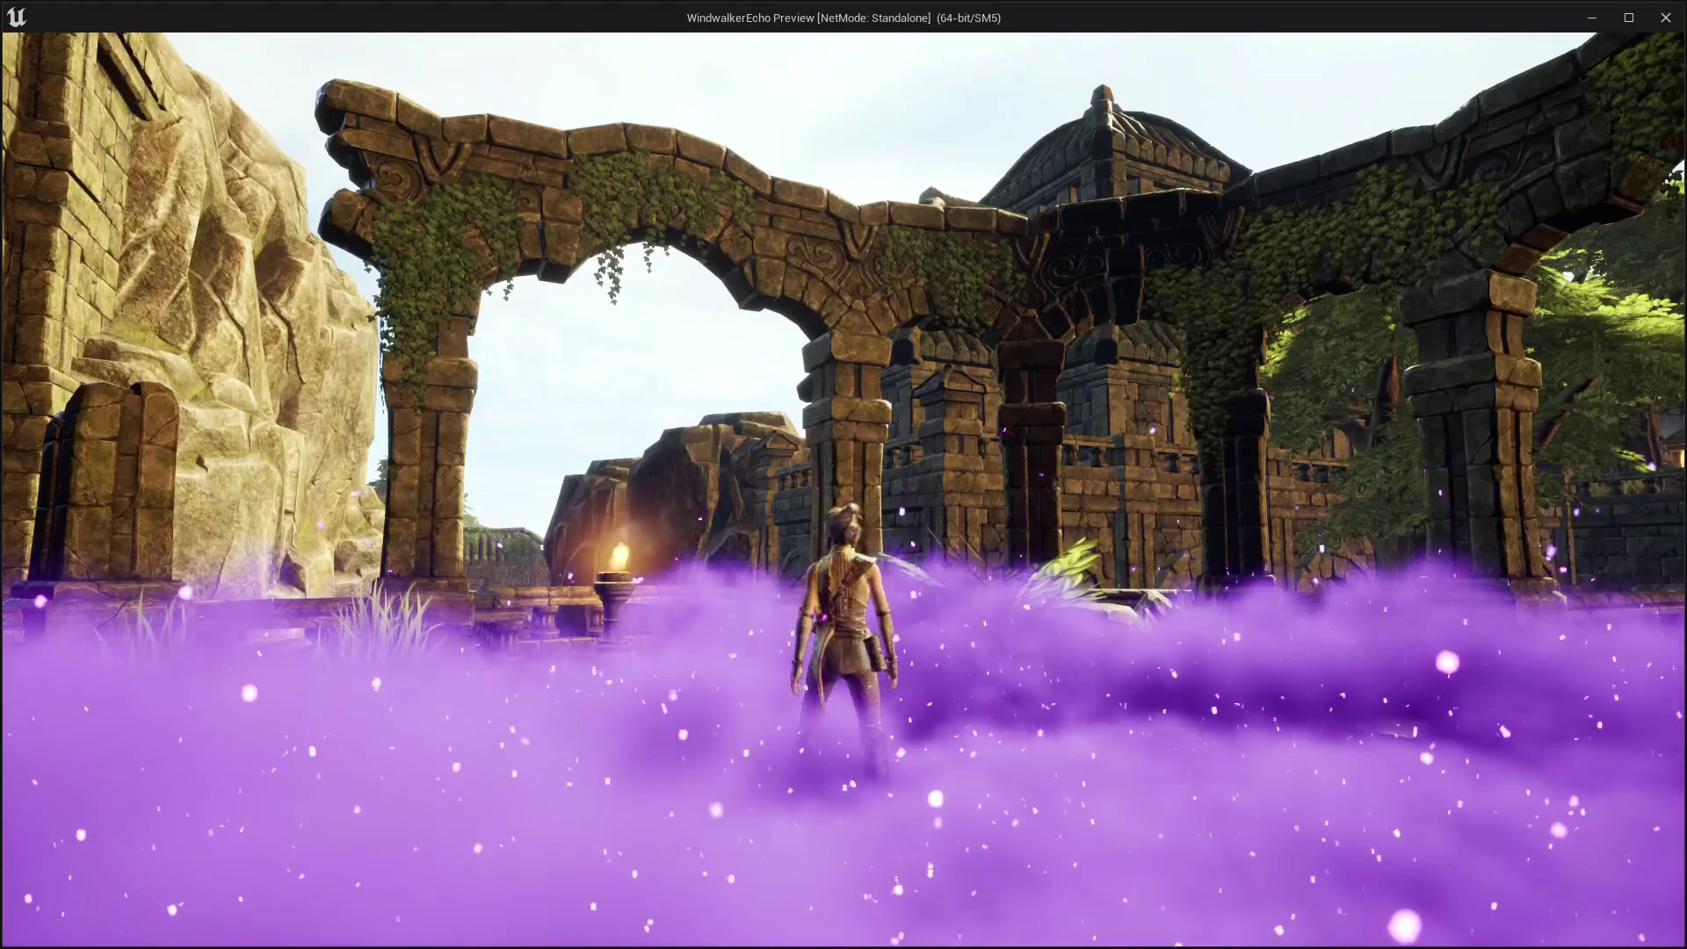
Run the character around inside the purple fog in the standalone preview to check how the fluid reacts to movement.
key(w)
key(a)
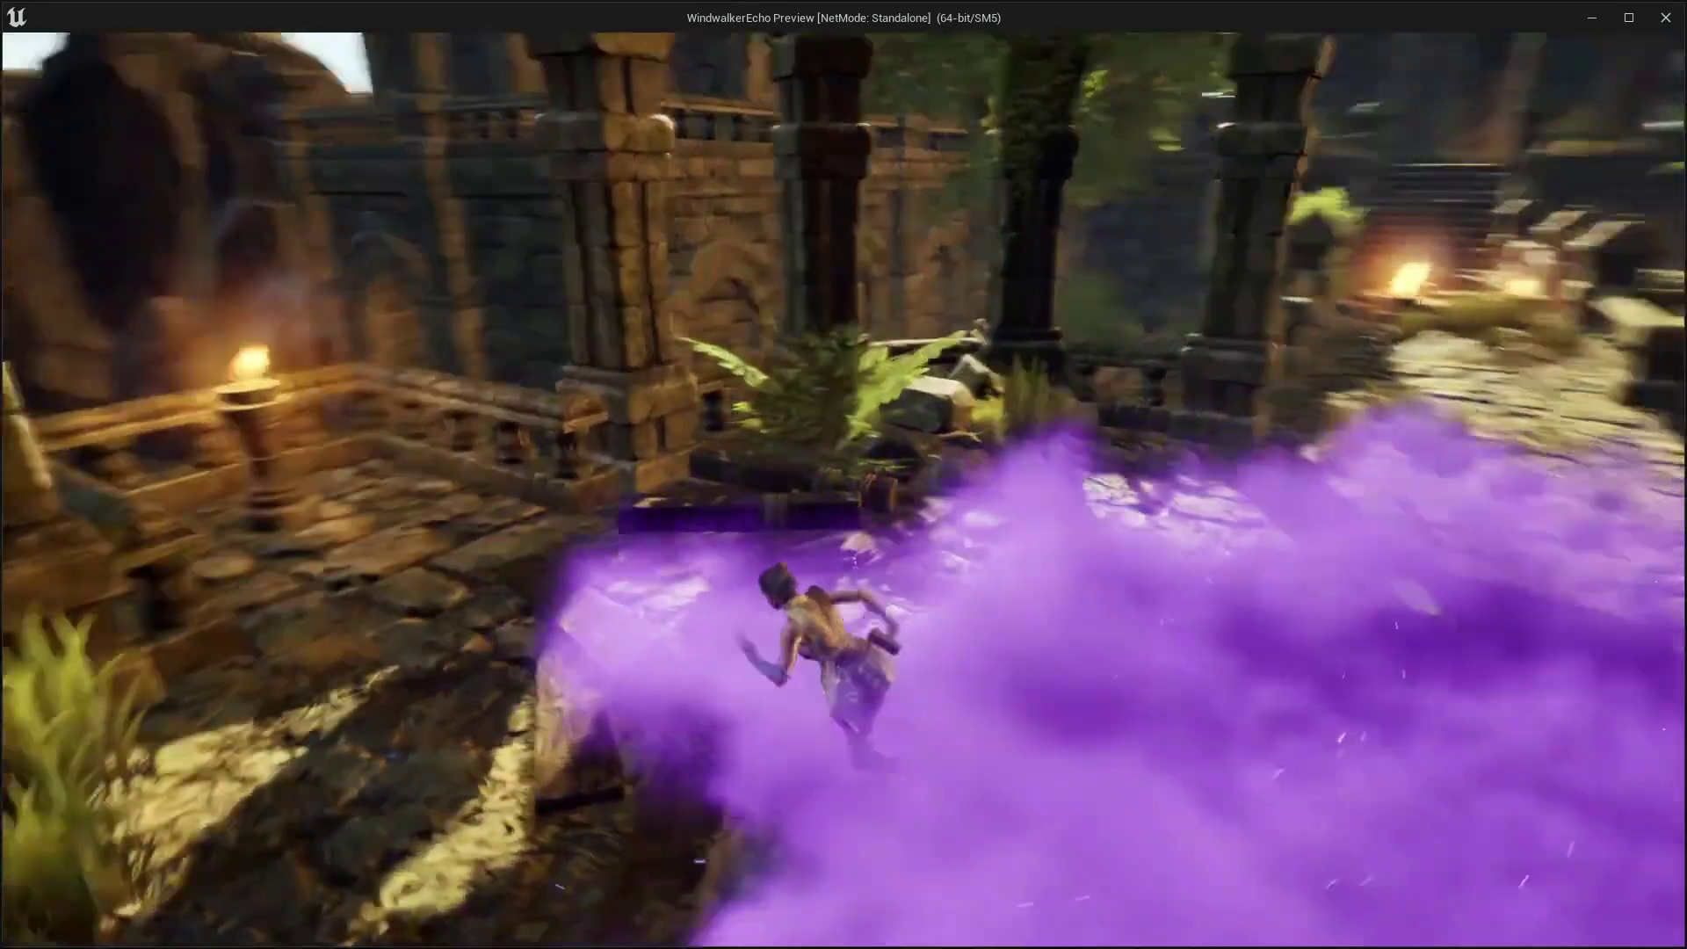
key(s)
key(w)
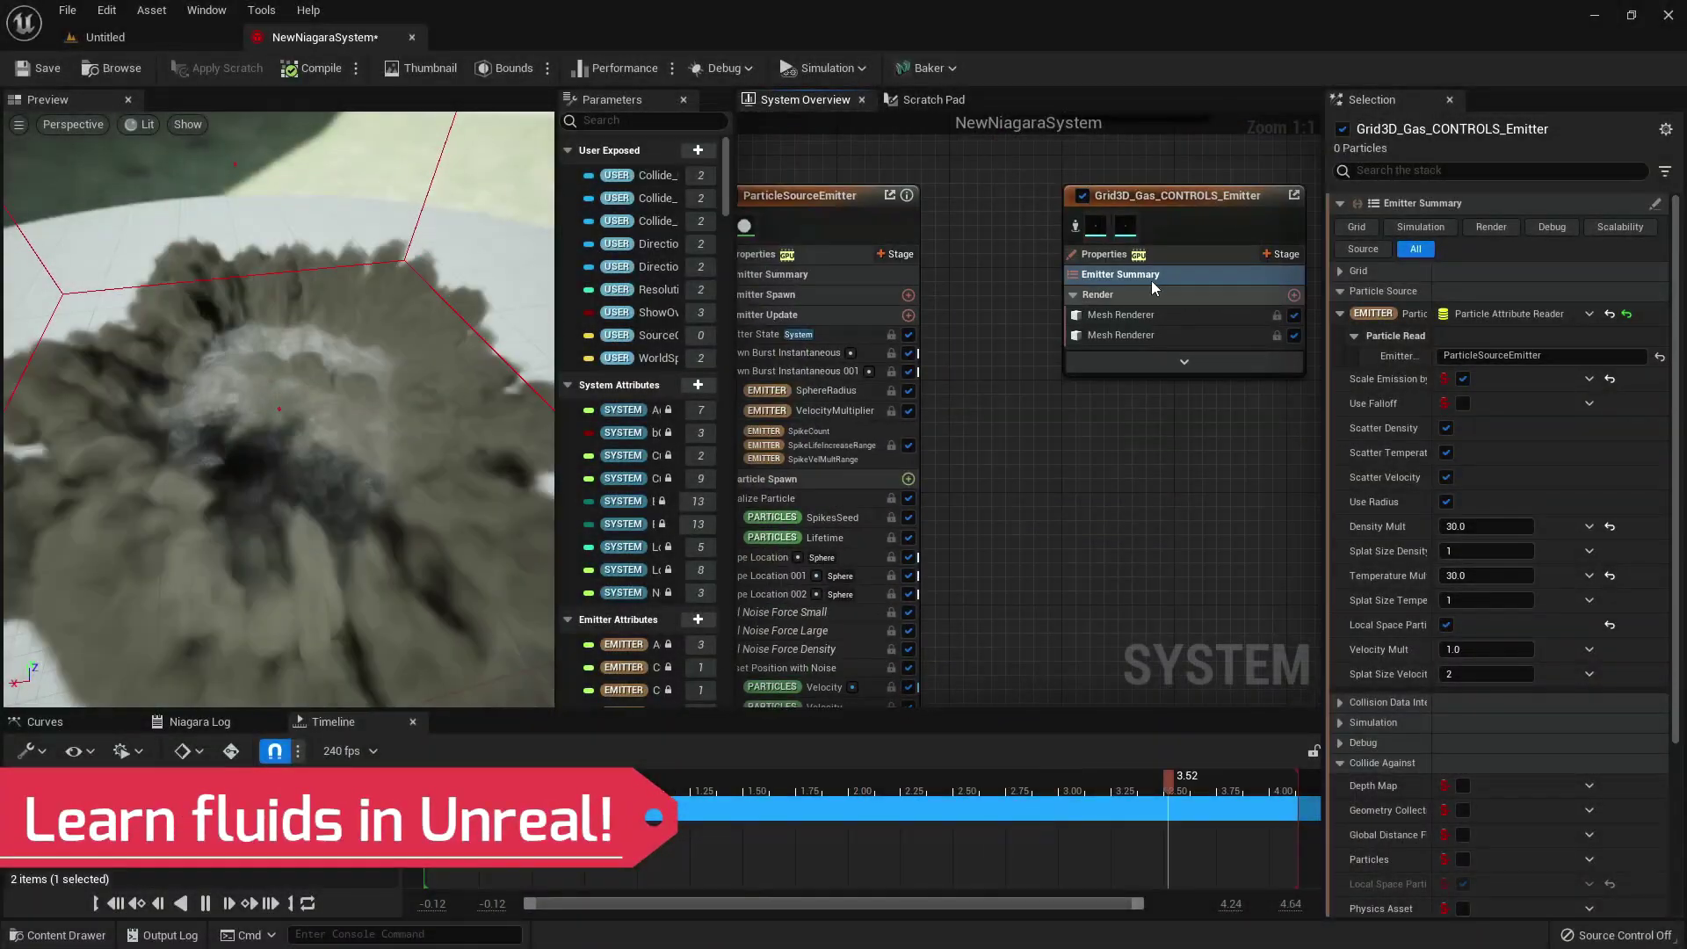
Examine the Grid3D_Gas_CONTROLS_Emitter's summary settings, expanding the Render Temperature color curve.
click(1150, 277)
click(1341, 322)
click(1341, 322)
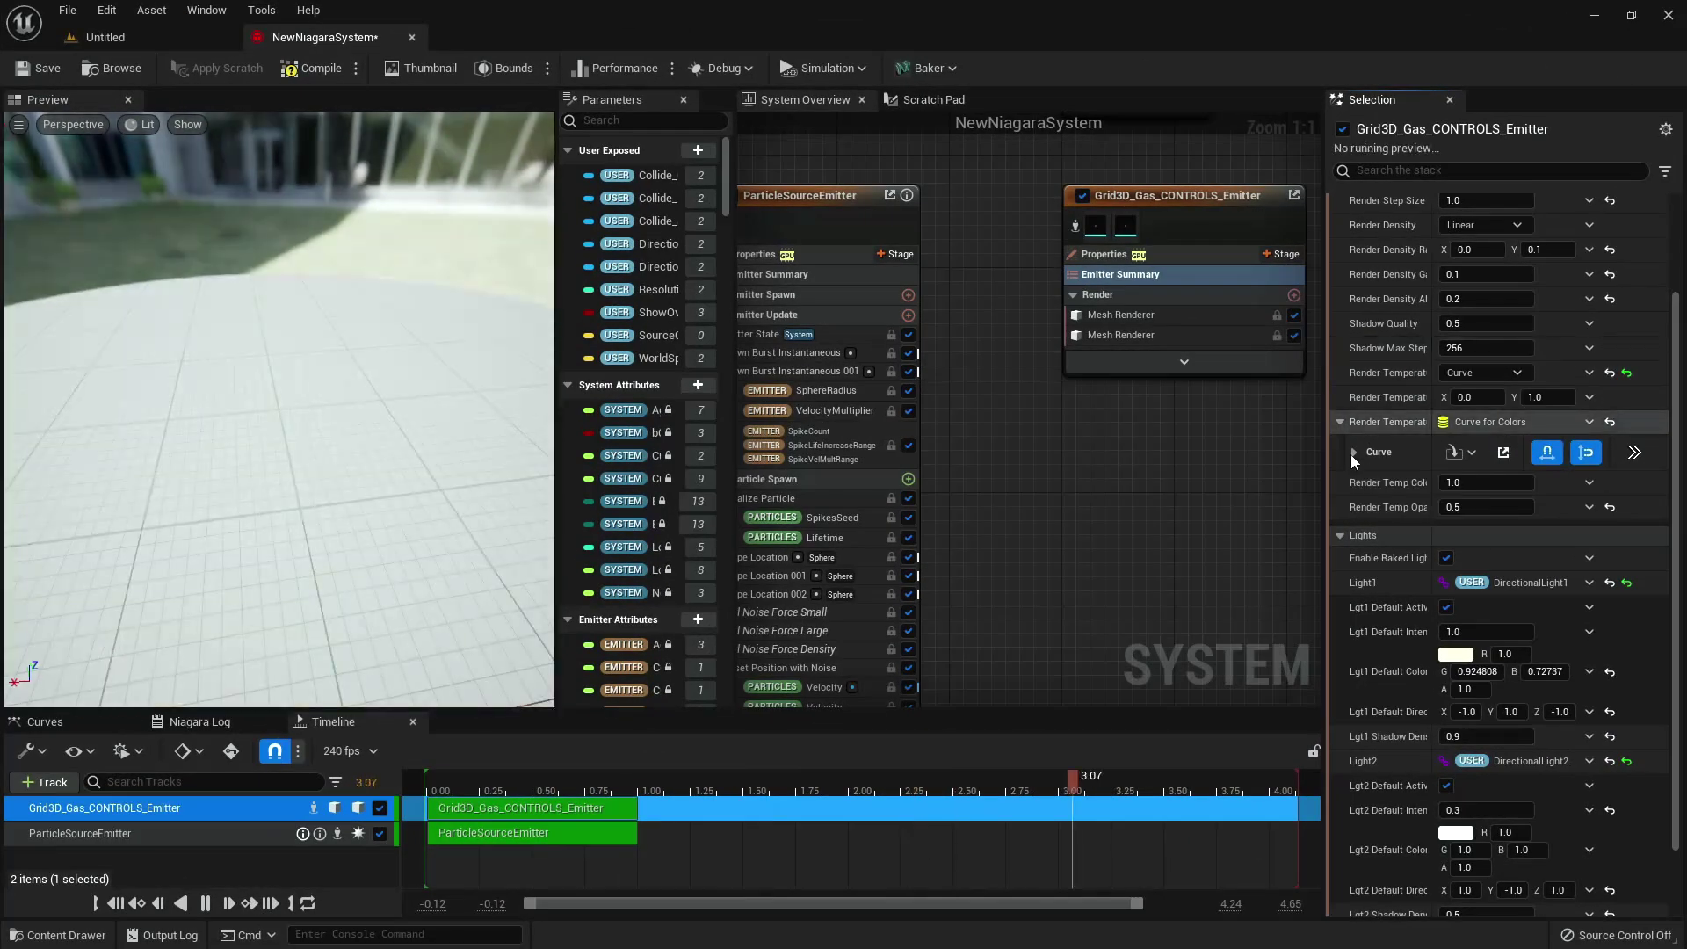
click(1354, 452)
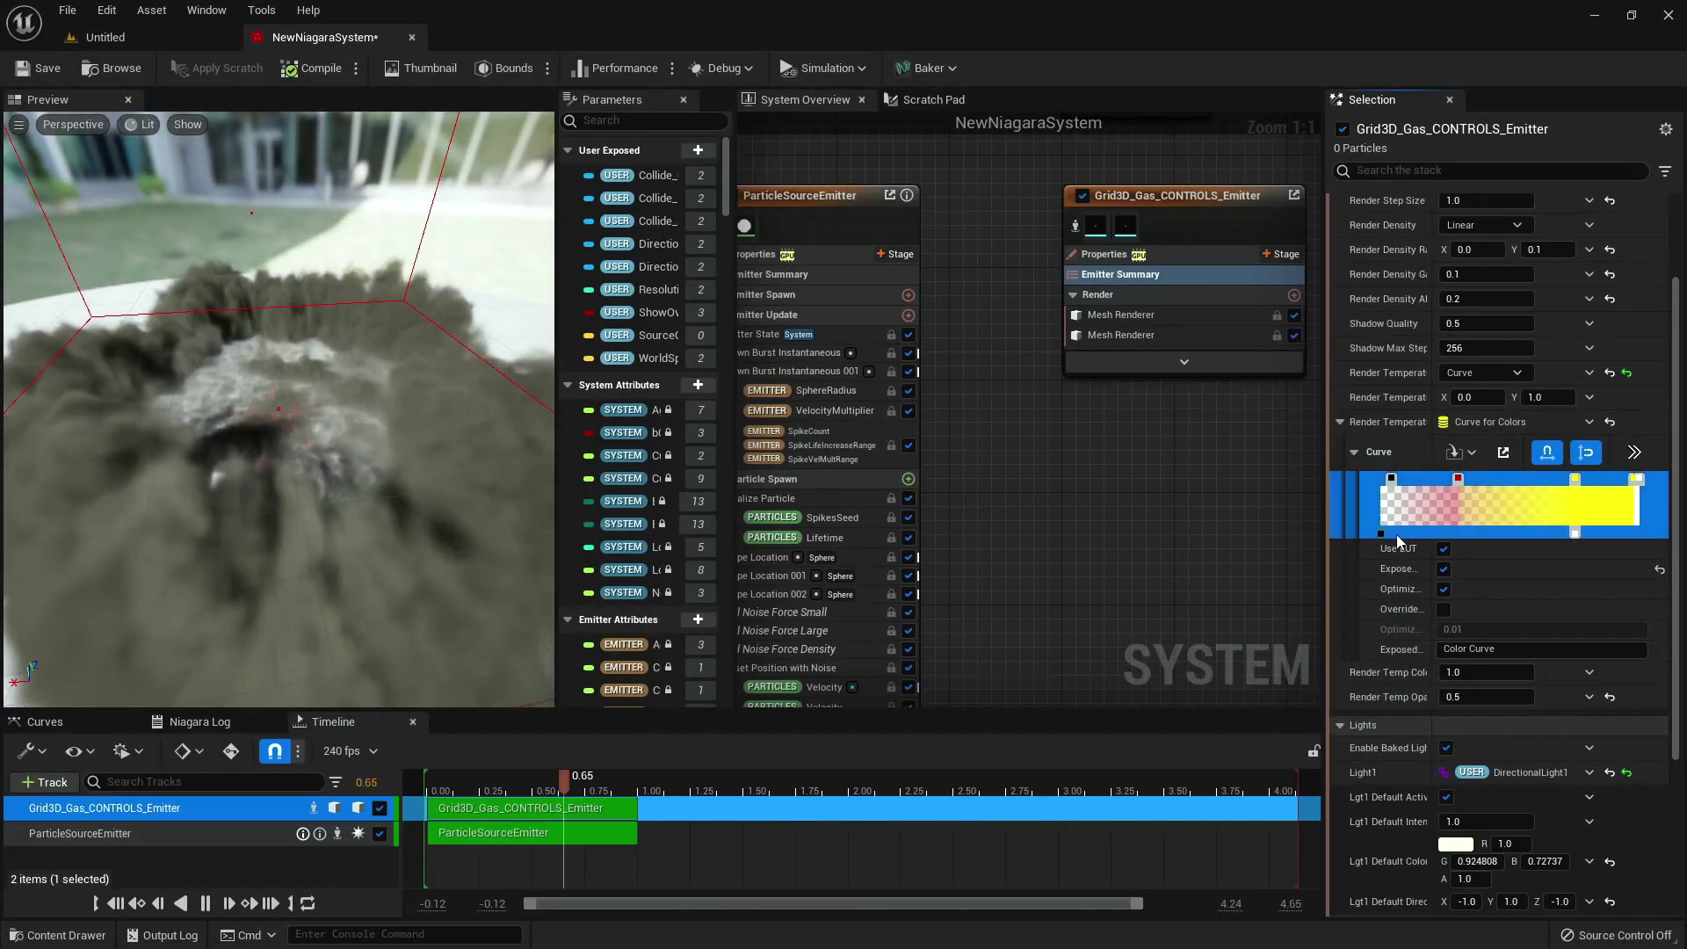
scroll(1393, 615, down, 5)
click(1458, 619)
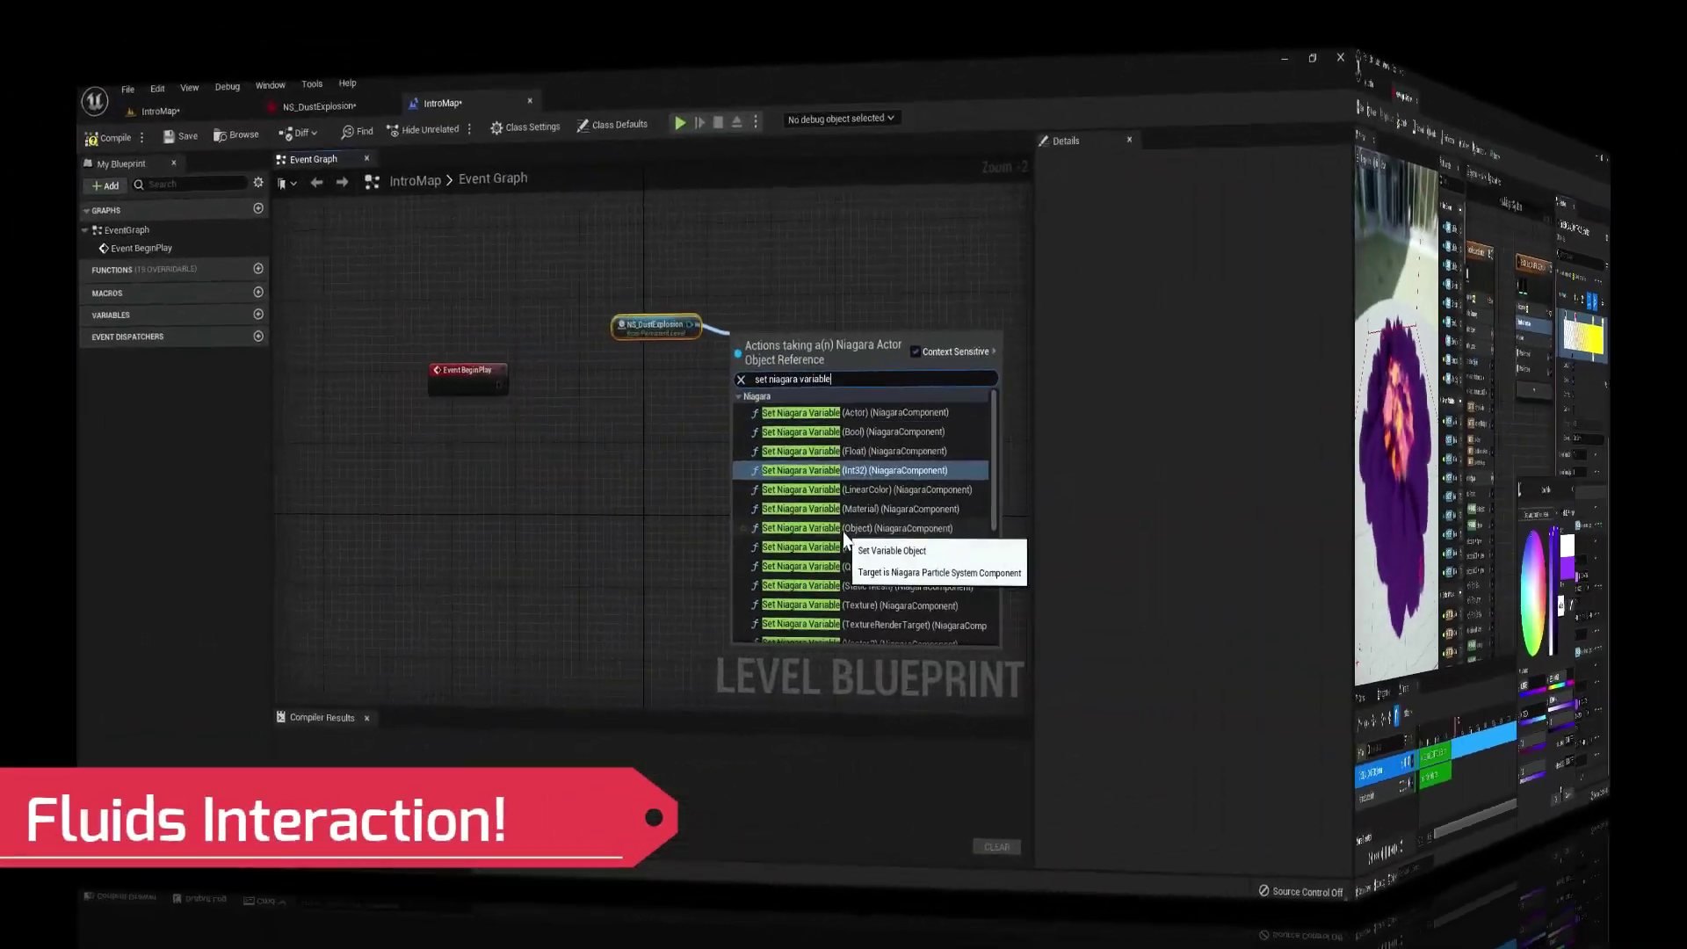
click(646, 519)
drag(565, 372, 887, 353)
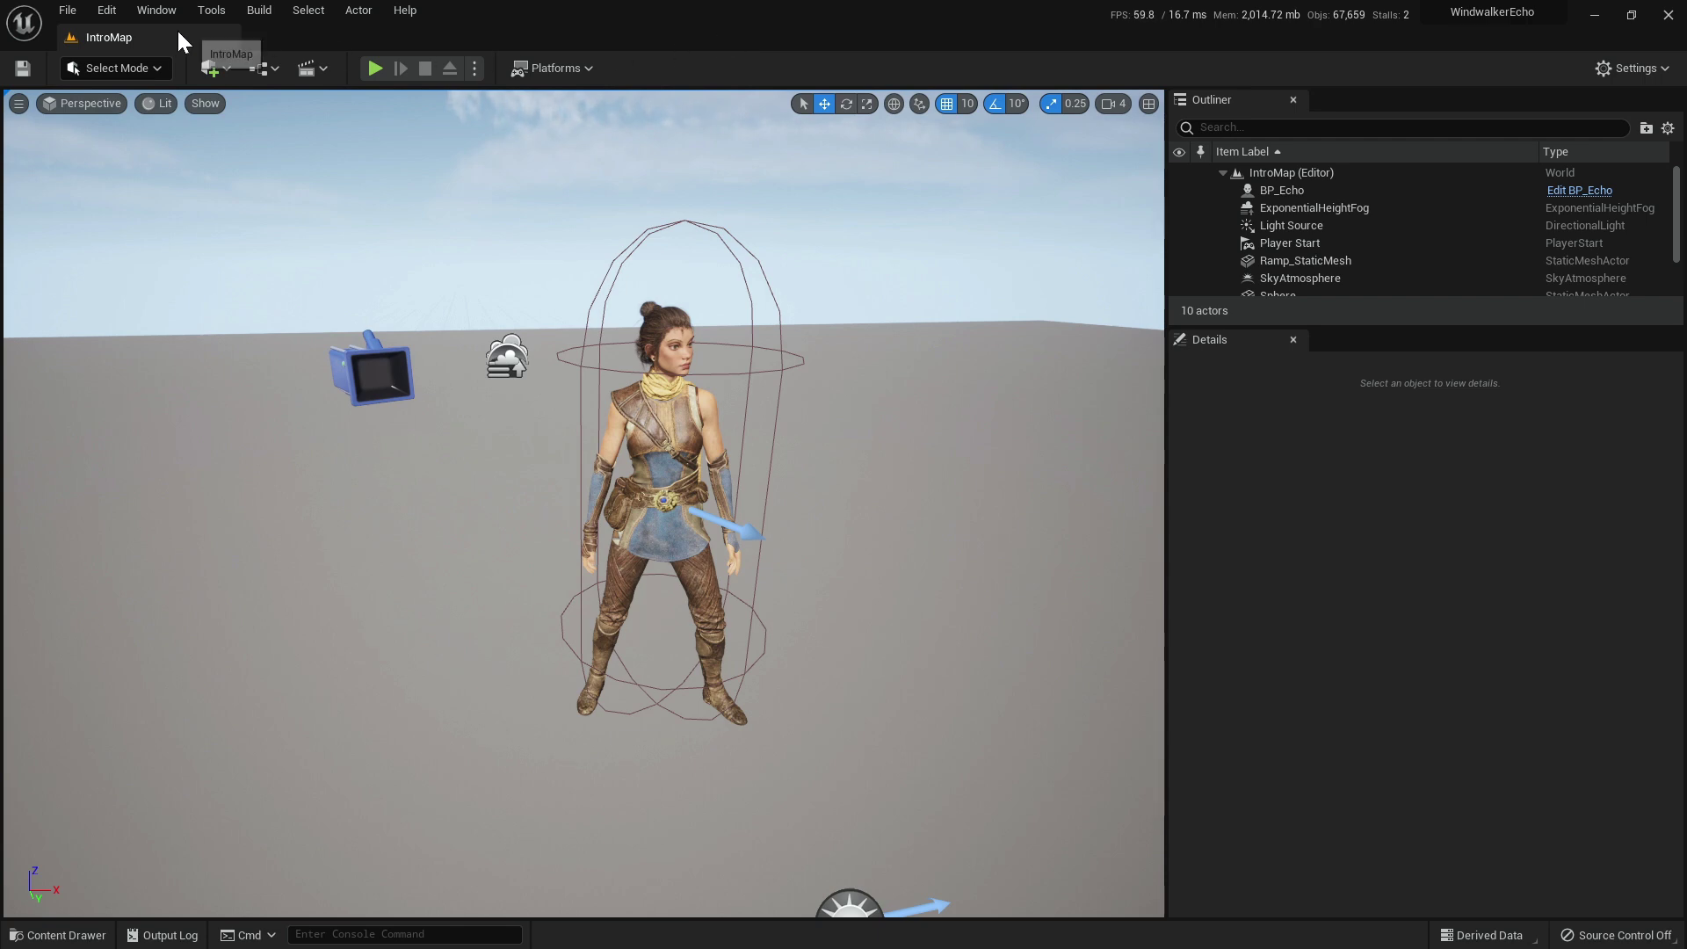
Search the project's plugins for "niagara", check that Niagara and NiagaraFluids are enabled, and close the plugin browser.
click(109, 10)
click(171, 290)
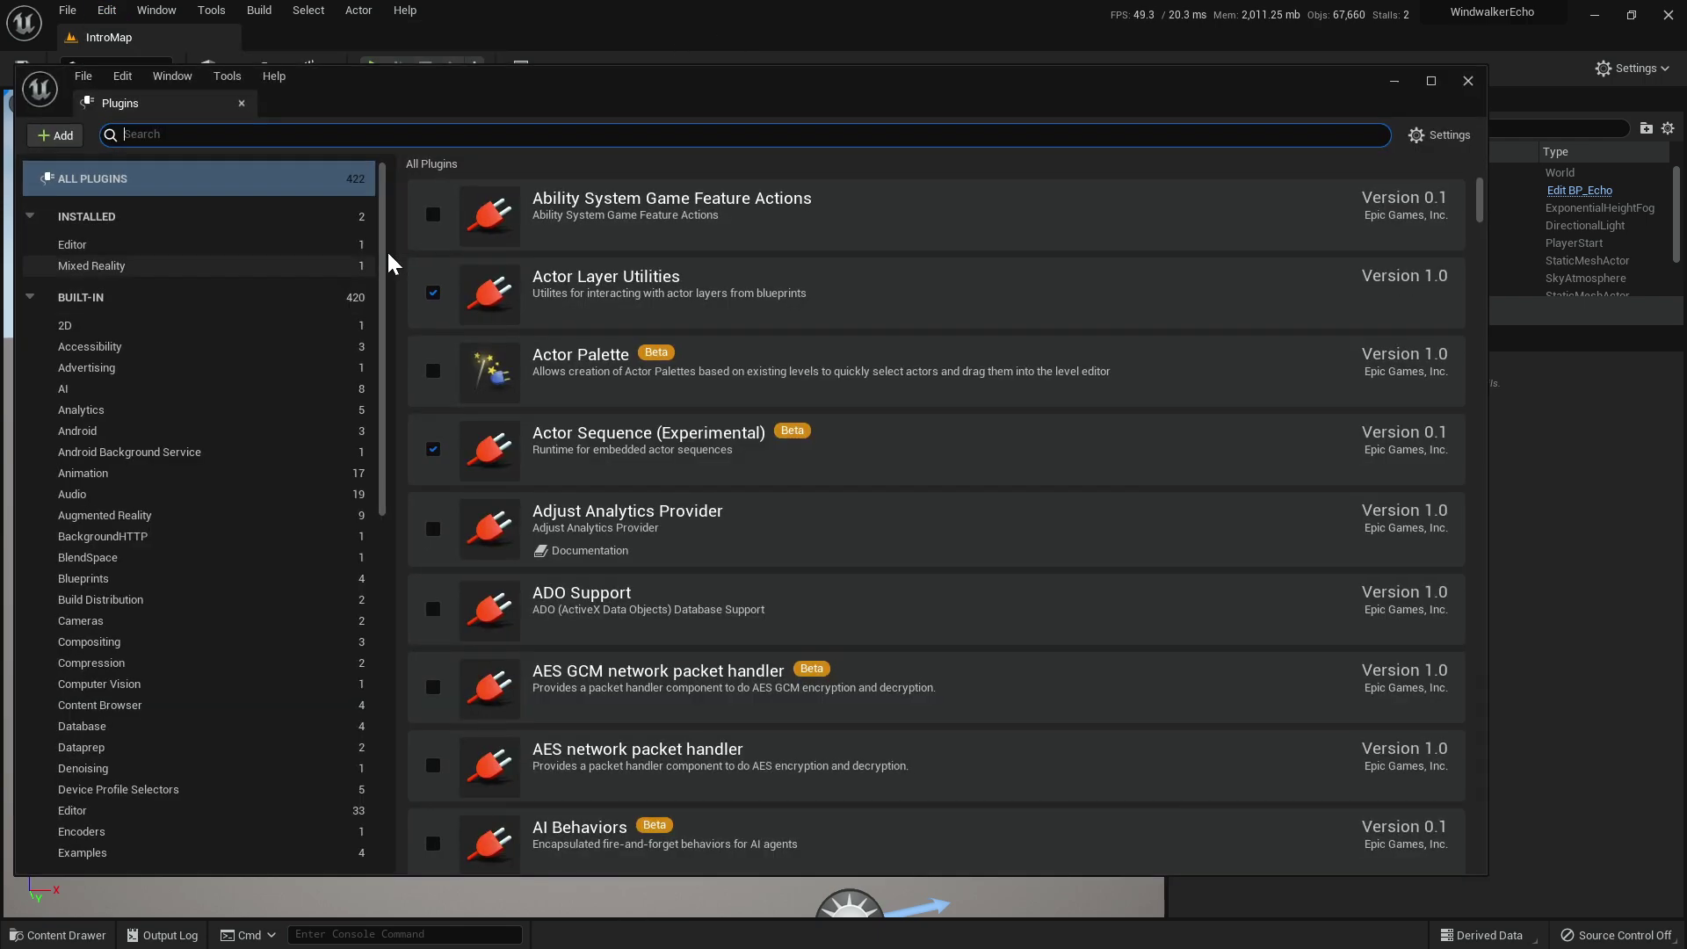
text(niagara)
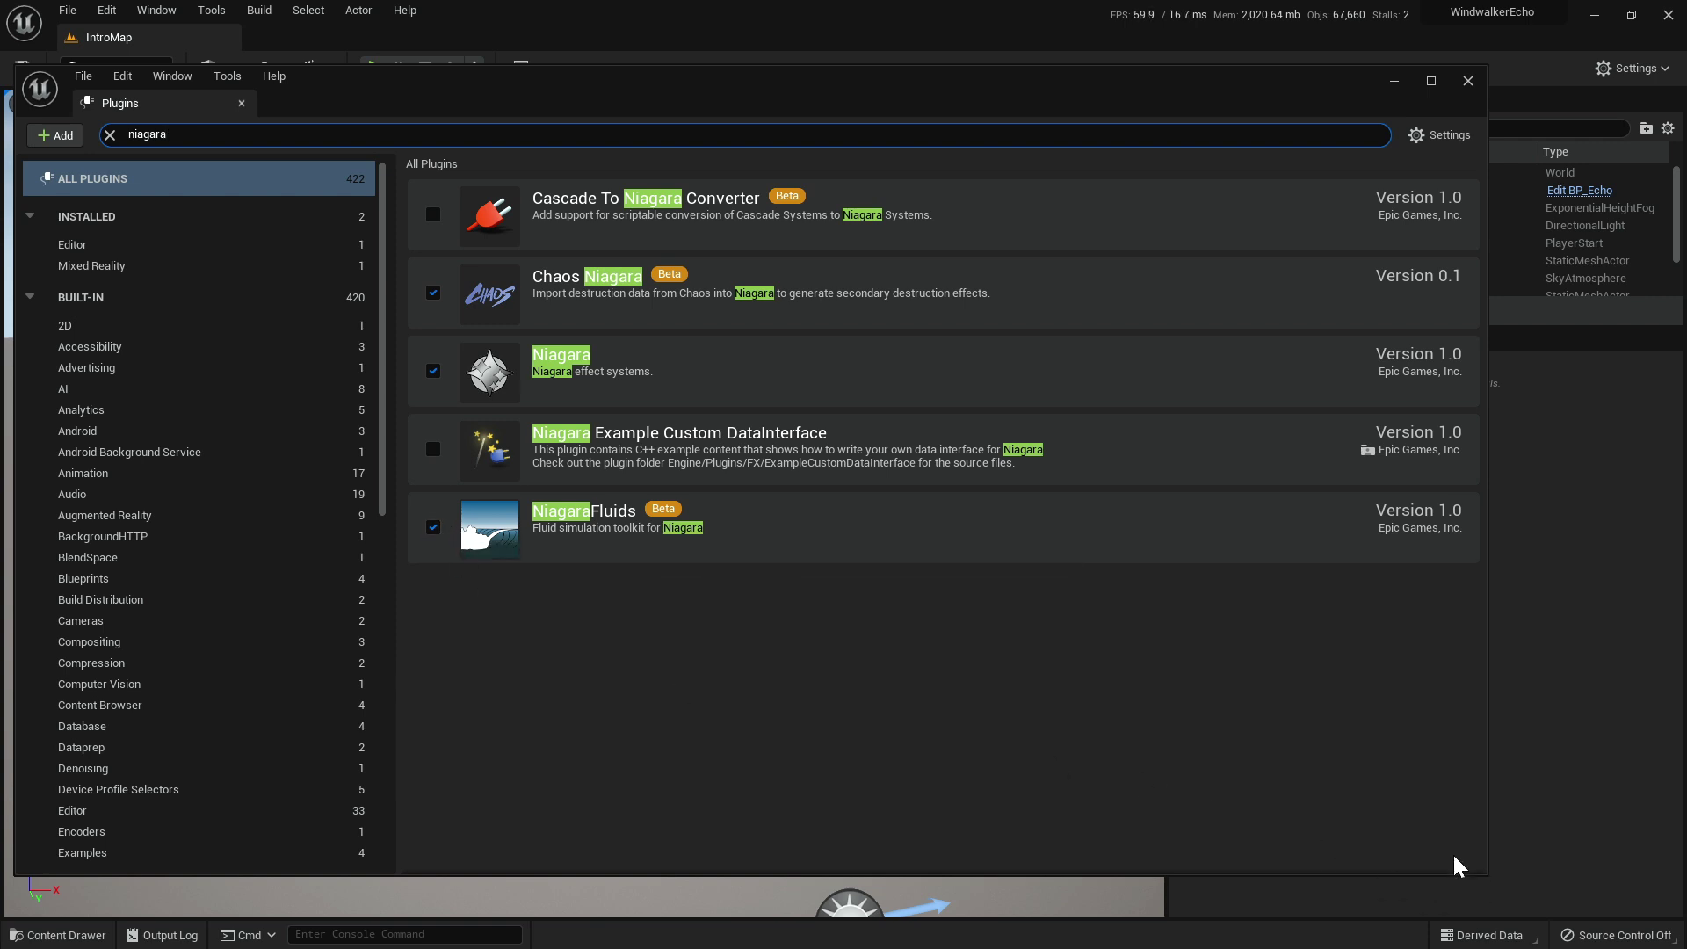
click(1465, 84)
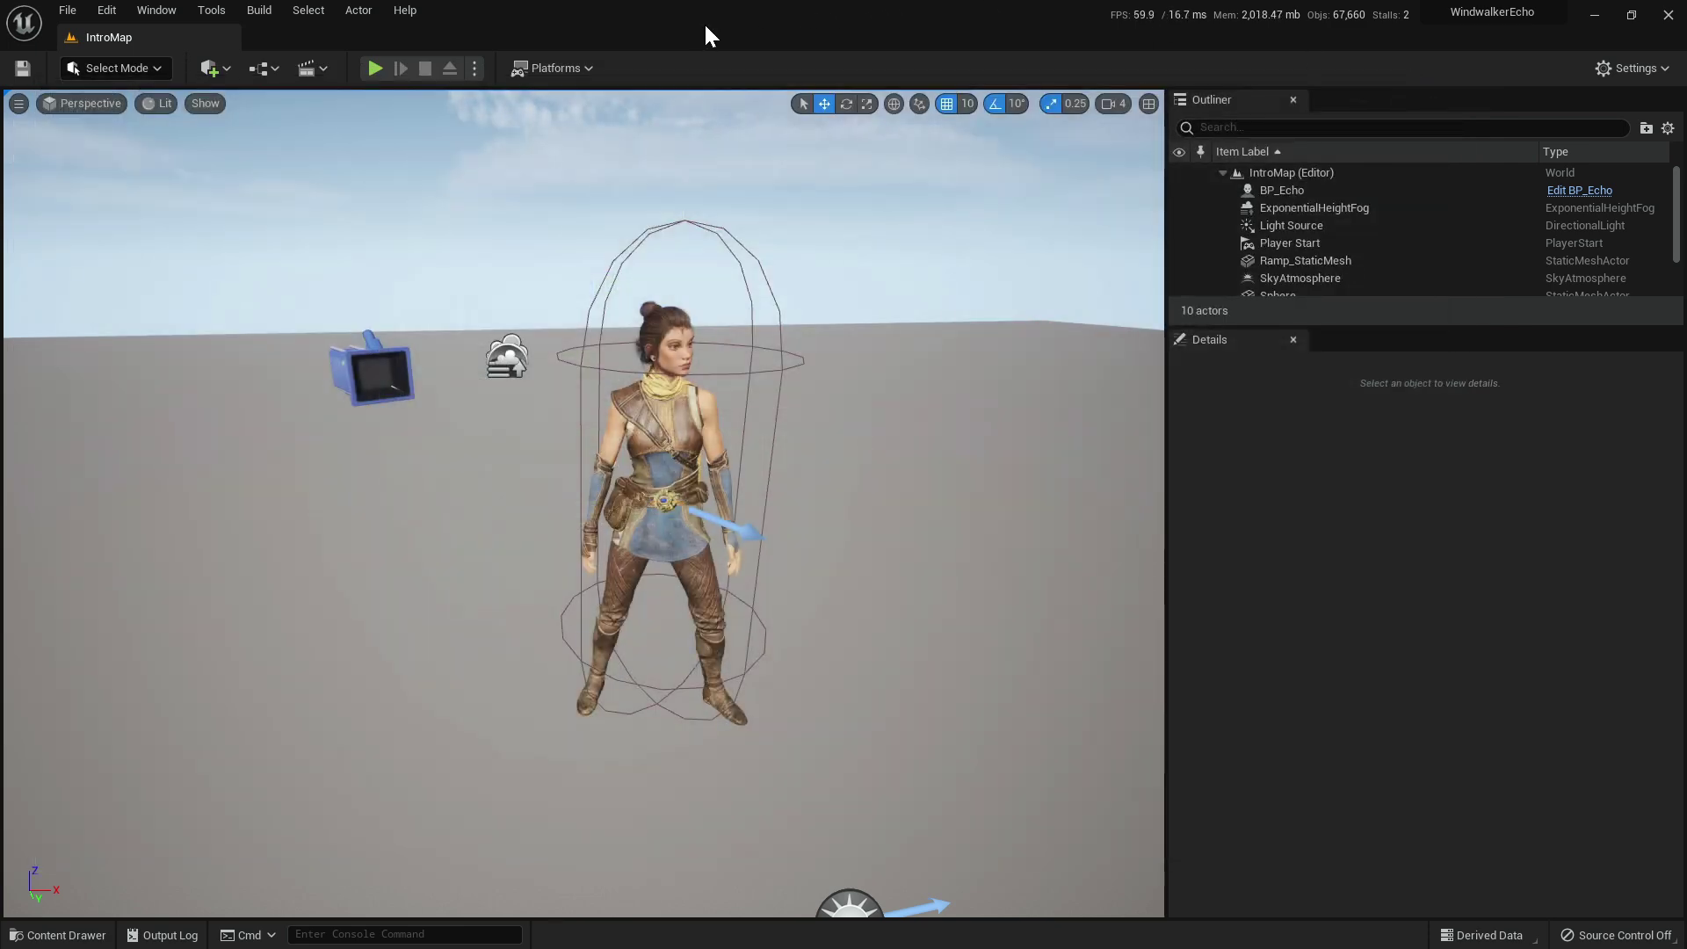
Create a folder named Fluids in the project's Content folder and open it.
key(ctrl+space)
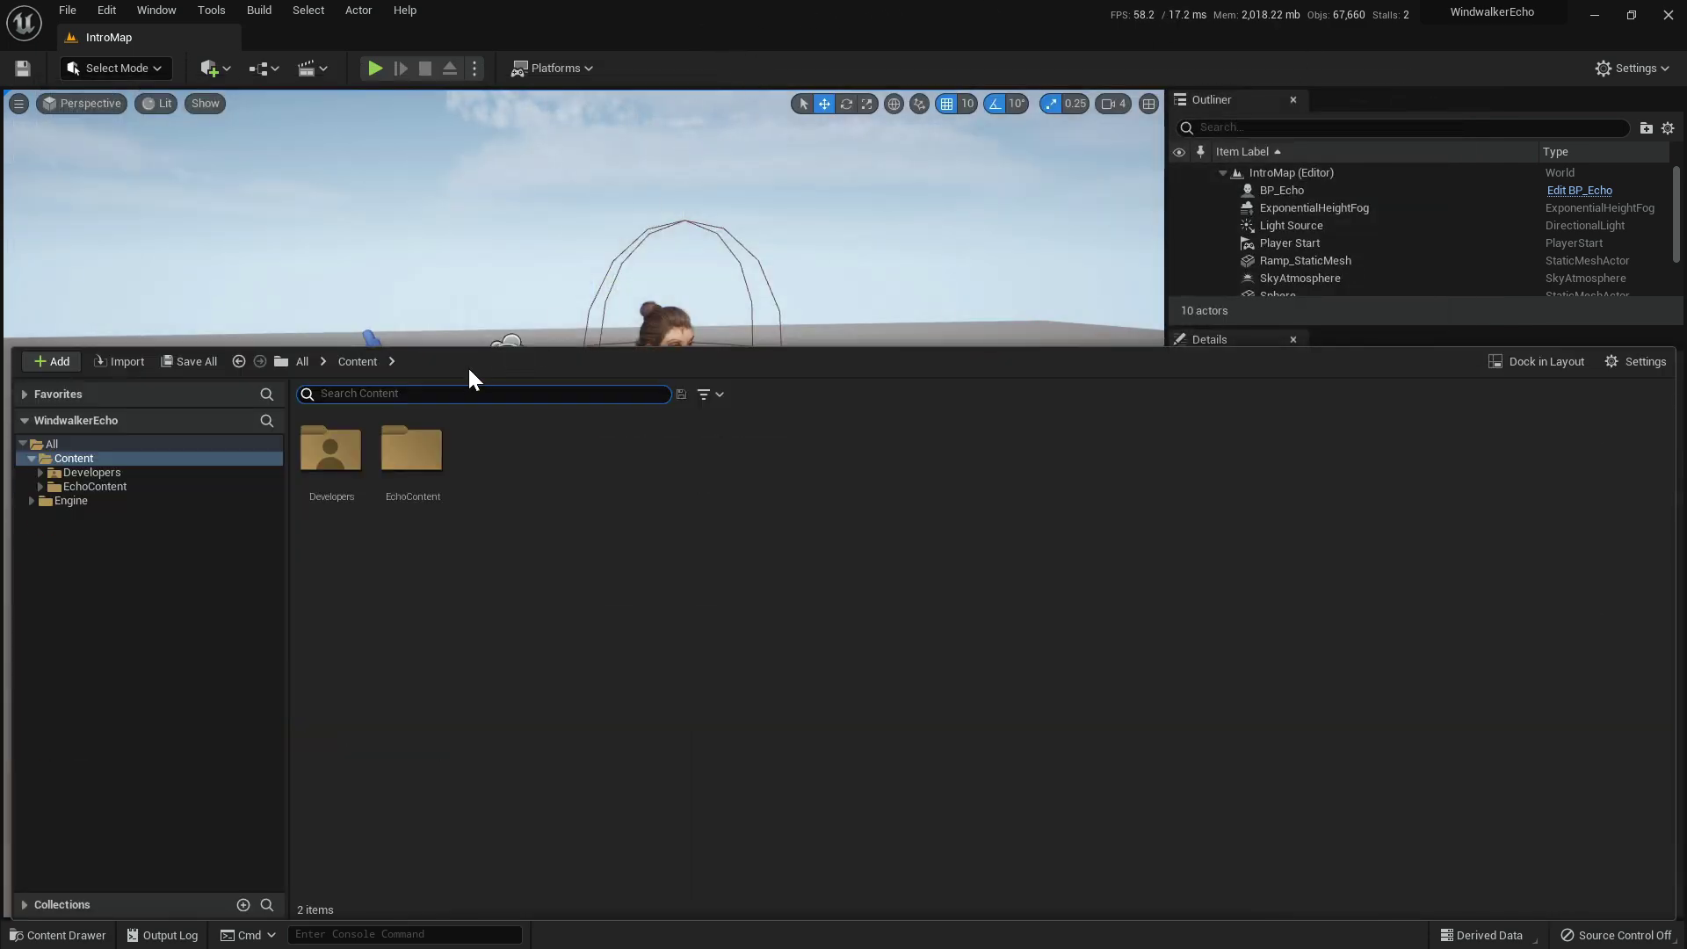
click(494, 480)
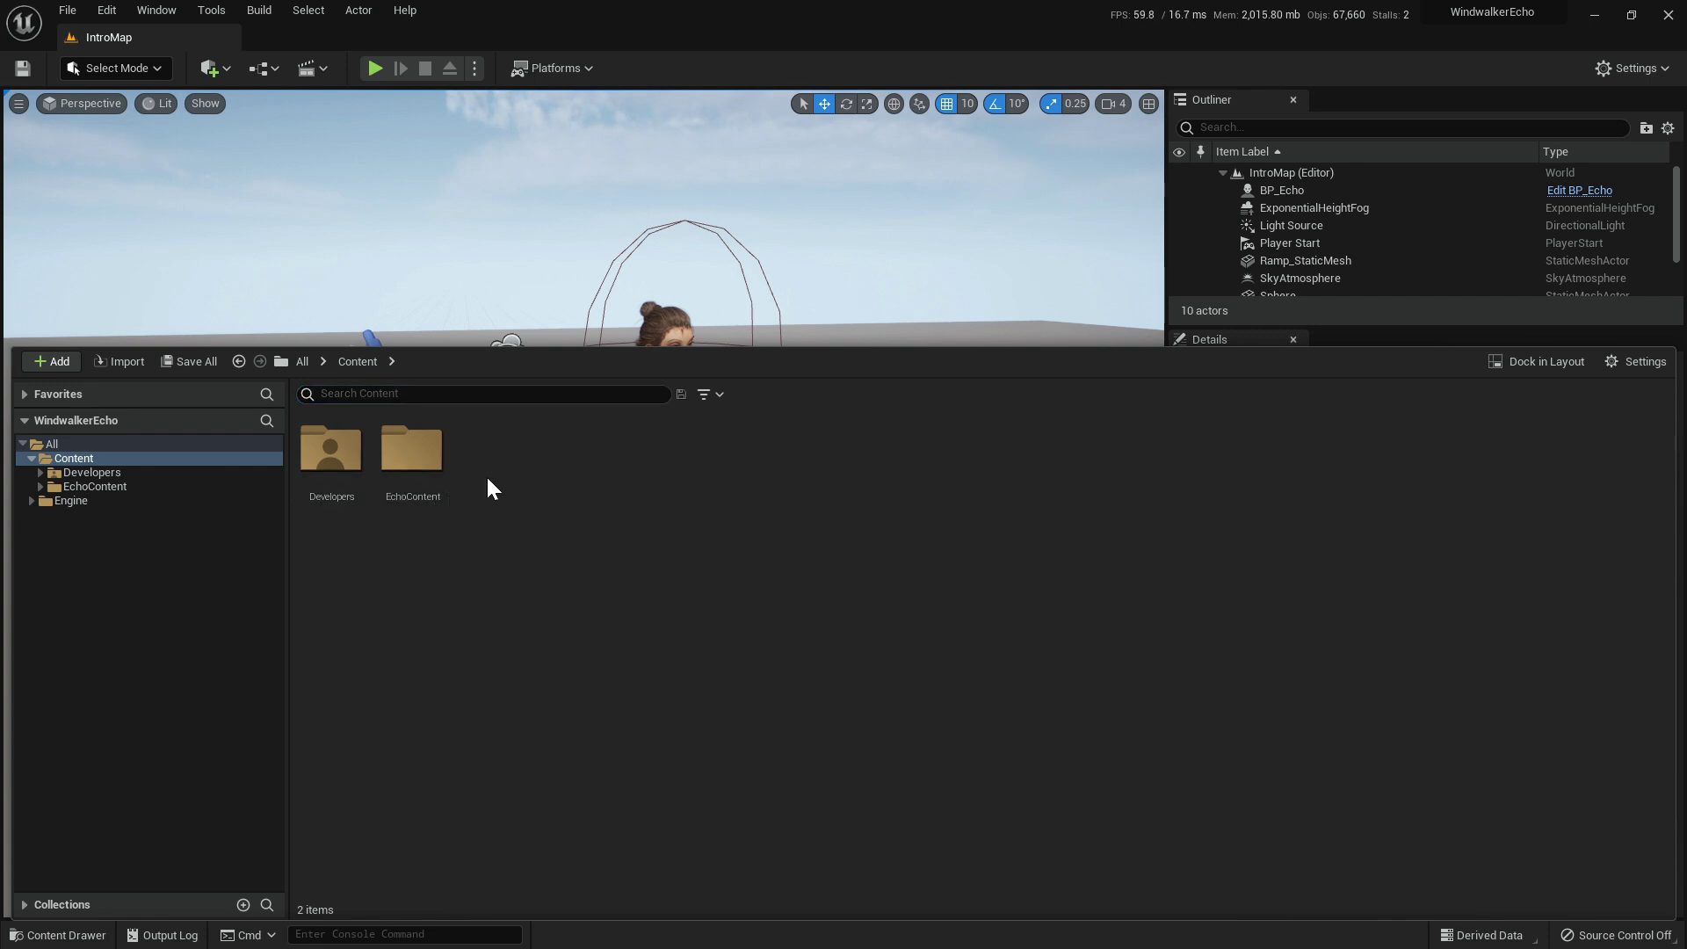
key(ctrl+shift+n)
text(Fi)
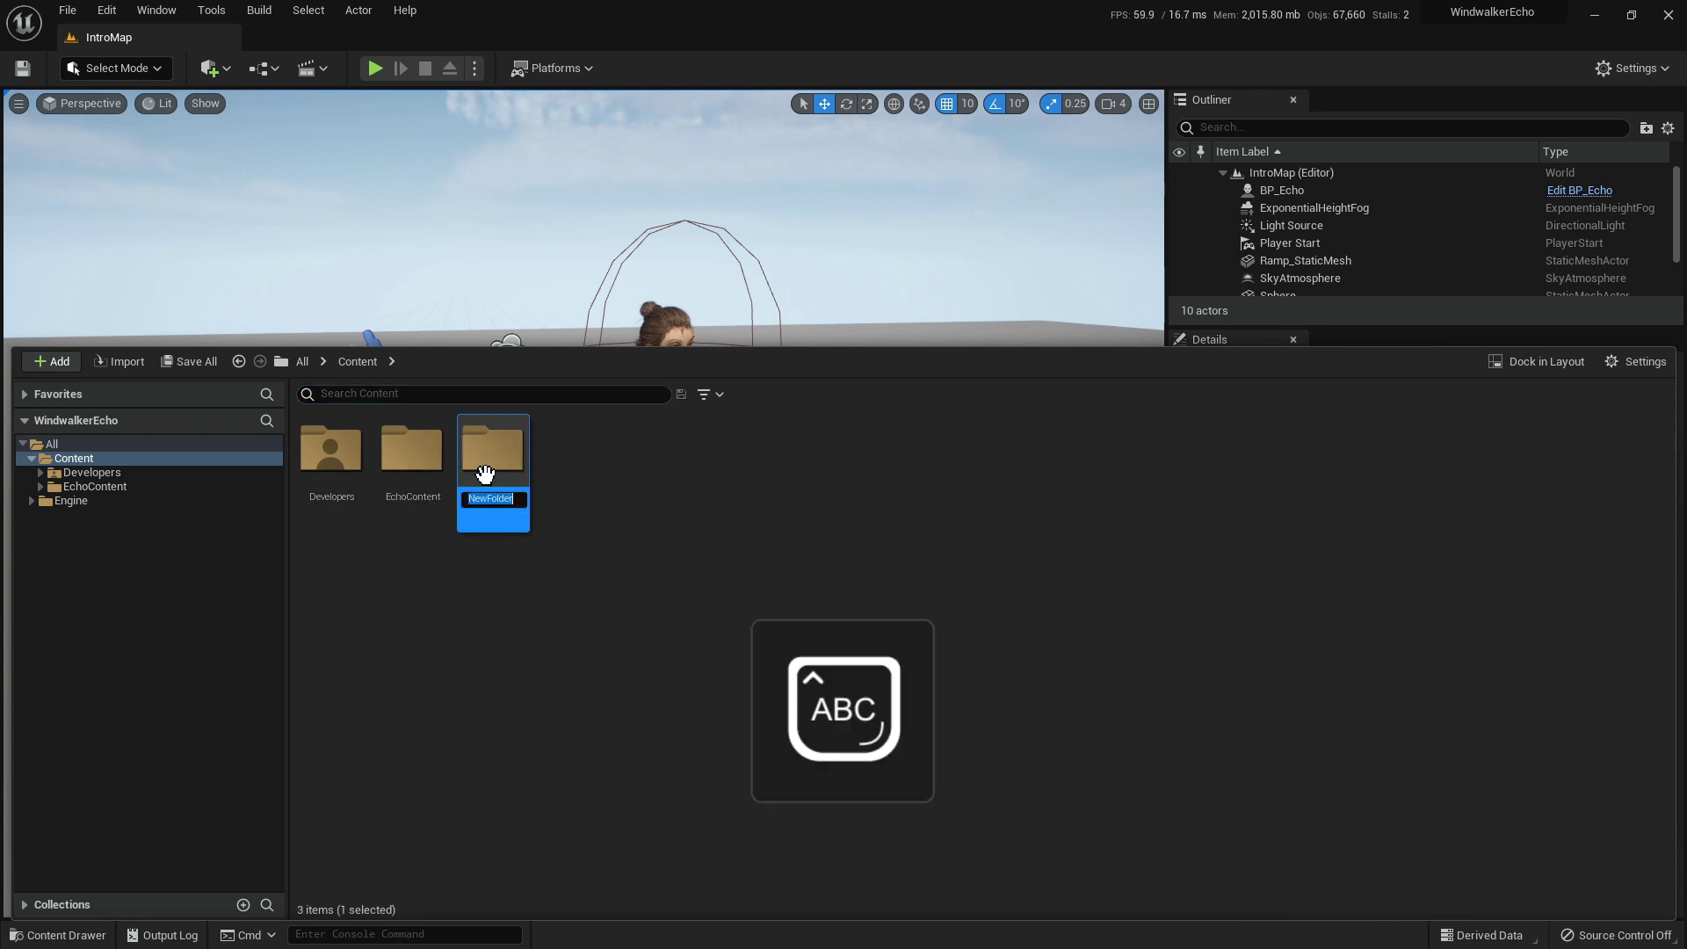
key(Return)
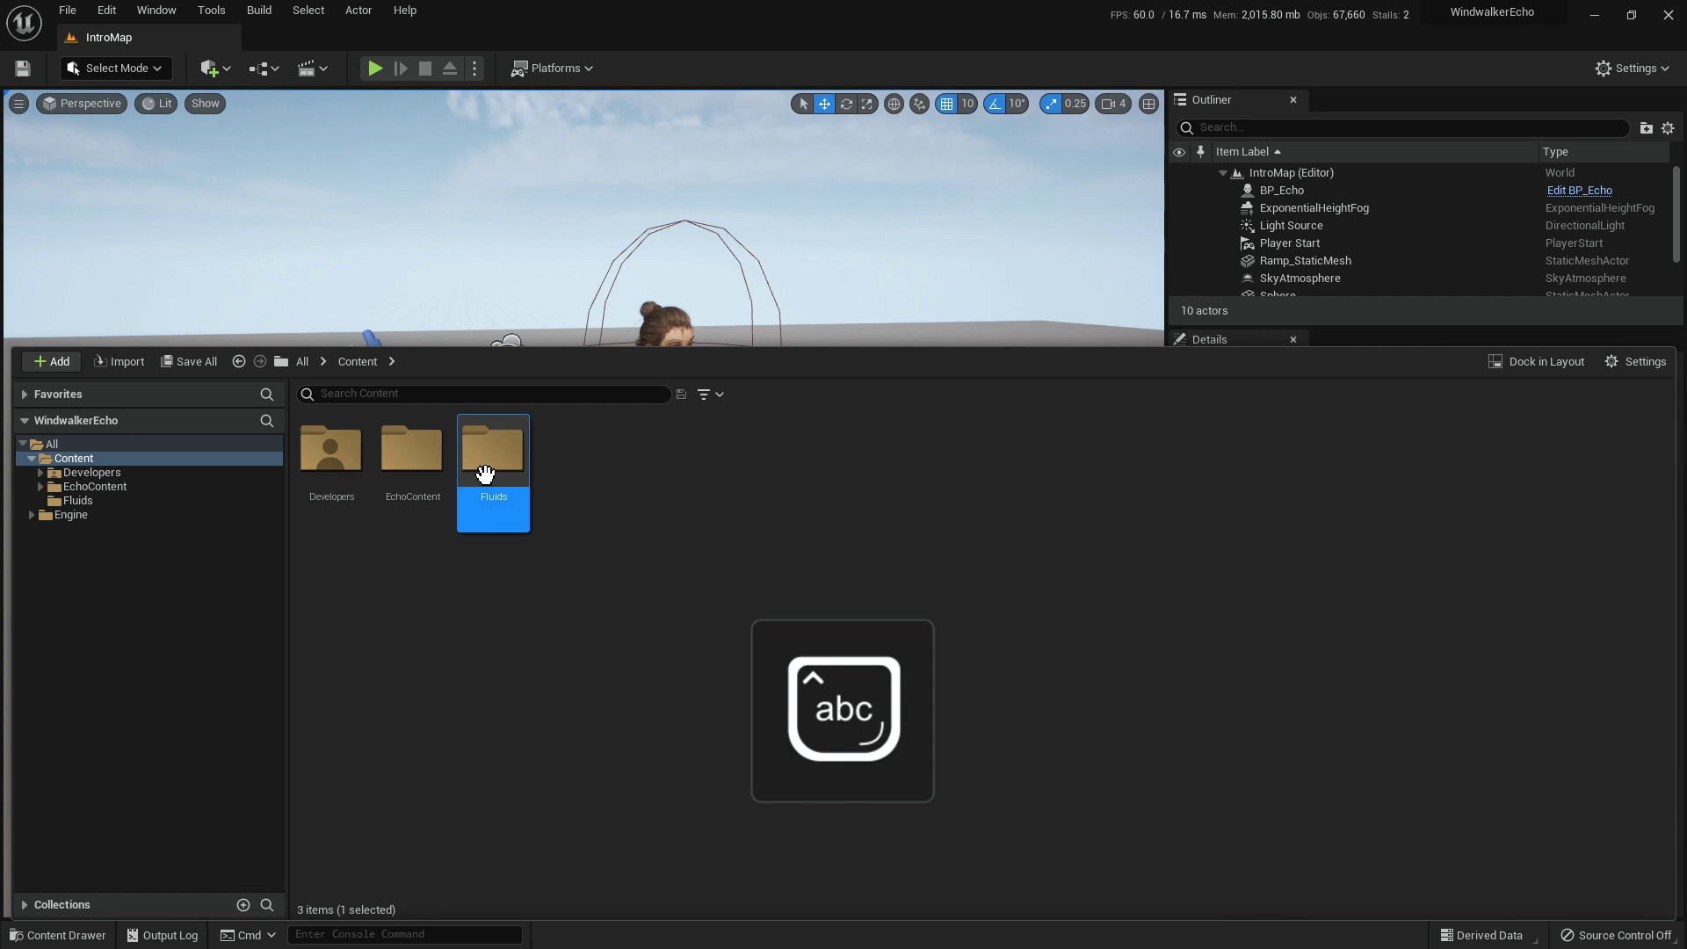
double_click(485, 474)
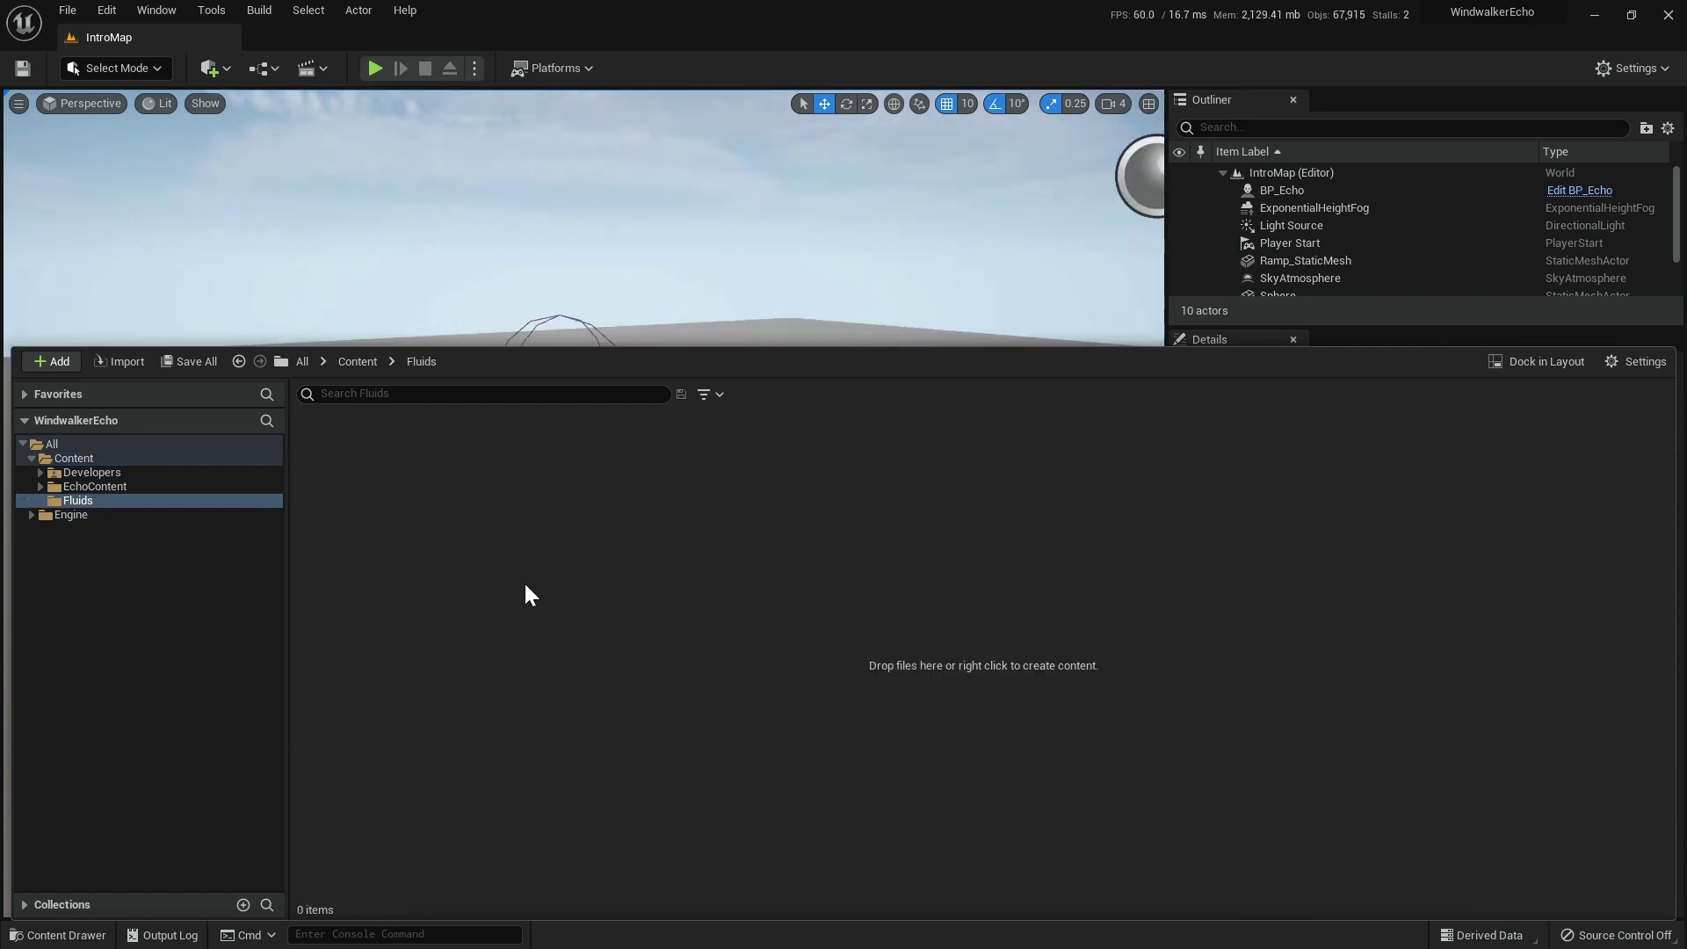
key(ctrl+space)
right_drag(544, 395, 527, 421)
key(w)
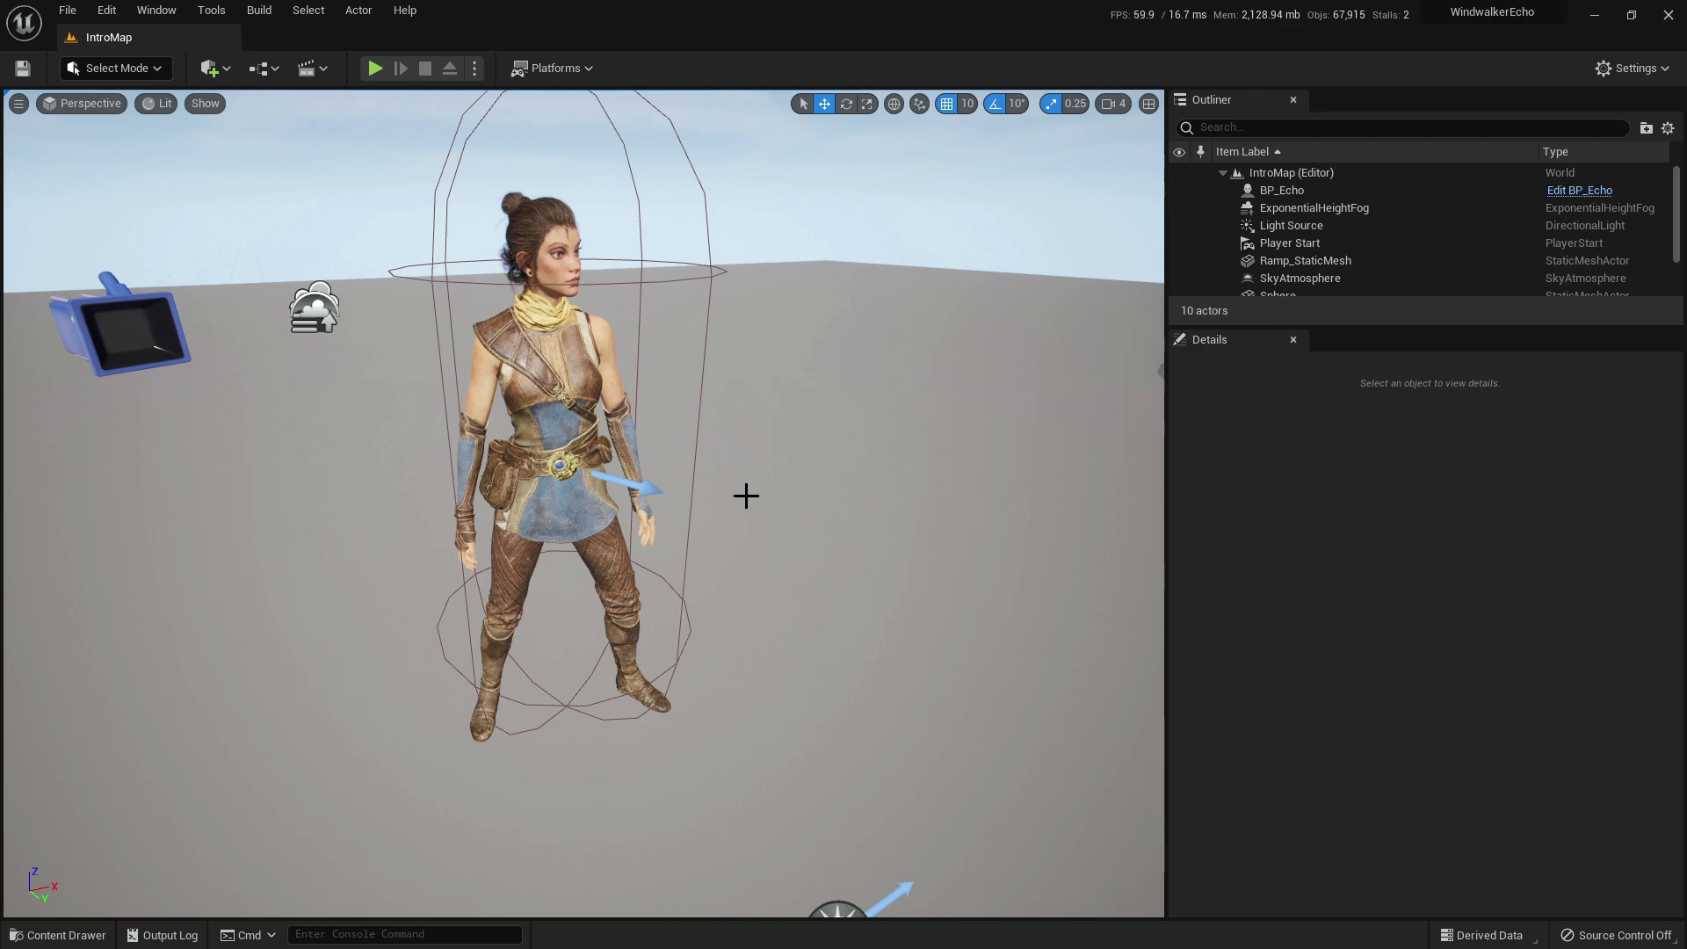
key(d)
mouse_move(757, 399)
right_down()
mouse_move(707, 448)
mouse_move(685, 378)
mouse_move(738, 369)
mouse_move(757, 398)
right_up()
key(a)
key(w)
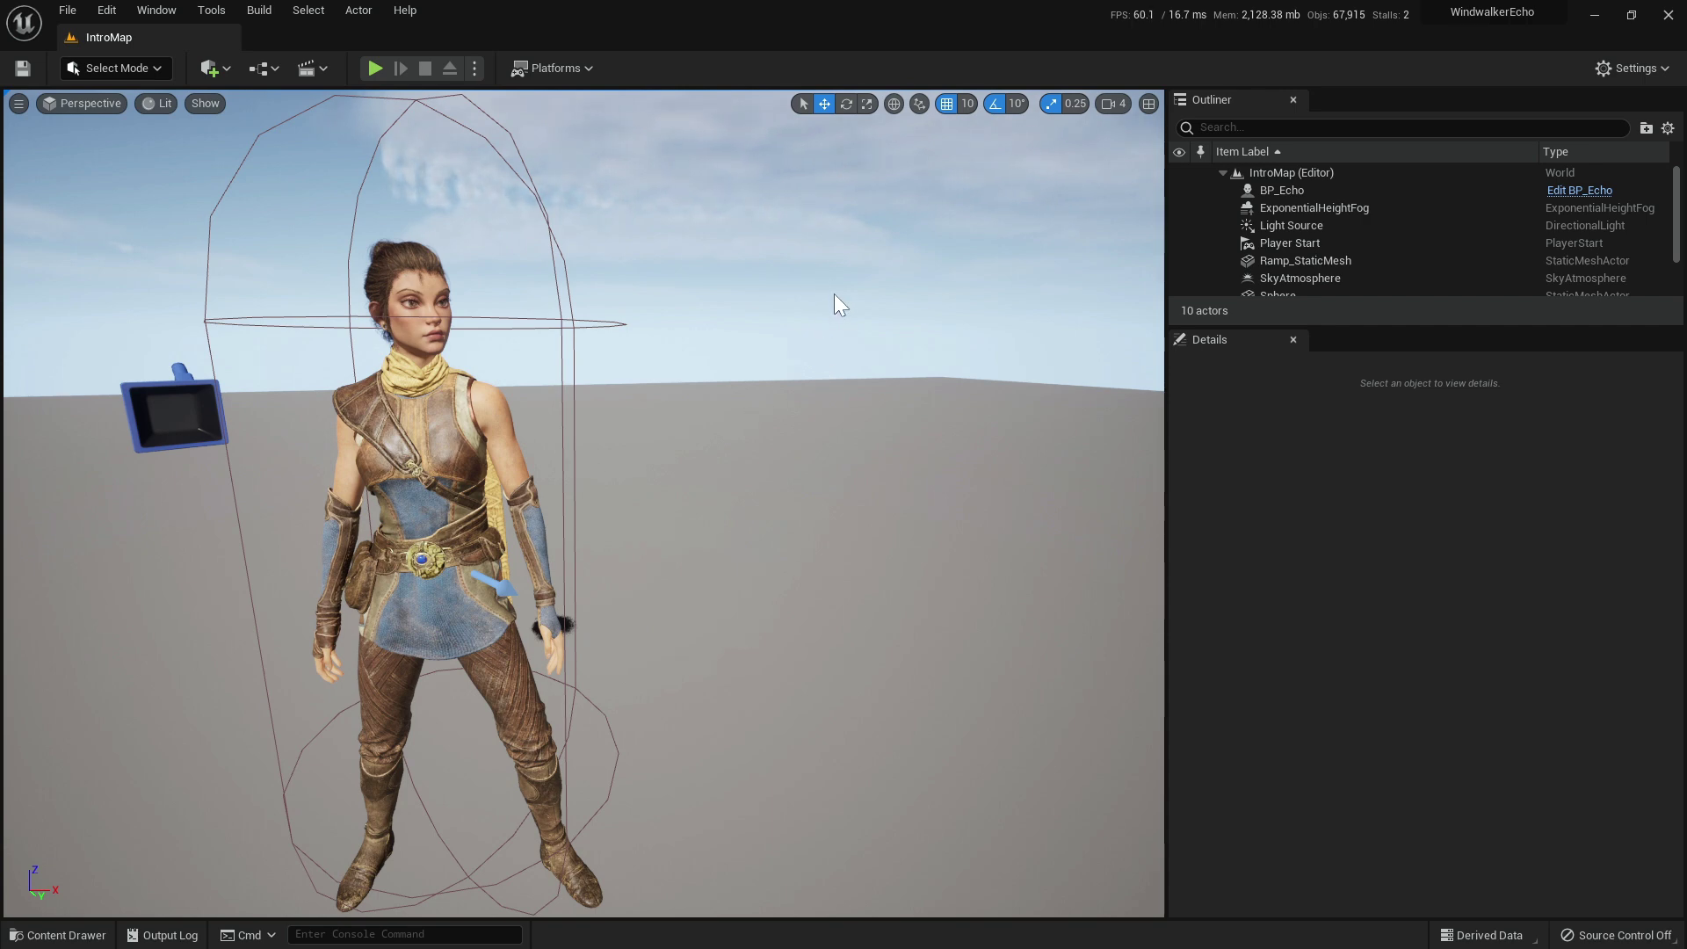
Begin a new Niagara system in the Fluids folder, choosing a template or behavior example as its starting point.
key(ctrl+space)
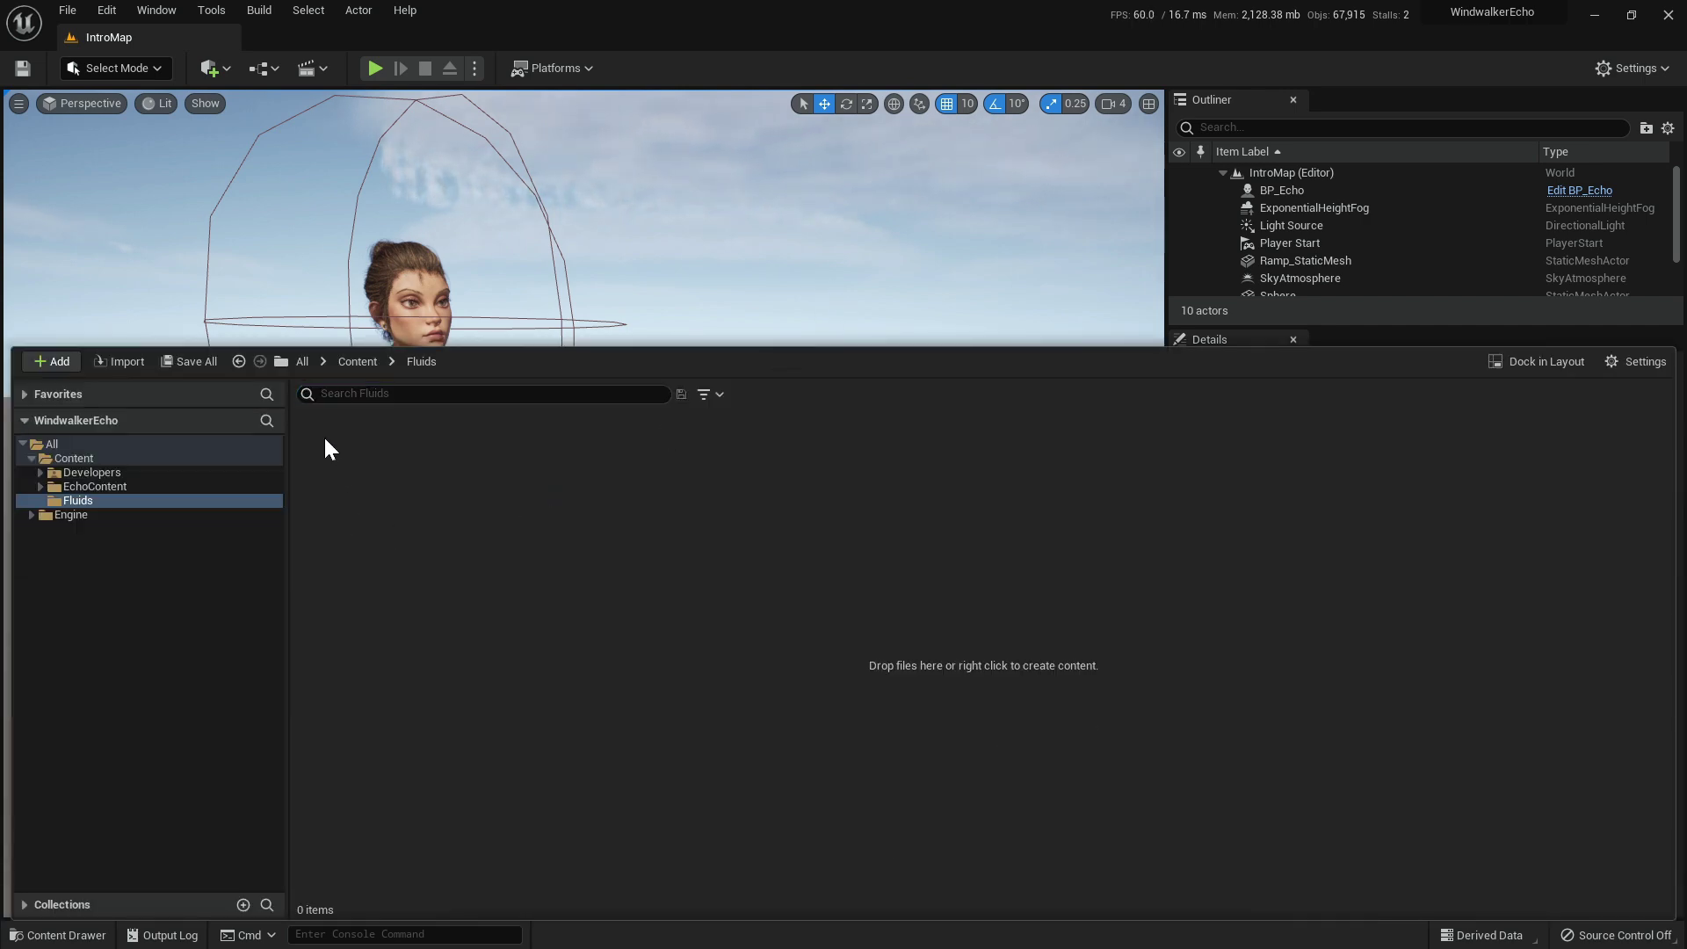
right_click(324, 435)
click(398, 550)
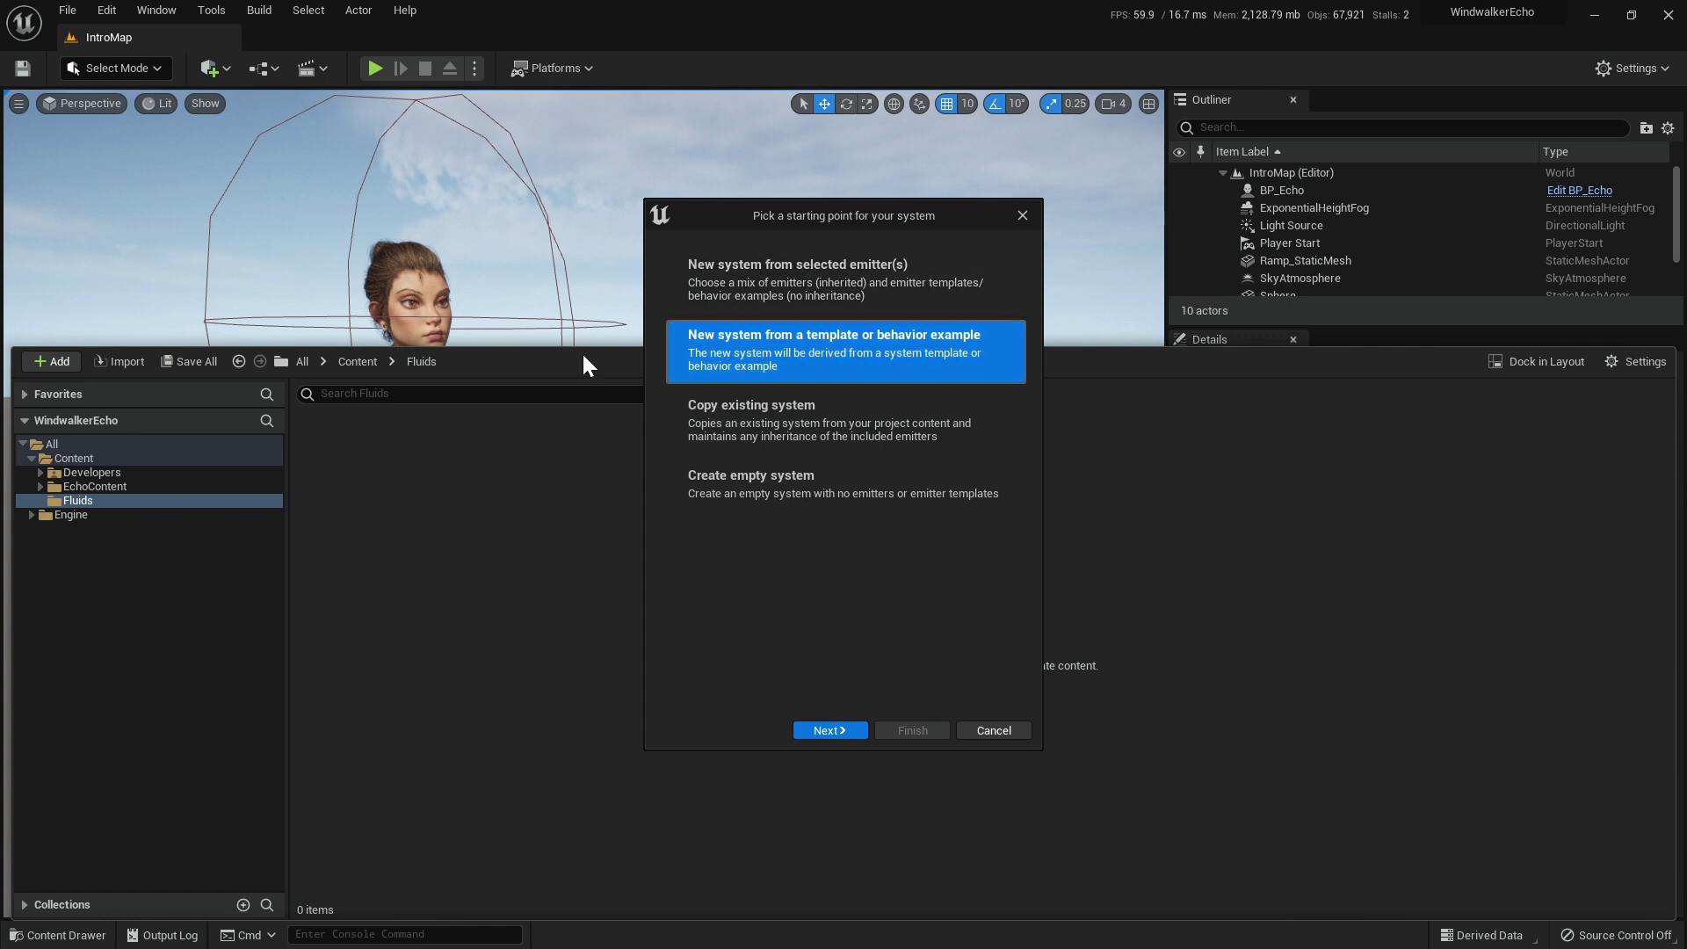
click(809, 729)
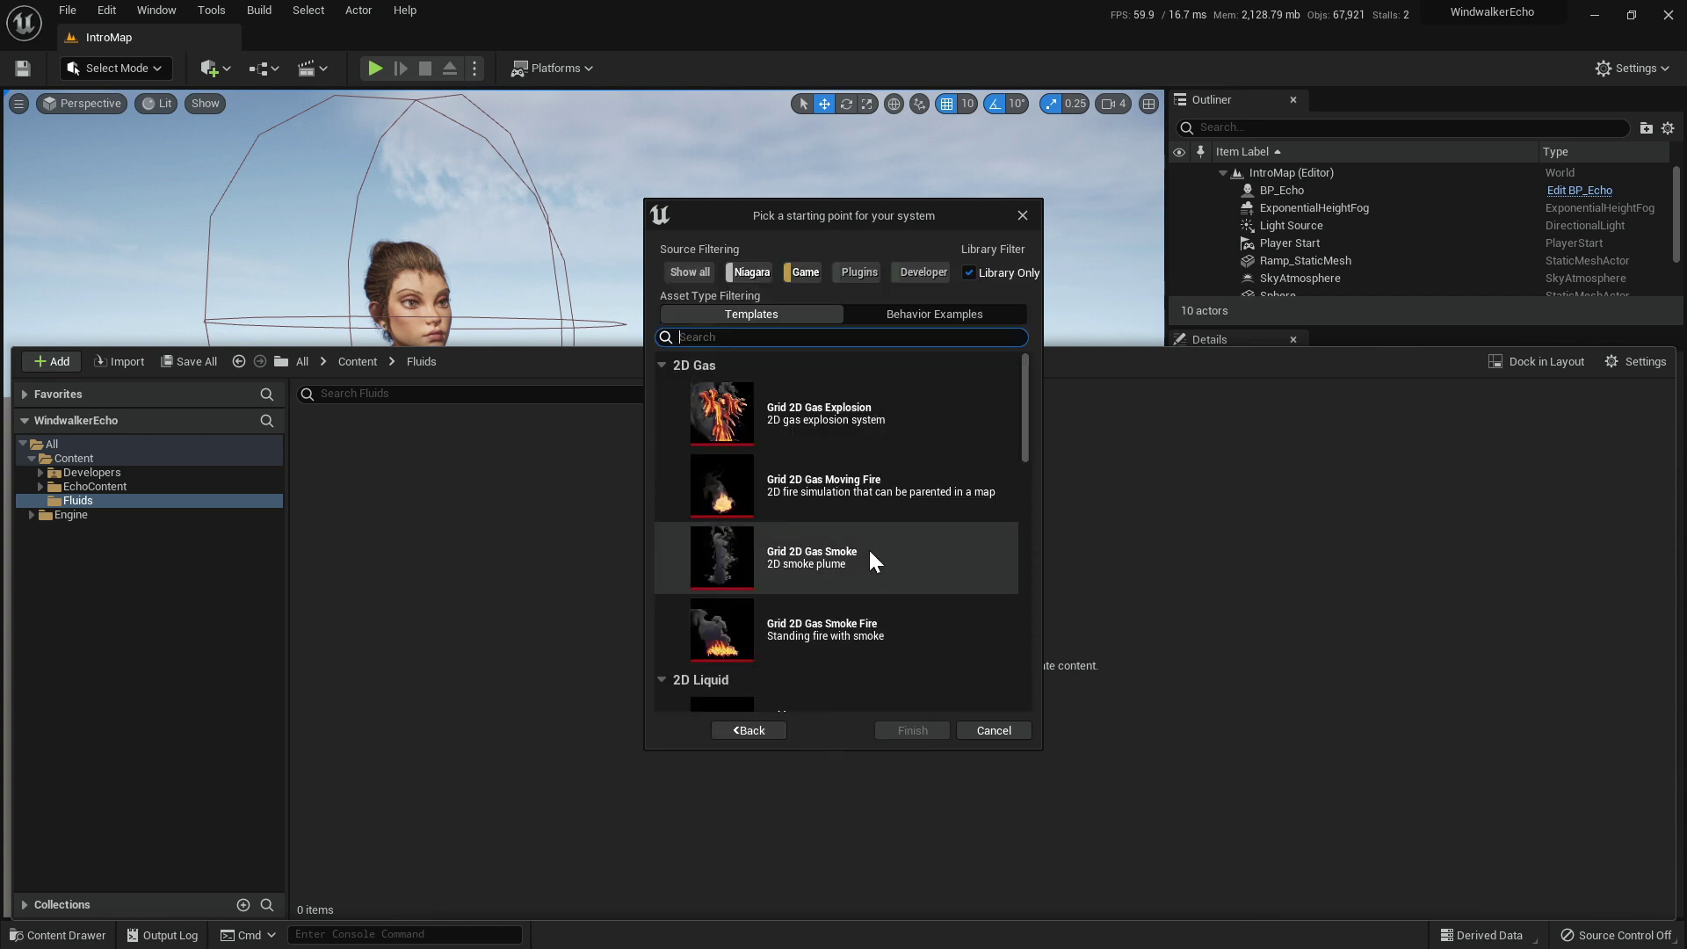
drag(1025, 428, 1030, 546)
click(836, 473)
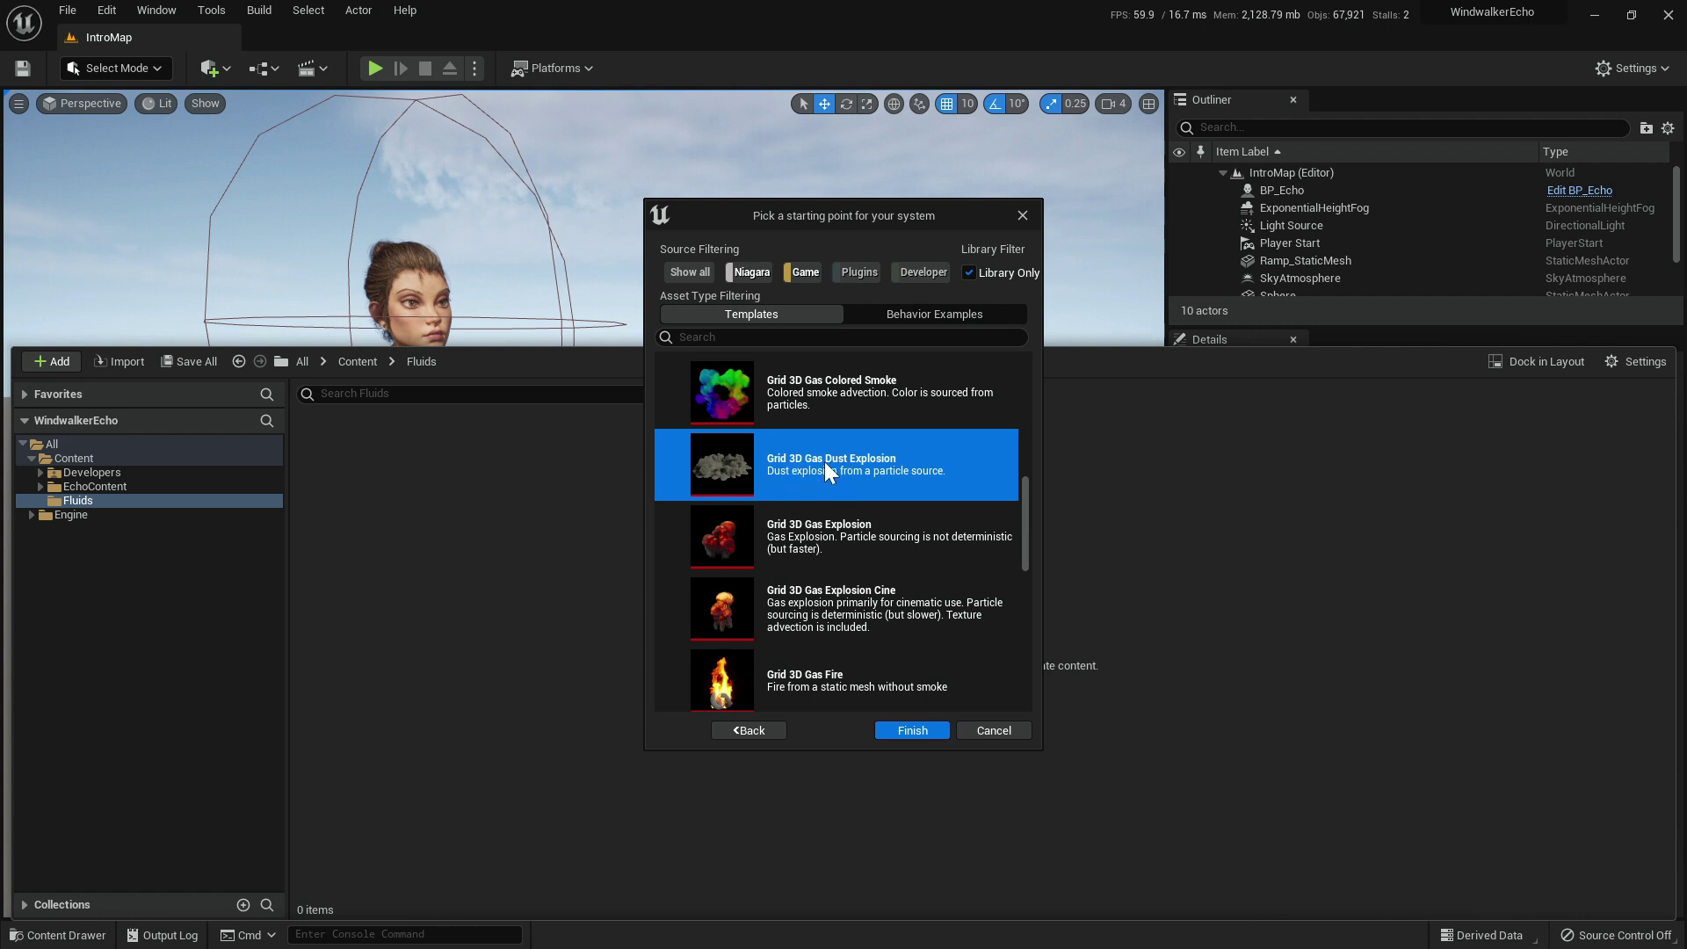
drag(1026, 504, 1036, 363)
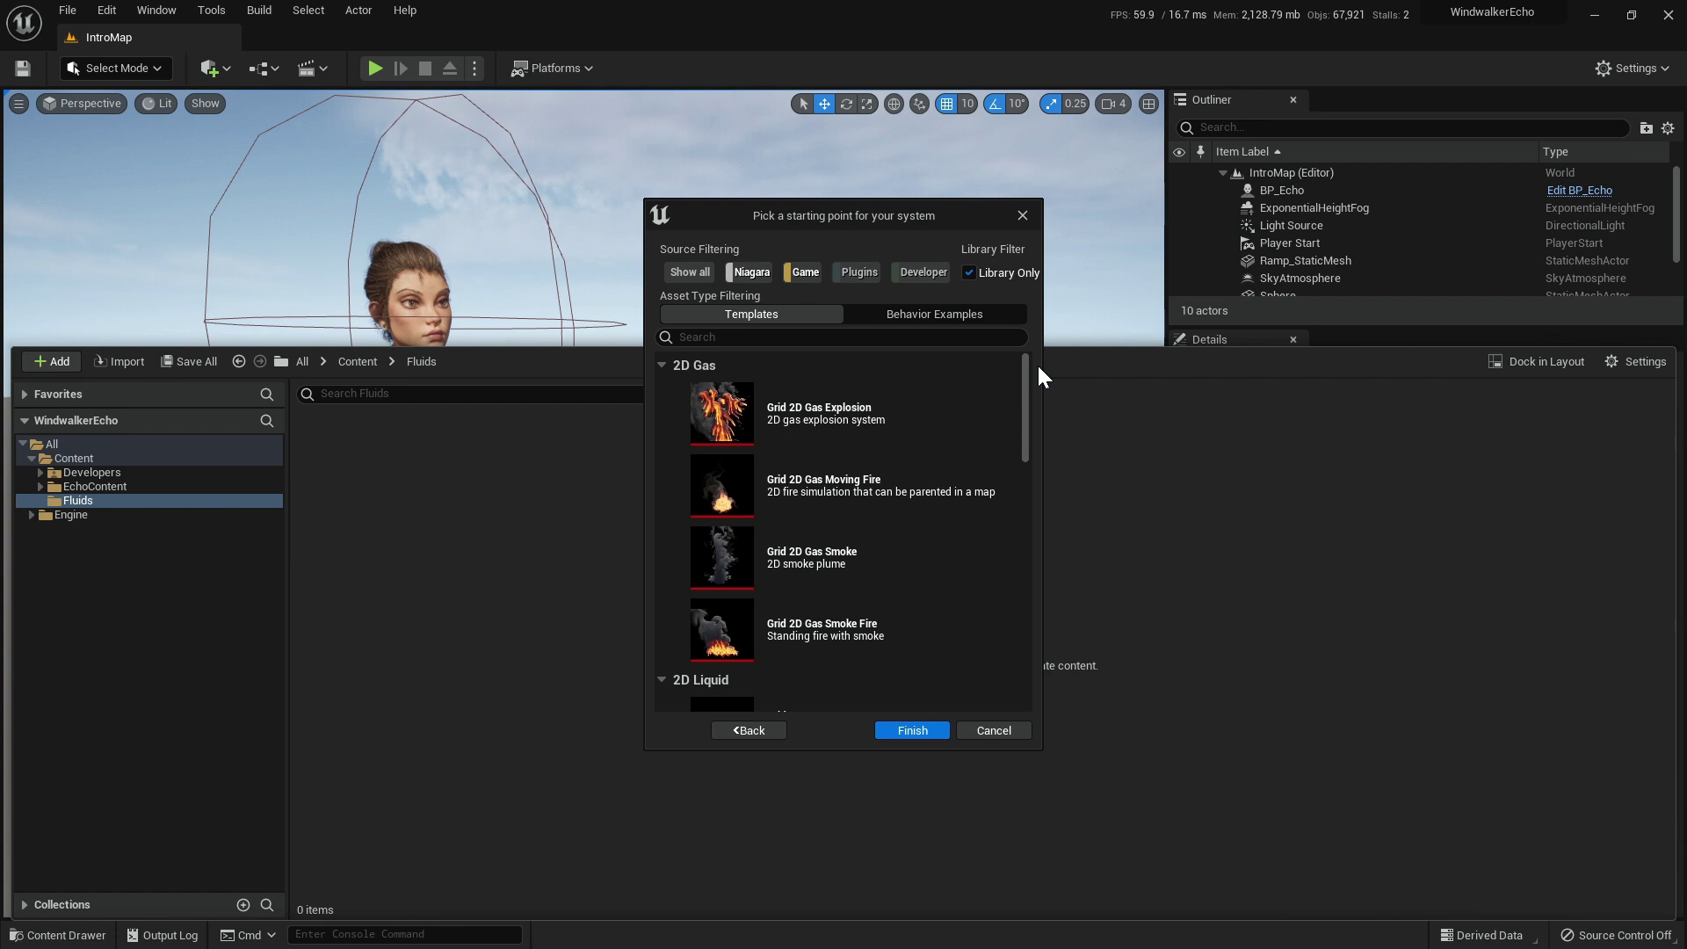
Create the system from the Grid 2D Gas Smoke Fire template, accept its default name, and open it for editing.
click(794, 643)
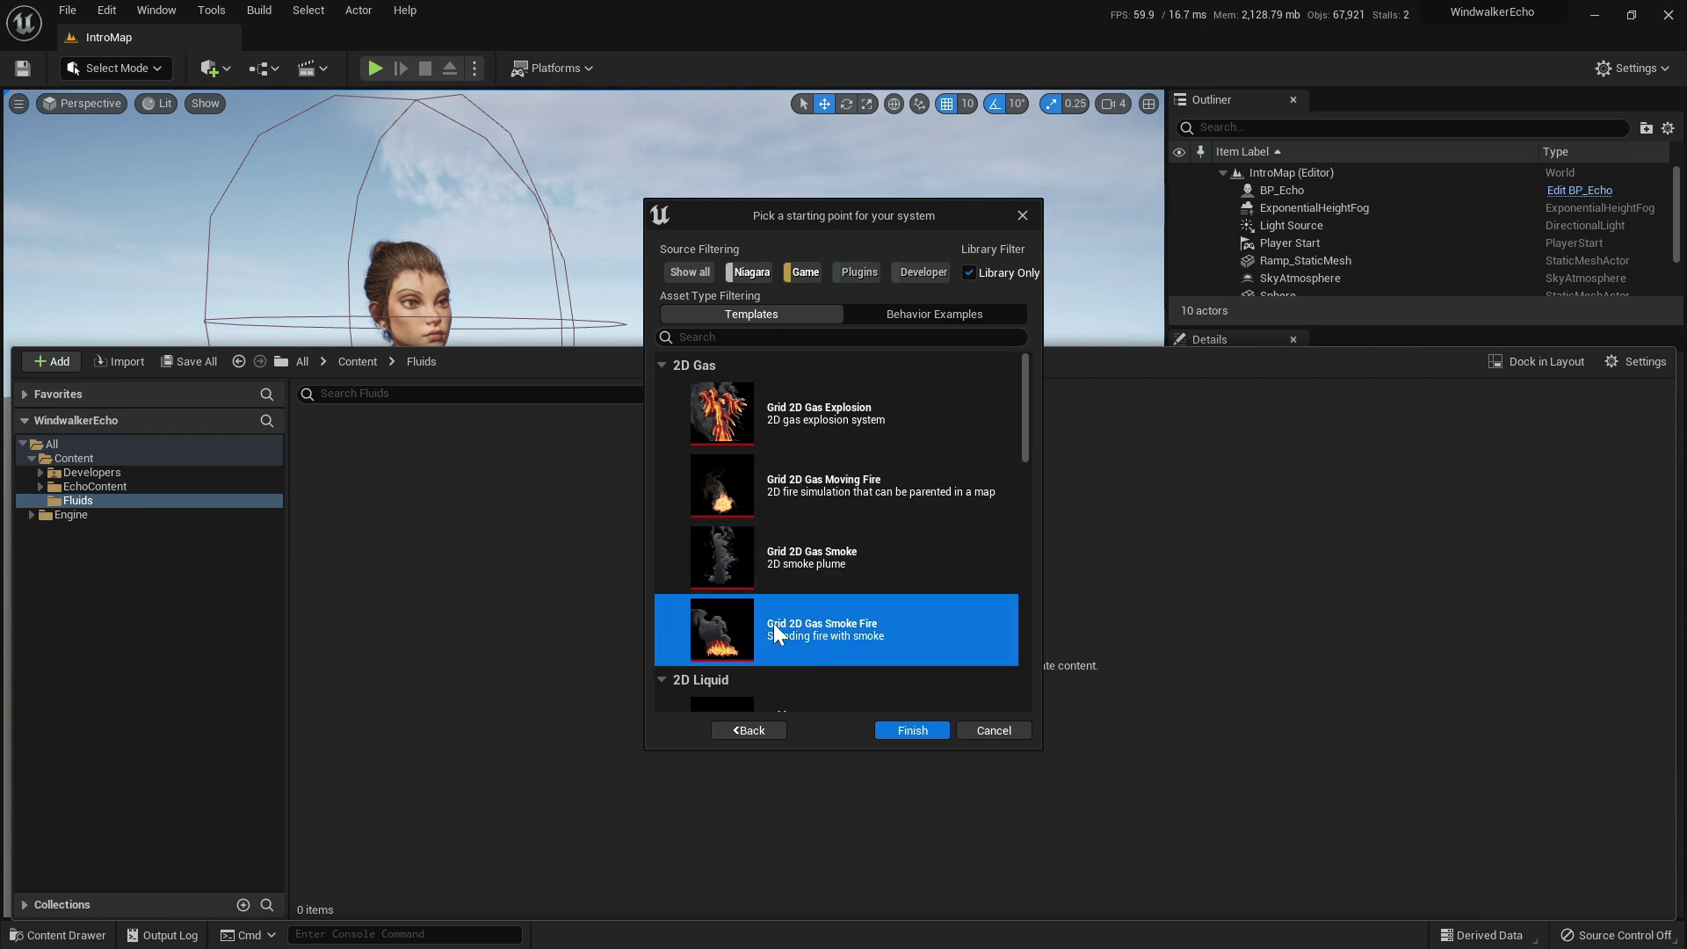
click(911, 730)
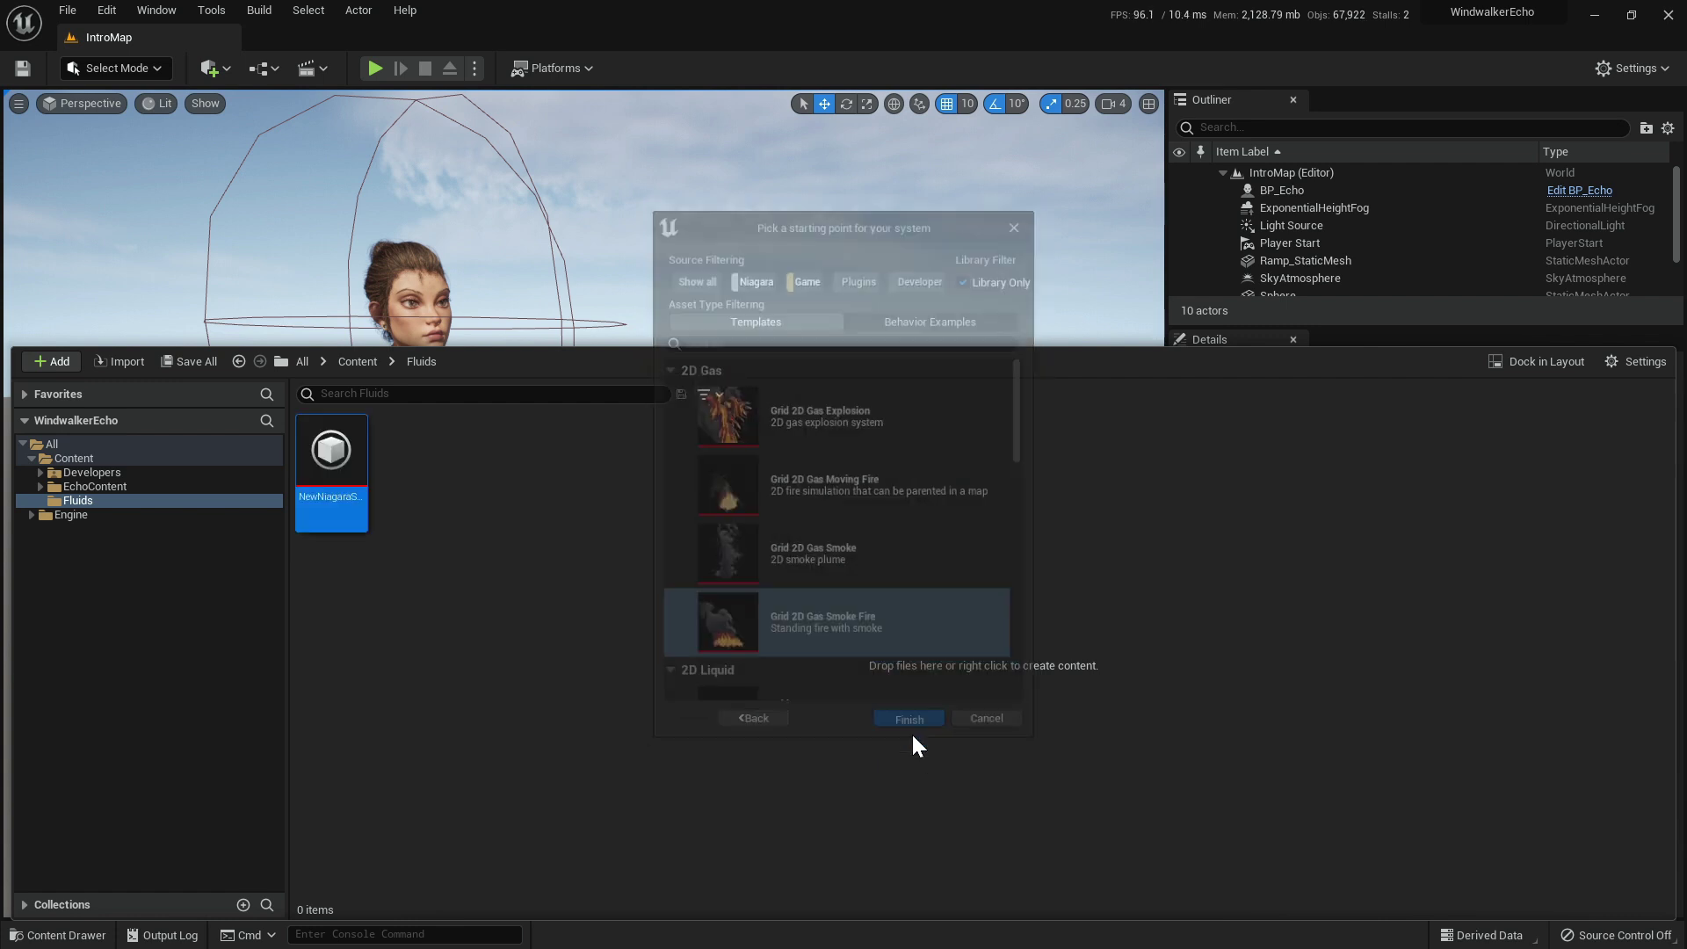
key(Return)
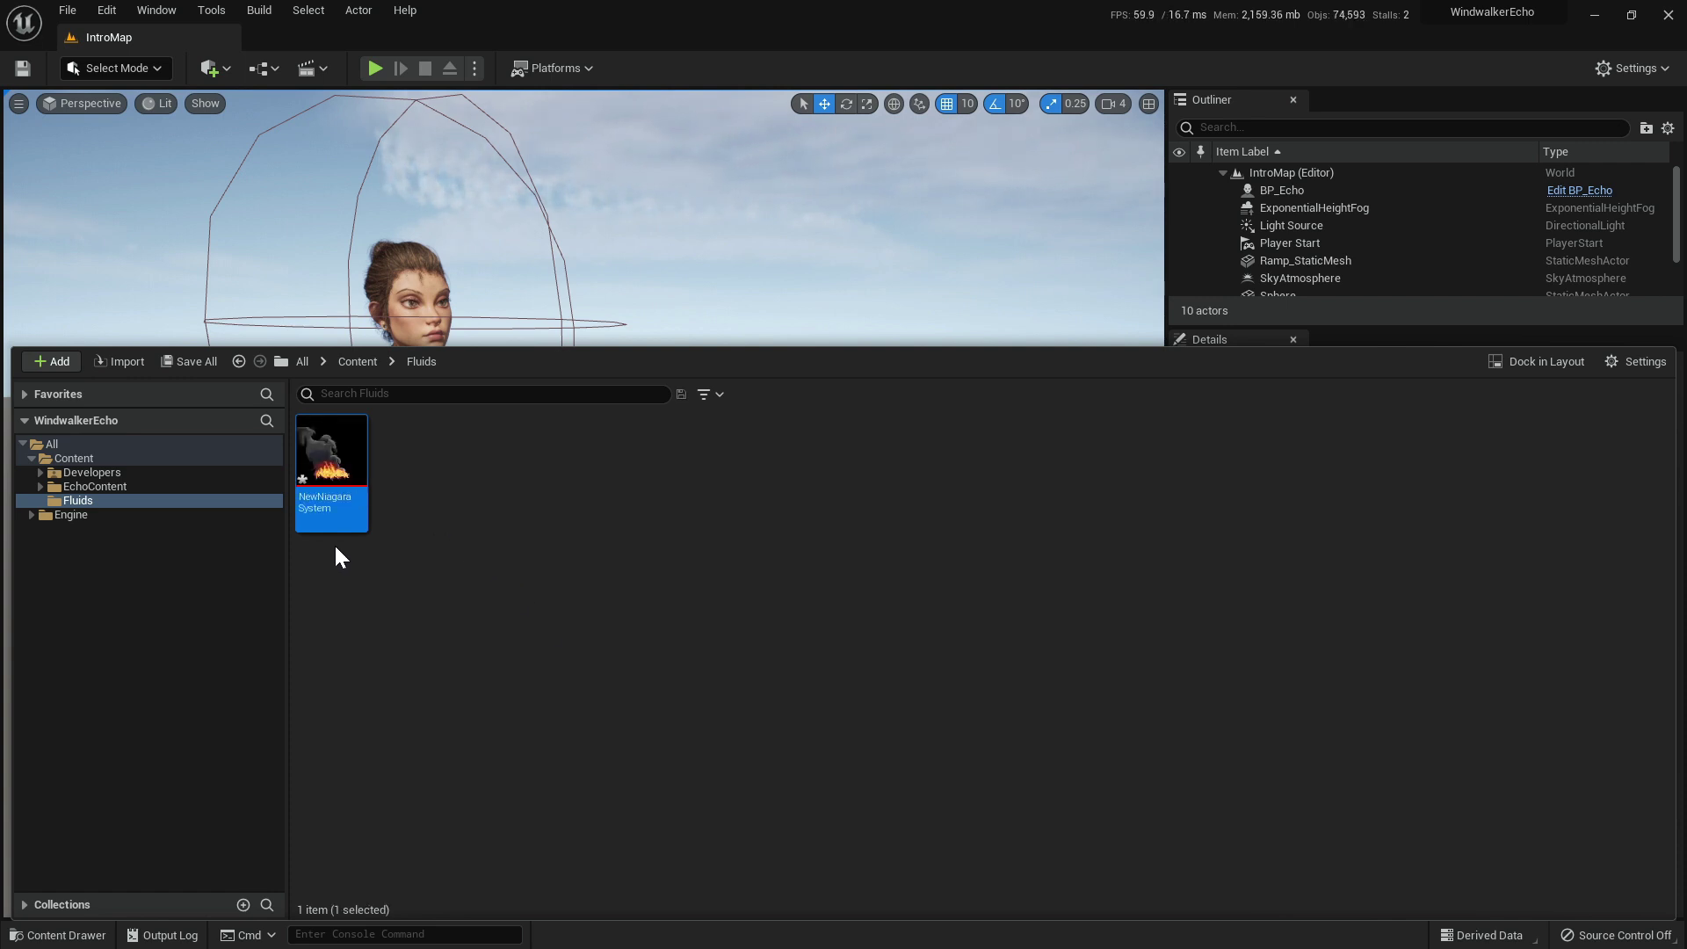
double_click(332, 457)
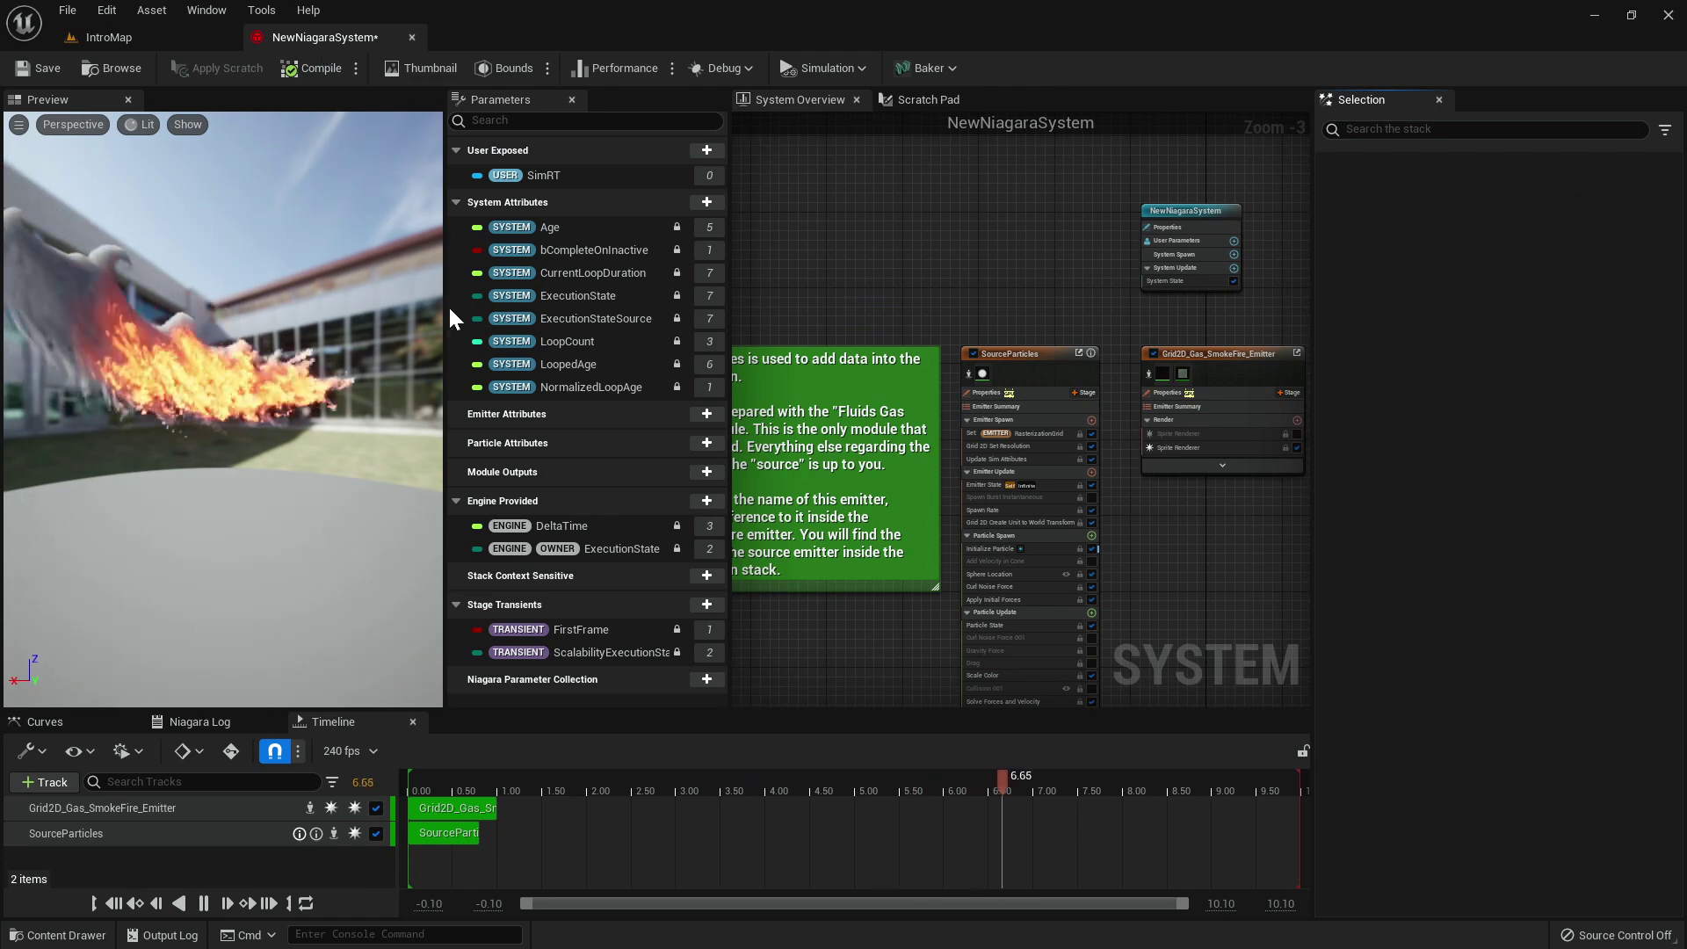
Examine the SourceParticles and Grid2D_Gas_SmokeFire_Emitter nodes in the system overview, selecting each to view its properties.
right_drag(915, 271, 836, 121)
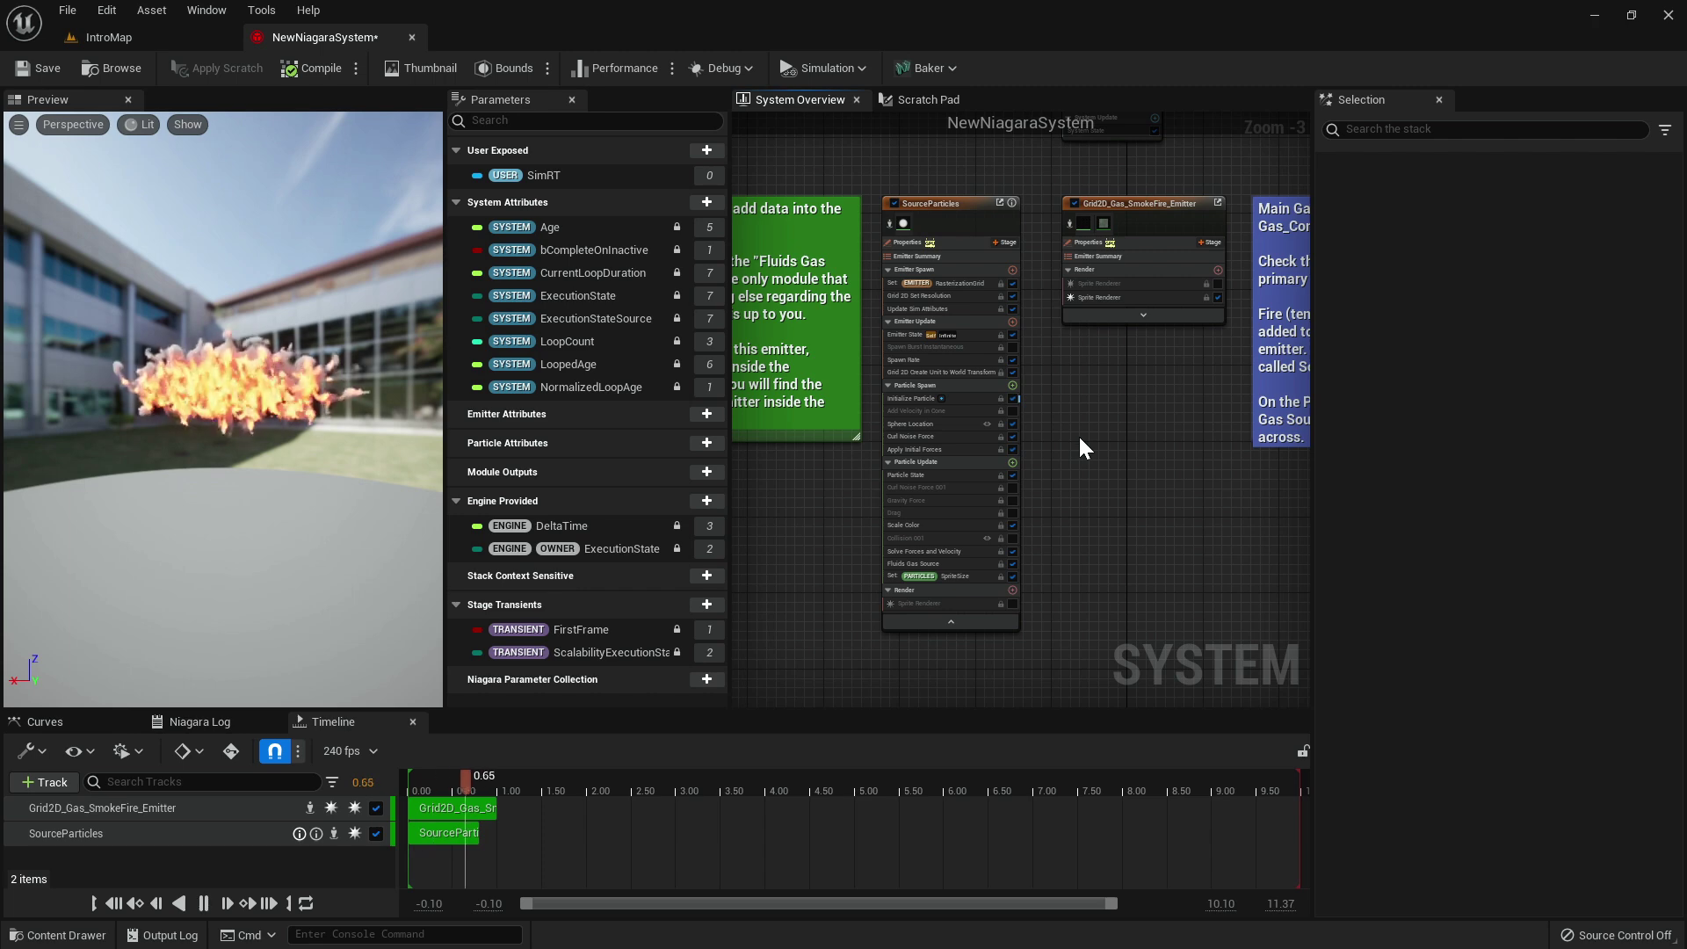
scroll(1063, 428, up, 4)
right_drag(1063, 431, 1132, 482)
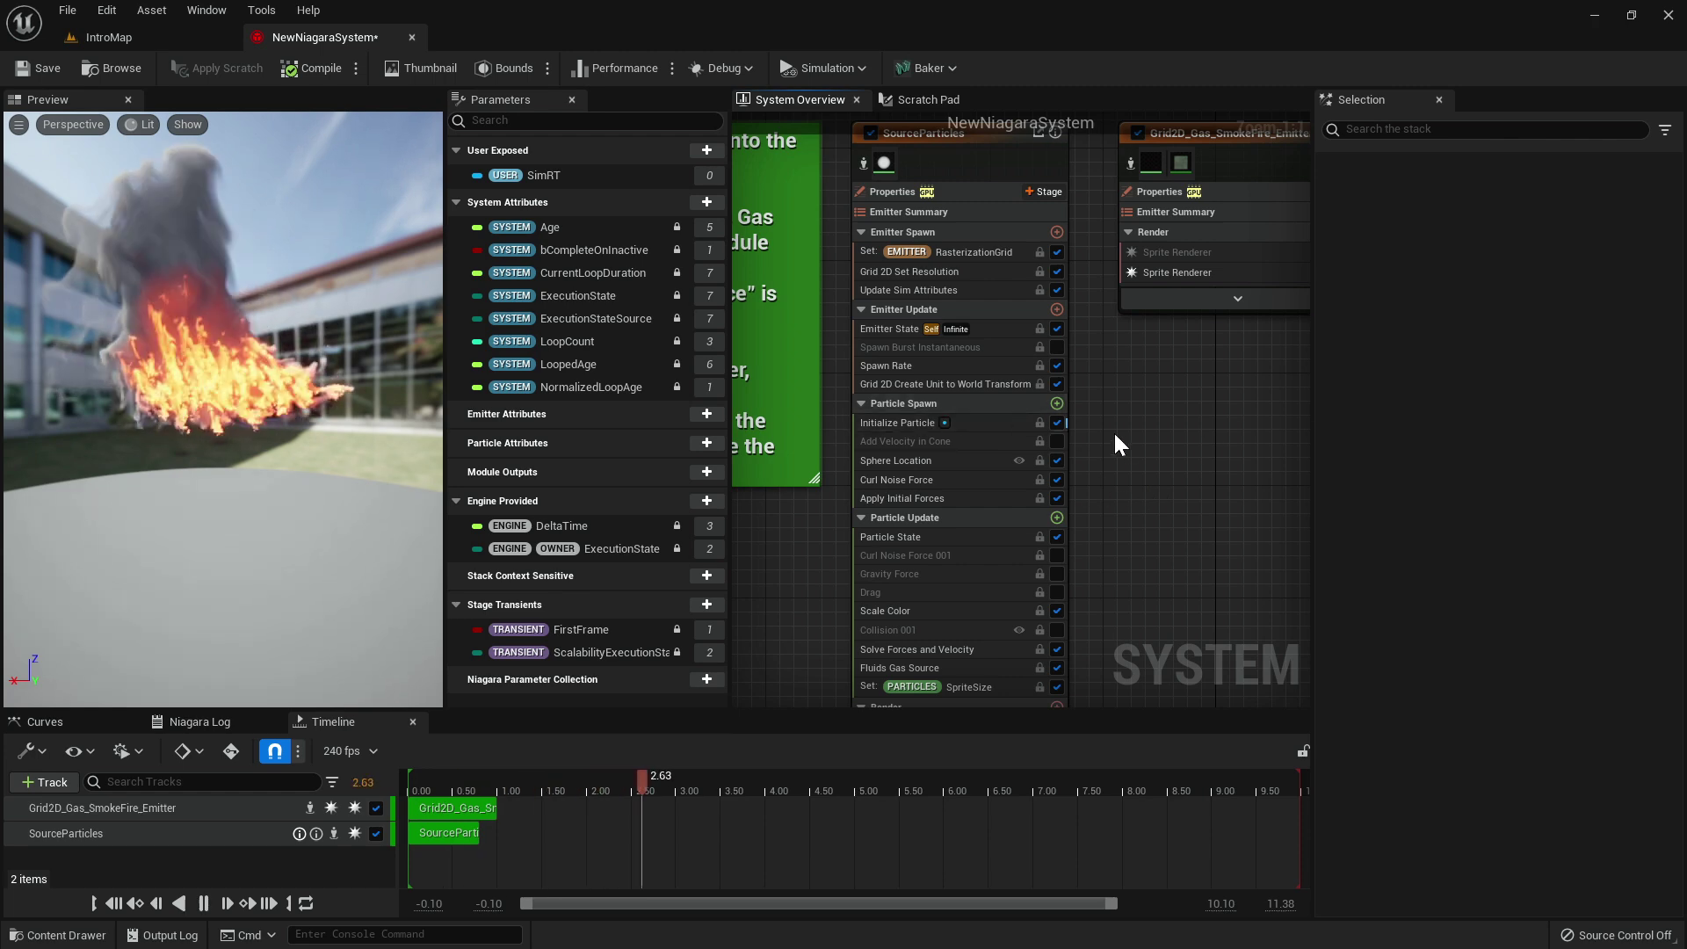
right_drag(1165, 390, 1146, 423)
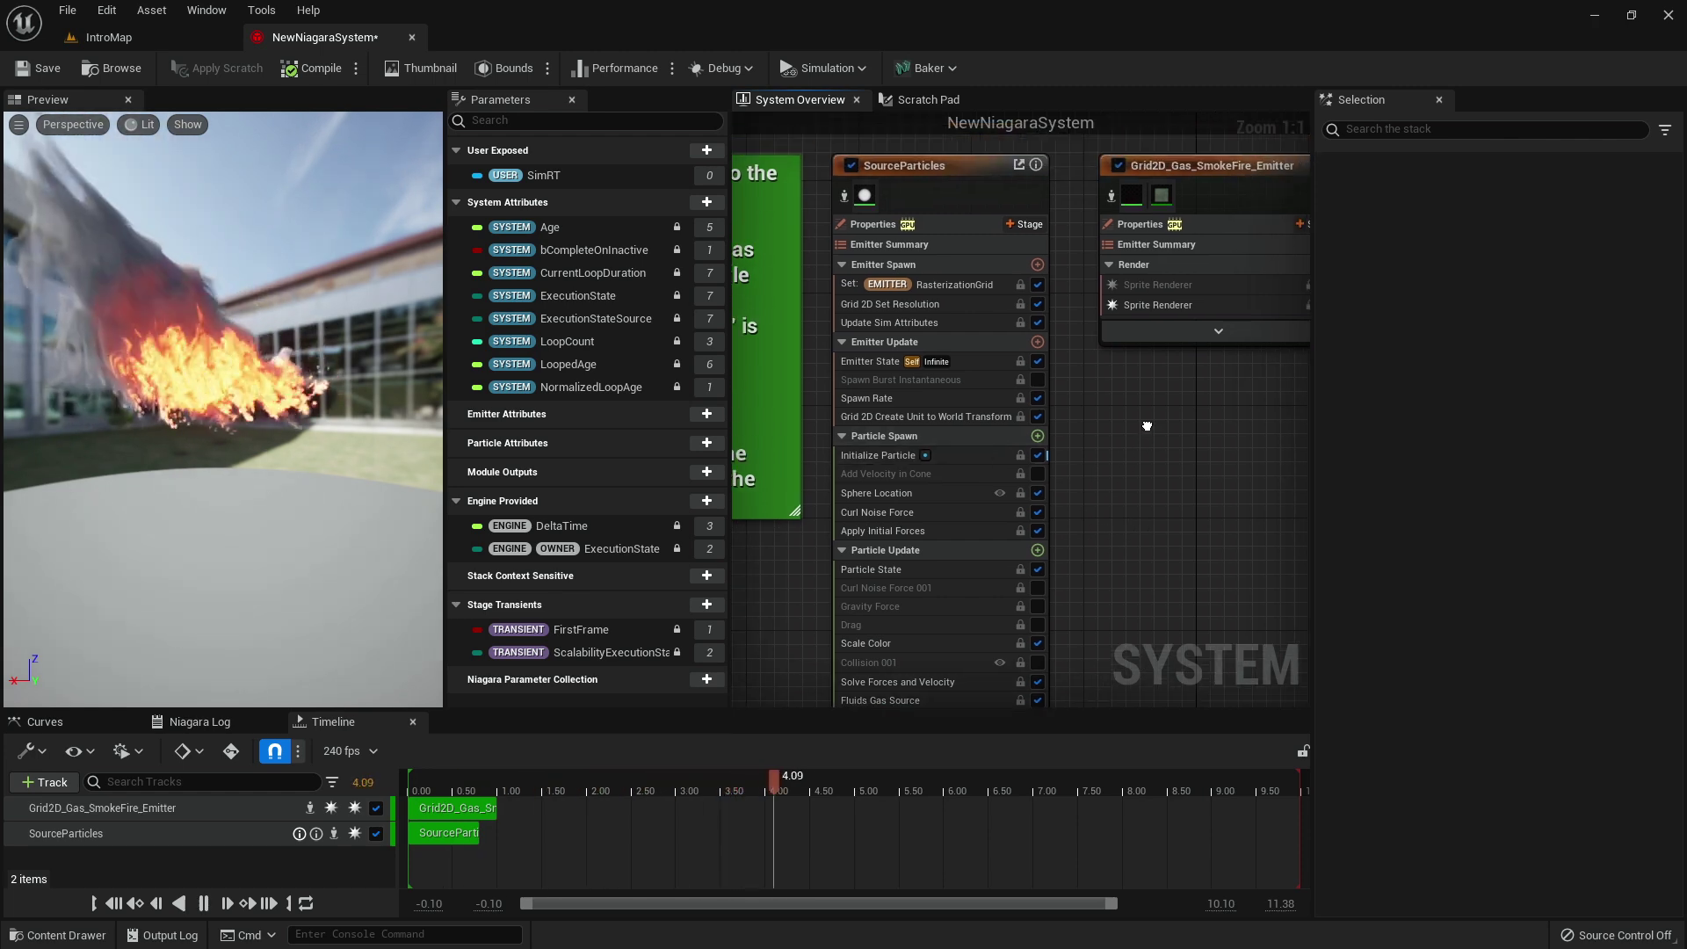
click(919, 173)
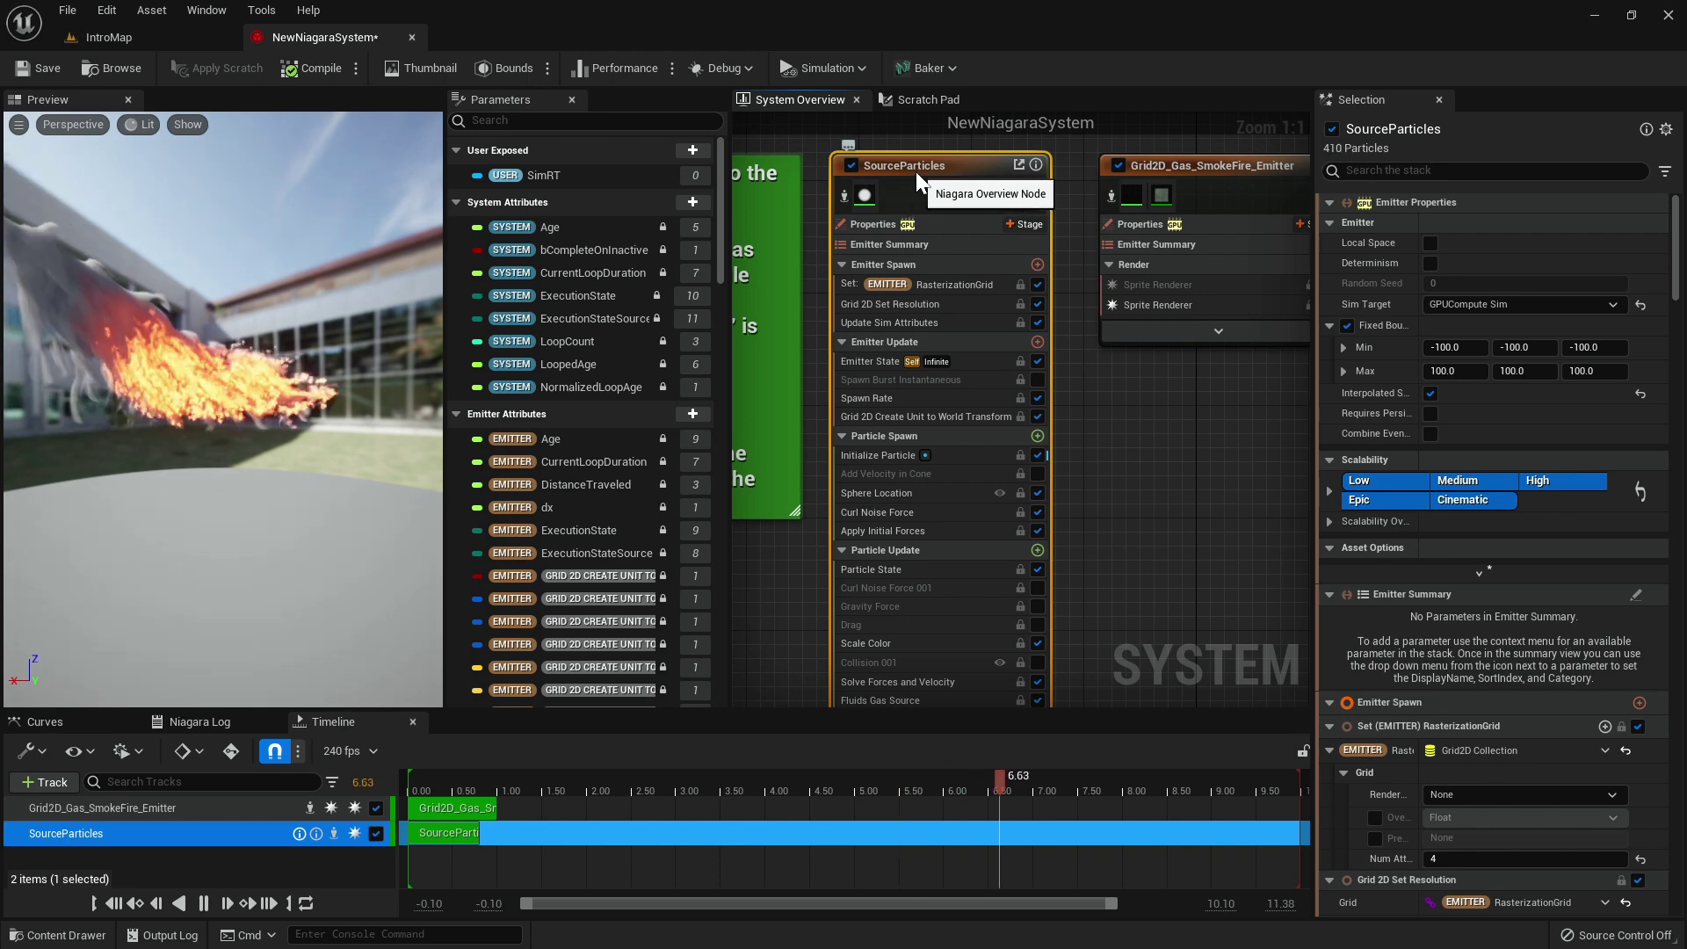
click(1251, 163)
click(940, 159)
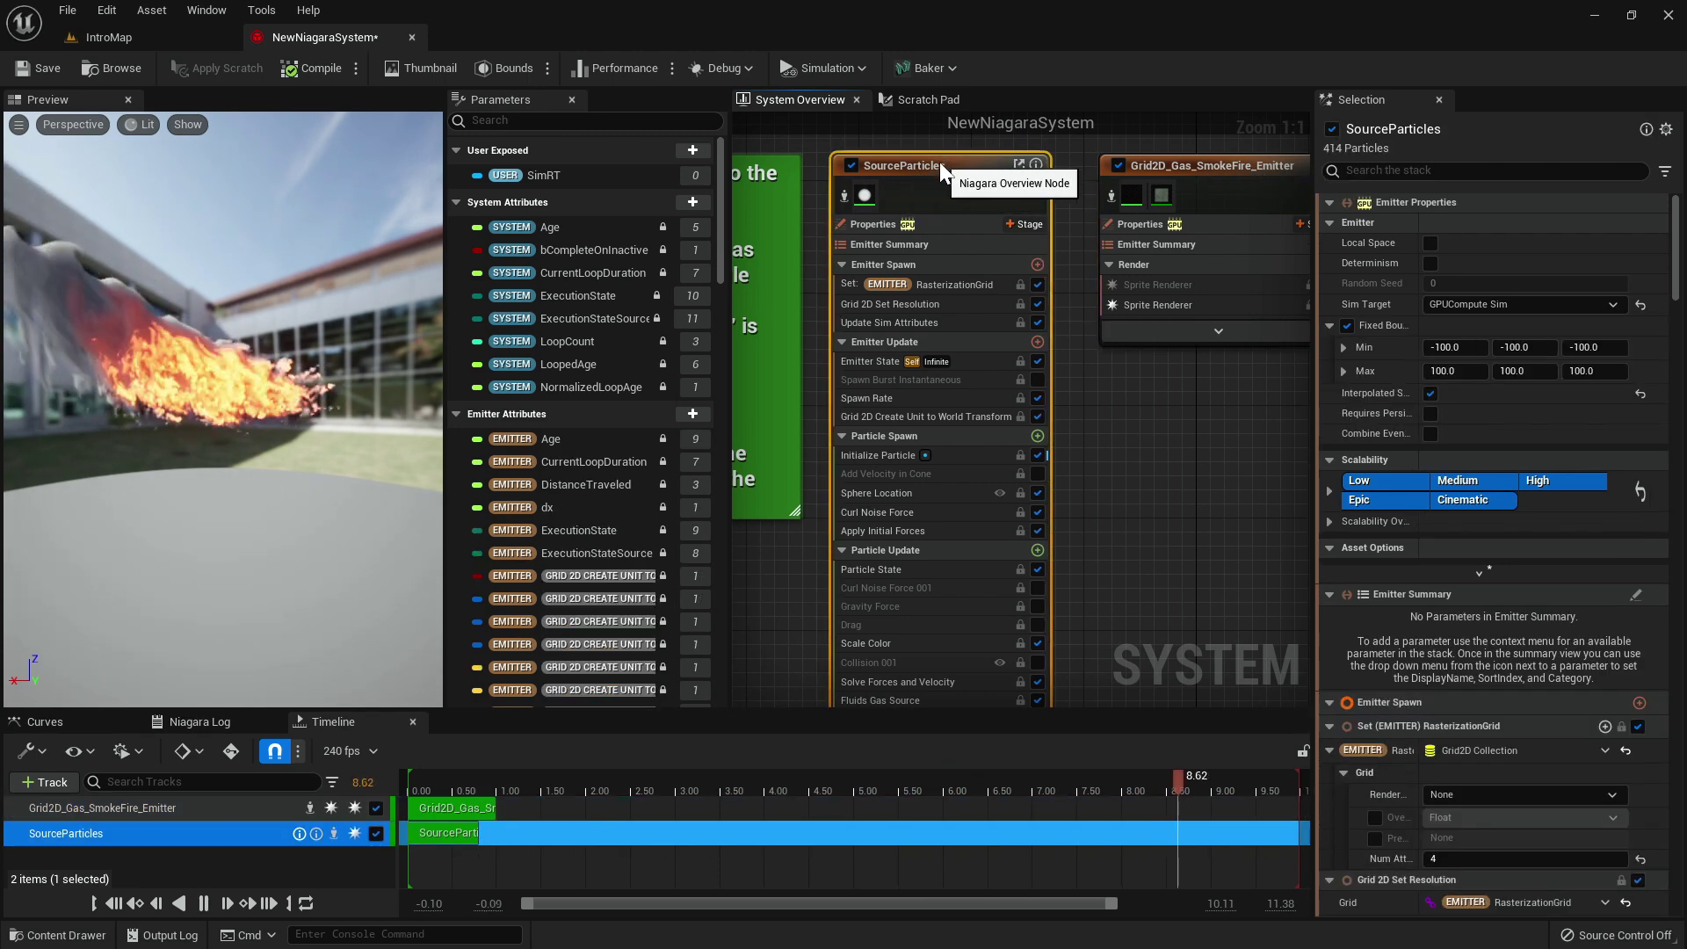
Review the module stack of SourceParticles and show the Initialize Particle settings under Particle Spawn.
right_drag(1086, 507, 1081, 389)
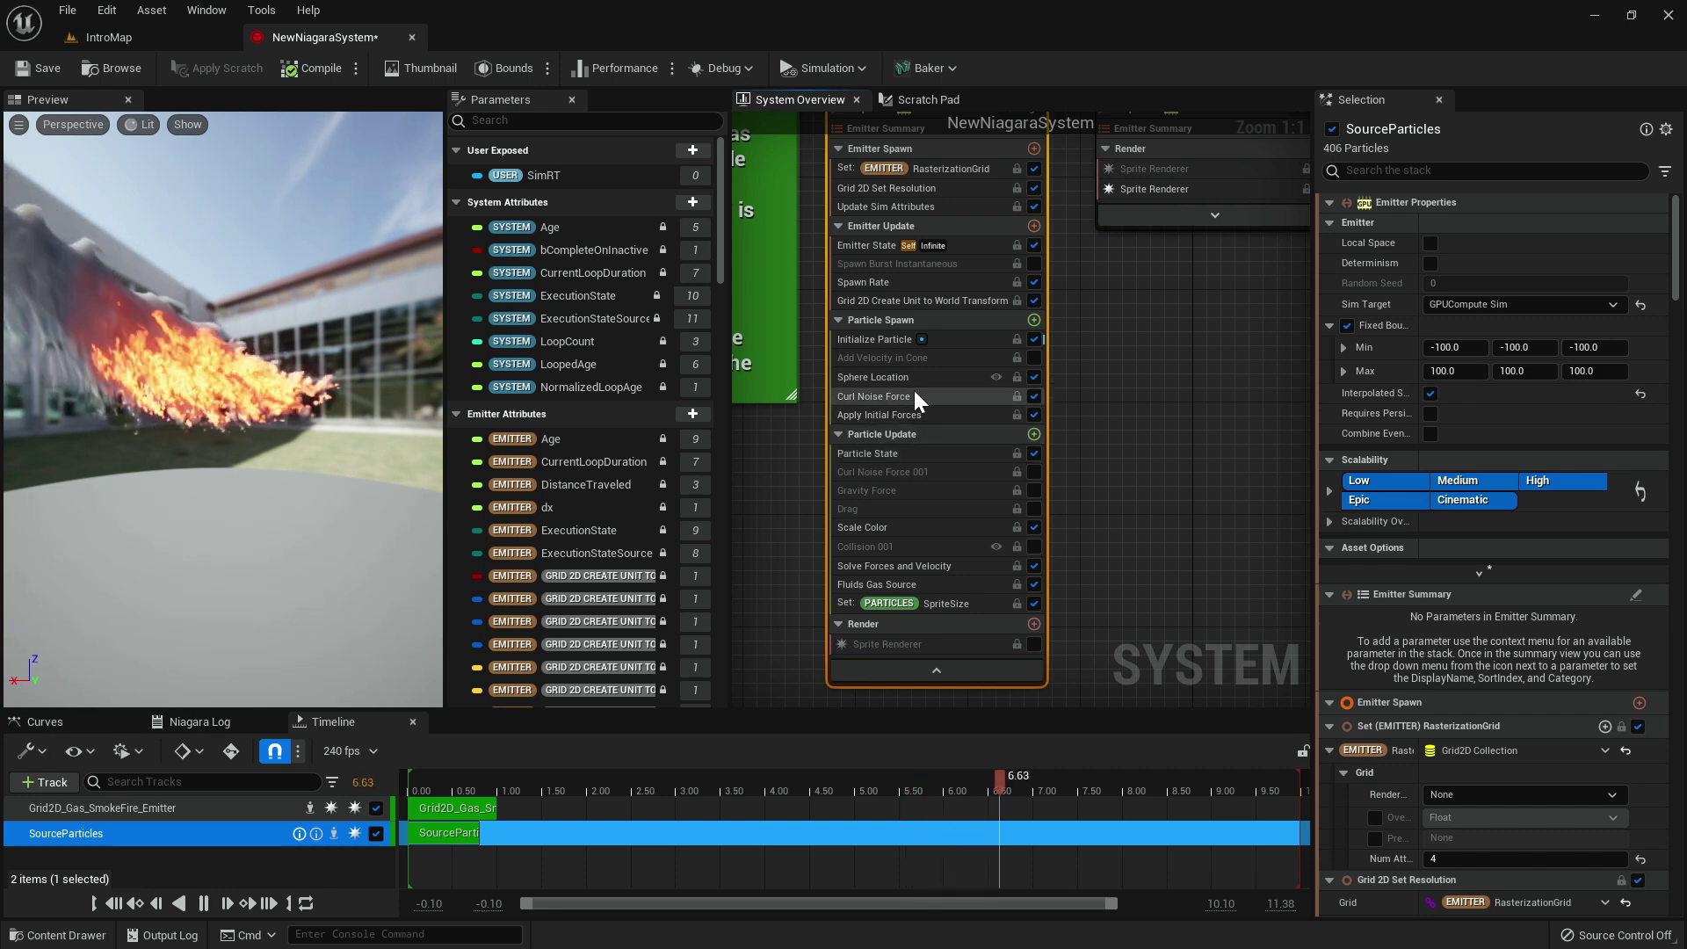
right_drag(1156, 415, 1138, 444)
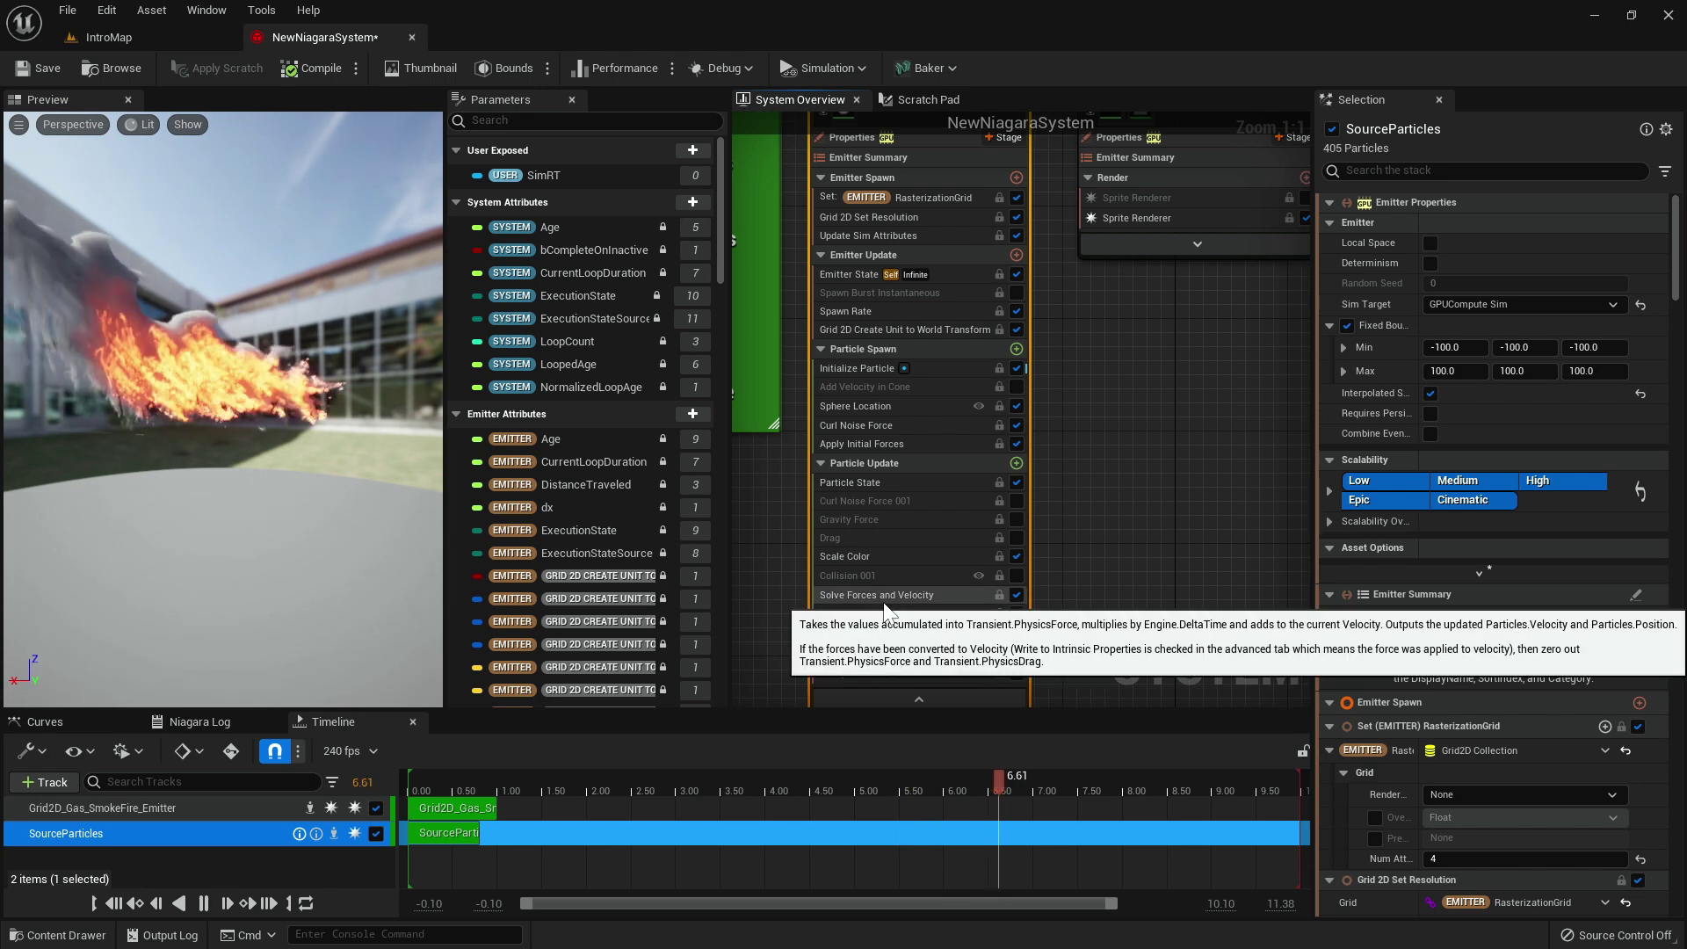
right_drag(1120, 411, 1127, 464)
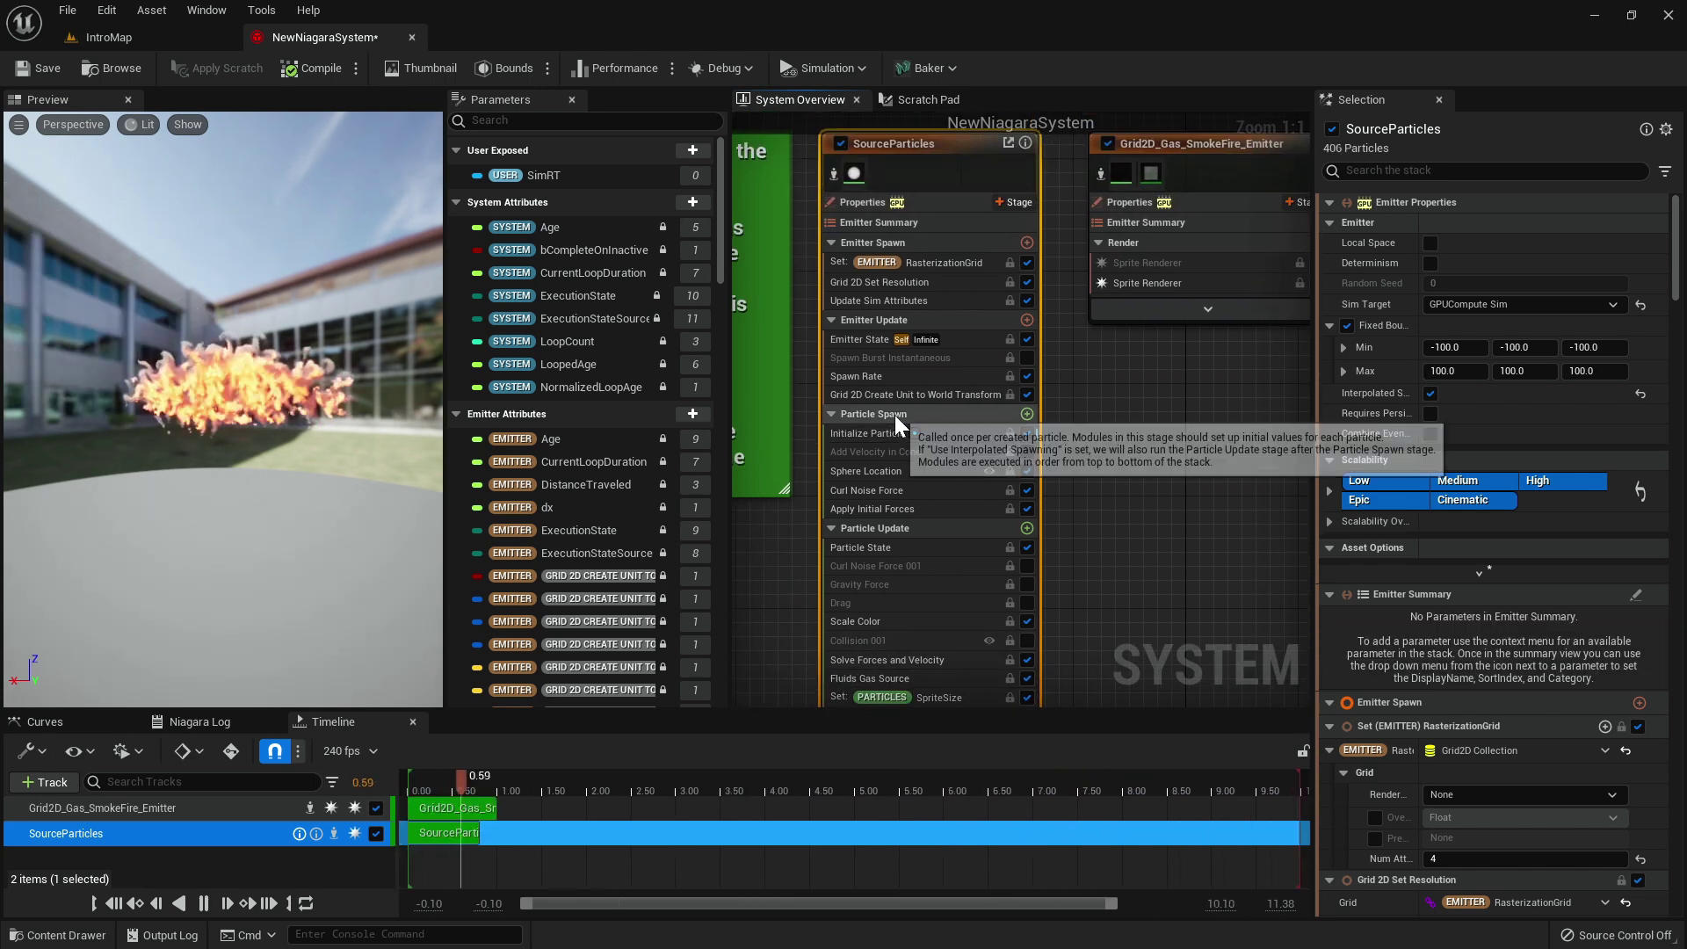
click(864, 415)
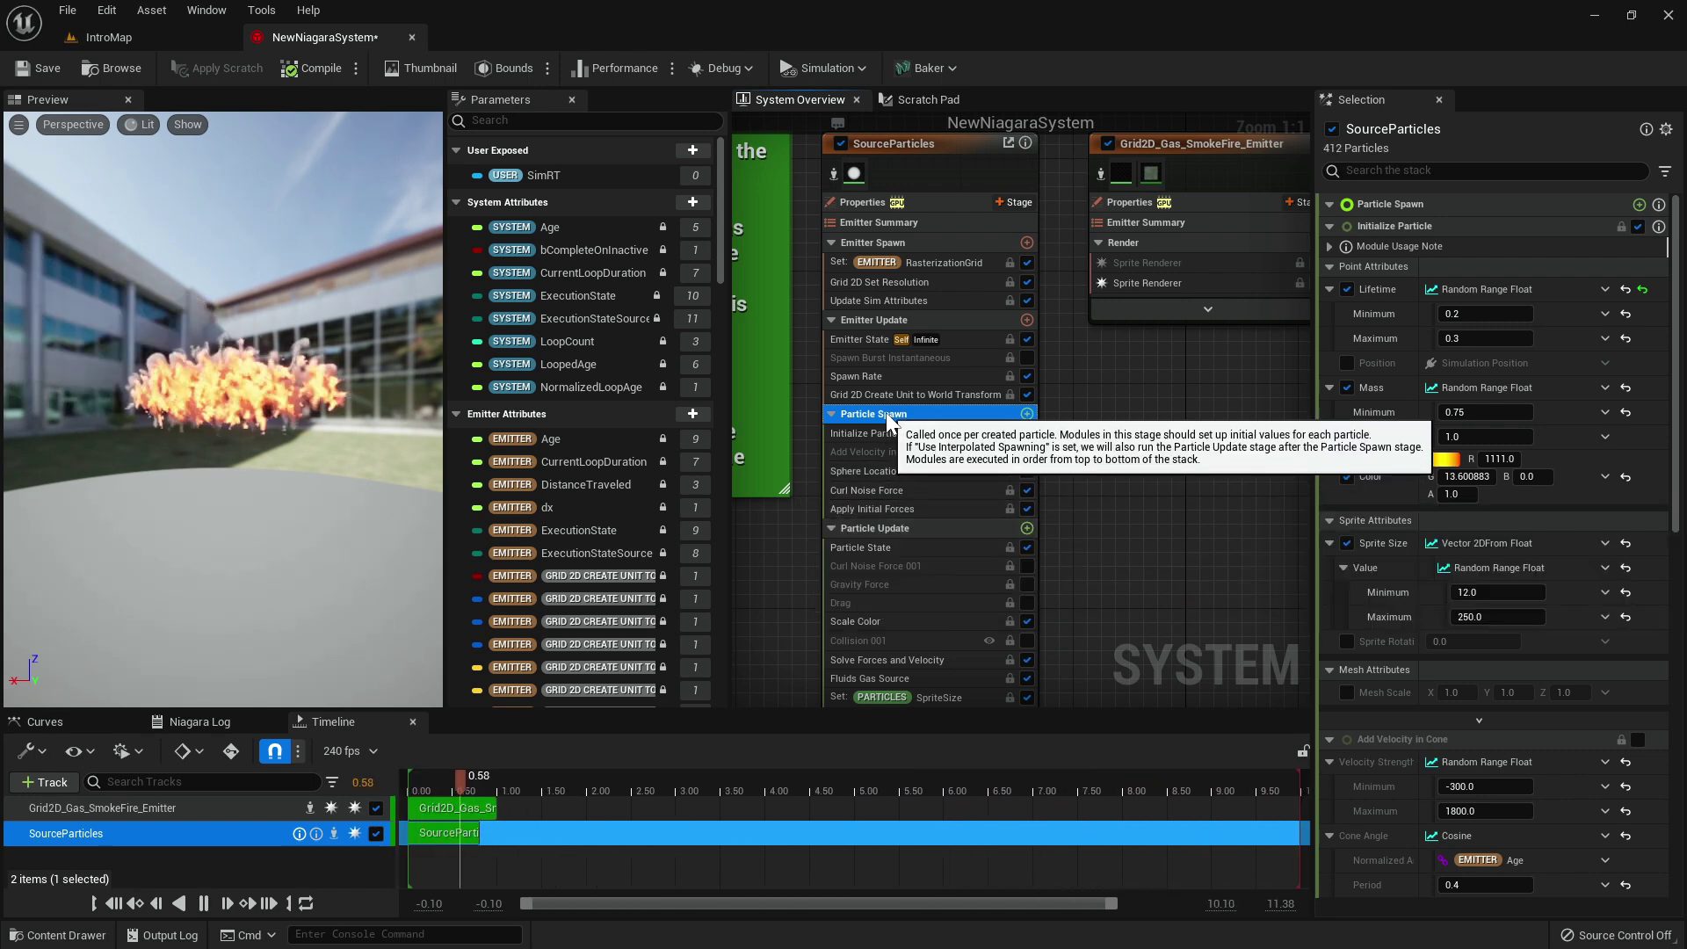
click(877, 434)
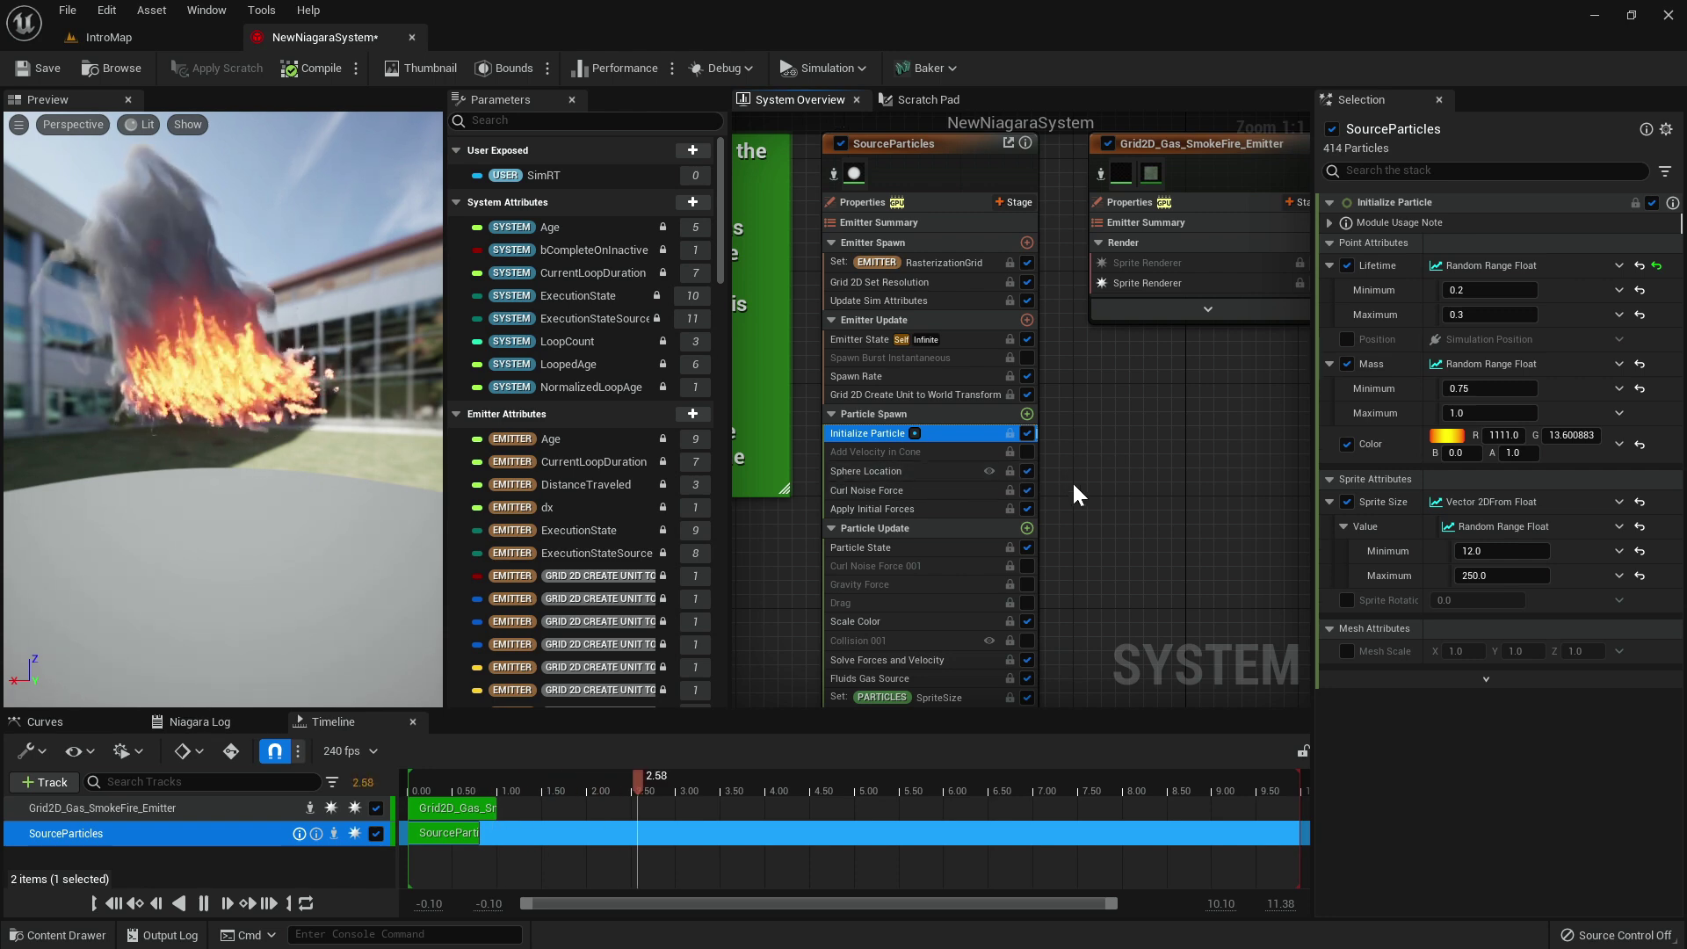
Inspect the Particle Update and Particle Spawn stages of SourceParticles, alternating between the two groups of module settings.
right_drag(1067, 476, 1097, 367)
click(909, 421)
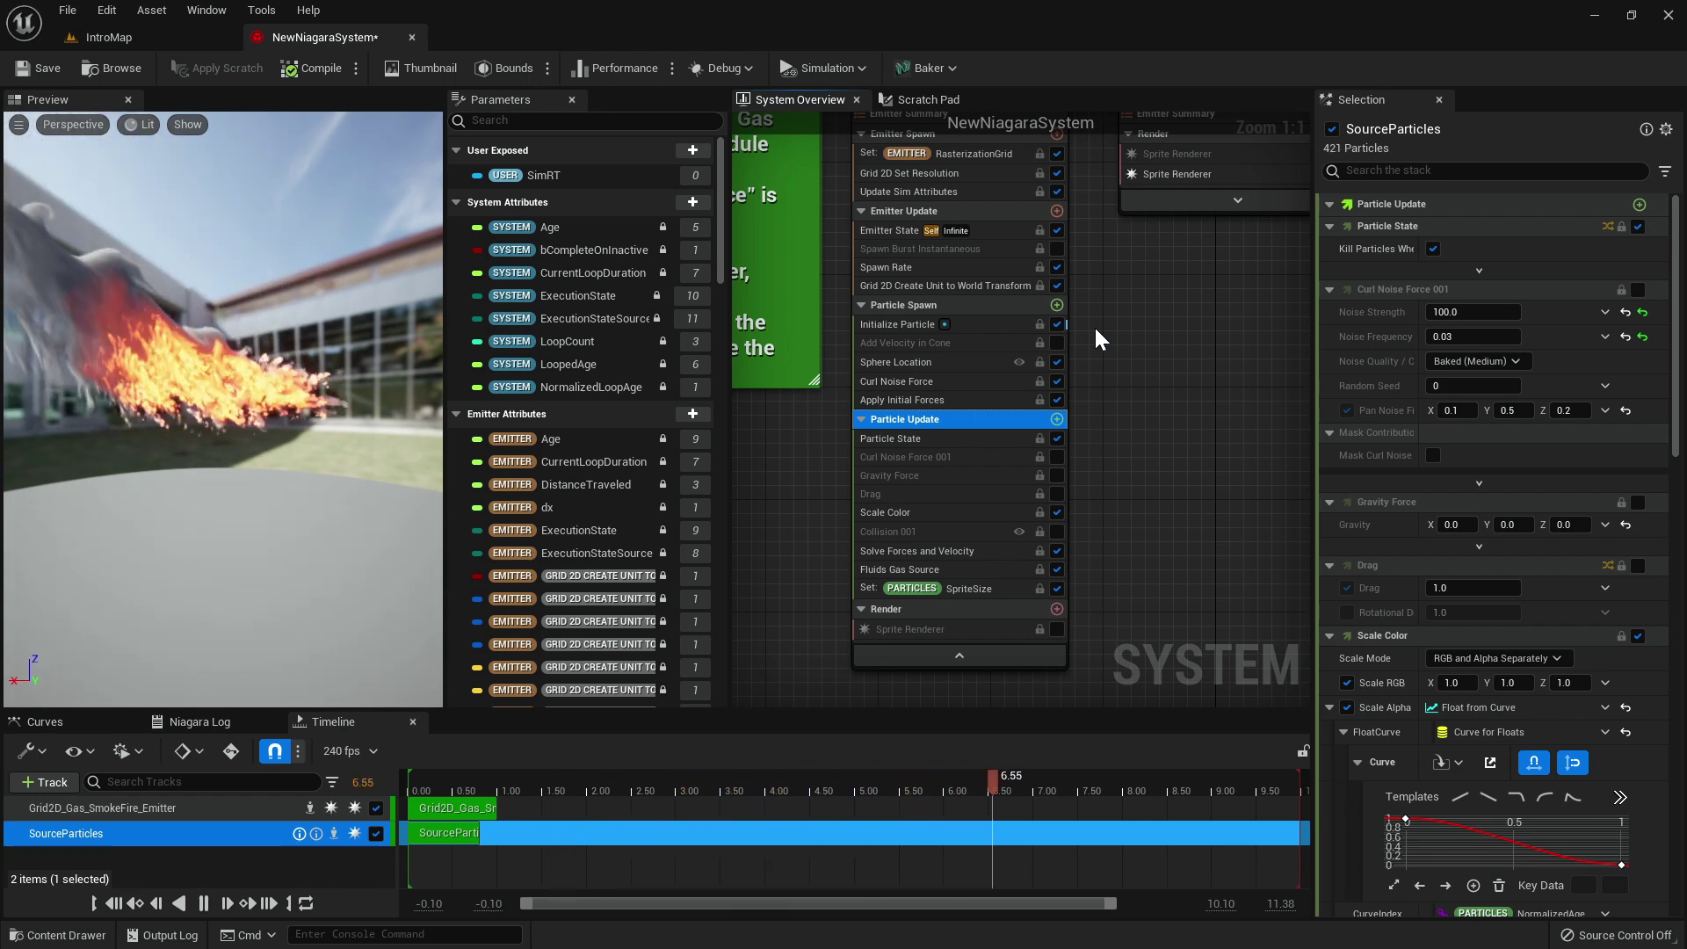
click(931, 307)
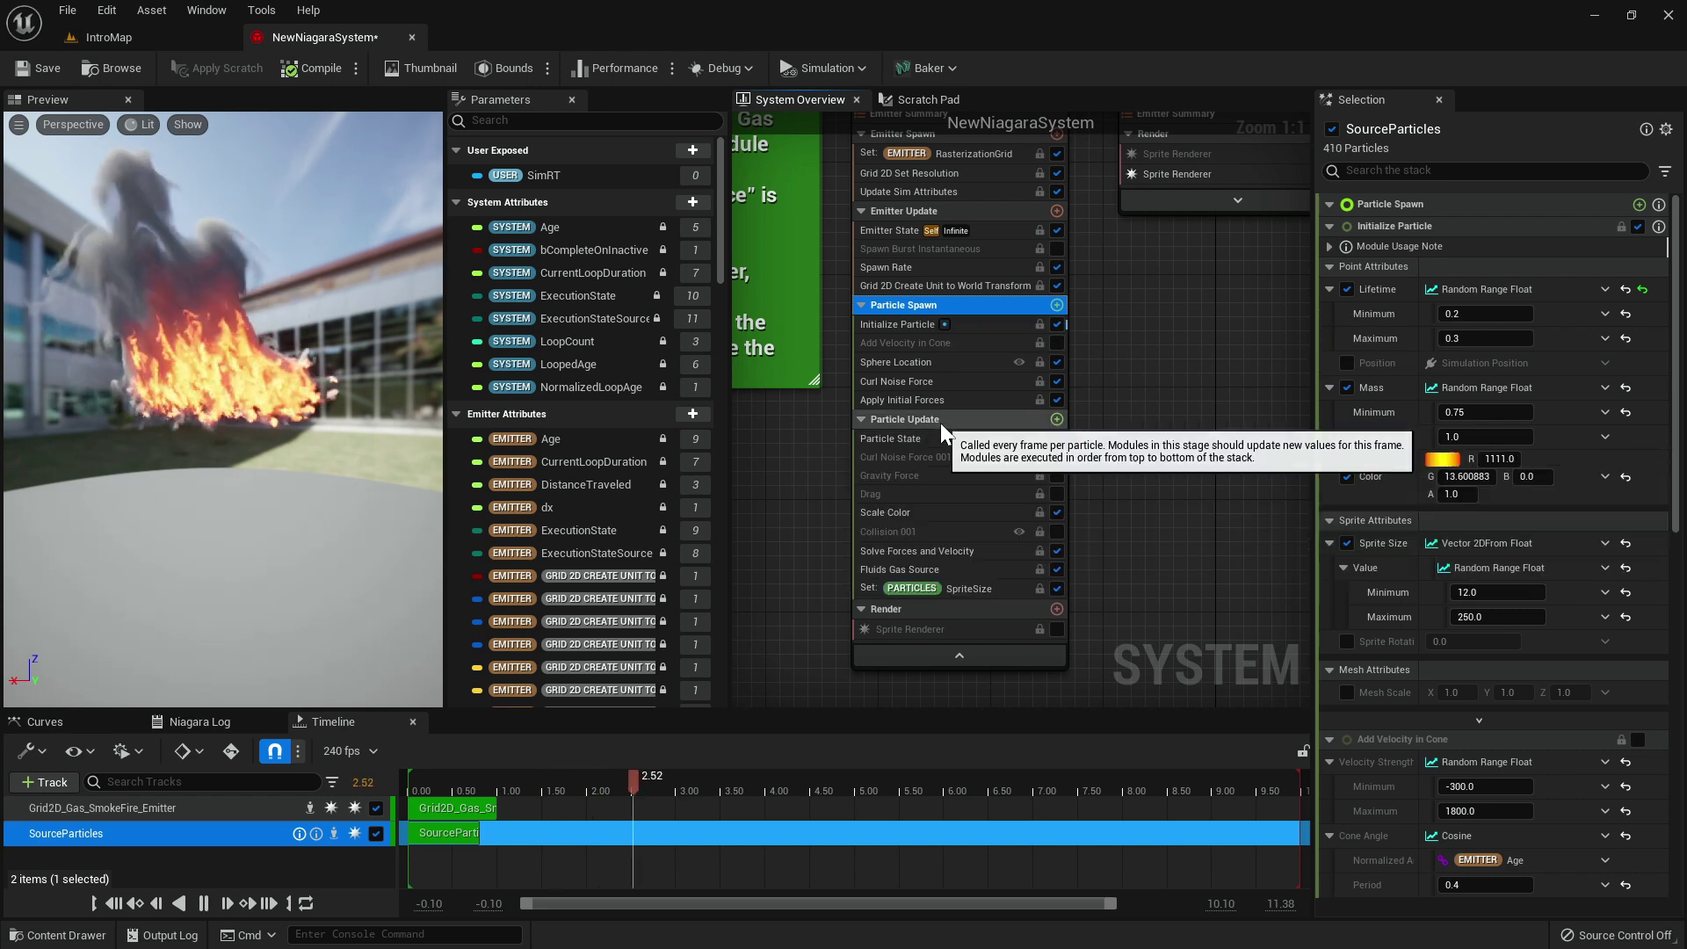
click(936, 422)
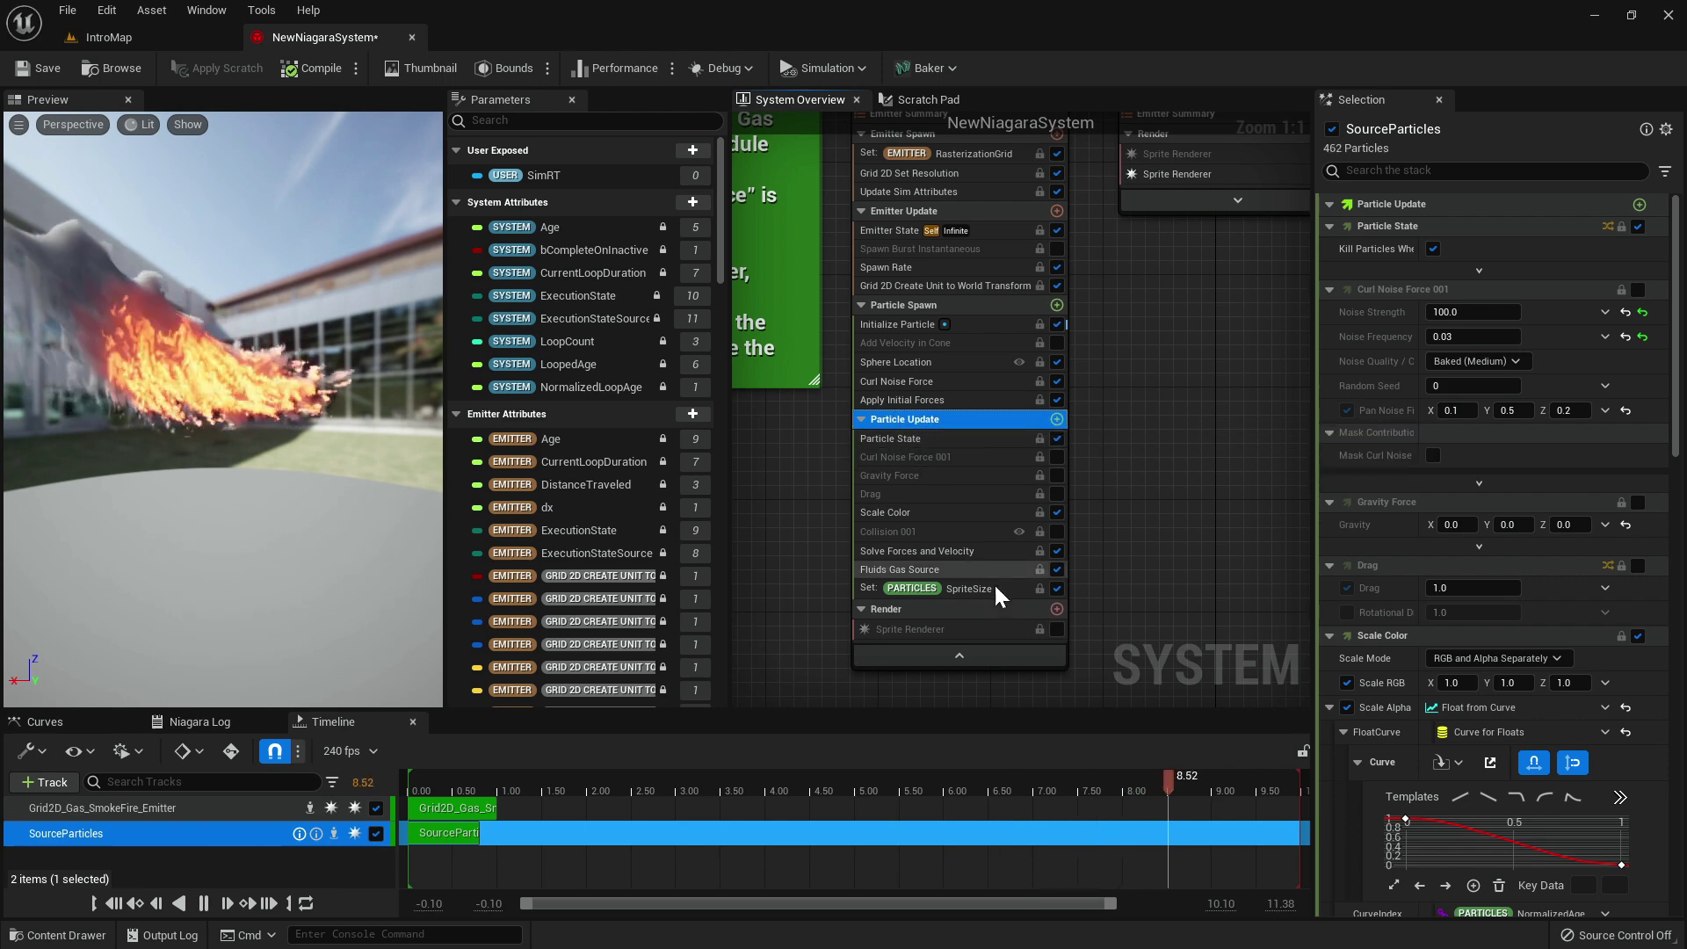
Look through the Sprite Renderer settings in the Render stage of SourceParticles.
click(922, 630)
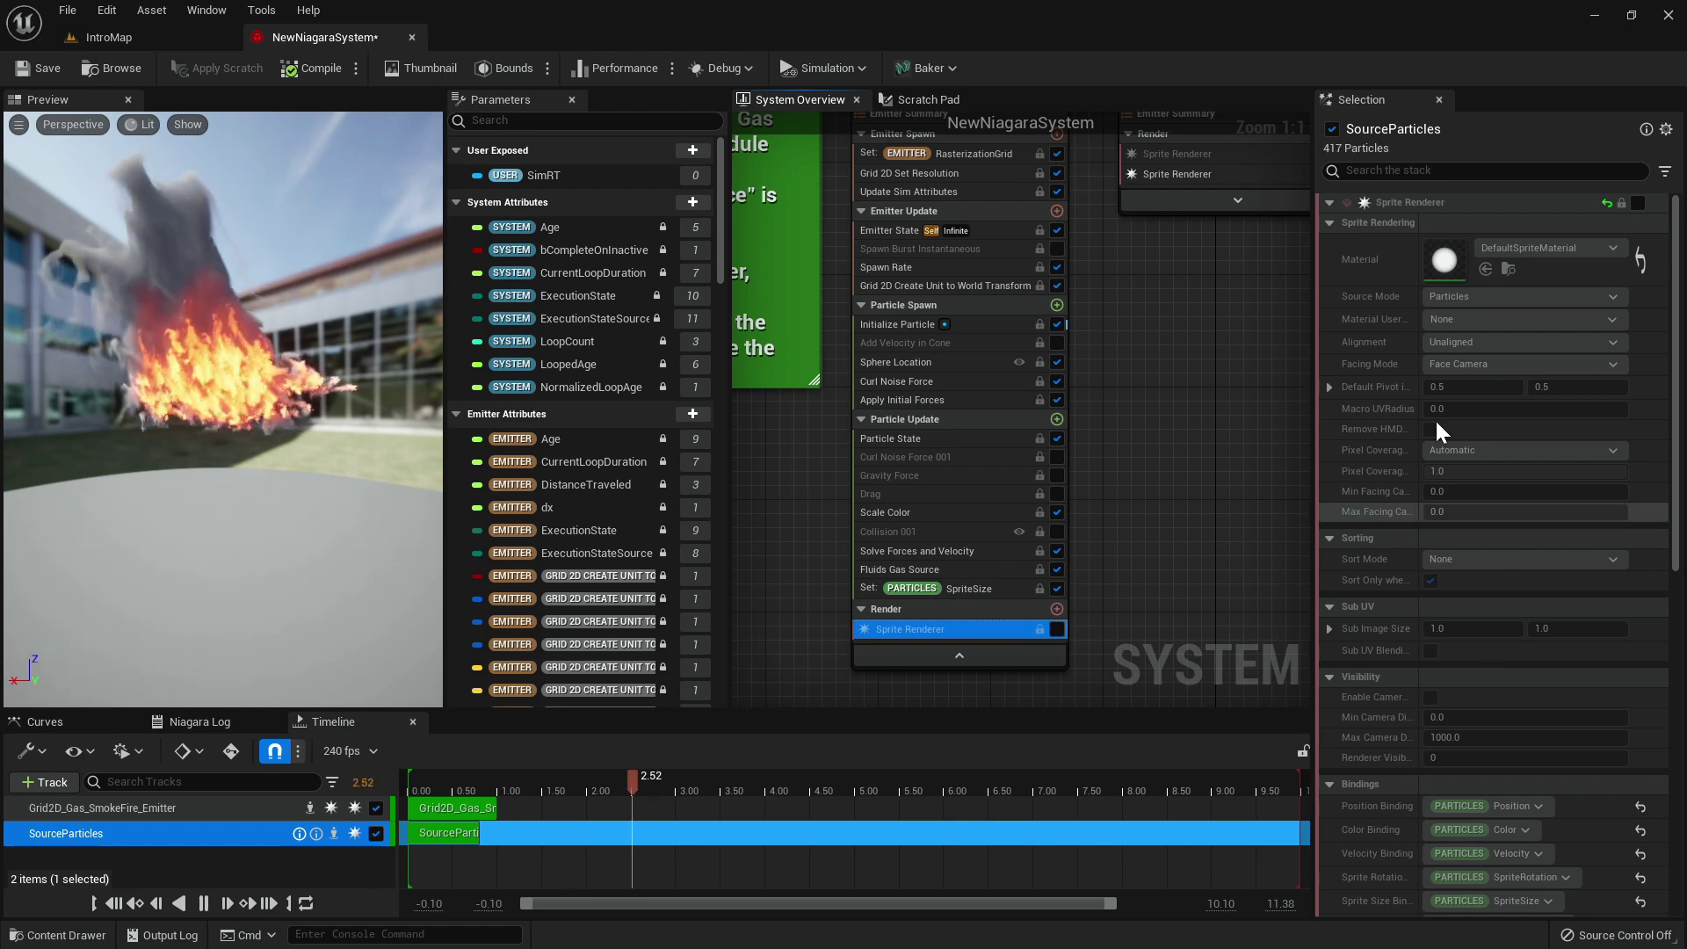
scroll(1435, 564, down, 7)
scroll(1436, 564, up, 7)
Show the Emitter Update stage of SourceParticles to review its Emitter State and Spawn Rate settings.
right_drag(1167, 419, 1173, 493)
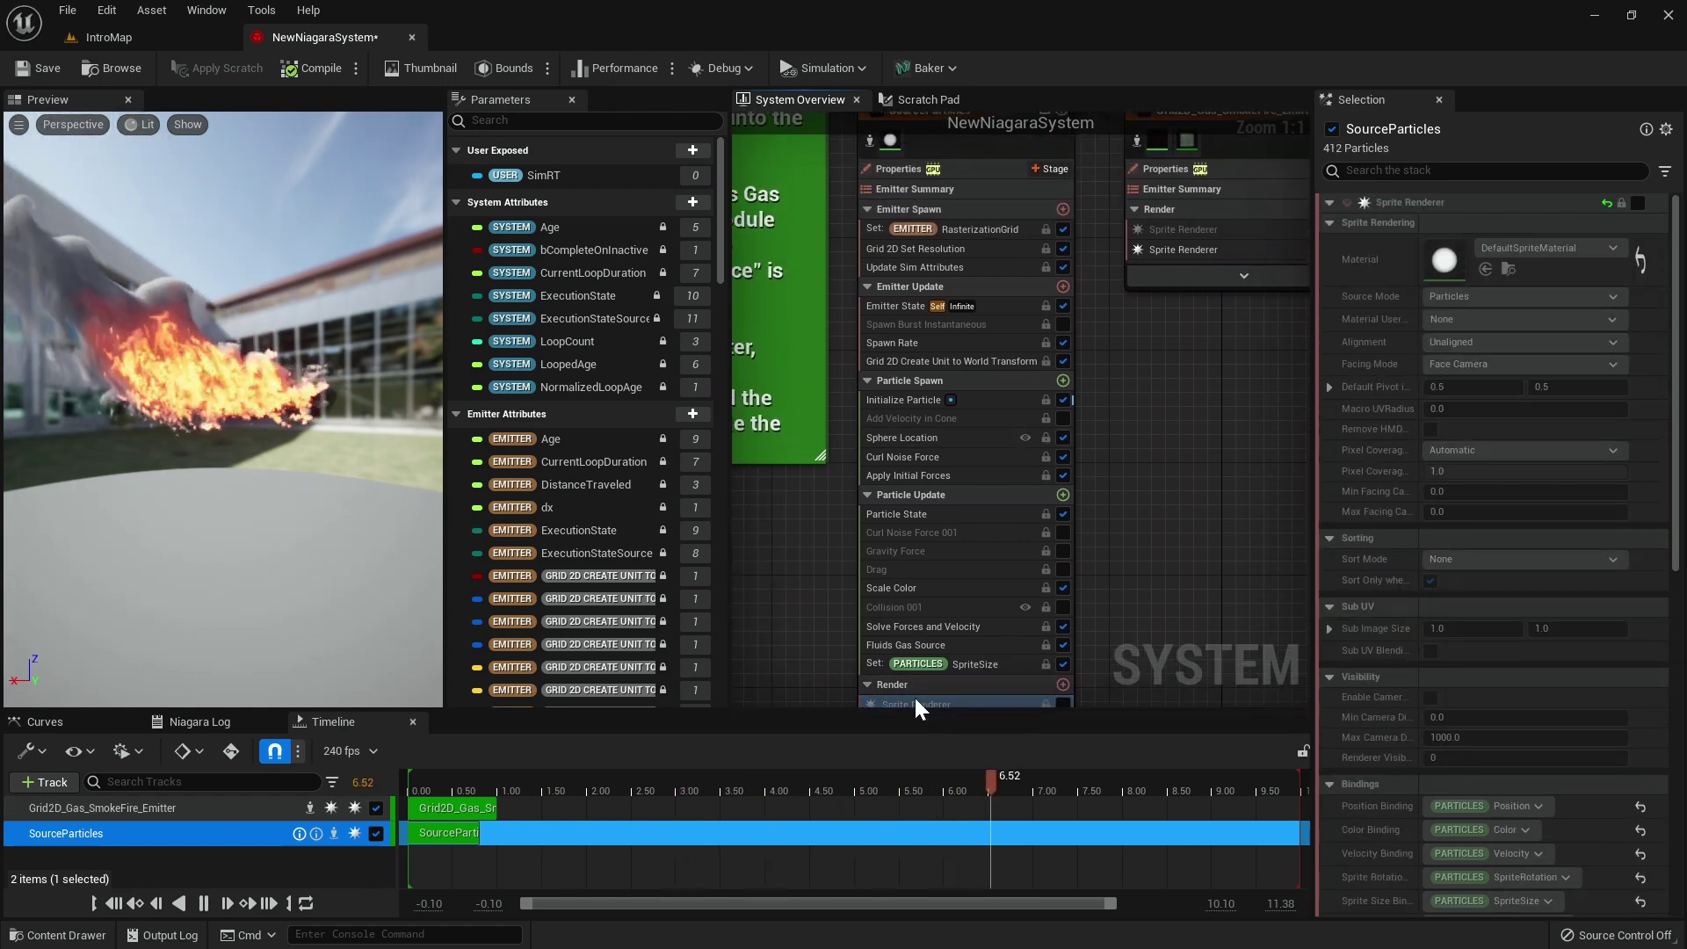
click(919, 288)
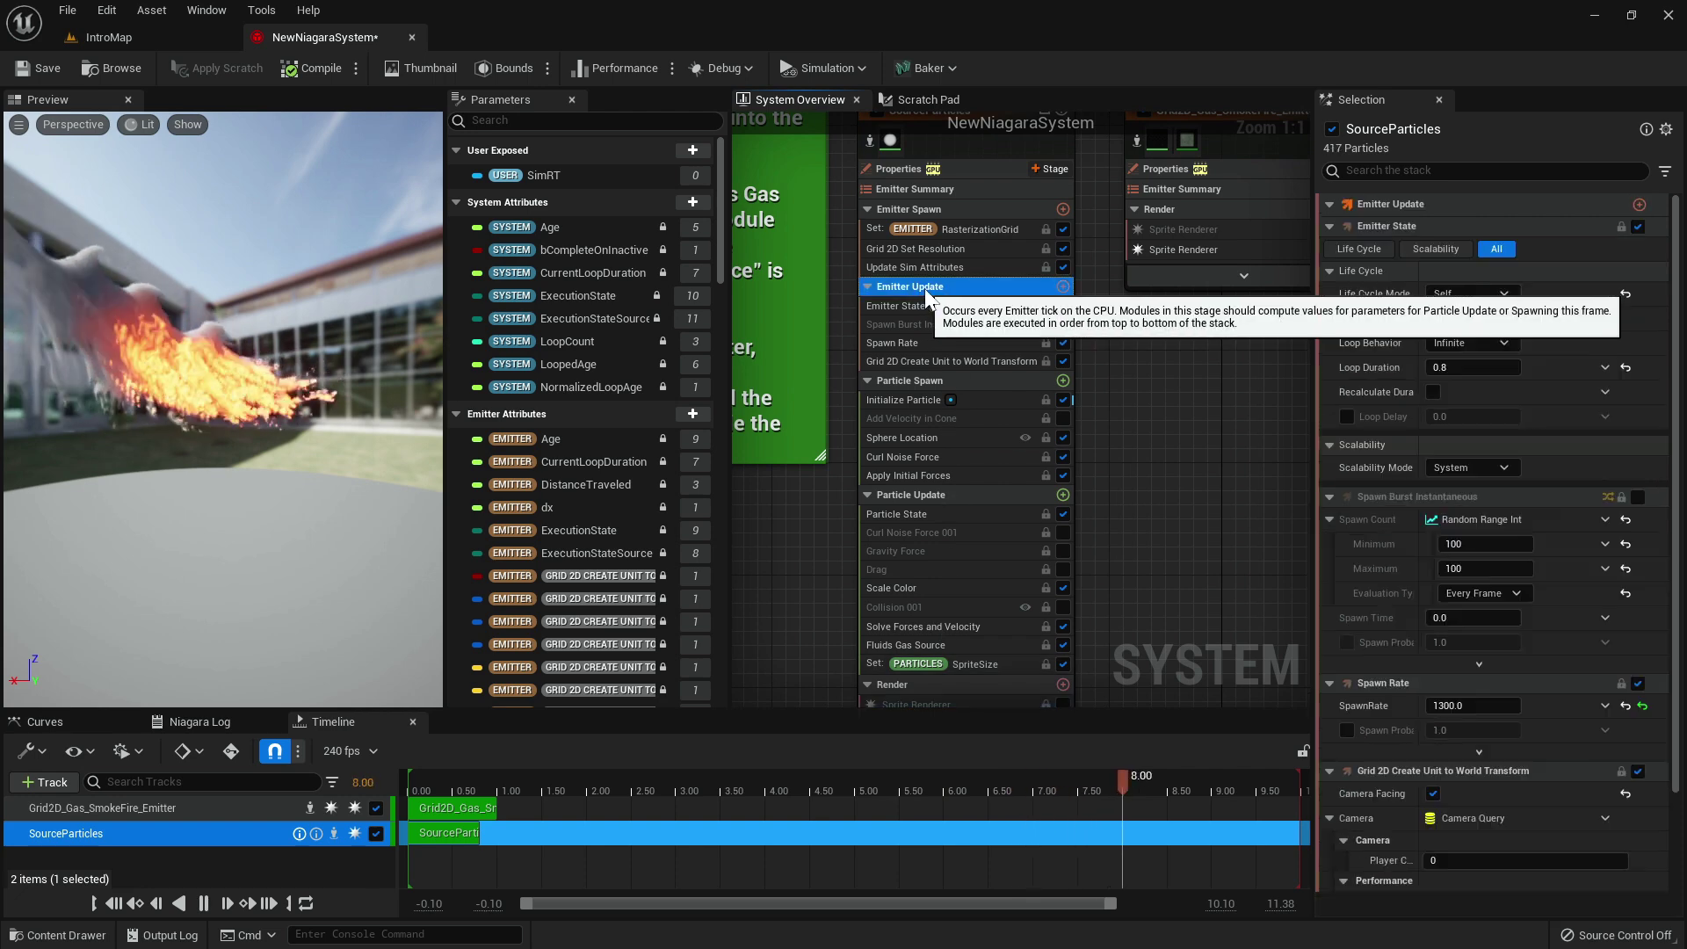
click(1189, 386)
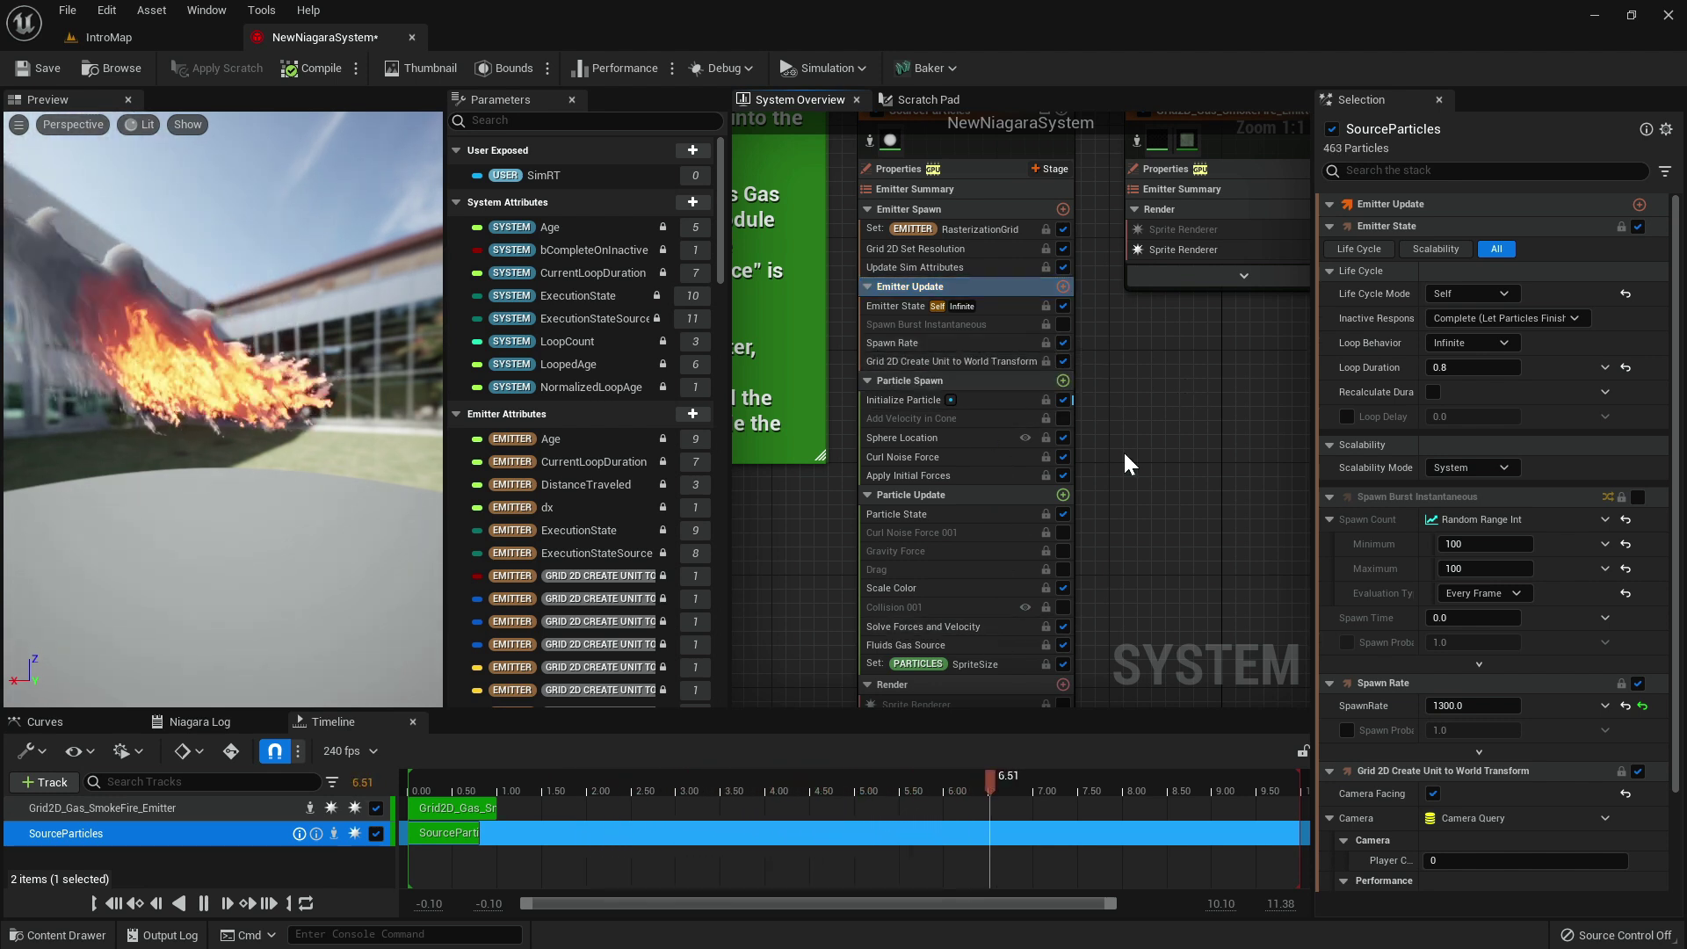
Compare the SourceParticles and Grid2D_Gas_SmokeFire_Emitter nodes by selecting each one, ending on SourceParticles.
right_drag(1146, 402, 1071, 521)
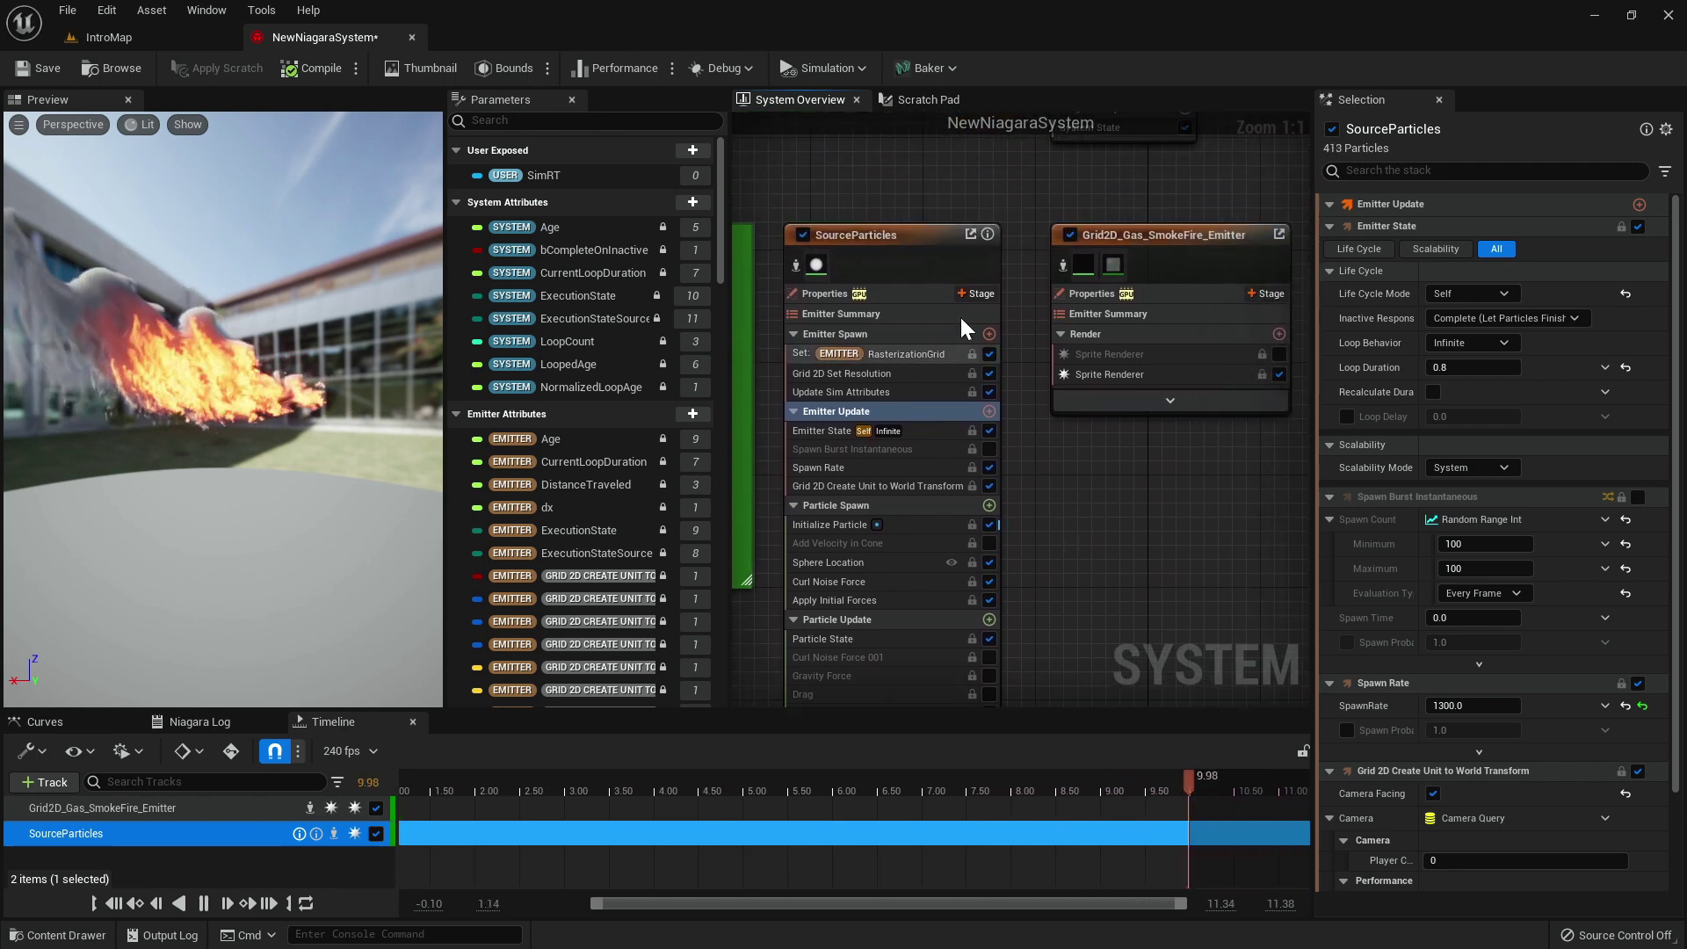
click(889, 230)
click(1159, 234)
click(898, 230)
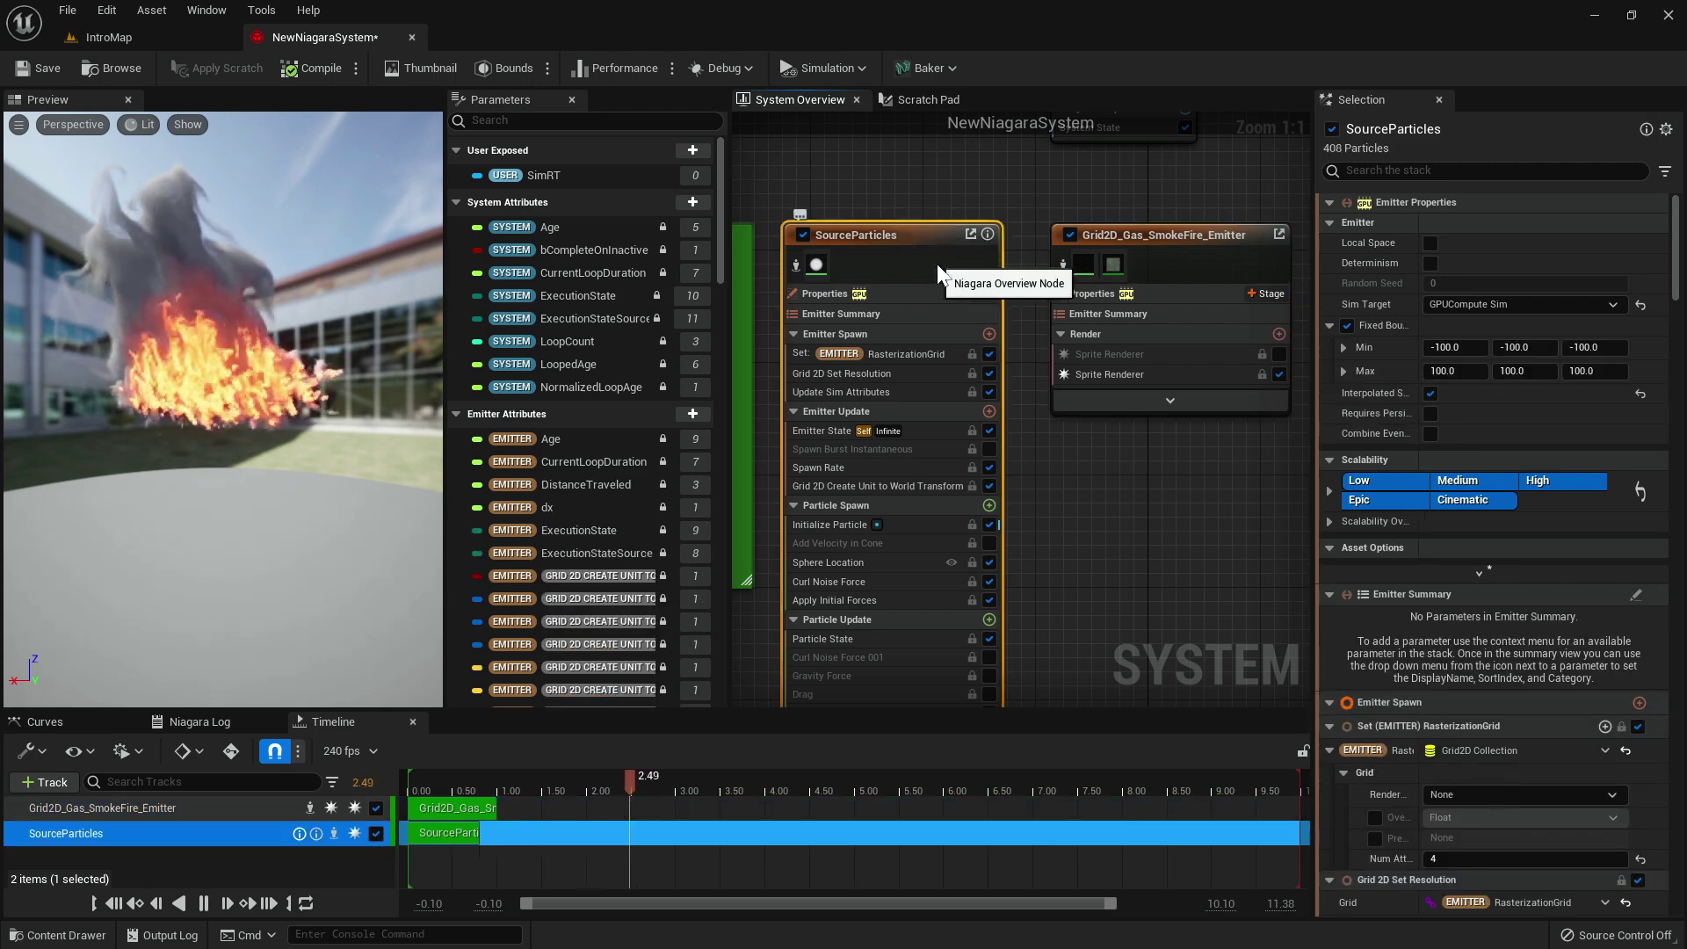
Select the Sprite Renderer of SourceParticles again and review the module stack above it.
right_drag(1086, 532, 1030, 211)
click(868, 524)
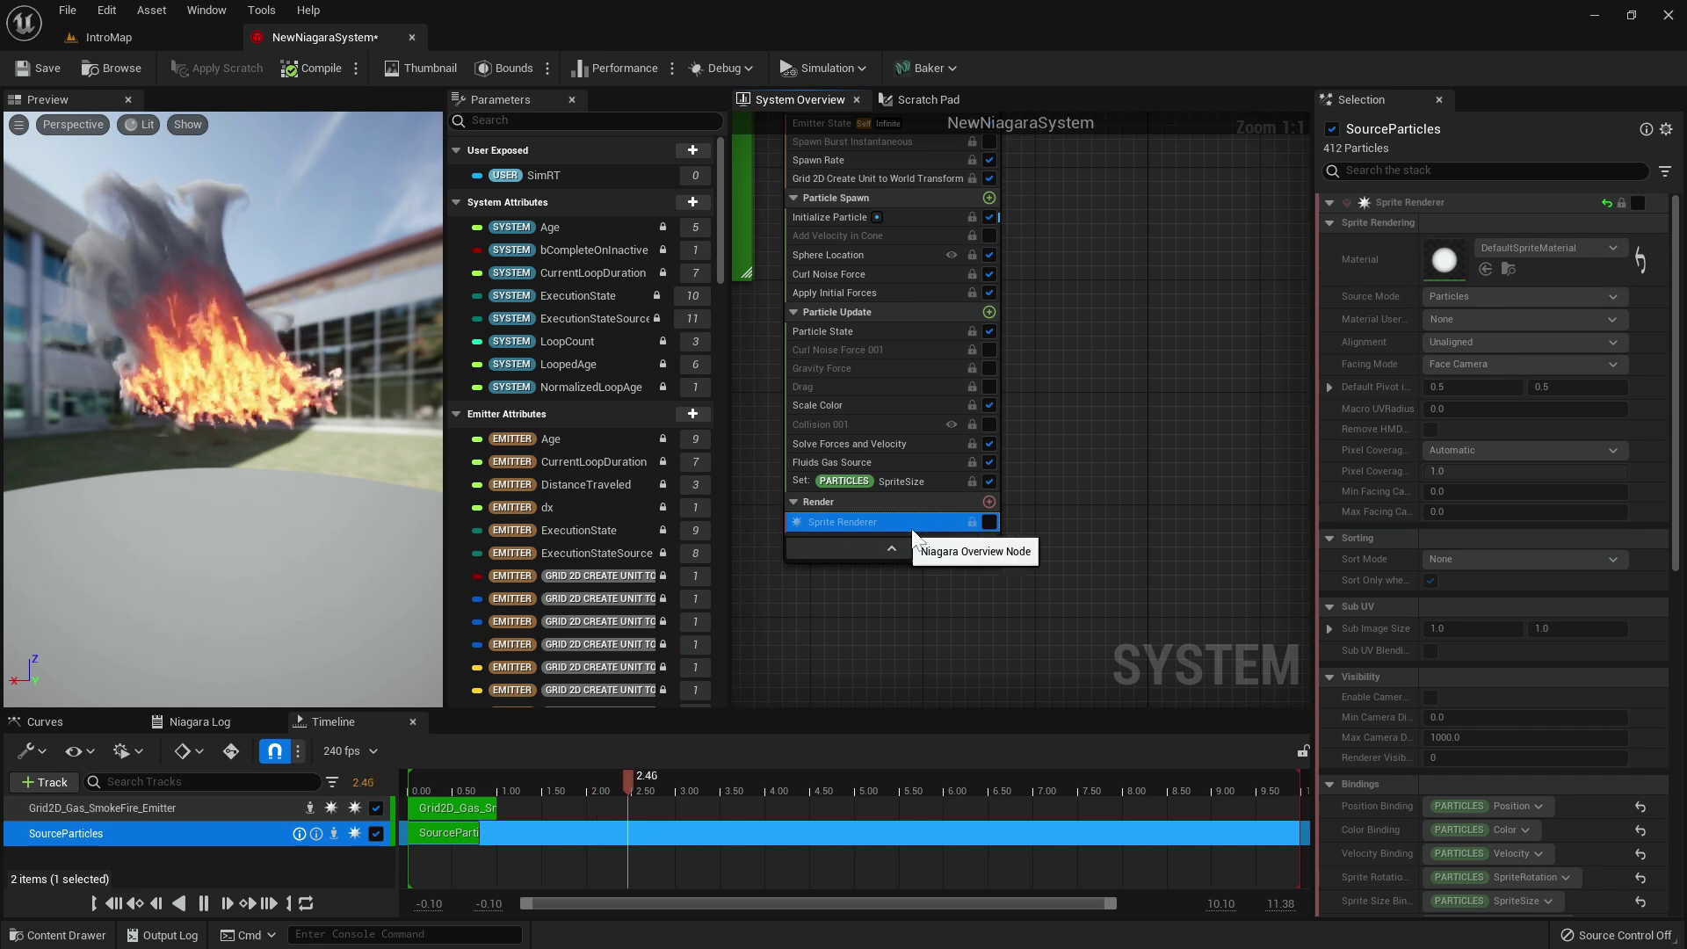
right_drag(1077, 440, 1098, 642)
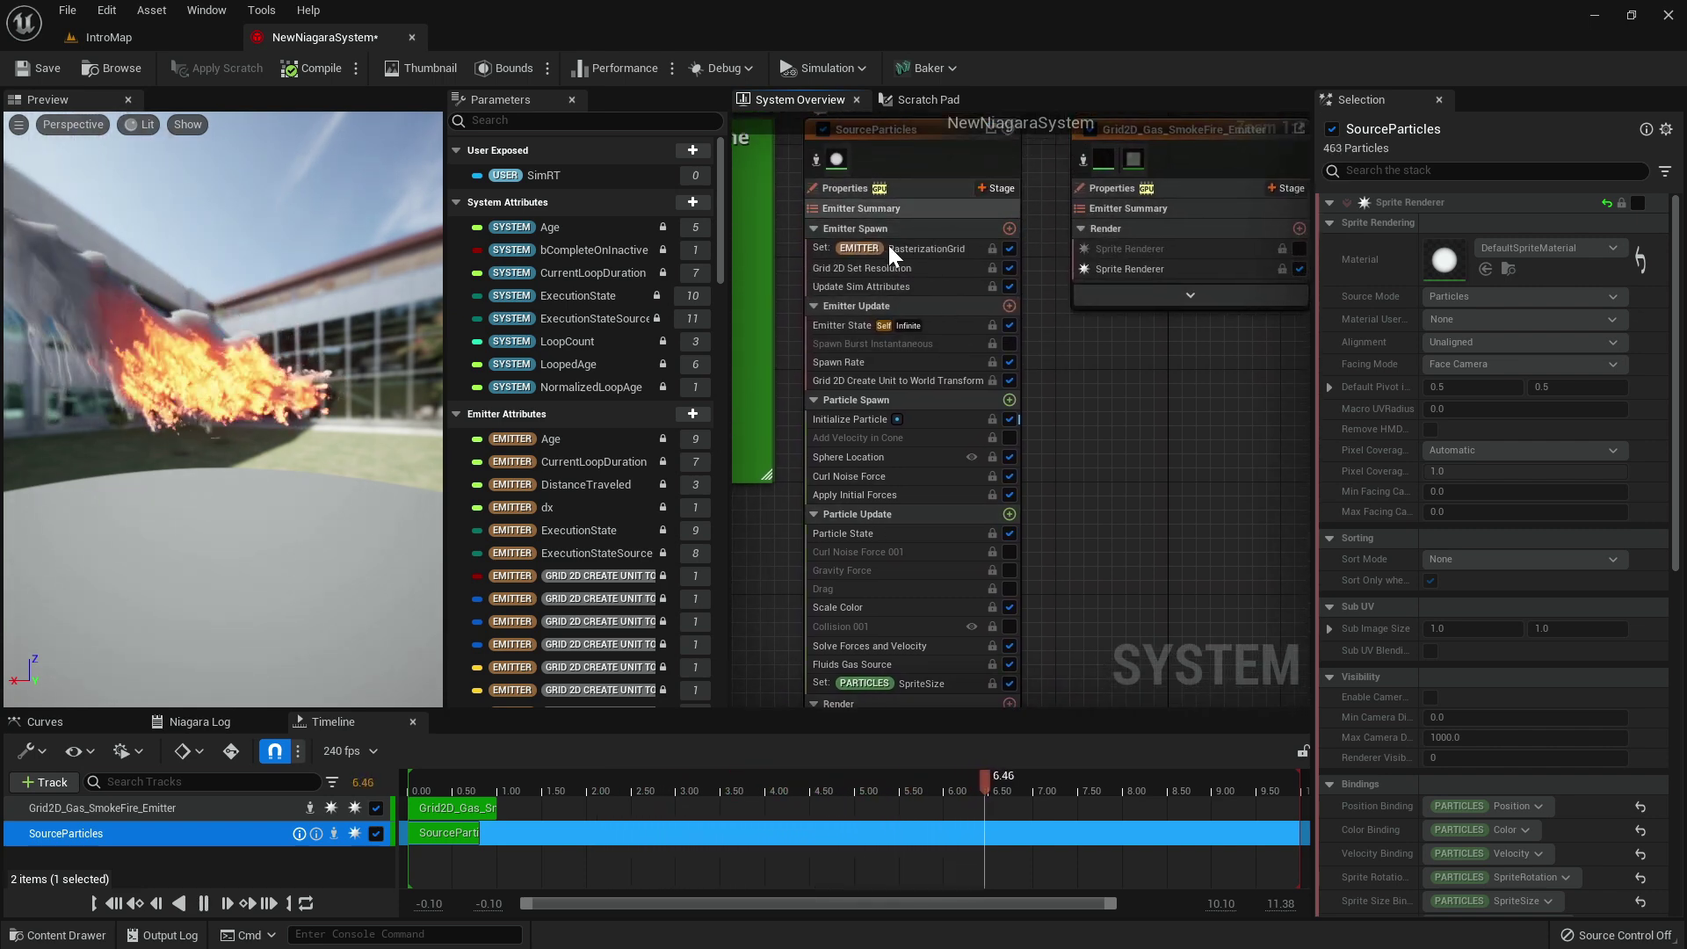
Select Grid2D_Gas_SmokeFire_Emitter and show its emitter properties.
right_drag(920, 562, 840, 661)
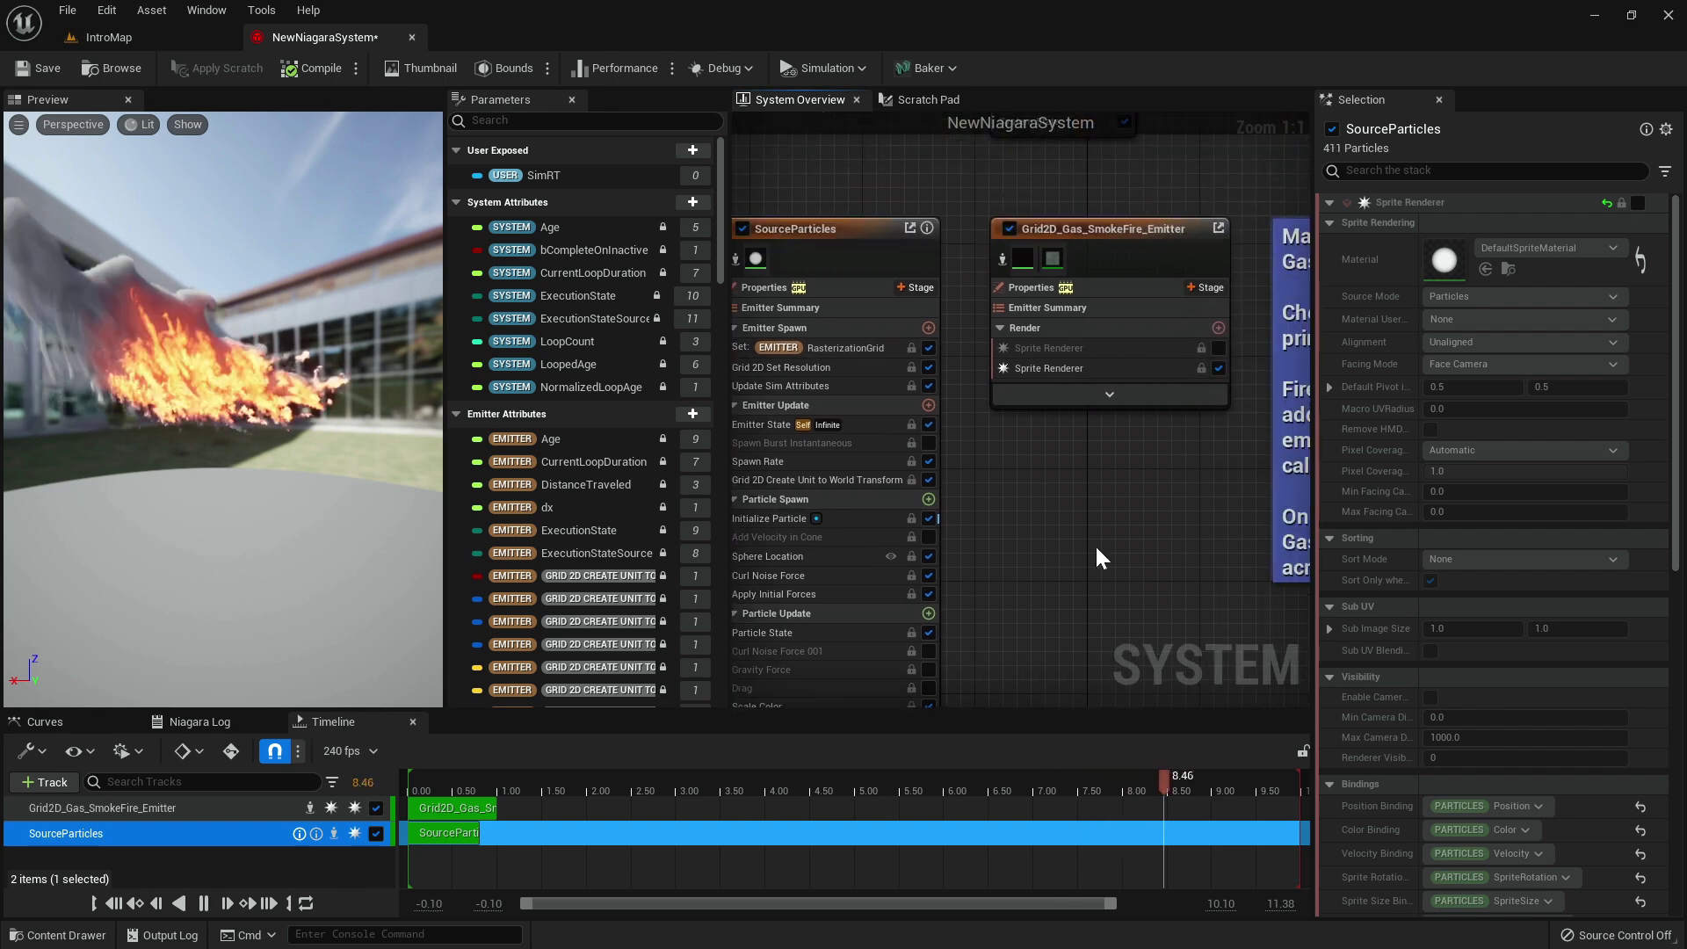
click(1142, 231)
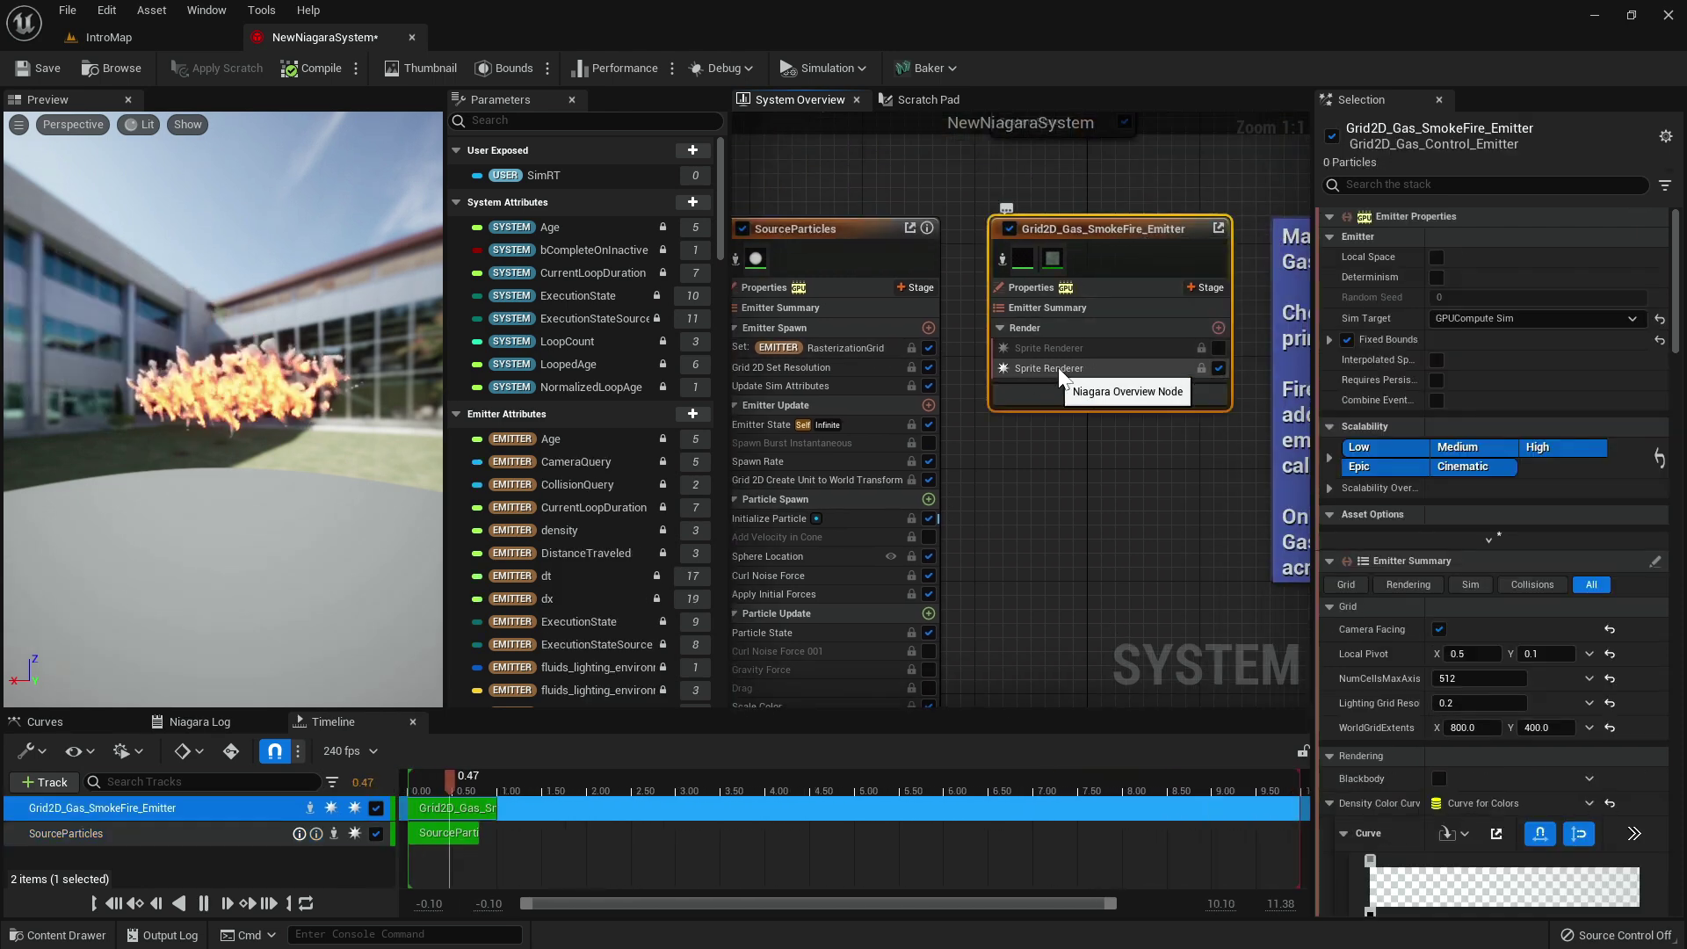
right_drag(999, 515, 1069, 504)
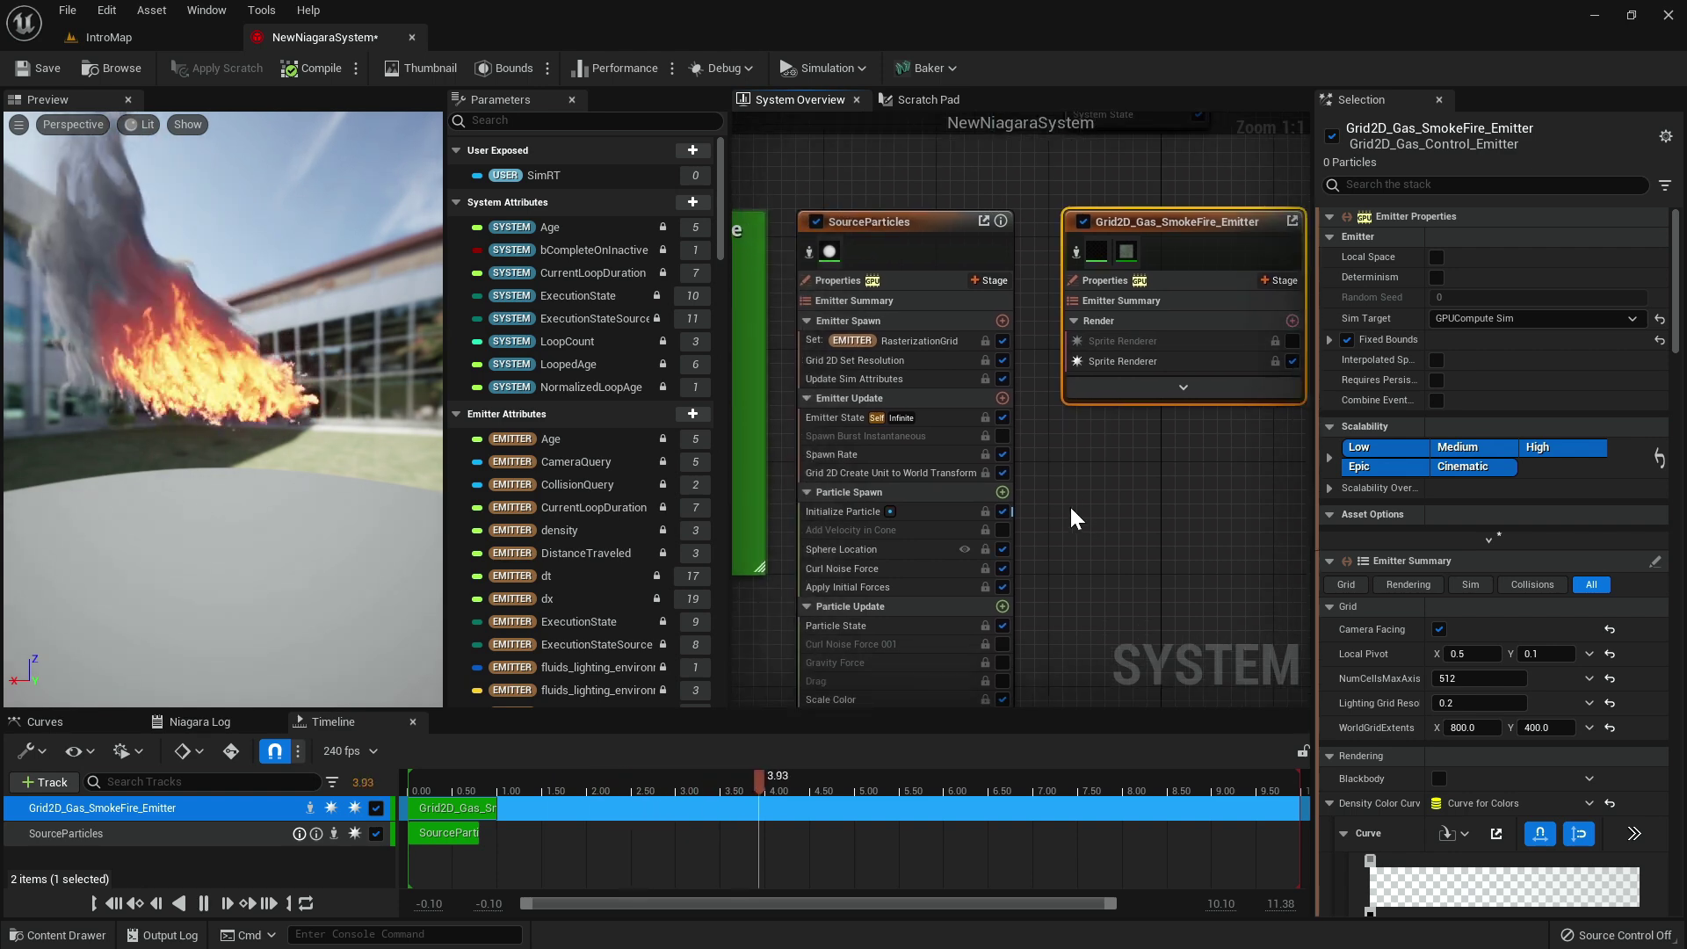
click(1104, 283)
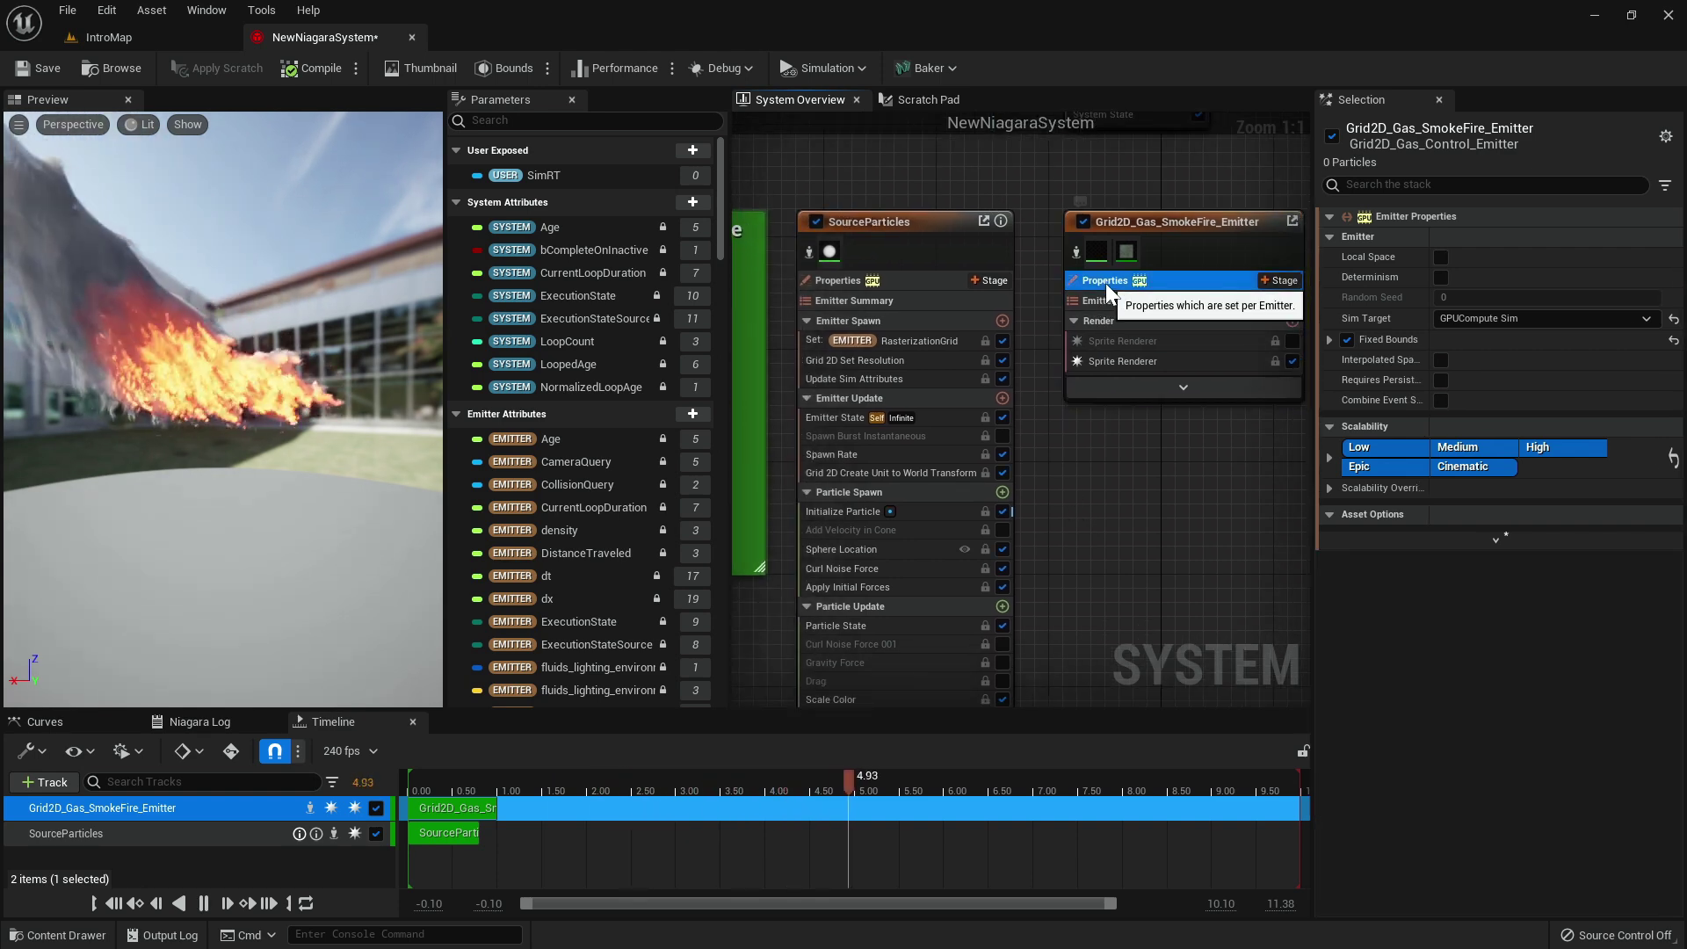
Compare the Emitter Summary of SourceParticles with that of Grid2D_Gas_SmokeFire_Emitter, reading through the latter's rendering, collision and solver parameters.
click(858, 302)
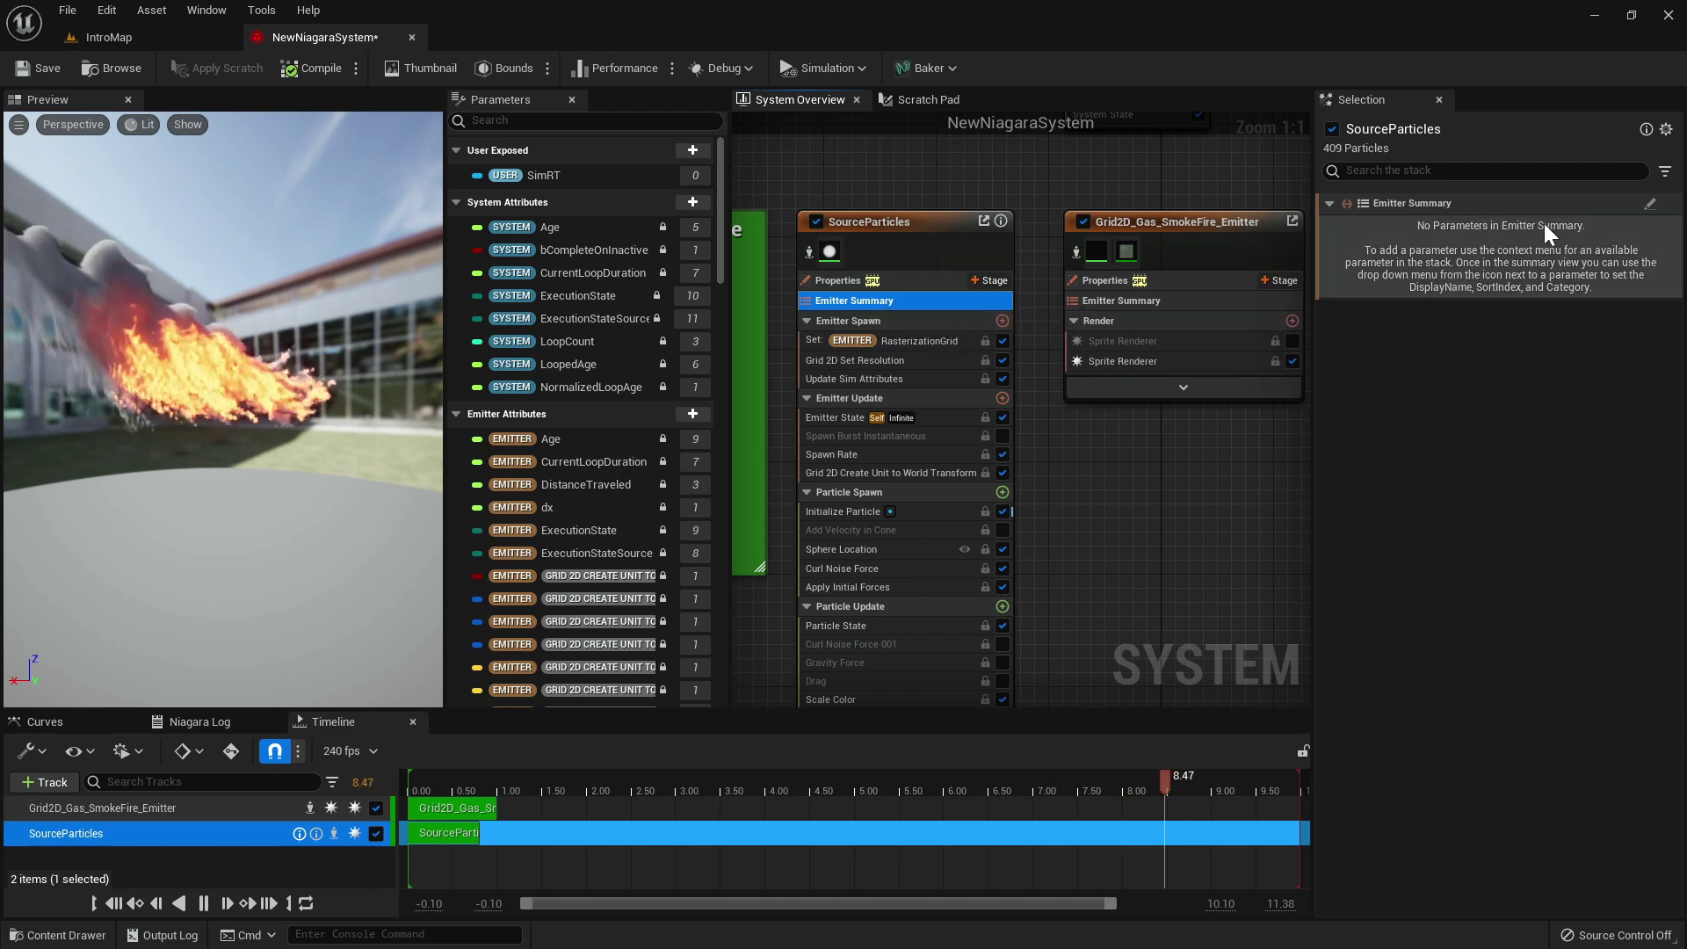
click(1137, 302)
scroll(1508, 411, down, 3)
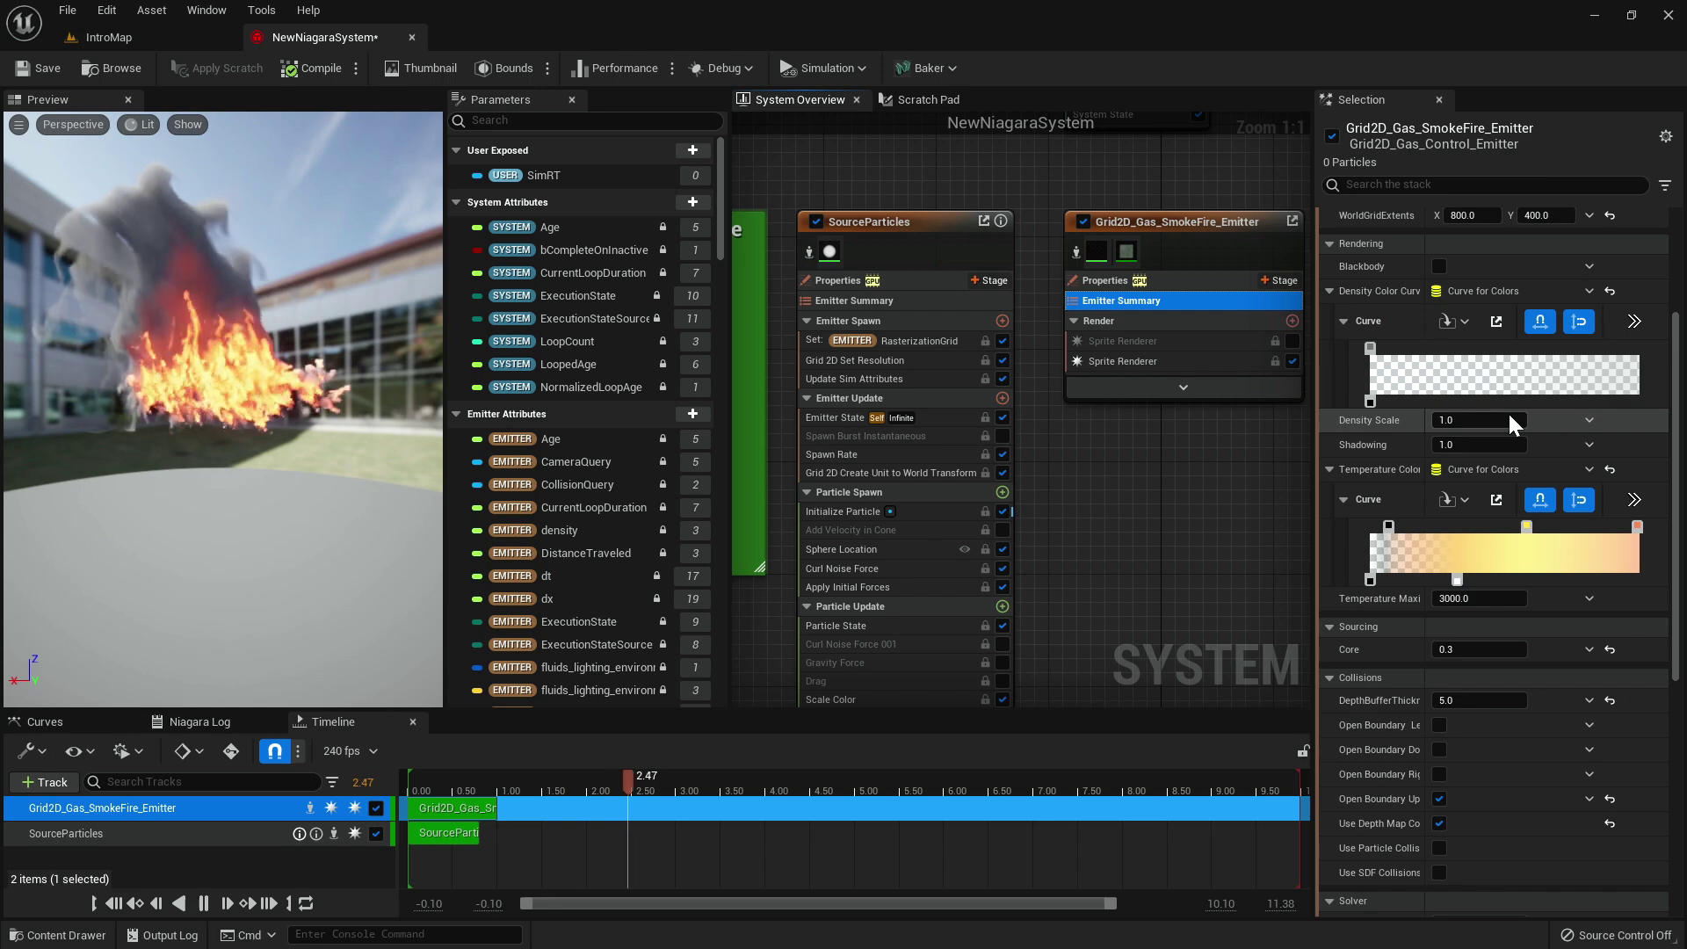
scroll(1507, 411, down, 5)
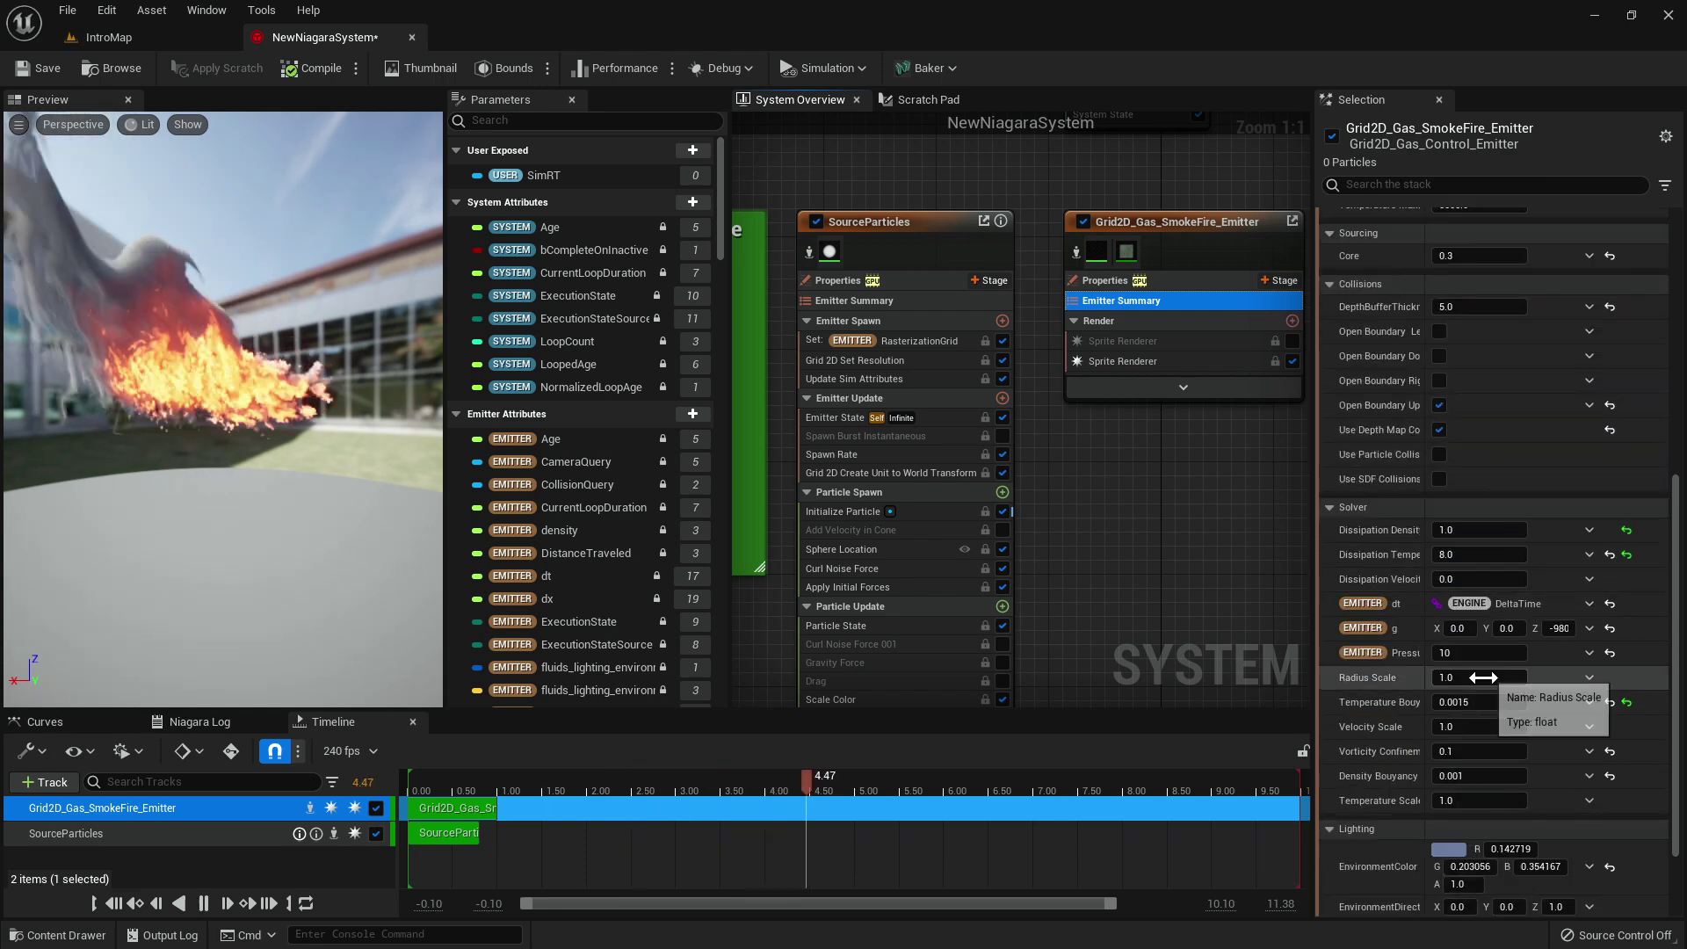
scroll(1482, 673, up, 8)
Examine the Fluids Gas Source module under Particle Update in SourceParticles, including its density, radius and temperature settings.
right_drag(1120, 504, 1177, 485)
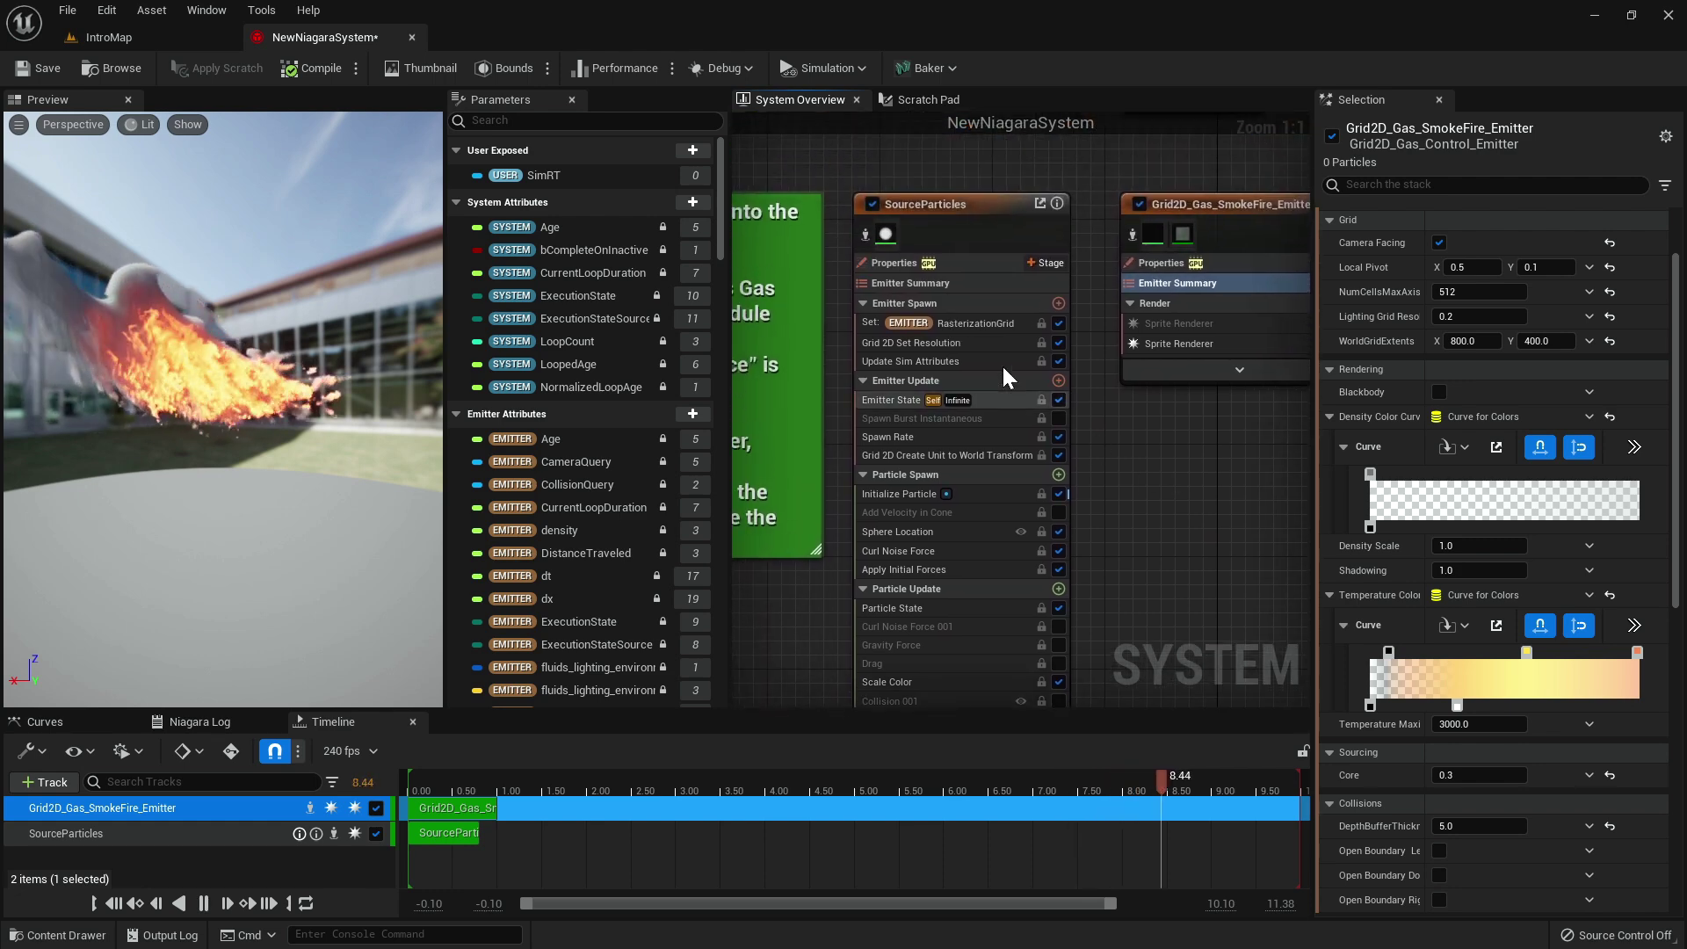
click(947, 211)
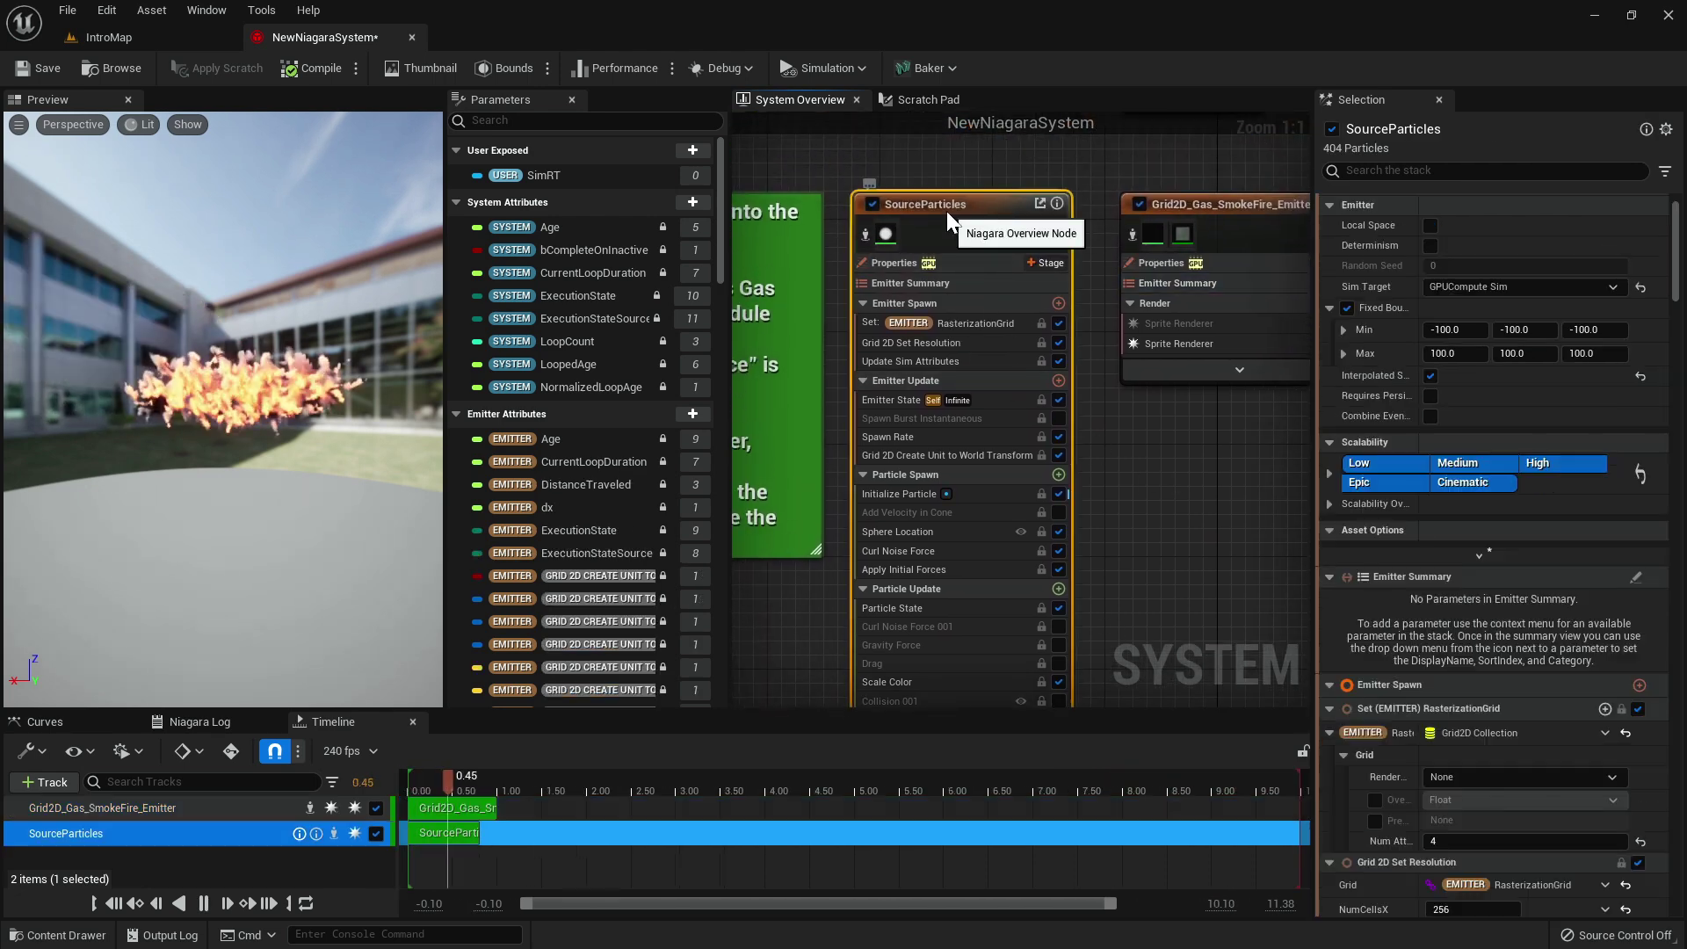
right_drag(1095, 625, 1077, 475)
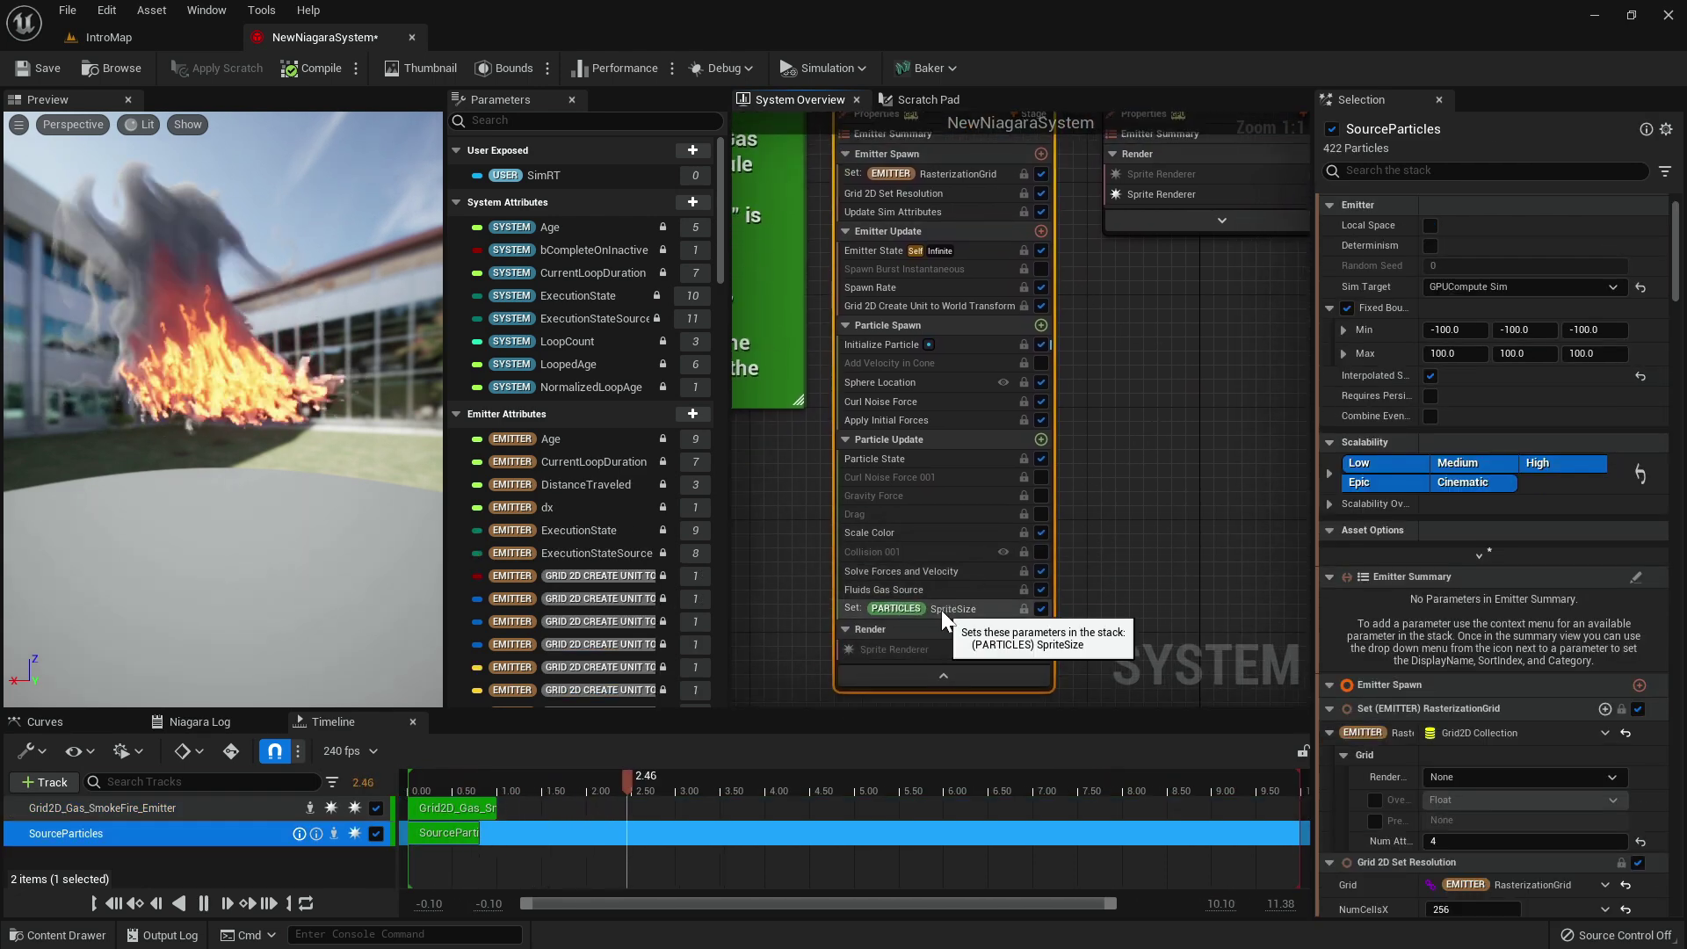
click(904, 591)
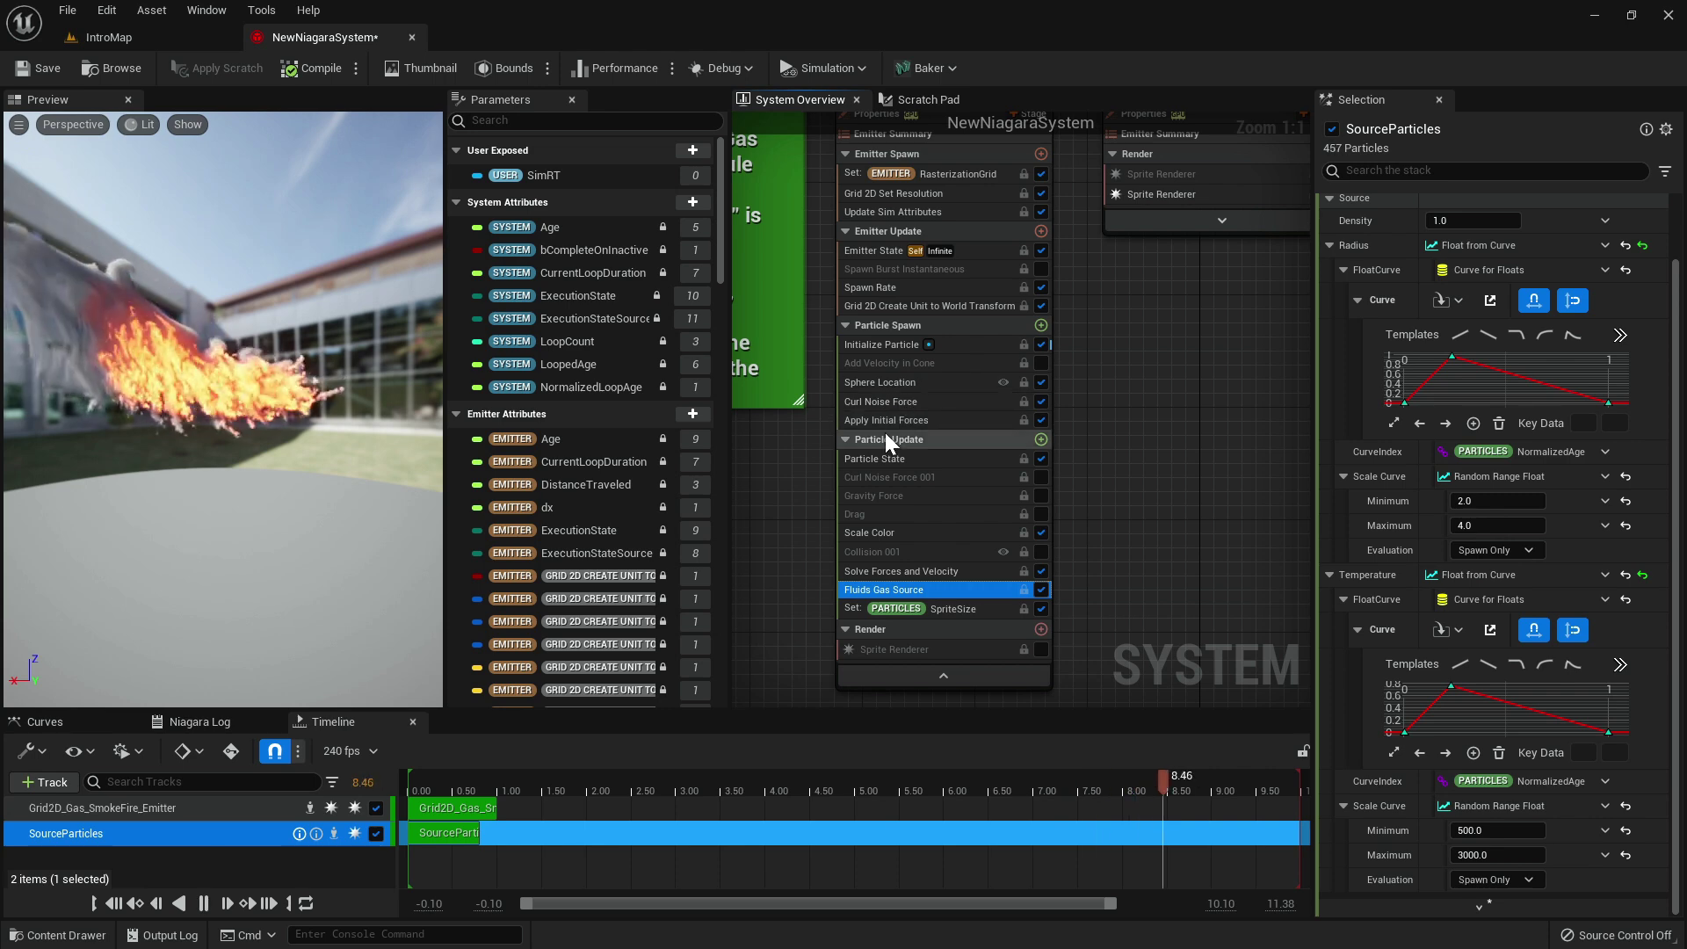
right_drag(1211, 357, 1125, 508)
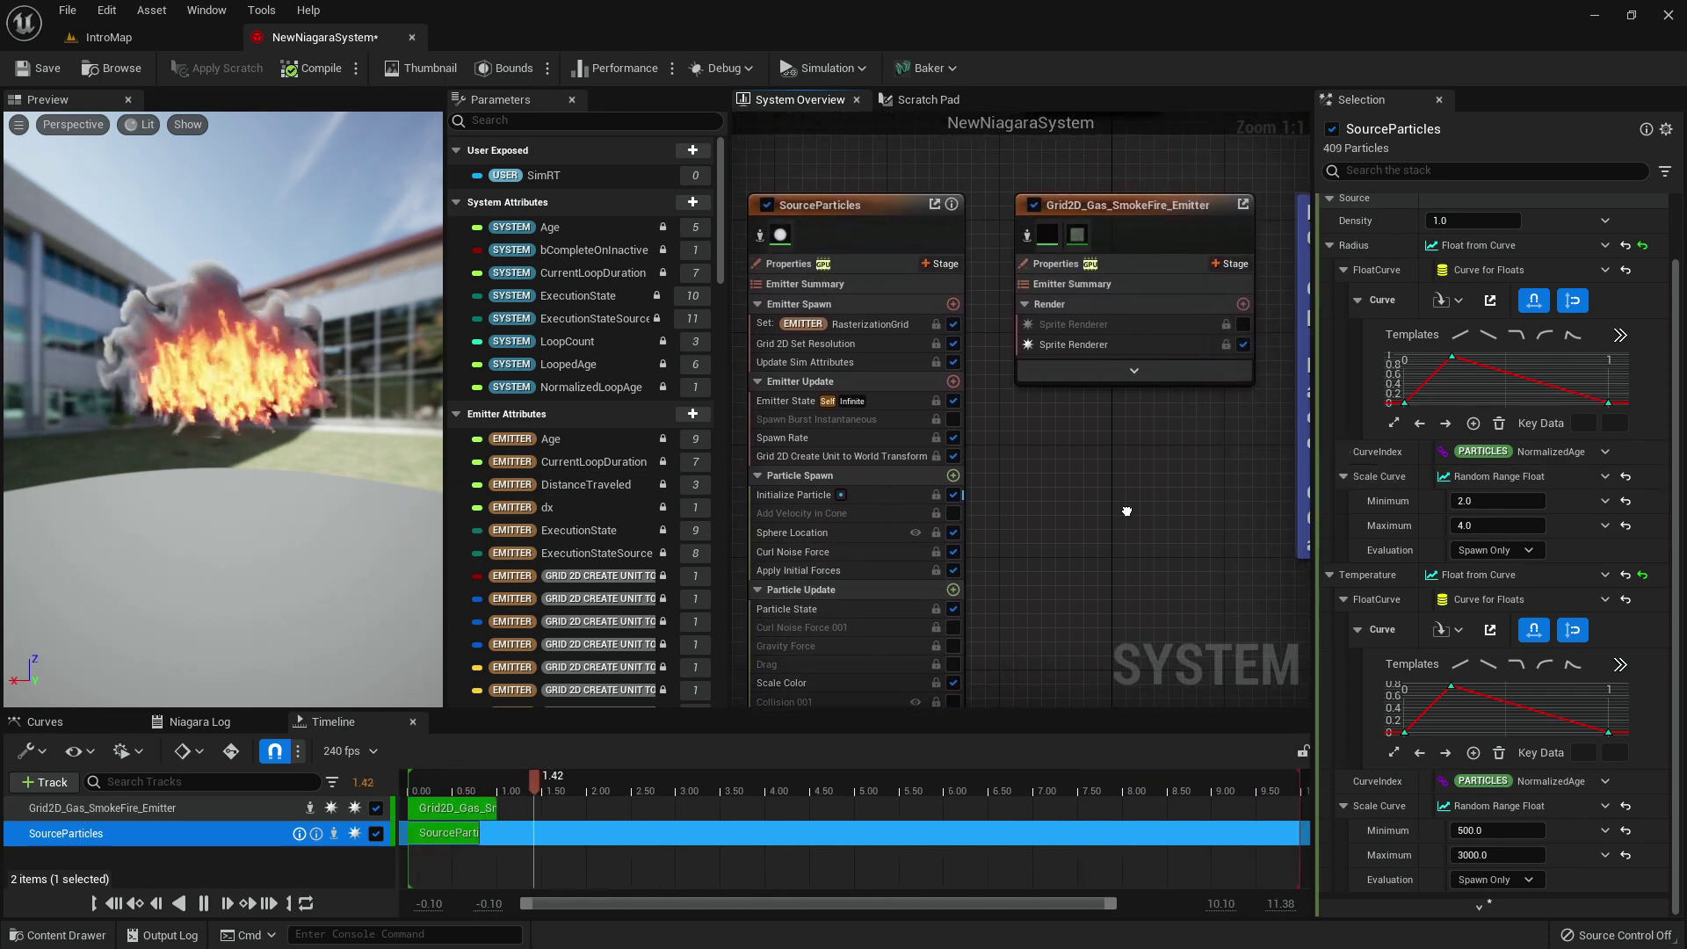
Show the Emitter Summary of Grid2D_Gas_SmokeFire_Emitter and widen the area displaying its parameters.
click(1094, 285)
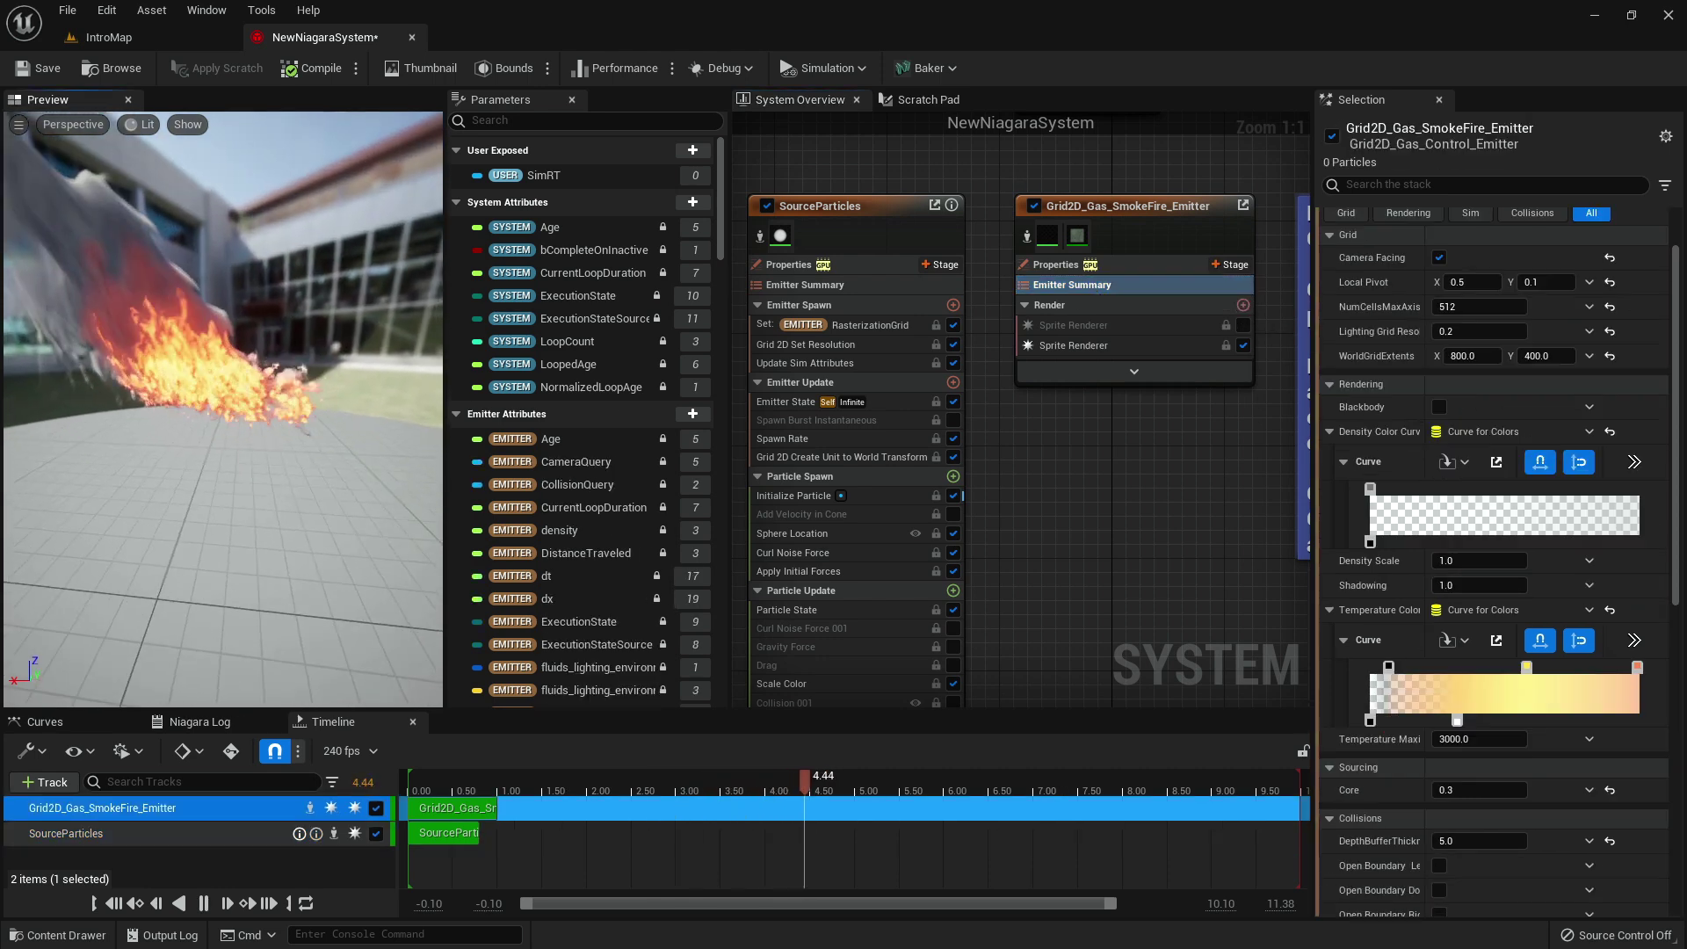
drag(253, 304, 290, 327)
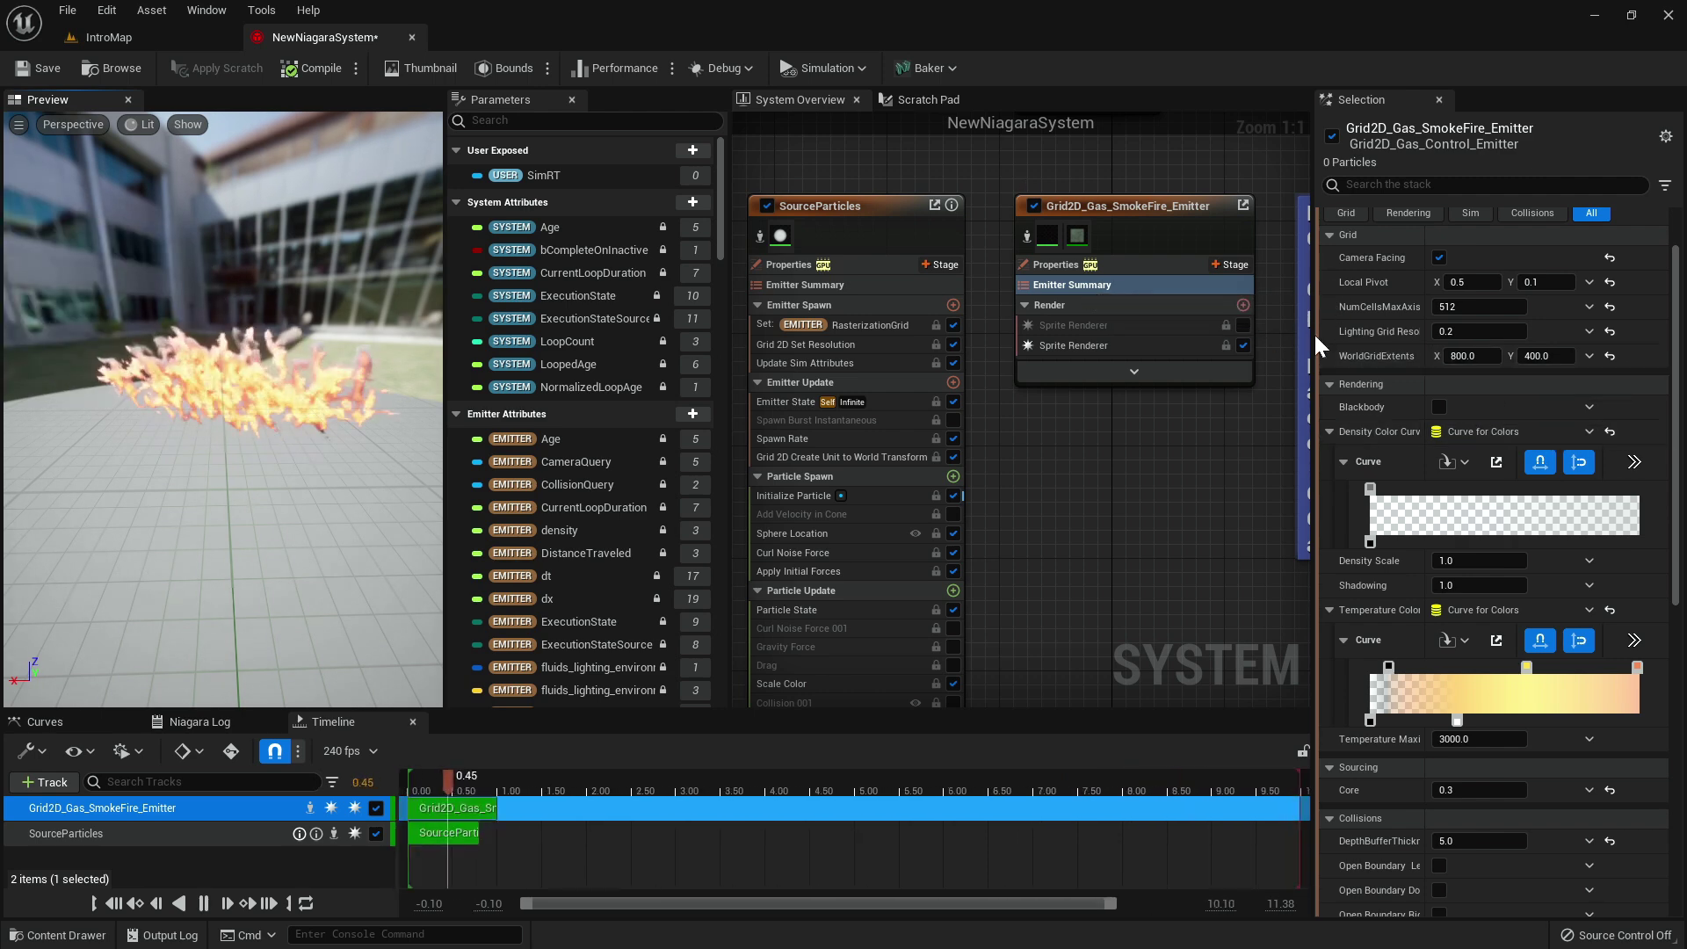
drag(1312, 333, 1235, 233)
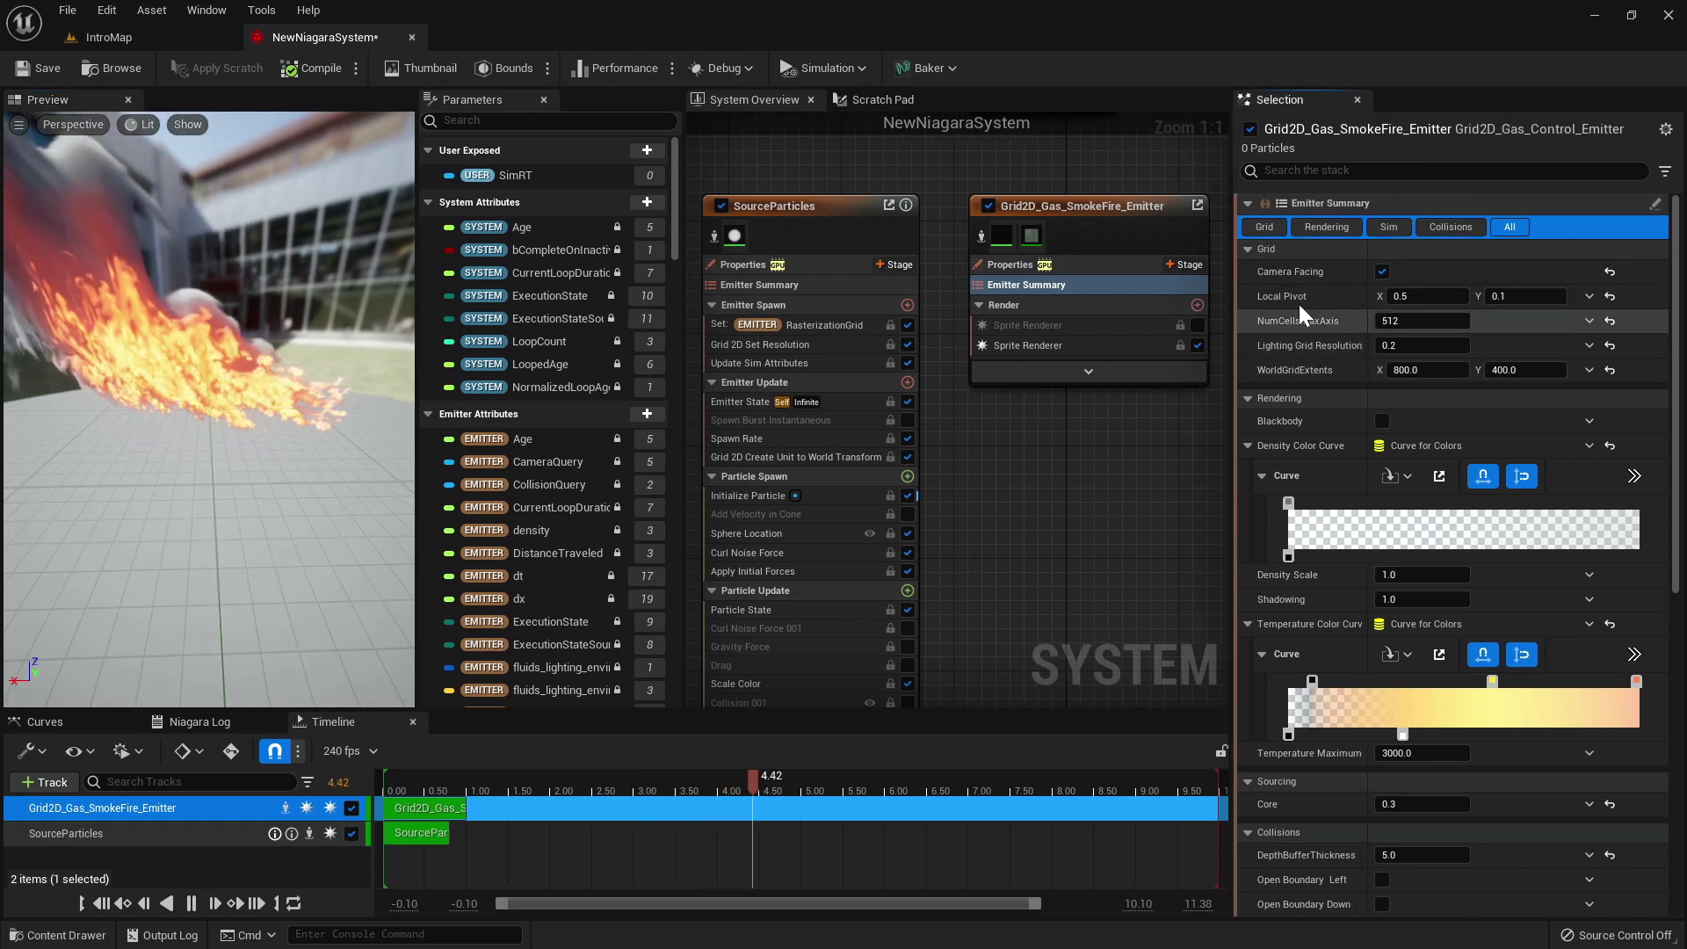
Filter the Emitter Summary by Grid, Rendering, Sim and Collisions in turn, and return it to All.
click(1263, 226)
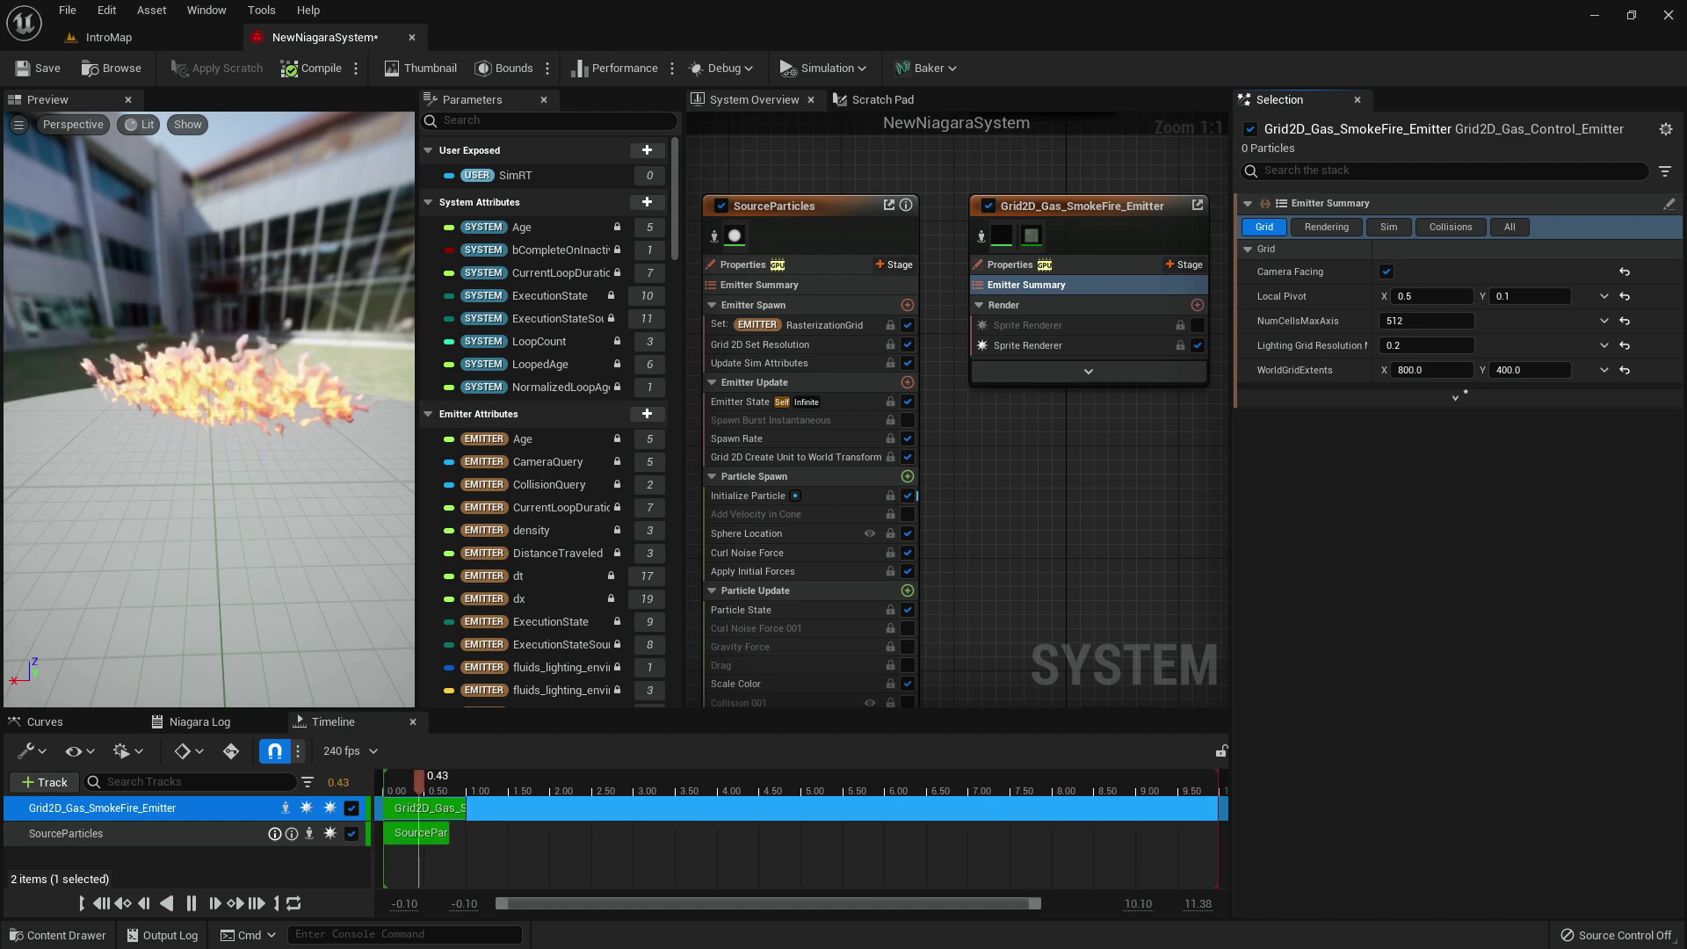
click(1349, 227)
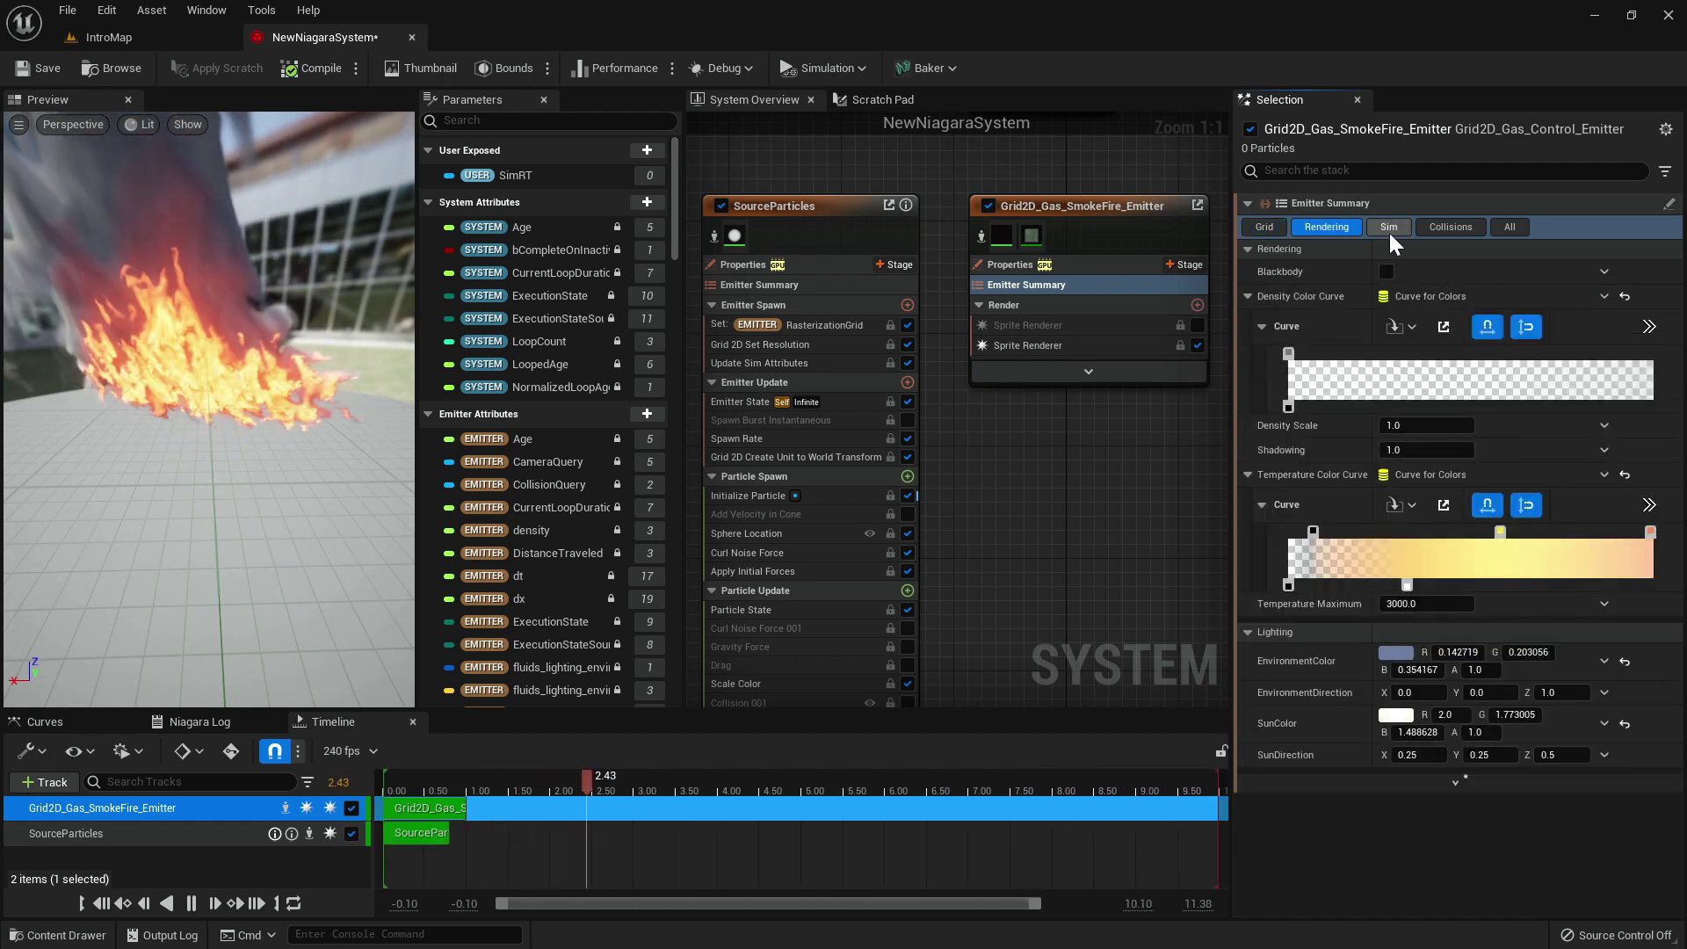
click(1381, 228)
click(1460, 228)
click(1504, 228)
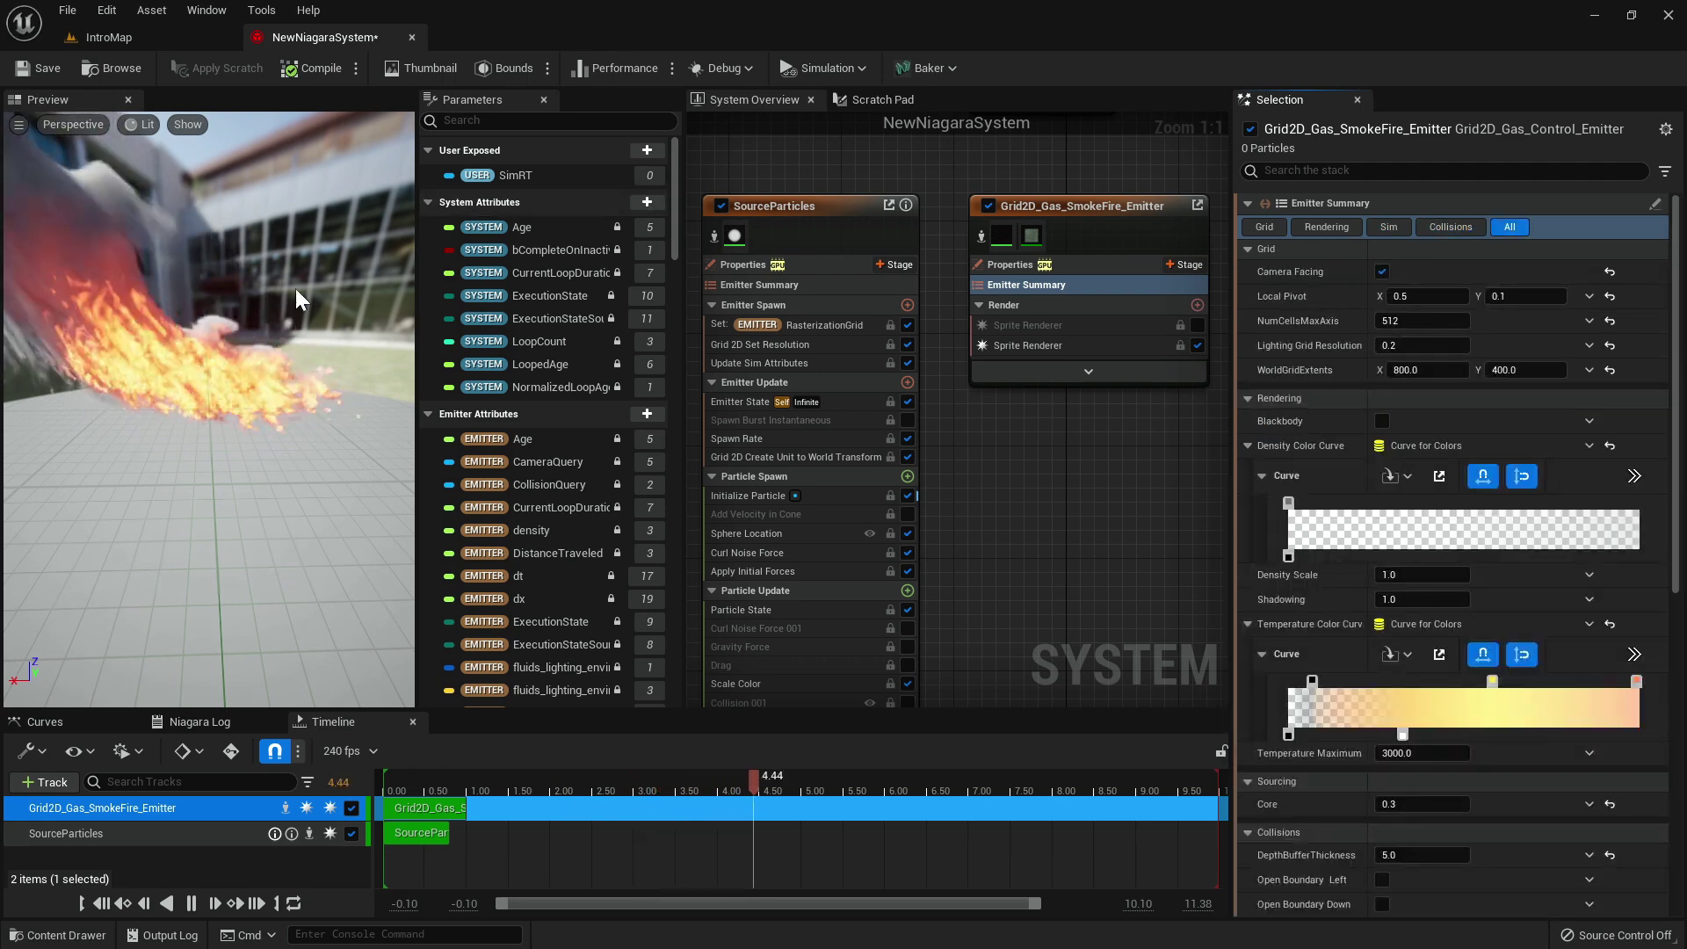
View the smoke-fire effect from another angle and close its system editor to return to IntroMap.
drag(318, 268, 295, 214)
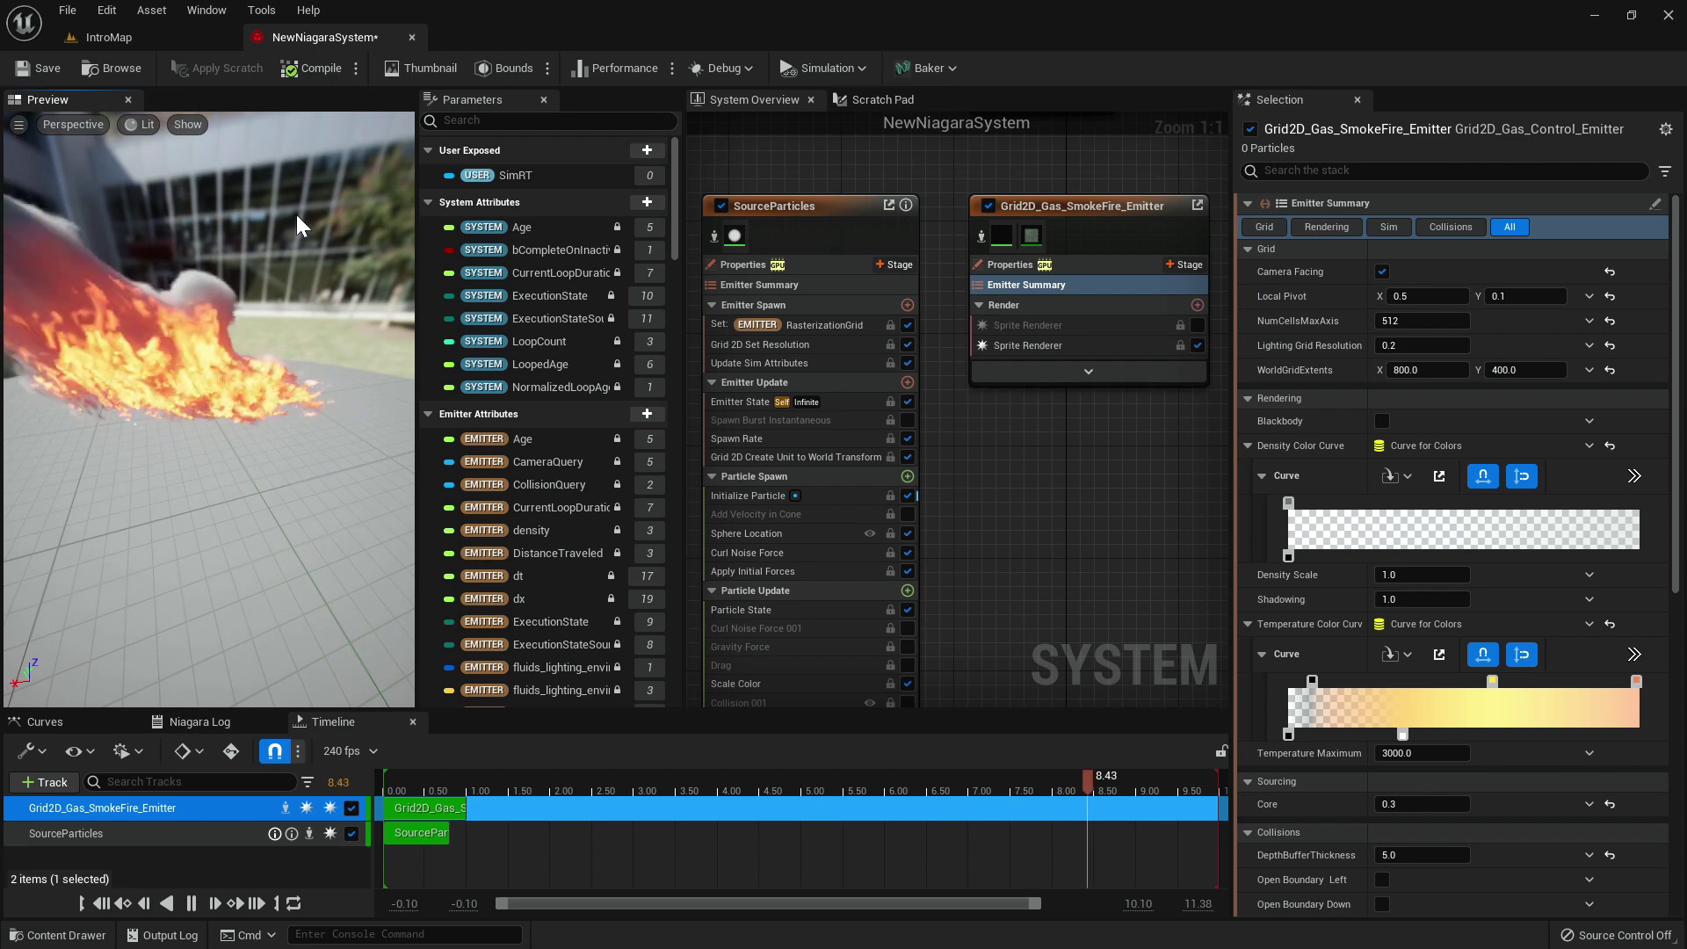
middle_click(348, 38)
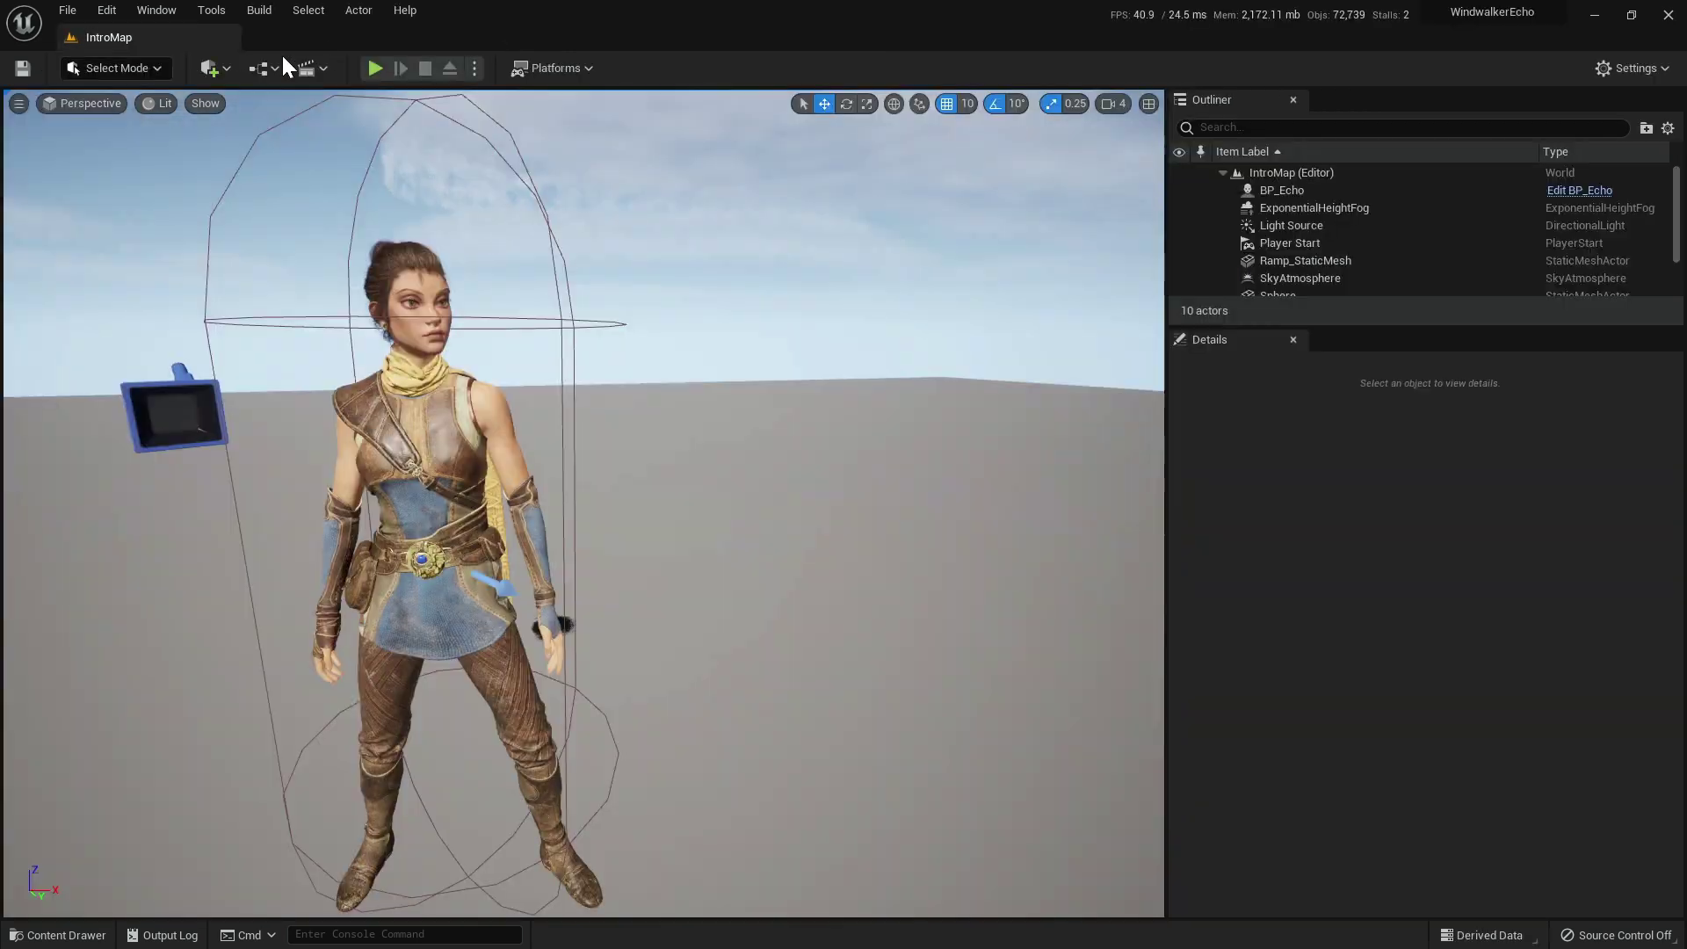
Create a Niagara system in the Fluids folder from the Grid 3D Gas Dust Explosion template.
key(ctrl+space)
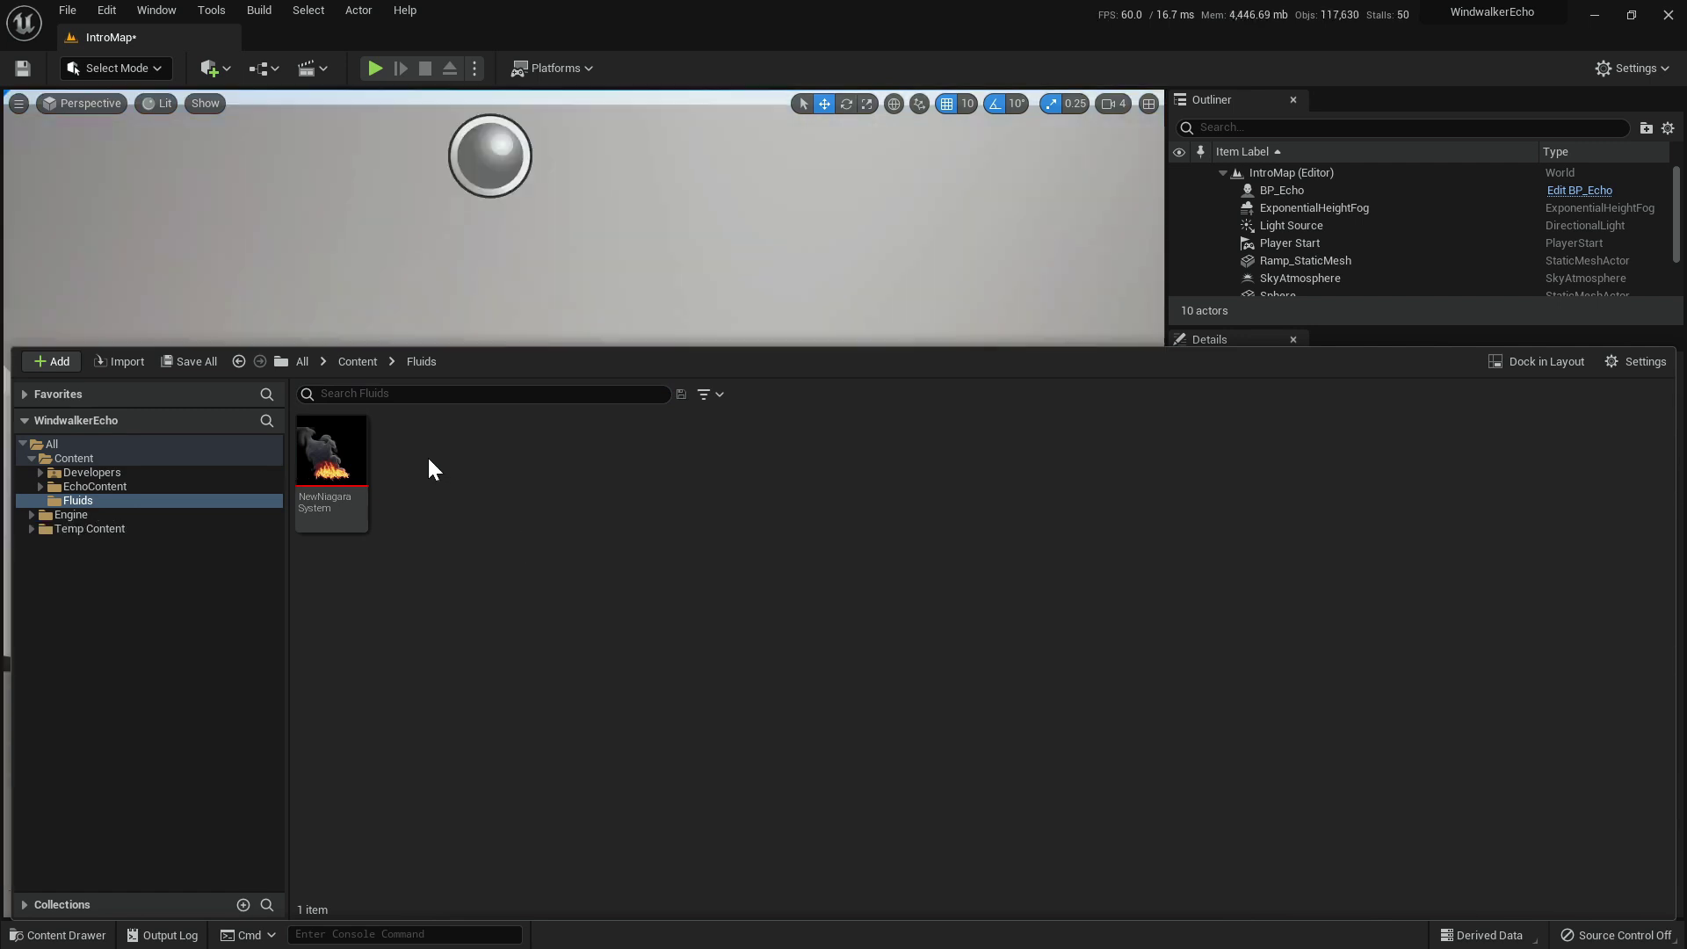
right_click(427, 455)
click(504, 567)
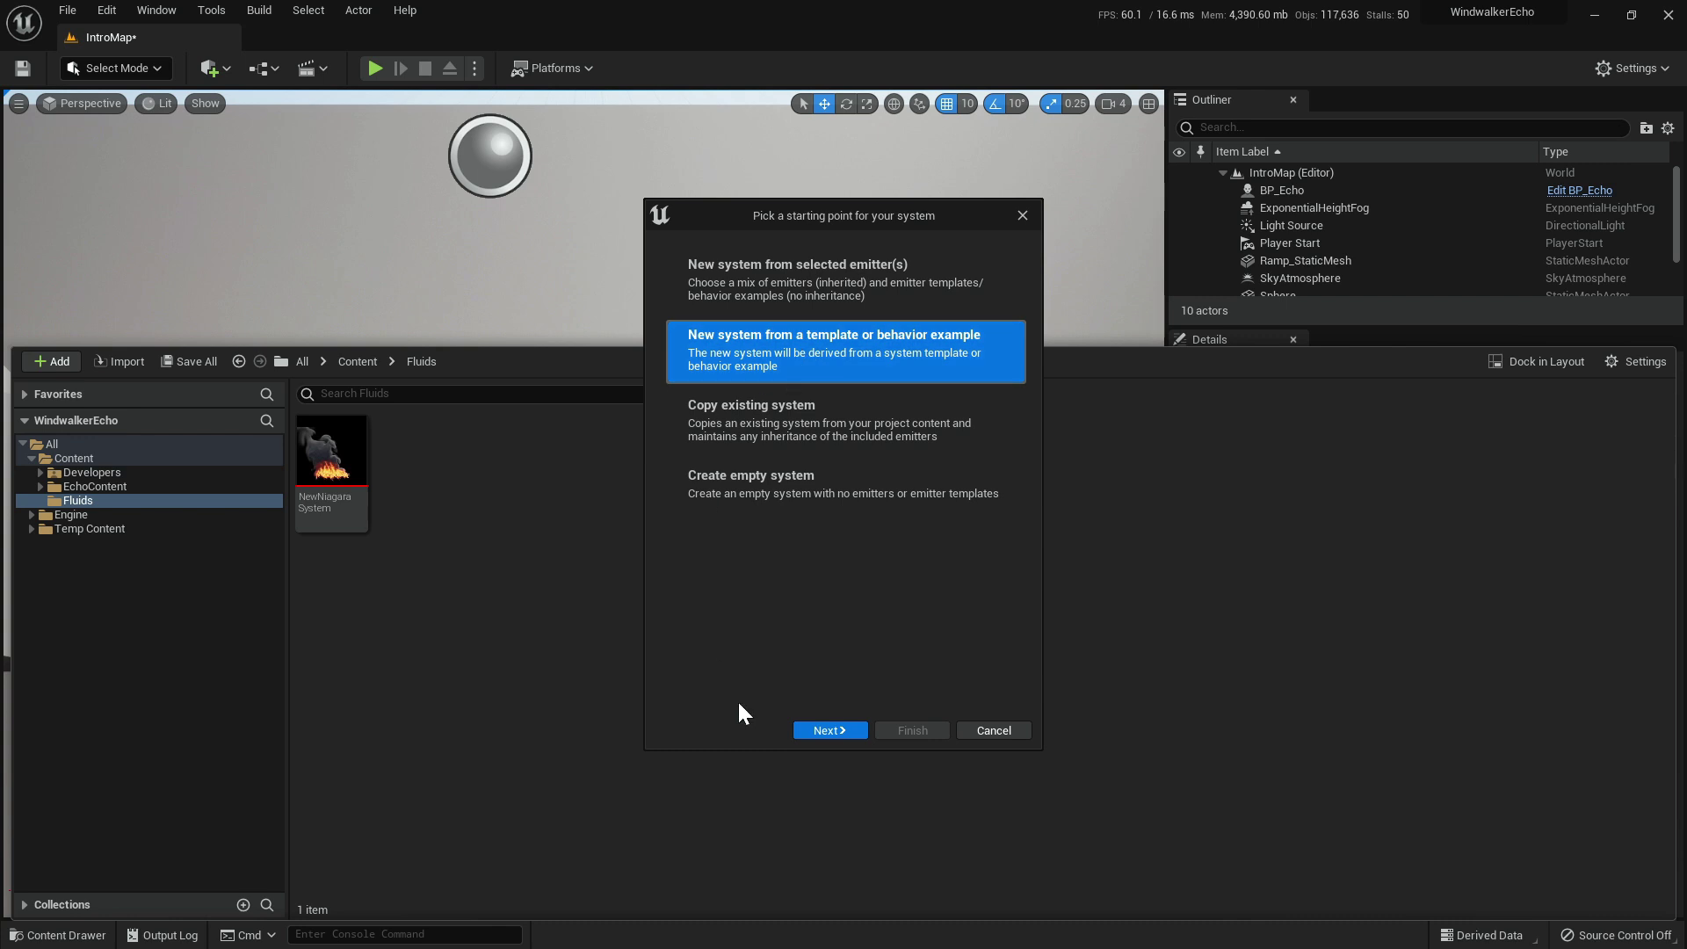
click(830, 730)
scroll(815, 581, down, 10)
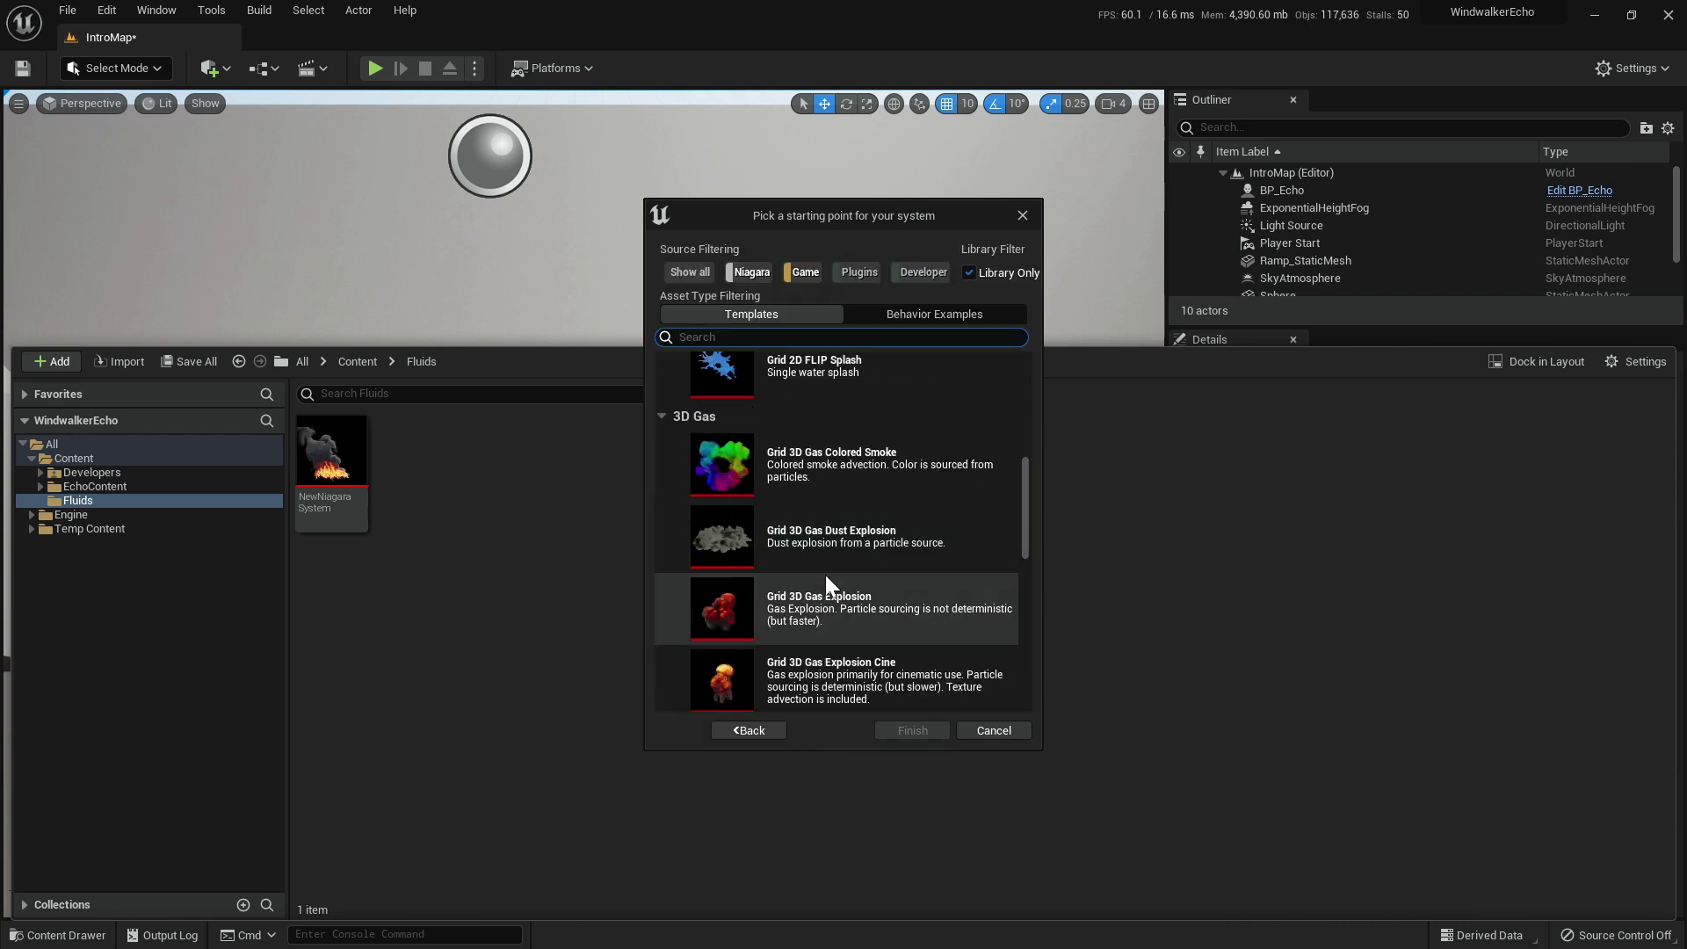
click(829, 547)
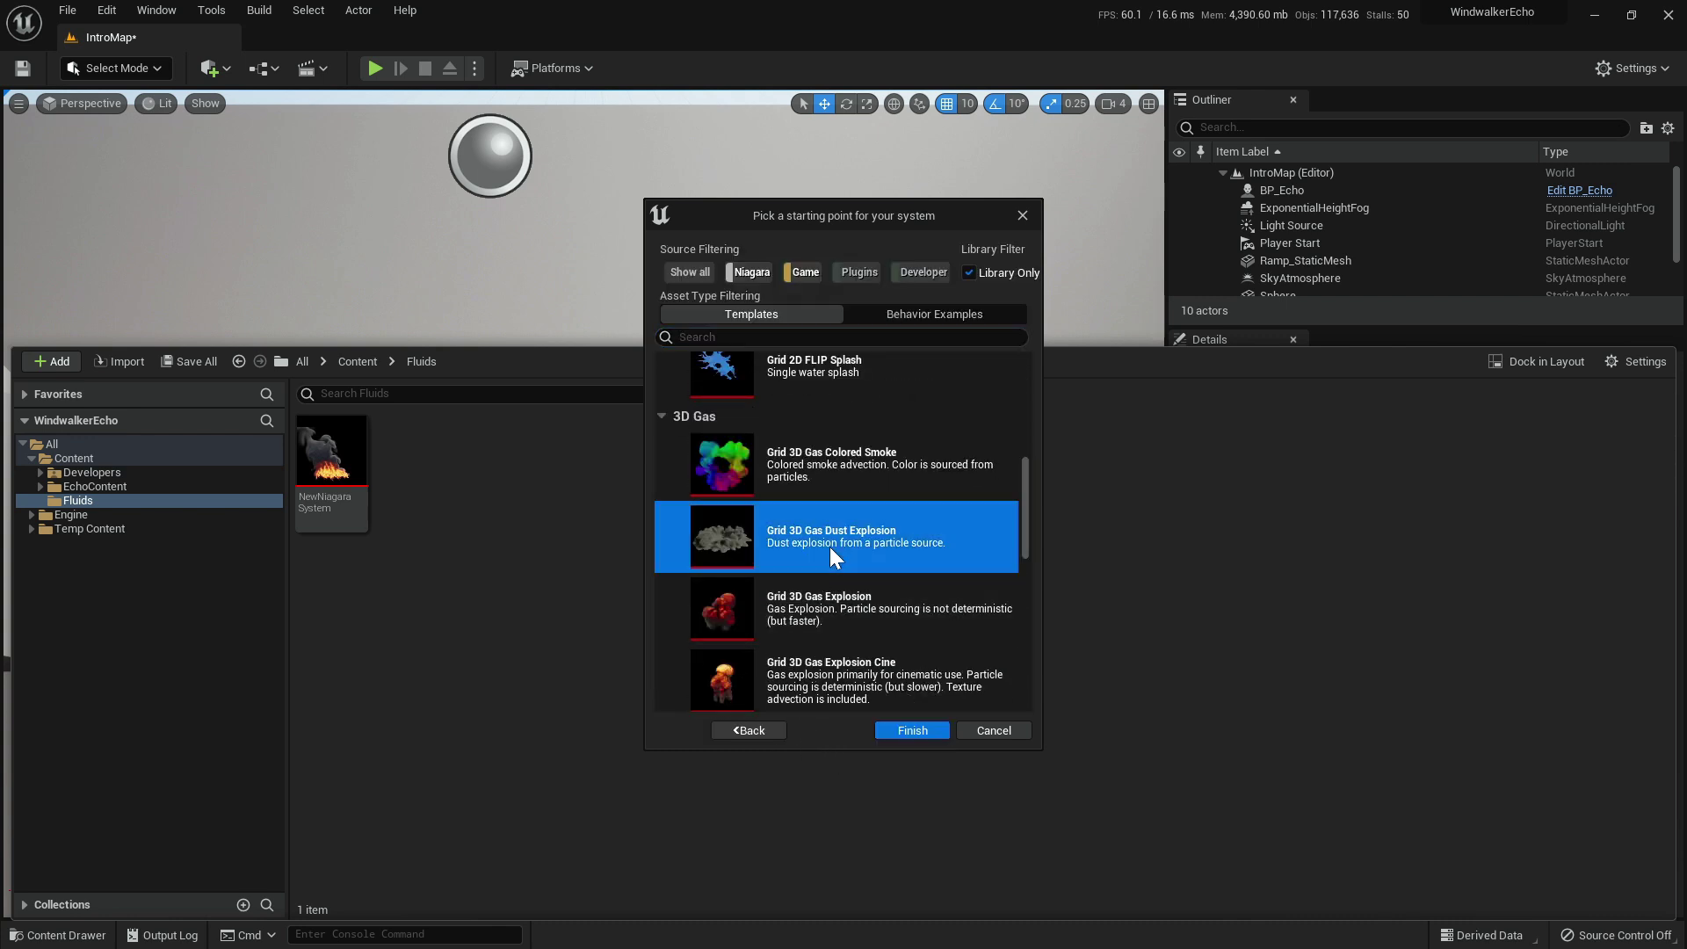
click(903, 730)
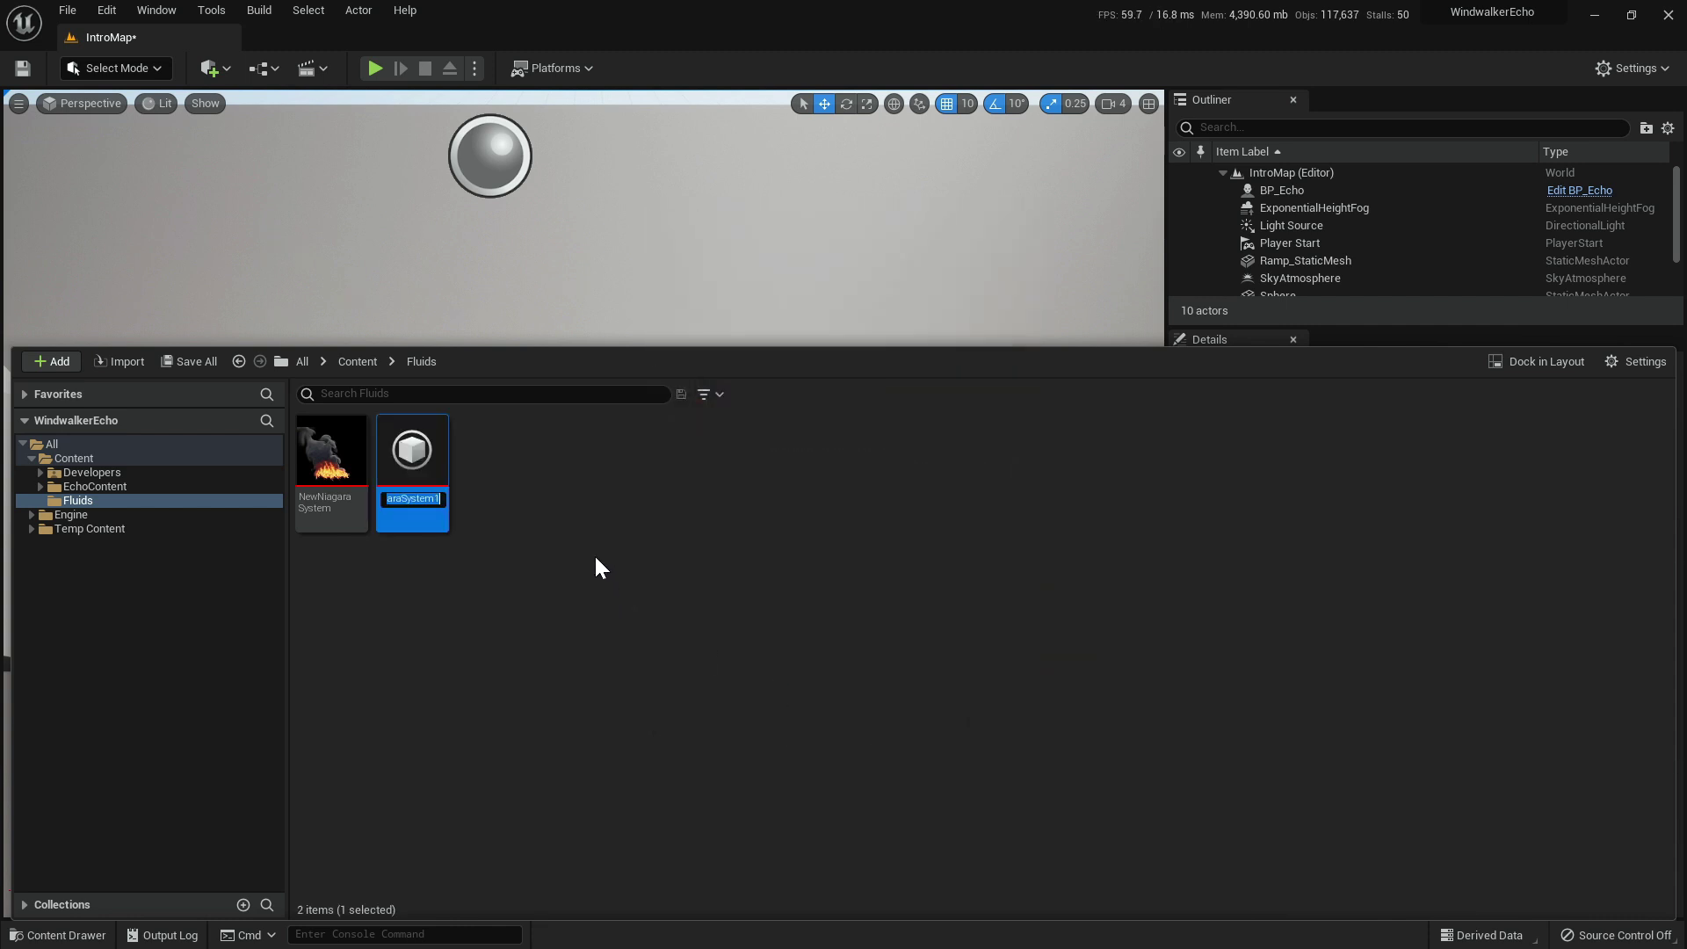
Name the new Niagara system NS_DustExplosion and open it for editing.
key(Caps_Lock)
text(NS_)
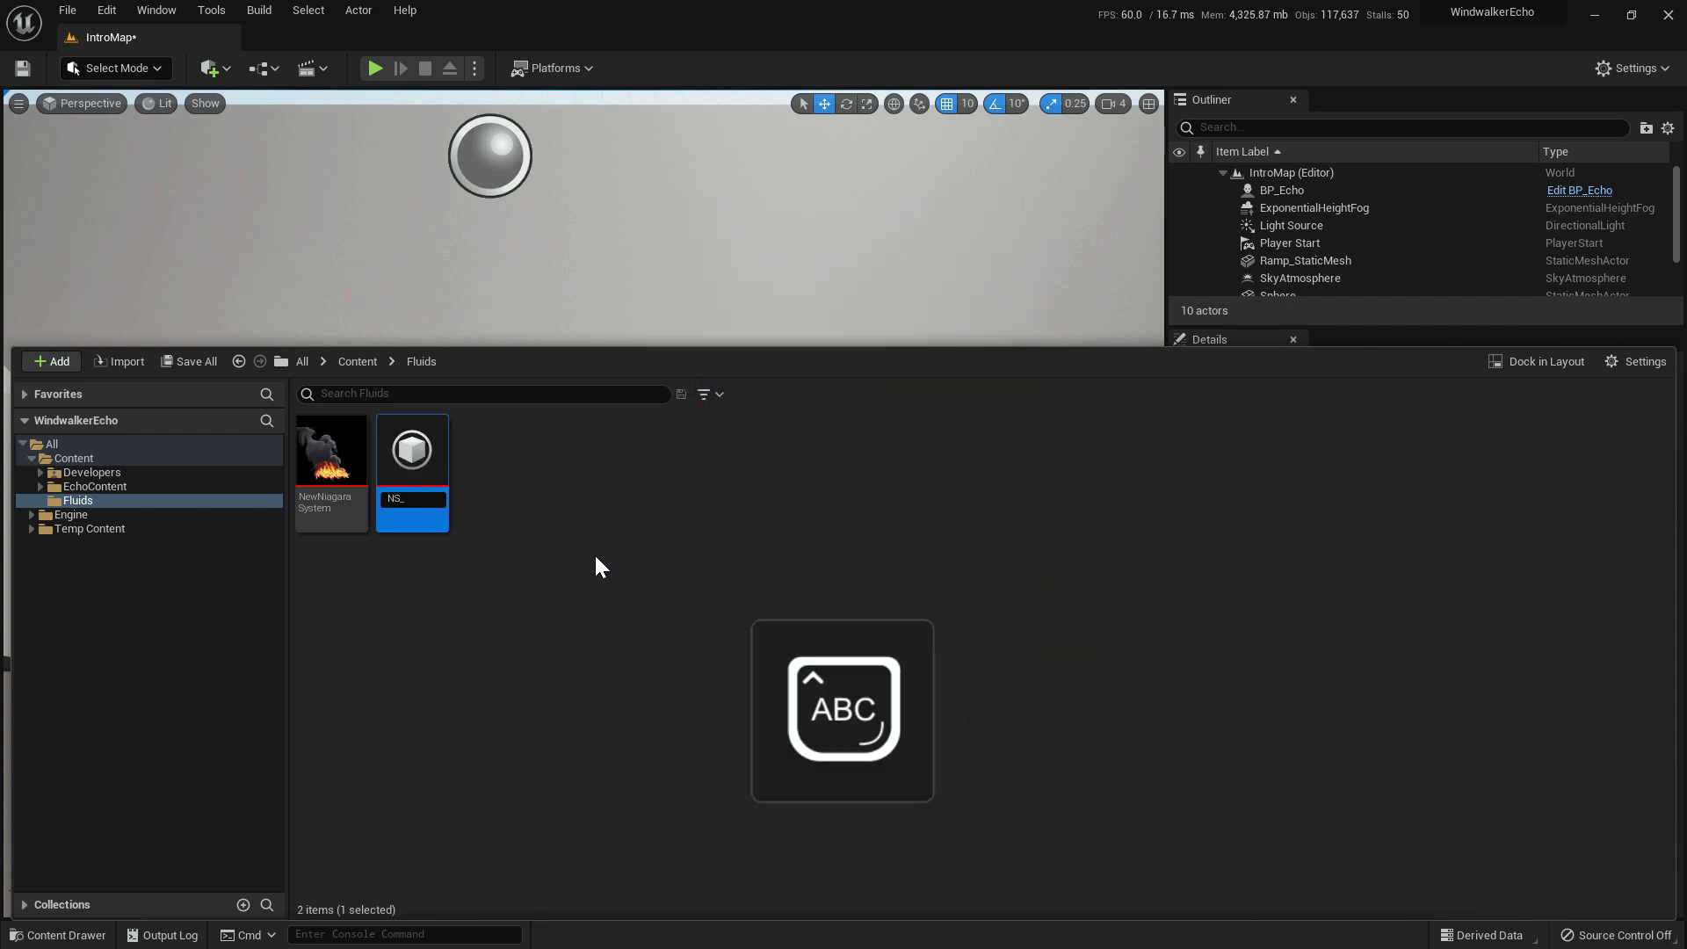
key(Caps_Lock)
text(DustEe)
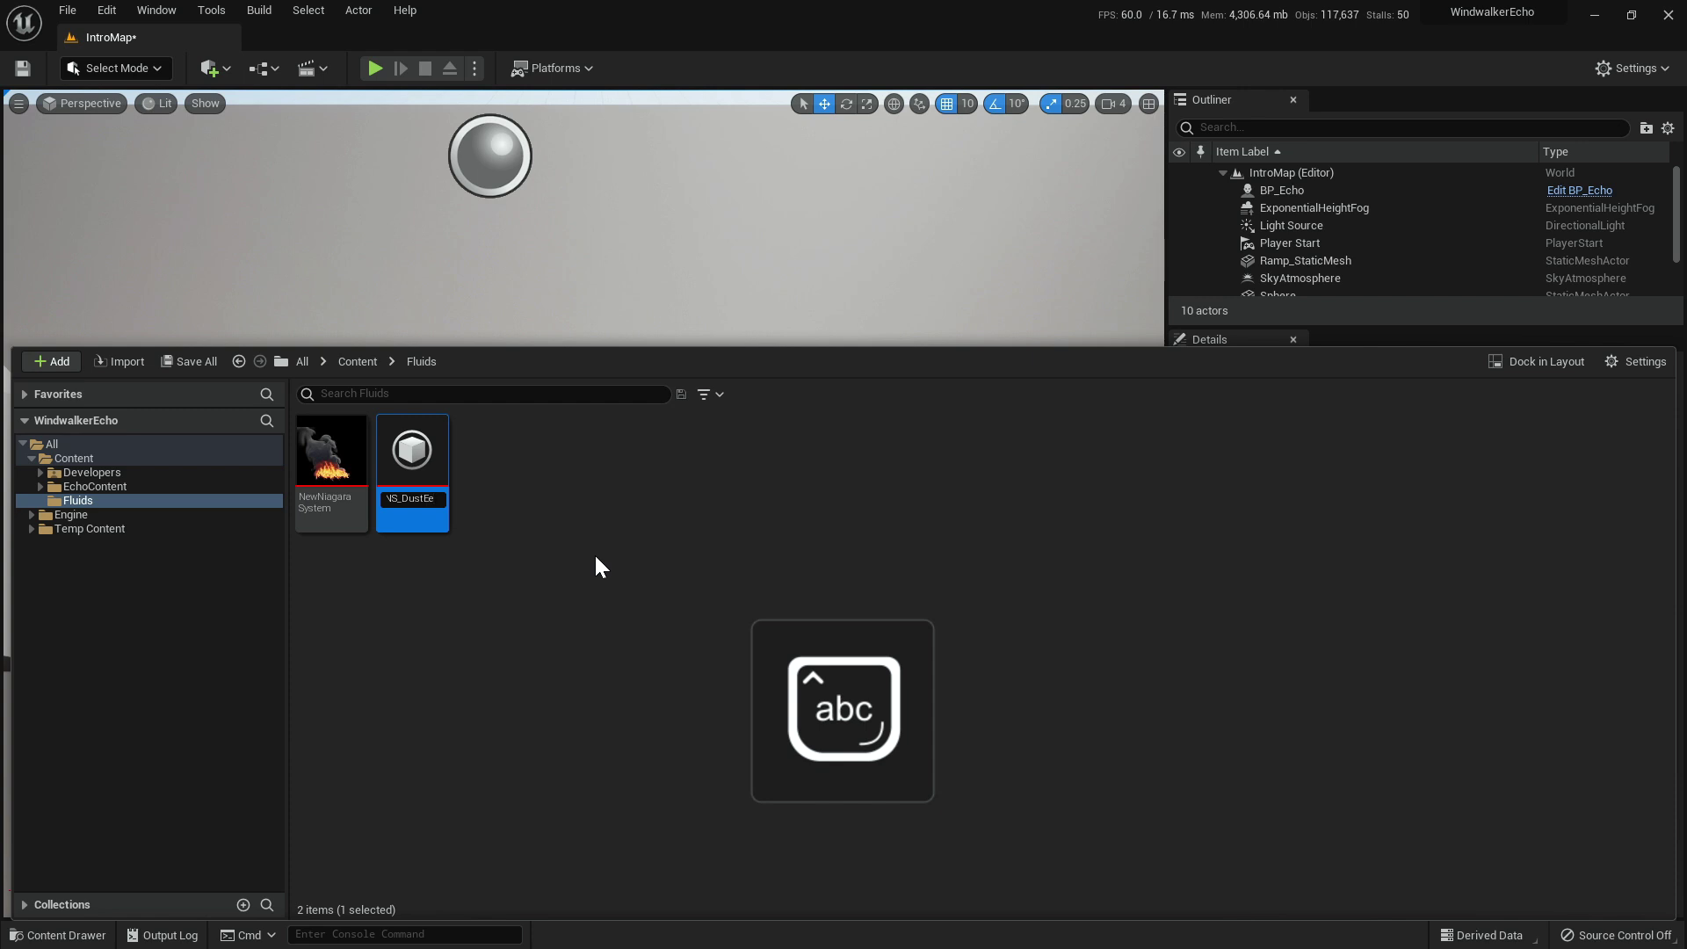
key(BackSpace)
text(xplosion)
key(Return)
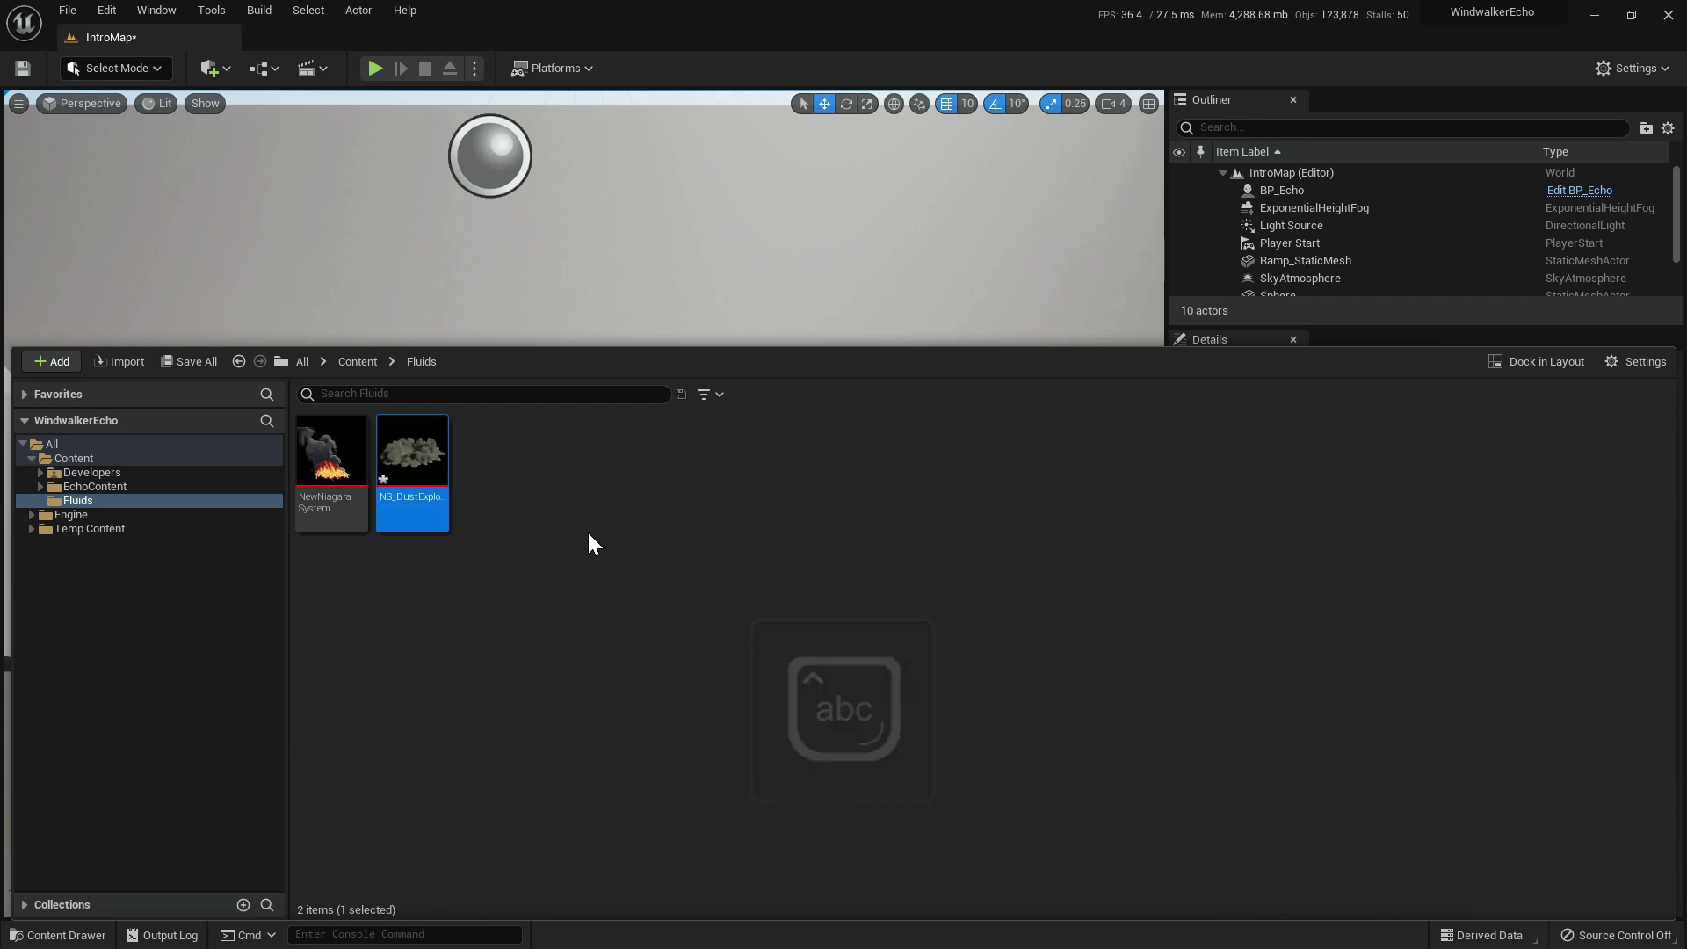
double_click(401, 450)
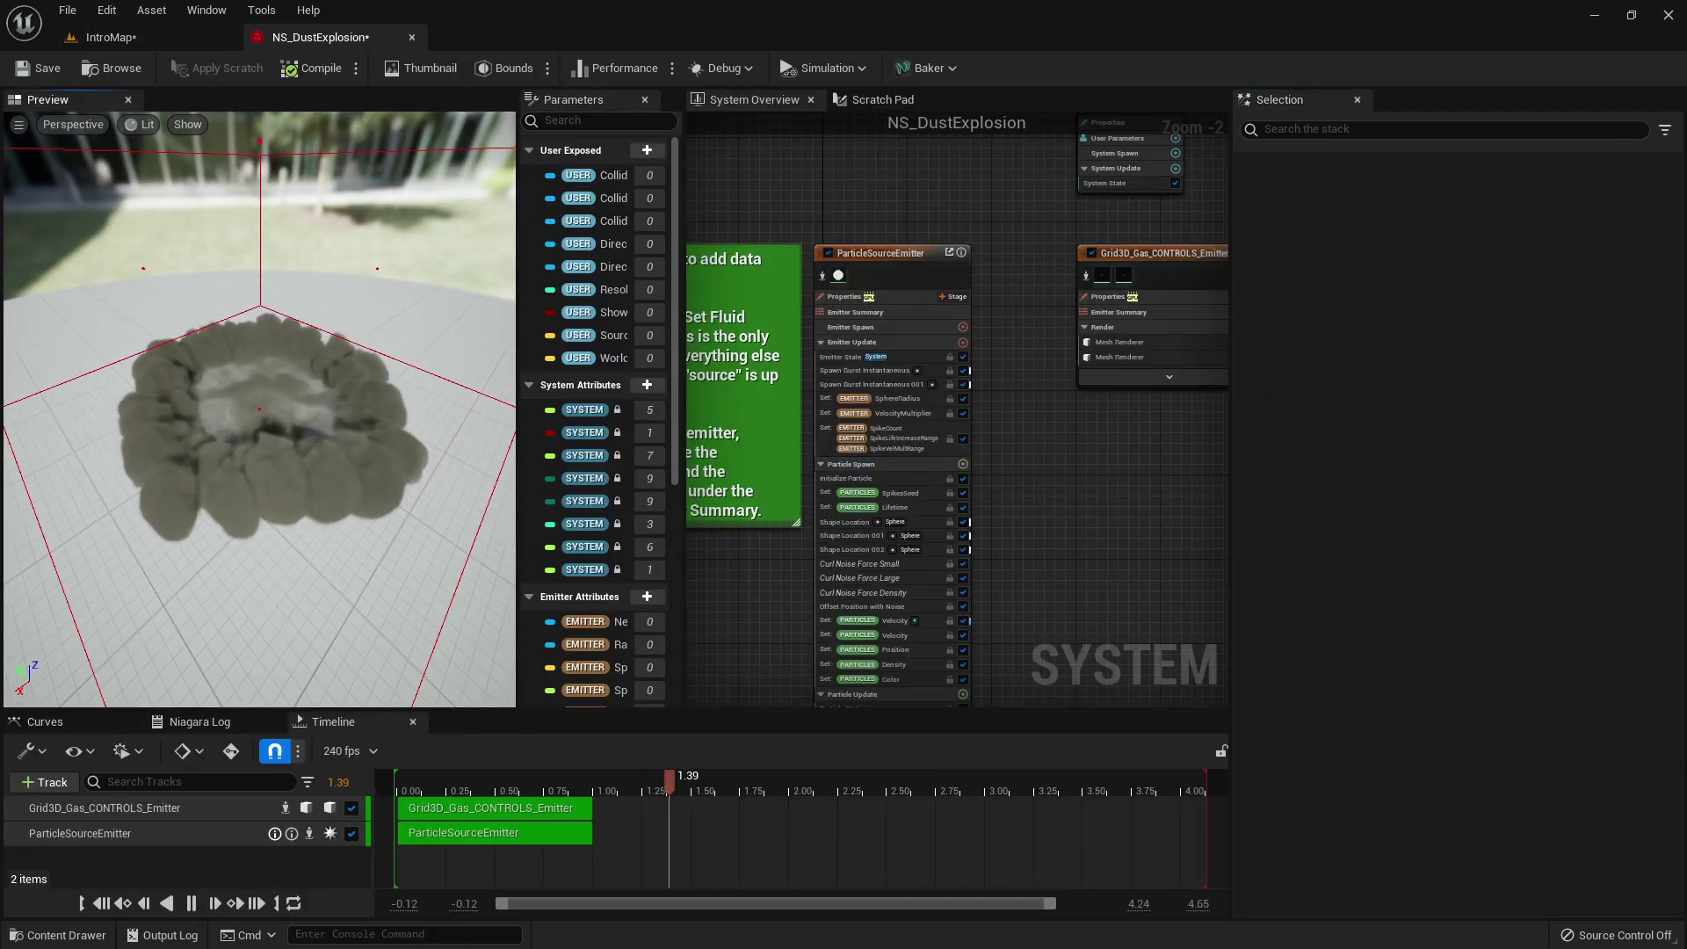
Examine the dust explosion in the preview up close and from several angles.
drag(243, 230, 247, 334)
middle_drag(327, 431, 249, 420)
scroll(320, 438, up, 4)
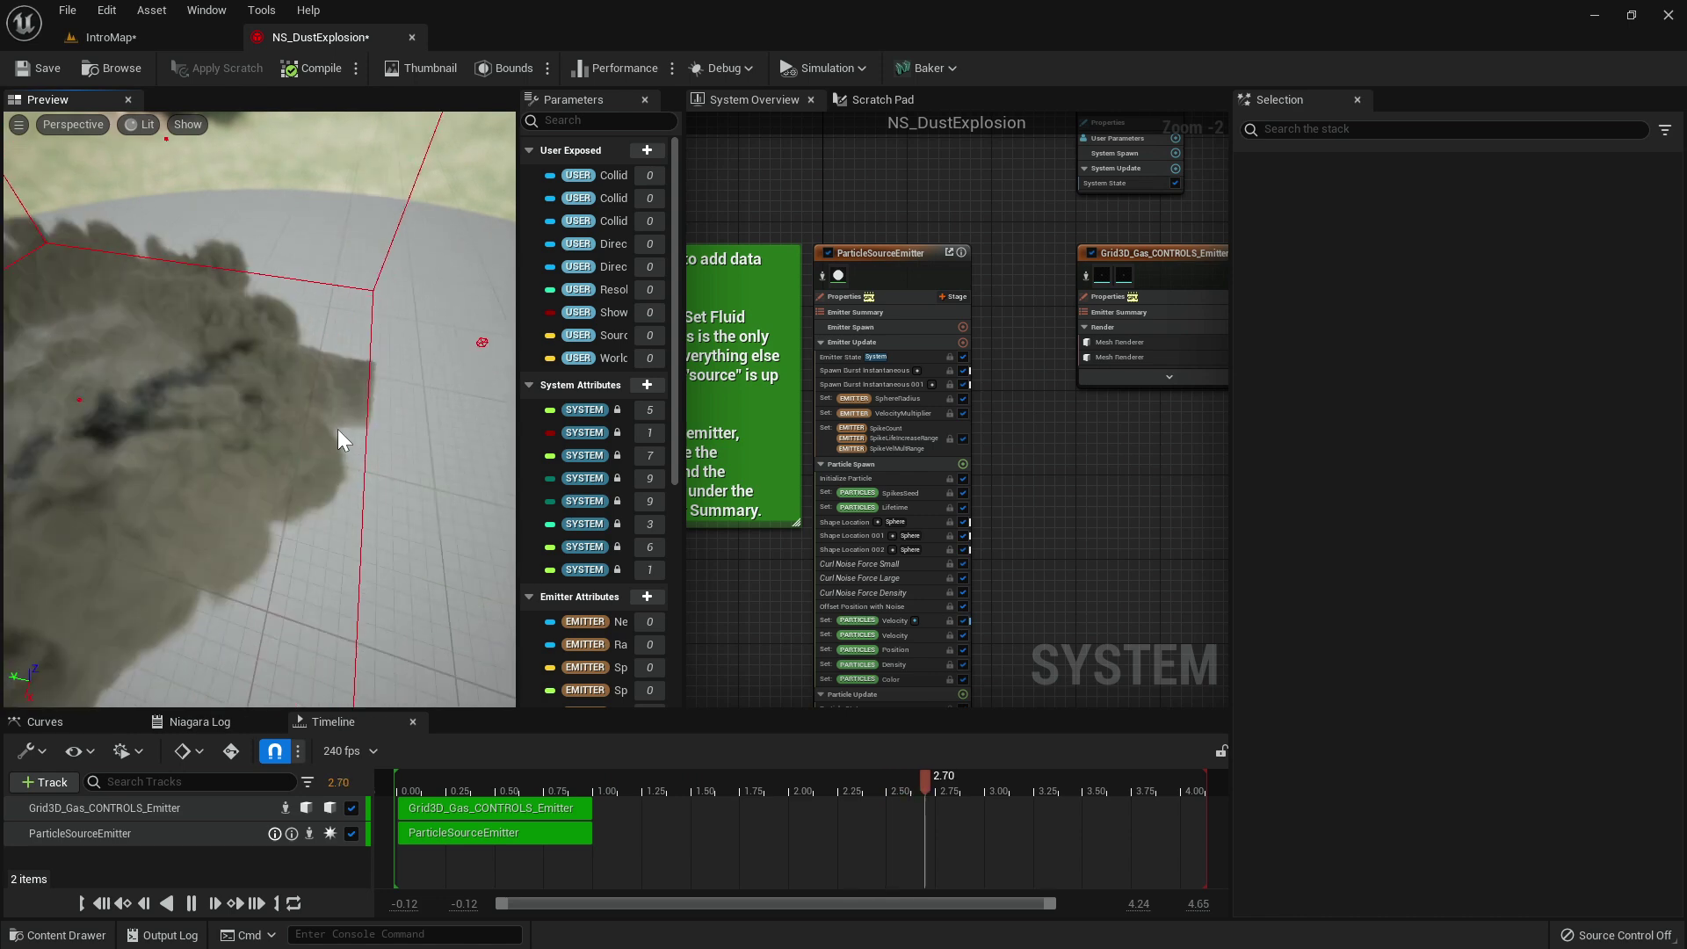
scroll(338, 429, up, 3)
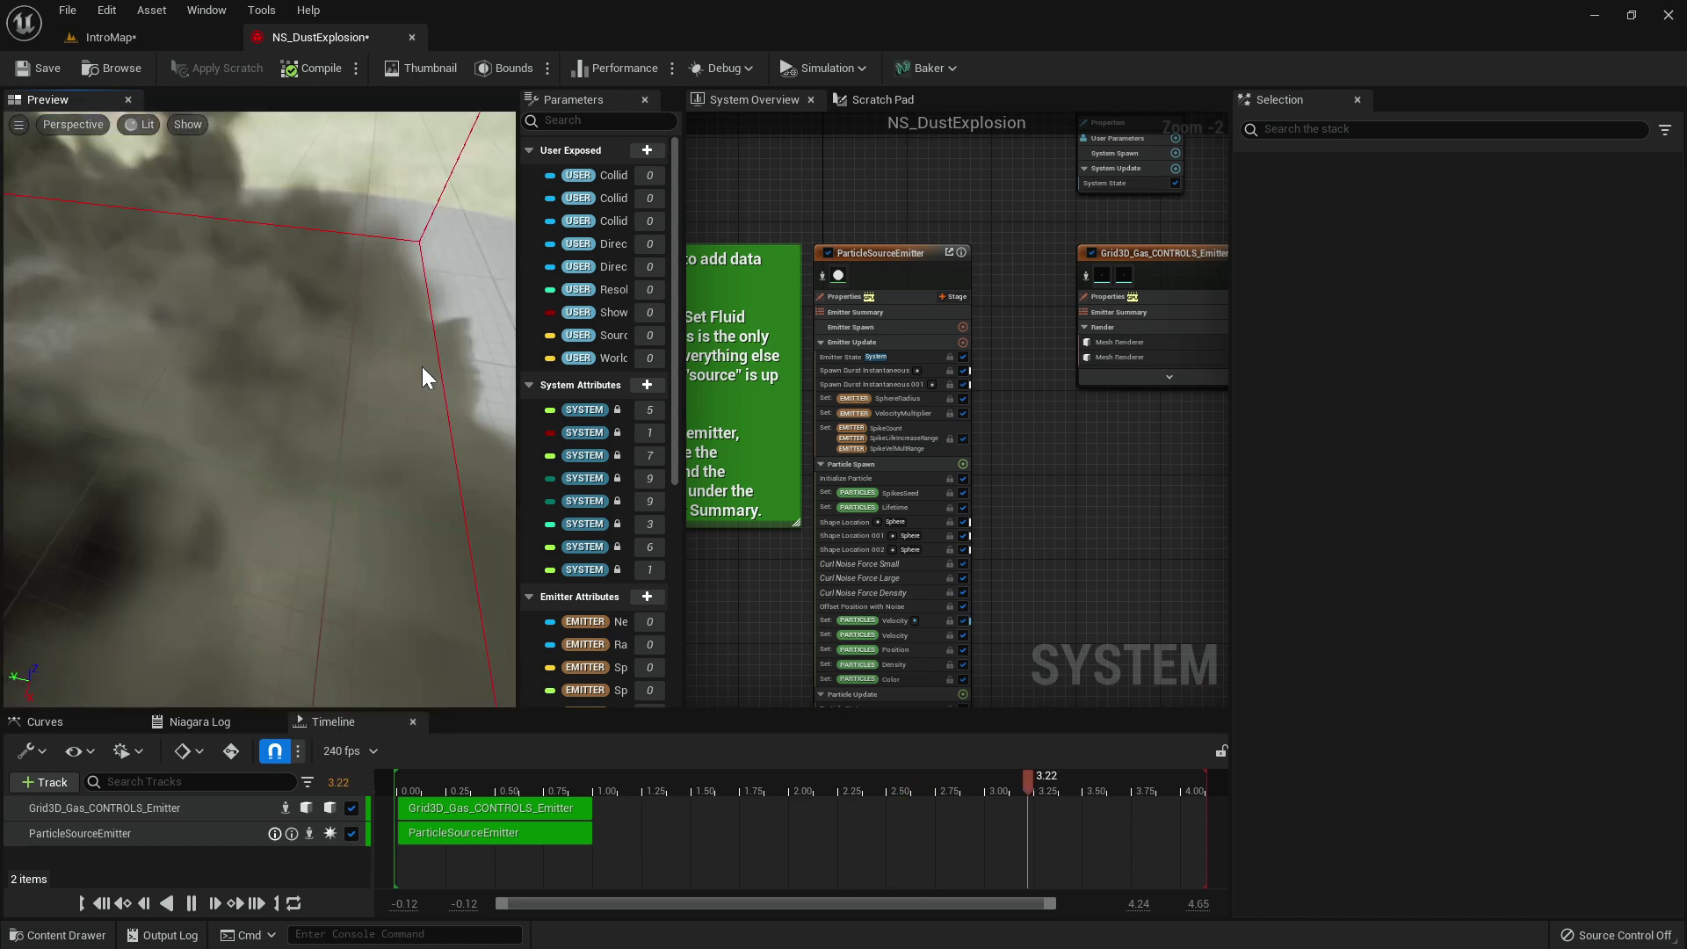
scroll(422, 367, down, 3)
middle_drag(425, 366, 353, 375)
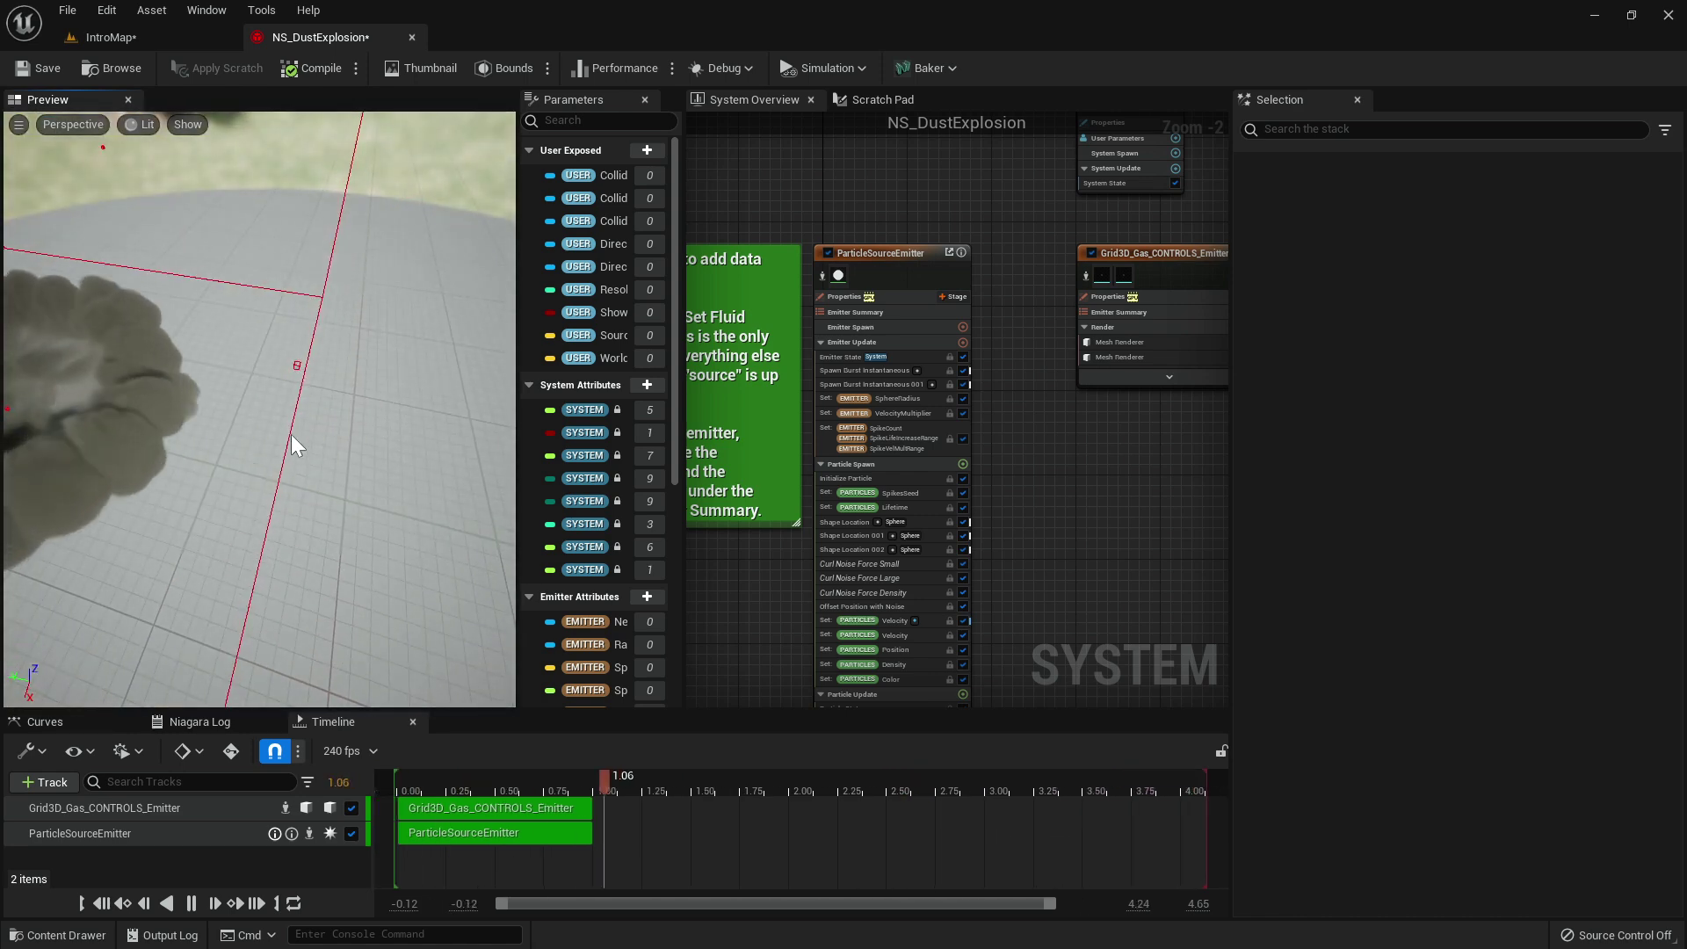
right_drag(310, 444, 311, 402)
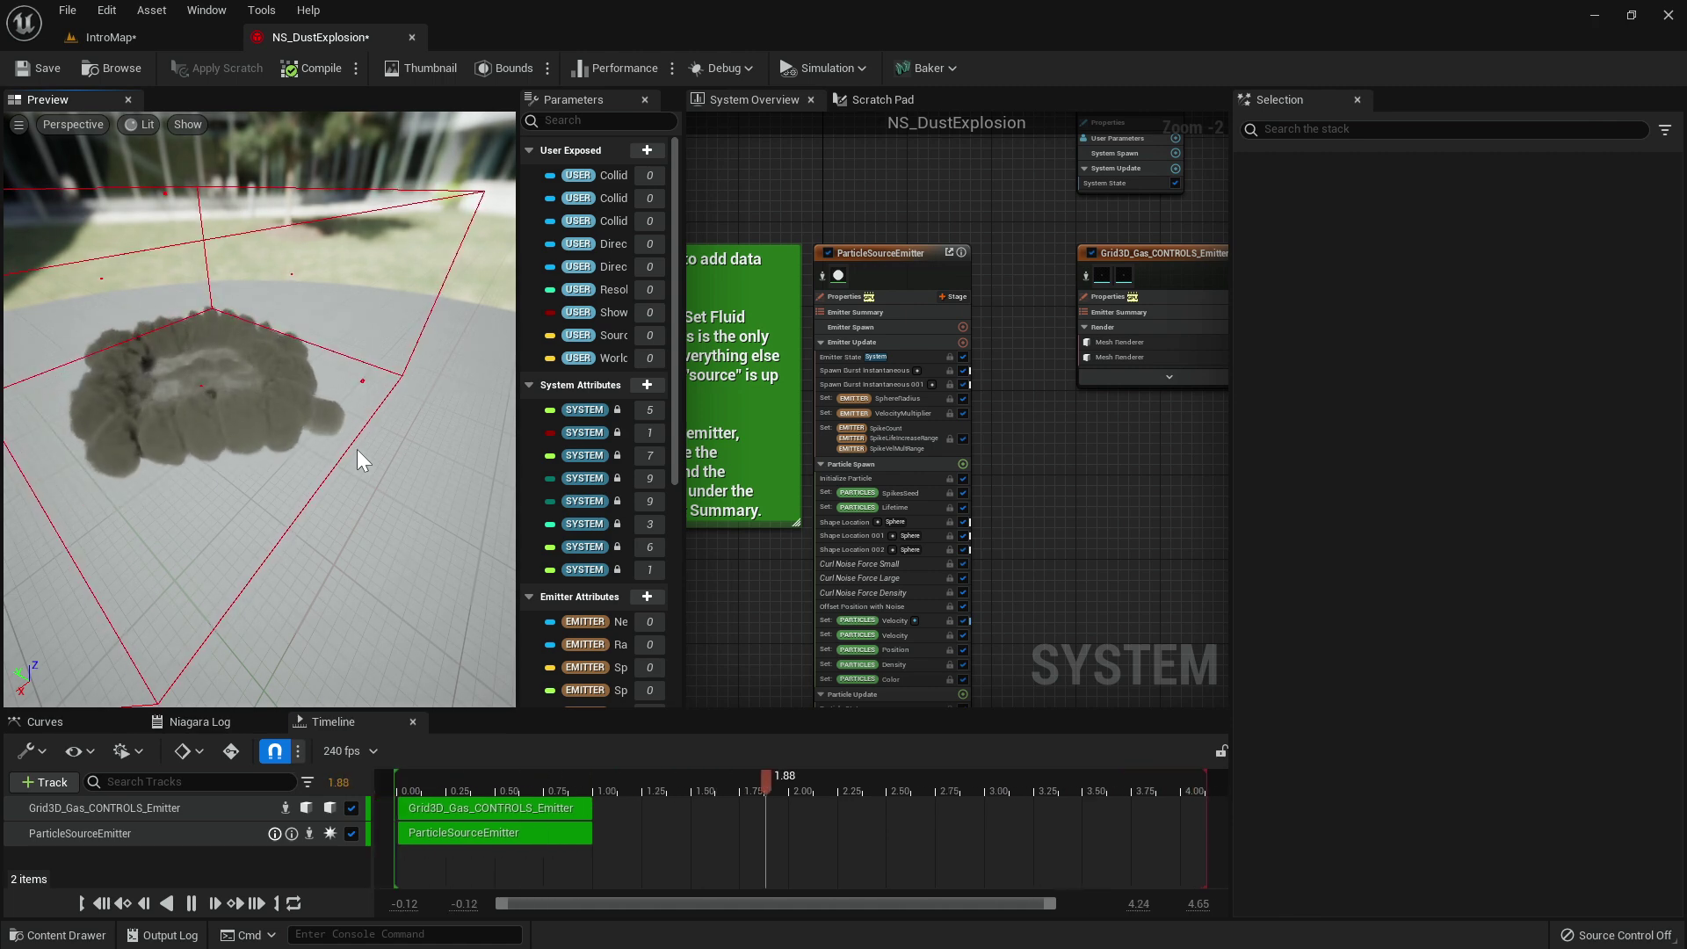
drag(416, 415, 246, 364)
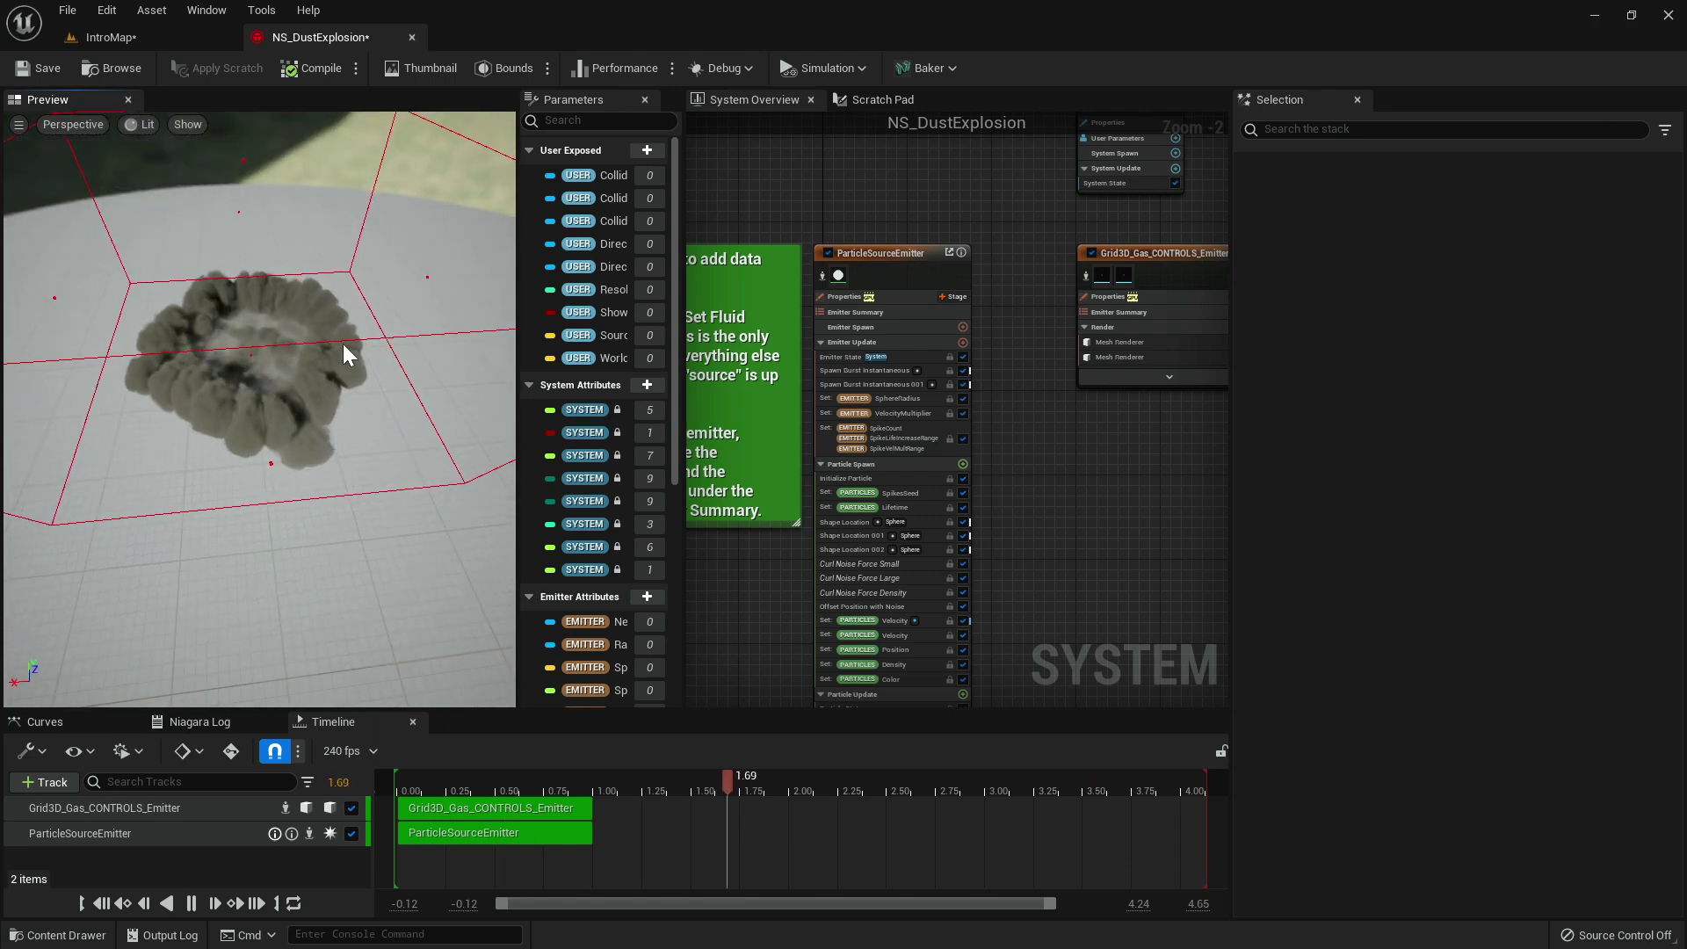
Show the Emitter Summary of Grid3D_Gas_CONTROLS_Emitter, viewing the explosion from a lower angle on the way.
right_drag(1066, 504, 1120, 475)
scroll(1042, 388, up, 1)
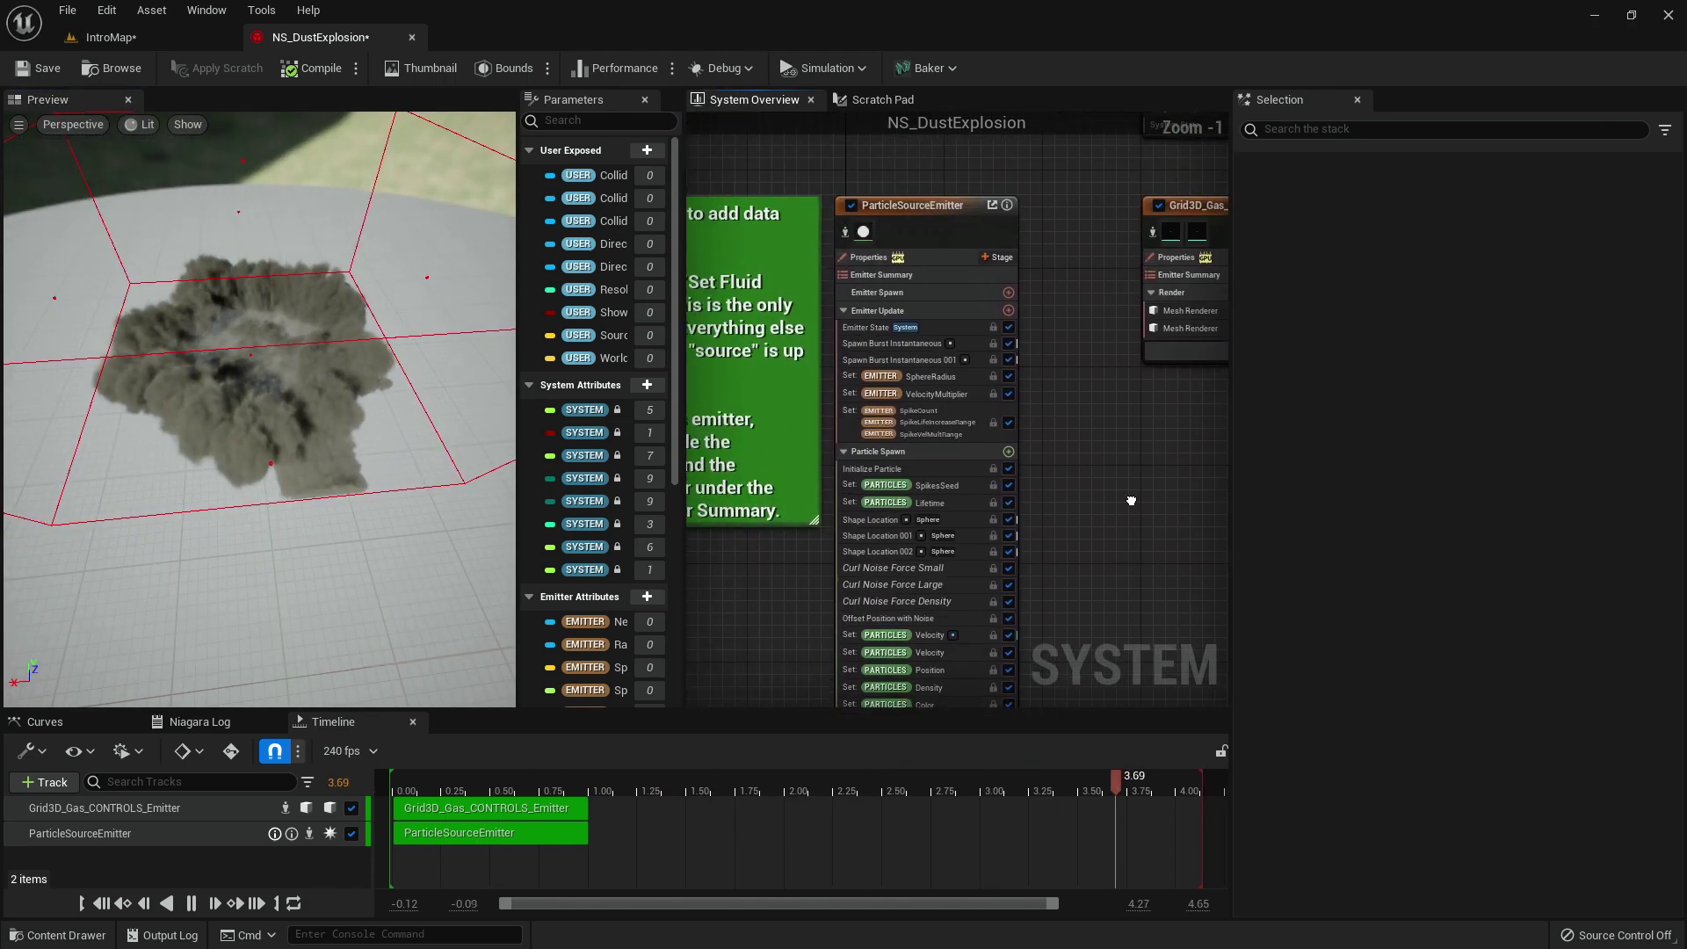
right_drag(1073, 396, 872, 484)
scroll(1071, 226, up, 1)
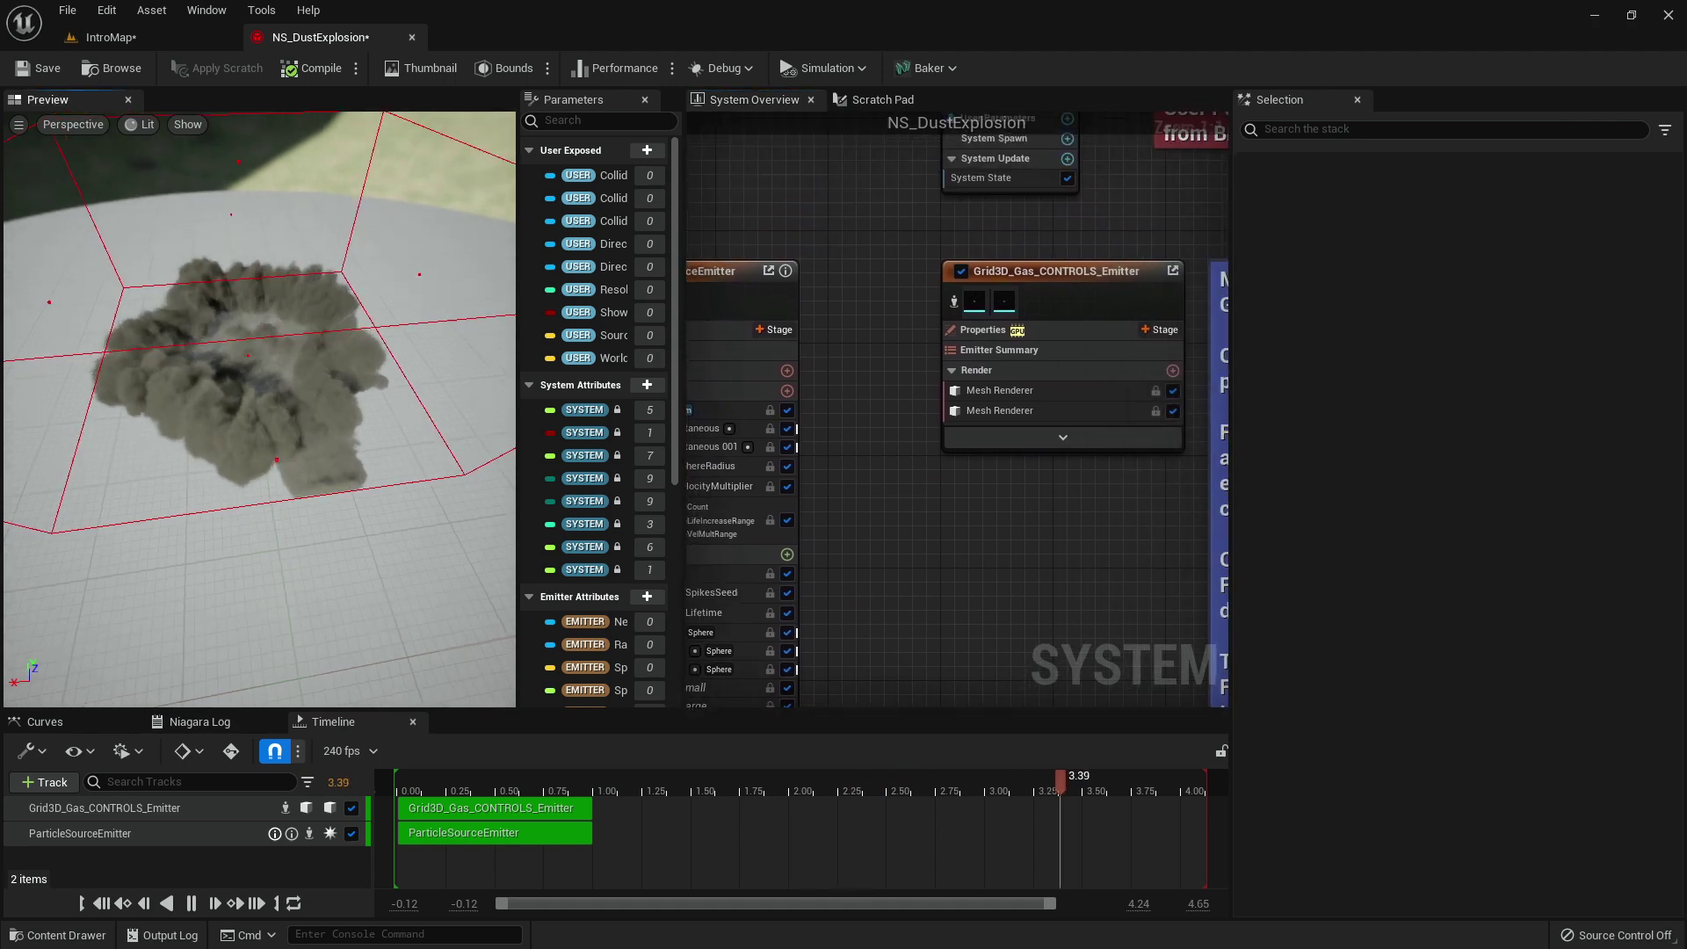
drag(144, 434, 186, 434)
scroll(257, 531, up, 1)
drag(234, 547, 390, 557)
right_drag(1060, 520, 926, 565)
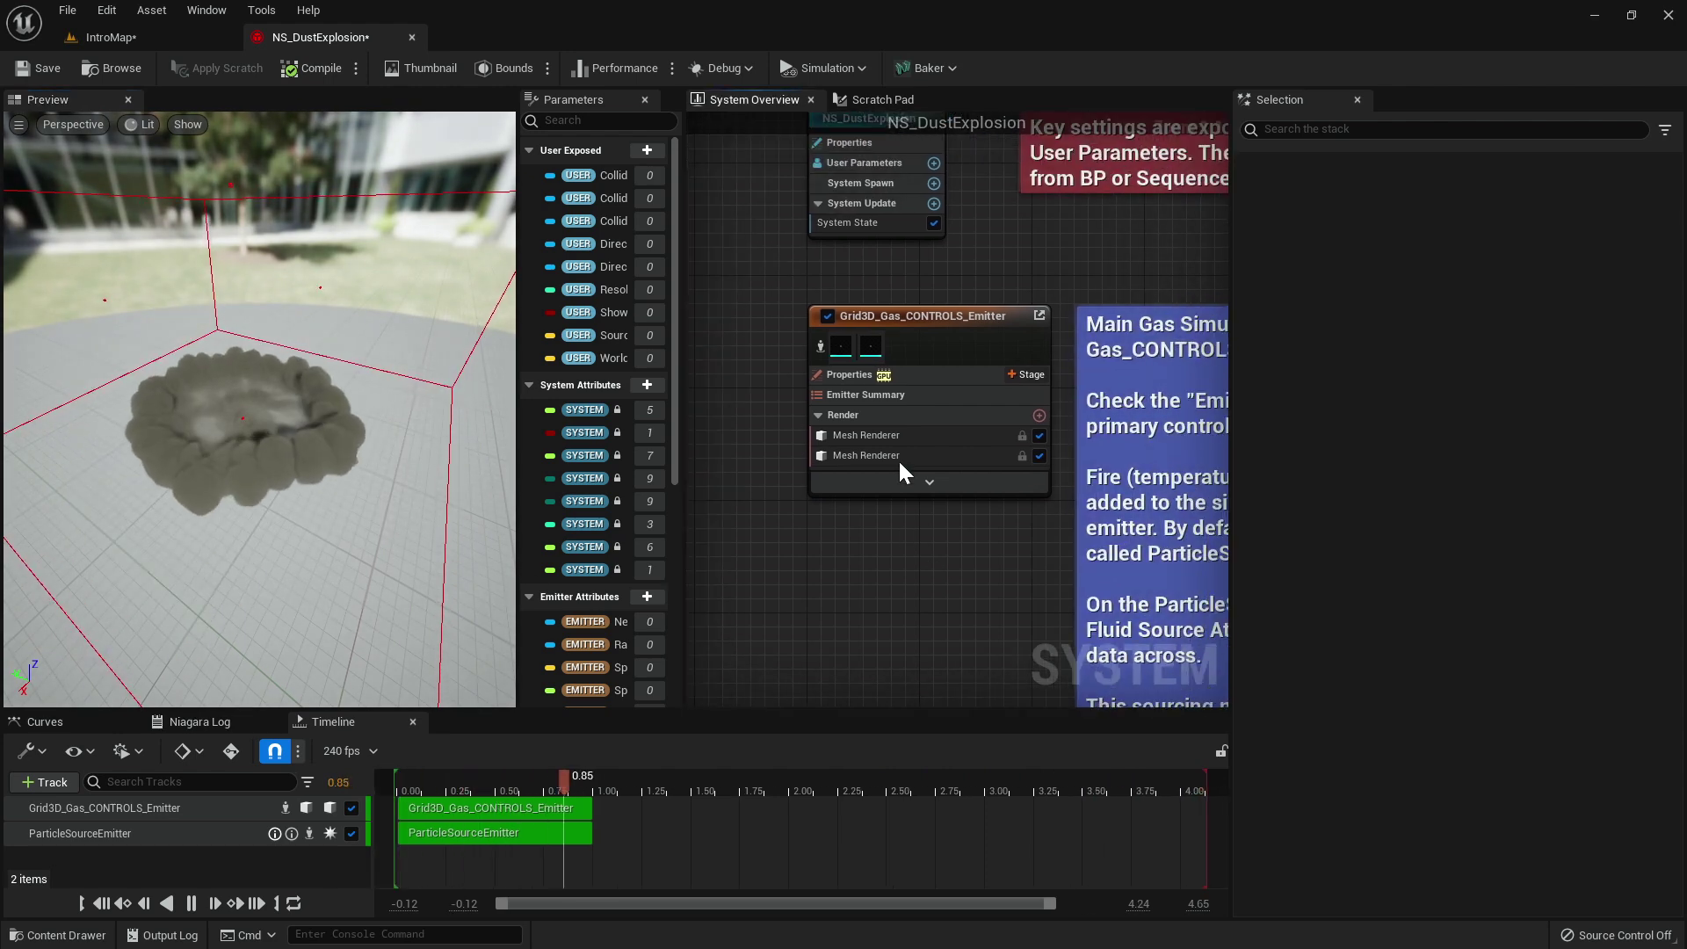
click(883, 395)
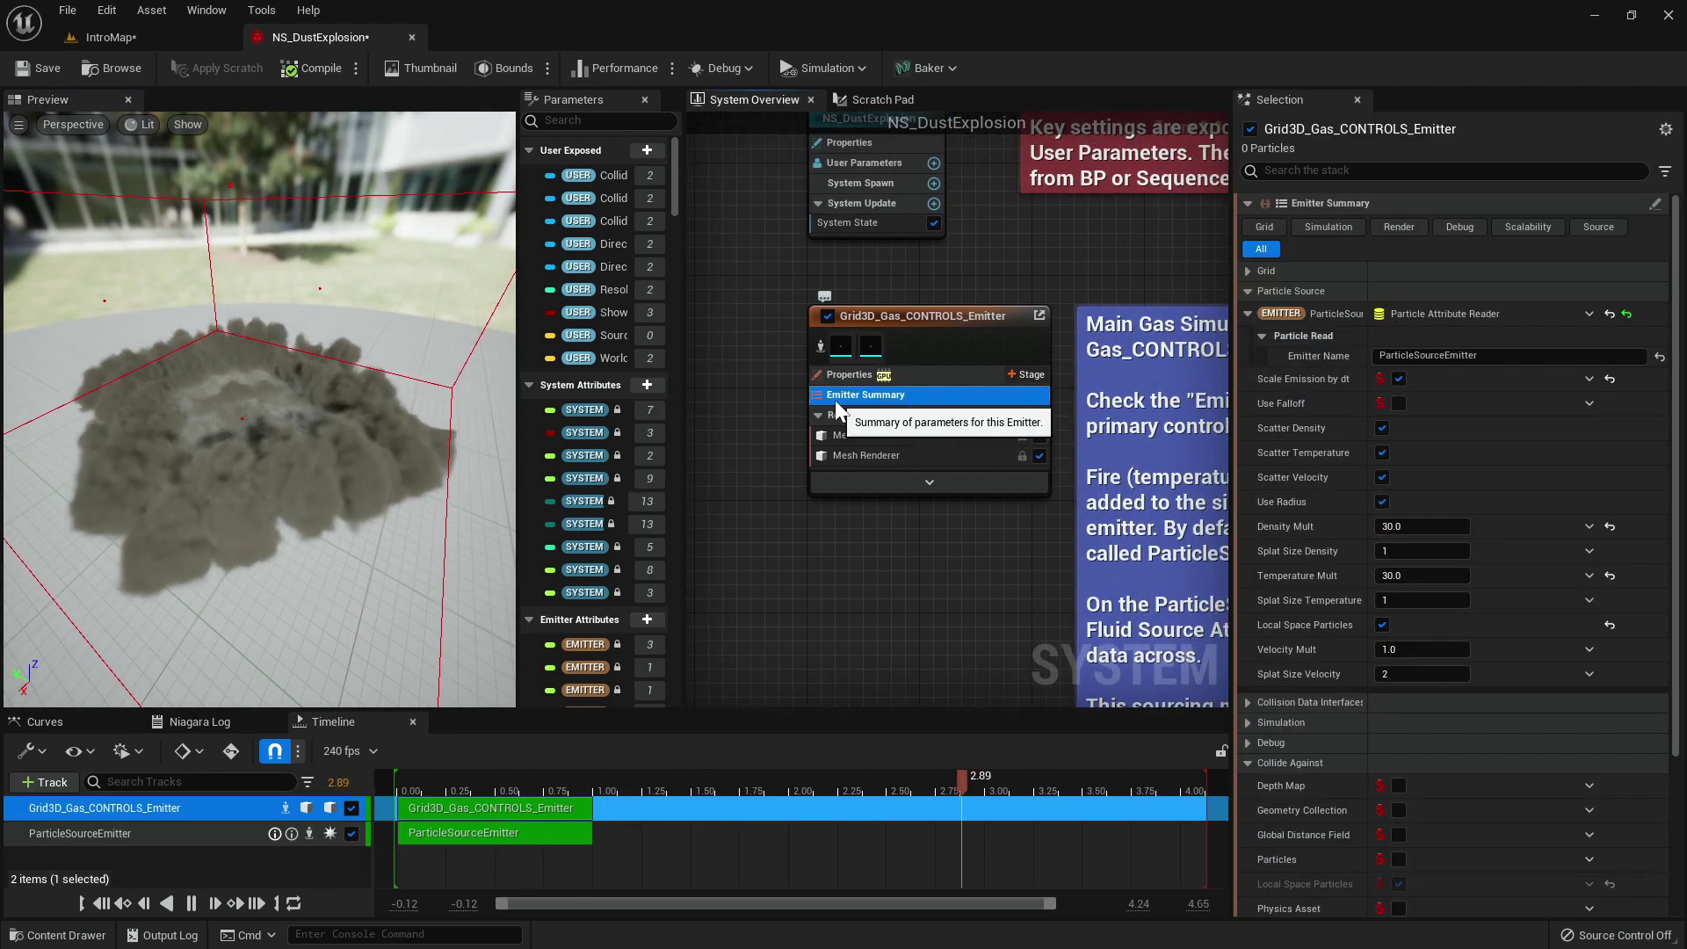
Move the Grid3D_Gas_CONTROLS_Emitter node close beside ParticleSourceEmitter in the System Overview.
drag(873, 324, 706, 353)
right_drag(783, 291, 901, 262)
drag(883, 313, 929, 293)
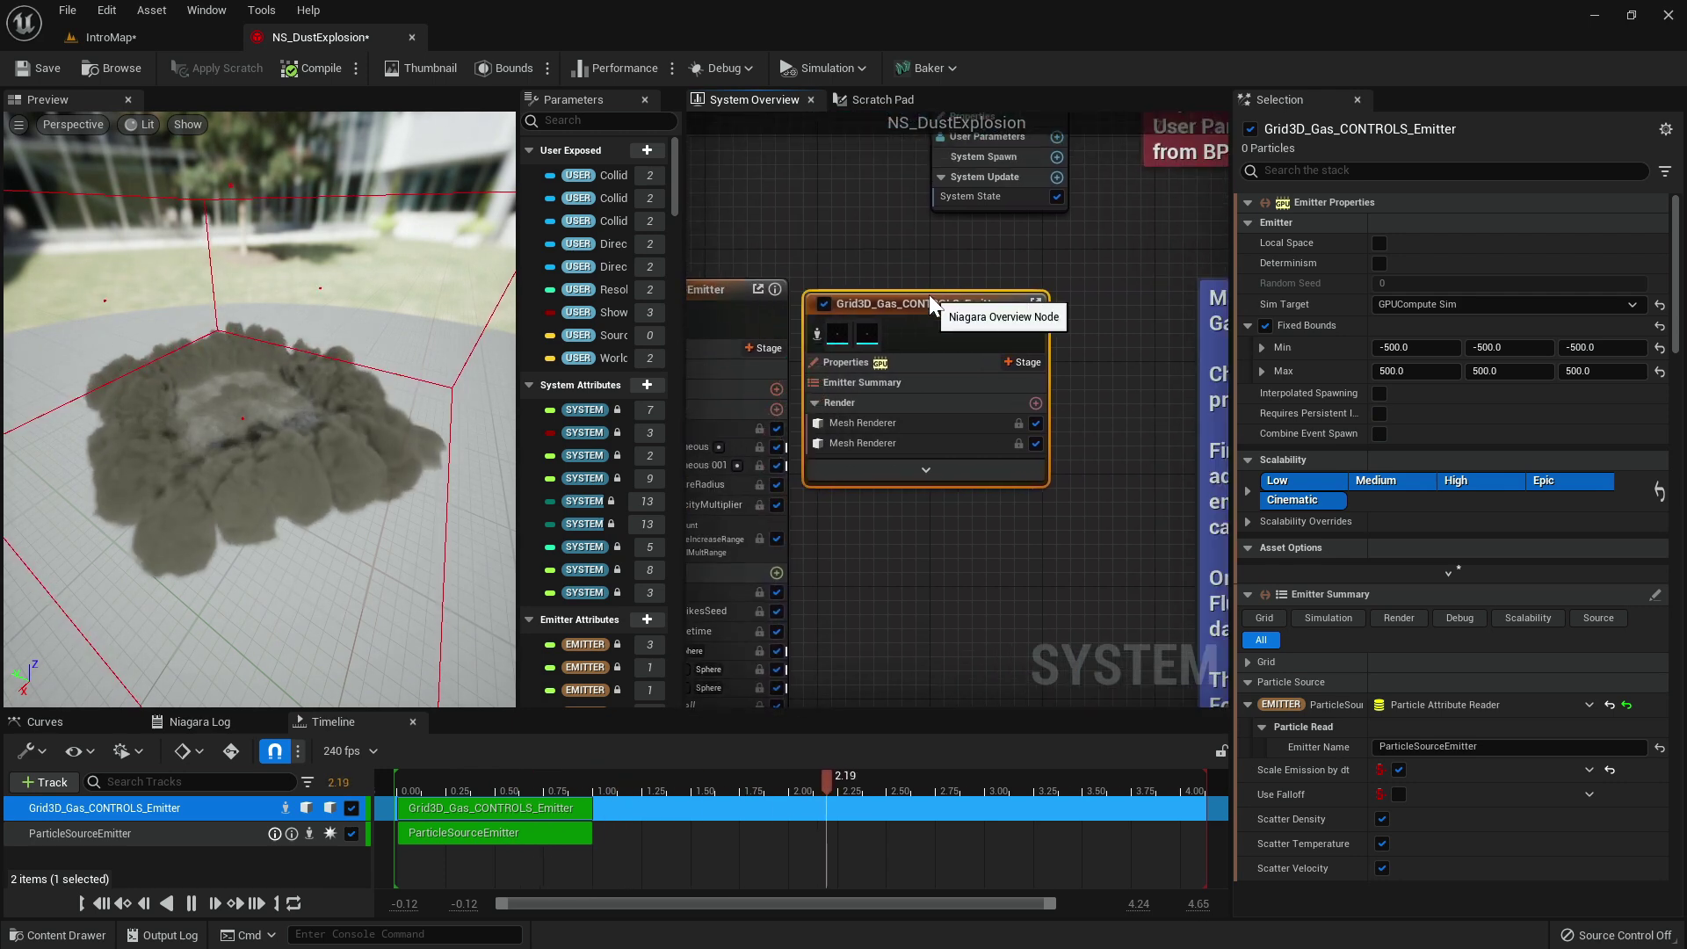
Filter the Emitter Summary of Grid3D_Gas_CONTROLS_Emitter by Grid and expand its Grid parameters.
click(883, 379)
click(1265, 227)
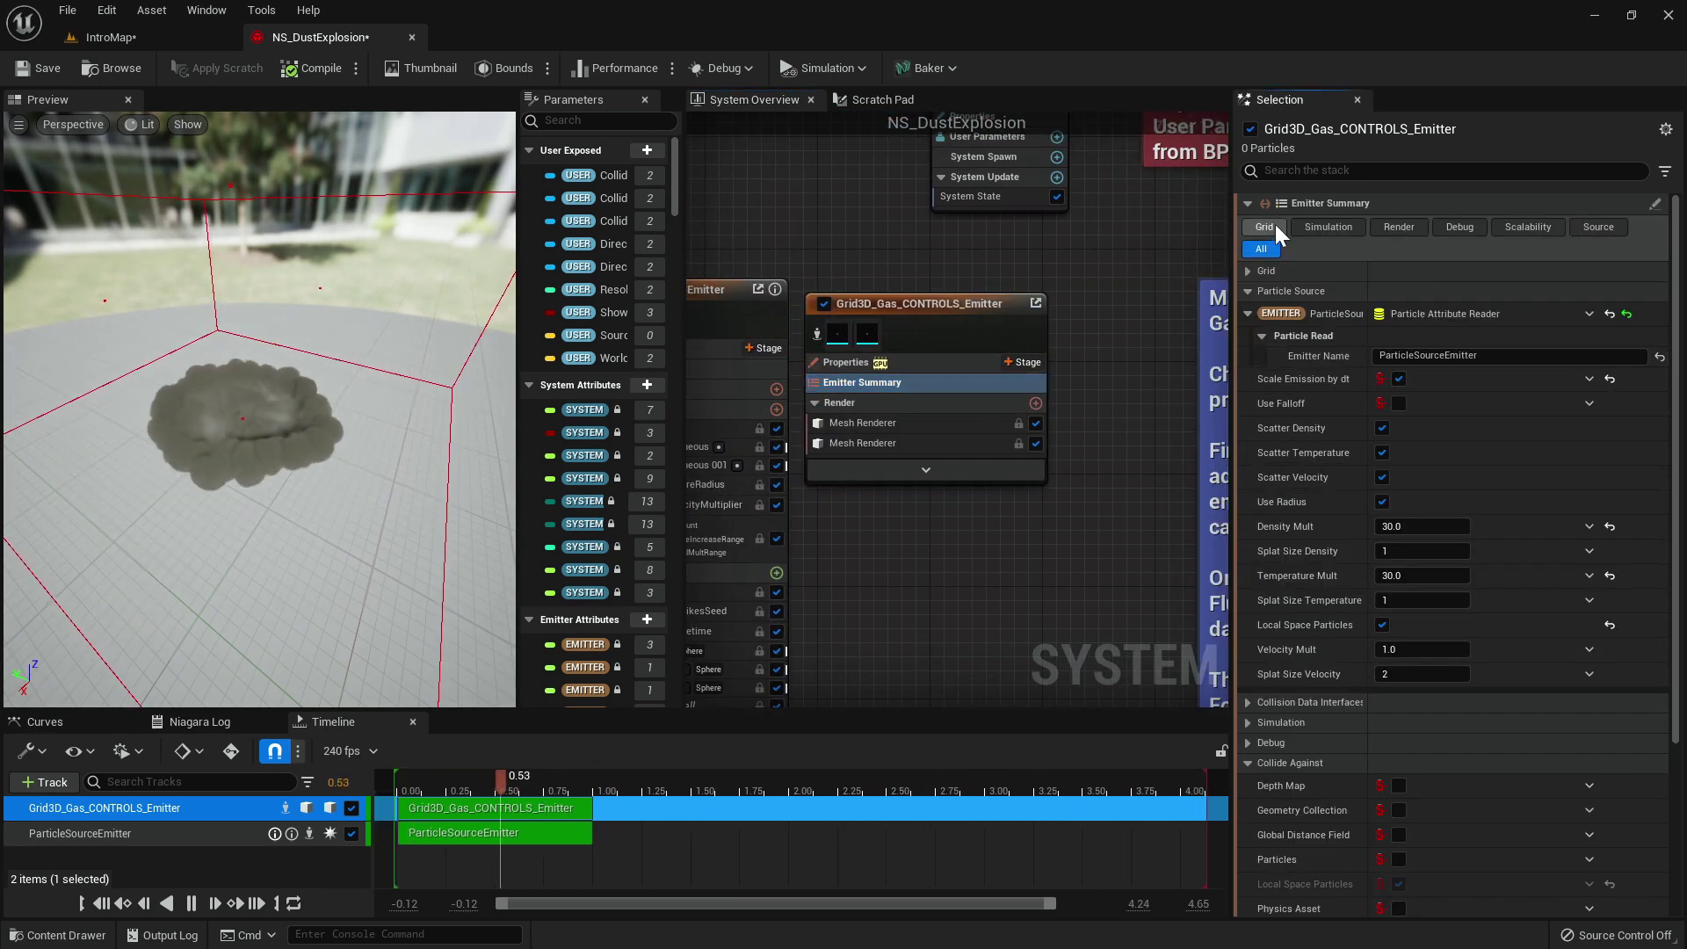
click(1248, 249)
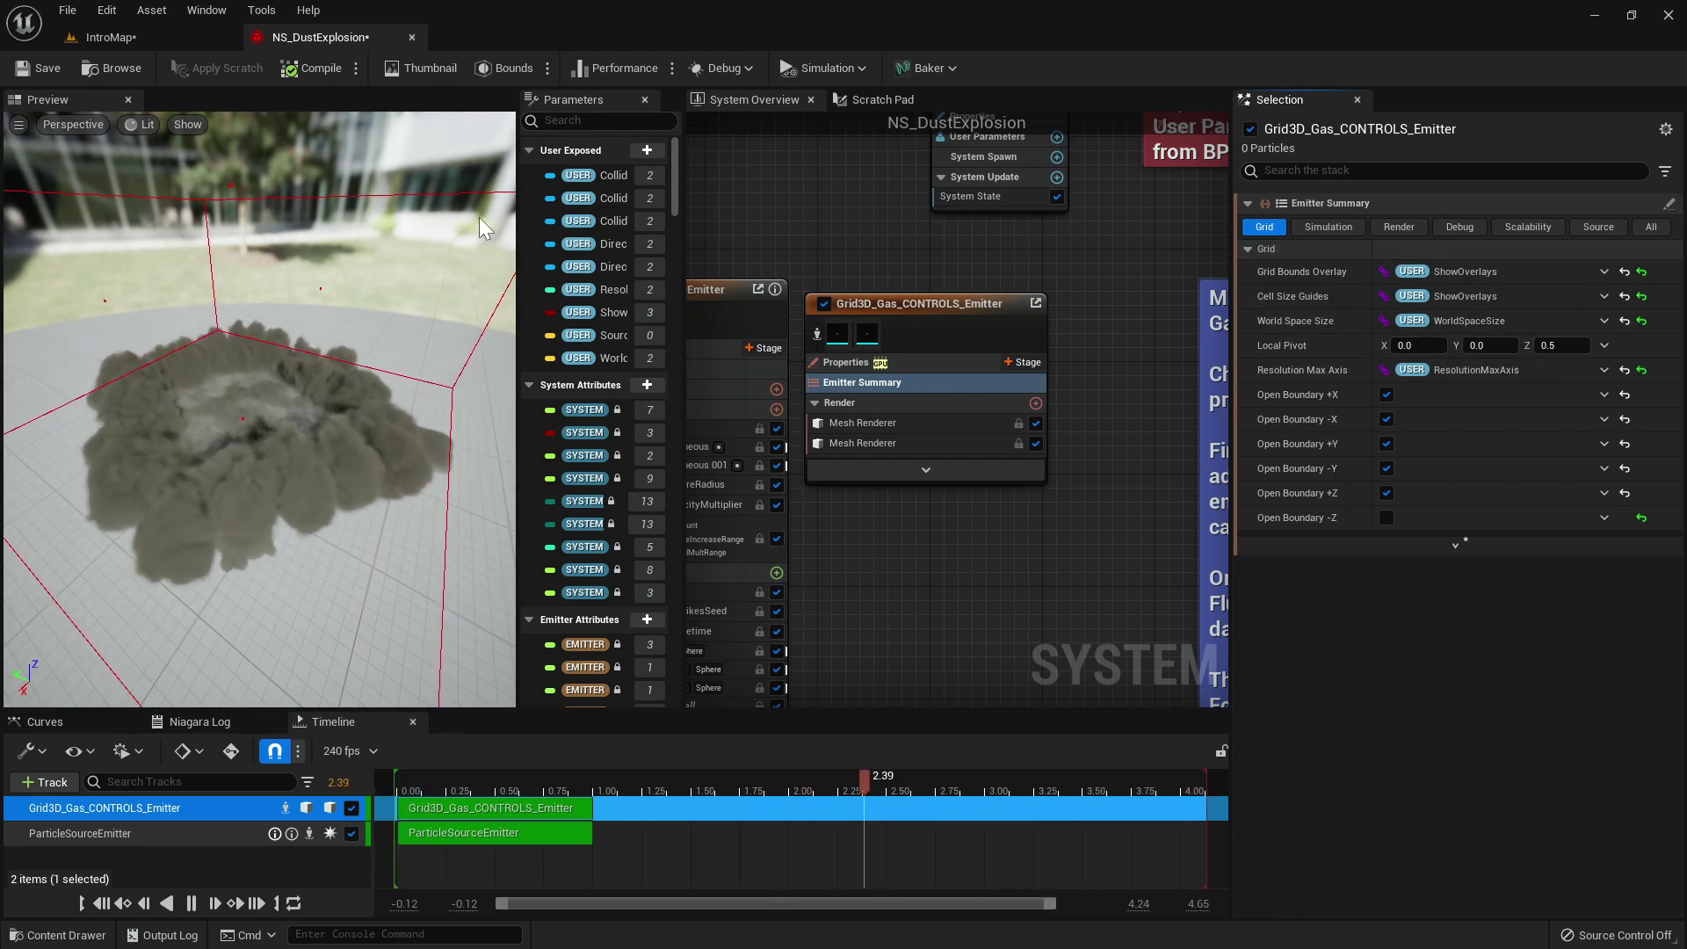
Filter the Emitter Summary by Simulation and examine its collision data, simulation, Collide Against and turbulence parameters.
click(1327, 227)
click(1249, 250)
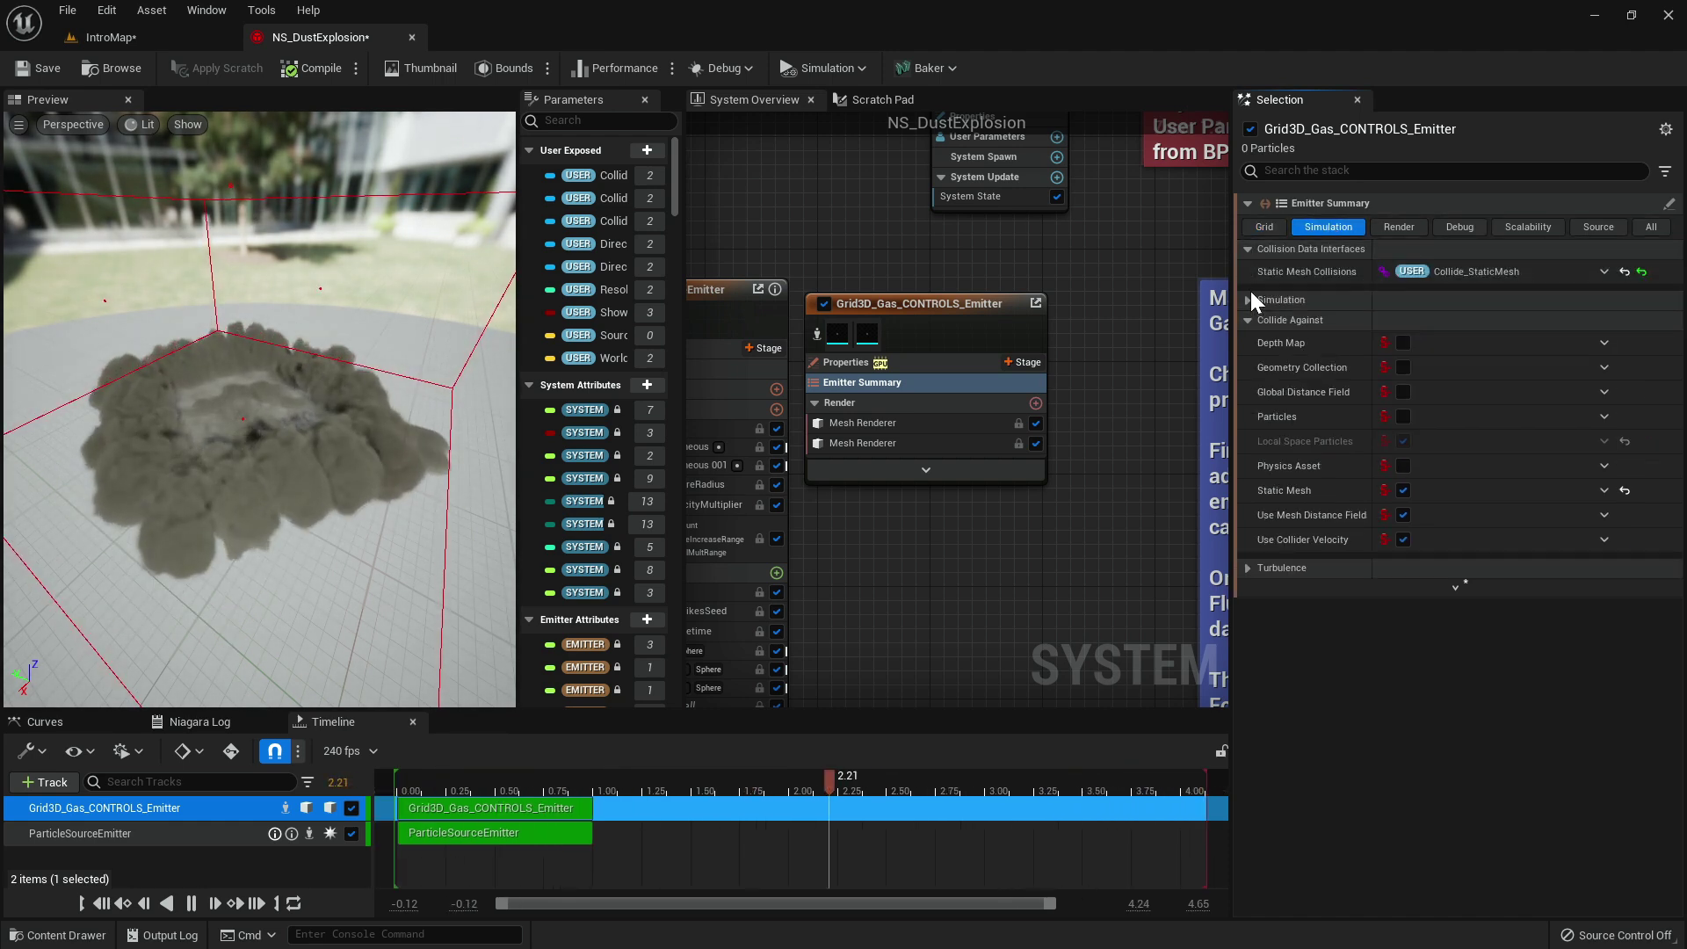
click(1249, 299)
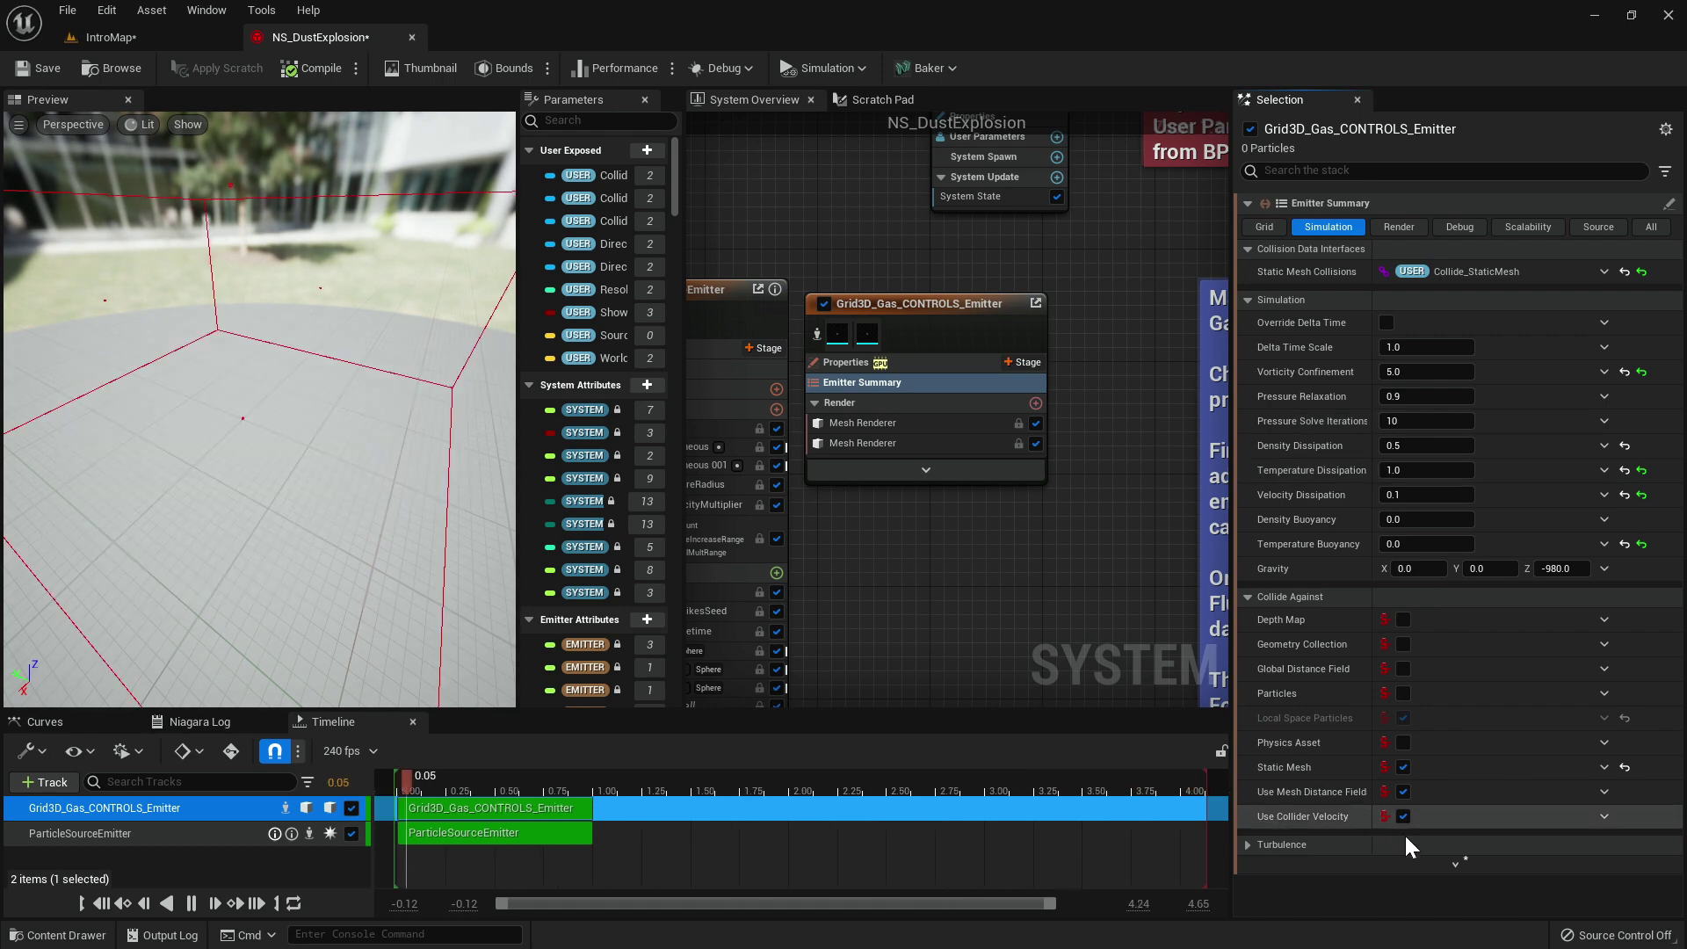
click(1248, 844)
scroll(1446, 759, down, 2)
scroll(1445, 754, down, 4)
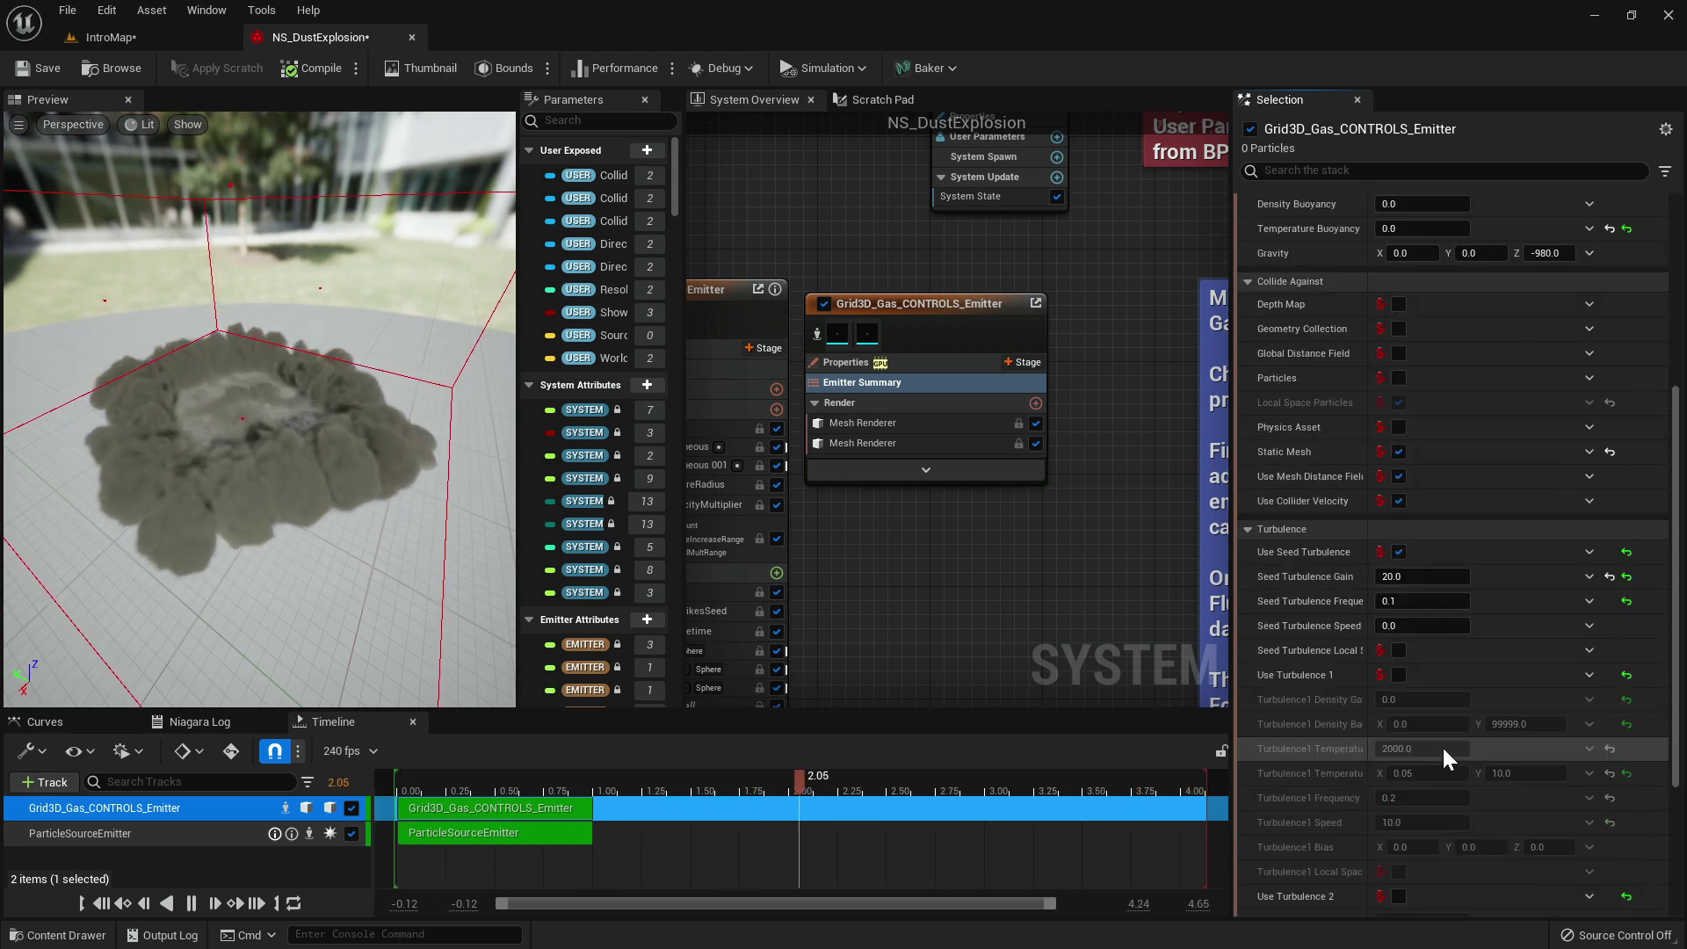
scroll(1448, 781, up, 6)
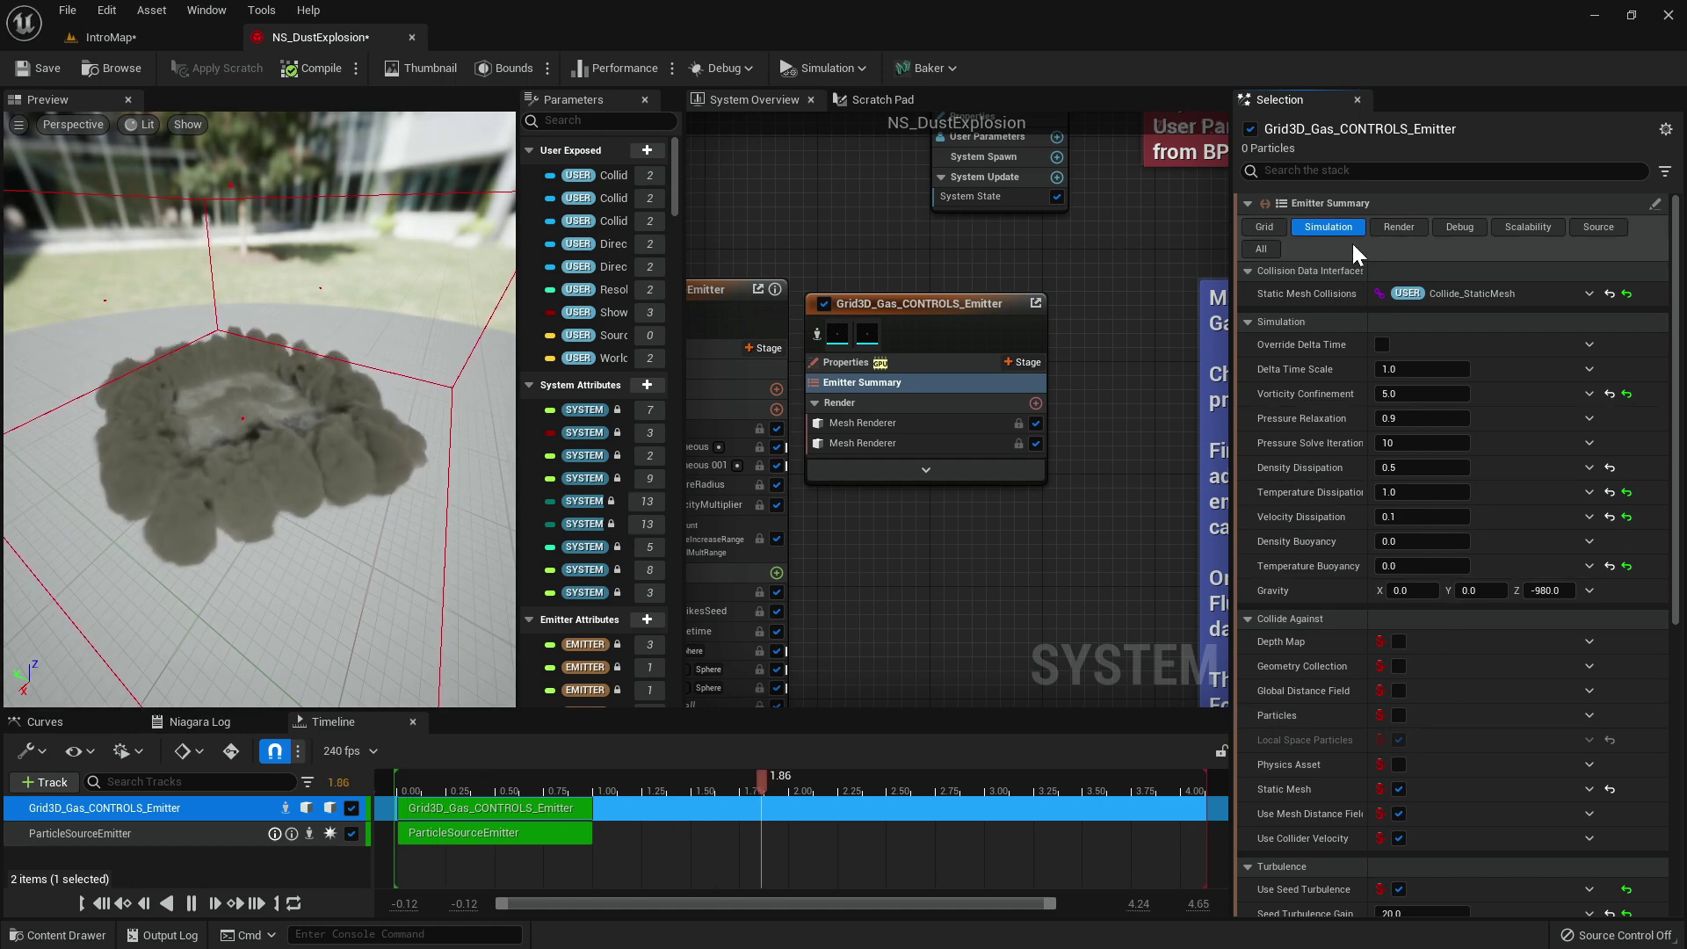
Filter the Emitter Summary by Render and expand its Render and Lights parameters.
click(1388, 224)
click(1251, 253)
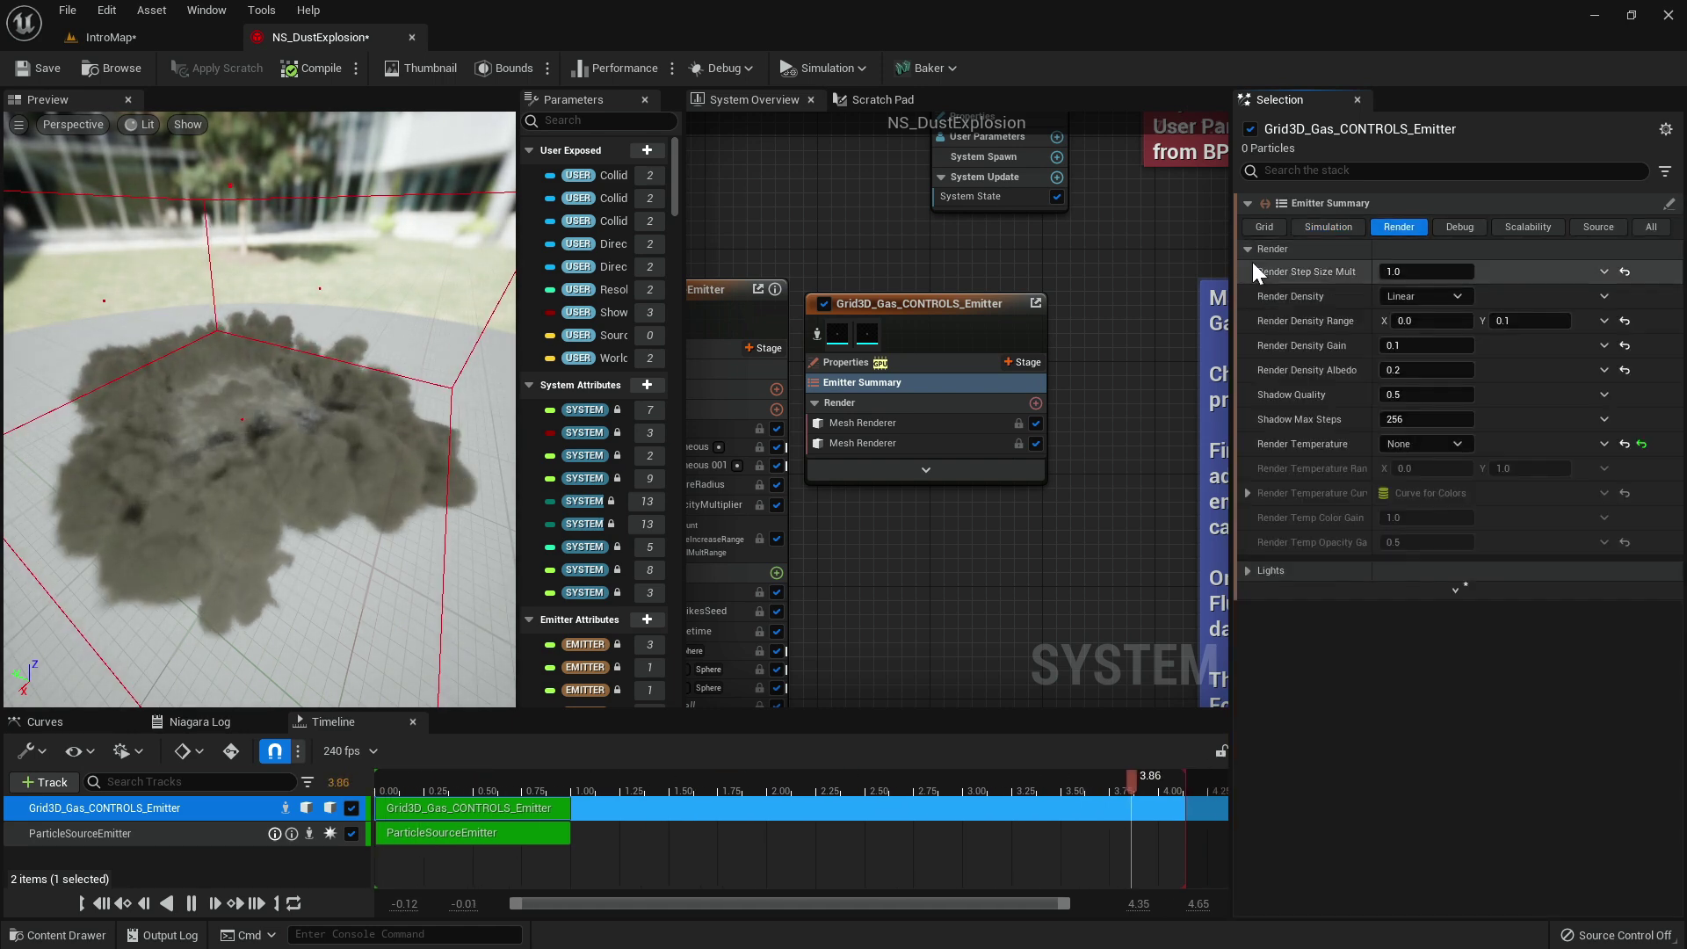
click(1248, 570)
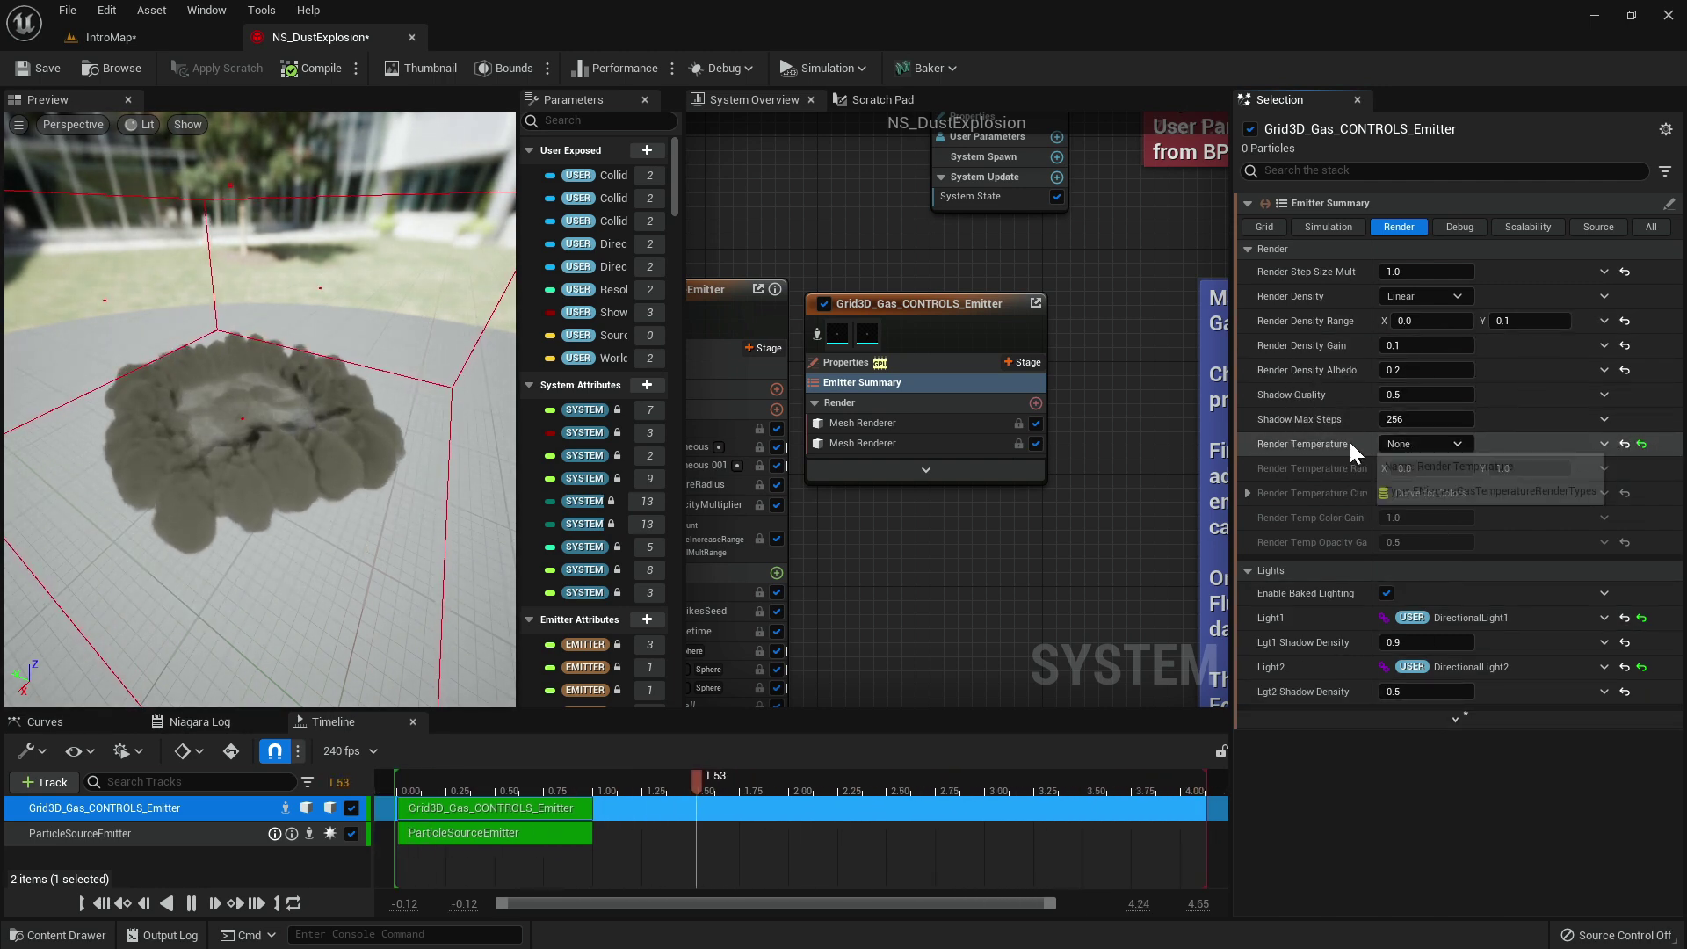
Set Render Temperature to Black Body and view the explosion from a steeper angle.
click(1450, 444)
click(1453, 486)
drag(351, 413, 291, 428)
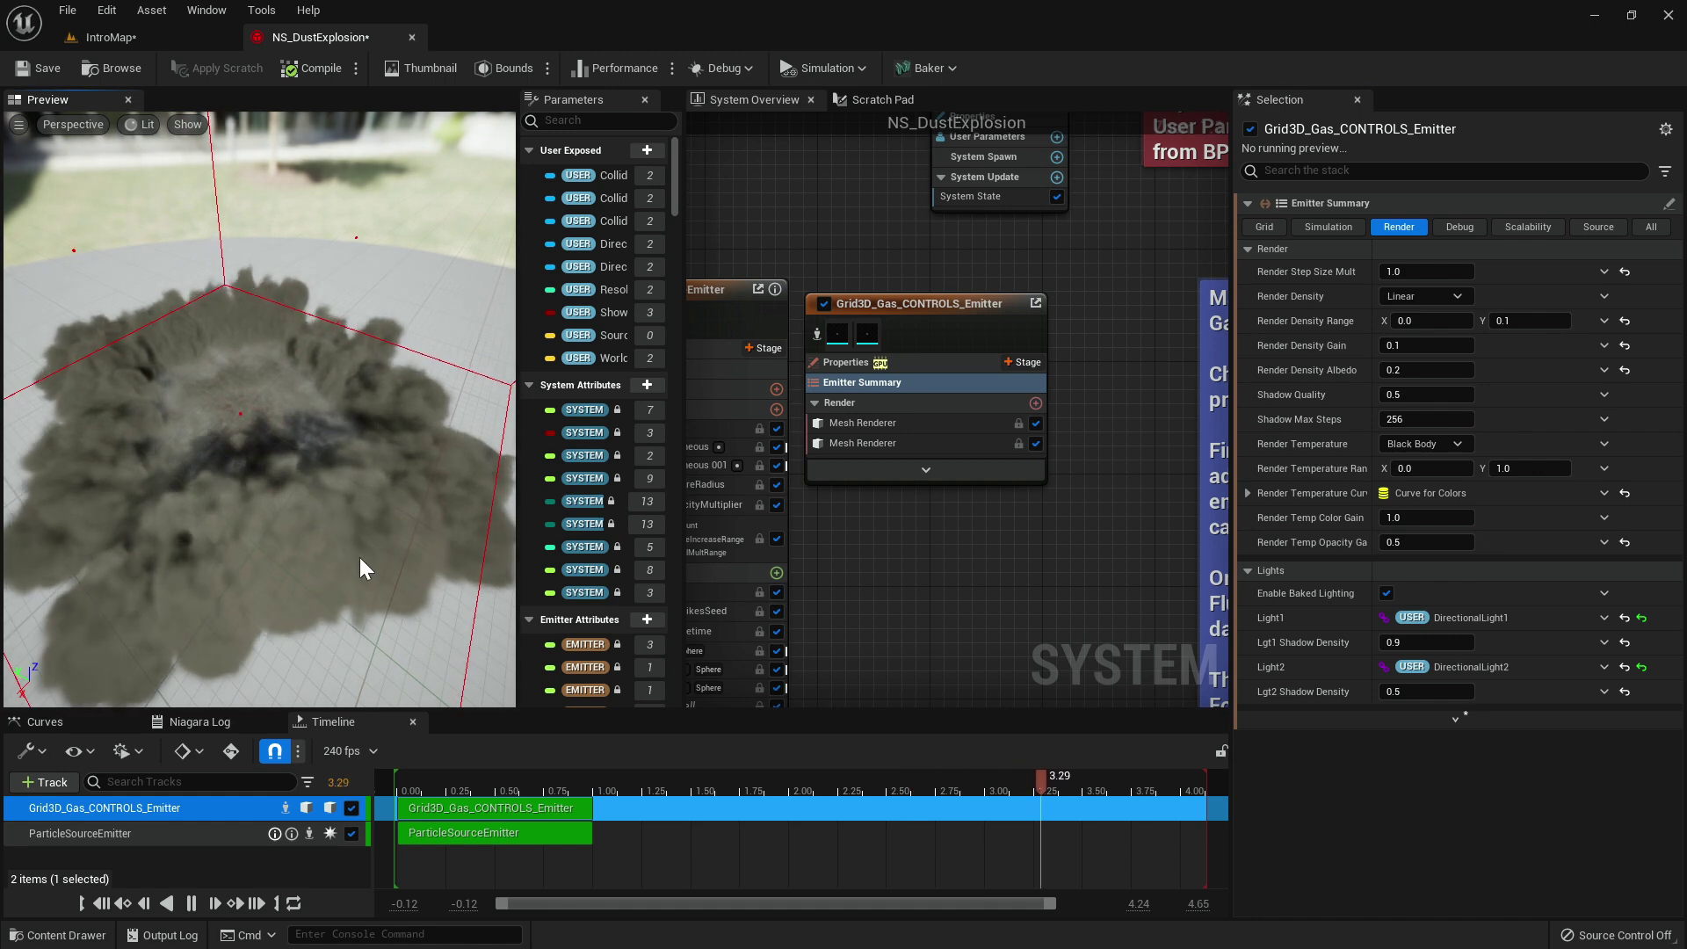
drag(259, 441, 246, 454)
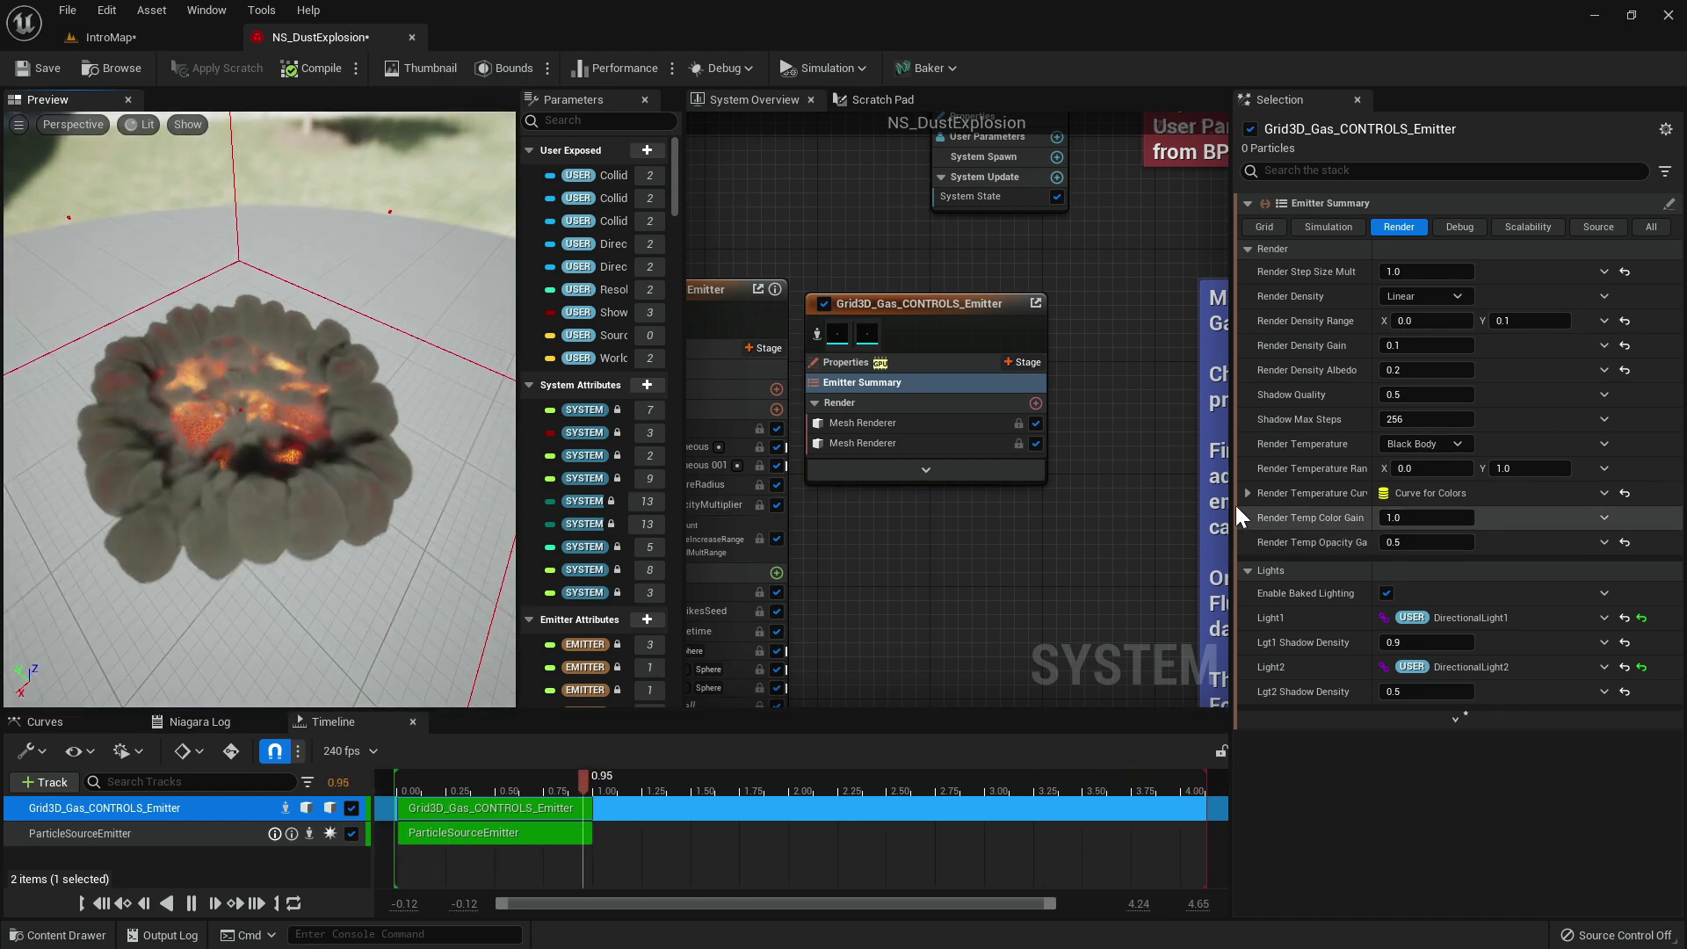
Move the first opacity stop of the Render Temperature Curve about halfway to the red color stop, and set Render Temperature to Curve.
click(1247, 493)
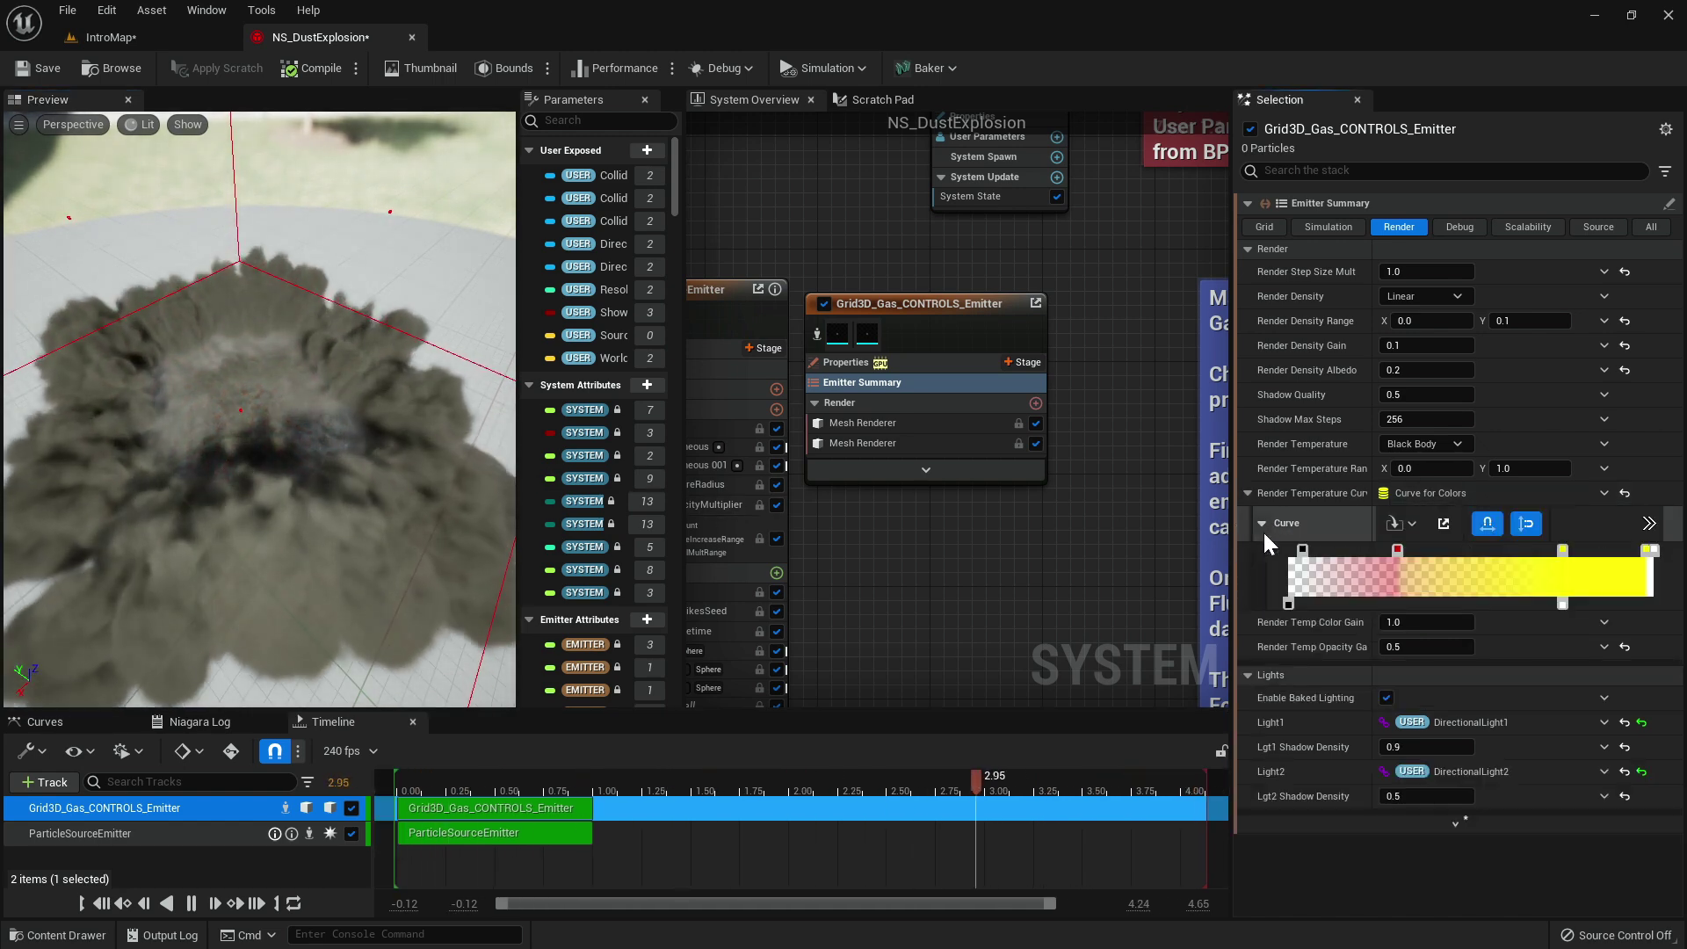
click(1288, 603)
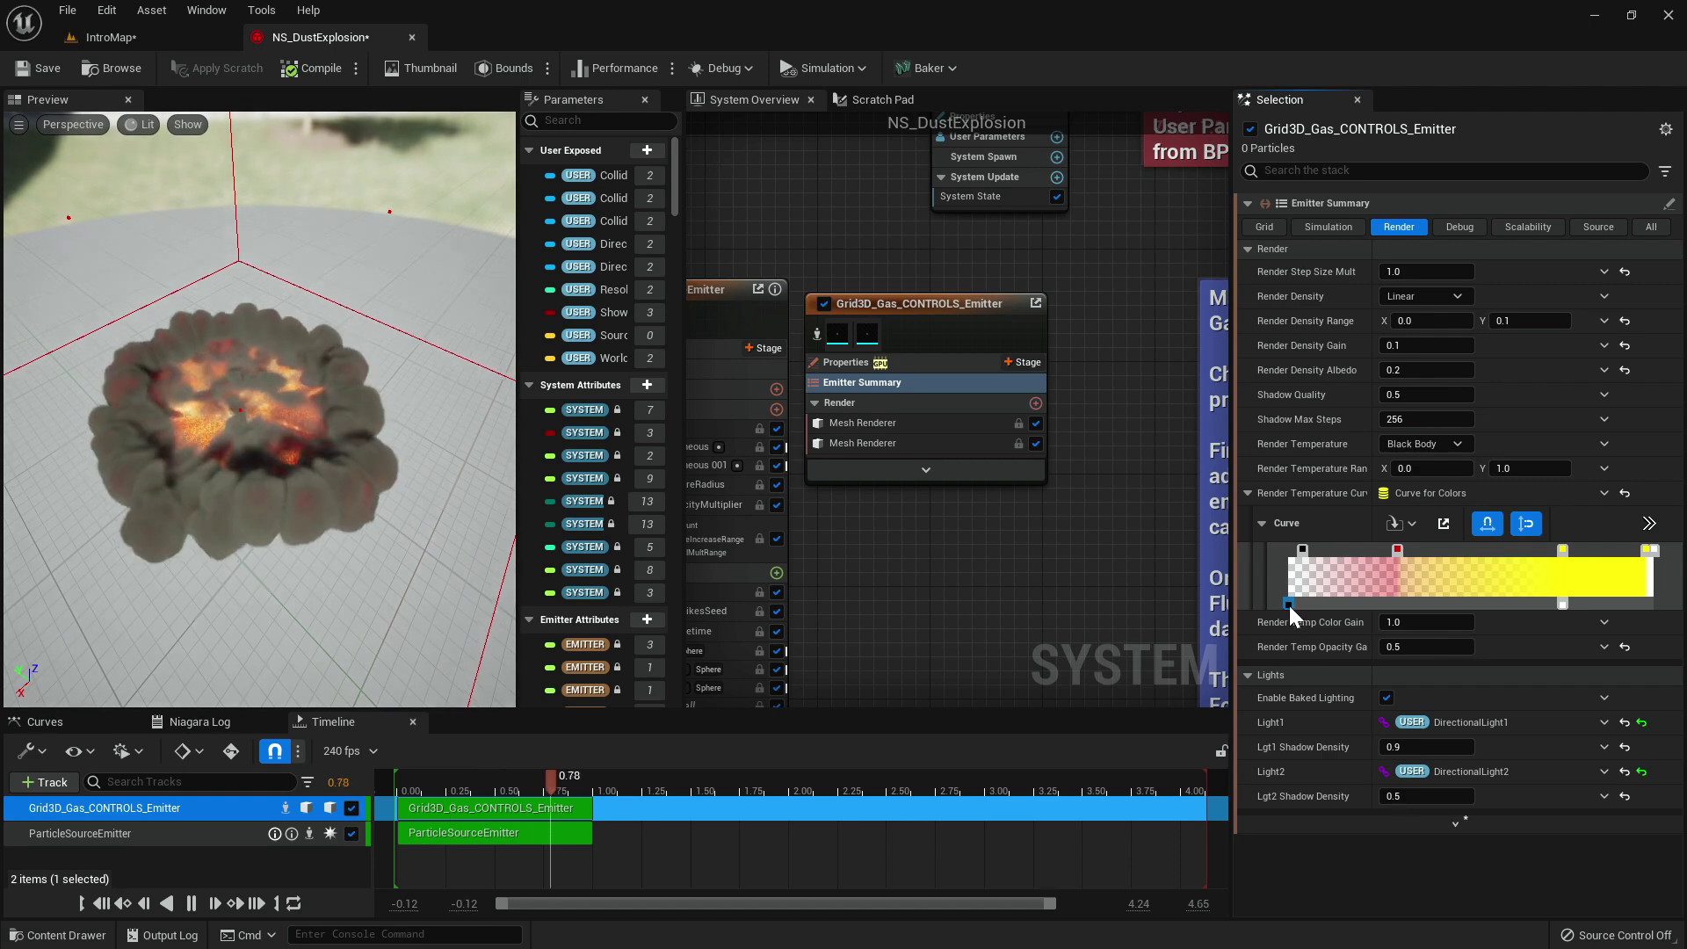
drag(1342, 599, 1348, 600)
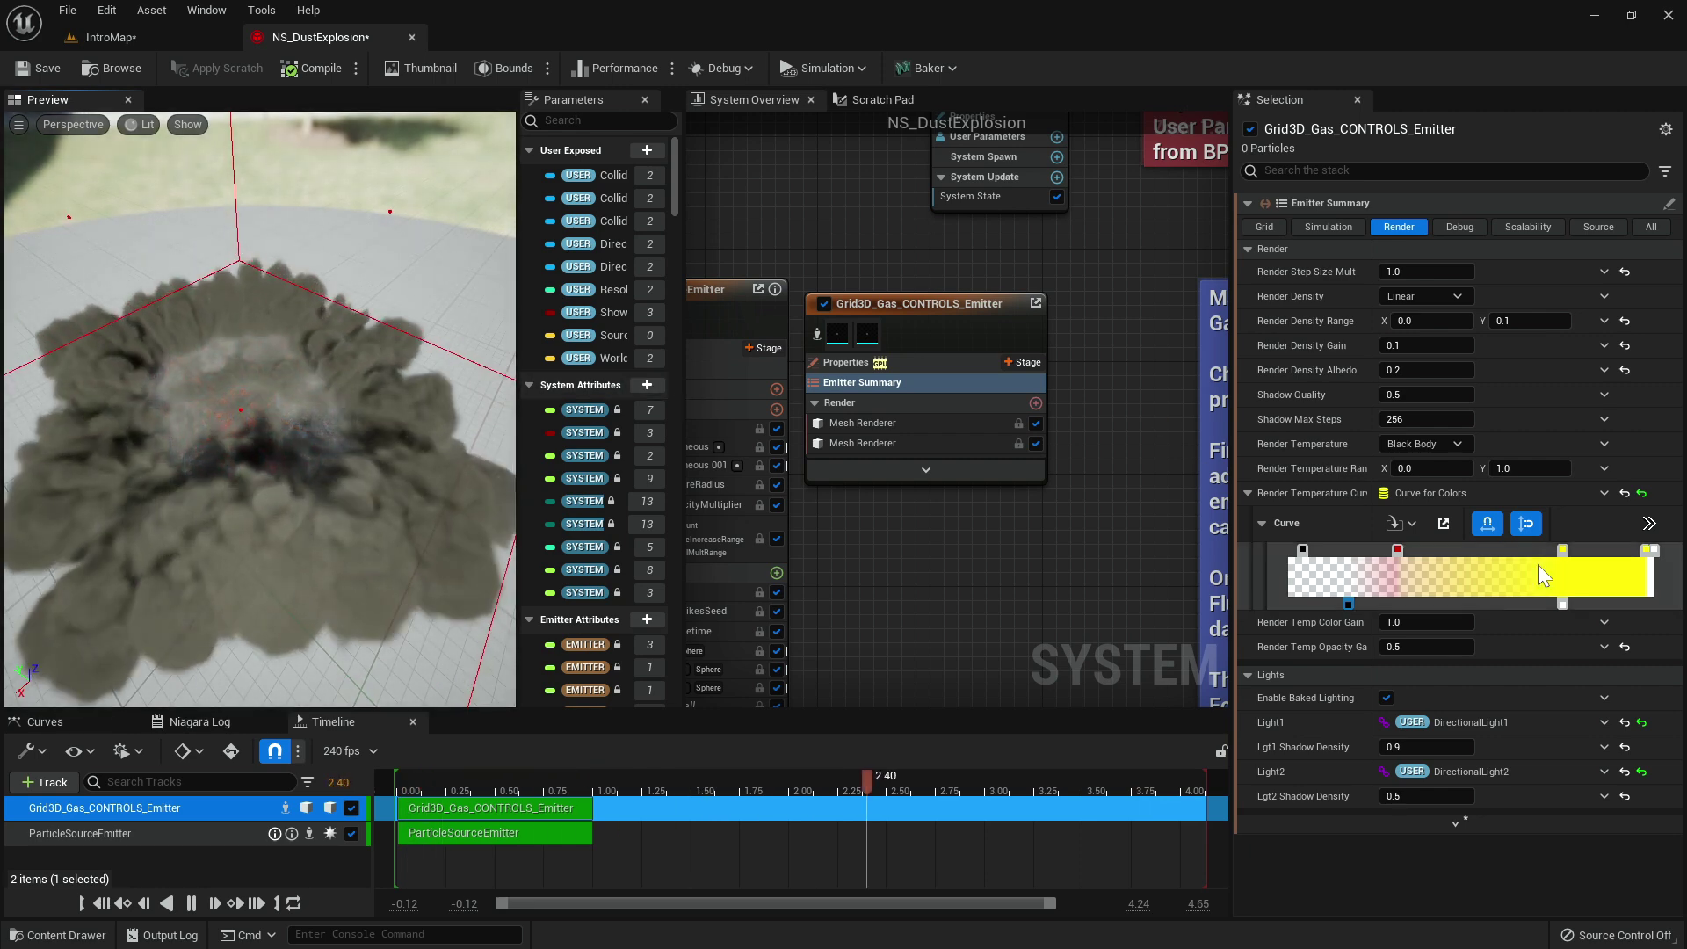
click(1424, 443)
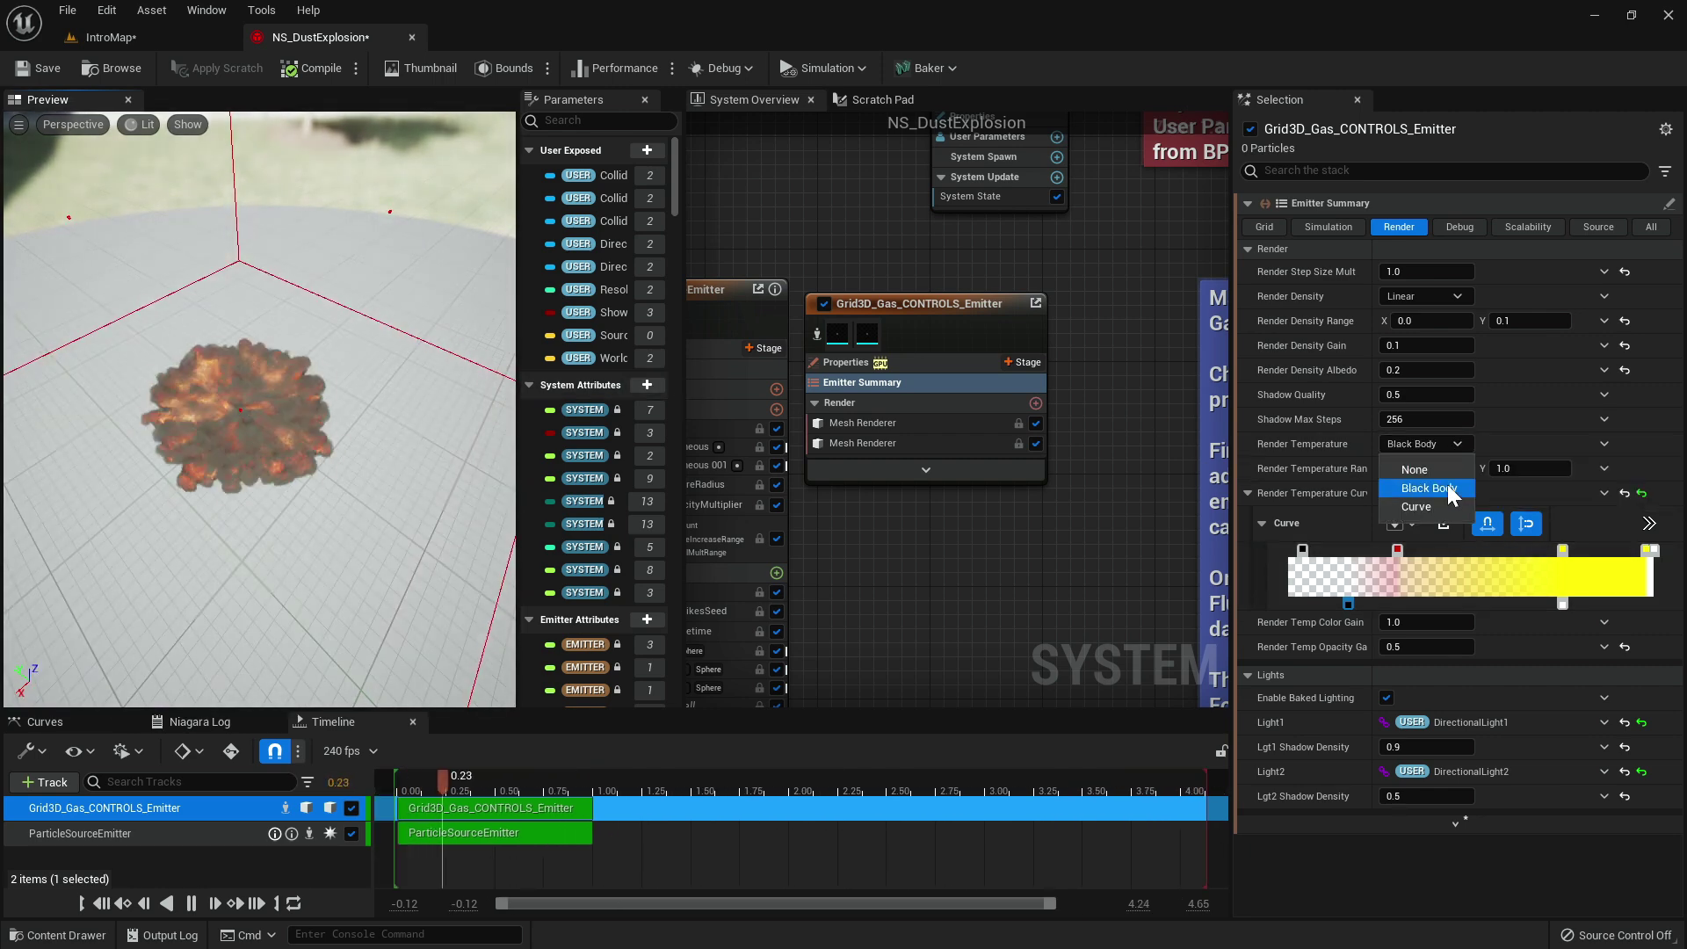
click(1425, 508)
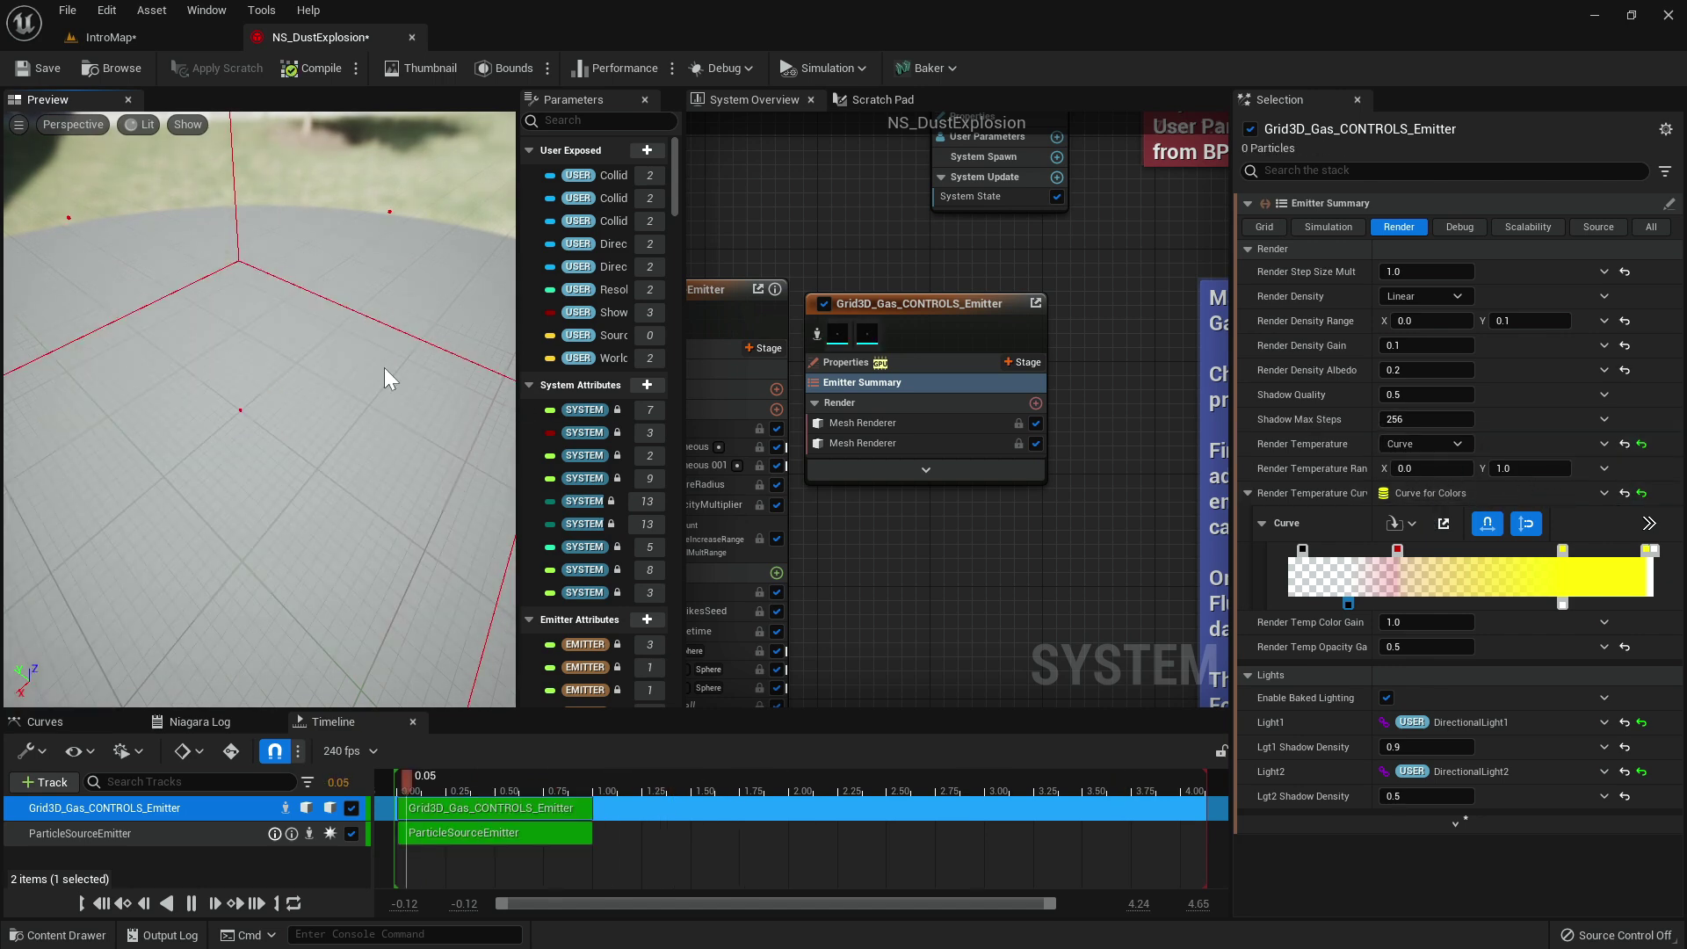
Set the second opacity stop of the Render Temperature Curve to 0.1 and delete the yellow color stops.
double_click(1561, 605)
click(1569, 630)
text(.1)
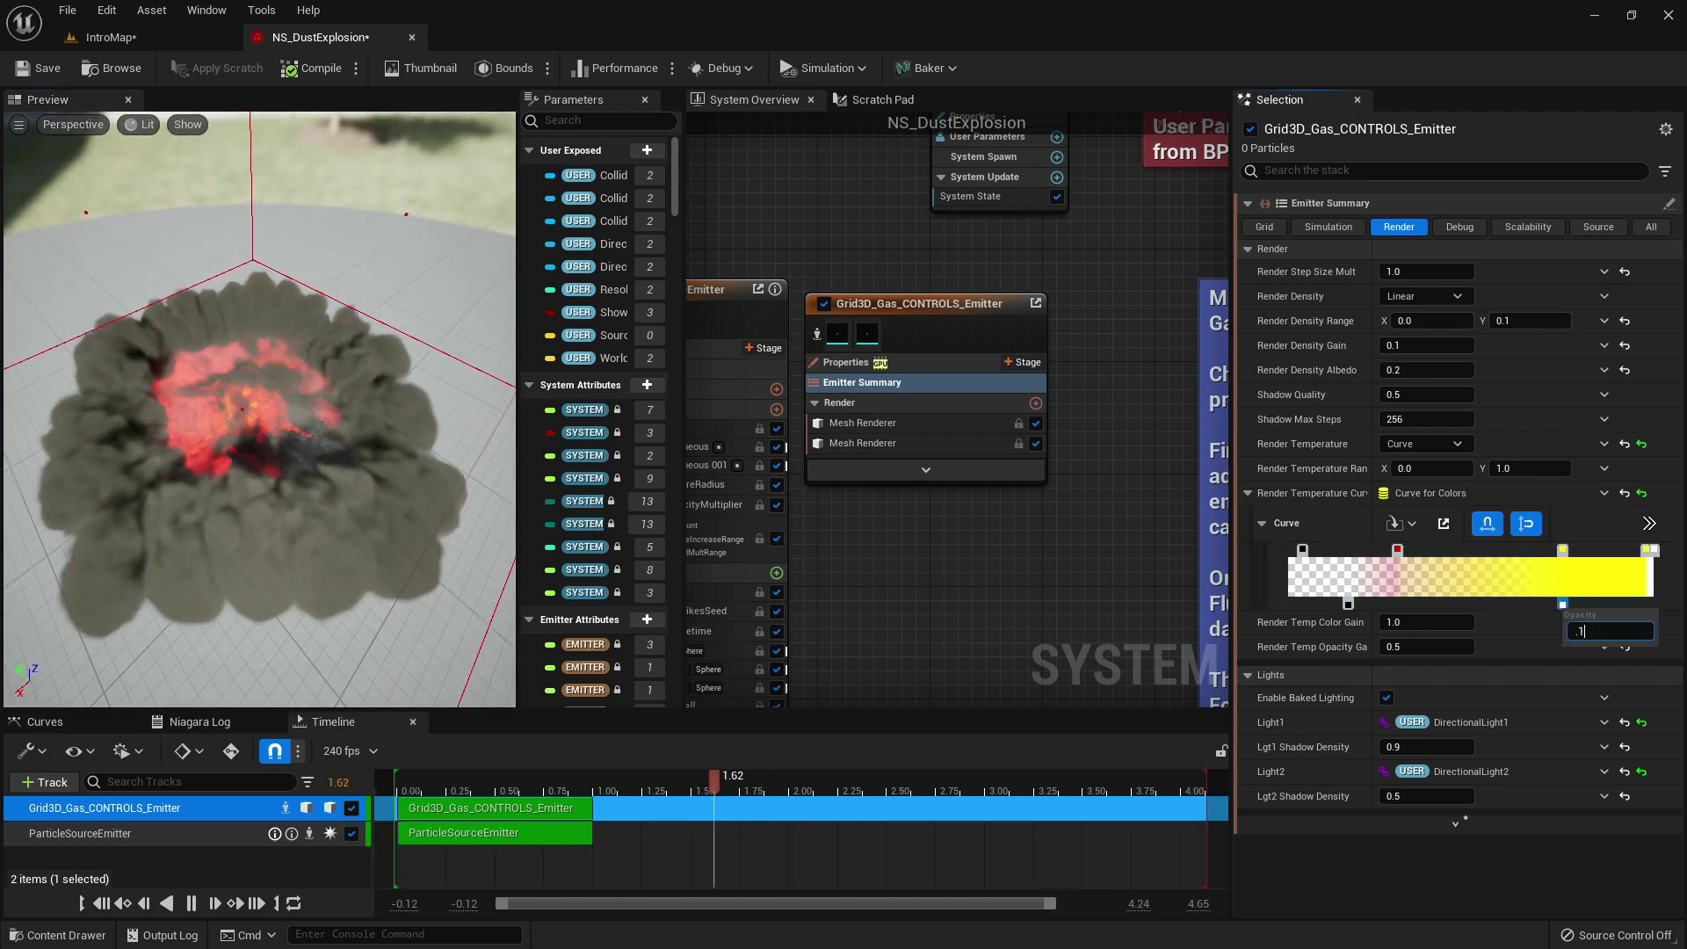
key(Return)
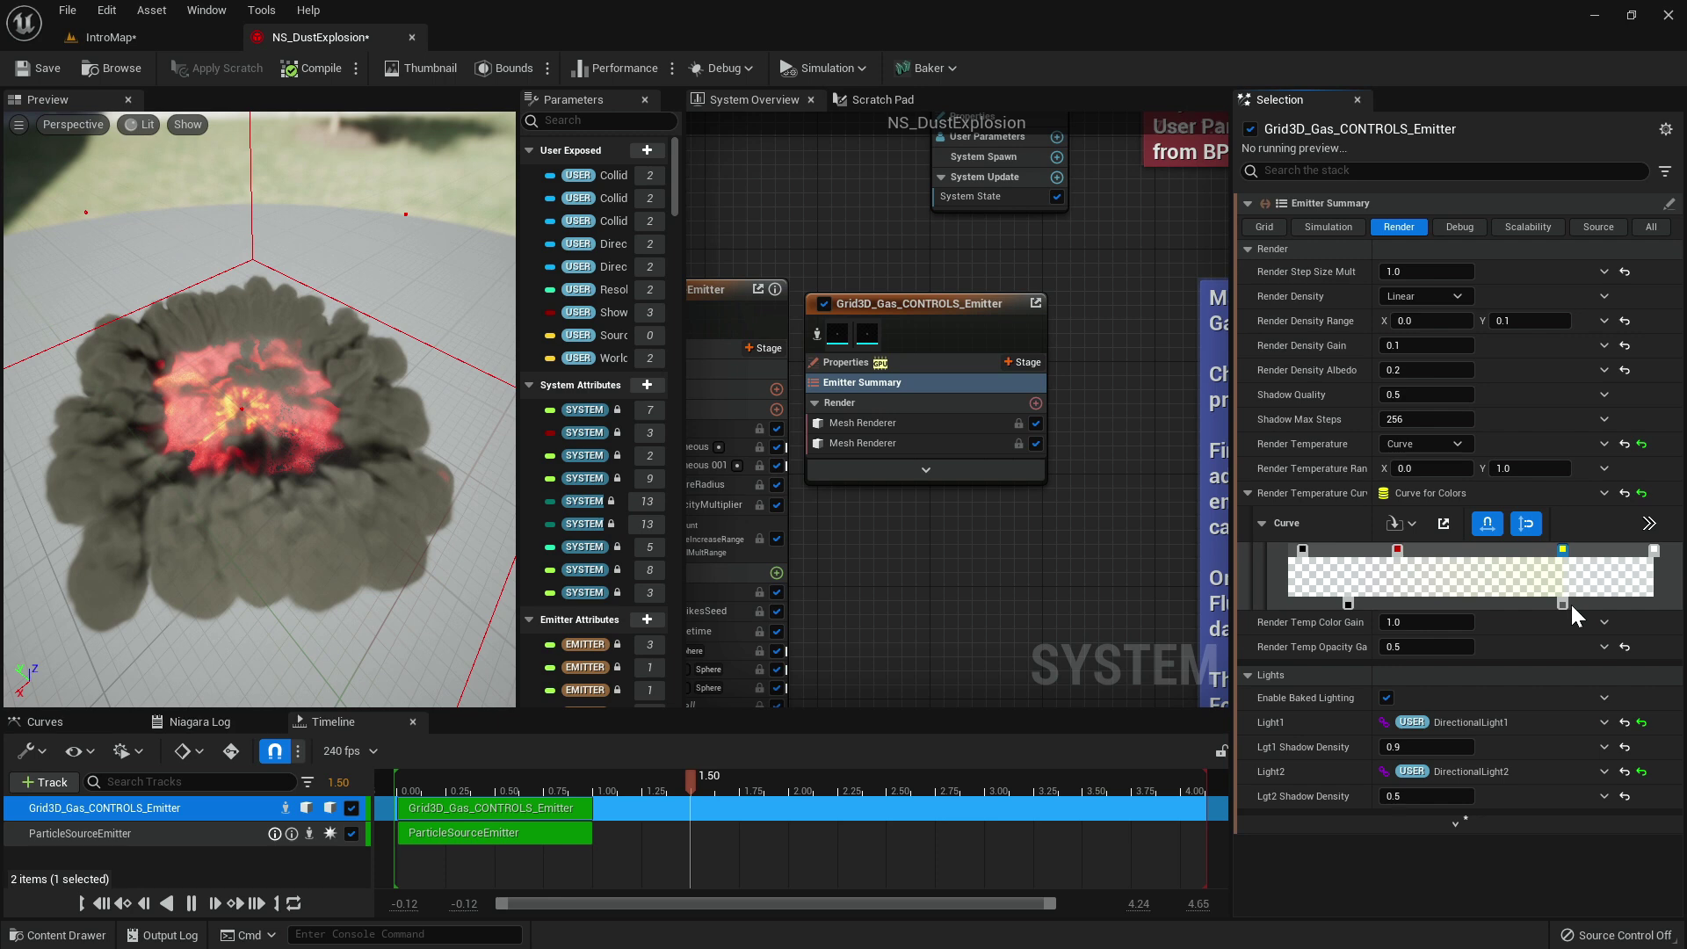
key(Delete)
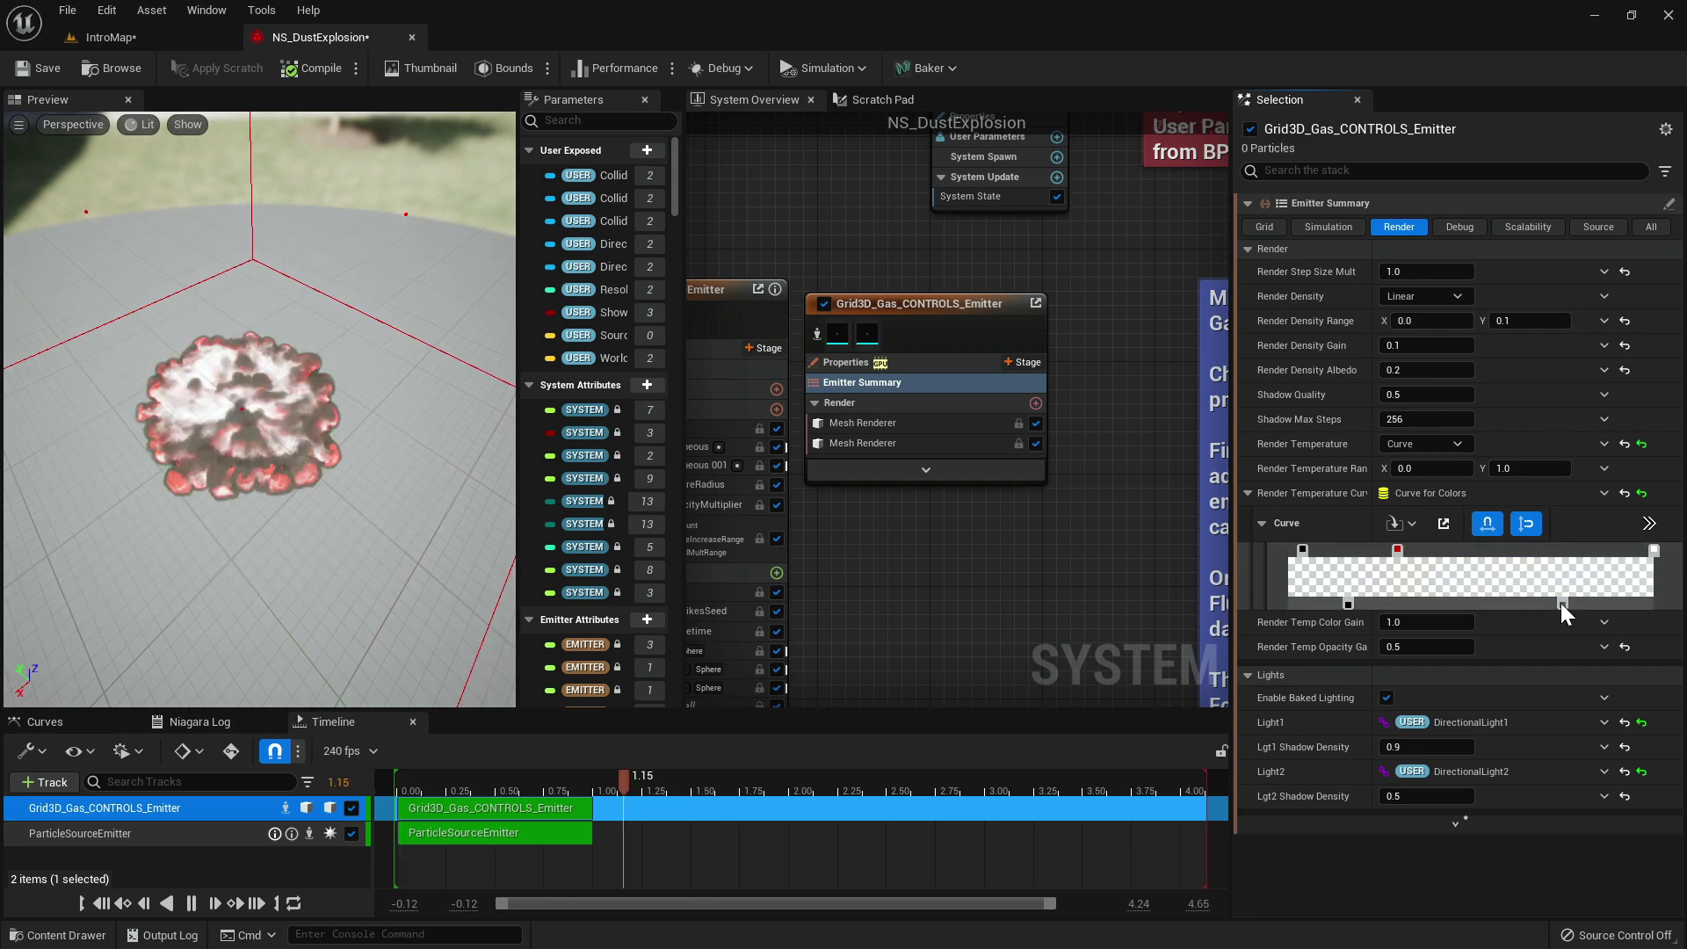
Recolor the last color stop of the Render Temperature Curve to a saturated purple with a Value of about 0.6.
double_click(1488, 589)
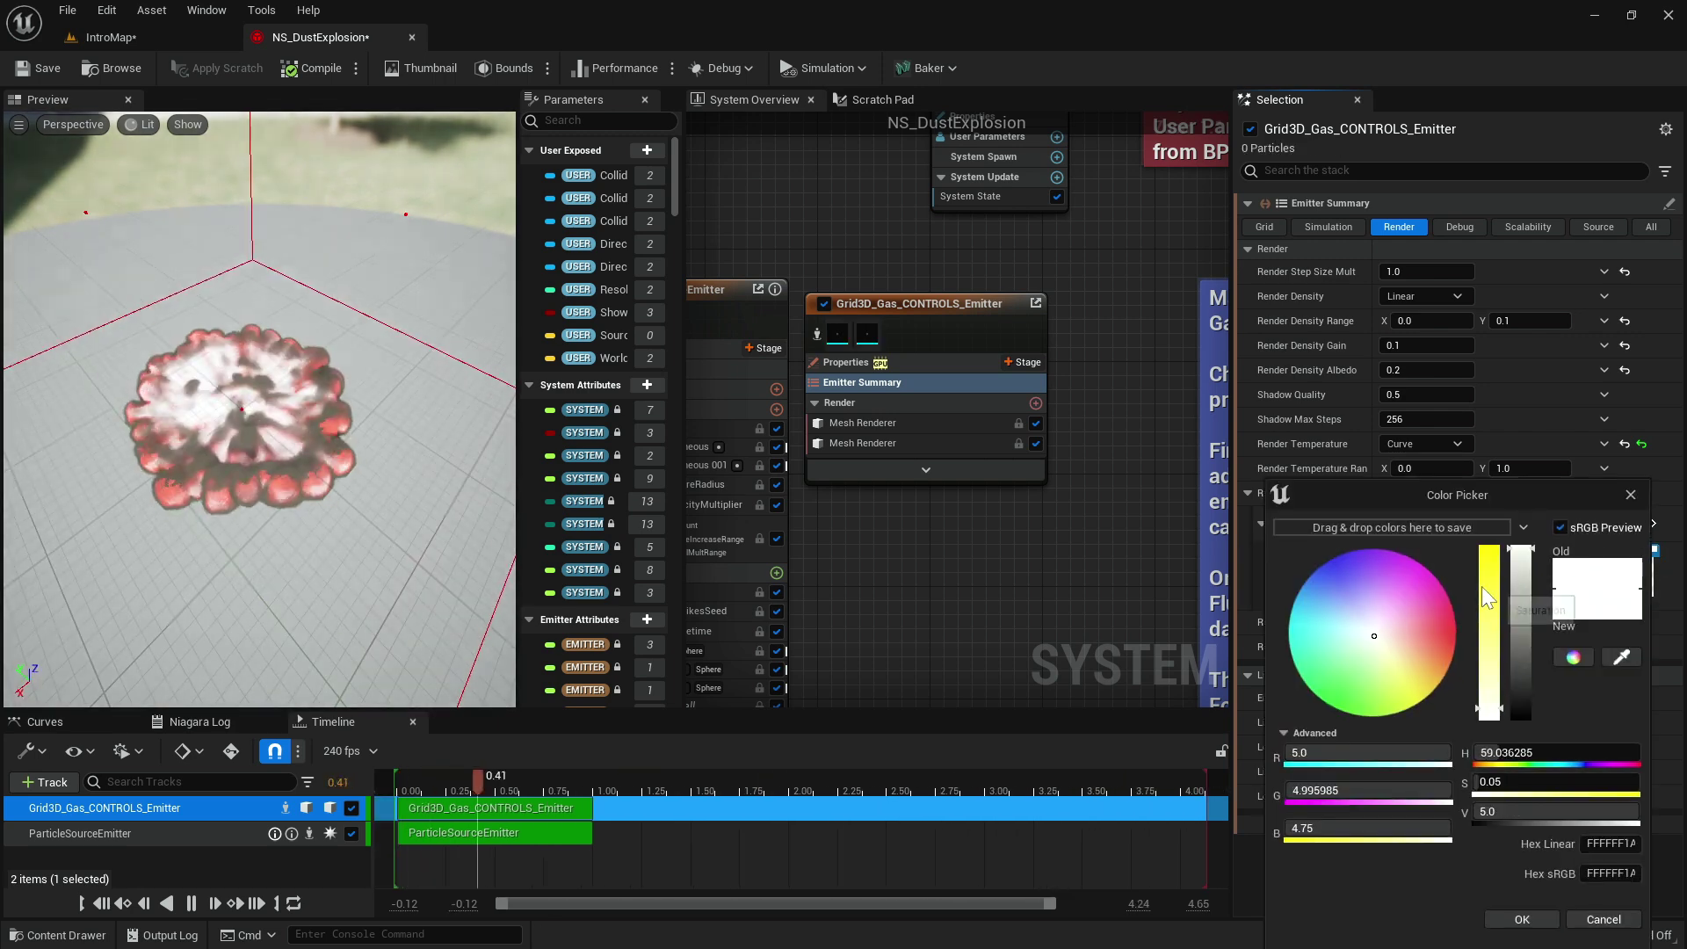
click(1362, 555)
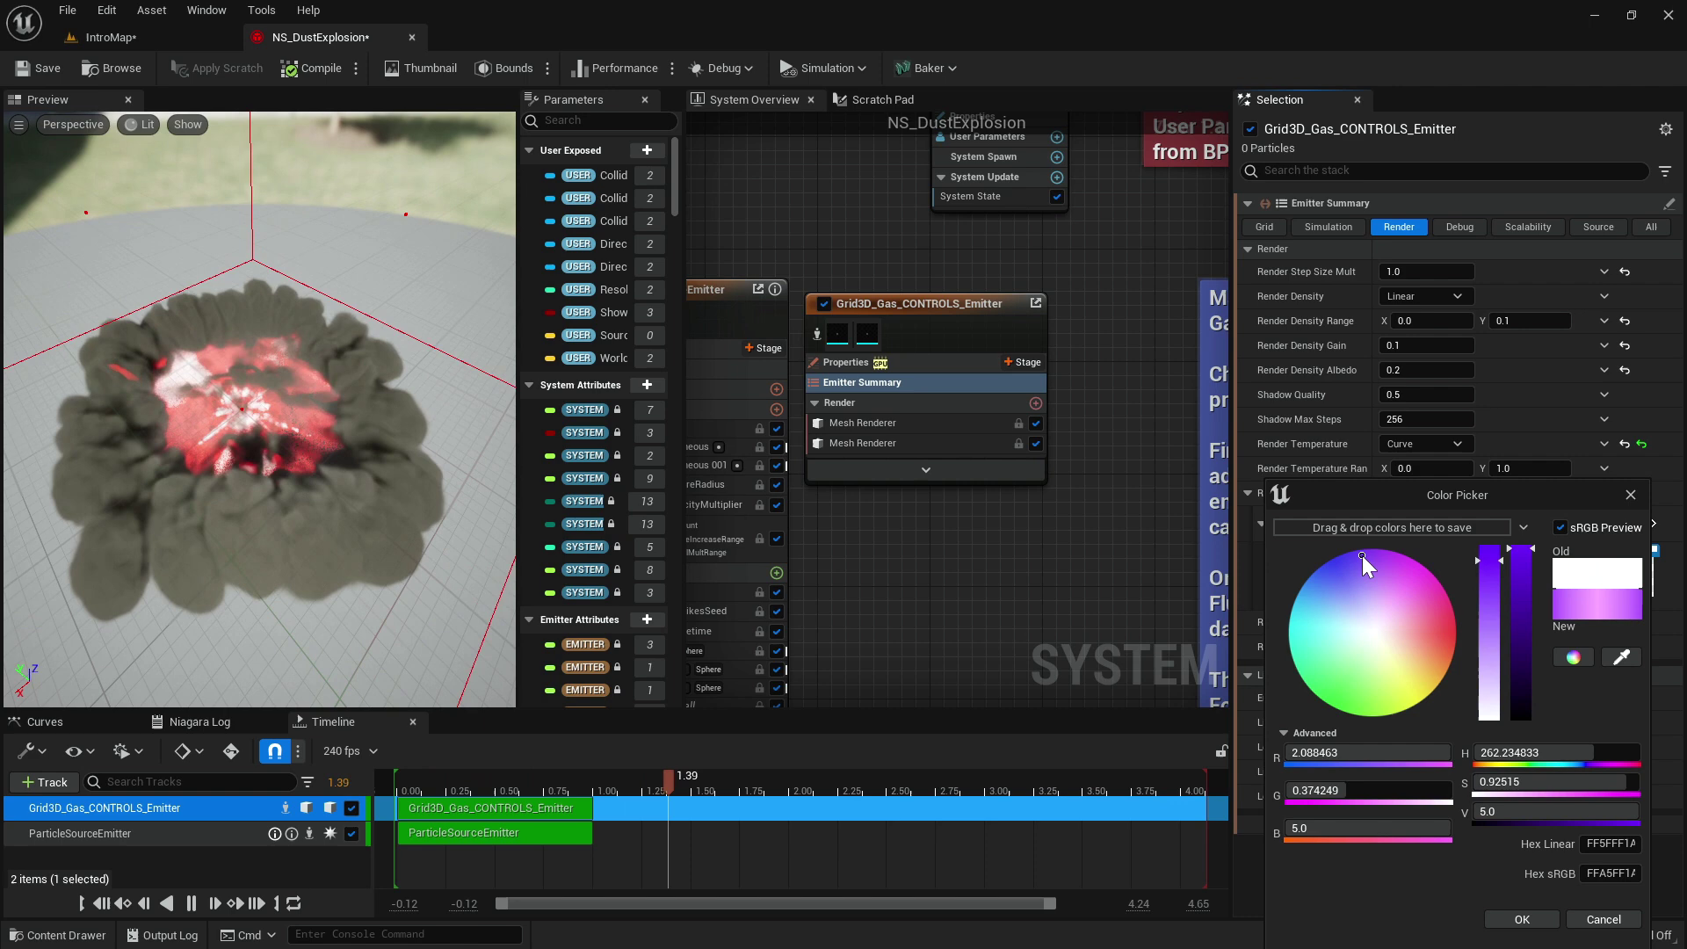
click(1520, 615)
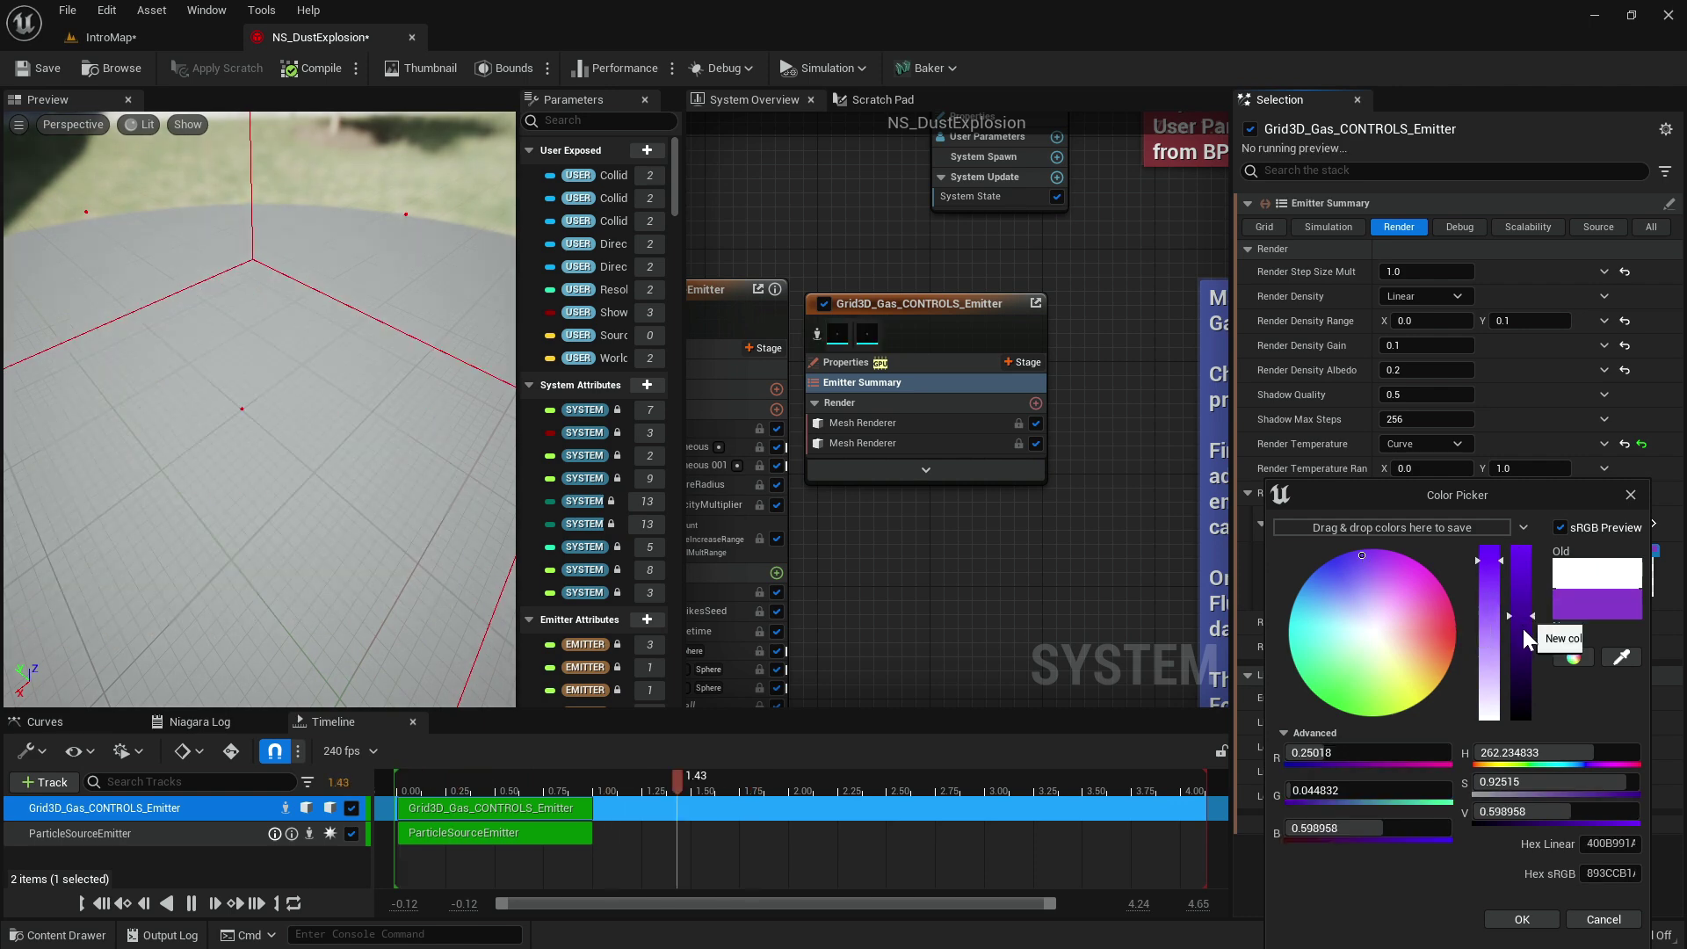
click(1521, 919)
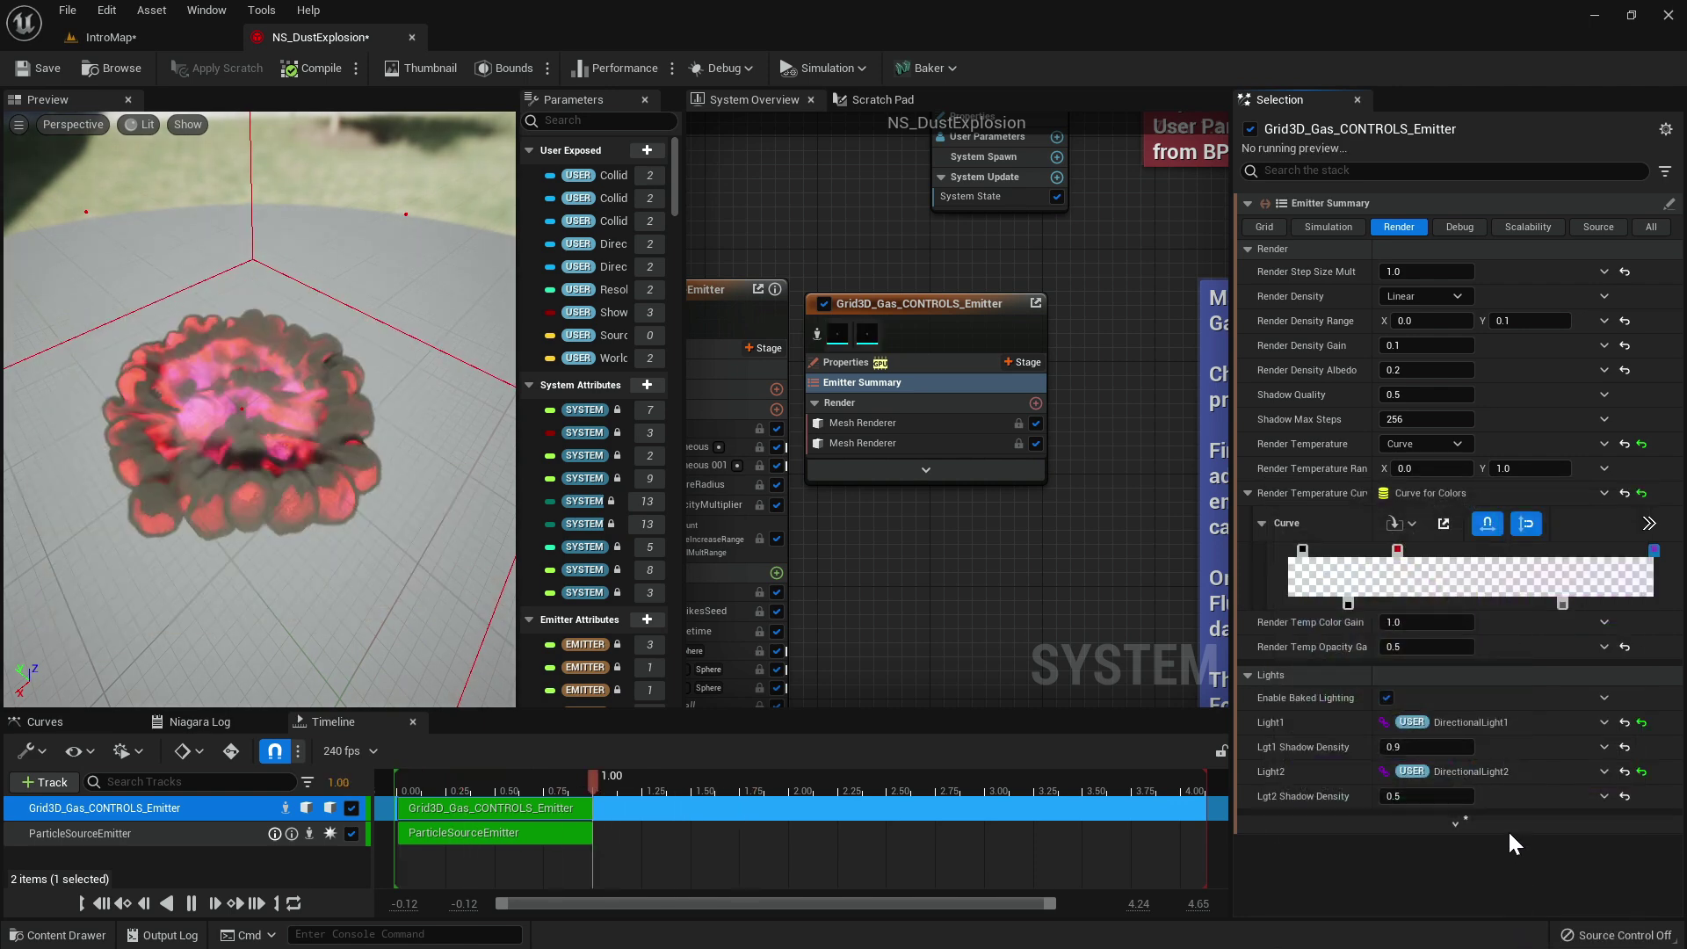
Recolor the red color stop of the Render Temperature Curve to purple and inspect the explosion from several angles.
double_click(1396, 549)
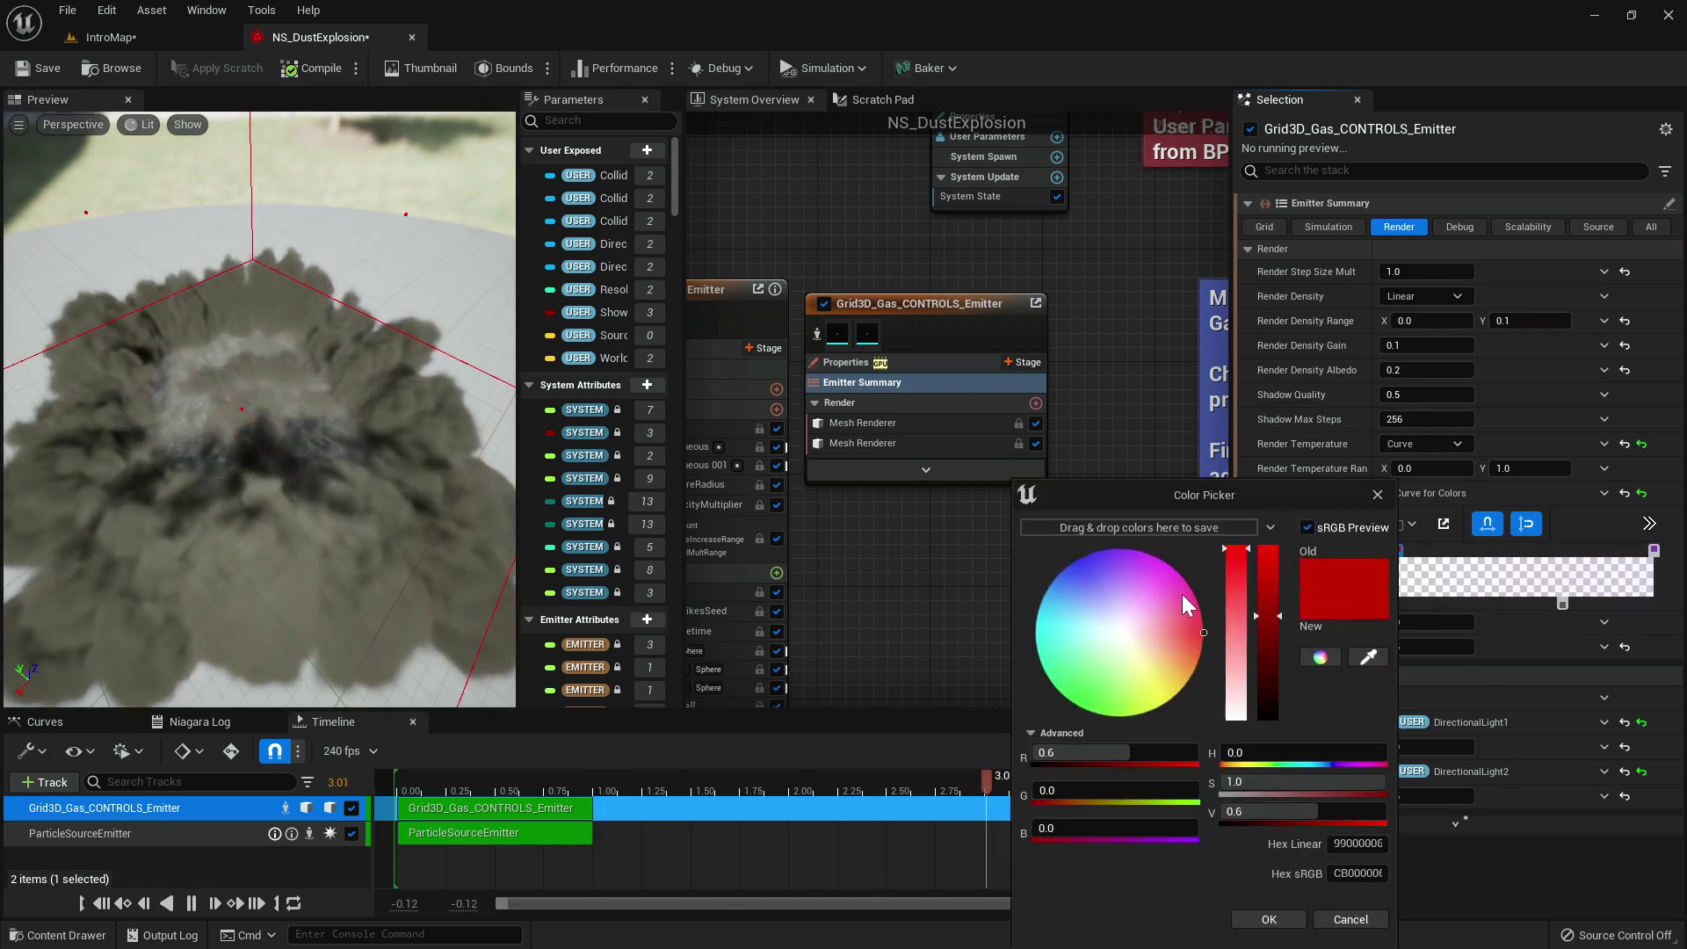
click(1107, 570)
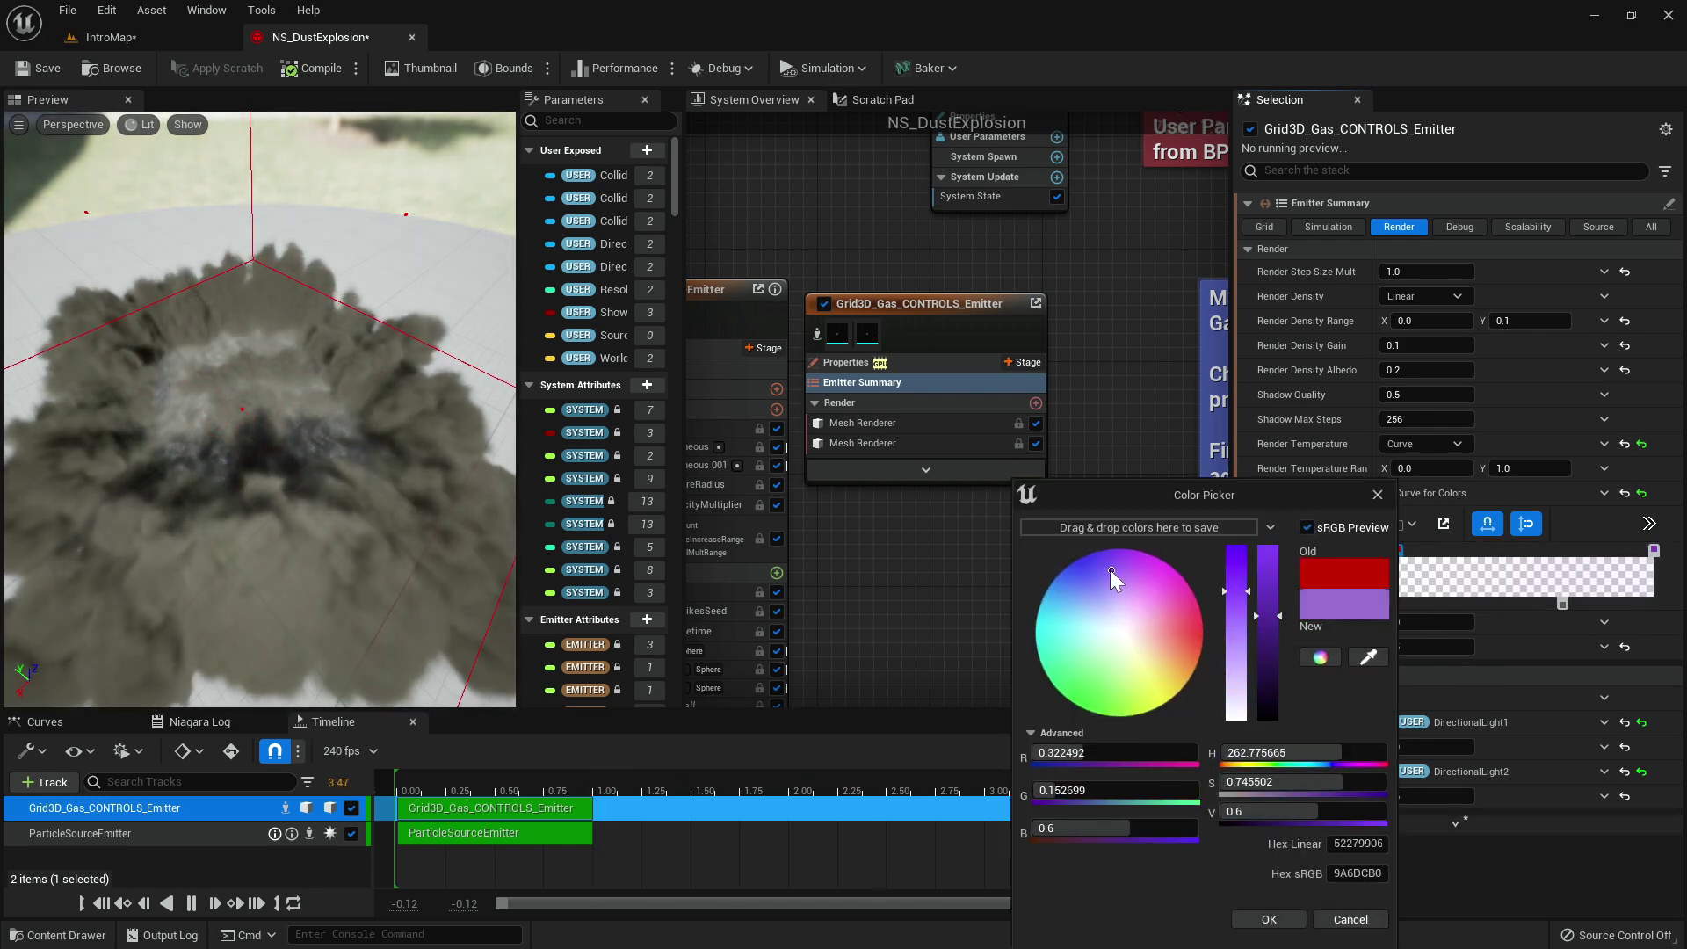
click(1275, 919)
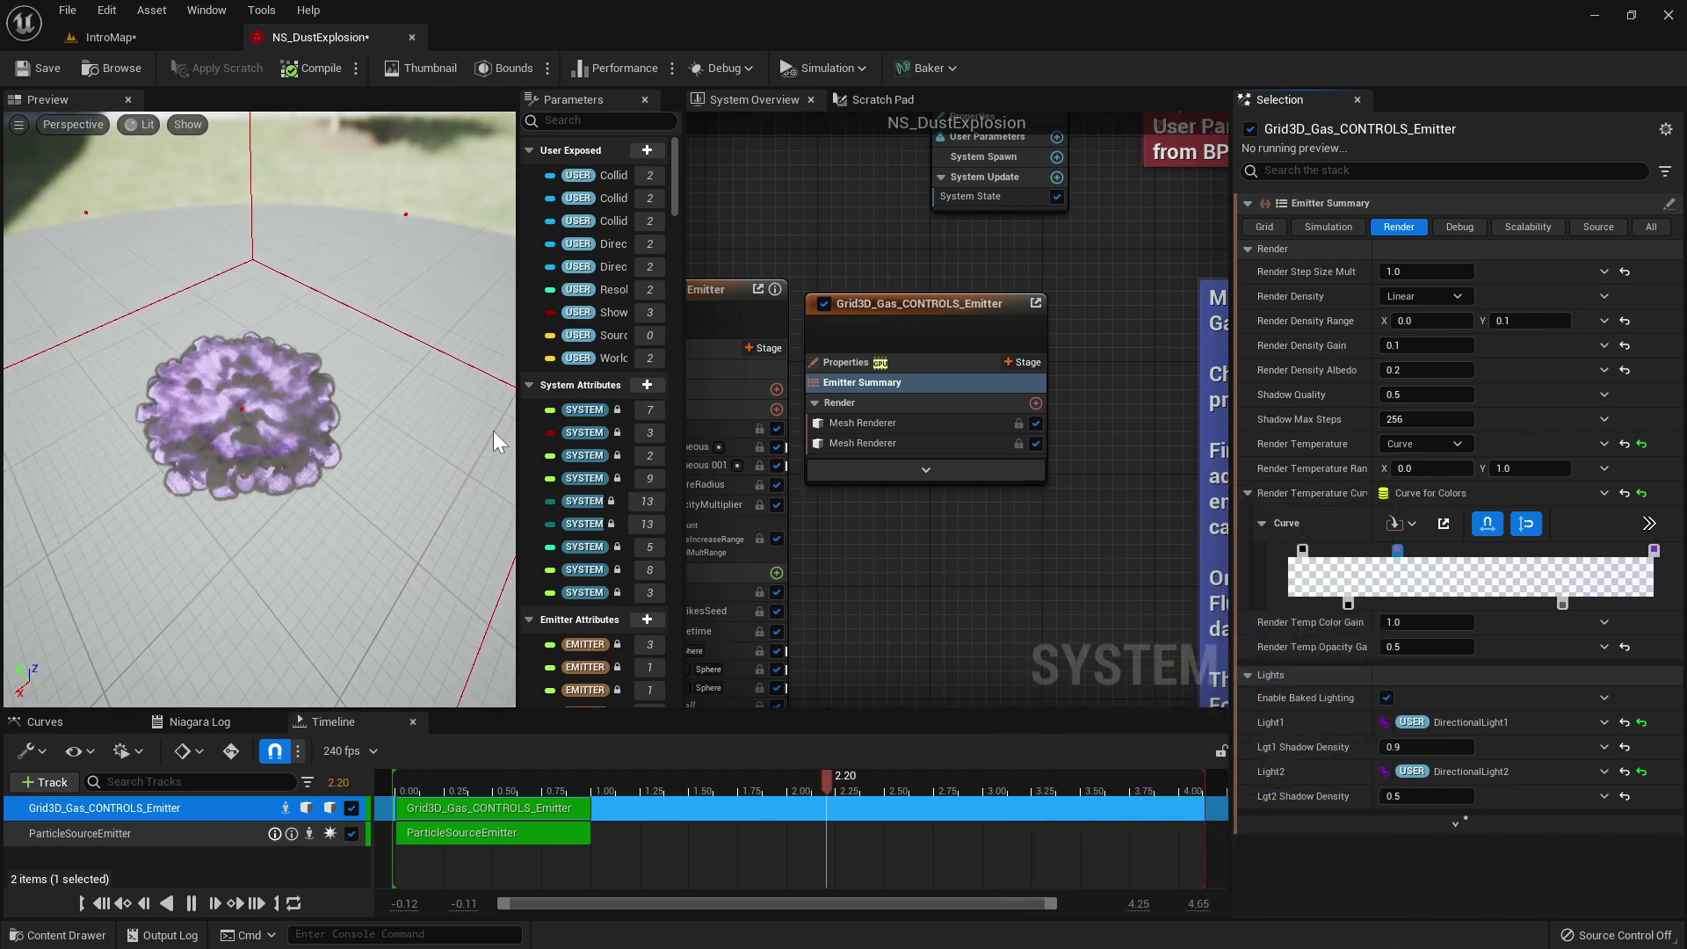
drag(384, 384, 360, 413)
scroll(380, 383, up, 2)
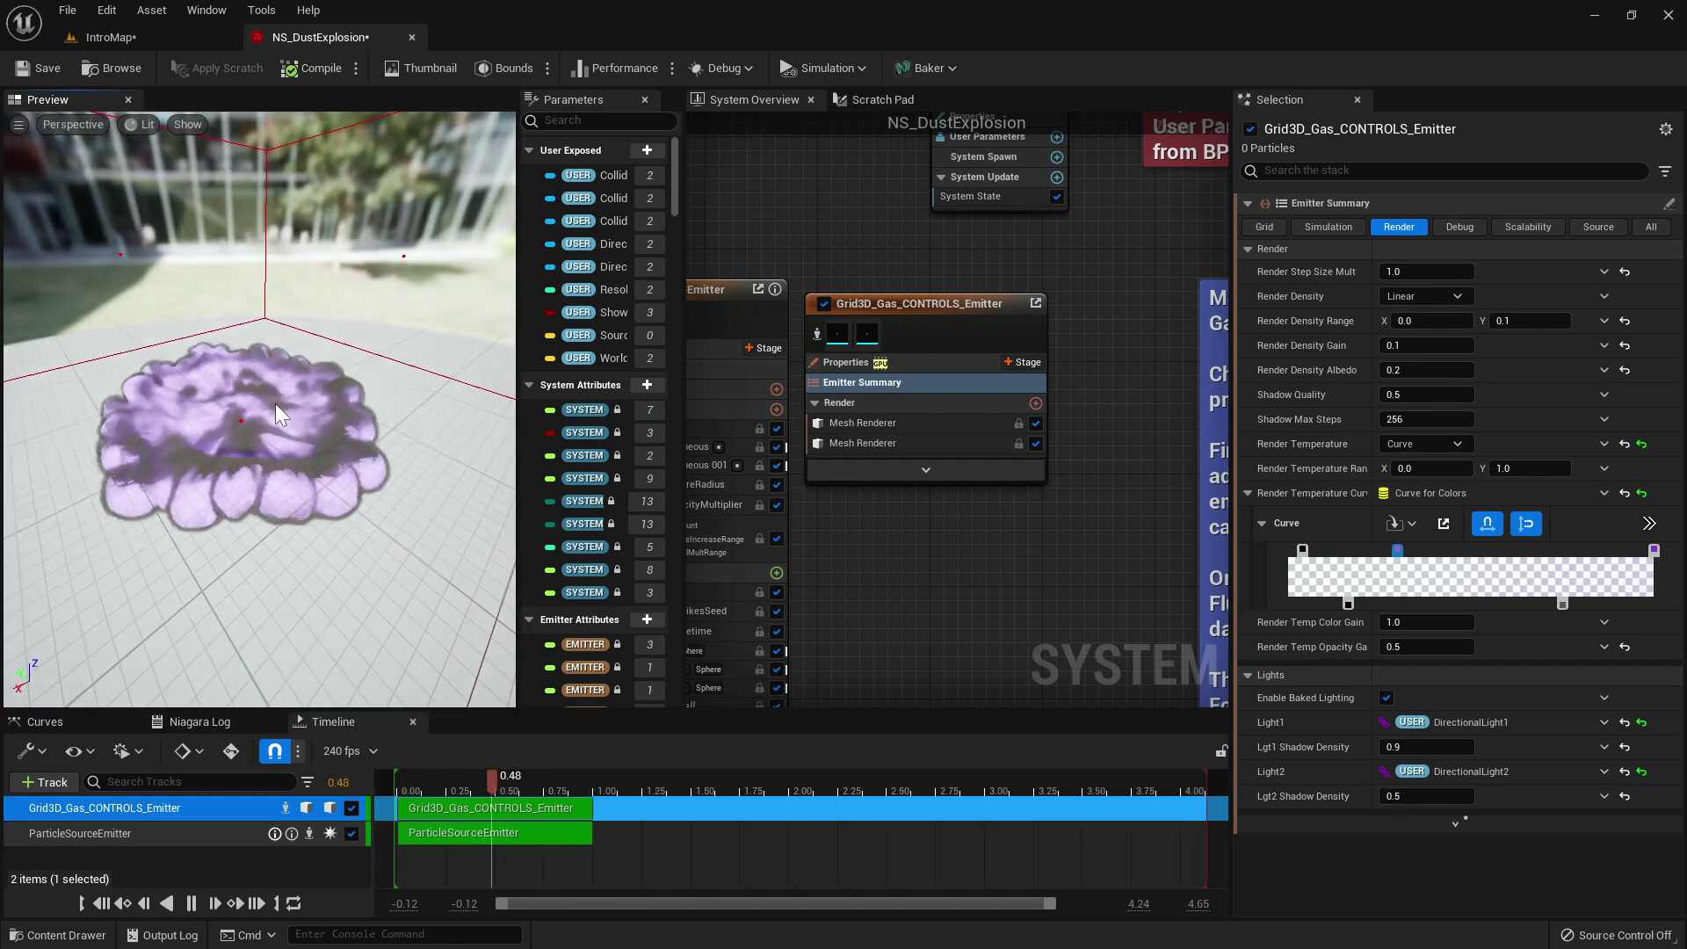
drag(132, 493, 341, 334)
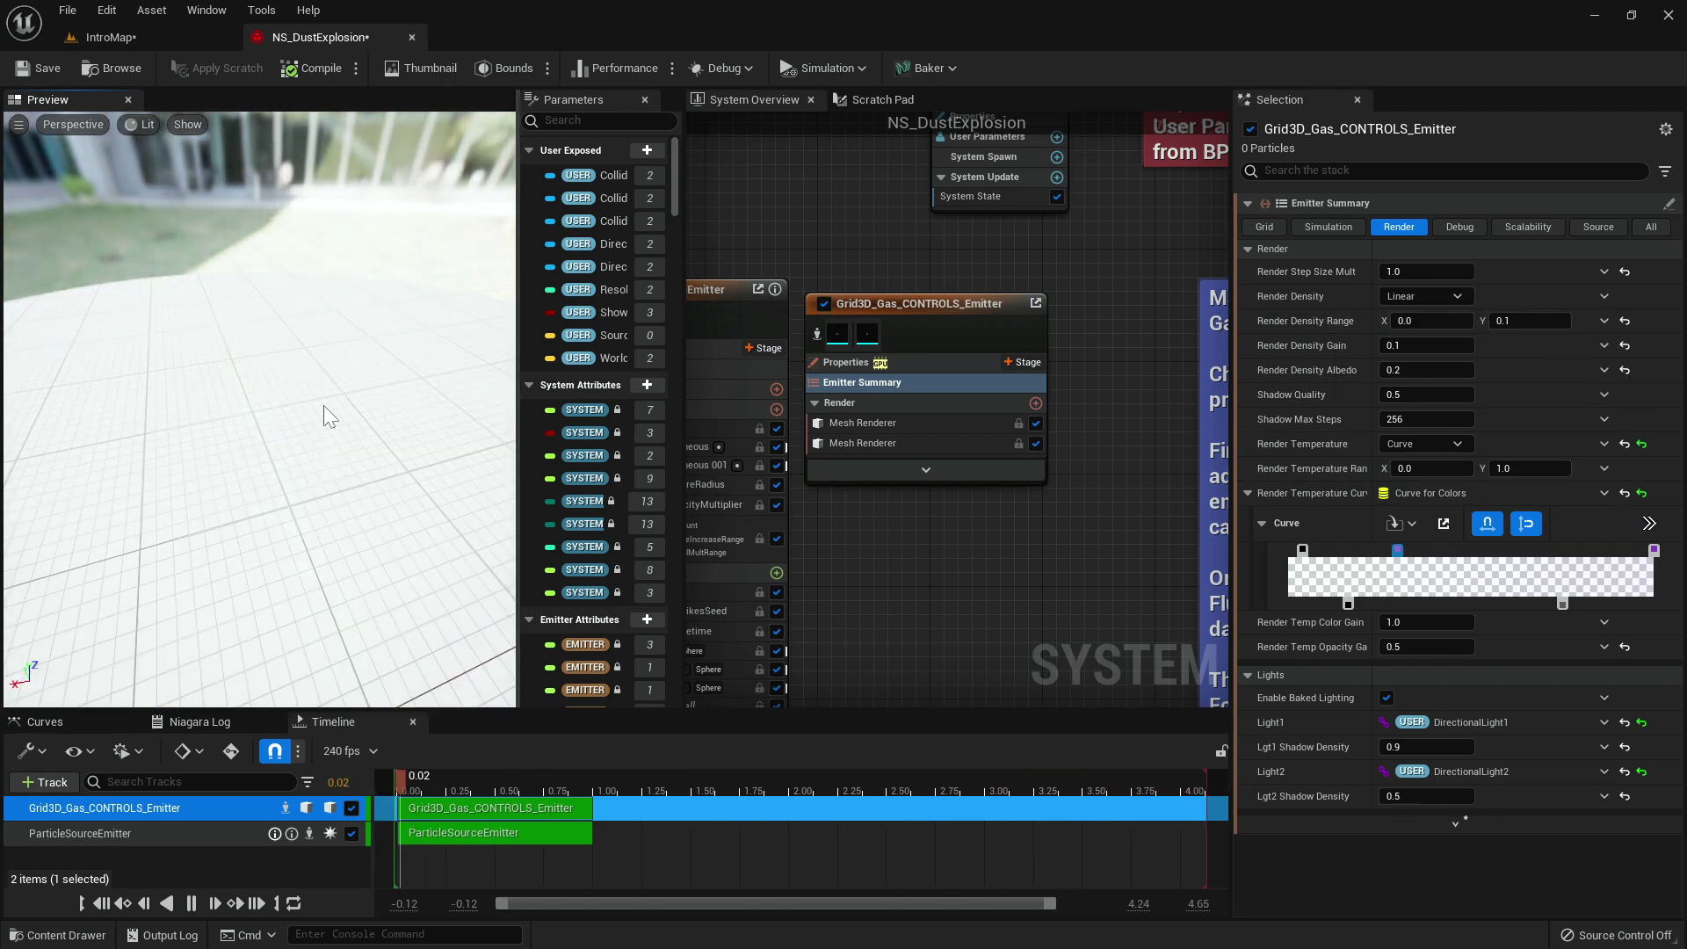
drag(225, 488, 272, 430)
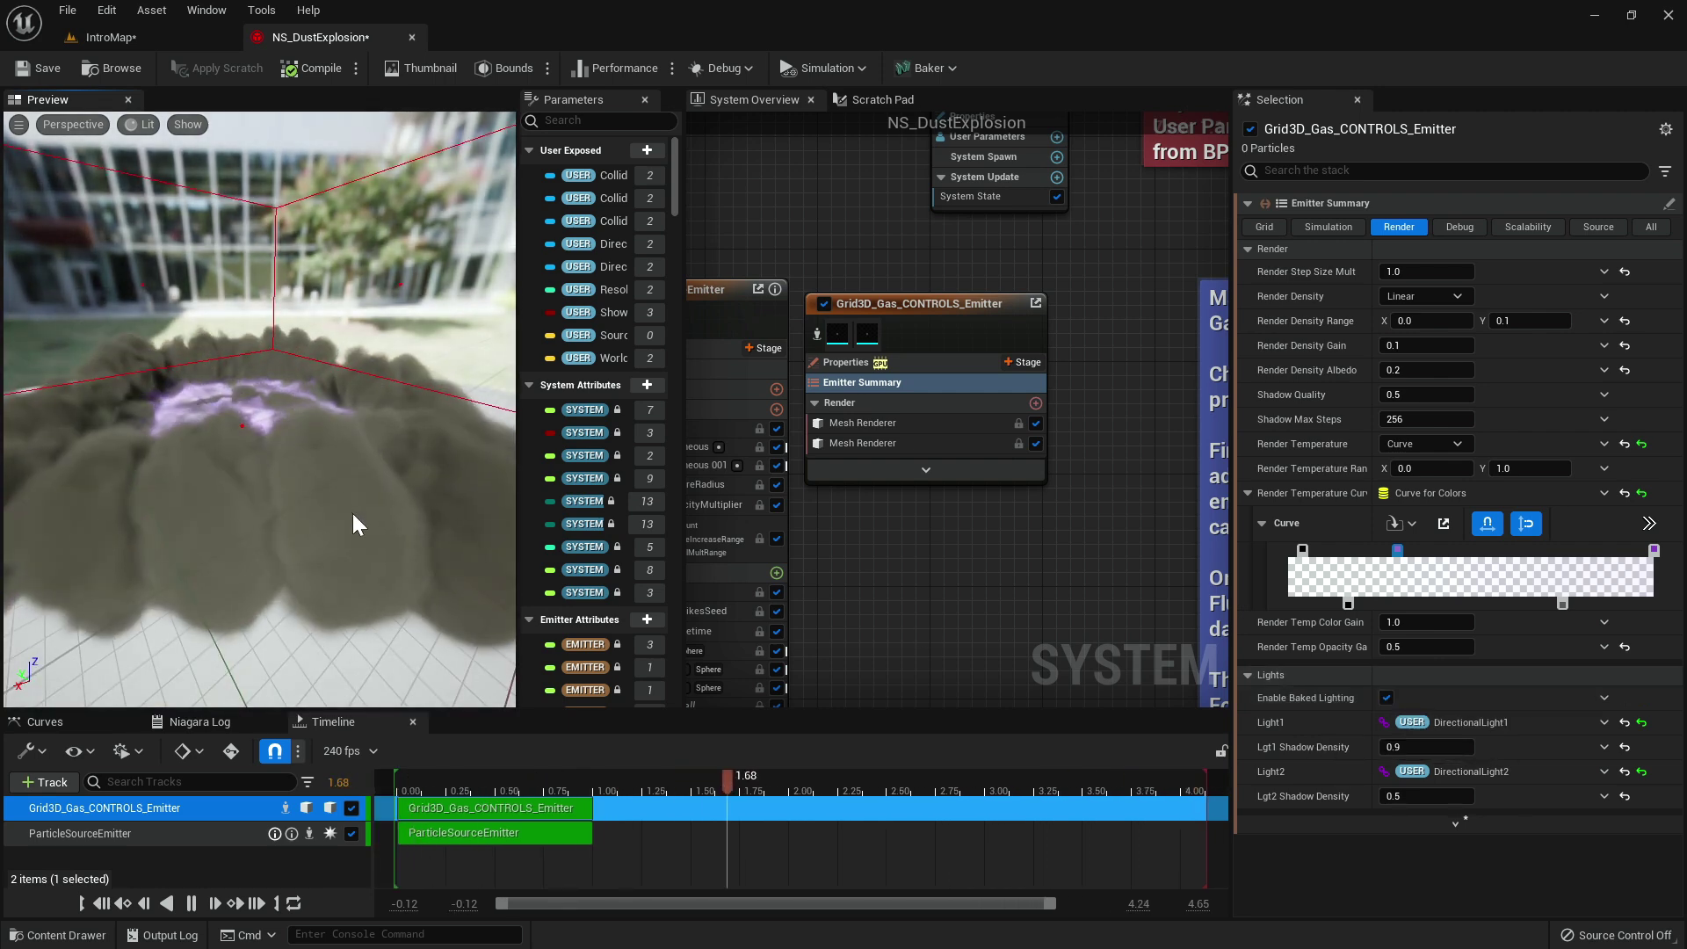
Show the advanced Lights parameters and set Lgt1 Default Color to purple, about R 0.44, G 0.14, B 1.0.
click(1453, 824)
scroll(1448, 791, down, 5)
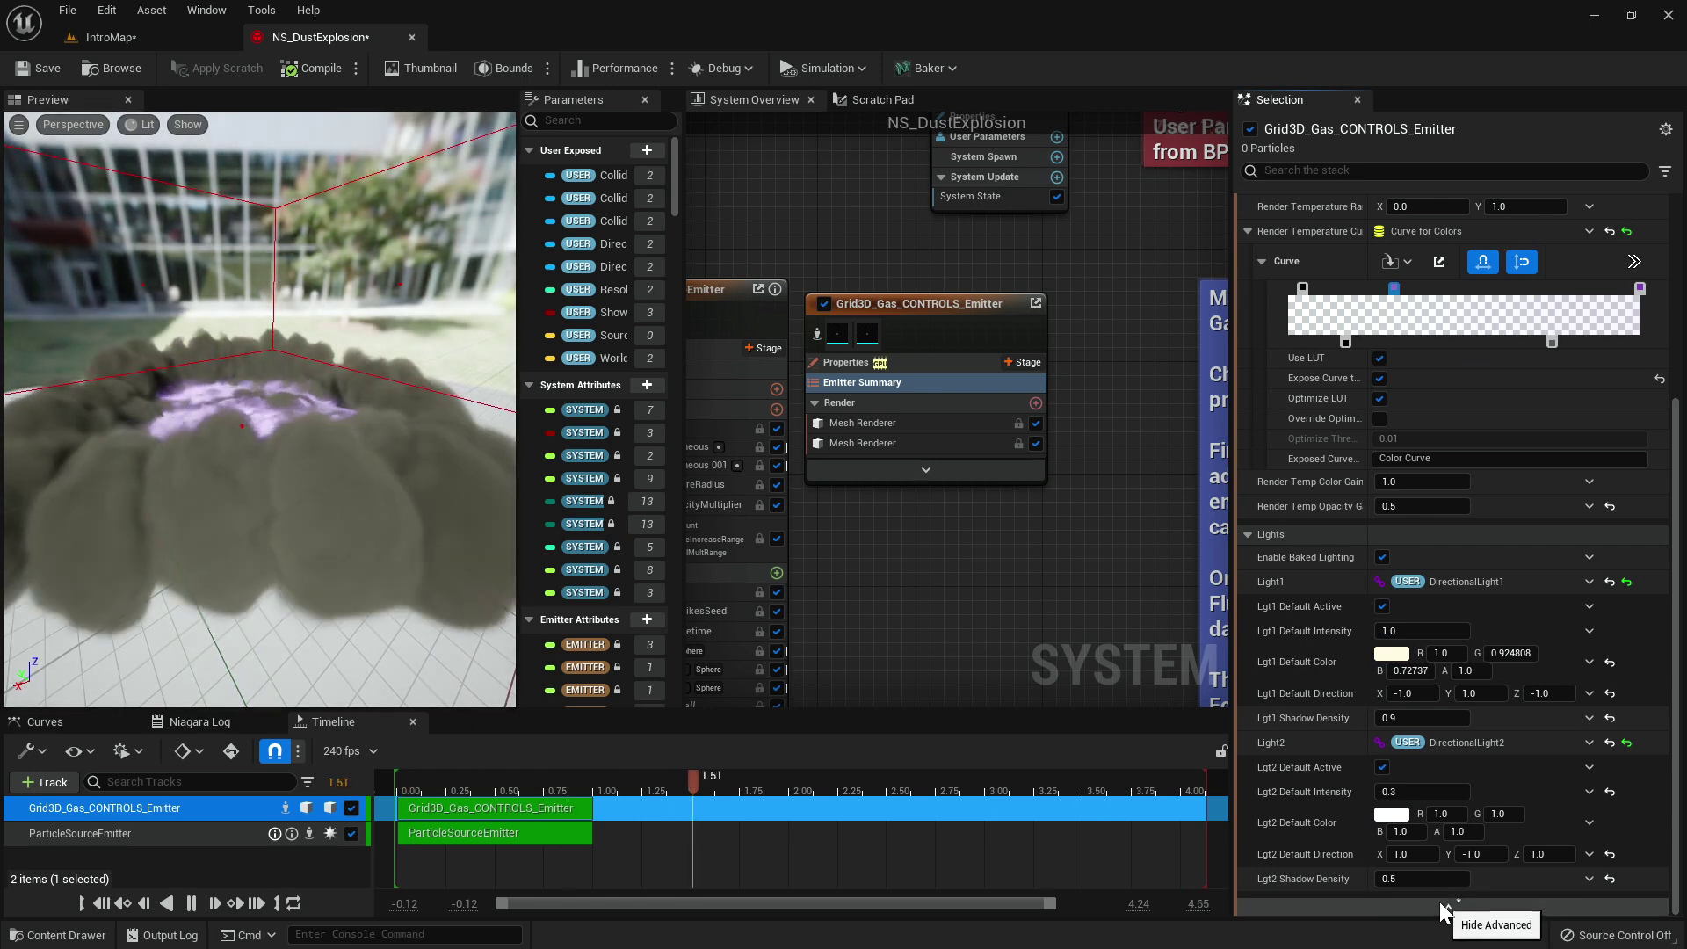
click(1390, 655)
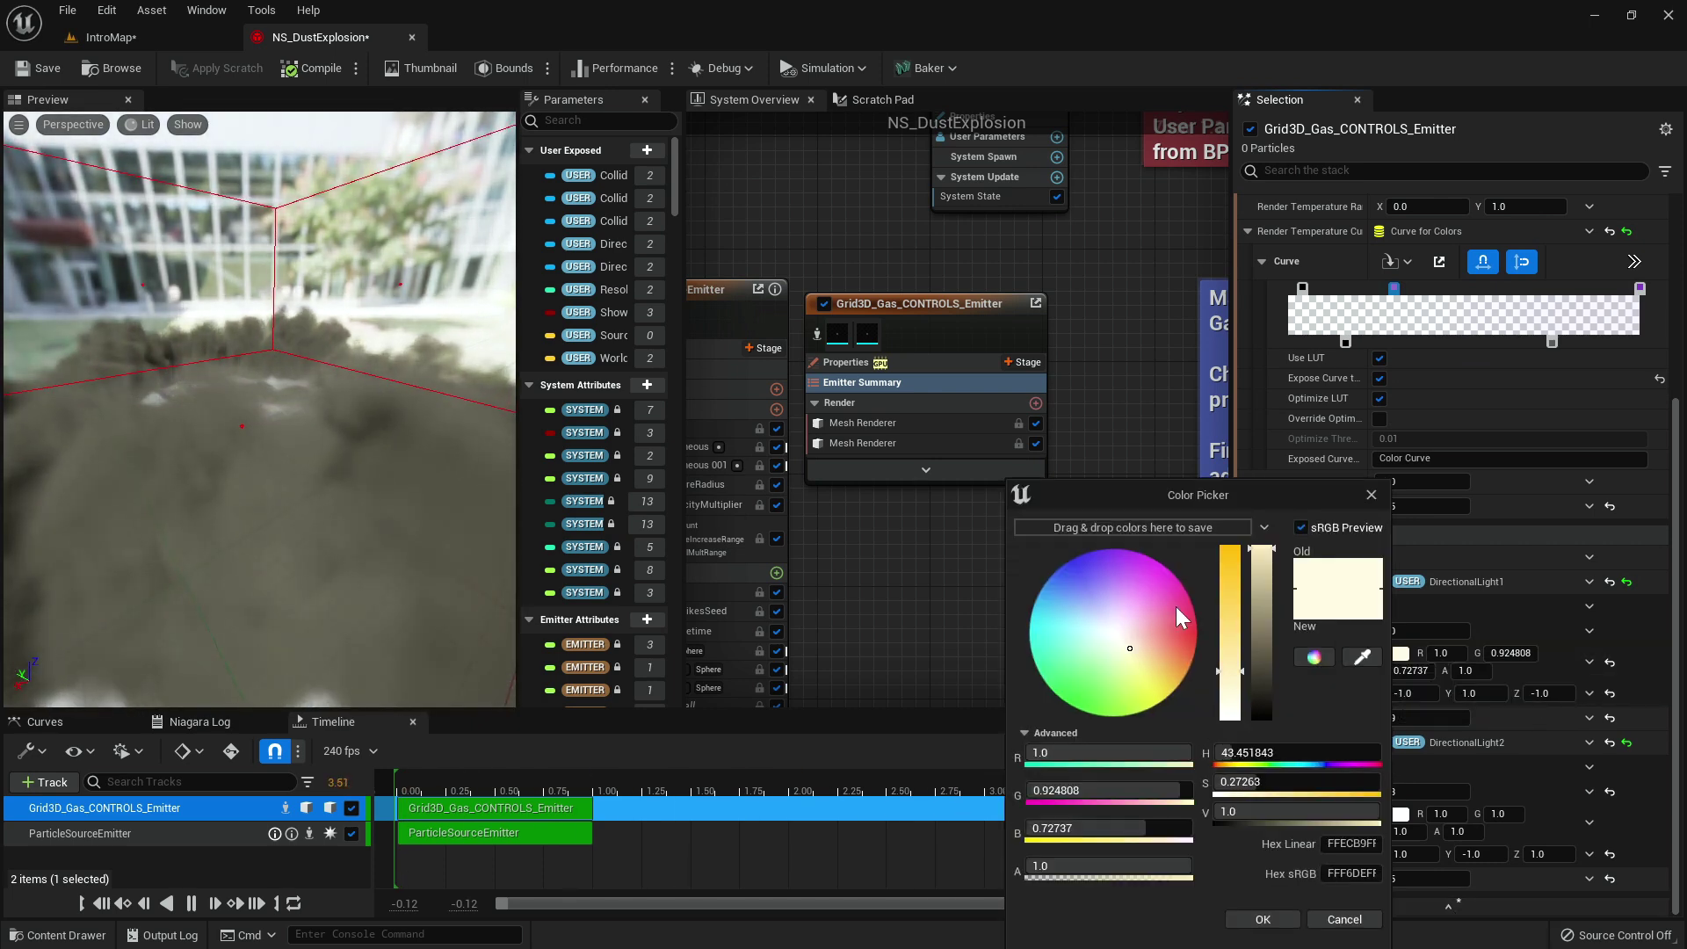
drag(1123, 603, 1098, 562)
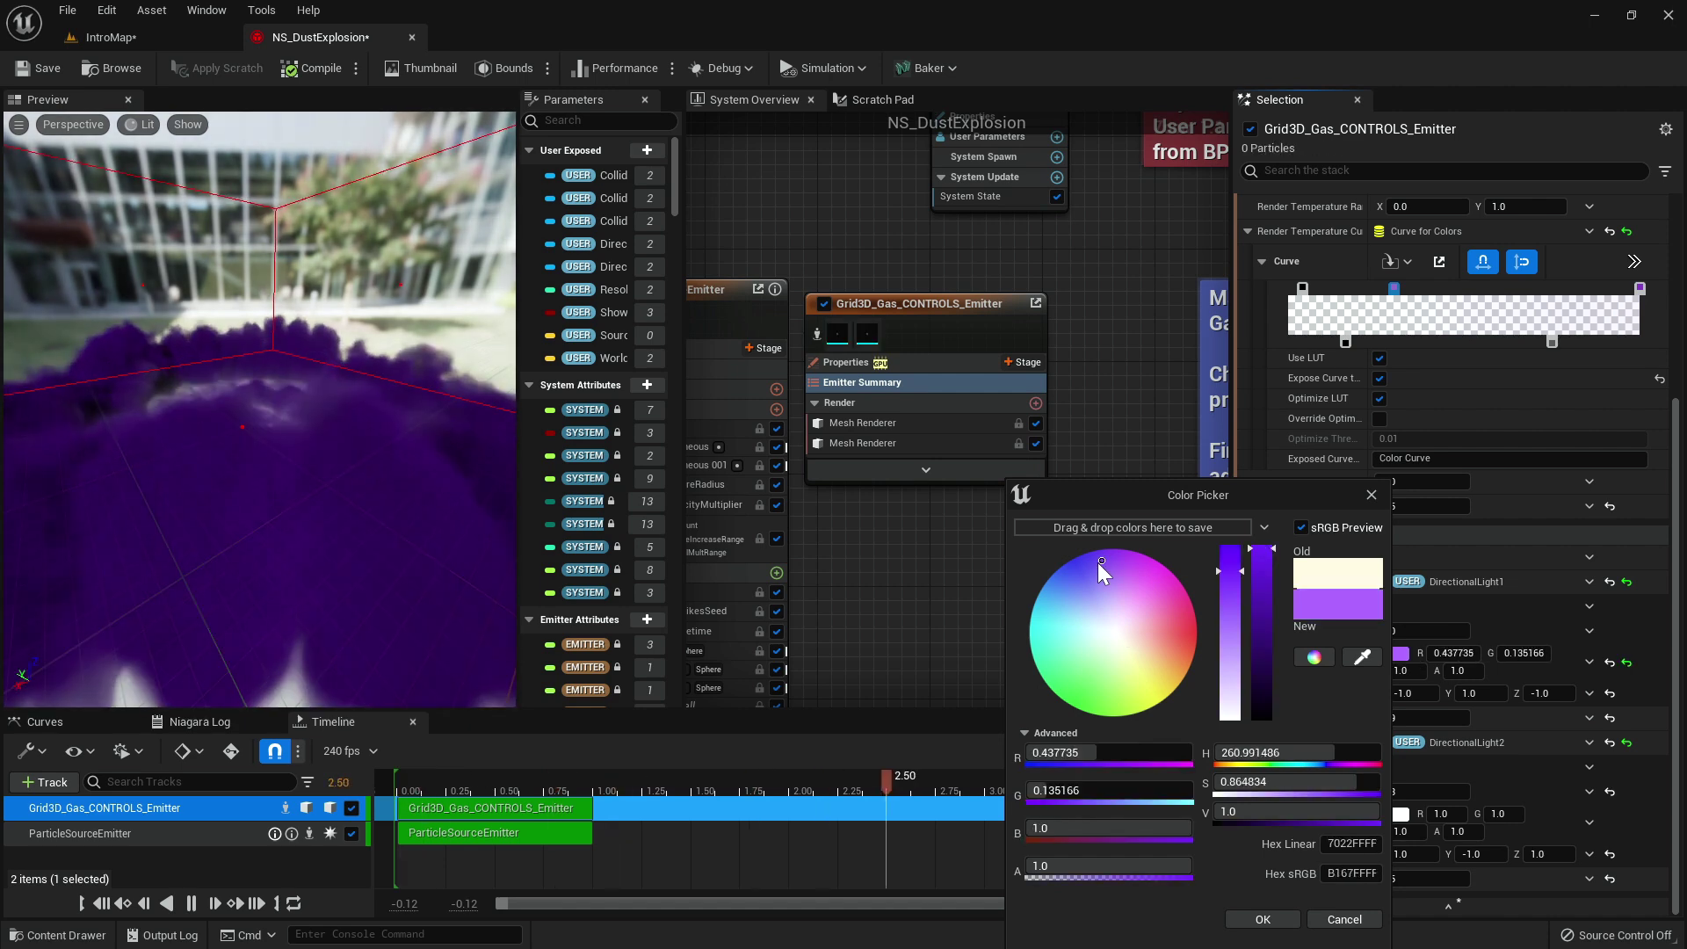
drag(313, 490, 325, 527)
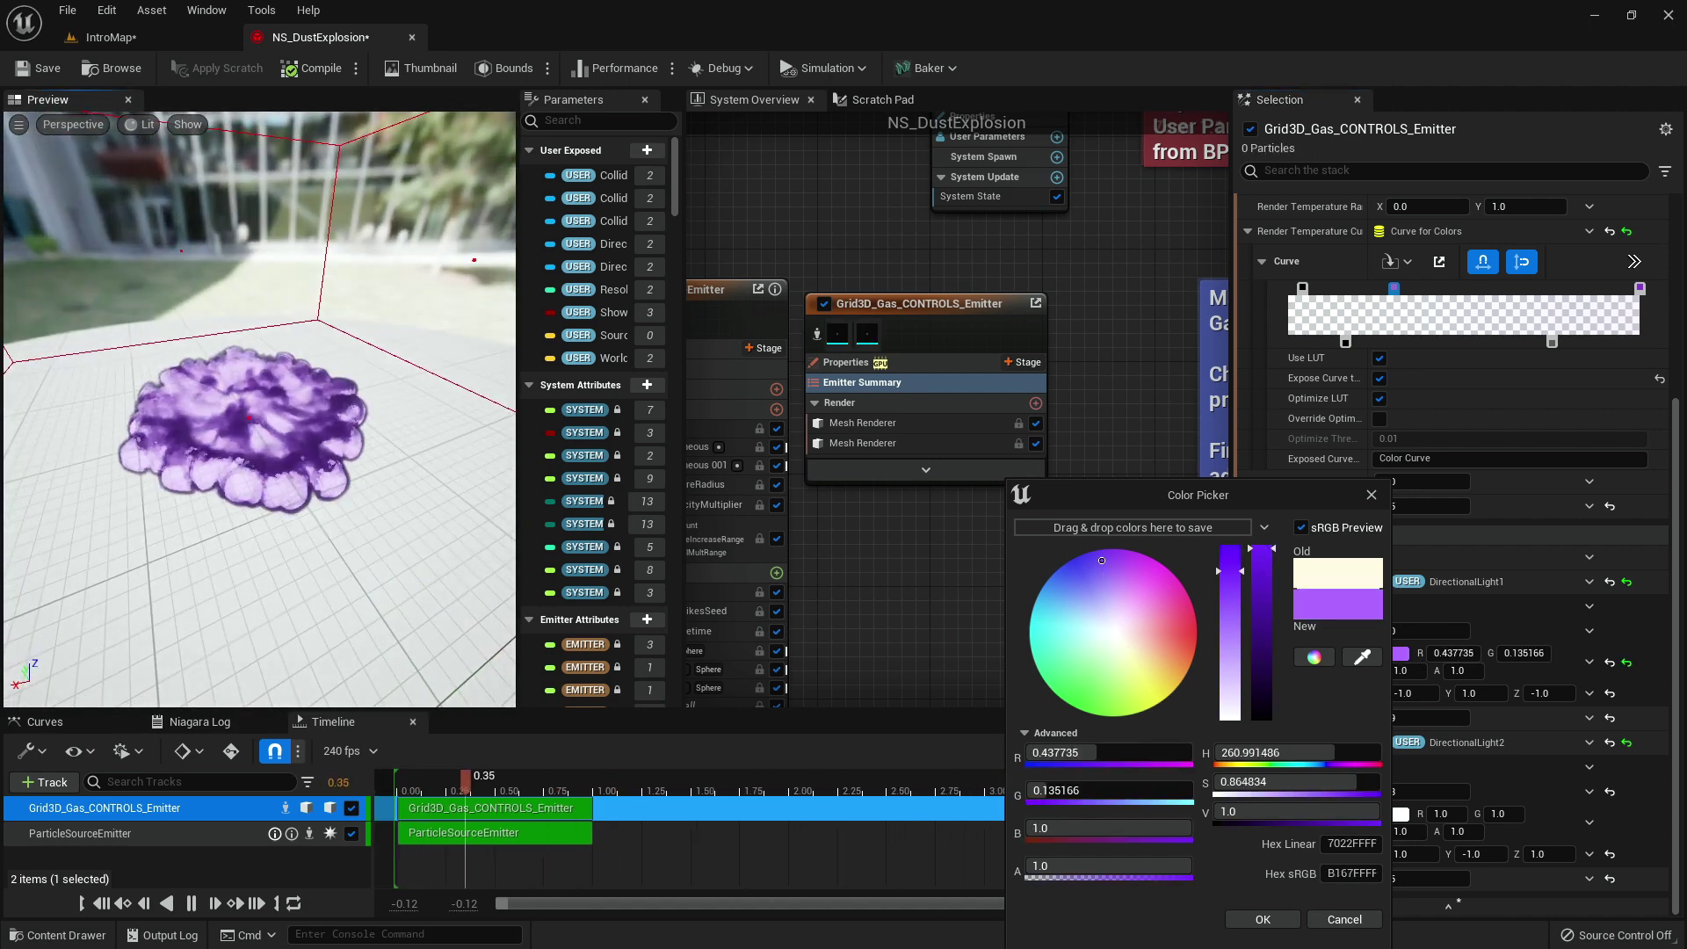
click(1261, 919)
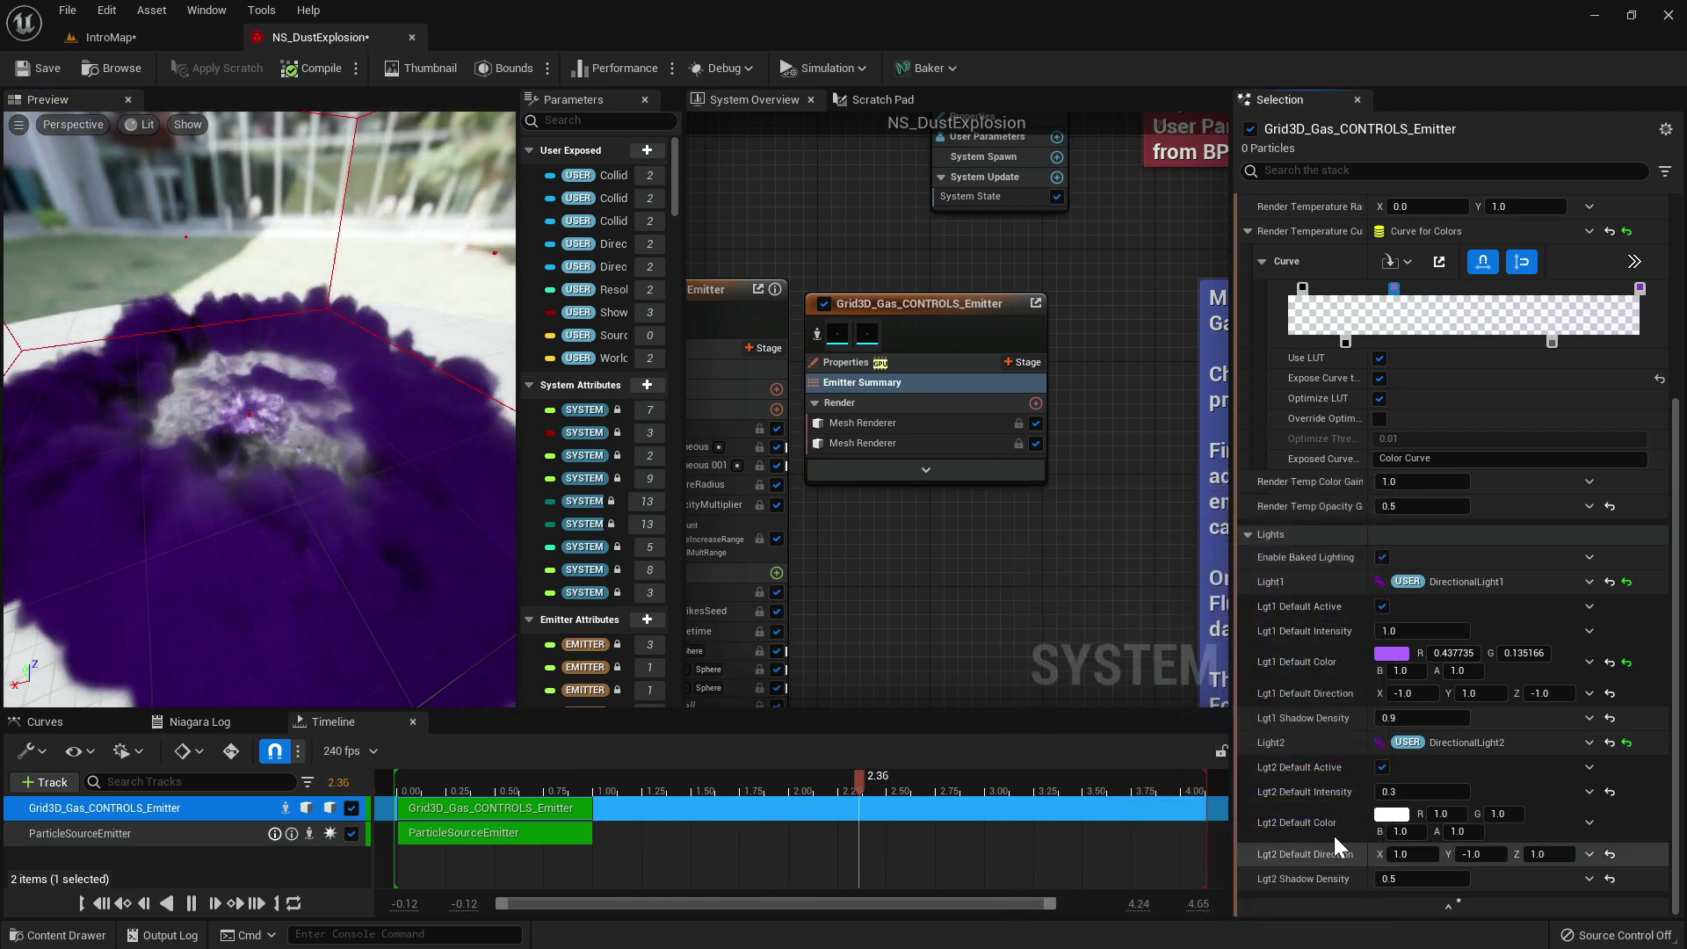
Set Lgt2 Default Color to purple, about R 0.47, G 0.11, B 1.0.
click(1392, 815)
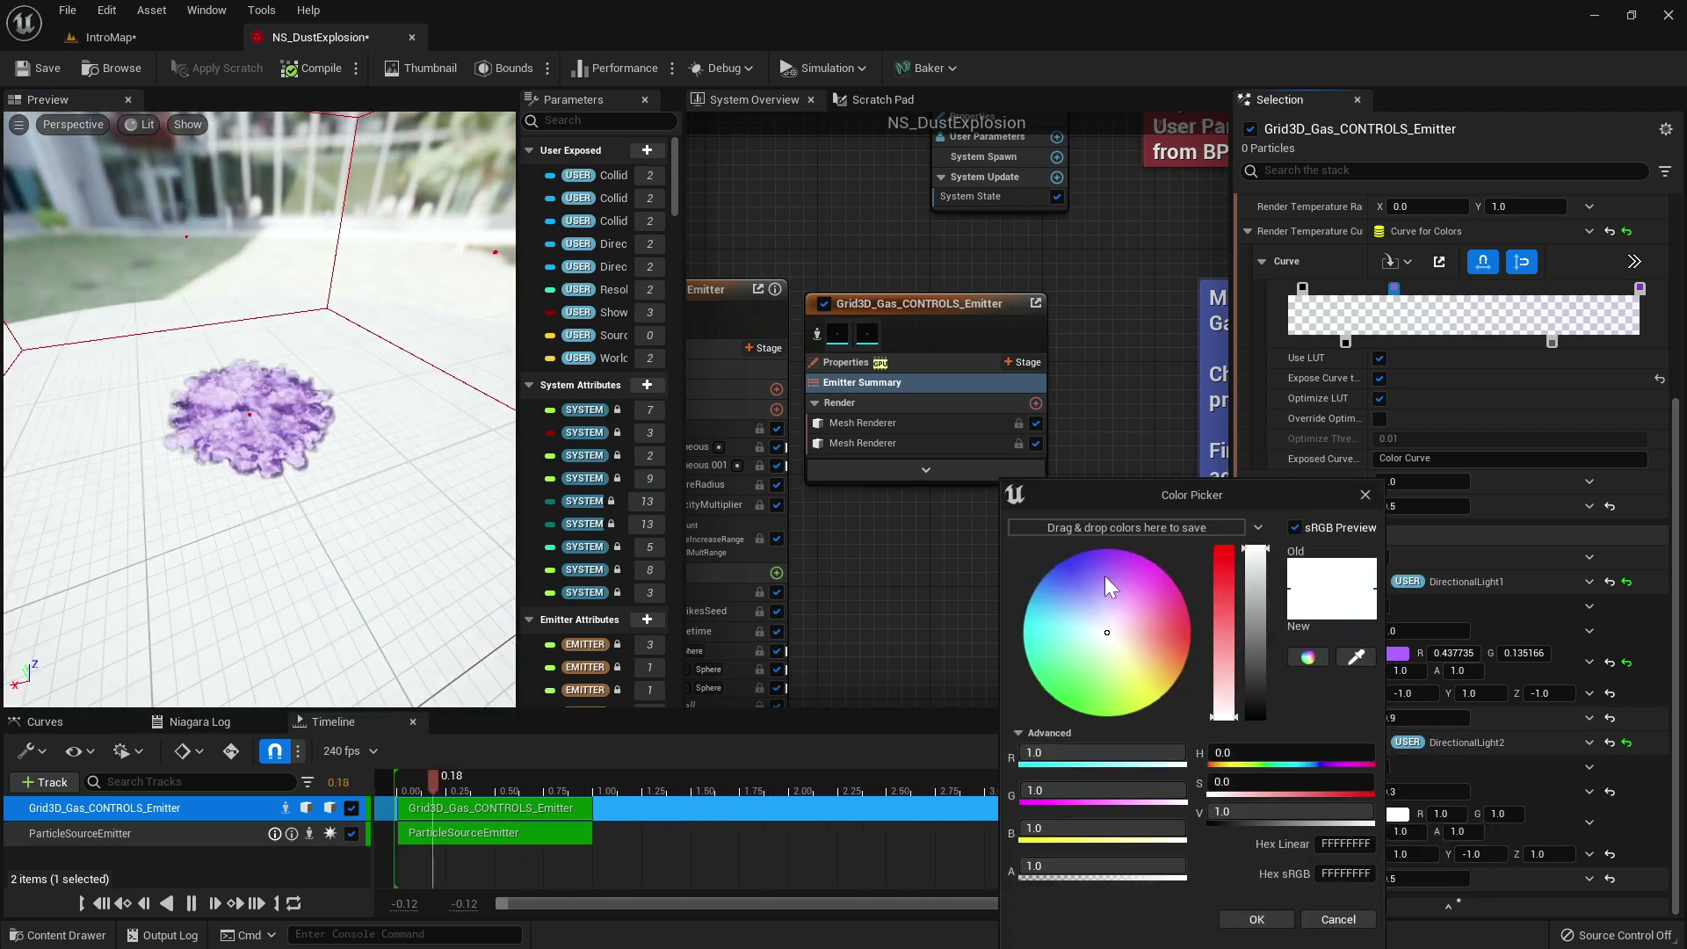
click(1099, 555)
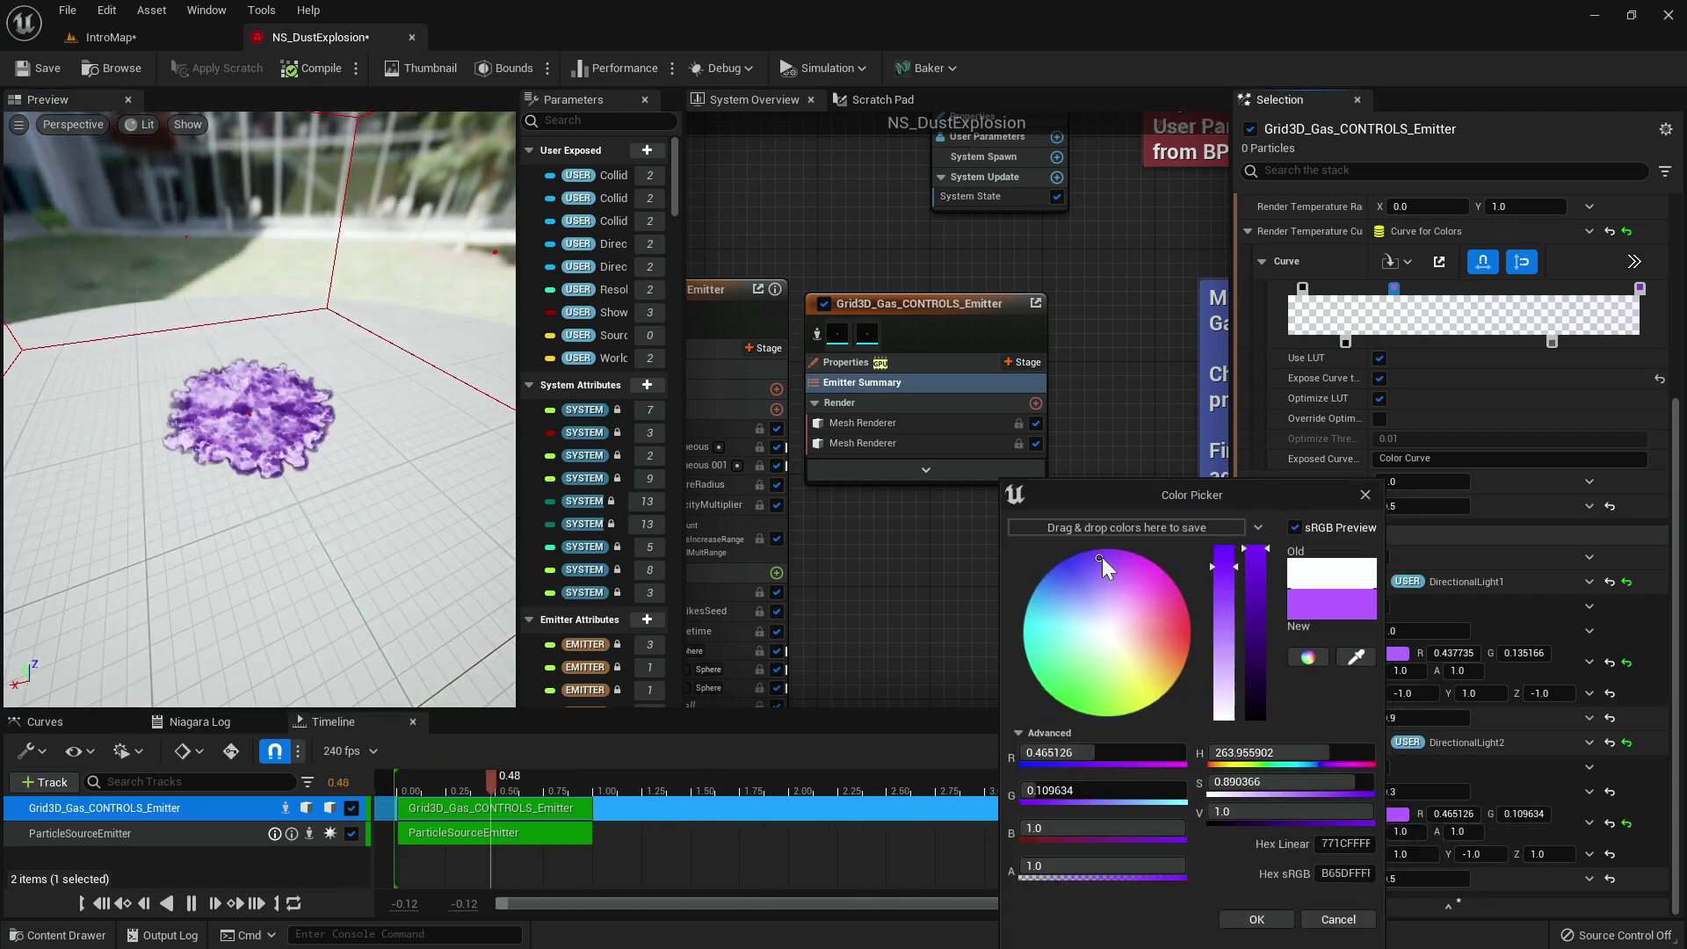
click(1284, 919)
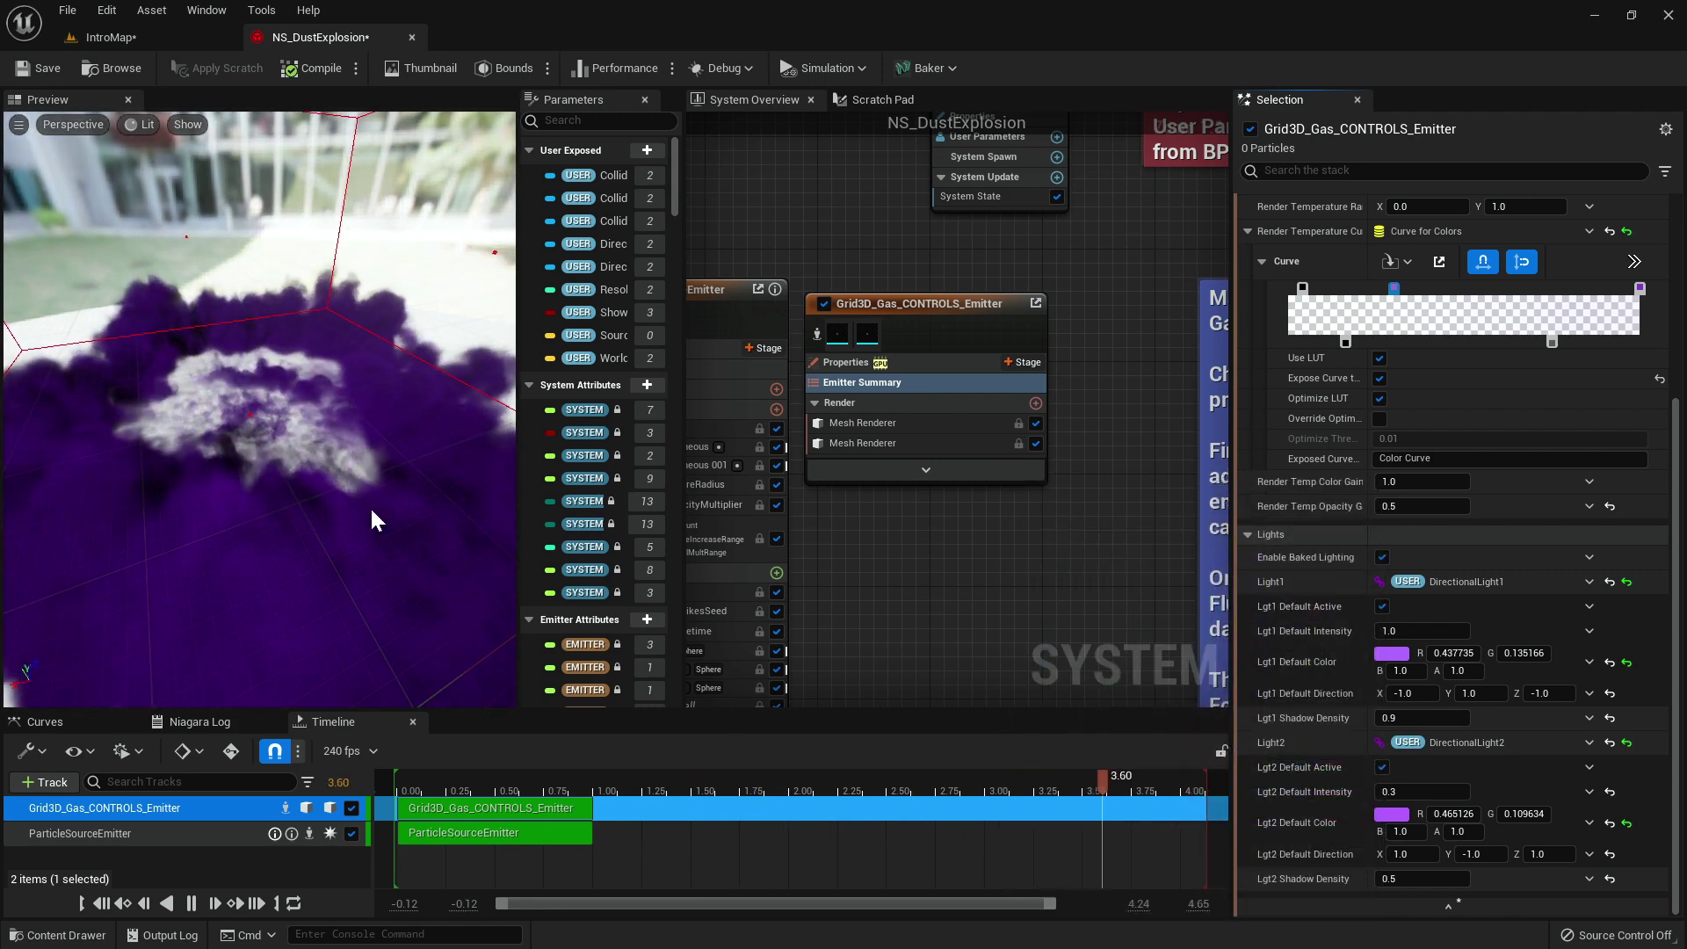
Darken both light colors slightly, with a Value of about 0.83 for Lgt1 Default Color and 0.79 for Lgt2 Default Color.
click(1391, 654)
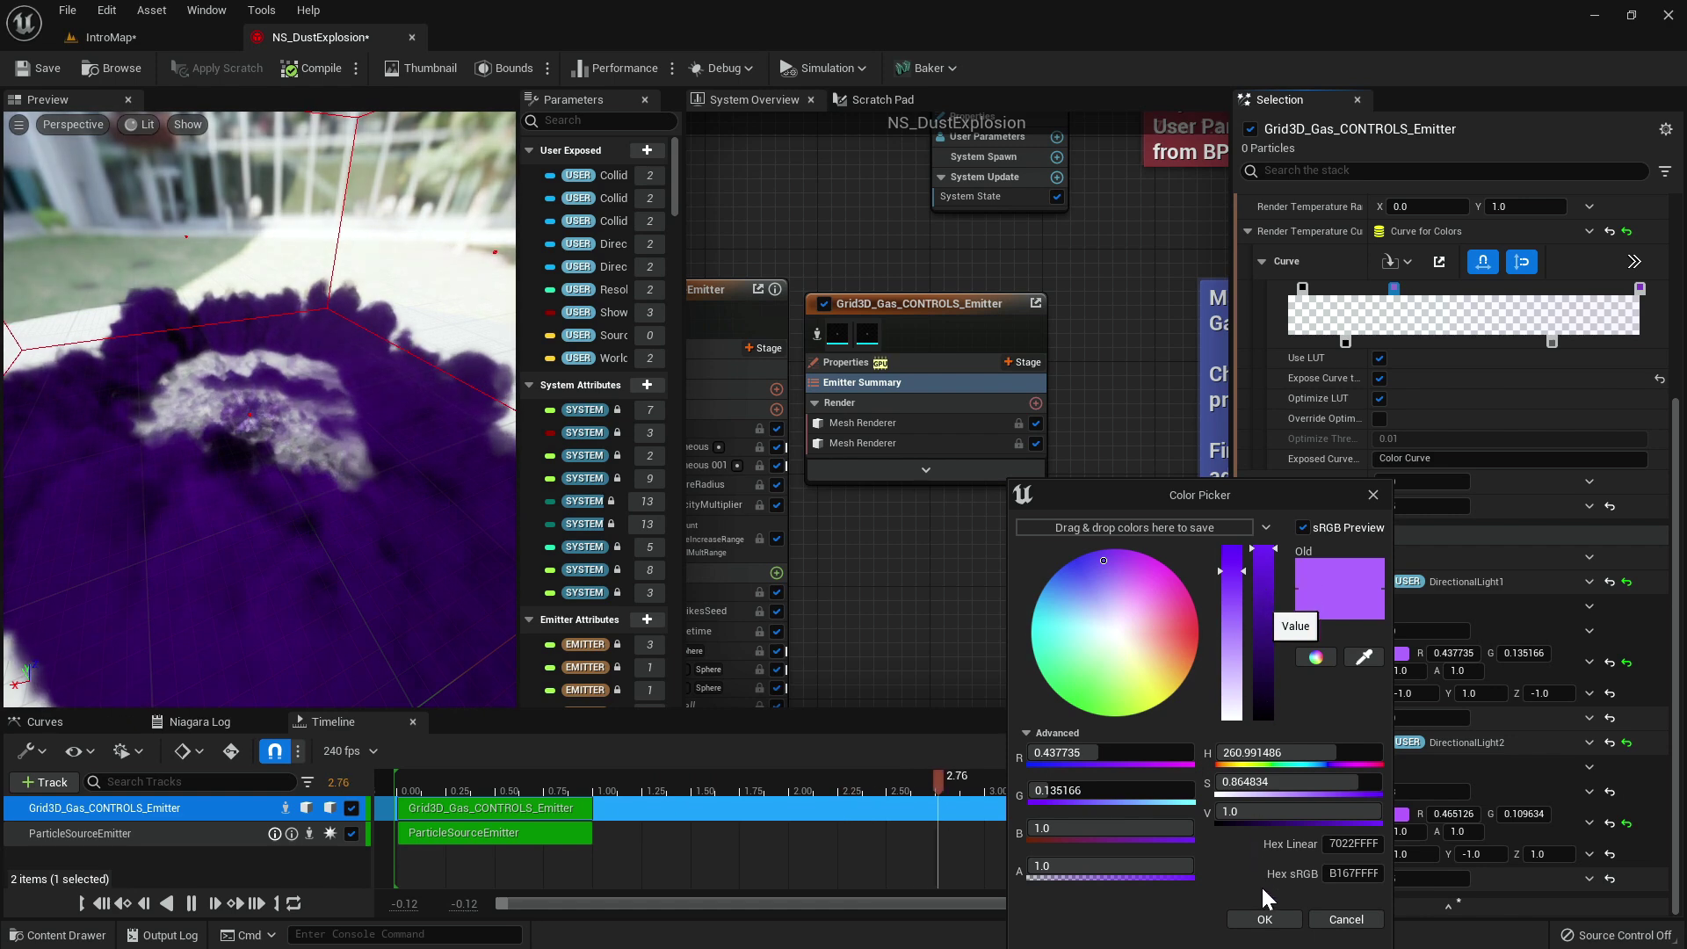
click(1262, 576)
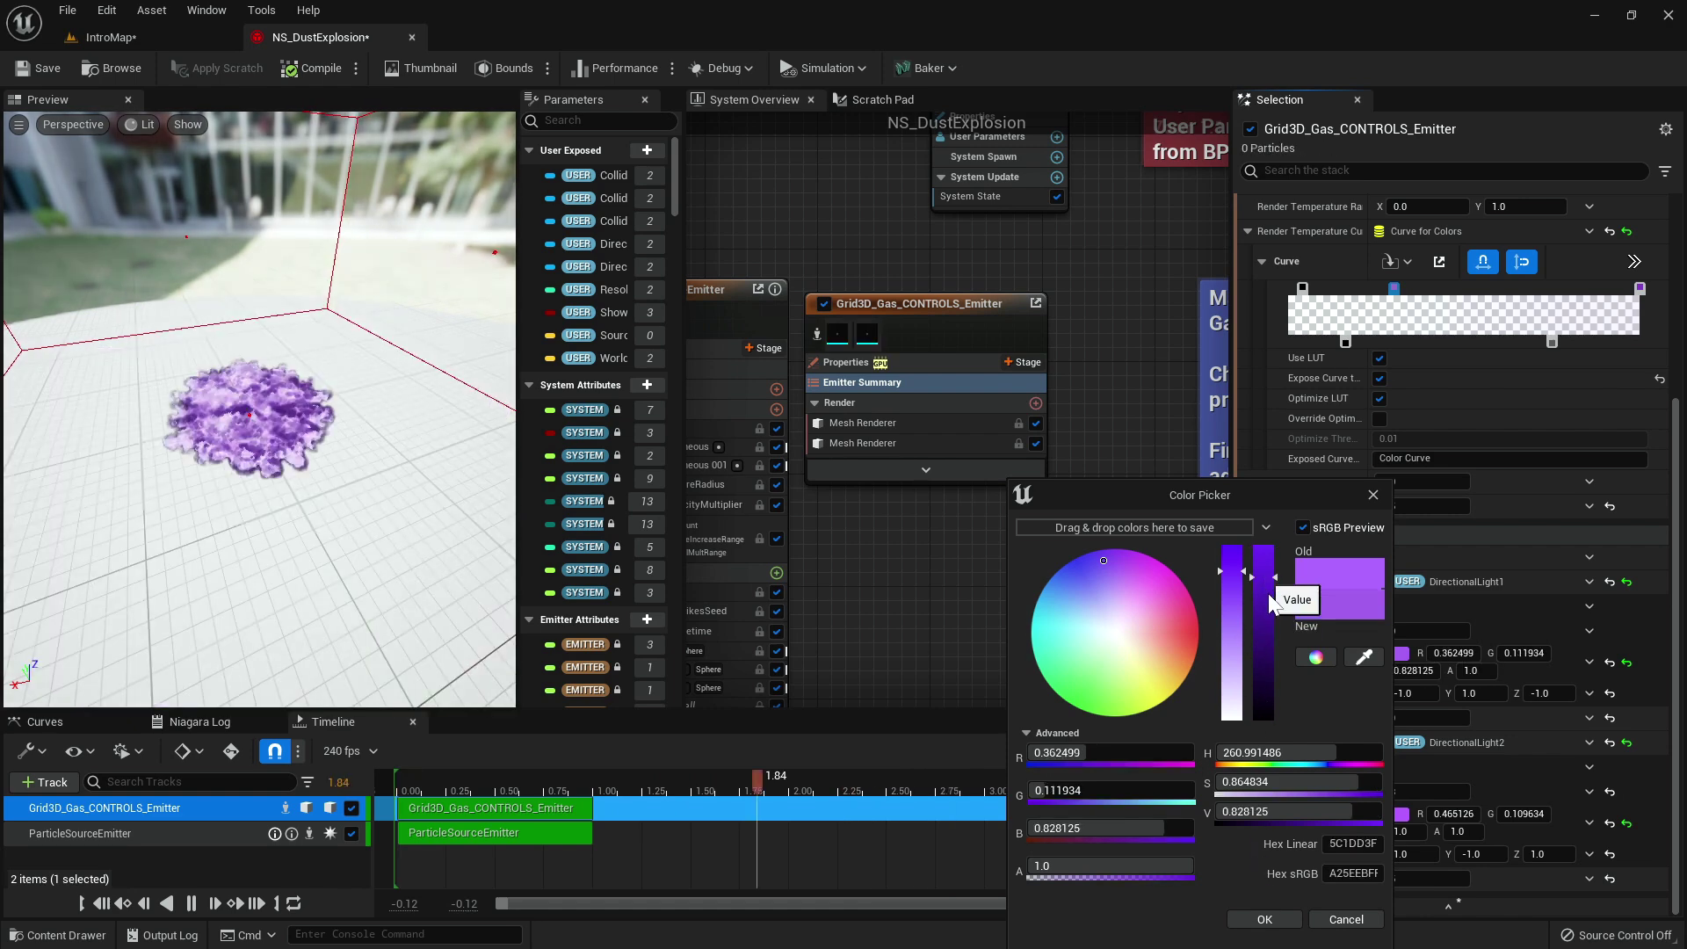
click(1247, 919)
click(1395, 814)
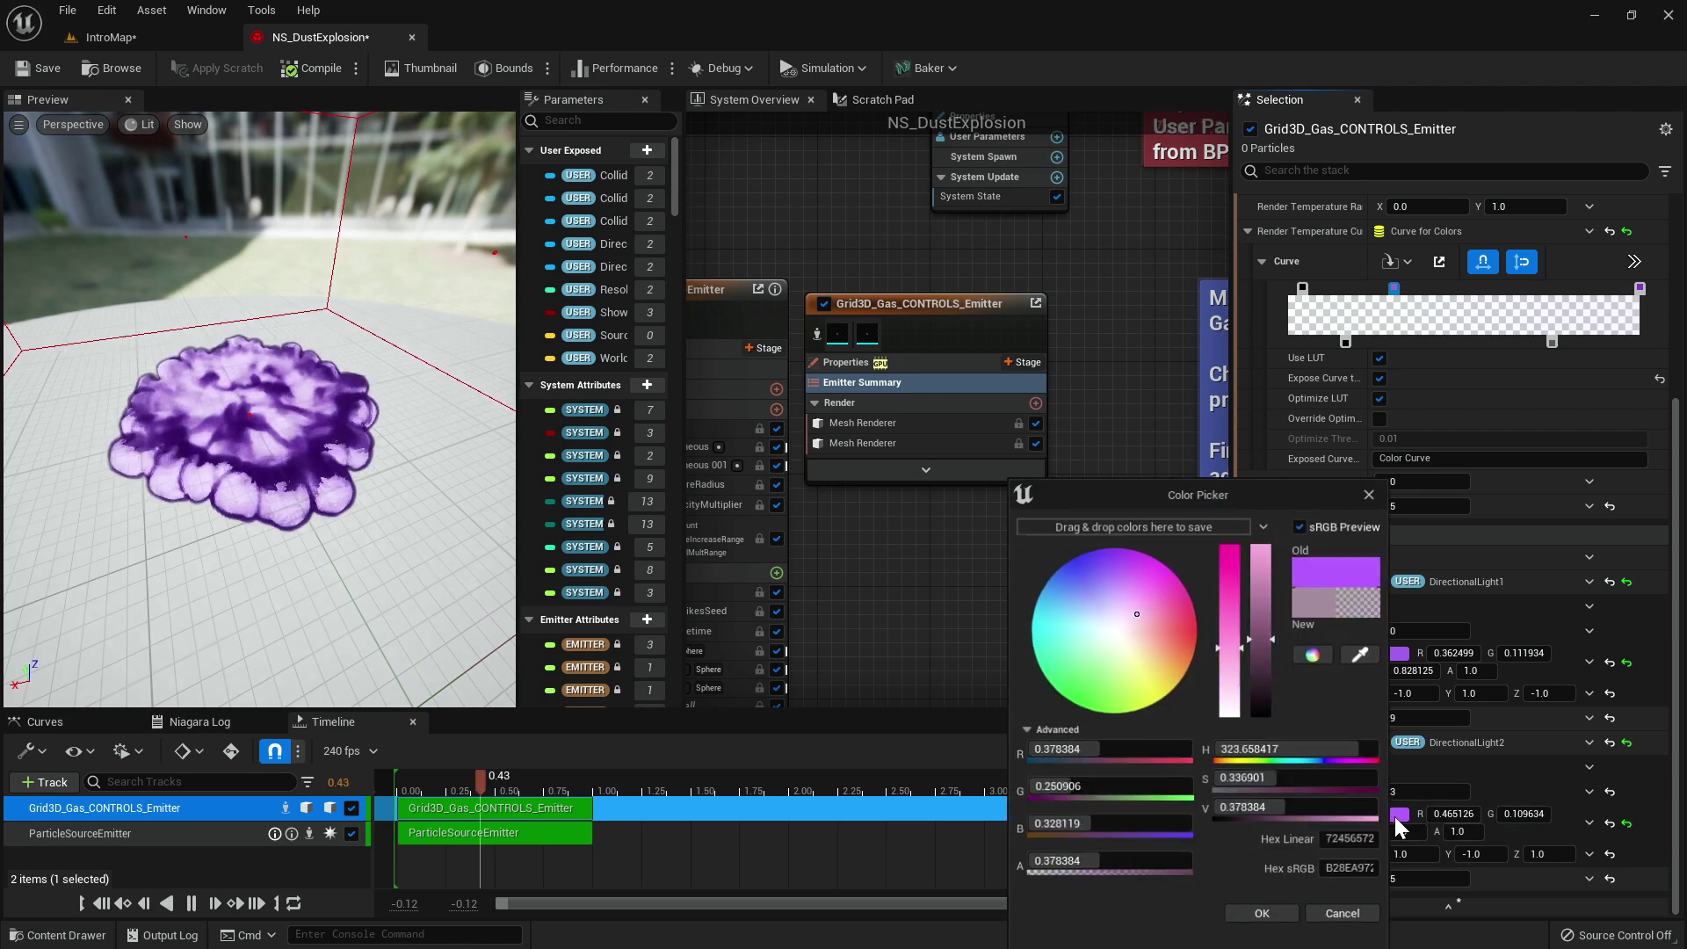
click(1266, 584)
click(1265, 919)
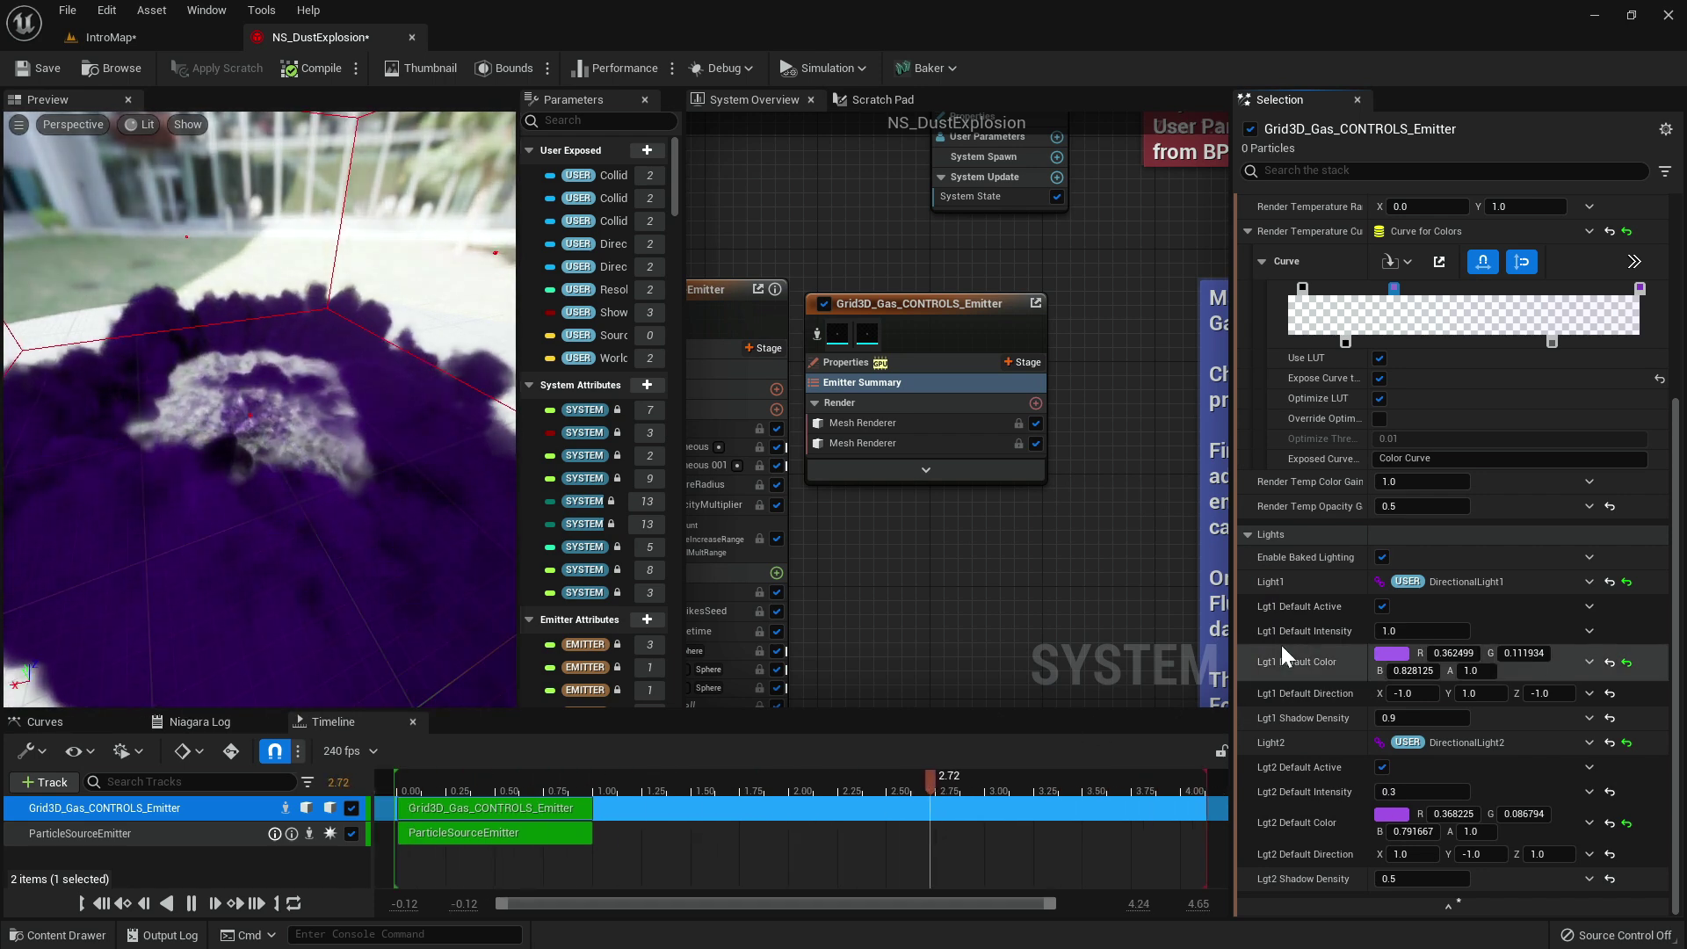
Try a Lgt1 Default Intensity of 0.2 and set it back to 1.
click(1403, 631)
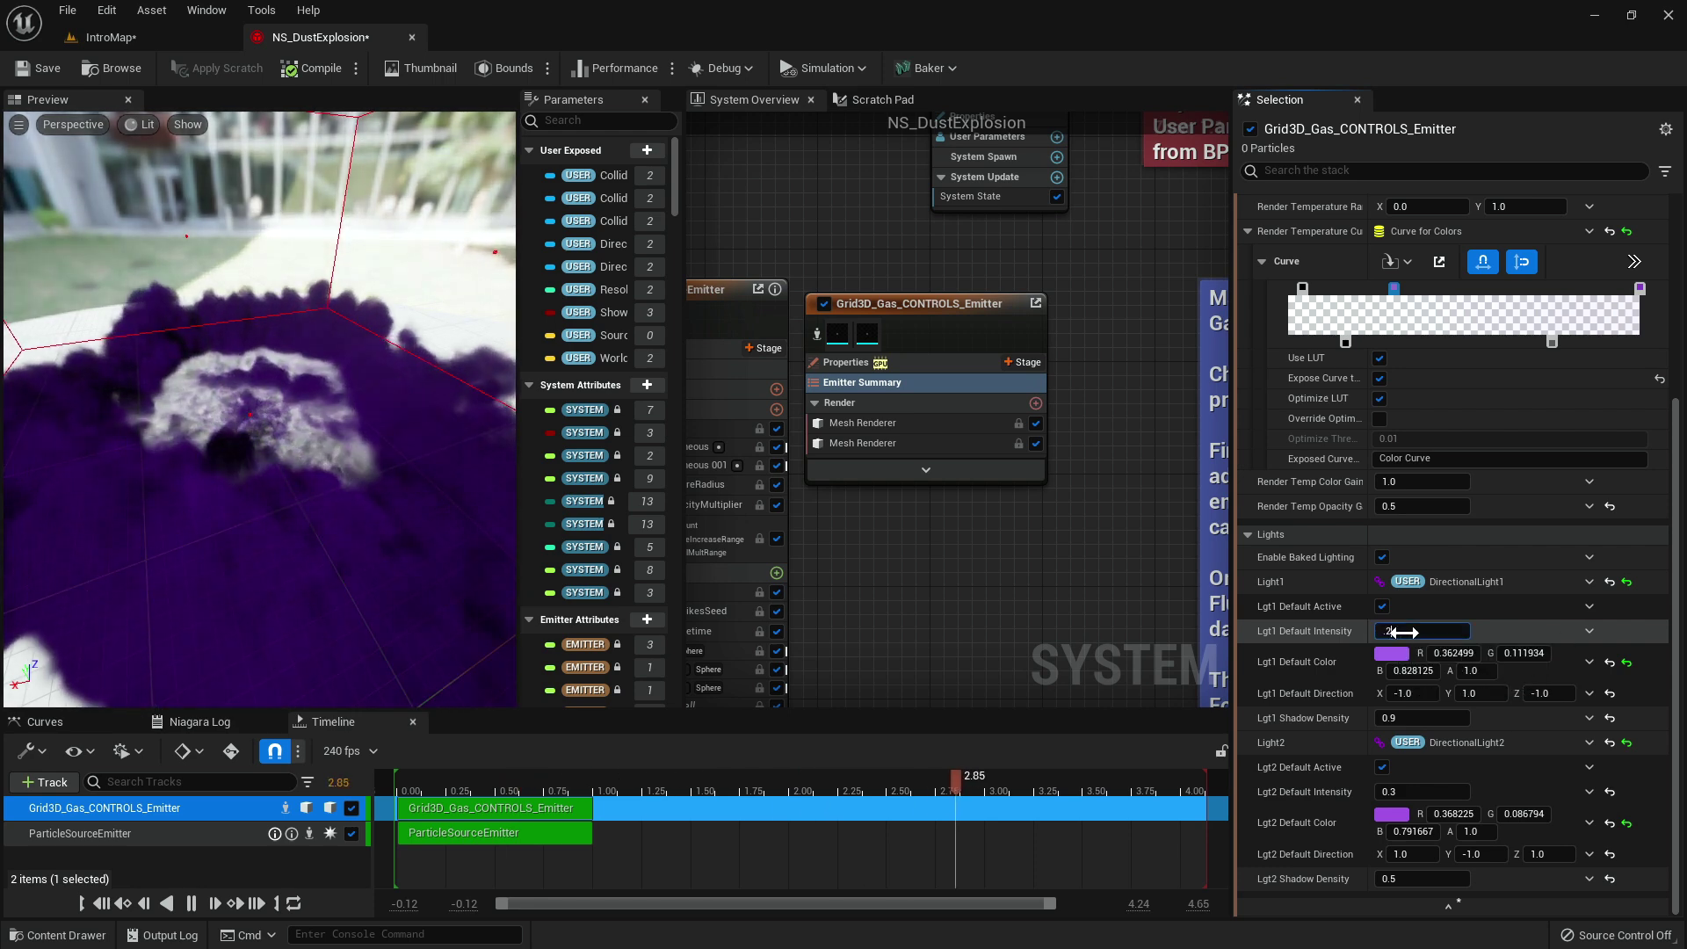
text(.2)
key(Return)
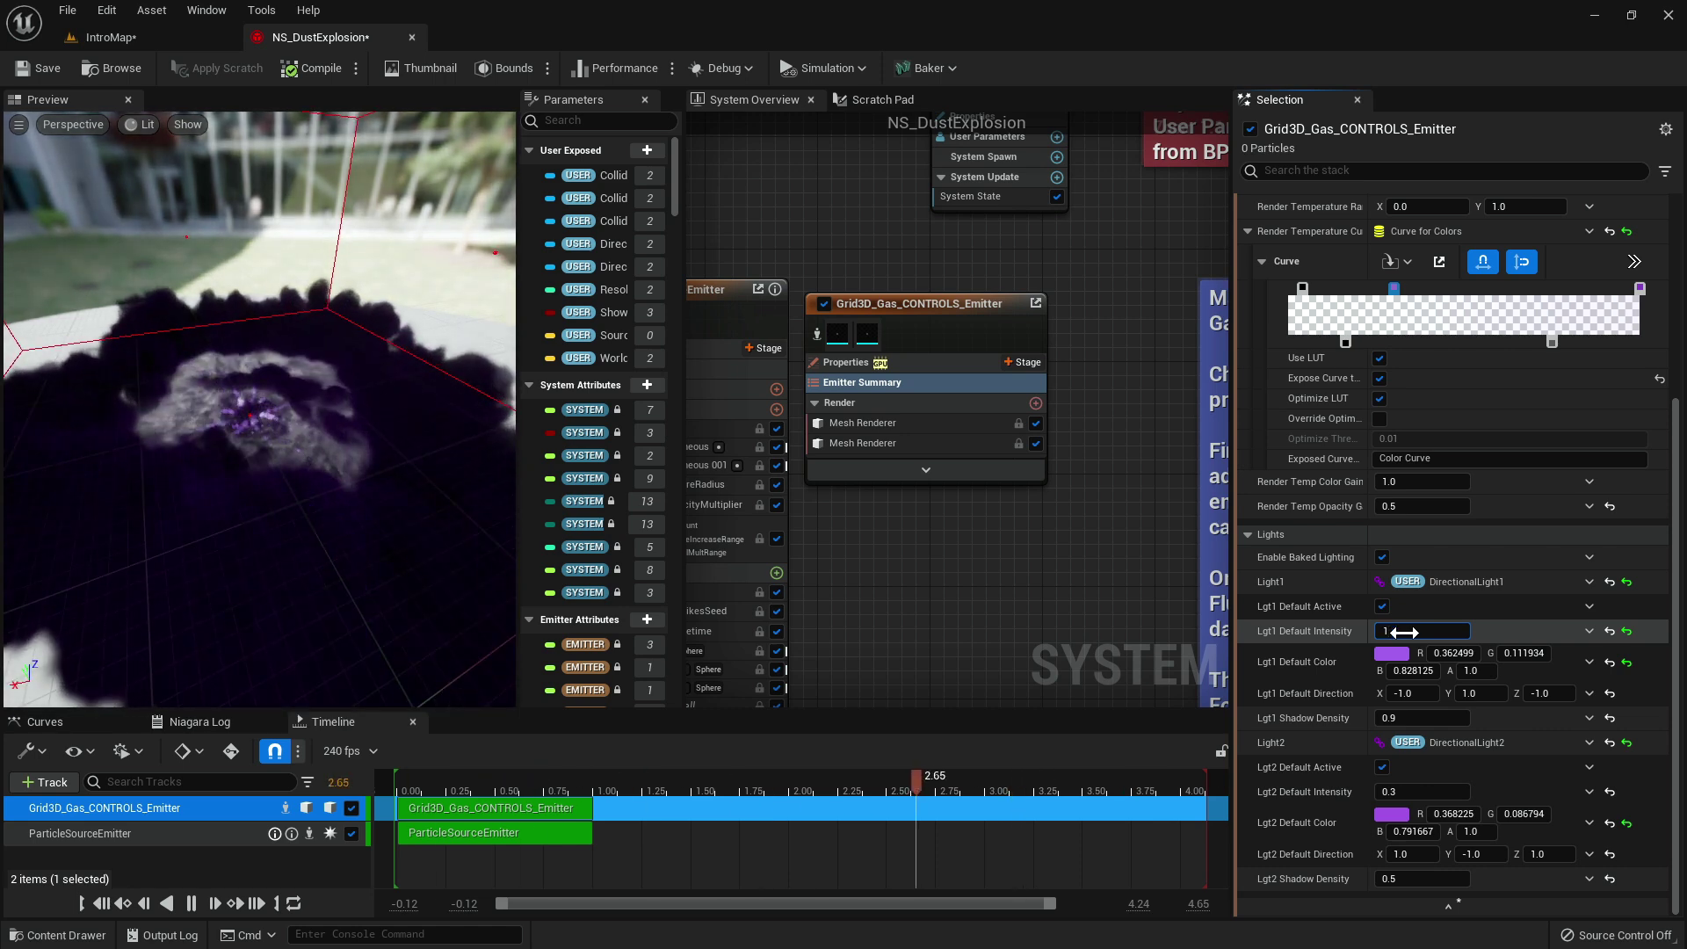
text(1)
key(Return)
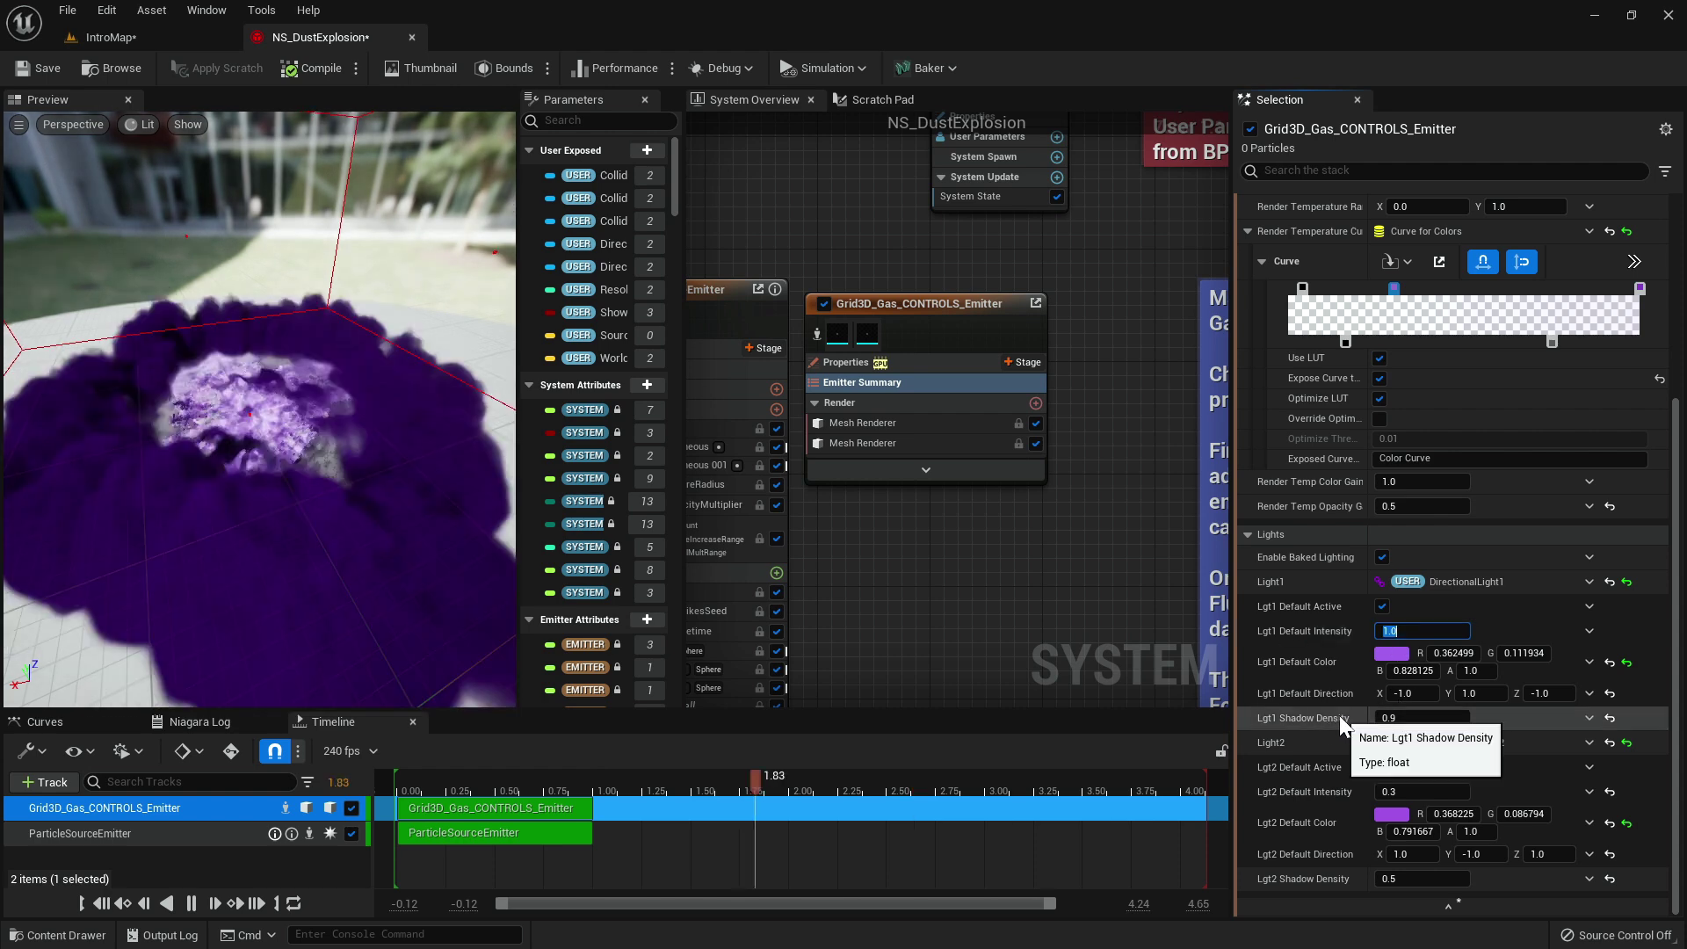
Try a Lgt1 Shadow Density of 0, check the shading from a lower angle, and undo the change.
click(1392, 716)
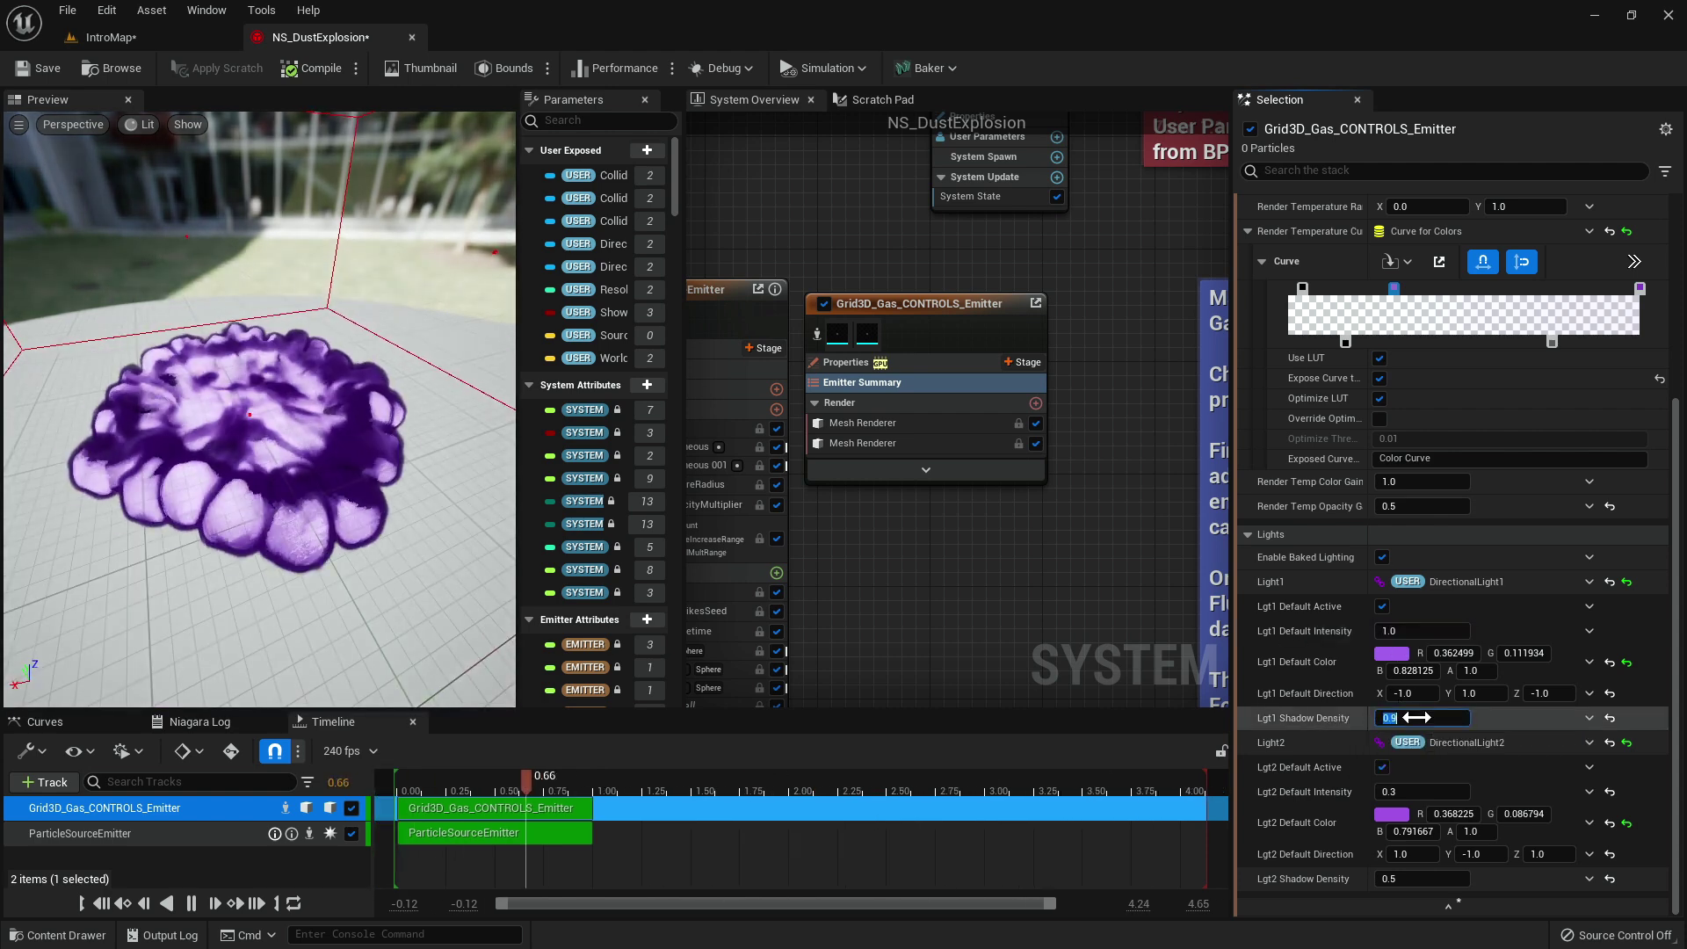
text(0)
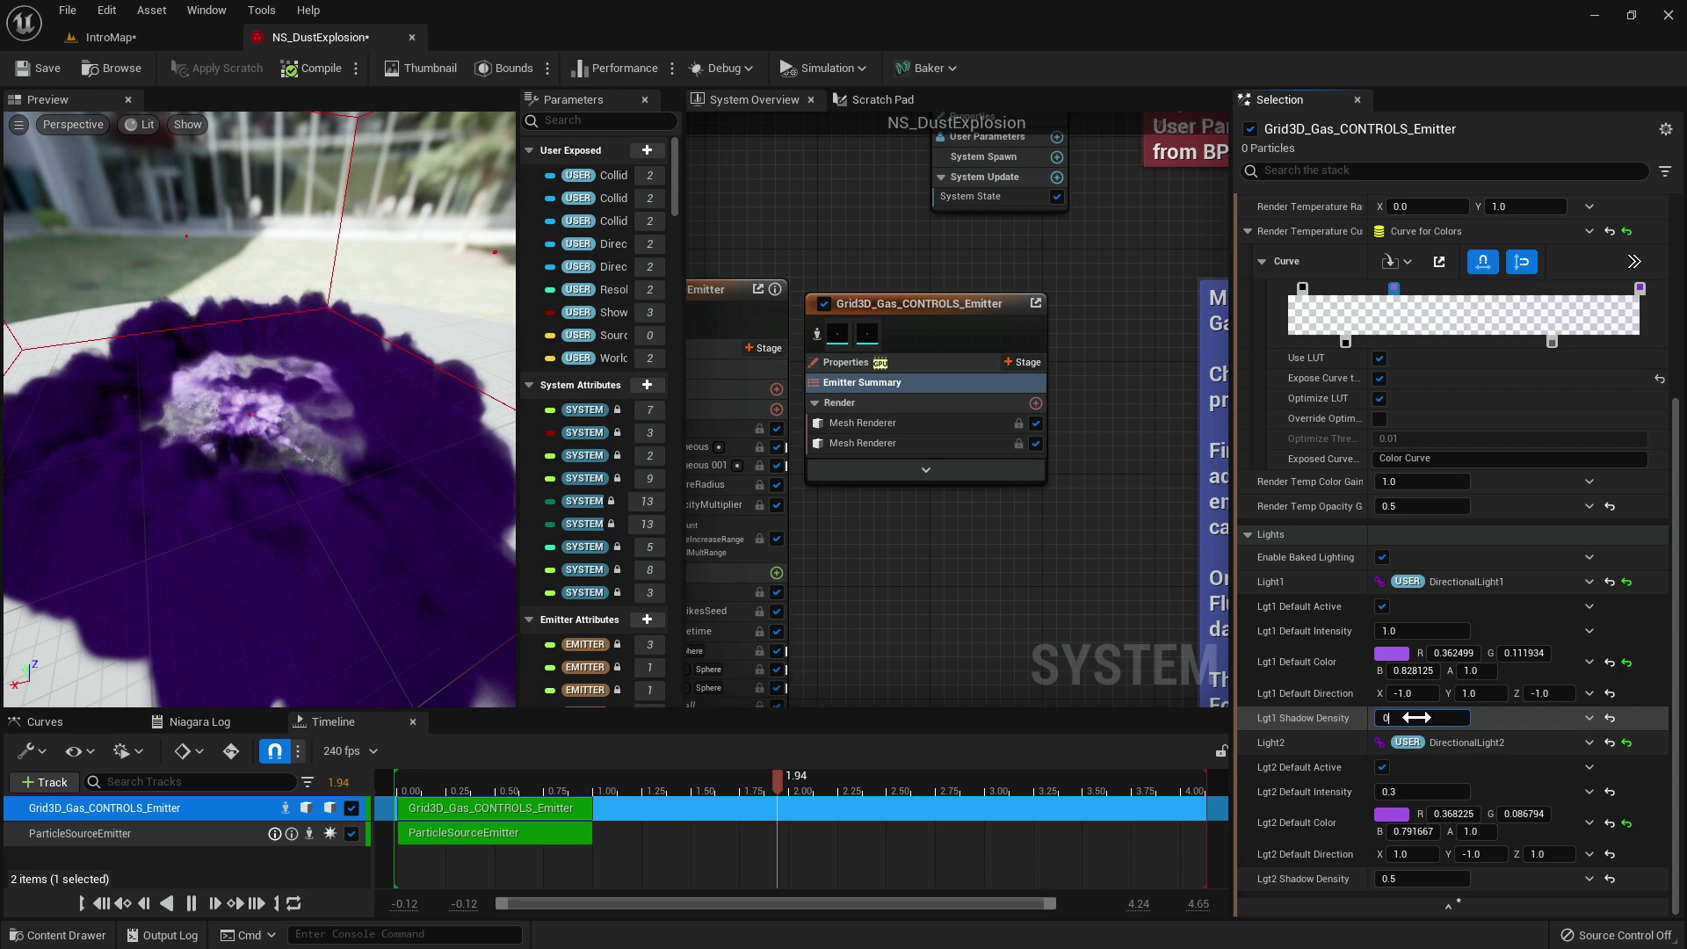
key(Return)
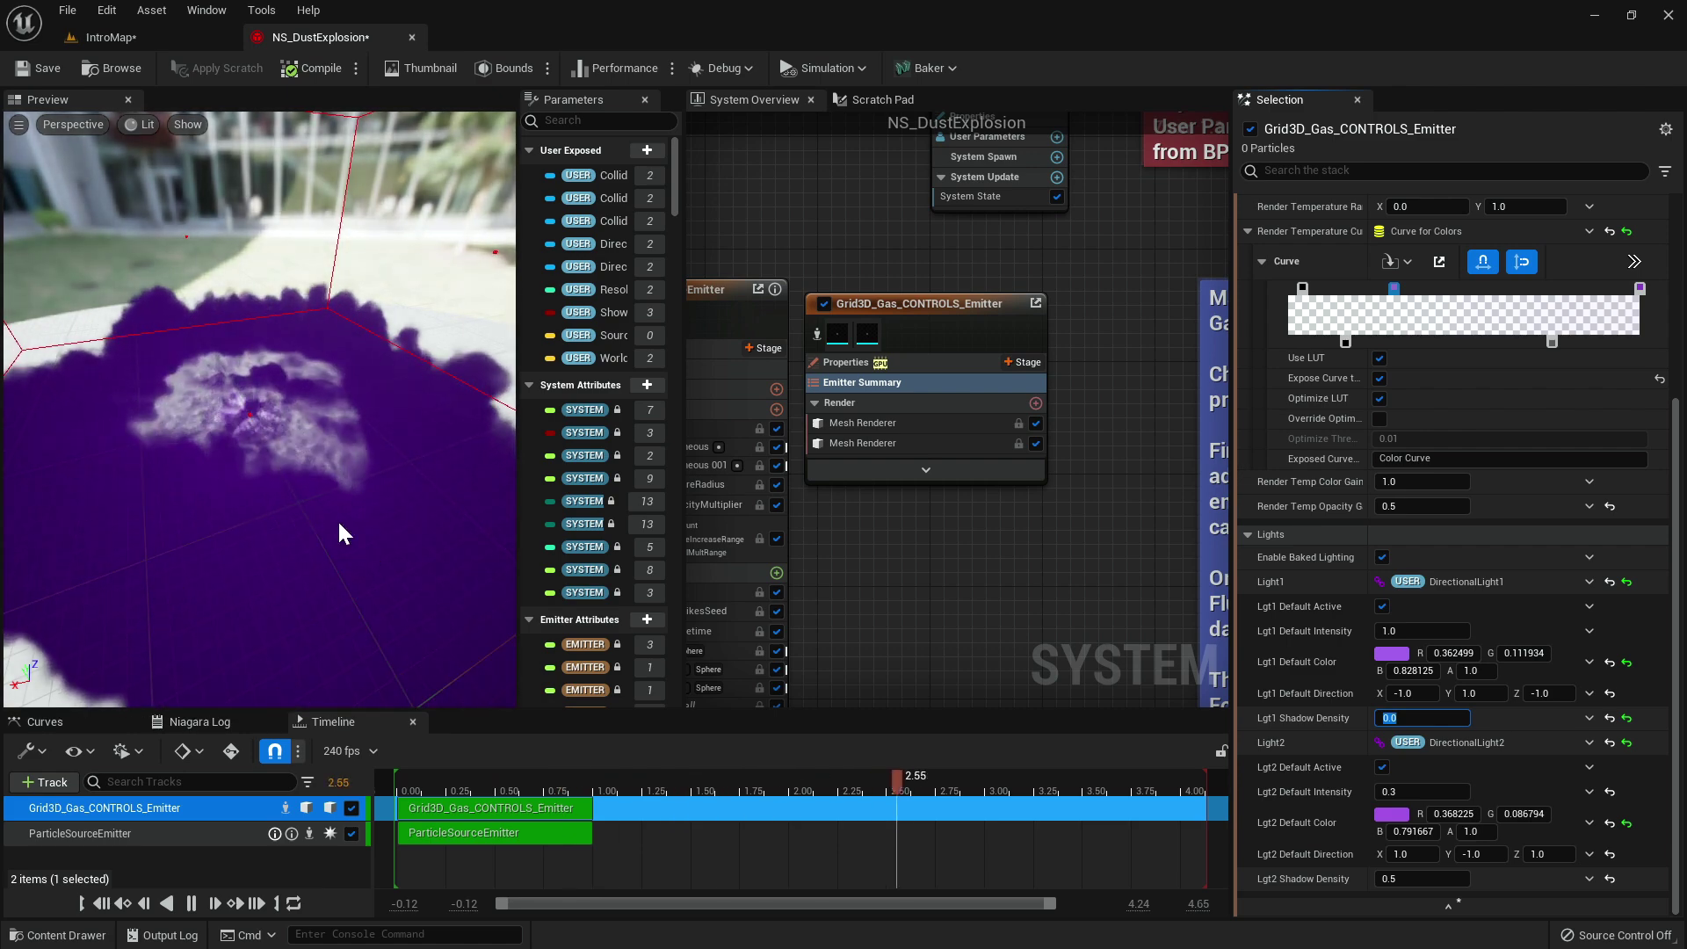
drag(349, 536, 466, 456)
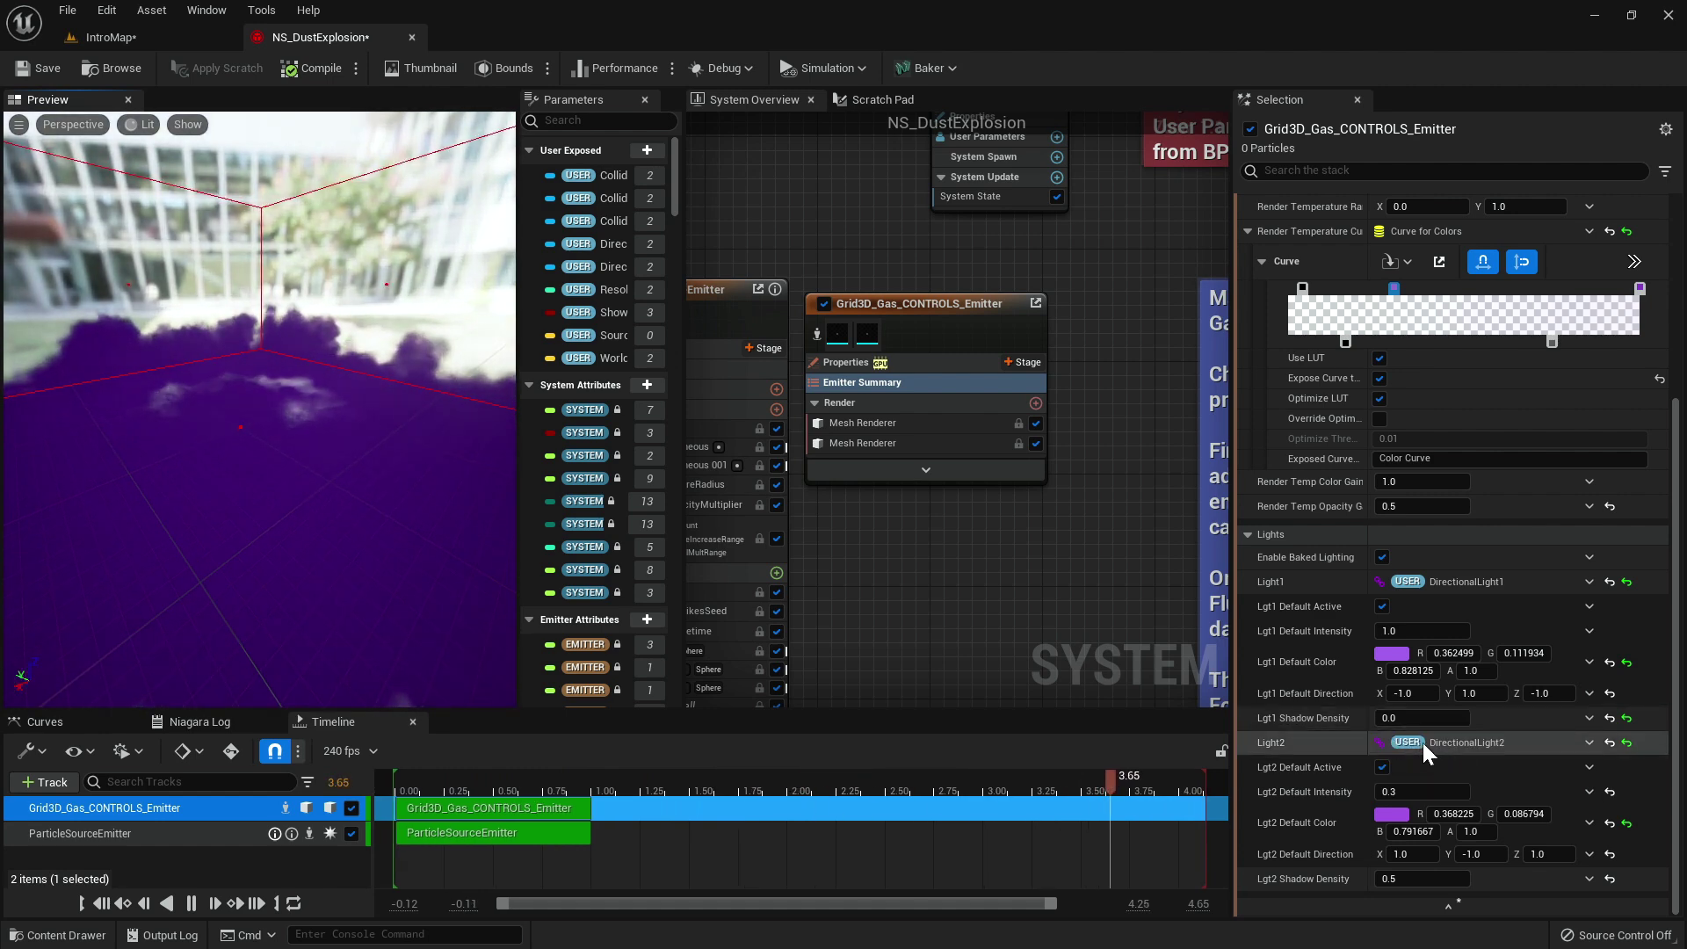
key(ctrl+z)
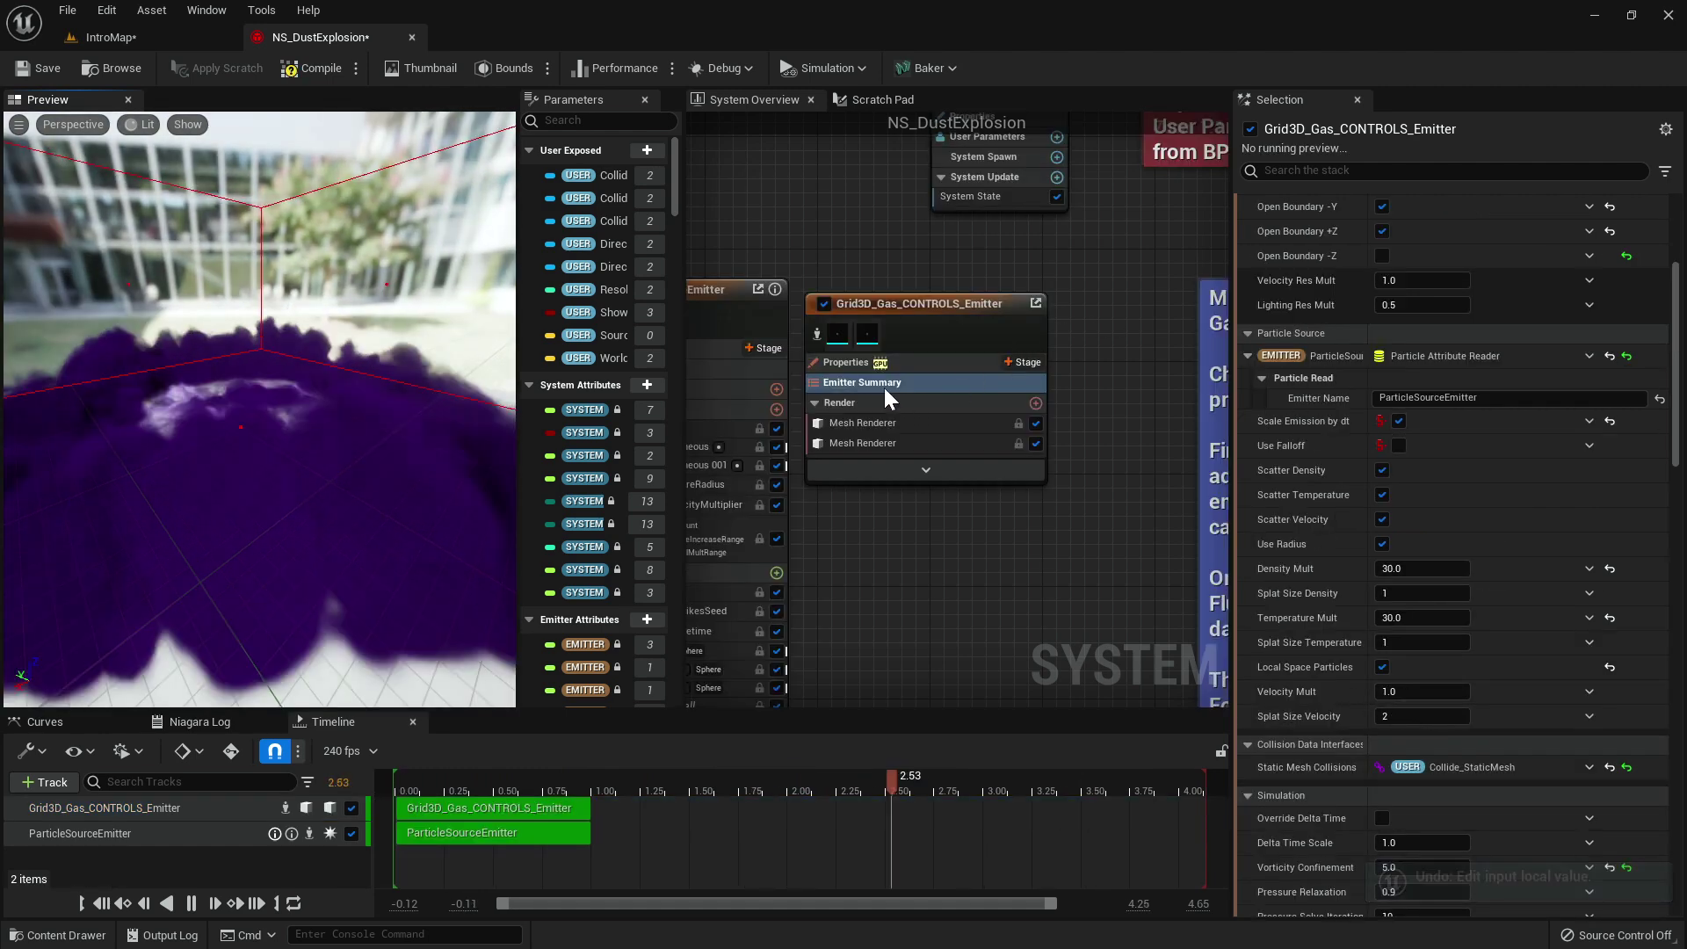
Reselect the gas emitter's Emitter Summary and filter it by Render.
click(888, 388)
scroll(1330, 526, down, 5)
scroll(1330, 525, up, 13)
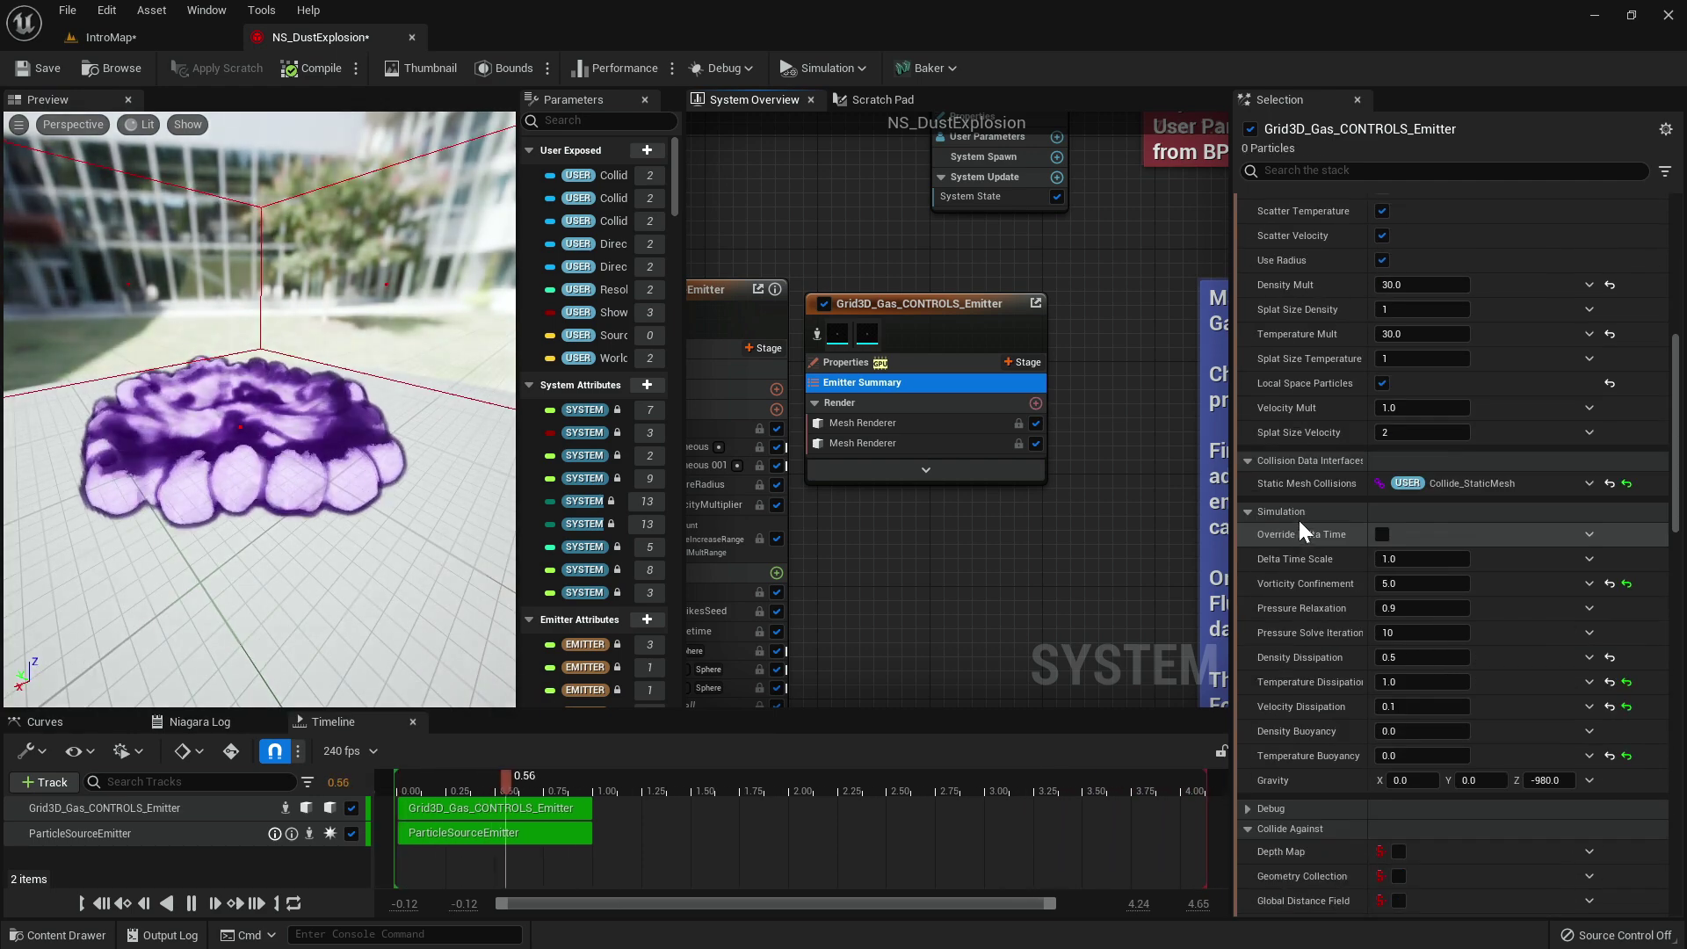
click(1401, 226)
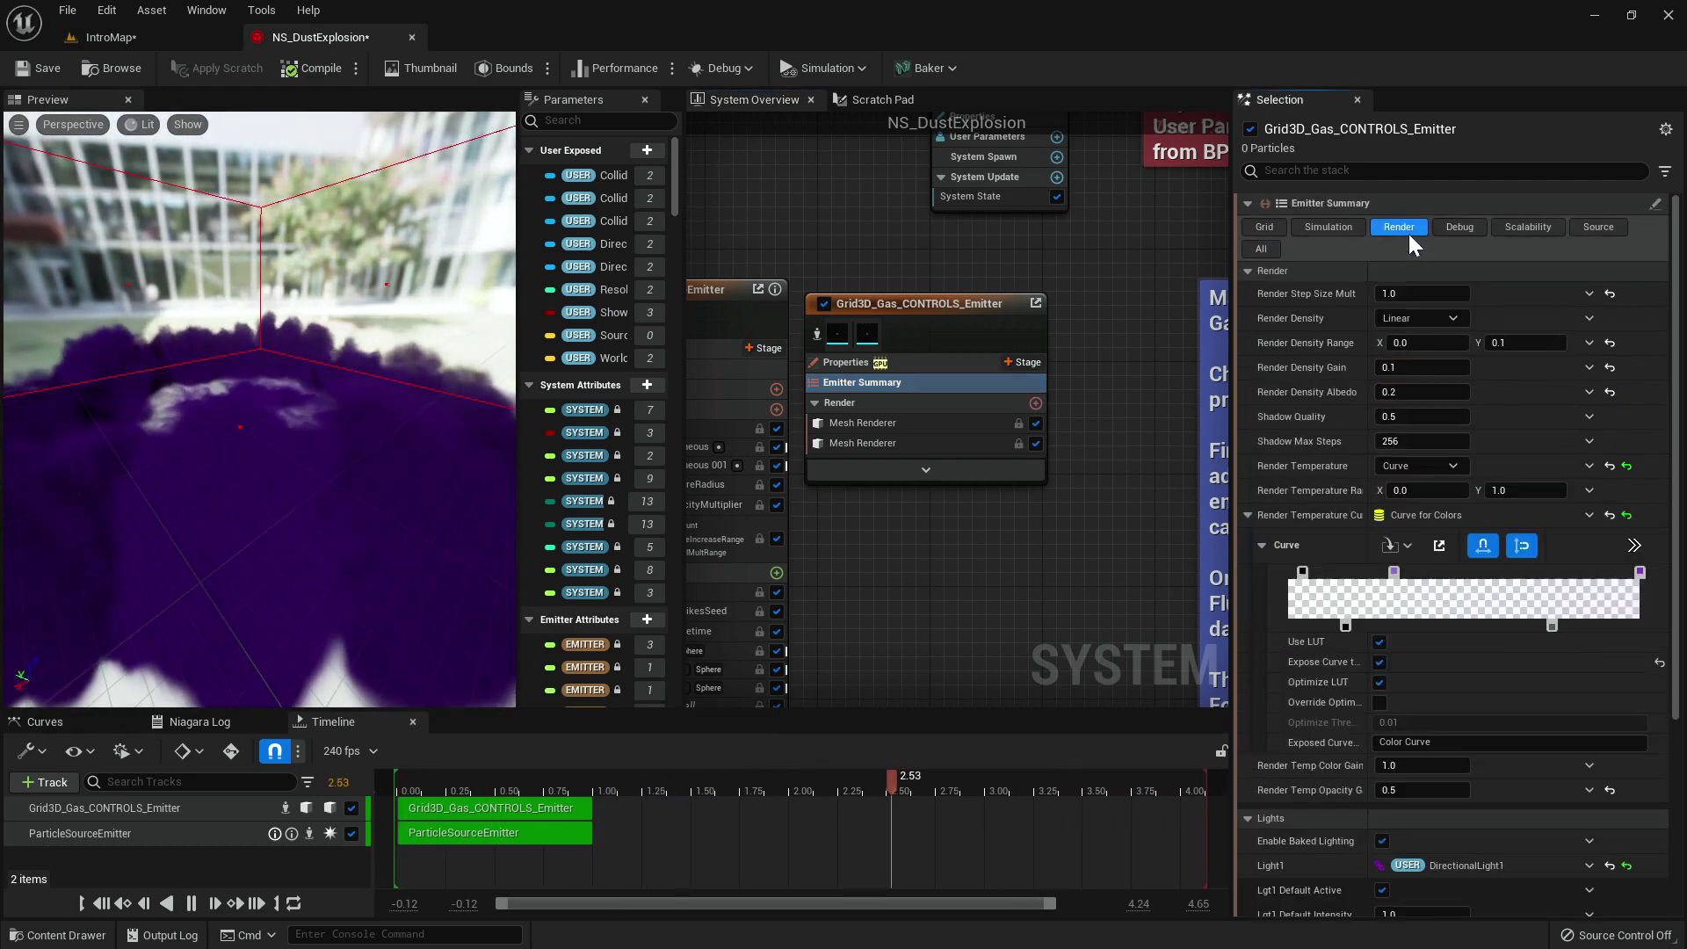
Set the gas emitter's Render Density Range Y value to 2.0 and check the explosion from other angles.
scroll(1348, 615, down, 7)
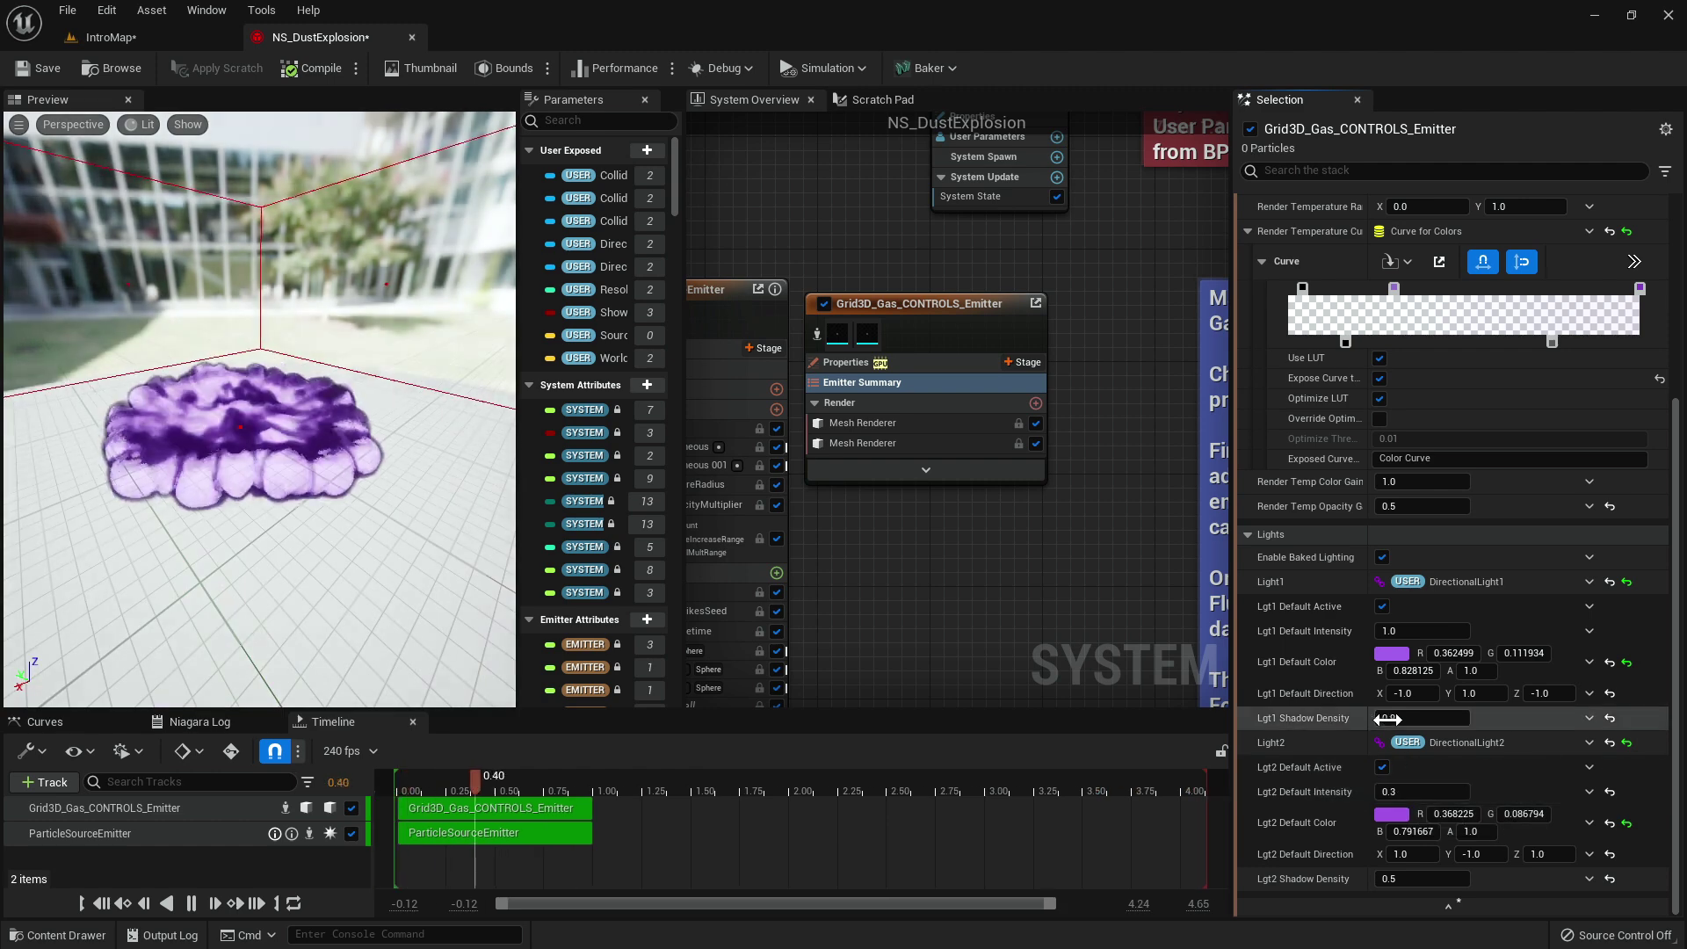
drag(276, 441, 280, 489)
drag(265, 553, 292, 548)
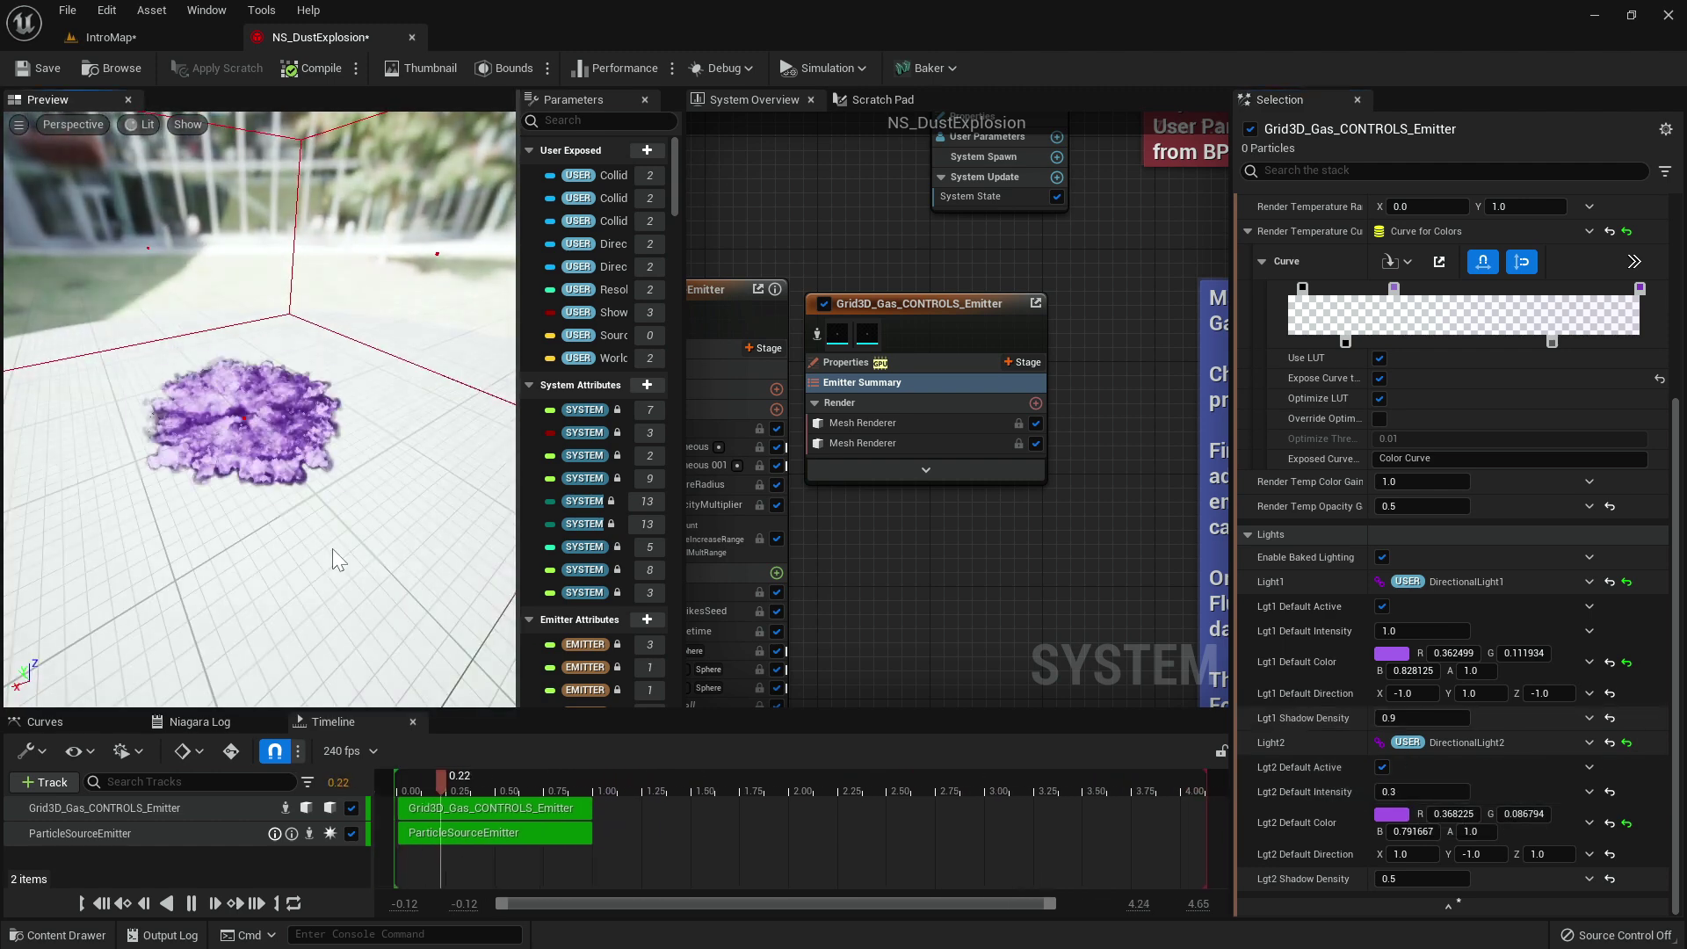
scroll(1396, 747, up, 3)
scroll(1406, 733, up, 1)
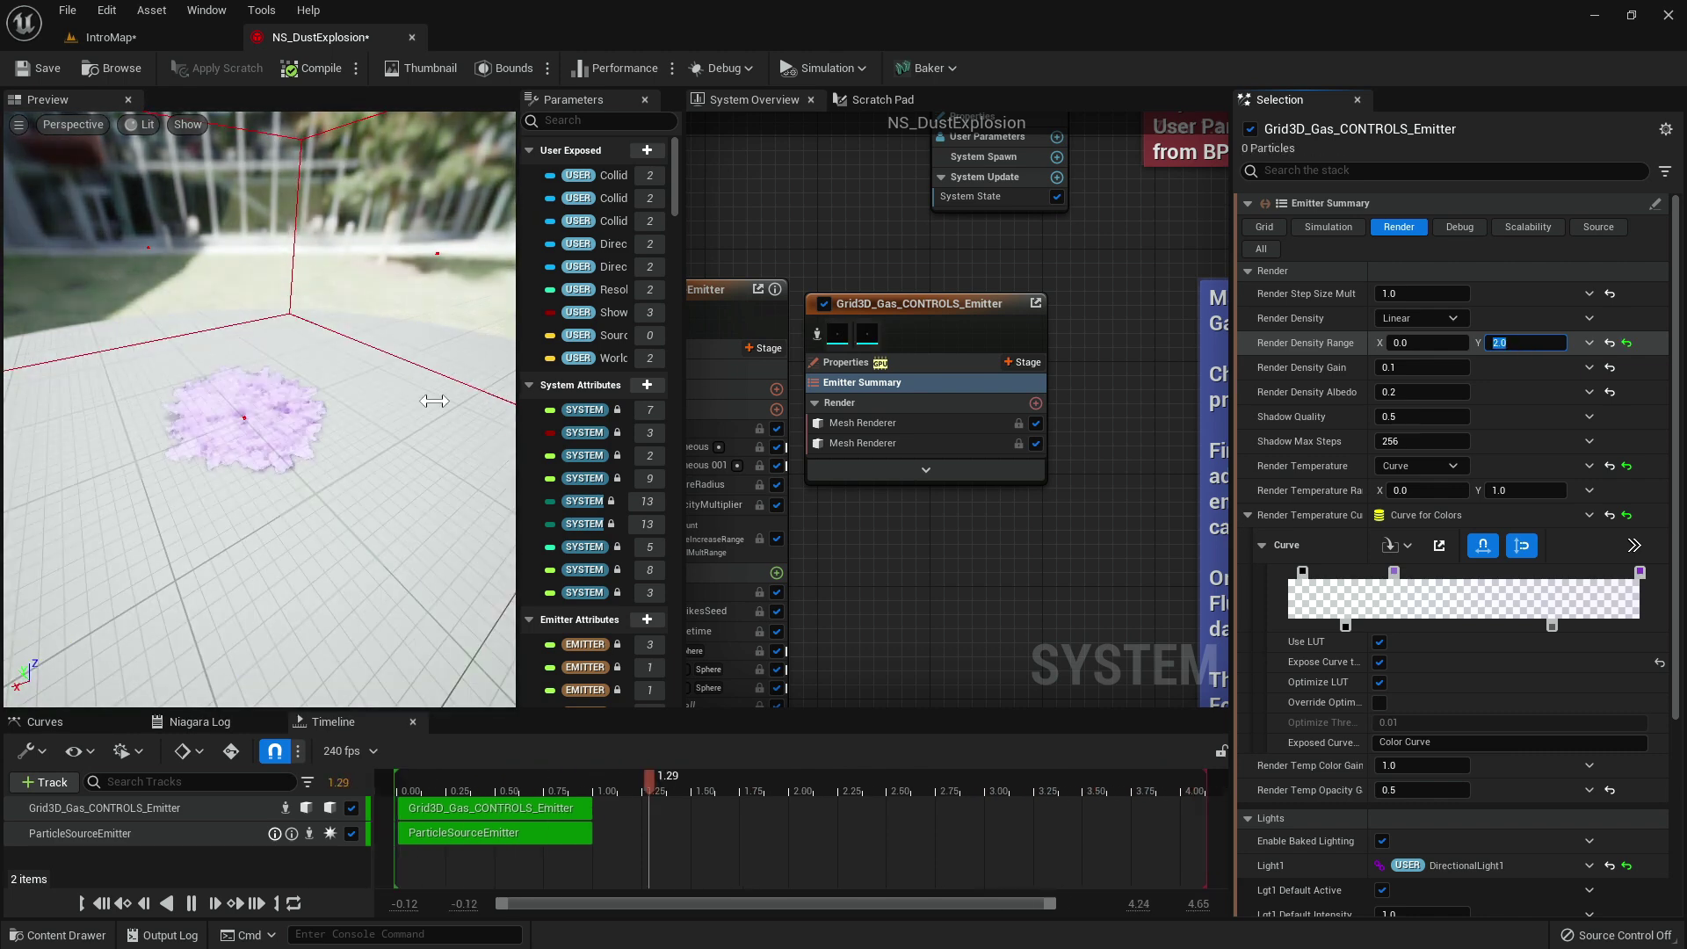
key(Return)
drag(303, 492, 269, 520)
drag(369, 472, 378, 470)
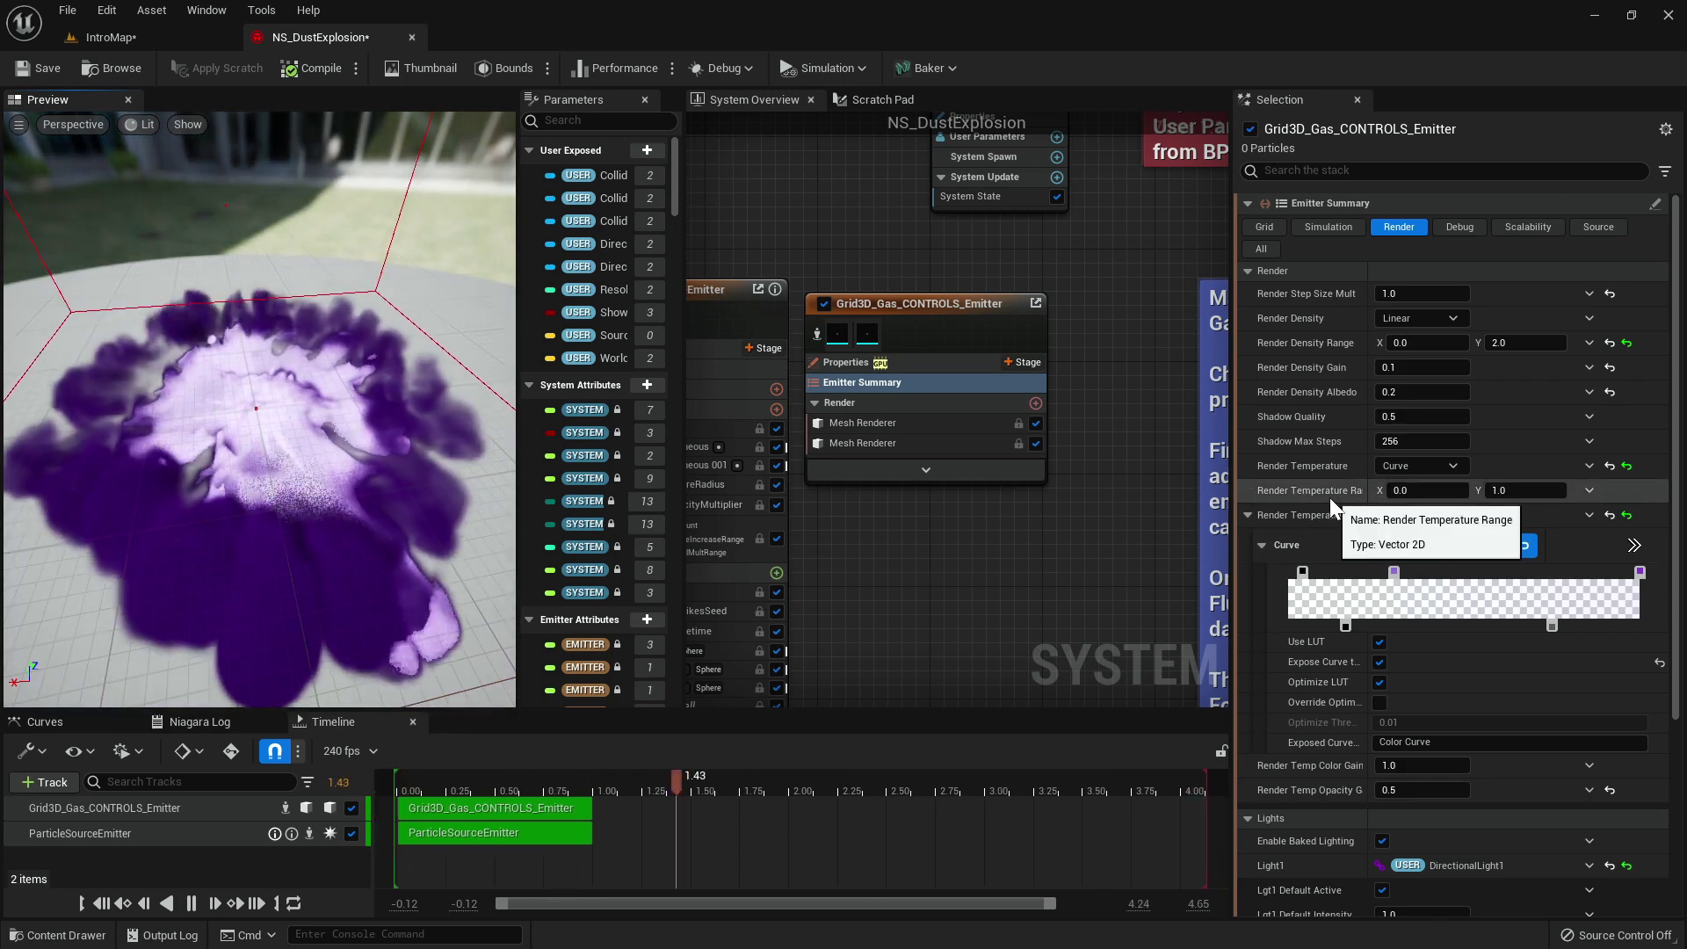
Try a Render Temperature Range Y value of 2.0 and set it back to 1.0.
click(1510, 490)
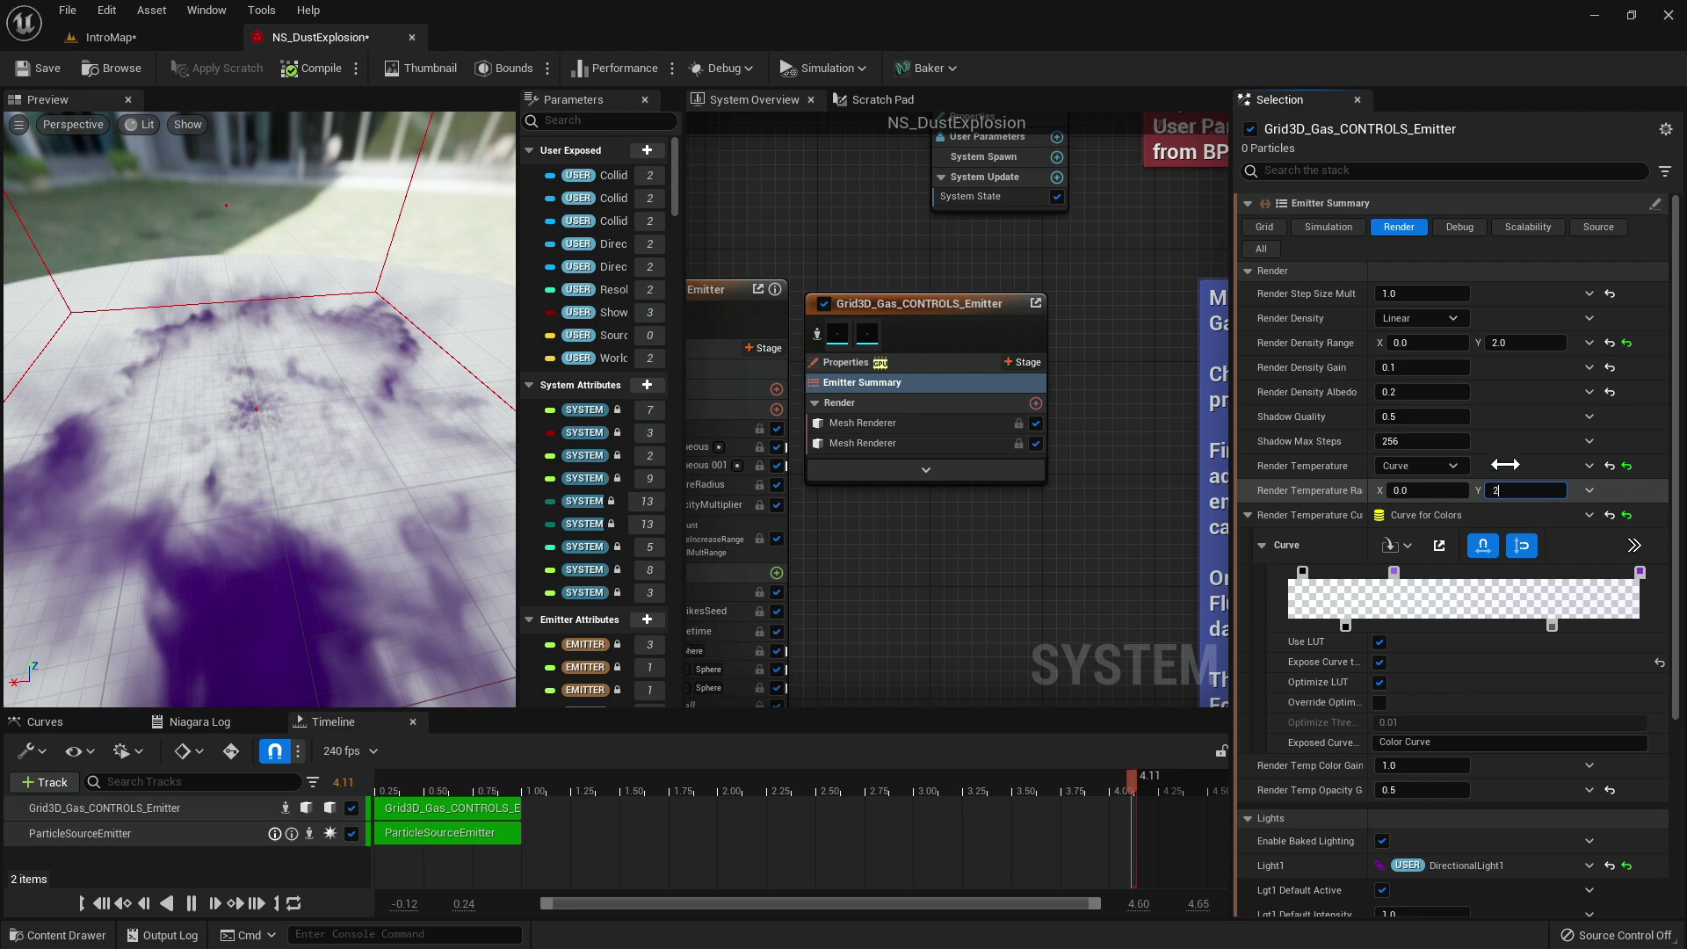
key(Return)
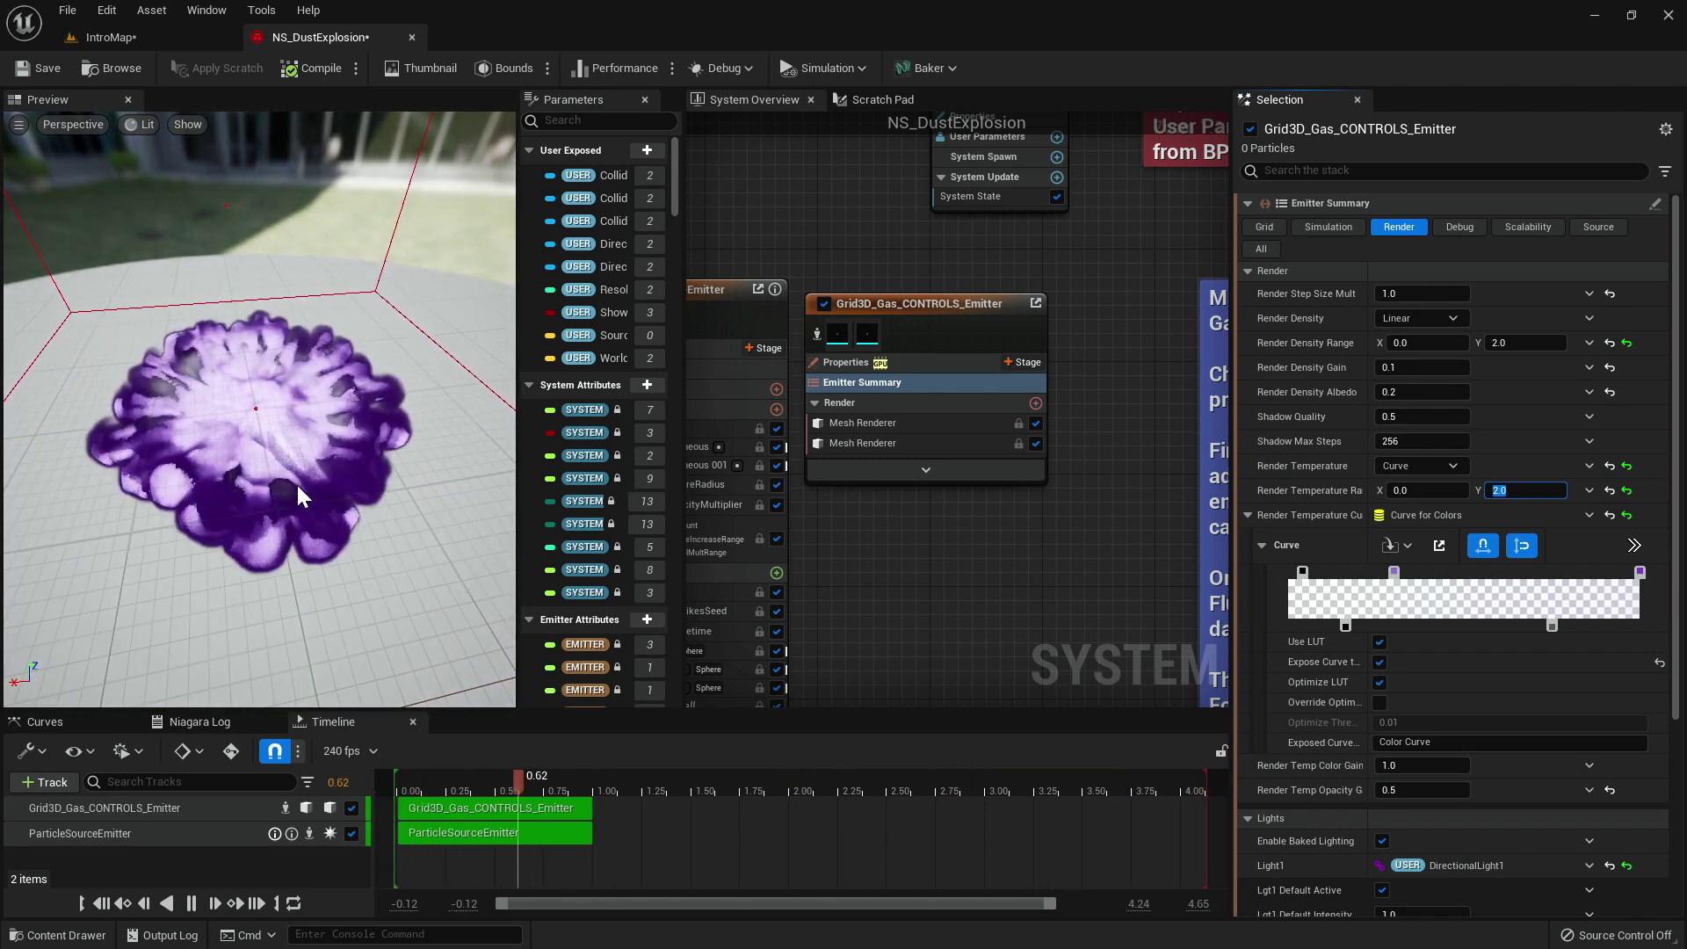
text(1)
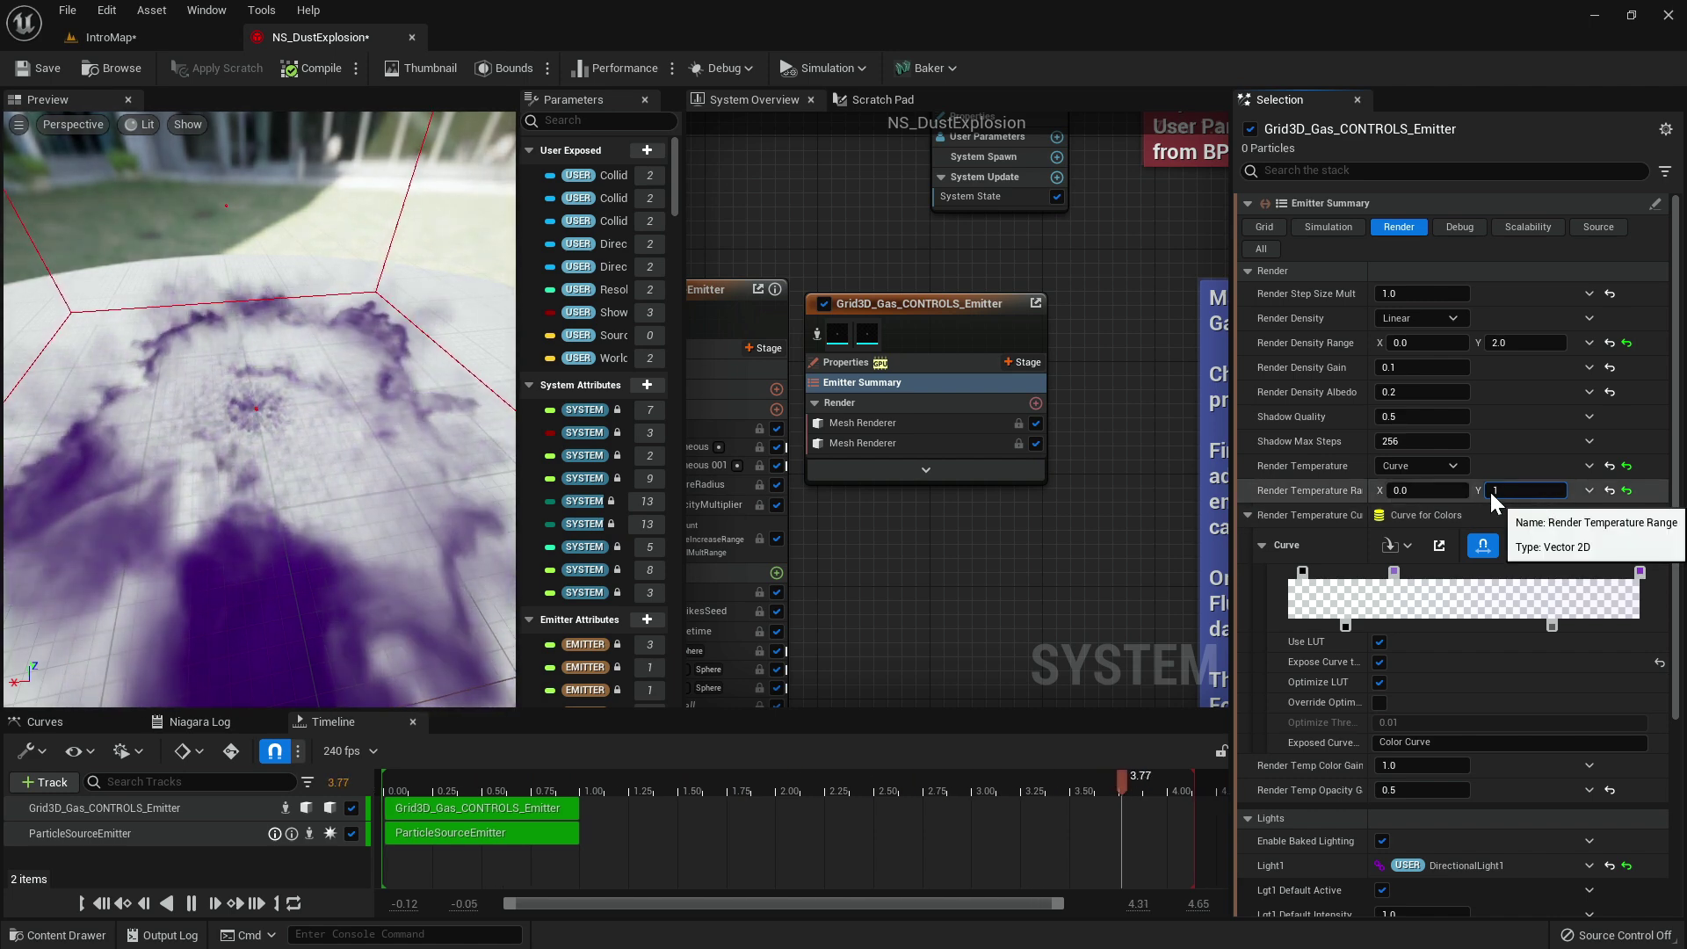
key(Return)
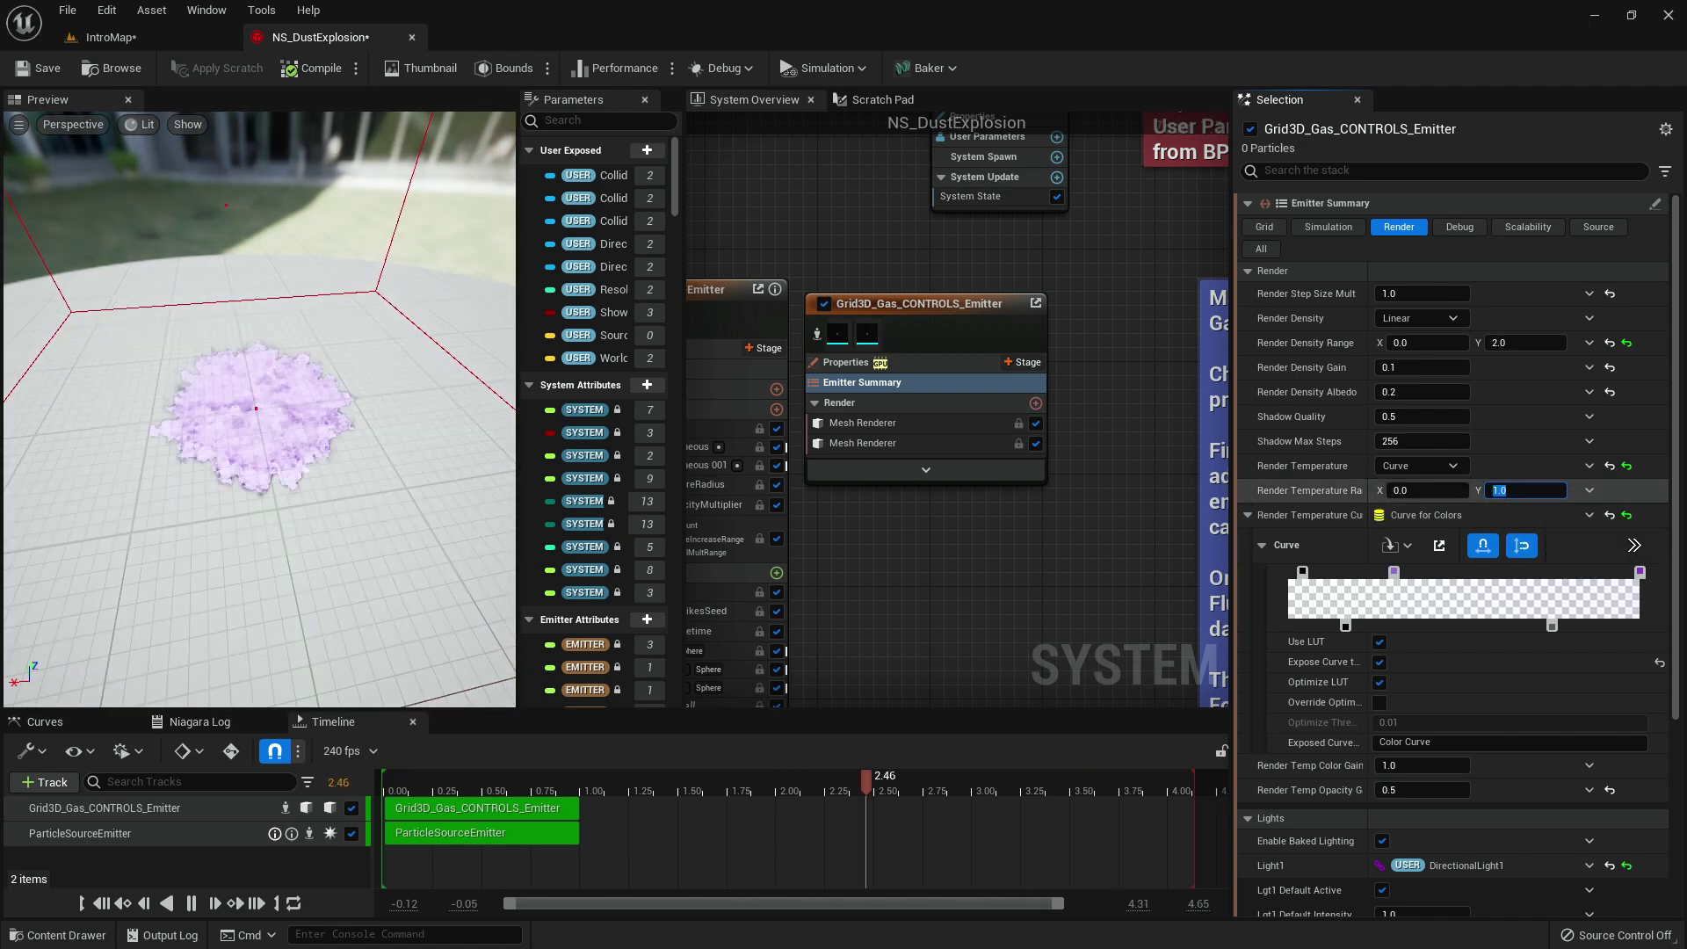
drag(280, 478, 276, 439)
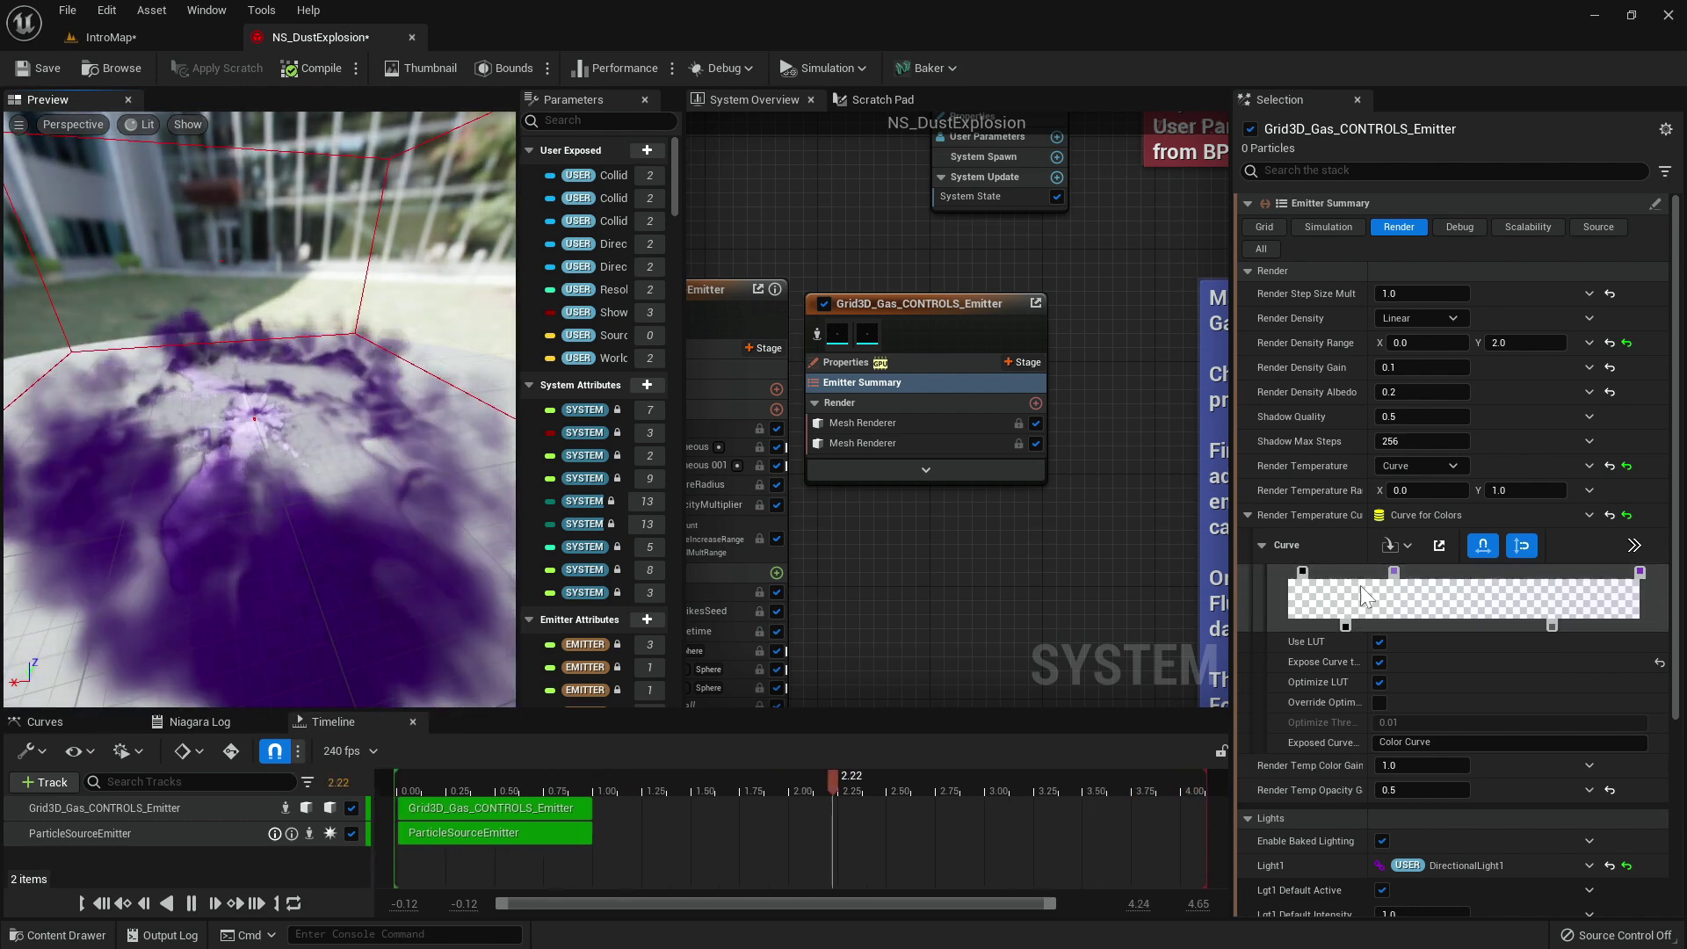
Review the middle color stop of the temperature color curve and darken the last stop to a Value of about 0.24.
double_click(1393, 571)
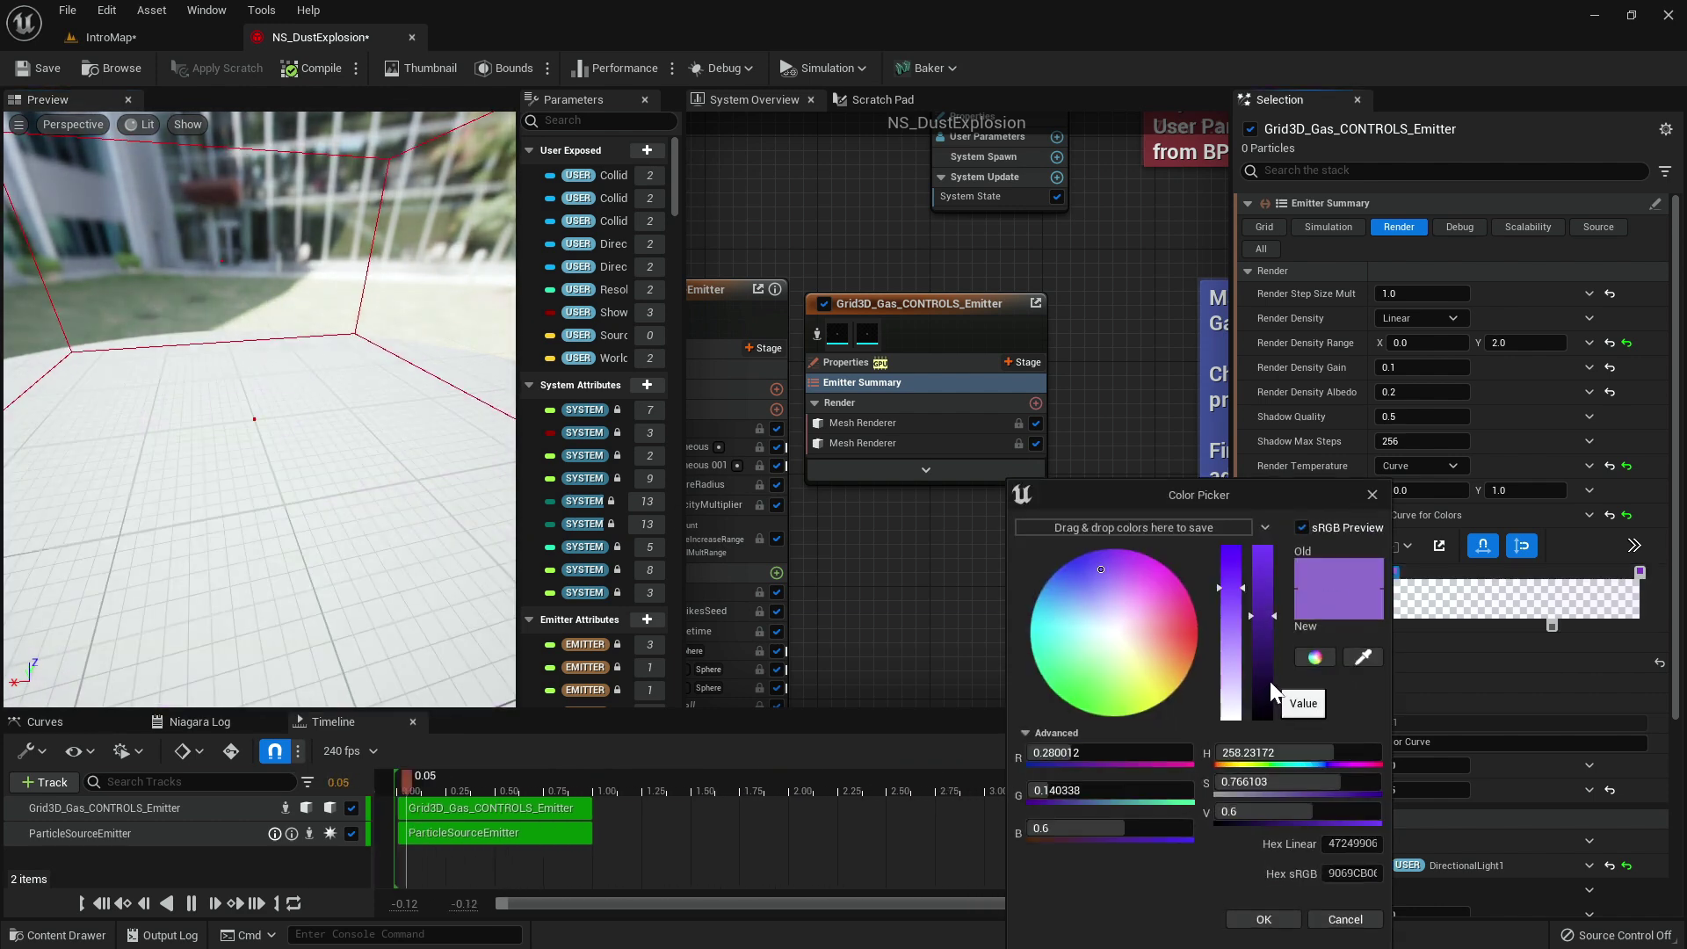
click(1263, 919)
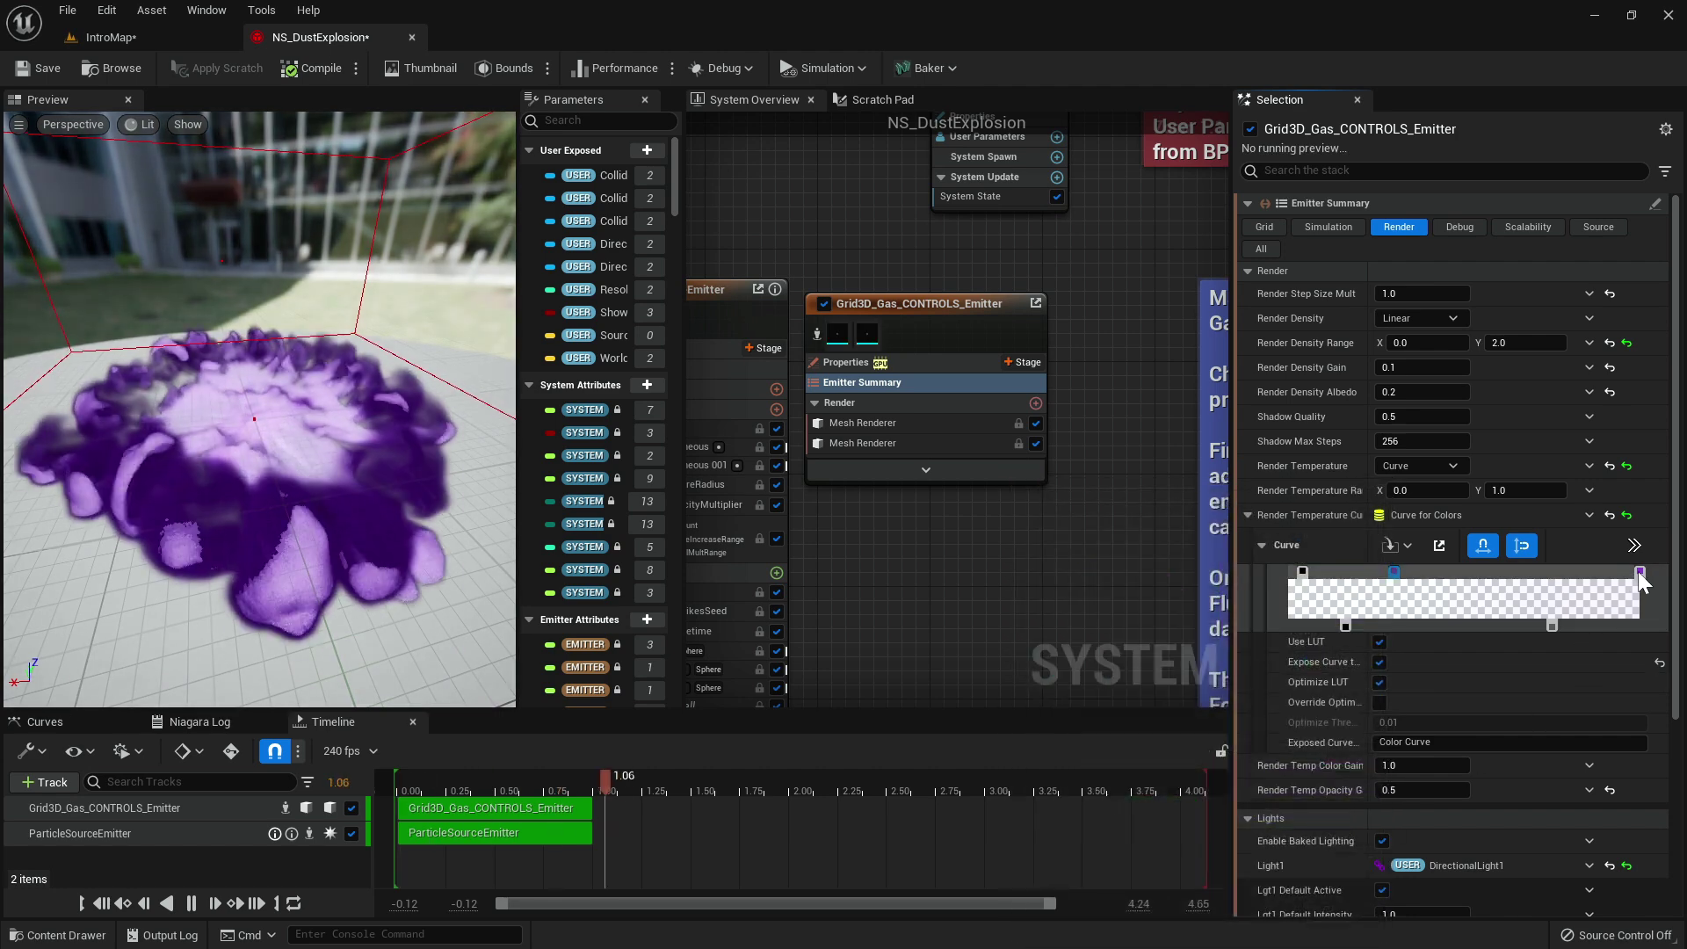
double_click(1639, 572)
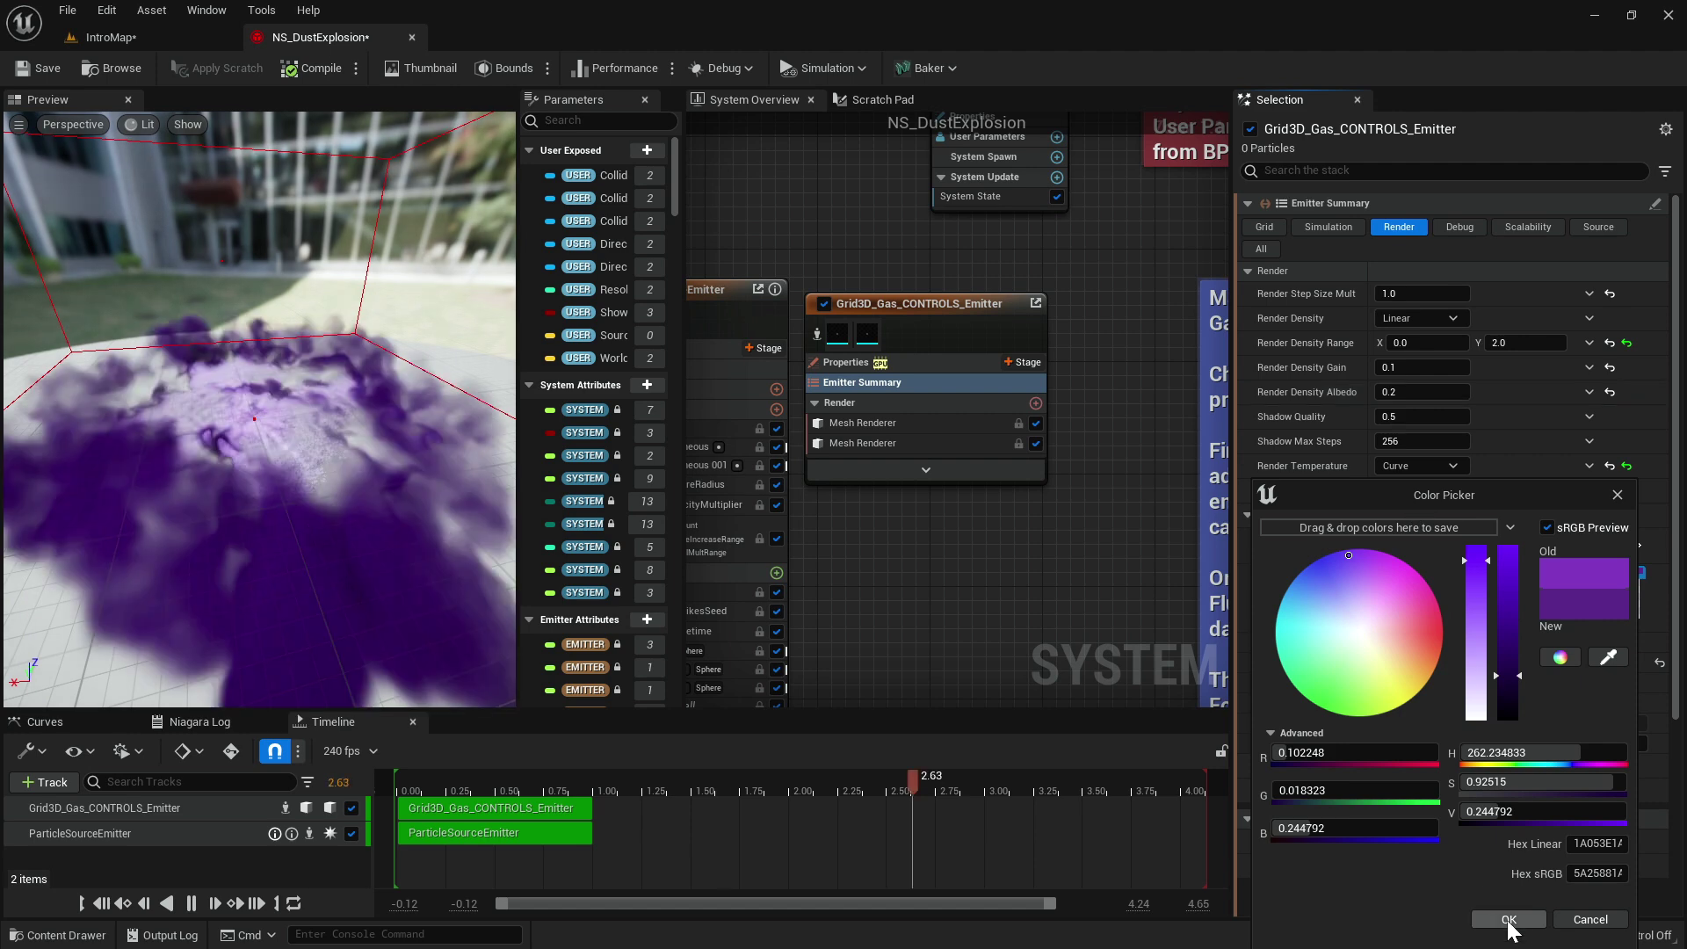
click(1507, 919)
drag(346, 445, 320, 438)
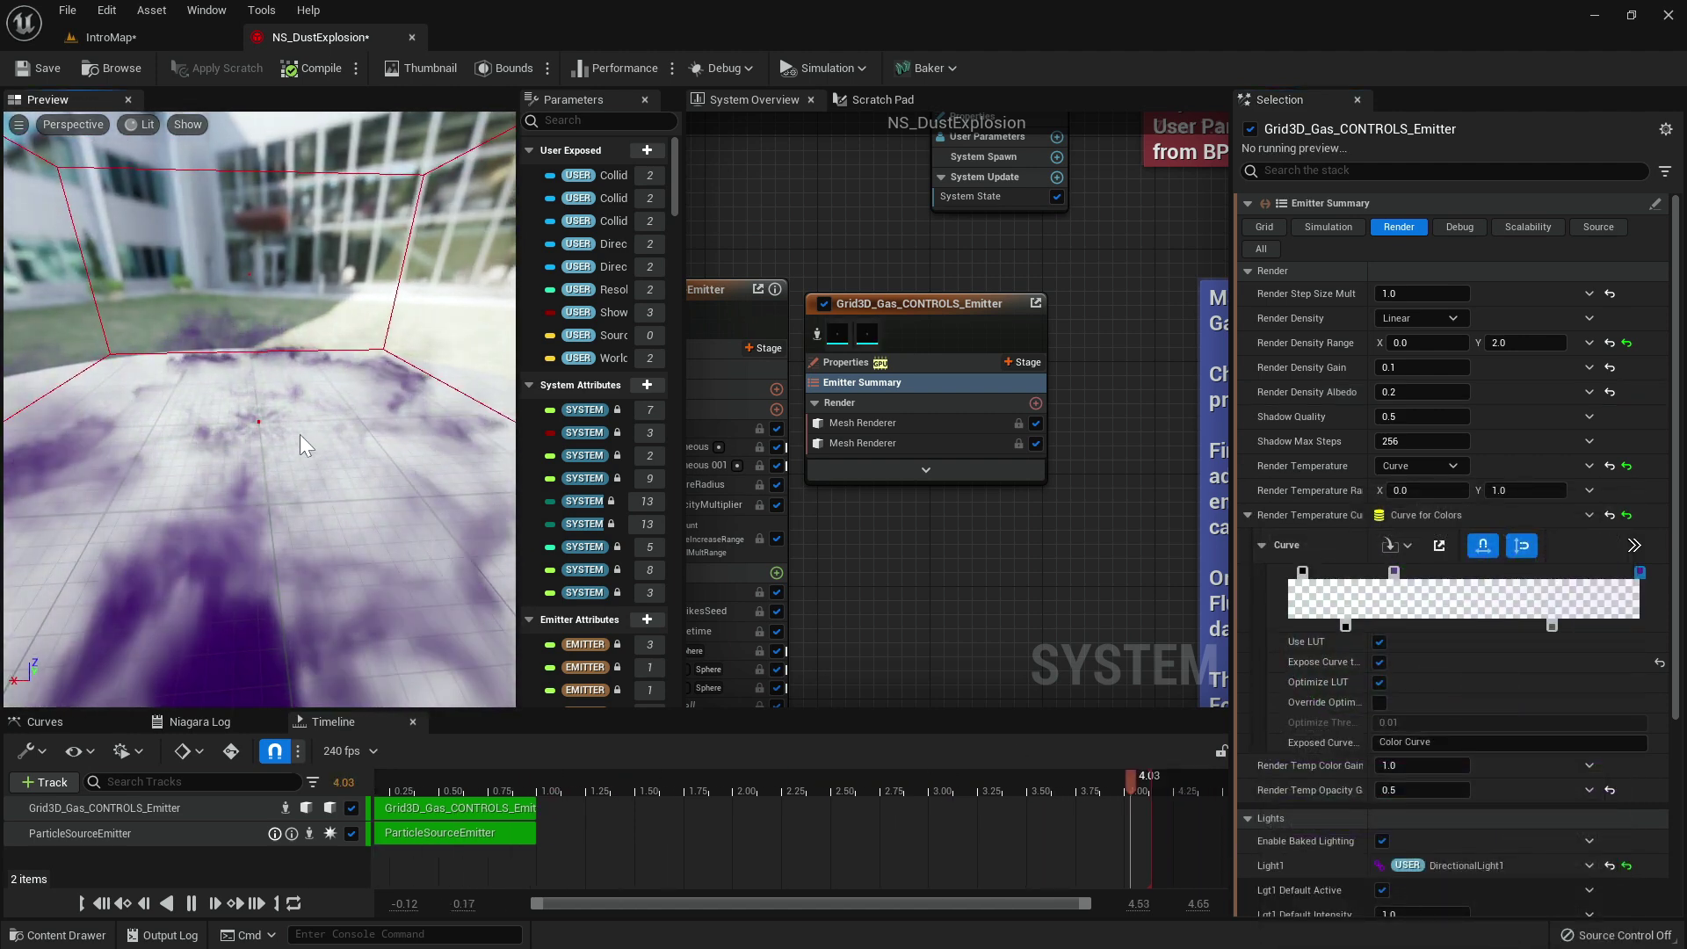
Try a Render Temperature Range Y value of 0.2, then set it to 5.0.
click(1524, 491)
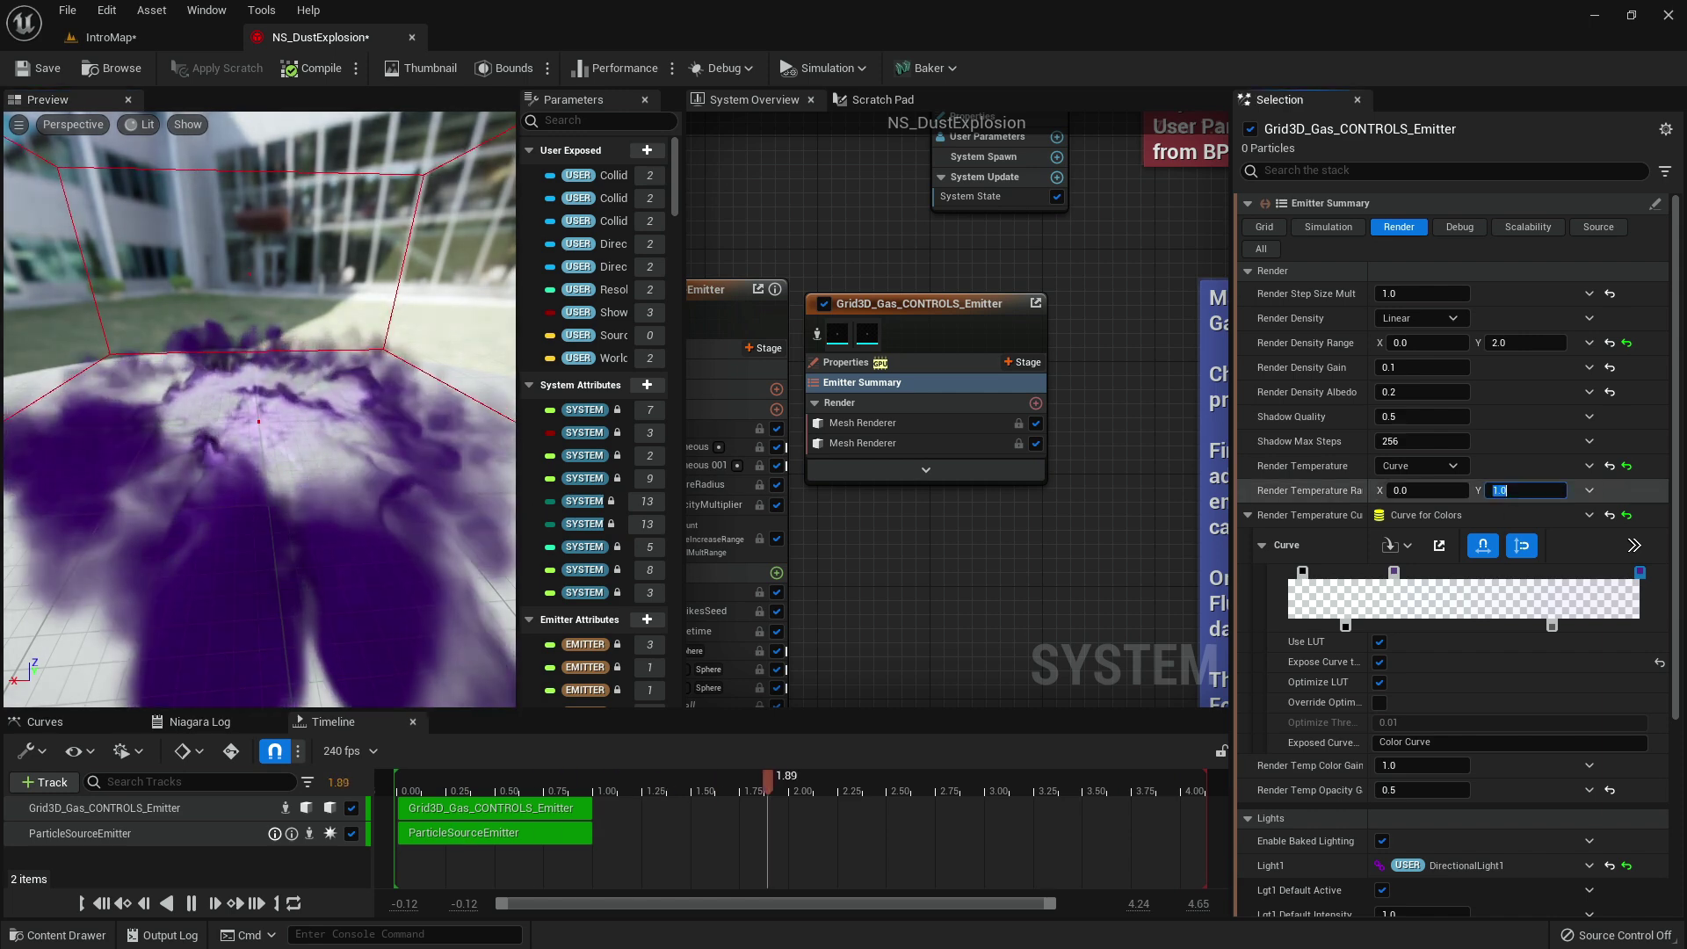
text(0.2)
key(Return)
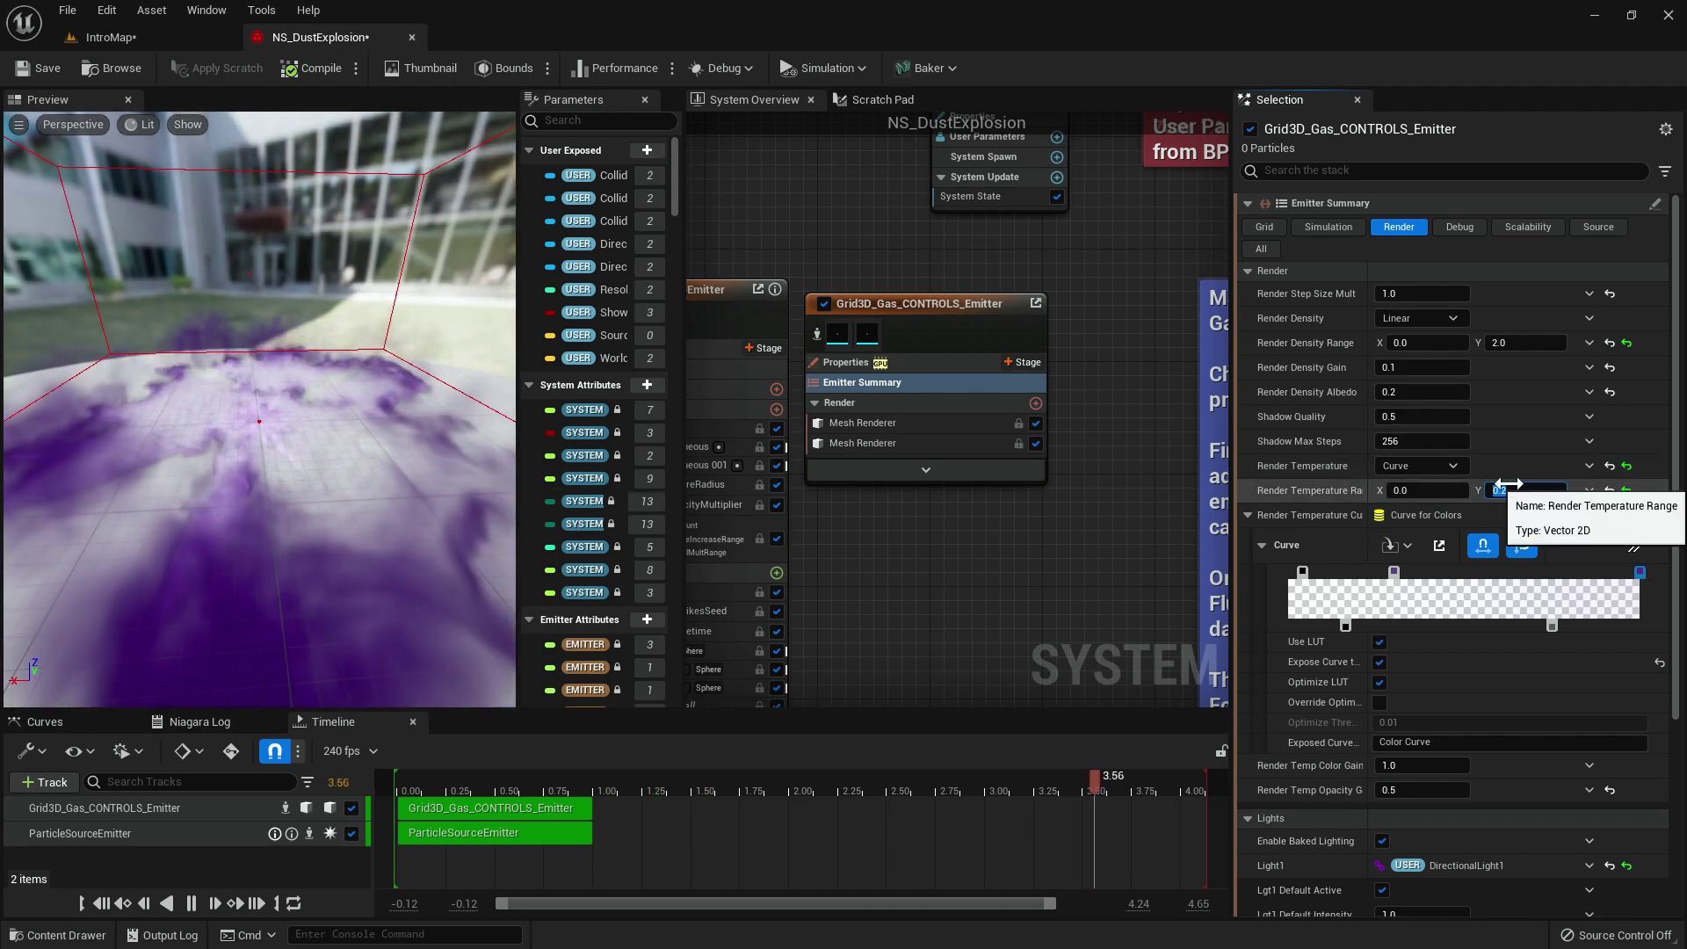
text(5)
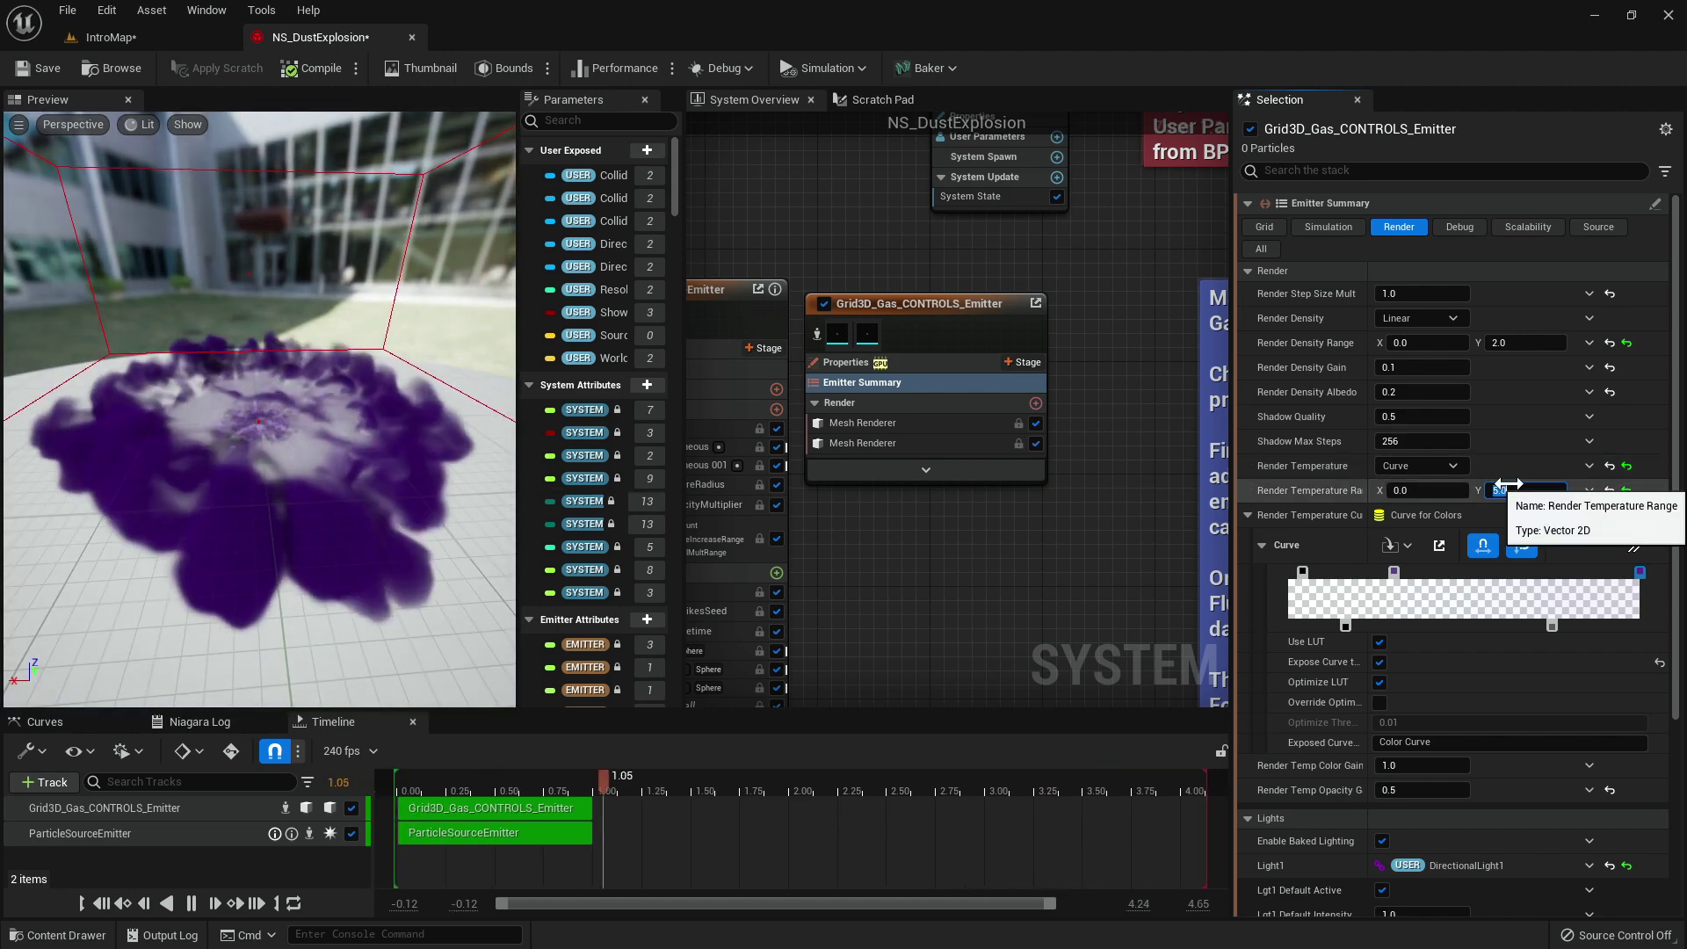
scroll(346, 499, up, 5)
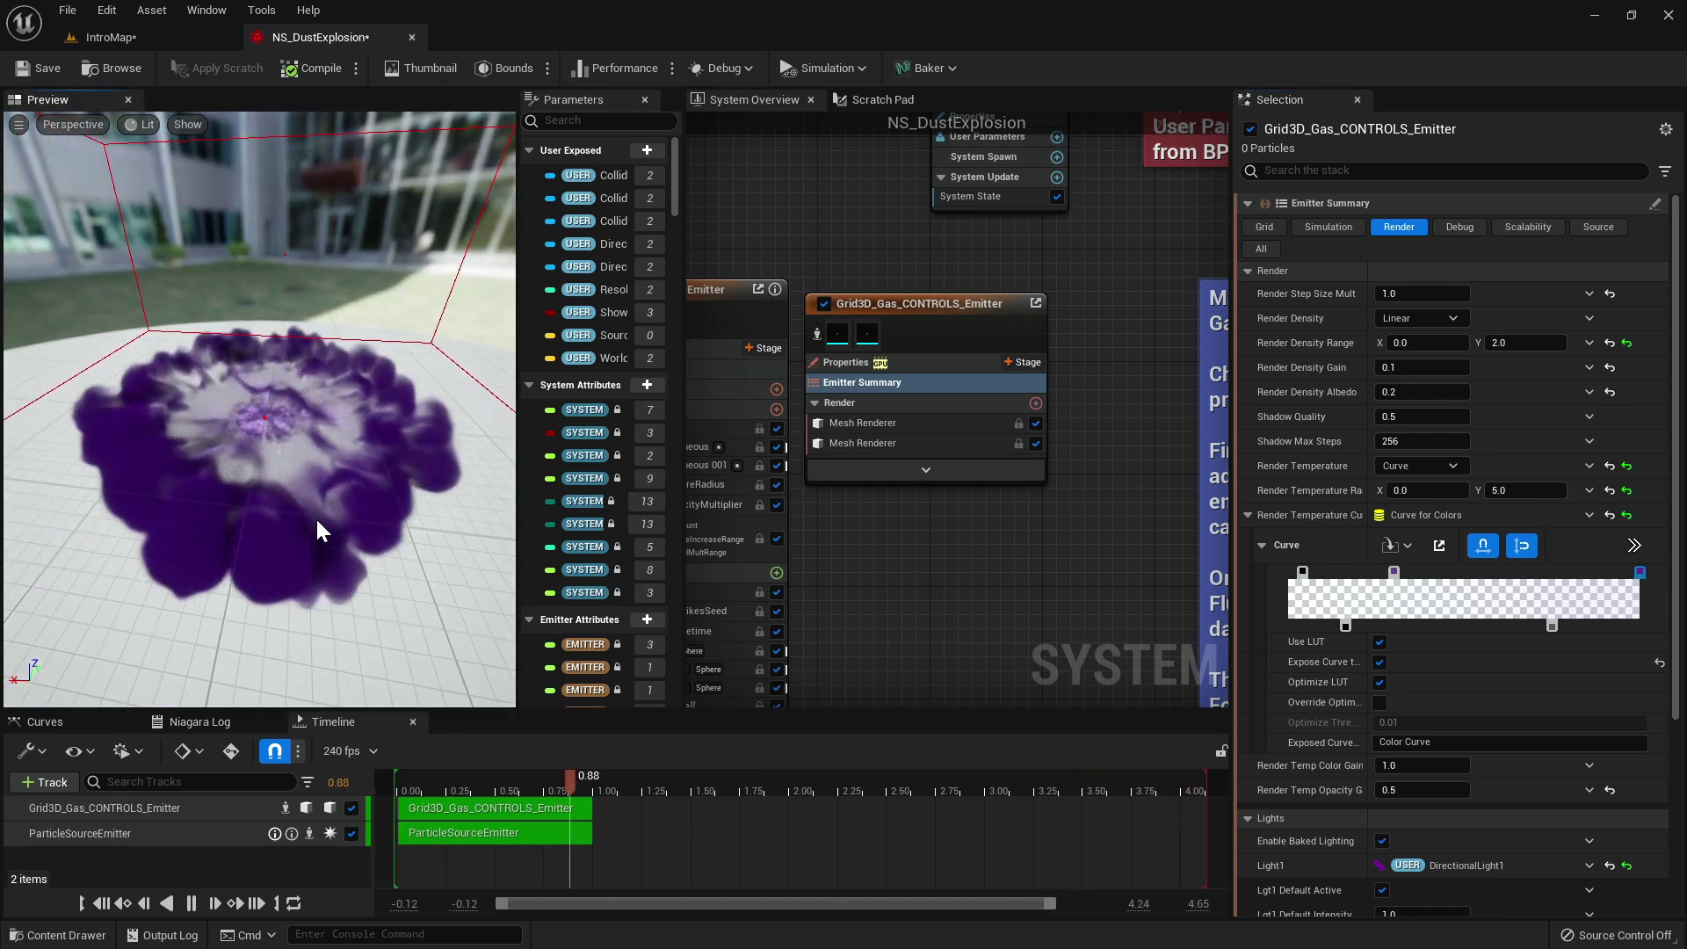
scroll(324, 513, up, 5)
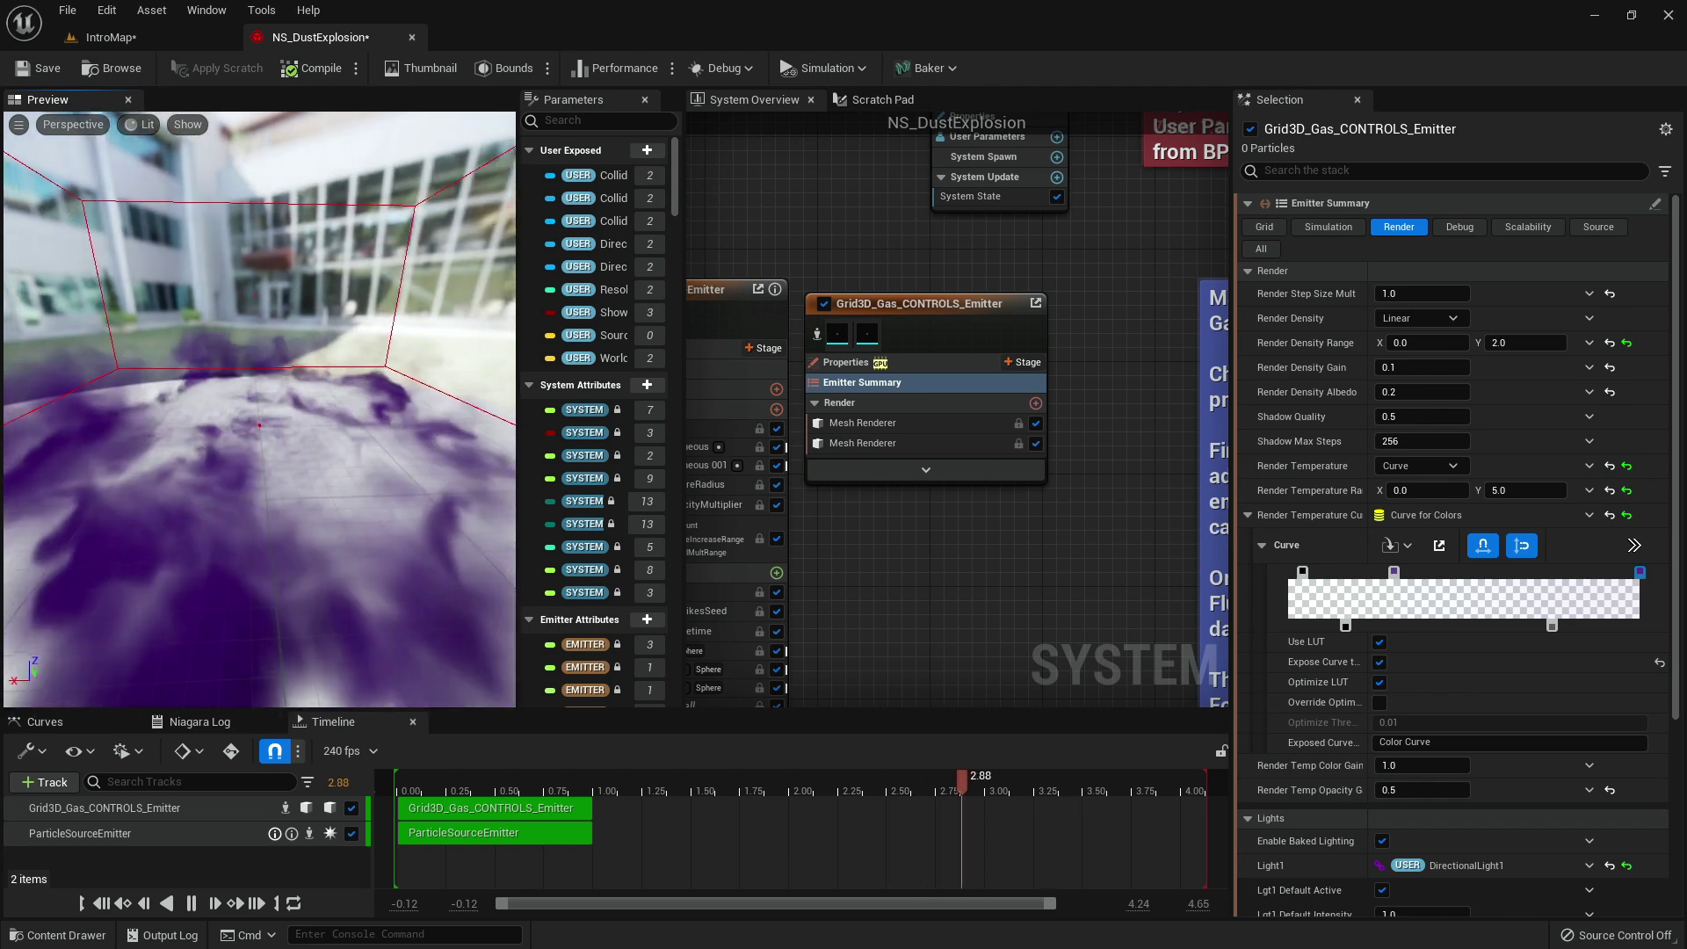
scroll(414, 565, down, 5)
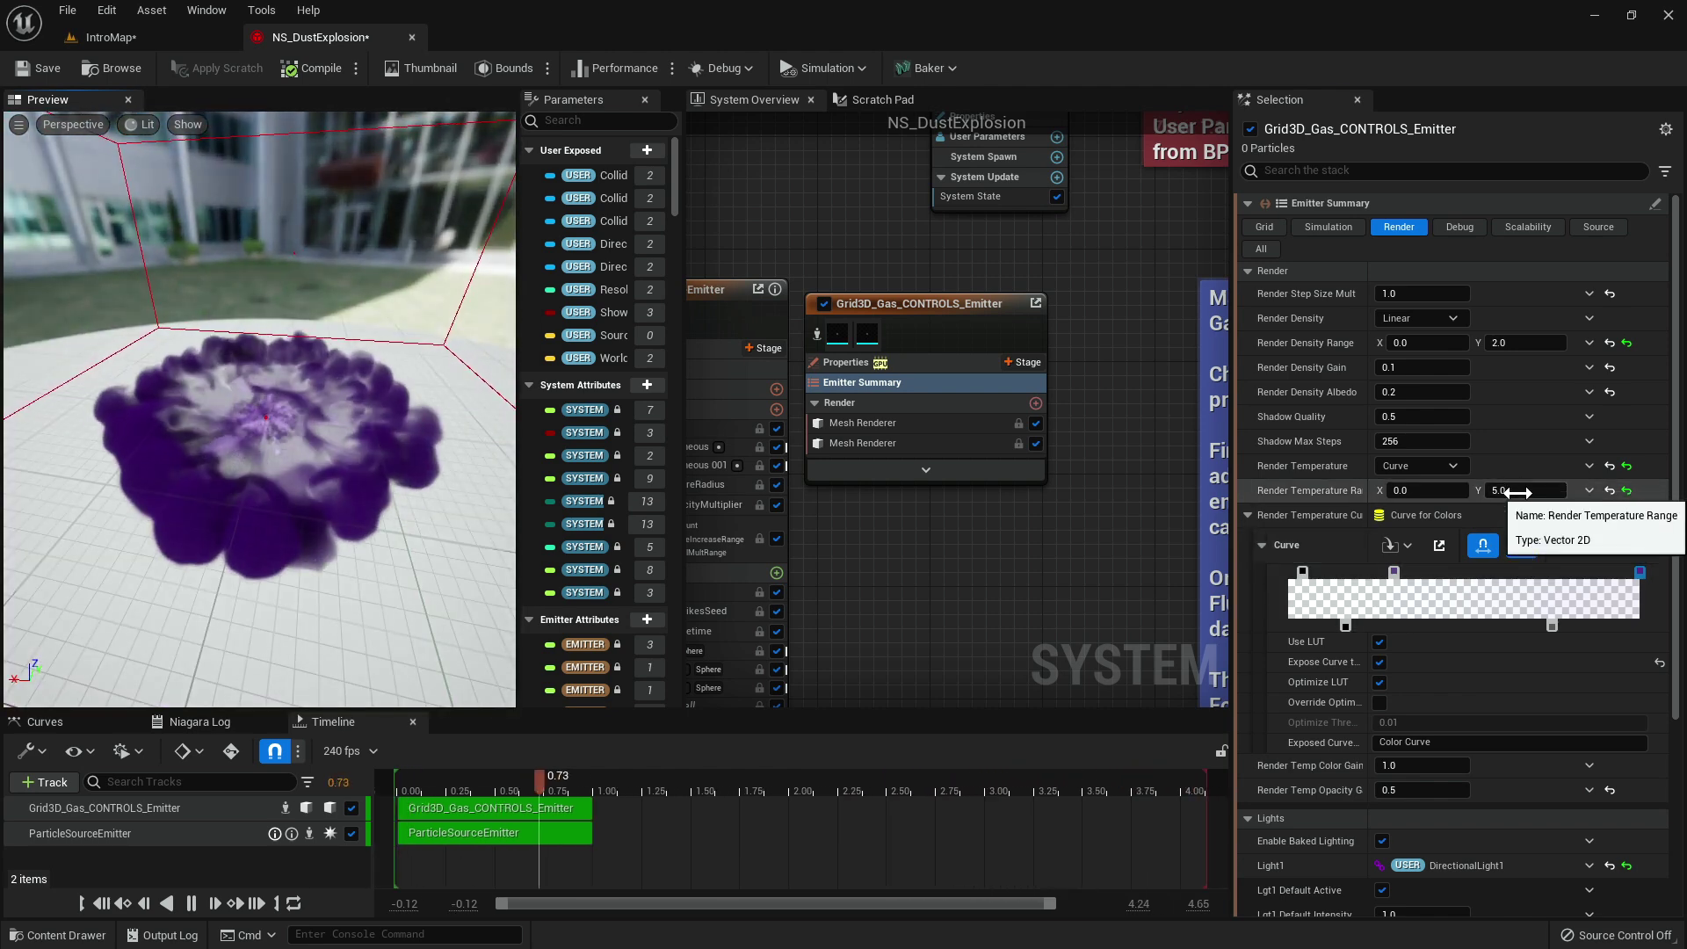
click(1517, 492)
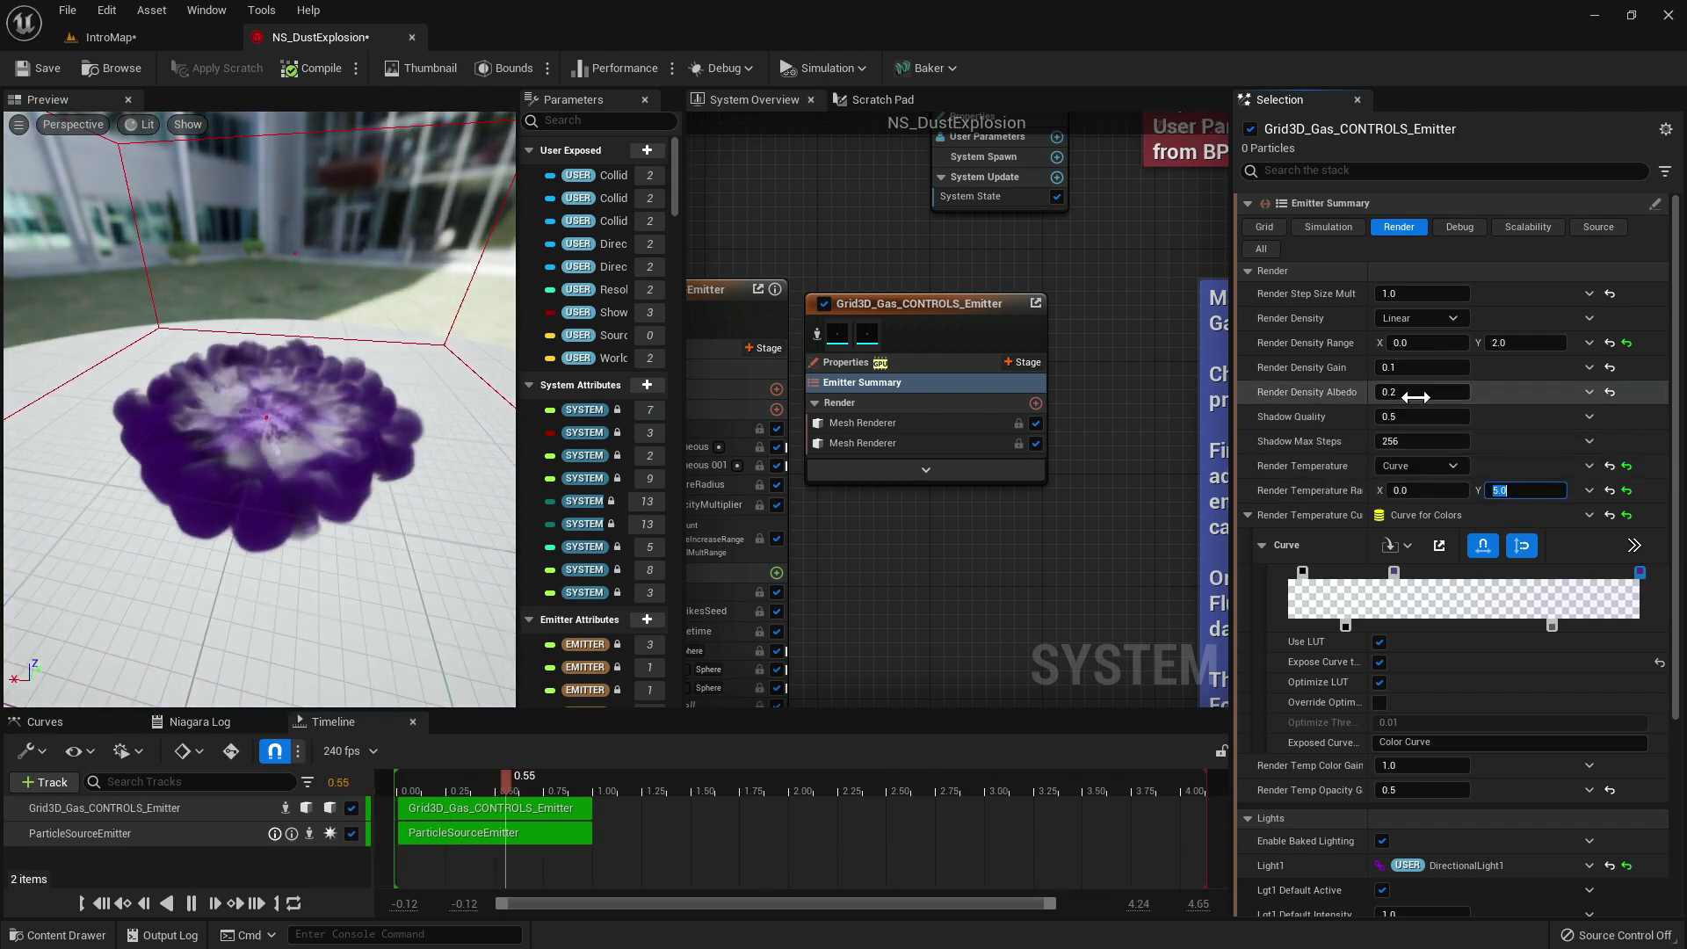
Set the Render Density Albedo to 2.0 and check the explosion from a lower angle.
text(2)
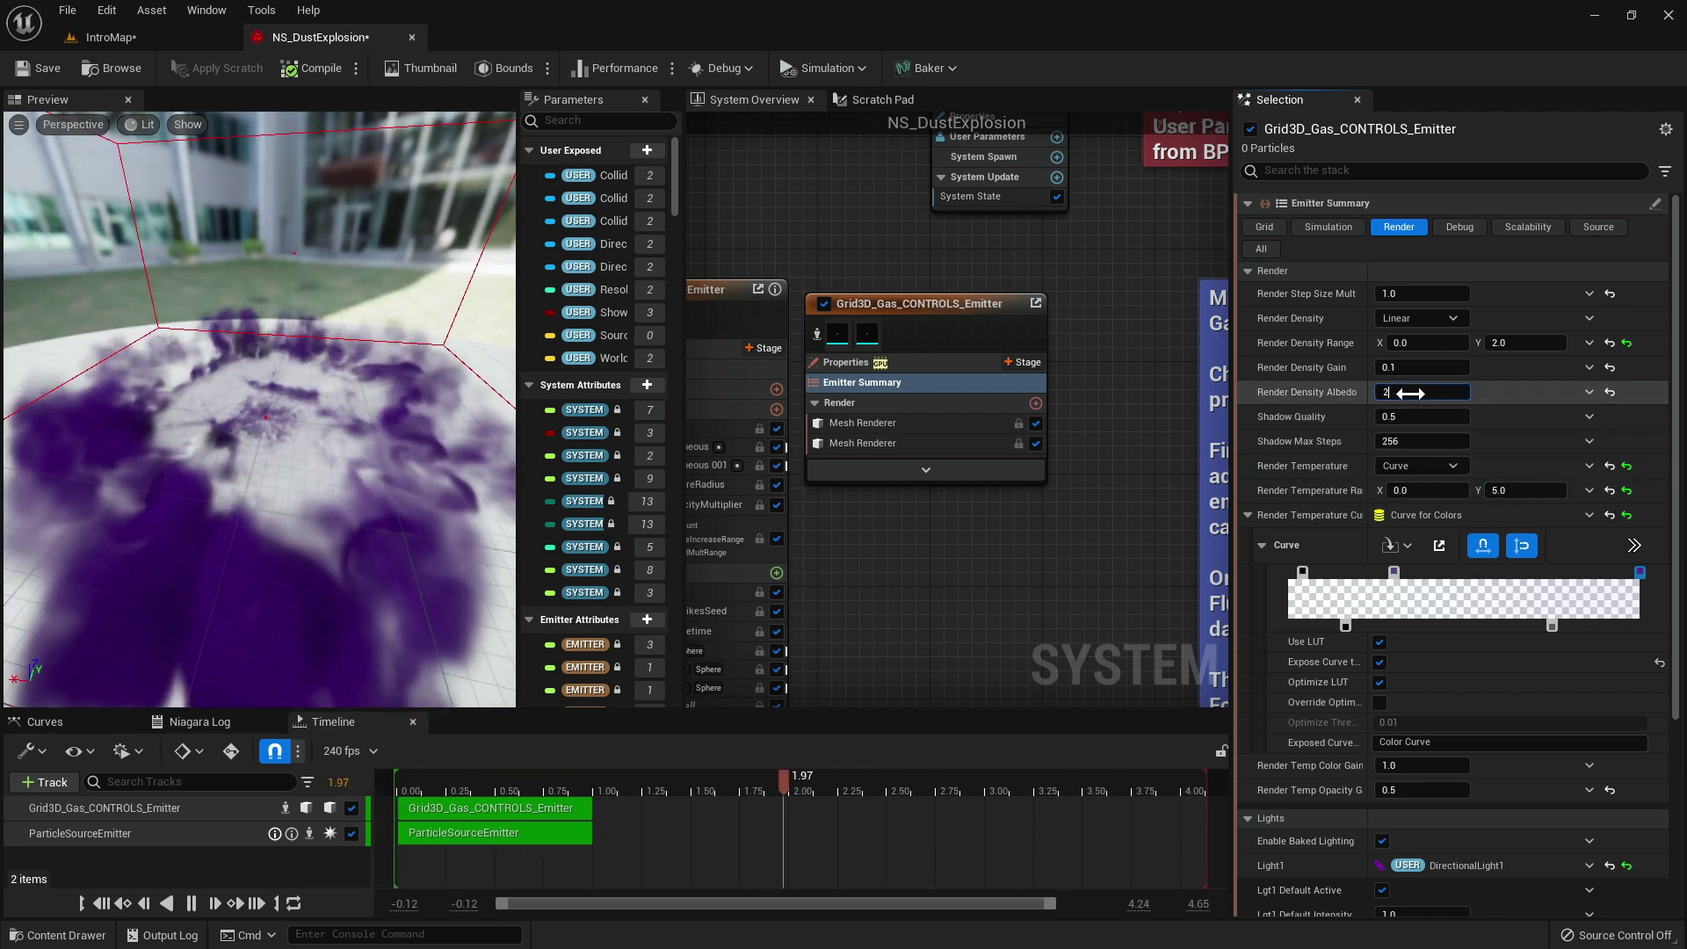
key(Return)
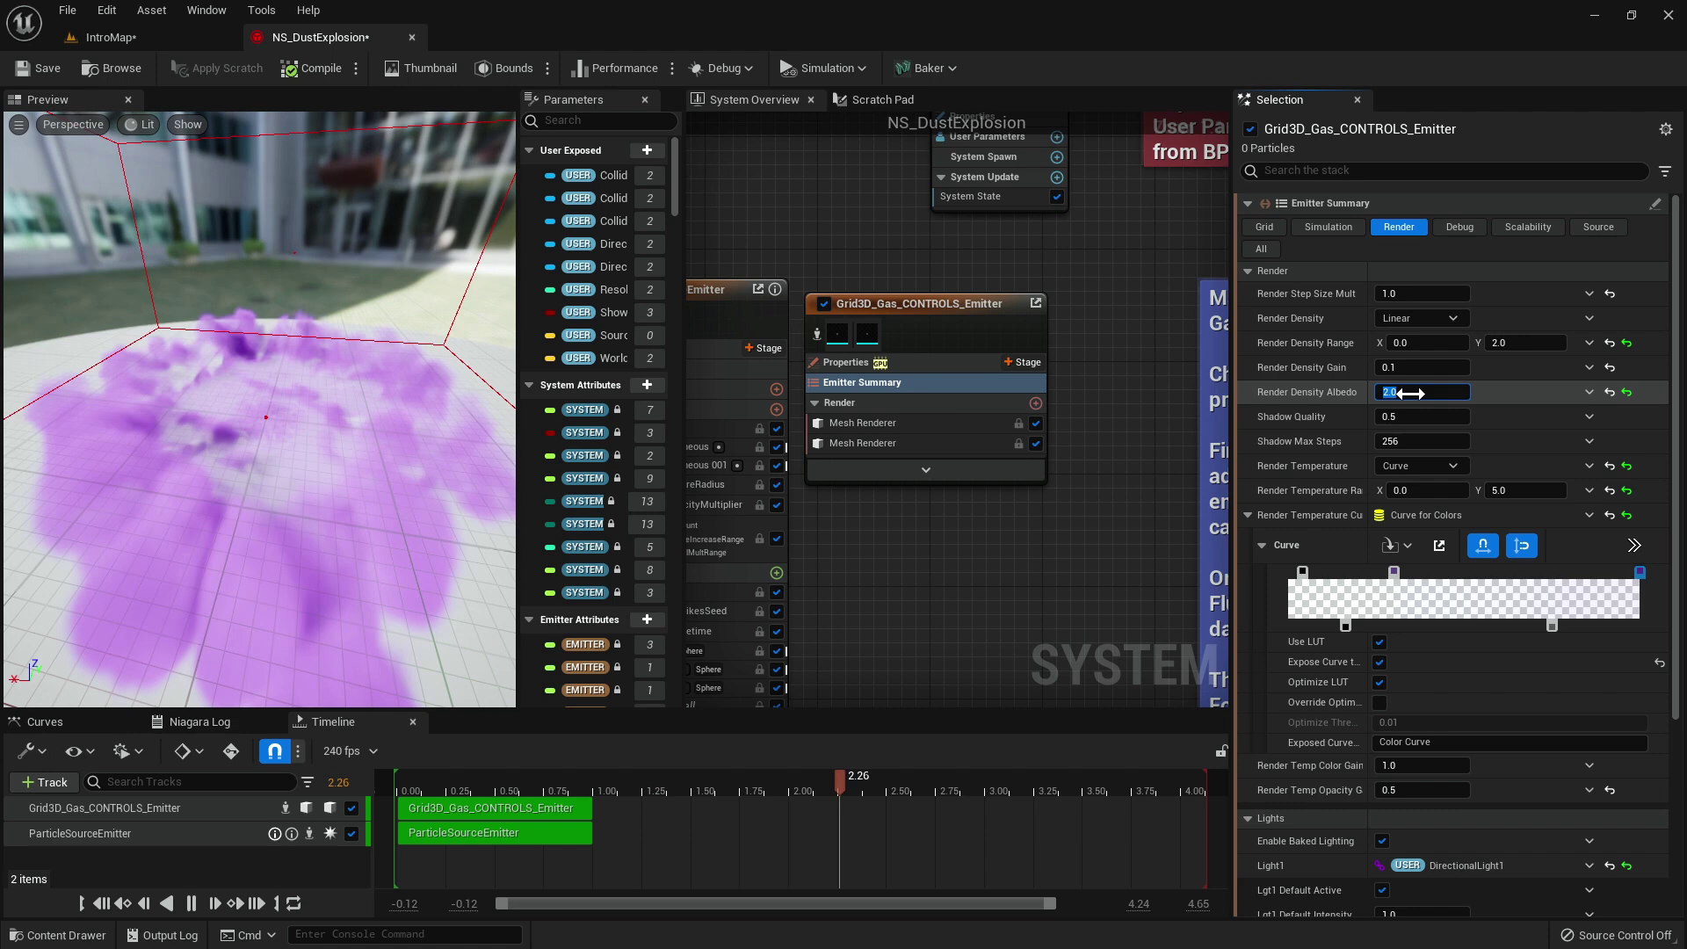
drag(287, 440, 333, 335)
Locate the NS_DustExplosion asset and place it on the floor of the IntroMap level at -120, 150, 20.
click(126, 75)
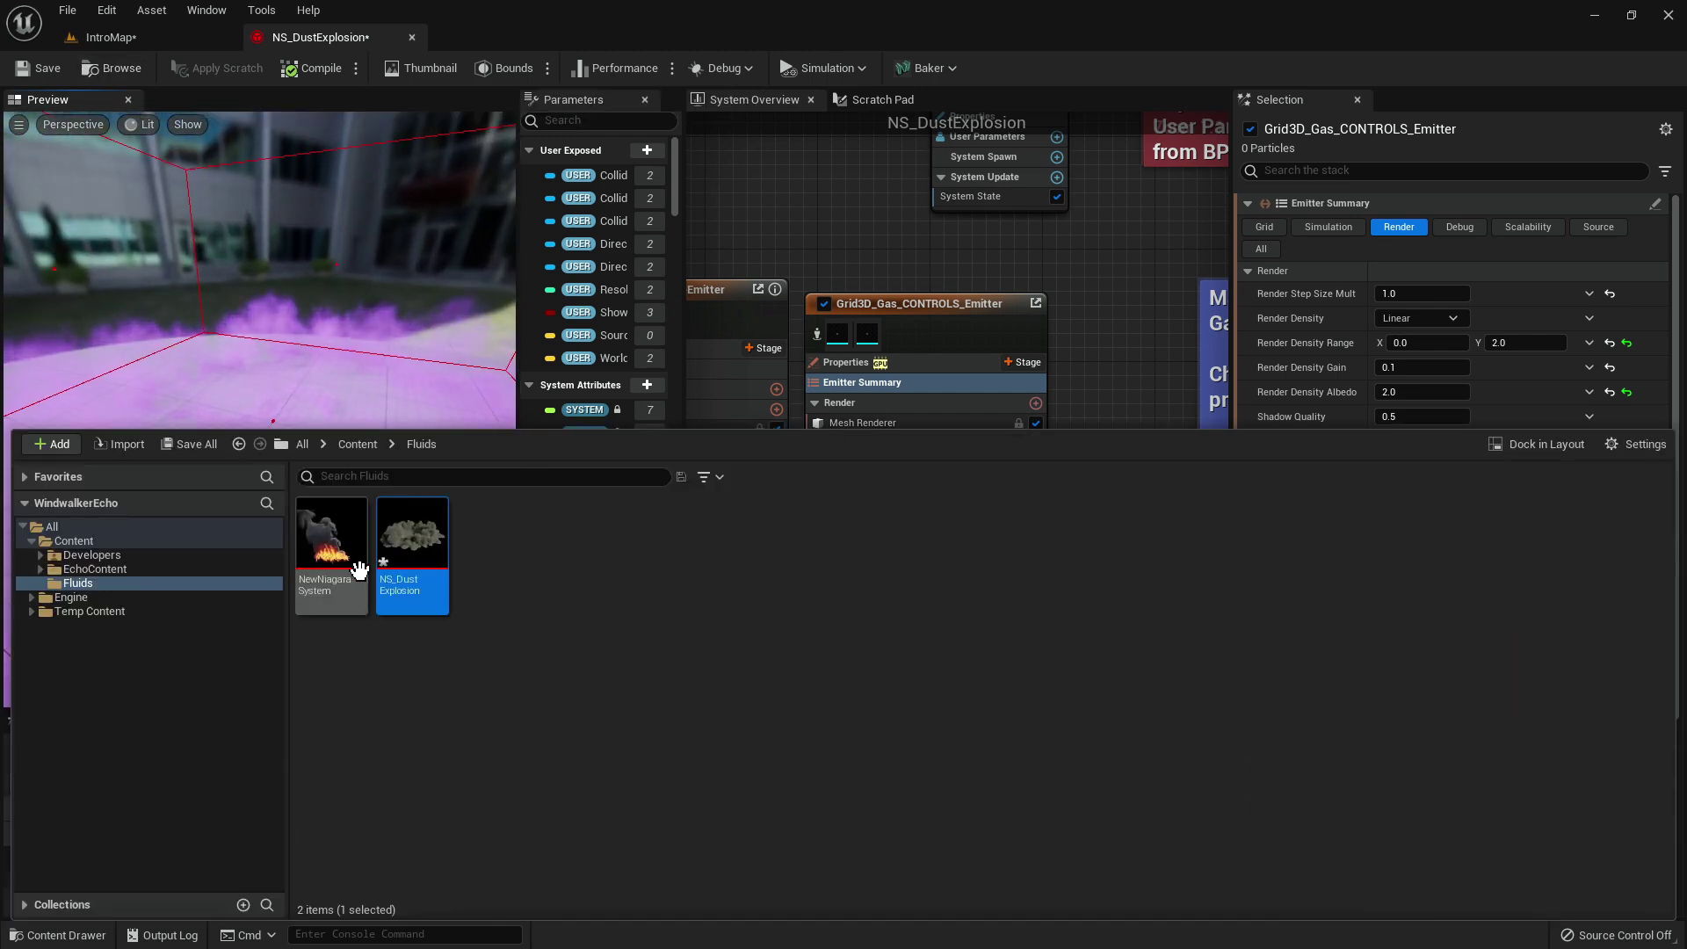
click(131, 37)
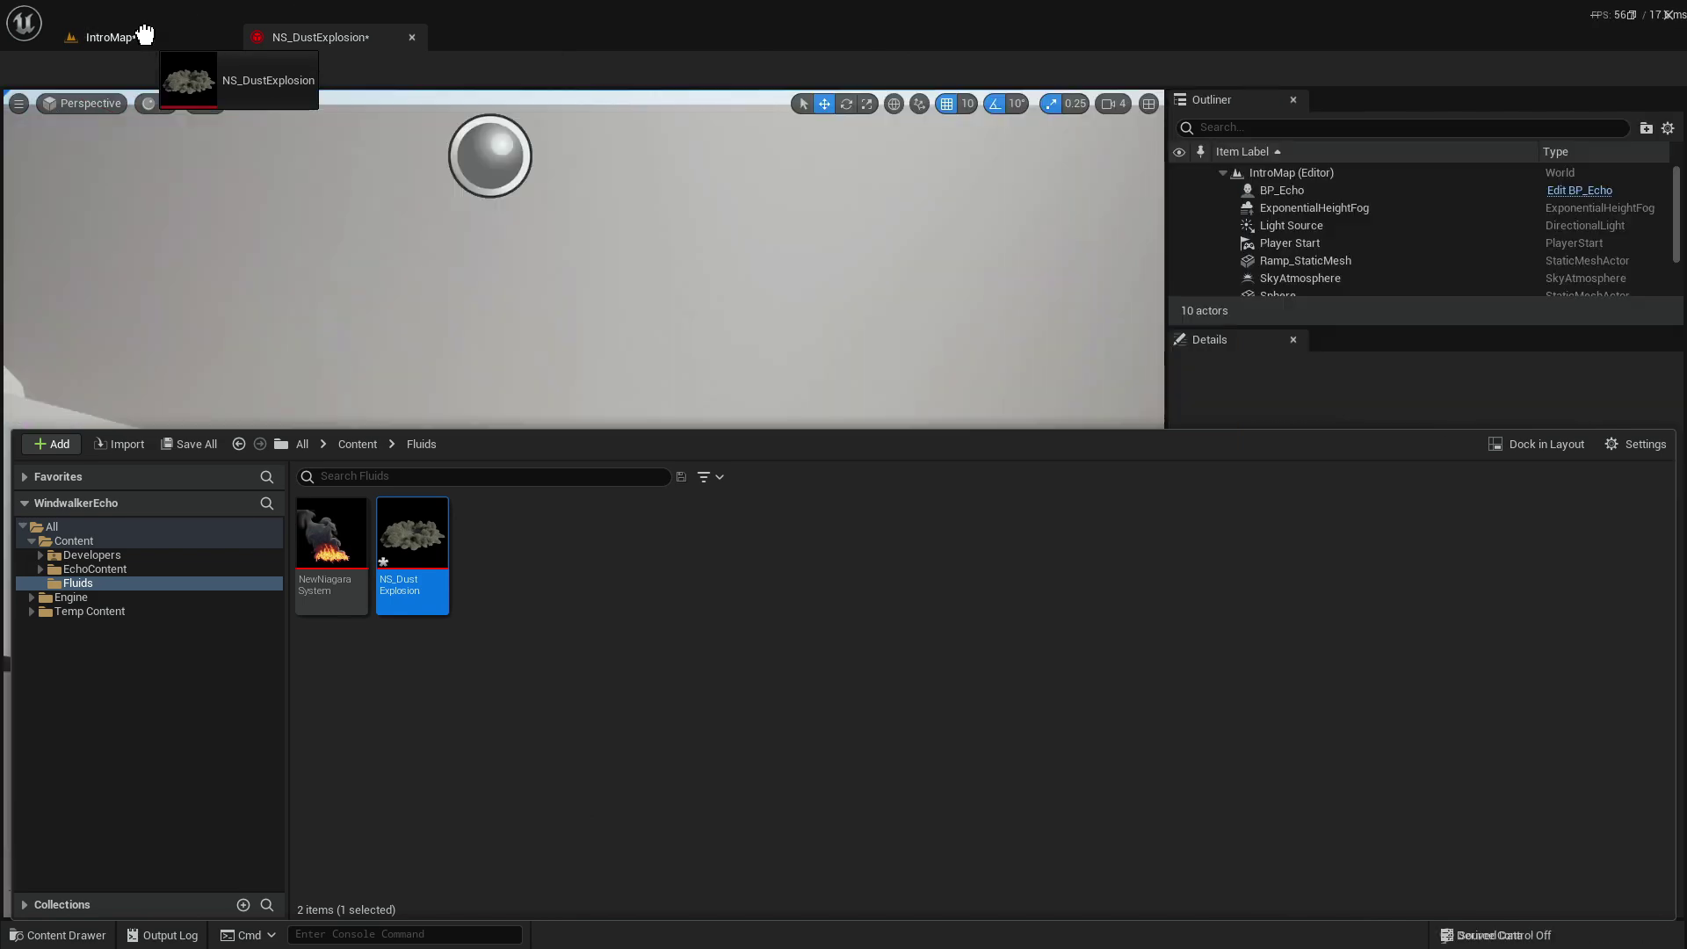
drag(596, 530, 683, 458)
right_drag(825, 485, 827, 457)
mouse_move(583, 503)
right_down()
mouse_move(483, 593)
mouse_move(562, 558)
mouse_move(527, 453)
mouse_move(567, 540)
mouse_move(584, 534)
right_up()
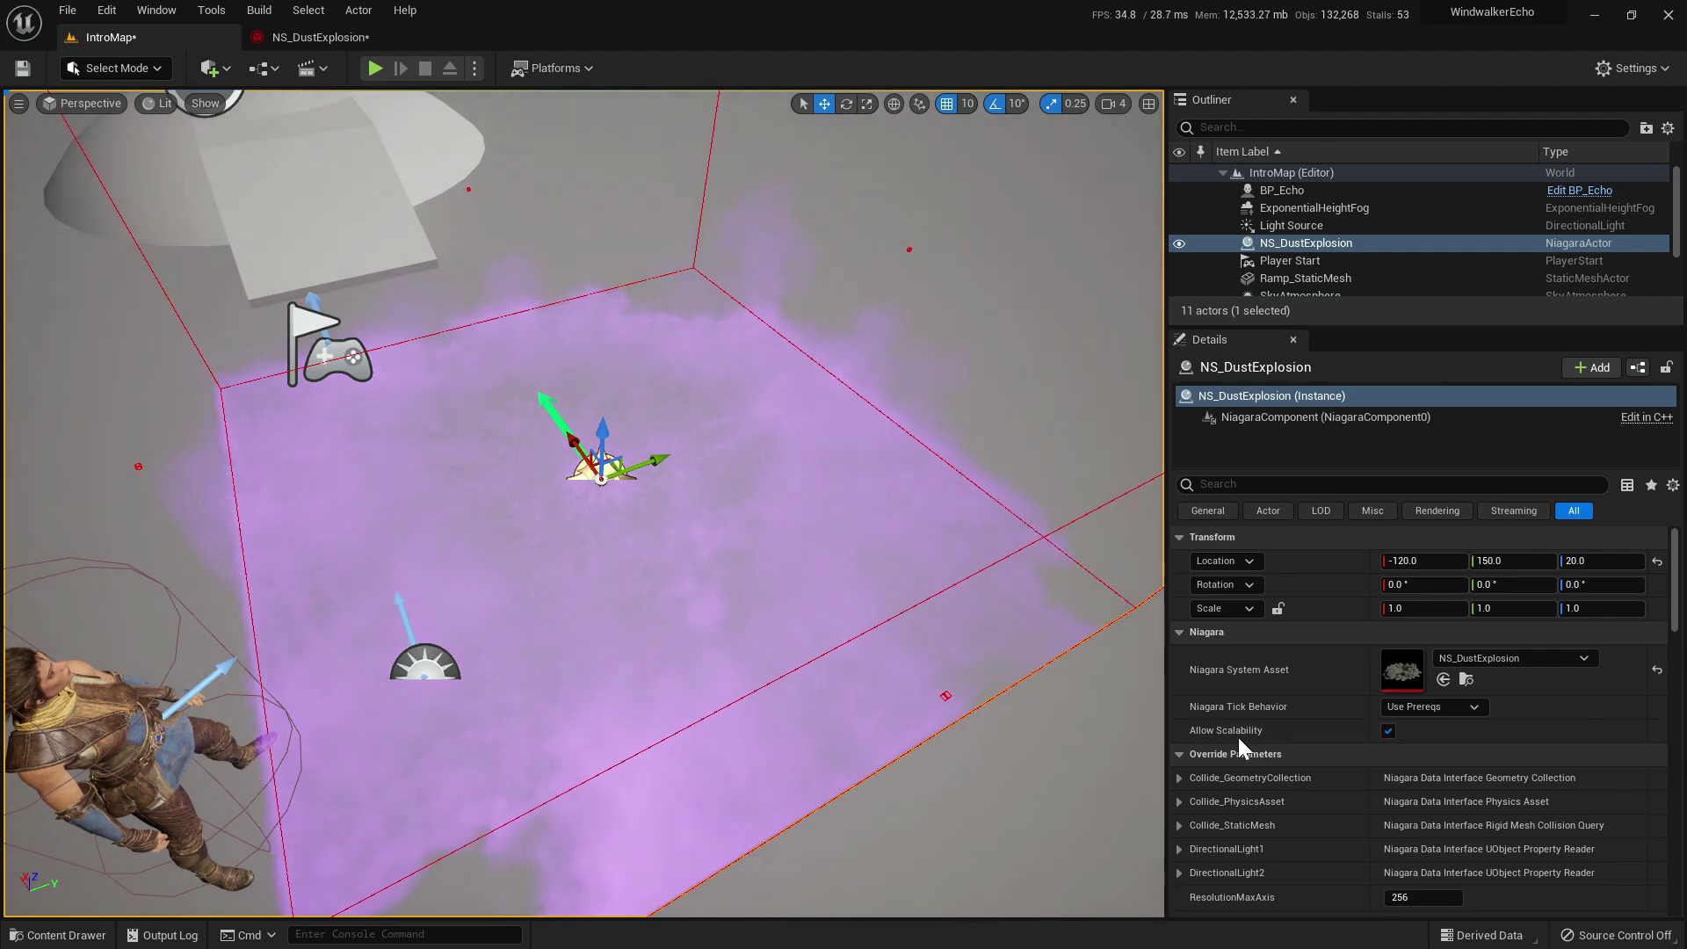
Try the placed explosion with Allow Scalability off and turn it back on, comparing the result from several angles.
click(1389, 730)
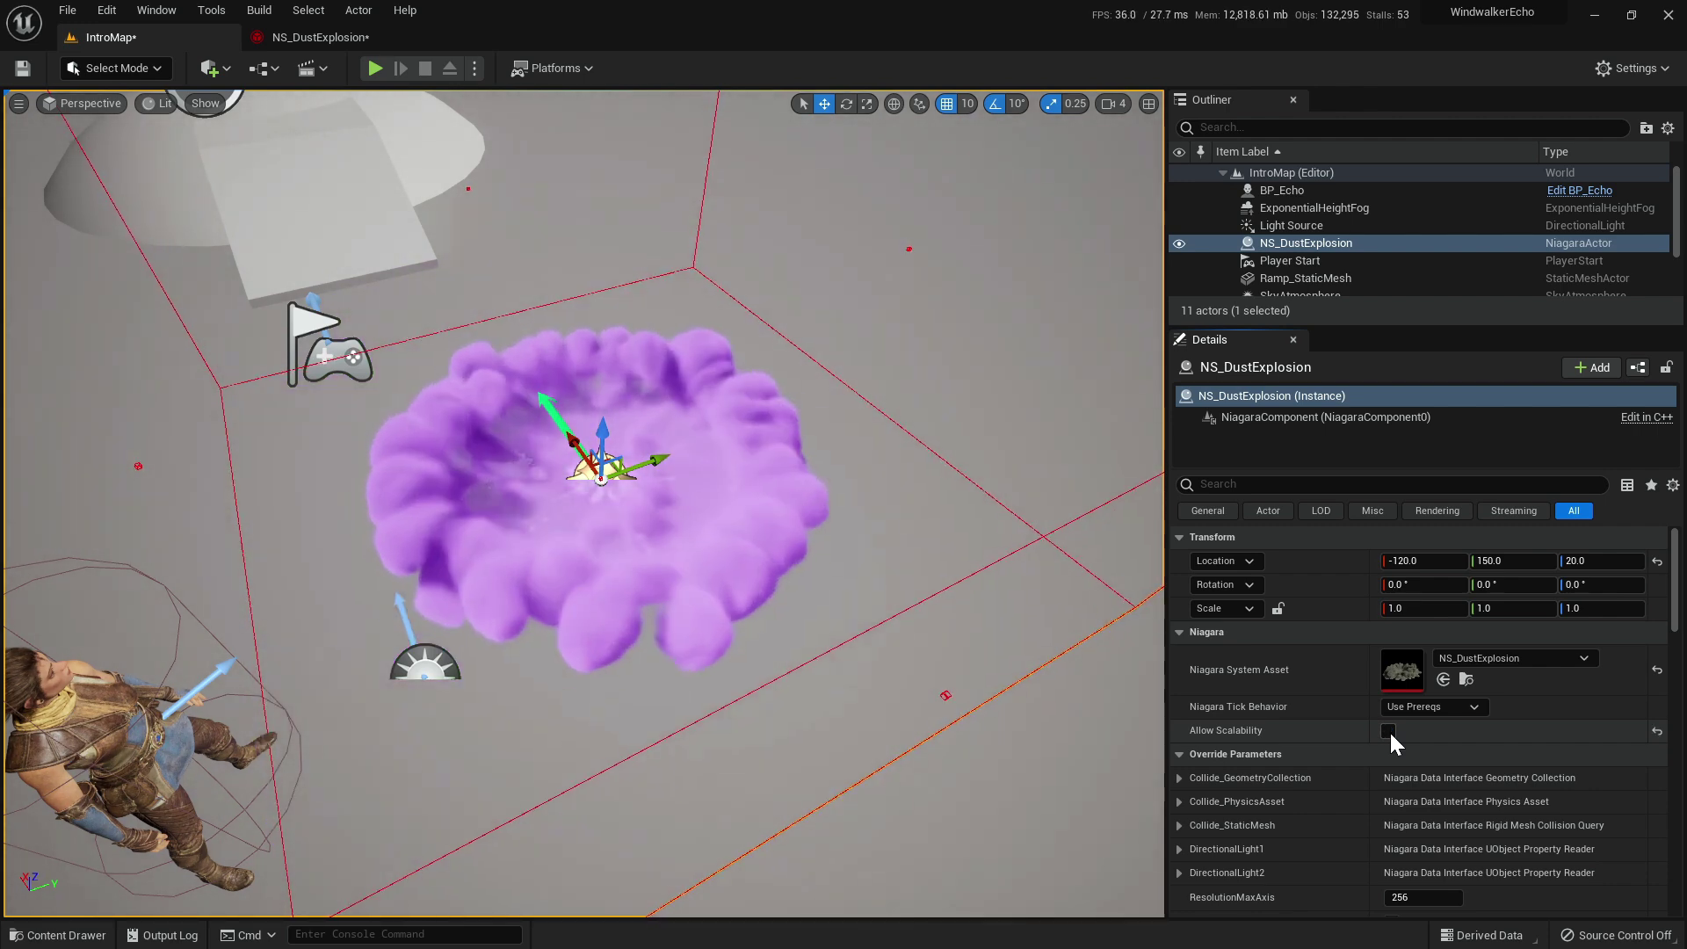
right_drag(922, 562, 1098, 438)
right_drag(527, 500, 443, 556)
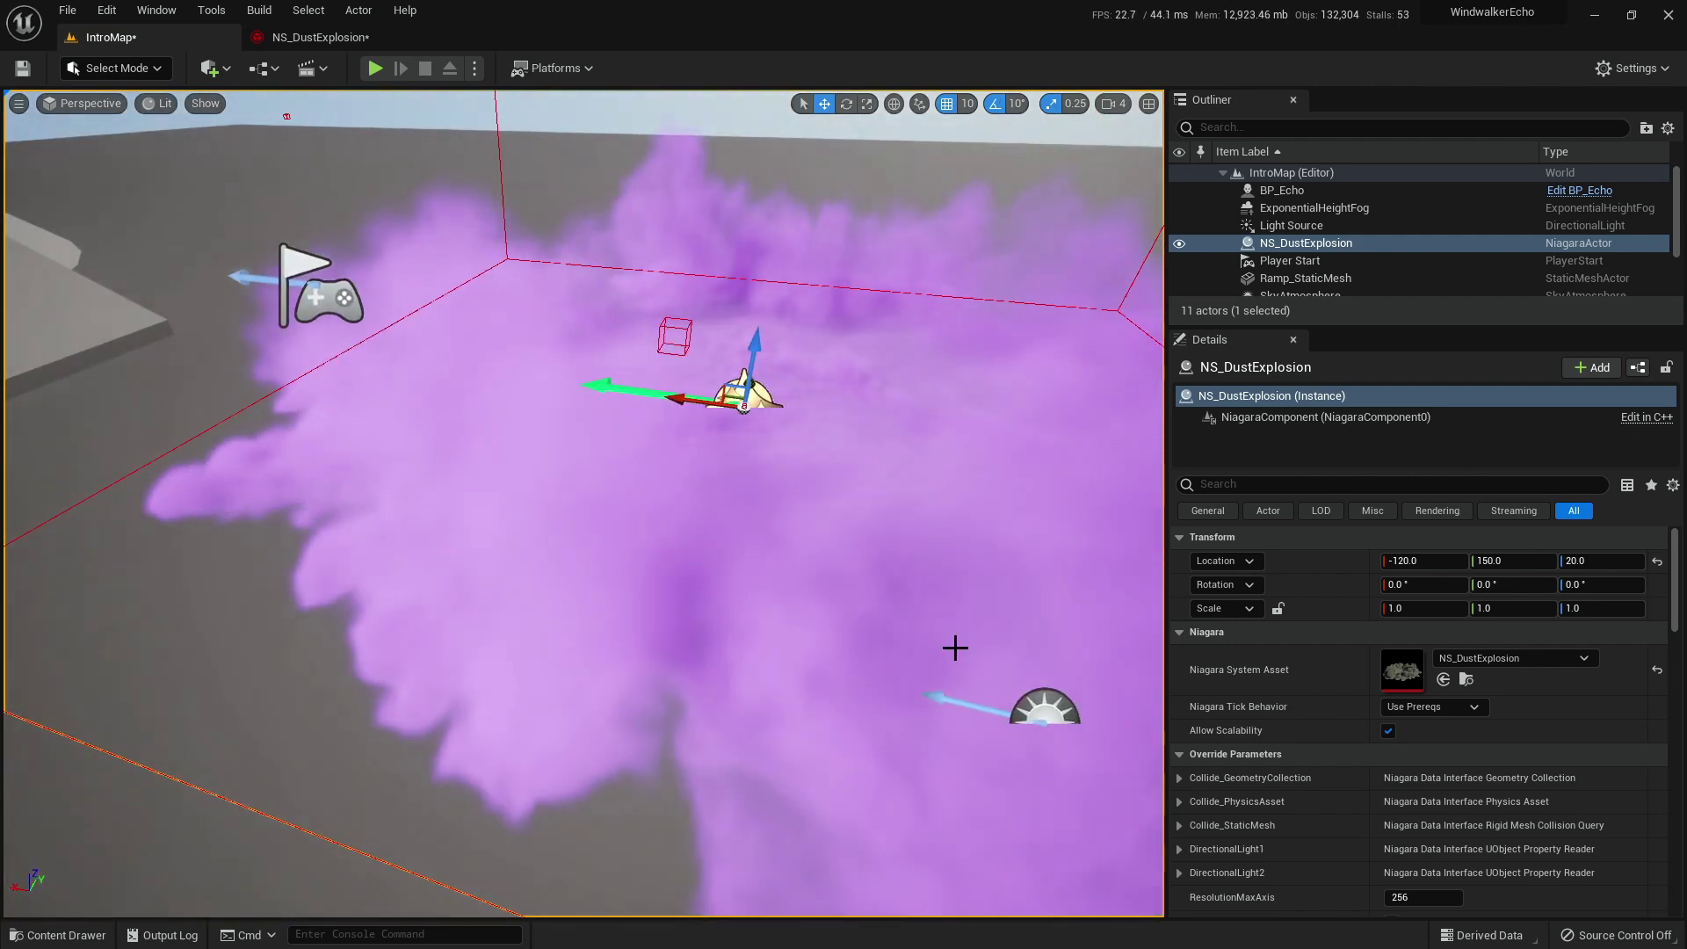
click(1388, 731)
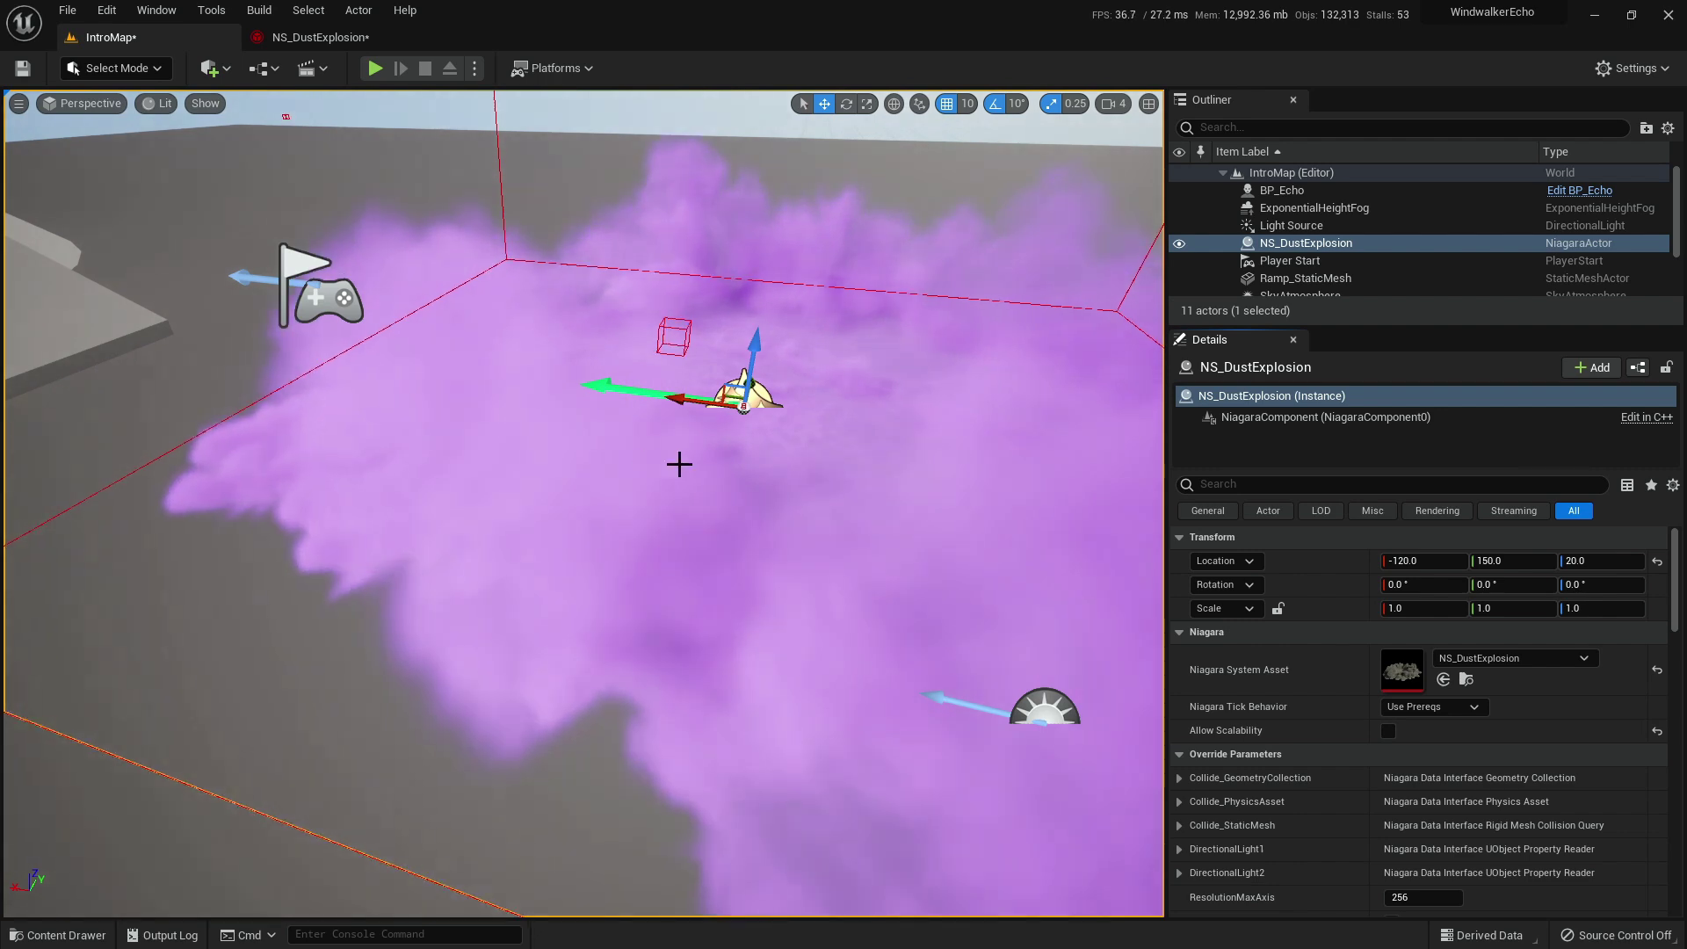
click(1388, 731)
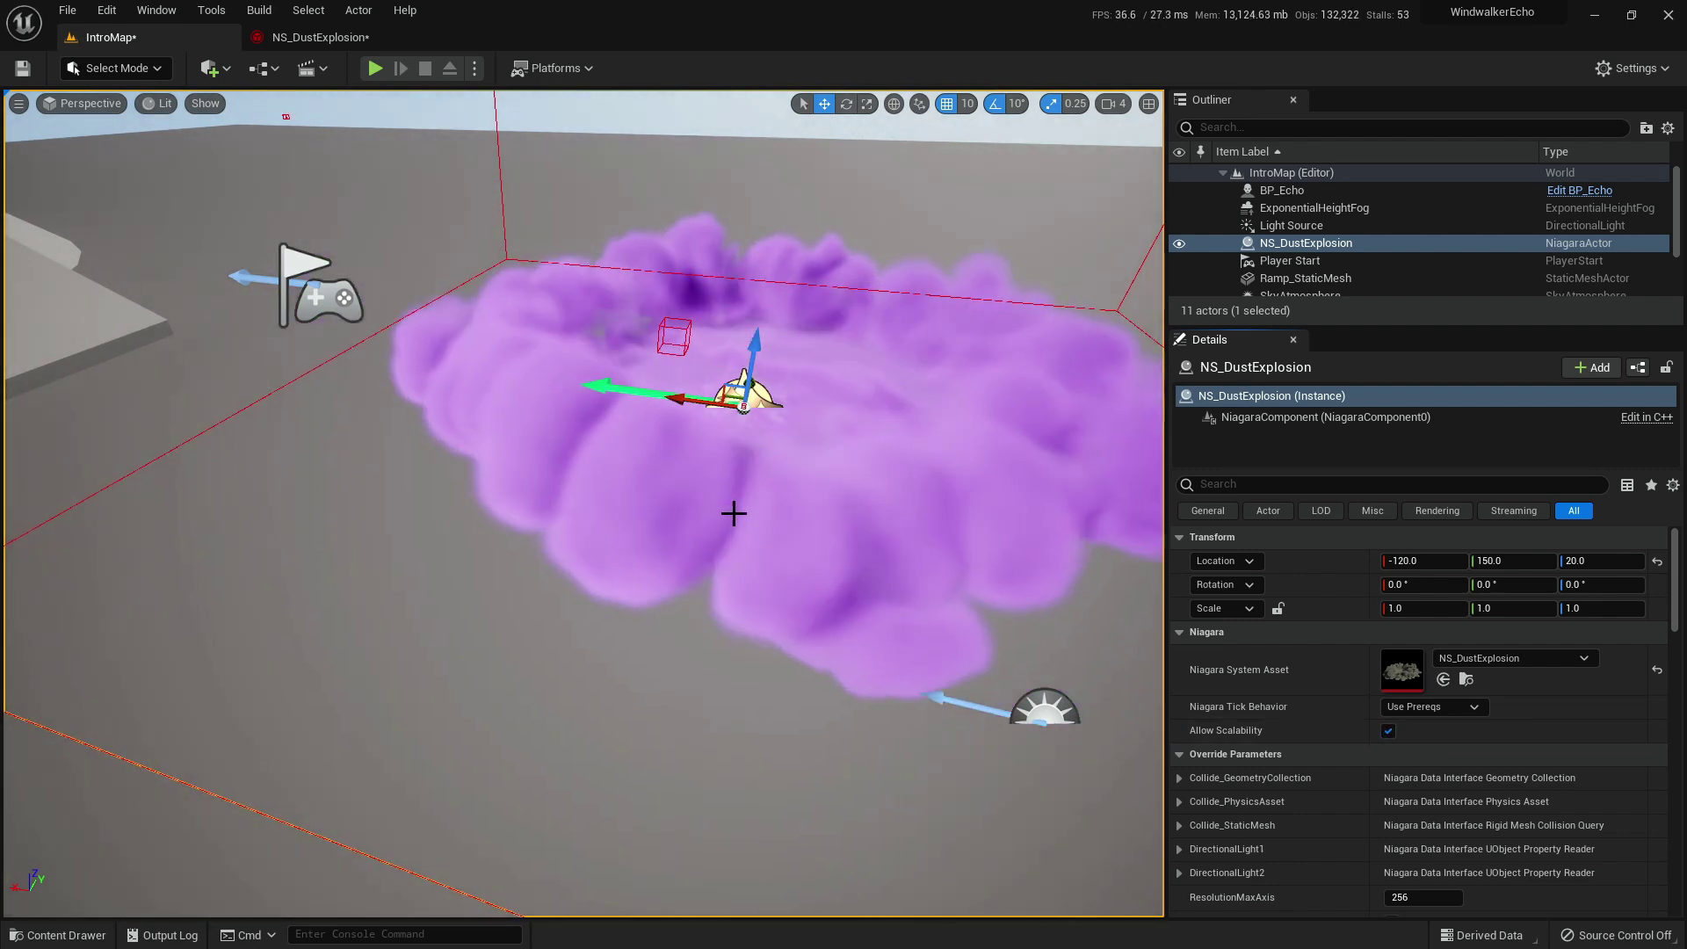
right_drag(735, 509, 619, 525)
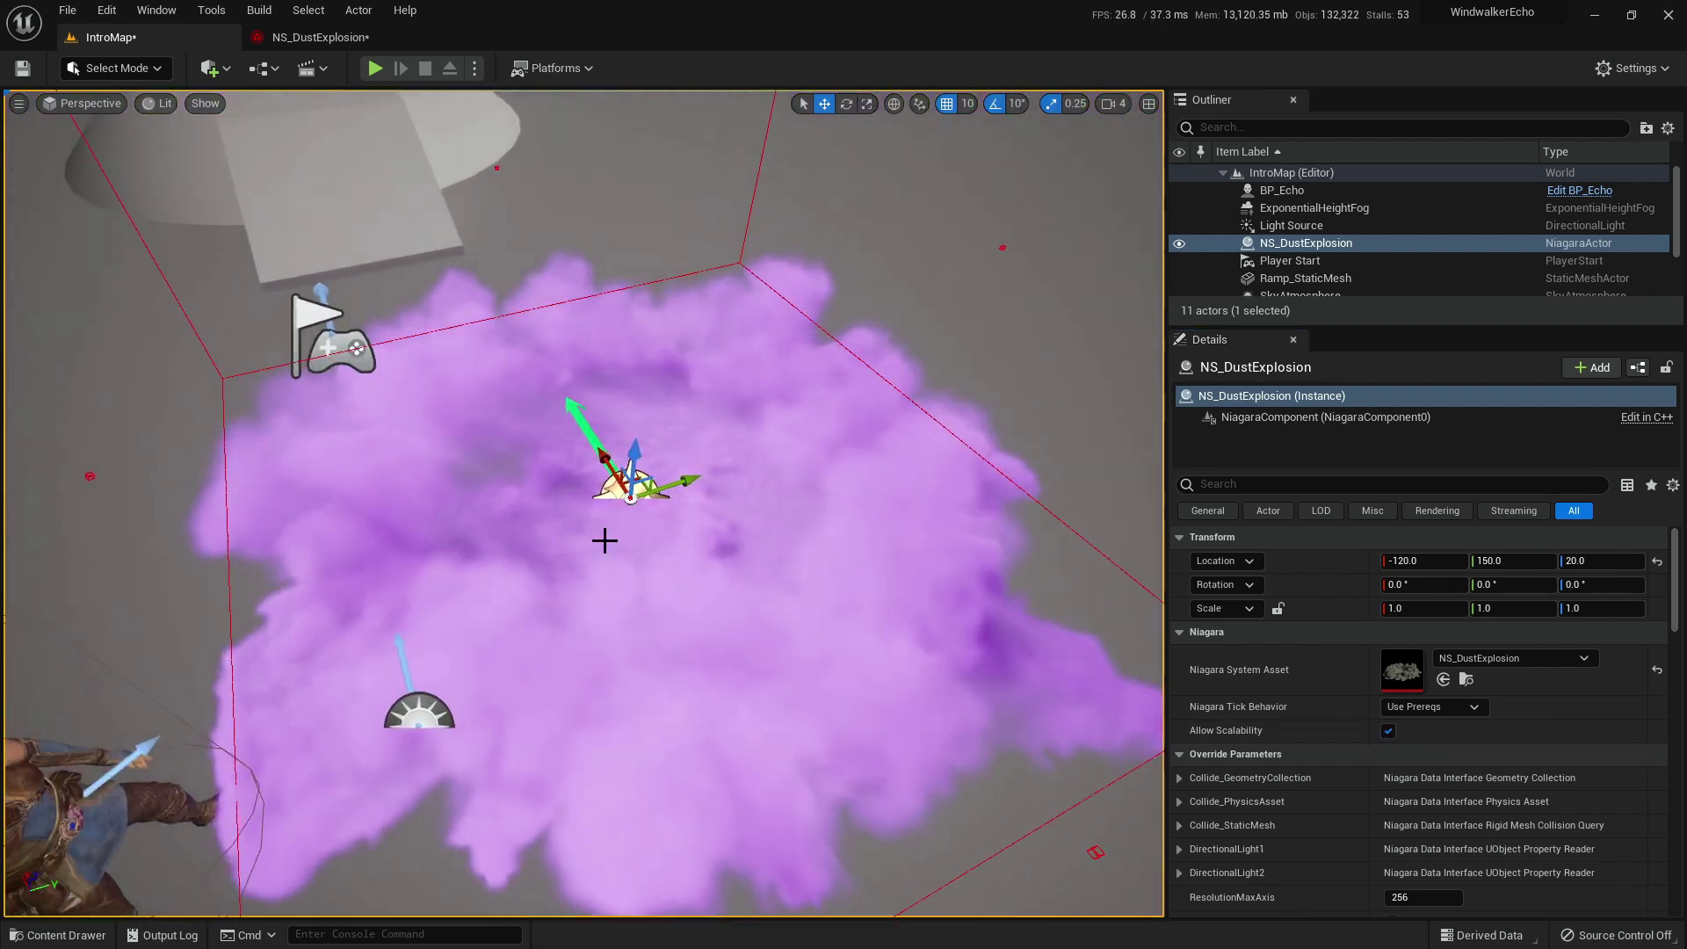
right_drag(448, 535, 598, 530)
Return to the NS_DustExplosion system and save all modified content, including the IntroMap level.
click(318, 37)
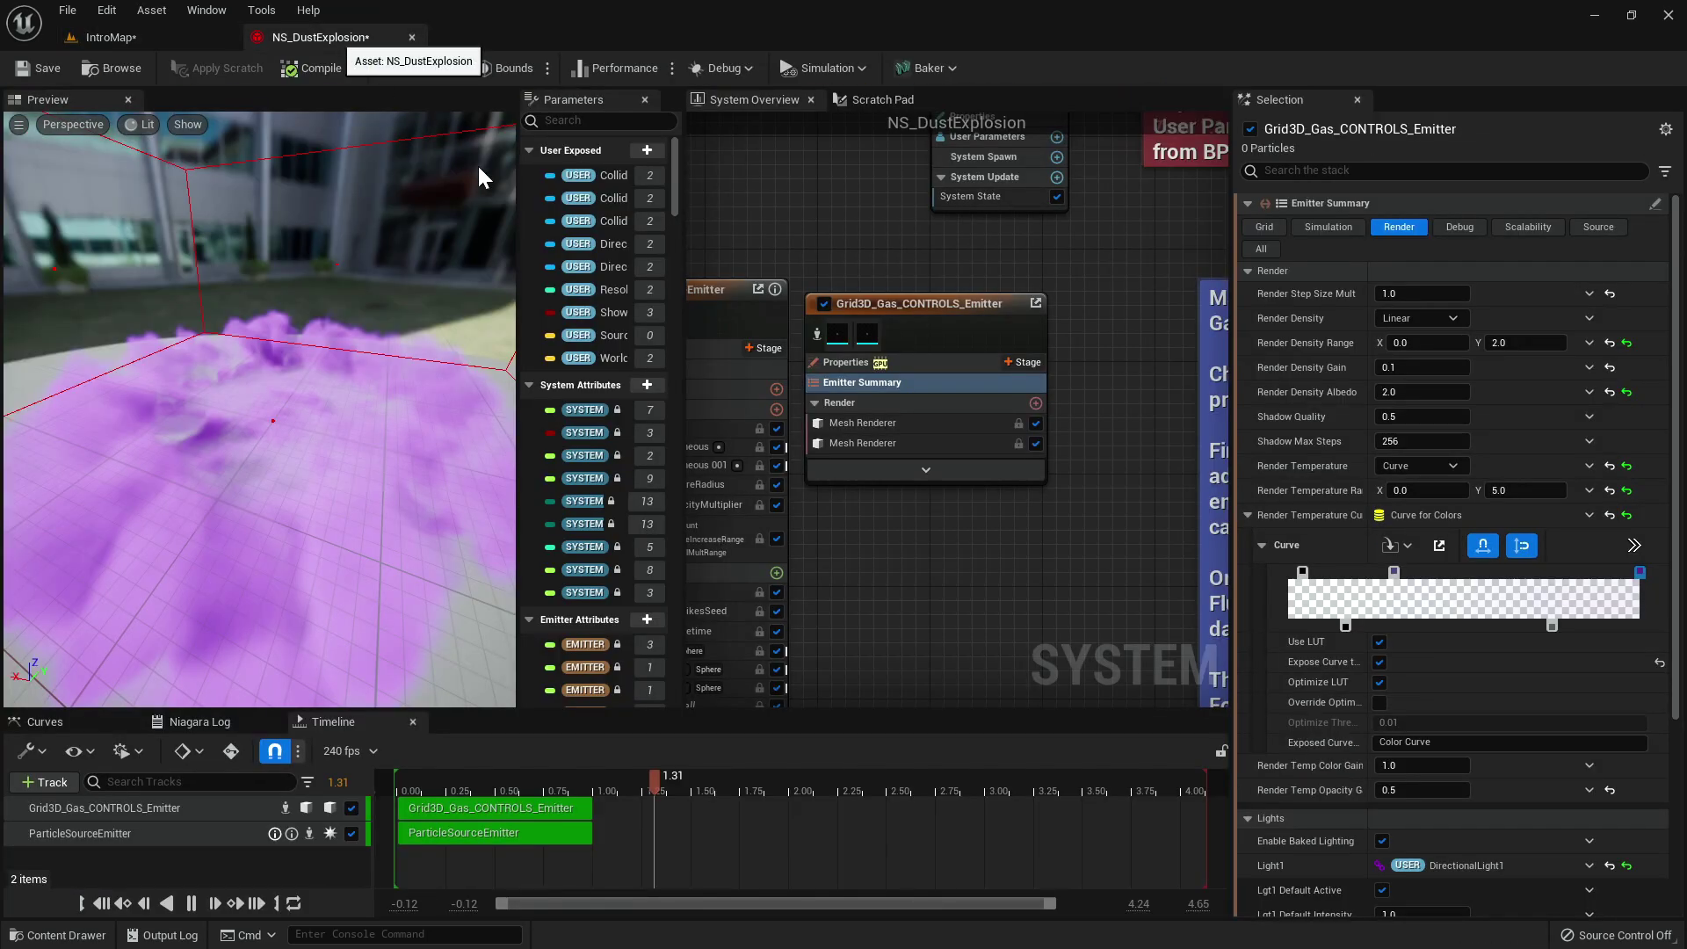
key(ctrl+space)
click(191, 445)
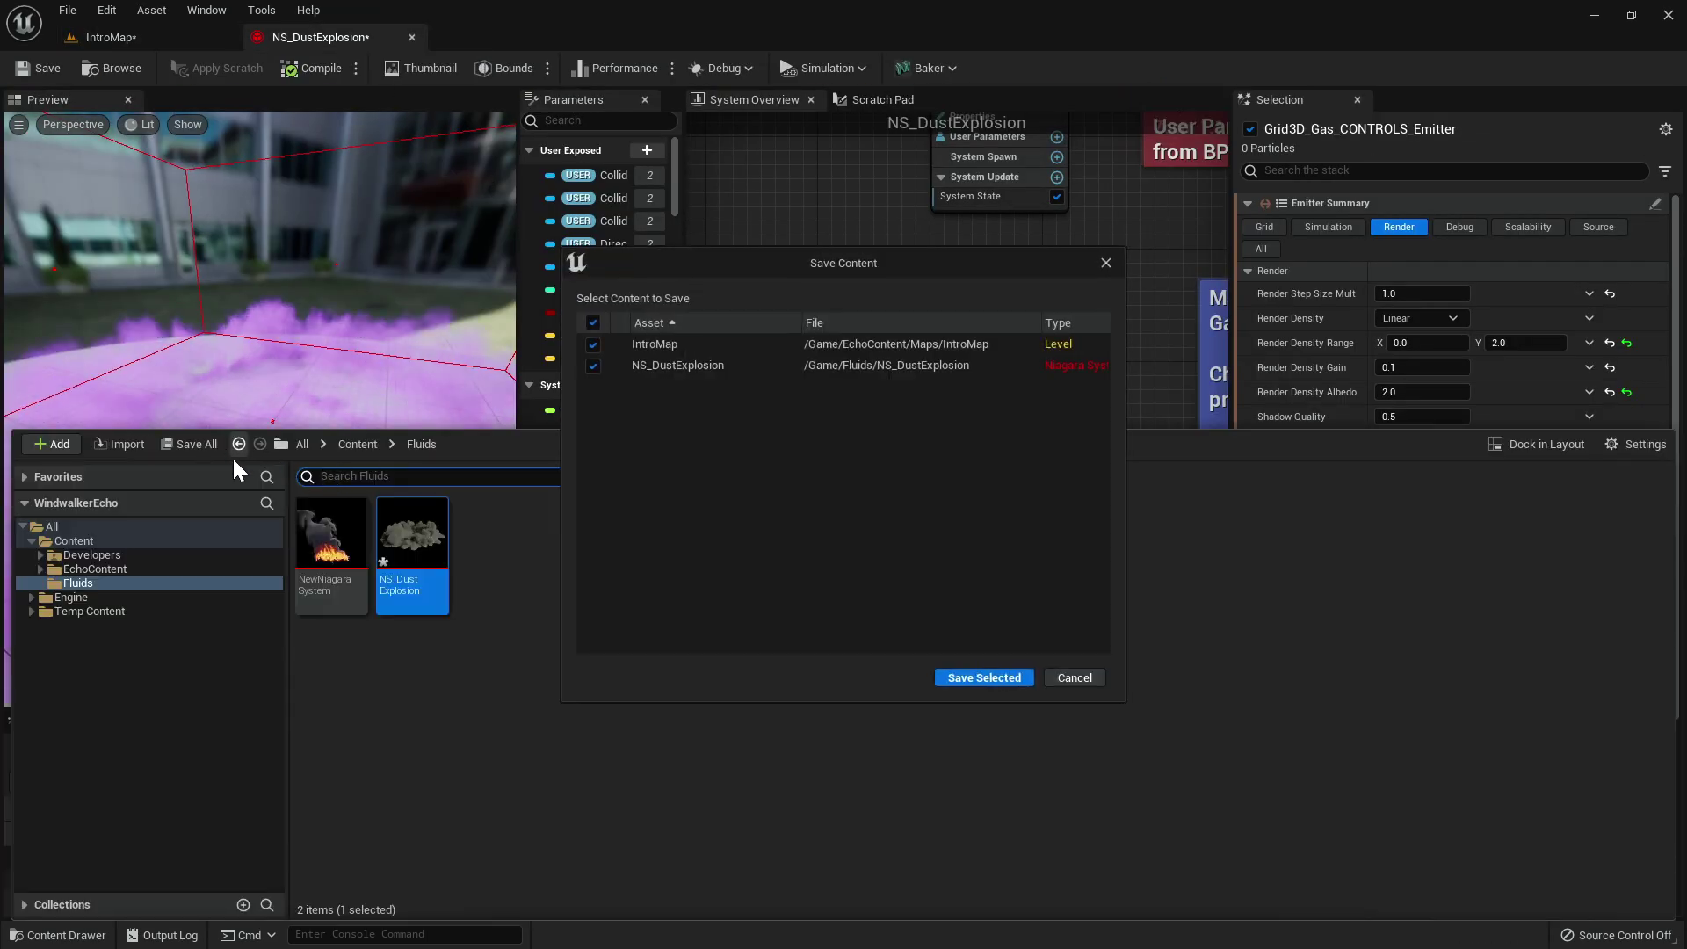
click(959, 676)
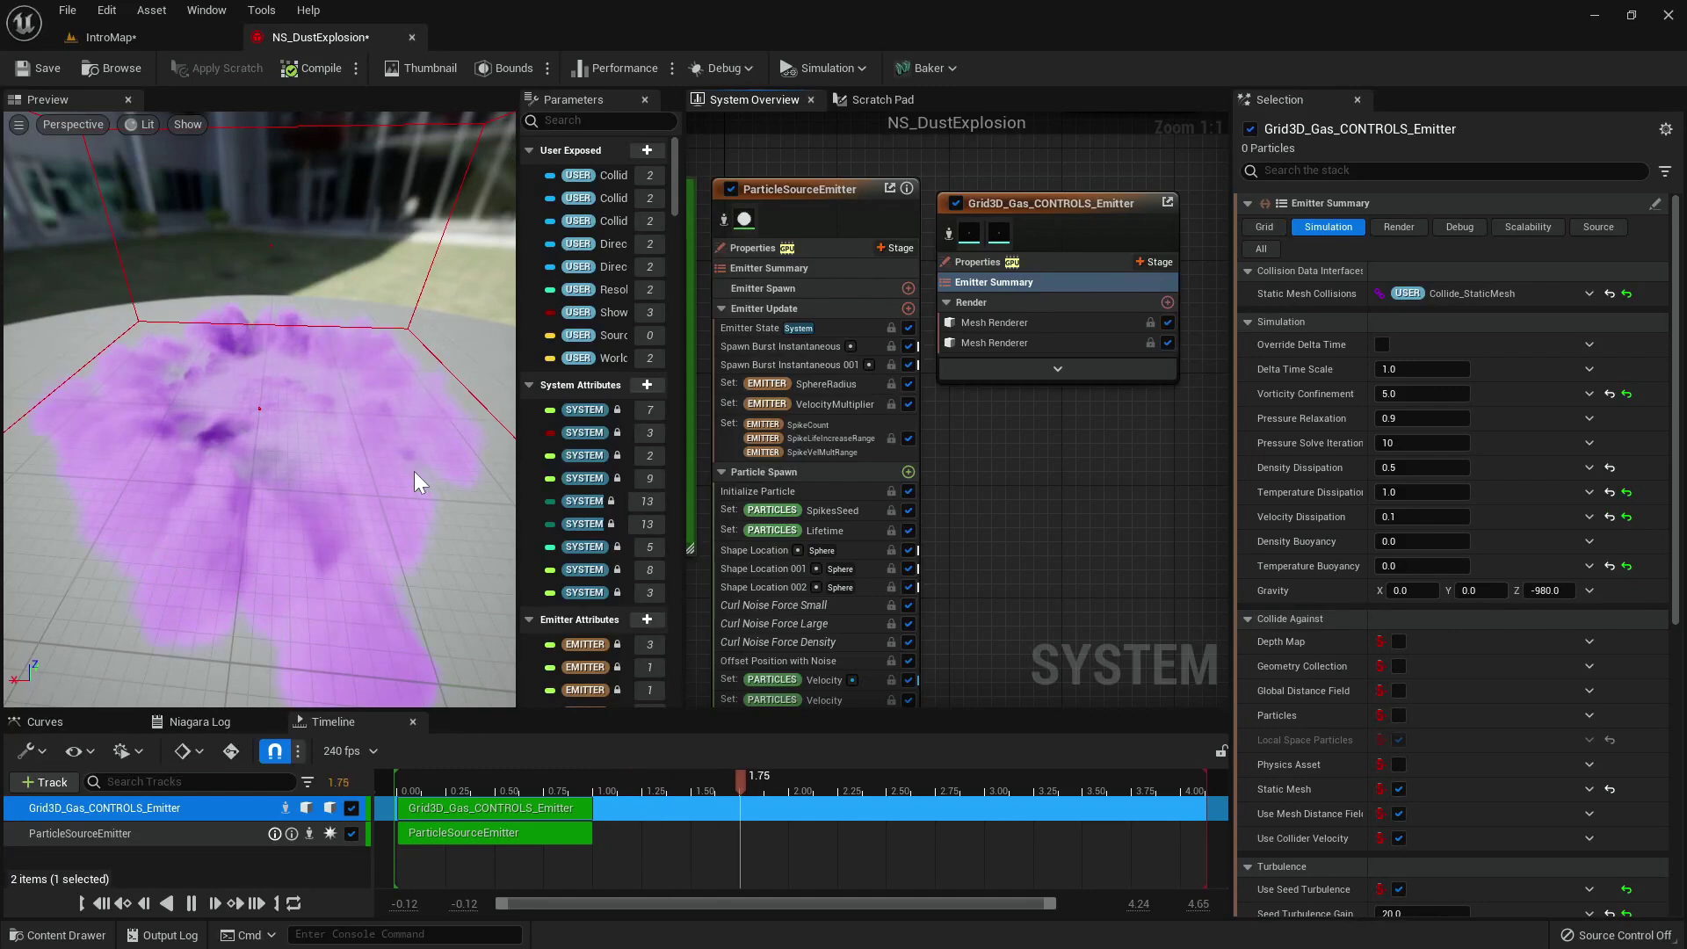
mouse_move(413, 472)
mouse_down()
mouse_move(474, 413)
mouse_move(392, 477)
mouse_up()
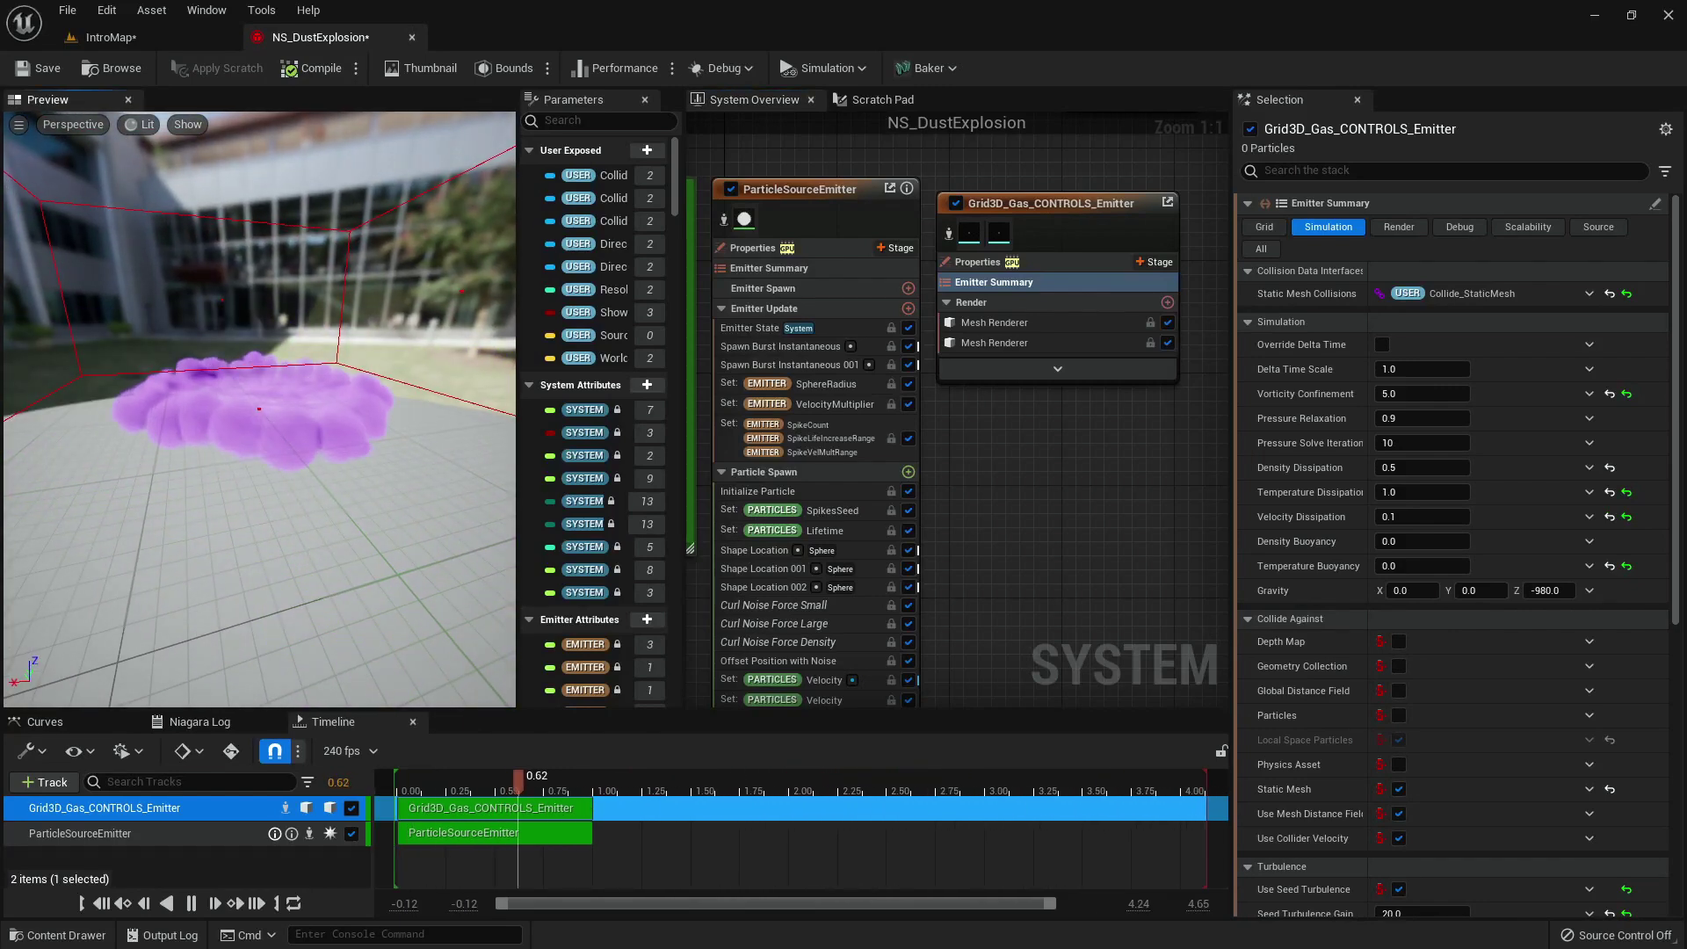
drag(249, 445, 230, 441)
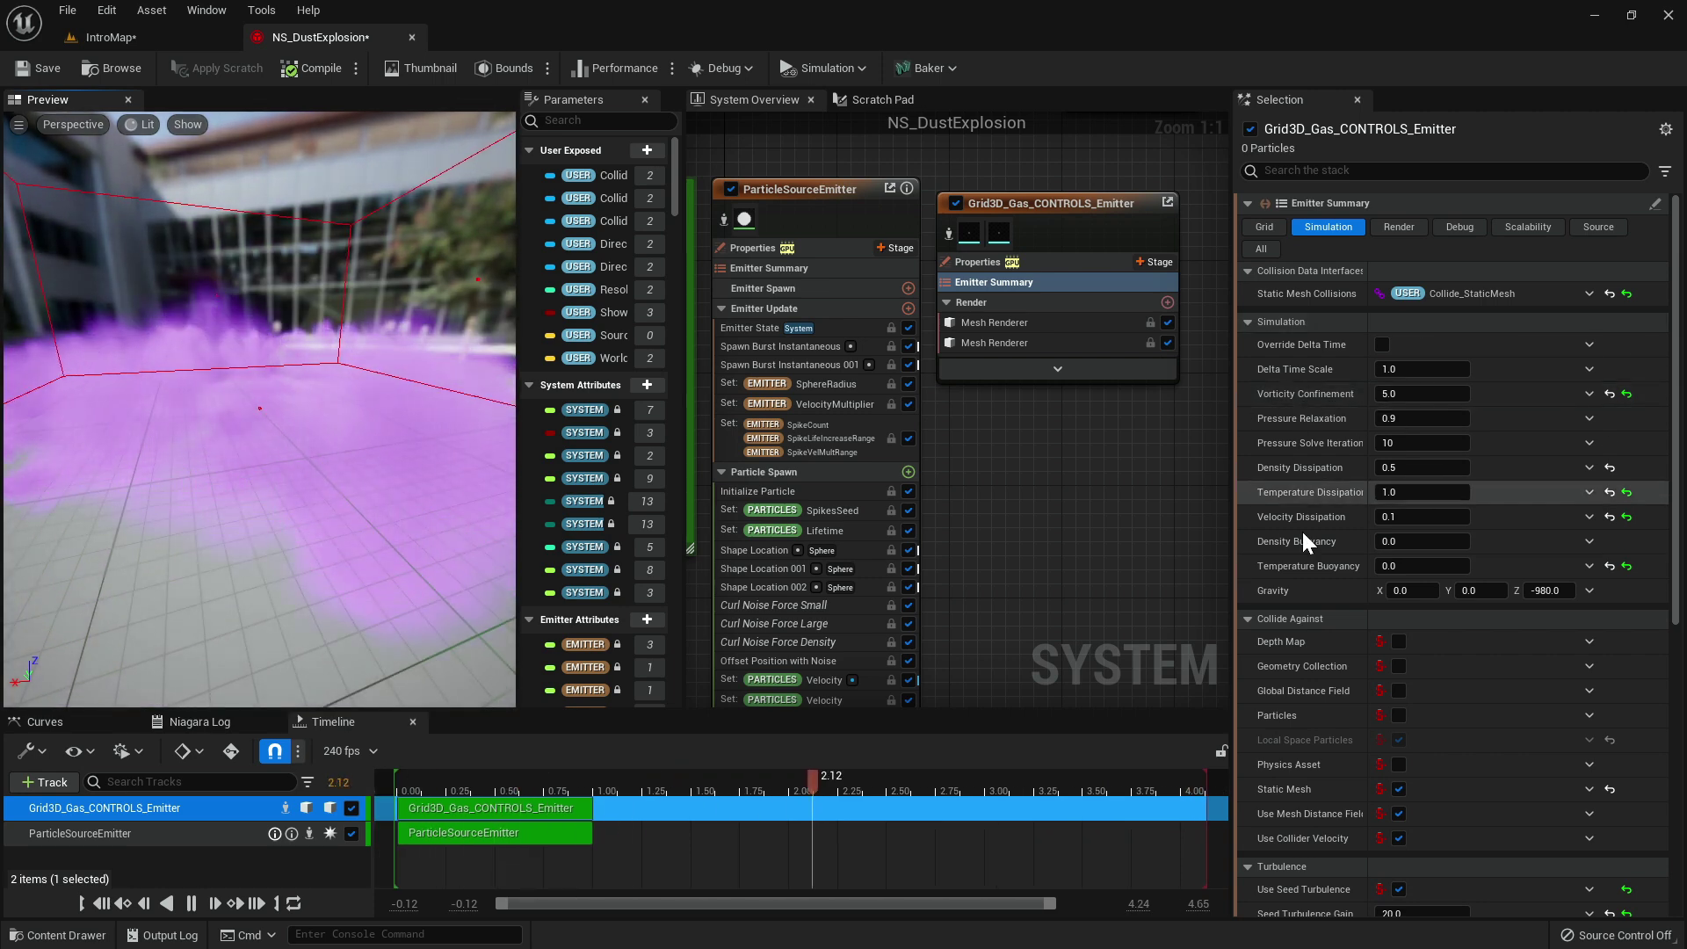
Try a Vorticity Confinement of 20.0 in the gas emitter's simulation settings and check the explosion in the preview.
scroll(1667, 365, down, 5)
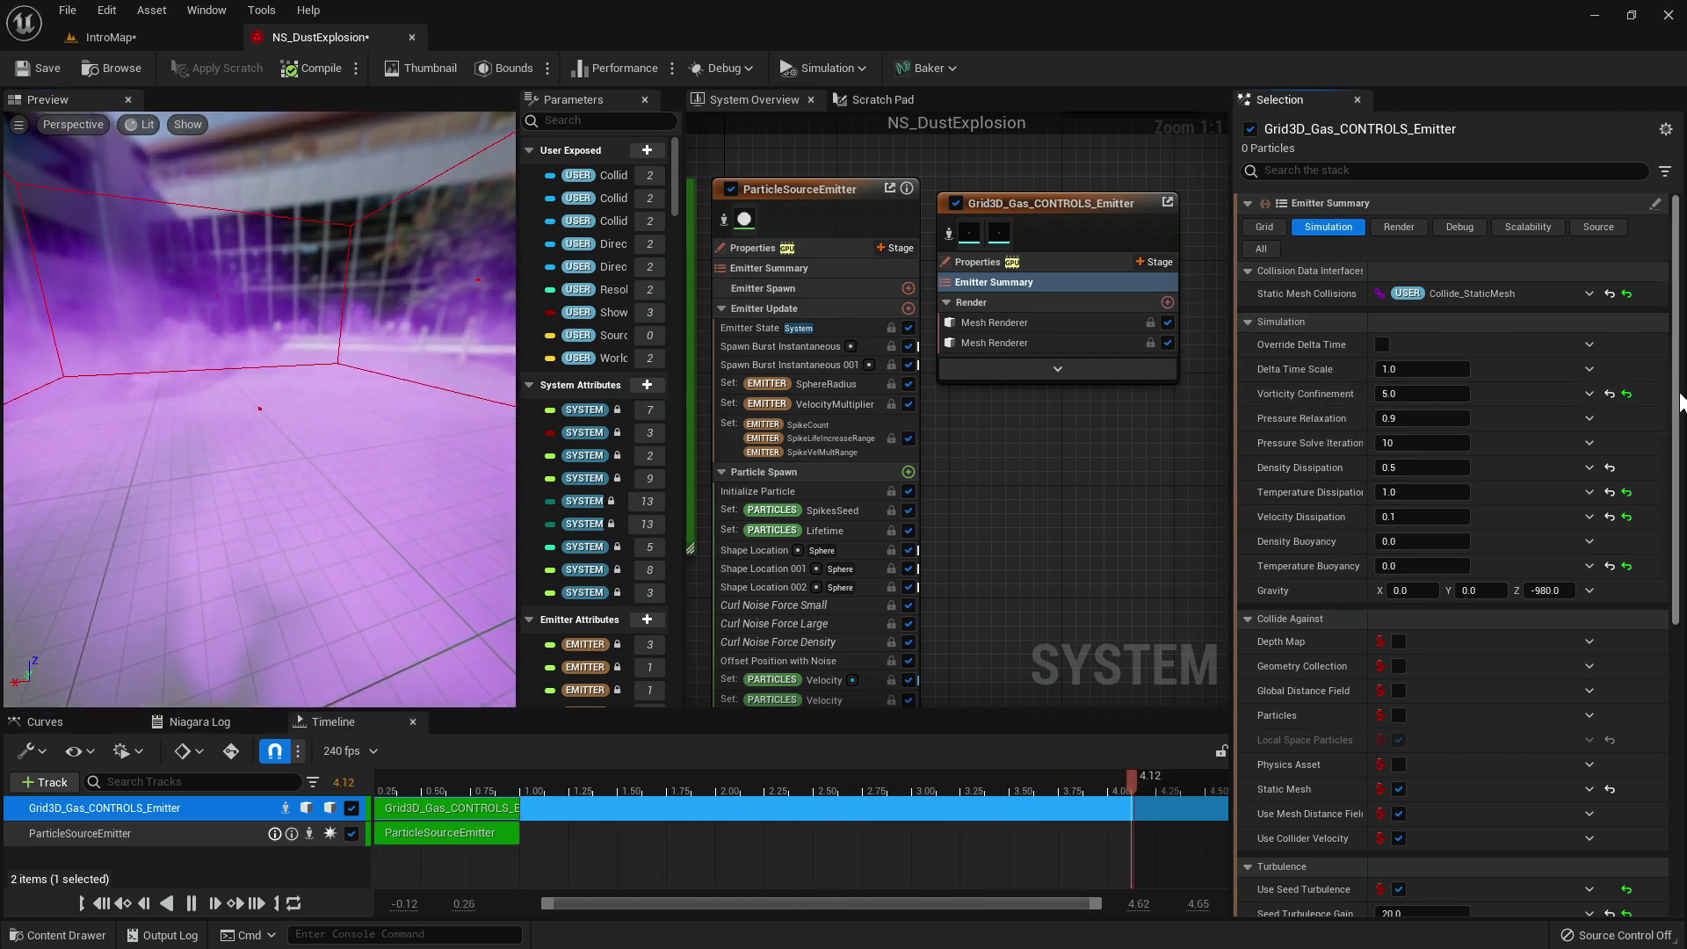
scroll(1454, 553, down, 2)
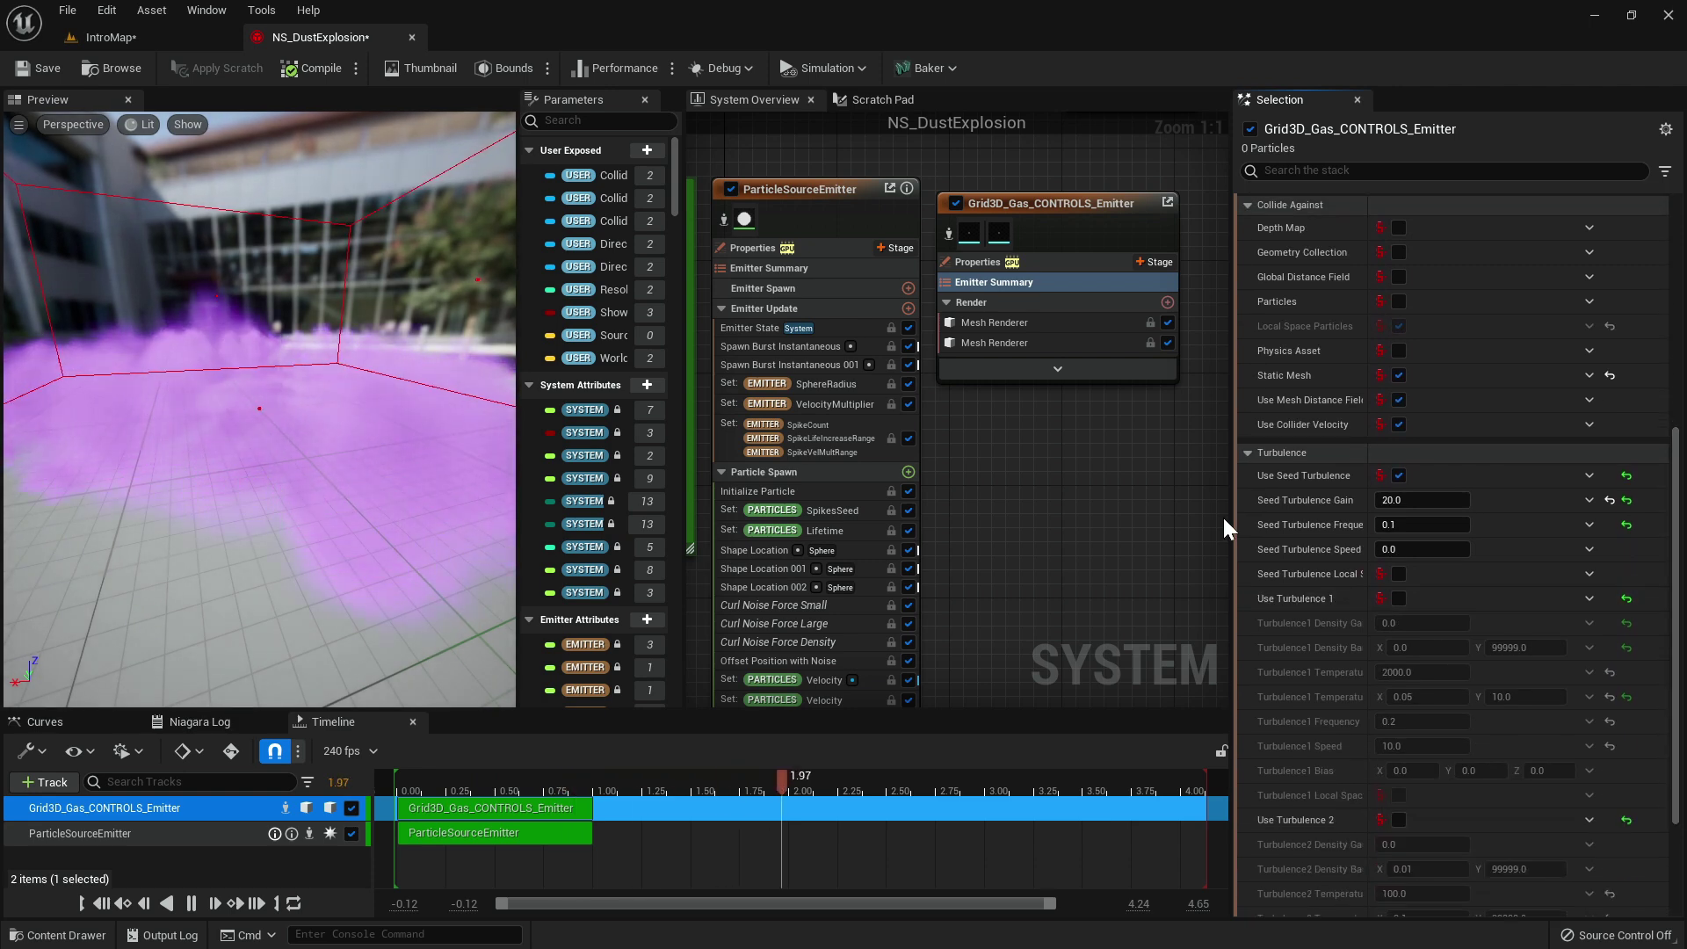
scroll(1399, 570, up, 8)
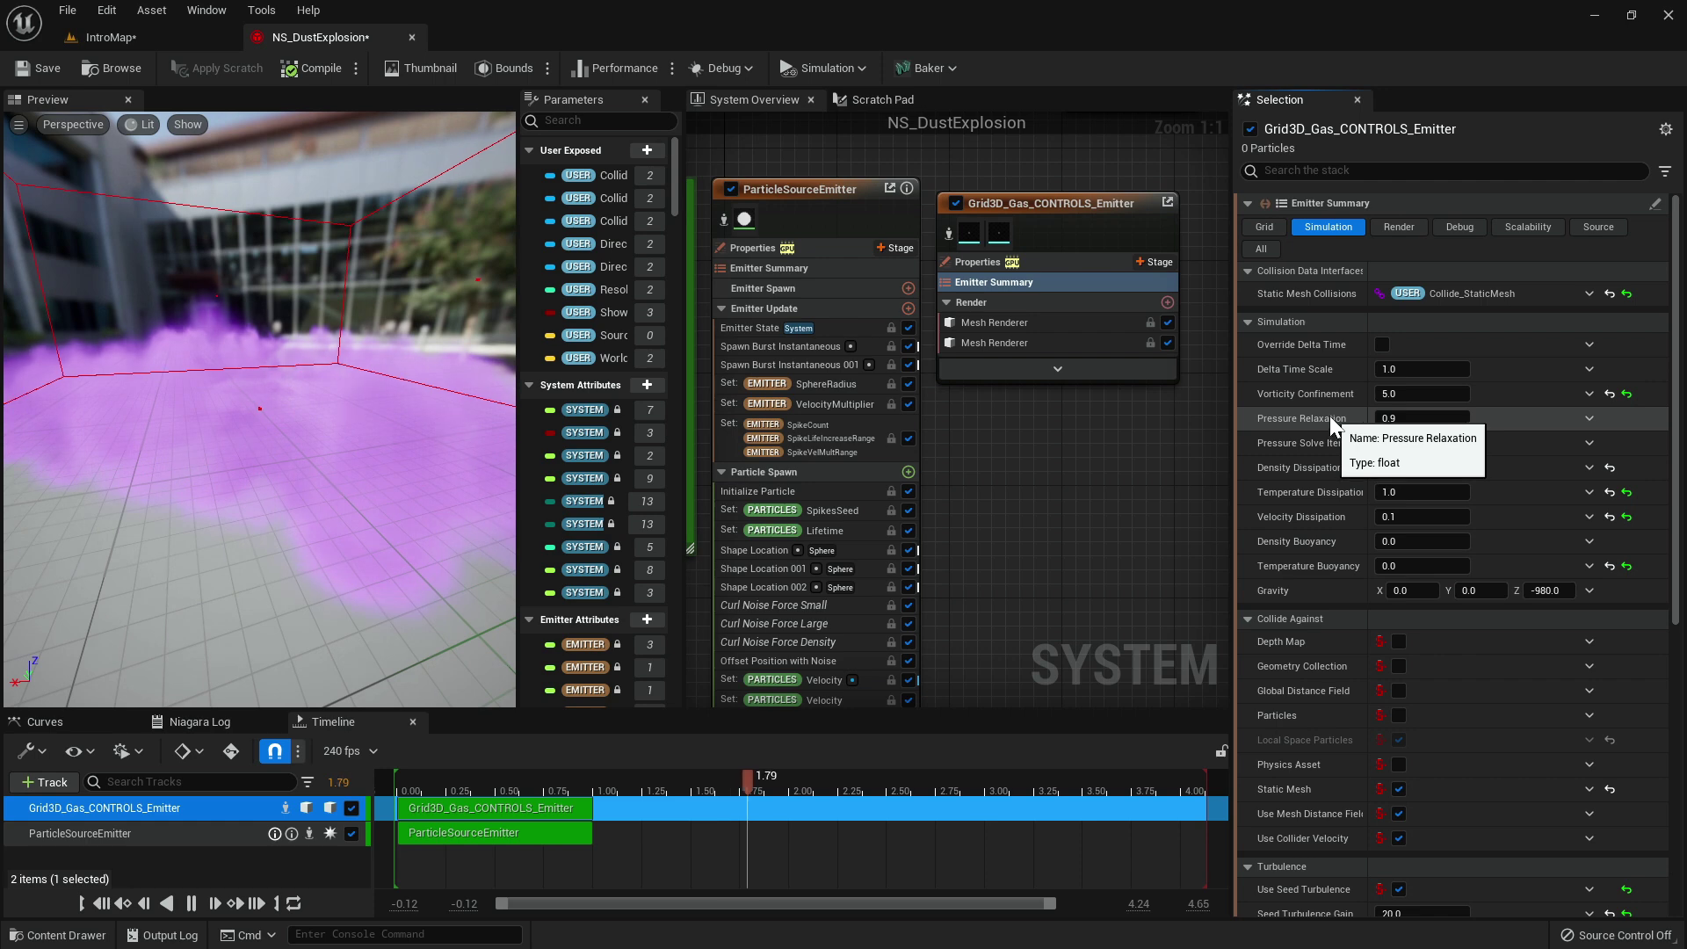
drag(341, 399, 341, 466)
drag(341, 399, 357, 400)
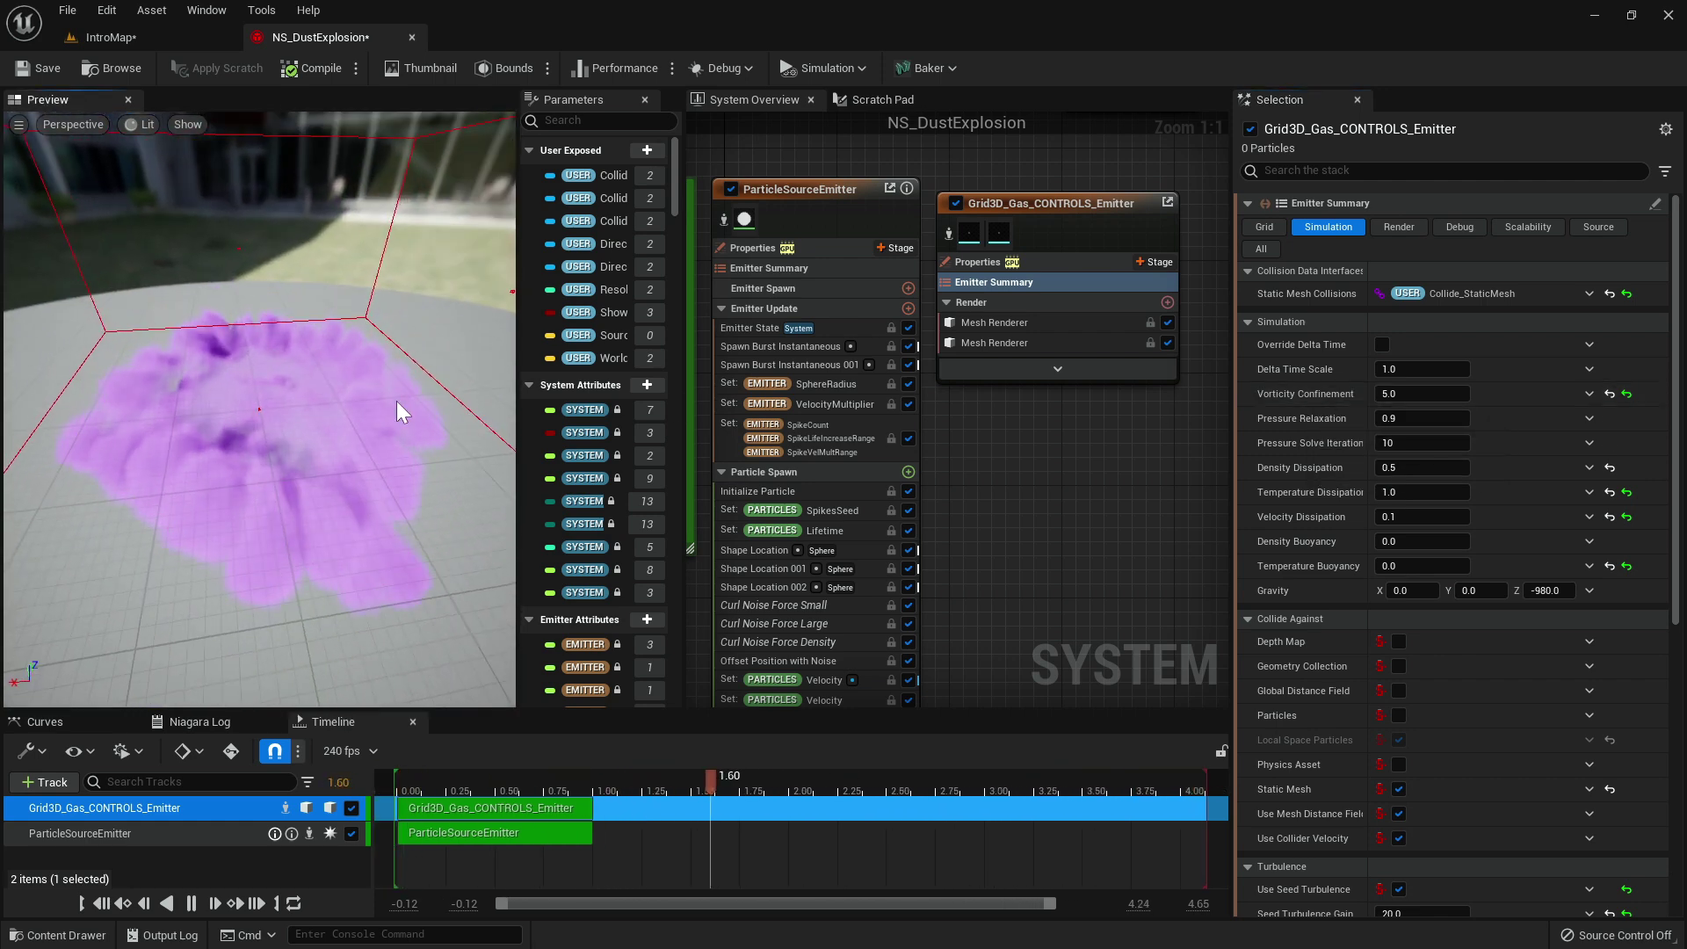
click(1424, 394)
text(10)
key(Return)
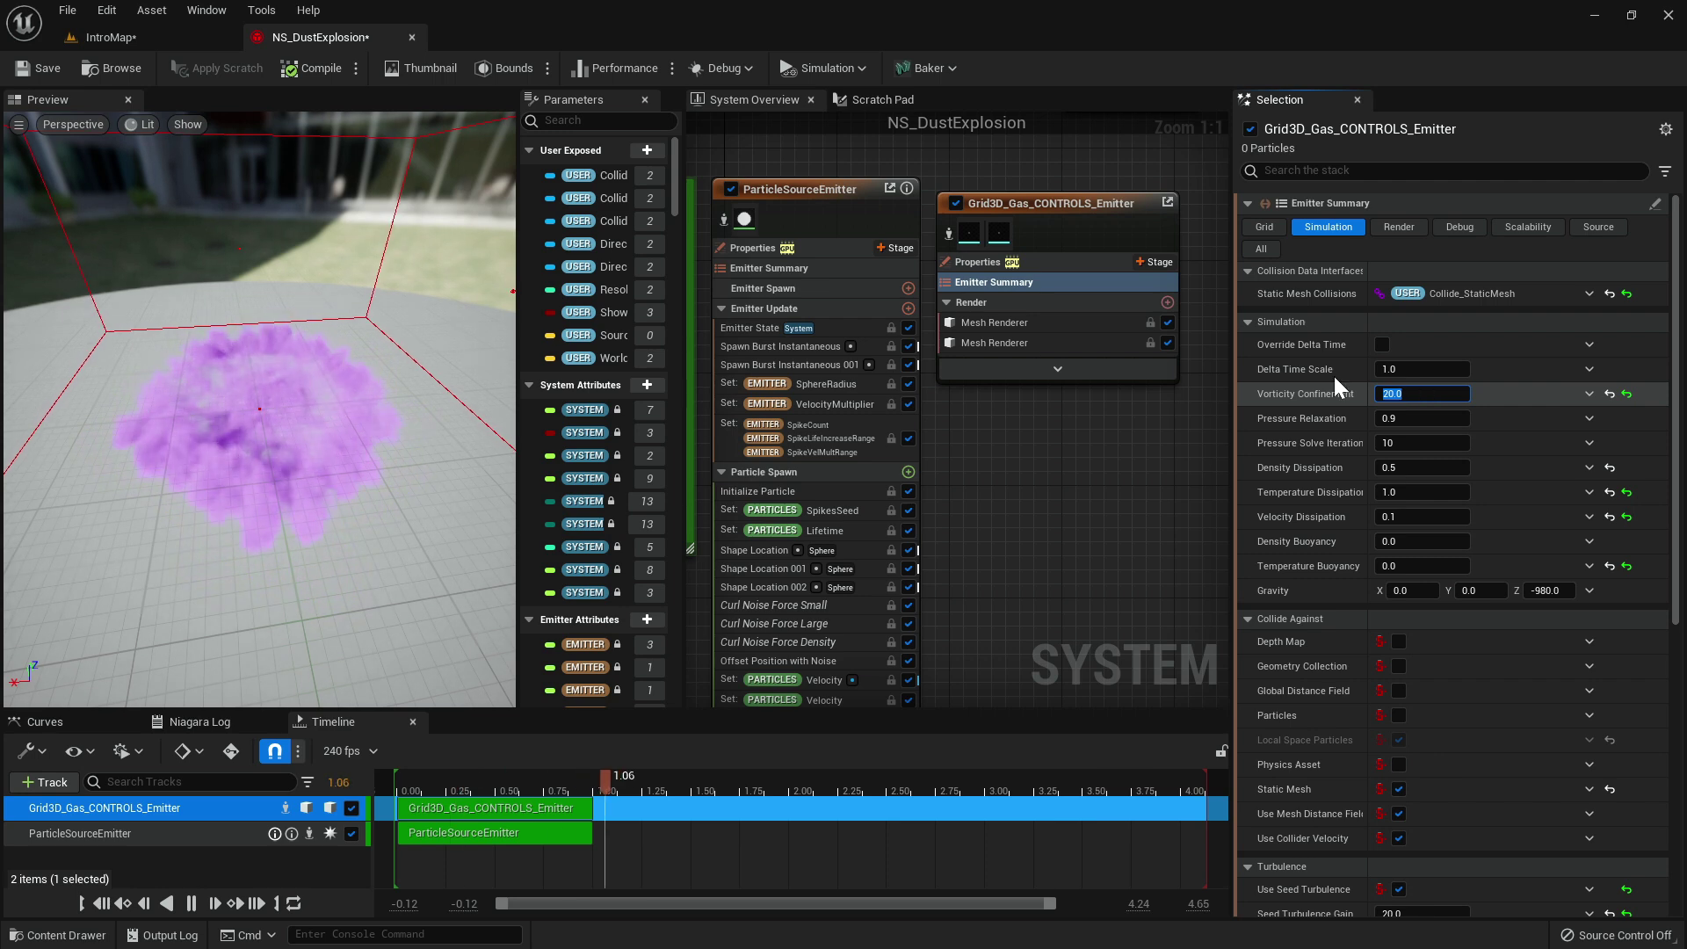
mouse_move(342, 451)
mouse_down()
mouse_move(330, 351)
mouse_move(351, 344)
mouse_move(322, 350)
mouse_move(330, 406)
mouse_move(386, 372)
mouse_move(314, 462)
mouse_move(285, 444)
mouse_move(334, 441)
mouse_up()
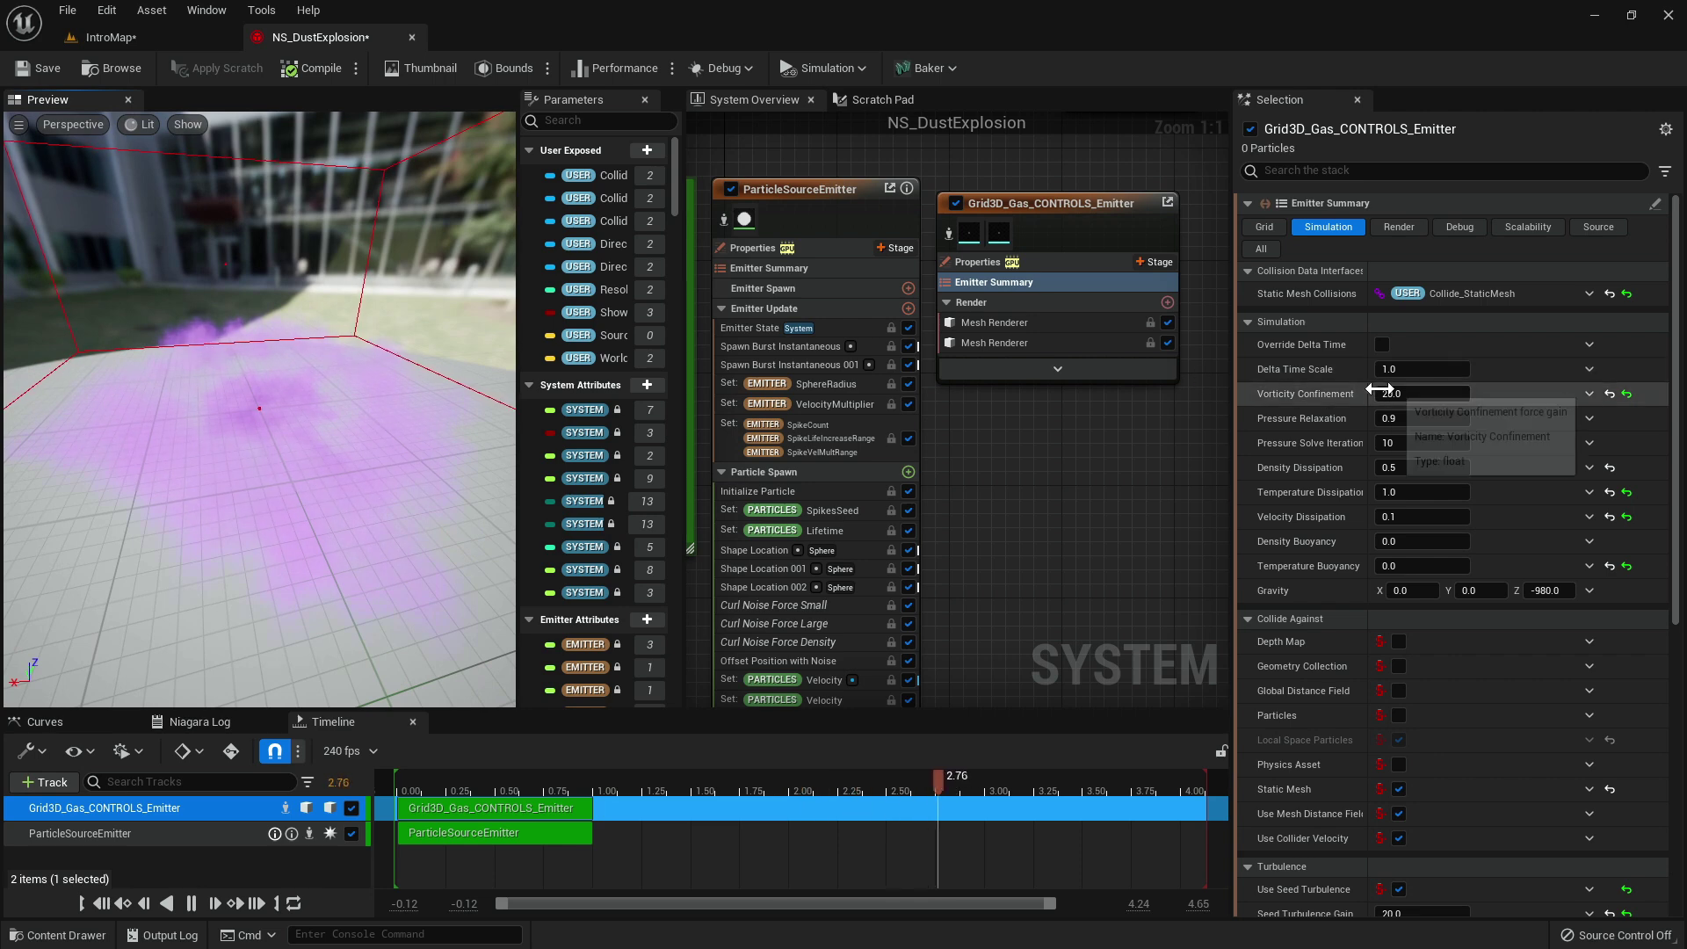
Try a Vorticity Confinement of 0.0 and view the explosion from a higher angle.
text(0)
key(Return)
drag(323, 367, 151, 499)
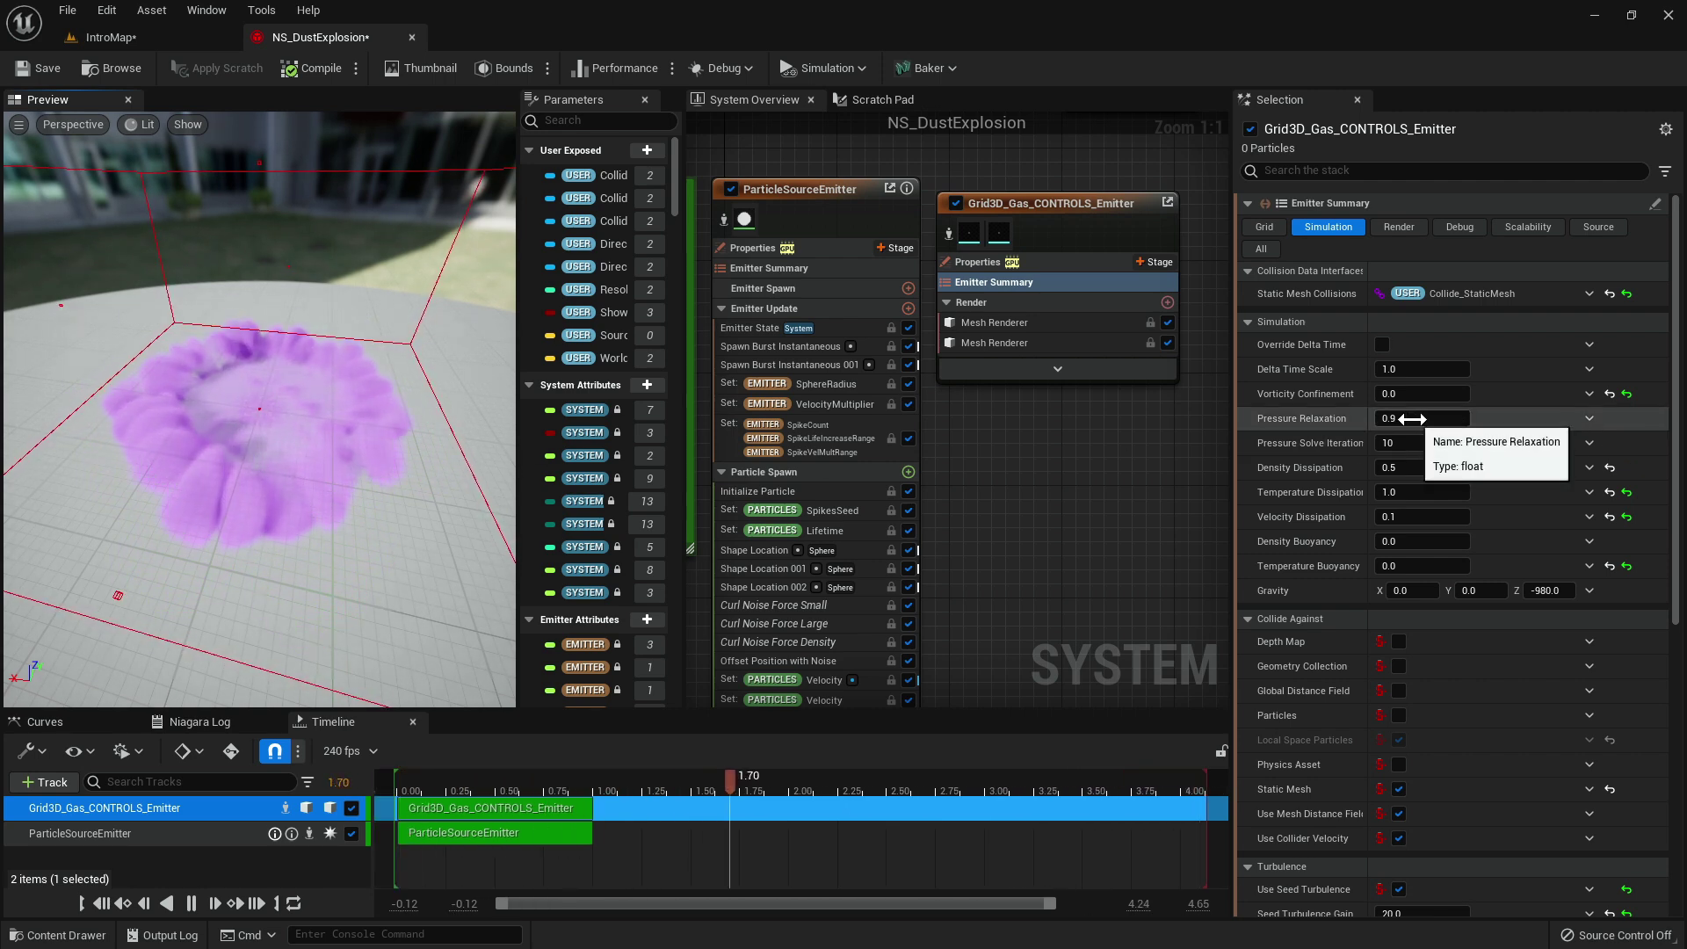
Set the Vorticity Confinement to 8.0 and check the swirling of the dust in the preview.
click(1416, 393)
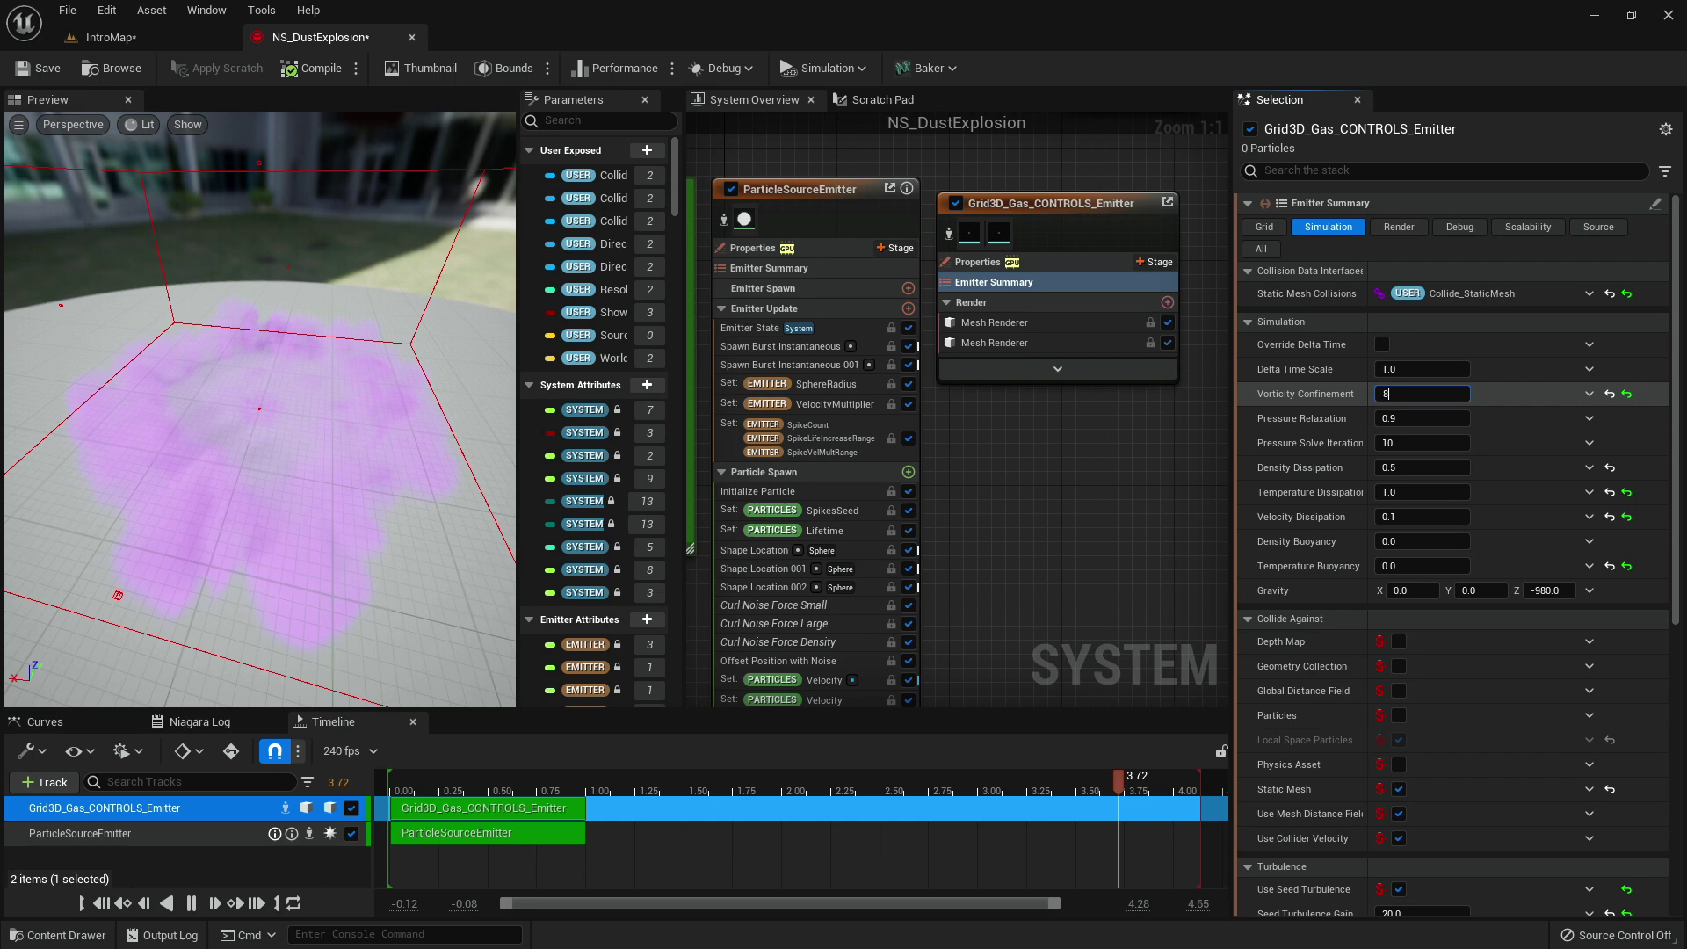
text(8)
key(Return)
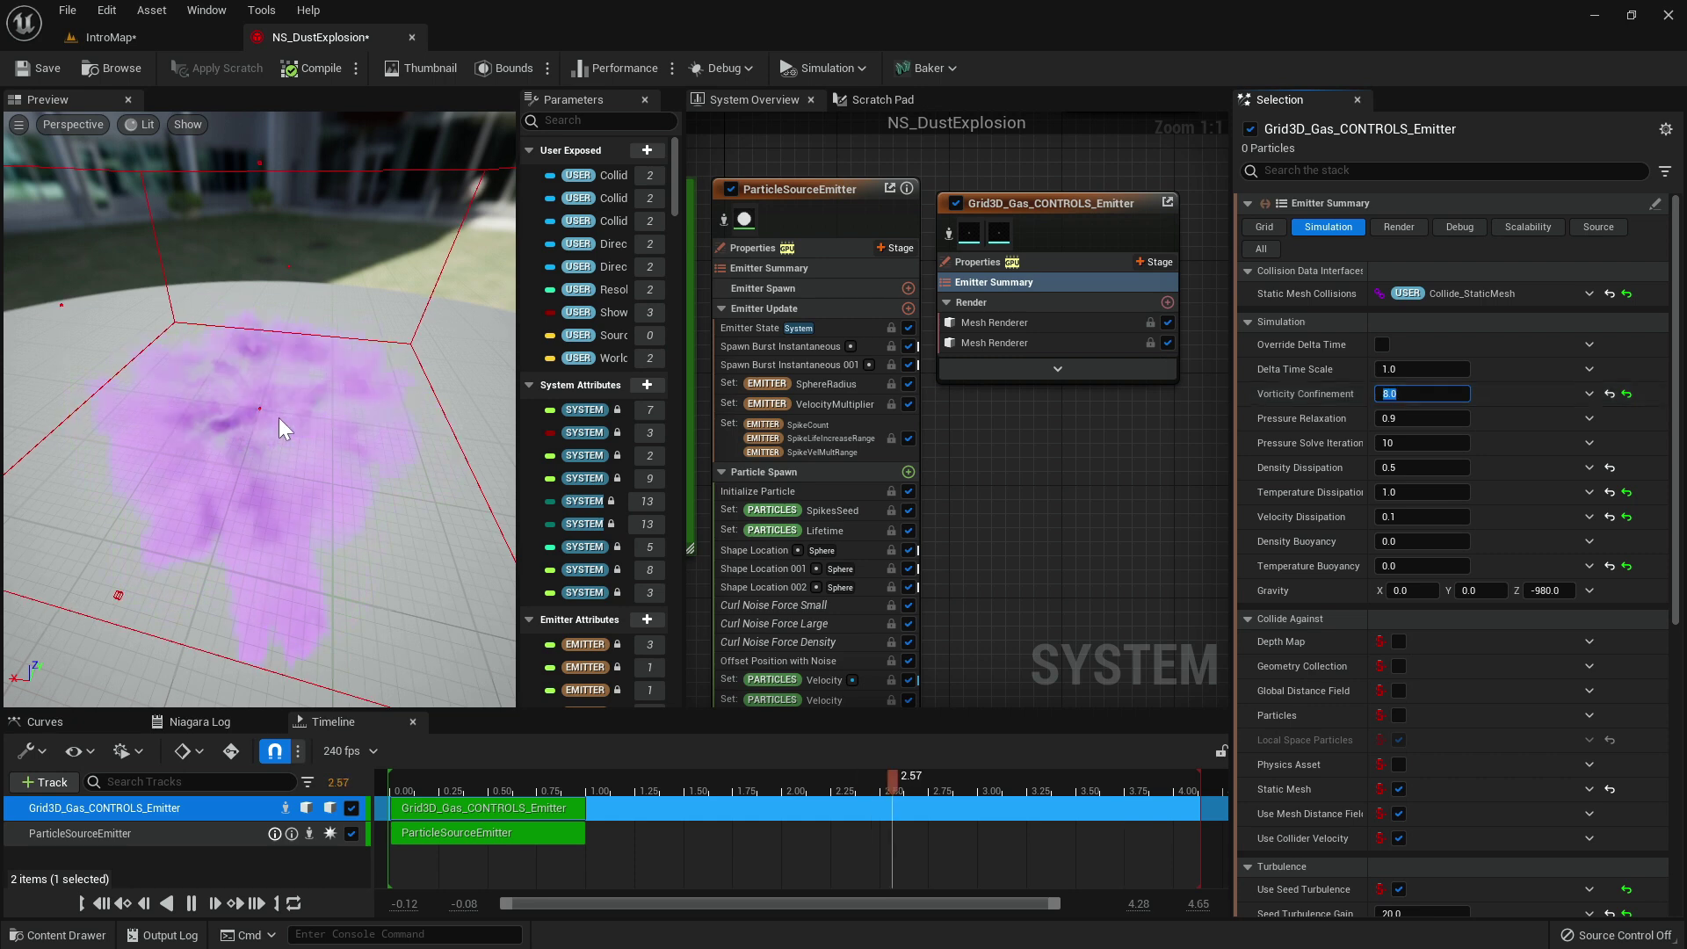
drag(303, 437, 377, 440)
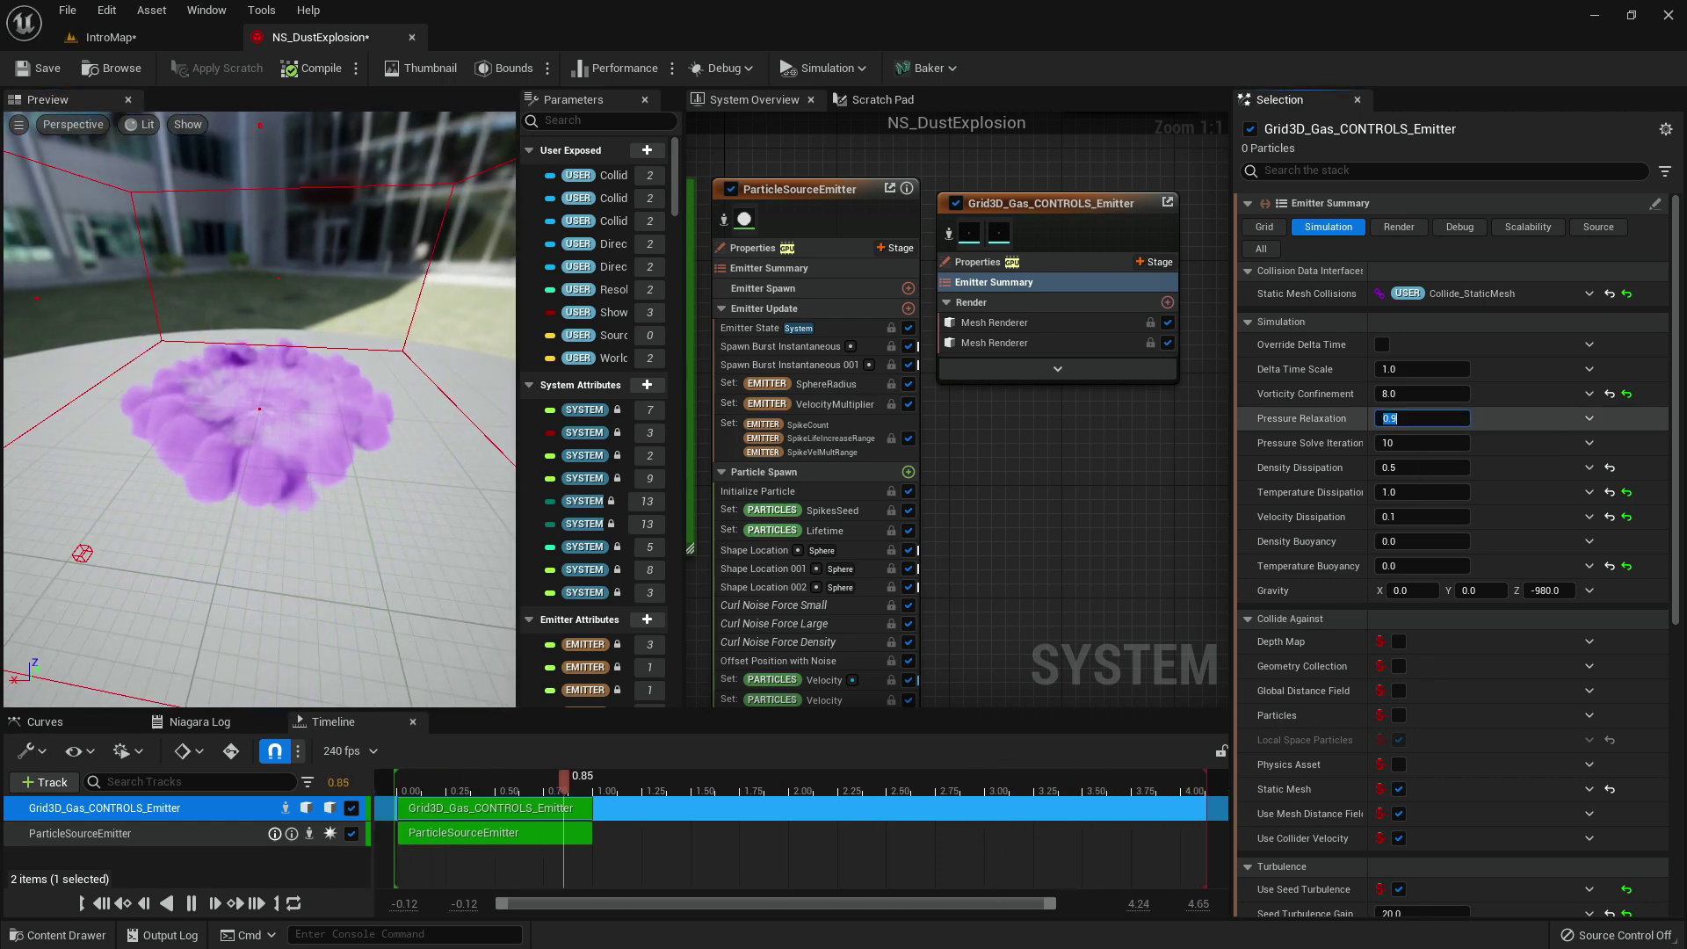
Try a Pressure Relaxation of 0.0, then restore it to 0.9, comparing both results in the preview.
key(Return)
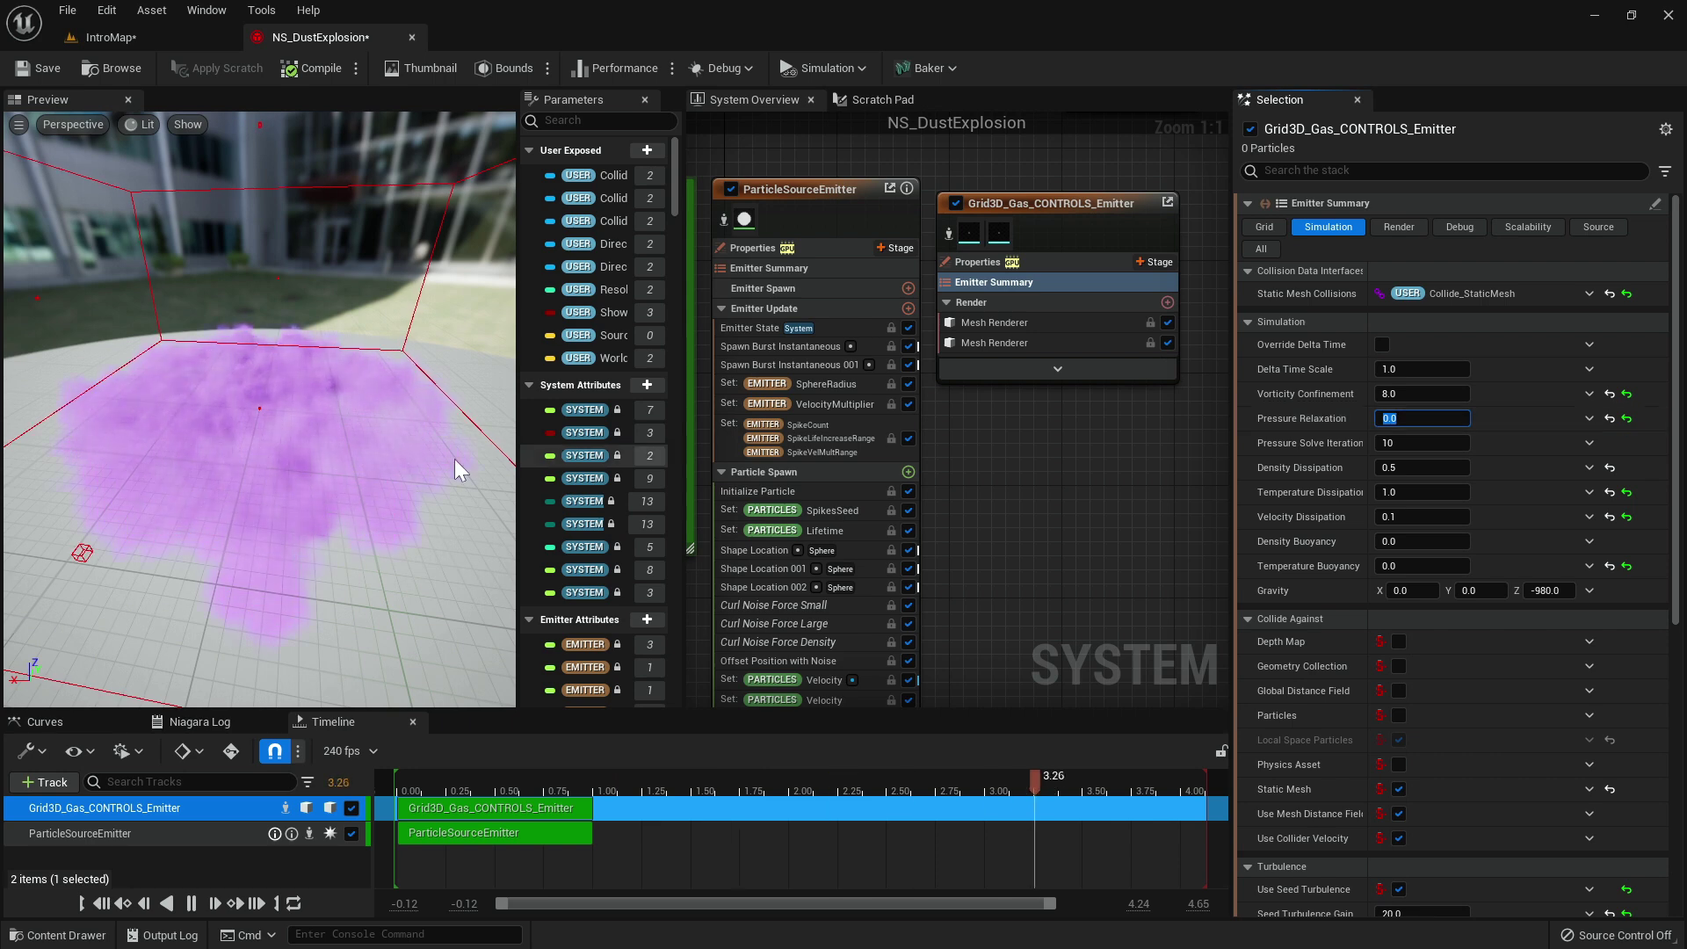
drag(255, 402, 246, 452)
click(1421, 418)
text(.9)
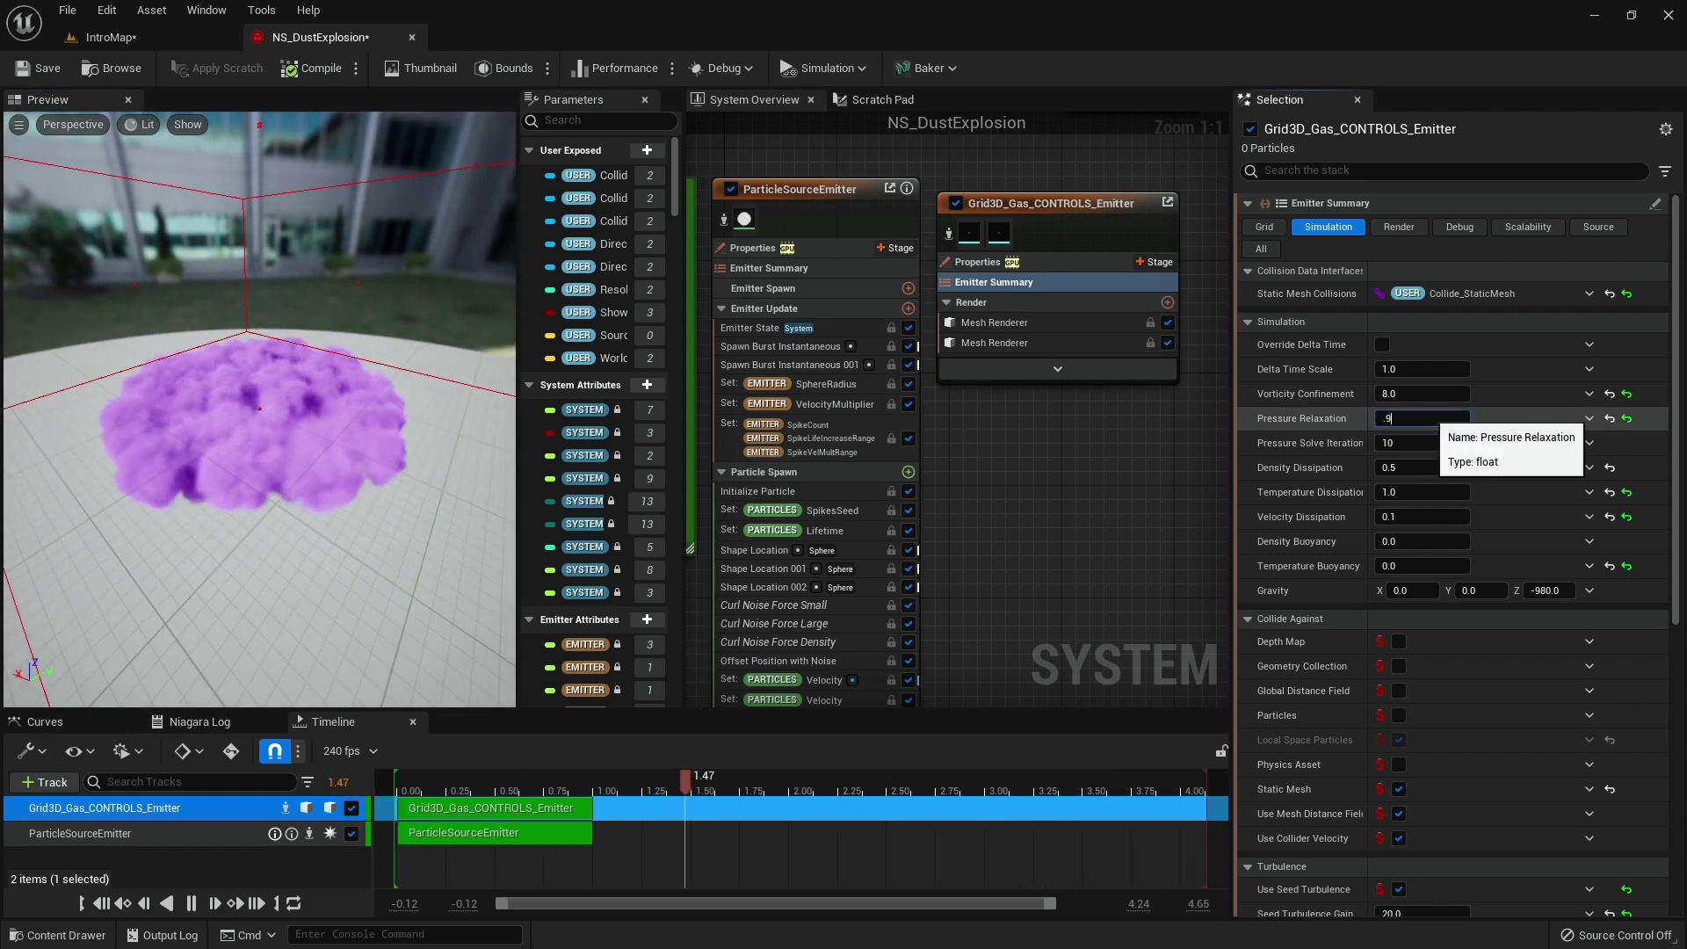
key(Return)
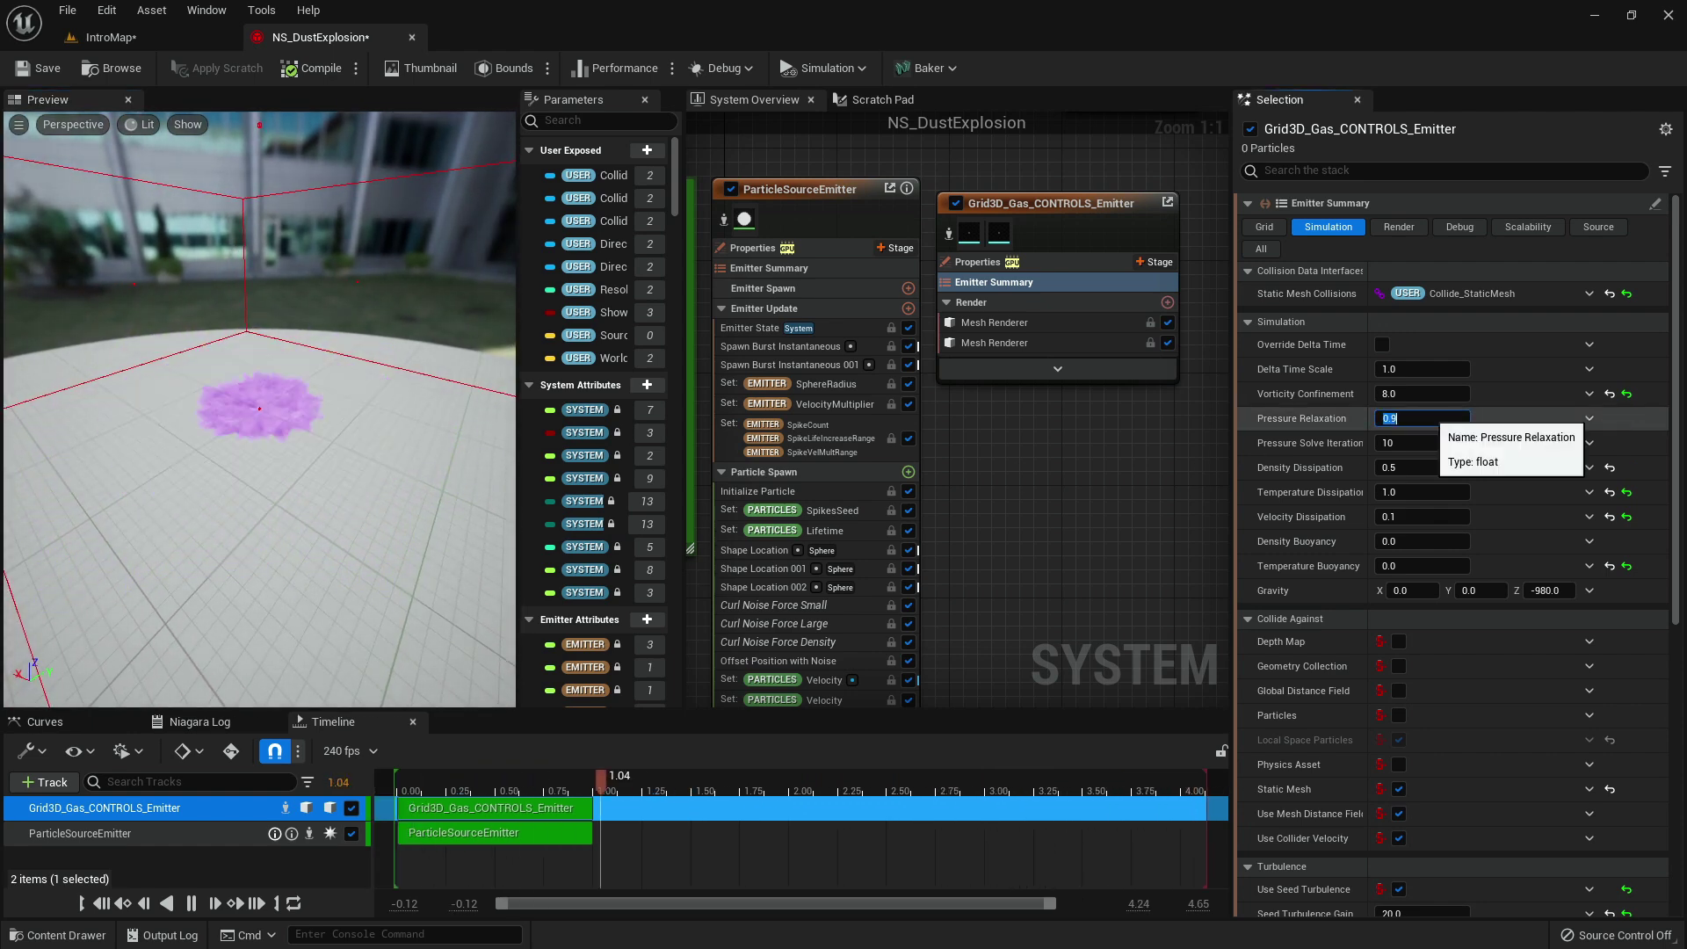
drag(304, 376, 350, 393)
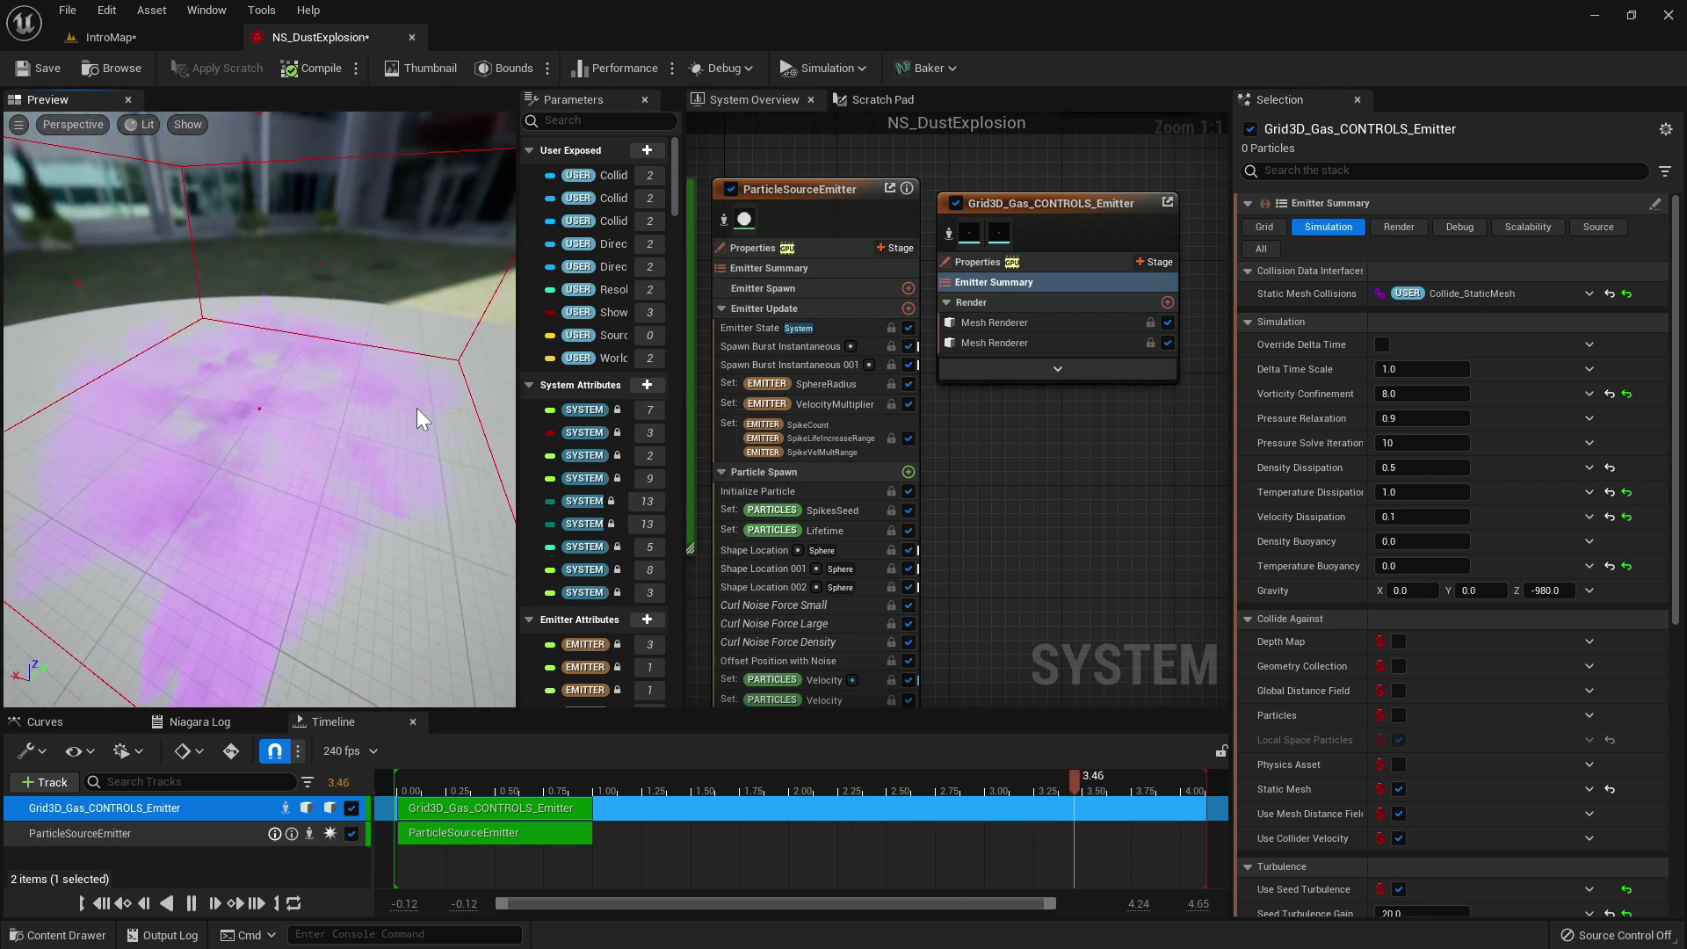
Set the Pressure Relaxation to 1.5 and check the explosion from another angle.
click(1423, 418)
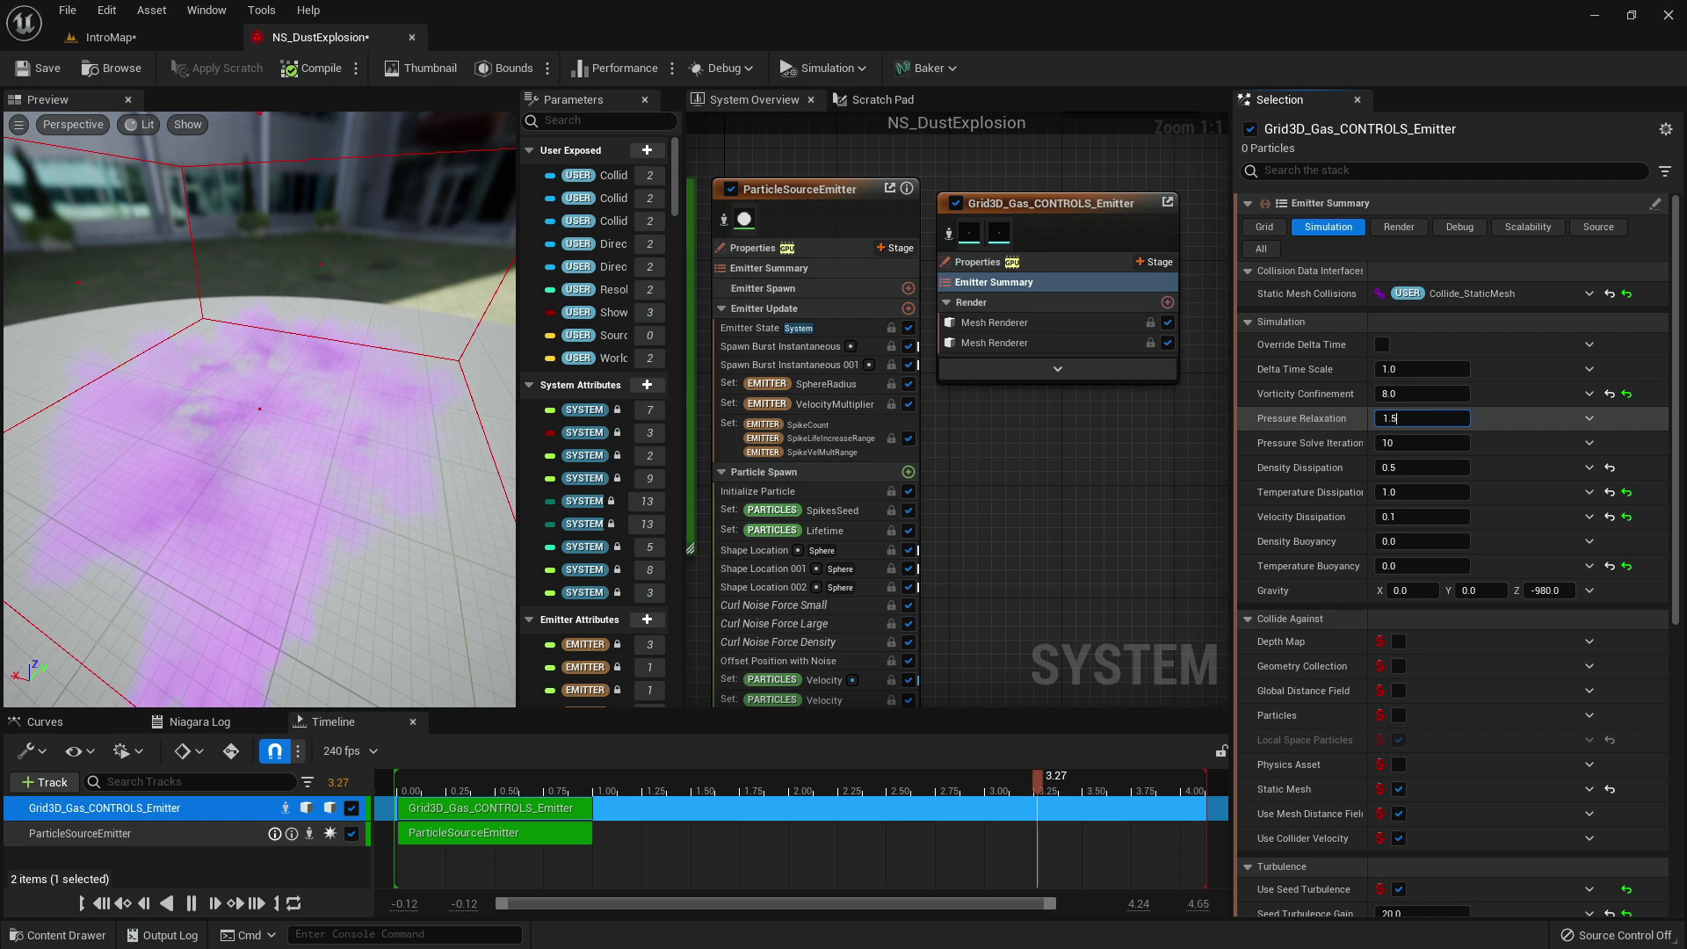
text(1.5)
key(Return)
drag(331, 425, 299, 380)
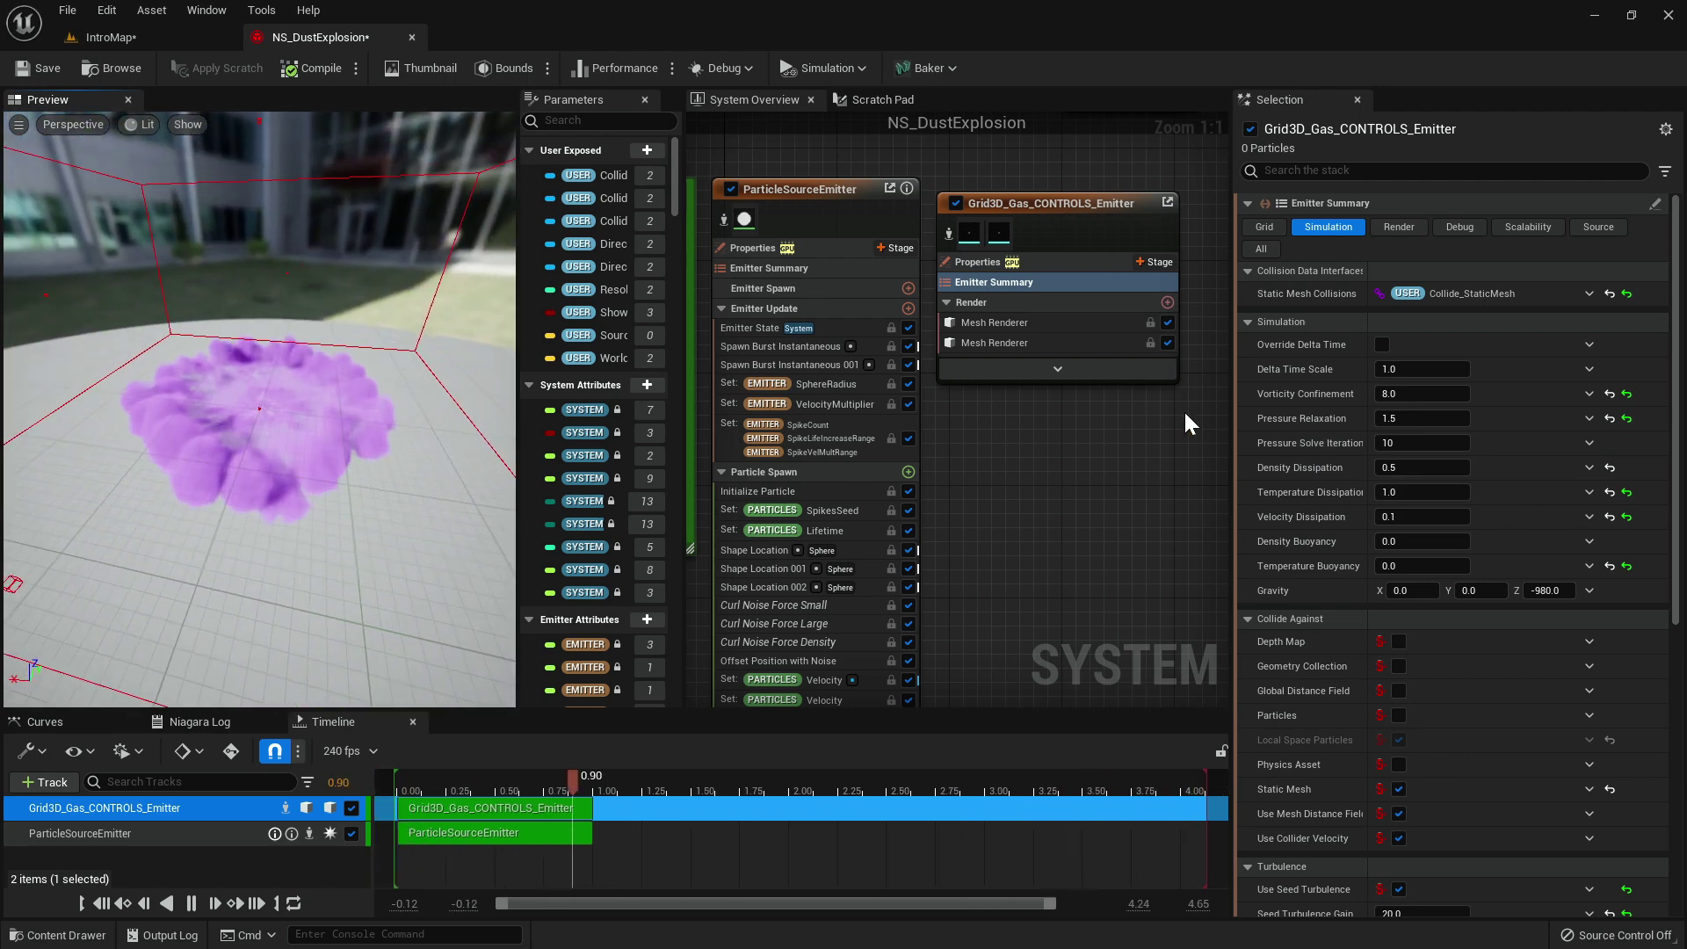
Try 20 Pressure Solve Iterations and return the setting to 10, comparing the explosion in the preview.
click(1410, 443)
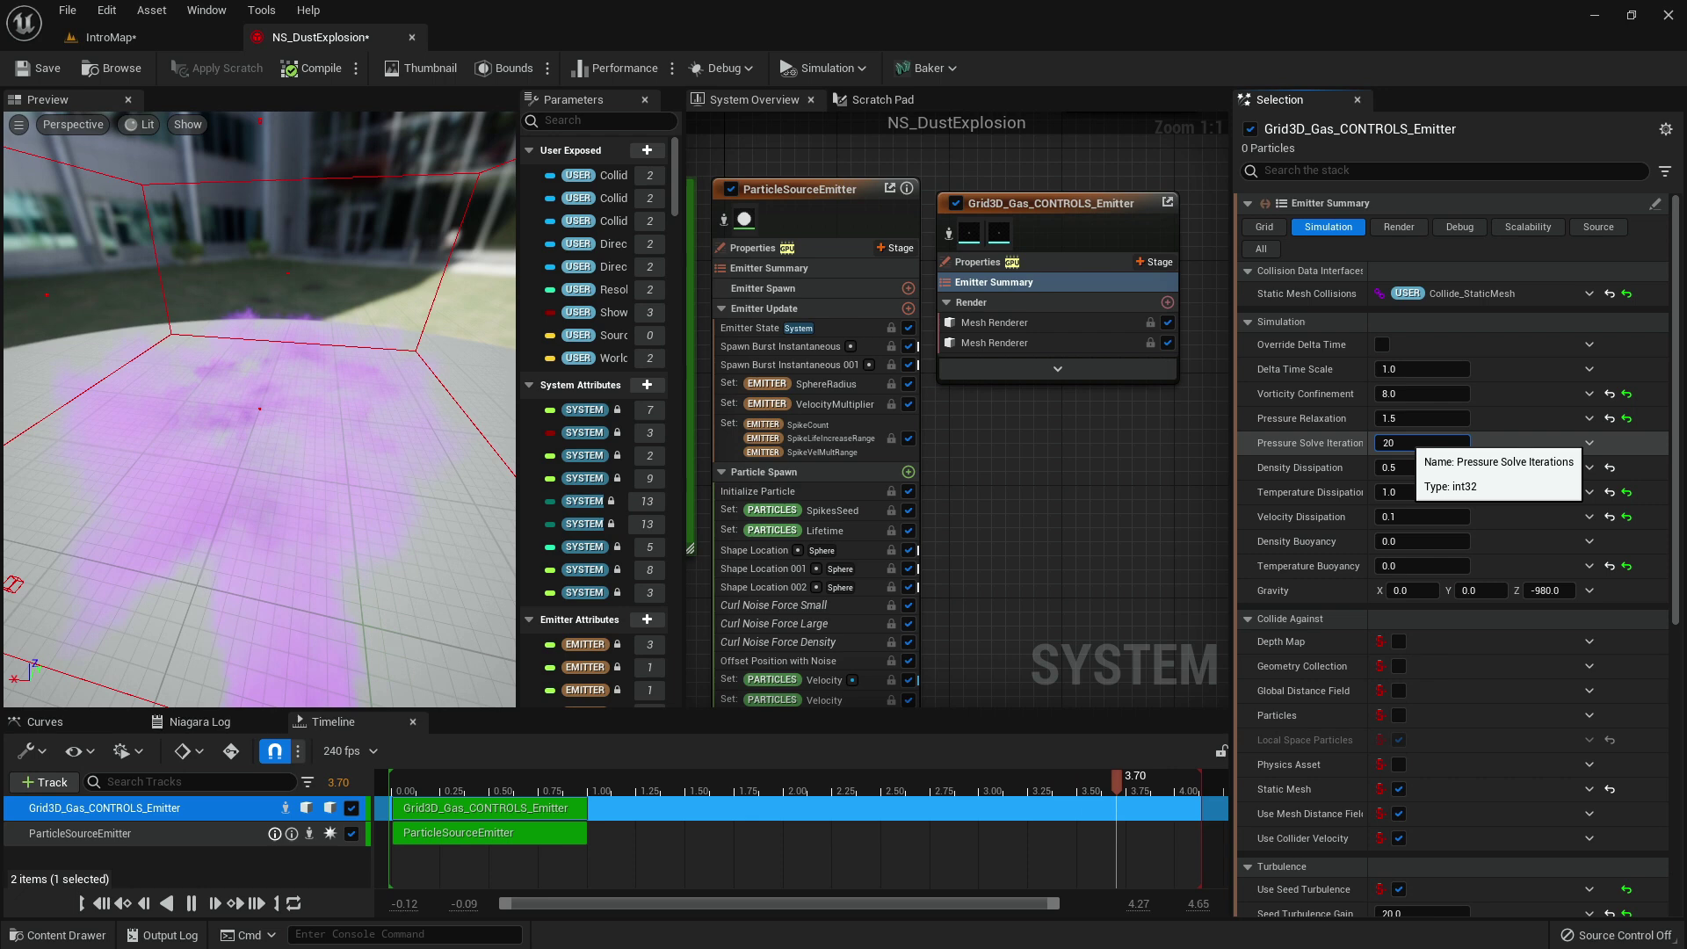
key(Return)
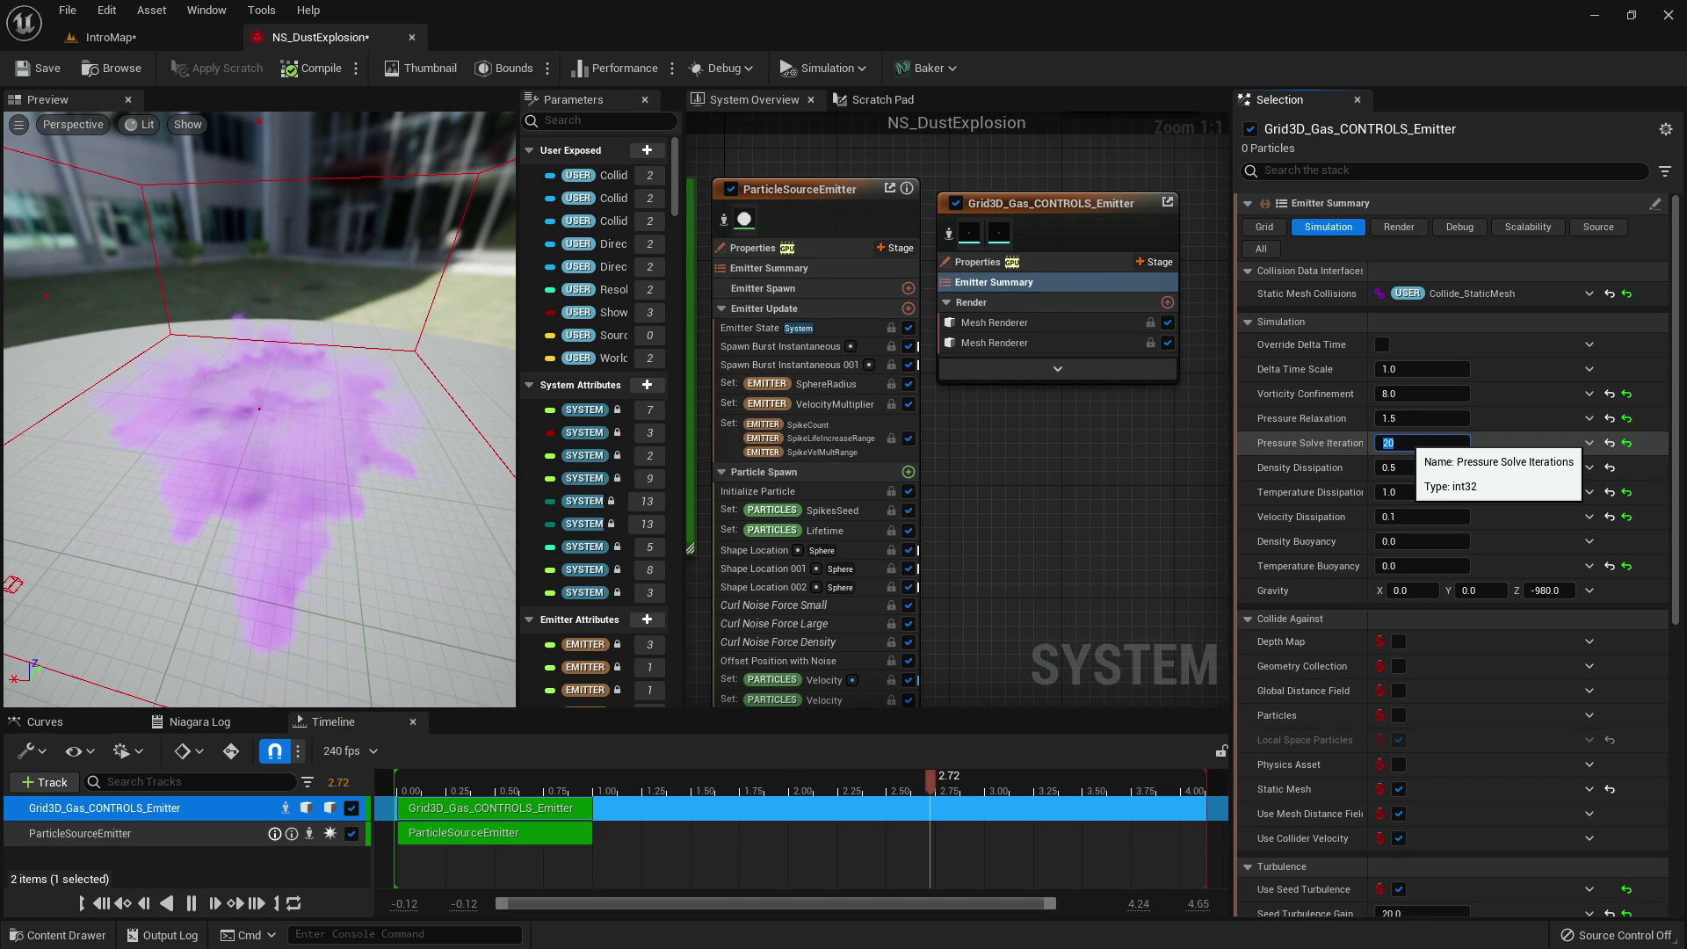
text(10)
click(432, 568)
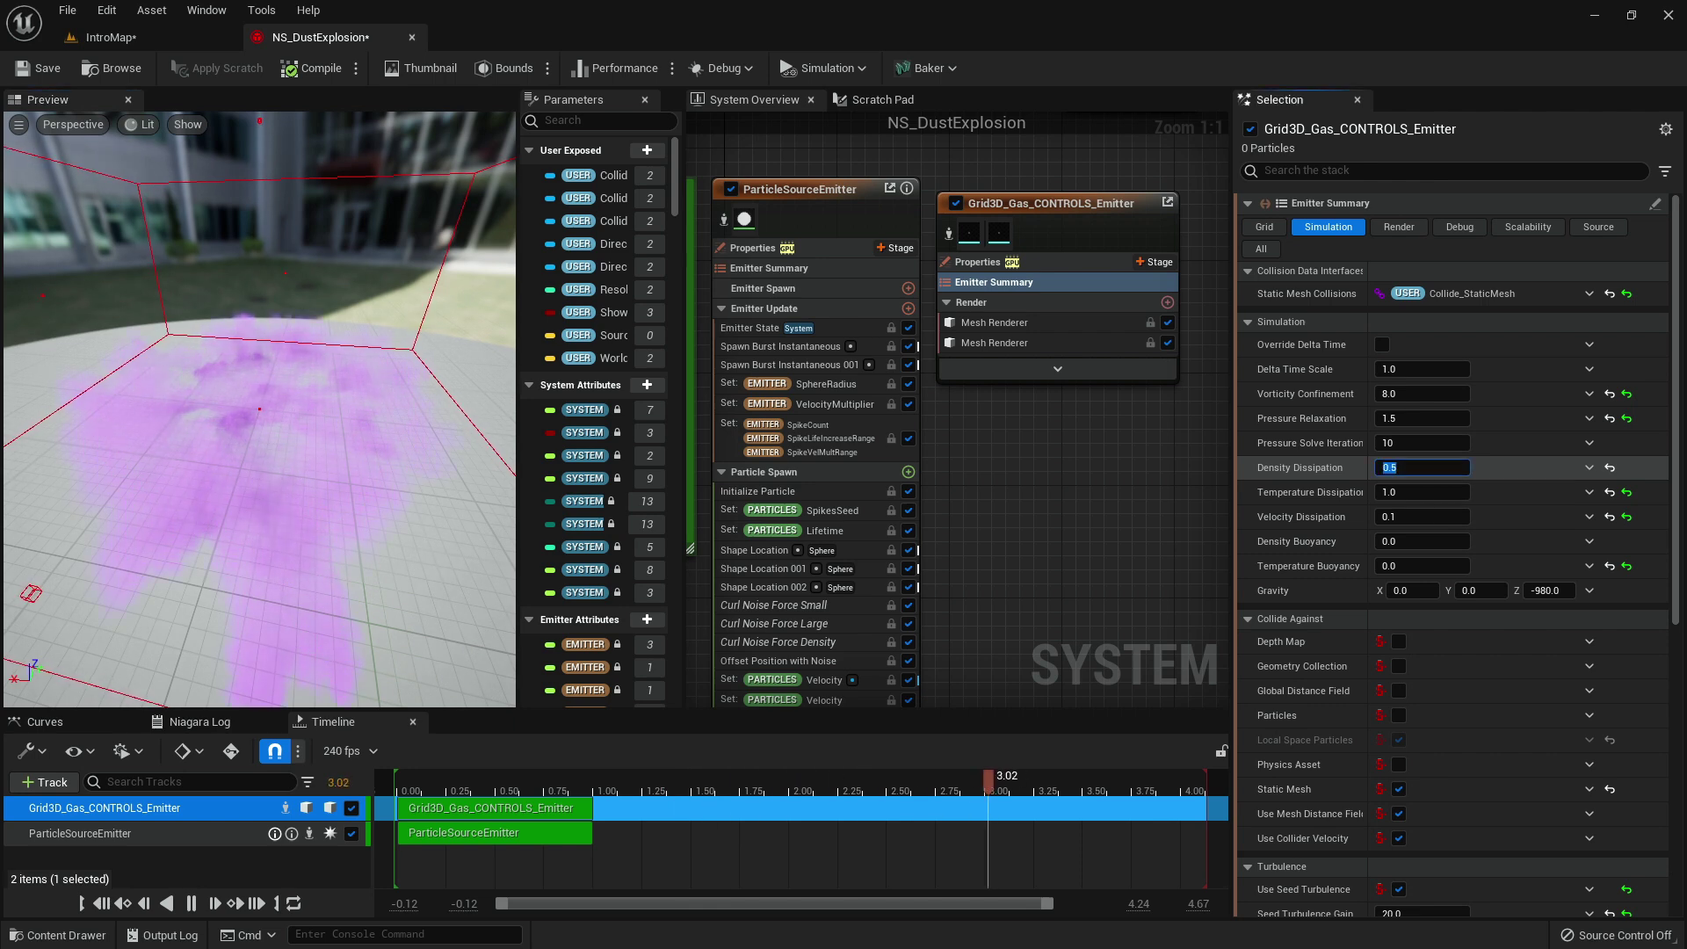
Try a Density Dissipation of 0.0 and view the explosion from a low angle.
text(0)
key(Return)
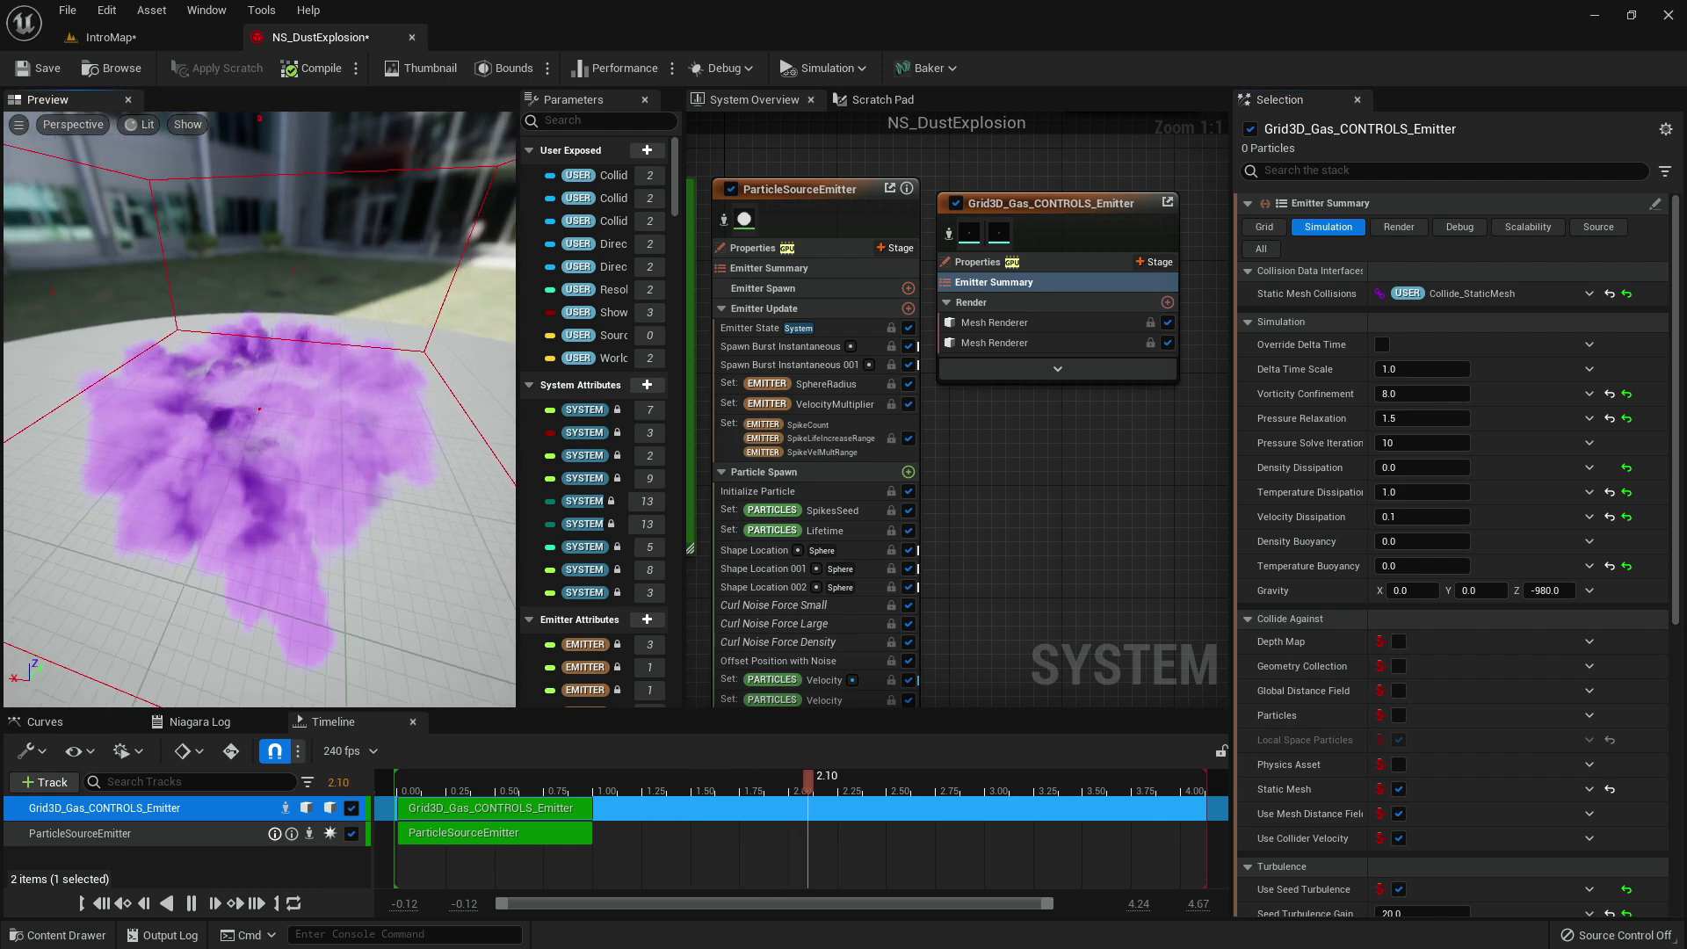
drag(259, 409, 392, 448)
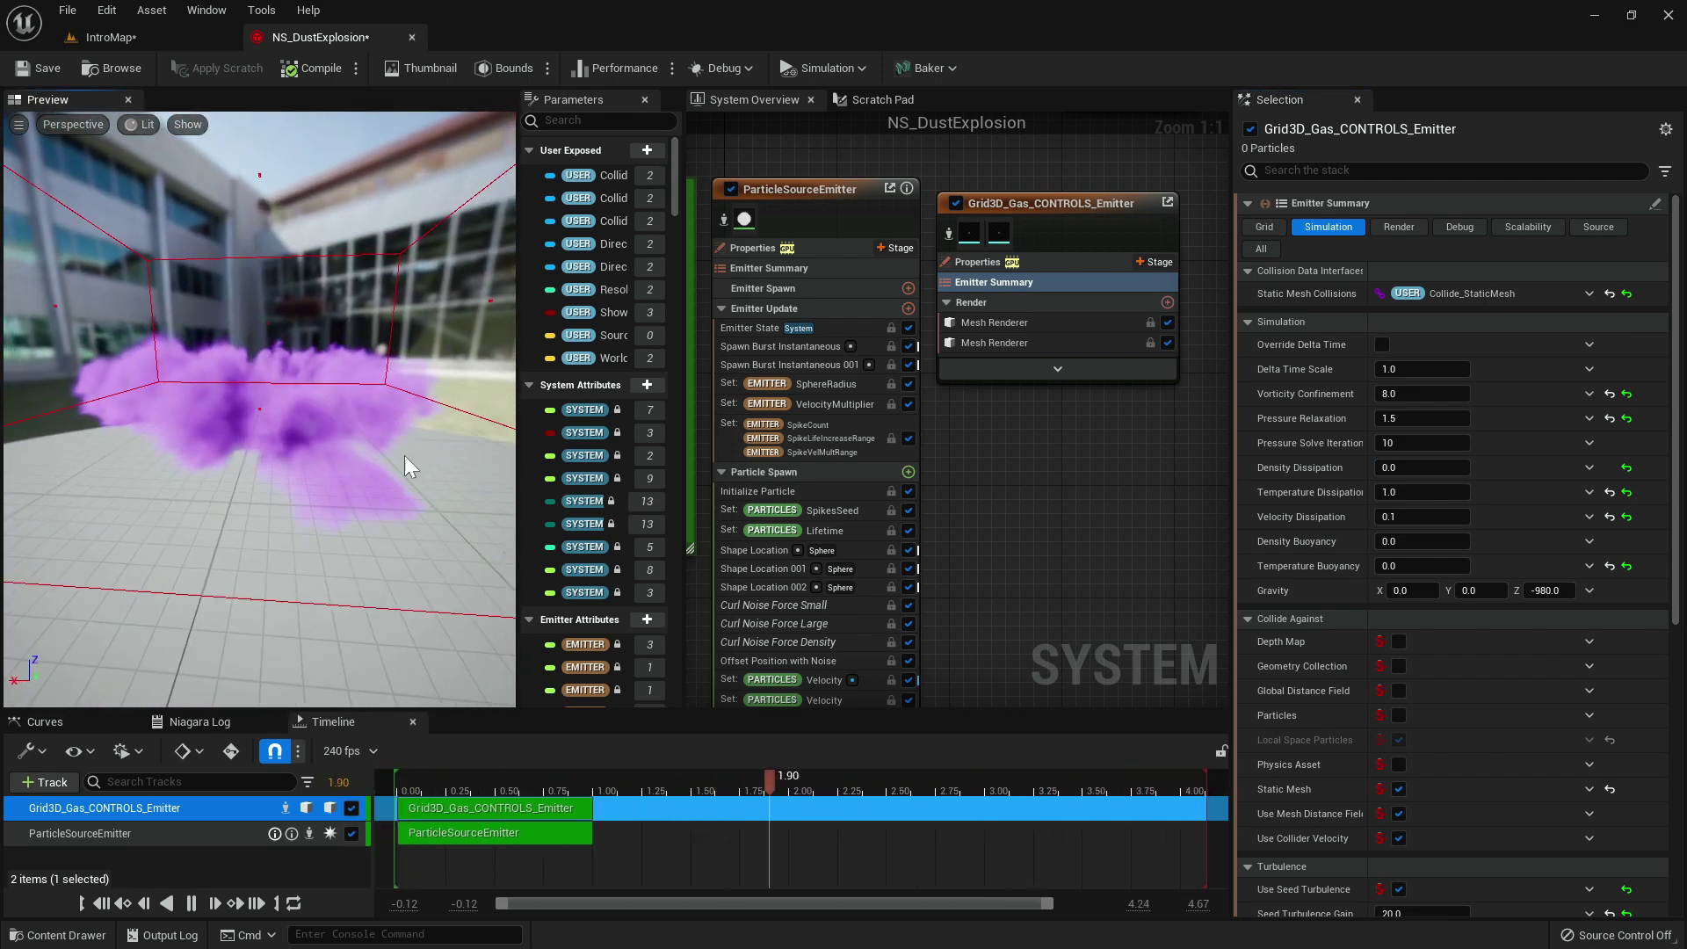
Try a Density Dissipation of 5.0 and inspect the simulation up close from several angles.
click(1421, 468)
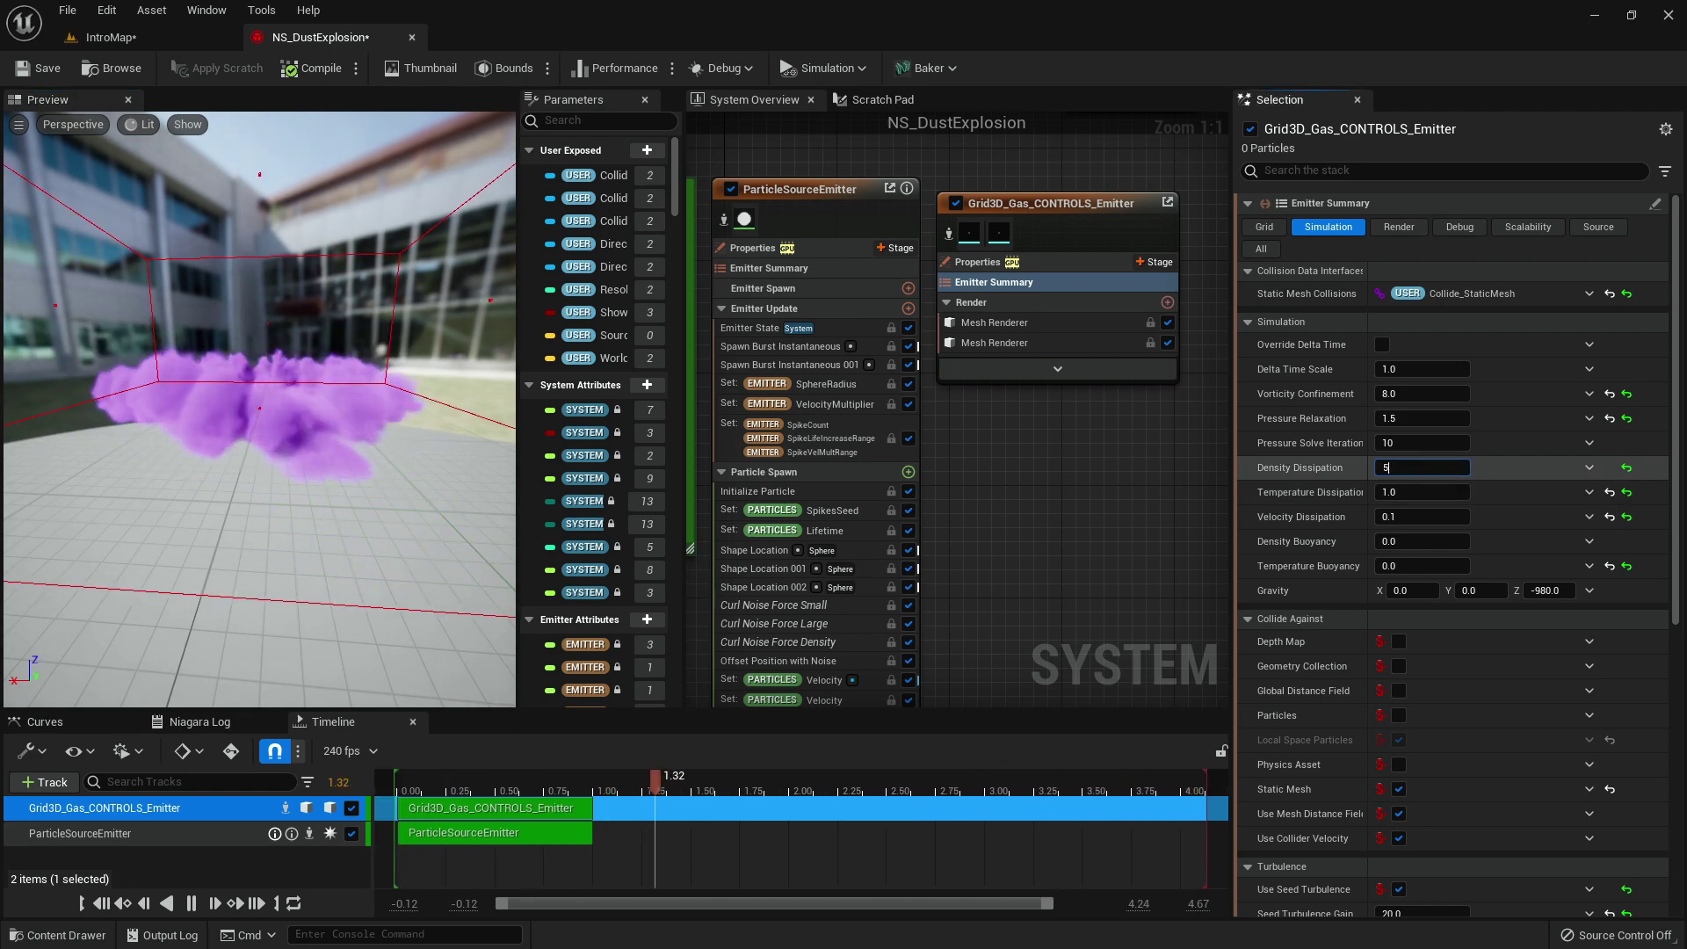
text(5)
key(Return)
drag(360, 434, 413, 395)
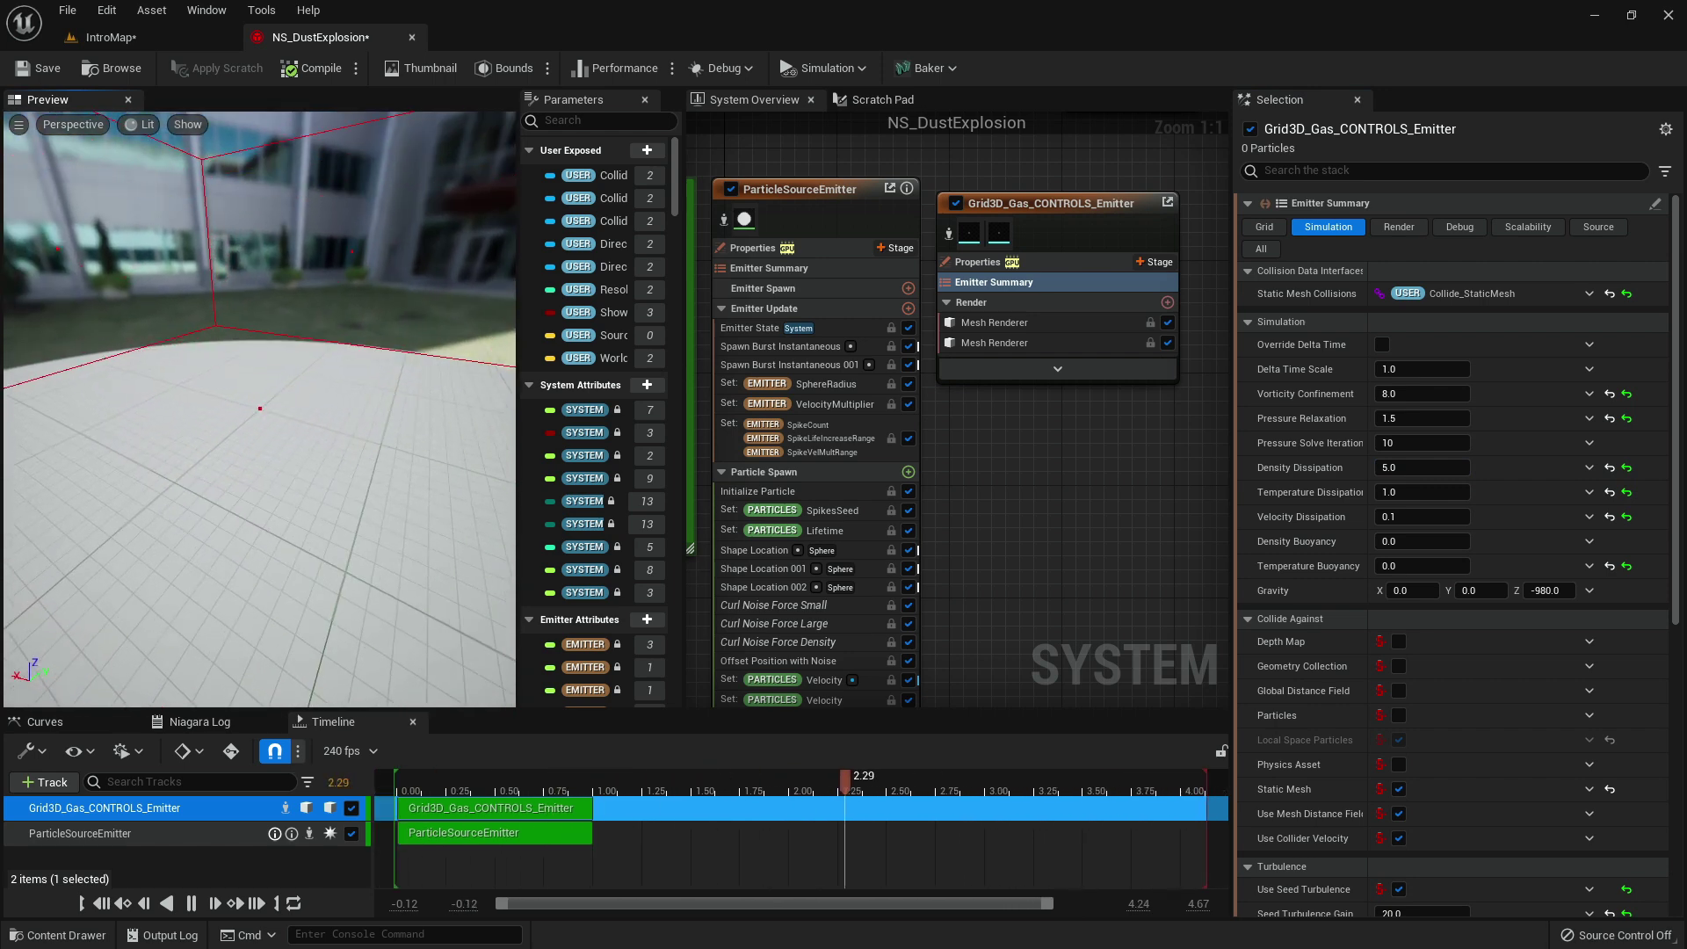
drag(328, 392, 329, 392)
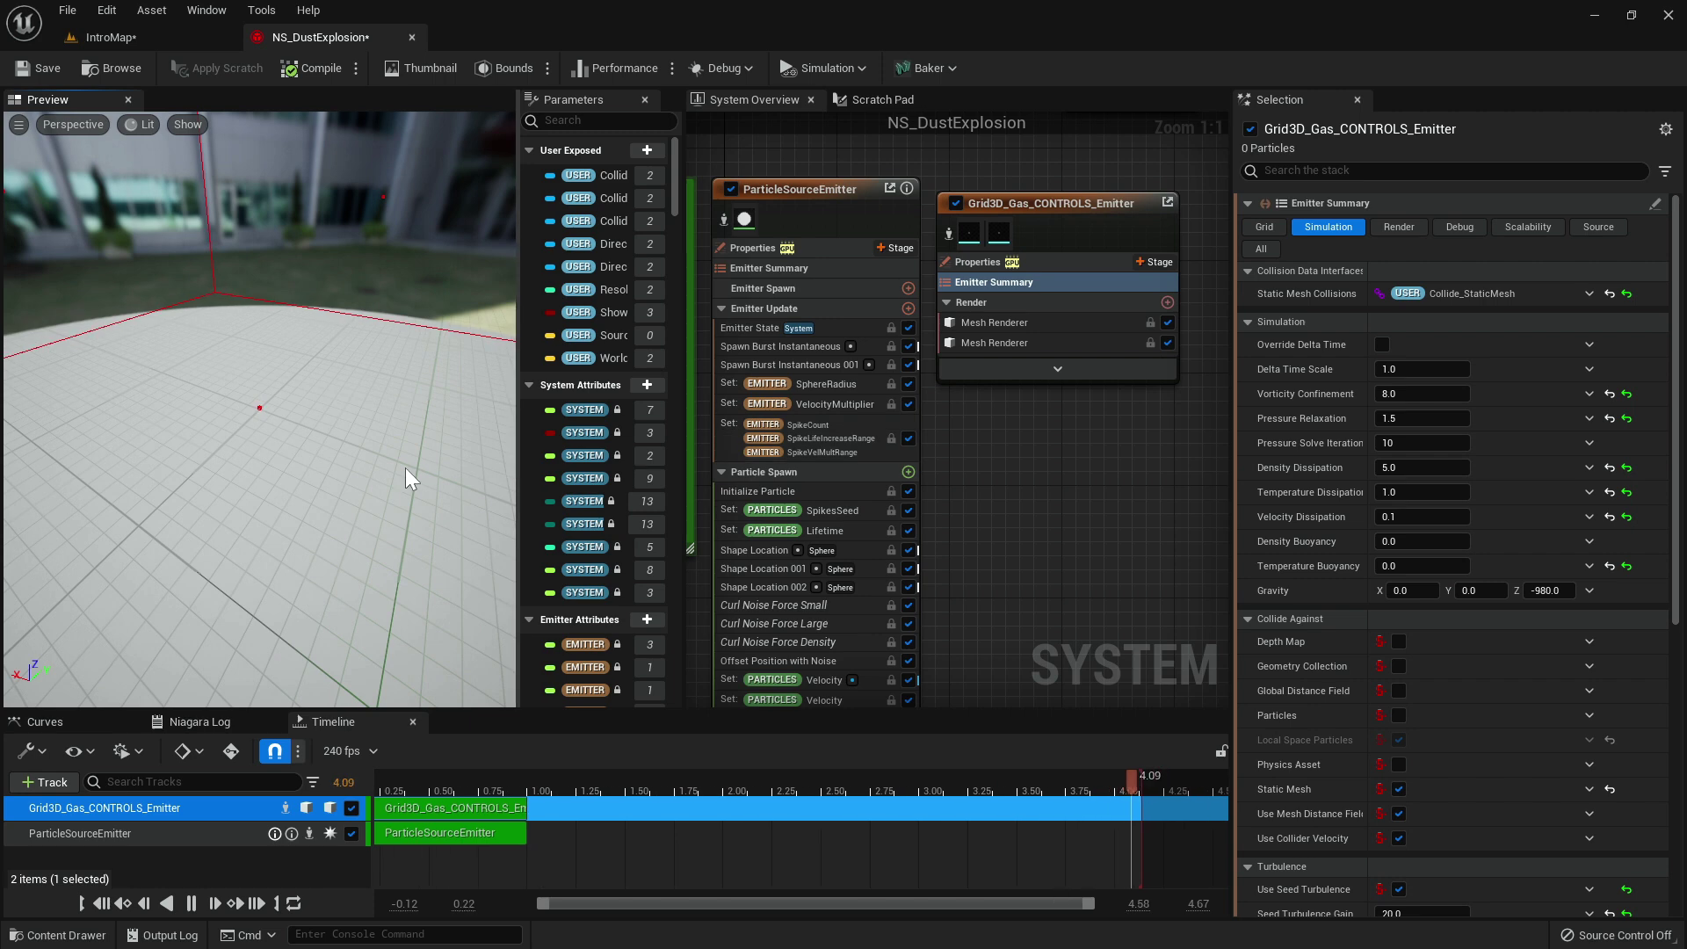
drag(248, 428, 248, 429)
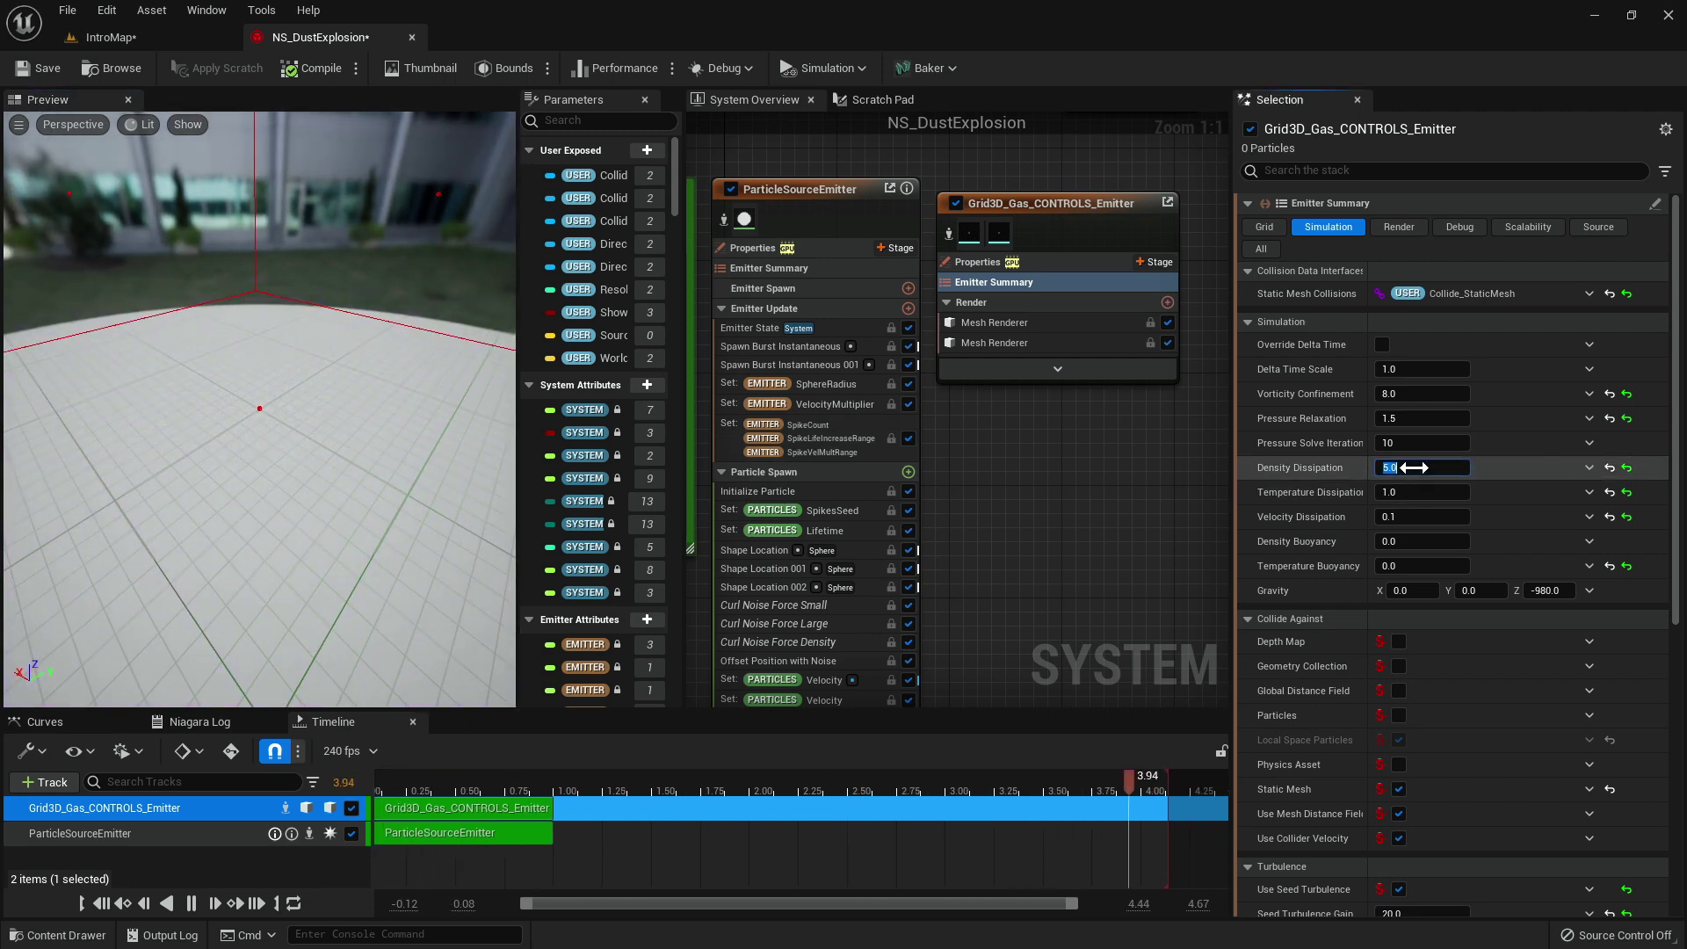
Bring the Density Dissipation down to 0.5, check the explosion, and fine-tune the value to 0.4.
text(.5)
key(Return)
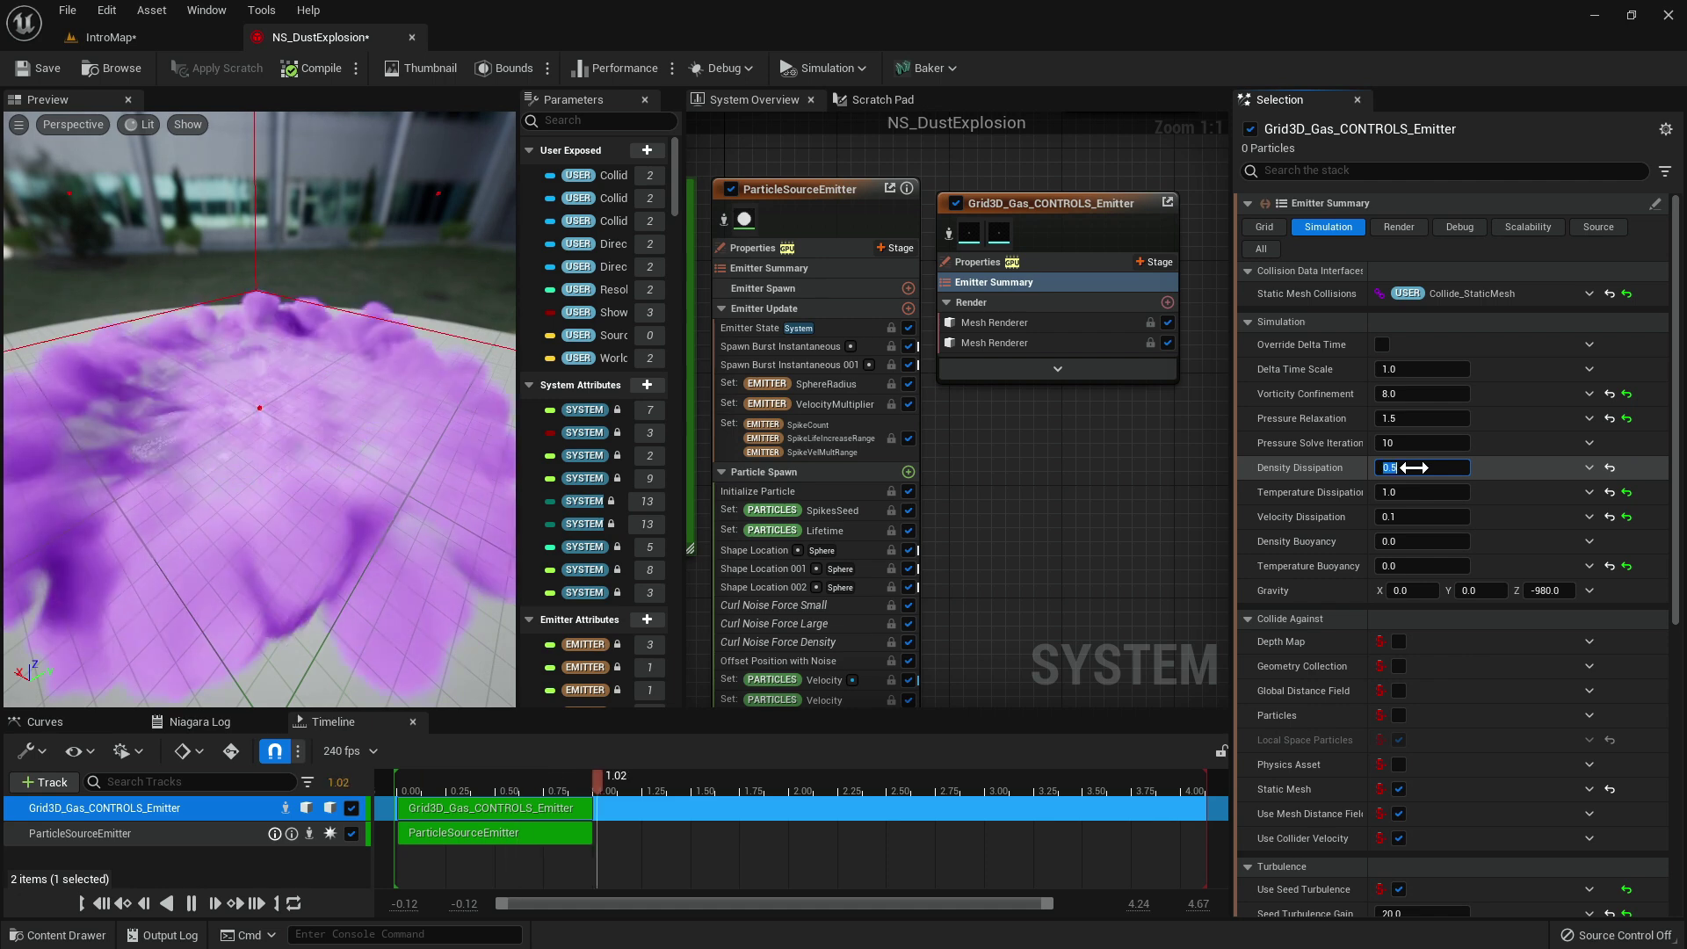
drag(372, 446, 446, 461)
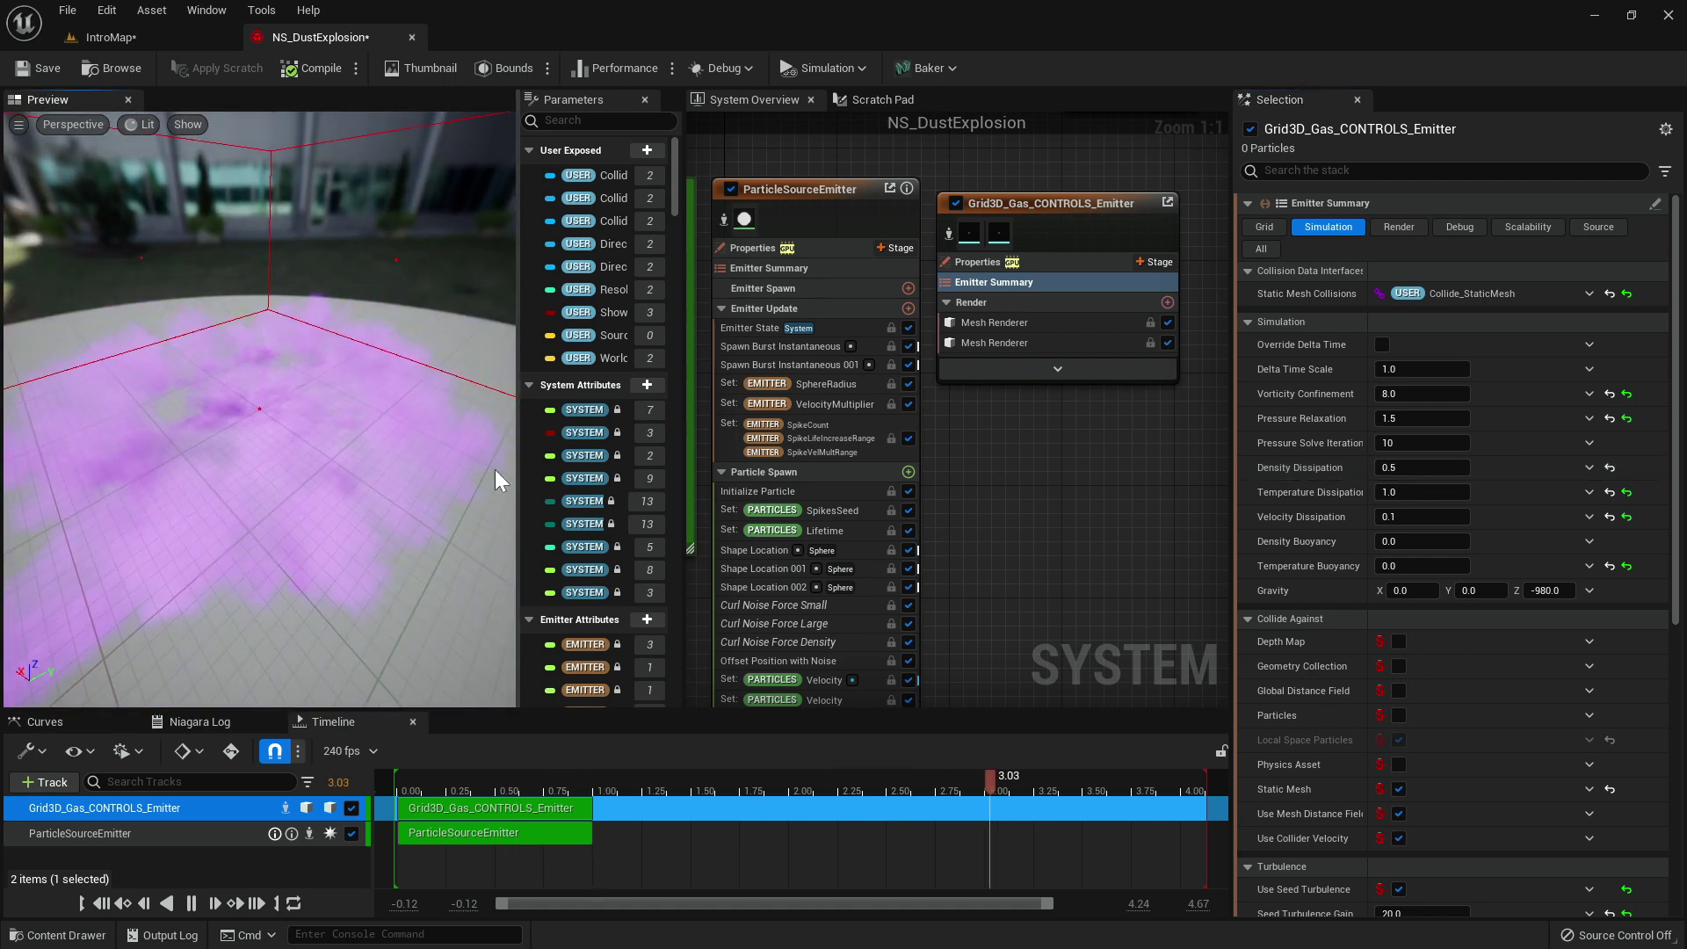
click(1404, 467)
text(.4)
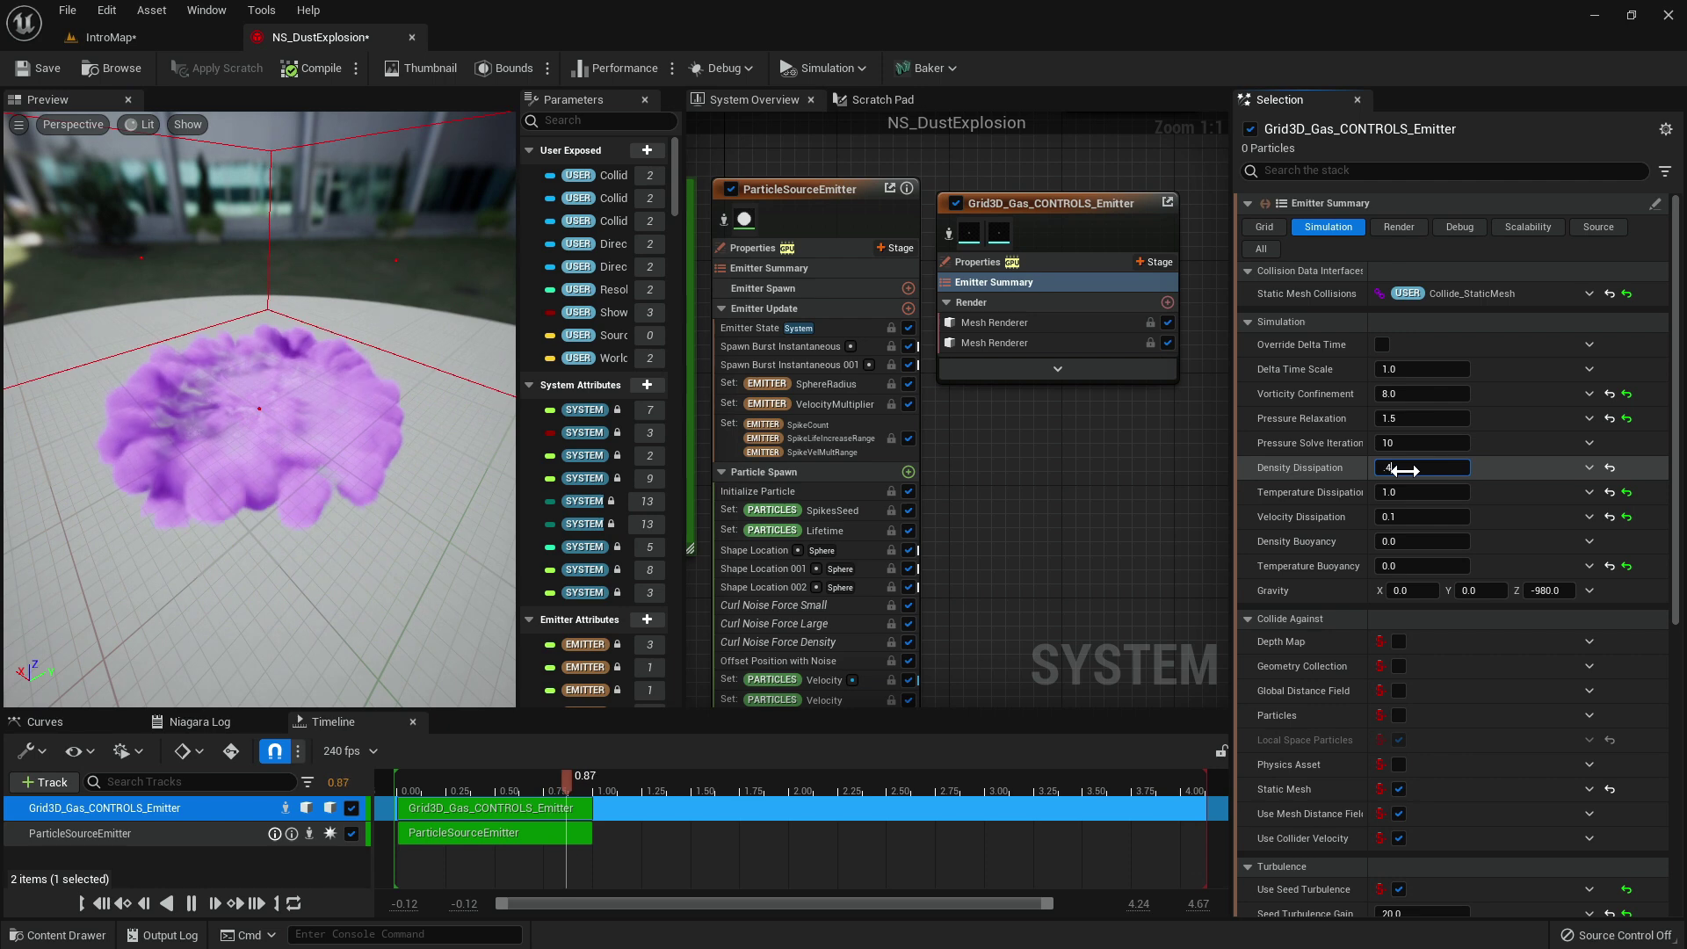
key(Return)
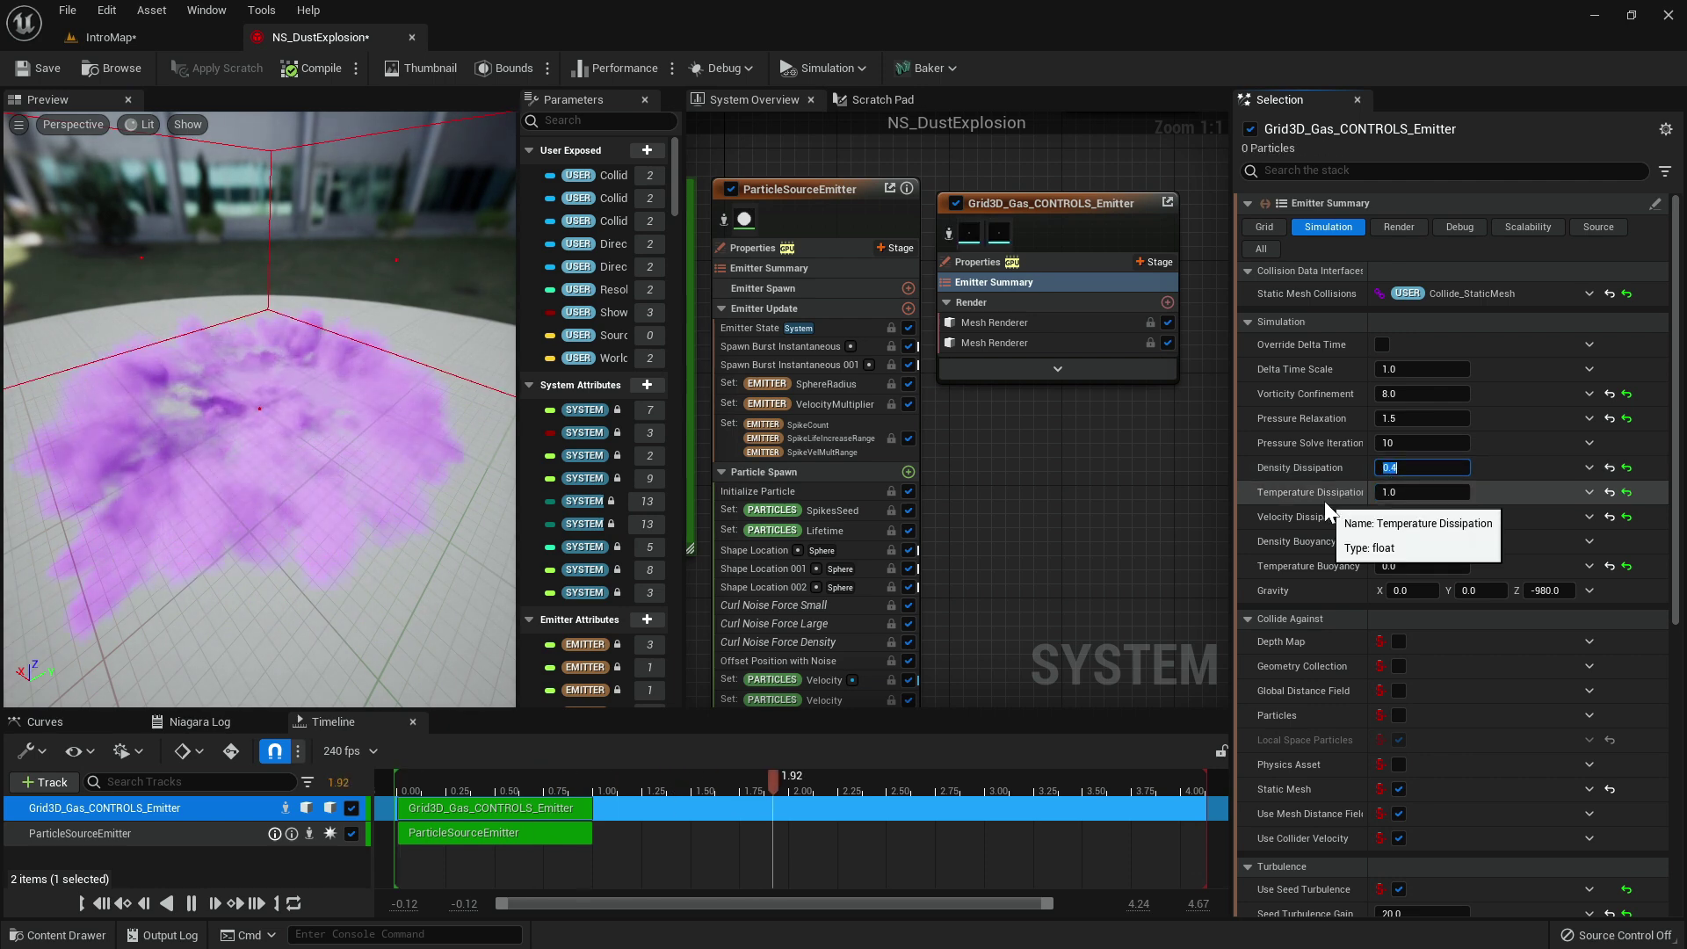
Try a Temperature Dissipation of 5.0 and view the explosion from a lower angle.
click(1405, 492)
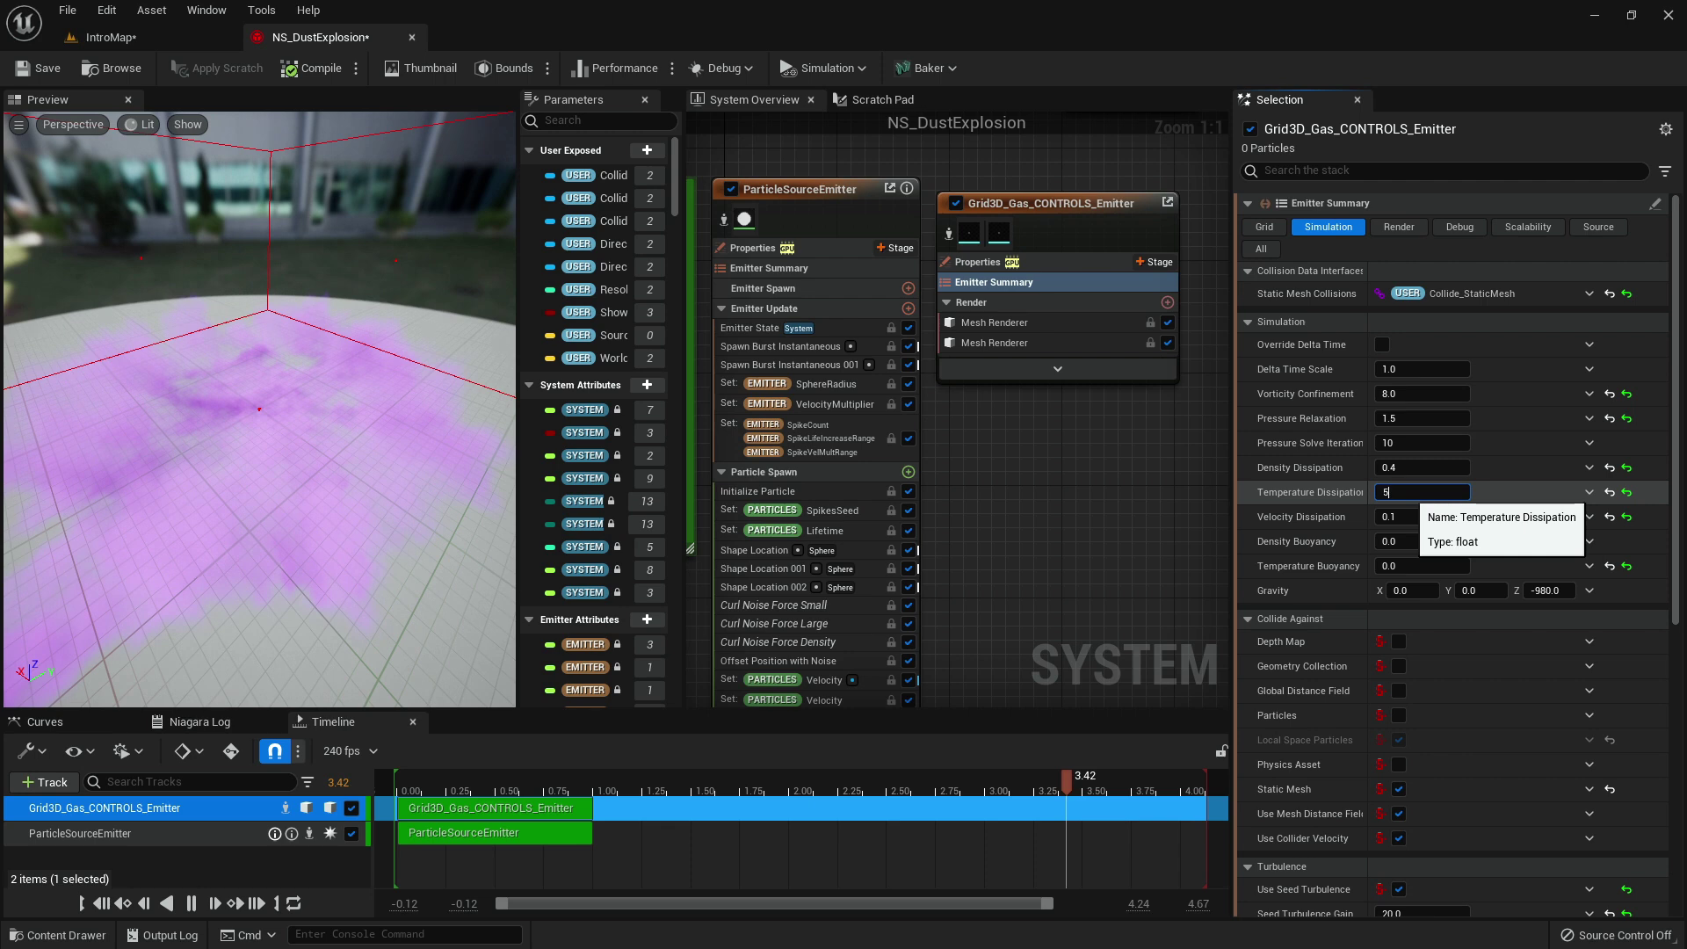
key(Return)
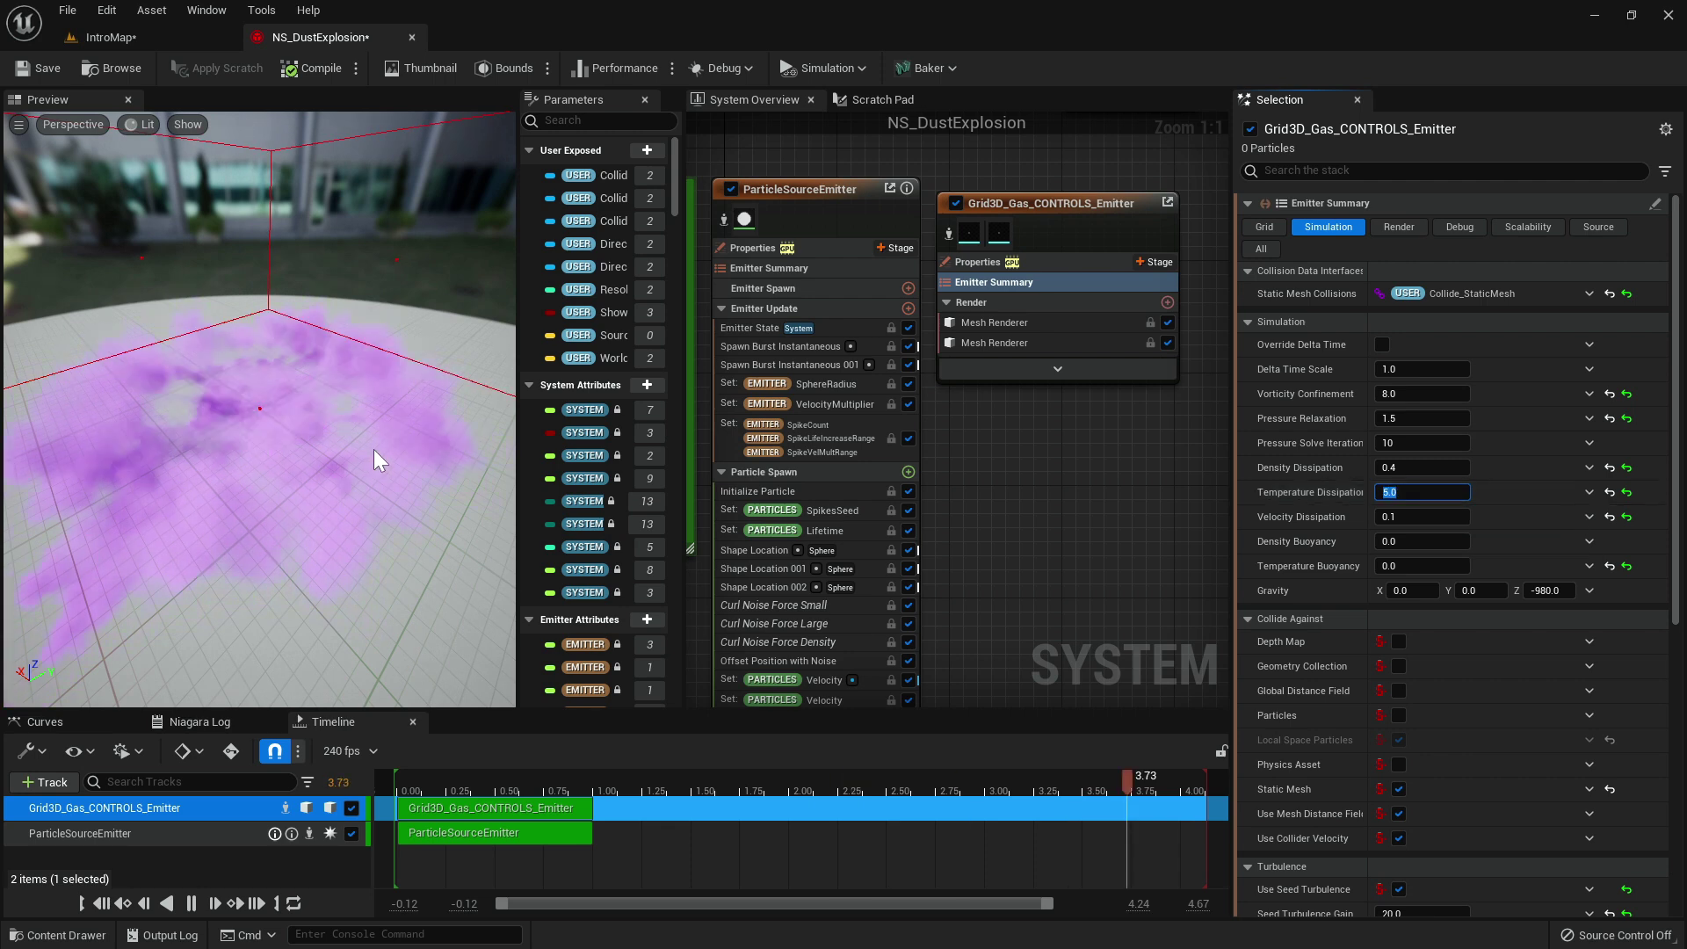
drag(383, 428, 458, 463)
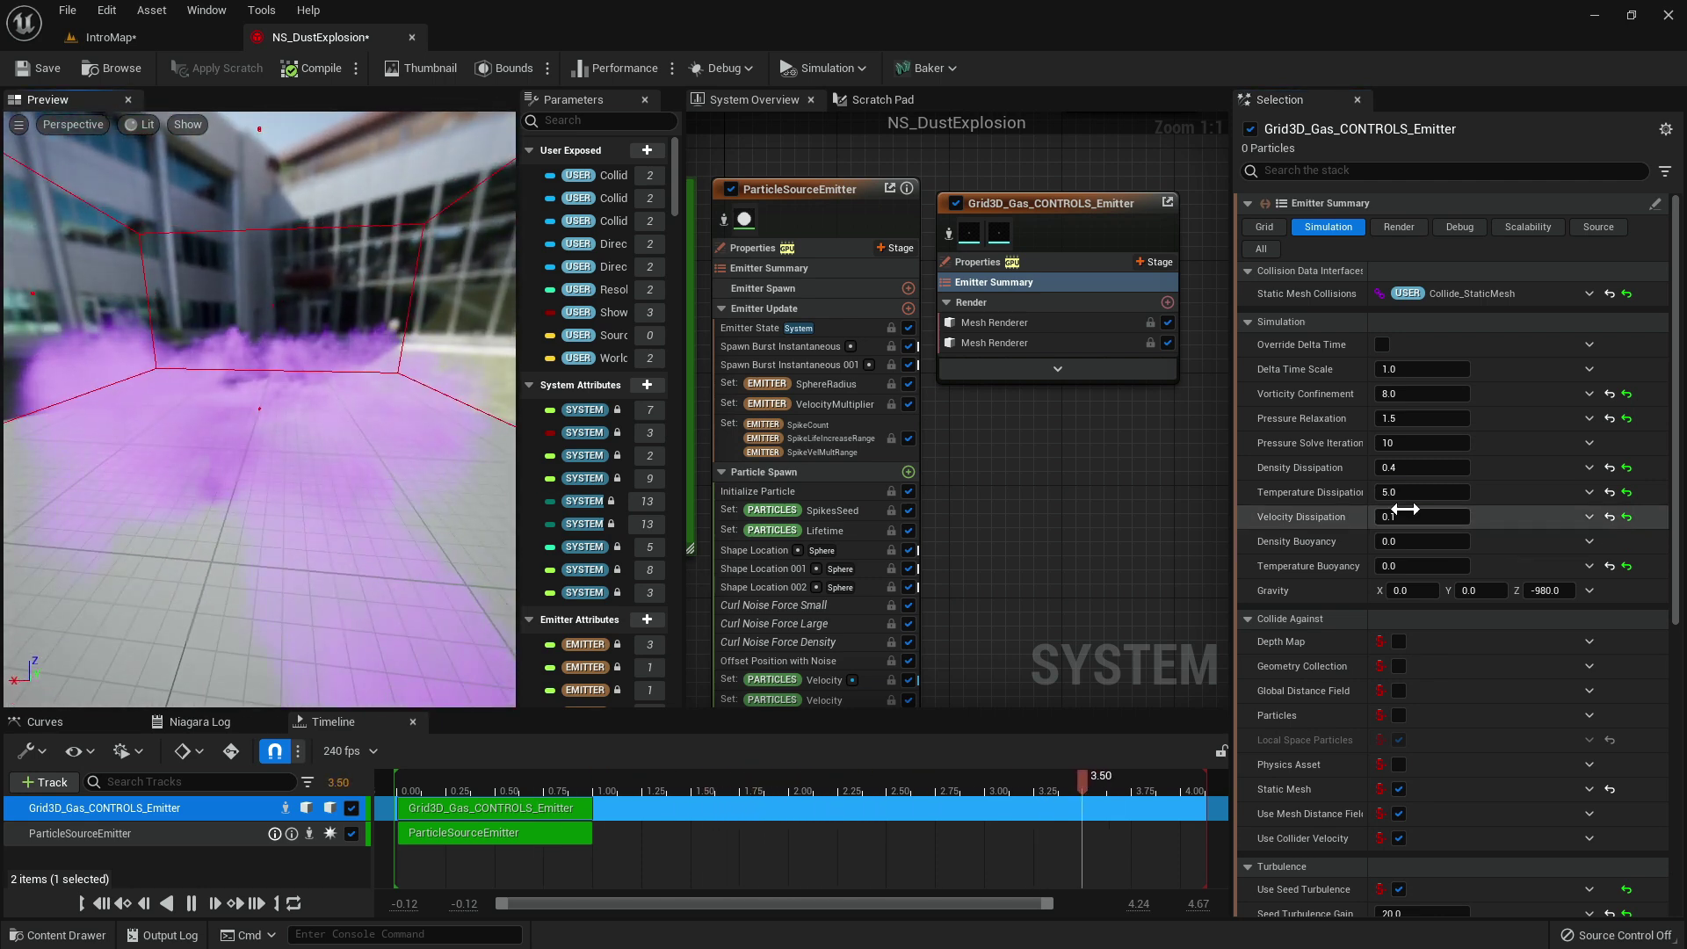
Set the Temperature Dissipation to 10.0 and check the explosion from above.
click(1420, 492)
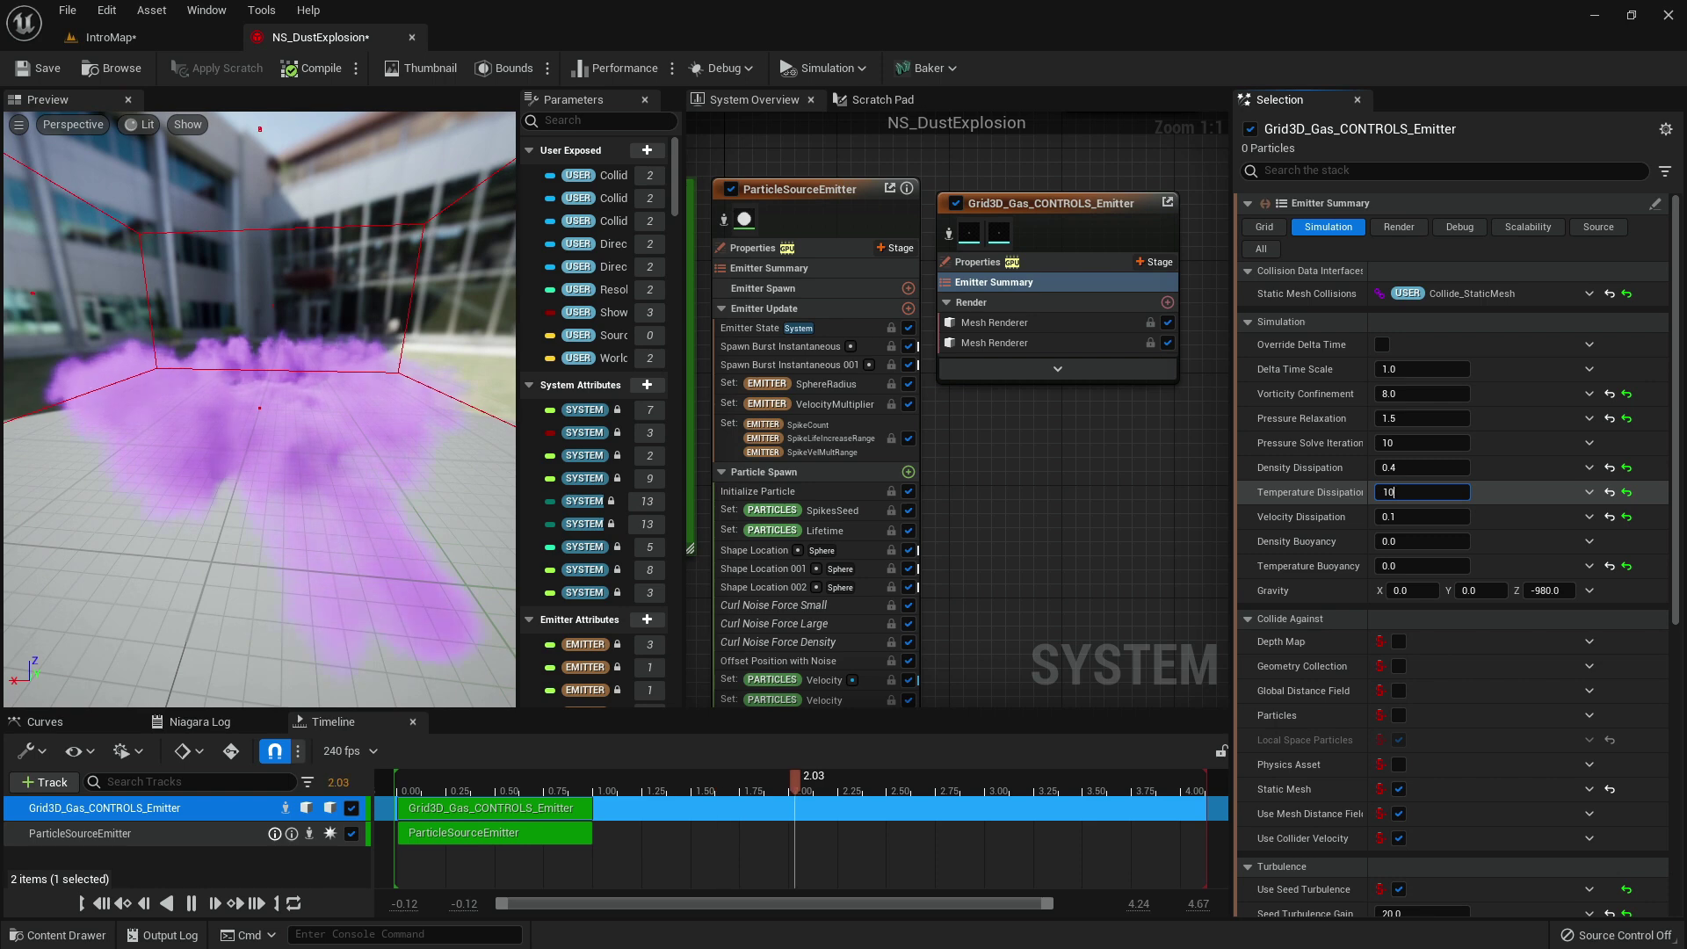
text(10)
key(Return)
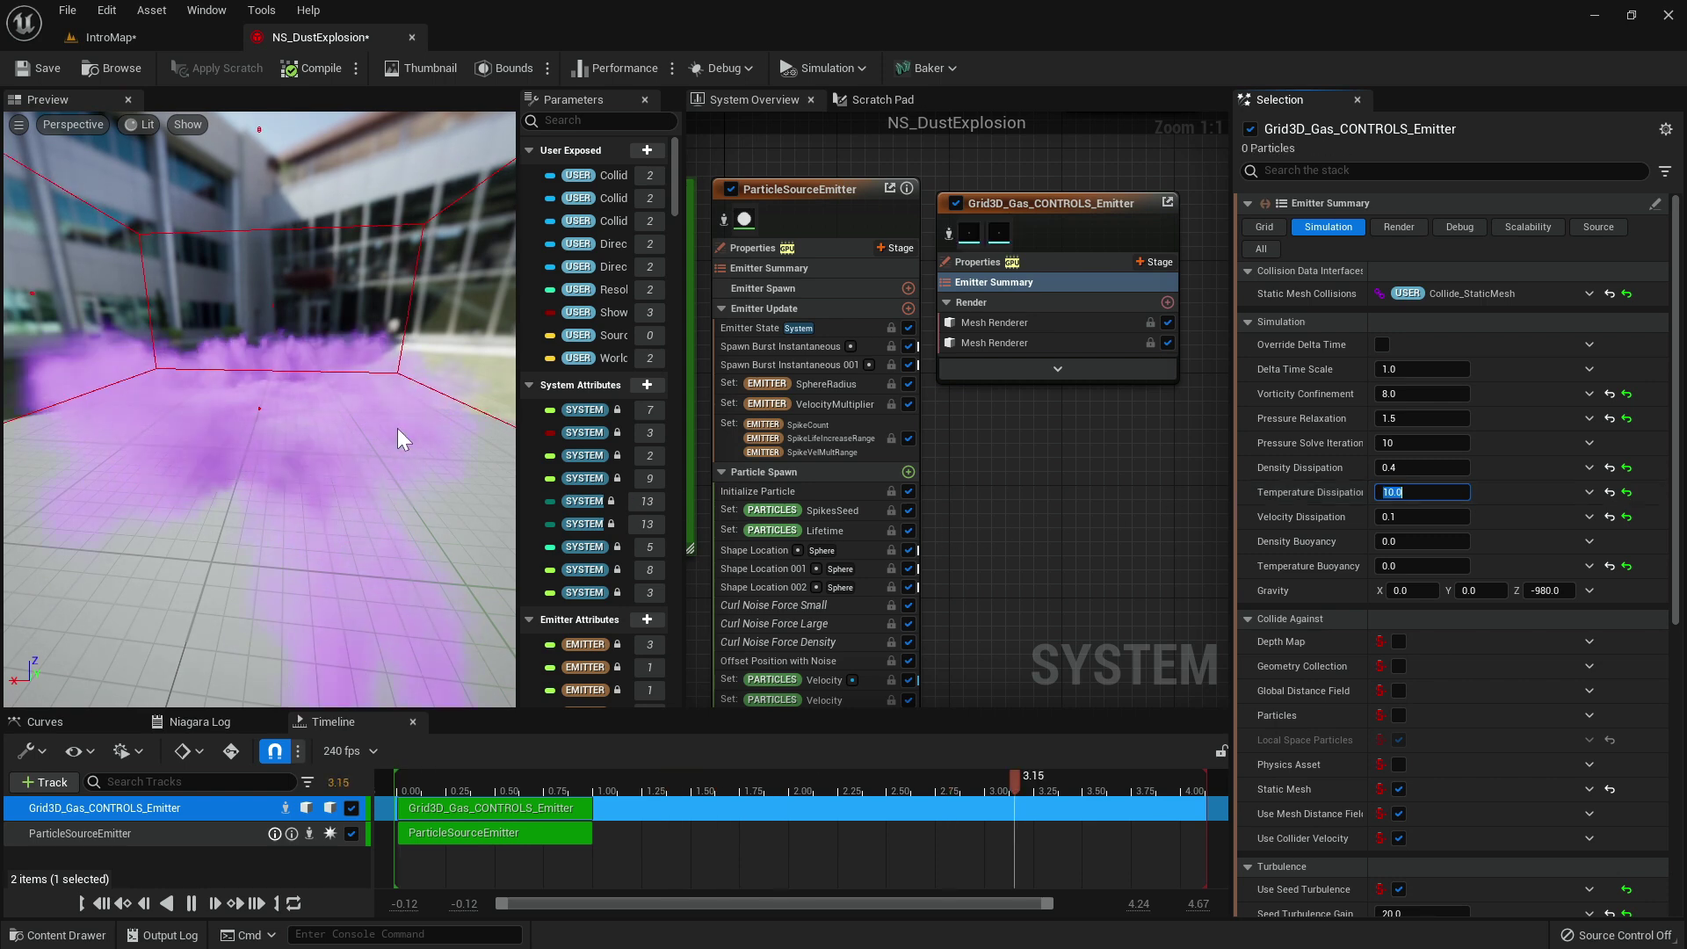
mouse_move(397, 429)
mouse_down()
mouse_move(283, 537)
mouse_move(345, 468)
mouse_move(386, 440)
mouse_move(420, 443)
mouse_move(392, 434)
mouse_up()
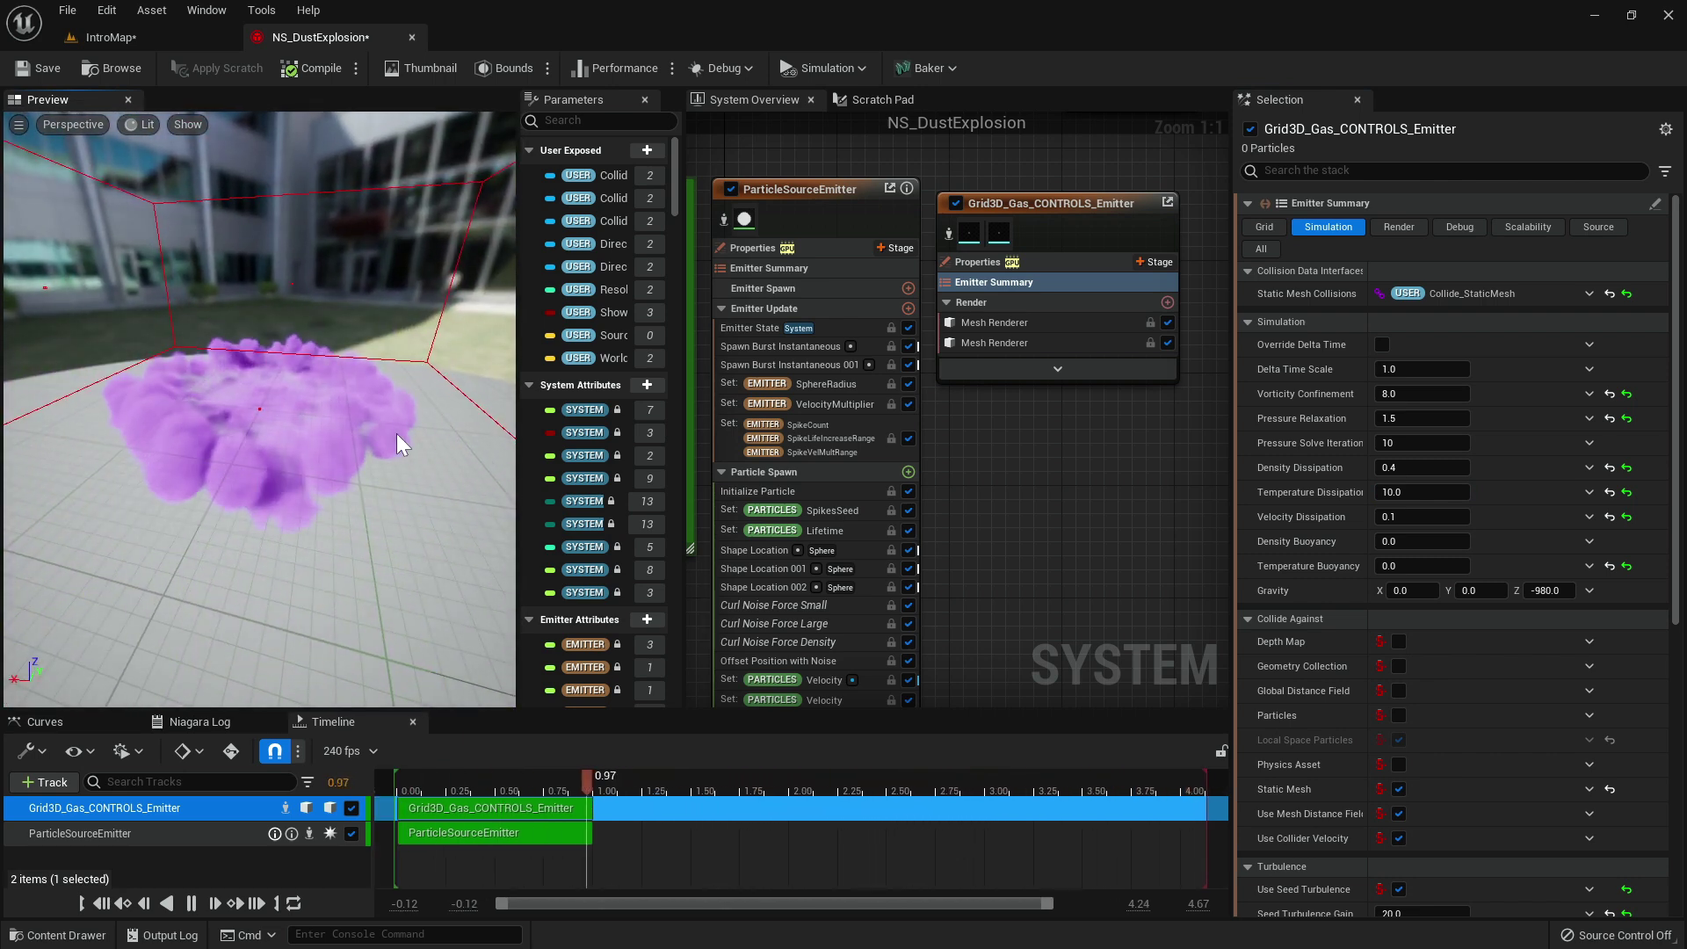
Try a Temperature Dissipation of 0.0 and check the explosion in the preview.
click(1410, 493)
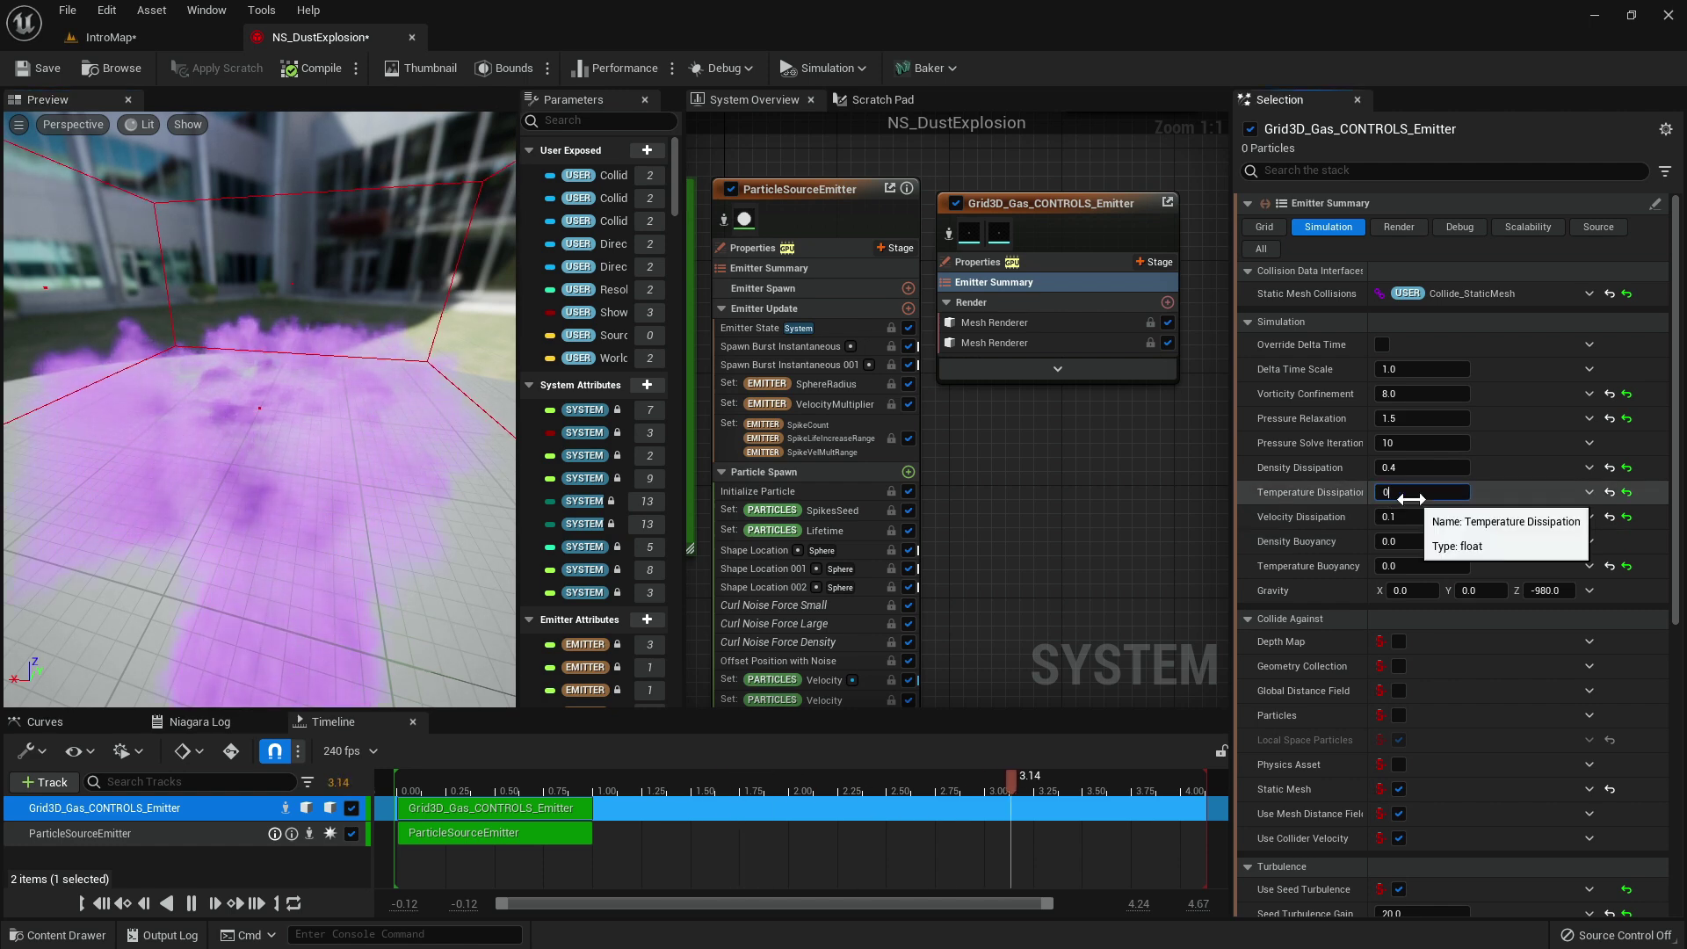
key(Return)
mouse_move(344, 429)
mouse_down()
mouse_move(392, 390)
mouse_move(369, 413)
mouse_up()
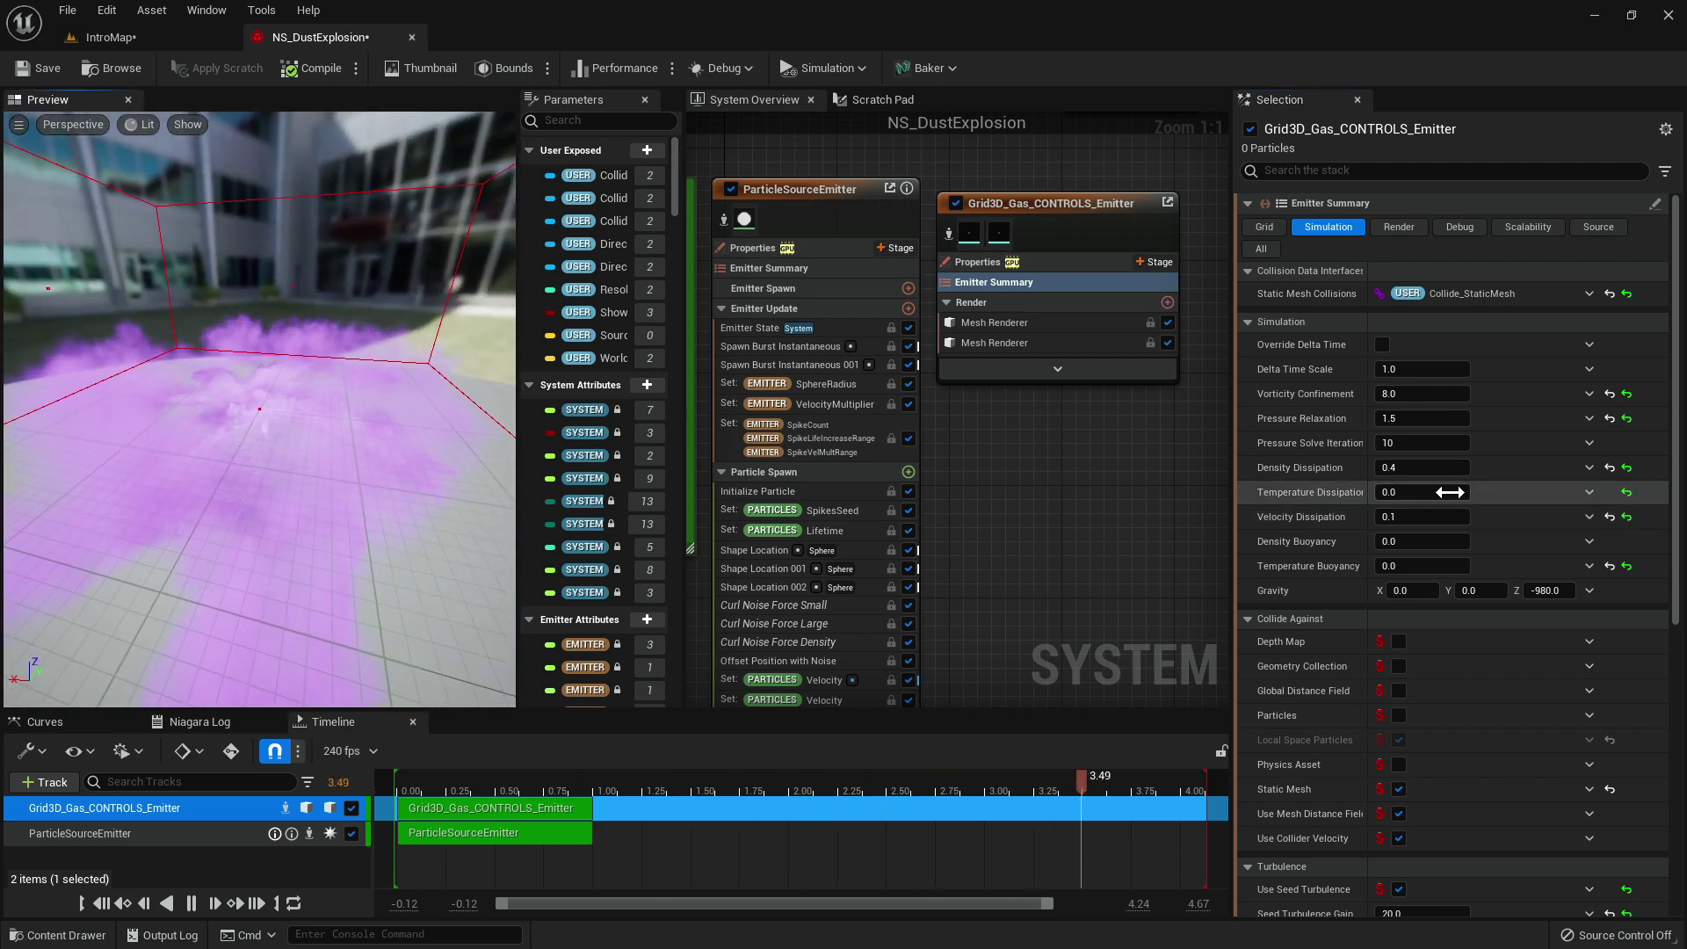
Set the Temperature Dissipation to 1.3 and view the explosion from a slightly different angle.
click(1421, 492)
text(1.3)
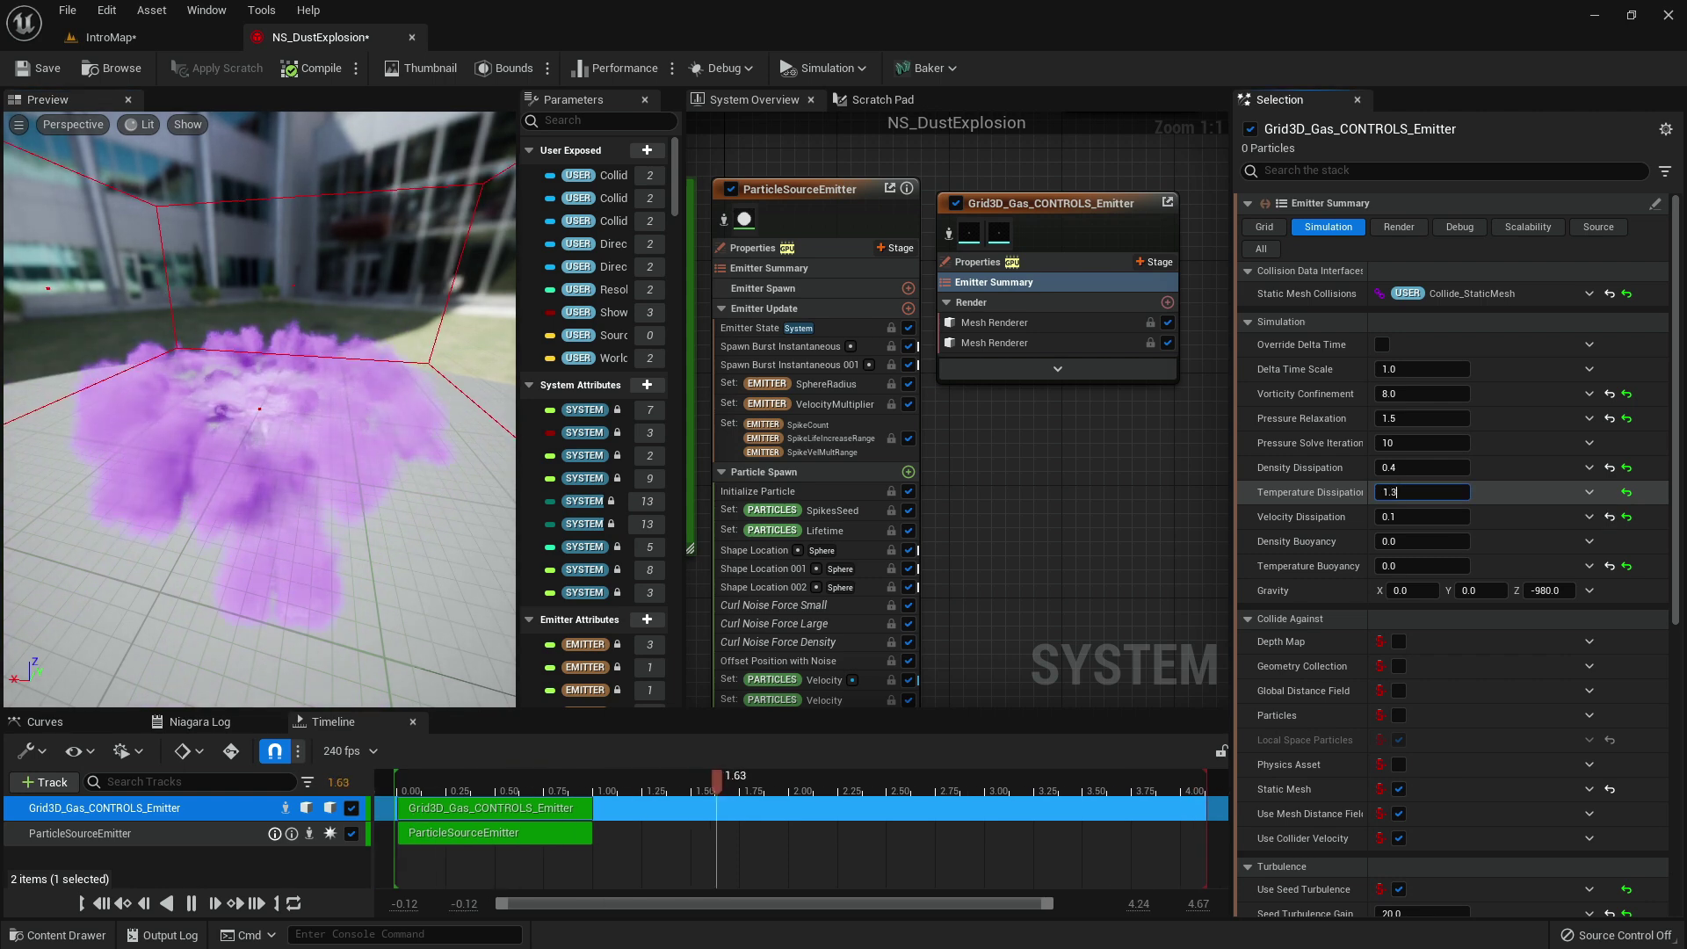
key(Return)
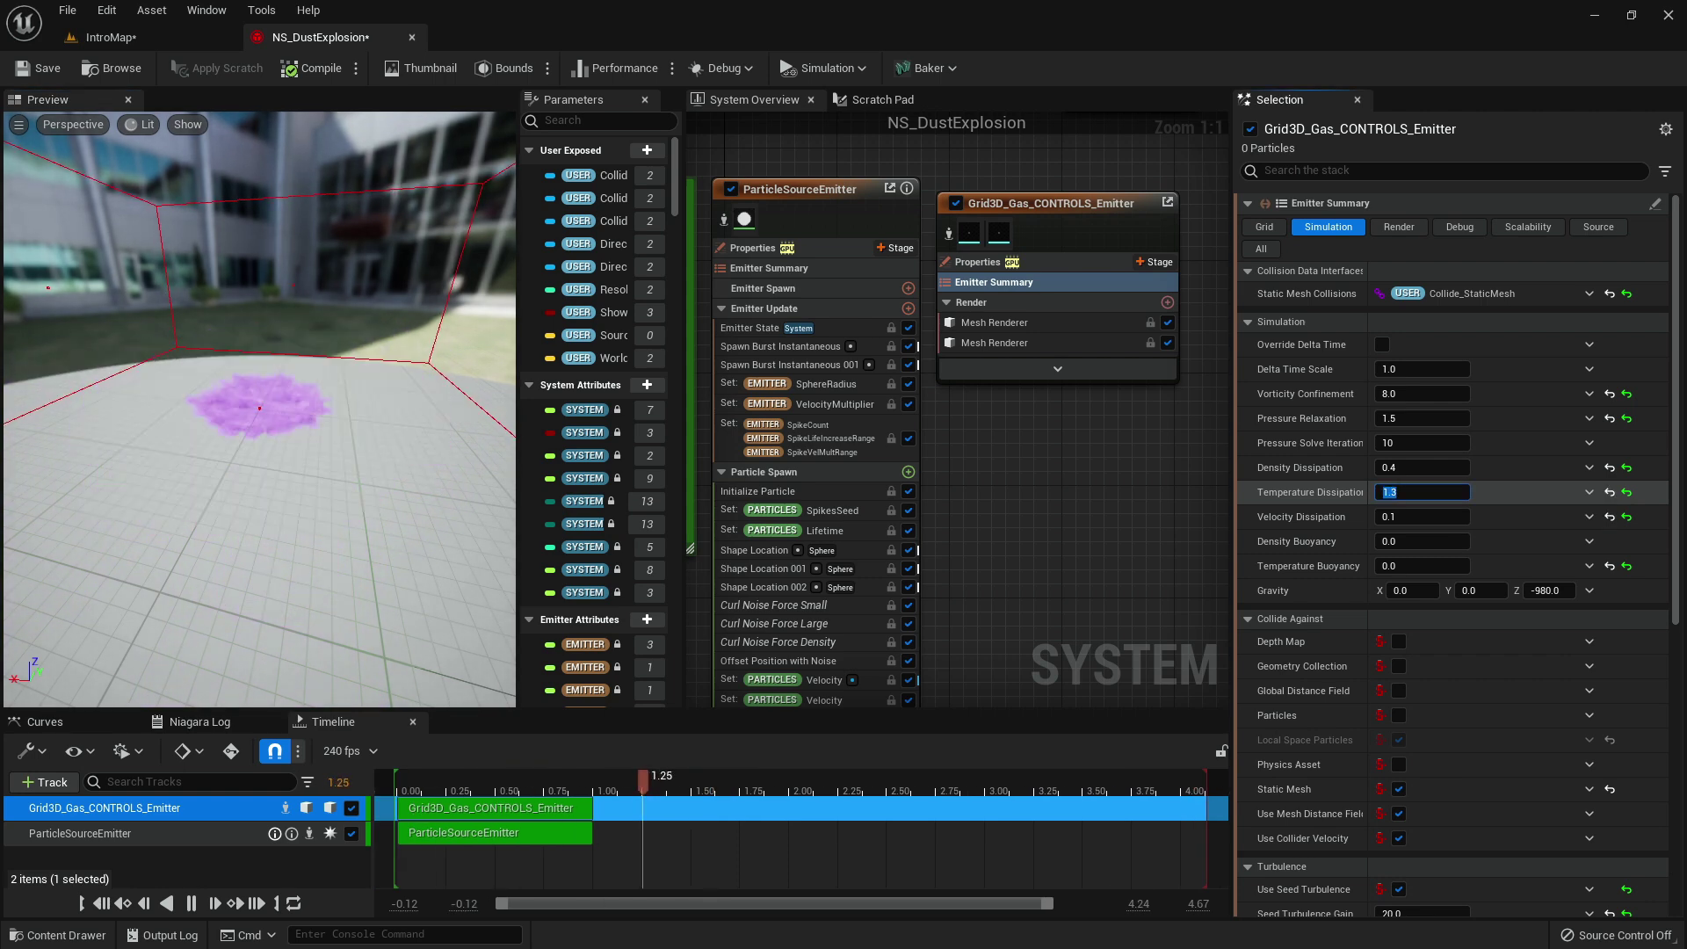
mouse_move(398, 454)
mouse_down()
mouse_move(377, 452)
mouse_move(395, 463)
mouse_up()
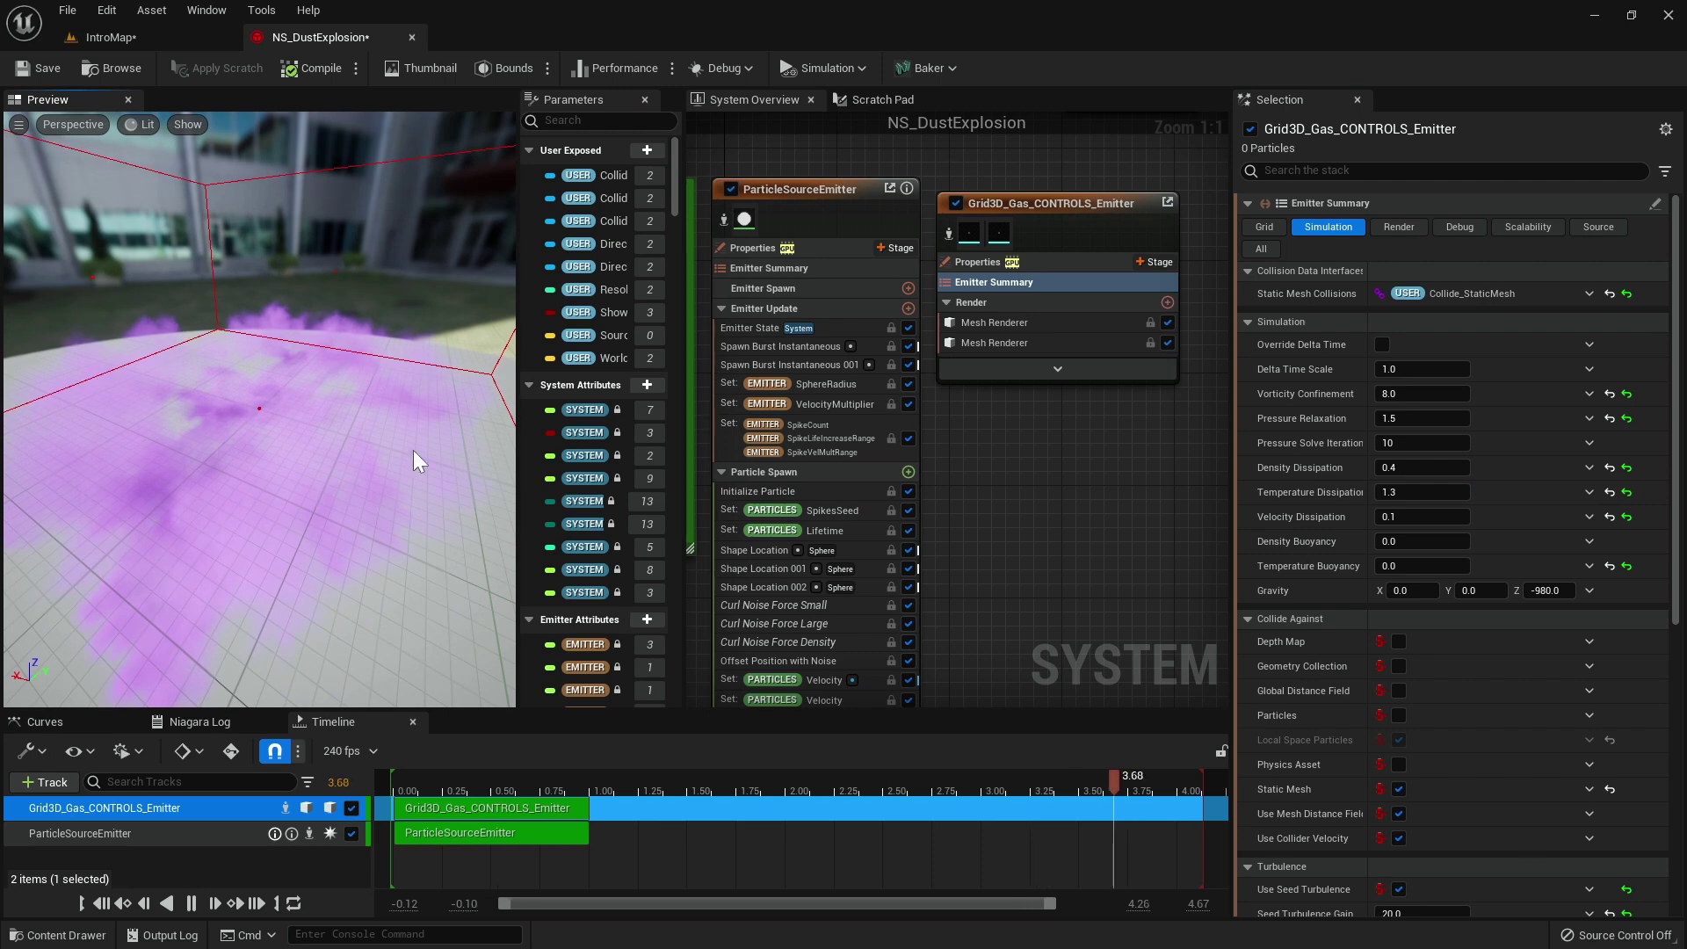
Set the Velocity Dissipation to 0.0 and inspect the explosion from a higher angle.
click(1454, 520)
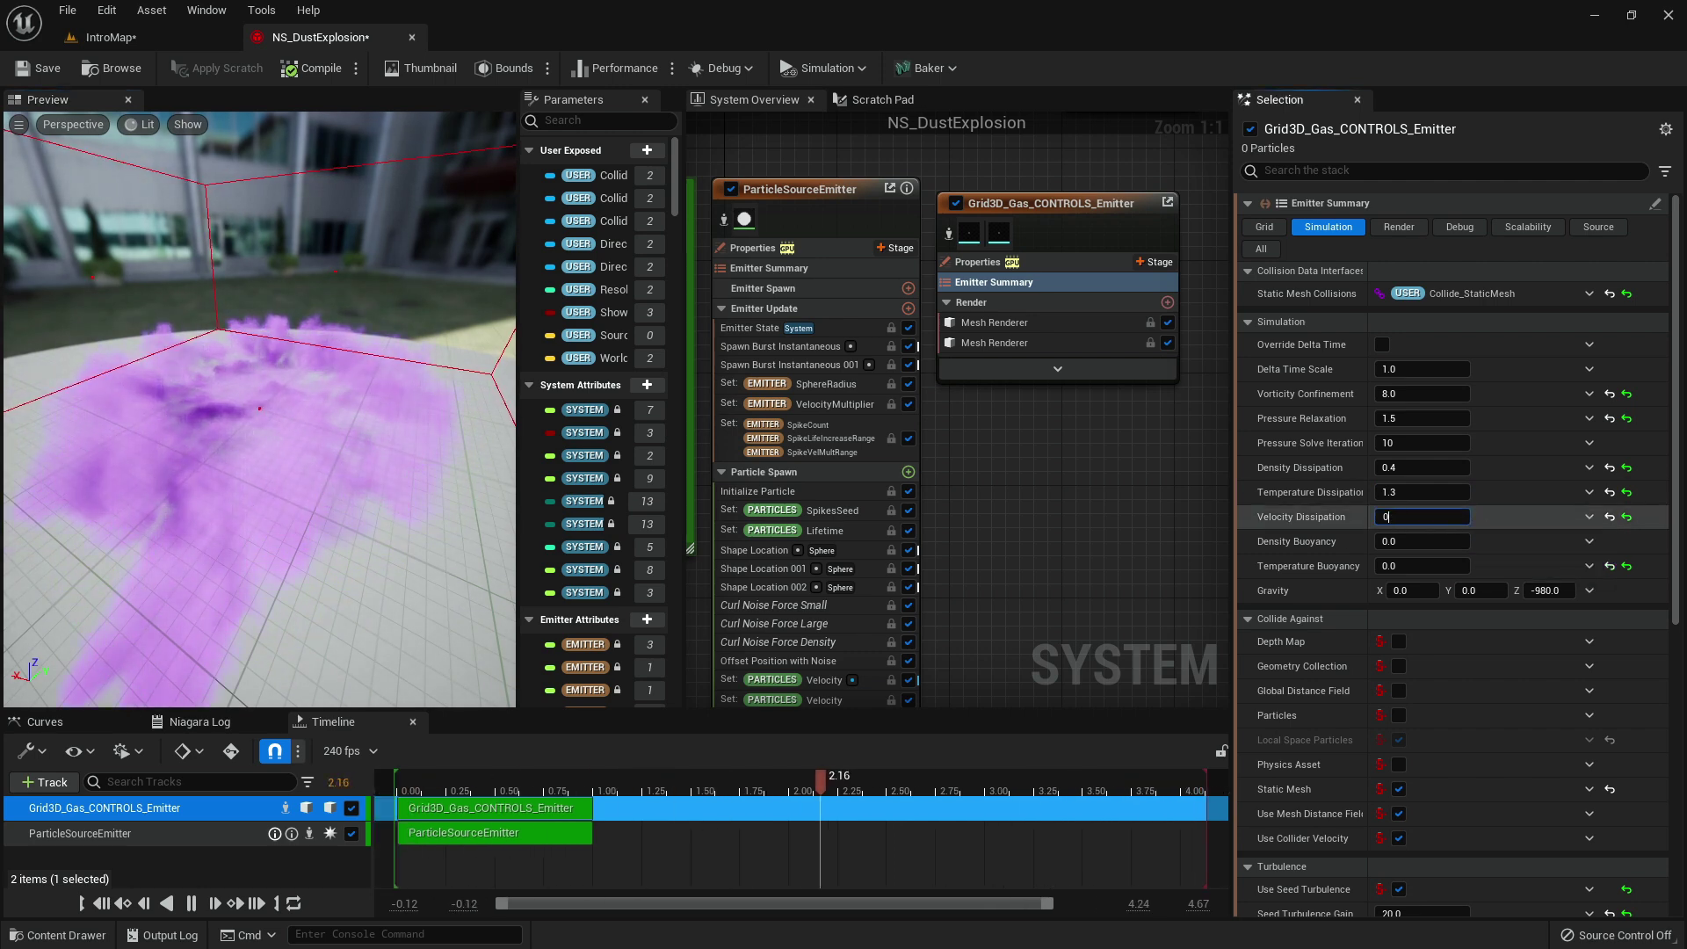
text(0)
key(Return)
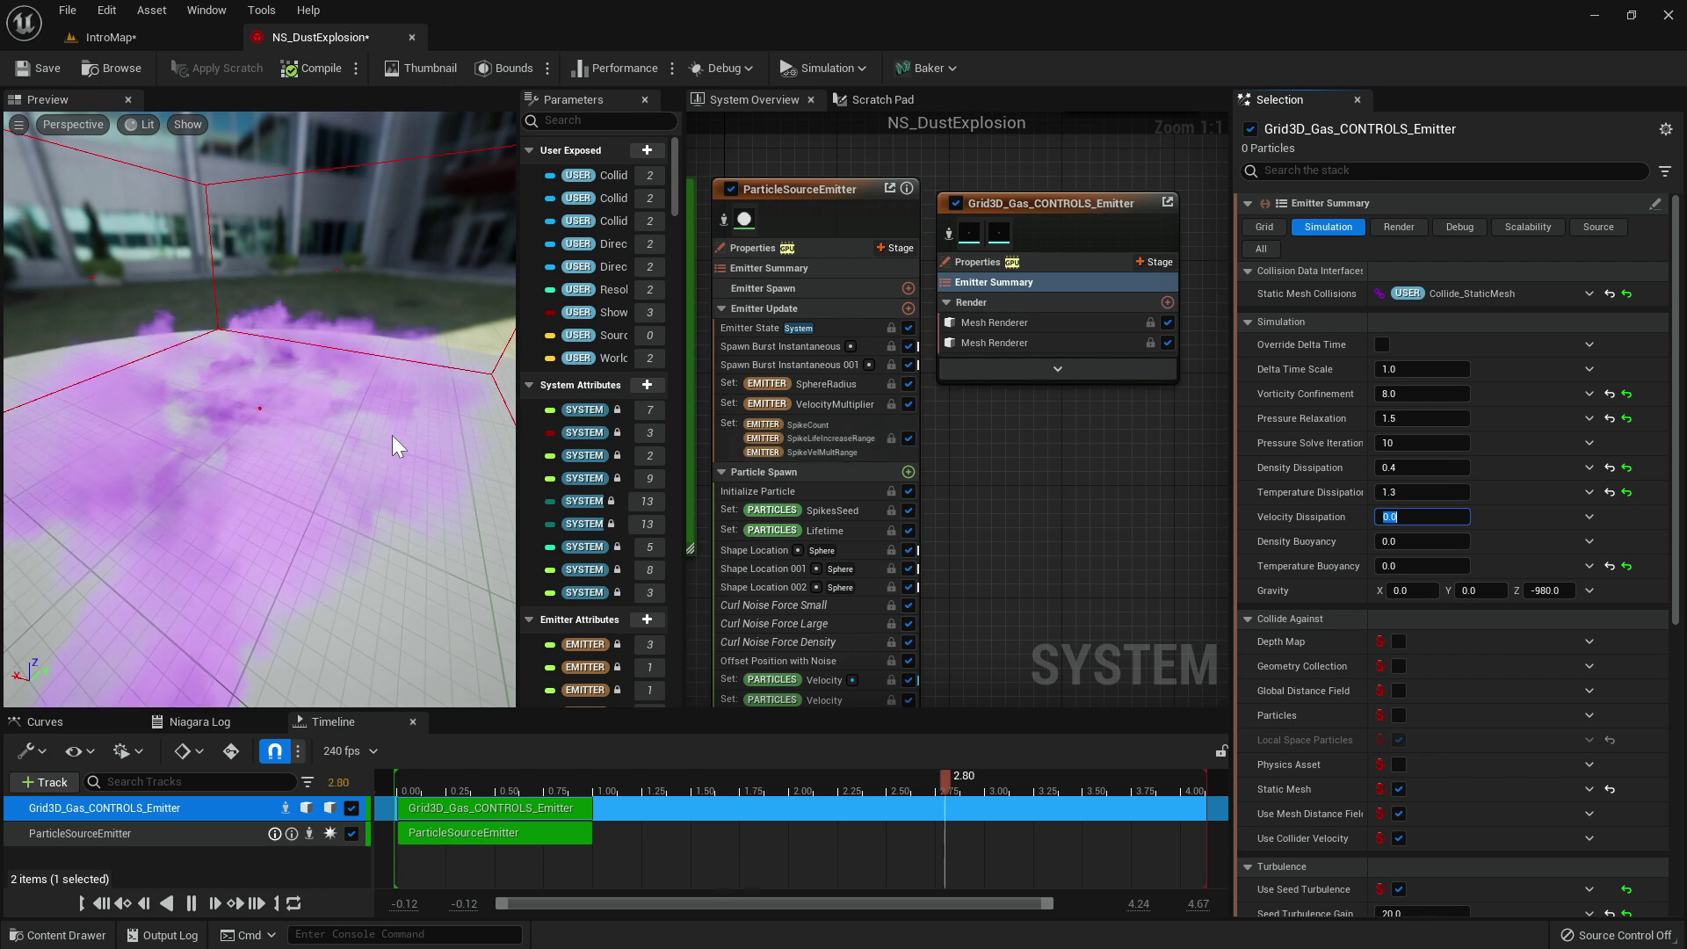
drag(393, 445, 167, 420)
scroll(265, 462, down, 3)
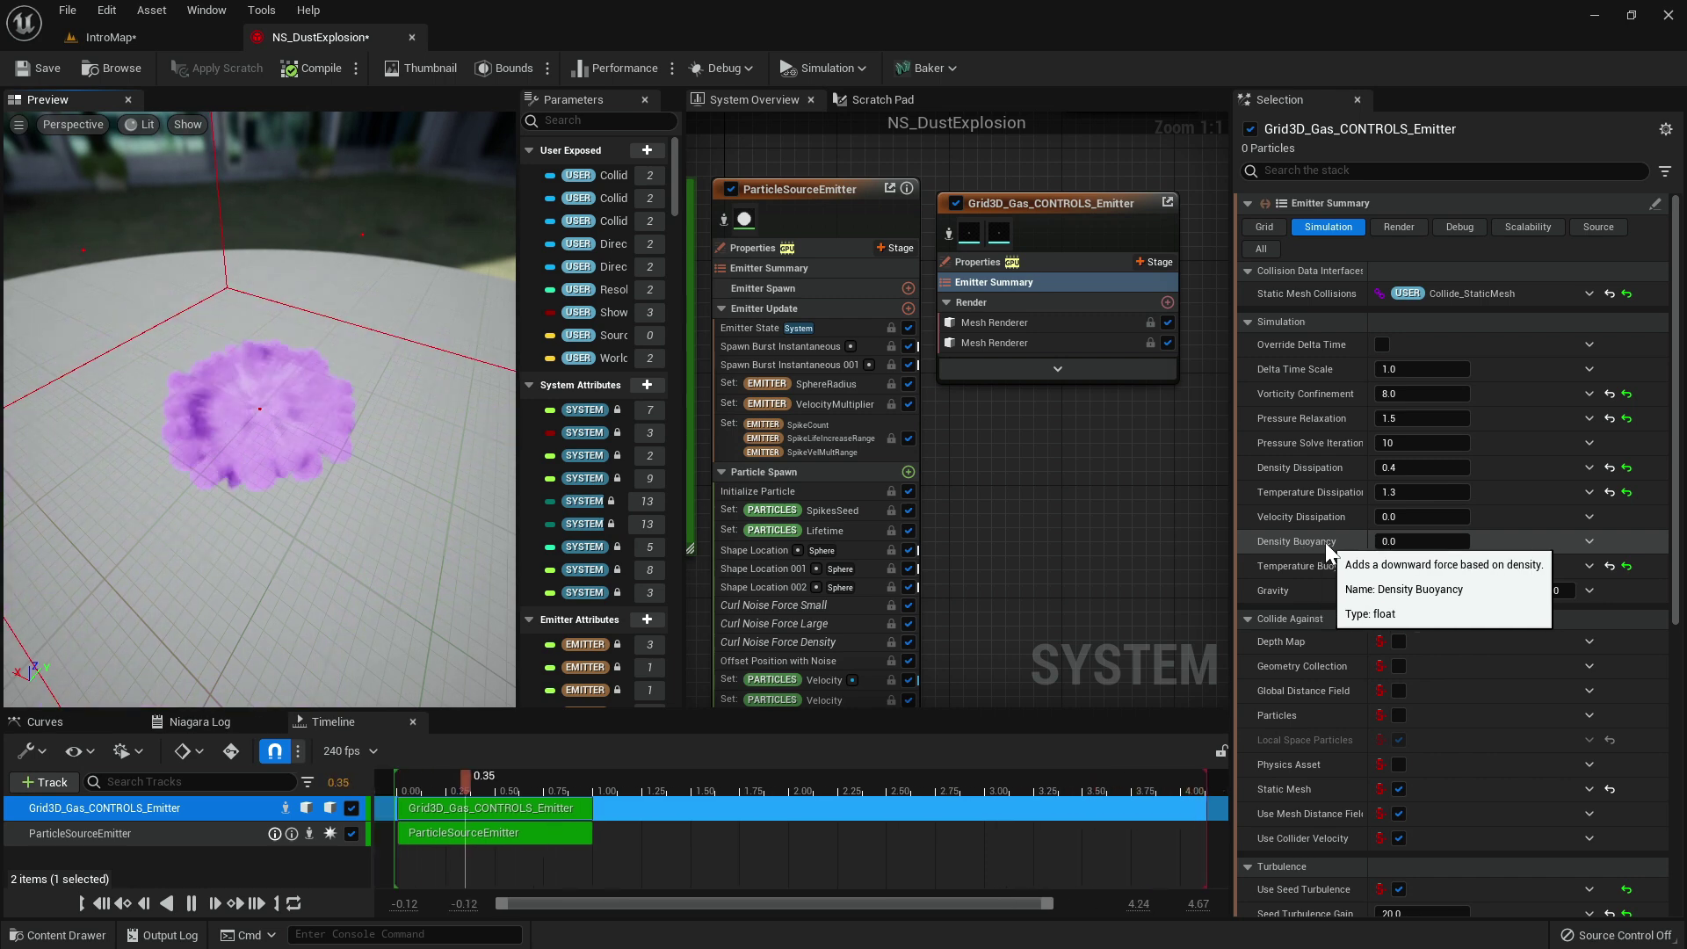
Try a Density Buoyancy of 2.0 and watch how the gas behaves on the ground.
click(1406, 545)
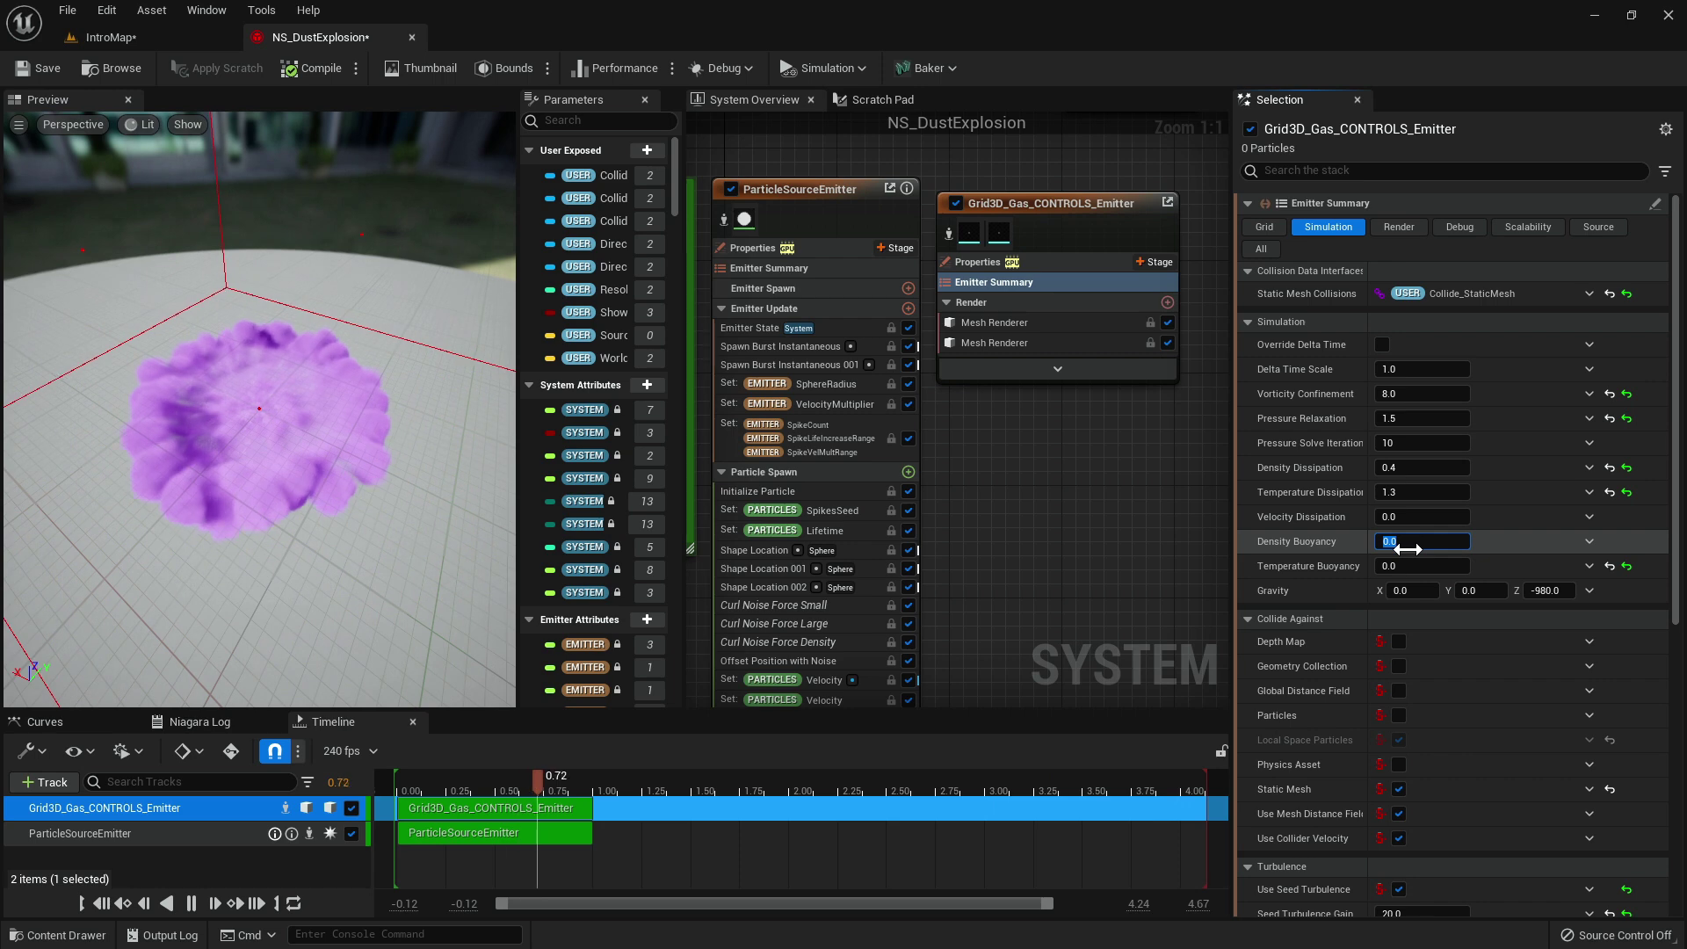
text(2)
key(Return)
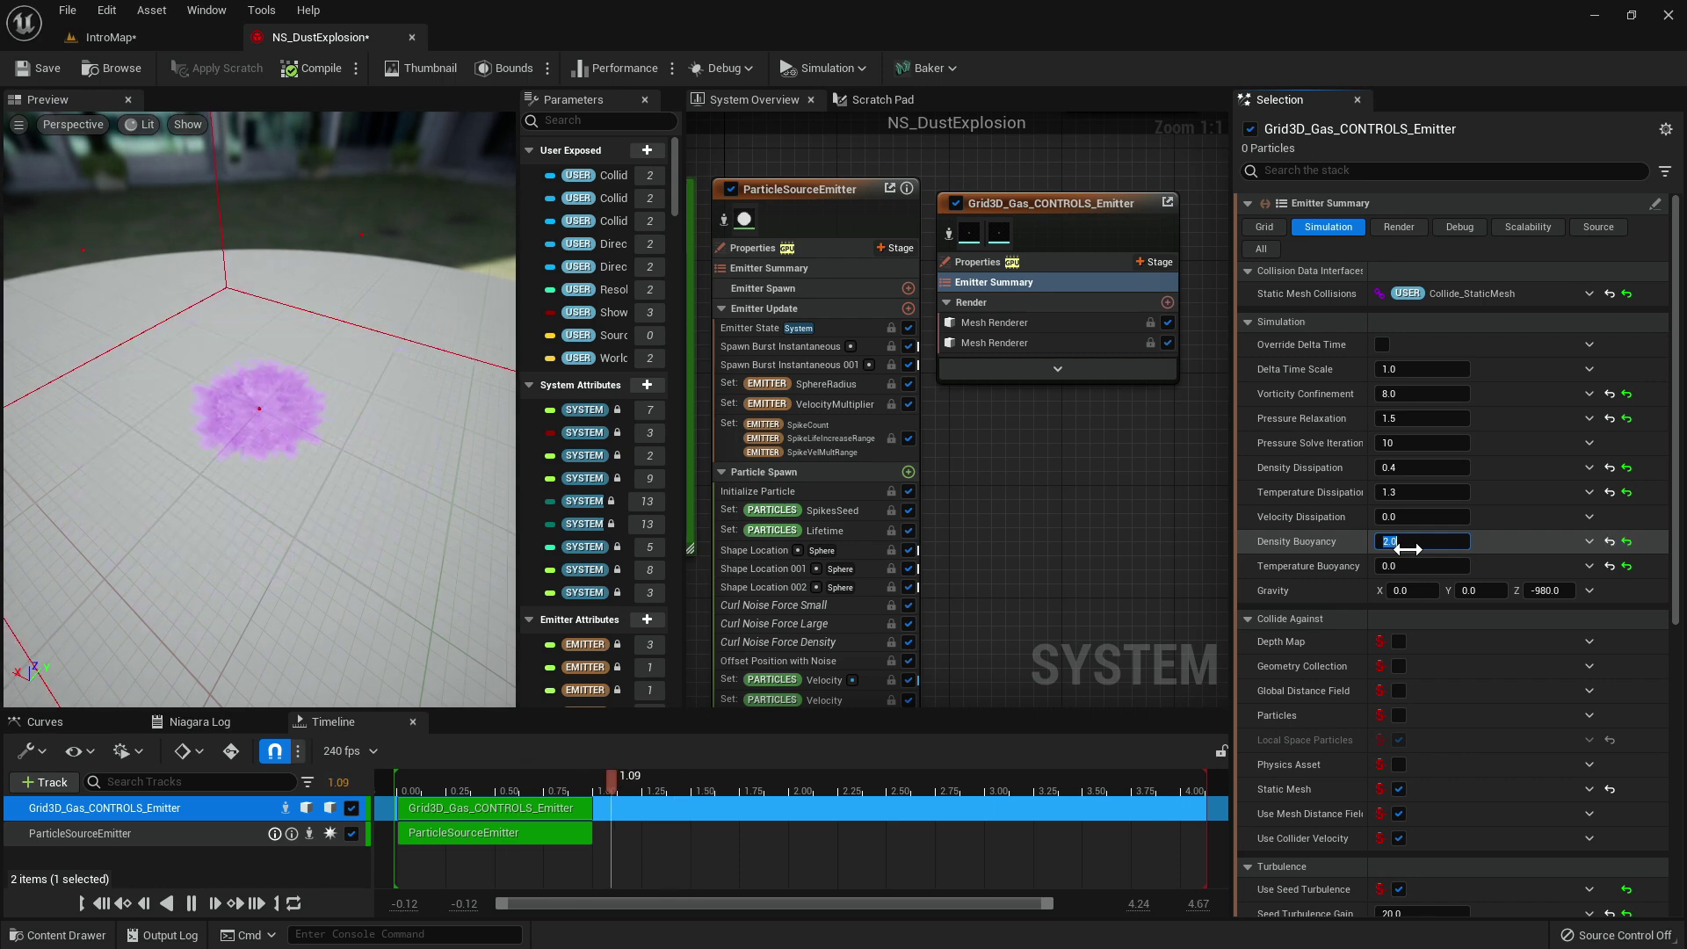
drag(252, 484, 226, 474)
scroll(252, 484, down, 3)
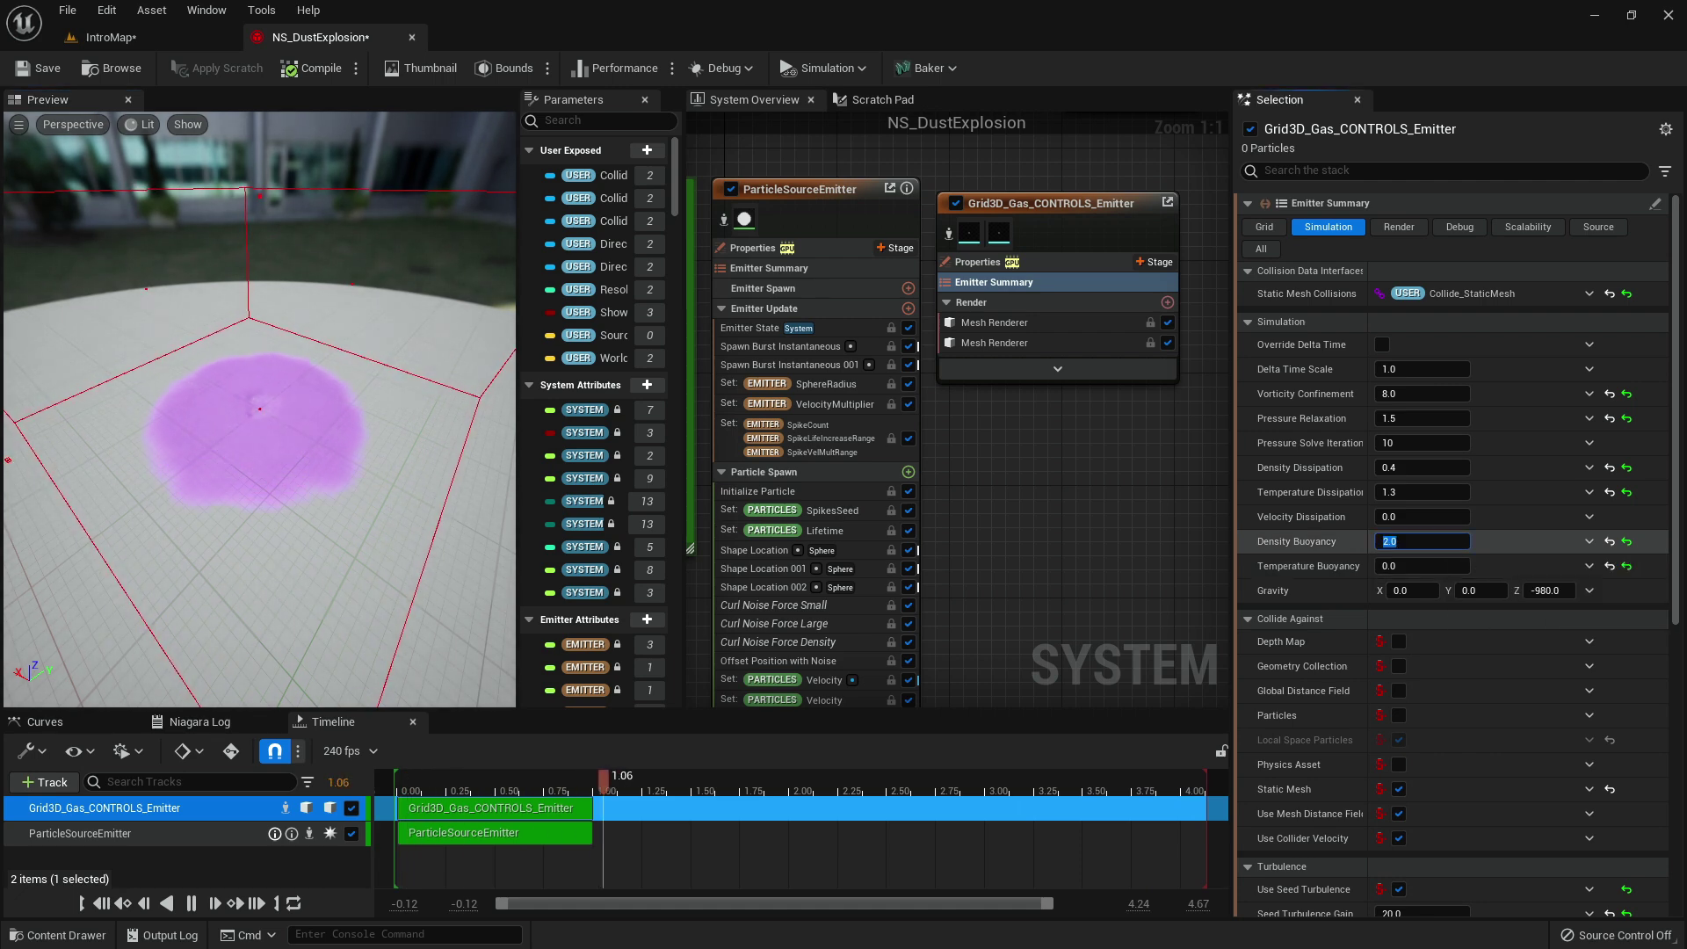
Lower the Density Buoyancy to 0.2, check the explosion, and return the value to 0.0.
text(.2)
key(Return)
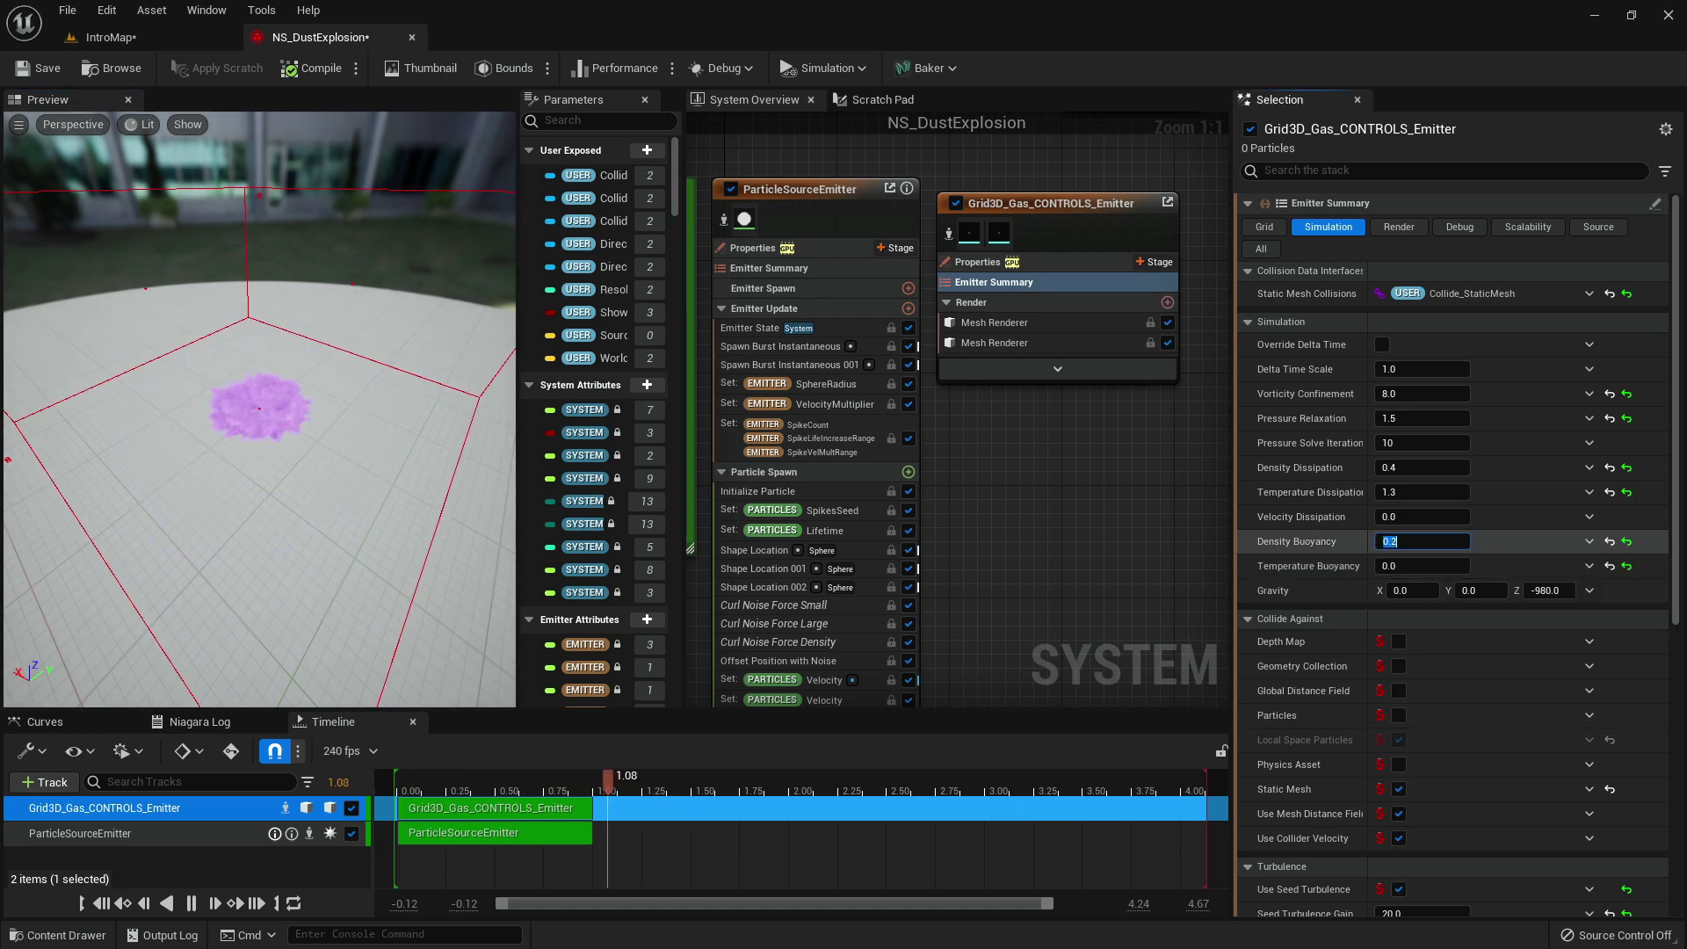
drag(426, 424, 368, 418)
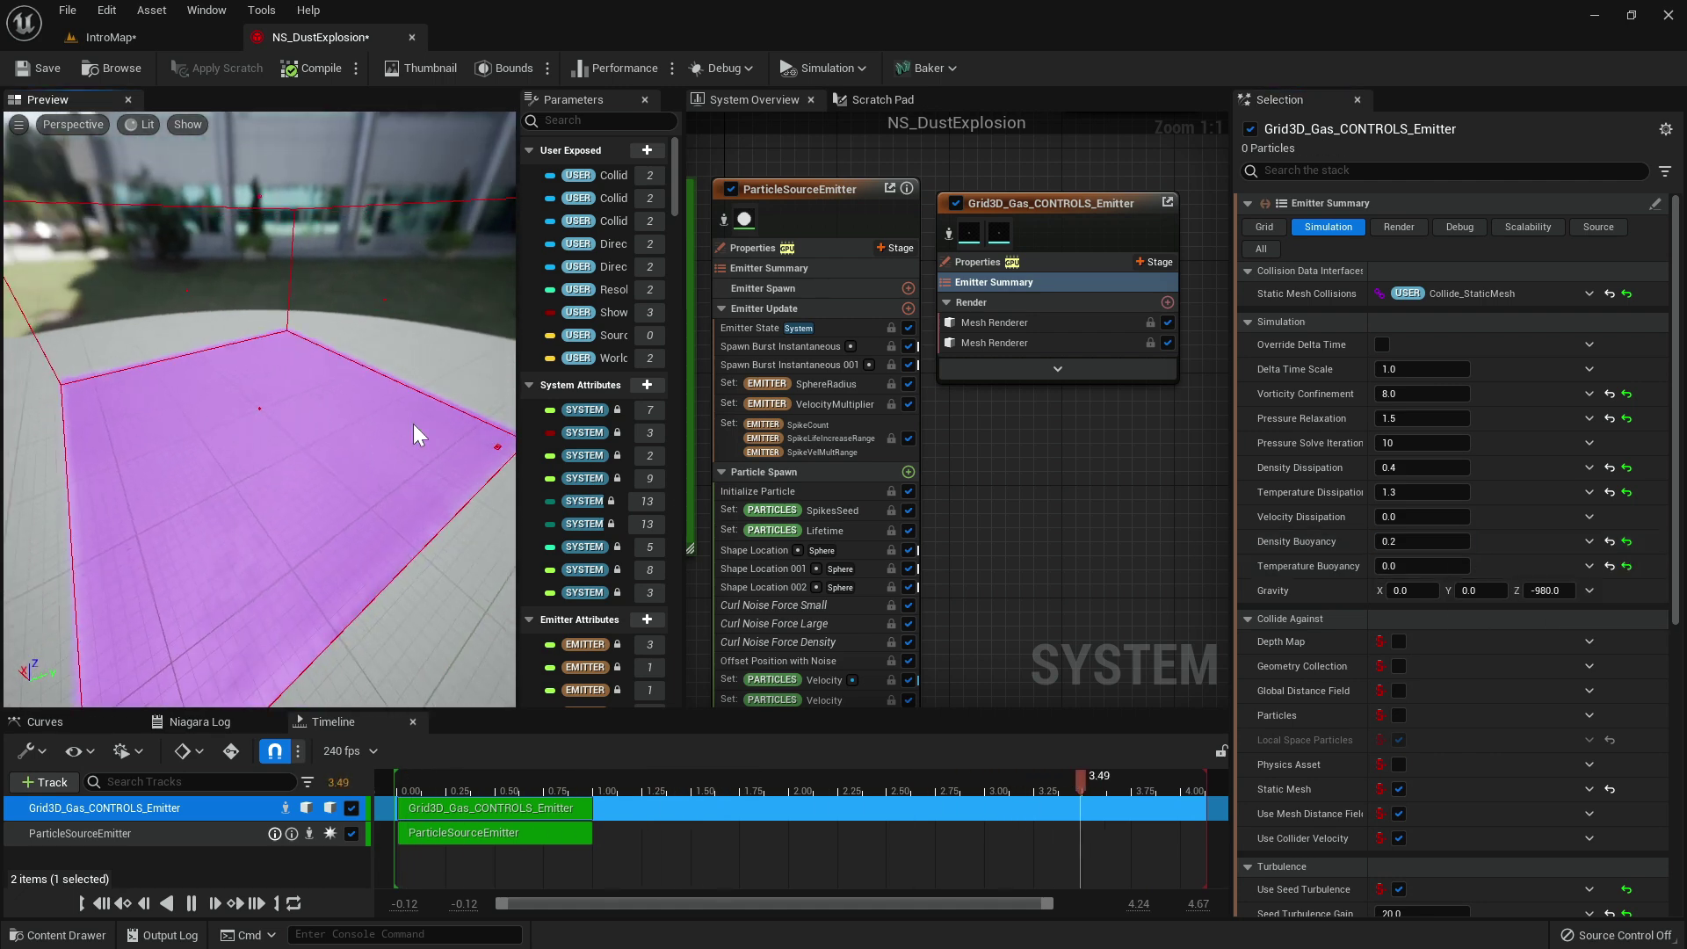
click(1399, 542)
text(0)
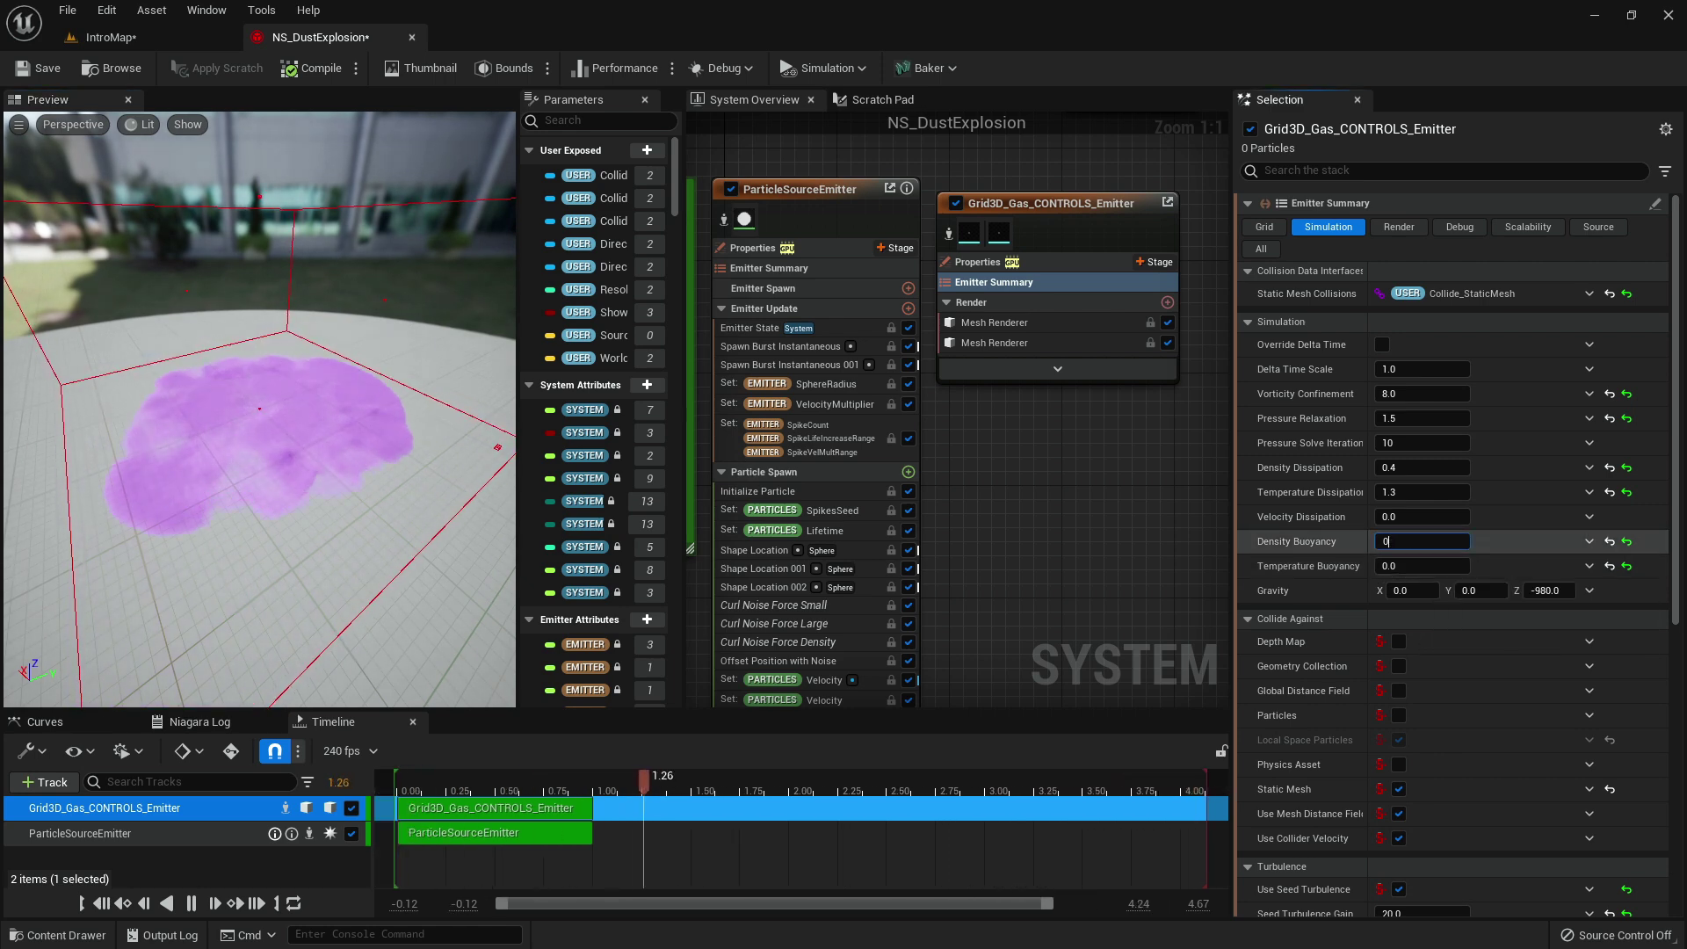
key(Return)
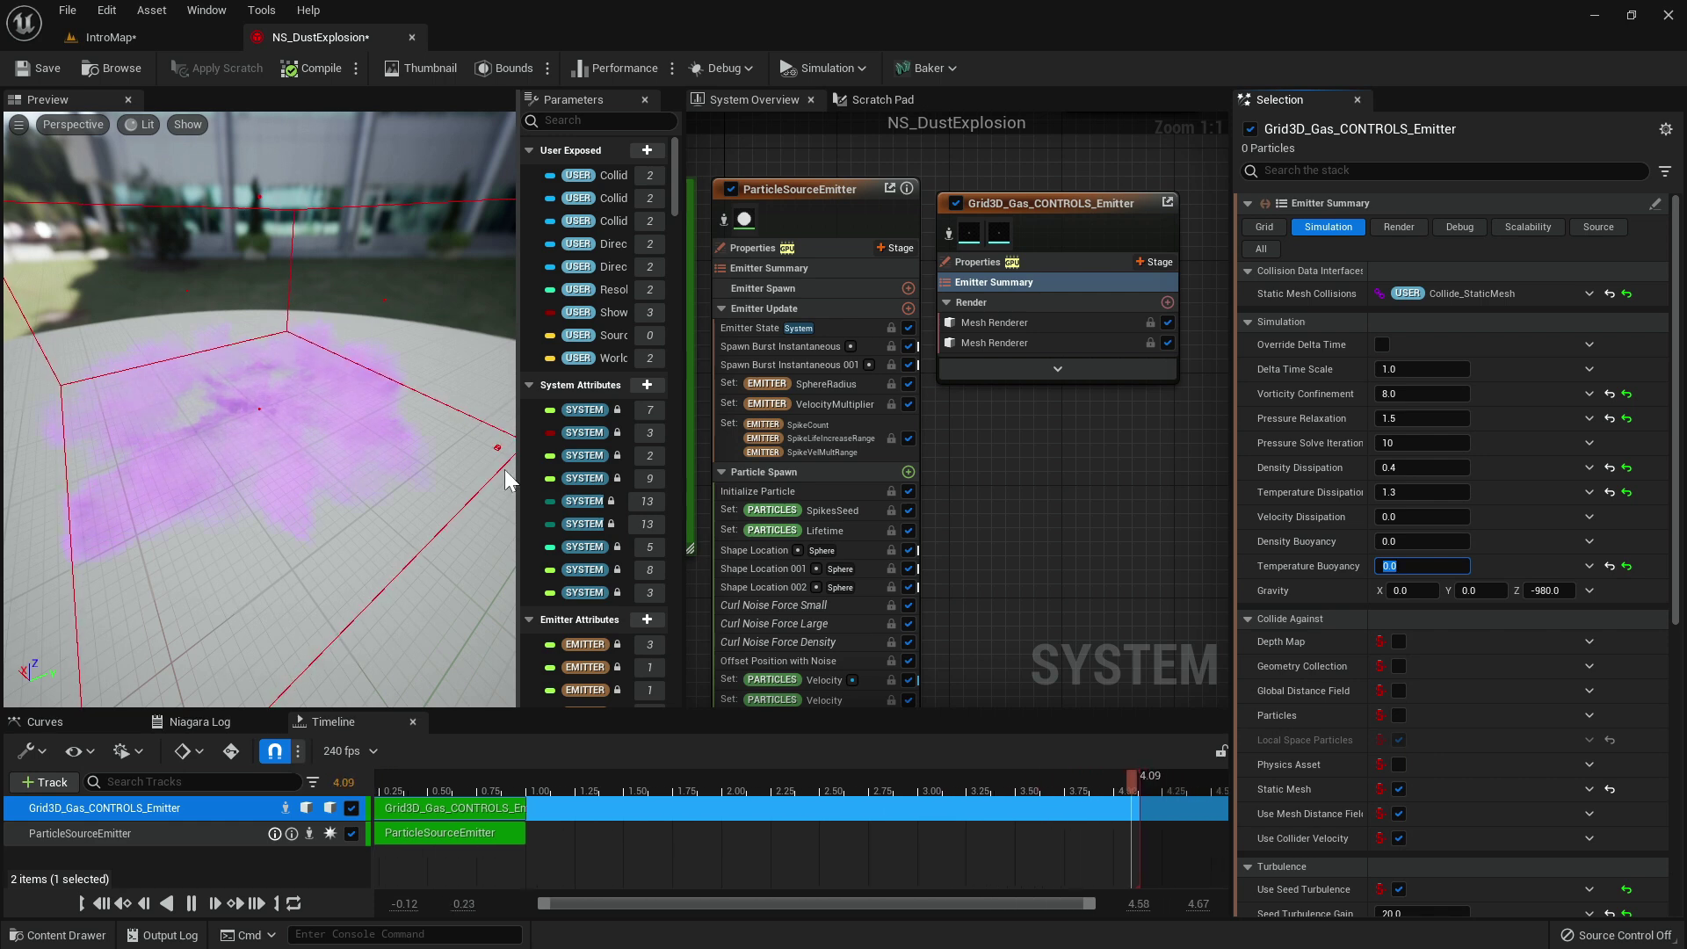
Try Temperature Buoyancy values of 0.1 and 1.0, viewing the explosion from a low angle.
text(.1)
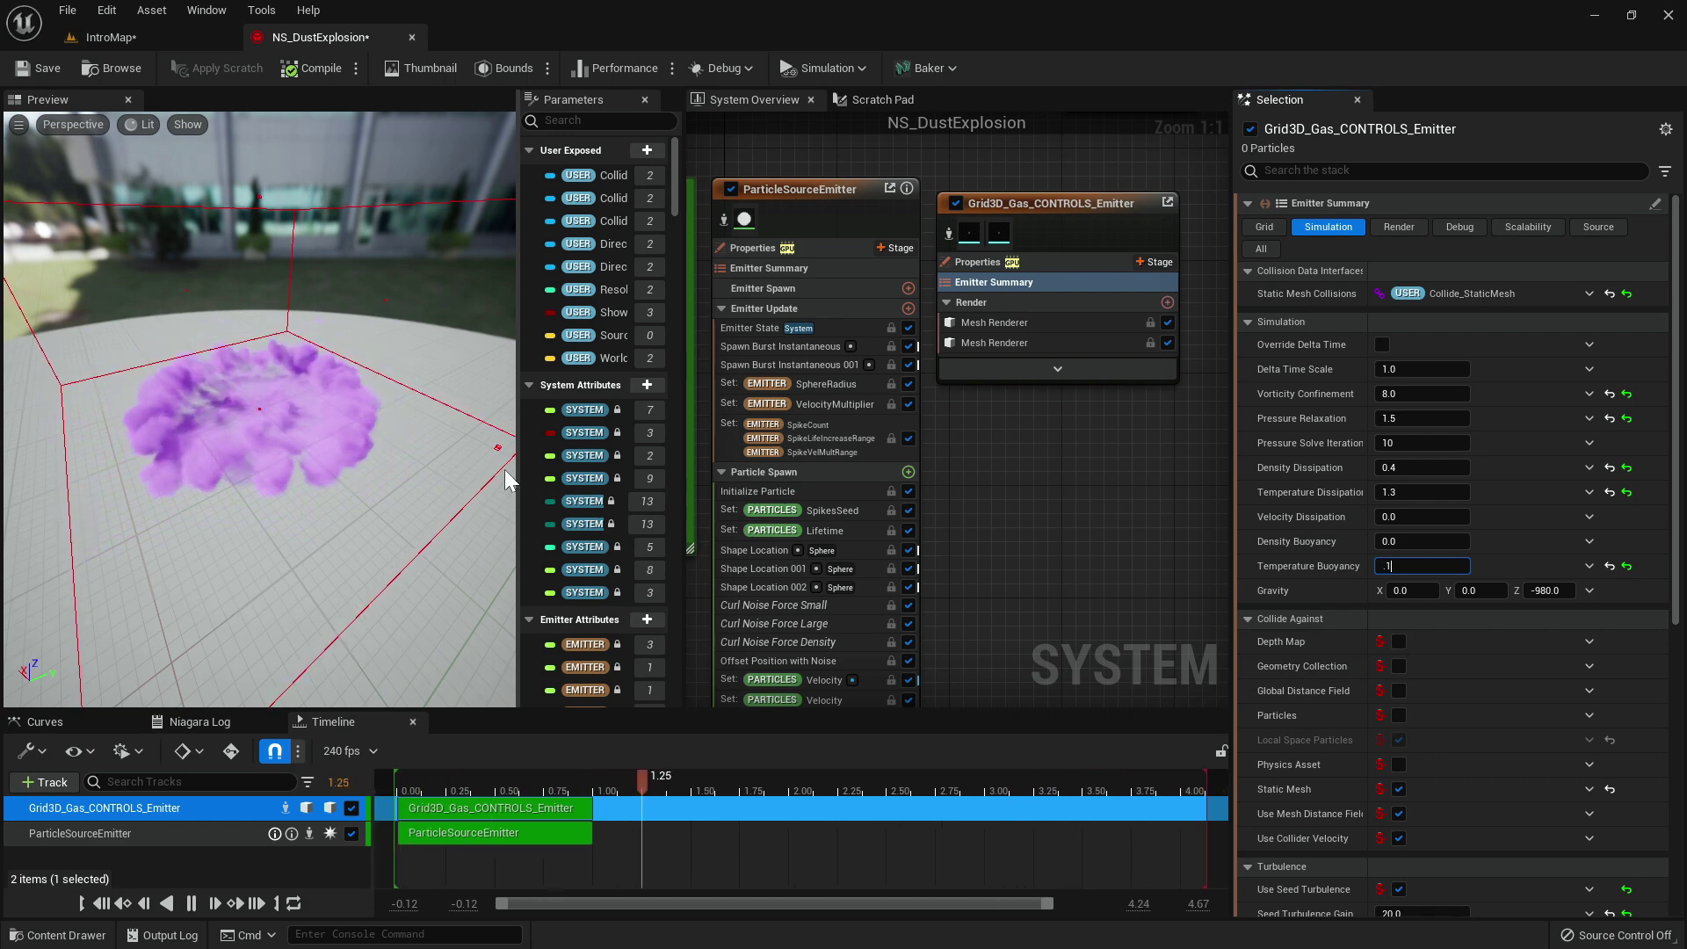
key(Return)
drag(285, 453, 277, 373)
click(1426, 564)
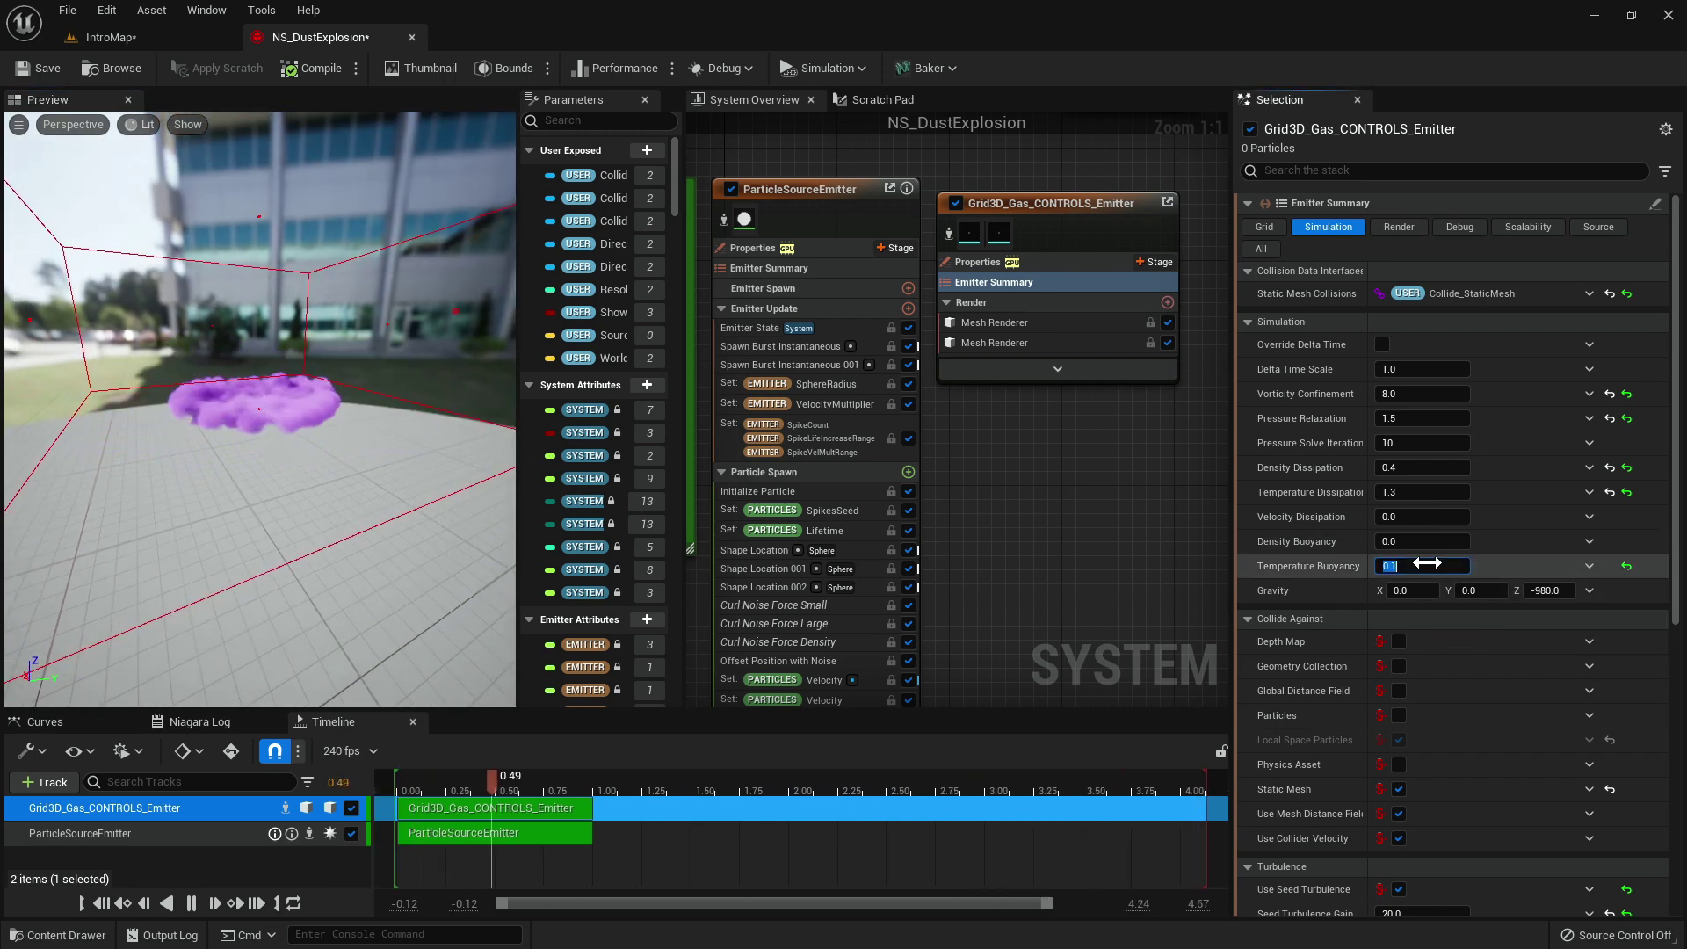
key(Return)
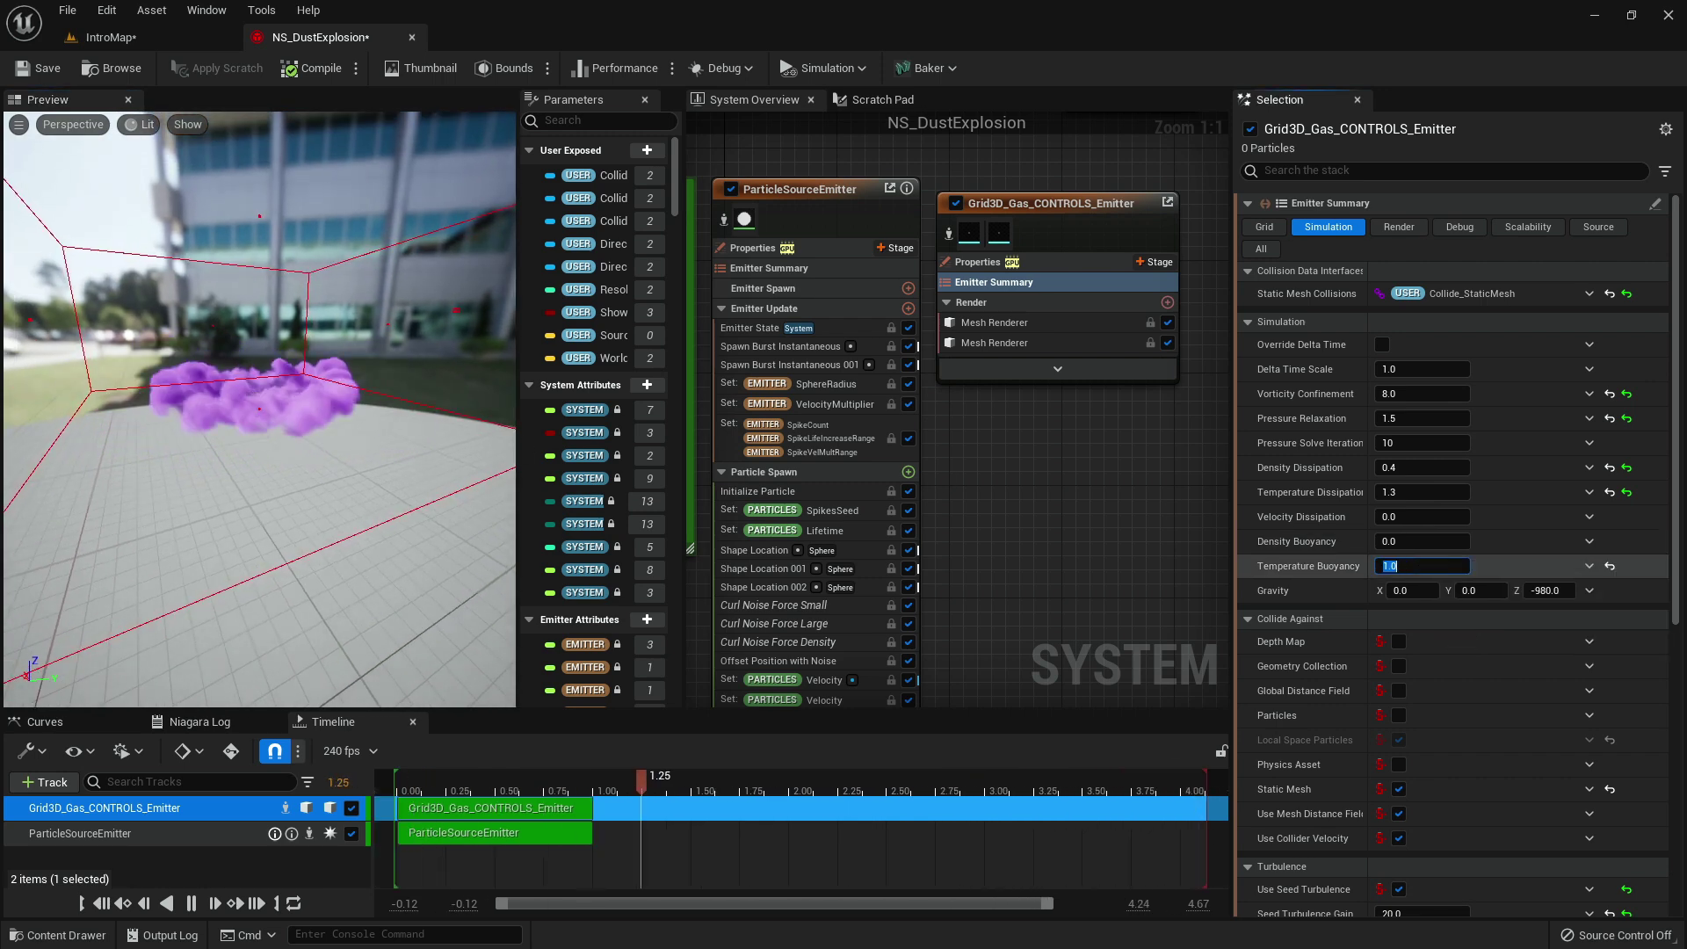
drag(329, 388, 263, 397)
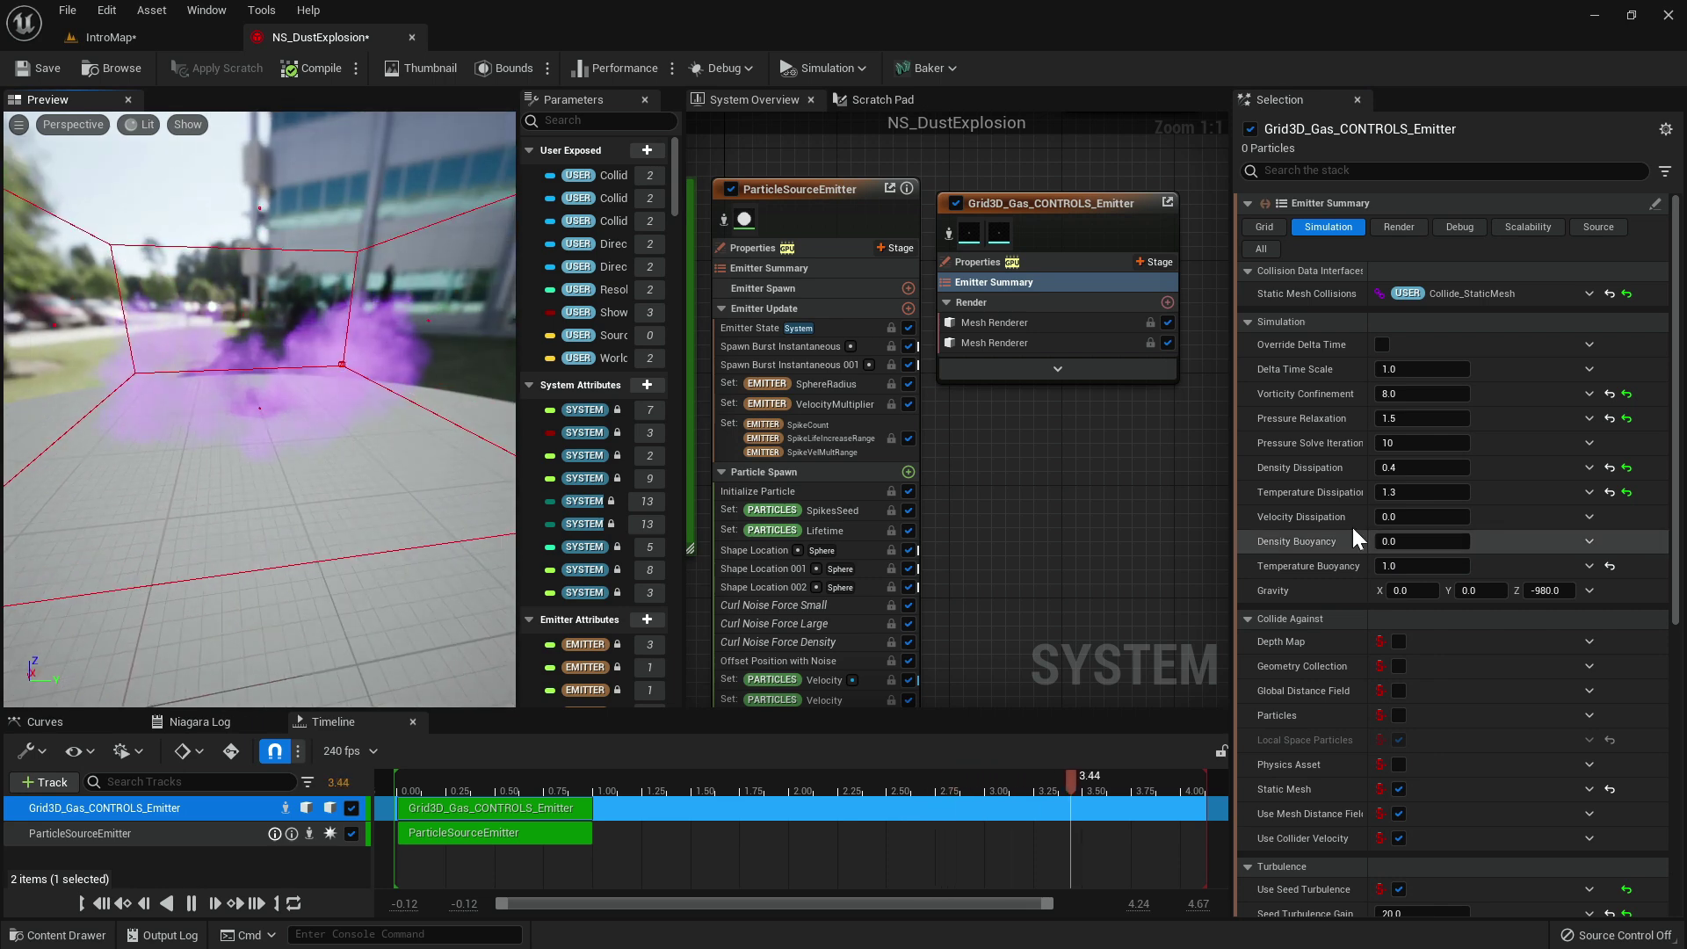
Try a Temperature Buoyancy of 5.0 and look at the rising gas from different sides.
click(1411, 569)
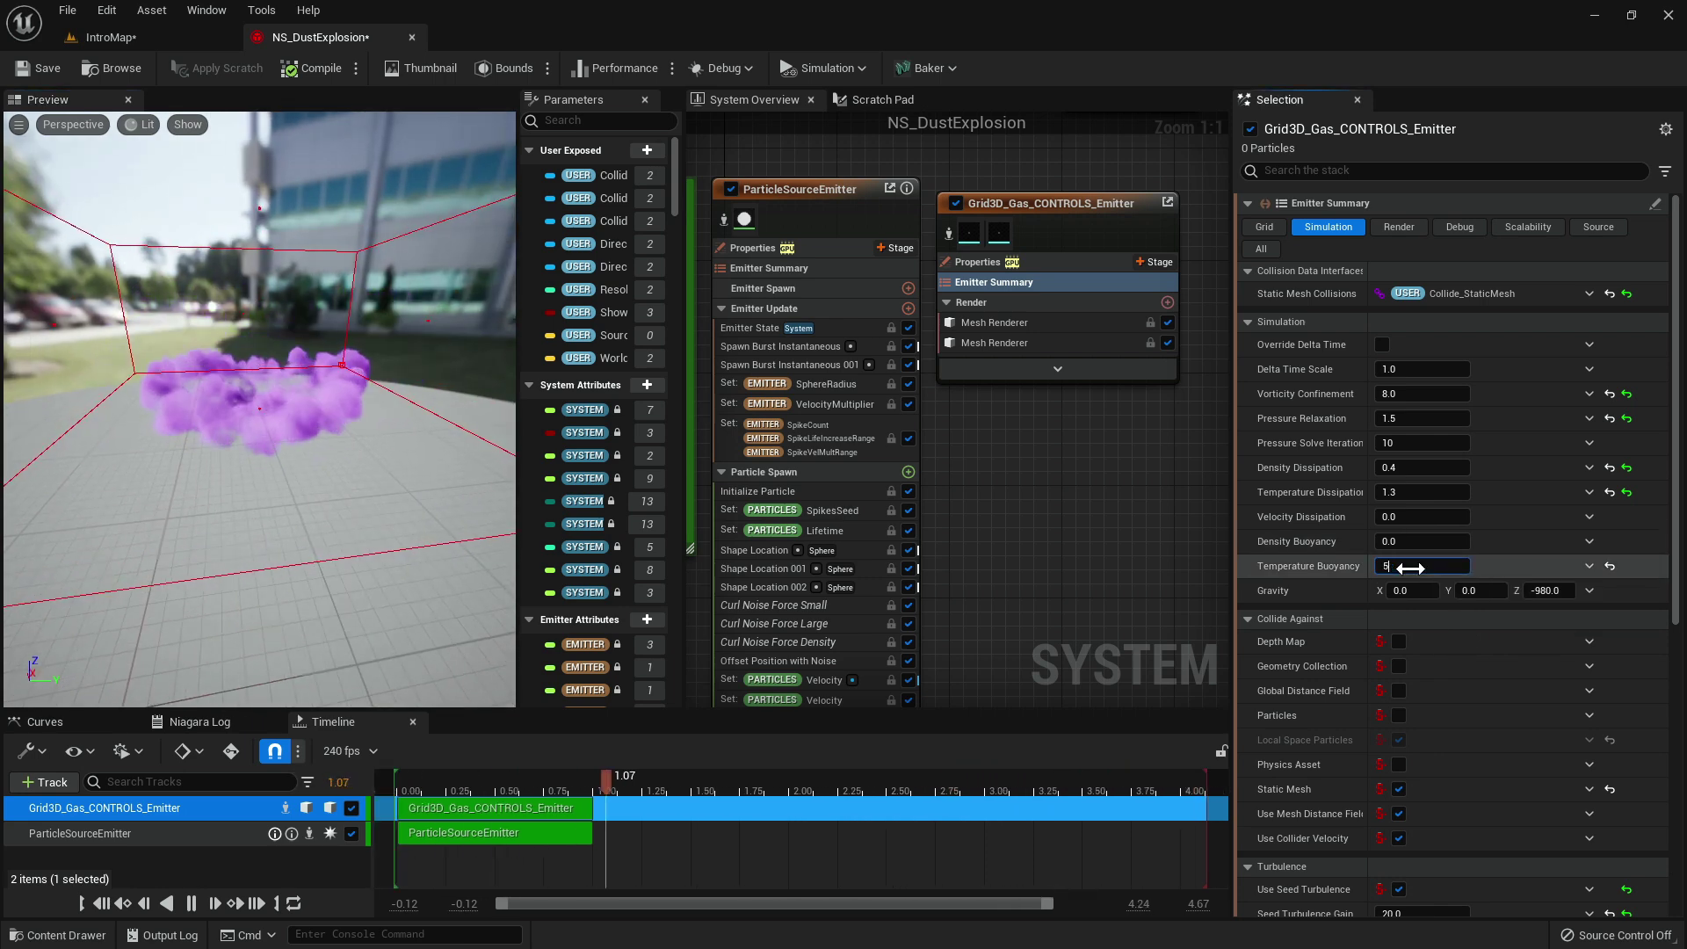
key(Return)
drag(361, 423, 448, 409)
drag(264, 413, 312, 383)
Reset the Temperature Buoyancy to 0.0 and check the explosion from another side.
click(1405, 566)
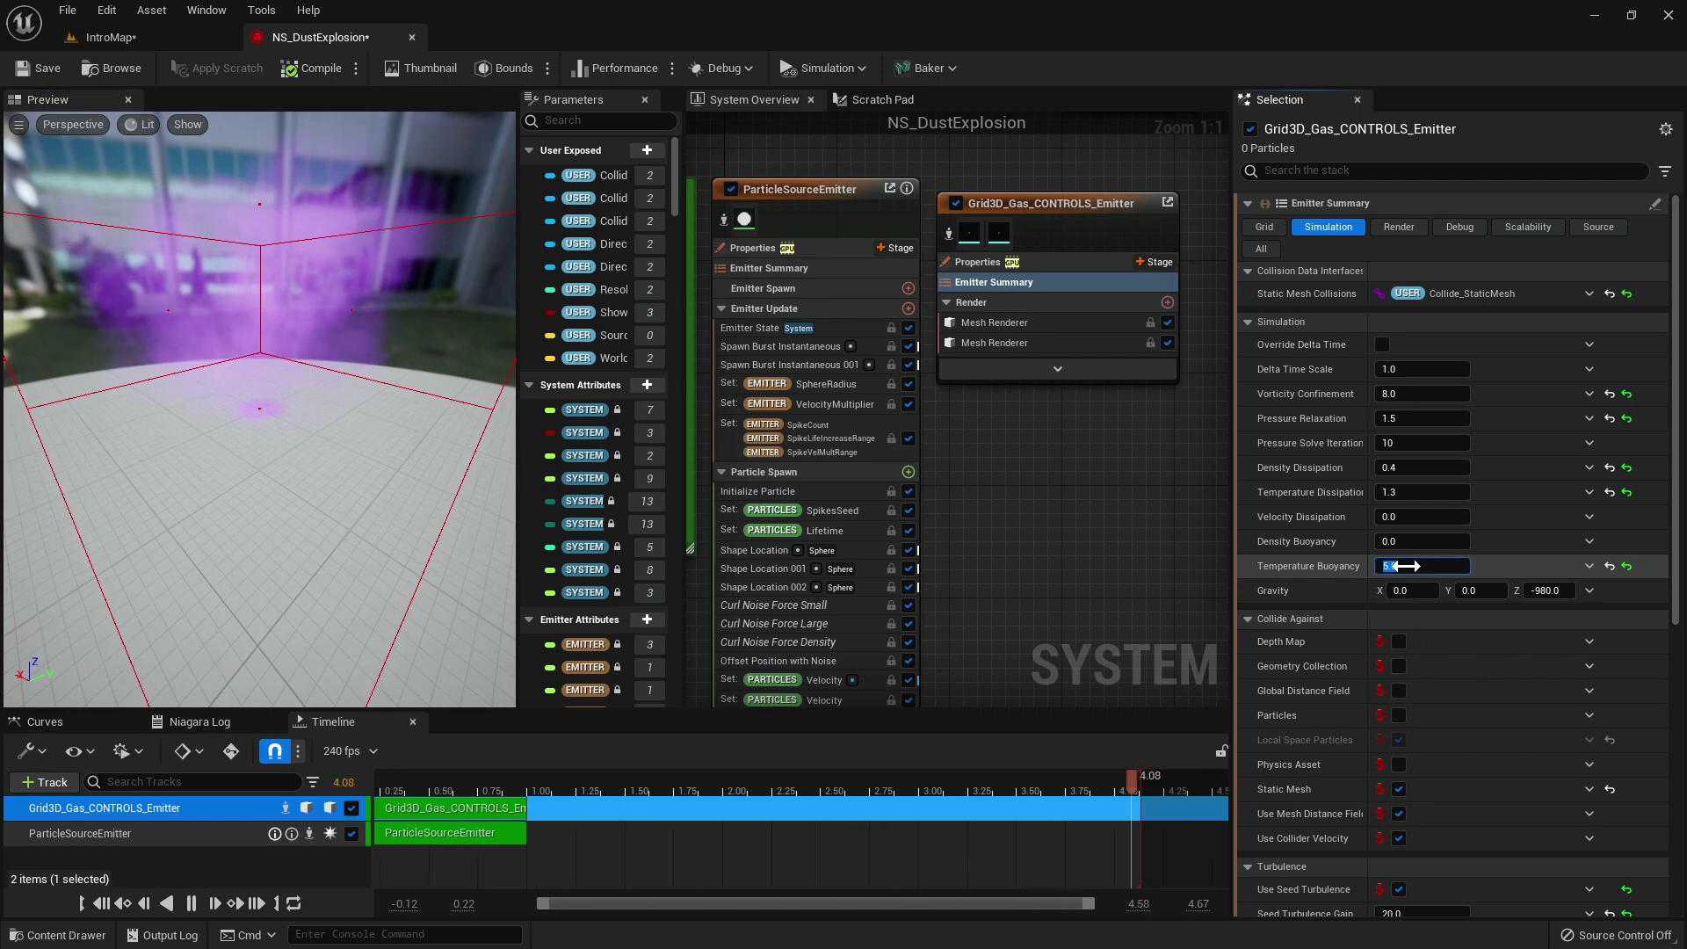
text(0)
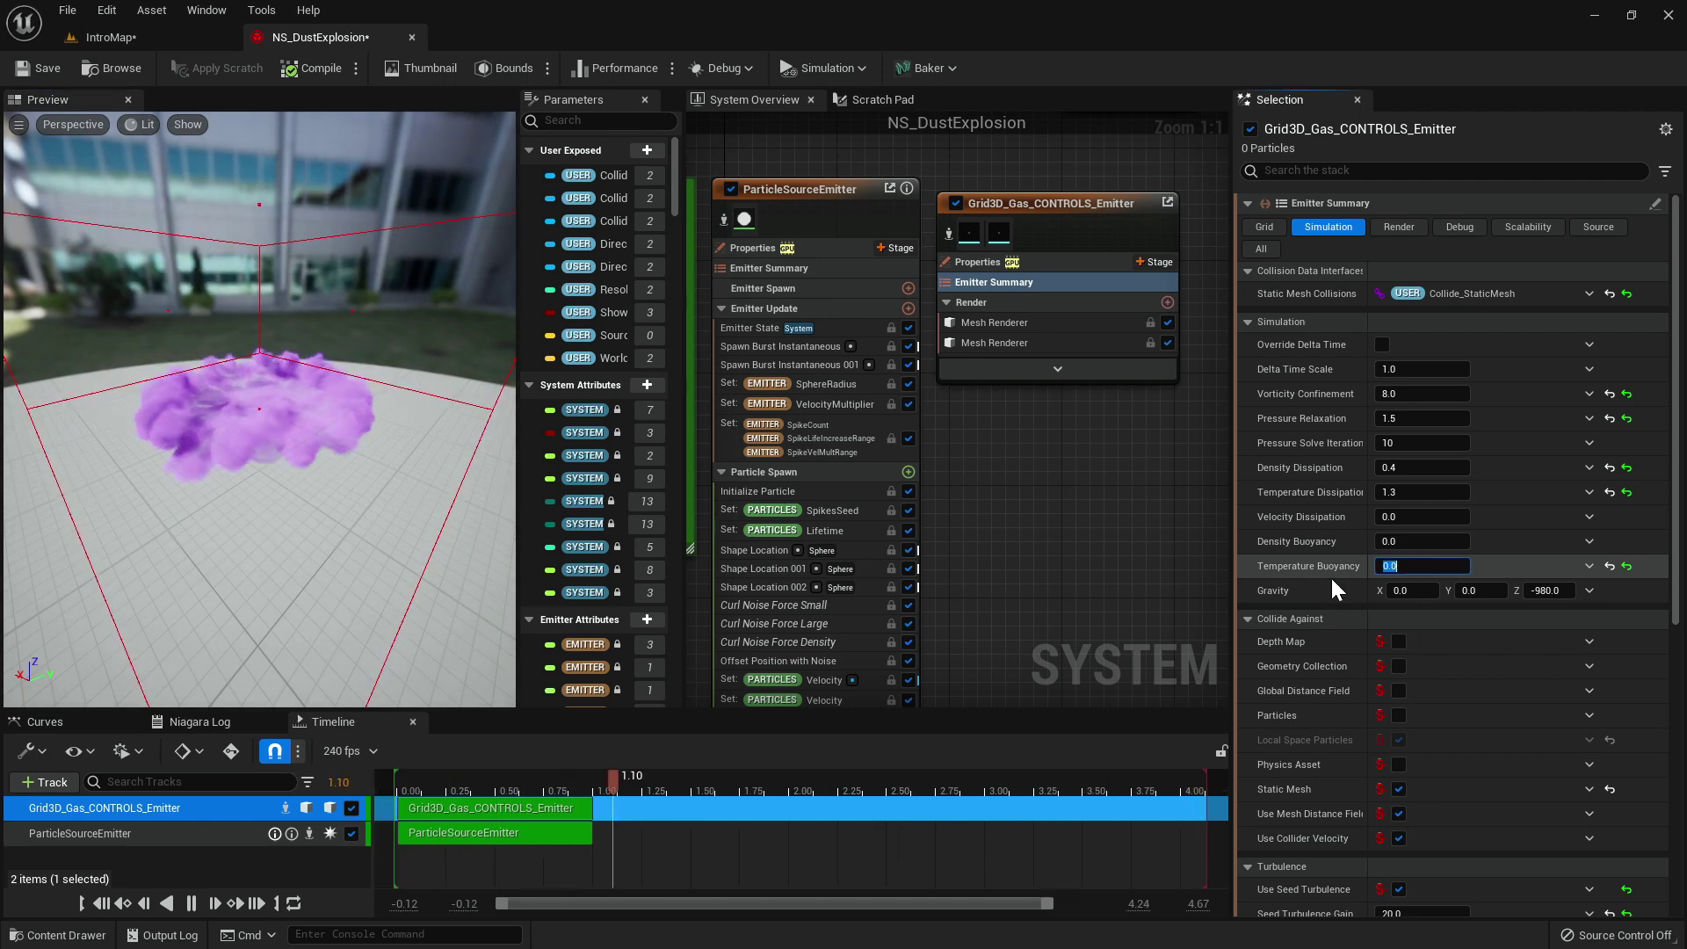
key(Return)
drag(103, 557, 255, 560)
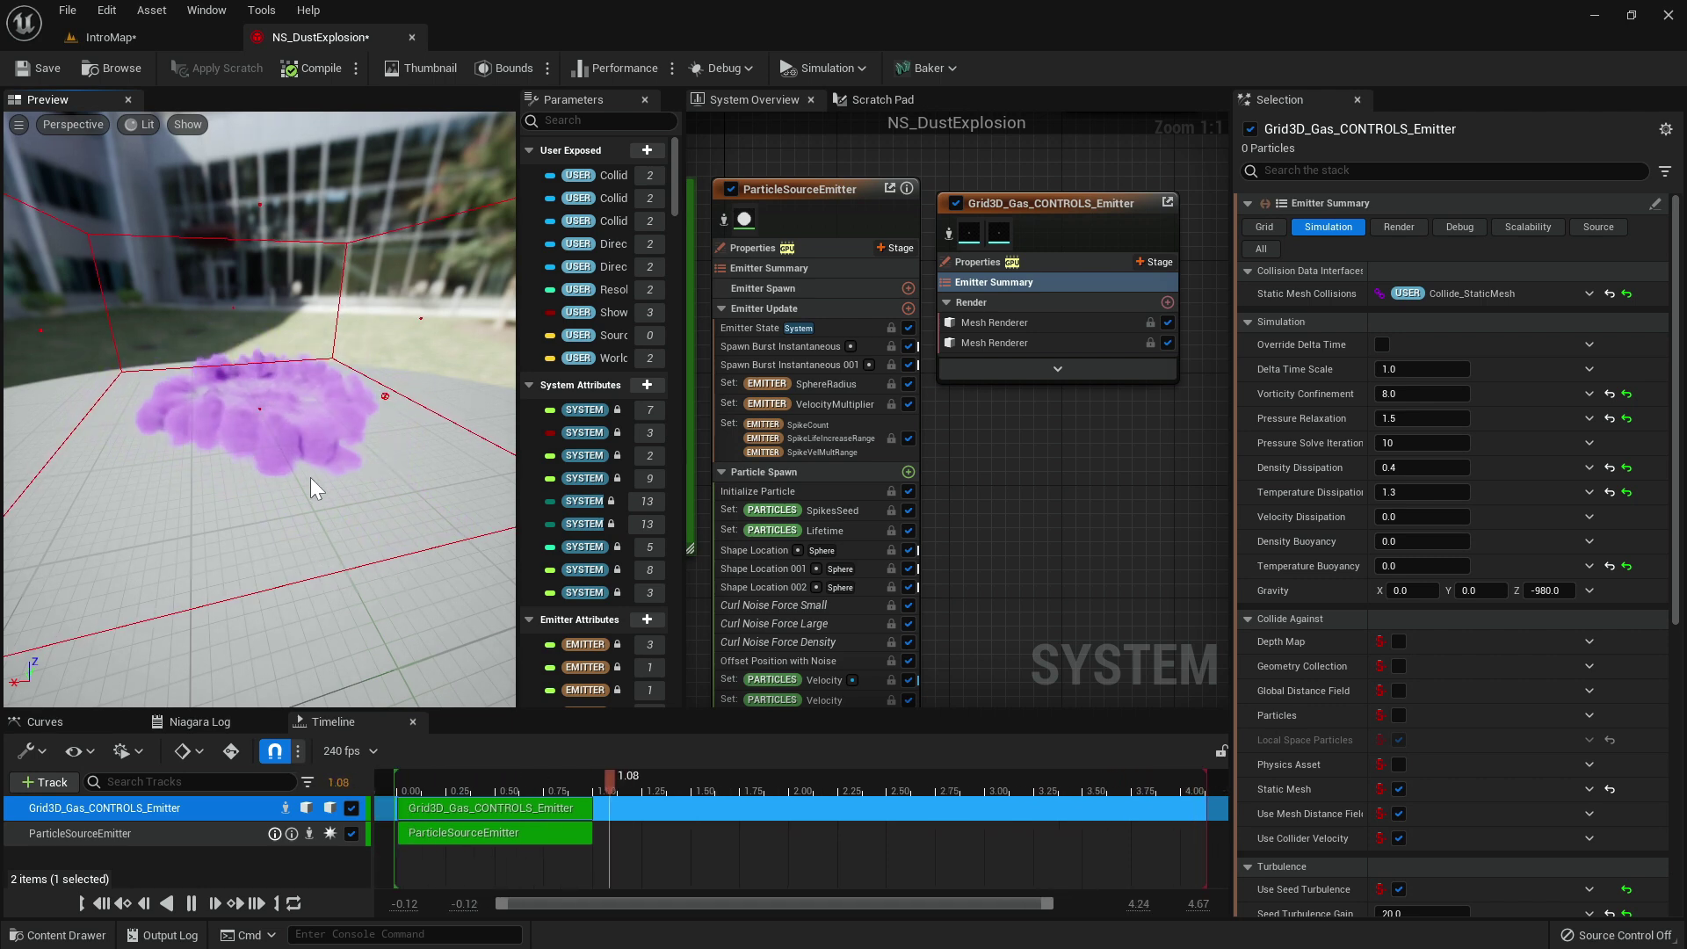
Try a Seed Turbulence Gain of 1.0 and inspect the shape of the explosion.
scroll(1493, 624, down, 3)
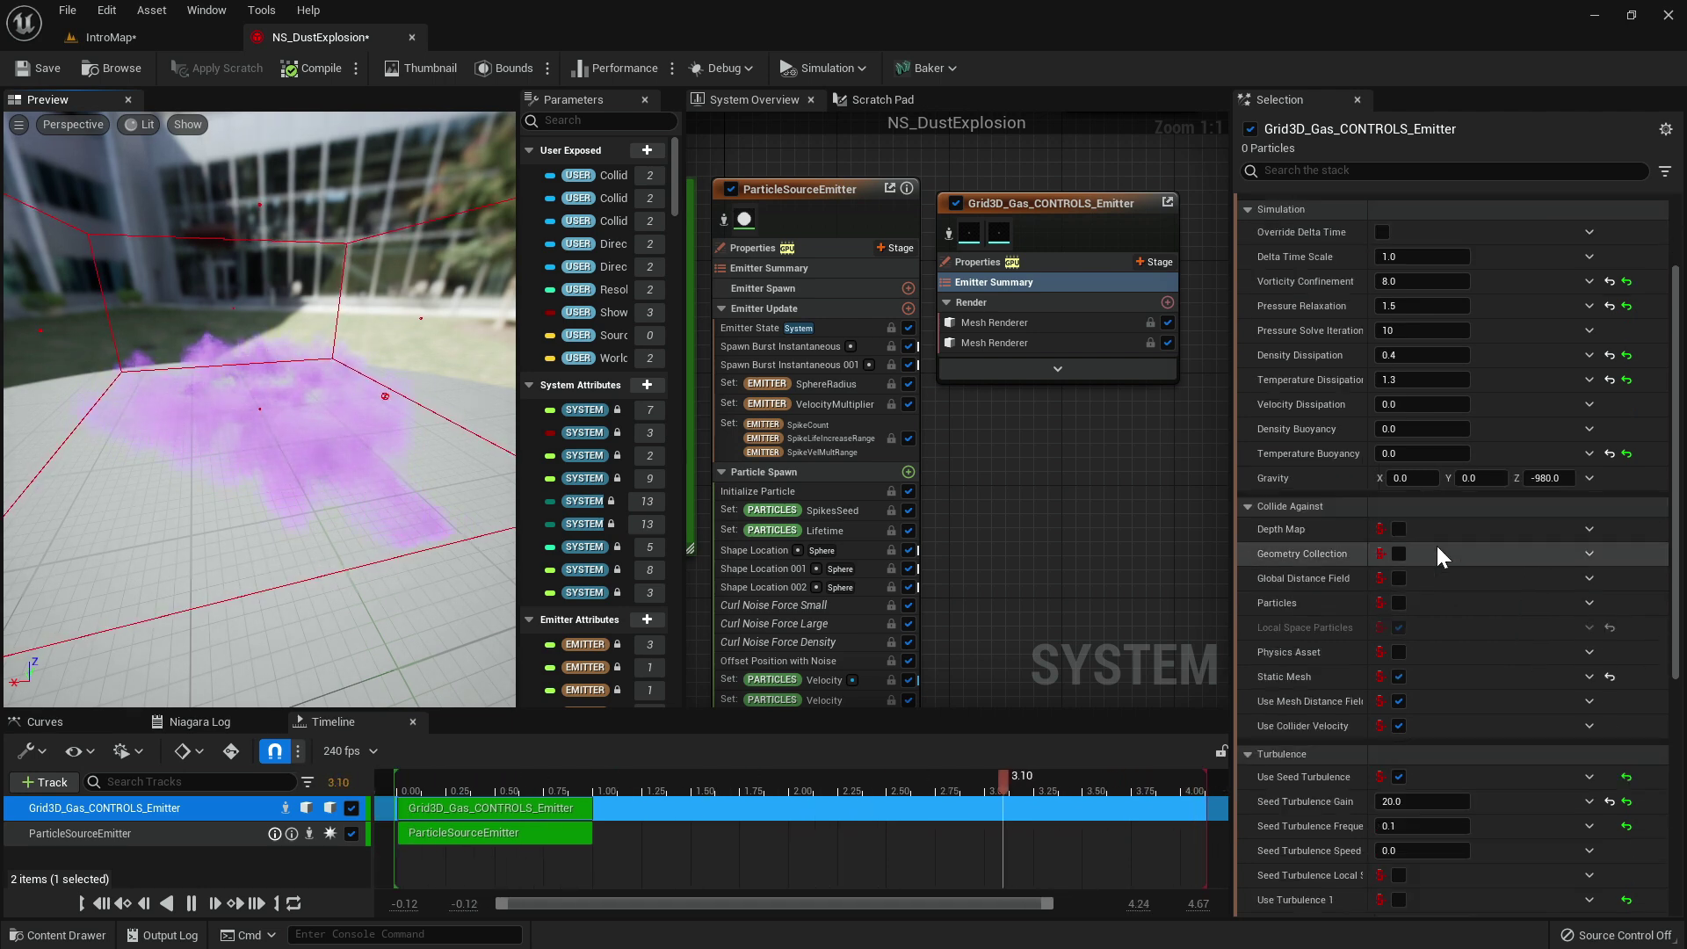
scroll(1418, 536, down, 4)
scroll(1489, 568, down, 4)
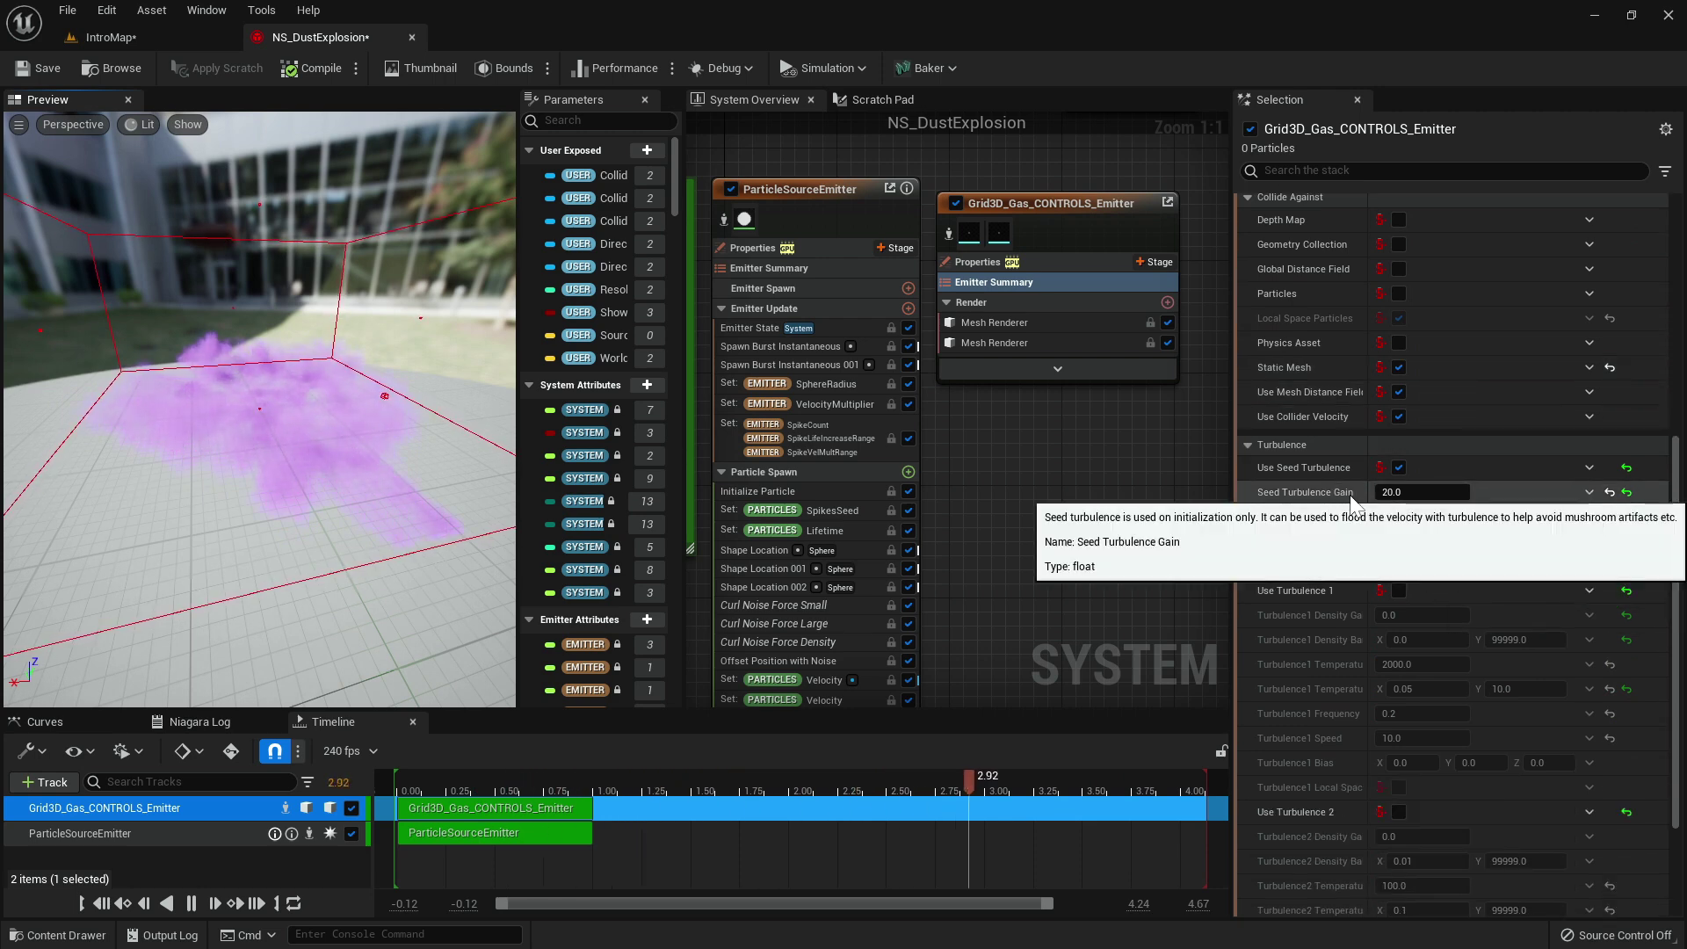
click(1406, 492)
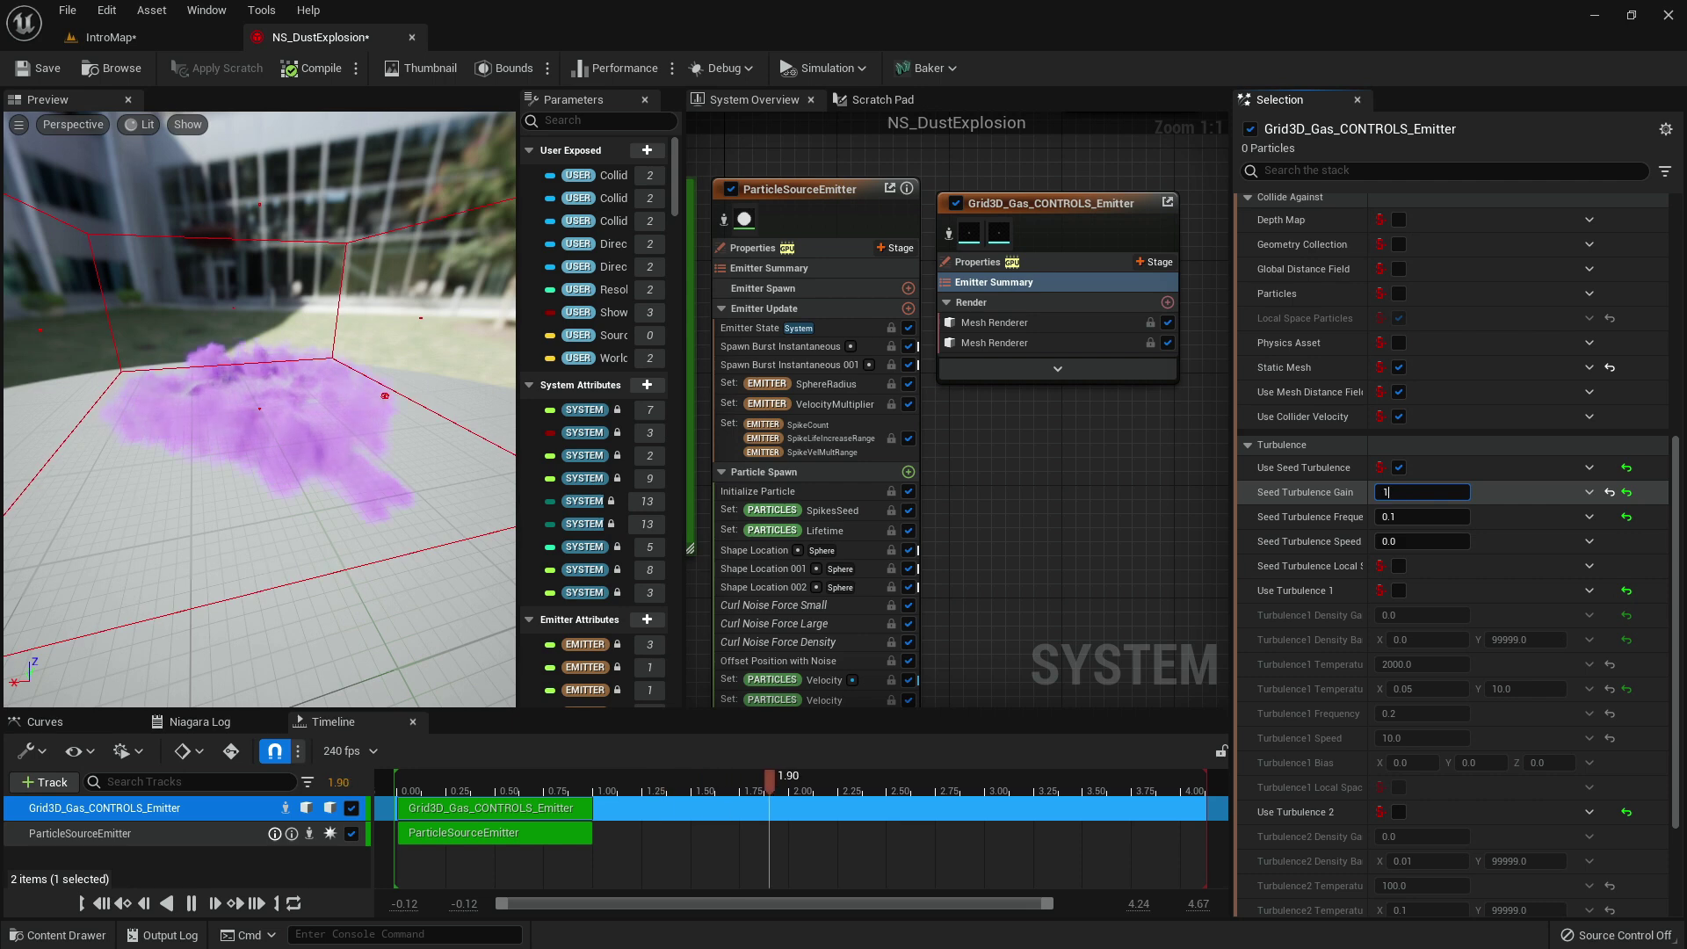
text(1)
key(Return)
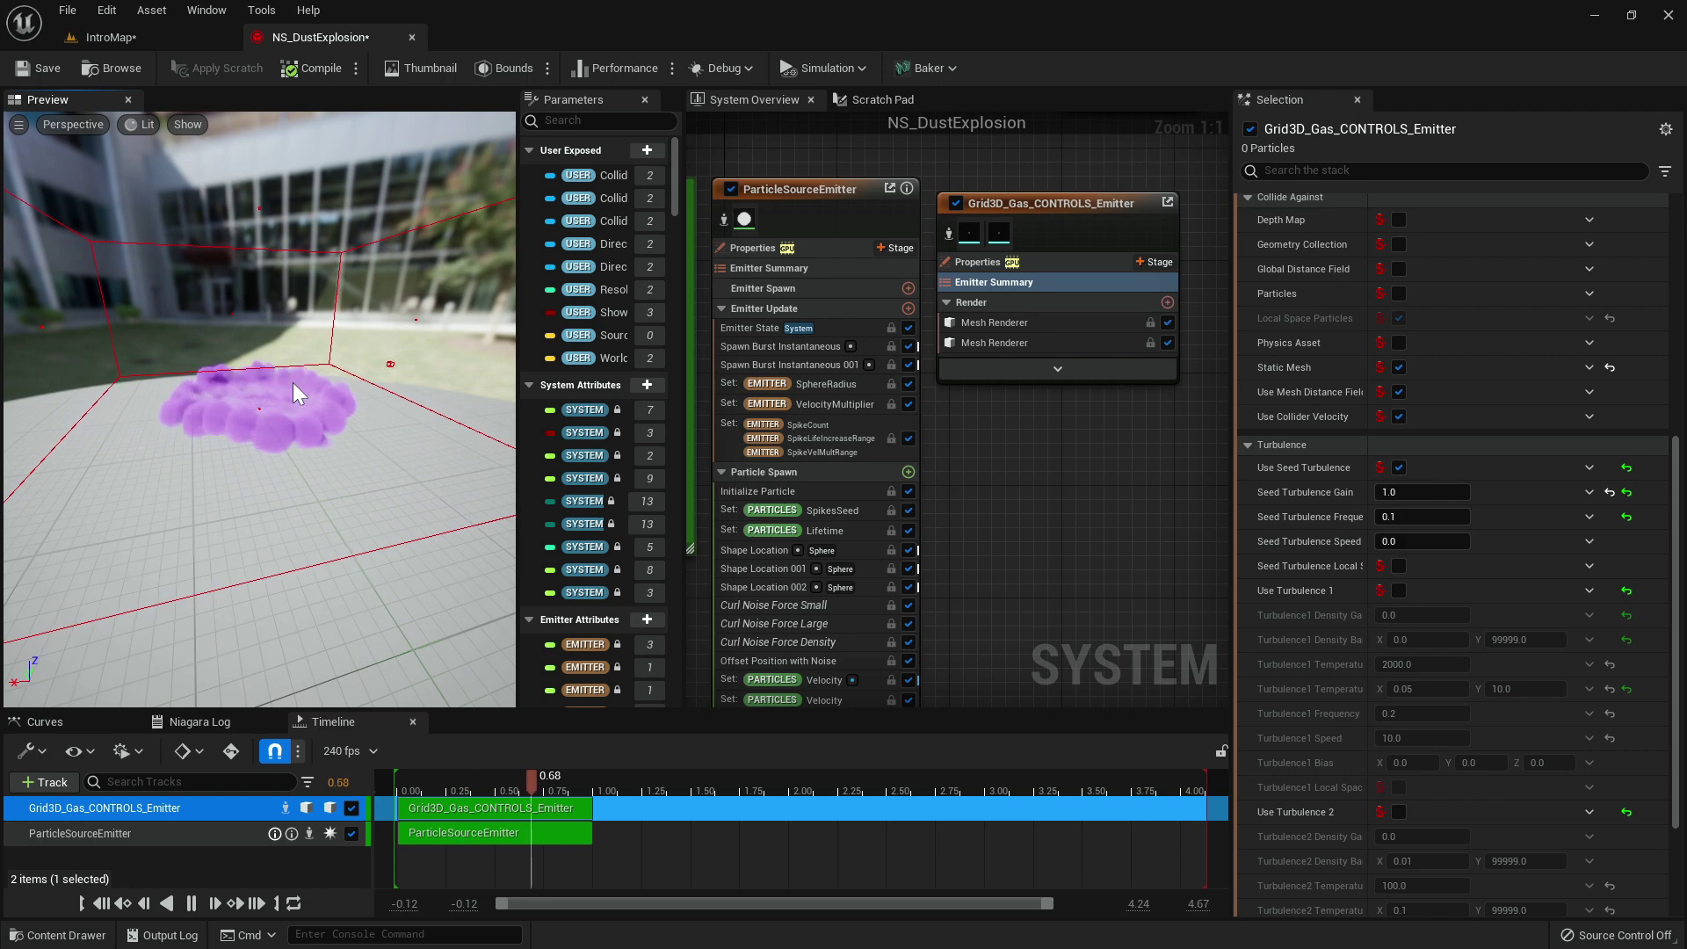
mouse_move(303, 457)
mouse_down()
mouse_move(308, 422)
mouse_move(313, 479)
mouse_move(314, 452)
mouse_up()
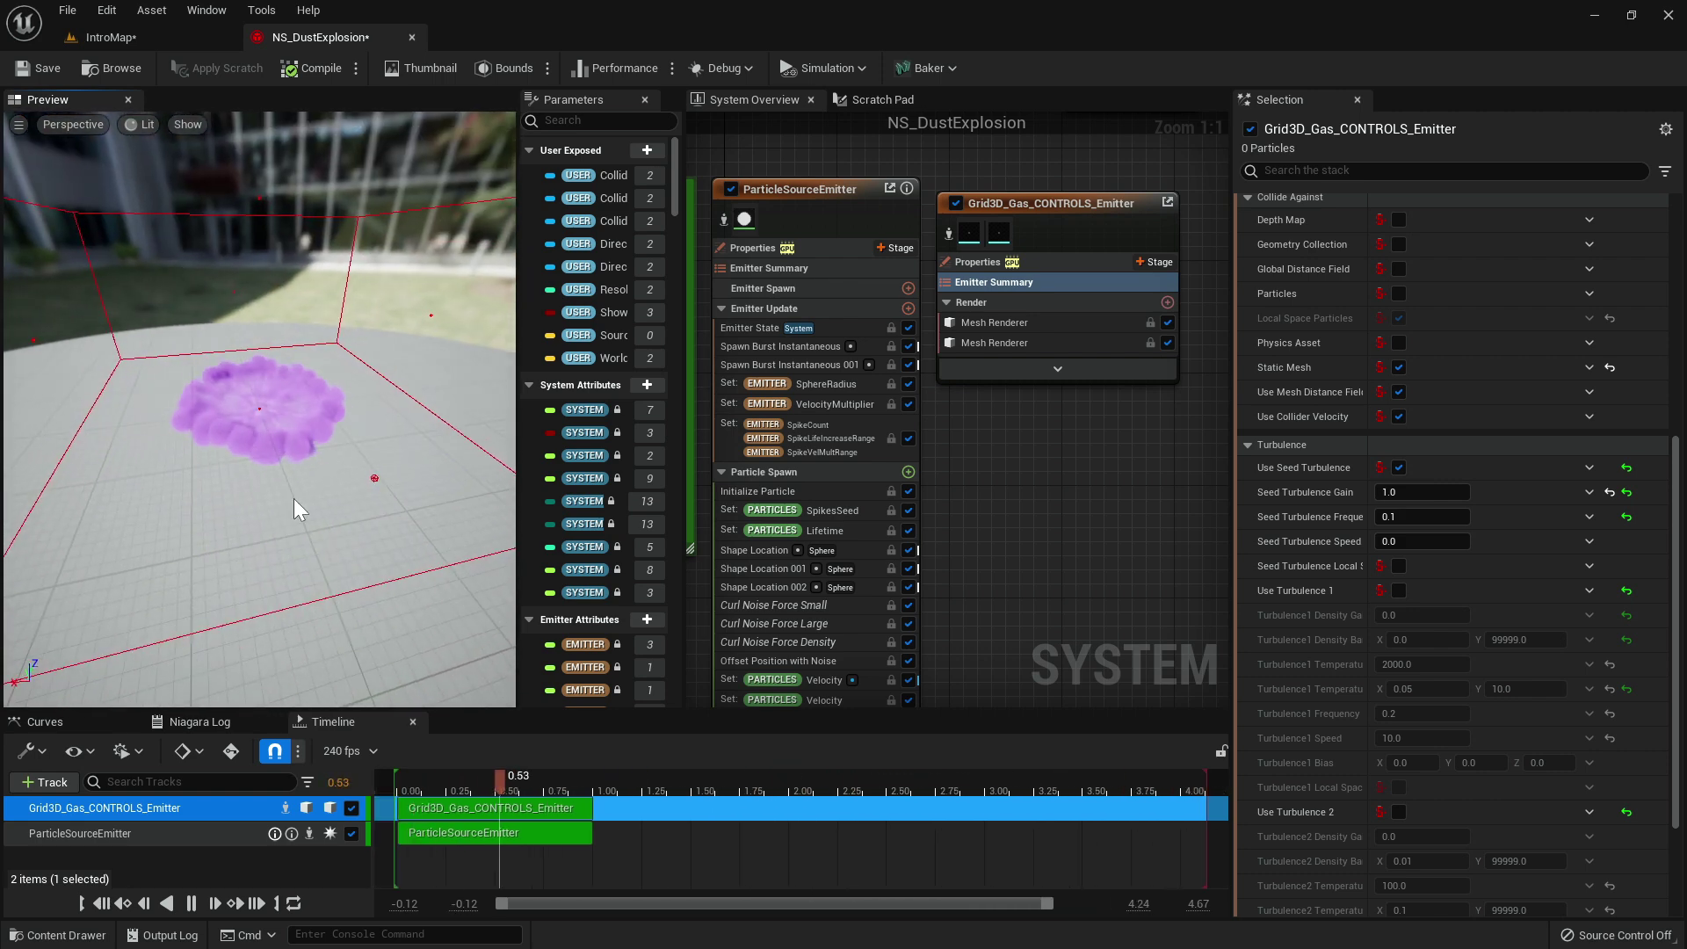
Set the Seed Turbulence Gain to 100.0 and examine the explosion closely from above.
click(1421, 492)
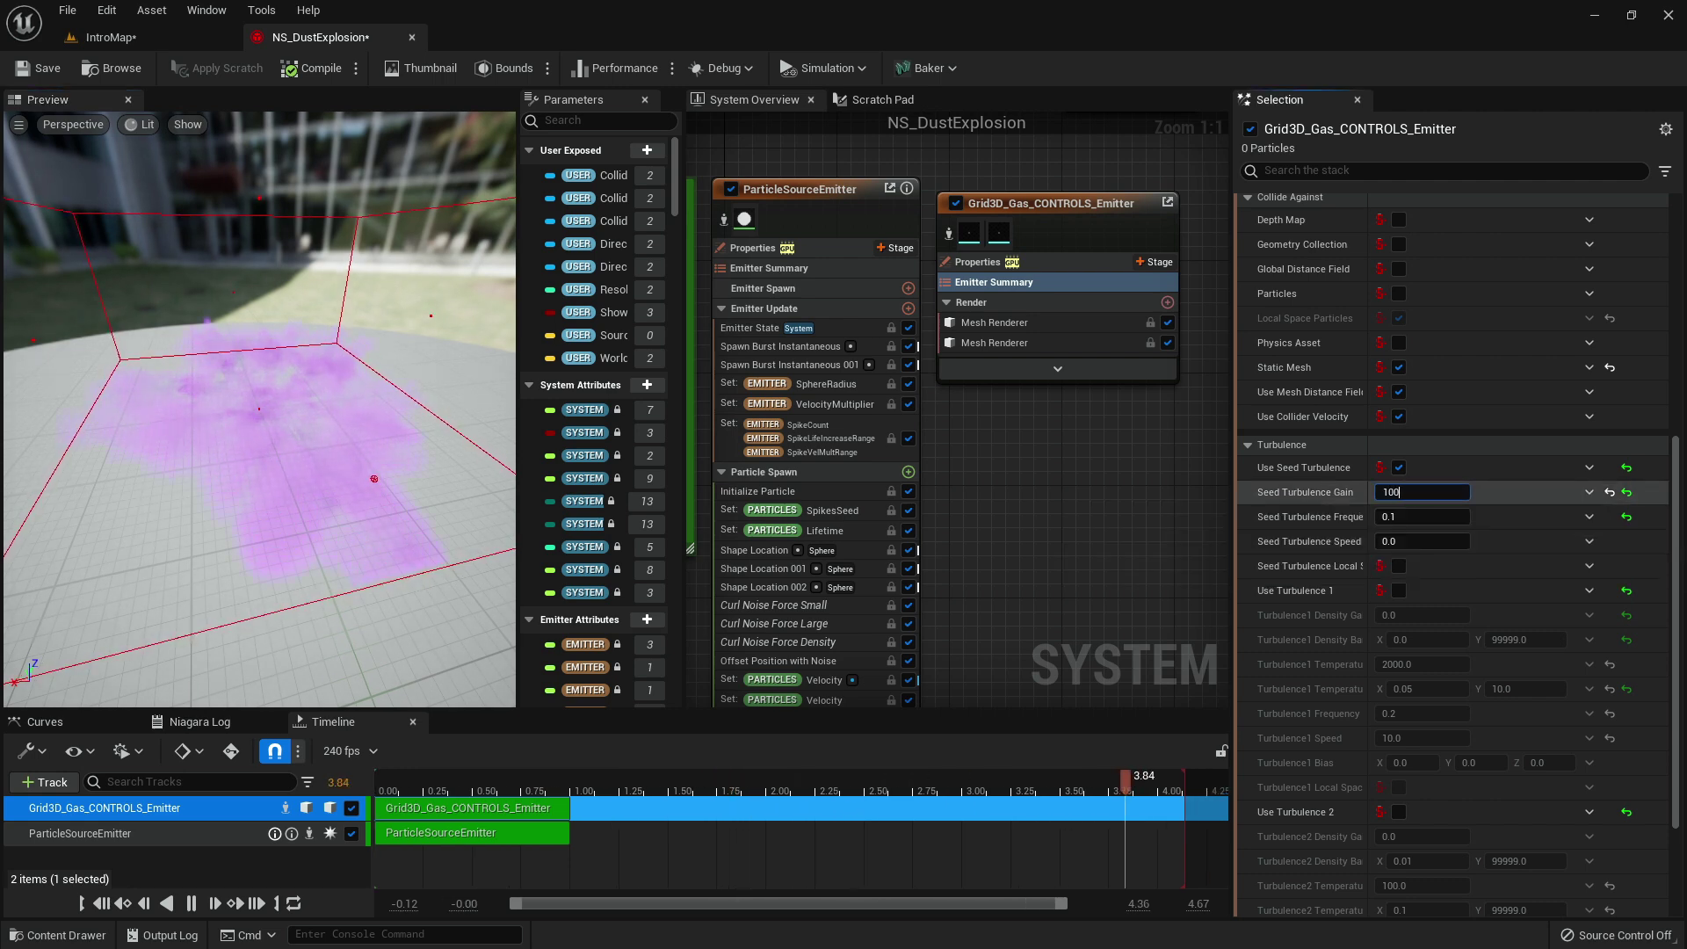
text(100)
key(Return)
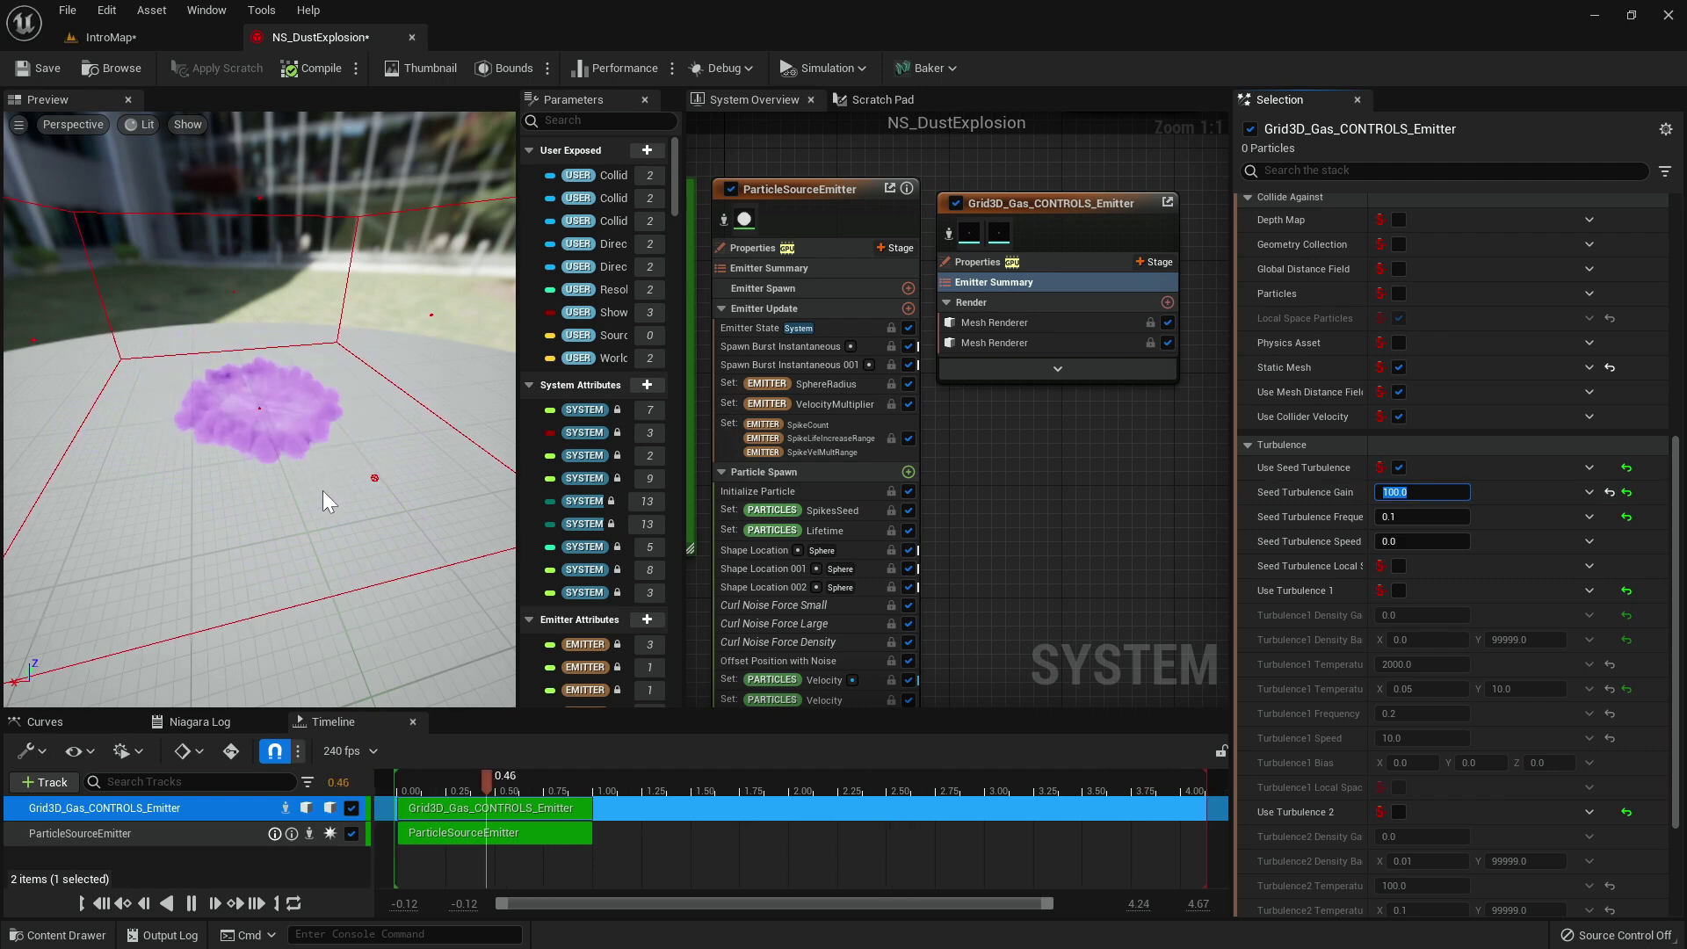
mouse_move(315, 481)
mouse_down()
mouse_move(301, 465)
mouse_move(299, 500)
mouse_up()
scroll(308, 480, up, 2)
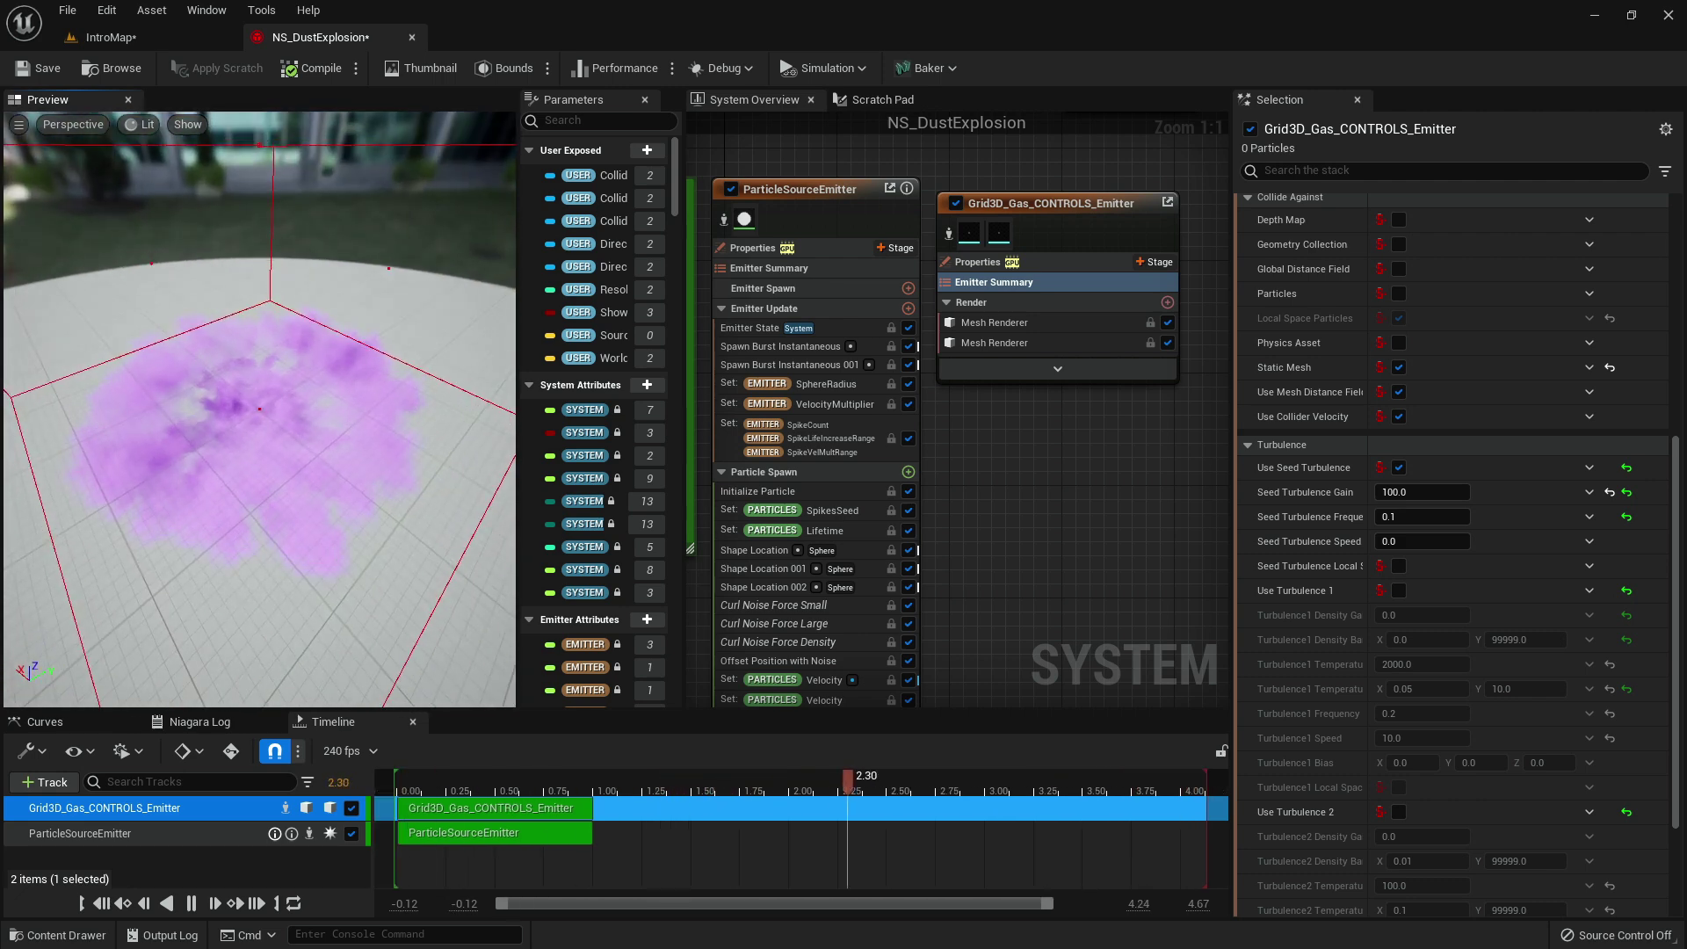
mouse_move(367, 434)
mouse_down()
mouse_move(367, 391)
mouse_move(368, 439)
mouse_up()
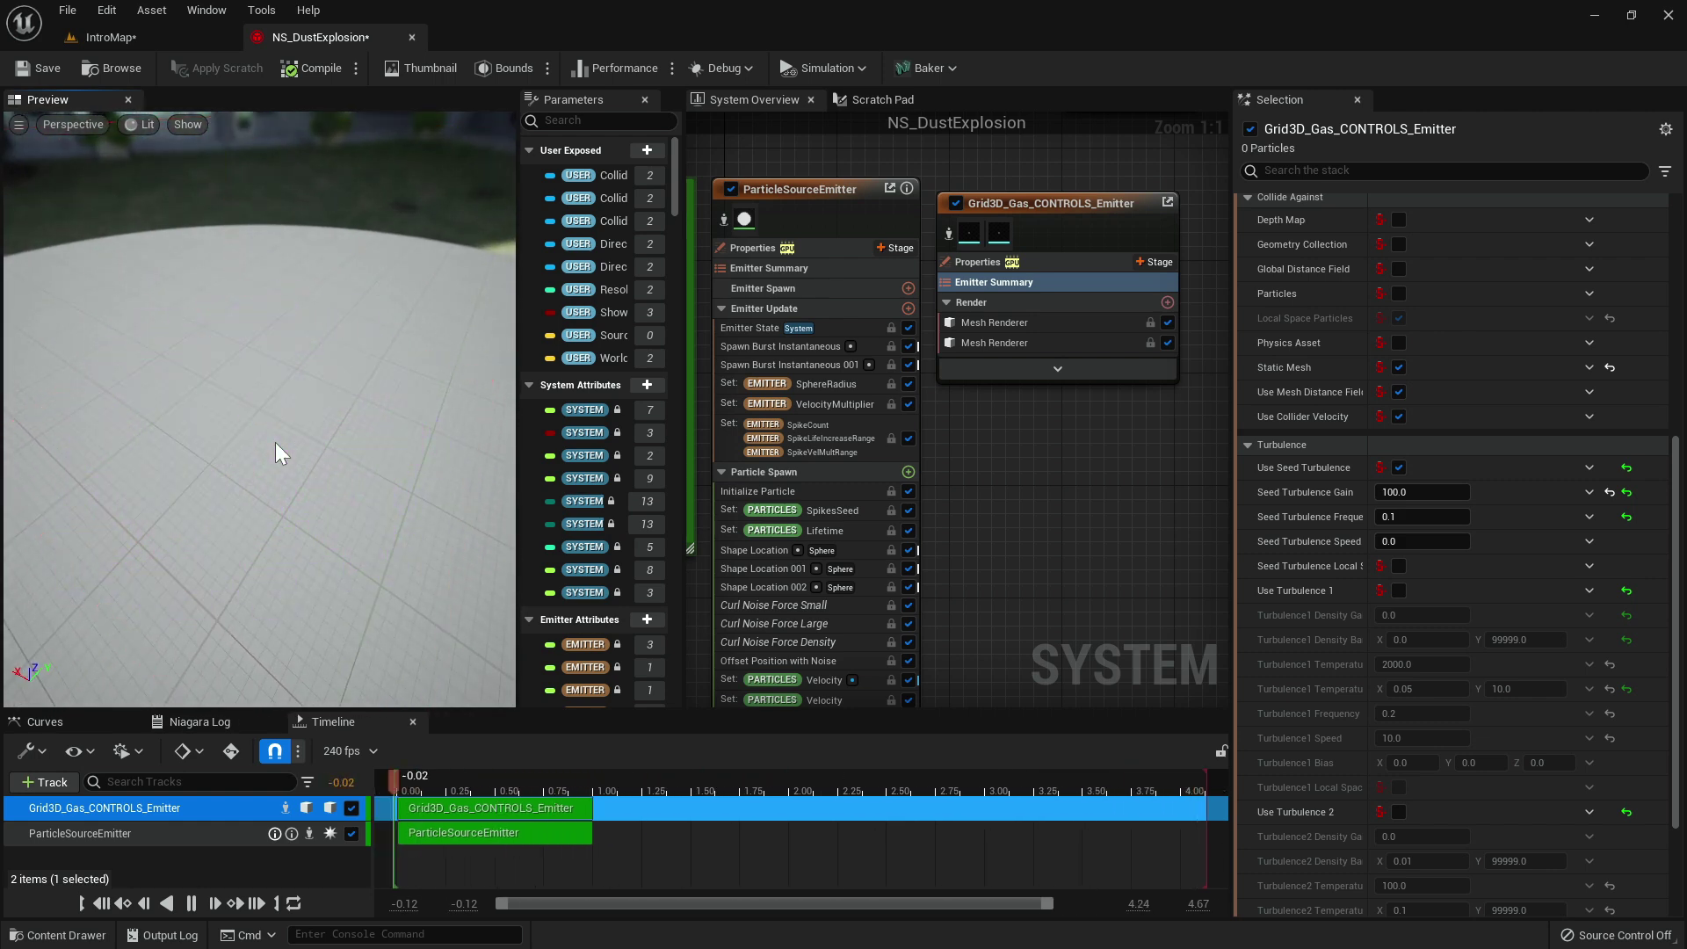
mouse_move(276, 441)
mouse_down()
mouse_move(277, 404)
mouse_move(334, 406)
mouse_move(220, 435)
mouse_move(202, 407)
mouse_move(279, 483)
mouse_move(279, 443)
mouse_up()
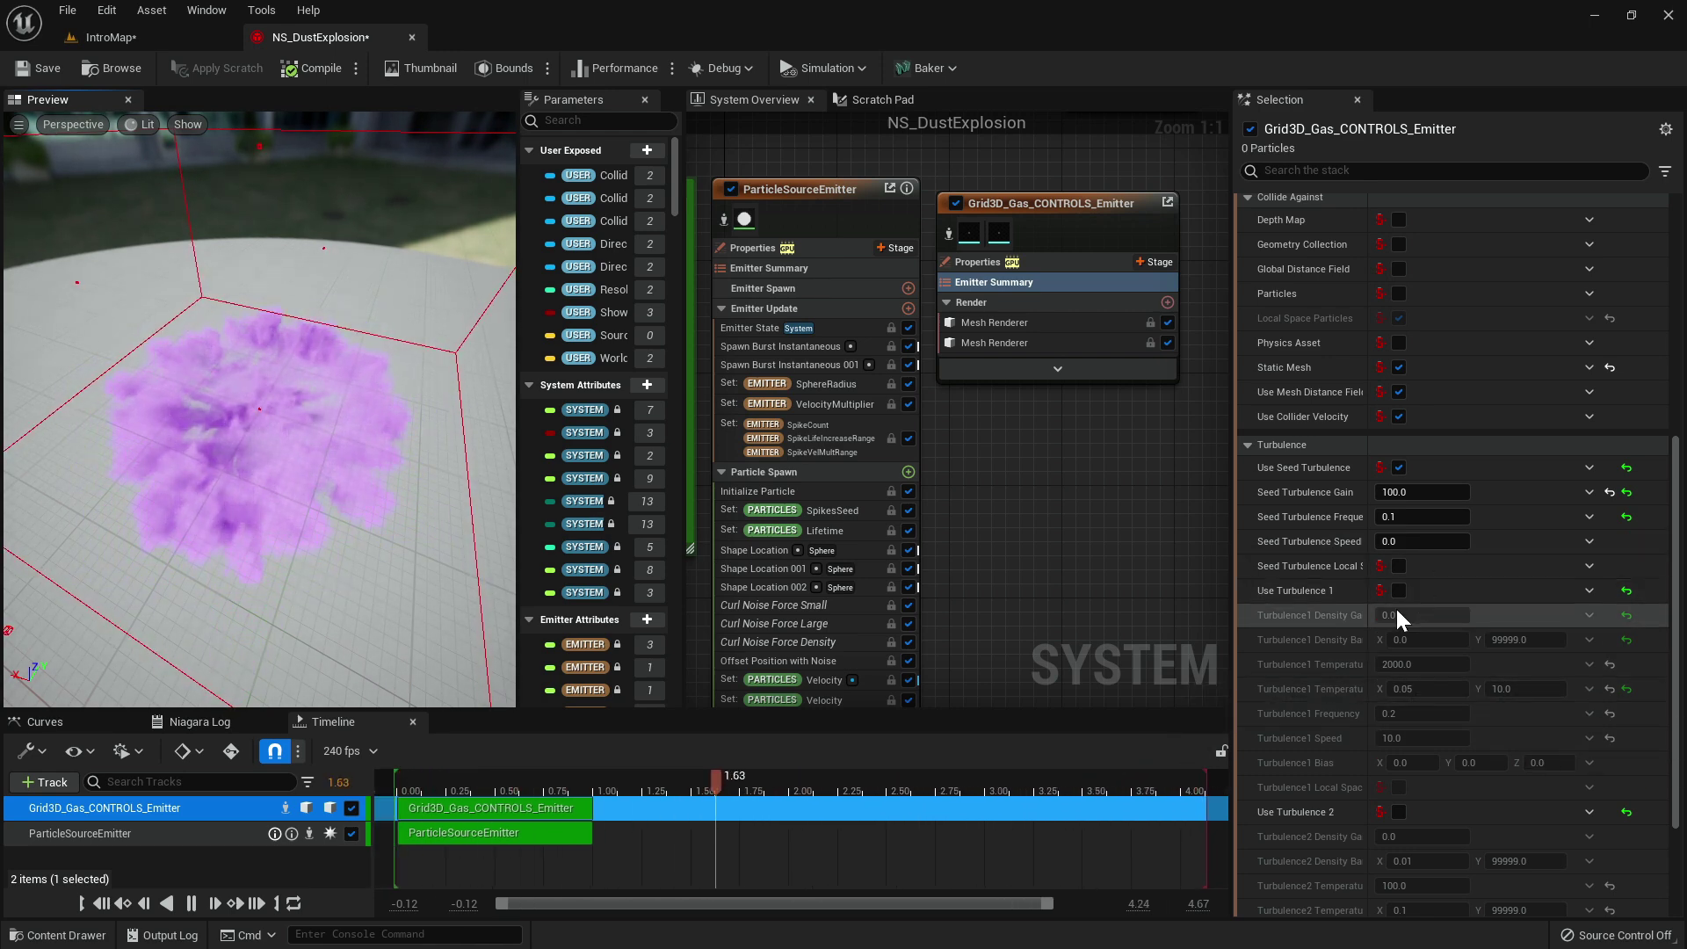
Set the Density Dissipation of the gas simulation to 0.5.
scroll(1397, 606, up, 2)
scroll(1404, 636, down, 4)
scroll(1402, 633, up, 10)
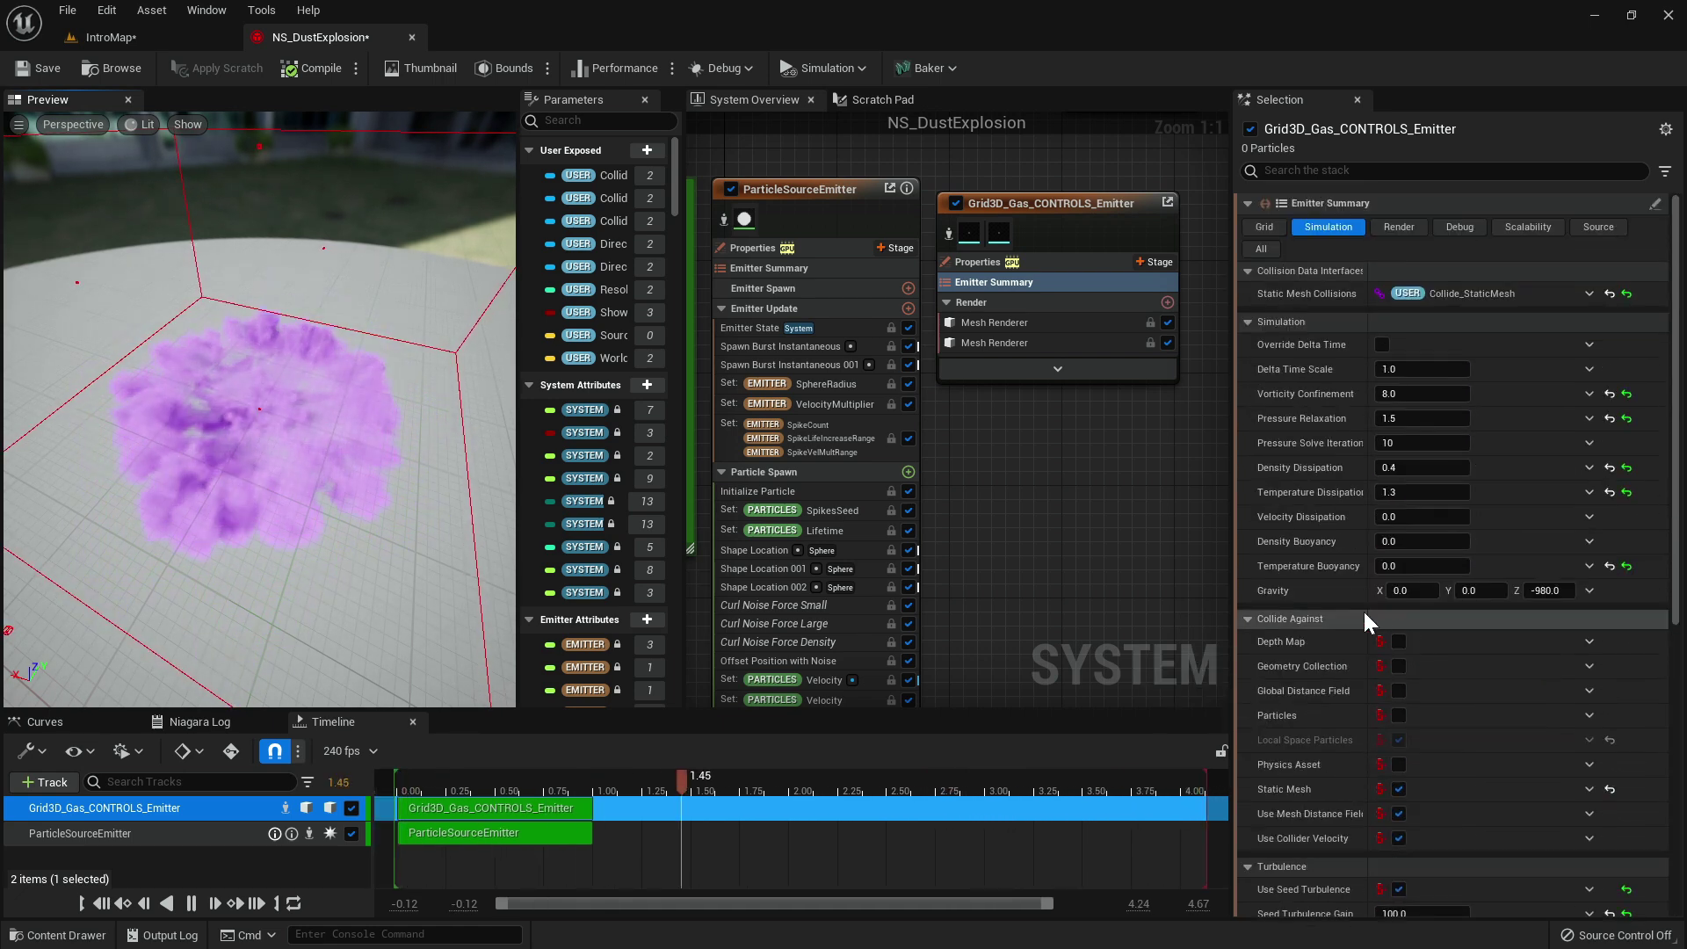
click(1419, 467)
text(.6)
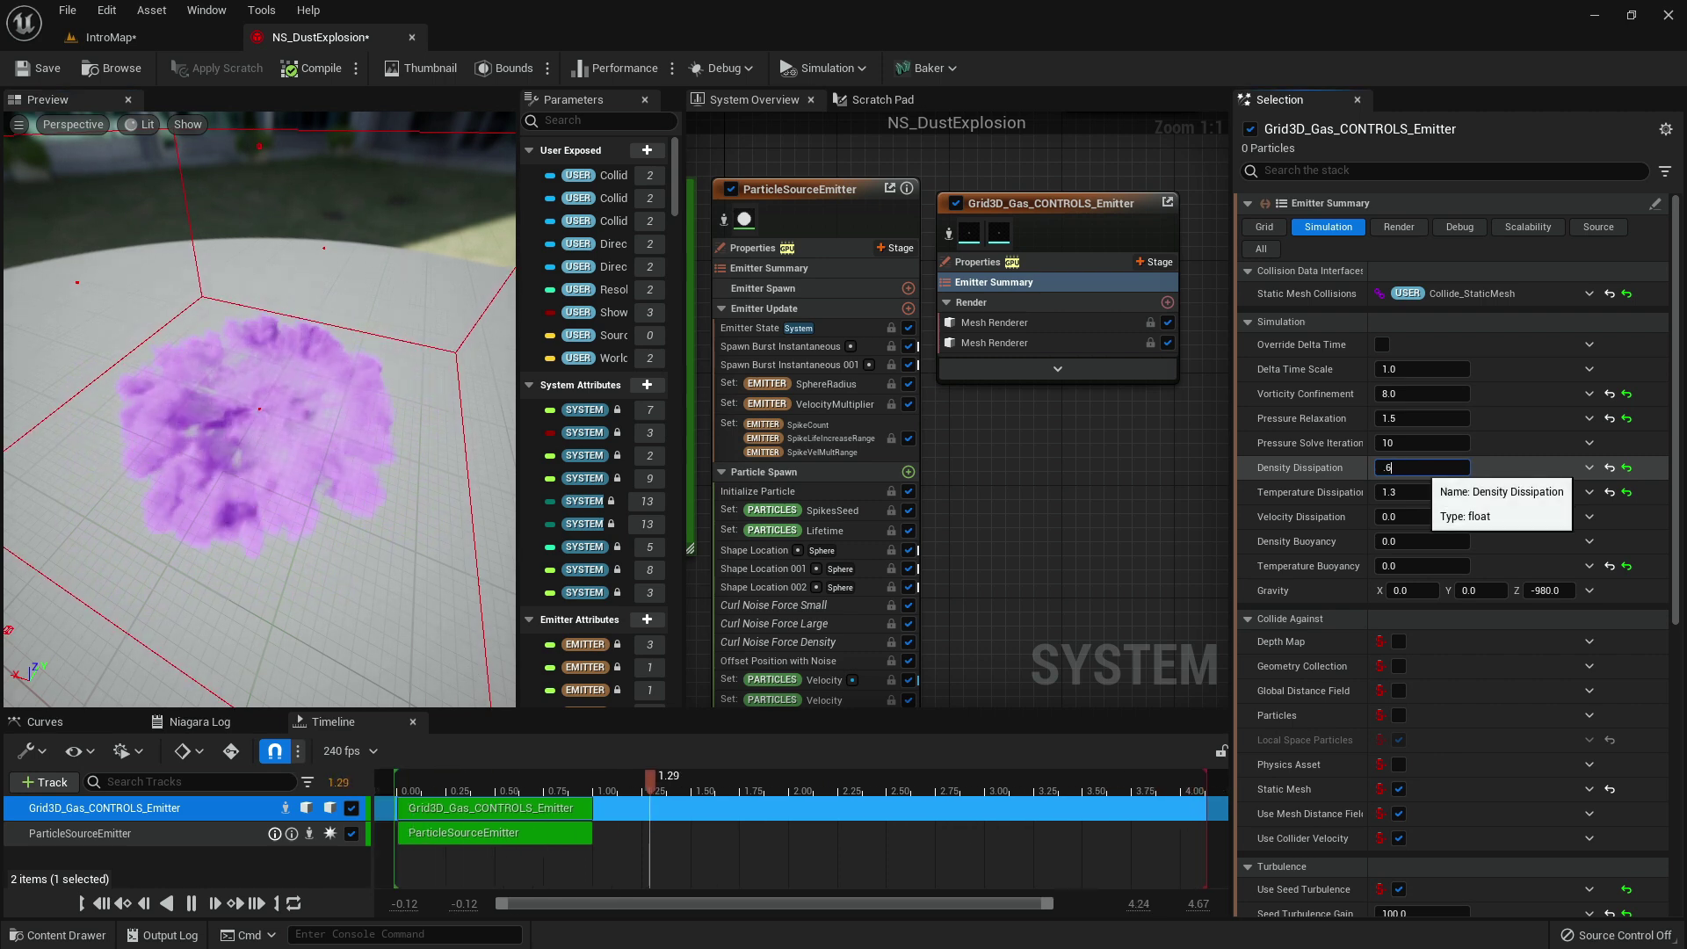
key(Return)
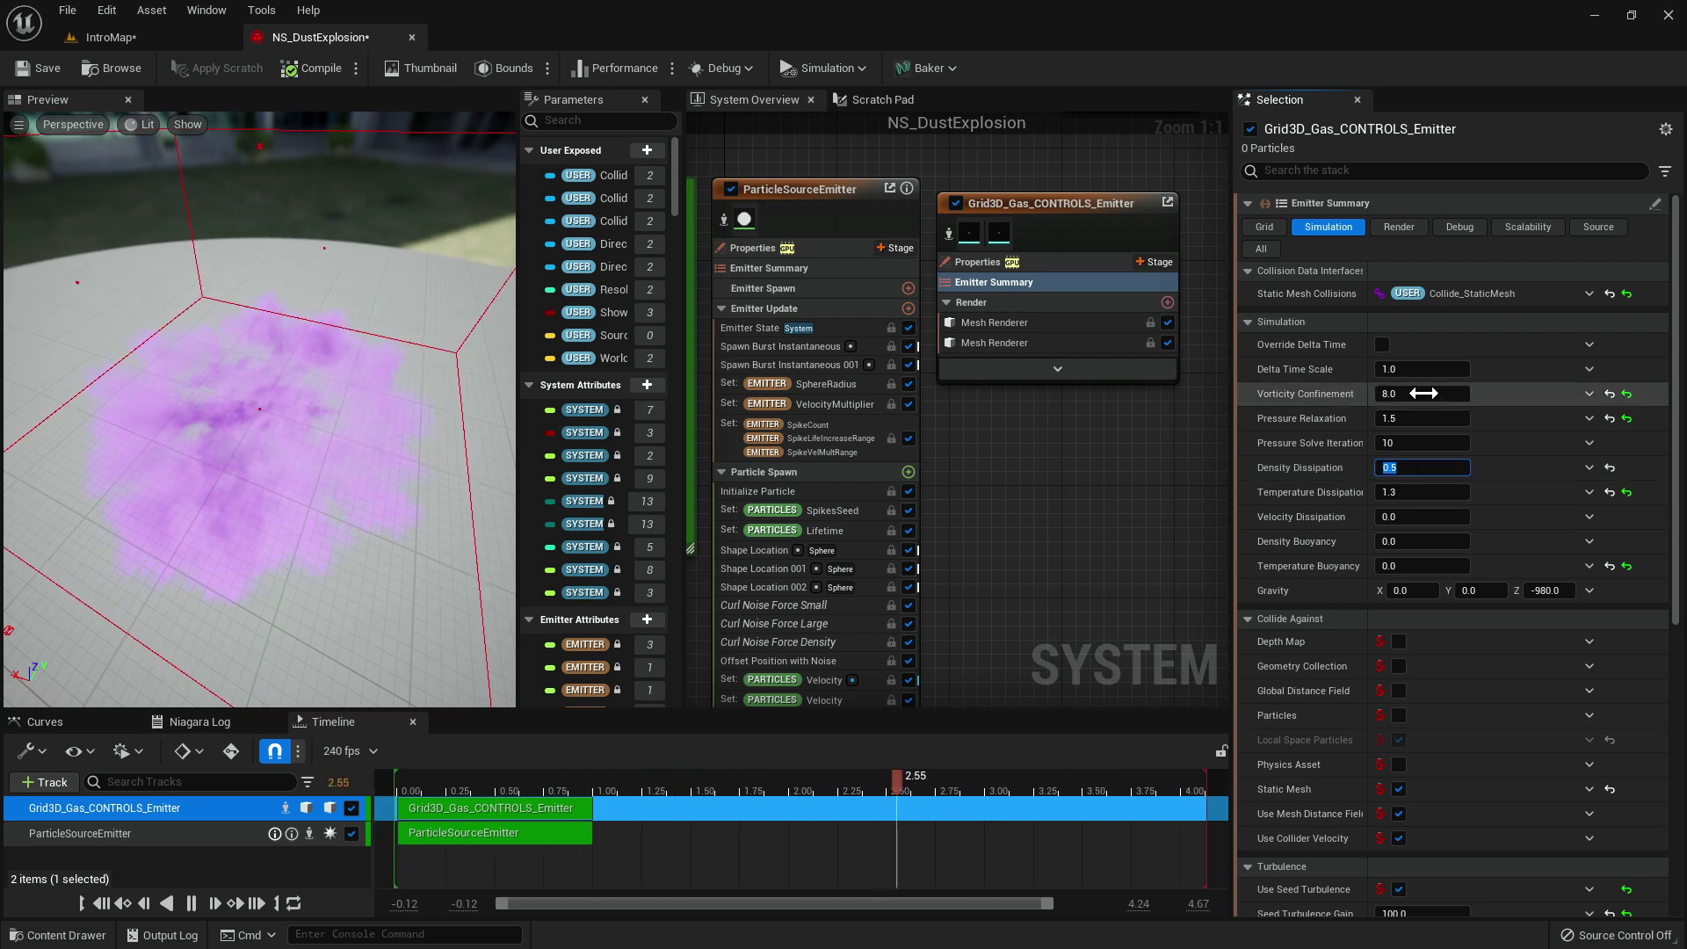
Look through the gas emitter's Render, Debug, Scalability and Source settings.
click(1412, 226)
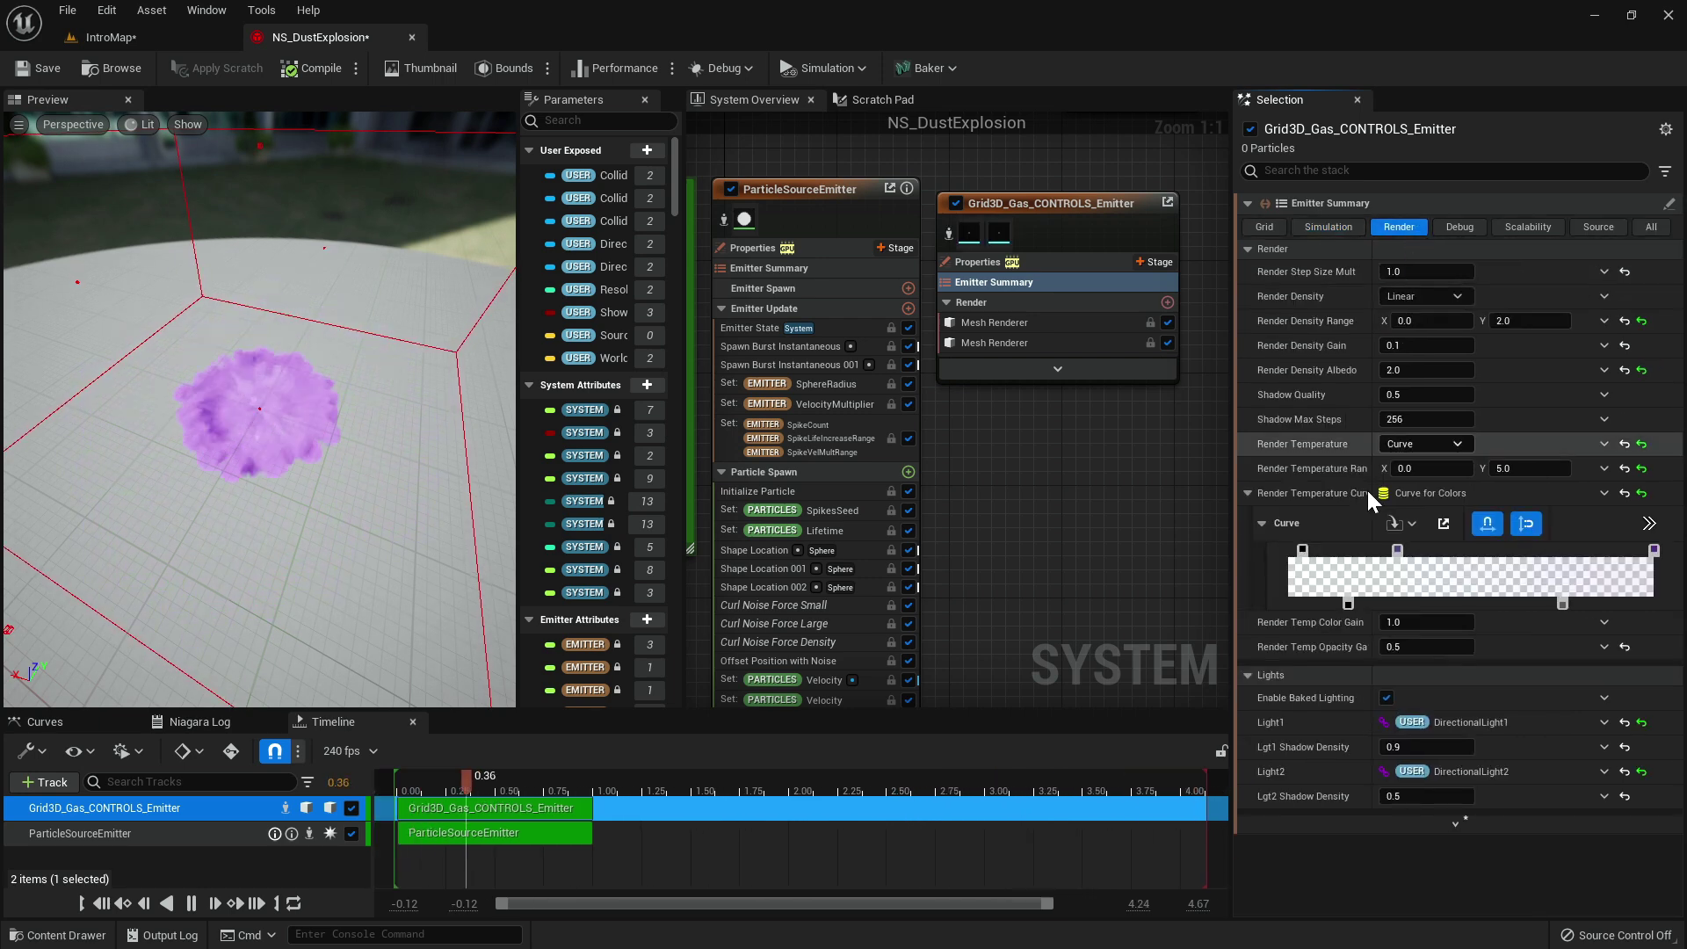
click(1459, 227)
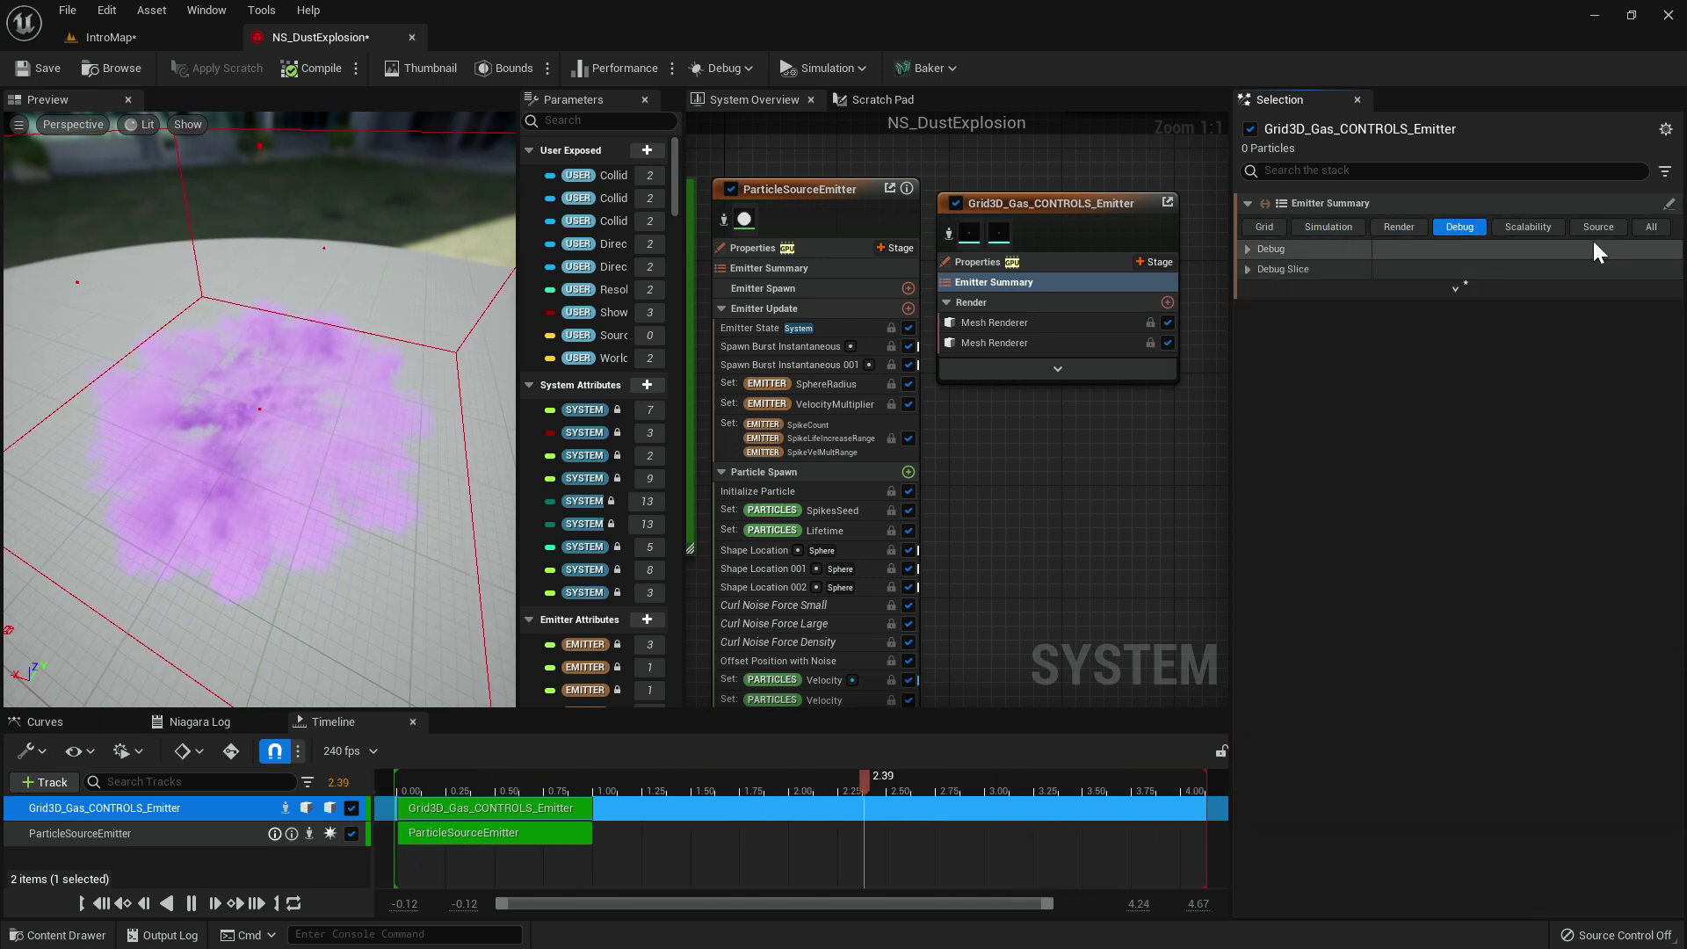
click(1520, 227)
click(1246, 249)
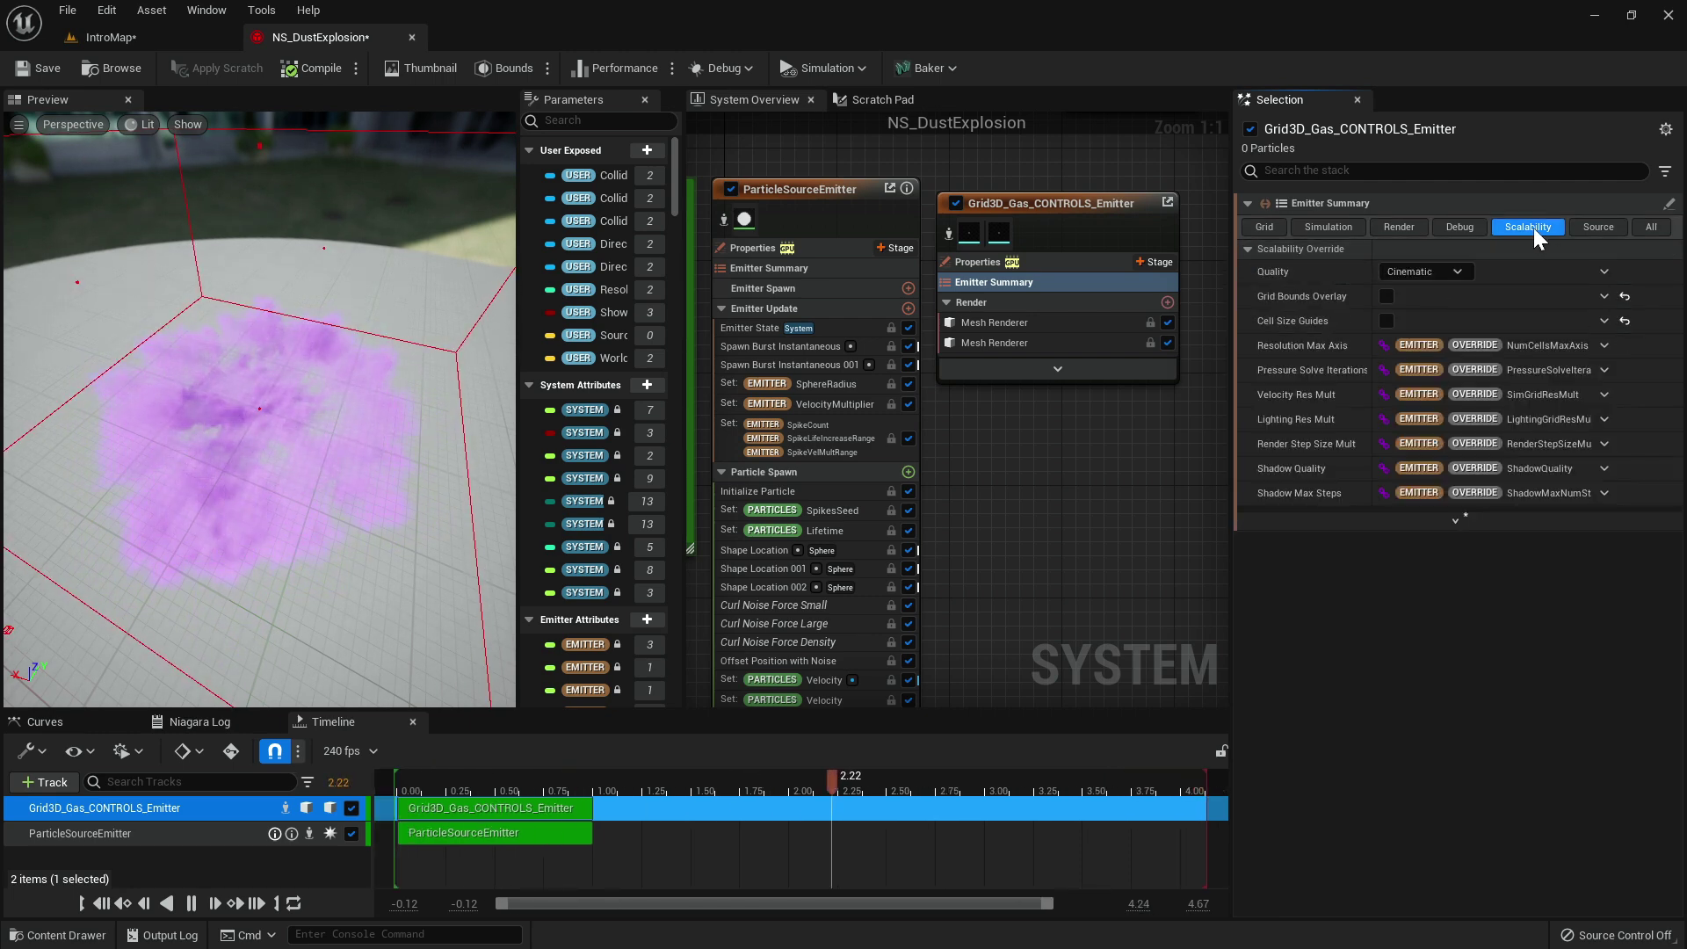
click(1595, 229)
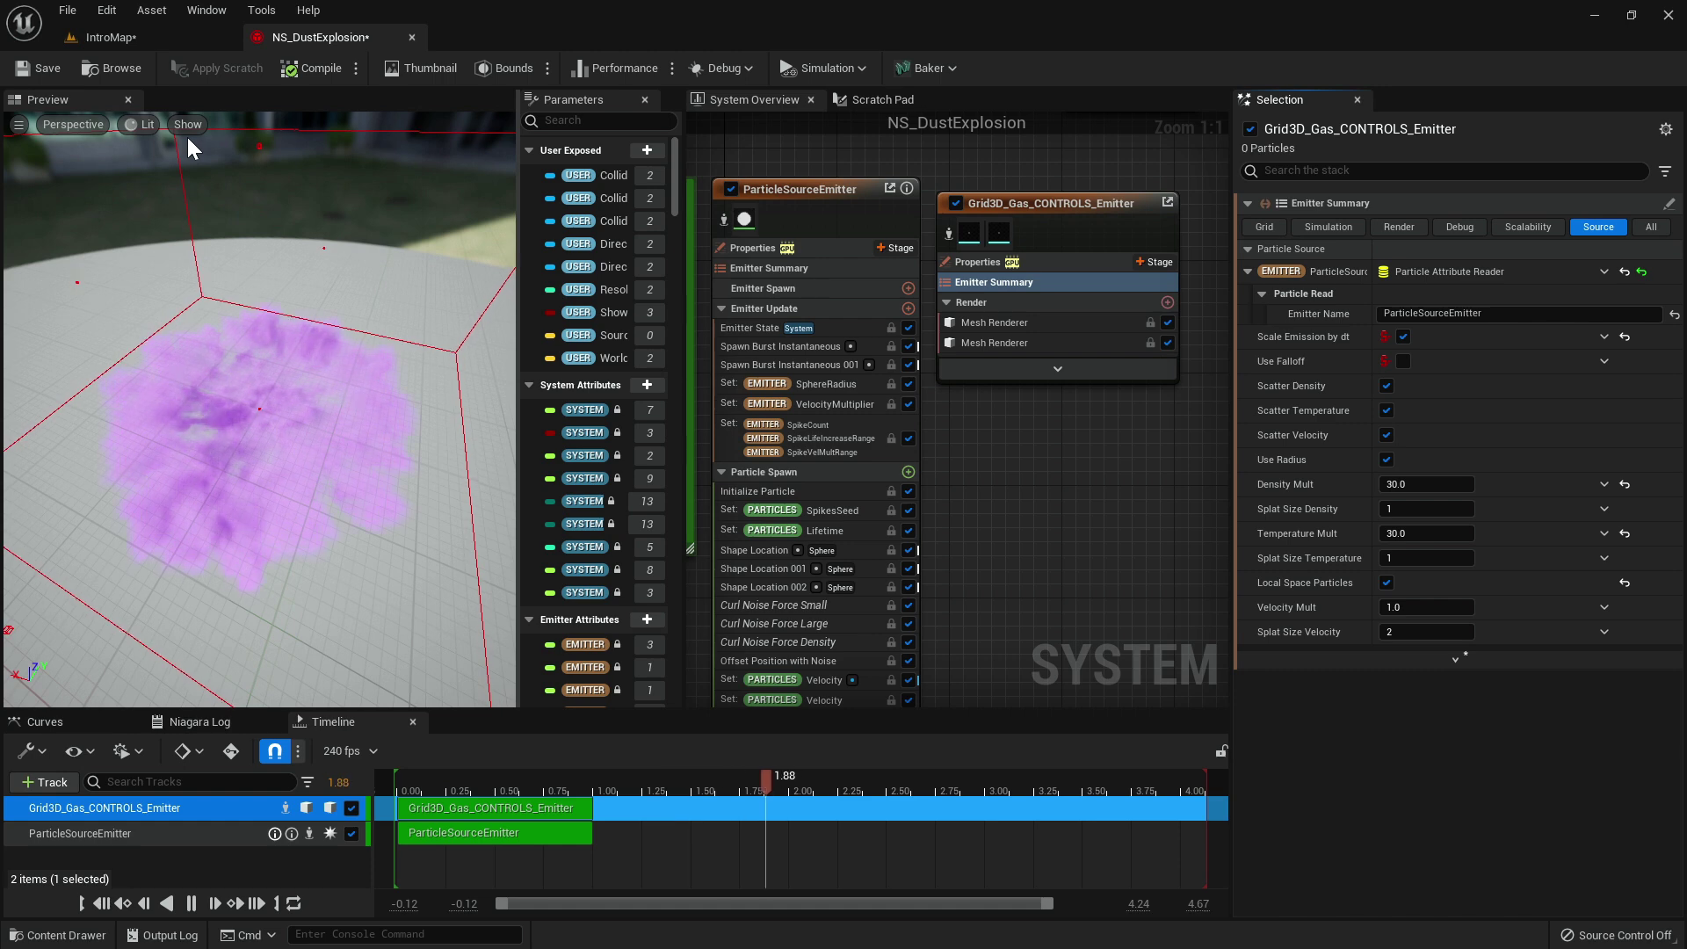
Place NS_DustExplosion in the level, check it from another angle, and delete the test instance.
click(121, 68)
drag(413, 544, 665, 486)
right_drag(665, 486, 876, 645)
right_drag(912, 546, 857, 521)
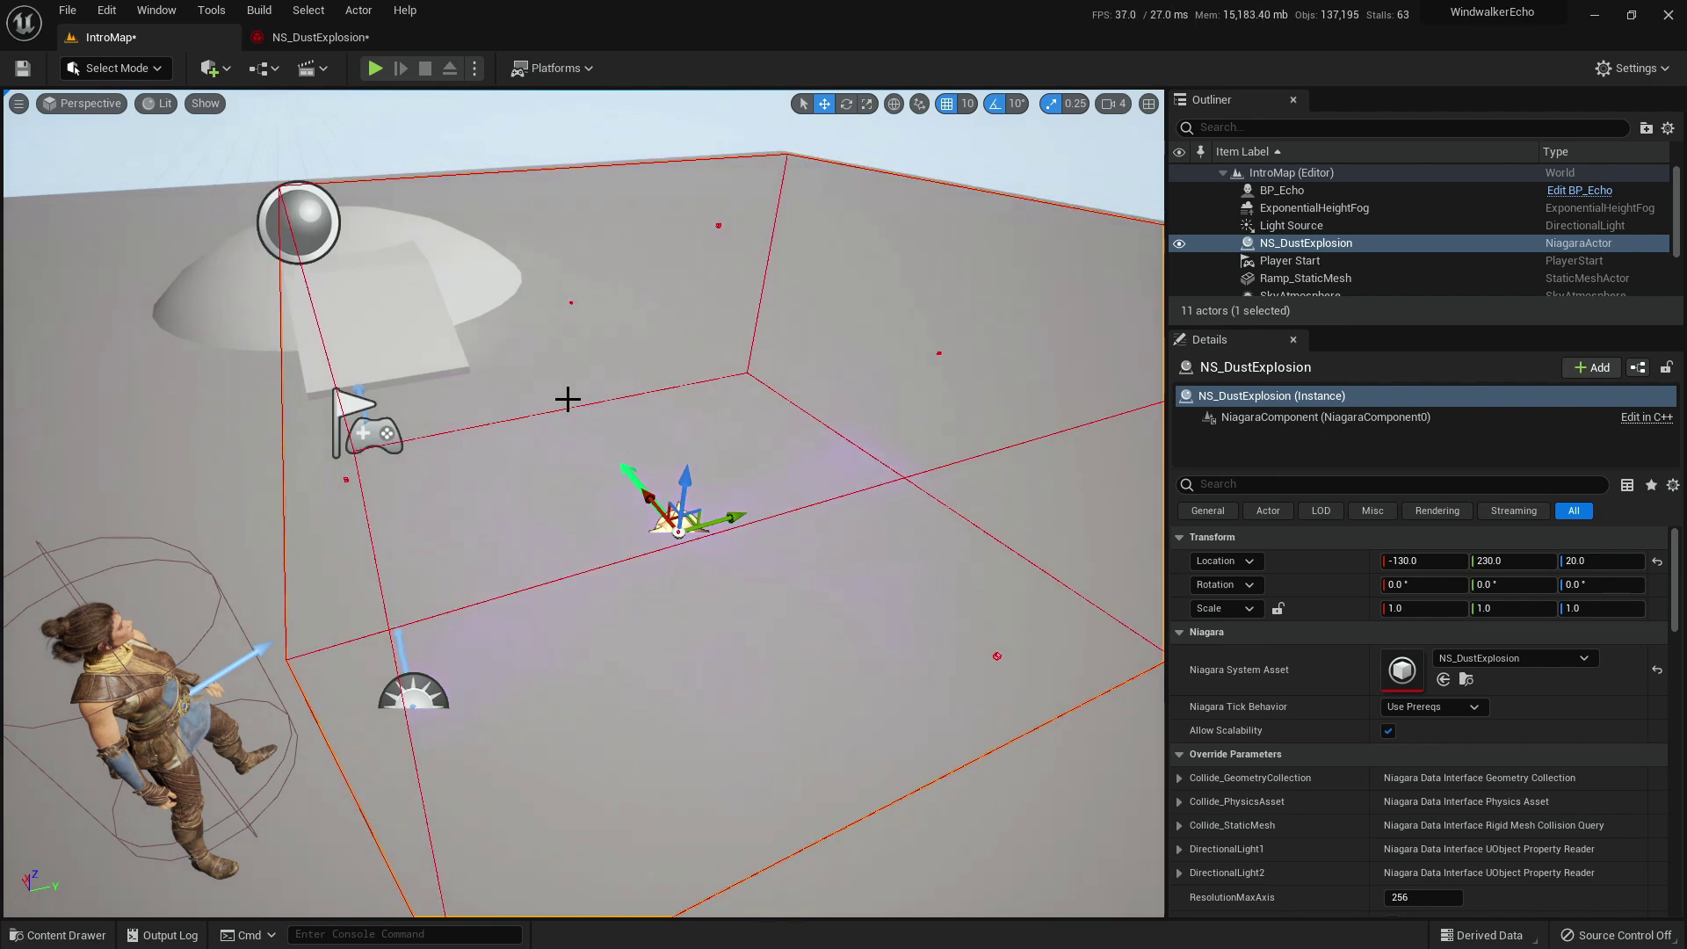
key(Delete)
Return to the NS_DustExplosion system and set Lifetime Min B to 6.0 in ParticleSourceEmitter's Initialize Particle module.
click(318, 37)
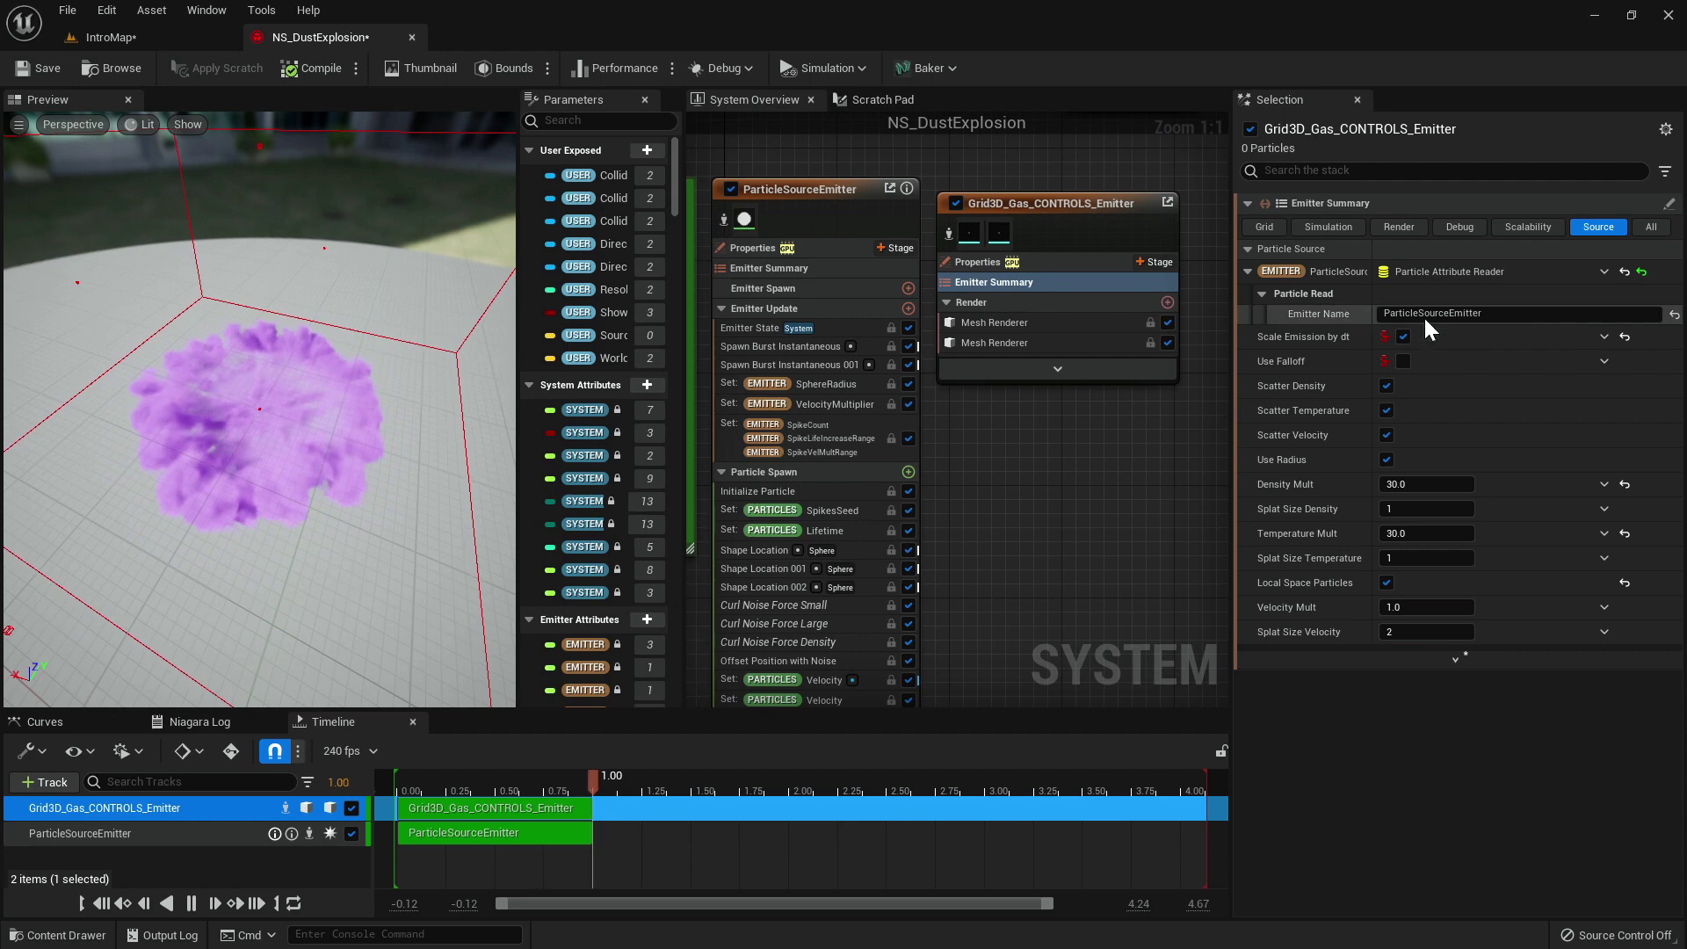
right_drag(991, 484, 1070, 421)
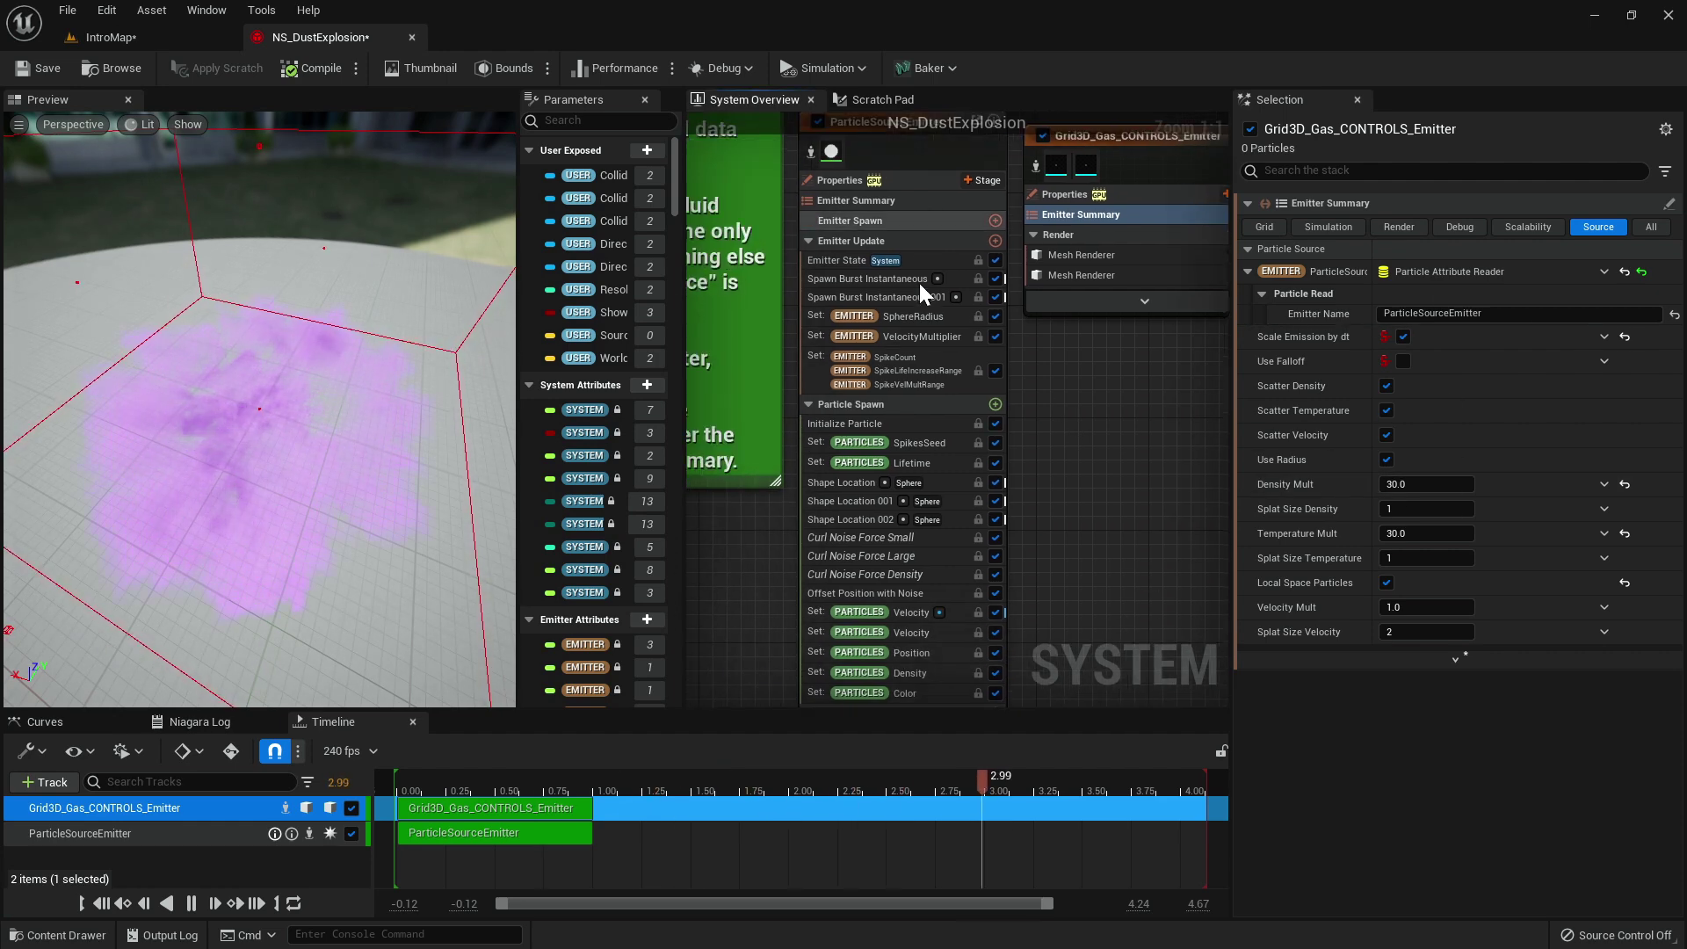
click(893, 427)
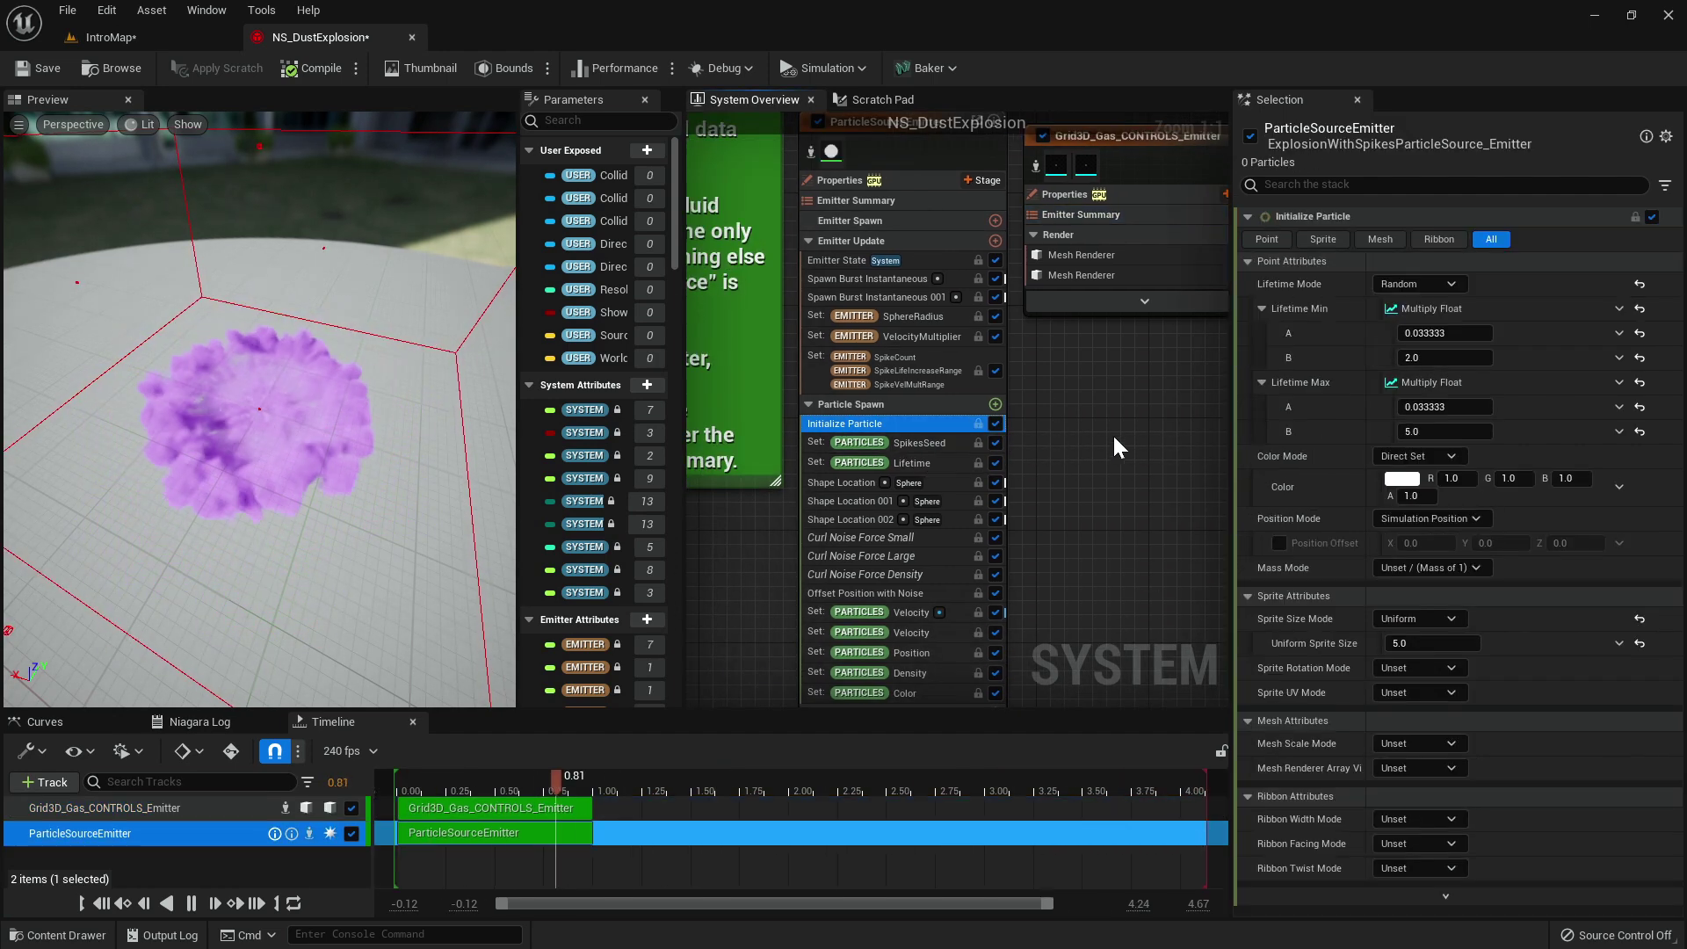
right_drag(1130, 424, 1084, 423)
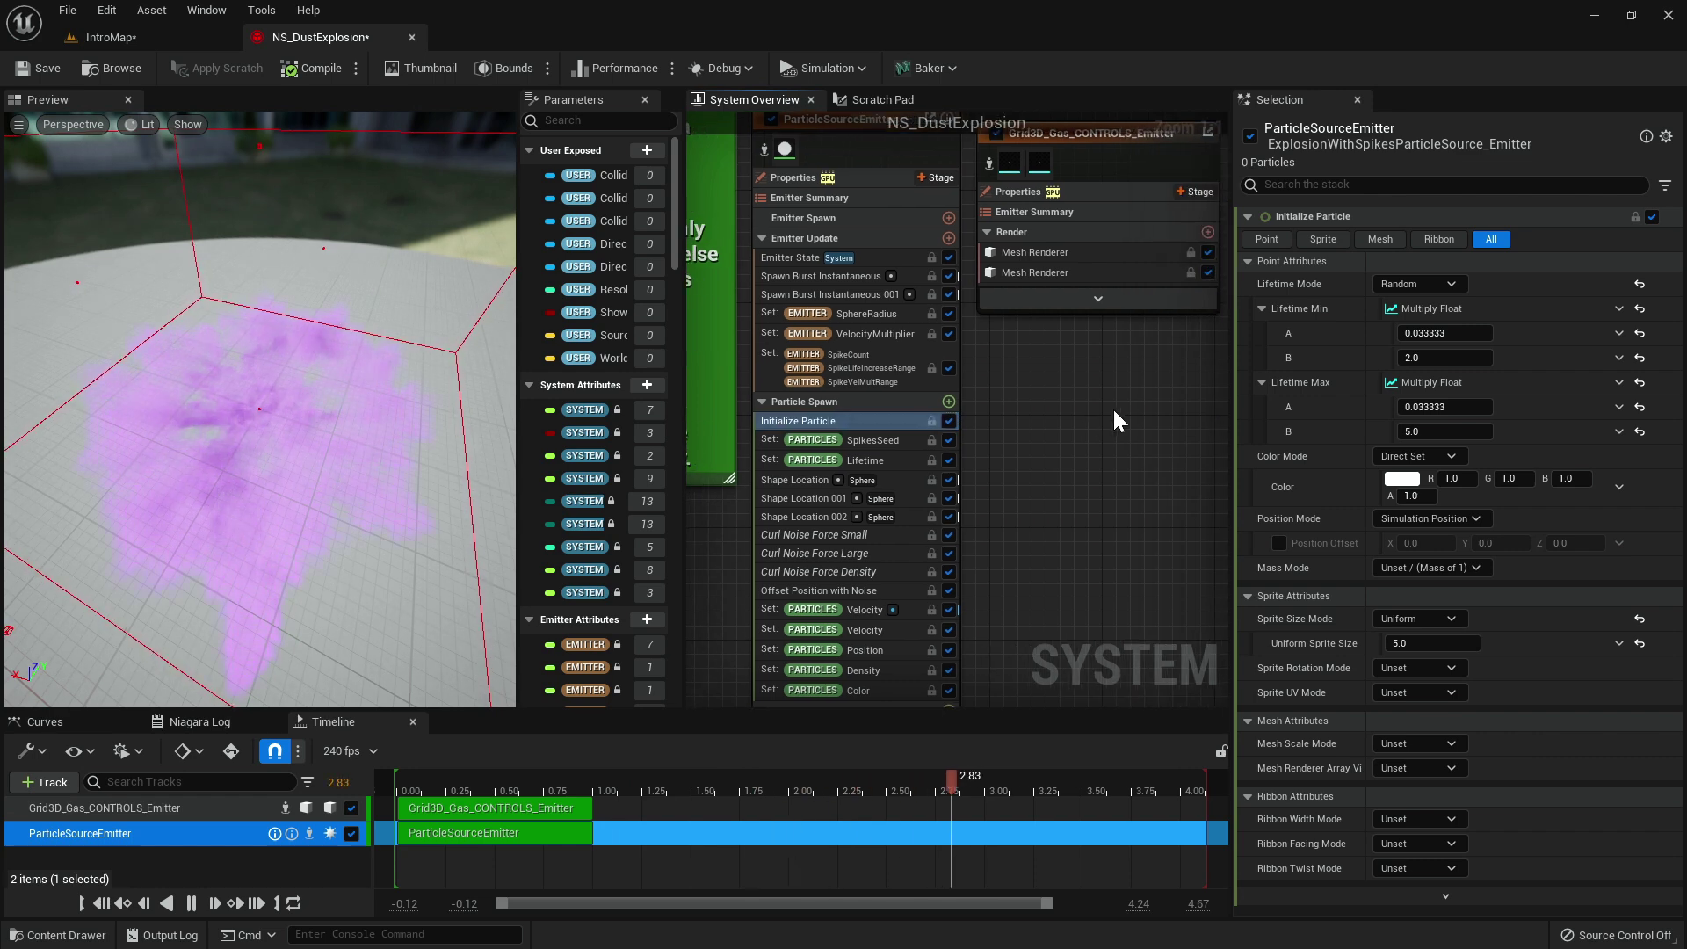
click(1423, 366)
text(6)
Try a Lifetime Min A of 4.0, inspect the resulting gas, and undo that change.
click(1425, 334)
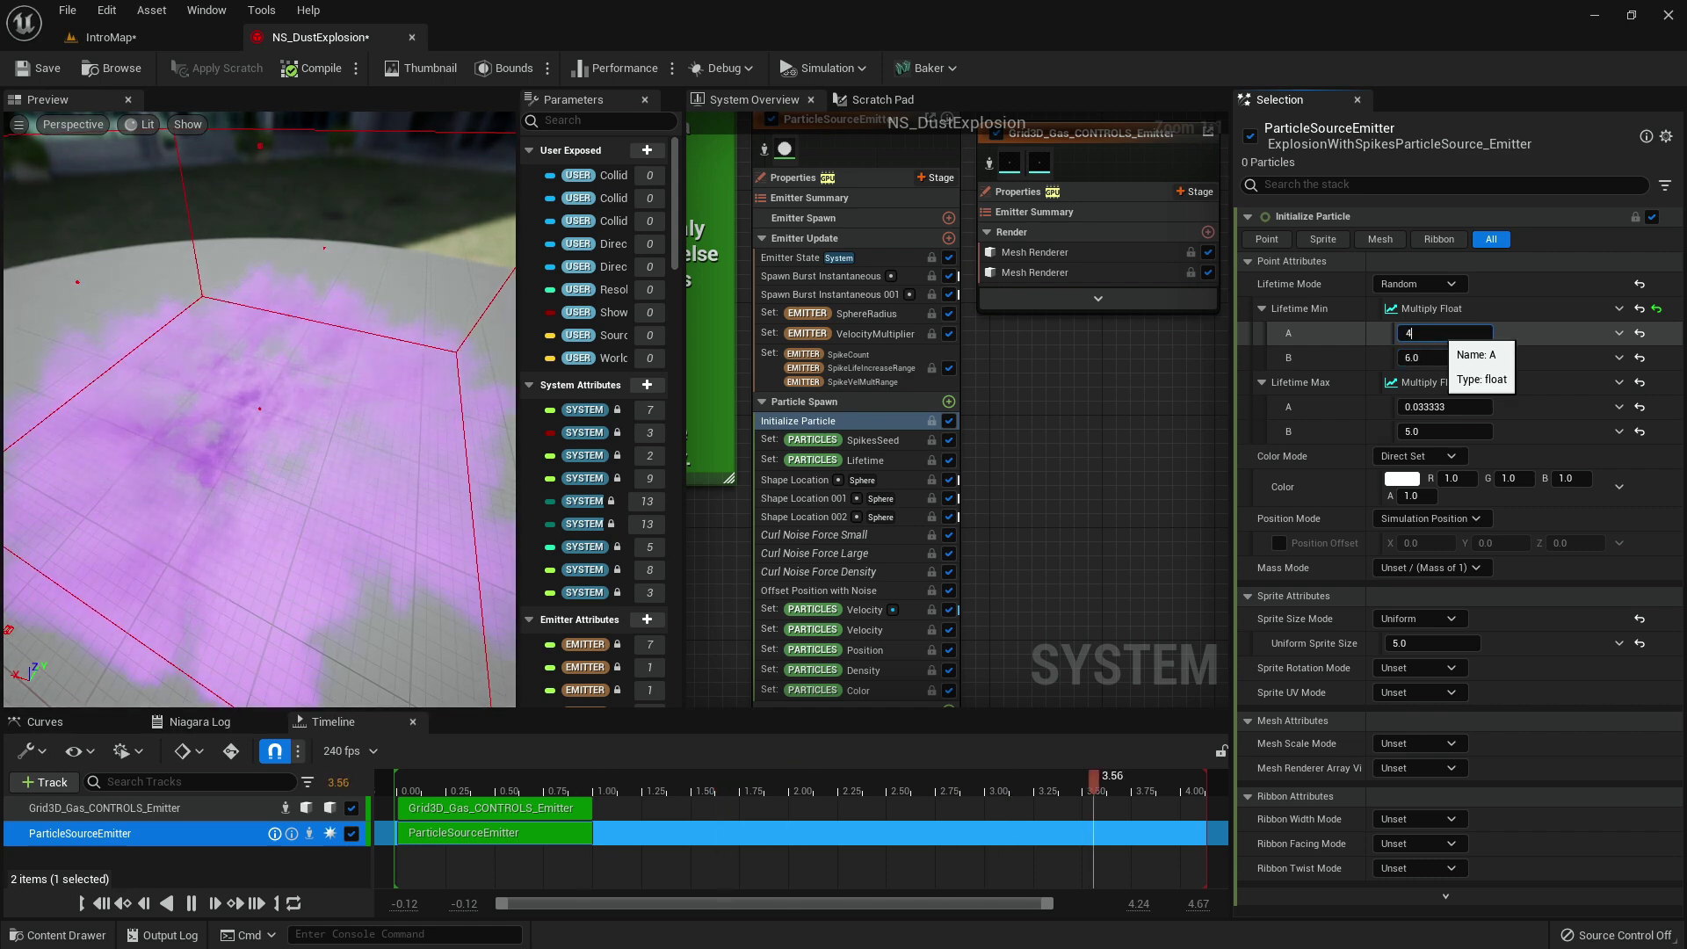
key(Return)
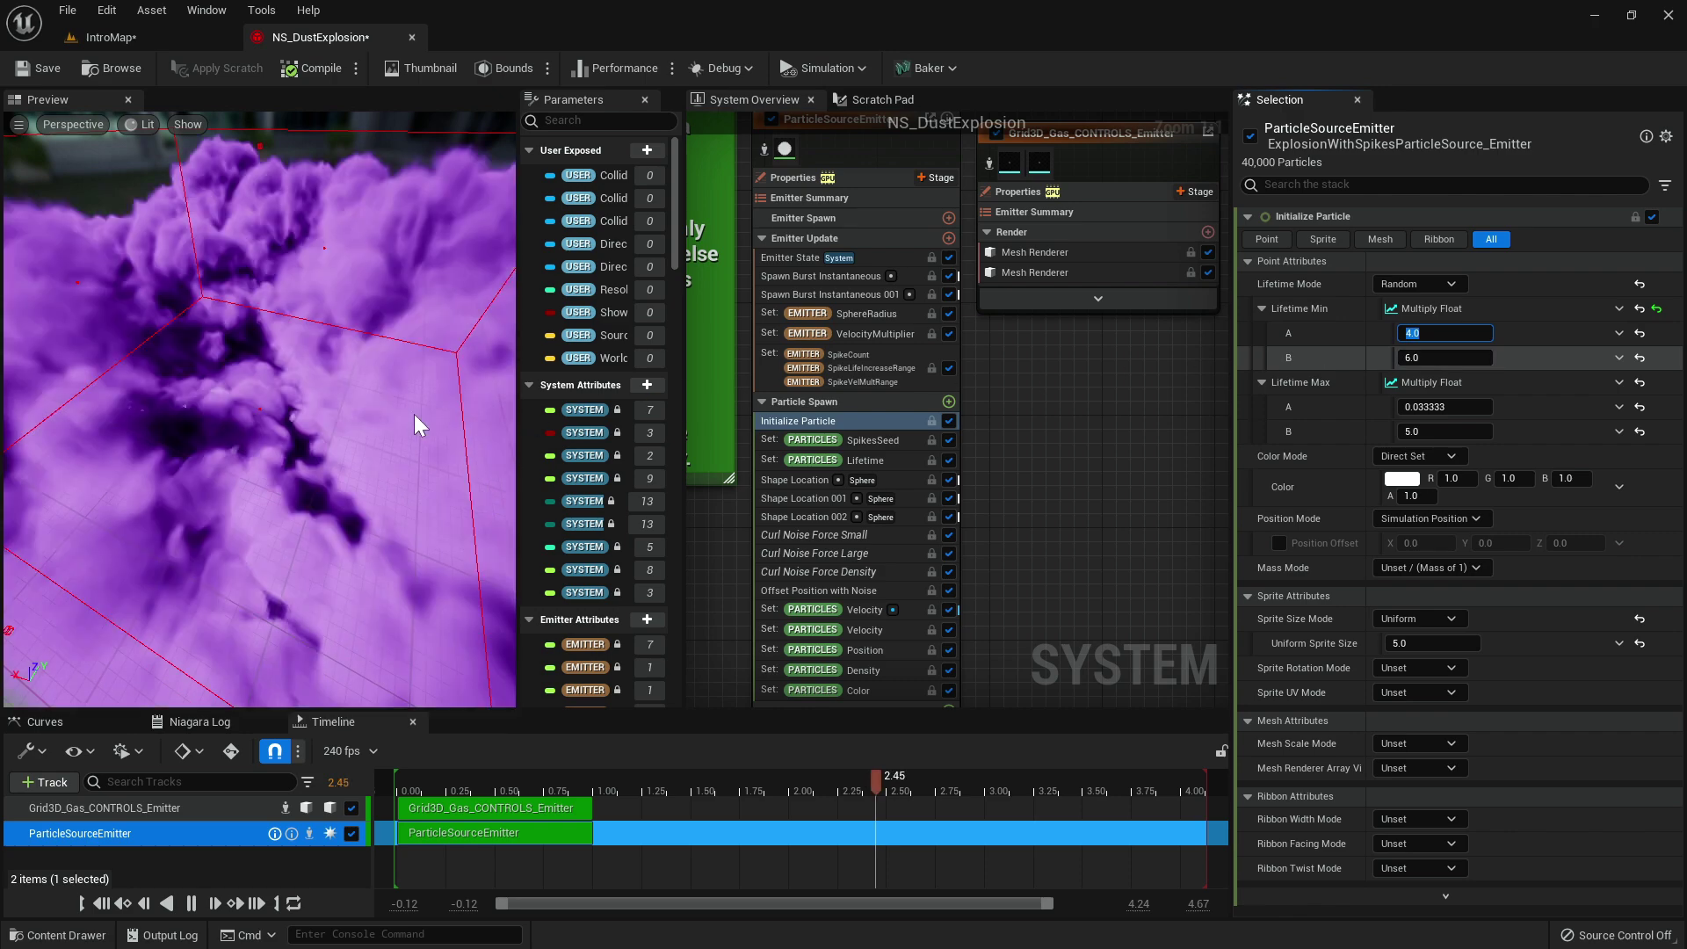
drag(399, 409, 285, 395)
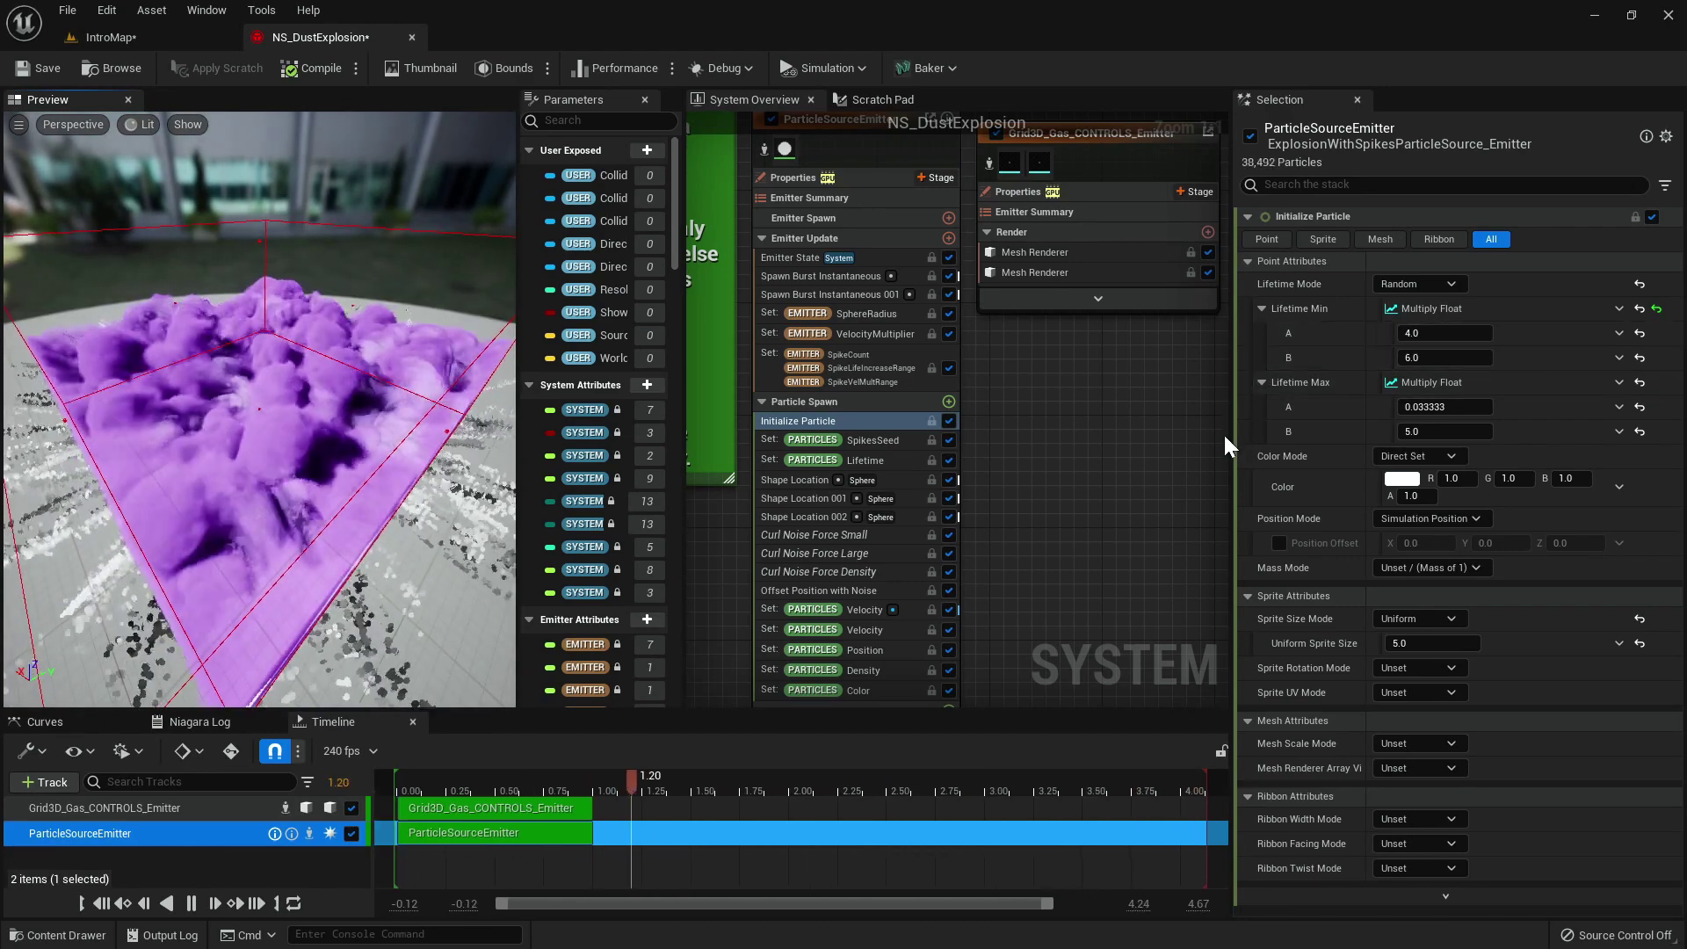
key(ctrl+z)
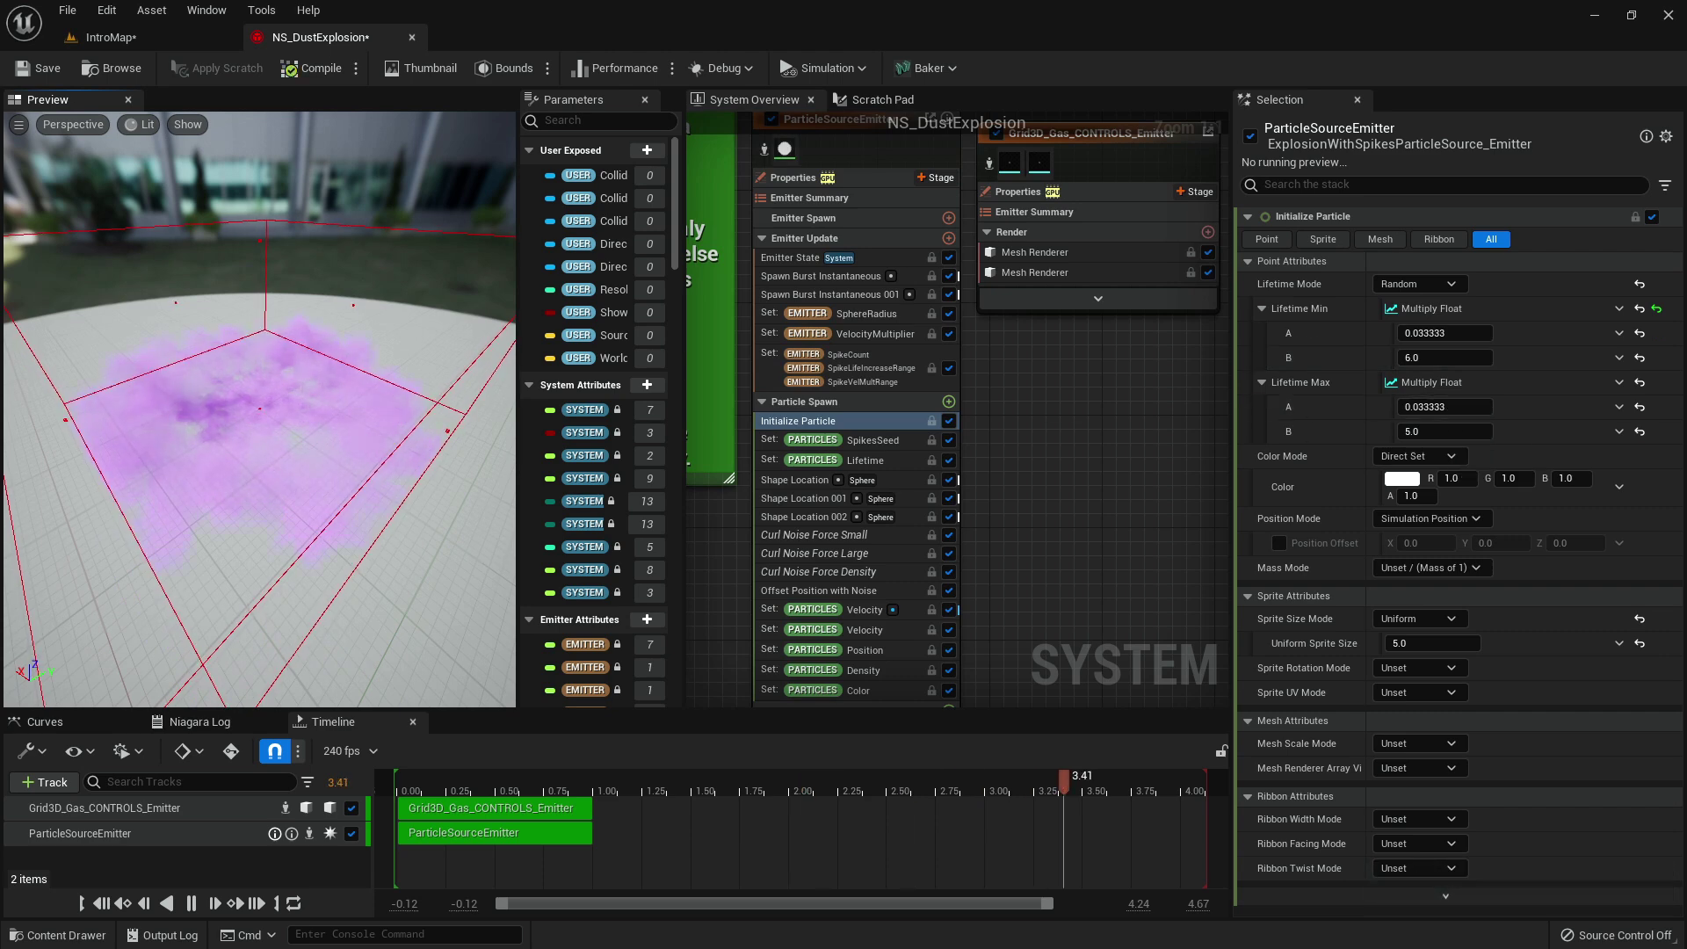
drag(328, 451, 311, 434)
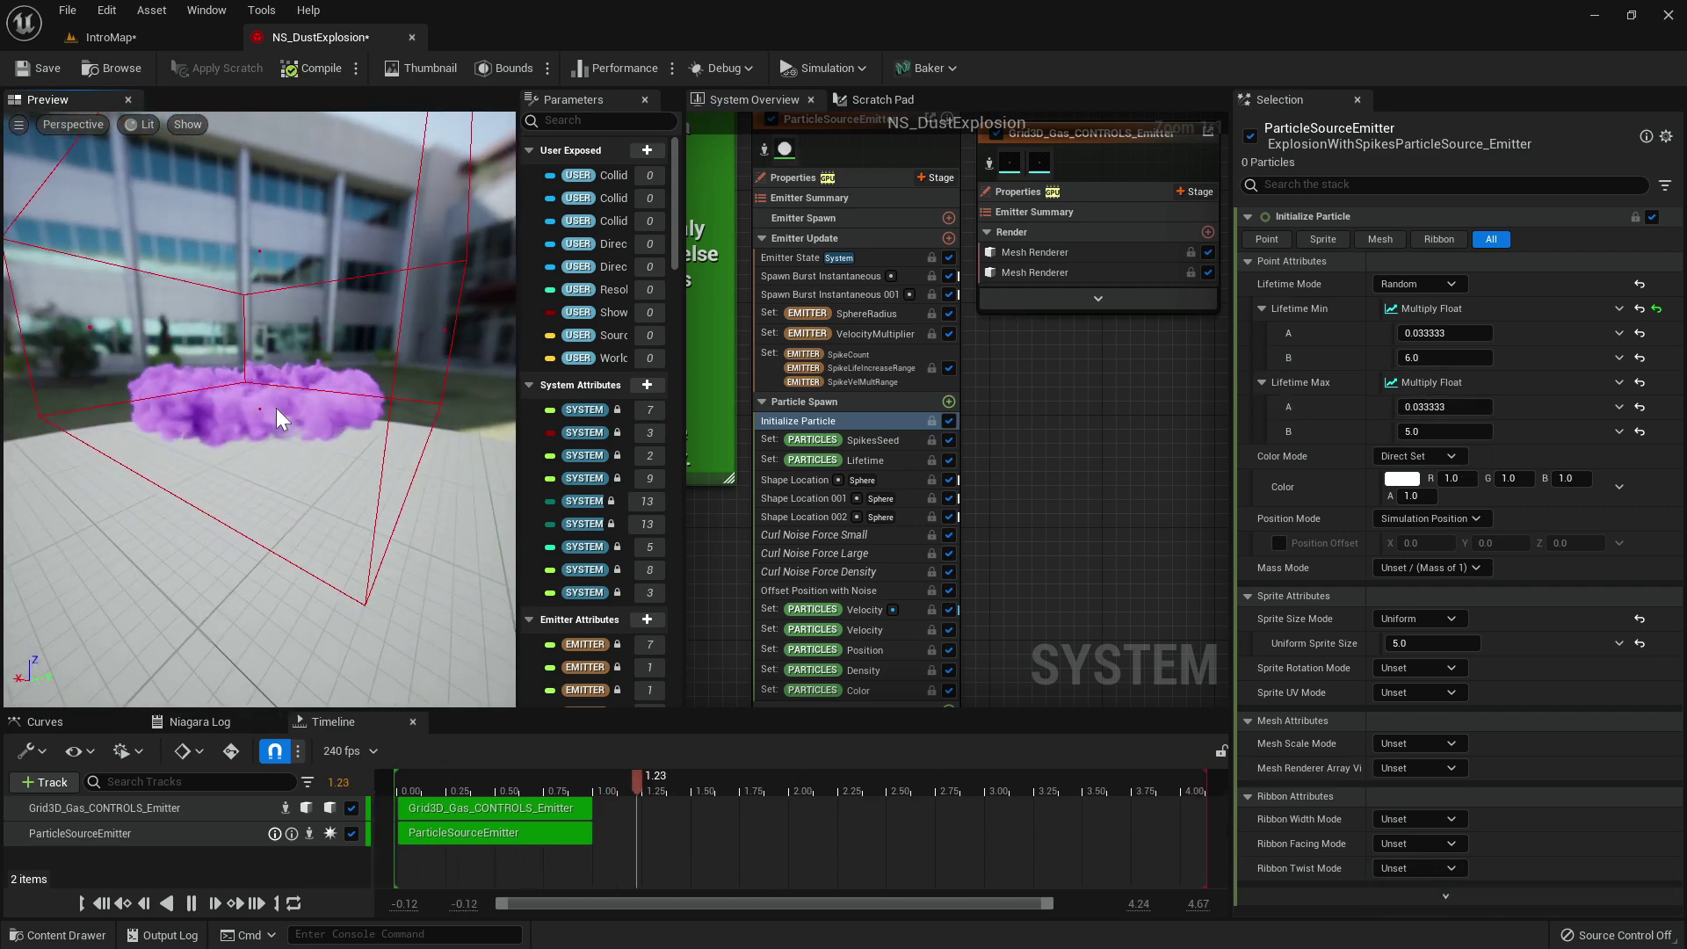
Switch to the IntroMap level and place NS_DustExplosion on the floor near the character.
click(177, 40)
key(ctrl+space)
drag(413, 475, 567, 545)
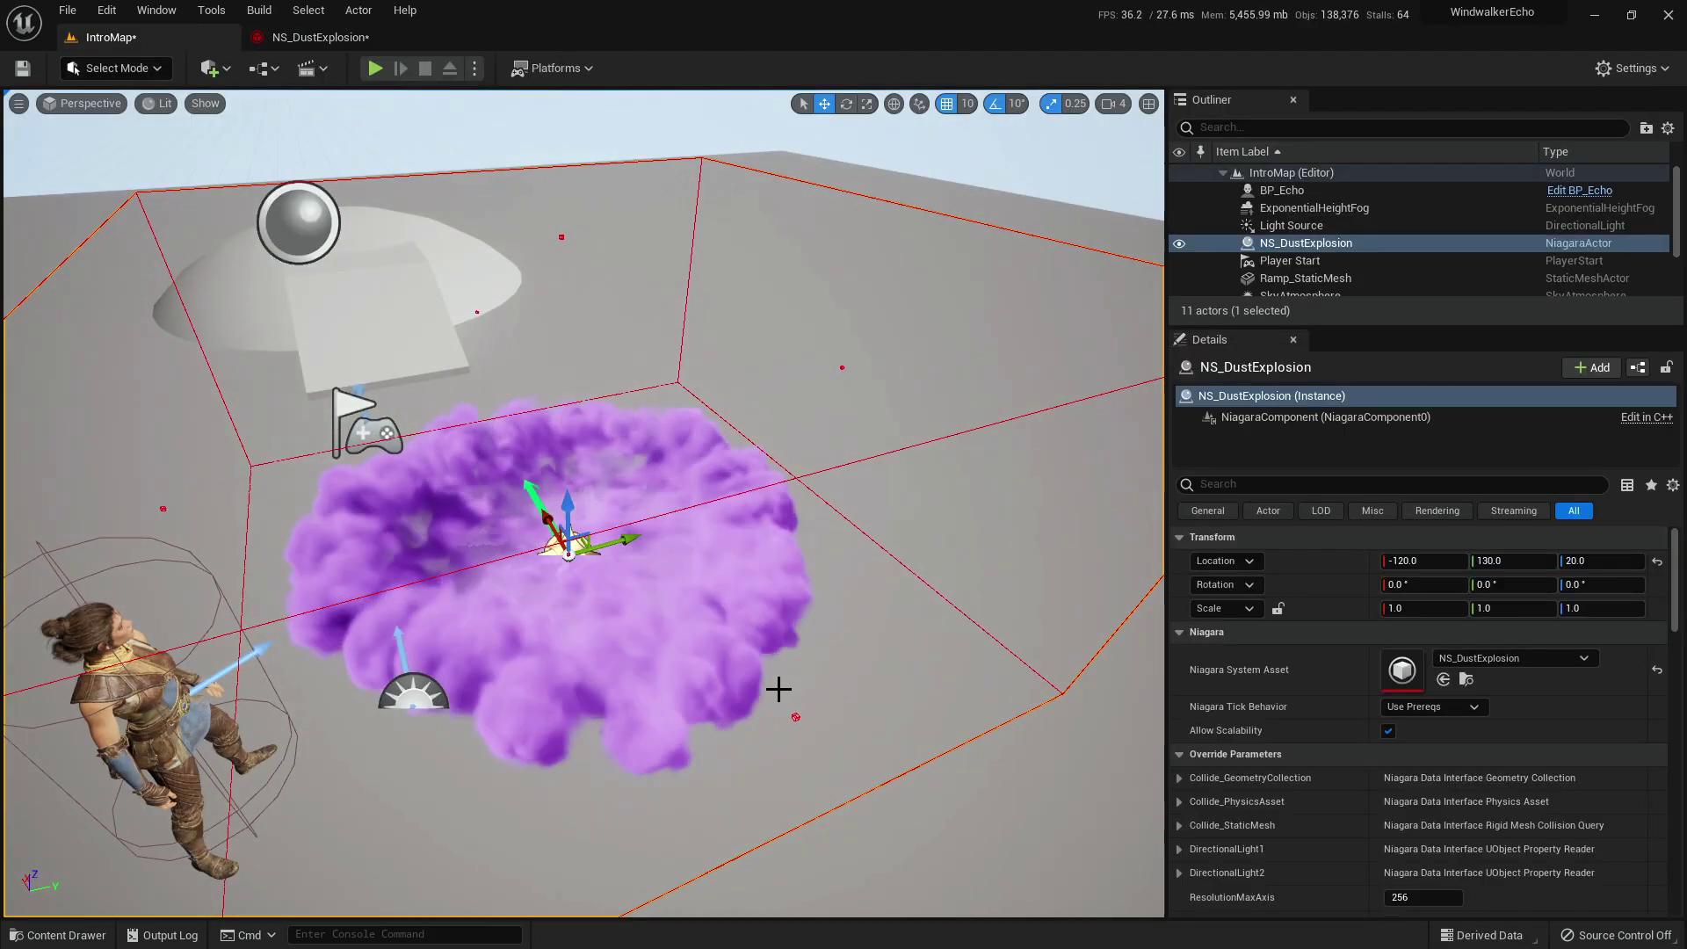
Examine the placed dust explosion and its simulation bounds from different sides and distances.
key(d)
right_drag(779, 689, 700, 622)
key(a)
key(d)
key(w)
key(a)
key(s)
key(s)
key(w)
key(d)
key(a)
right_drag(640, 535, 621, 572)
key(s)
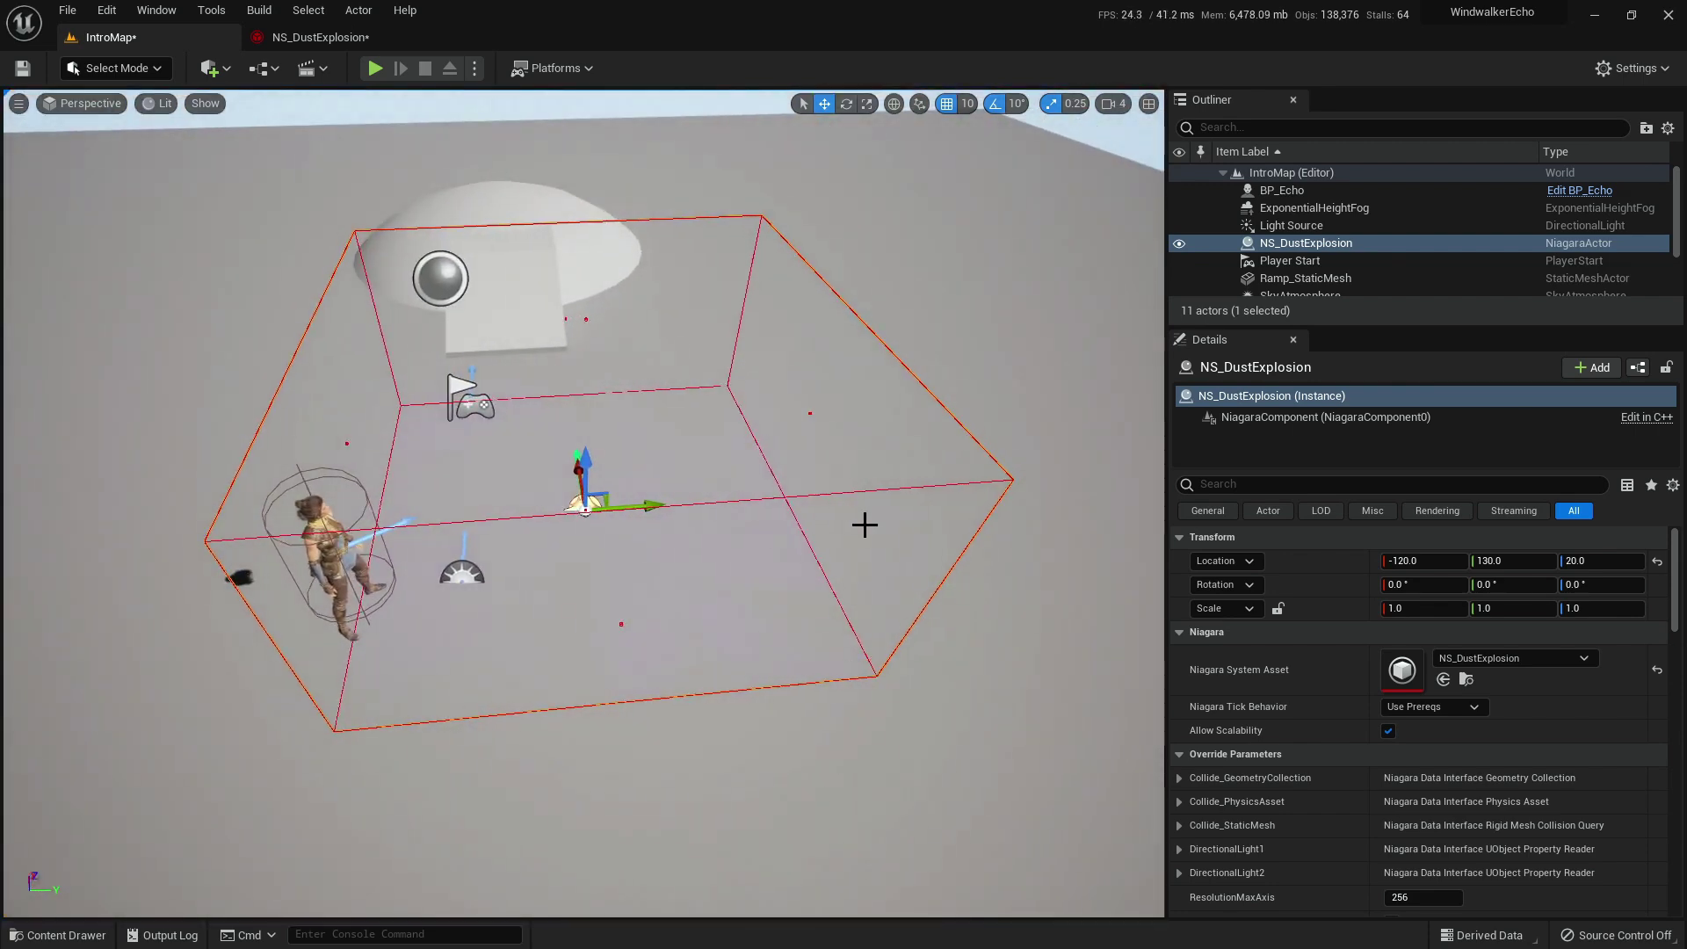
Replay the NS_DustExplosion instance by switching its Auto Activate option off and on again.
click(1315, 245)
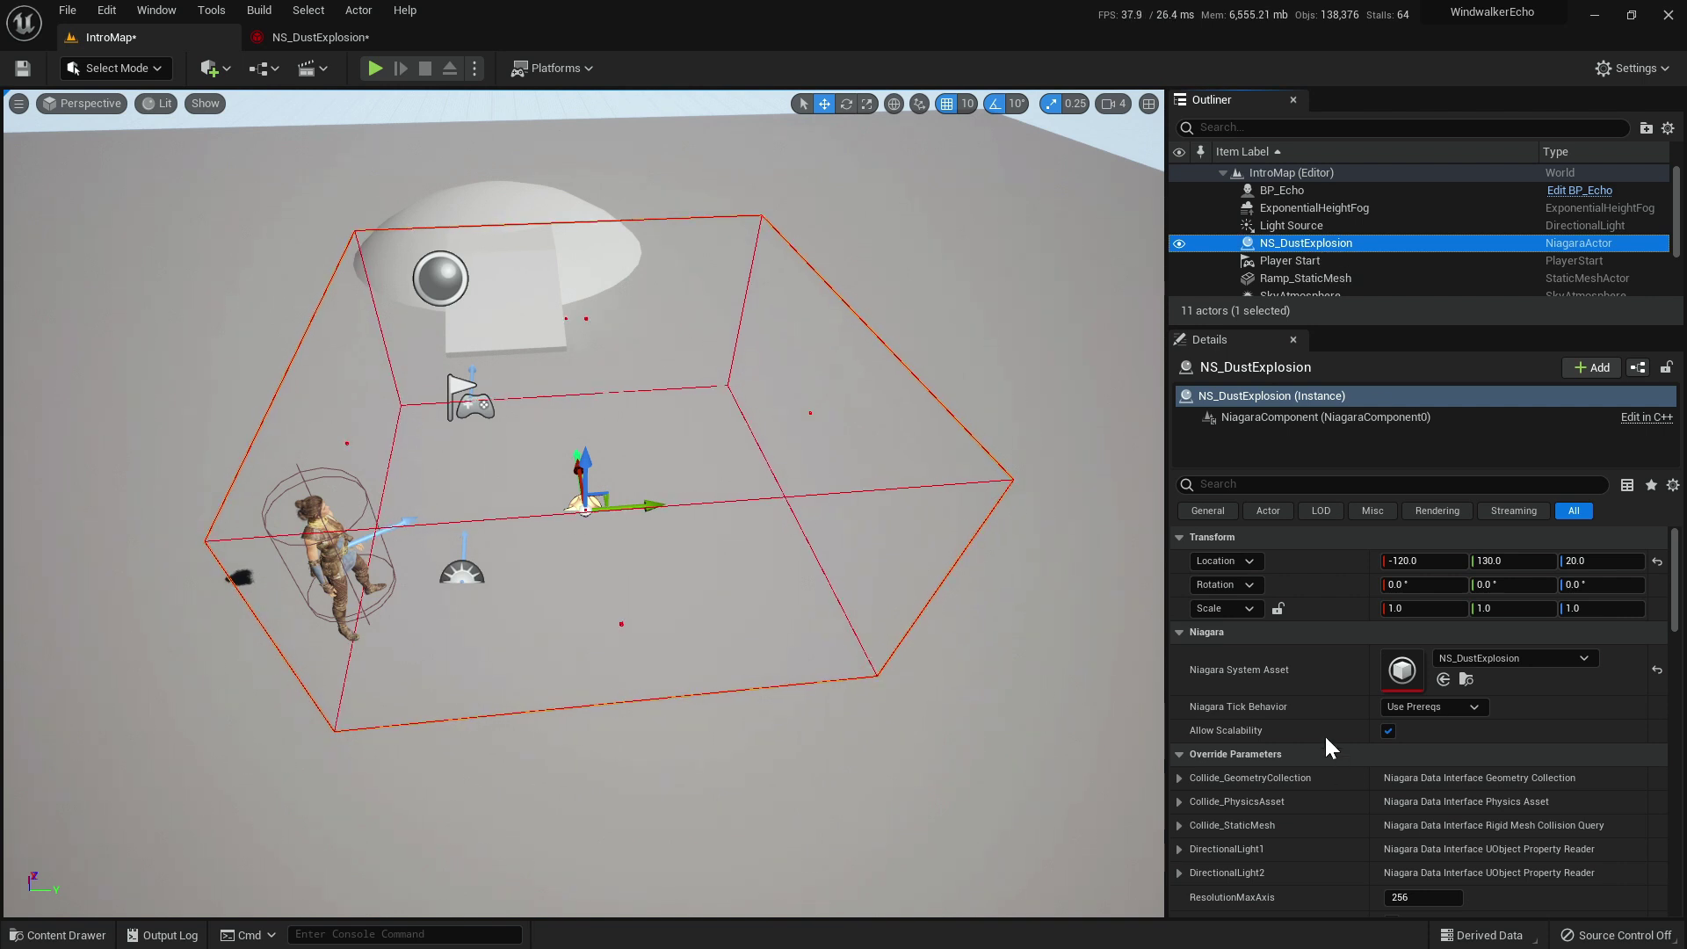
scroll(1322, 724, down, 5)
scroll(1298, 737, down, 1)
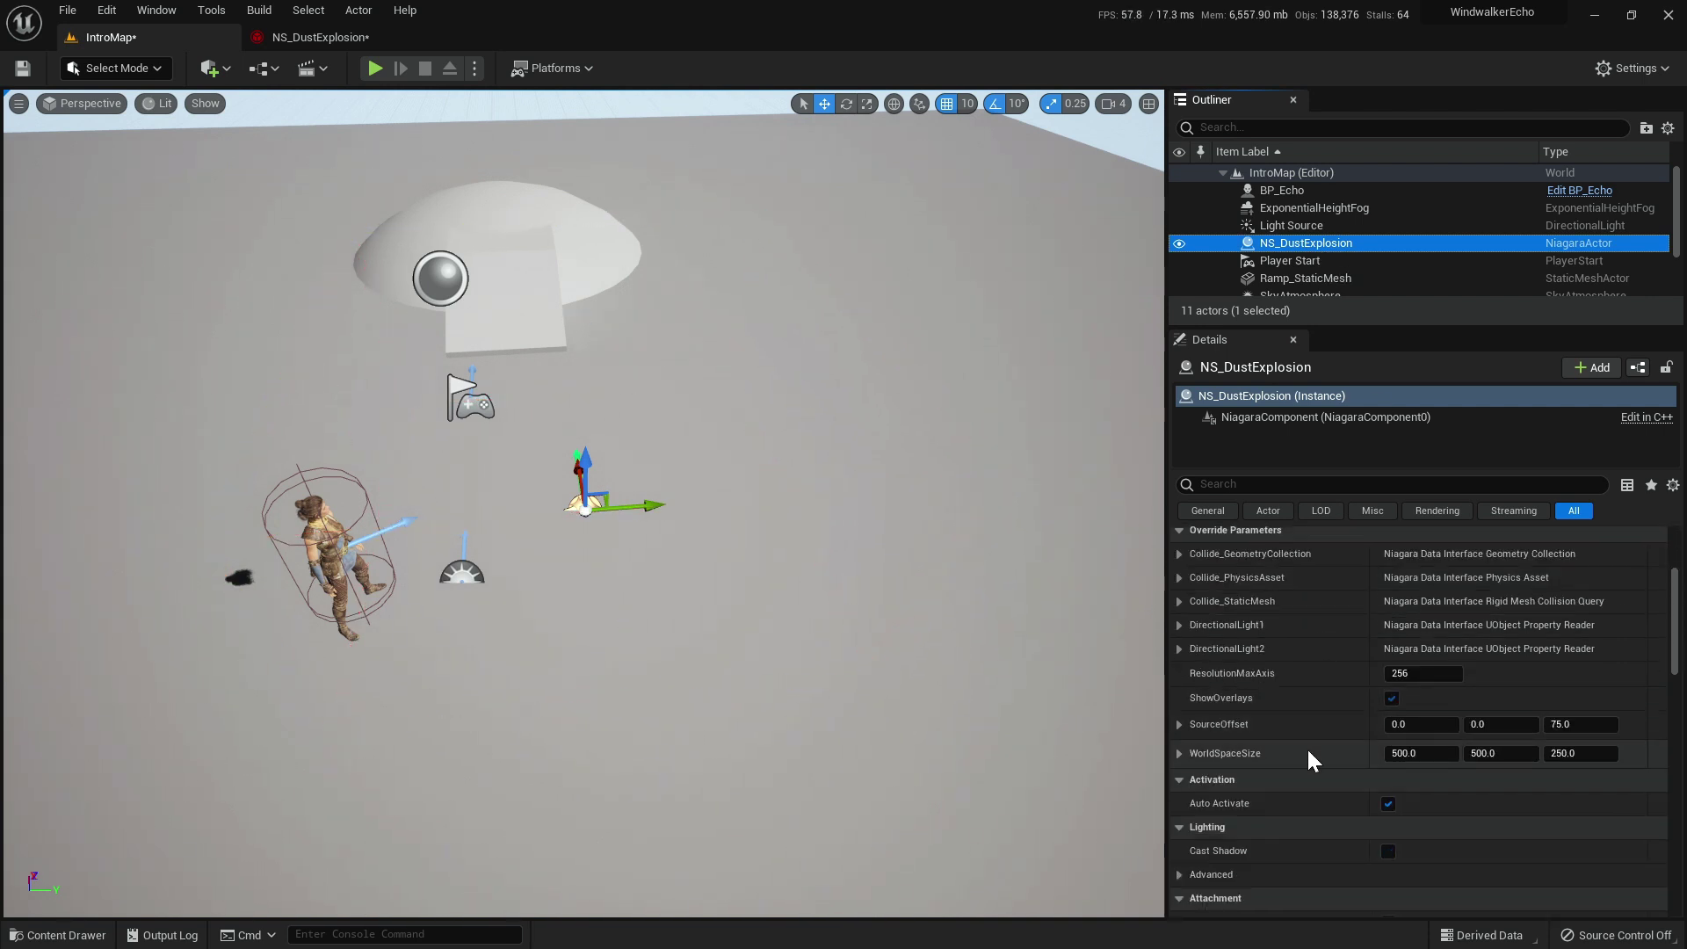
click(1406, 755)
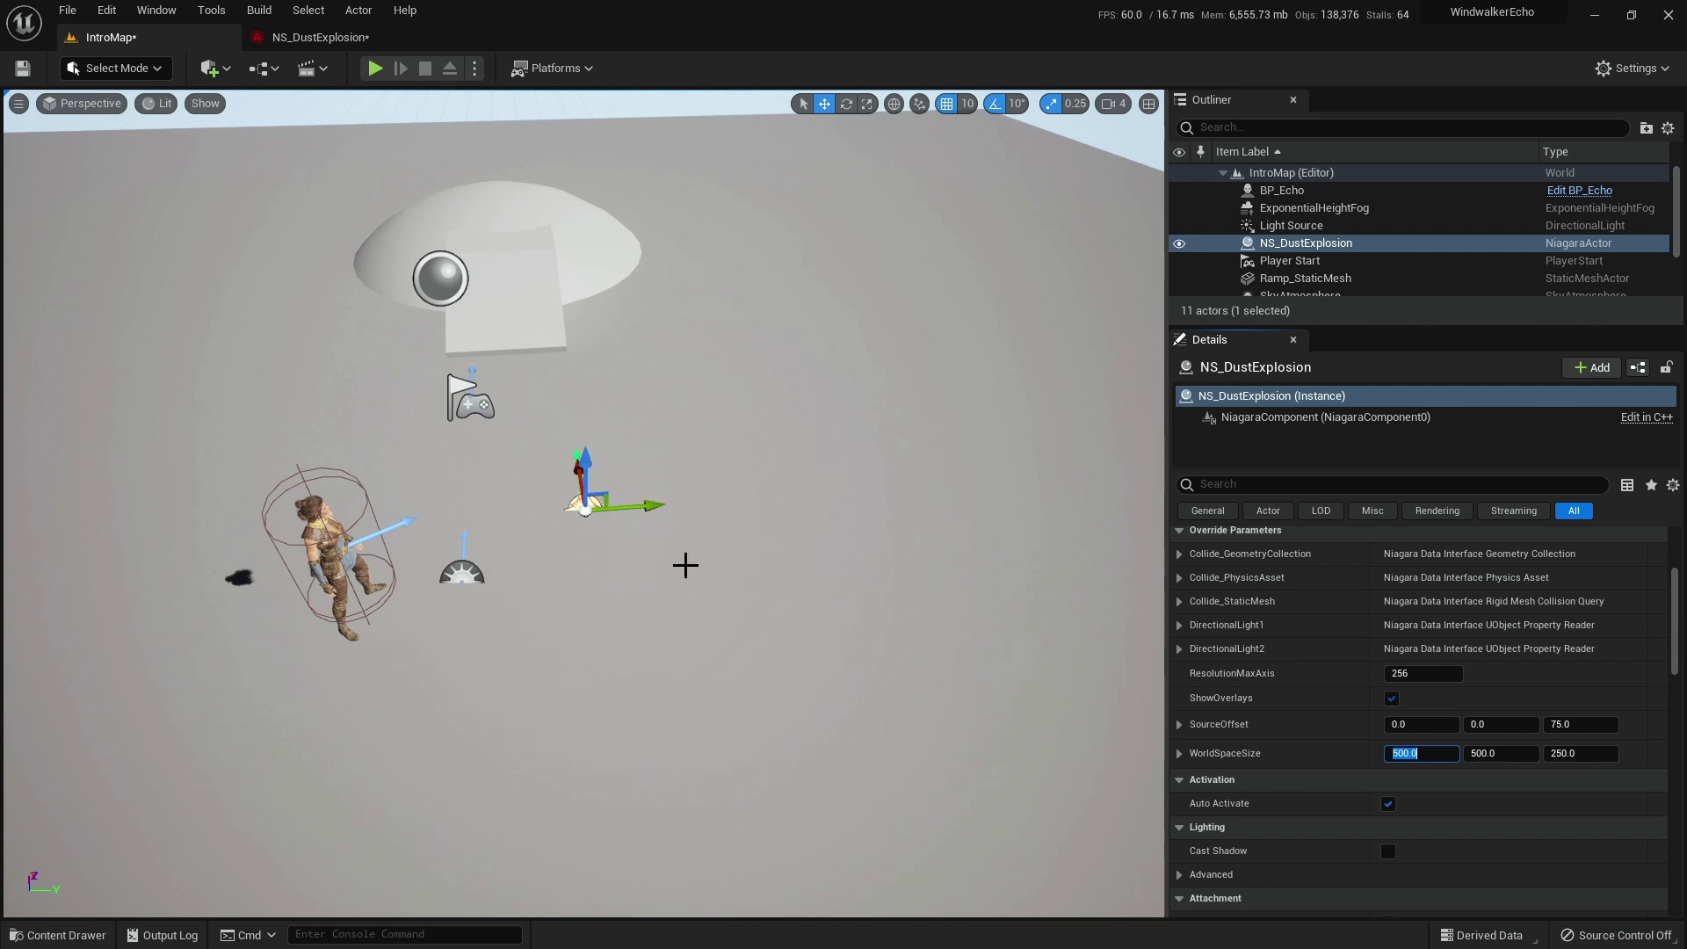
click(1388, 804)
click(1388, 804)
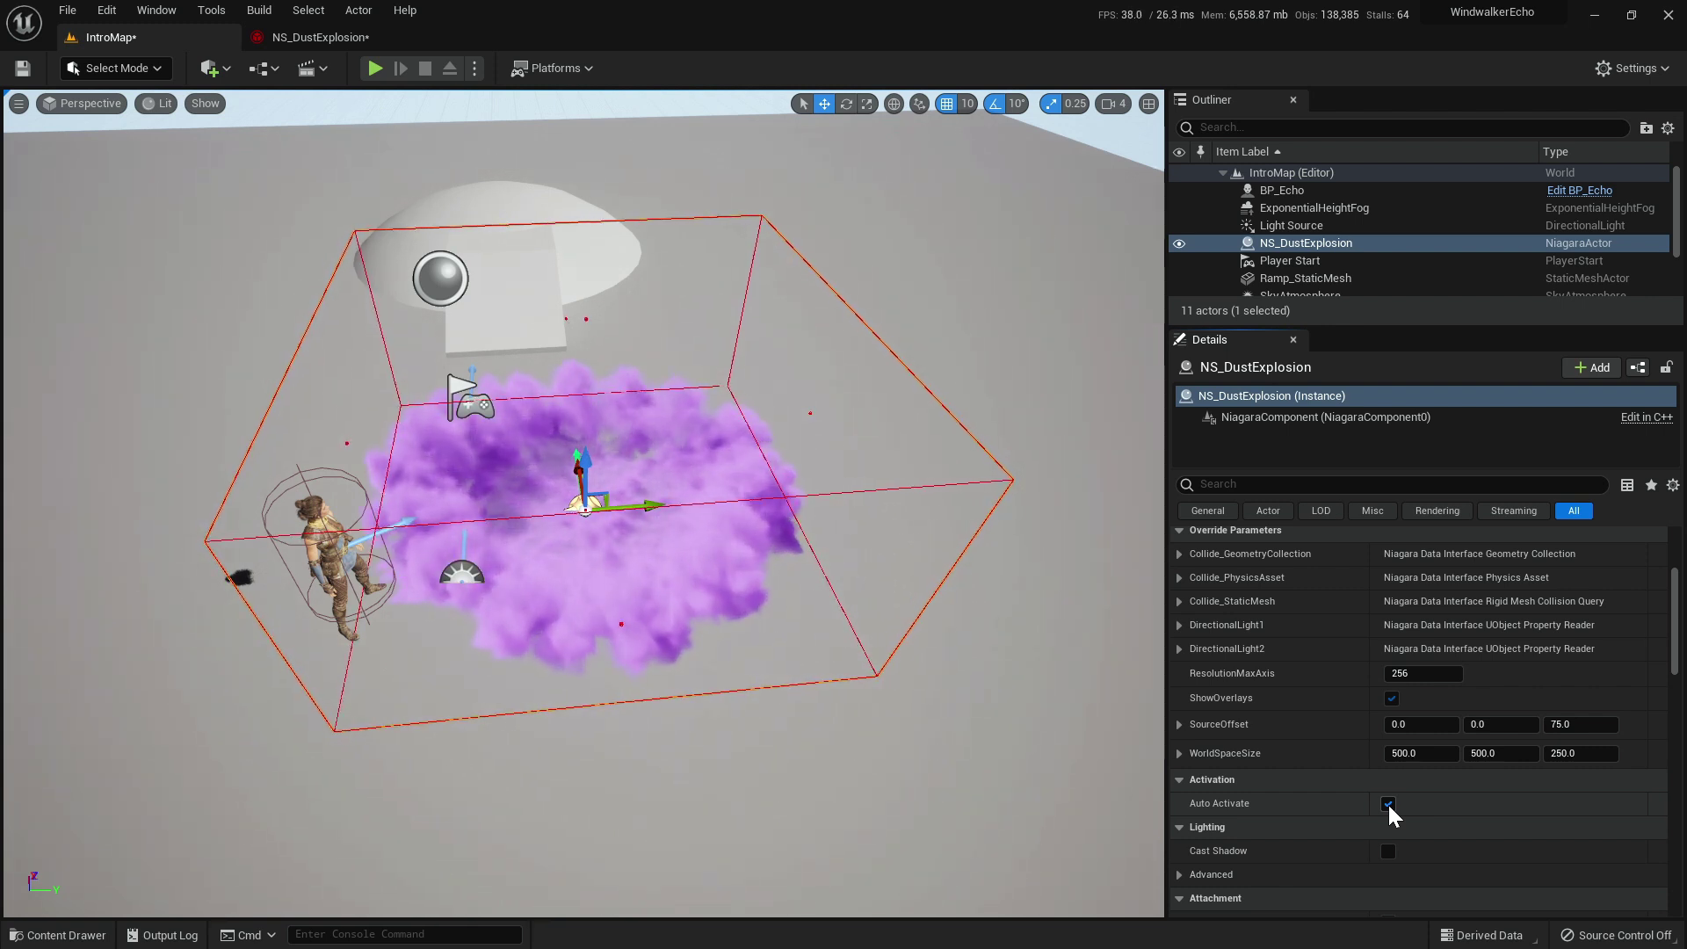
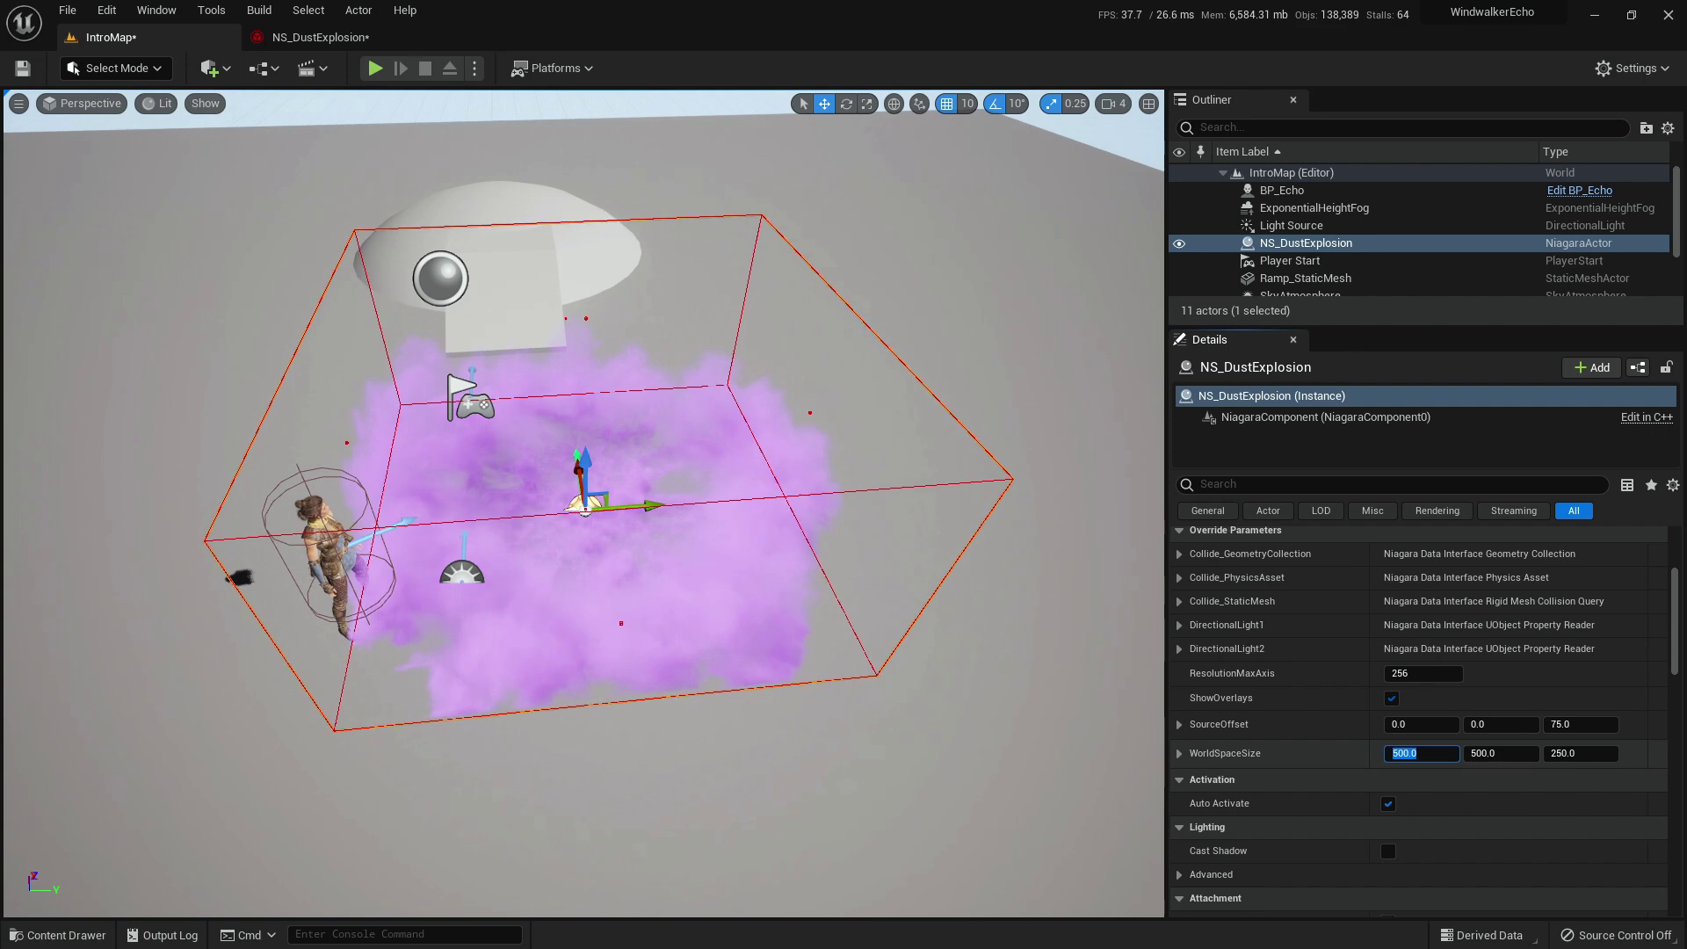
Try a WorldSpaceSize of 800.0 in X and Y and inspect how the gas spreads around the character.
key(Return)
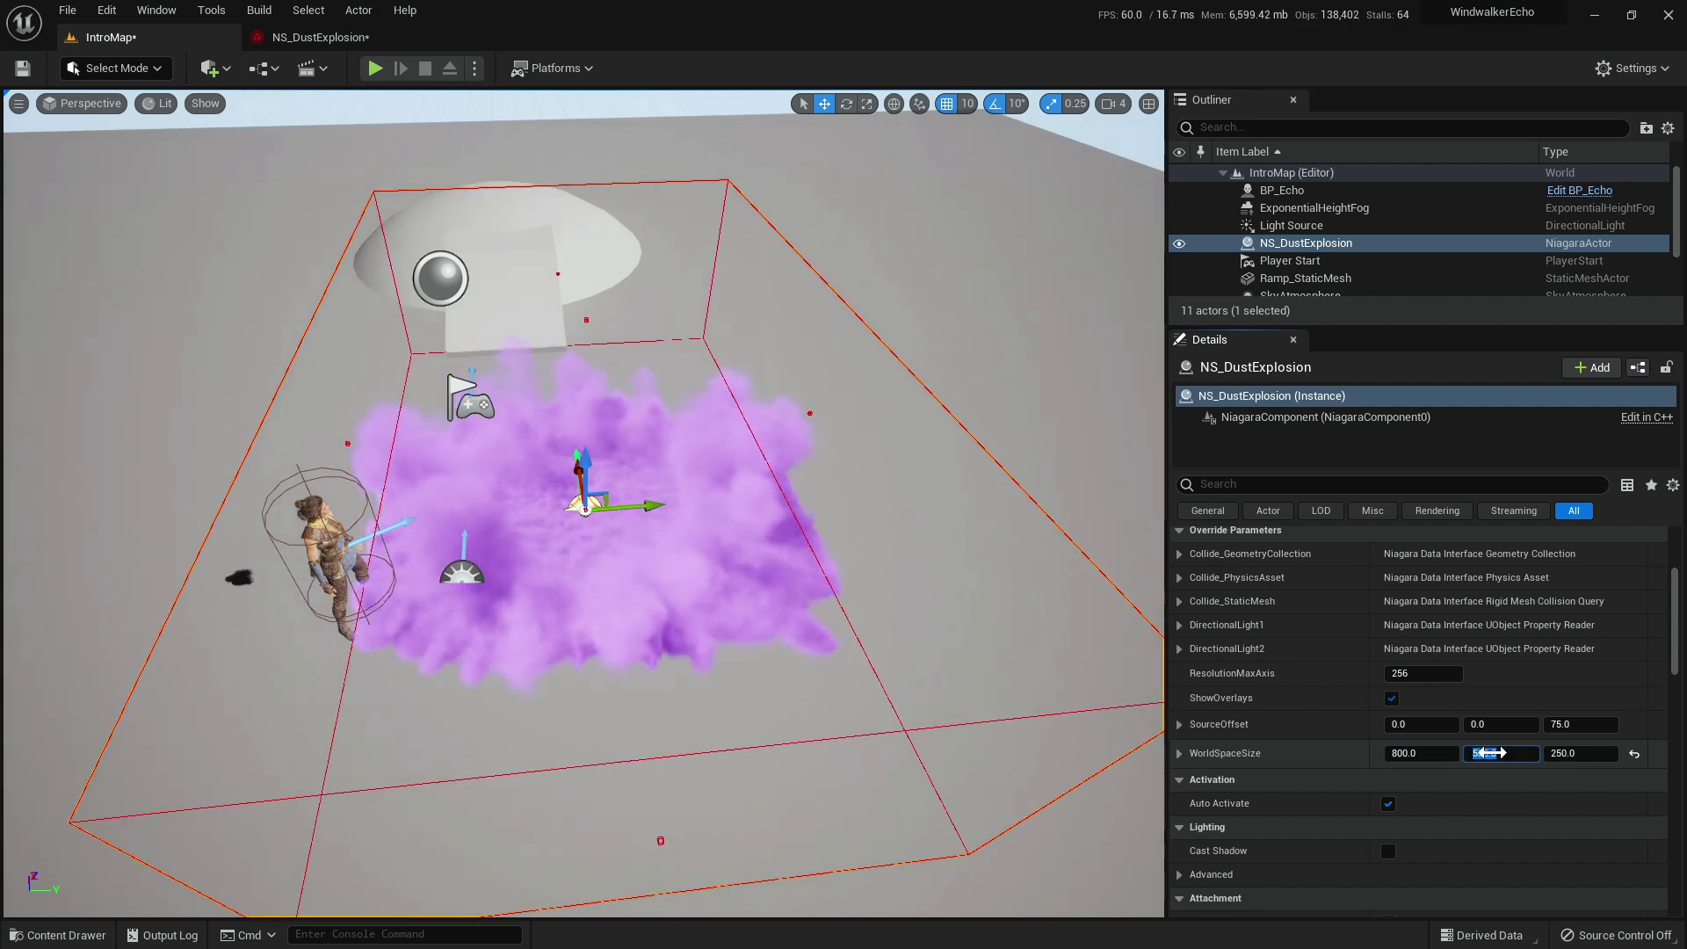
key(Return)
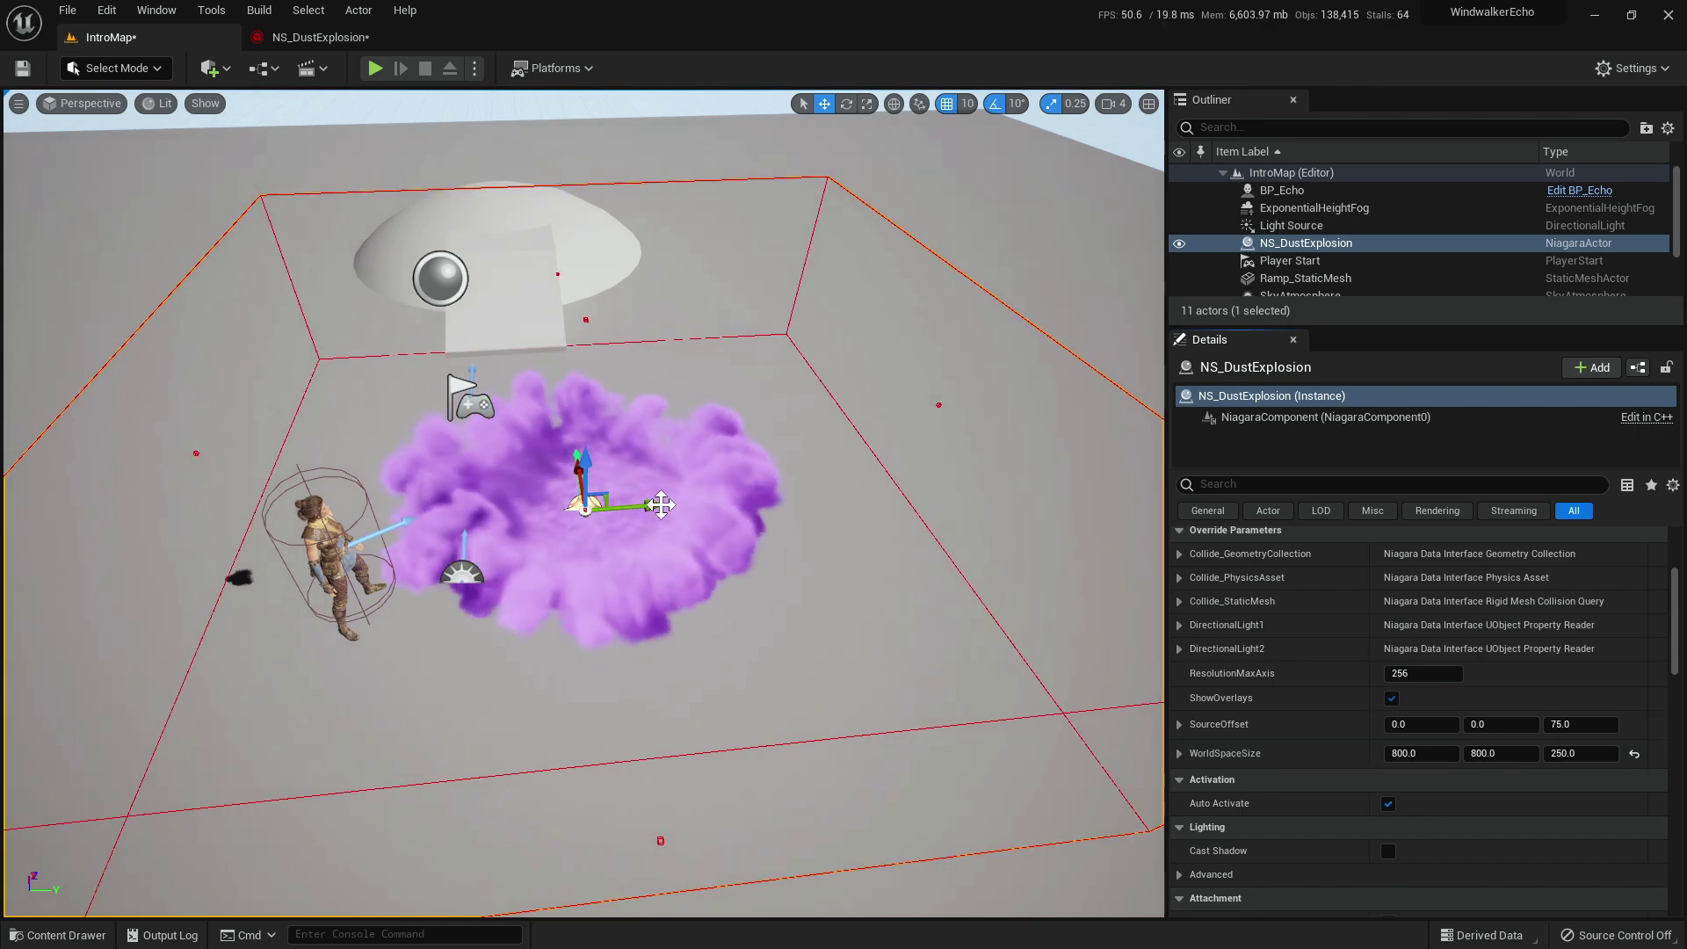
right_drag(584, 503, 695, 577)
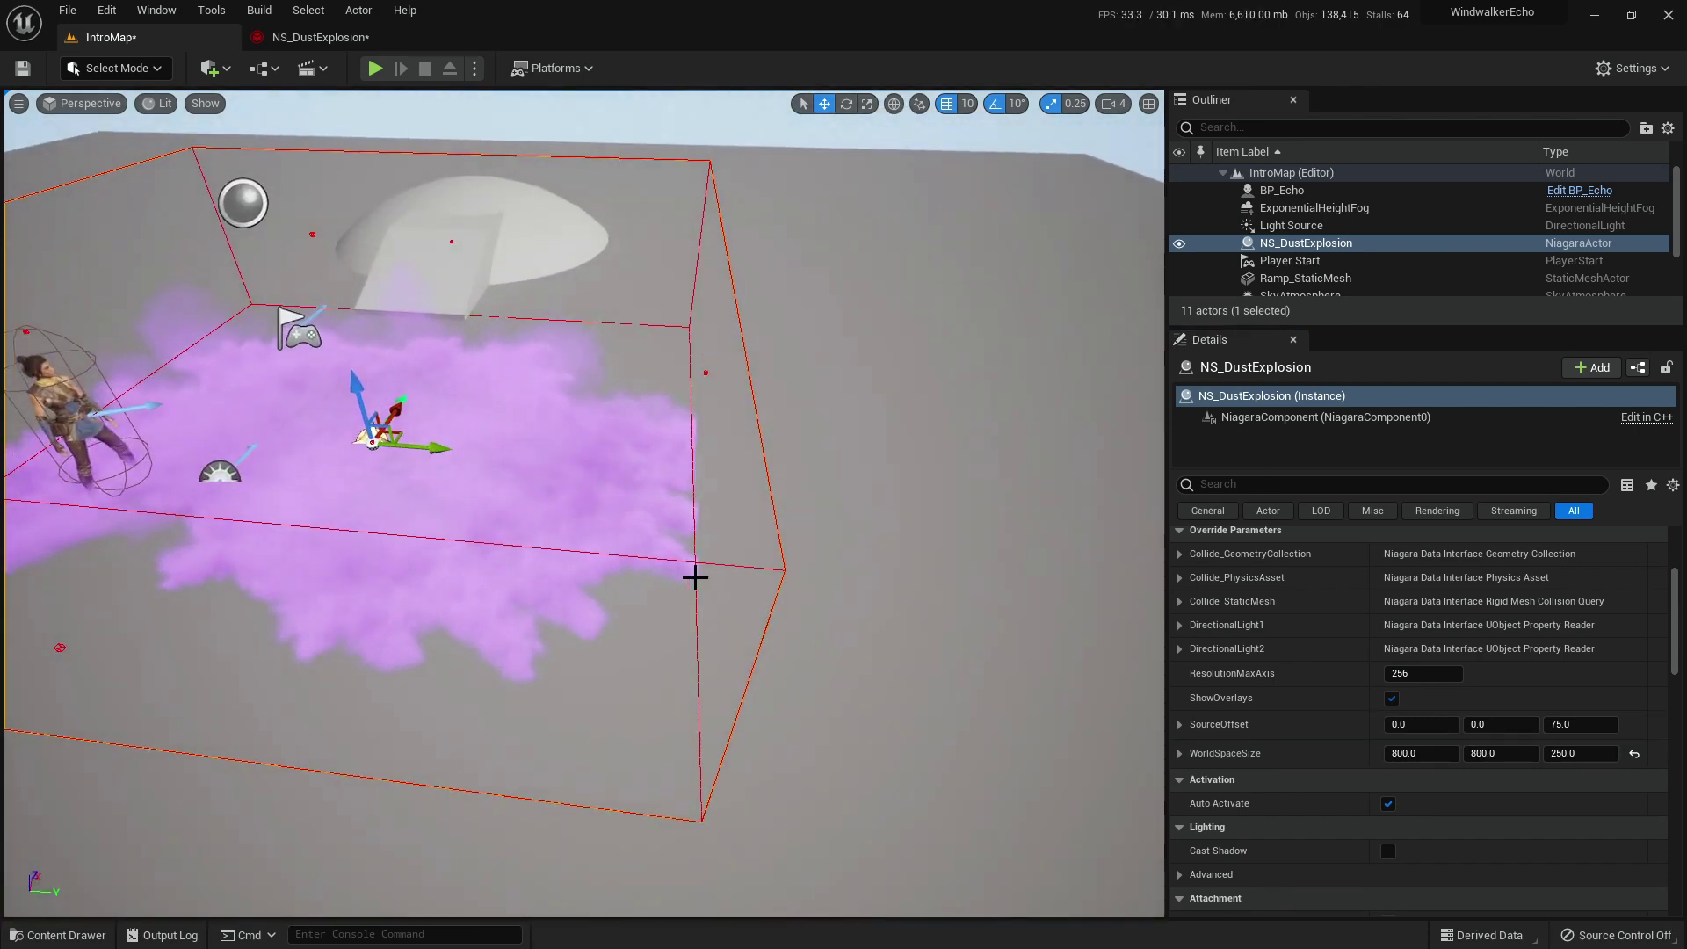
mouse_move(704, 514)
right_down()
mouse_move(632, 505)
mouse_move(704, 514)
right_up()
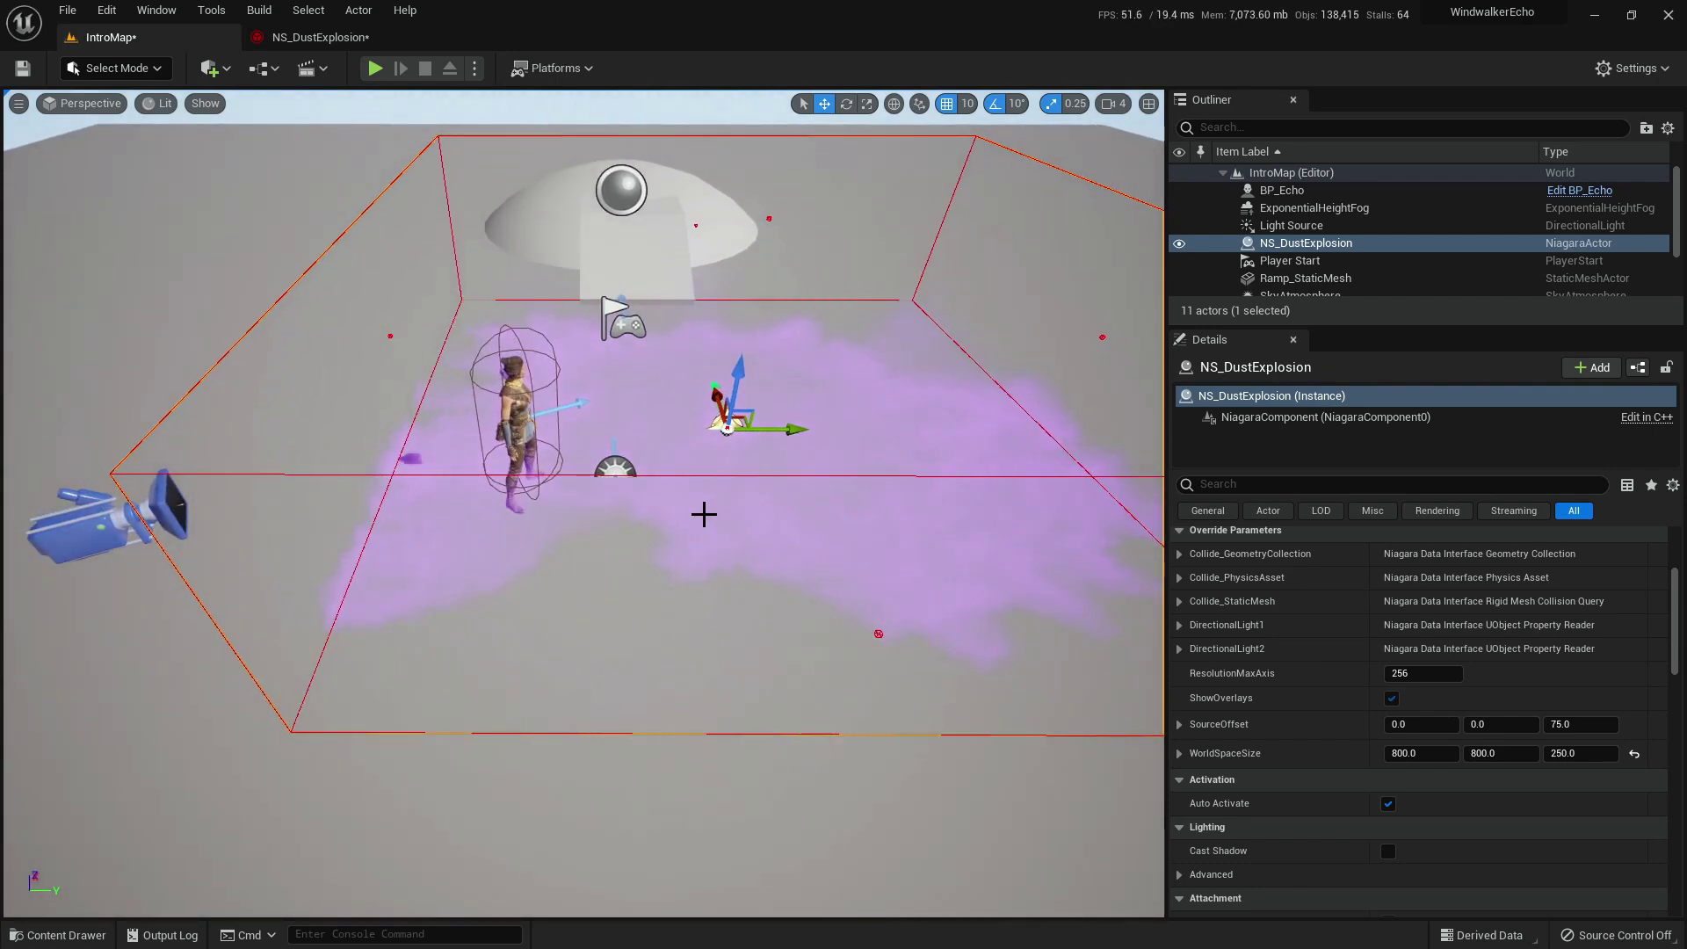
mouse_move(523, 592)
right_down()
mouse_move(545, 592)
mouse_move(492, 598)
mouse_move(523, 592)
right_up()
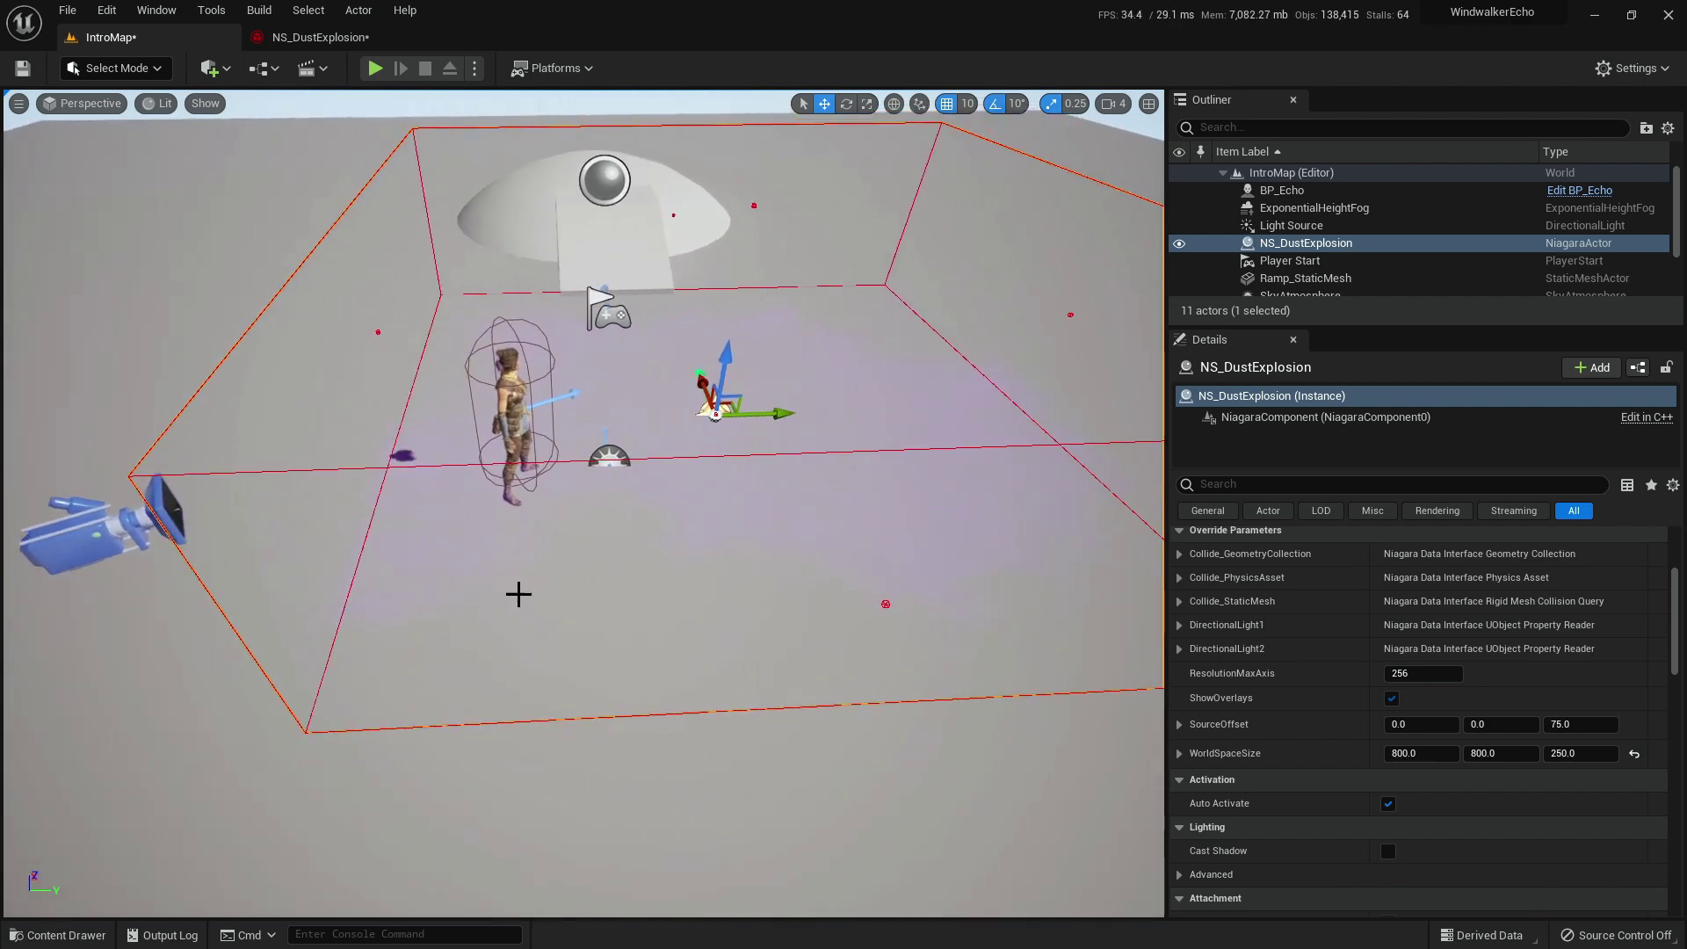
Set the WorldSpaceSize to 1000.0 in X and Y and hide the editor icons with game view.
mouse_move(707, 554)
right_down()
mouse_move(765, 546)
mouse_move(718, 553)
right_up()
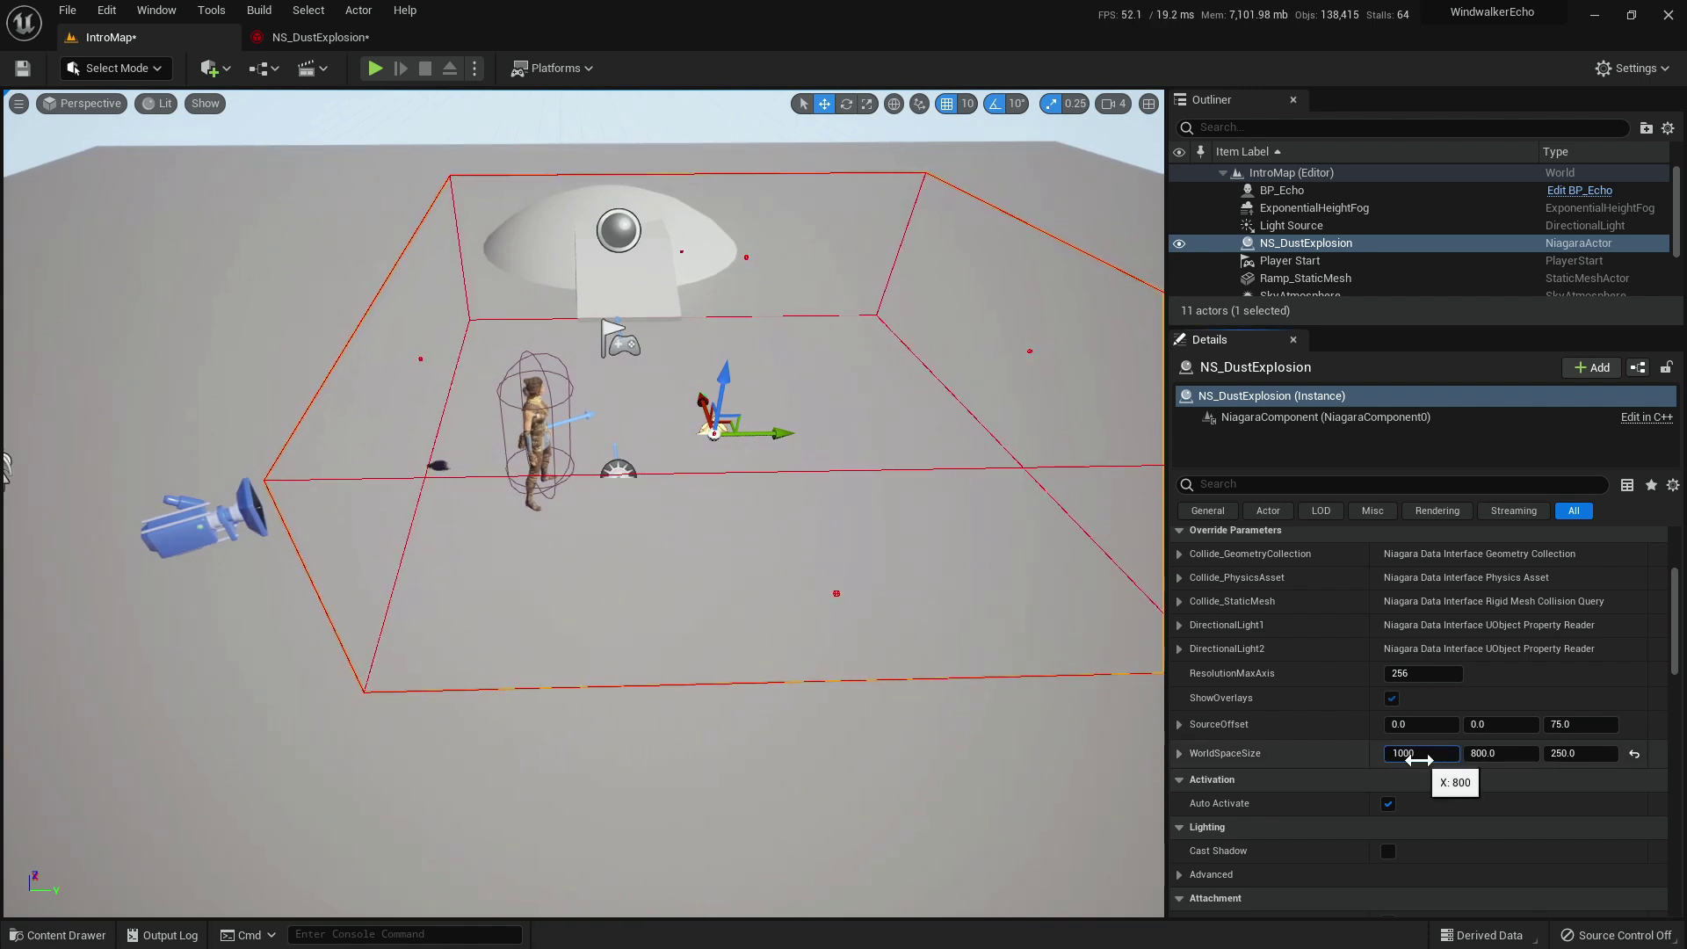
key(Return)
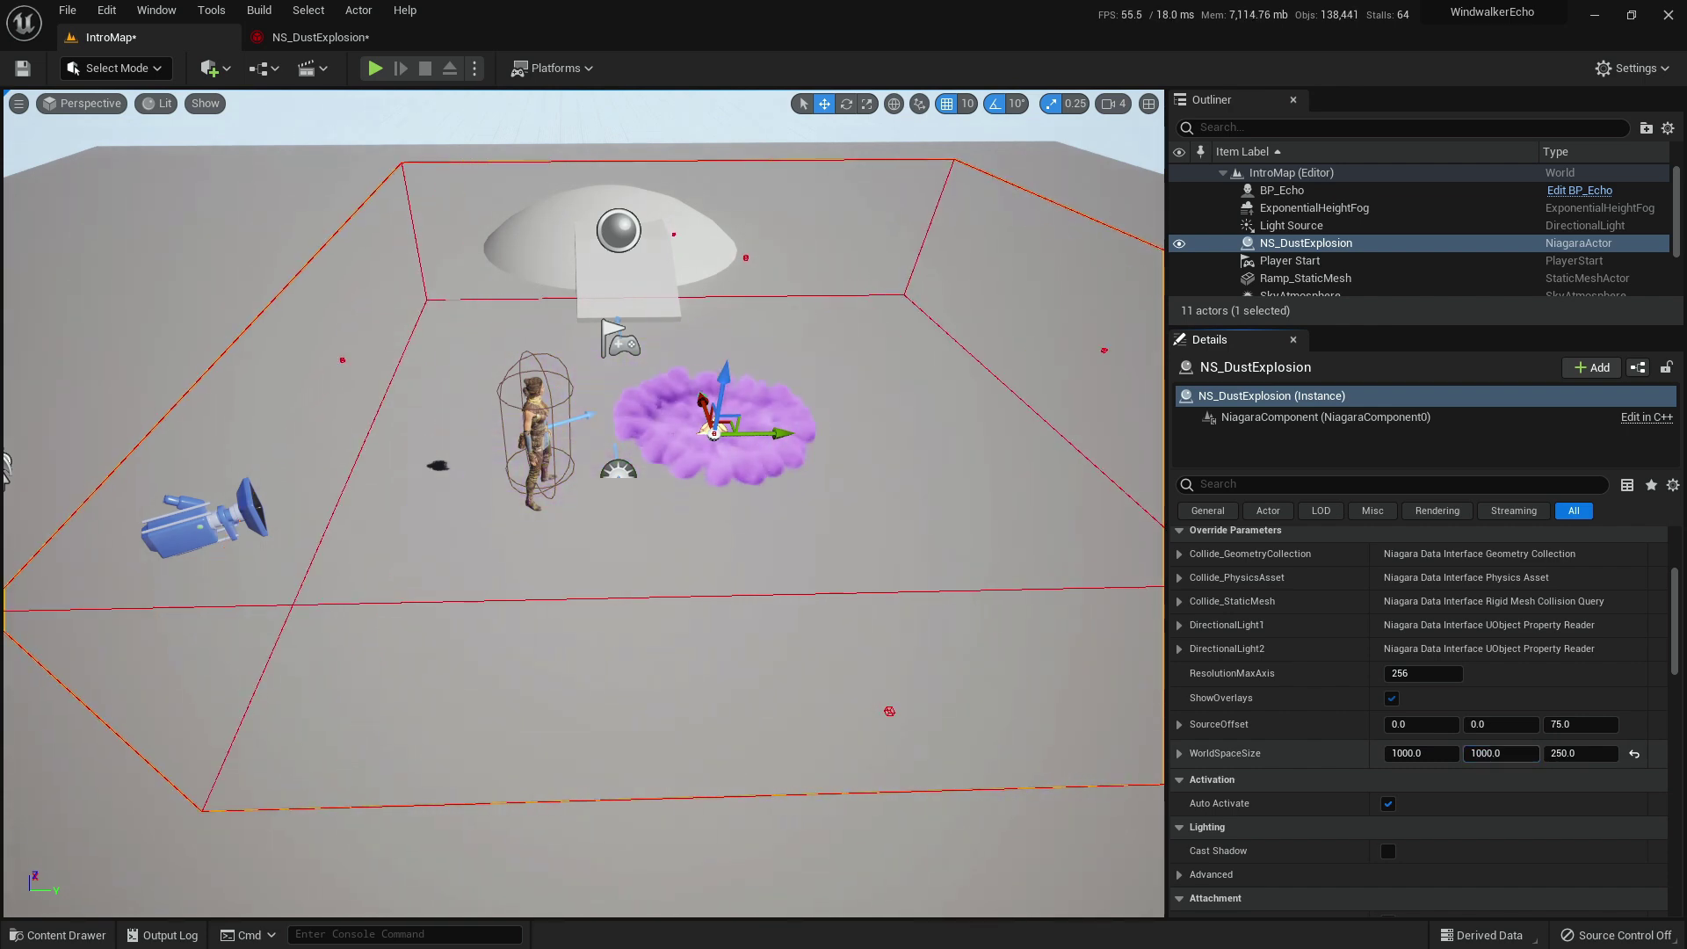
right_drag(890, 345, 937, 339)
key(g)
right_drag(918, 471, 862, 512)
Disable ShowOverlays, inspect the dust explosion around the character without its bounds, and enable ShowOverlays again.
click(1392, 699)
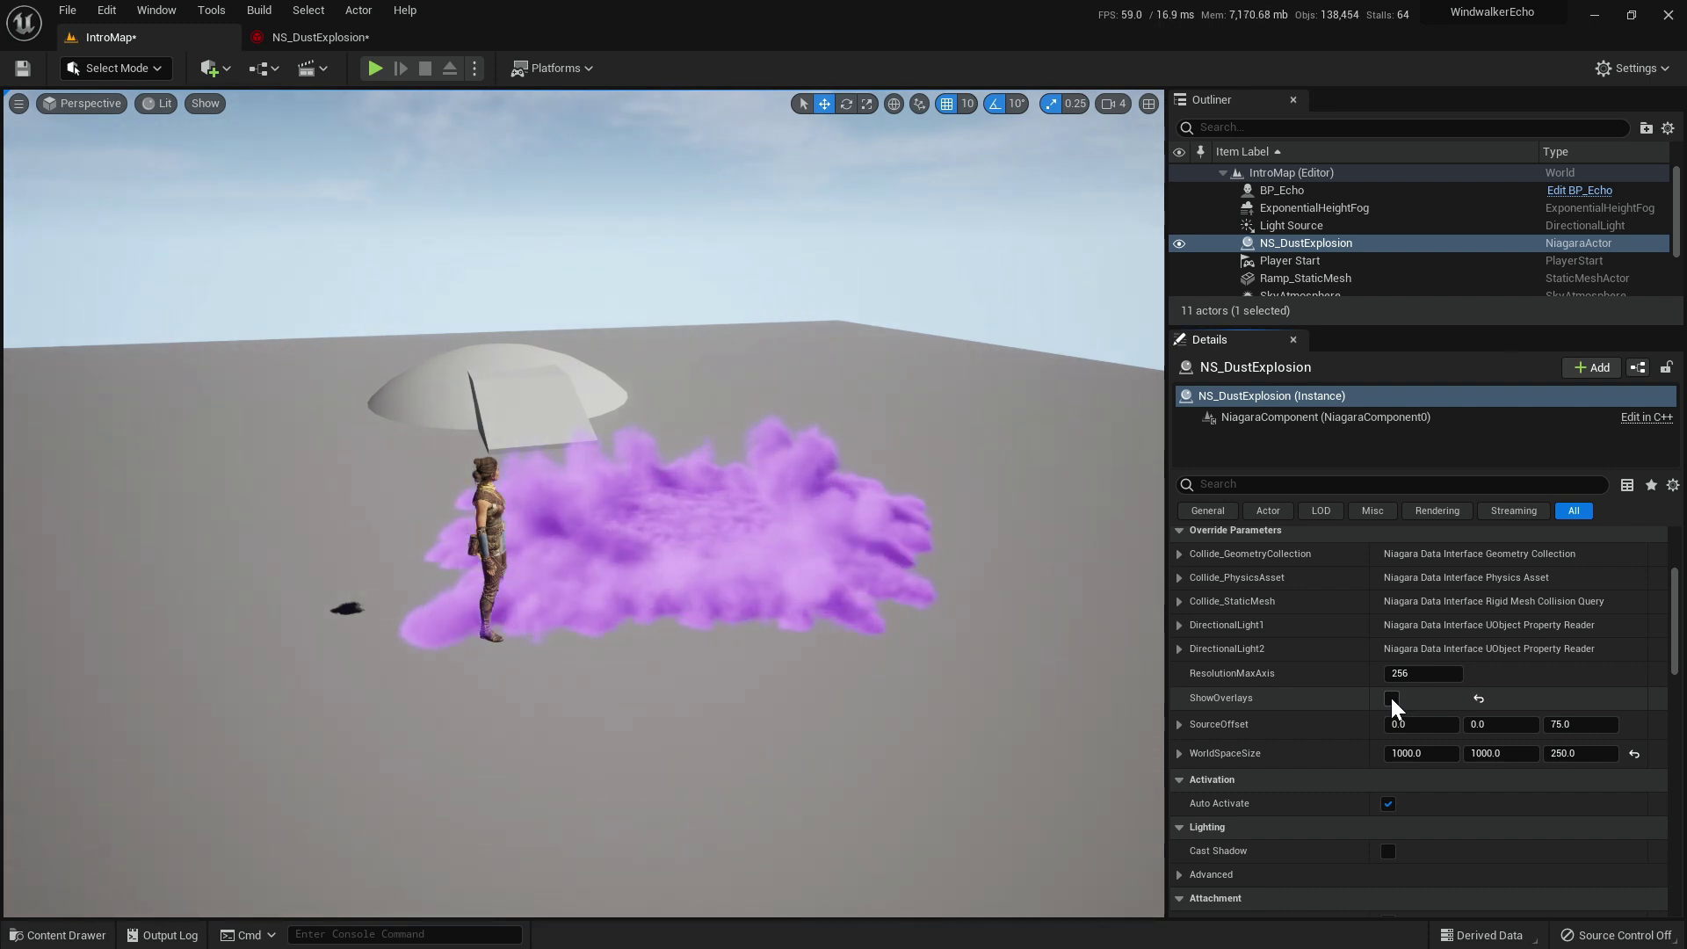
right_drag(866, 557, 863, 563)
key(s)
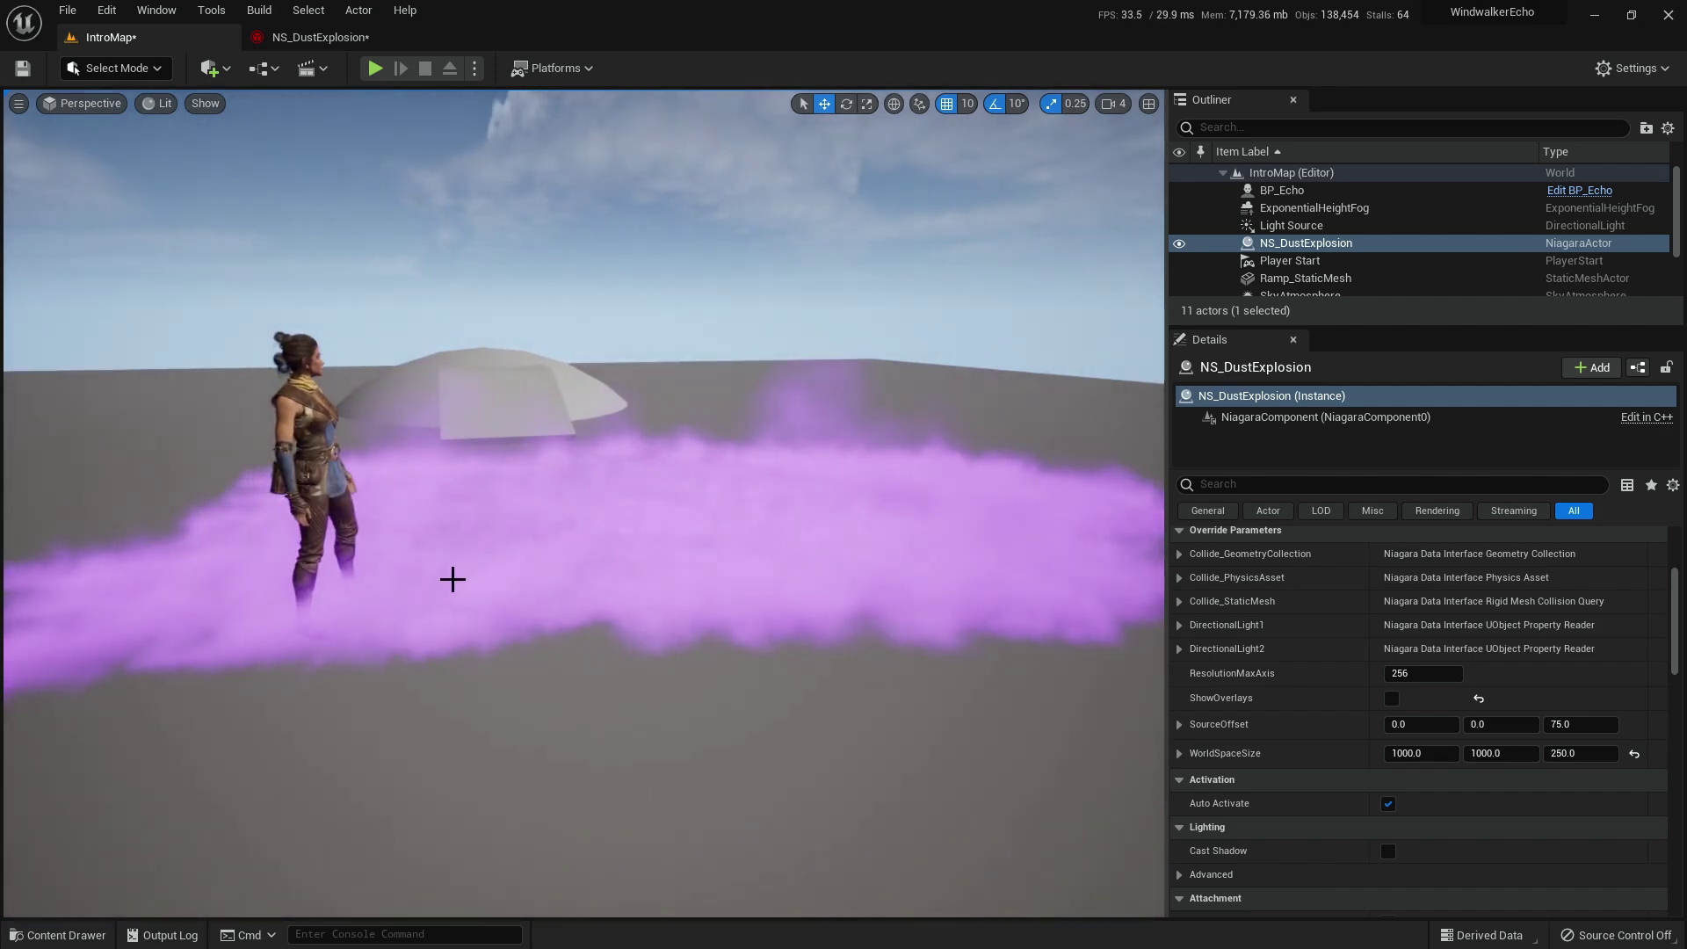
right_drag(443, 603, 577, 603)
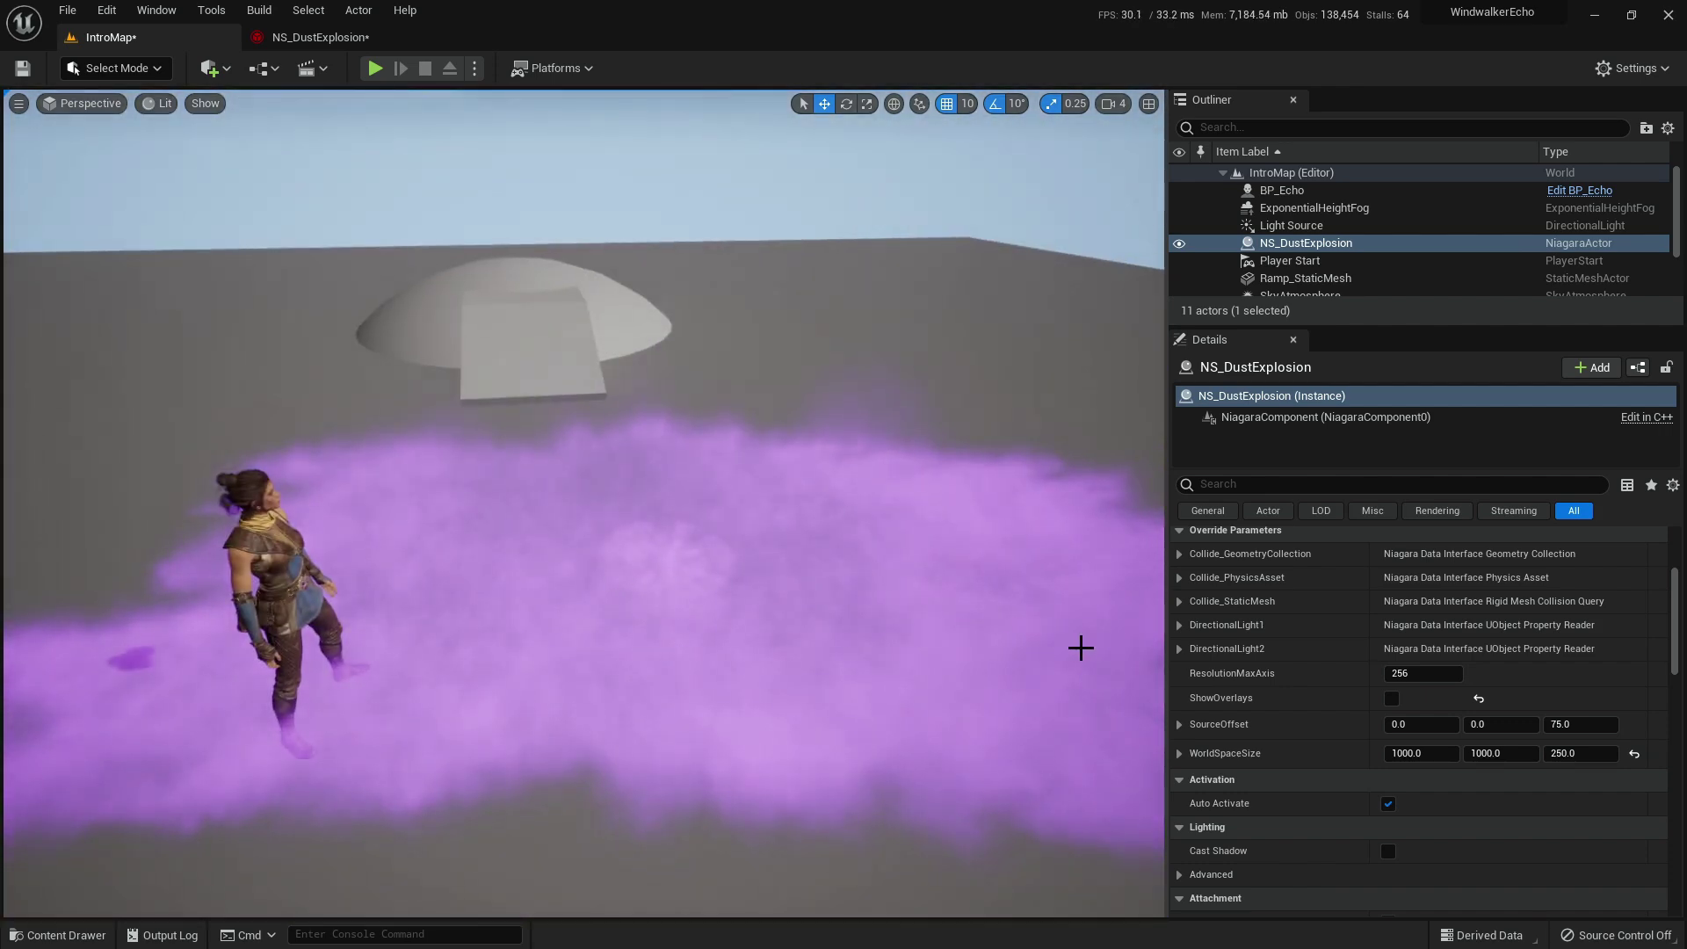
click(1390, 698)
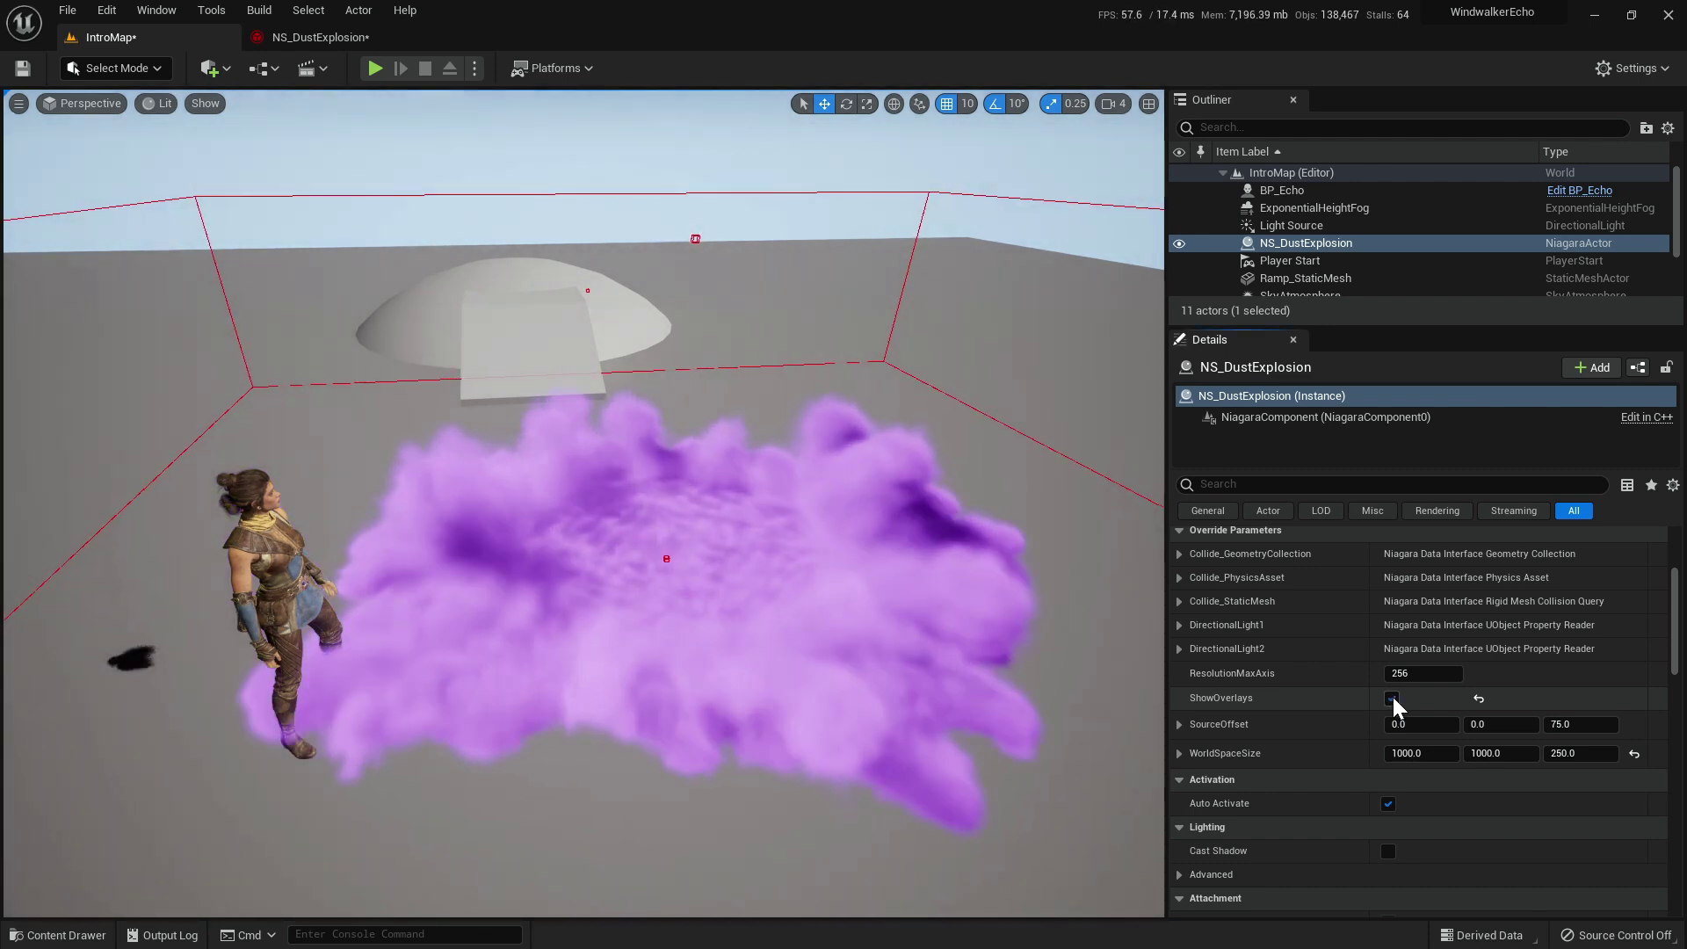
Show the editor icons in the level again and delete the NS_DustExplosion actor.
right_drag(922, 352, 633, 414)
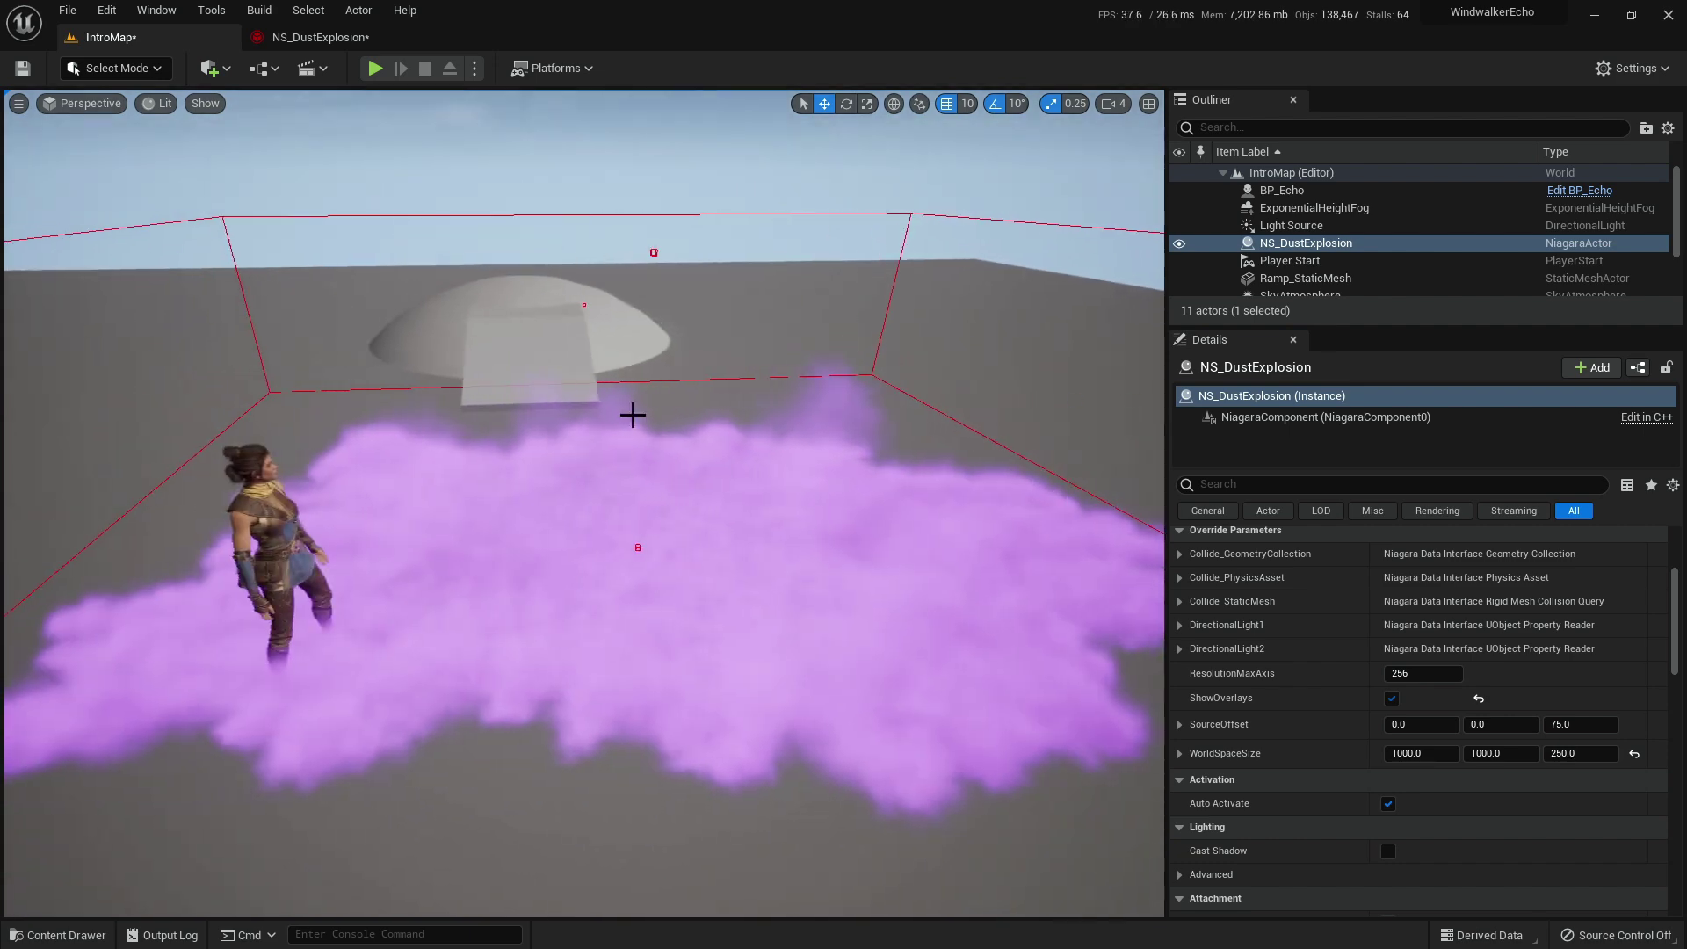
click(320, 37)
mouse_move(206, 247)
right_down()
mouse_move(230, 249)
mouse_move(220, 237)
mouse_move(207, 298)
mouse_move(205, 248)
right_up()
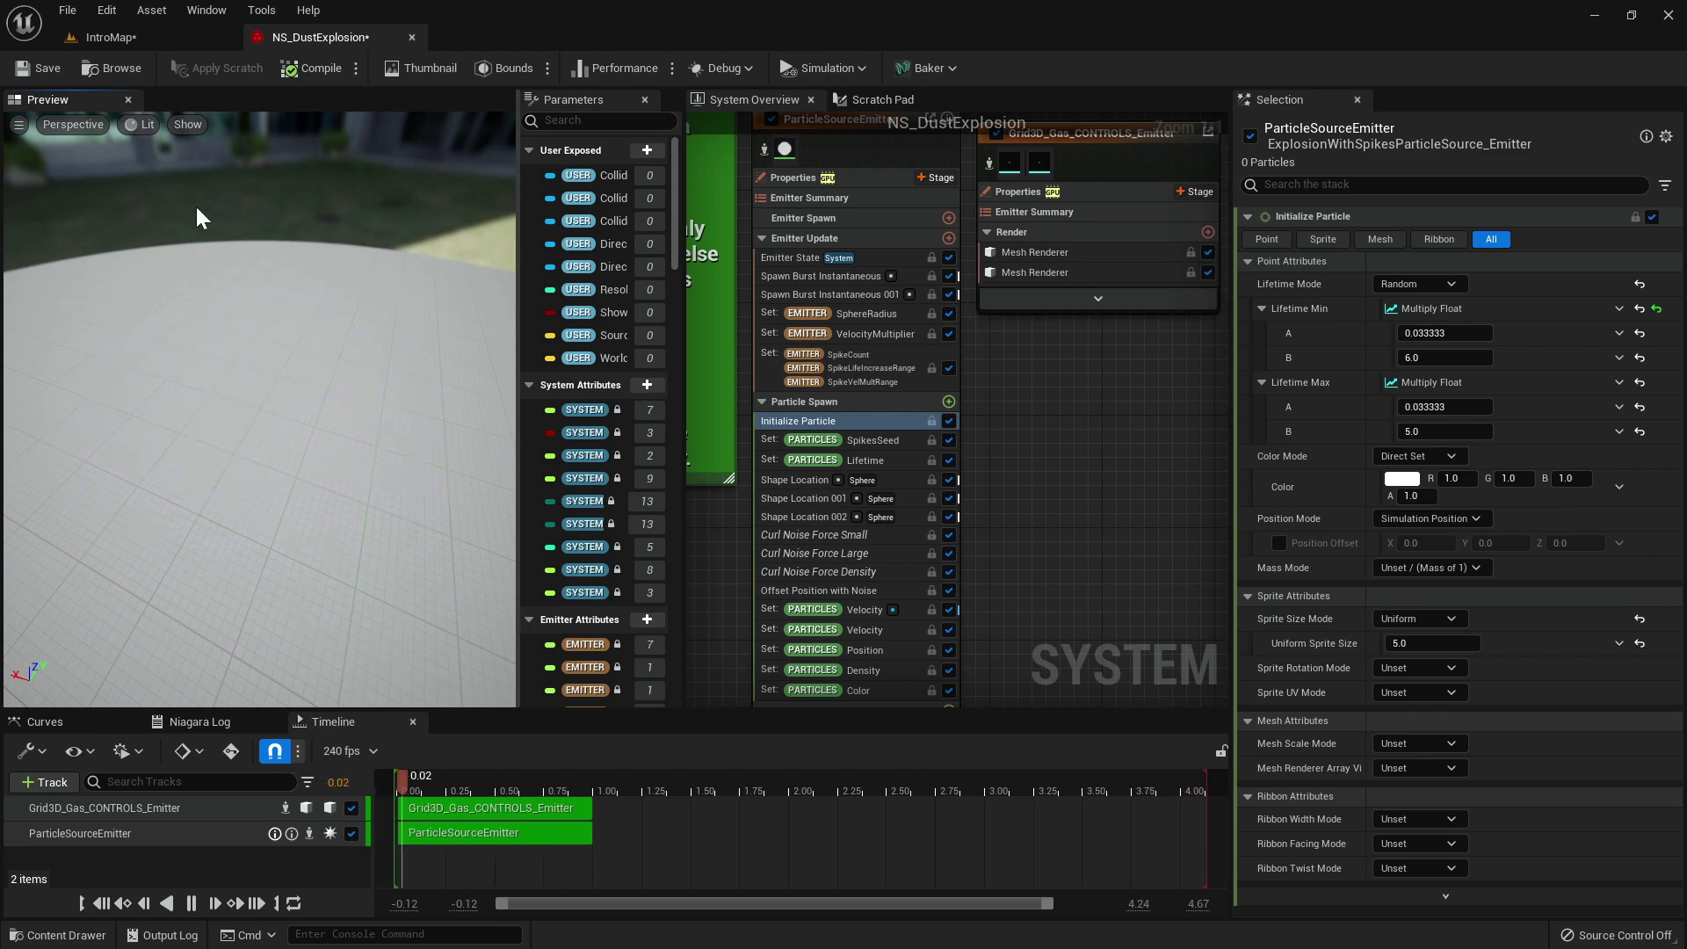
click(108, 37)
right_drag(730, 547, 734, 546)
key(s)
key(g)
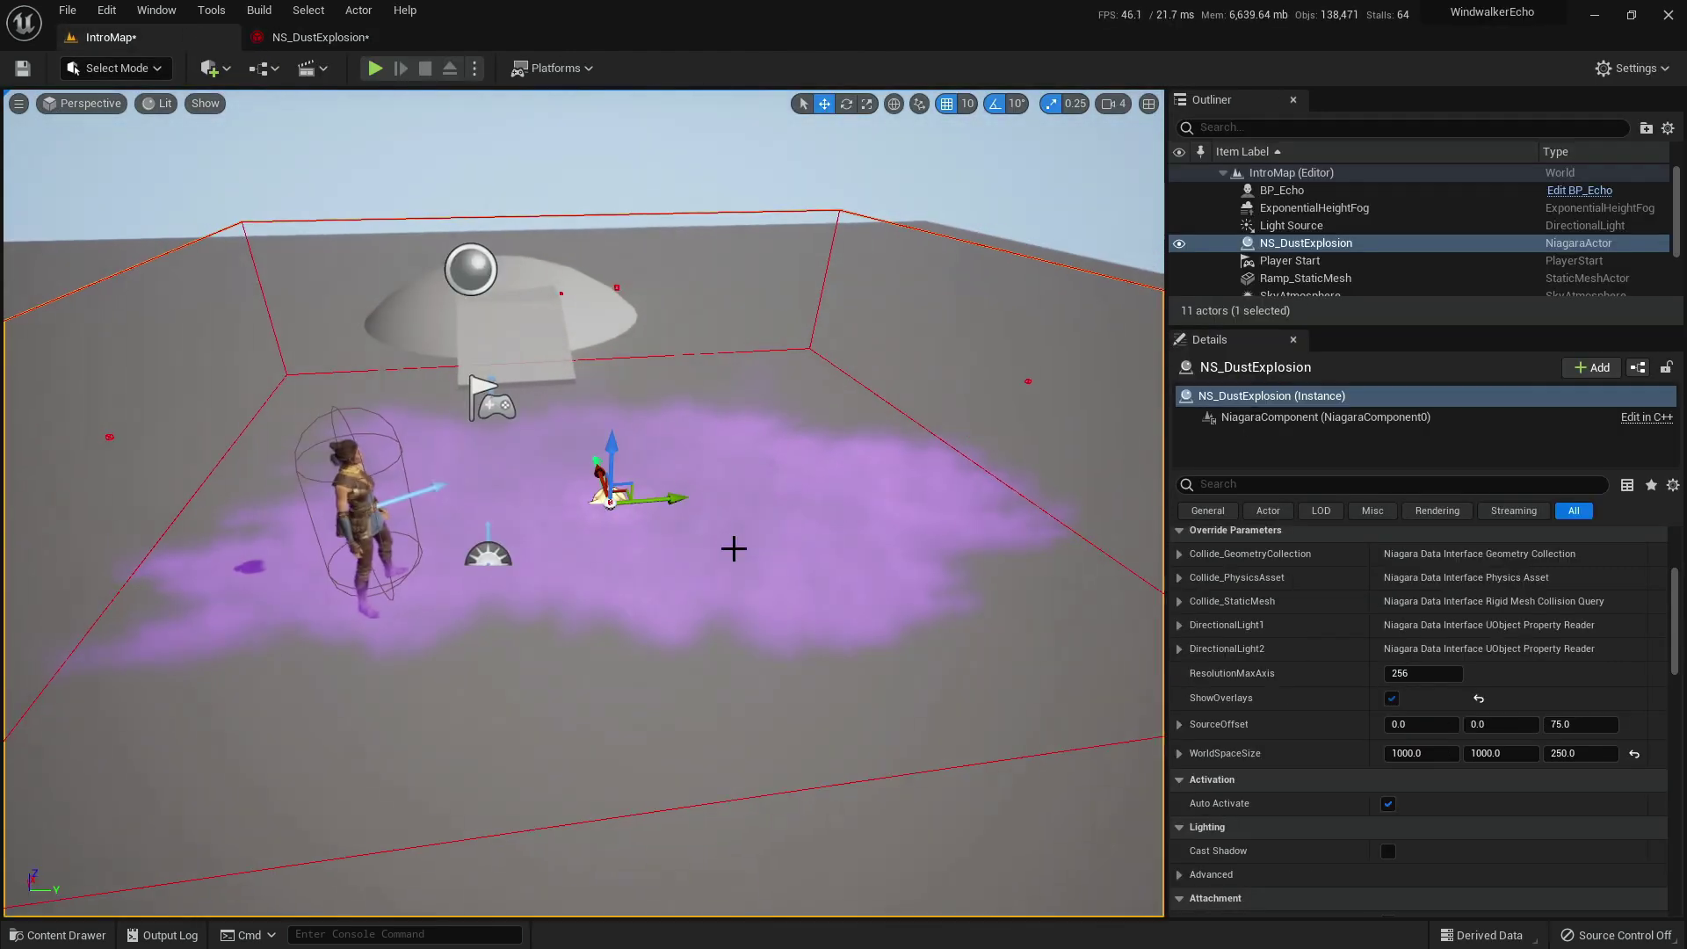
key(Delete)
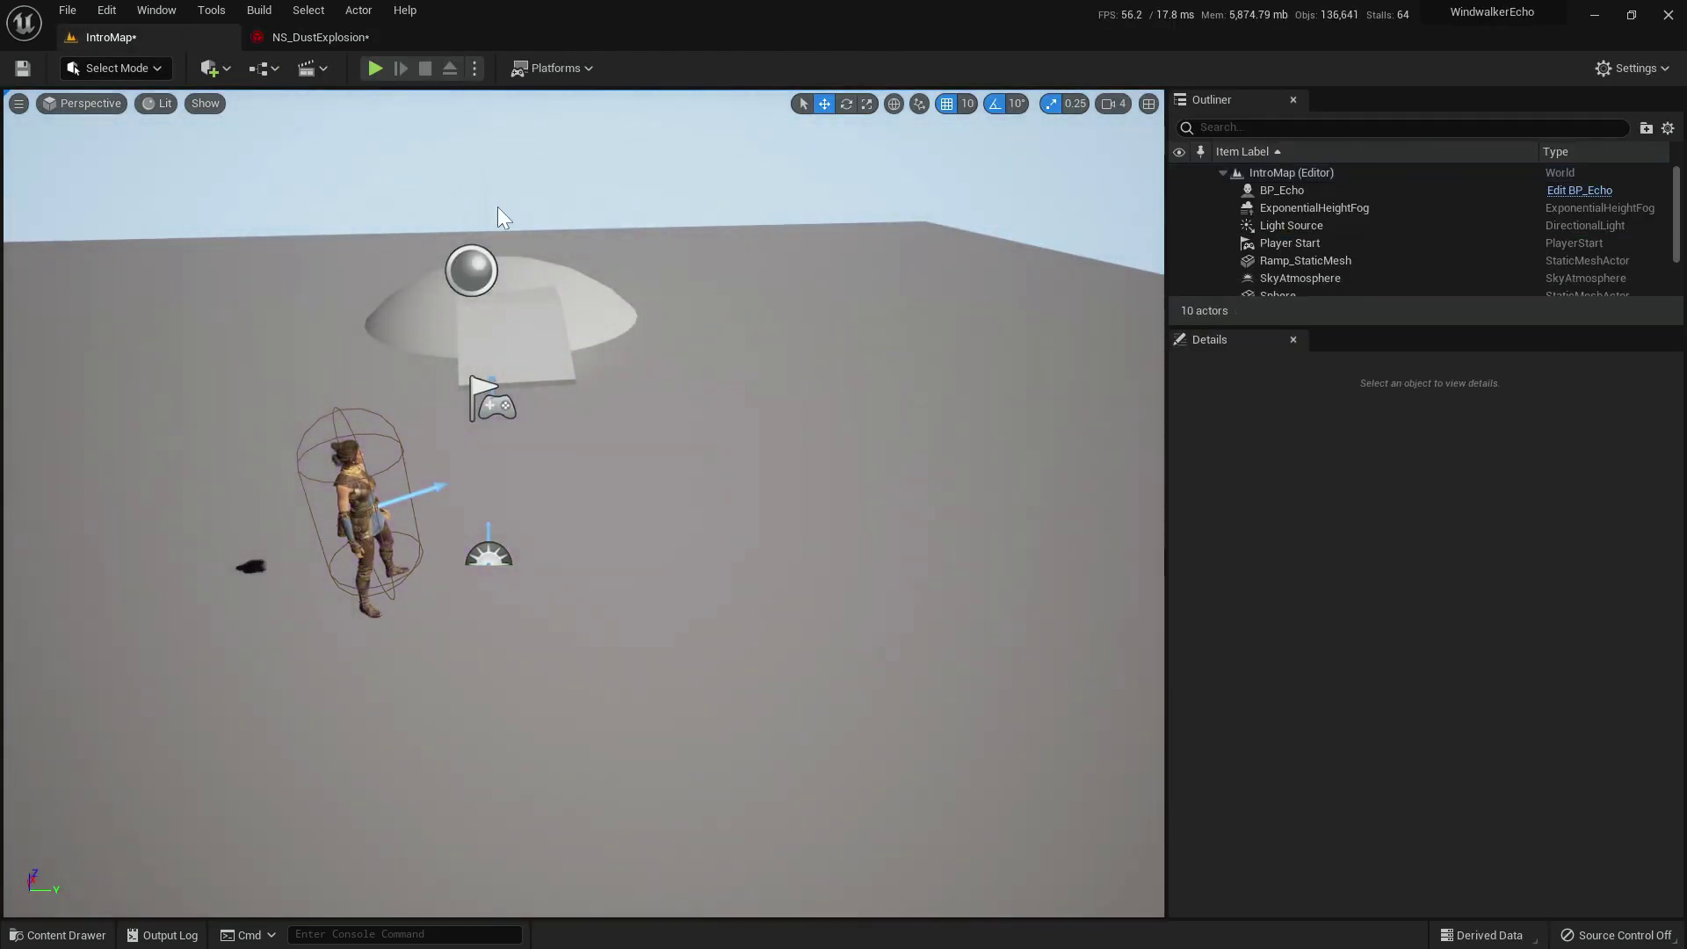
Inspect the explosion in the NS_DustExplosion system preview and open the Emitter Summary of Grid3D_Gas_CONTROLS_Emitter.
click(334, 41)
drag(351, 439, 290, 294)
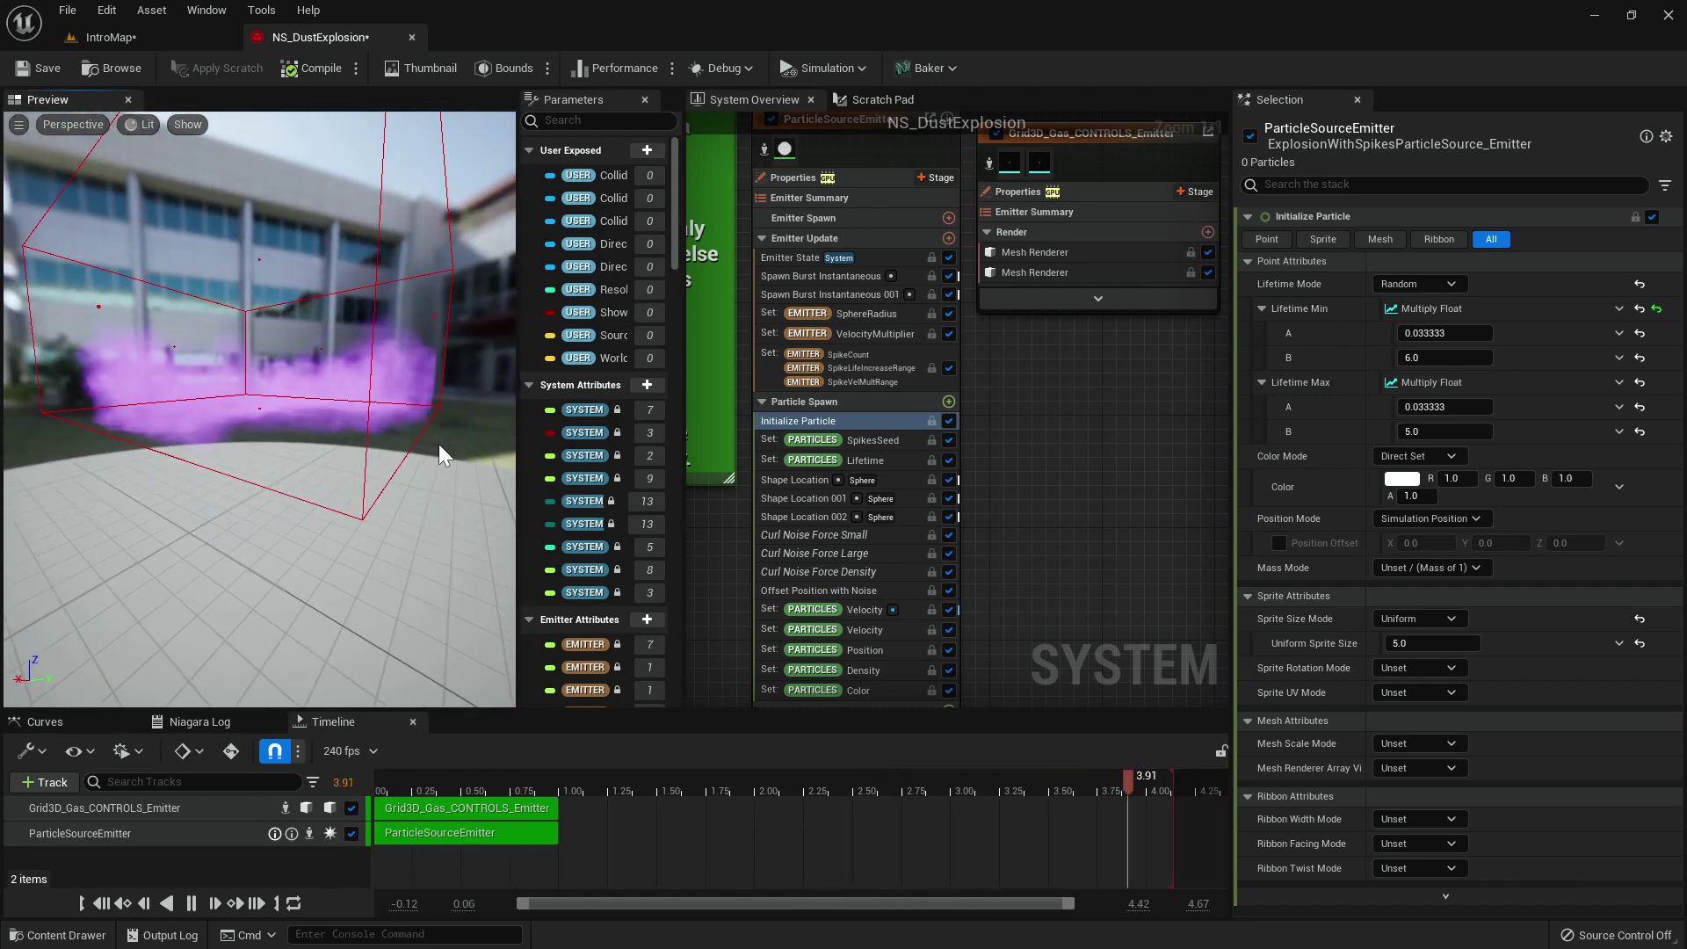
drag(369, 466, 312, 537)
right_drag(1111, 417, 804, 586)
click(879, 353)
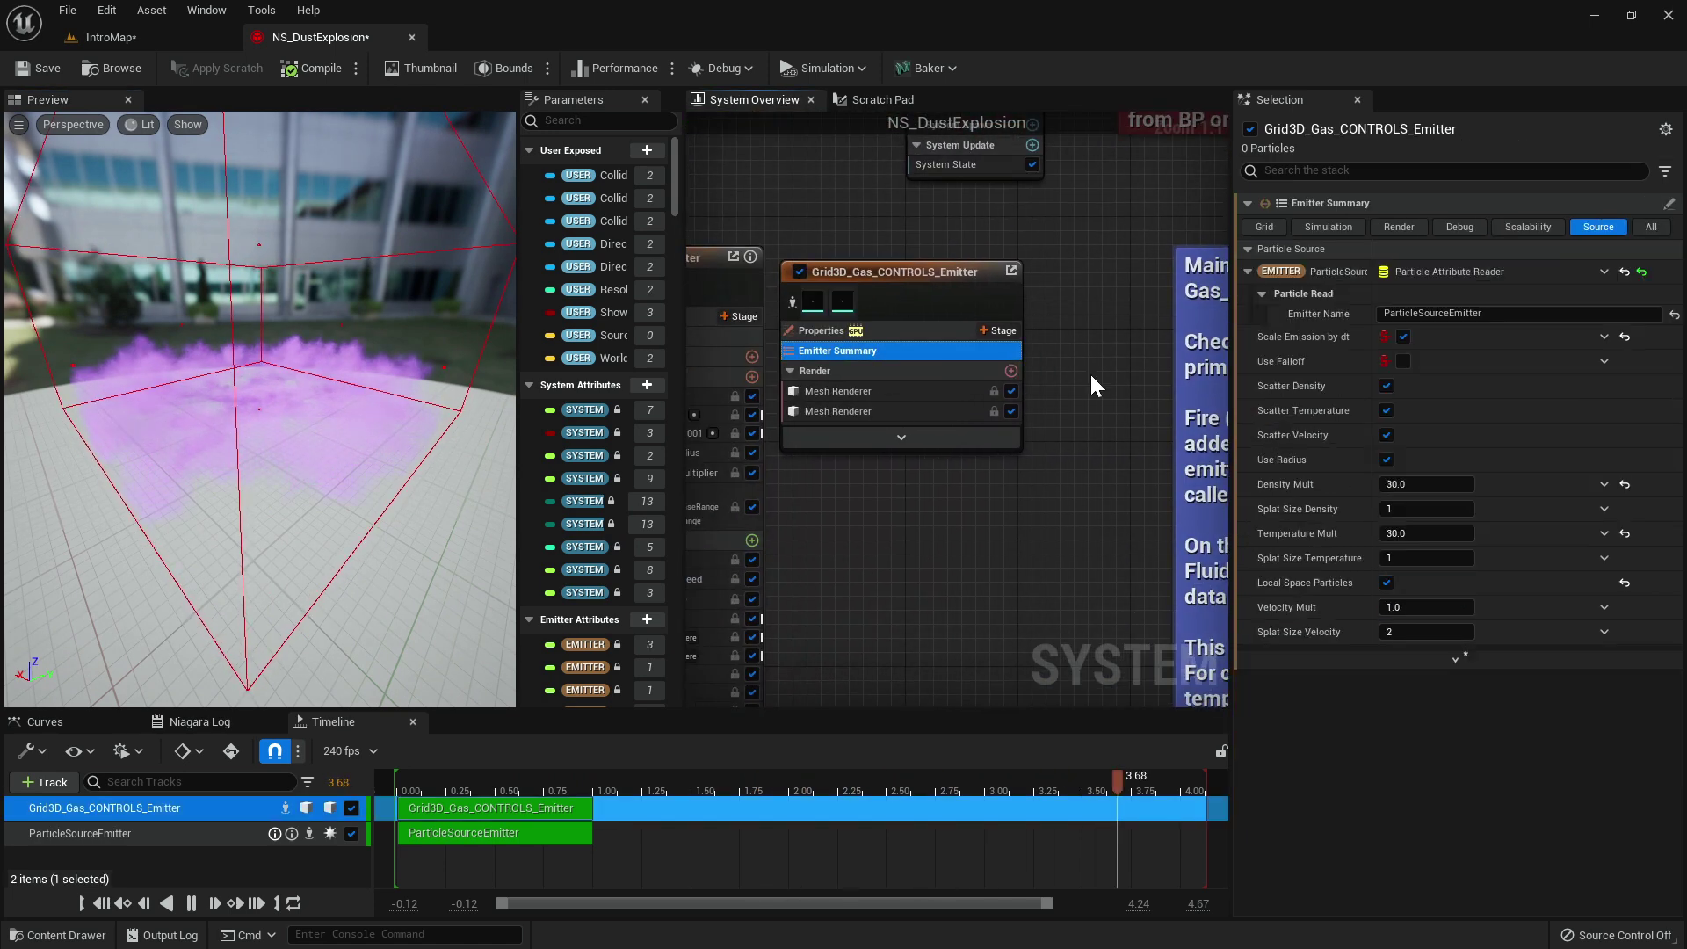
Set the Z gravity of the gas emitter's simulation to -200.0 and inspect the preview from a low angle.
click(1352, 225)
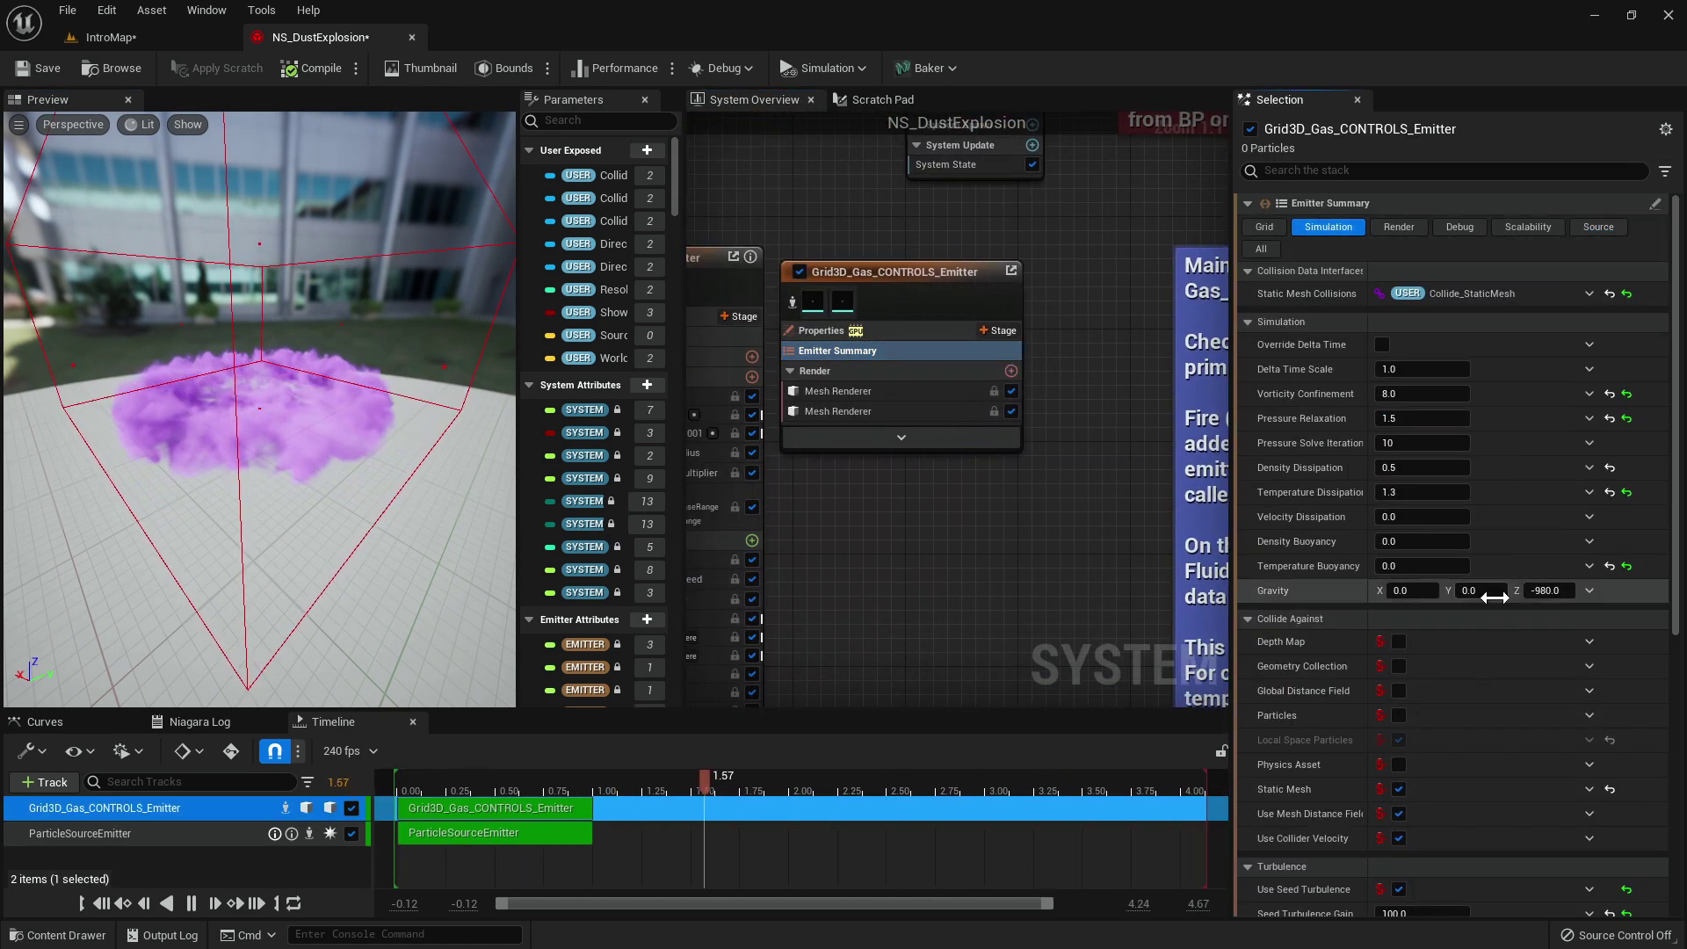
click(1544, 592)
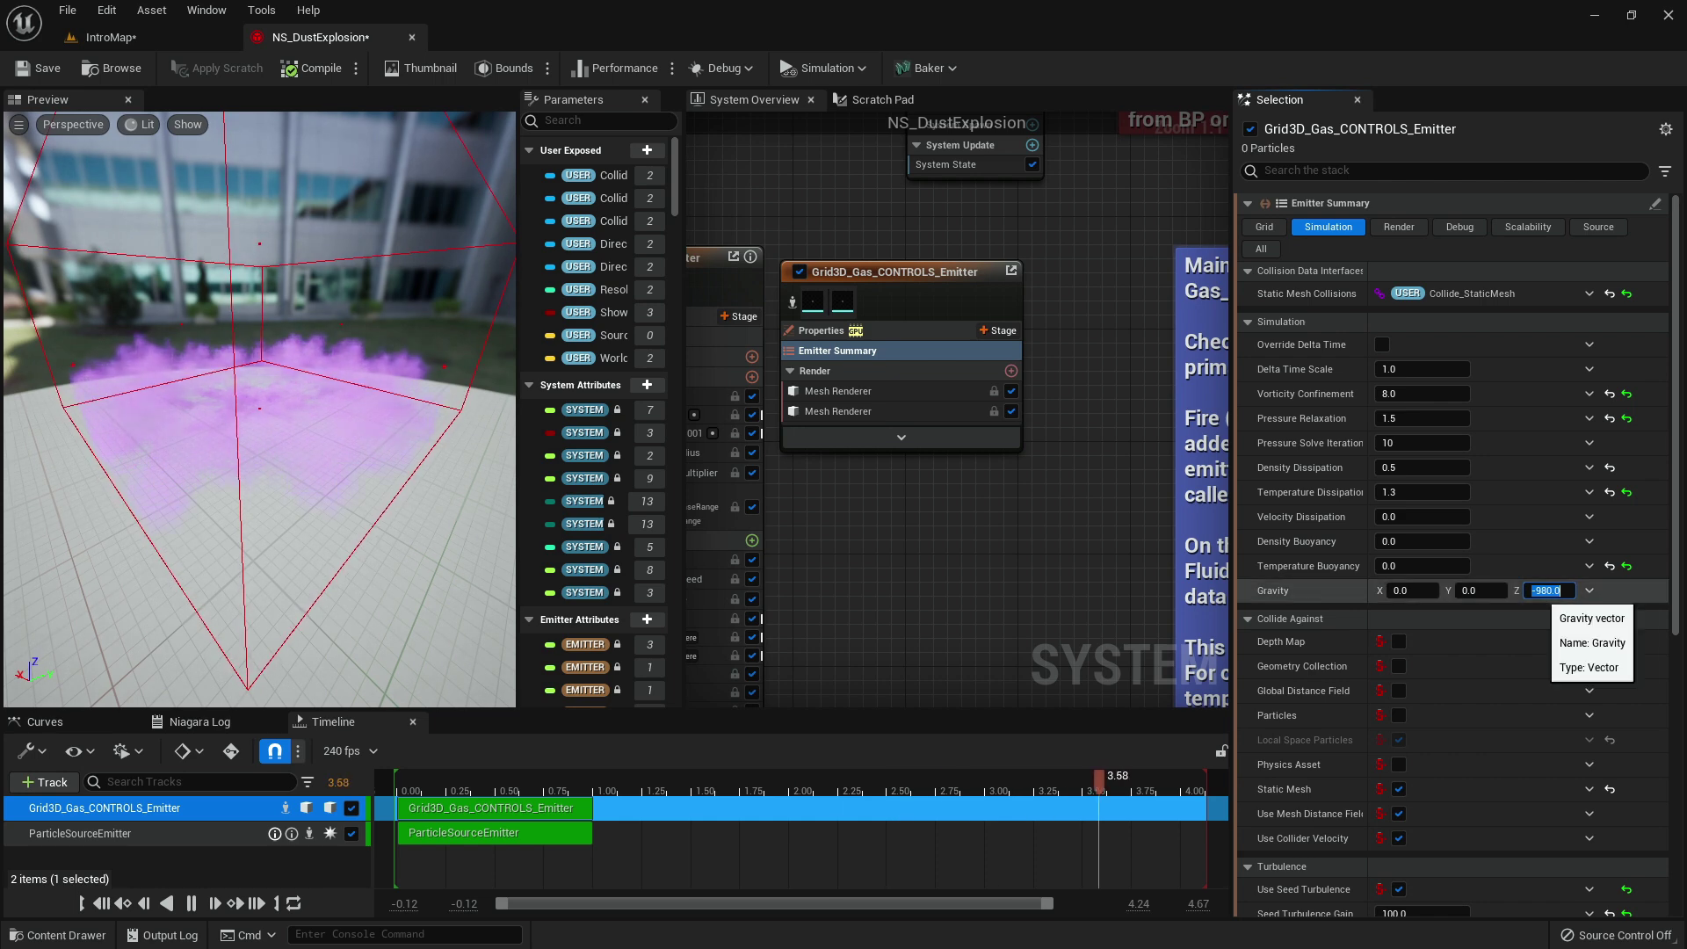
text(-2)
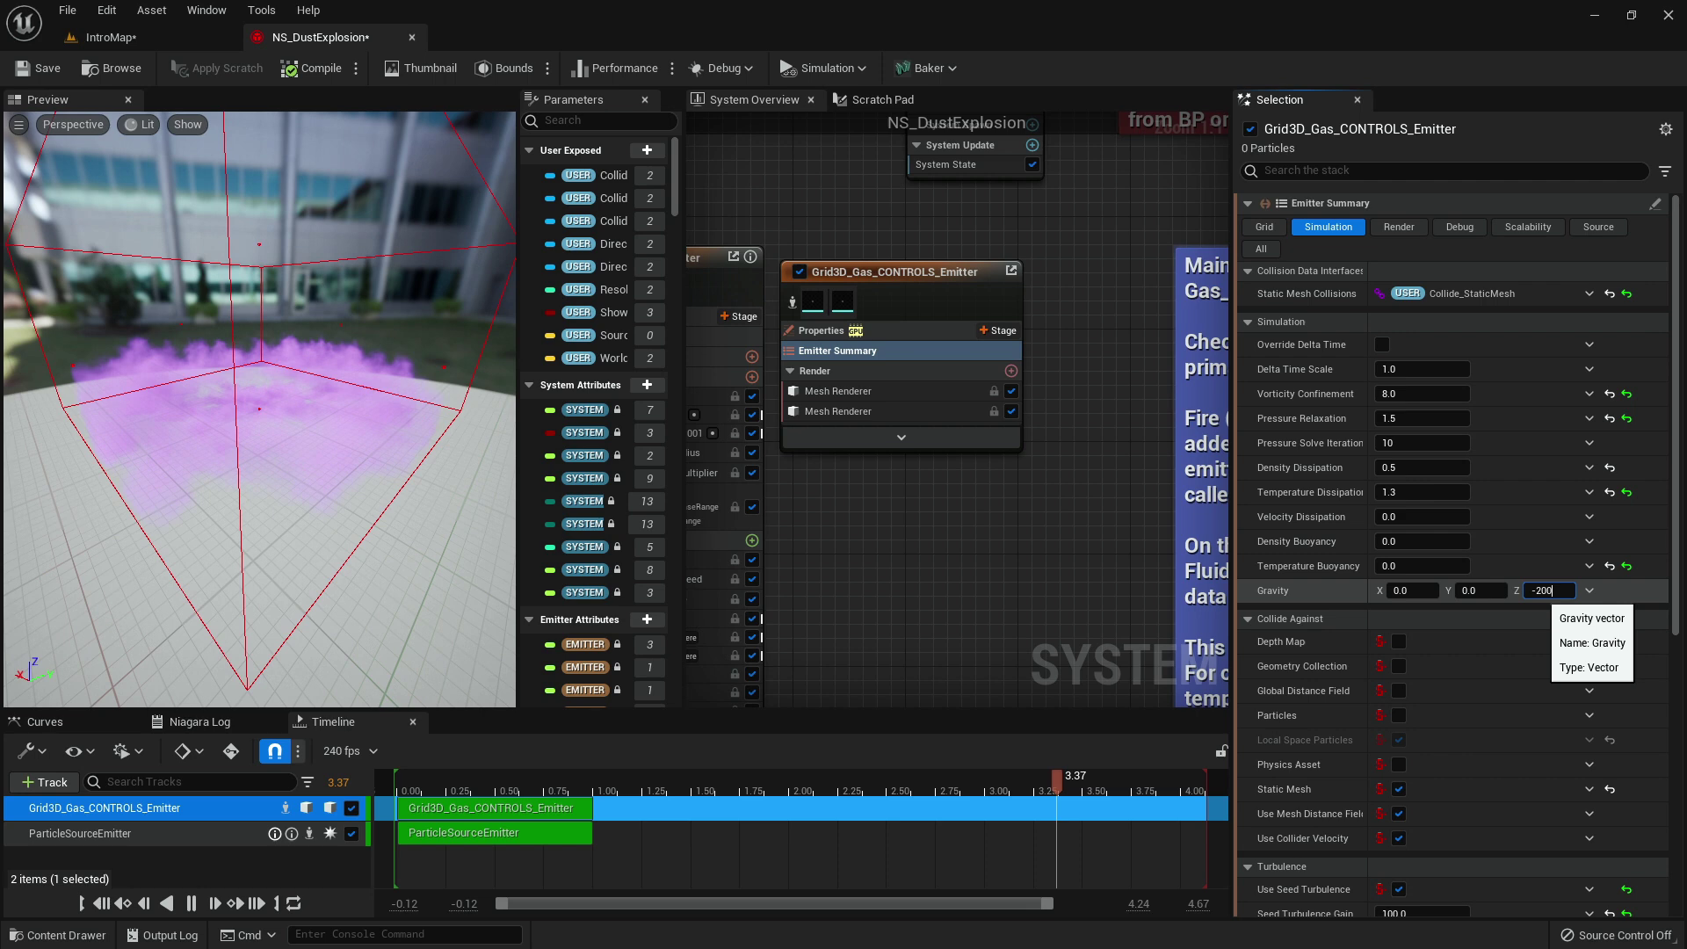
key(Return)
drag(333, 440, 263, 395)
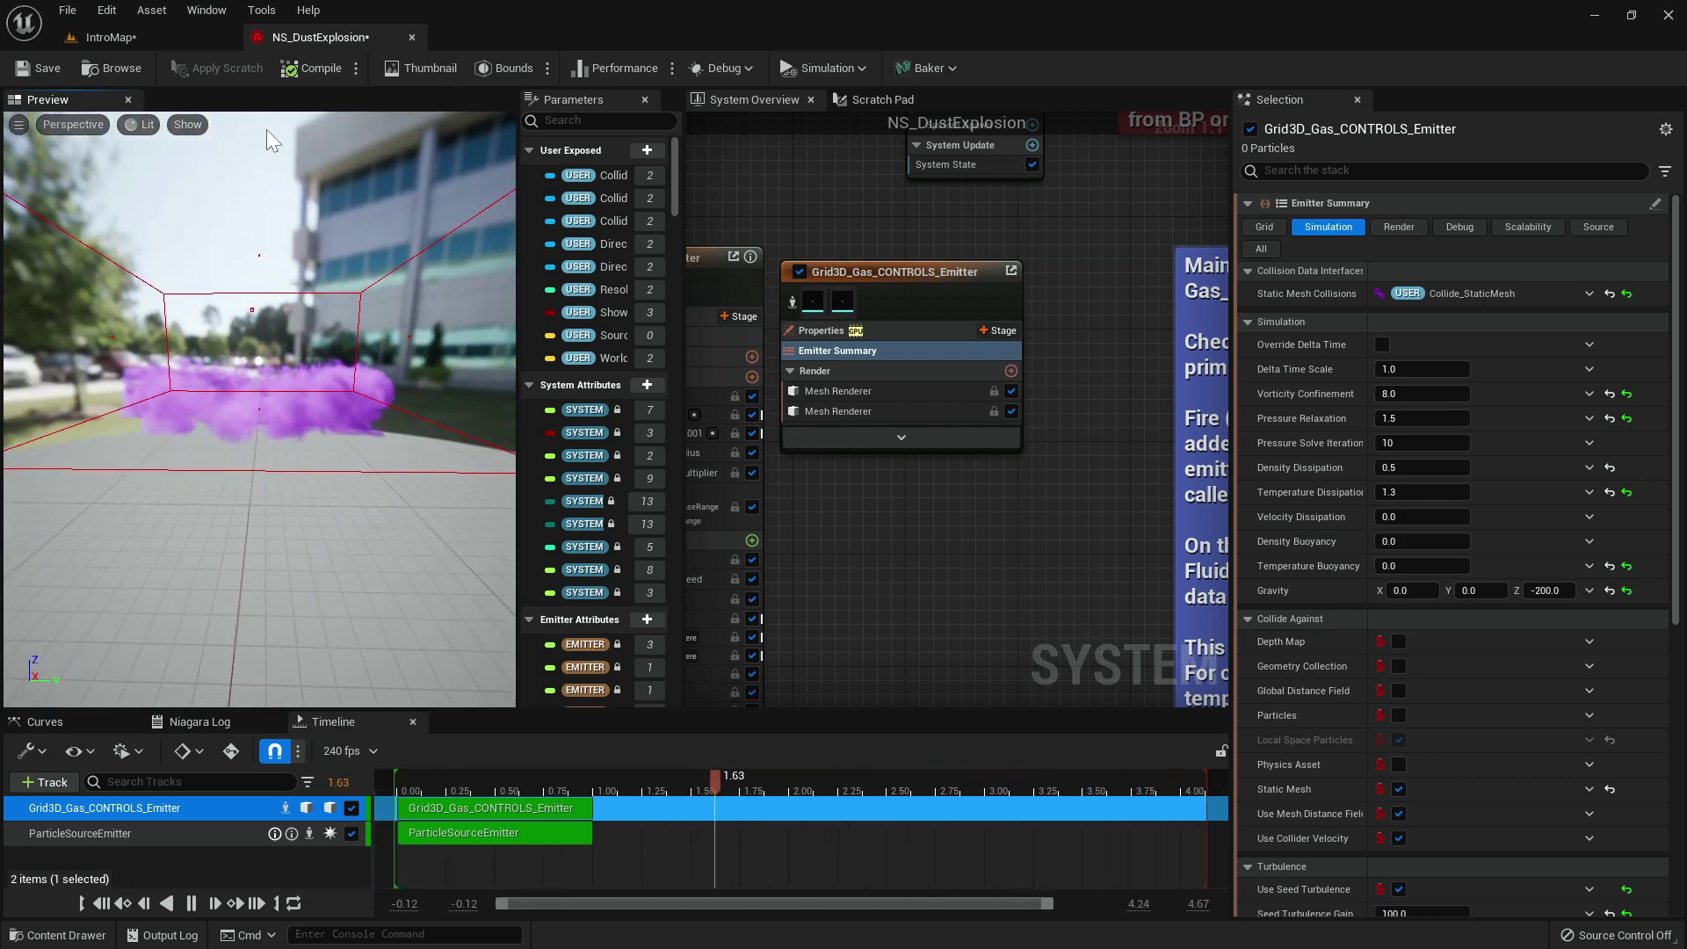
Place the NS_DustExplosion system from the Fluids folder on the level floor near the character and inspect it.
click(133, 37)
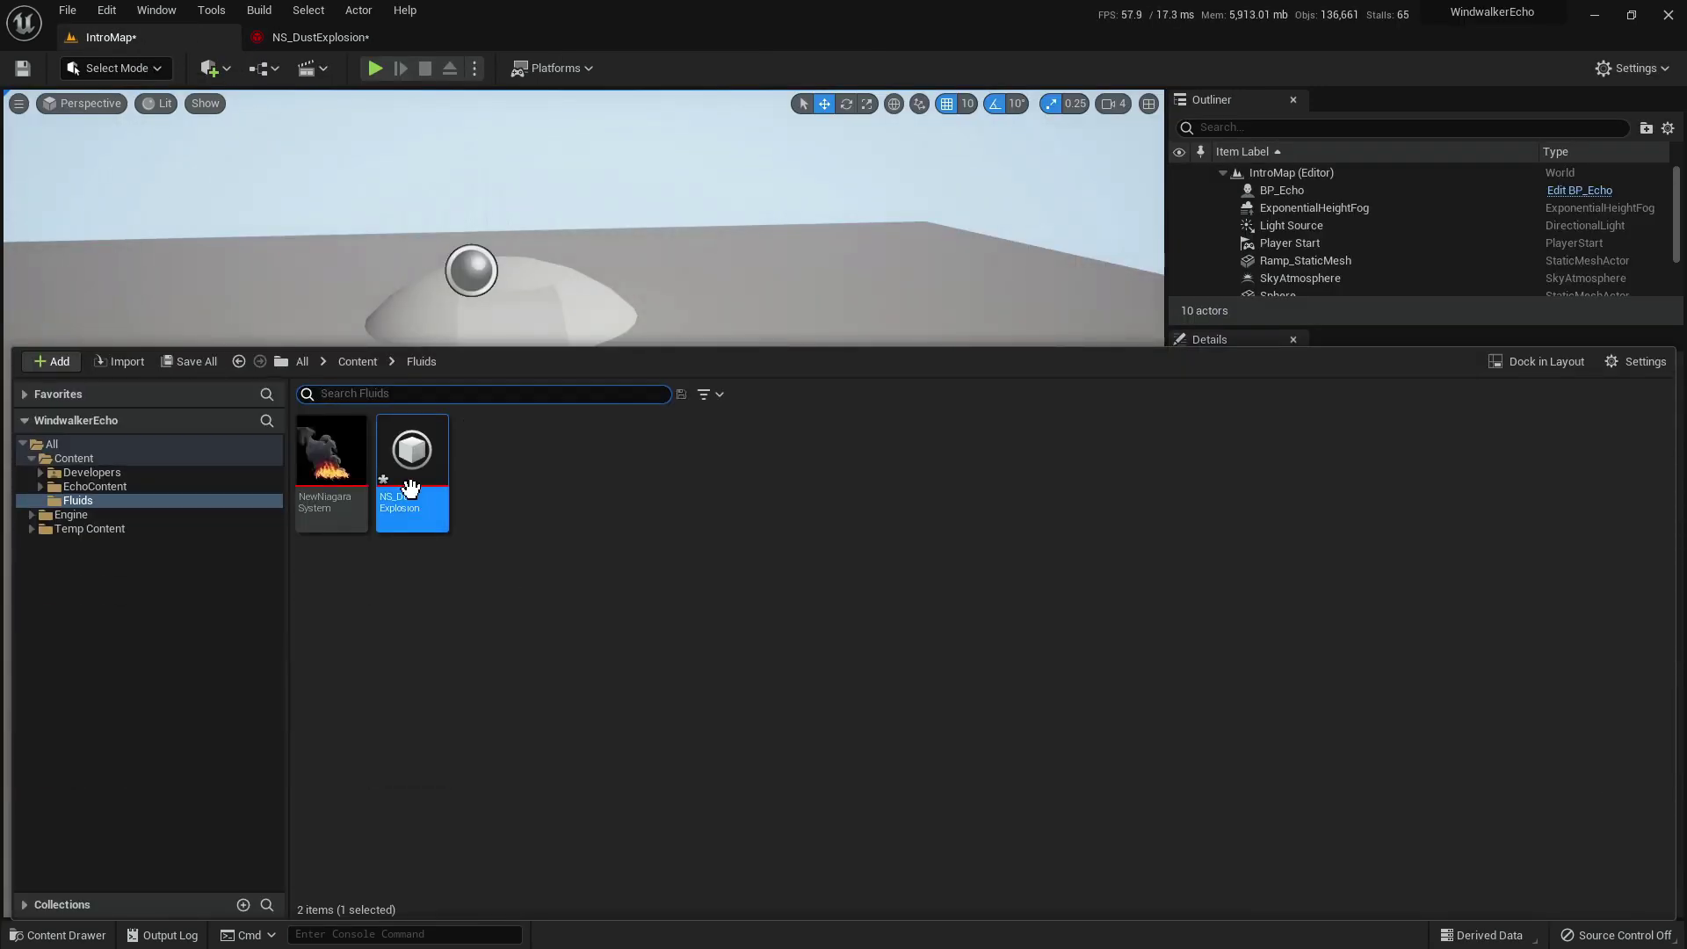
click(610, 307)
drag(610, 307, 698, 483)
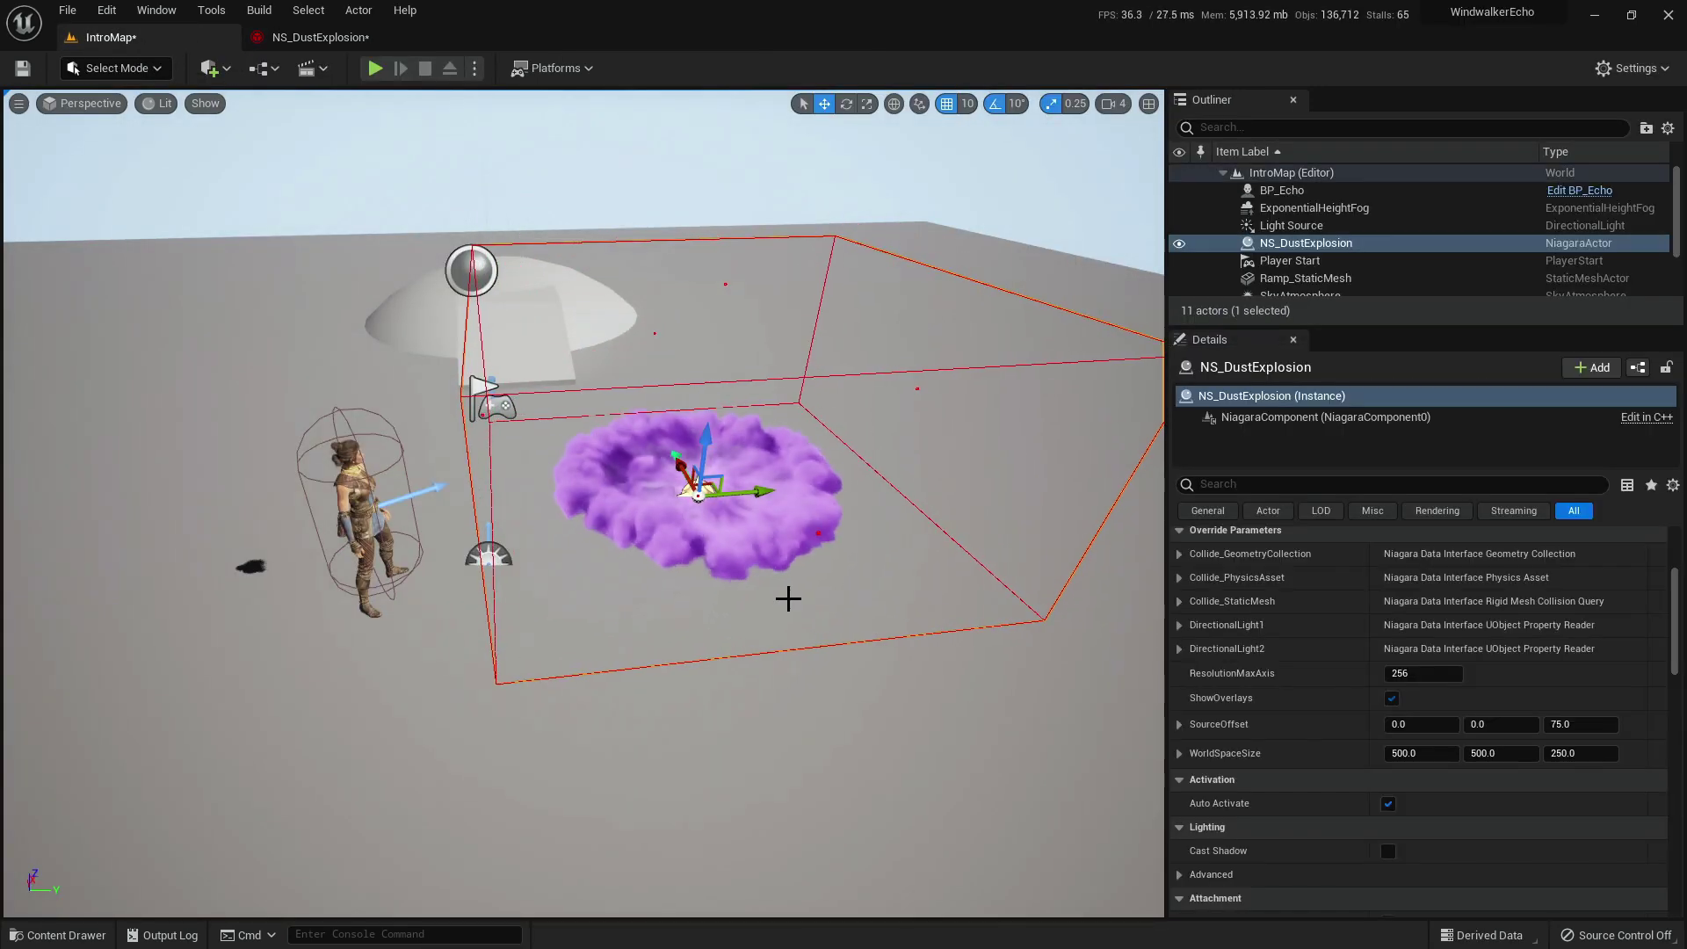
key(f)
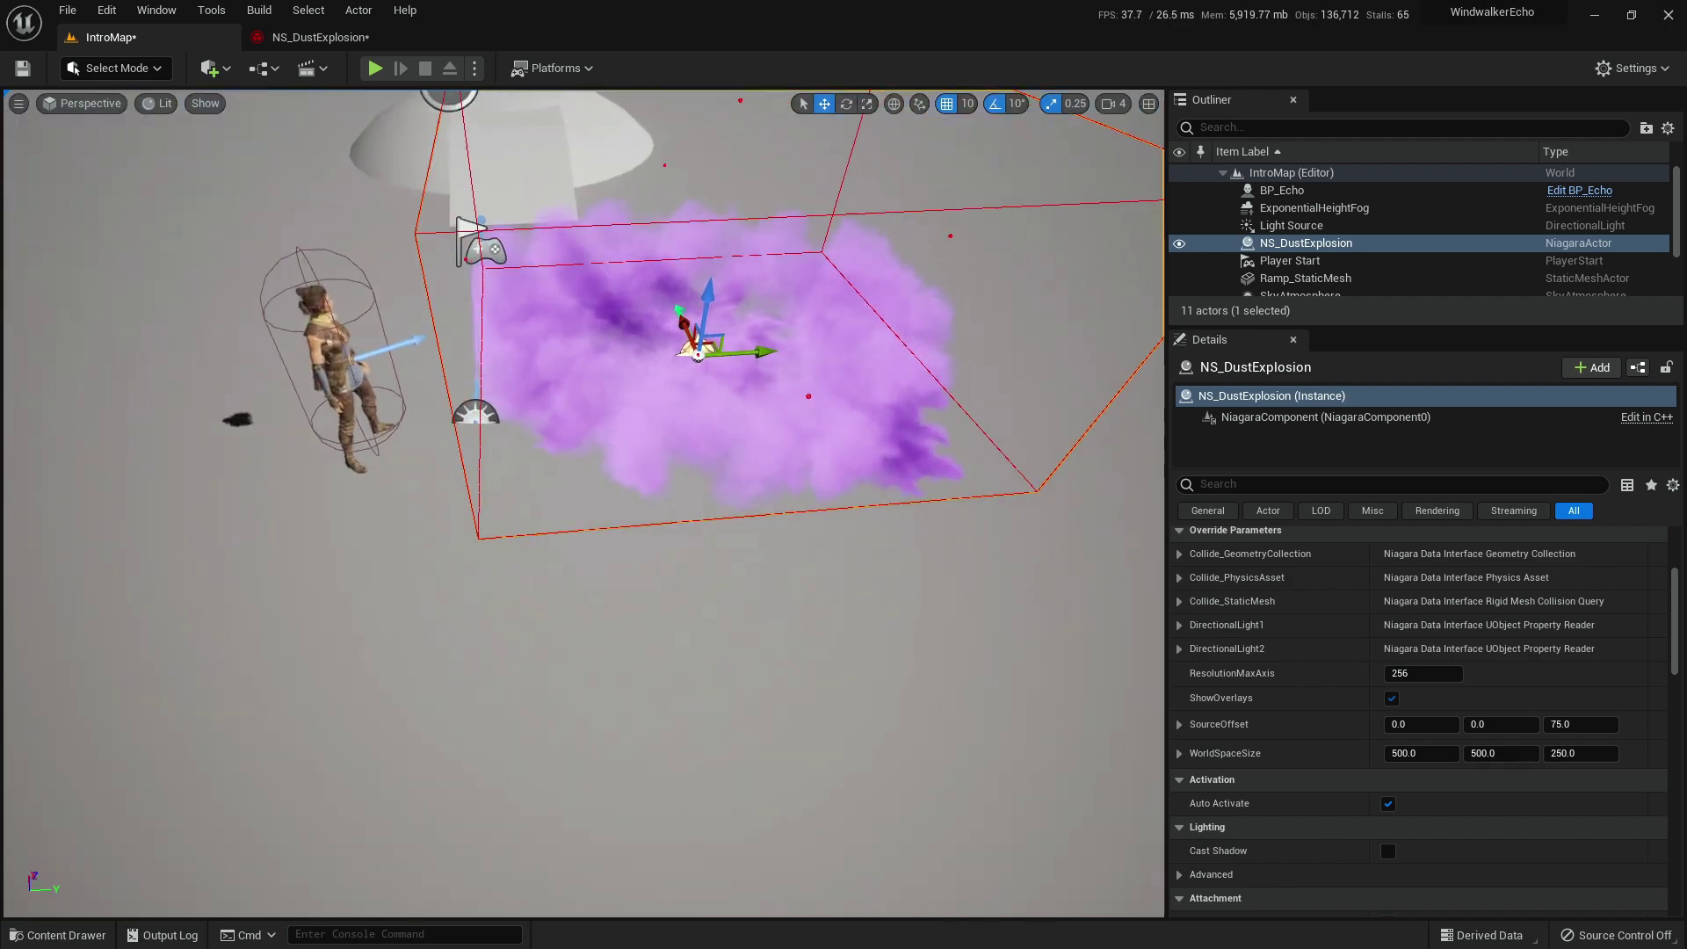
mouse_move(699, 483)
right_down()
mouse_move(668, 571)
mouse_move(694, 440)
mouse_move(676, 518)
mouse_move(645, 509)
mouse_move(672, 475)
right_up()
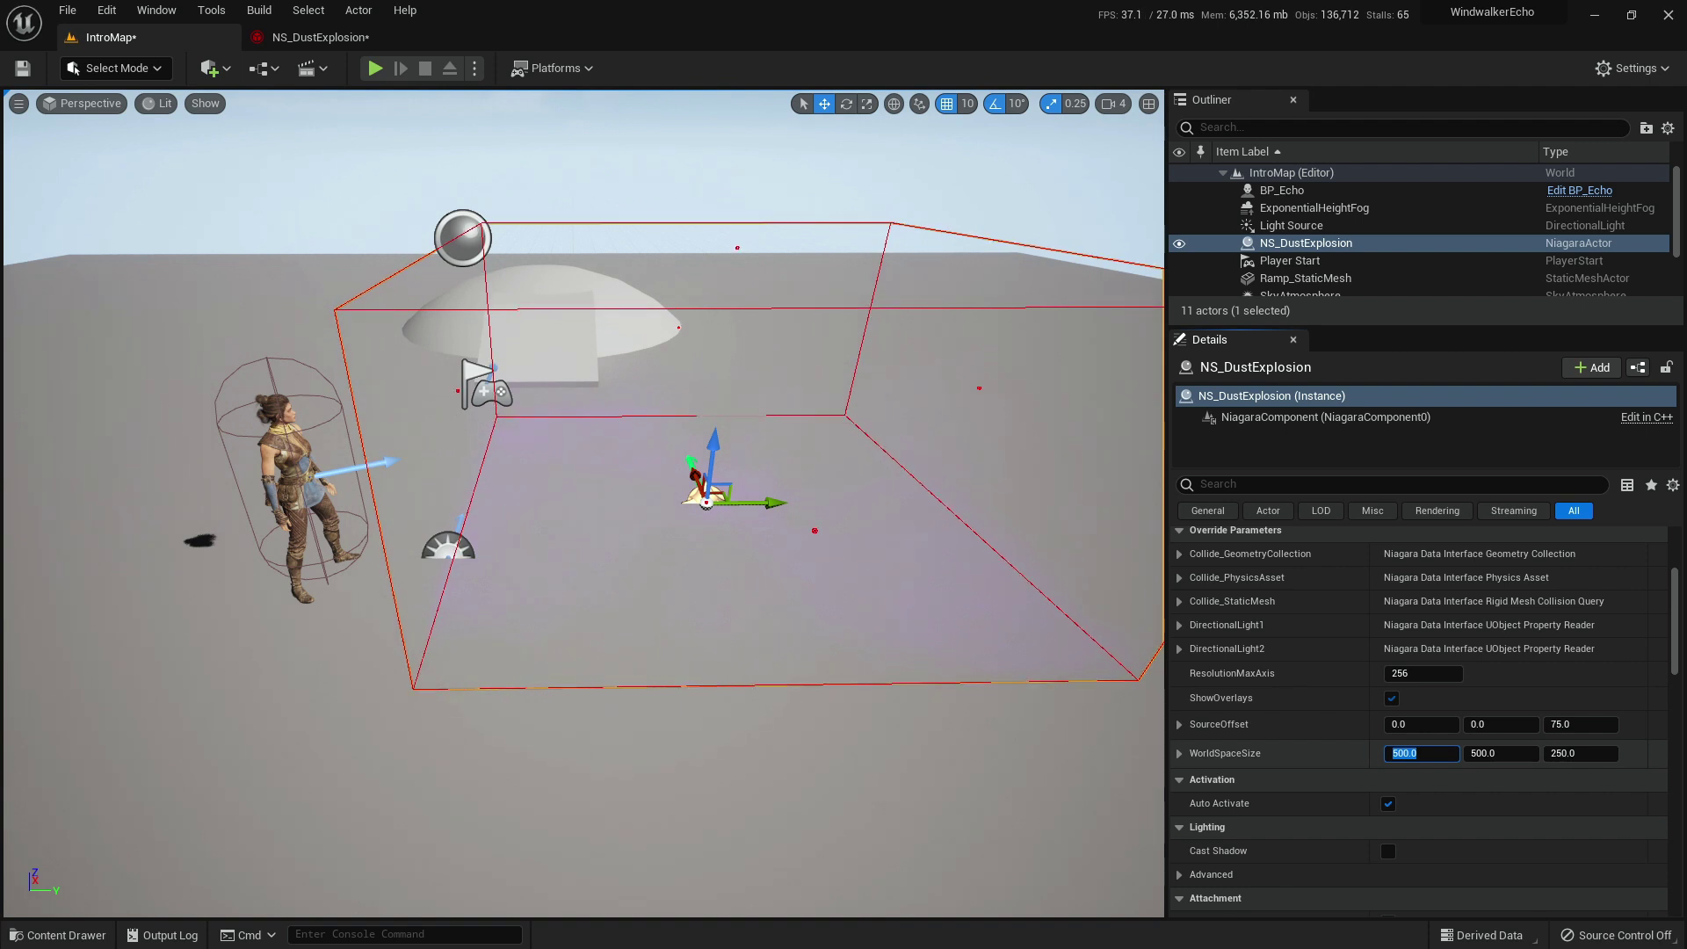
Set the new instance's WorldSpaceSize to 1000.0 in X and Y and inspect the gas spread from above.
key(Tab)
text(100)
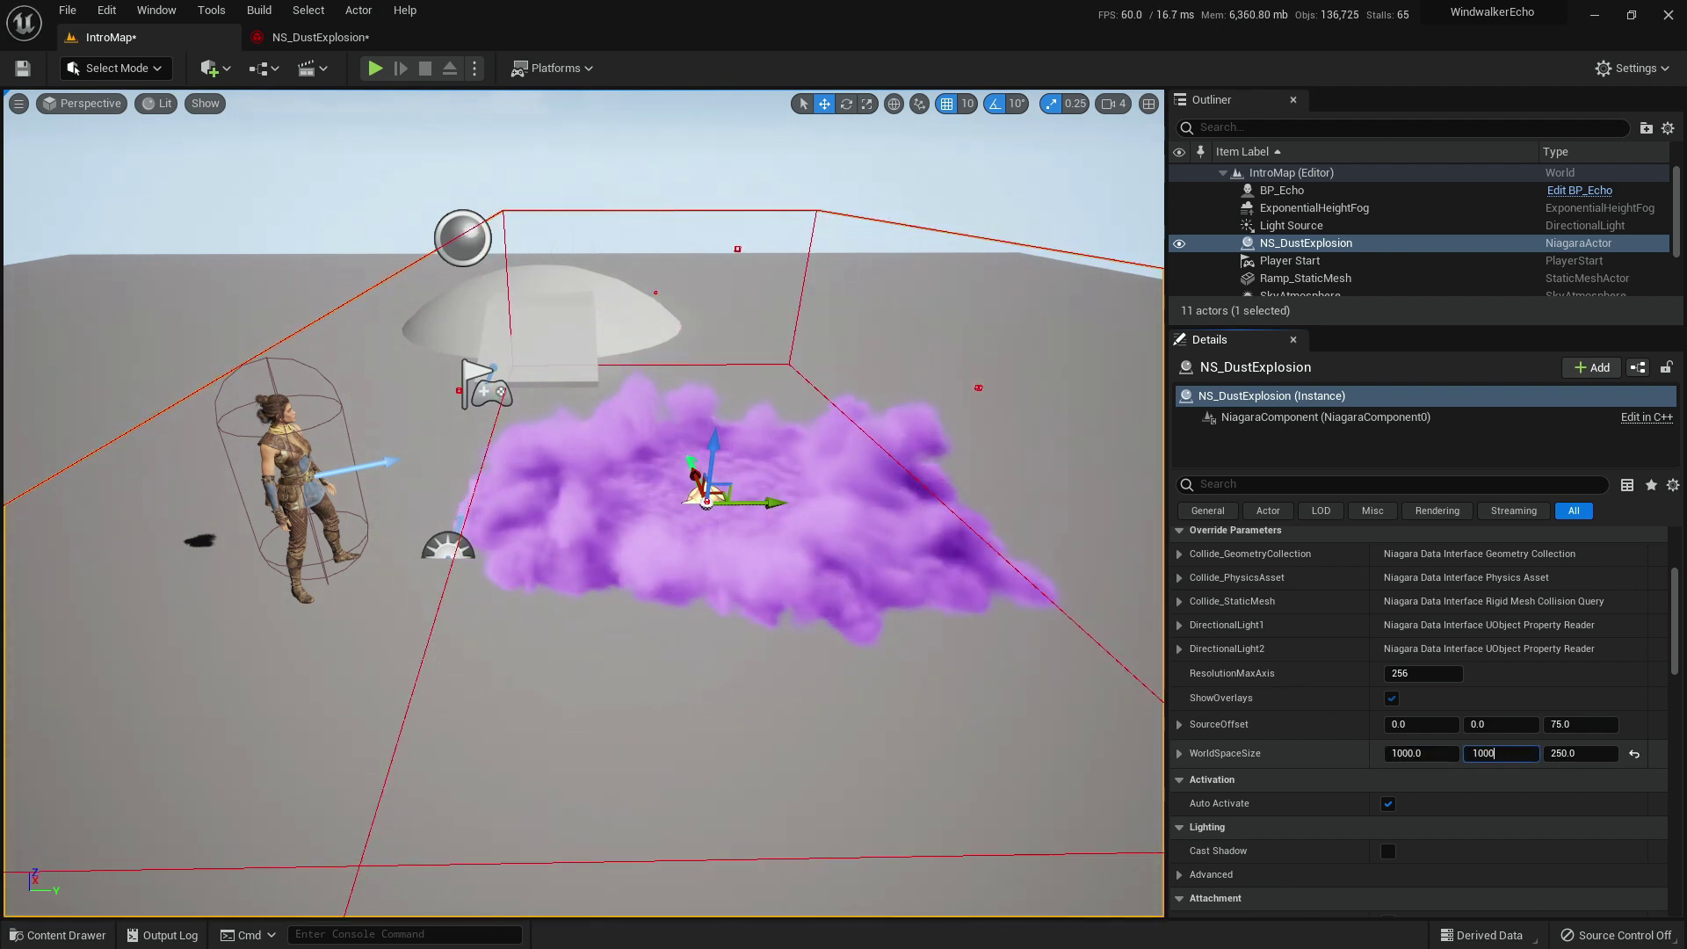
text(0)
key(Return)
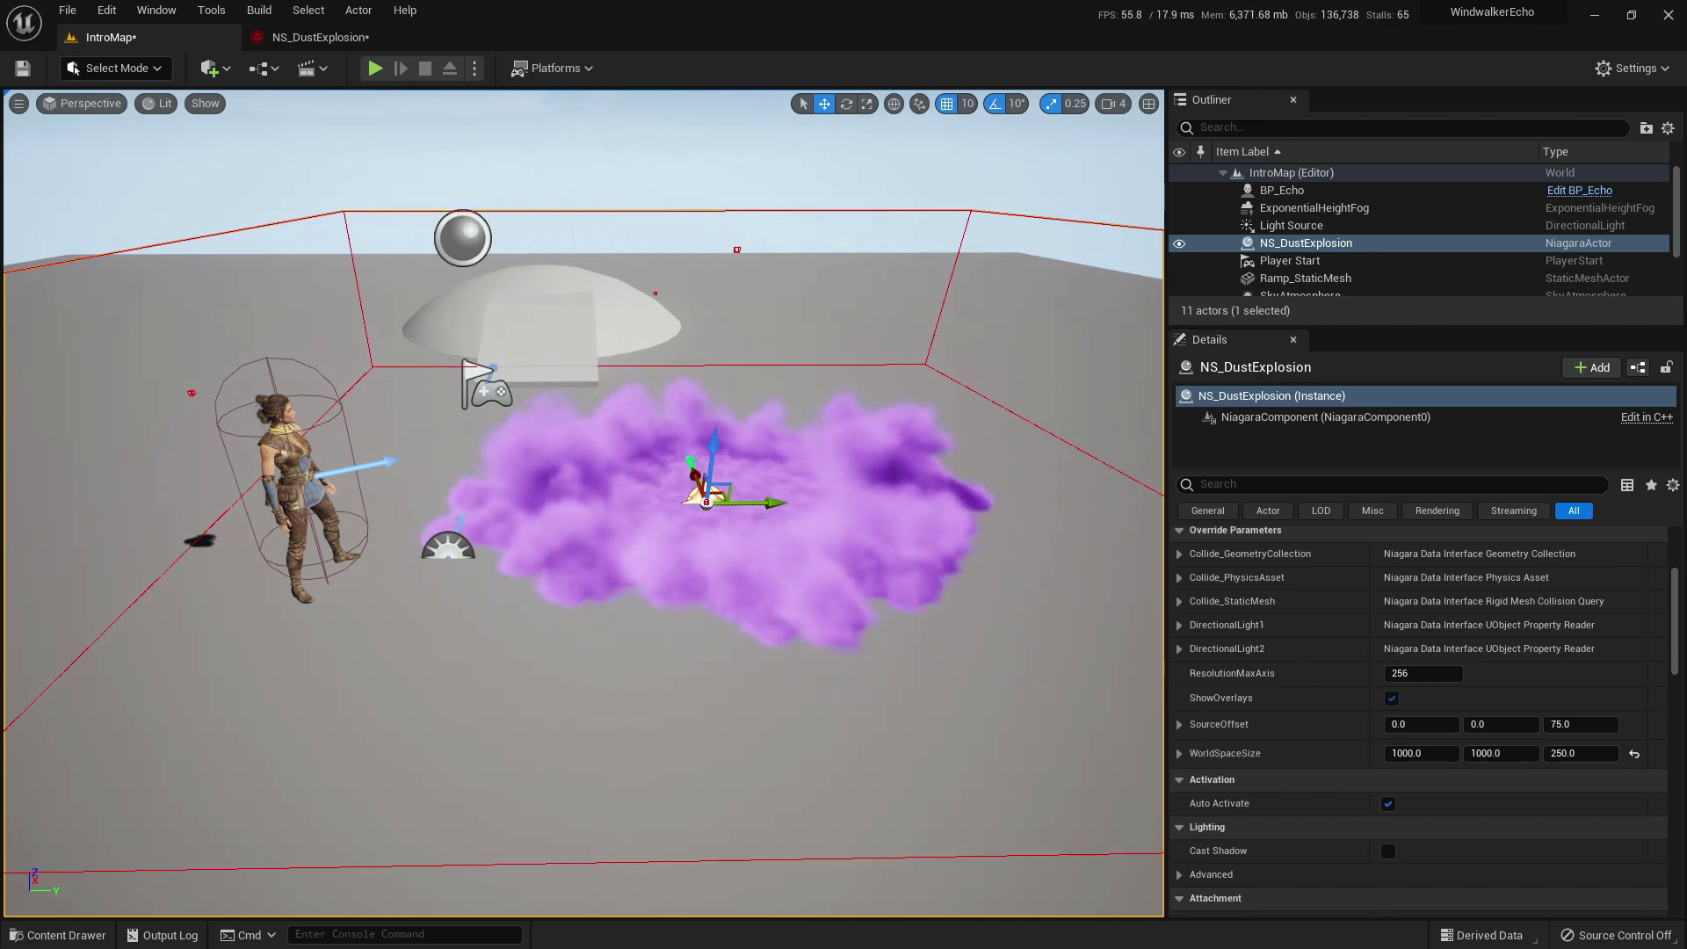
scroll(583, 503, down, 3)
right_drag(583, 502, 636, 523)
right_drag(733, 573, 374, 104)
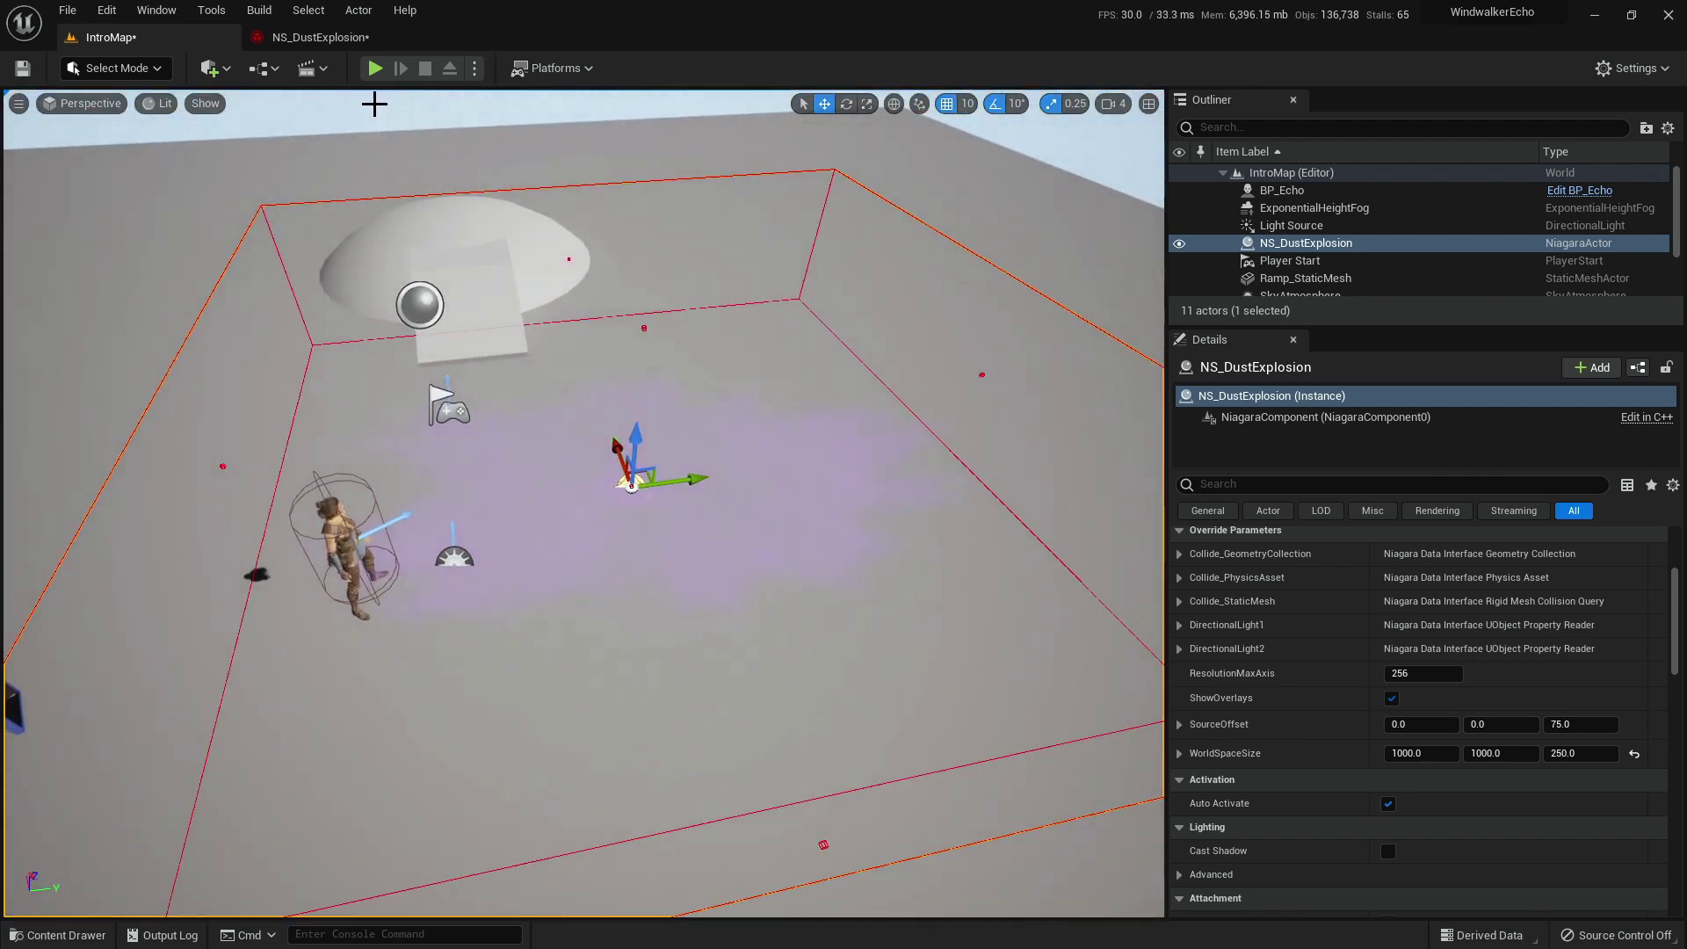
Try a Temperature Buoyancy of 10 on the gas emitter in the NS_DustExplosion system, and set it to 2.0.
click(326, 40)
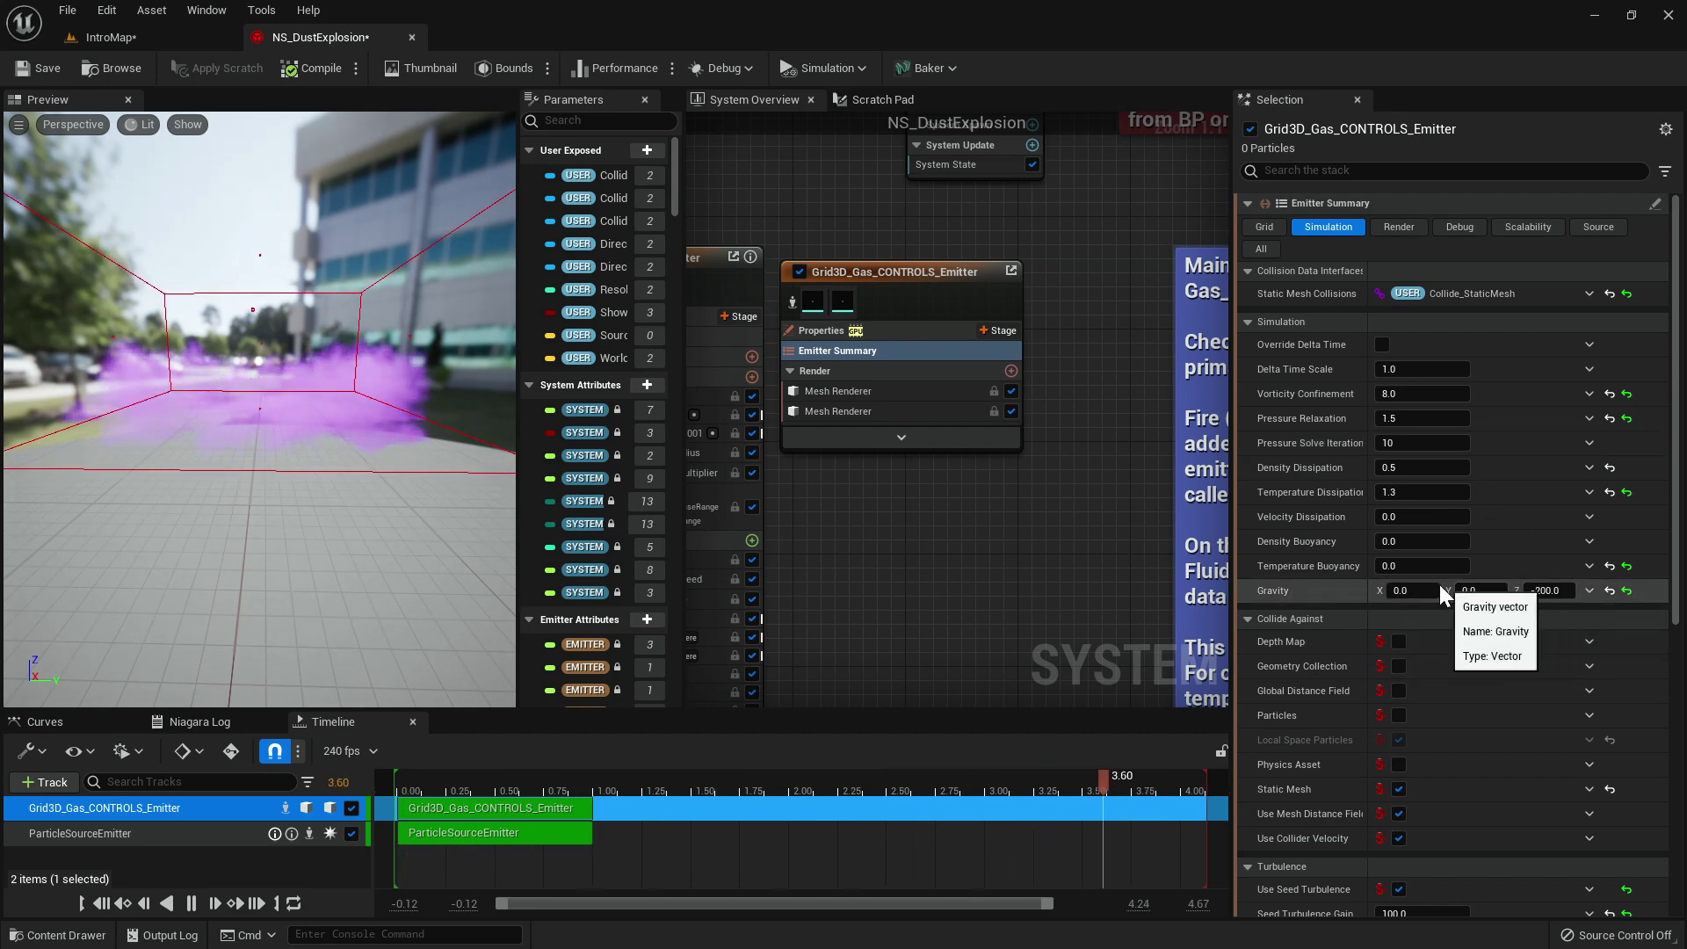
click(1406, 567)
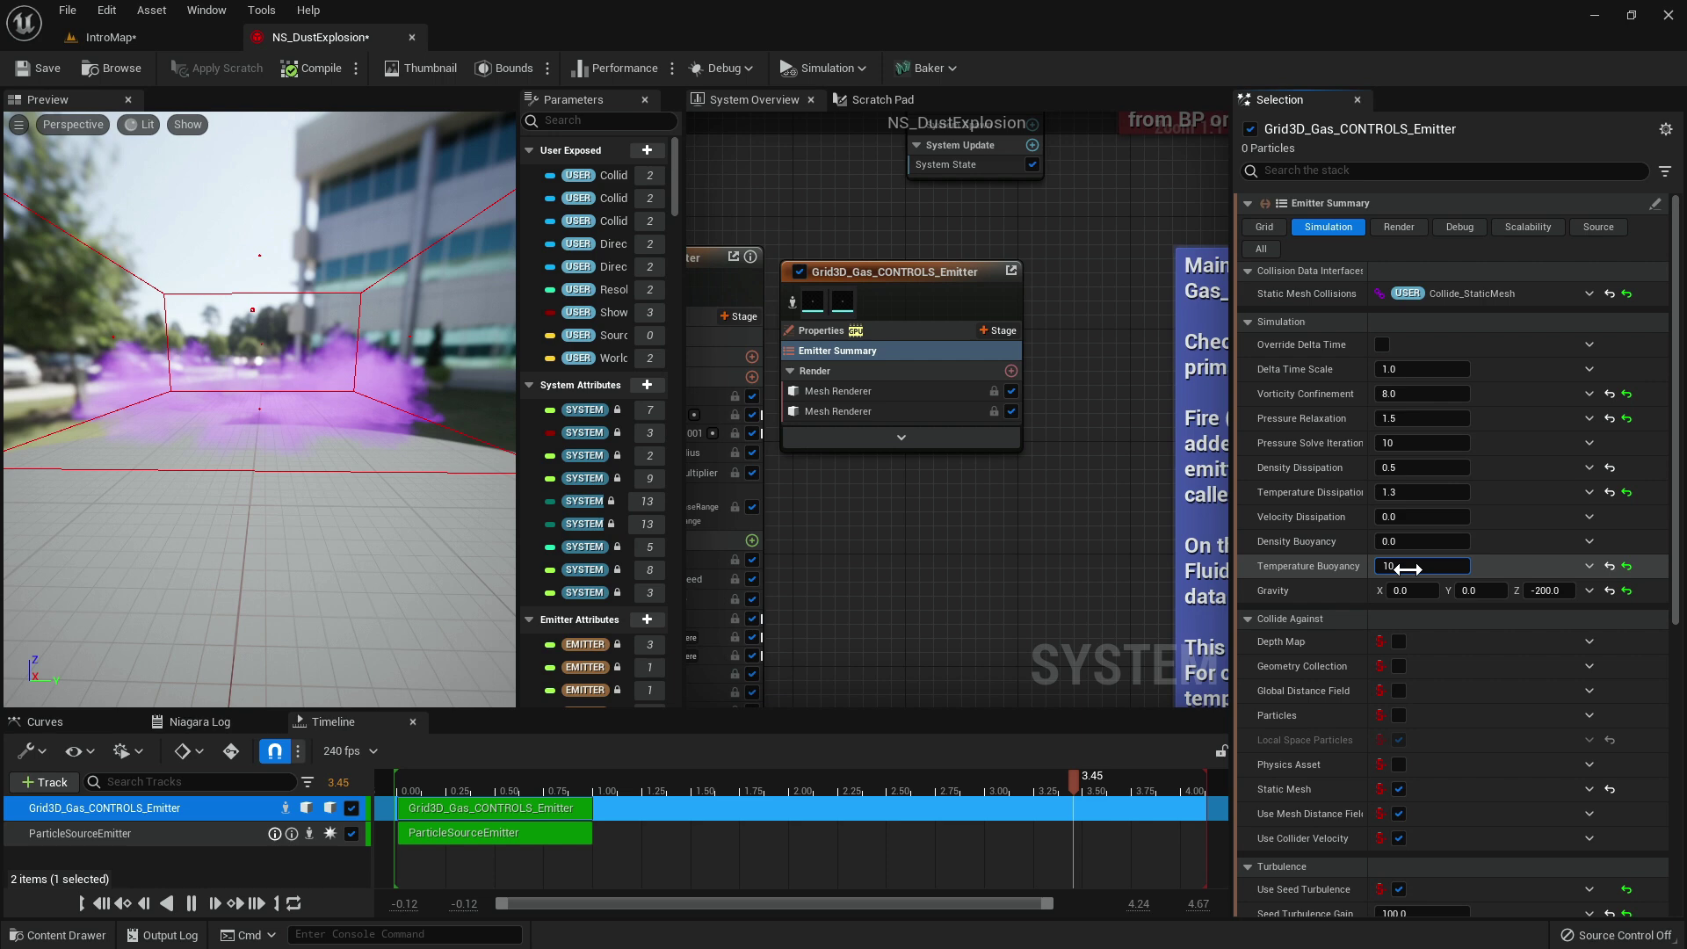
key(Return)
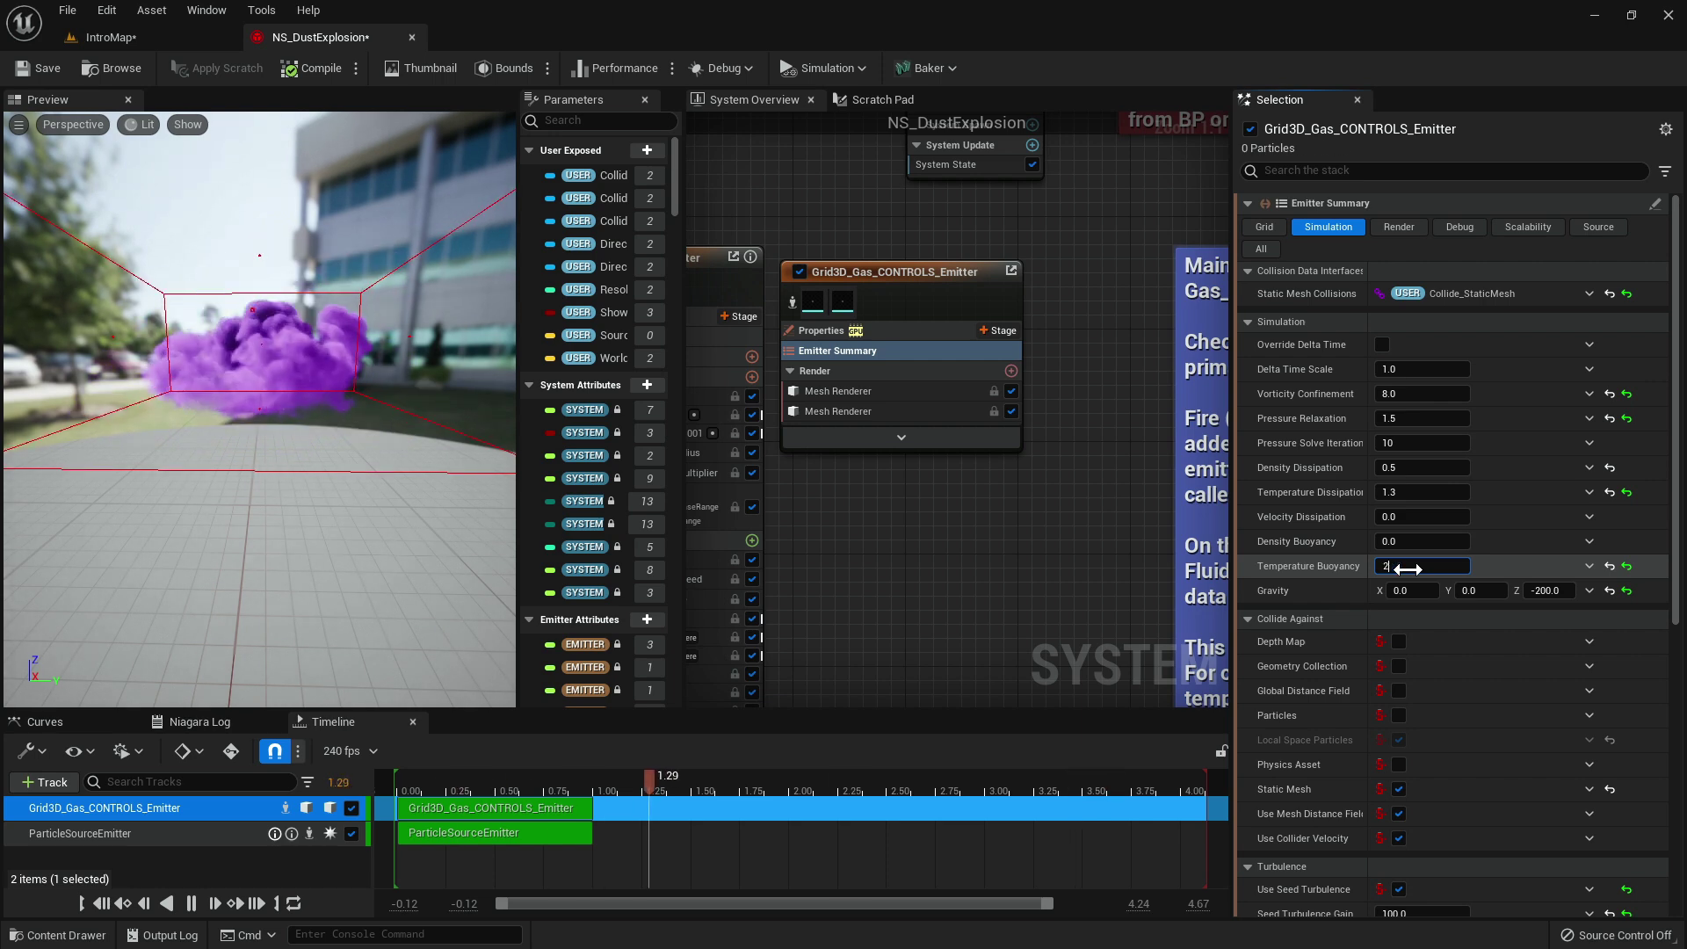
text(2)
key(Return)
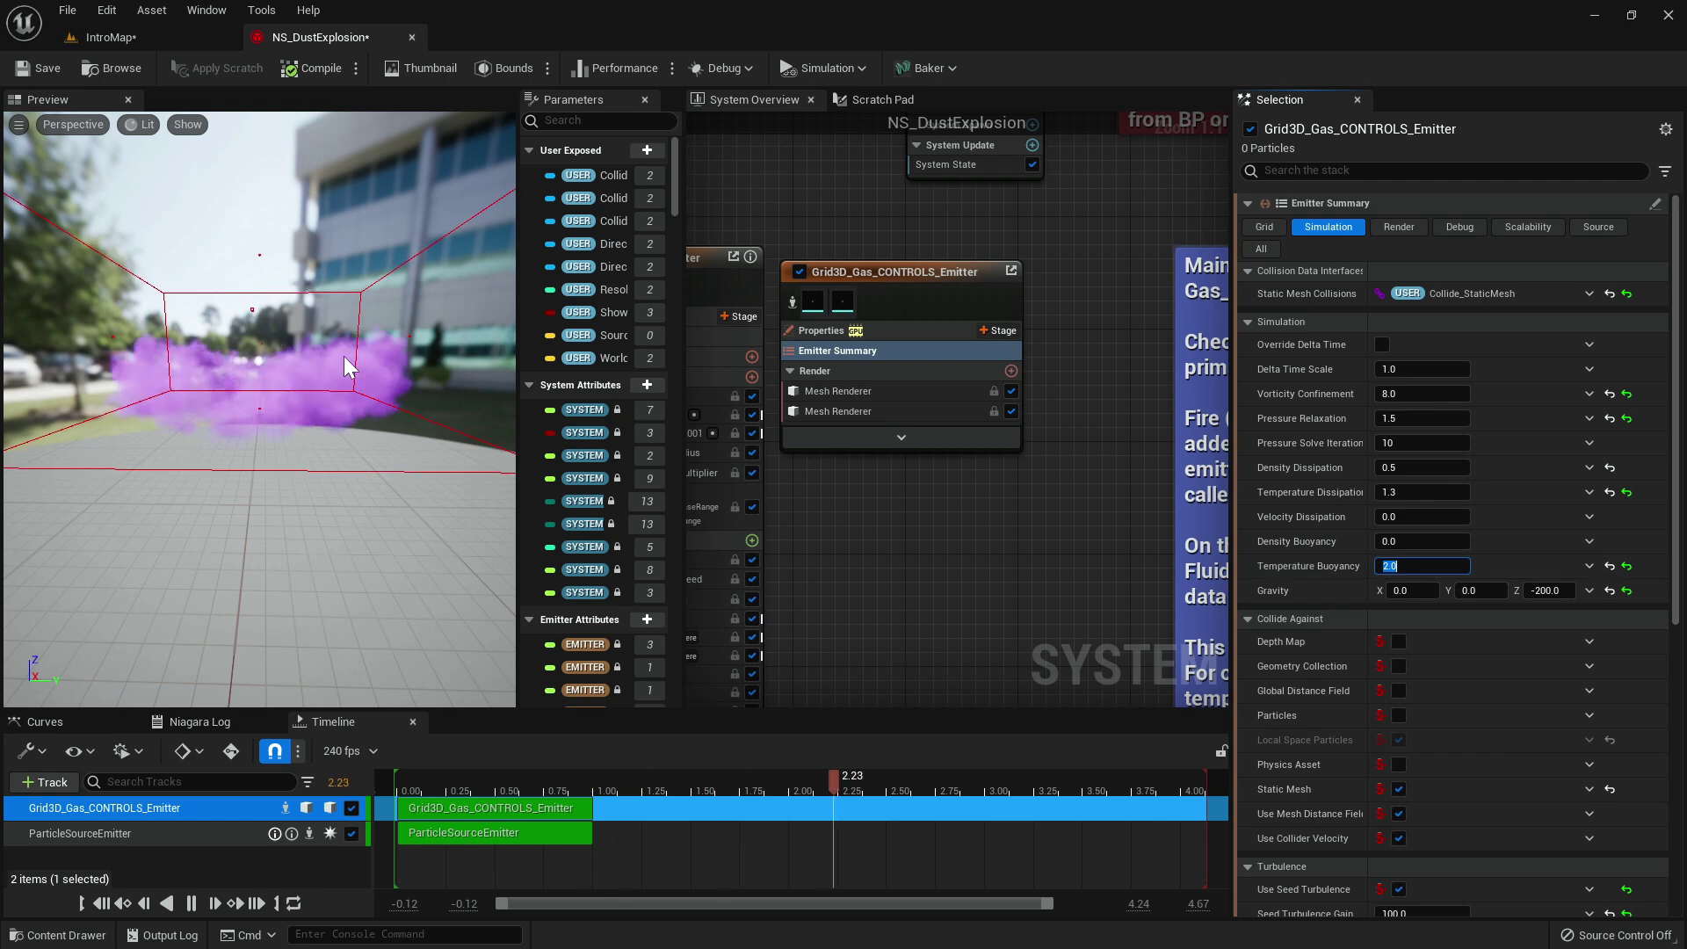
mouse_move(316, 333)
mouse_down()
mouse_move(286, 395)
mouse_move(298, 360)
mouse_up()
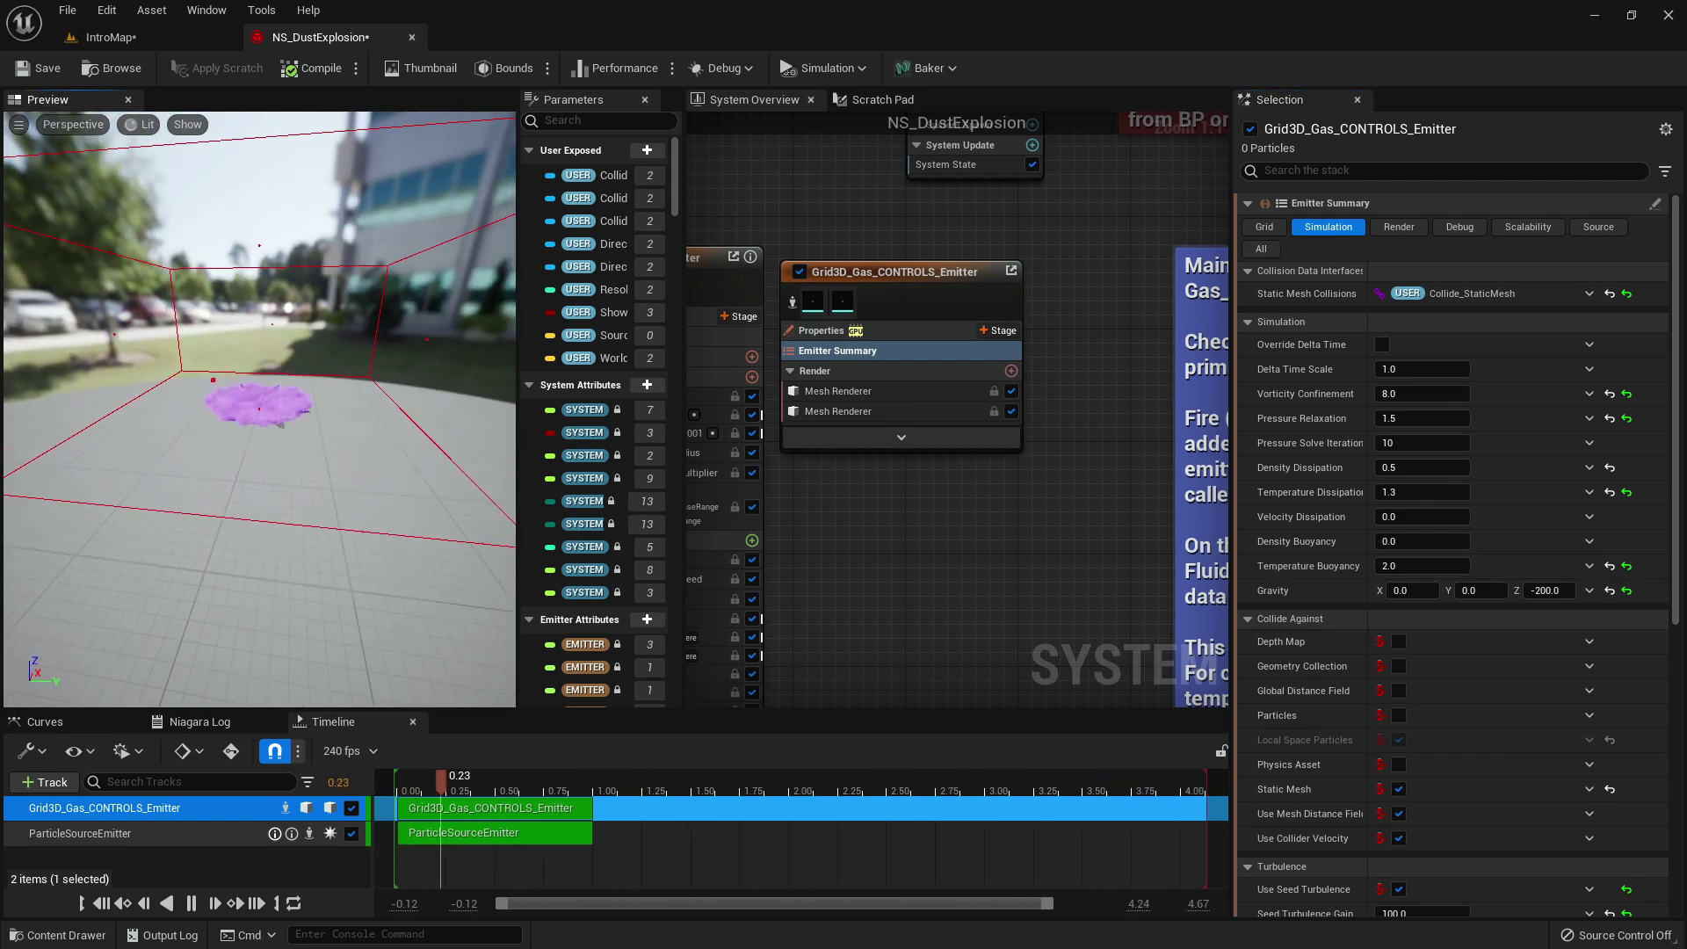
Disable ShowOverlays on the instance in IntroMap, inspect the updated explosion without its bounds, and enable ShowOverlays again.
click(176, 39)
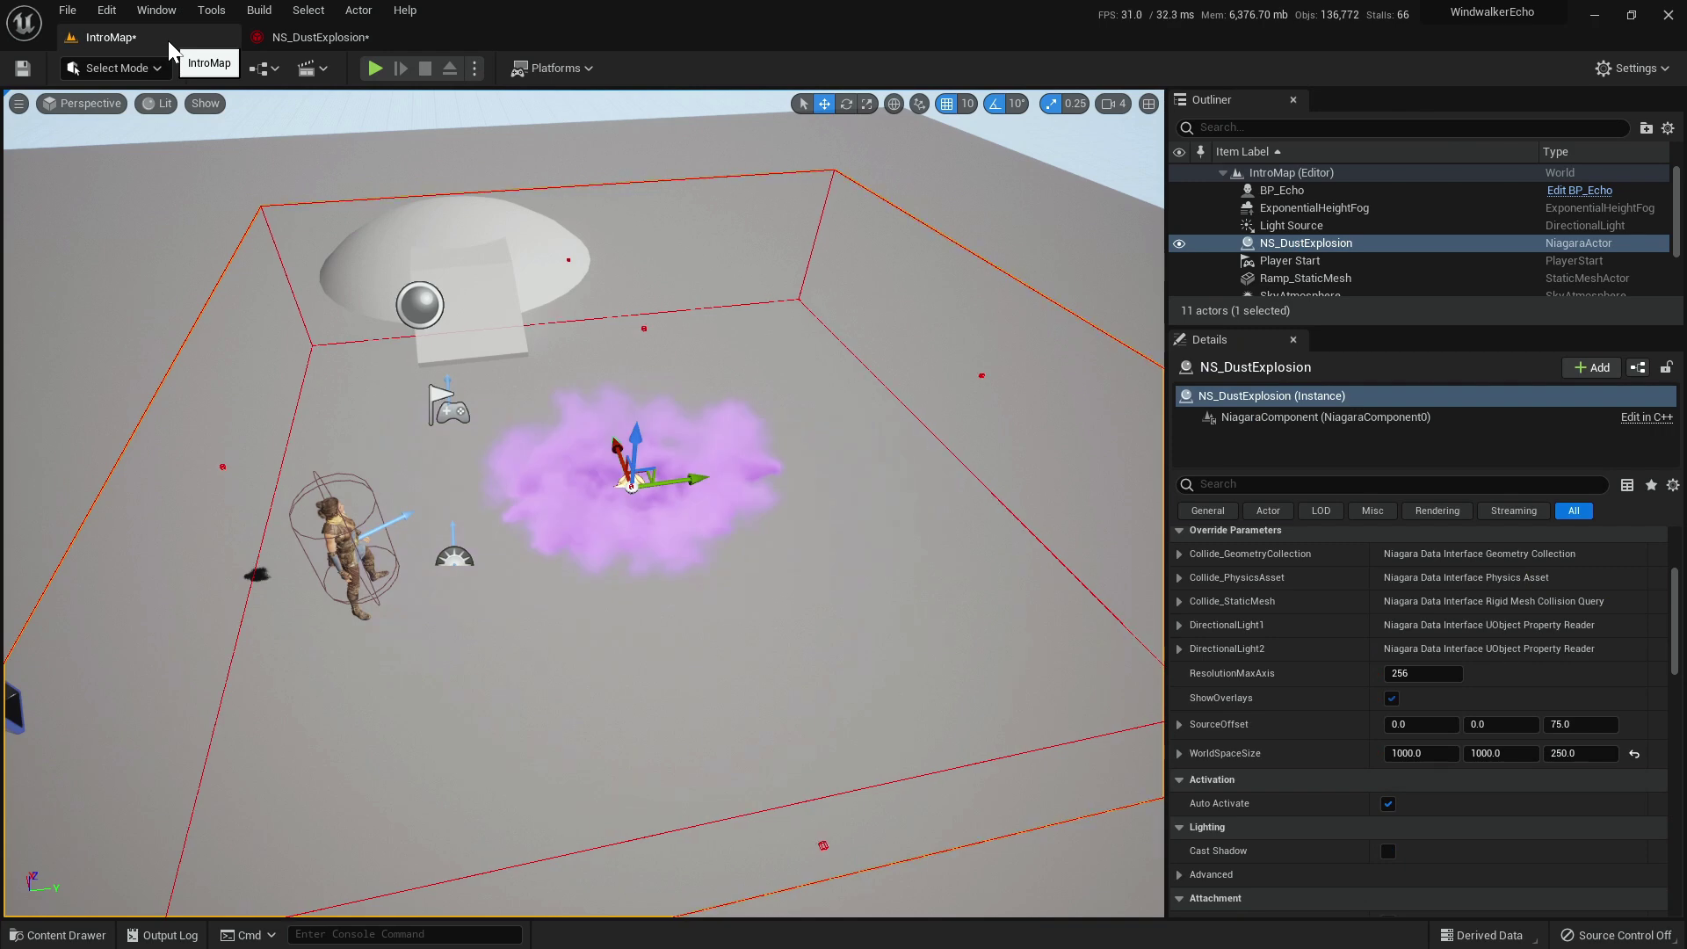
right_drag(773, 383, 802, 274)
click(1390, 698)
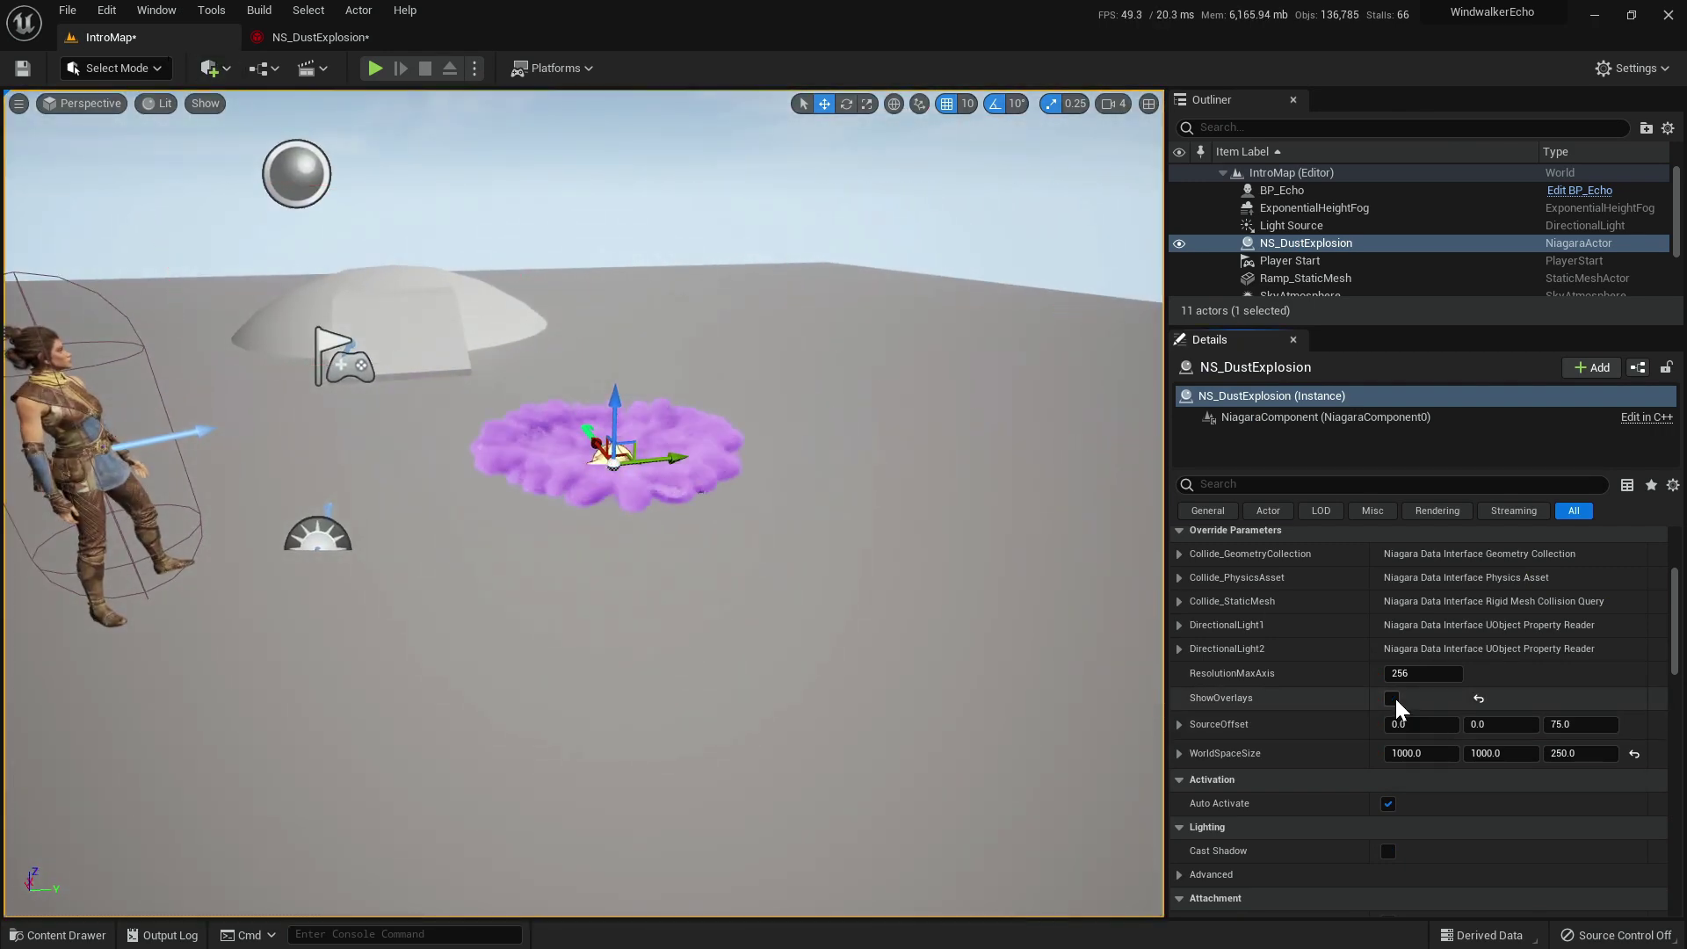
right_drag(914, 492, 994, 501)
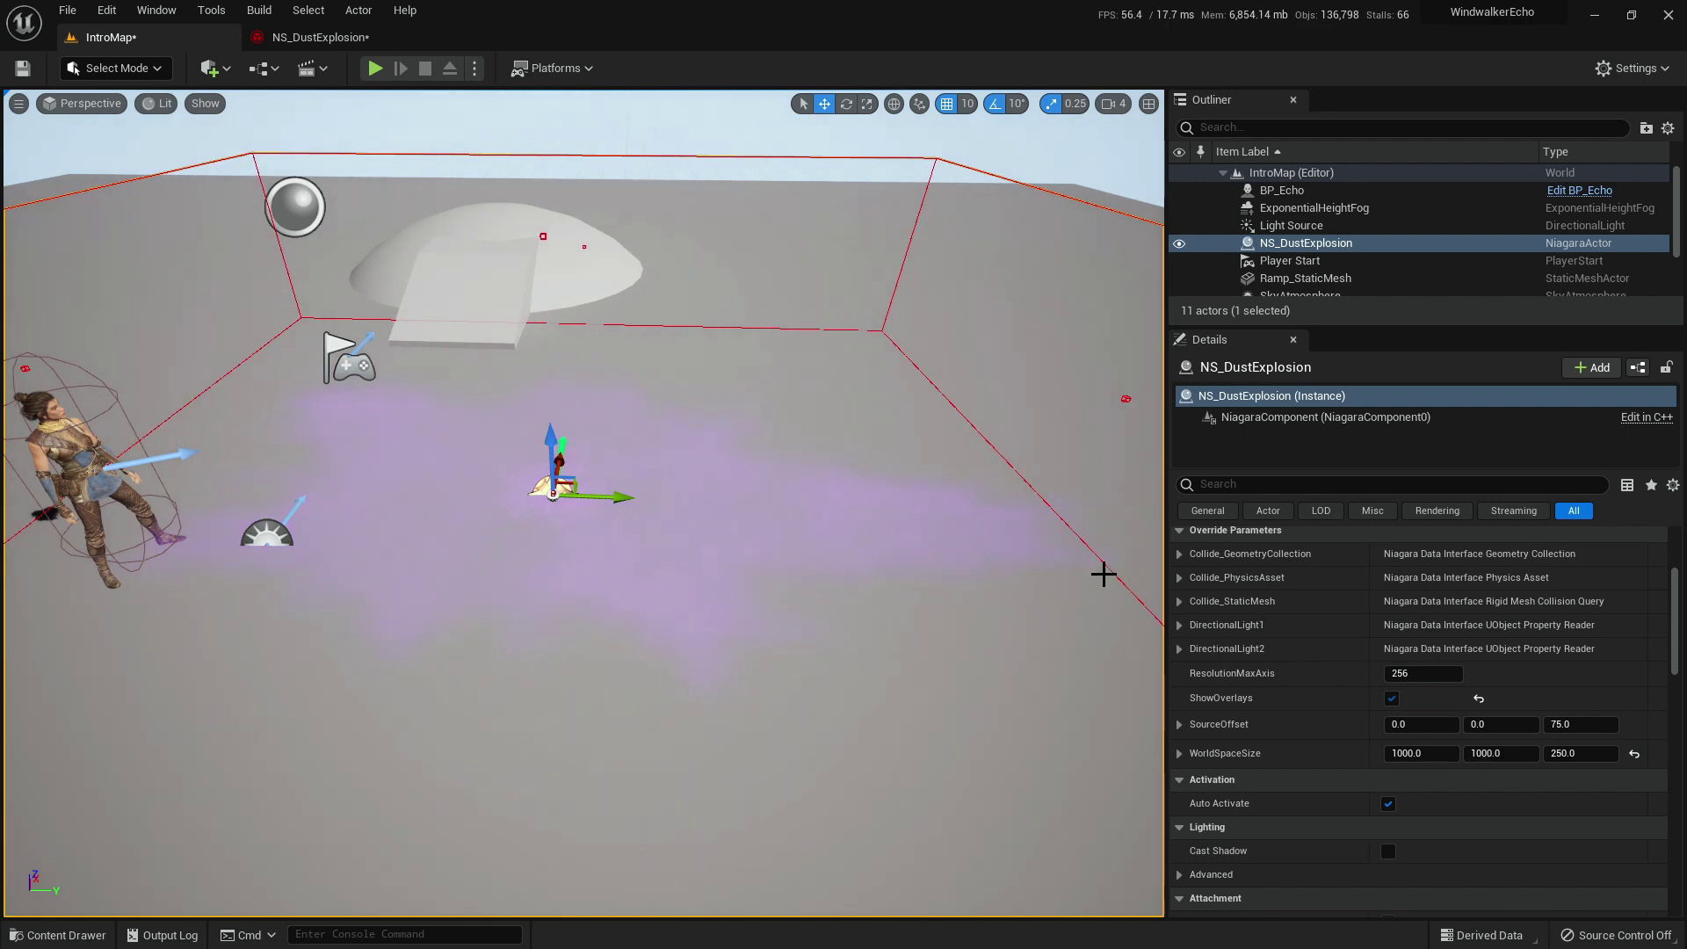
click(1394, 699)
Examine from close up and farther away how the dust cloud spreads and fades around the character.
key(w)
right_drag(727, 553, 716, 500)
key(s)
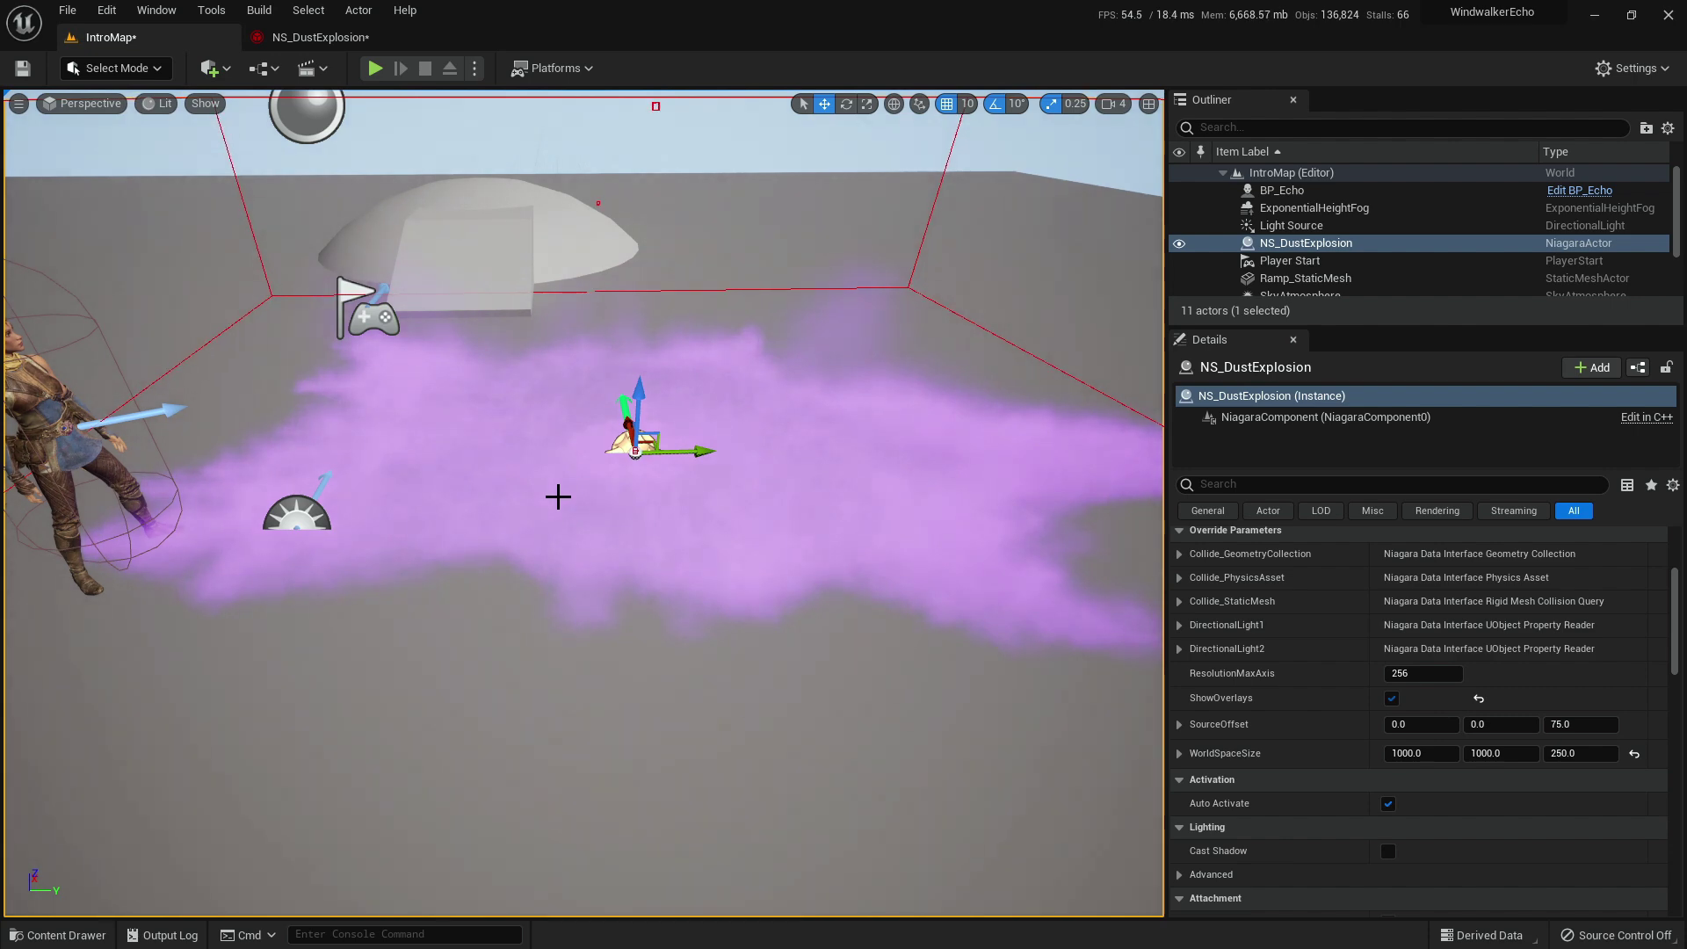
scroll(558, 496, down, 5)
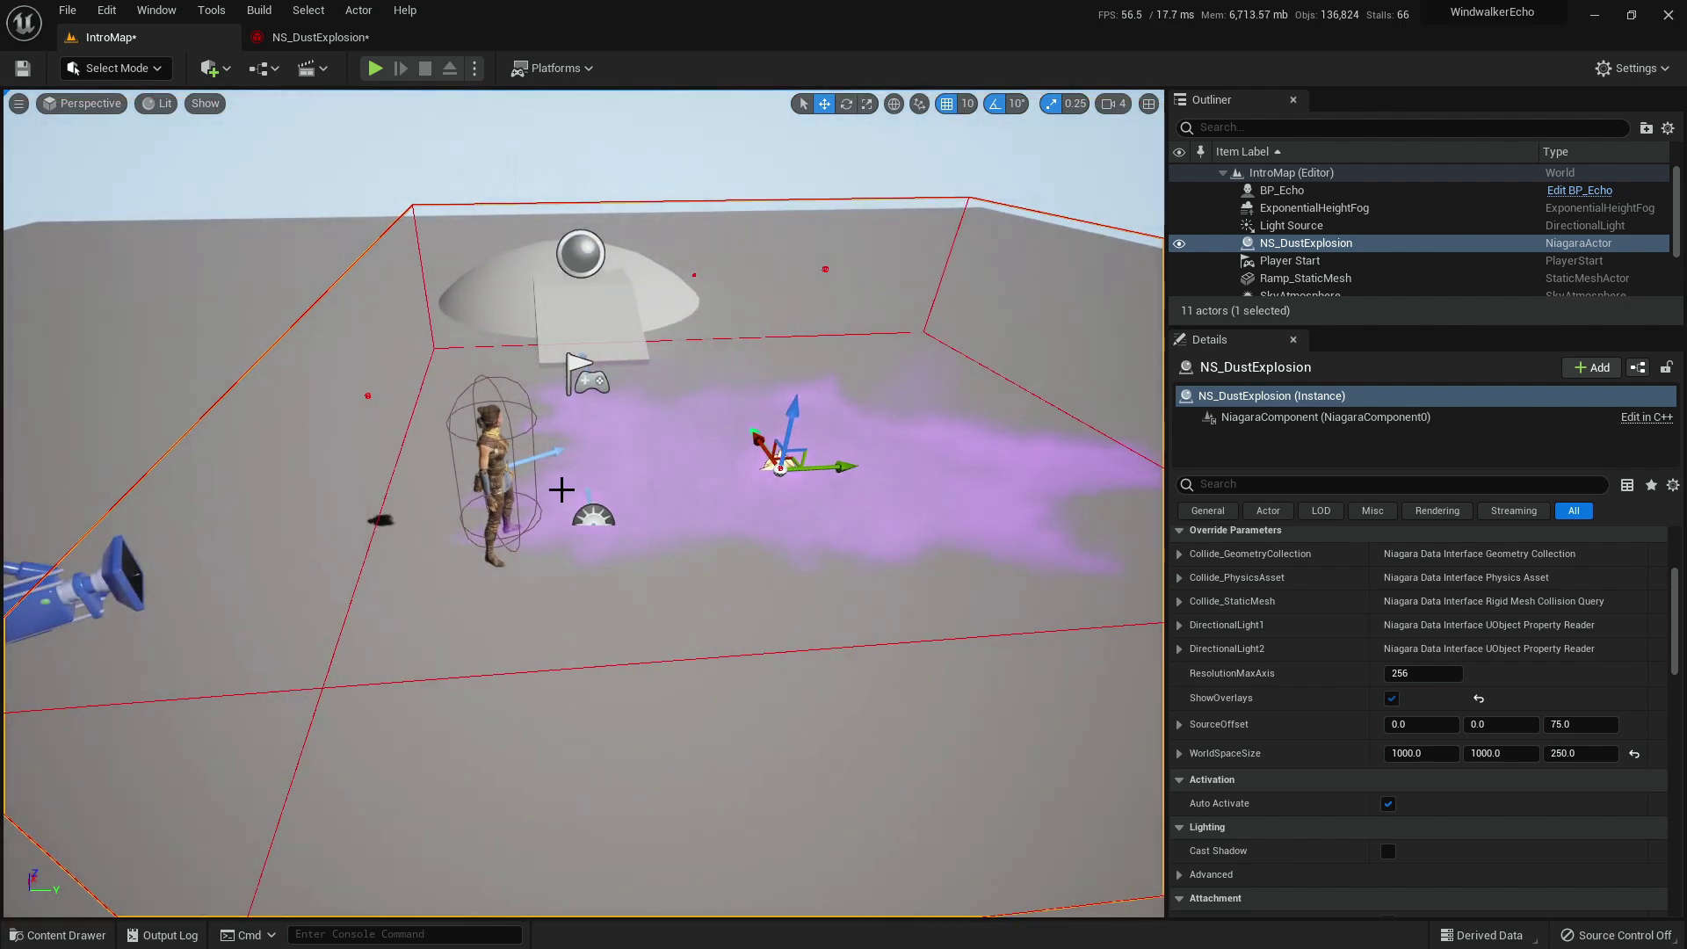
mouse_move(531, 429)
right_down()
mouse_move(602, 406)
mouse_move(550, 418)
right_up()
key(w)
key(a)
key(d)
key(s)
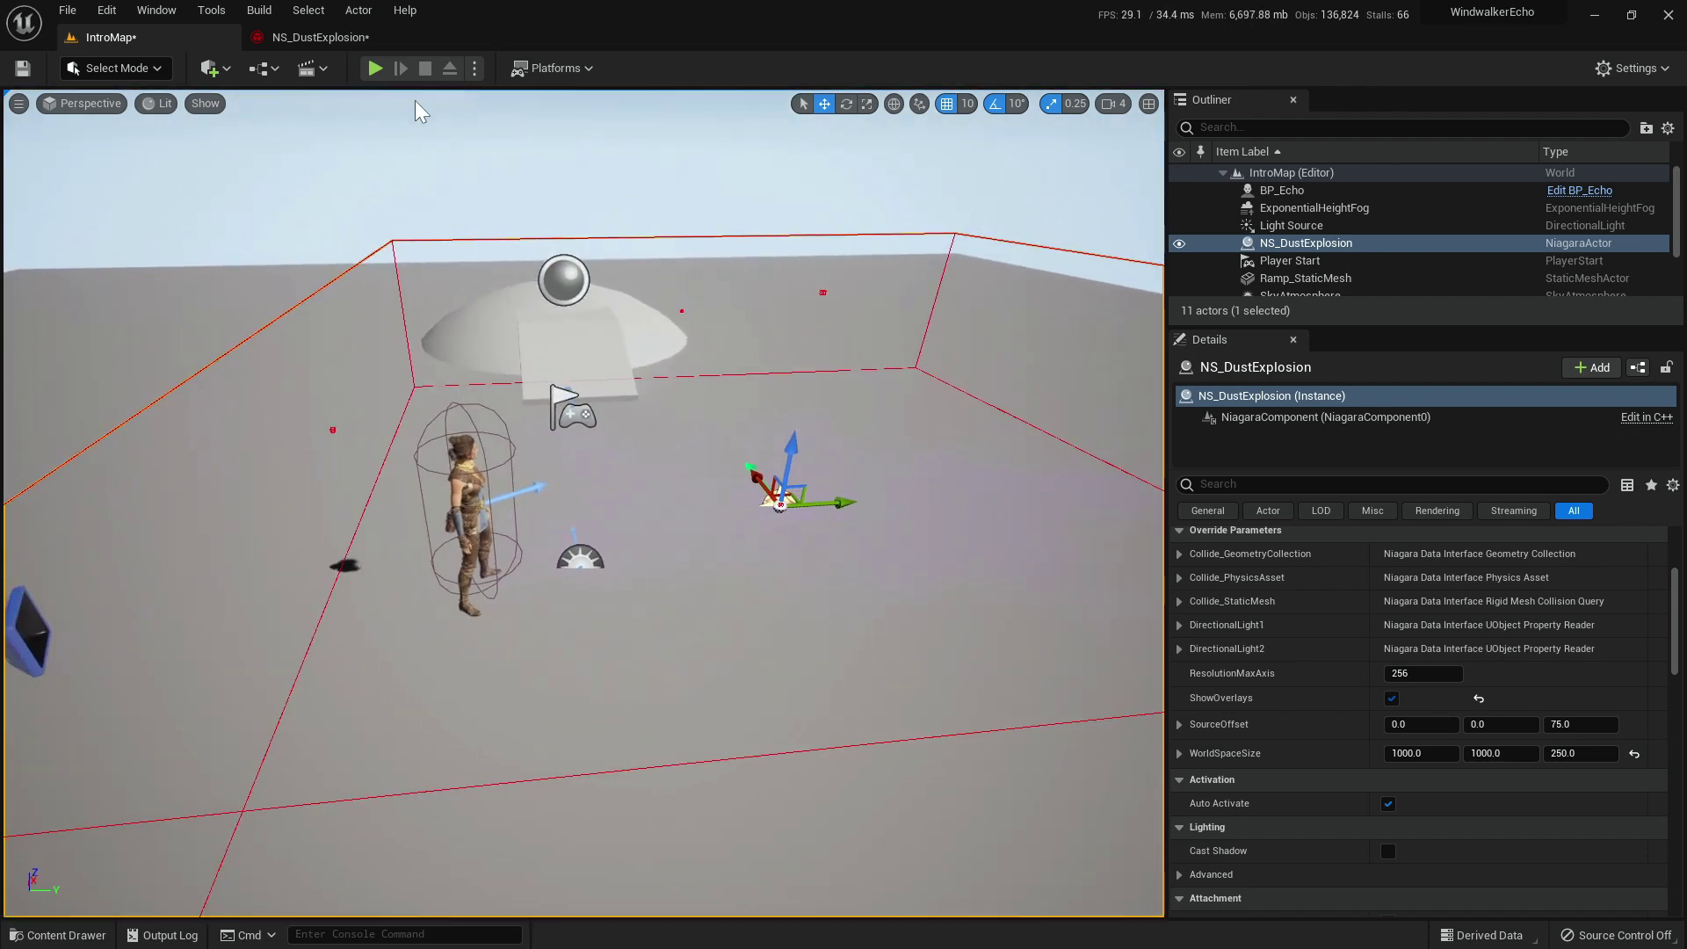
Play the level in the editor, run the character back and forth through the dust explosion, and stop the play session.
click(376, 65)
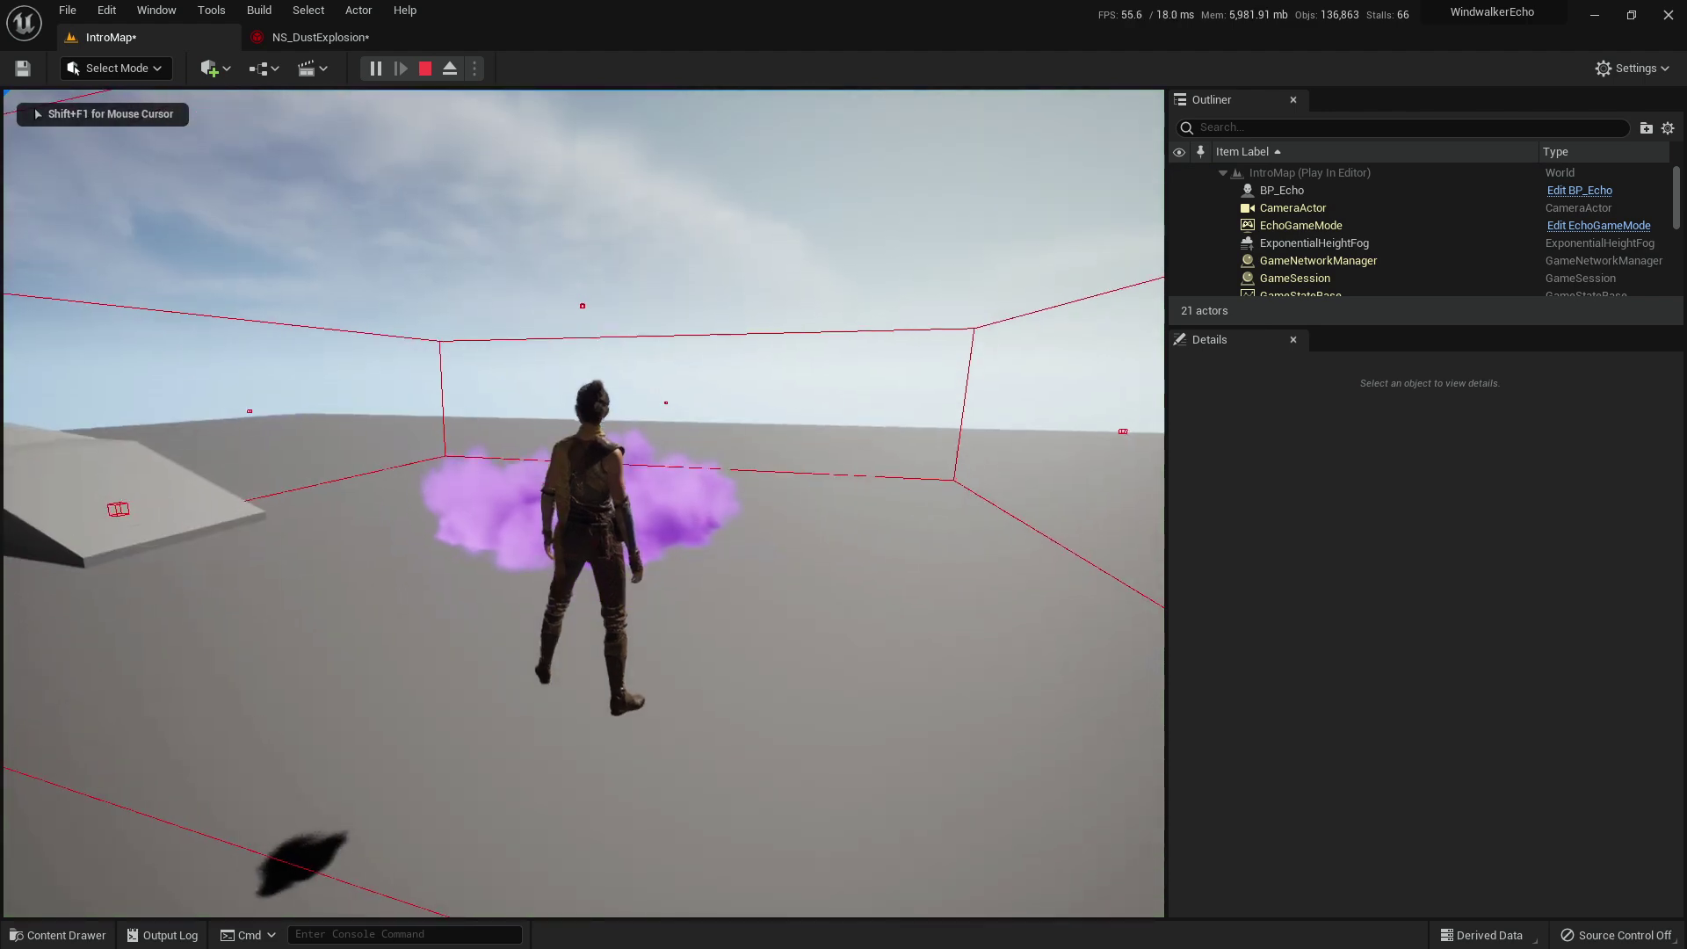
key(w)
key(d)
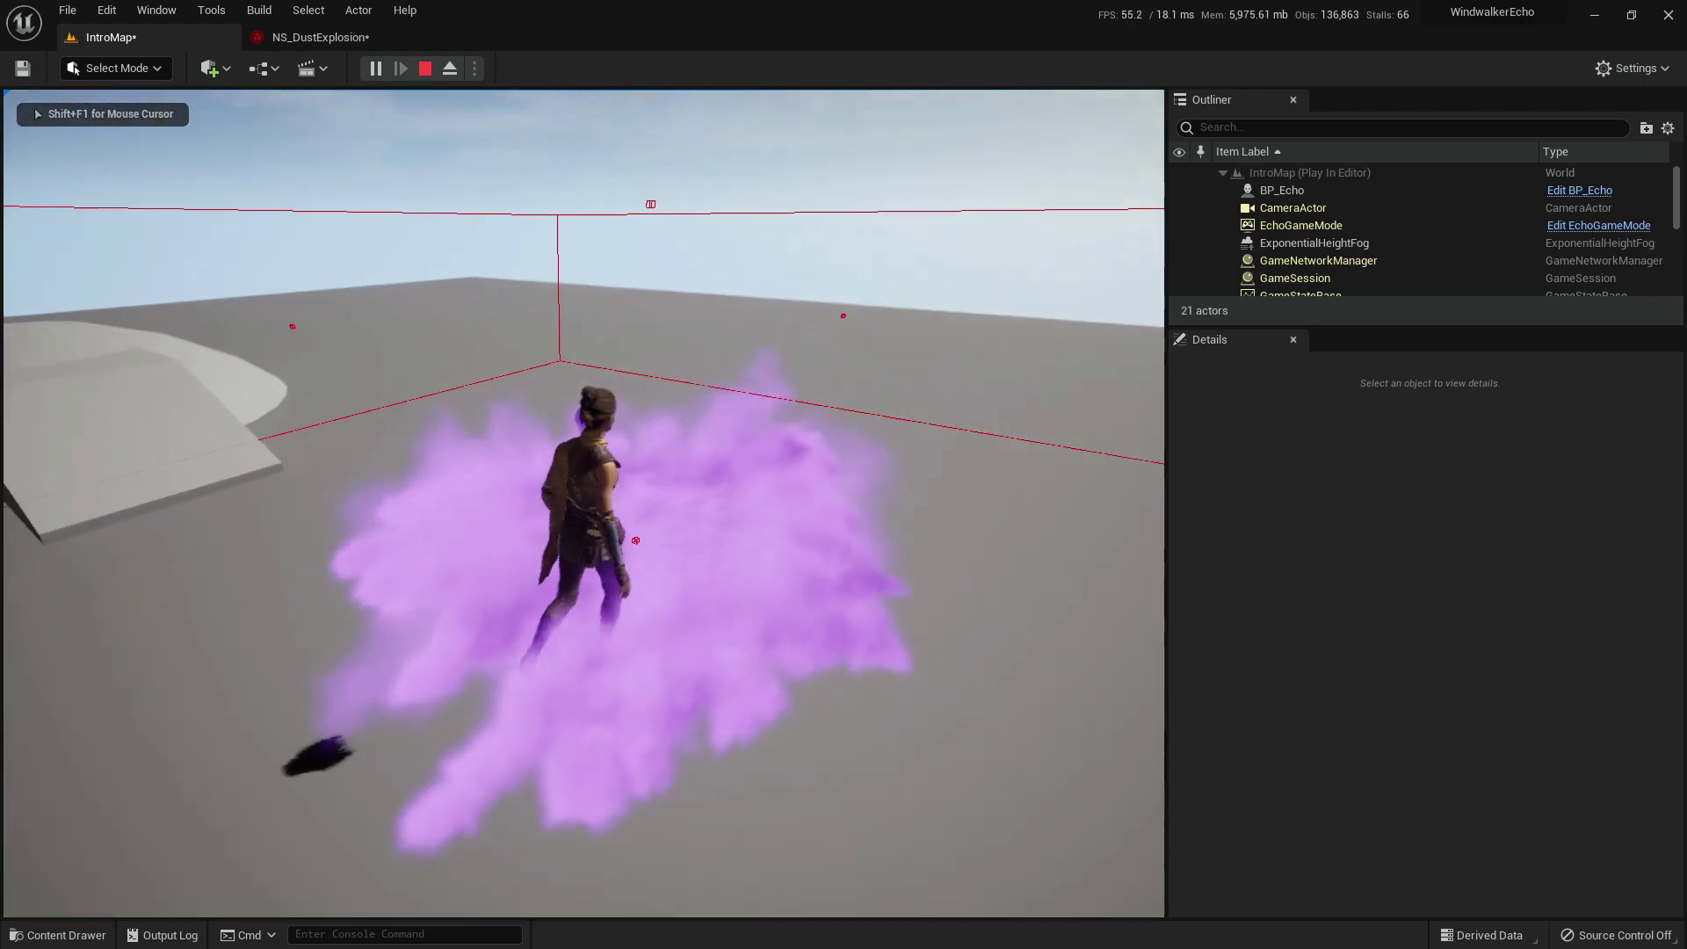
key(s)
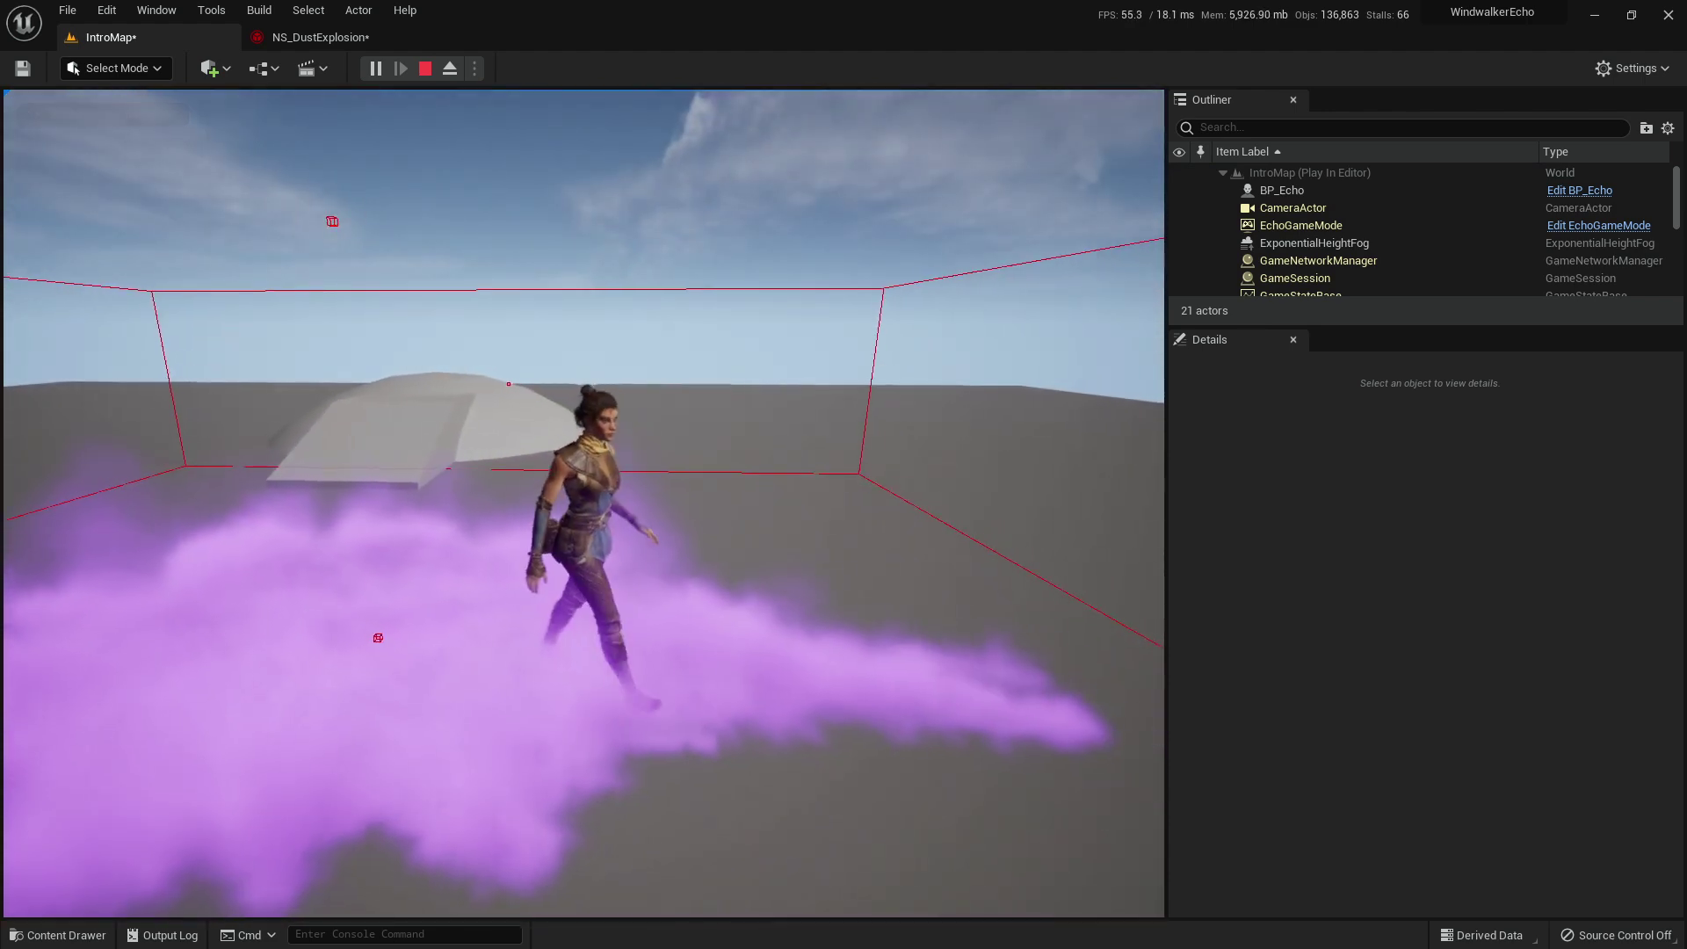
key(a)
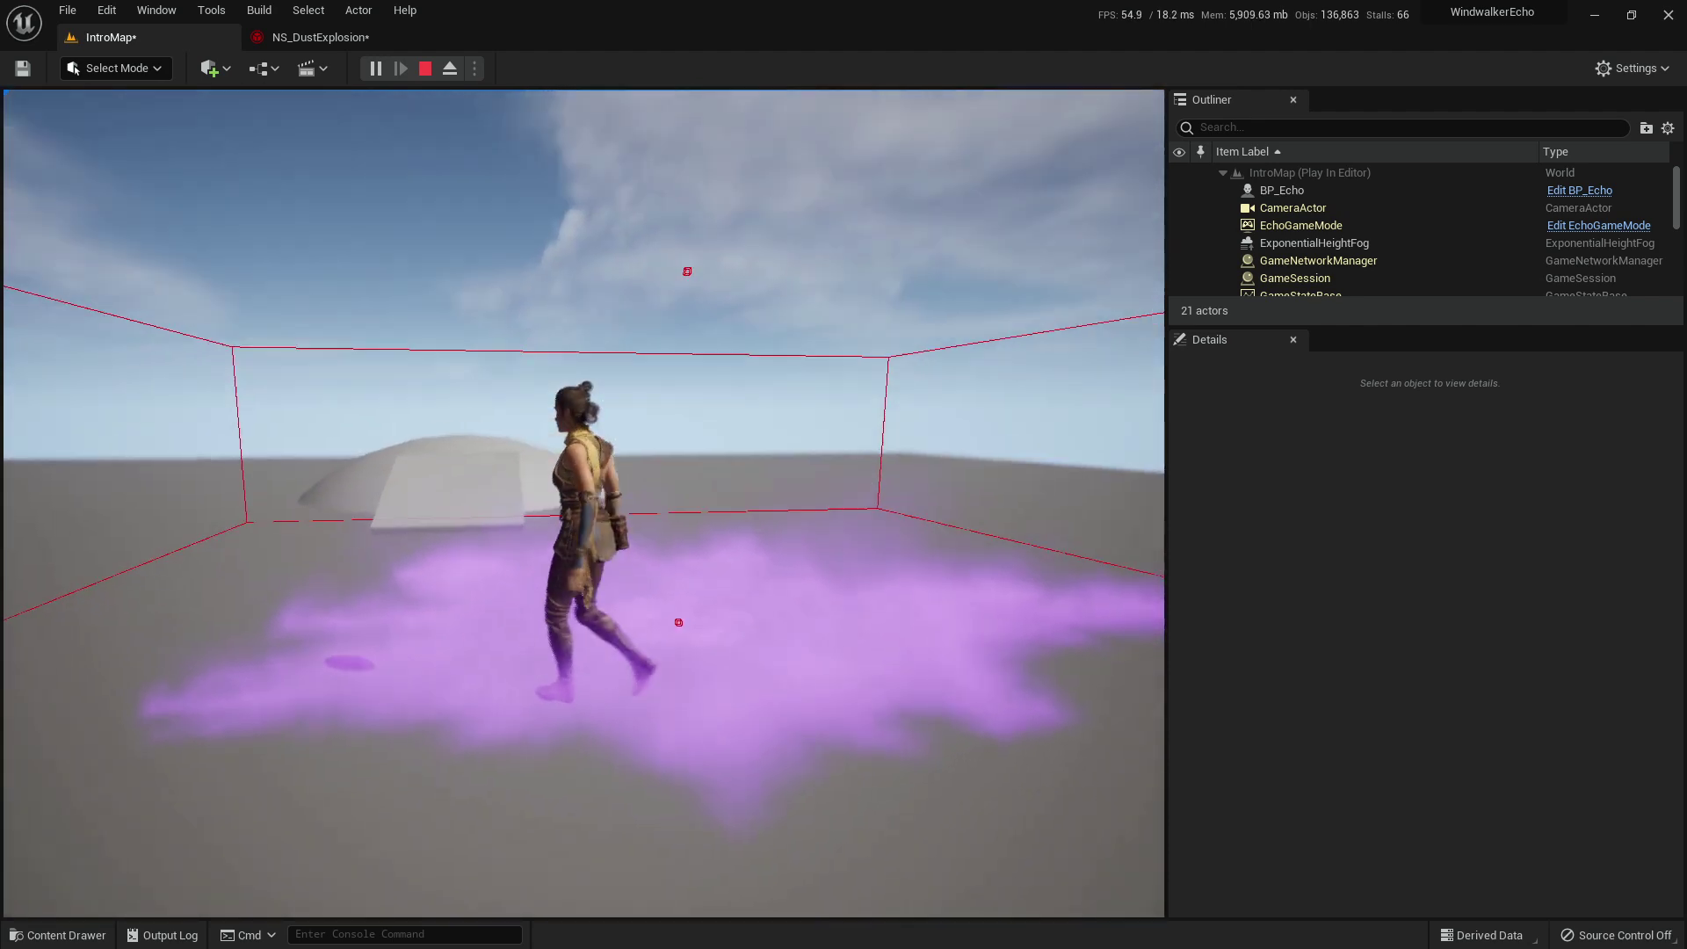
key(w)
key(d)
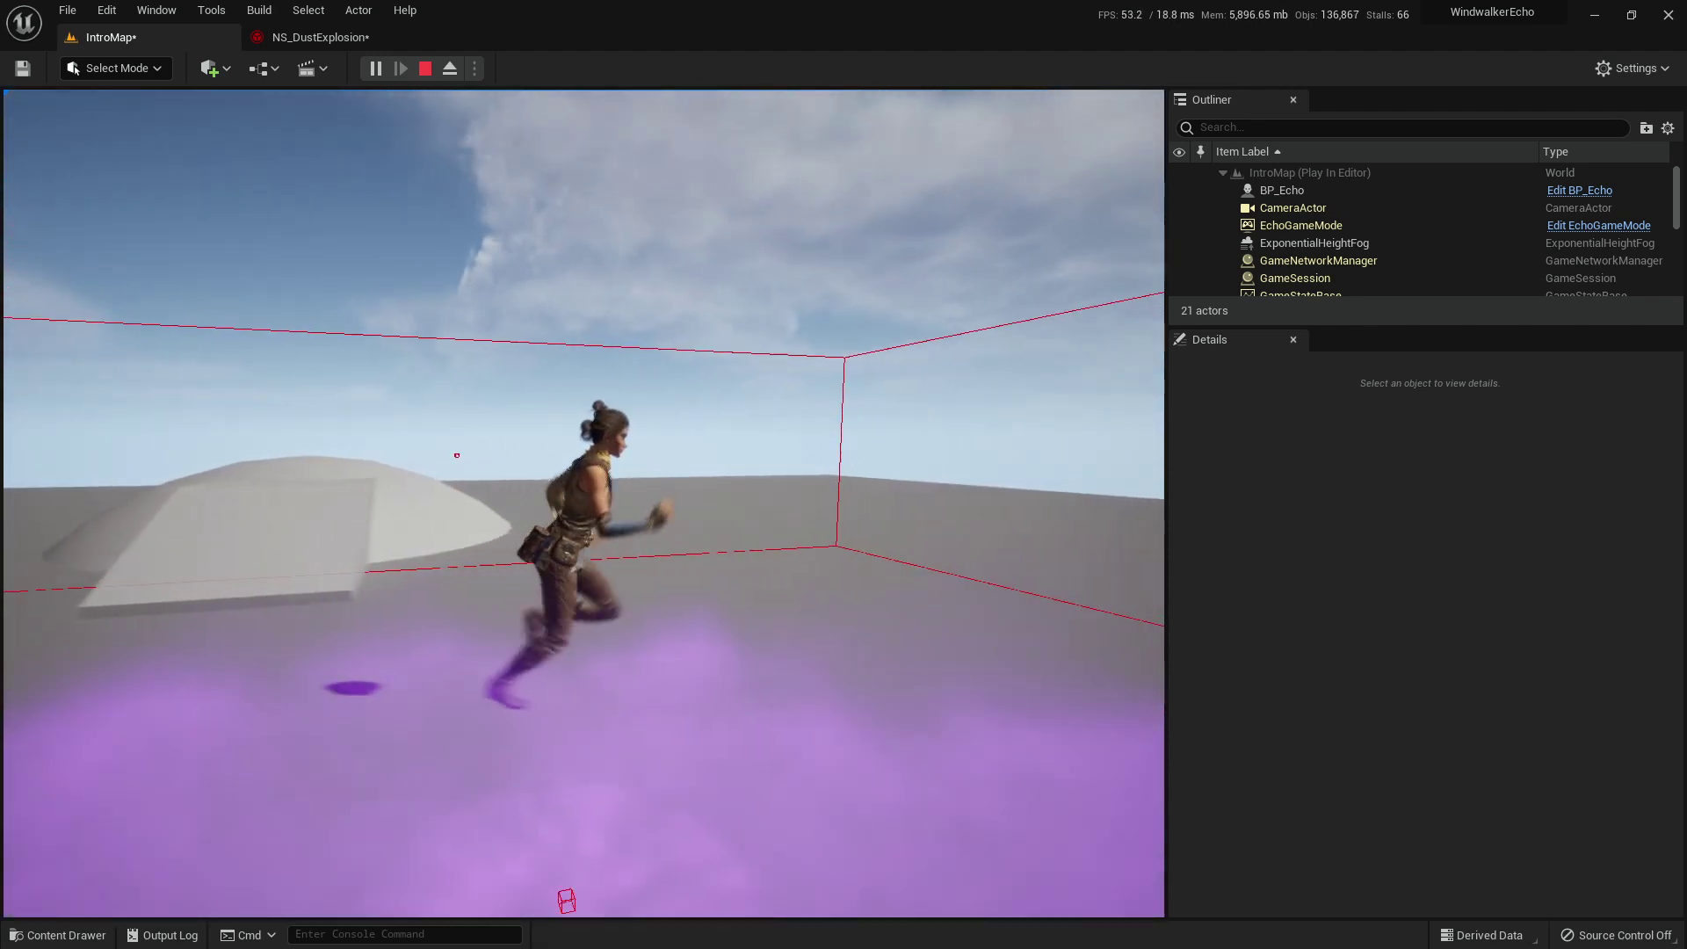
key(s)
key(a)
key(w)
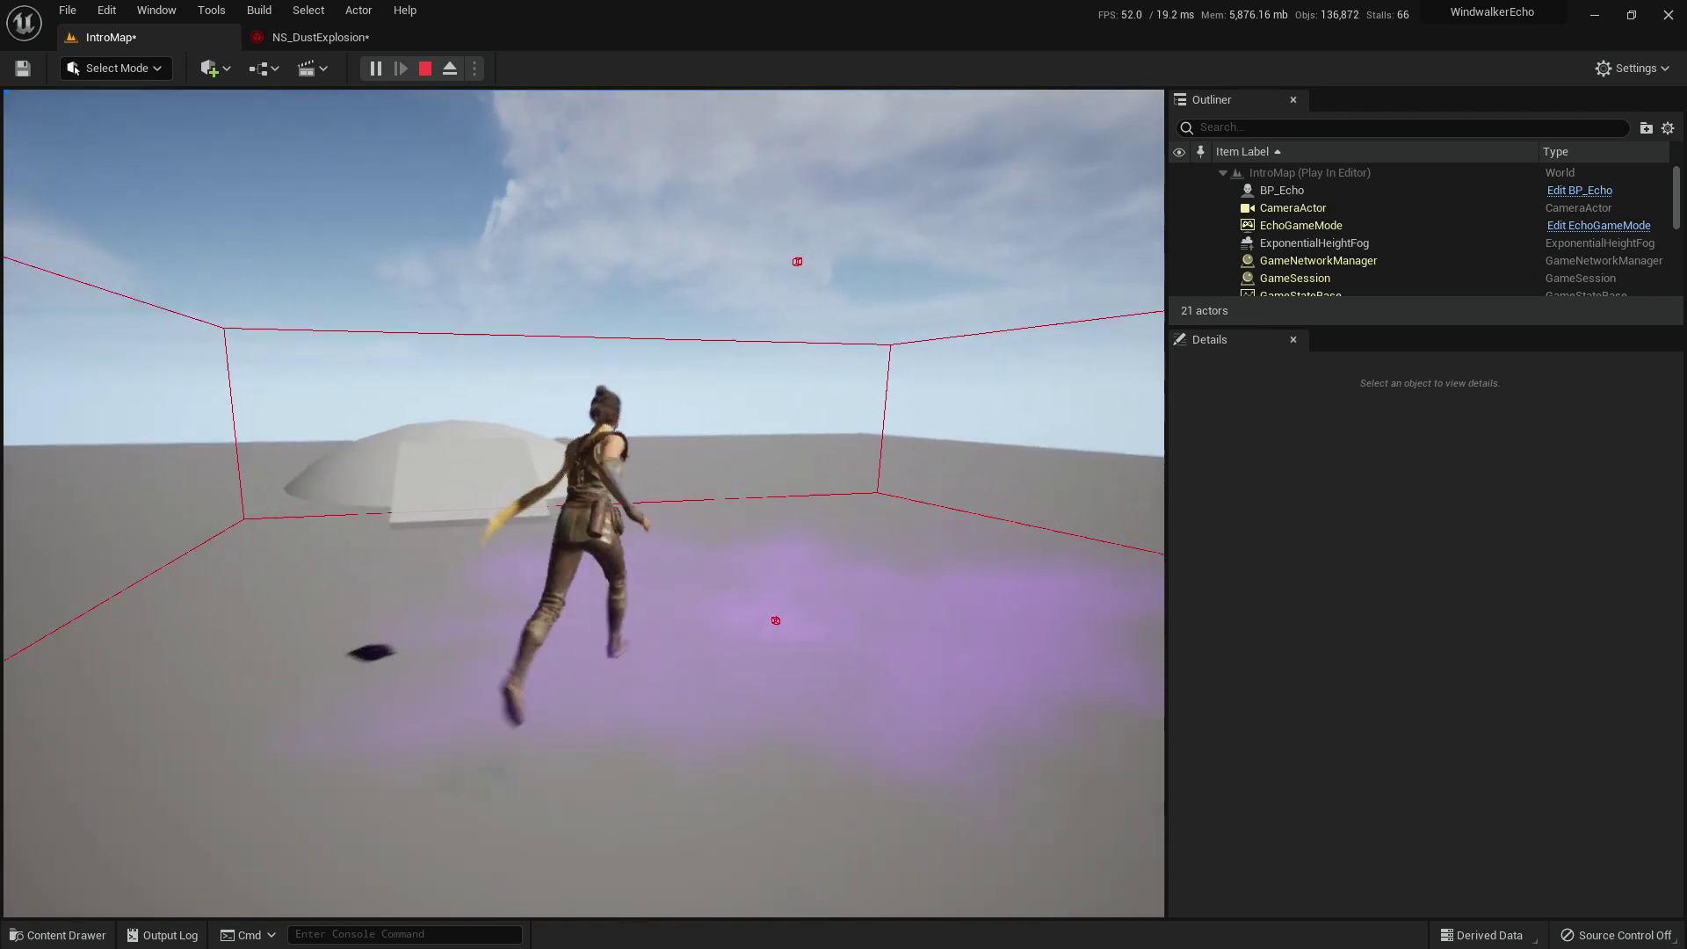
key(d)
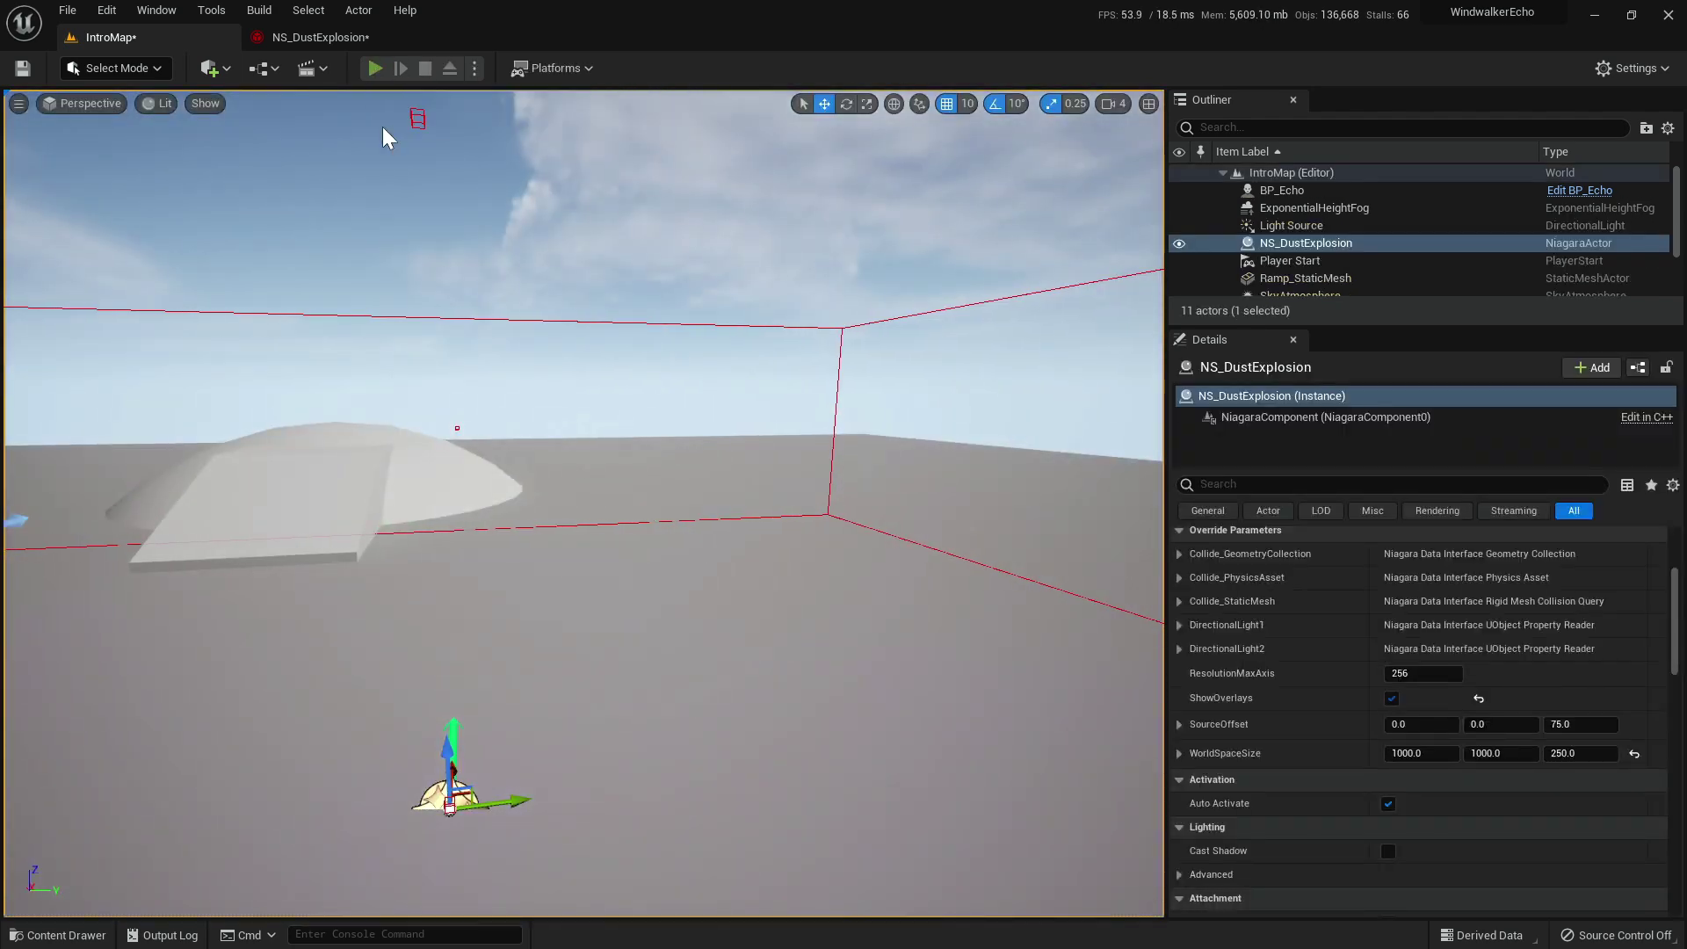
Play IntroMap again, run the character around inside the dust cloud to check whether she disturbs it, and stop playing.
click(375, 69)
key(w)
key(d)
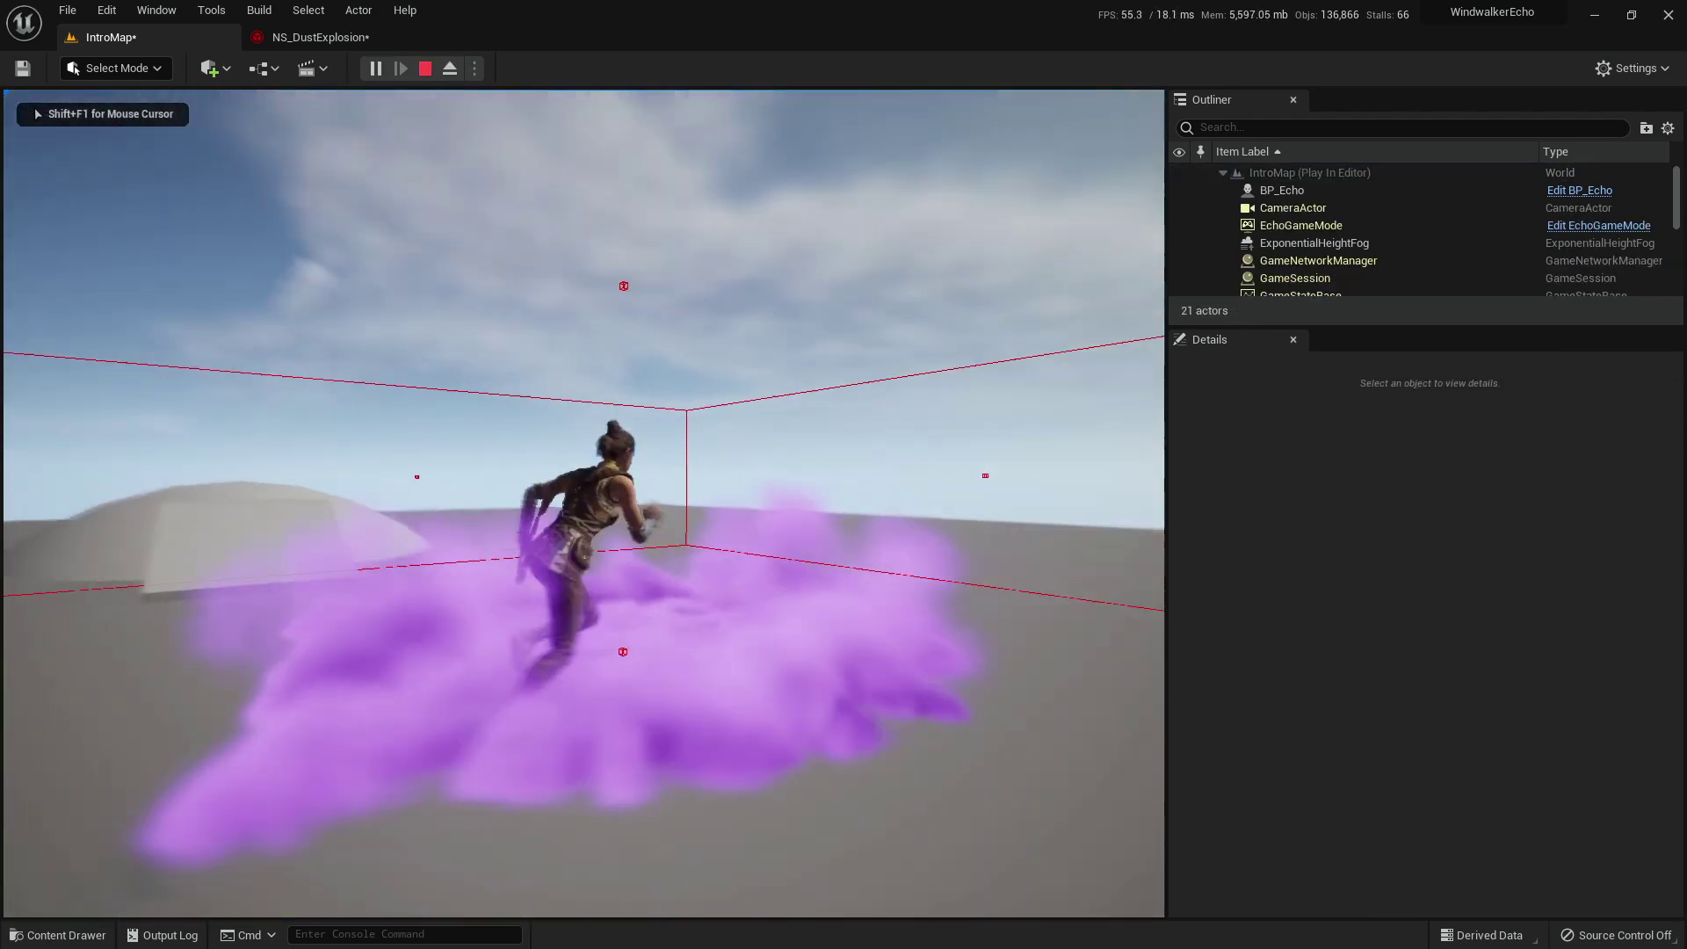
key(w)
key(d)
key(s)
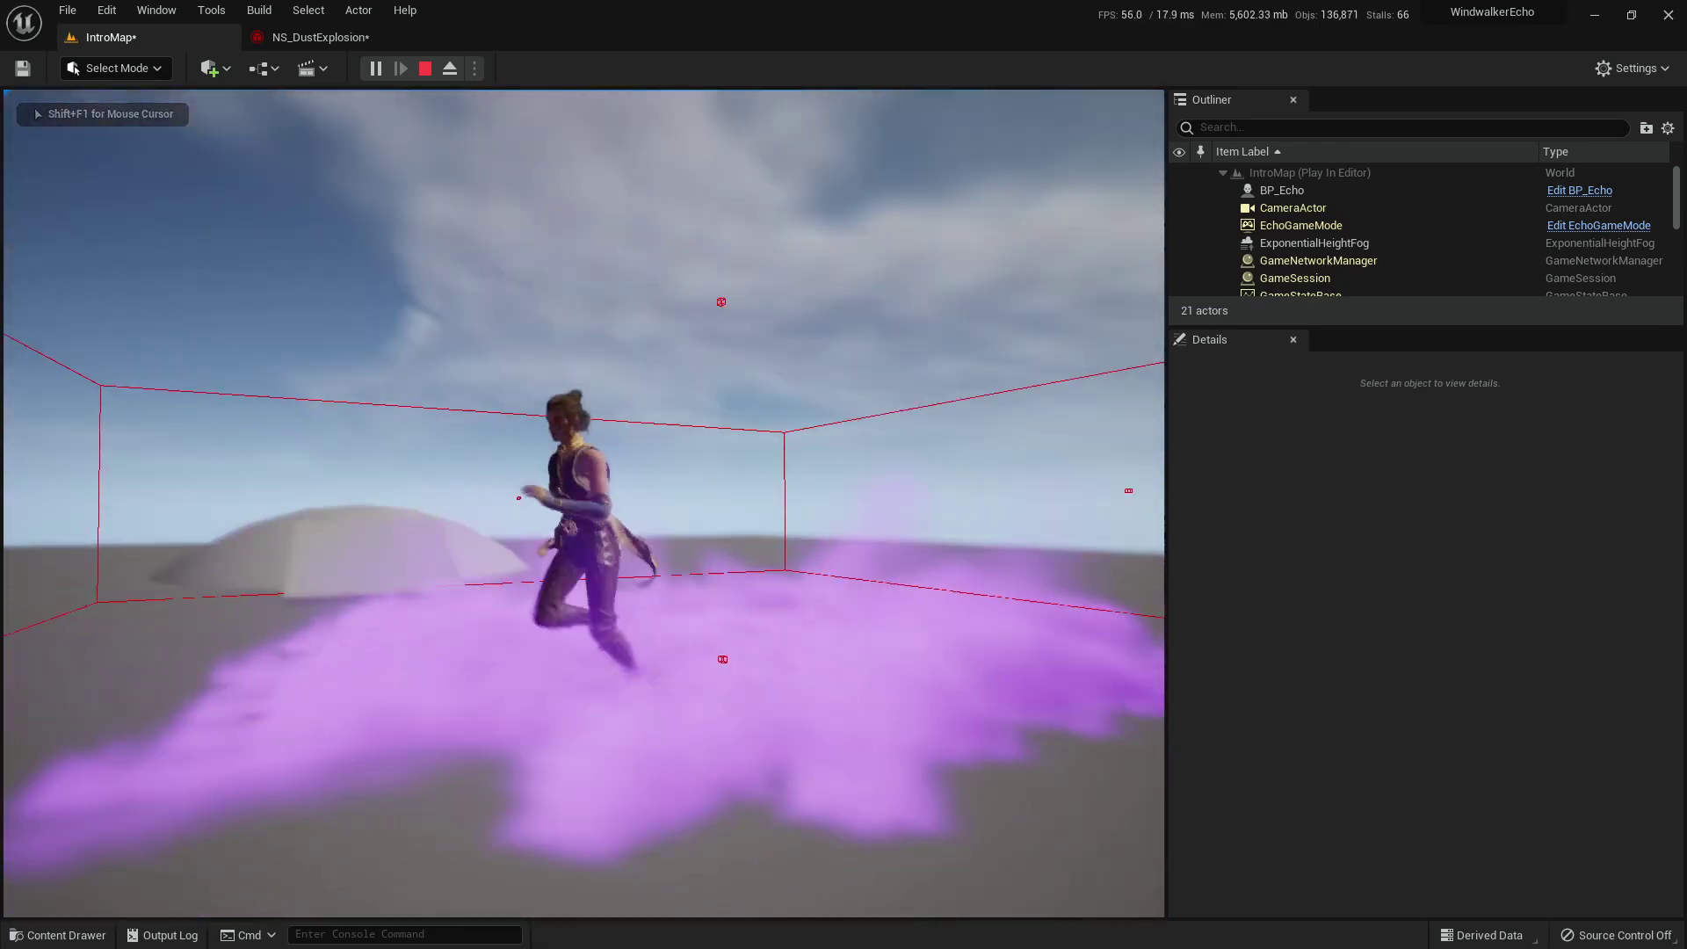
key(a)
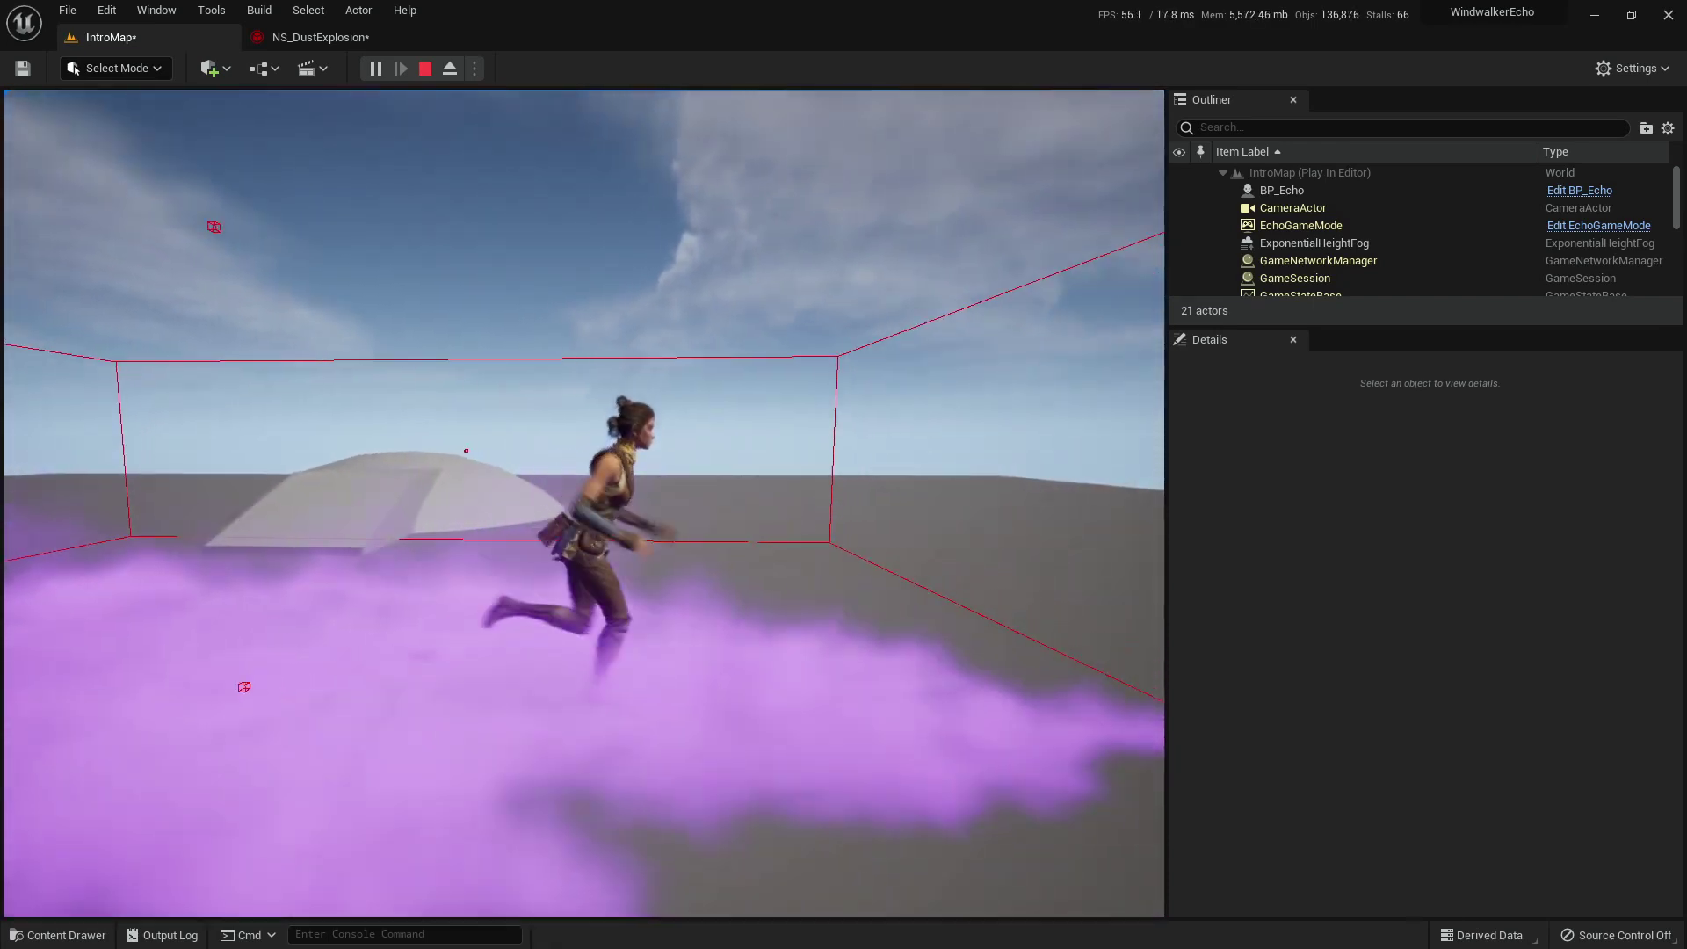
key(a)
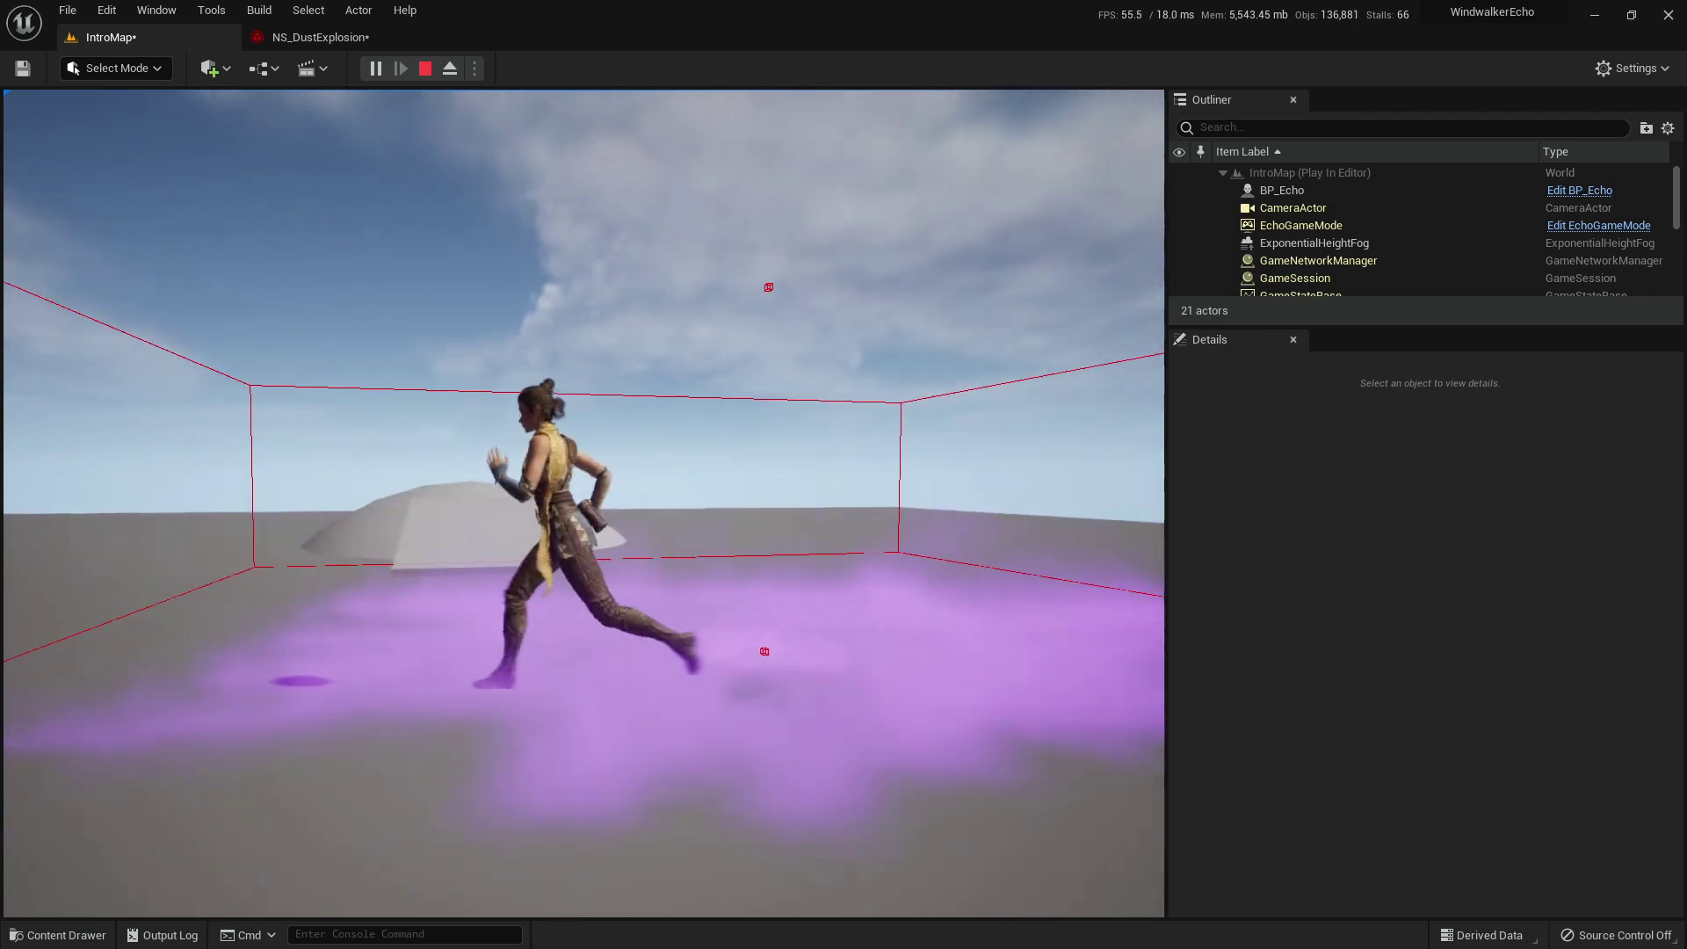
key(Escape)
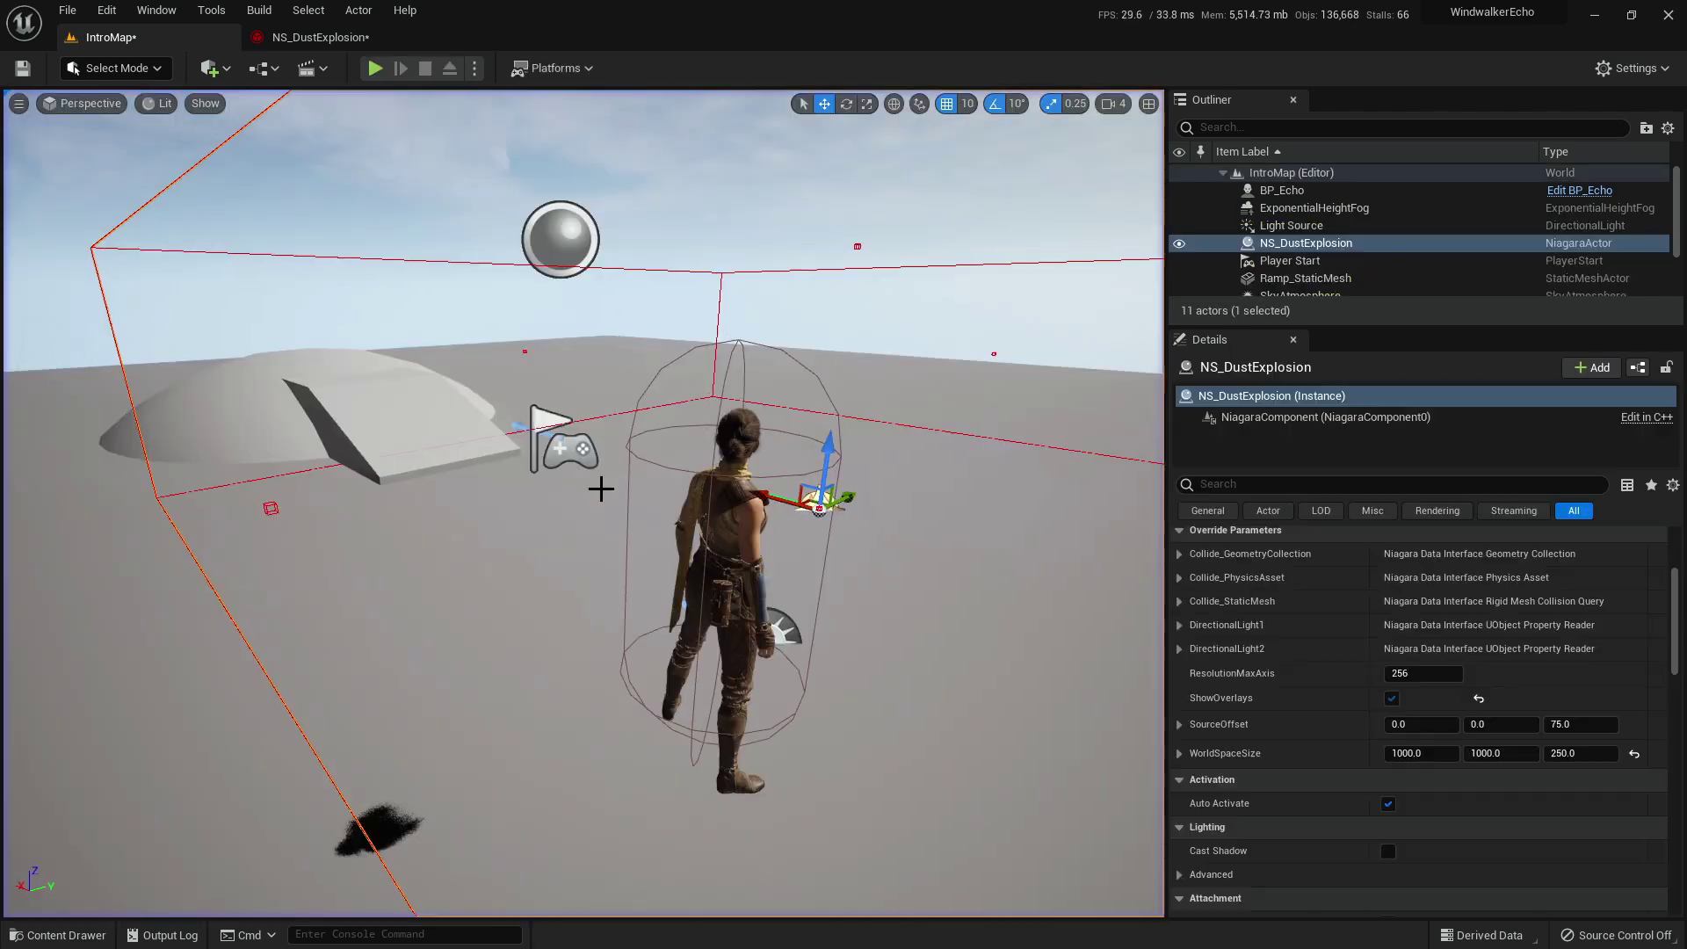
In NS_DustExplosion, find the physics settings in the gas emitter's summary and enable Physics Asset under Collide Against.
click(339, 42)
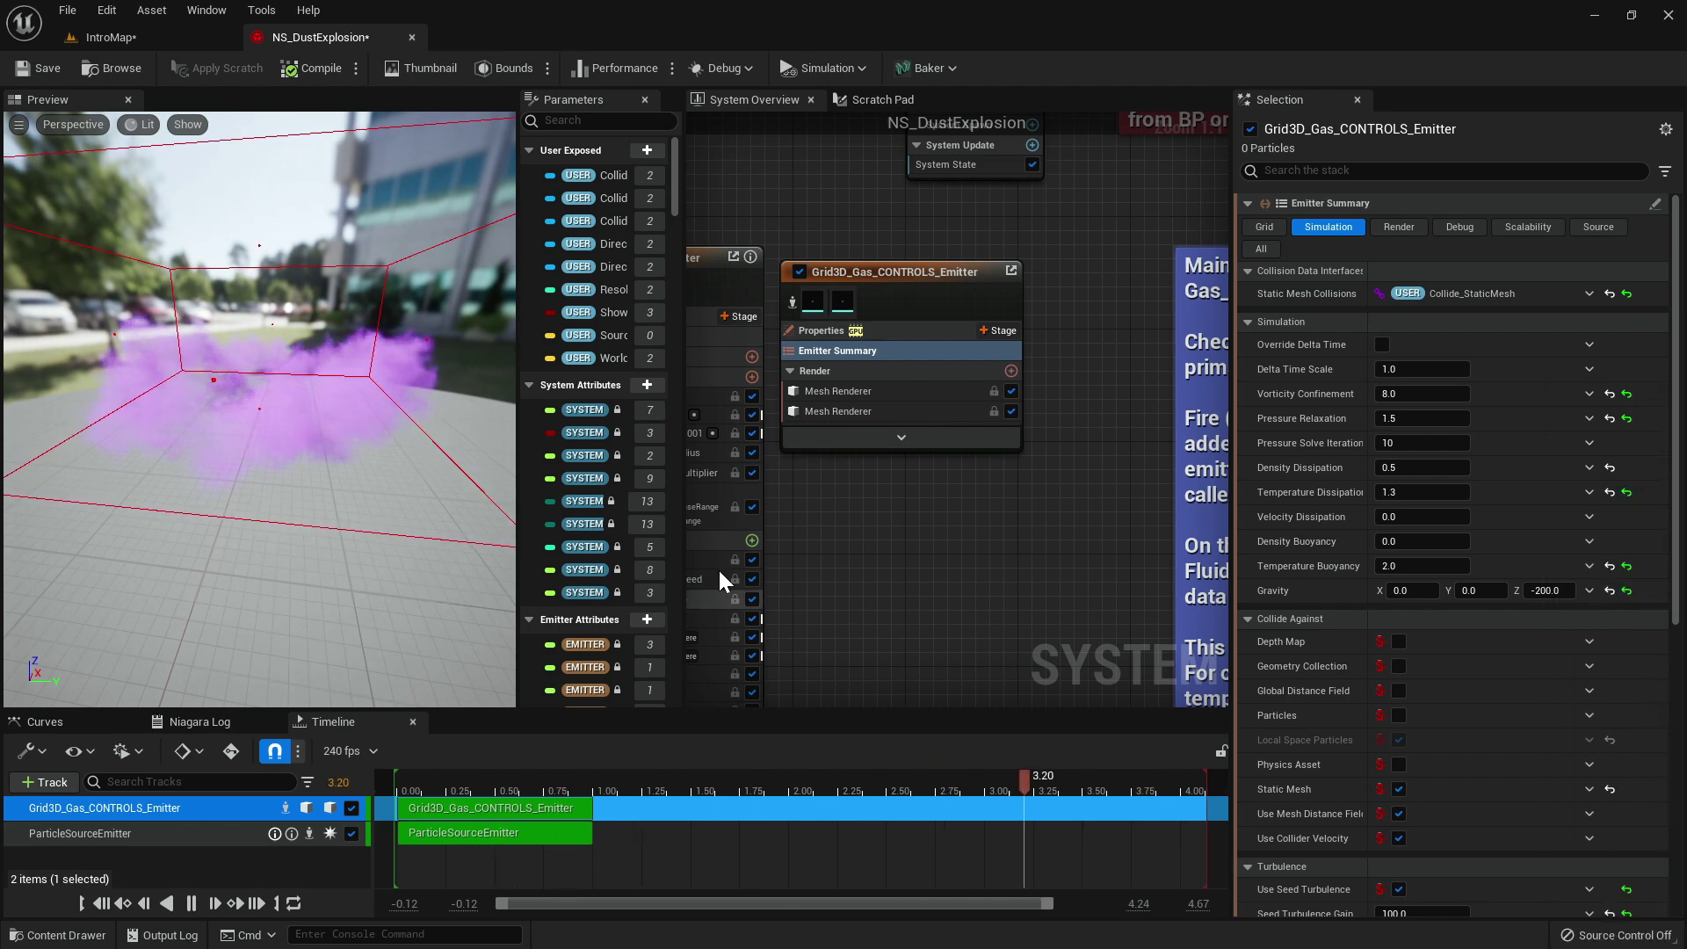
drag(429, 314, 453, 383)
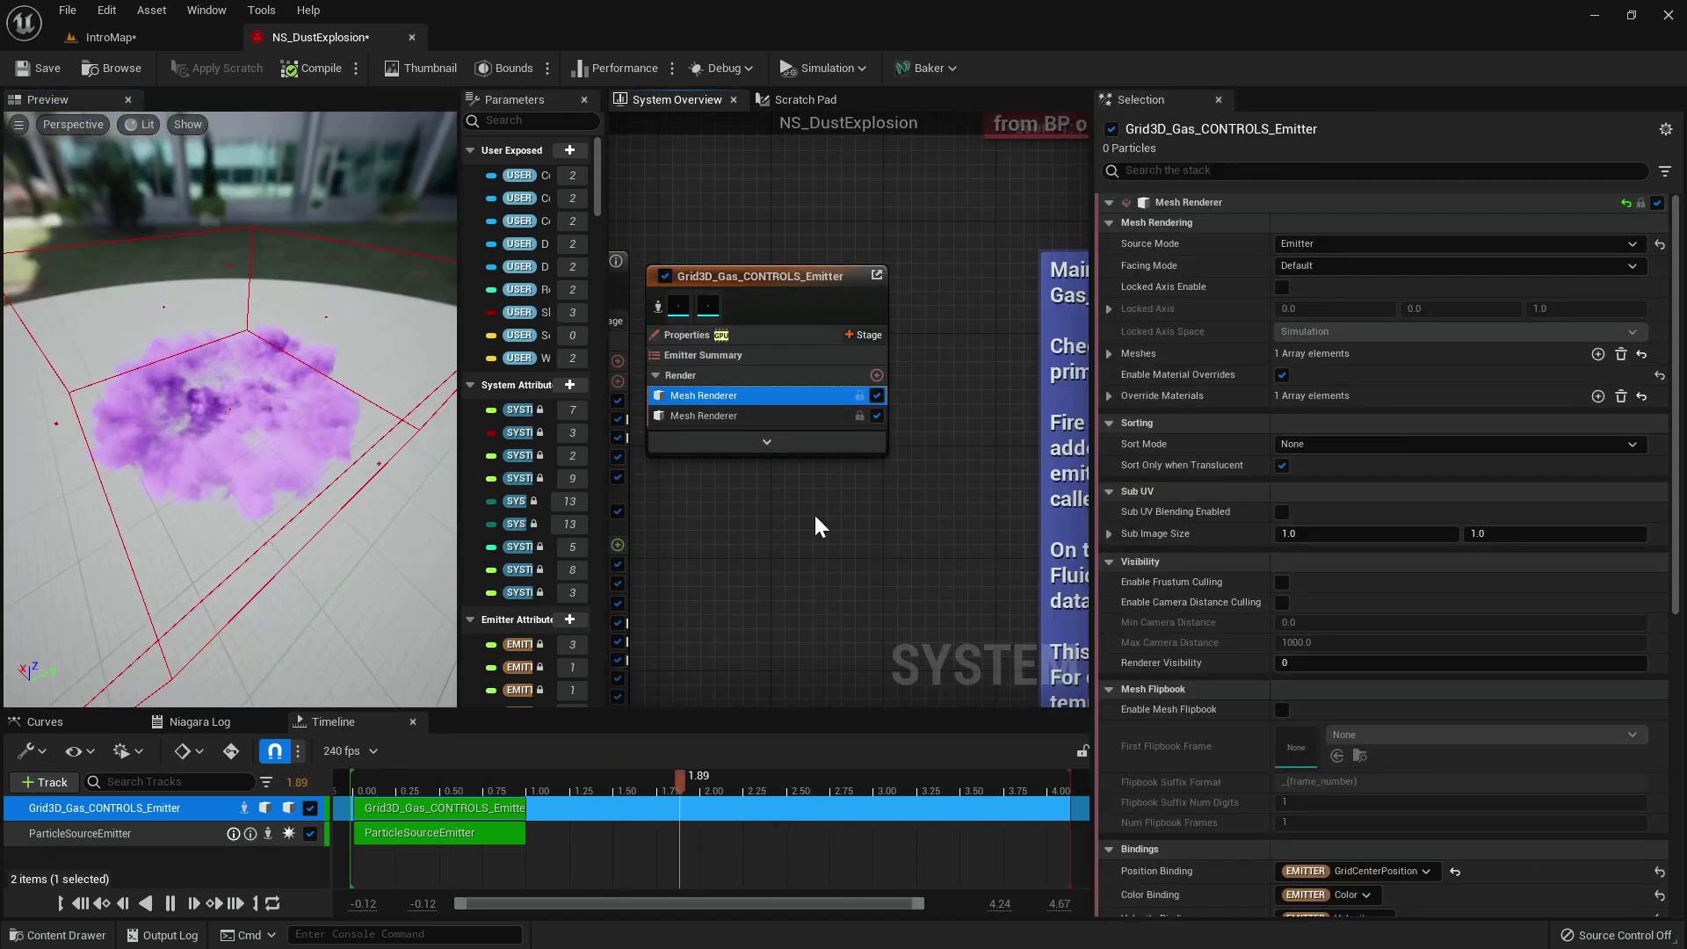
click(715, 358)
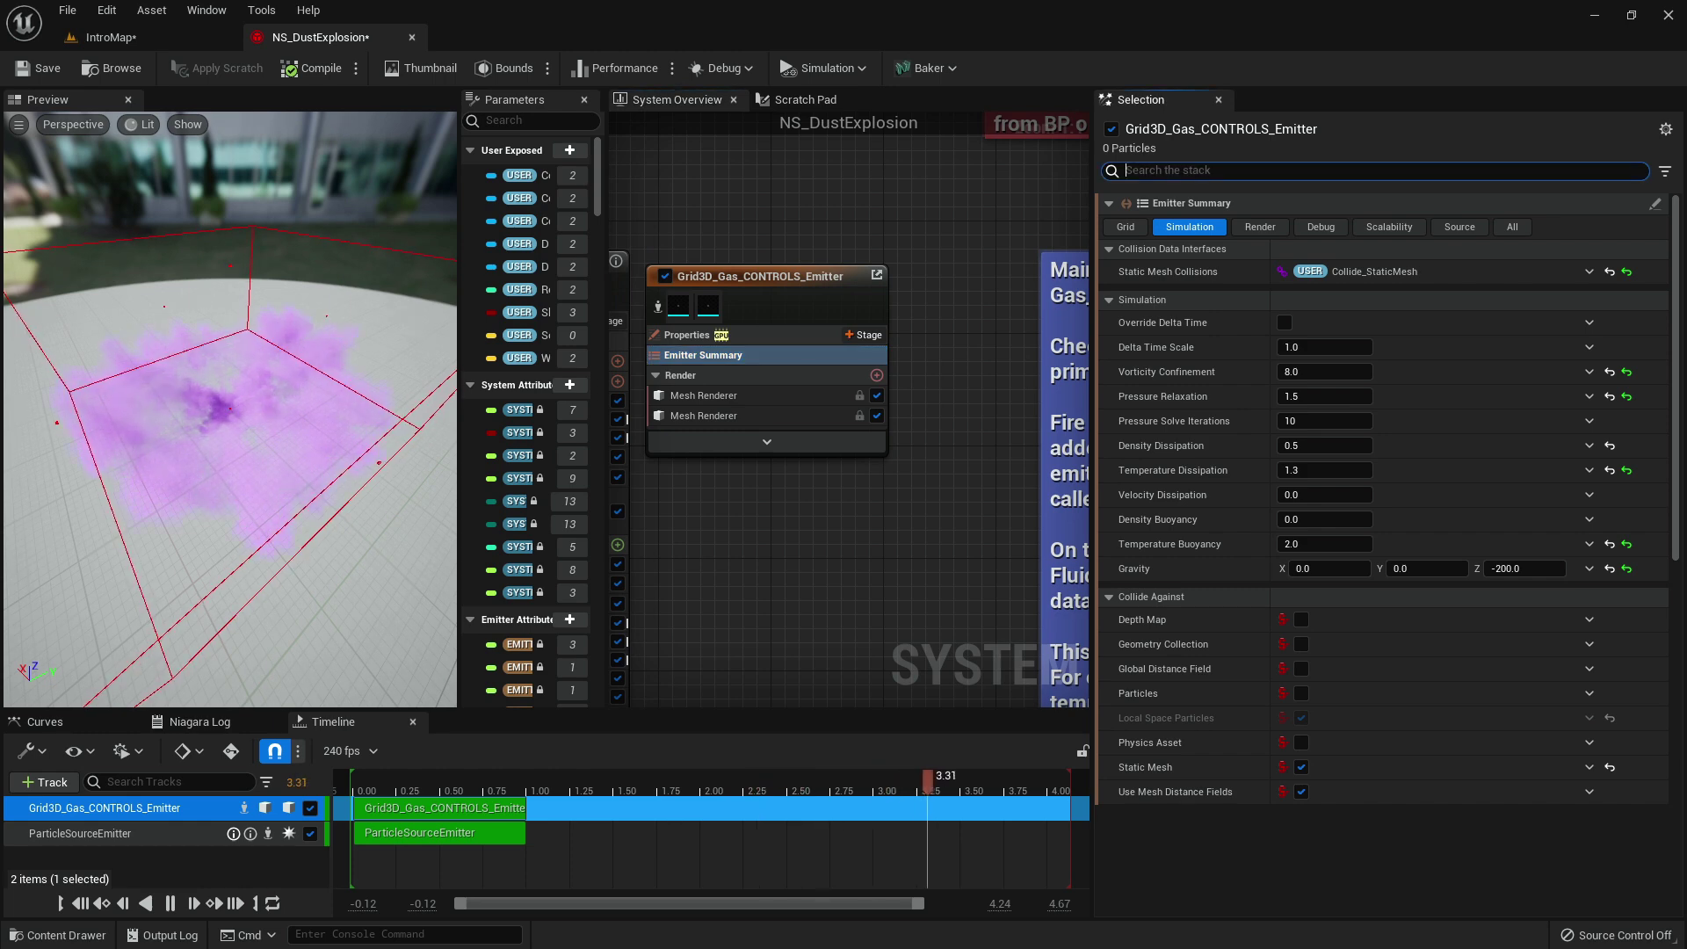
text(physics)
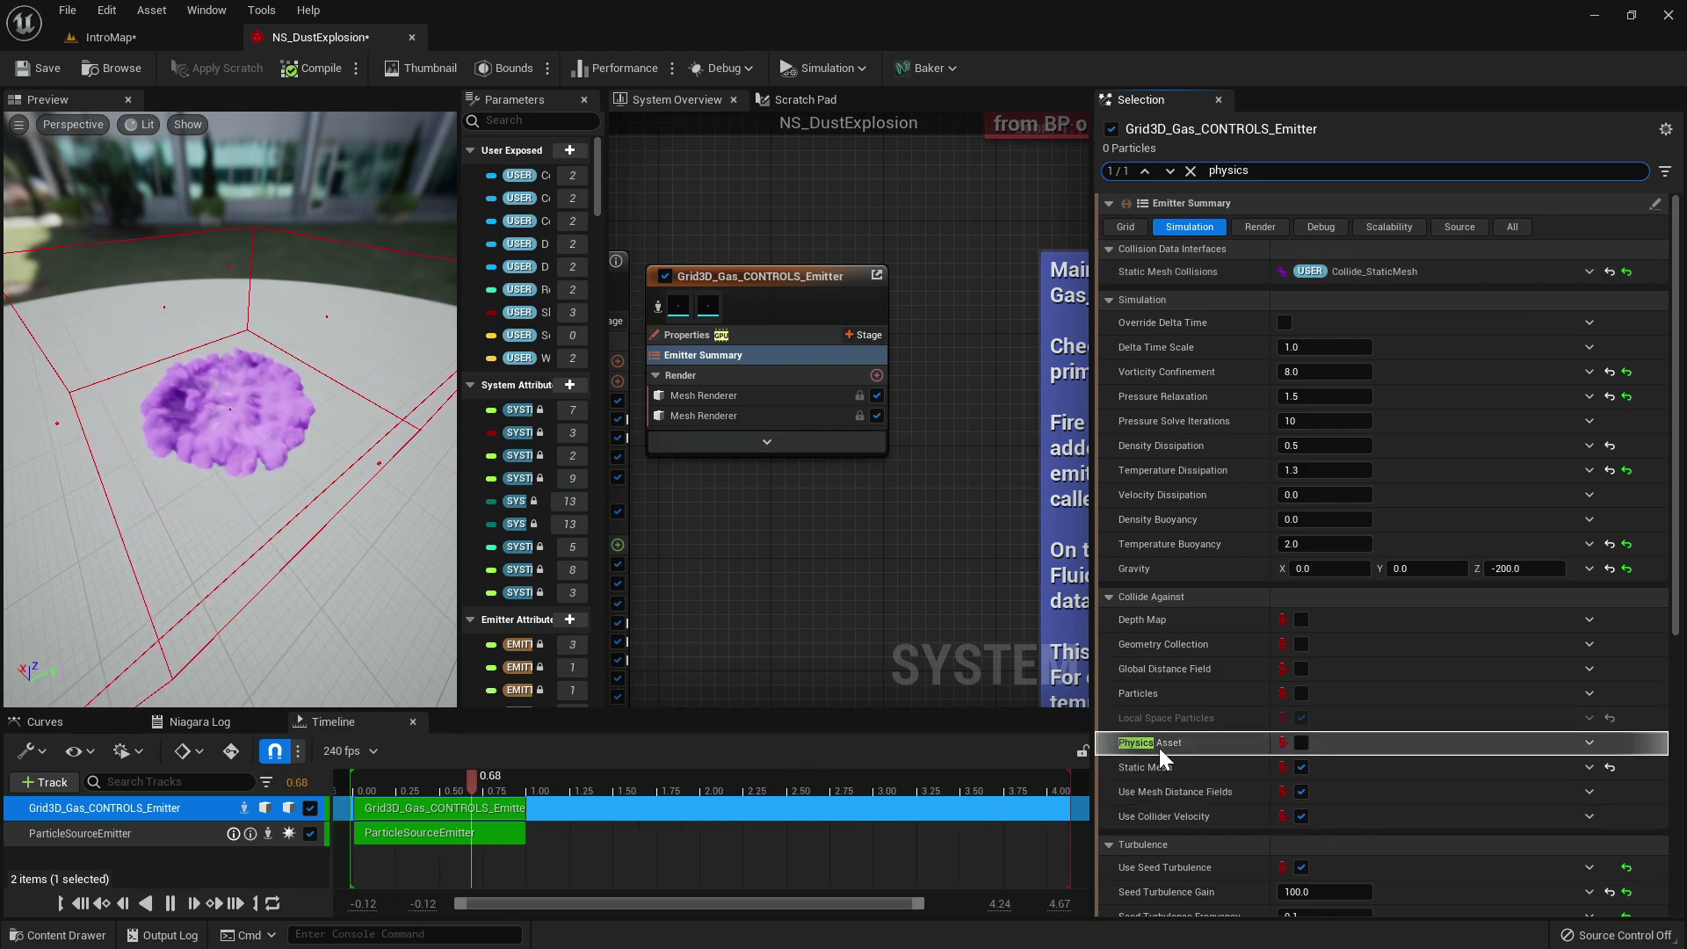
click(1301, 743)
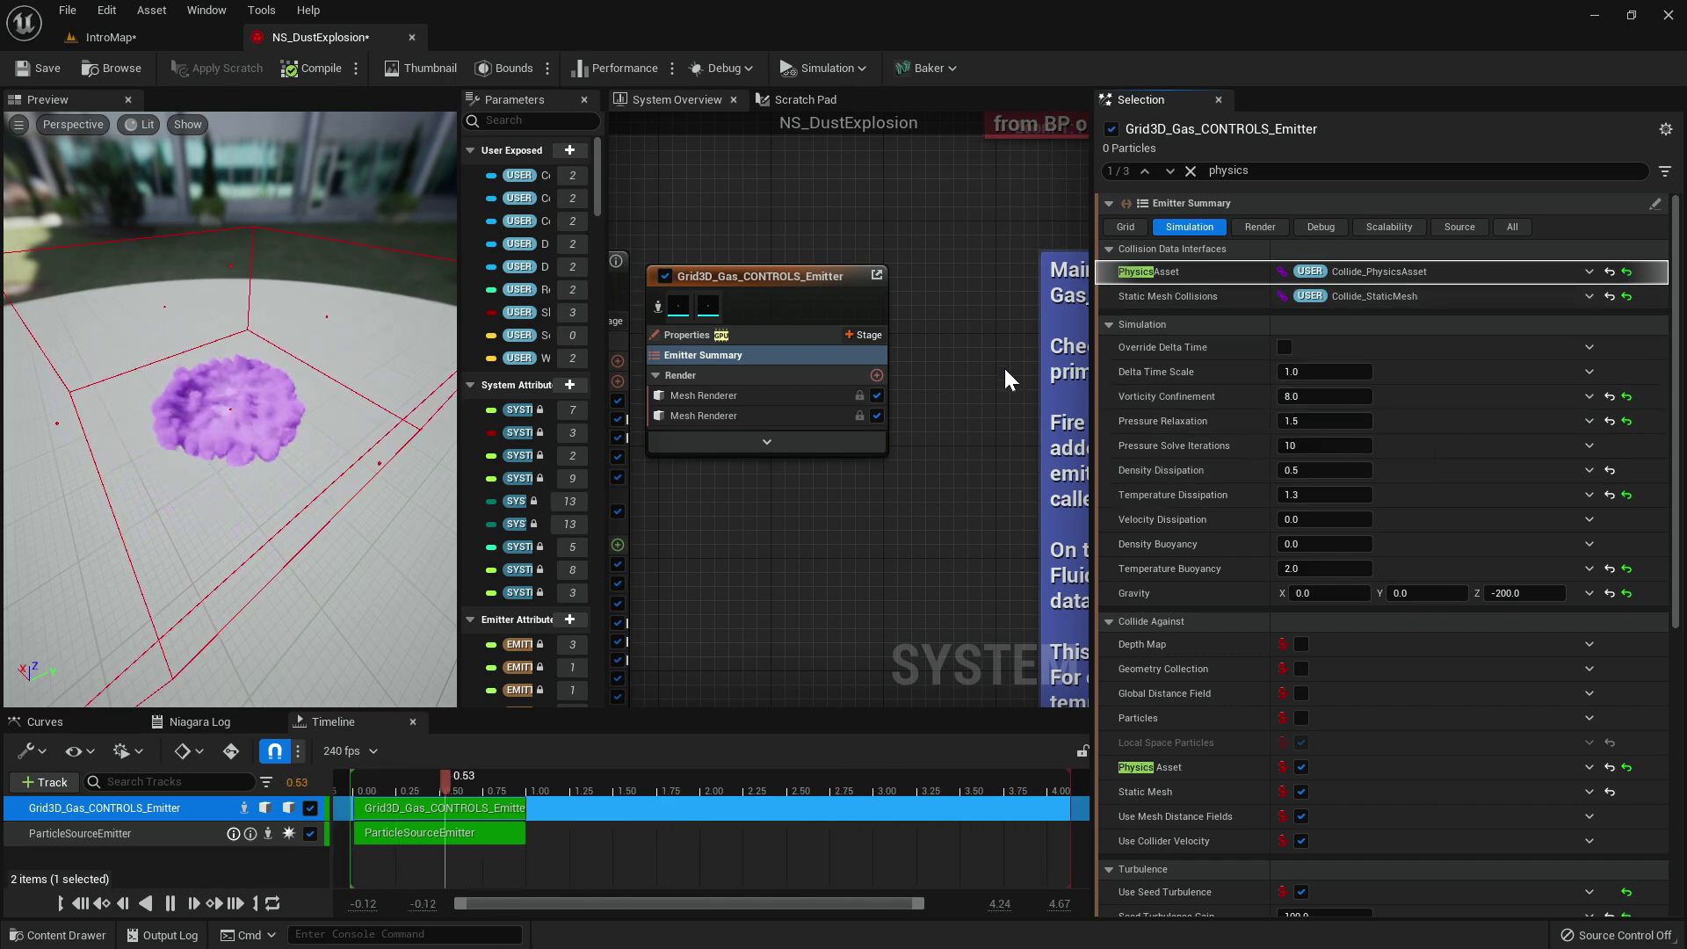
Check the available mesh parameters for Collide_PhysicsAsset and add a new user parameter of type Object to the system.
right_drag(952, 233, 930, 522)
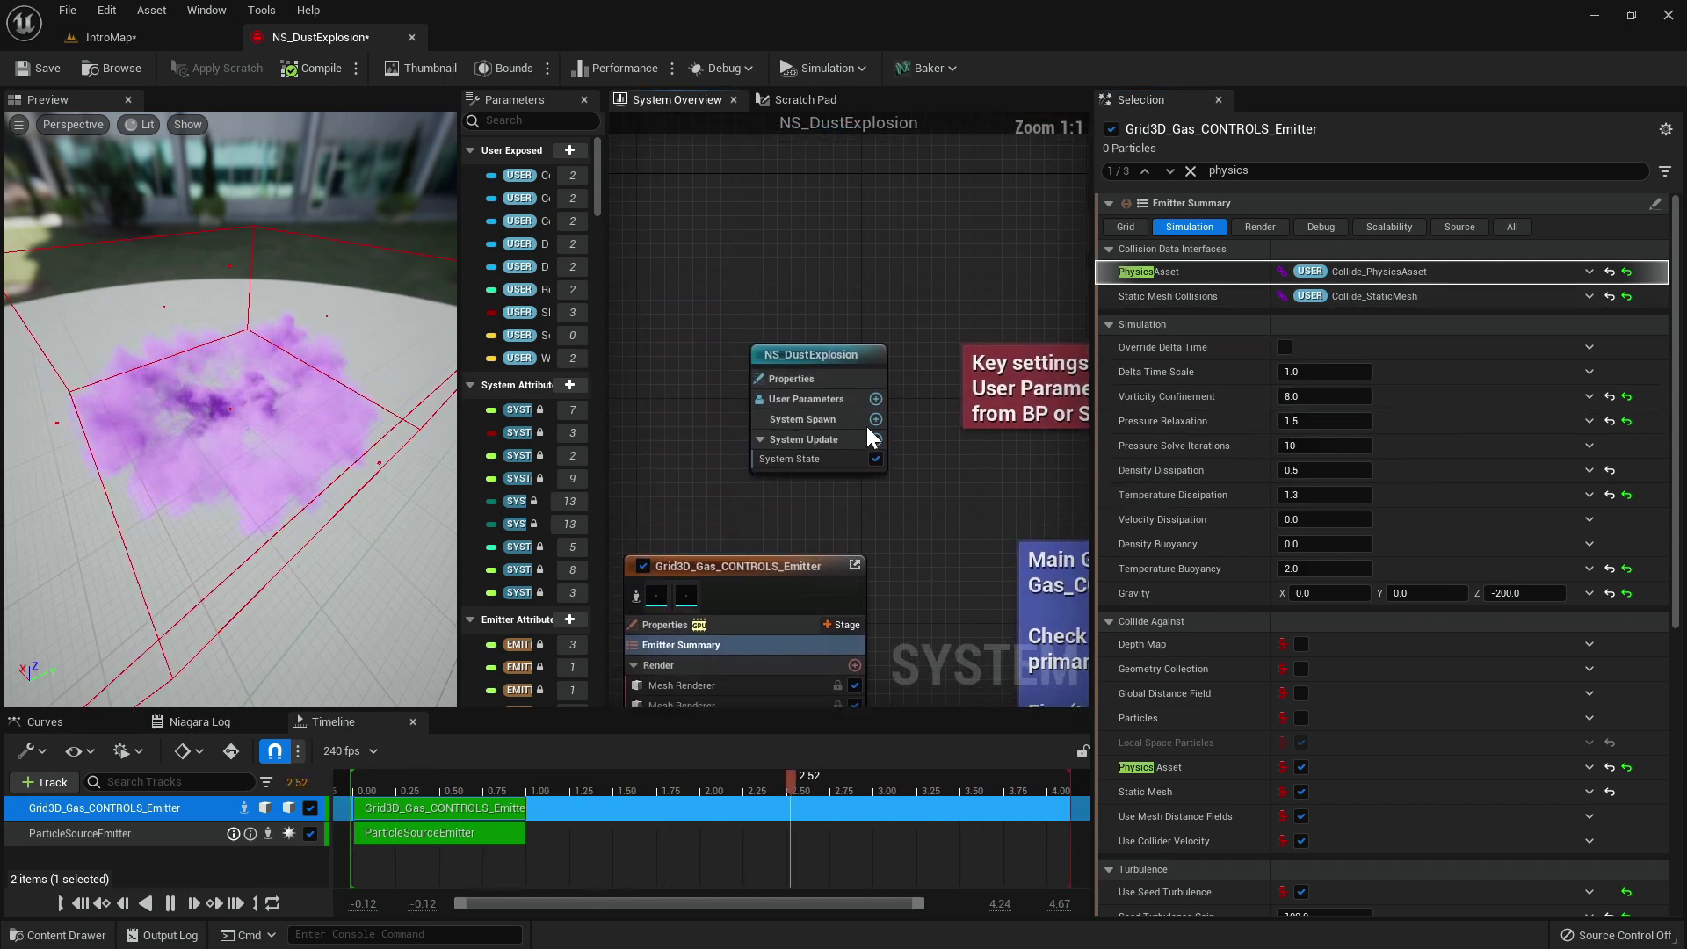
click(824, 400)
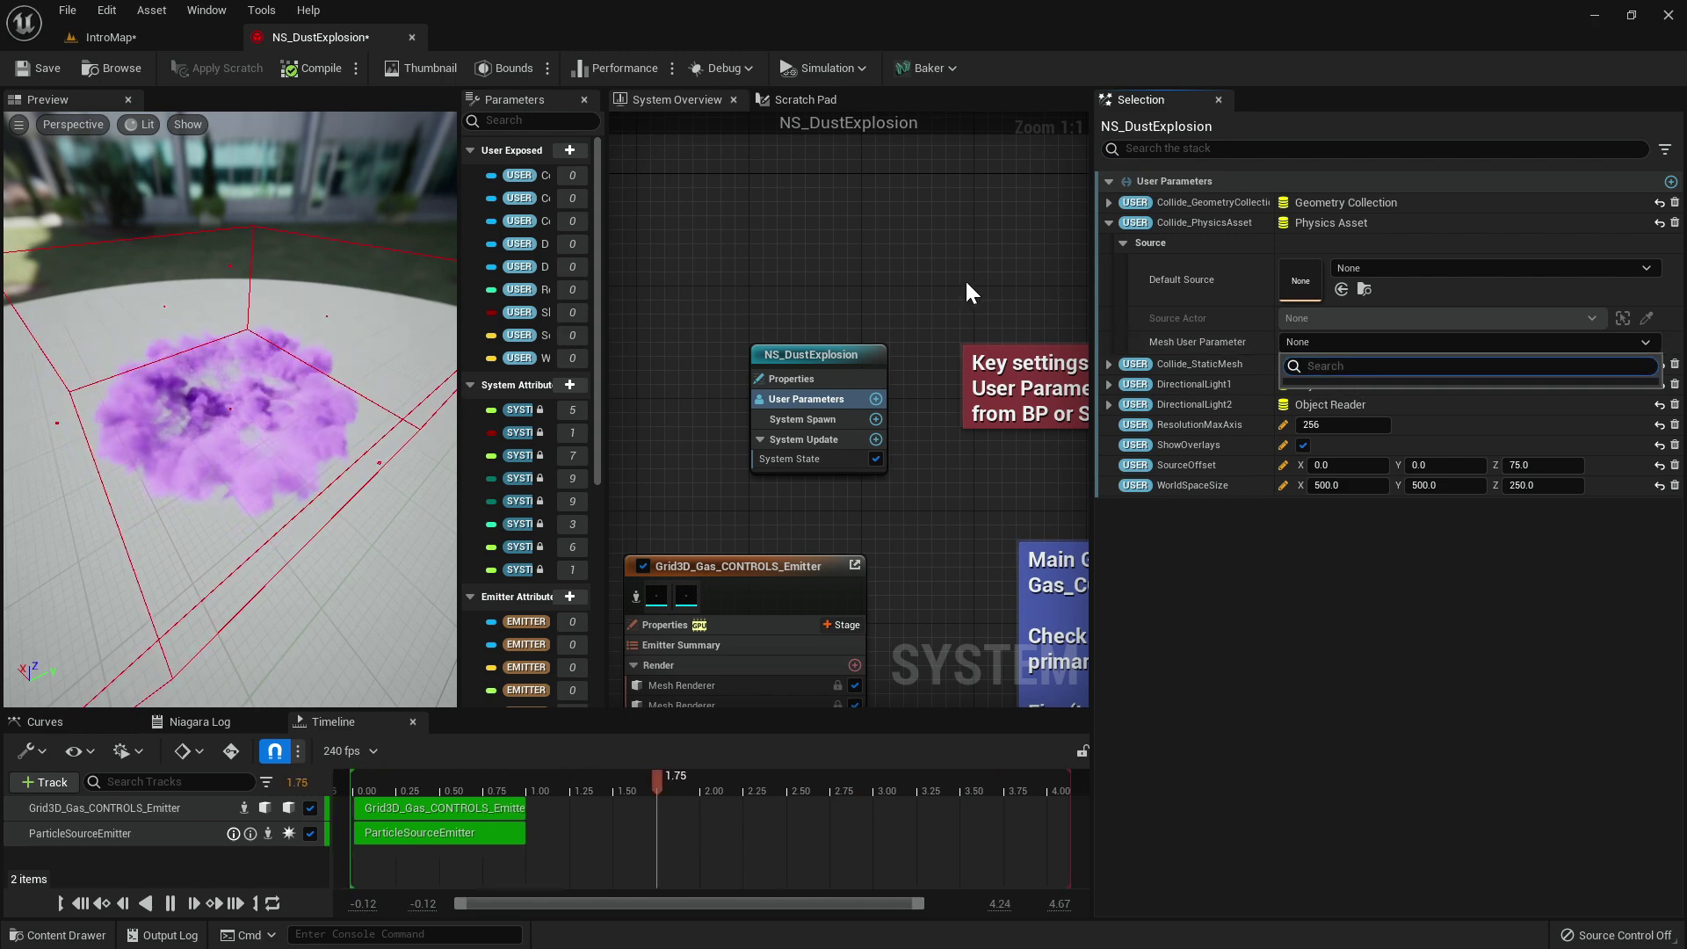
click(940, 287)
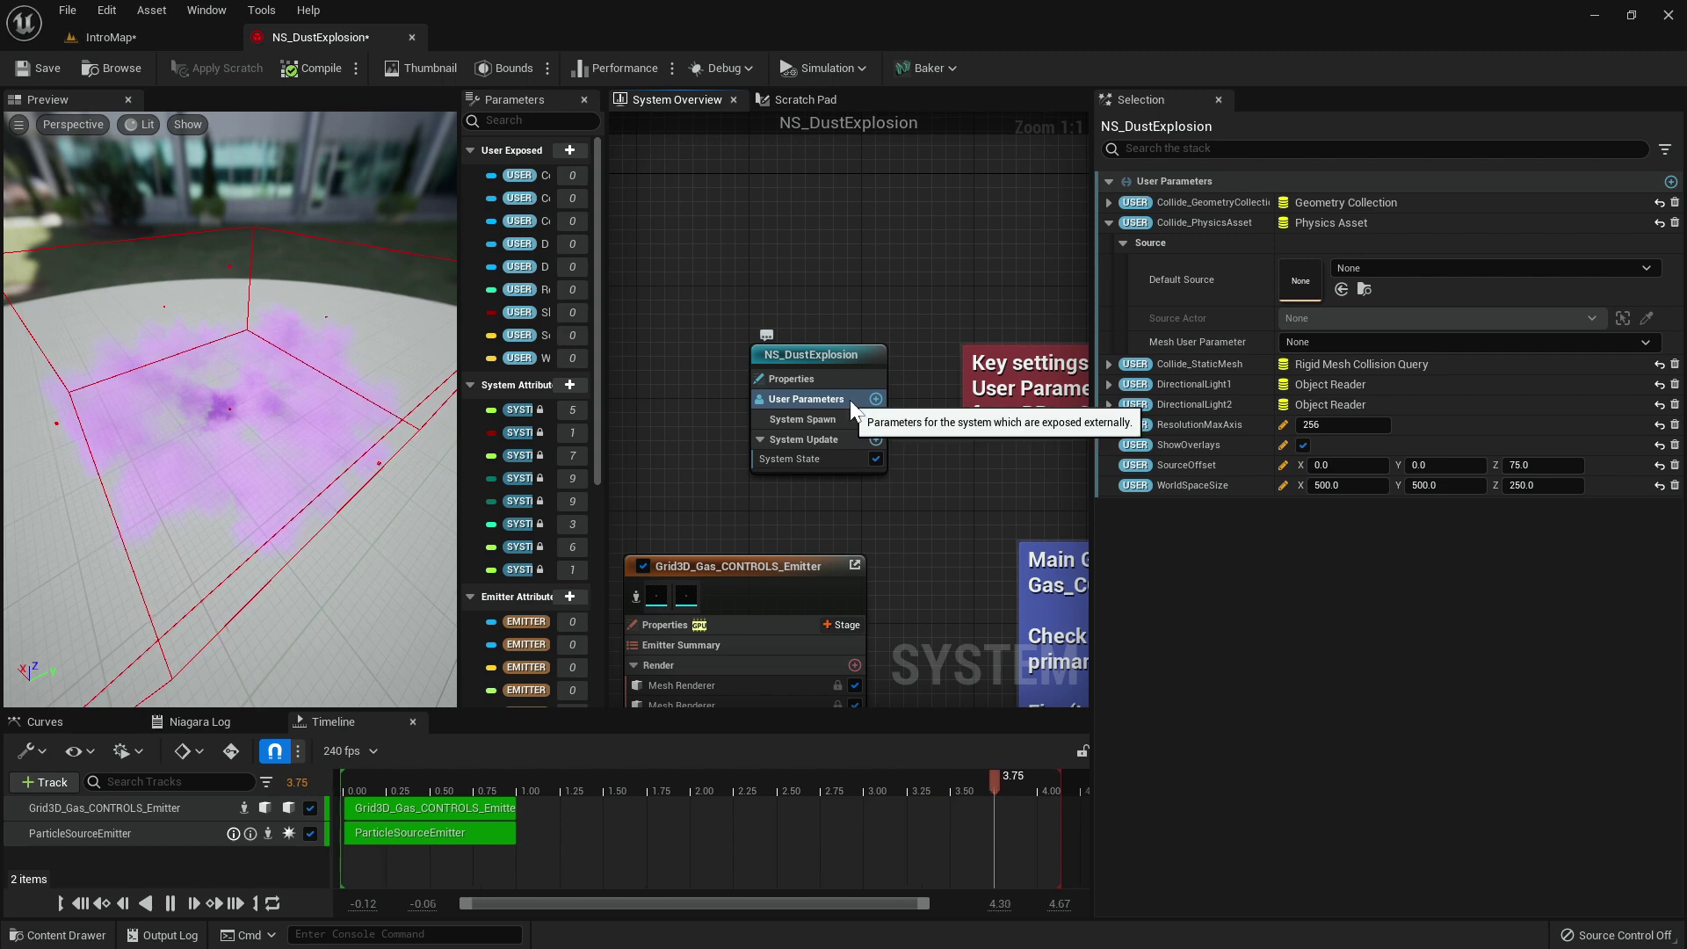
click(877, 399)
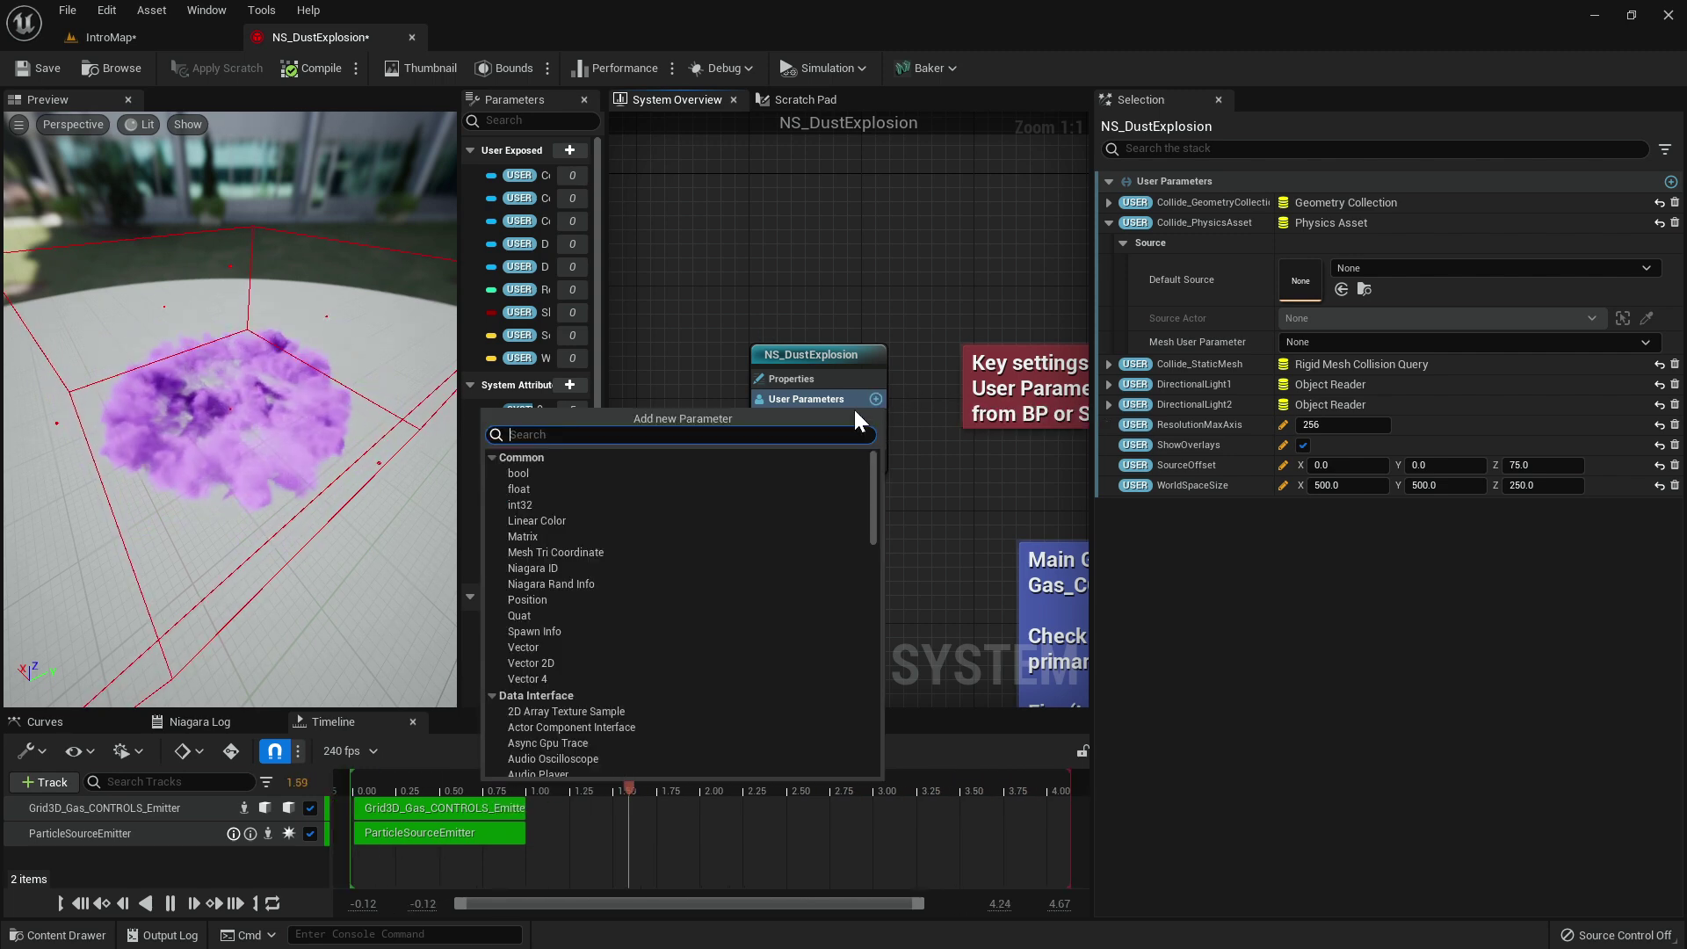
text(object)
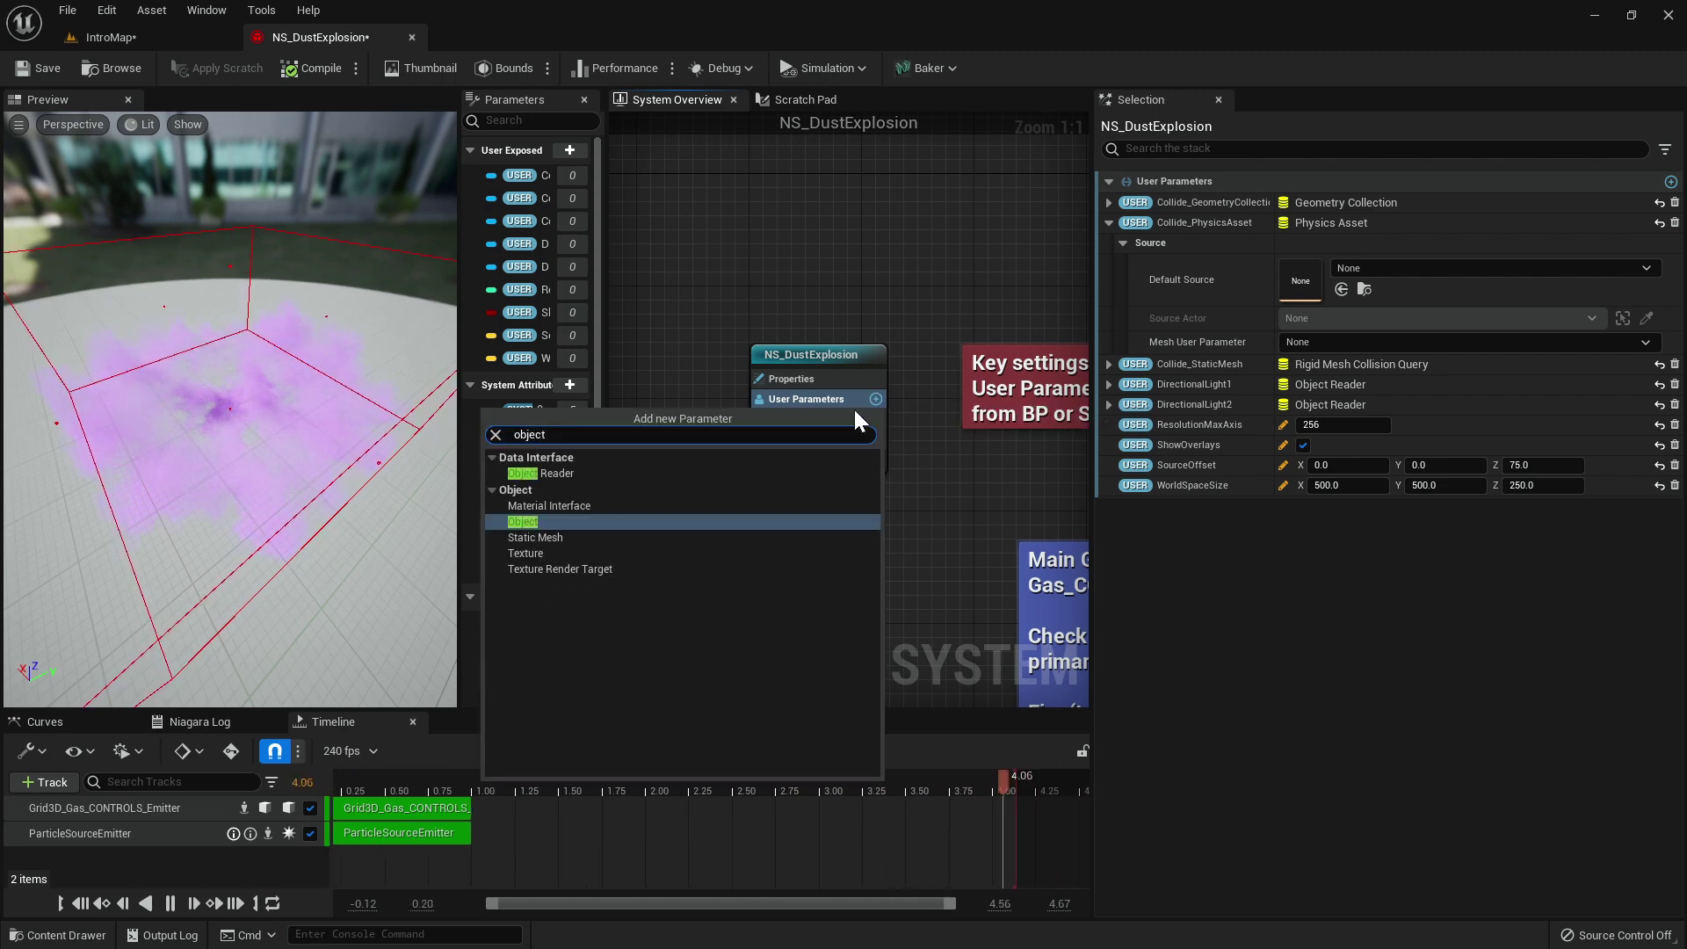
click(527, 523)
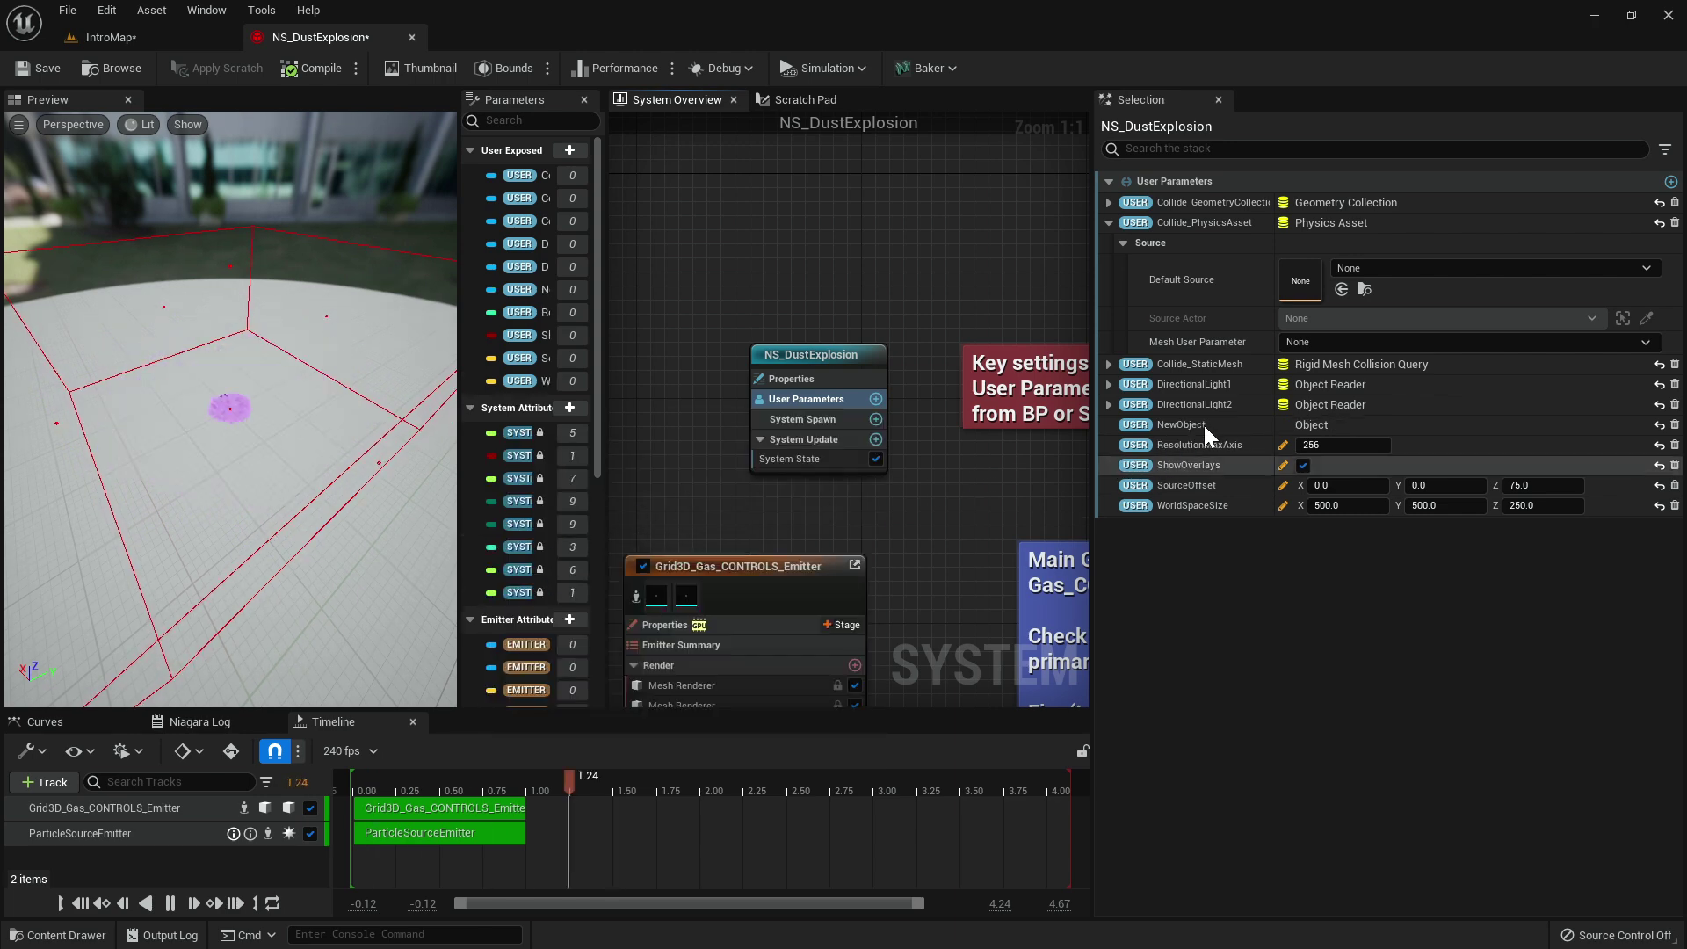
Rename the new Object user parameter to SkelMesh.
click(1183, 427)
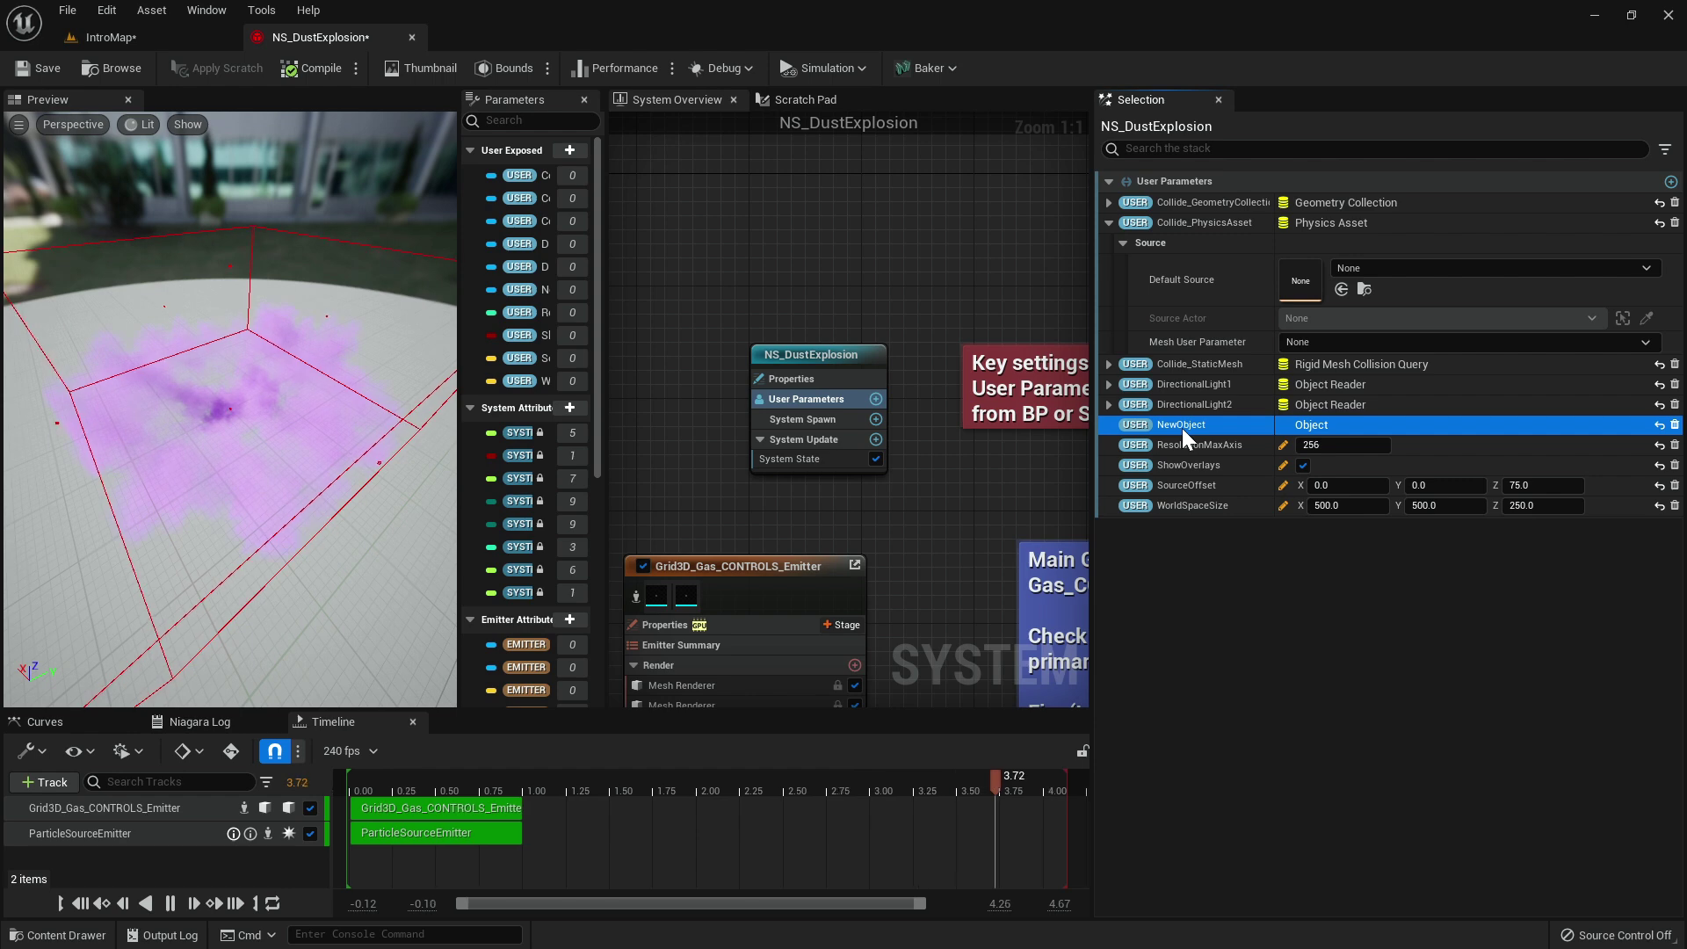
click(1182, 425)
text(Ske)
key(BackSpace)
key(BackSpace)
key(BackSpace)
key(BackSpace)
key(BackSpace)
text(lMesh)
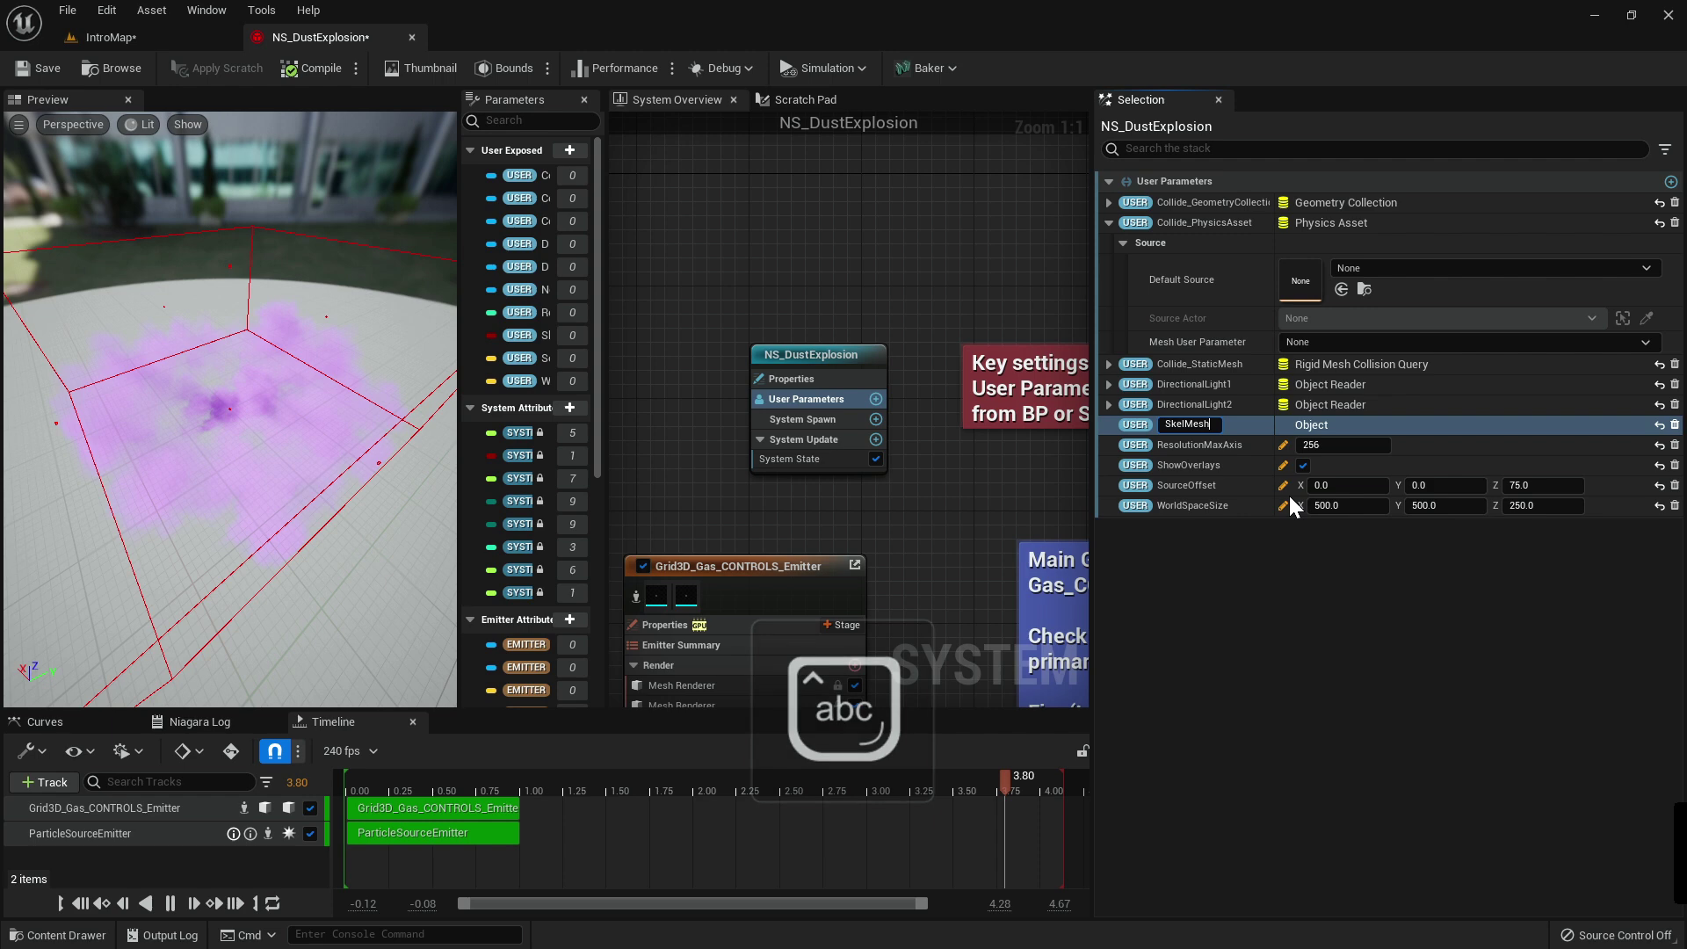
key(Return)
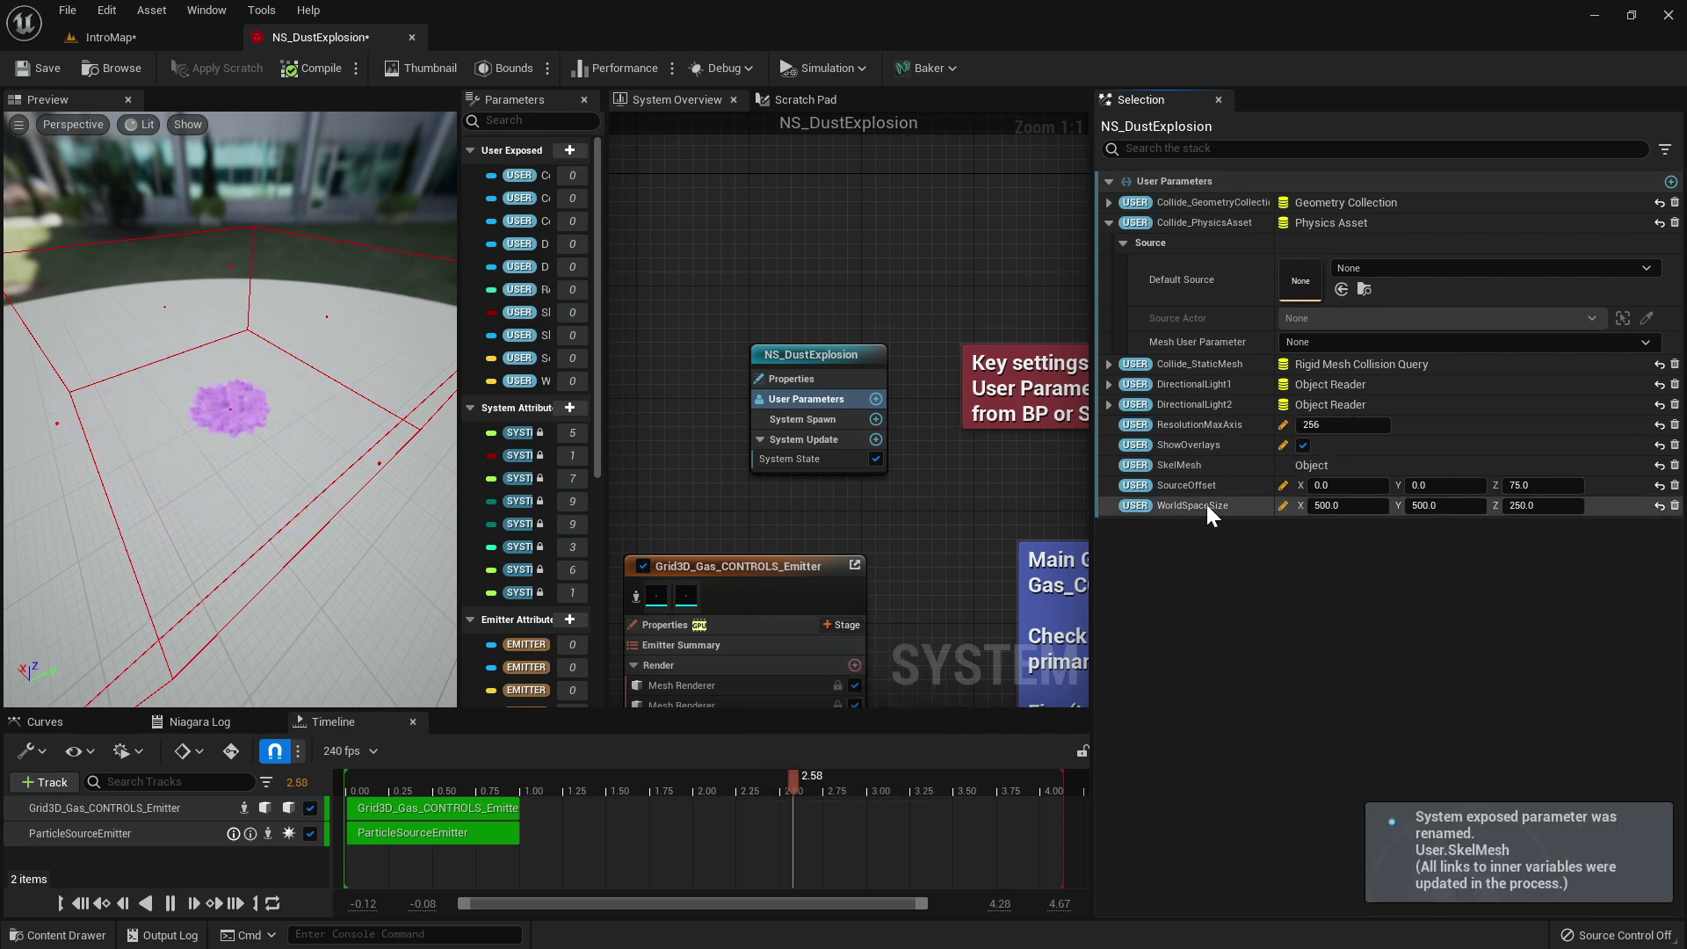
Set the Mesh User Parameter of Collide_PhysicsAsset to SkelMesh.
click(1198, 467)
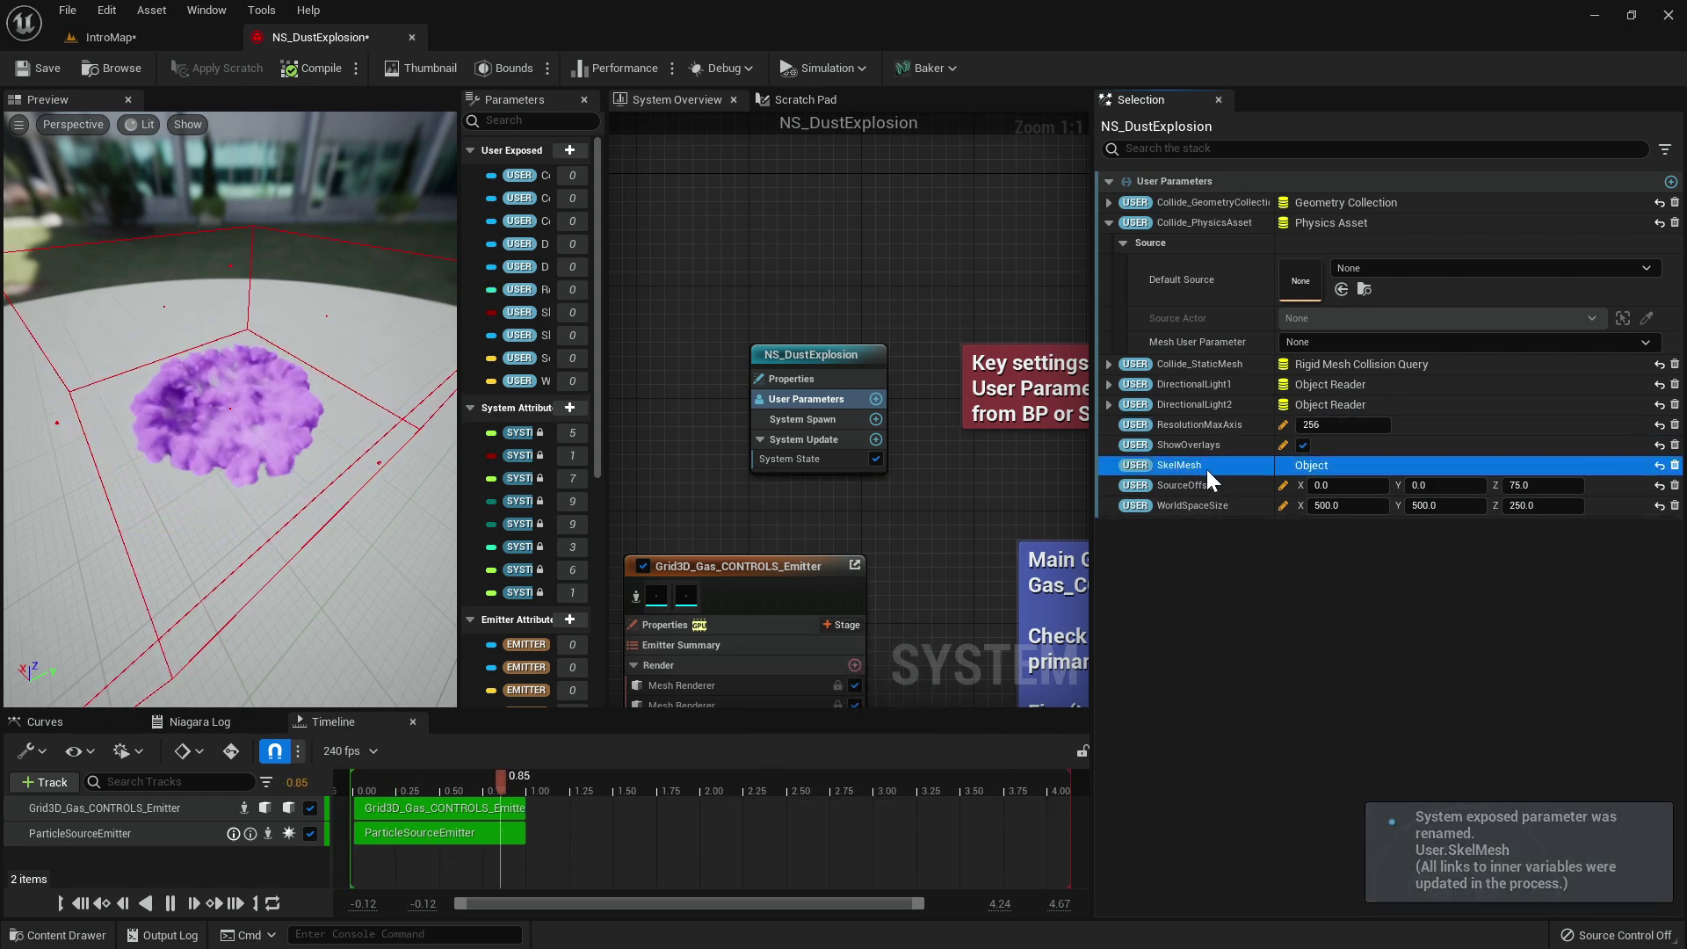
click(1380, 341)
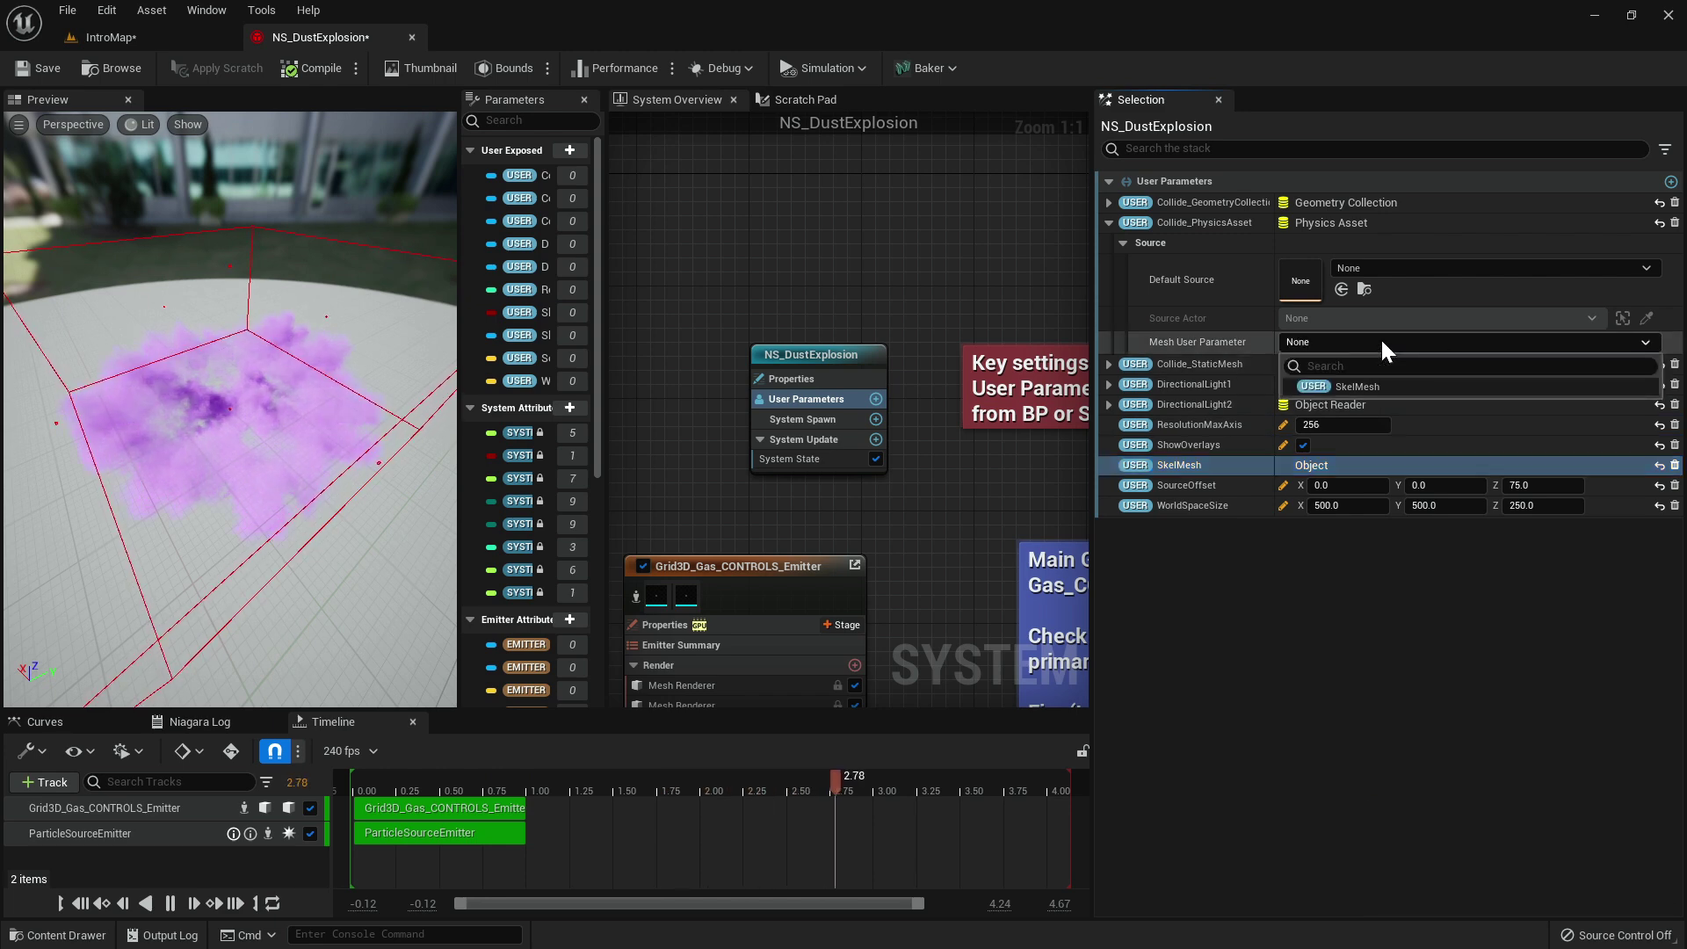
click(1366, 385)
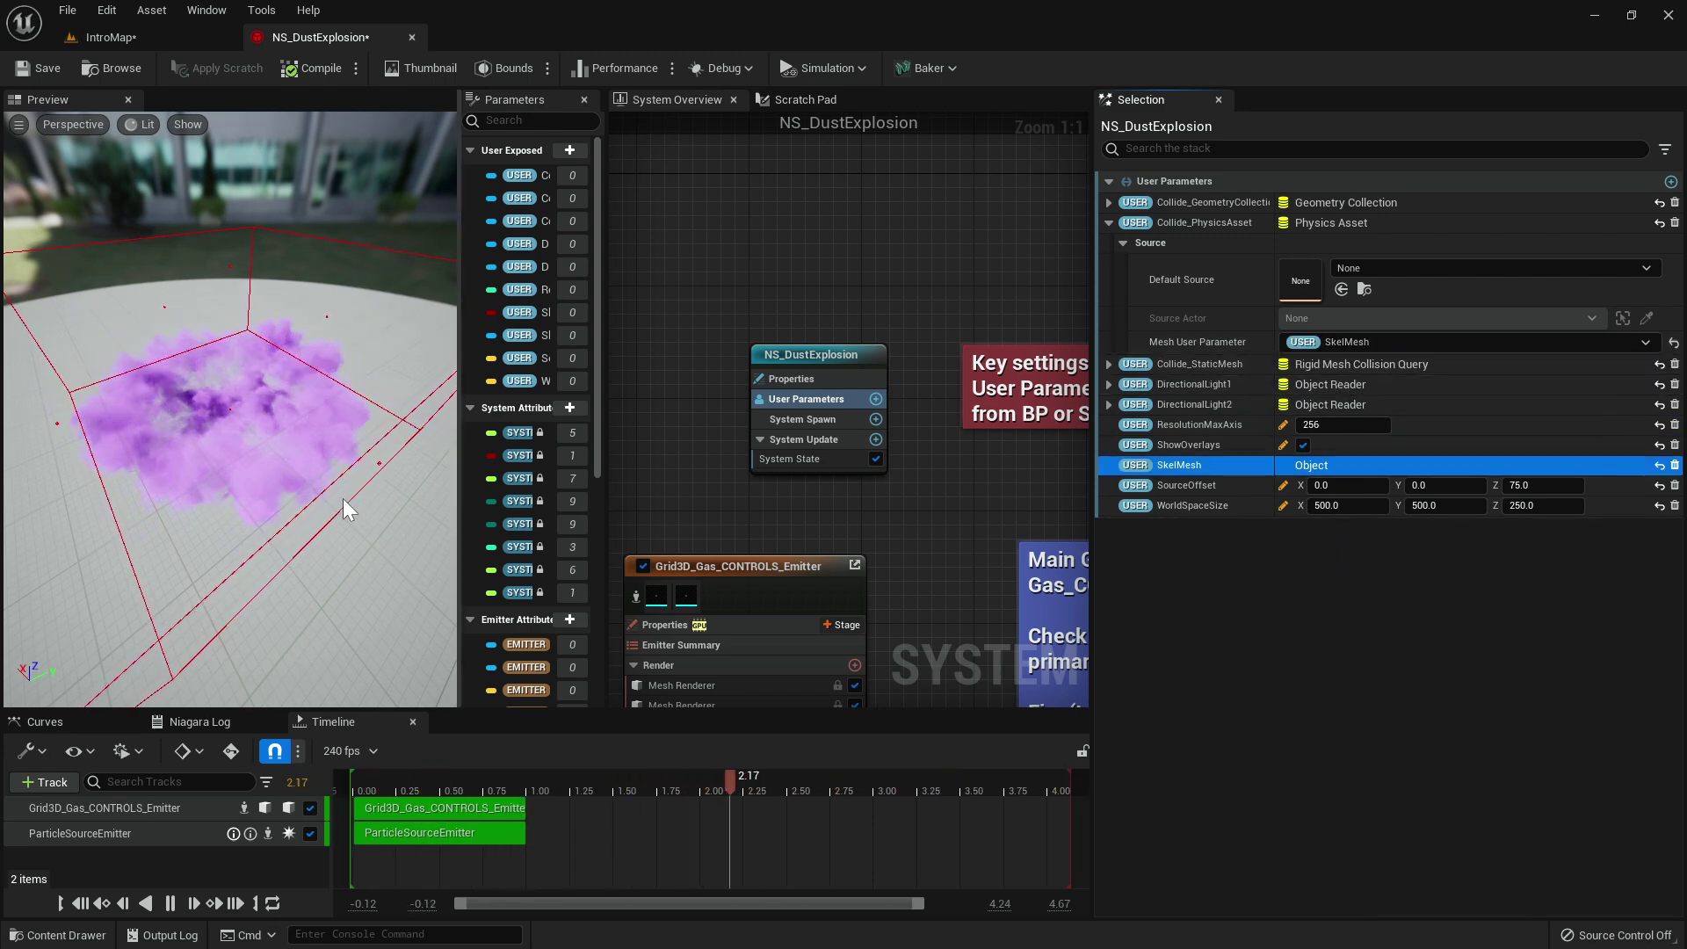
mouse_move(336, 494)
mouse_down()
mouse_move(350, 418)
mouse_move(333, 496)
mouse_up()
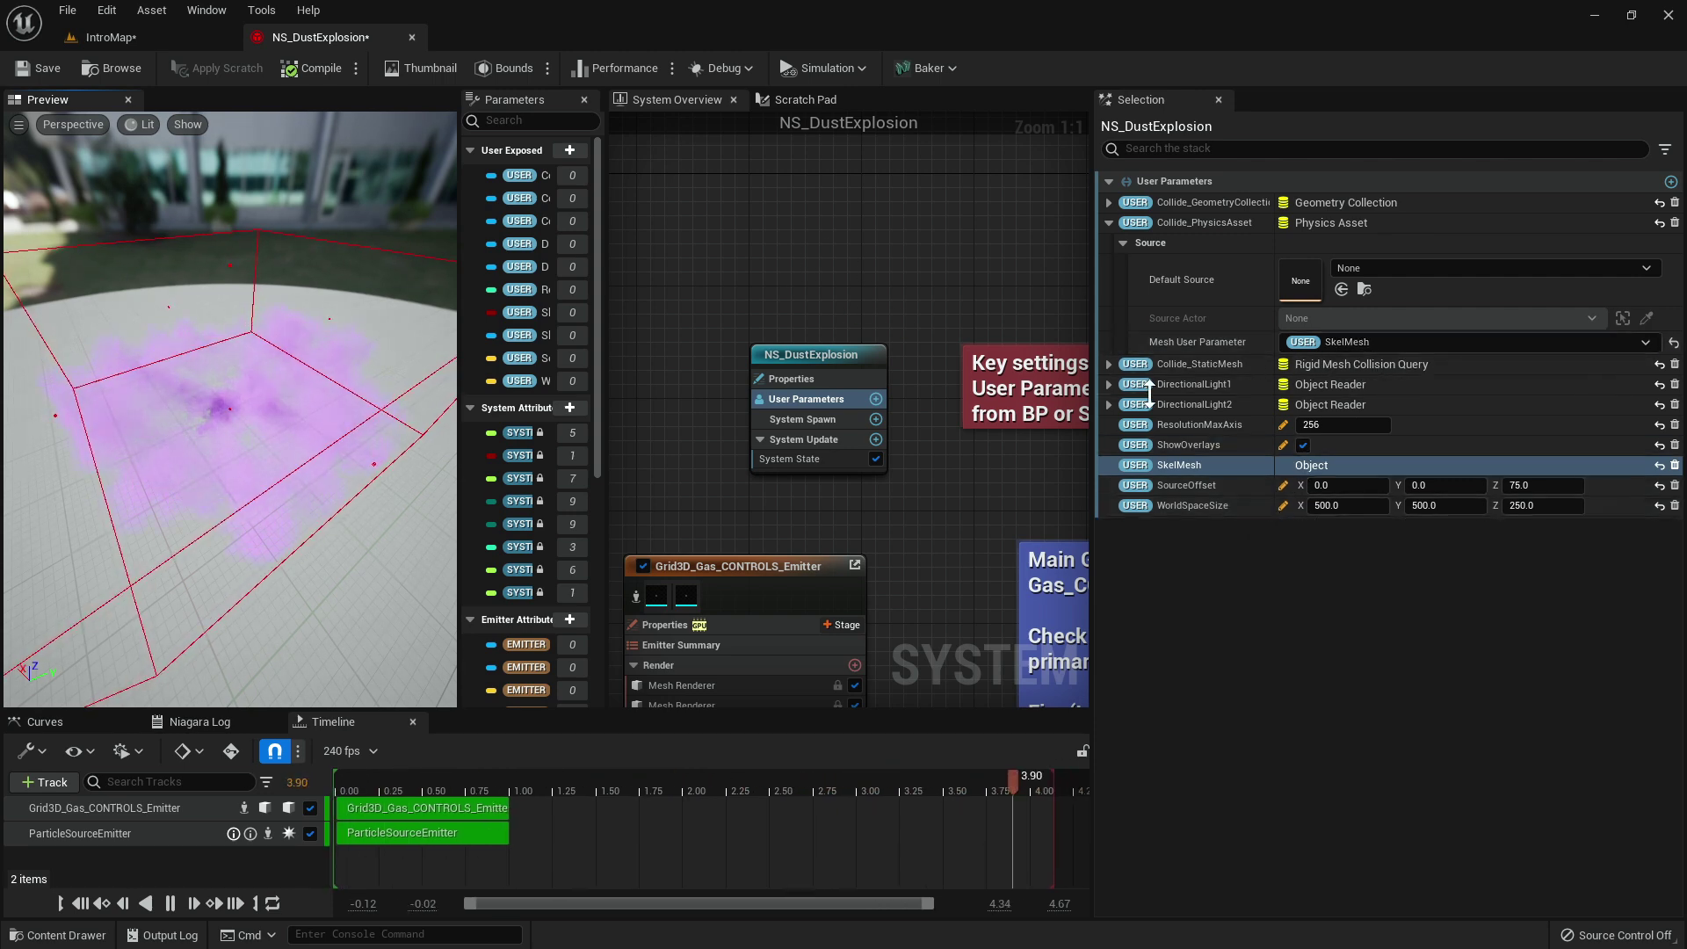
Return to IntroMap and open its level Blueprint at the Event Graph.
click(132, 40)
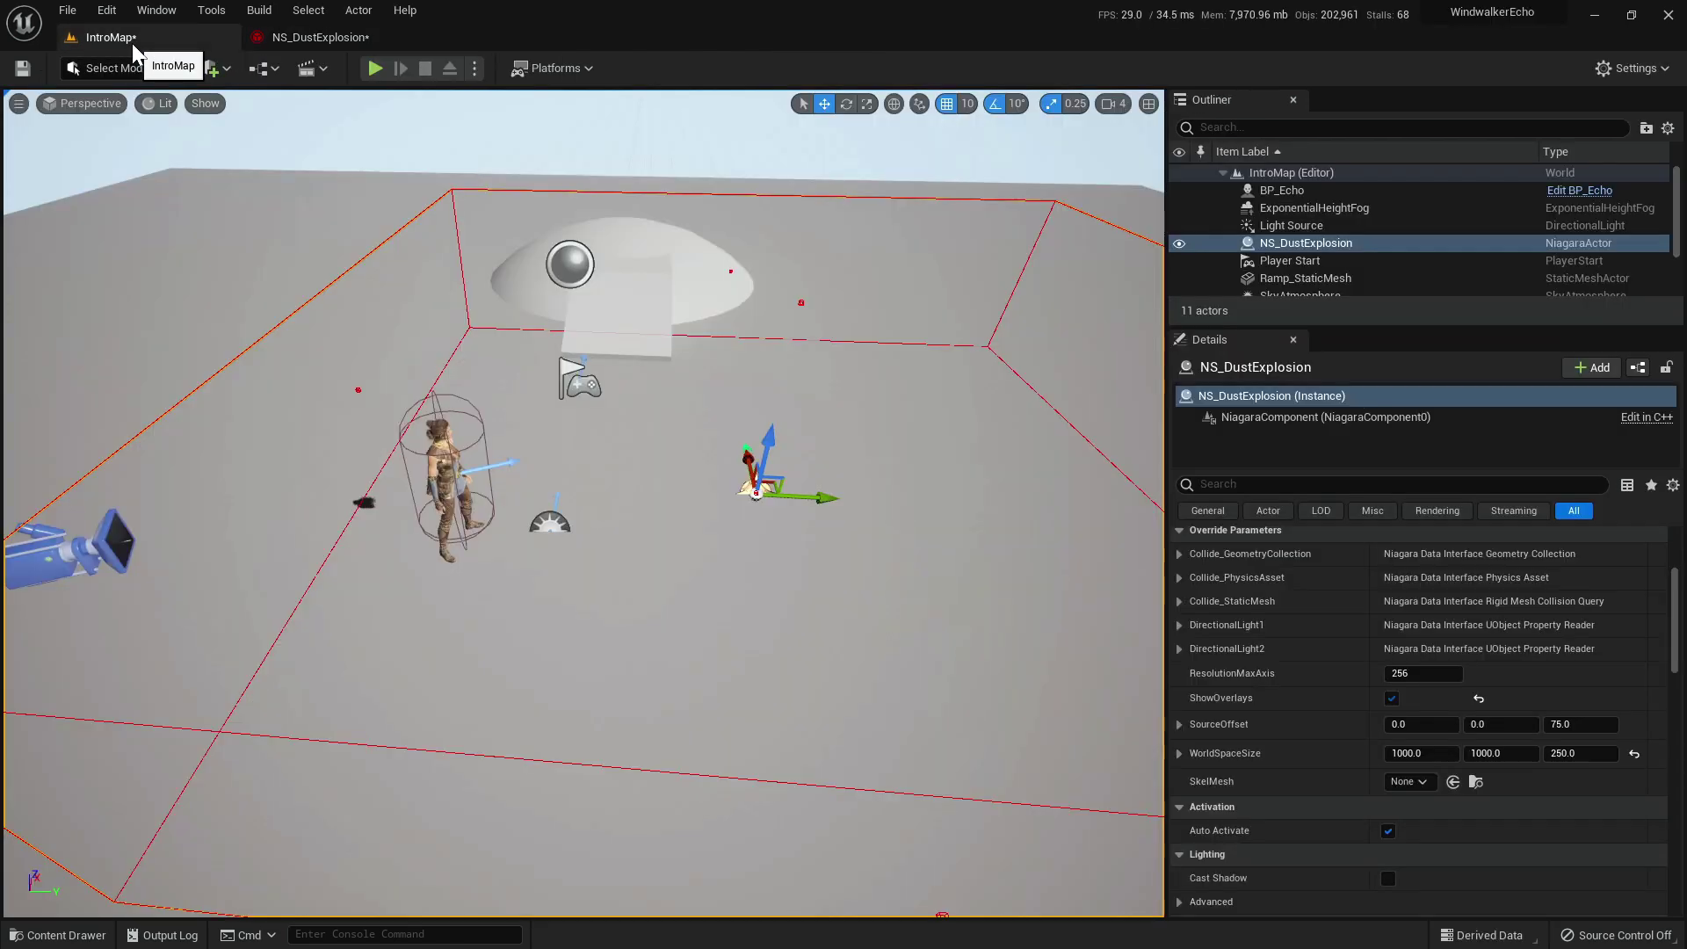
click(266, 67)
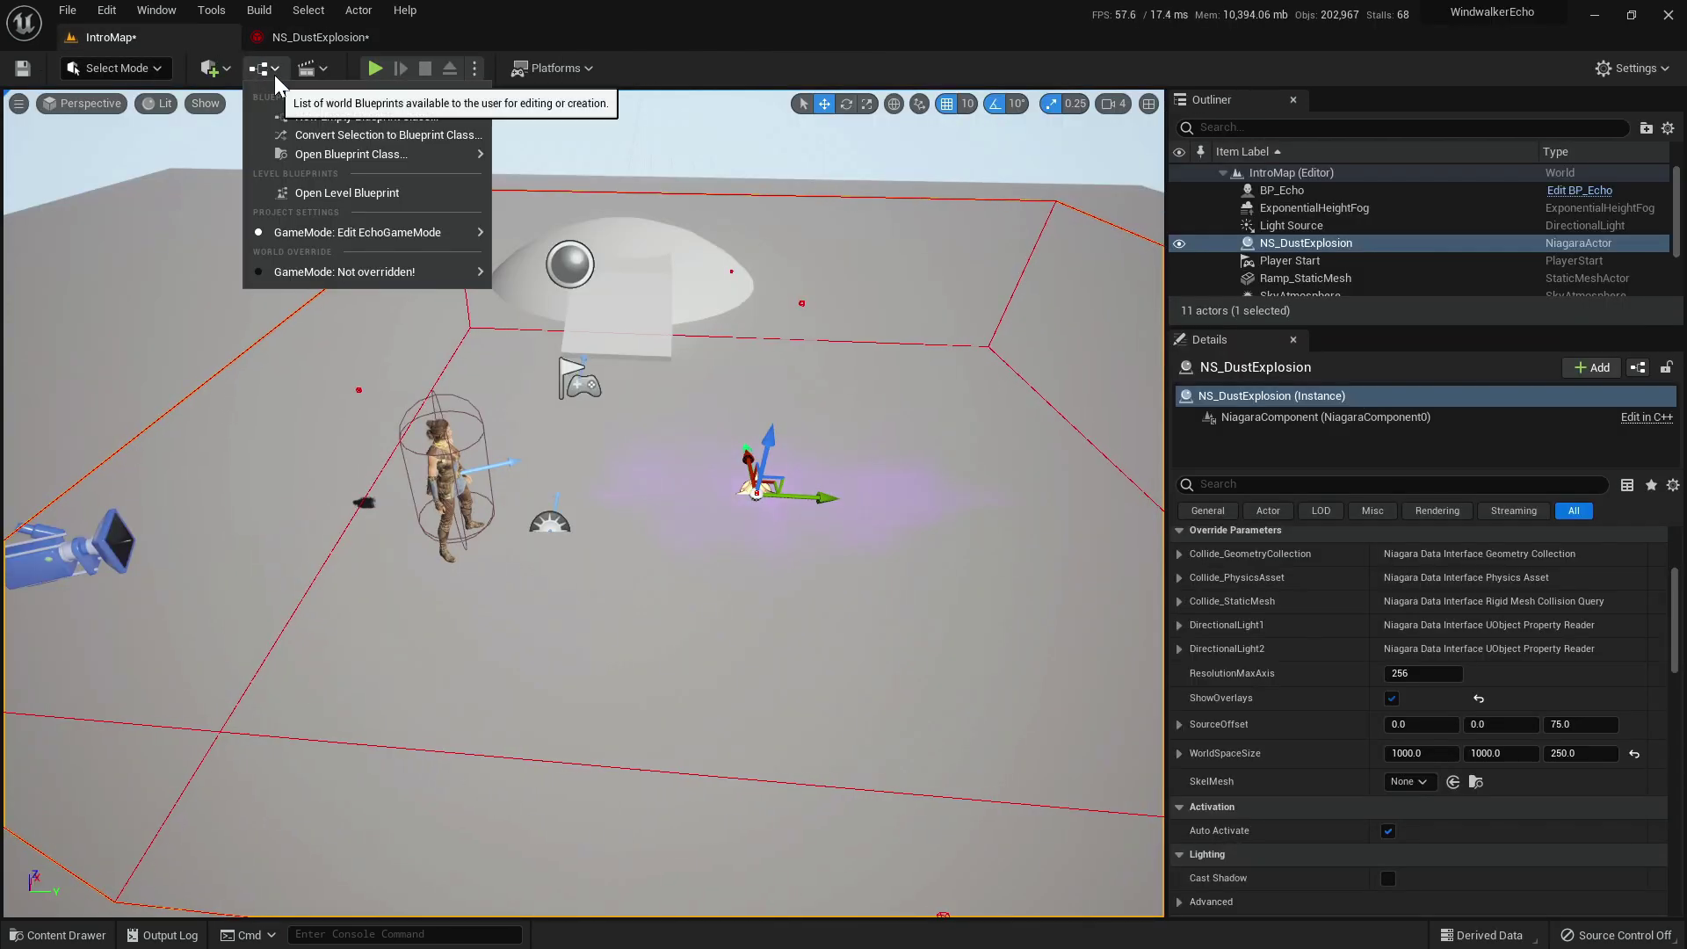
click(343, 192)
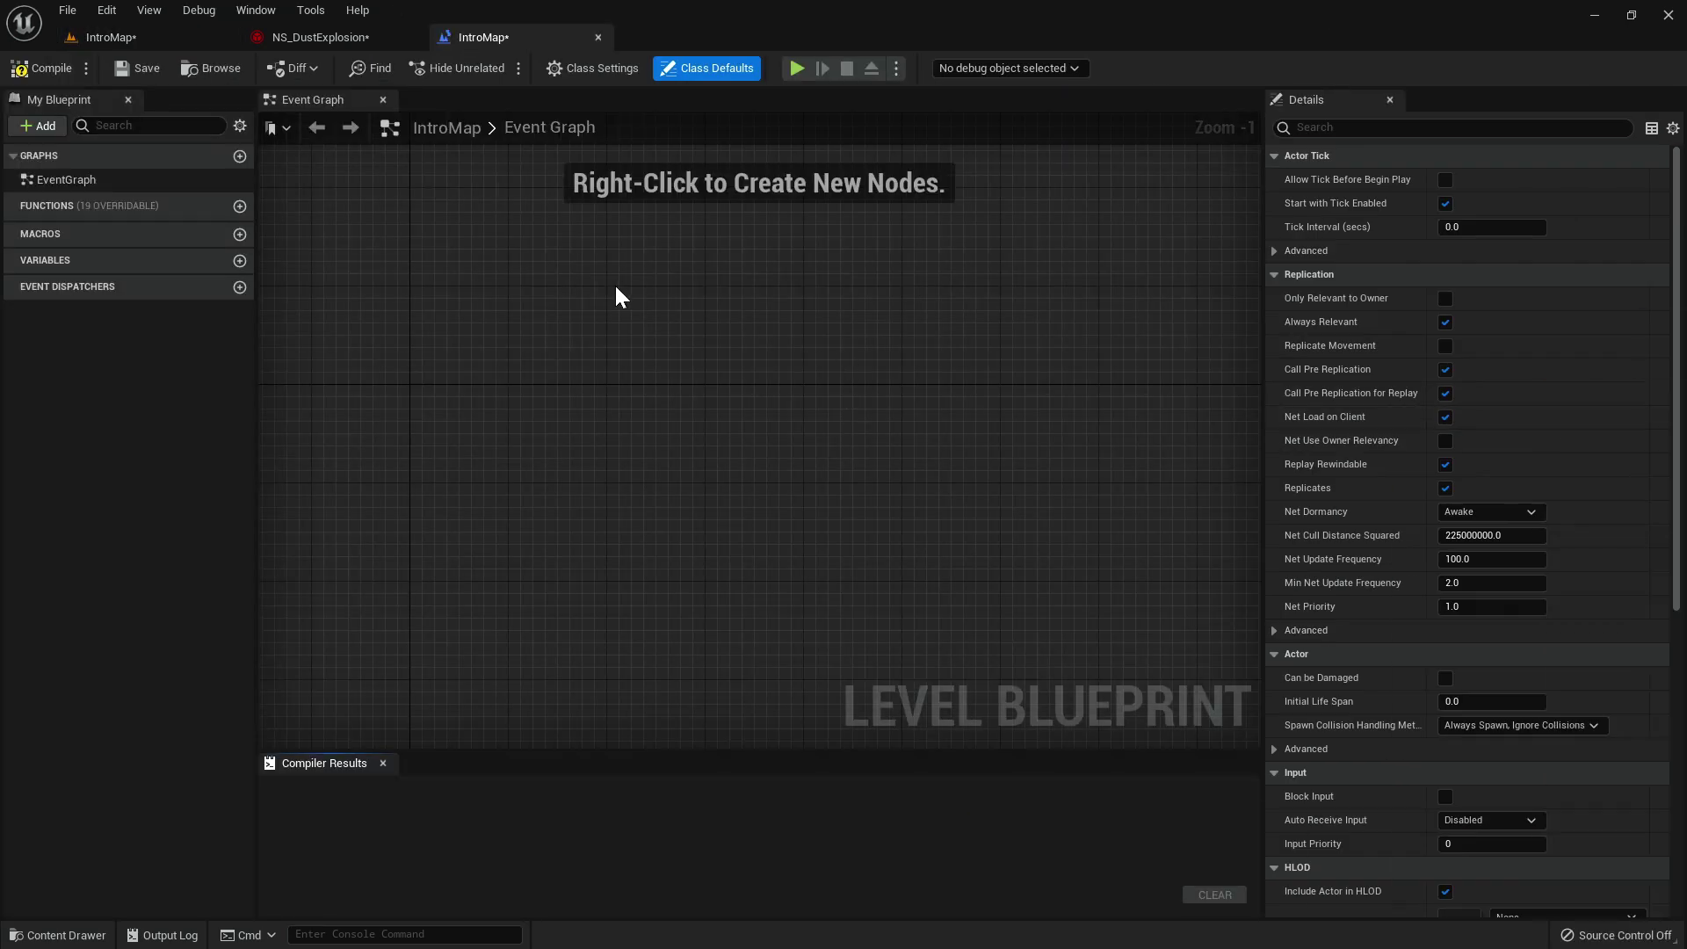
right_drag(478, 301, 464, 327)
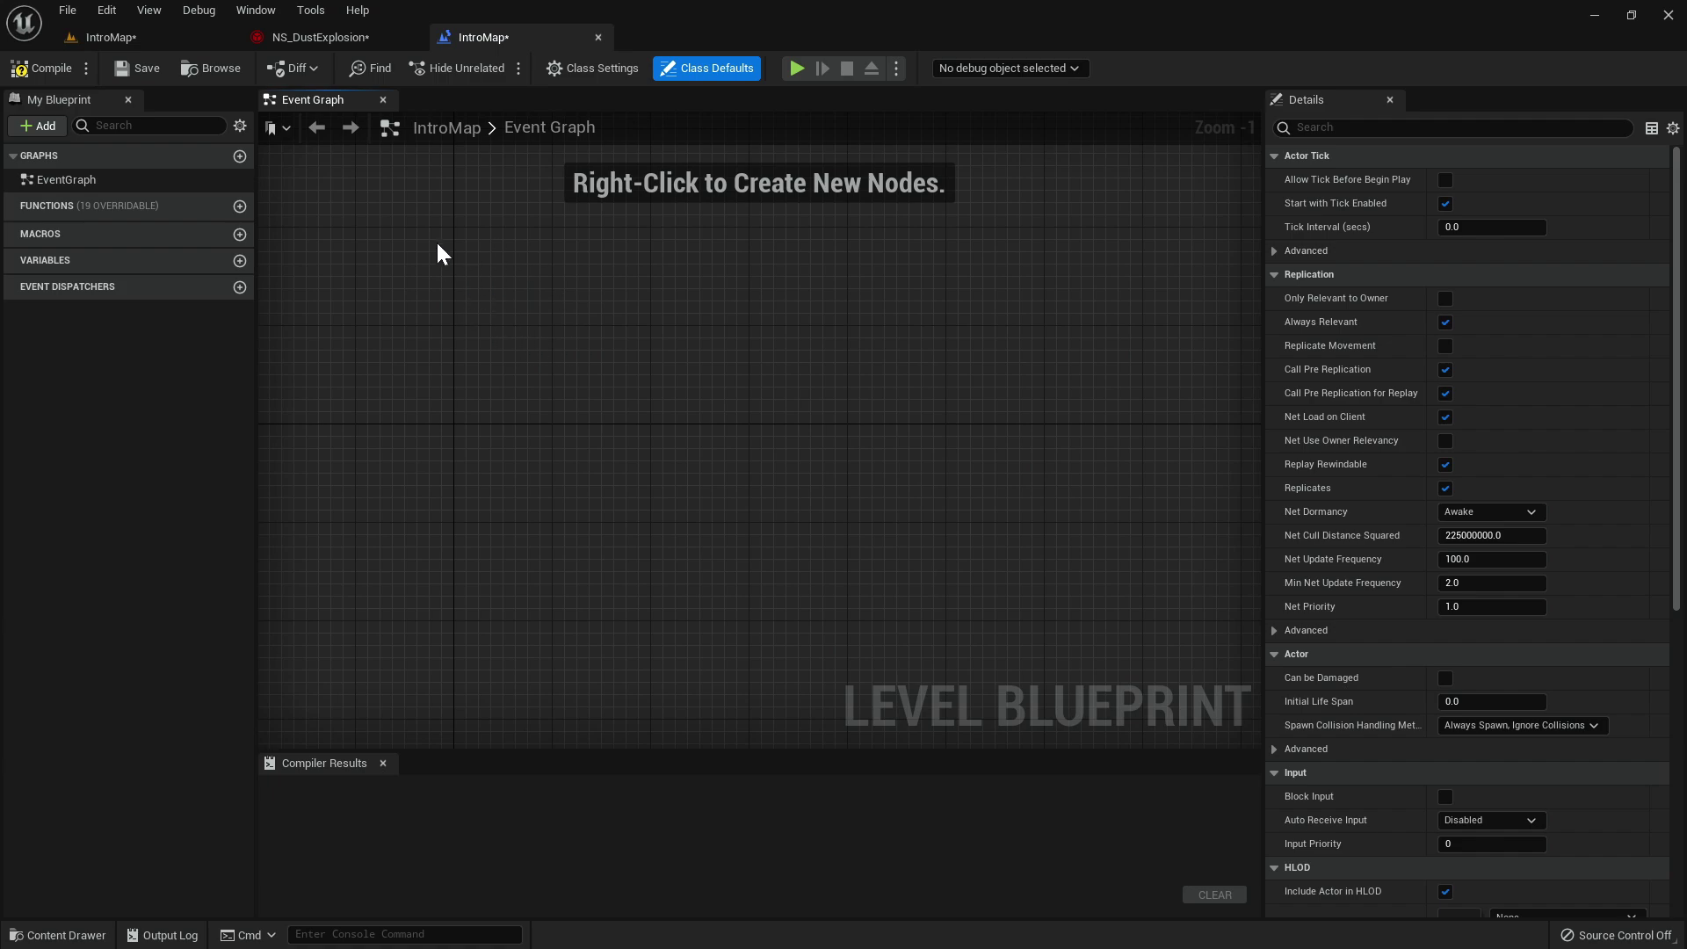
Add a reference to the NS_DustExplosion actor from IntroMap's Outliner to the level Blueprint's Event Graph.
drag(492, 37, 220, 277)
click(150, 34)
drag(1330, 245, 441, 495)
drag(322, 292, 508, 24)
right_drag(773, 328, 780, 307)
right_drag(668, 309, 841, 334)
scroll(883, 310, down, 2)
scroll(841, 335, up, 1)
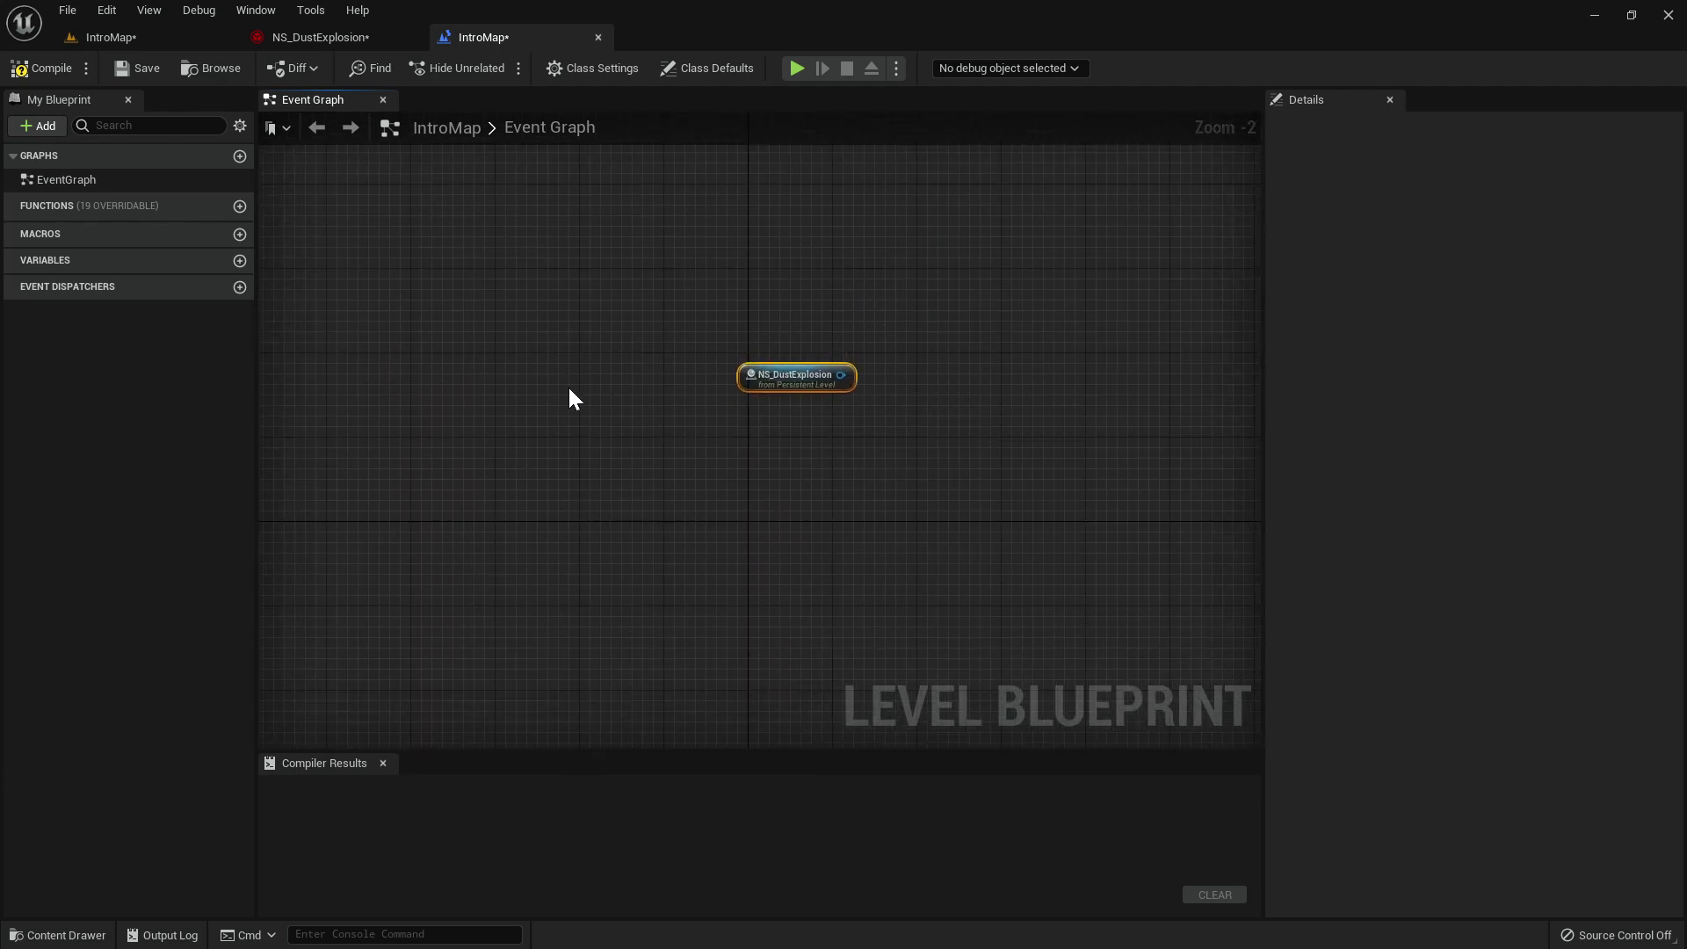
Add an Event BeginPlay node to the graph beside the NS_DustExplosion reference.
right_click(433, 363)
text(event begin)
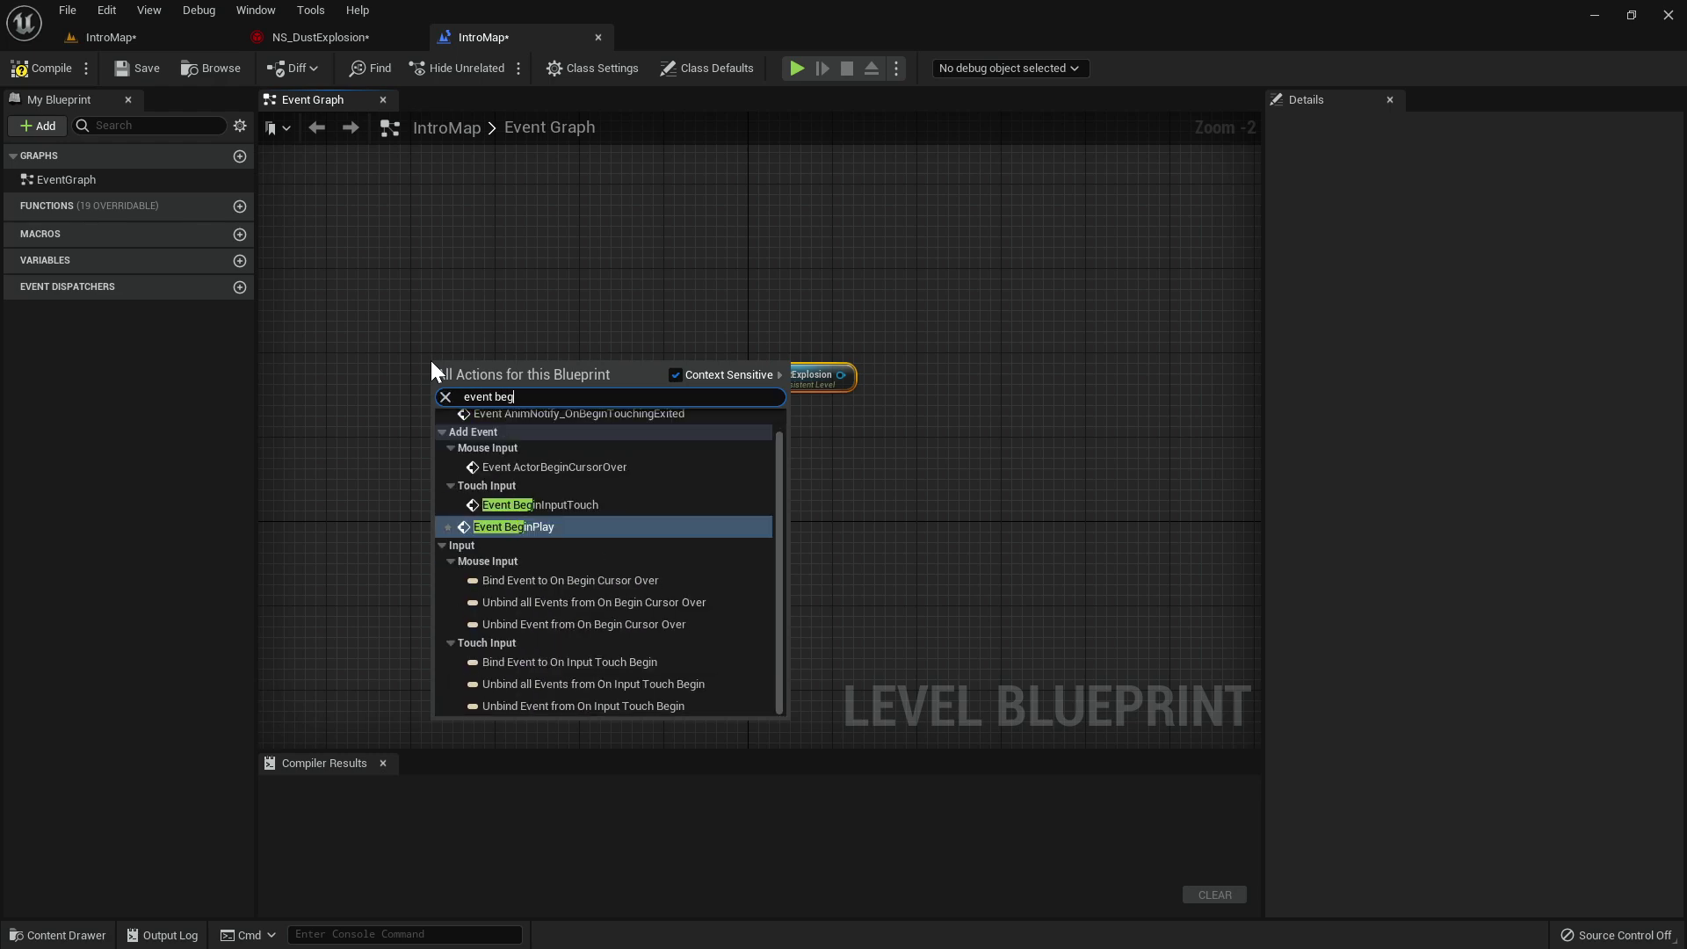
click(509, 527)
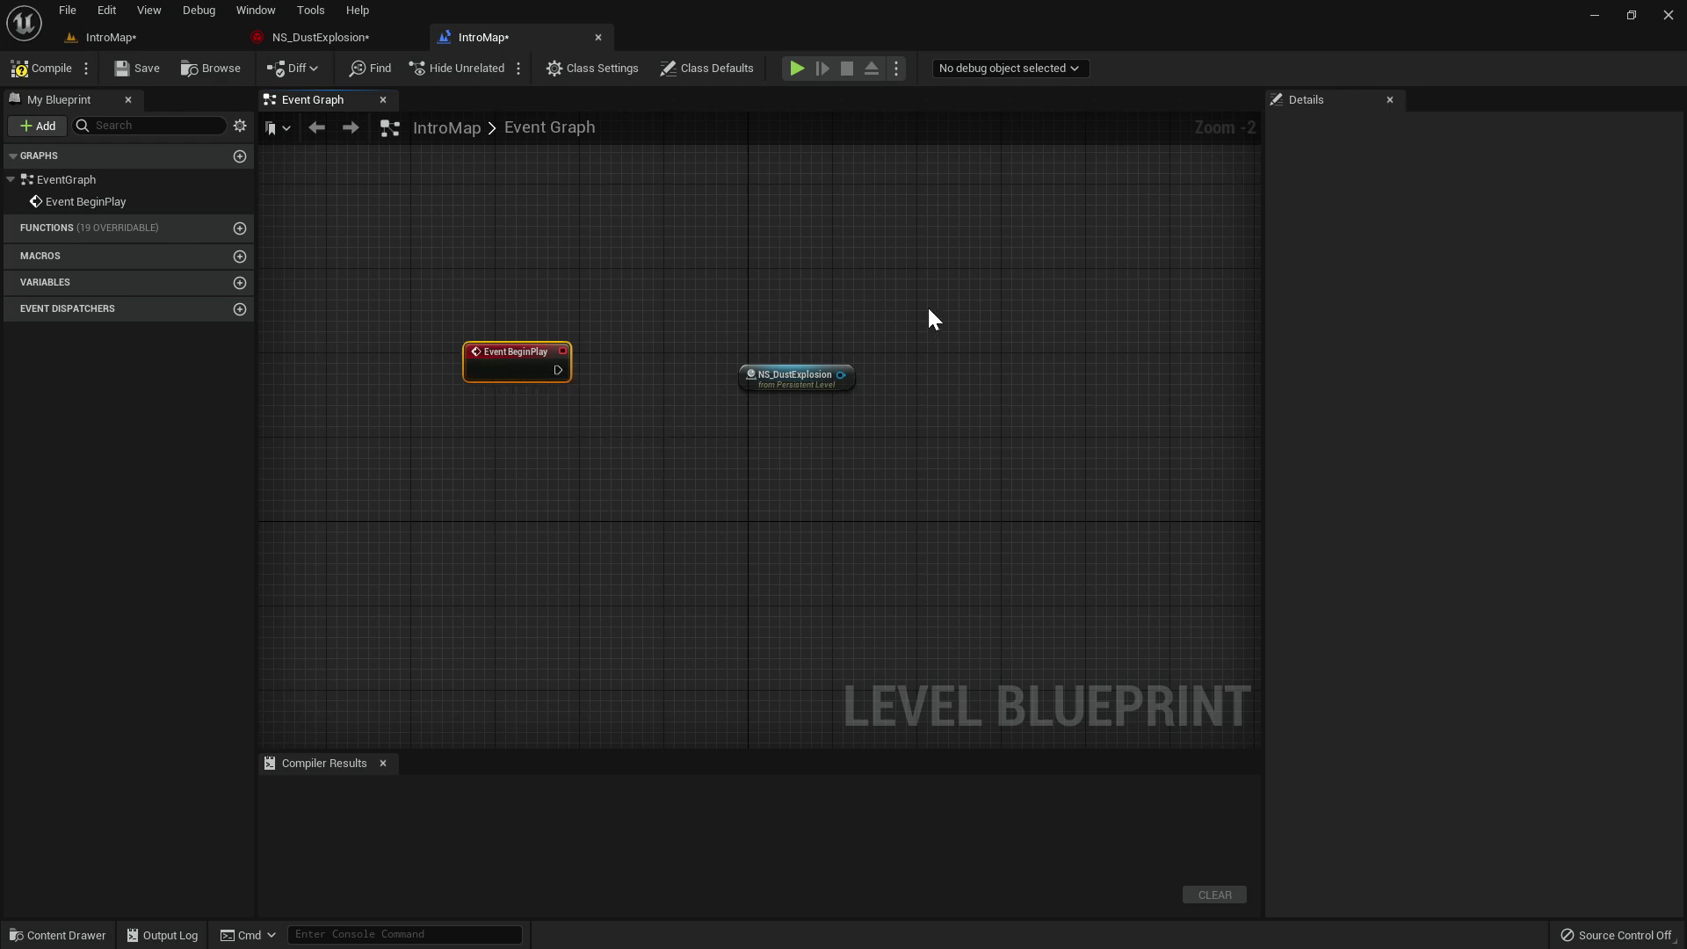
Add a Set Niagara Variable (Object) node from the NS_DustExplosion reference, arrange the nodes, and connect Event BeginPlay's execution to it.
drag(793, 368, 780, 305)
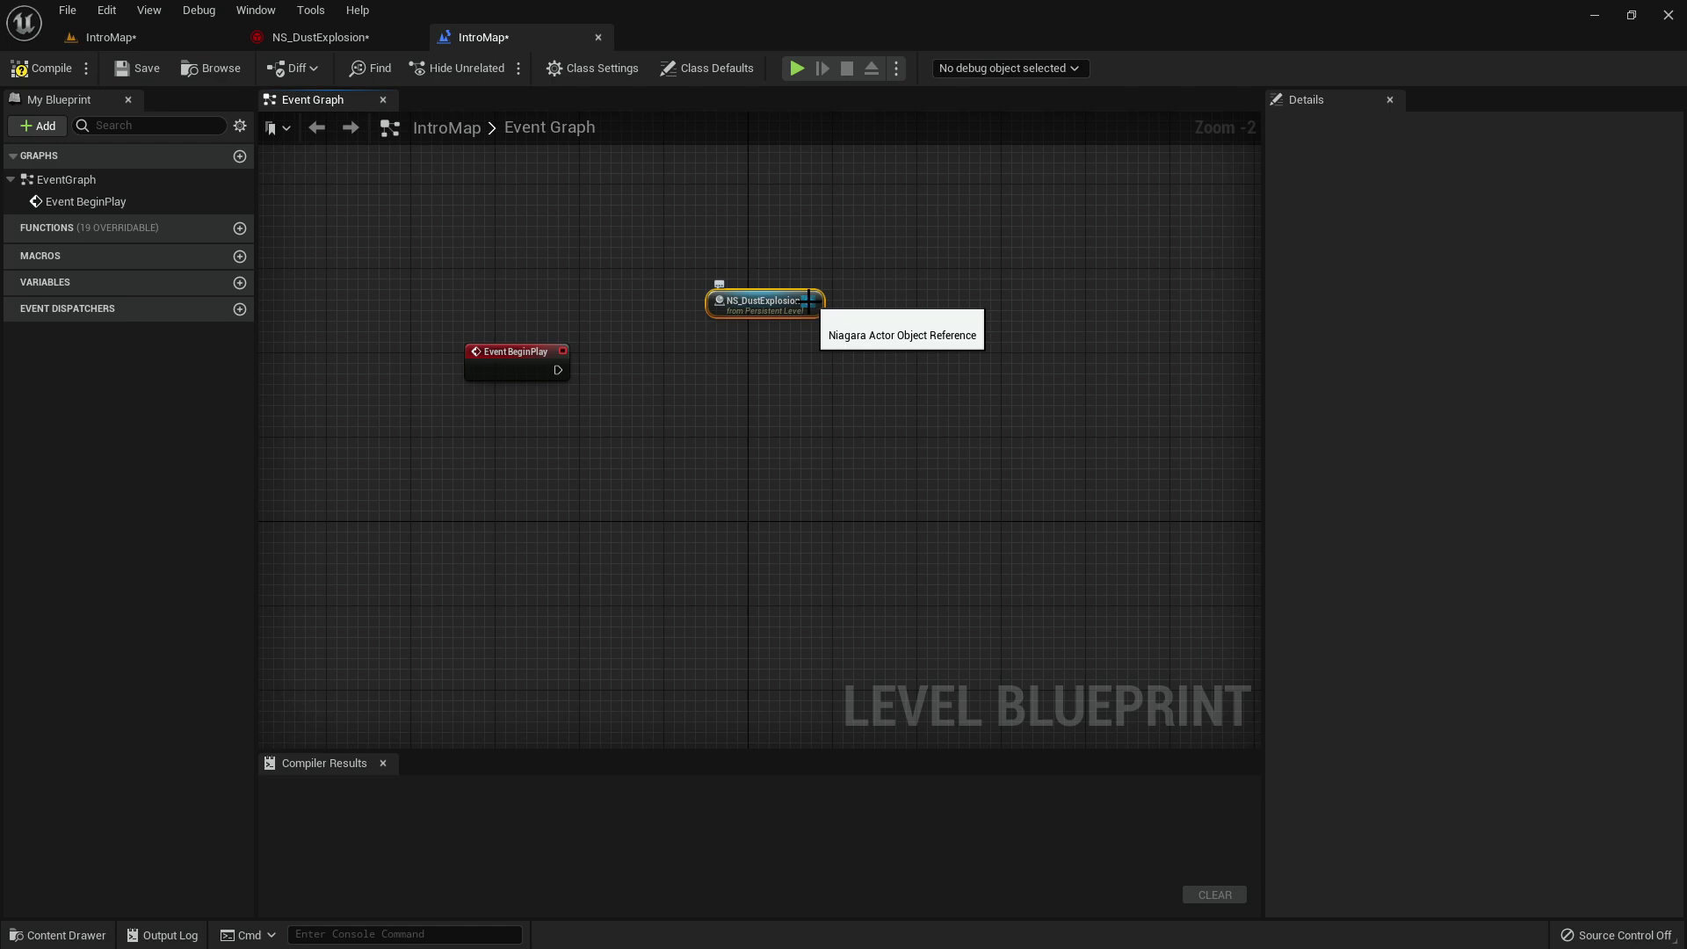
drag(808, 301, 854, 318)
text(set niagara variable)
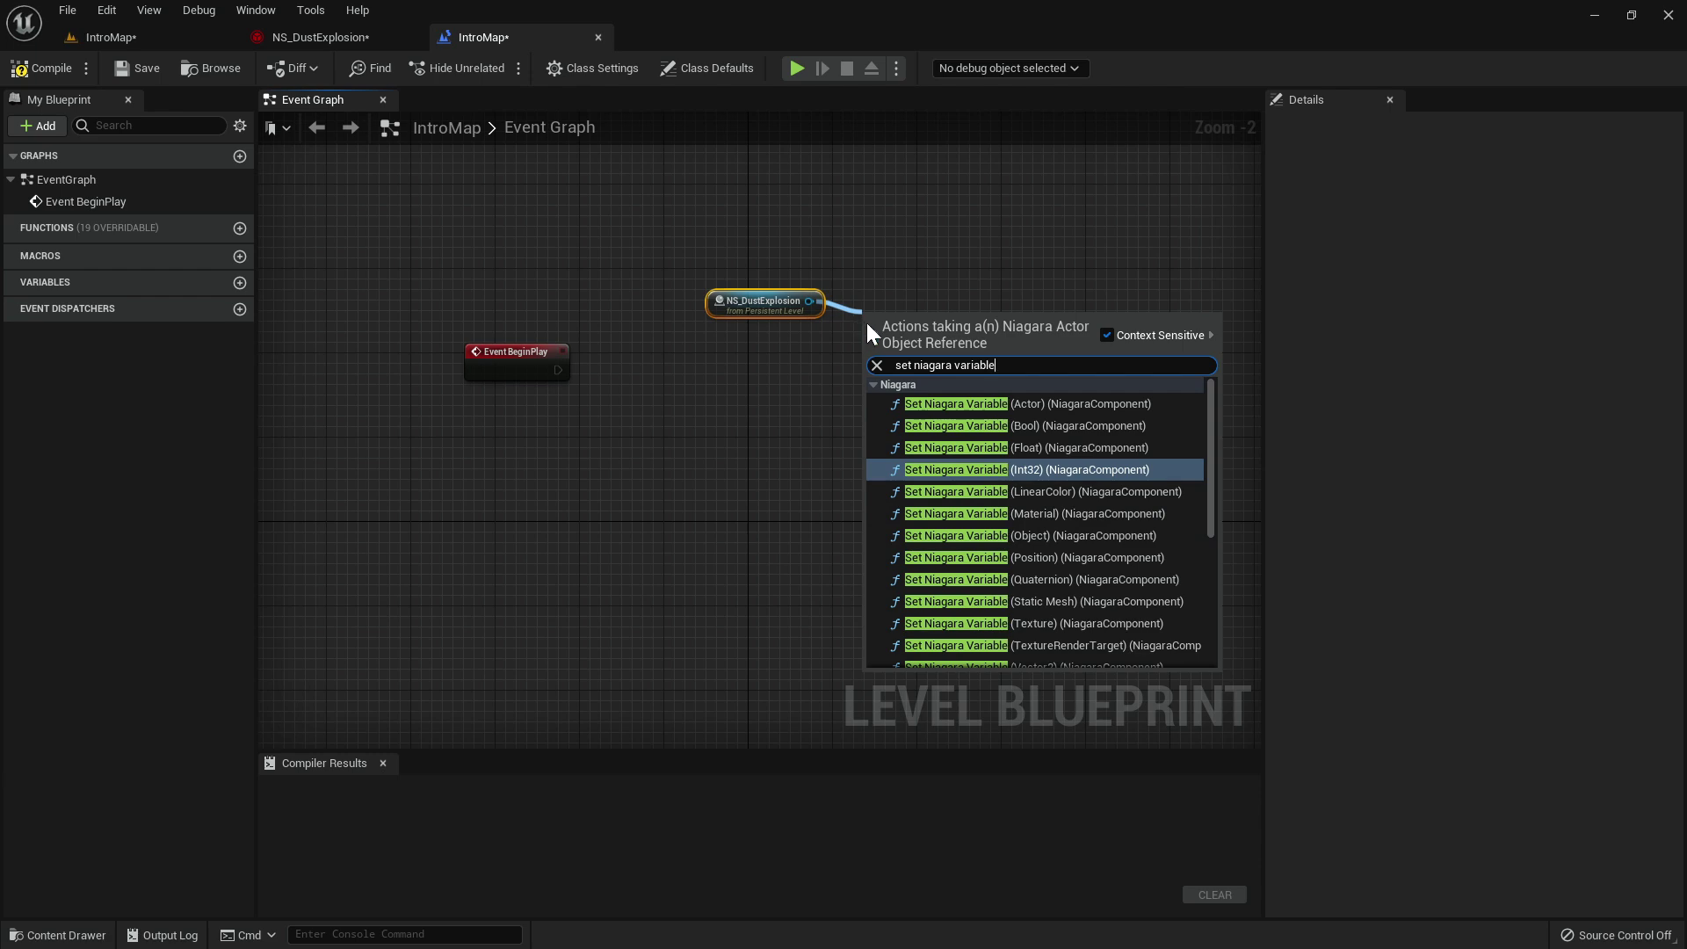
click(1010, 537)
drag(1072, 330, 1104, 361)
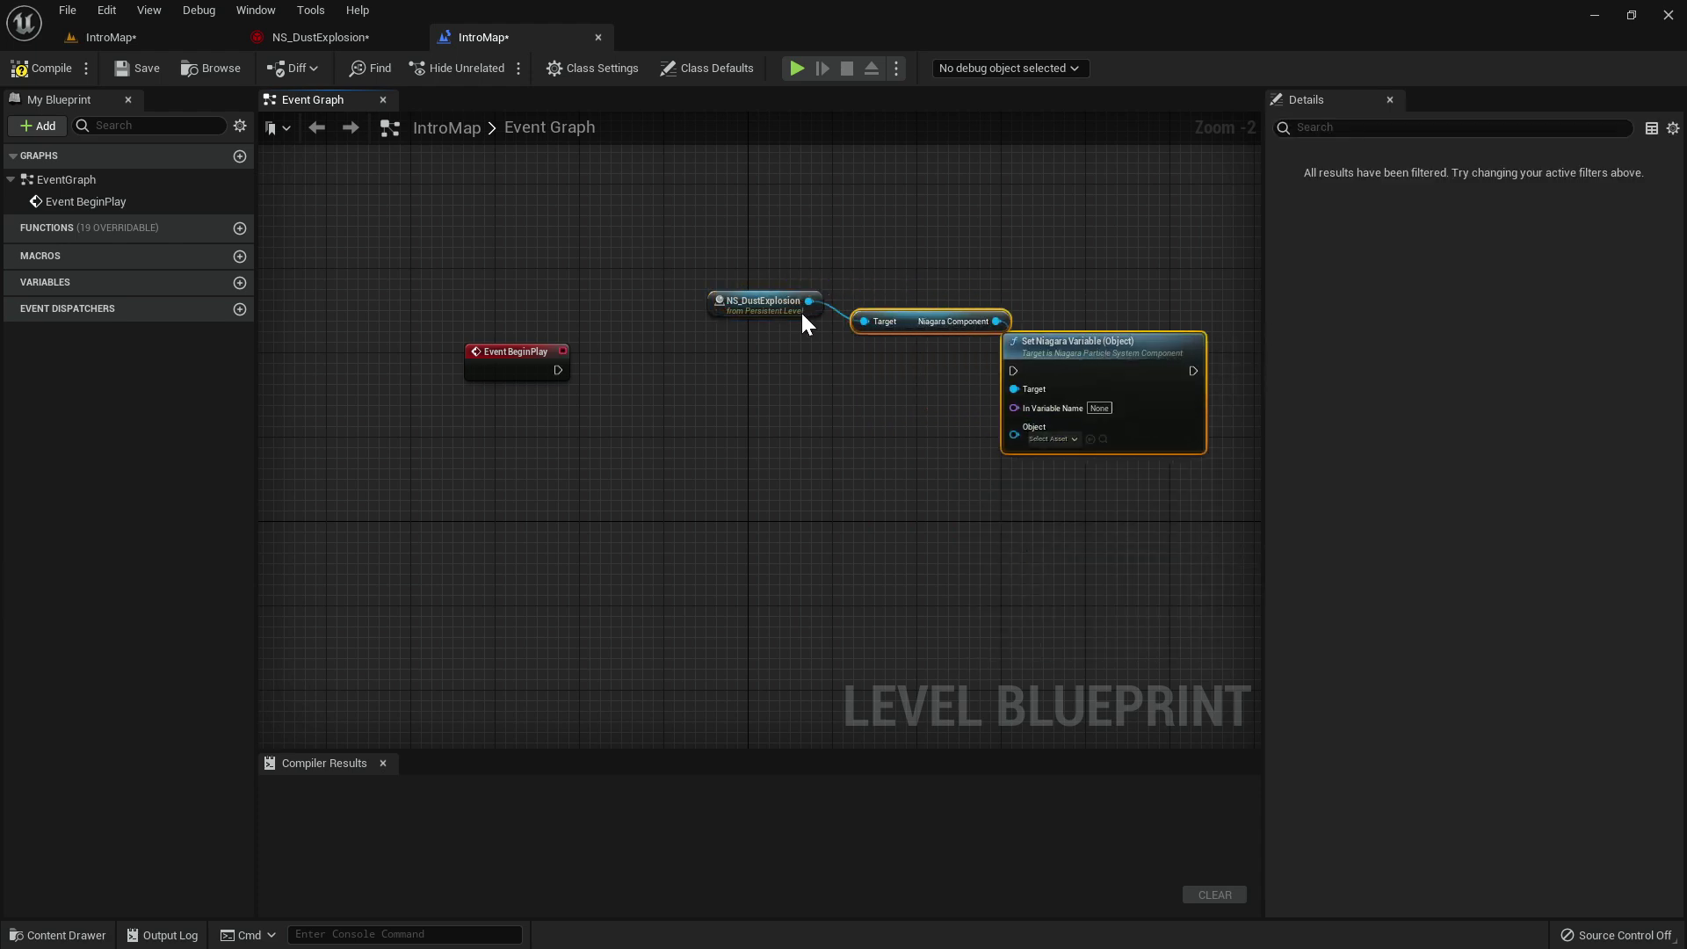
drag(765, 294, 711, 283)
drag(906, 317, 832, 266)
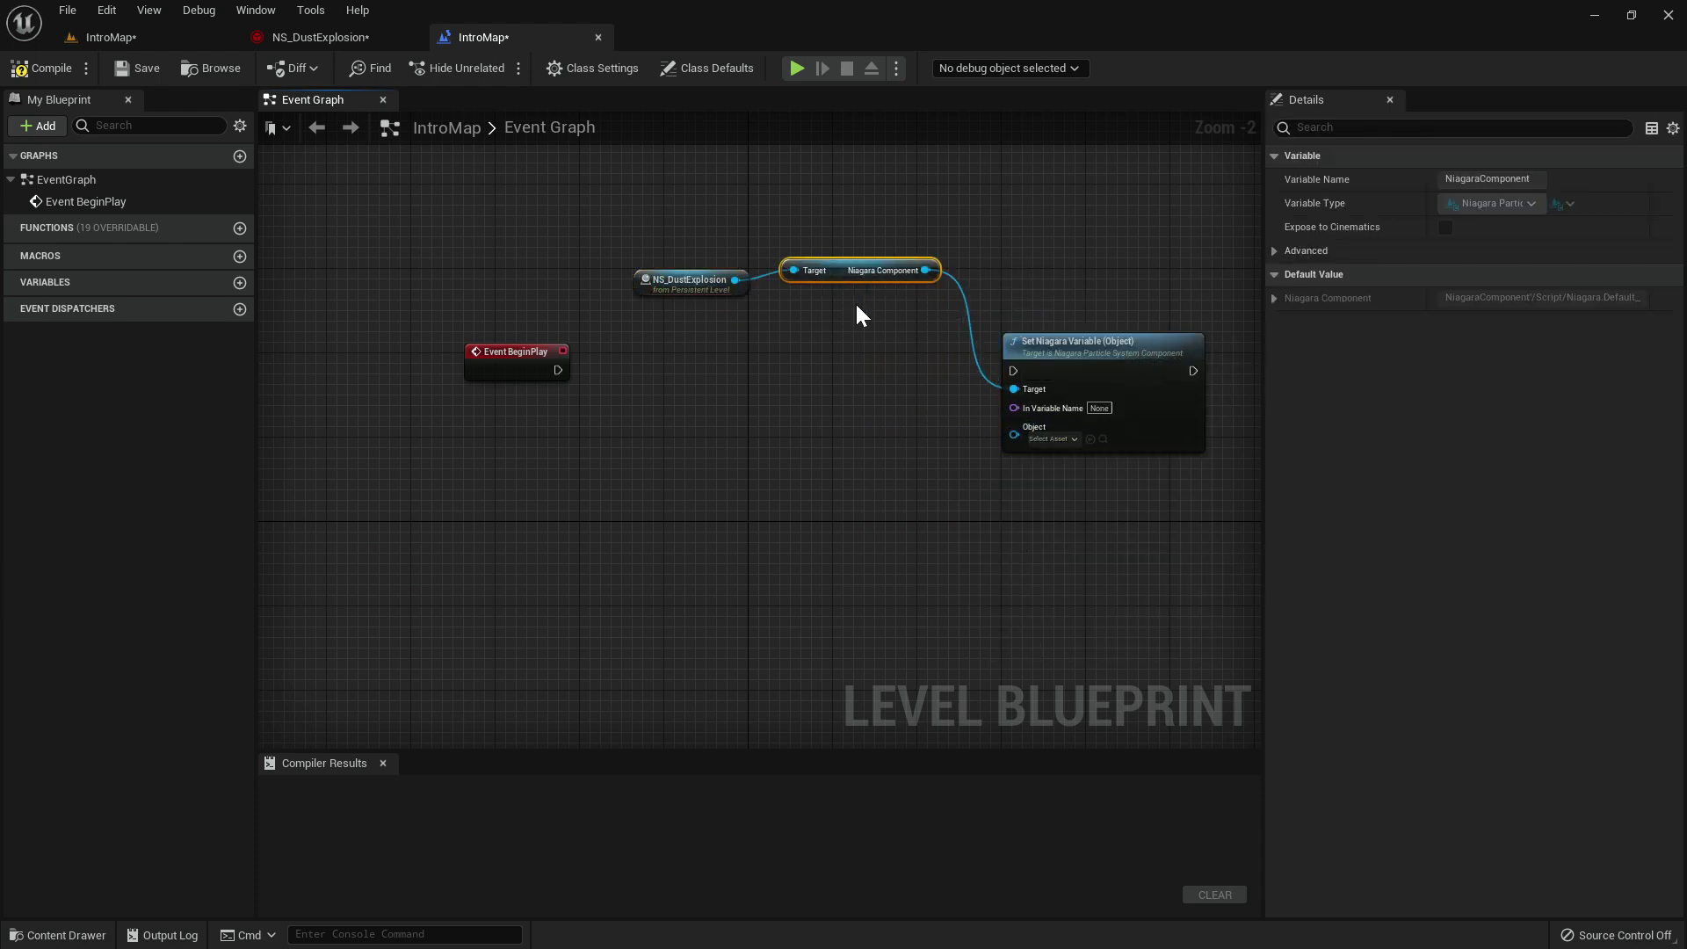
drag(557, 369, 1015, 371)
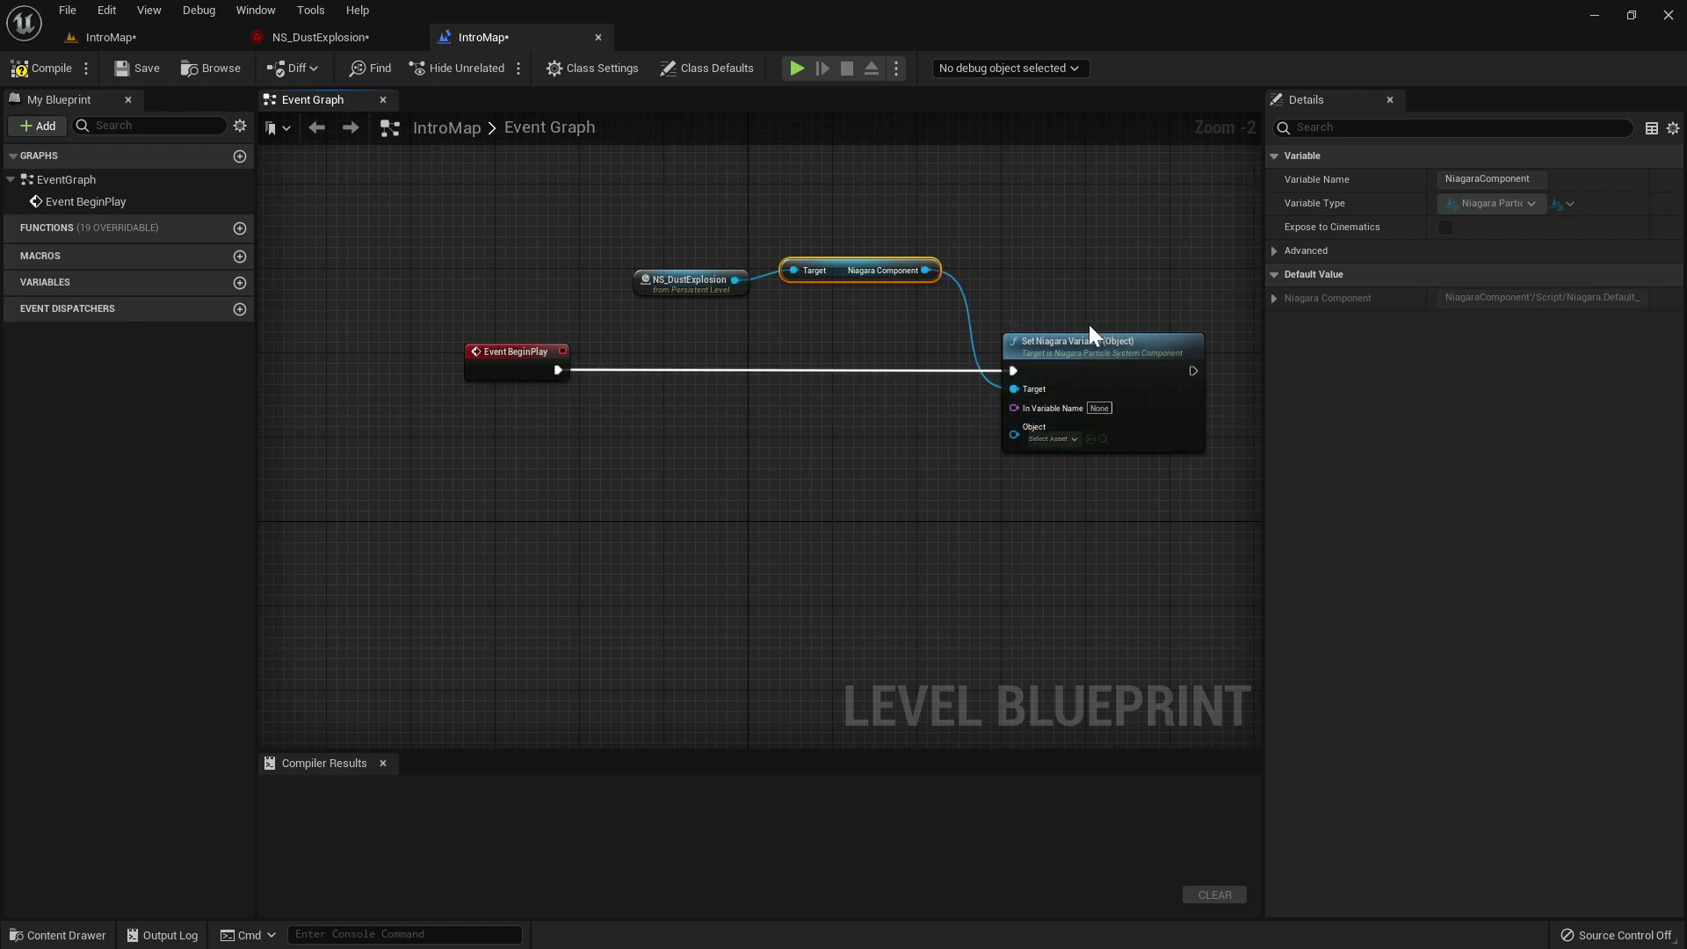
Set the In Variable Name of the Set Niagara Variable (Object) node to SkelMesh, matching the user parameter in NS_DustExplosion.
scroll(1097, 322, up, 2)
right_drag(1102, 309, 1002, 278)
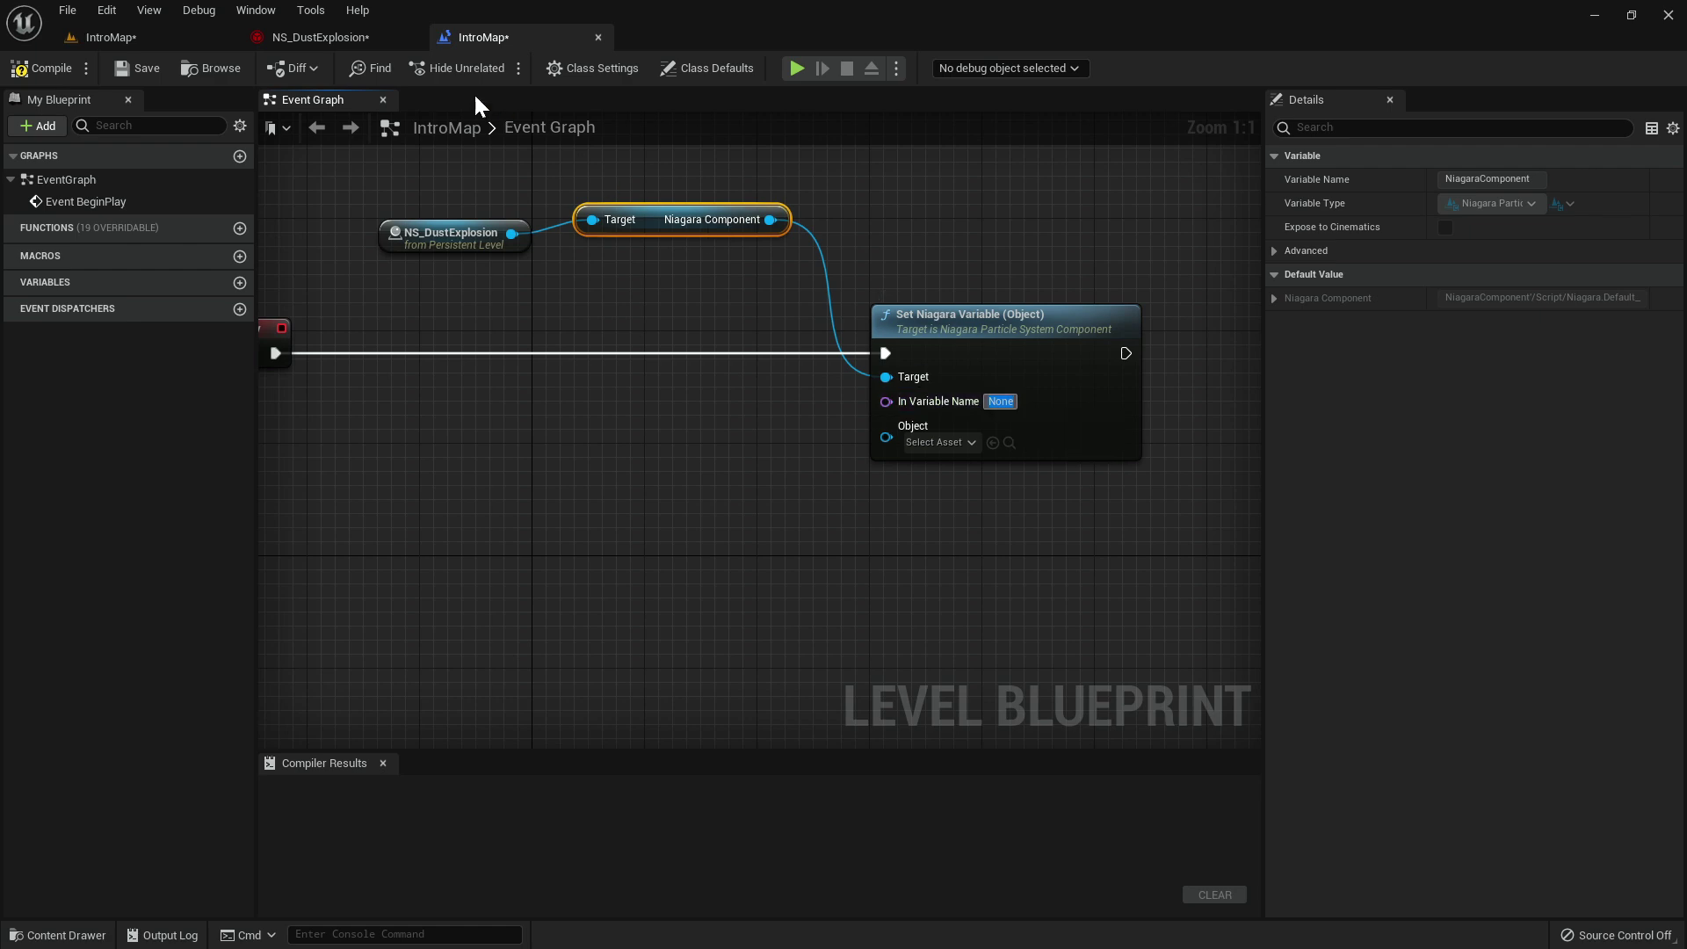
click(353, 39)
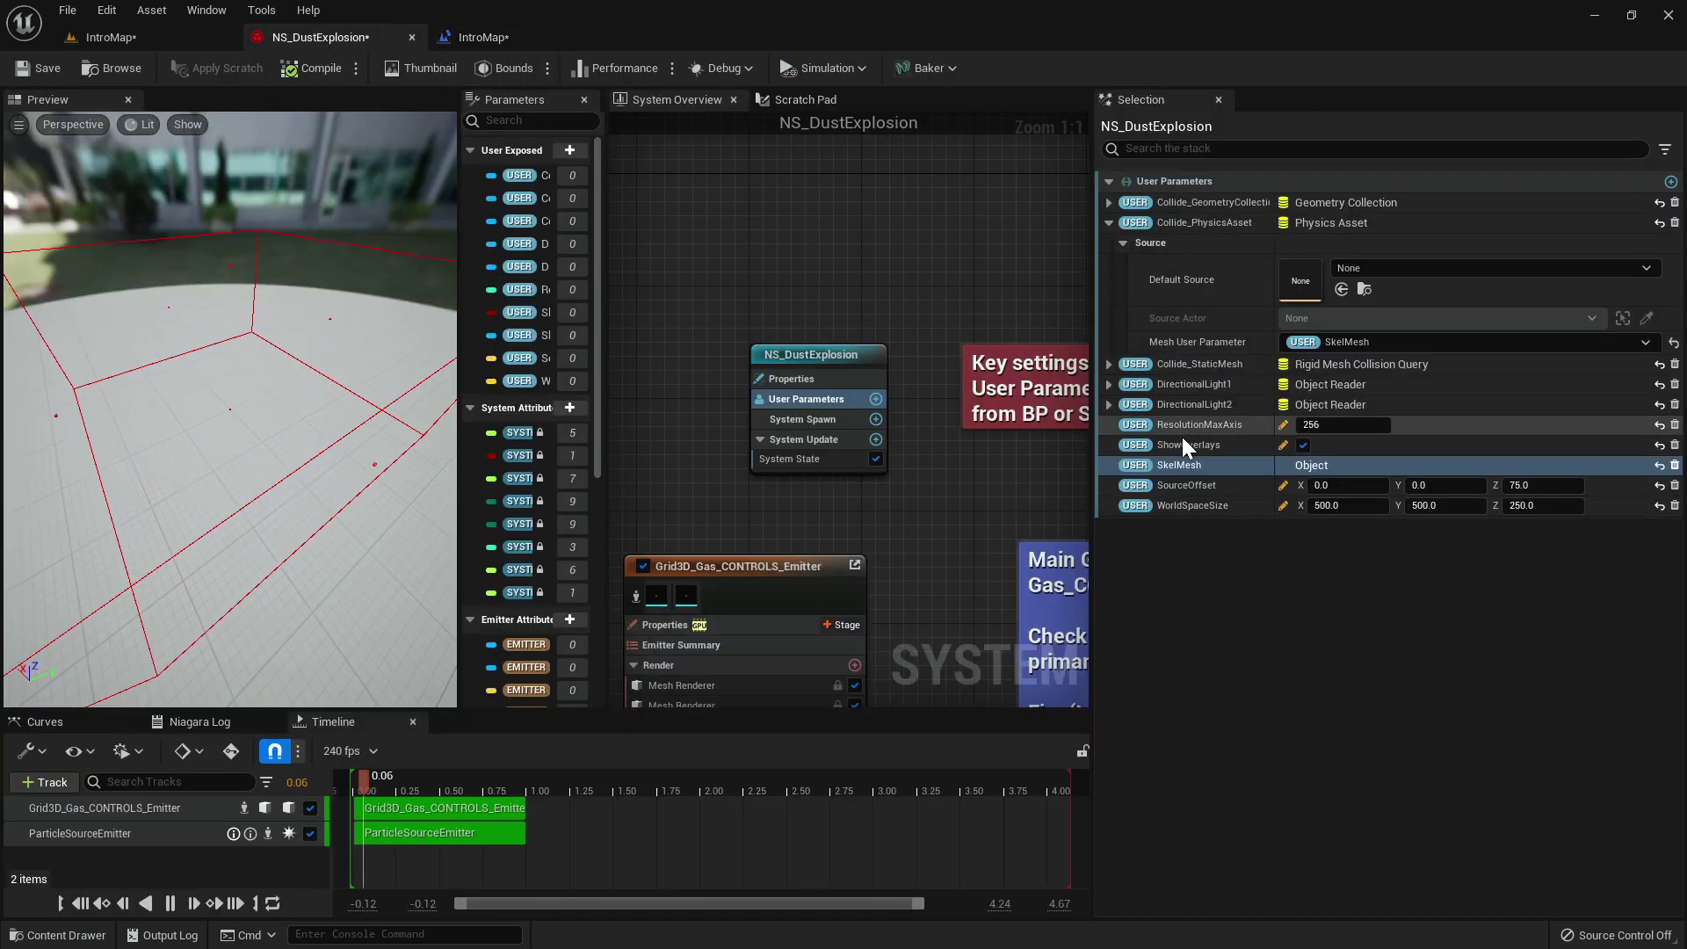
click(485, 37)
click(1001, 401)
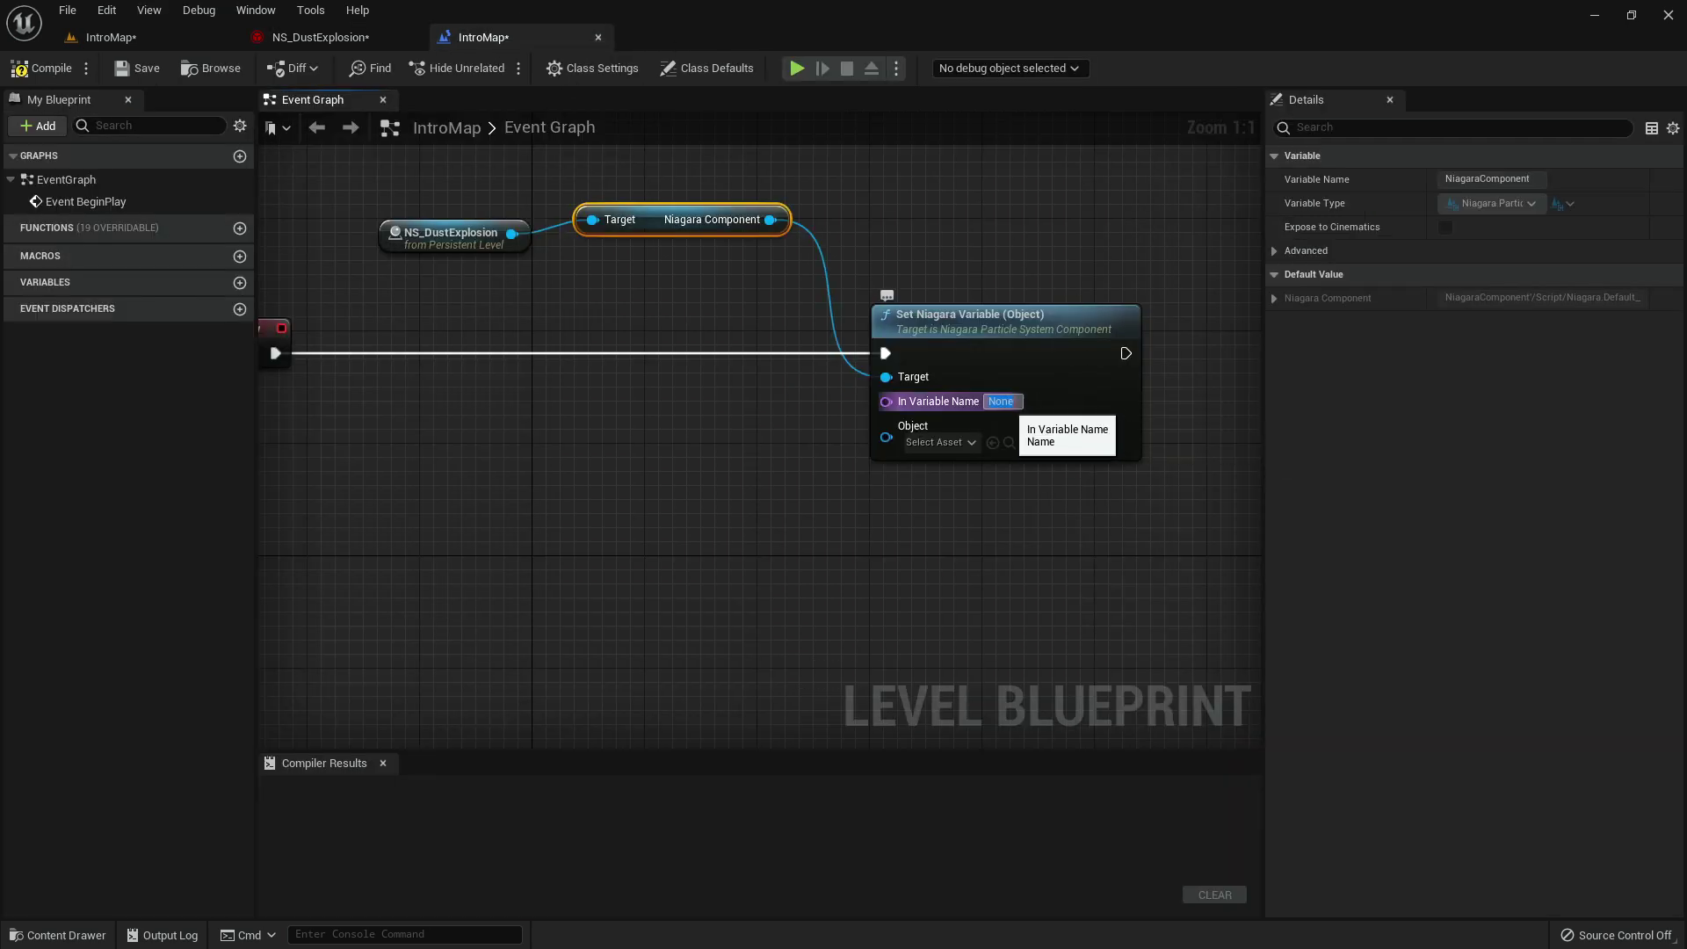
text(SkelMesh)
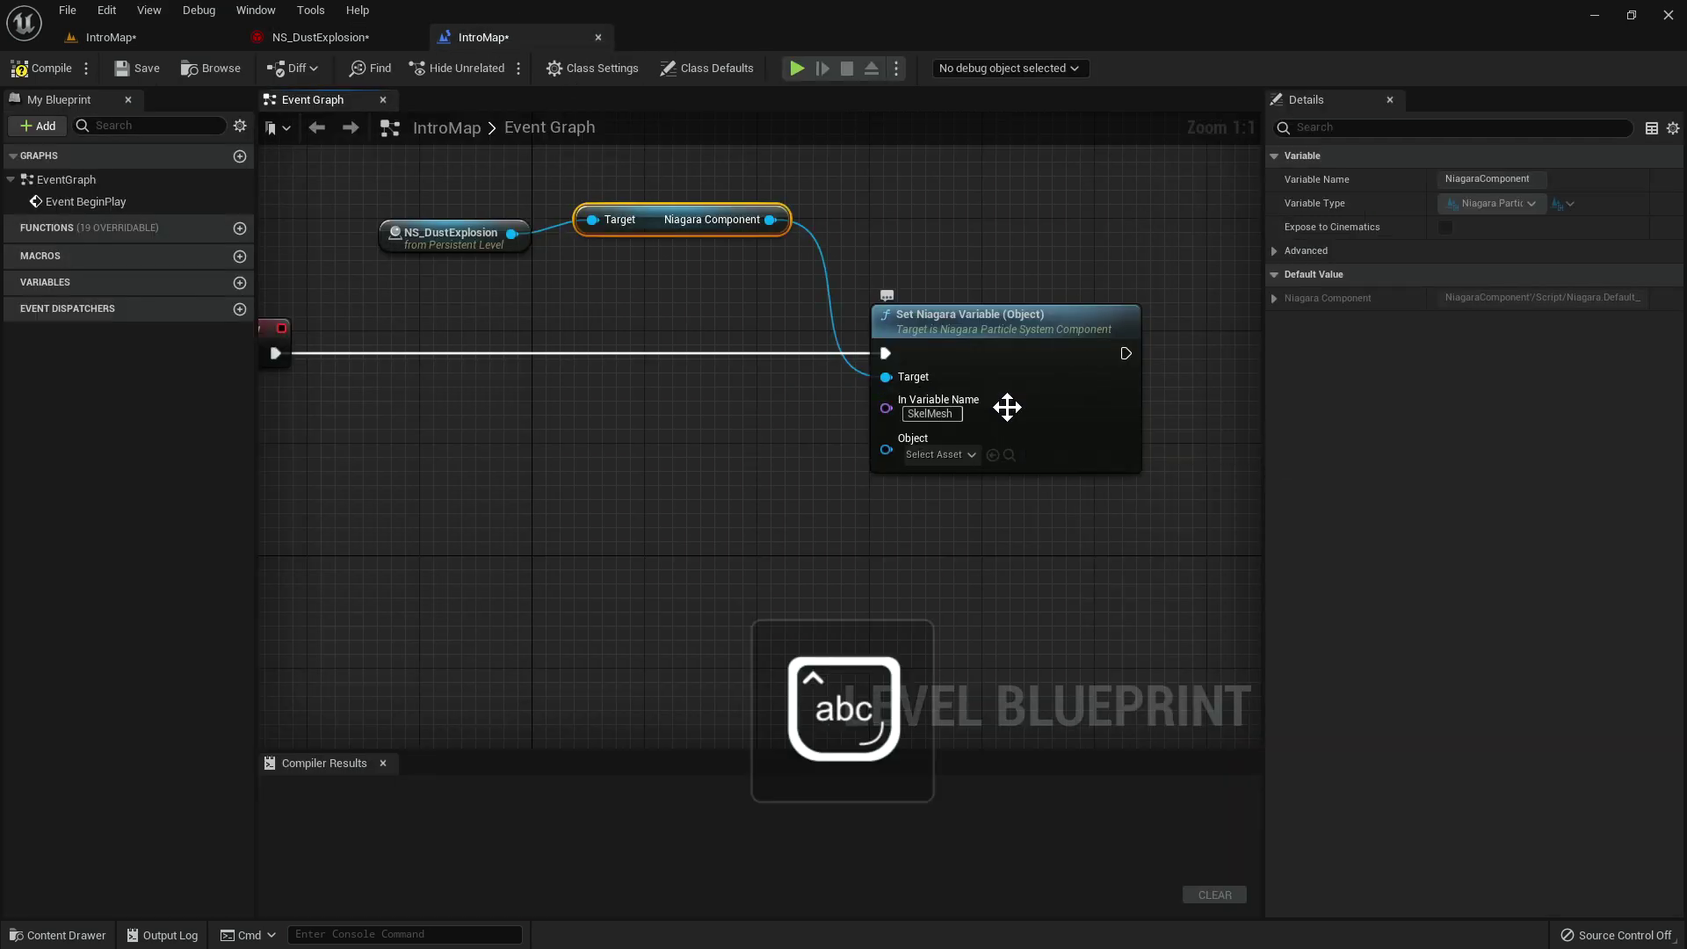
Add a Get Player Pawn node to the Event Graph and place it below Event BeginPlay.
right_drag(817, 482, 887, 445)
scroll(854, 454, down, 1)
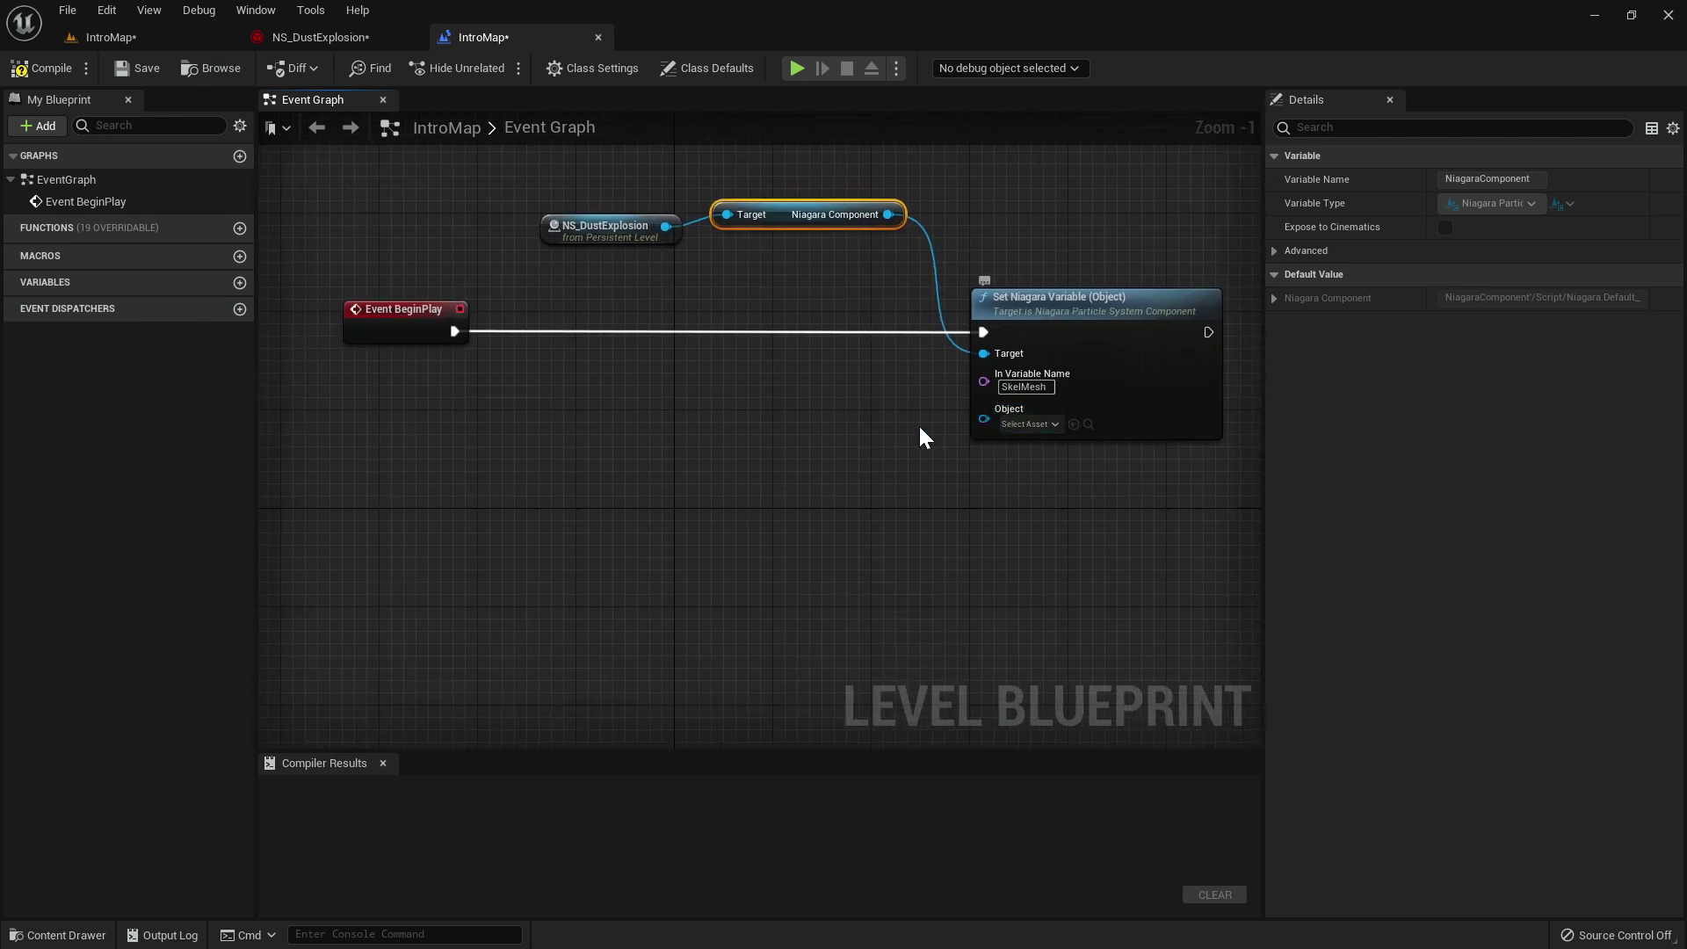
right_drag(674, 448, 738, 448)
right_click(483, 473)
text(get player pawn)
key(Return)
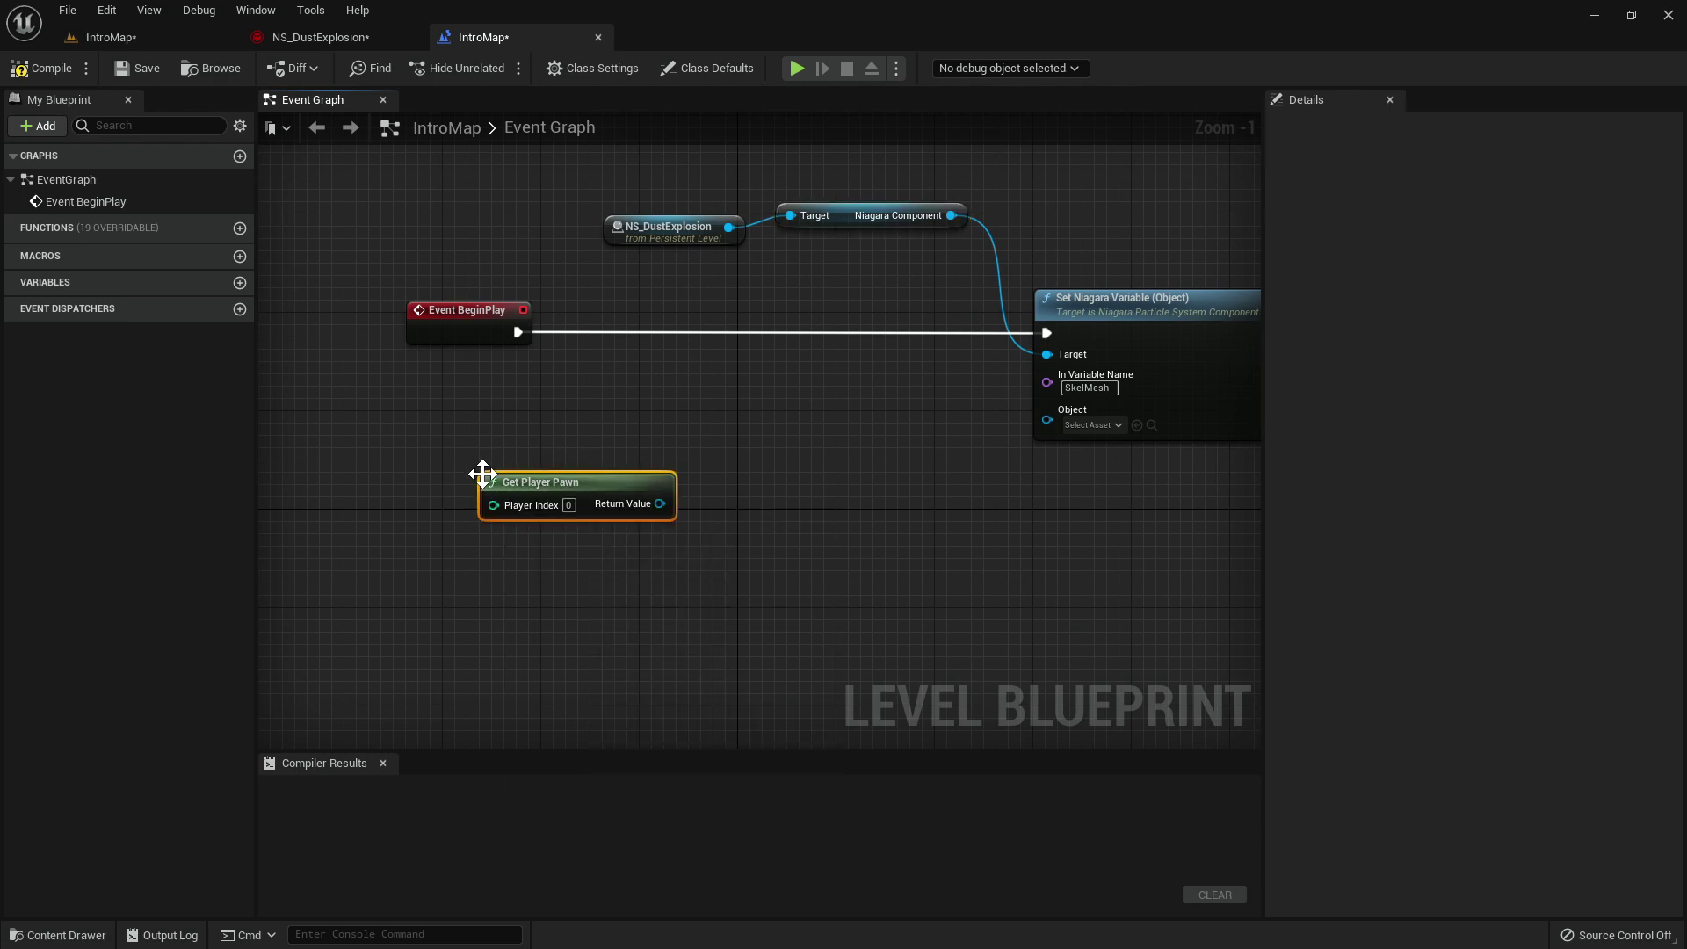
drag(536, 484, 425, 471)
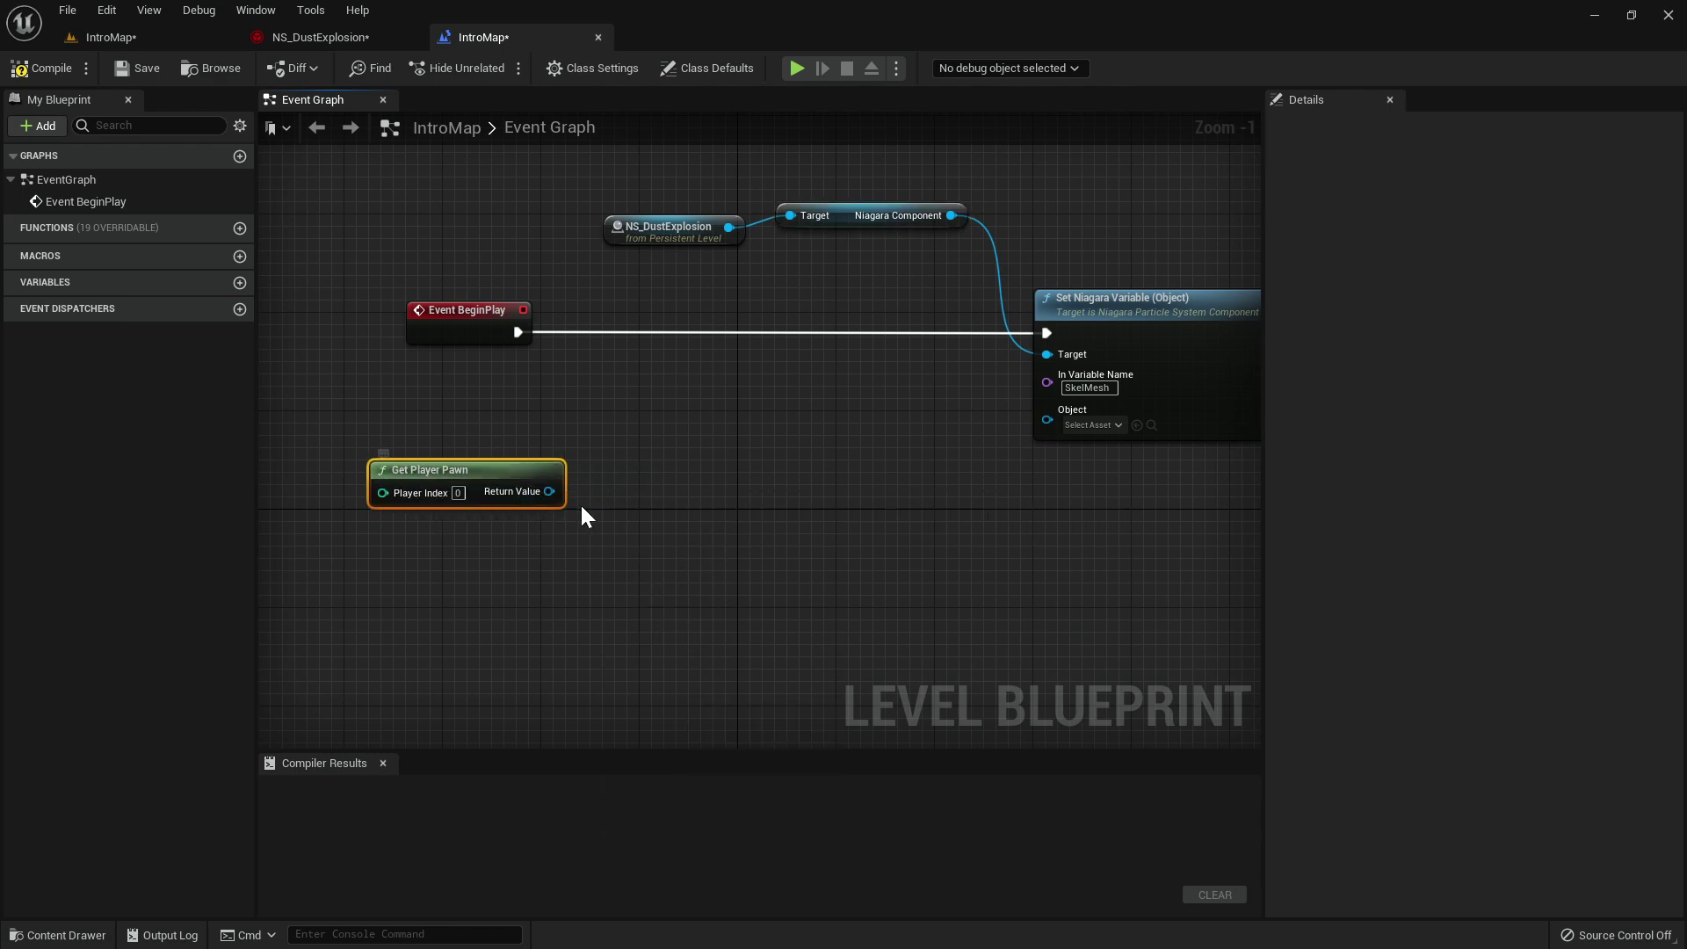
Add a Get Component by Class node from Get Player Pawn's return value and connect its output to Set Niagara Variable's Object input.
drag(558, 499, 612, 508)
text(get component by class)
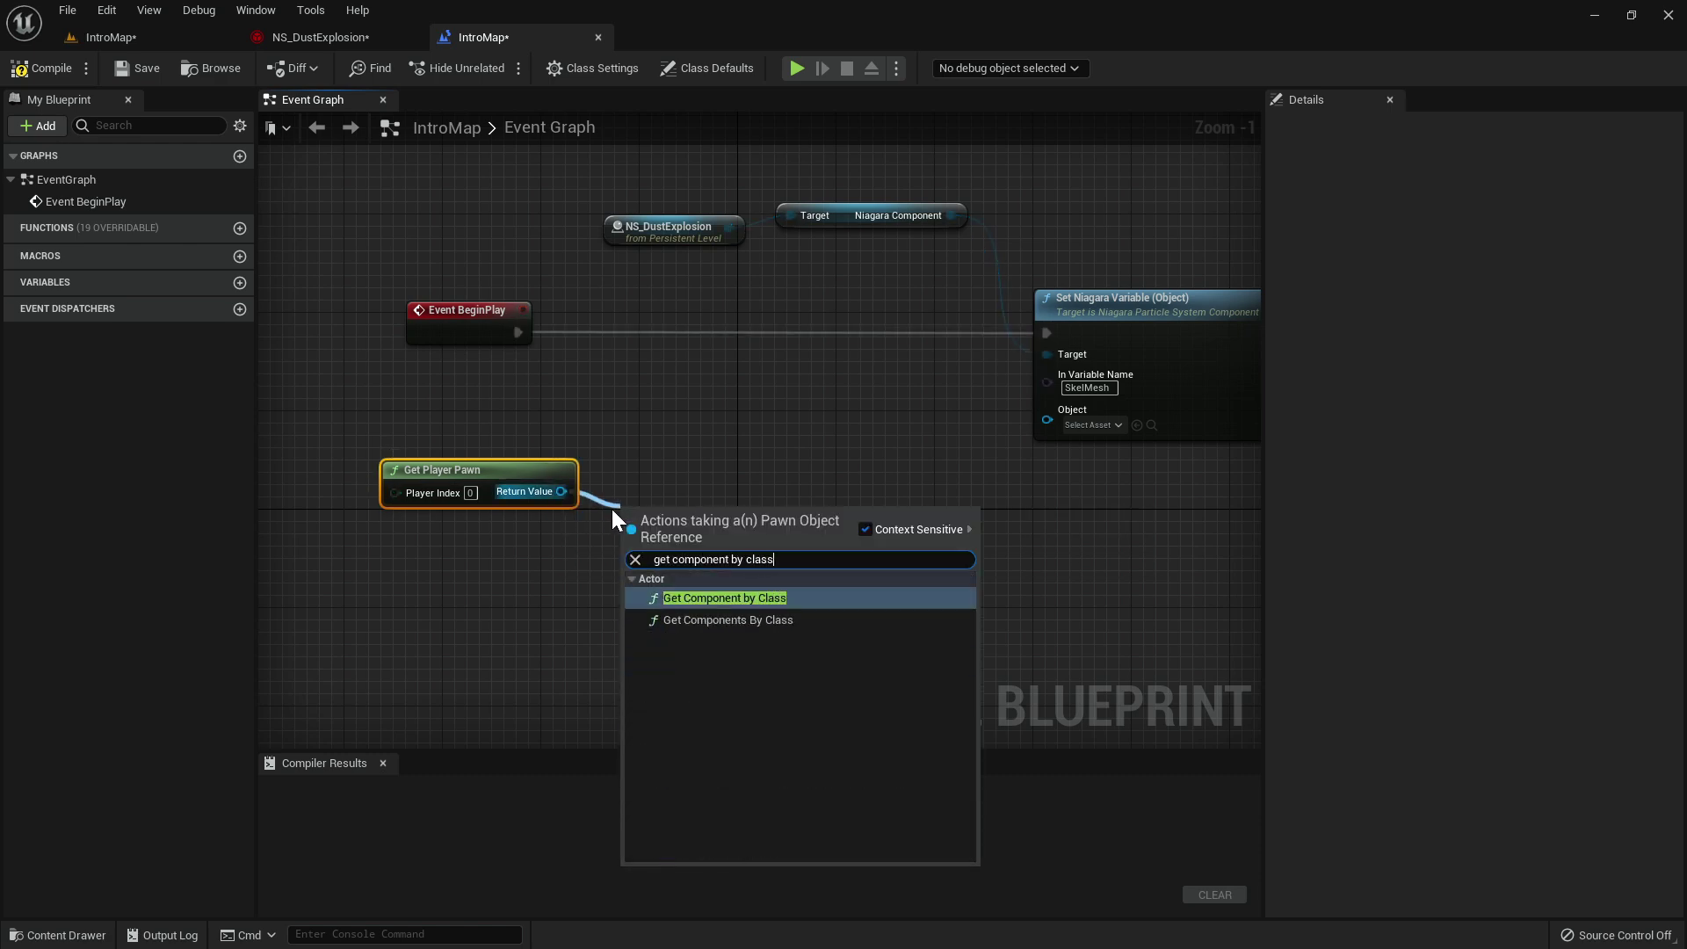
key(Return)
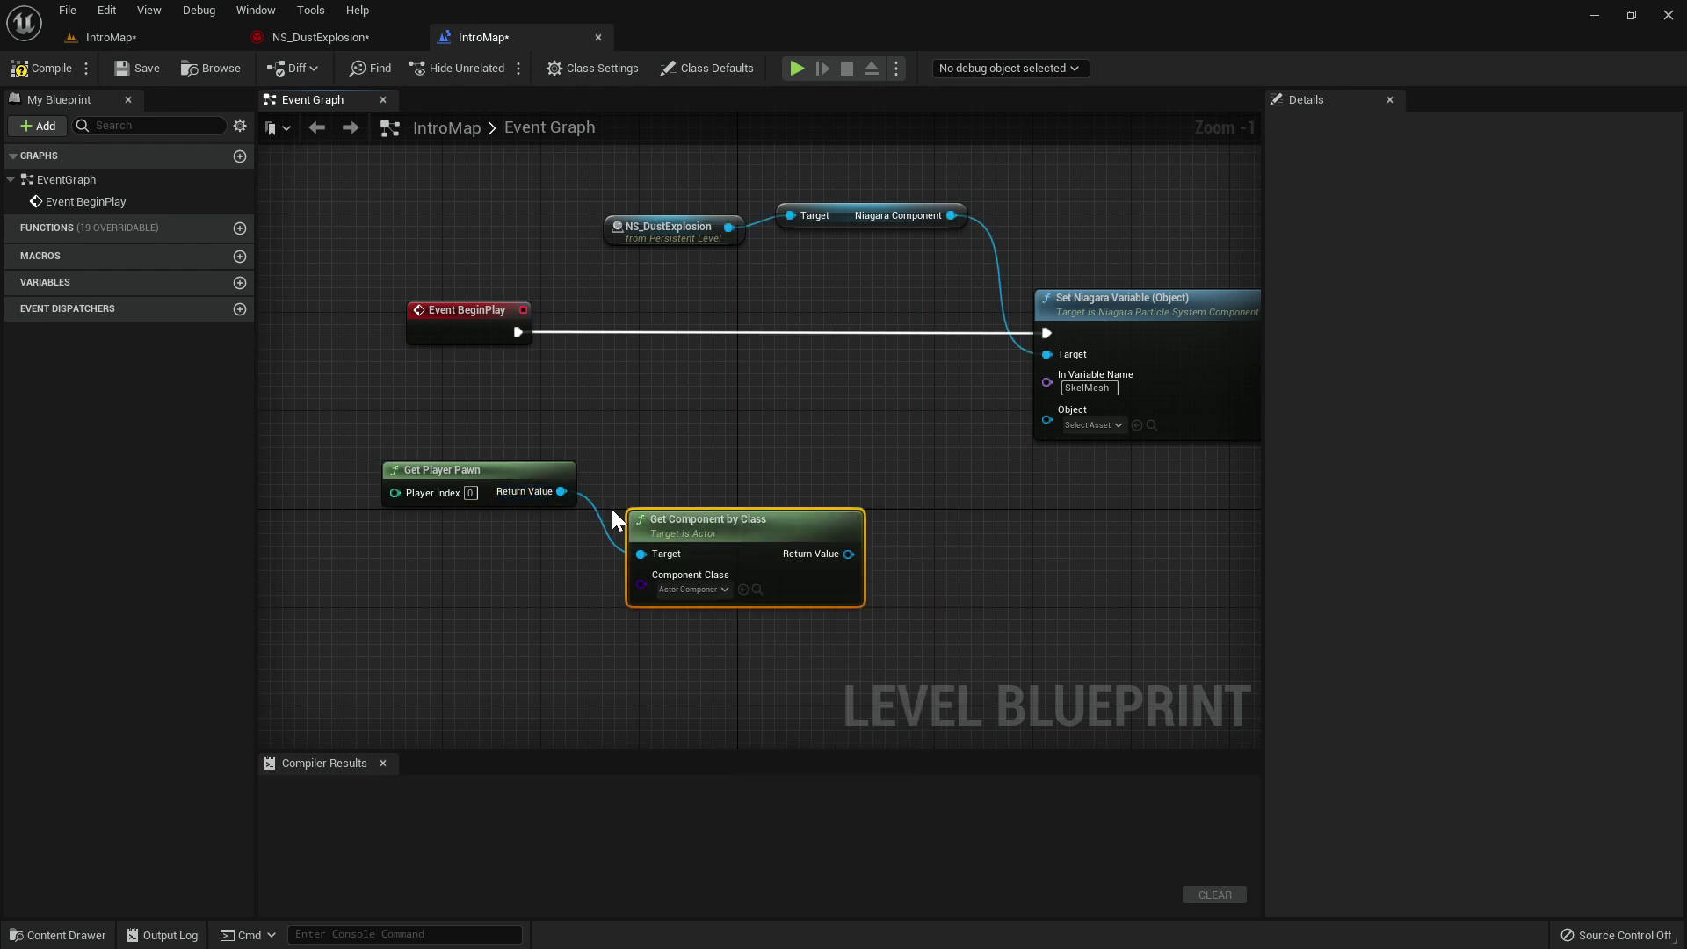
drag(849, 553, 858, 514)
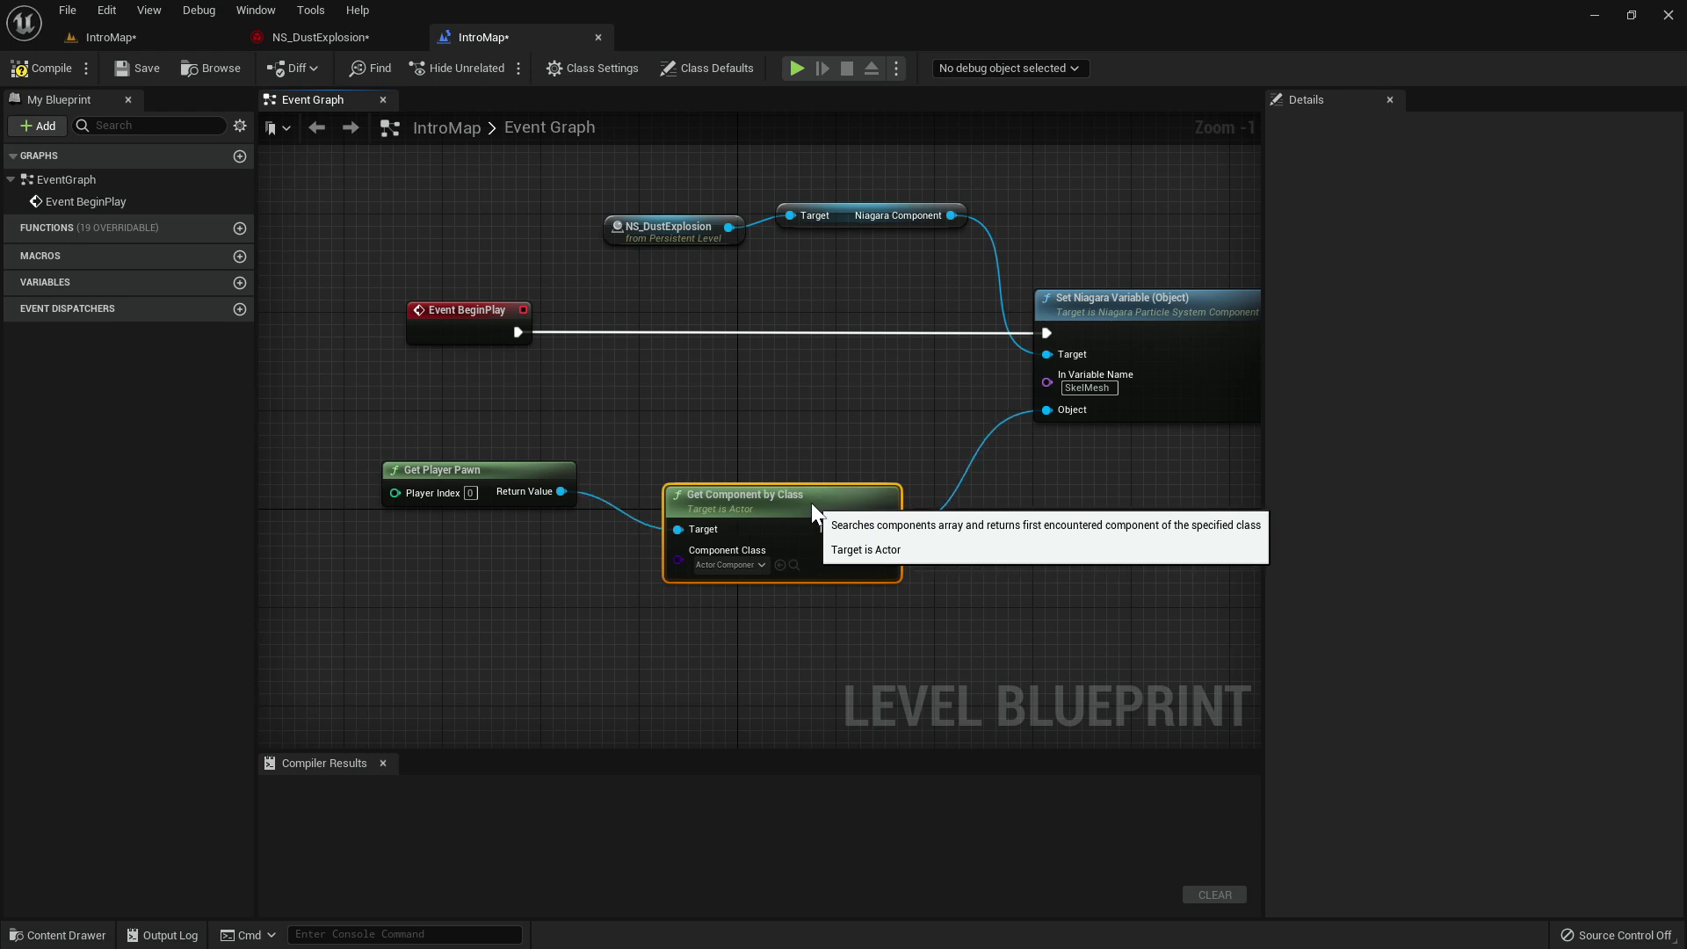
Set the Component Class of the Get Component by Class node to SkeletalMeshComponent.
click(746, 569)
text(skel me)
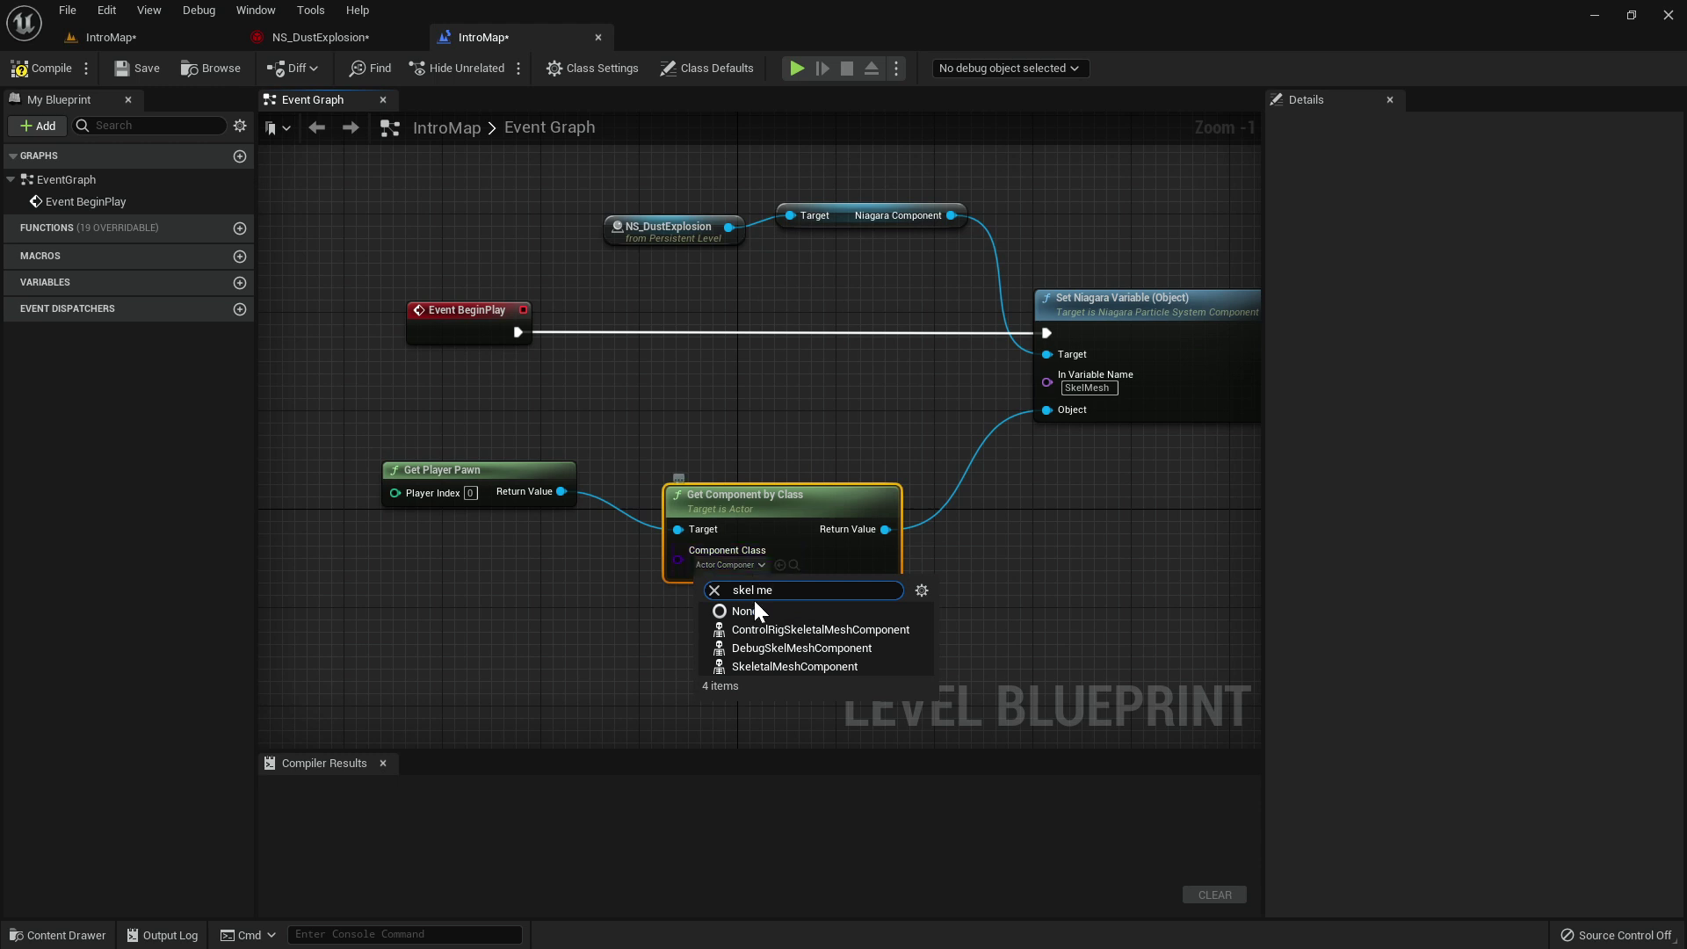
click(786, 665)
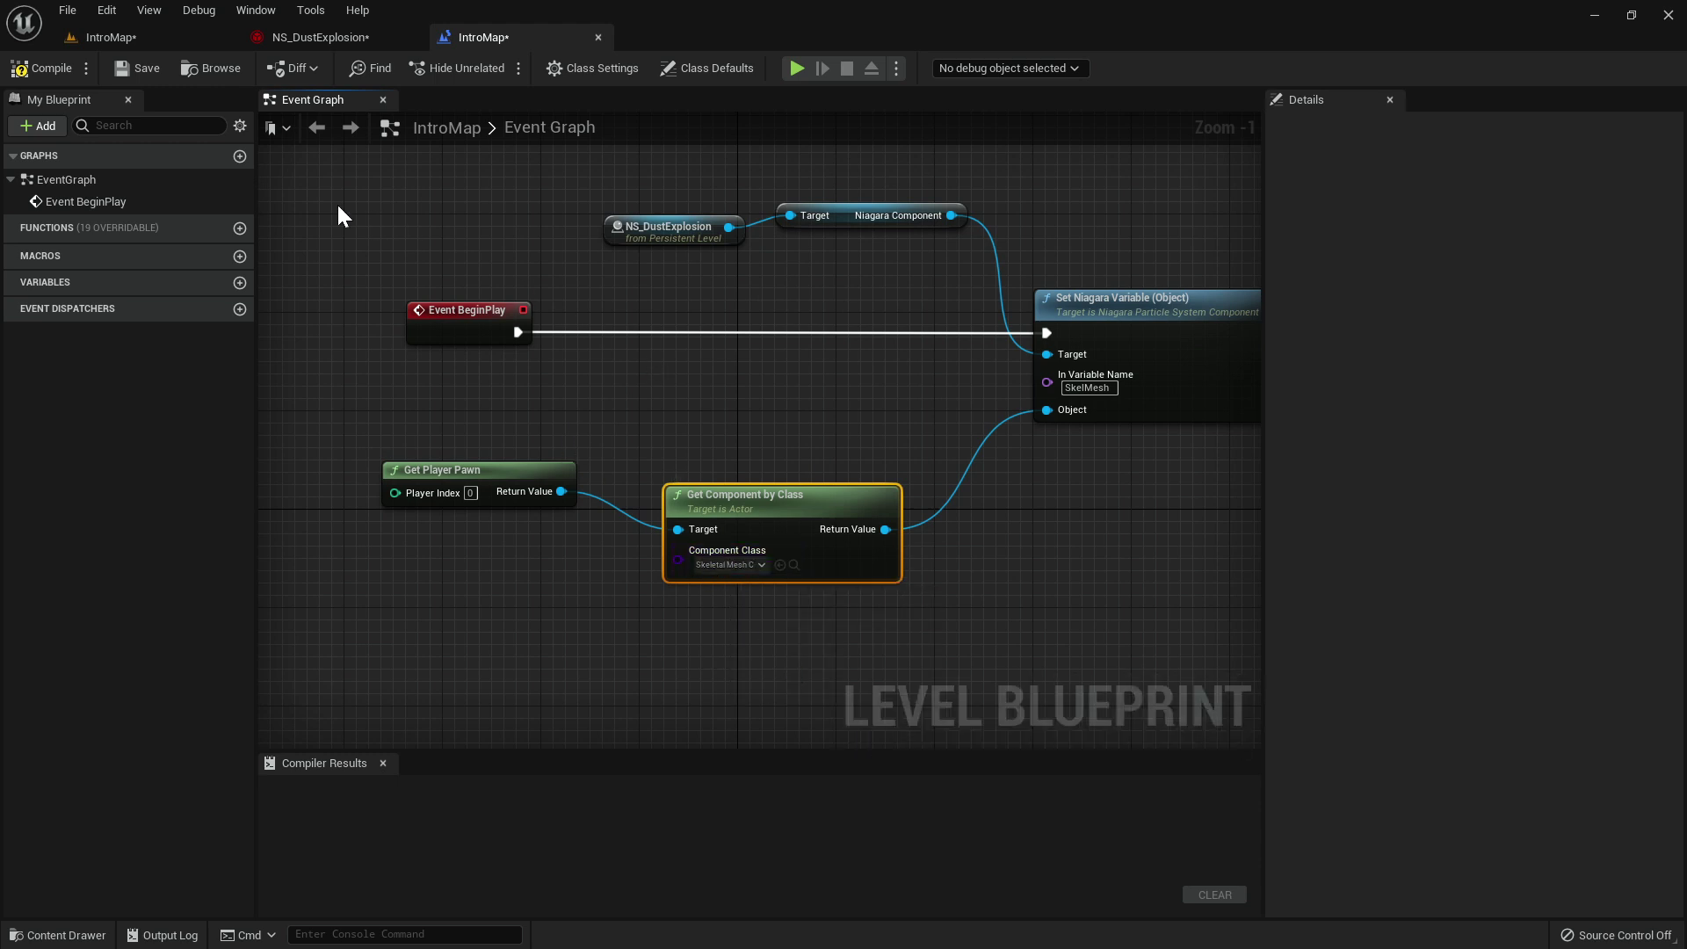
Compile and save the level Blueprint, then return to the IntroMap level viewport.
click(39, 70)
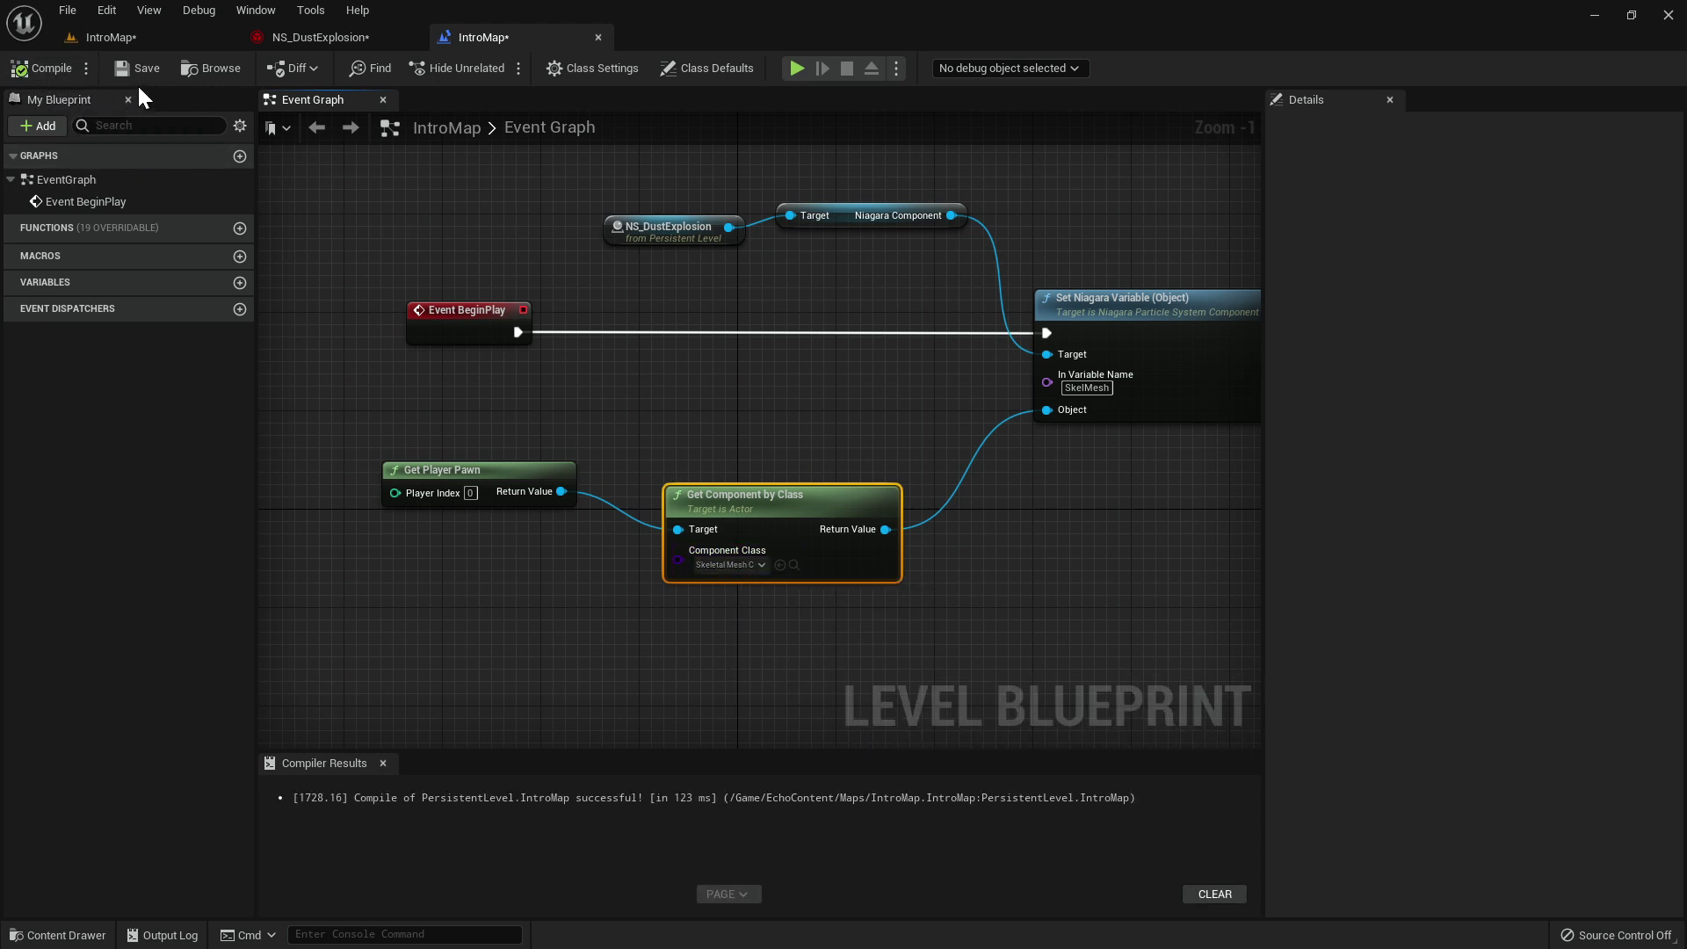
click(140, 72)
click(150, 35)
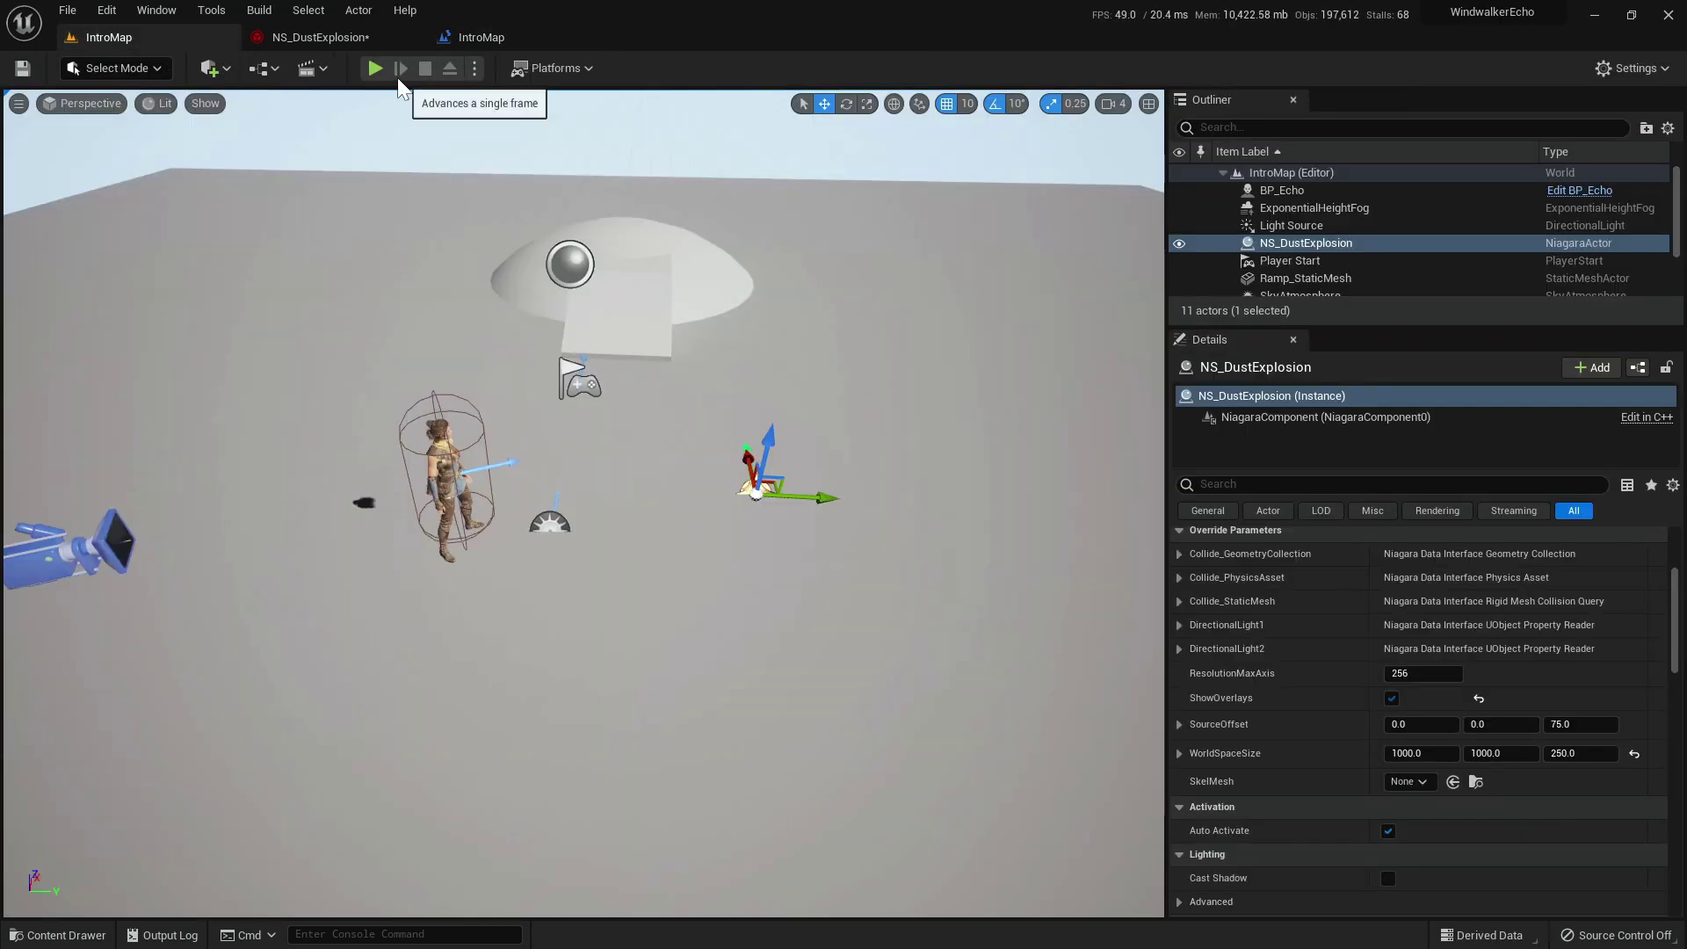
Play the level and run the character through the dust explosion to check its collision with the skeletal mesh, ending the session when done.
click(383, 77)
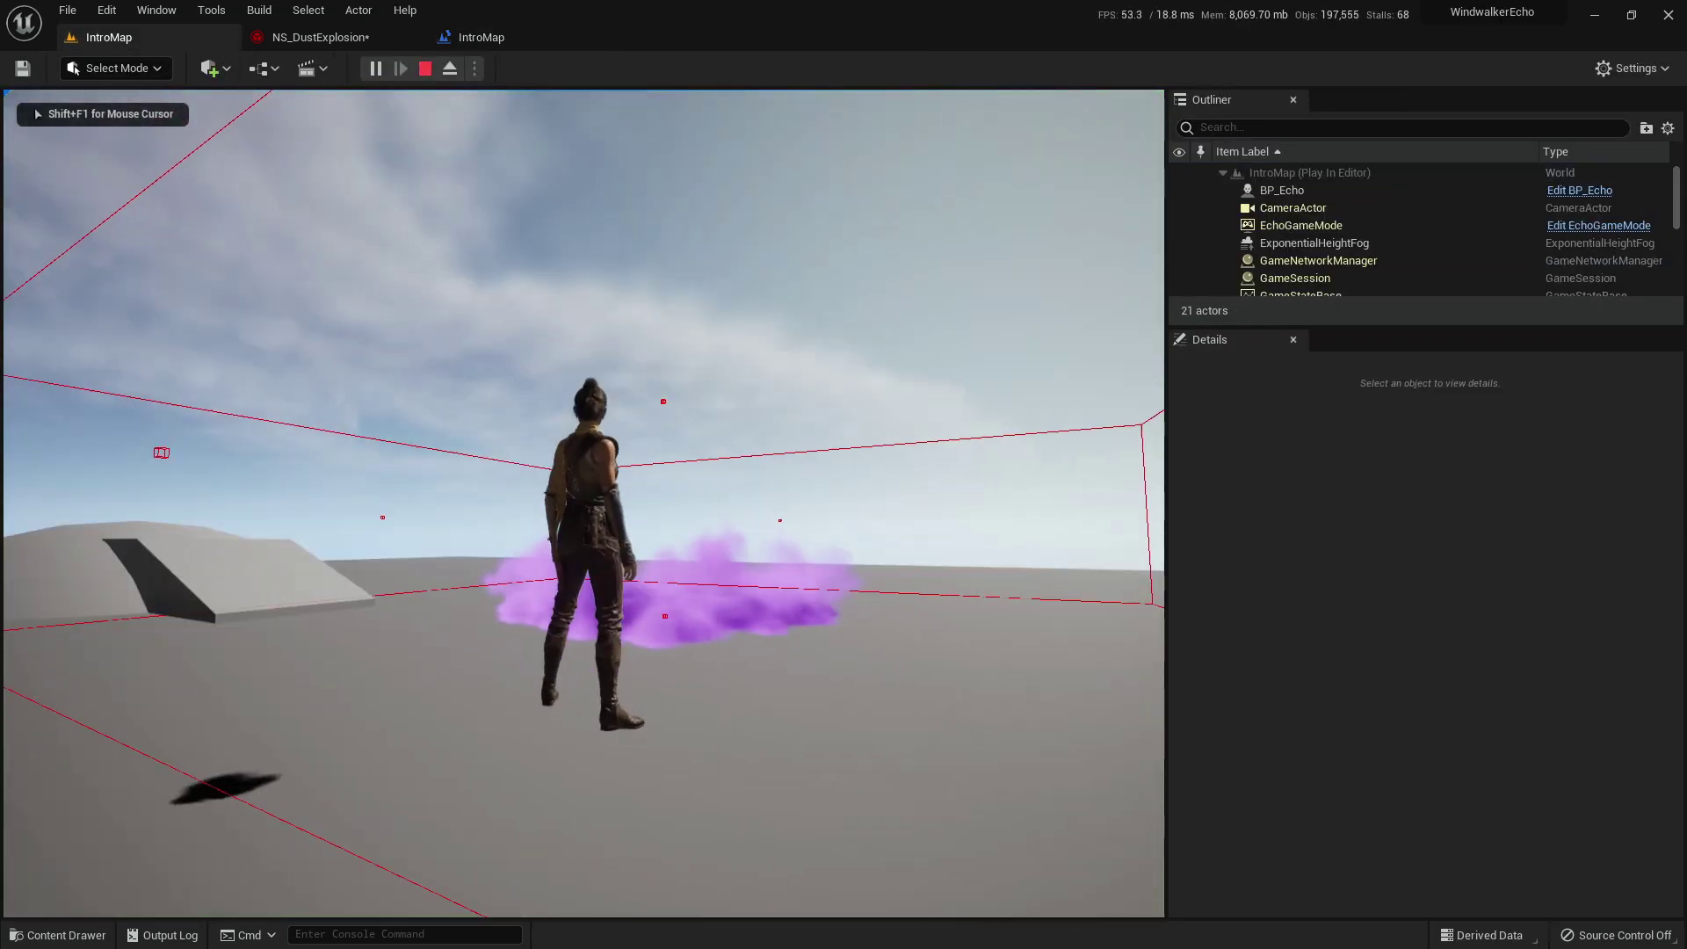
key(d)
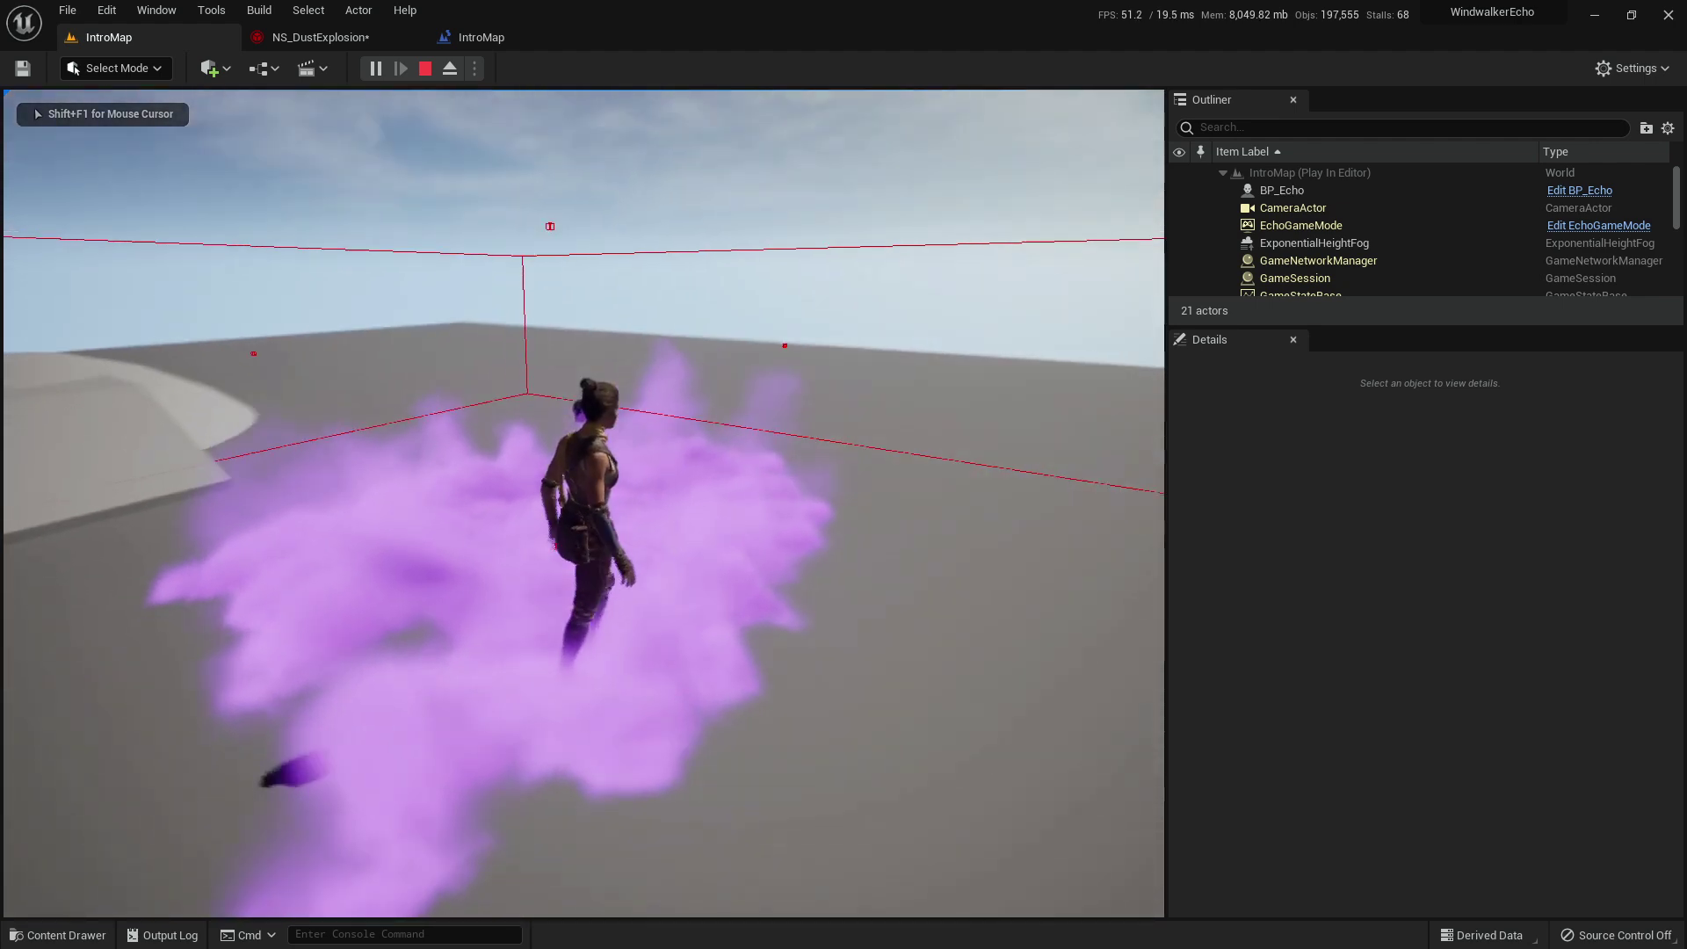
key(d)
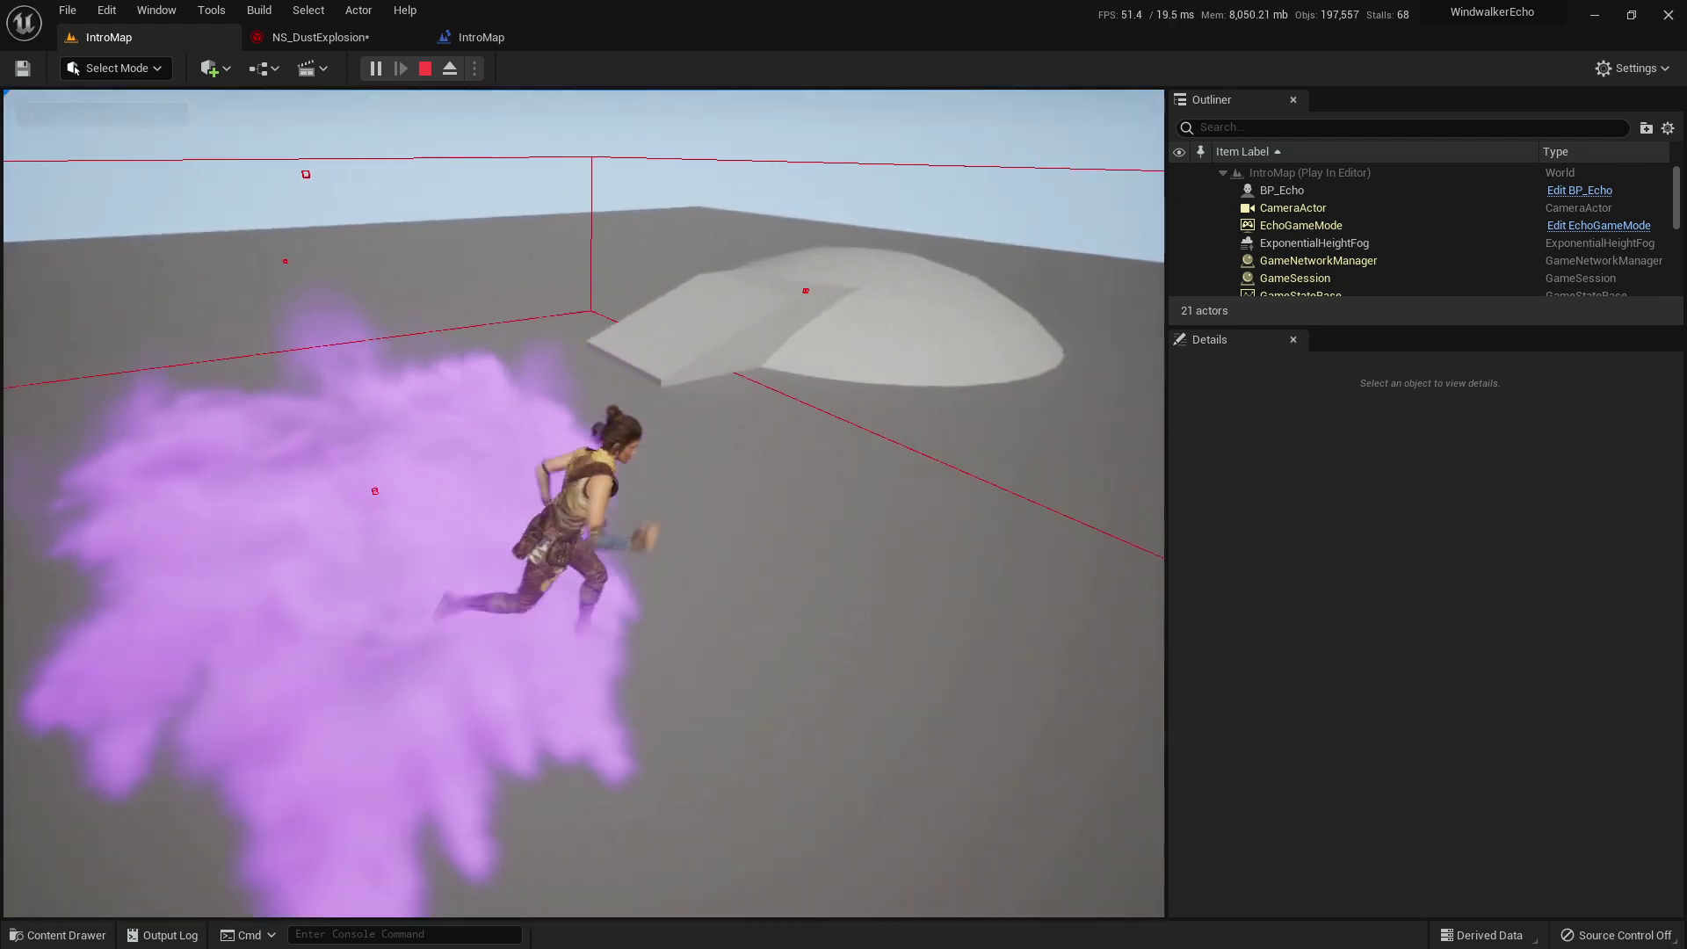
key(d)
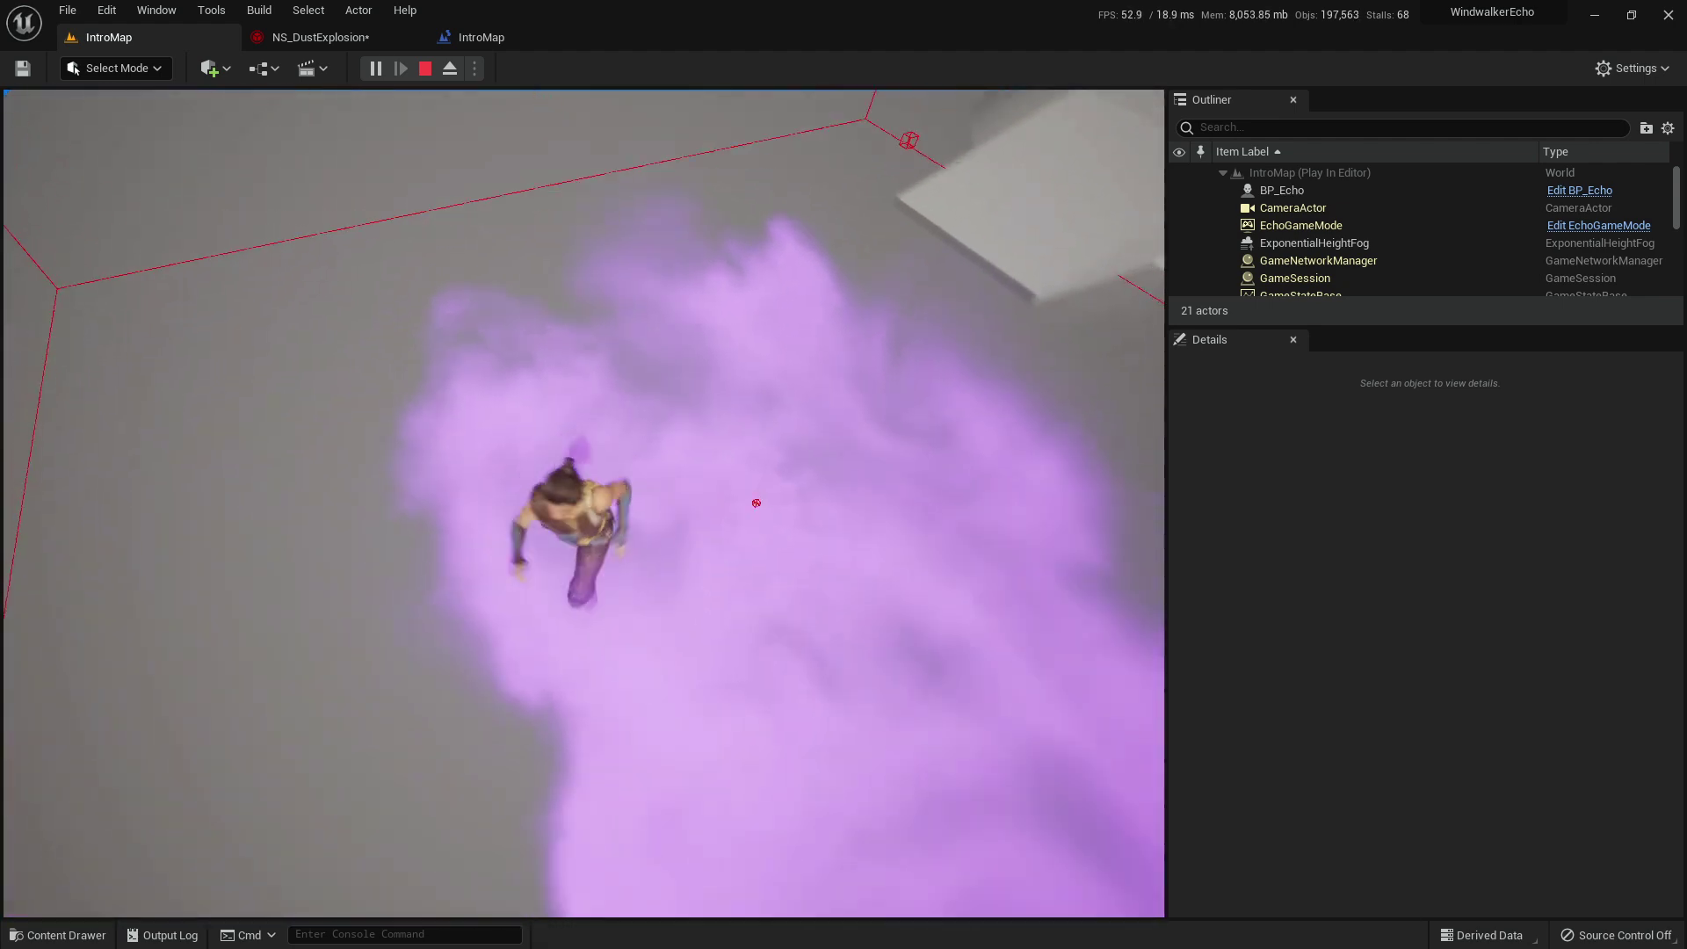
key(a)
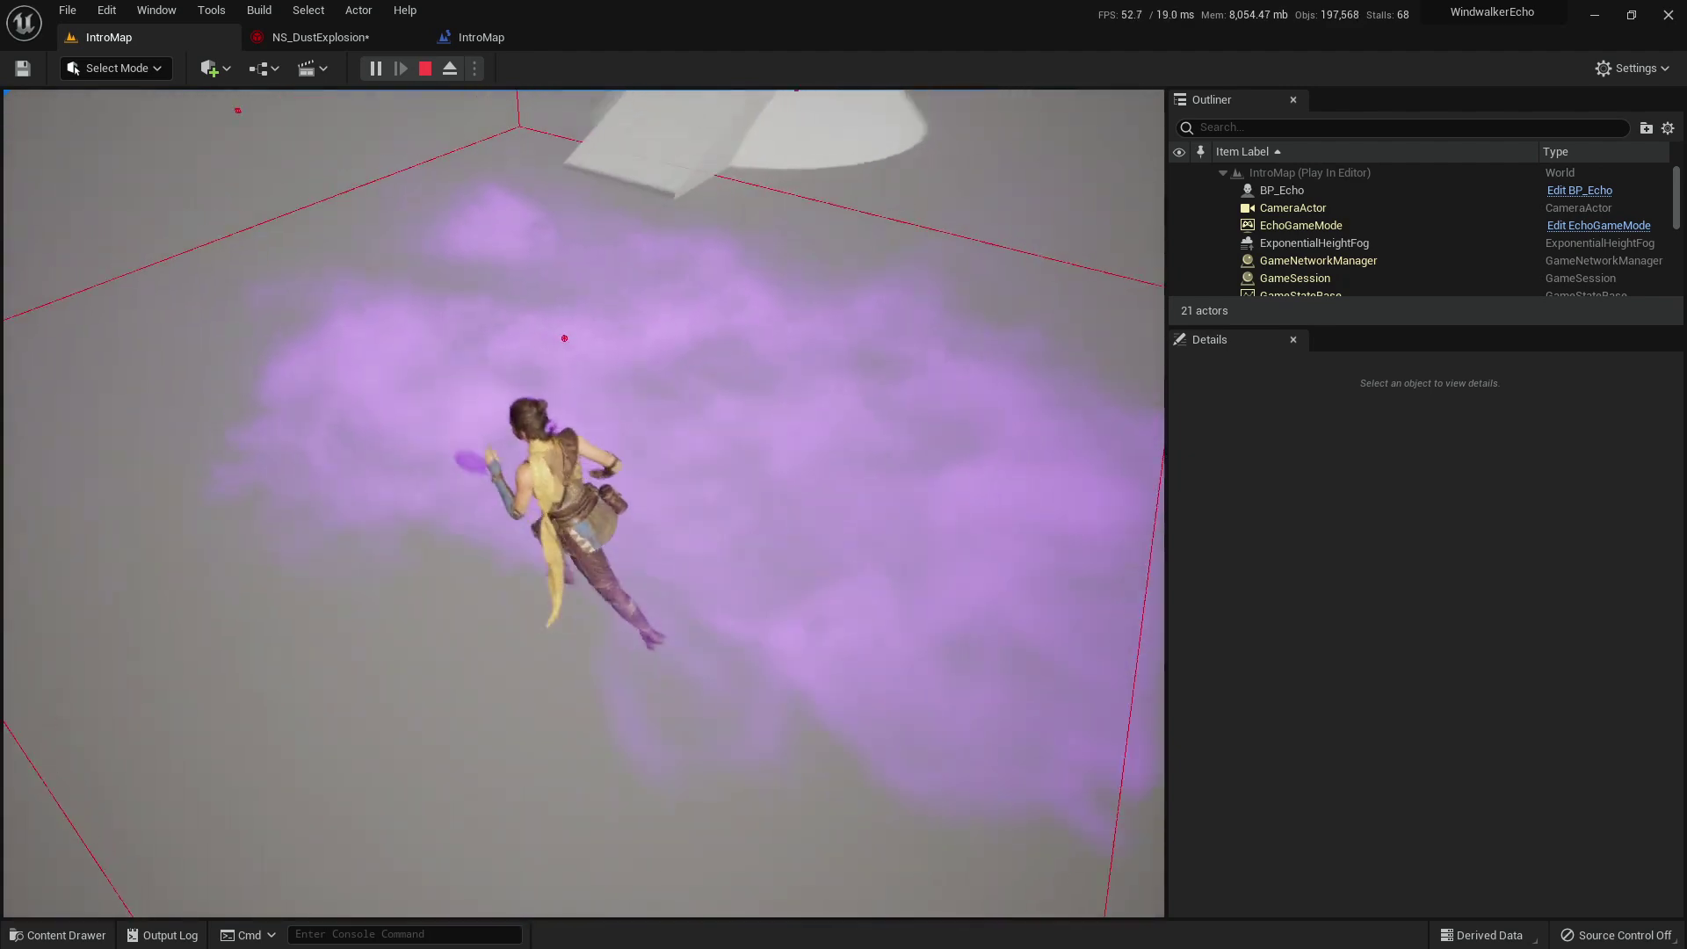
key(d)
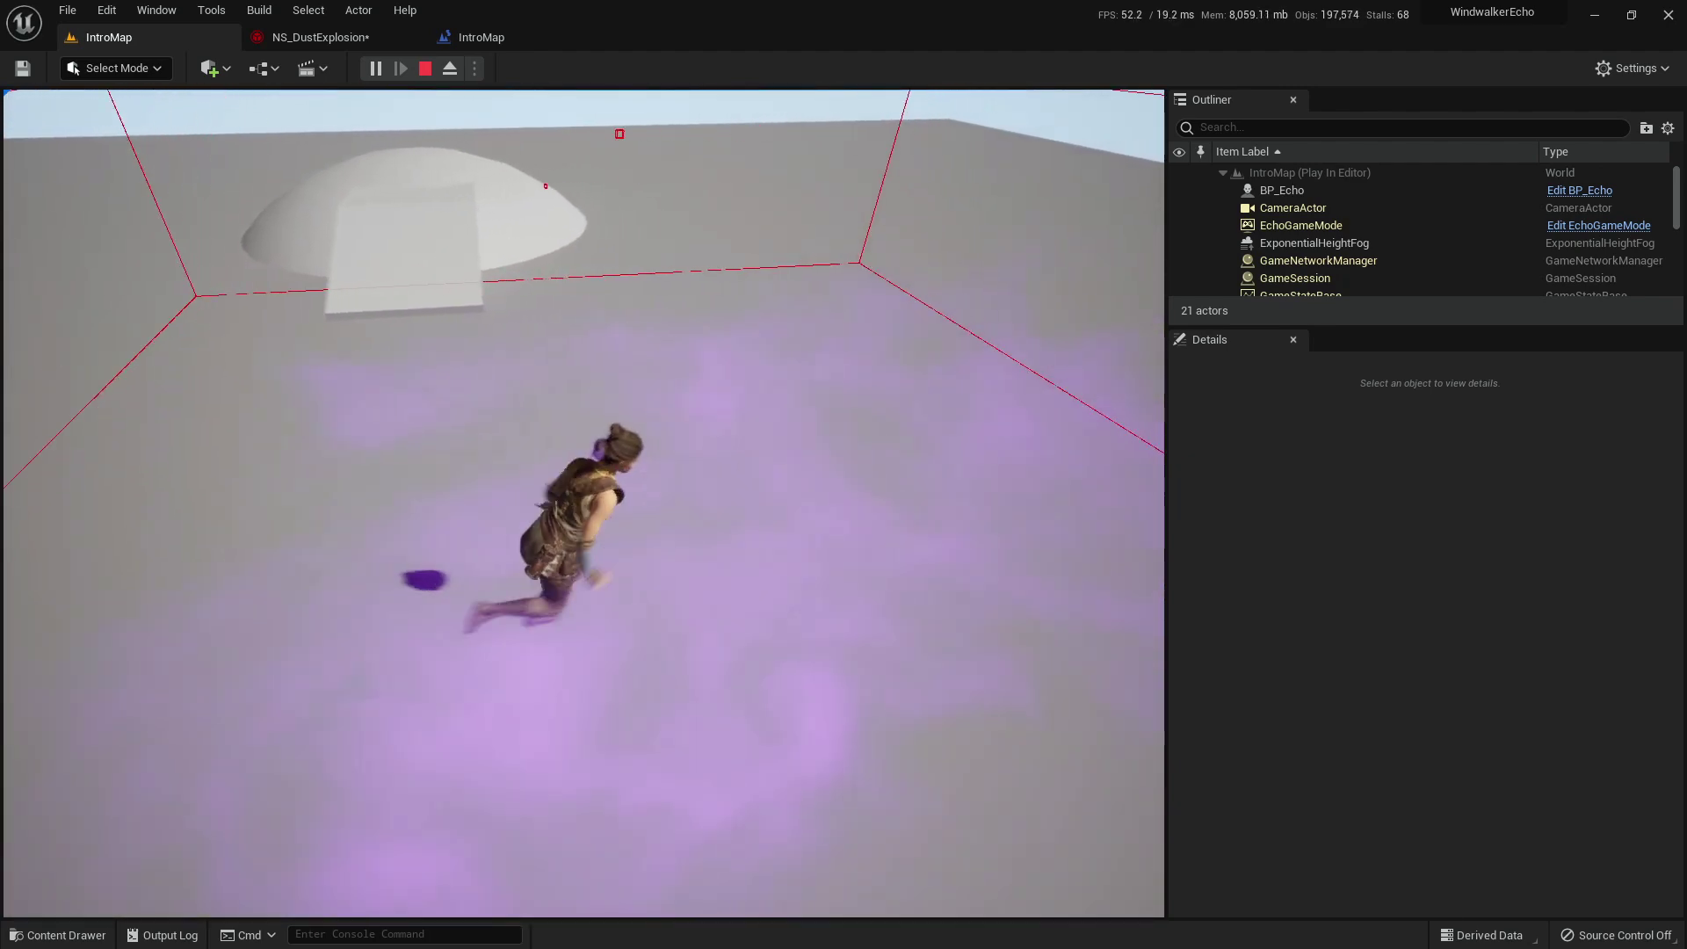
key(Escape)
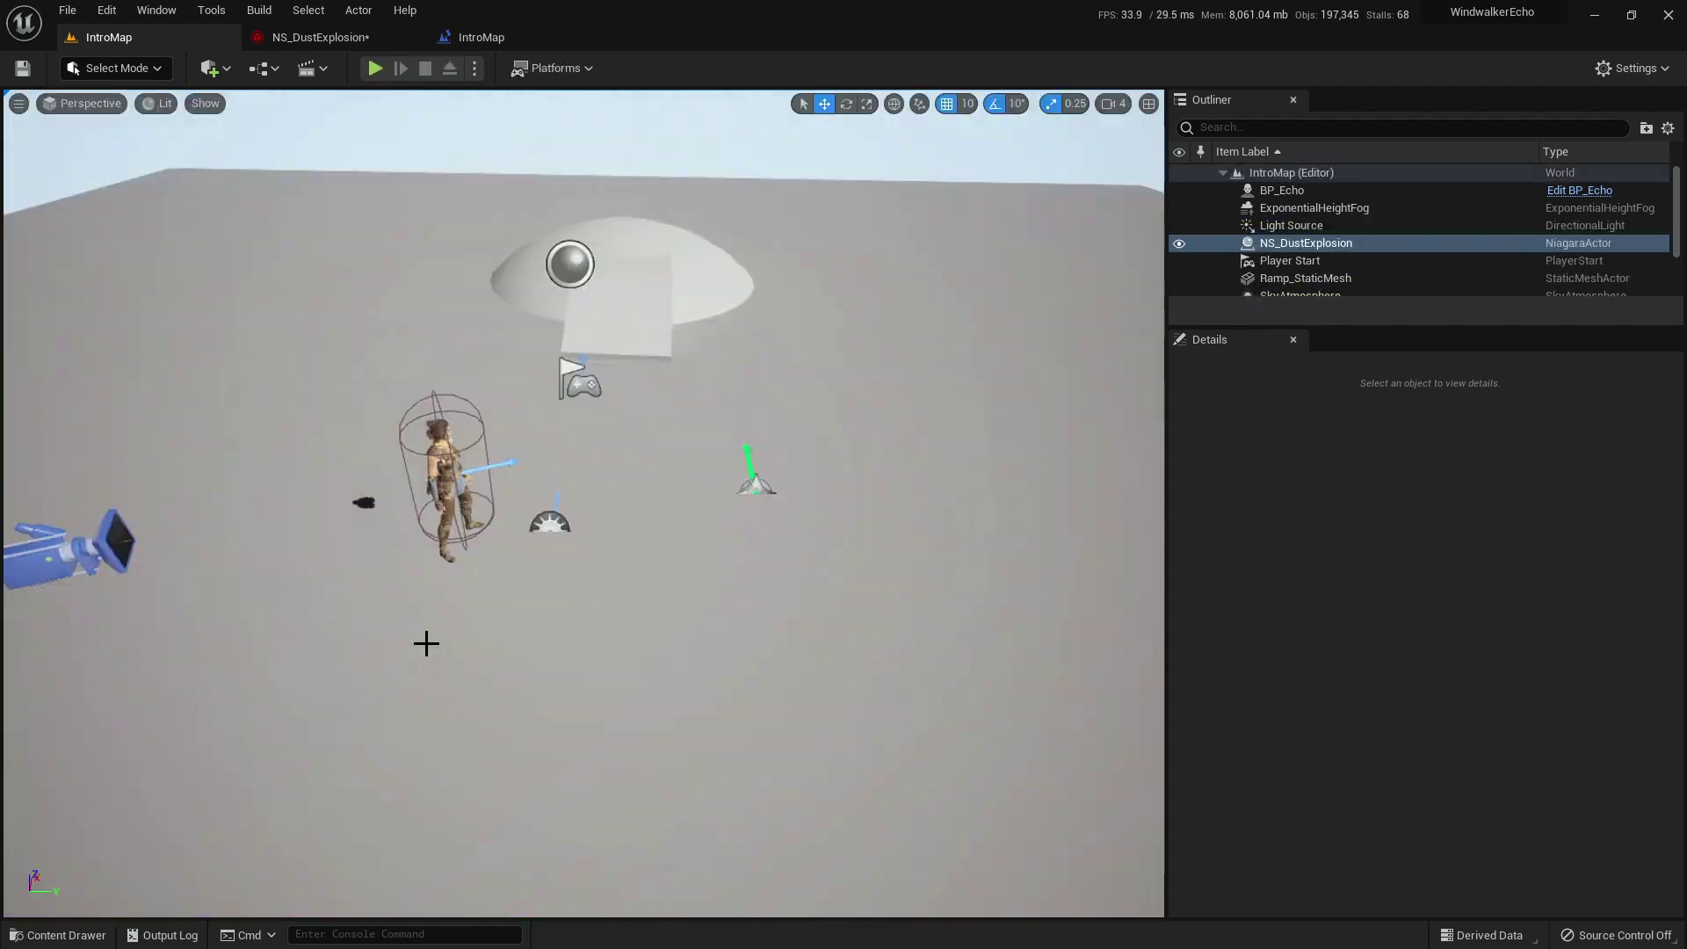
Play-test IntroMap again, running the character forward through the dust, and return to the NS_DustExplosion system after stopping.
click(375, 69)
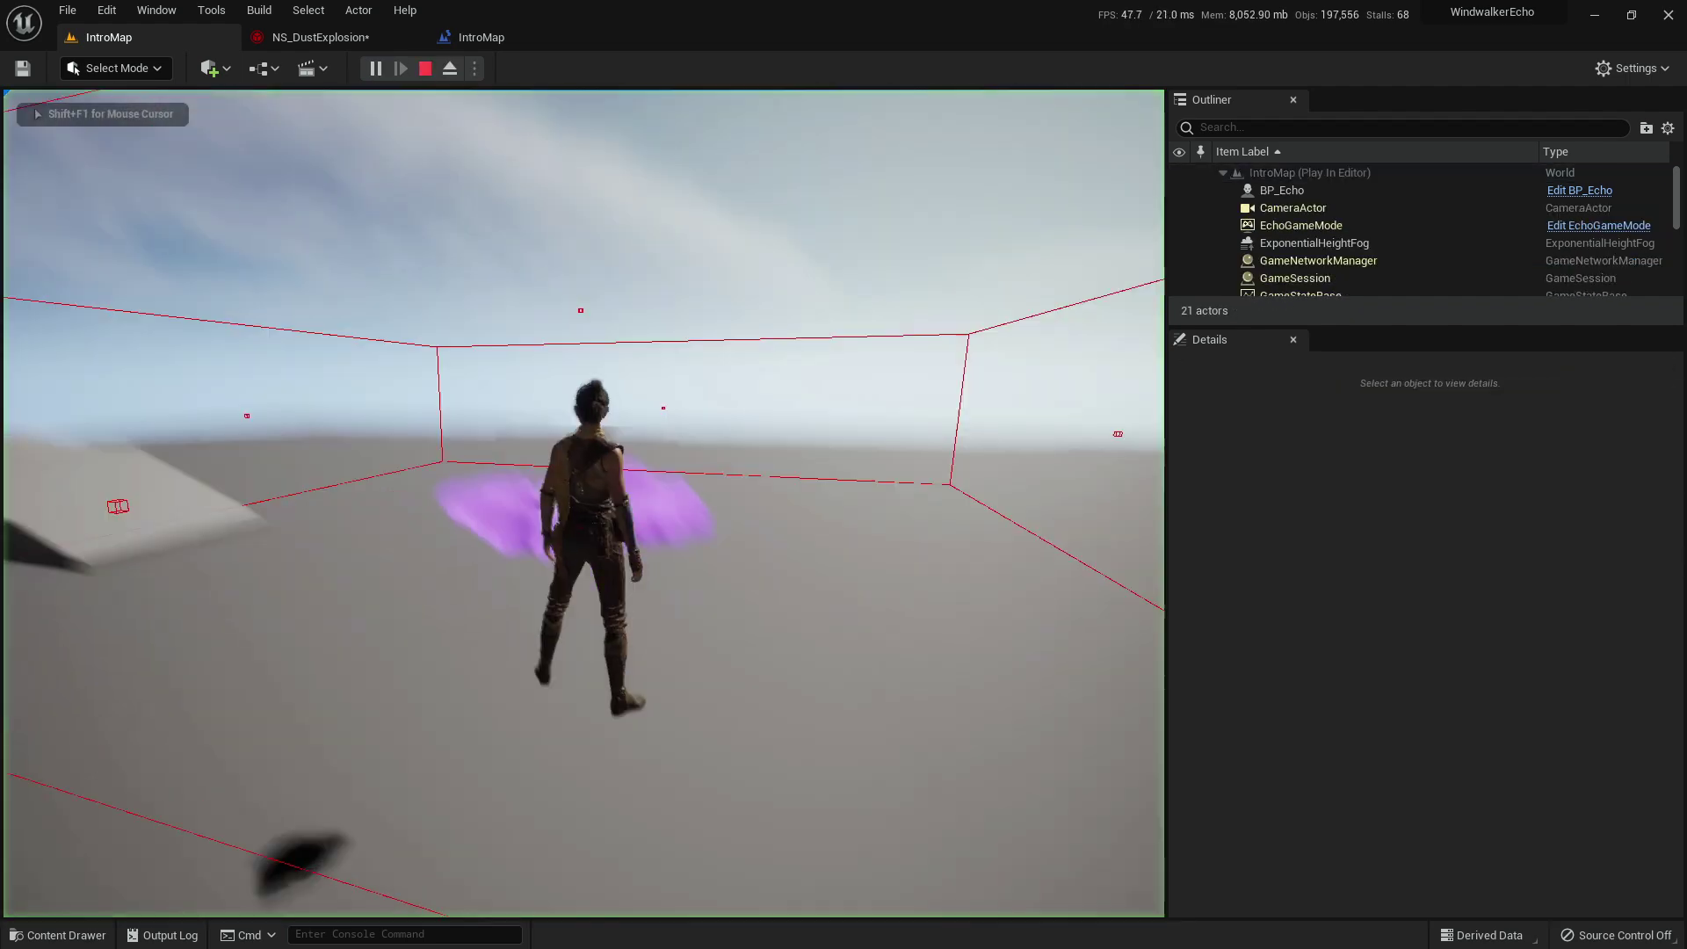
key(w)
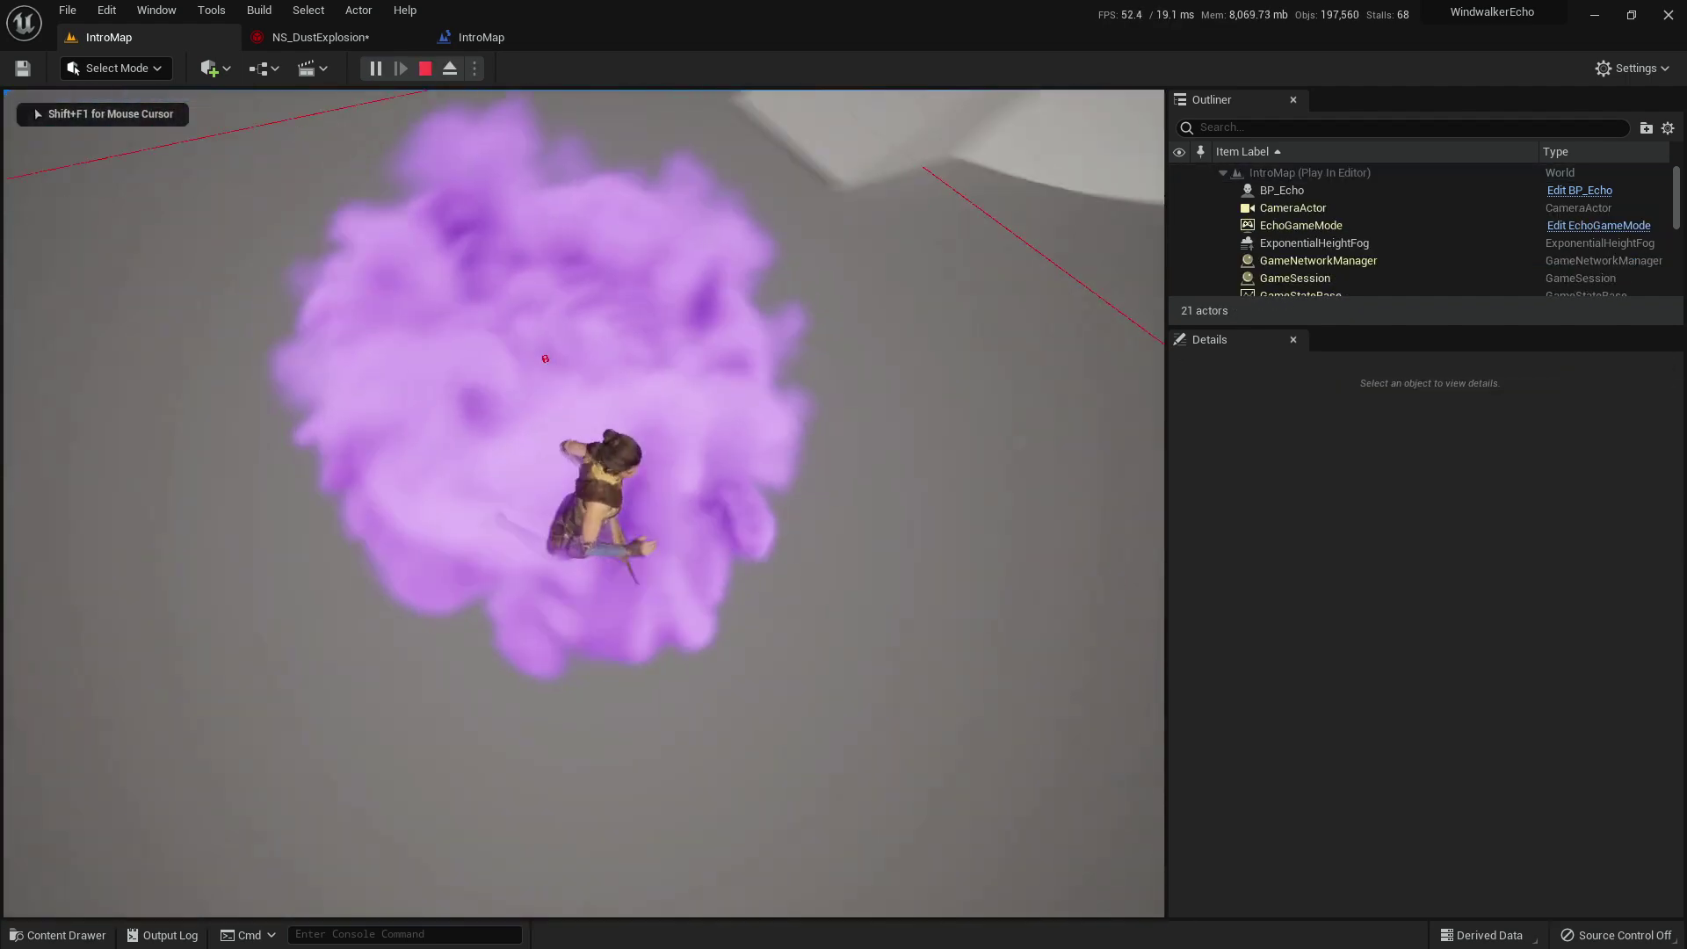
key(w)
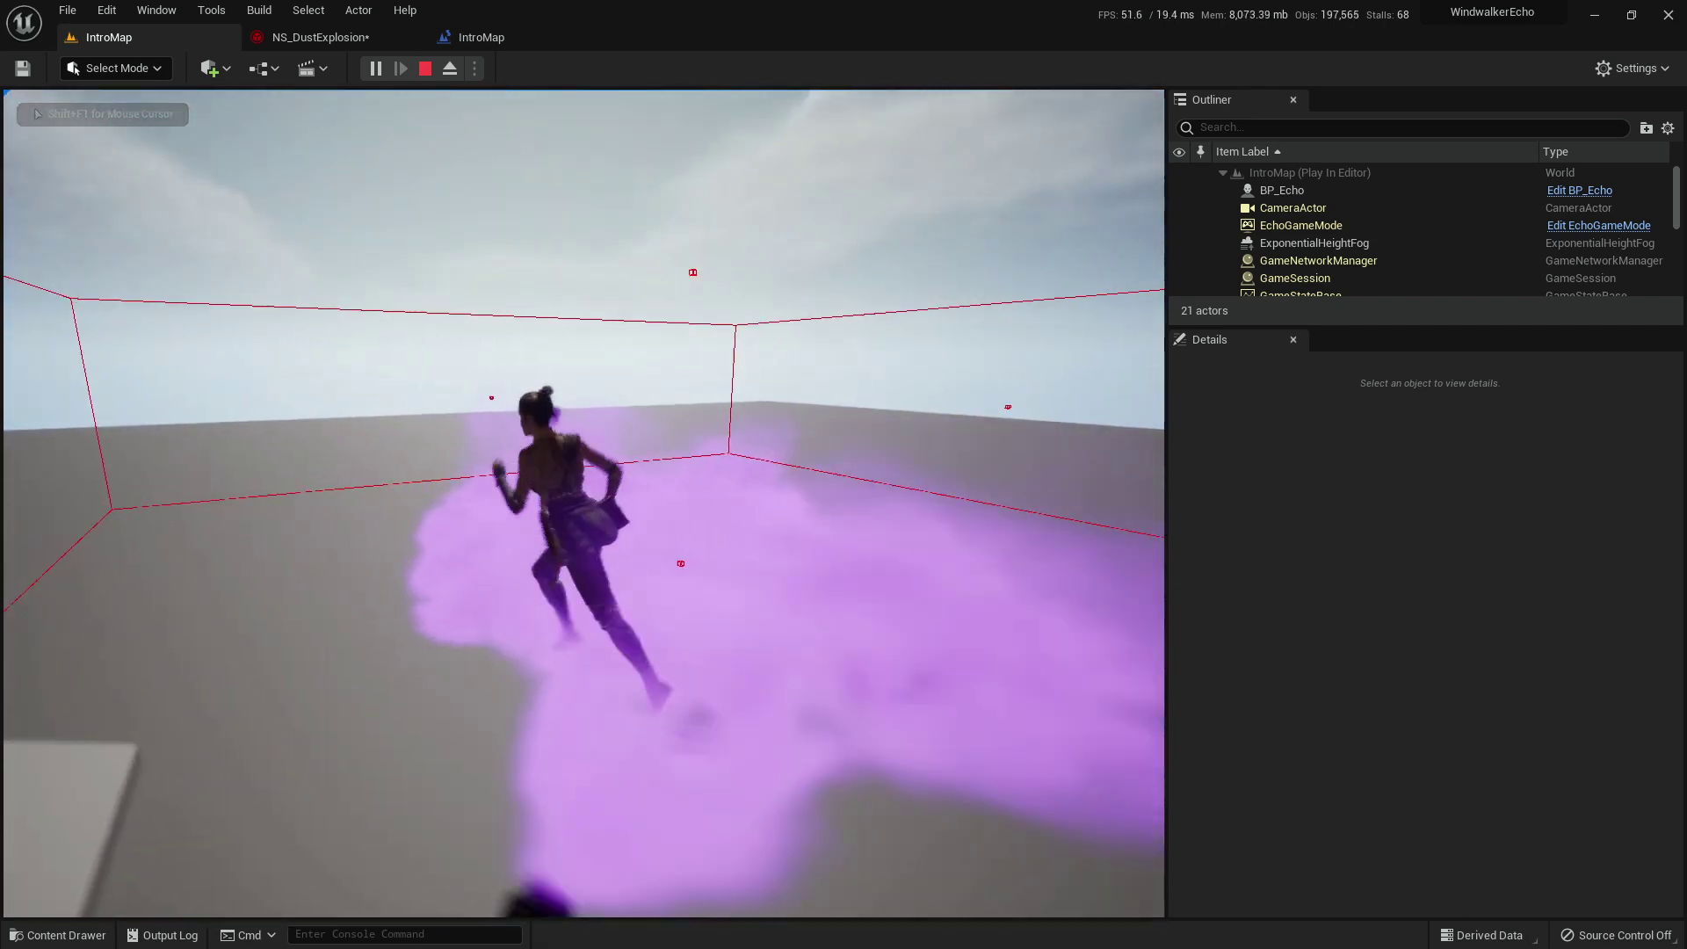
key(w)
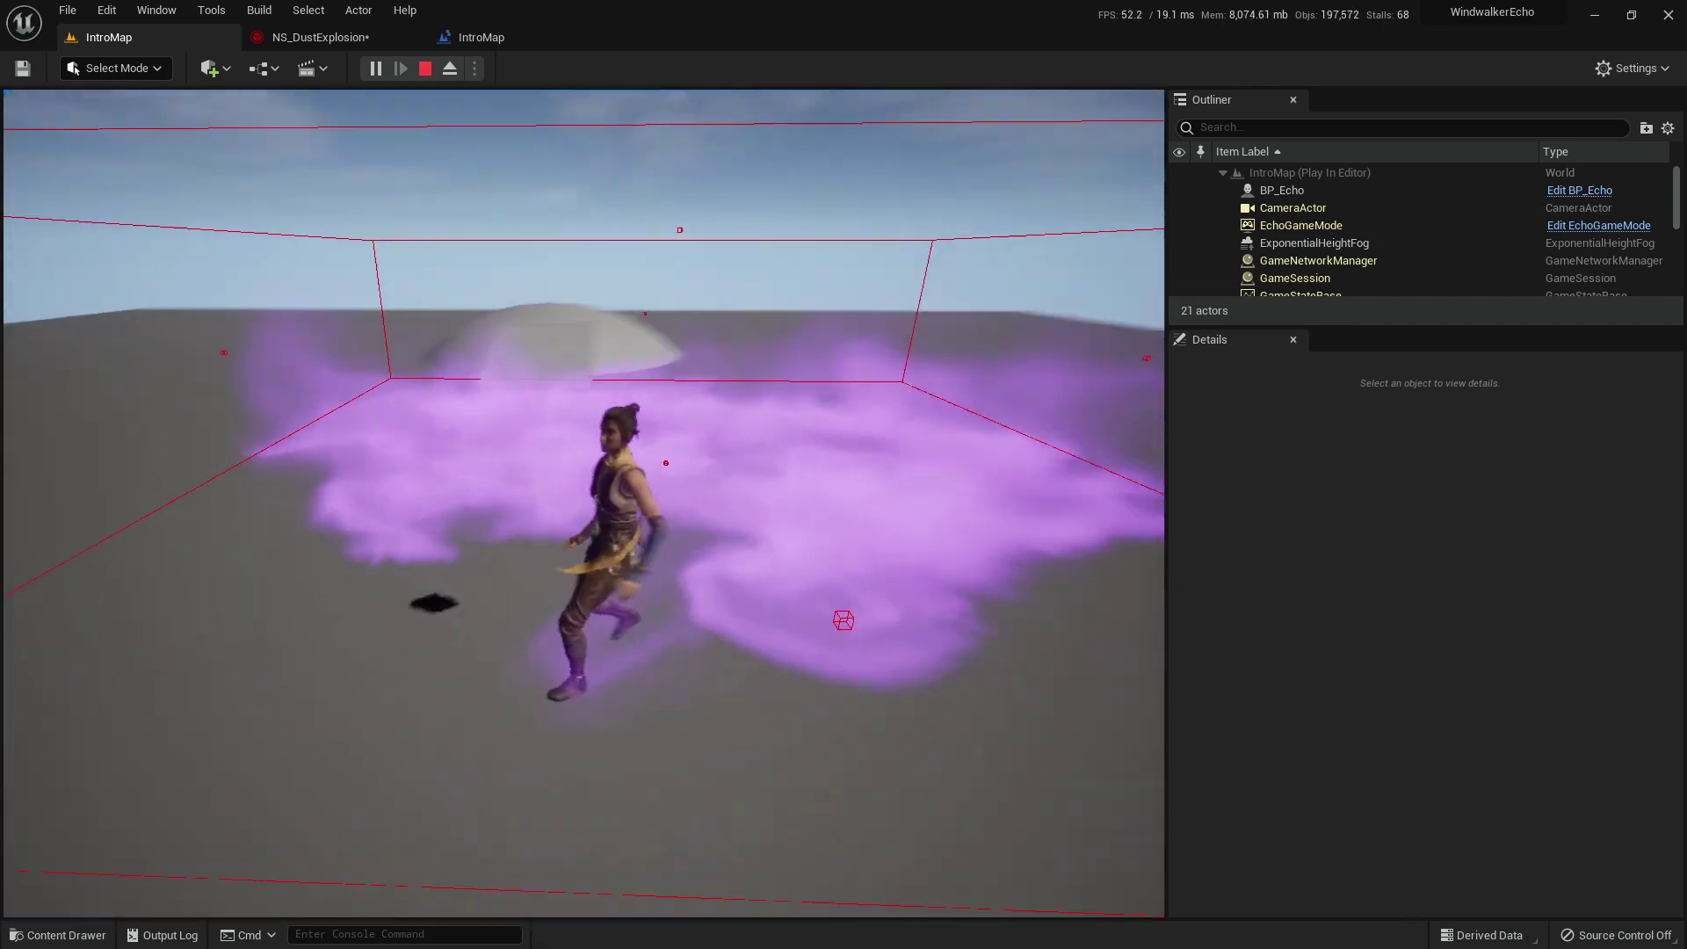
key(w)
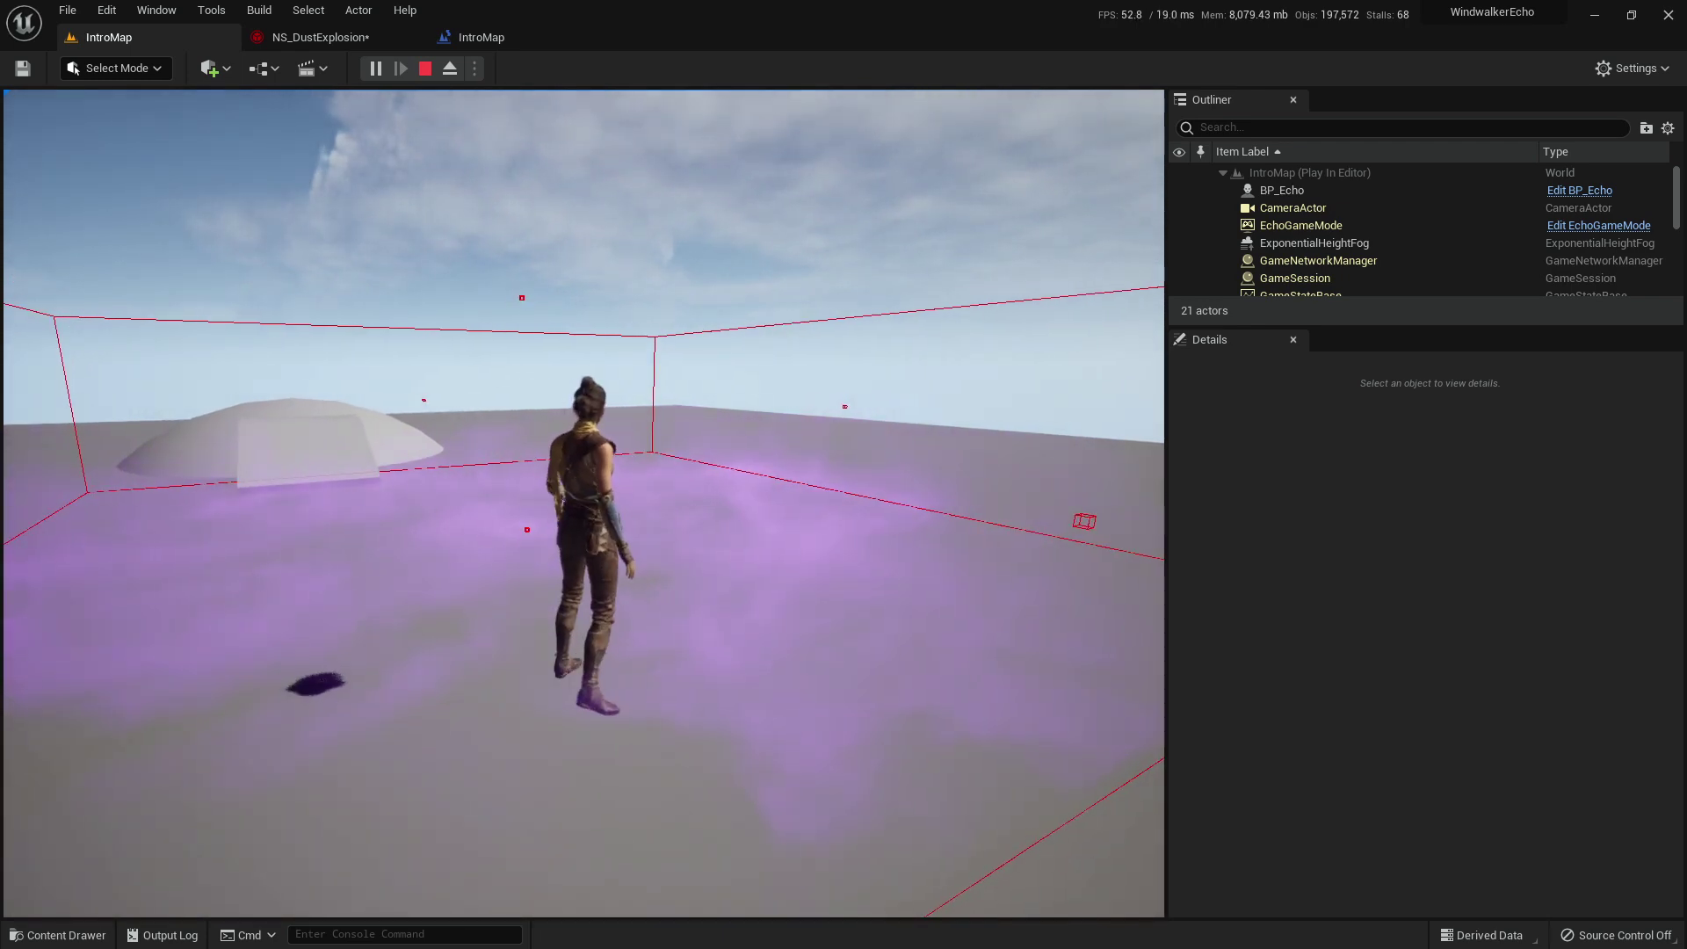
key(Escape)
click(318, 27)
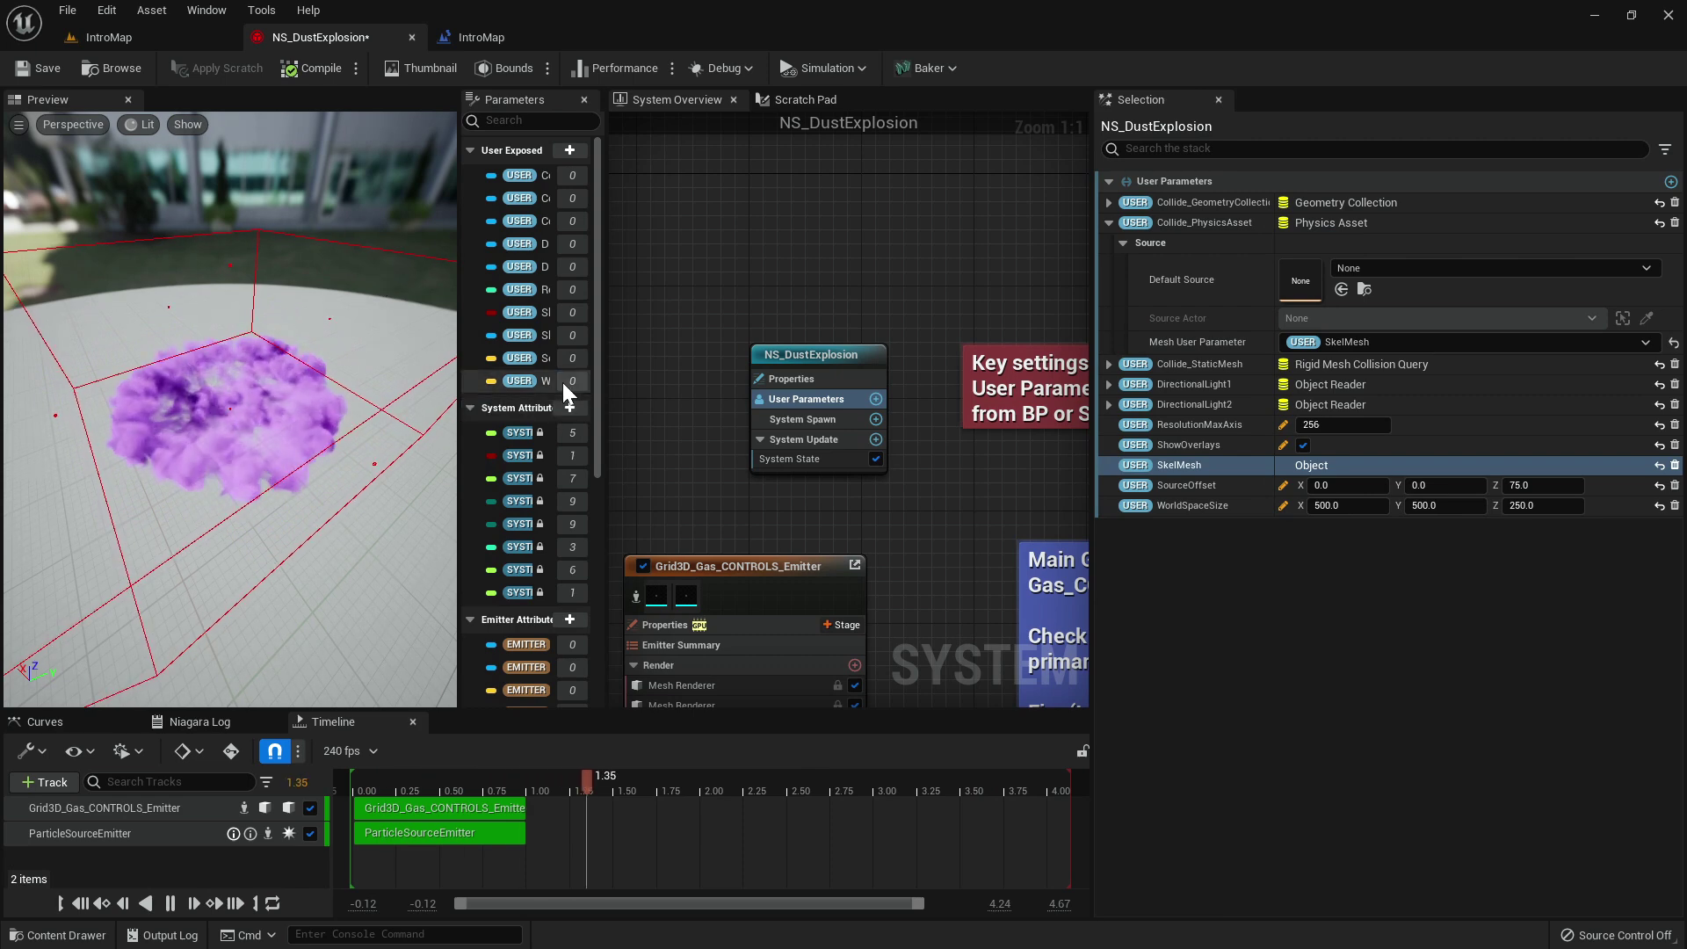
Set the ParticleSourceEmitter's SphereRadius to 100 in Emitter Update and restart the preview simulation.
right_drag(651, 416, 874, 40)
right_drag(836, 384, 843, 323)
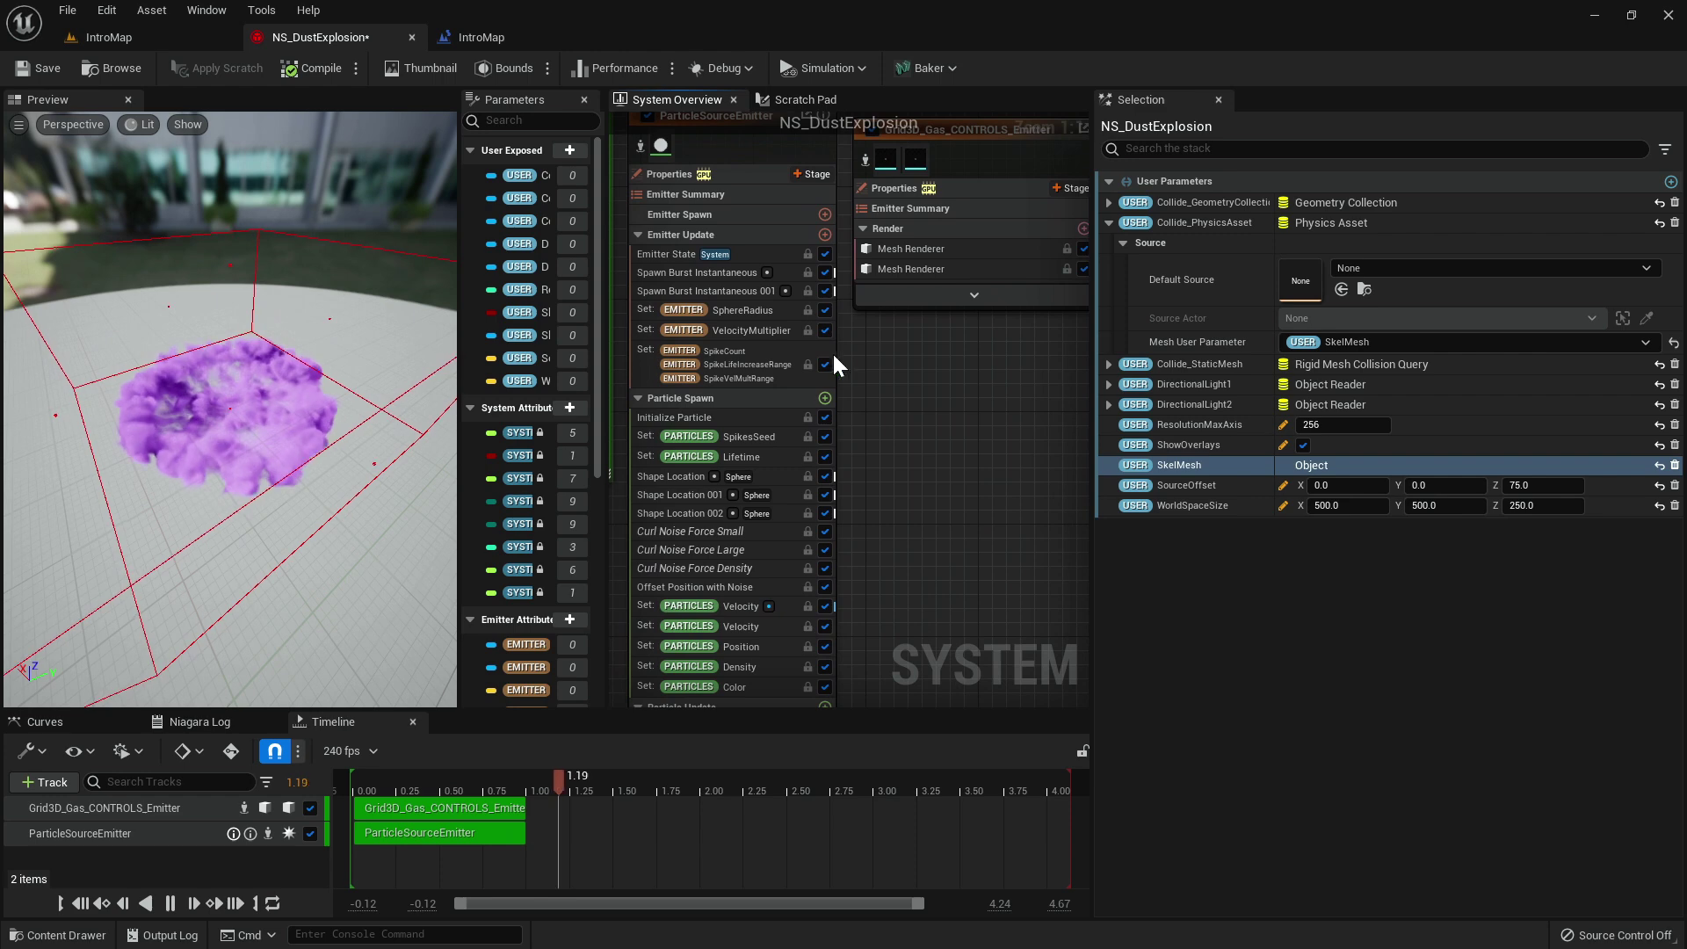
click(770, 474)
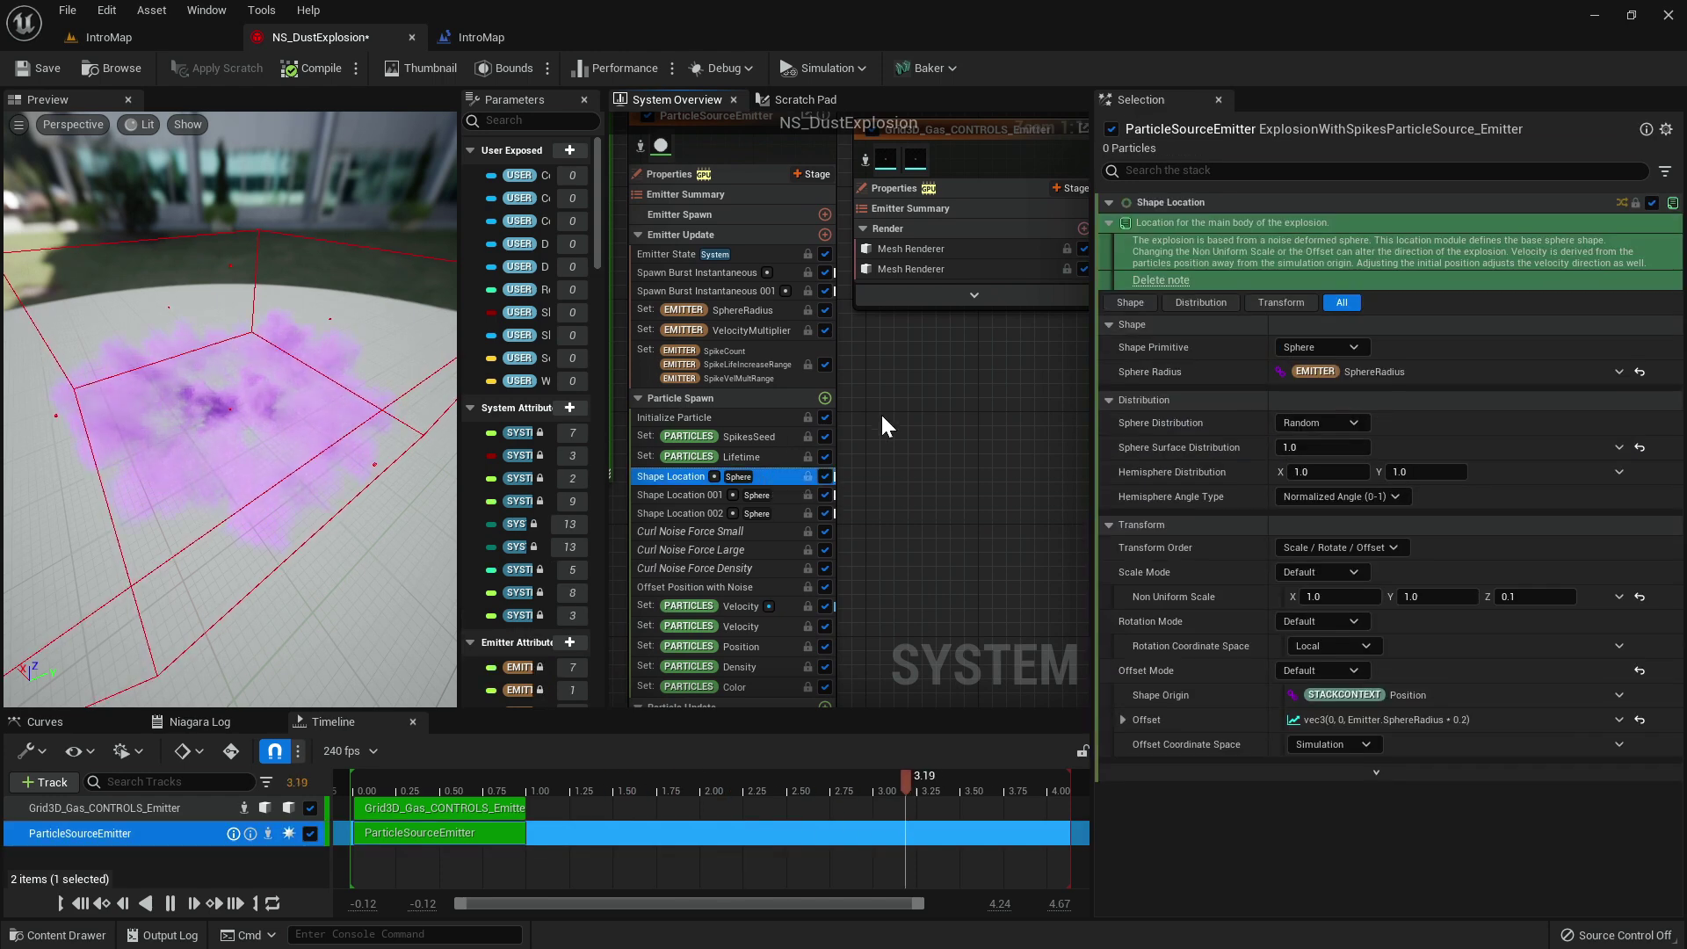
click(766, 310)
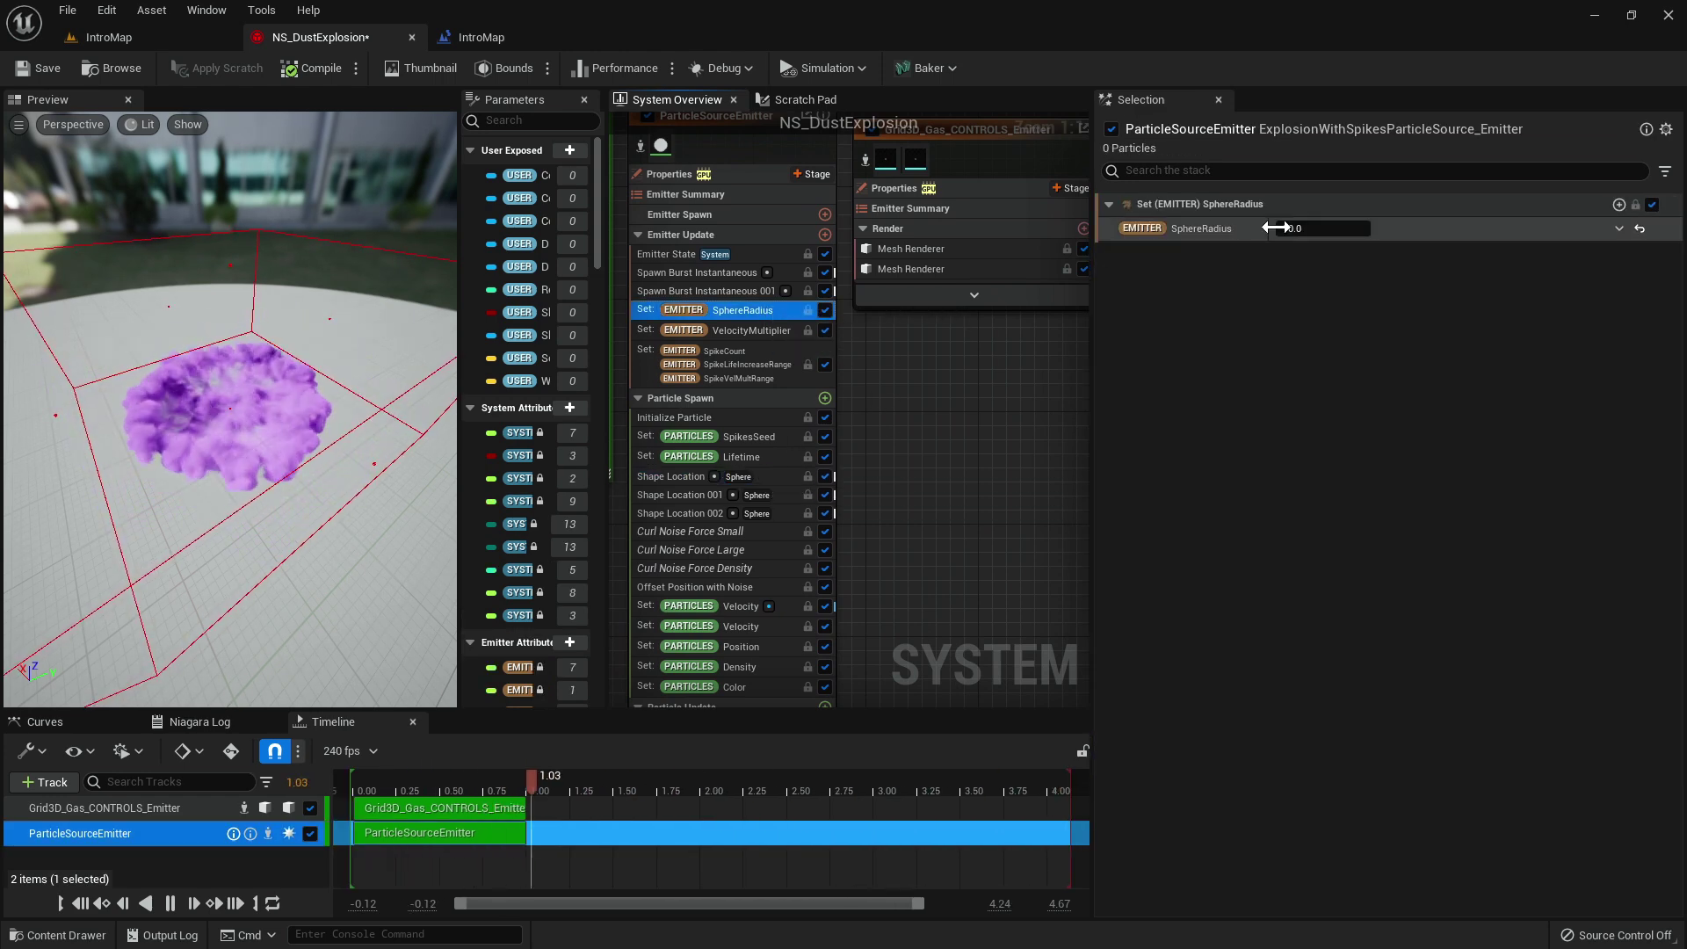
click(1298, 228)
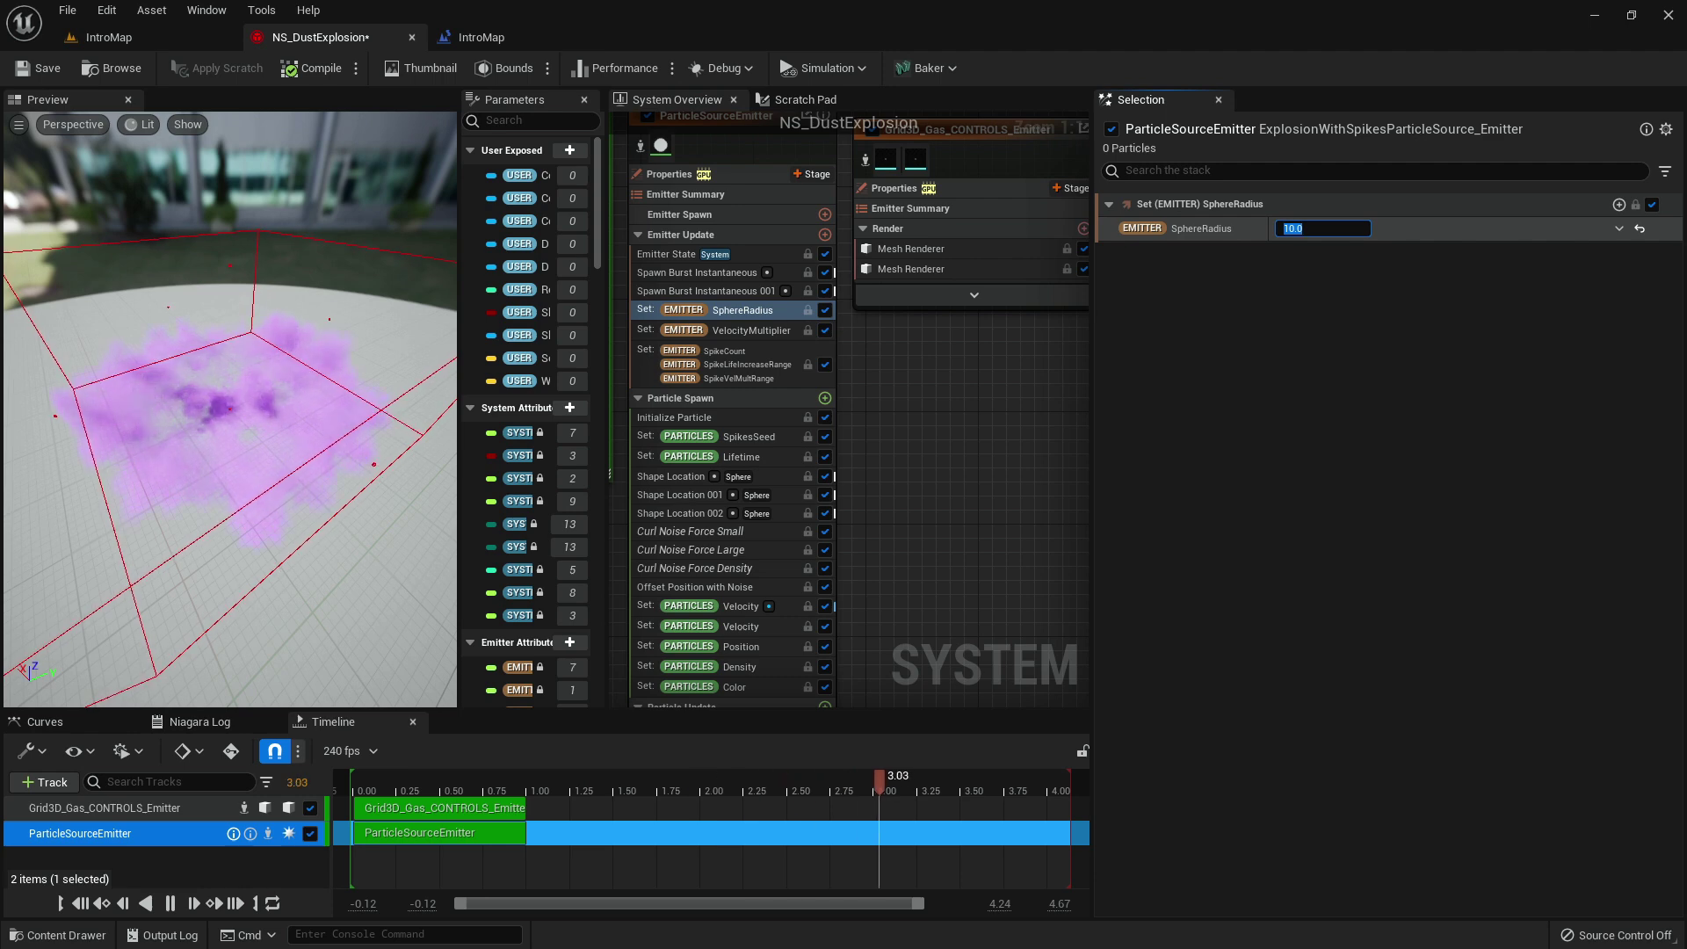
text(100)
key(Return)
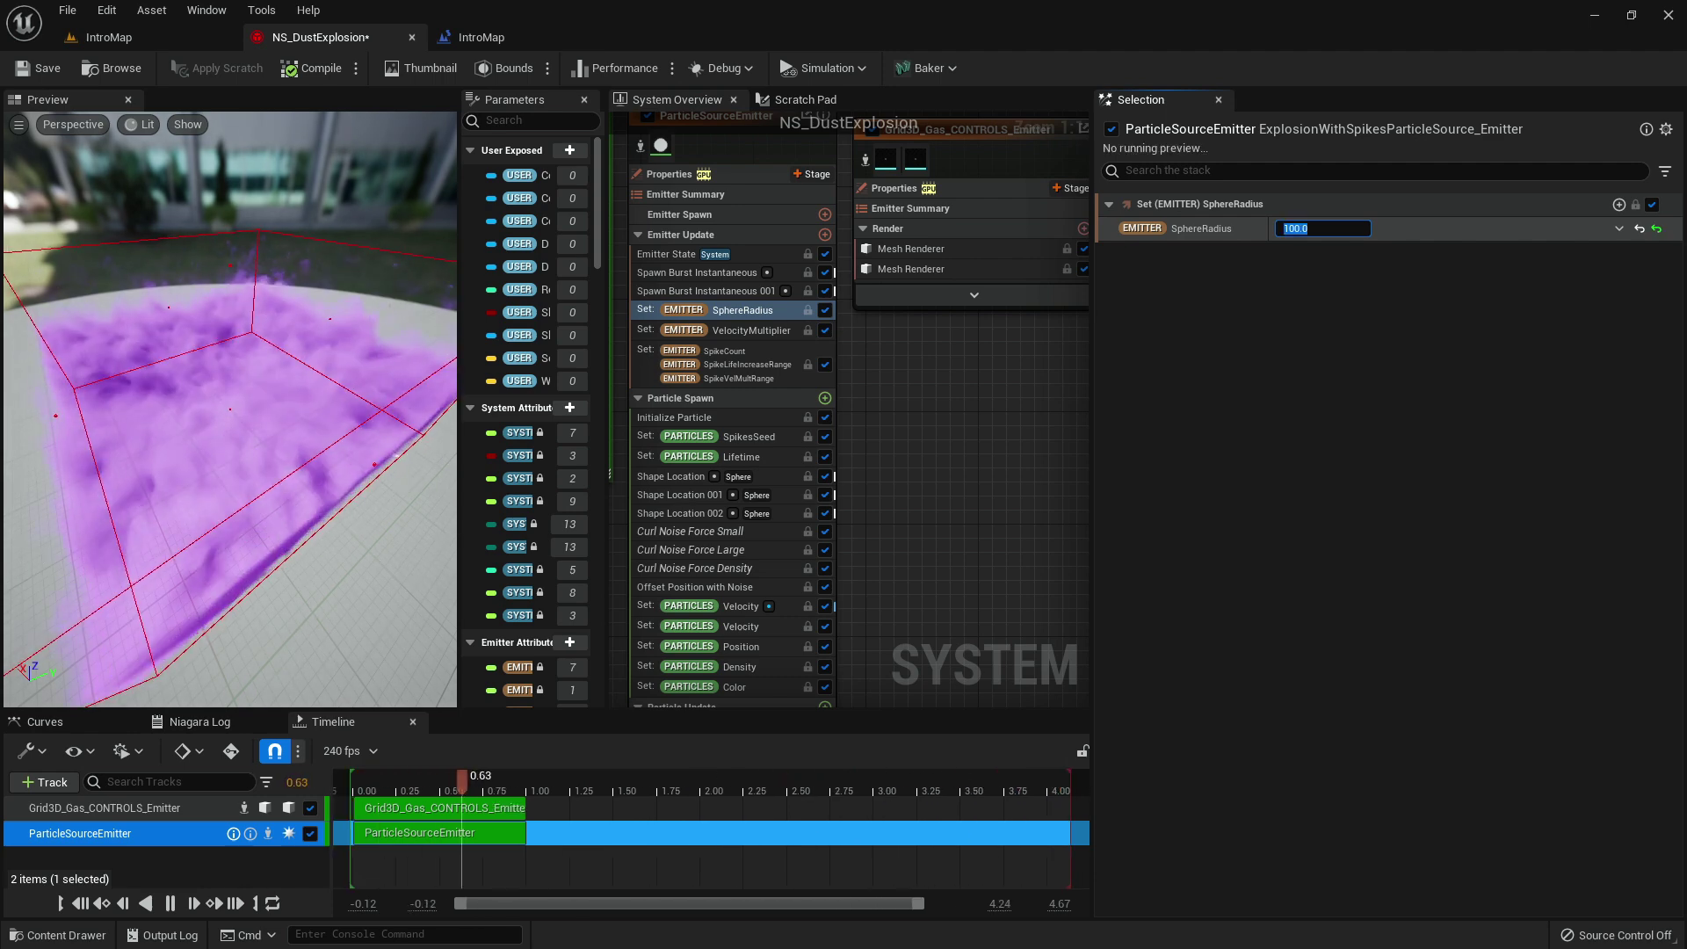
click(83, 902)
click(170, 910)
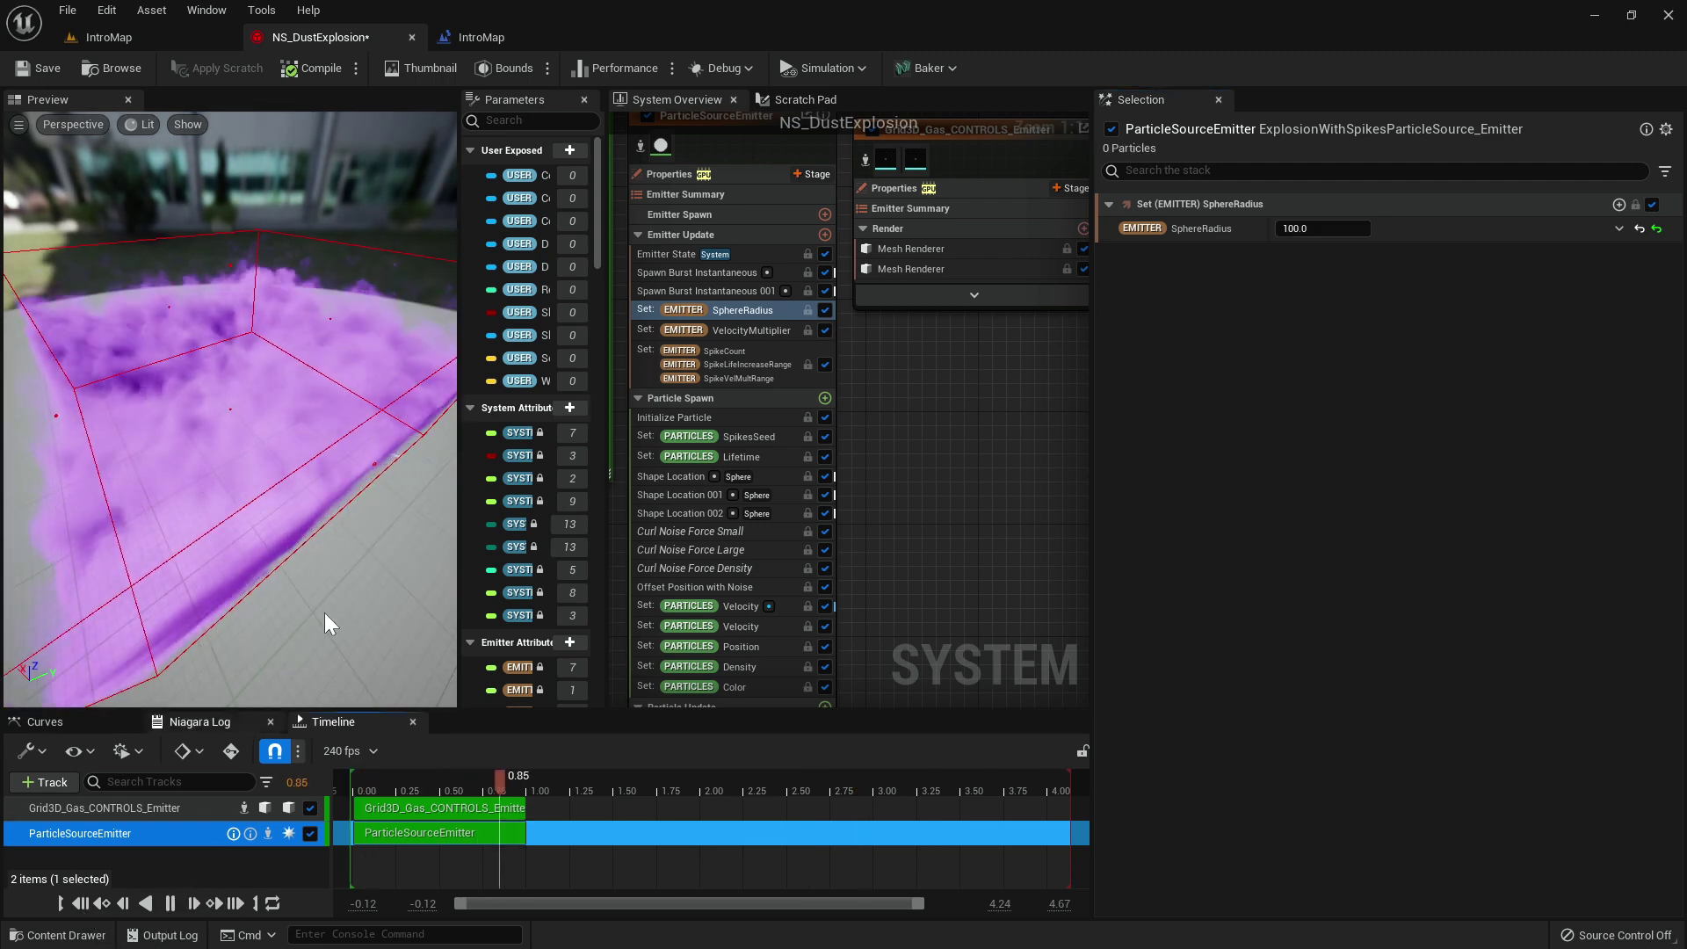
mouse_move(340, 404)
mouse_down()
mouse_move(378, 408)
mouse_move(340, 404)
mouse_up()
Play-test the IntroMap level to check the dust explosion with the sphere radius of 100.
click(109, 37)
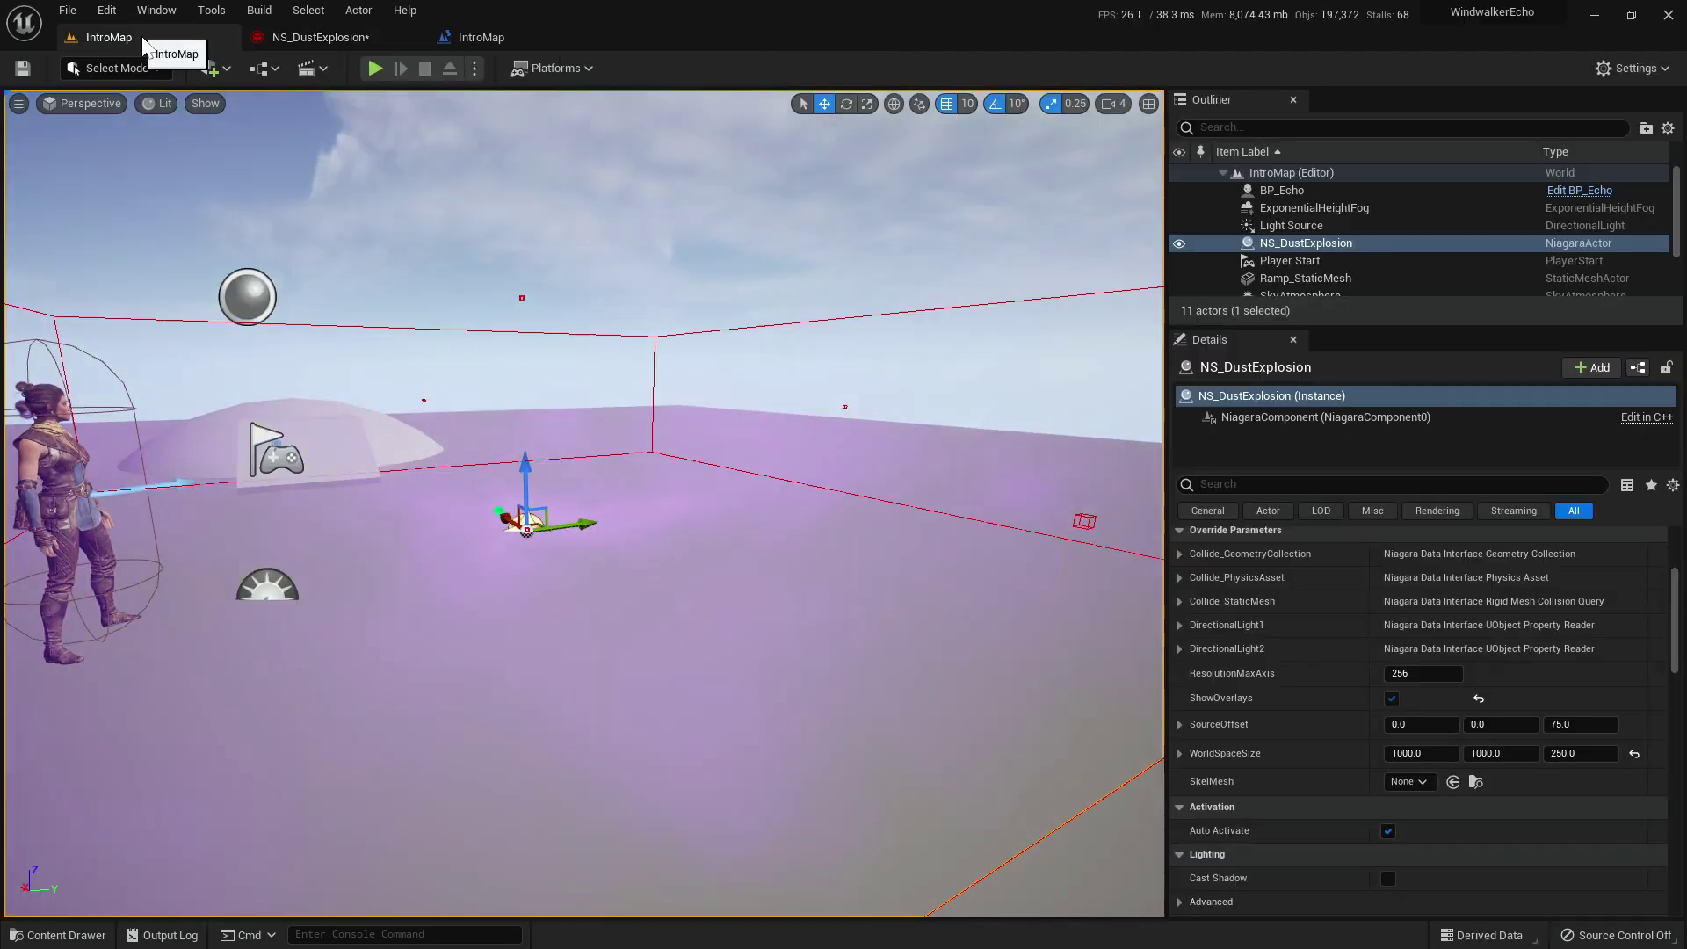
click(373, 70)
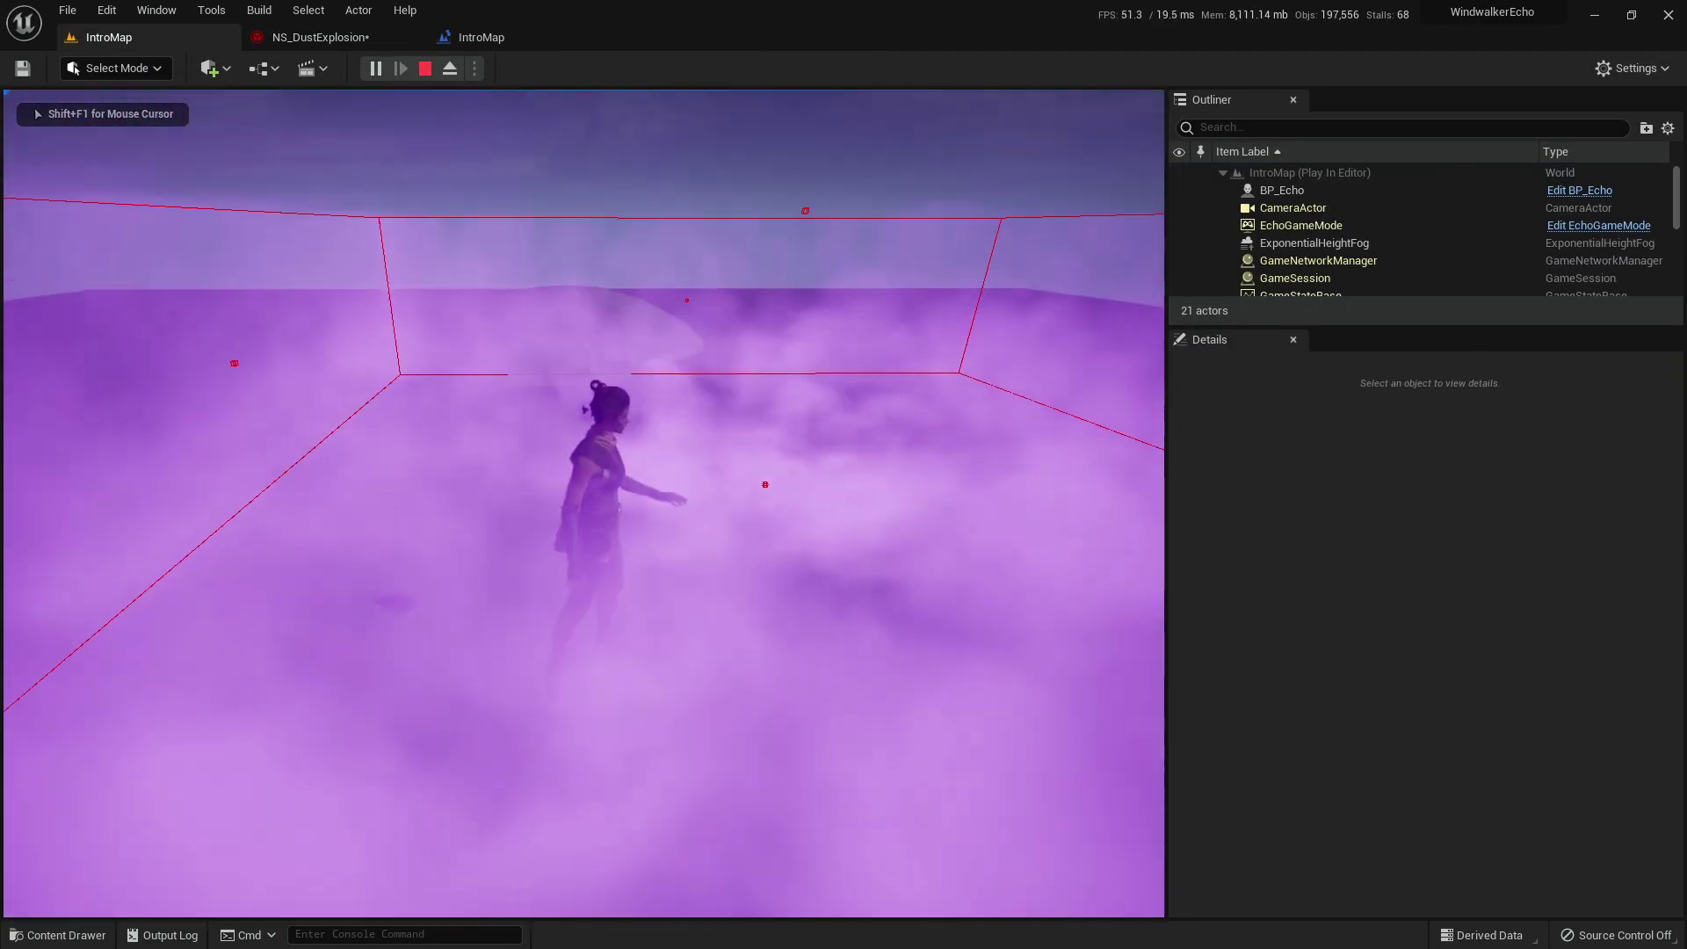
key(Escape)
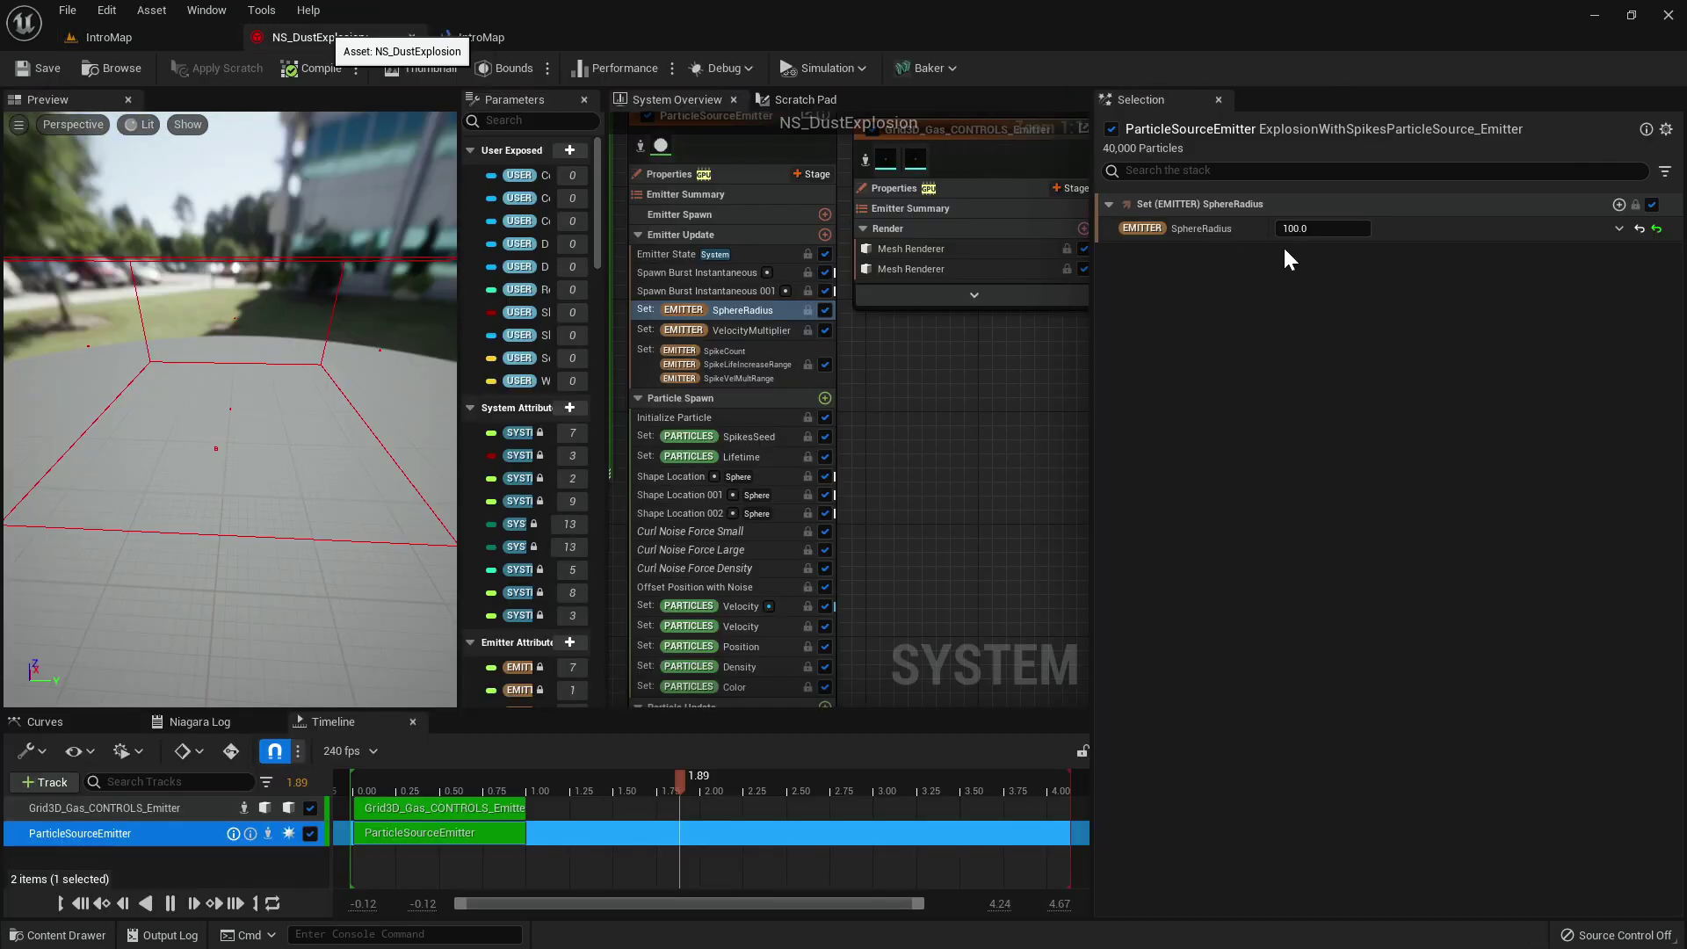
Set the emitter's SphereRadius in NS_DustExplosion to 30.
click(1300, 228)
text(30)
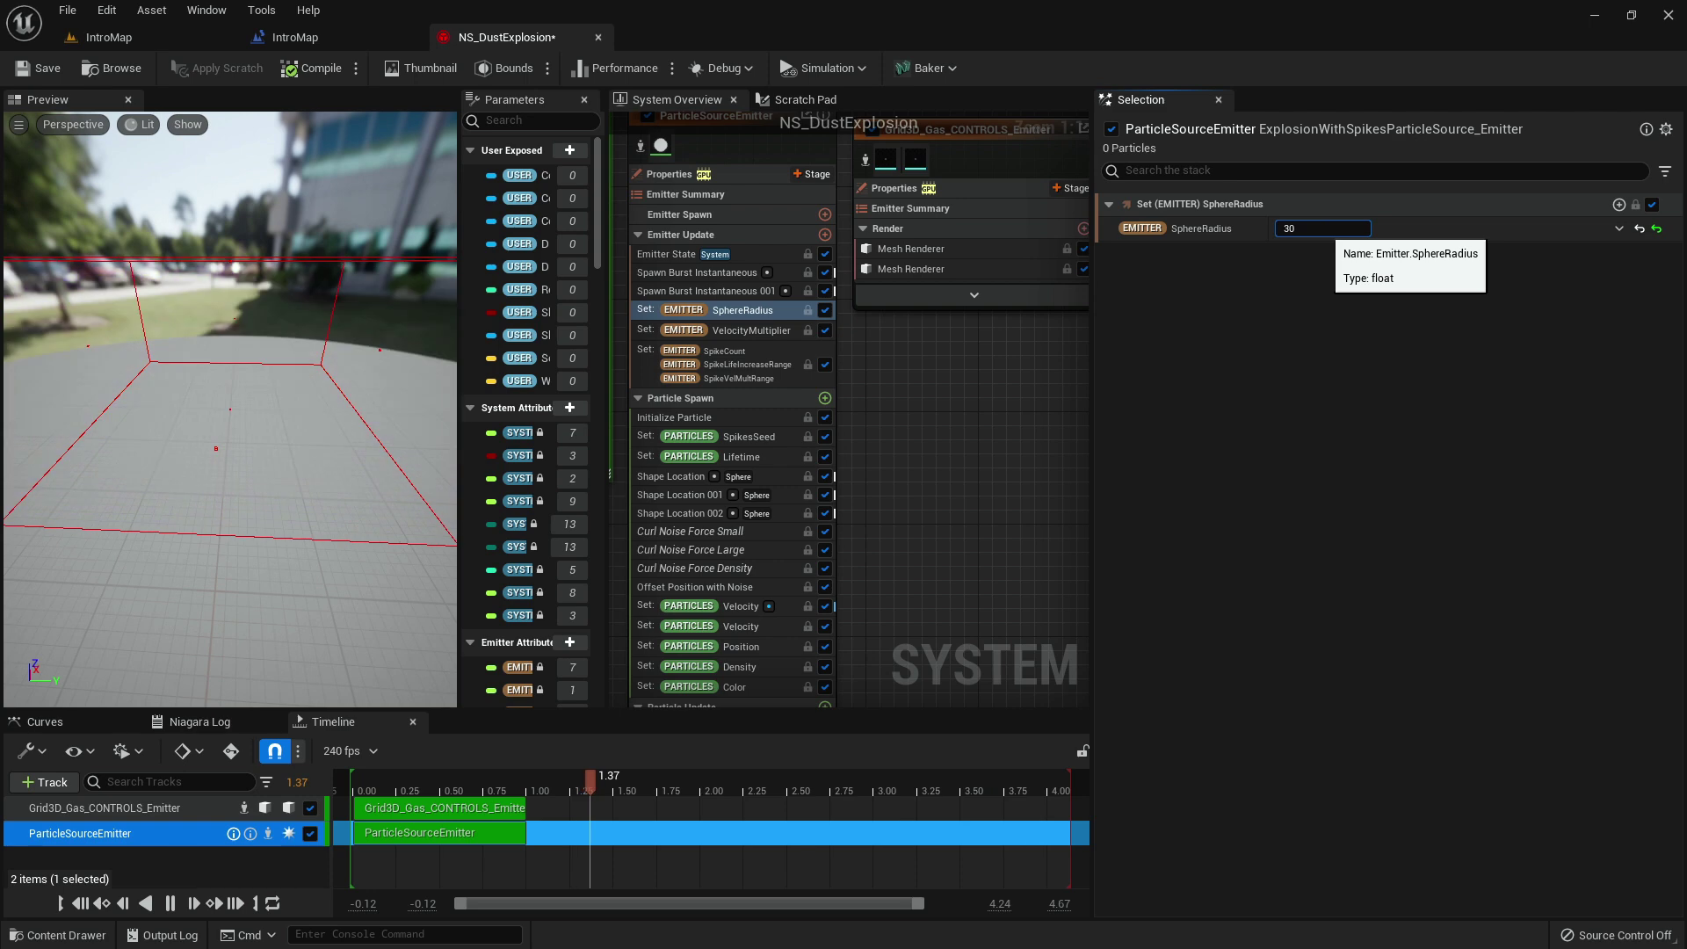
click(261, 429)
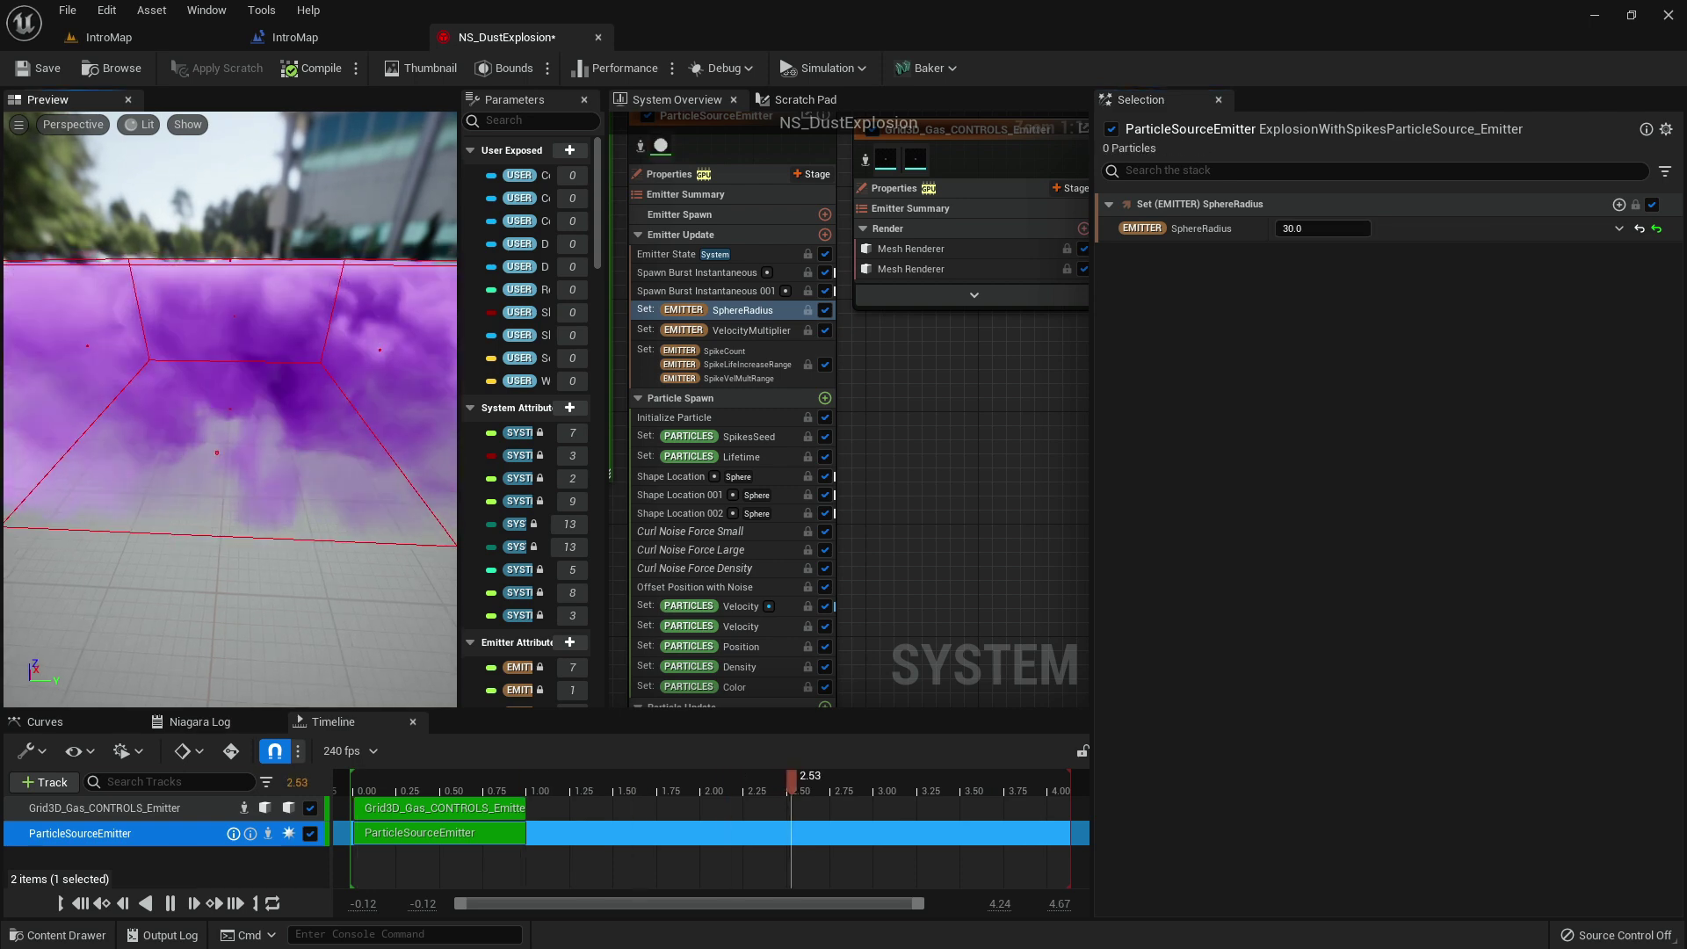
Play-test IntroMap and run the character out of the dust volume to judge the radius of 30.
click(139, 35)
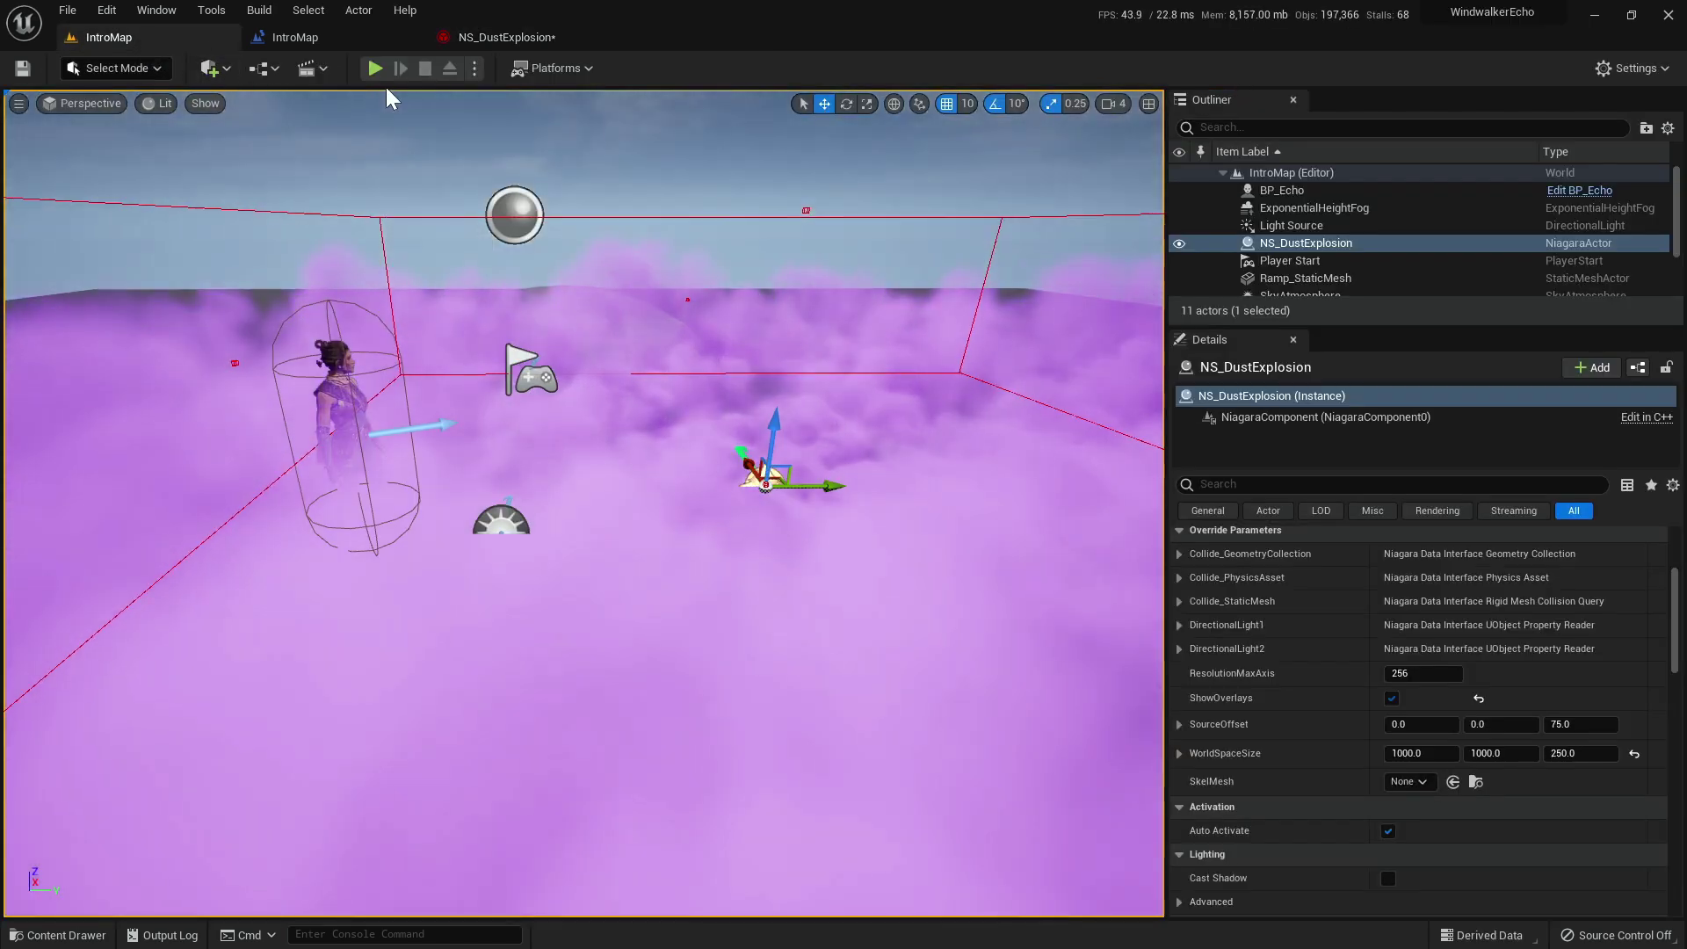
drag(599, 305, 618, 362)
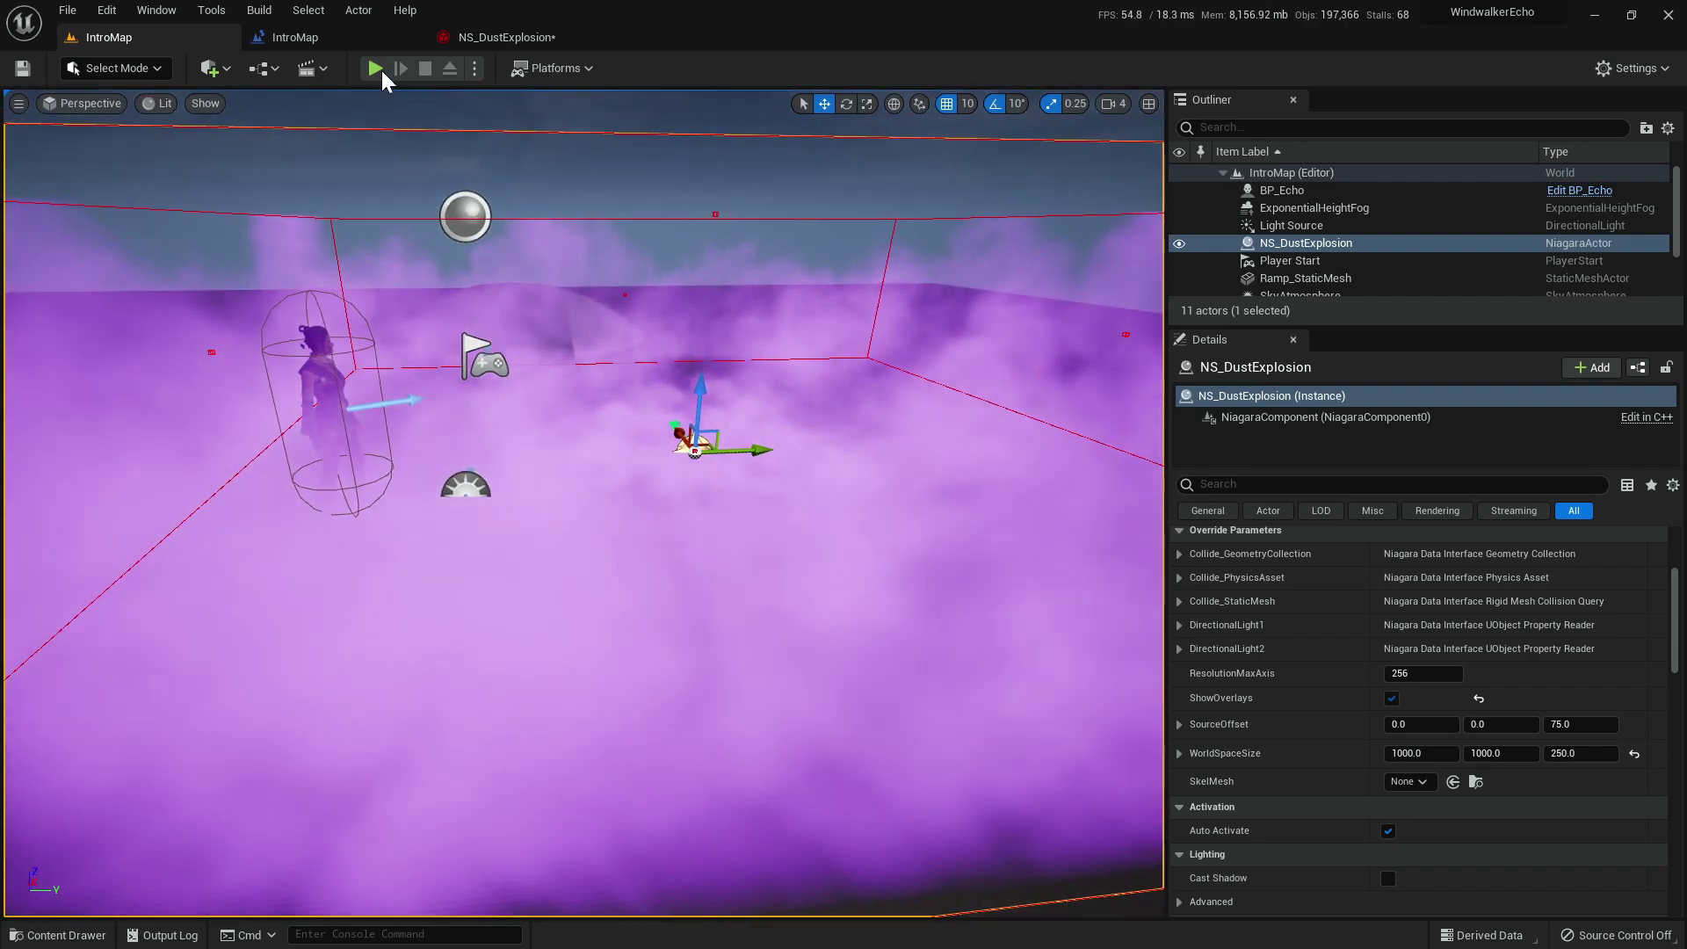
click(375, 68)
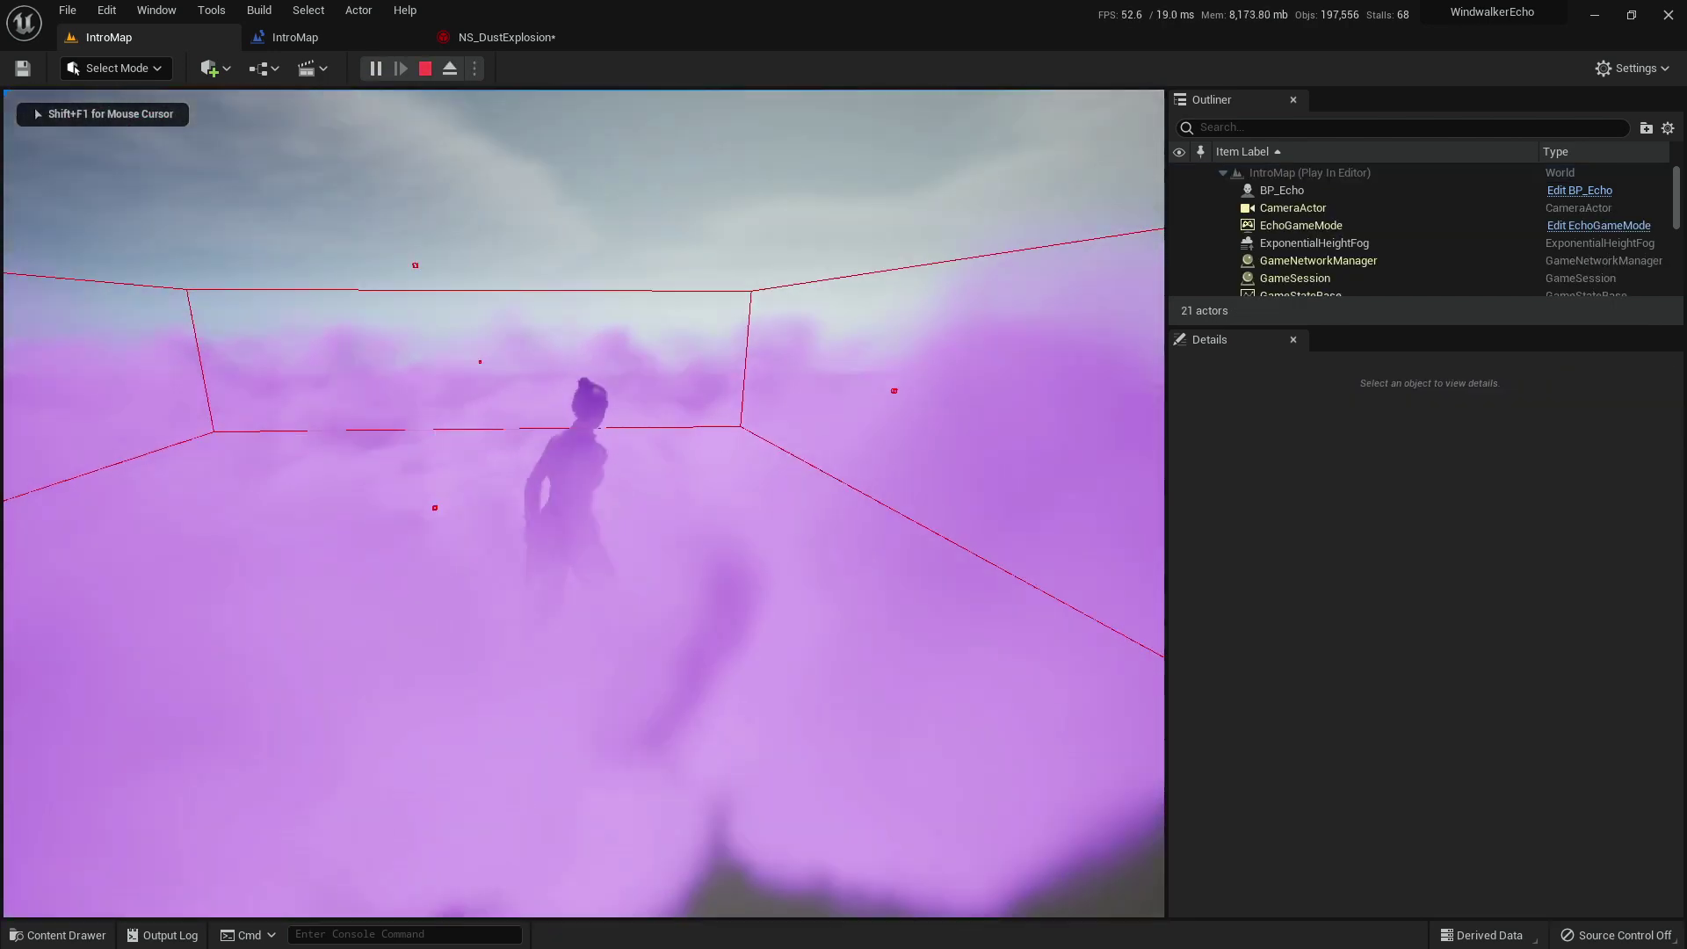
key(d)
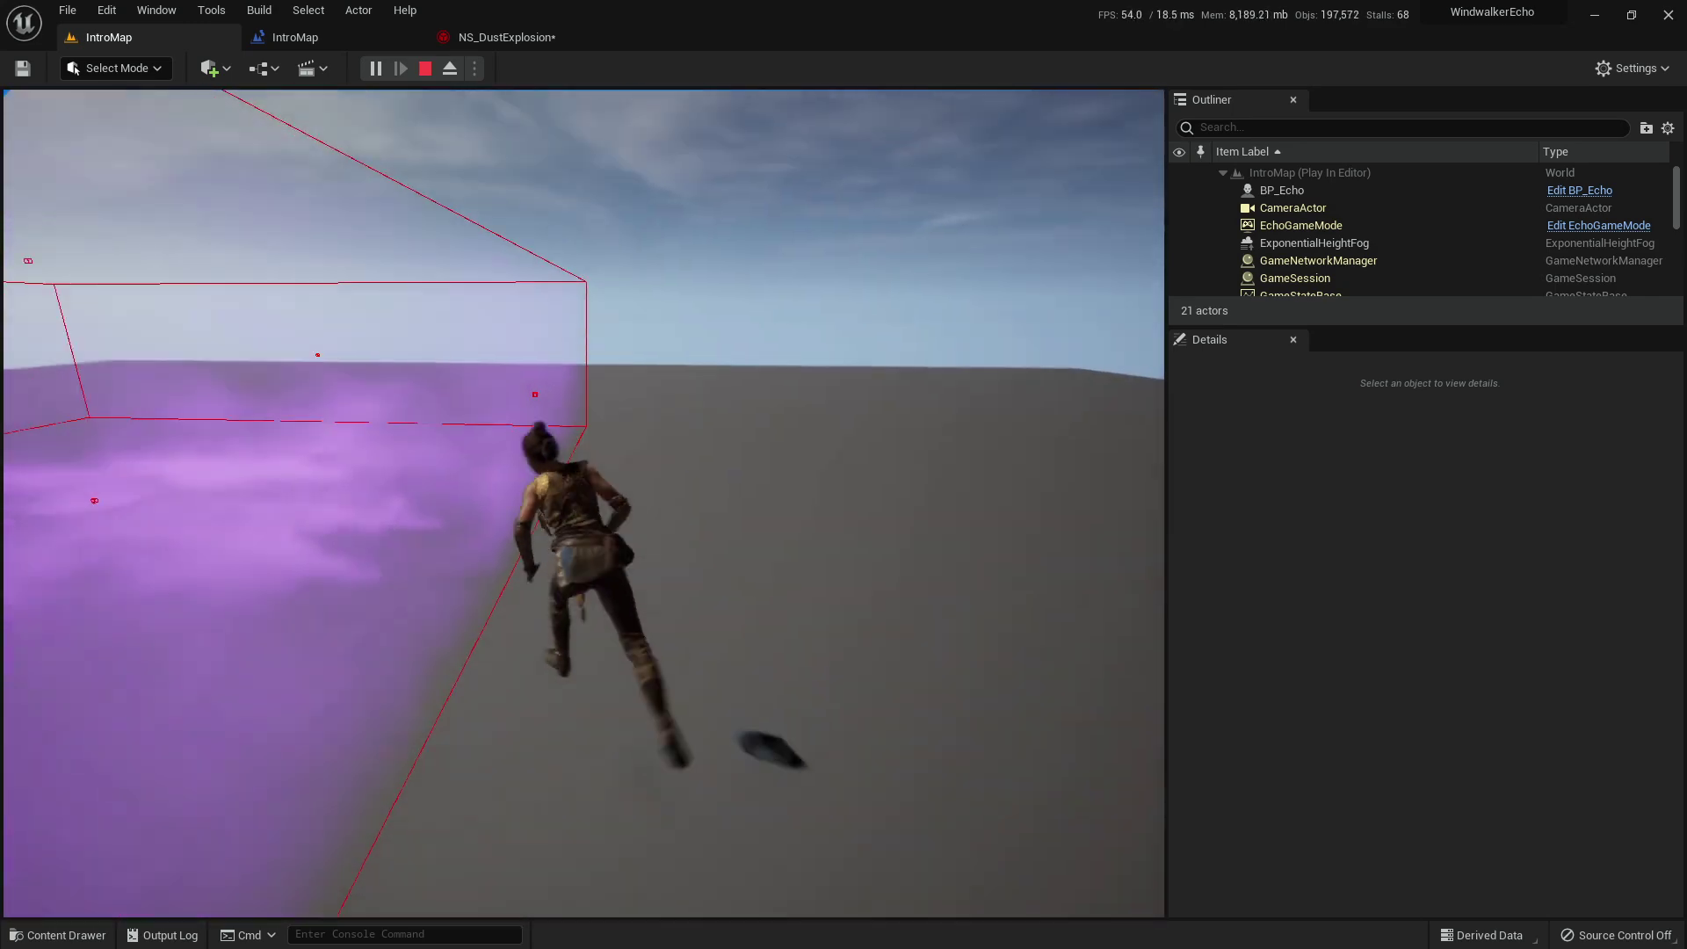
key(Escape)
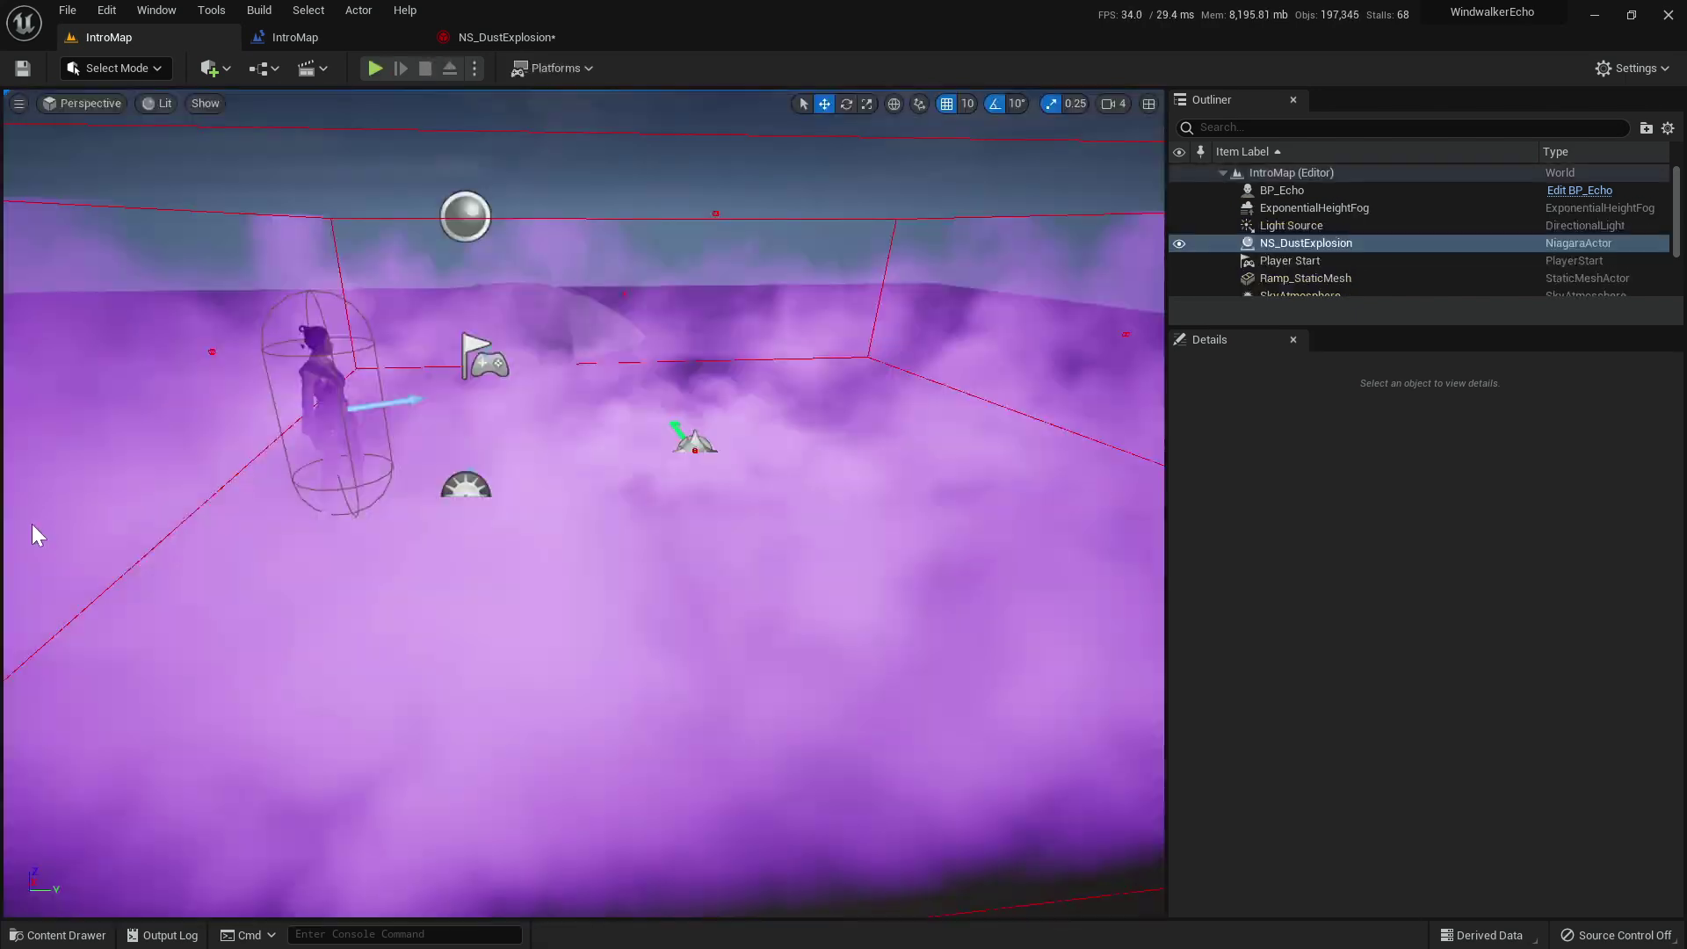
Set the SphereRadius in NS_DustExplosion to 15 and inspect the explosion in the preview.
click(494, 37)
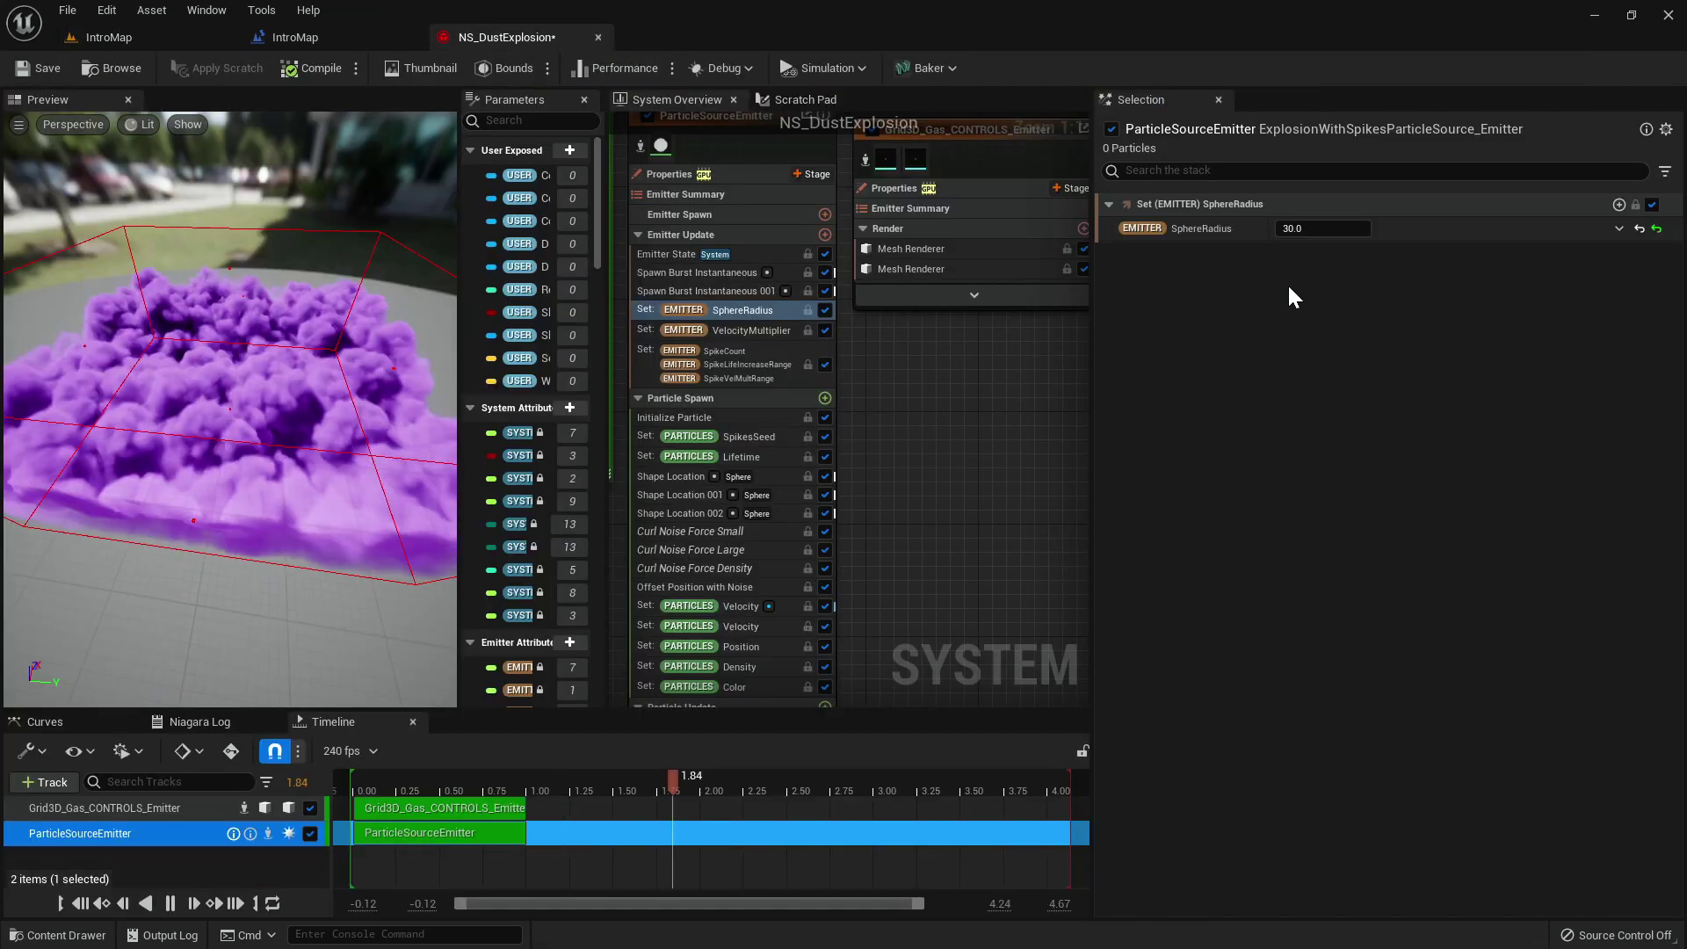
click(1304, 228)
text(15)
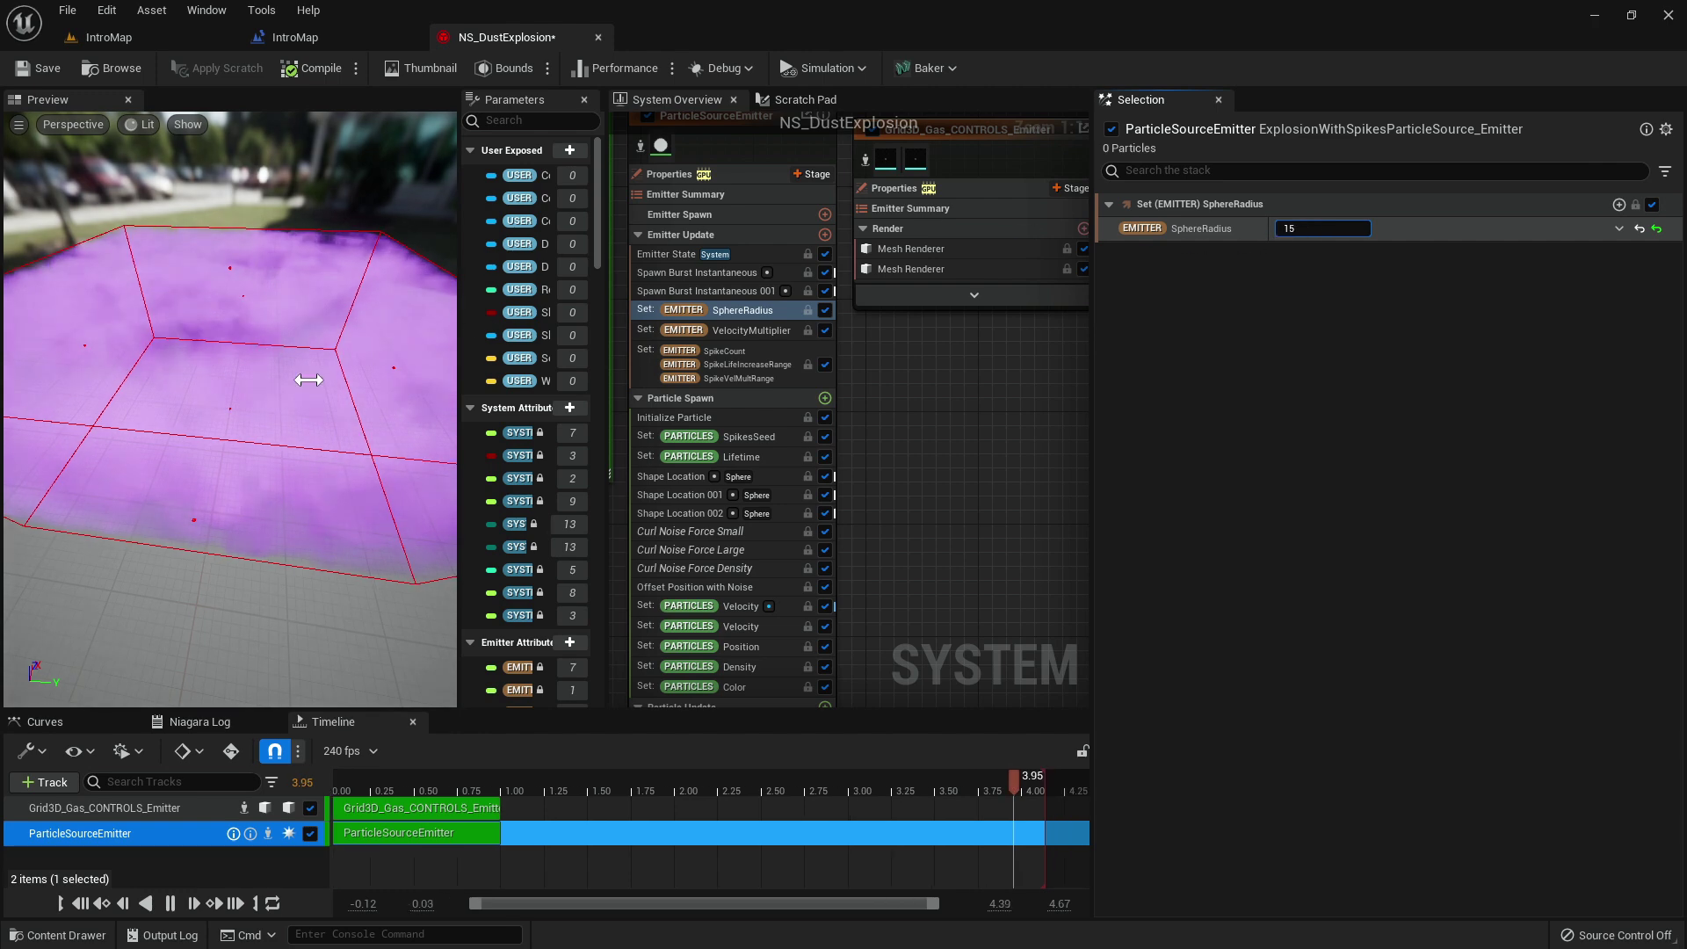
key(Return)
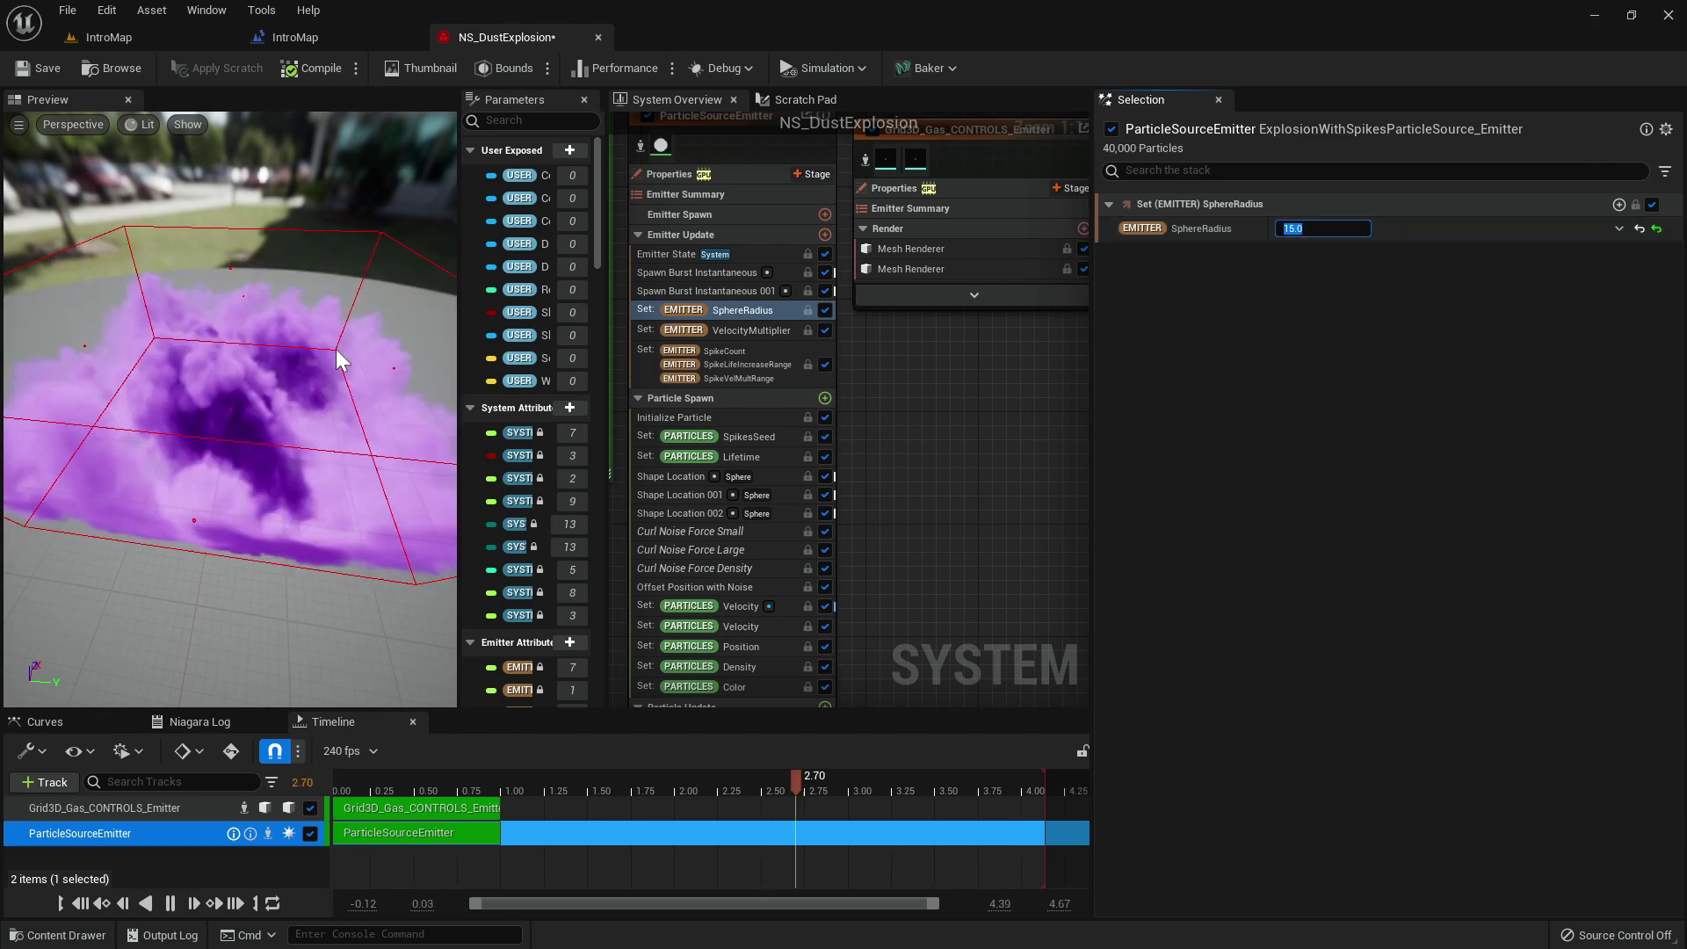
drag(362, 330, 172, 325)
Set the emitter's SphereRadius to 12 and inspect the smaller explosion in the preview.
click(1301, 229)
text(1)
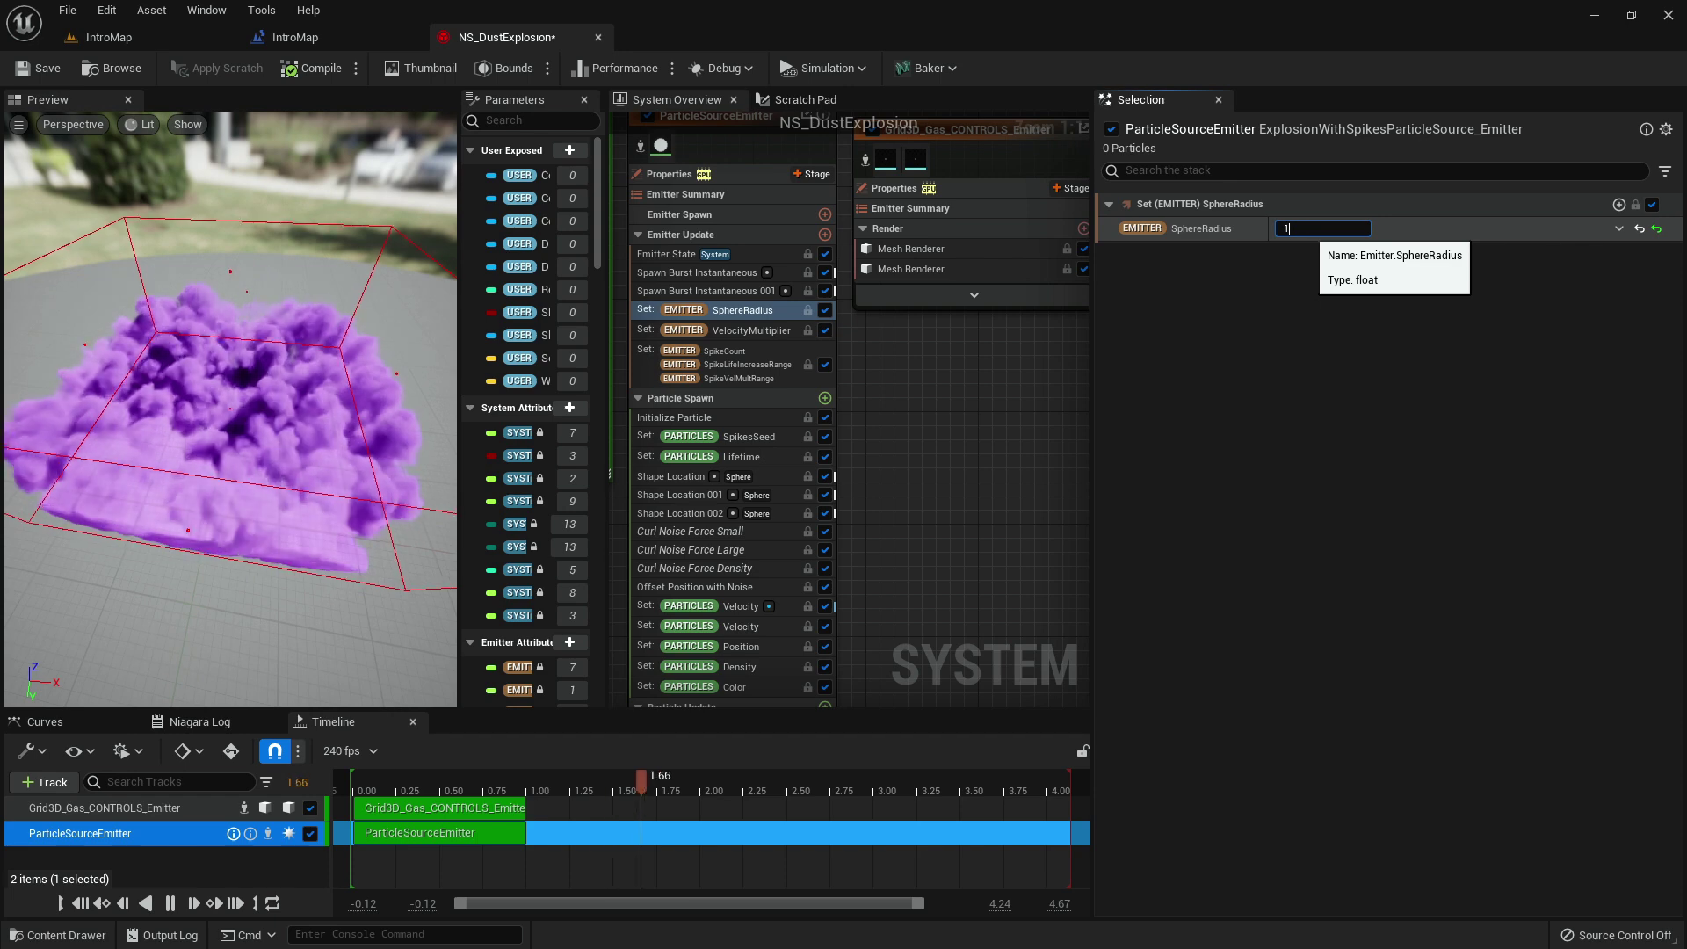
text(2)
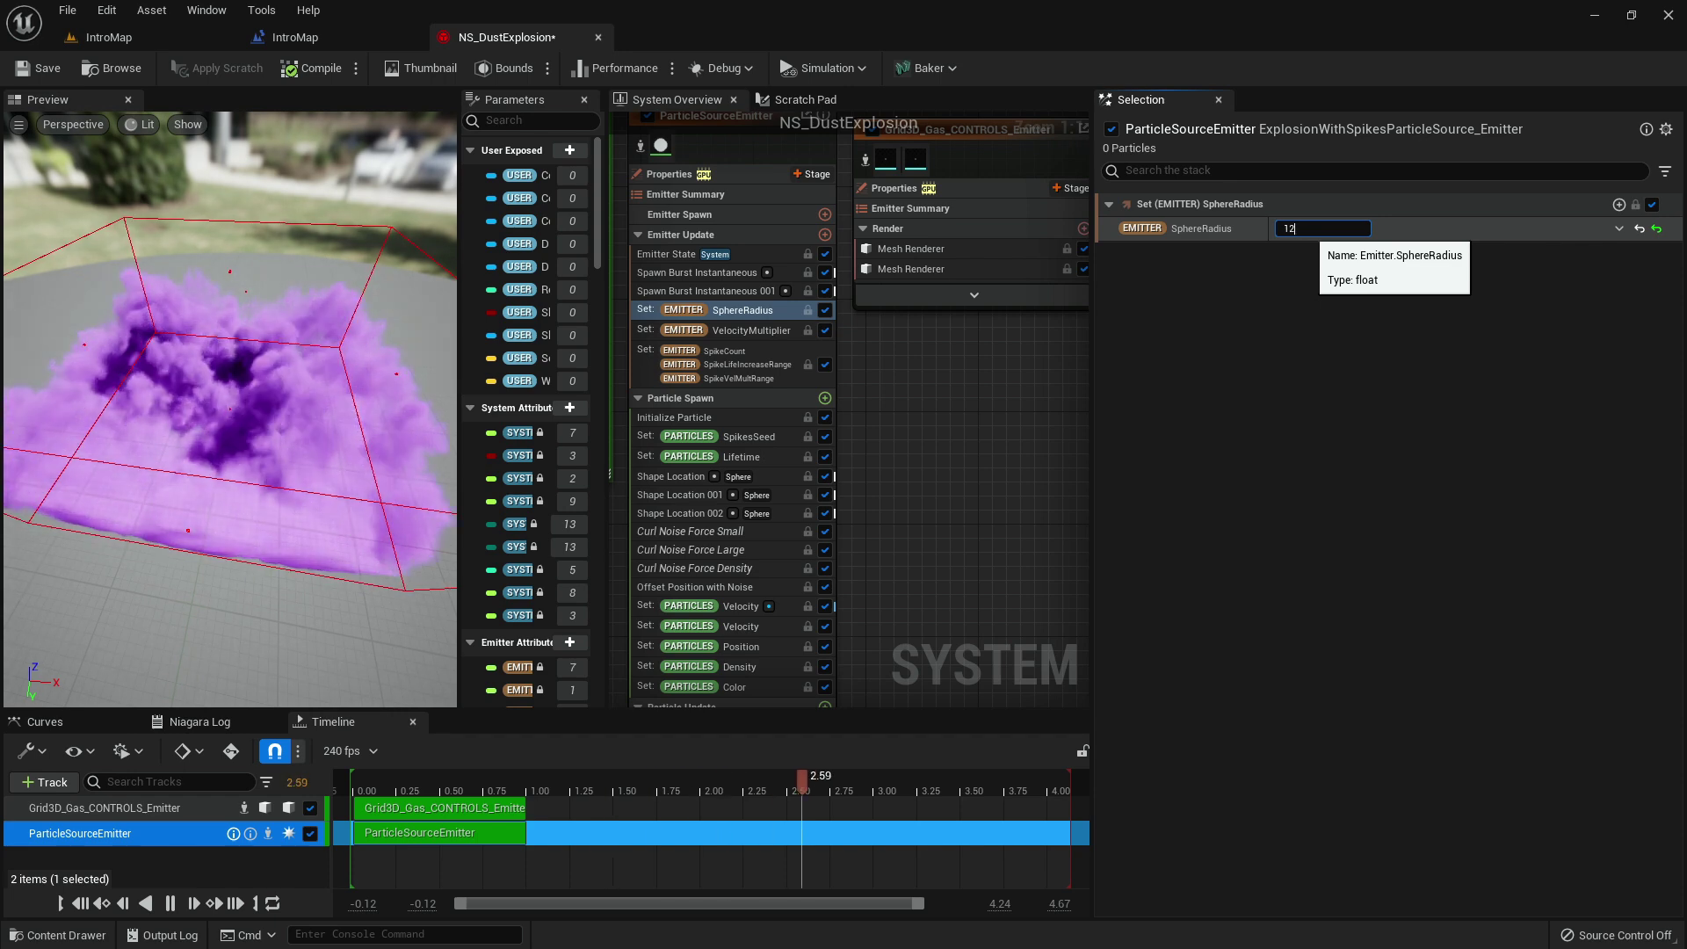
key(Return)
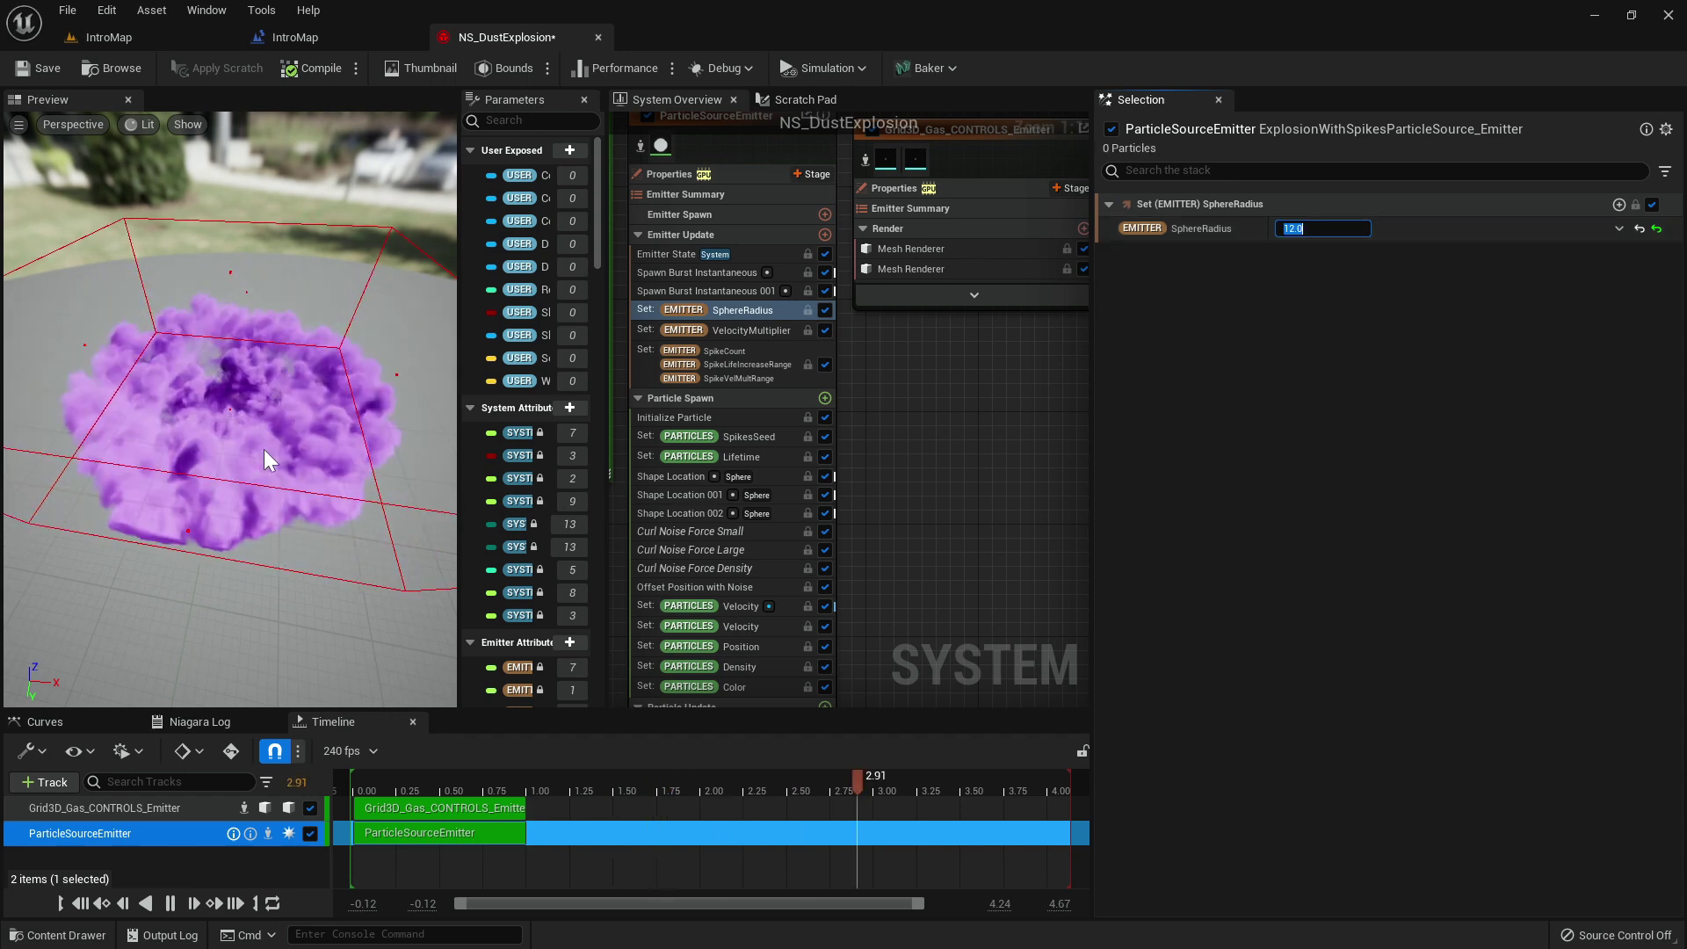
drag(292, 265, 321, 204)
Play-test IntroMap with the radius of 12, running the character into the dust cloud and back out.
click(150, 39)
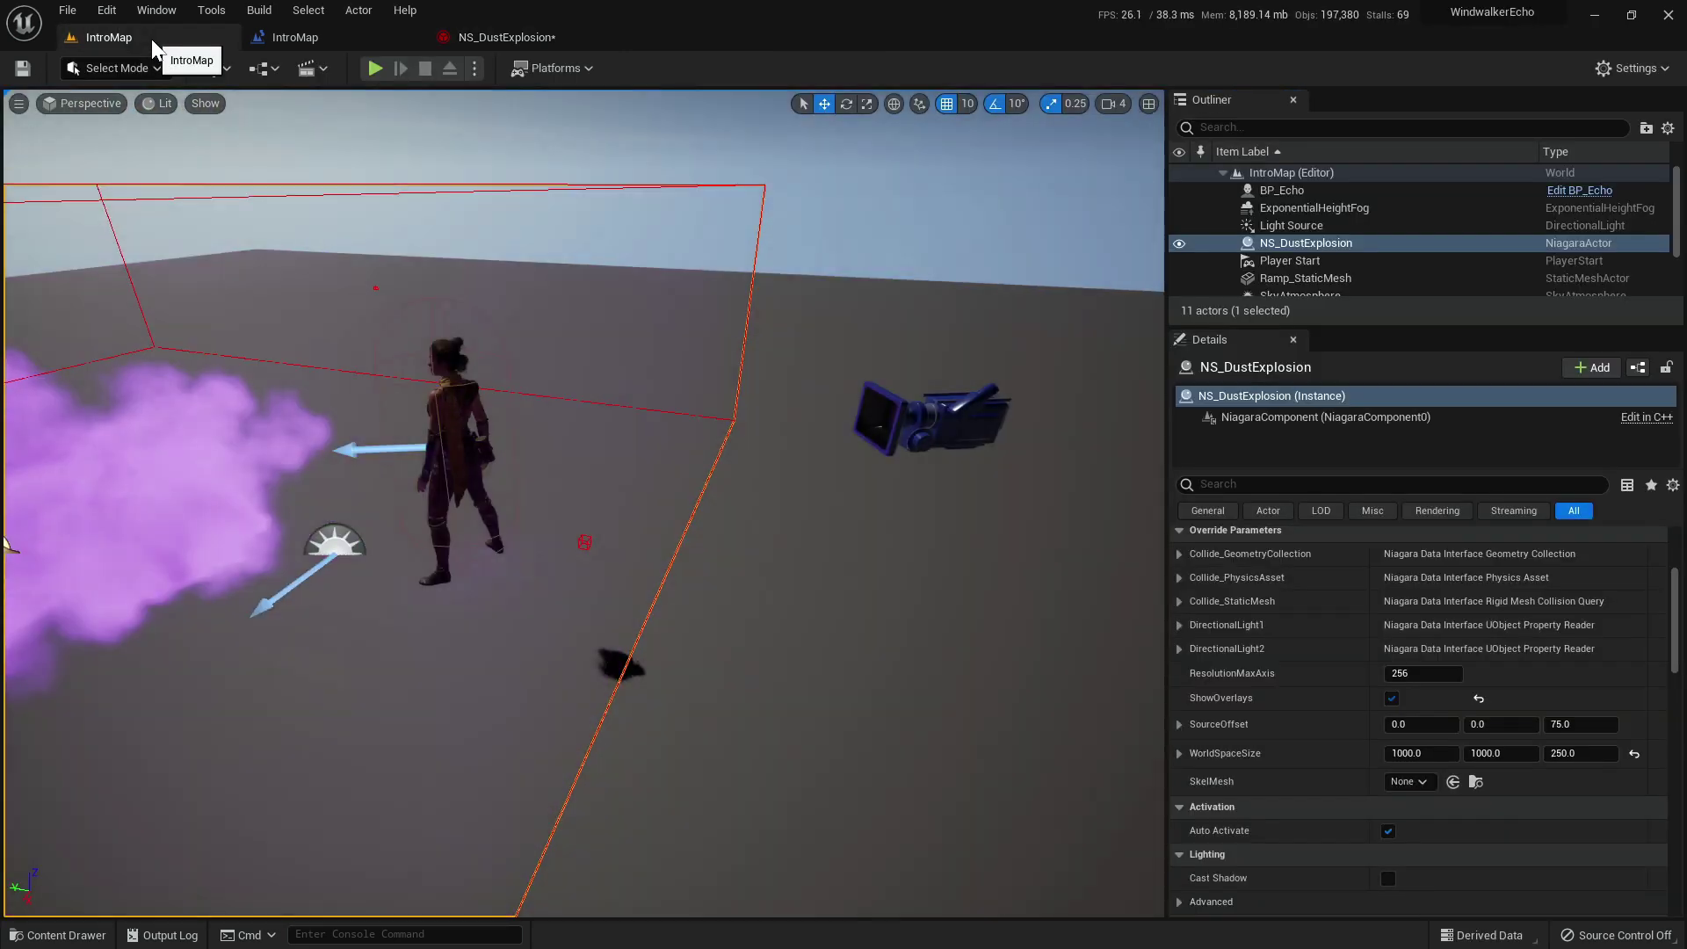
click(381, 65)
click(714, 422)
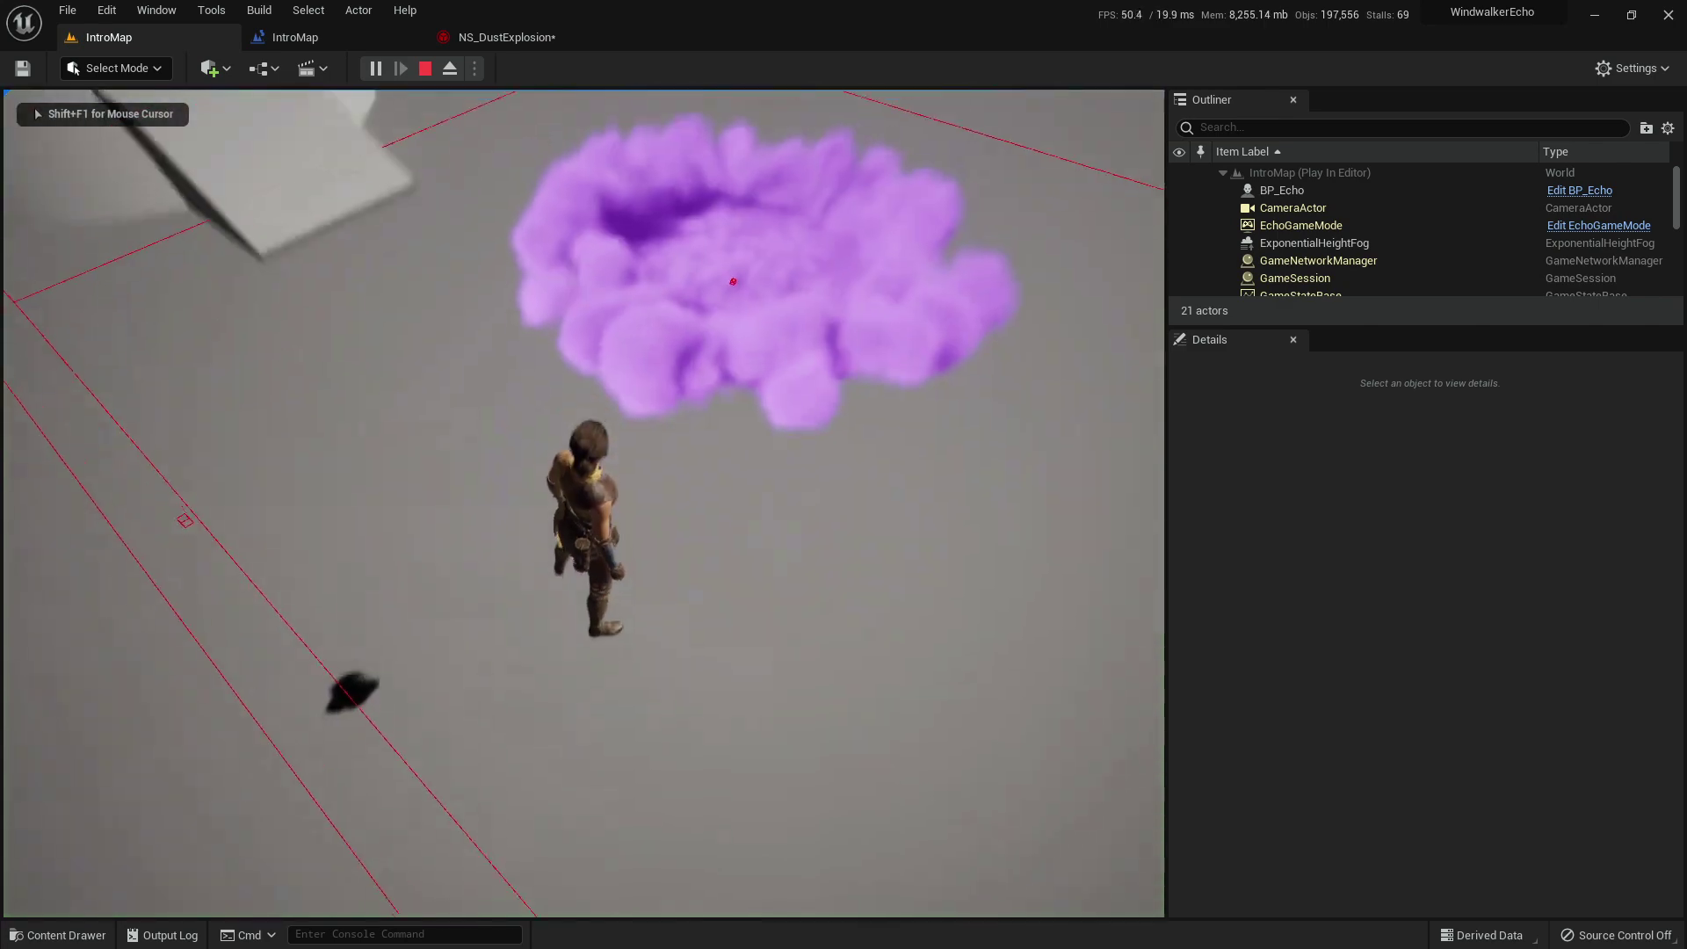
key(d)
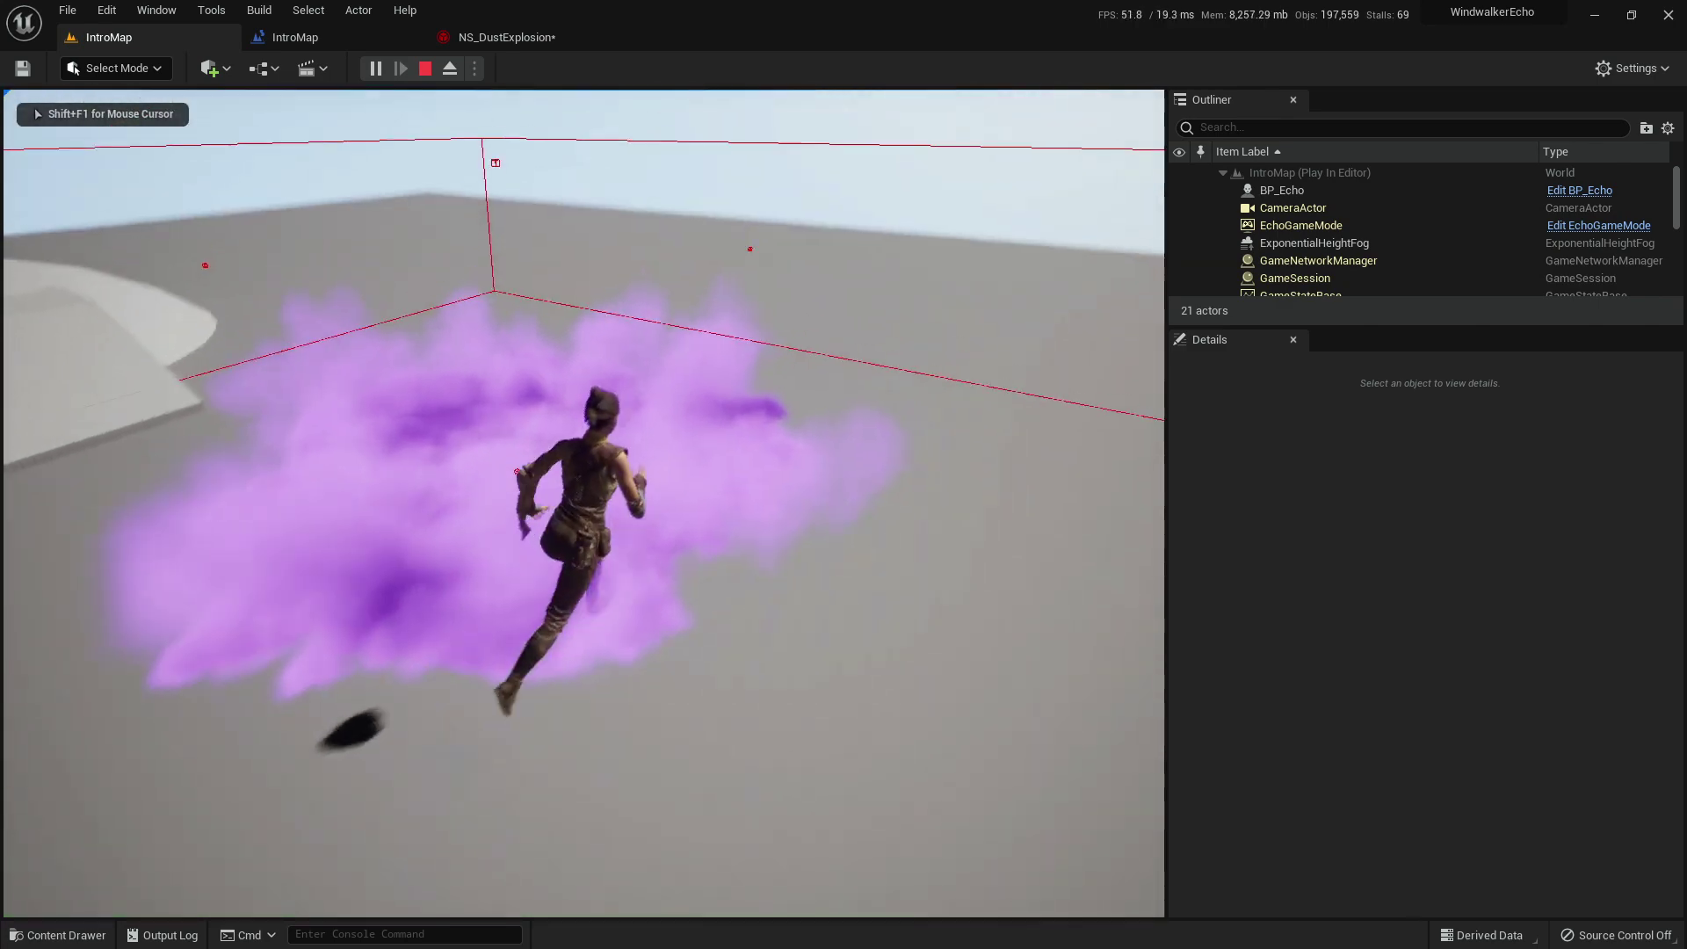
key(w)
key(a)
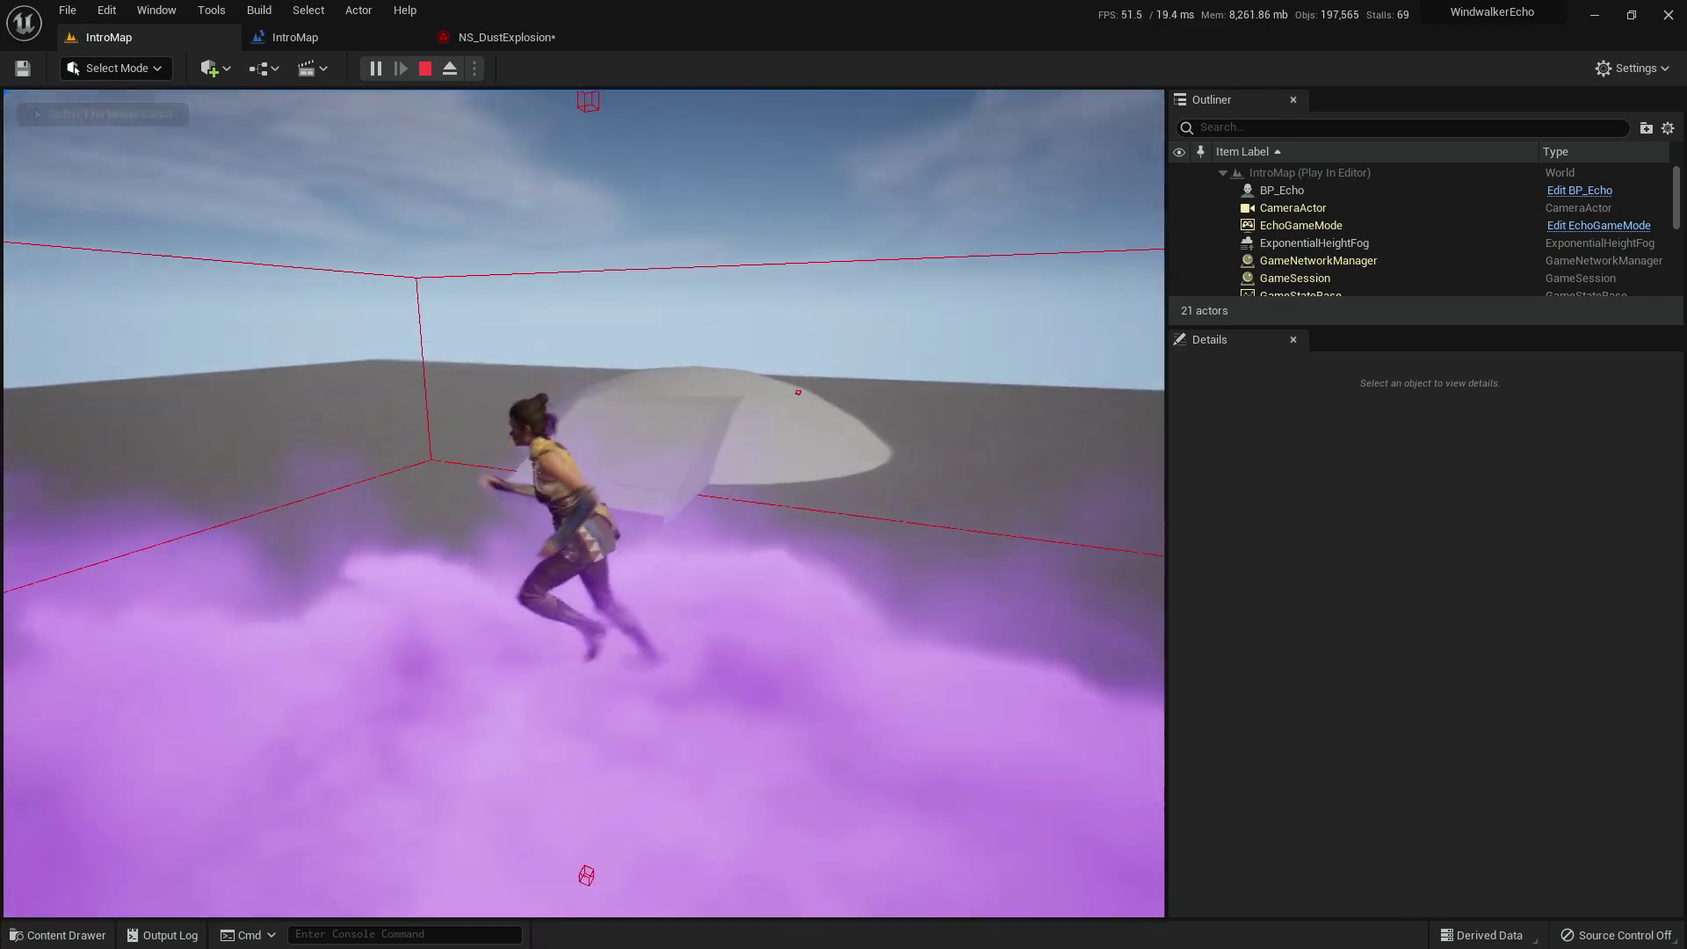
key(s)
key(d)
key(s)
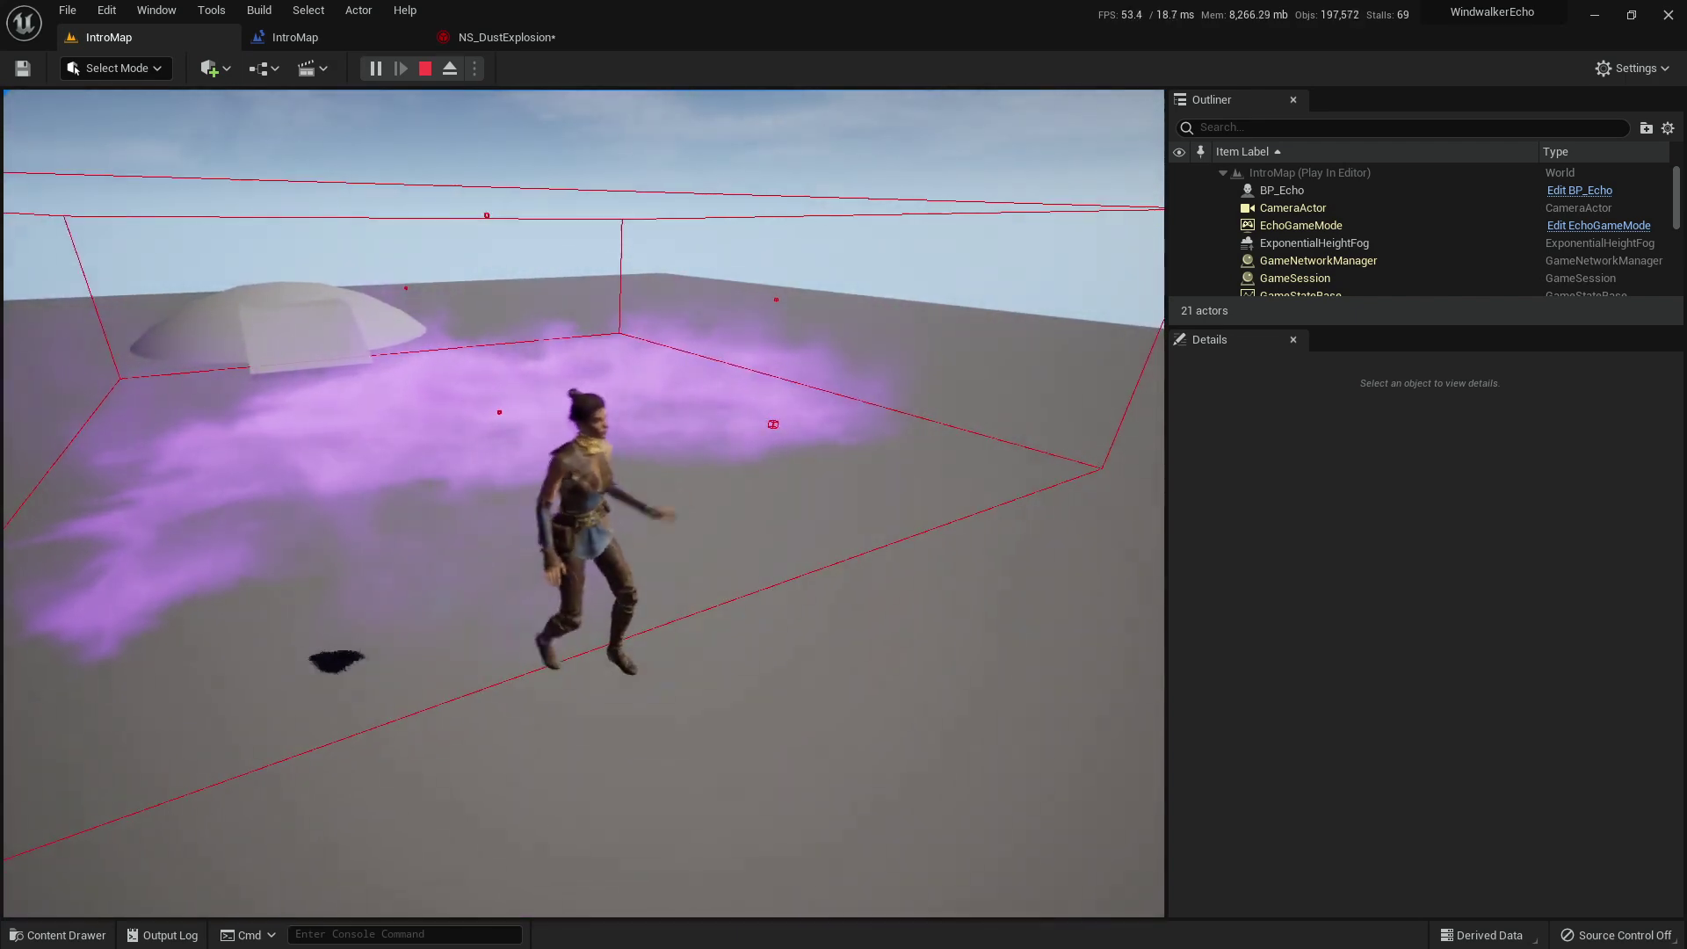
key(Escape)
Save all modified project assets, including NS_DustExplosion.
key(ctrl+space)
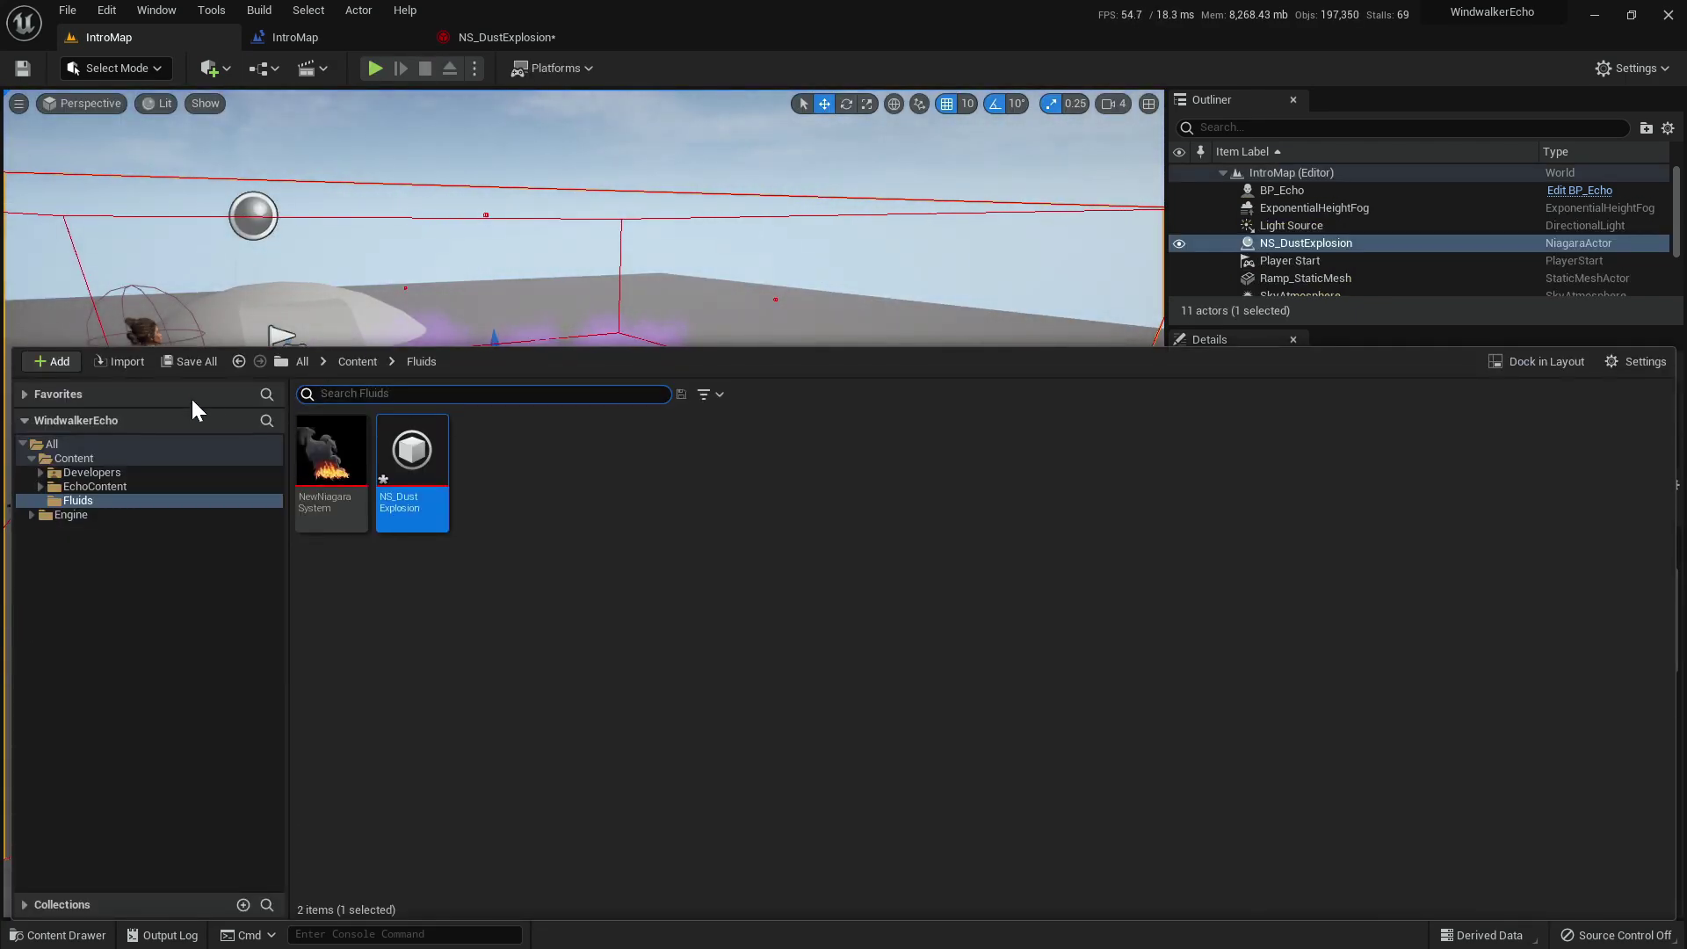
click(195, 362)
click(978, 671)
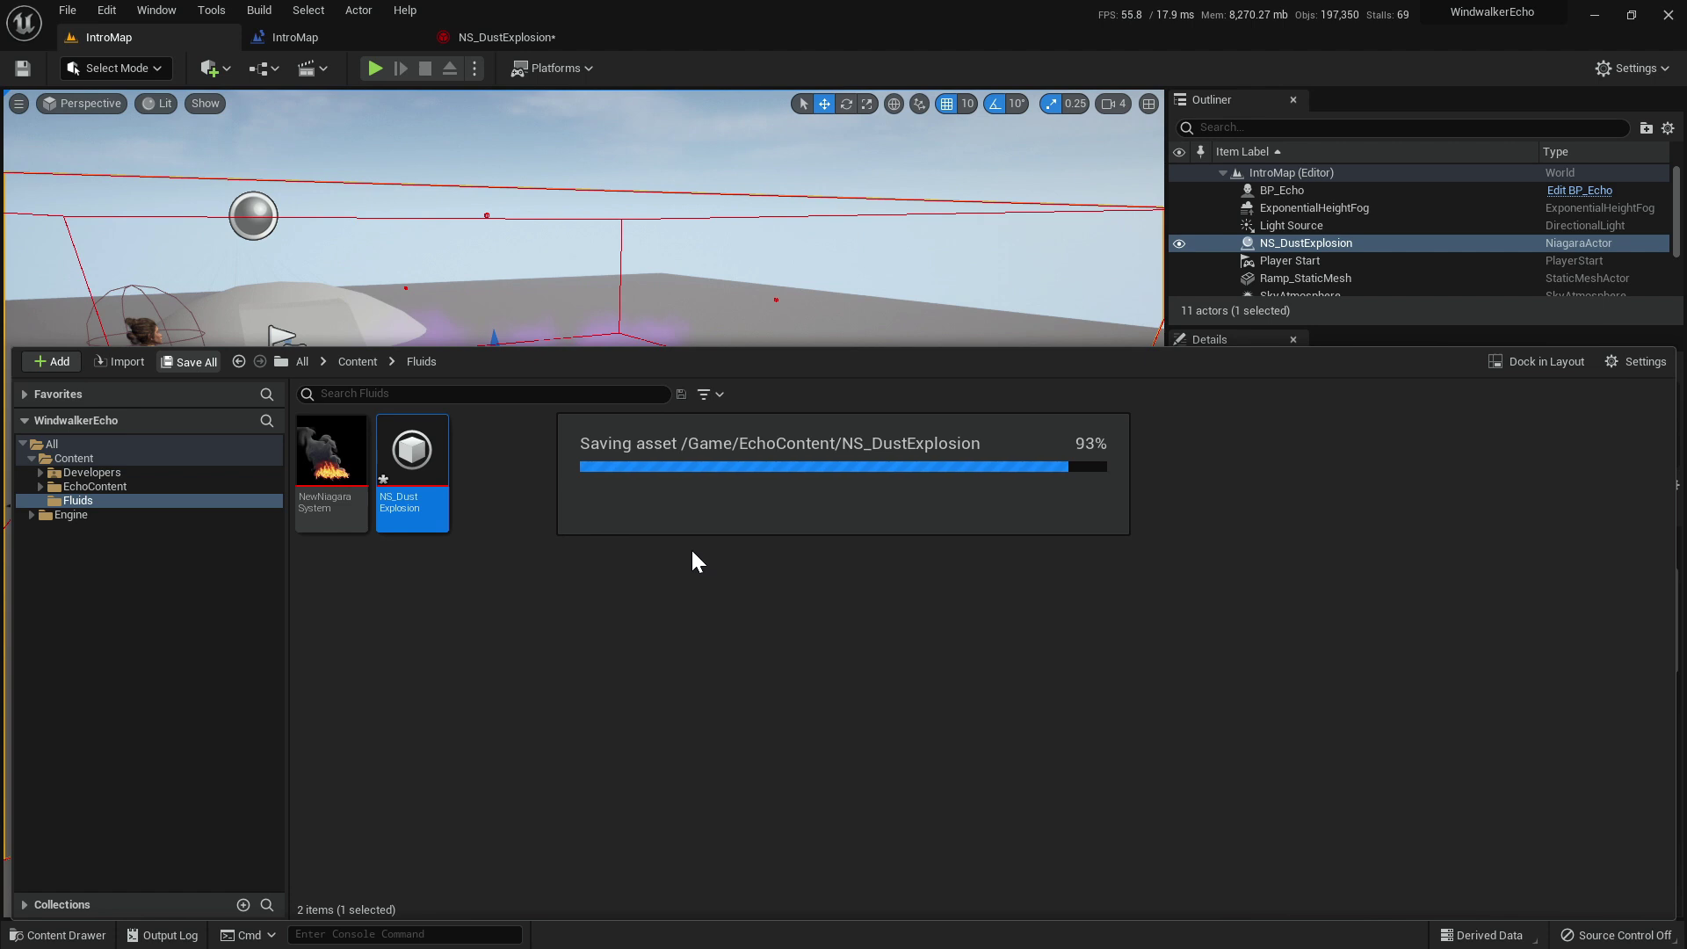
click(708, 605)
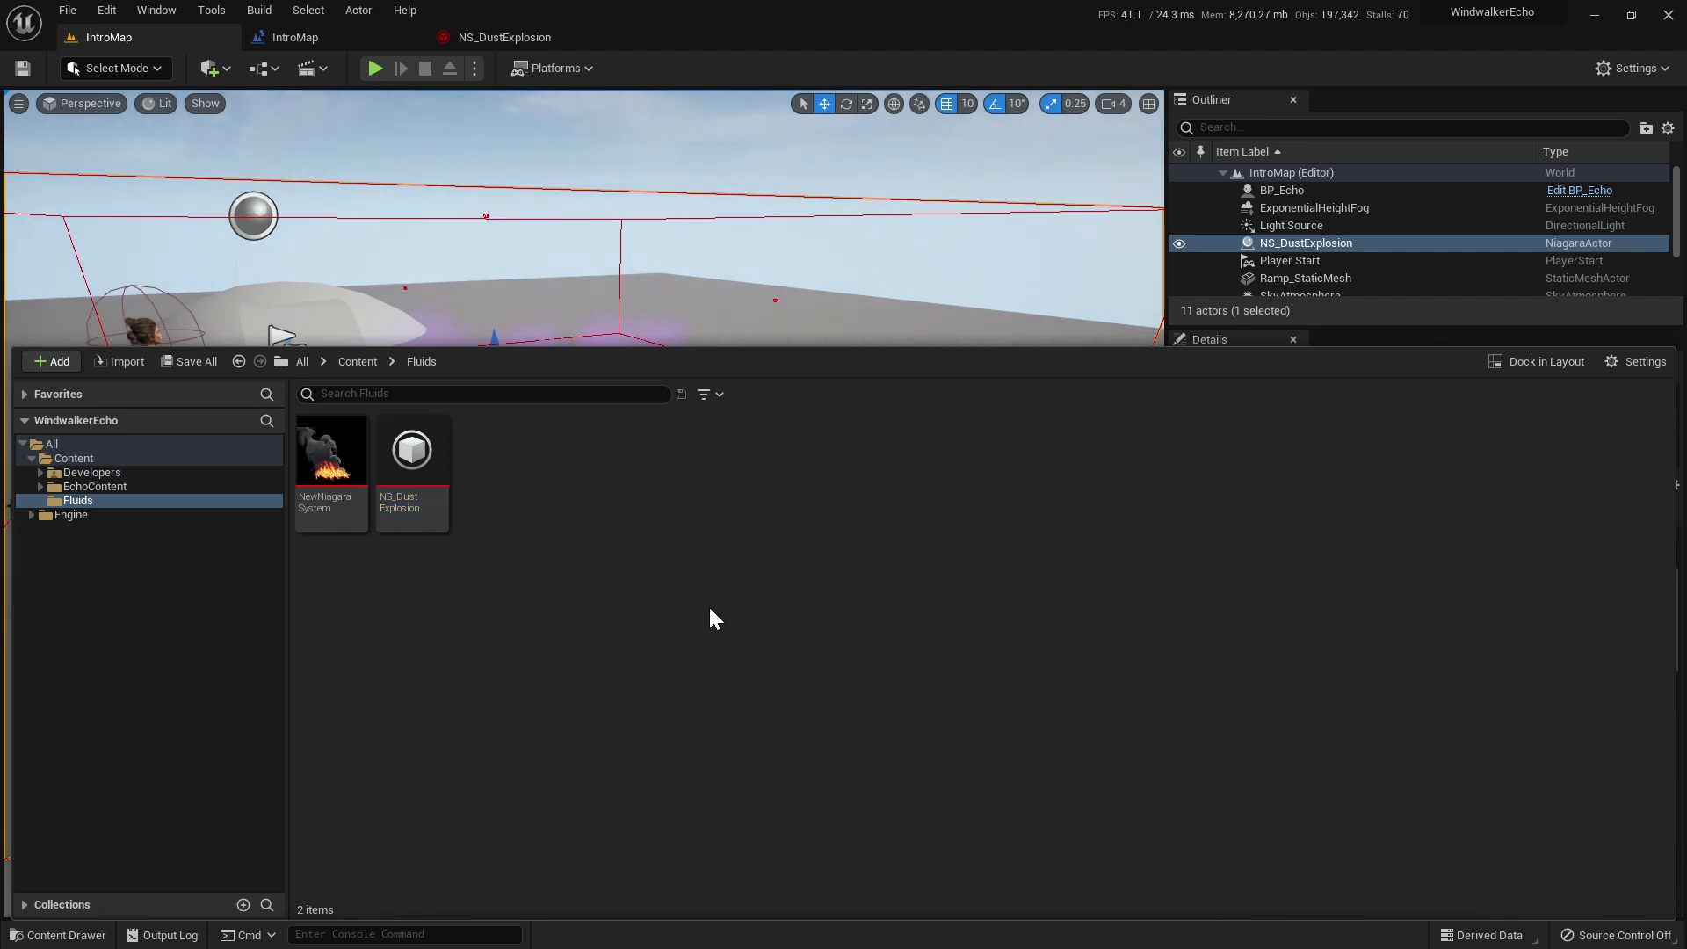
Create a material named M_Dust in the Fluids folder and open it in a docked editor beside NS_DustExplosion.
right_click(538, 474)
click(618, 520)
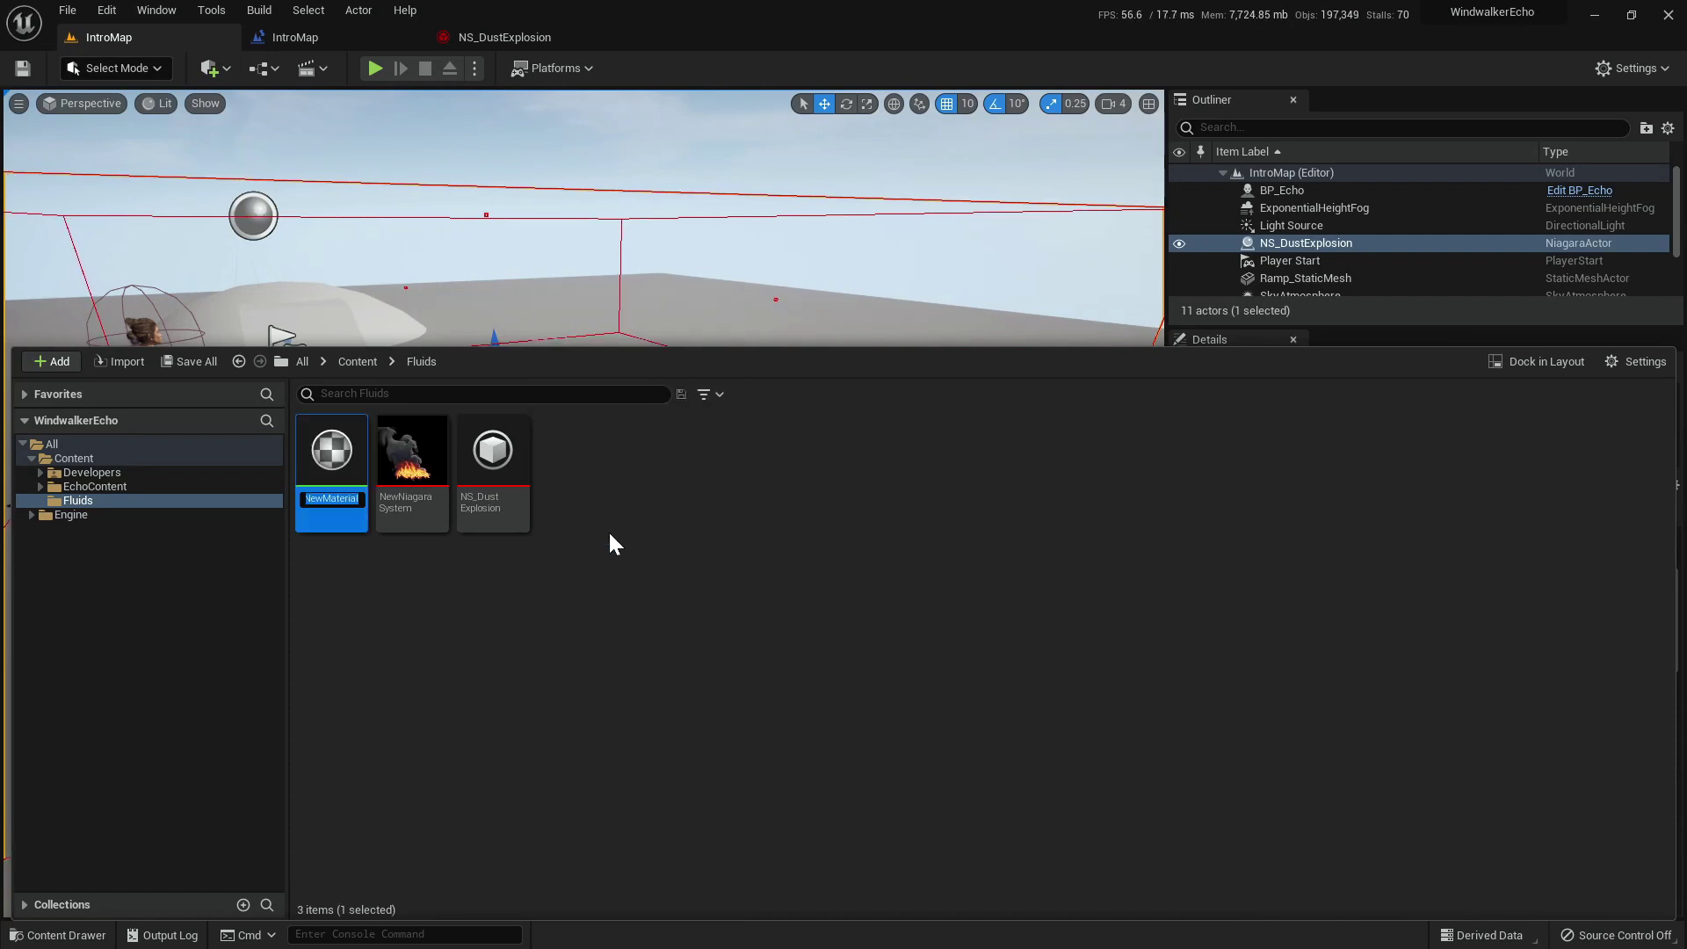
text(M_Dust)
key(Return)
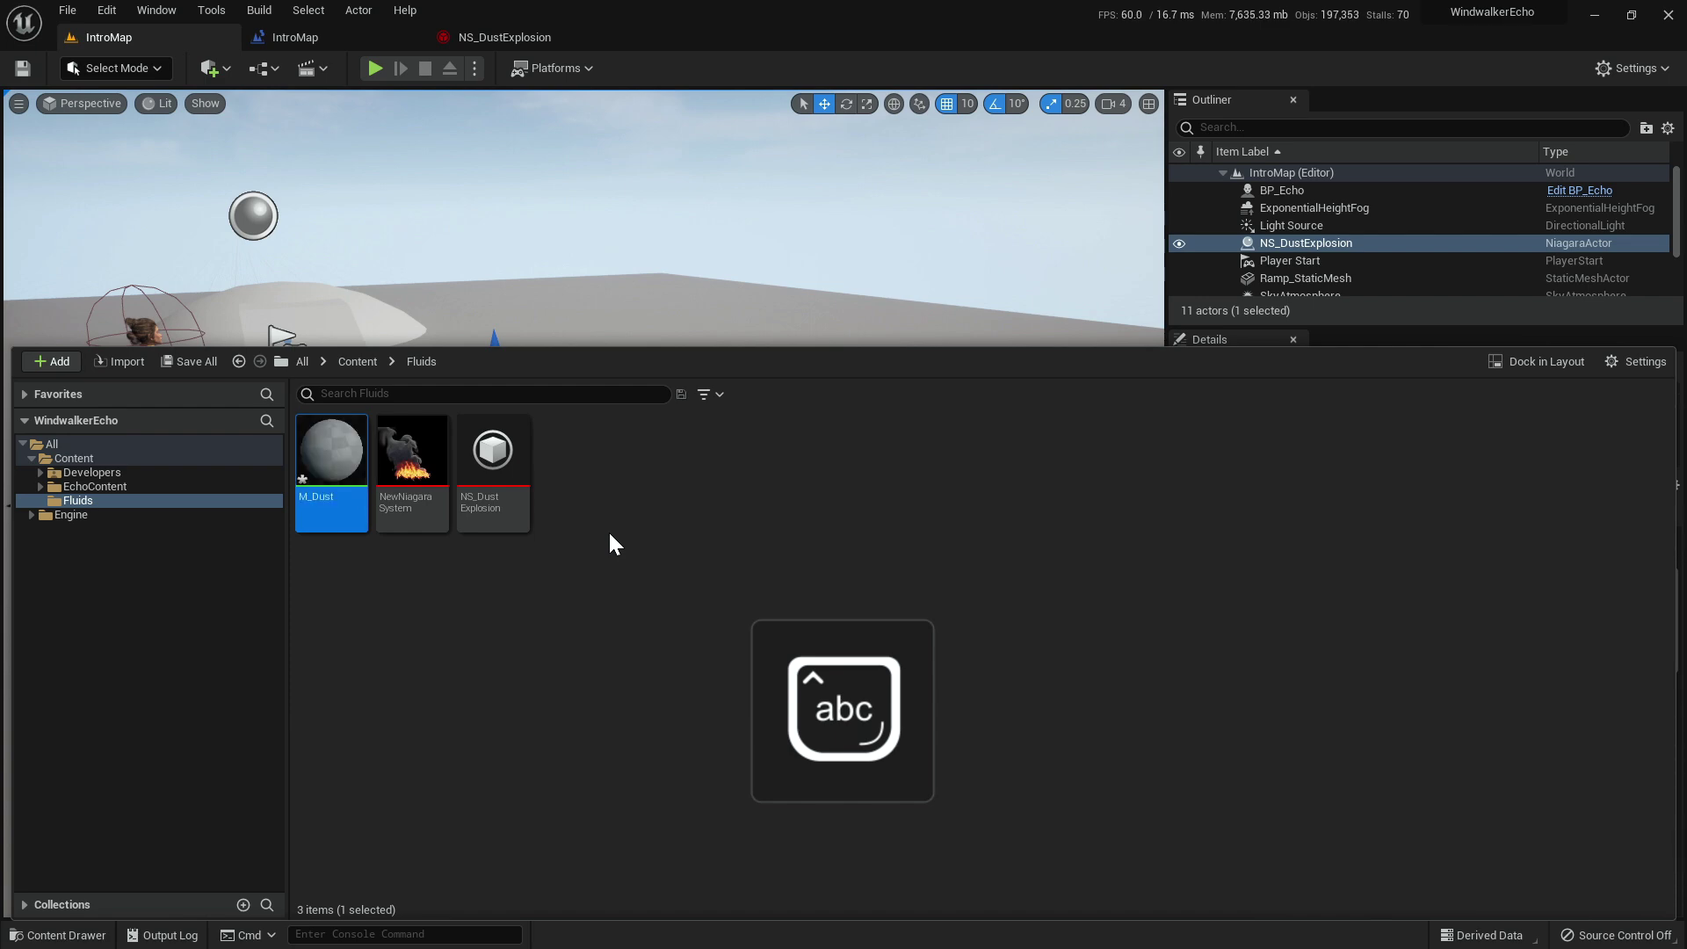
key(Return)
drag(1686, 584, 685, 38)
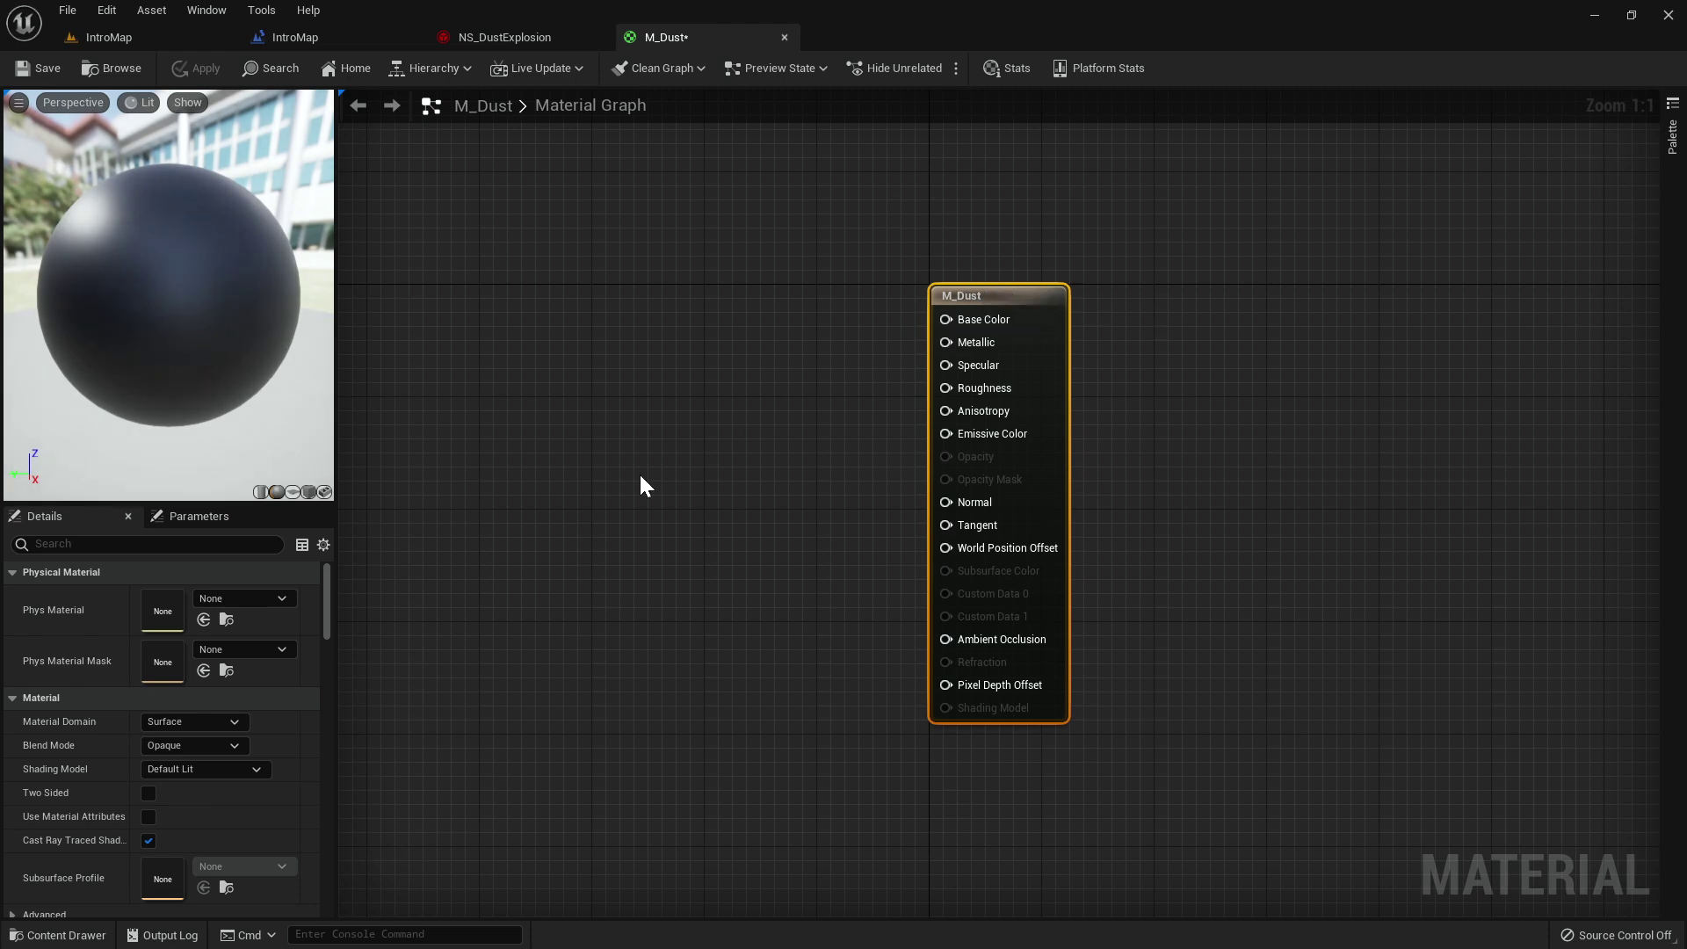
Set the M_Dust material's blend mode to Additive and its shading model to Unlit.
click(234, 746)
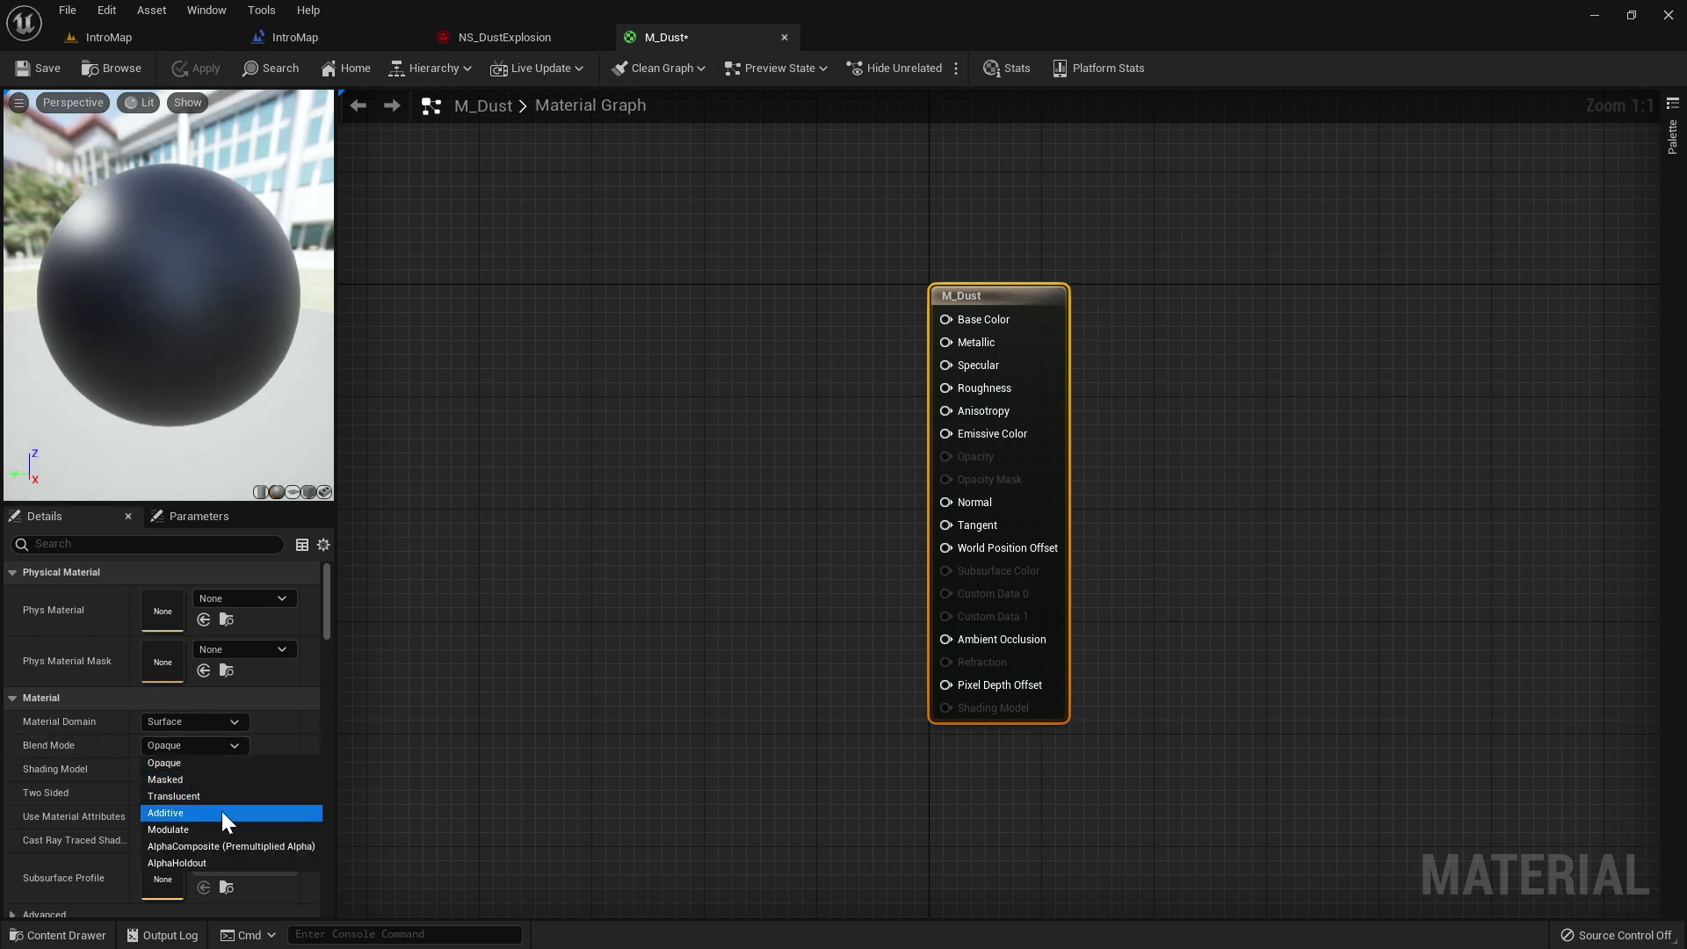
click(221, 812)
click(207, 769)
click(187, 551)
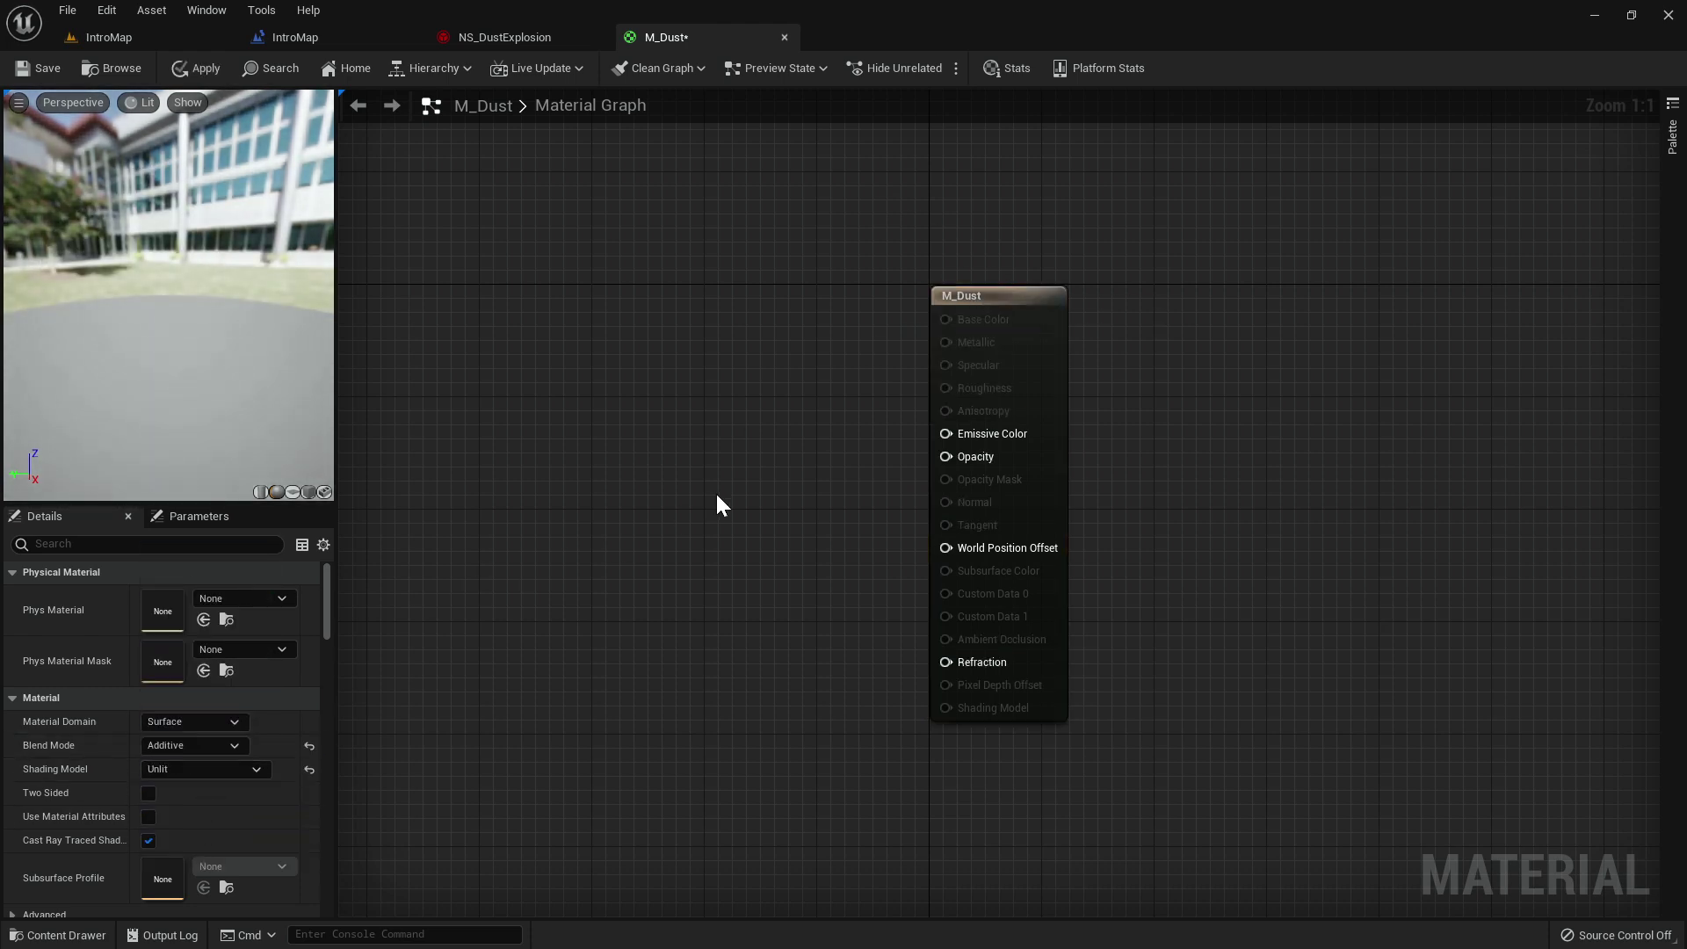
key(Home)
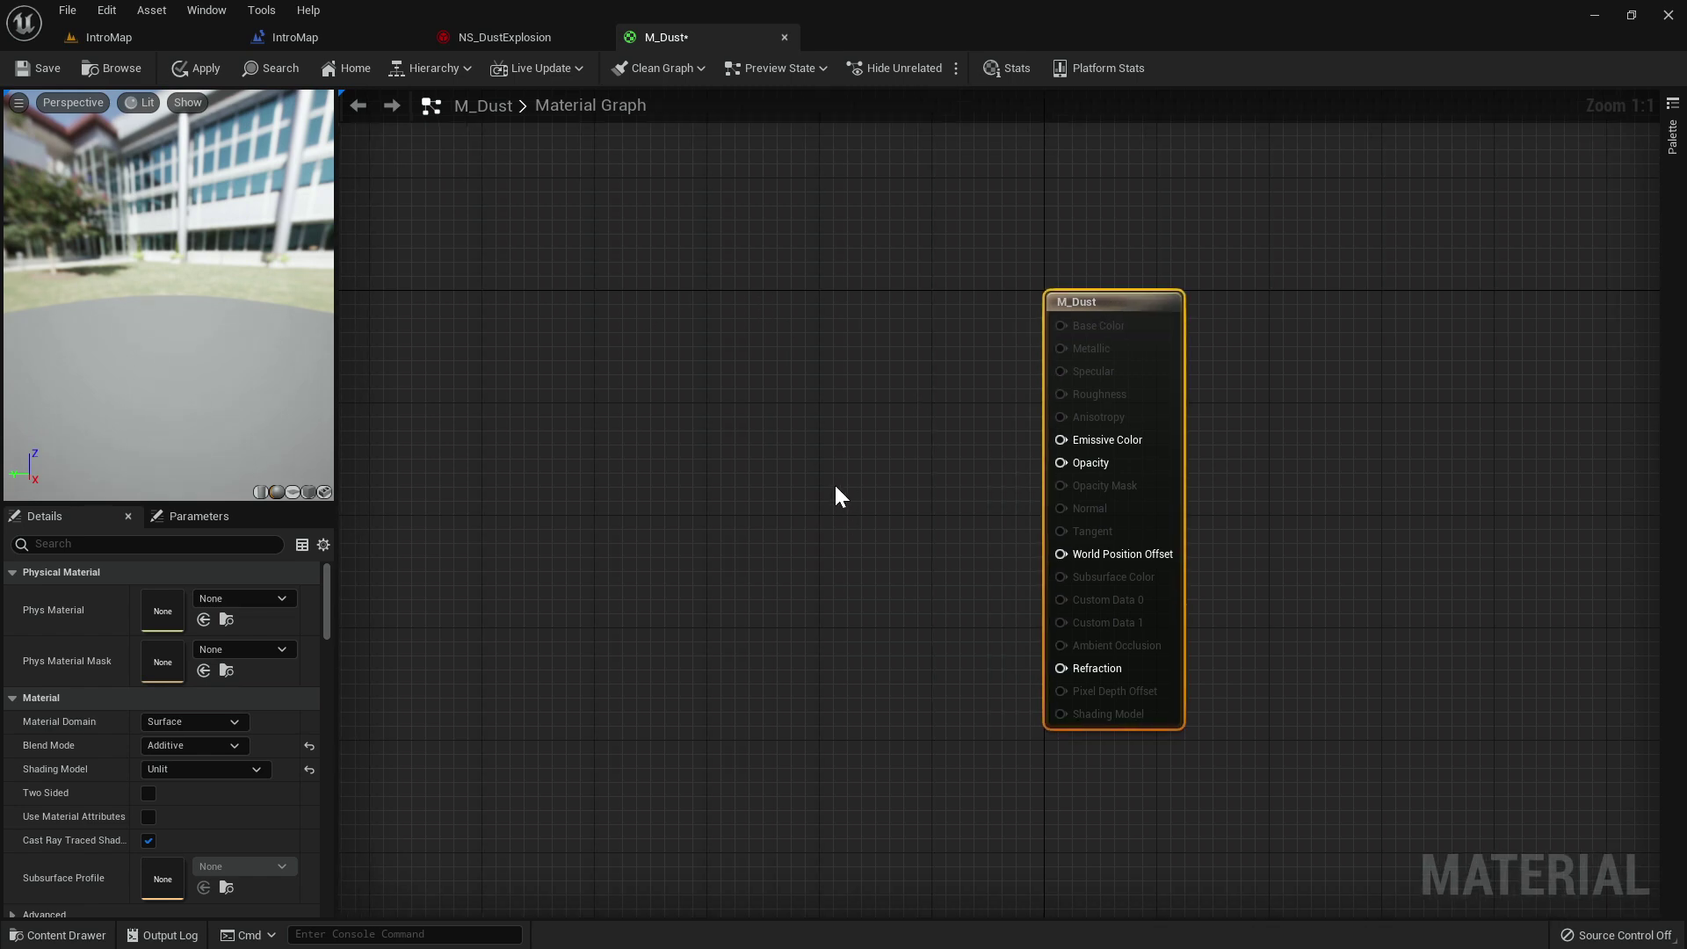
click(790, 342)
right_click(684, 366)
text(gradient)
key(Return)
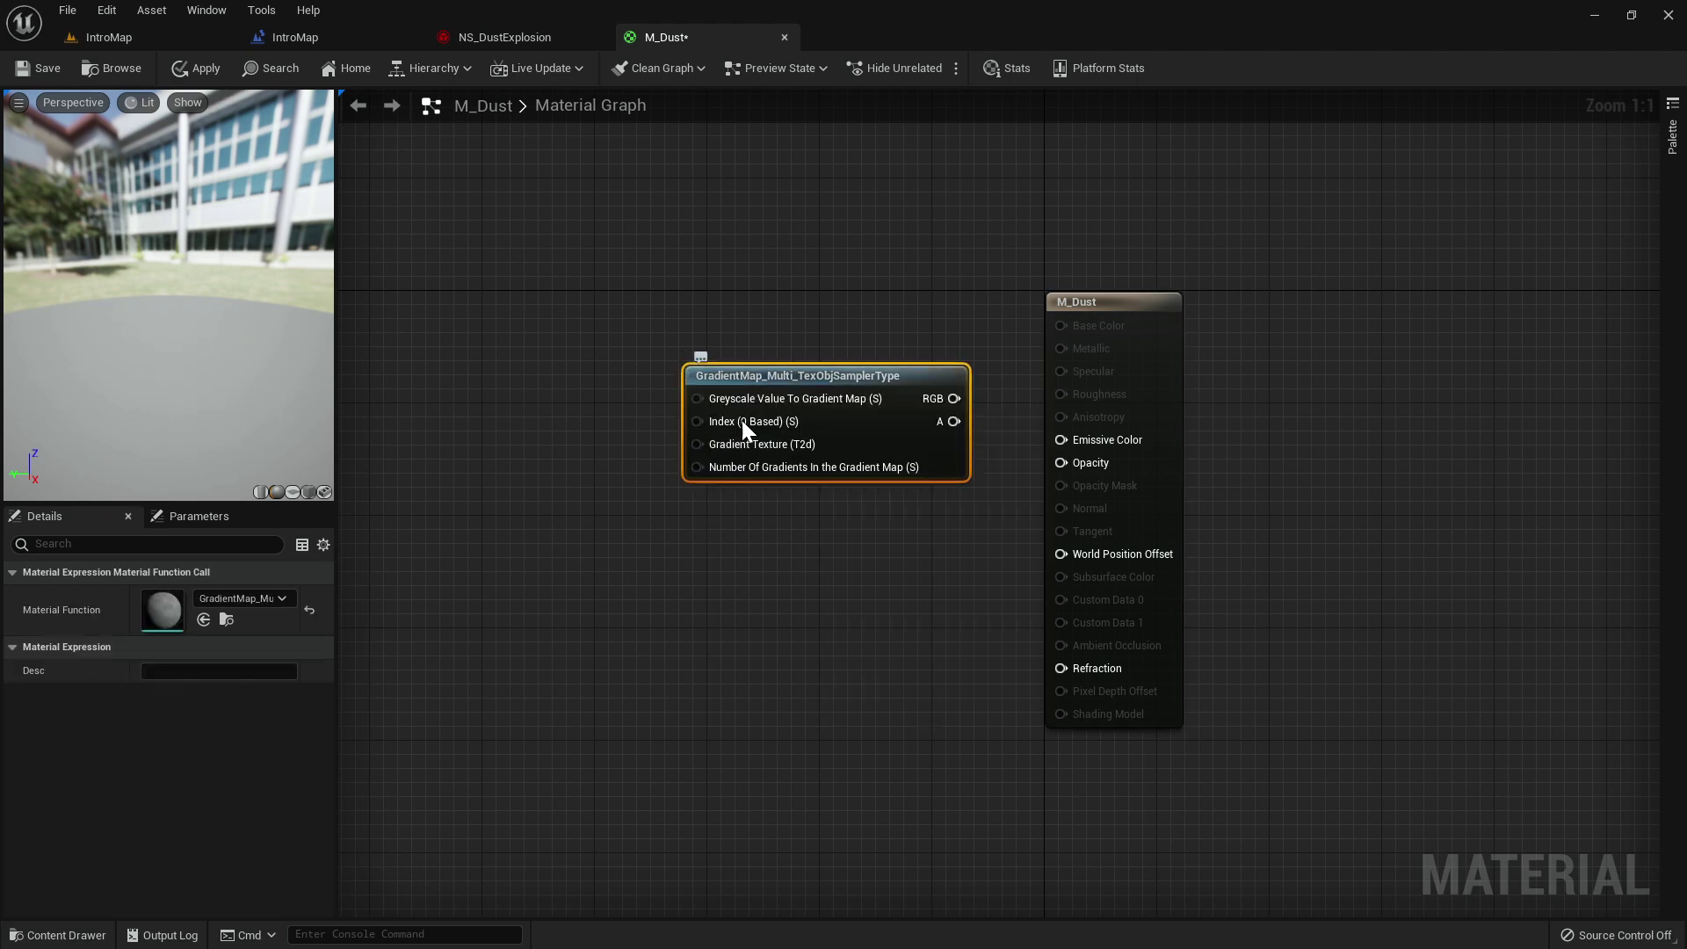
key(Delete)
Add a RadialGradientExponential node to the M_Dust graph and connect its output to Opacity.
right_click(613, 400)
text(radial gra)
key(Return)
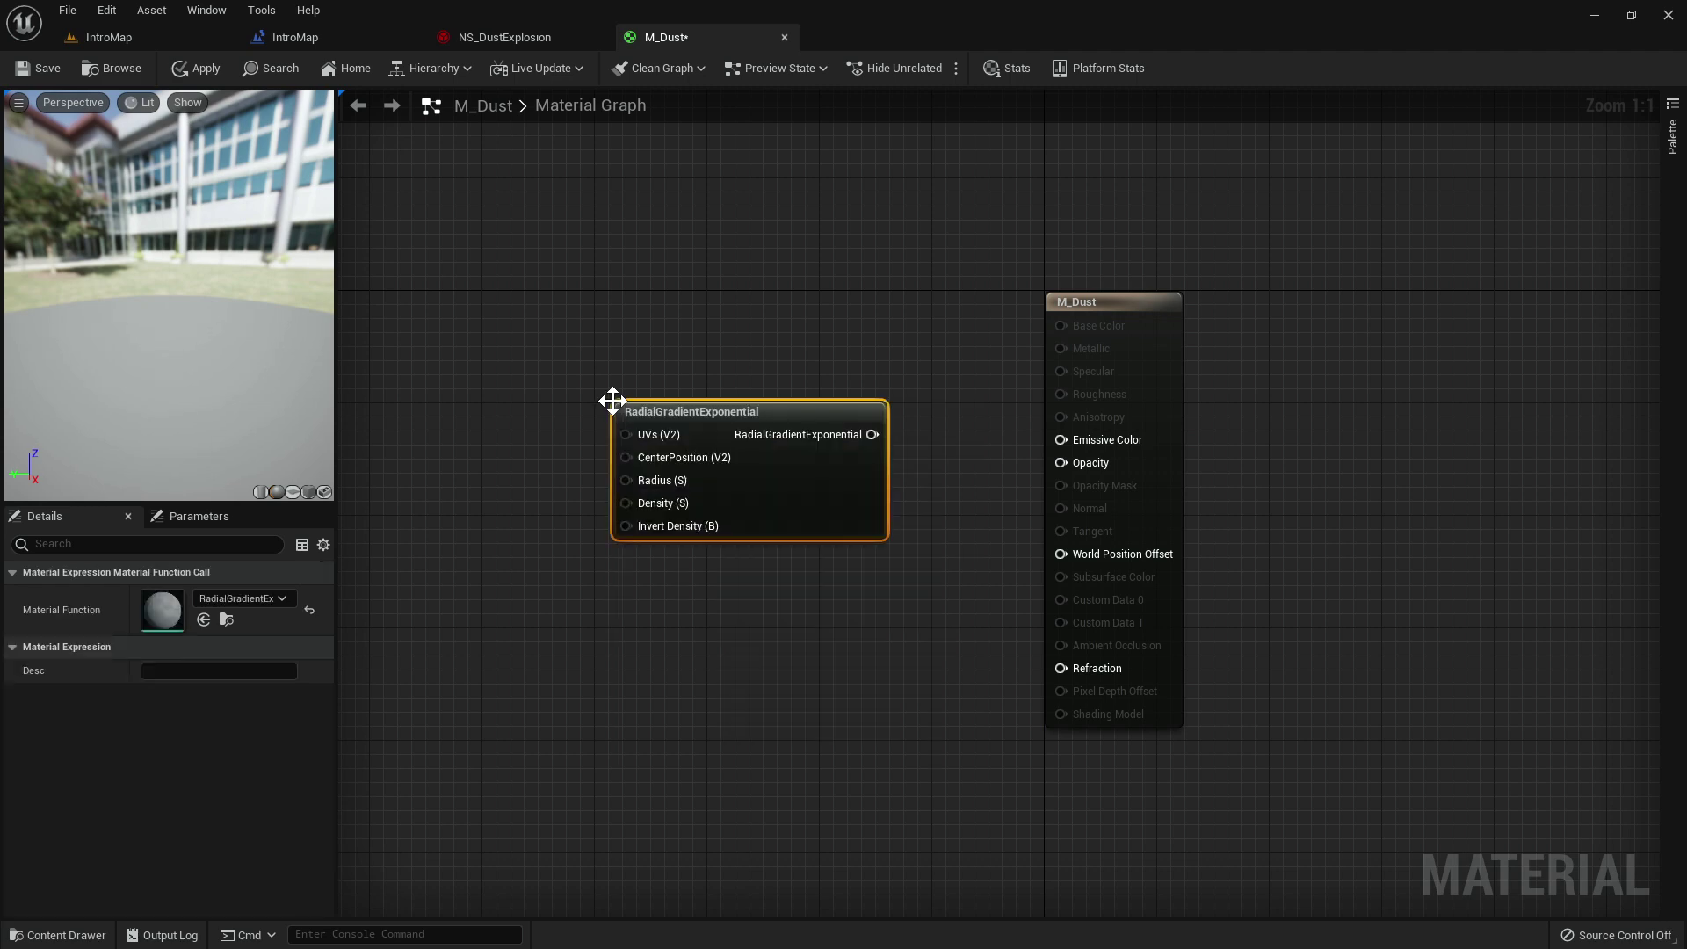
drag(872, 435, 1056, 468)
drag(781, 414, 642, 483)
right_drag(675, 323, 775, 347)
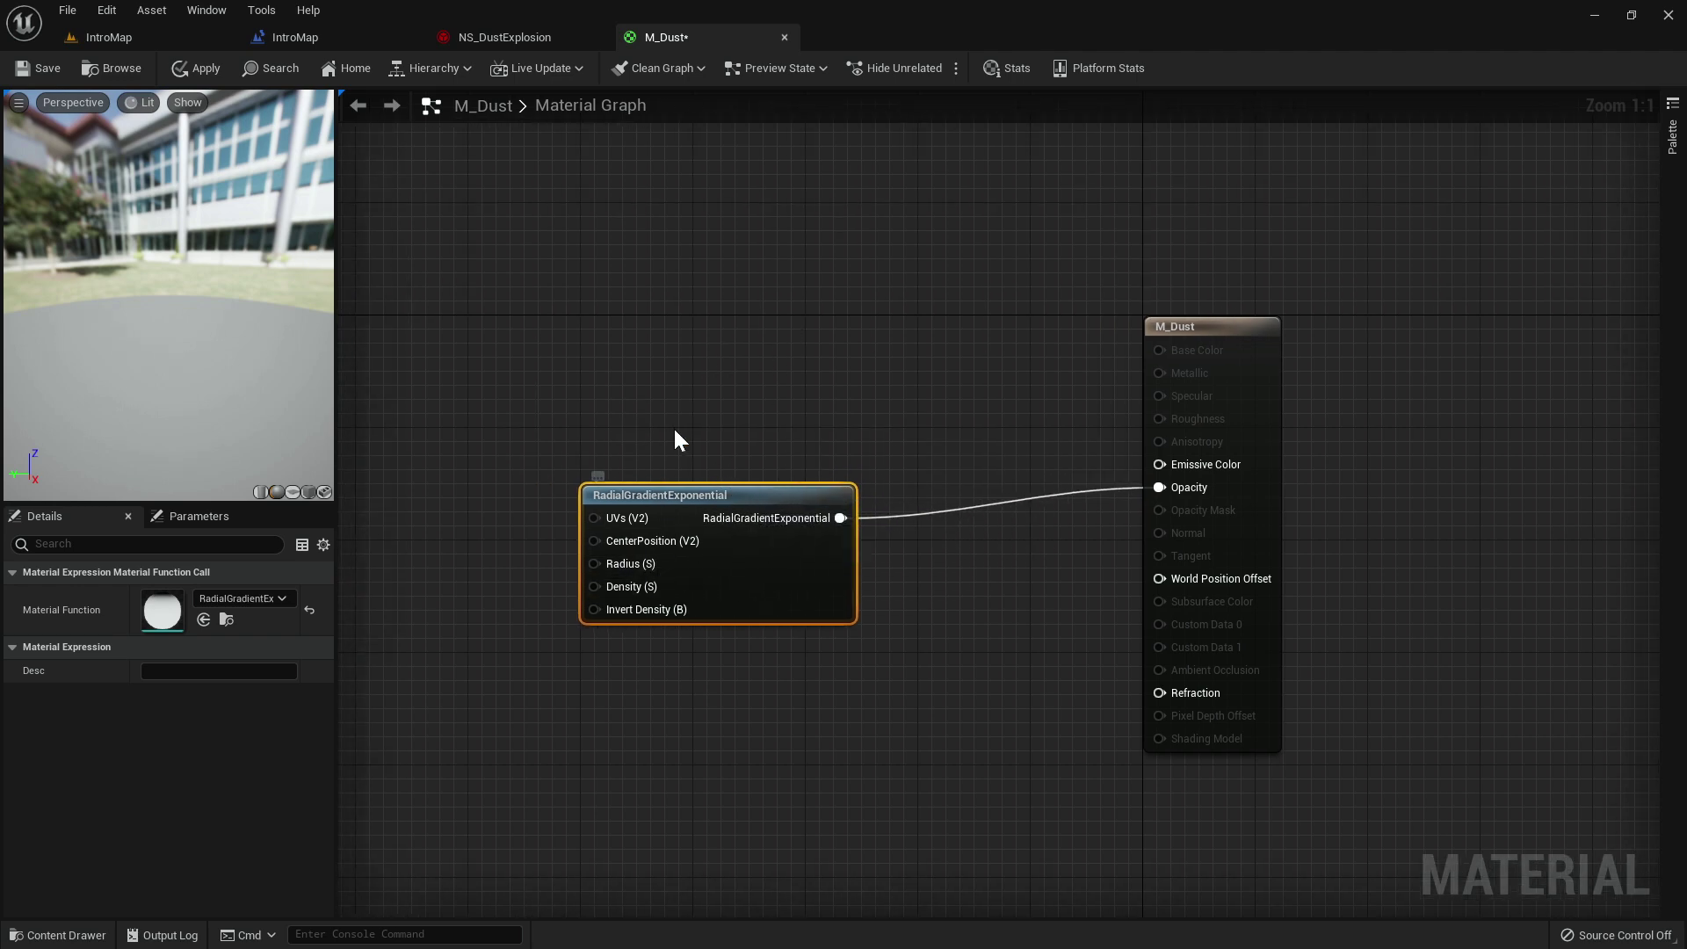
click(694, 312)
click(749, 210)
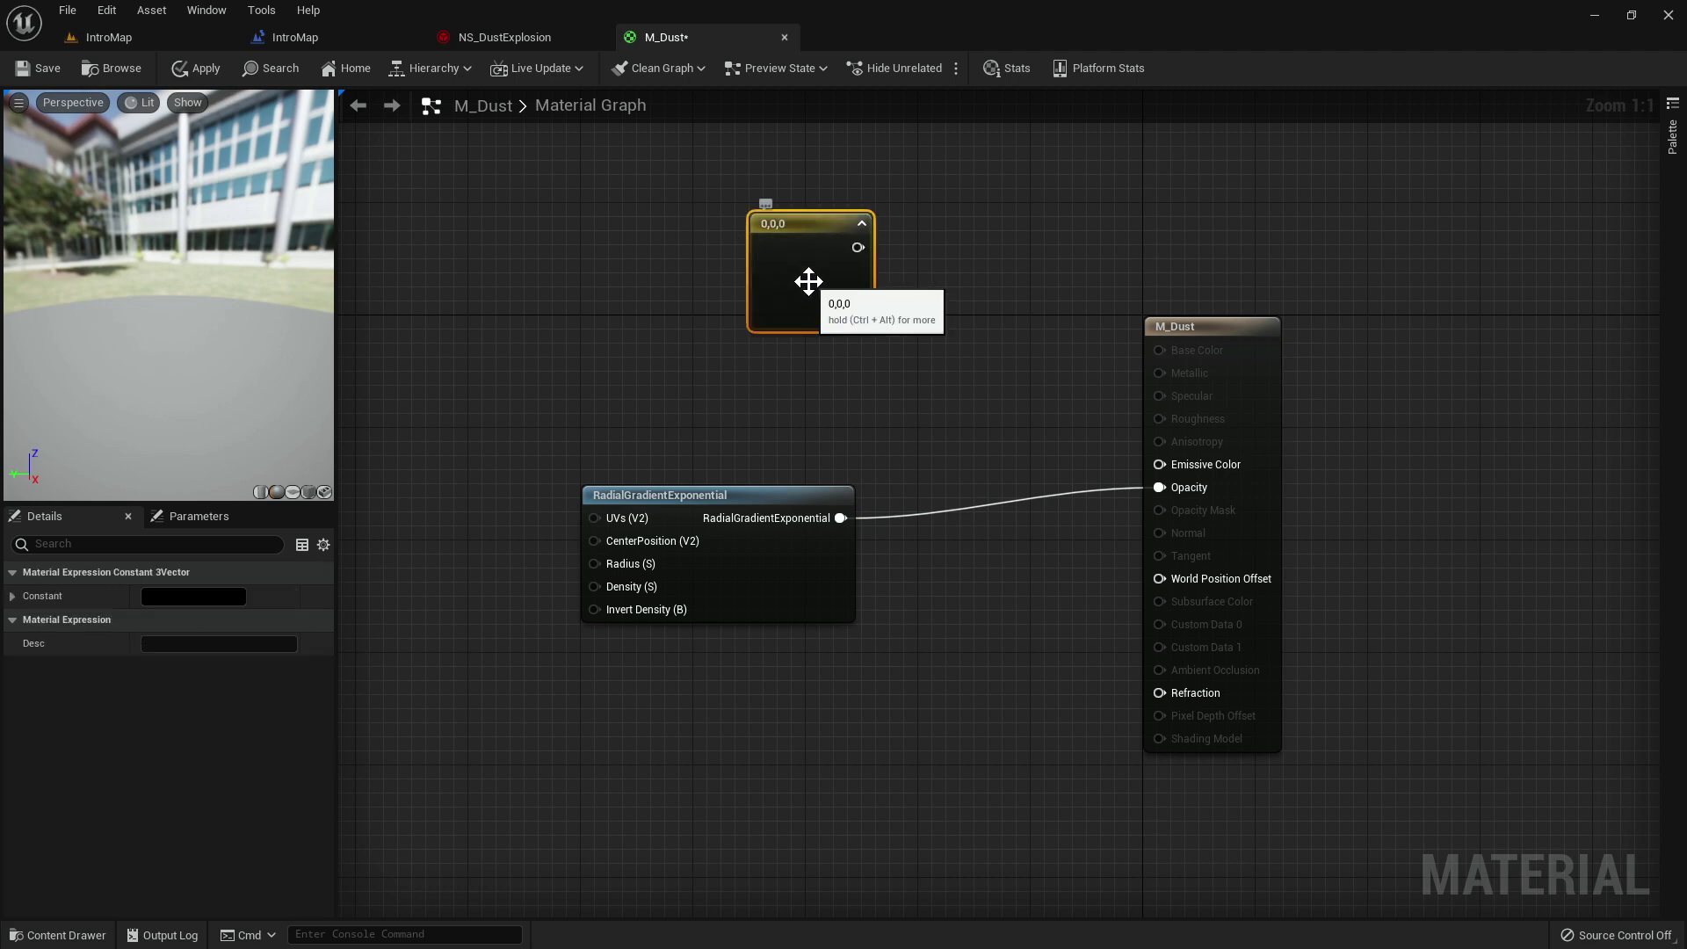
click(213, 596)
click(819, 290)
key(Delete)
Add a Particle Color node above the radial gradient and connect its colour output to Emissive Color.
right_click(642, 281)
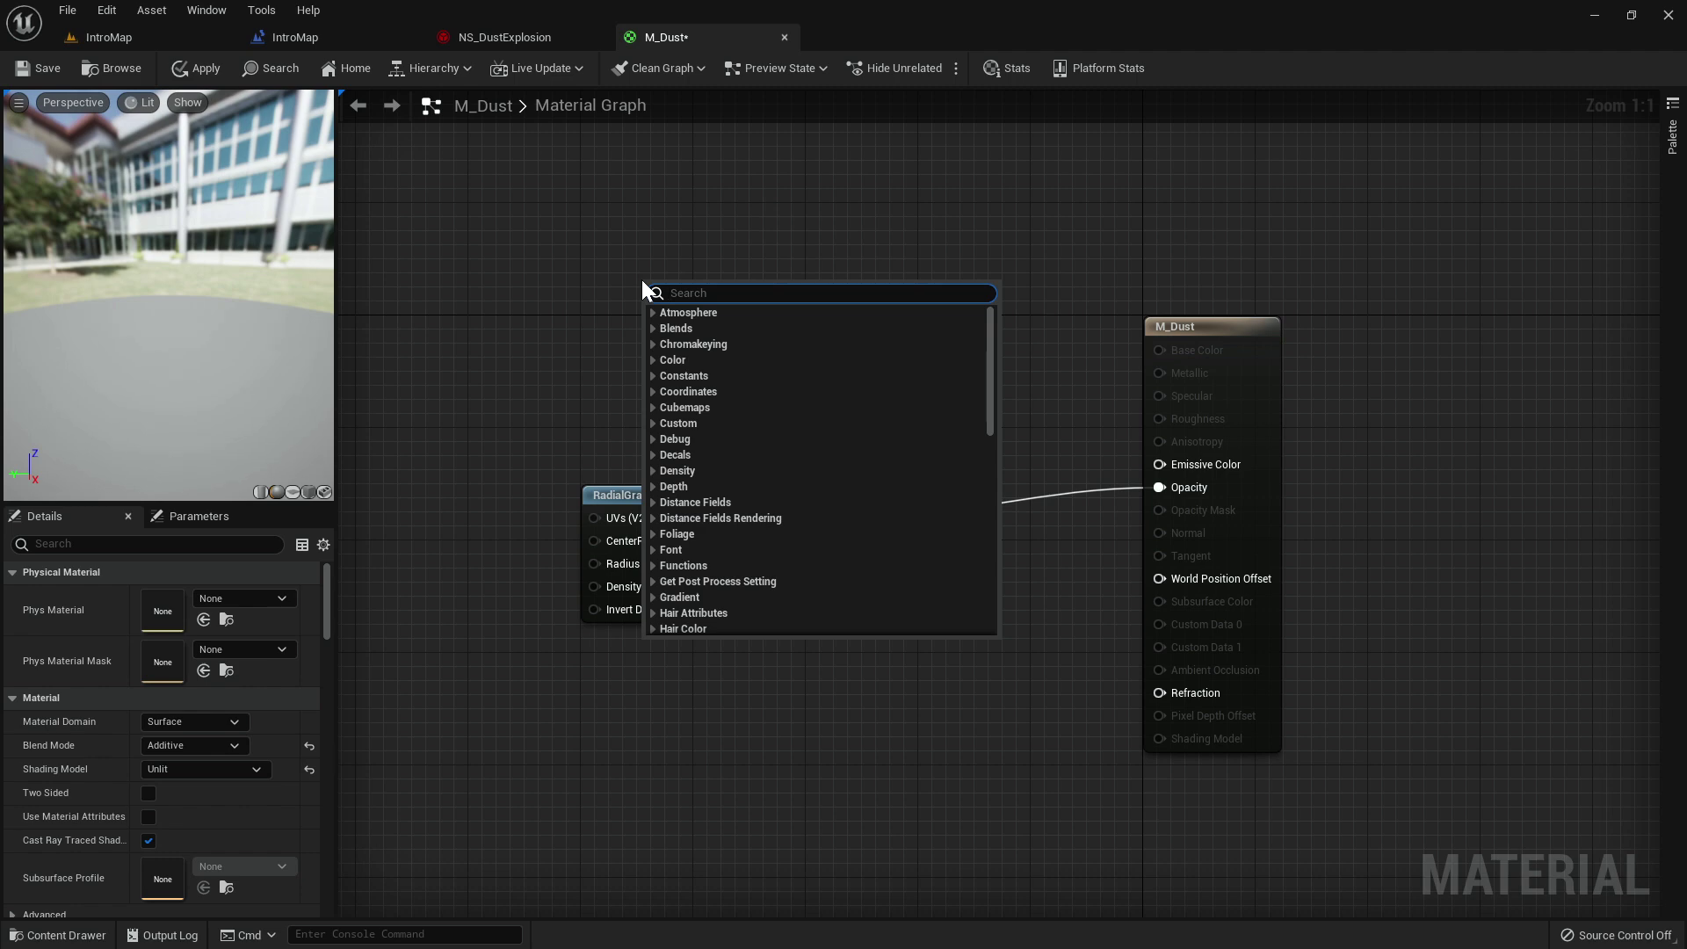
text(particle co lor)
key(BackSpace)
key(BackSpace)
key(BackSpace)
key(BackSpace)
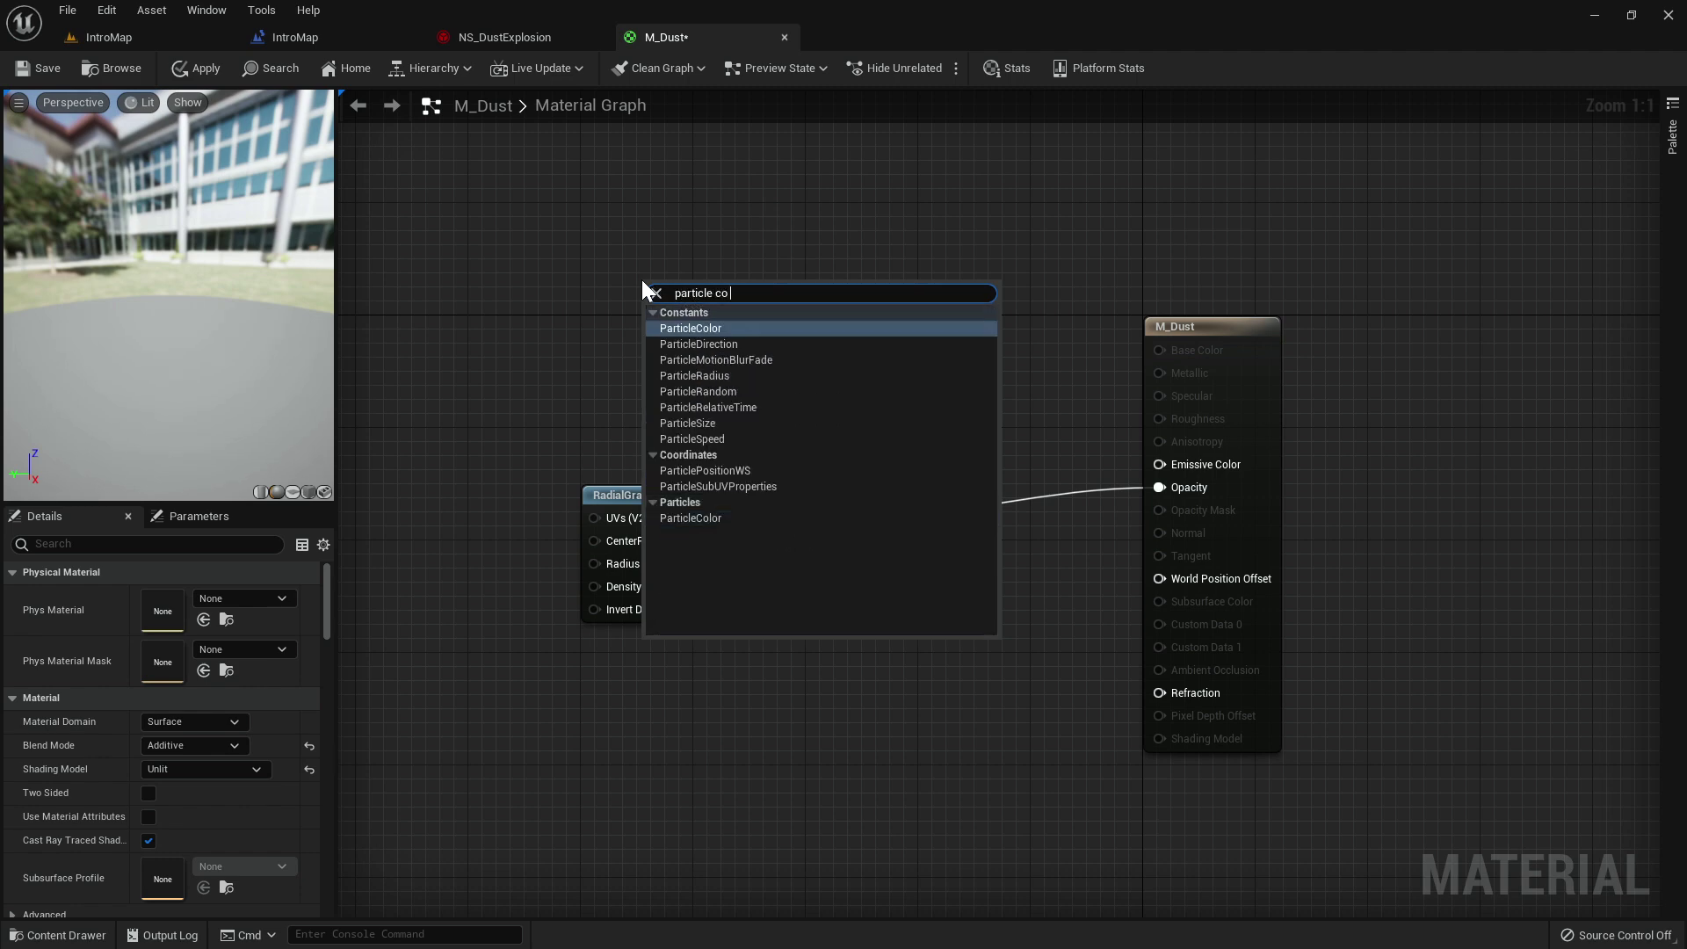
text(lo)
key(Return)
drag(659, 339, 1193, 439)
click(808, 354)
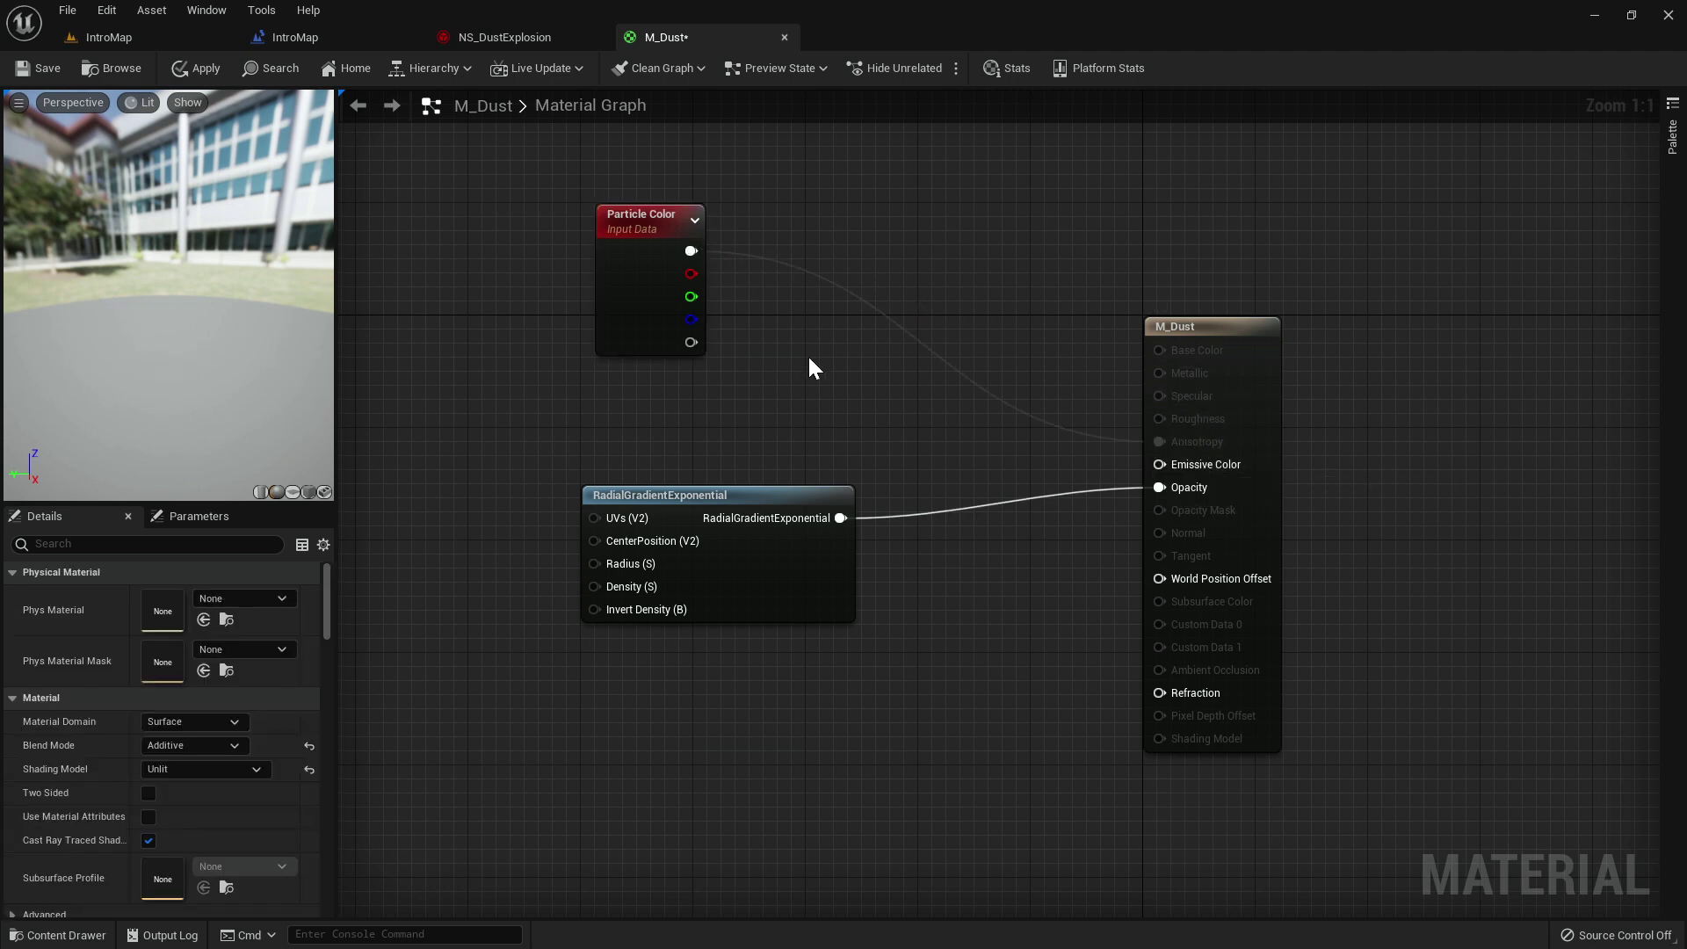
drag(691, 252, 1170, 464)
click(1168, 430)
Multiply the Particle Color alpha by the RadialGradientExponential output to drive the material's Opacity.
drag(761, 493, 907, 577)
click(863, 595)
click(895, 520)
drag(691, 342, 1157, 487)
Multiply the opacity result by a Depth Fade node through a second Multiply feeding Opacity, and apply the material.
right_drag(925, 718, 961, 671)
click(978, 673)
drag(1016, 501, 833, 661)
text(de)
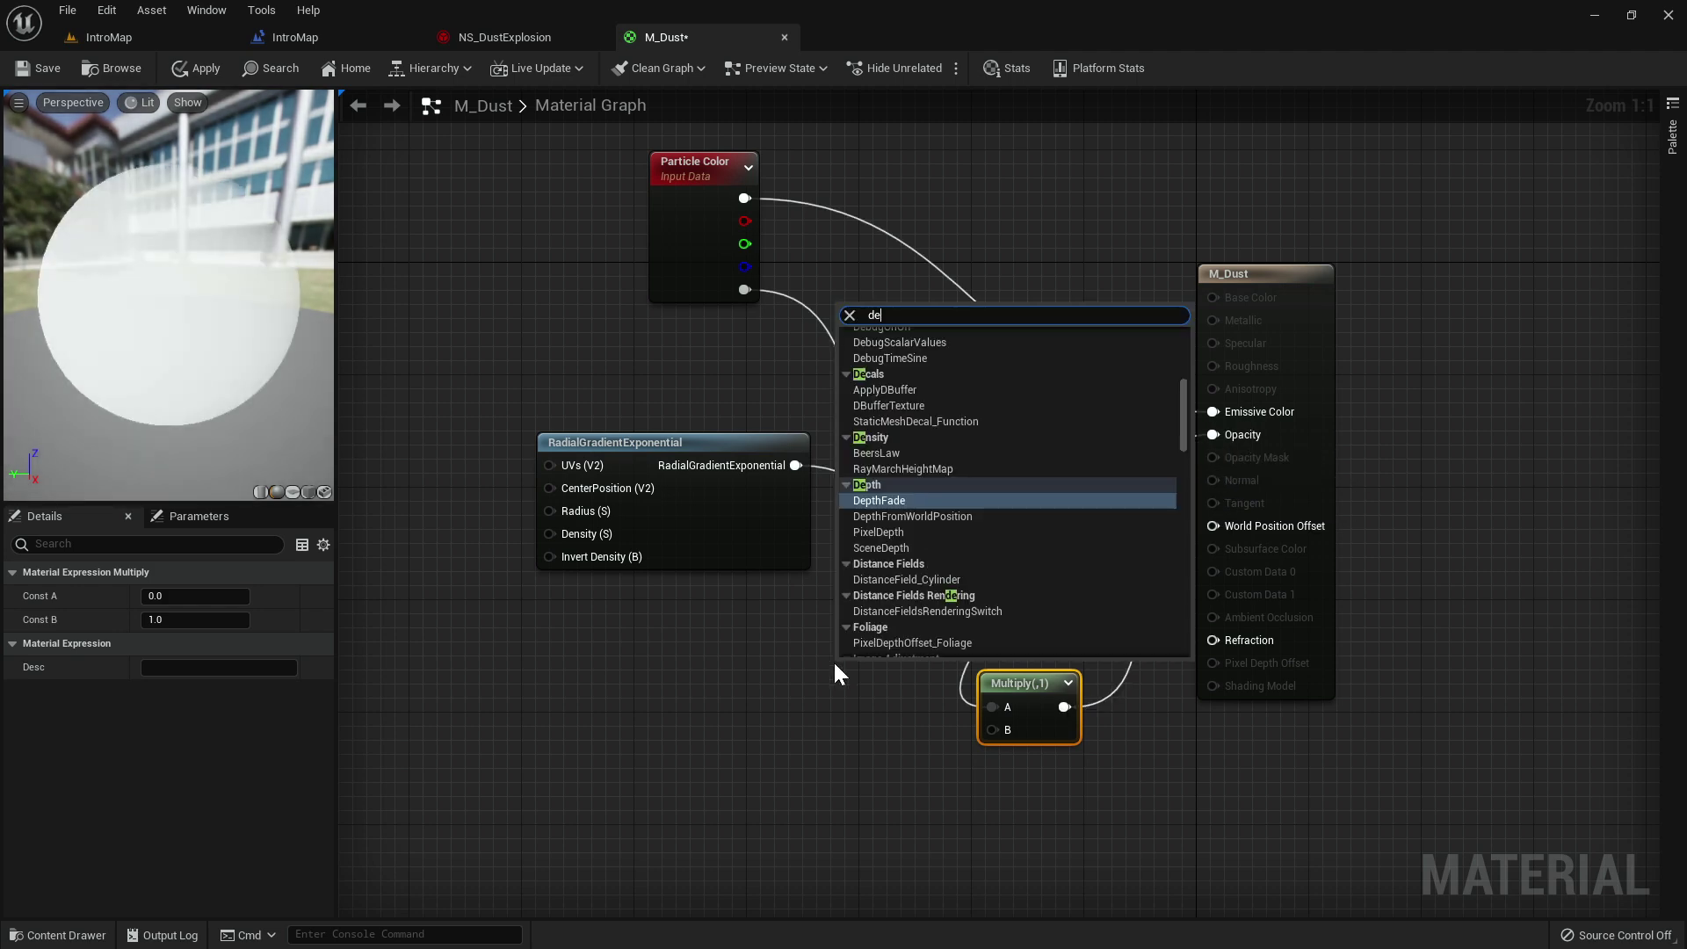
text(pth fade)
key(Return)
mouse_move(960, 726)
mouse_down()
mouse_move(822, 717)
mouse_move(992, 729)
mouse_up()
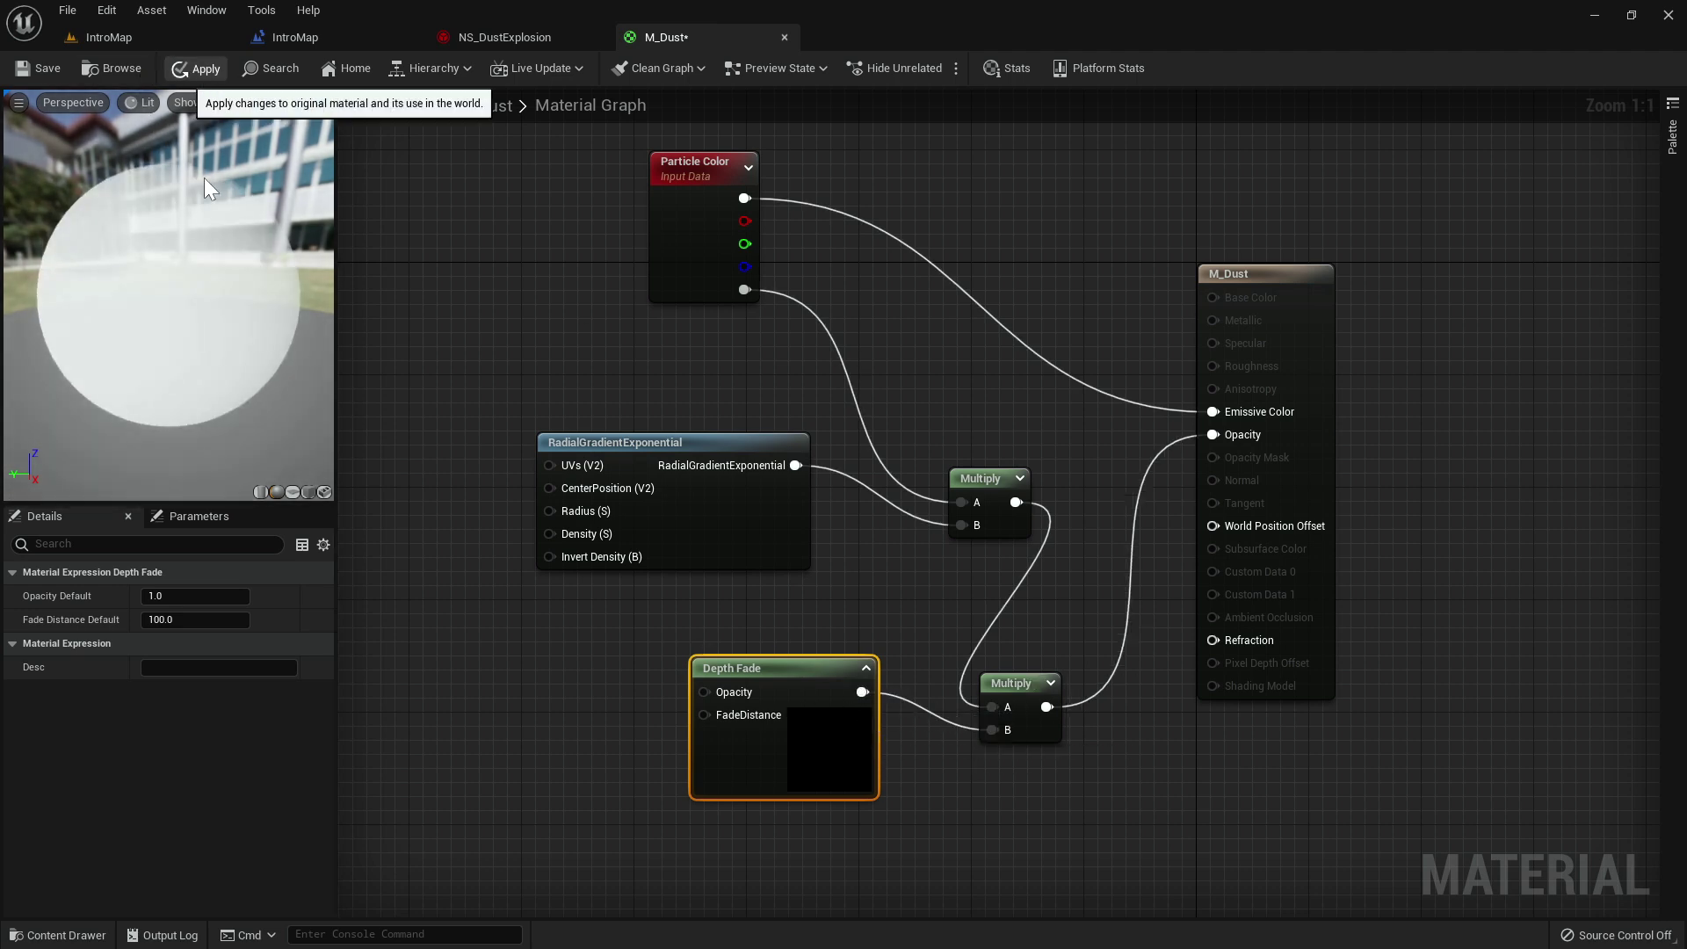
click(195, 68)
Delete the blue and red comment boxes from the NS_DustExplosion system overview.
click(545, 39)
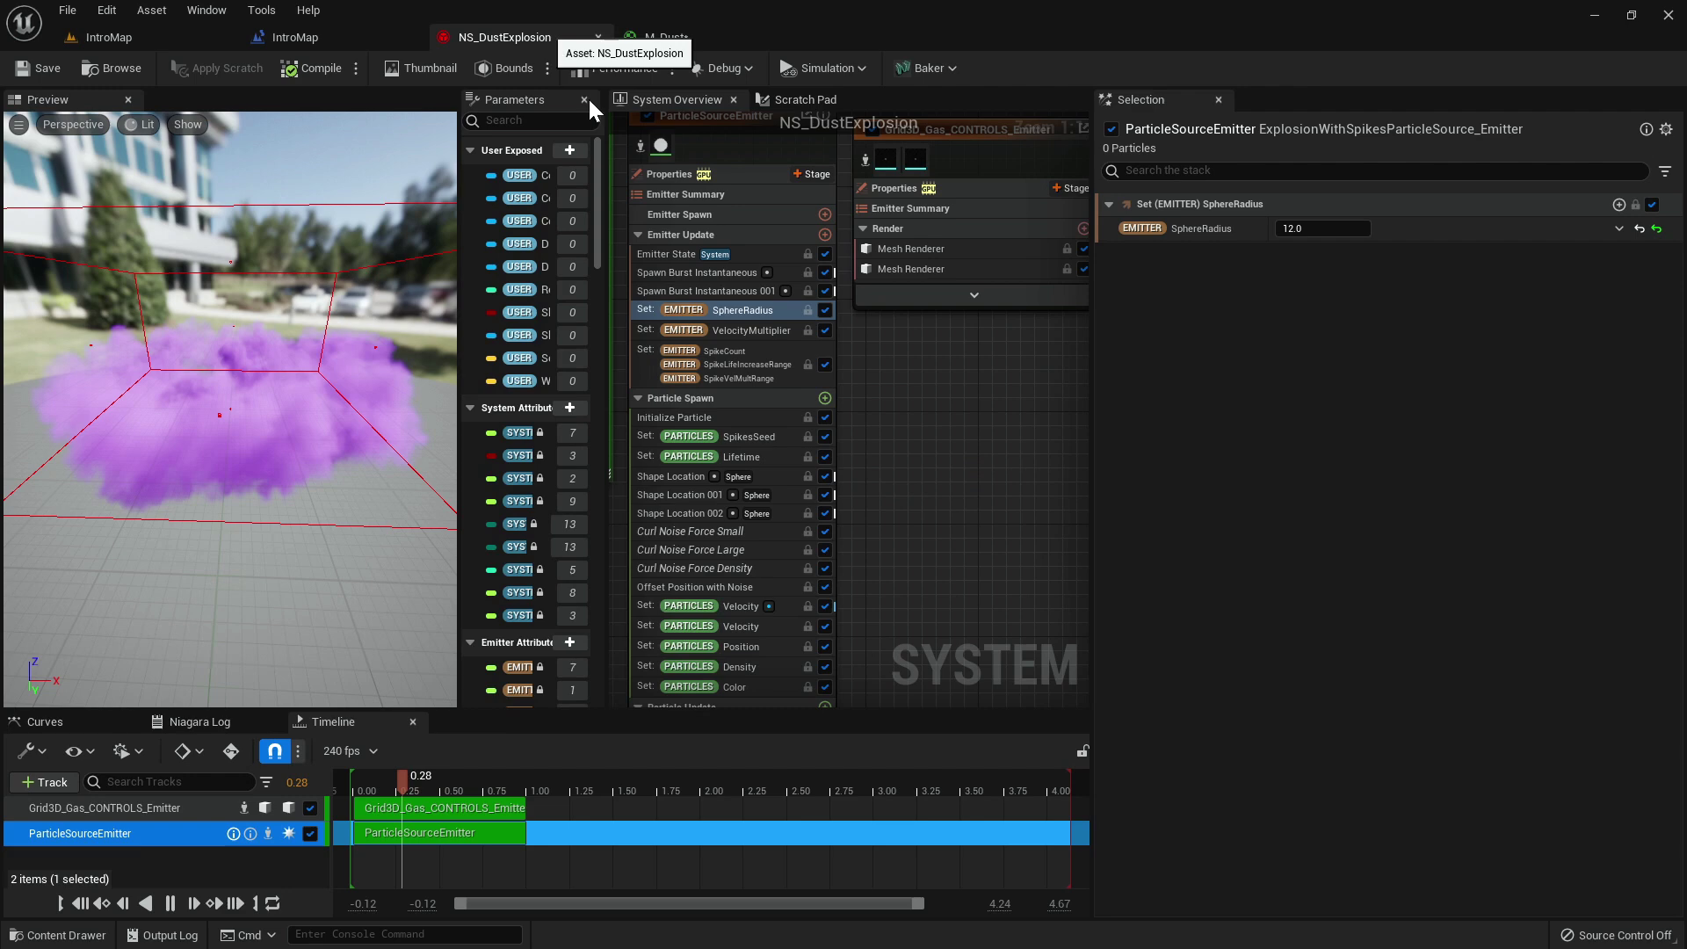
scroll(836, 414, down, 3)
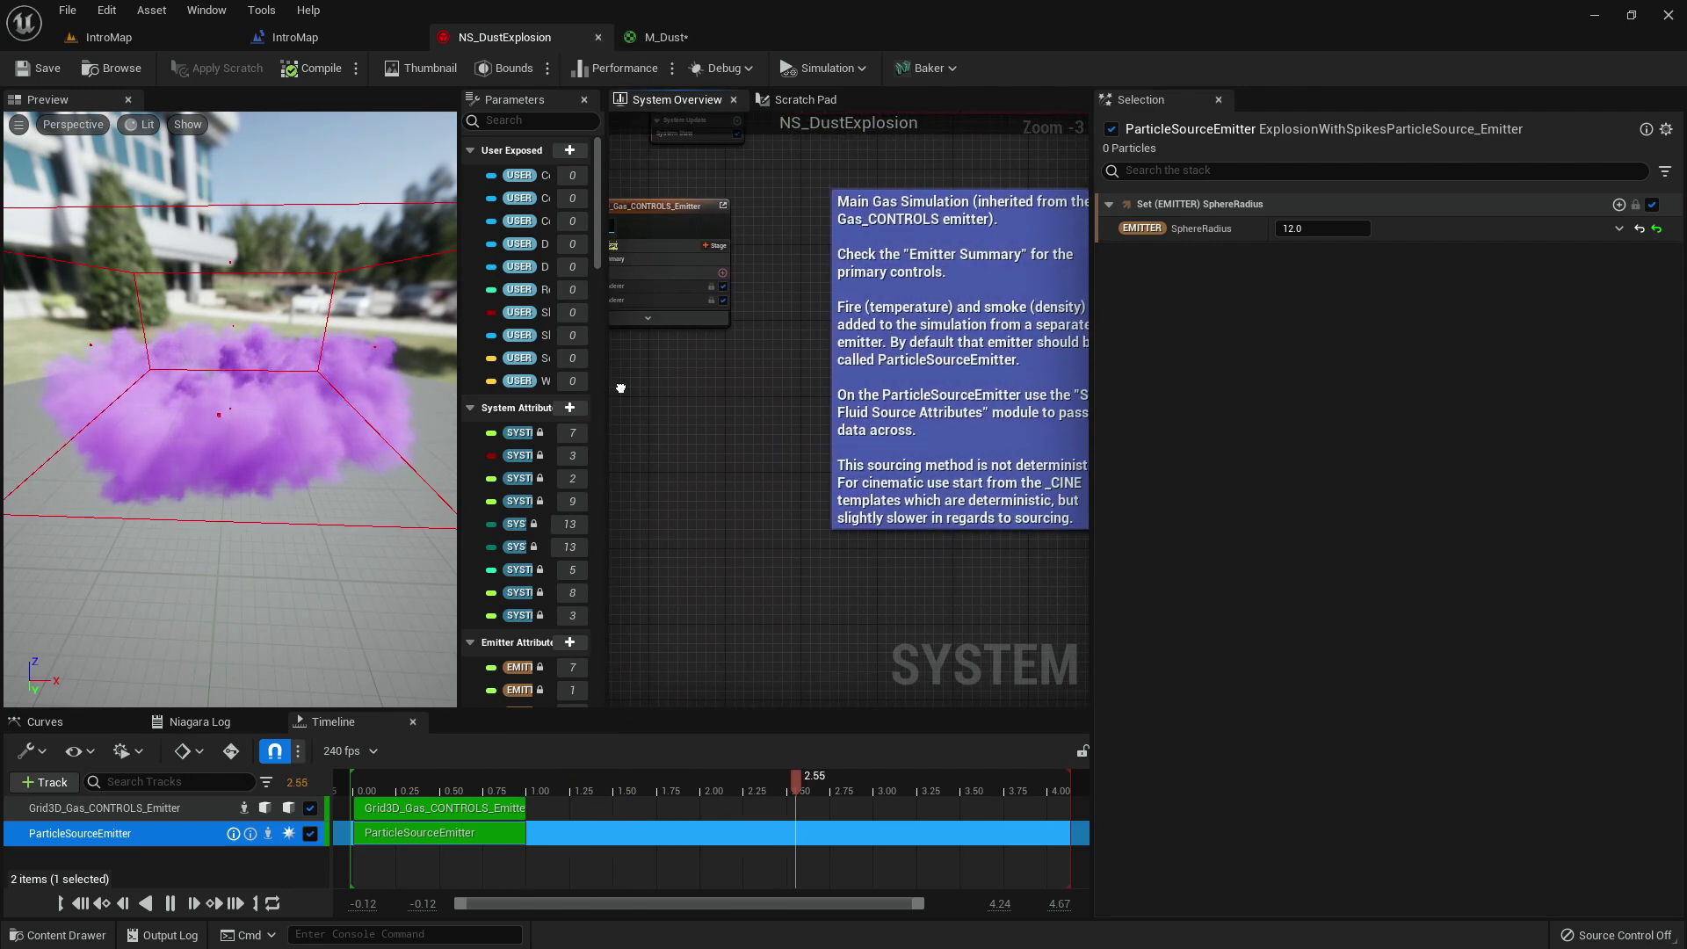
drag(998, 187, 841, 525)
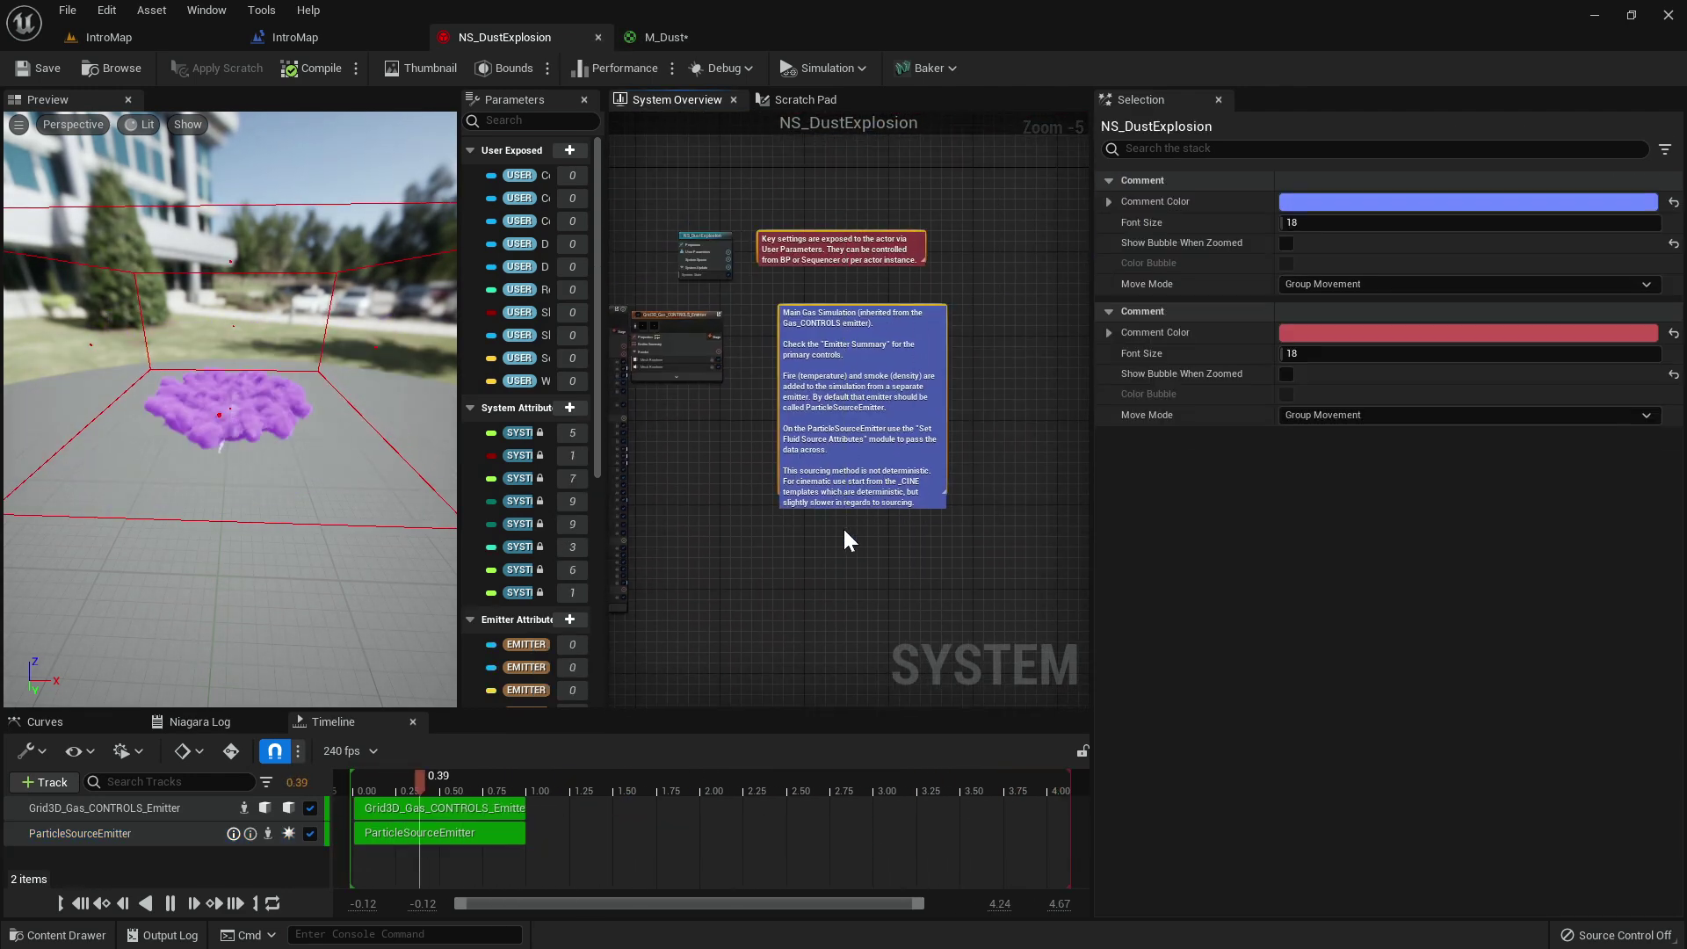
key(Delete)
Add a Simple Sprite Burst emitter to NS_DustExplosion, keeping its default name.
right_drag(753, 434, 877, 423)
scroll(957, 313, up, 2)
right_click(848, 395)
click(887, 432)
scroll(1024, 615, down, 1)
double_click(997, 736)
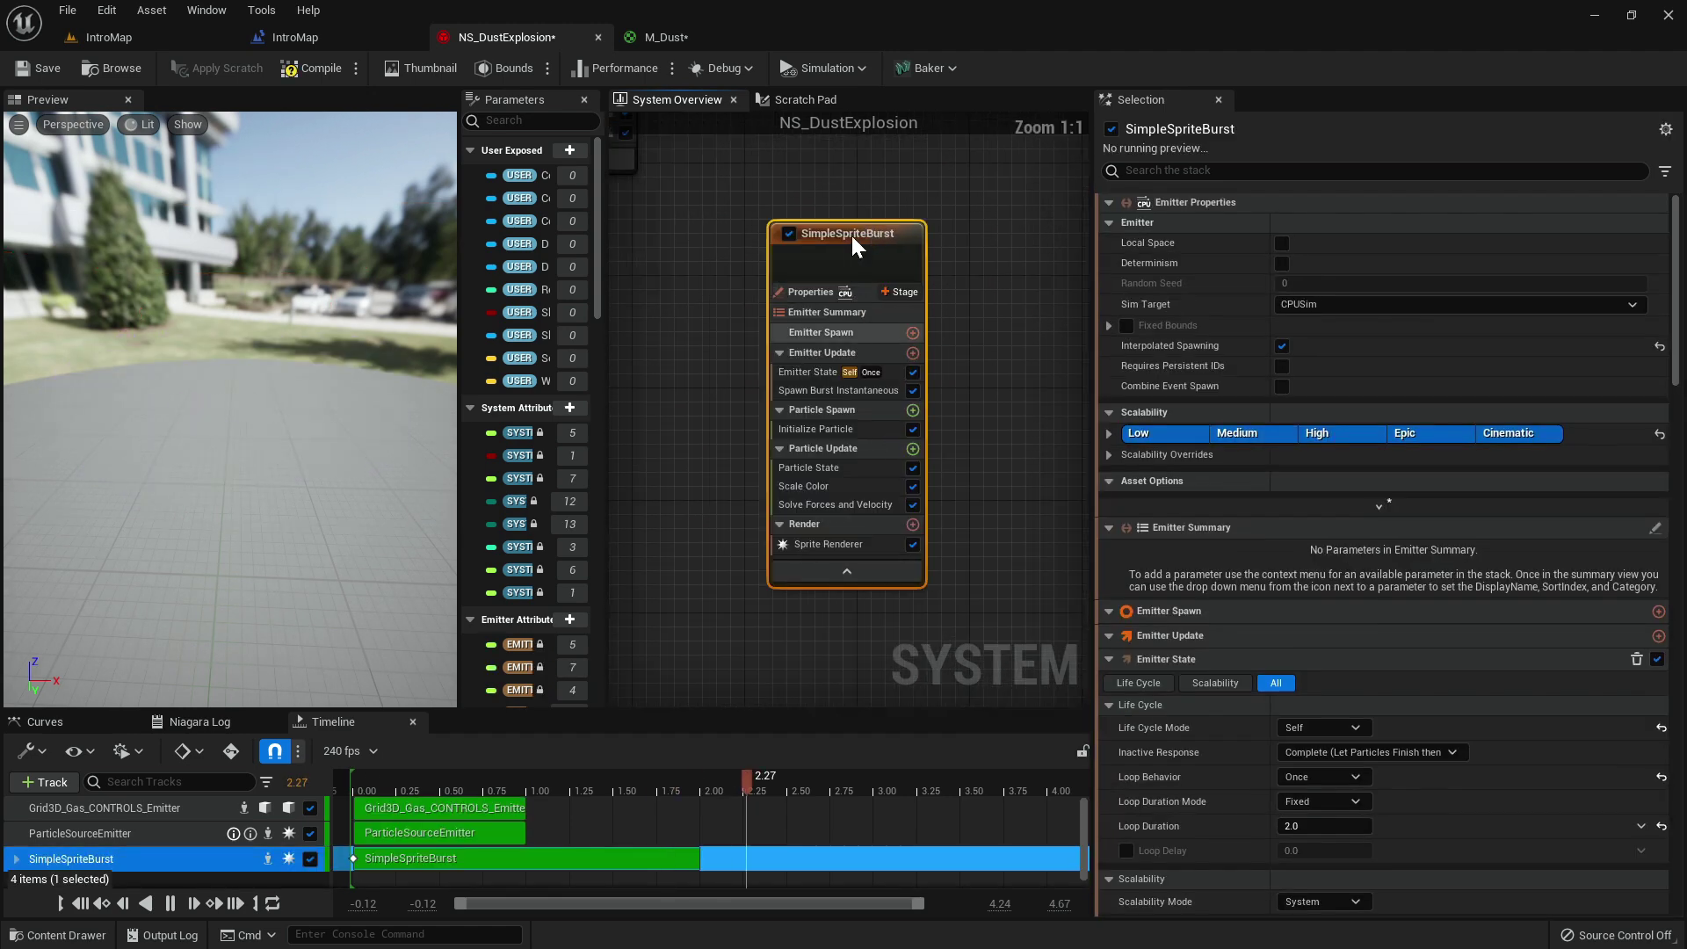
double_click(856, 235)
drag(853, 235, 965, 211)
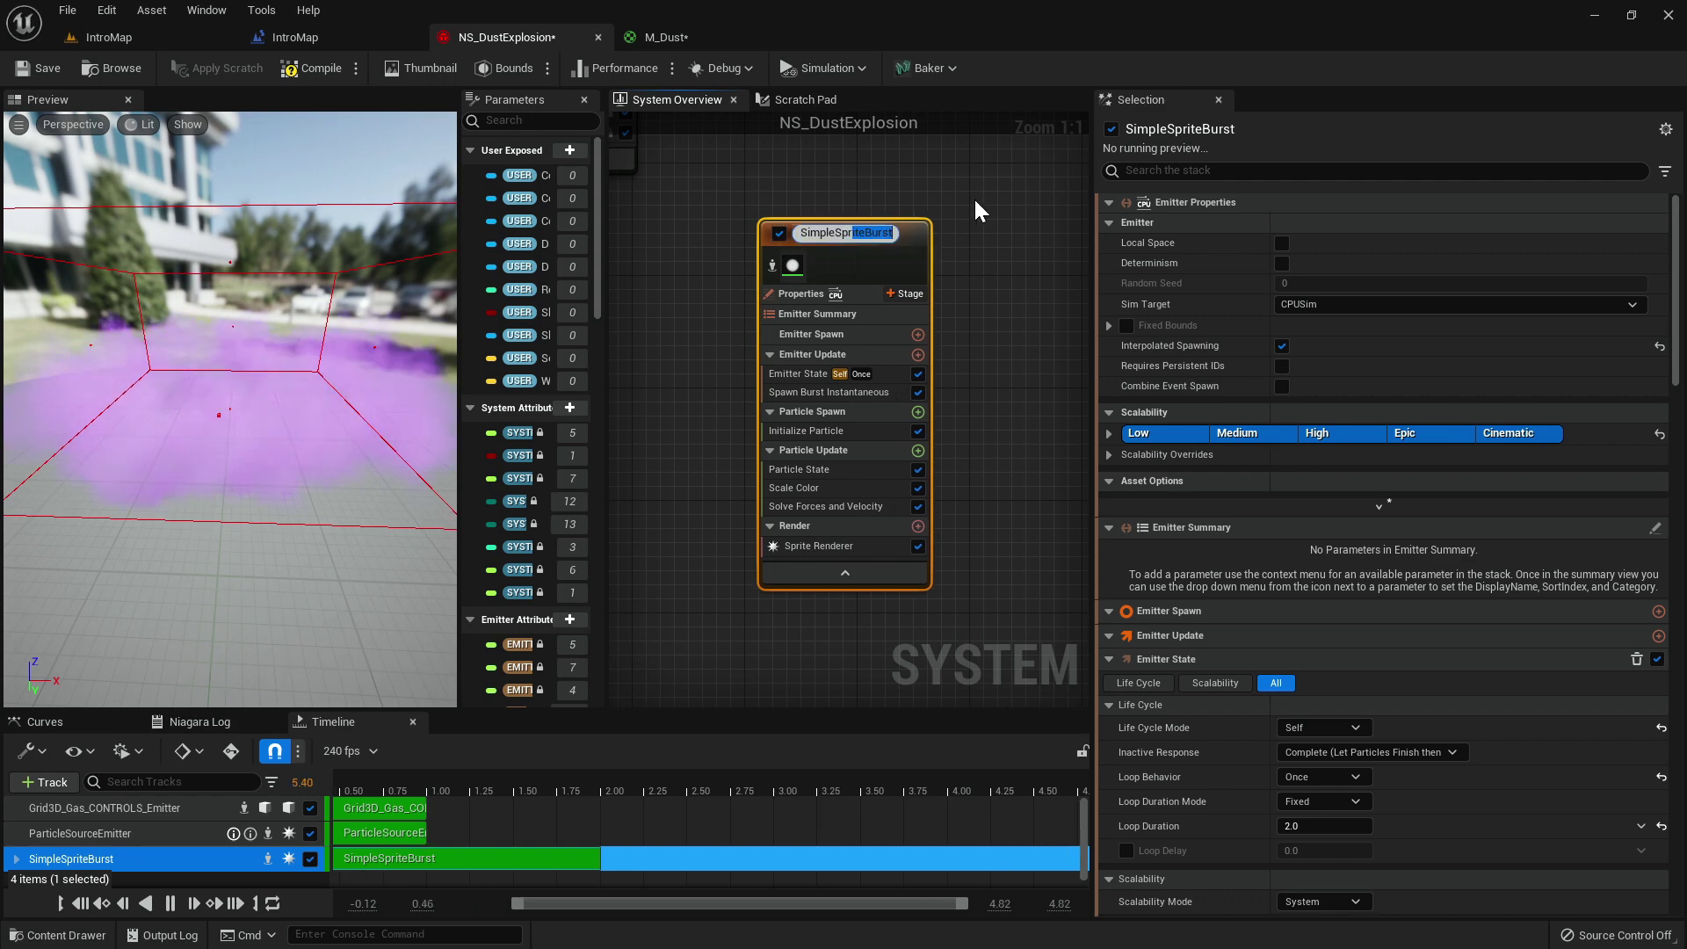
click(975, 202)
drag(356, 372, 360, 426)
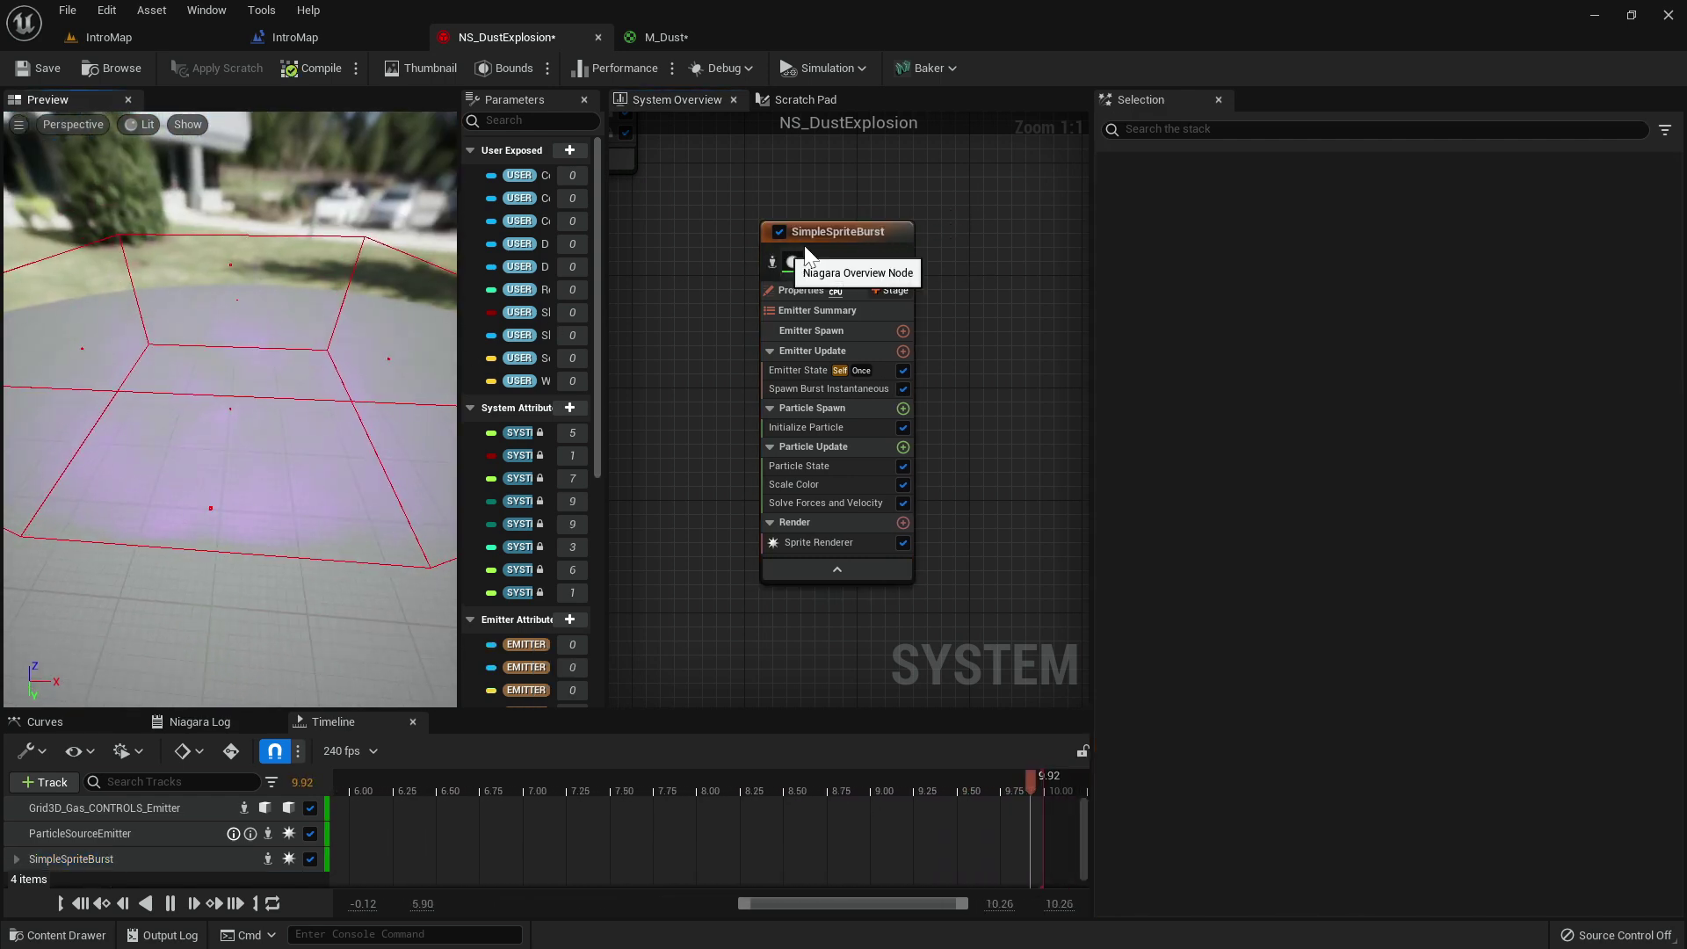
drag(404, 360, 298, 446)
scroll(390, 362, up, 2)
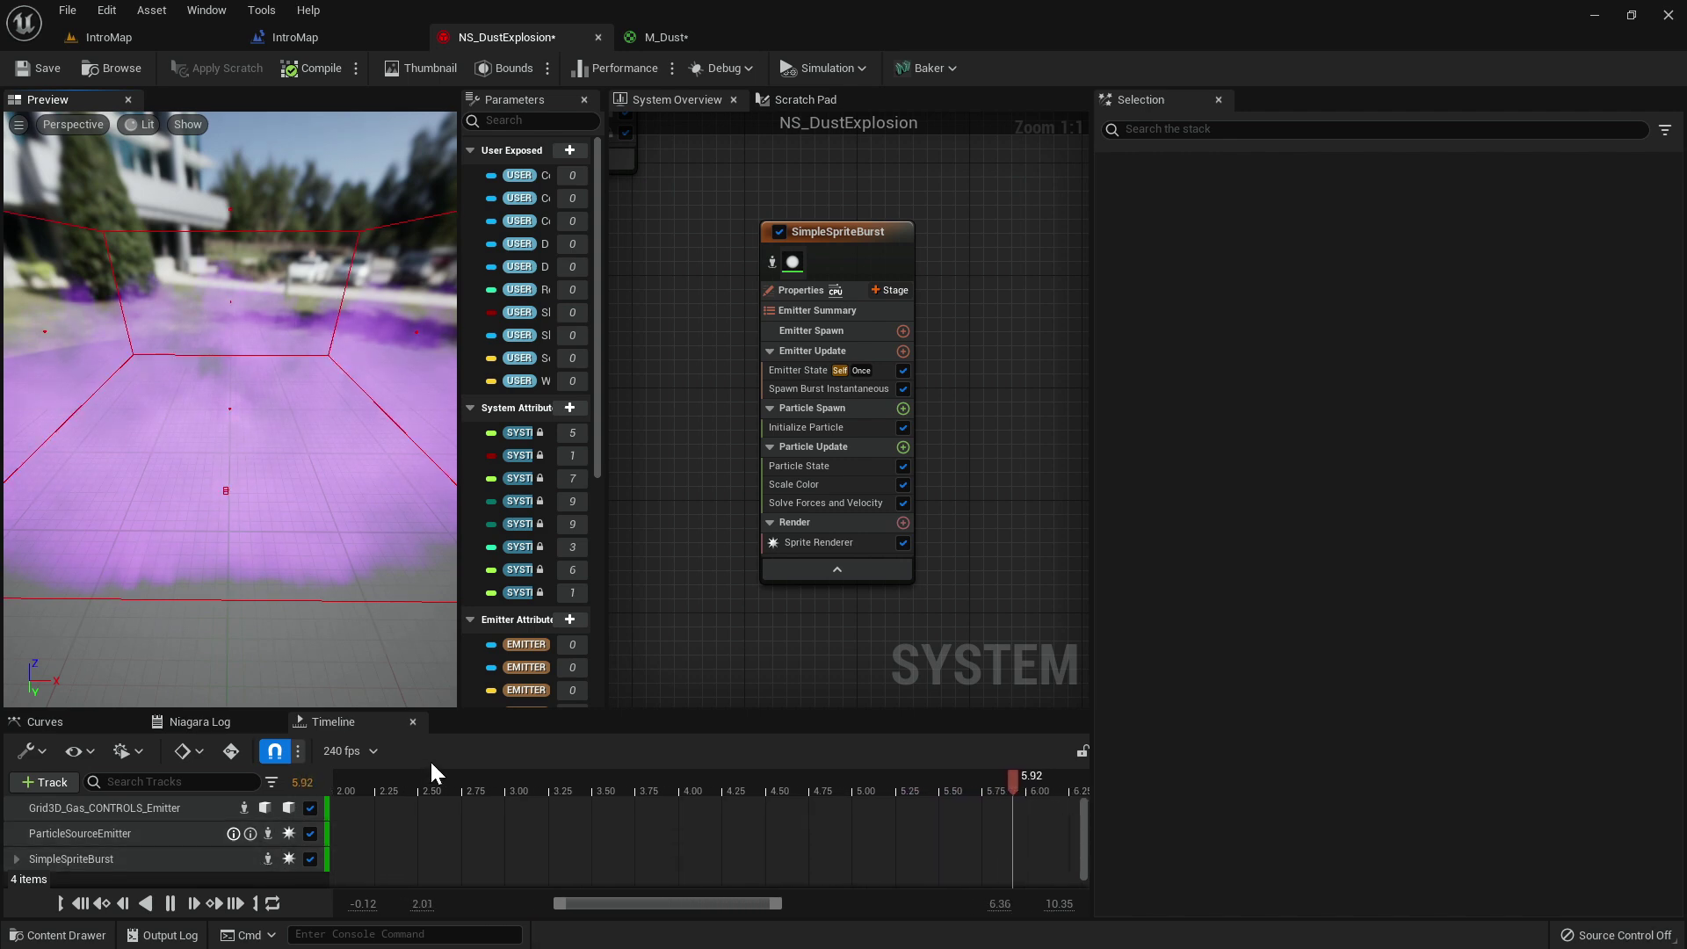
mouse_move(362, 659)
mouse_down()
mouse_move(334, 650)
mouse_move(387, 655)
mouse_move(364, 646)
mouse_up()
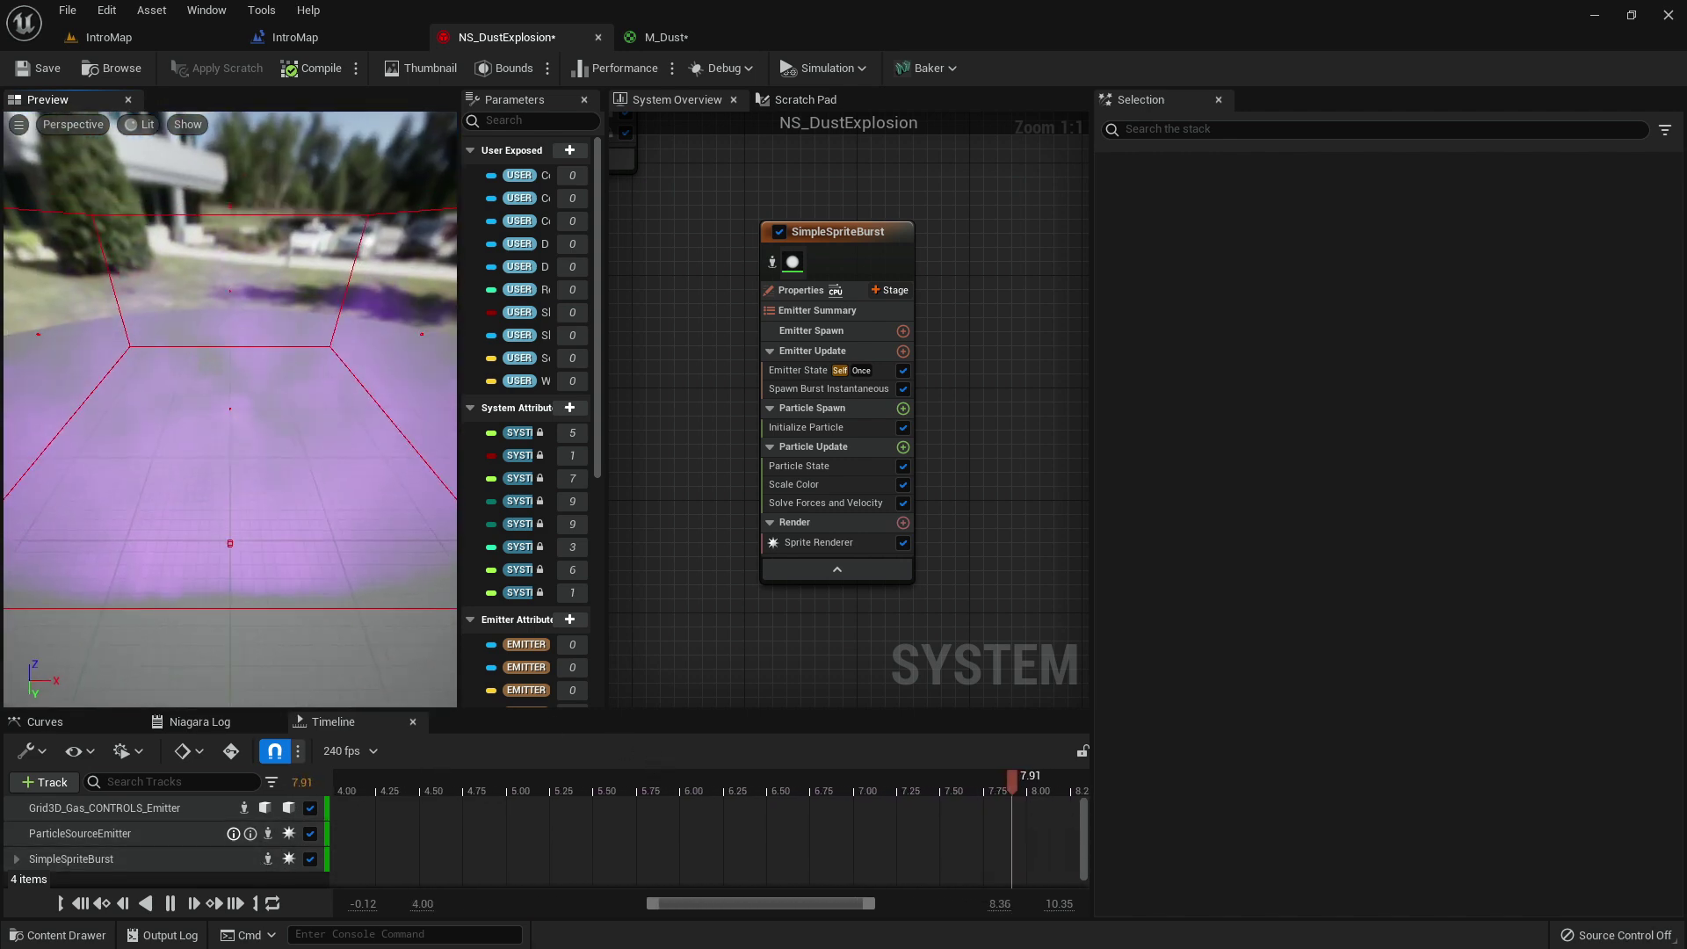
click(861, 232)
drag(343, 386, 350, 345)
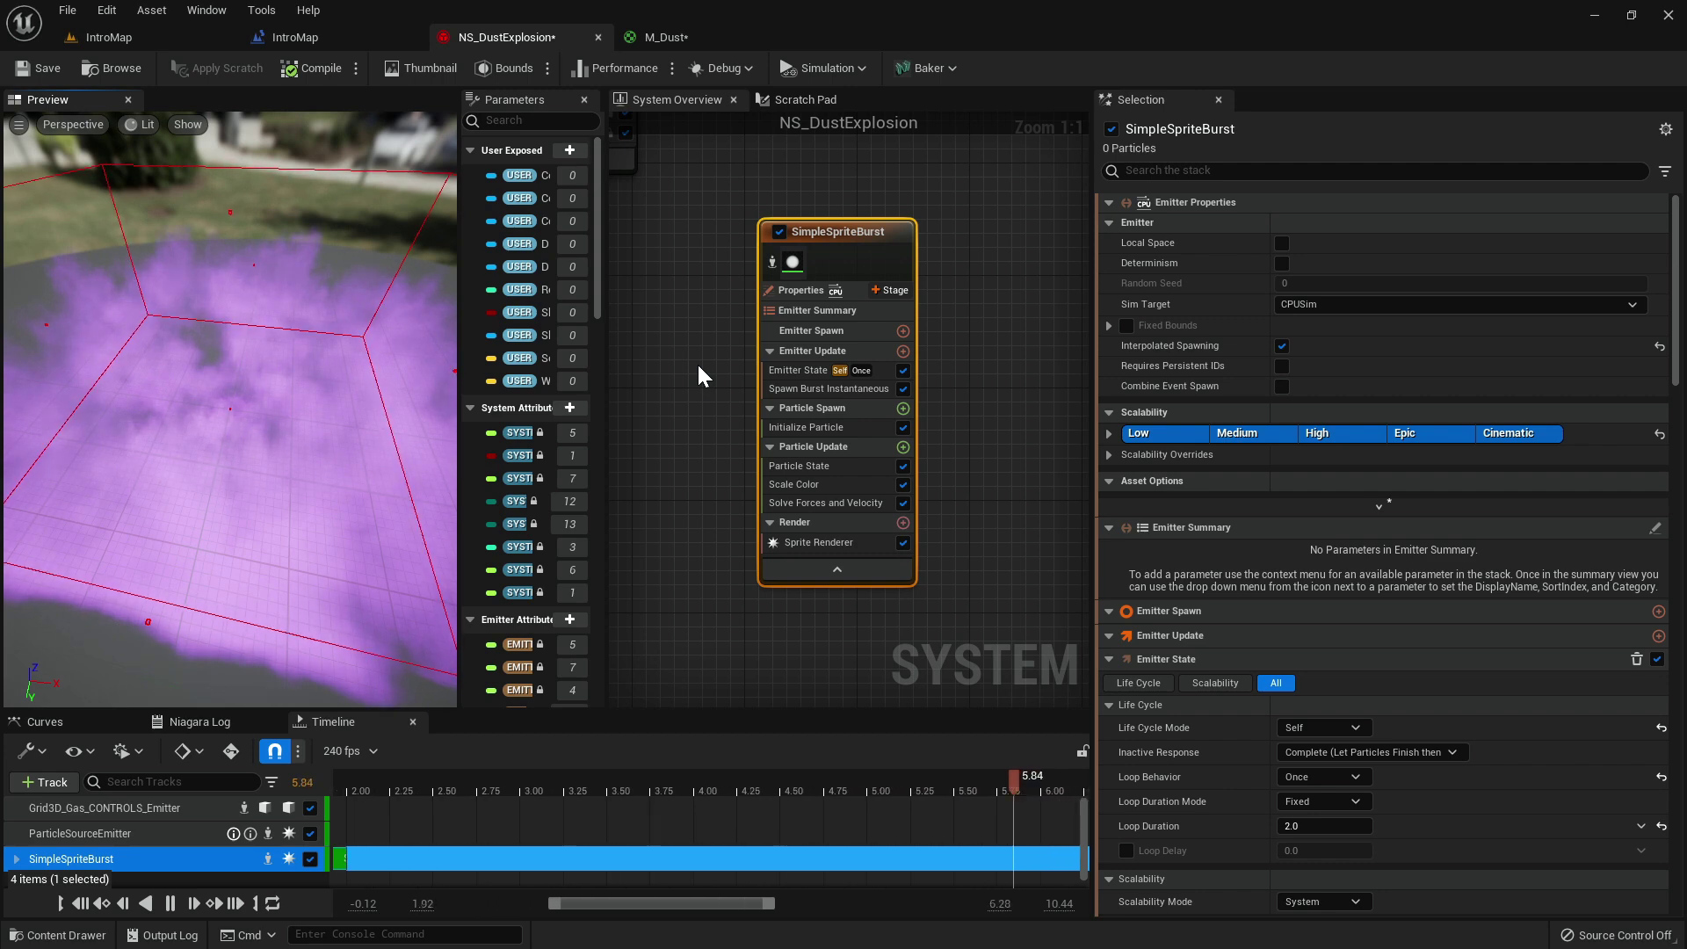
Set SimpleSpriteBurst's simulation target to GPUCompute Sim with fixed bounds enabled, and delete the emitter from NS_DustExplosion.
click(823, 388)
click(1310, 226)
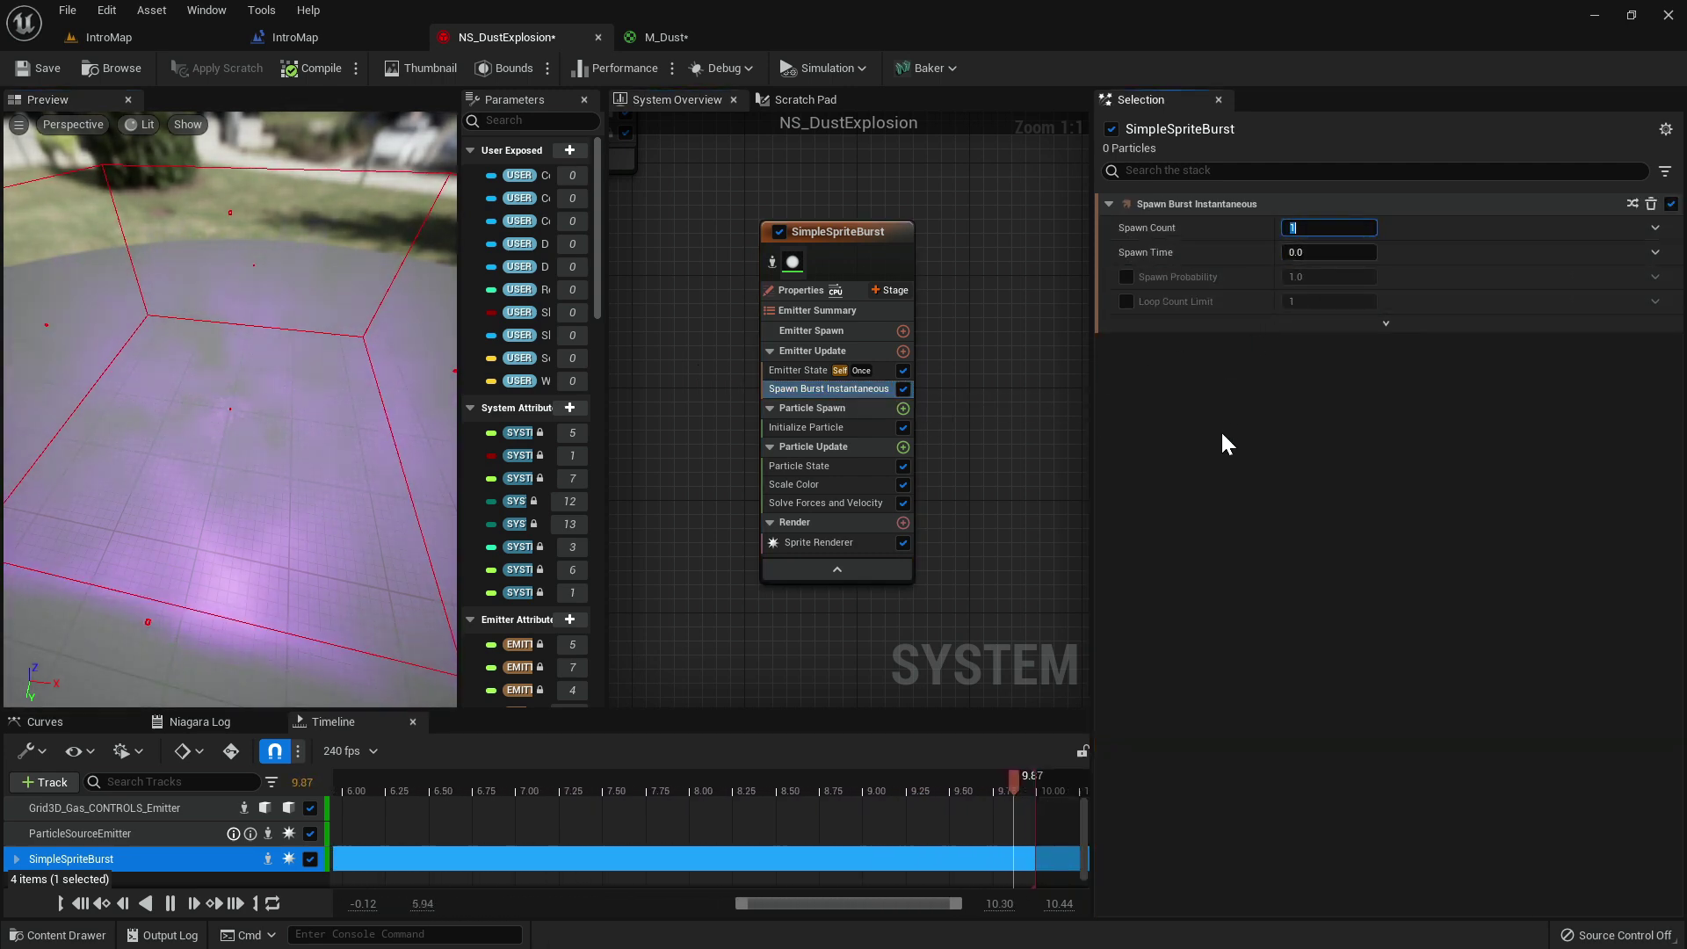
click(797, 291)
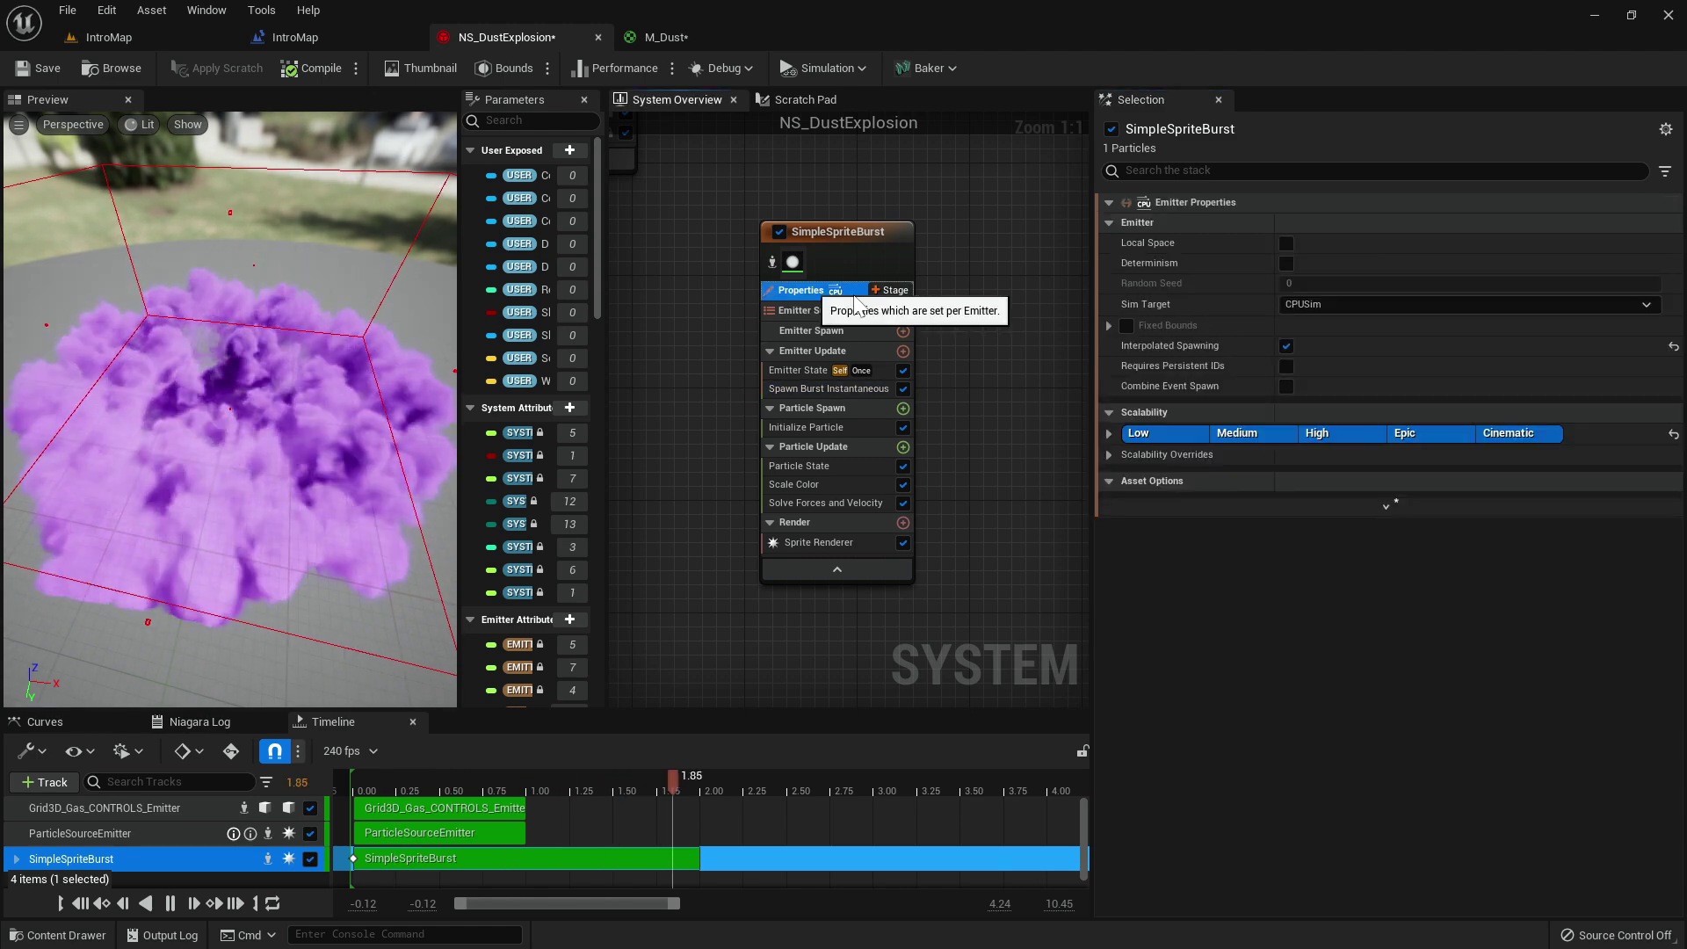
click(1372, 304)
key(Escape)
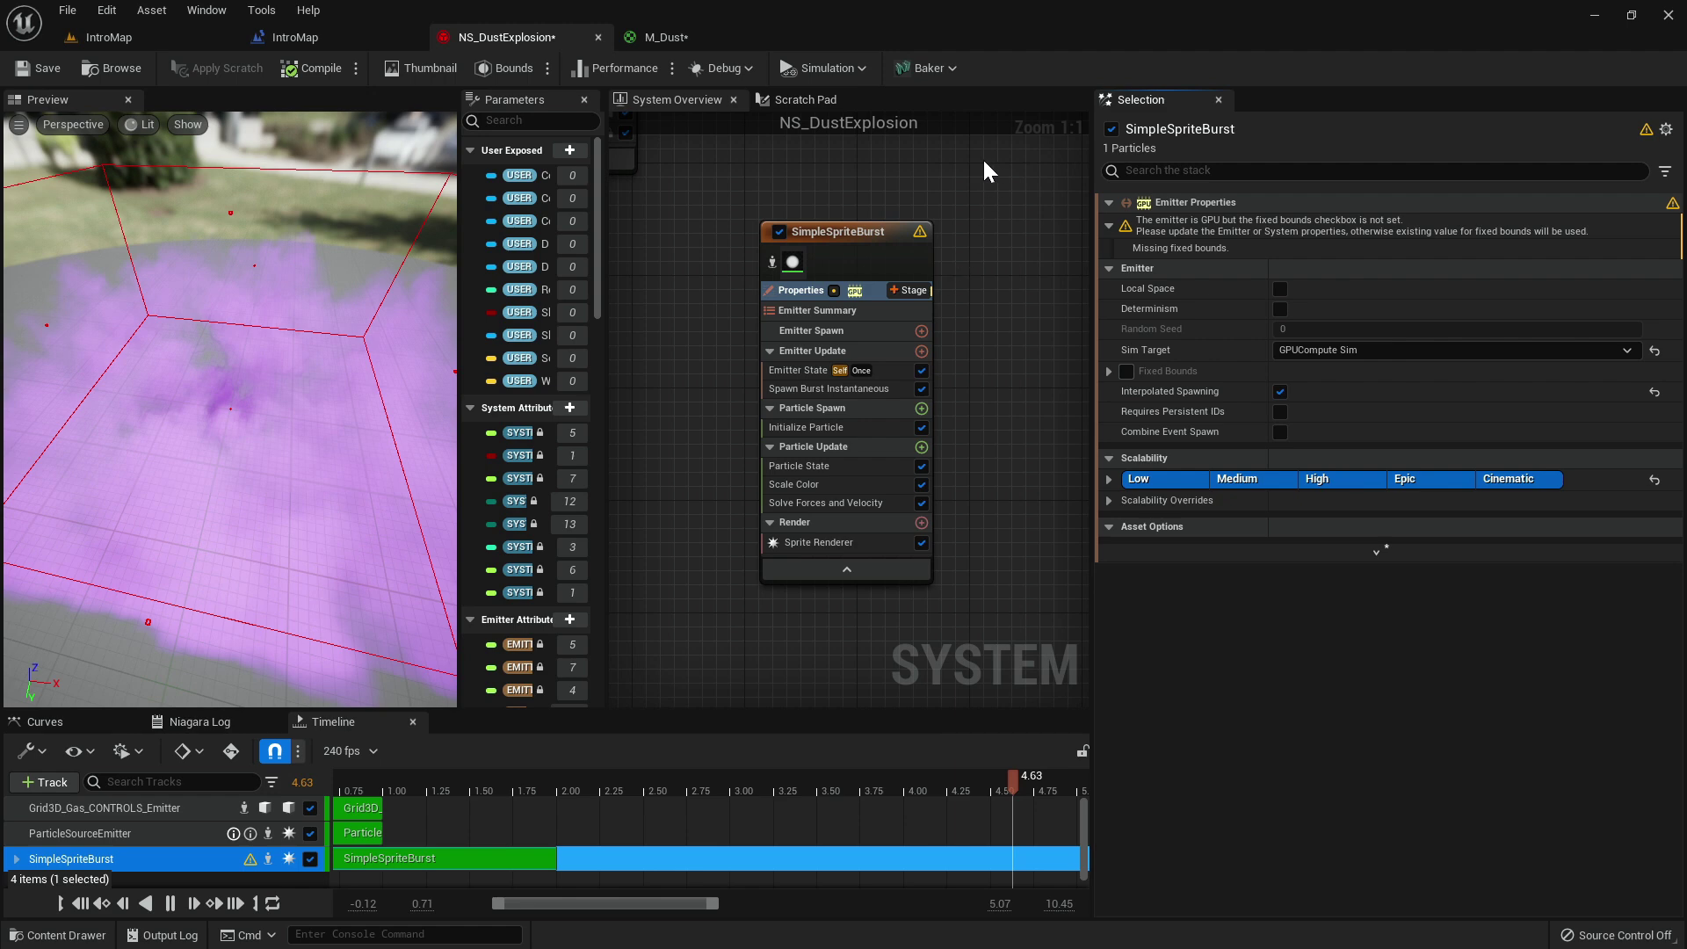
key(ctrl+z)
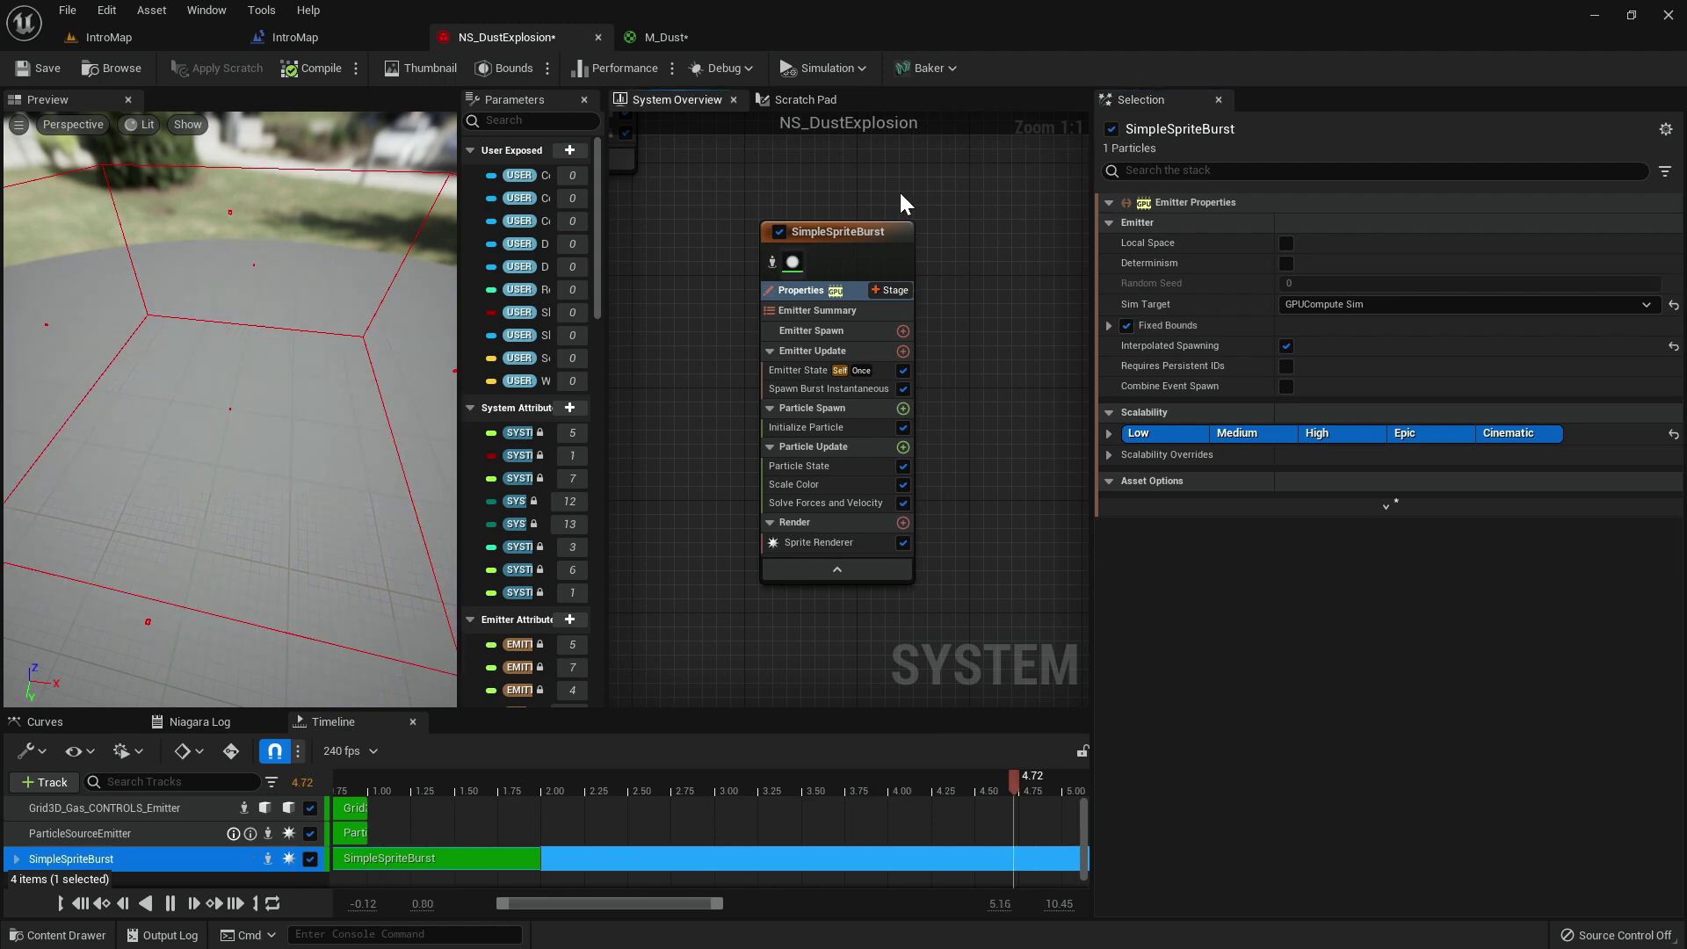
click(831, 230)
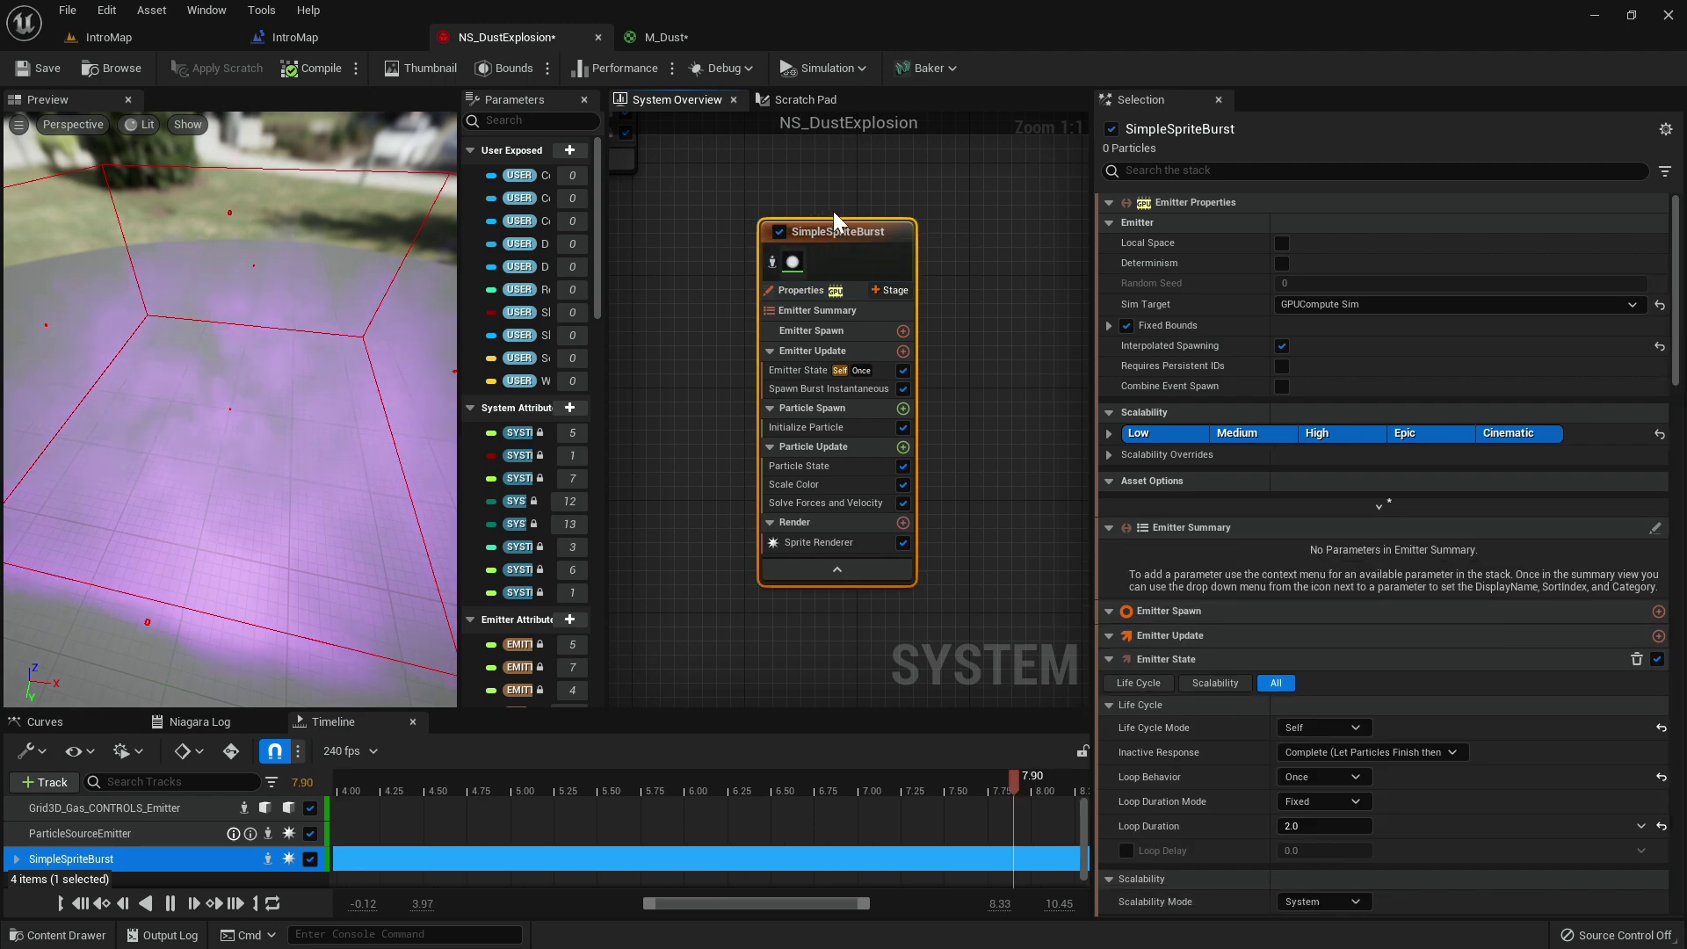
key(Delete)
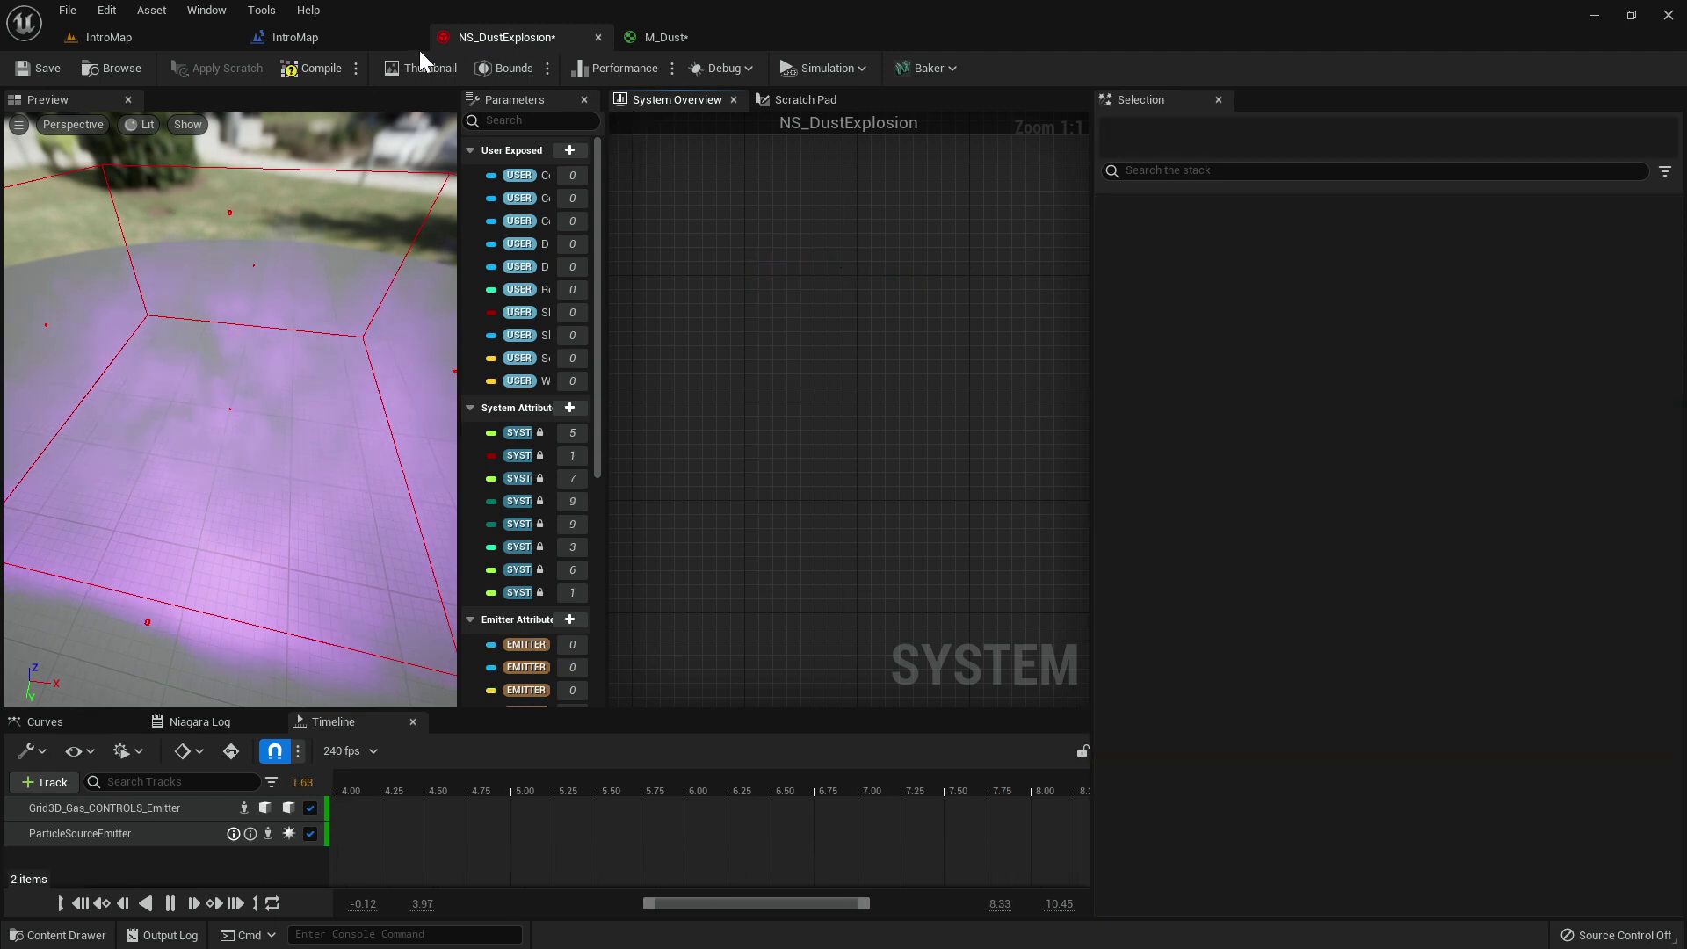
Close the NS_DustExplosion editor, return to the first IntroMap level view and start a new Niagara system in the Fluids folder.
click(357, 47)
click(188, 46)
mouse_move(599, 377)
right_down()
mouse_move(562, 264)
mouse_move(580, 387)
mouse_move(569, 378)
right_up()
key(ctrl+space)
click(576, 463)
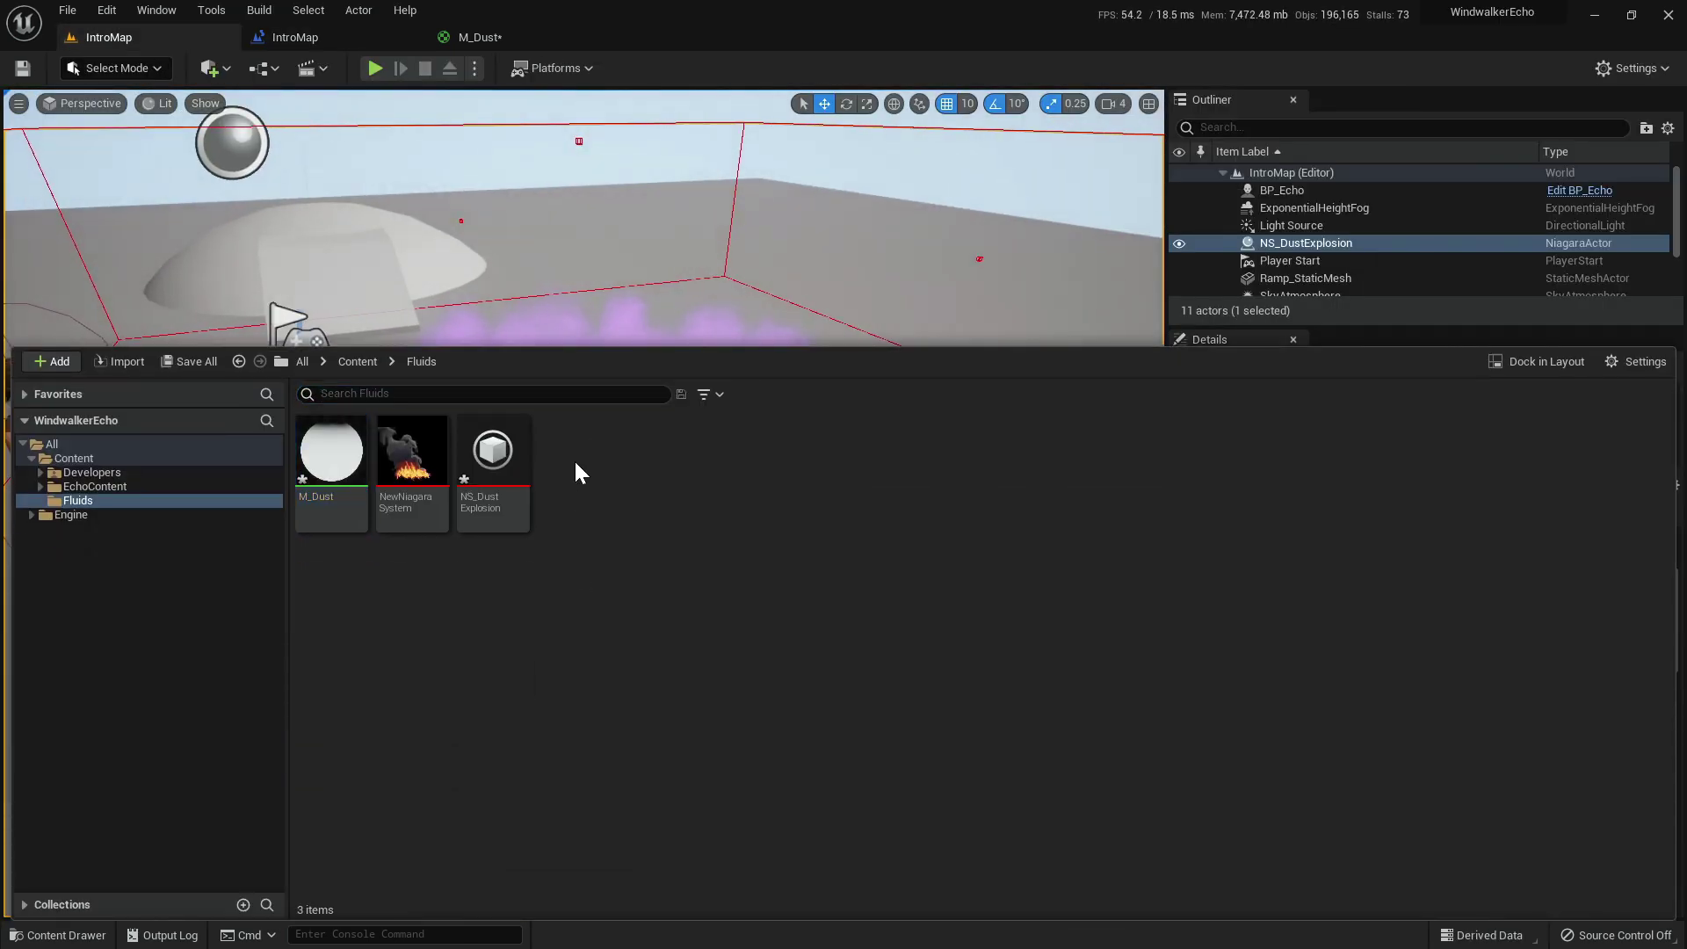
right_click(575, 463)
click(619, 552)
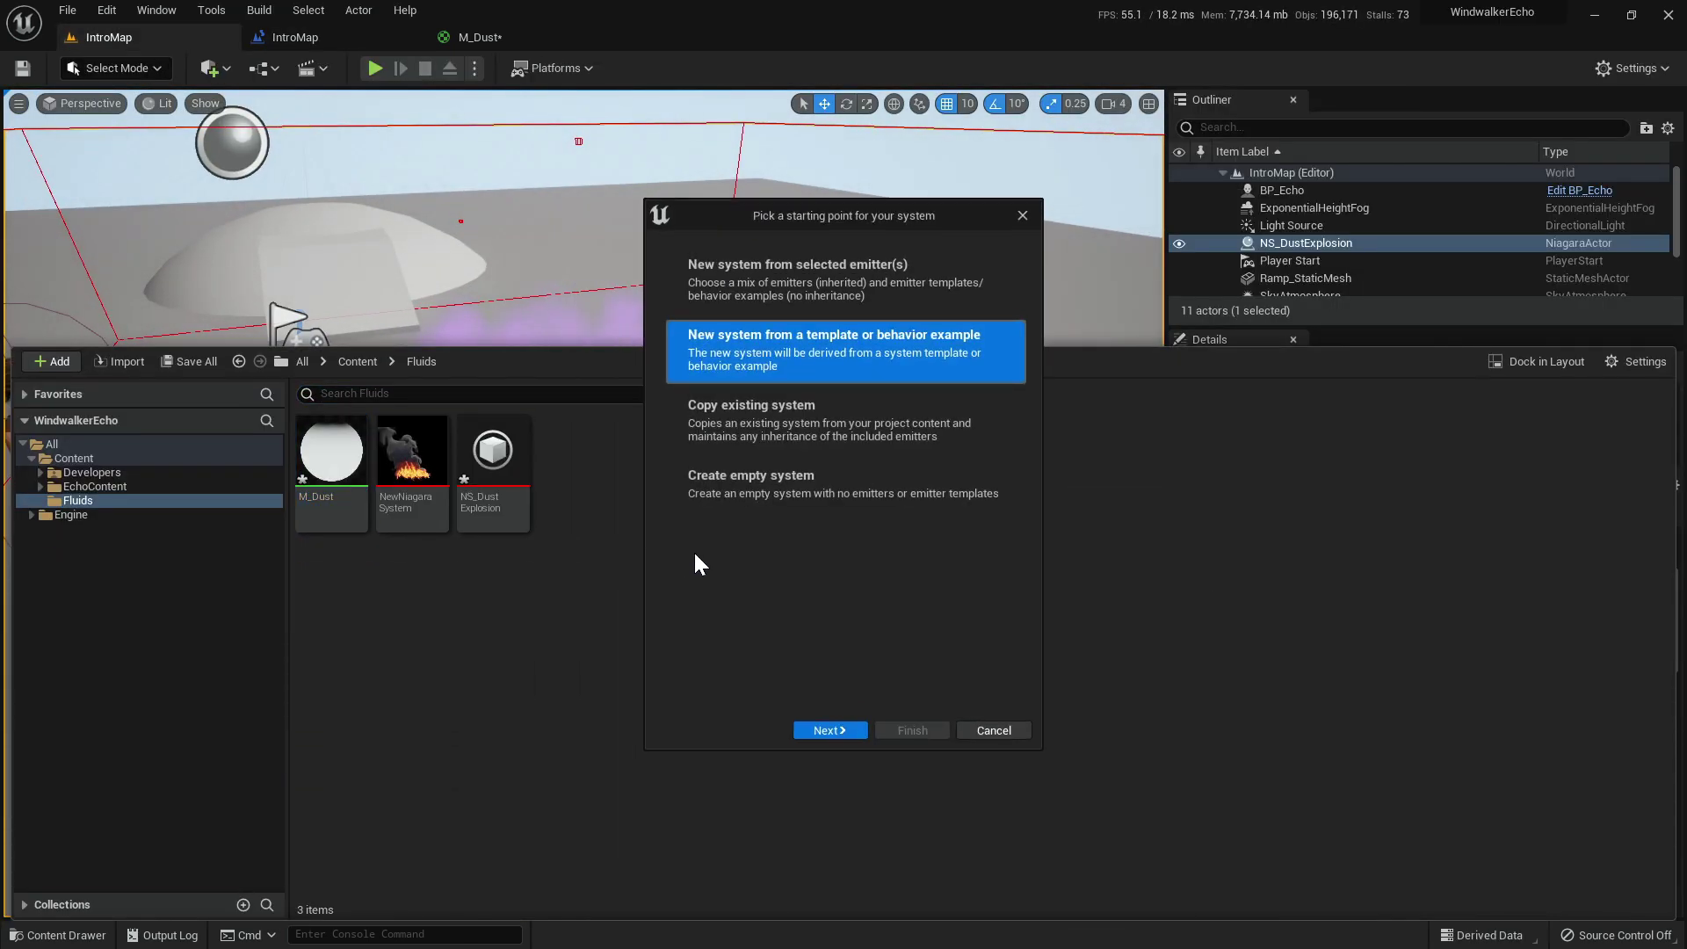
click(835, 731)
scroll(863, 588, down, 6)
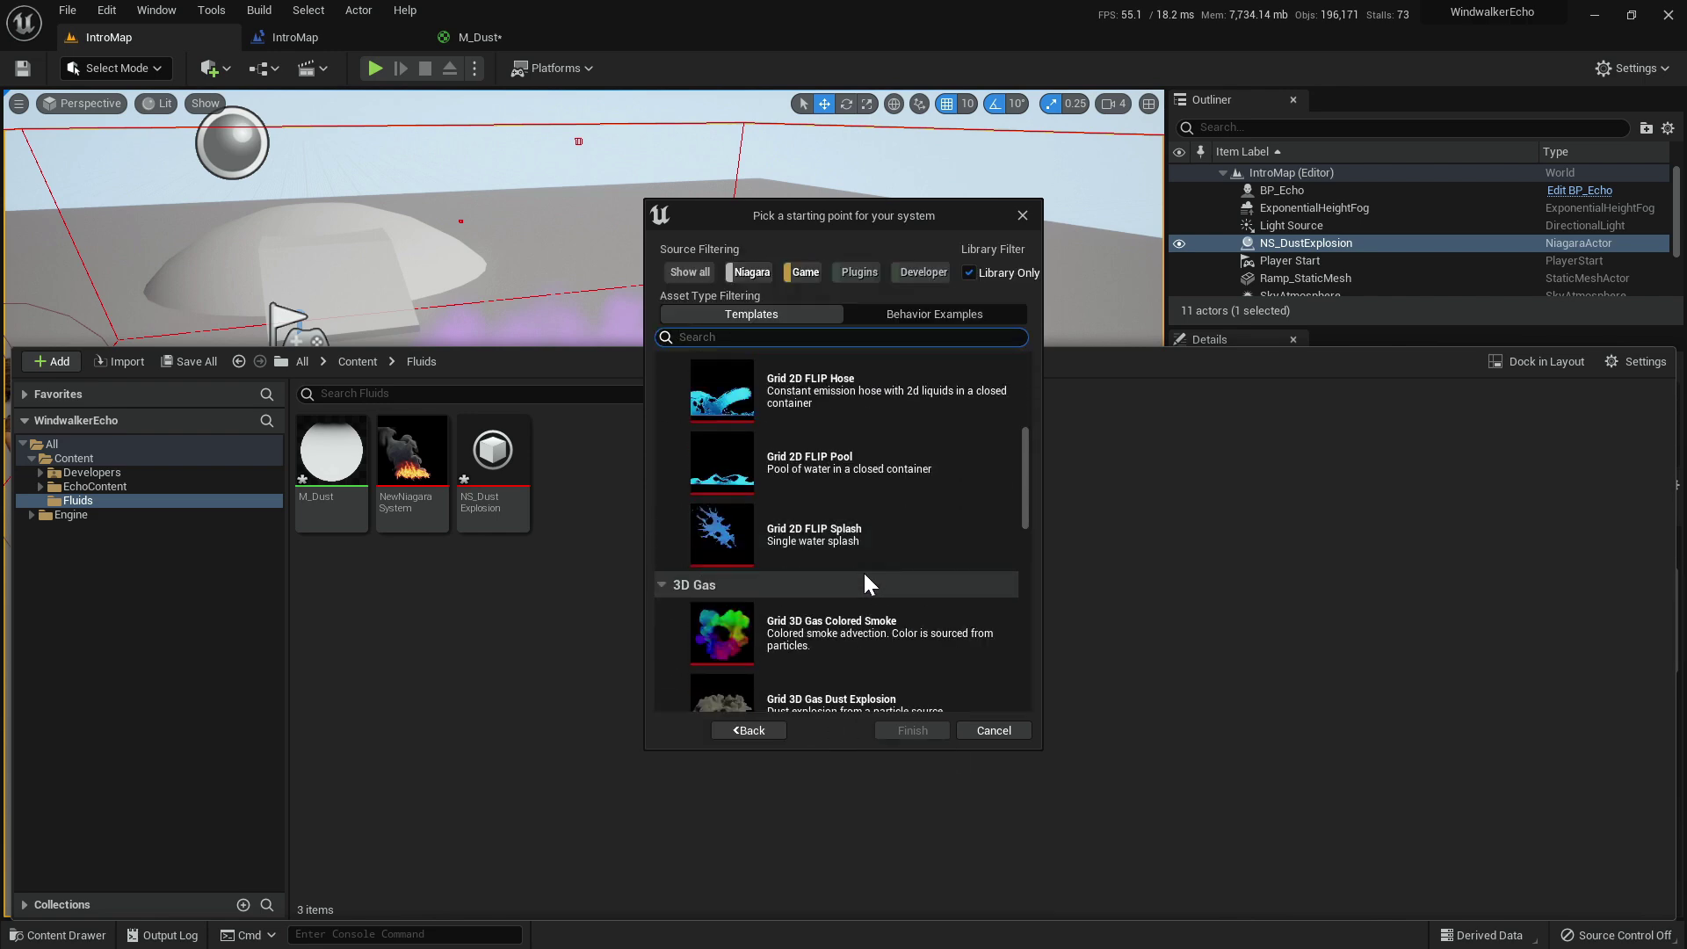
scroll(862, 573, down, 6)
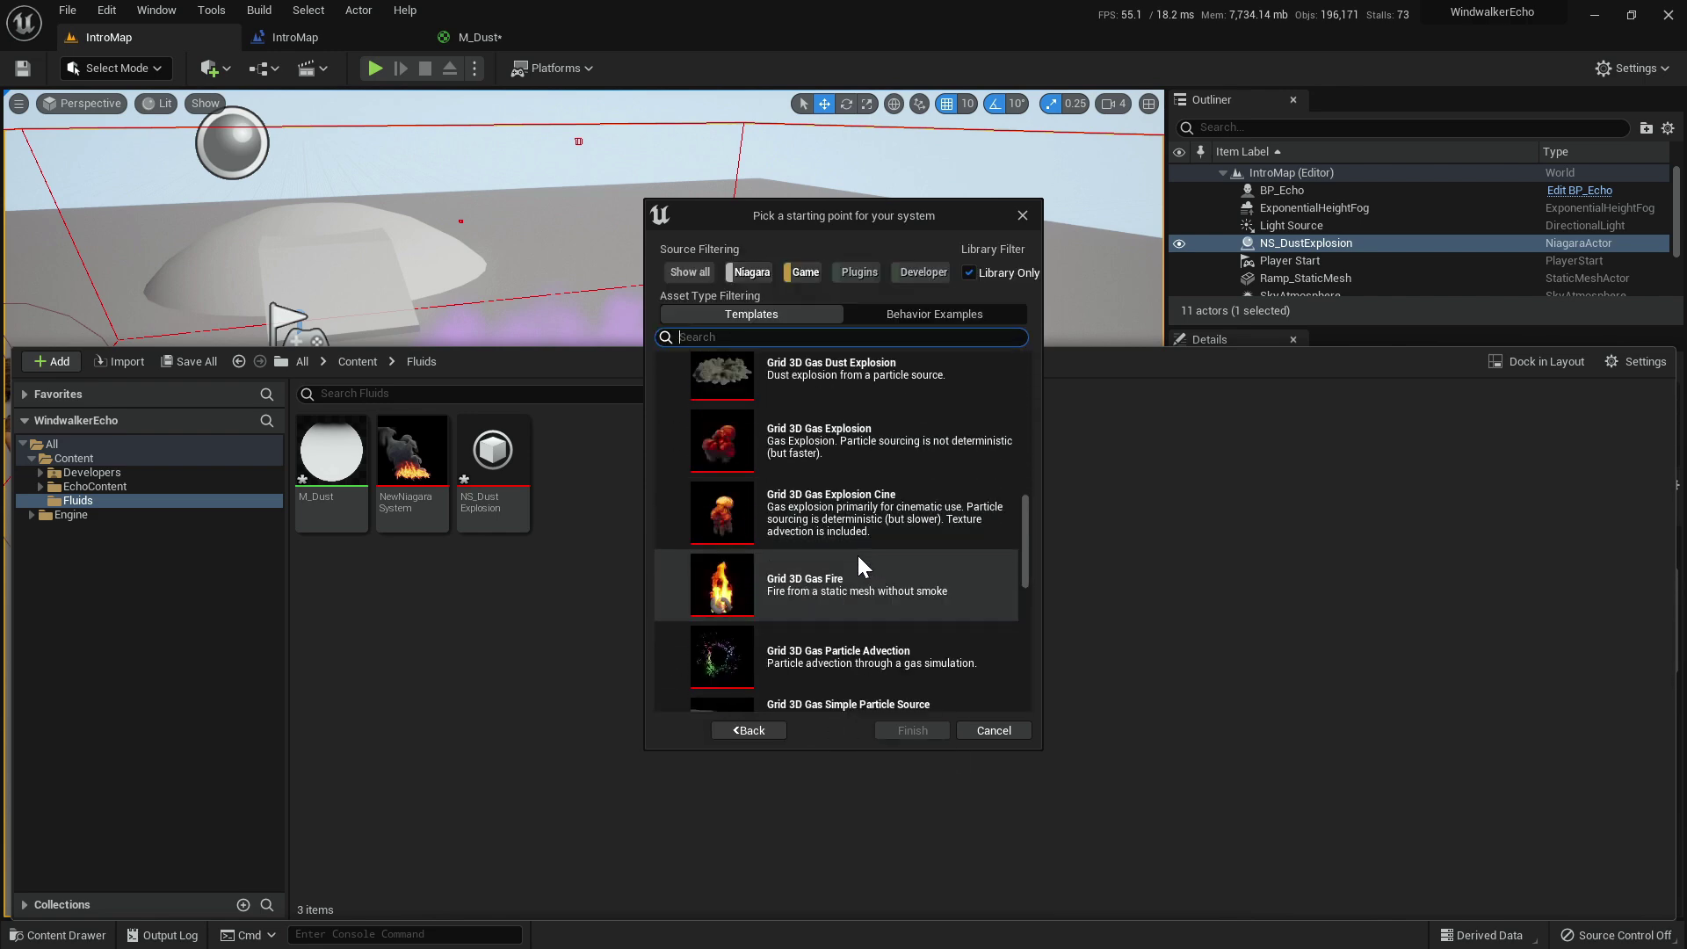
click(724, 730)
Create the new system from selected emitters, adding the Simple Sprite Burst template as its only emitter.
click(782, 271)
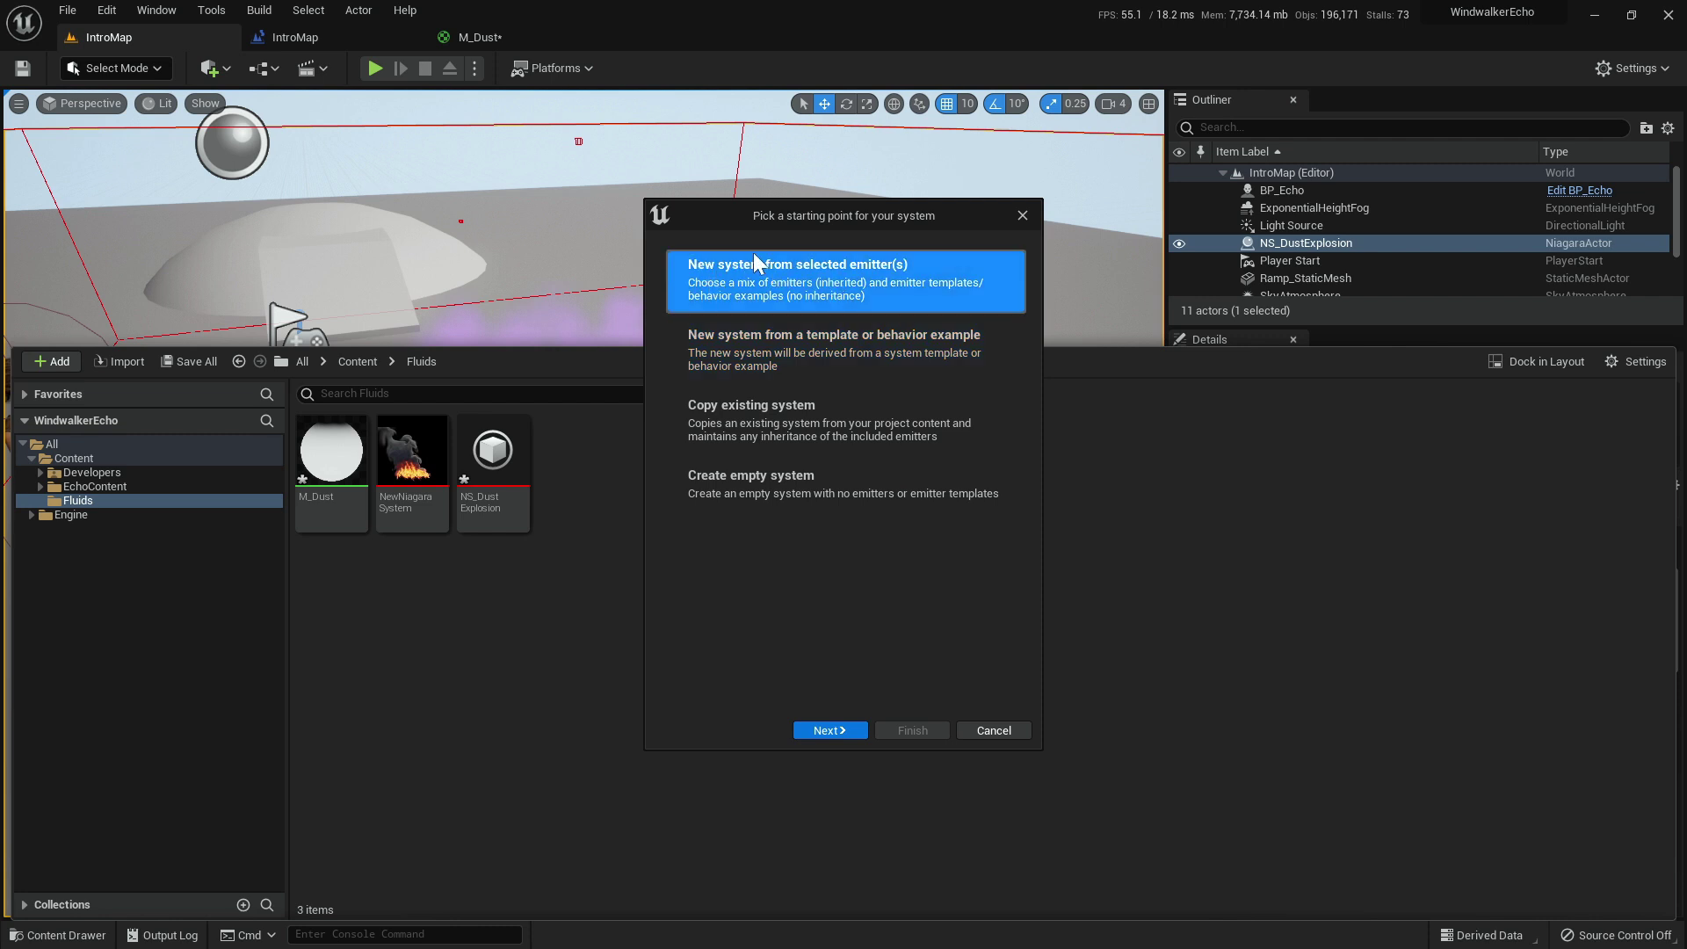
click(831, 730)
scroll(856, 566, down, 3)
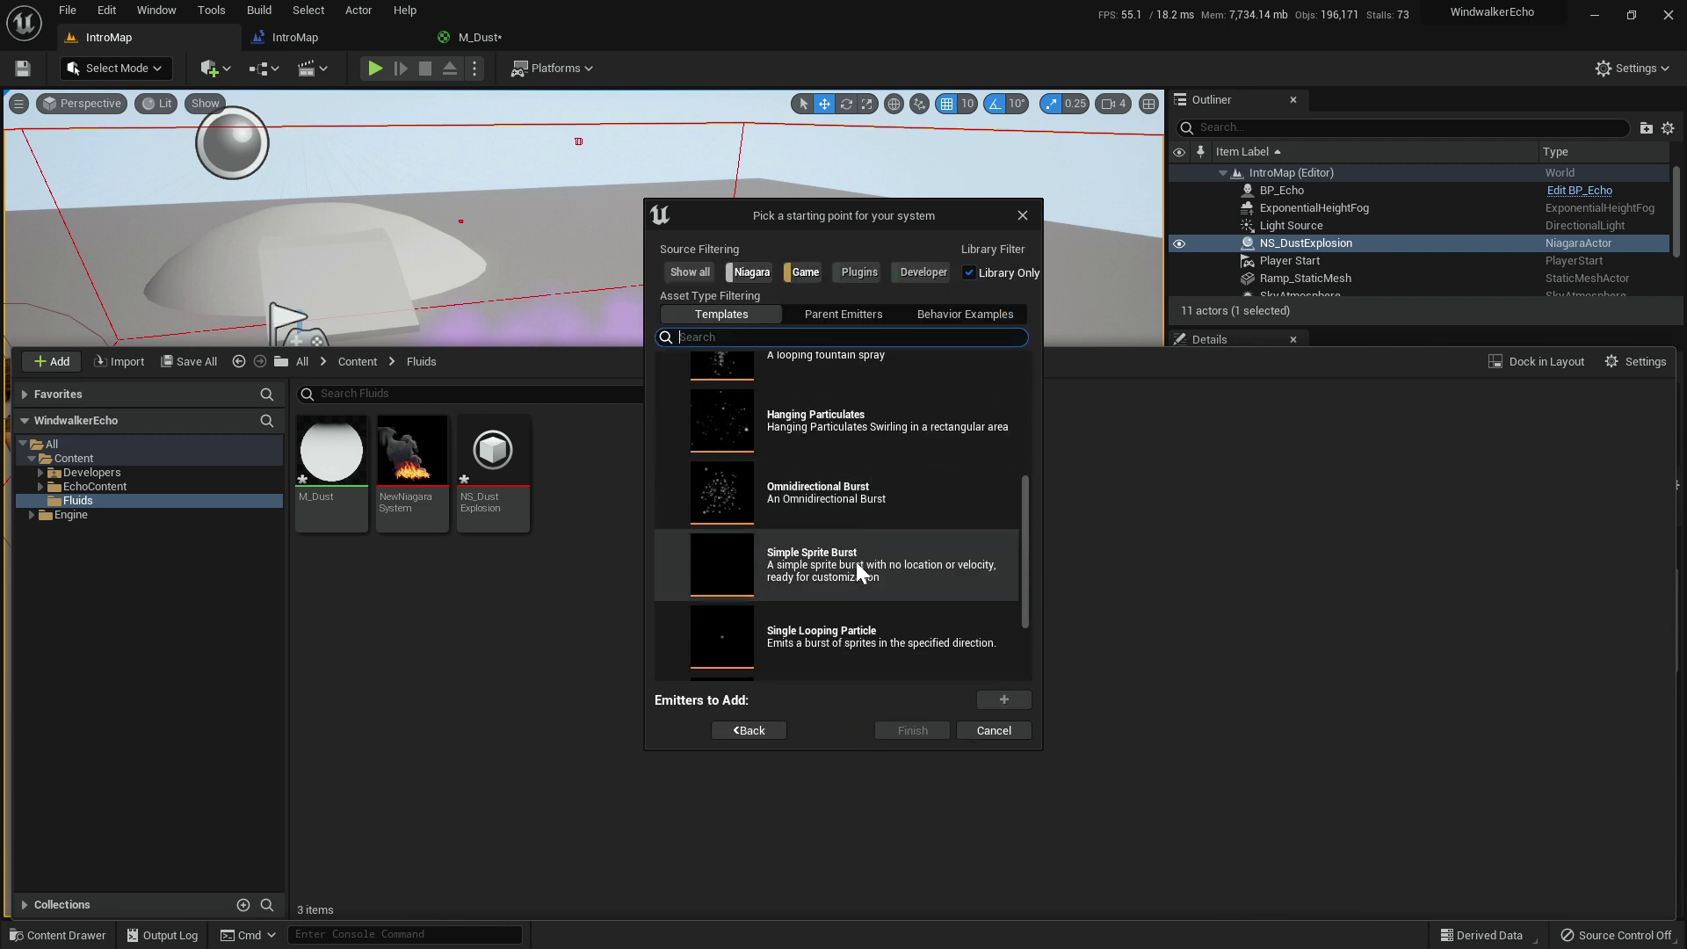
click(845, 565)
click(1003, 699)
click(912, 730)
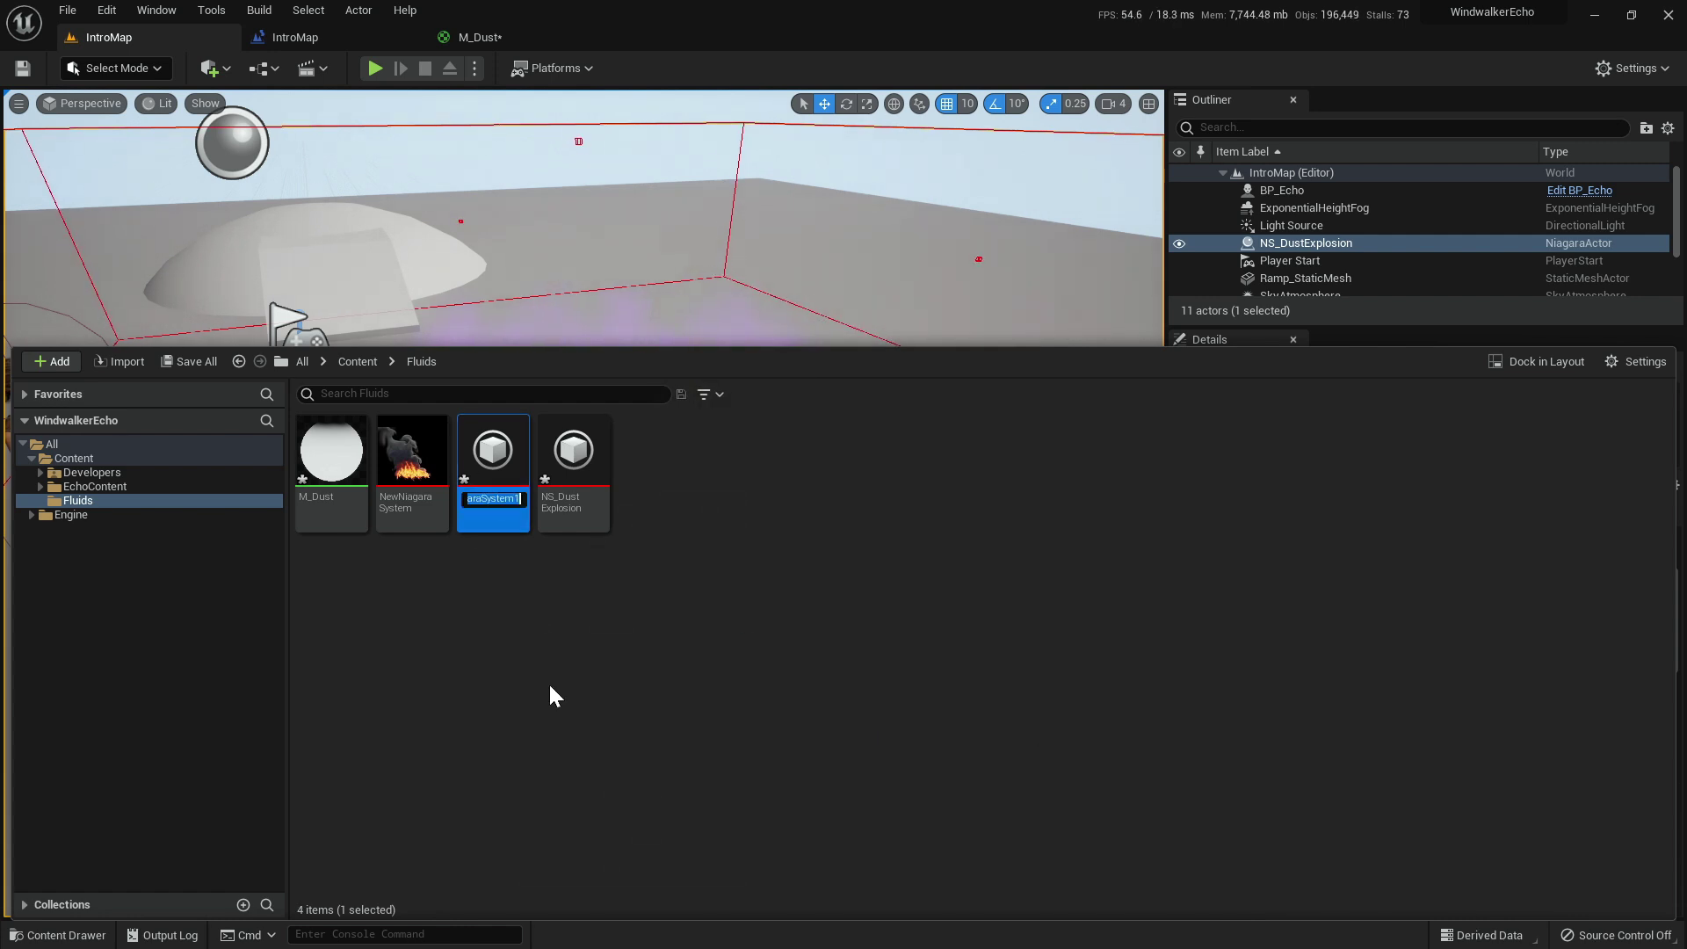
Name the new Niagara system NS_MagicDust and open it for editing.
text(NS_)
key(BackSpace)
key(BackSpace)
key(BackSpace)
text(MagicDus)
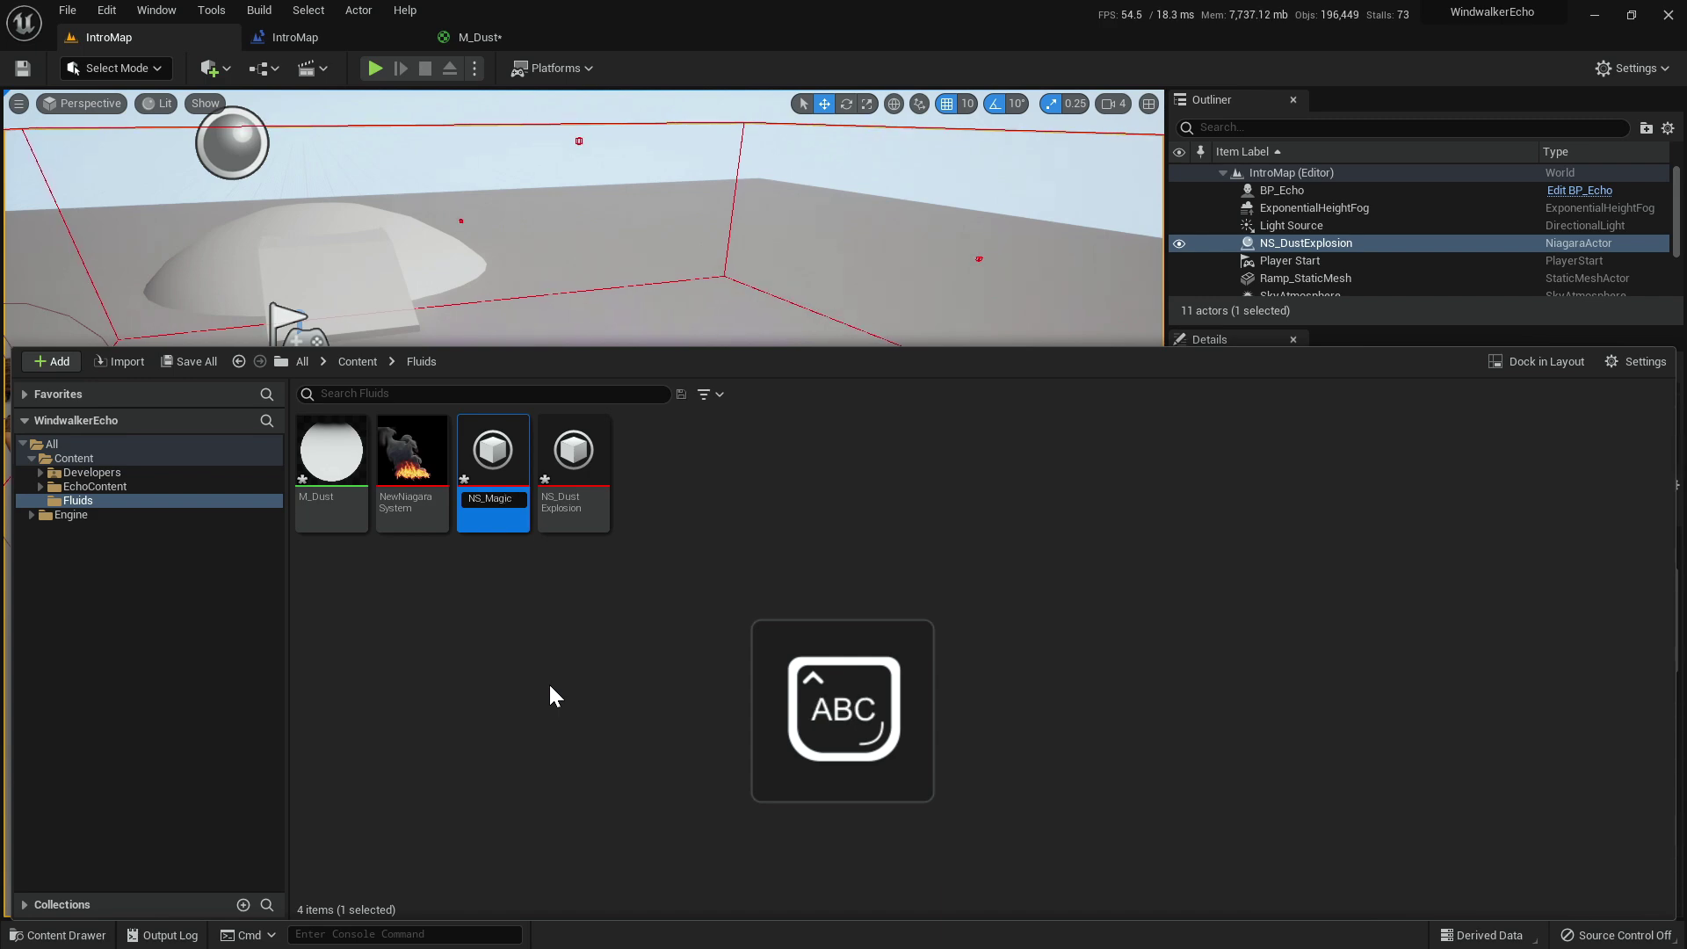
text(t)
key(Return)
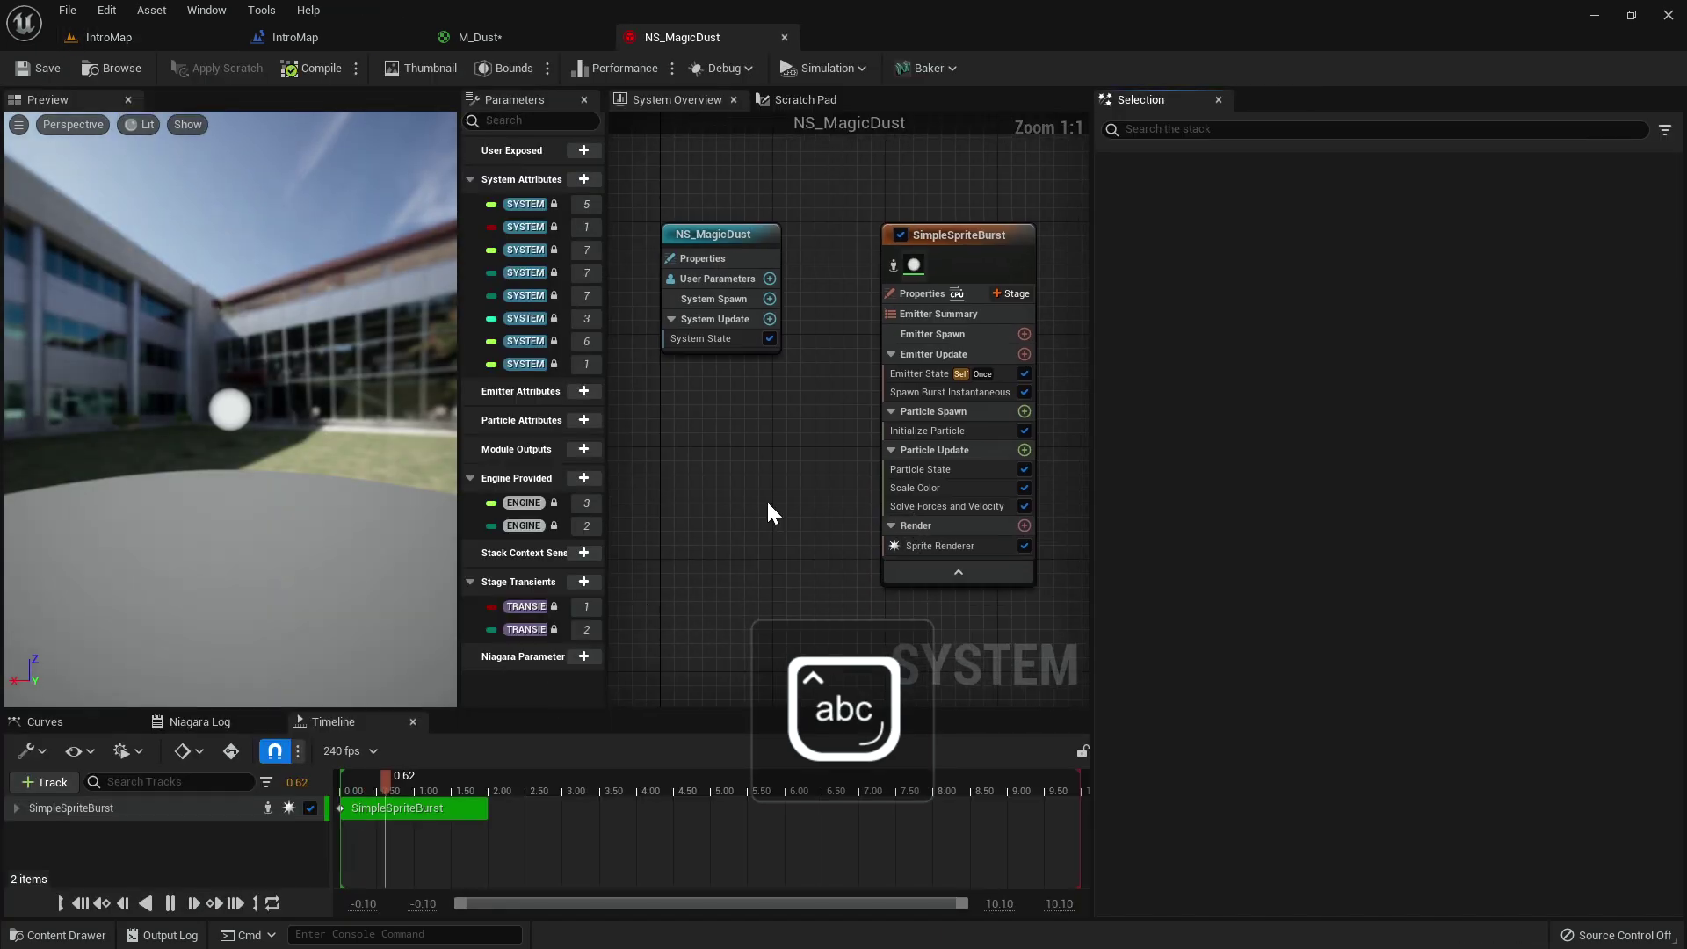
Assign the first M_Dust material in the search results to SimpleSpriteBurst's Sprite Renderer.
right_drag(893, 173, 791, 187)
drag(239, 404, 242, 420)
click(905, 539)
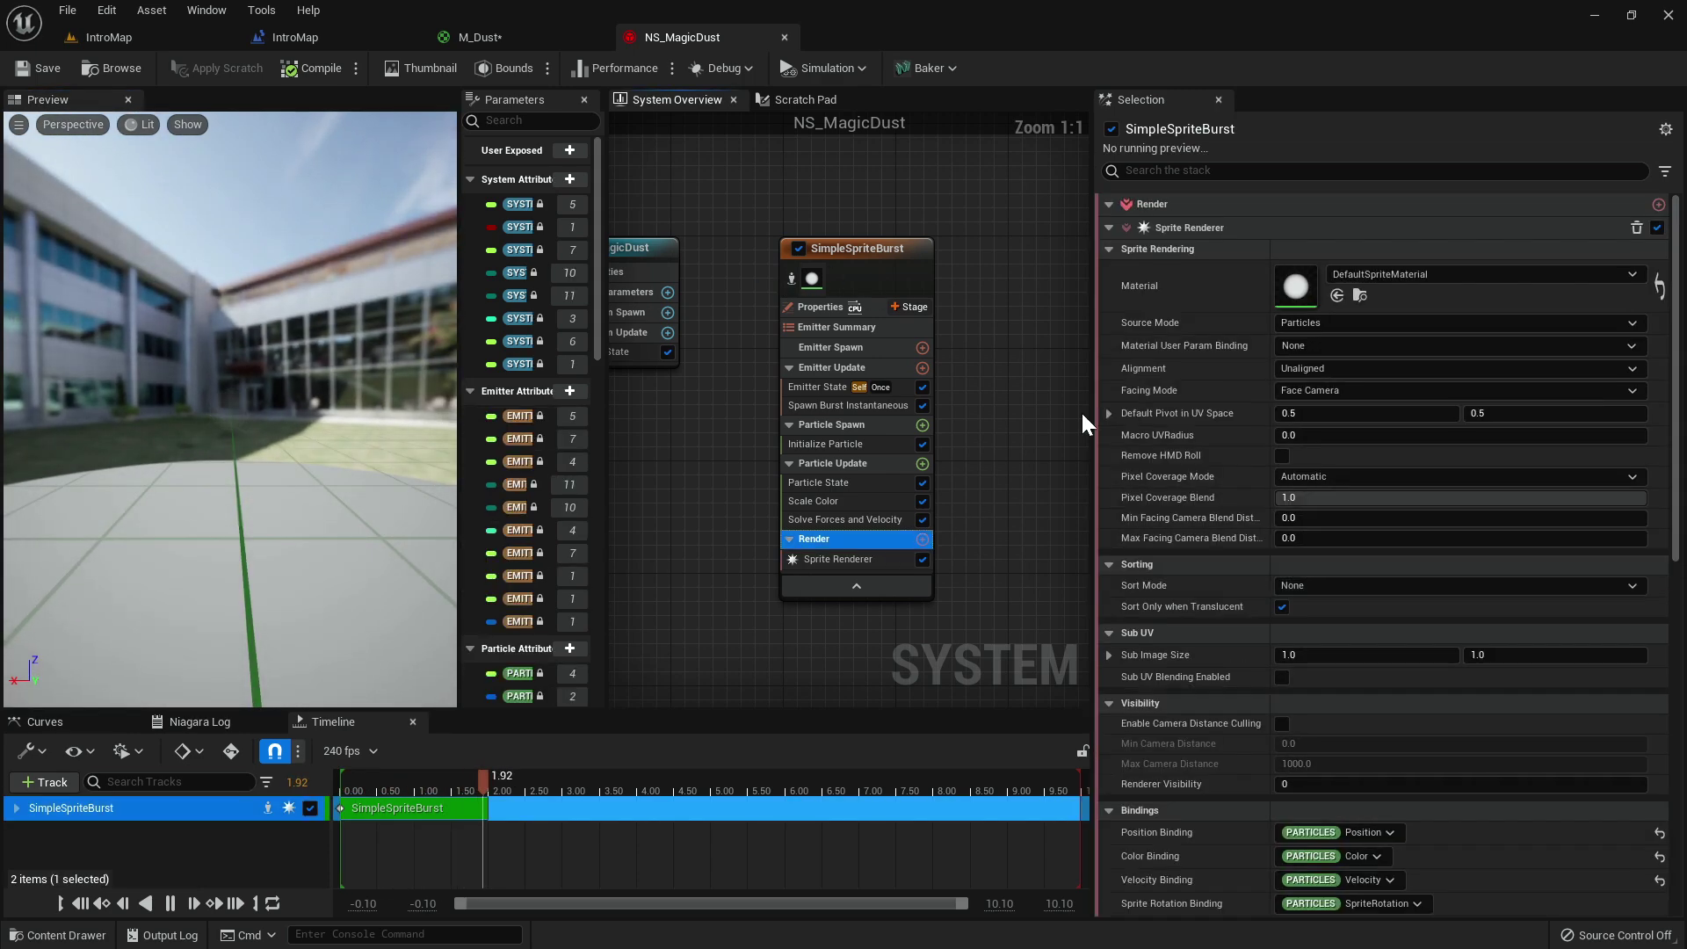
drag(424, 367, 436, 383)
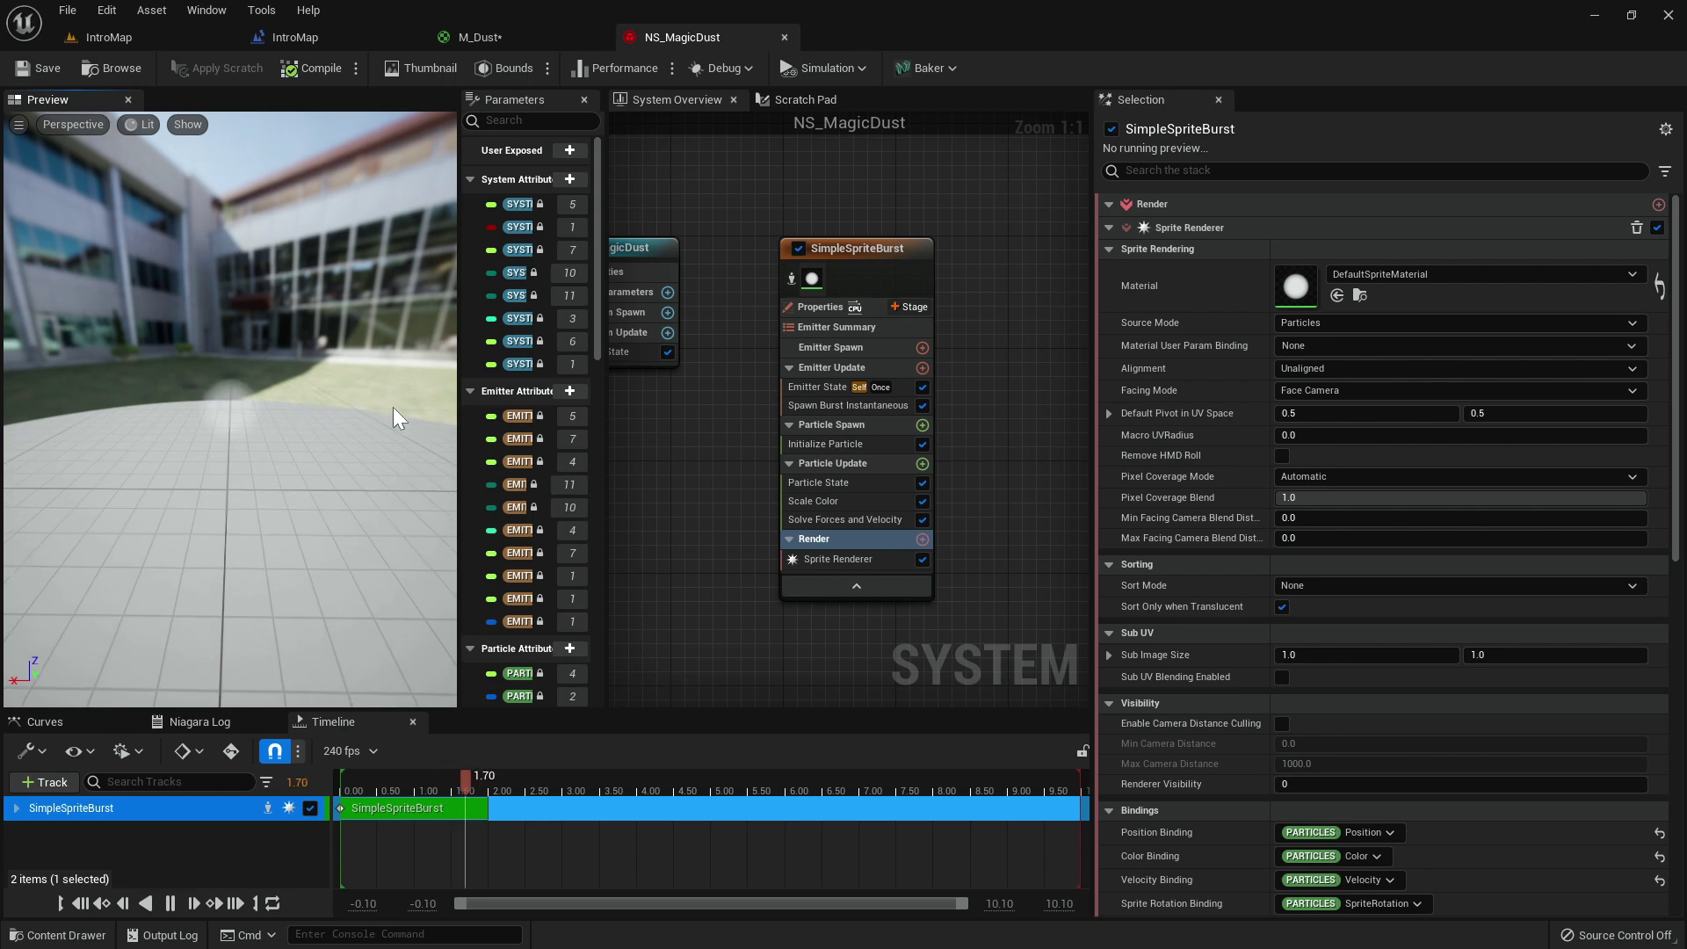
click(1410, 276)
text(dust)
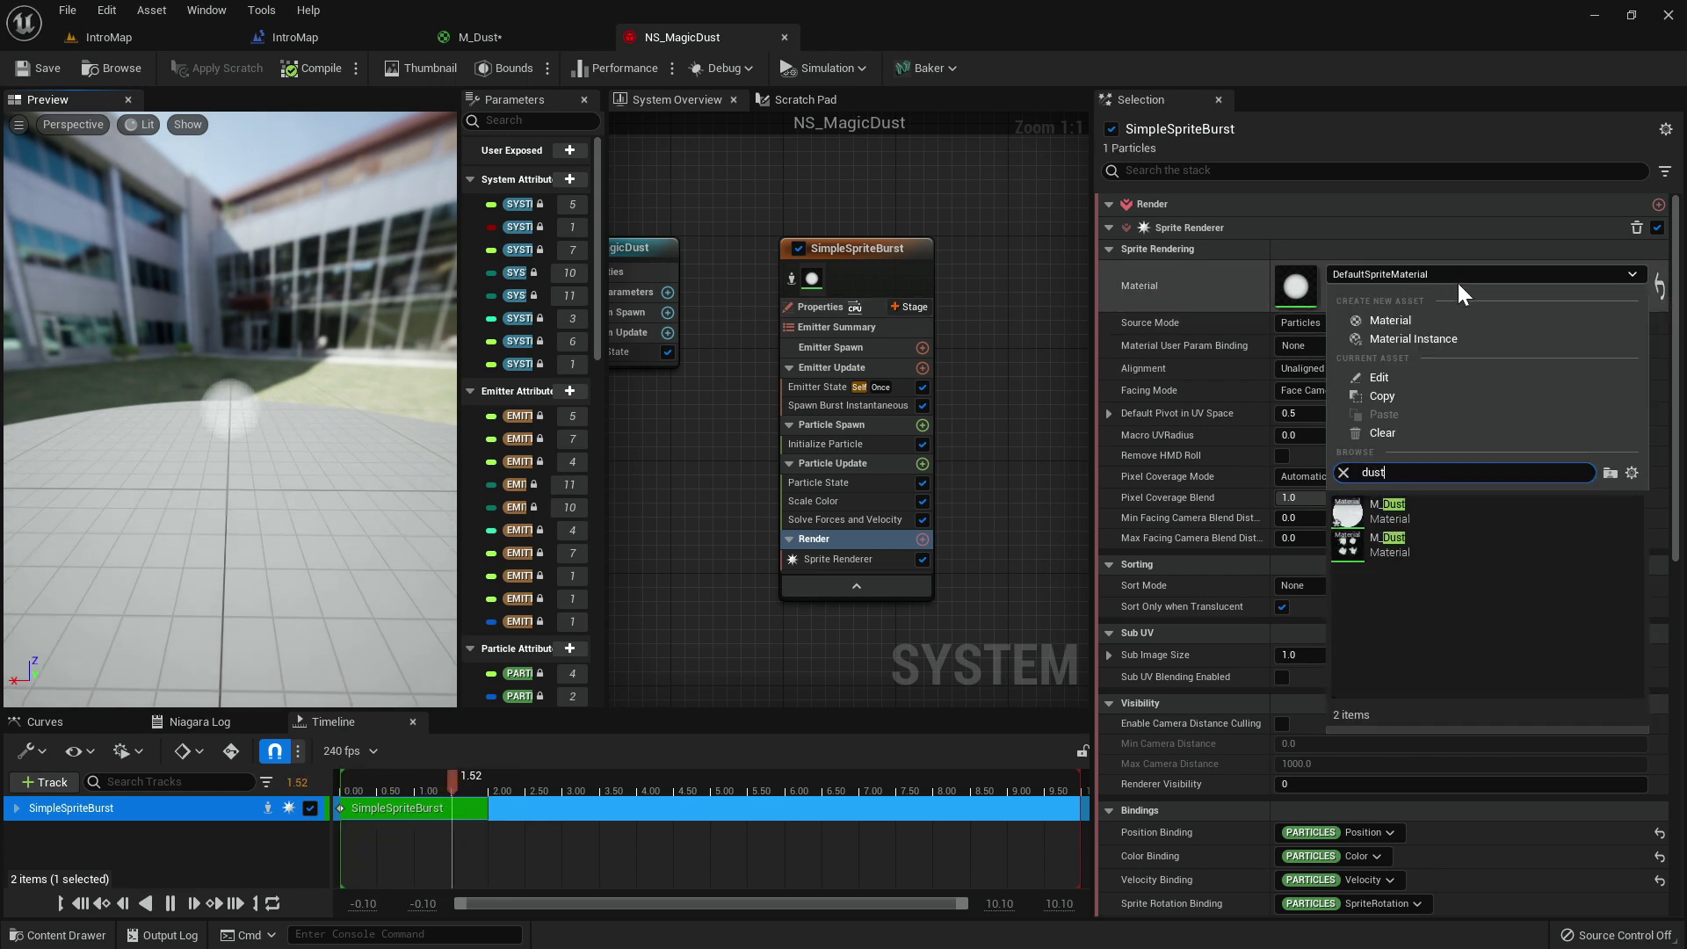
click(1406, 511)
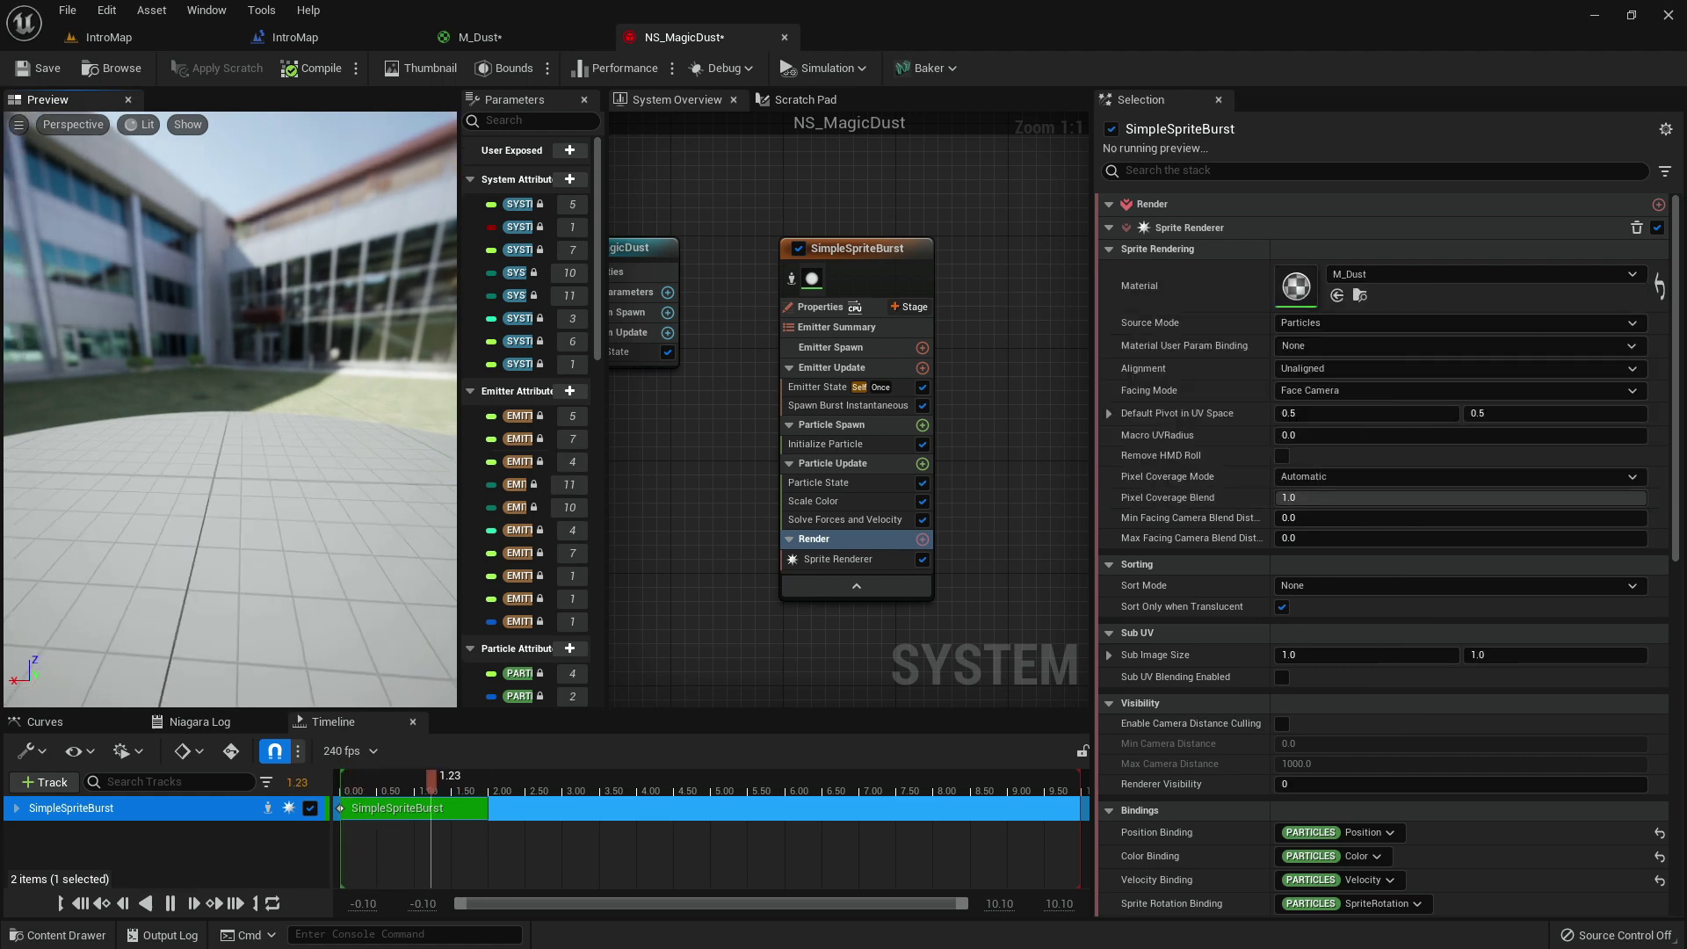
right_drag(347, 404, 346, 440)
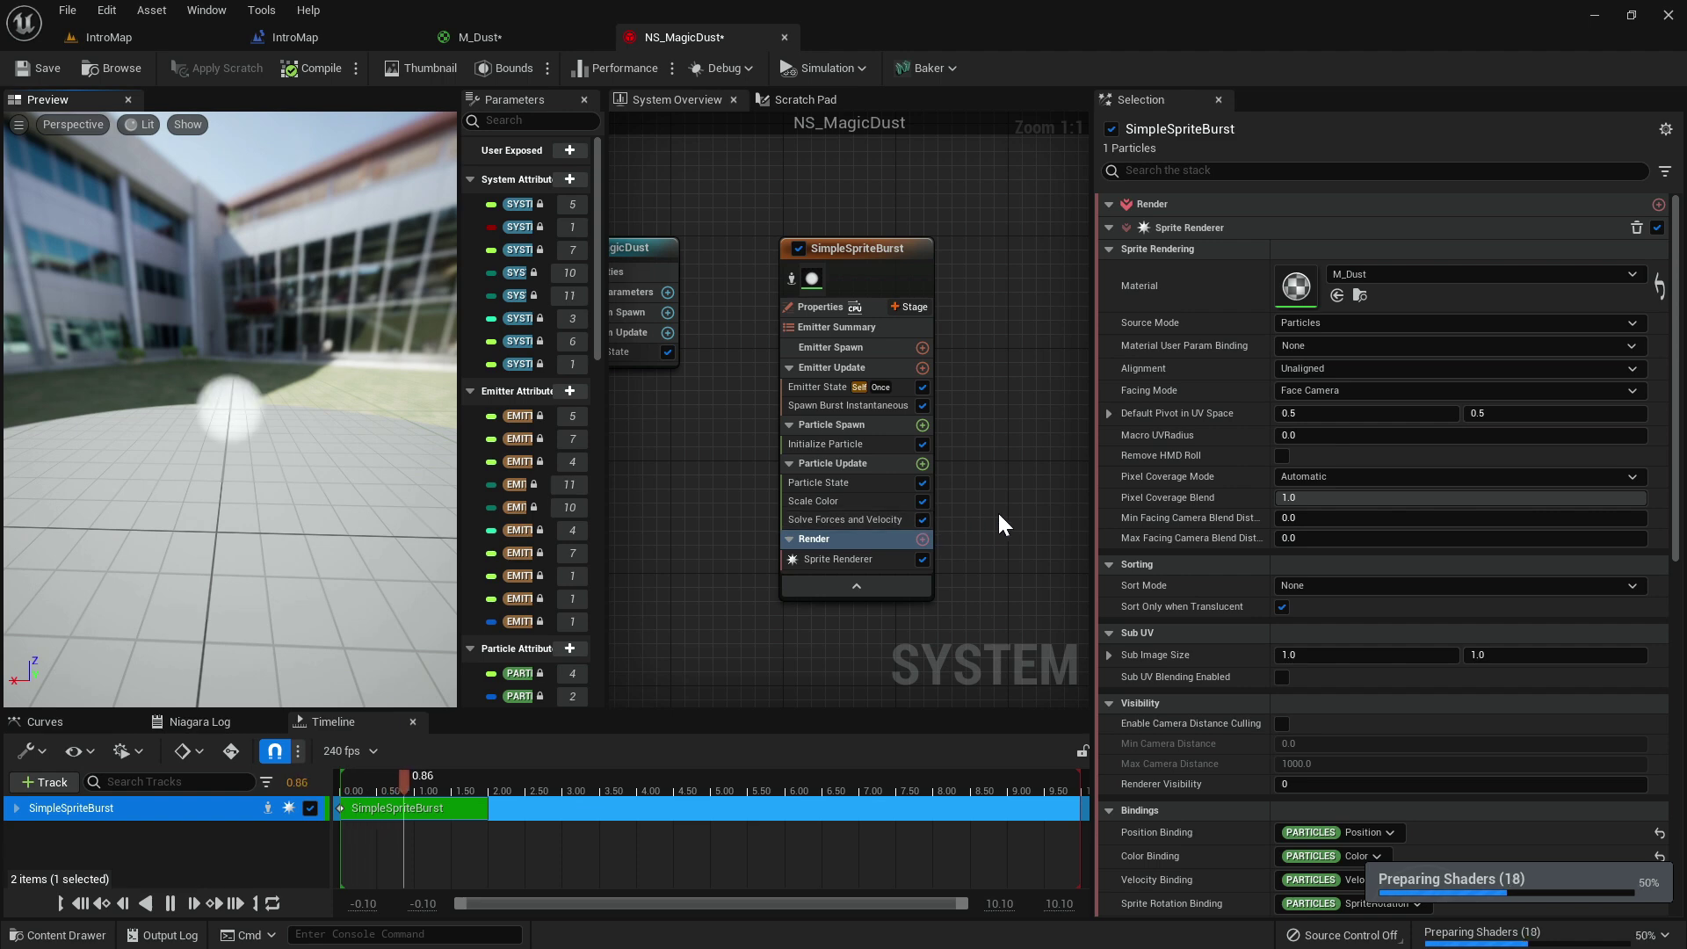
right_drag(403, 425, 339, 397)
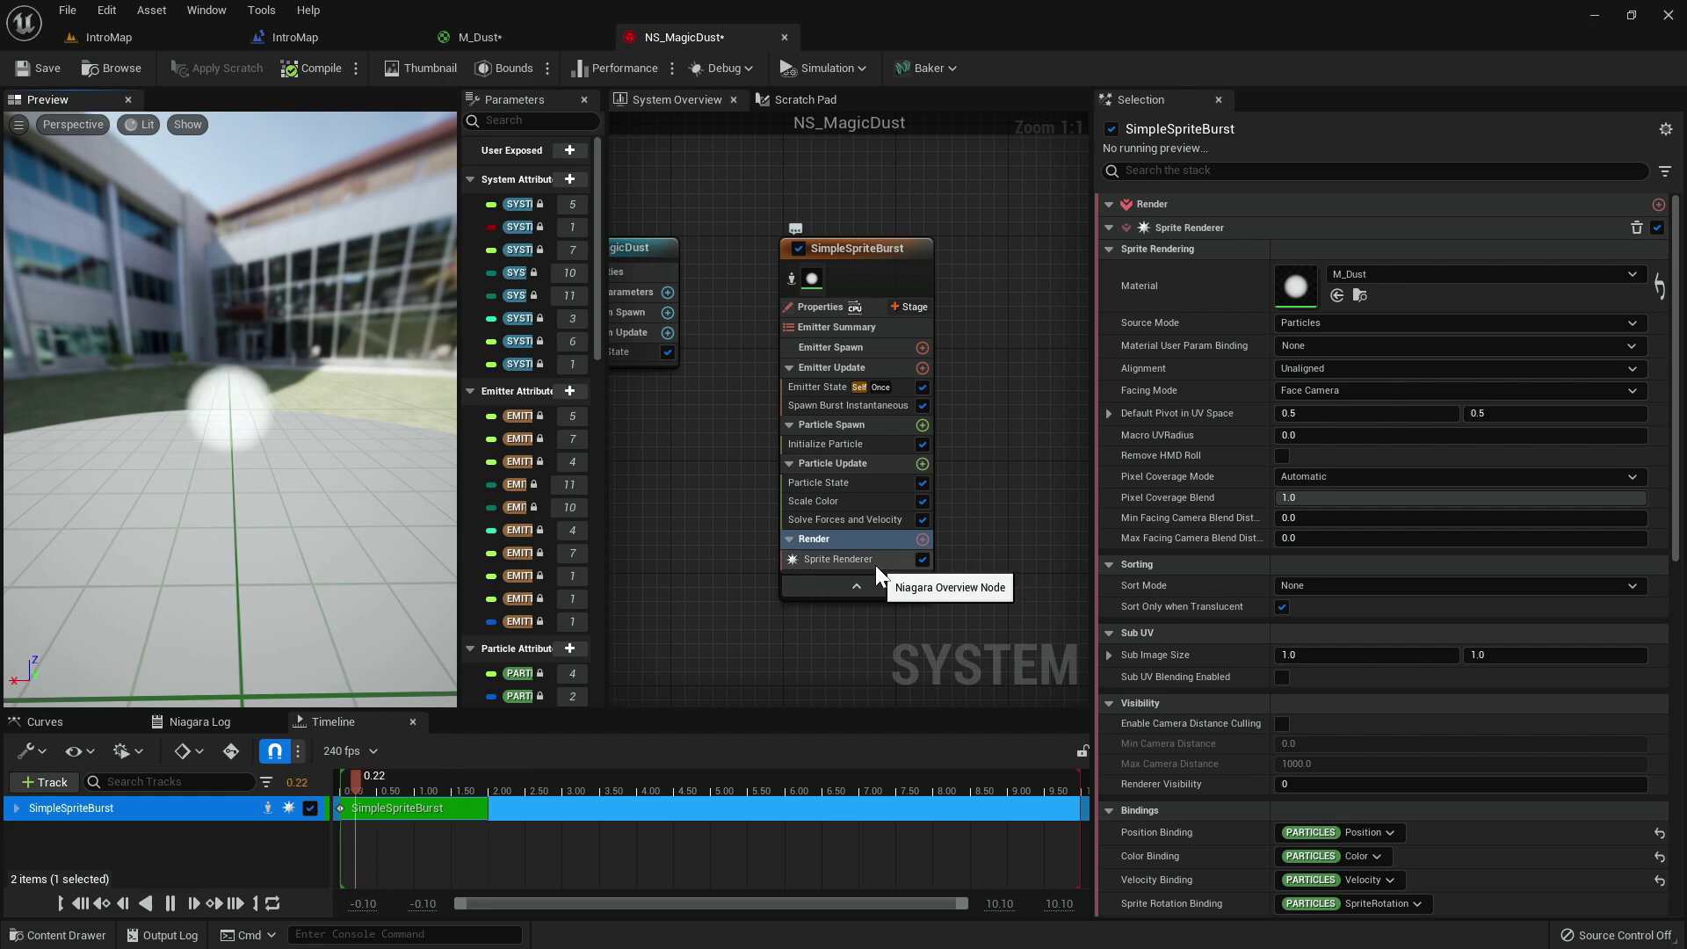
Set SimpleSpriteBurst's simulation target to GPUCompute Sim and enable its fixed bounds.
click(889, 406)
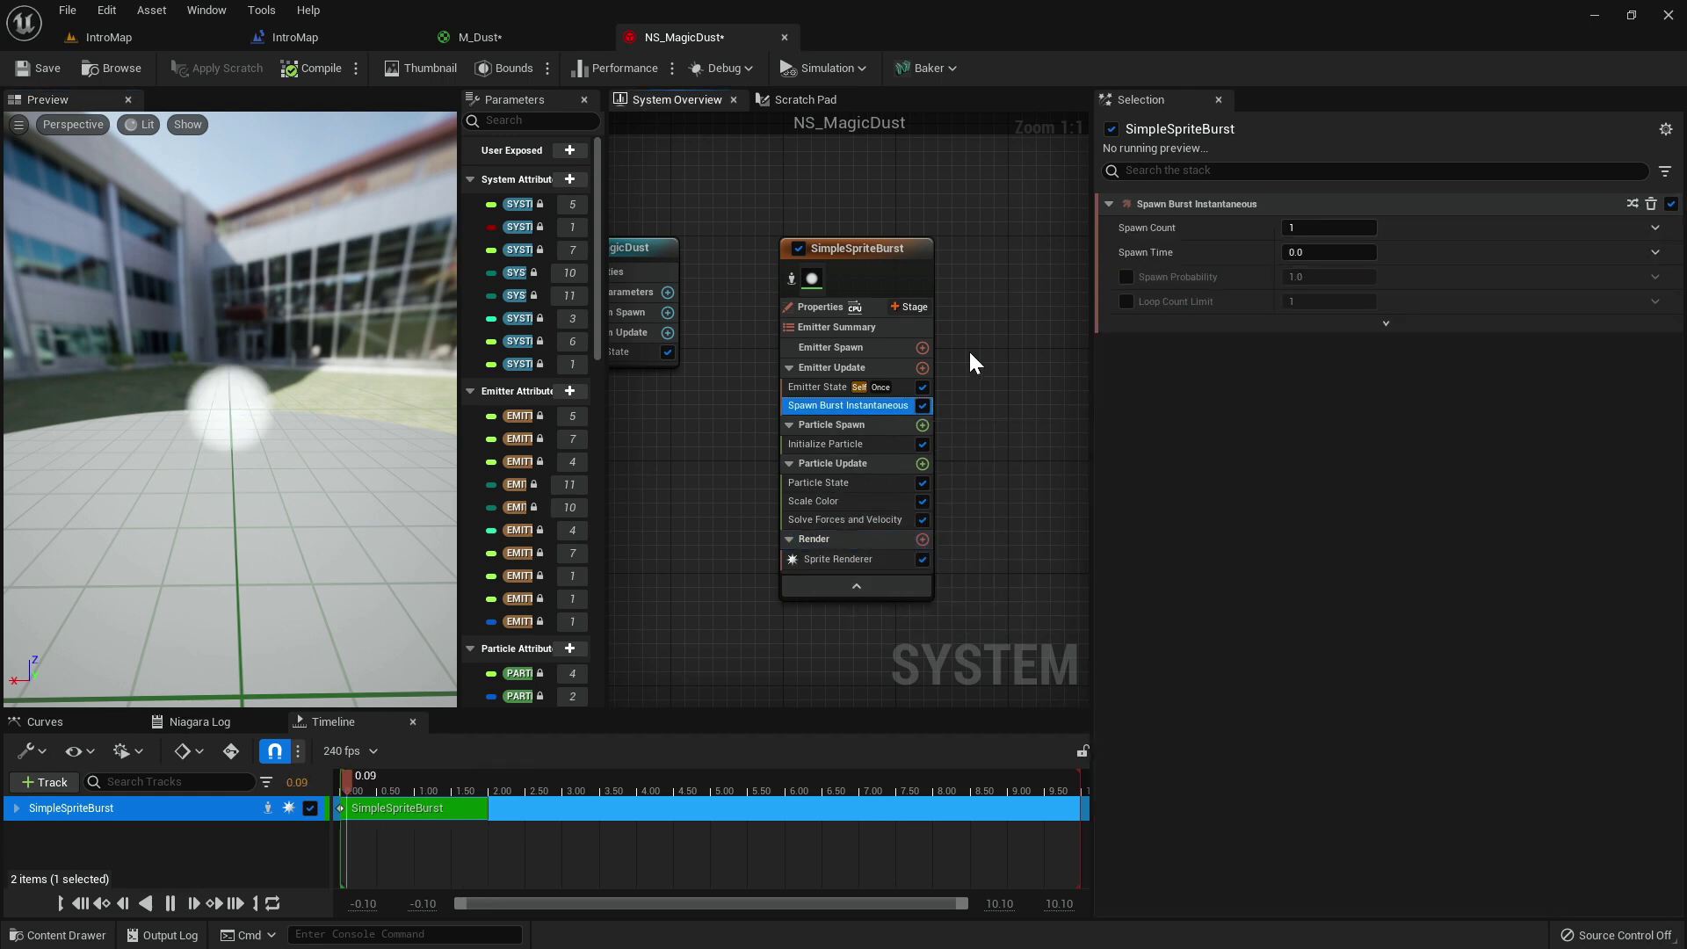
click(843, 307)
click(1373, 297)
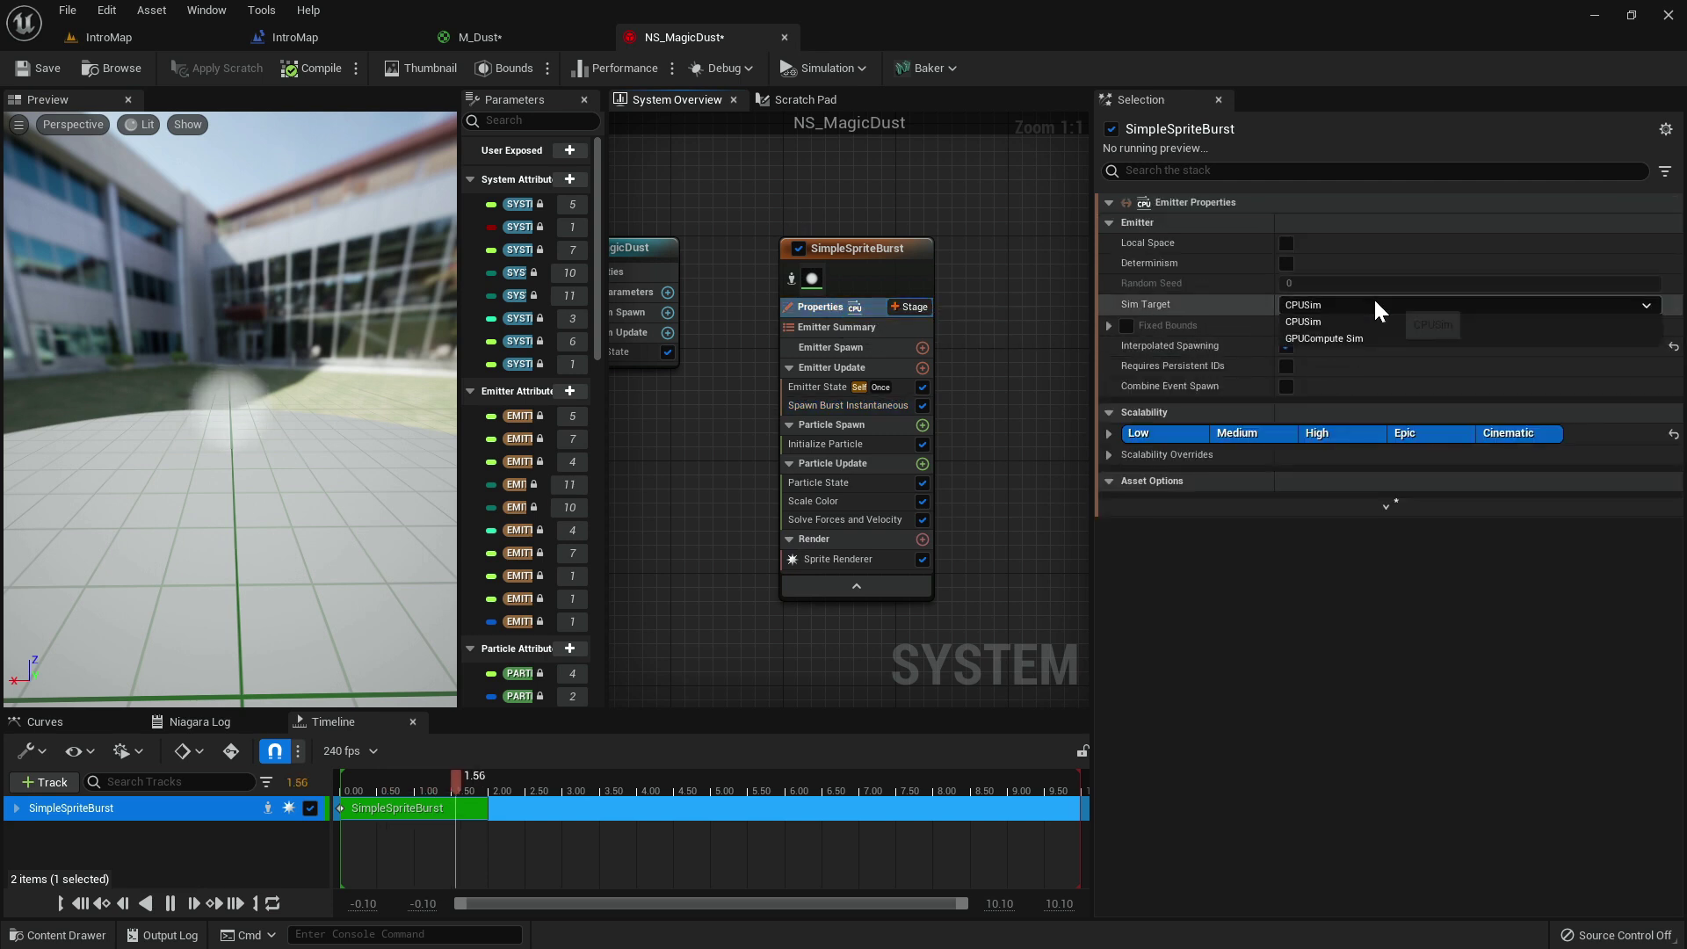
click(1352, 340)
click(1126, 371)
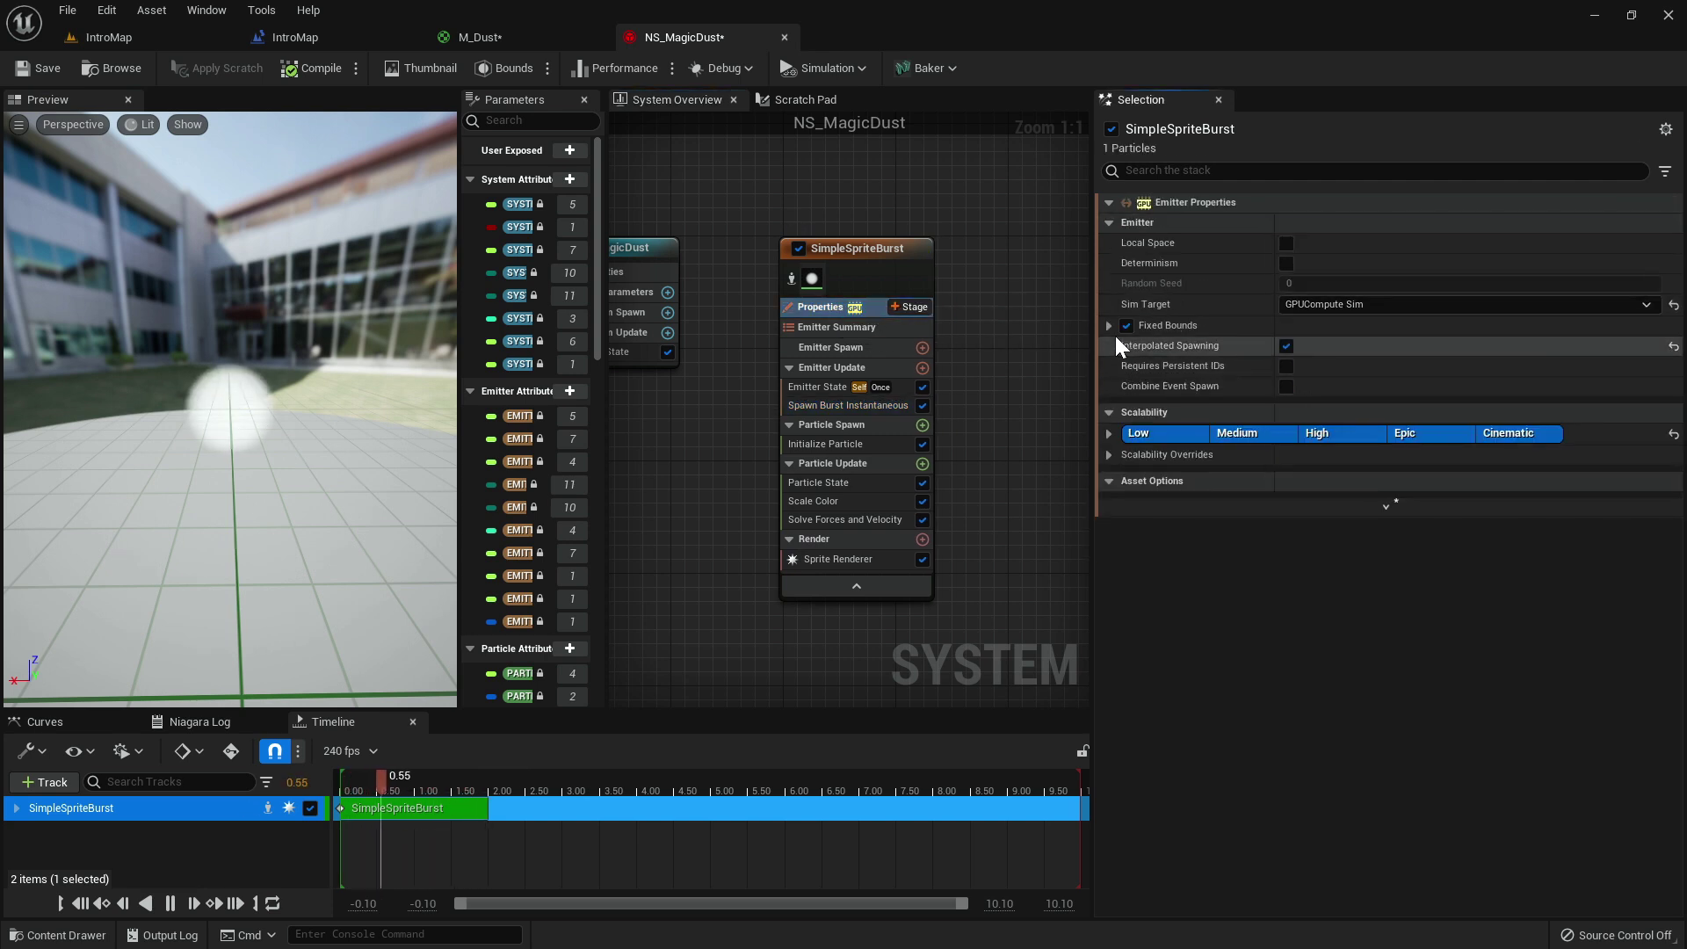
Set the emitter's fixed bounds to a minimum of -300 and a maximum of 300 on all three axes.
click(1318, 349)
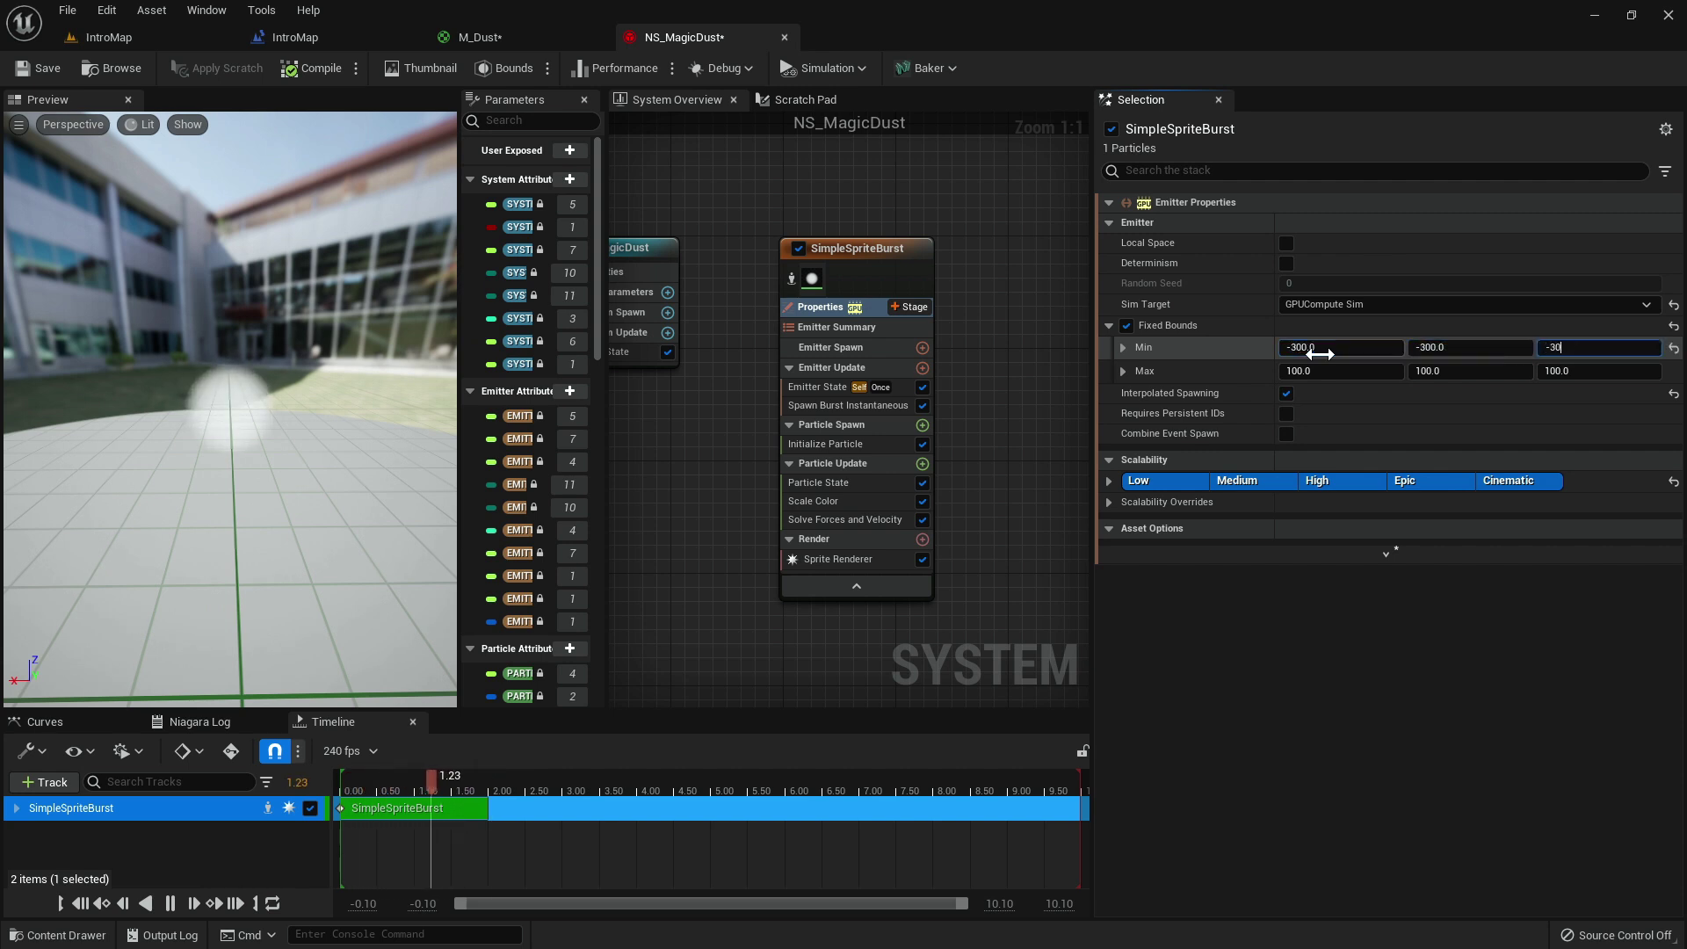
text(300)
key(Tab)
text(300)
key(Tab)
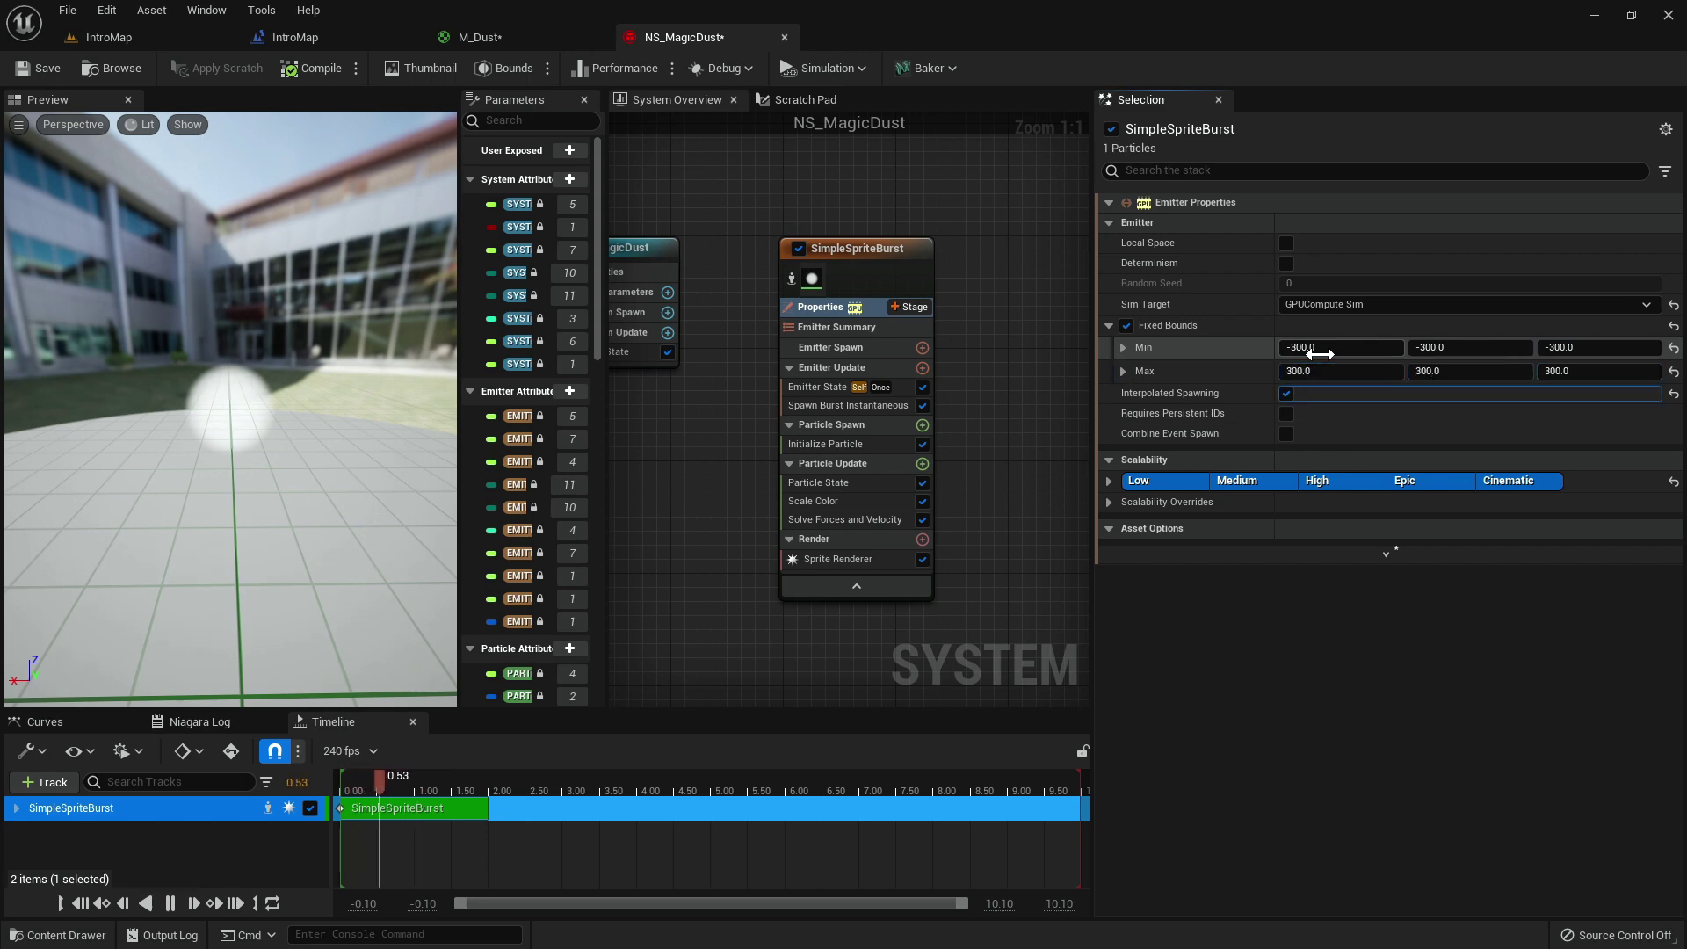
Set the Spawn Burst Instantaneous spawn count to 800.
click(876, 404)
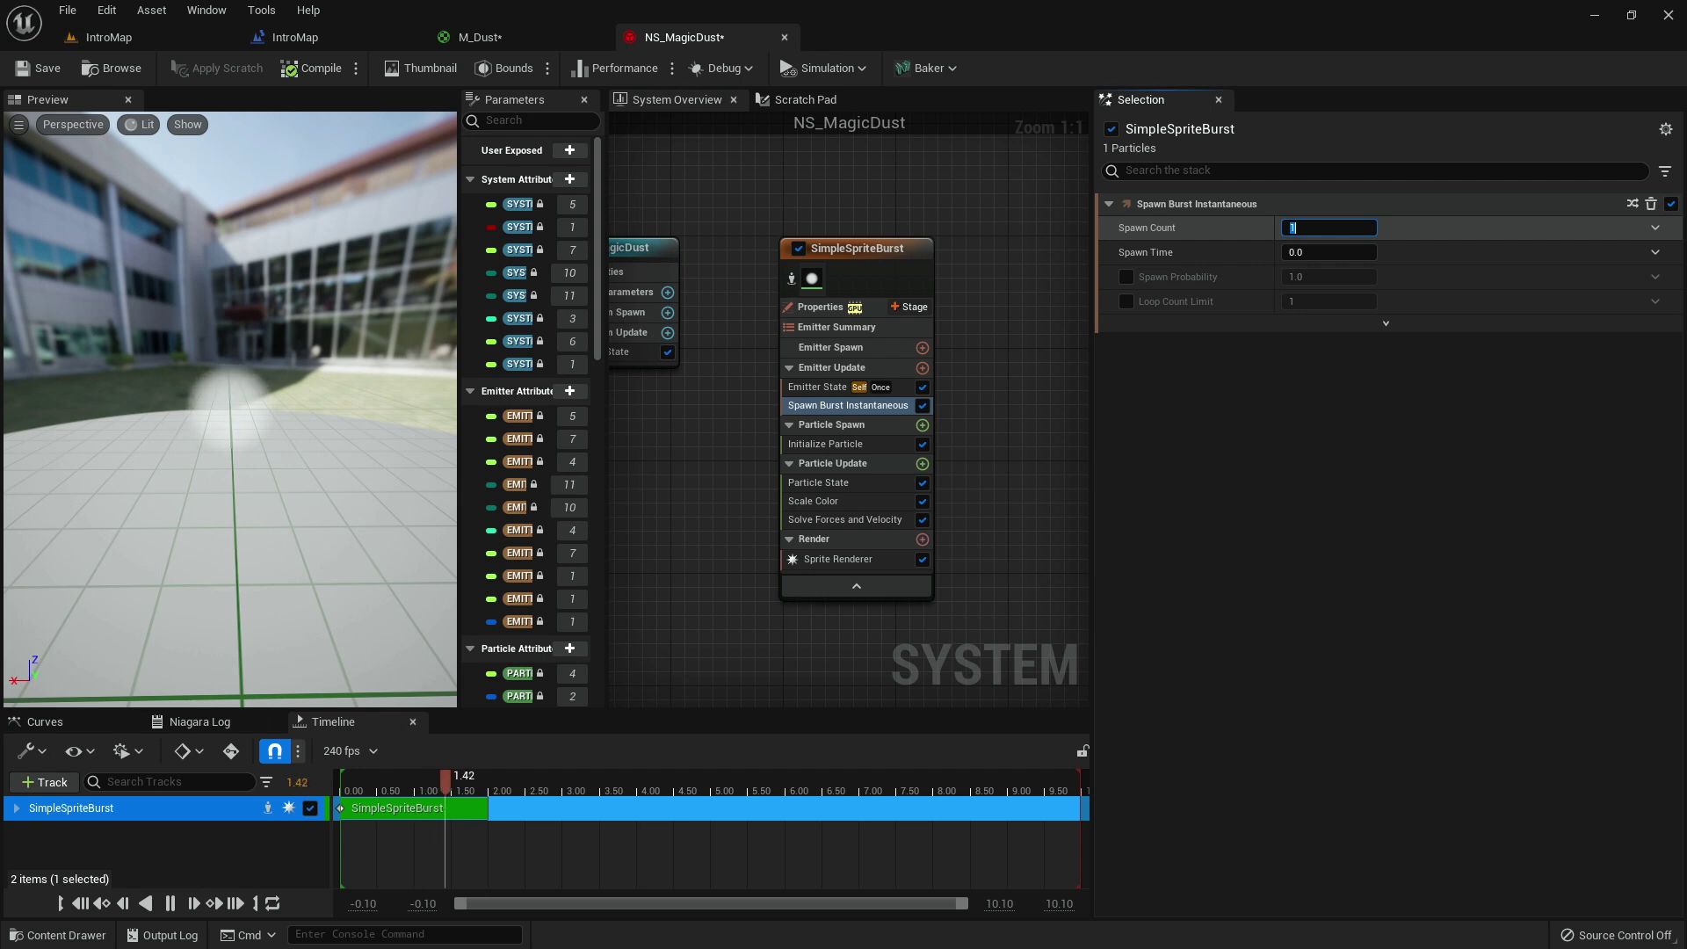
text(800)
key(Return)
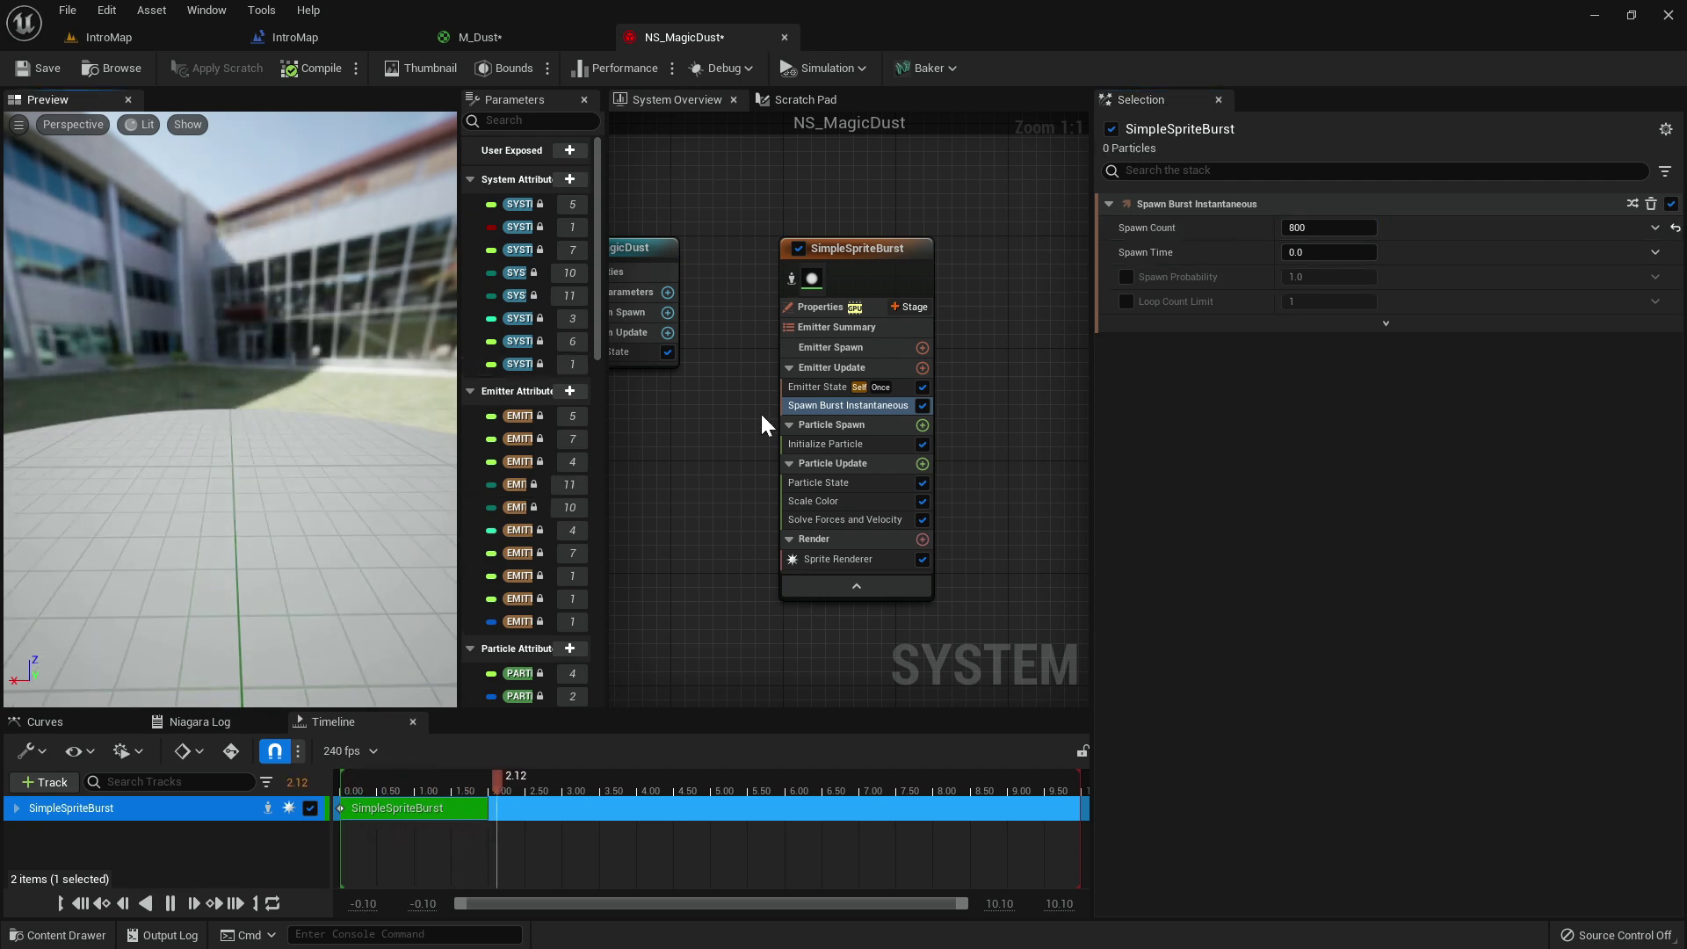
Add a Shape Location module to SimpleSpriteBurst's Particle Spawn stage.
click(856, 444)
click(921, 425)
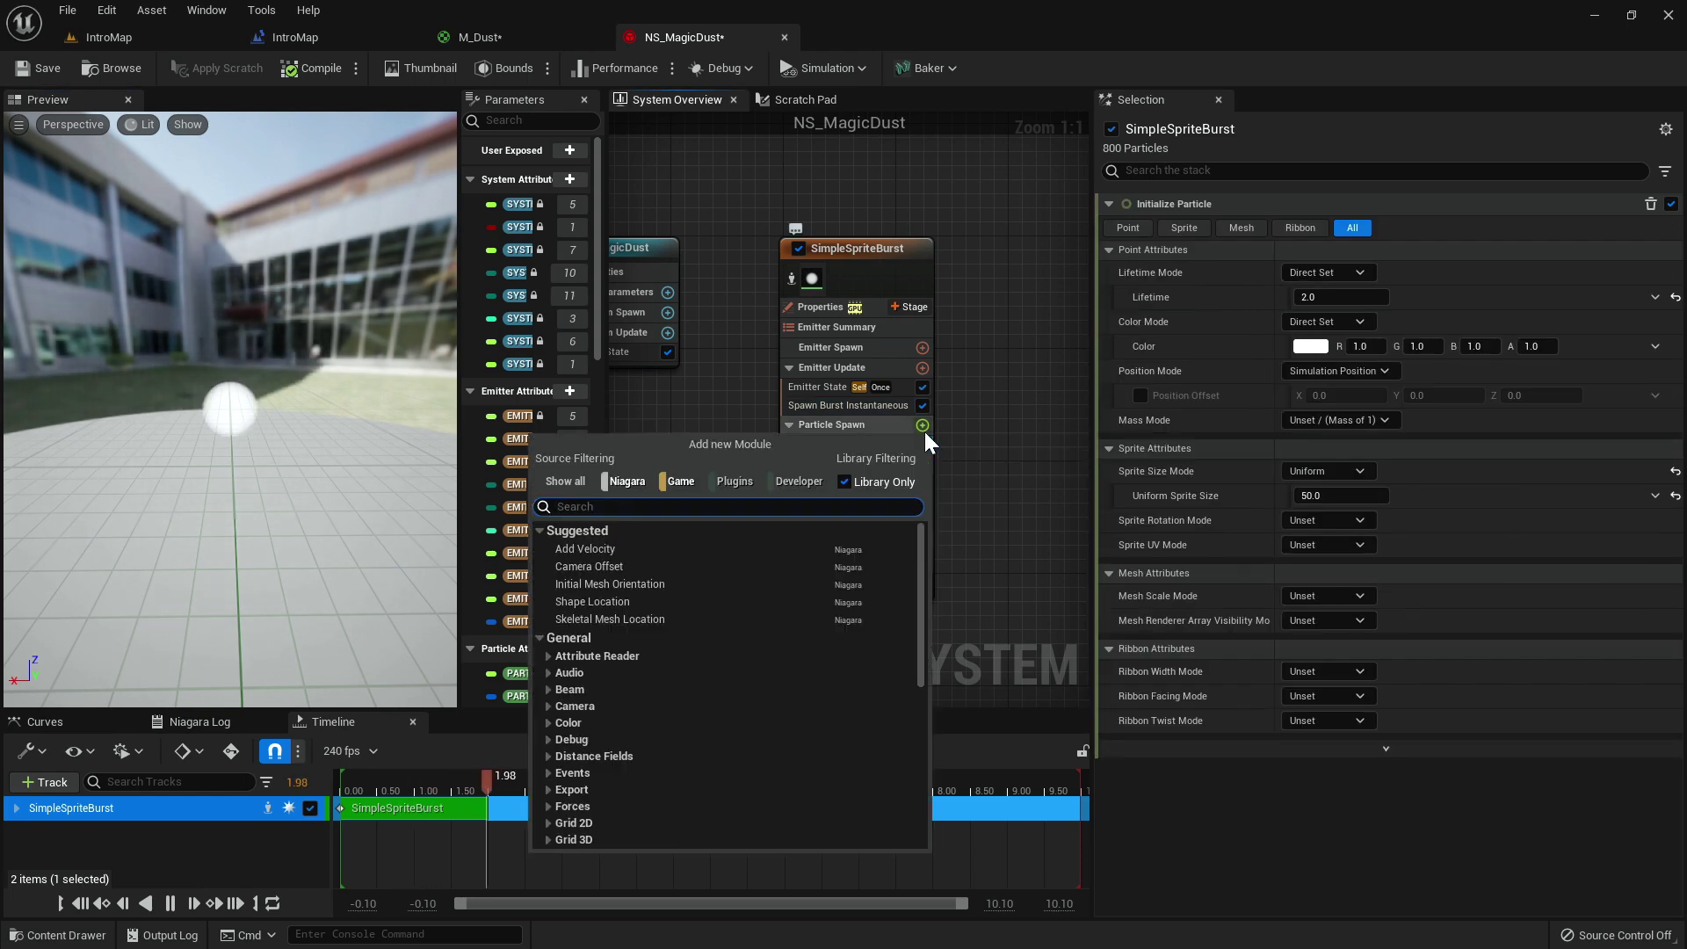
text(location)
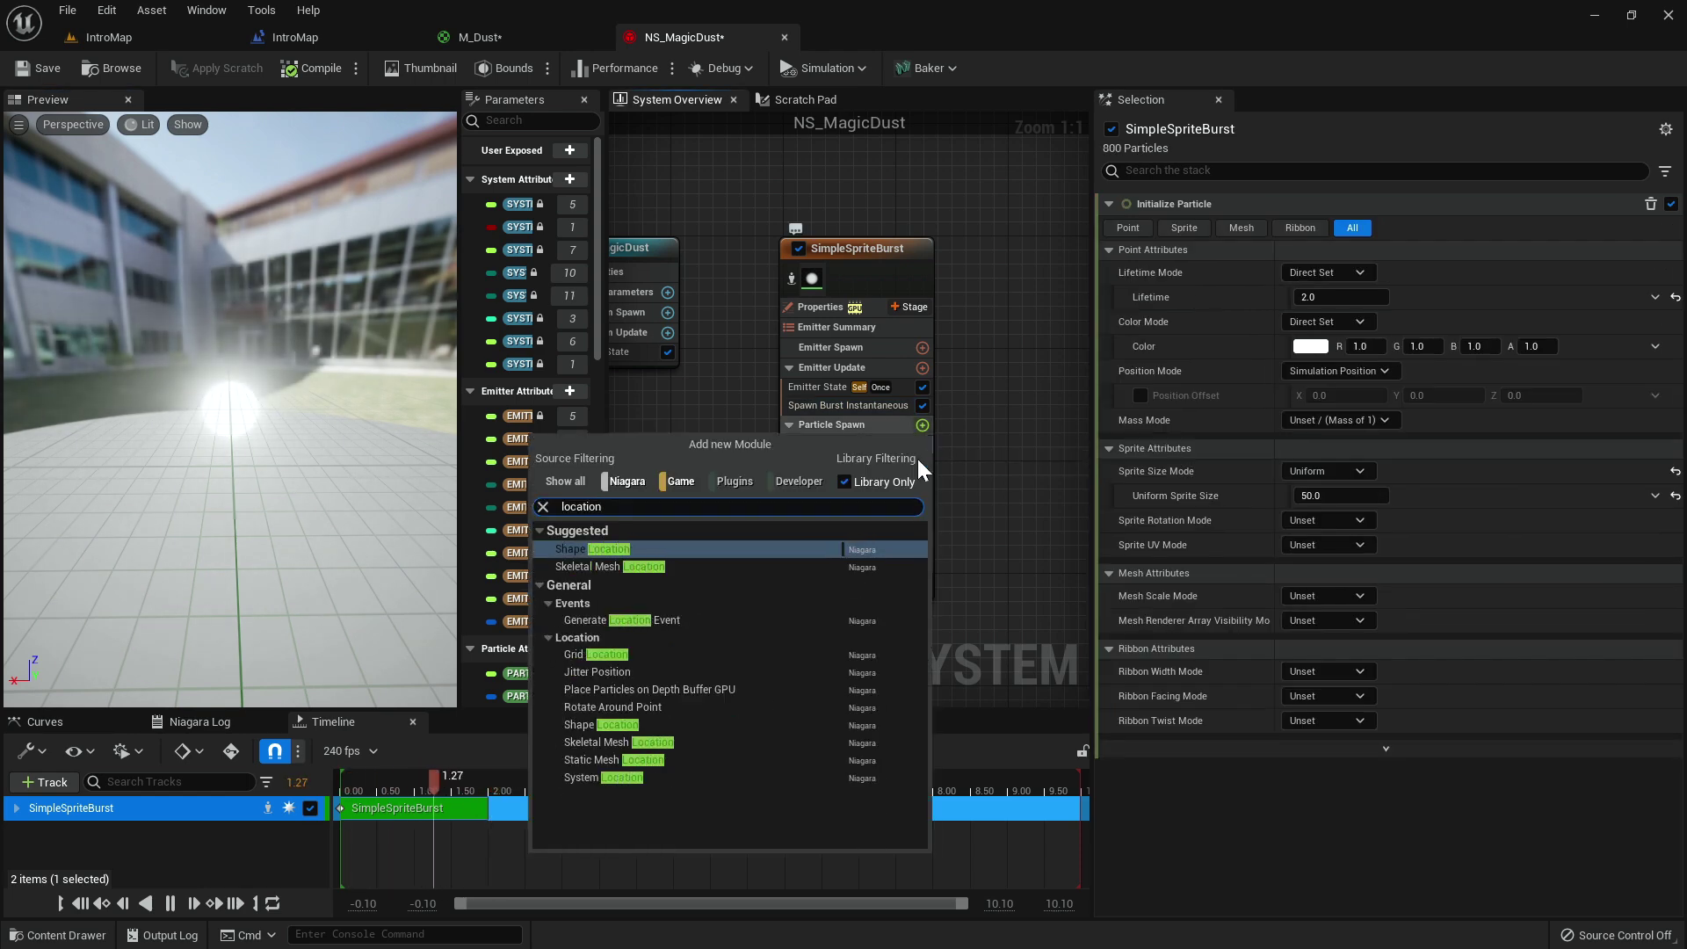
click(623, 547)
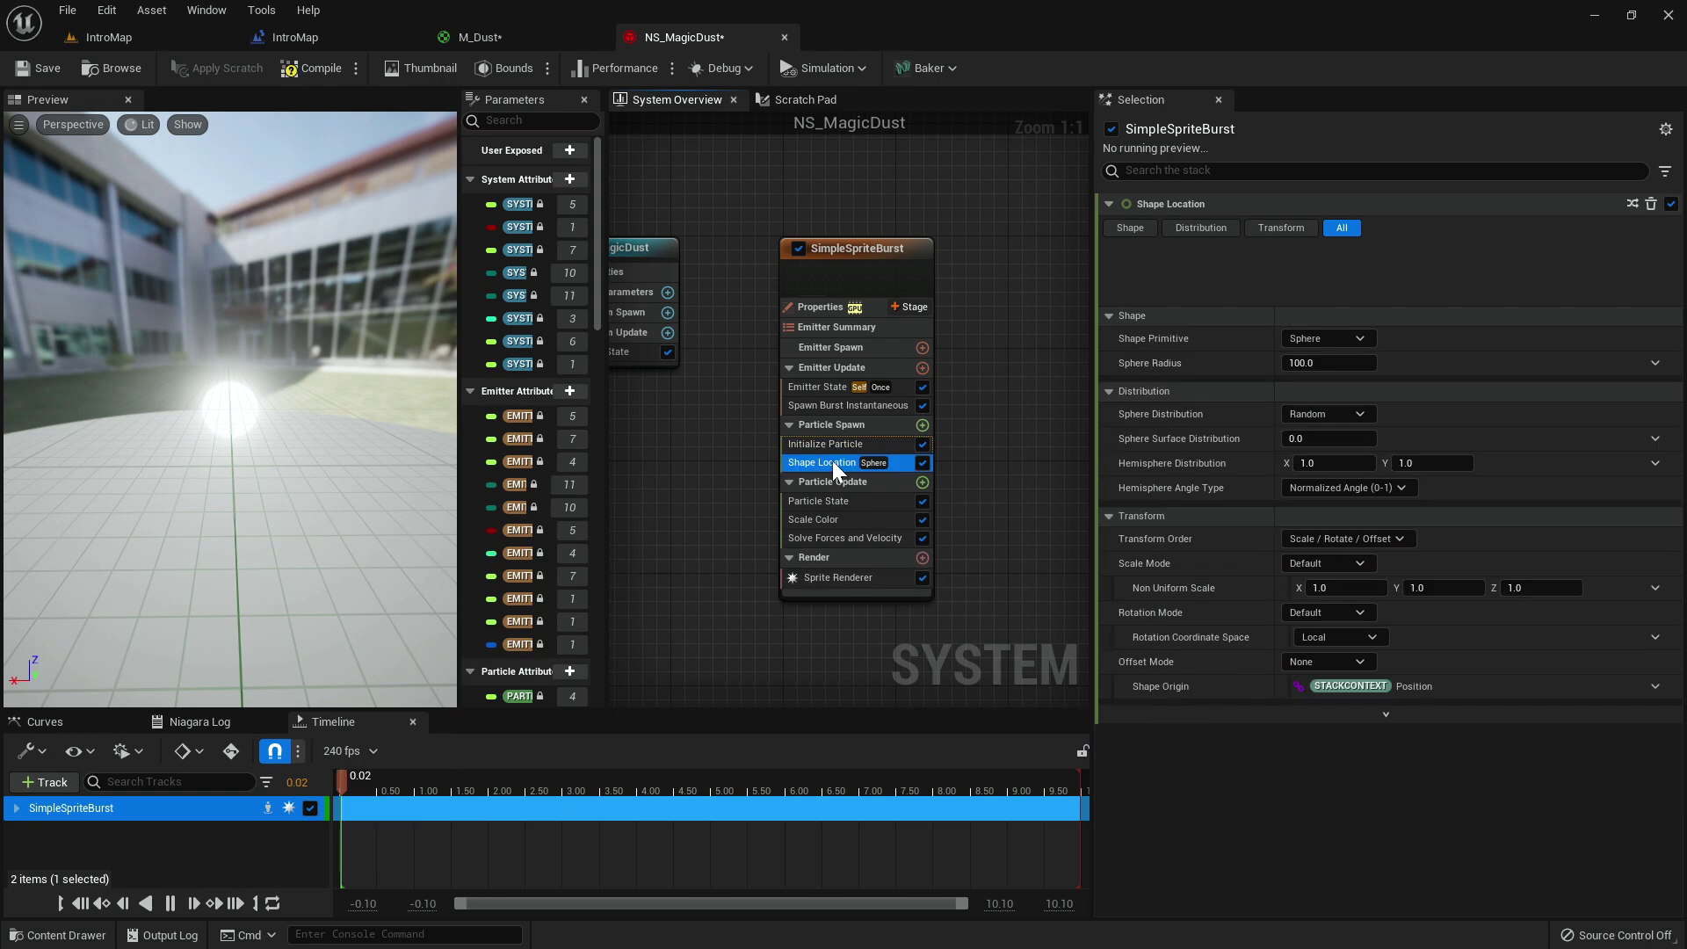
Set the Shape Location primitive to Ring / Disc and inspect the particle shape in the preview.
click(1339, 273)
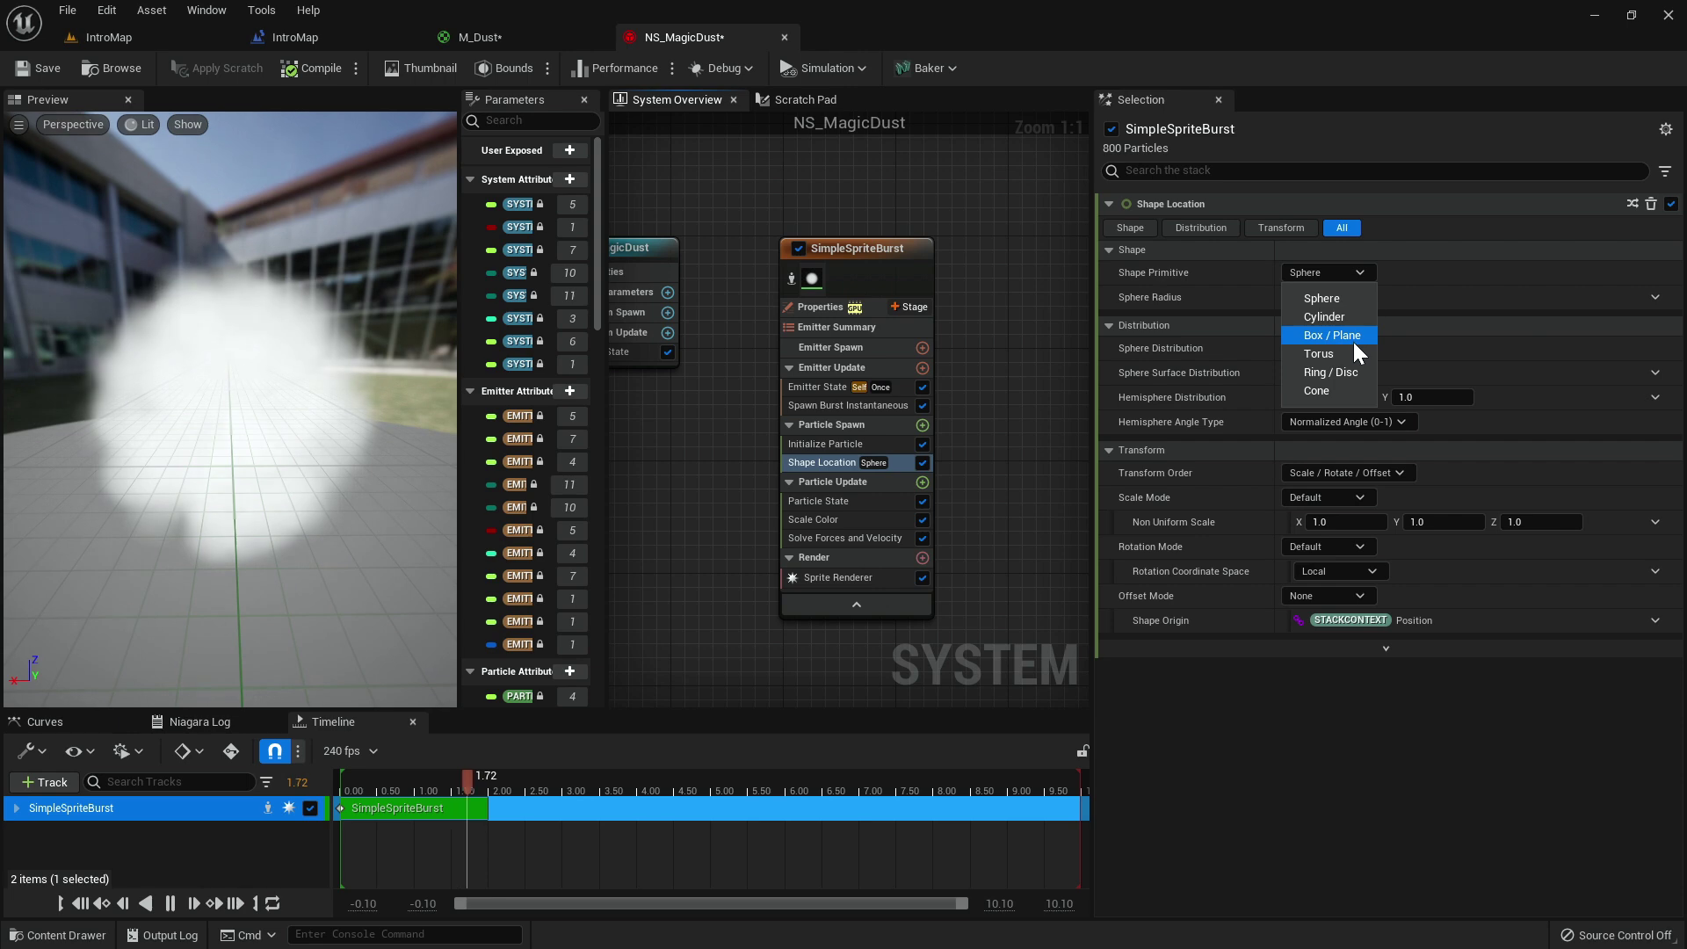
click(1331, 372)
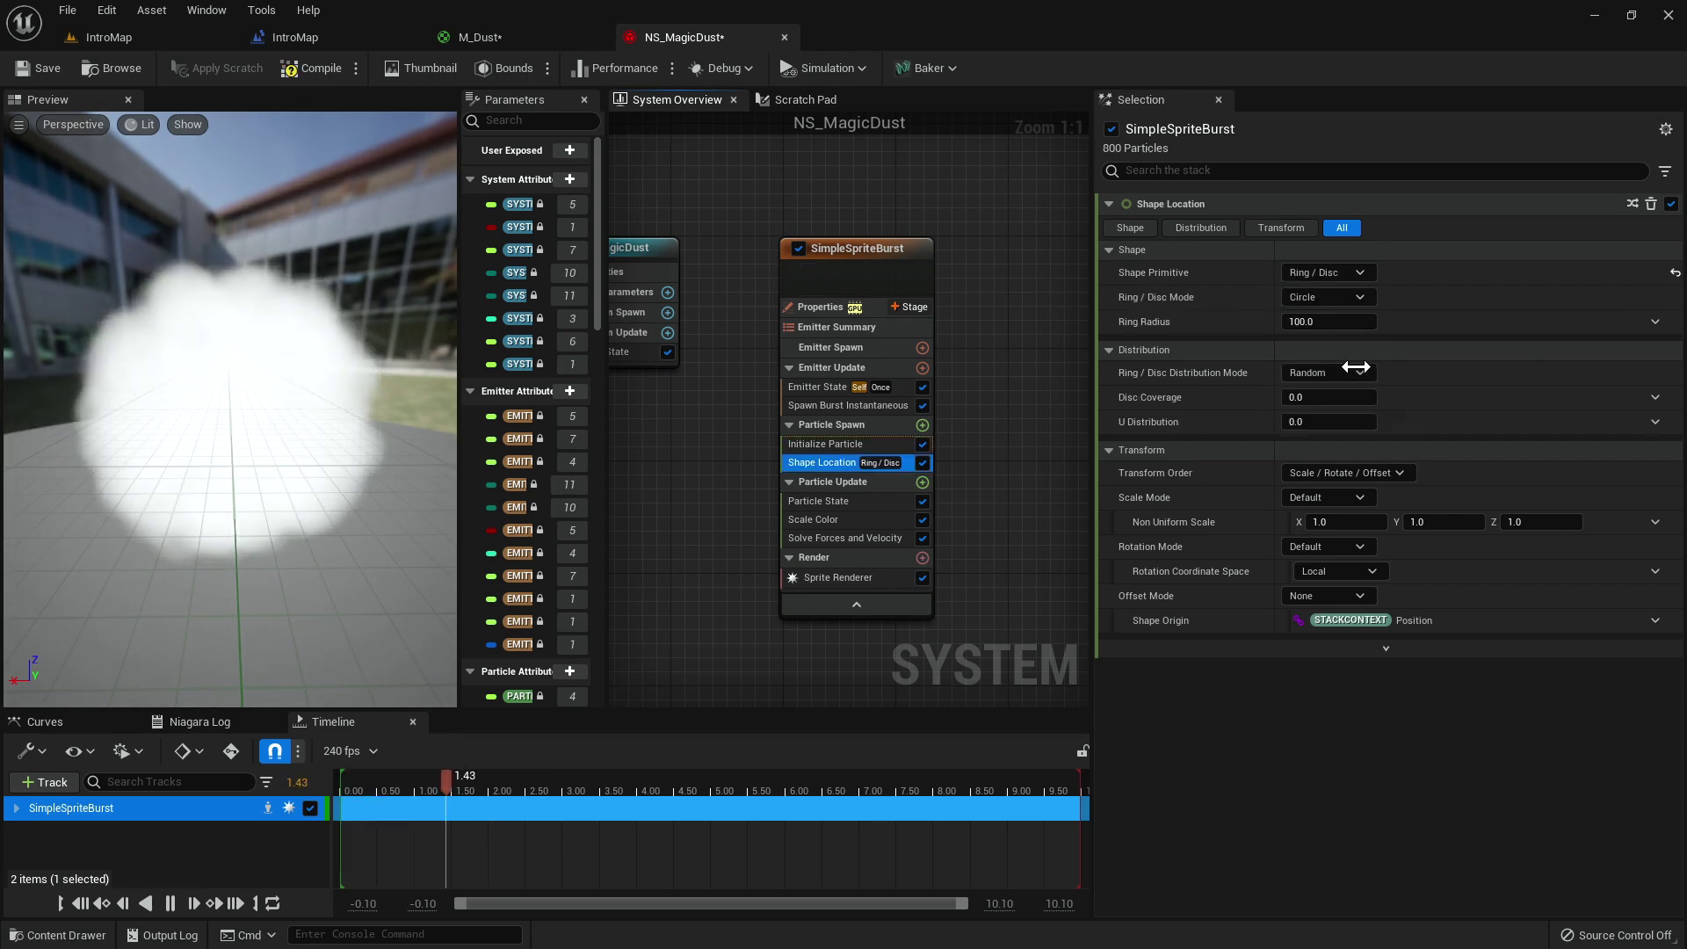
drag(339, 474, 318, 510)
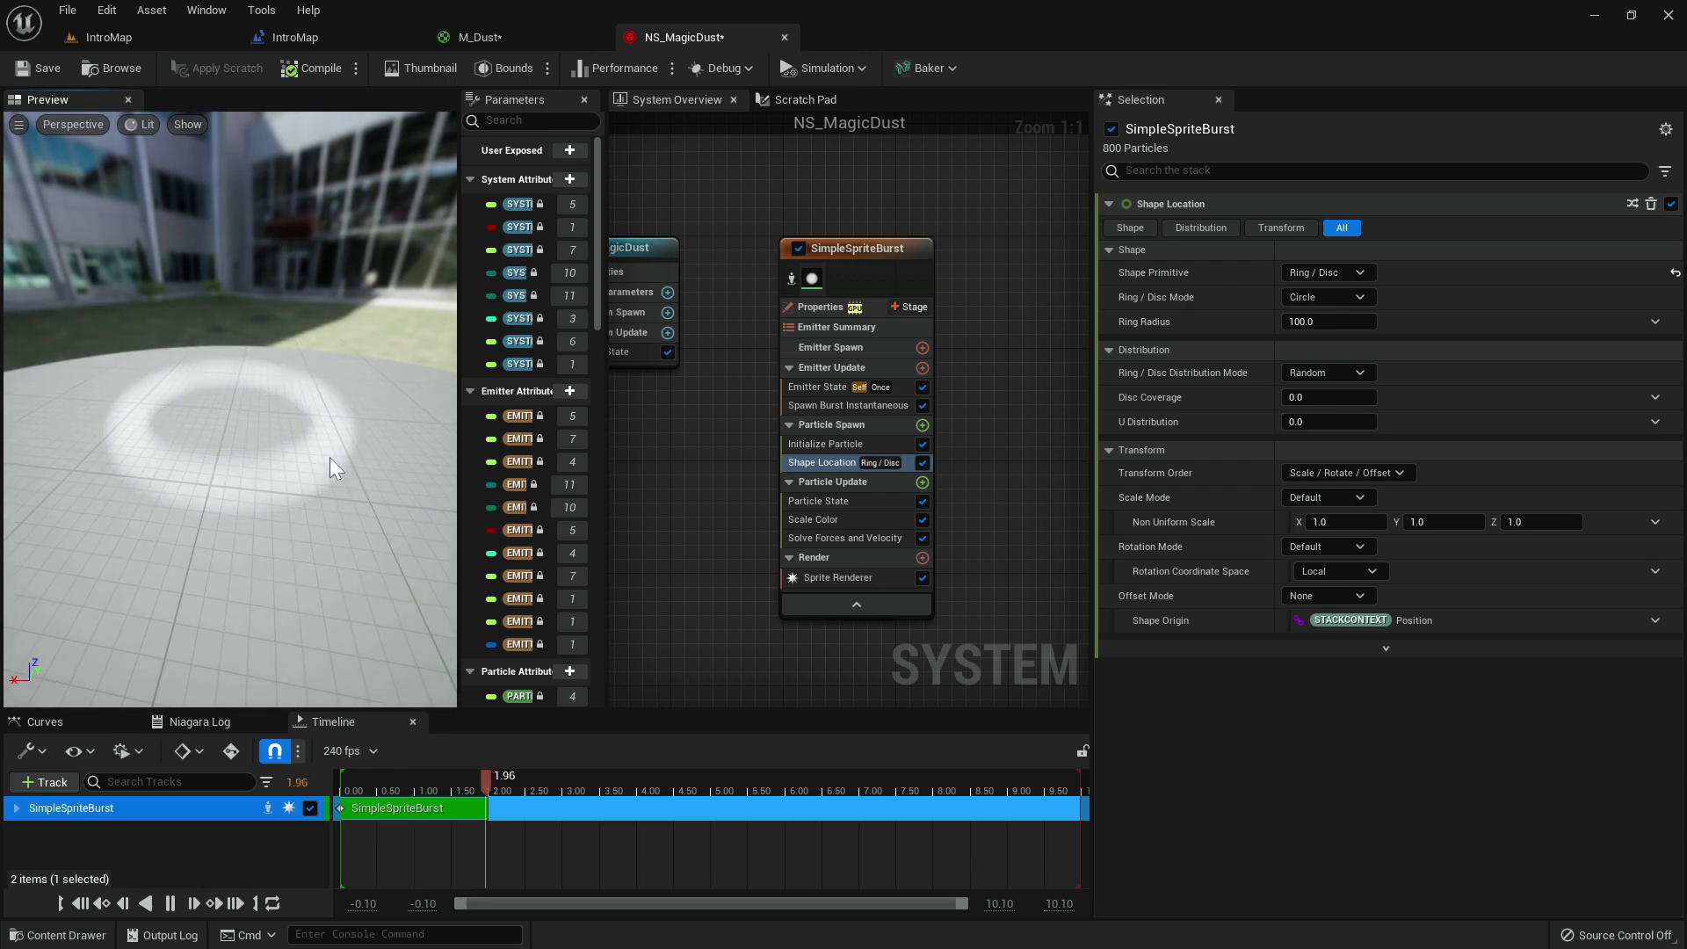
In Initialize Particle, set the sprite size mode to Random Uniform with a minimum of 1 and a maximum of 3.
click(861, 445)
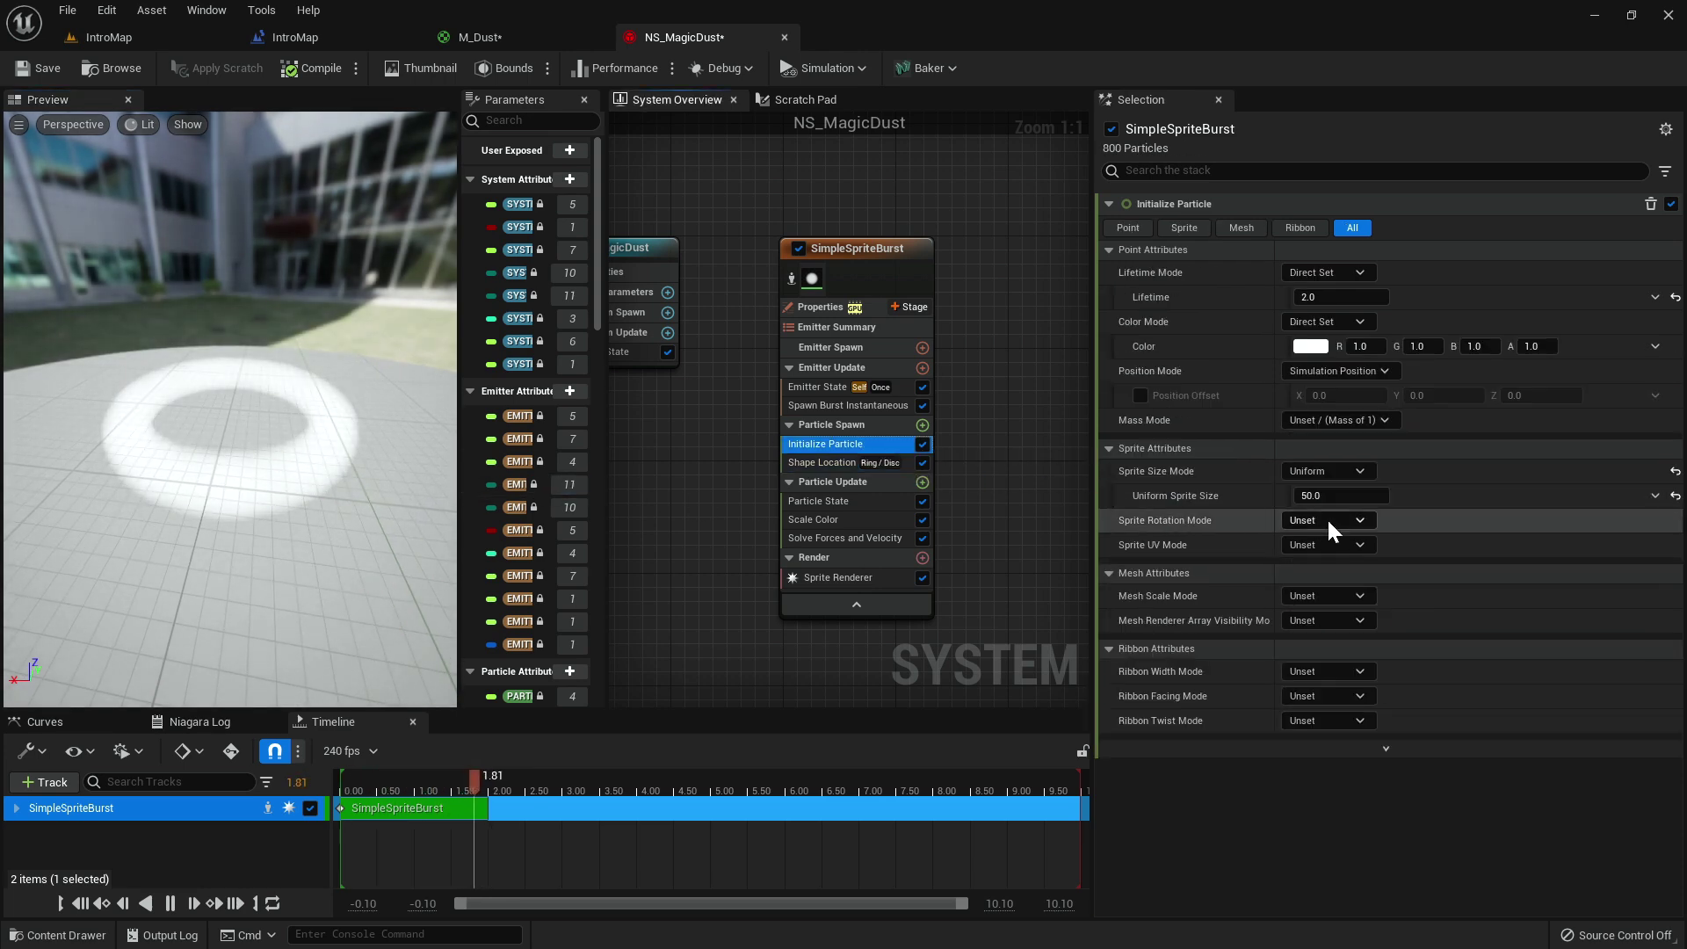
click(1359, 472)
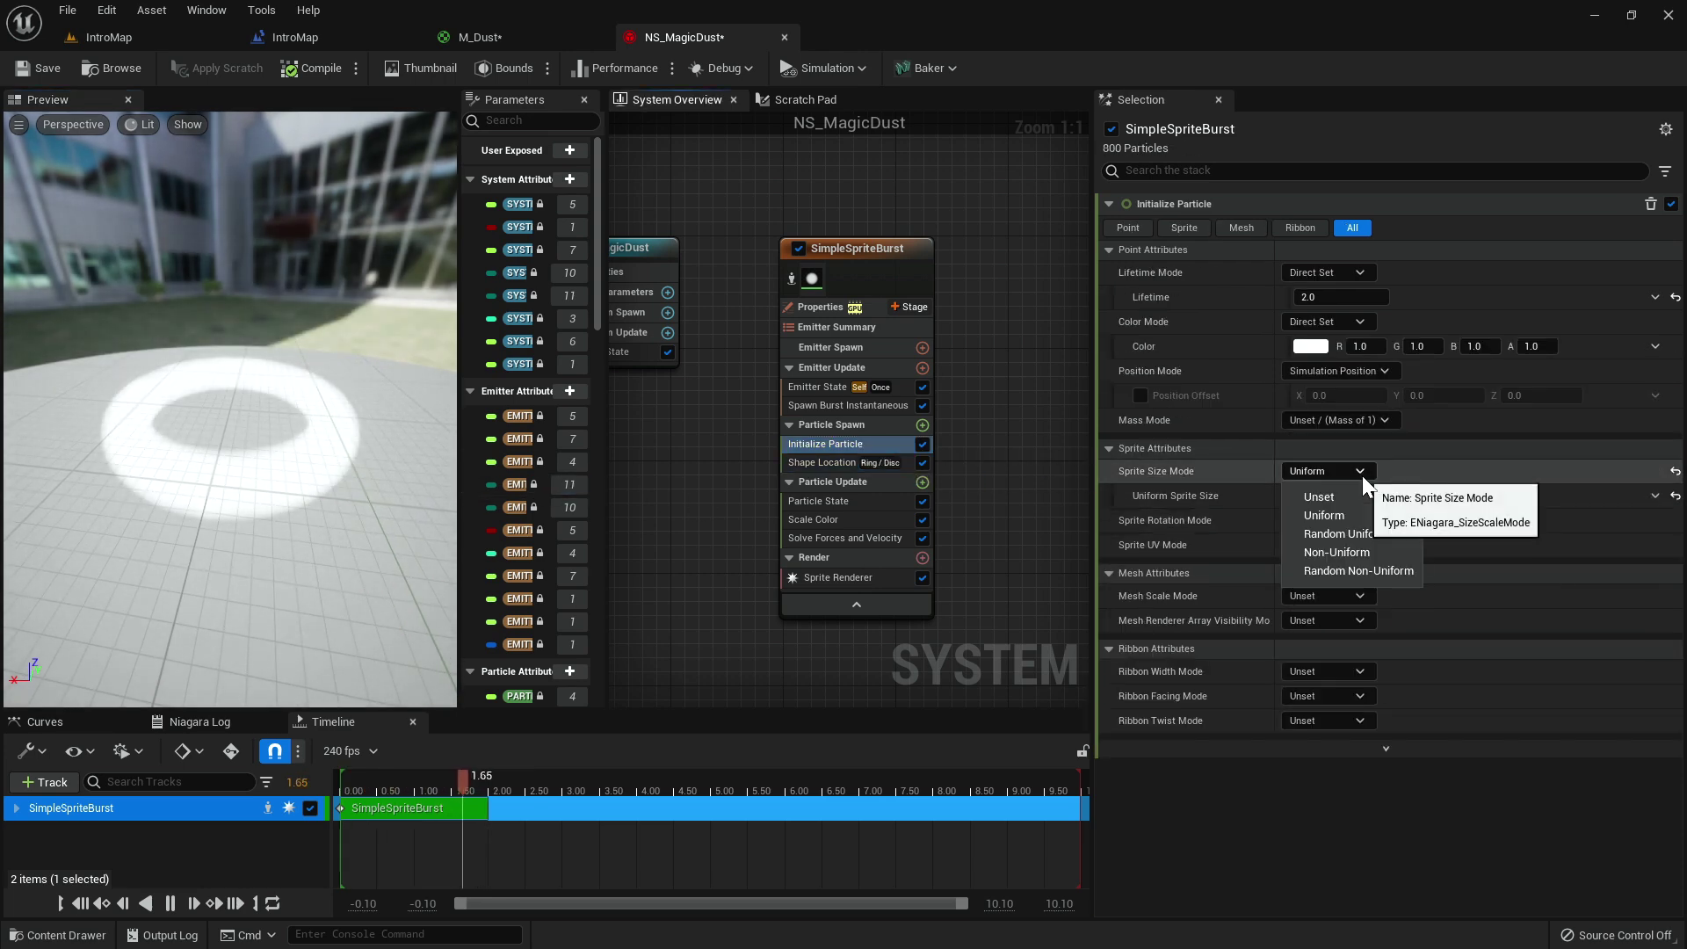
click(1383, 535)
click(1327, 501)
text(1)
click(1340, 520)
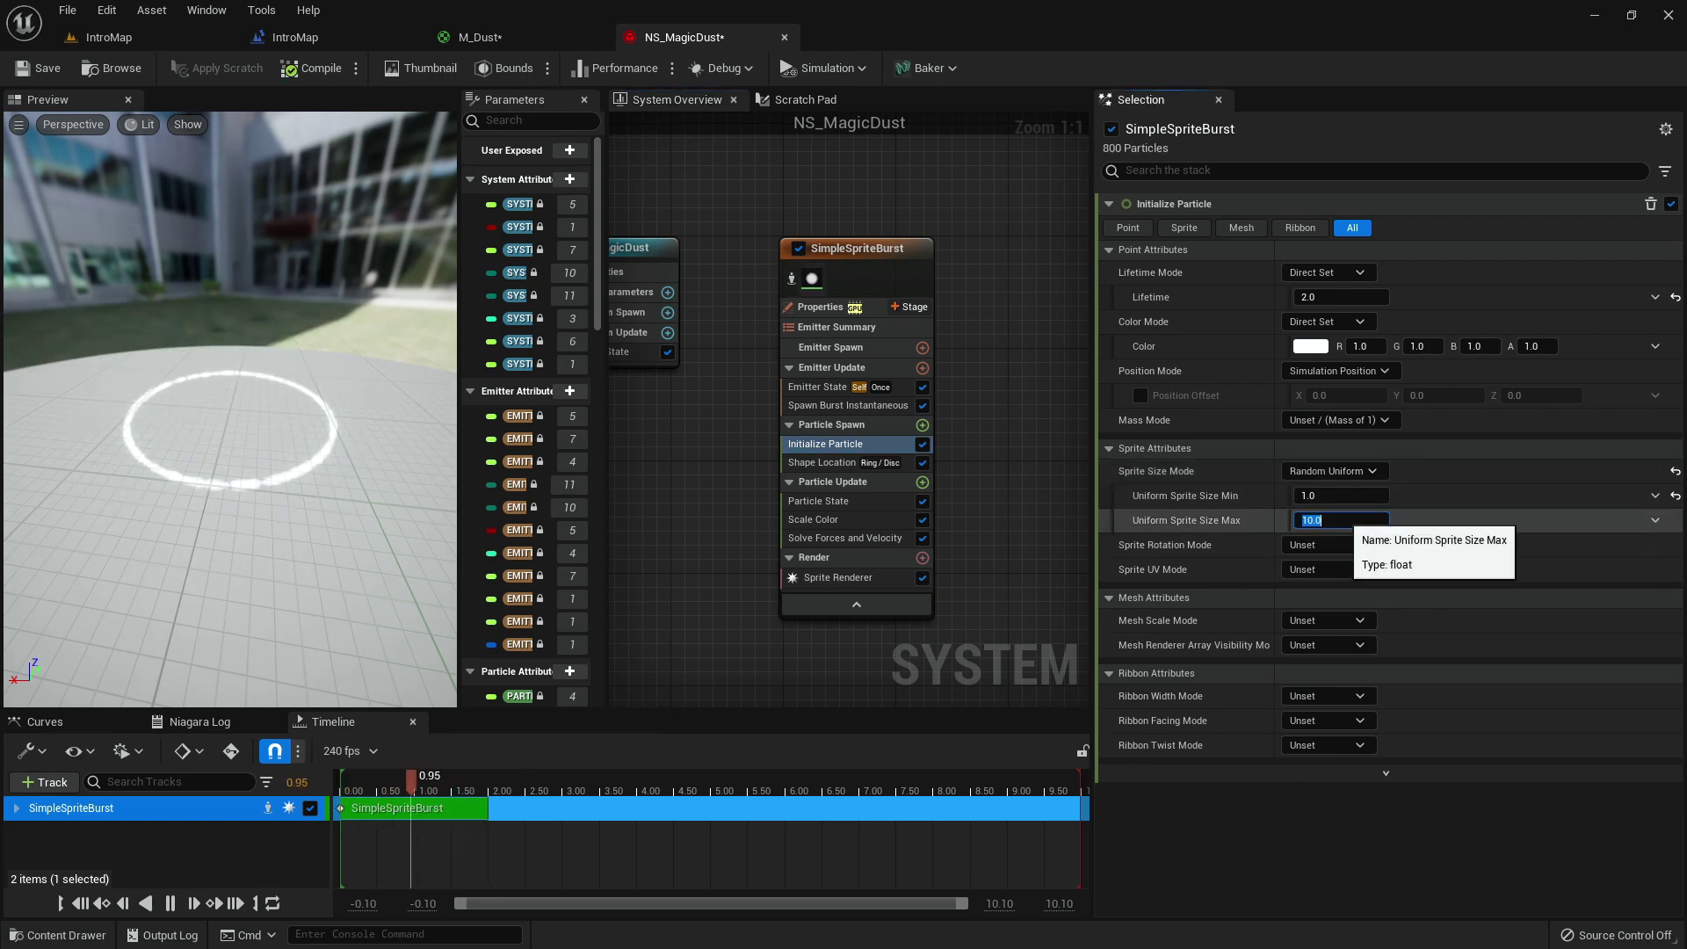
text(3)
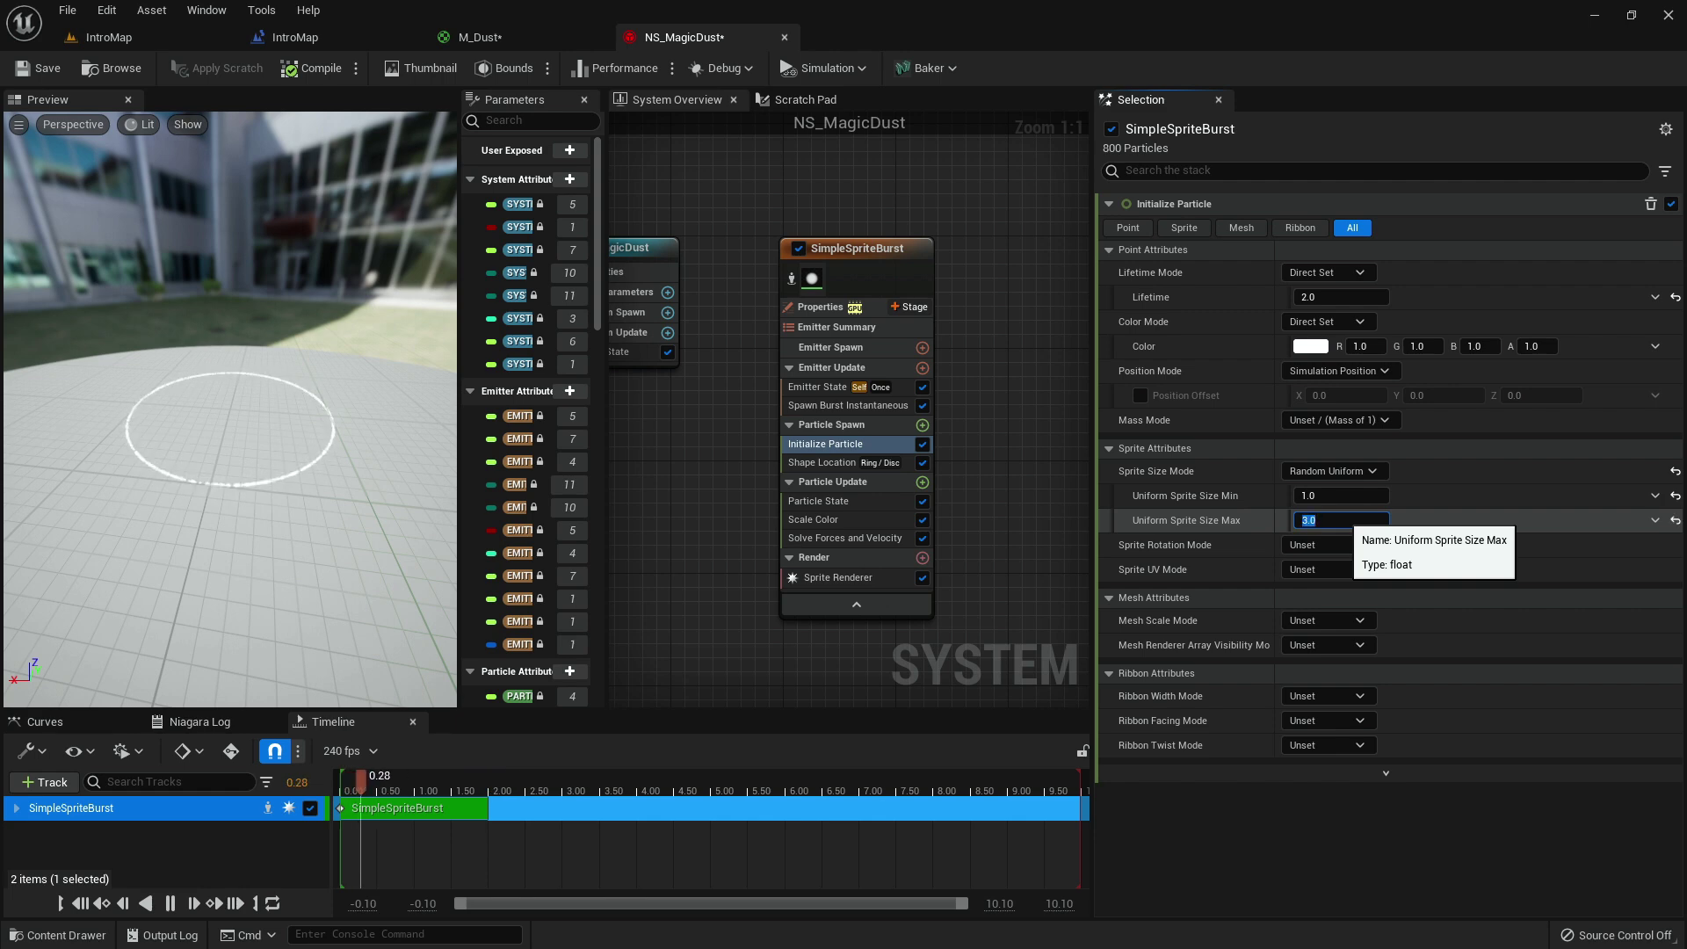
key(Return)
drag(387, 400, 309, 392)
scroll(341, 383, up, 4)
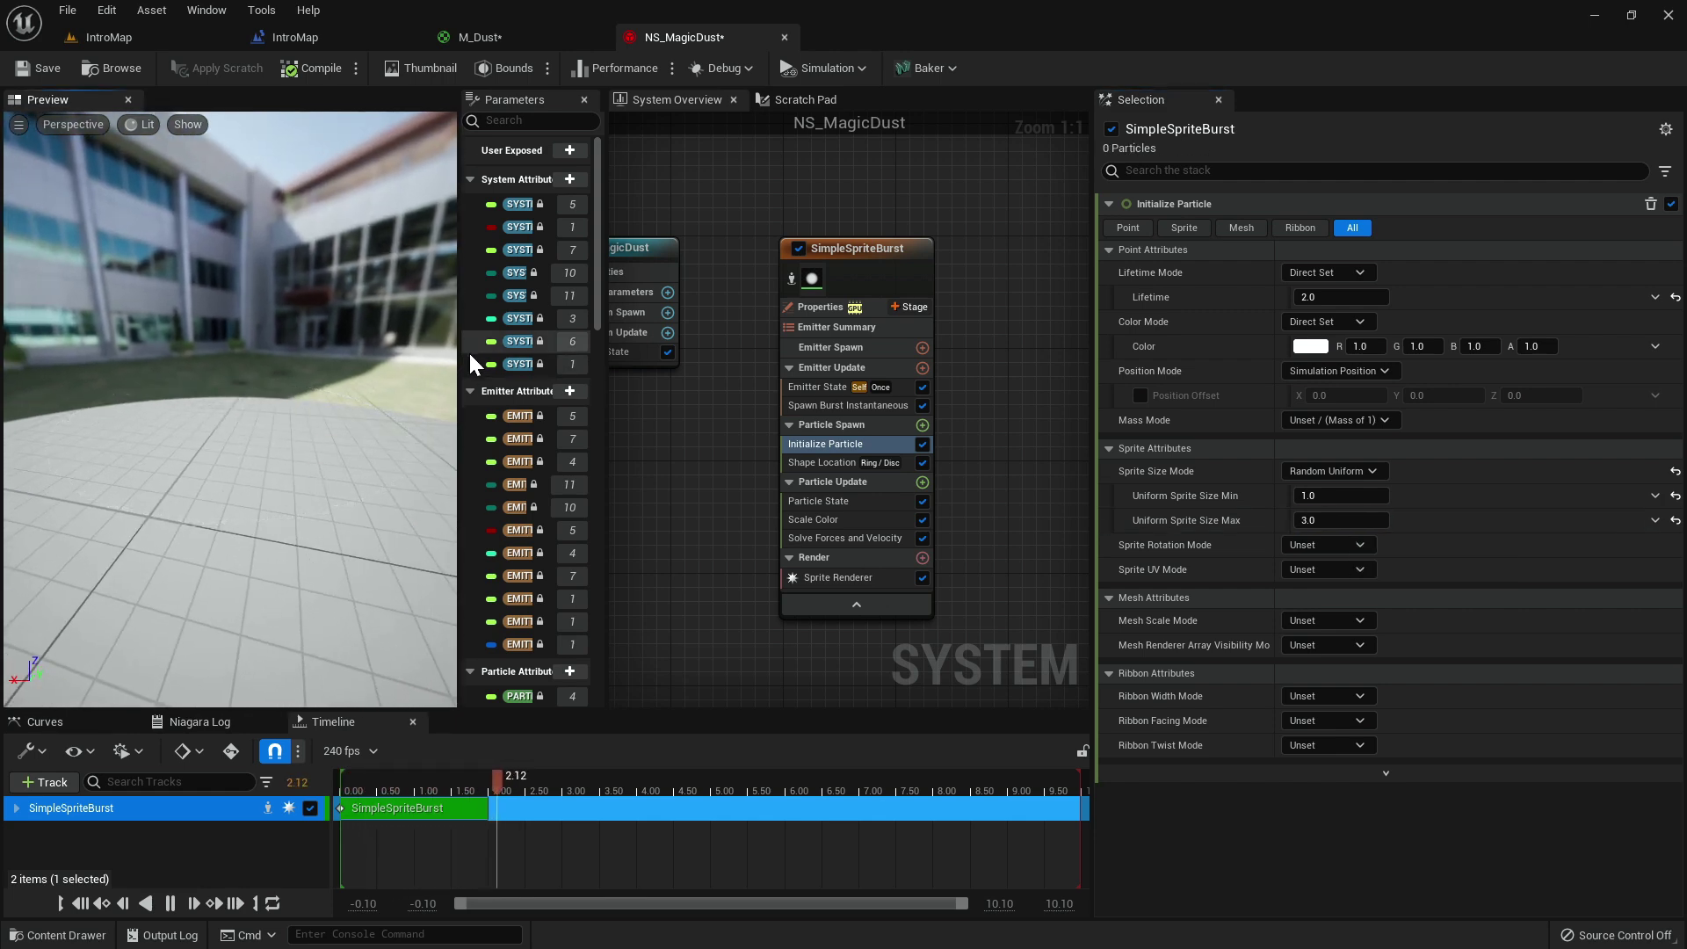
Set the ring's Disc Coverage to 10, then try a U Distribution of 10 and return it to 0.
click(834, 463)
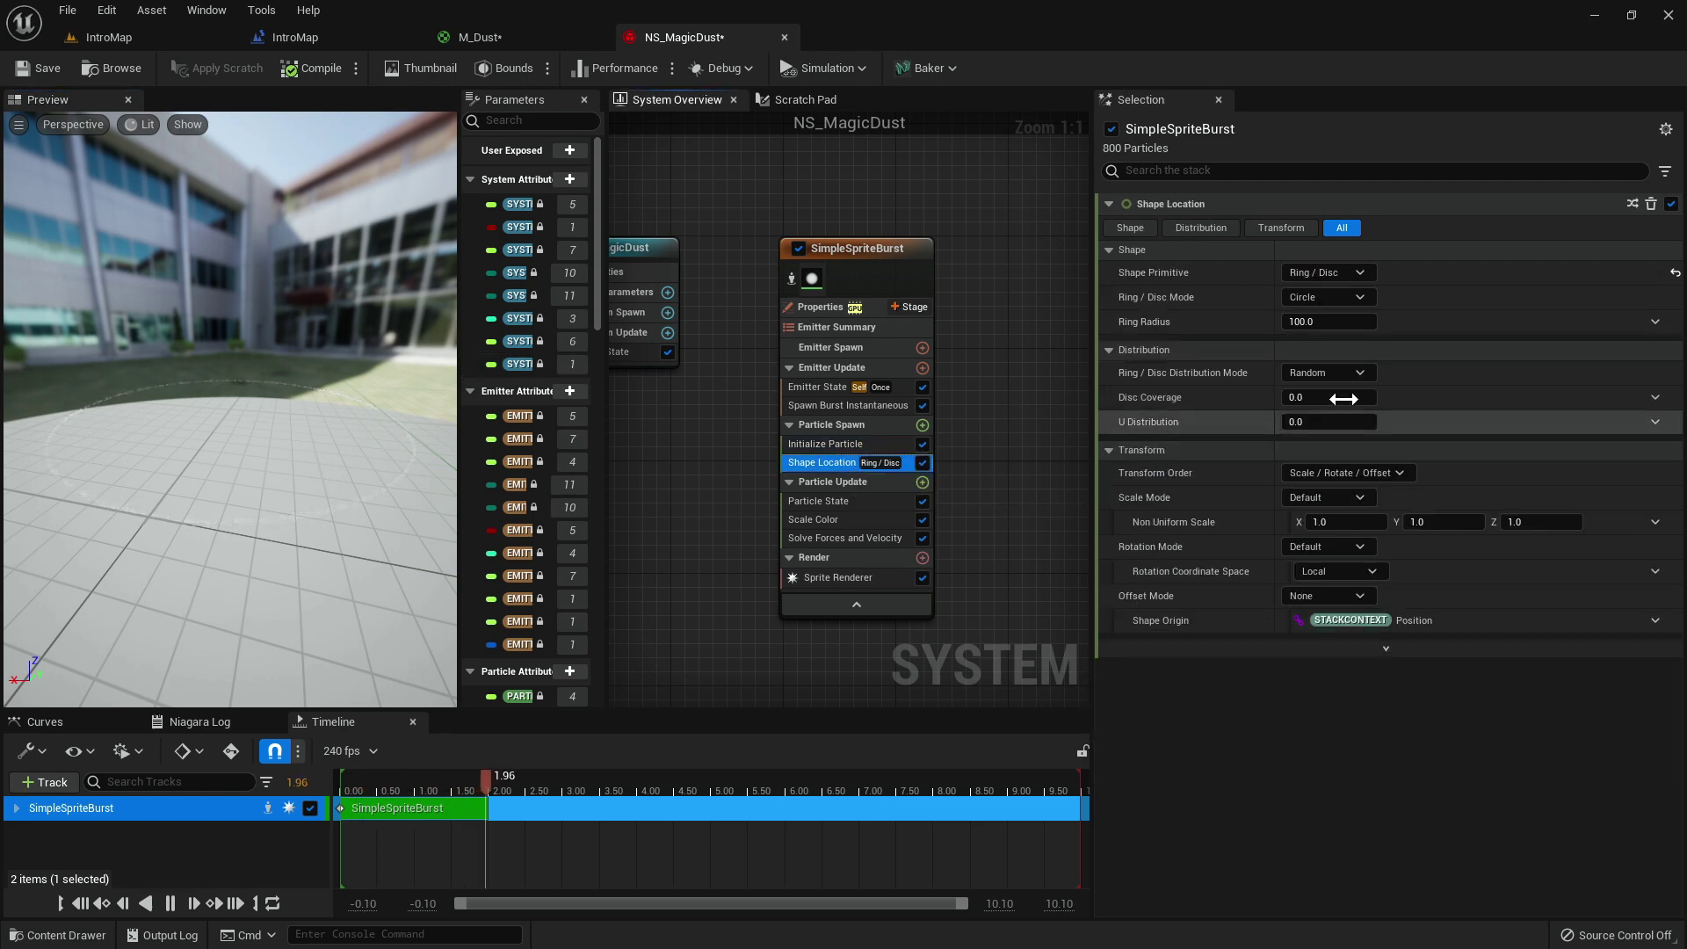
click(1318, 398)
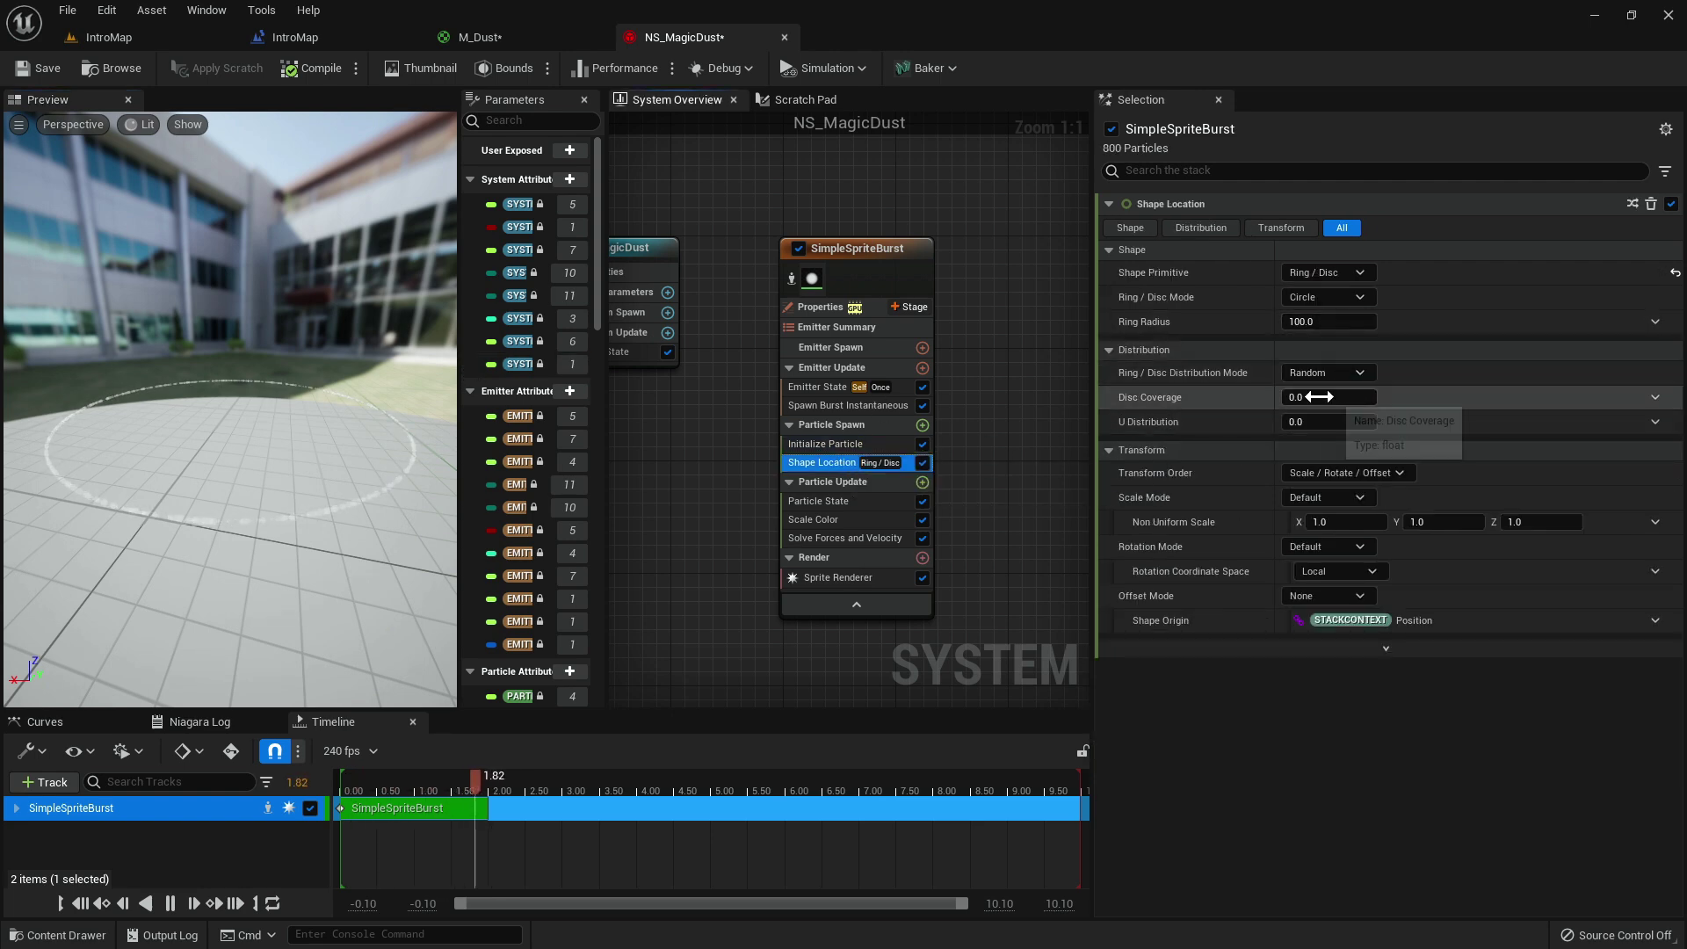
text(10)
key(Return)
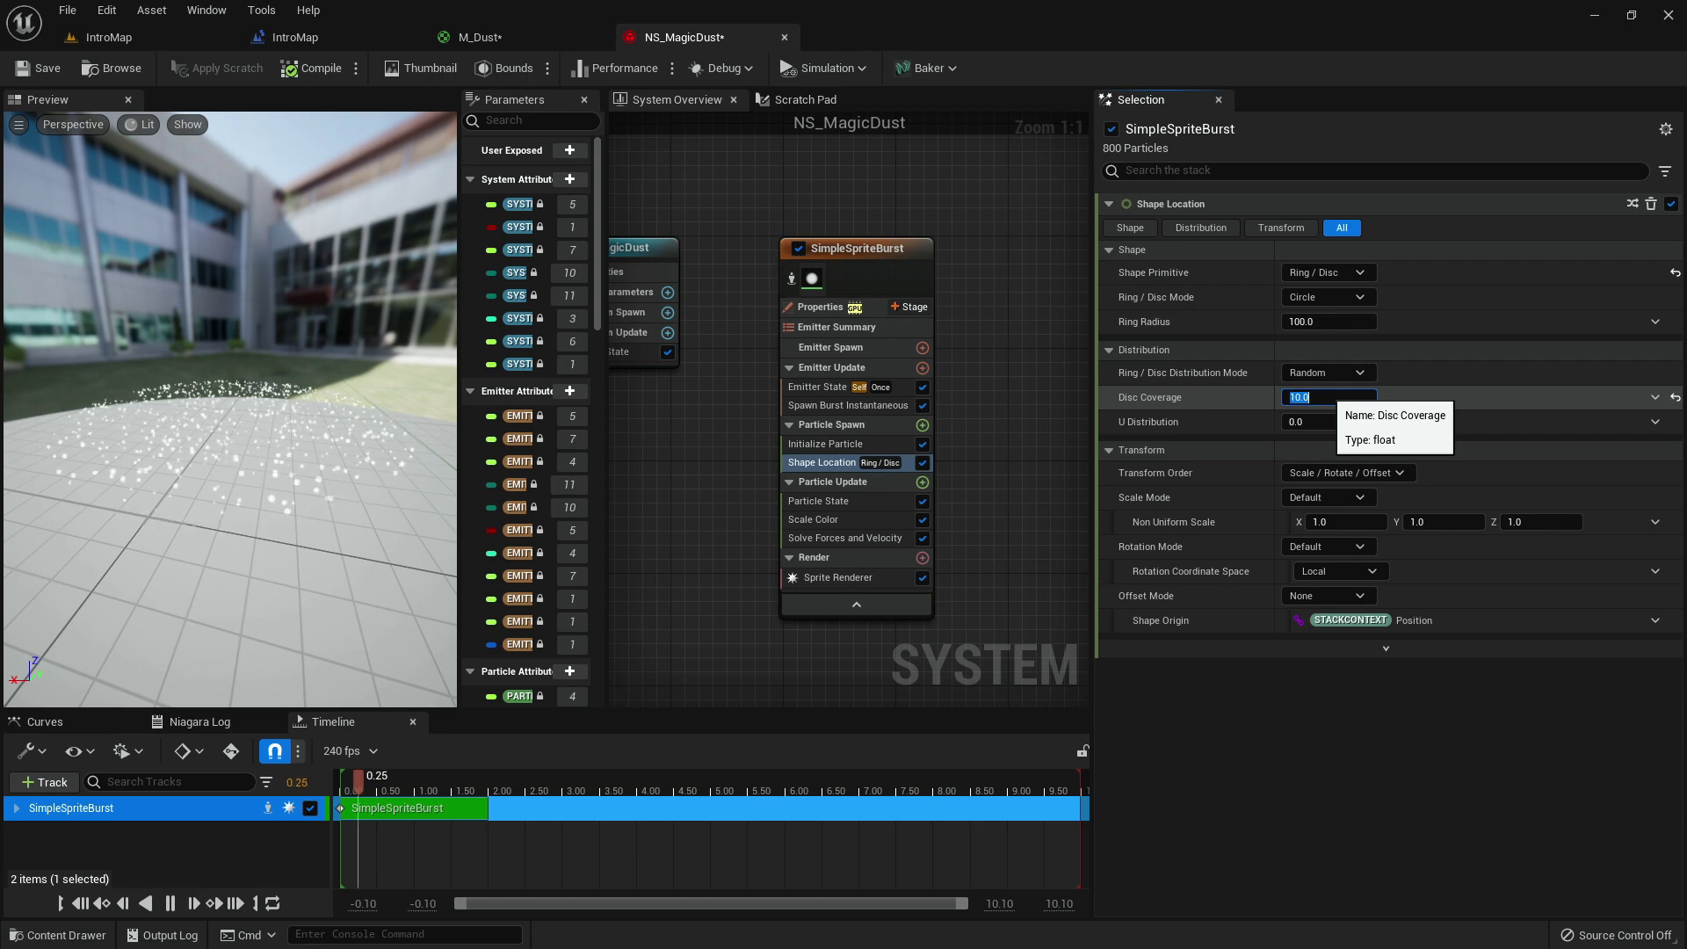
drag(253, 369, 254, 373)
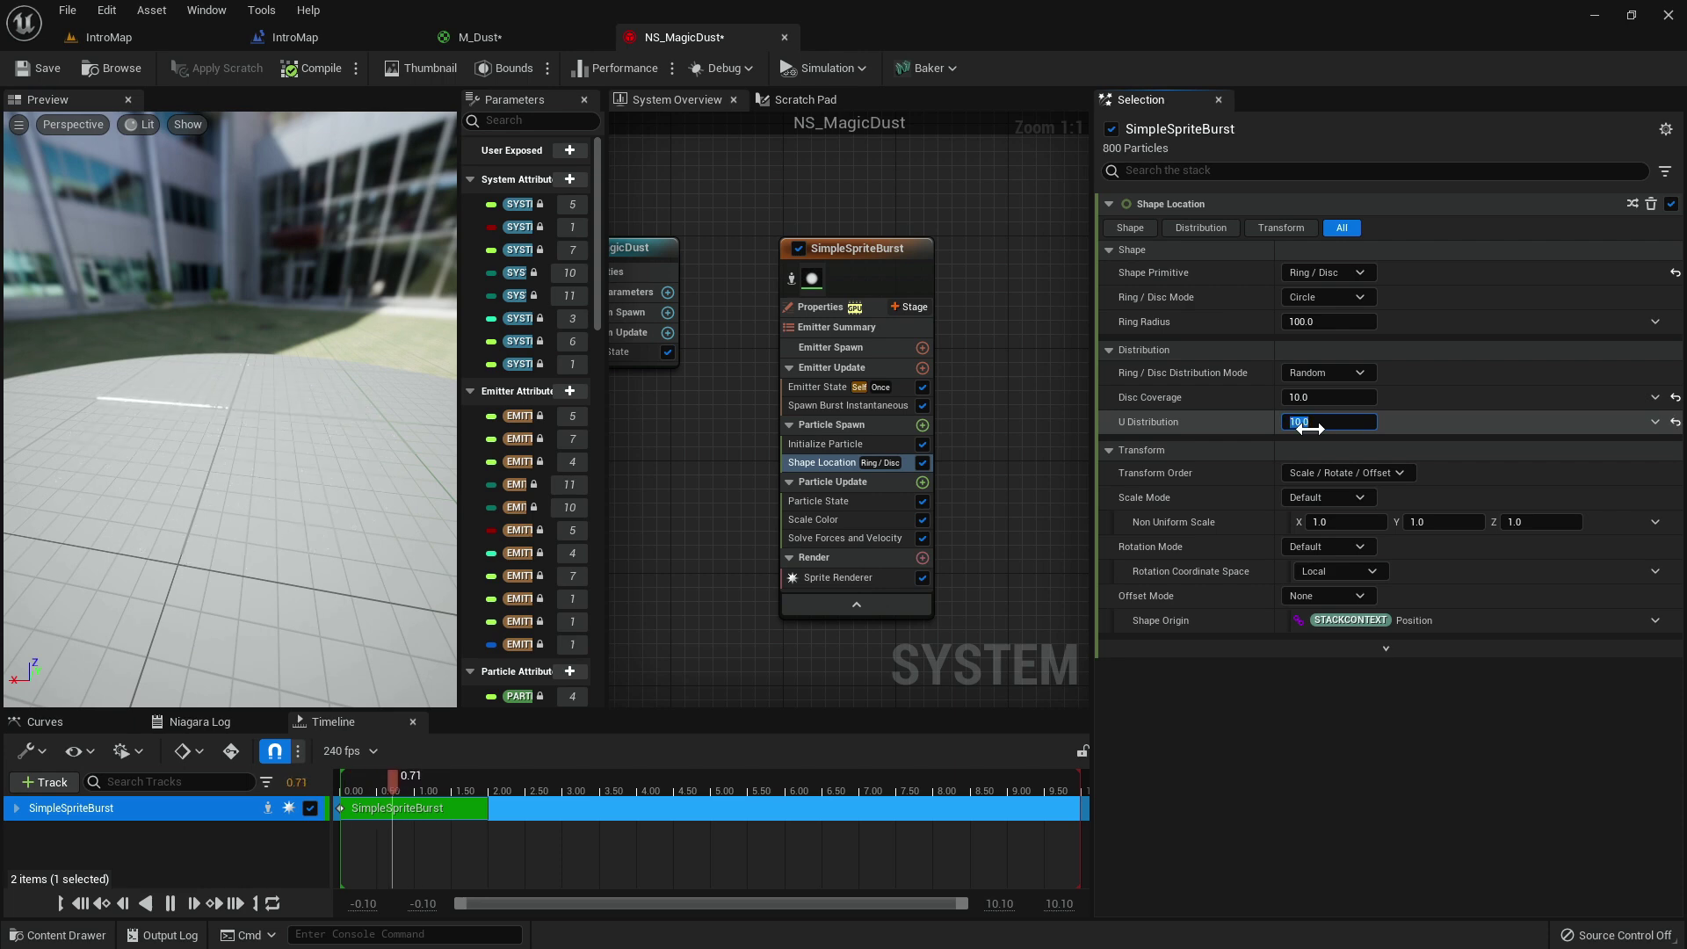
mouse_move(290, 448)
mouse_down()
mouse_move(264, 413)
mouse_move(280, 430)
mouse_up()
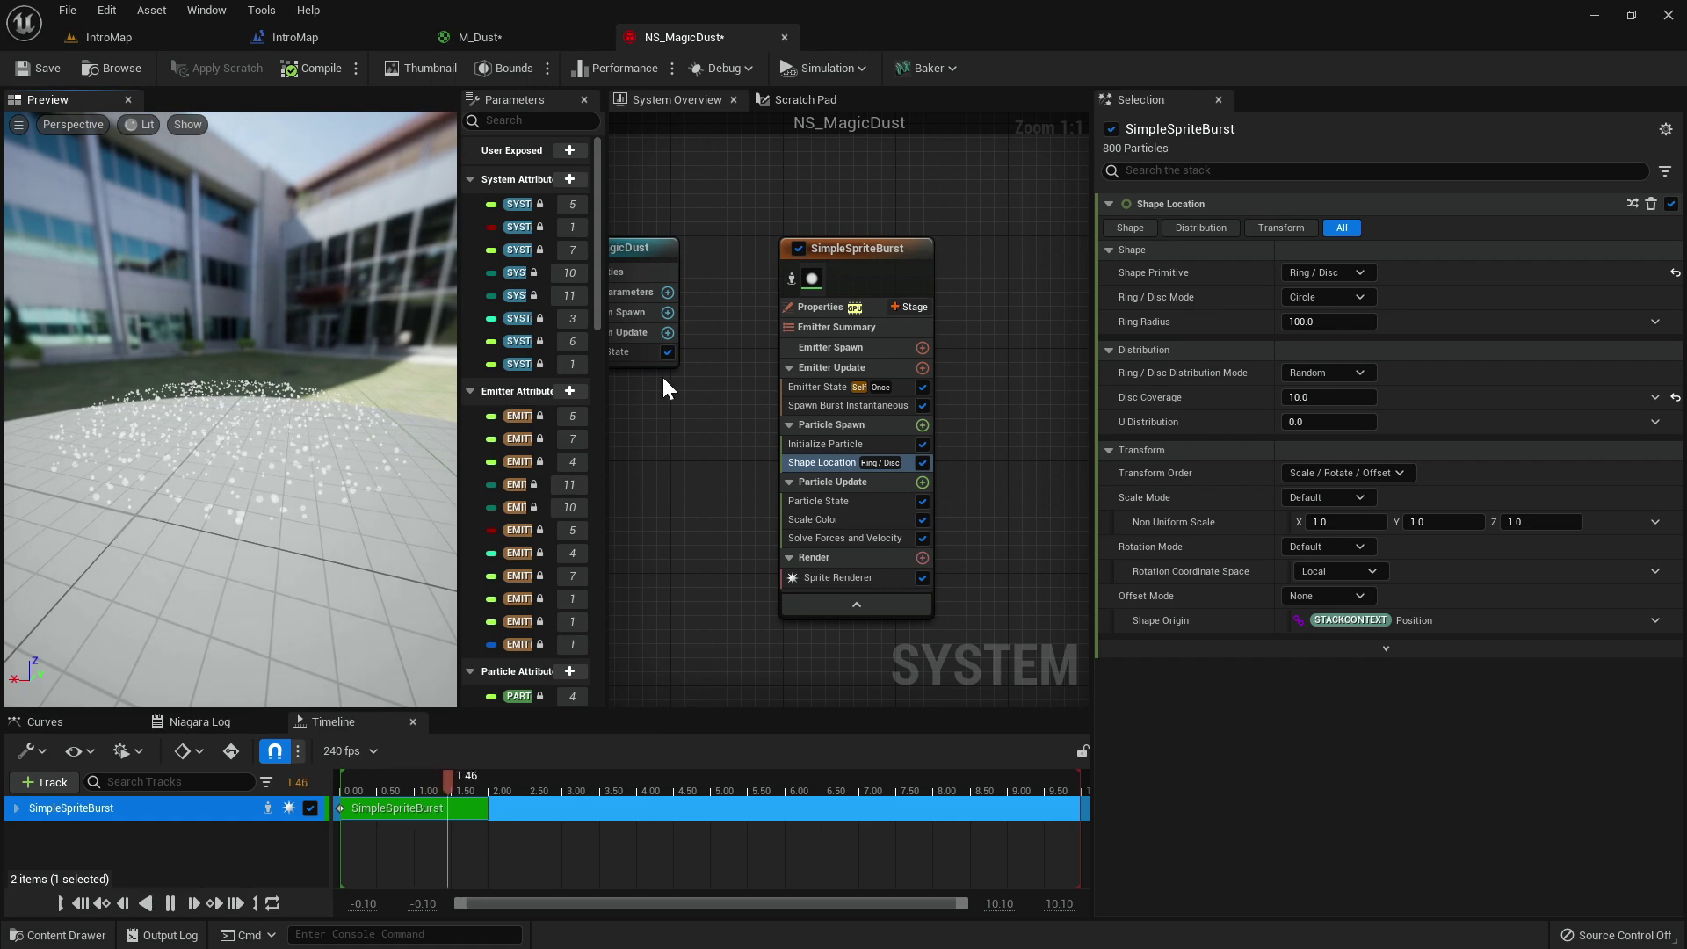
Try a Z value of 20 for Shape Location's non-uniform scale, then set it to 0.
click(1542, 522)
text(20)
key(Return)
text(0)
key(Return)
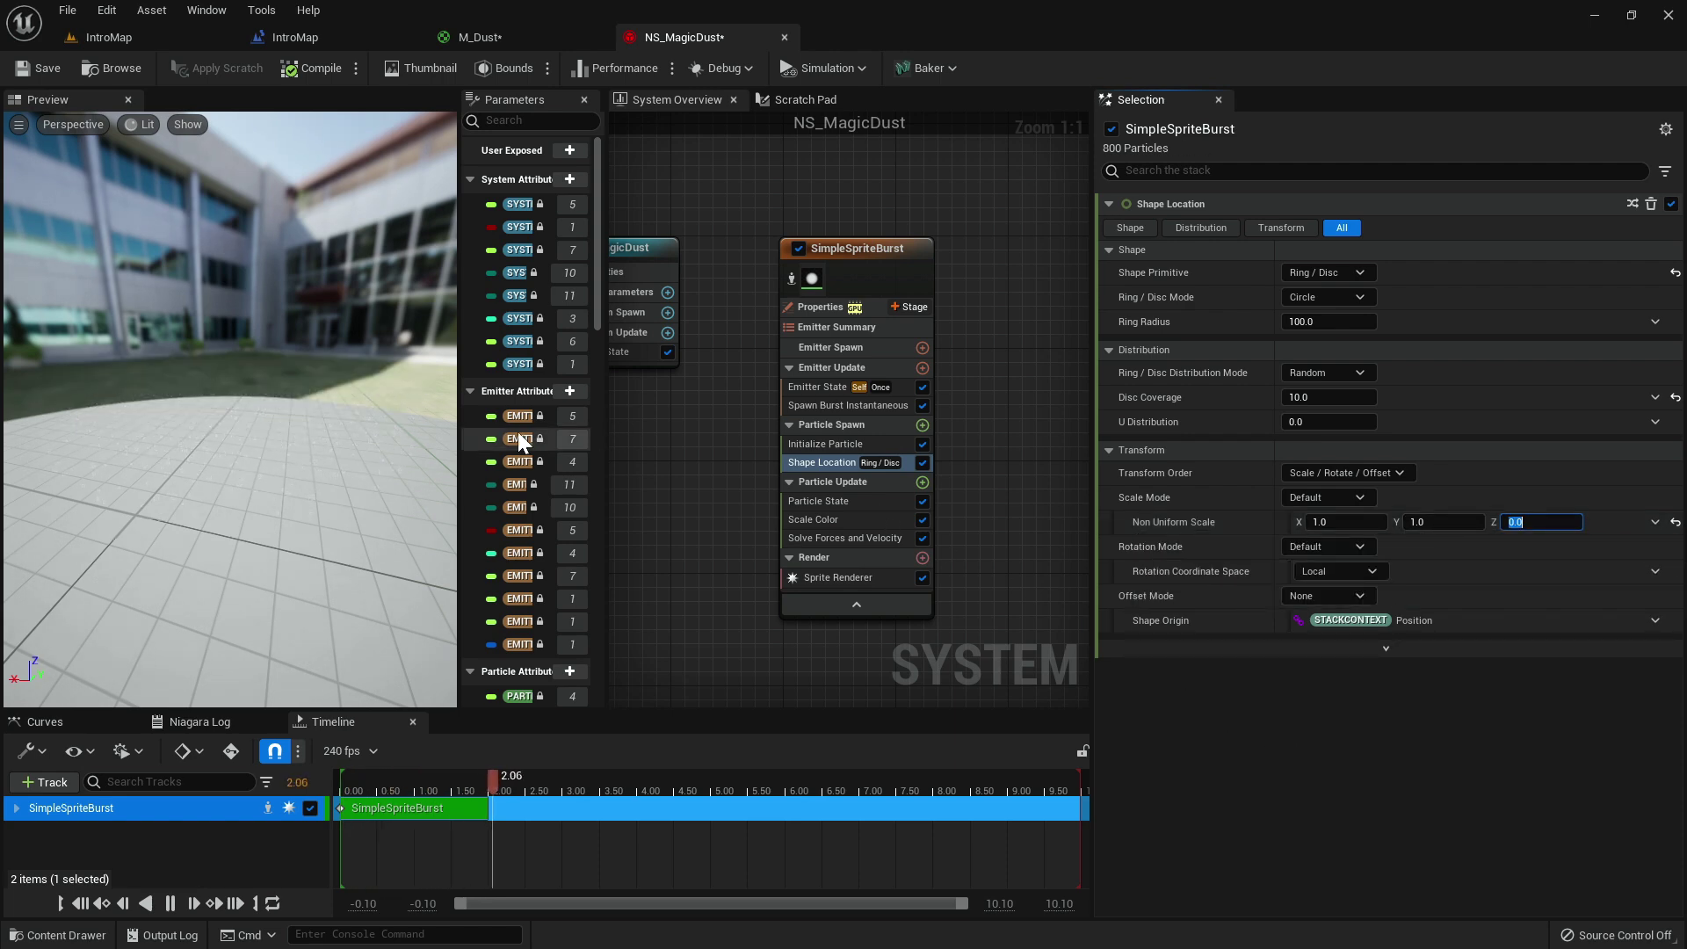
mouse_move(403, 366)
mouse_down()
mouse_move(401, 303)
mouse_move(382, 307)
mouse_move(378, 344)
mouse_up()
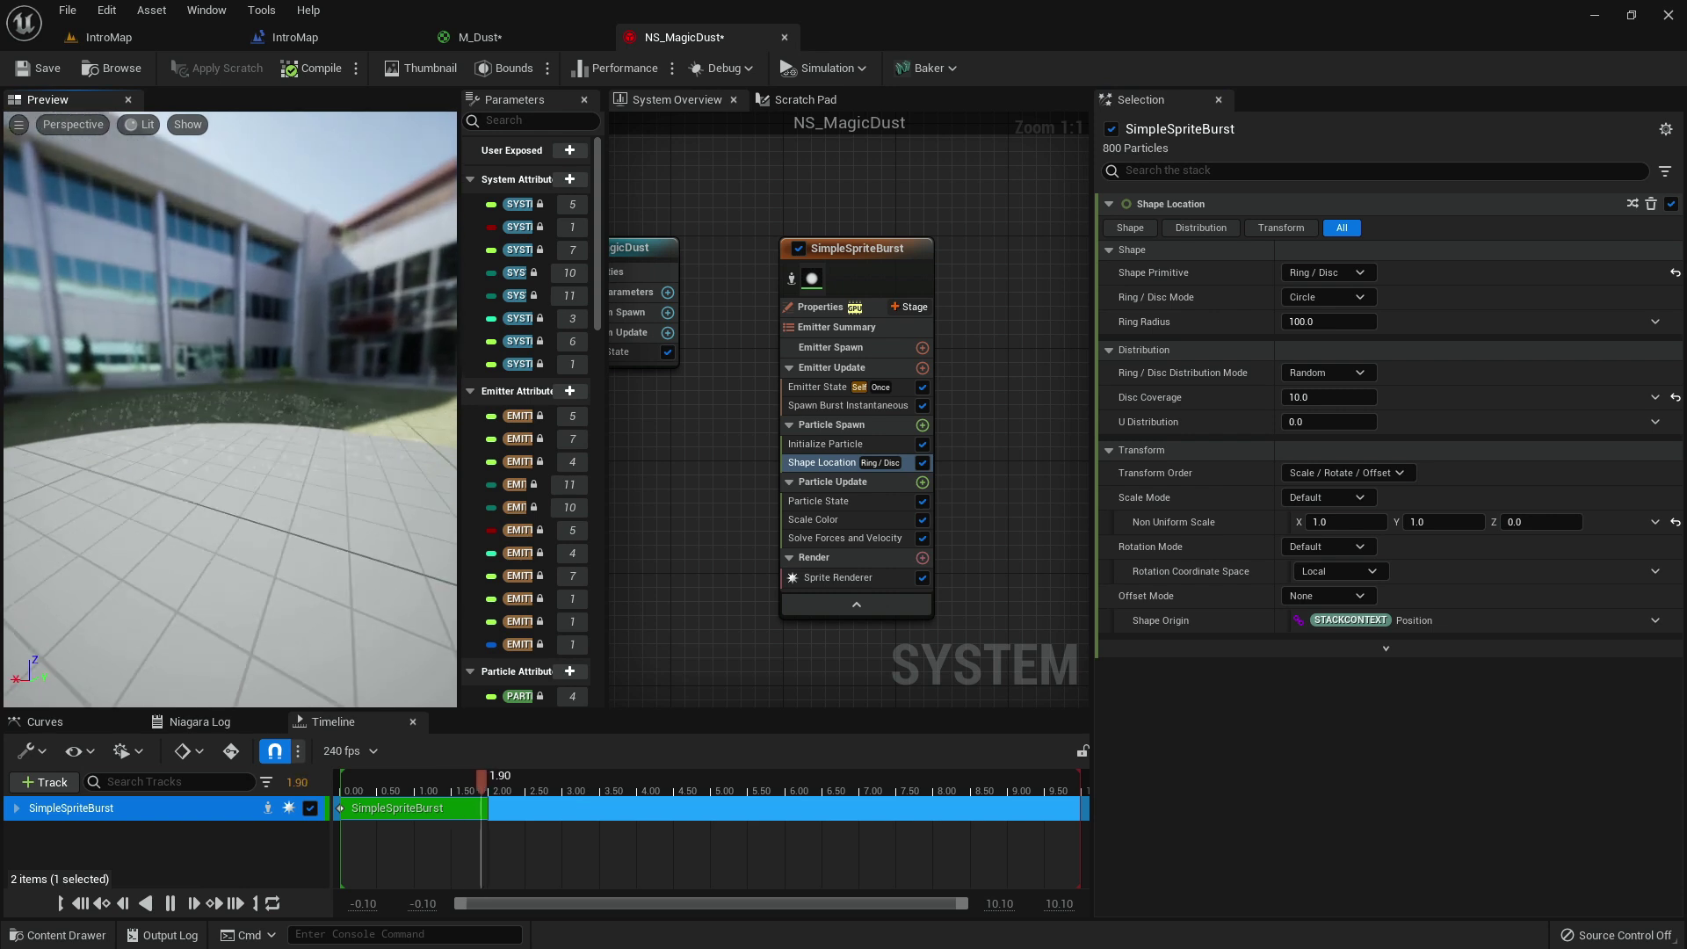
Change the Shape Location primitive to Cylinder and set the cylinder height to 300.
click(1359, 295)
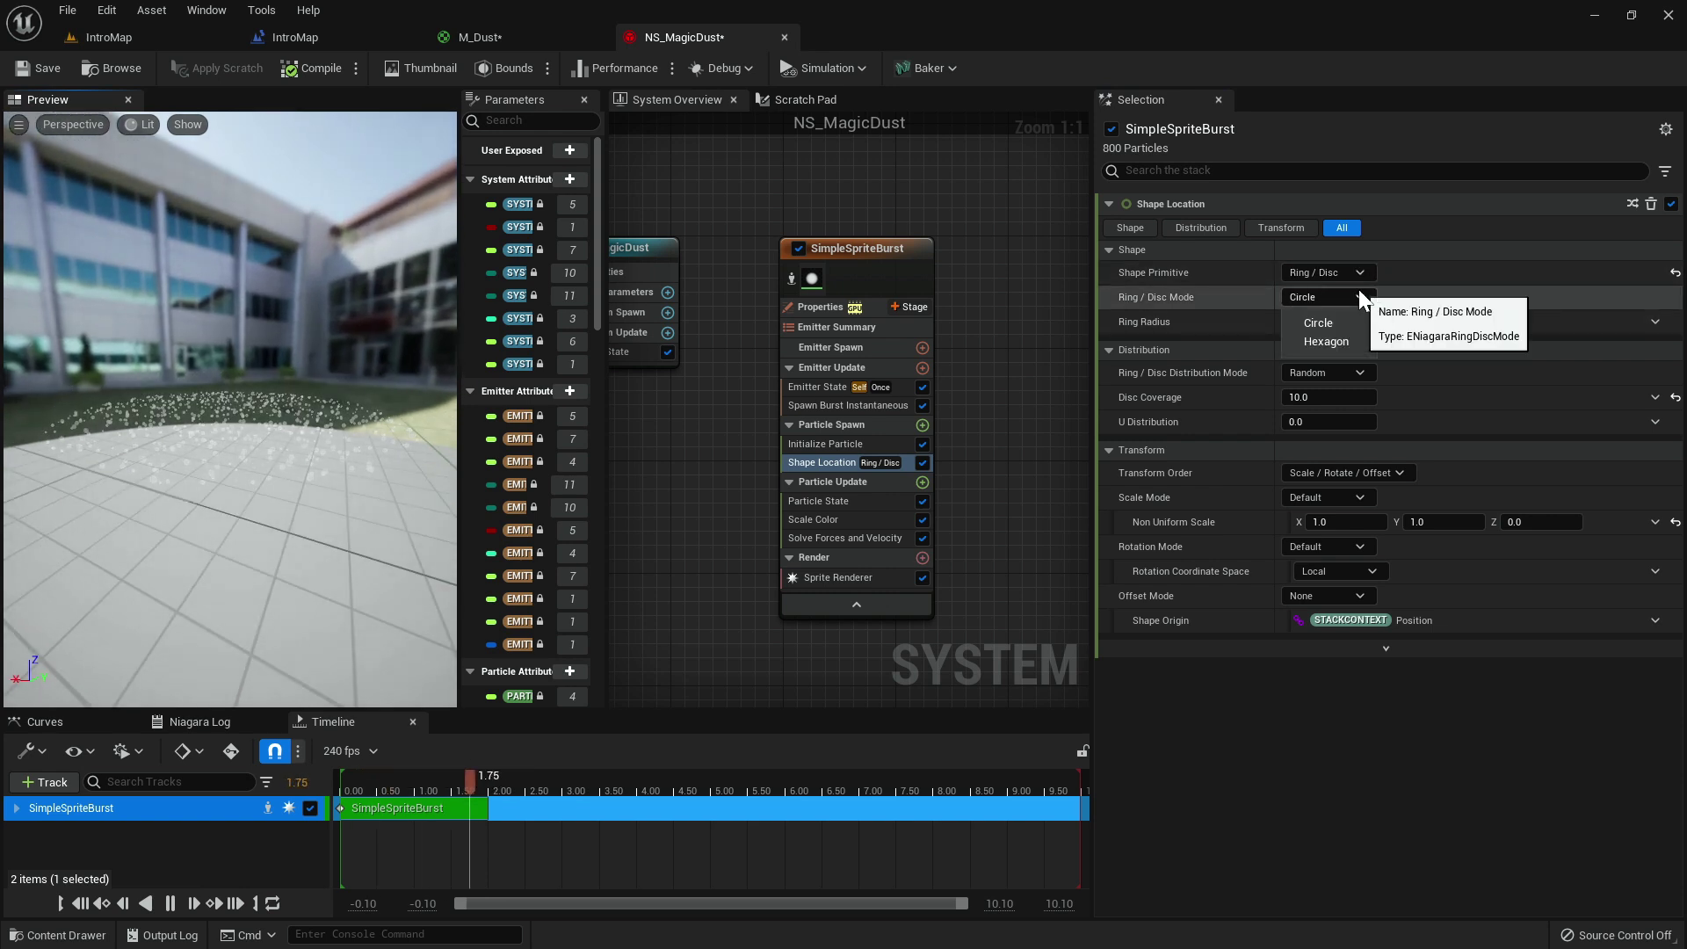
click(1358, 288)
click(1359, 278)
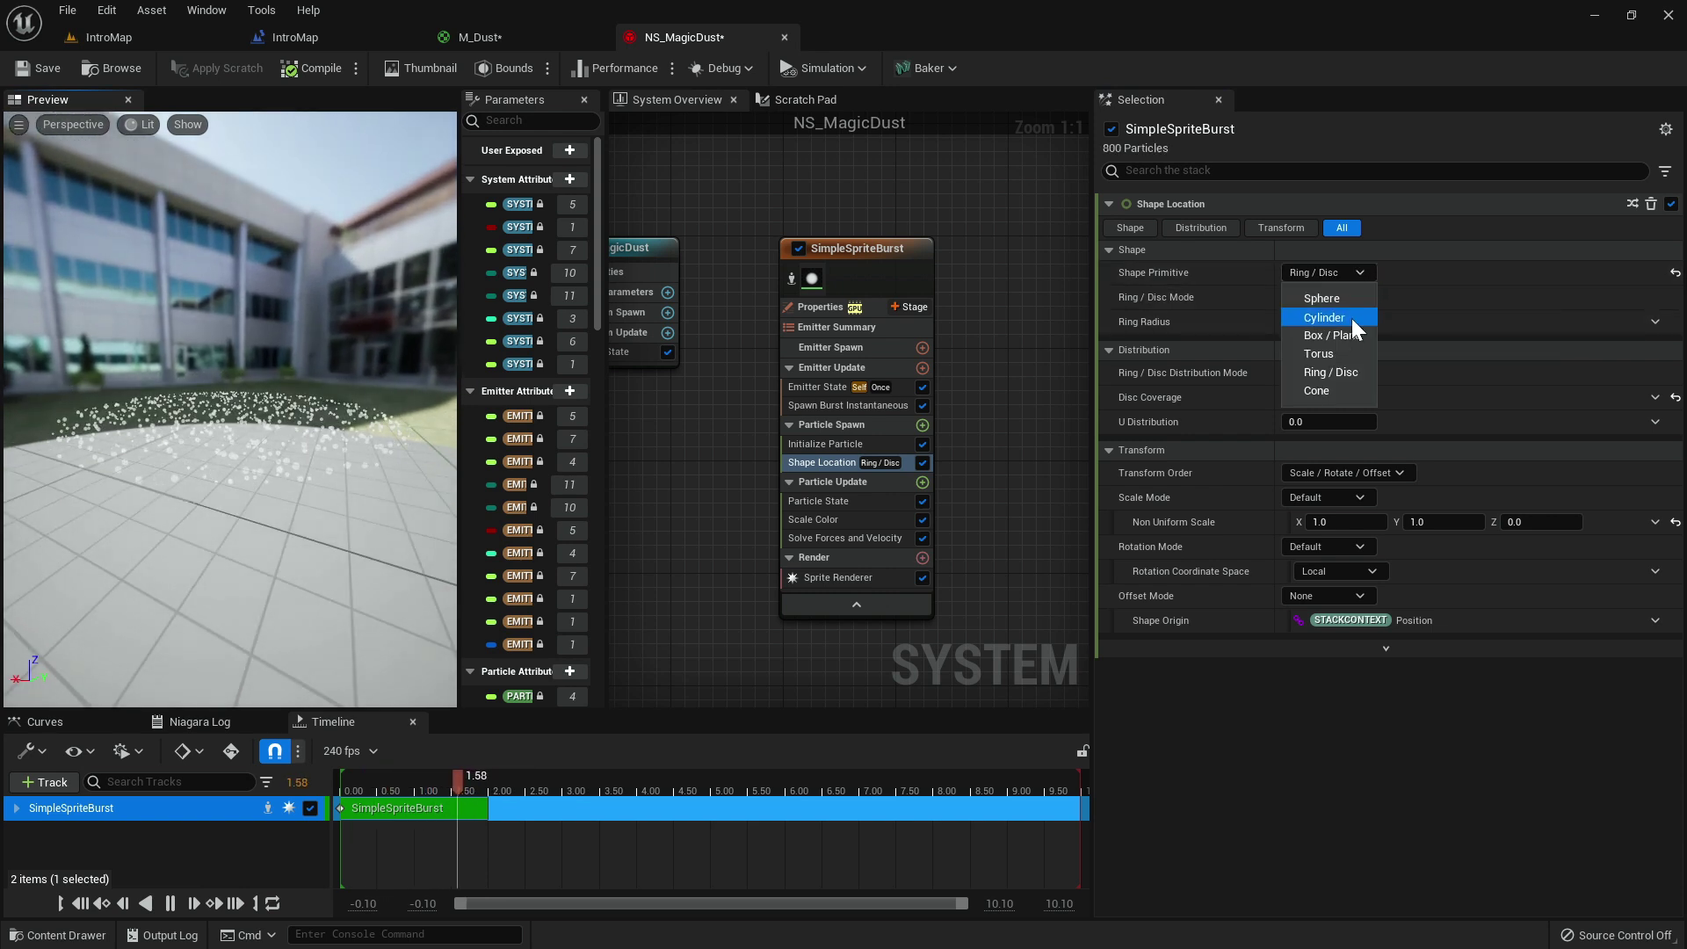
click(1369, 309)
drag(377, 419, 353, 392)
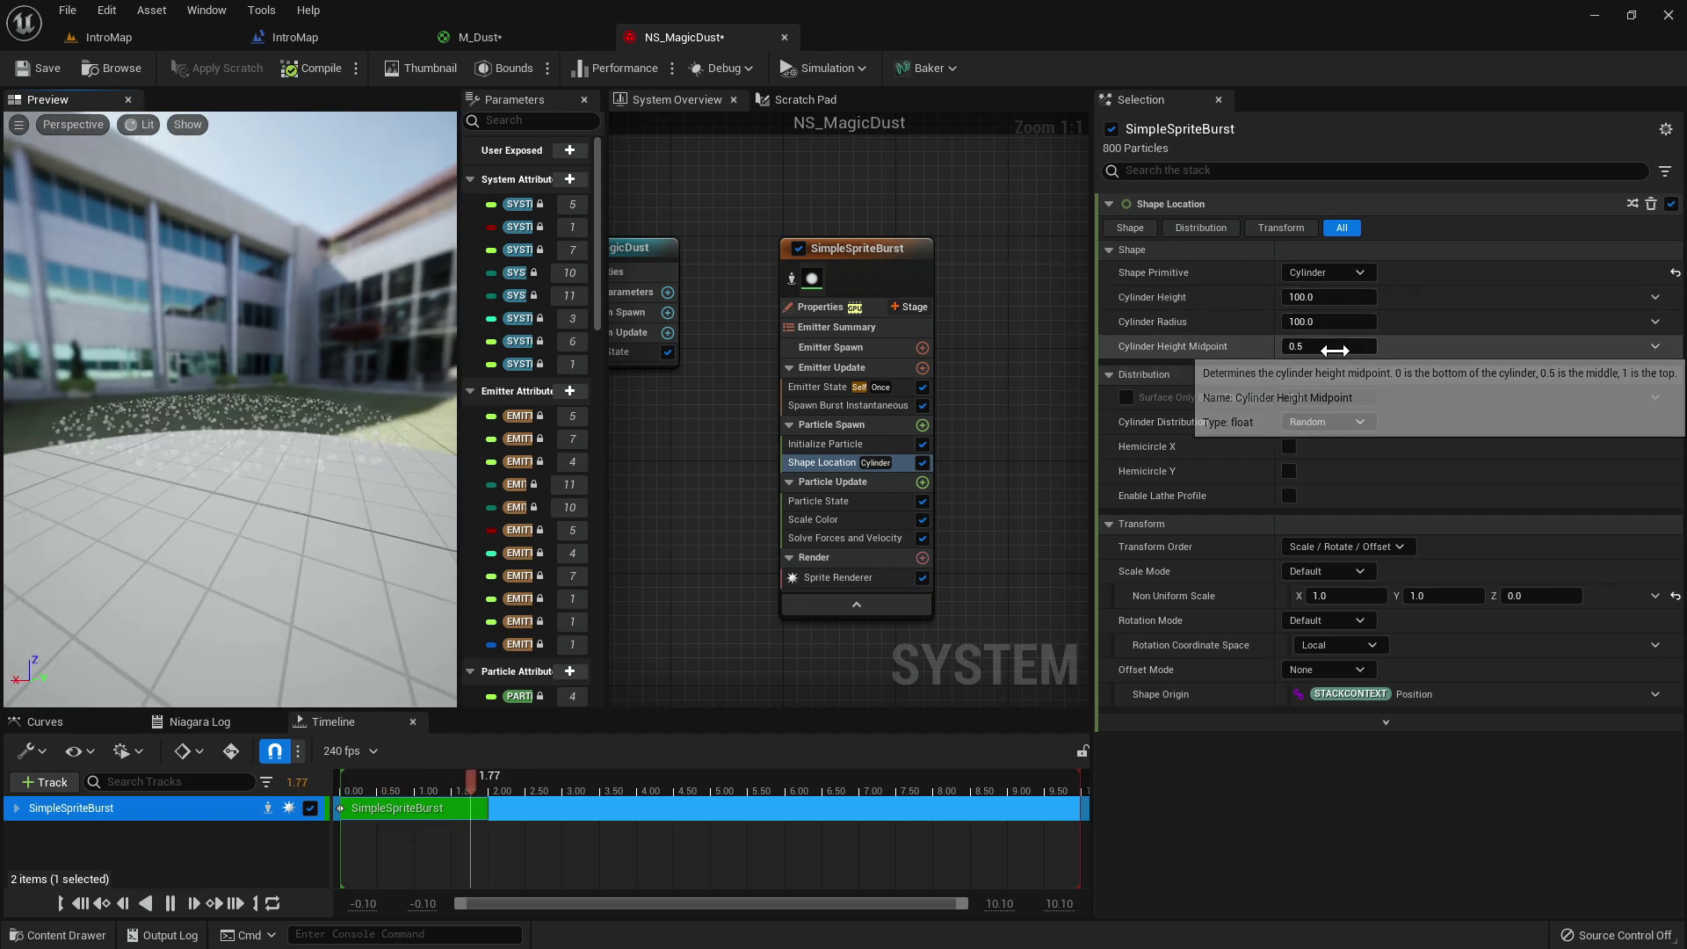
click(1328, 297)
text(300)
key(Return)
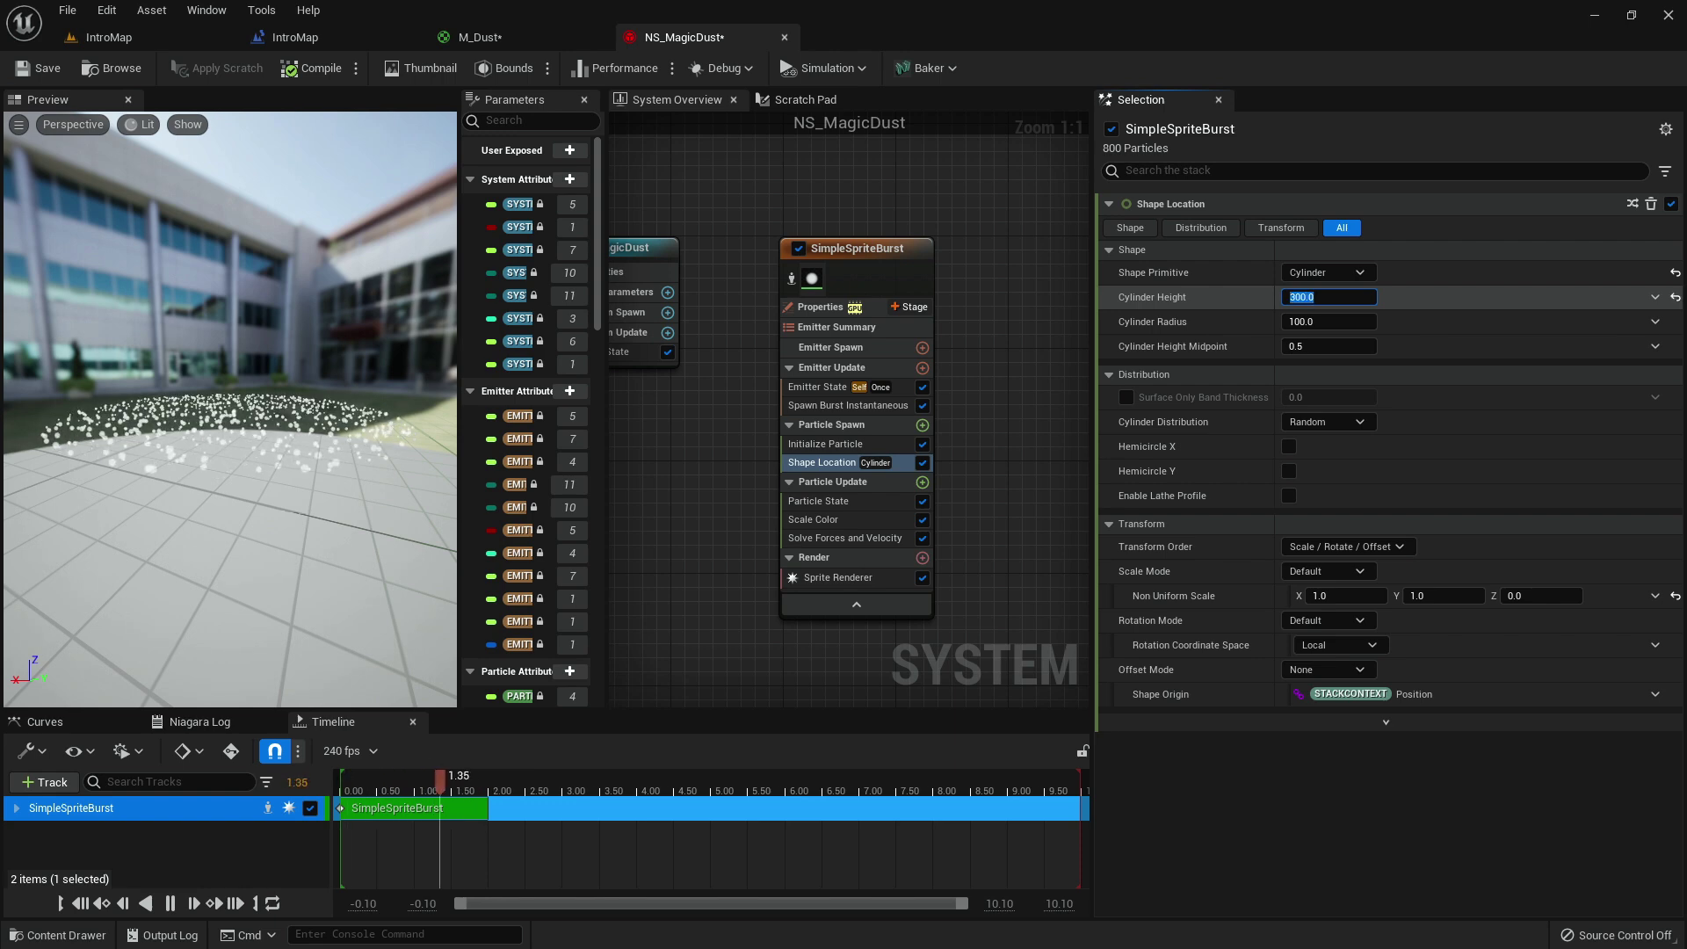
Try the Direct cylinder distribution in Shape Location, then undo it.
drag(378, 428, 380, 387)
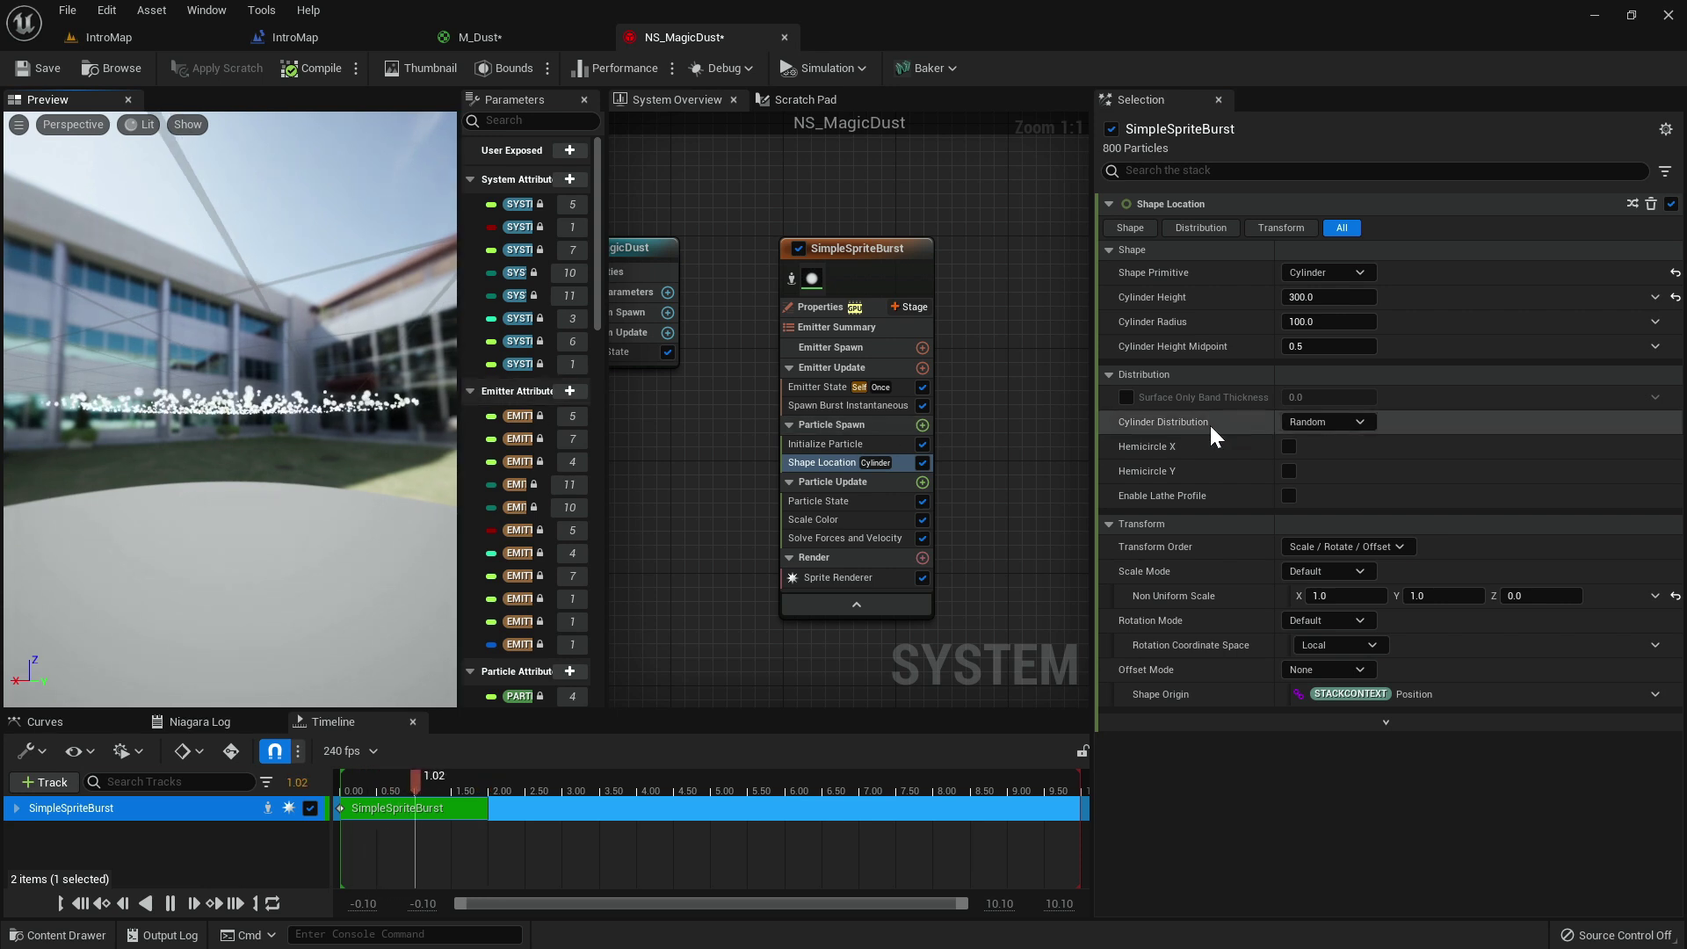
click(1342, 422)
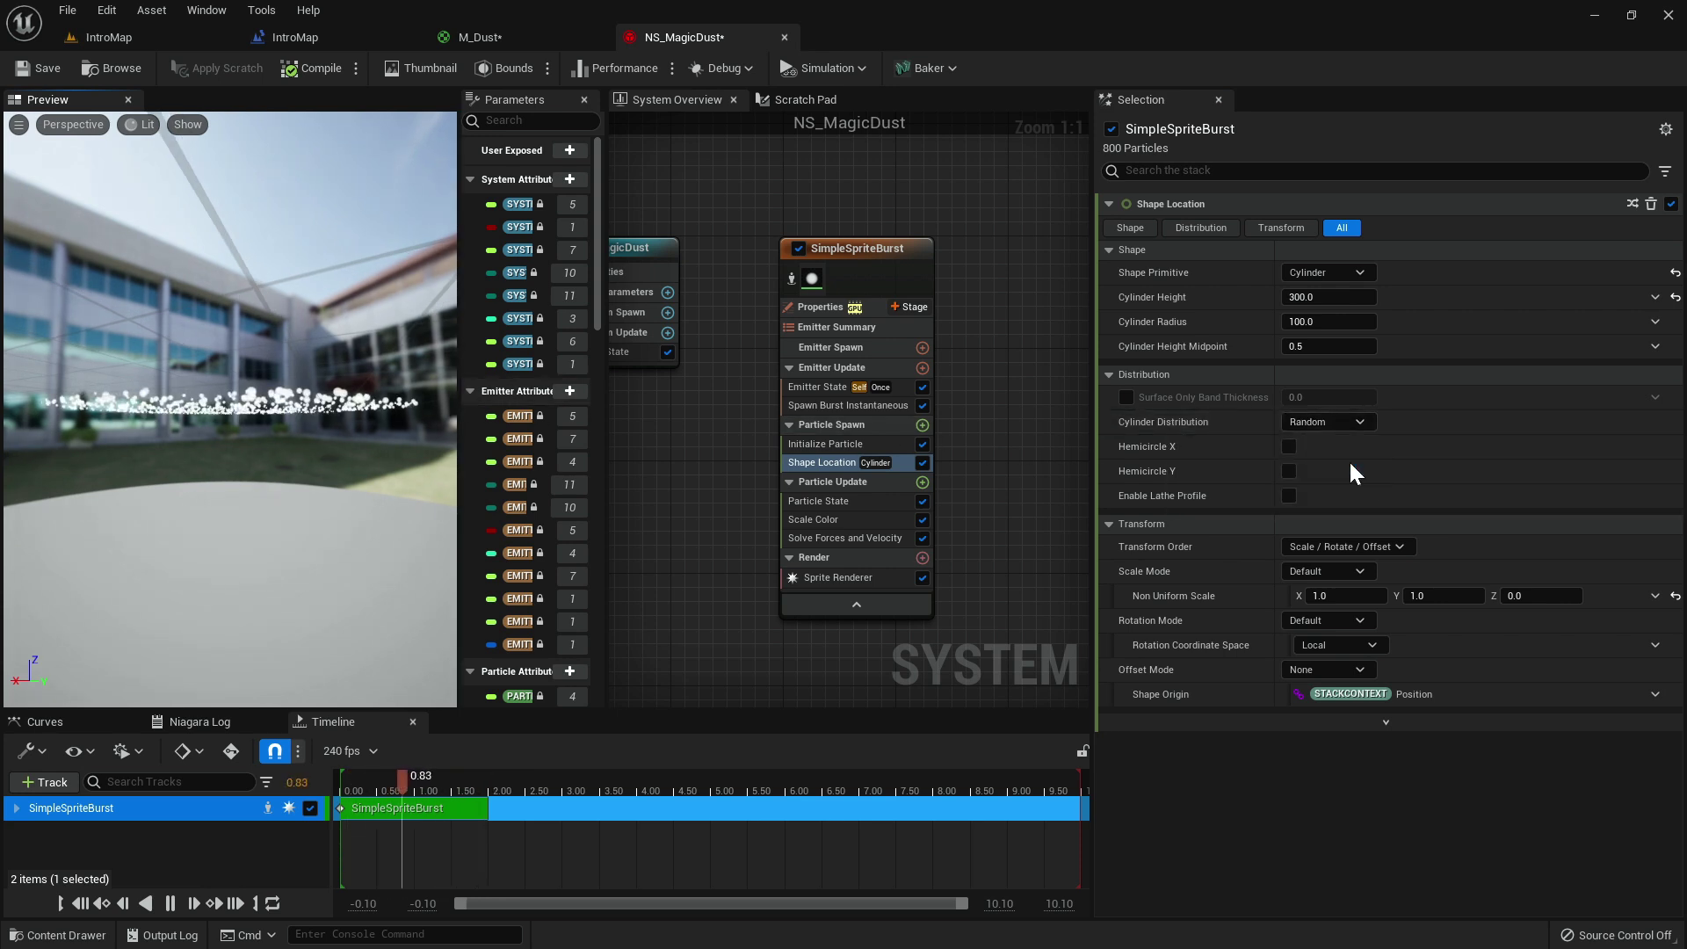
click(1351, 463)
drag(386, 413, 339, 403)
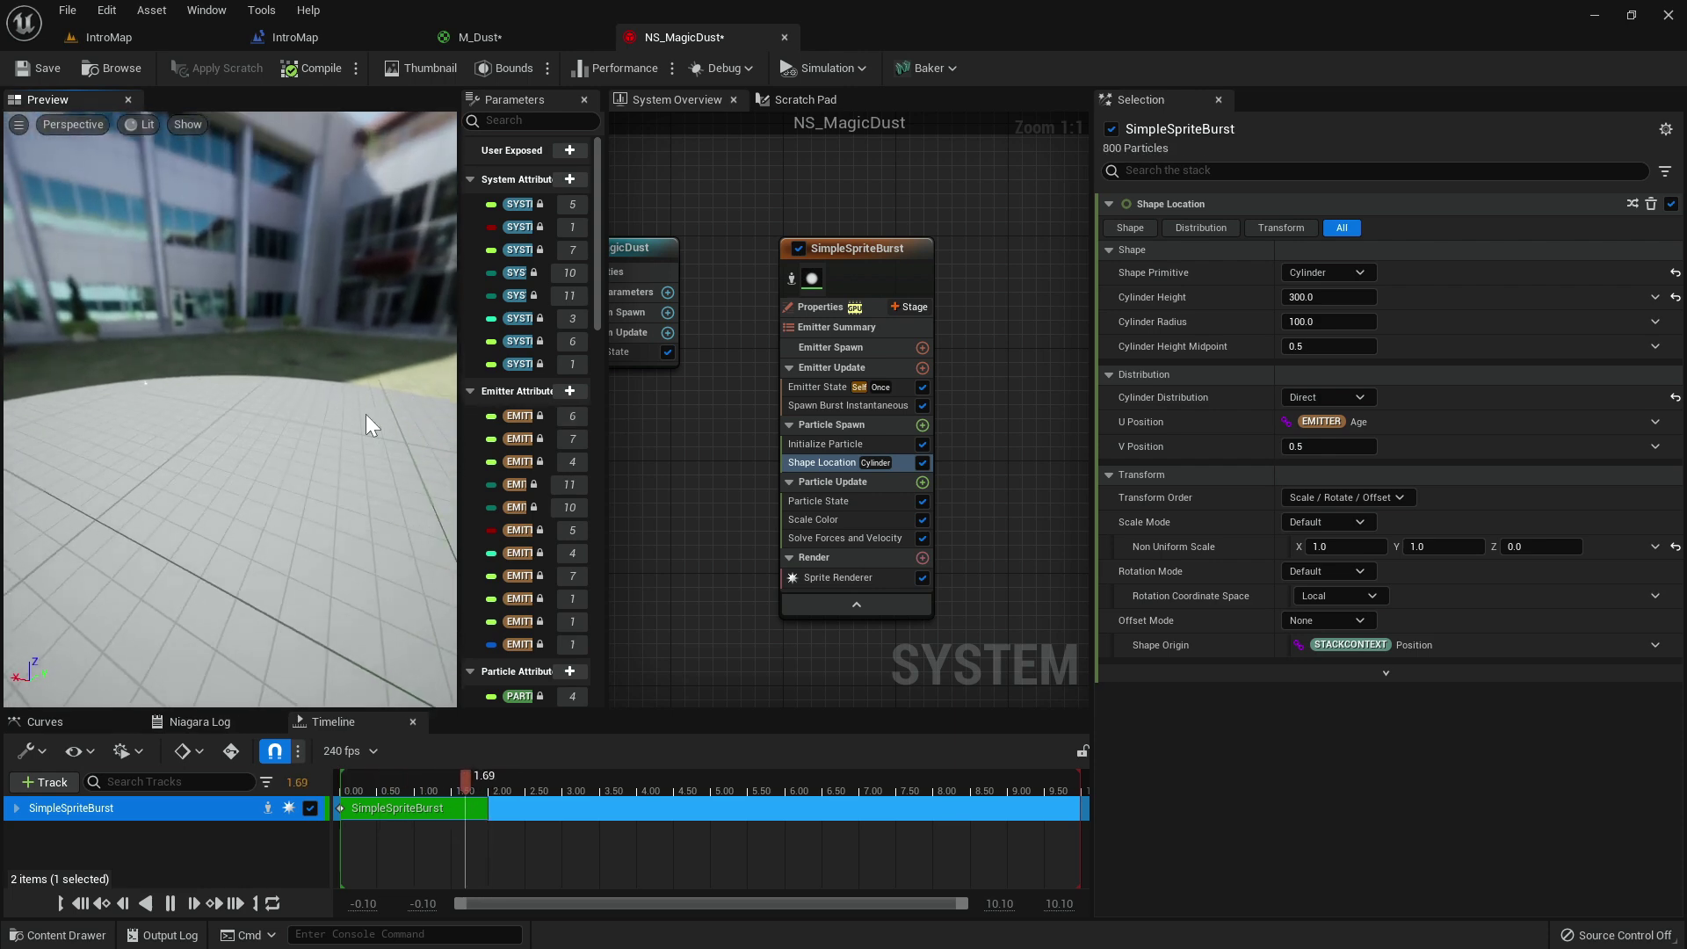
key(ctrl+z)
mouse_move(287, 376)
mouse_down()
mouse_move(287, 360)
mouse_move(287, 391)
mouse_up()
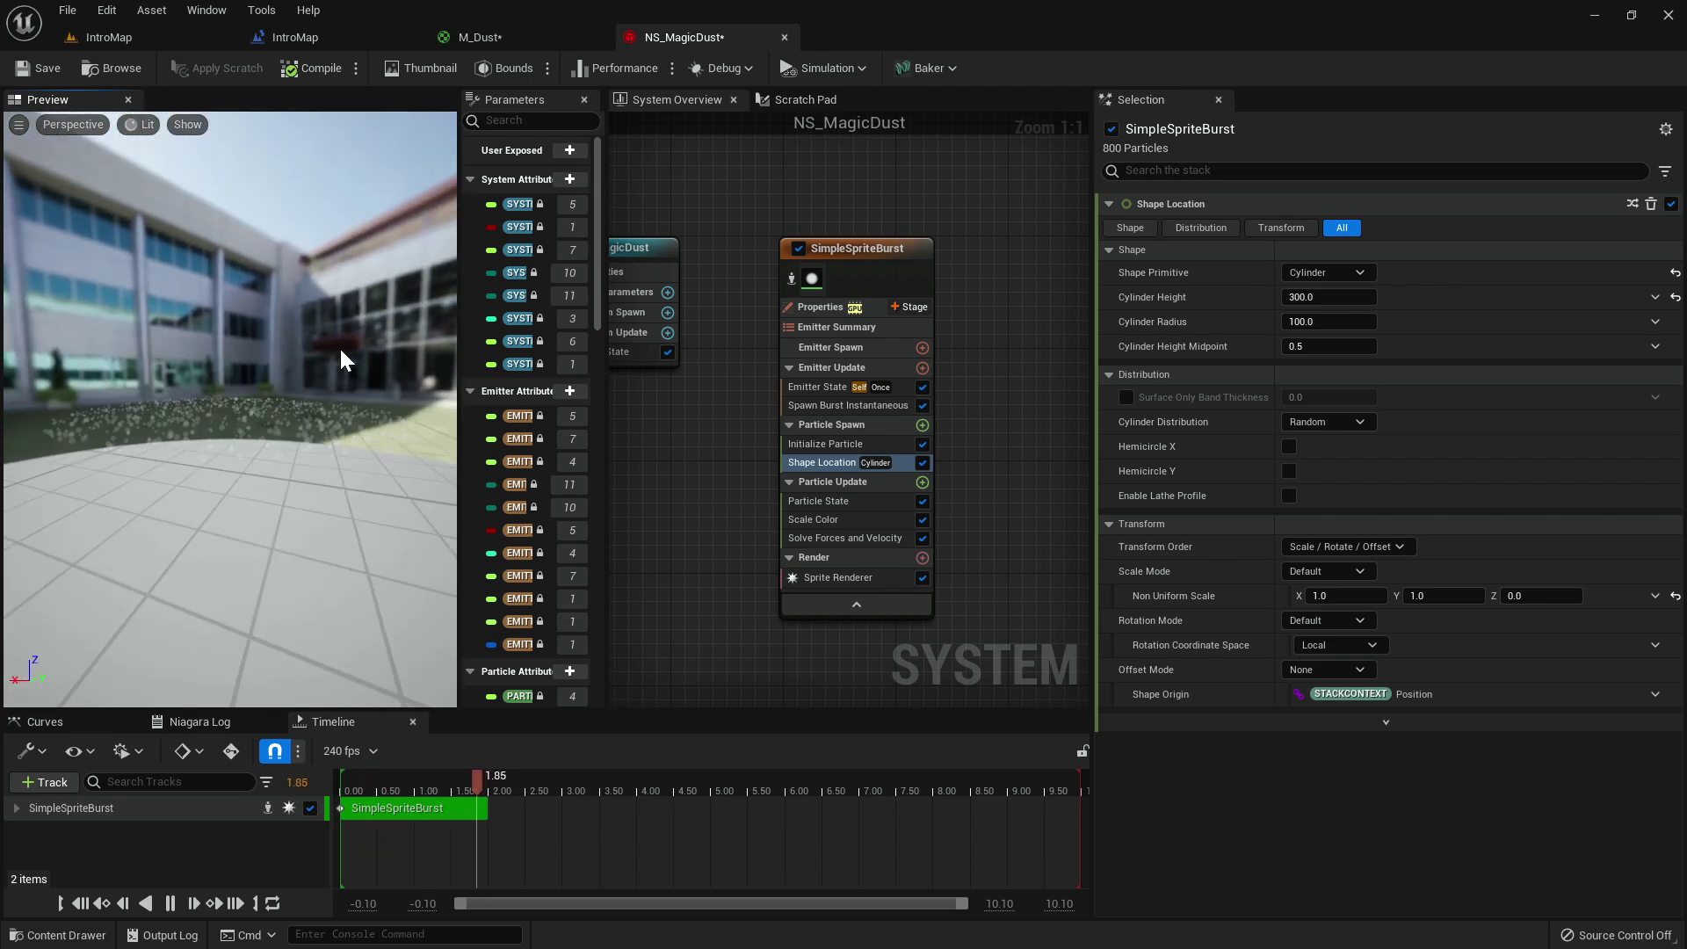
Try a Cylinder Height Midpoint of 0 in Shape Location, then return it to 0.5.
click(1330, 323)
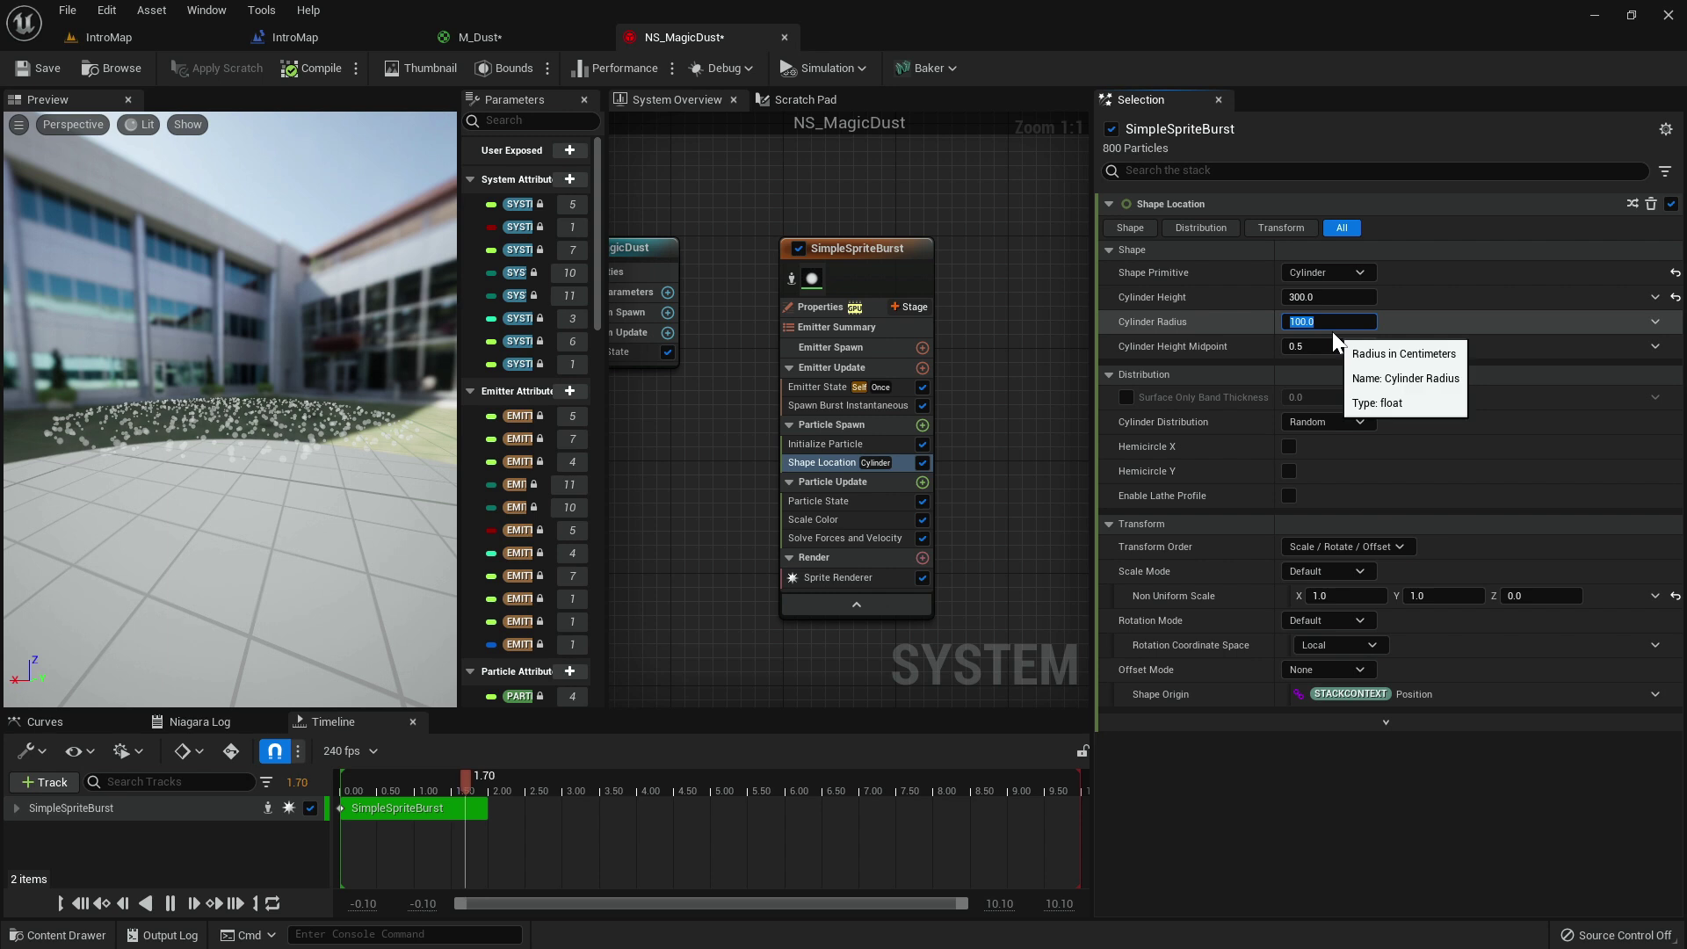
click(1307, 346)
text(0)
key(Return)
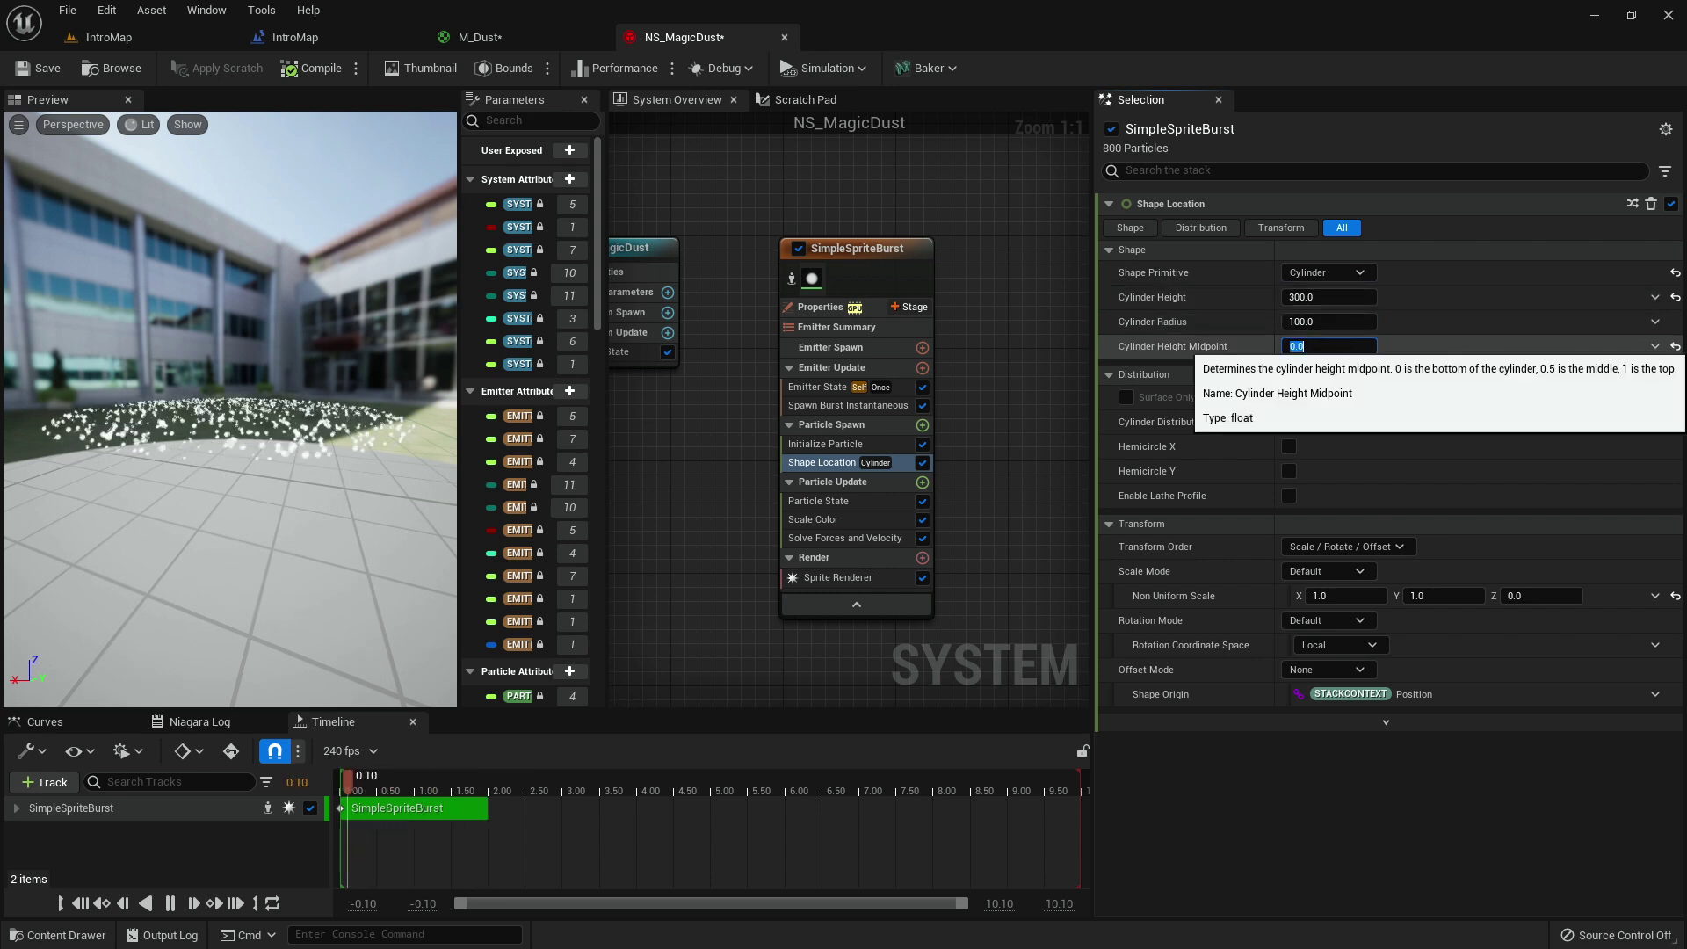
text(.5)
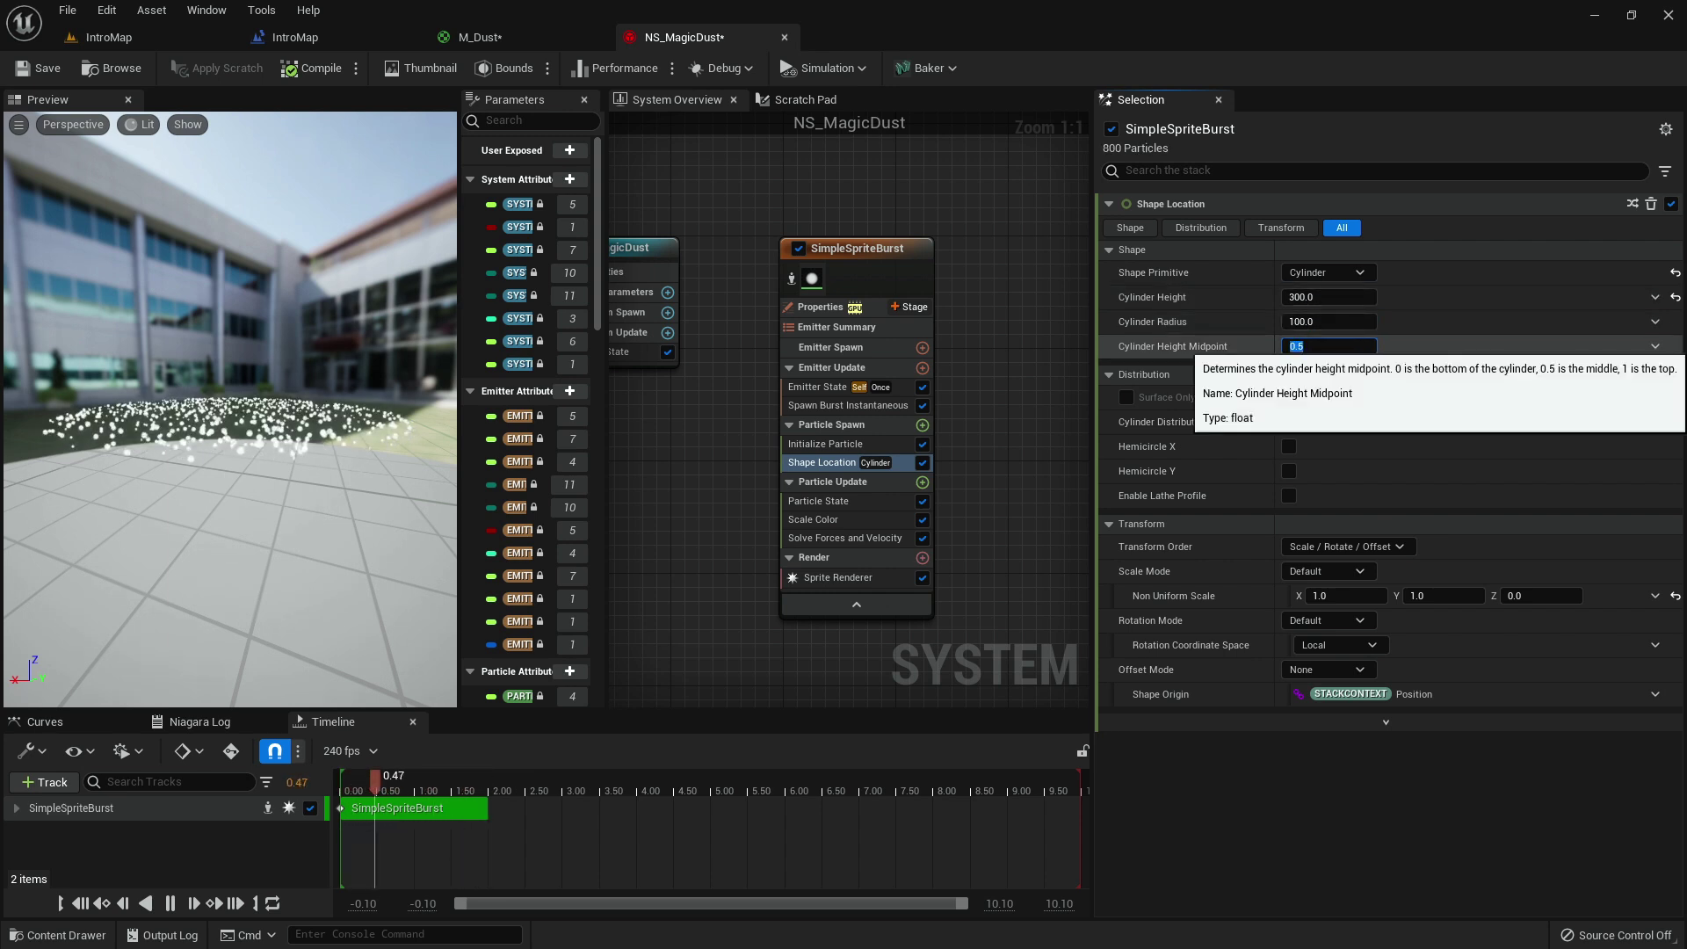
key(Return)
drag(352, 422, 352, 386)
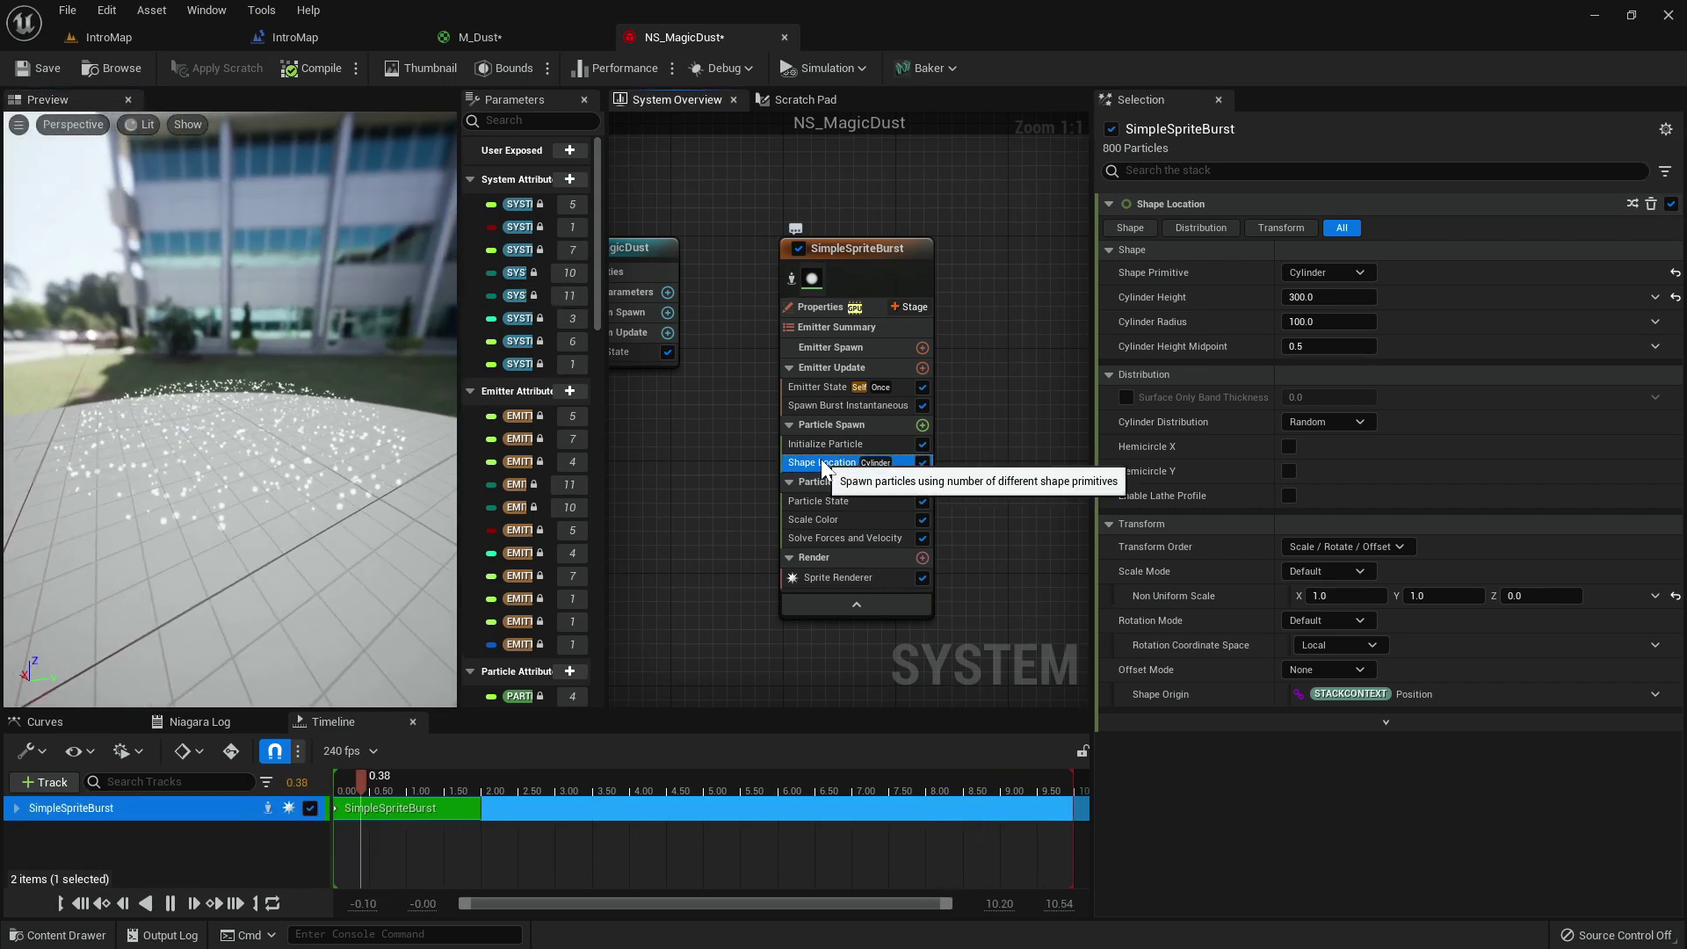
Replace the Shape Location module in Particle Spawn with a fresh Shape Location module.
click(921, 426)
text(shape)
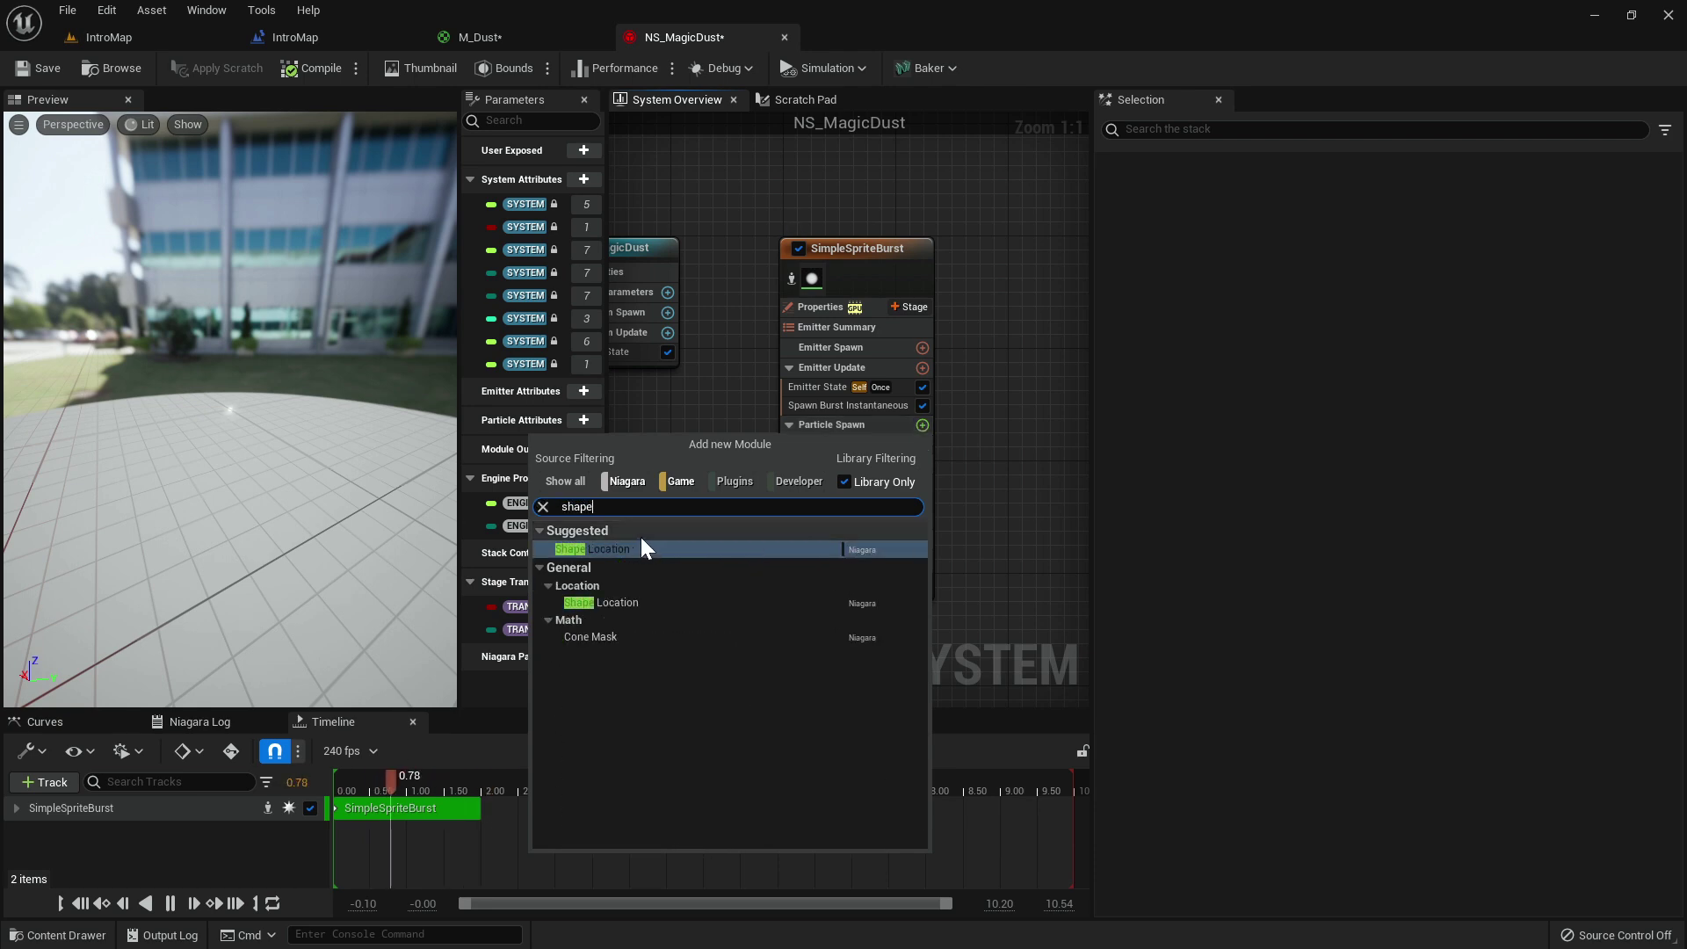
click(615, 549)
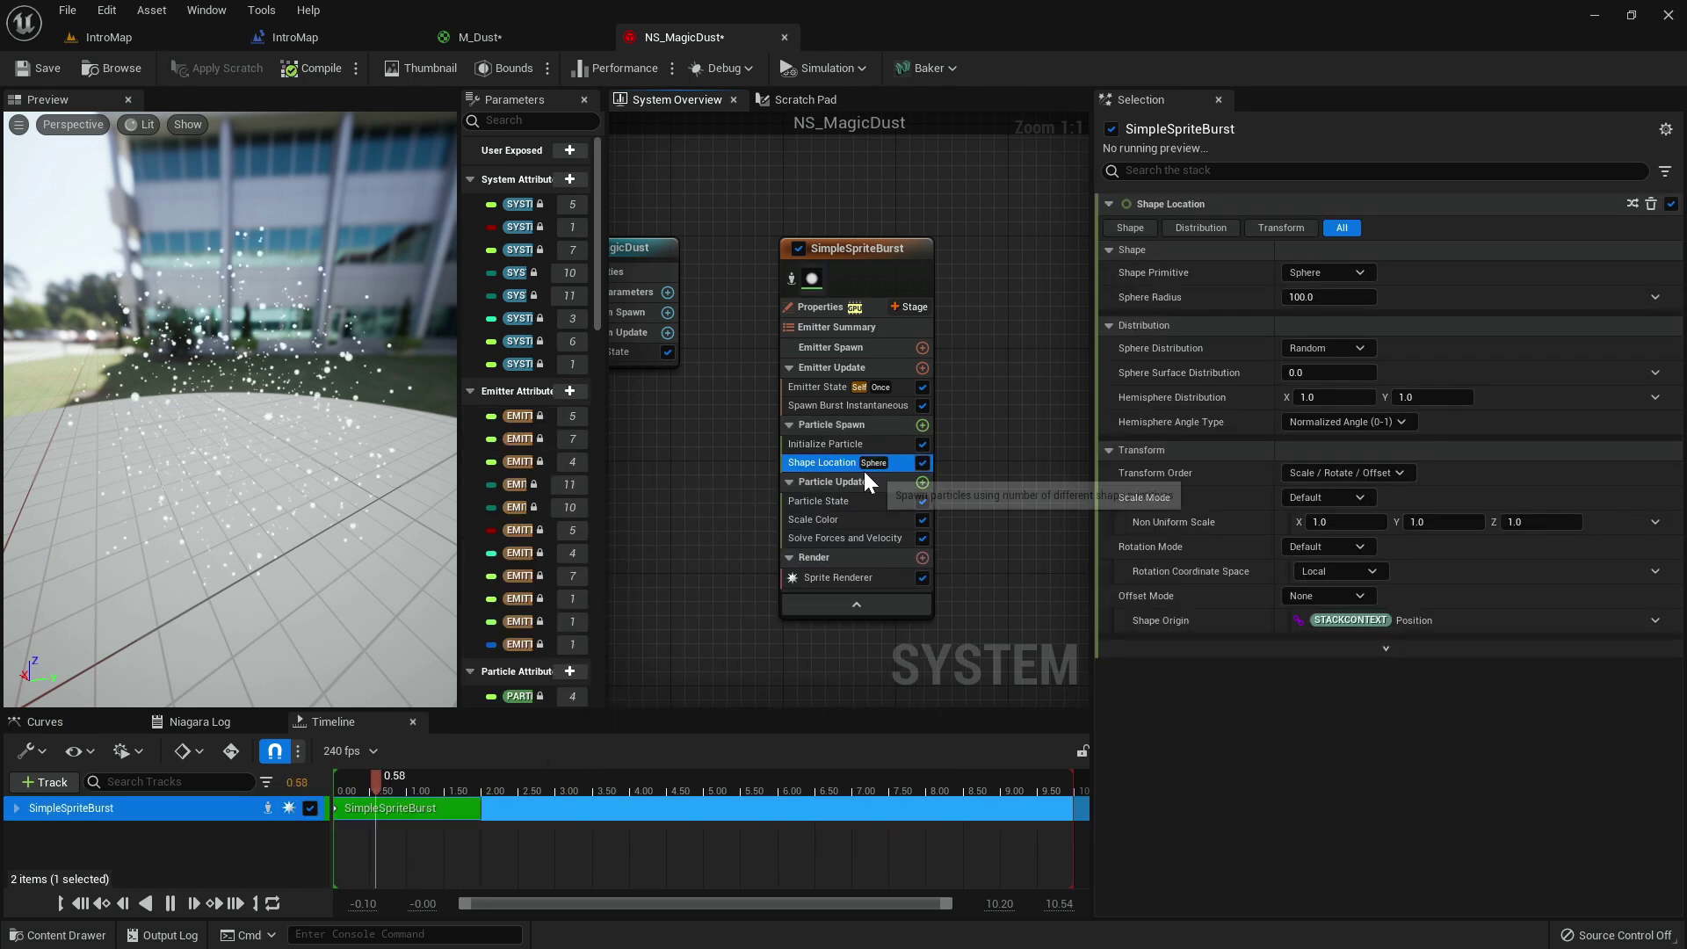
Try the Cylinder primitive in the new Shape Location module, then switch it back to Sphere.
click(1327, 272)
click(1317, 318)
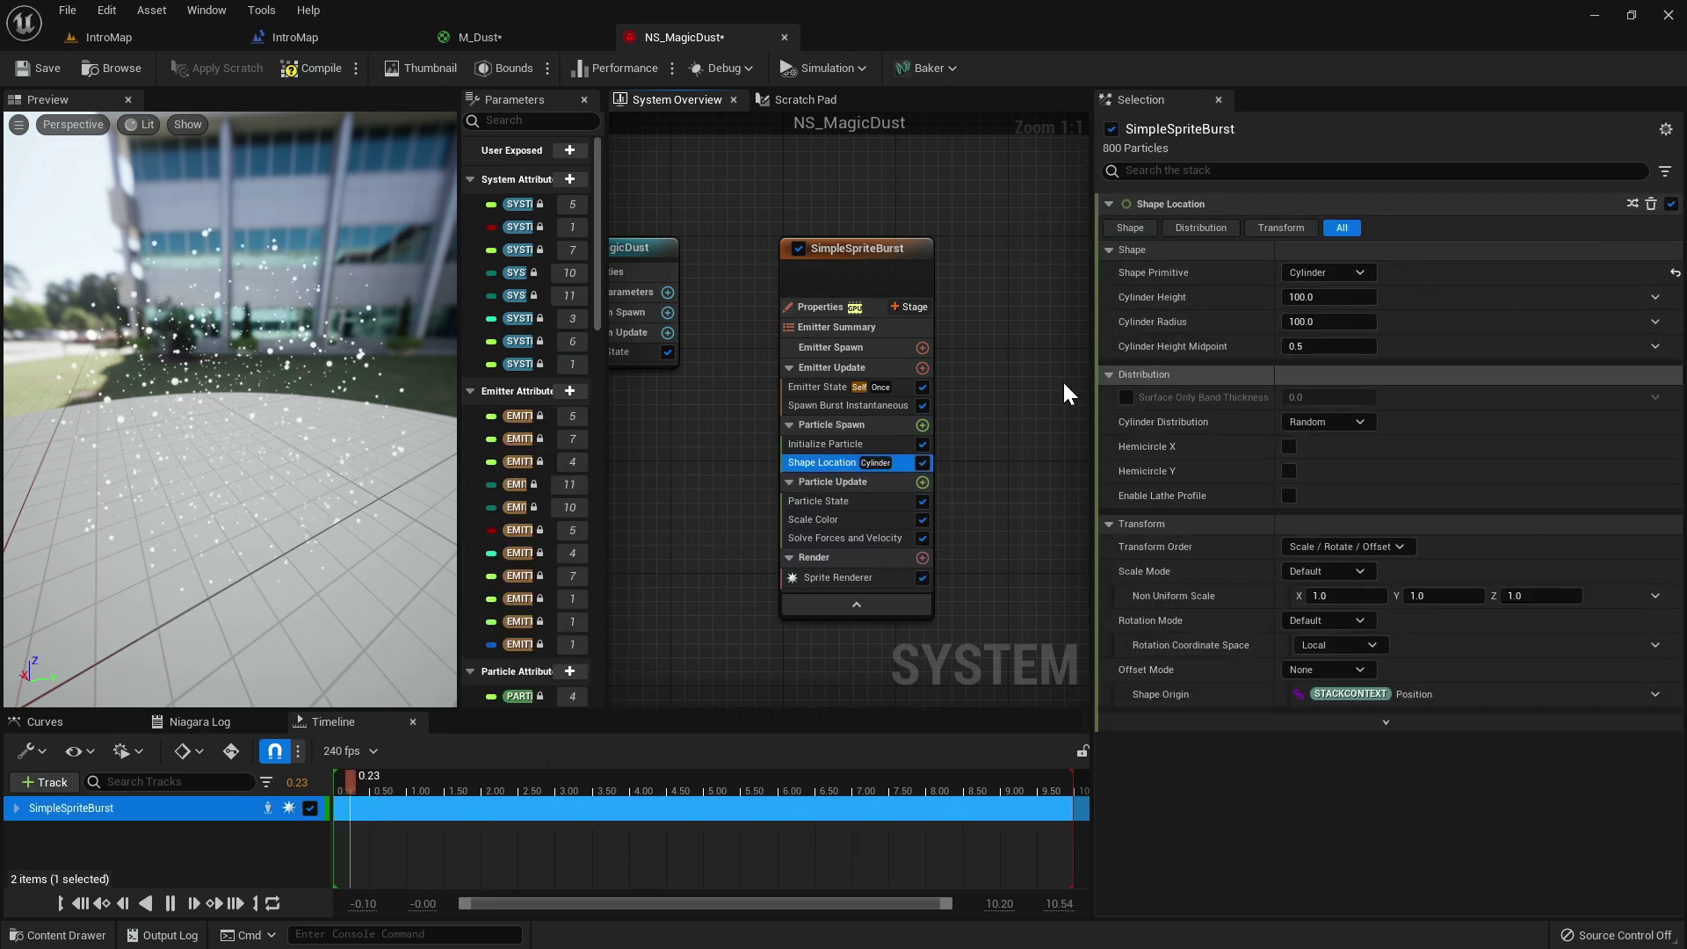
drag(230, 410, 272, 462)
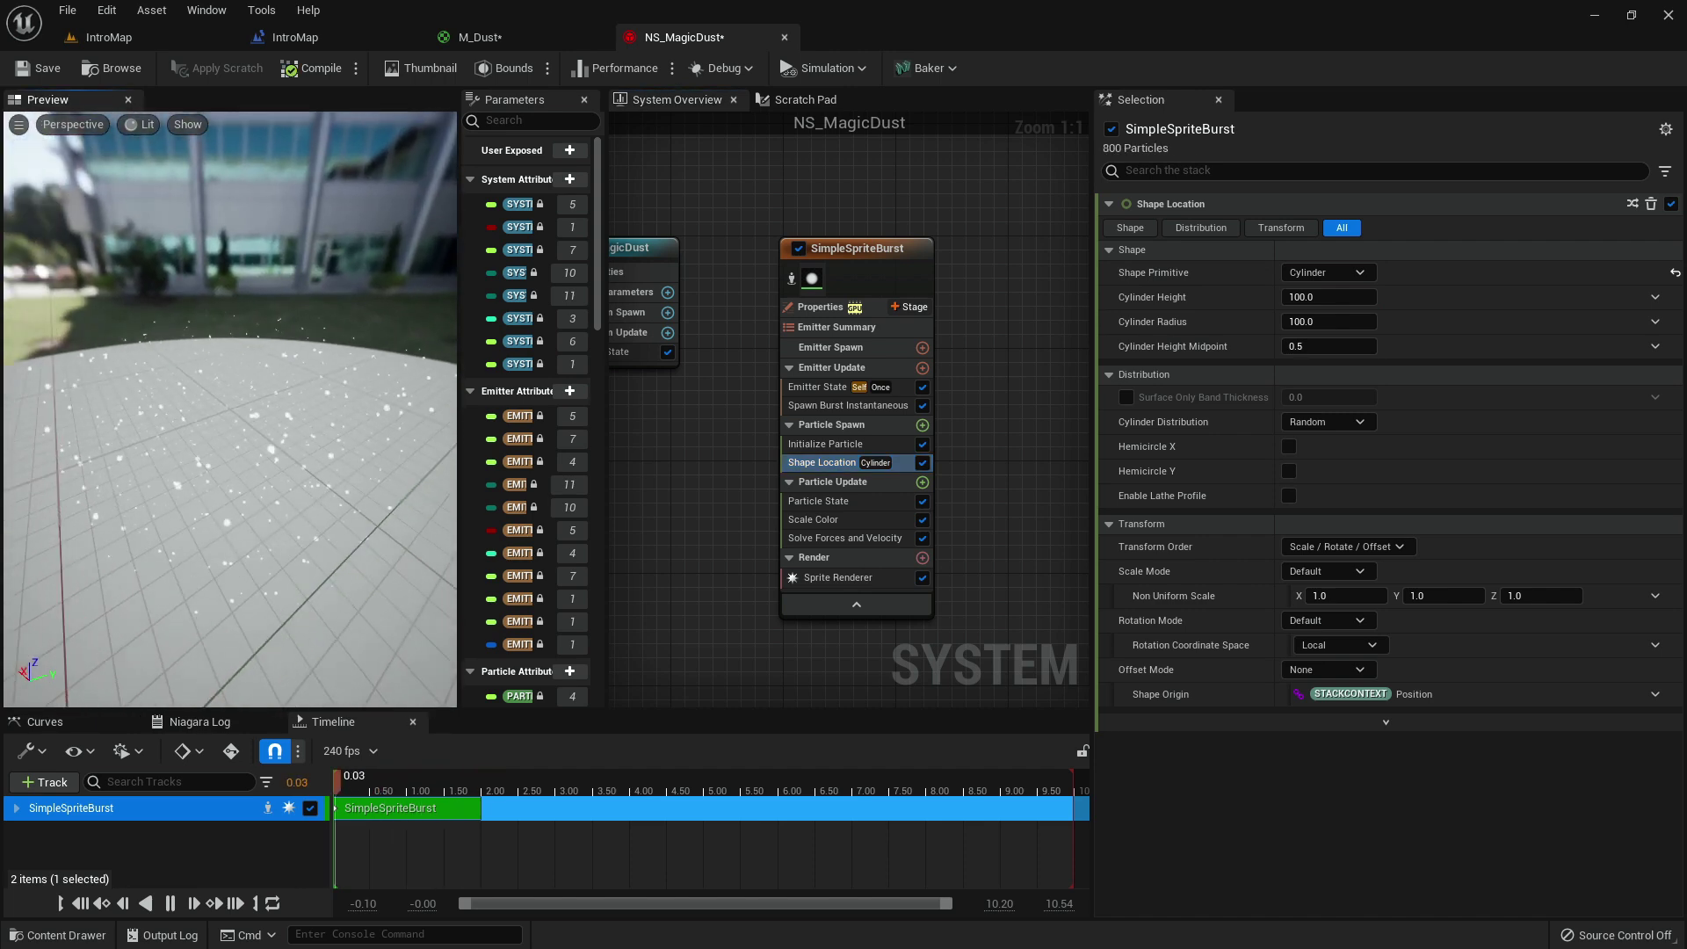
click(1326, 272)
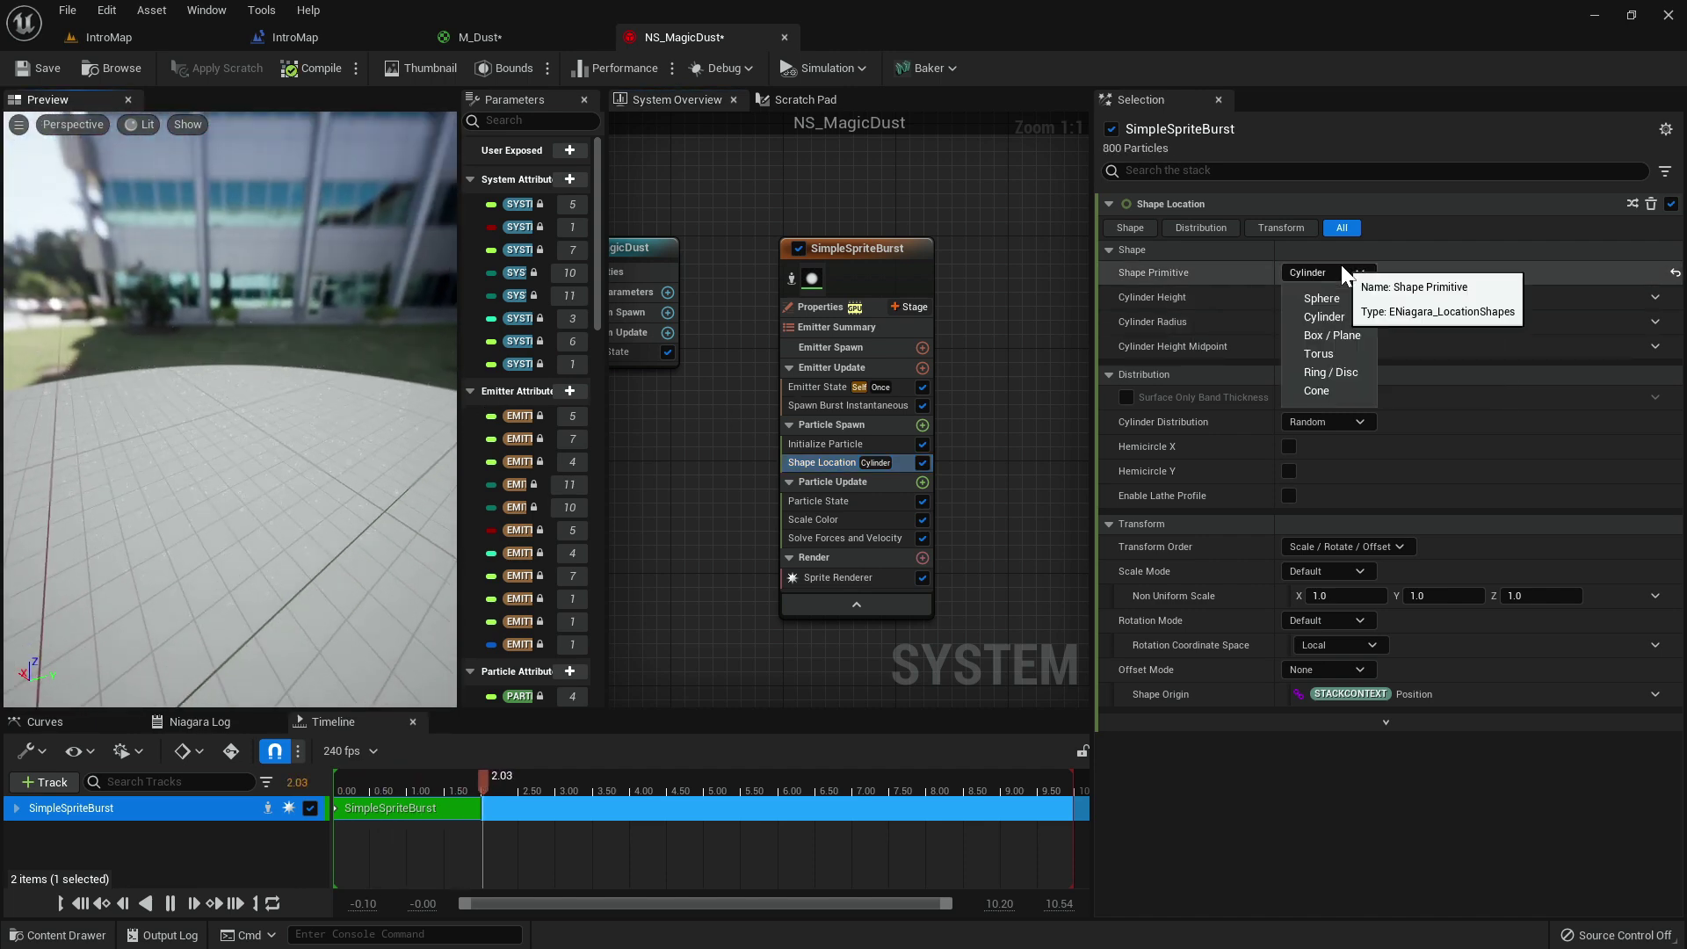
click(1344, 302)
drag(246, 425, 287, 430)
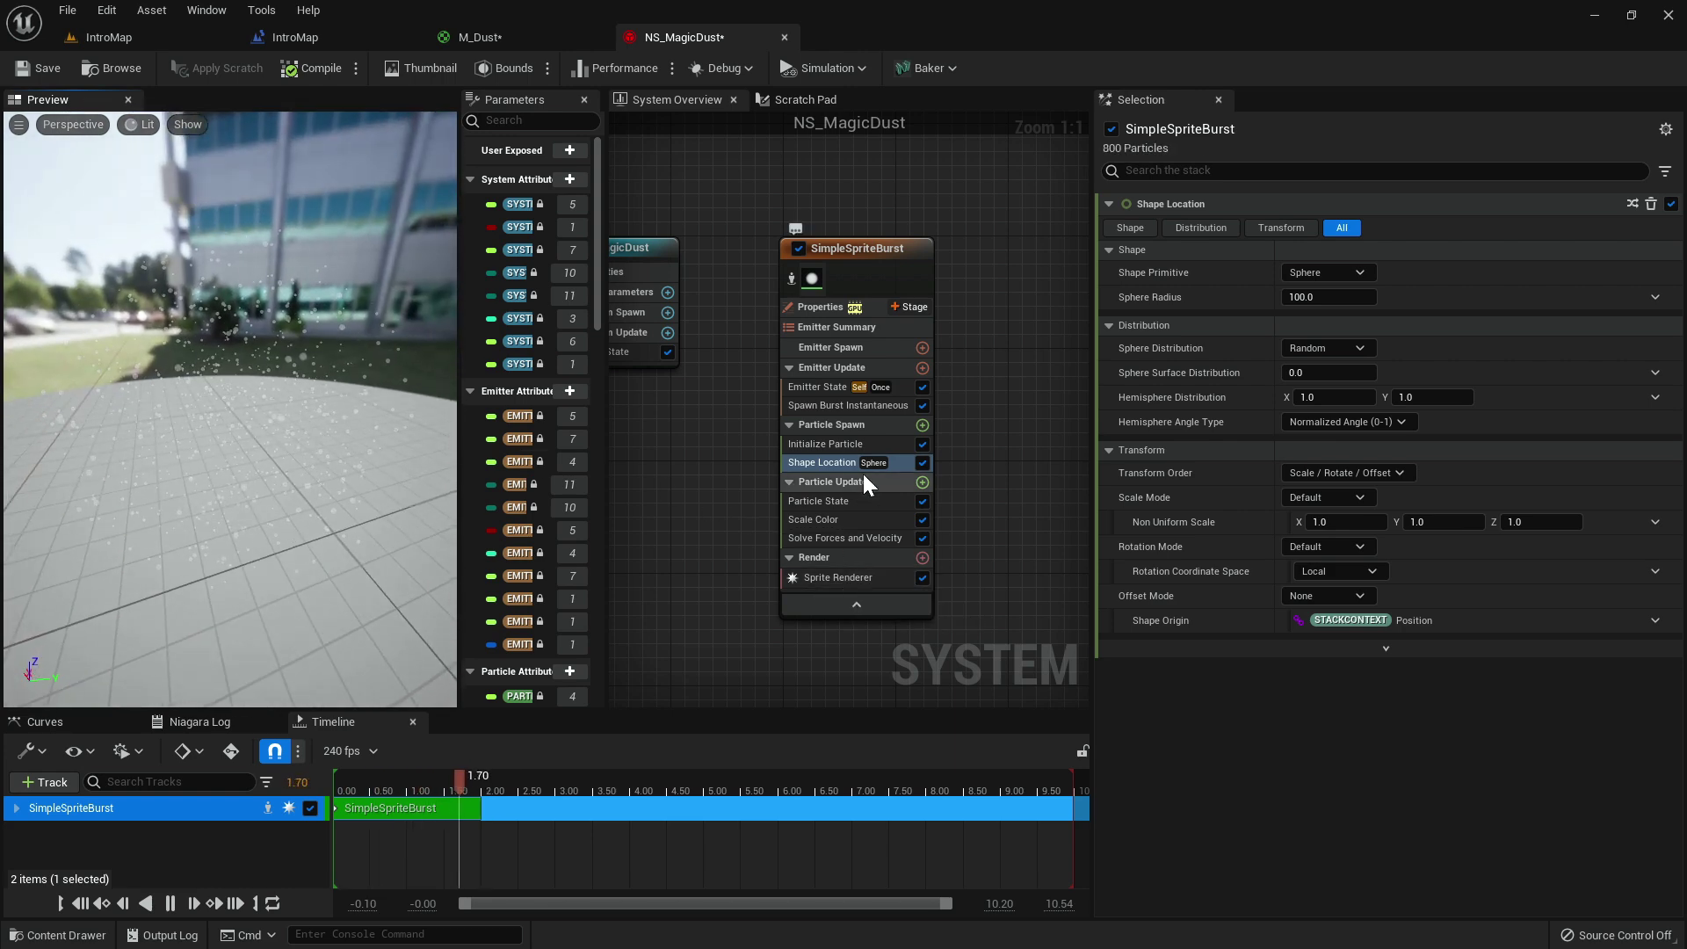
In Initialize Particle, set the particle color to a fully saturated purple with a brightness value of 10.
click(842, 447)
click(1309, 346)
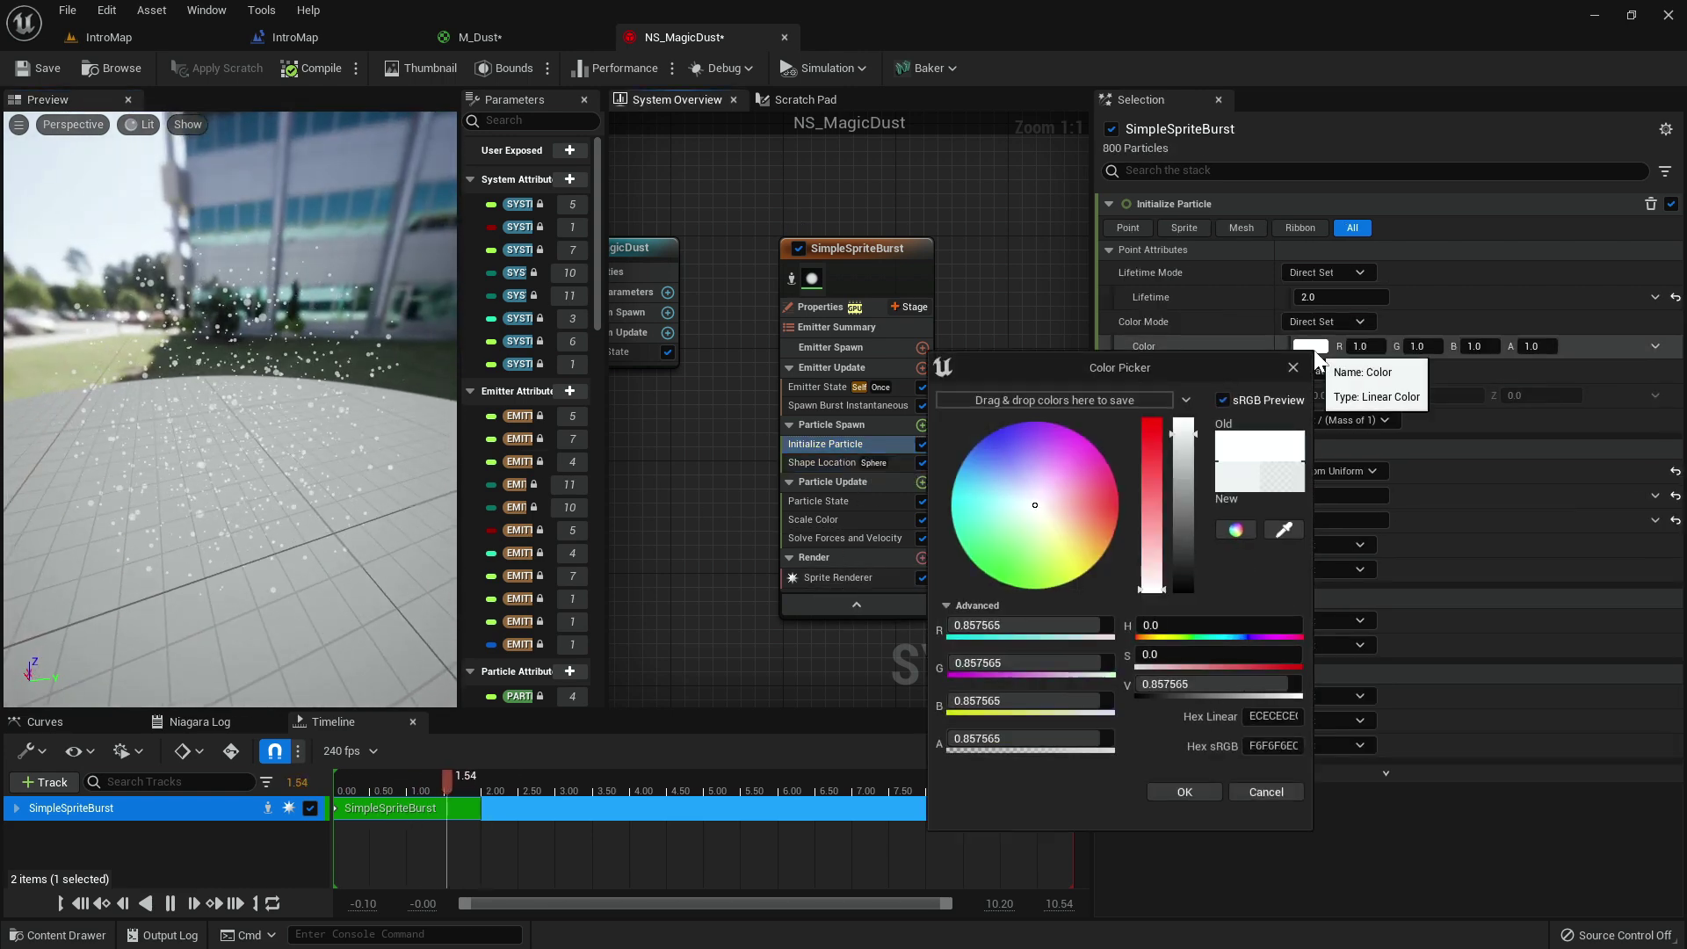
click(1046, 422)
click(1177, 682)
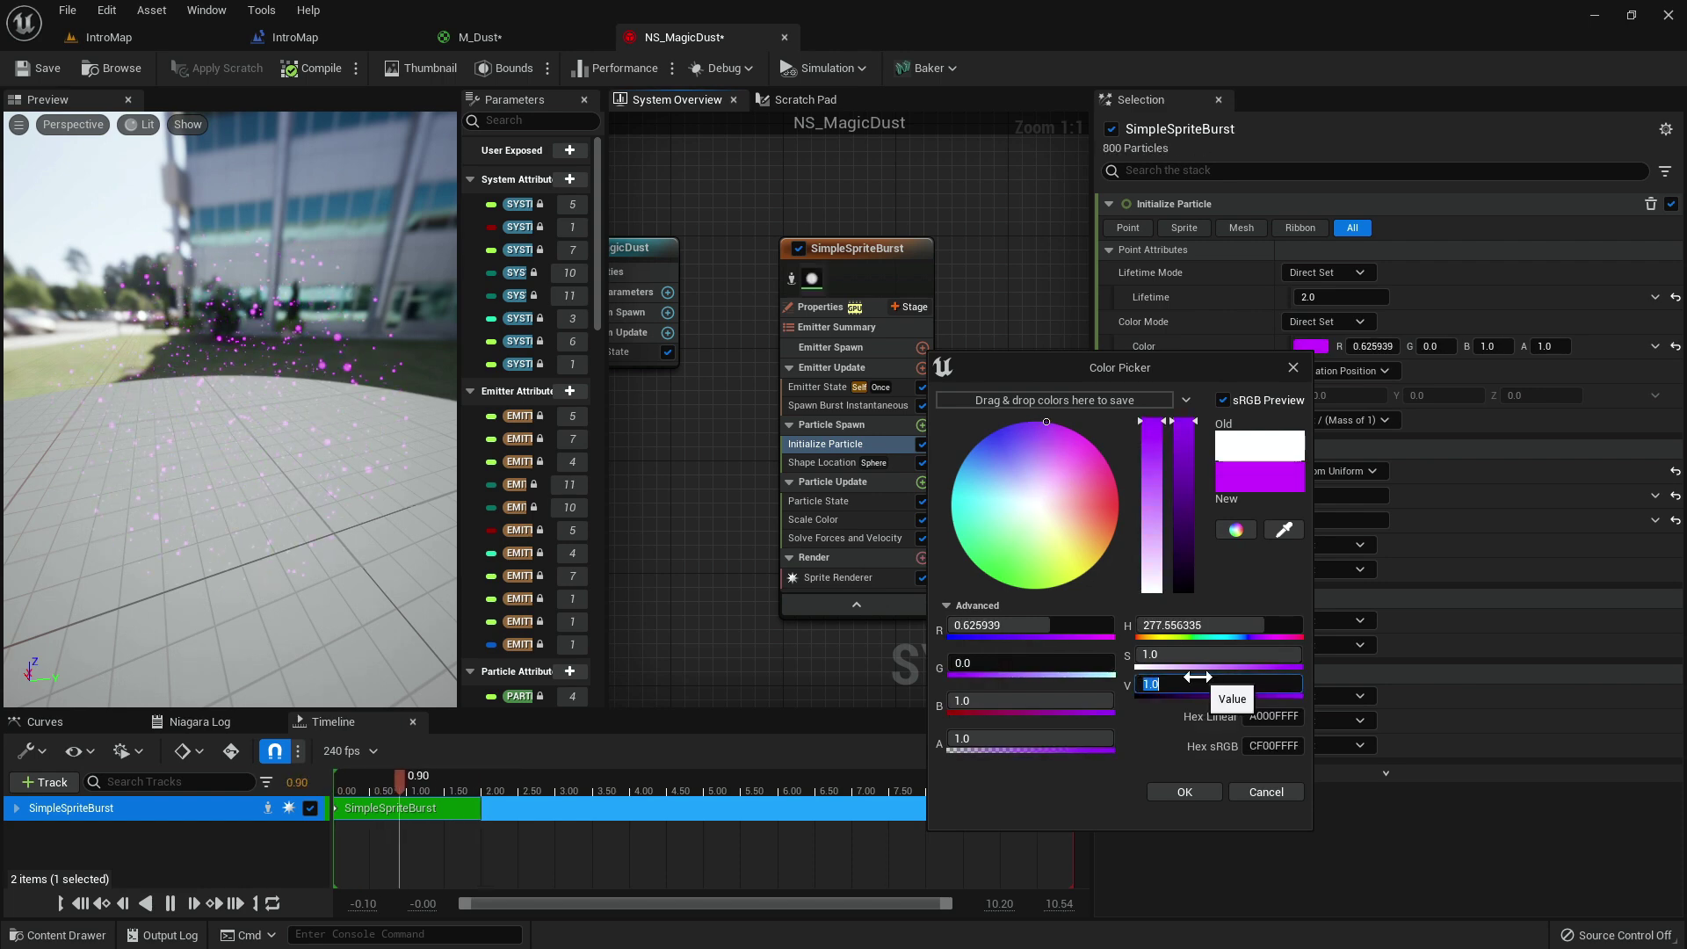
text(10)
key(Return)
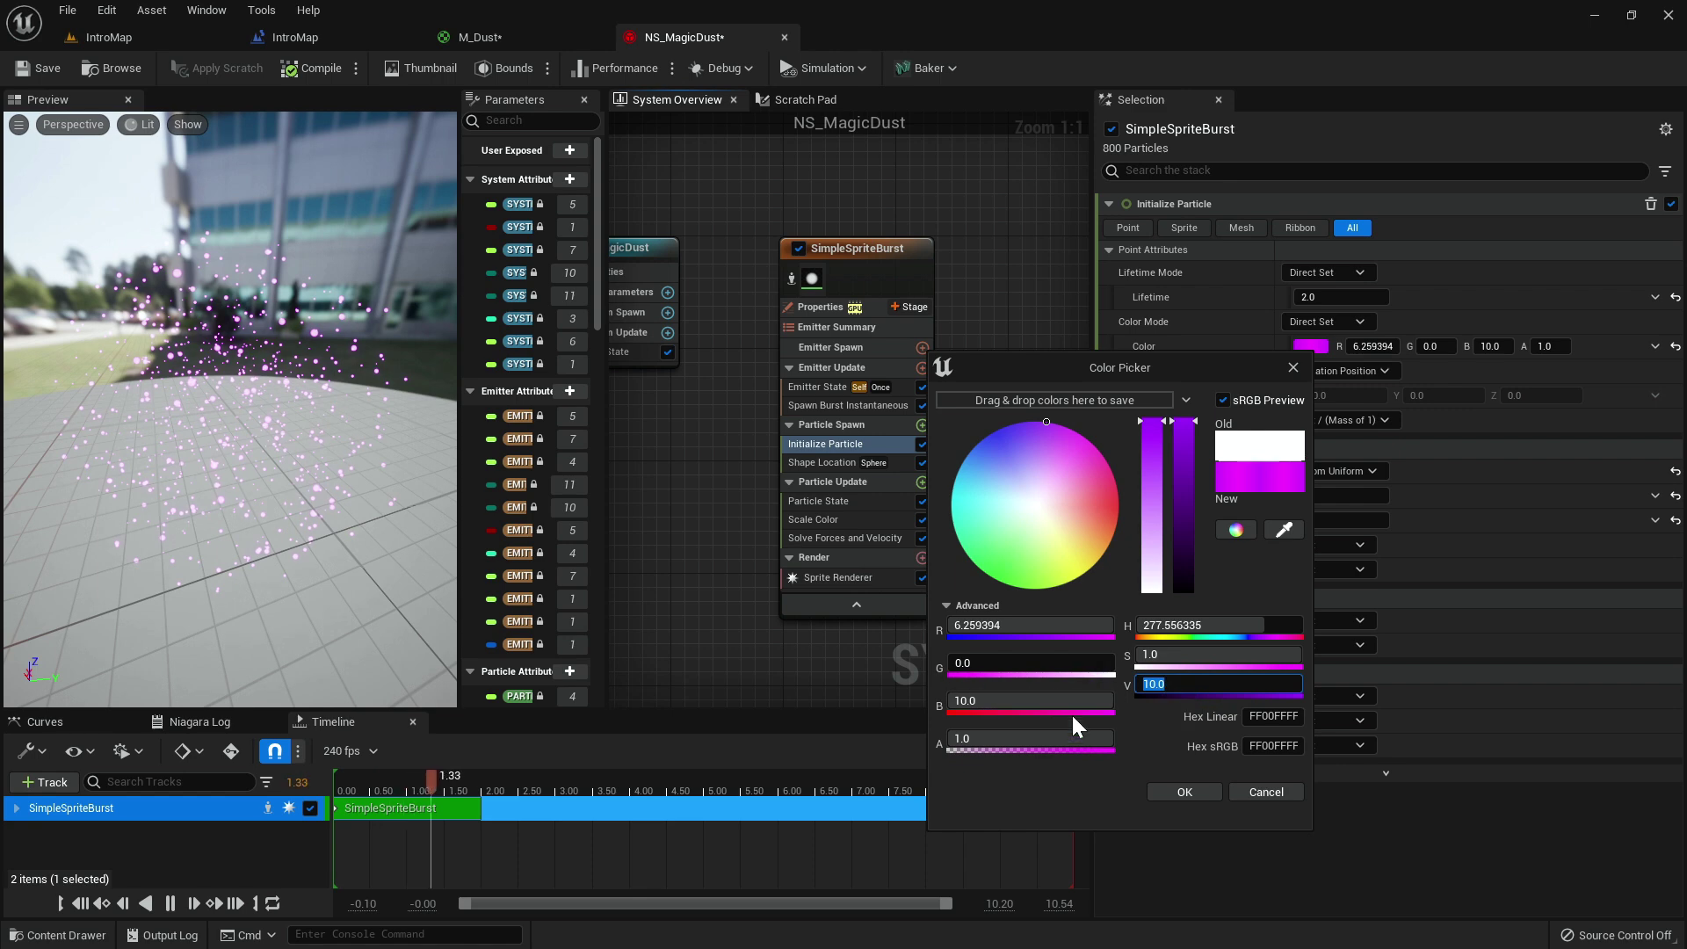
click(1179, 791)
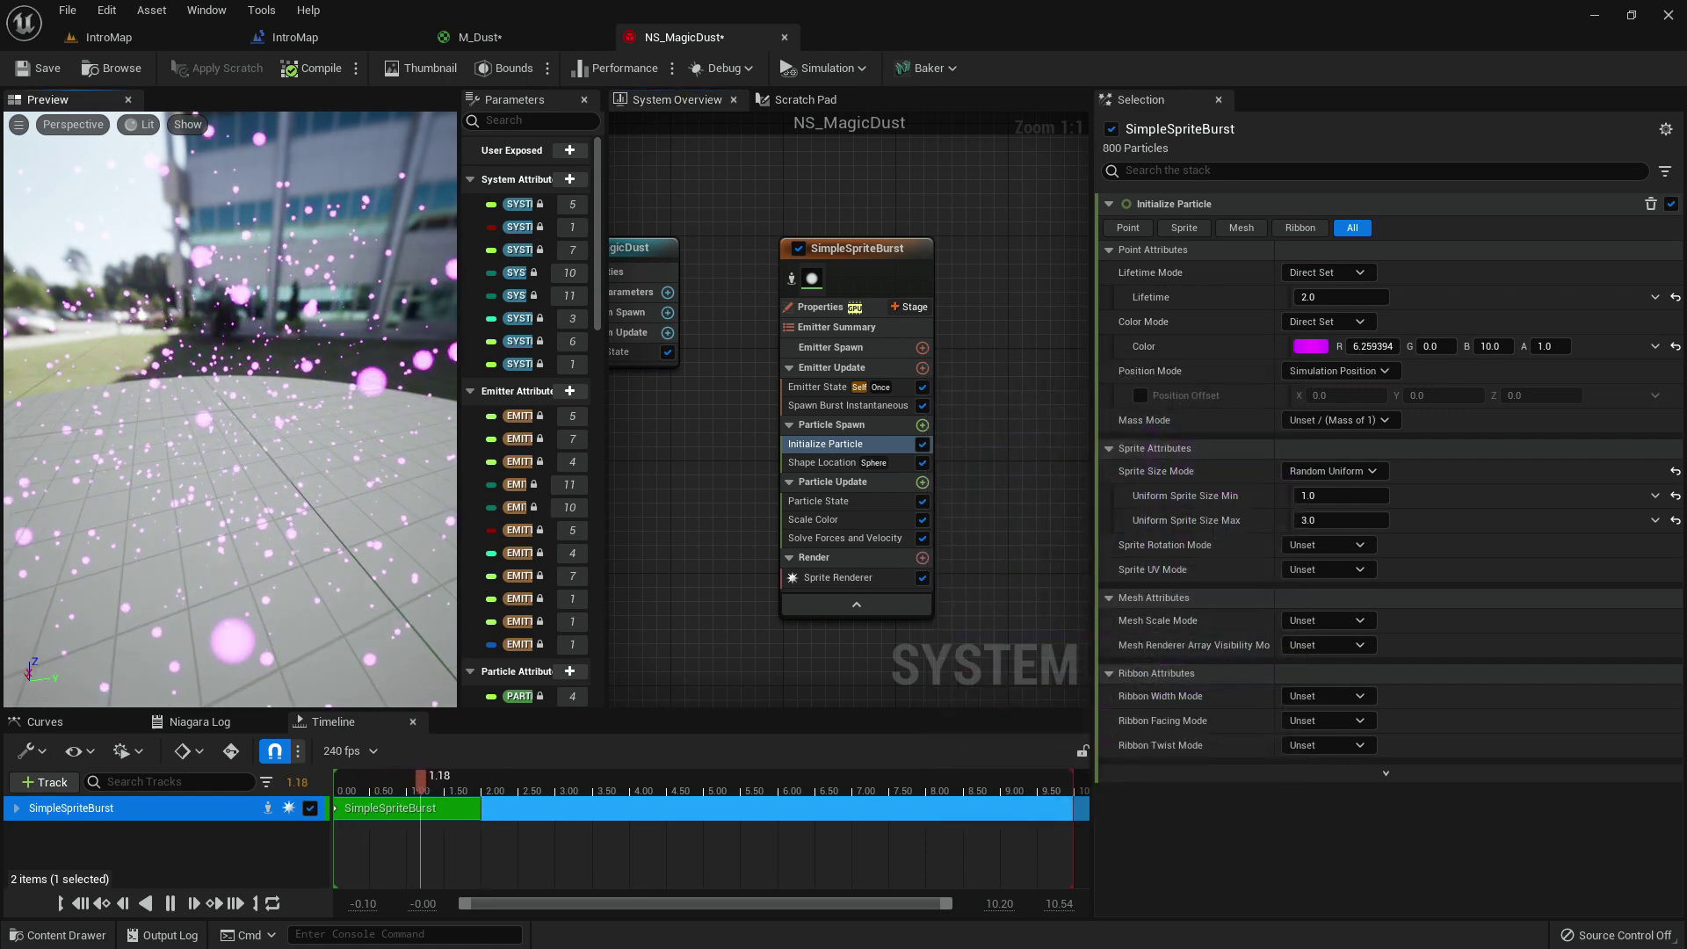
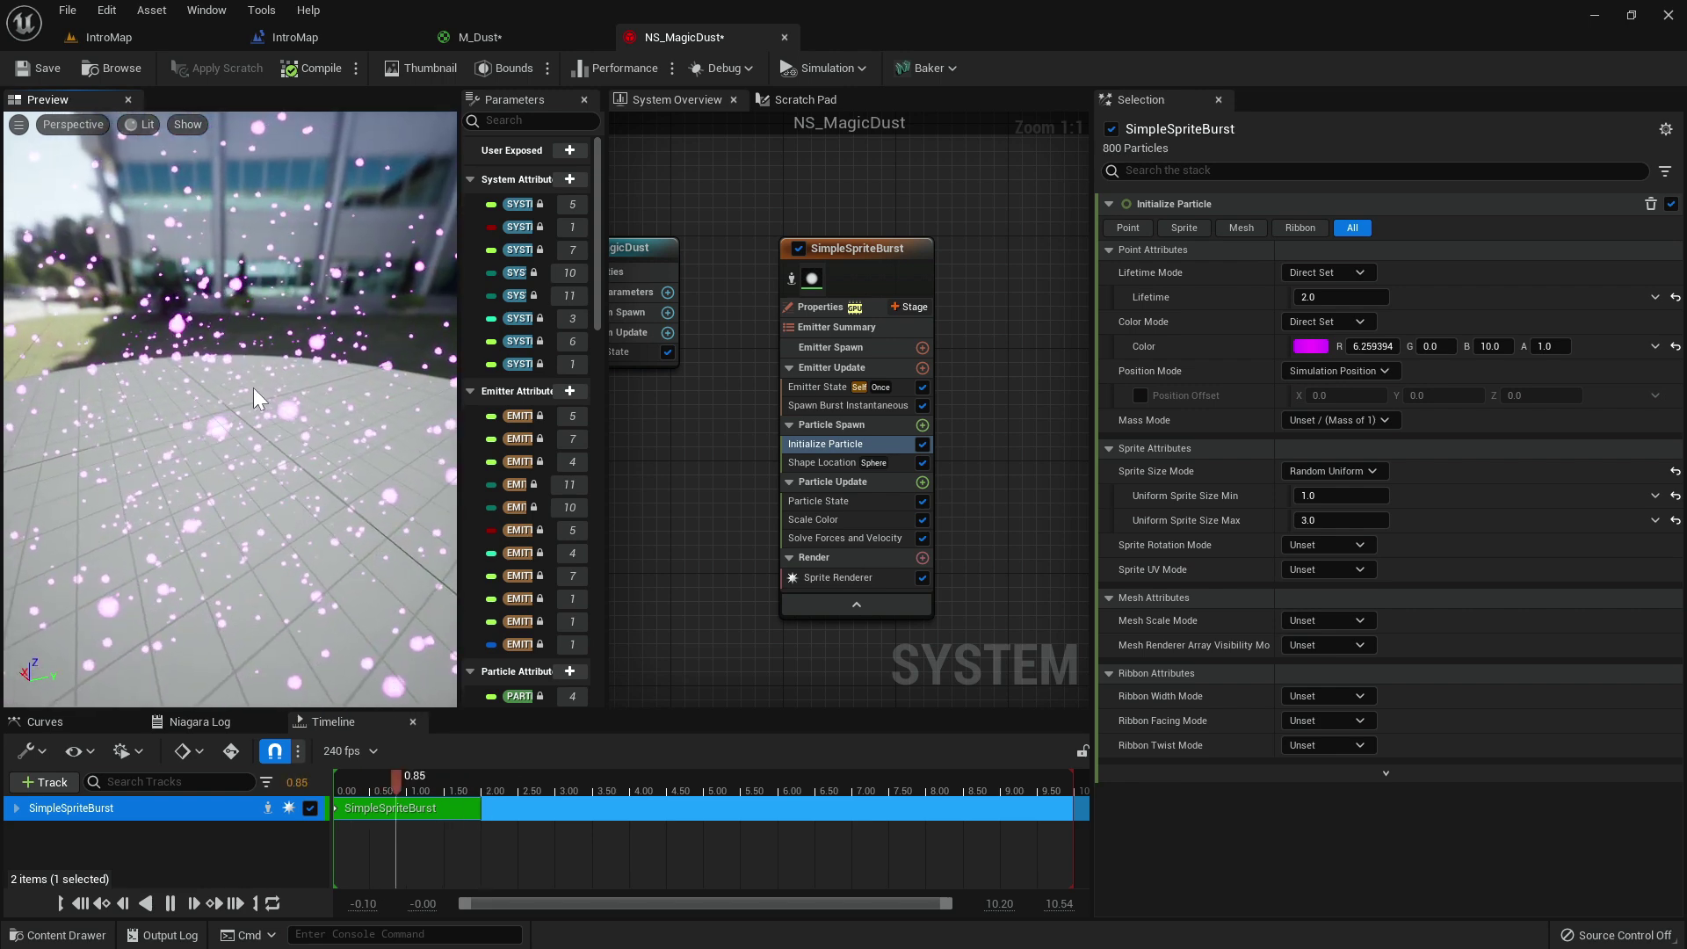
In M_Dust, add scalar parameters Radius and Density and connect them to the matching inputs of RadialGradientExponential.
click(497, 42)
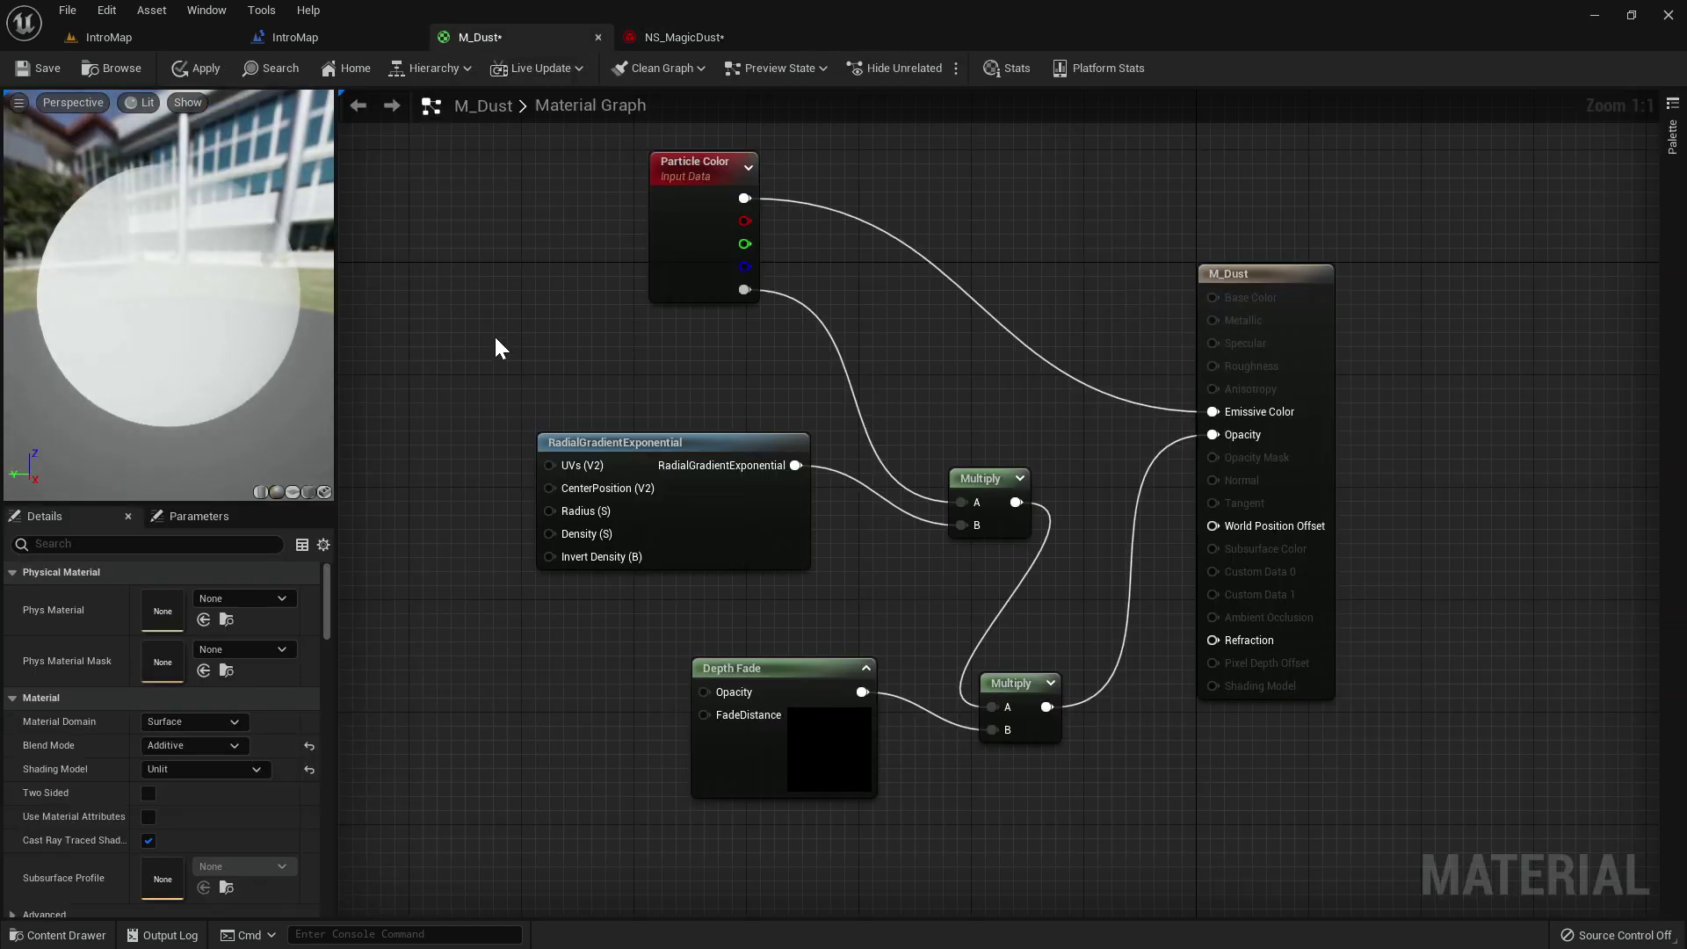
click(434, 498)
text(Radius)
key(Return)
drag(497, 522, 436, 486)
click(404, 546)
text(Density)
key(Return)
drag(479, 595, 549, 533)
drag(448, 561, 448, 548)
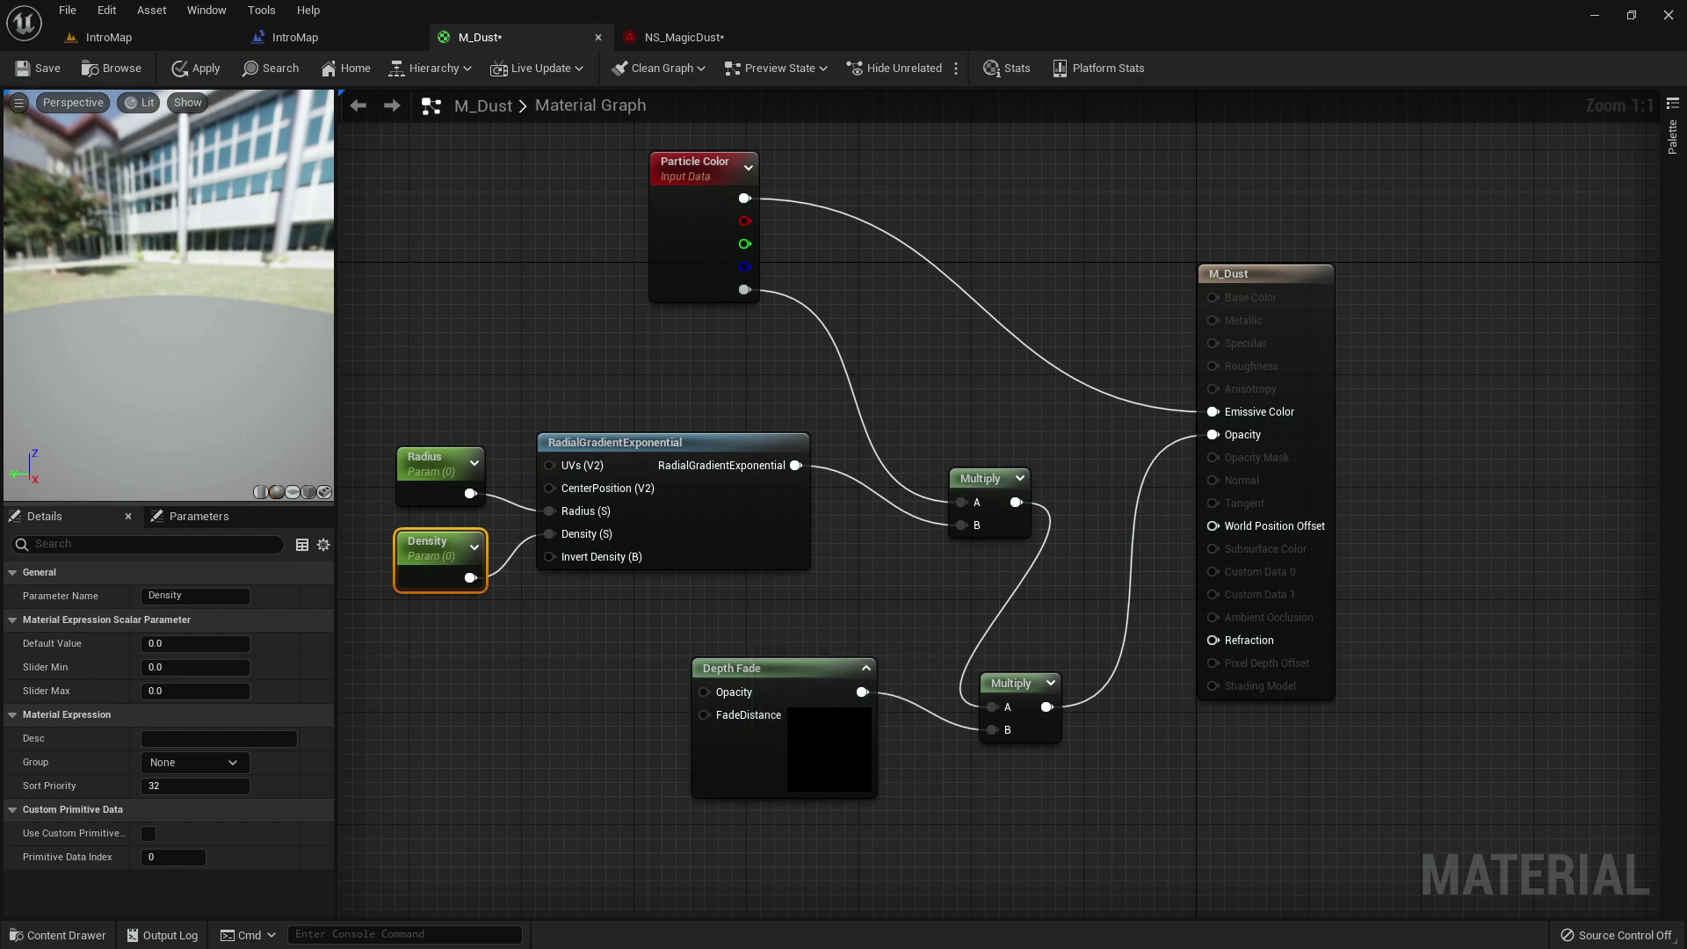
Feed Emissive Color from a new constant color vector set to pink (1, 0, 0.206) and apply the material.
click(945, 256)
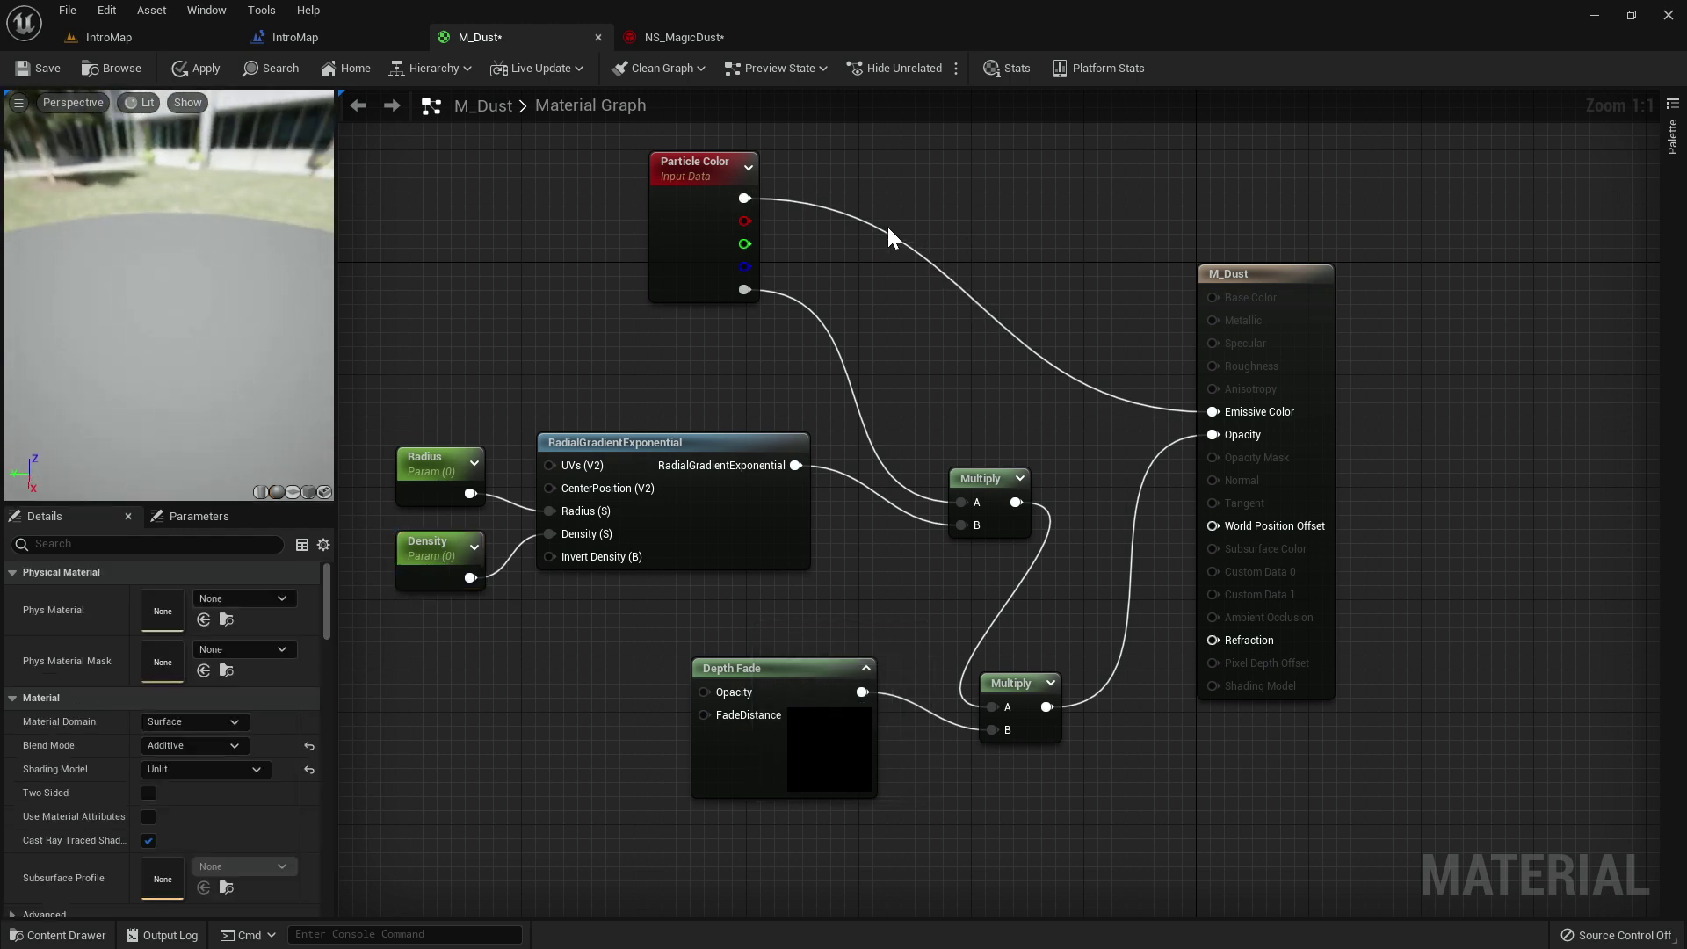
click(917, 202)
drag(1026, 238, 1215, 415)
click(204, 591)
drag(314, 662, 398, 616)
drag(471, 692, 465, 544)
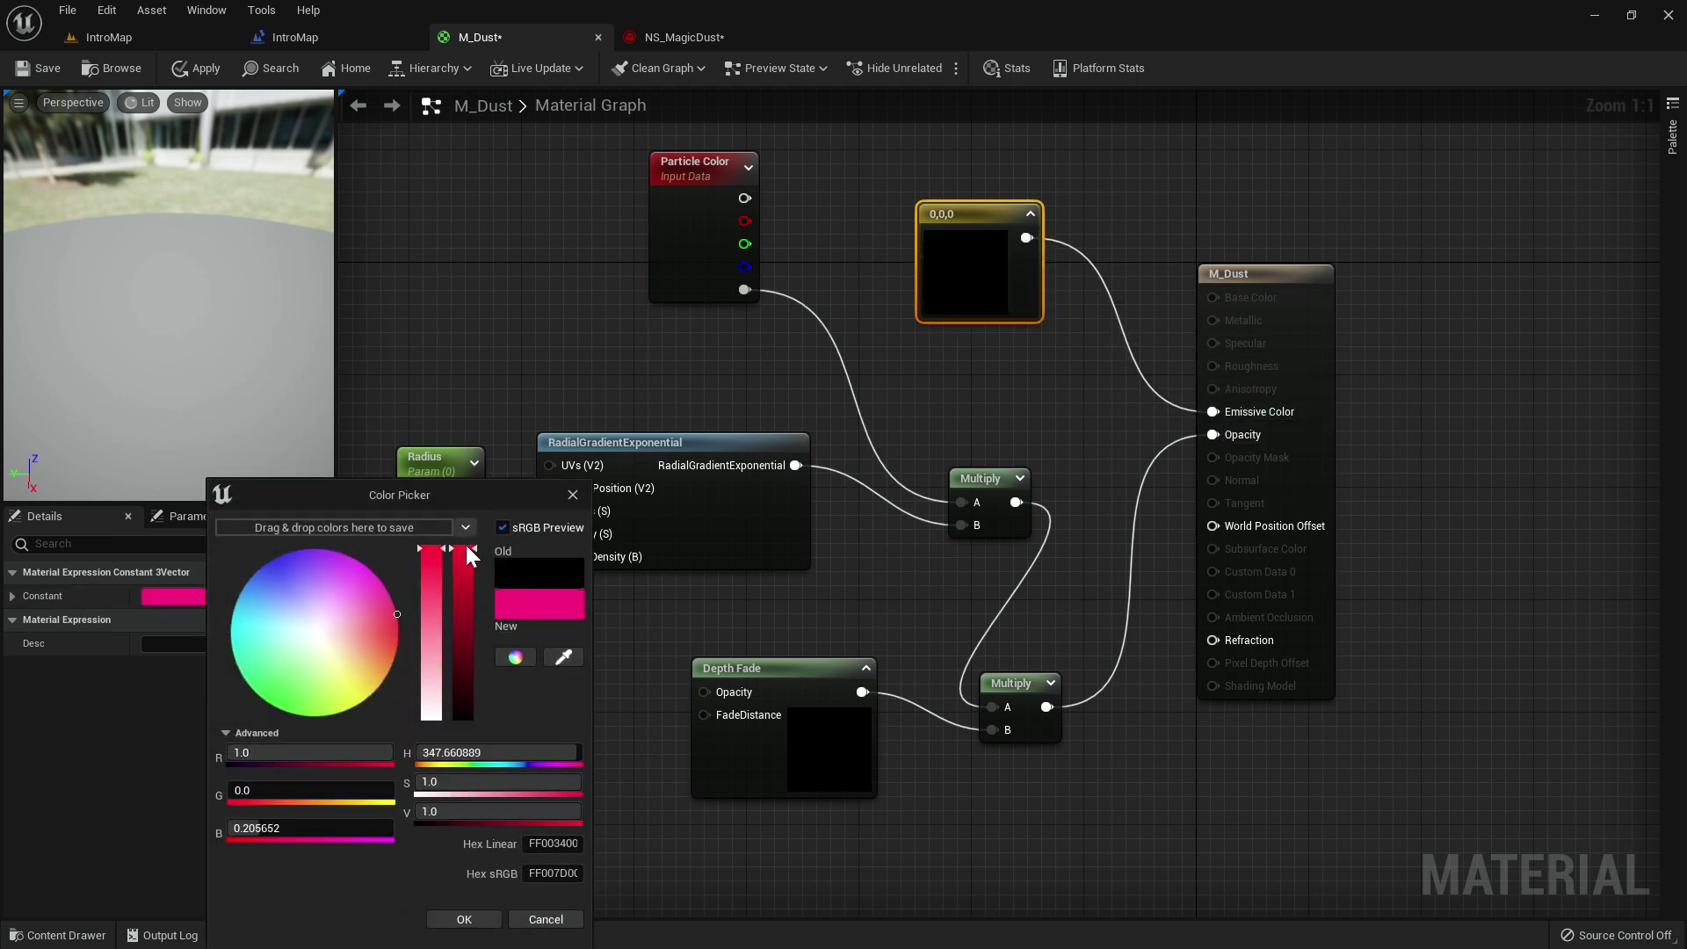
click(459, 921)
click(195, 68)
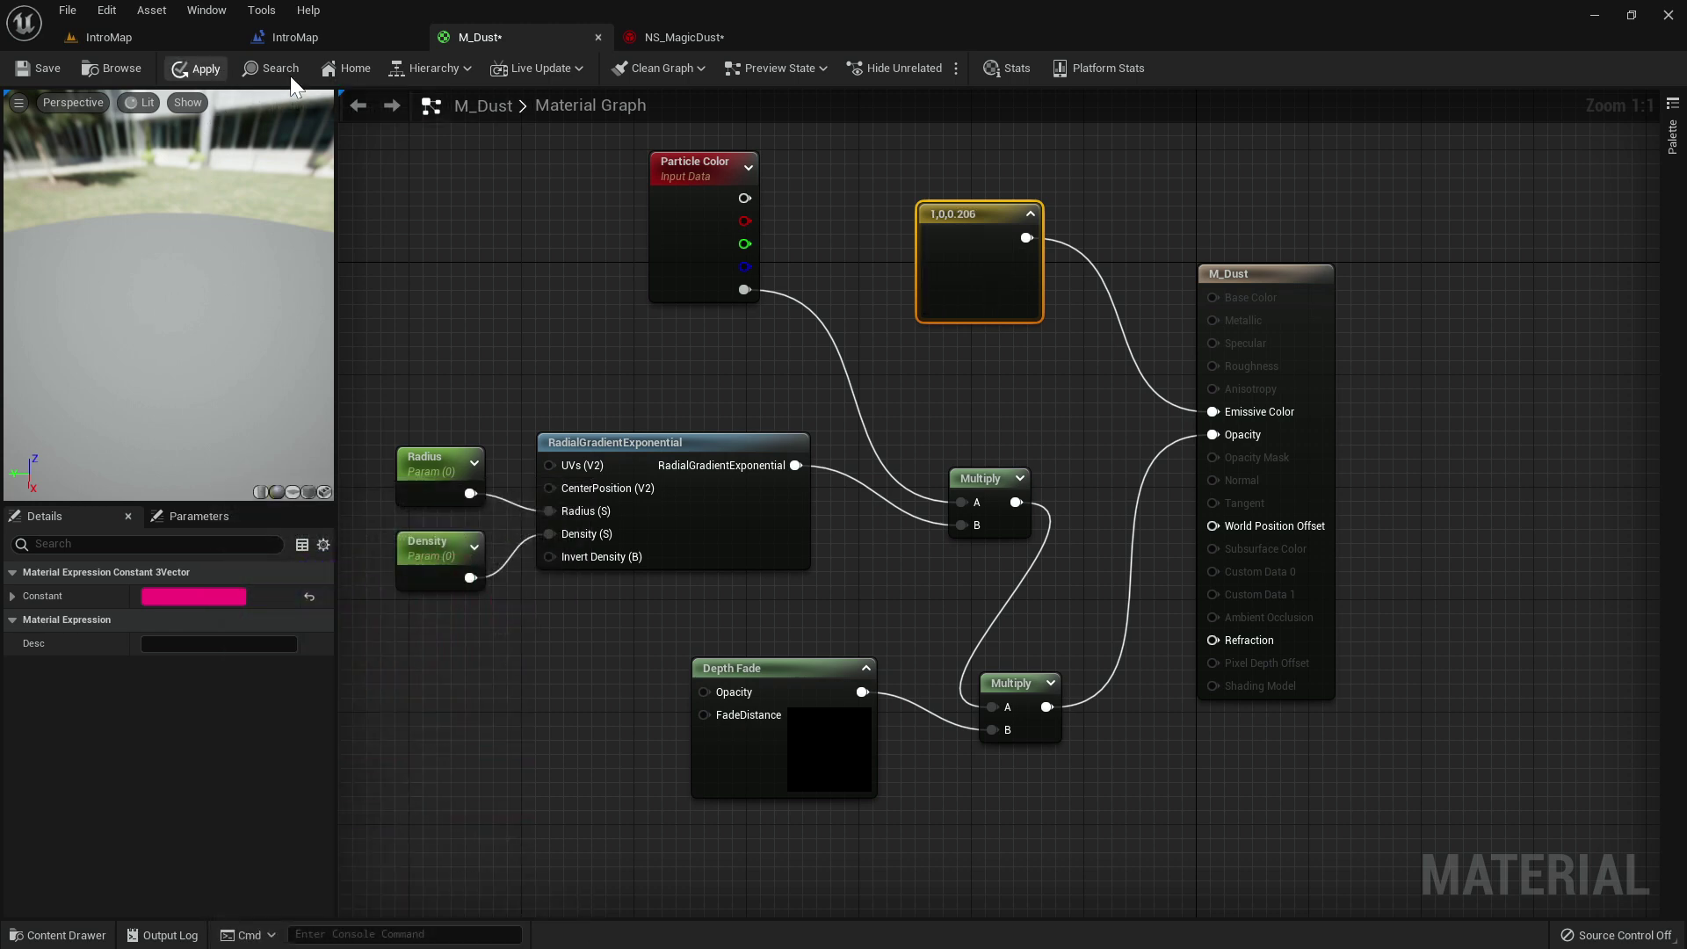
Create a material instance from M_Dust and preview it on a plane.
click(116, 67)
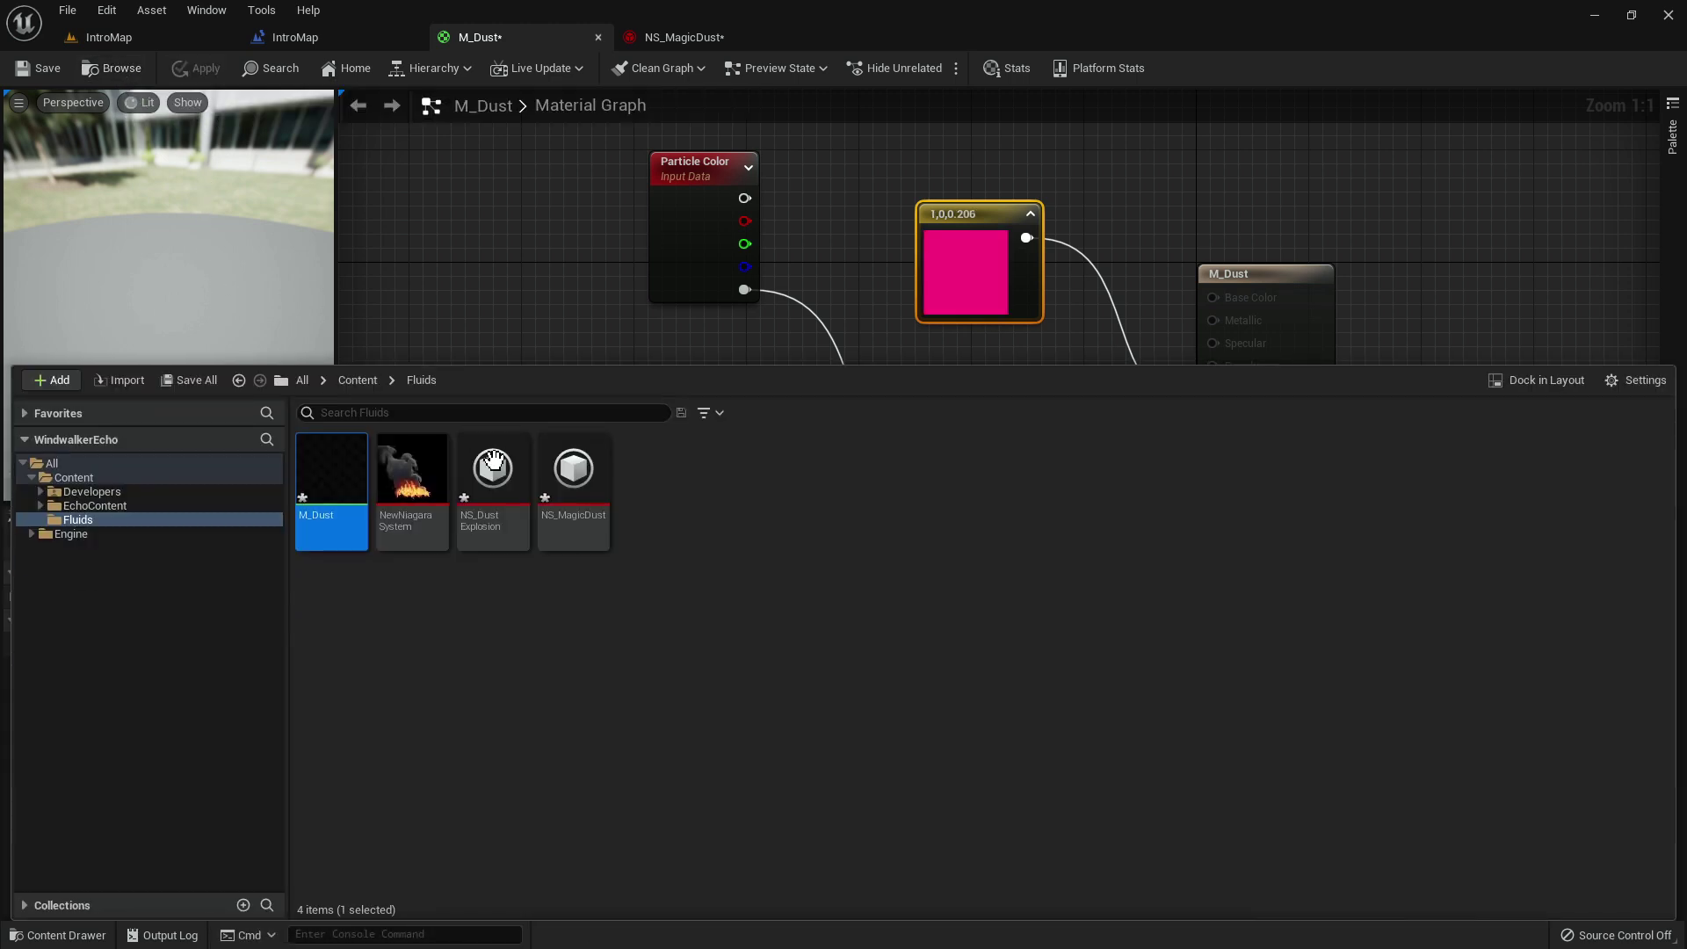
right_click(332, 488)
click(387, 516)
key(Return)
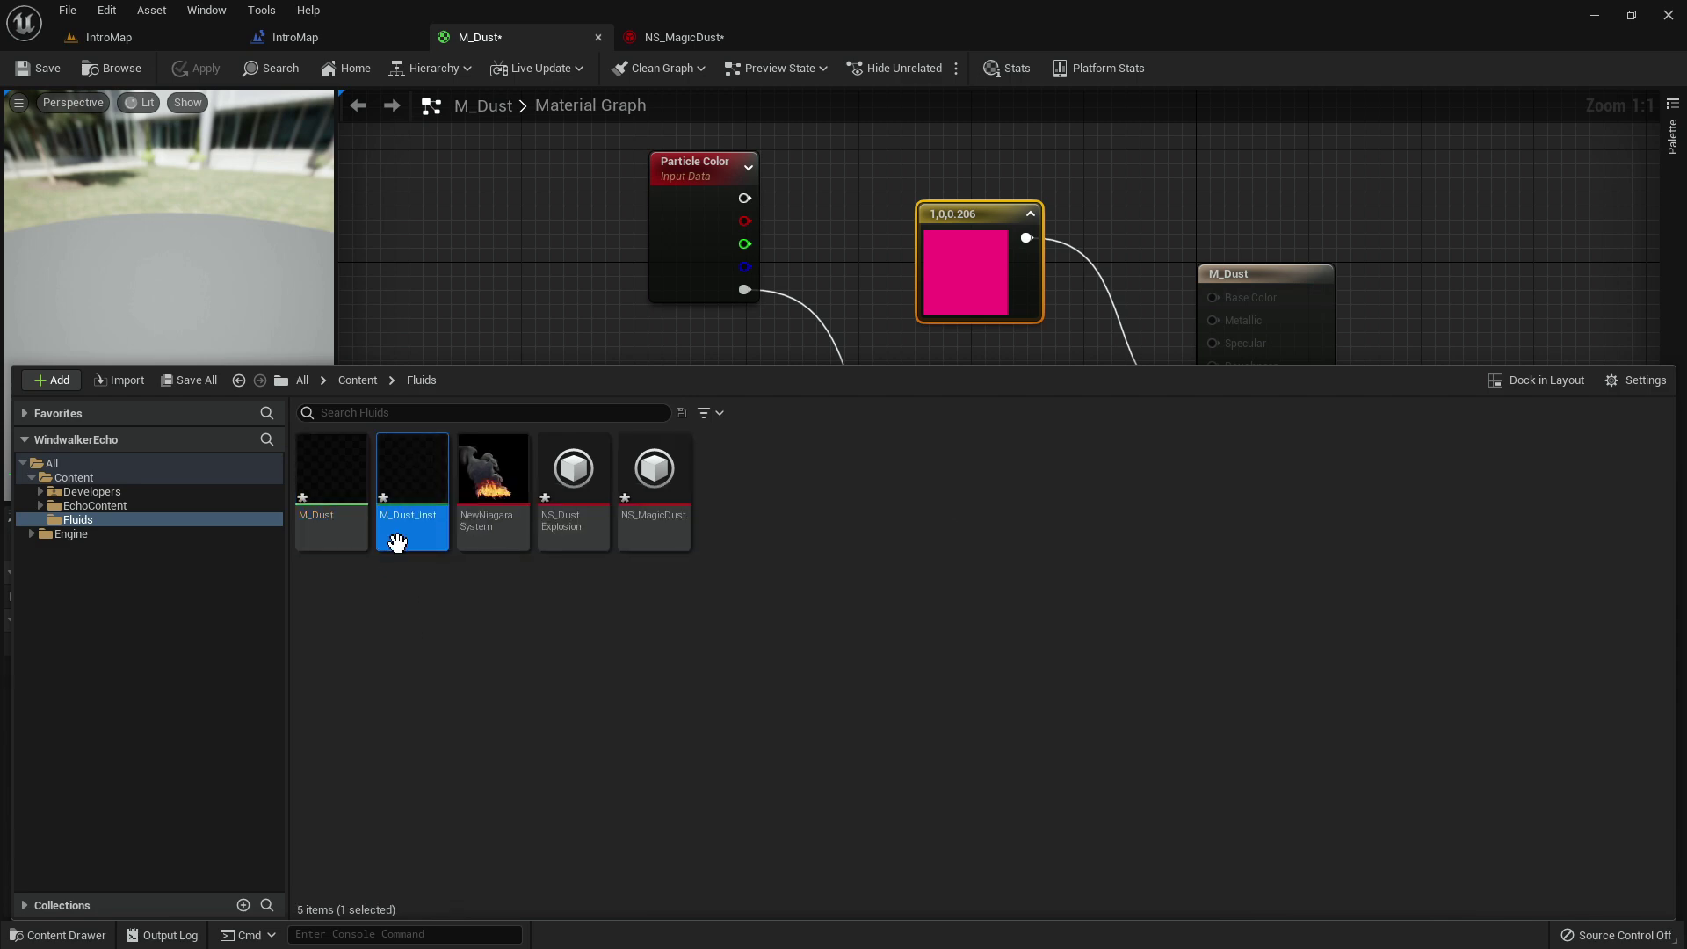
double_click(410, 479)
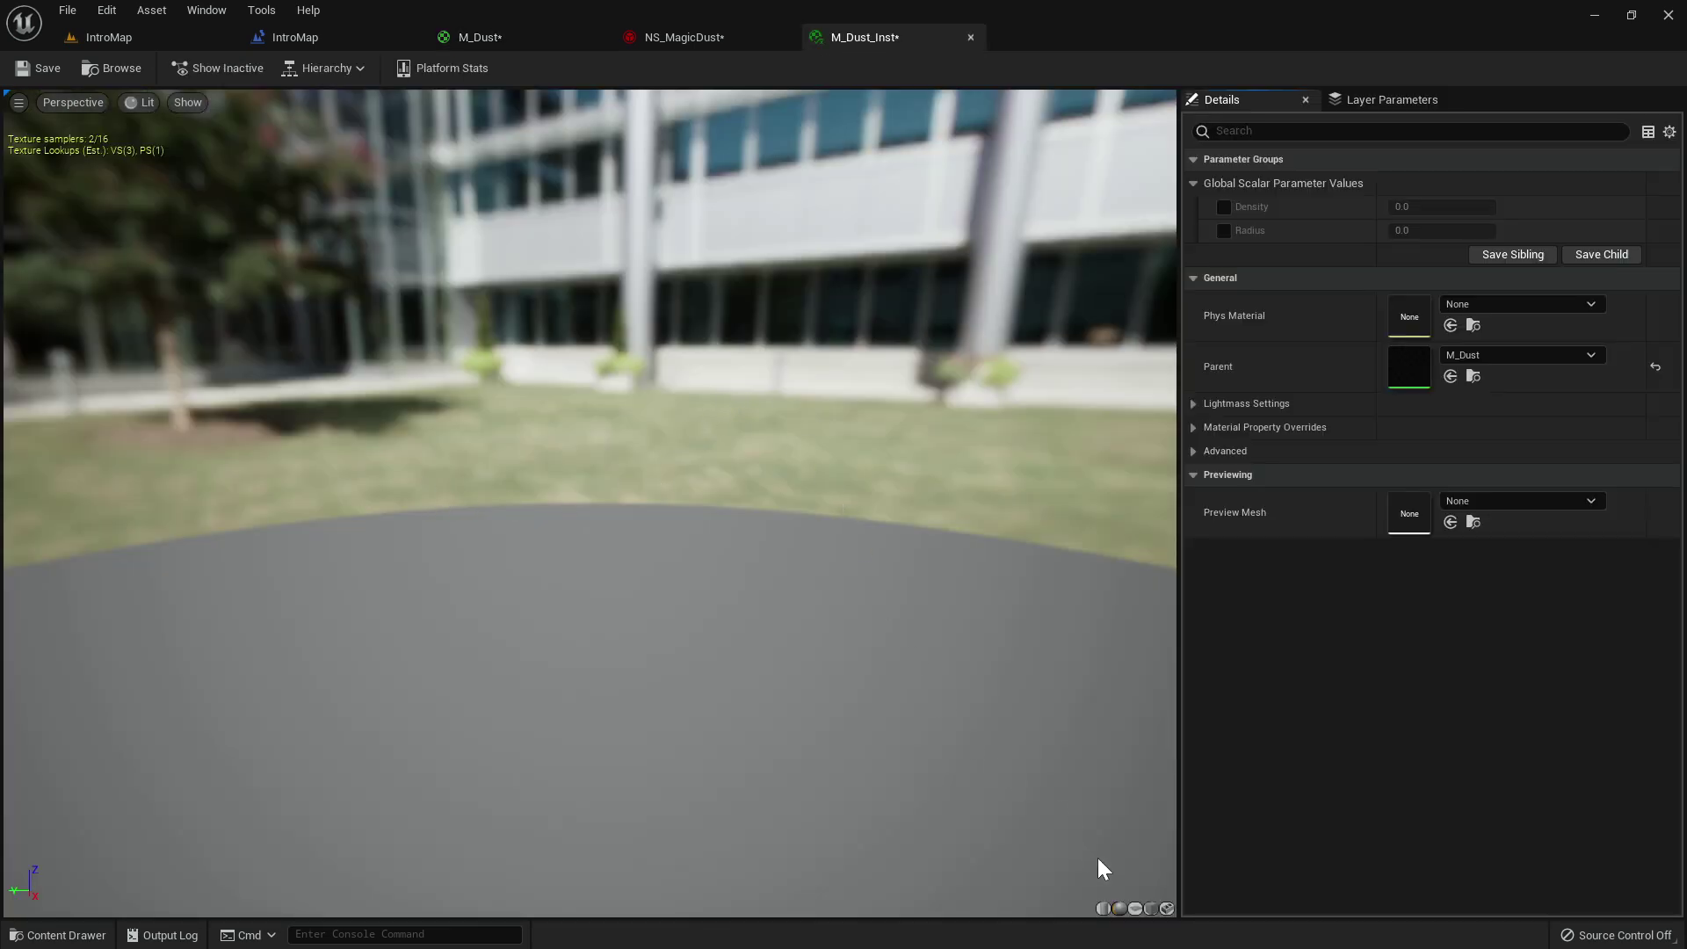
click(1131, 906)
drag(783, 660, 692, 356)
Enable the Density and Radius overrides in the material instance and set Radius to 1.
click(530, 42)
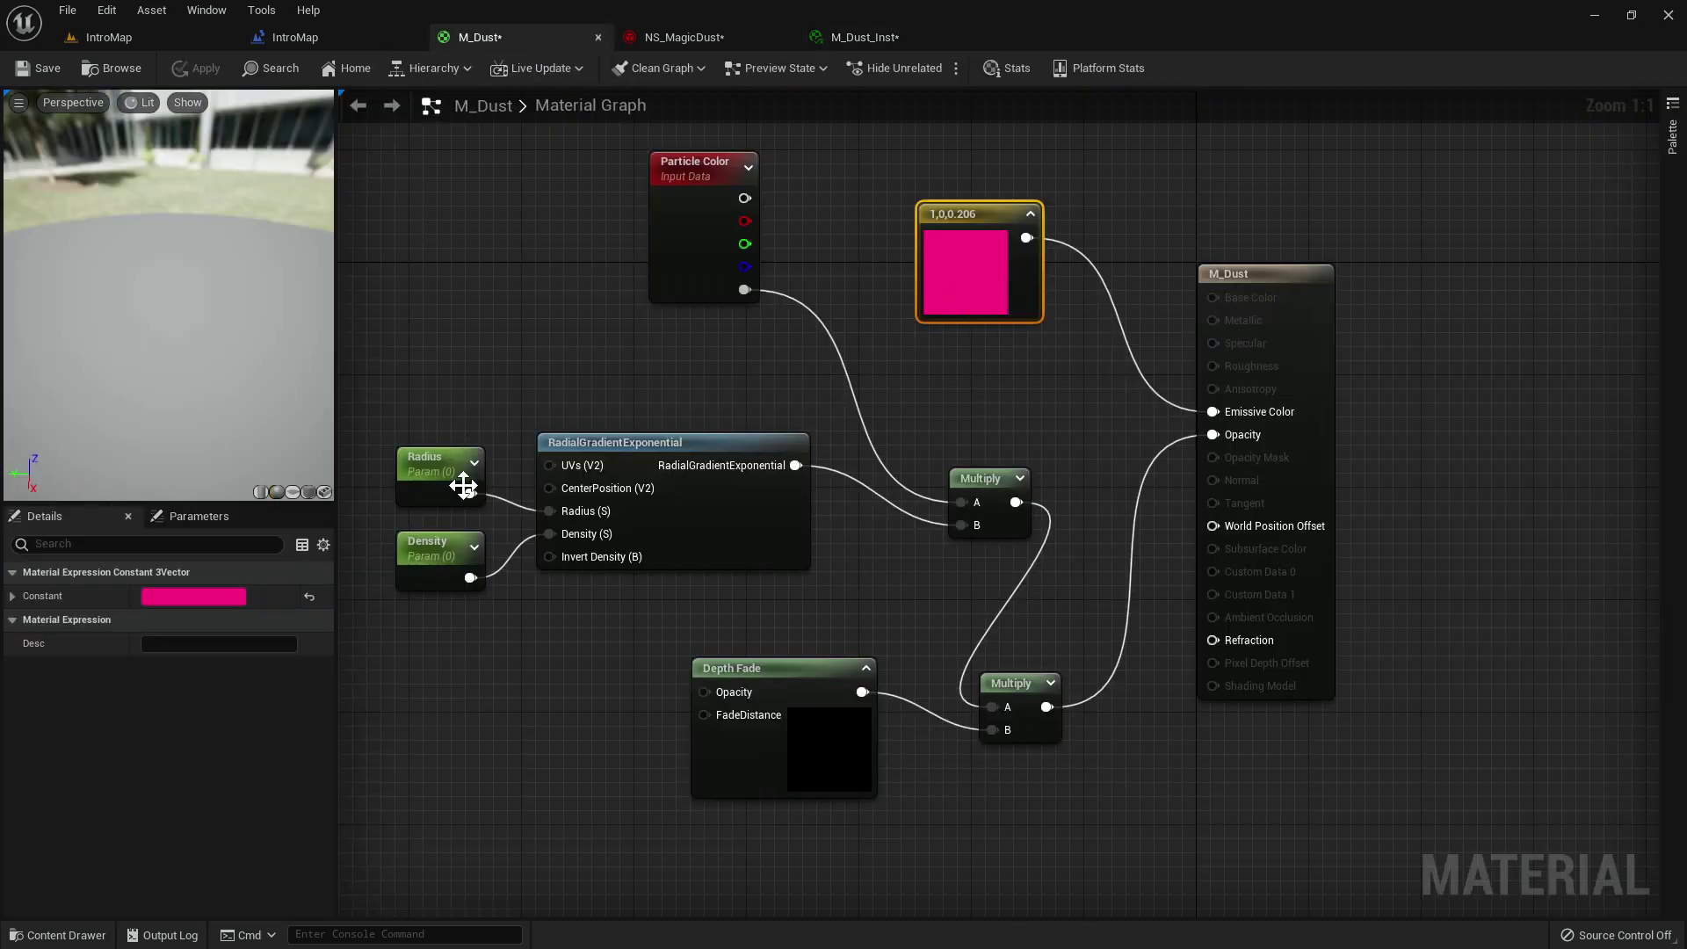
click(863, 38)
click(1224, 206)
click(1224, 230)
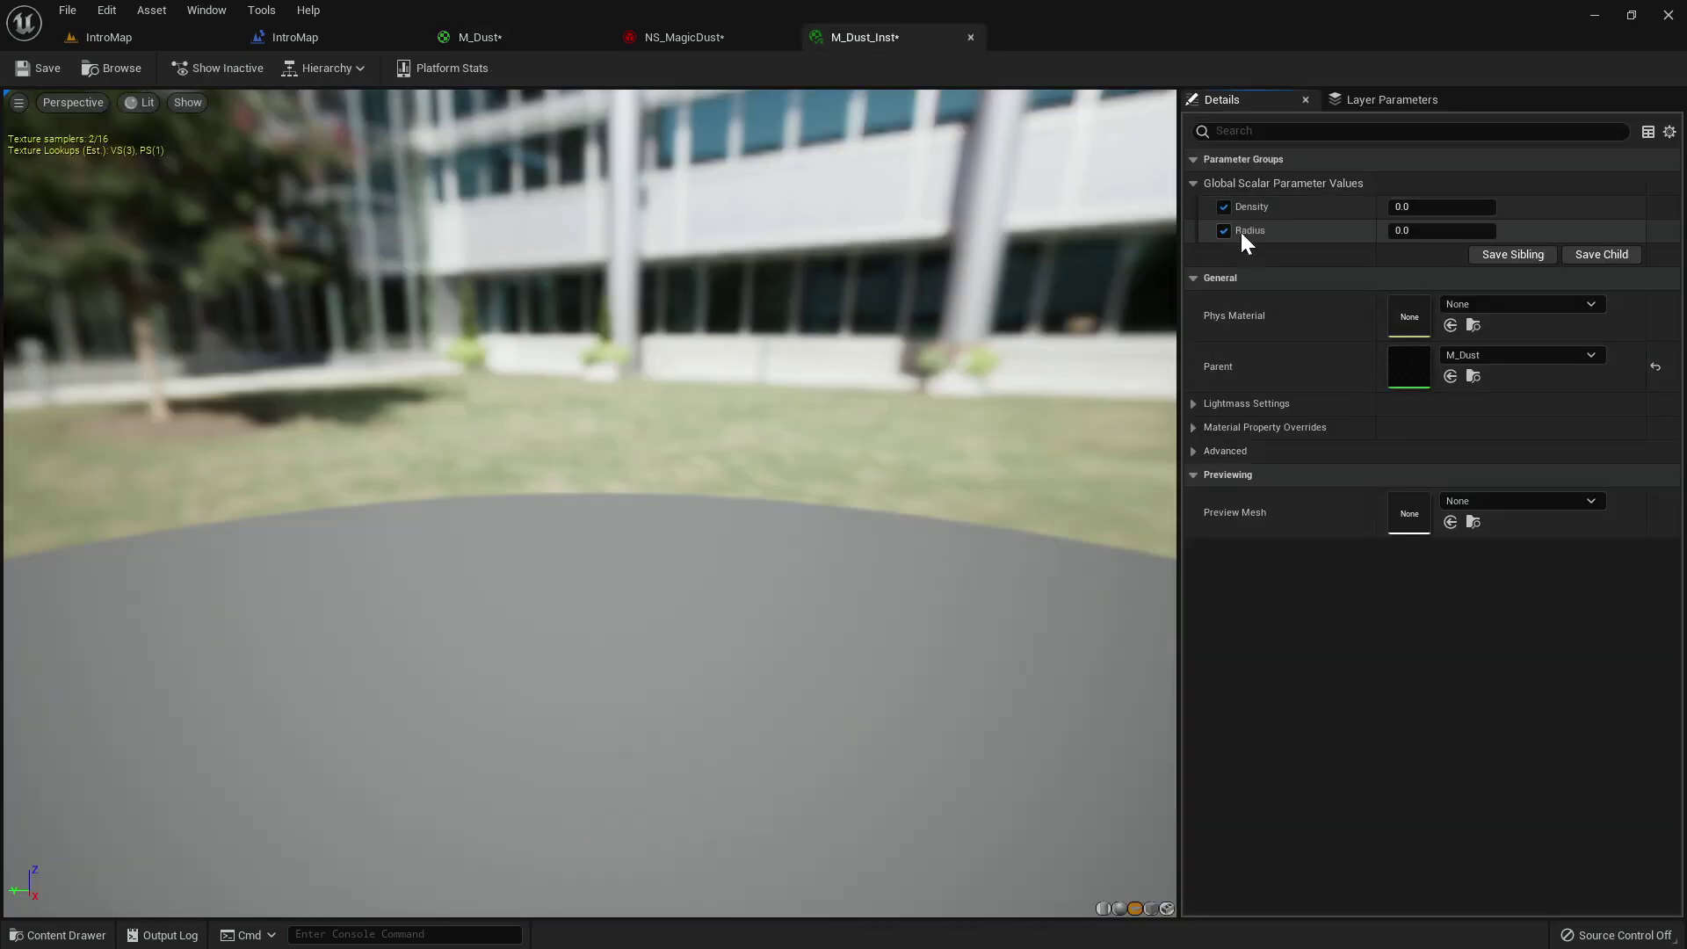
click(1405, 231)
text(1)
key(Return)
Set the material instance's Density to 1 and its Radius to 0.4.
drag(879, 518, 571, 545)
click(1445, 207)
text(1)
key(Tab)
drag(755, 422, 1028, 465)
click(1423, 230)
text(0.4)
key(Return)
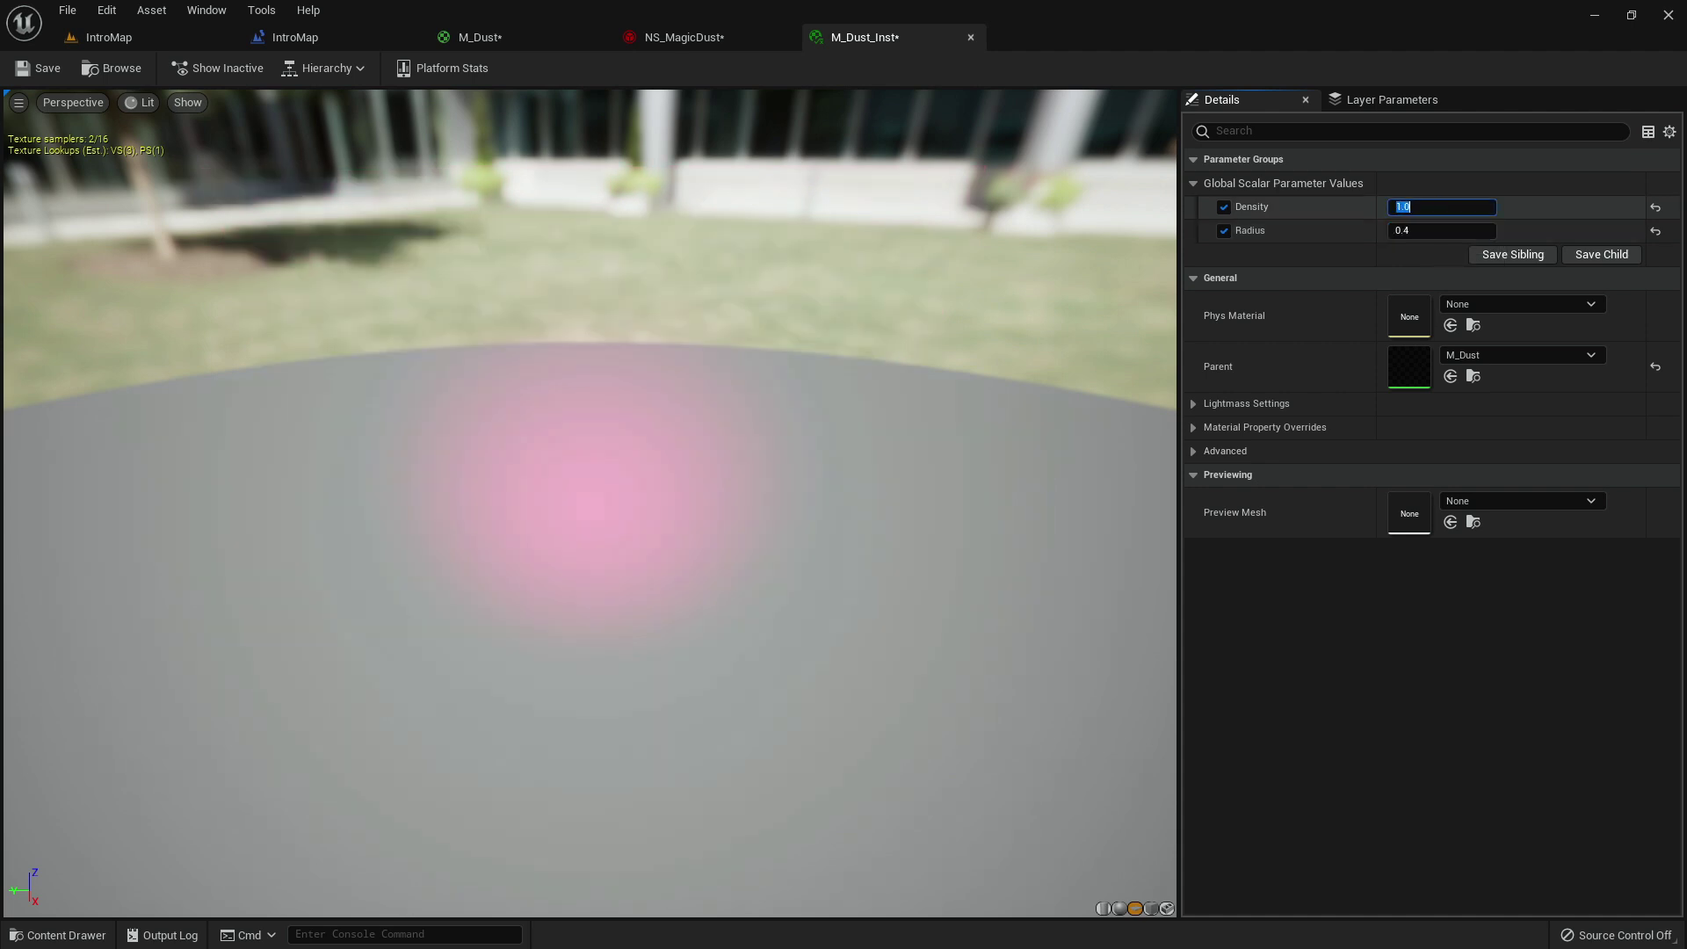
Try Density values of 0.1, 0.8, 2 and 3 in the material instance, then return Density to 1.
text(0.1)
key(Return)
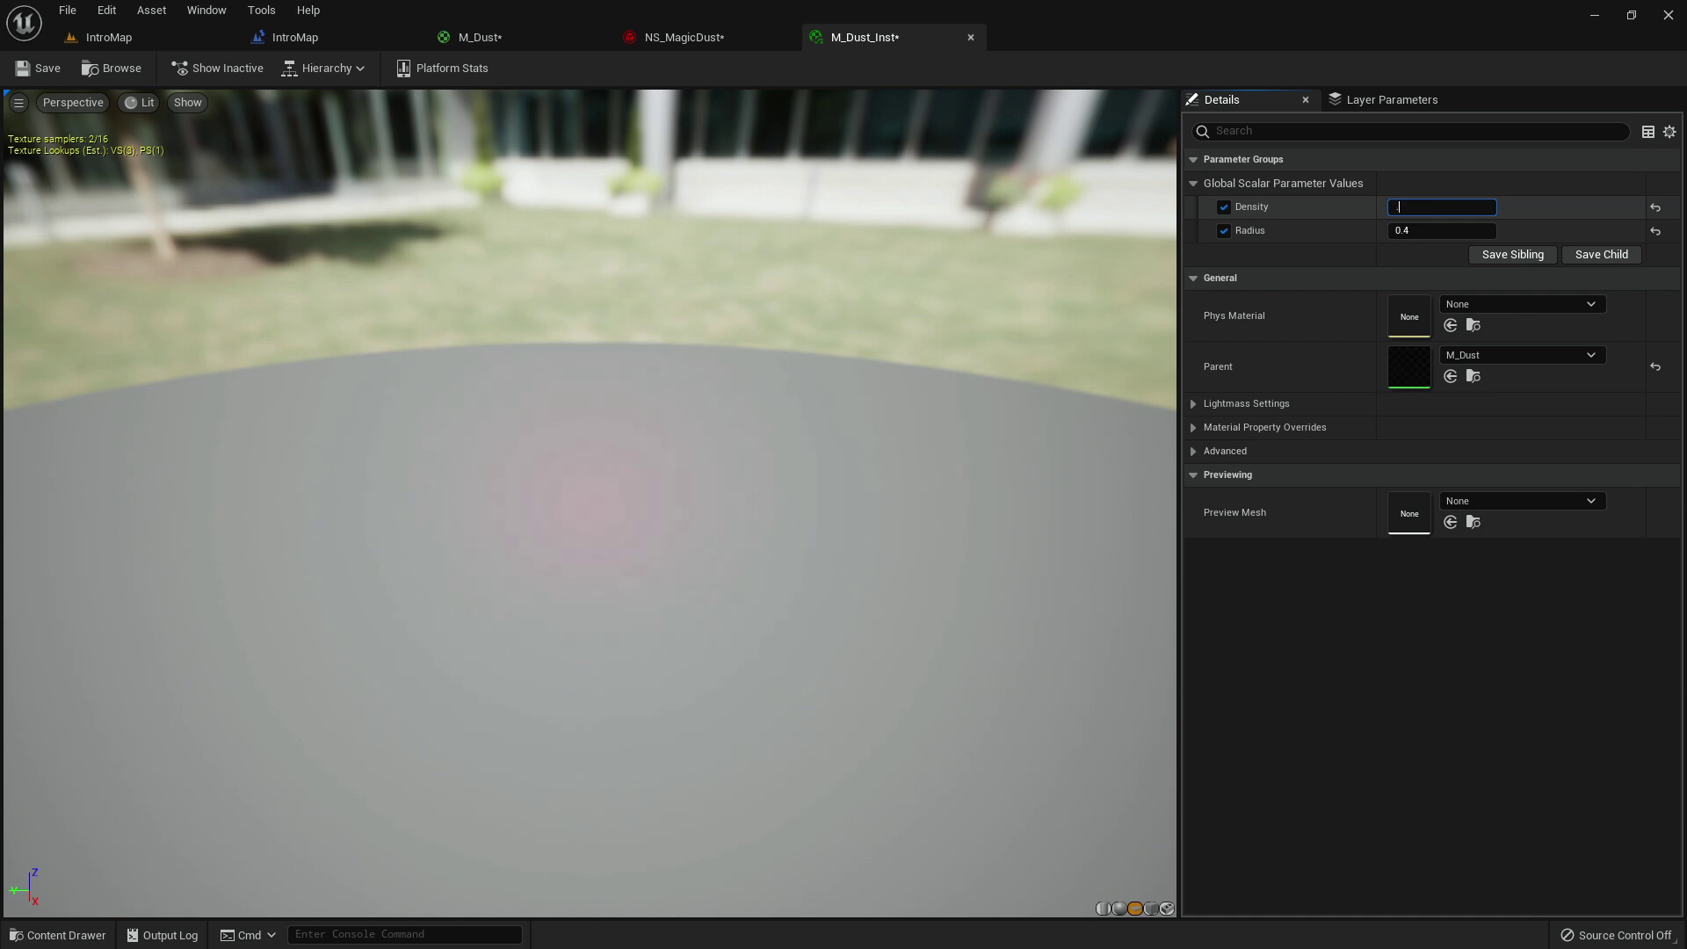
text(.8)
key(Return)
text(2)
key(Return)
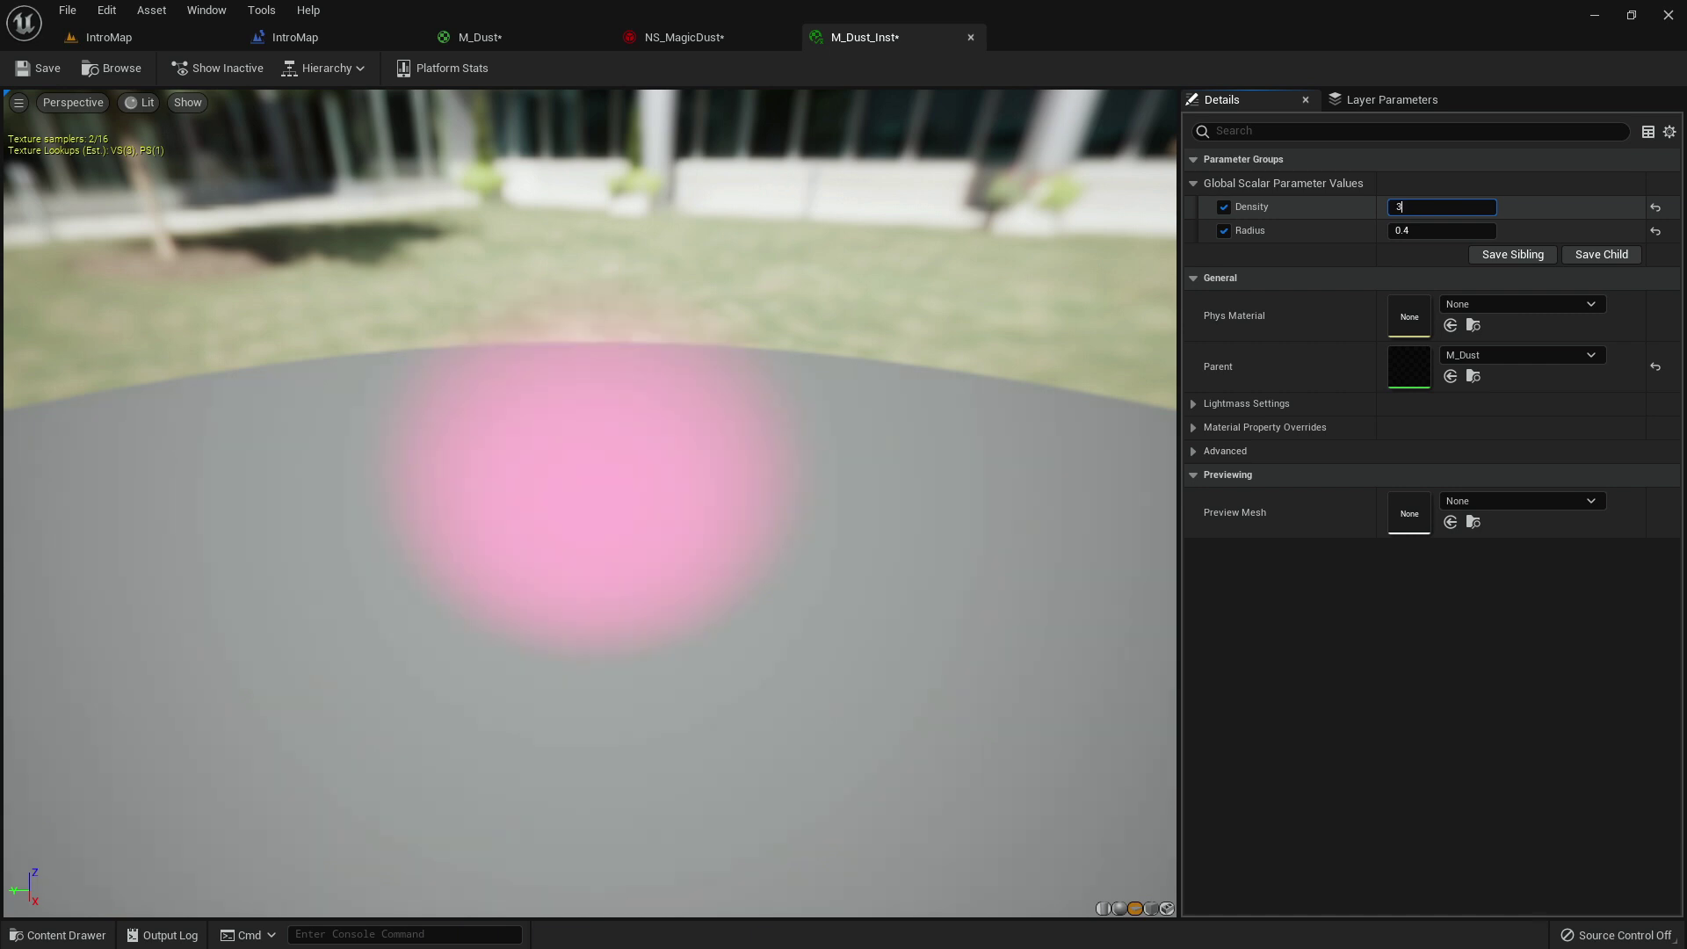
key(Return)
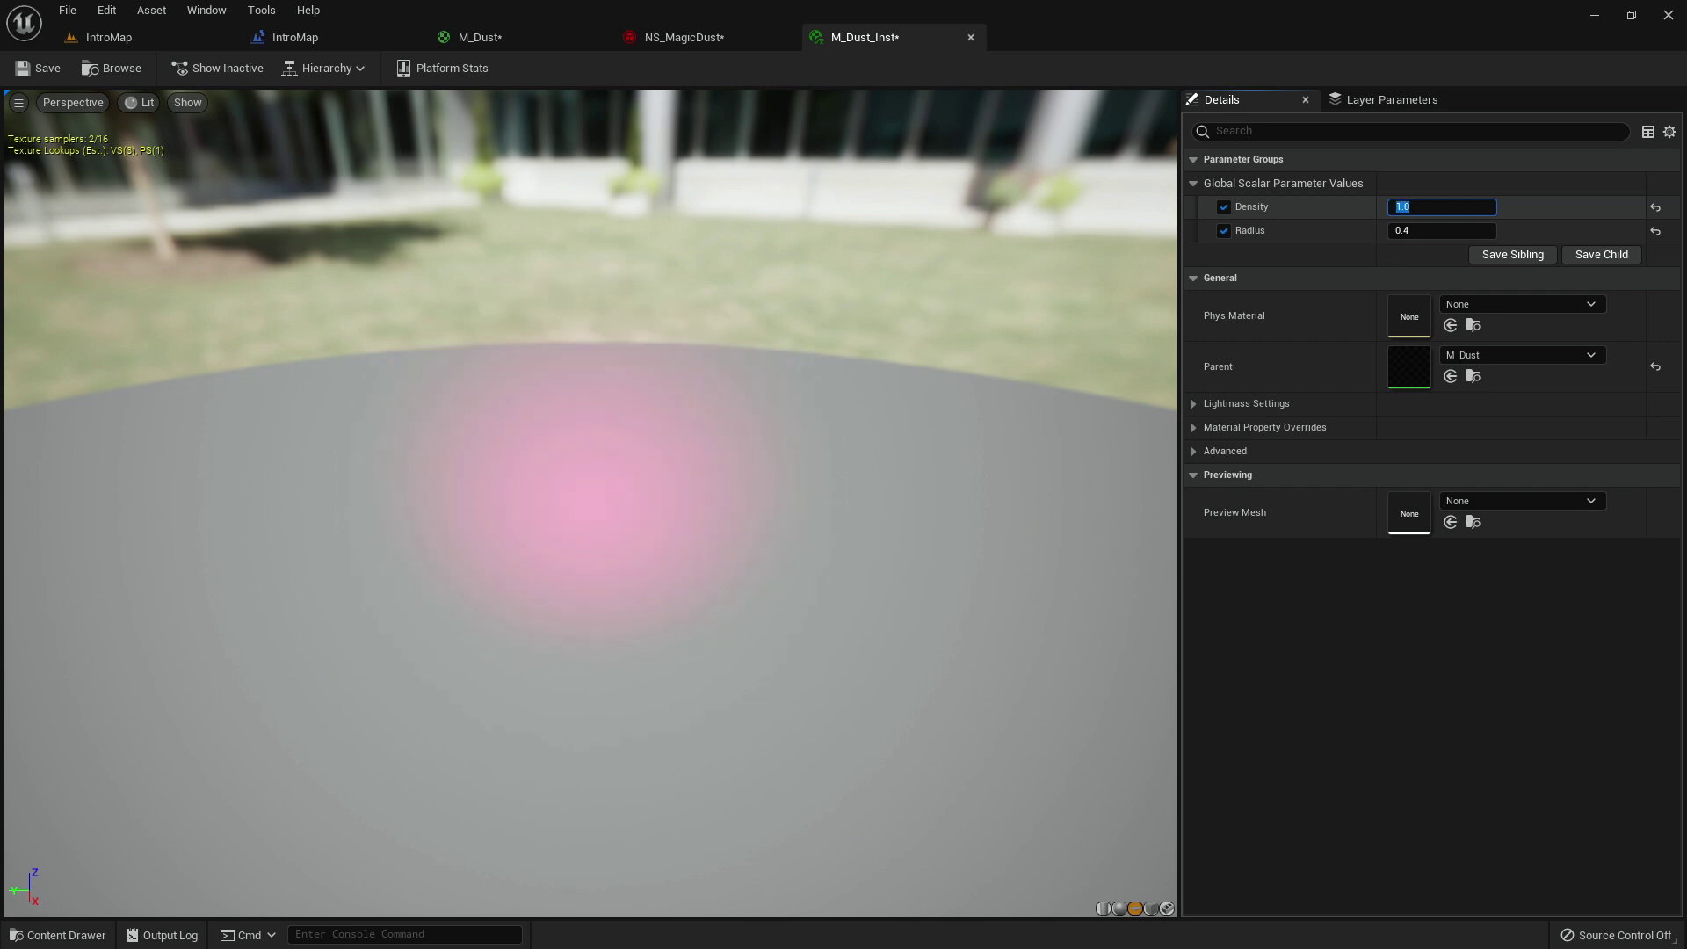
mouse_move(991, 416)
mouse_down()
mouse_move(985, 400)
mouse_move(997, 424)
mouse_up()
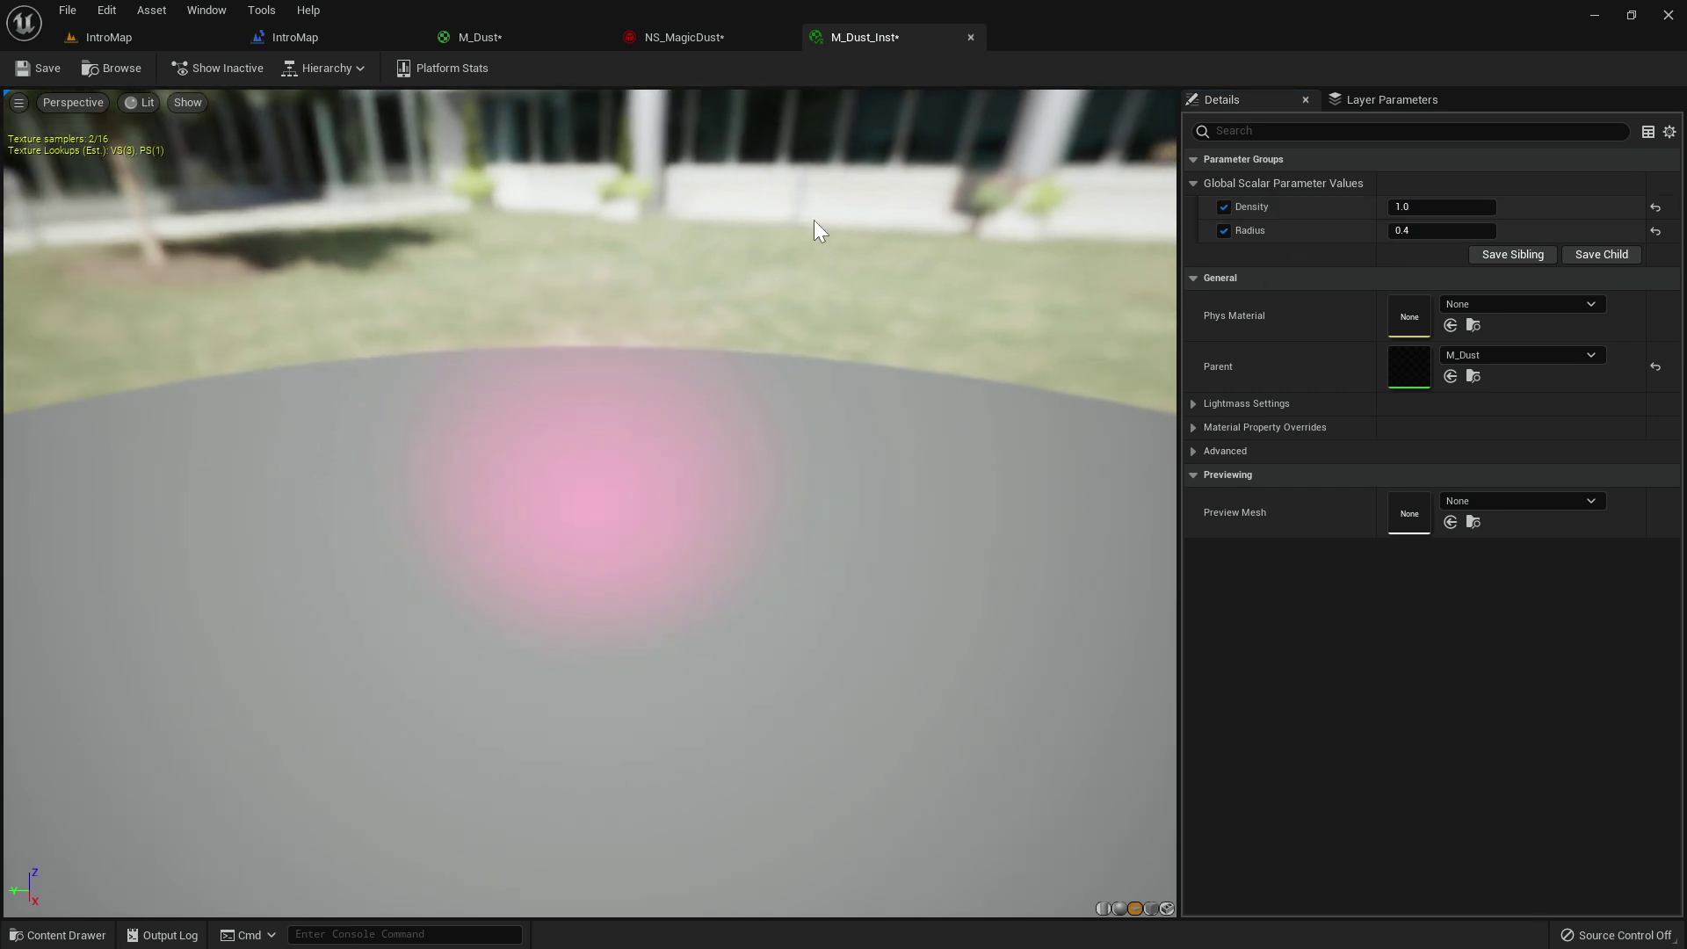
In M_Dust, move RadialGradientExponential with its Radius and Density parameters away from the Multiply node to free space between them.
click(527, 39)
right_drag(395, 411, 708, 360)
drag(685, 330, 1247, 571)
click(1024, 395)
drag(587, 326, 965, 502)
drag(963, 395, 567, 331)
right_drag(812, 336, 1010, 338)
click(1010, 339)
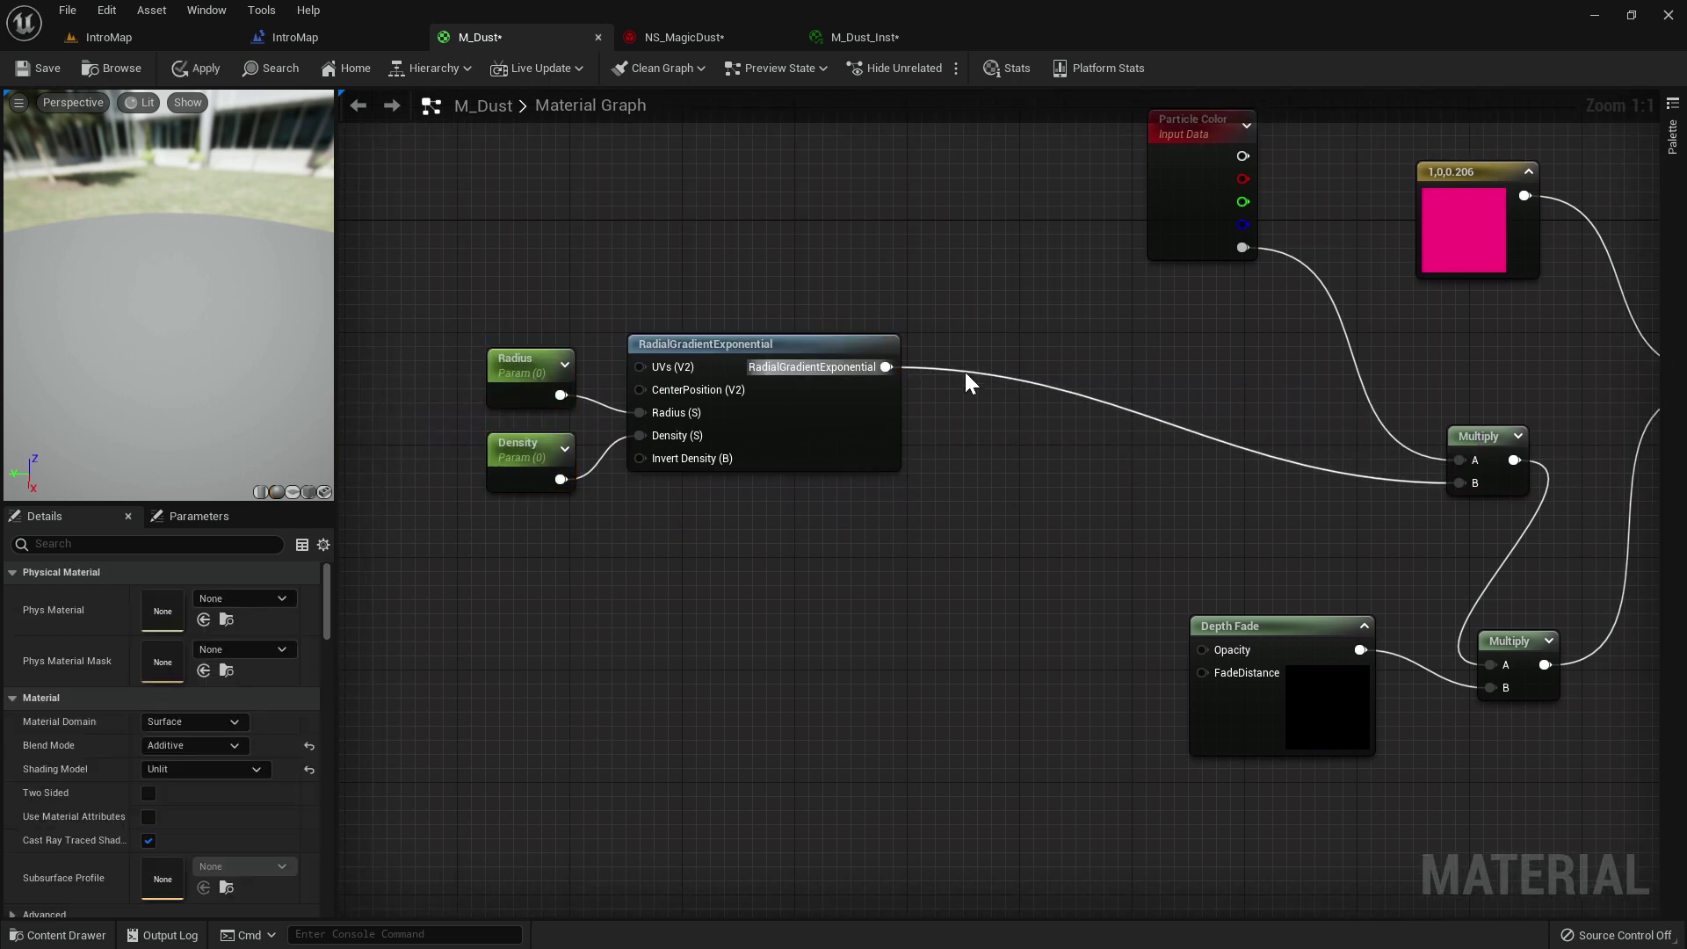
Add an Add node fed by RadialGradientExponential, and duplicate that gradient together with its Radius and Density parameters.
key(a)
click(964, 372)
drag(888, 367, 970, 411)
drag(512, 546, 681, 393)
key(ctrl+c)
click(545, 598)
key(ctrl+v)
Rename the duplicated gradient's parameters to Radius2 and Density2.
click(540, 591)
click(211, 596)
text(Radius2)
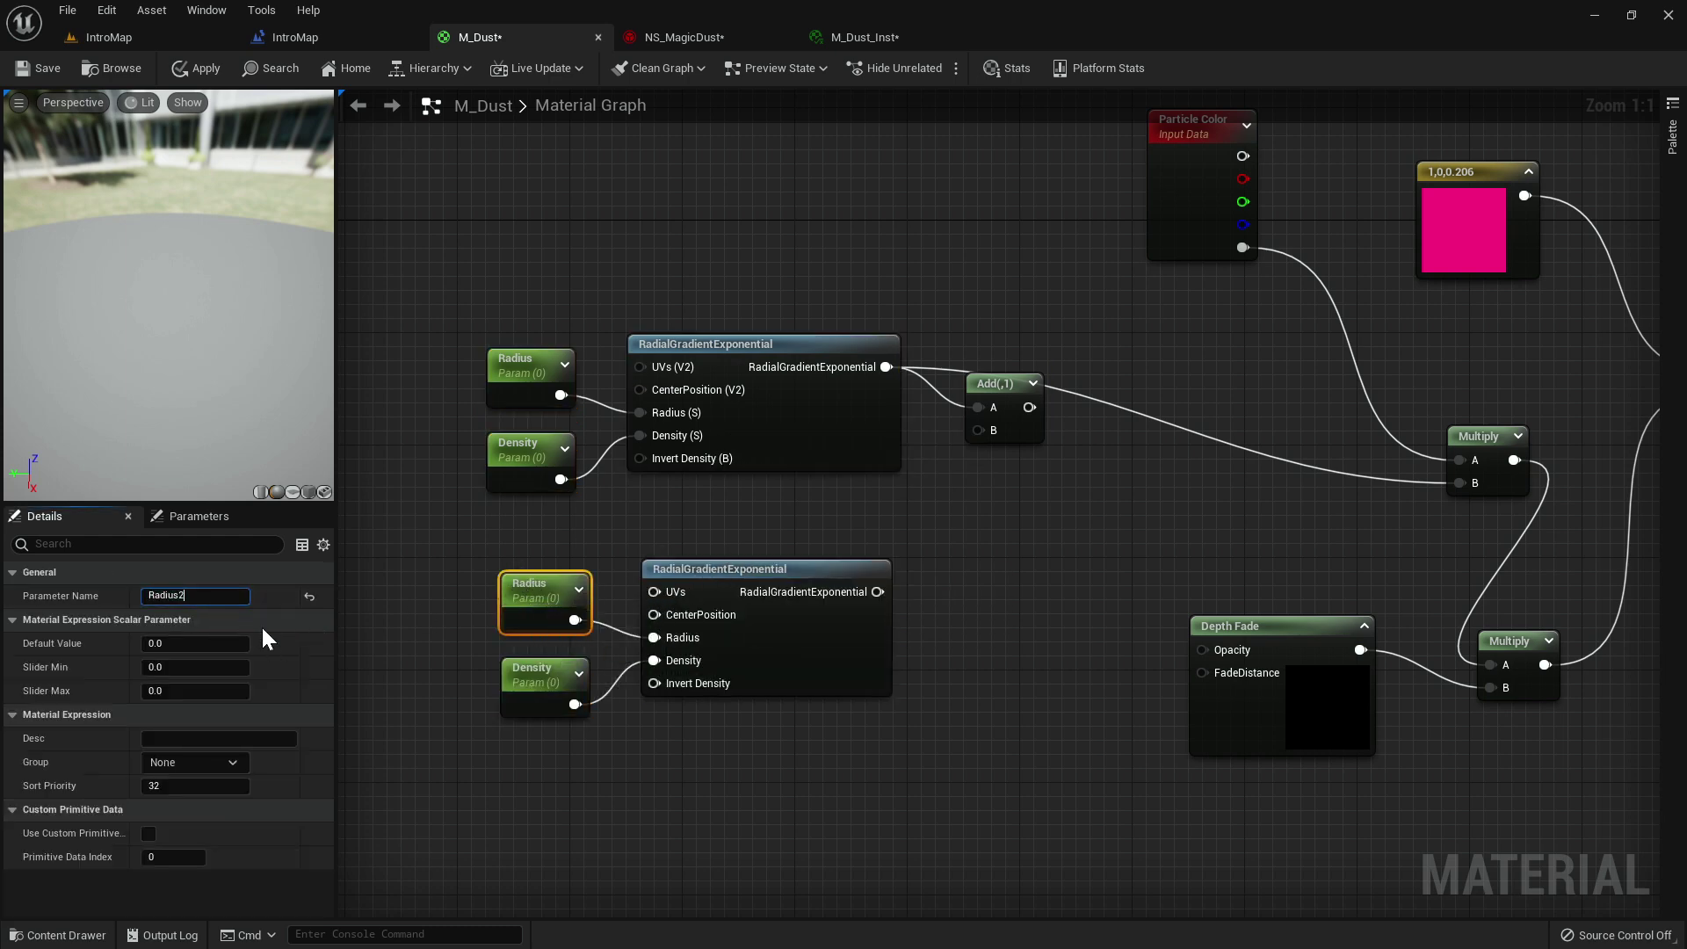
click(501, 689)
click(198, 596)
text(2)
Combine the second gradient with the first through the Add node and feed the sum into the upper Multiply's B input.
click(778, 769)
drag(877, 591, 1458, 482)
right_drag(1446, 467, 1308, 462)
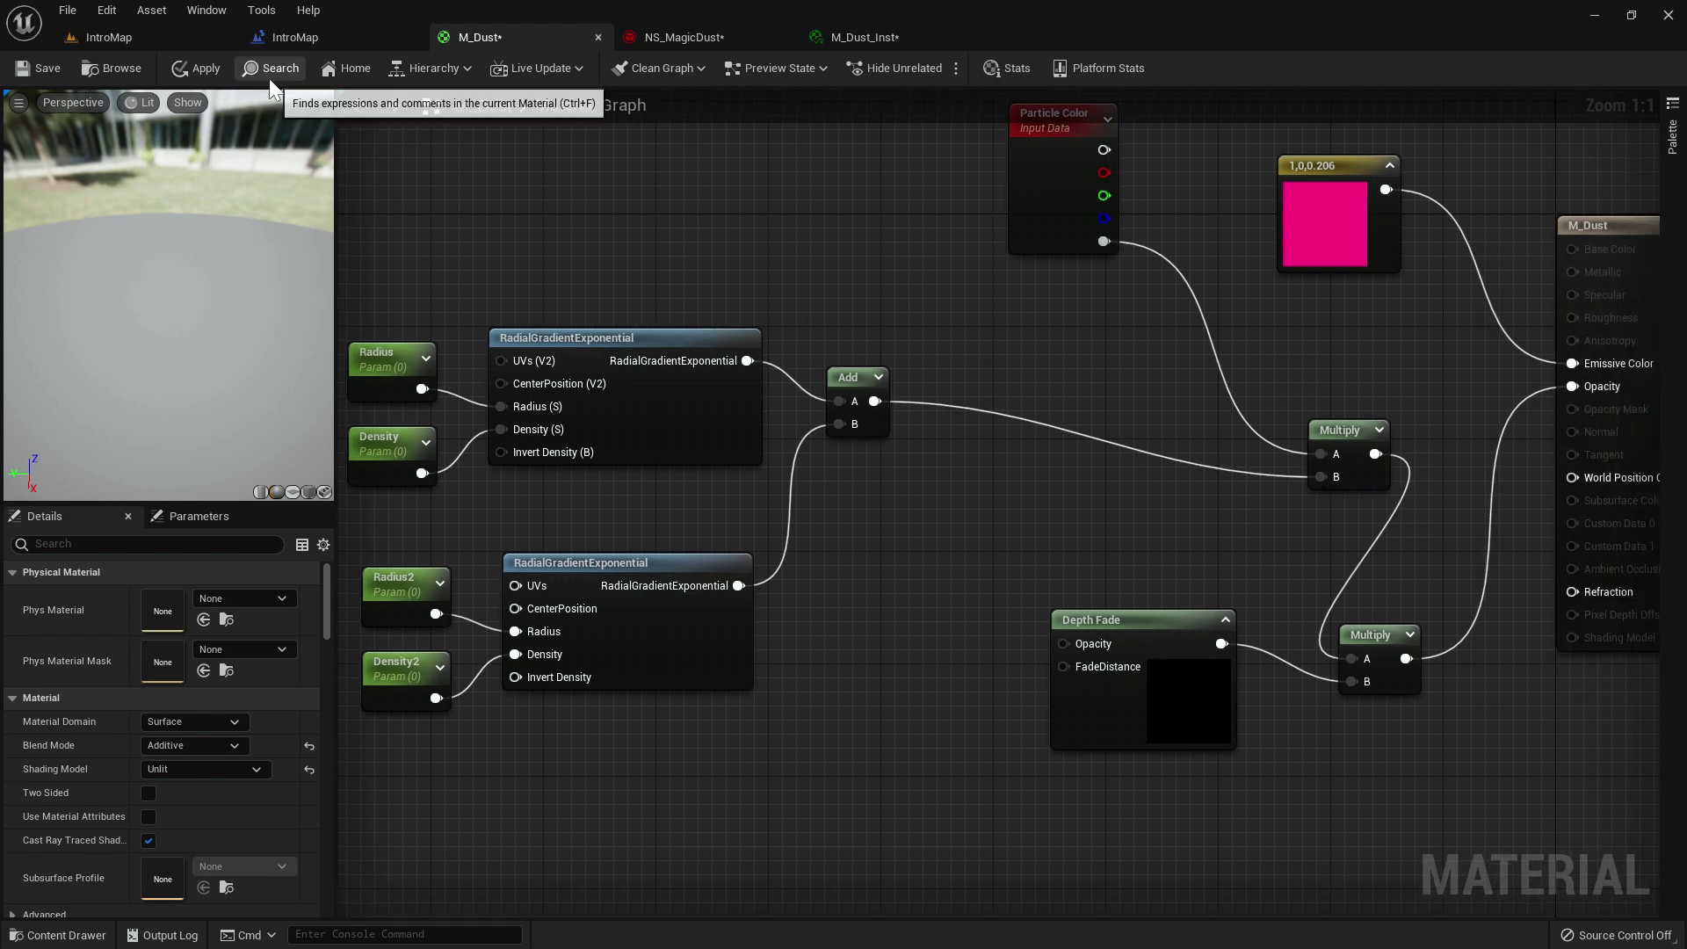
Enable the Density2 and Radius2 overrides in the M_Dust_Inst material instance.
click(902, 31)
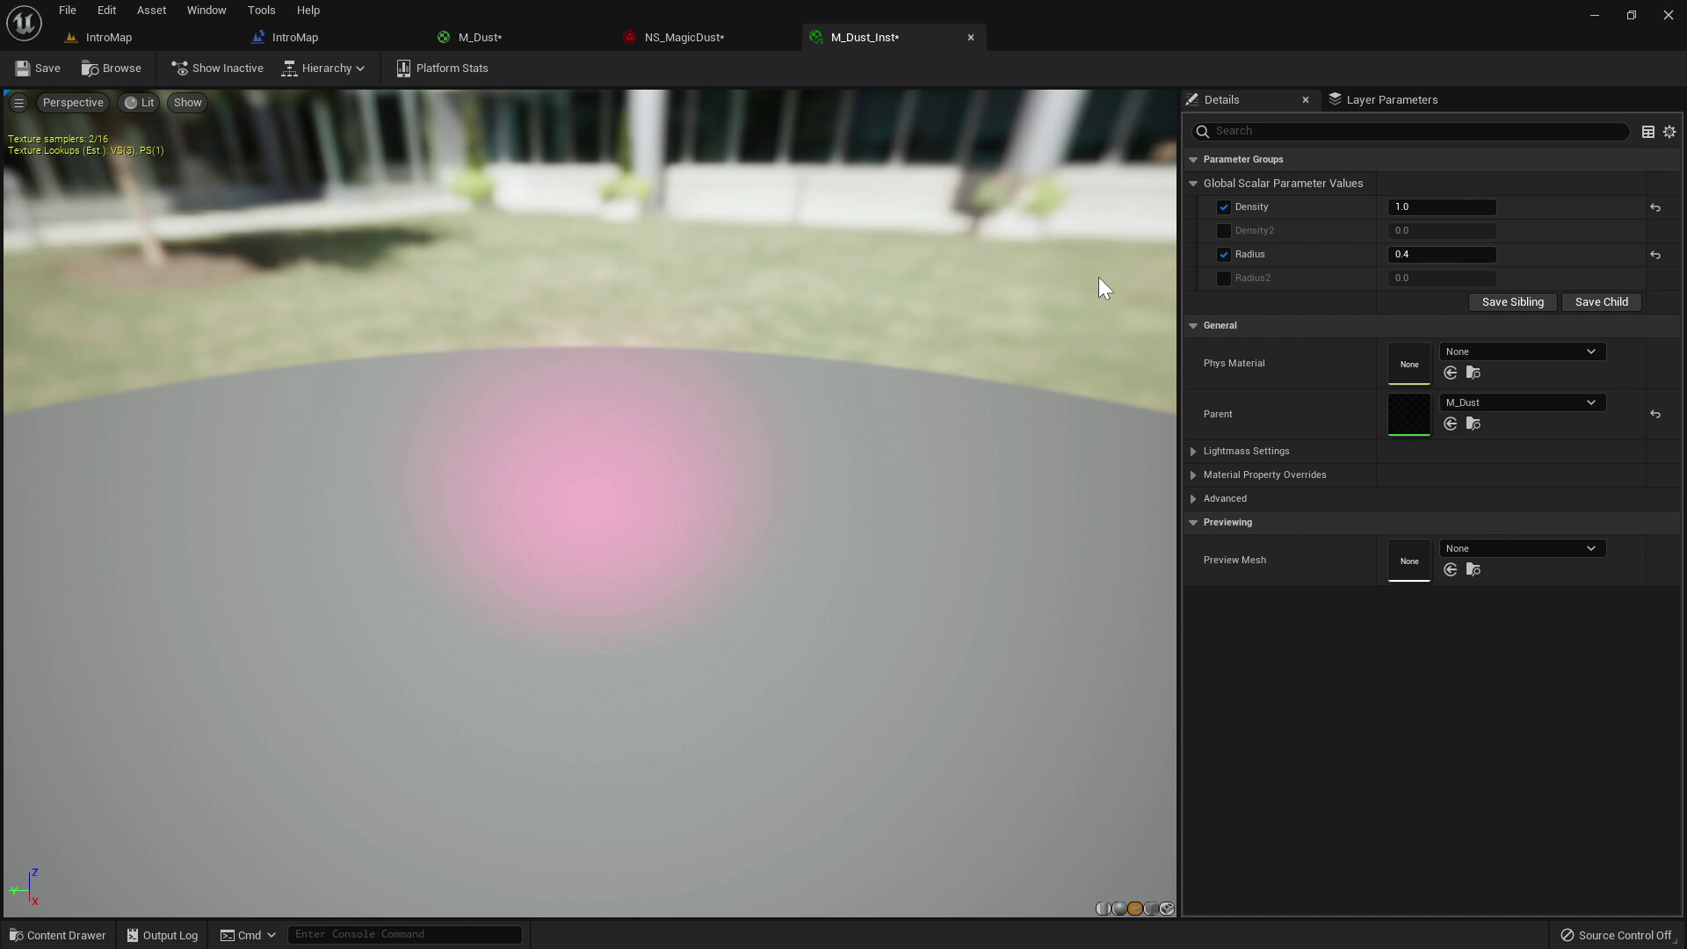
click(1222, 230)
click(1223, 278)
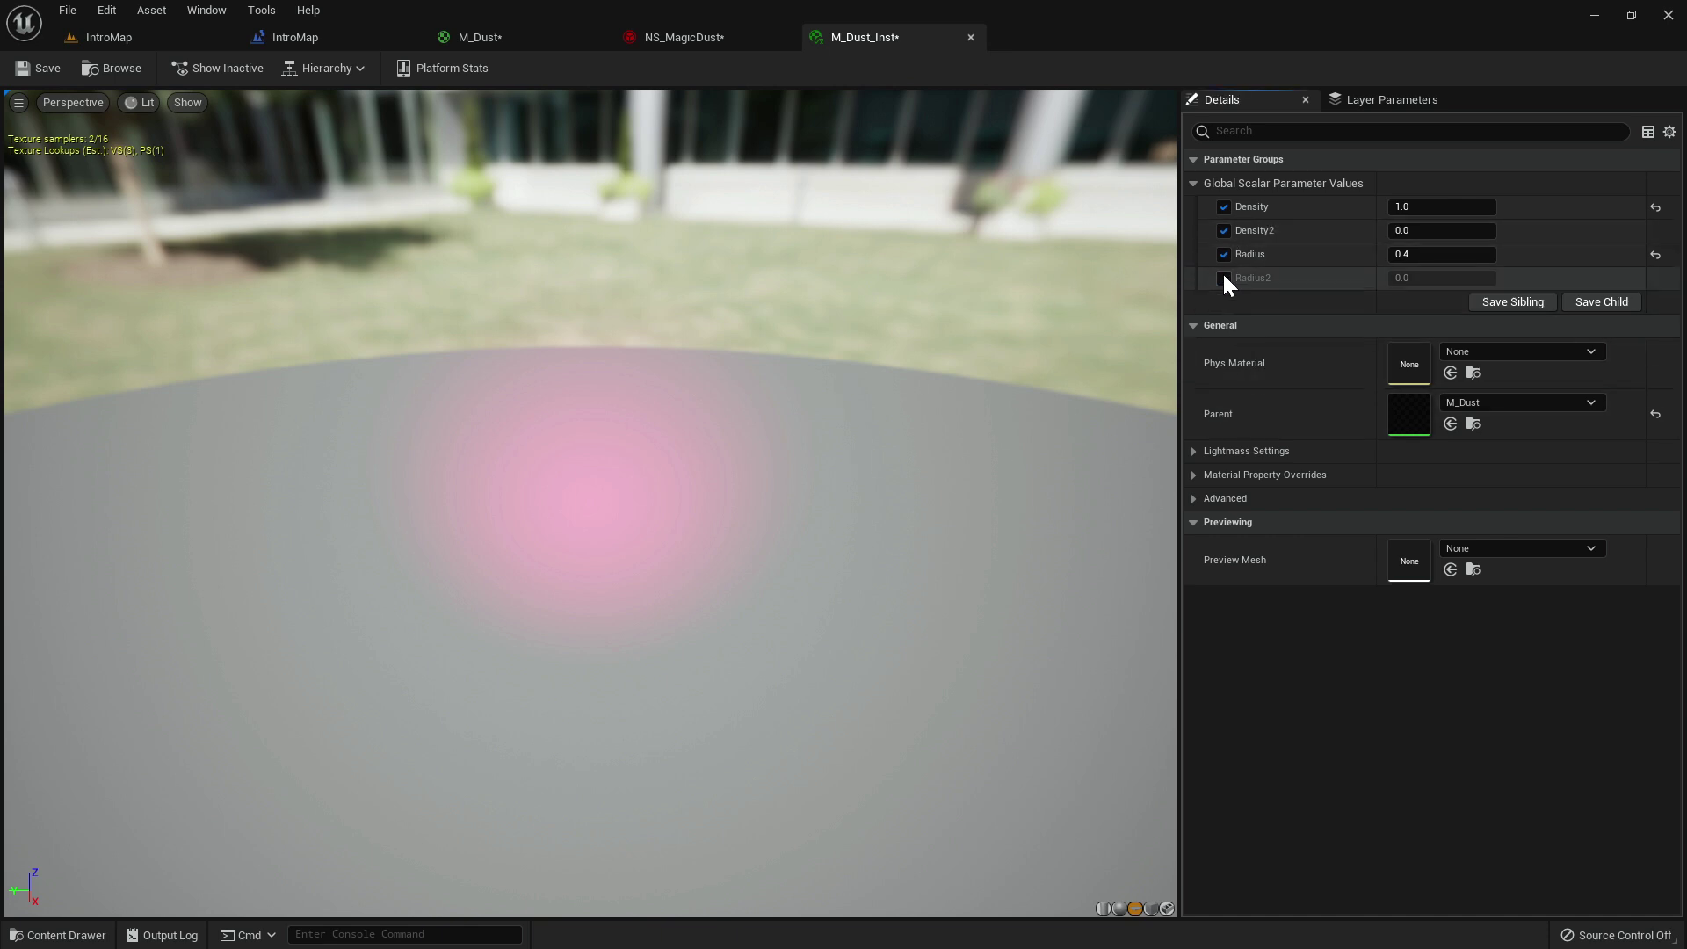
click(1397, 277)
click(1224, 277)
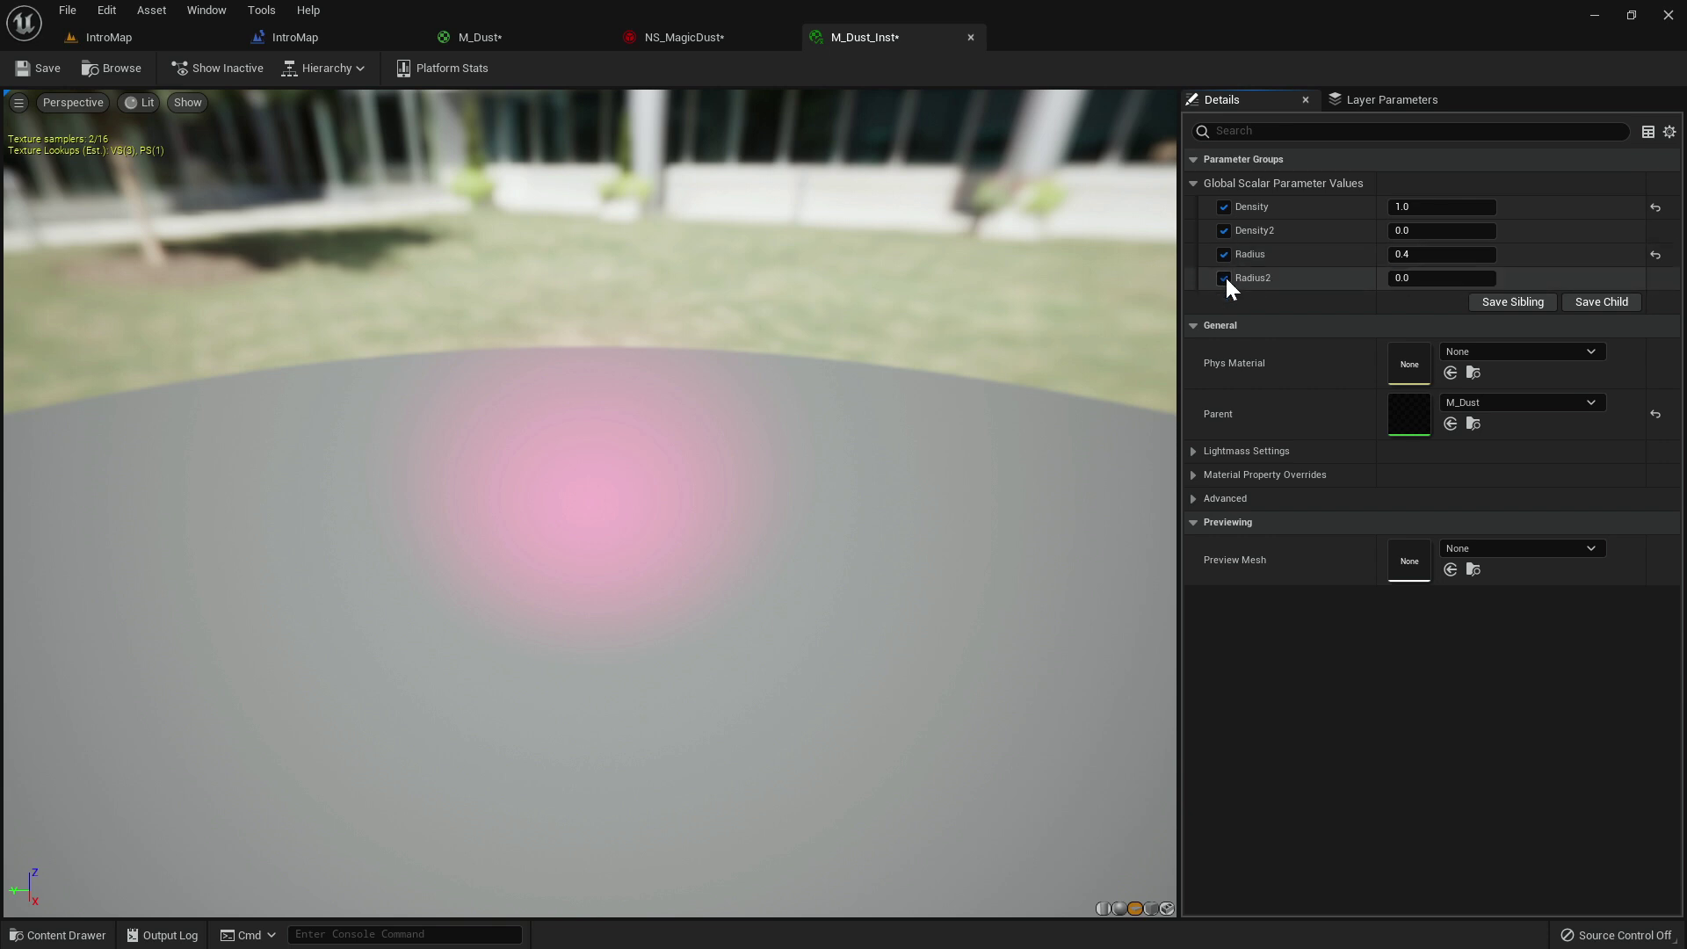
click(1222, 230)
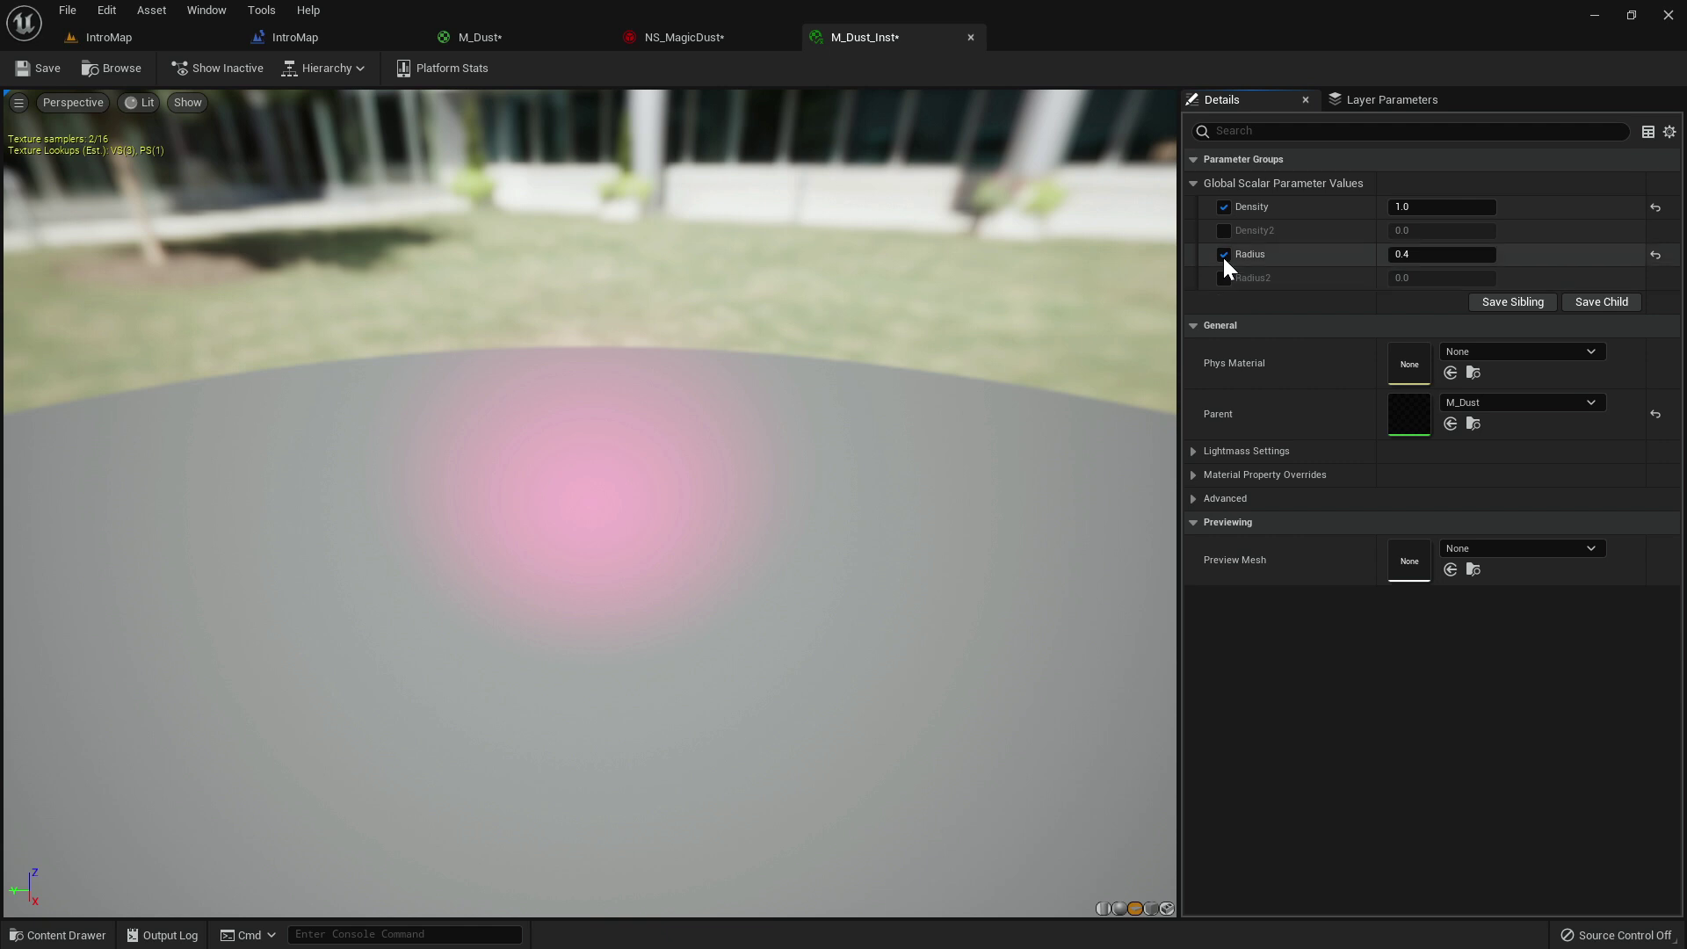
click(1224, 230)
click(1223, 277)
Try a Radius2 of 0.3 with a Density2 of 3 in the material instance.
click(1405, 278)
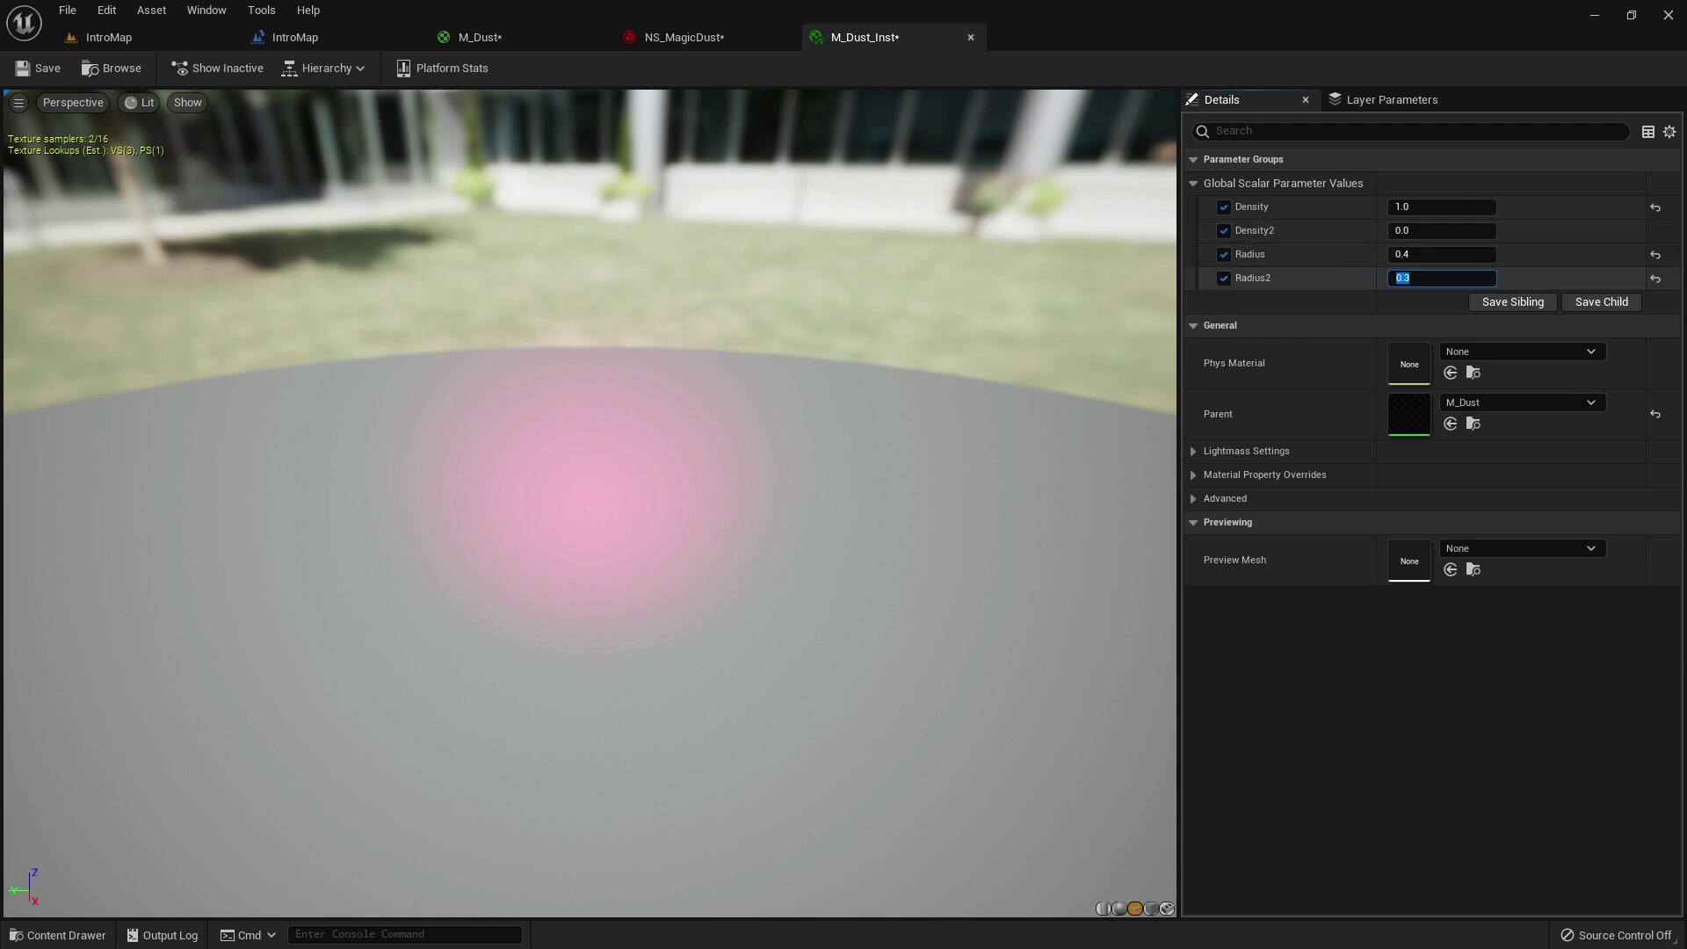
text(3)
key(Return)
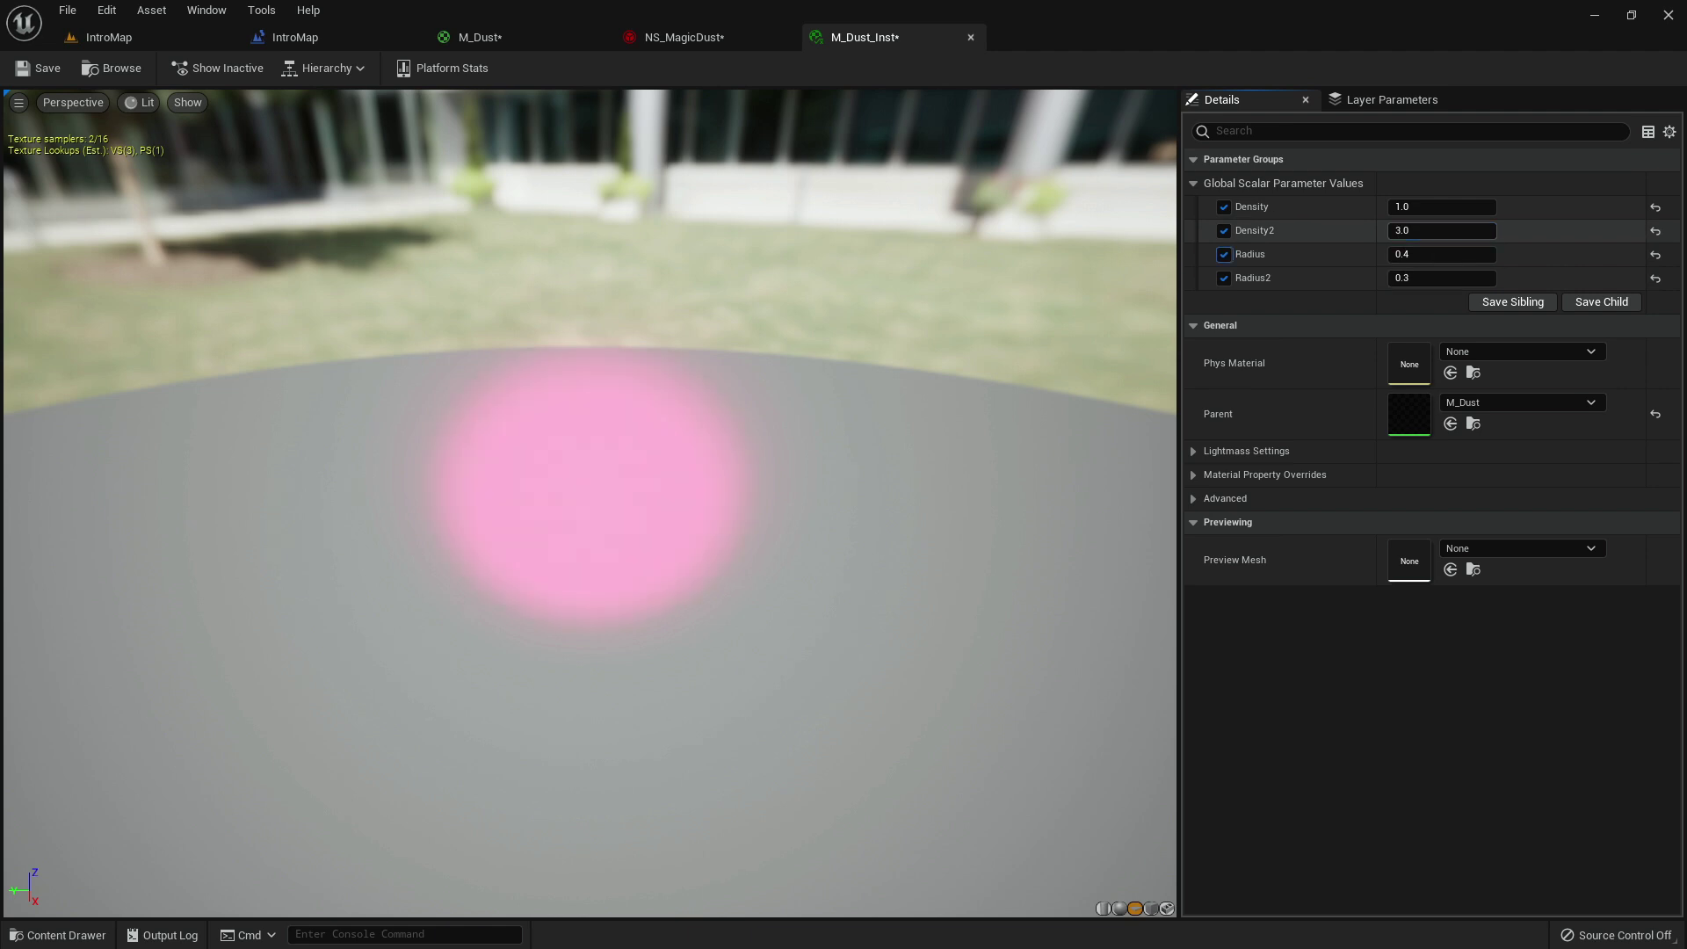
Try a Radius2 of 0.1, then set Radius2 to 0.2 and Density2 to 1.2 in the material instance.
click(1403, 277)
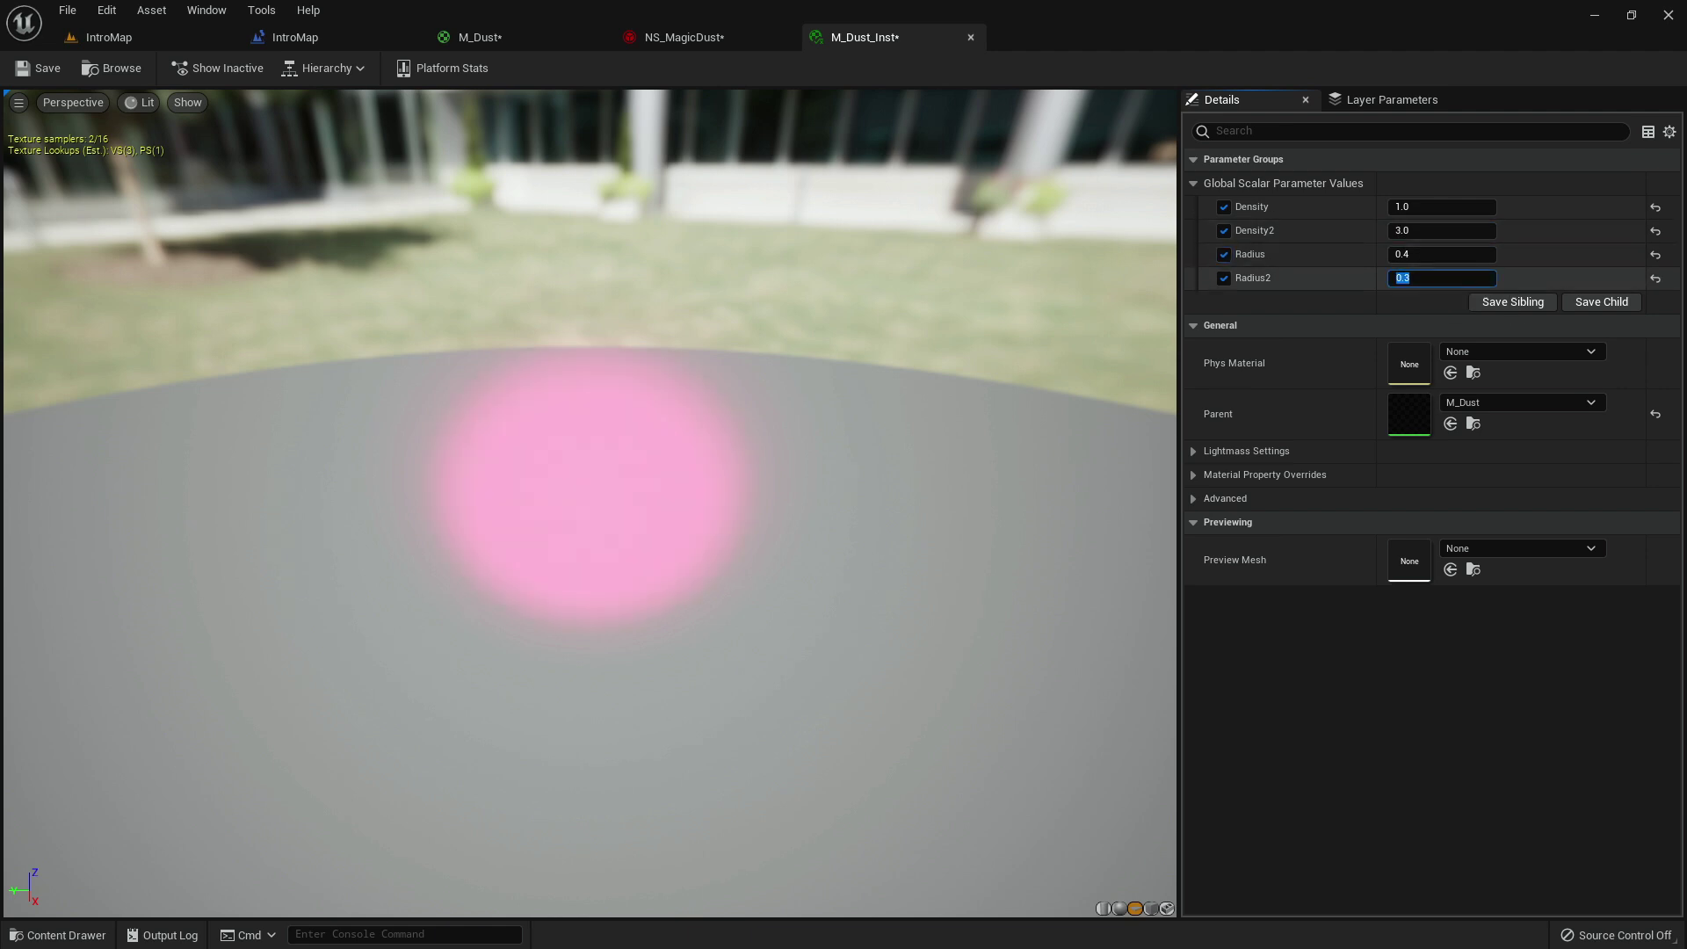
text(0.1)
key(Return)
text(0.2)
key(Return)
click(1405, 230)
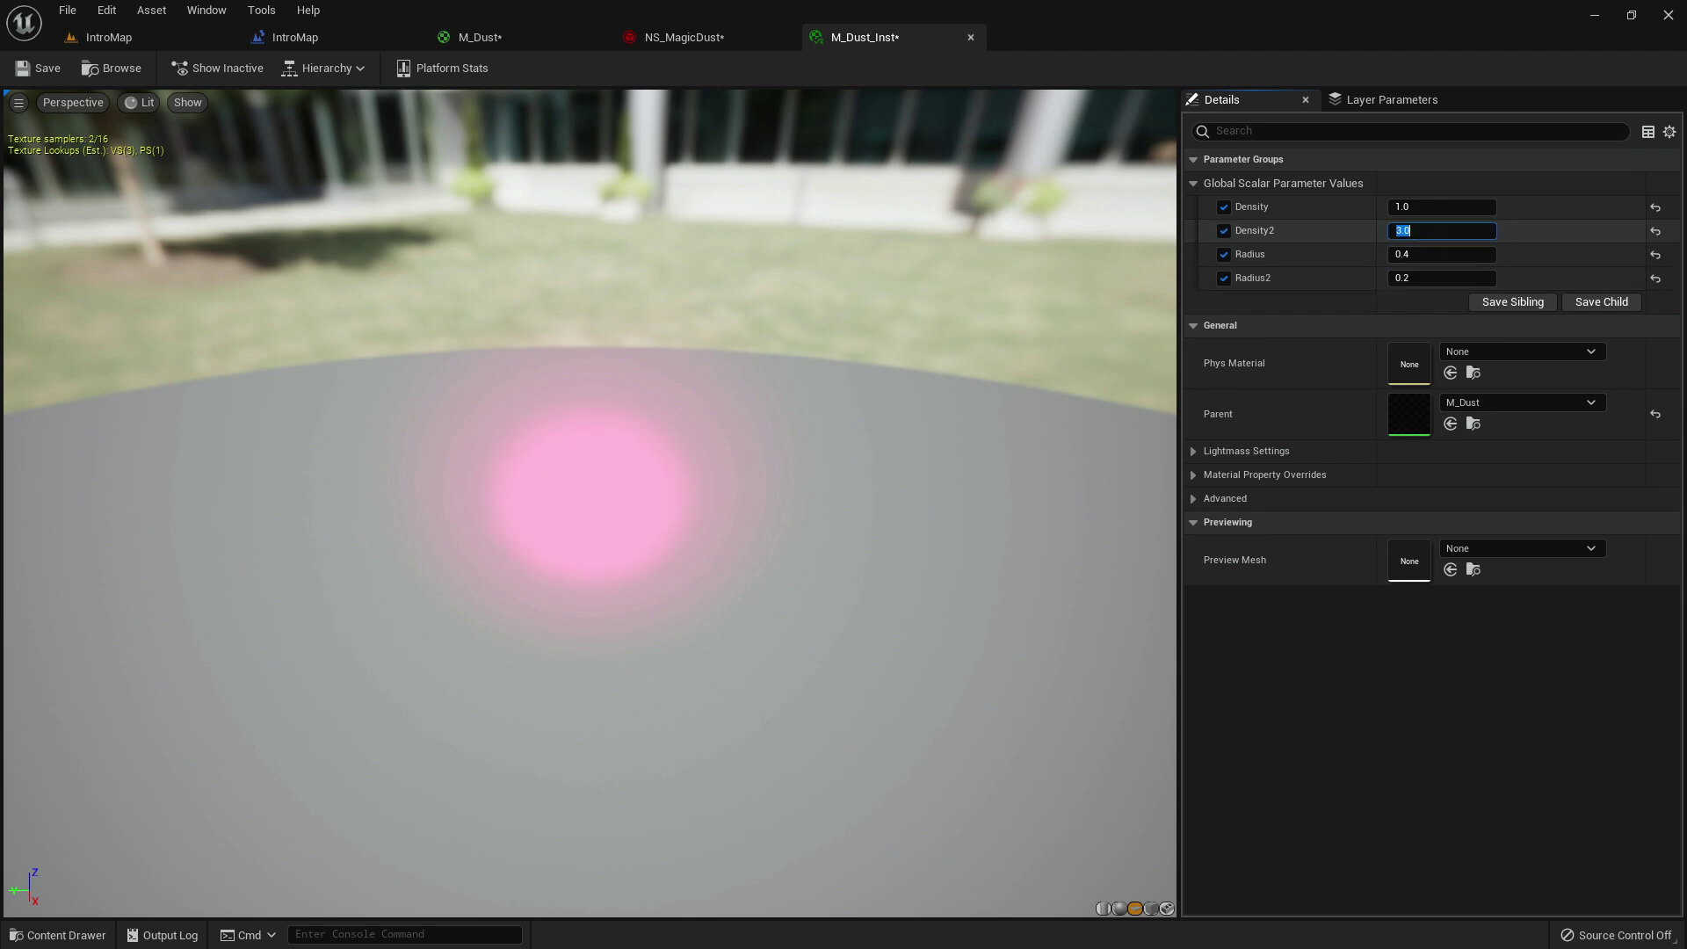
drag(747, 527, 747, 597)
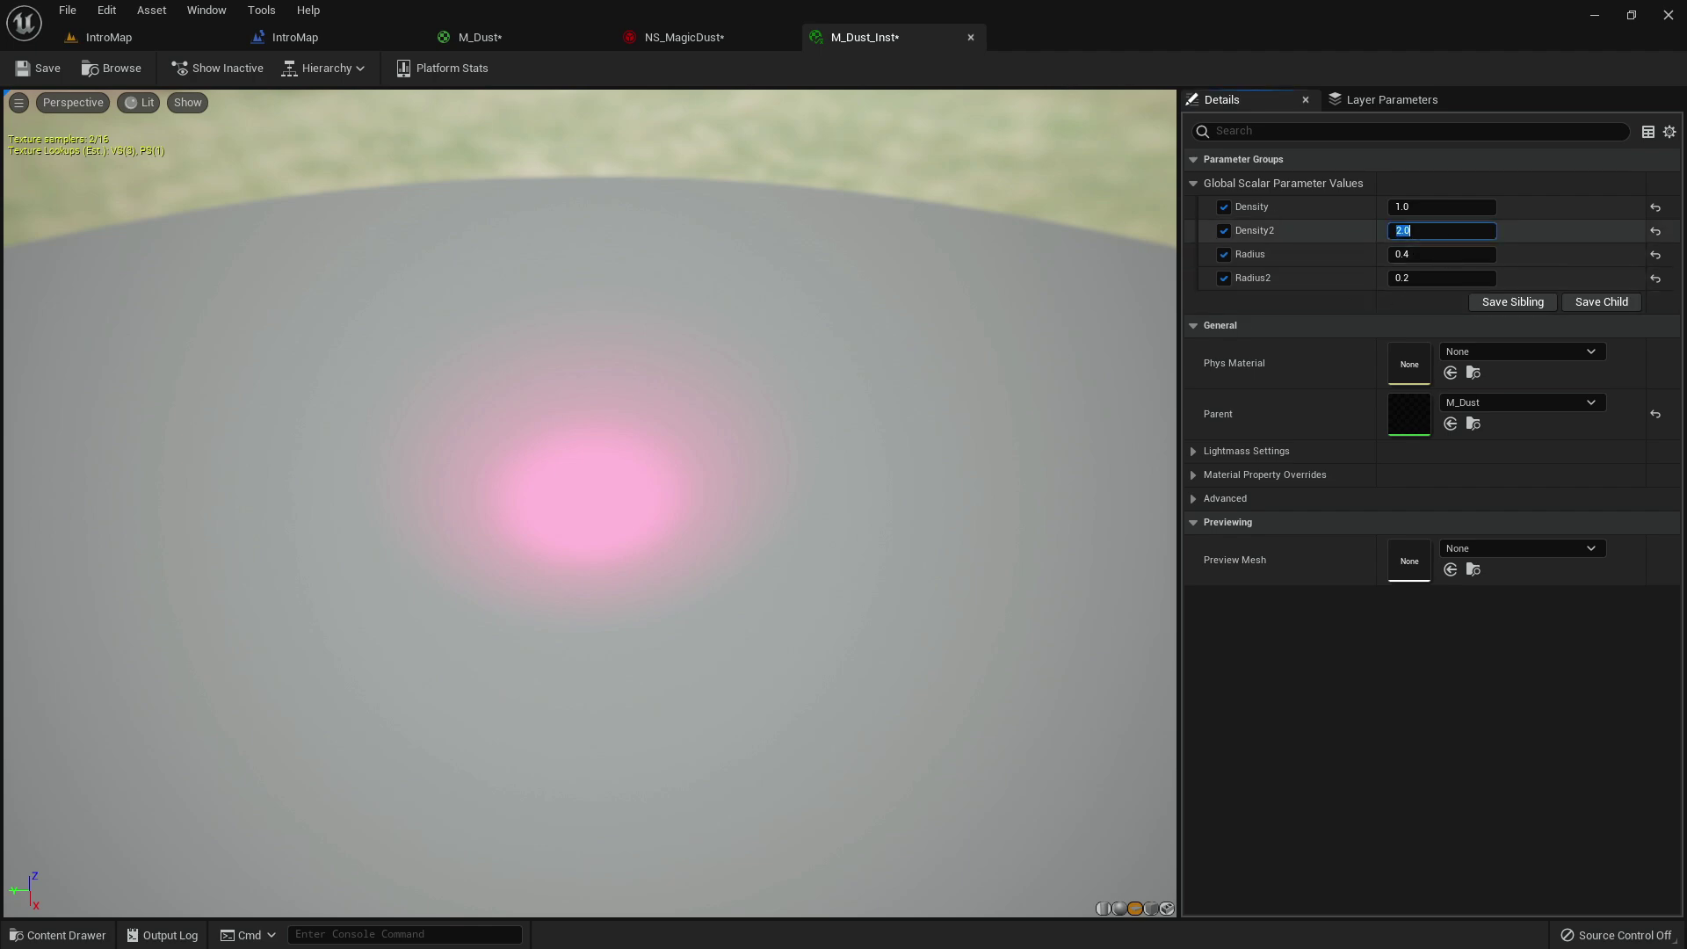
drag(835, 439, 782, 448)
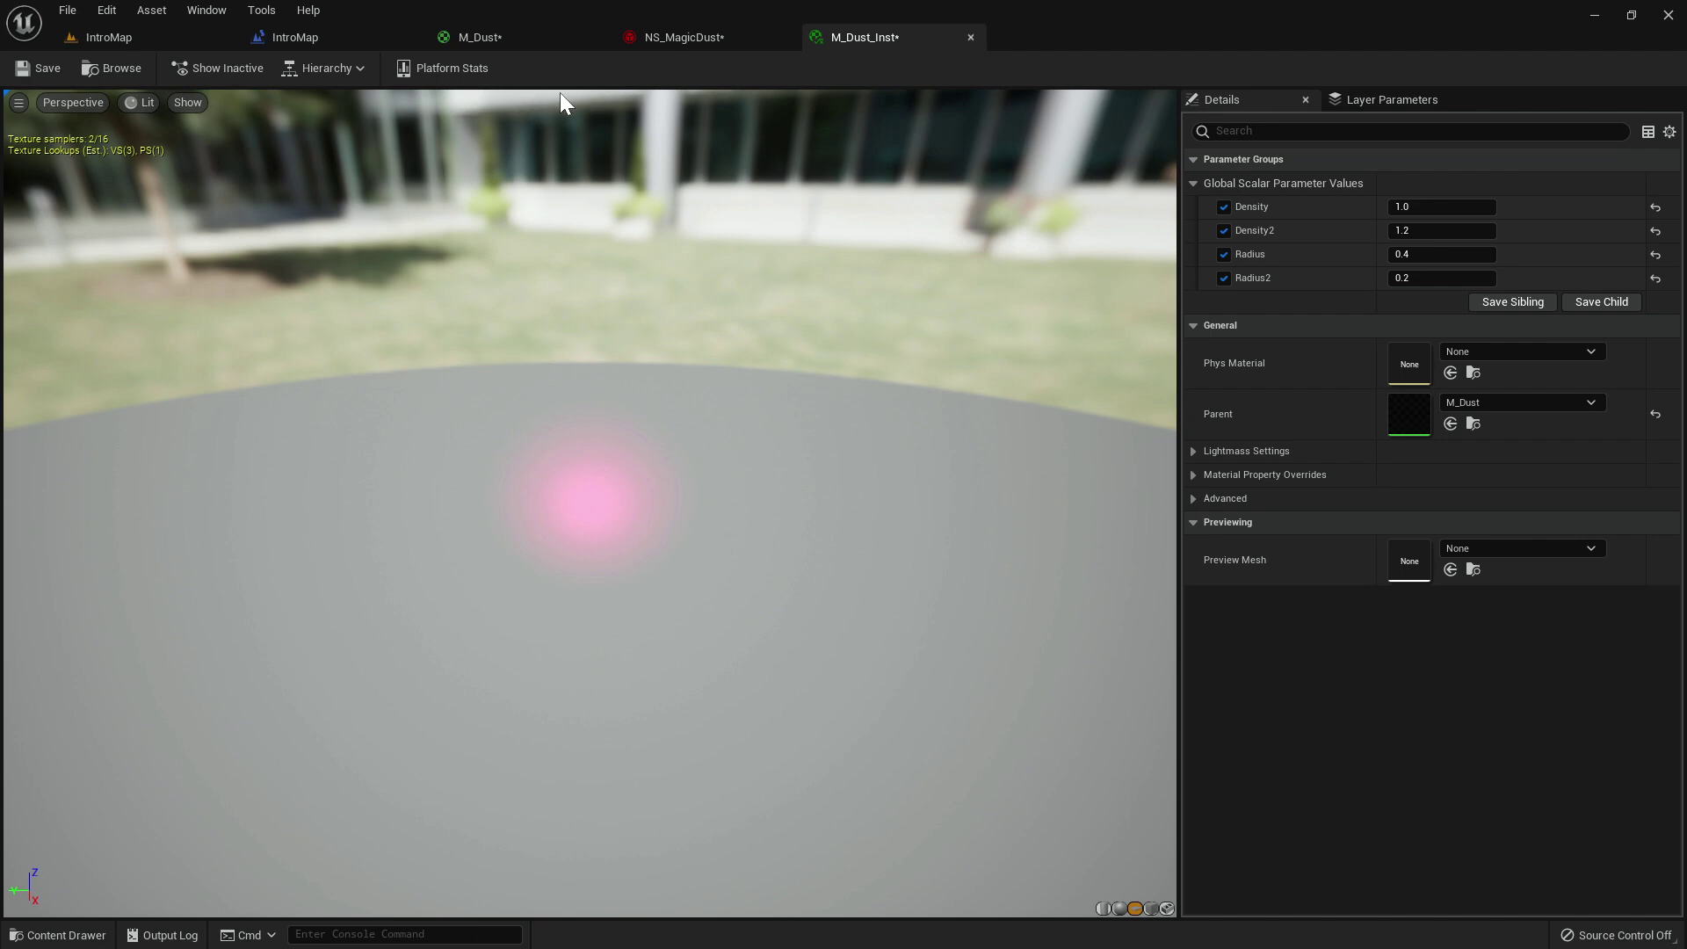
Examine the Sprite Renderer's settings in NS_MagicDust and return to the M_Dust_Inst material instance.
click(689, 39)
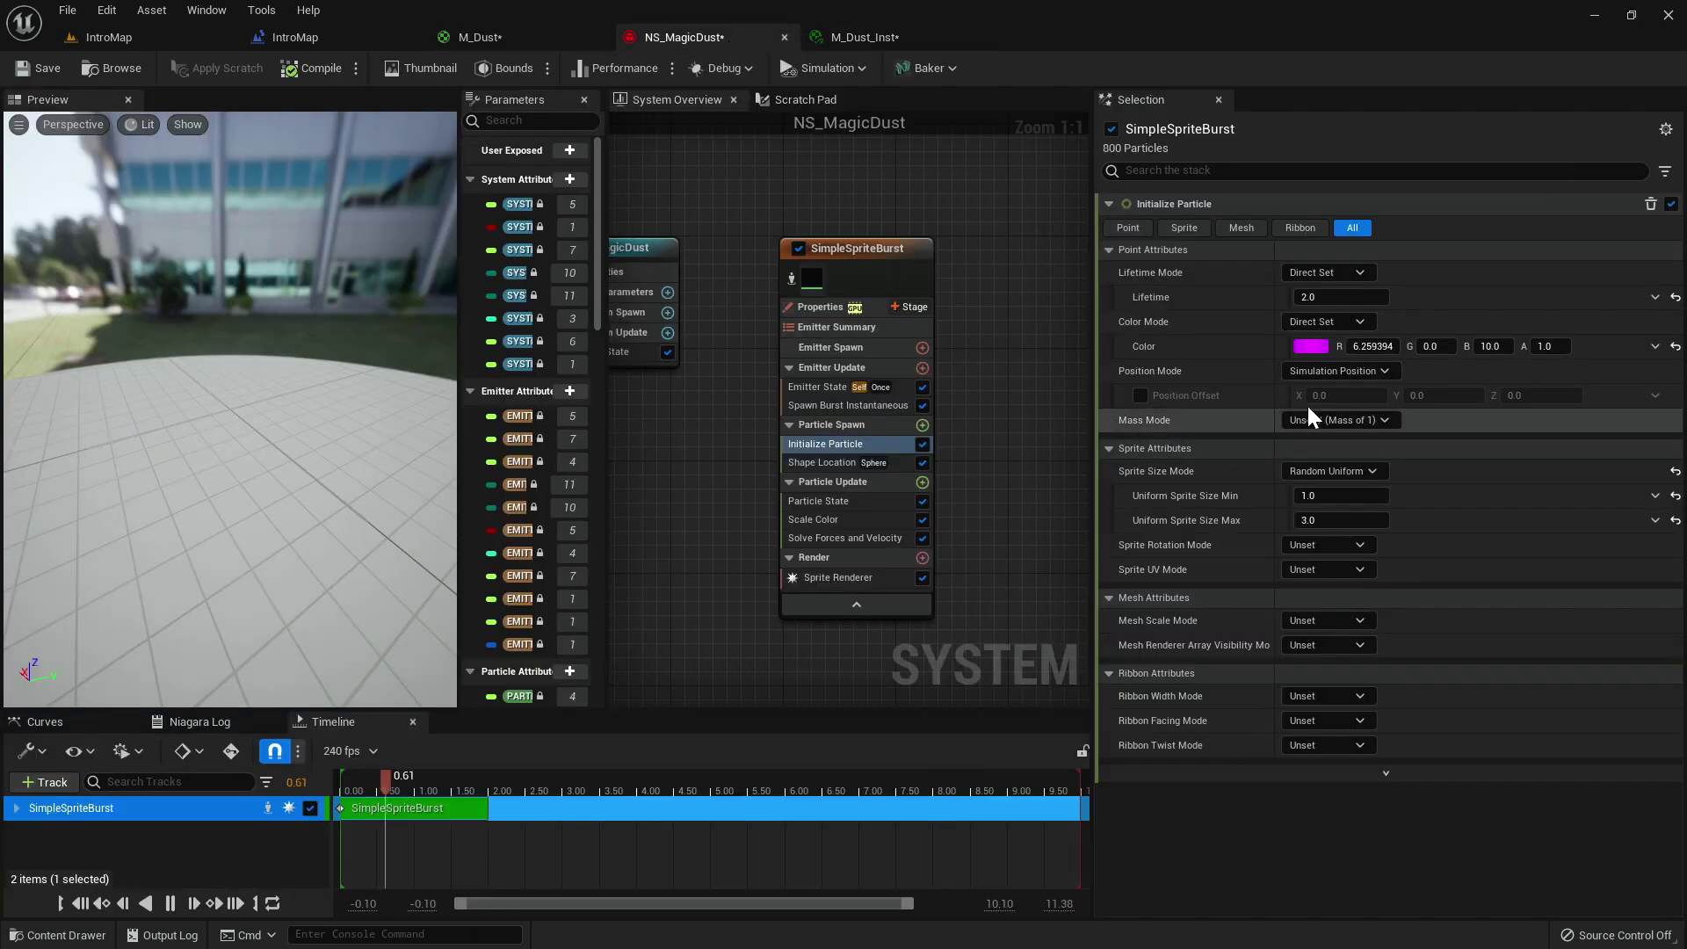
click(835, 578)
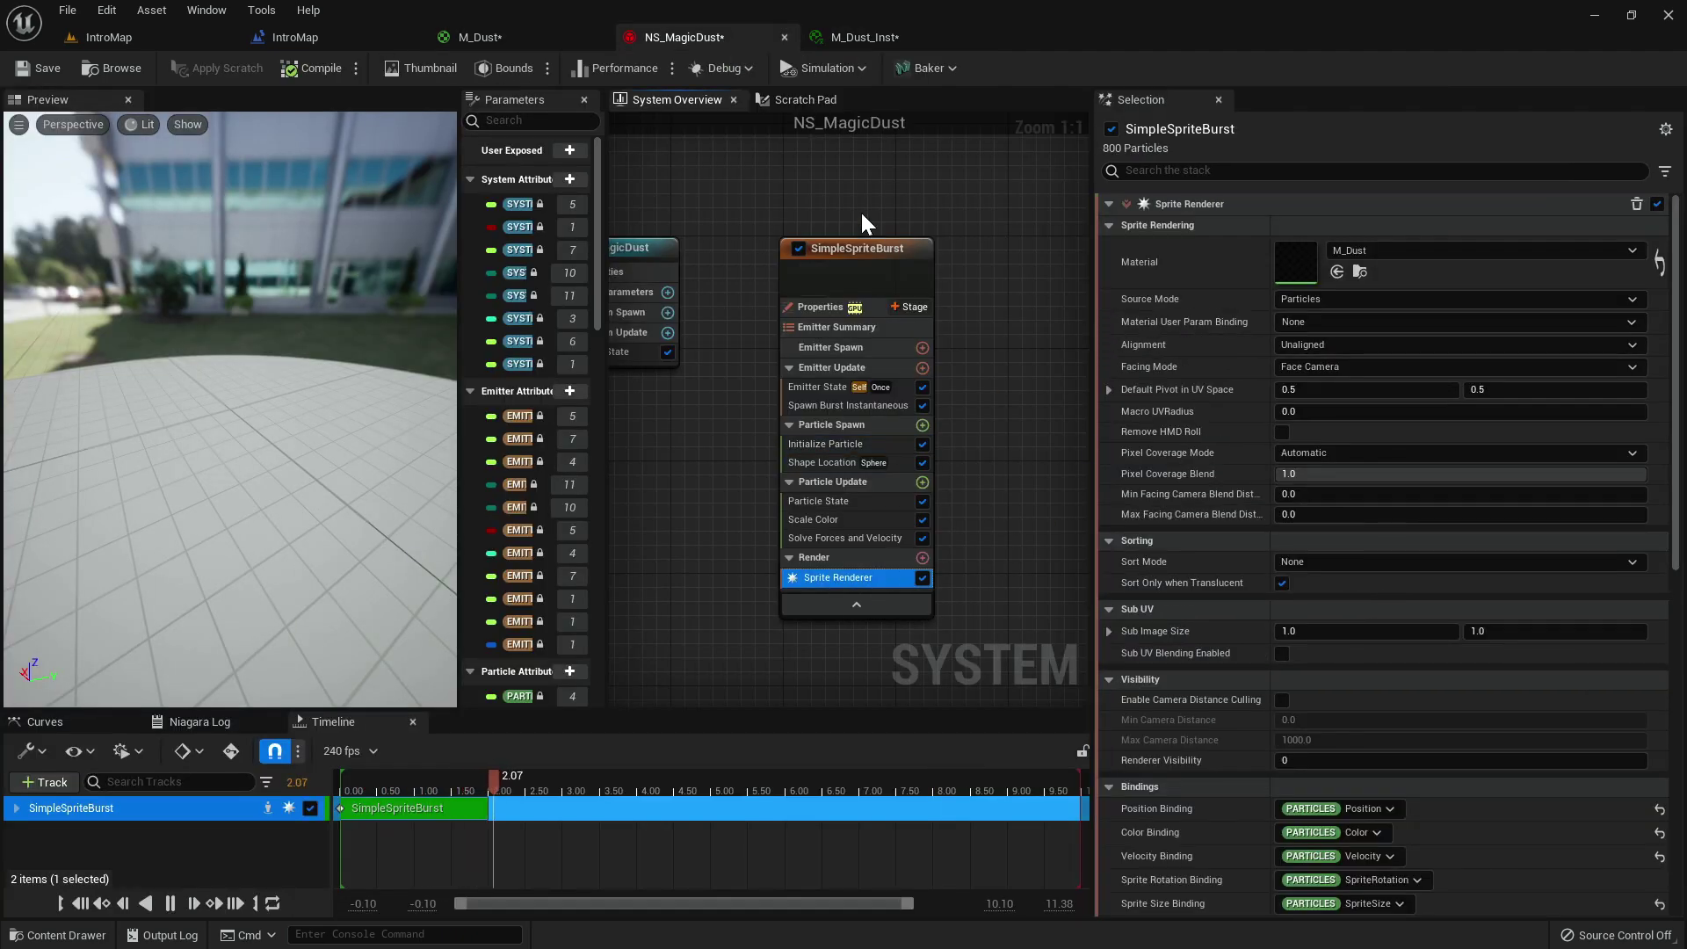
click(839, 37)
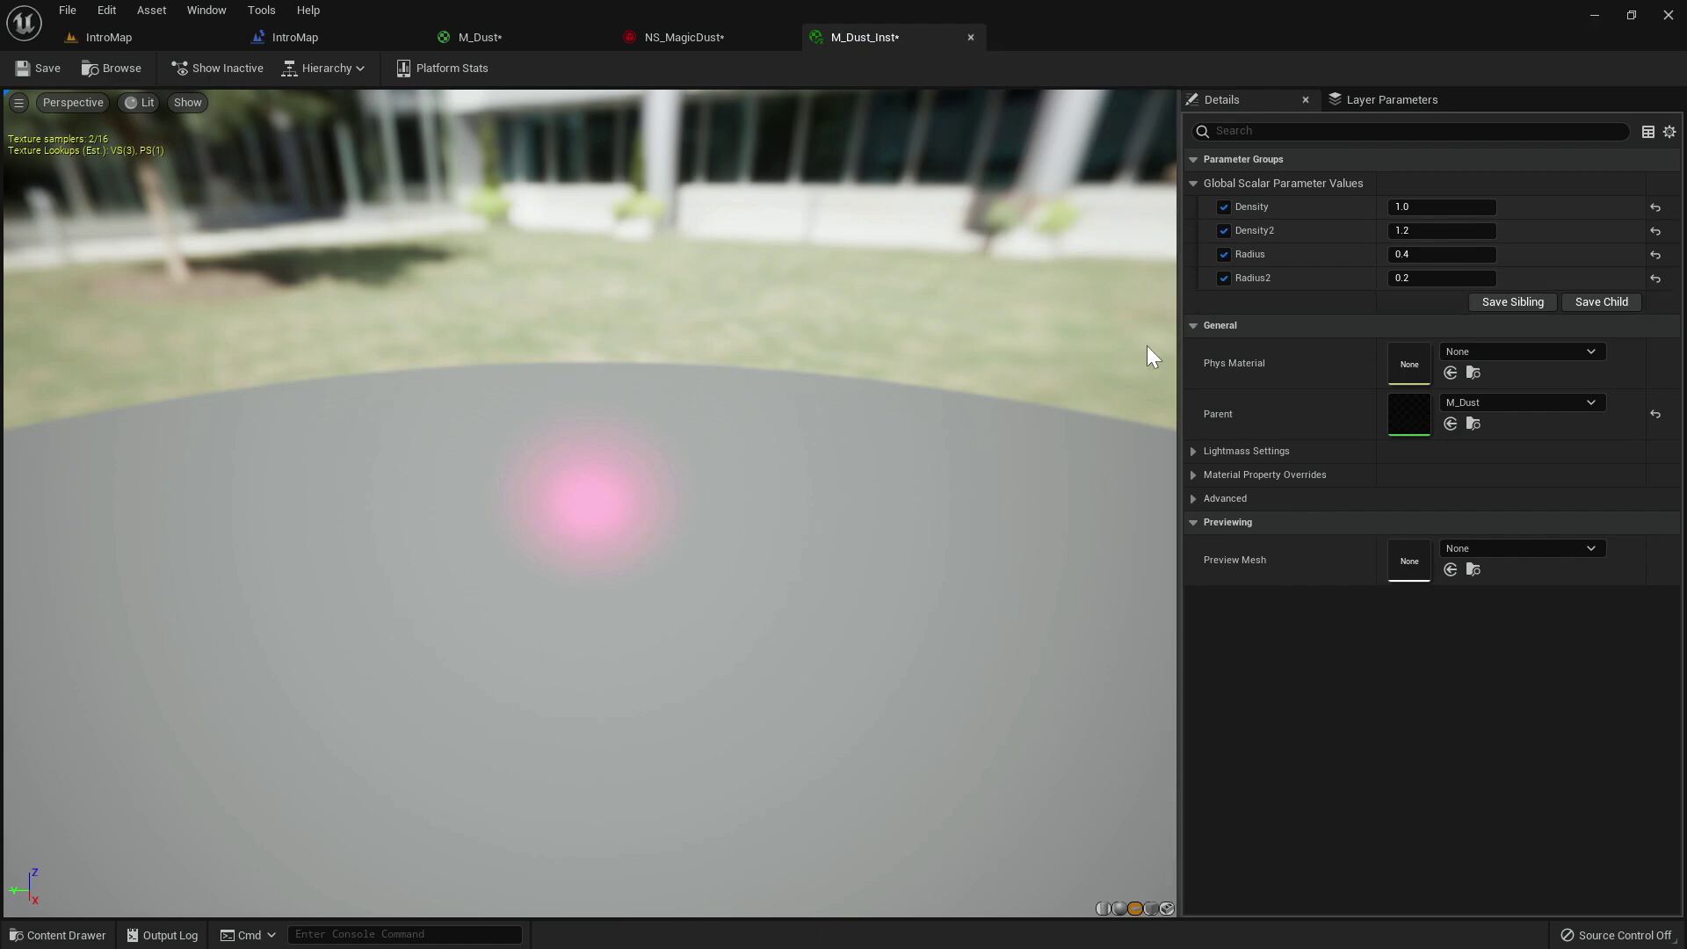
In M_Dust, drive Emissive Color from Particle Color's RGB output instead of the pink constant, and apply the material.
click(492, 36)
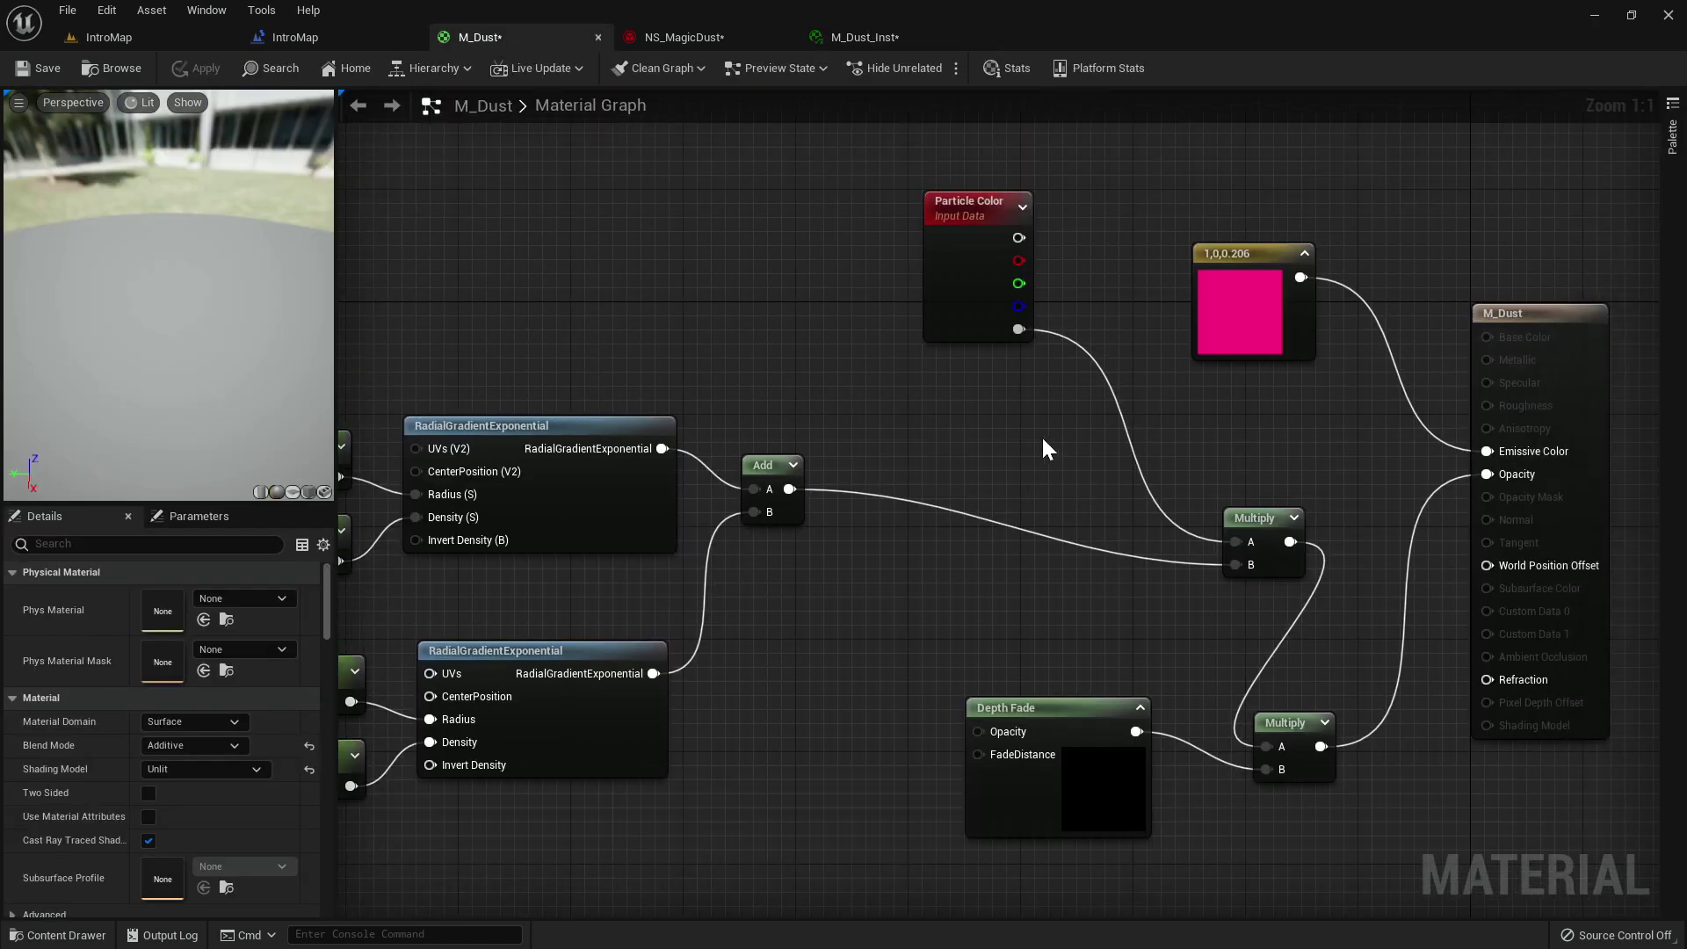
drag(1018, 237, 1486, 450)
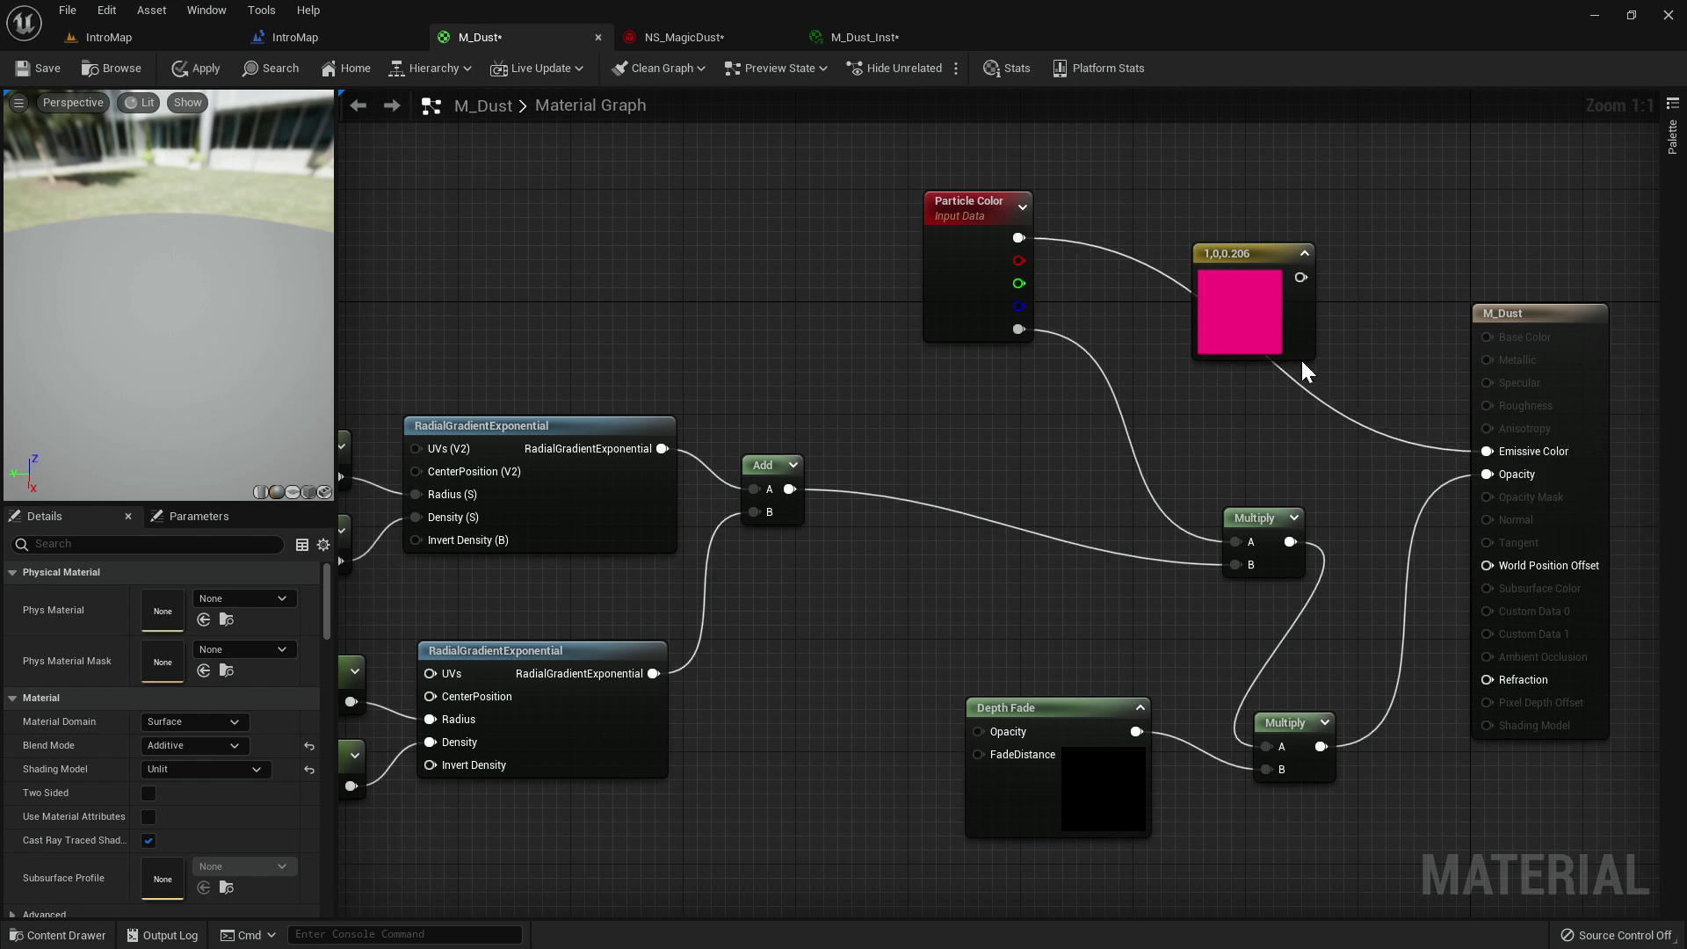
drag(1228, 335, 1254, 255)
click(201, 69)
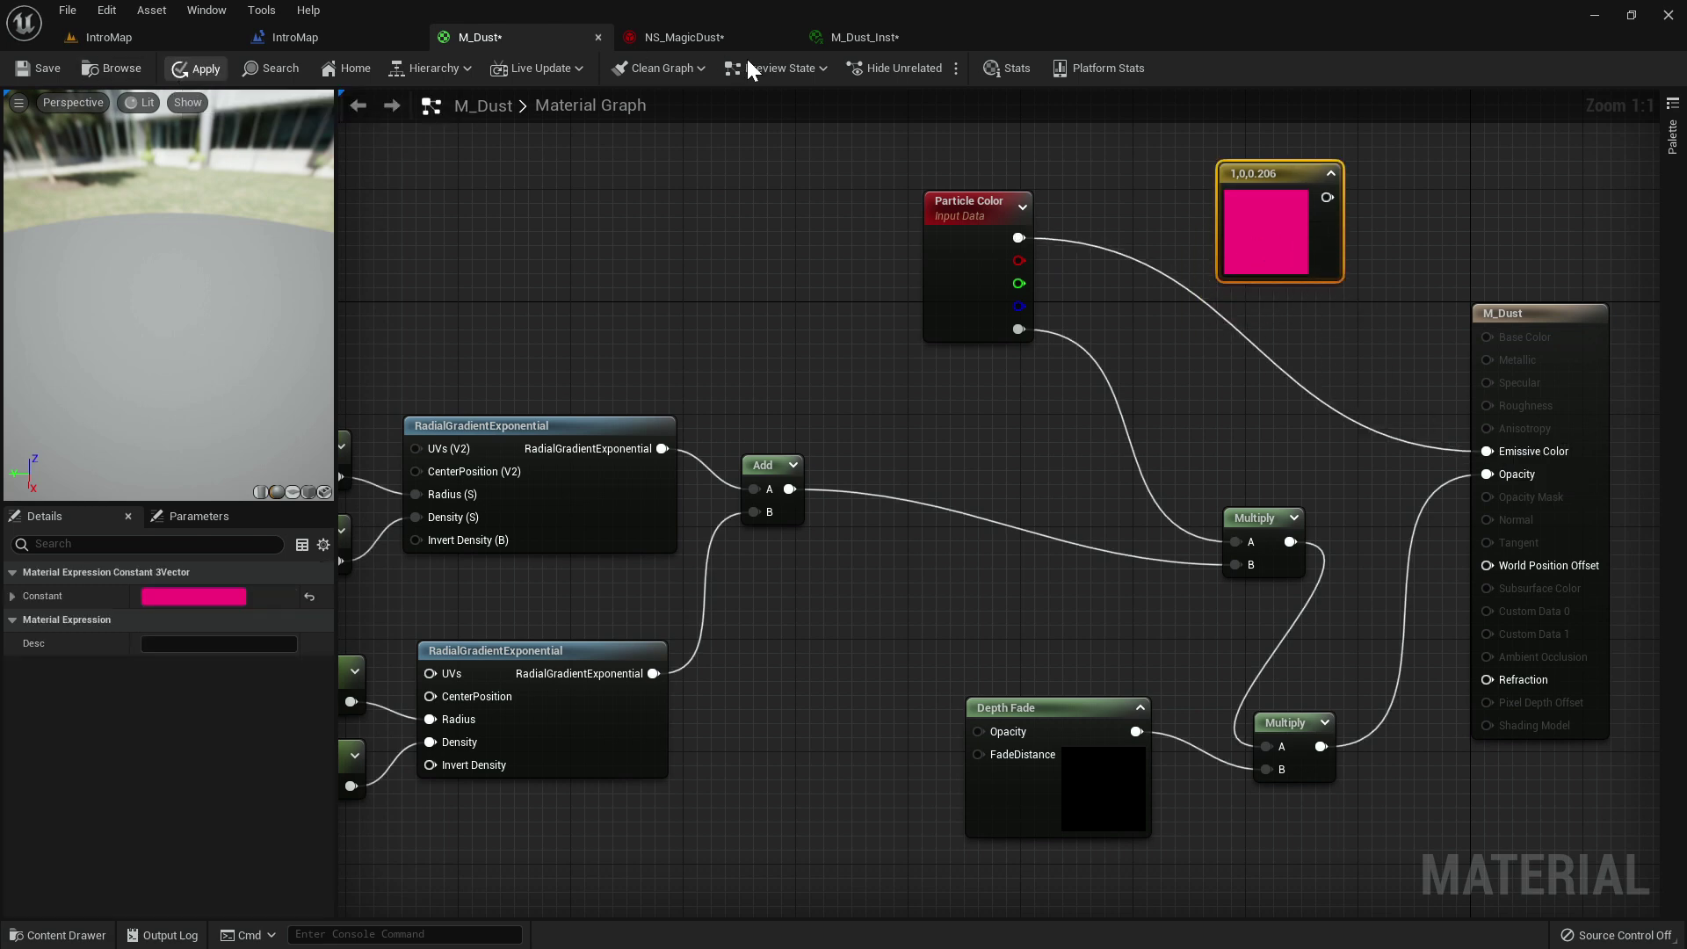
Assign M_Dust_Inst as the Sprite Renderer's material in NS_MagicDust.
click(698, 36)
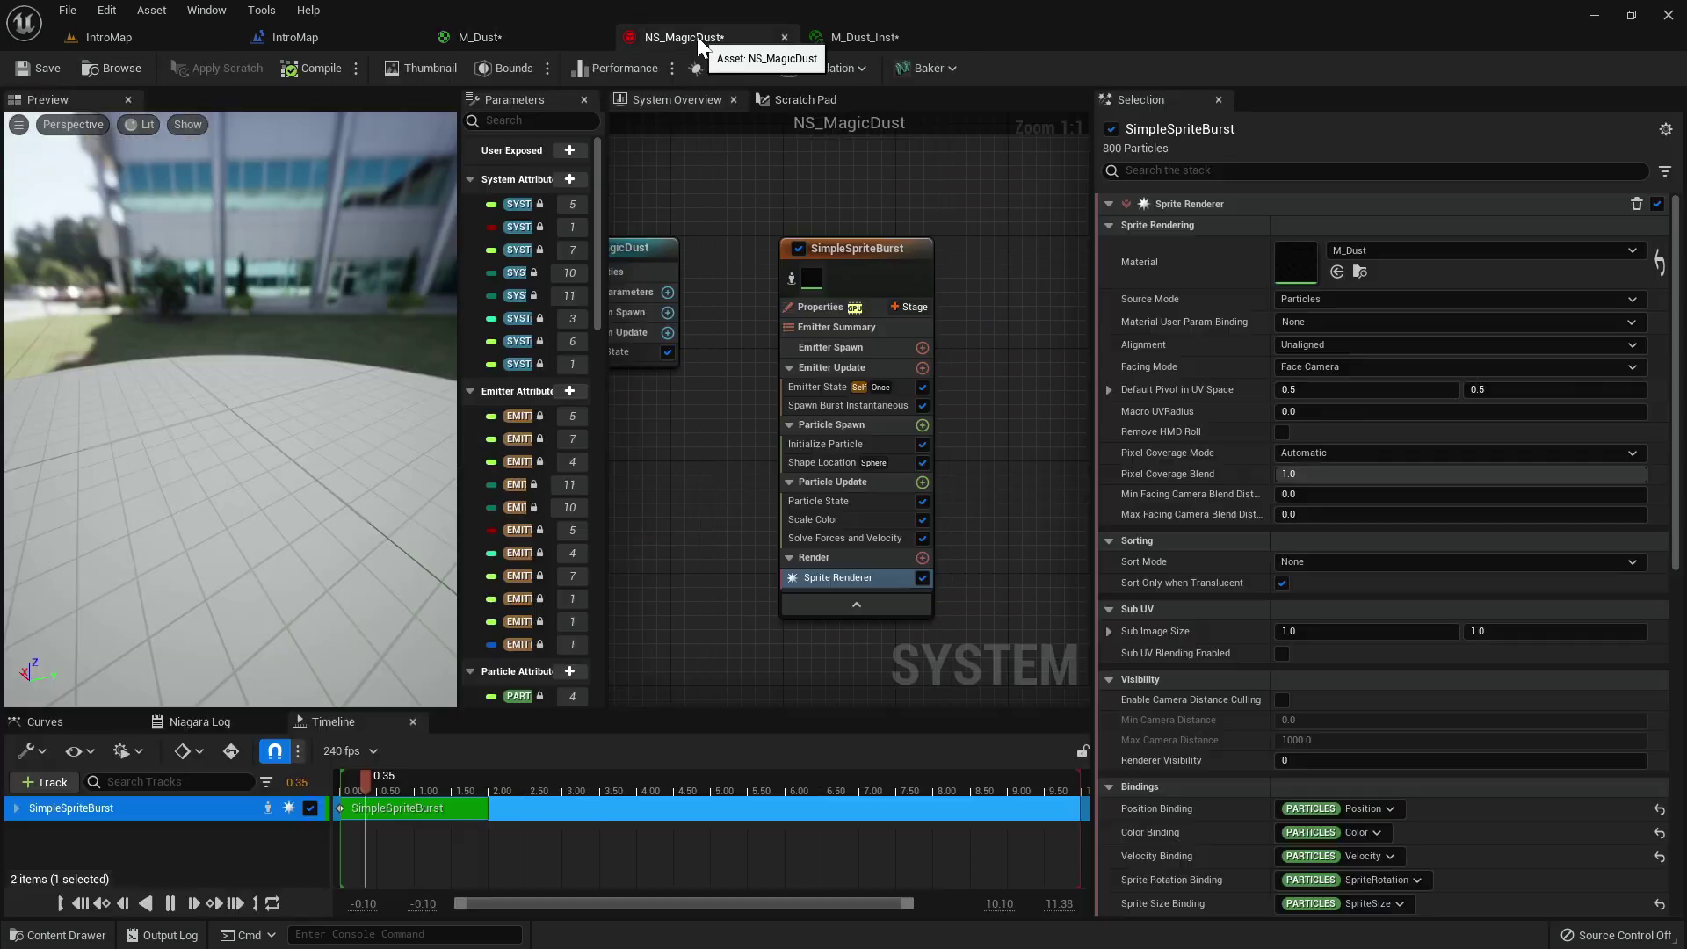
click(1398, 251)
text(dust)
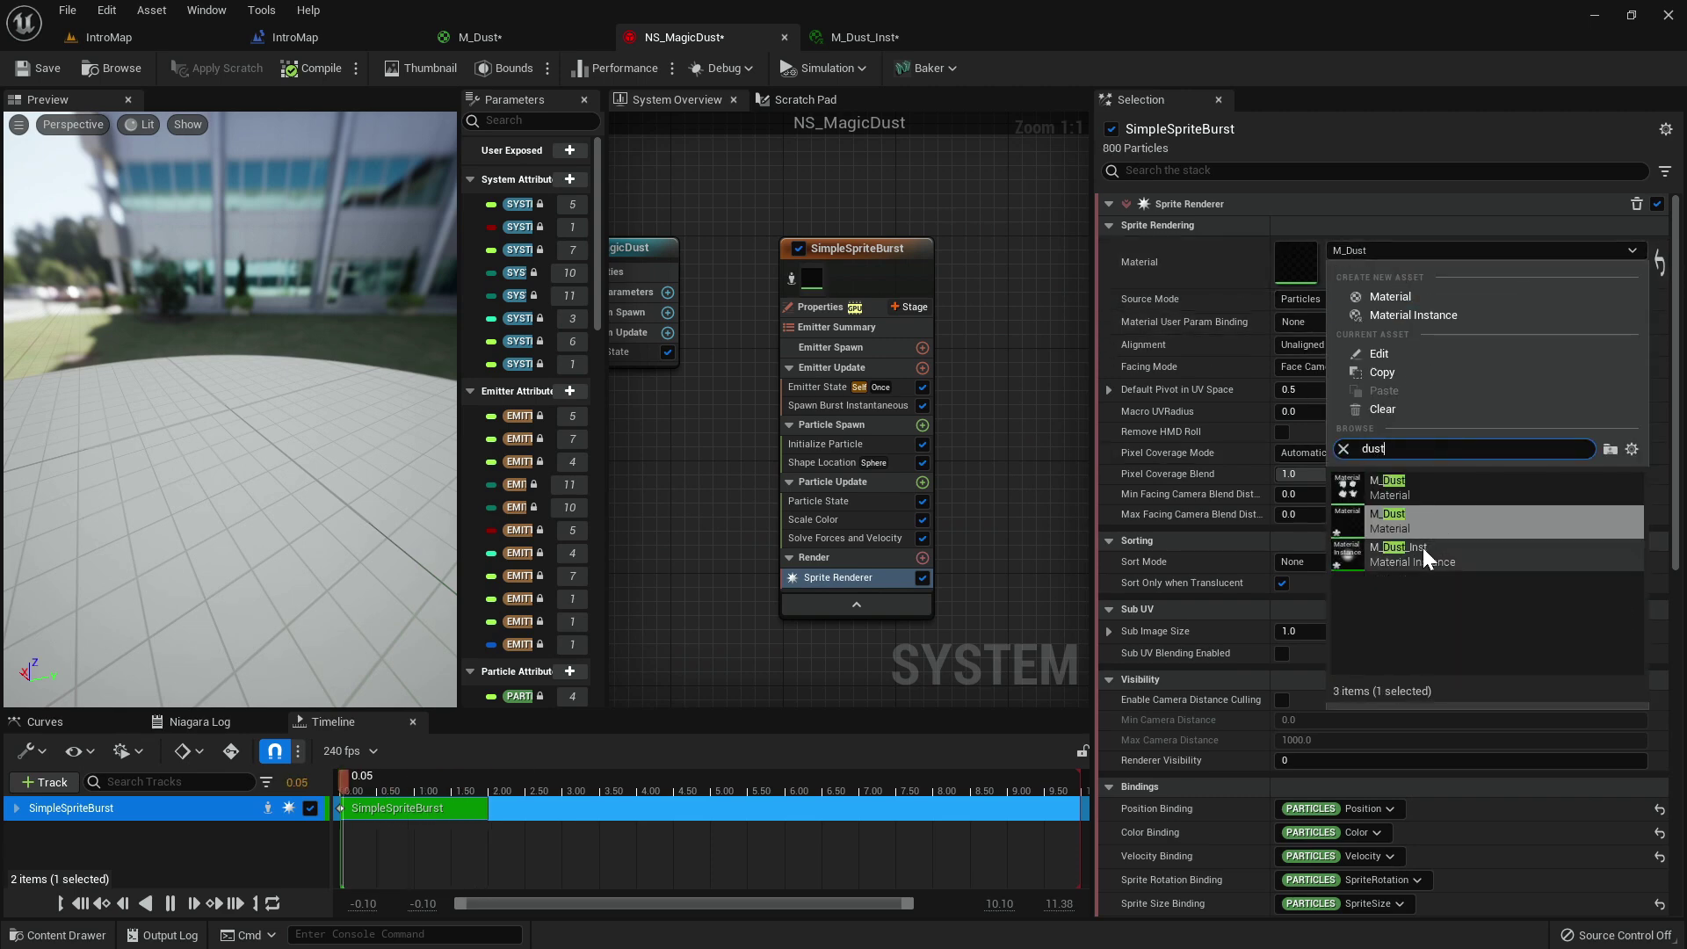
click(1419, 553)
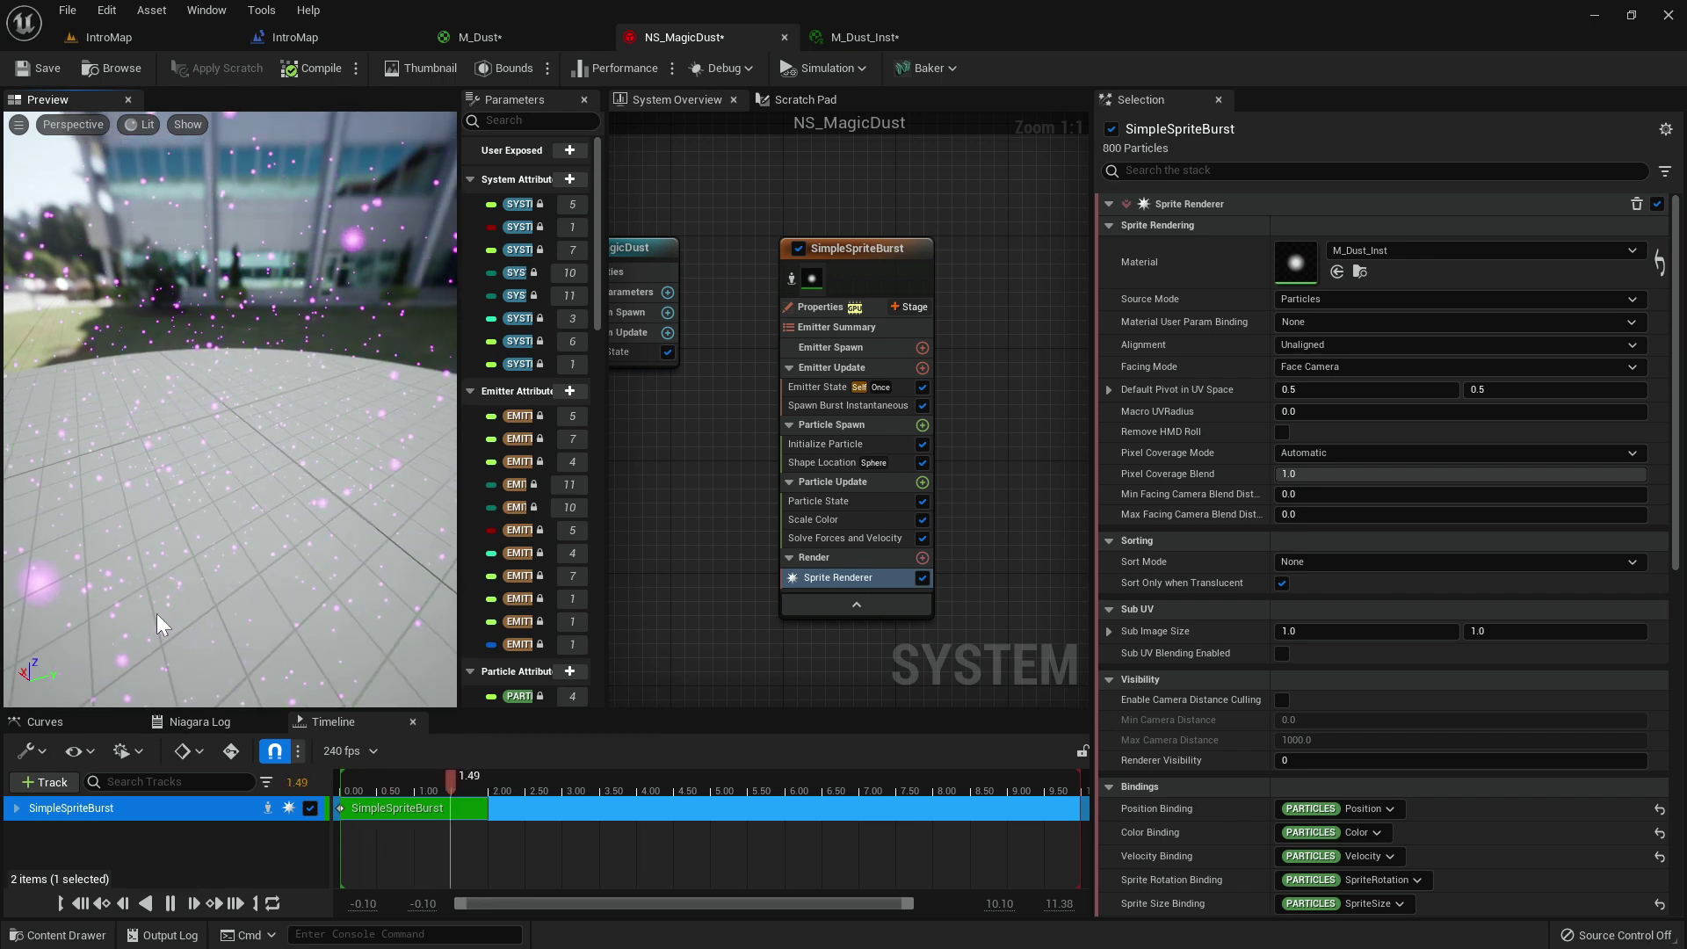
In Initialize Particle, set Uniform Sprite Size Min to 0.1 and Uniform Sprite Size Max to 1.5.
click(831, 446)
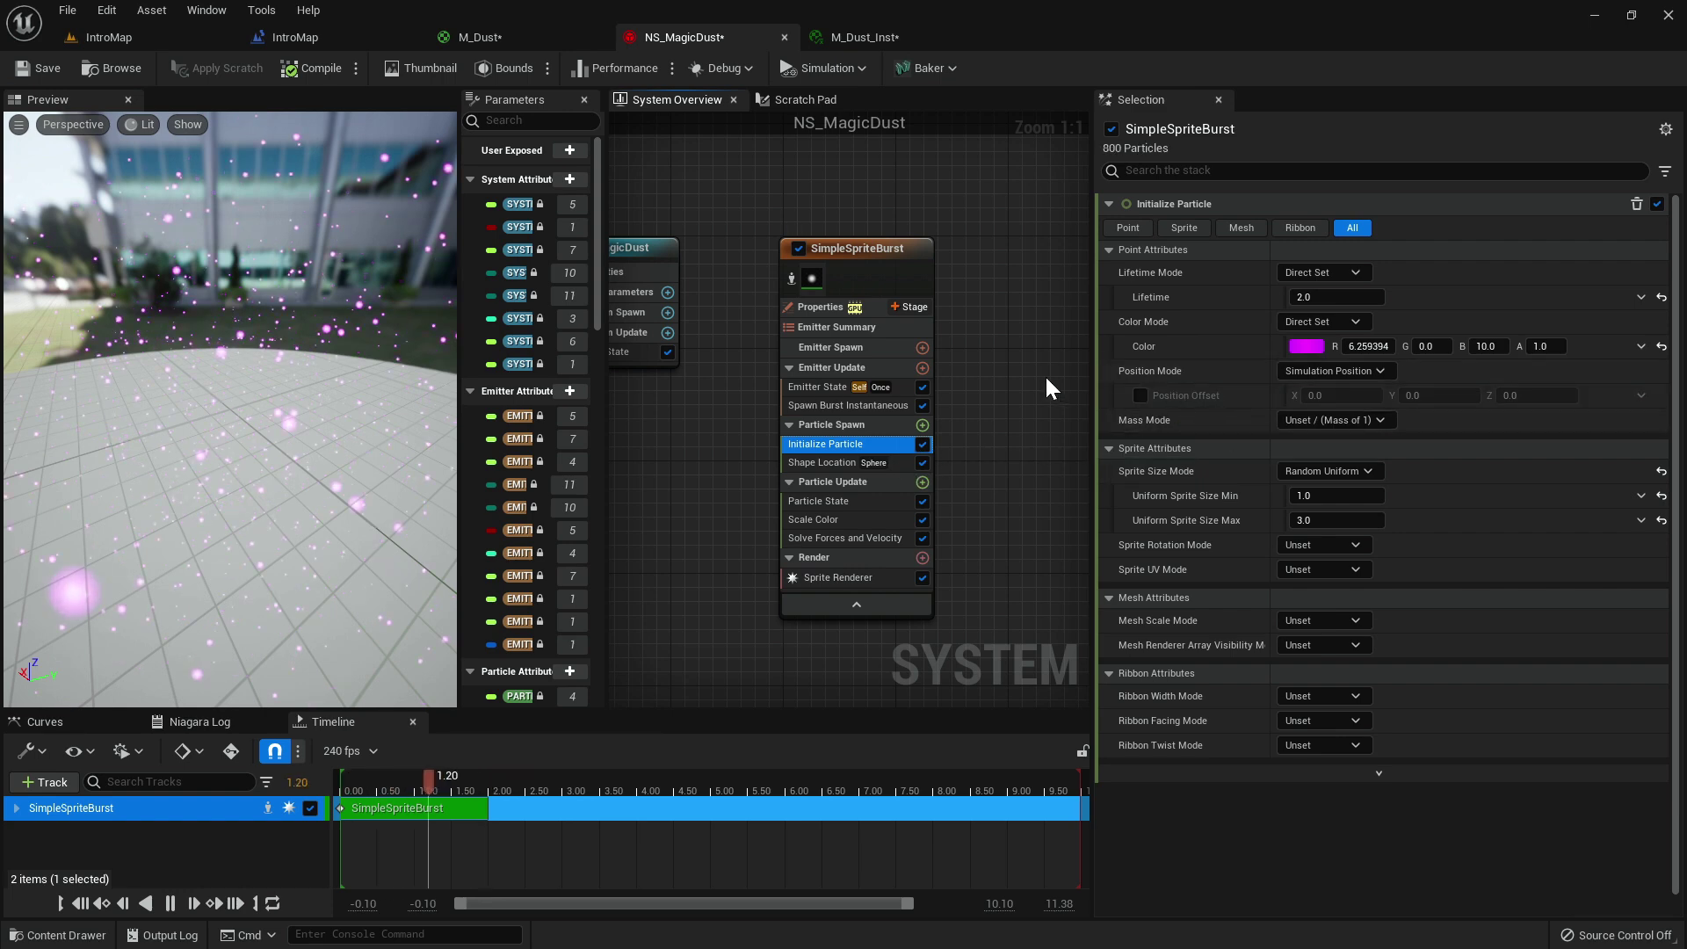
click(1318, 496)
text(0.2)
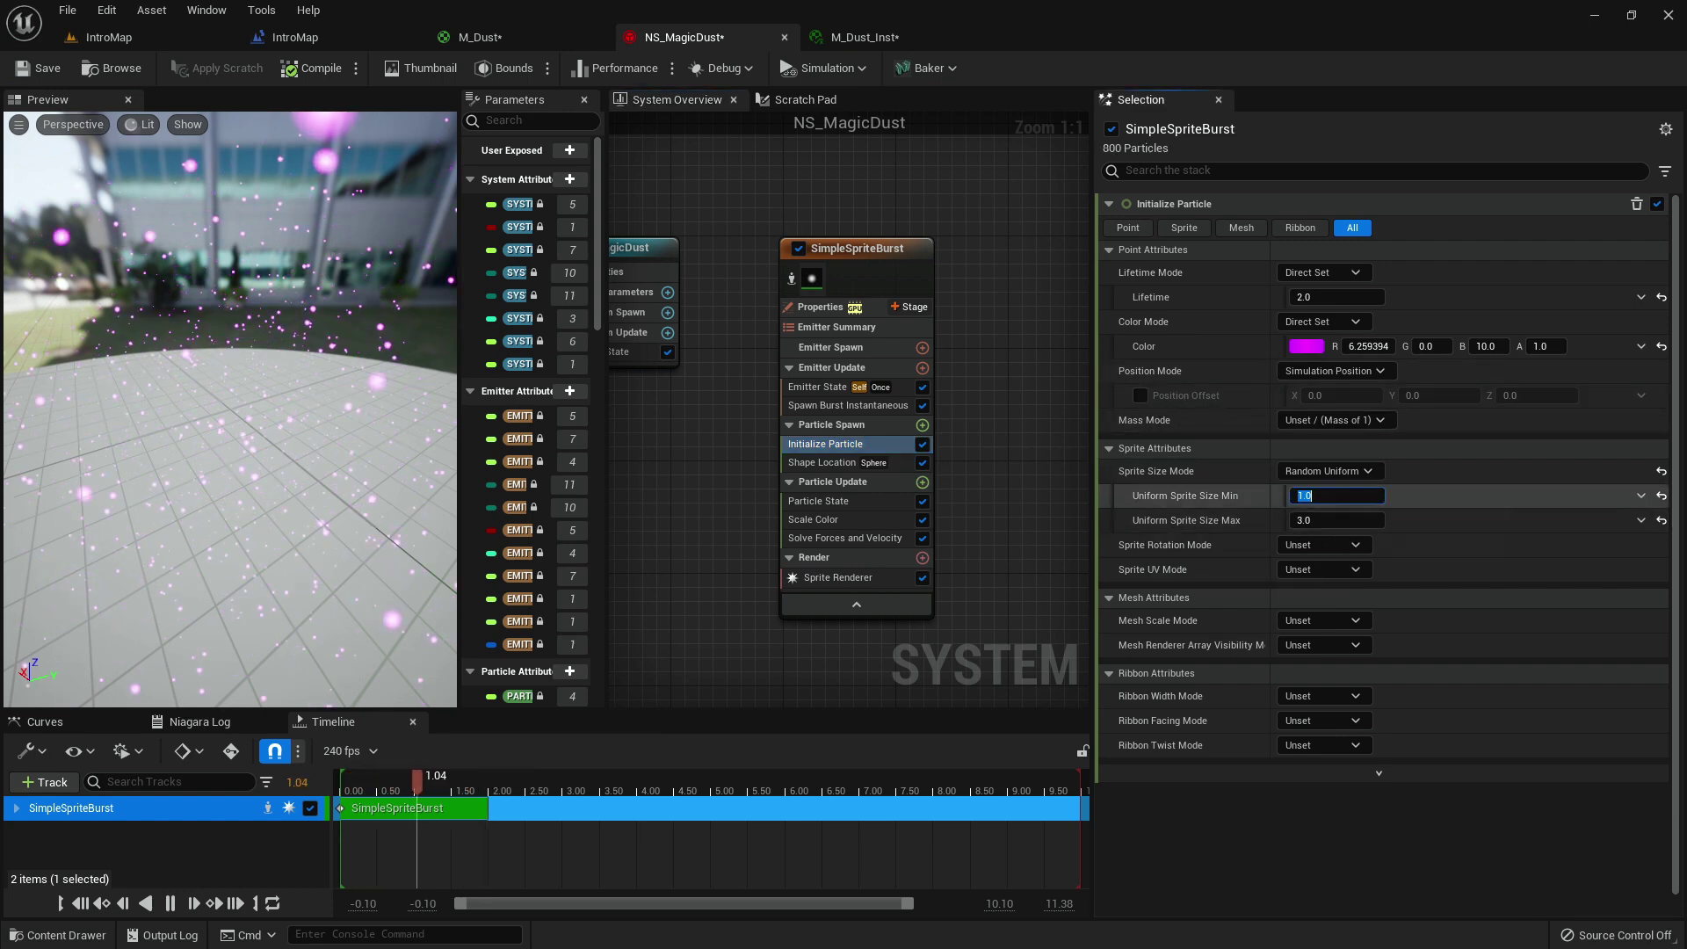
key(Tab)
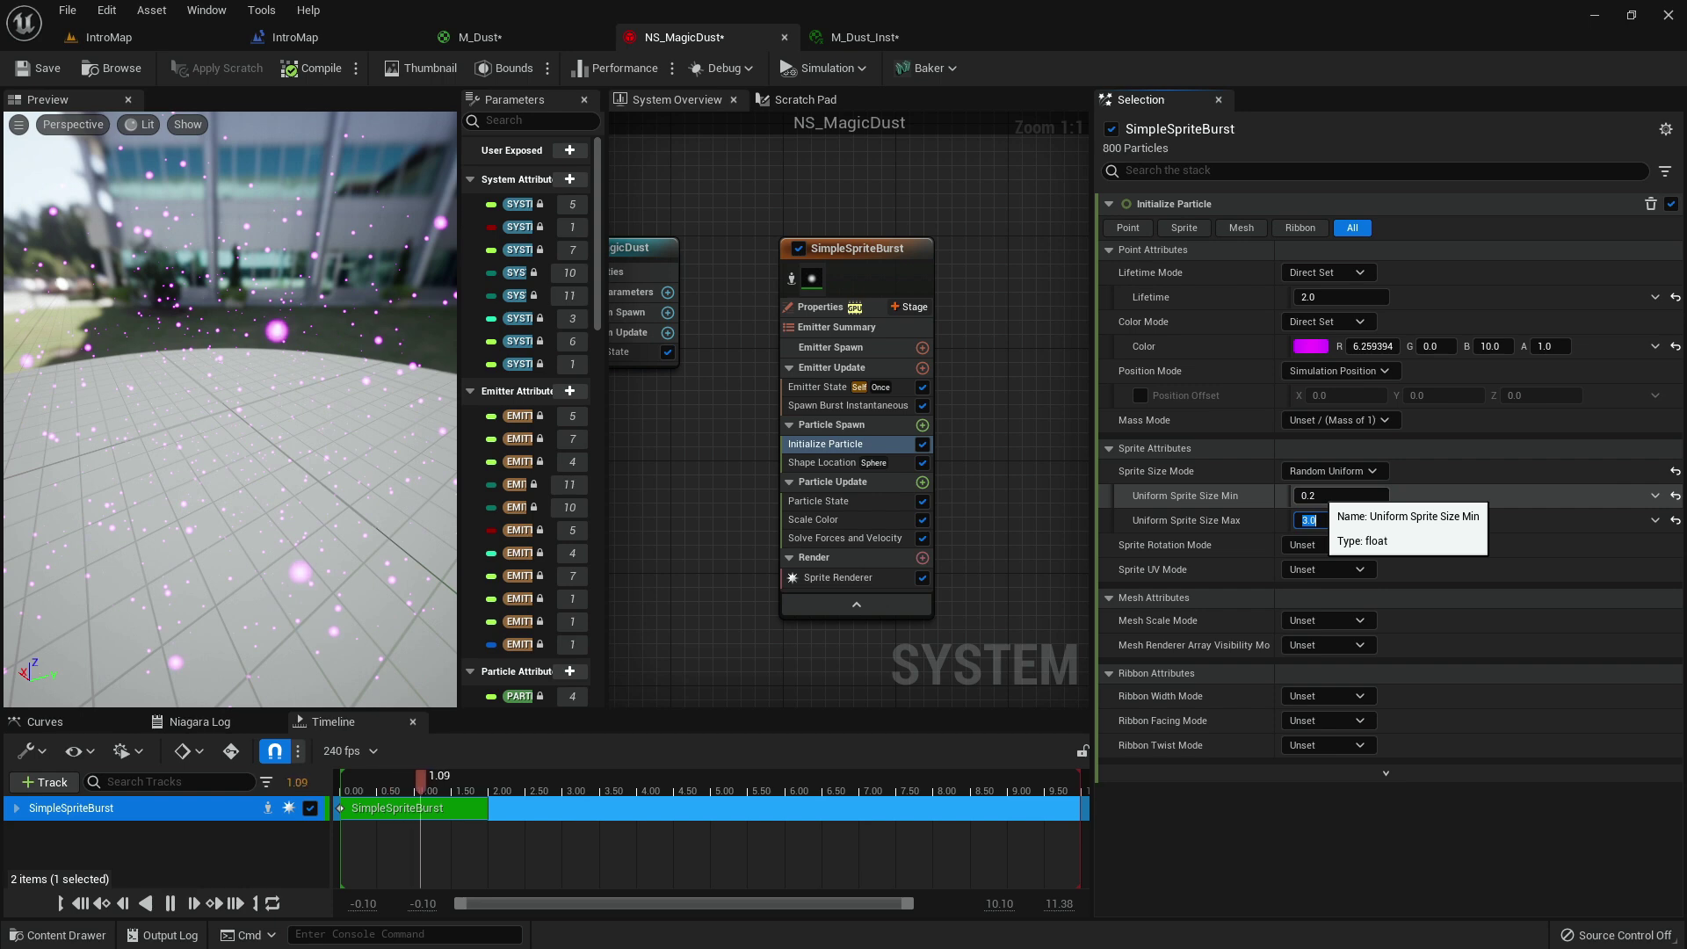
key(shift+Tab)
text(0.1)
key(Tab)
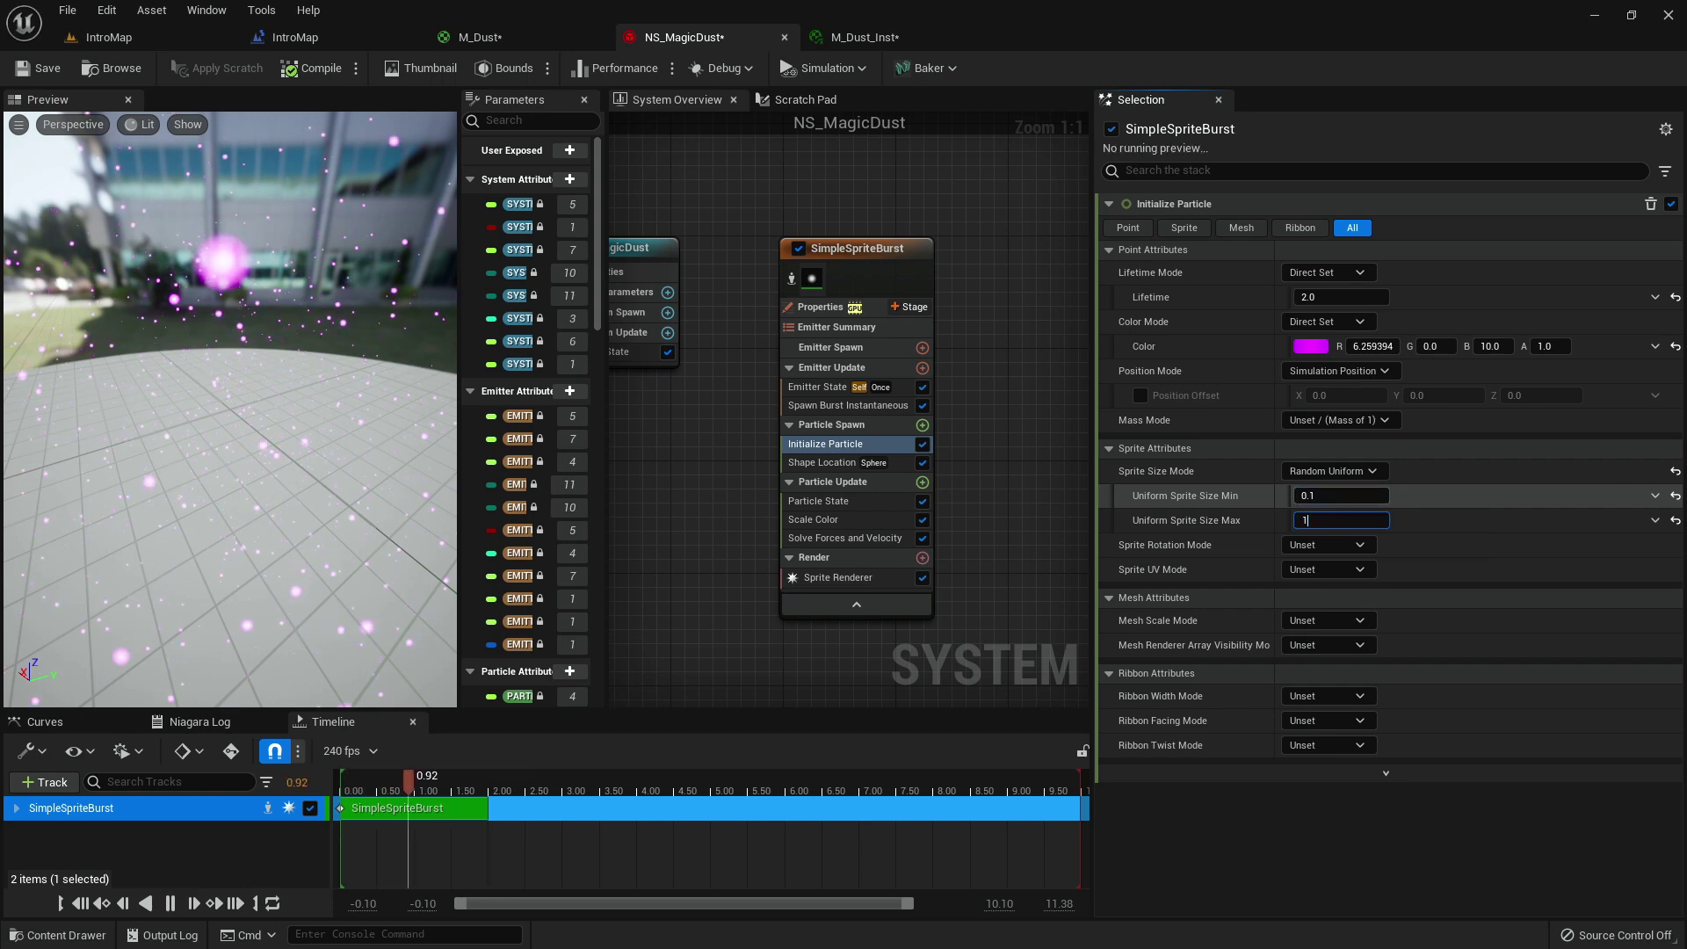
text(1)
key(Return)
click(1338, 515)
text(1.5)
key(Return)
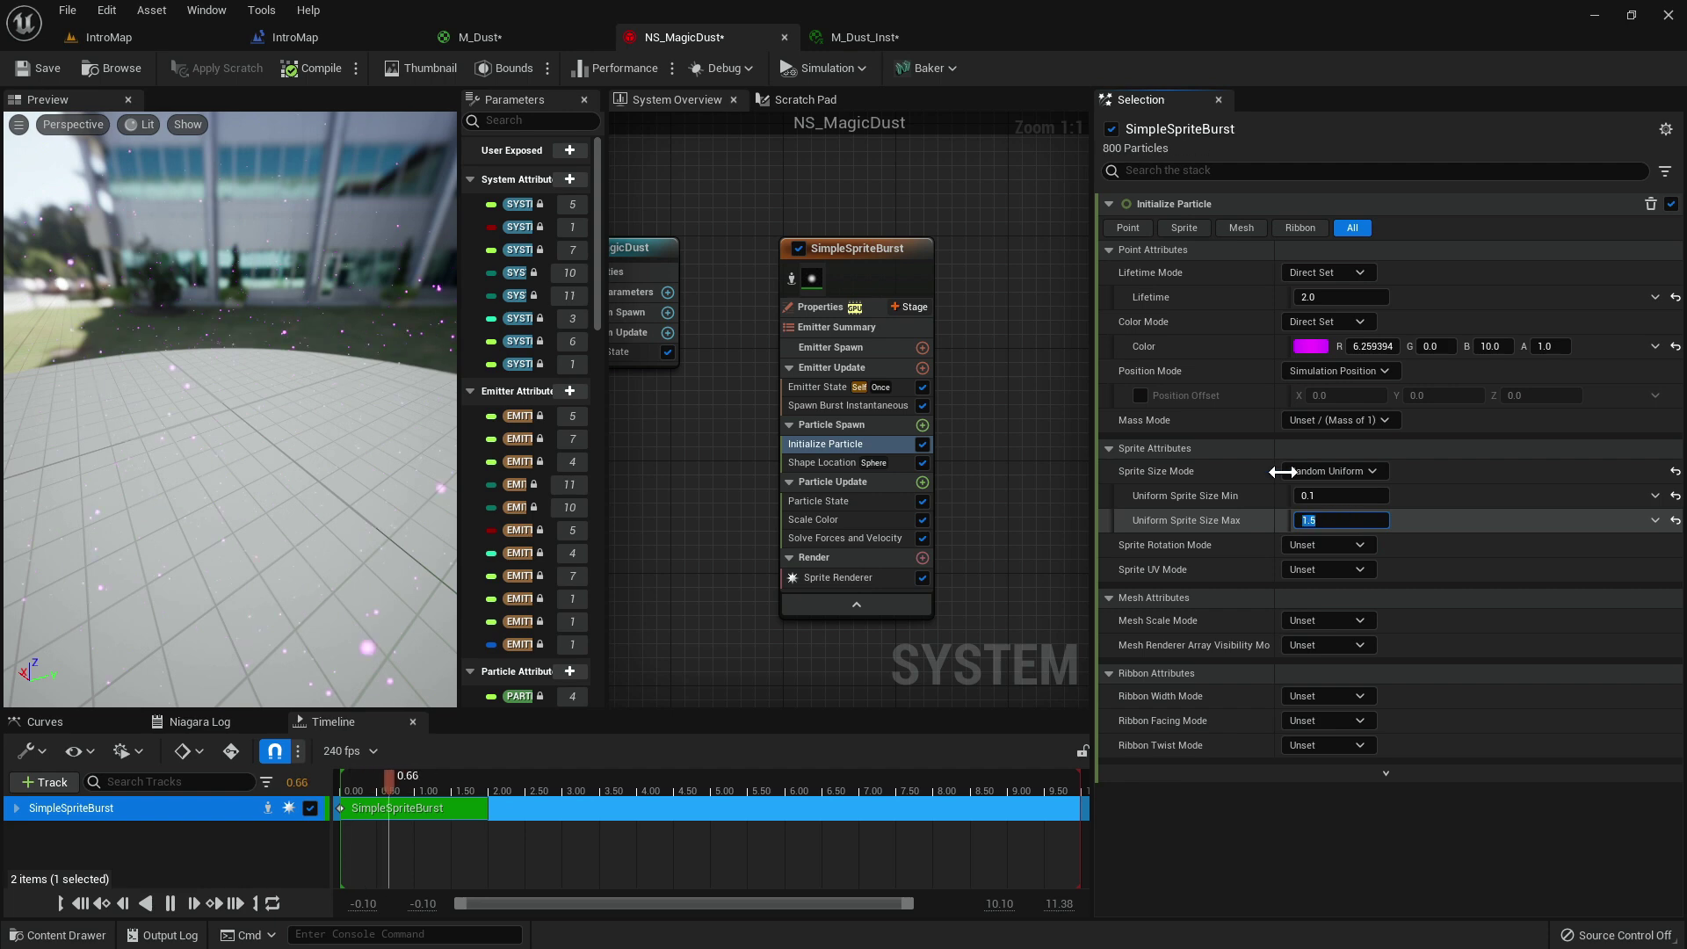
click(244, 139)
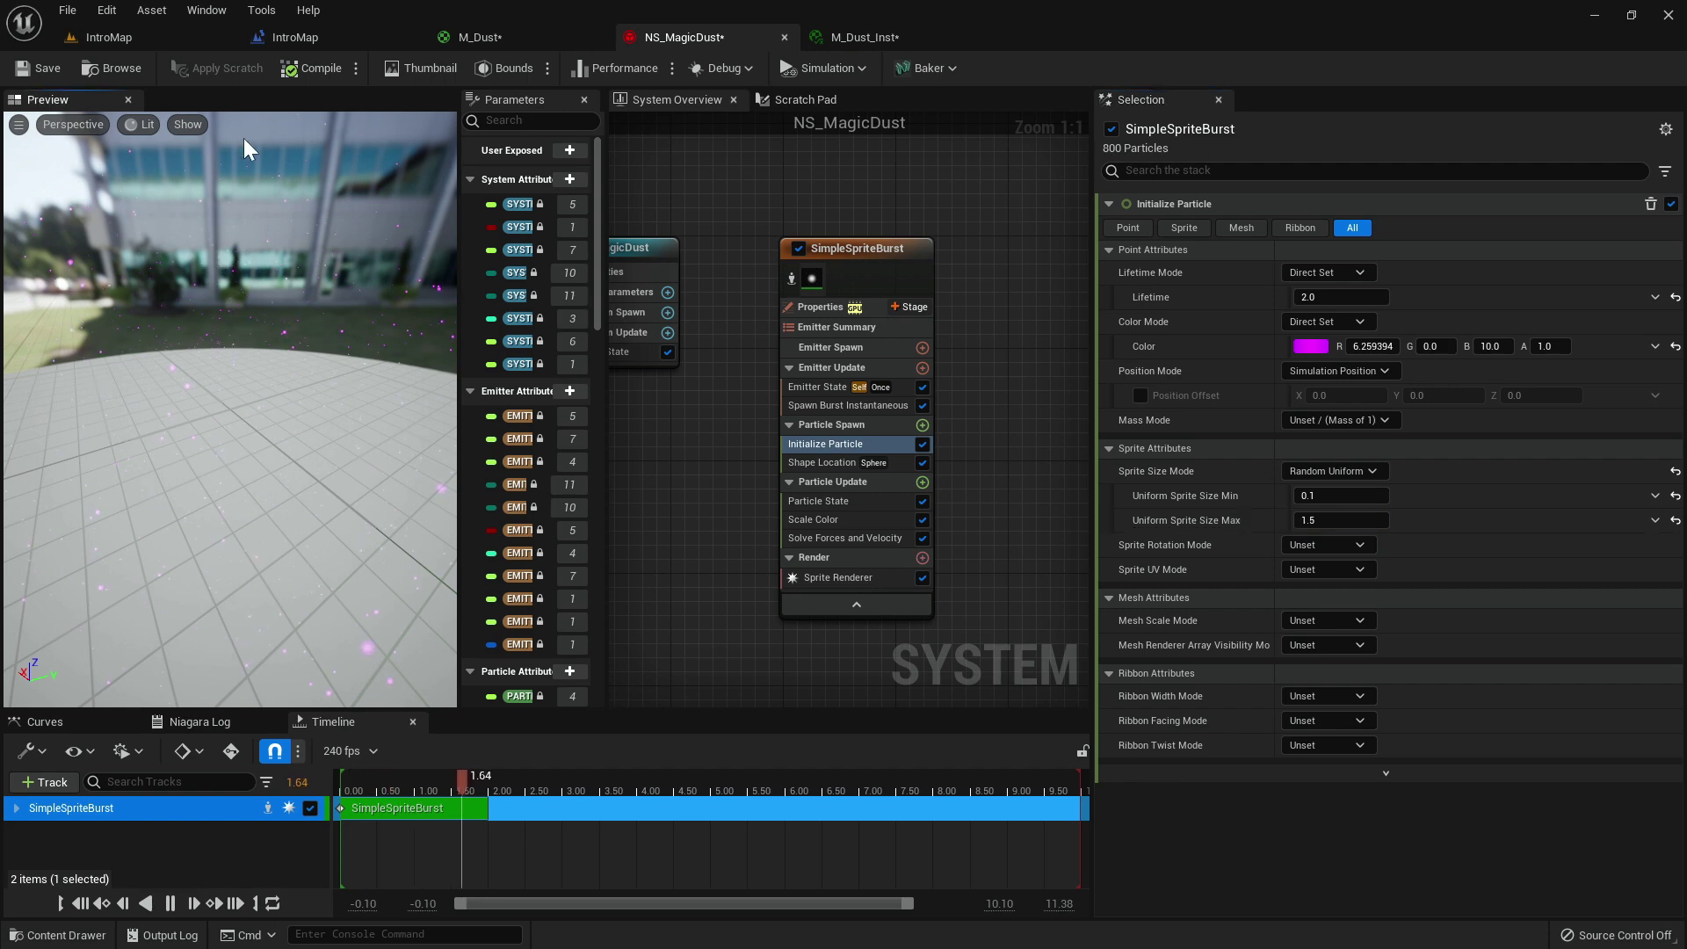
Place an NS_MagicDust actor in IntroMap at the NS_DustExplosion effect and preview it in game view.
click(134, 76)
drag(653, 541, 540, 372)
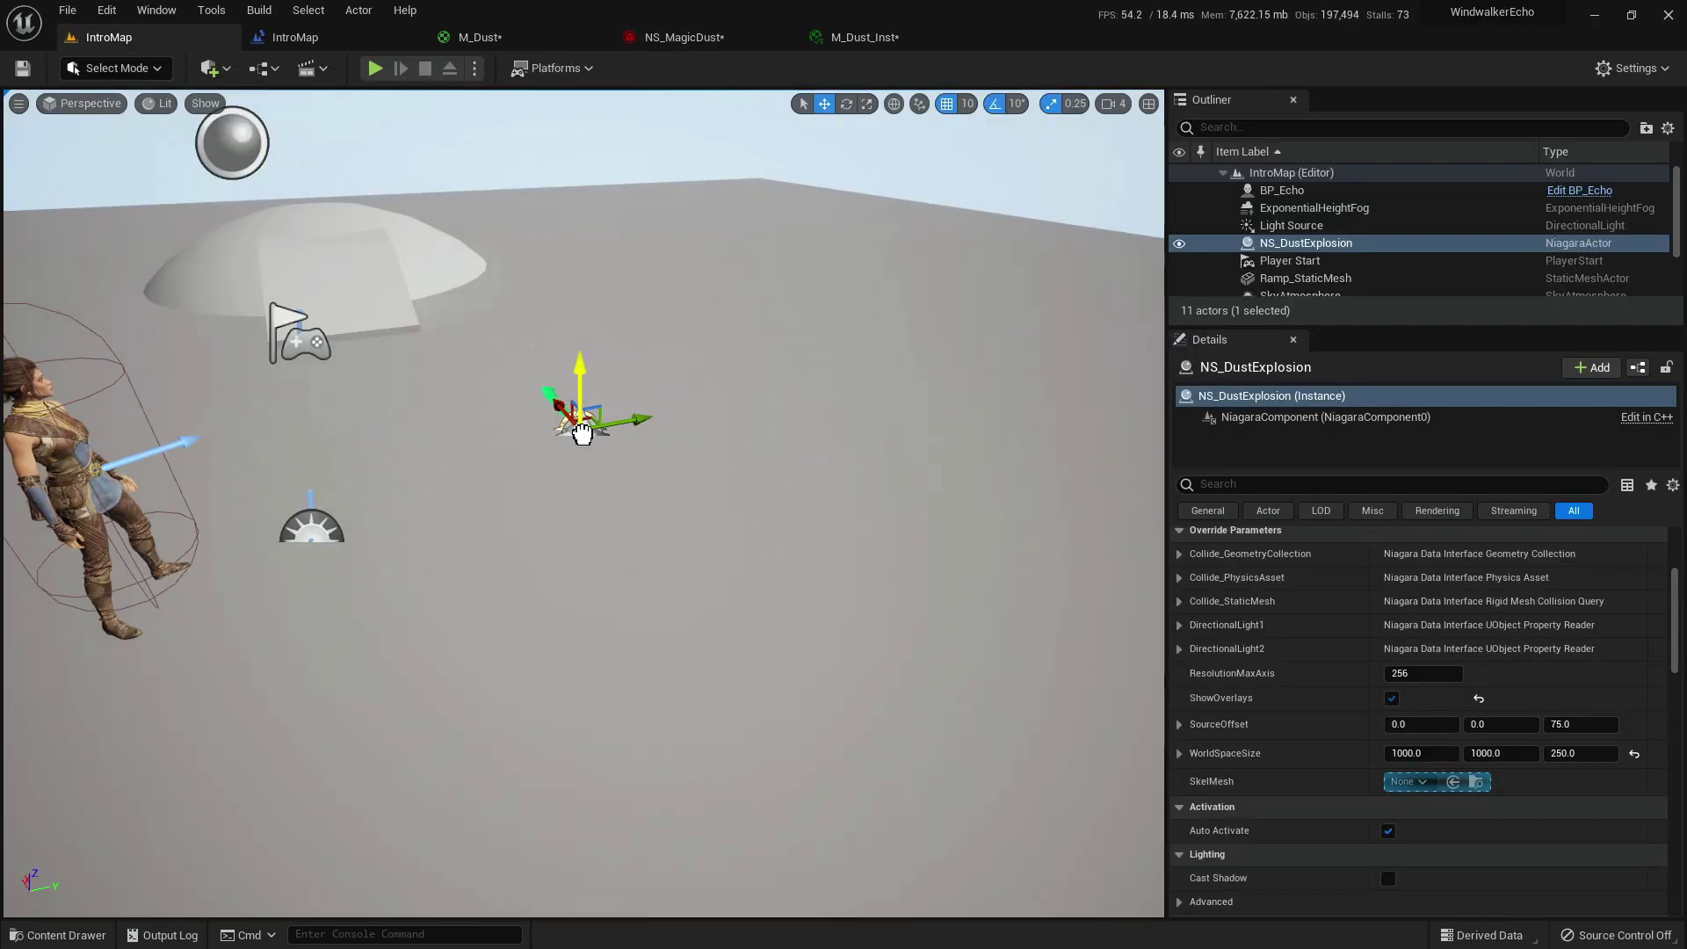
drag(582, 431, 583, 430)
mouse_move(778, 521)
right_down()
mouse_move(763, 499)
mouse_move(778, 522)
mouse_move(780, 501)
mouse_move(781, 527)
mouse_move(725, 494)
mouse_move(770, 502)
right_up()
key(g)
key(g)
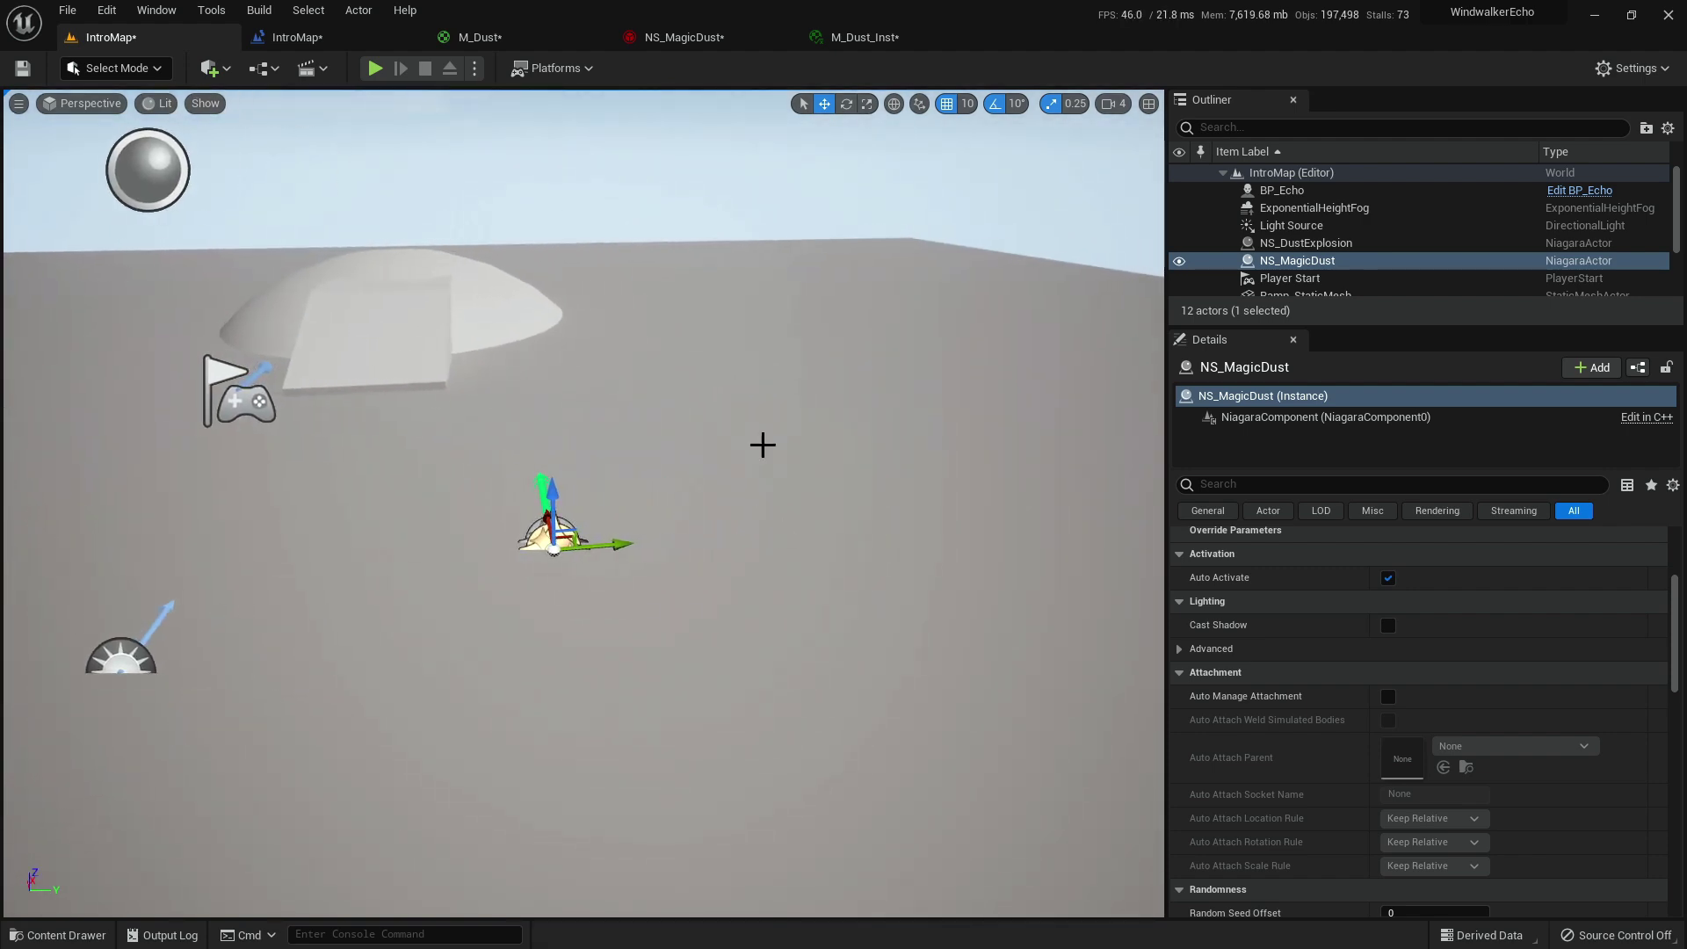
In NS_MagicDust, change the Shape Location's Sphere Radius and set the Spawn Burst Instantaneous Spawn Count to 3000.
click(697, 40)
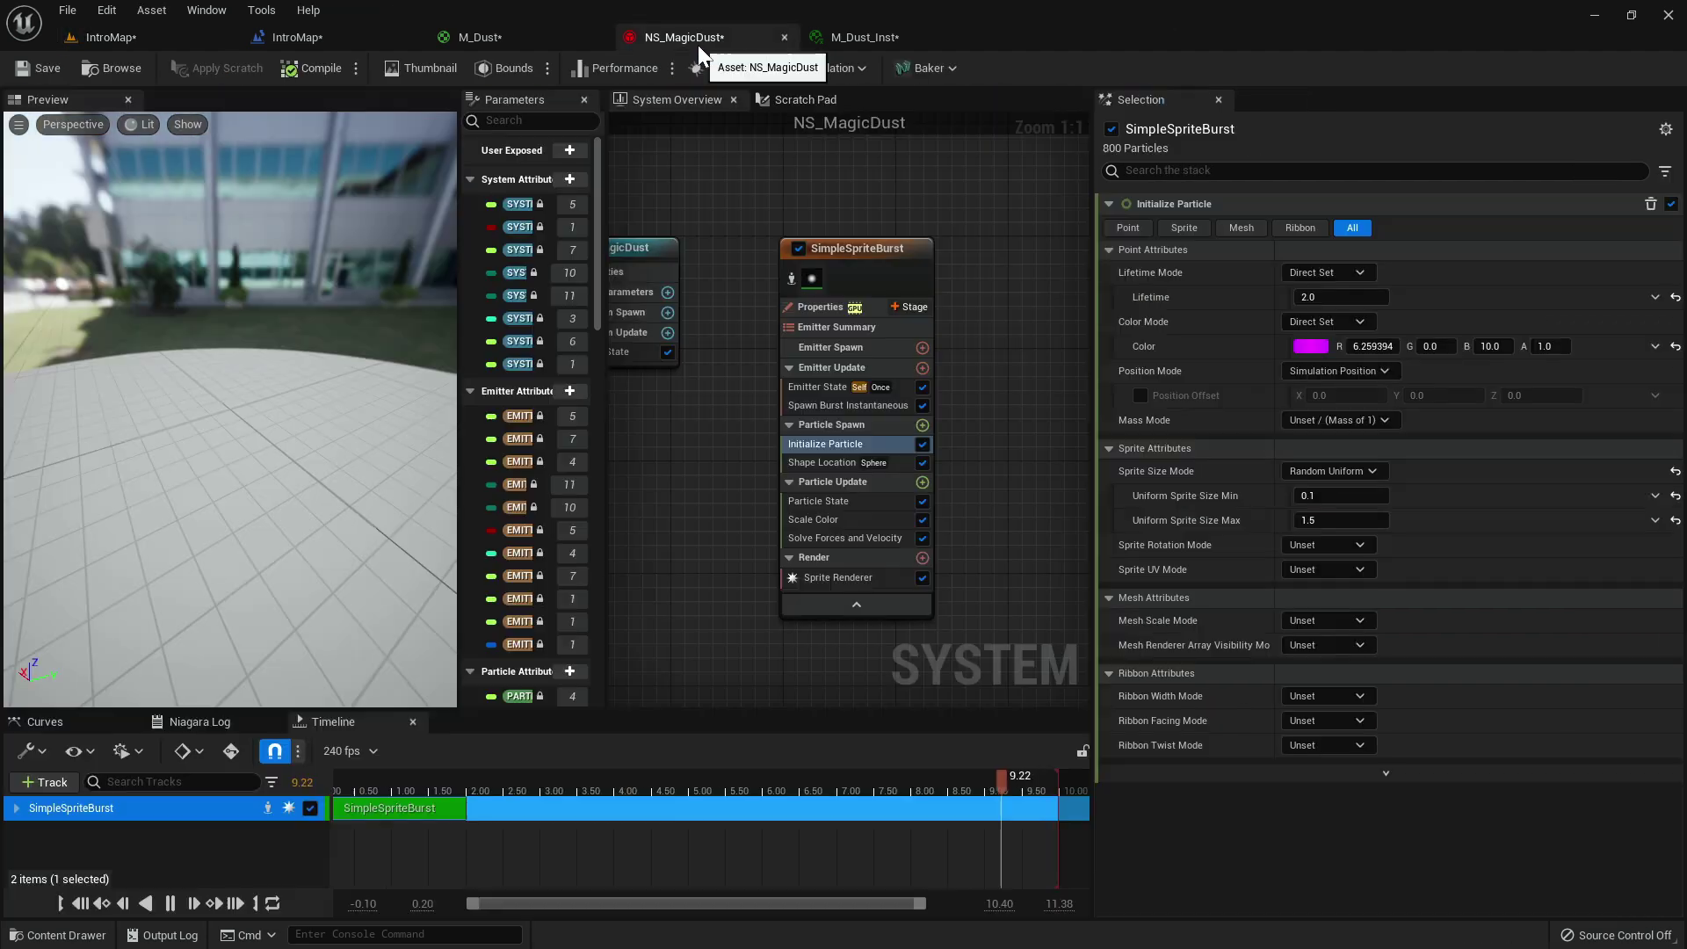
click(840, 463)
click(1328, 297)
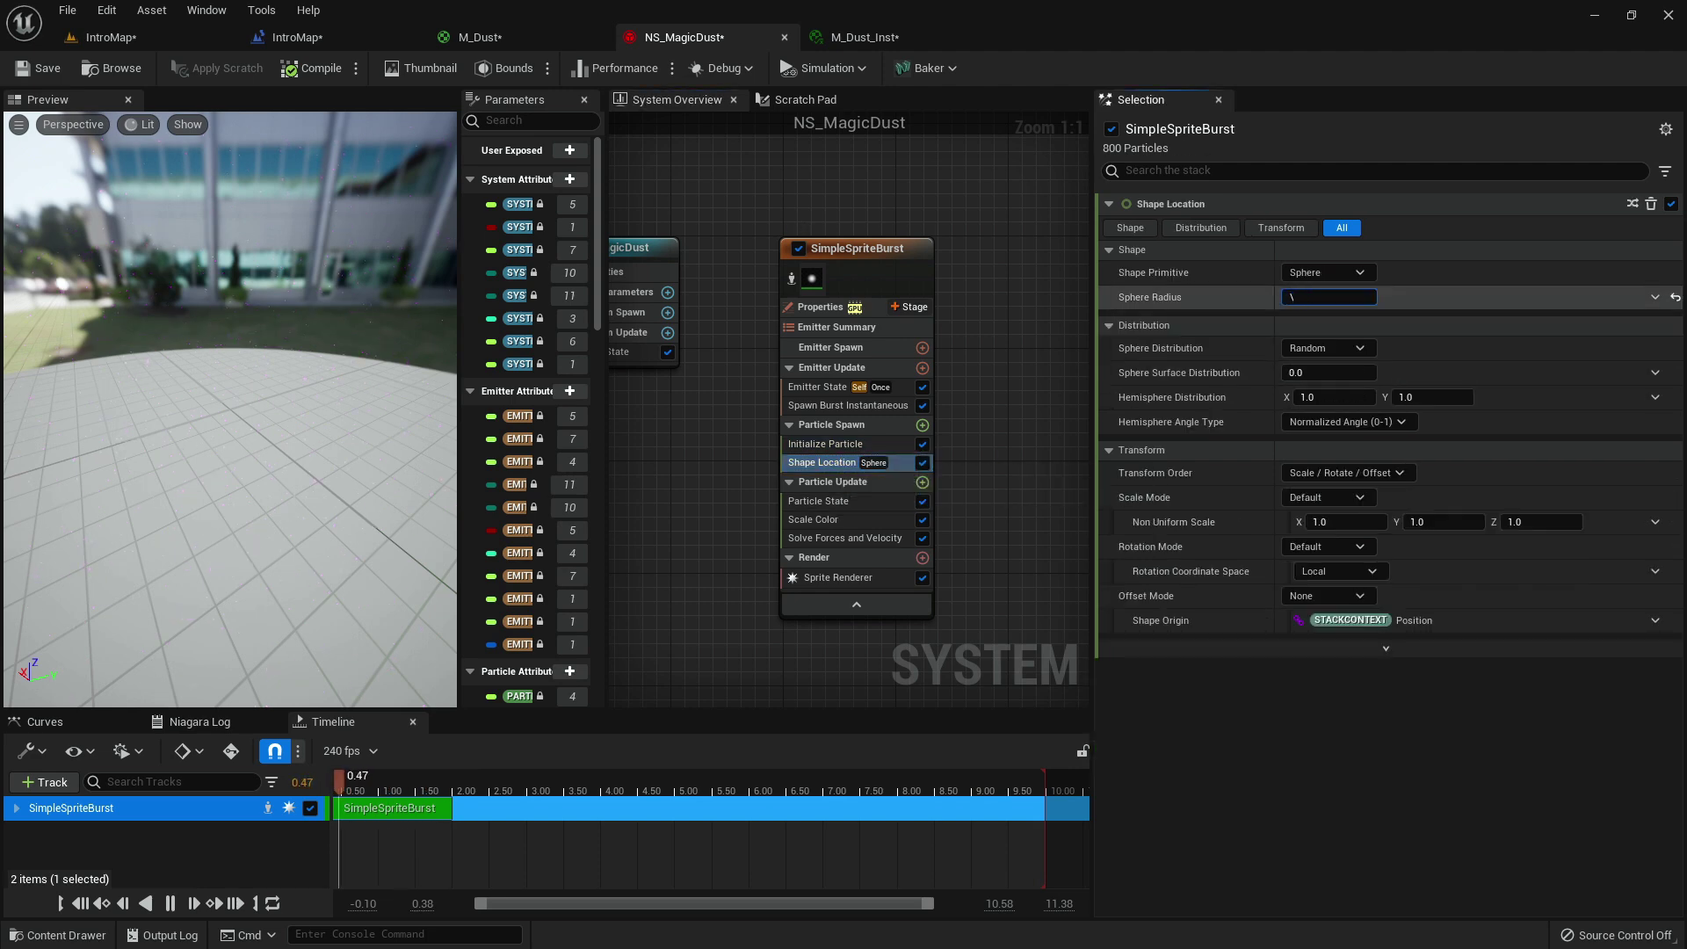
click(847, 405)
click(1326, 228)
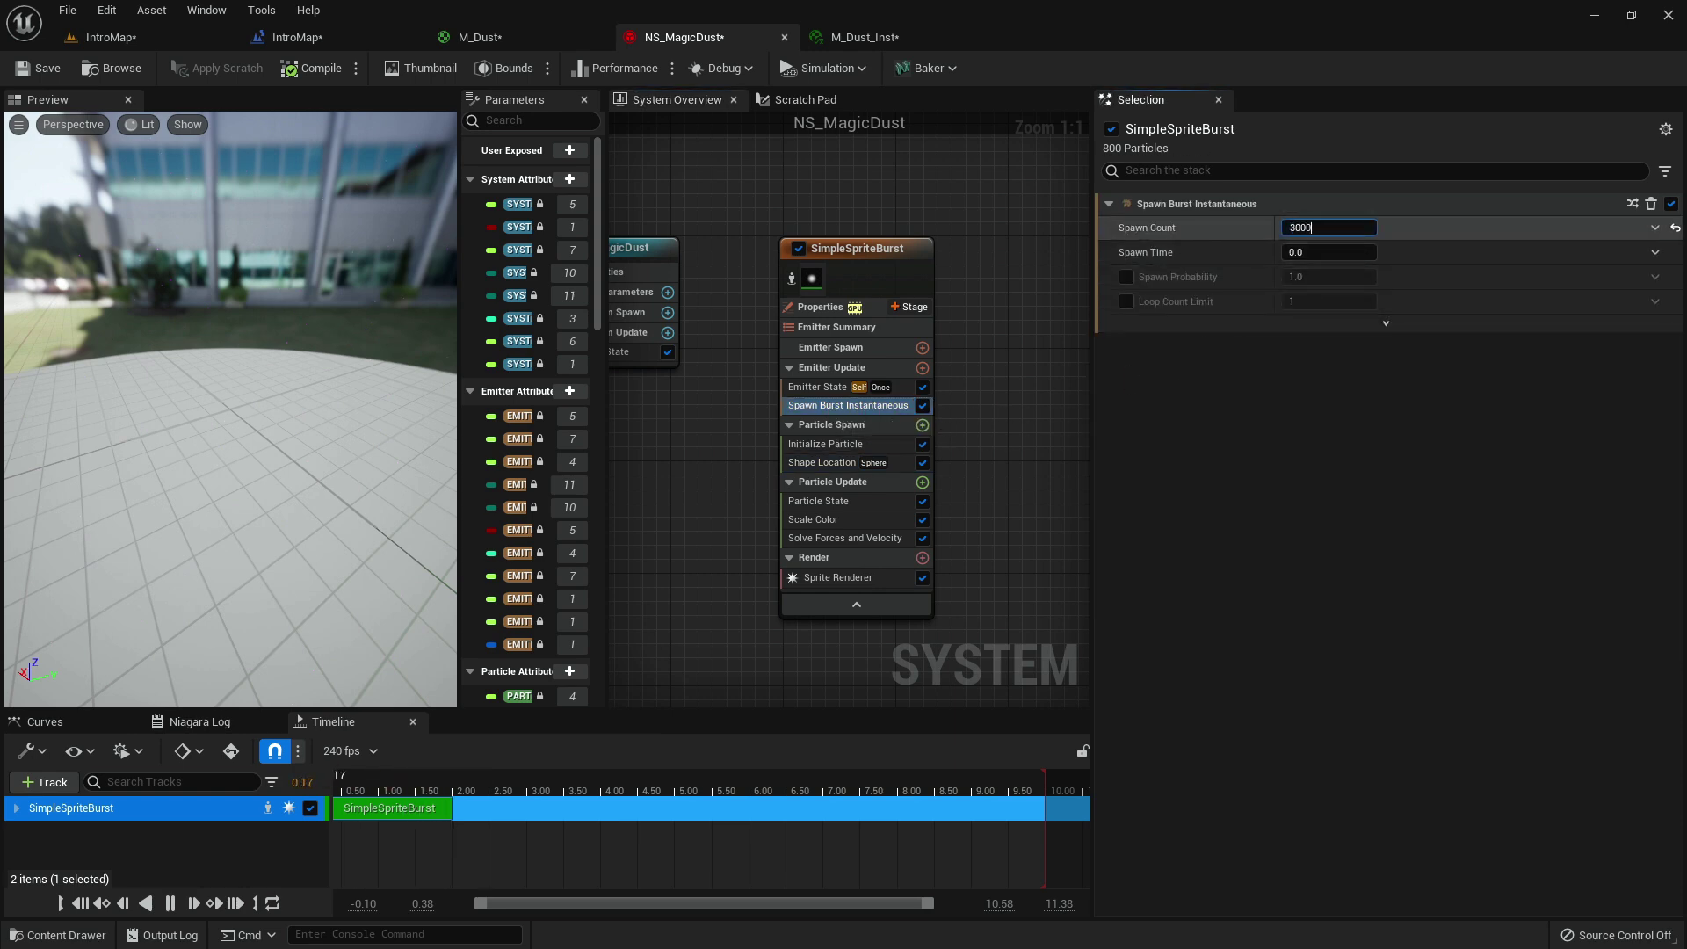
middle_drag(237, 454, 357, 187)
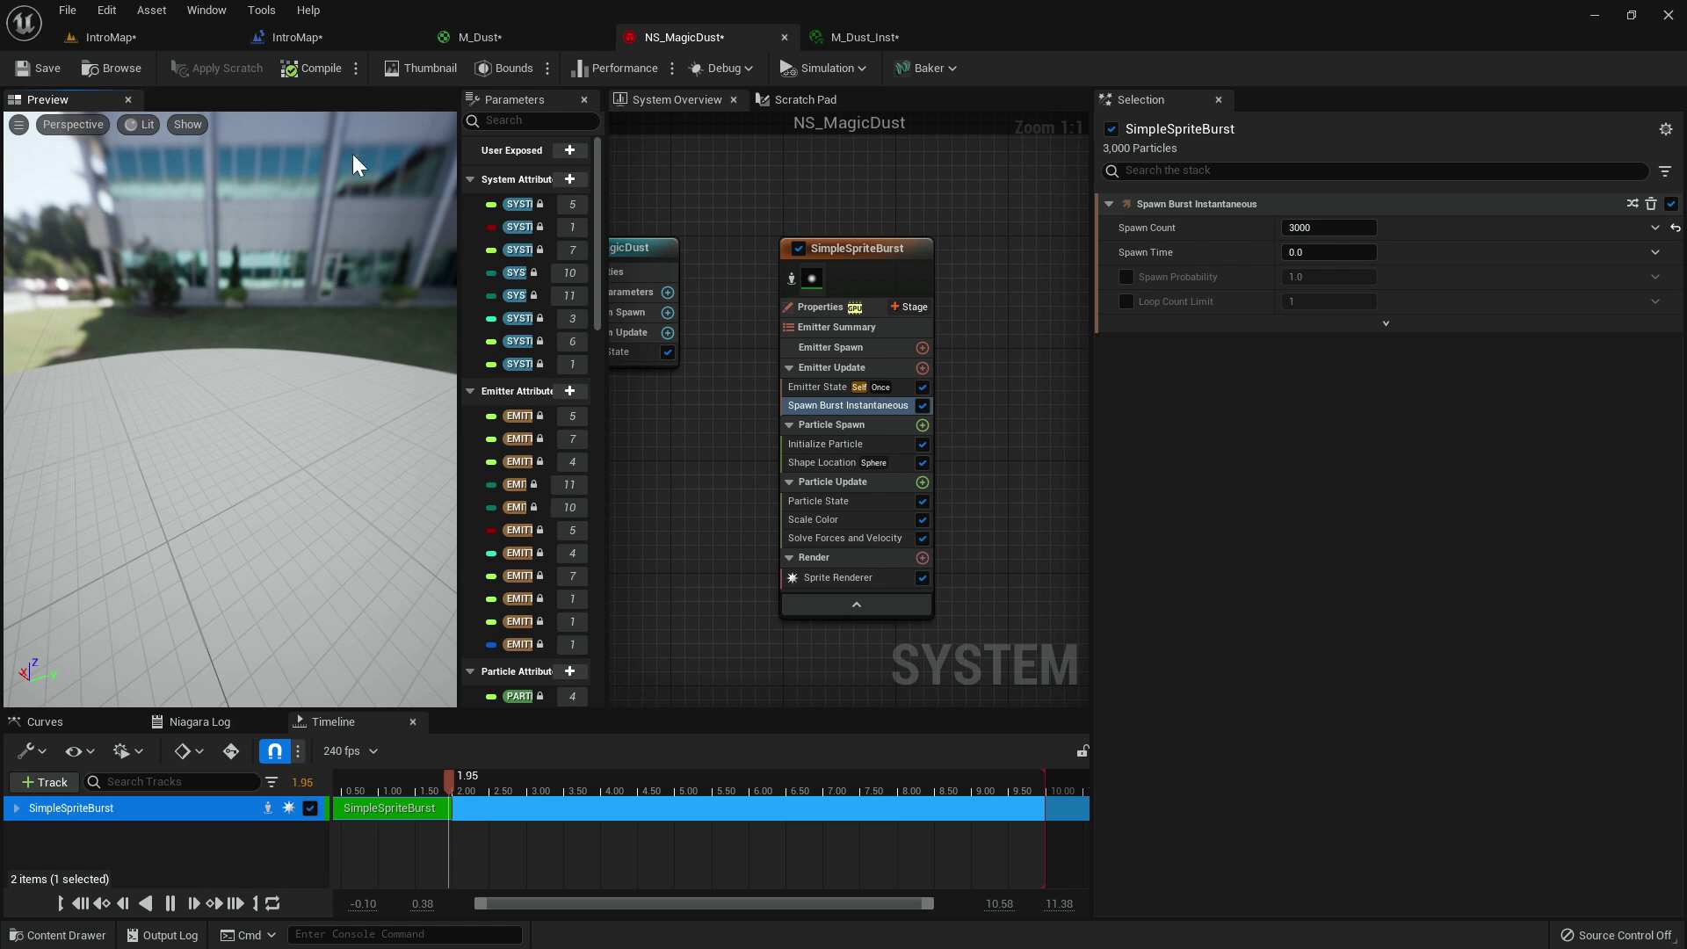
Inspect the placed NS_MagicDust effect in IntroMap from different distances and angles.
click(165, 43)
key(s)
right_drag(827, 567, 756, 510)
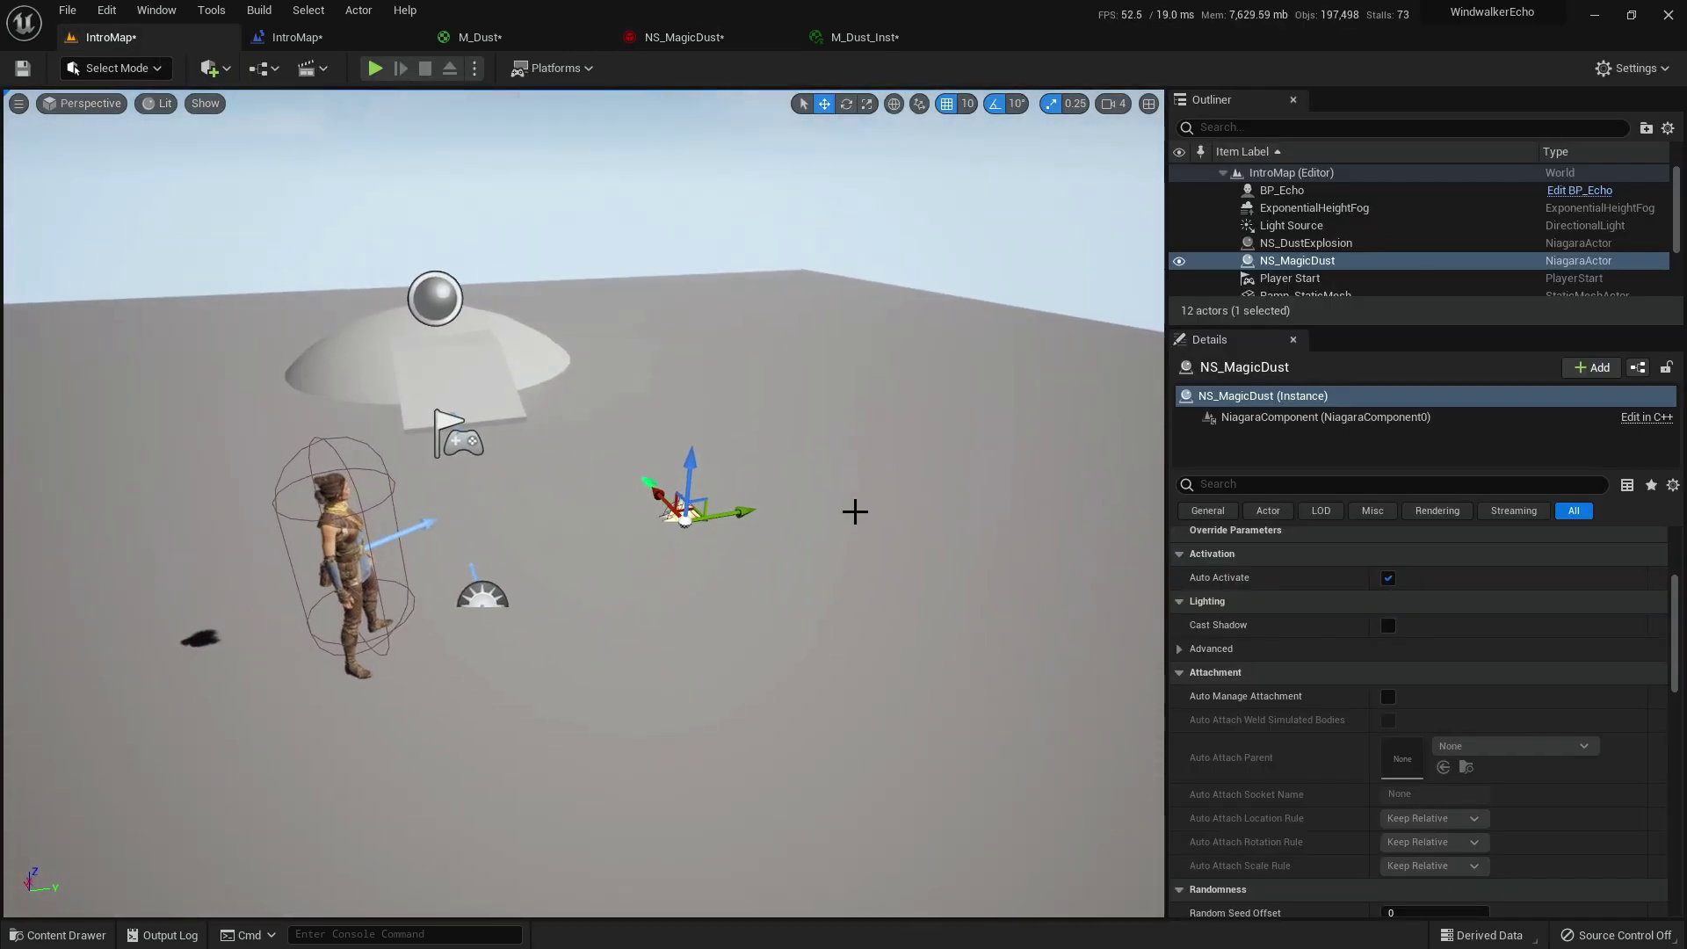
mouse_move(814, 595)
right_down()
mouse_move(786, 655)
mouse_move(813, 595)
right_up()
key(w)
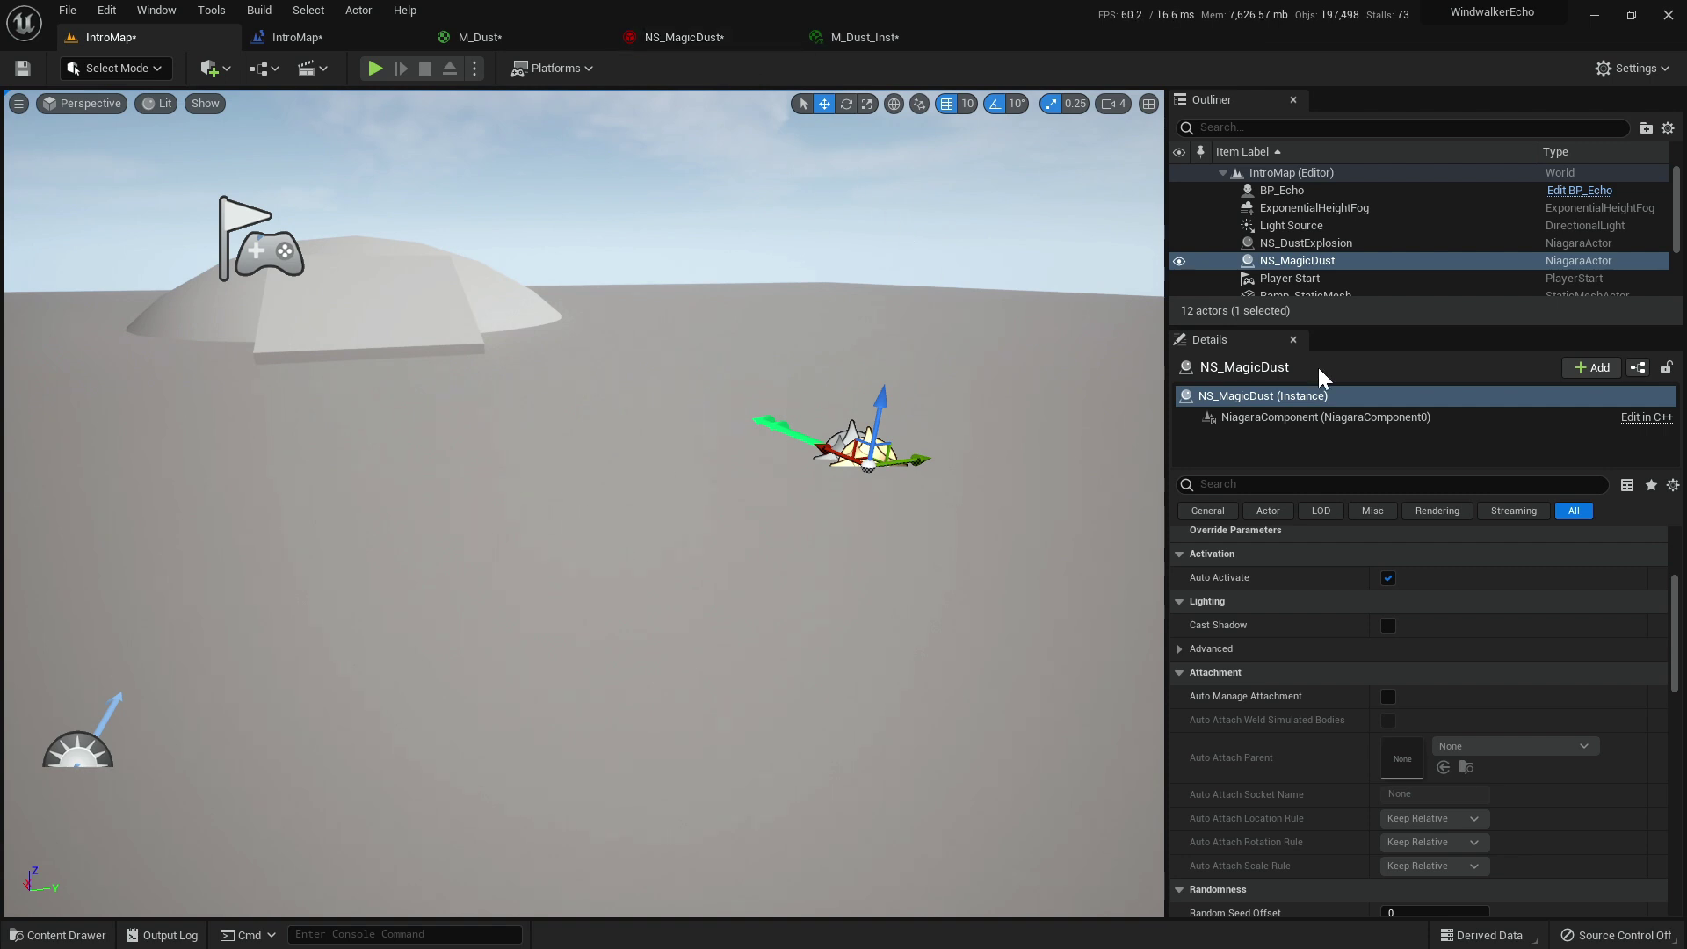
Replay the NS_MagicDust burst by toggling Cast Shadow on and off, and inspect it beside the character in game view.
click(1388, 624)
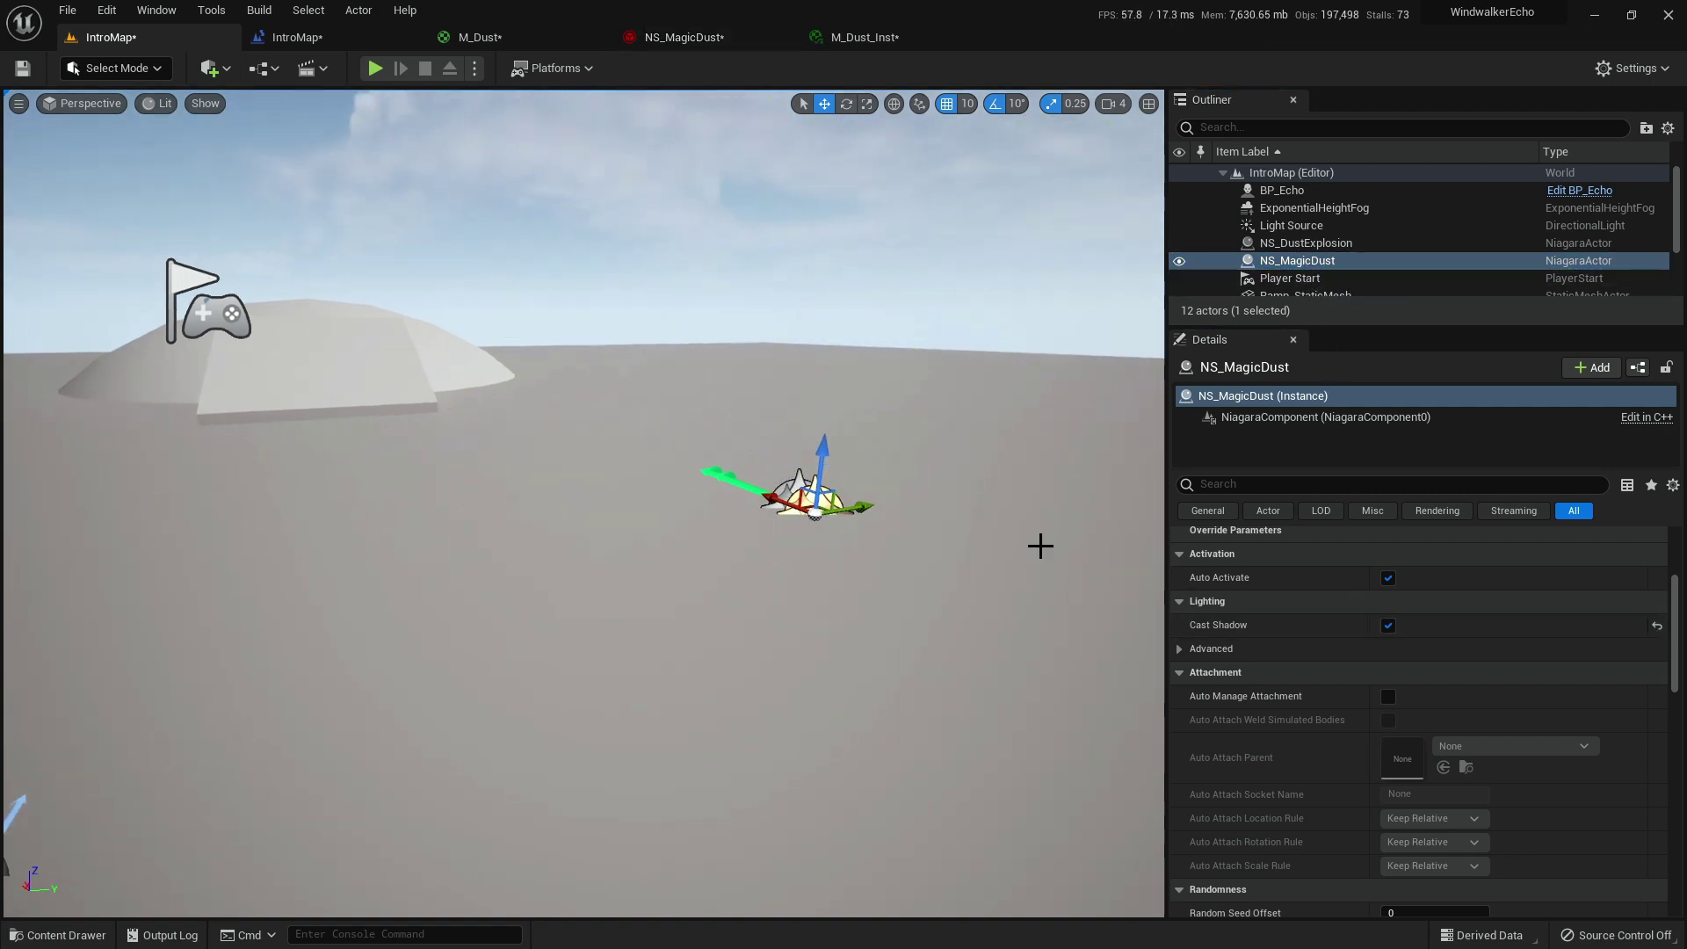
click(1389, 621)
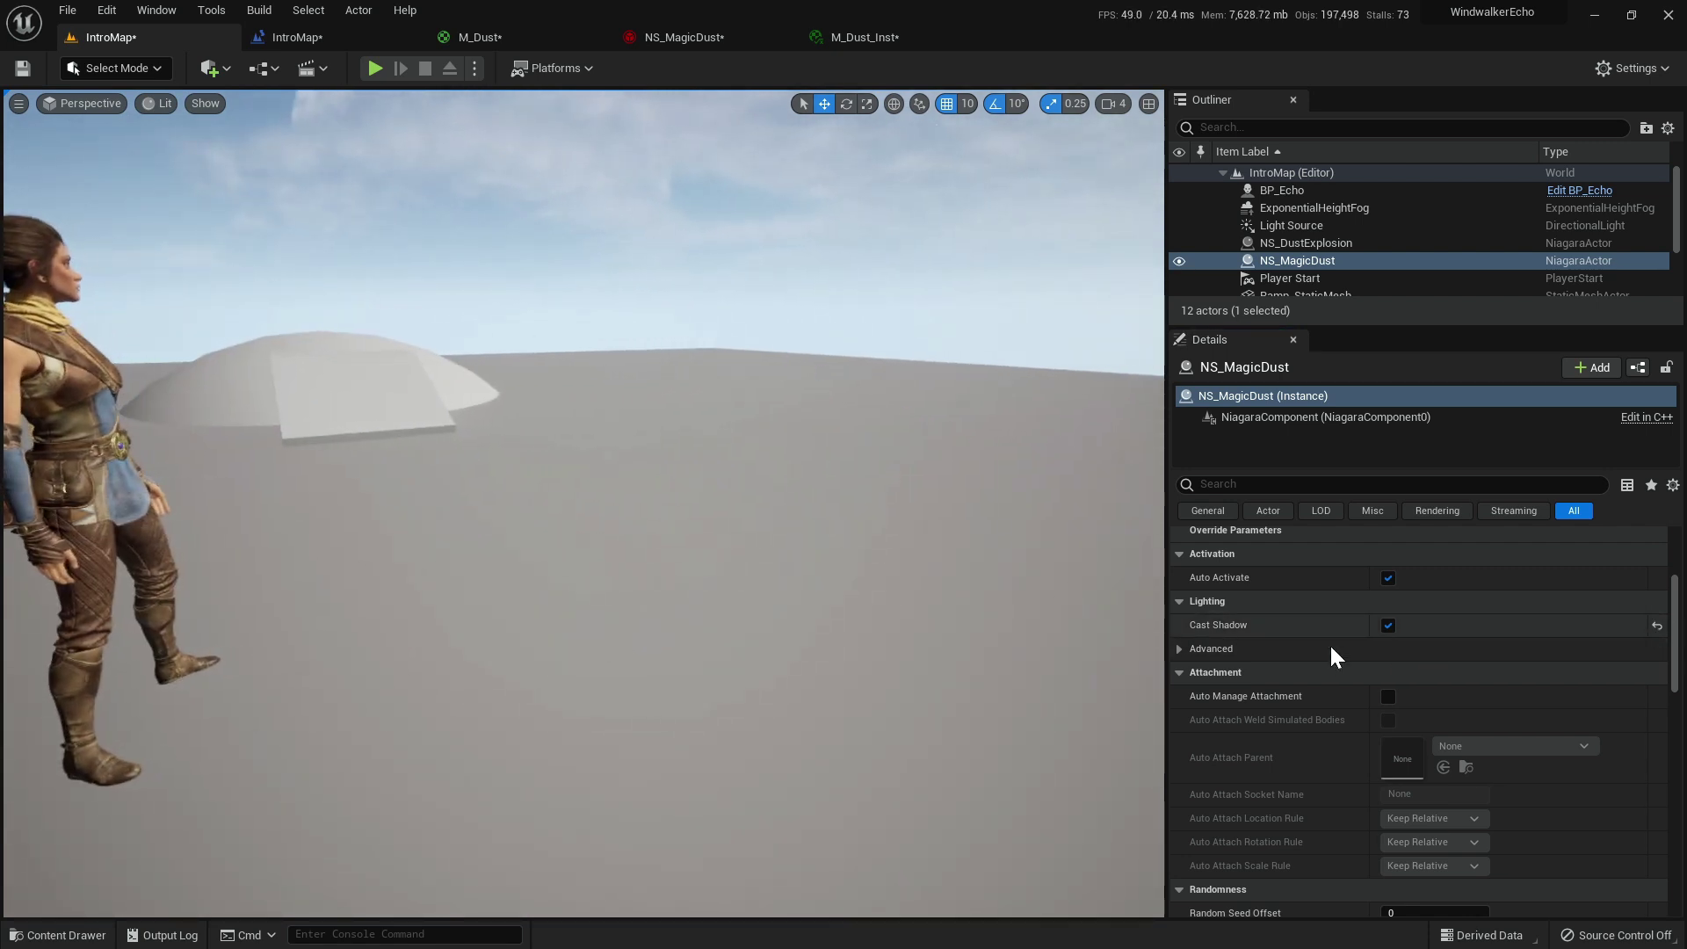
click(1388, 625)
key(s)
right_drag(945, 523, 931, 521)
key(a)
key(w)
key(d)
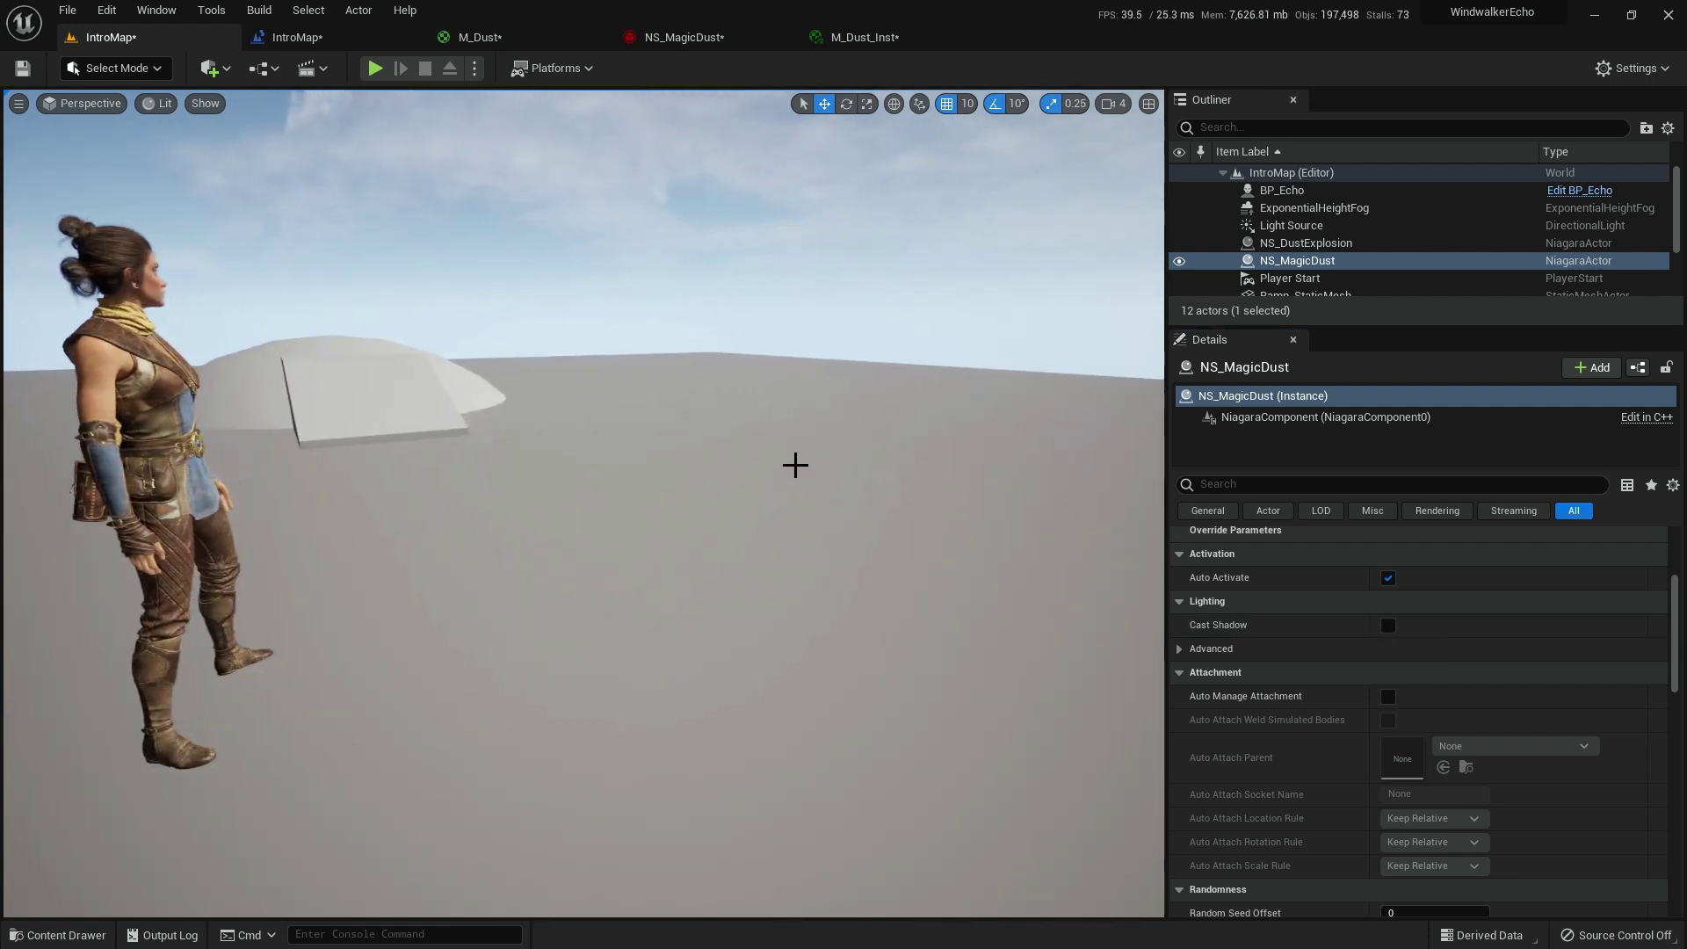
key(g)
right_drag(835, 376, 836, 376)
key(s)
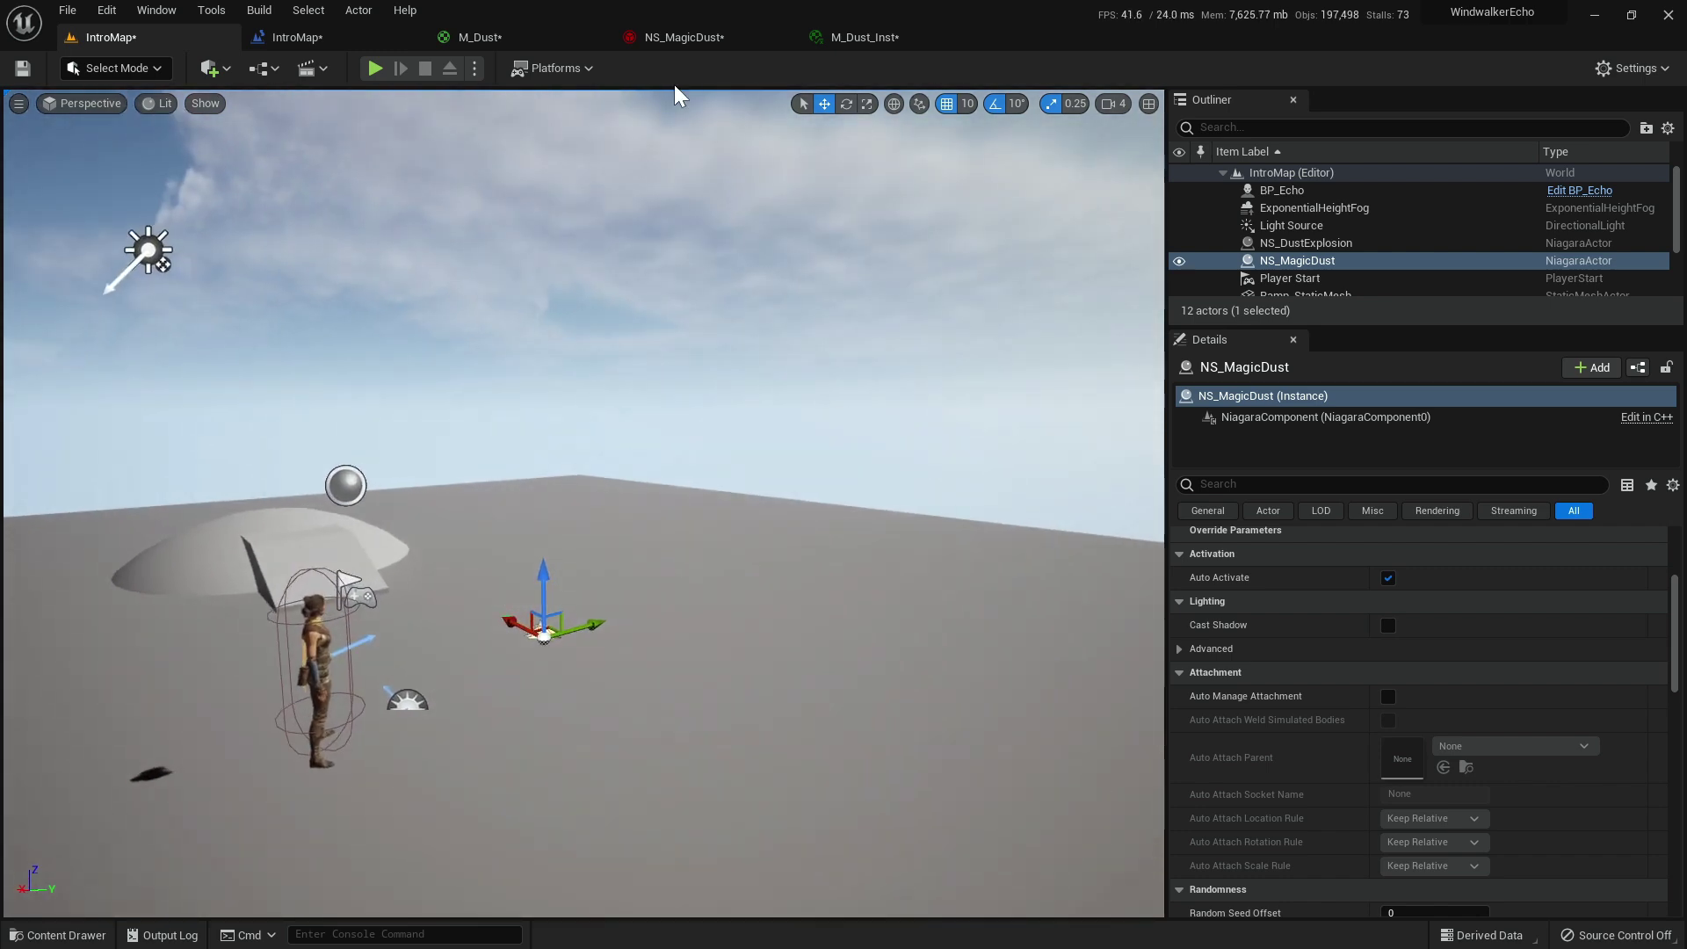
In NS_MagicDust, set the Shape Location's Sphere Radius to 100.
click(668, 42)
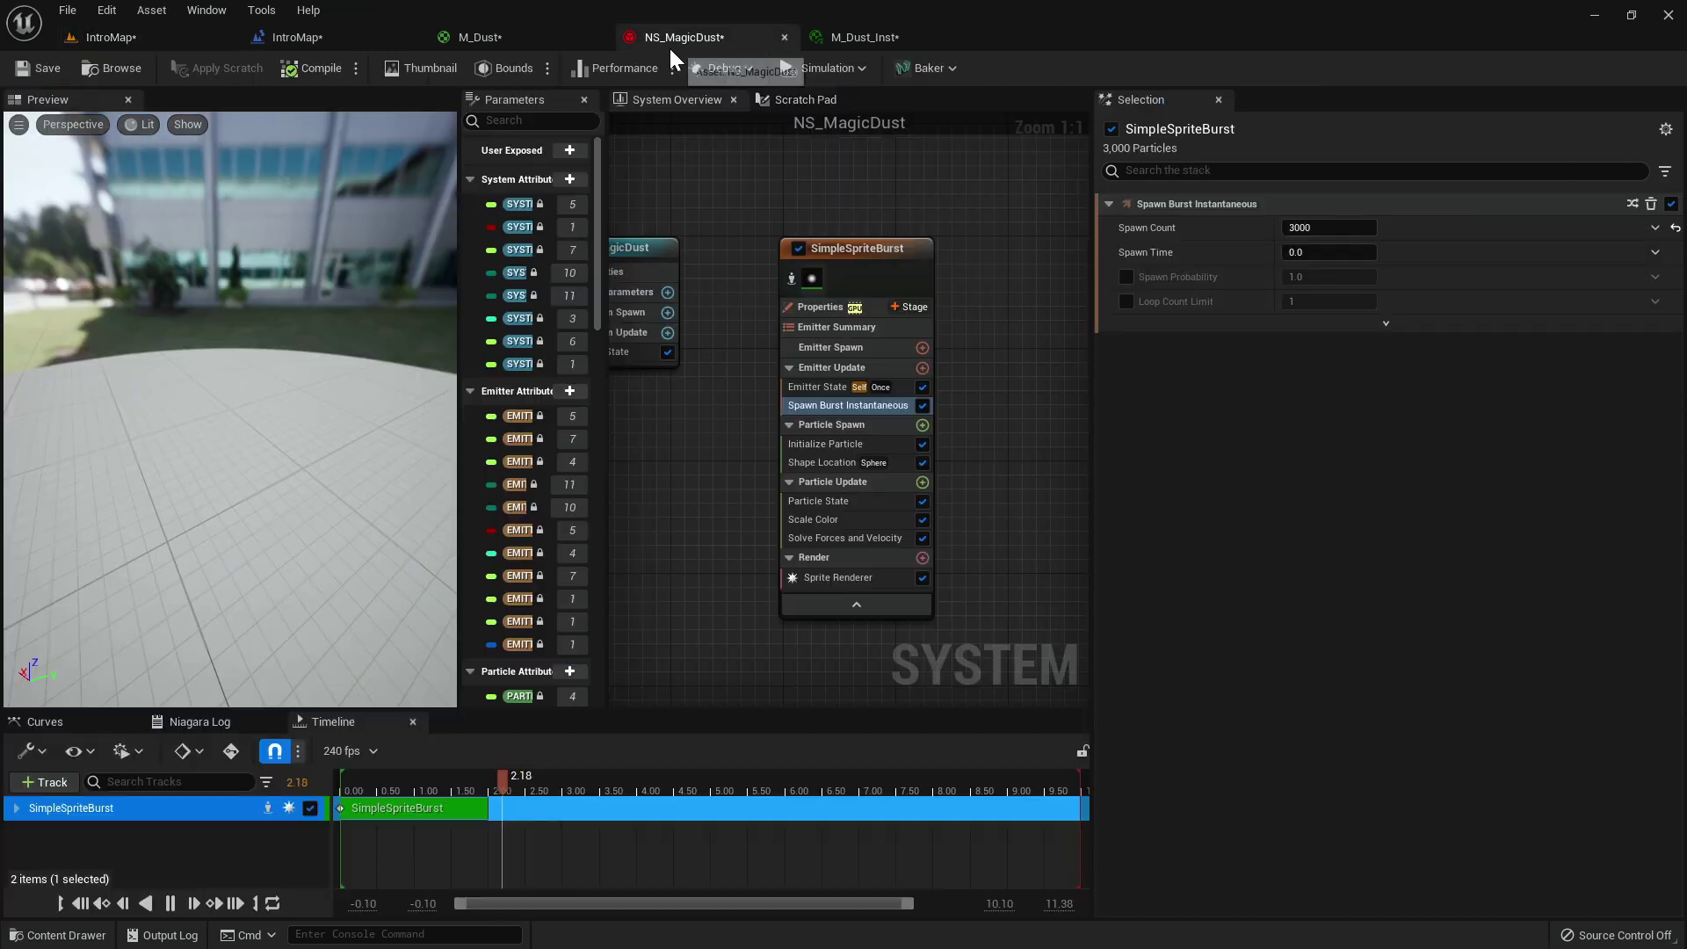
click(834, 462)
click(1325, 297)
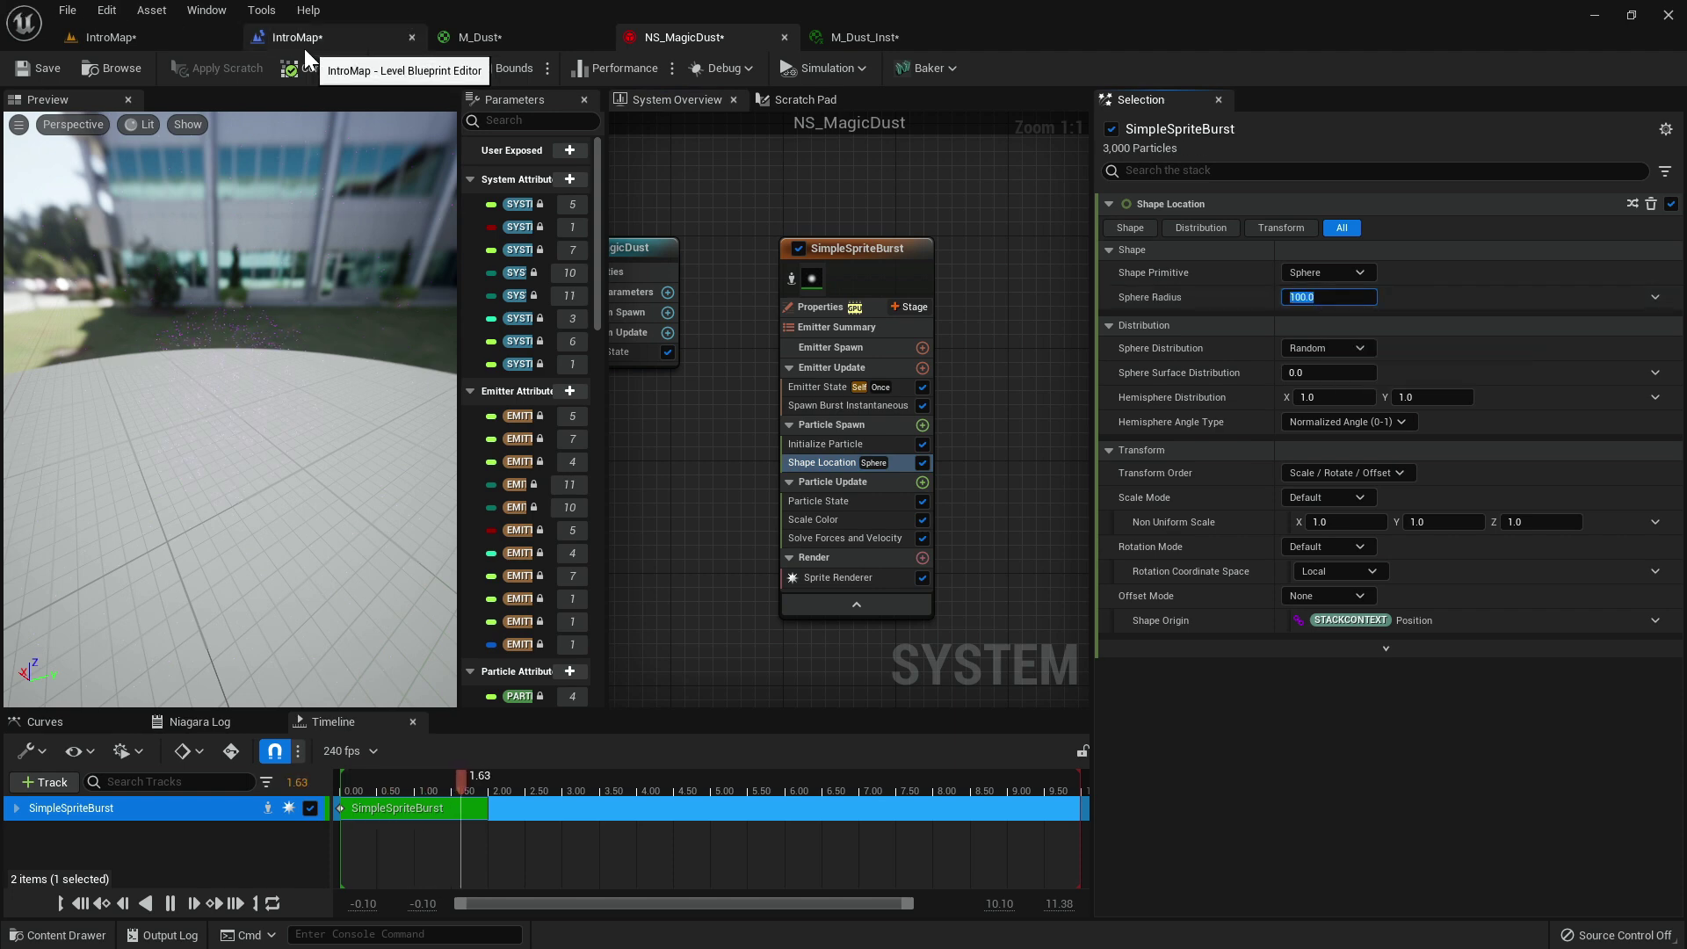
In IntroMap, raise the NS_MagicDust actor above the NS_DustExplosion effect and replay its burst by toggling Auto Activate.
click(154, 42)
right_drag(842, 438, 905, 507)
click(1384, 577)
click(1387, 576)
scroll(936, 503, down, 2)
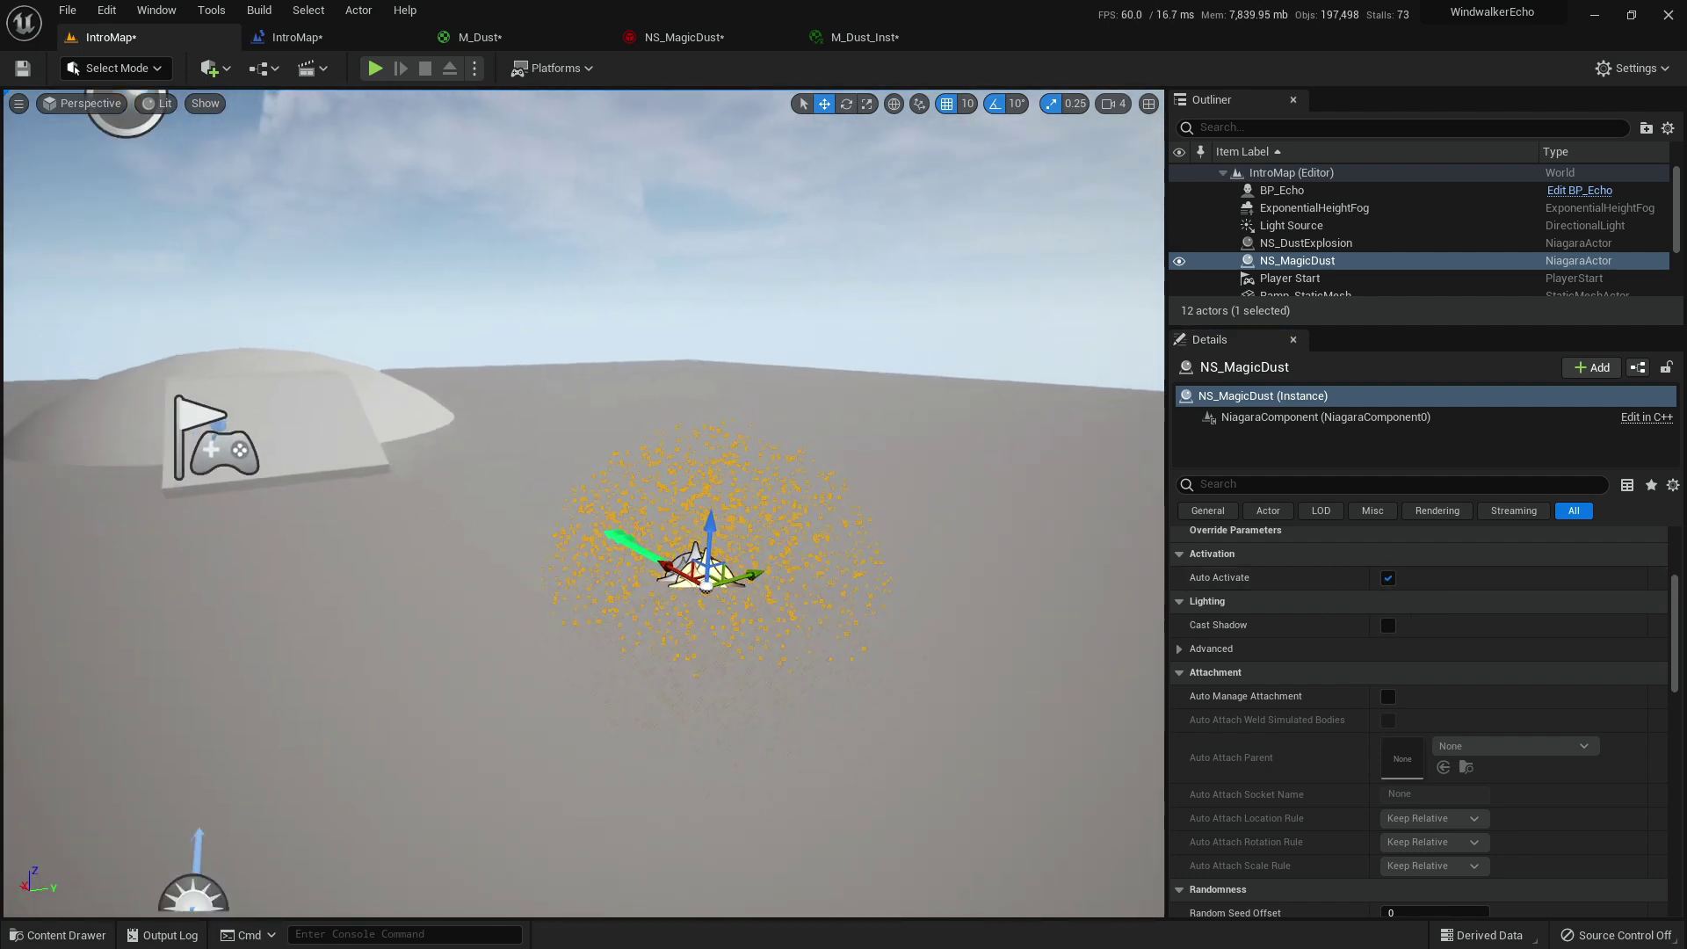
drag(685, 453, 685, 419)
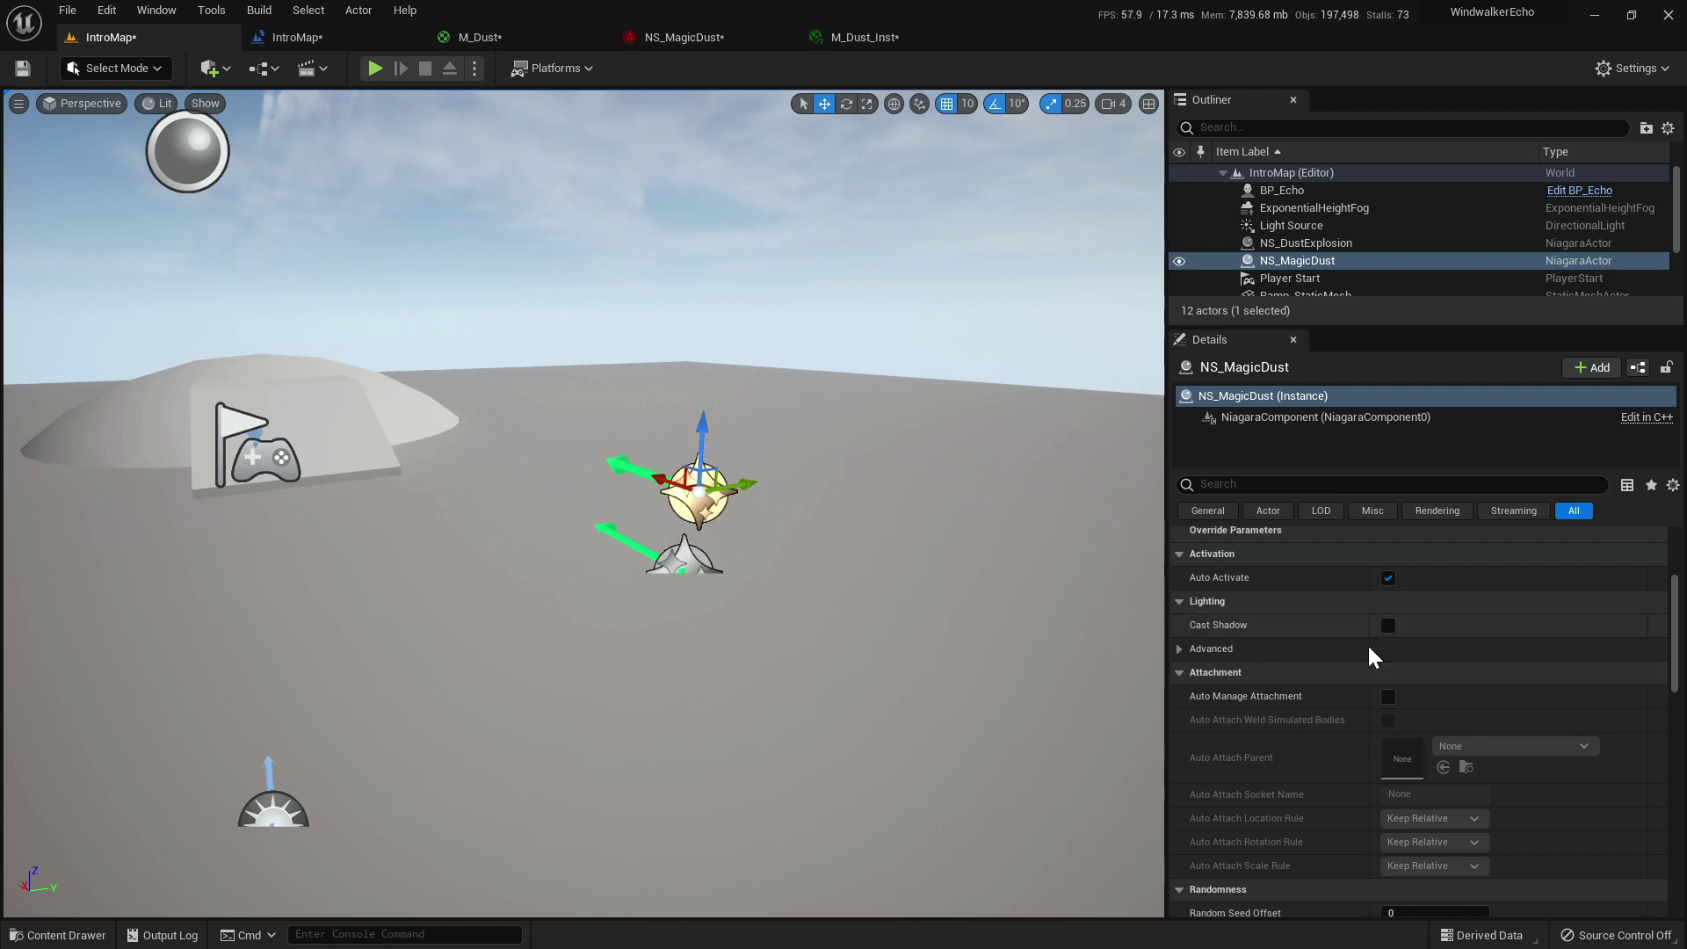
click(1388, 576)
scroll(907, 482, down, 5)
mouse_move(907, 482)
right_down()
mouse_move(890, 479)
mouse_move(909, 502)
mouse_move(896, 508)
right_up()
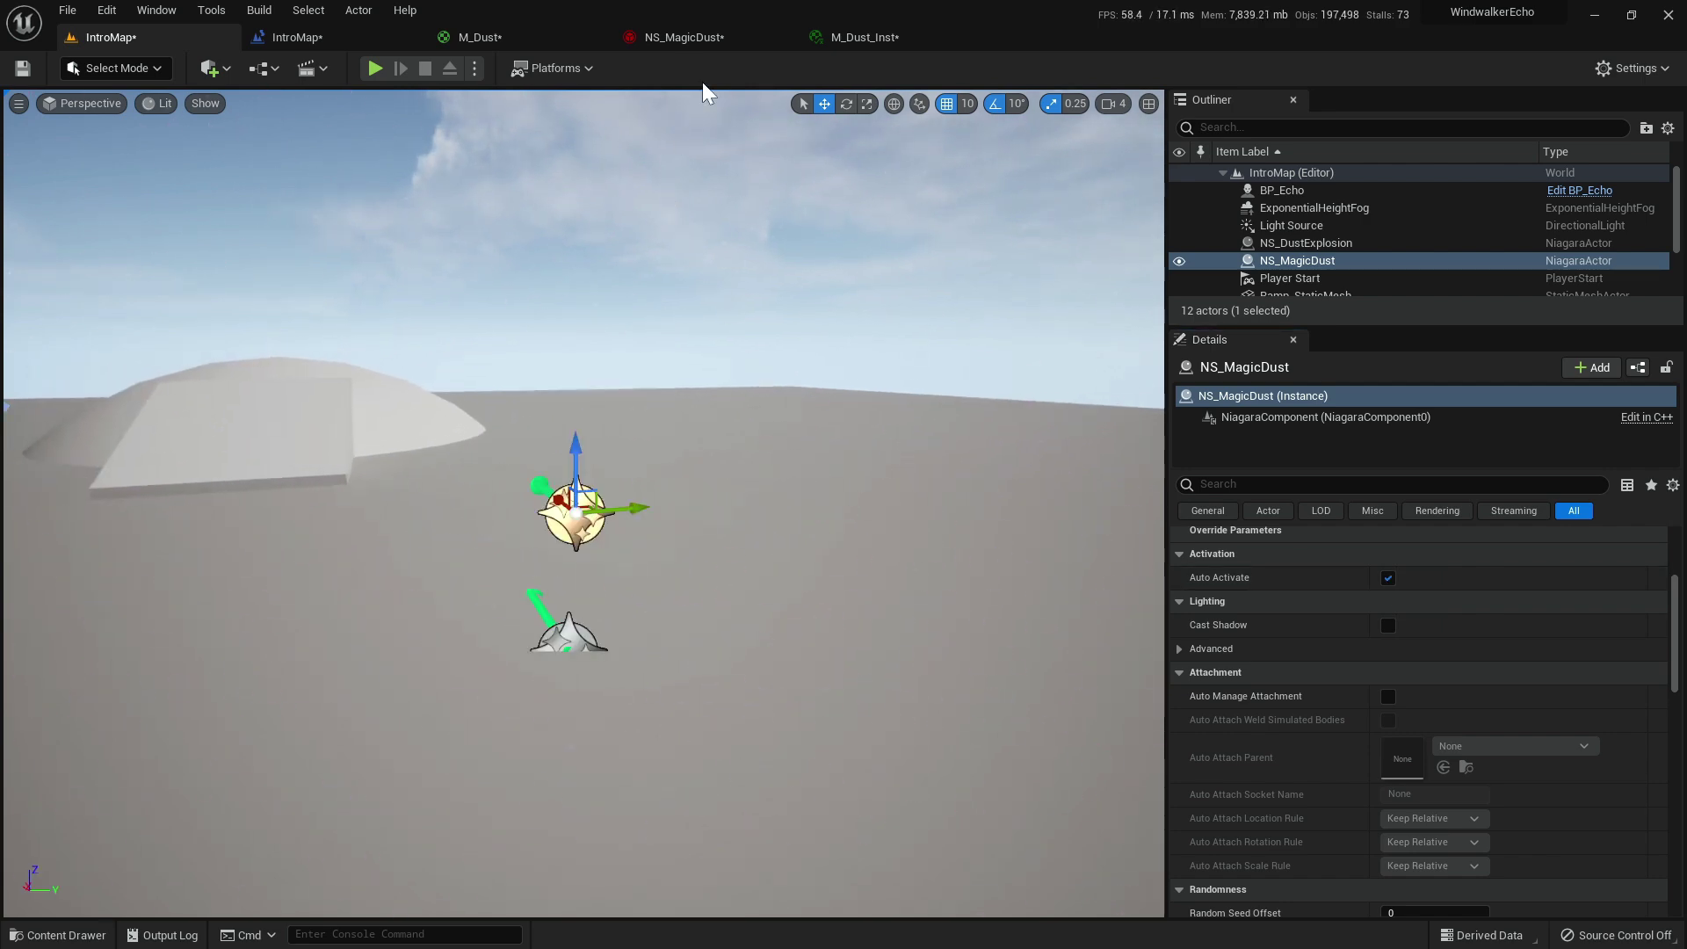
In NS_MagicDust, set the Shape Location's Sphere Radius to 200 and review the Initialize Particle and Spawn Burst Instantaneous settings.
click(692, 37)
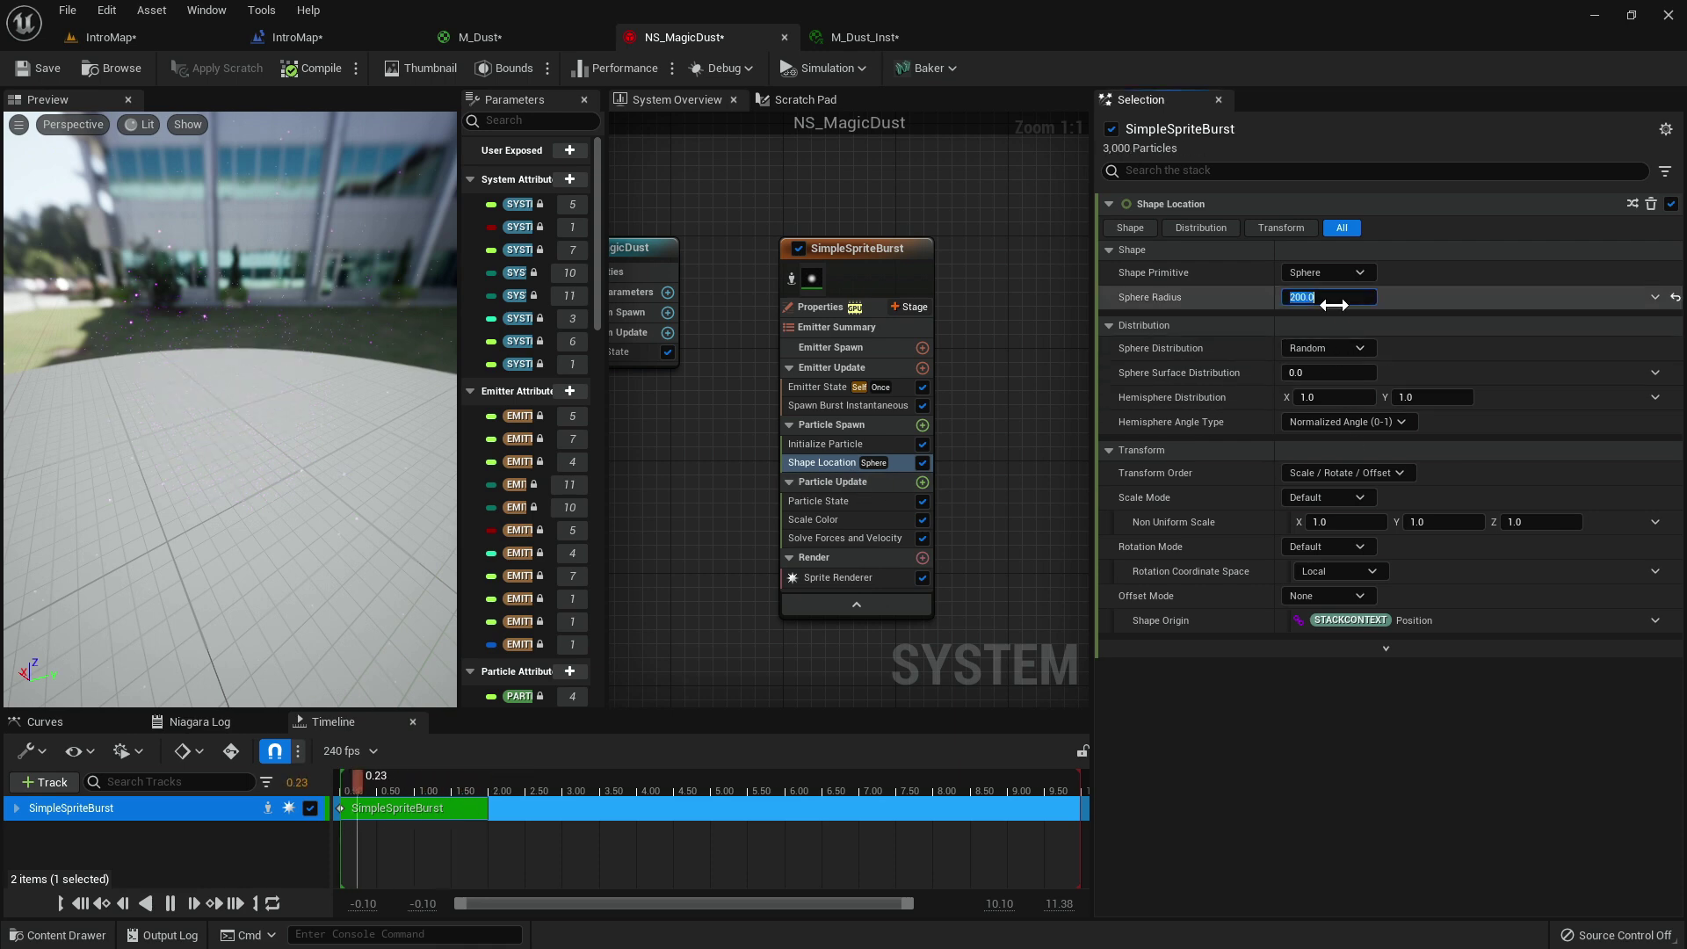
click(849, 443)
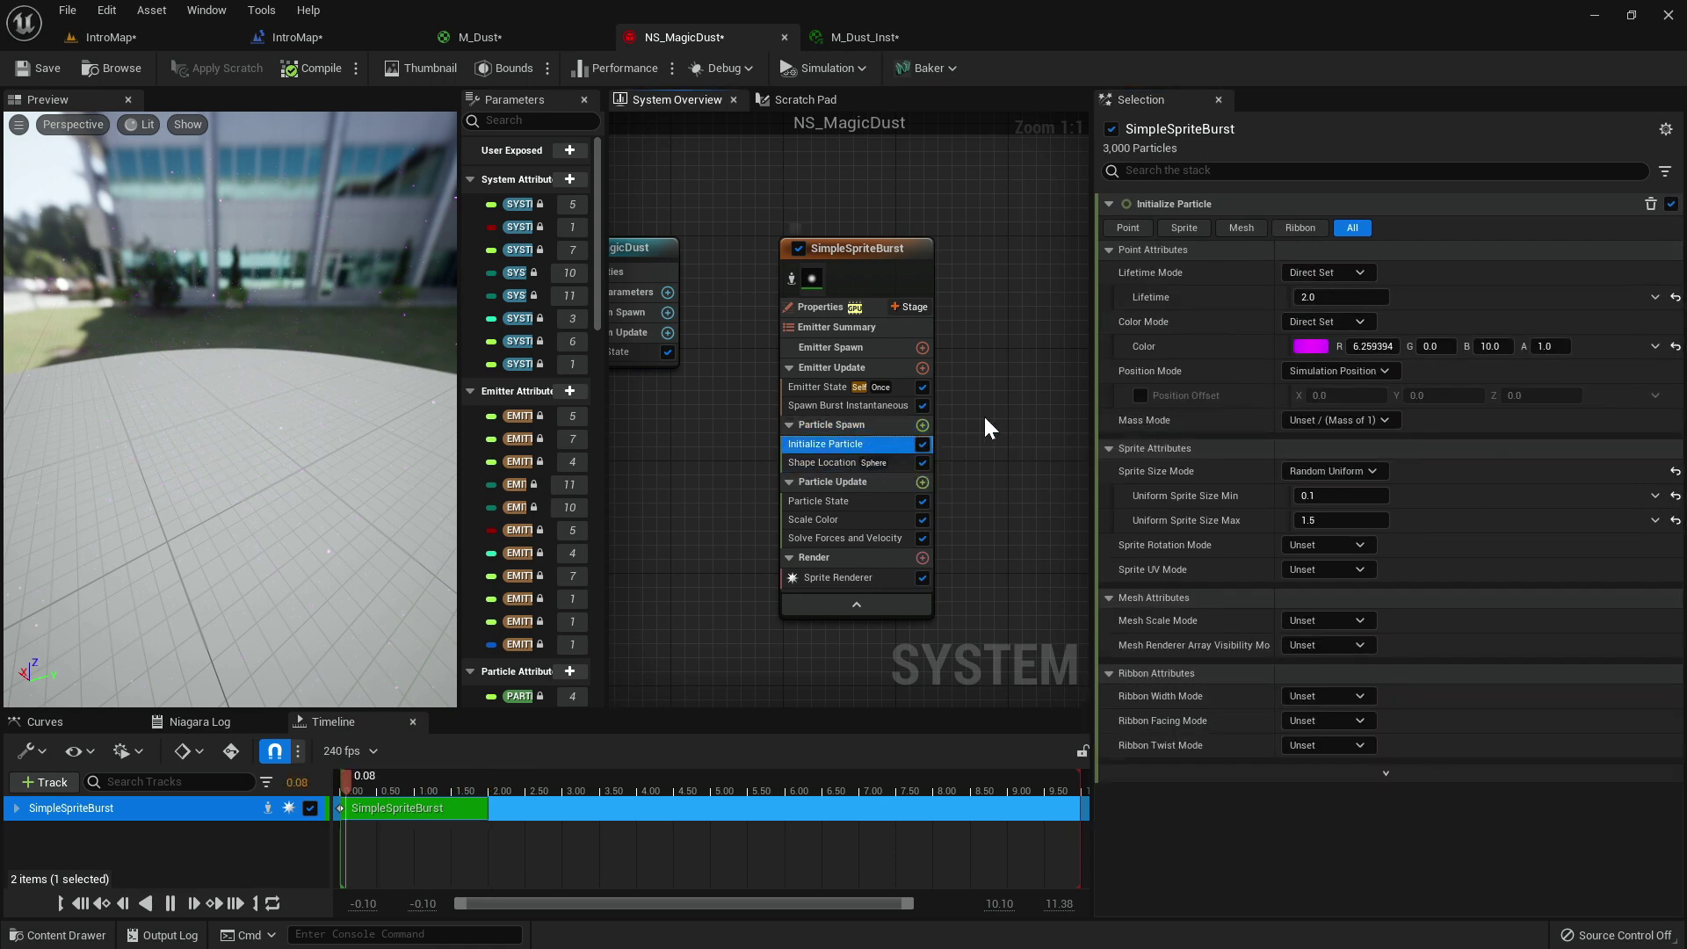
click(867, 406)
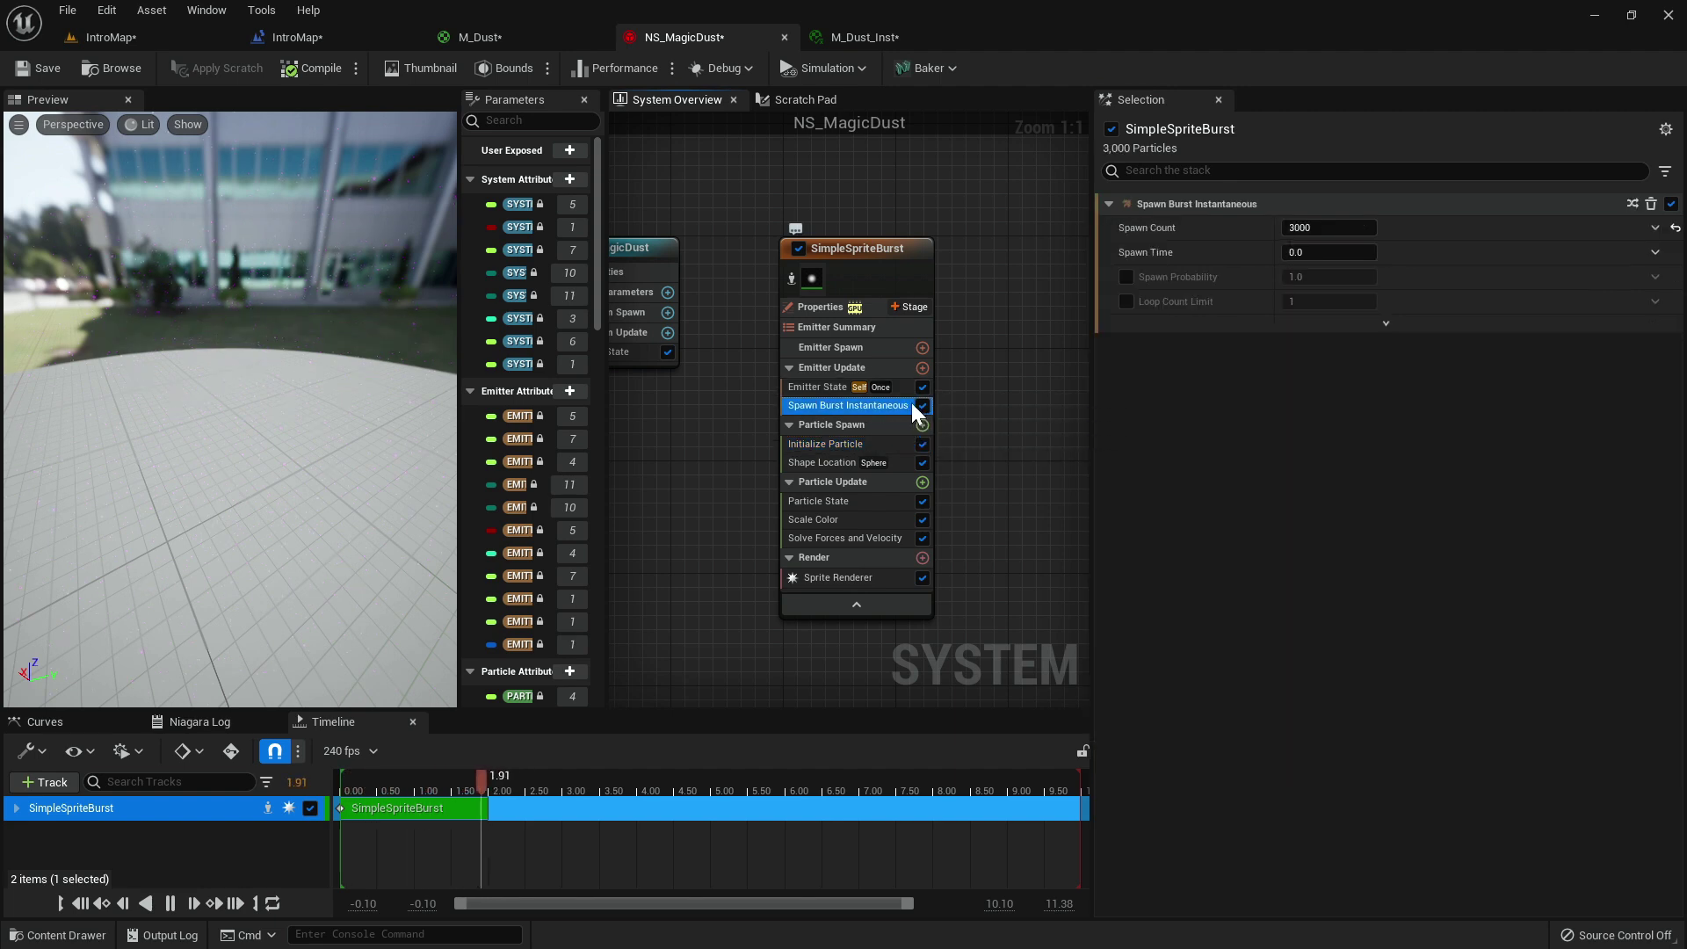
Set the Emitter State's Loop Behavior to Infinite and its Loop Duration to 1.0.
click(824, 387)
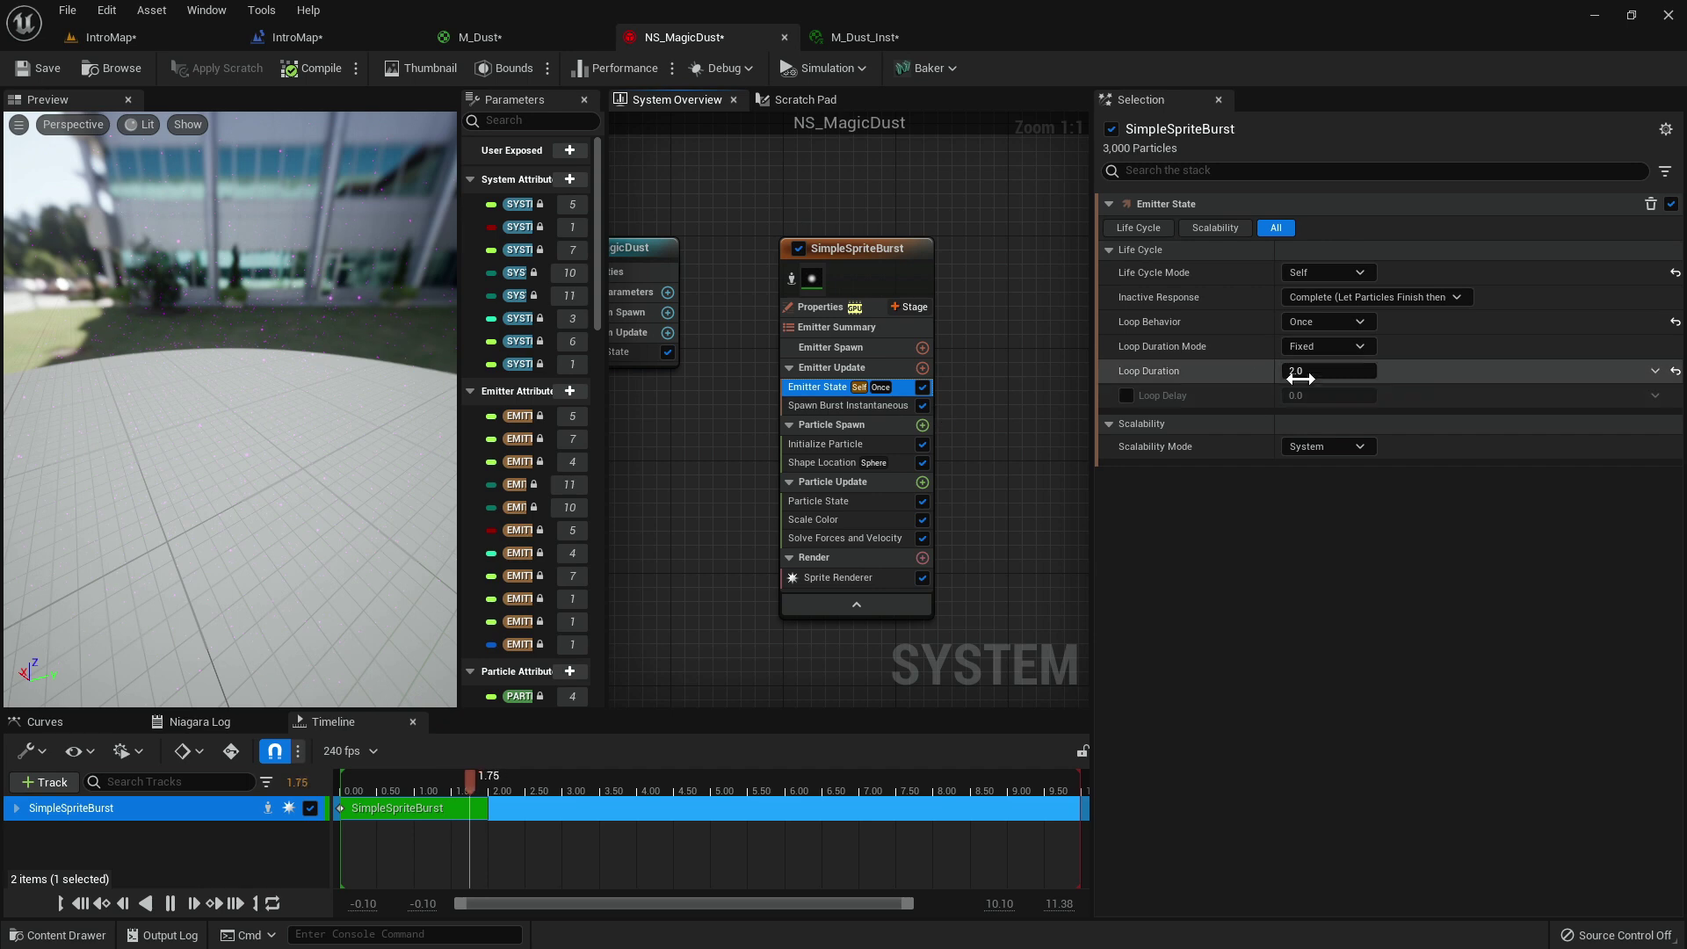
click(1342, 322)
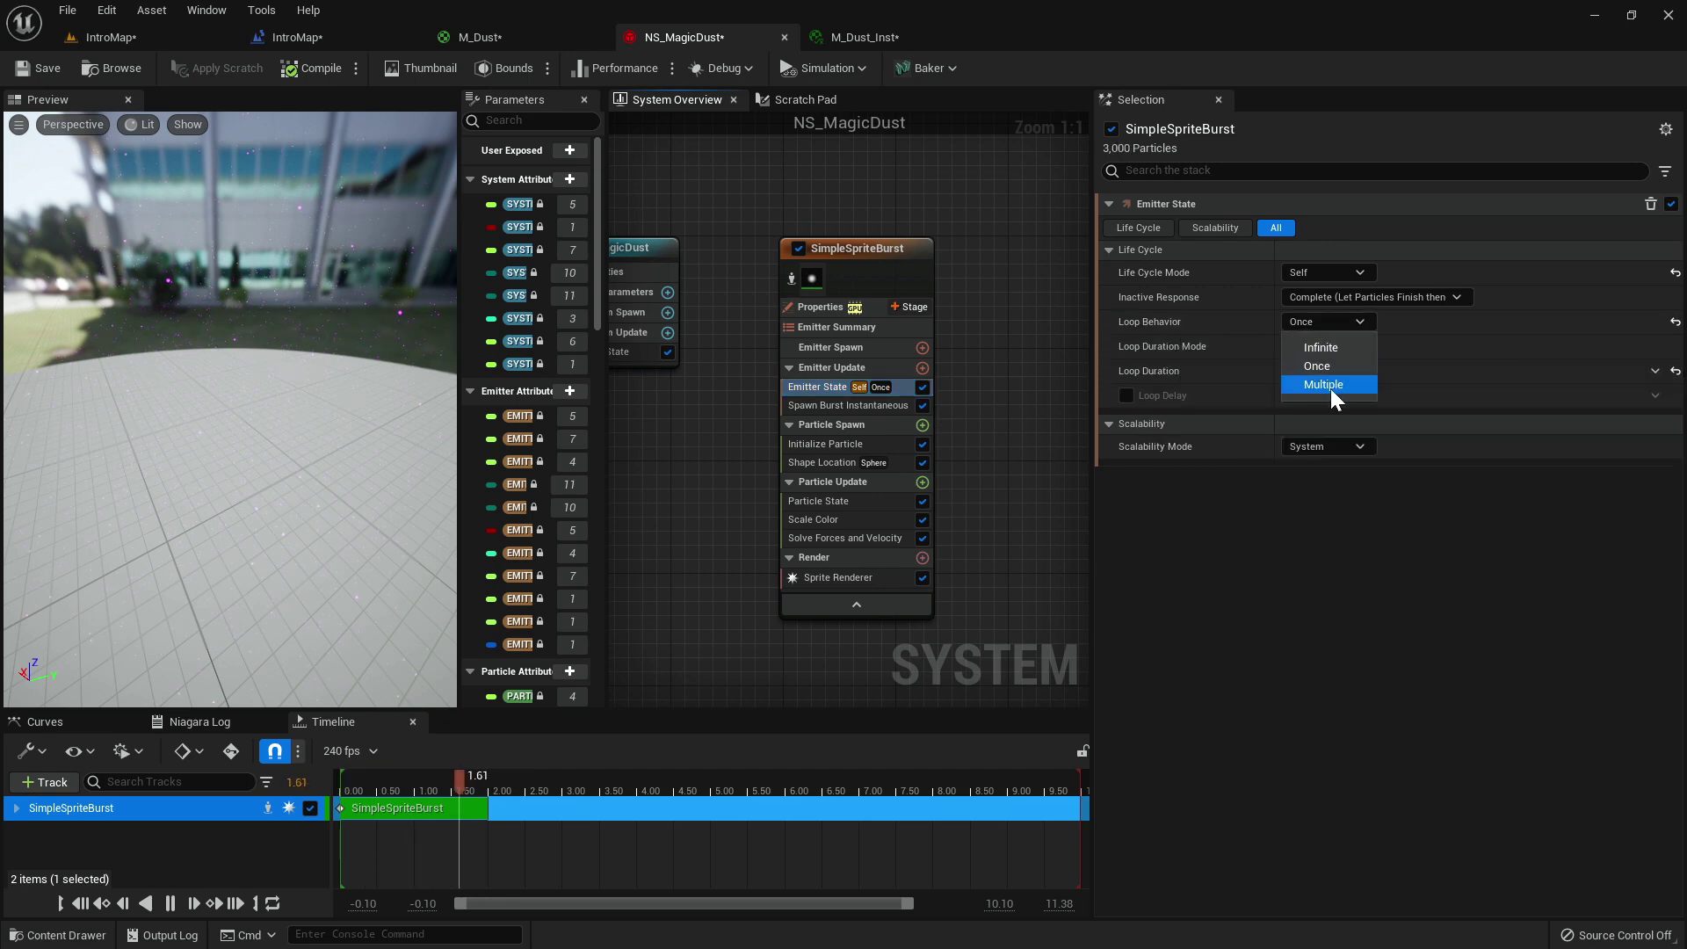
click(1326, 348)
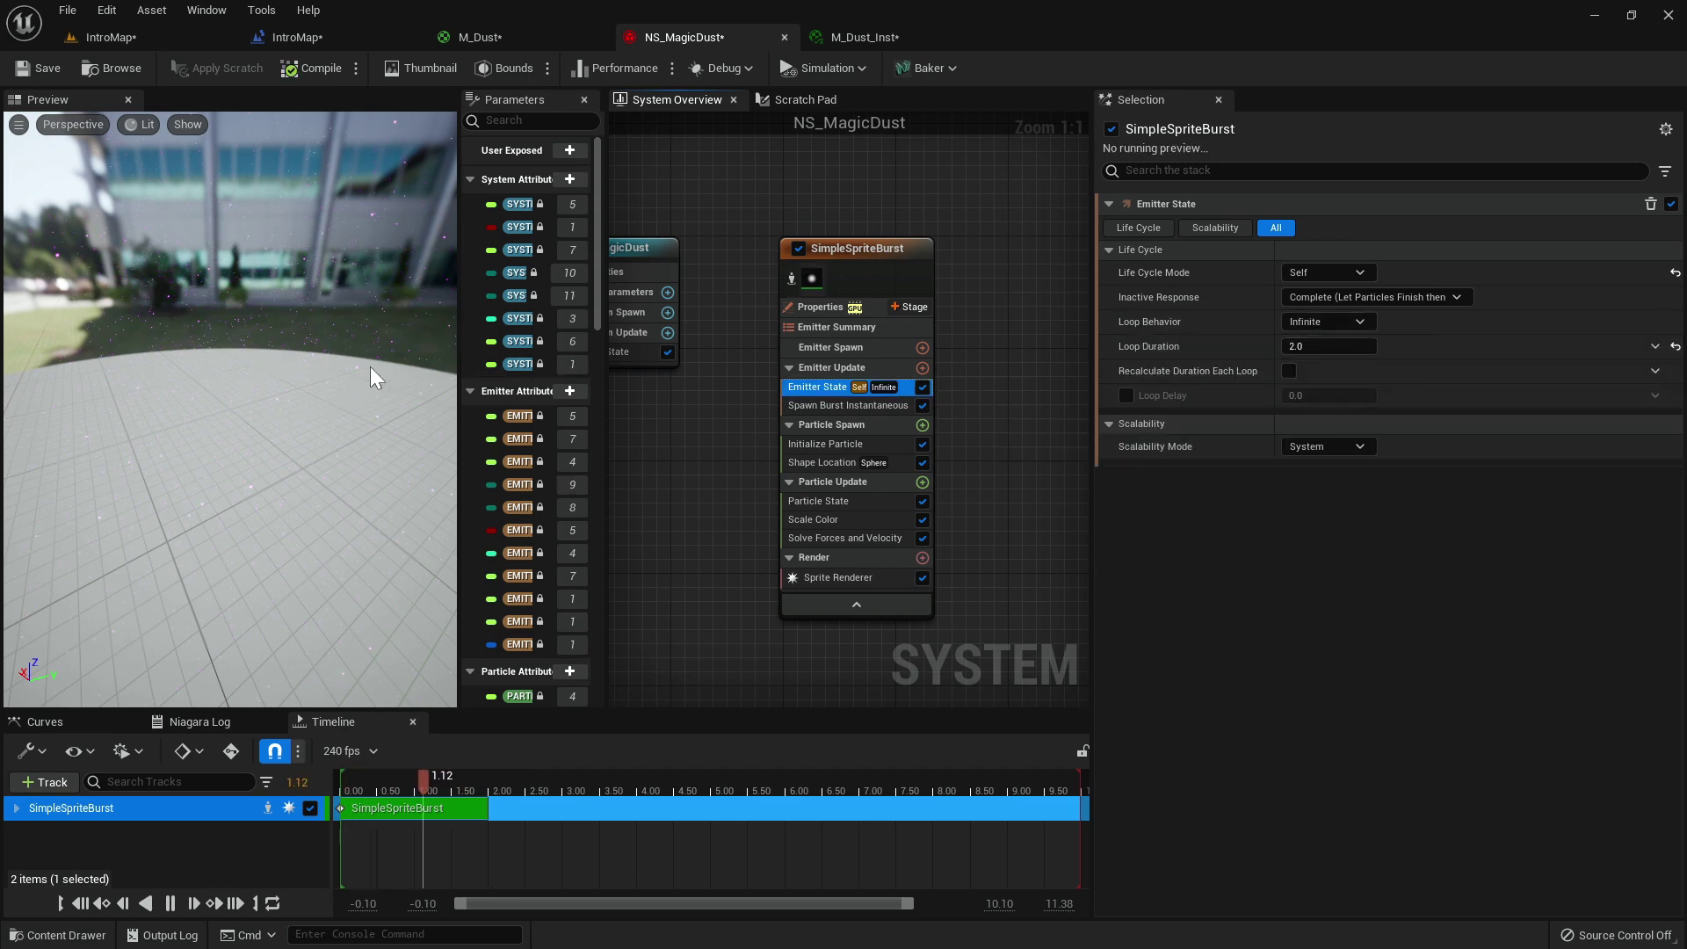
click(1329, 346)
text(1)
key(Tab)
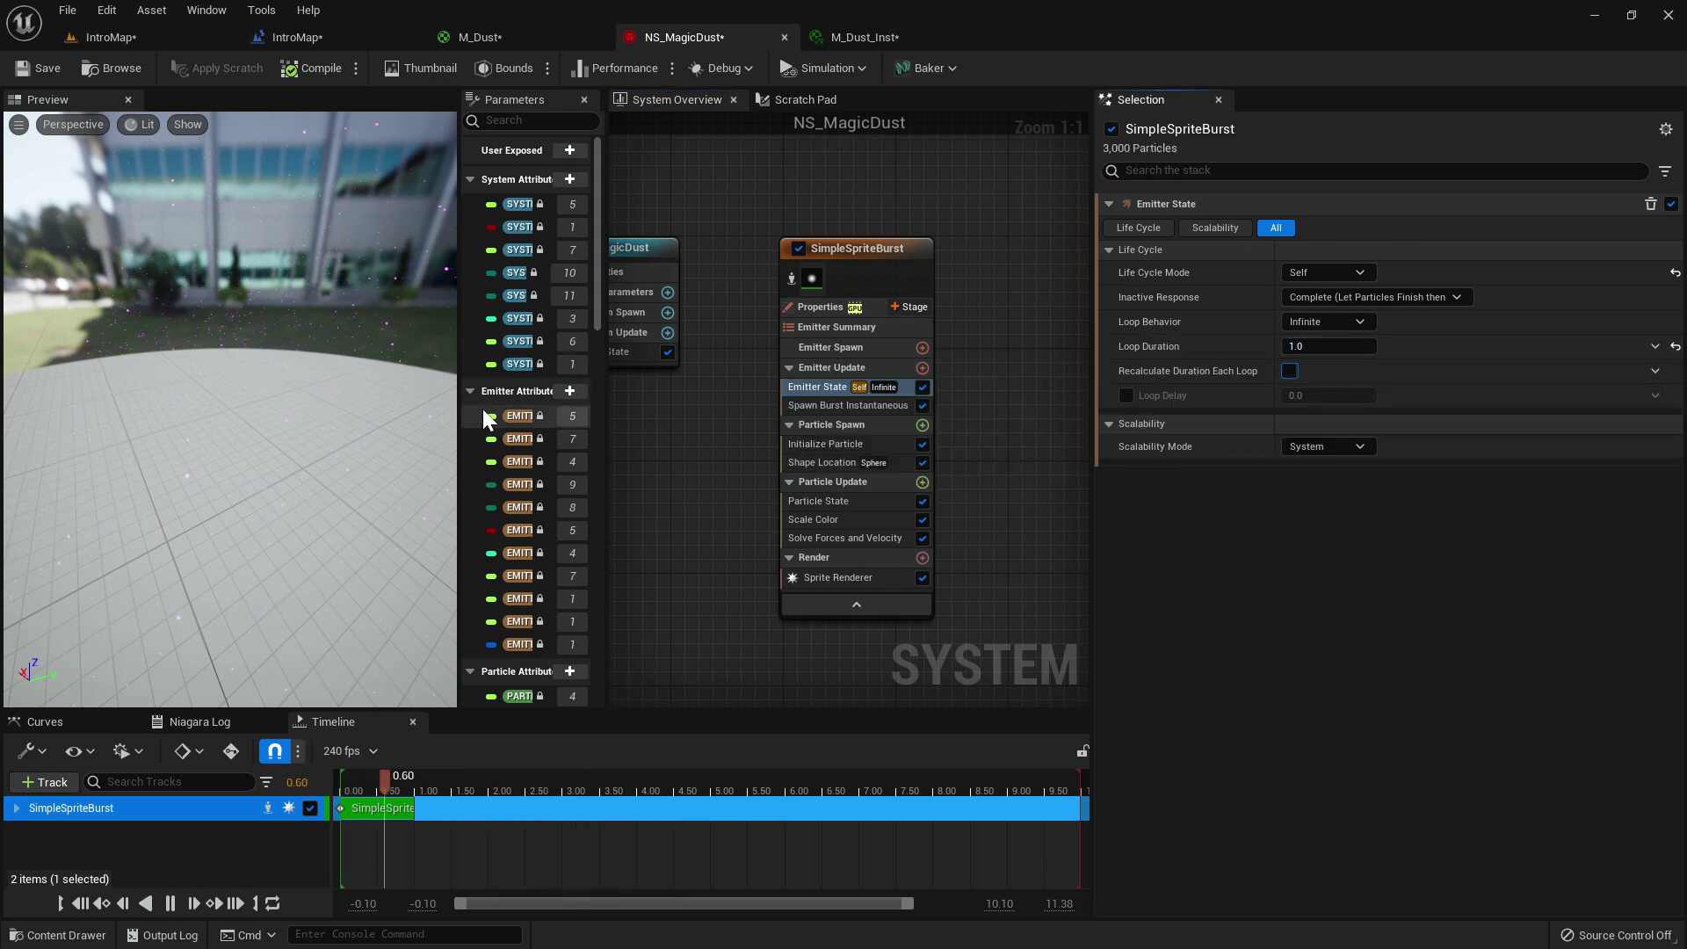
drag(318, 368, 297, 366)
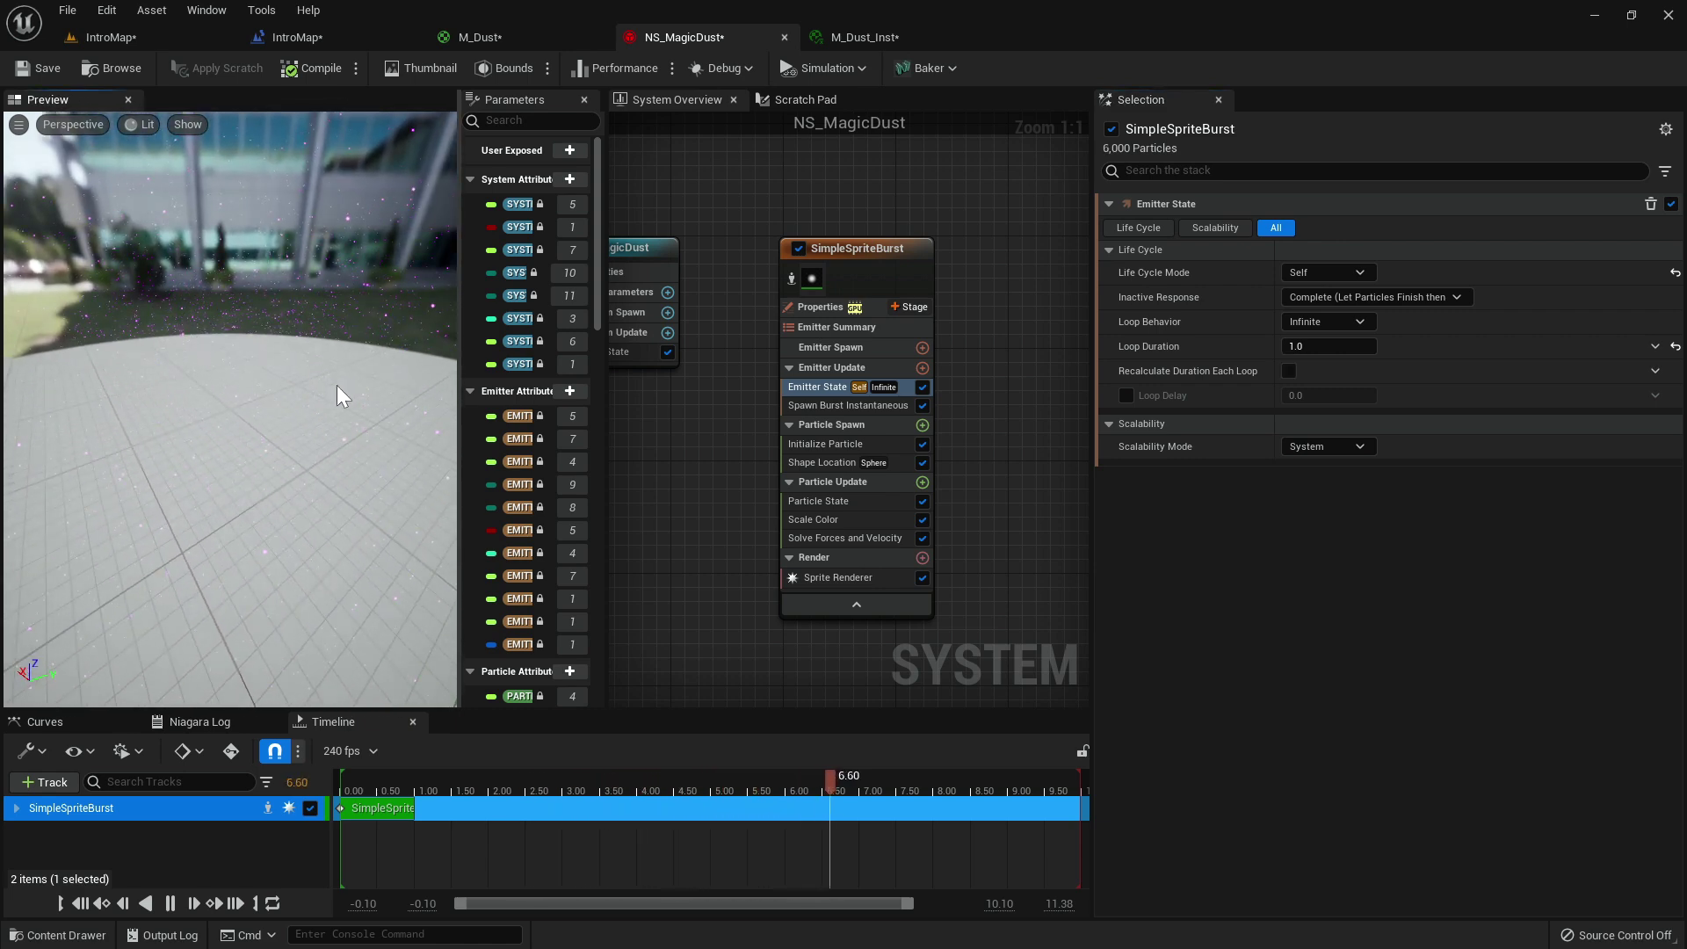
In Initialize Particle, raise the magenta particle color's V value to 30 and accept the color.
click(844, 447)
click(1311, 345)
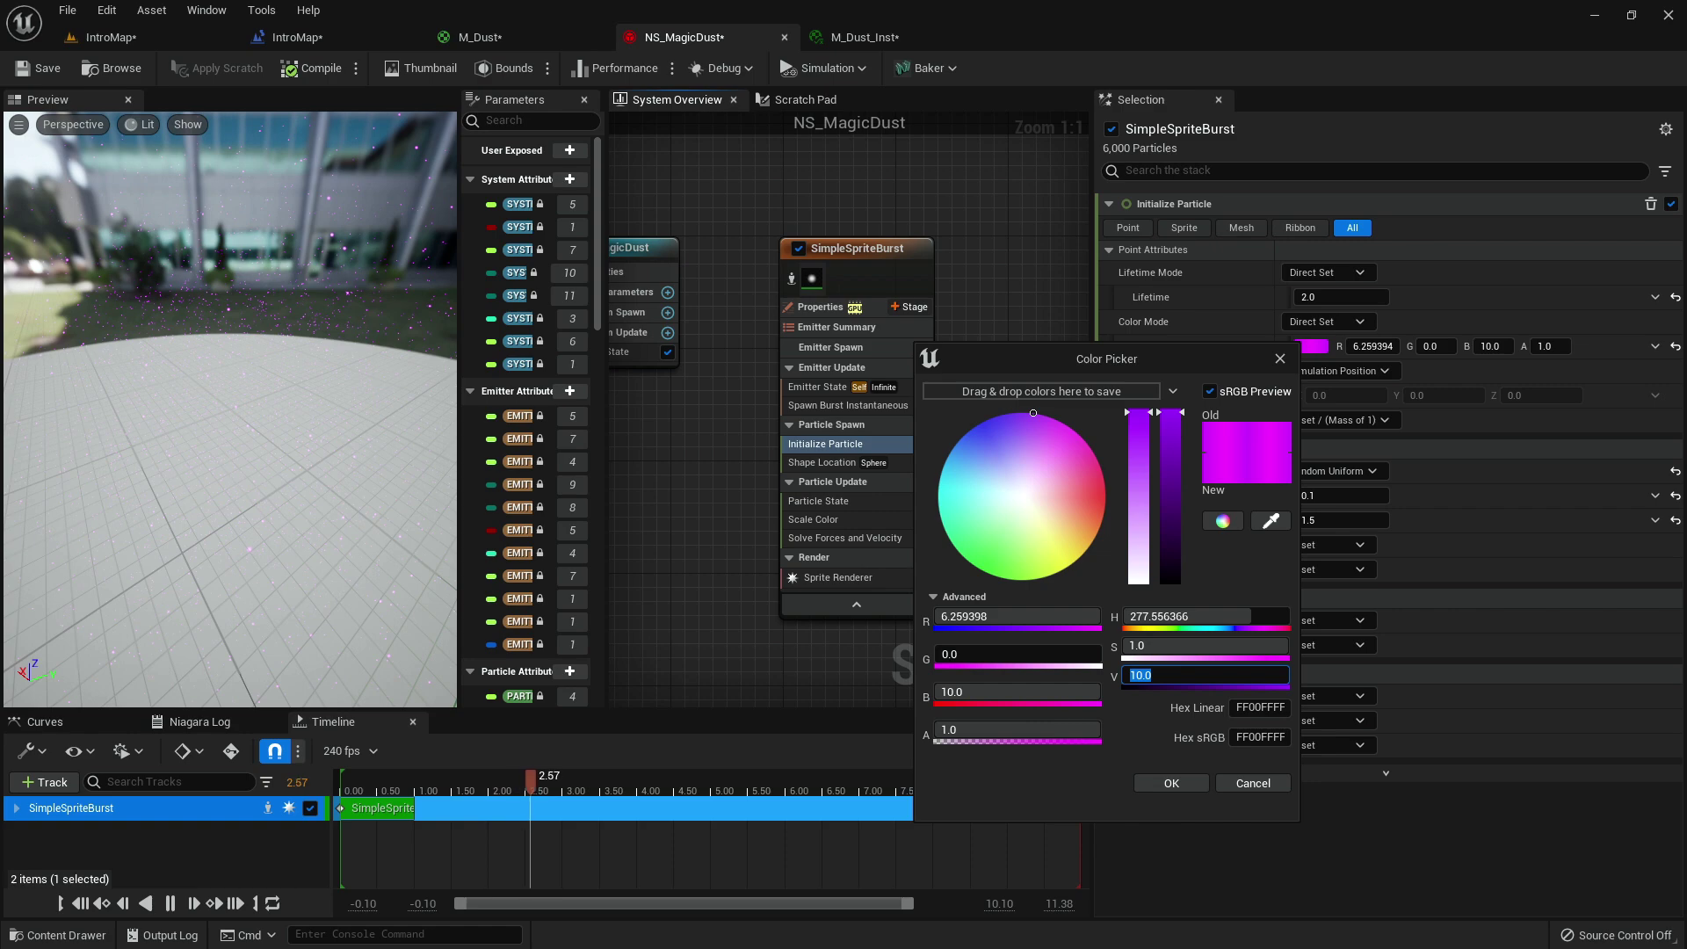
click(1178, 771)
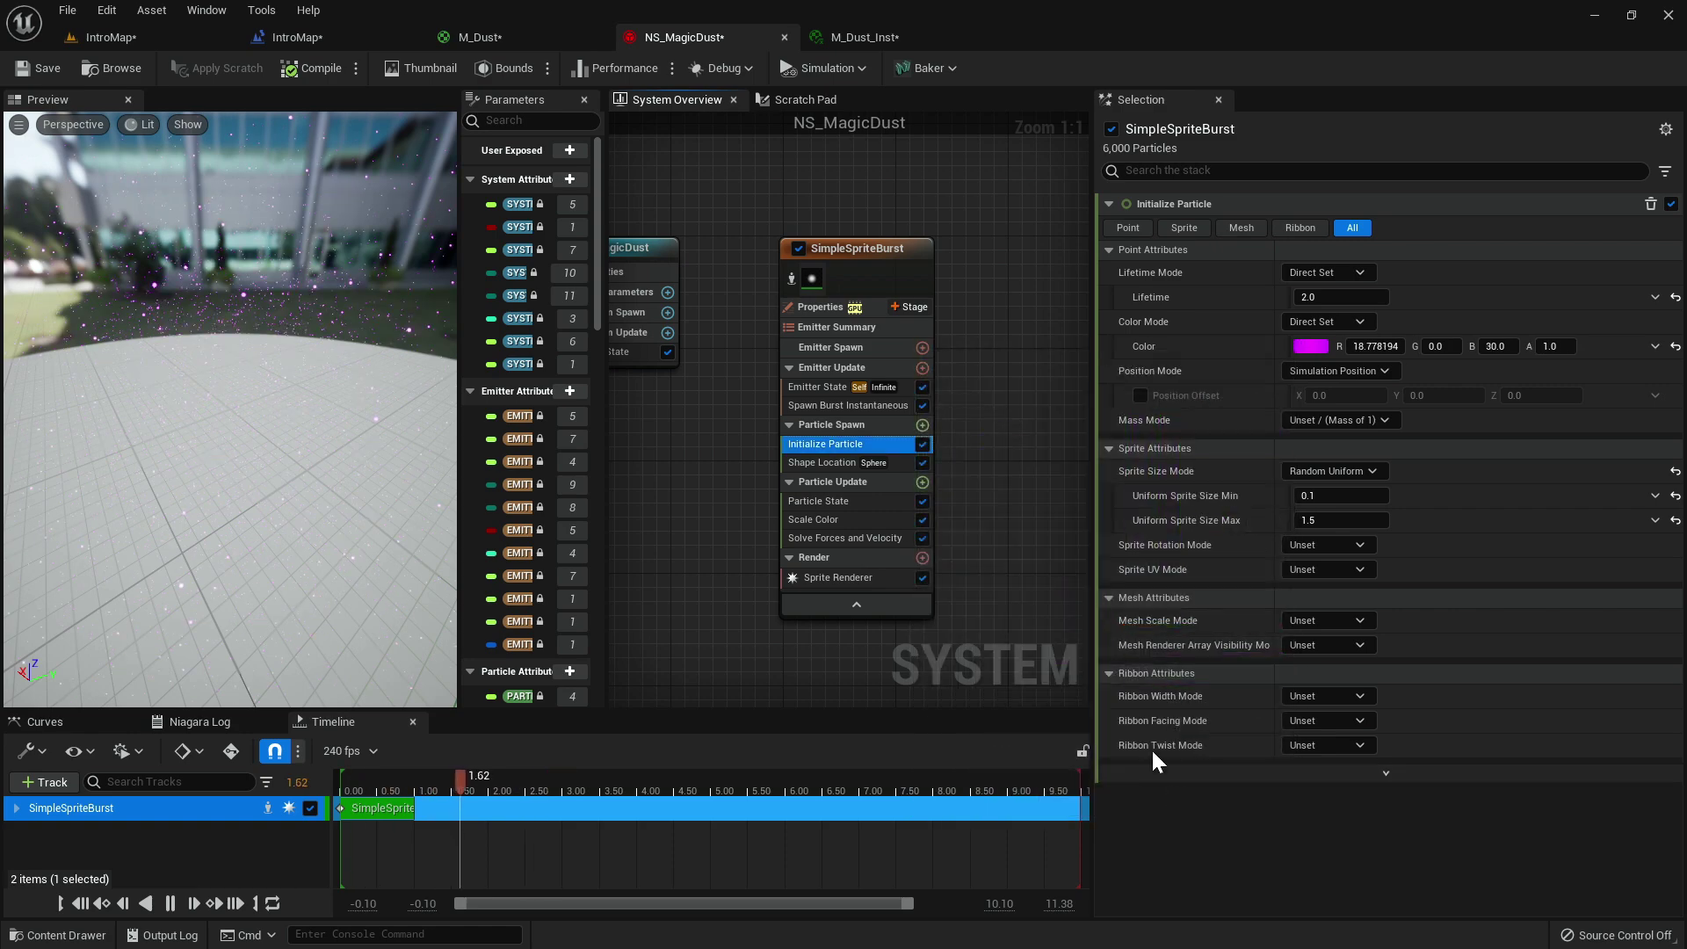
Examine the looping NS_MagicDust particles in IntroMap's game view from near and far.
click(156, 37)
scroll(650, 404, down, 5)
key(g)
key(w)
mouse_move(759, 537)
right_down()
mouse_move(784, 532)
mouse_move(754, 541)
right_up()
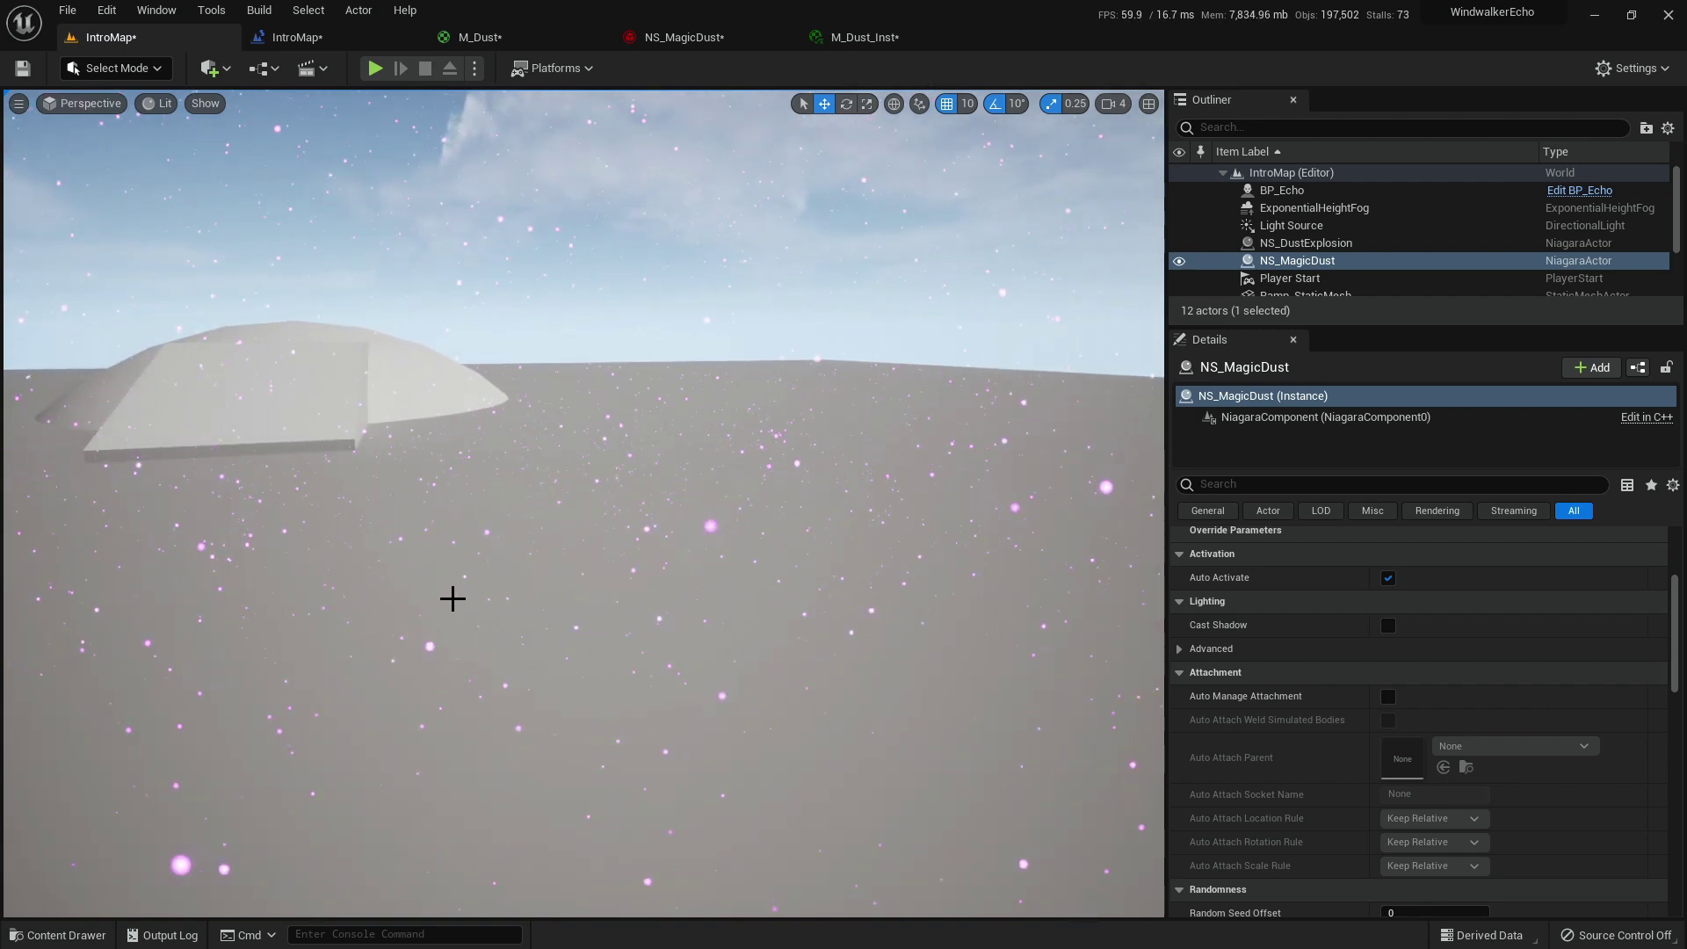
right_drag(604, 587, 567, 583)
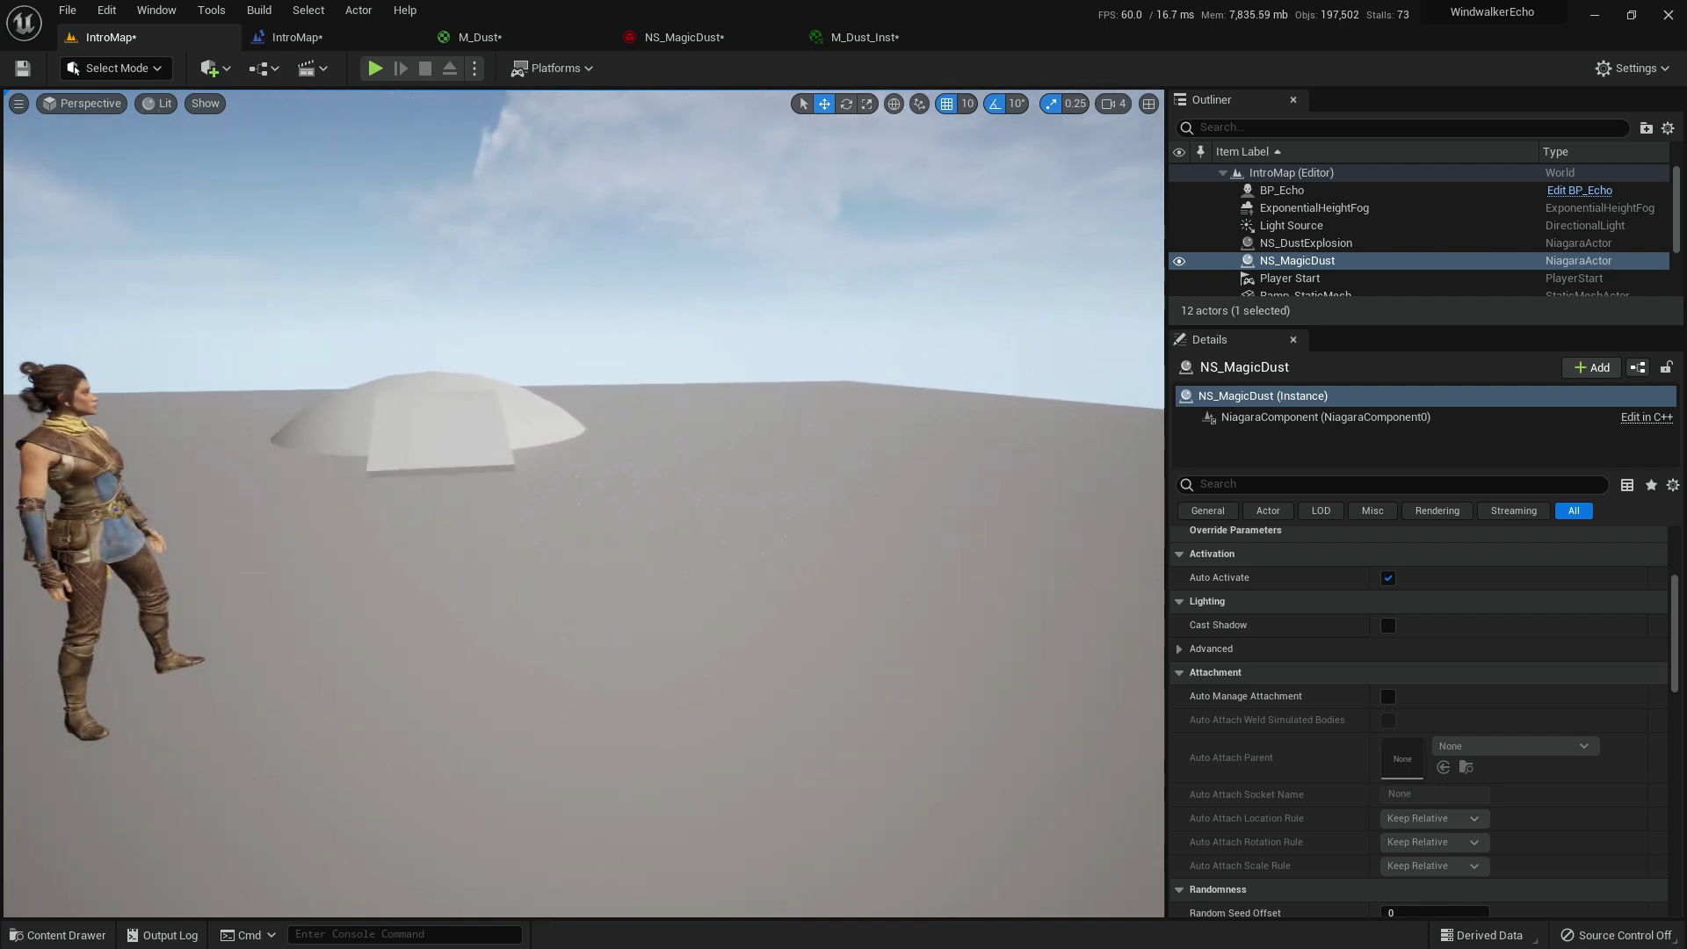
mouse_move(721, 533)
right_down()
mouse_move(787, 531)
mouse_move(726, 533)
right_up()
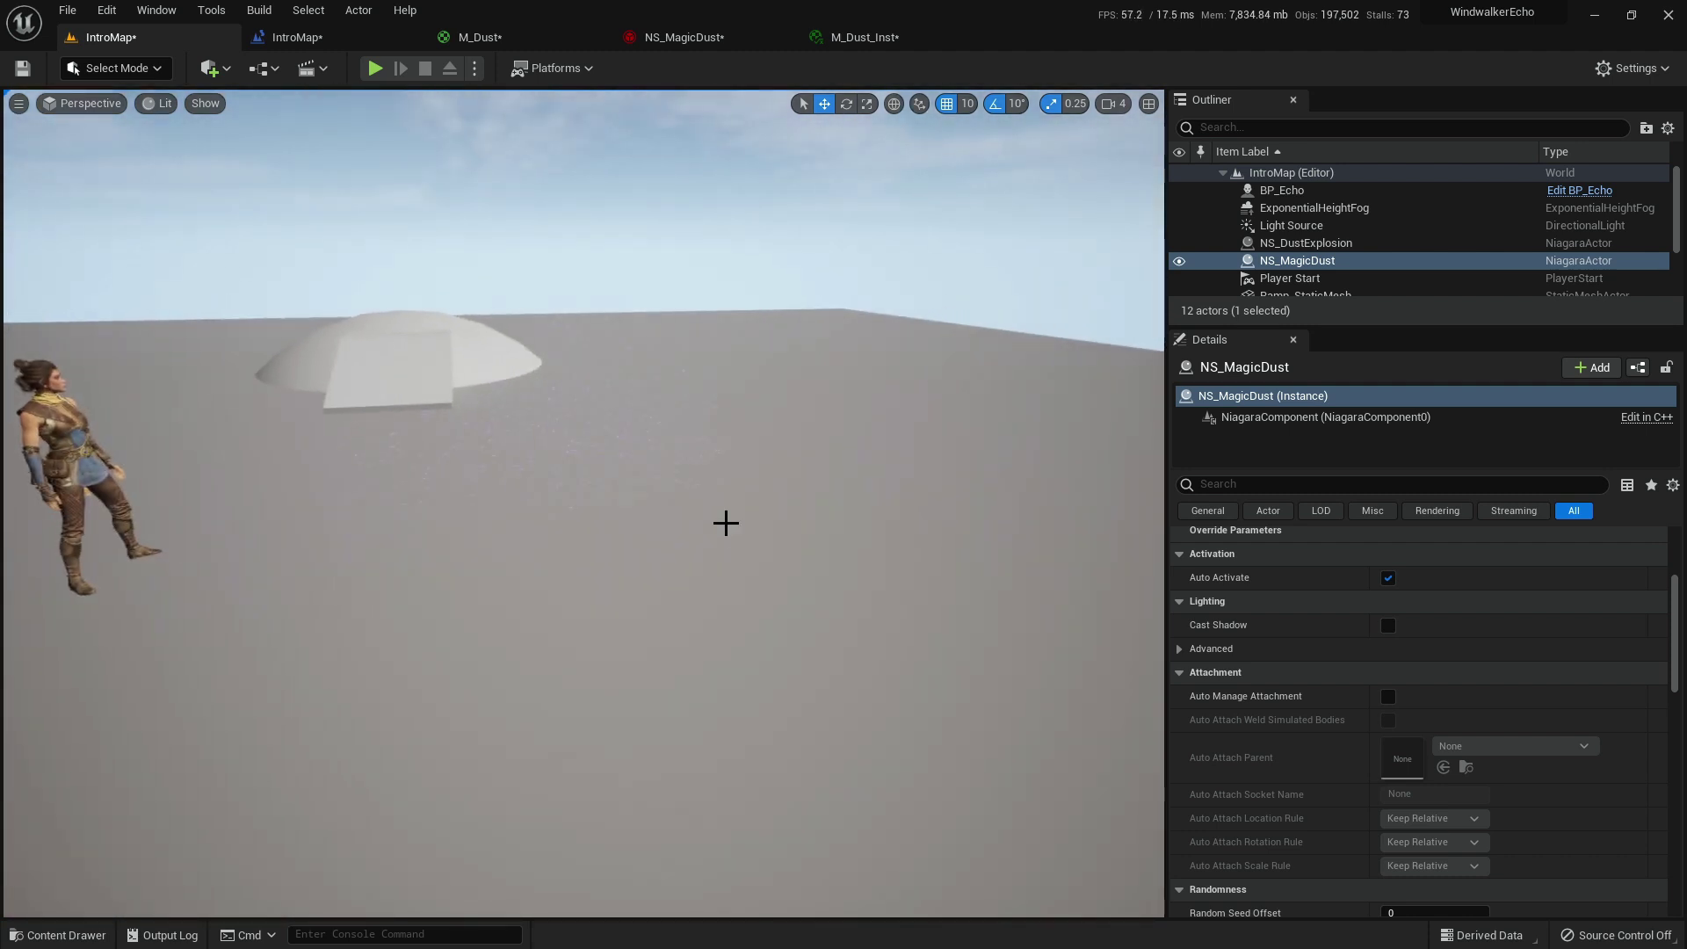
right_drag(627, 483, 616, 483)
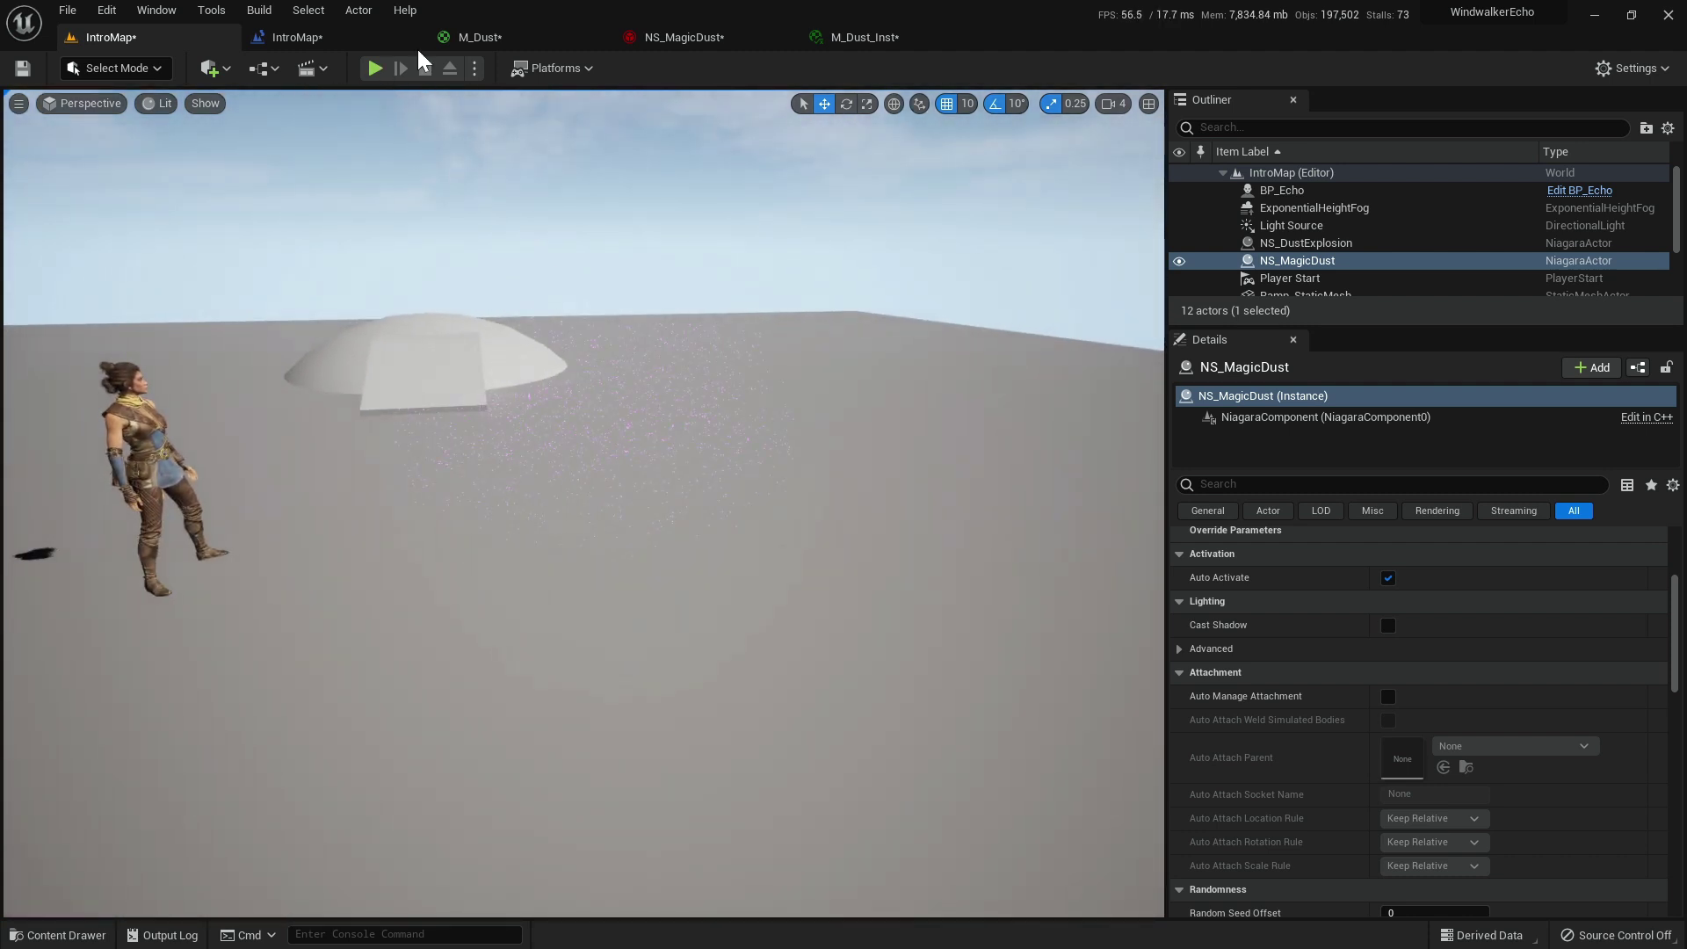
In NS_MagicDust's Initialize Particle, set Uniform Sprite Size Max to 3 and Uniform Sprite Size Min to 1.5.
click(689, 39)
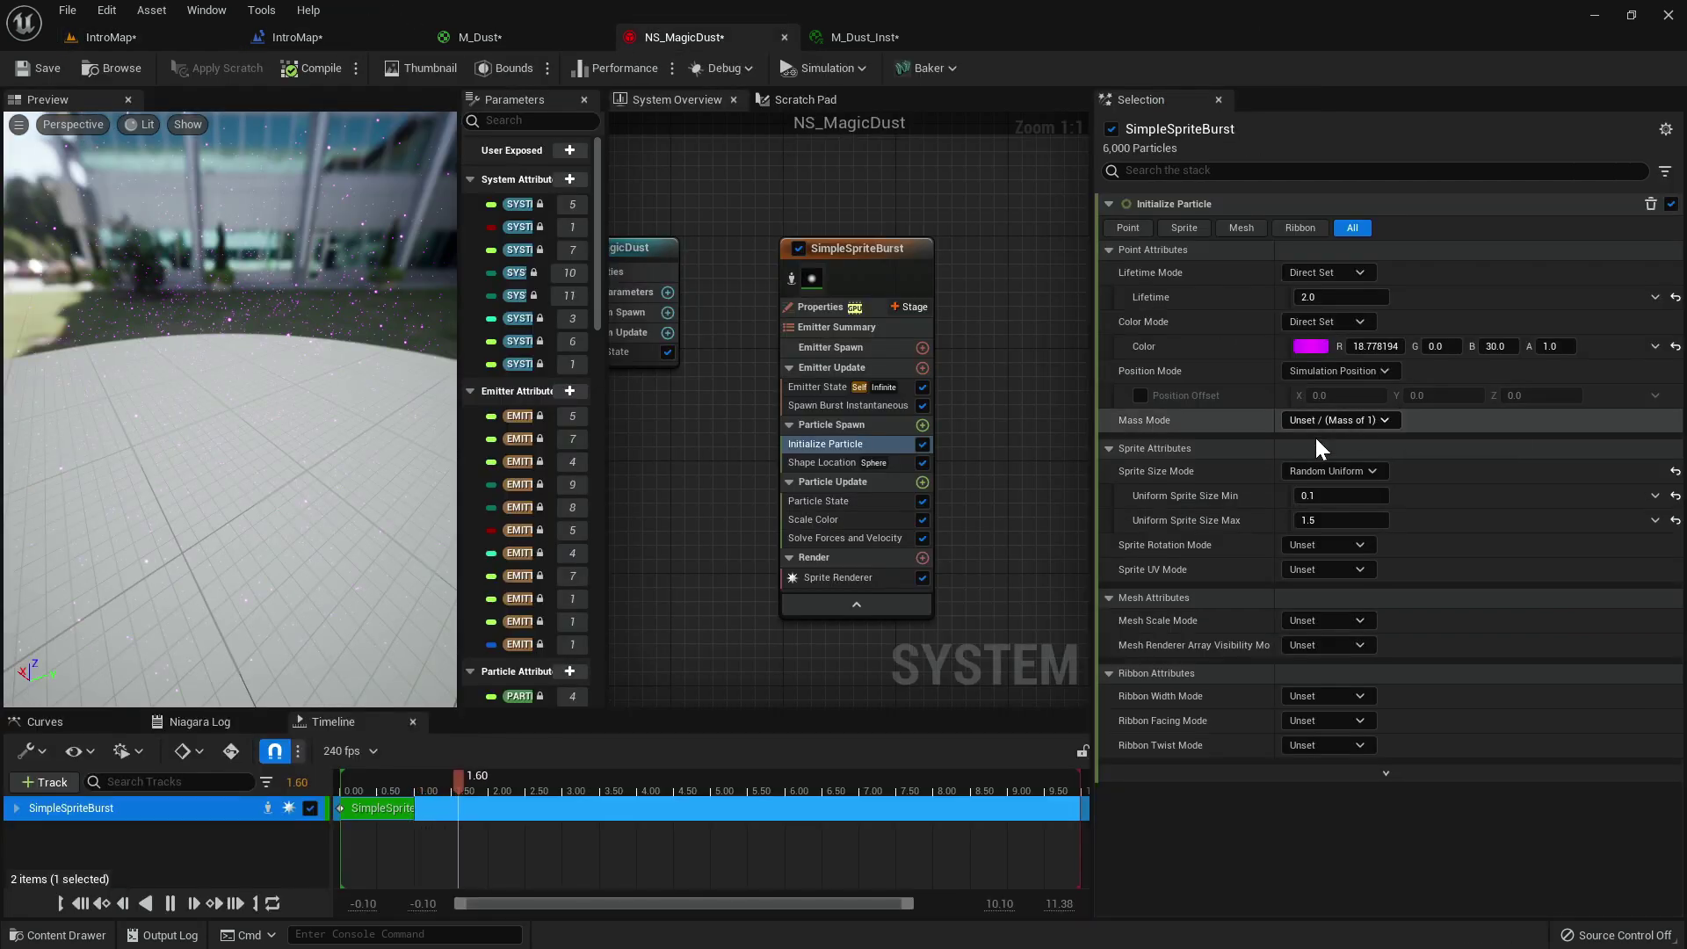
click(1335, 520)
text(3)
key(Return)
click(1341, 496)
text(1)
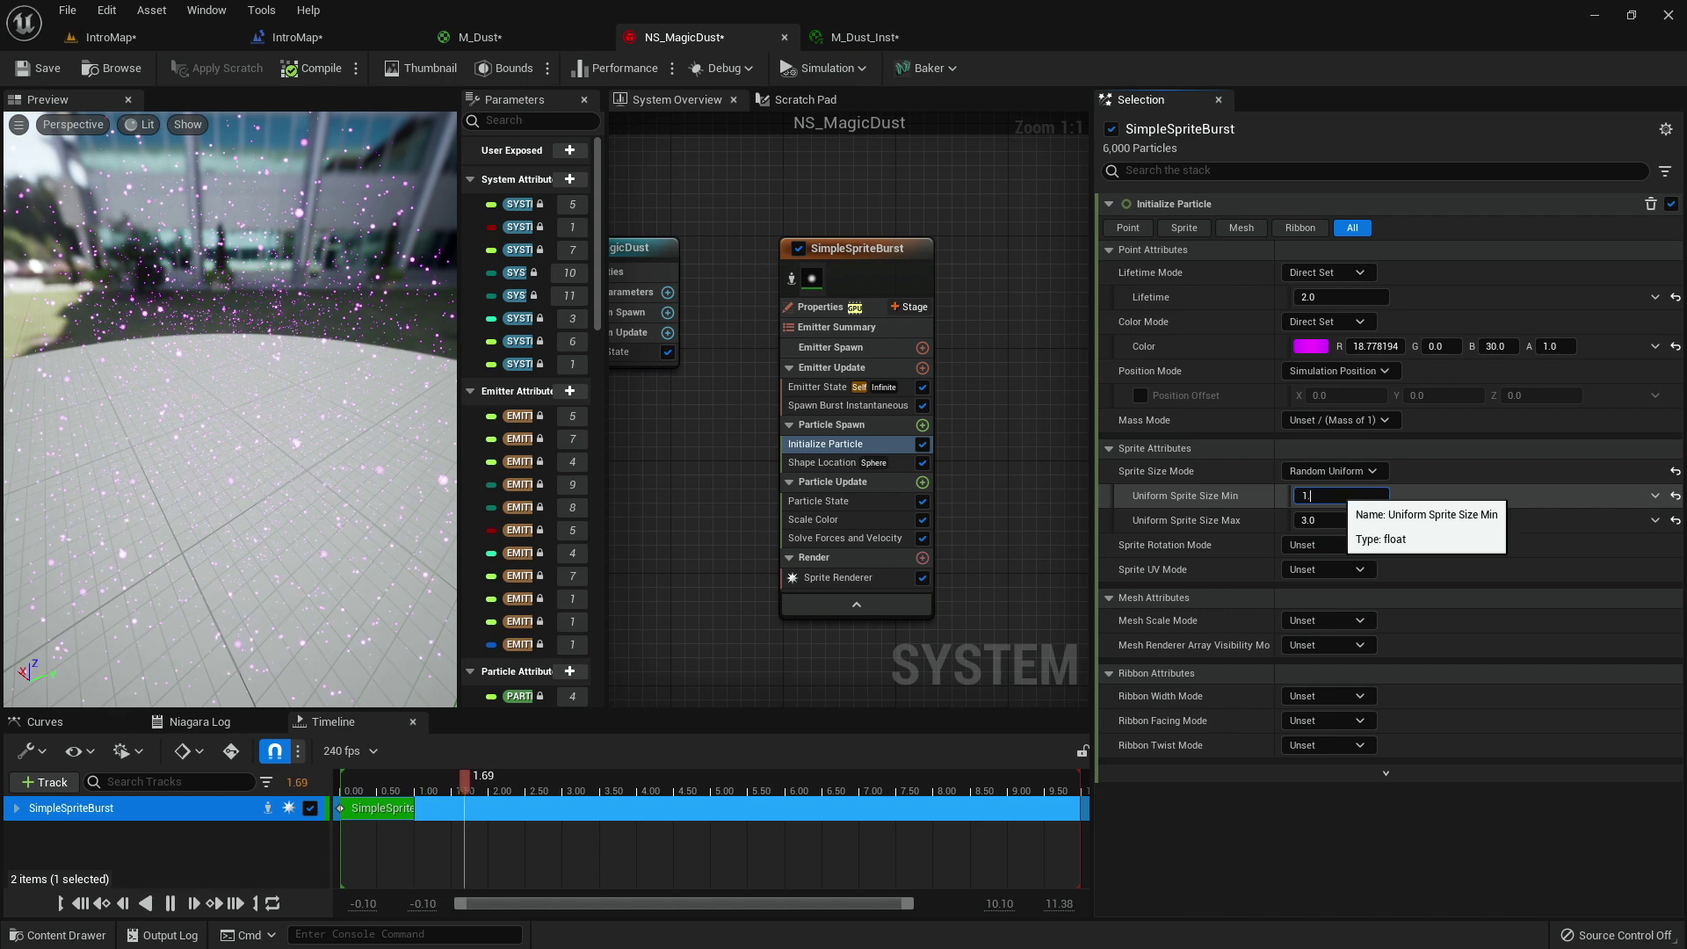
text(.5)
key(Return)
Check the enlarged dust particles in IntroMap and close the IntroMap Level Blueprint editor.
click(170, 29)
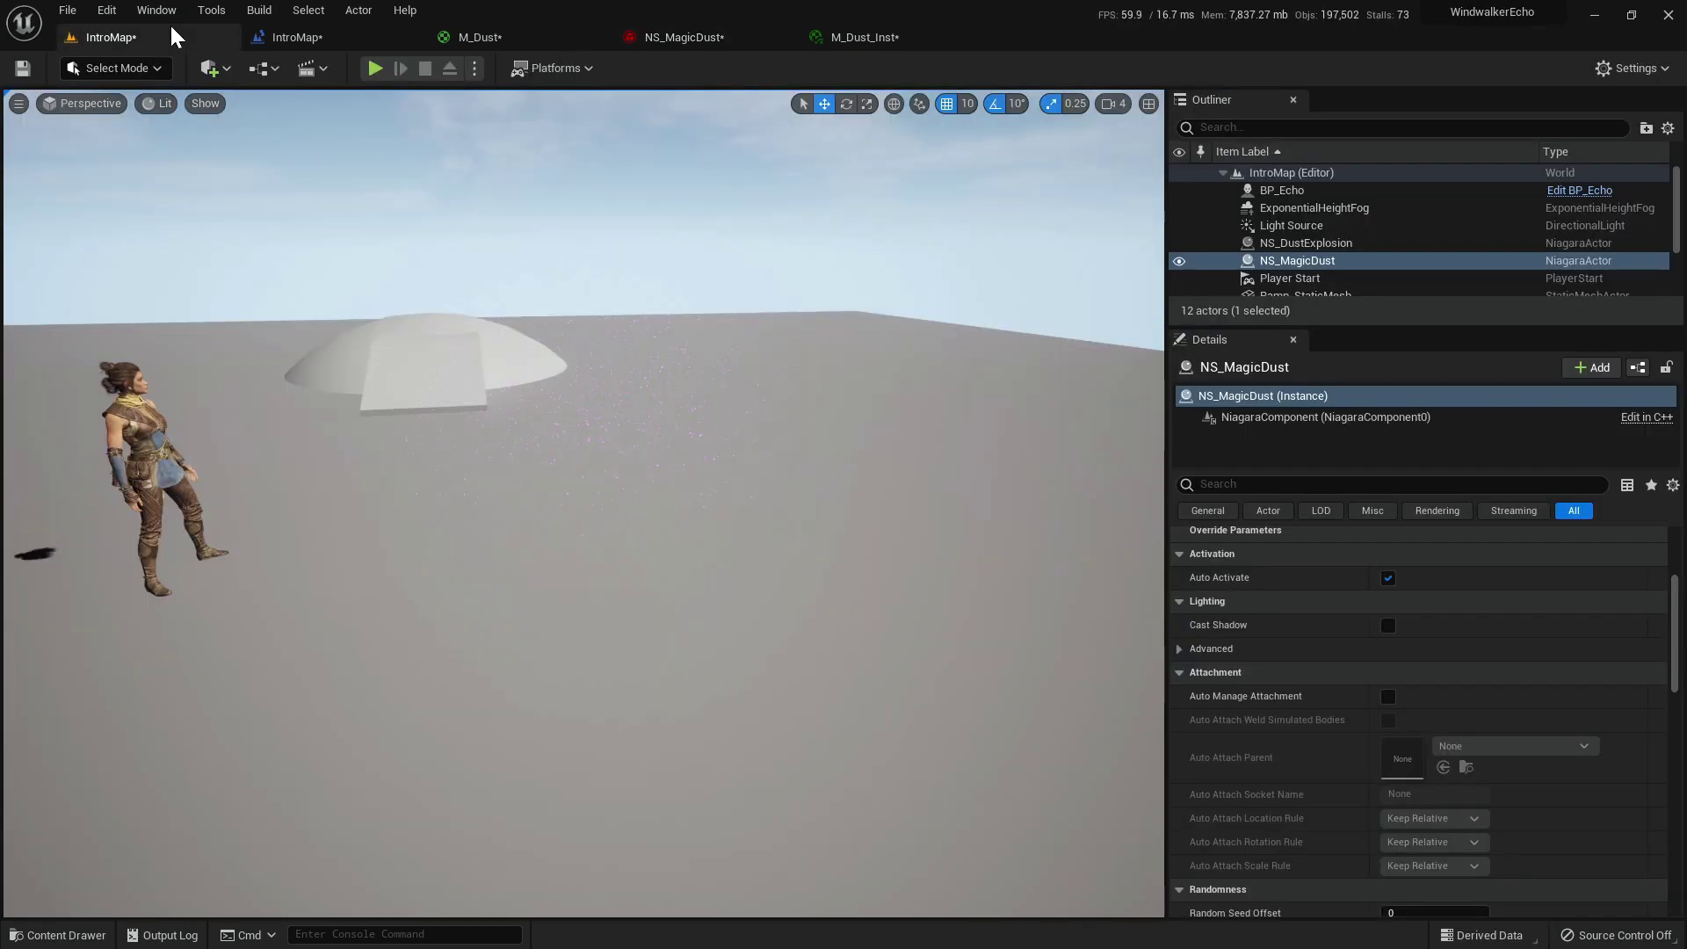
middle_drag(675, 322, 724, 429)
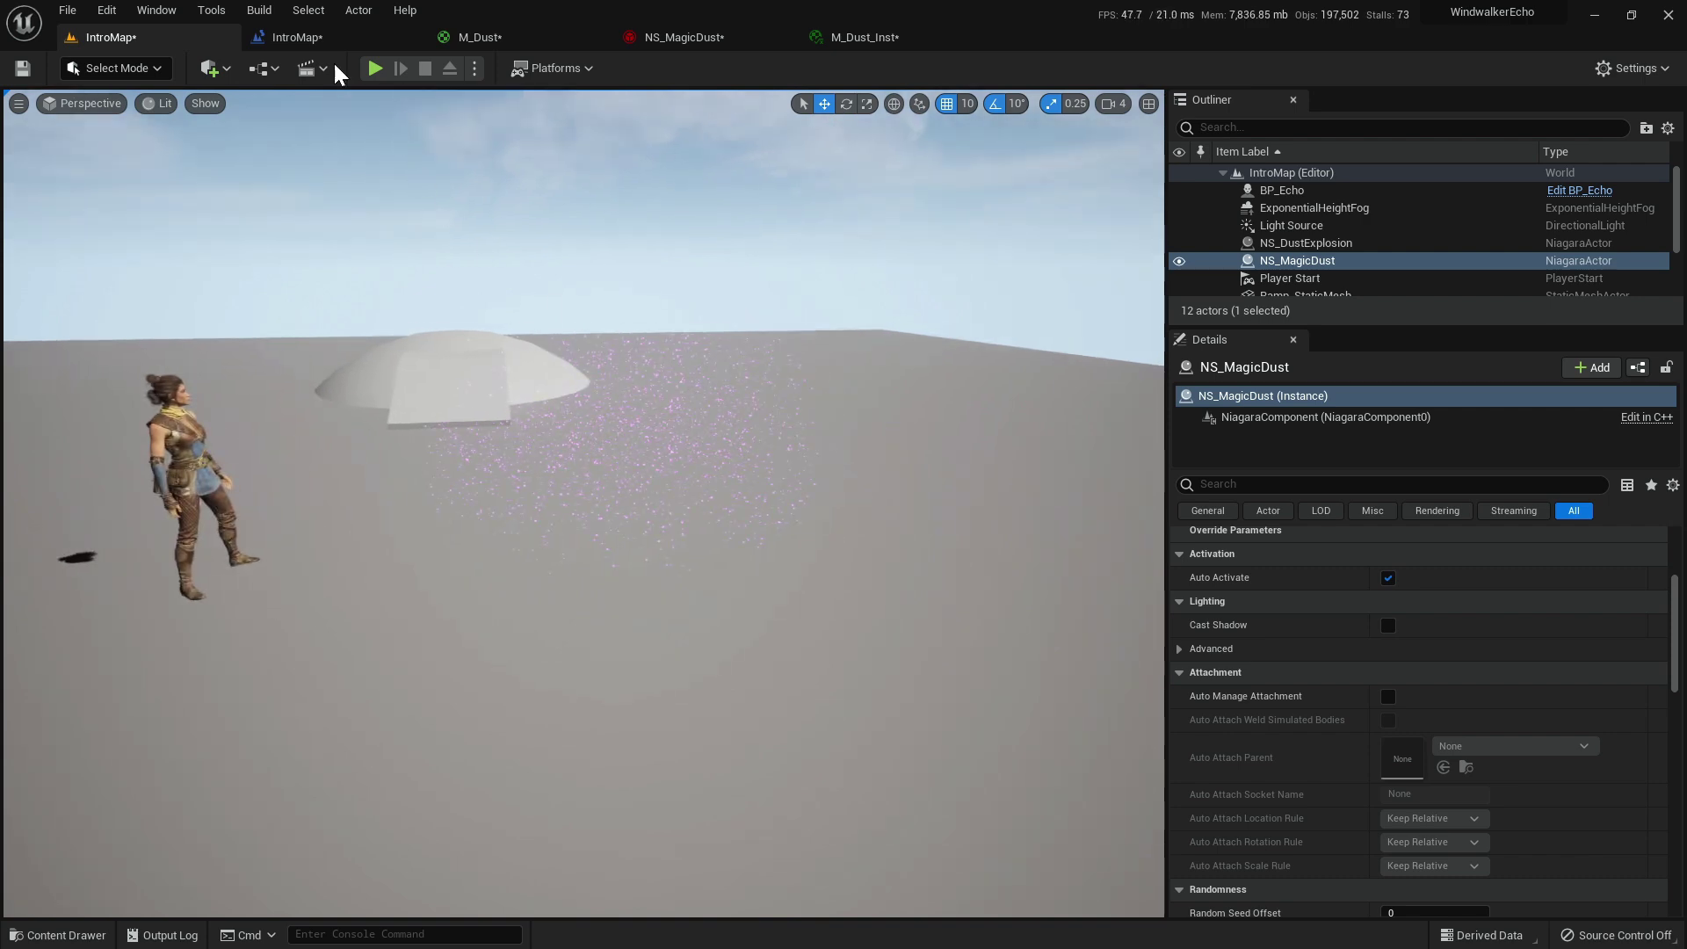
click(307, 43)
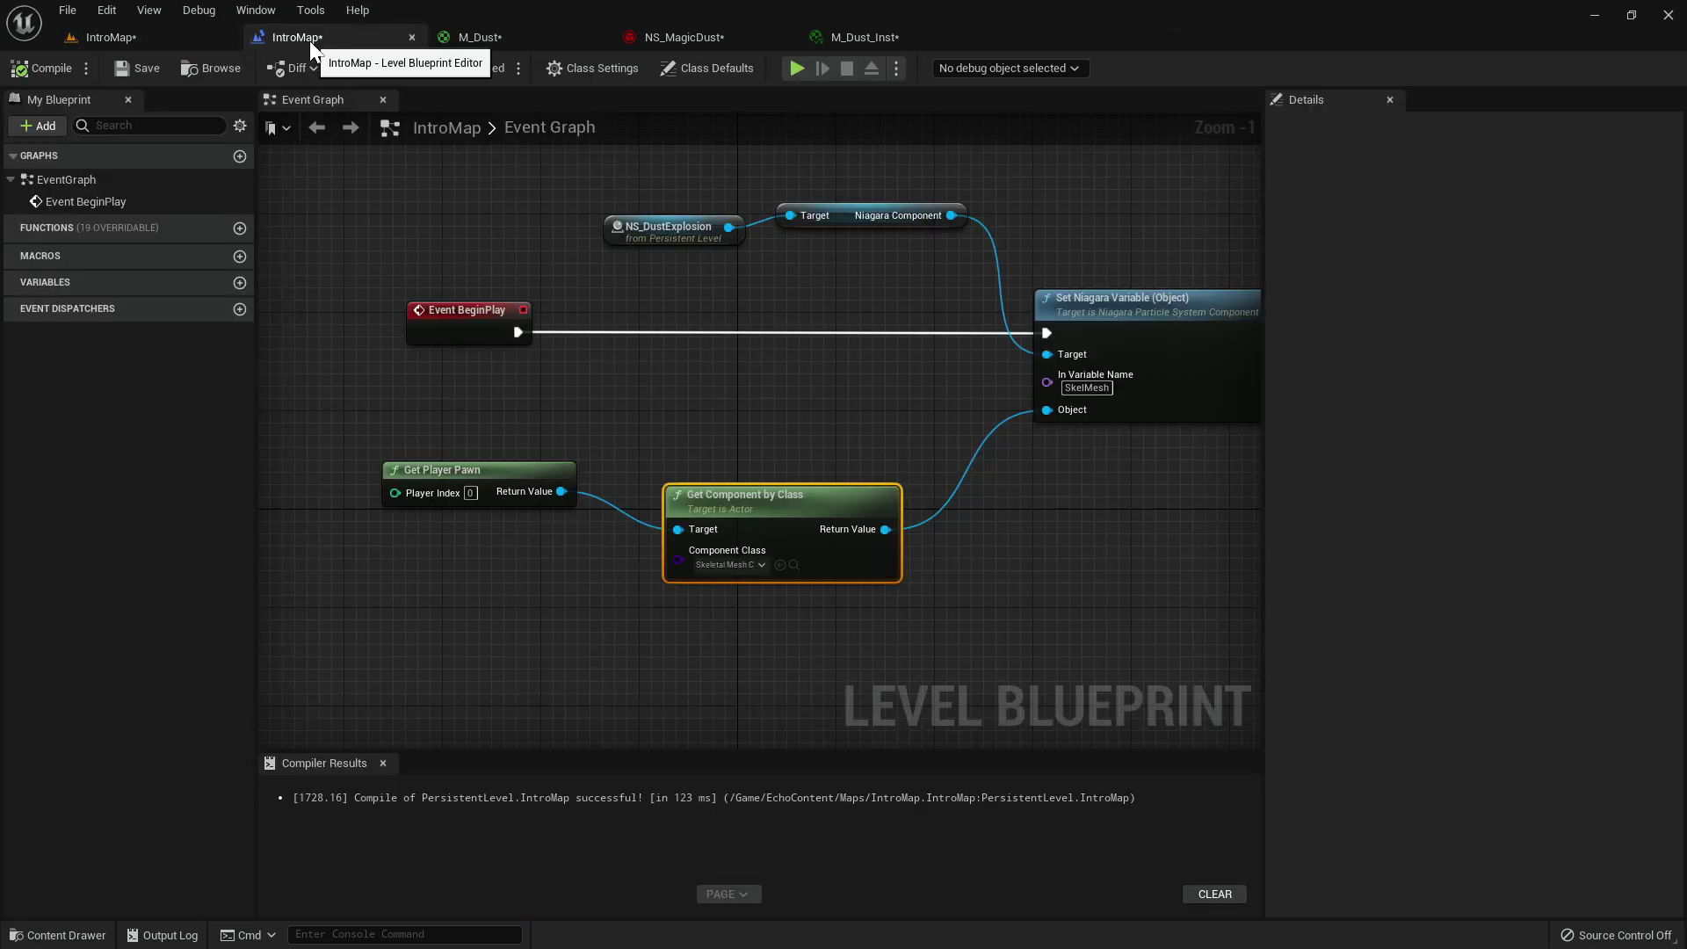
middle_click(311, 41)
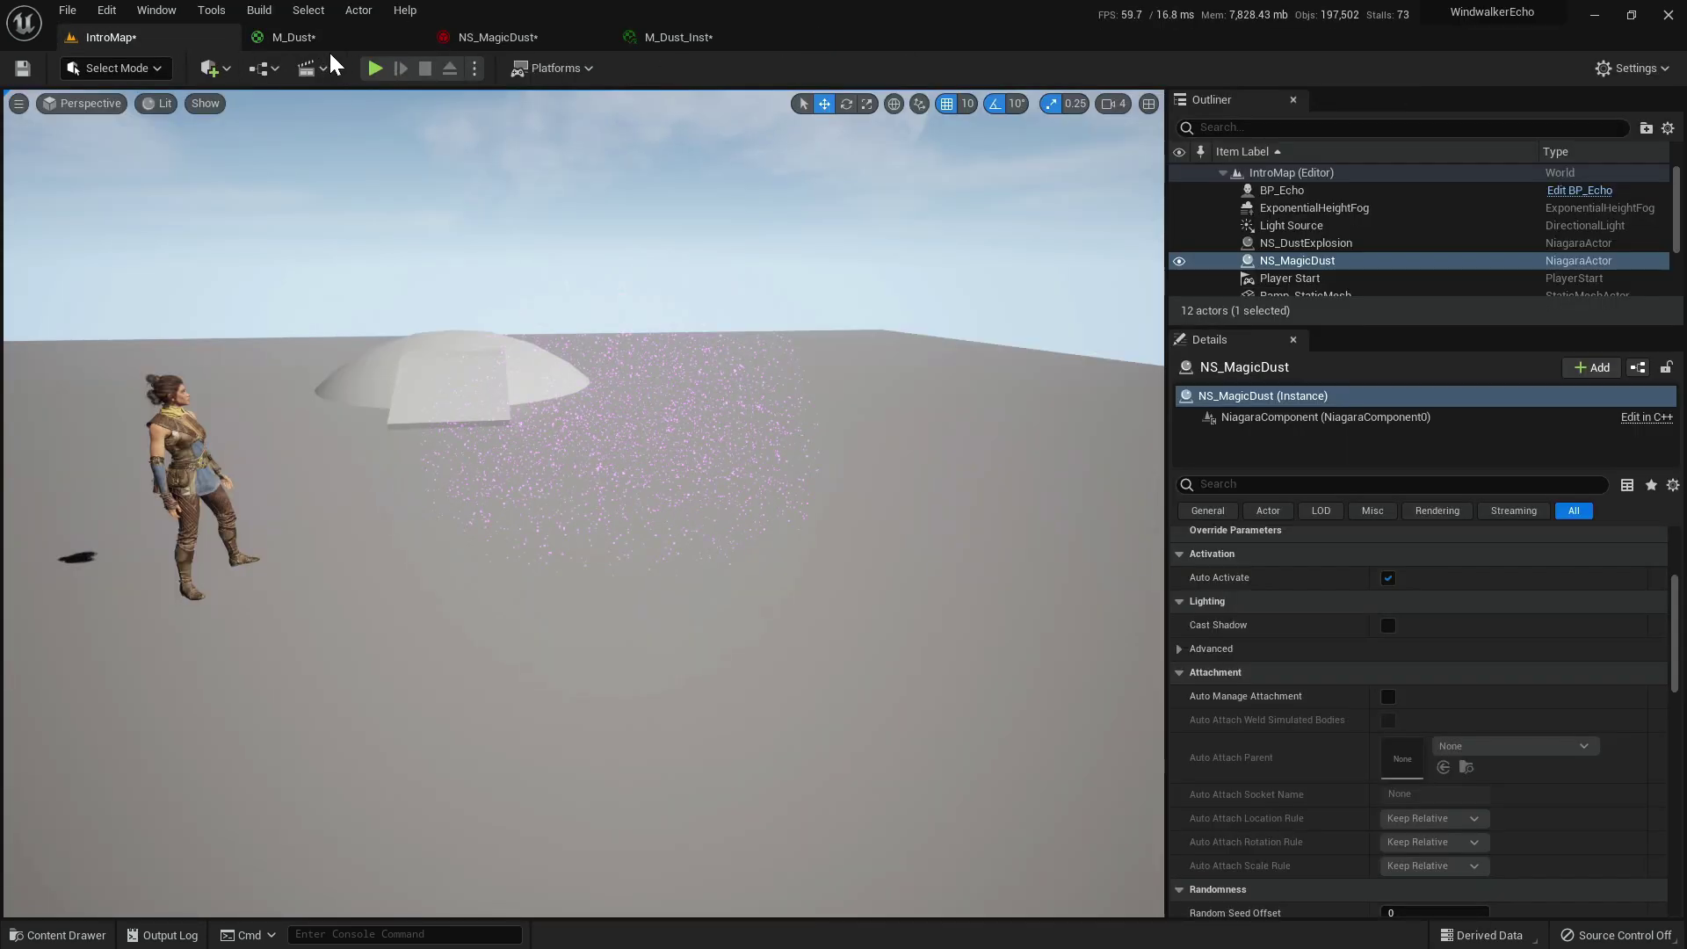
Play IntroMap in the editor and run the character through the purple dust to test both effects together.
click(375, 69)
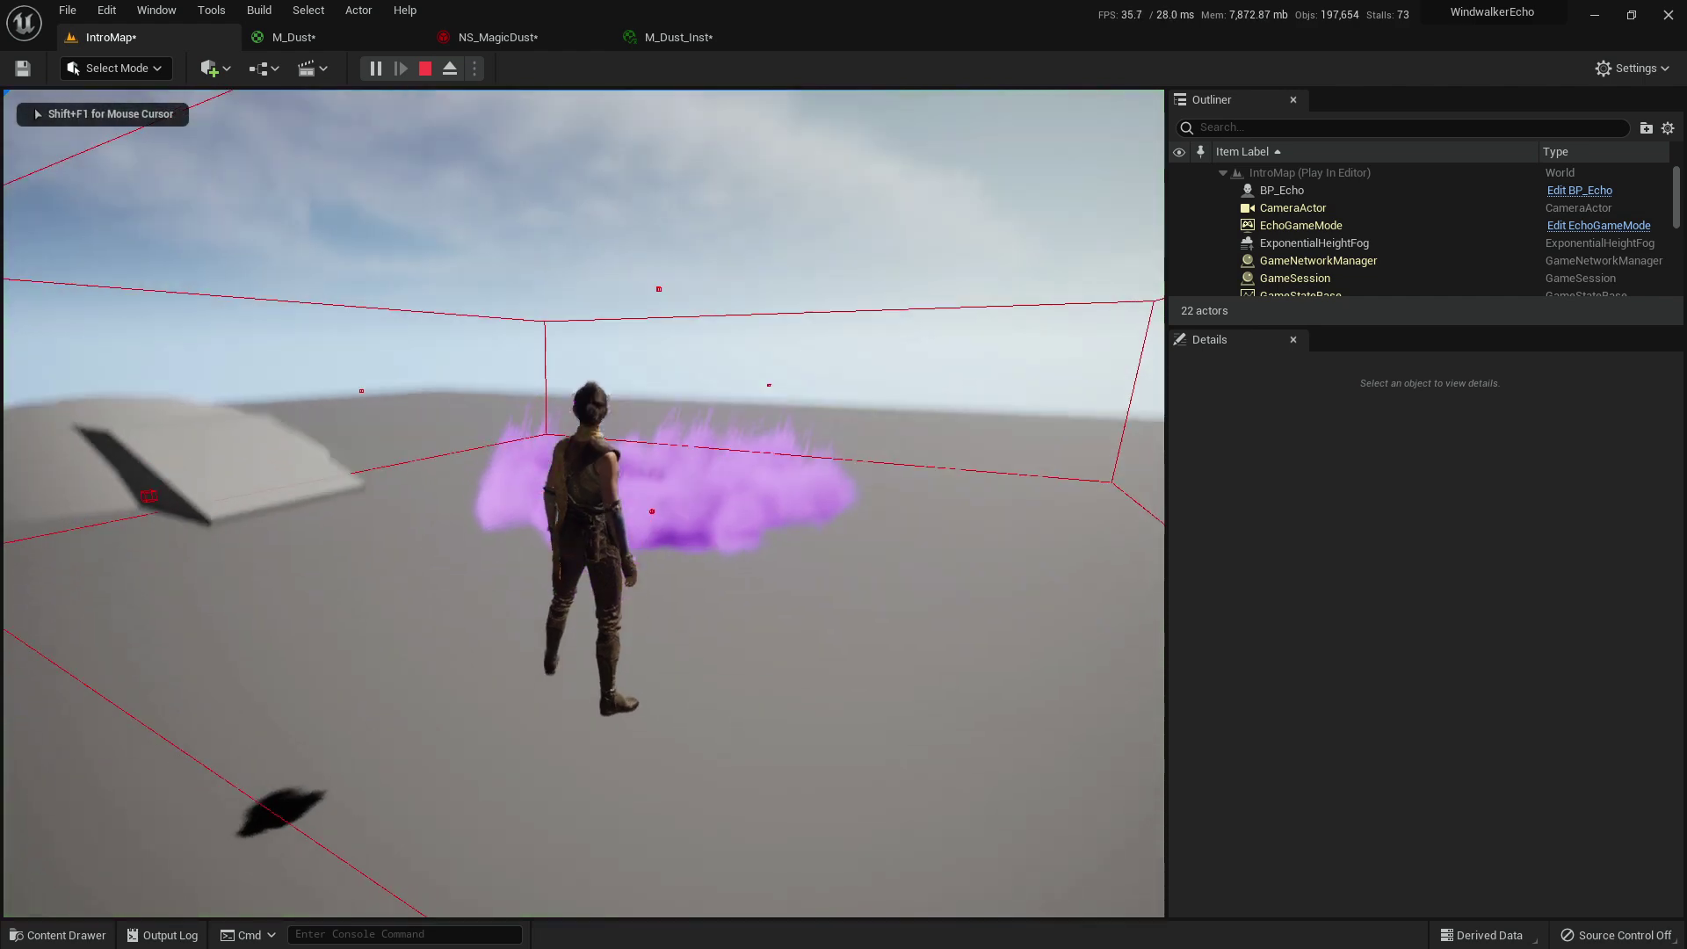
key(w)
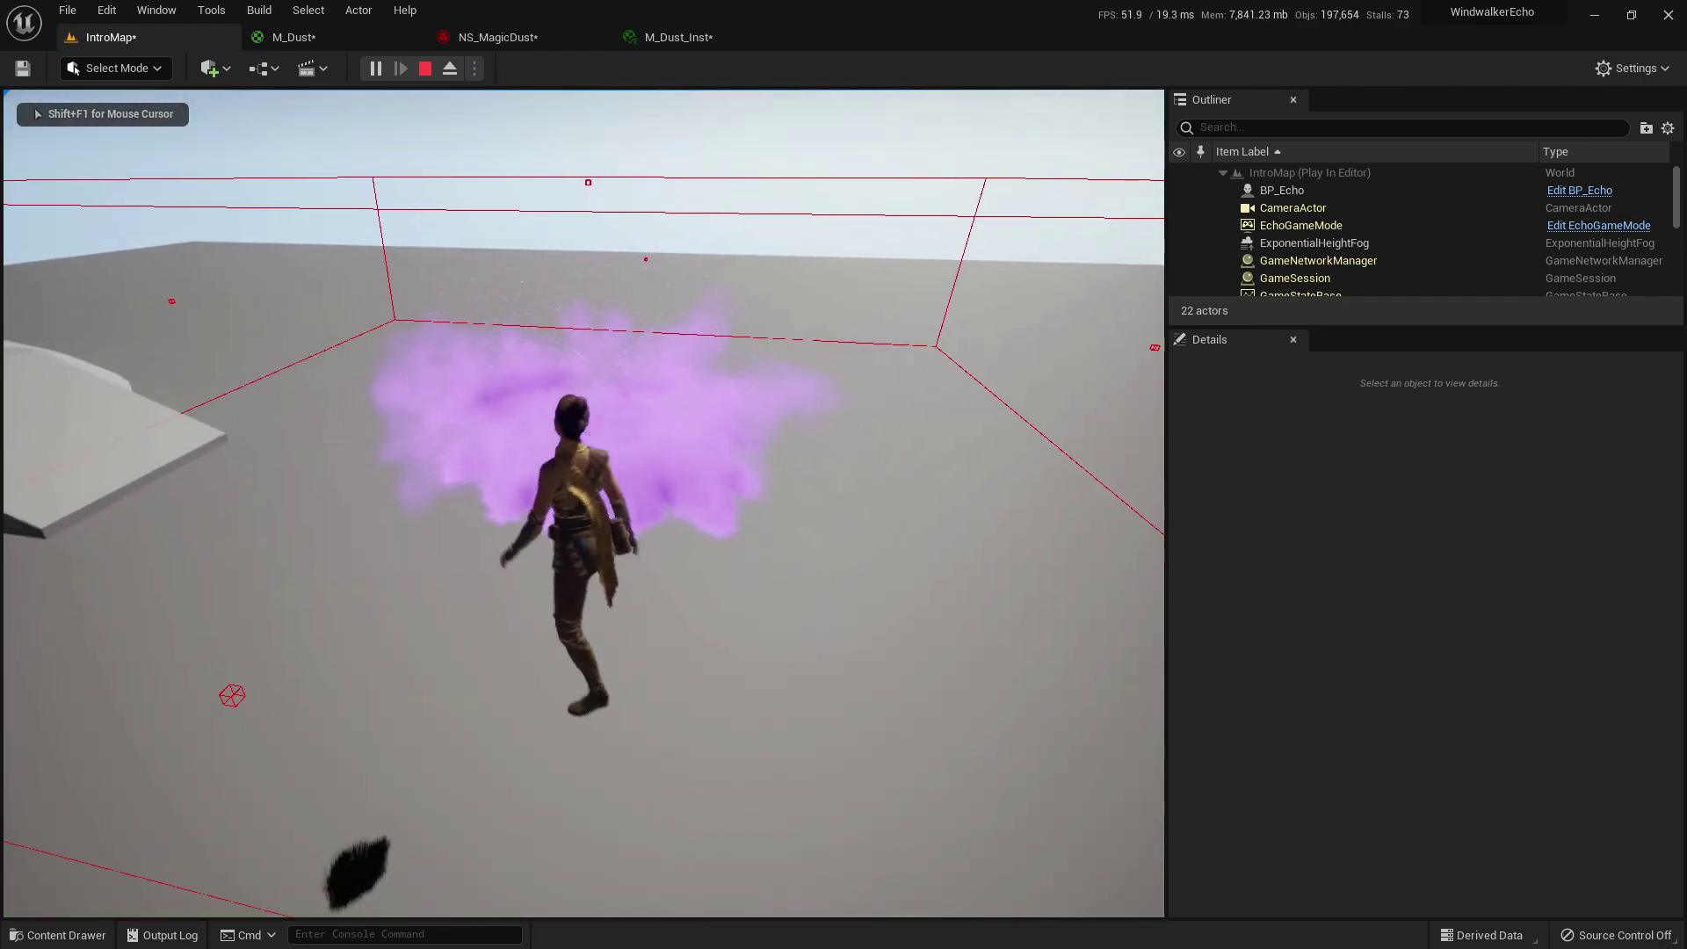
key(d)
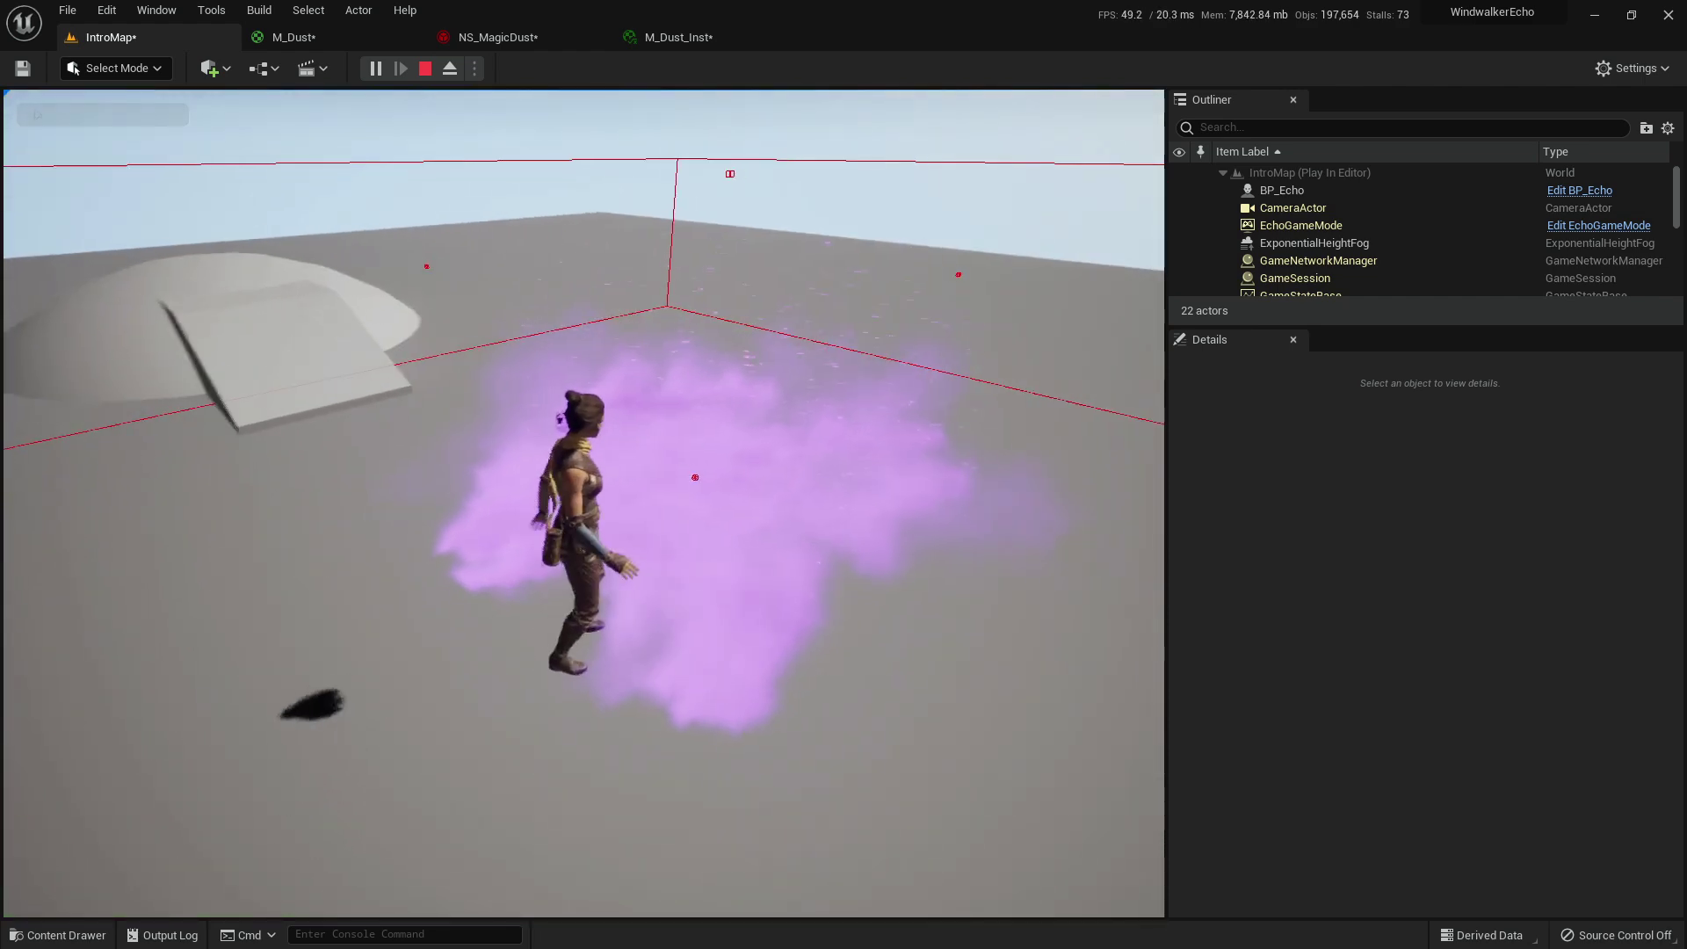
key(s)
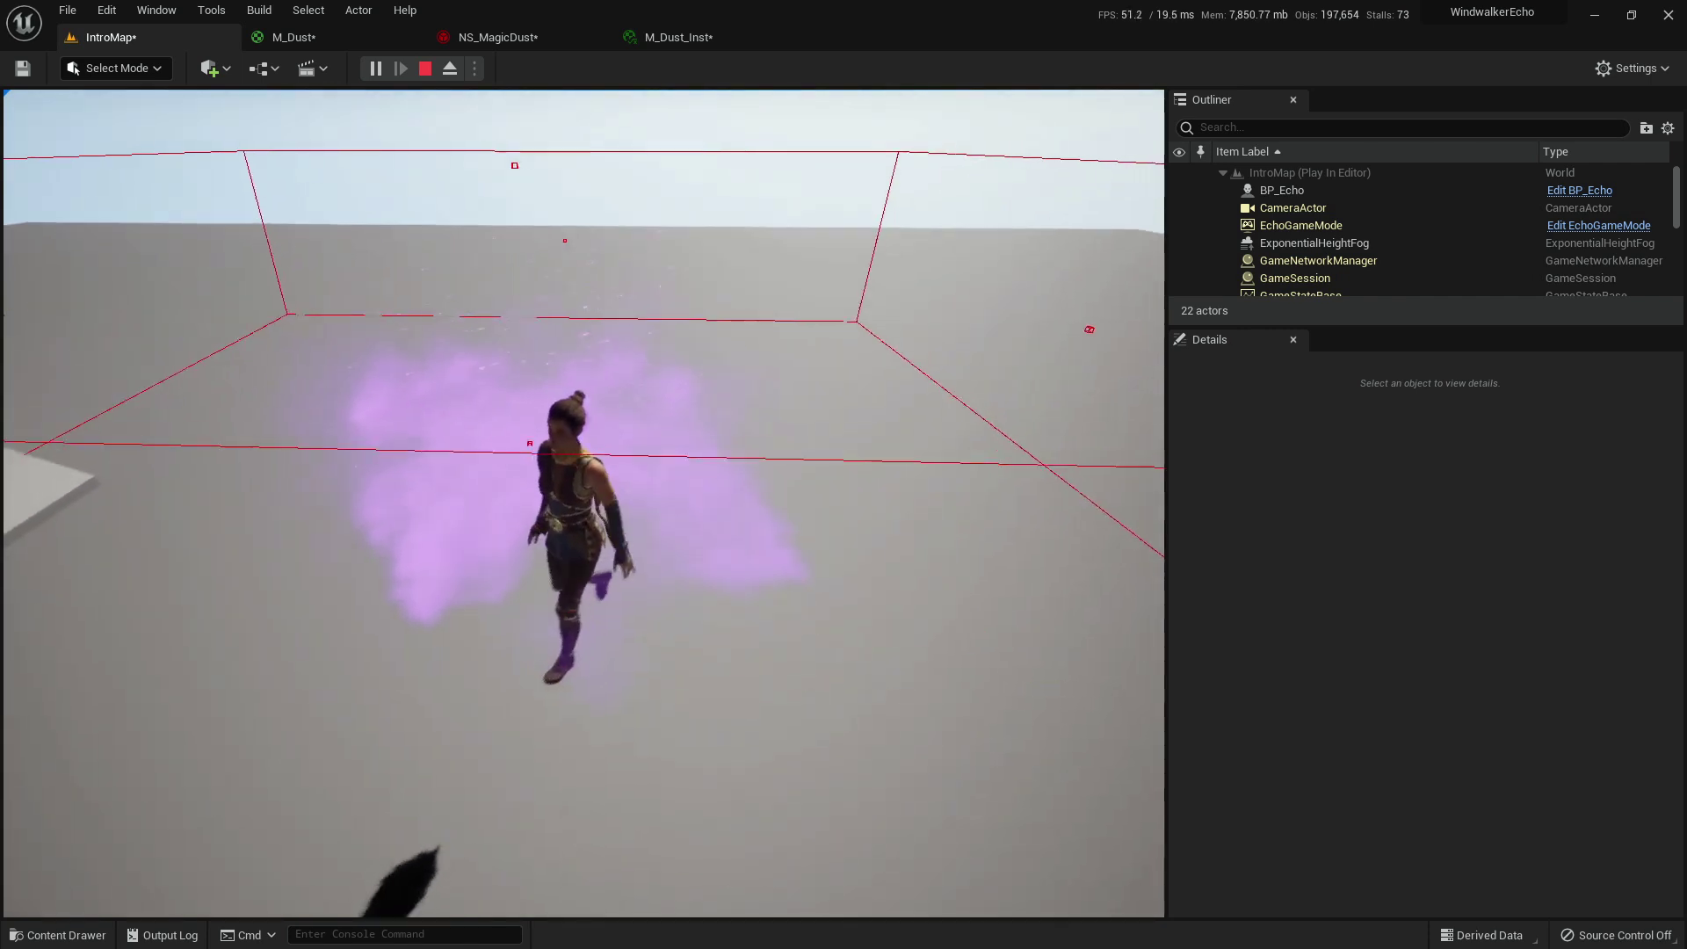
key(a)
key(d)
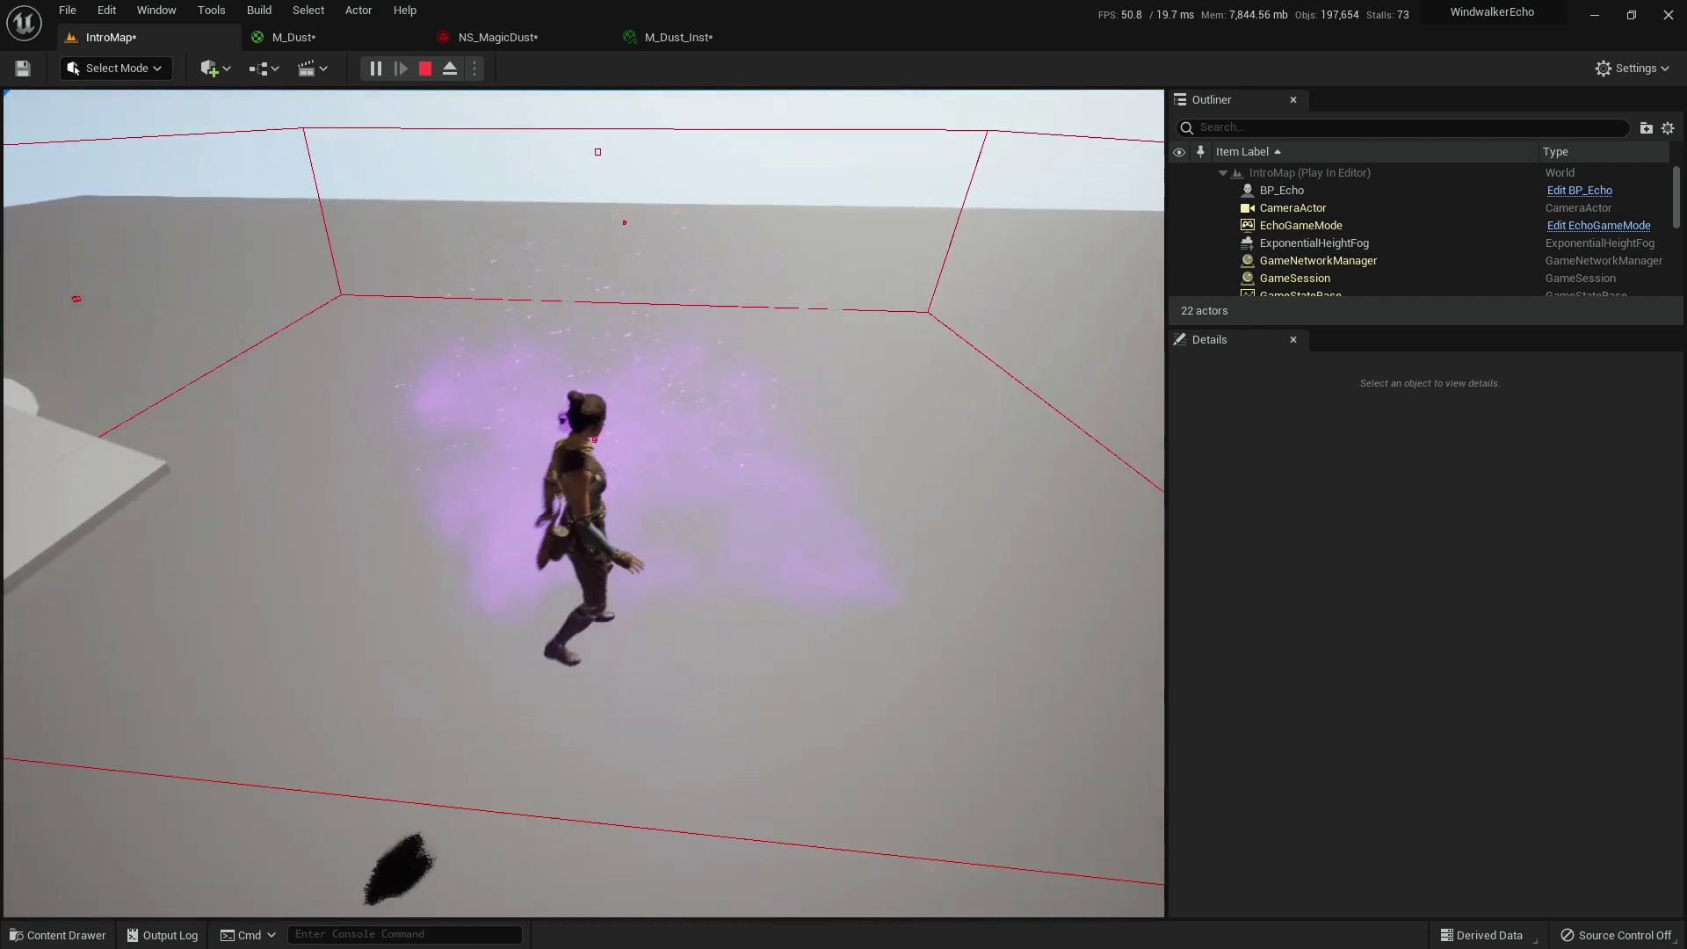
key(d)
key(d)
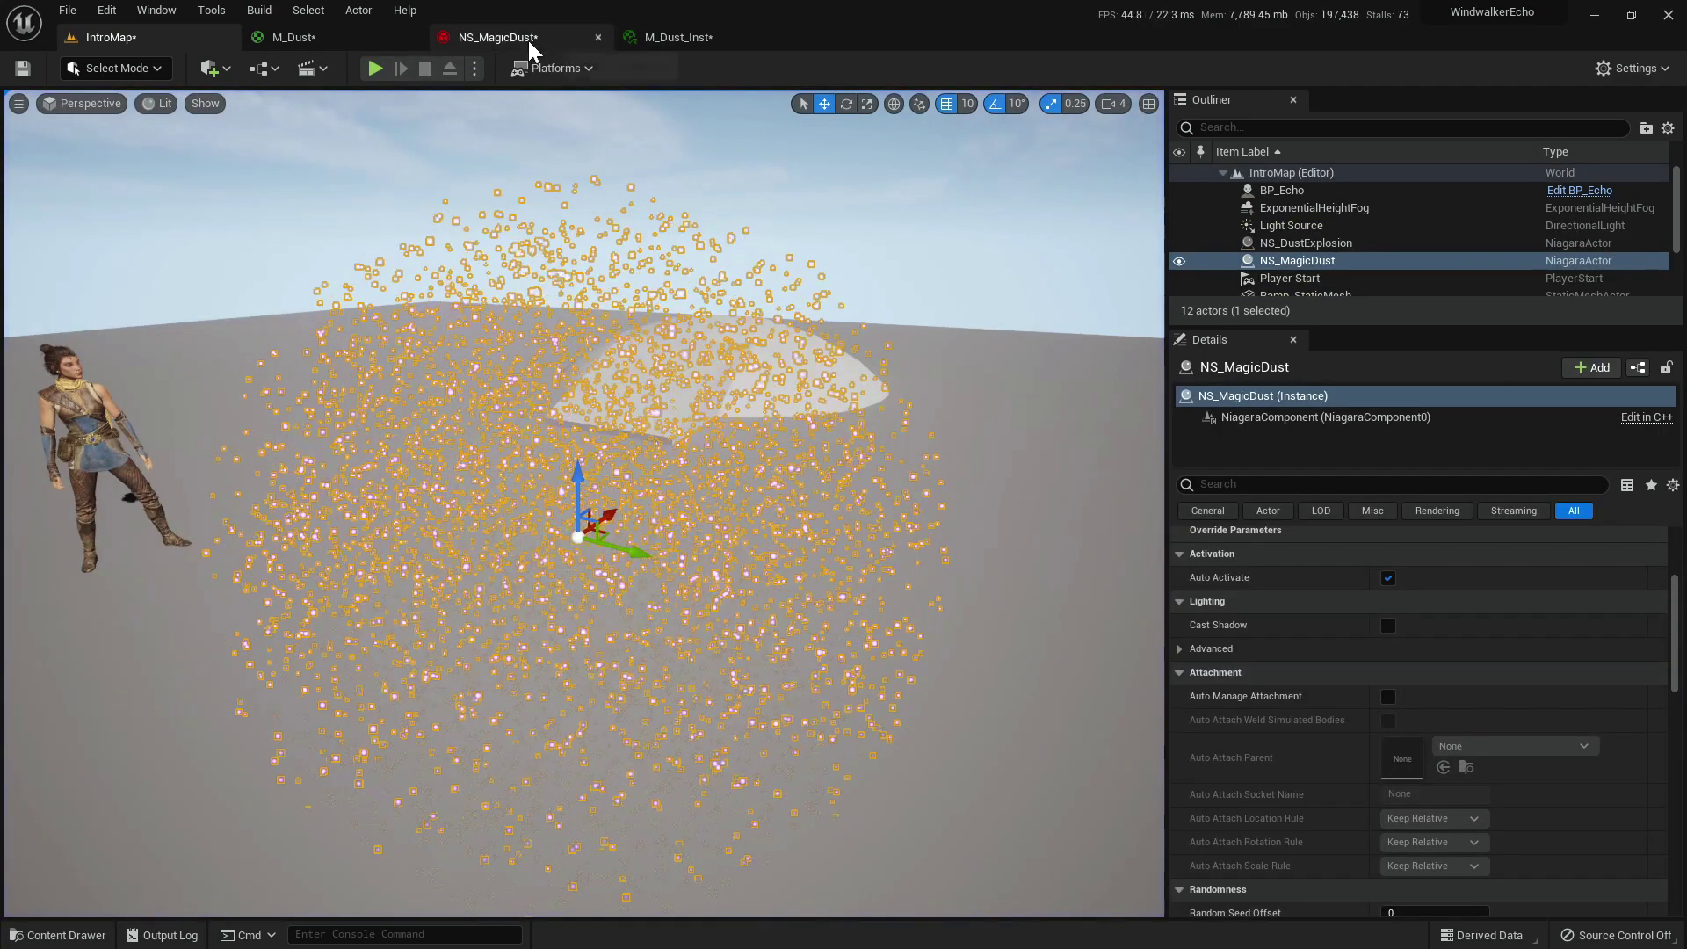
Add a Hanging Particulates template emitter to NS_MagicDust and place it beside the SimpleSpriteBurst emitter.
click(529, 41)
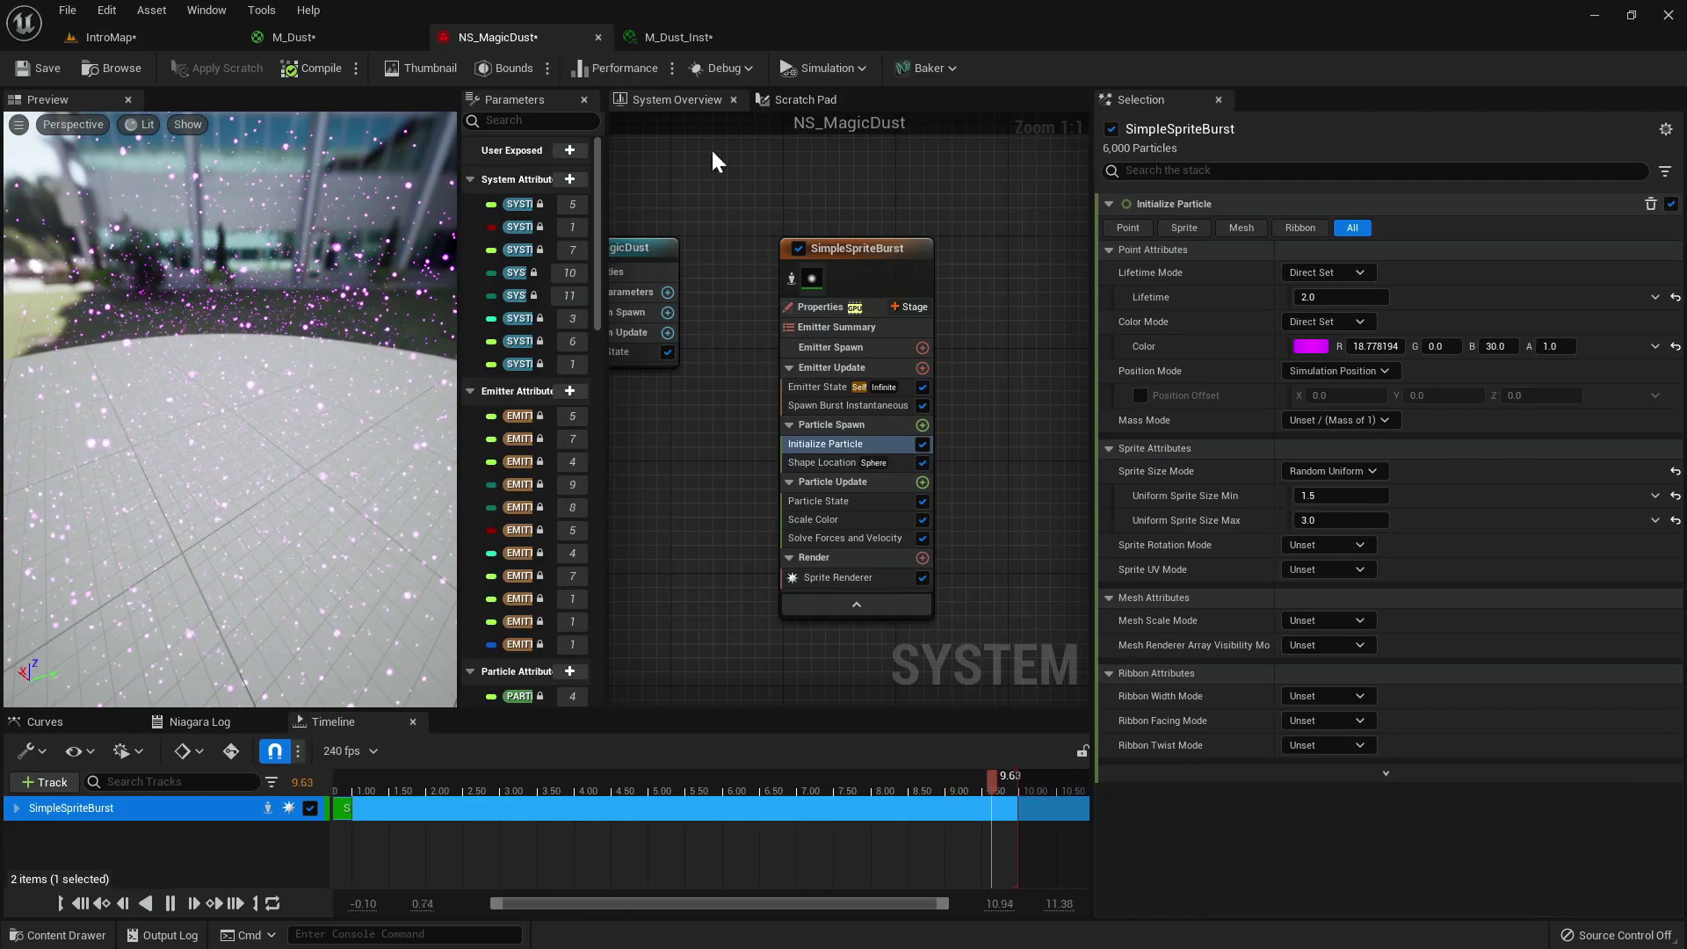
right_drag(982, 188, 881, 175)
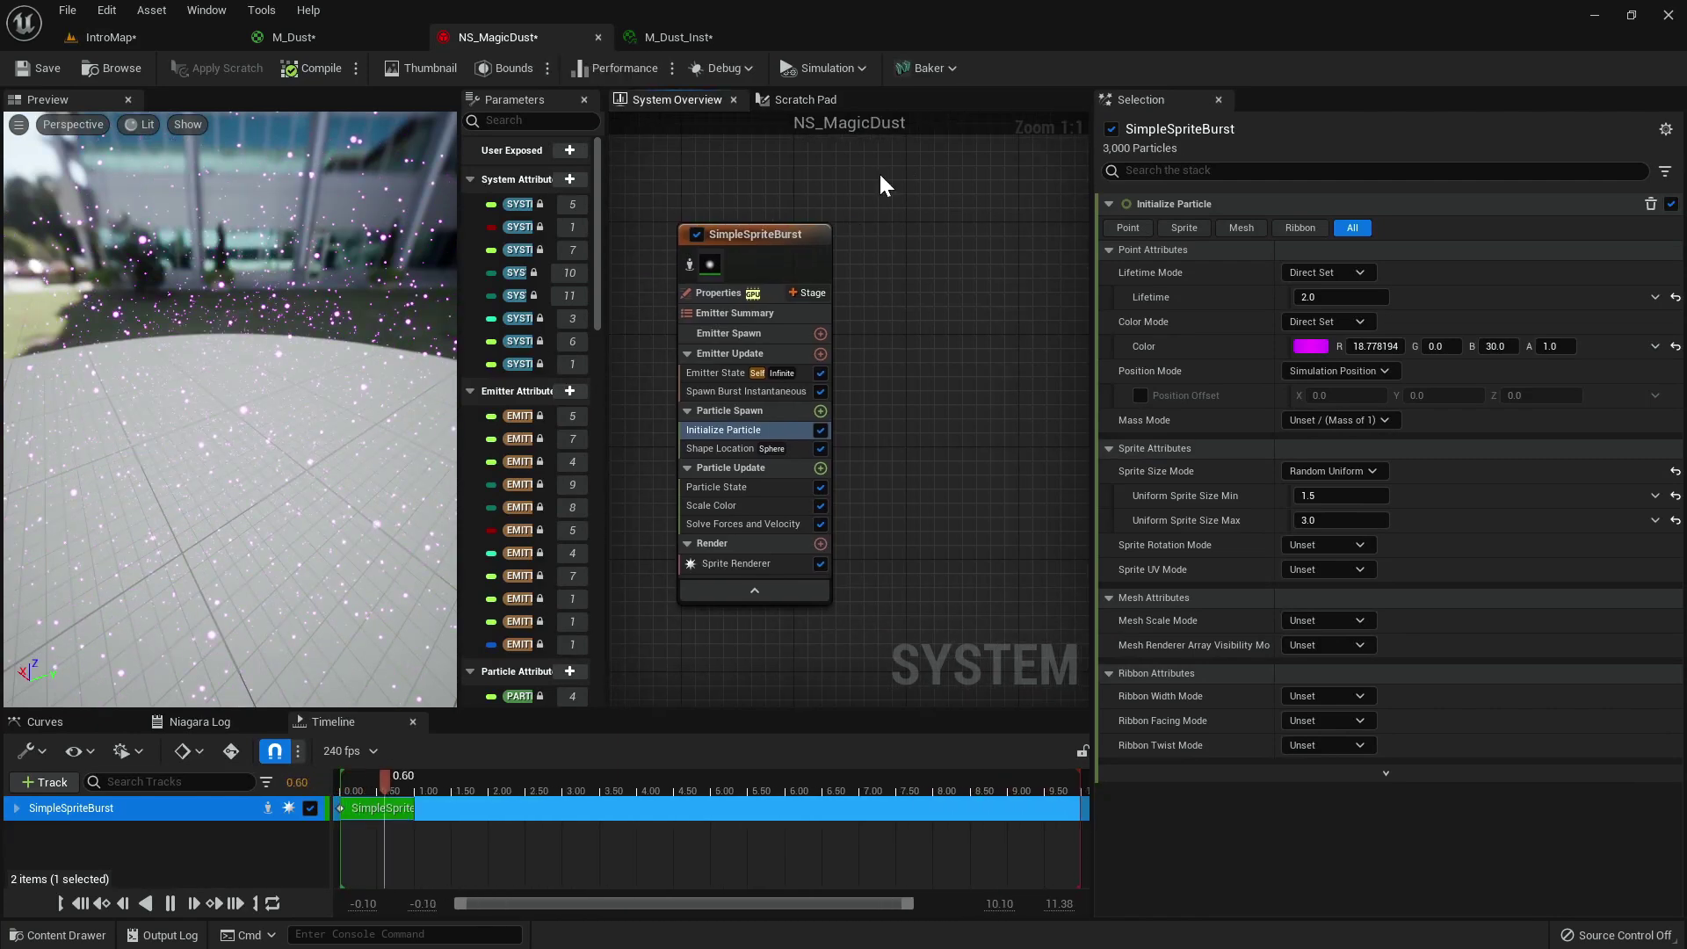
click(774, 252)
mouse_move(230, 365)
mouse_down()
mouse_move(273, 343)
mouse_move(251, 373)
mouse_up()
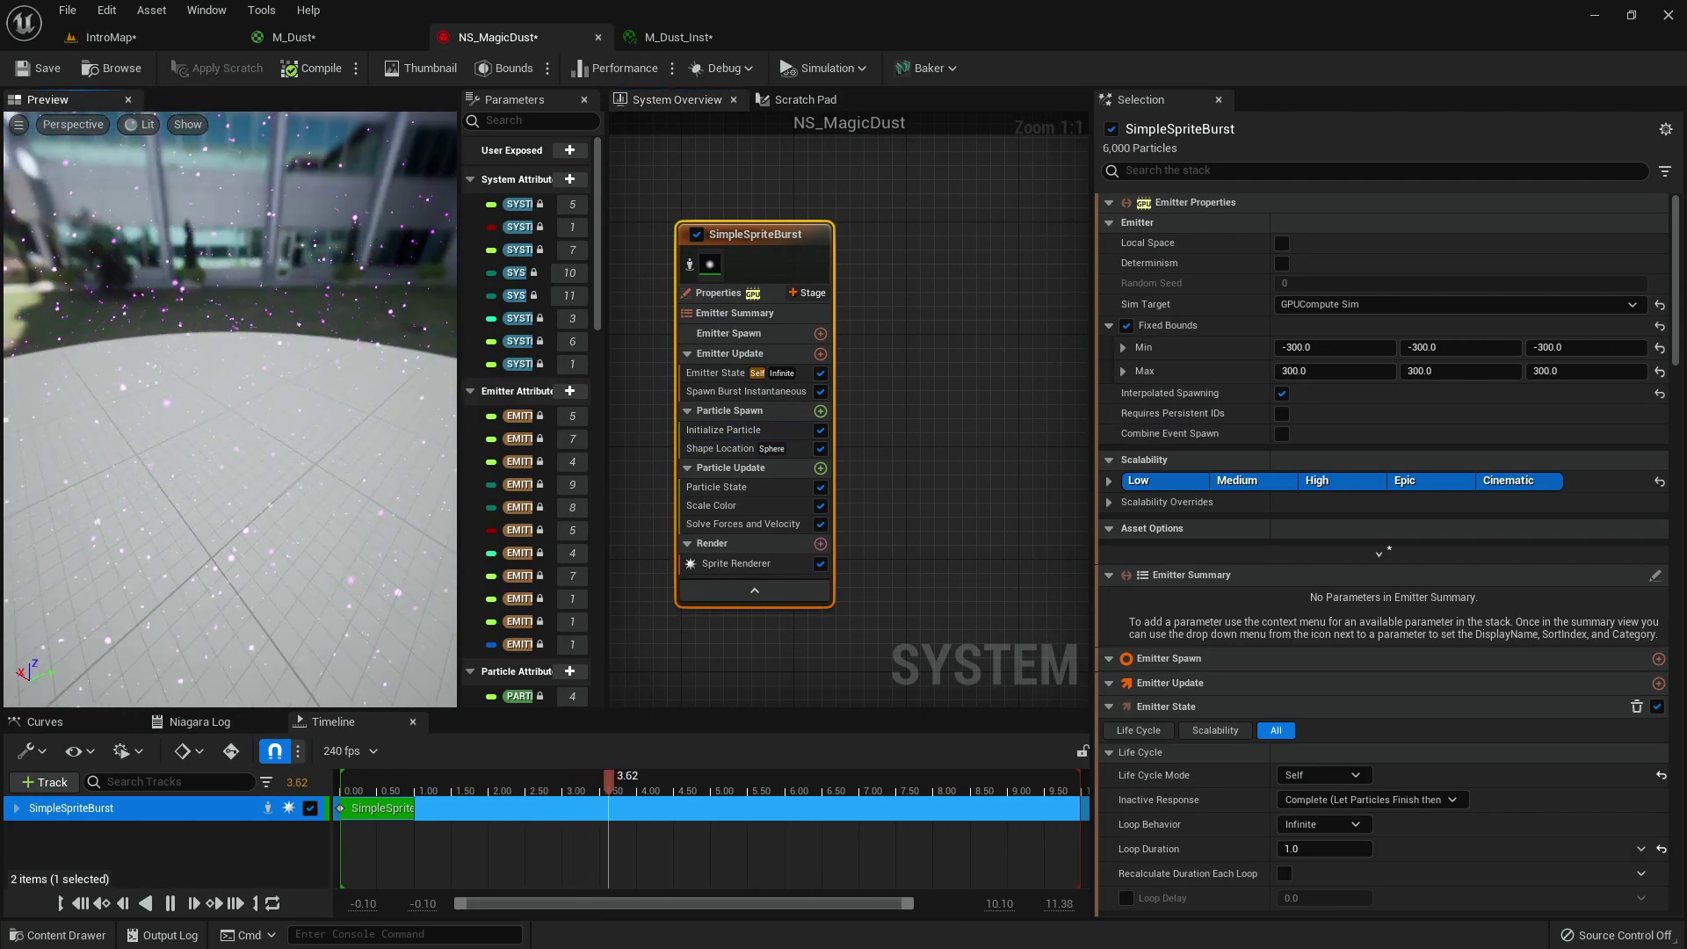
click(899, 303)
right_click(895, 303)
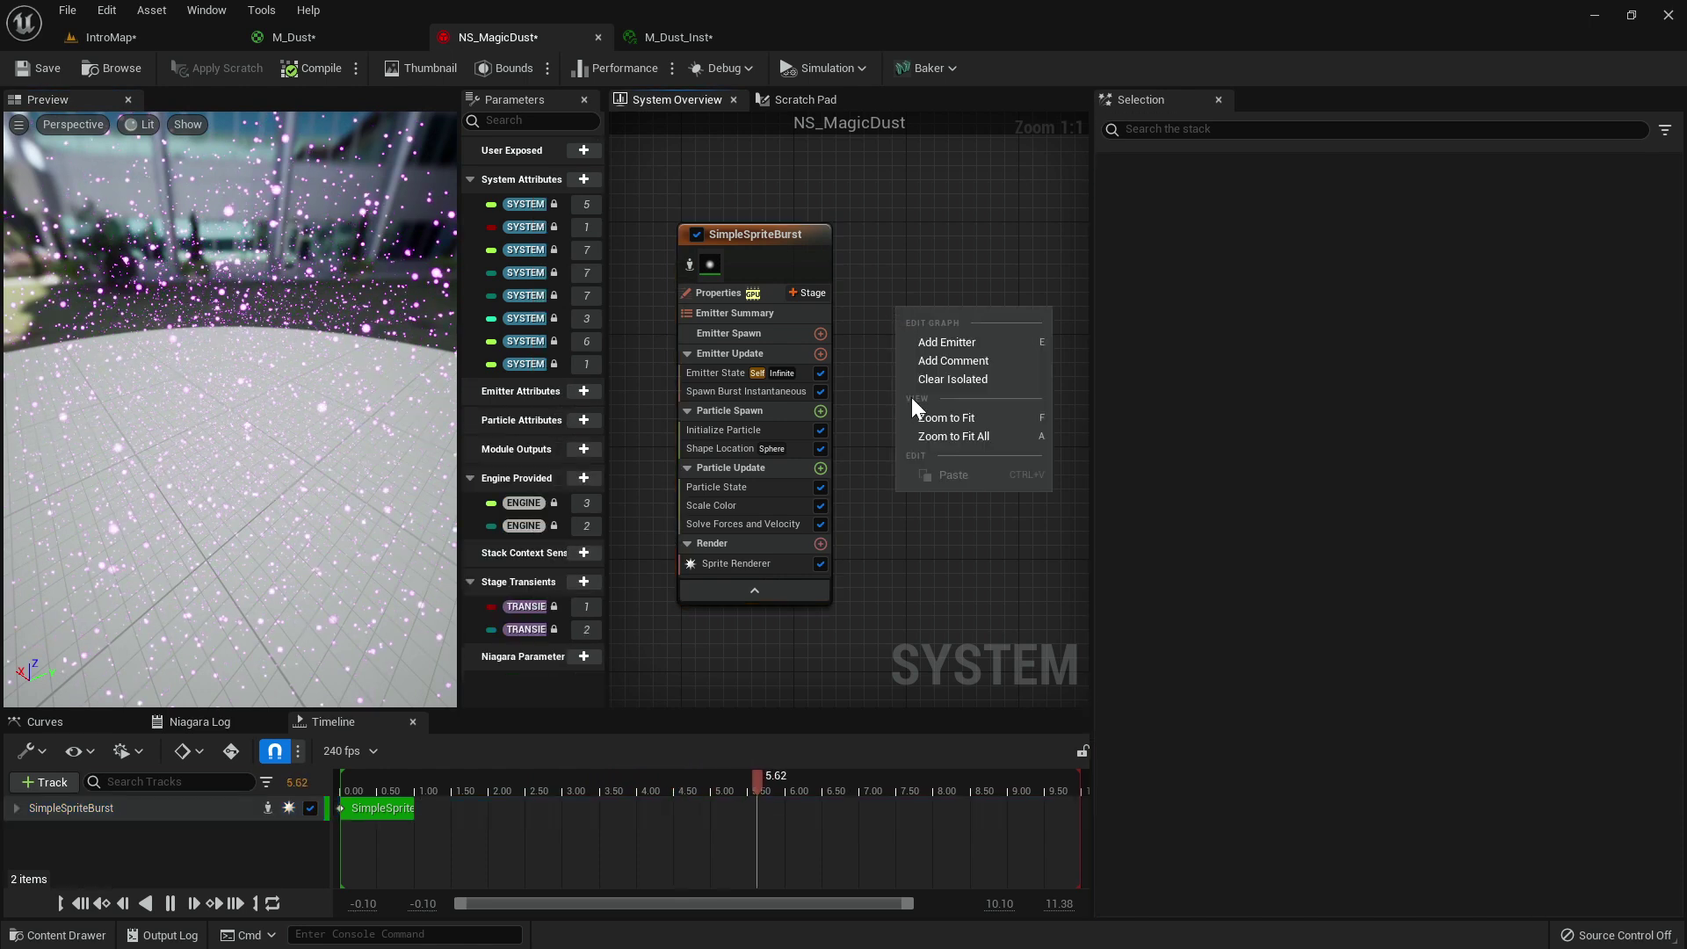
click(951, 340)
scroll(1115, 562, down, 1)
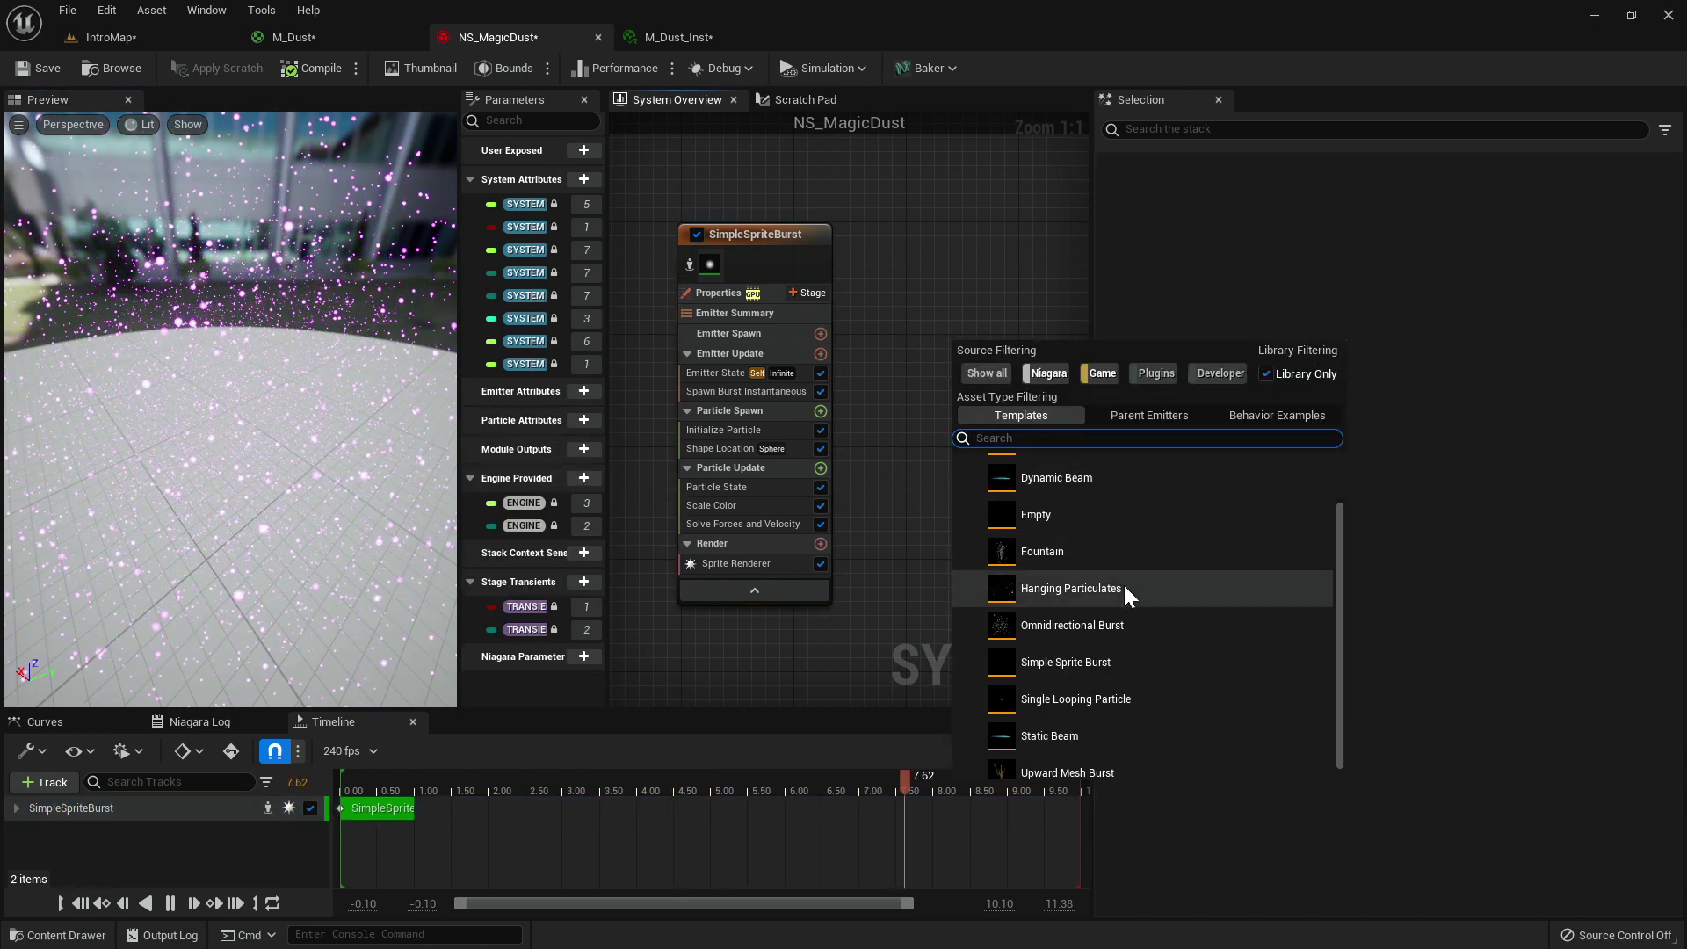
double_click(1072, 615)
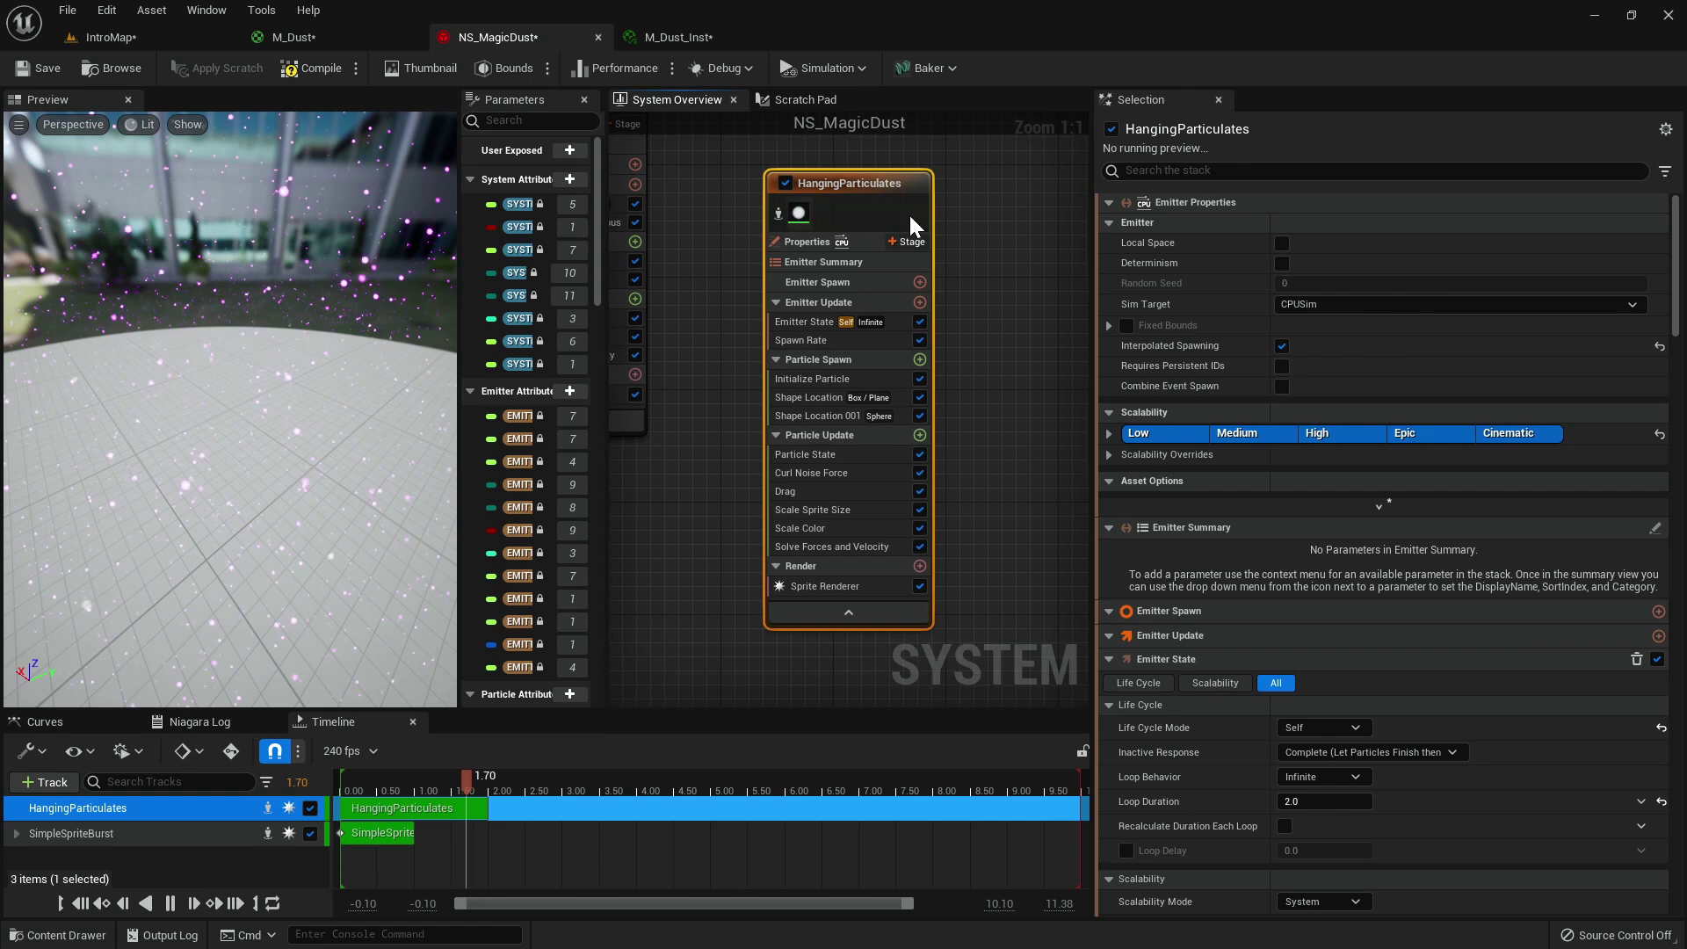
right_drag(972, 173, 1055, 281)
drag(960, 301, 915, 183)
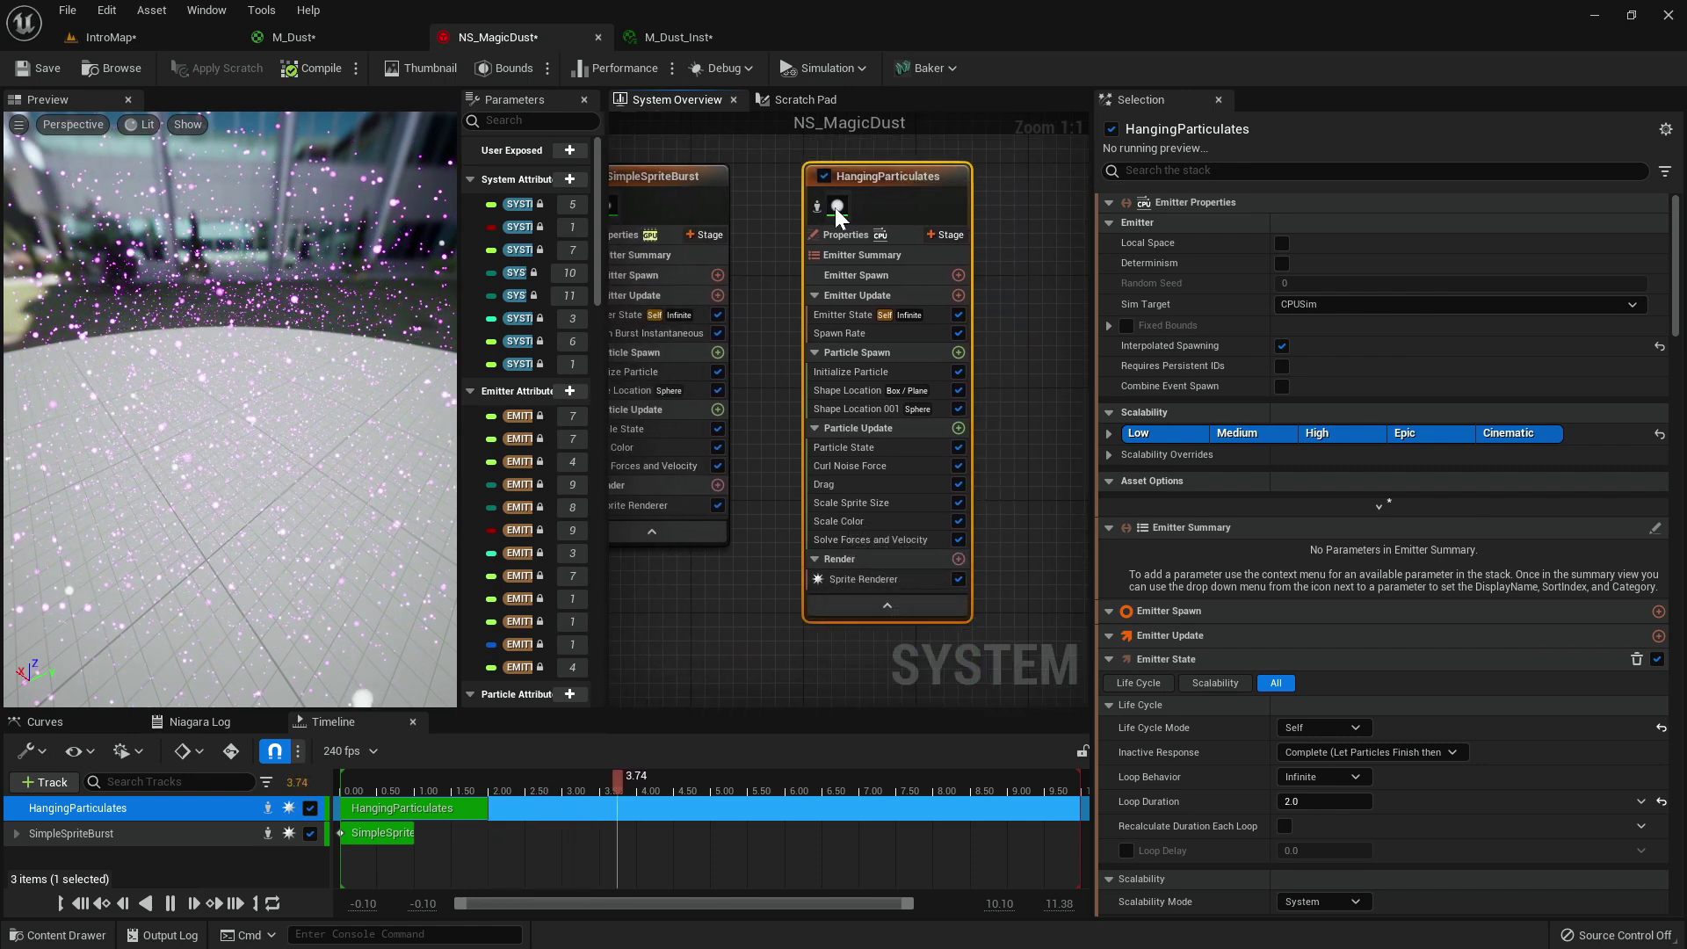
Preview the HangingParticulates emitter in isolation, looking around its particles before showing both emitters again.
drag(423, 312, 395, 325)
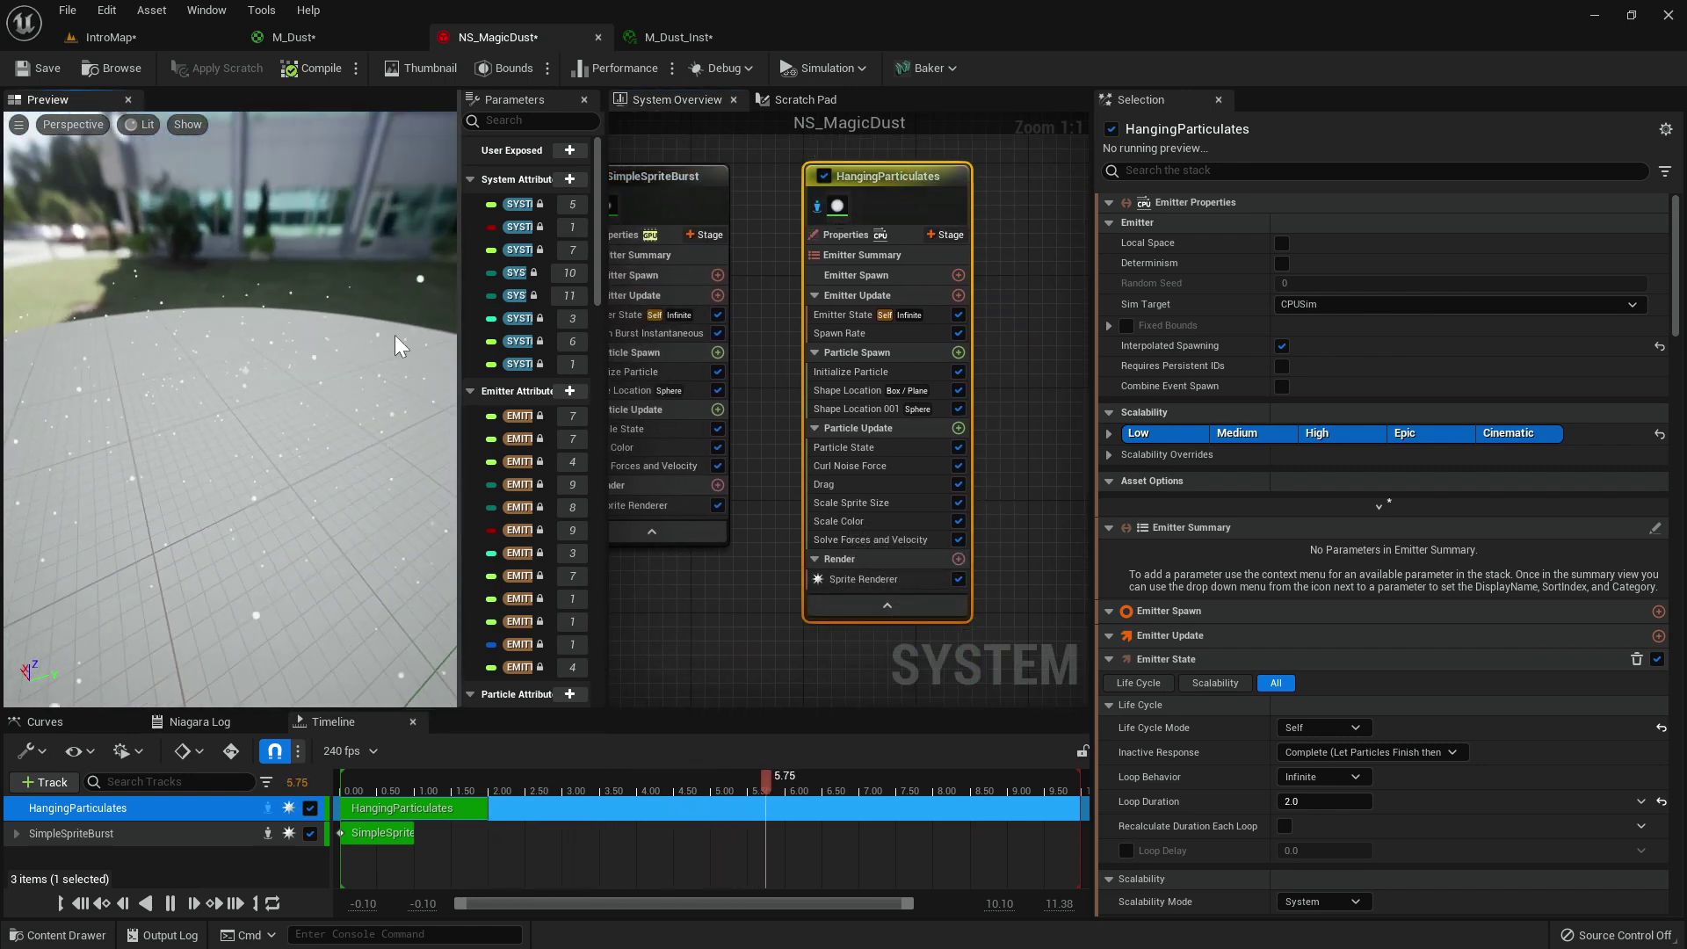
drag(242, 344, 401, 386)
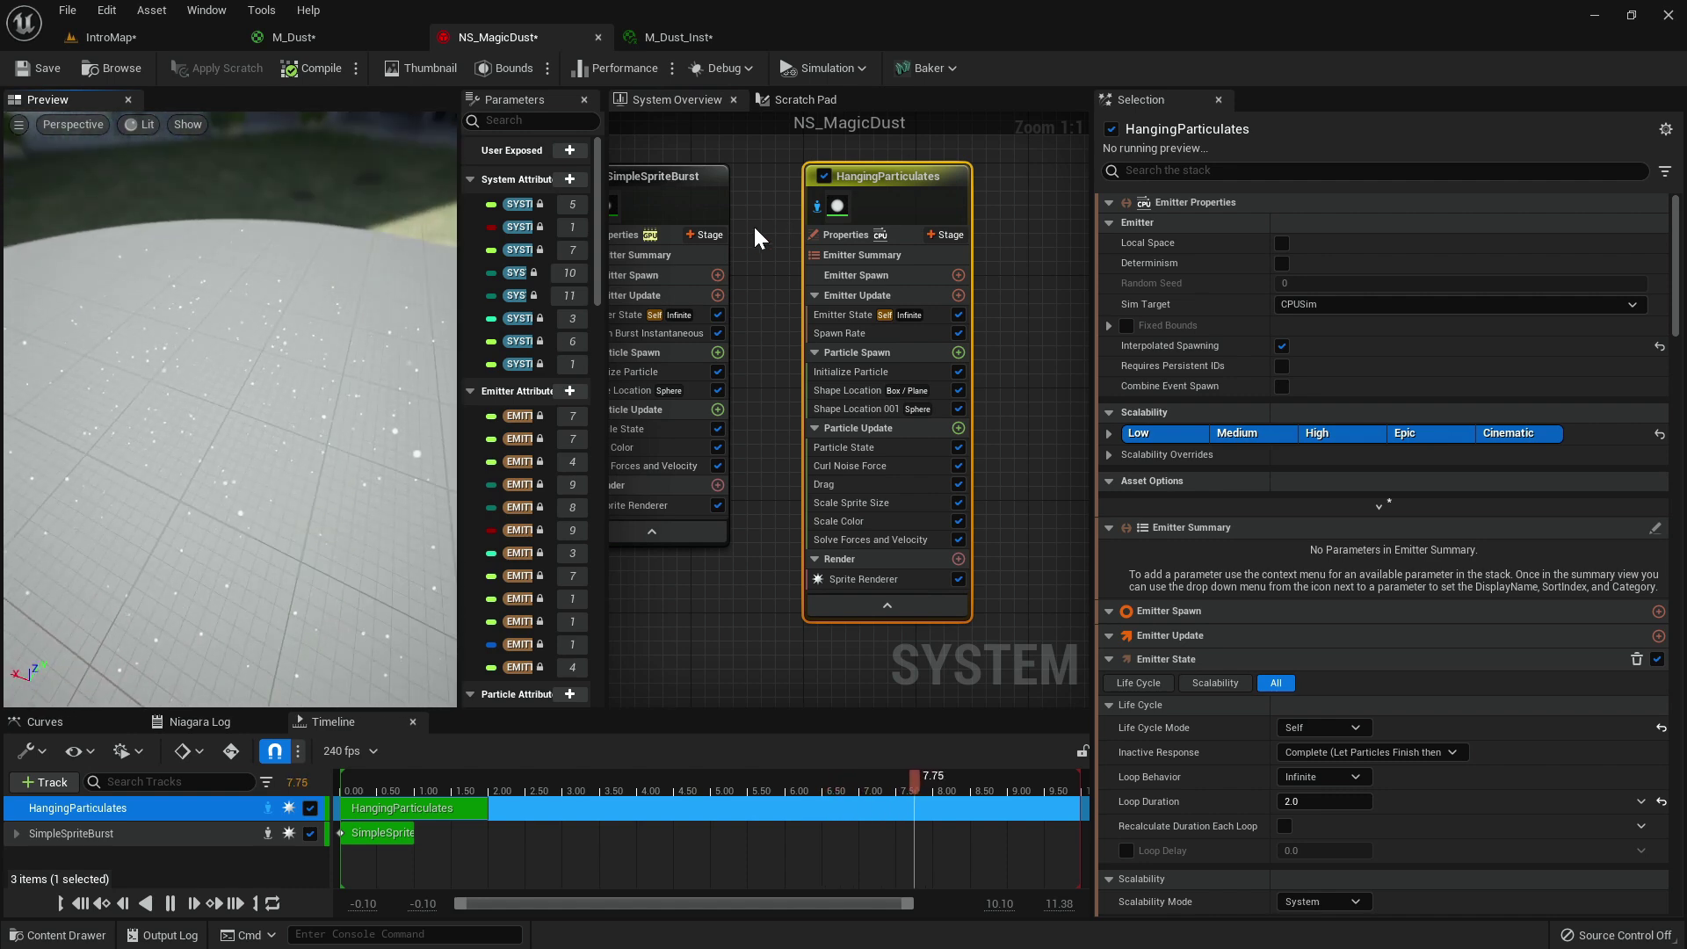
click(815, 209)
right_drag(765, 250, 856, 263)
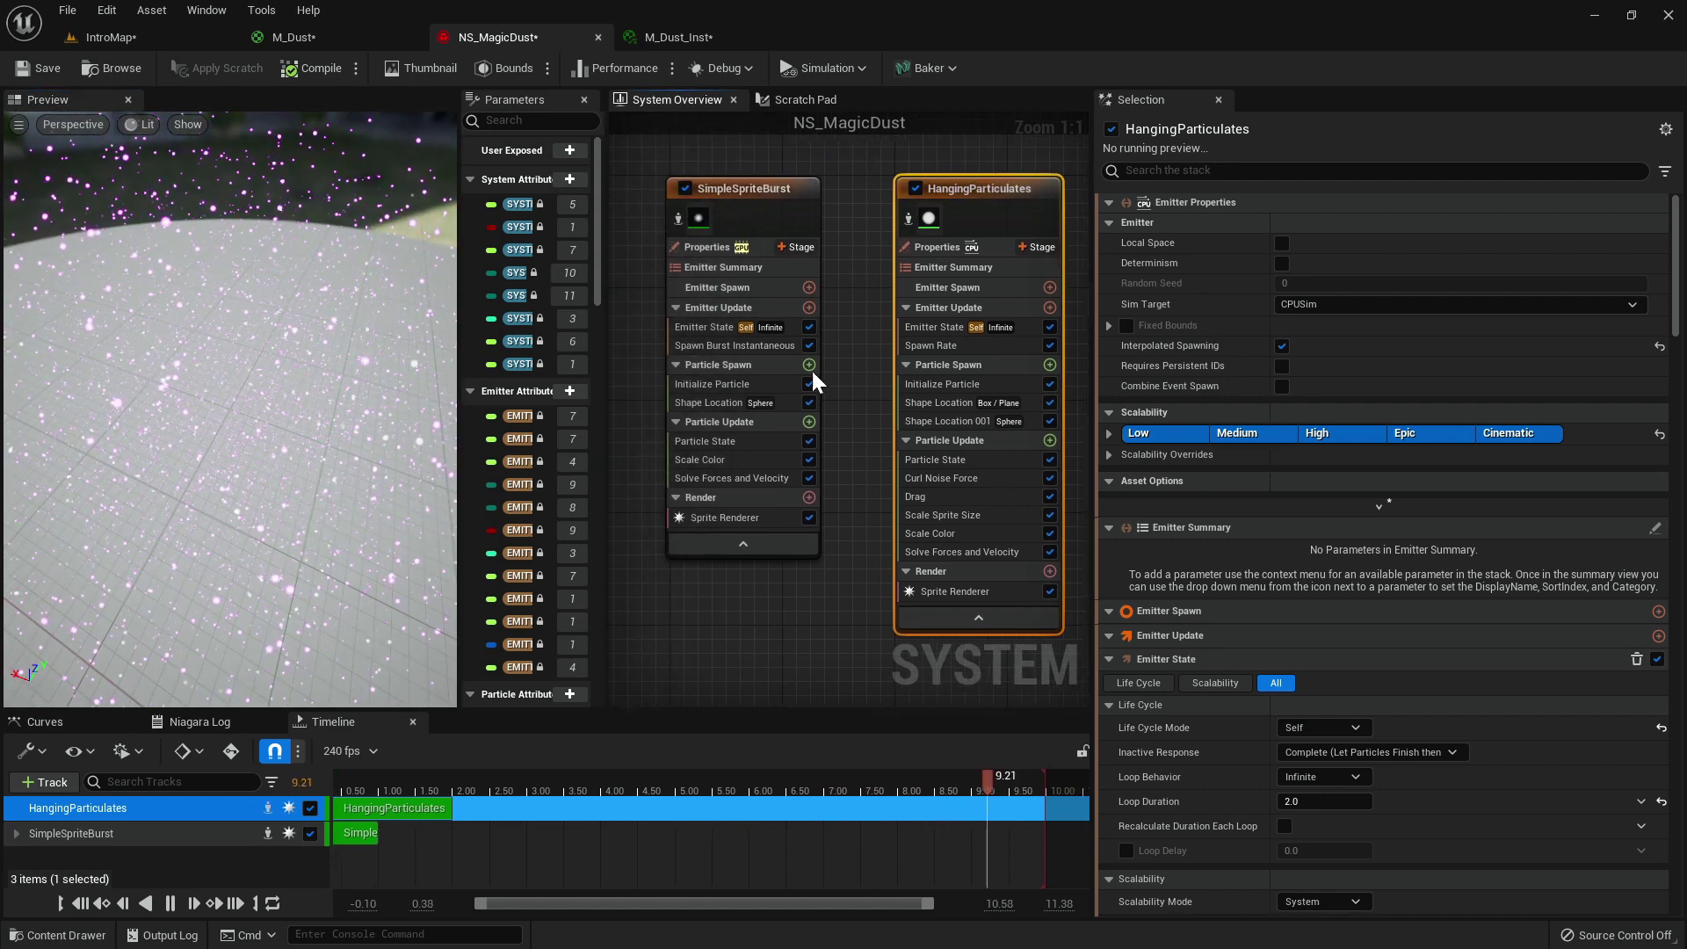
Assign M_Dust_Inst as the HangingParticulates Sprite Renderer material and disable the SimpleSpriteBurst emitter.
click(756, 519)
click(1359, 272)
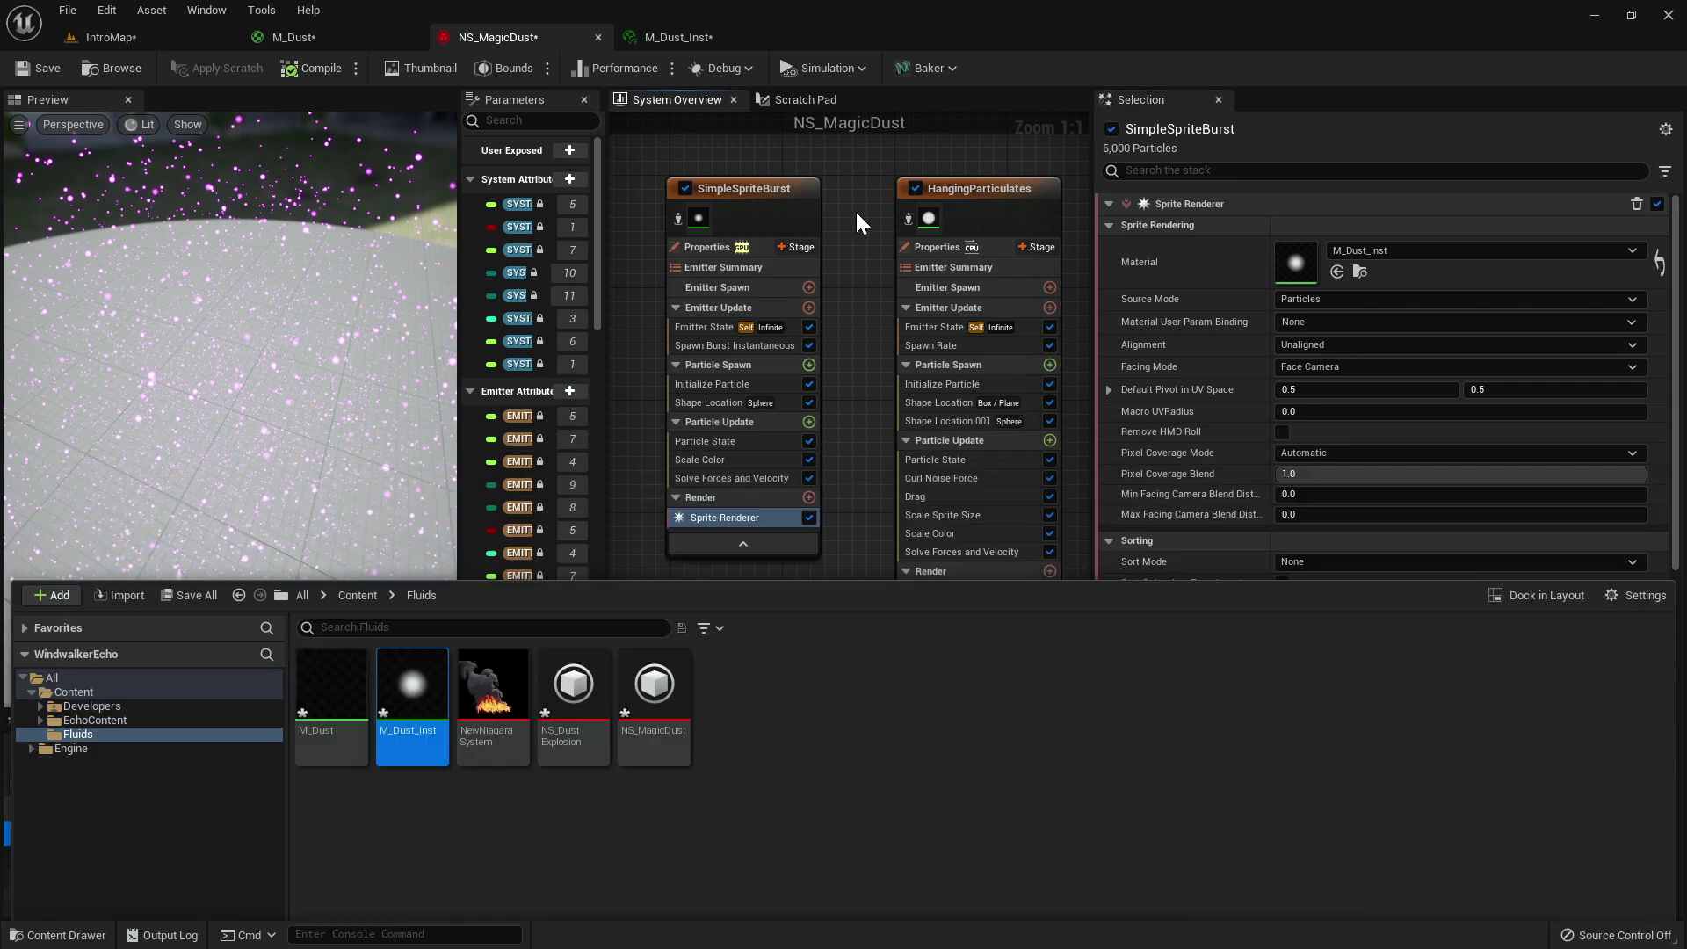
click(961, 593)
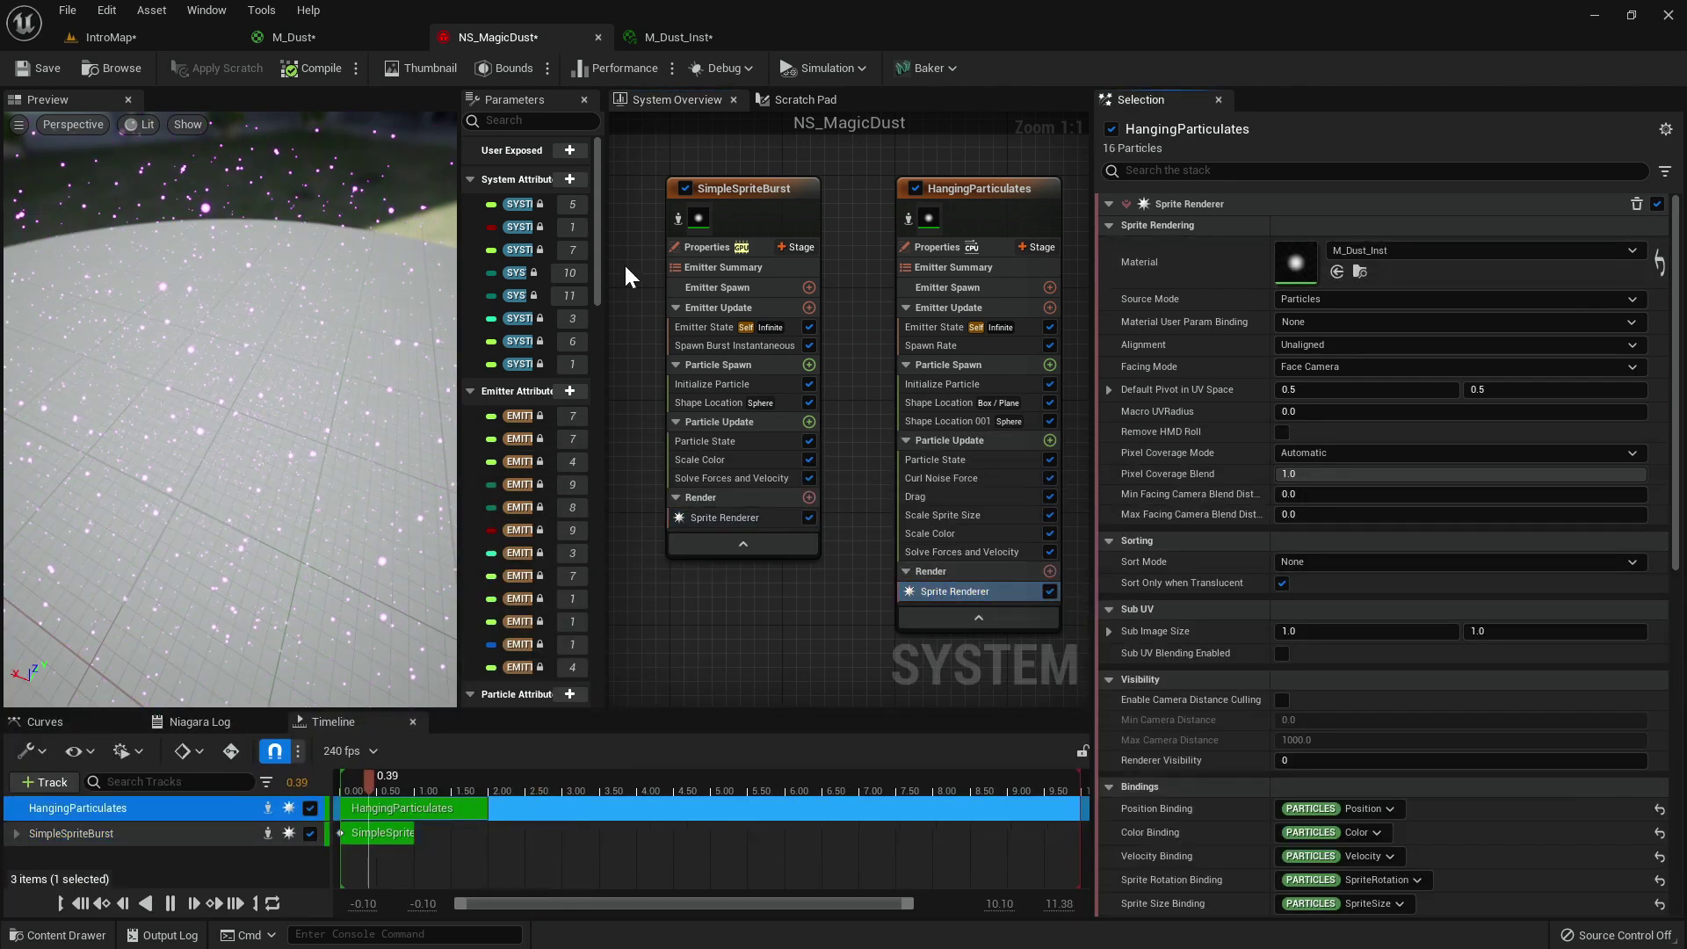
click(684, 189)
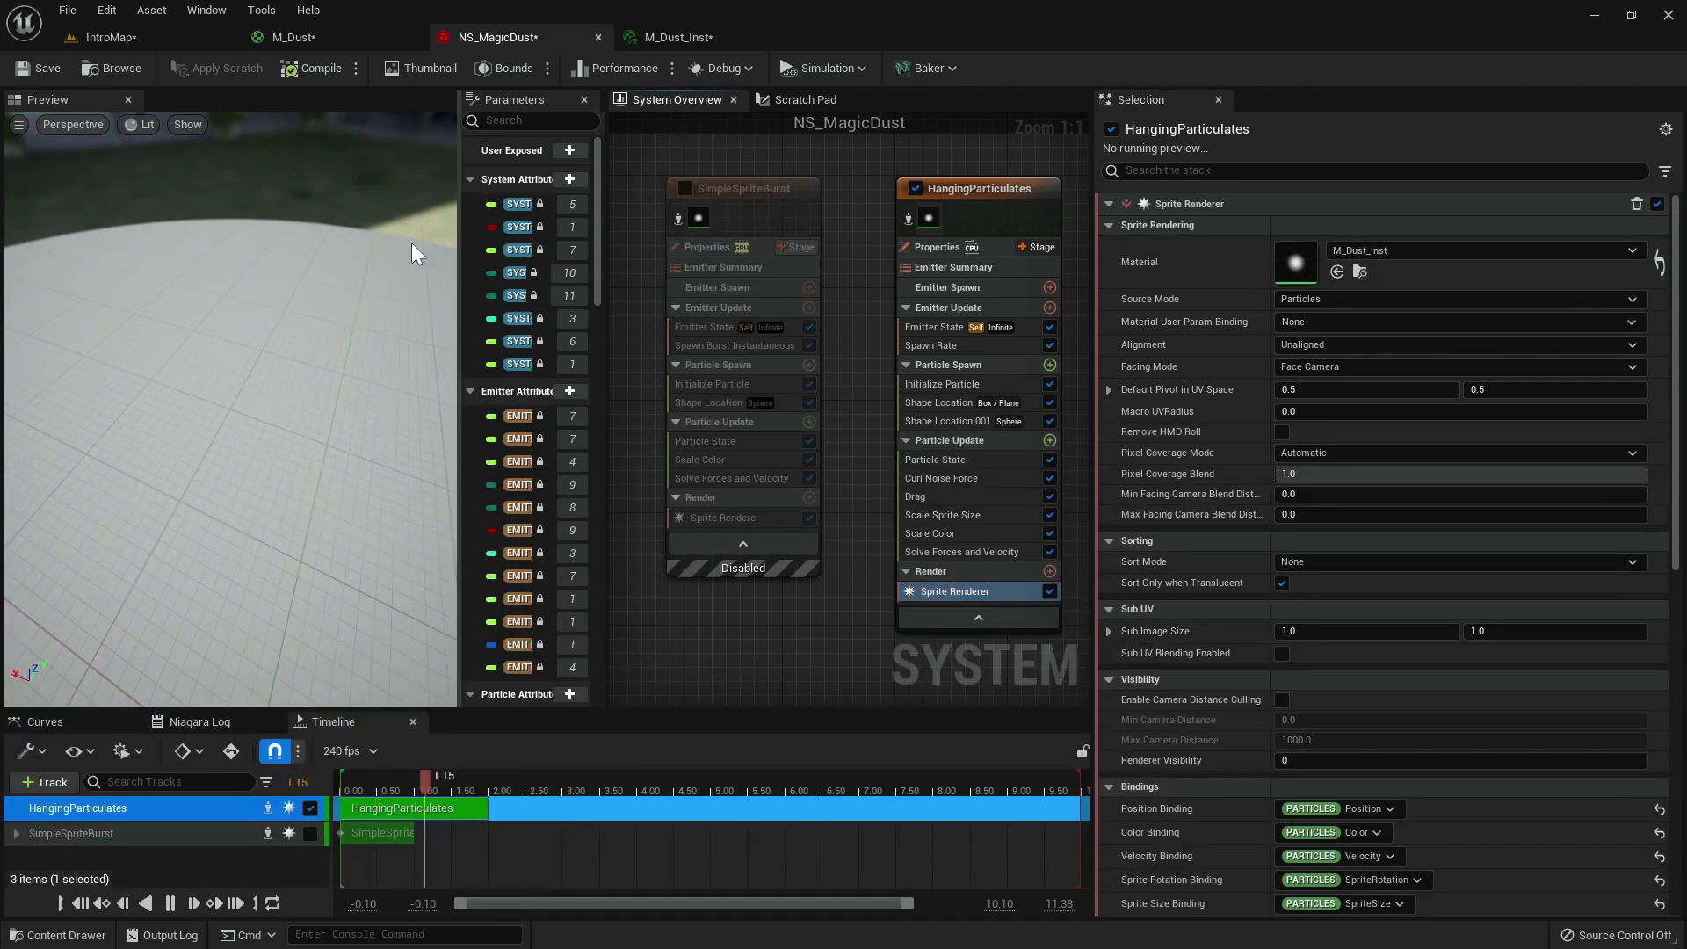
drag(339, 276, 332, 274)
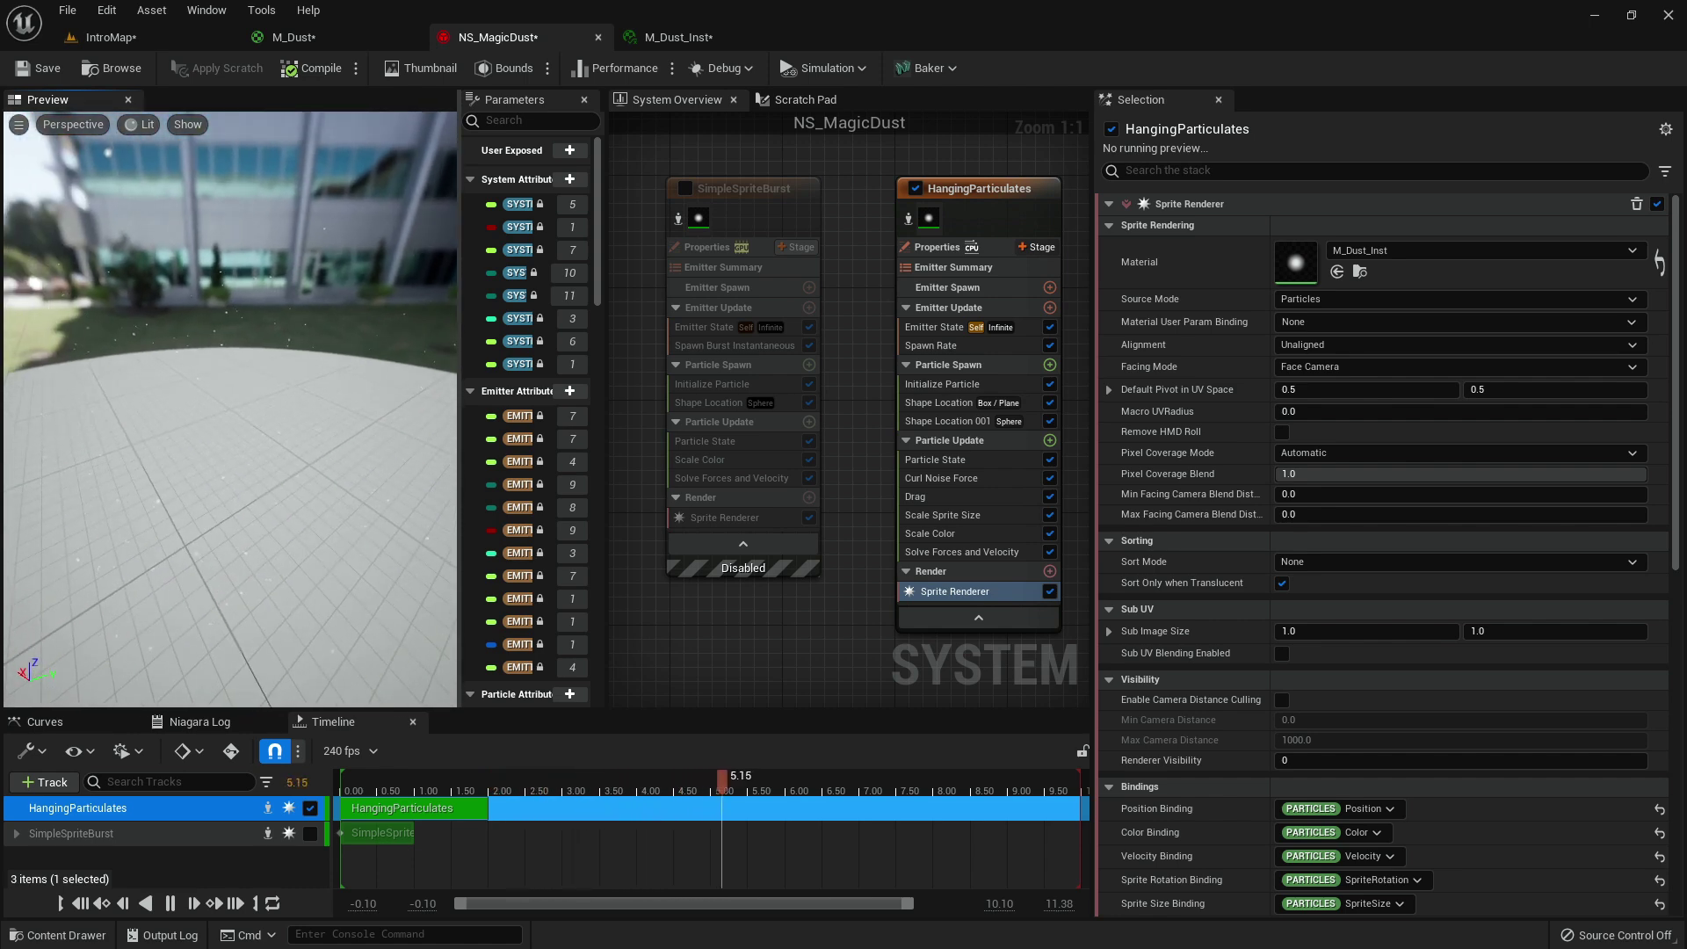
Copy Initialize Particle from SimpleSpriteBurst into HangingParticulates' Particle Spawn and disable HangingParticulates' original Initialize Particle module.
right_drag(833, 419, 830, 459)
click(898, 431)
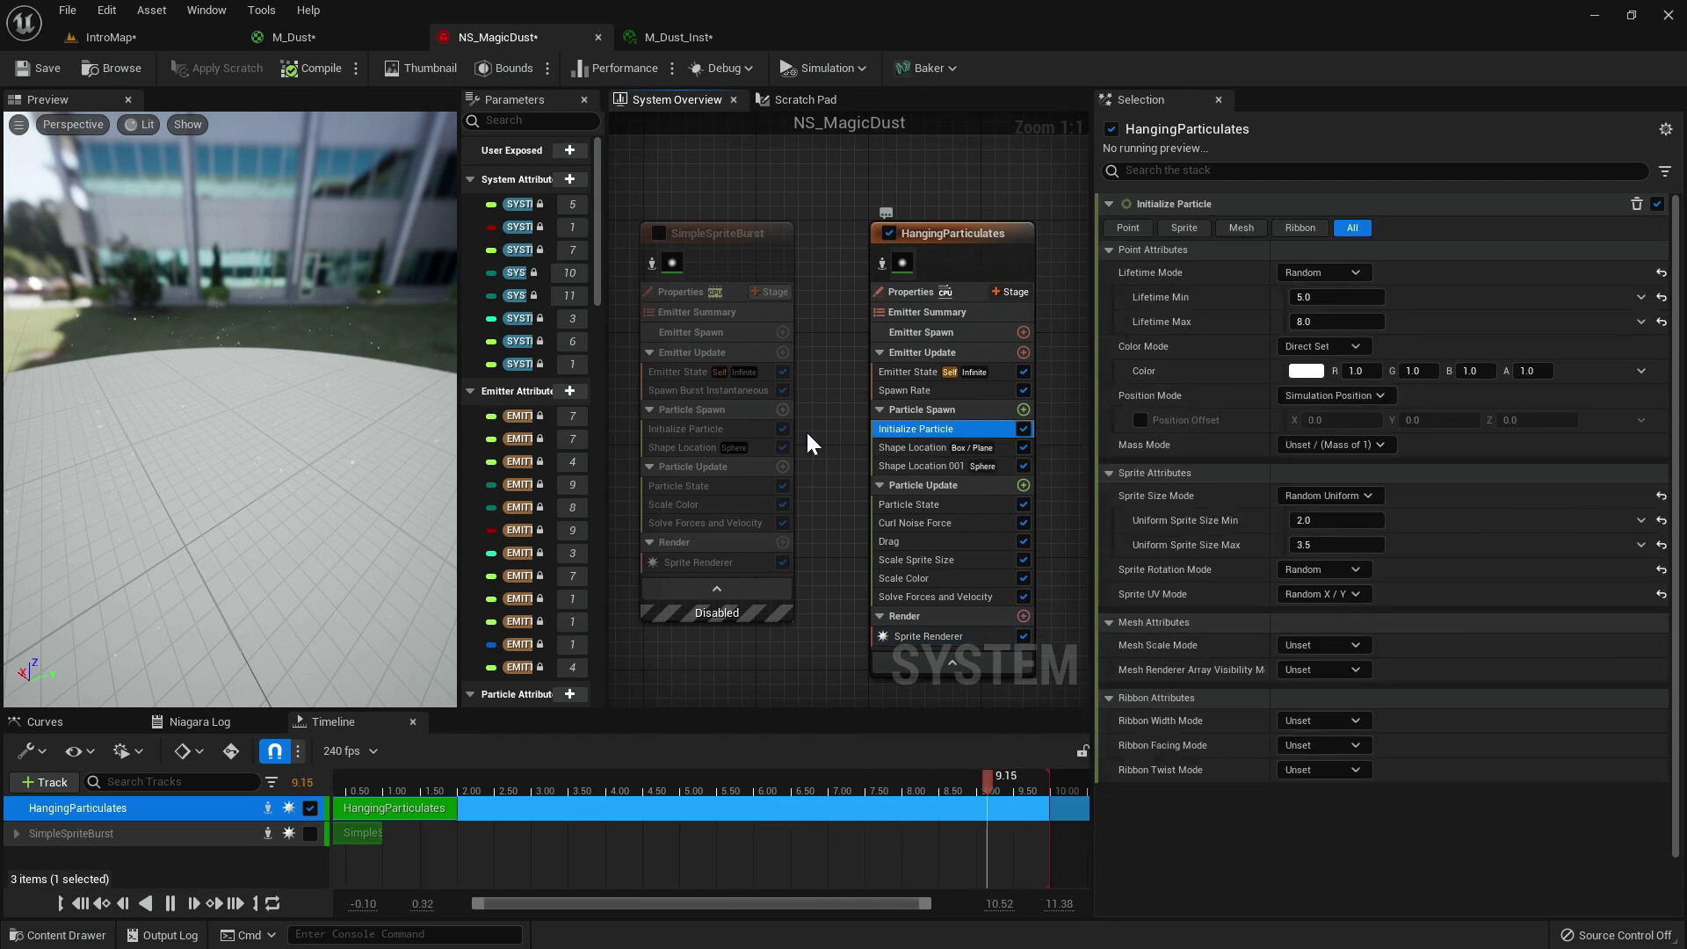
click(721, 429)
drag(710, 430, 968, 447)
click(1023, 429)
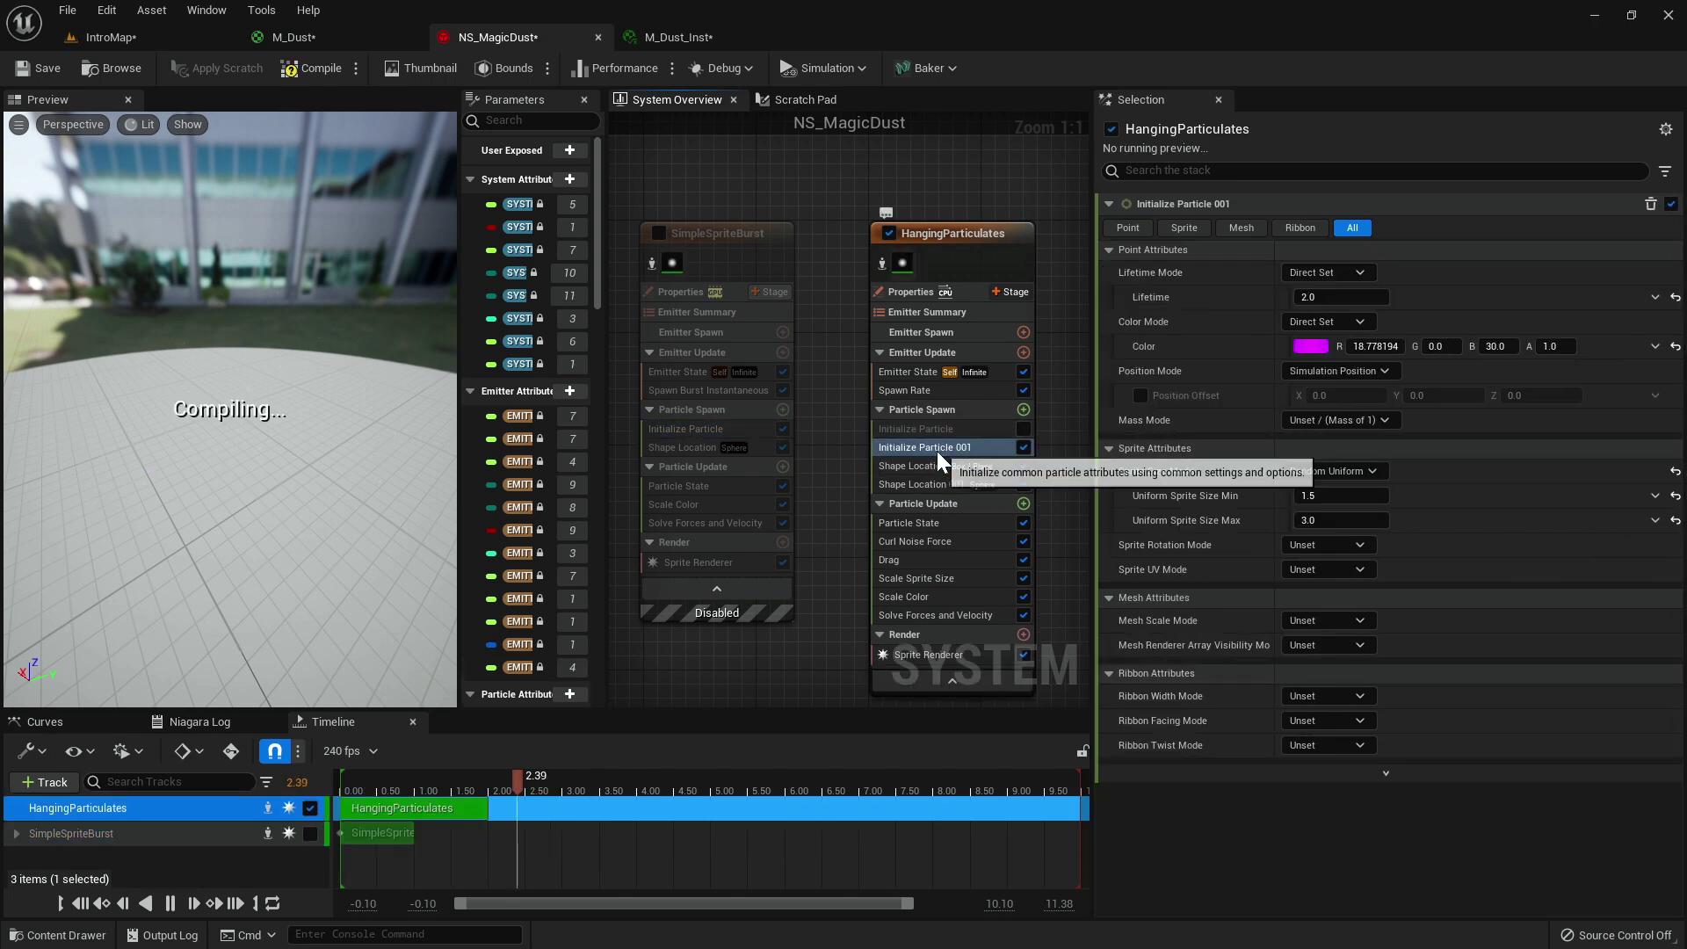
drag(348, 378, 310, 378)
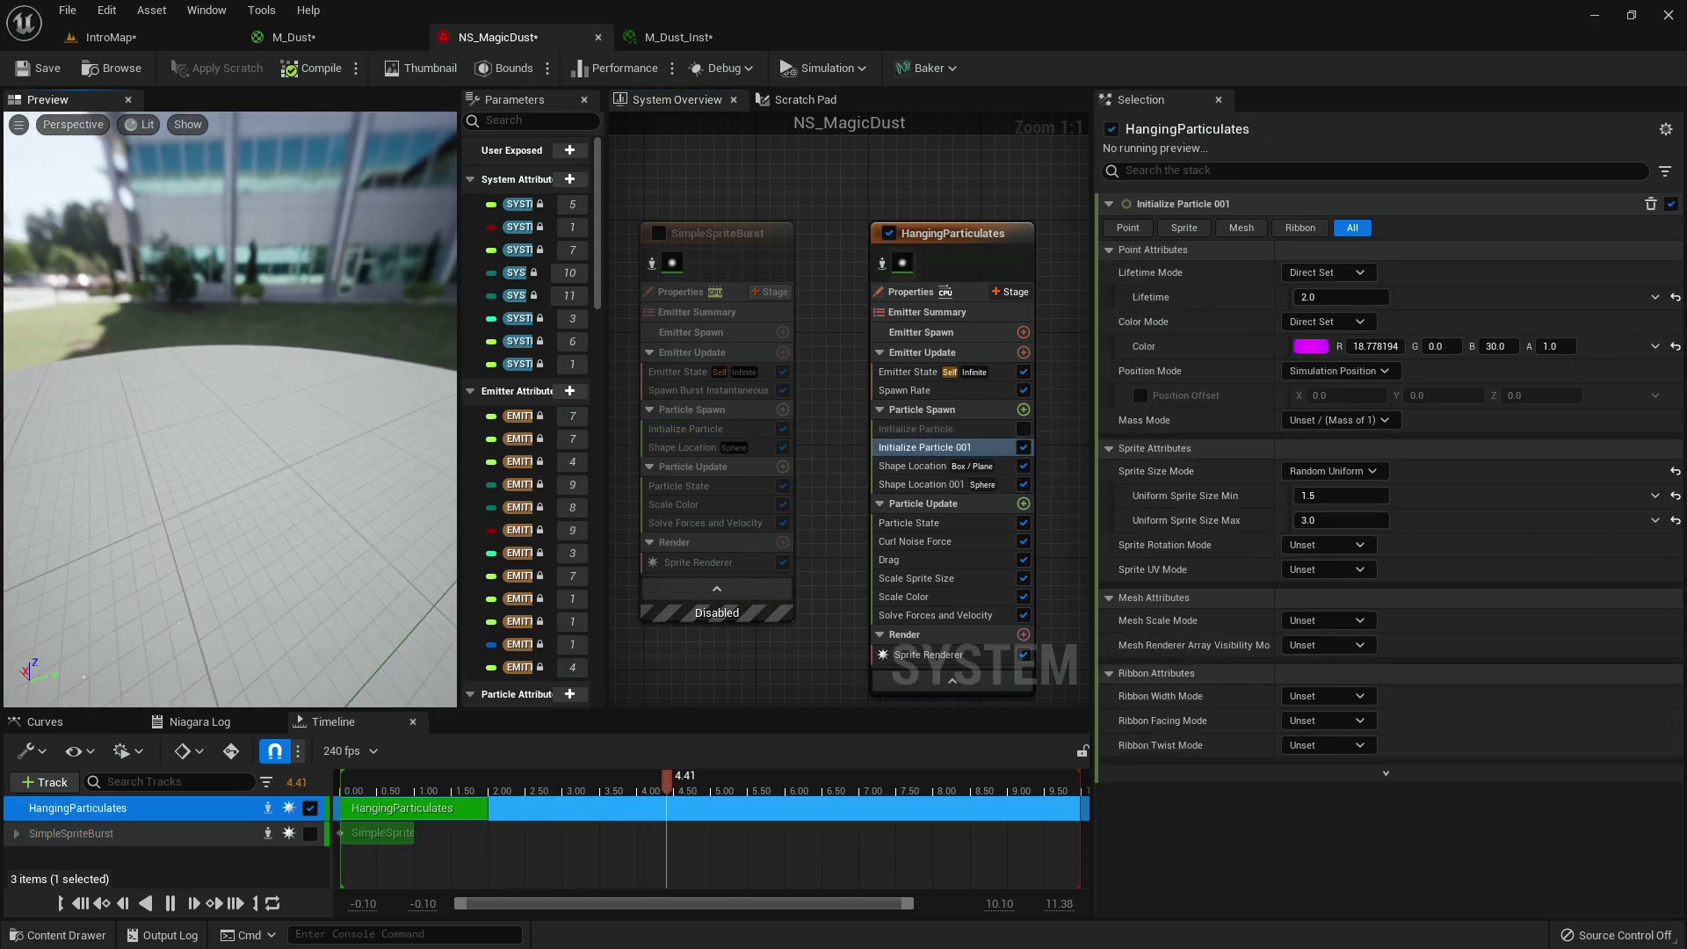
Inspect the hanging dust particles in IntroMap with the game view toggled.
click(184, 41)
key(g)
right_drag(776, 478, 729, 528)
key(g)
In HangingParticulates' Initialize Particle 001, set Uniform Sprite Size Max to 6 and Uniform Sprite Size Min to 3.
click(516, 35)
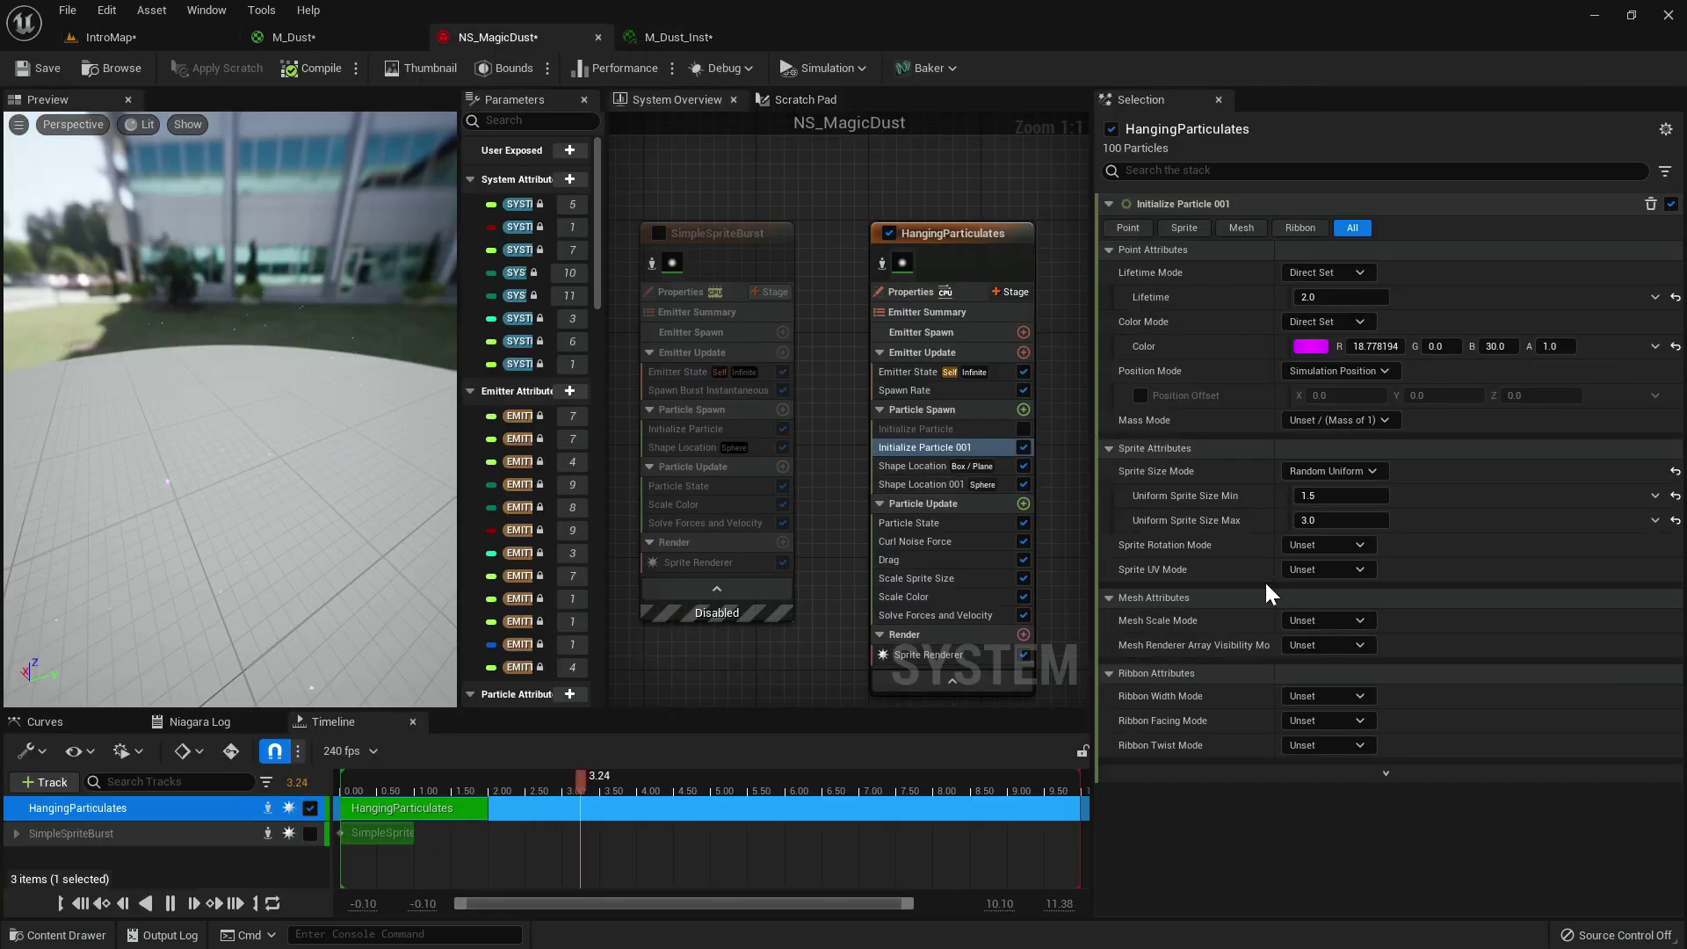
click(1326, 520)
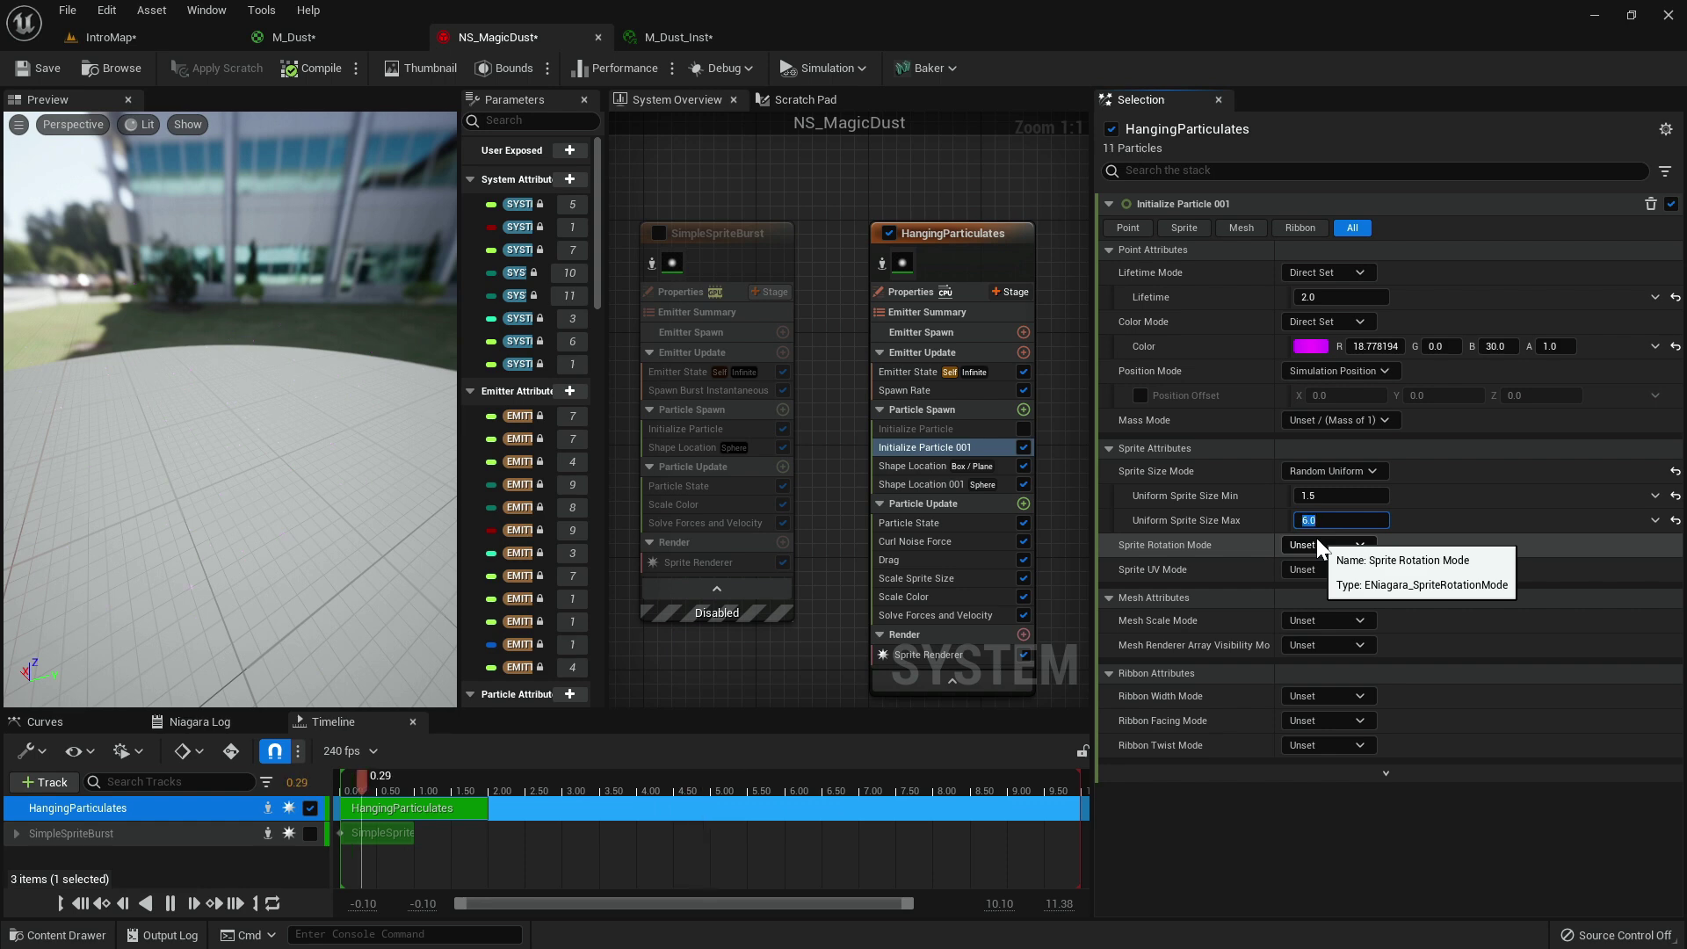
click(1340, 496)
text(3)
key(Return)
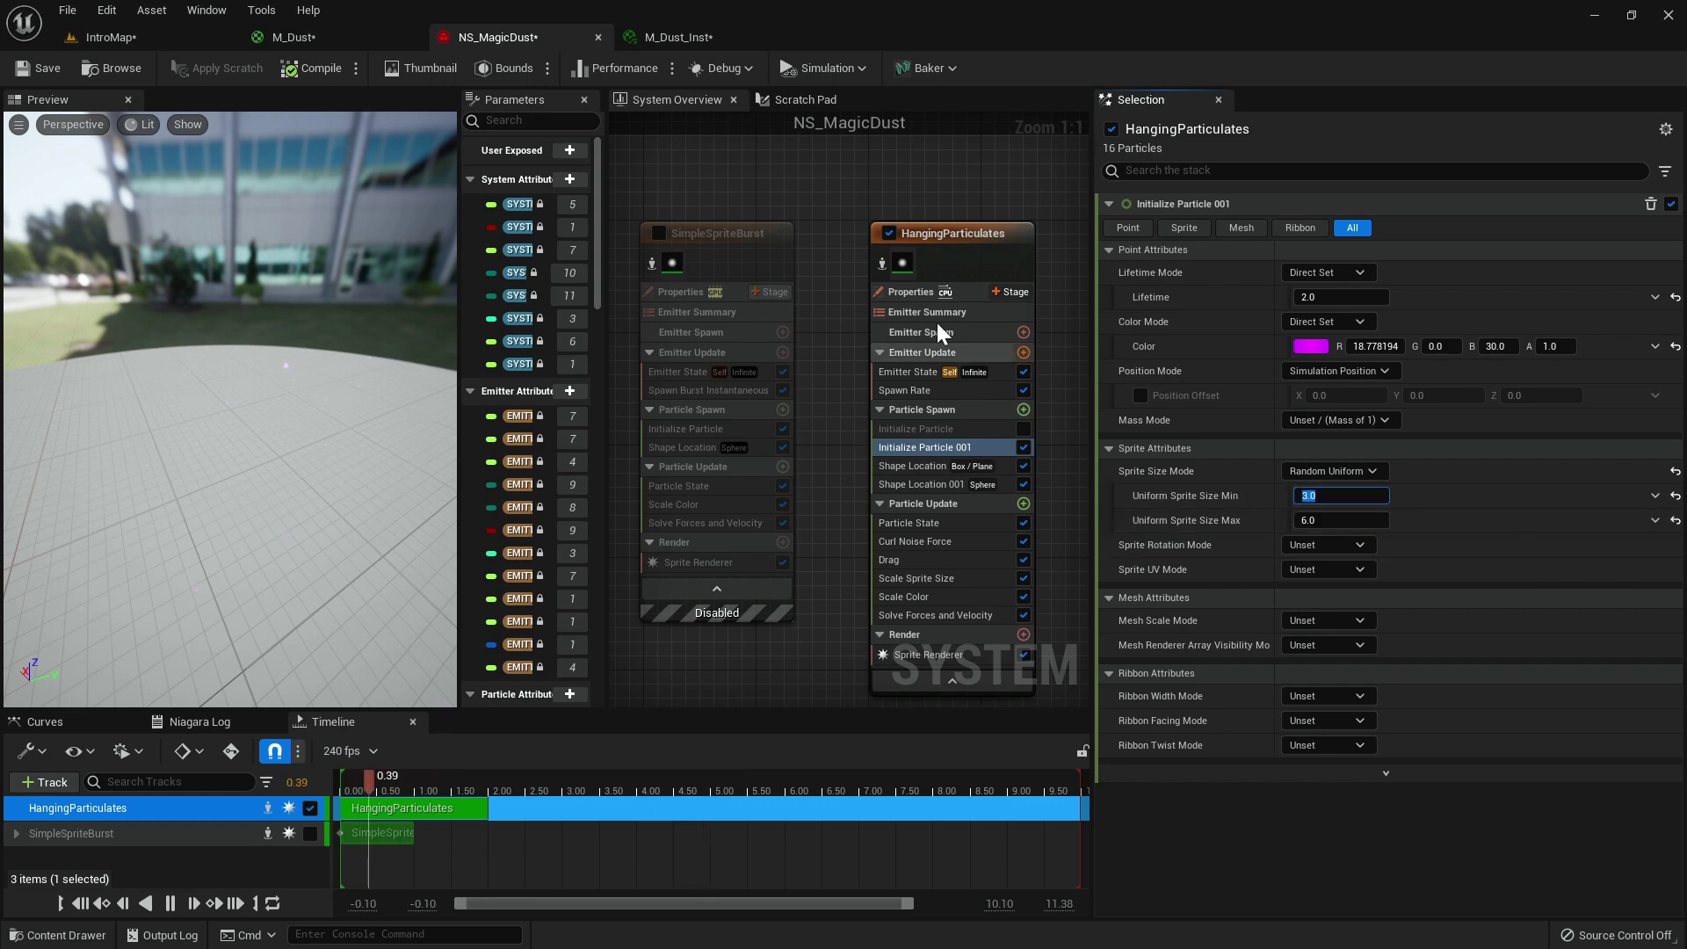
Play IntroMap and move the character through the dust to test the hanging particles with the fluid effect.
click(155, 34)
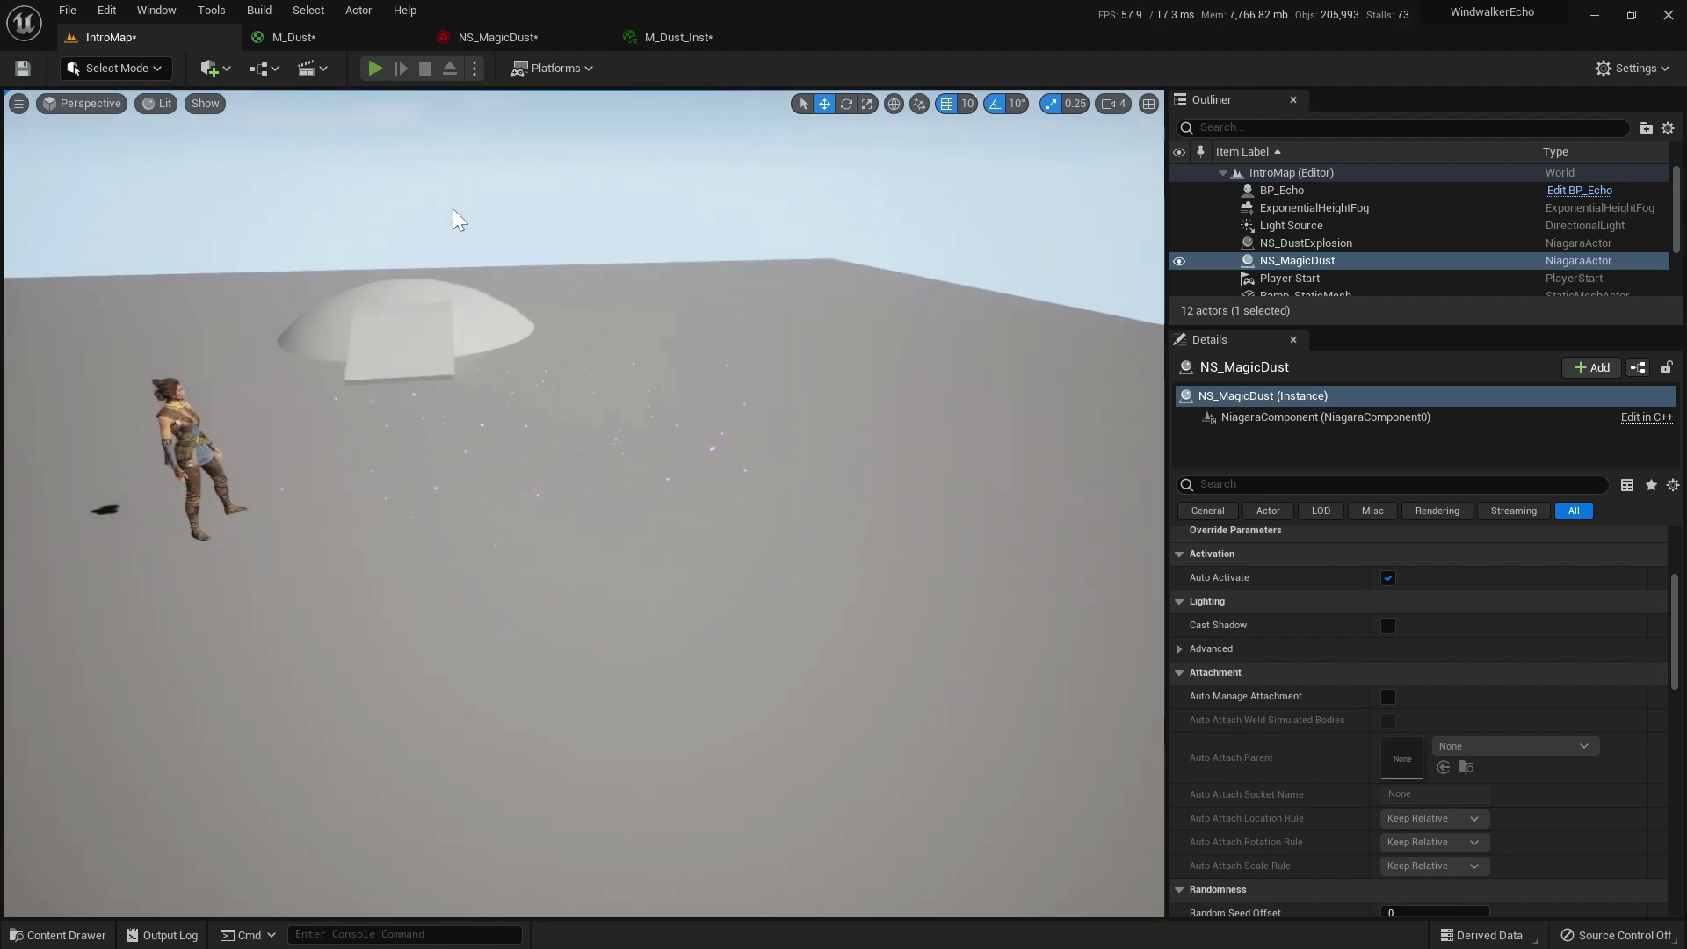
click(374, 67)
click(690, 535)
key(d)
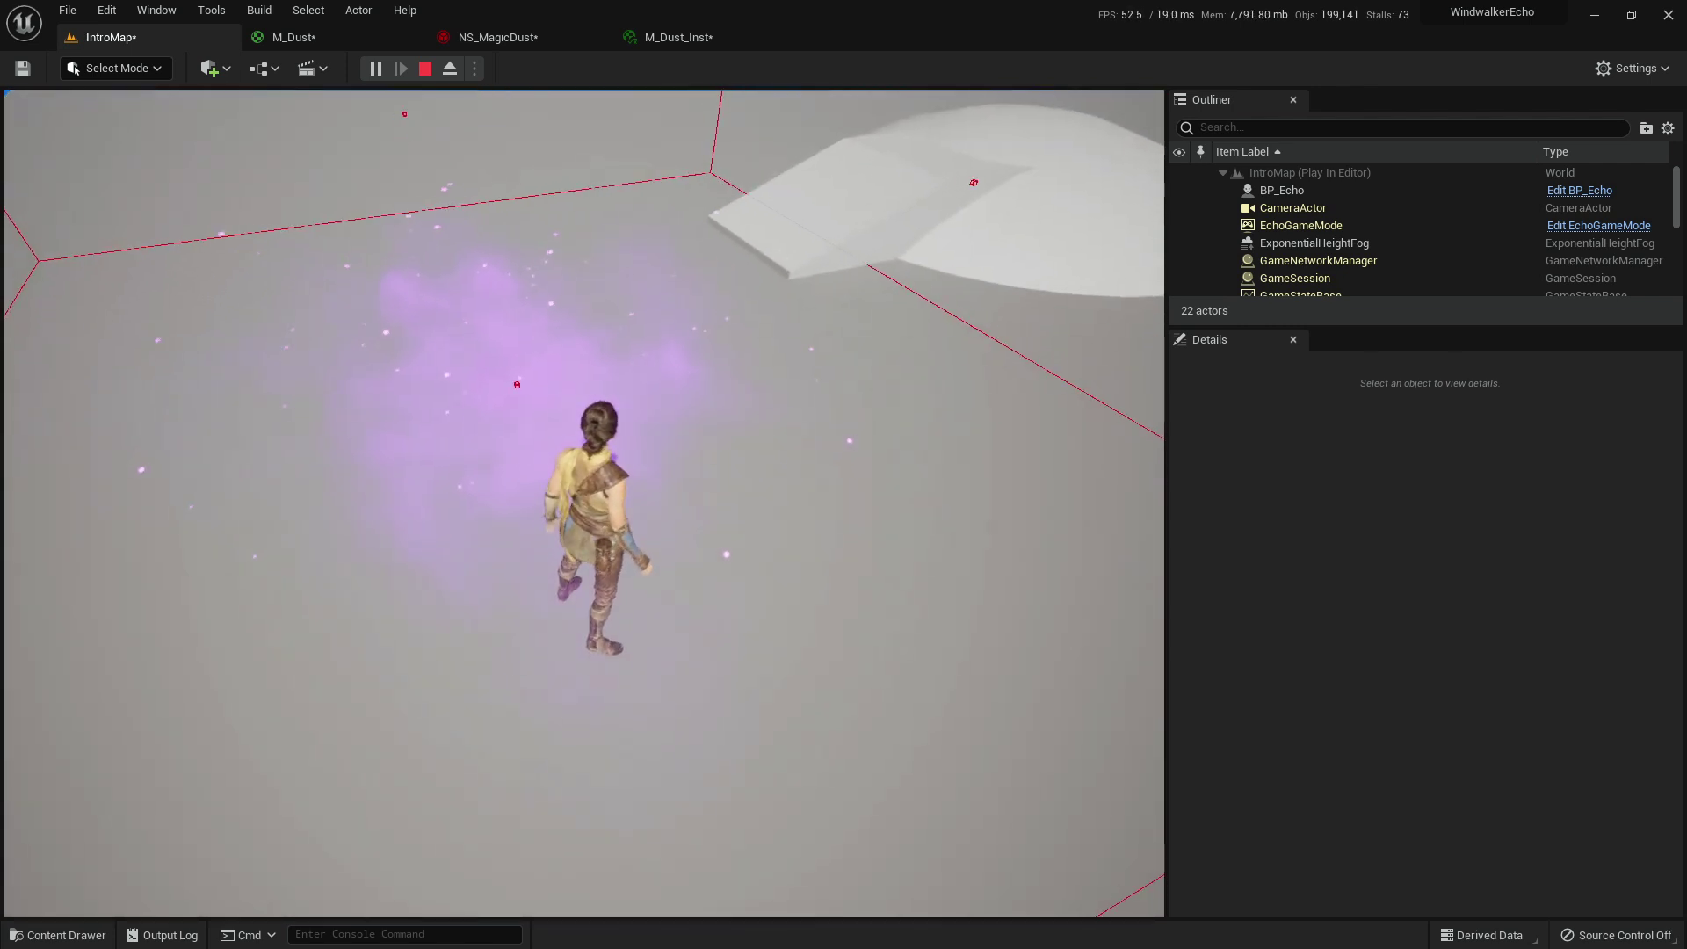
key(Escape)
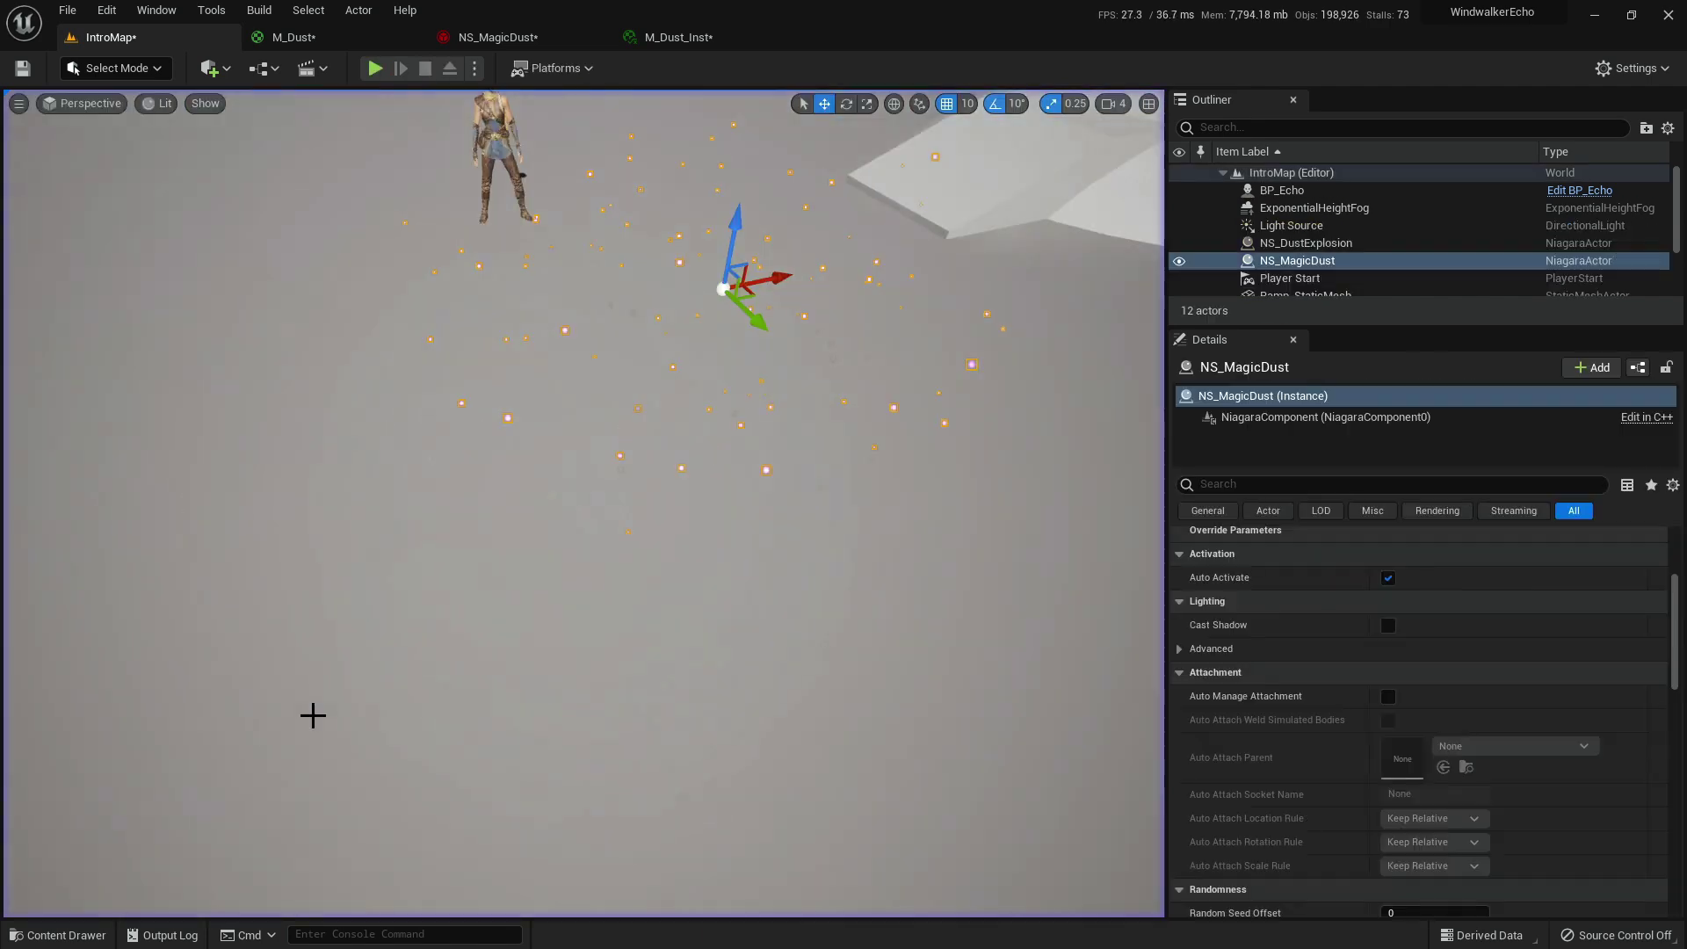
In HangingParticulates' box Shape Location, set Box Size X to 600 and enlarge the Y size.
click(531, 34)
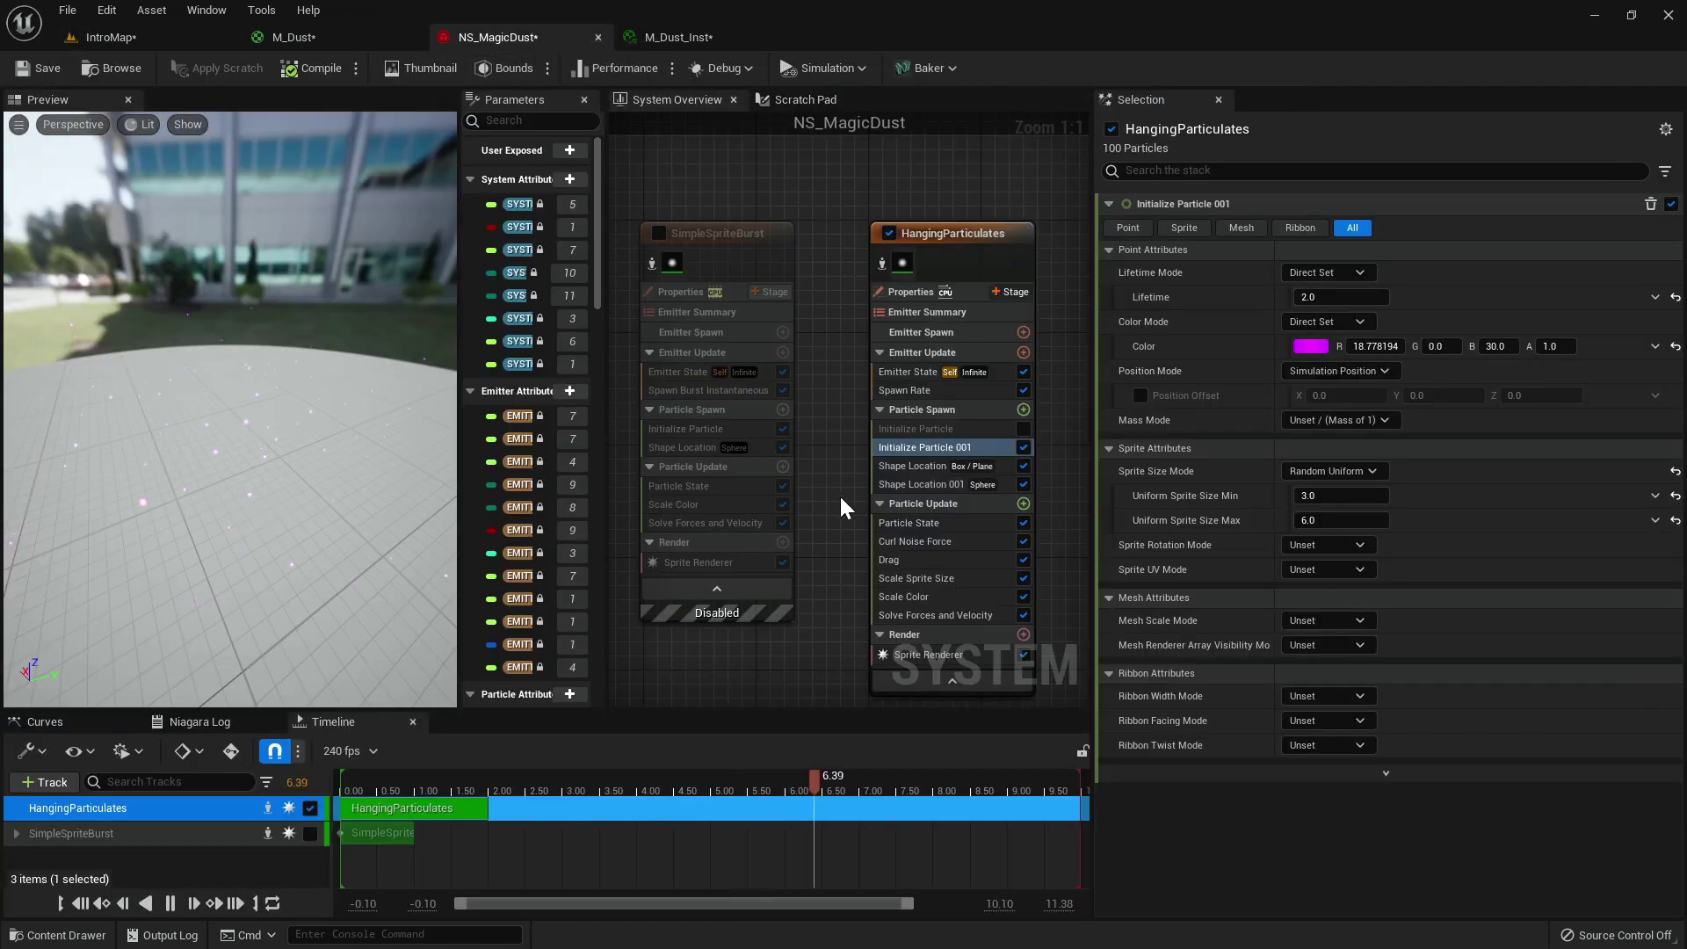
click(838, 450)
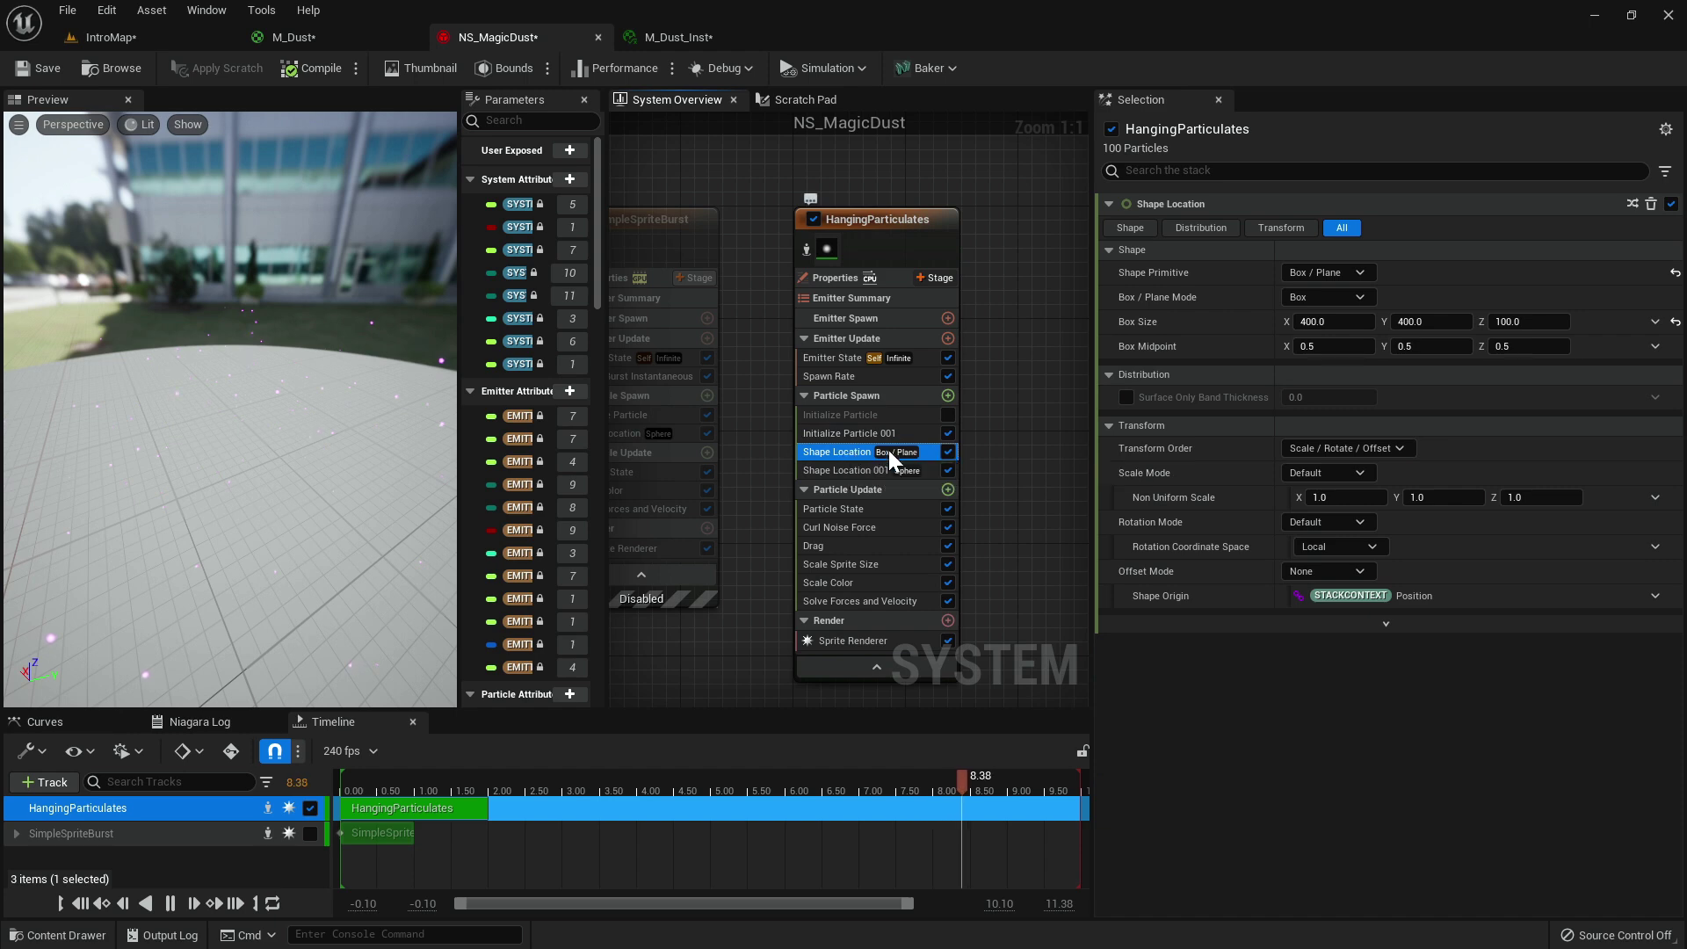
click(1334, 320)
text(60)
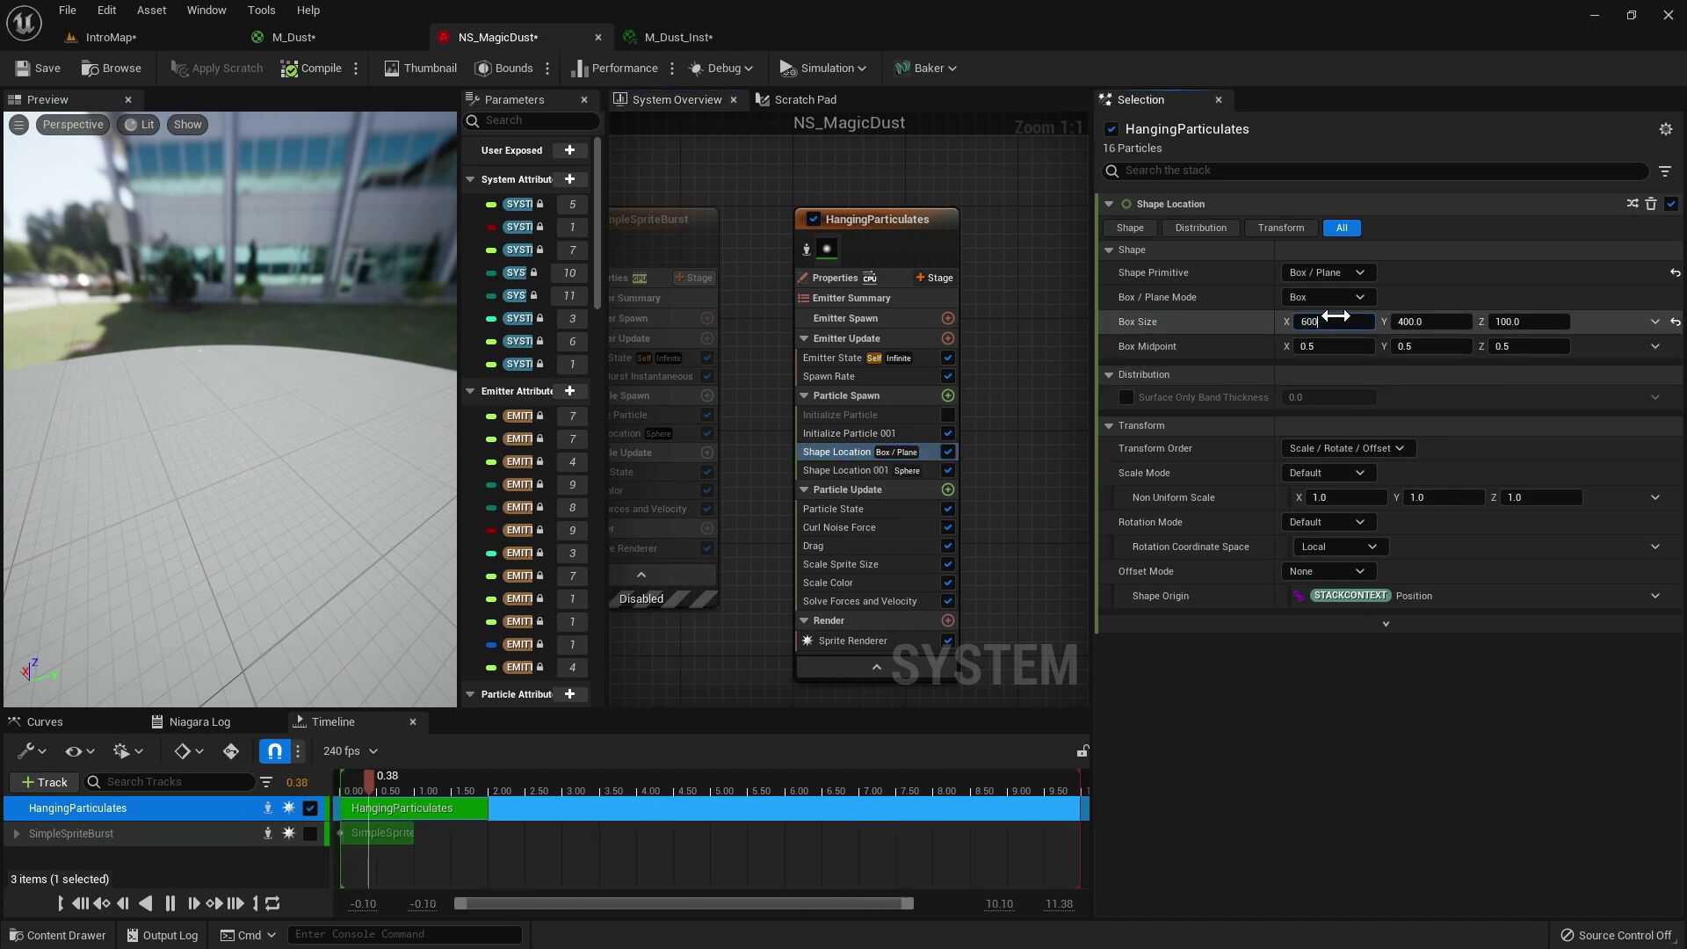
text(0)
key(Tab)
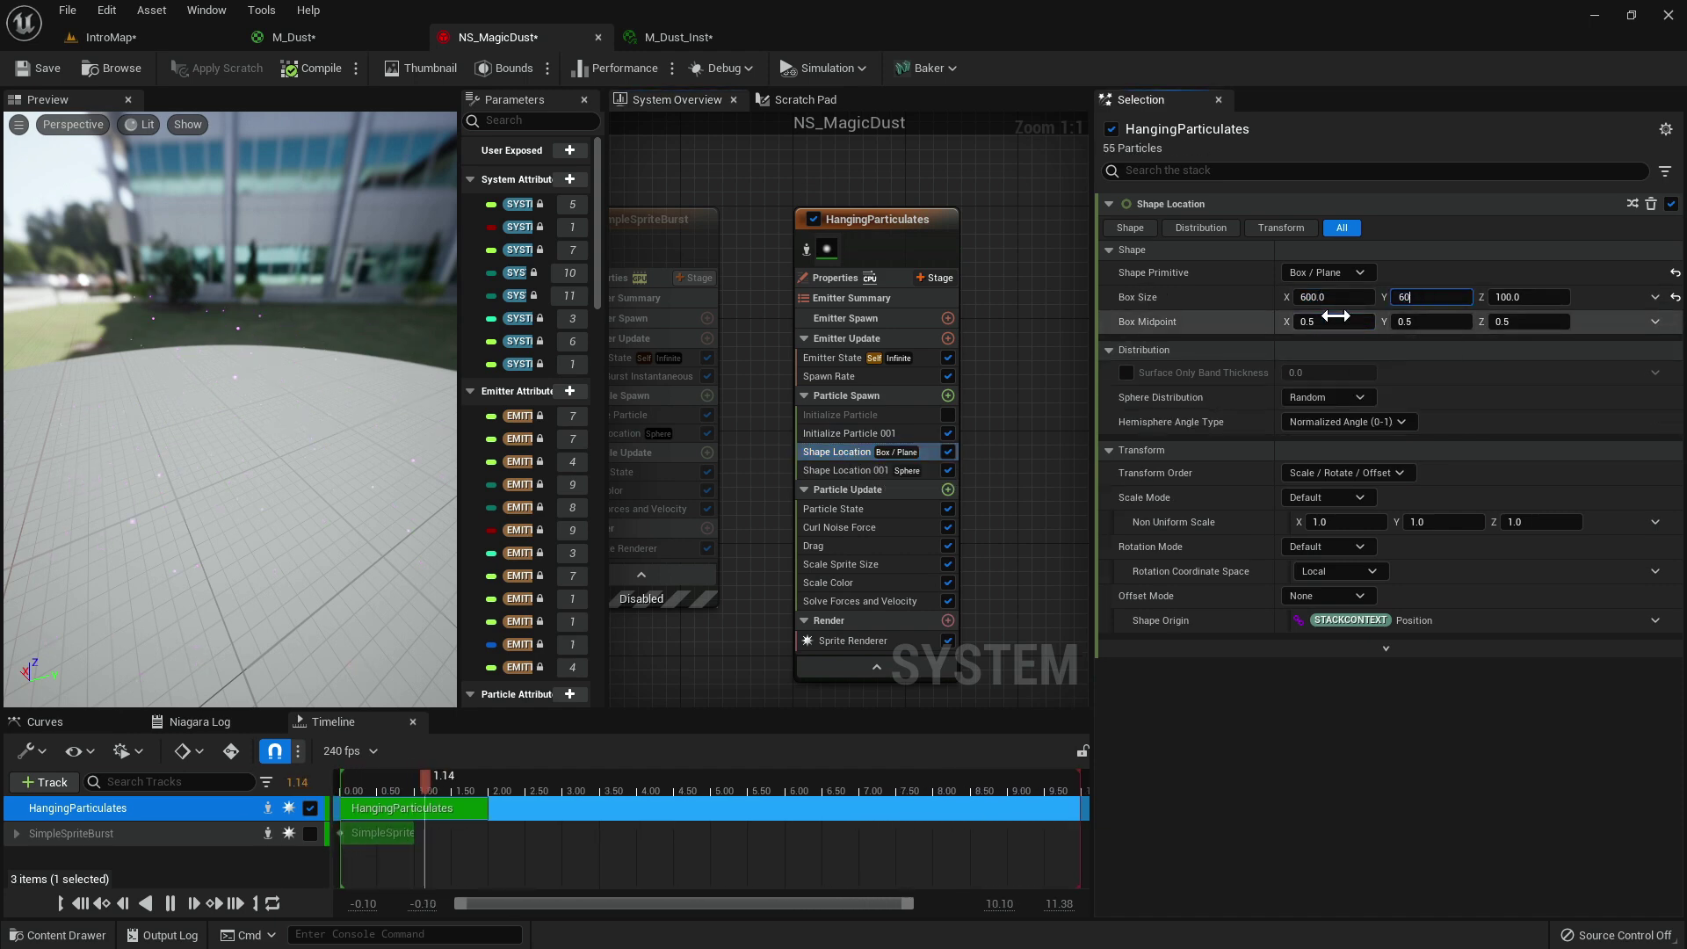
Check the particle spread in IntroMap and look up NS_DustExplosion's WorldSpaceSize for comparison.
click(110, 36)
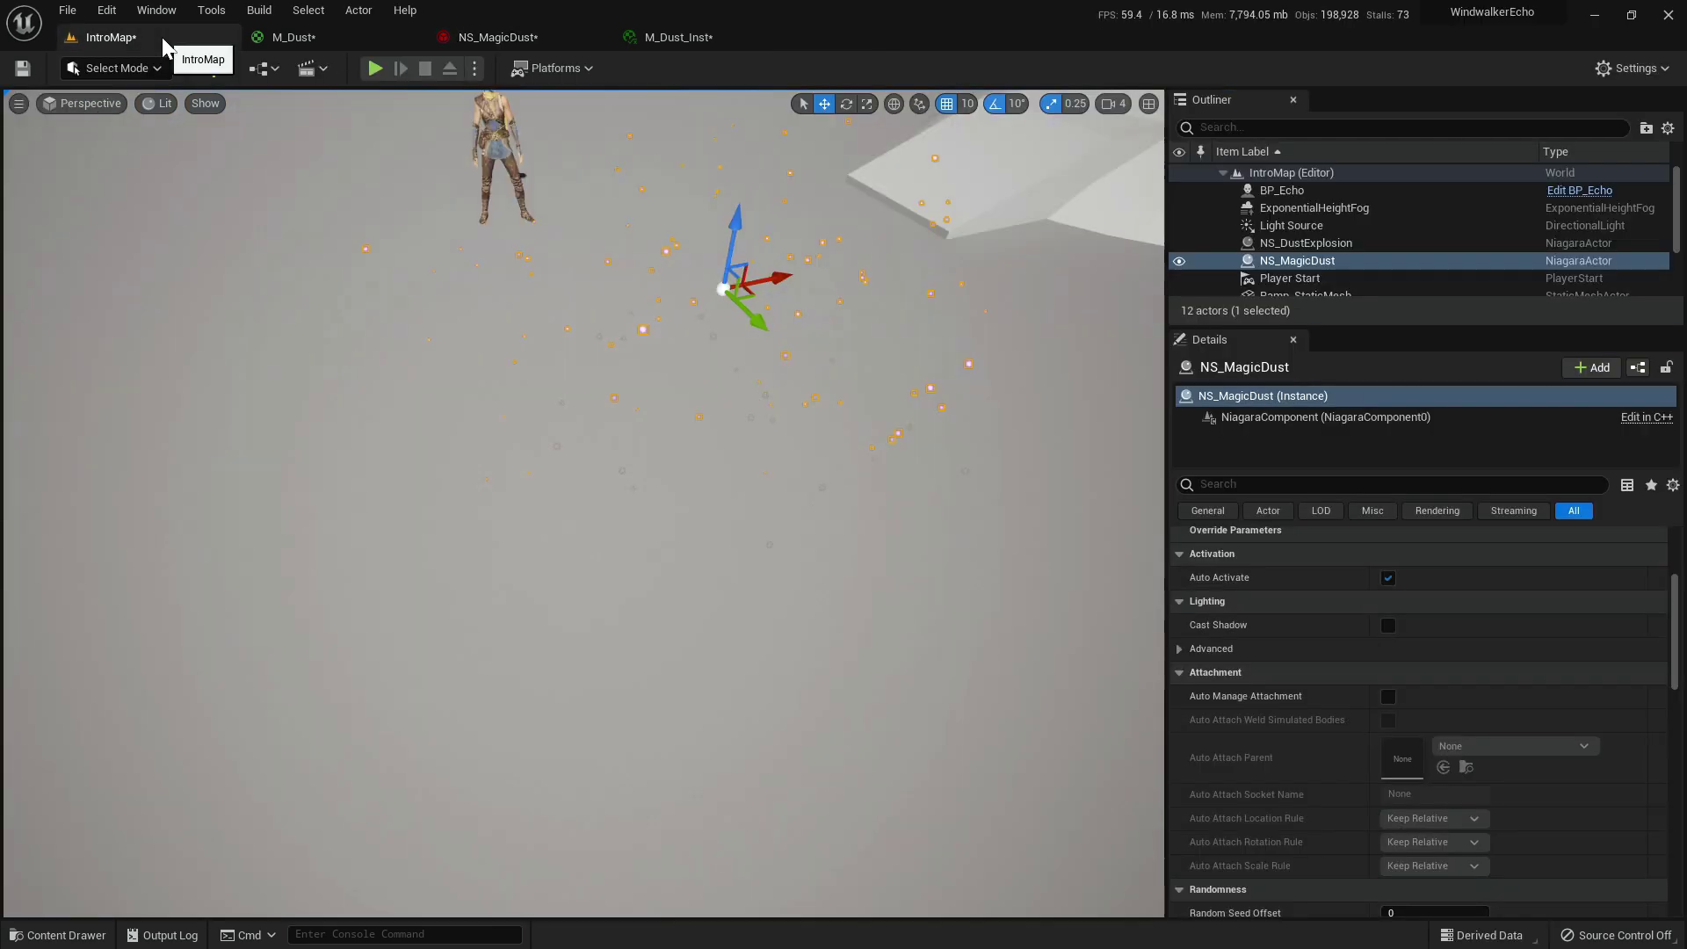
right_drag(796, 415, 773, 361)
key(s)
key(g)
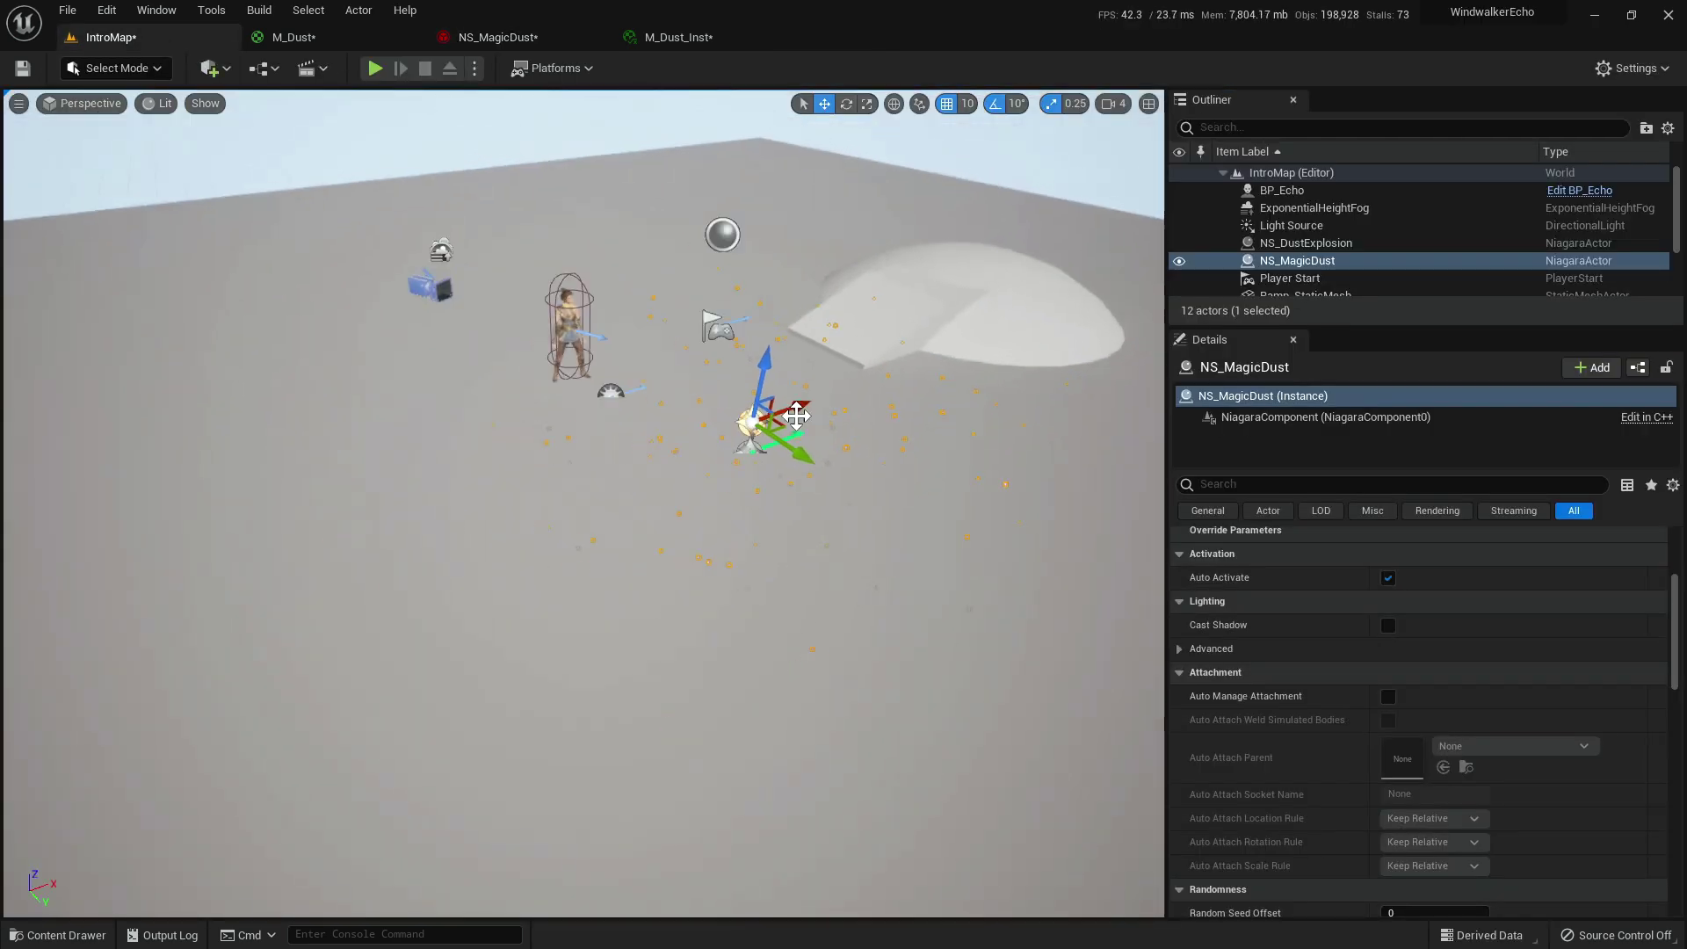
click(1322, 243)
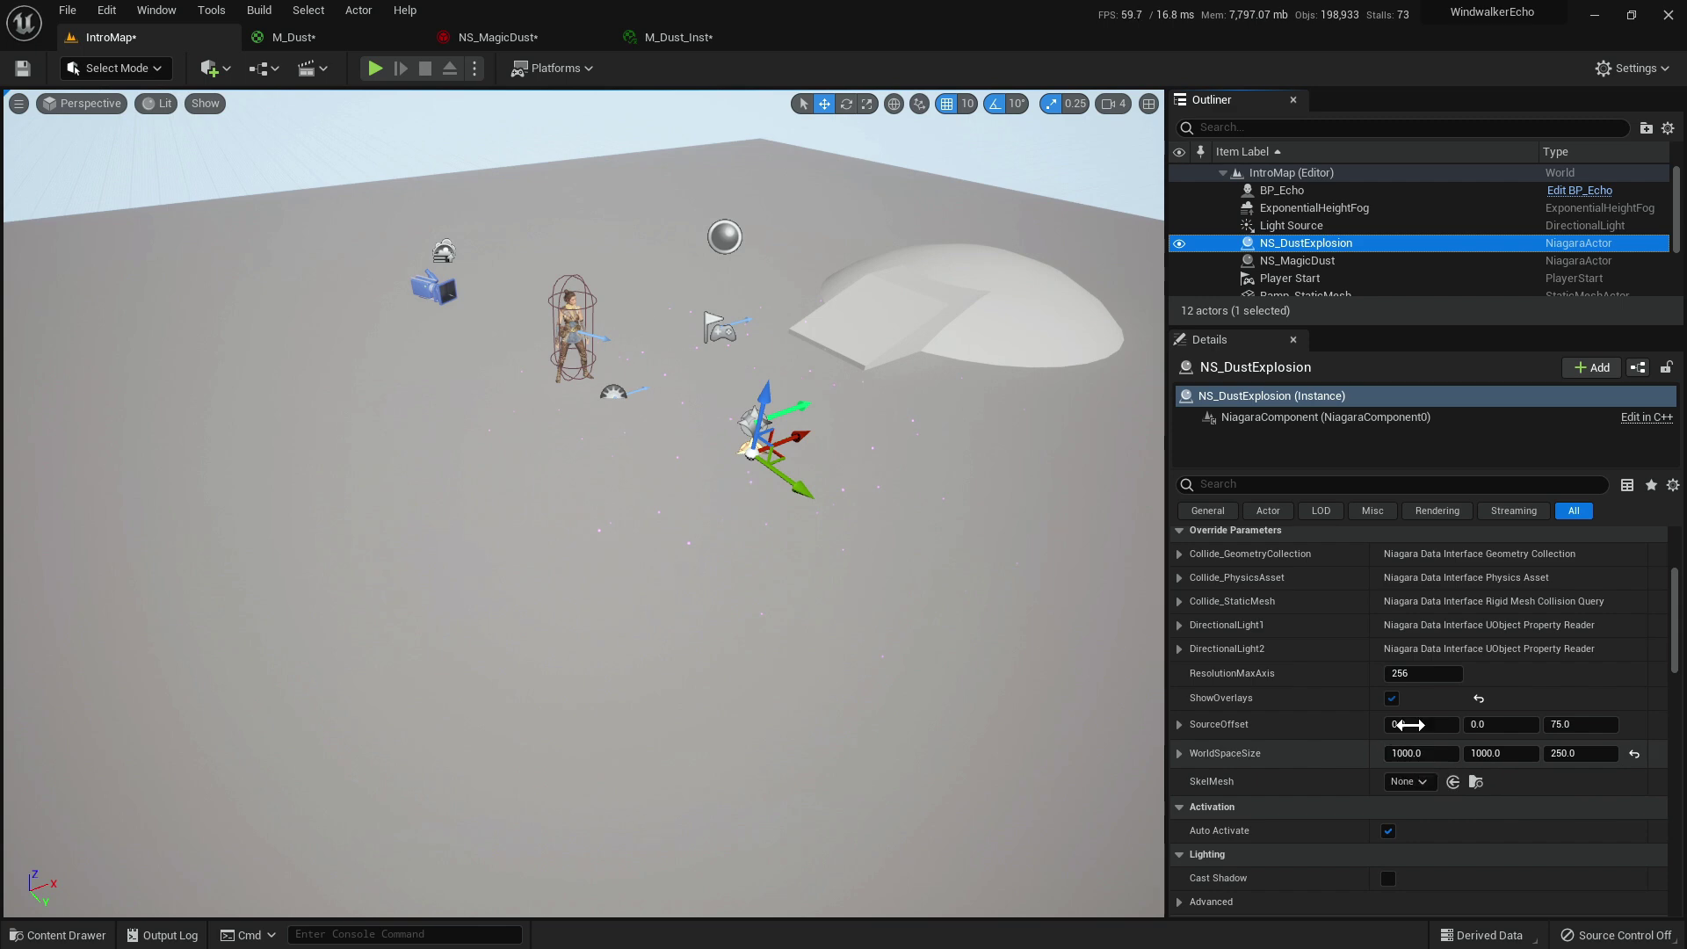
Set HangingParticulates' Shape Location Box Size to 800, 800, 200 and its SpawnRate to 300.
click(494, 37)
click(1331, 297)
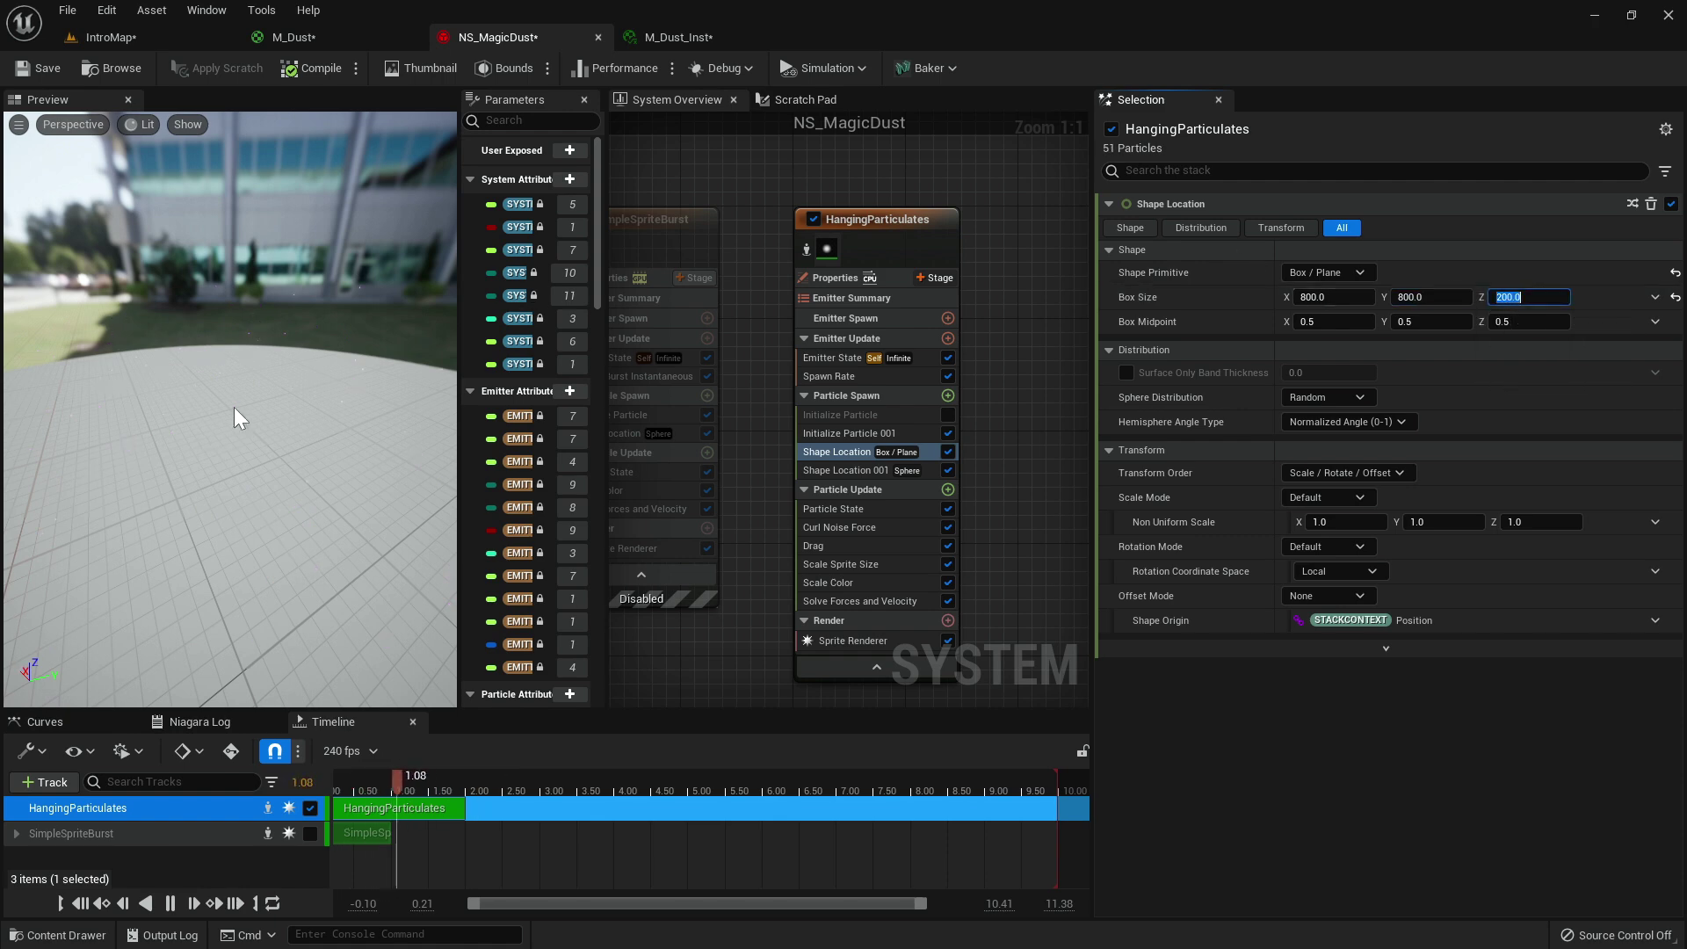
click(878, 375)
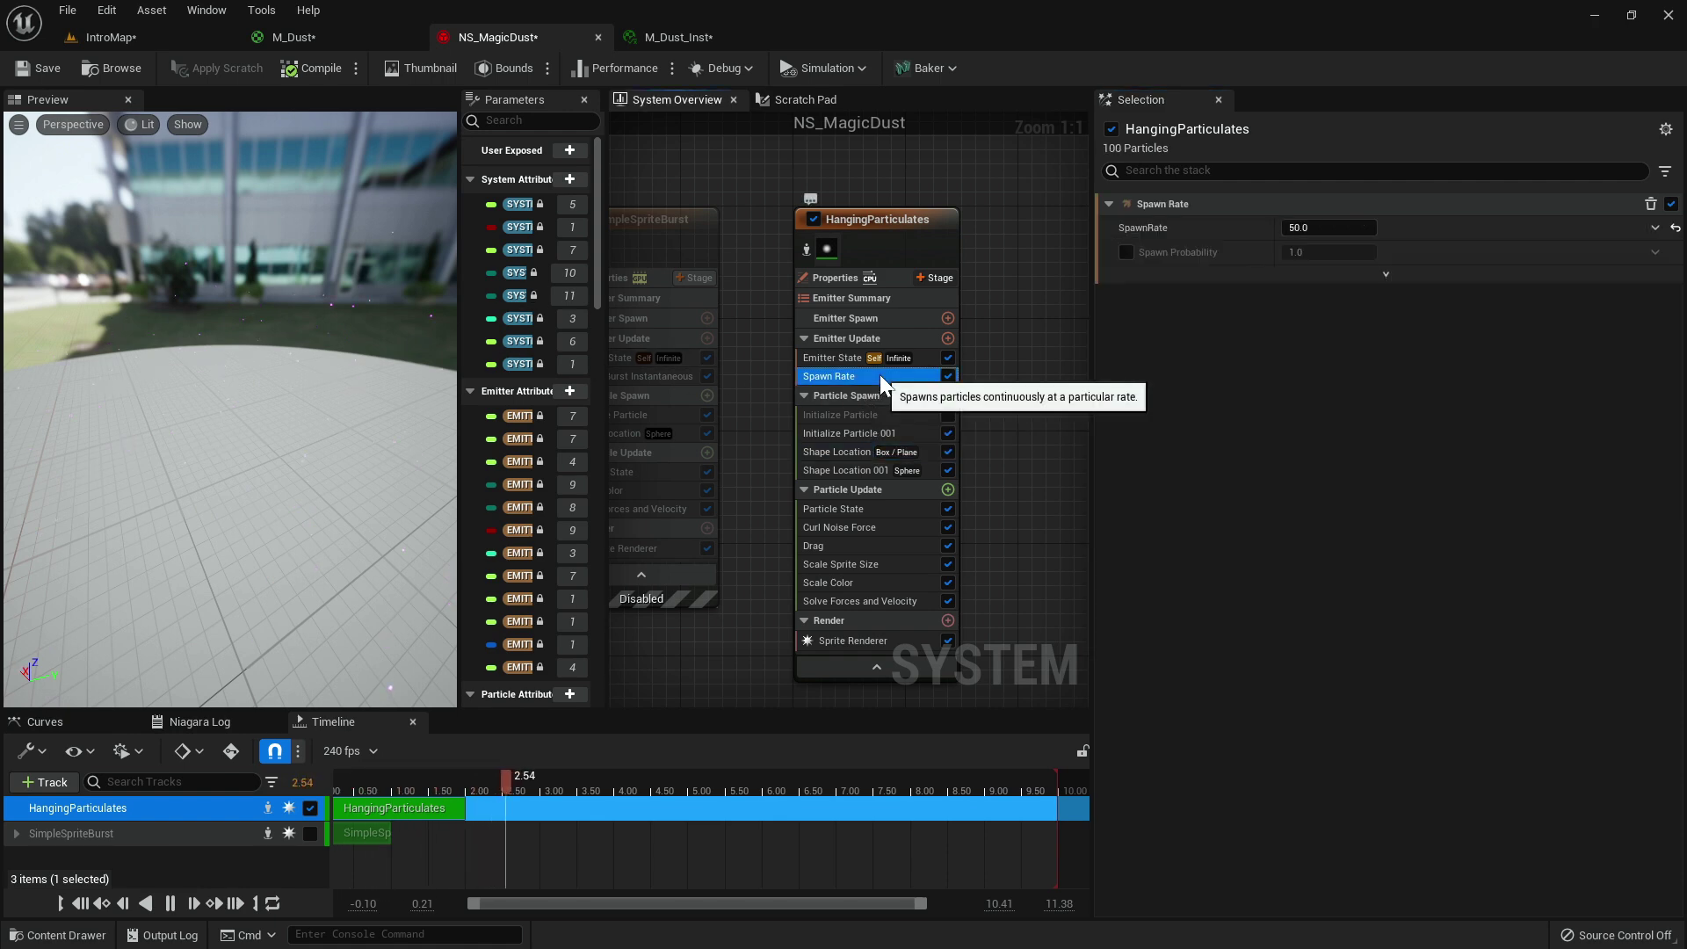
click(1328, 227)
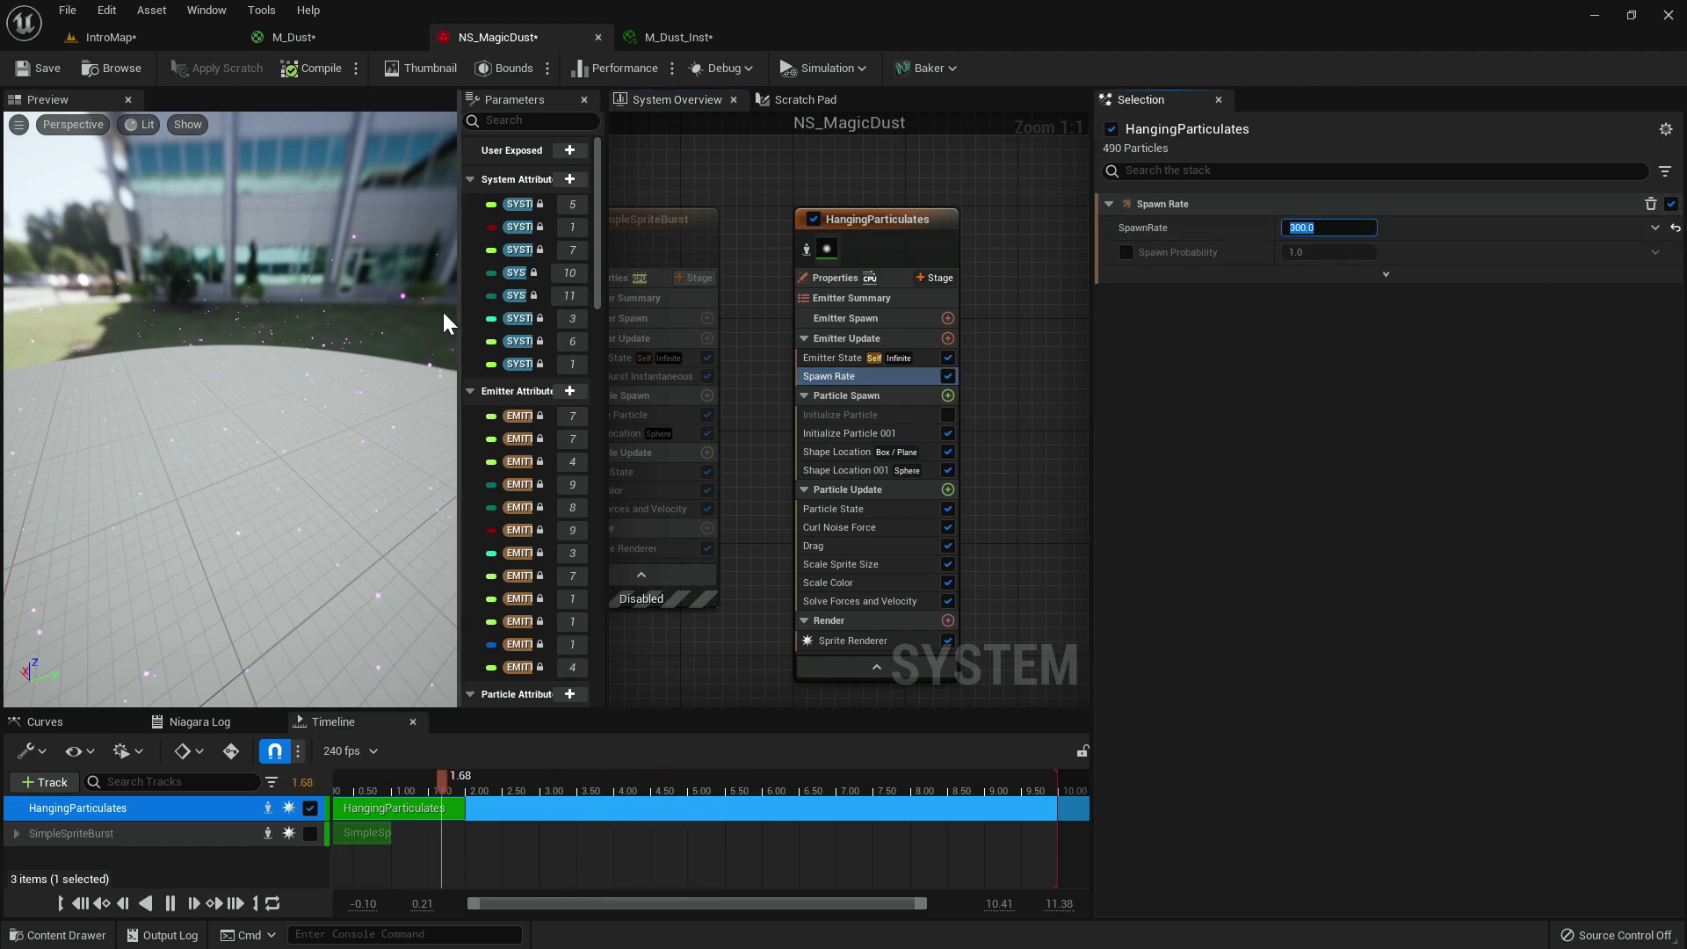
Change HangingParticulates' Sim Target to GPUCompute Sim and enable Fixed Bounds with Min -500 and Max 500 on all axes.
click(857, 278)
click(1356, 304)
click(1332, 339)
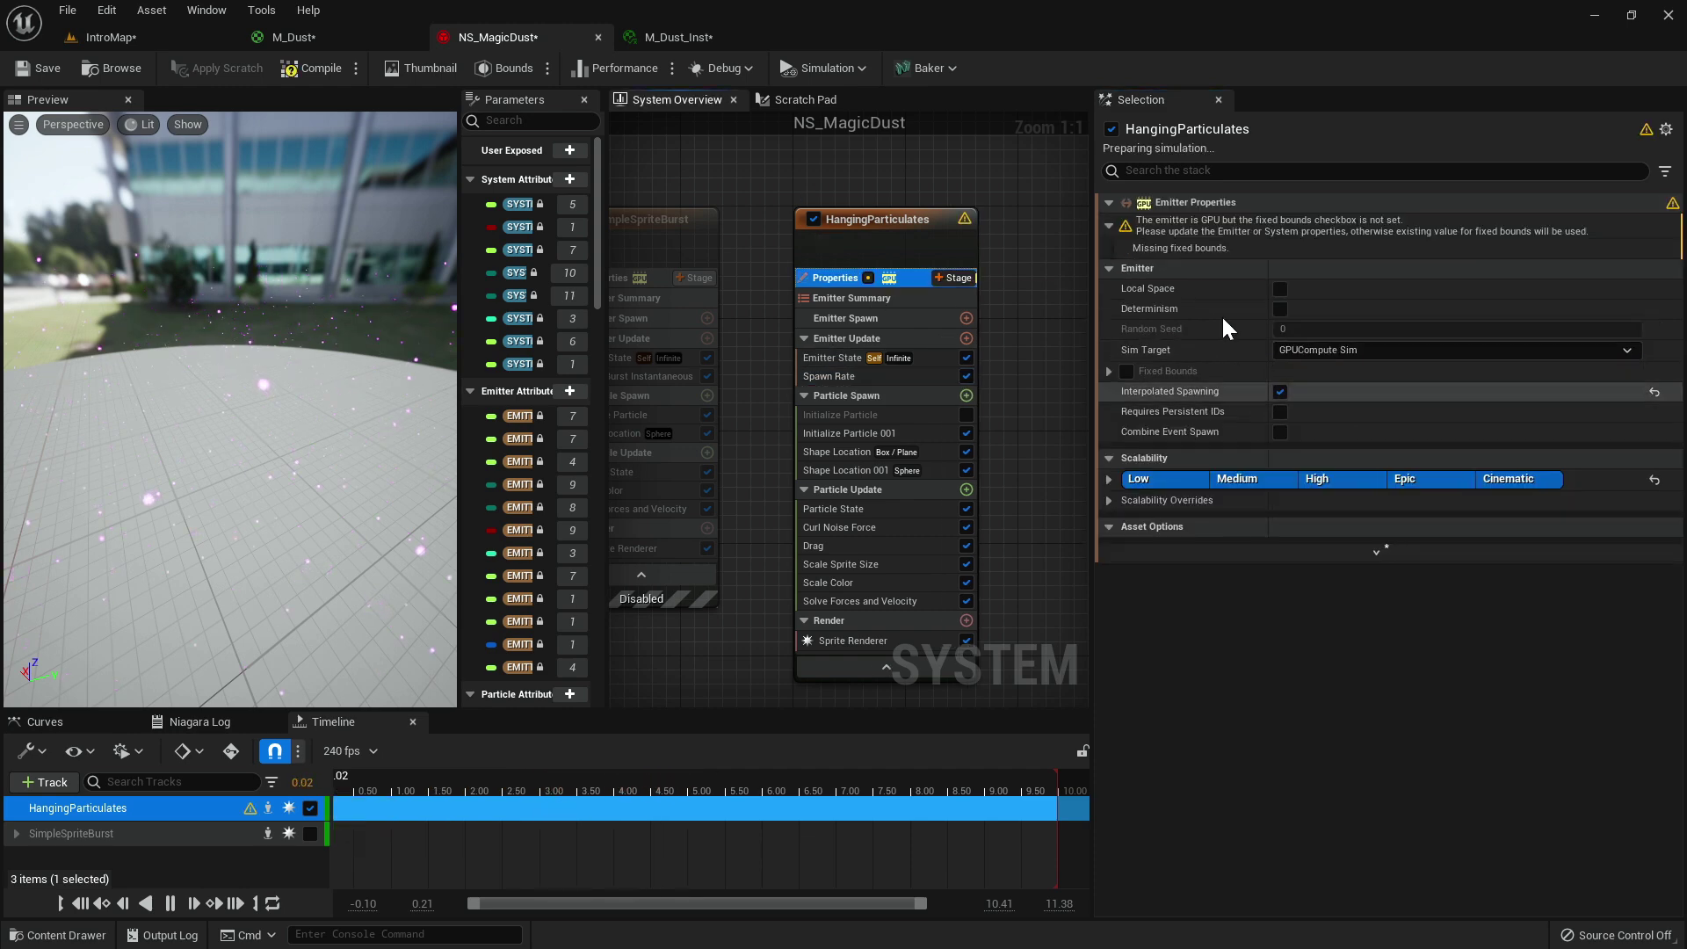
click(1110, 326)
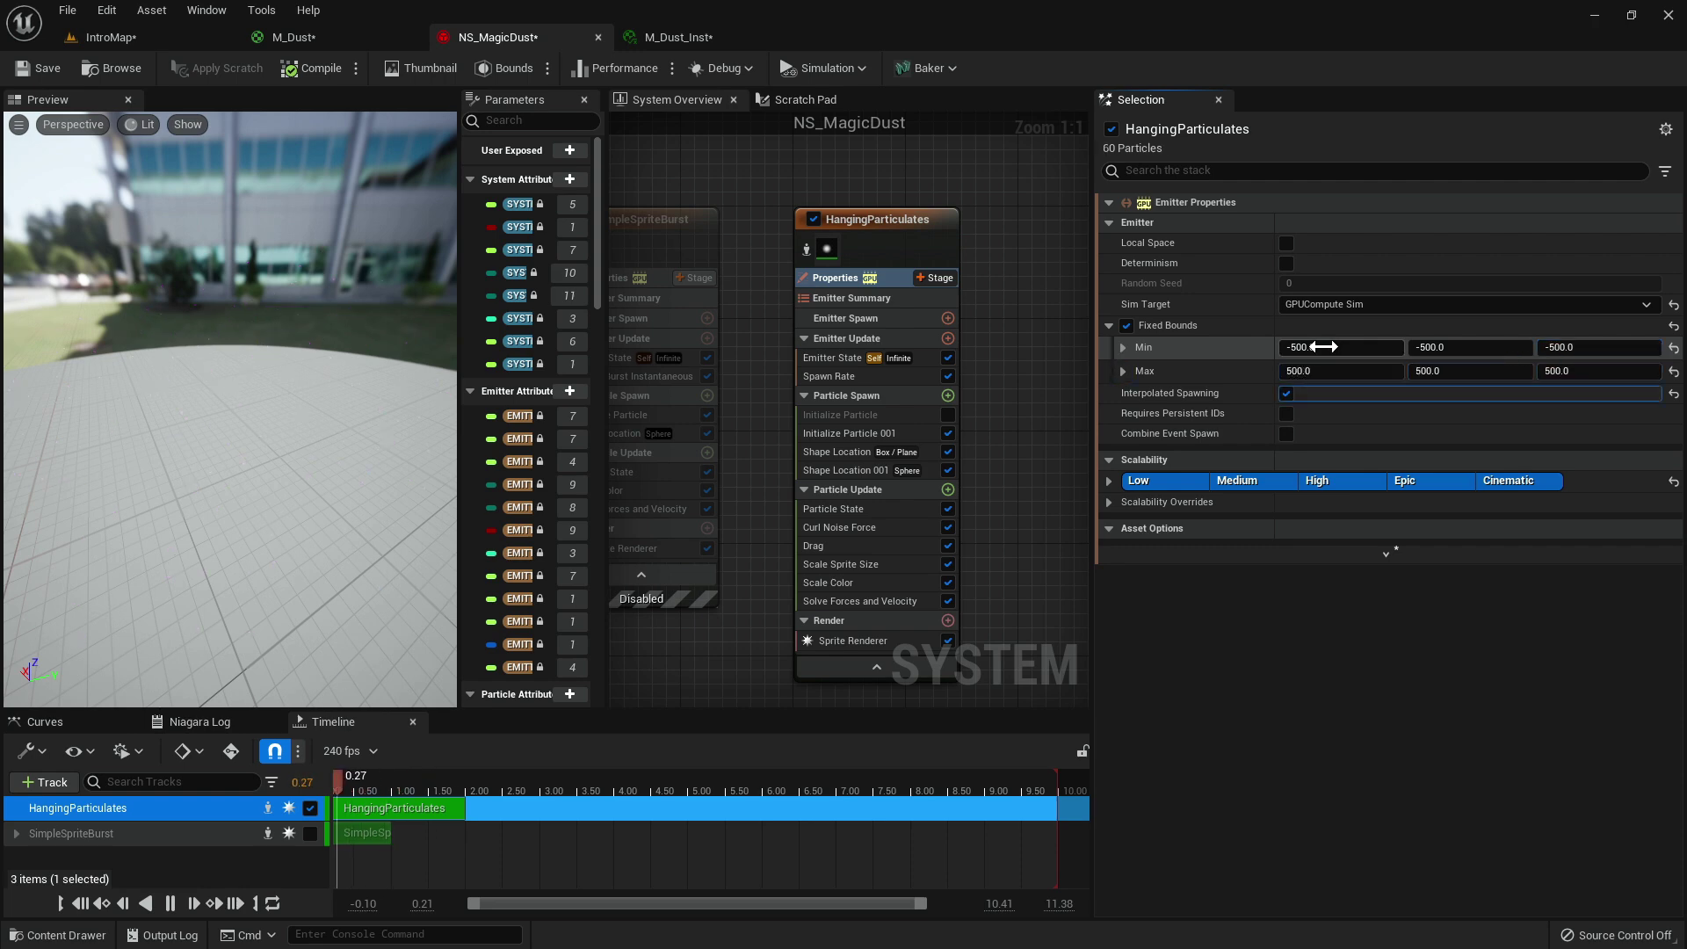
Play IntroMap and walk the character through the purple smoke to examine how the hanging particulates and dust explosion look together.
click(111, 40)
mouse_move(795, 386)
right_down()
mouse_move(777, 386)
mouse_move(812, 355)
mouse_move(795, 387)
mouse_move(830, 400)
mouse_move(922, 382)
mouse_move(843, 409)
mouse_move(788, 356)
right_up()
key(g)
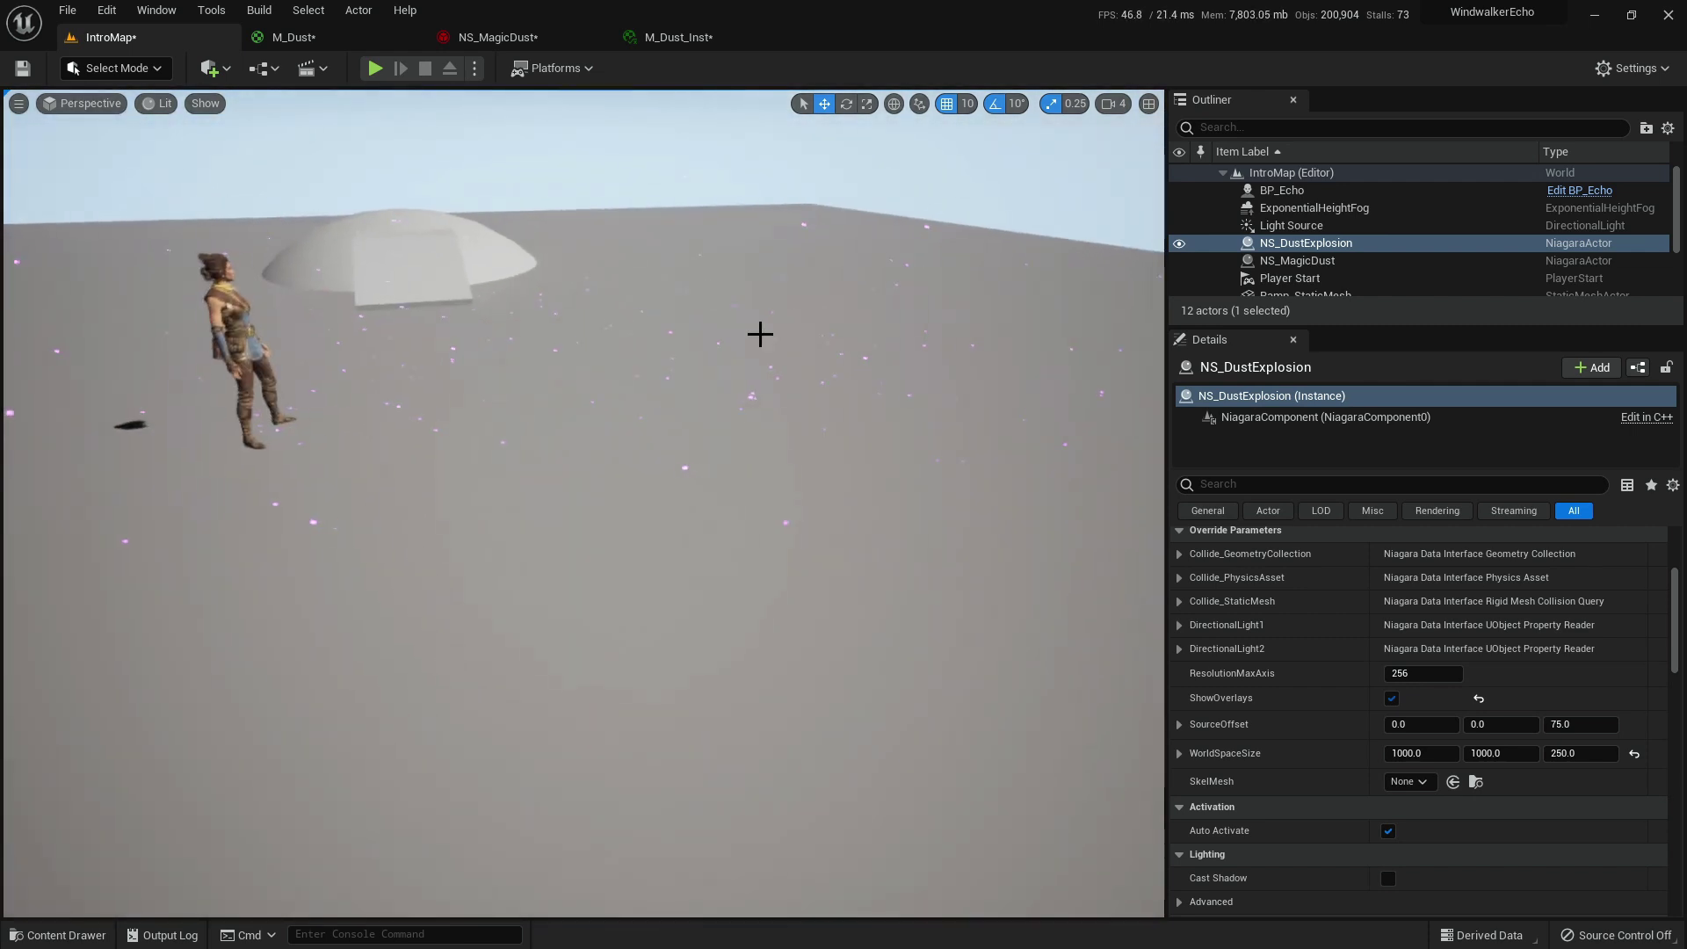
click(441, 169)
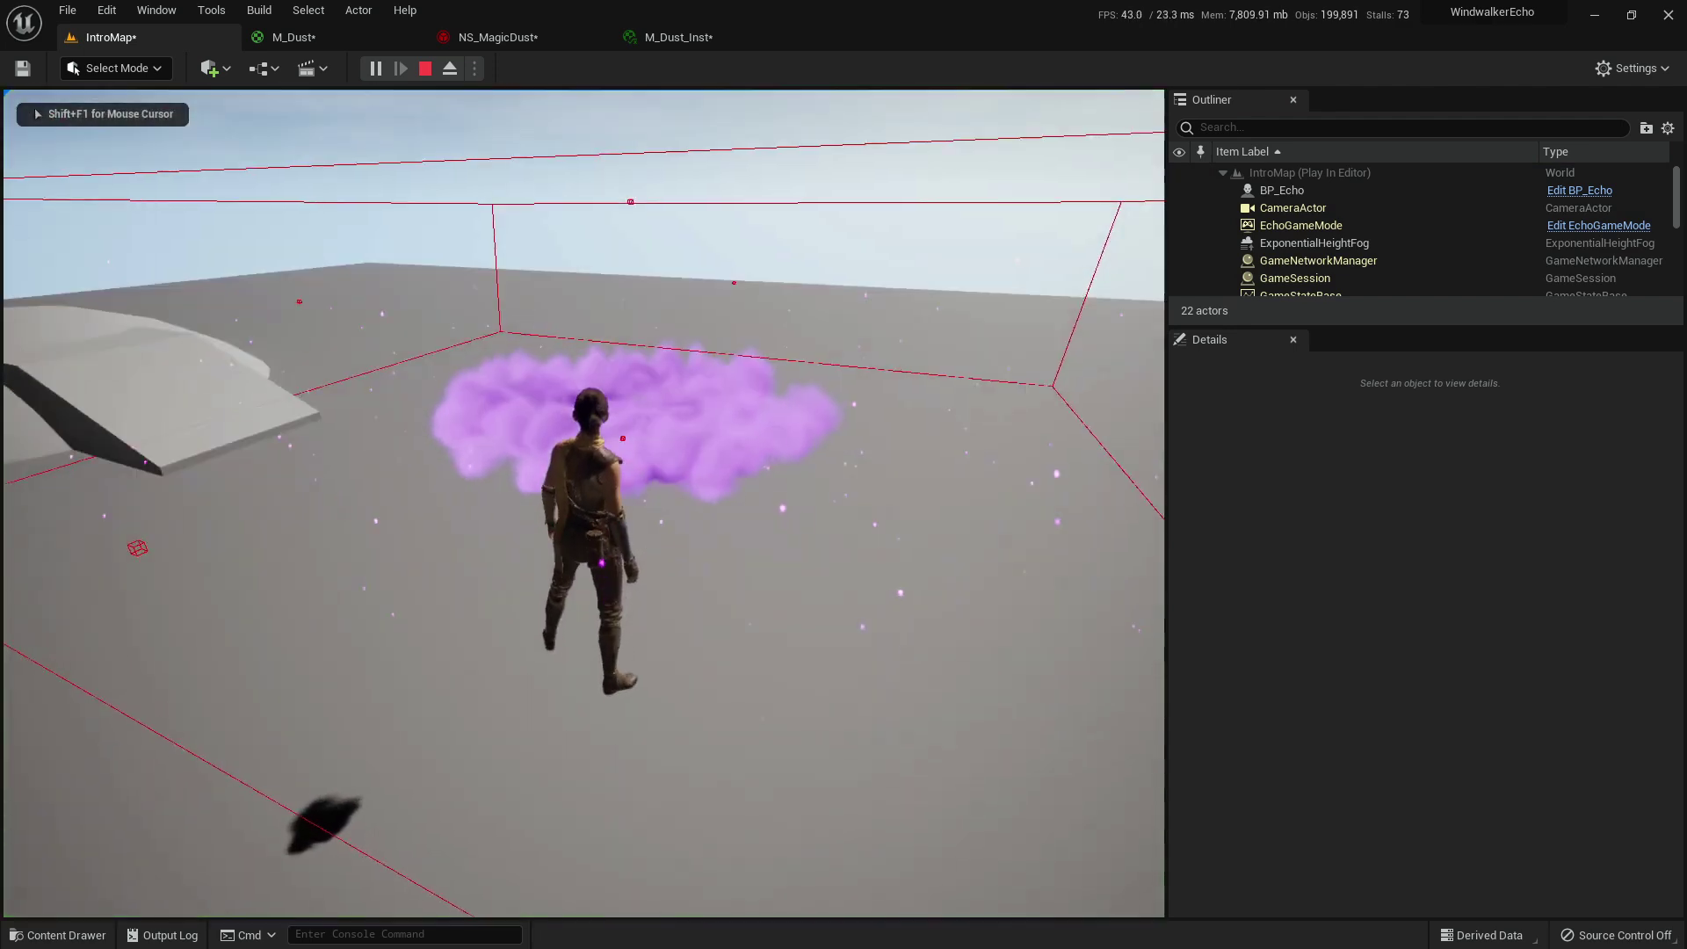
key(d)
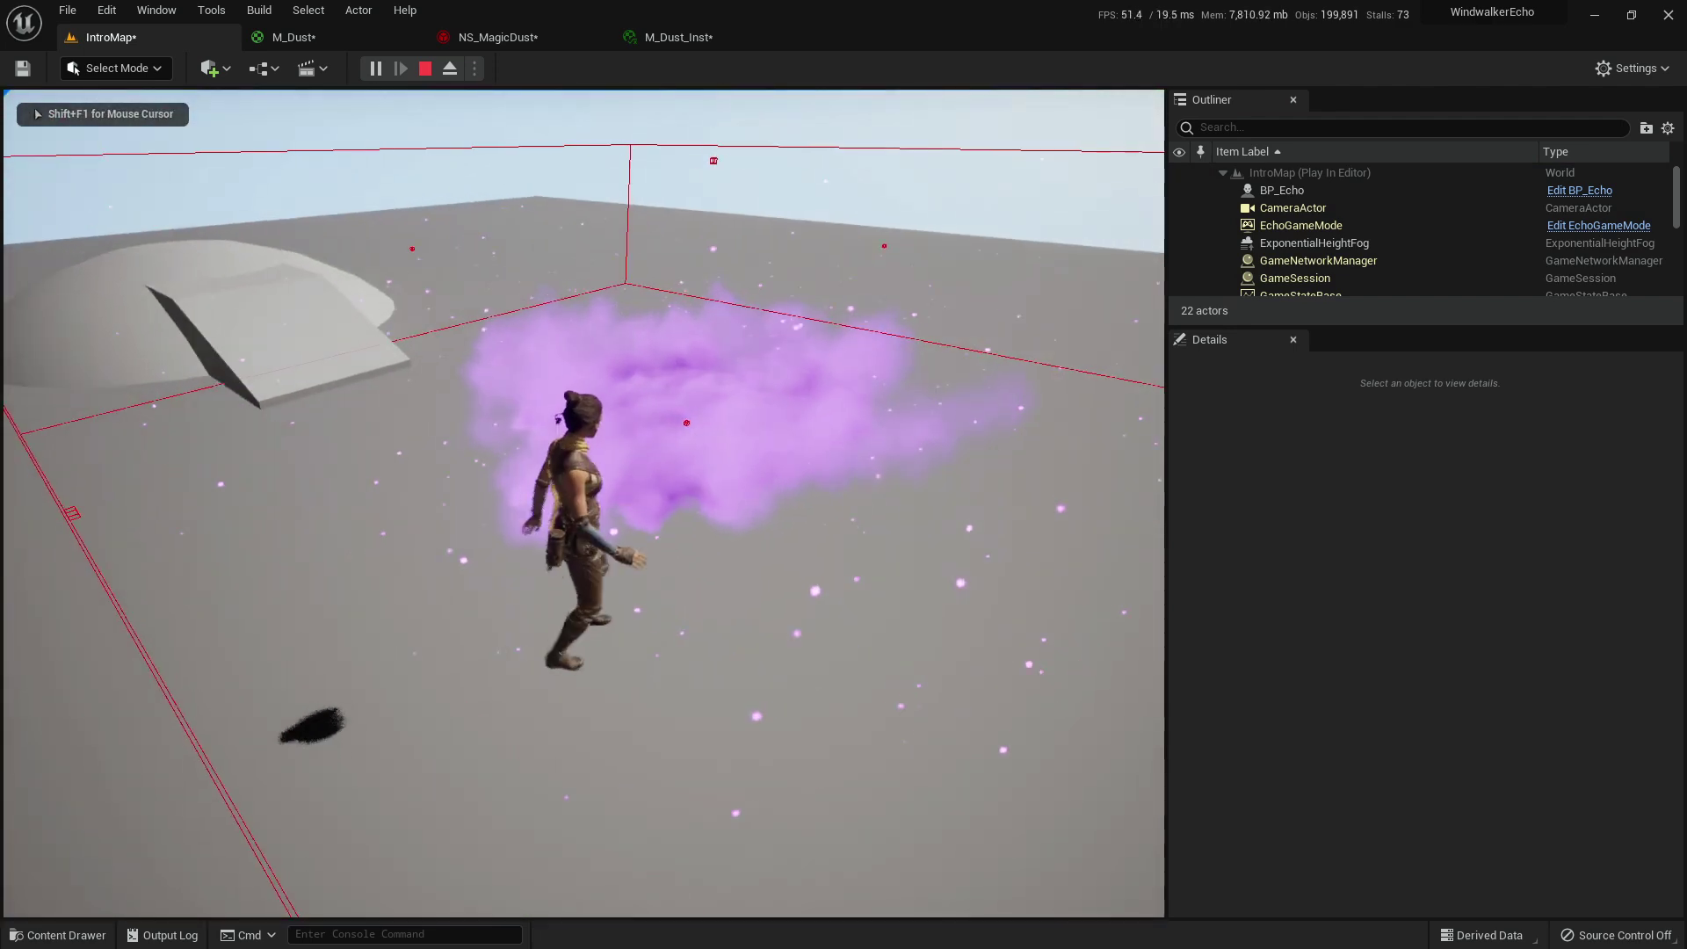
key(w)
key(d)
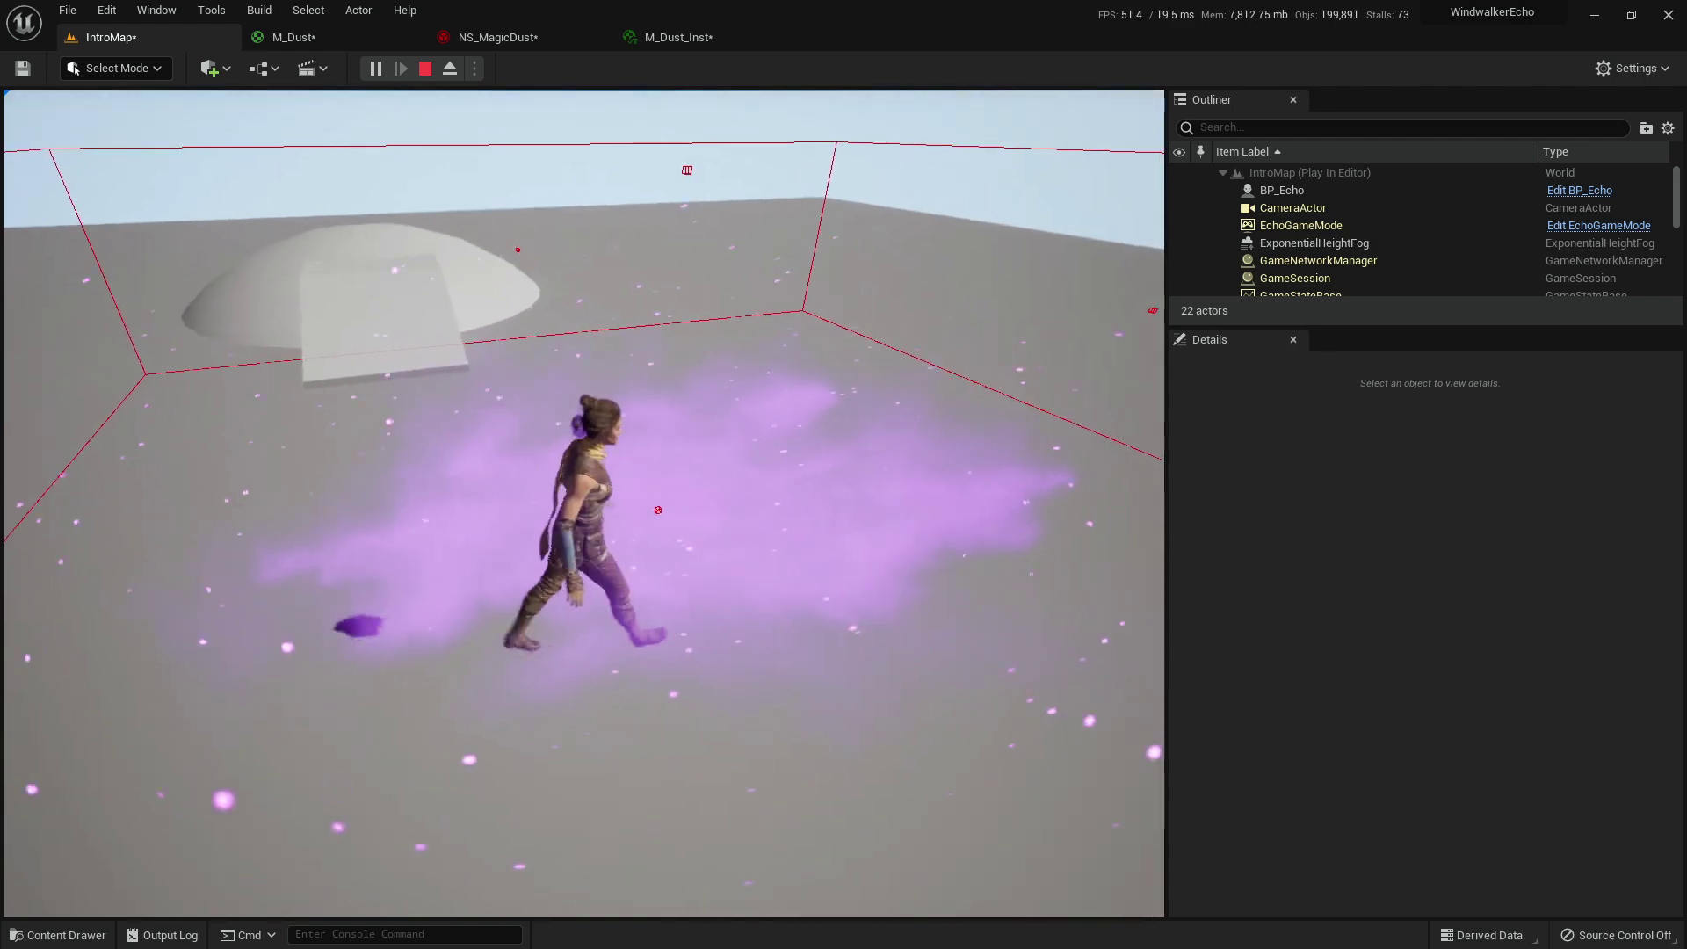
key(s)
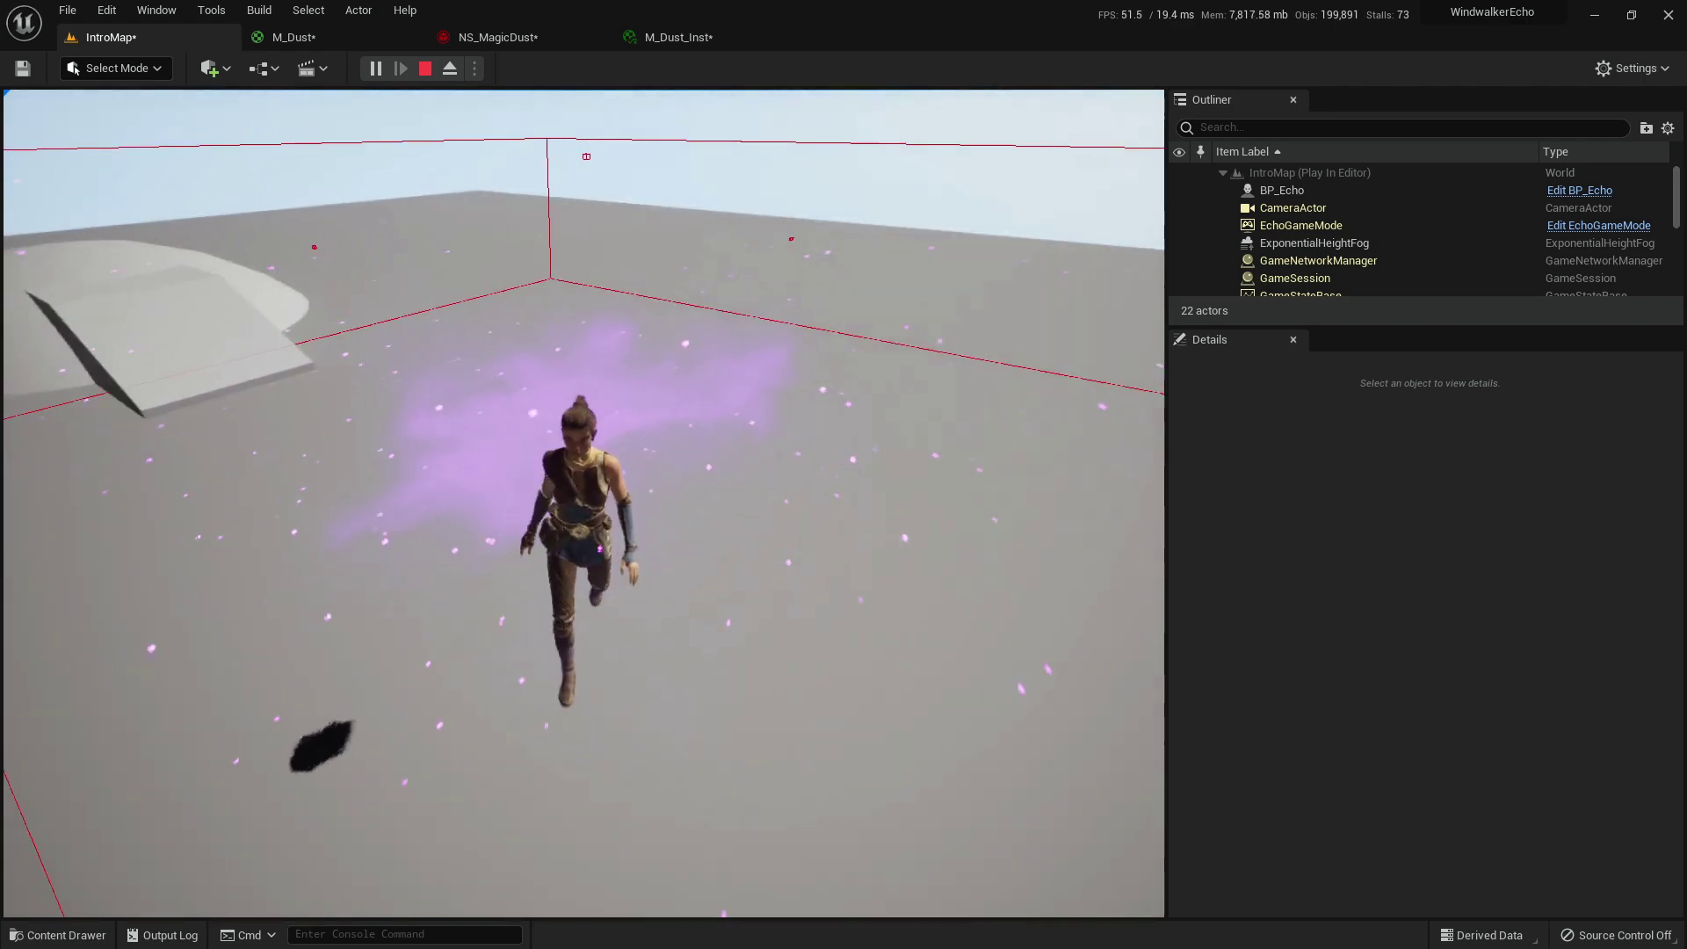
key(a)
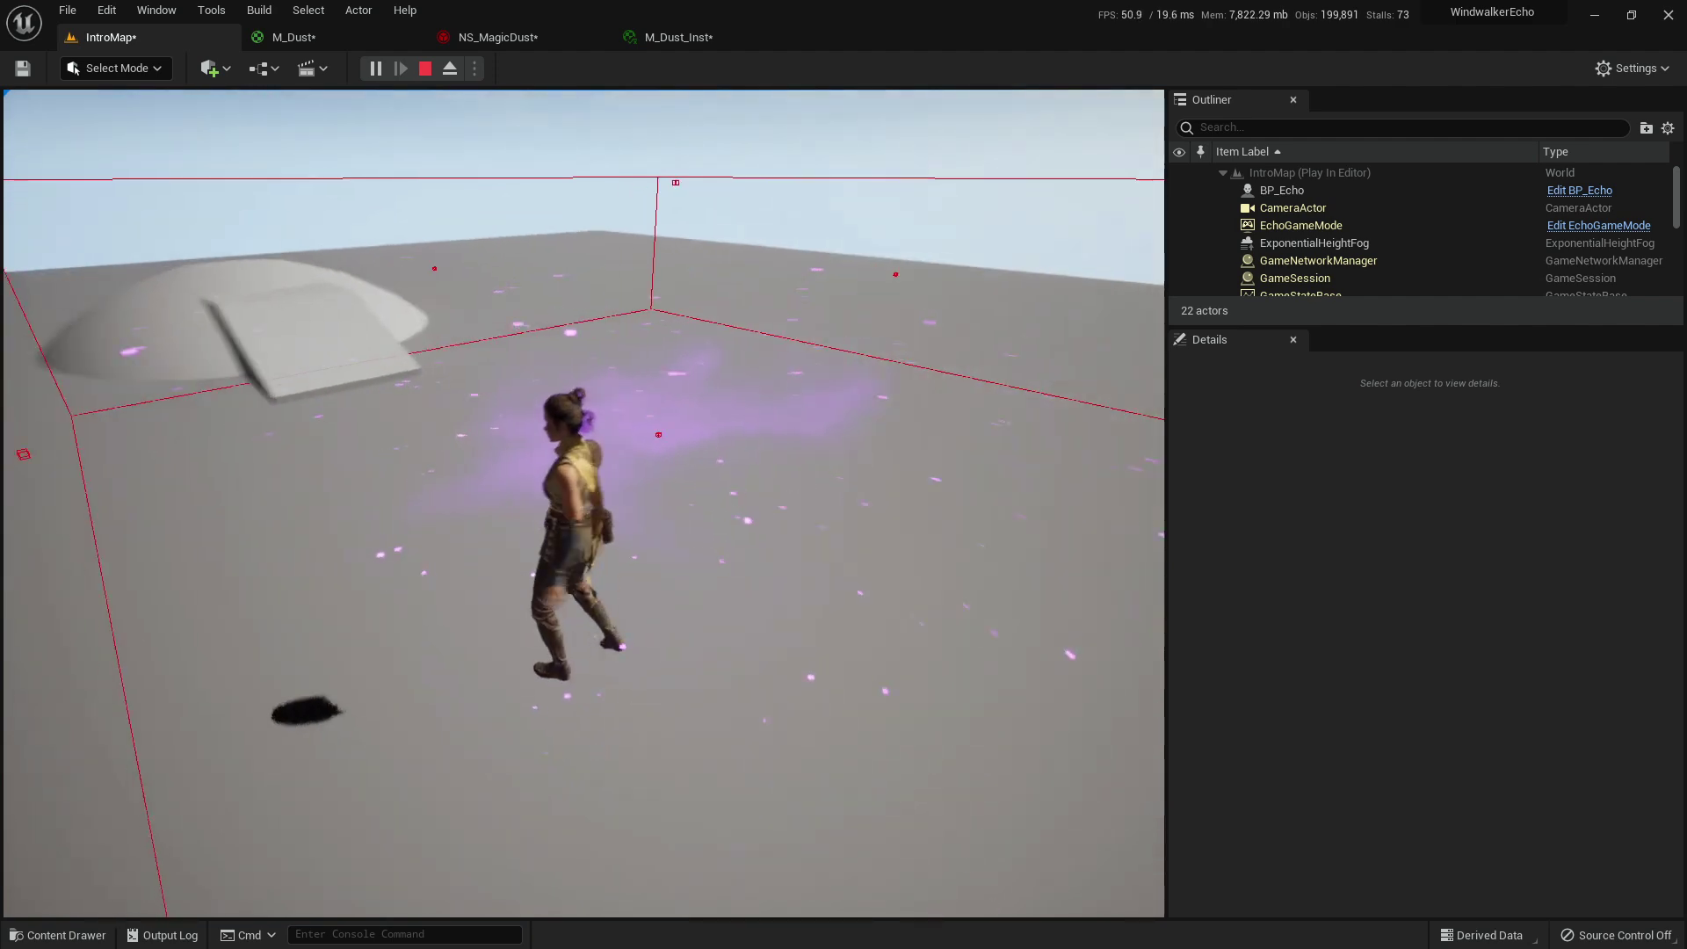
key(Escape)
Open NS_DustExplosion from the Fluids folder and set ParticleSourceEmitter's SphereRadius to 25.
click(499, 37)
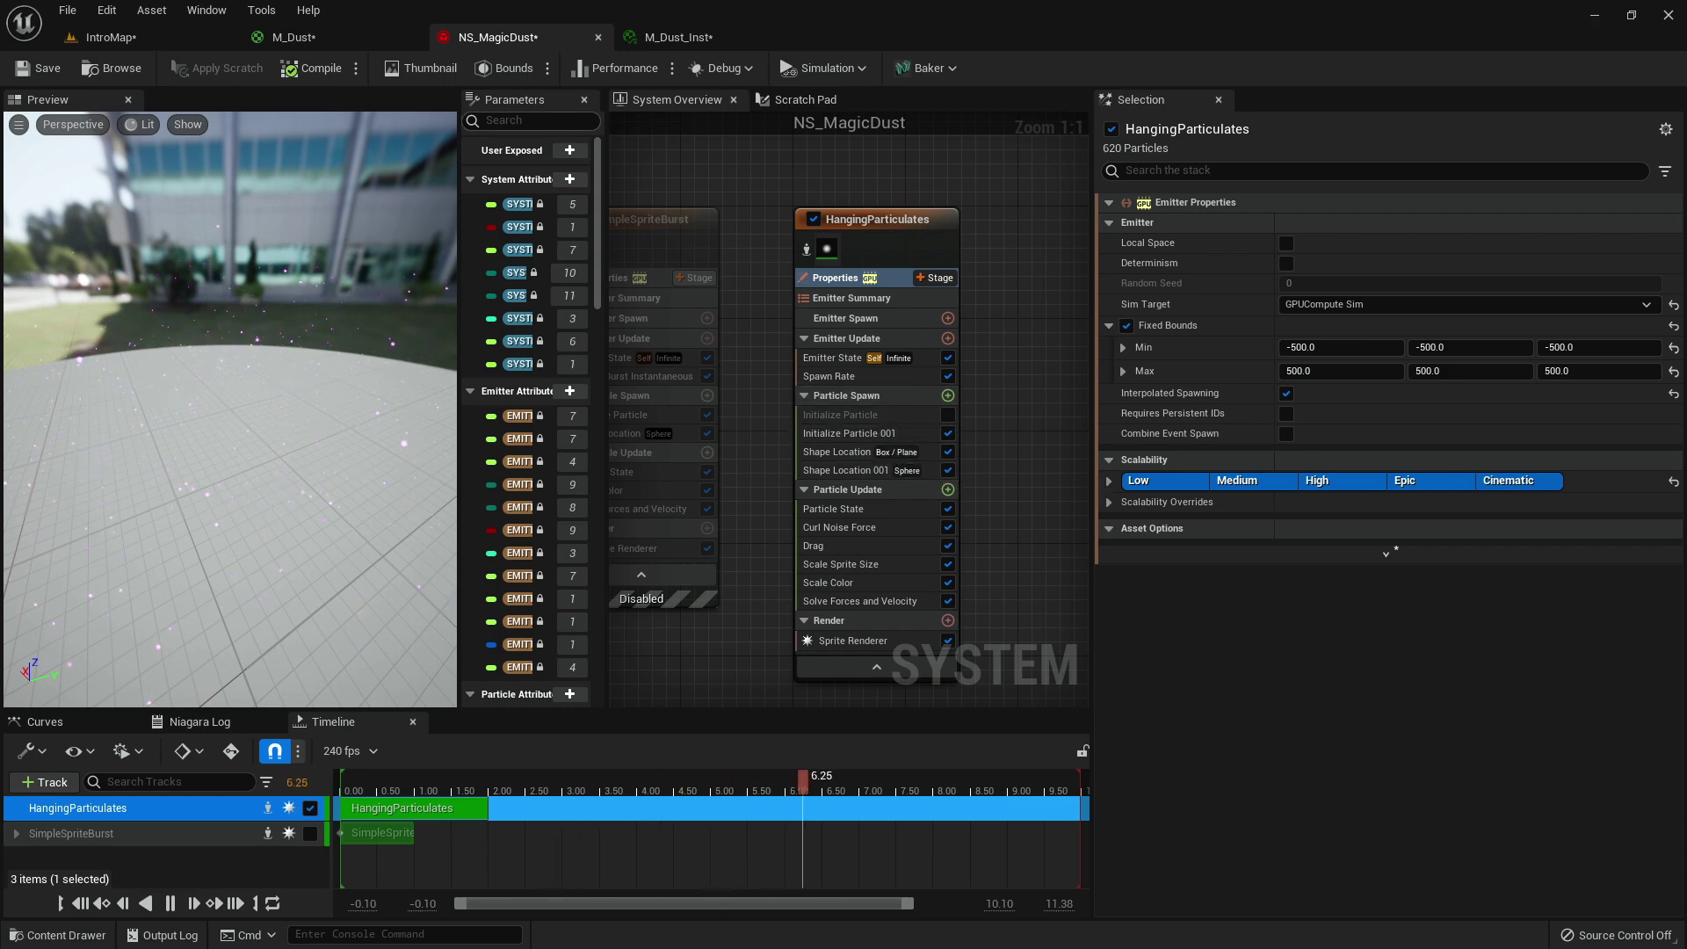
click(146, 35)
key(ctrl+space)
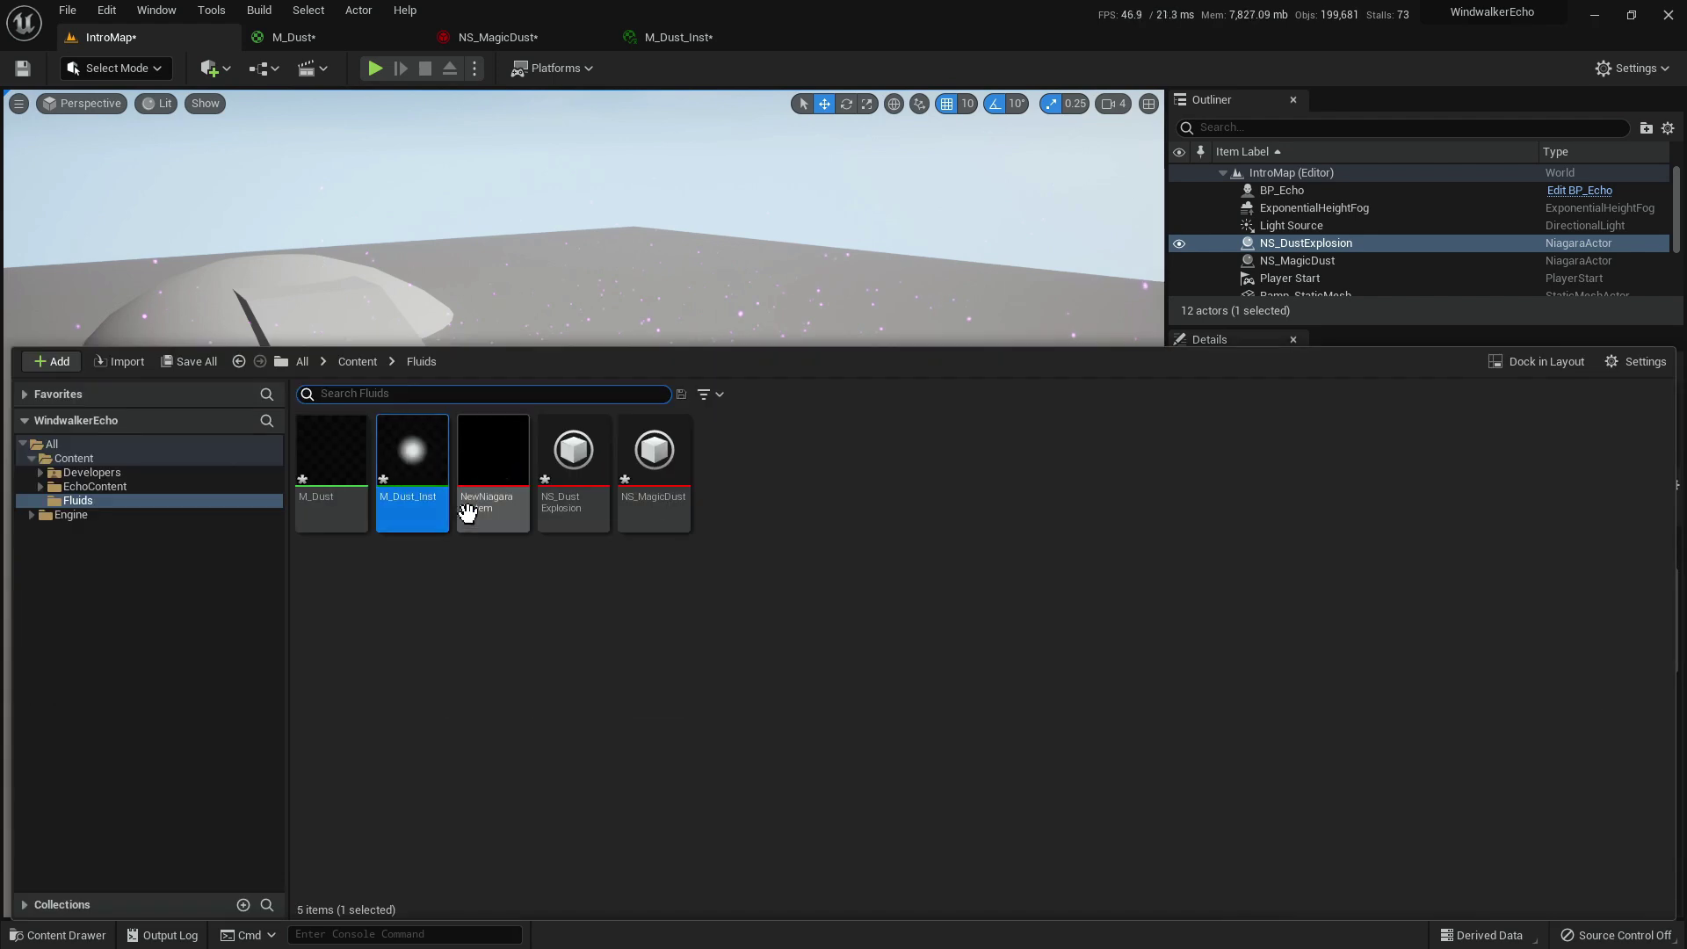
double_click(580, 461)
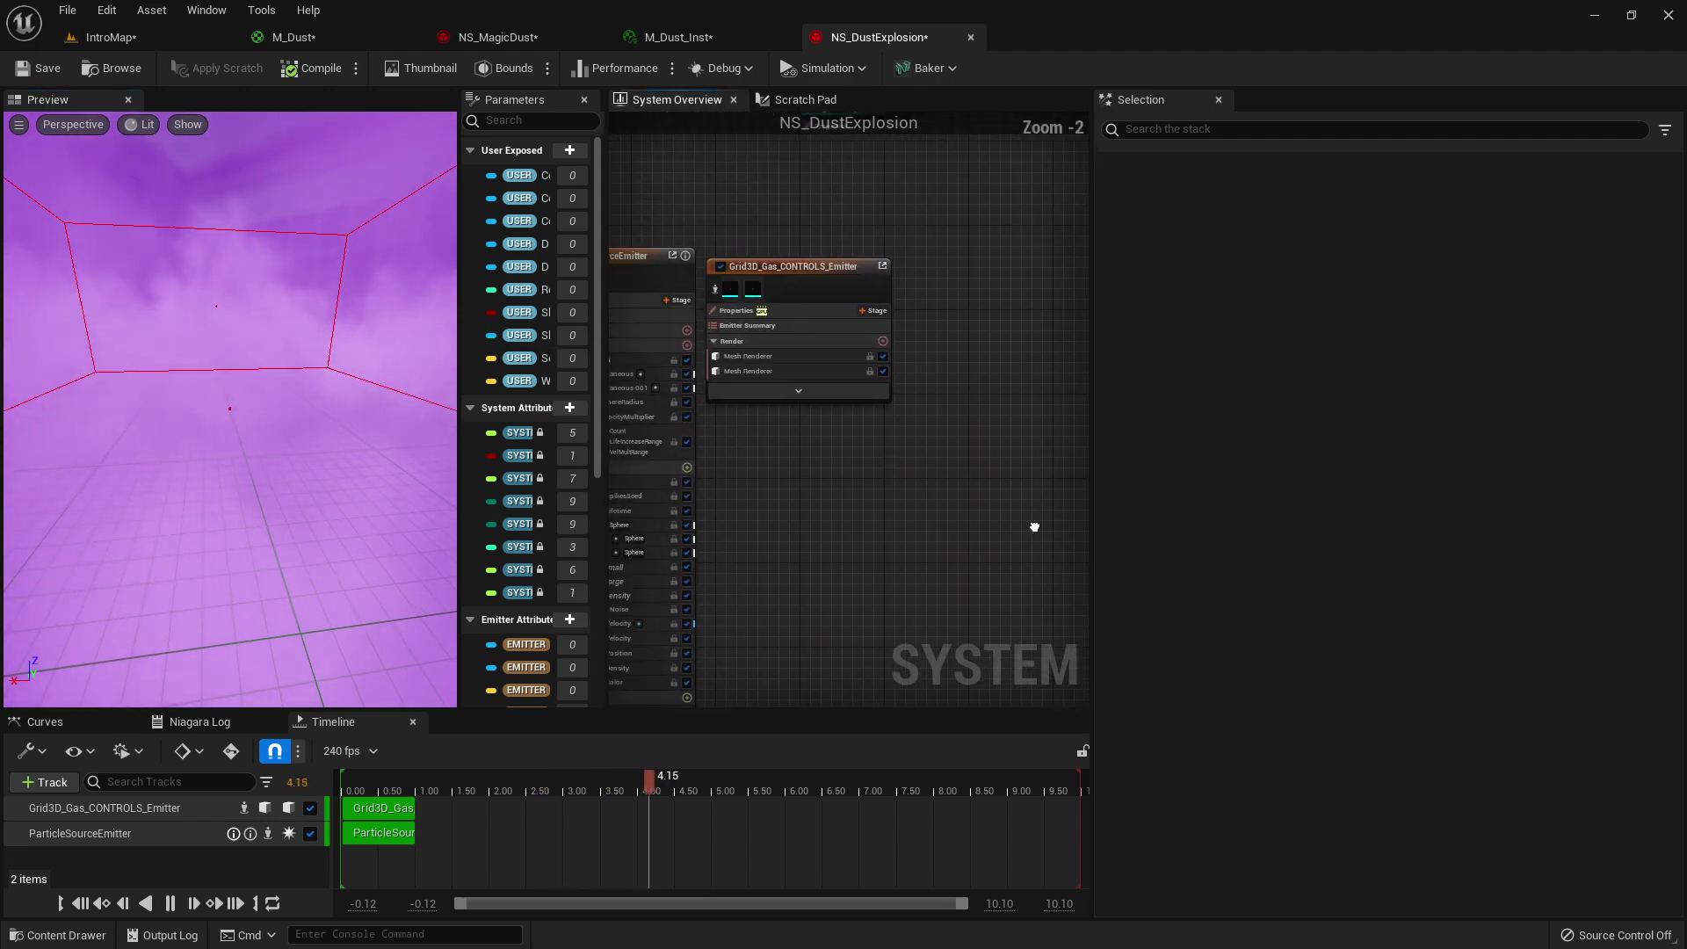
scroll(979, 430, up, 2)
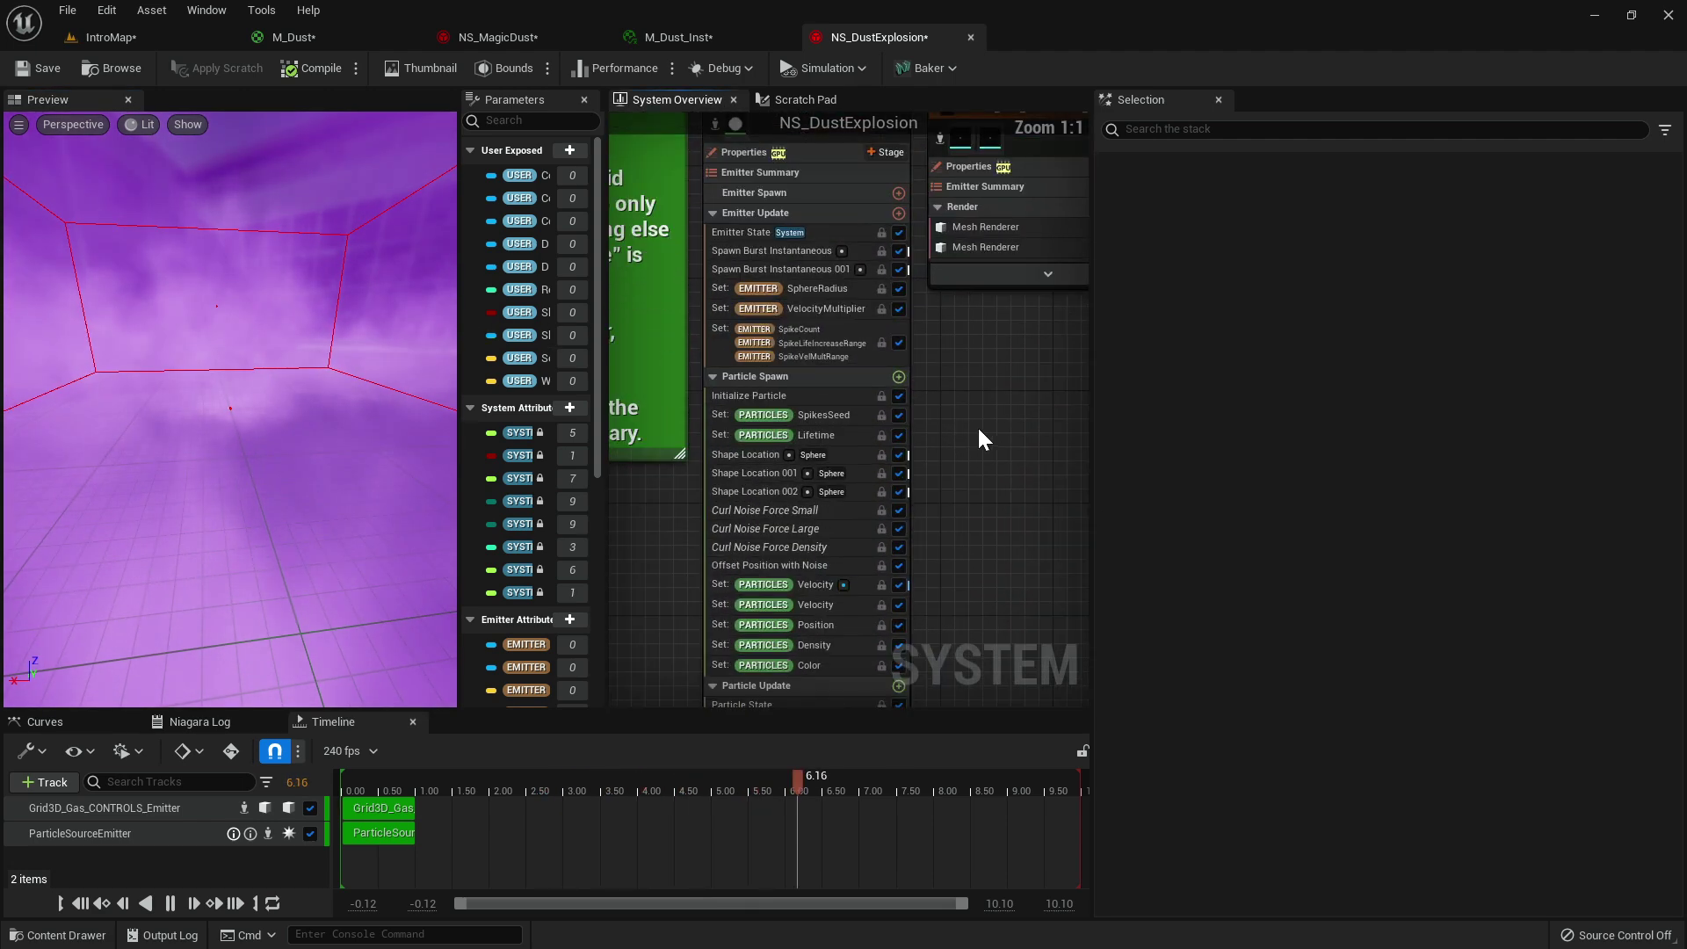
right_drag(955, 371, 962, 410)
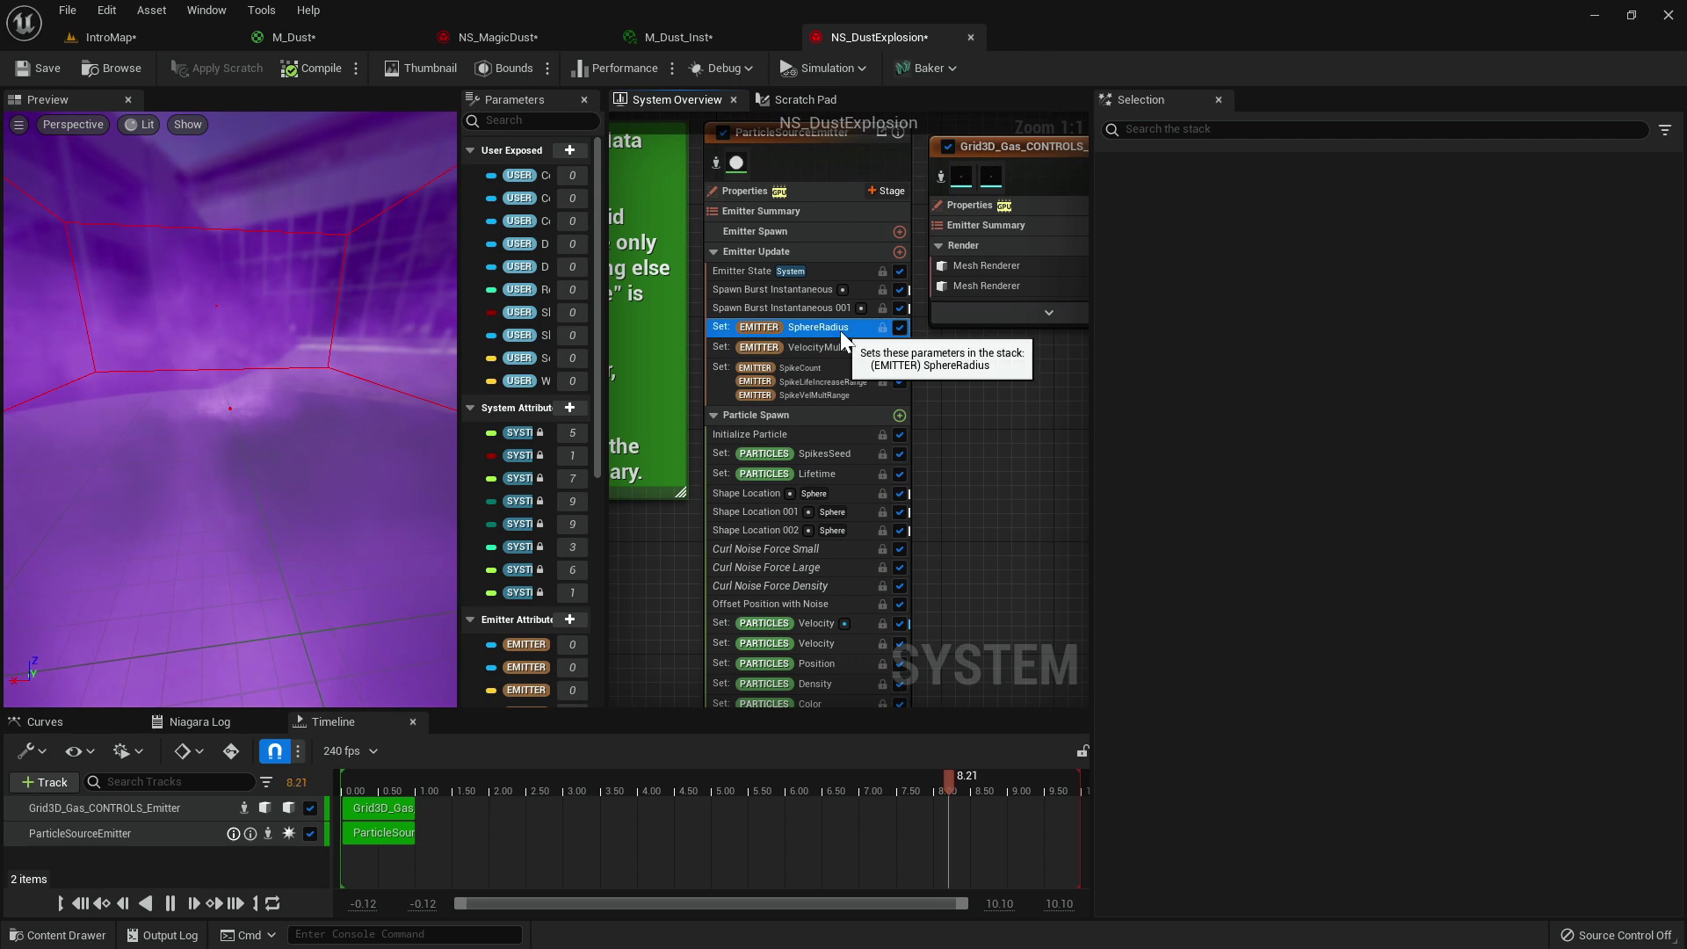
click(840, 328)
text(25)
key(Return)
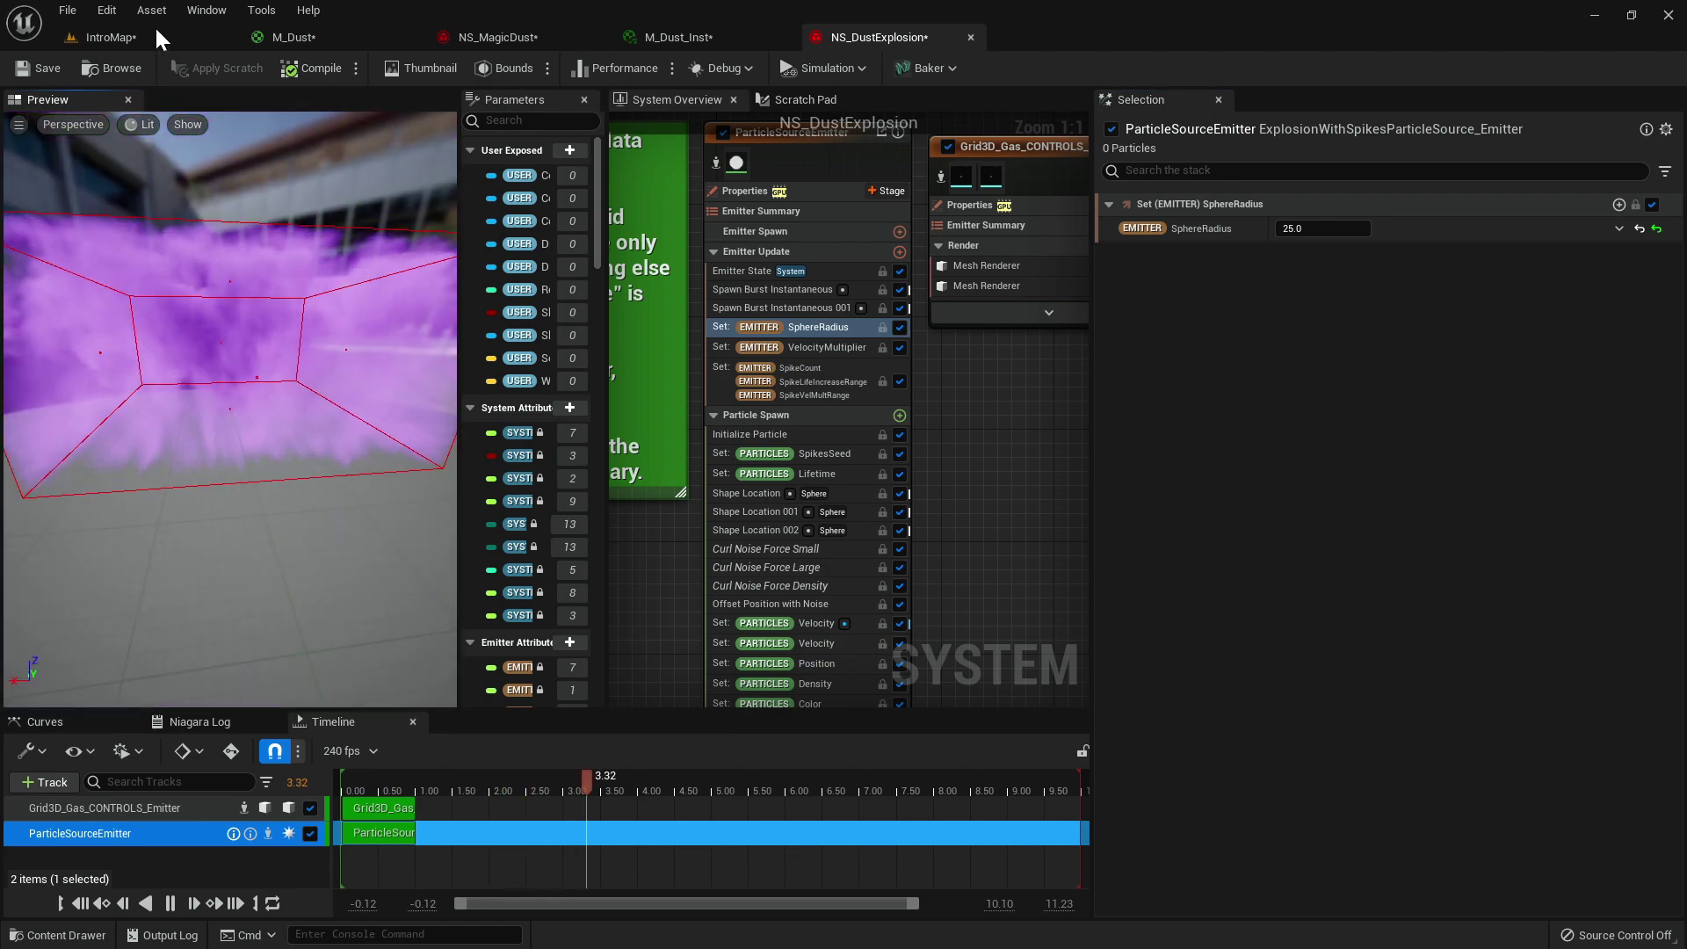
Play IntroMap repeatedly, moving the character through the explosion to examine the smoke's spread against the floating dust.
click(155, 35)
click(381, 72)
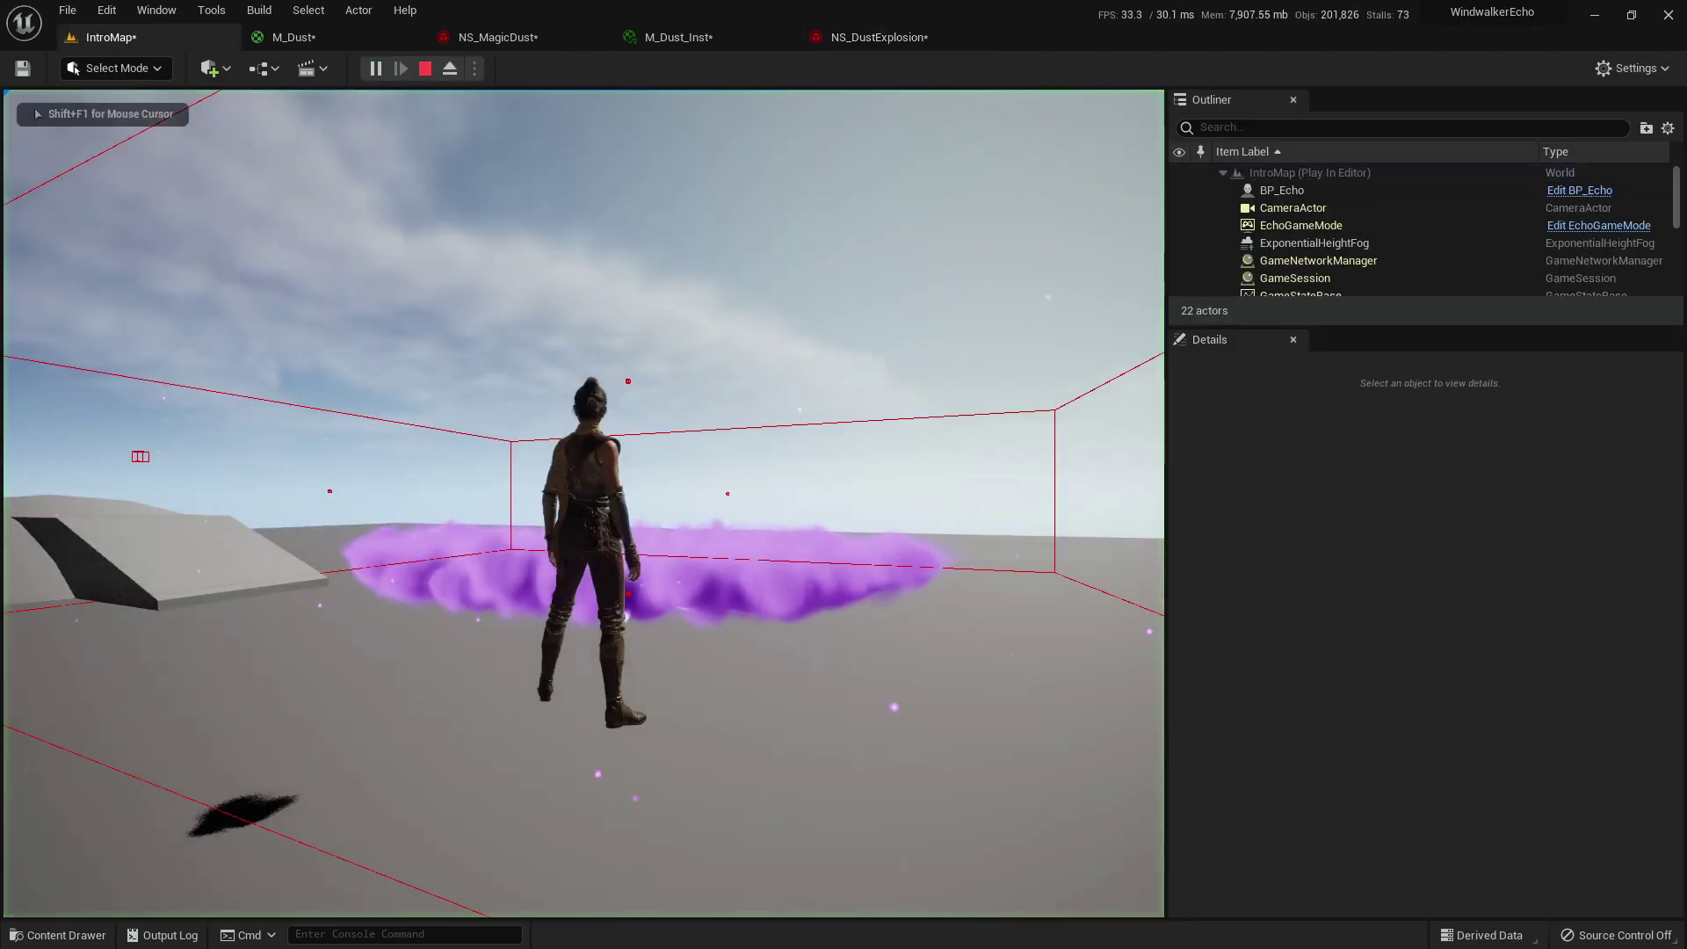
click(583, 502)
key(d)
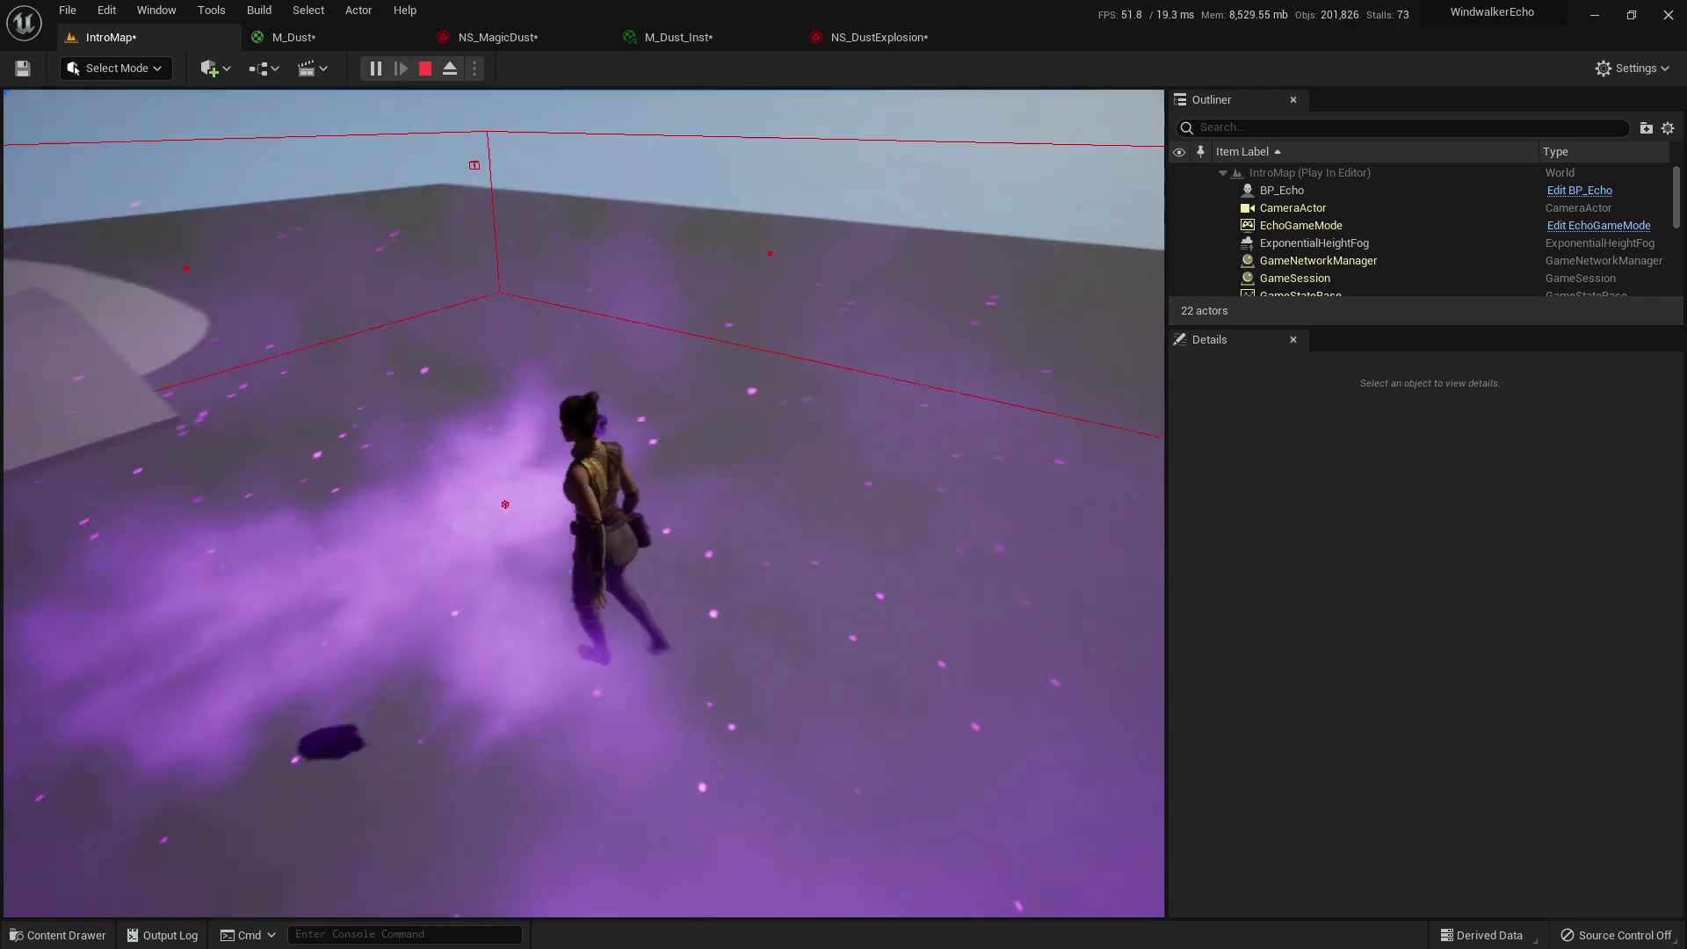
key(Escape)
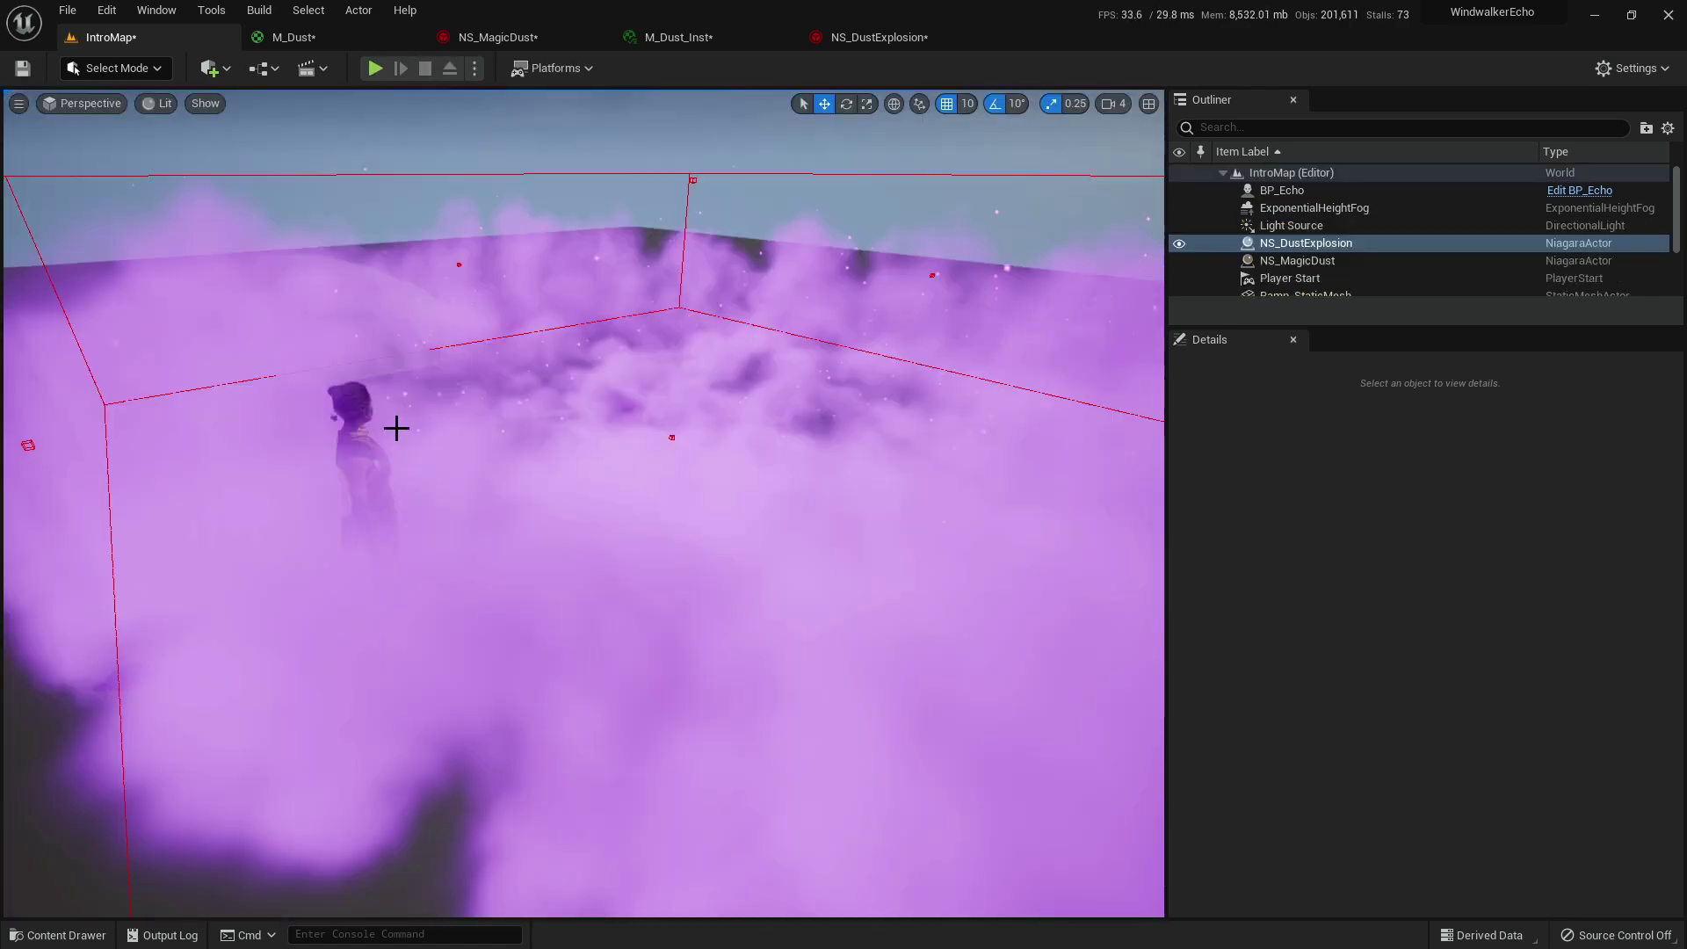
click(371, 71)
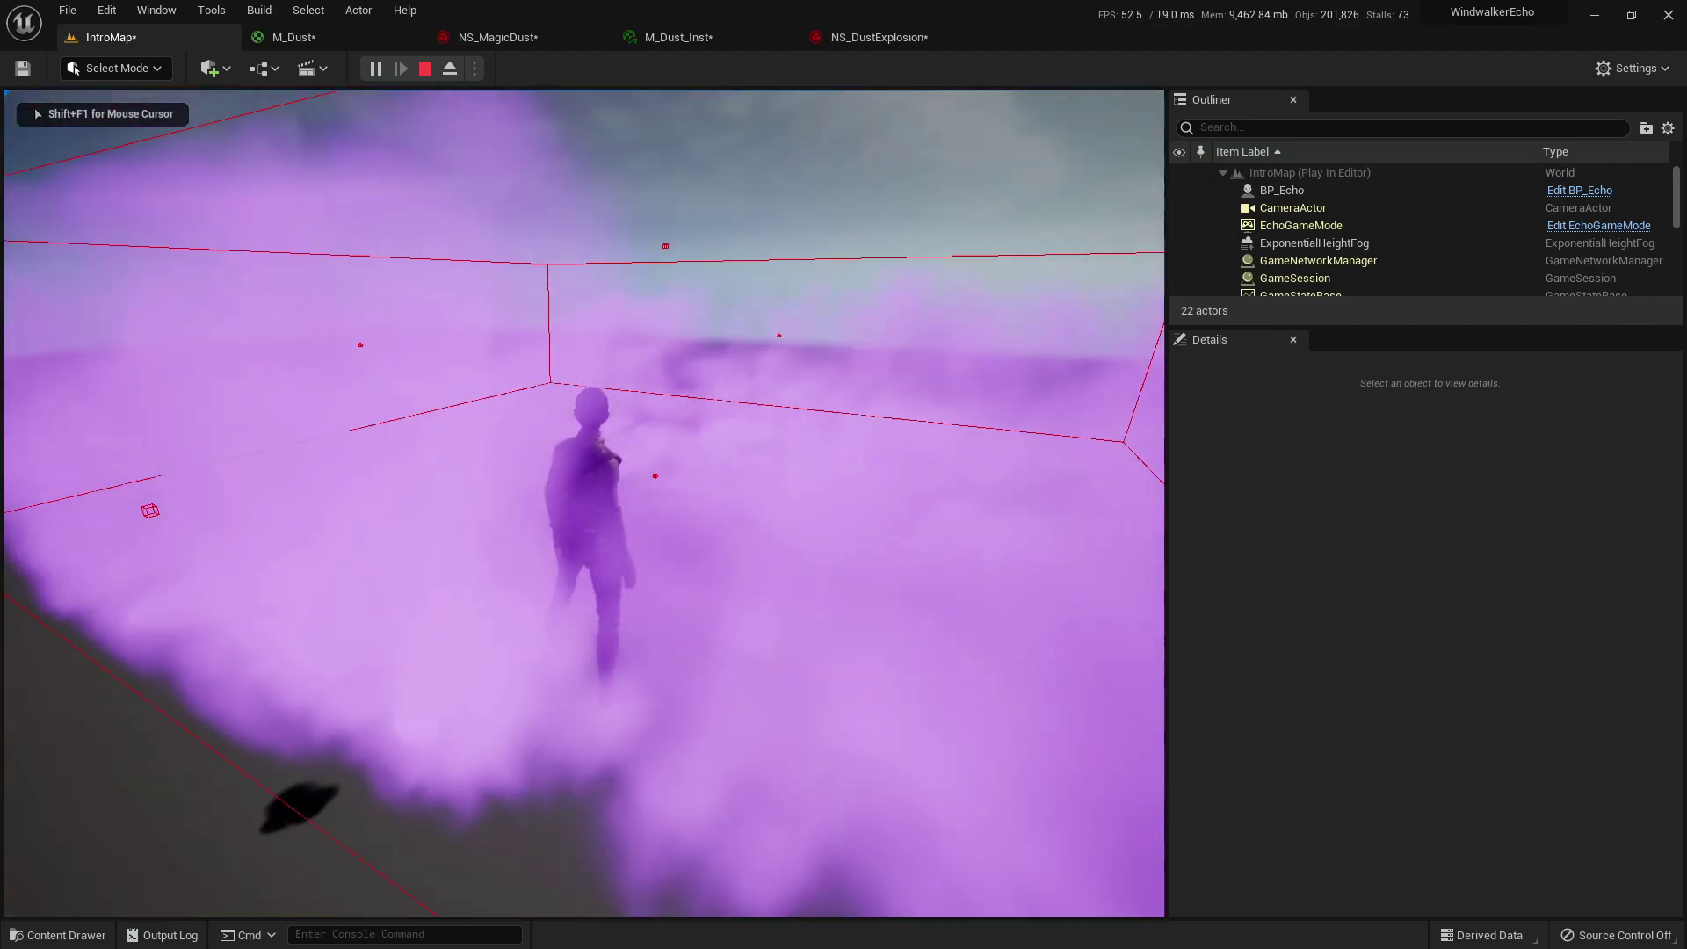
key(Escape)
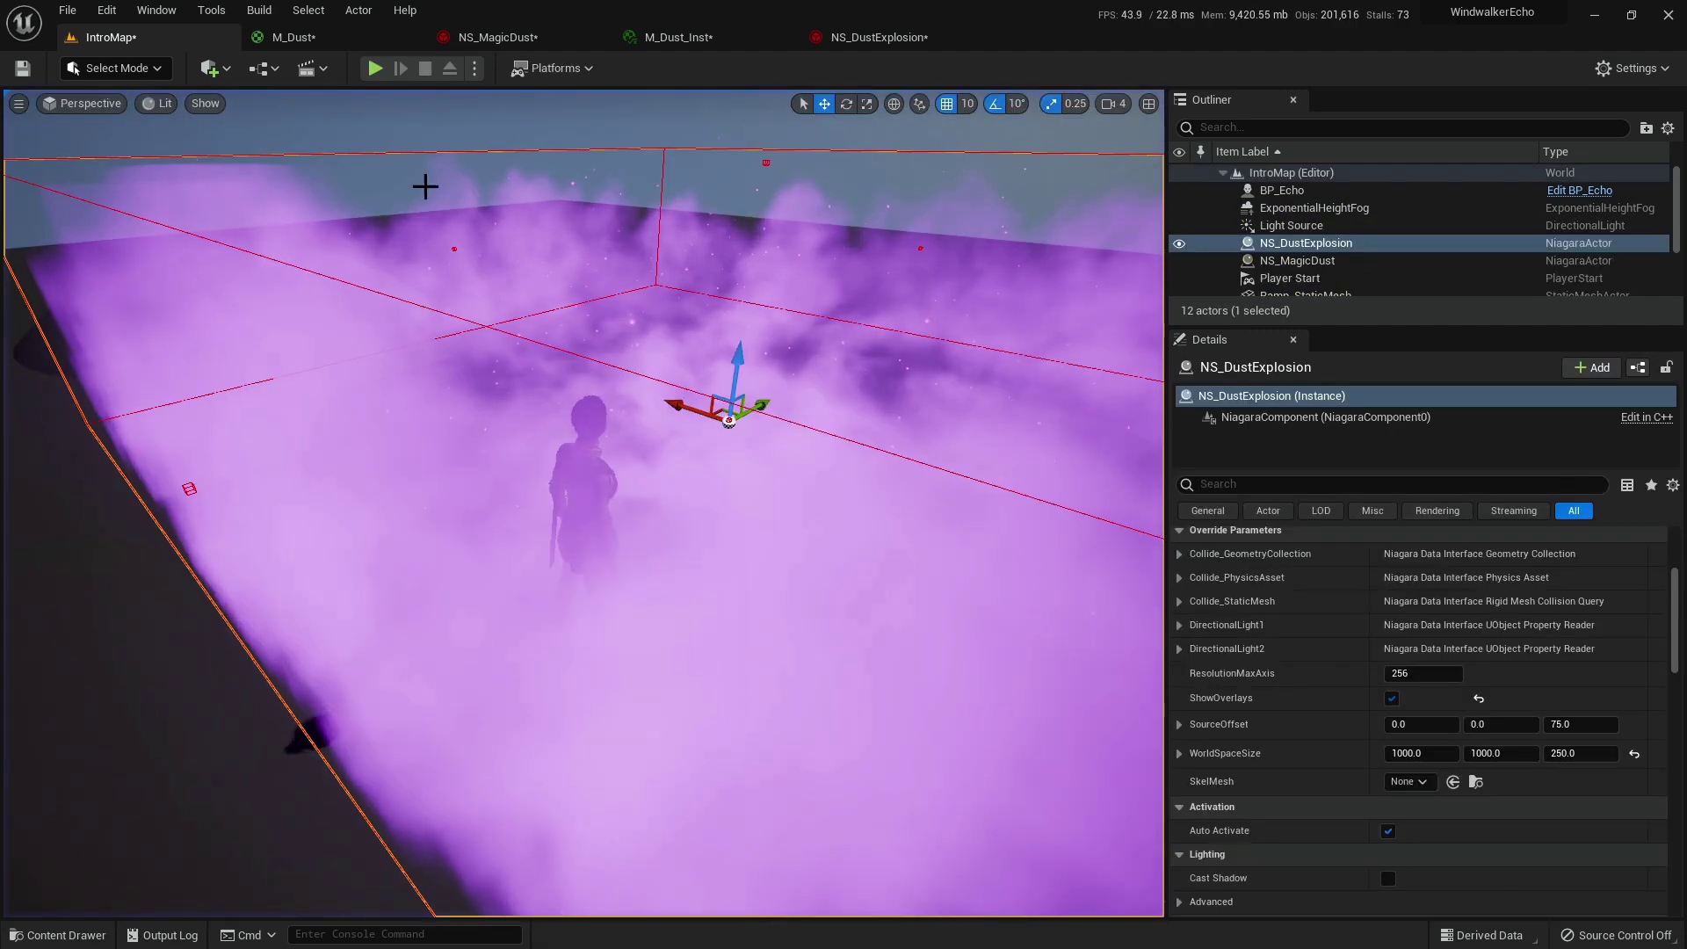
click(373, 69)
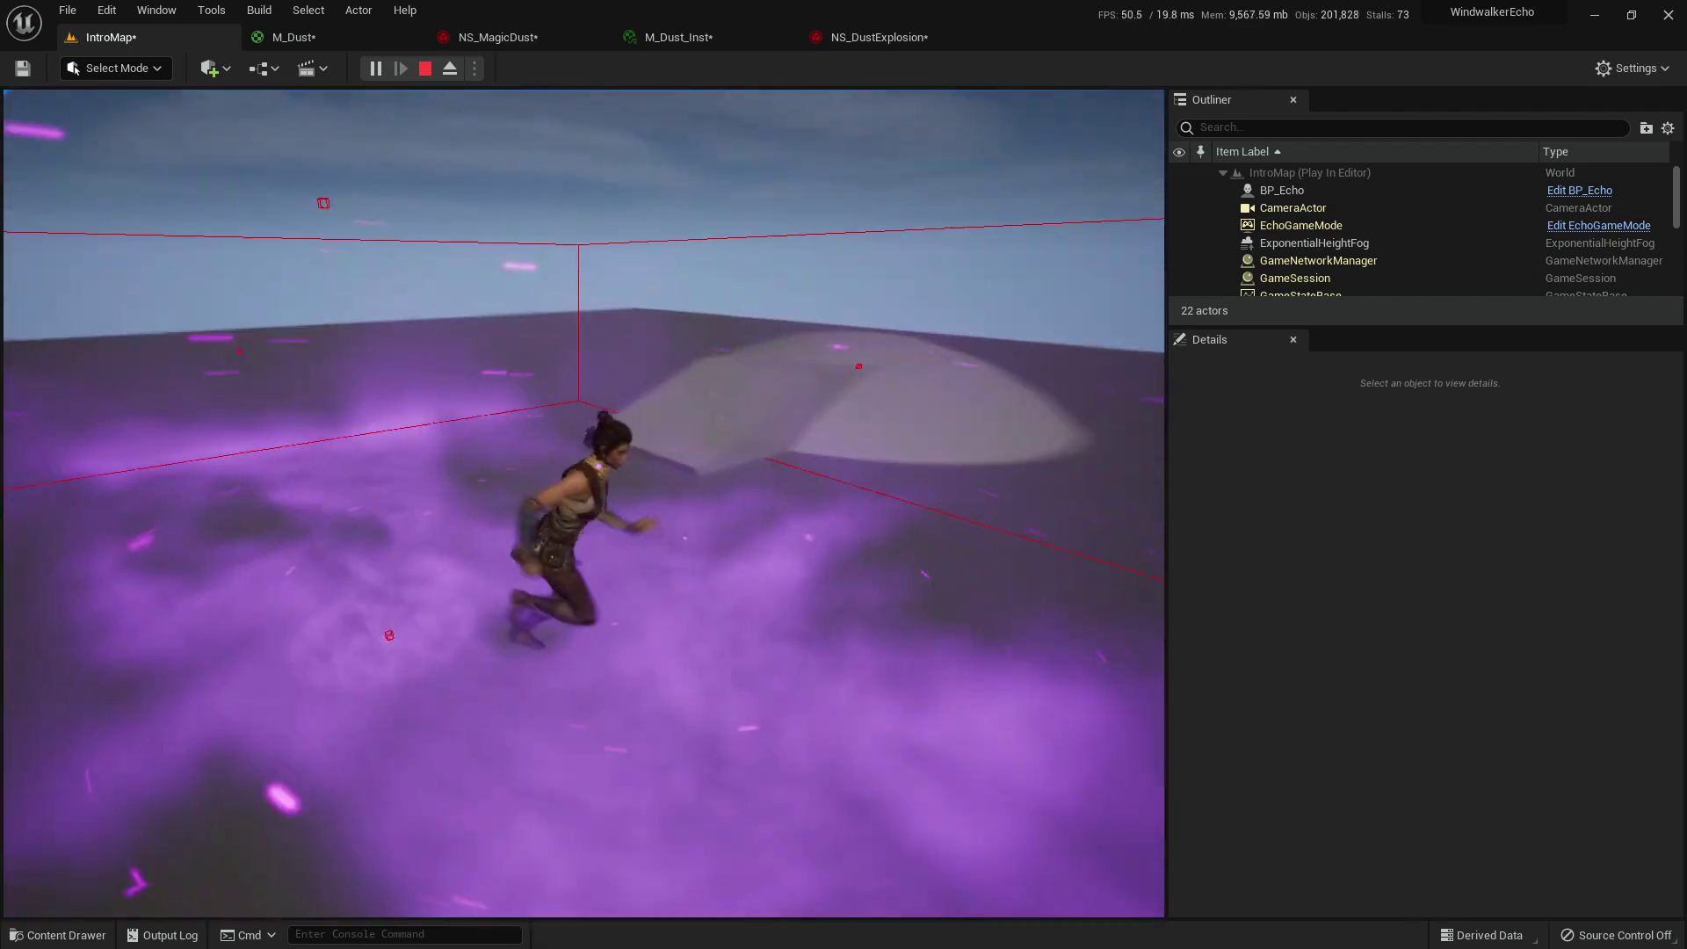
key(Escape)
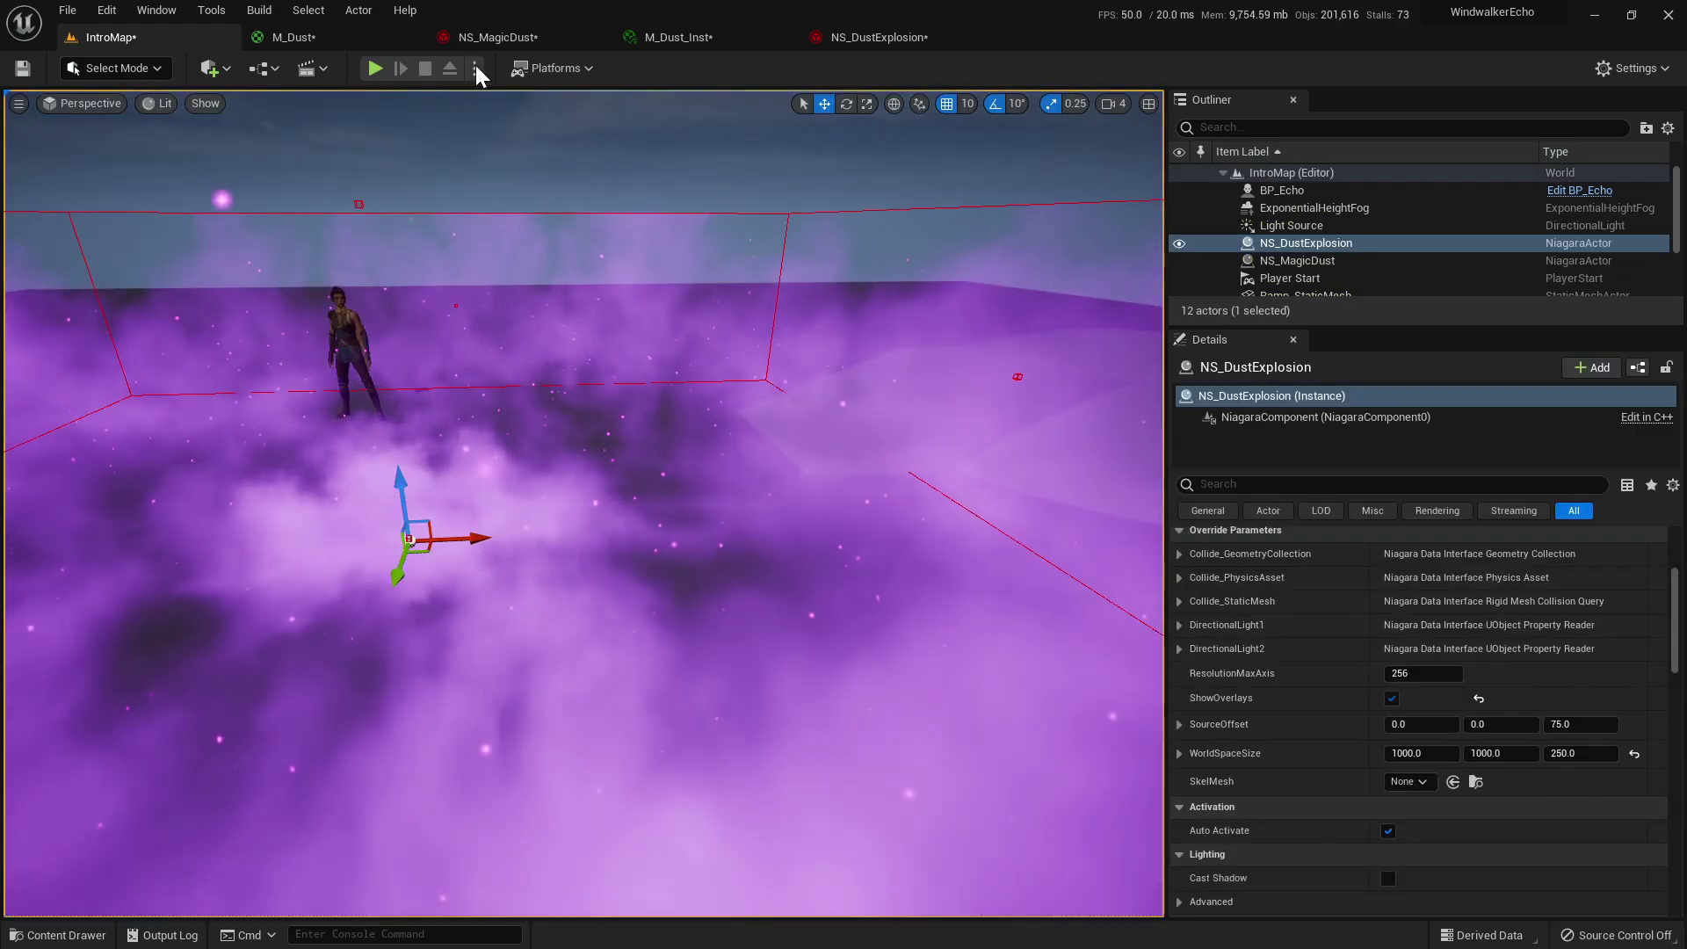
Set ParticleSourceEmitter's SphereRadius in NS_DustExplosion to 20 and check the explosion in the preview and IntroMap.
click(516, 36)
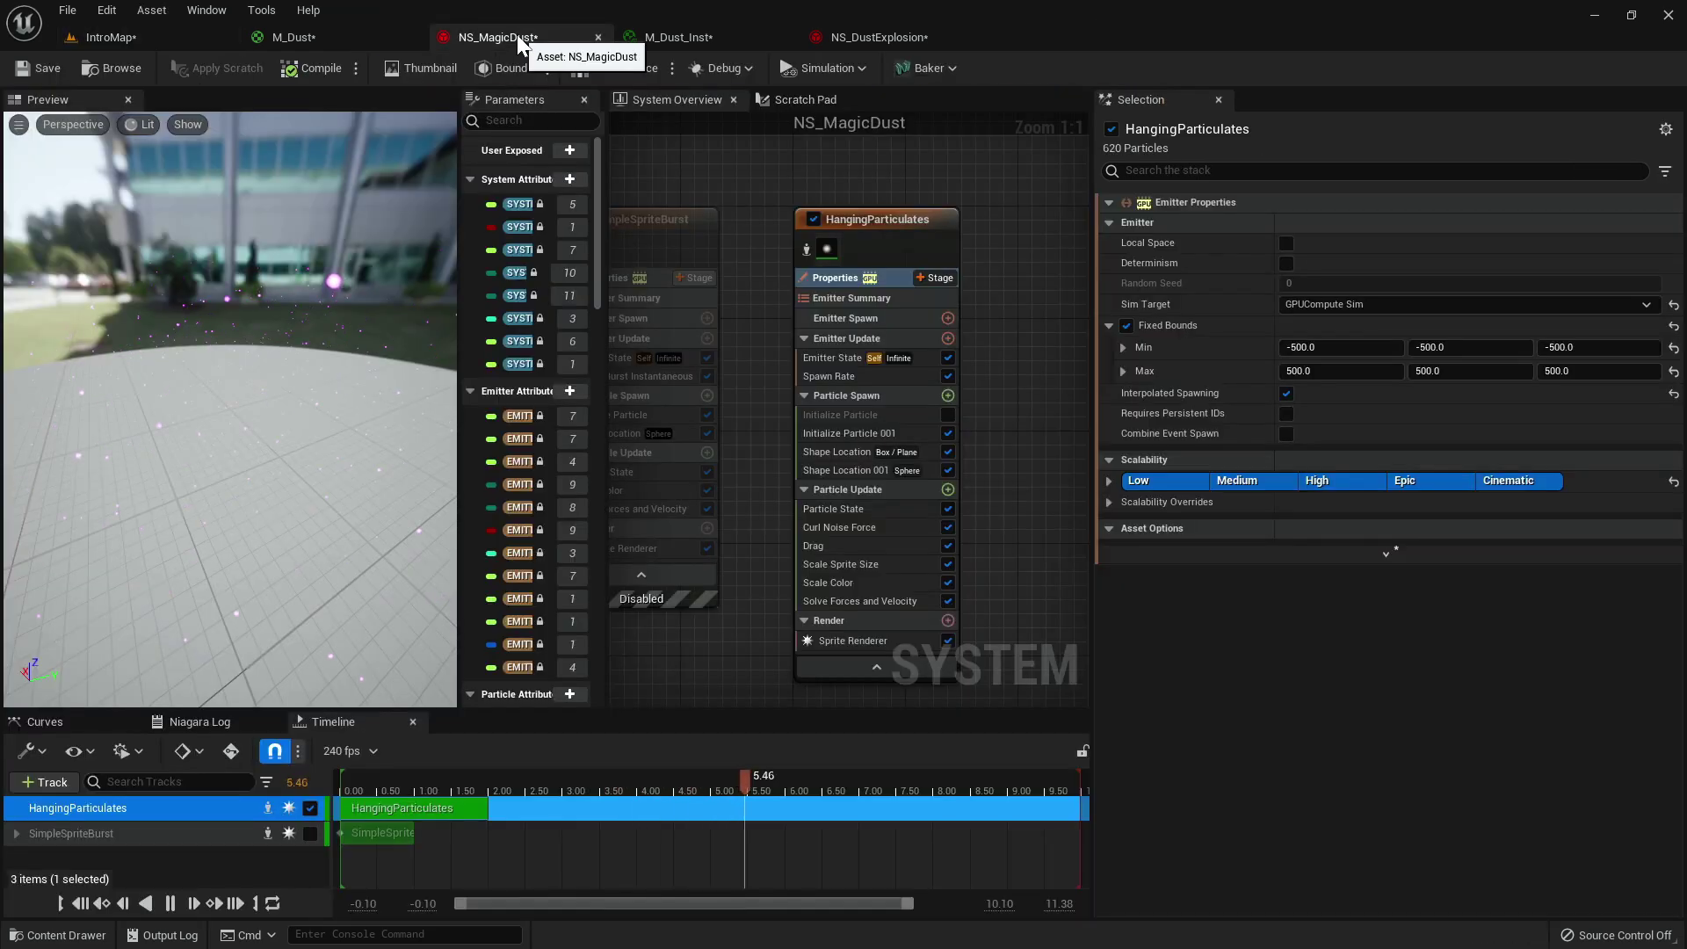
click(870, 35)
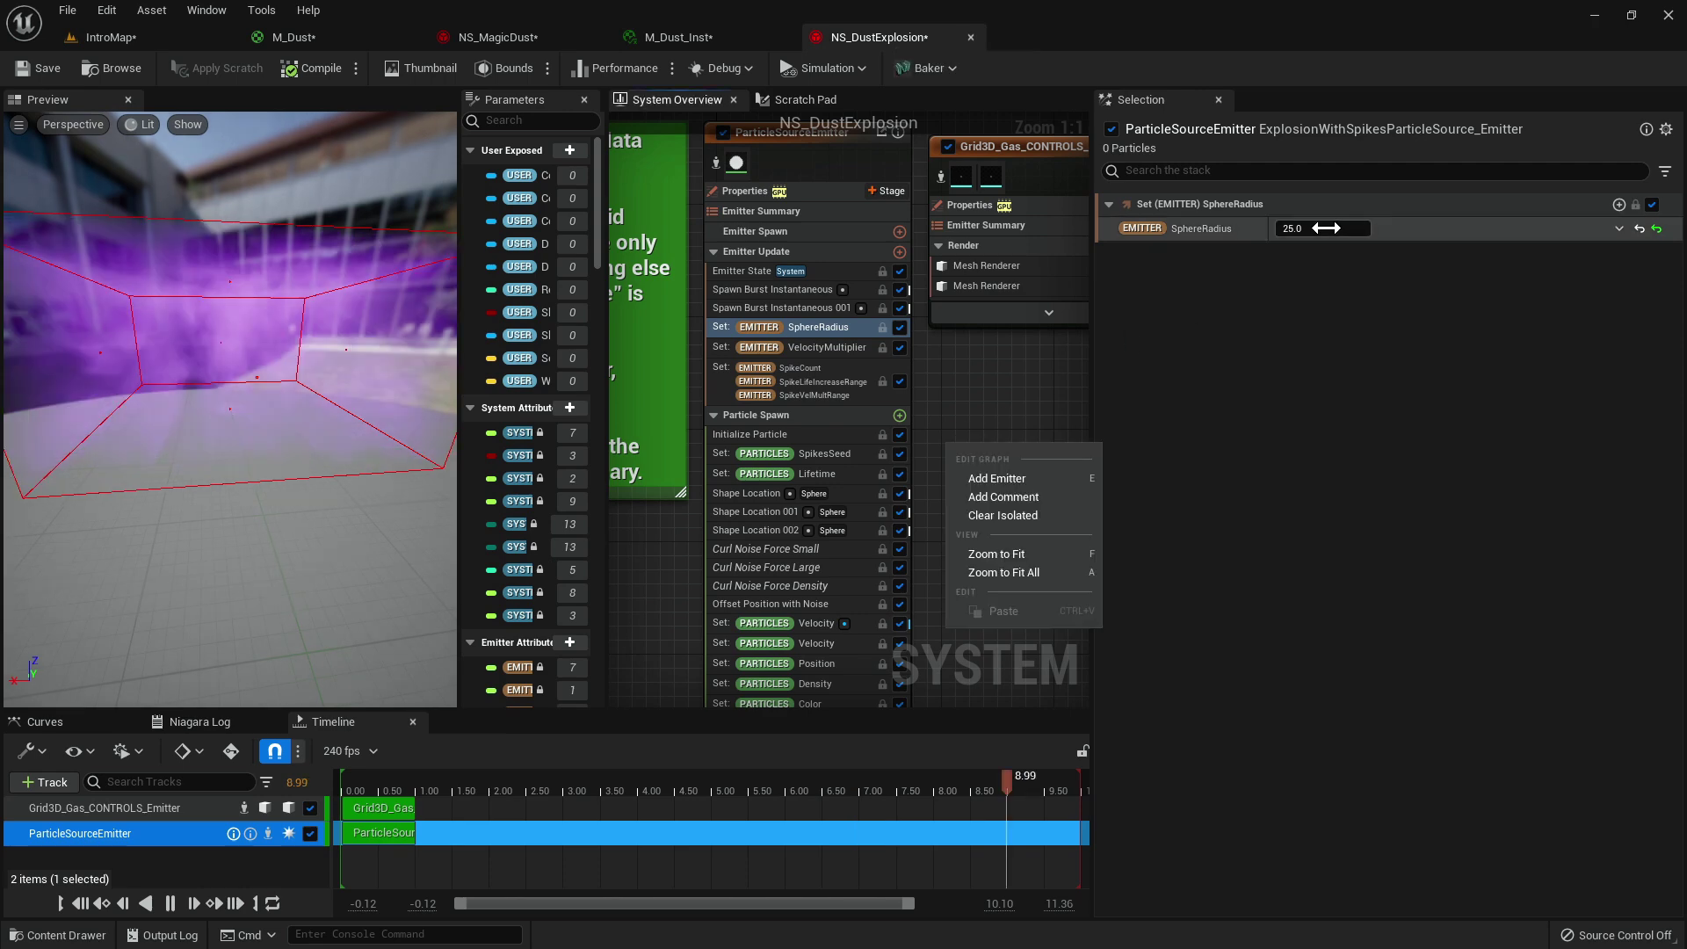
click(1326, 228)
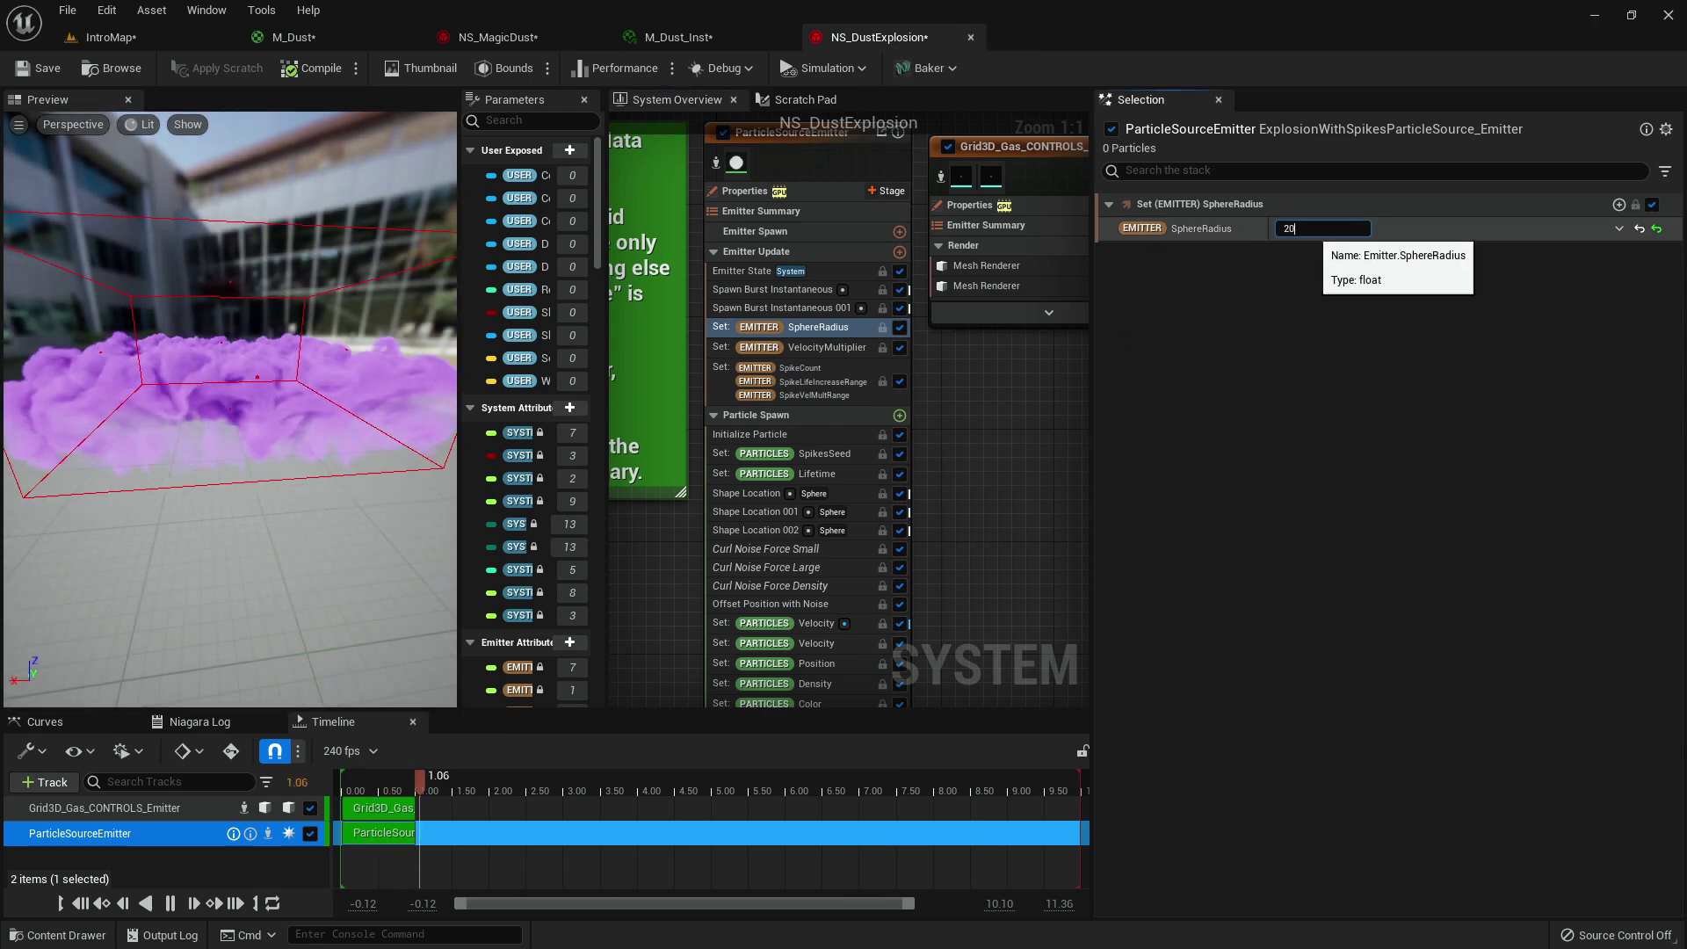
text(20)
key(Return)
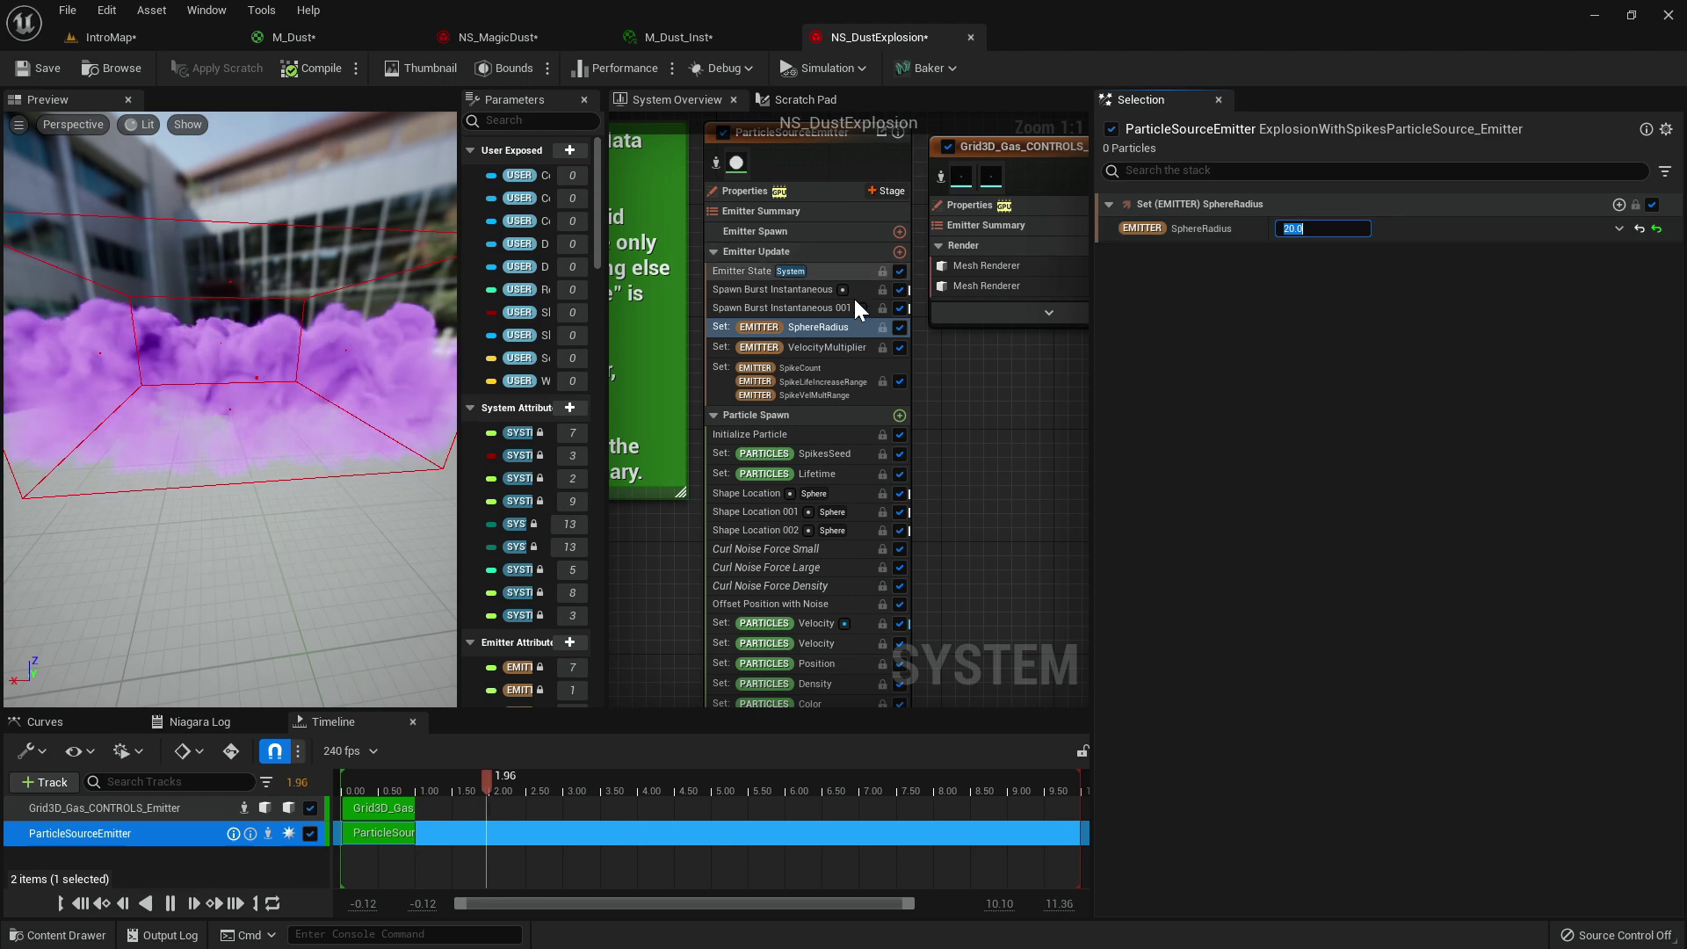
drag(369, 351, 206, 417)
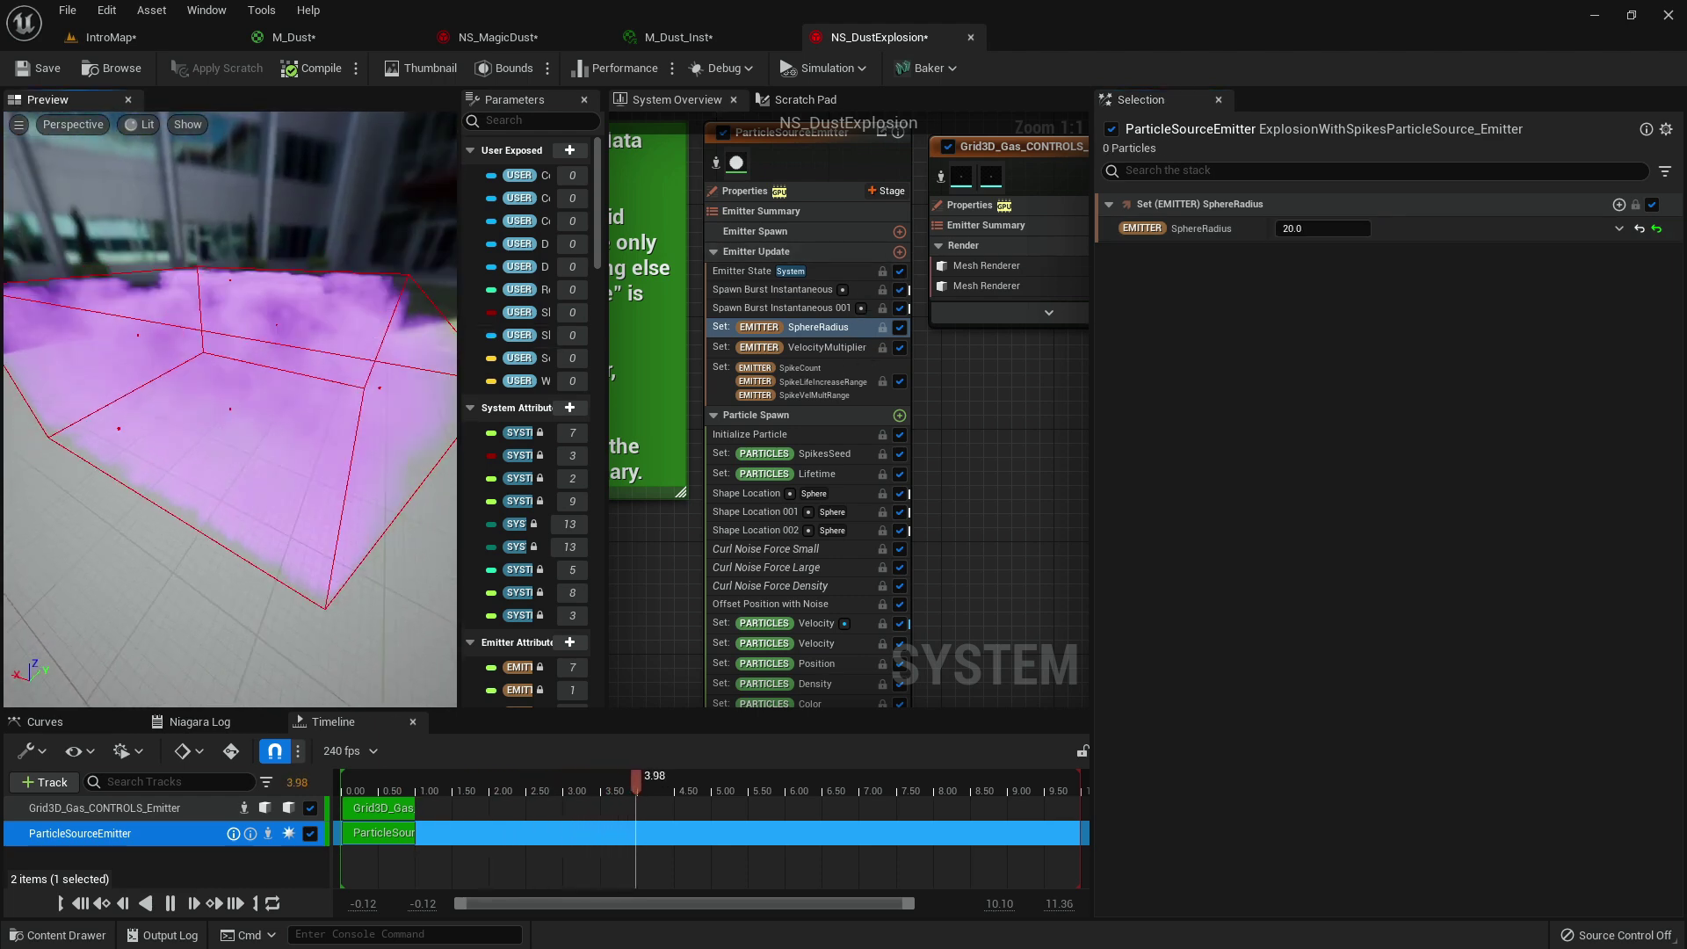
click(130, 33)
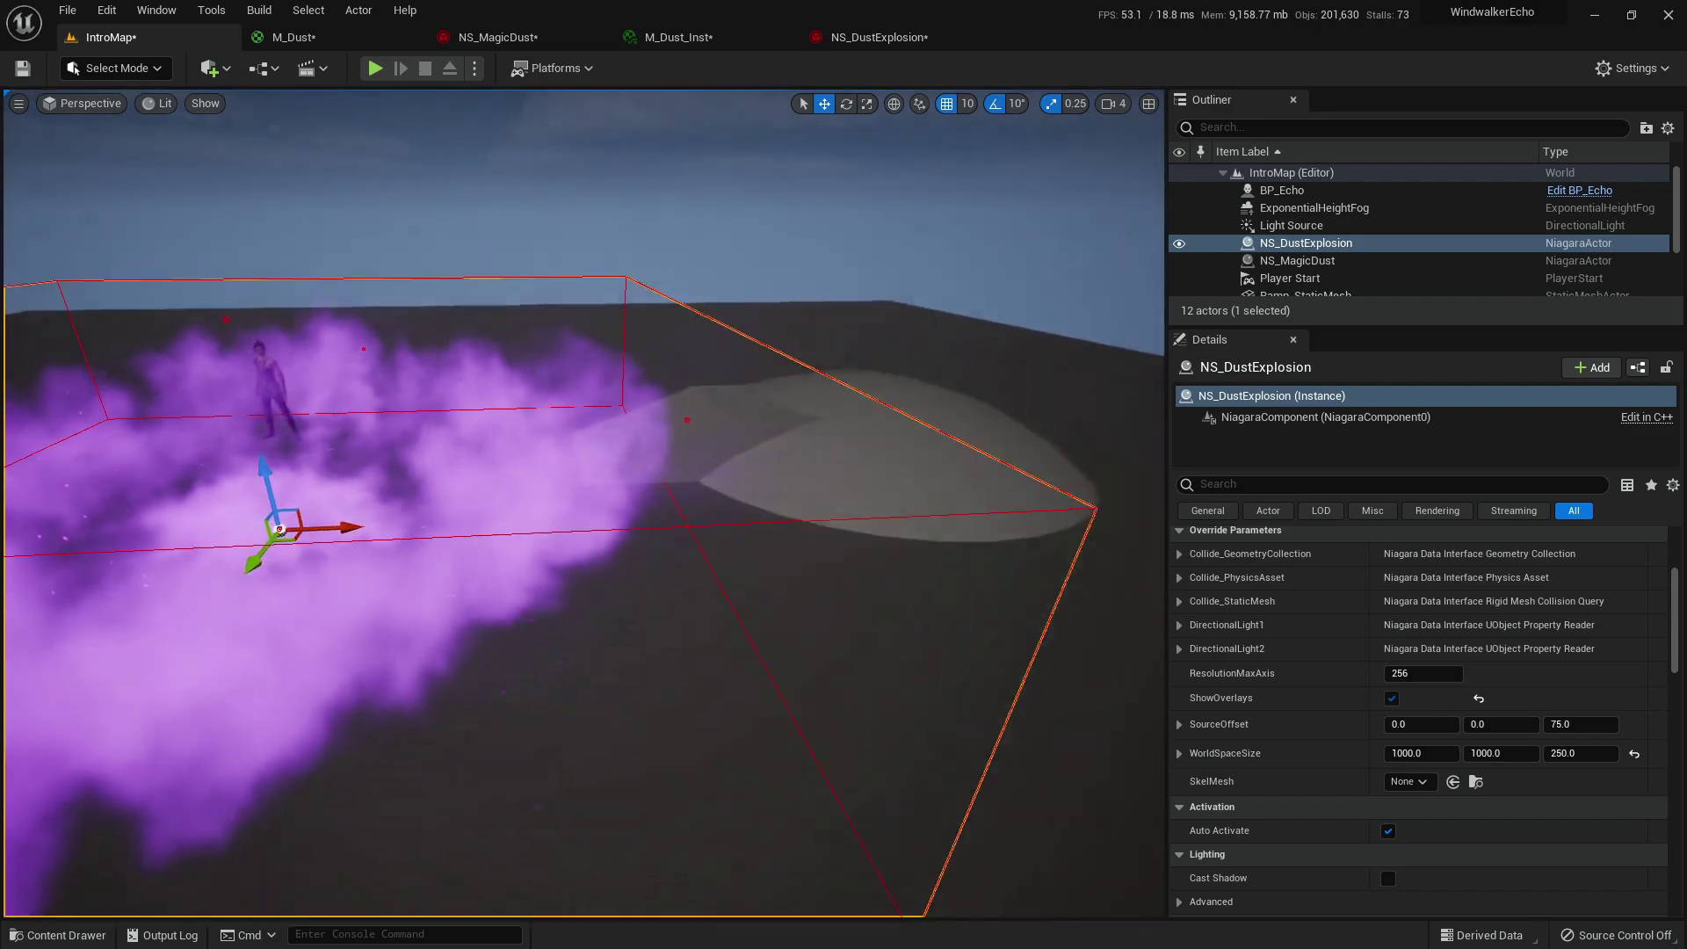
right_drag(584, 502, 510, 547)
key(s)
right_drag(637, 176, 624, 164)
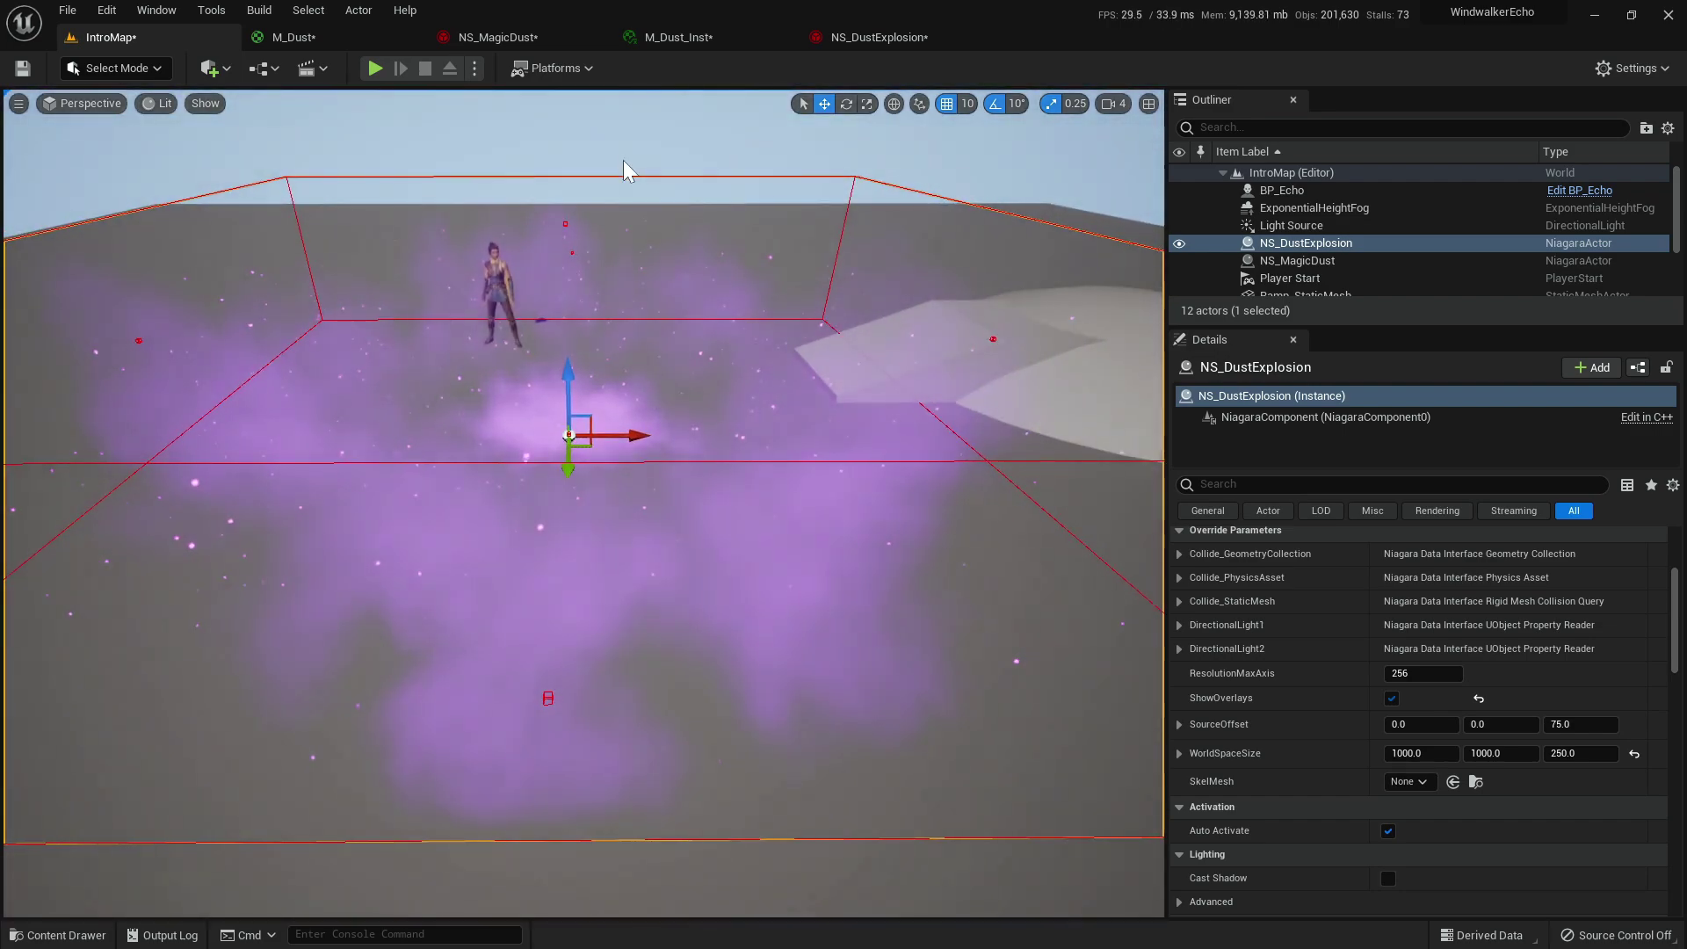
In NS_MagicDust, enable Loop Delay in HangingParticulates' Emitter State, set it to 0.5, and turn on Delay First Loop Only.
click(498, 37)
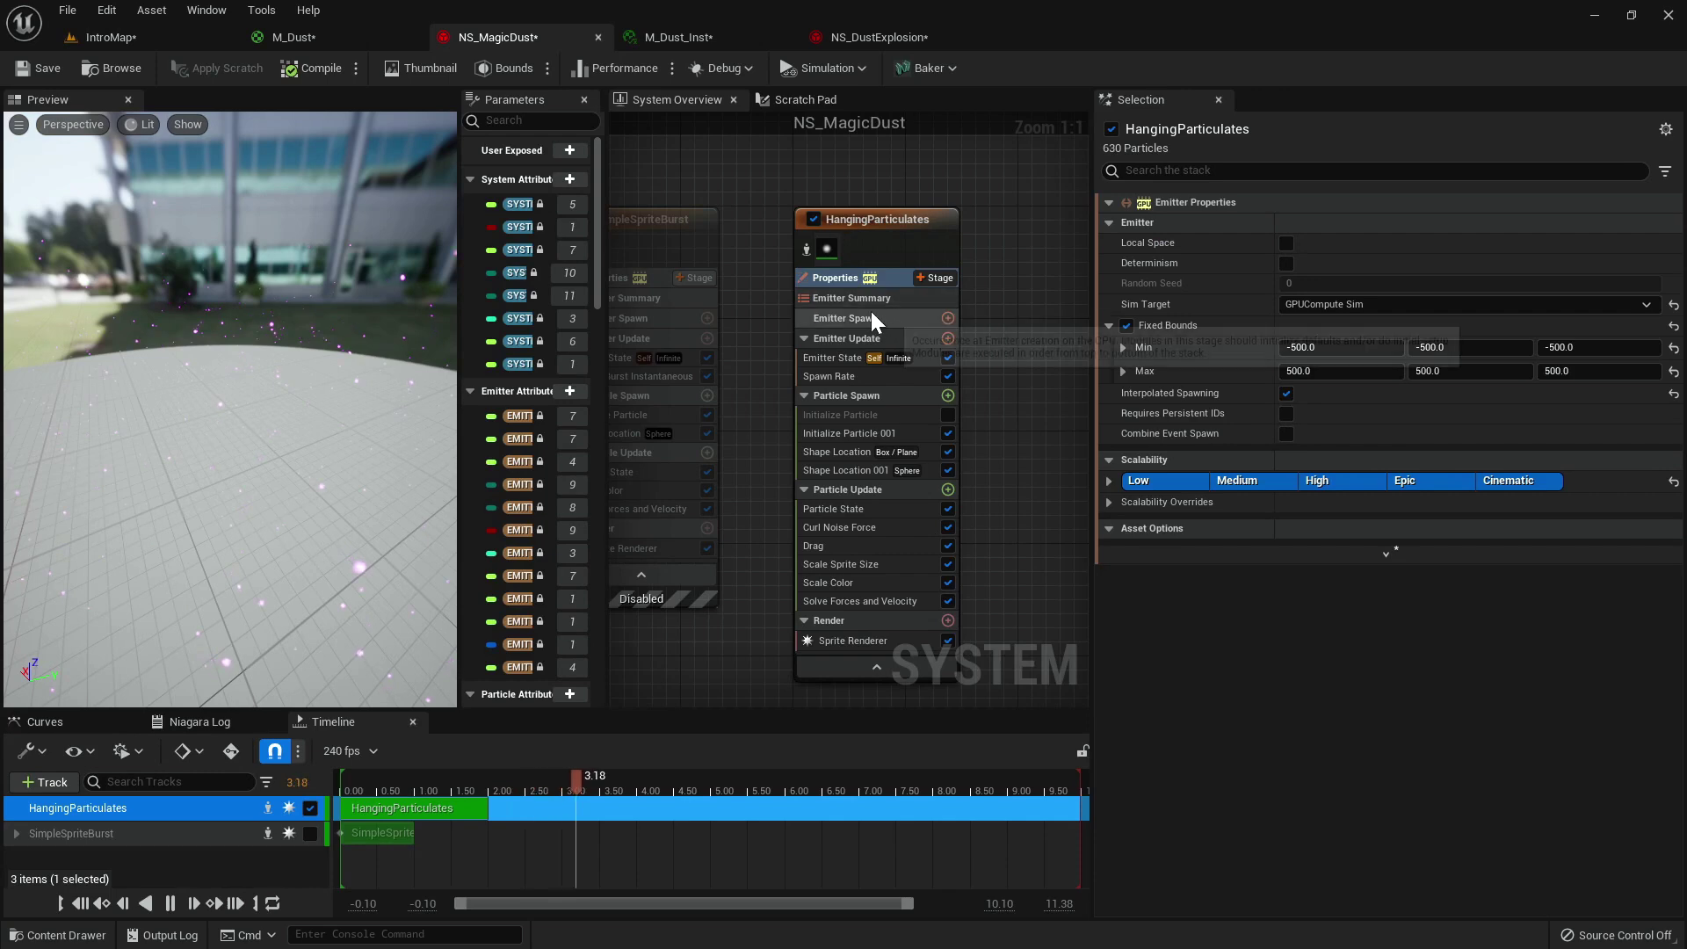
click(872, 296)
click(877, 320)
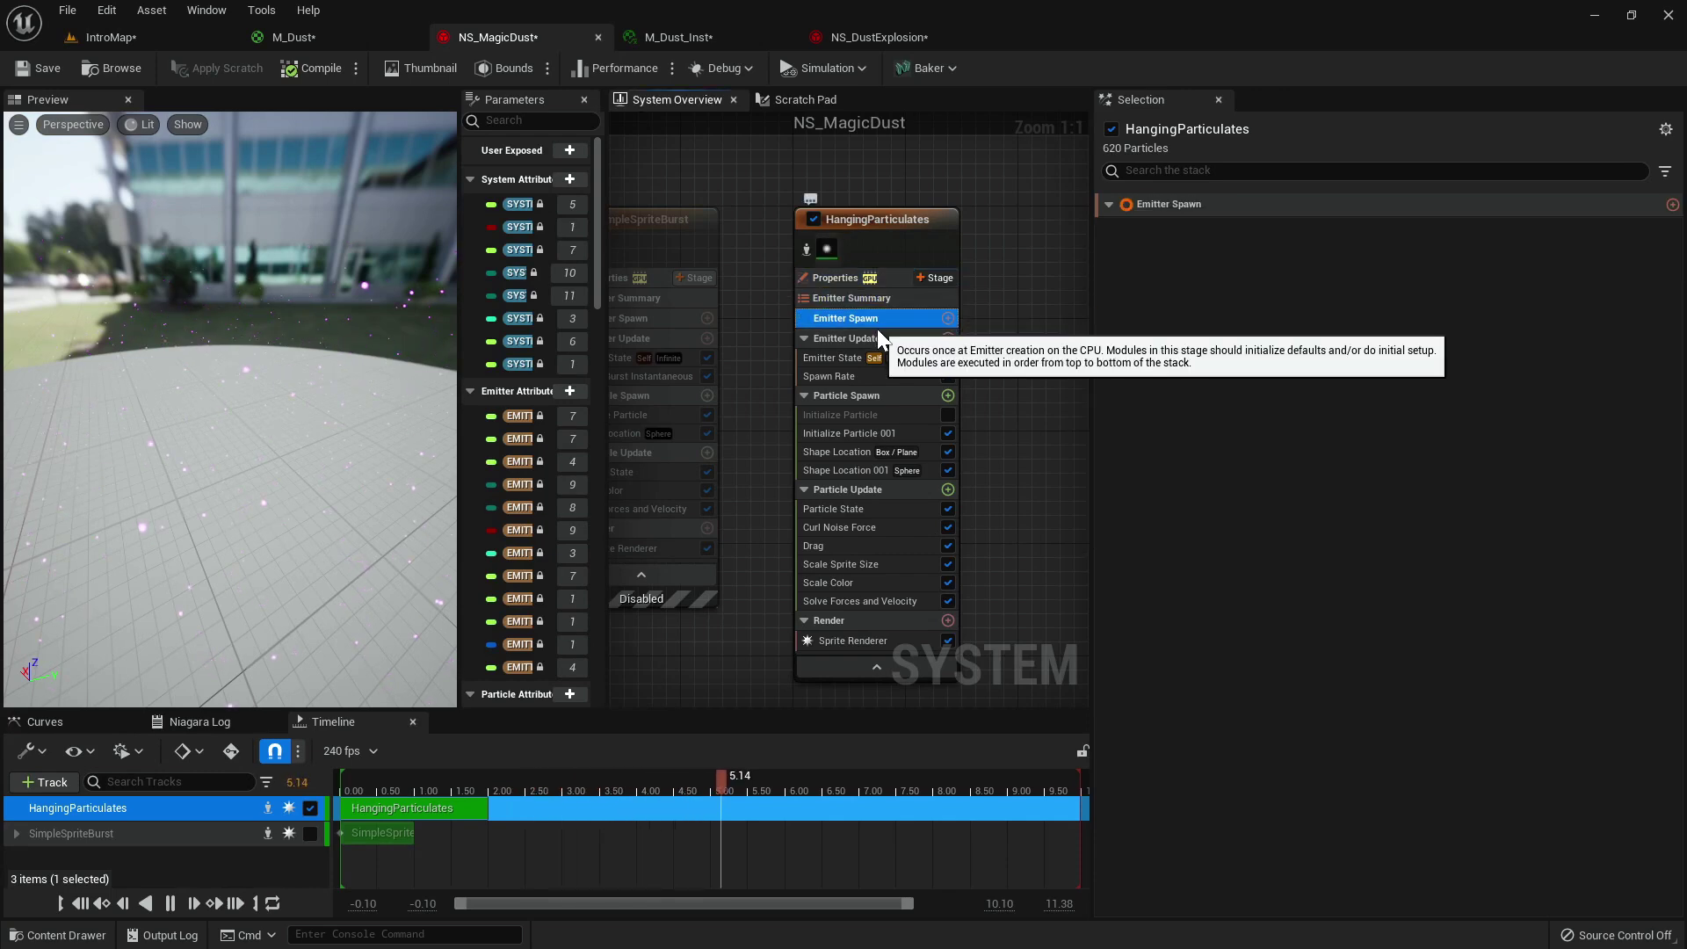
click(877, 338)
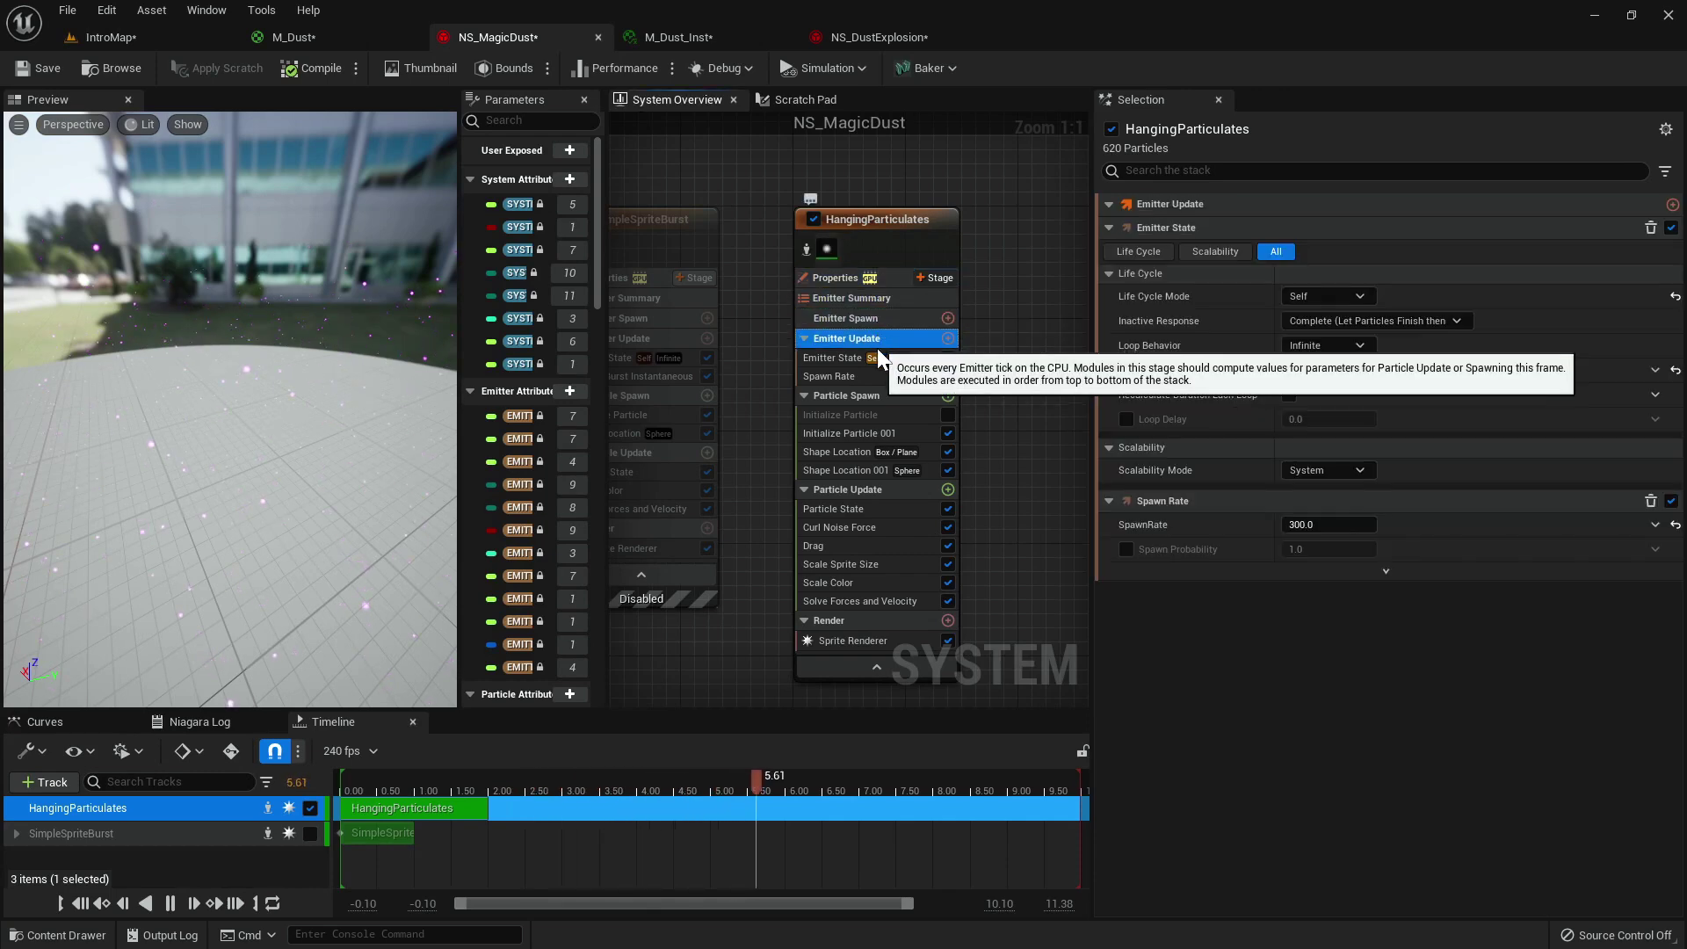
click(1126, 419)
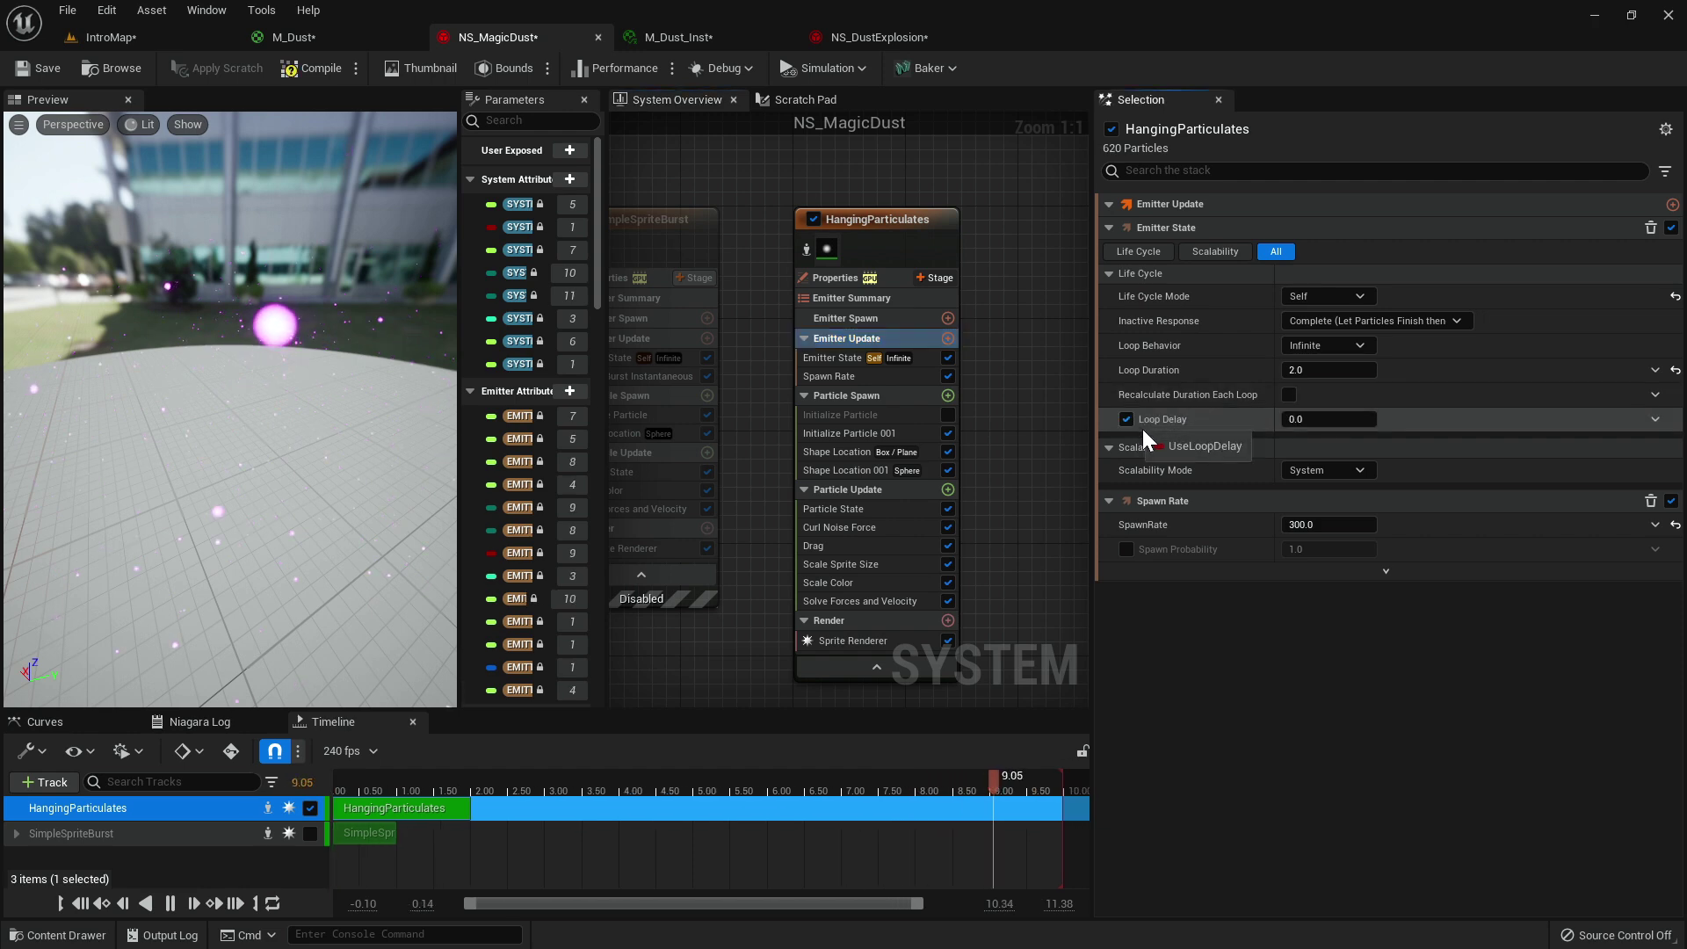
click(1307, 422)
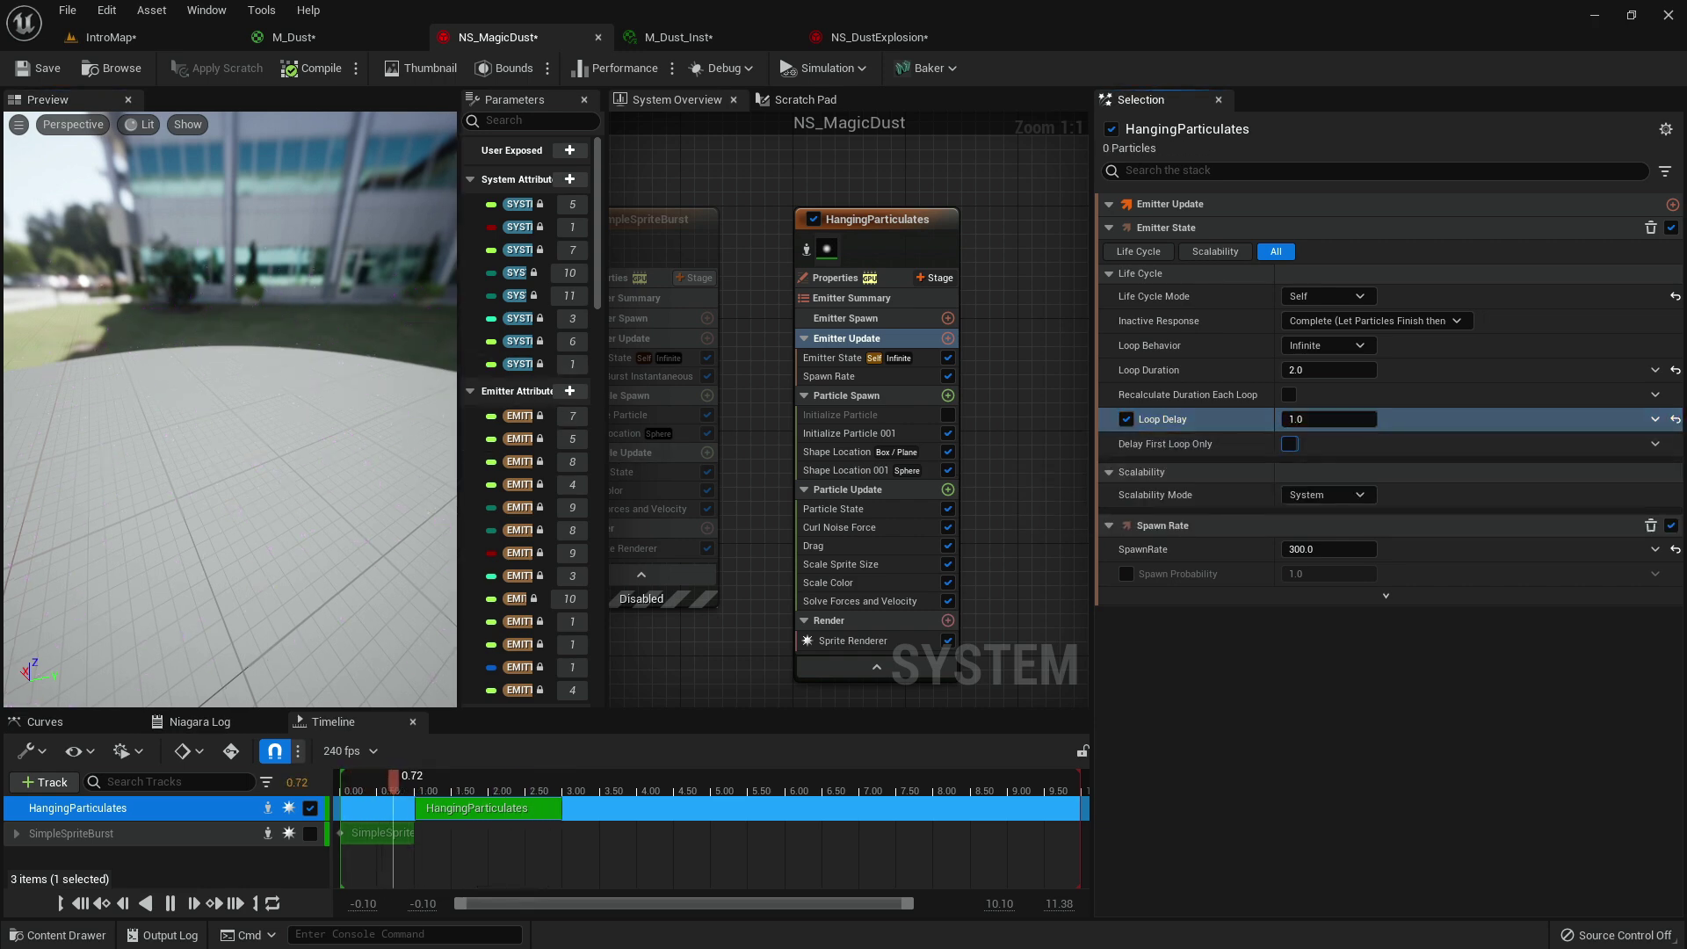
click(1289, 443)
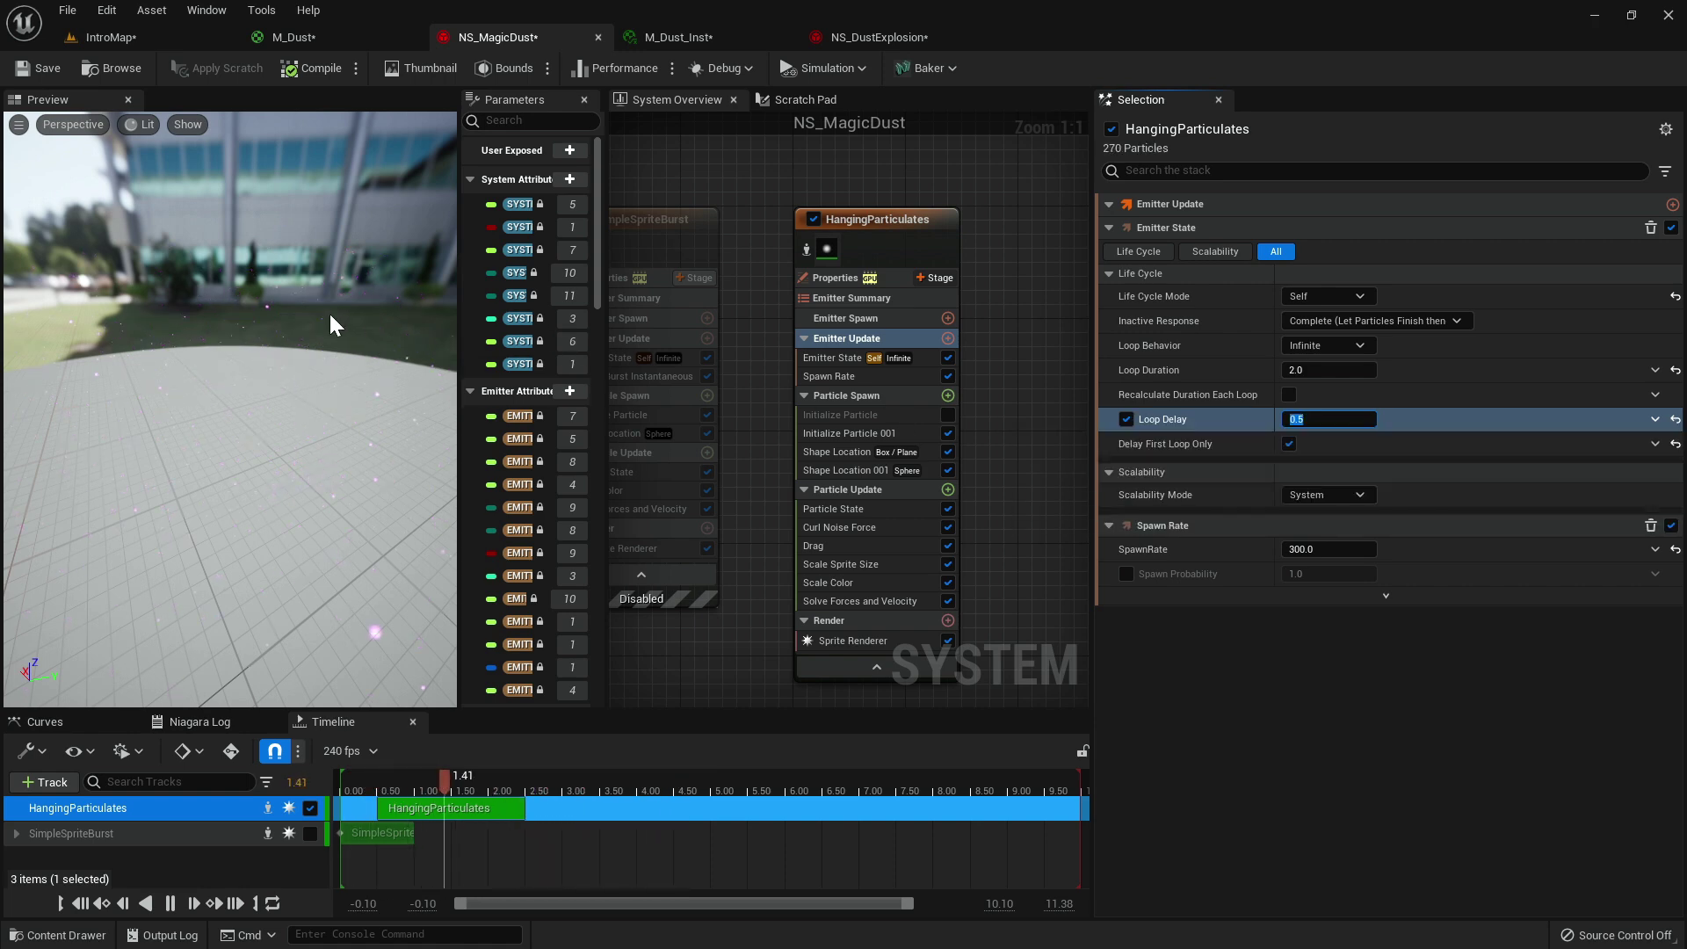
Play IntroMap and move the character through the explosion to check the timing of the delayed hanging particulates.
click(149, 36)
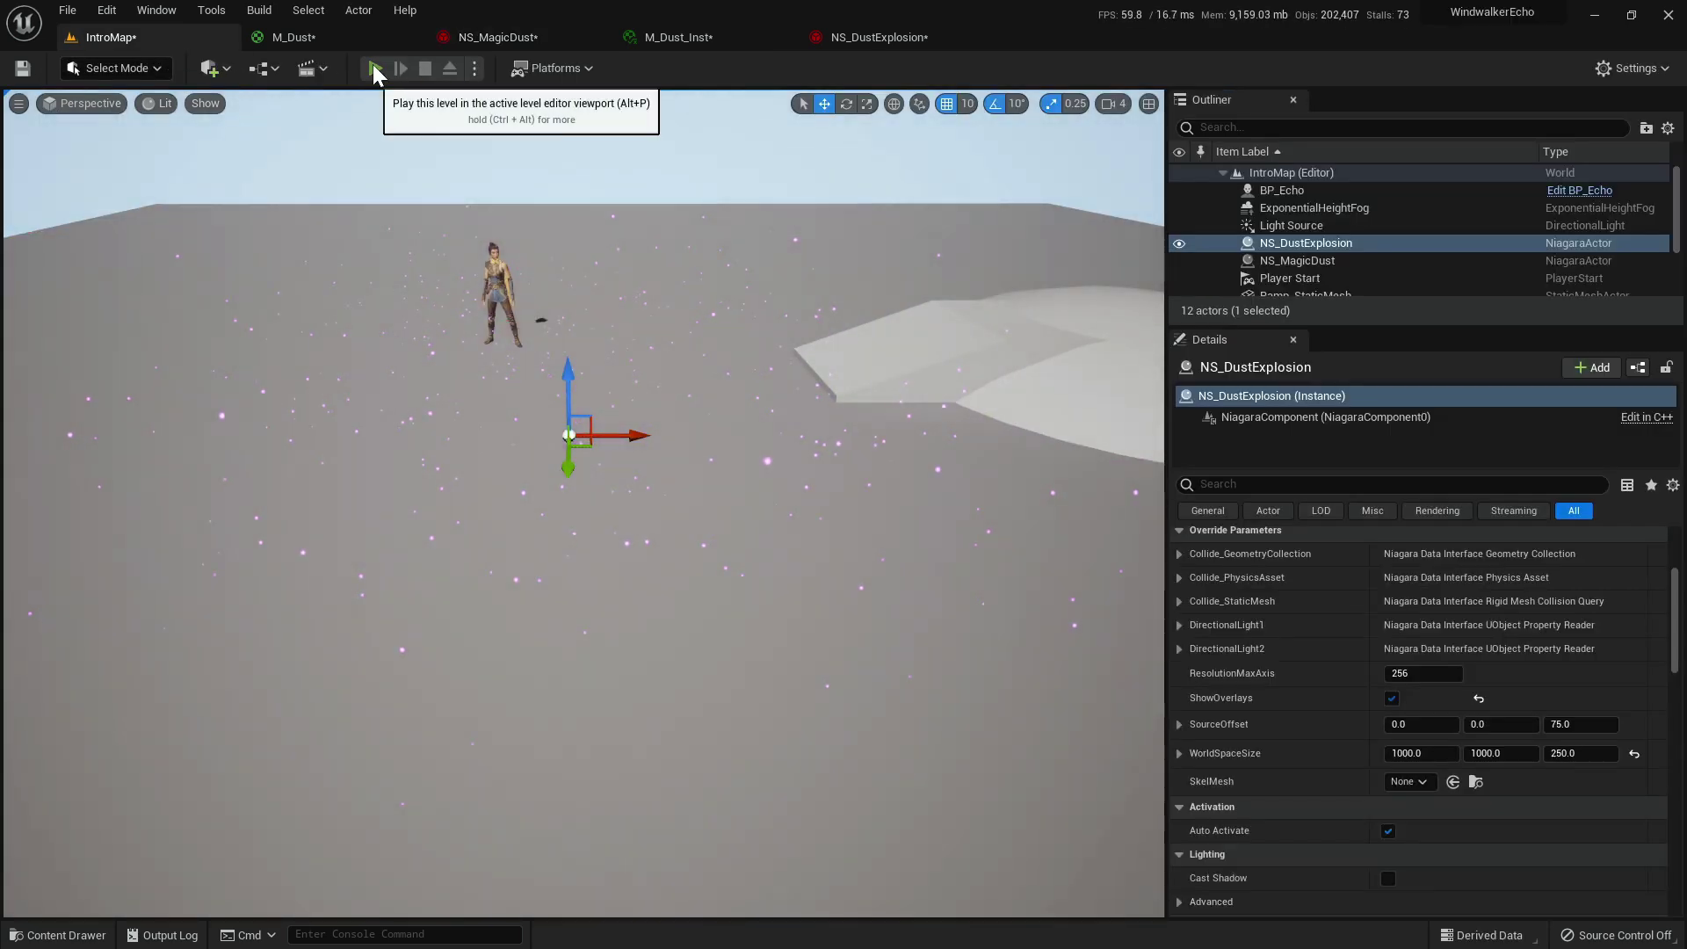
click(375, 69)
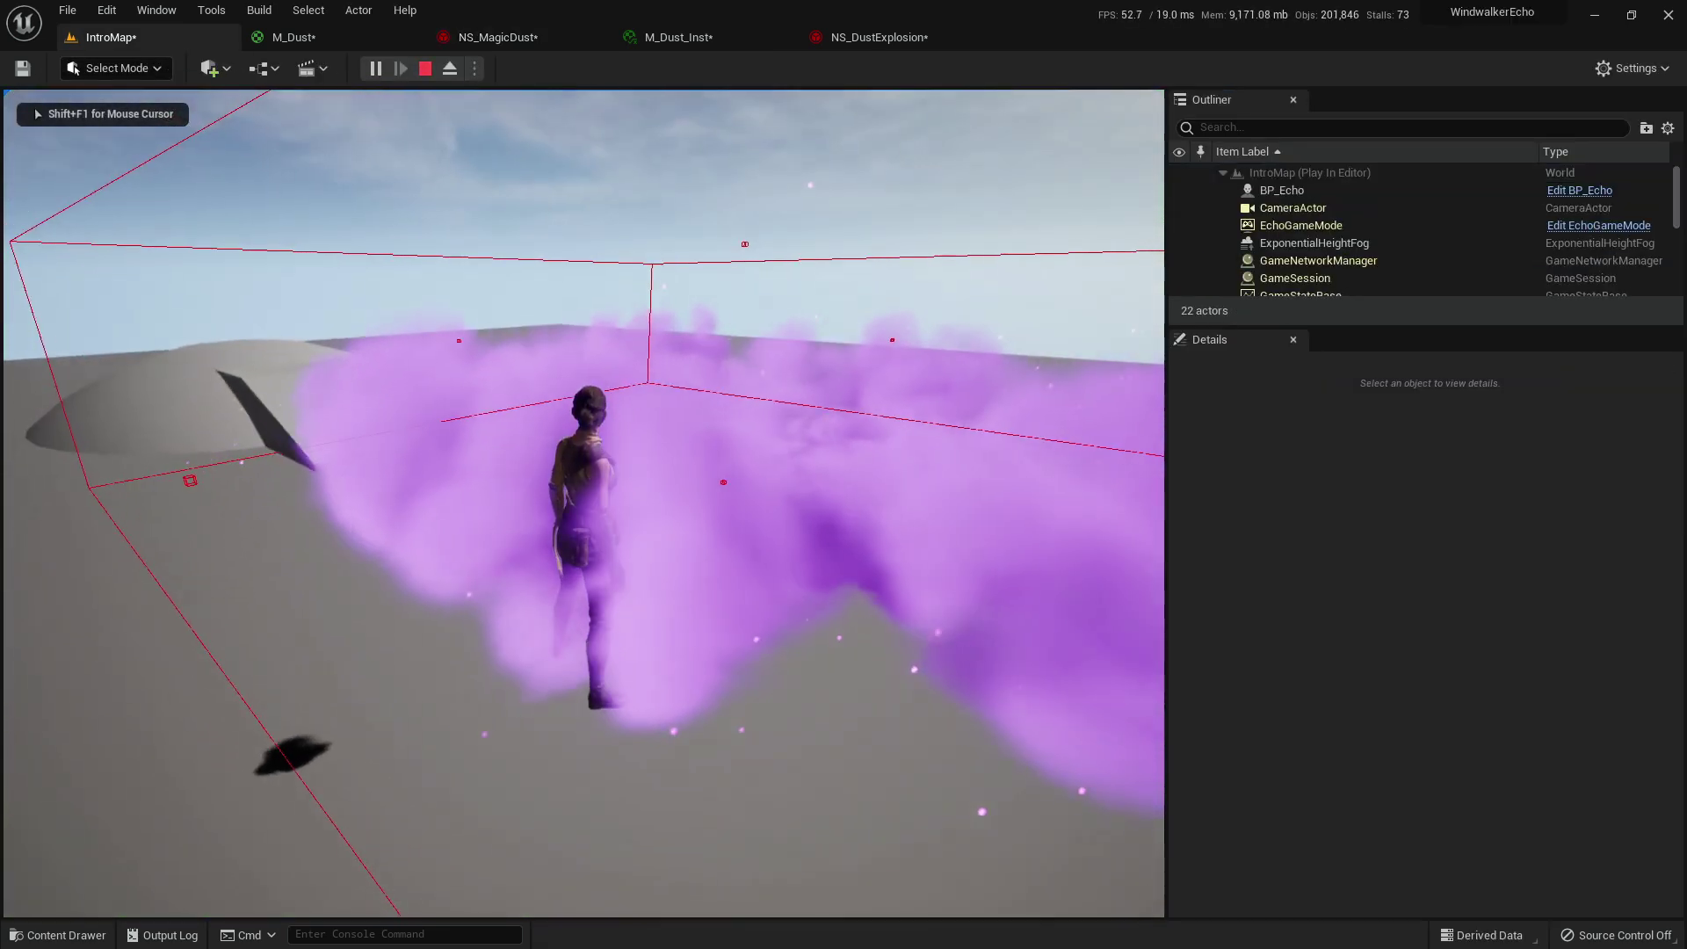
key(d)
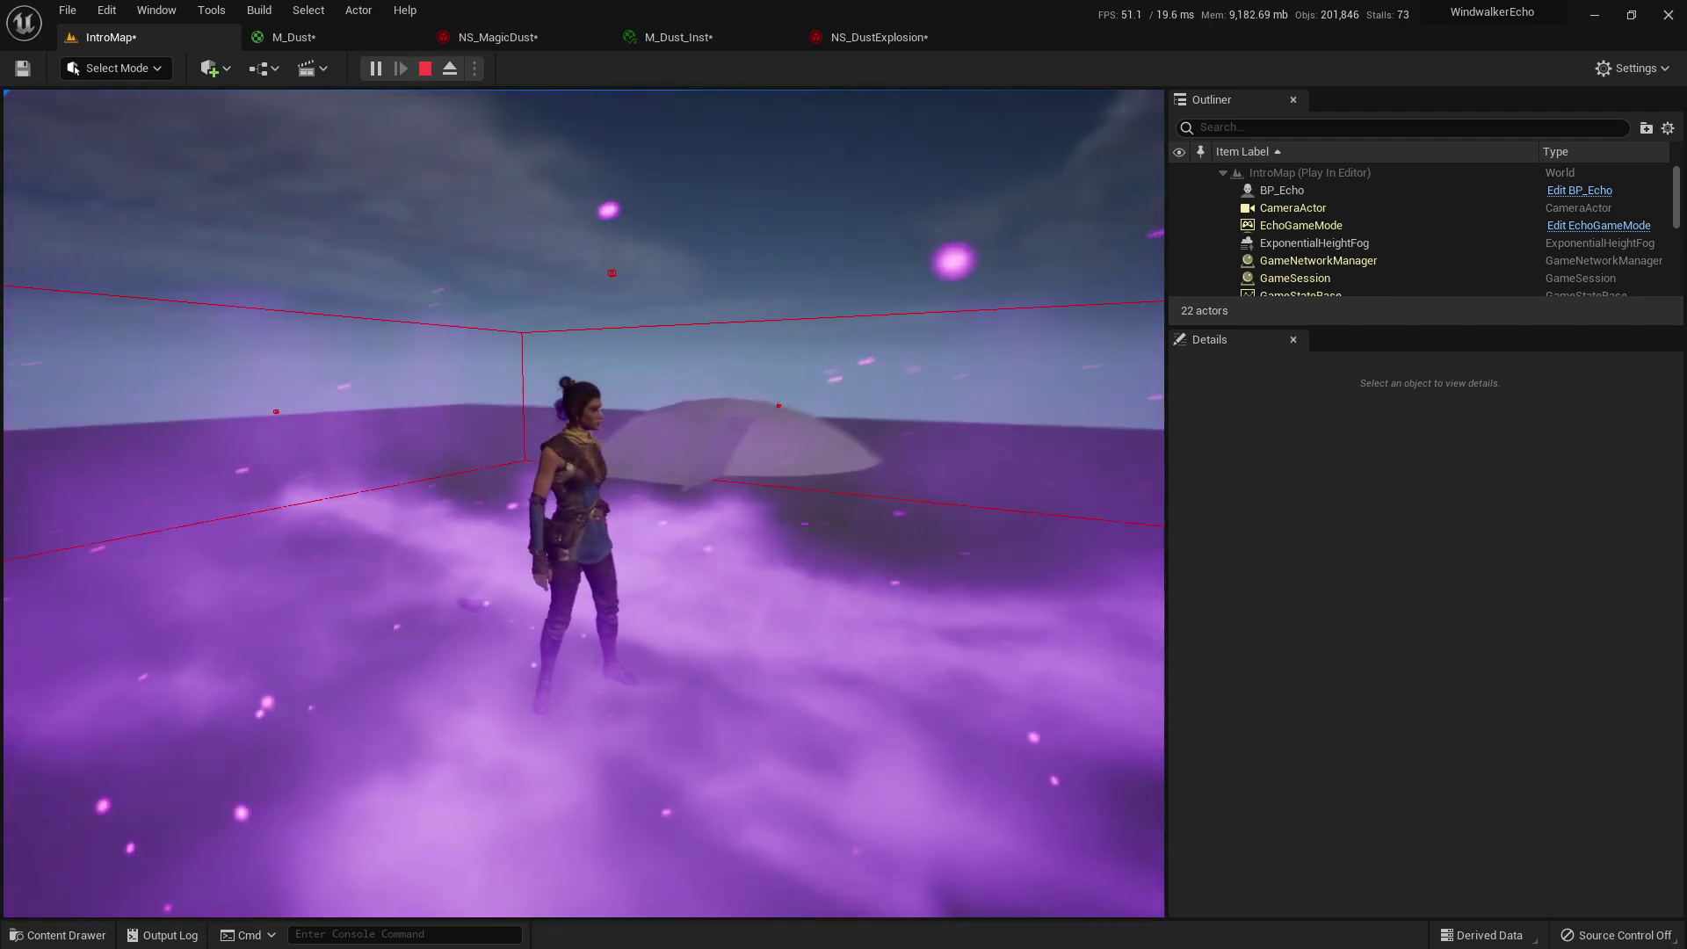
key(Escape)
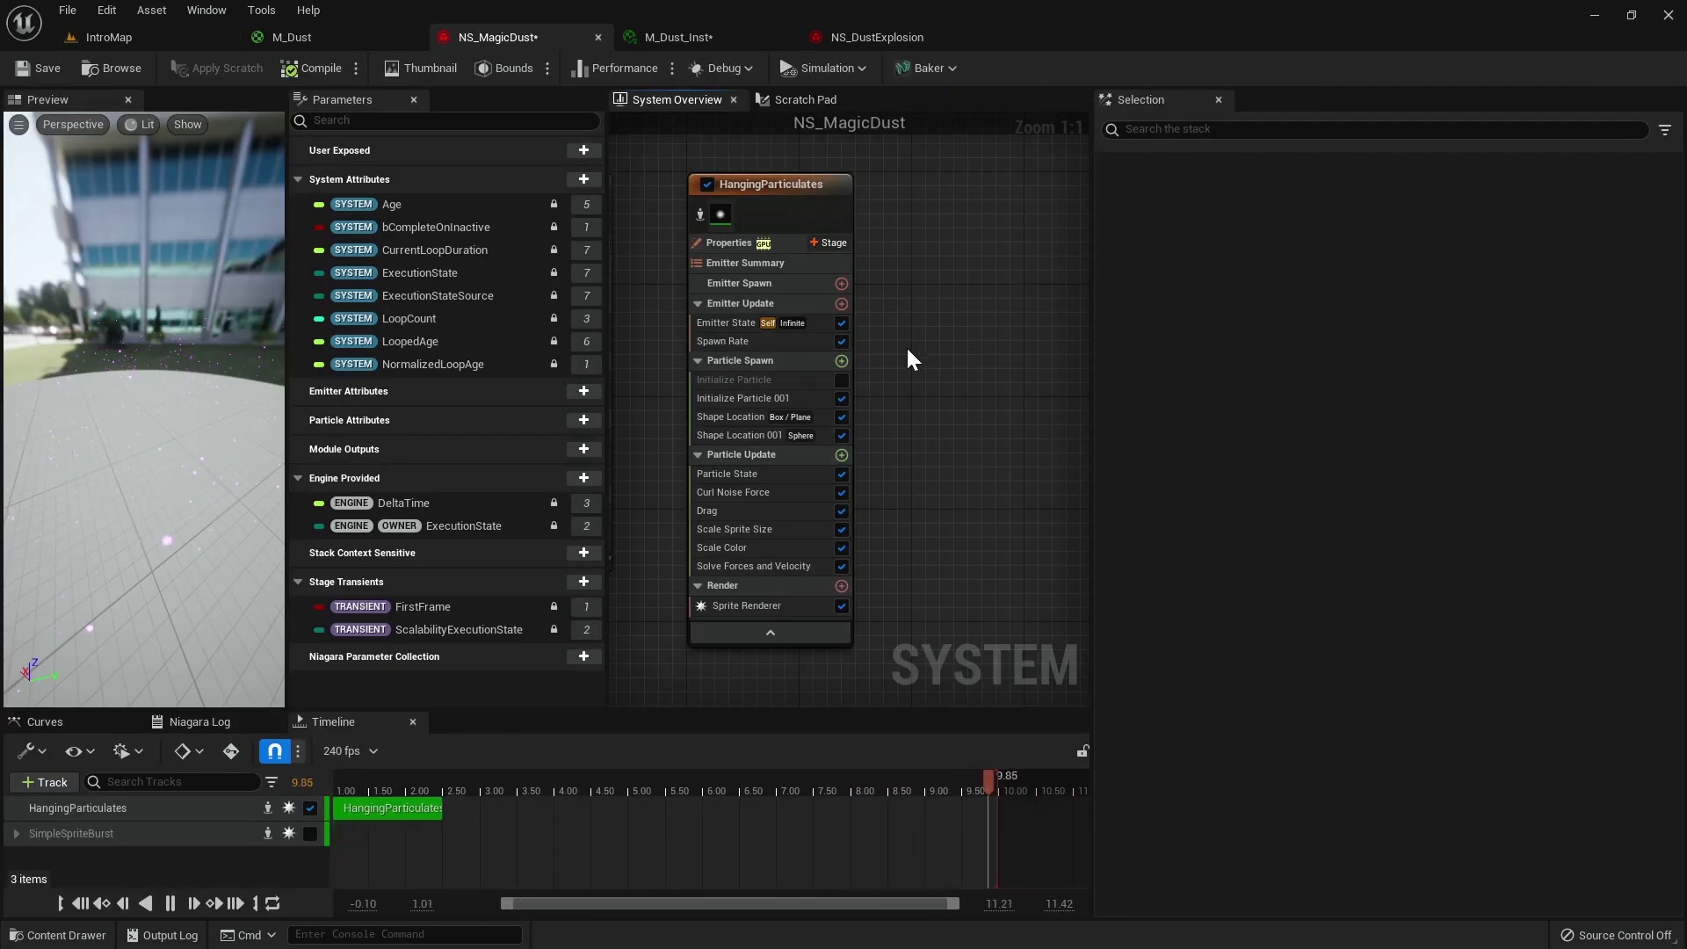
In NS_MagicDust, set HangingParticulates' SpawnRate to 150 and paste a duplicate of the emitter beside the original.
click(809, 351)
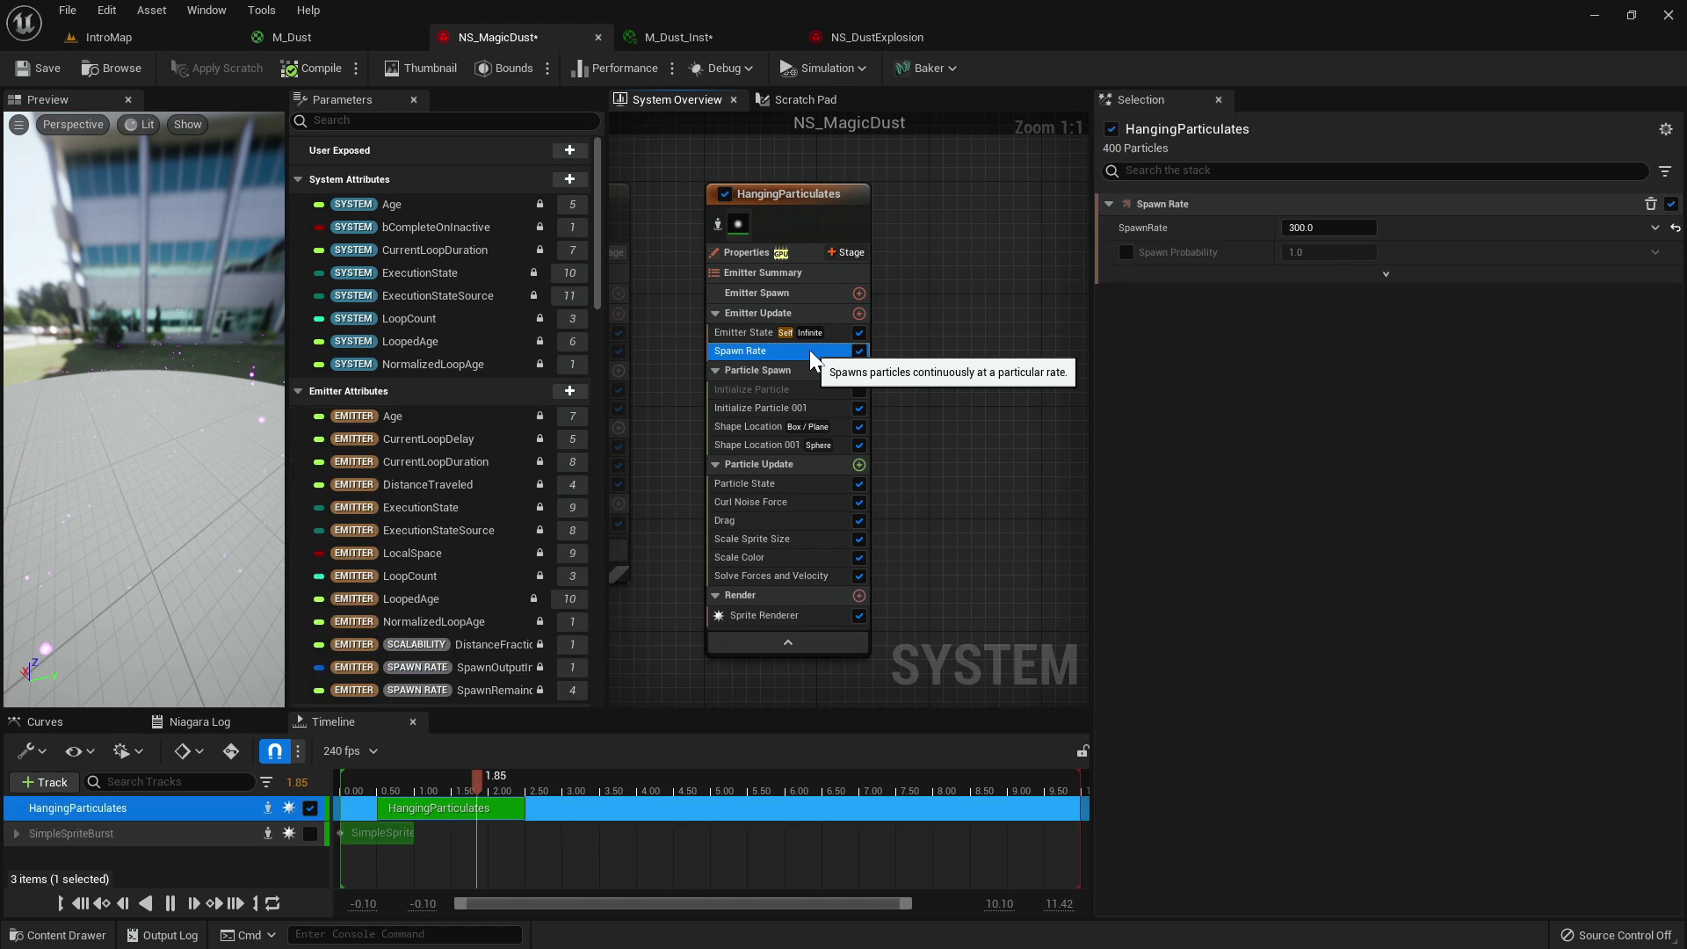
click(1327, 229)
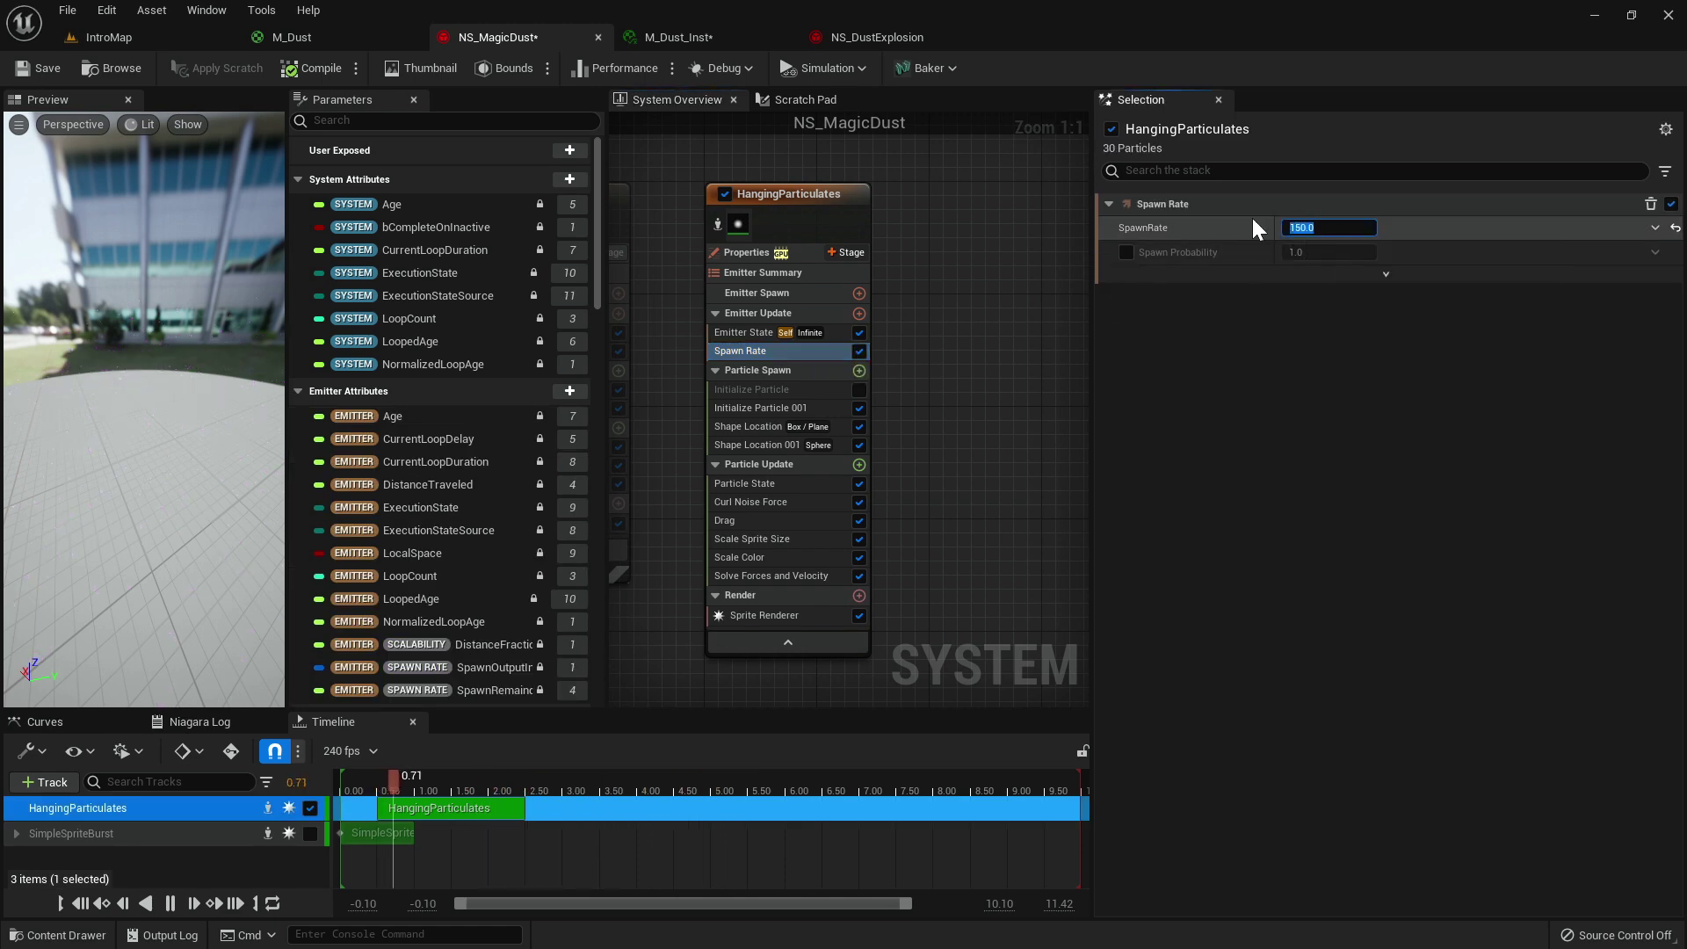
click(767, 192)
right_drag(924, 224, 888, 225)
click(892, 223)
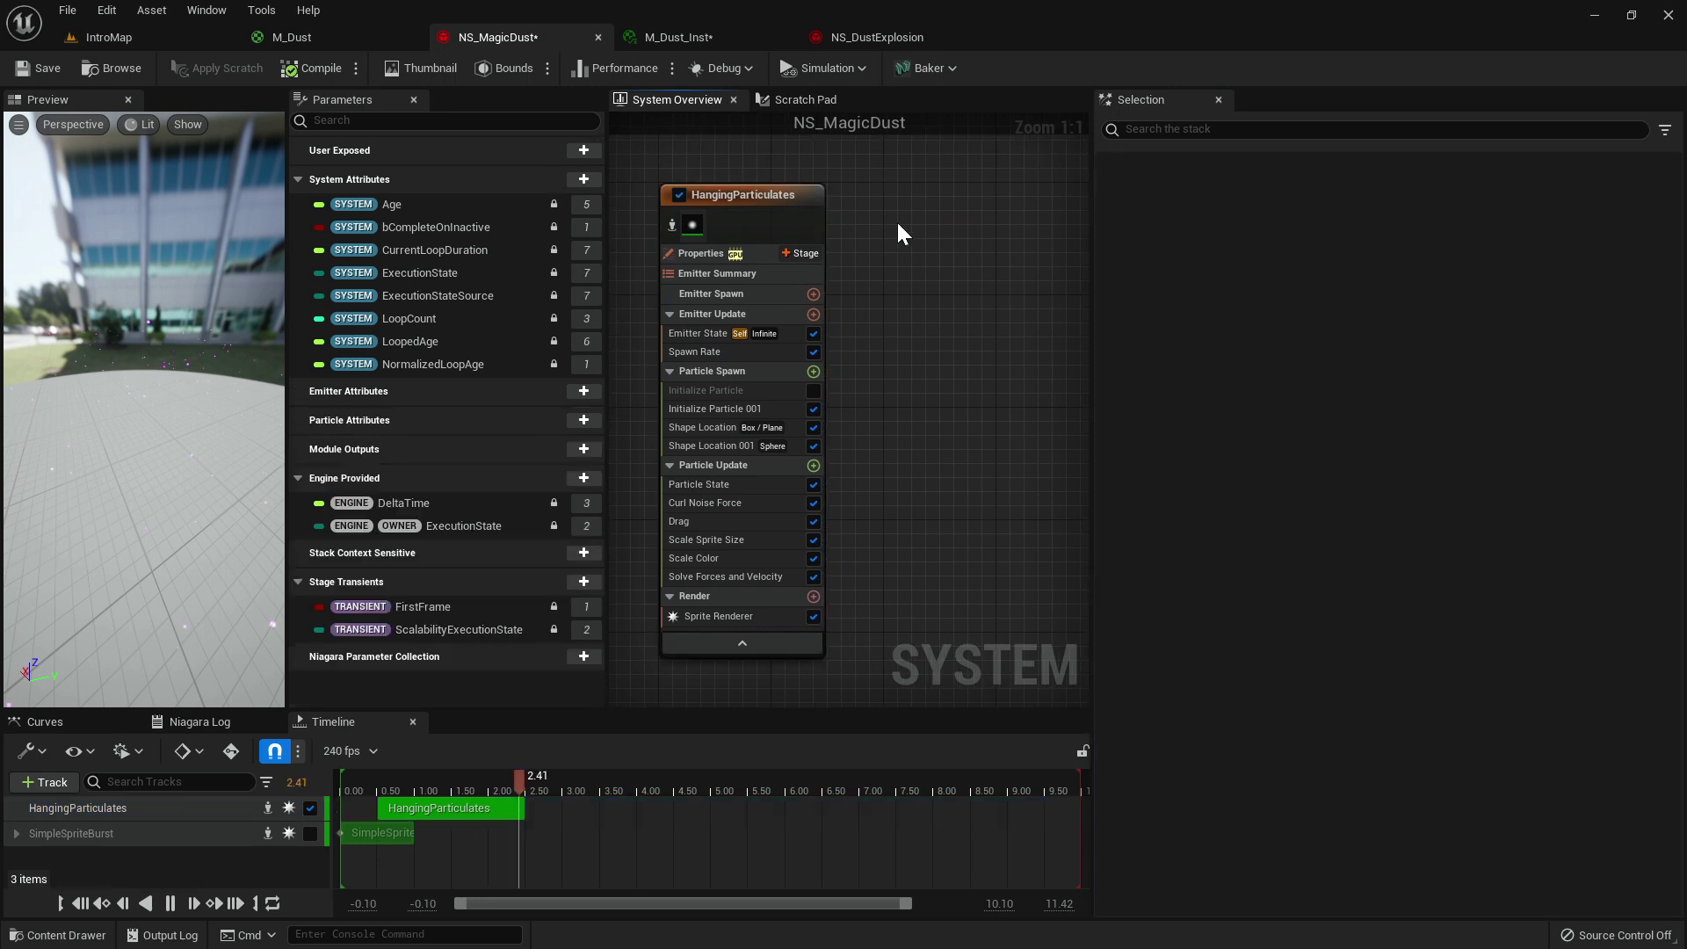
key(ctrl+v)
click(924, 195)
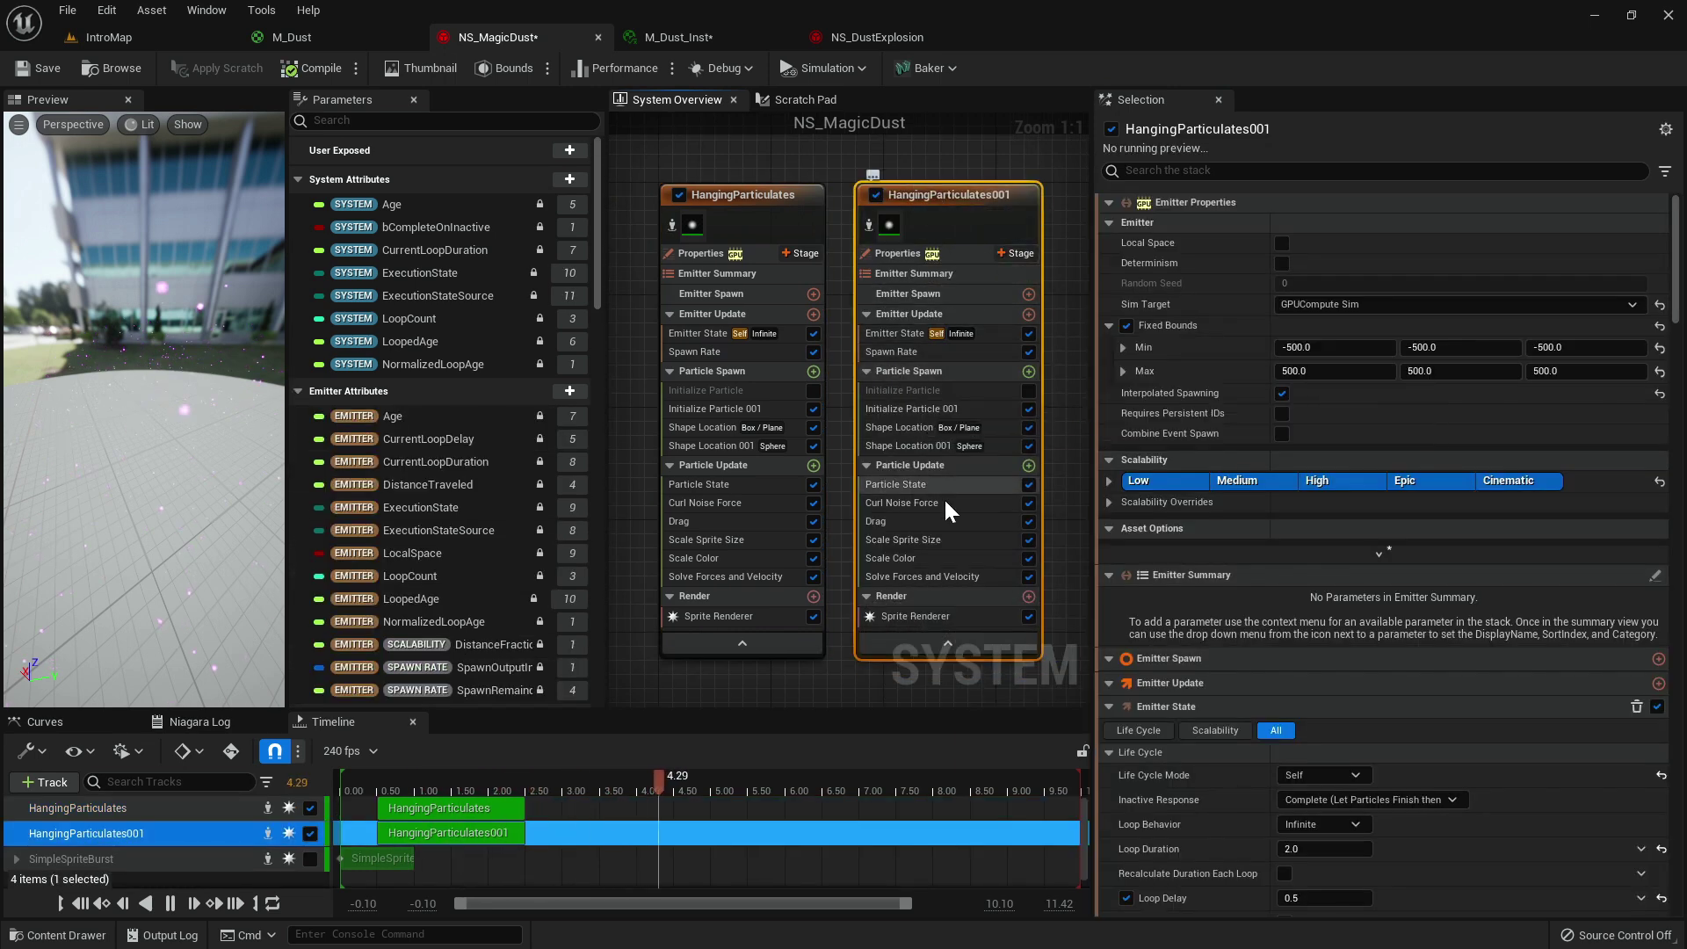
Add an Acceleration Force module to the duplicated emitter's Particle Update and set its Z acceleration to -300.
click(1028, 465)
text(accel)
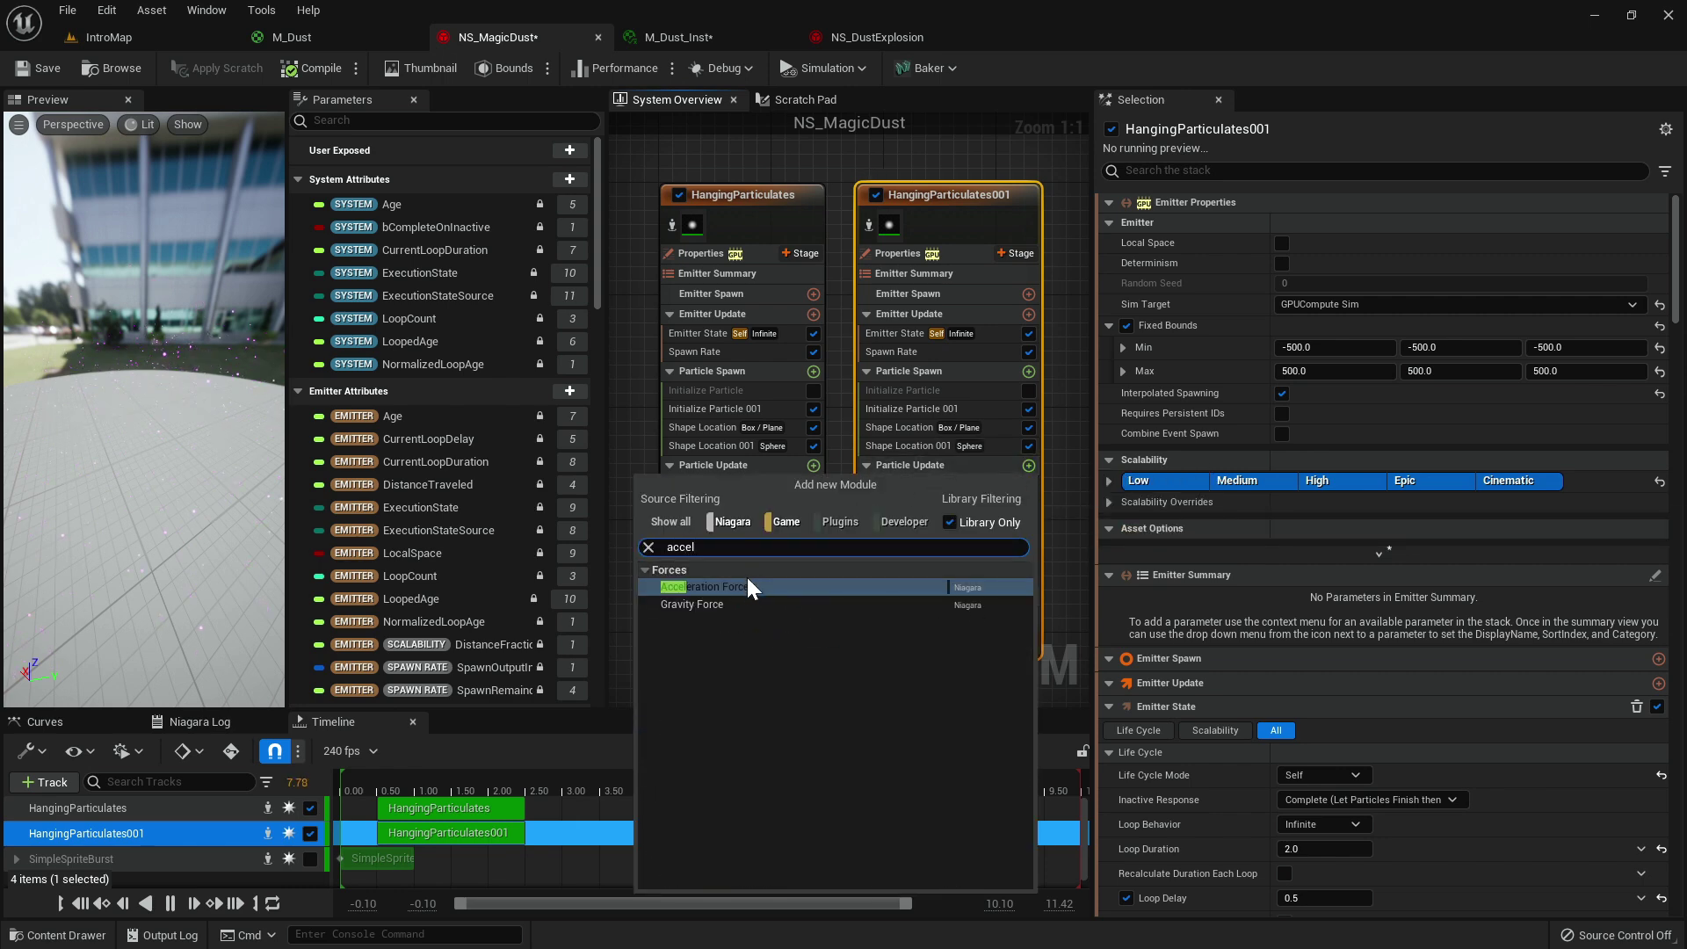
click(746, 586)
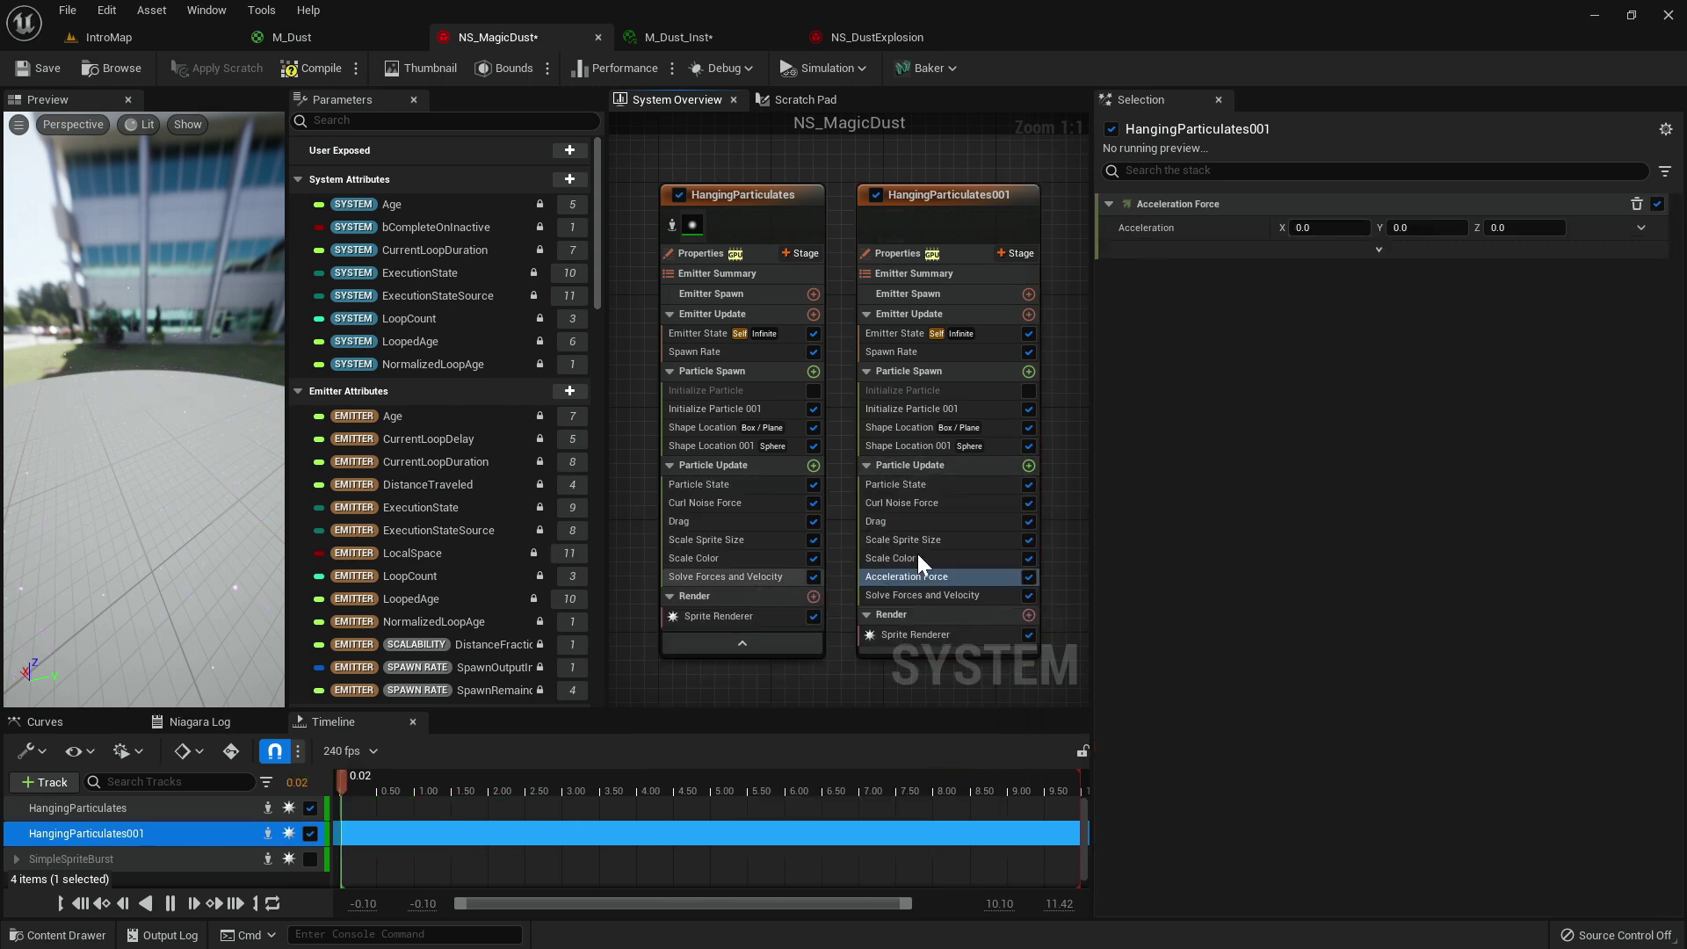
click(1527, 232)
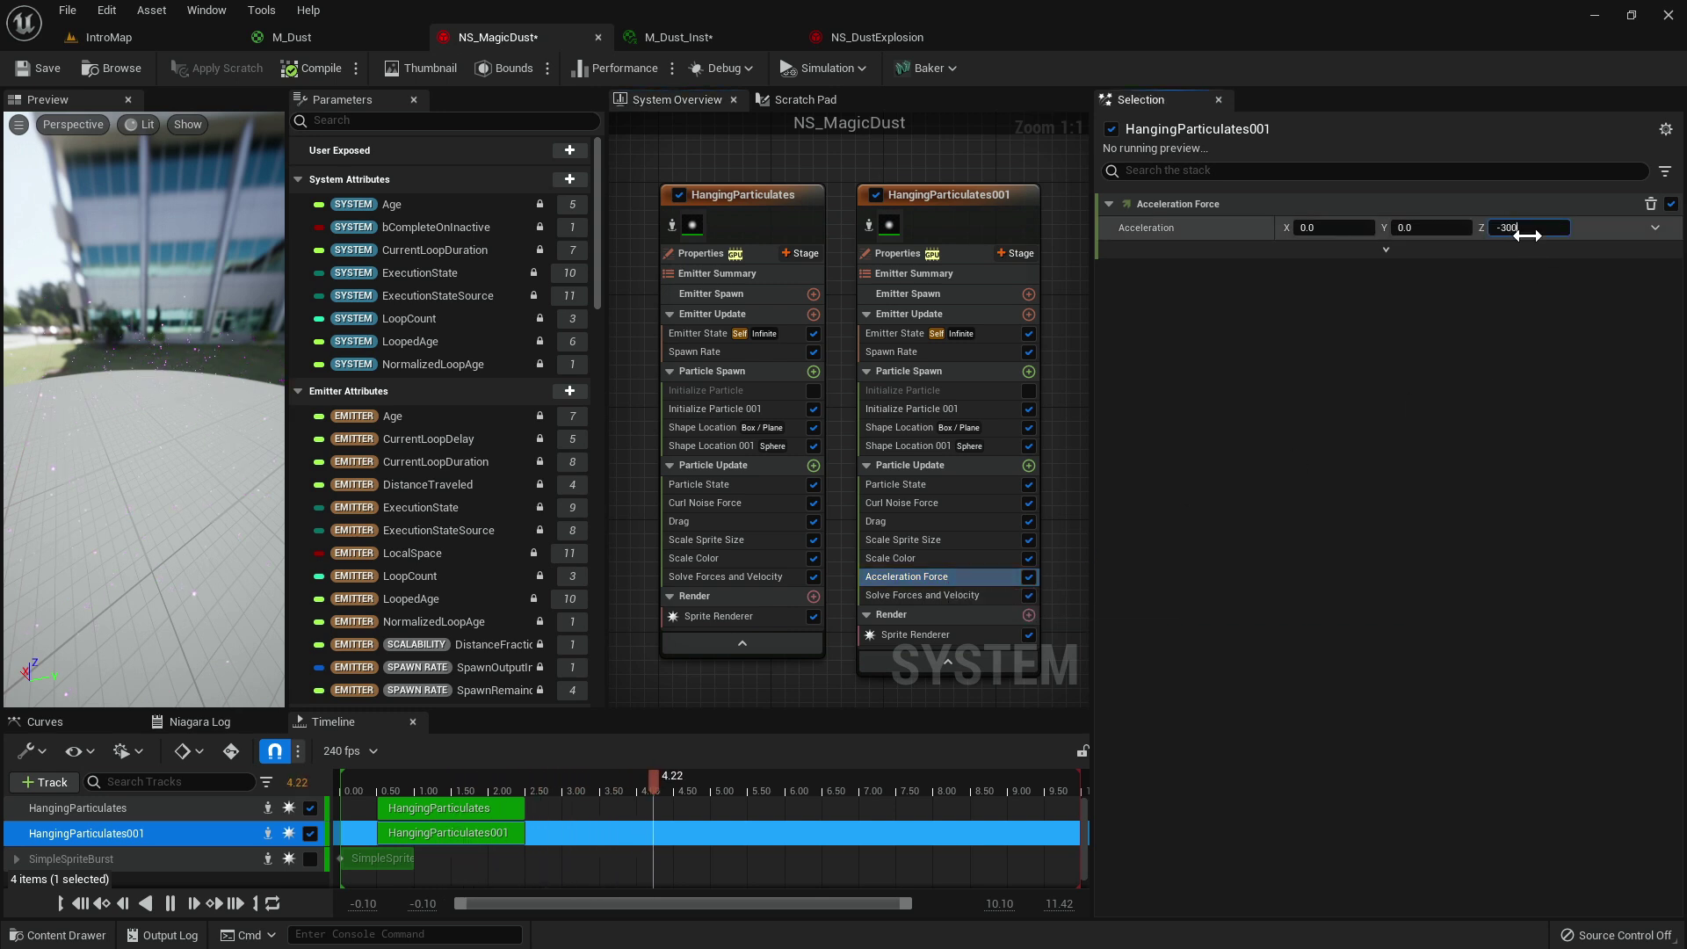
Add a Collision module to the duplicated emitter's Particle Update with Restitution set to 0.1, and inspect the particles in the preview.
click(1028, 464)
text(coll)
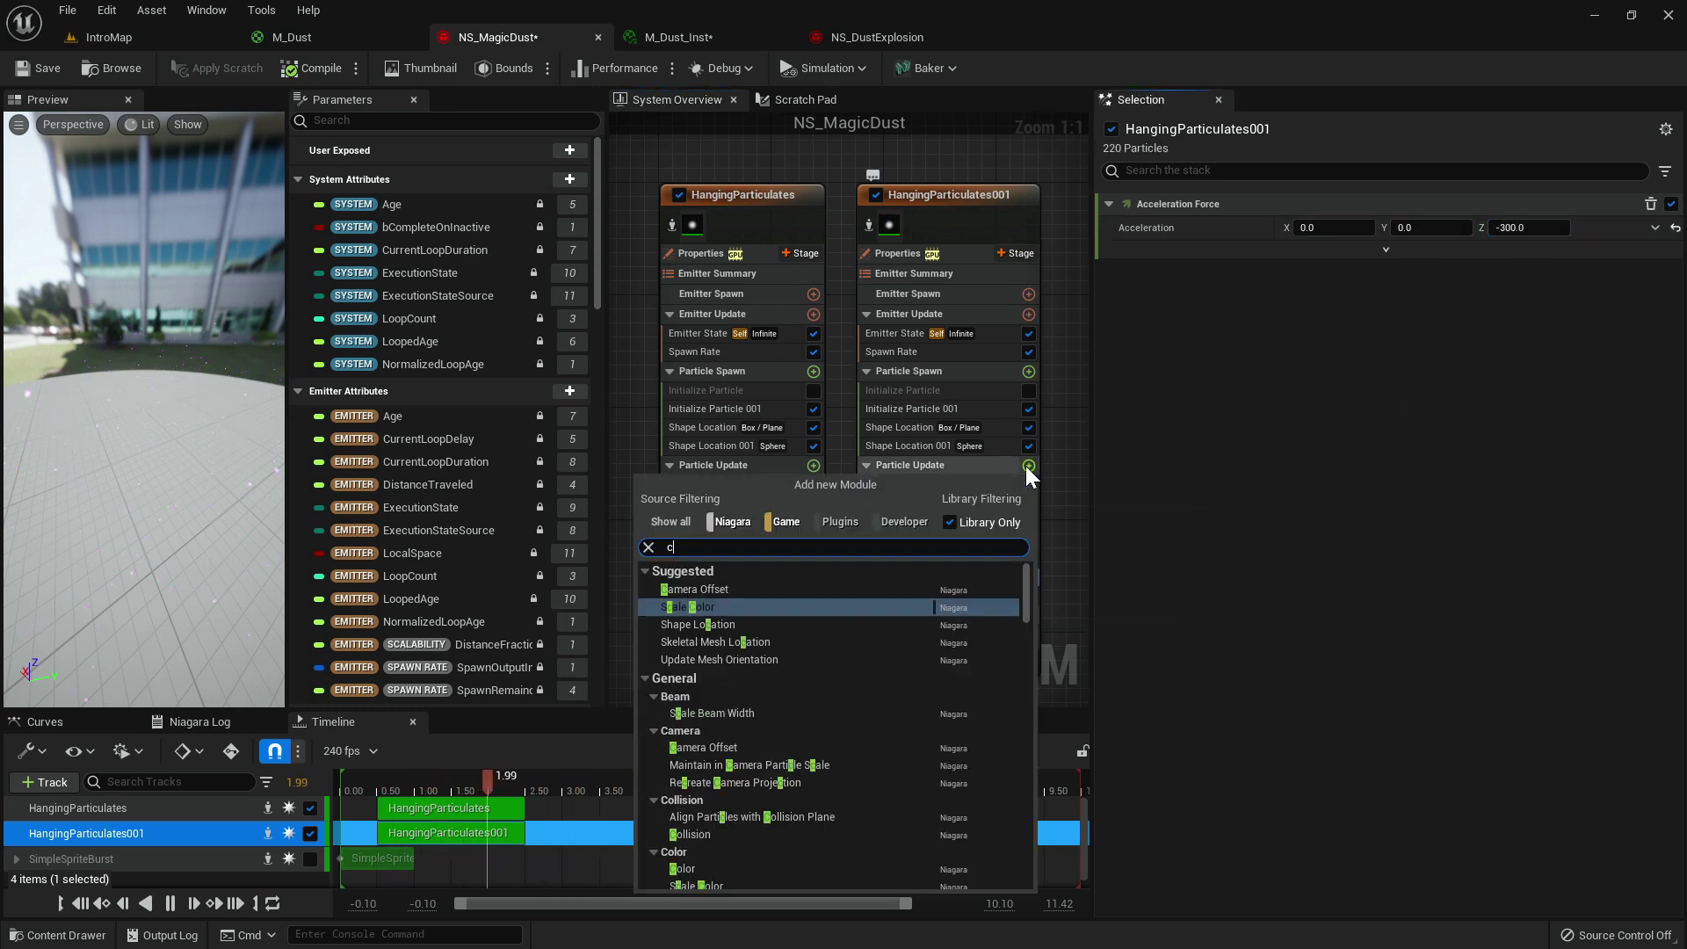
key(Return)
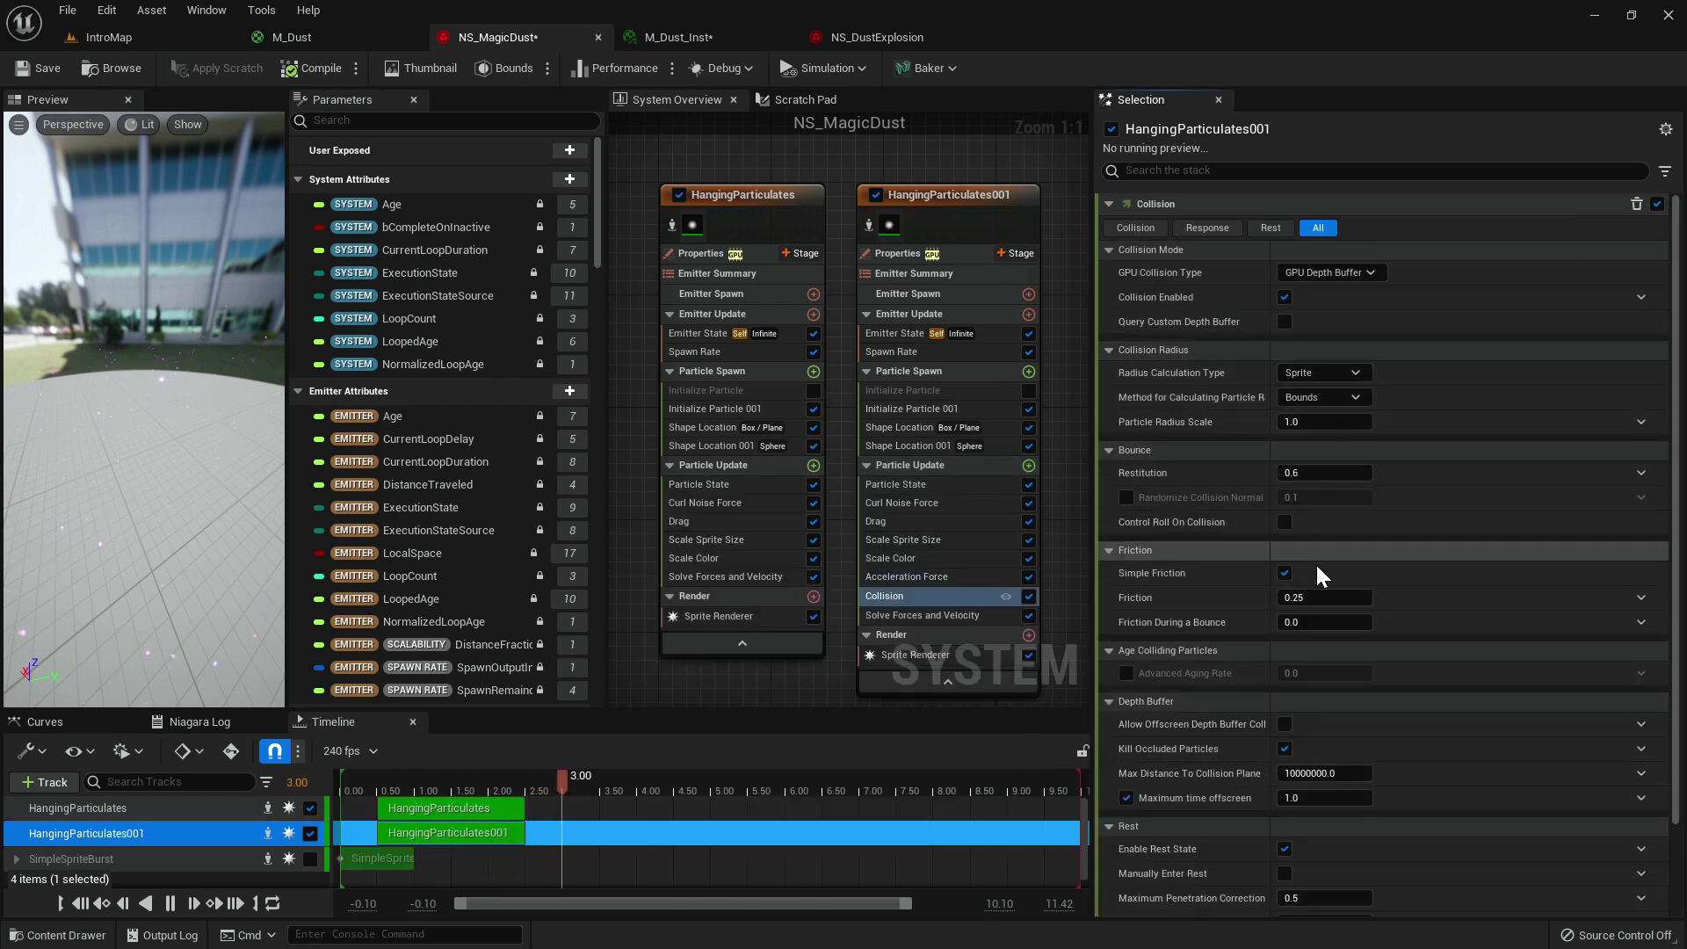
scroll(1362, 567, down, 2)
scroll(1369, 568, down, 2)
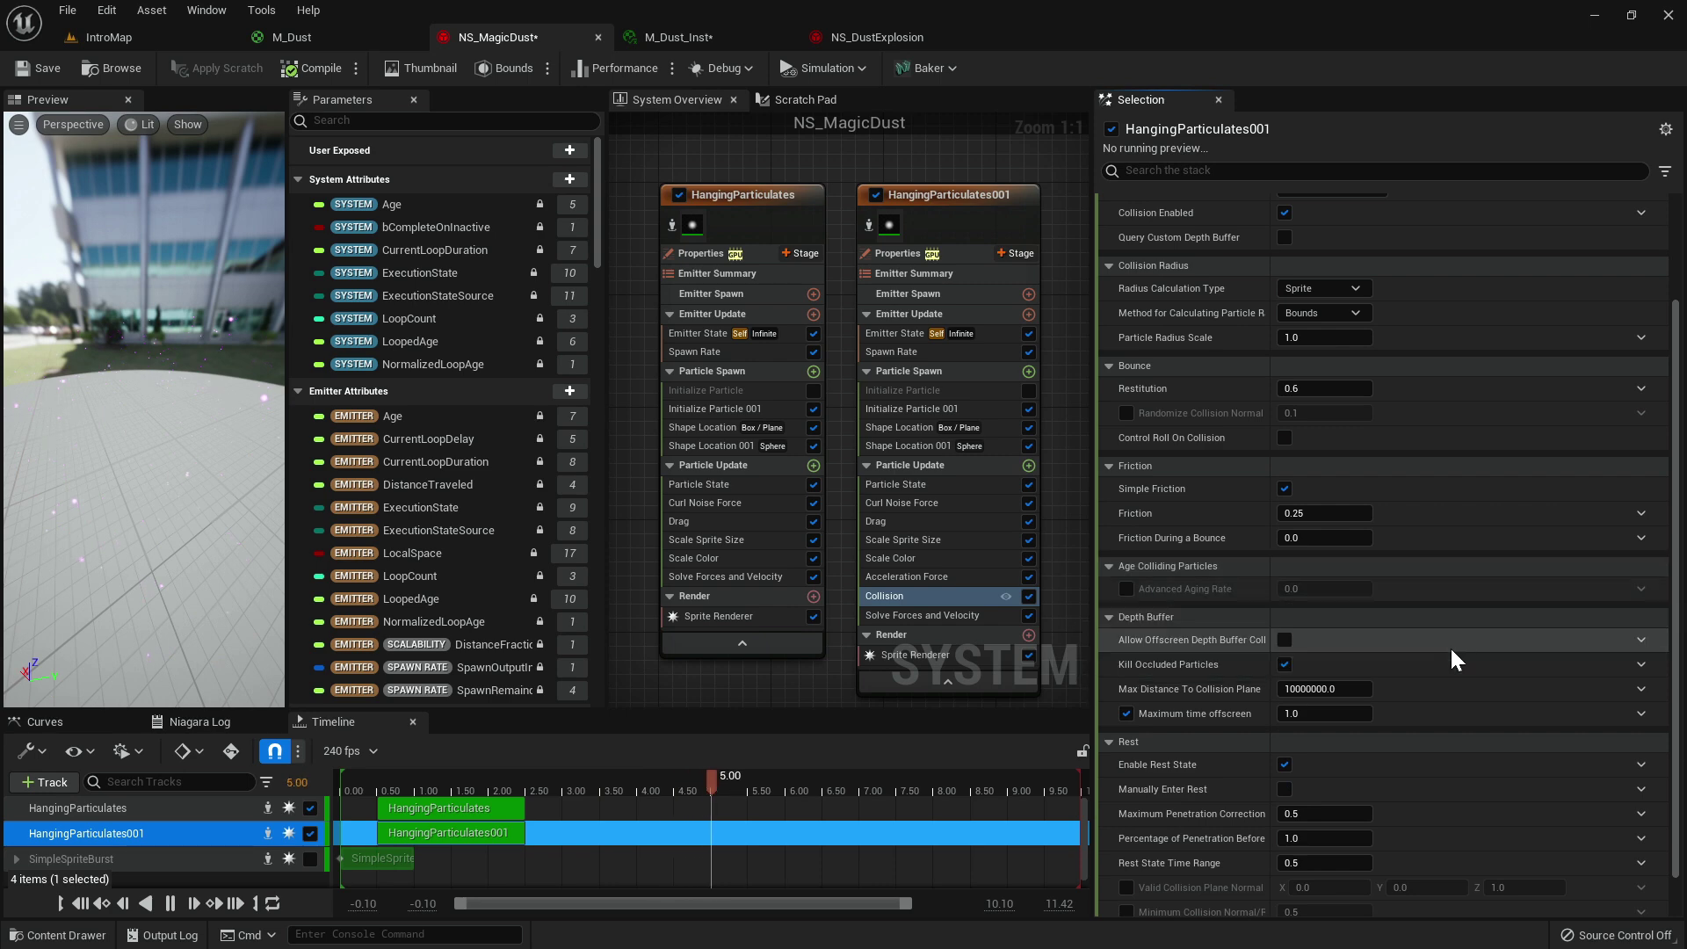
scroll(1419, 643, up, 1)
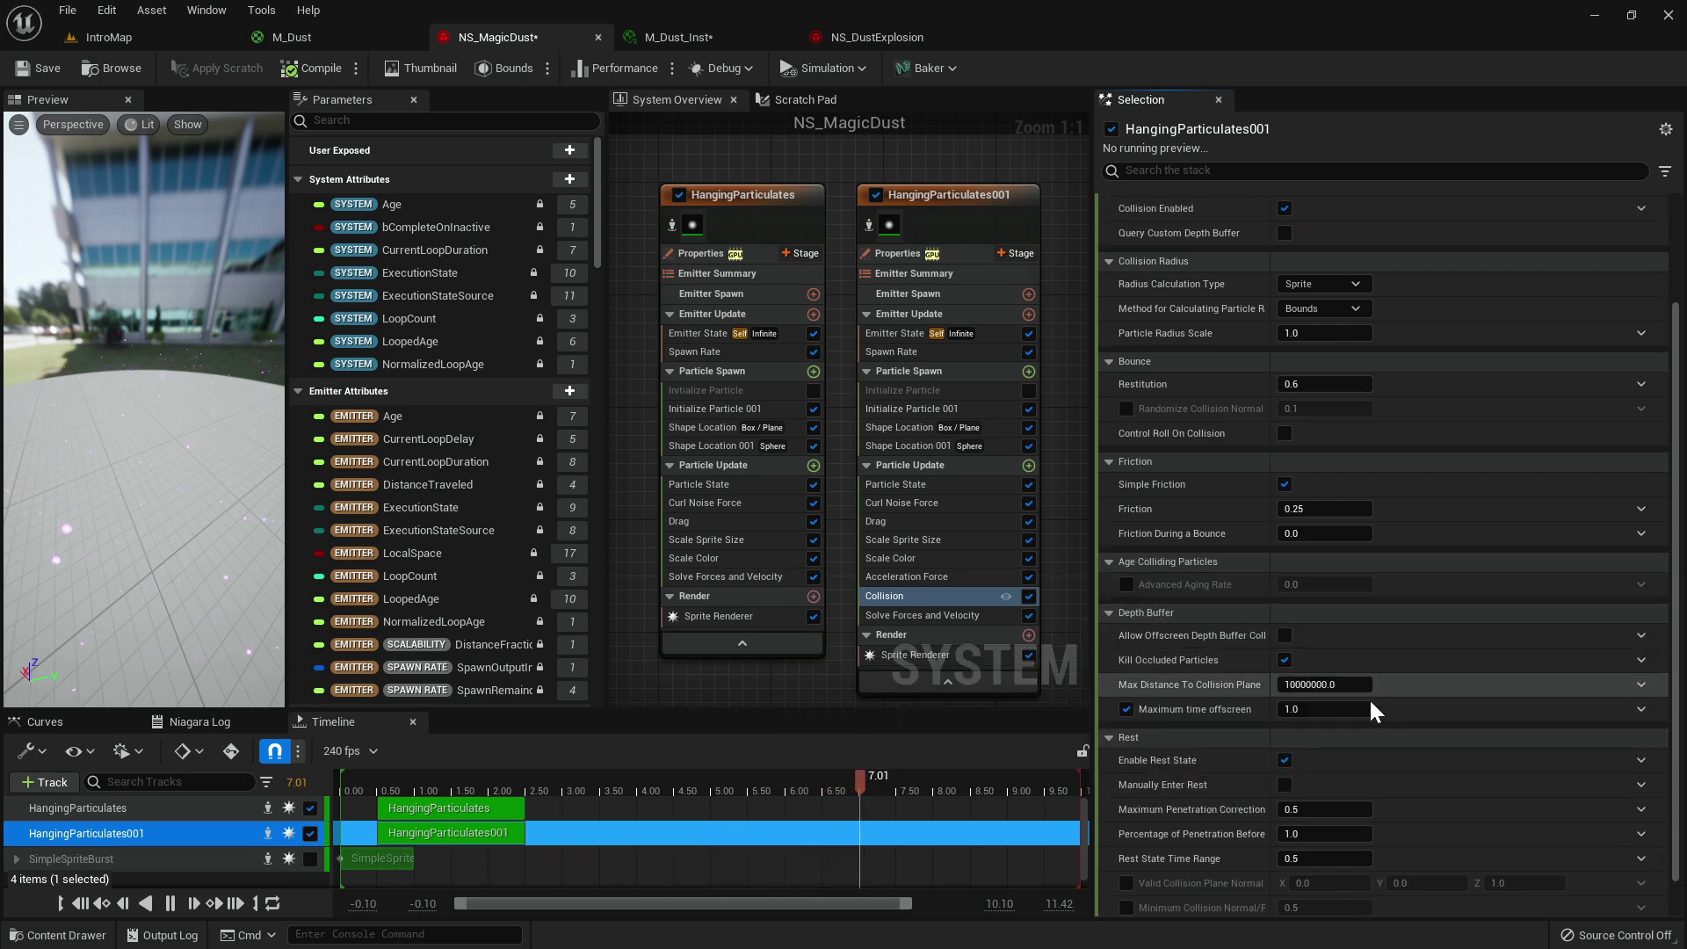
scroll(1311, 605, up, 1)
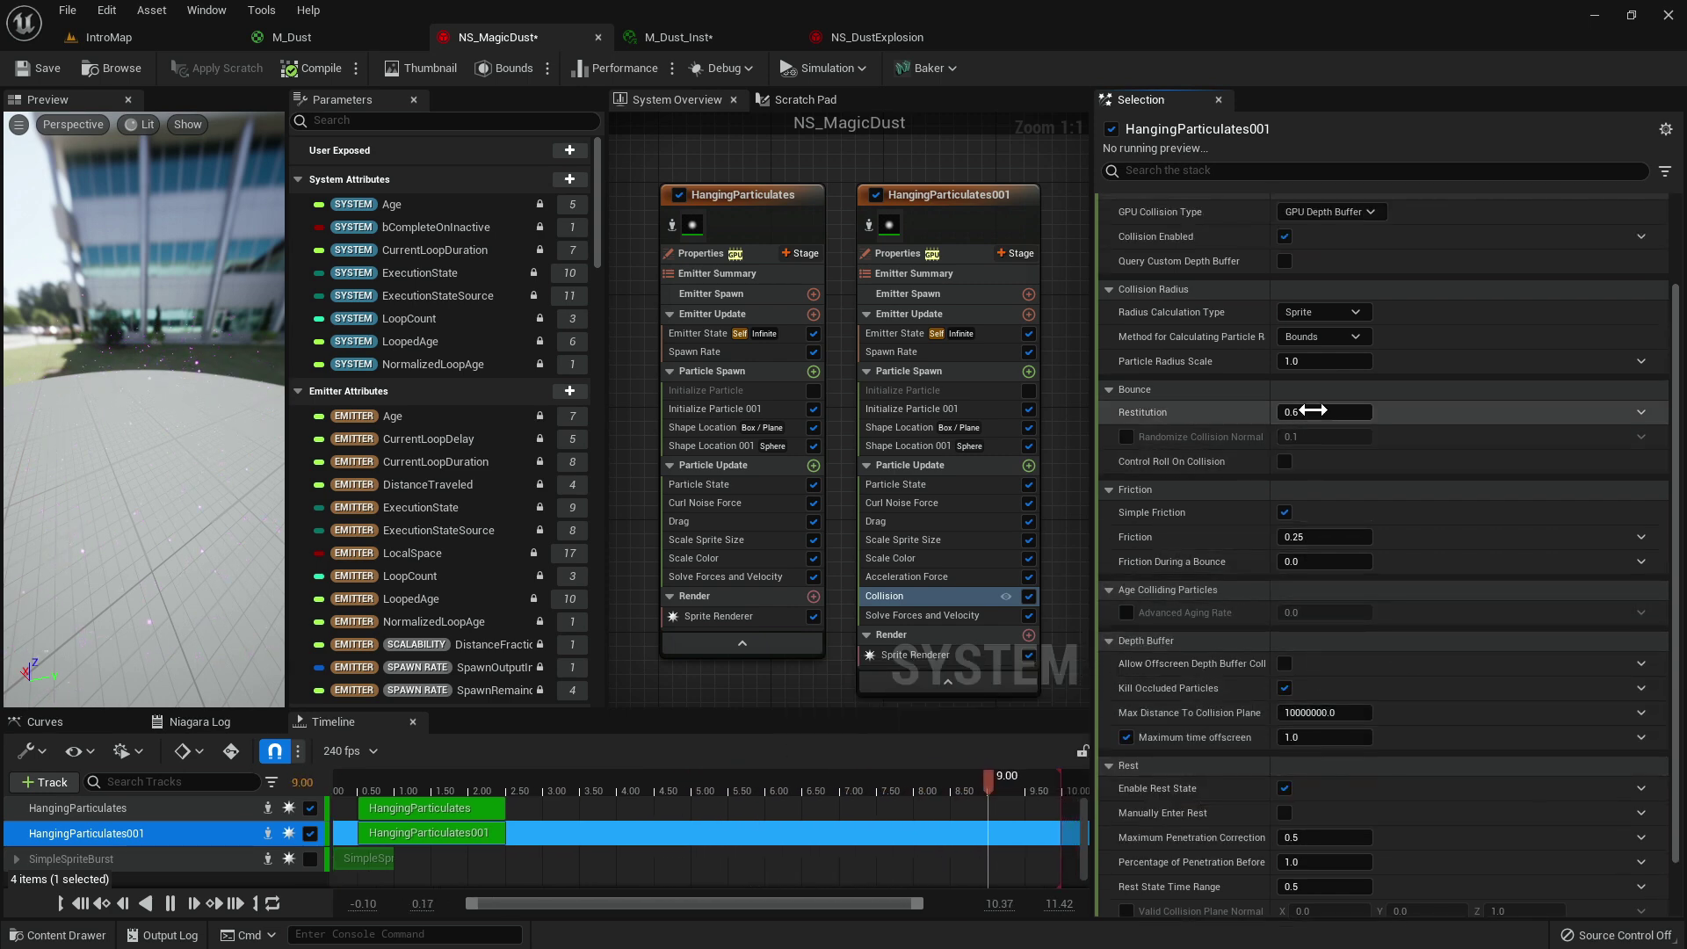
drag(38, 382, 65, 351)
drag(79, 375, 150, 336)
click(813, 466)
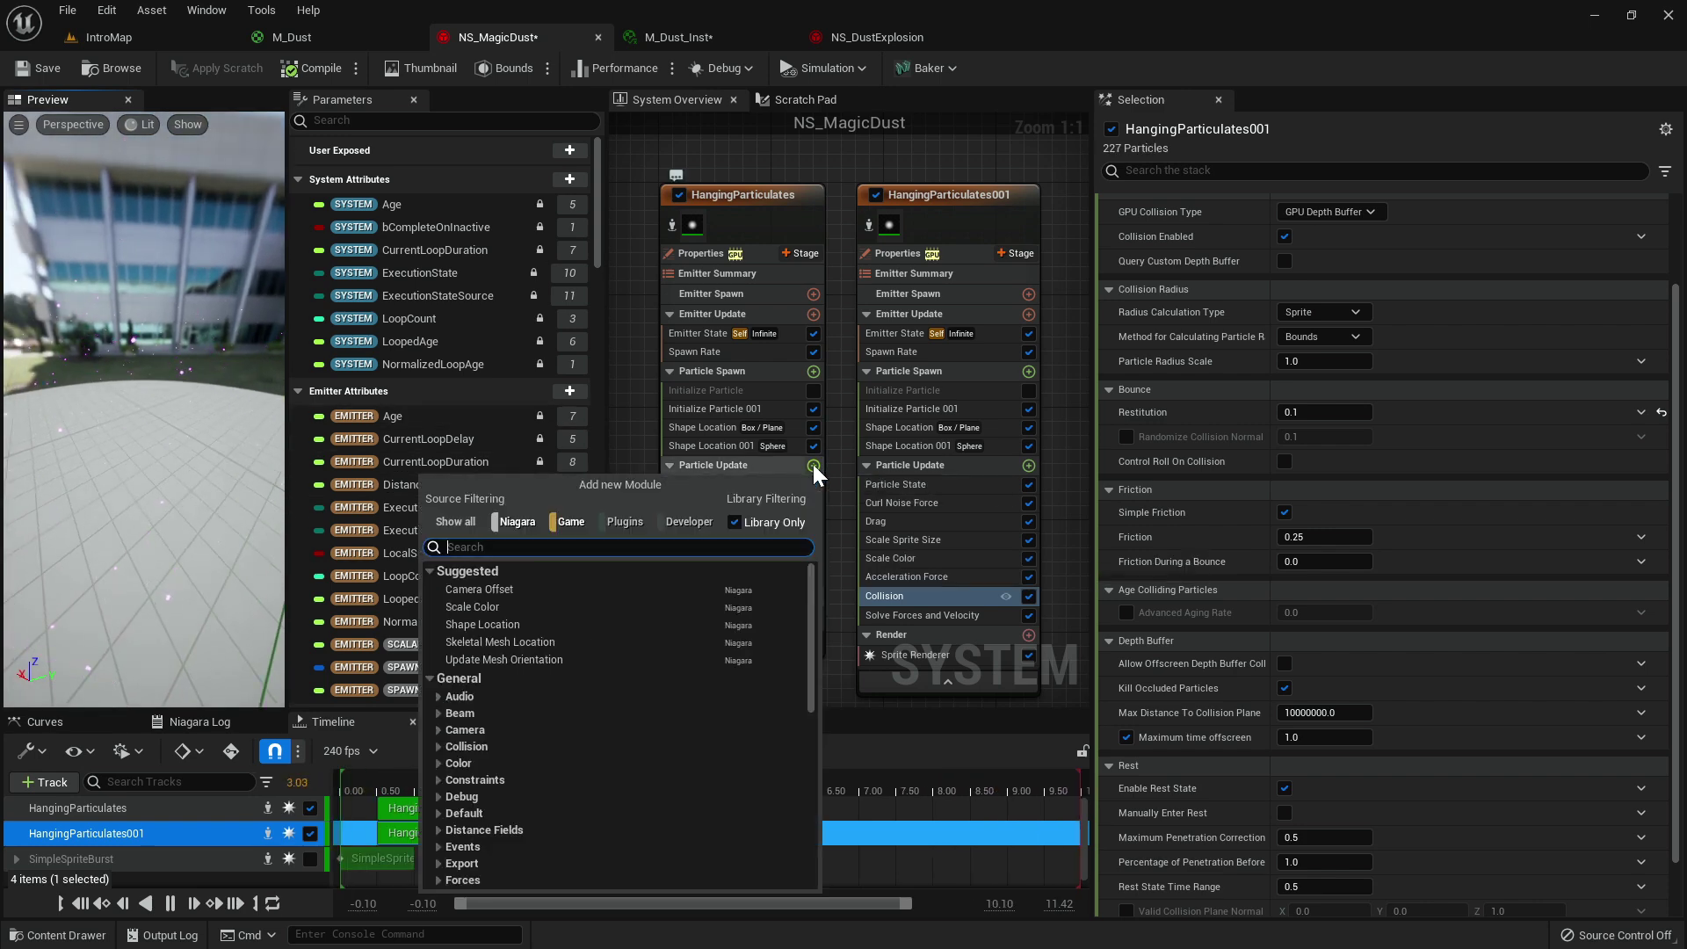
text(forcer)
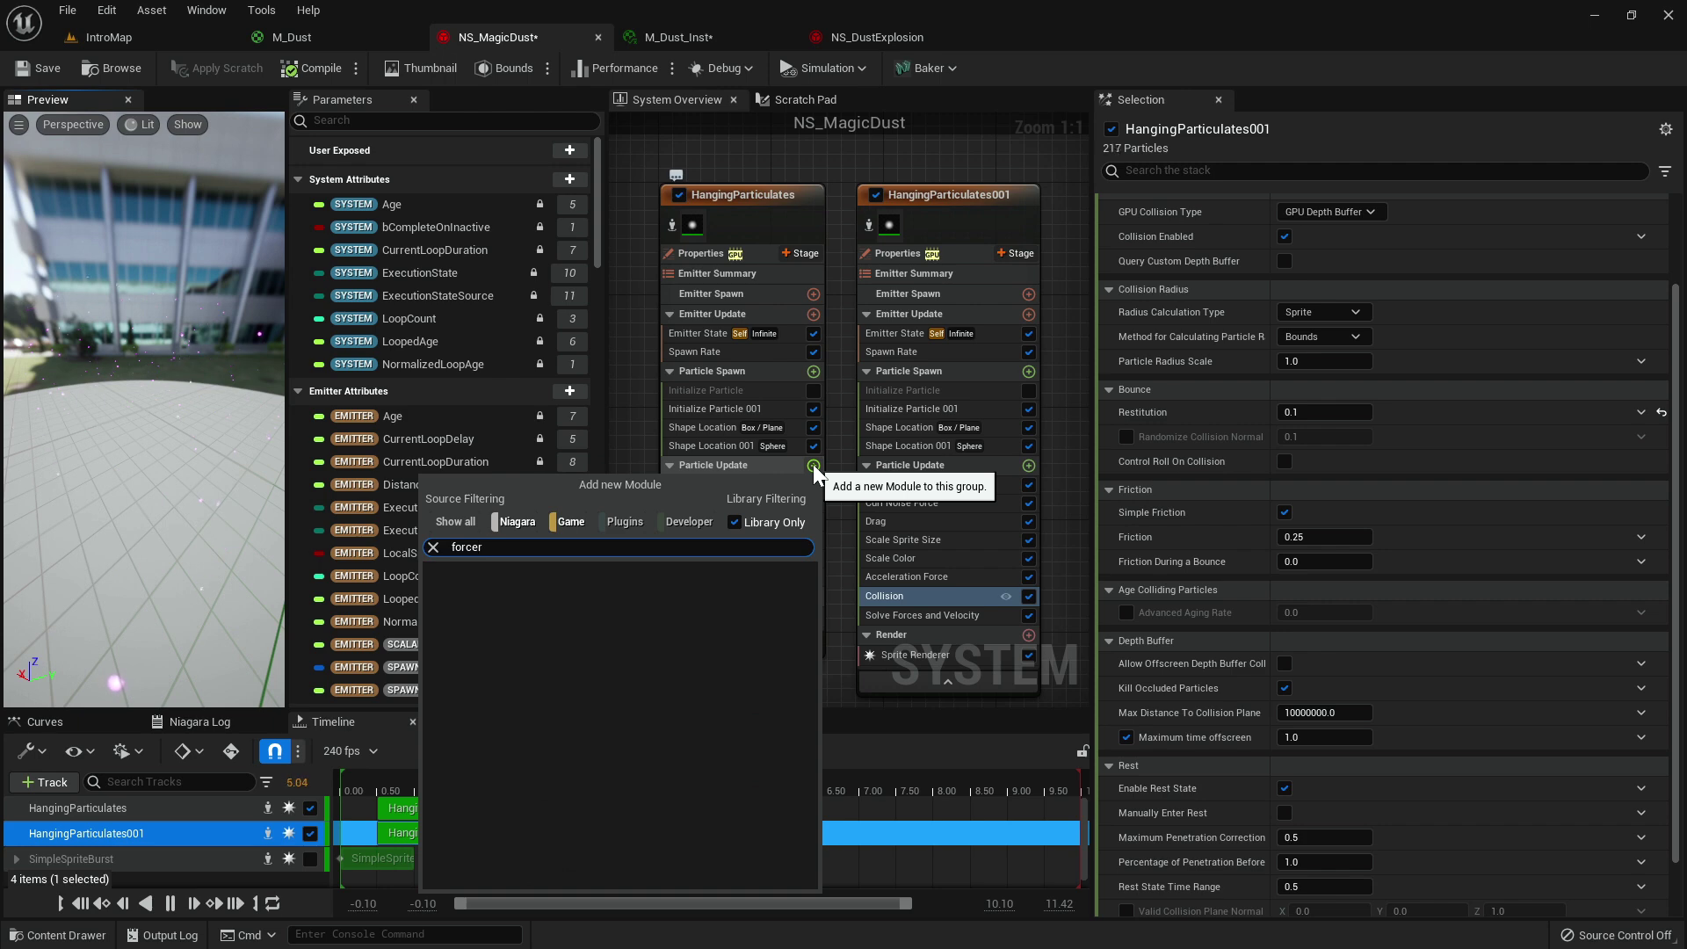
key(BackSpace)
key(Return)
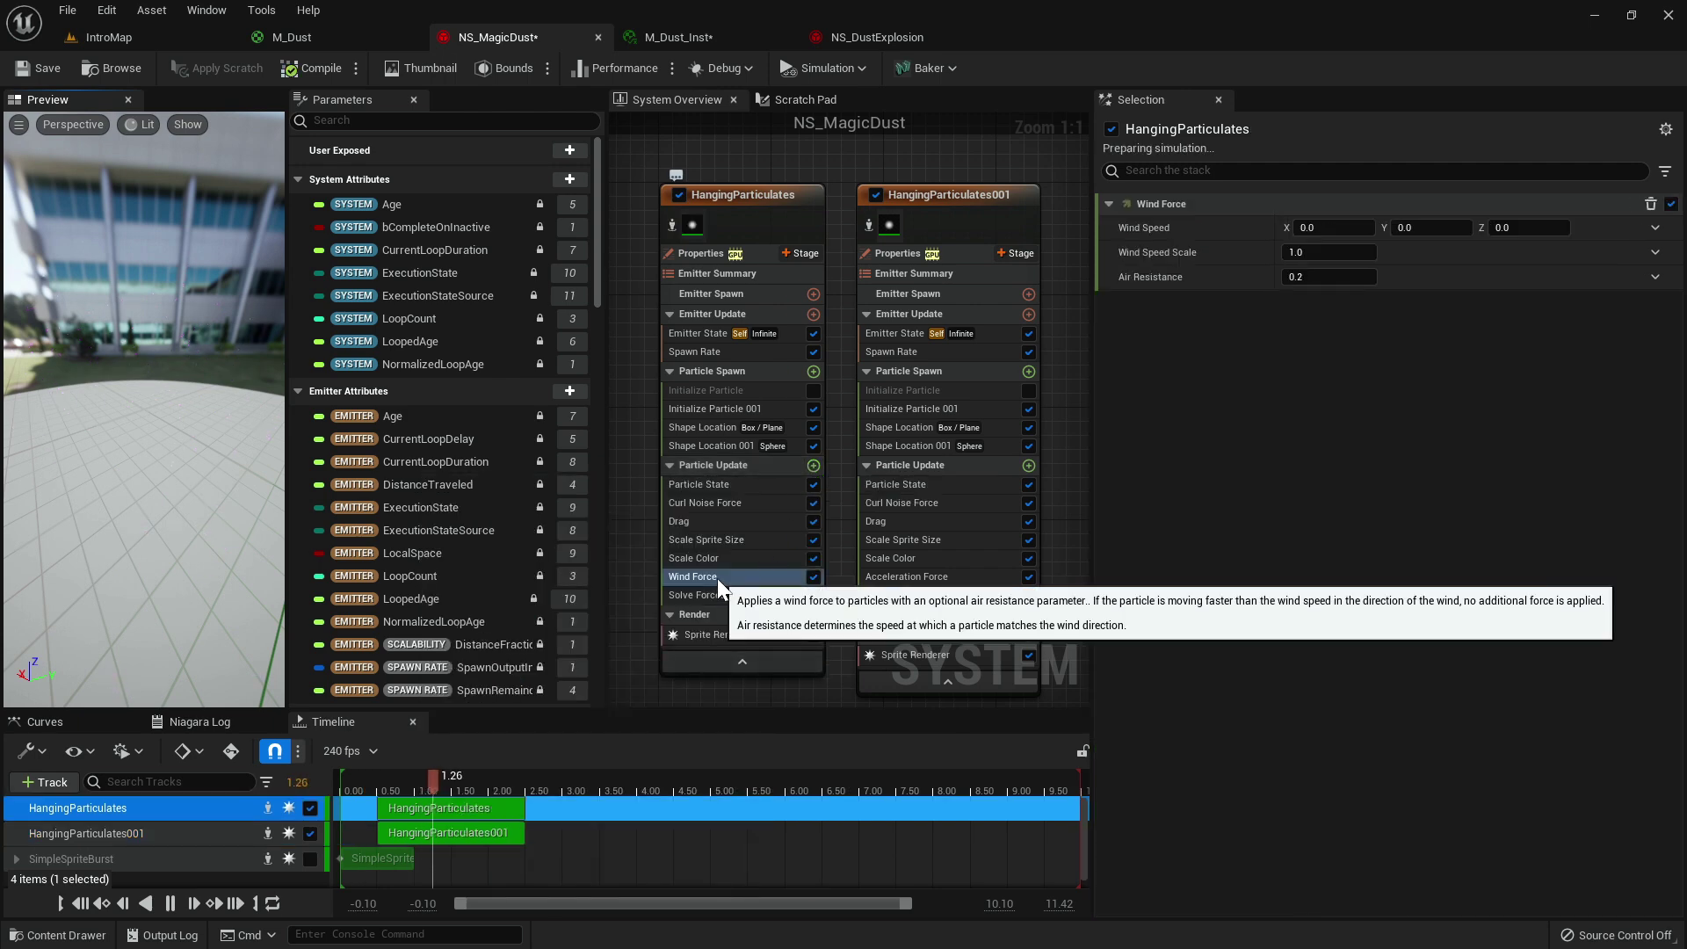
key(Delete)
click(810, 470)
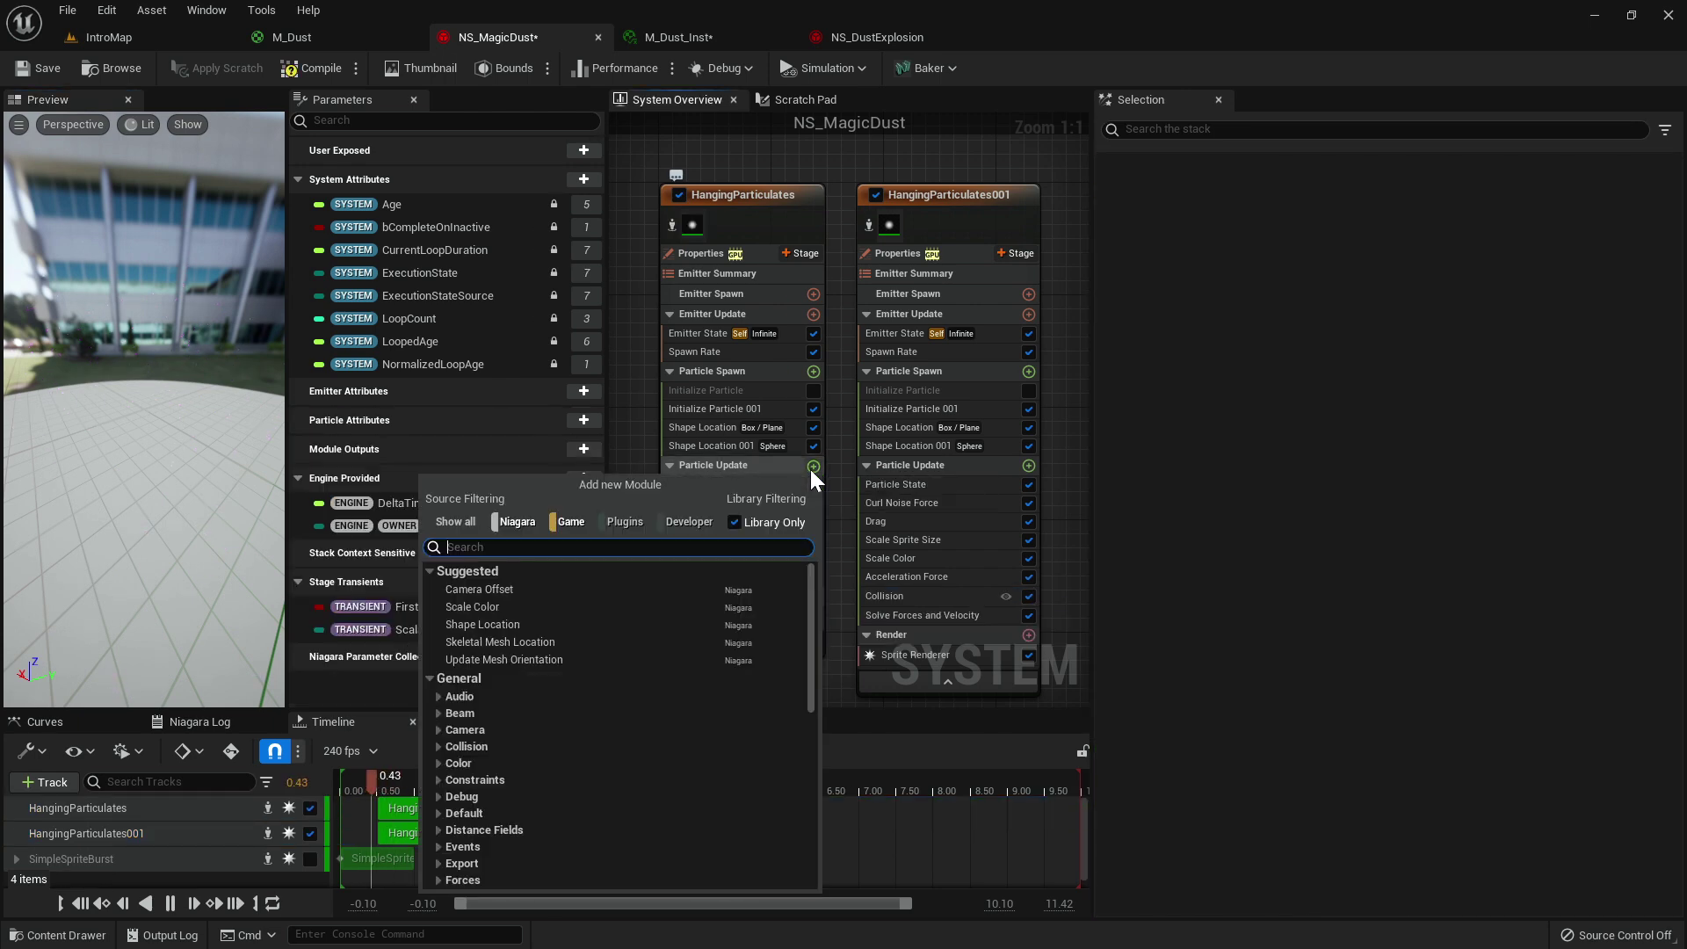
text(force)
key(Return)
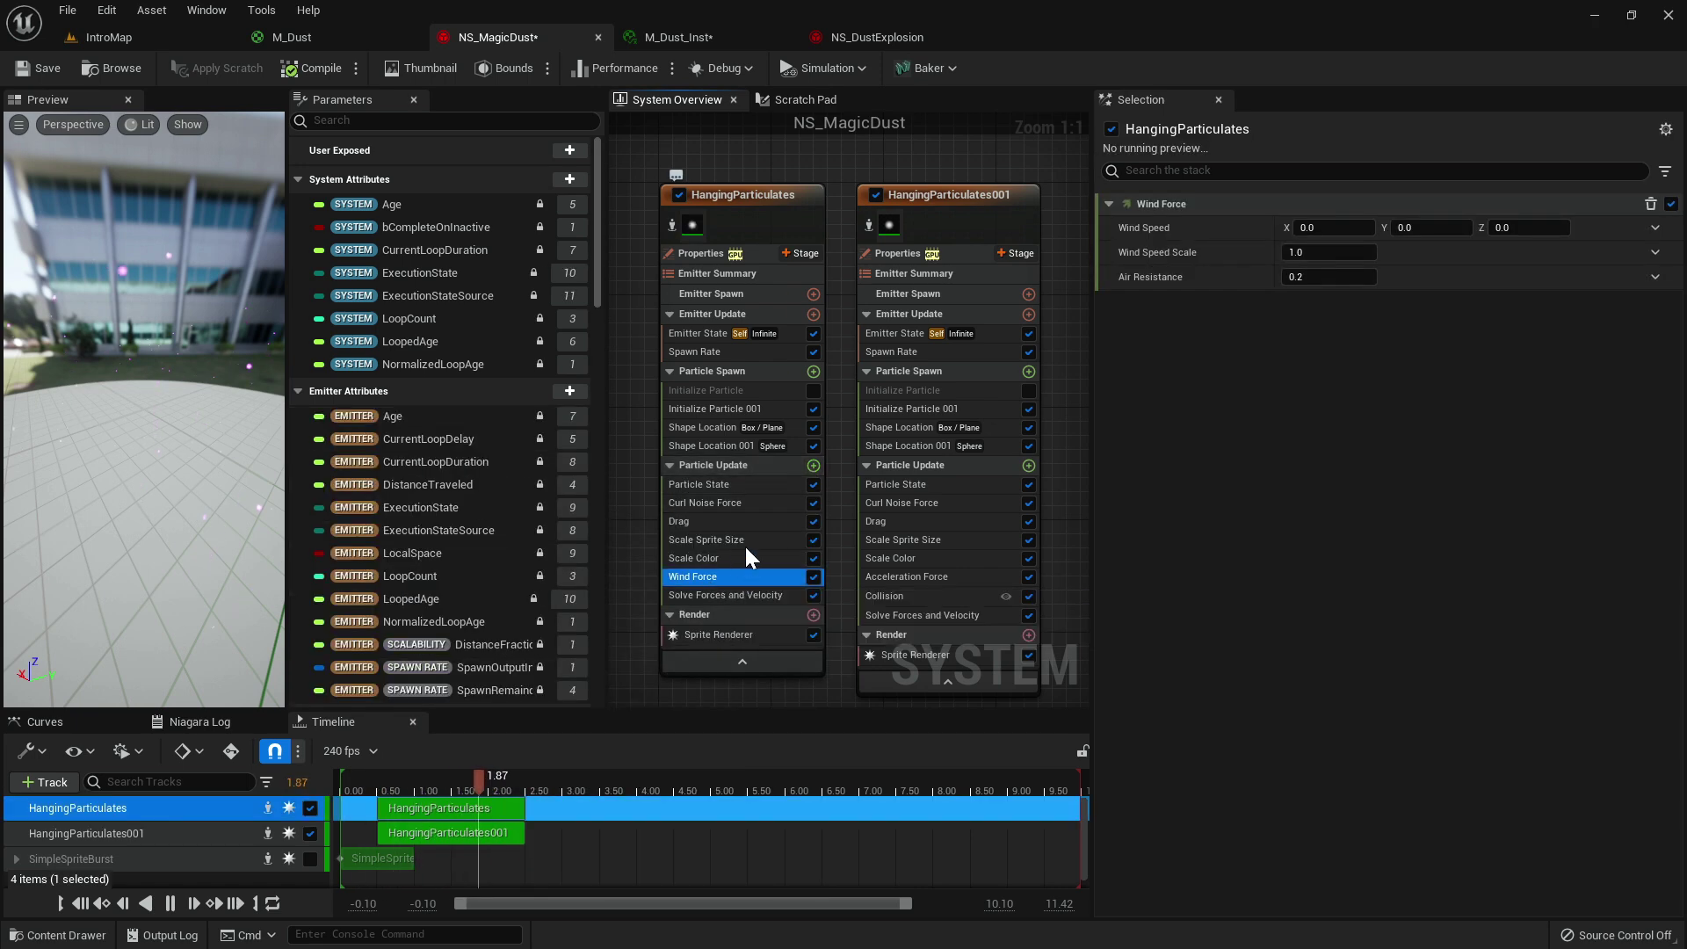
key(Delete)
Add an Acceleration Force module to the original HangingParticulates' Particle Update and set its Z acceleration to -20.
click(813, 466)
text(accel)
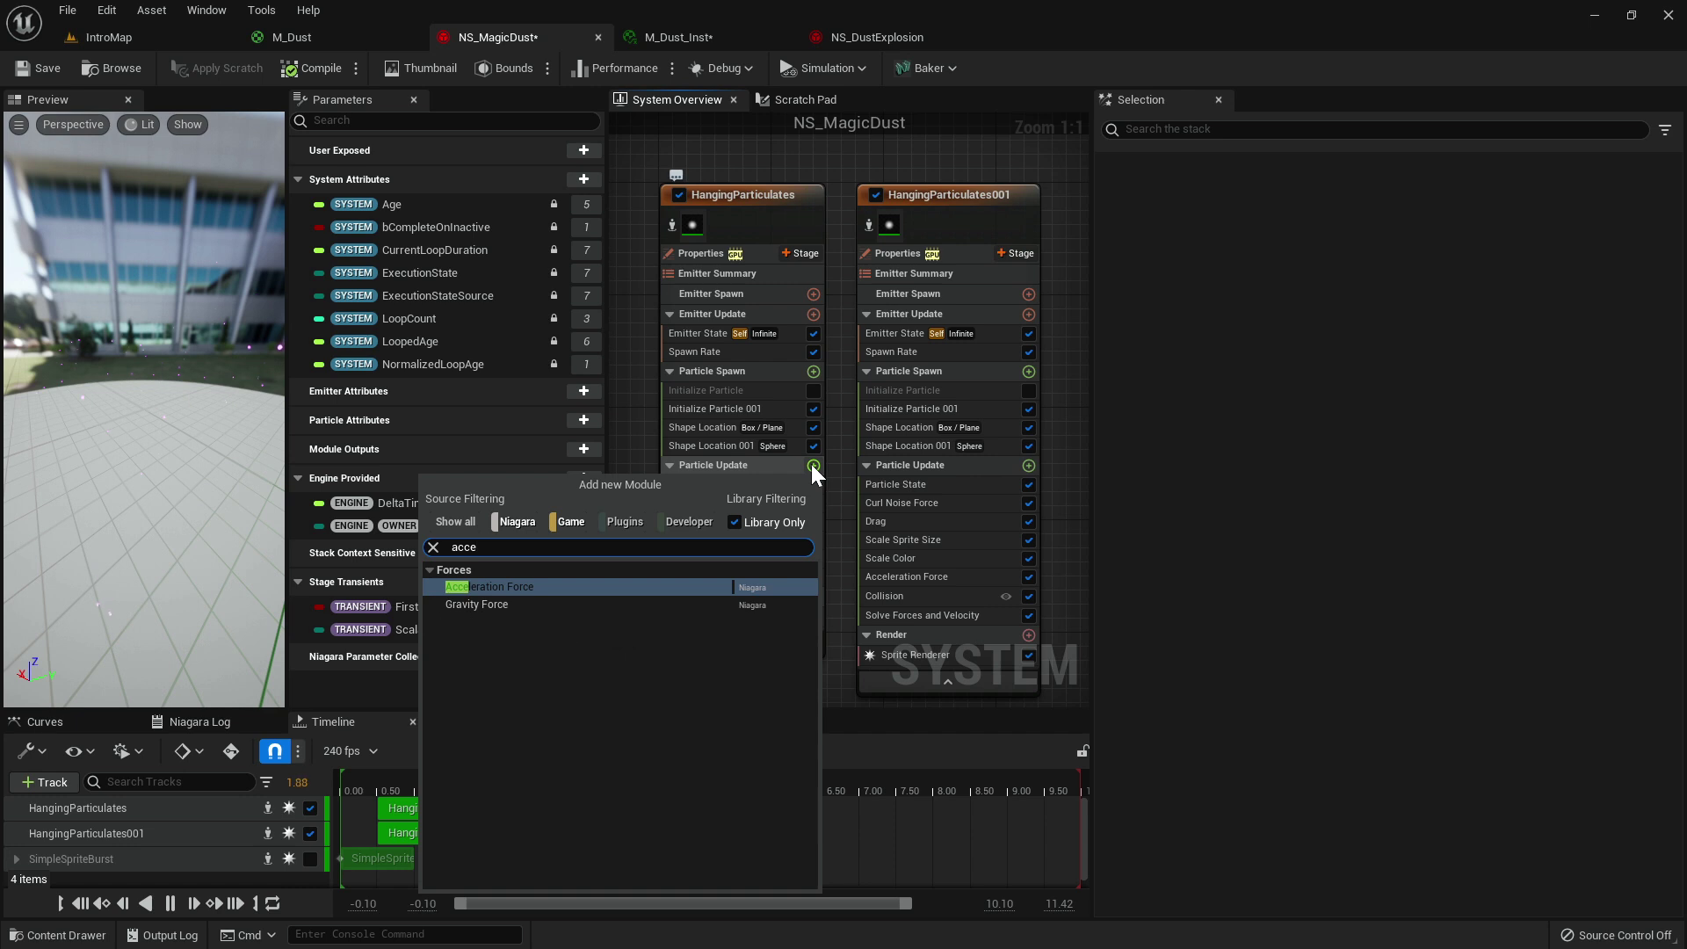
click(477, 587)
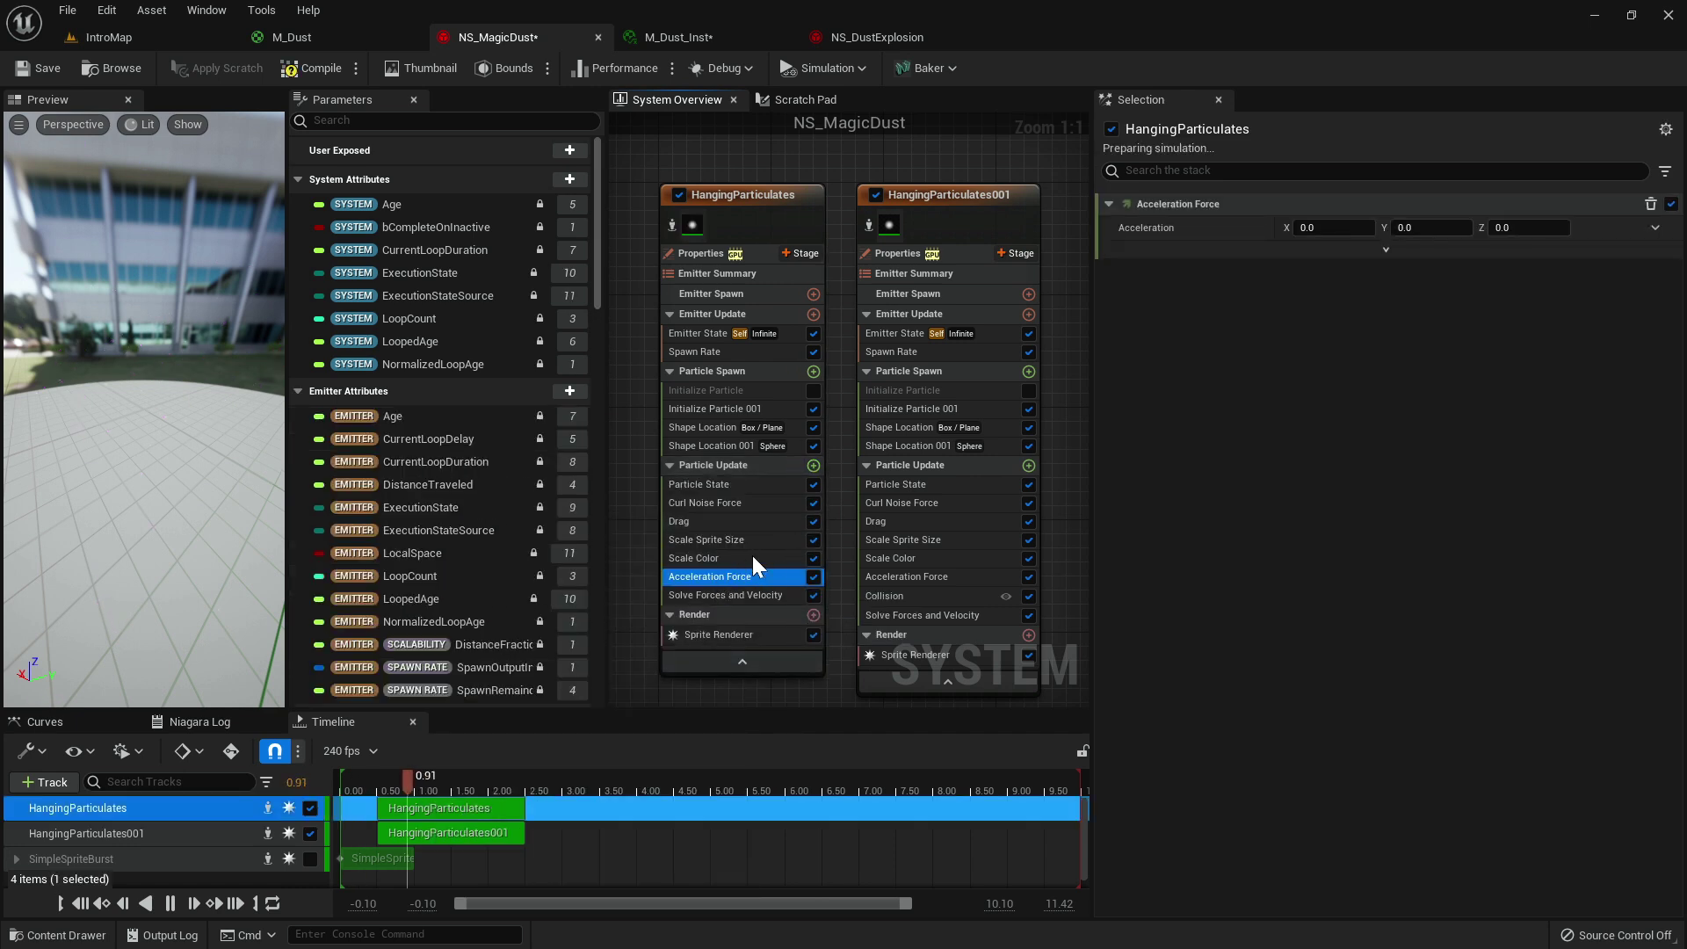
click(1530, 232)
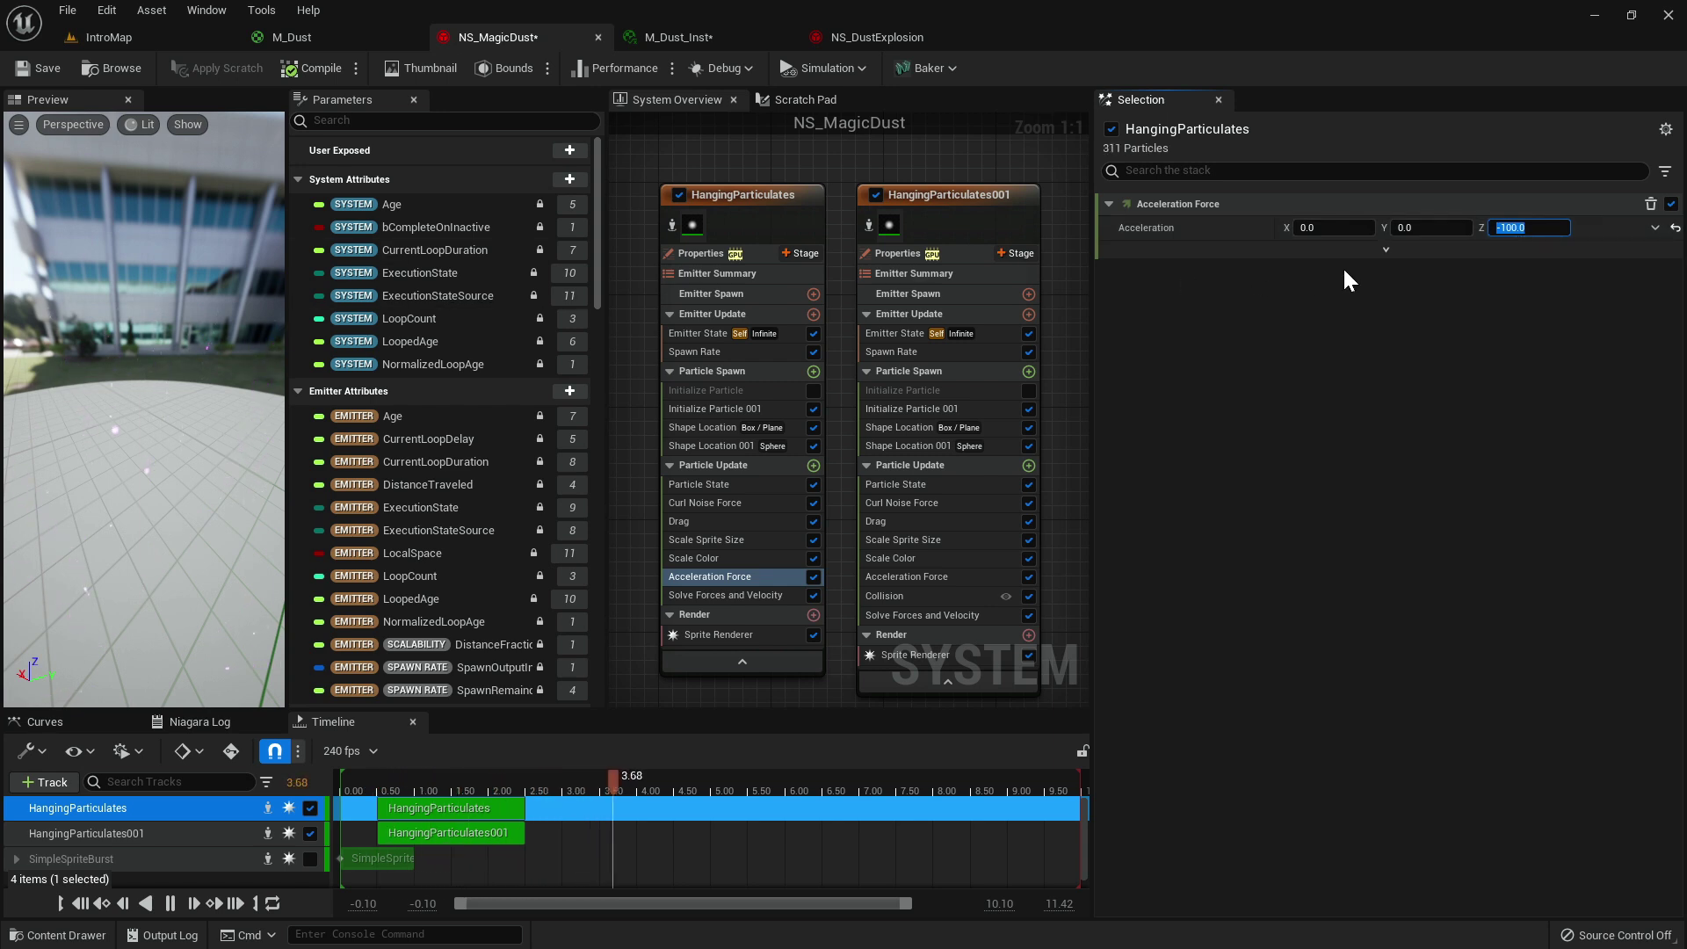
text(-20)
key(Return)
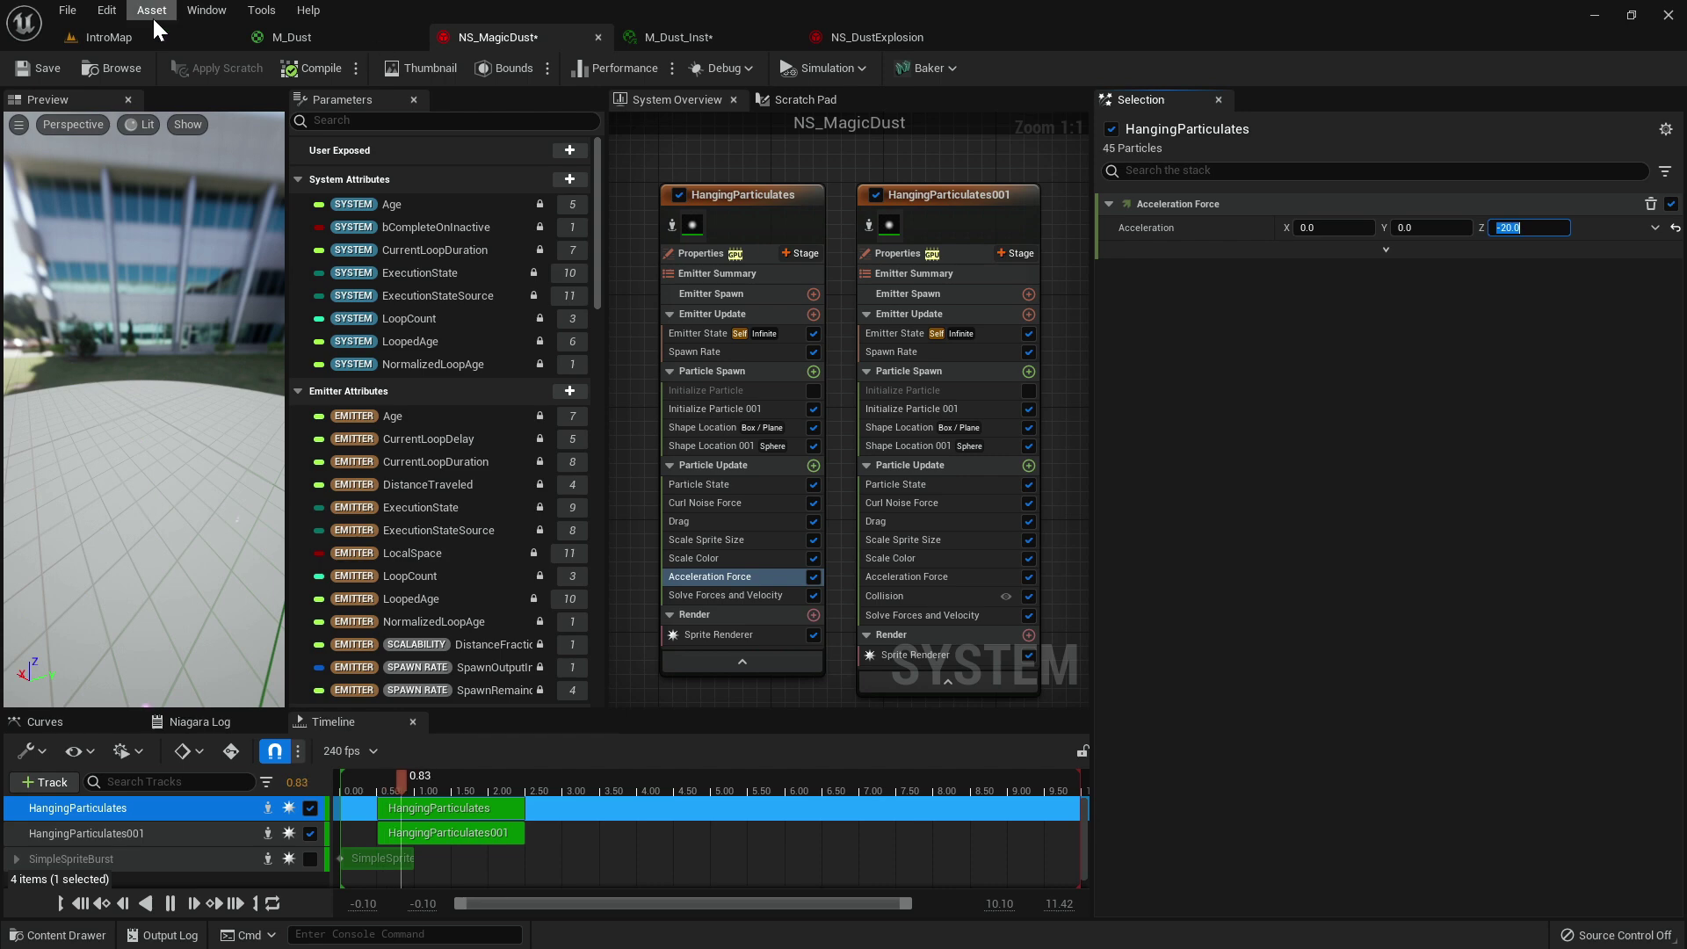
Play IntroMap twice, running the character through the smoke to examine how the falling and hanging particles behave.
click(209, 39)
click(371, 67)
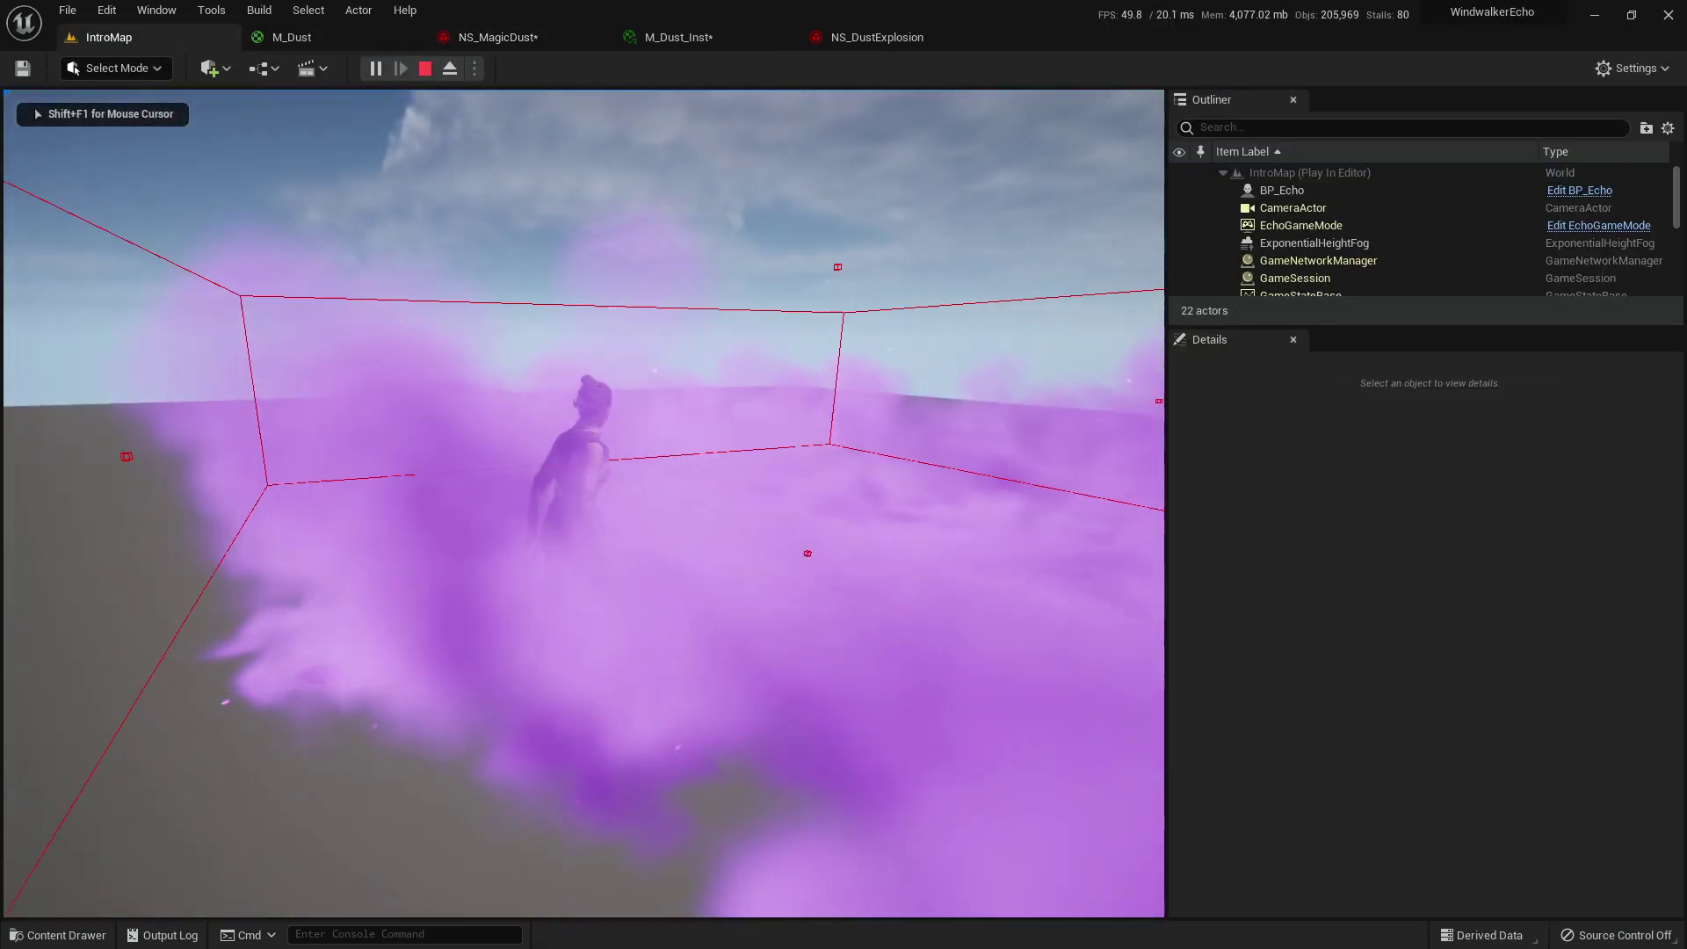
key(d)
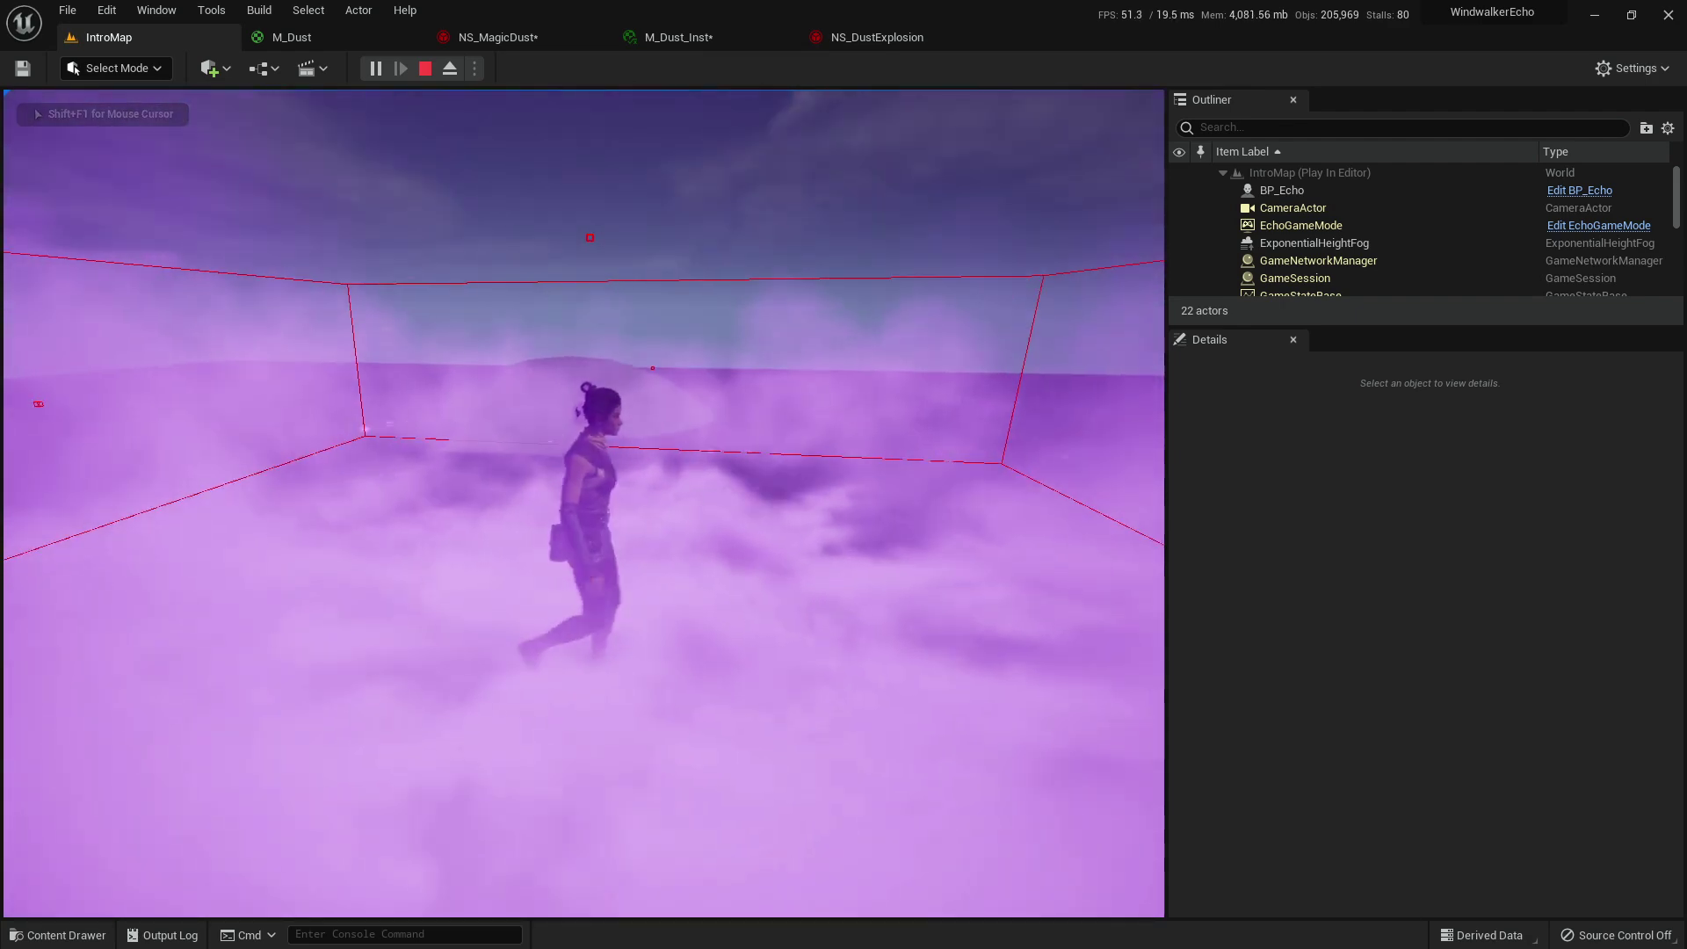
key(d)
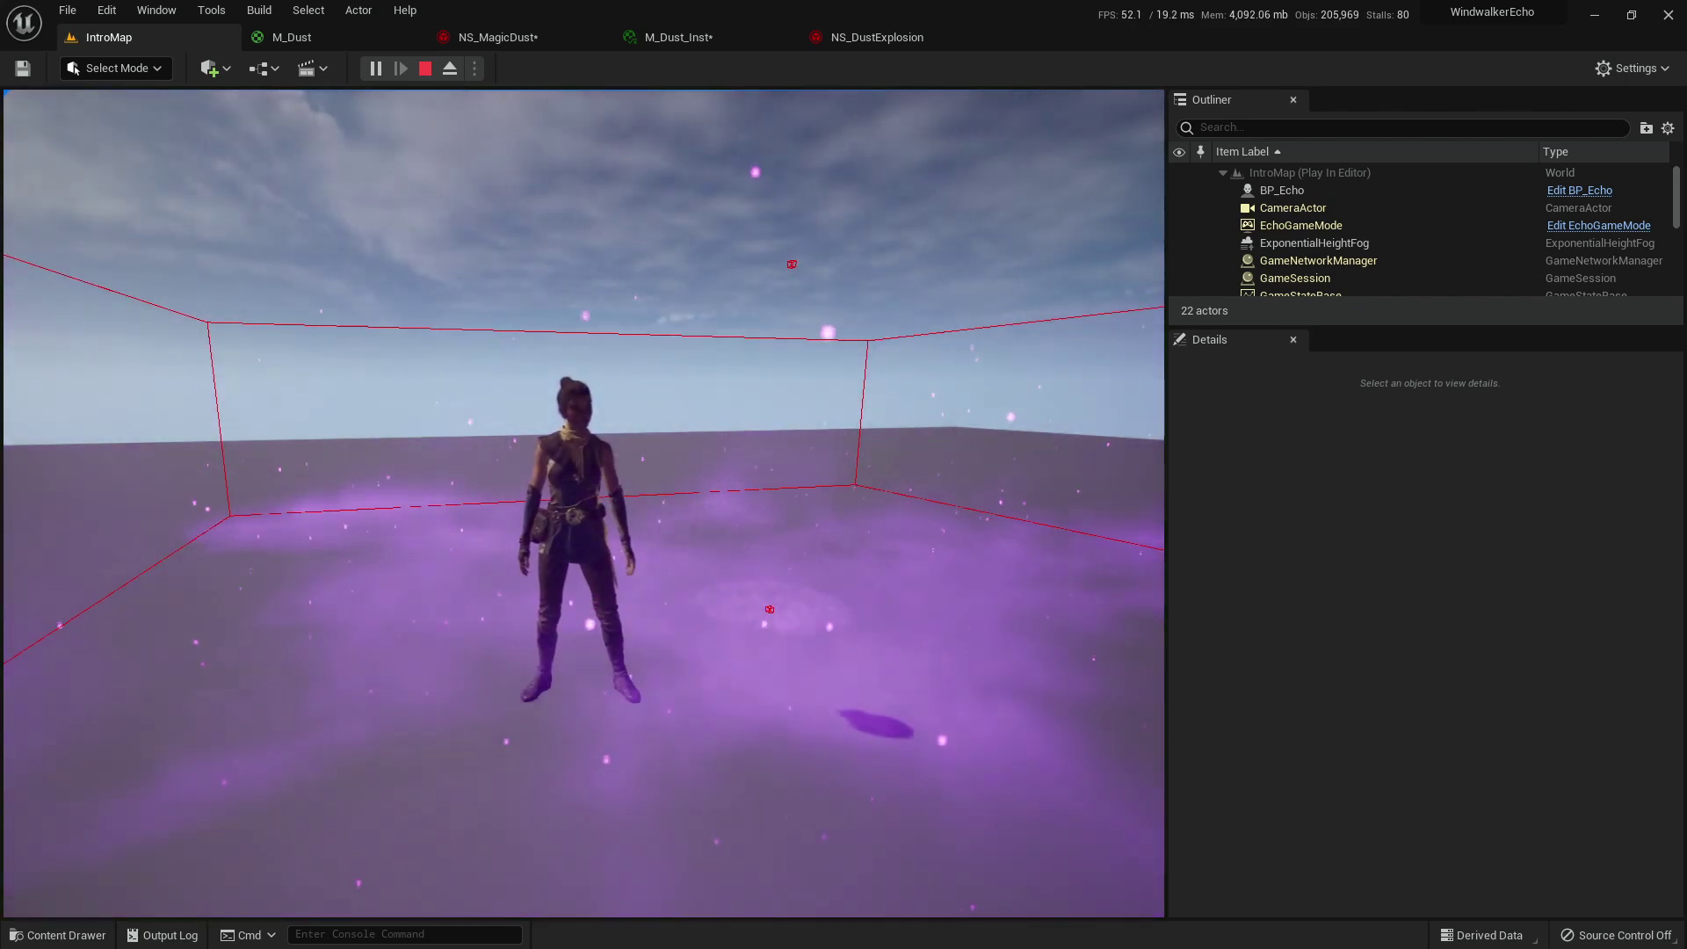
key(Escape)
click(526, 37)
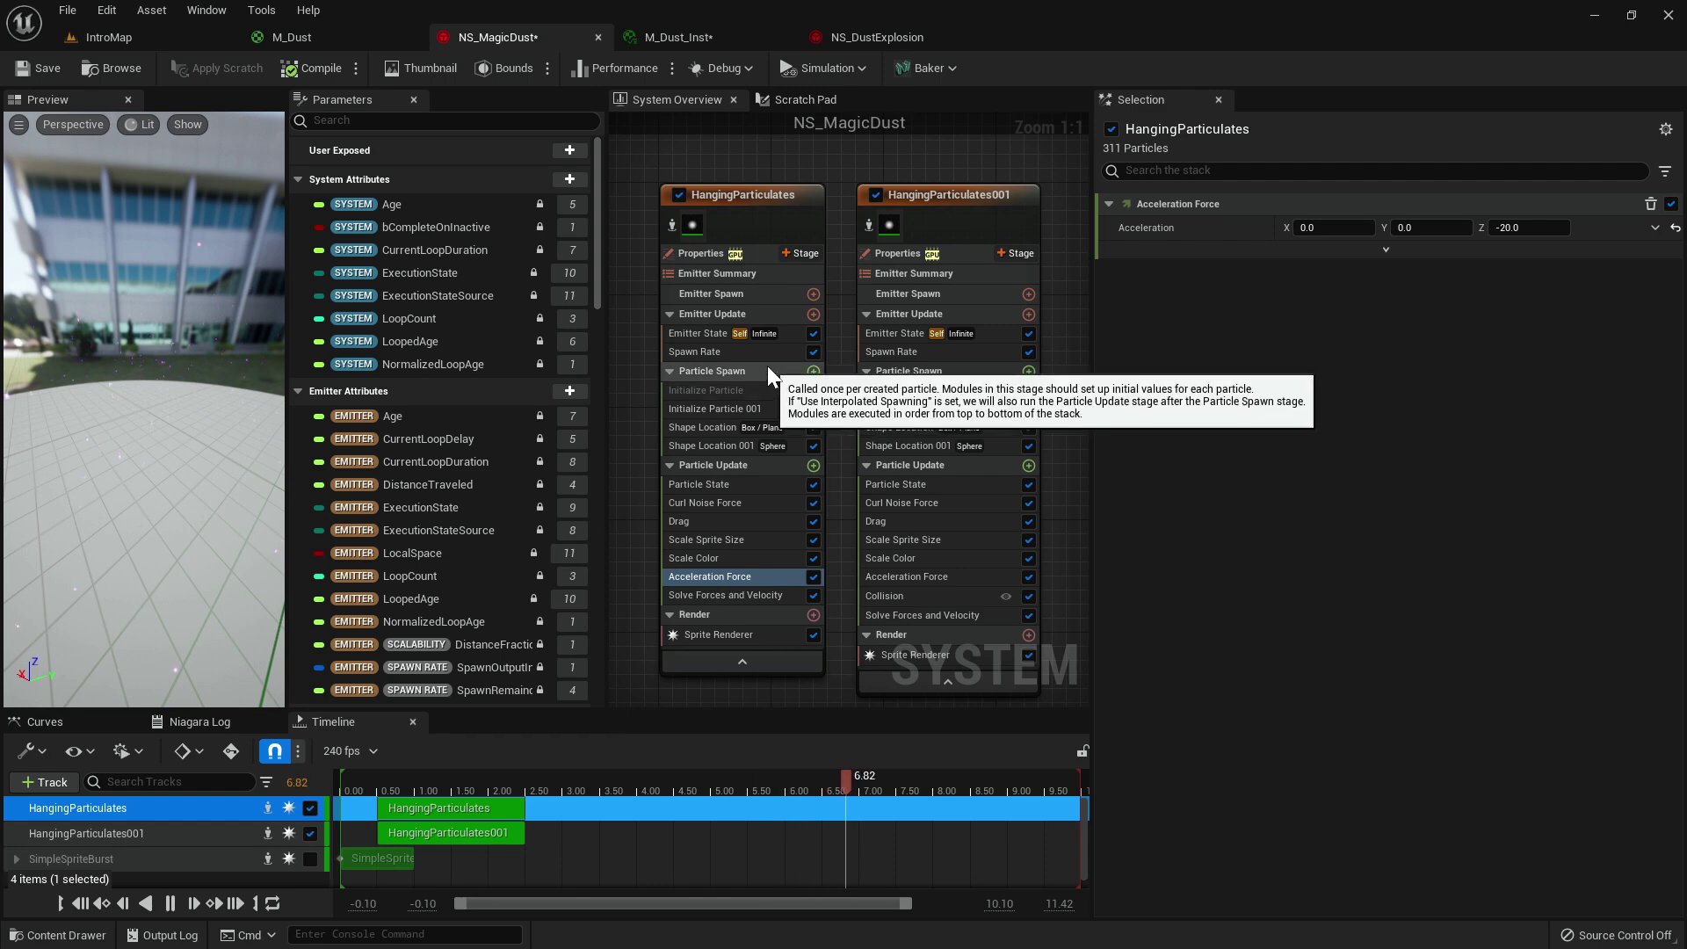
click(145, 39)
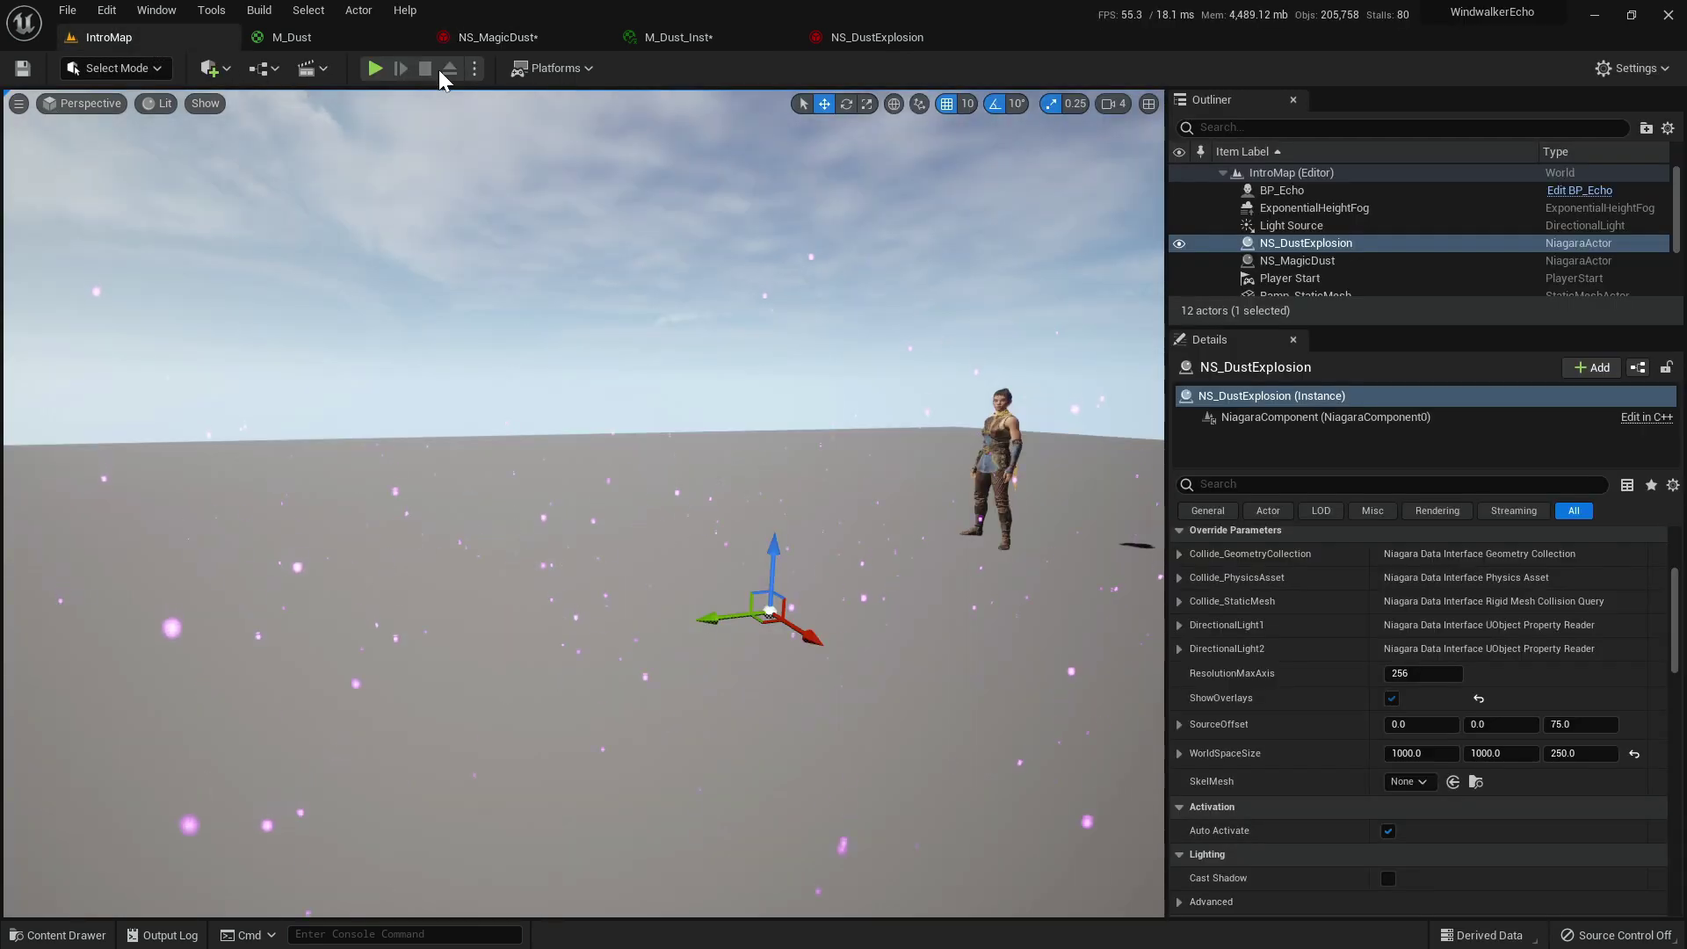
click(374, 68)
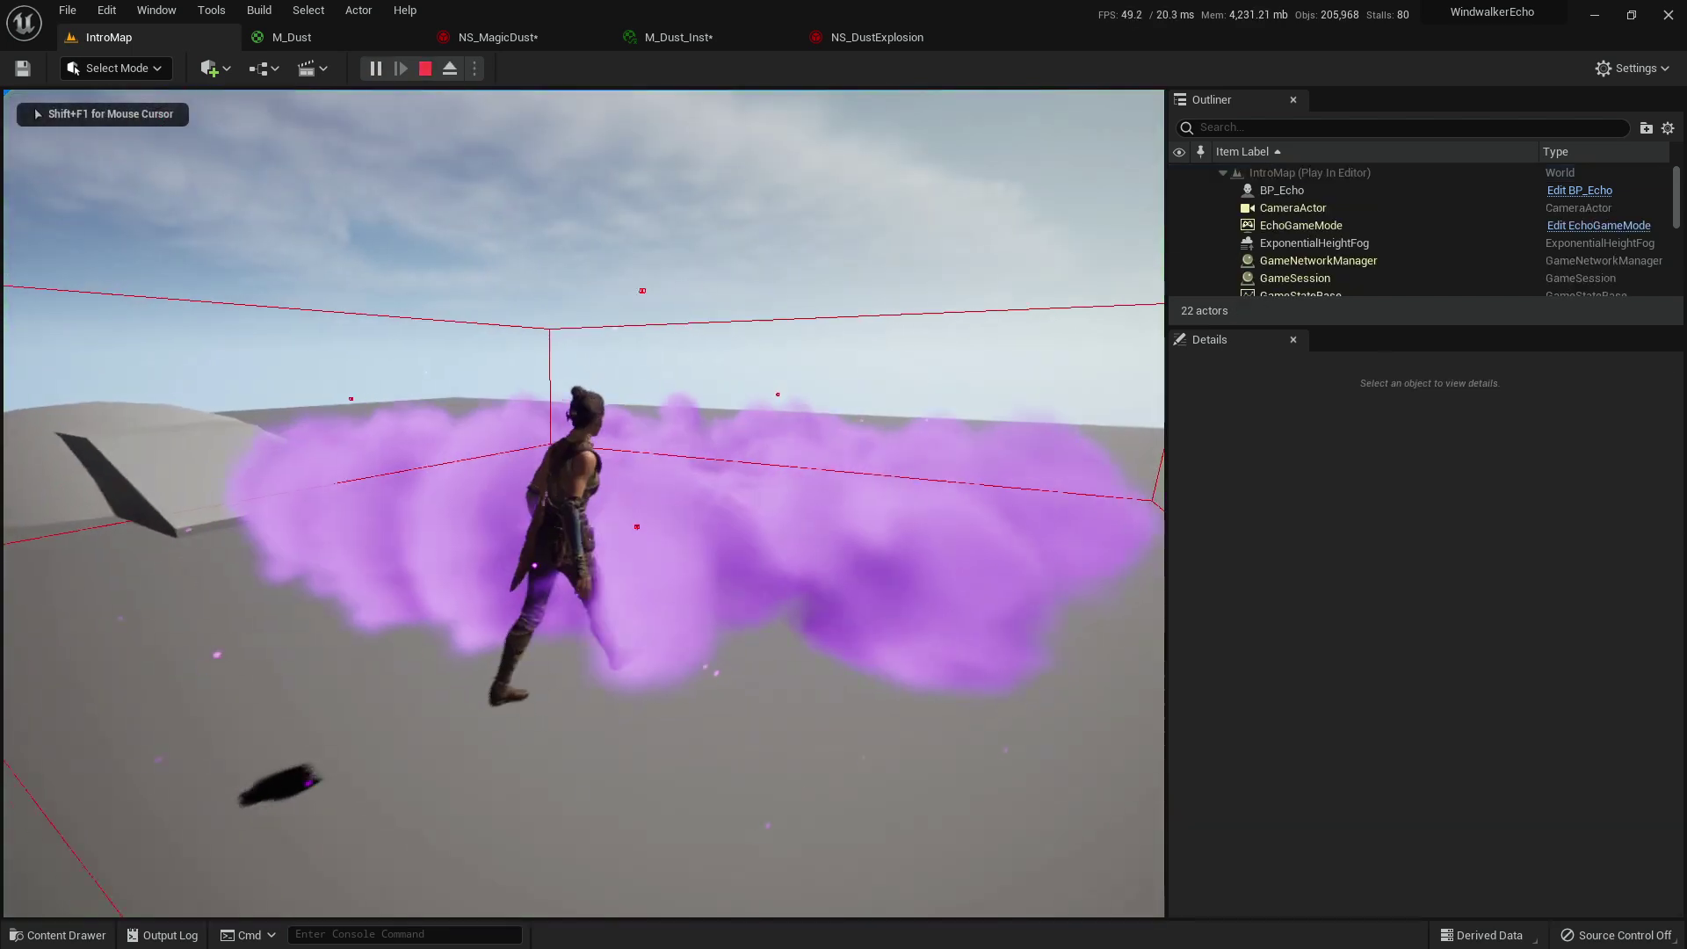
key(d)
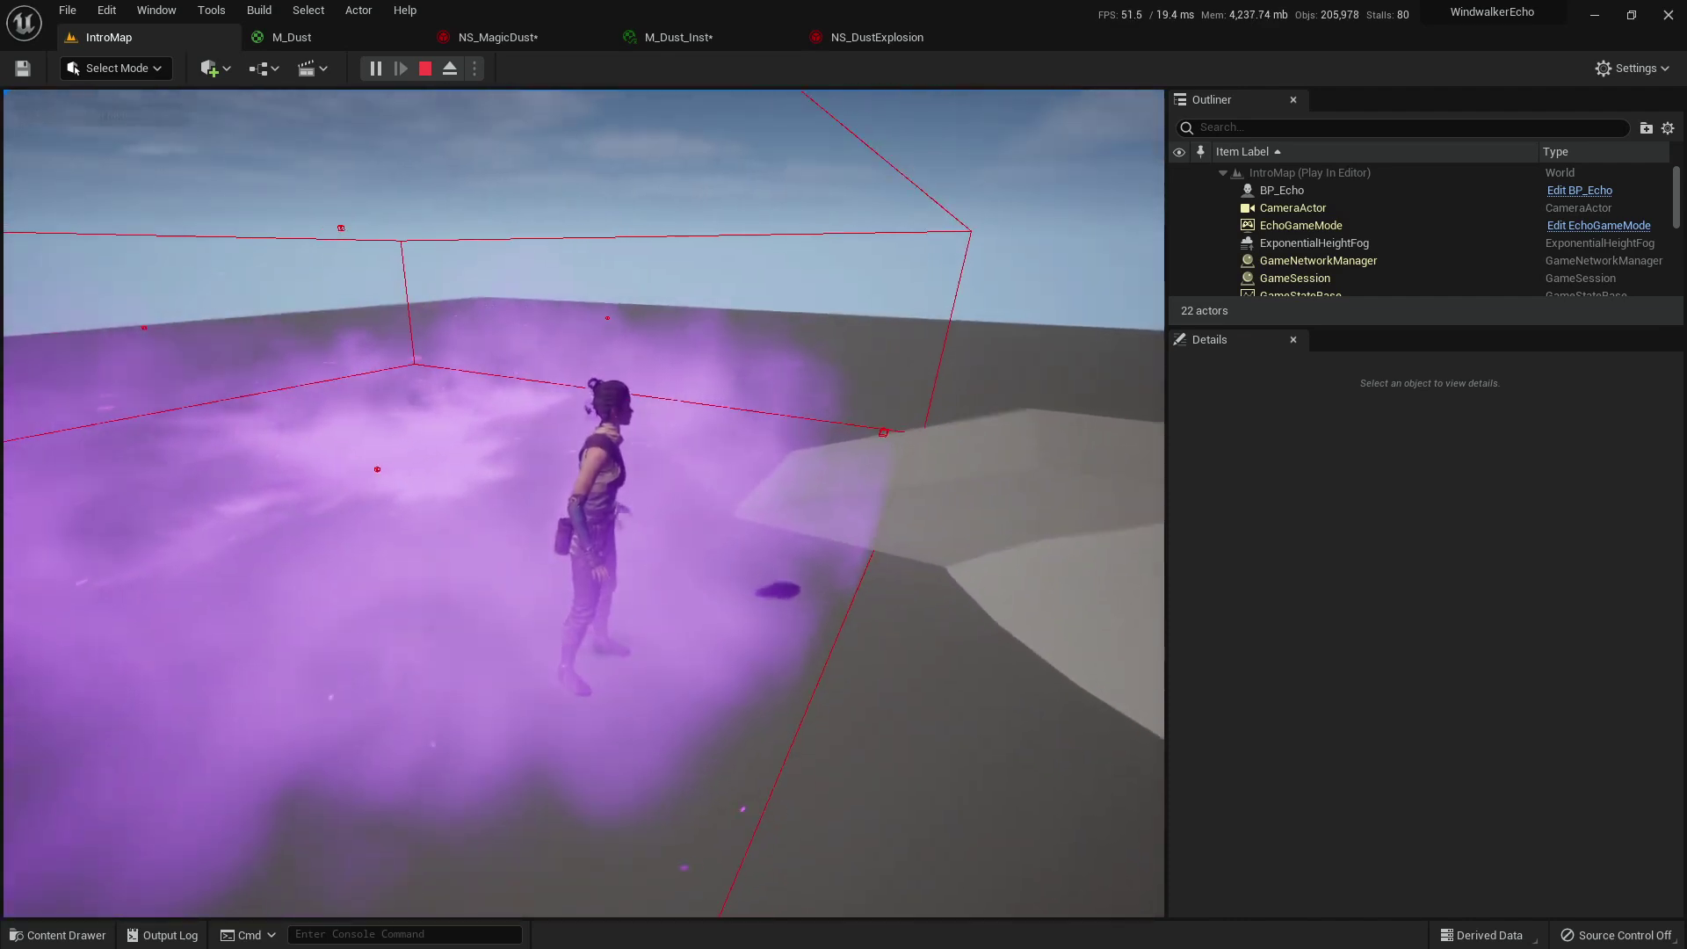
key(w)
key(a)
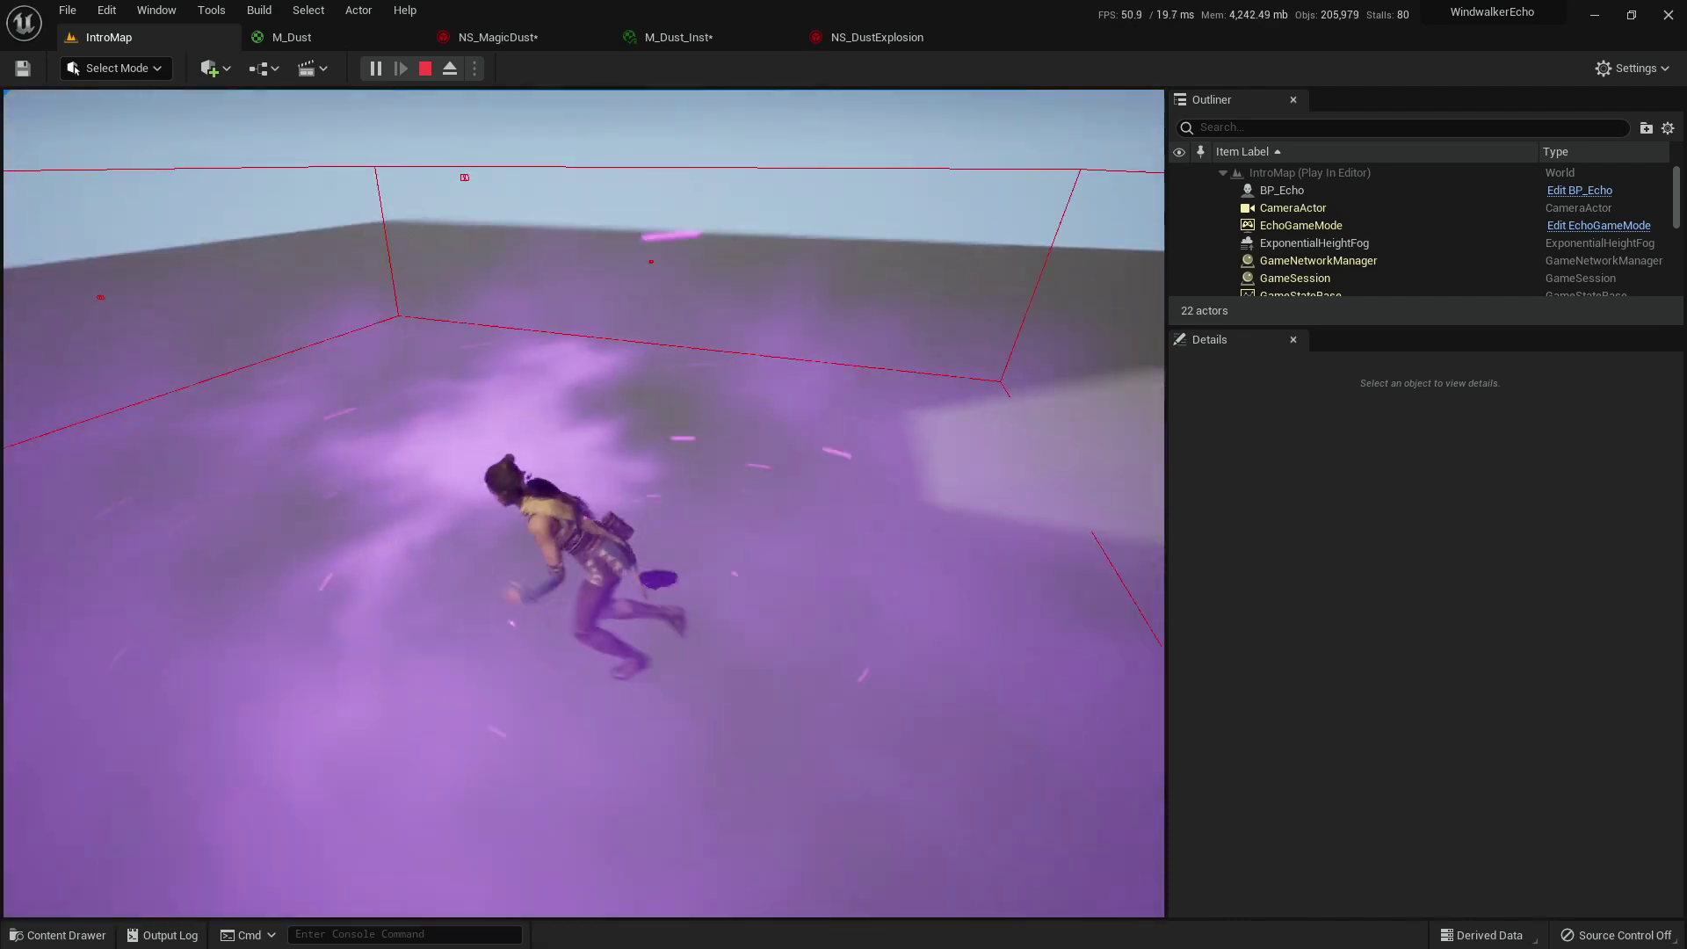
key(Escape)
In NS_MagicDust, set the HangingParticulates Emitter State's Loop Behavior to Multiple with a Loop Count of 2.
click(538, 34)
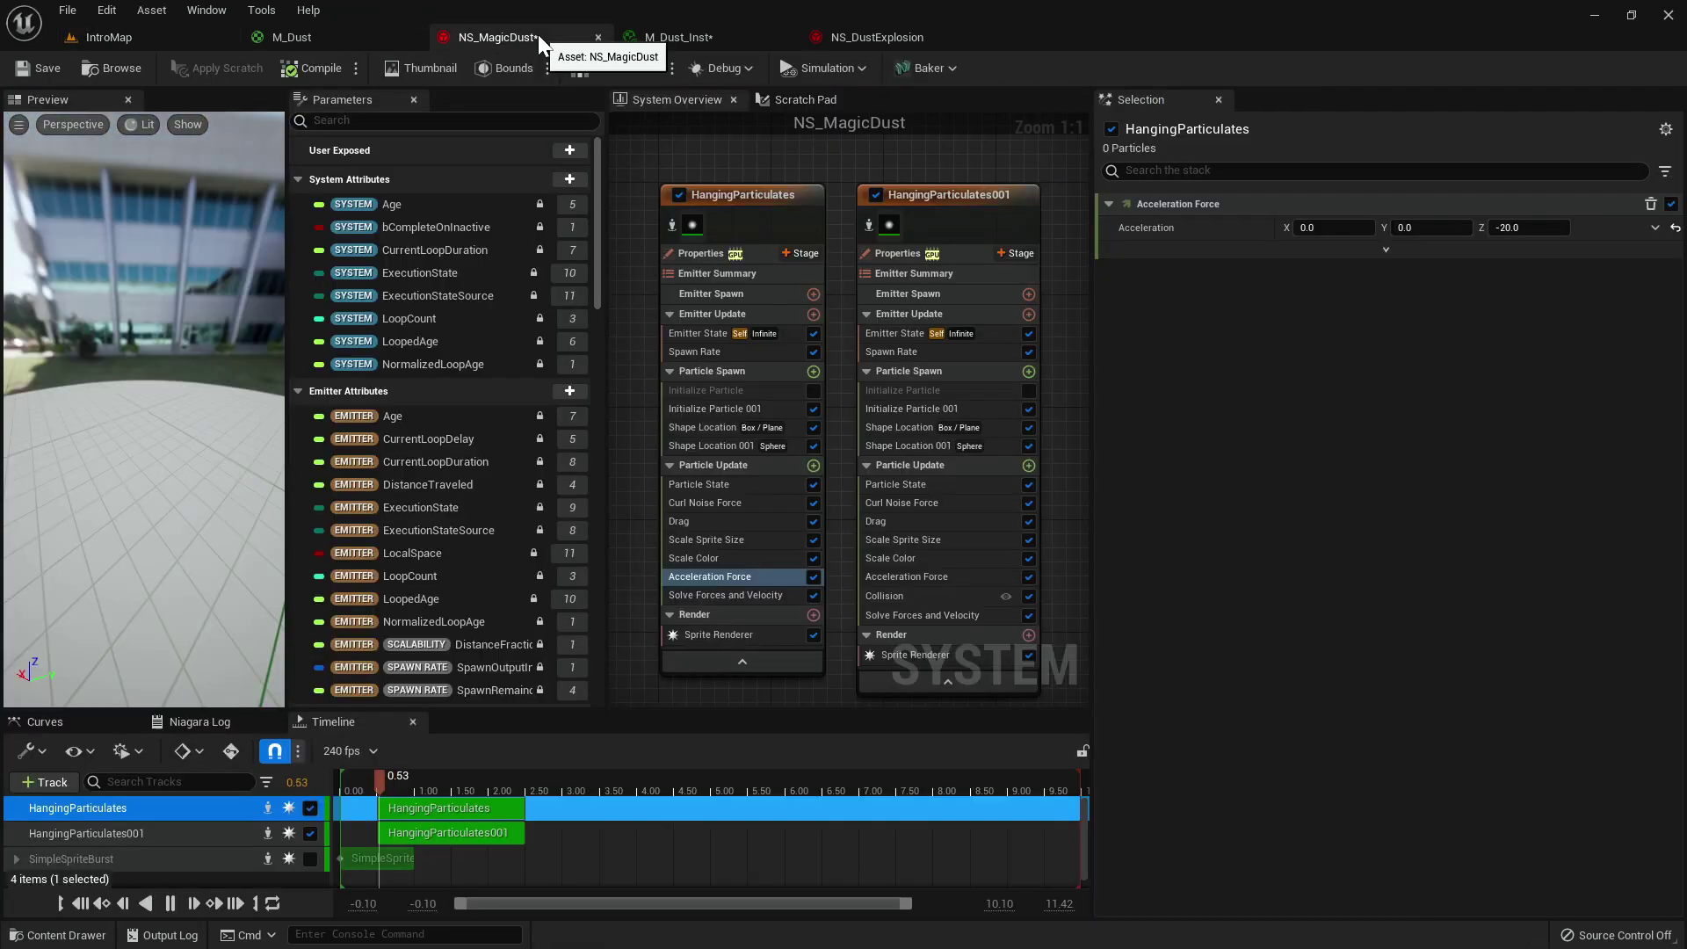
click(685, 335)
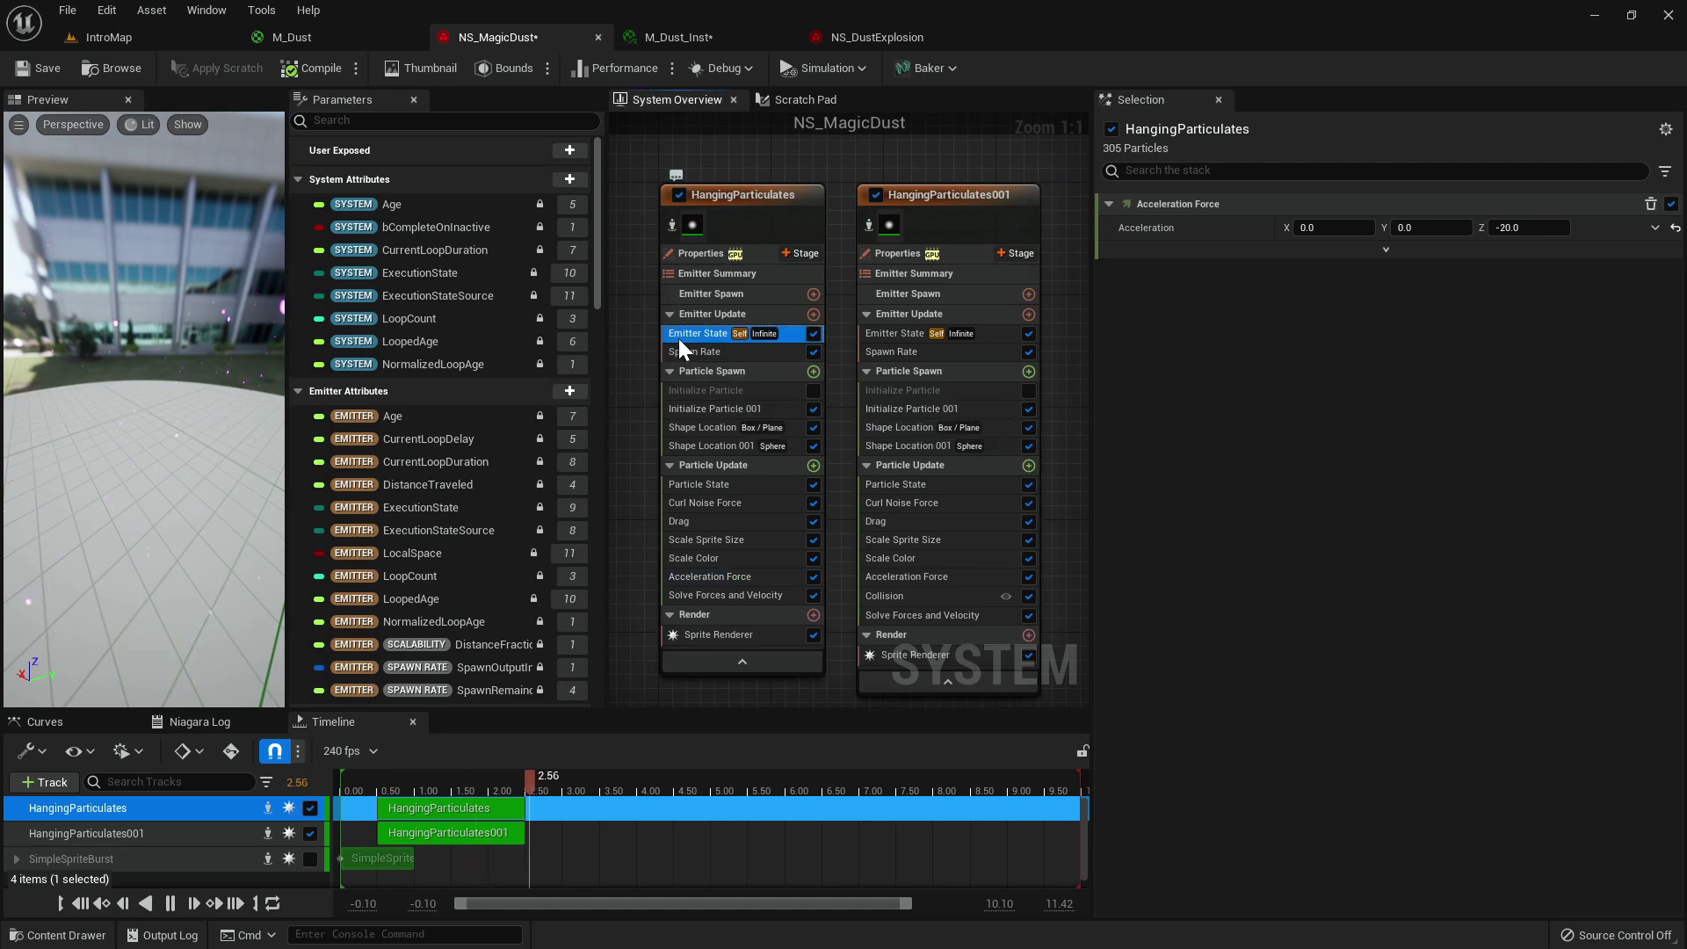
click(1323, 321)
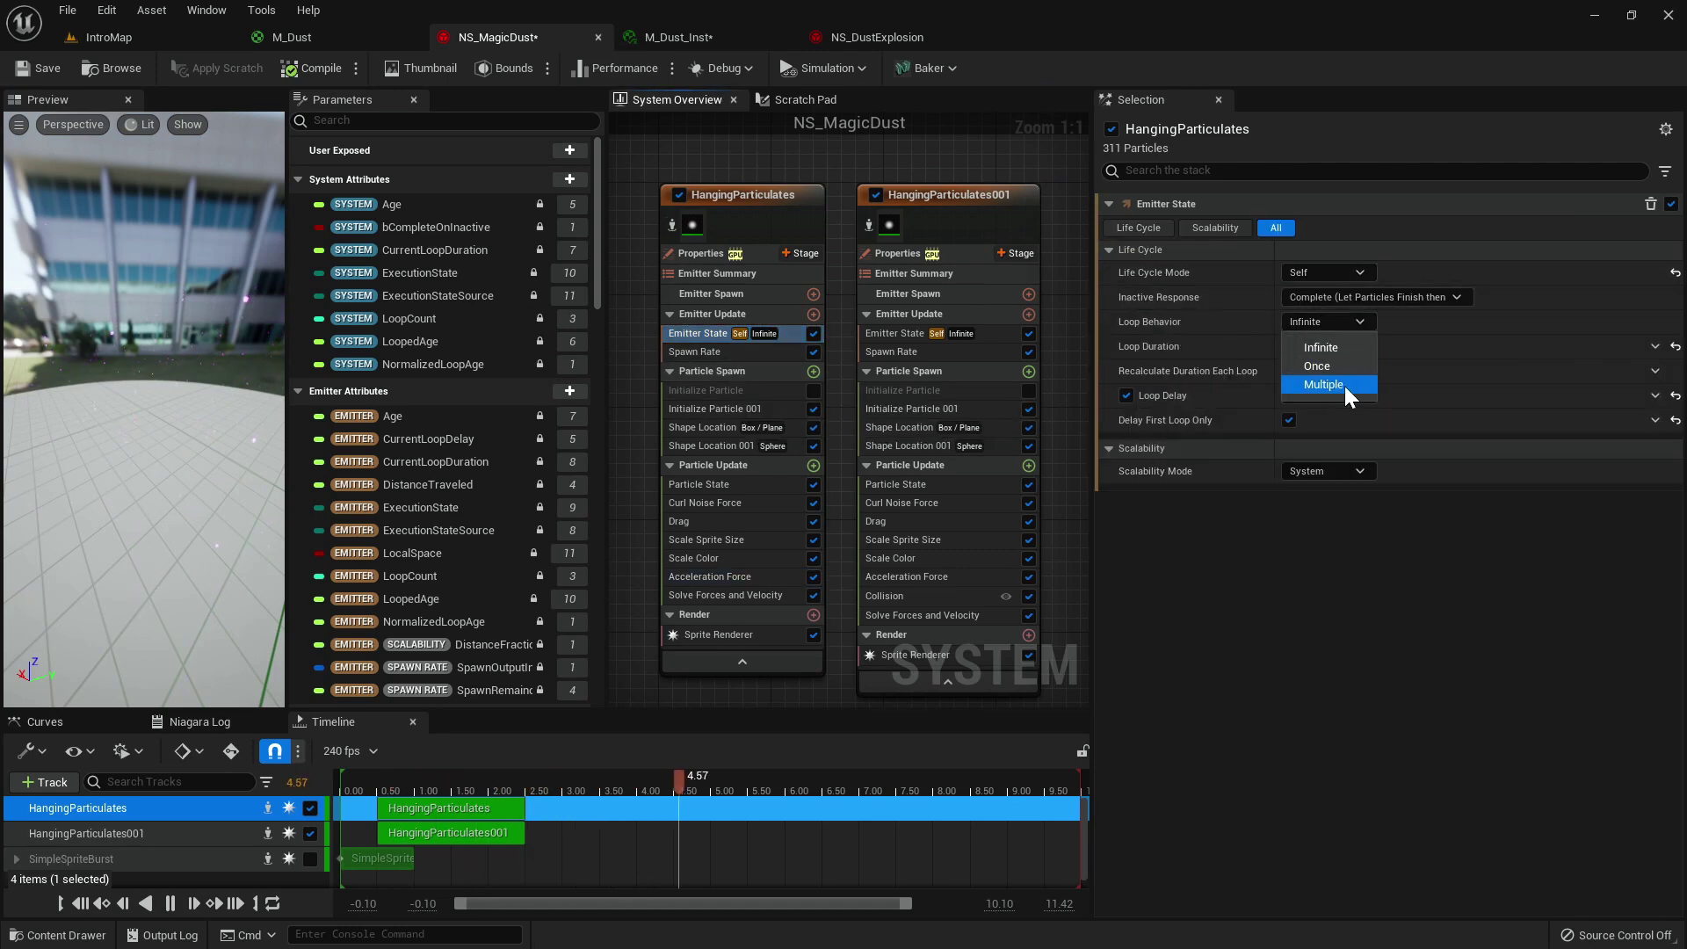
click(1342, 387)
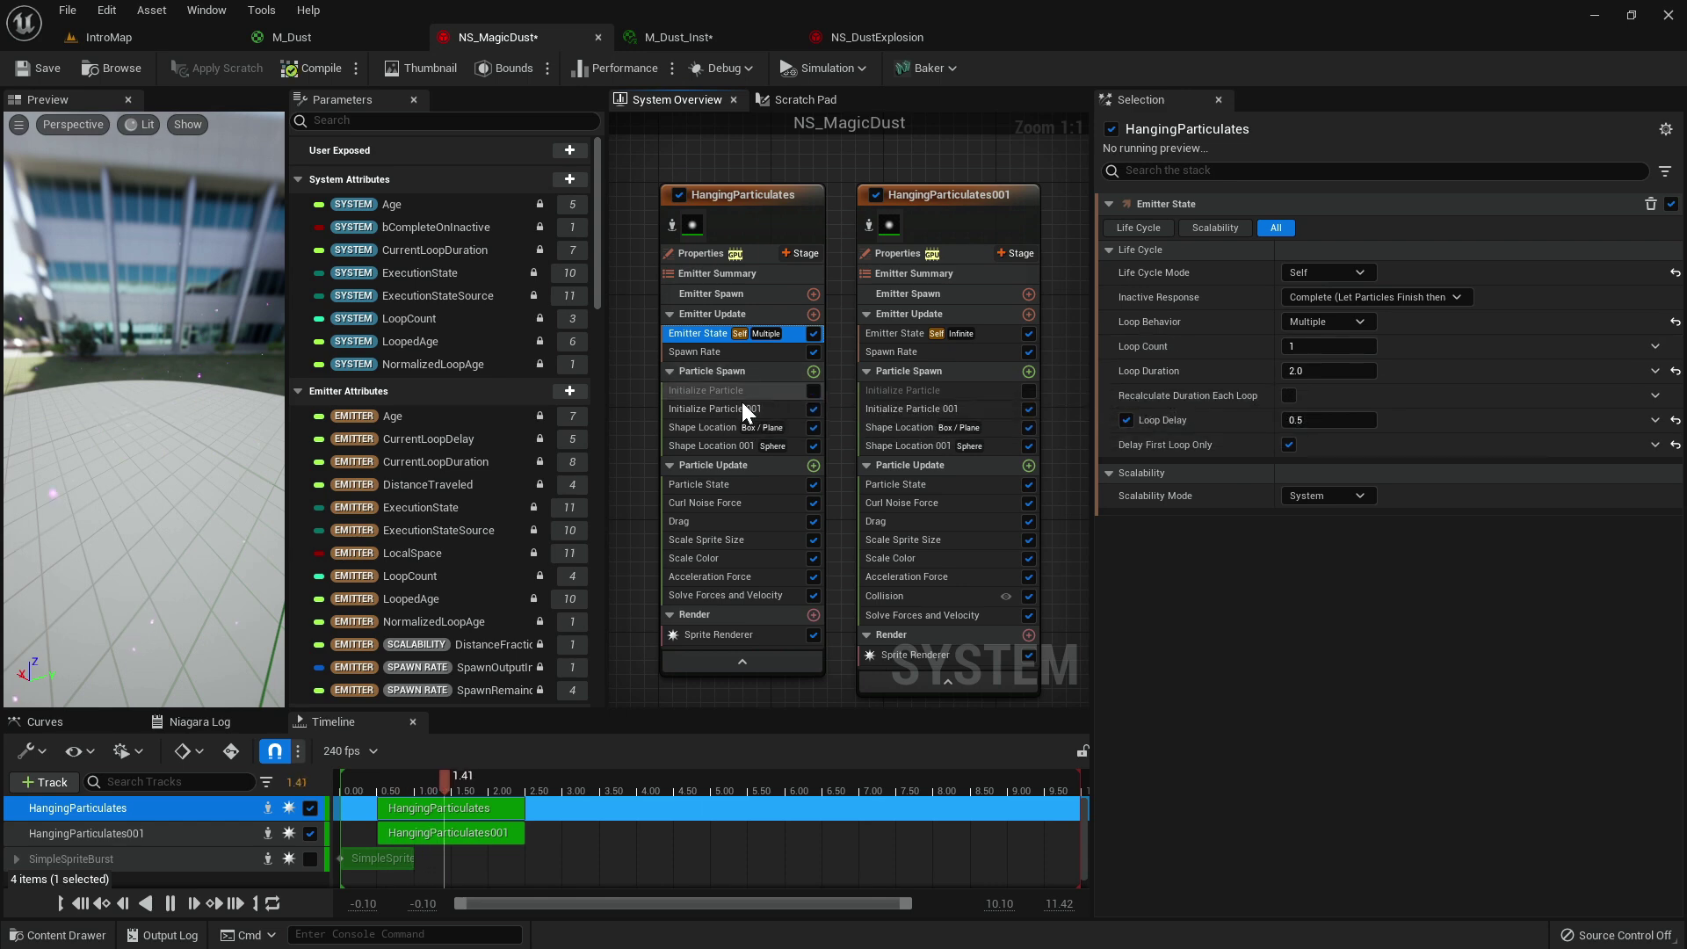
click(742, 407)
click(719, 351)
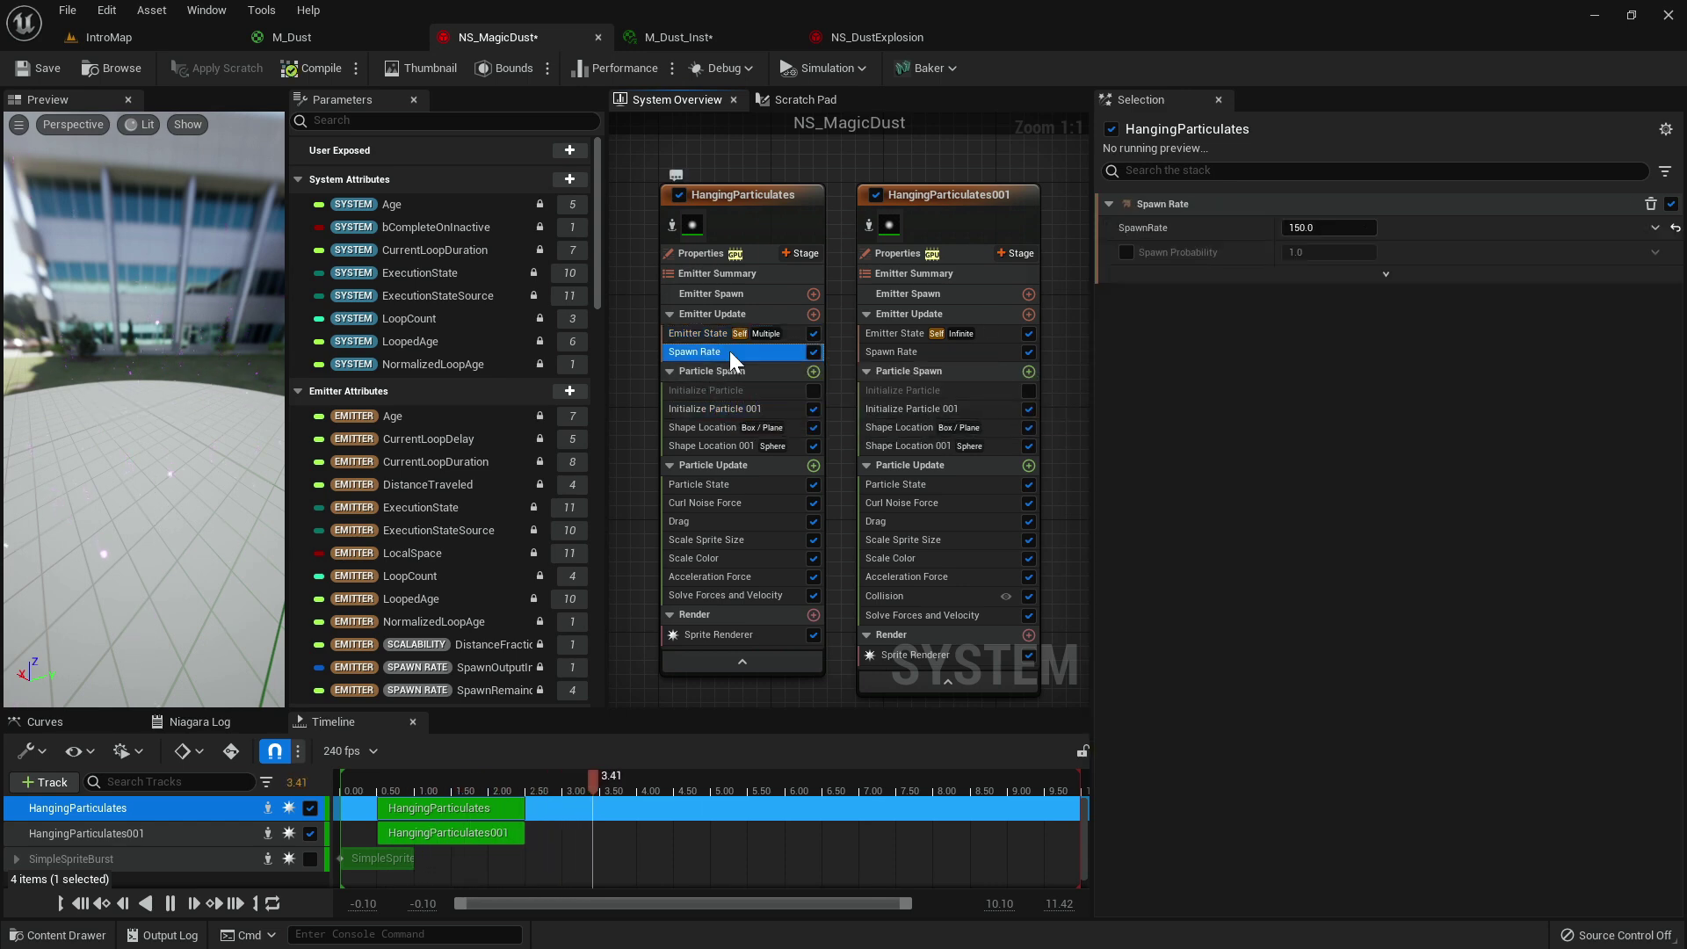
click(720, 332)
click(1328, 347)
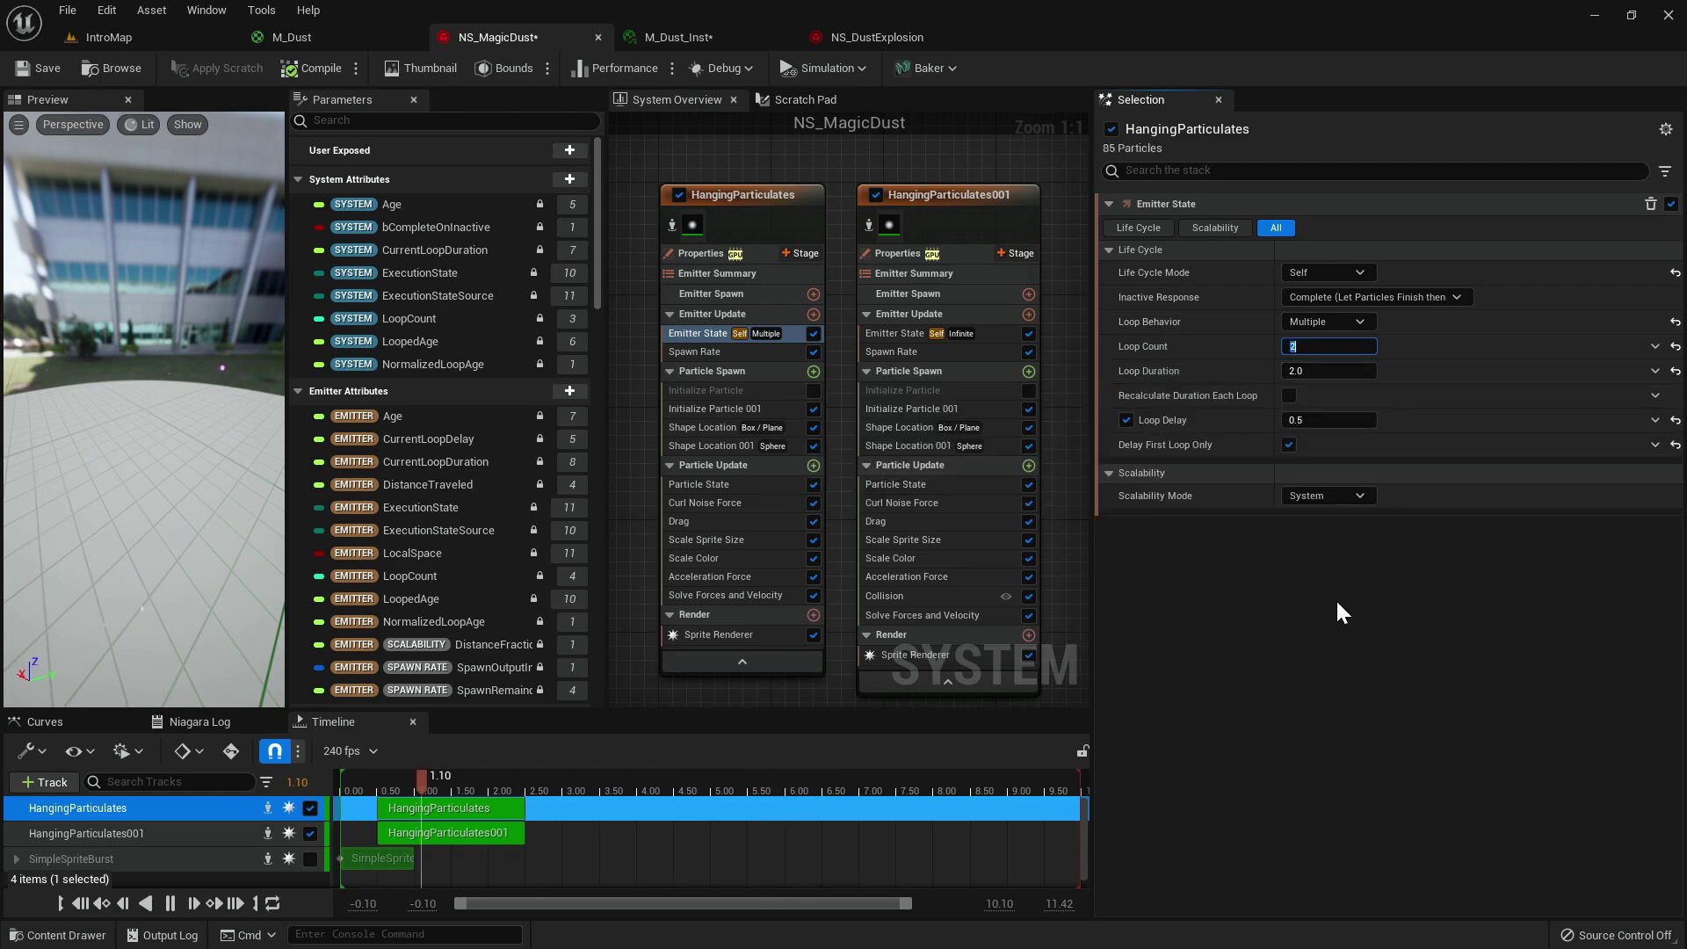
Set the HangingParticulates001 Emitter State's Loop Behavior to Multiple with a Loop Count of 2.
click(895, 334)
click(1326, 322)
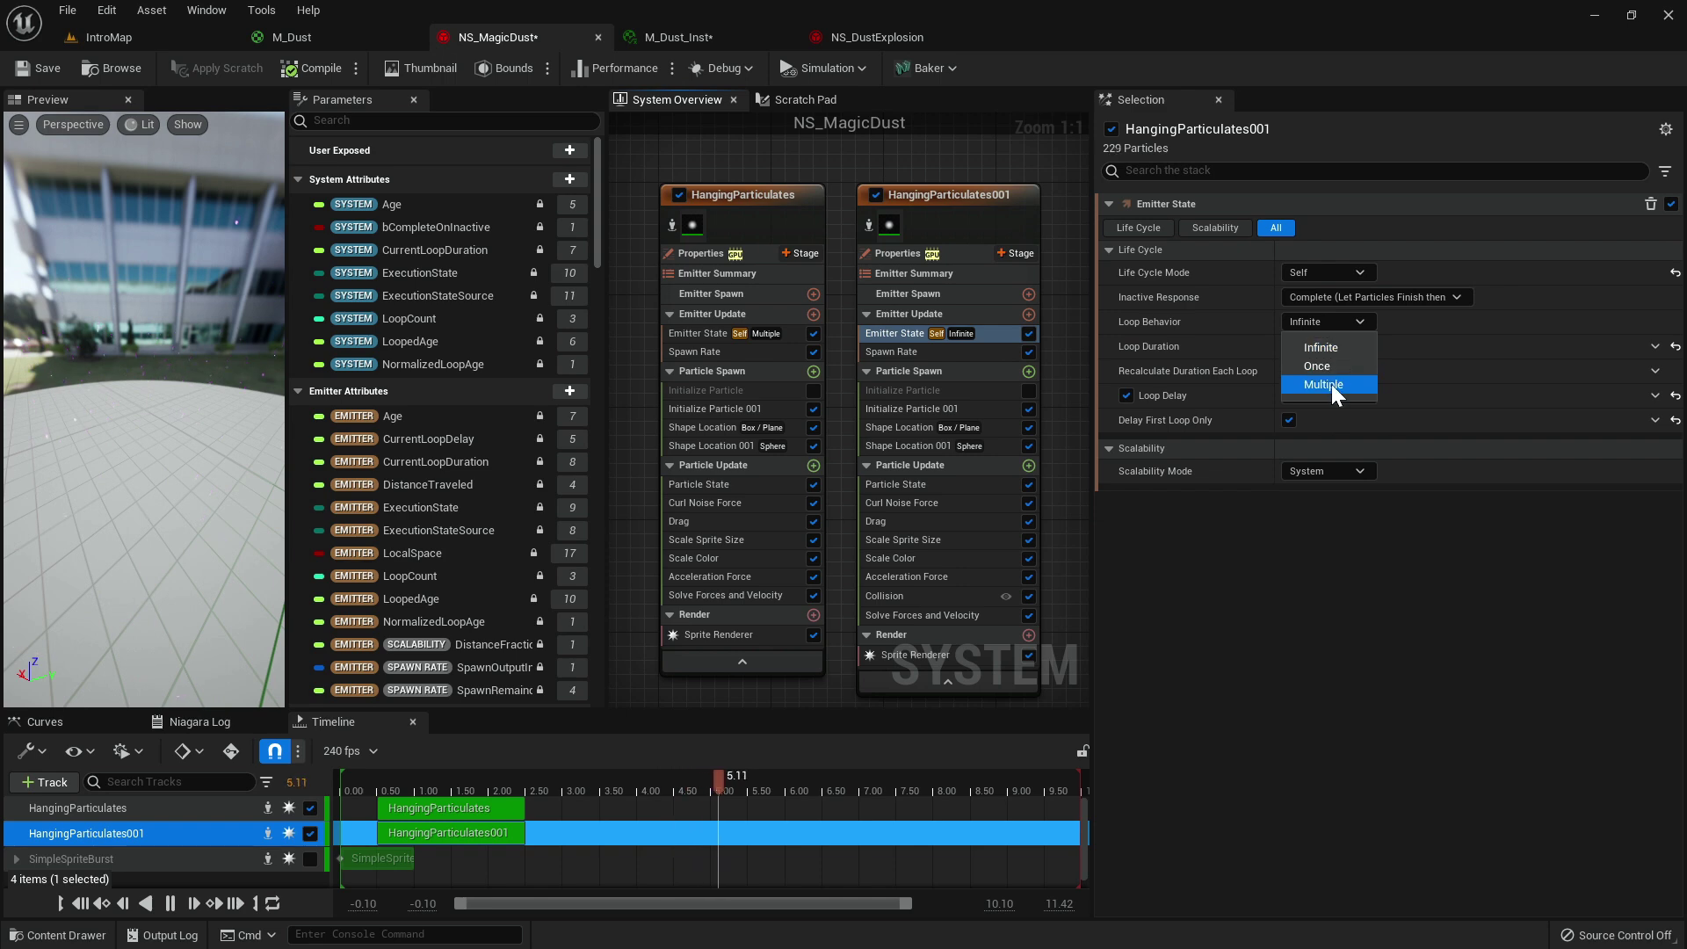
click(1322, 383)
click(1309, 346)
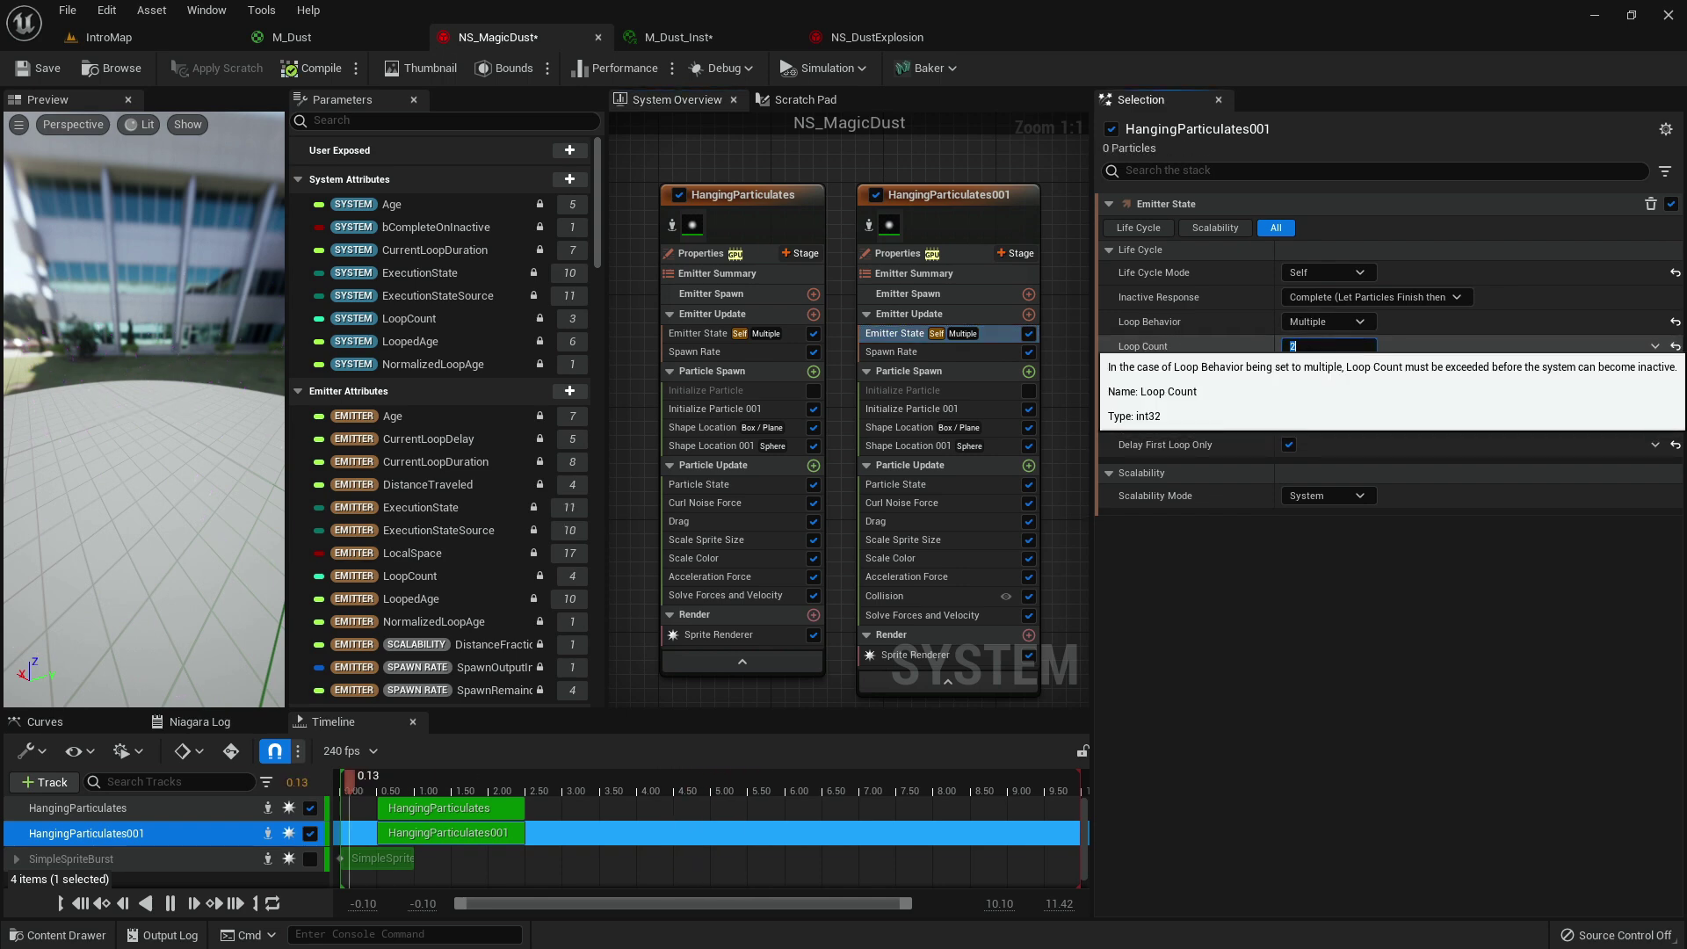
Play IntroMap and run the character through the smoke to check how long the looping particulates last.
click(98, 37)
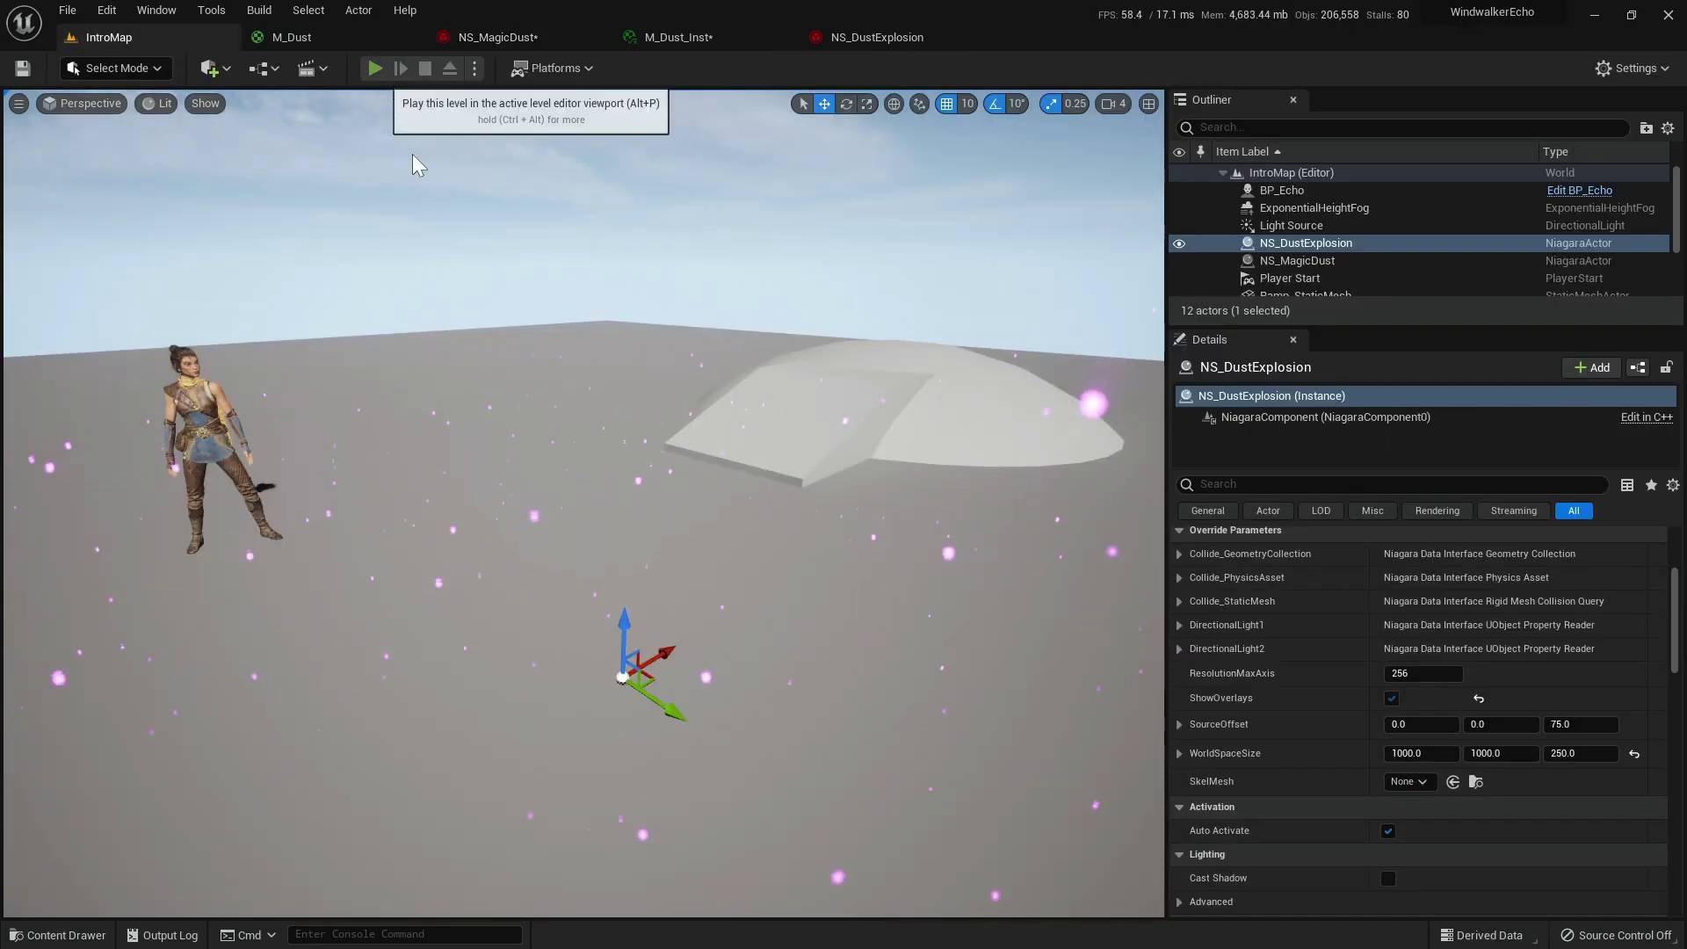
click(374, 68)
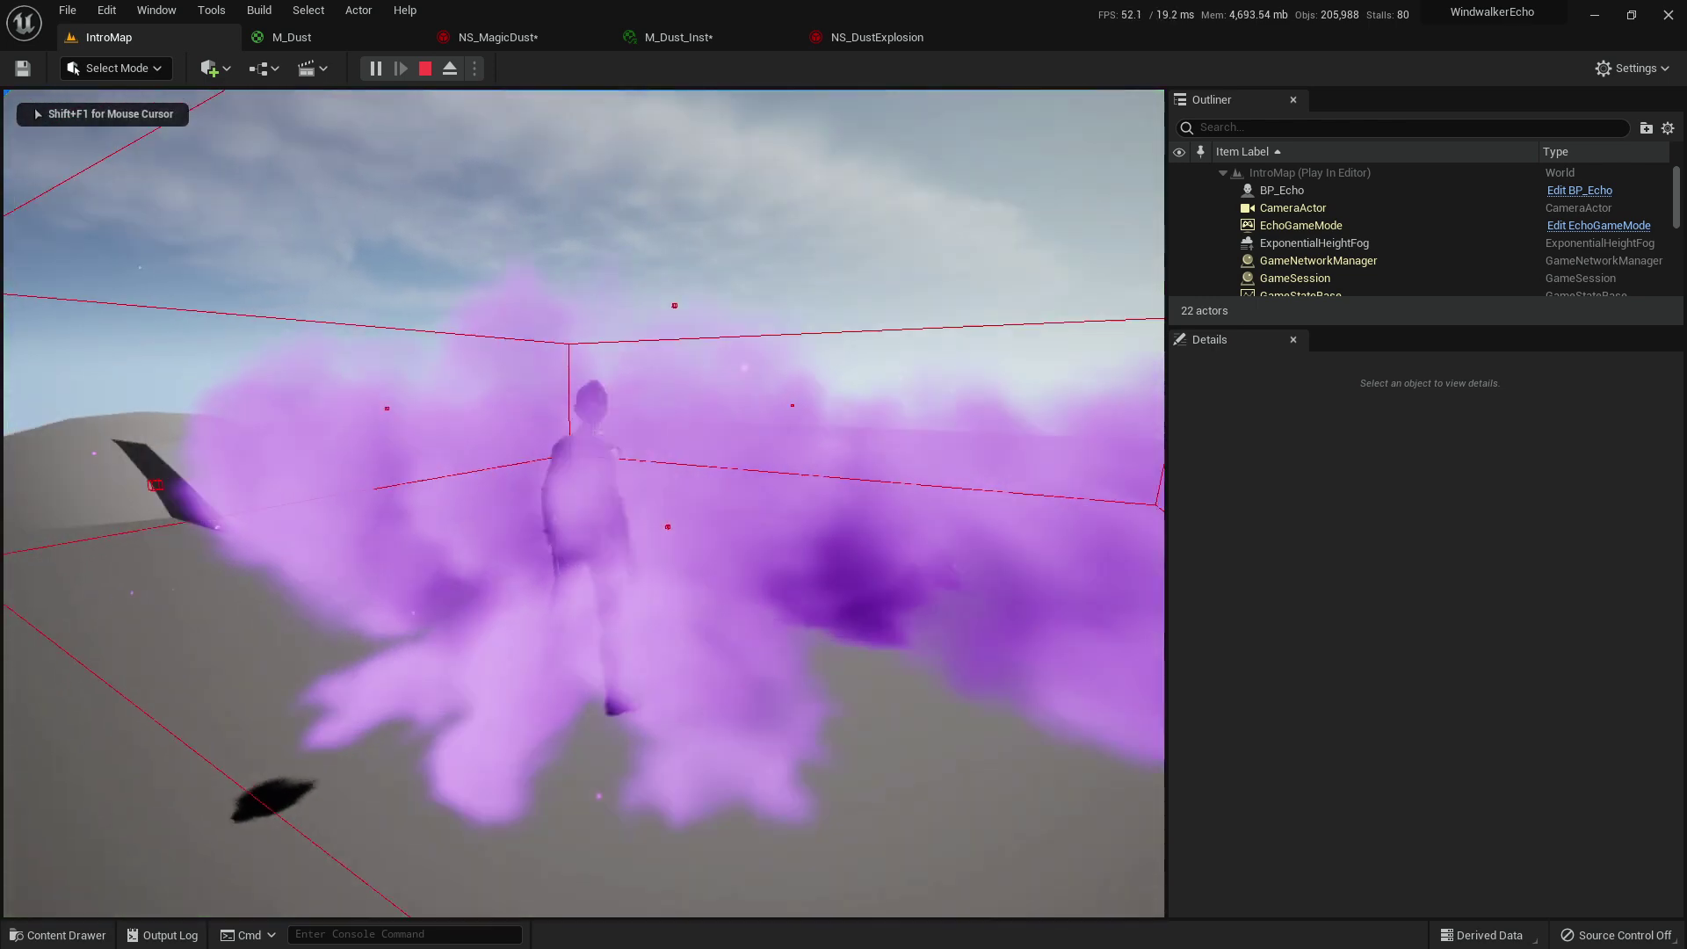
key(d)
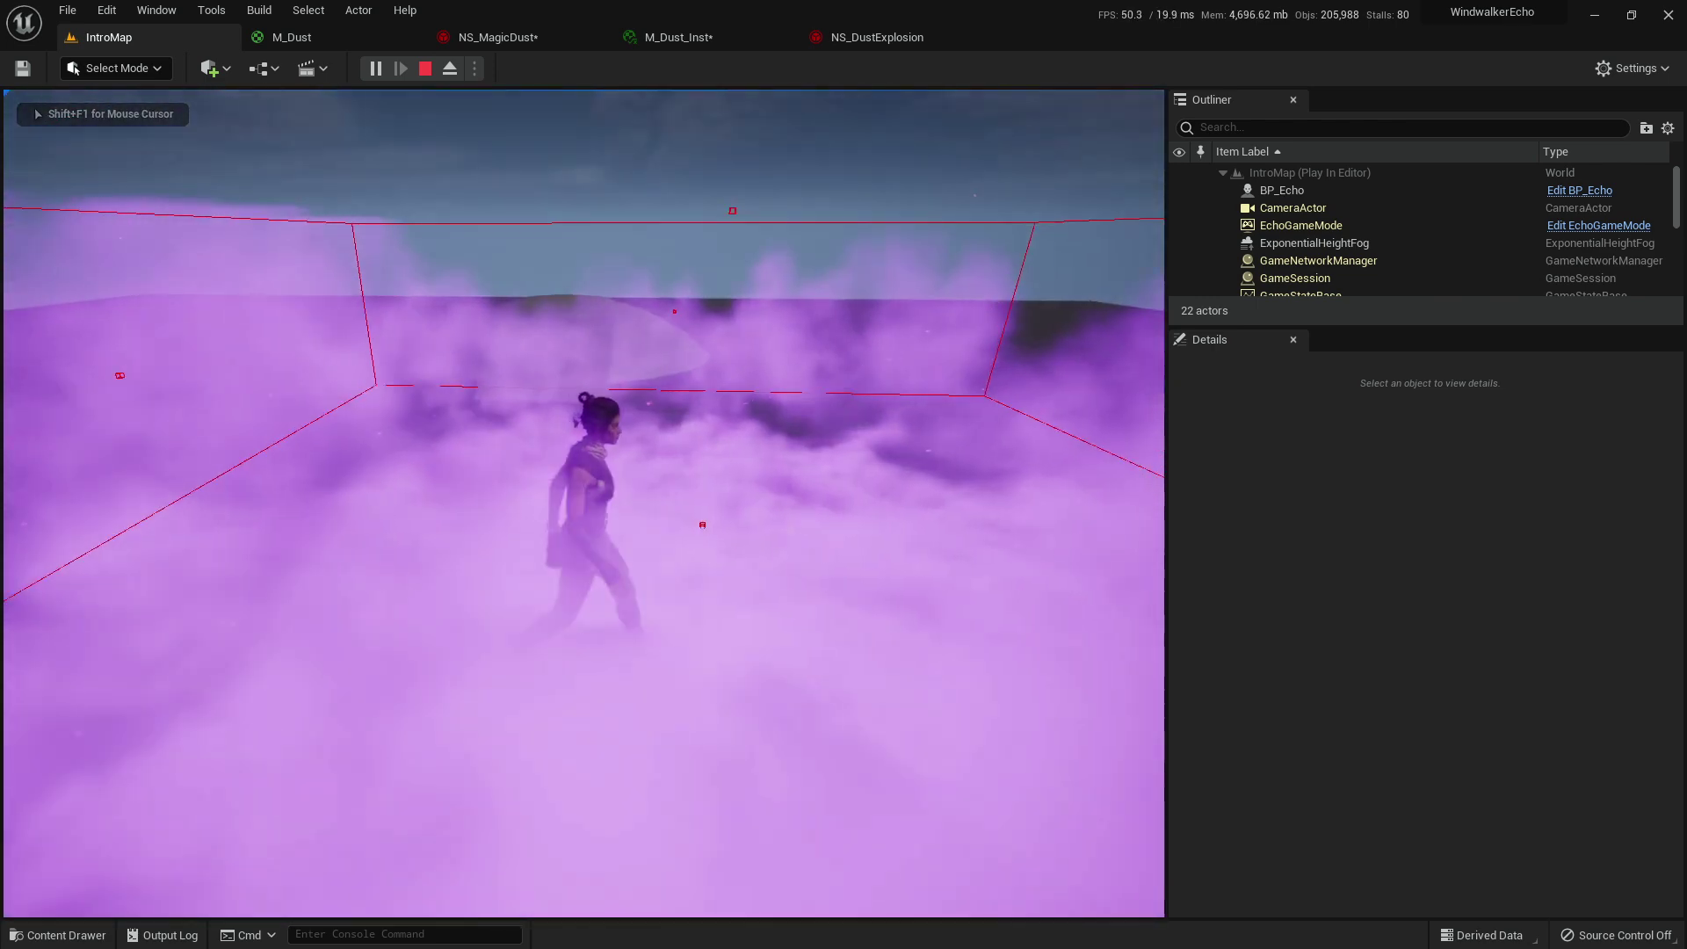
key(w)
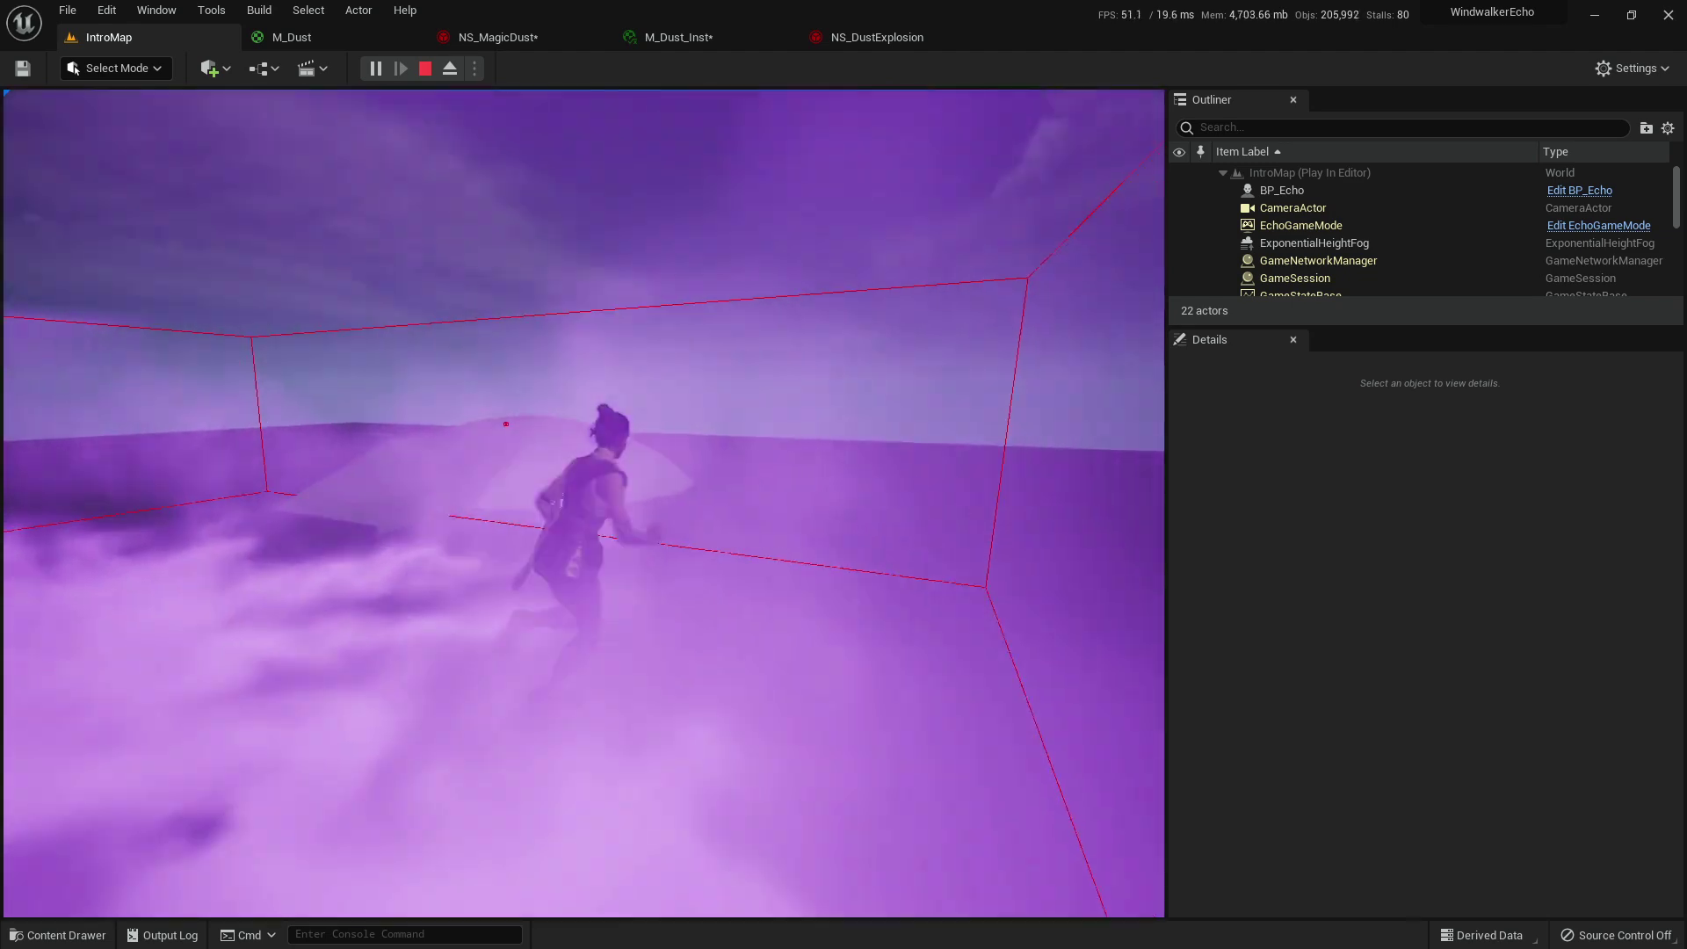
key(a)
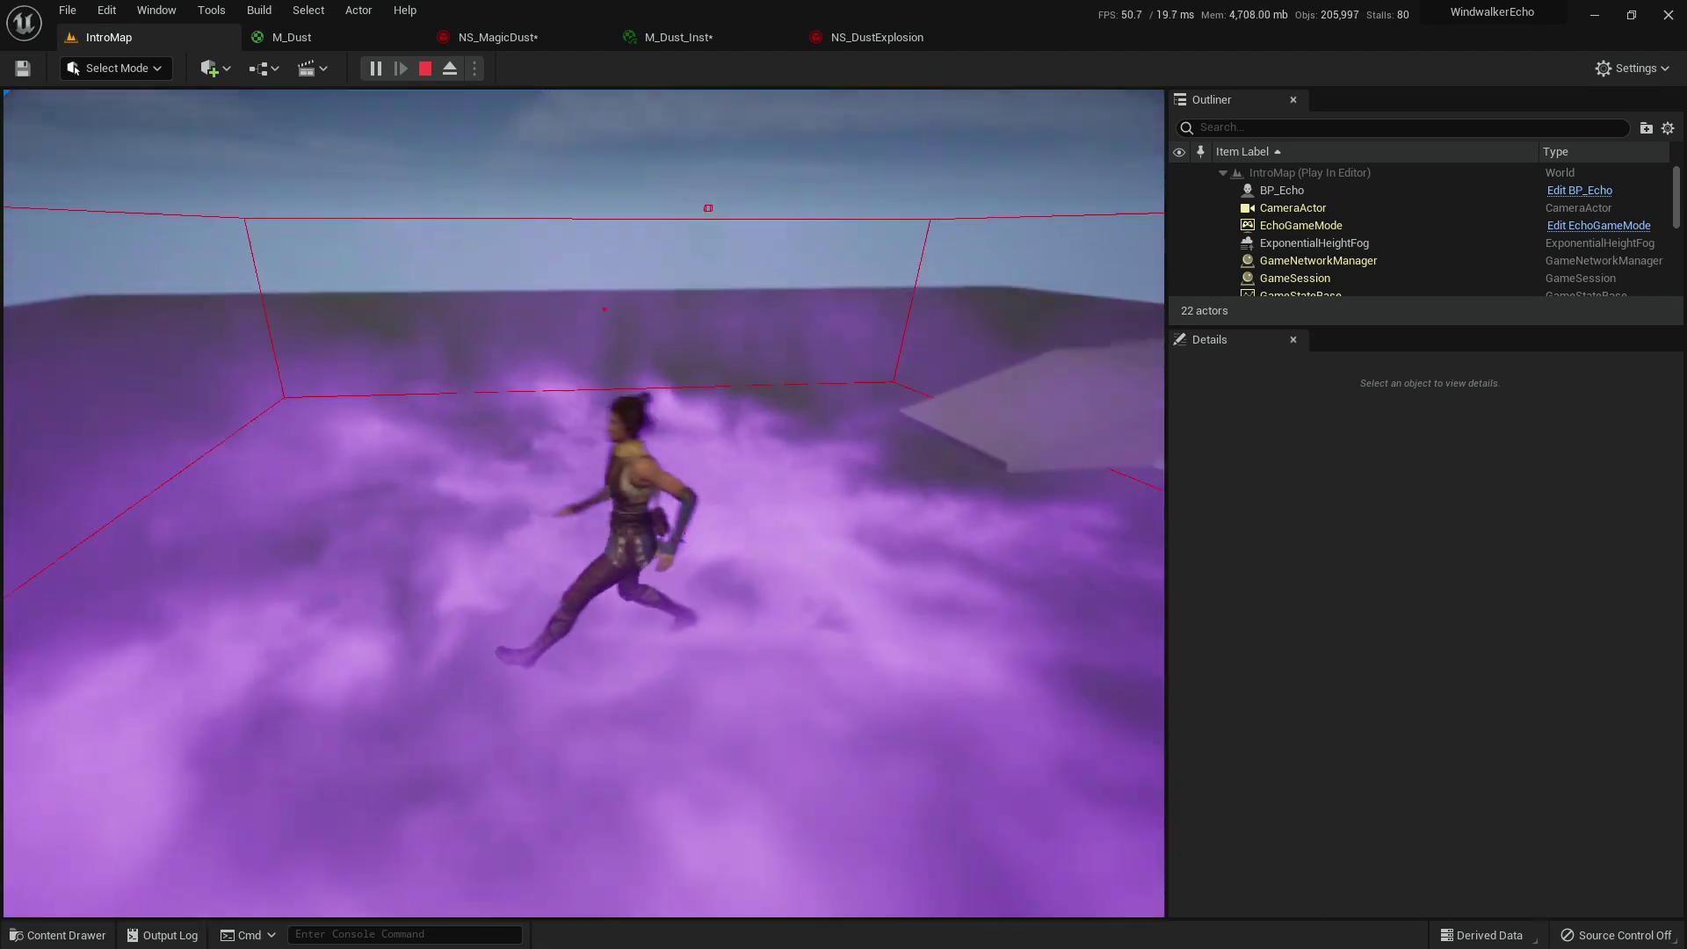
key(Escape)
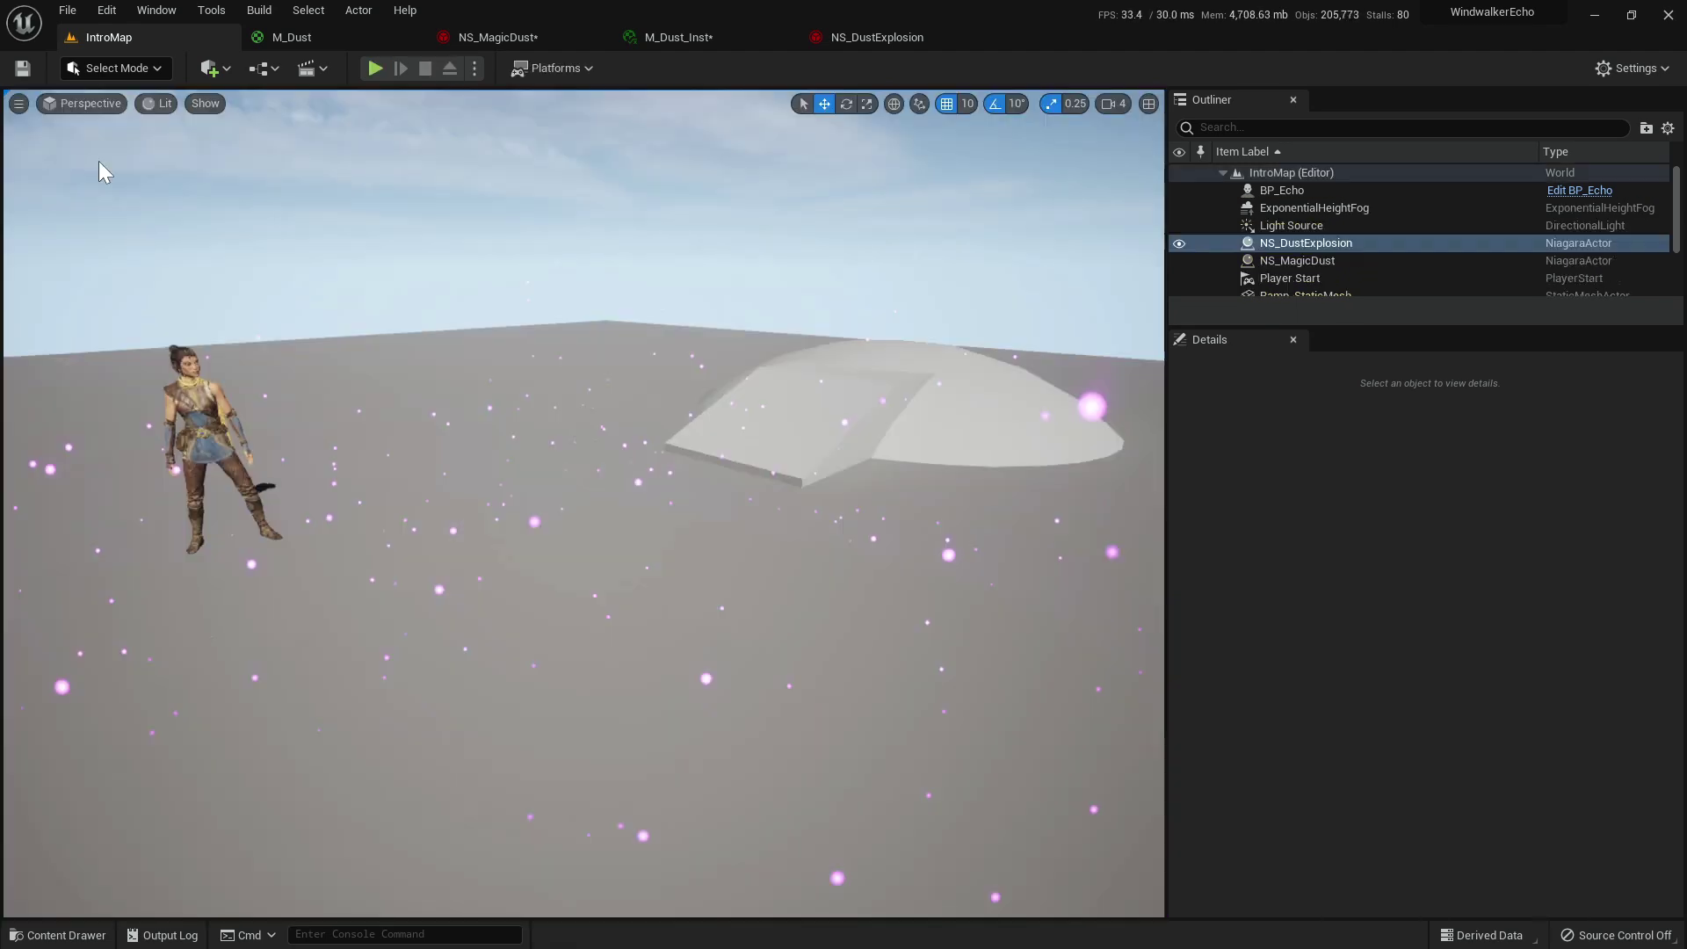
Set the Emitter State Loop Count to 4 on both HangingParticulates001 and HangingParticulates in NS_MagicDust.
click(492, 37)
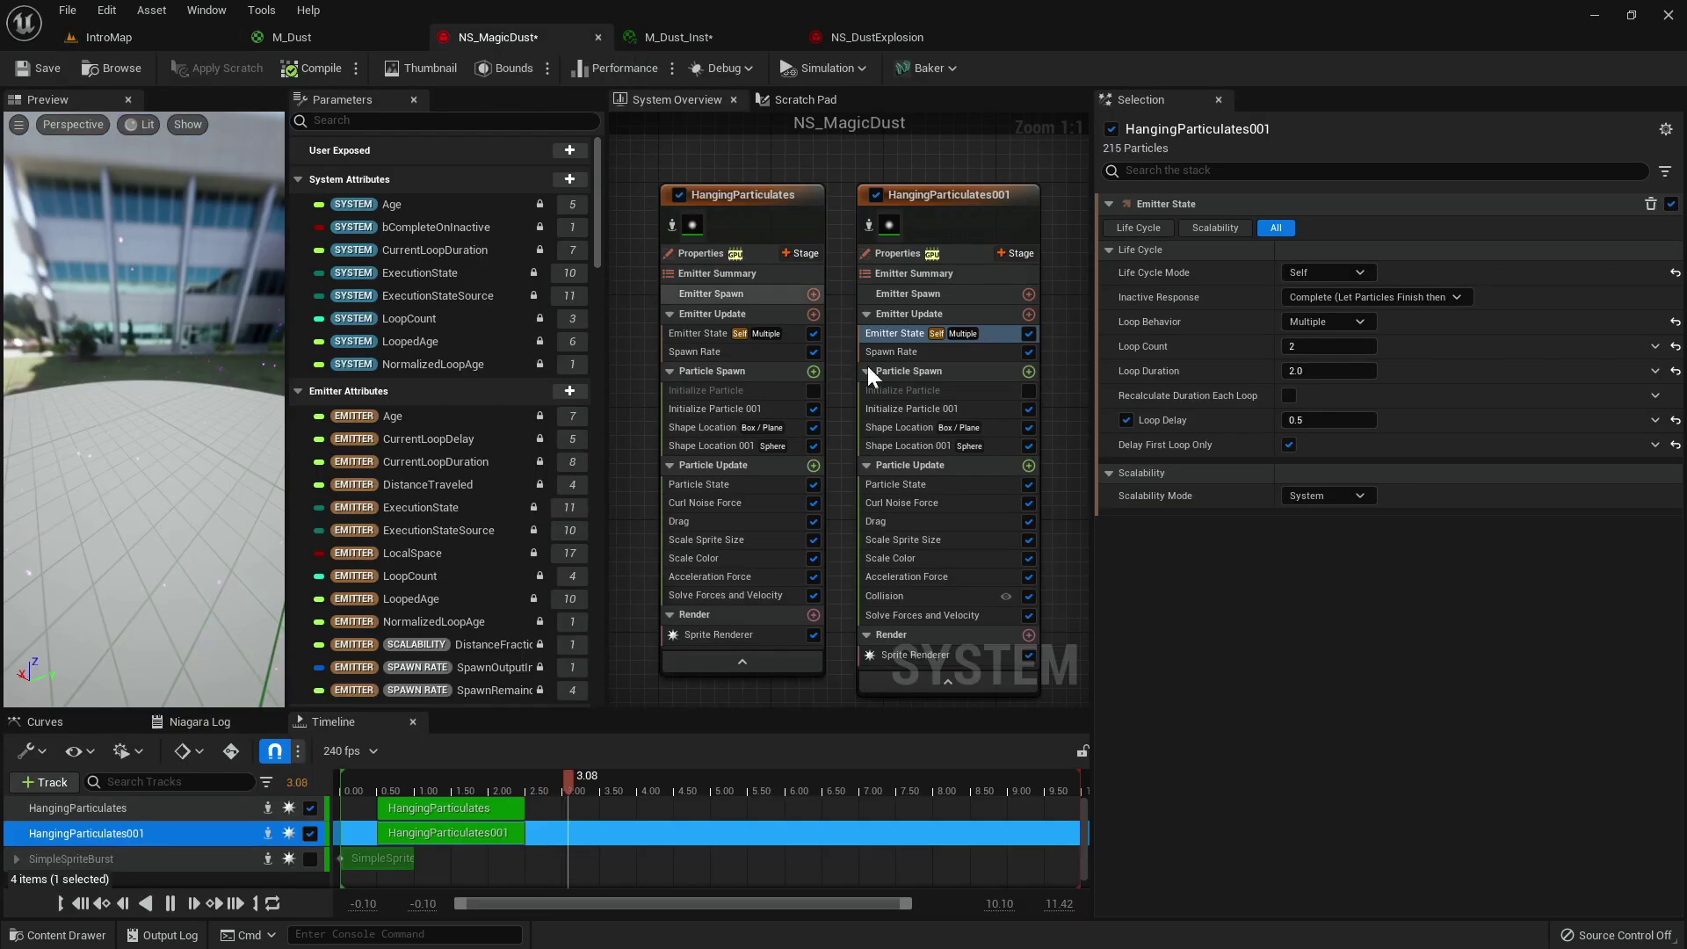
click(1321, 347)
text(4)
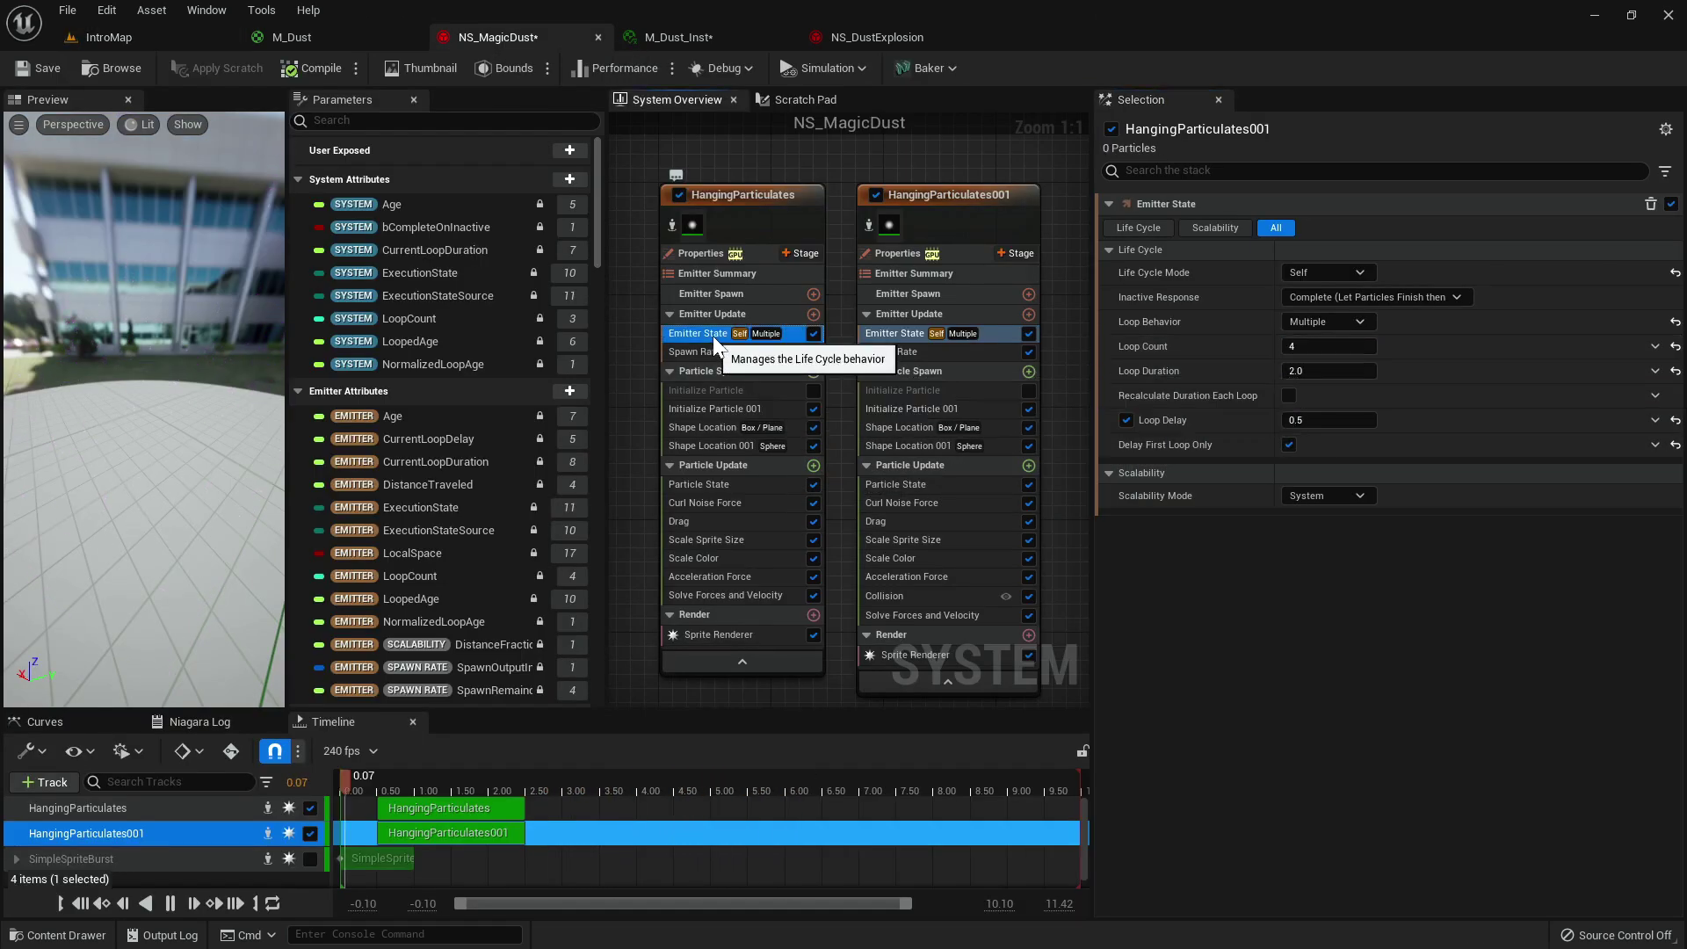
click(709, 336)
Play IntroMap and move the character around until the smoke thins out, examining the particulates' duration against the smoke.
click(83, 40)
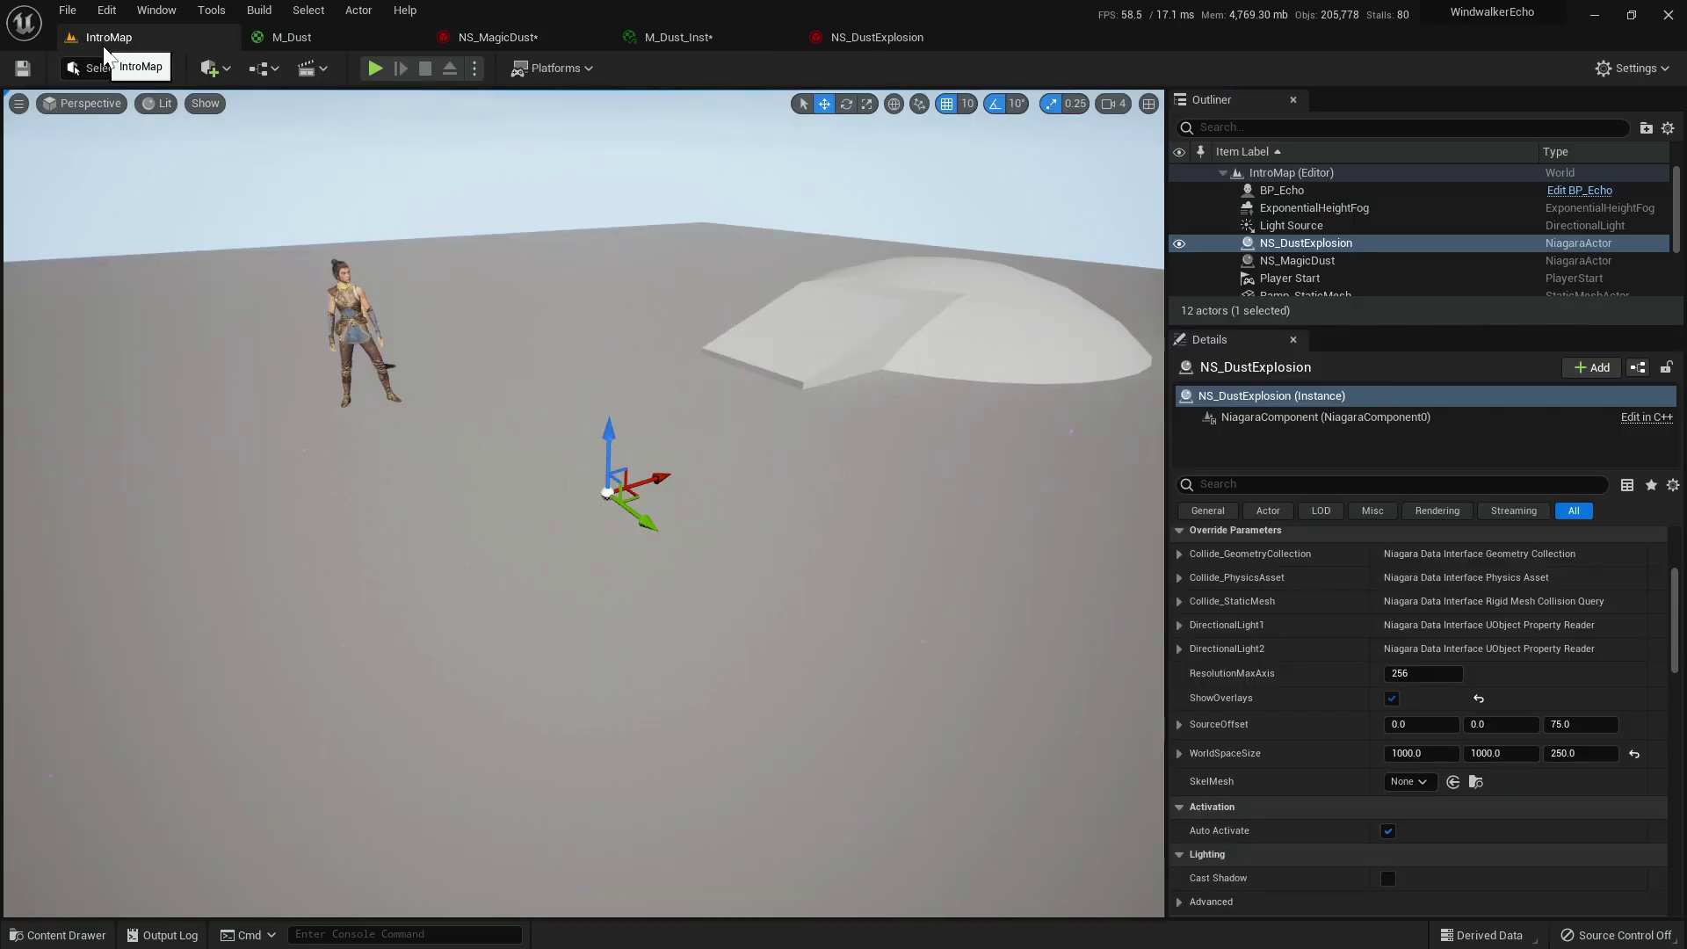
click(375, 69)
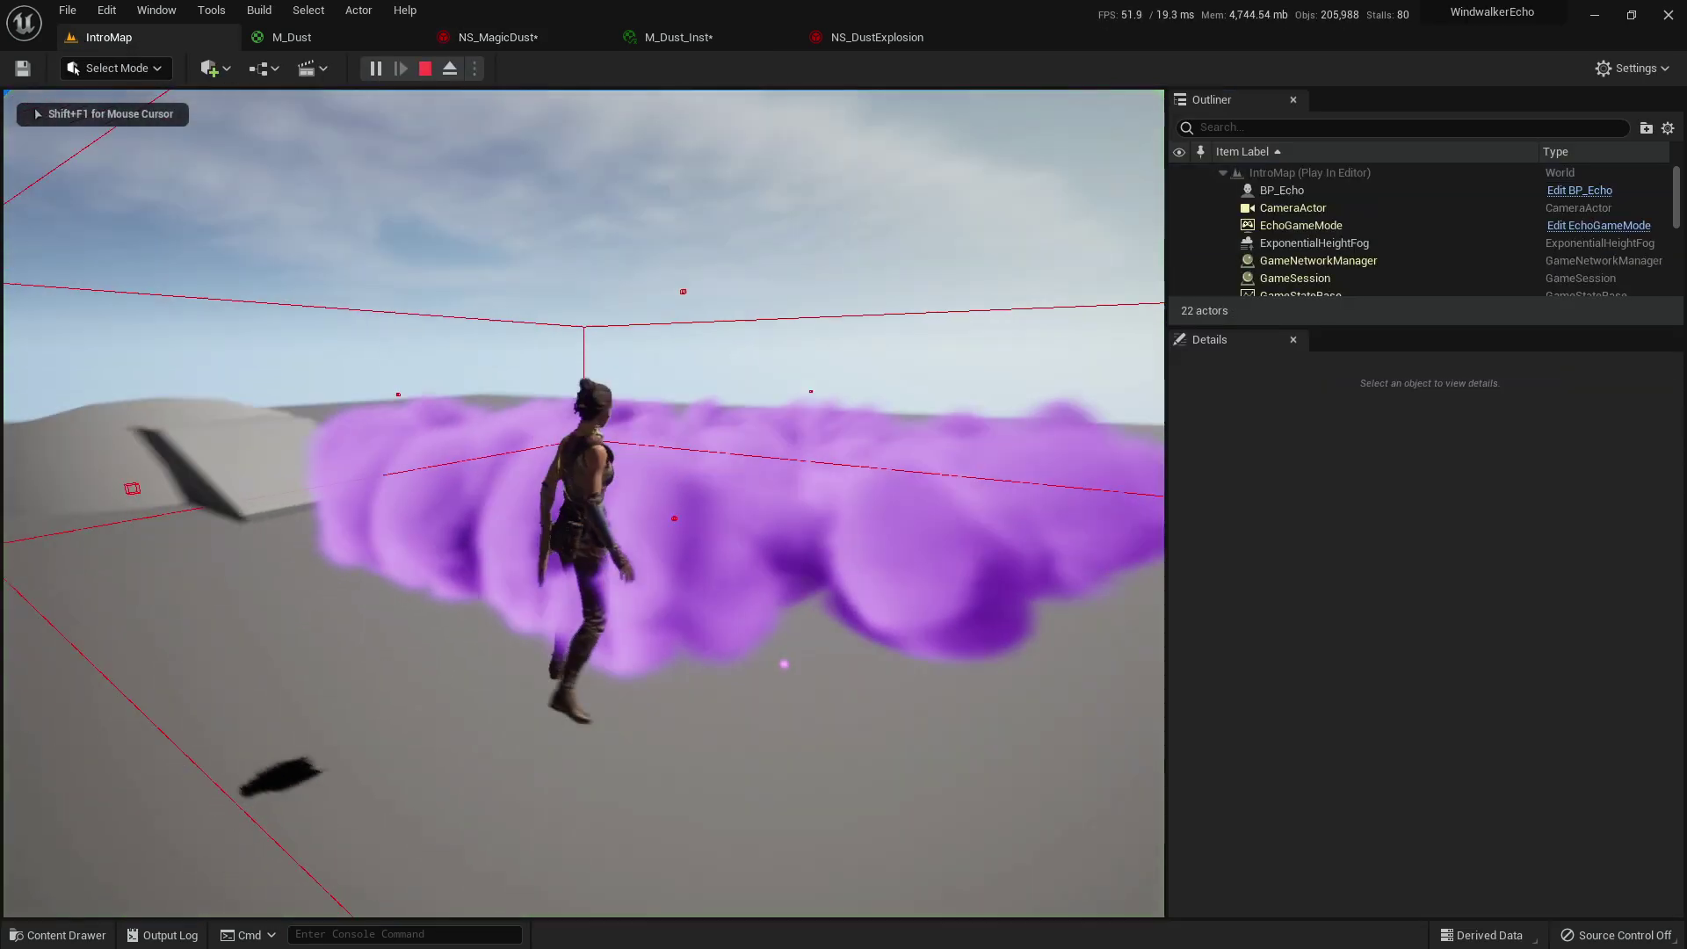
key(d)
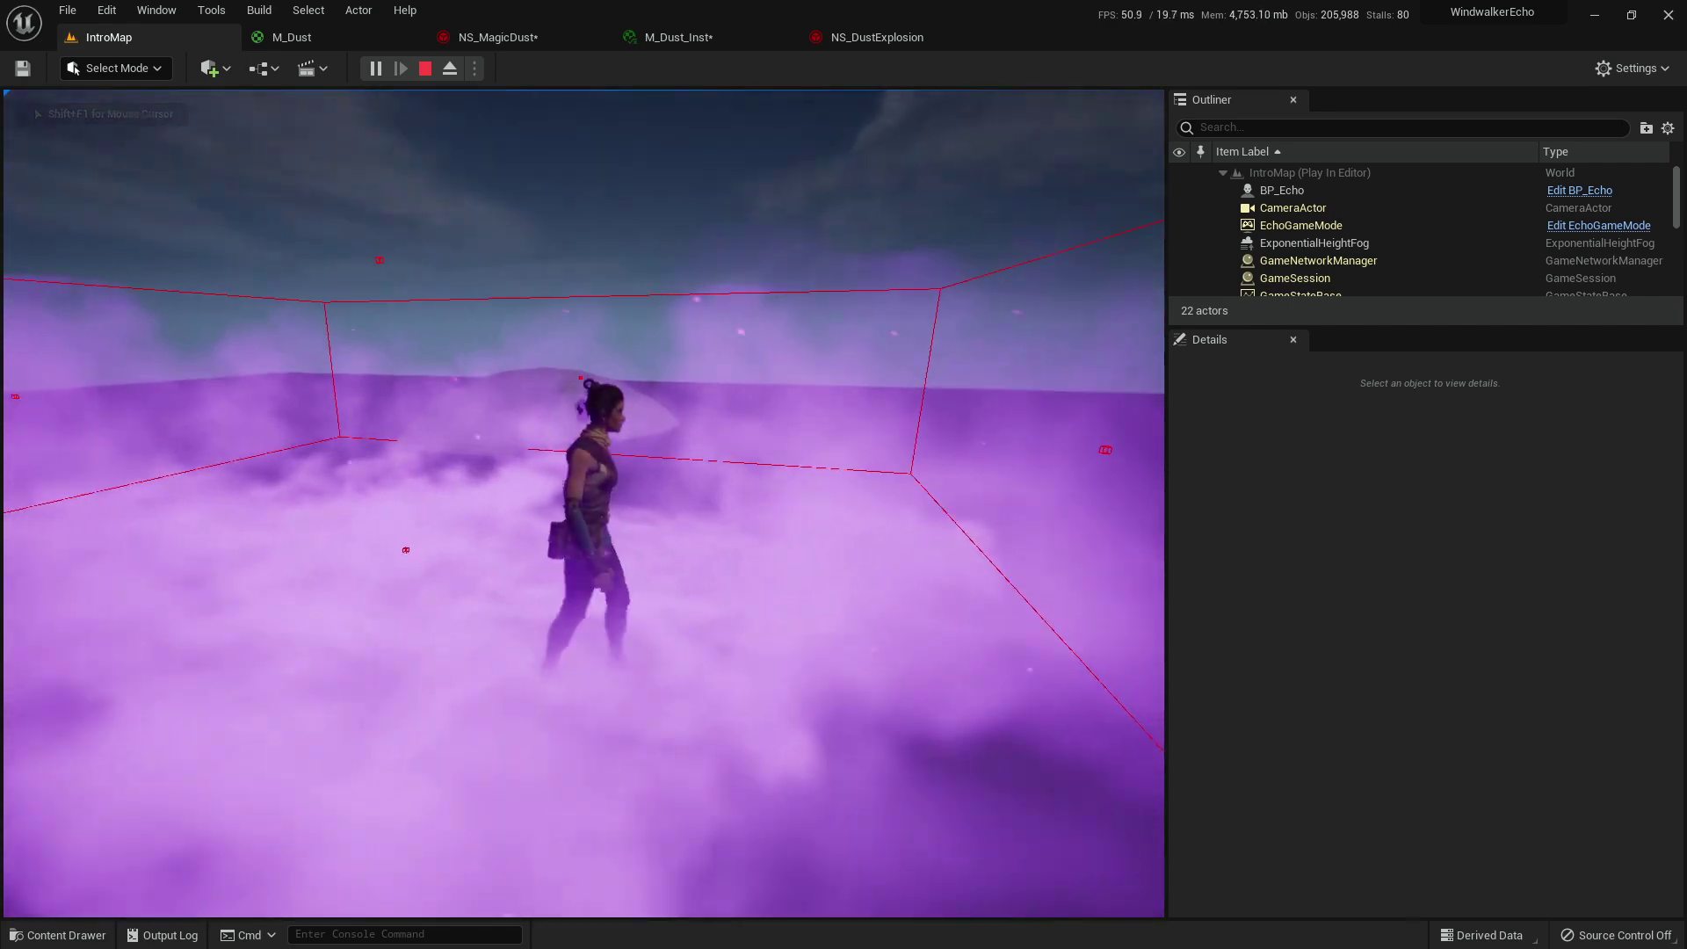
key(w)
key(a)
key(s)
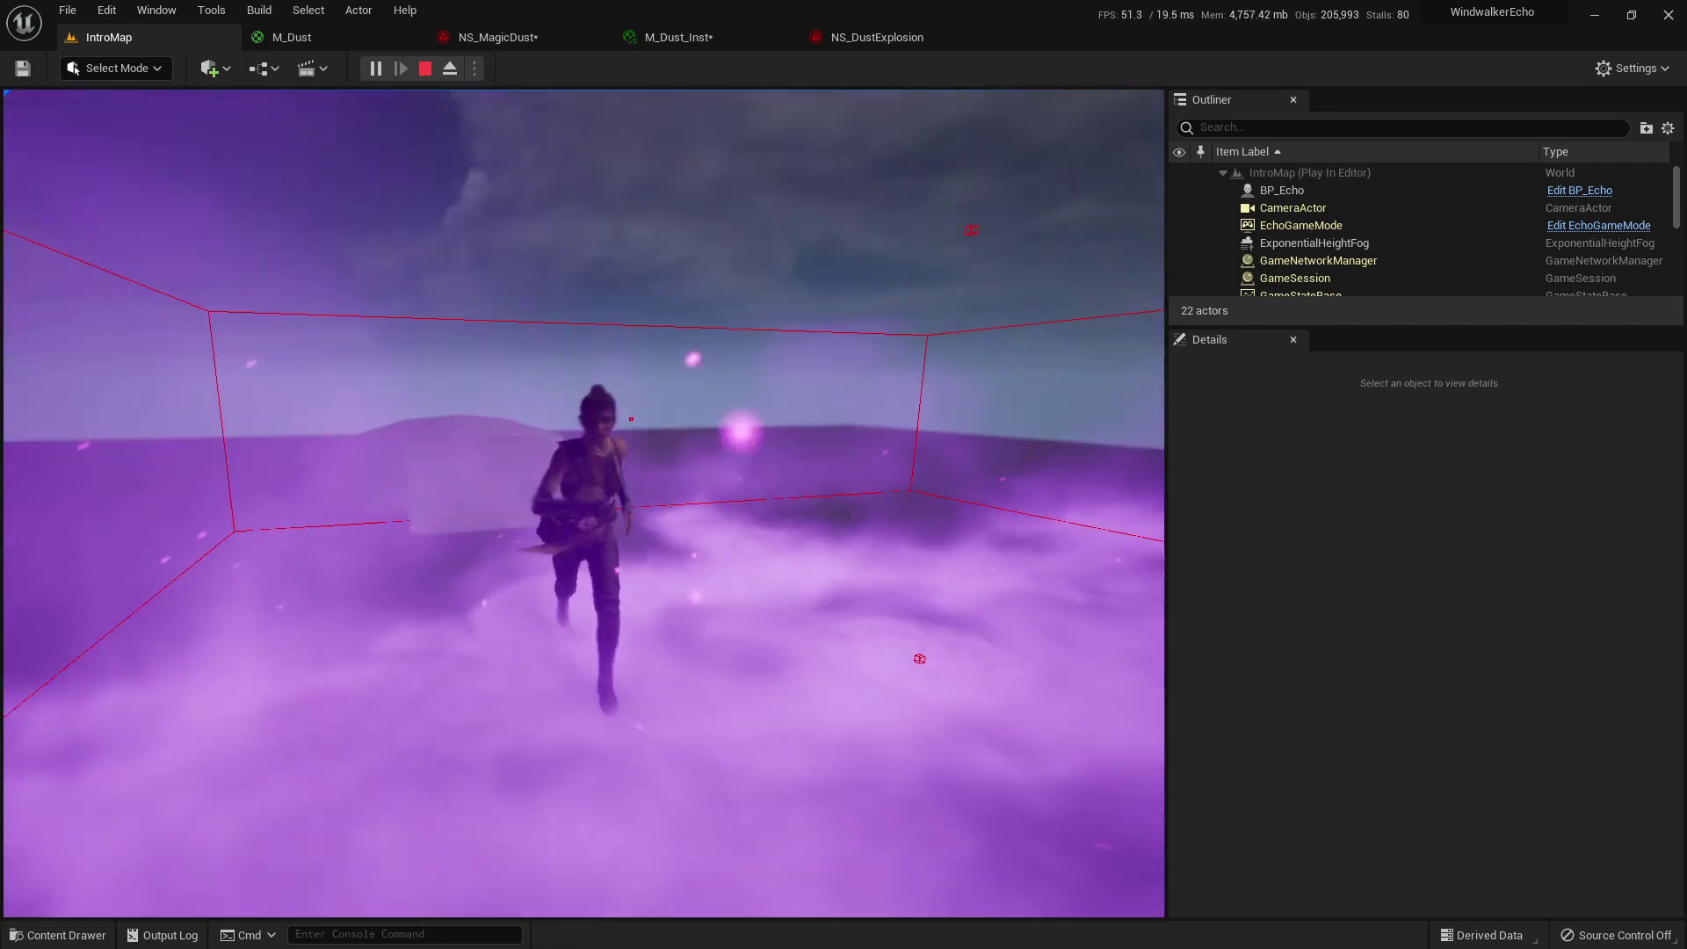
key(d)
key(a)
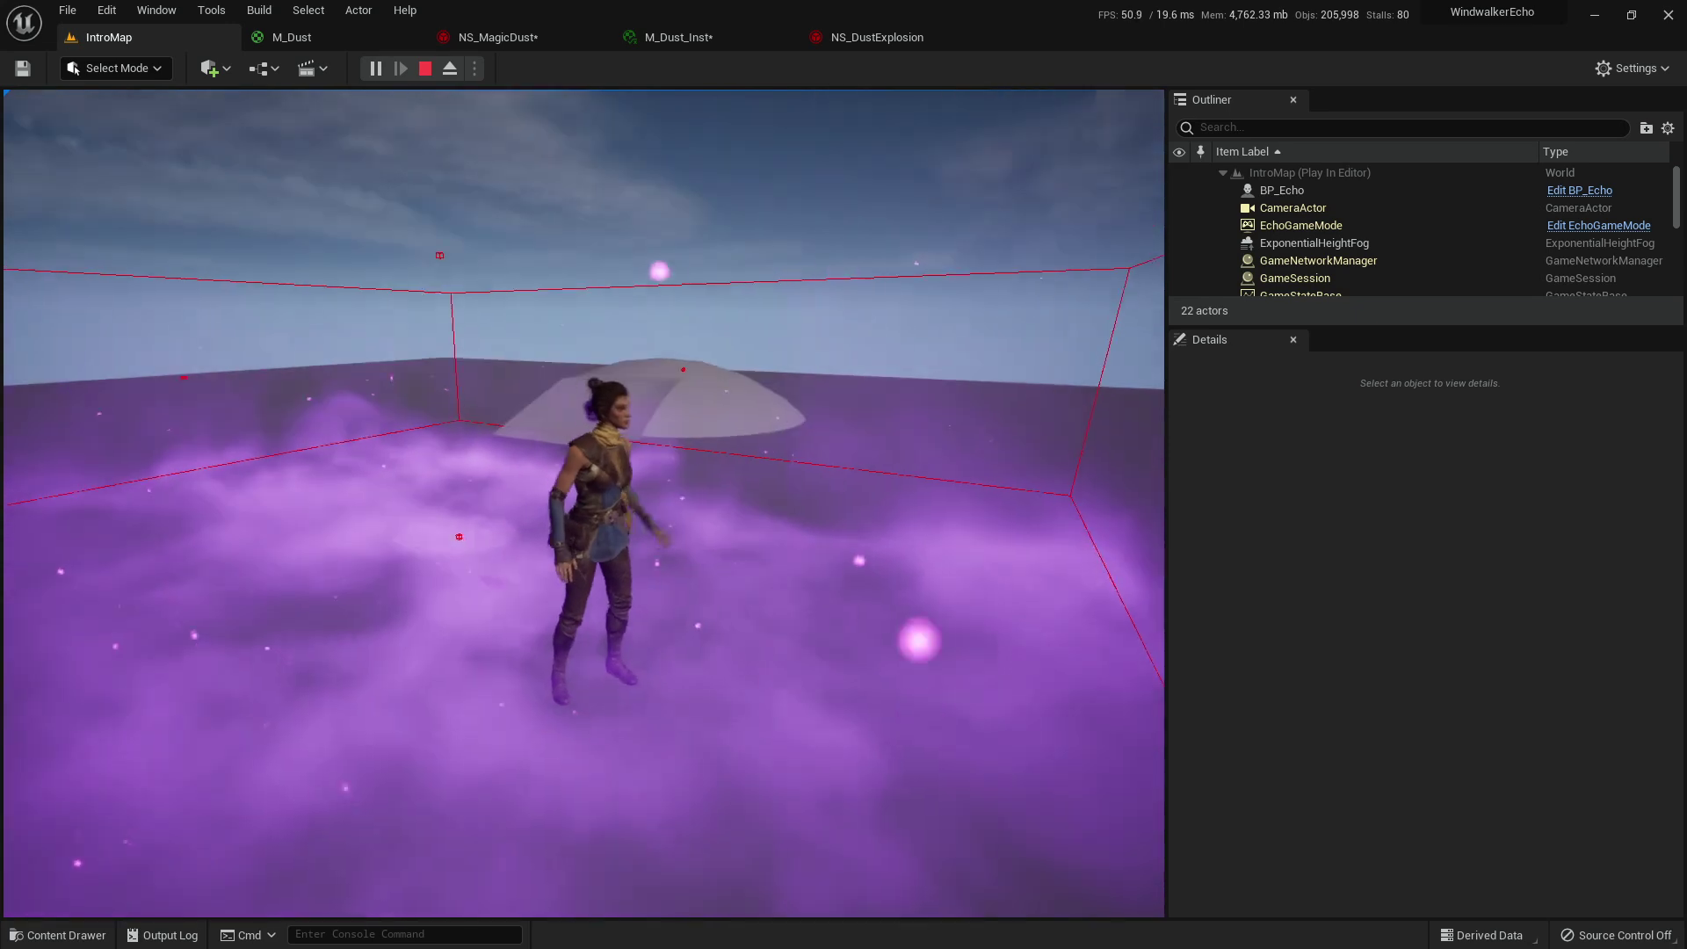
key(w)
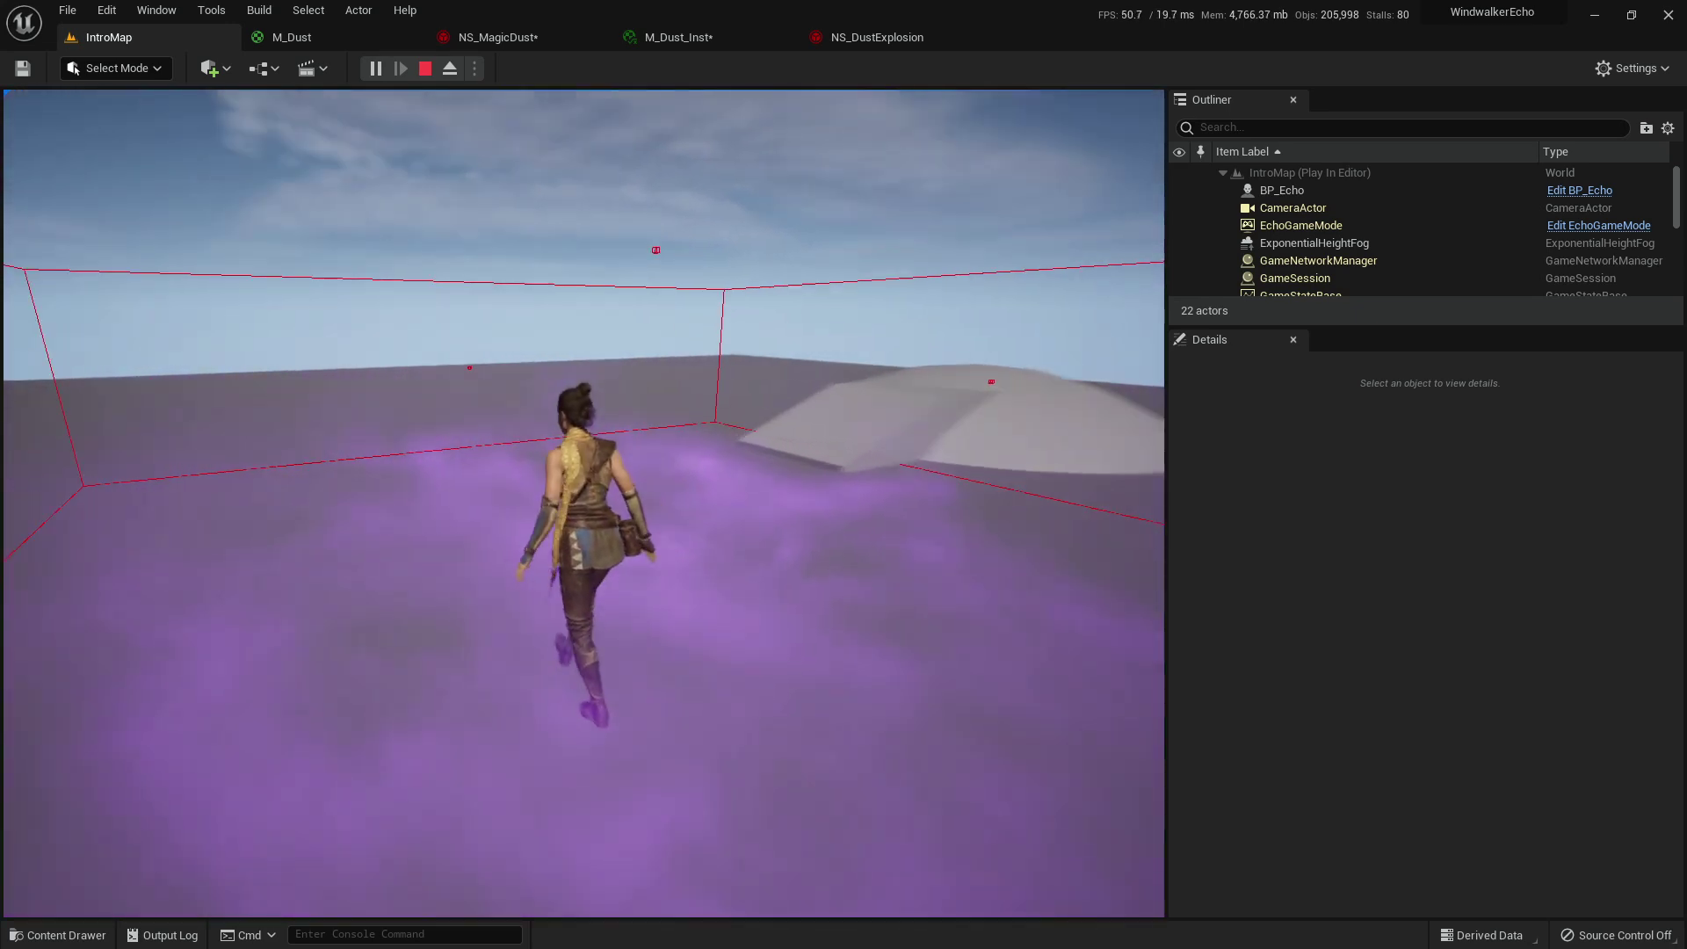
key(a)
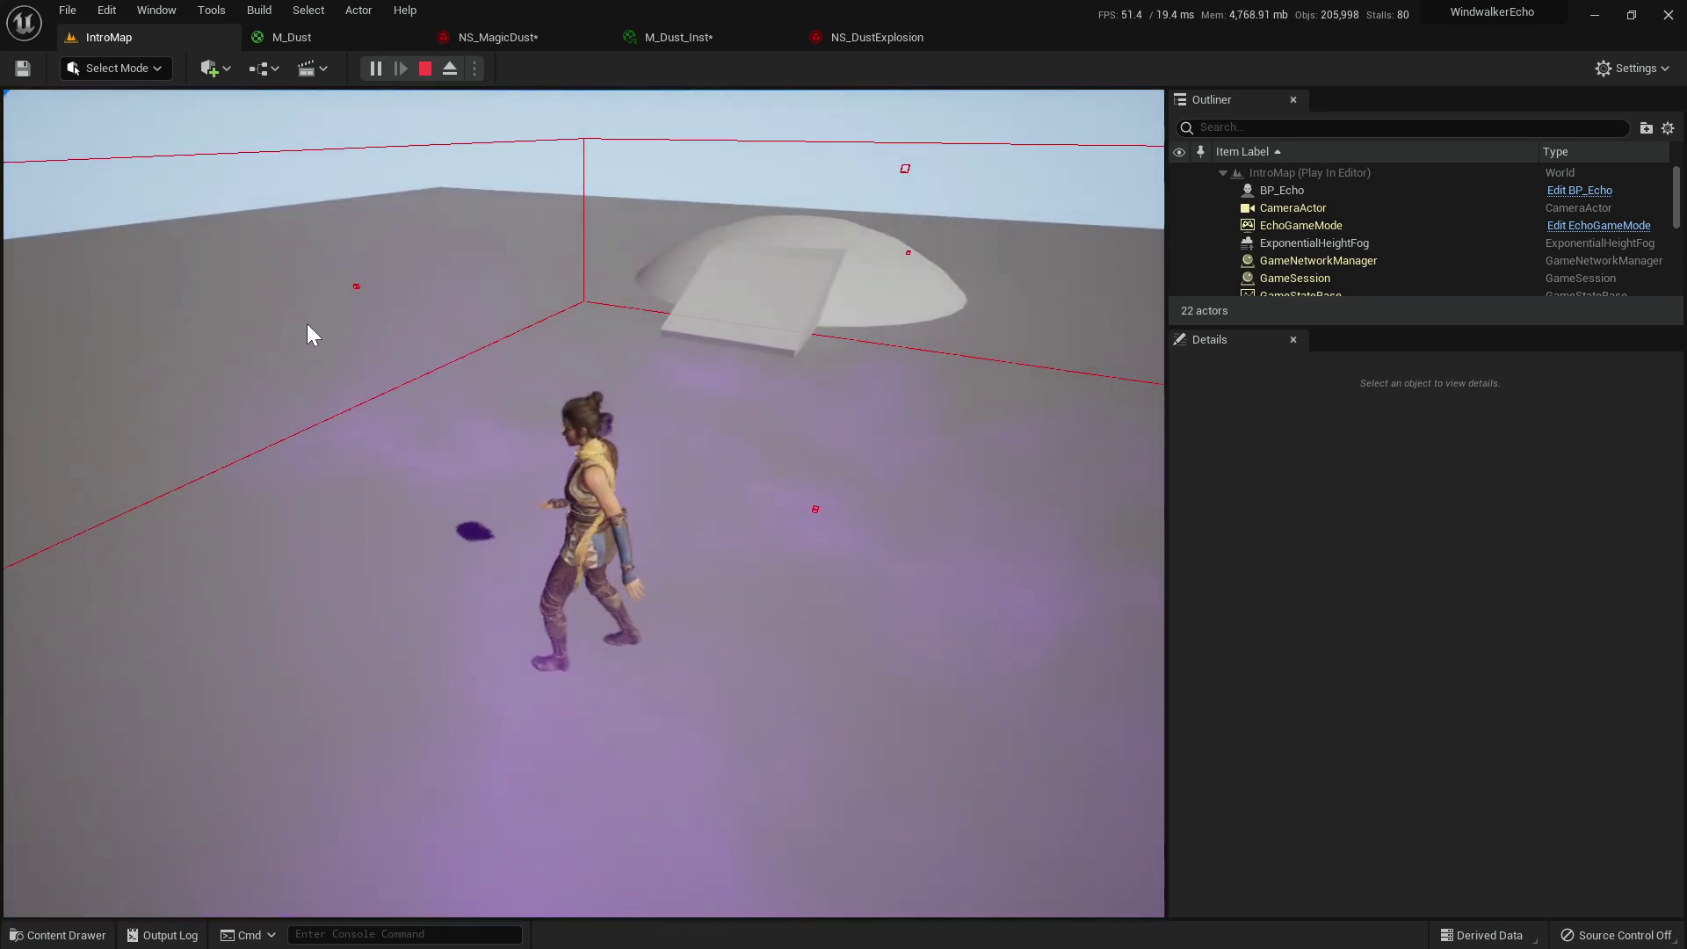
key(Escape)
Replay IntroMap, running through the smoke and viewing it from different angles, and return to the NS_MagicDust system.
click(371, 72)
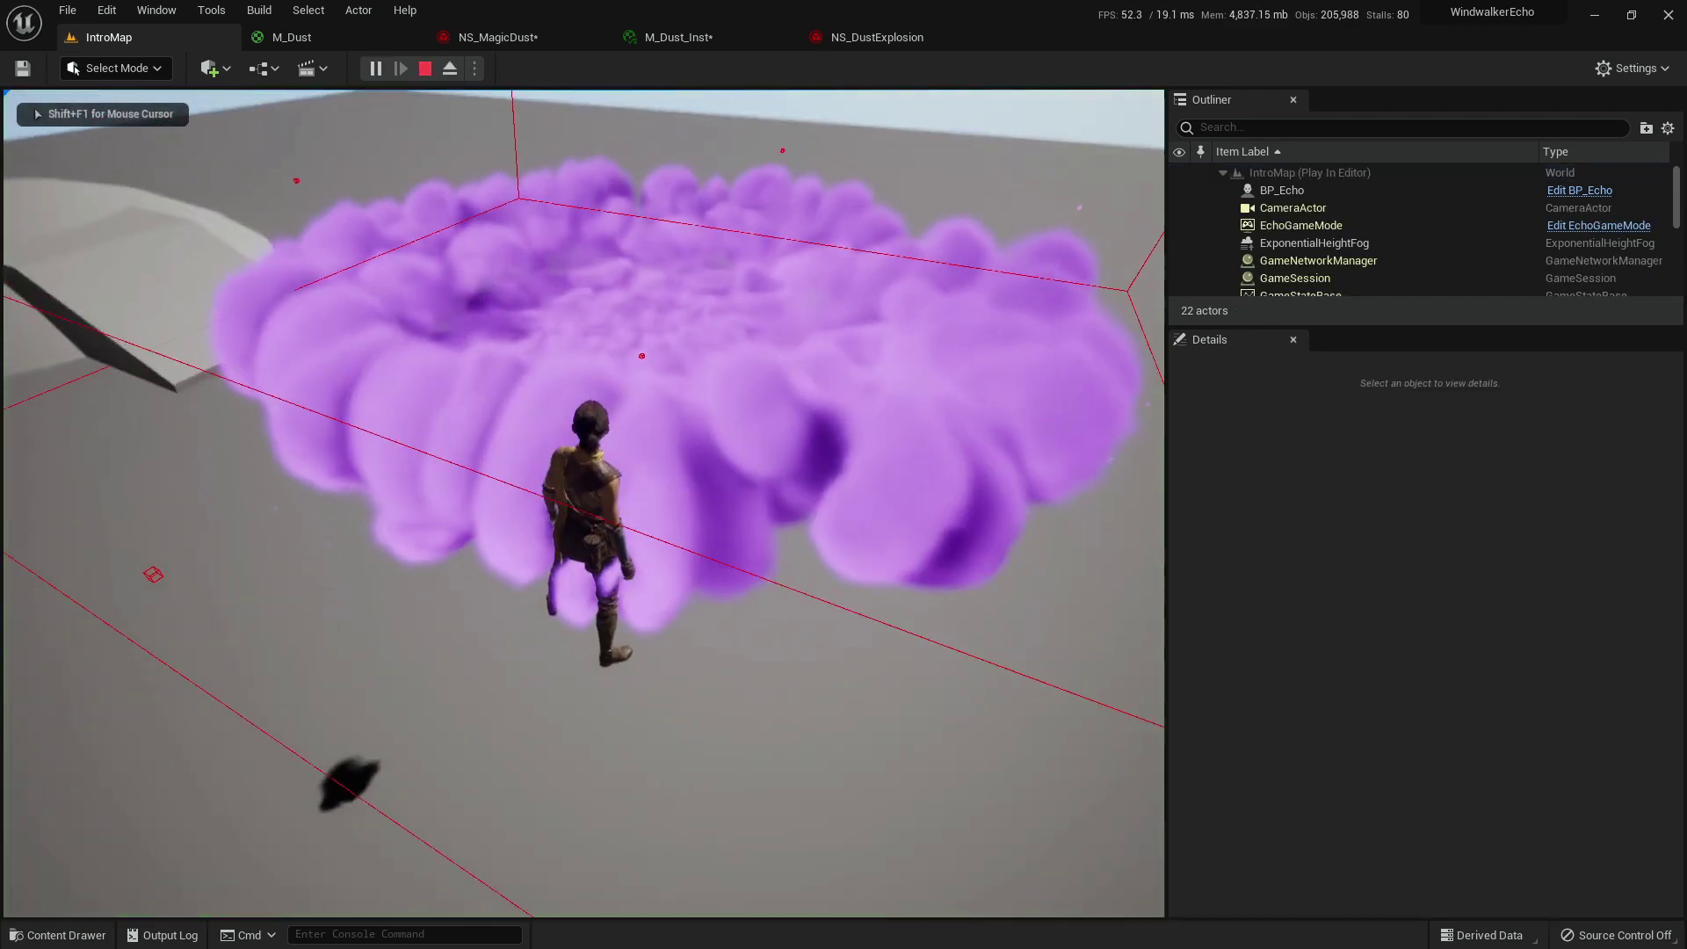
key(w)
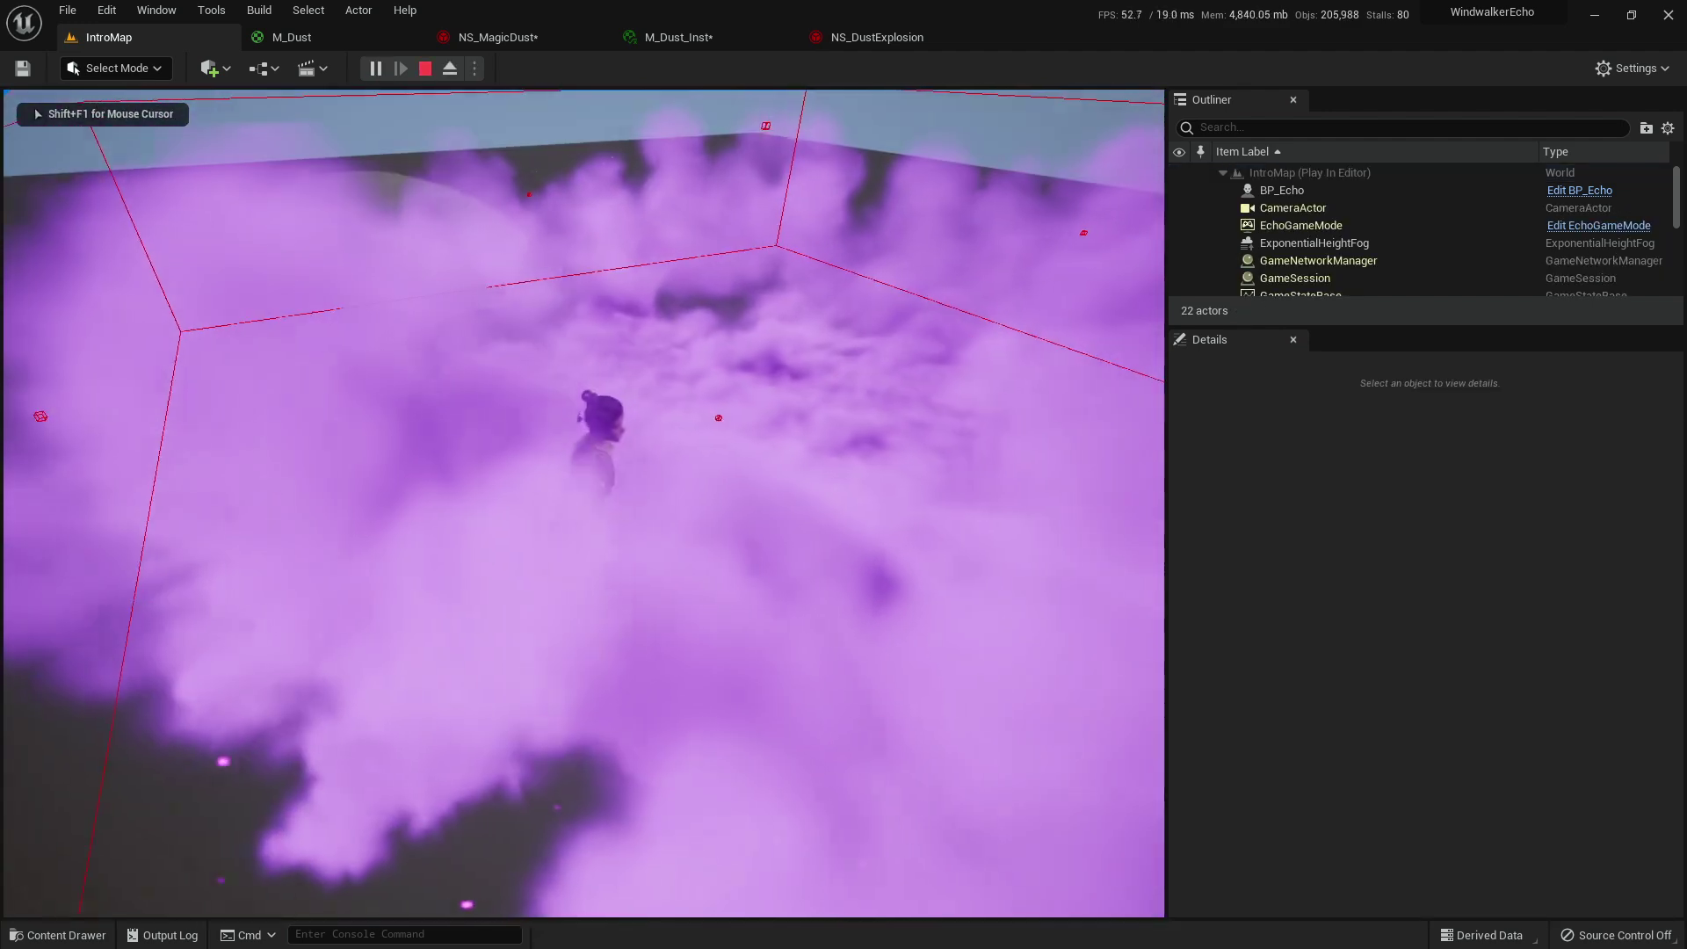
key(s)
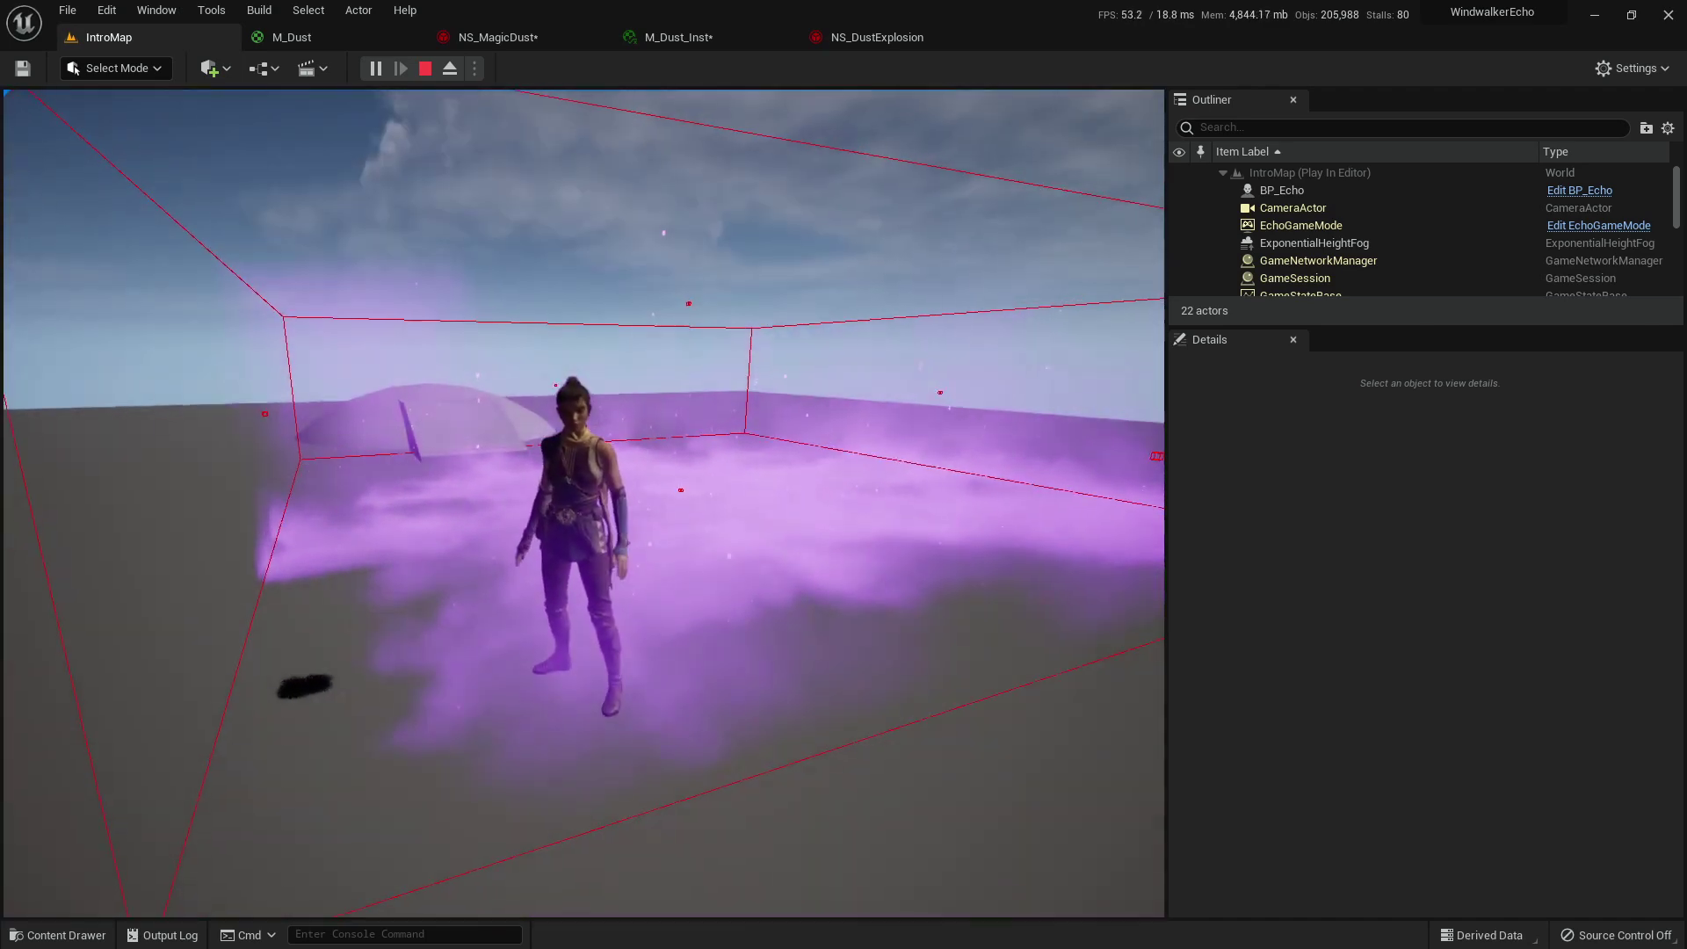
key(a)
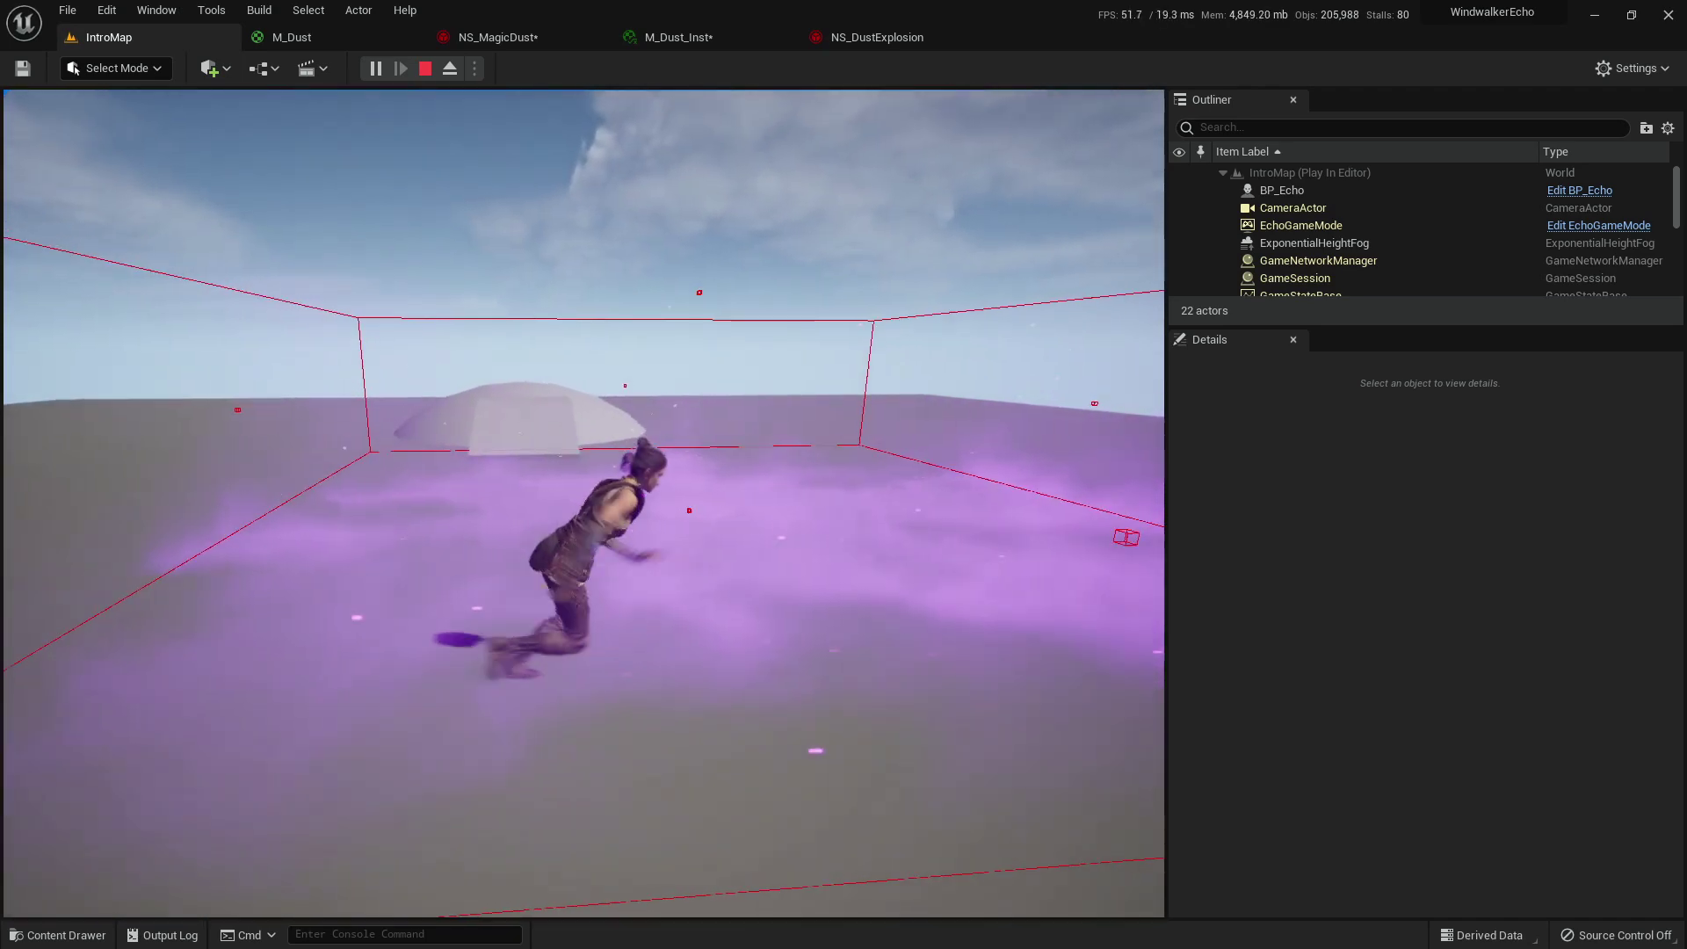
key(d)
key(w)
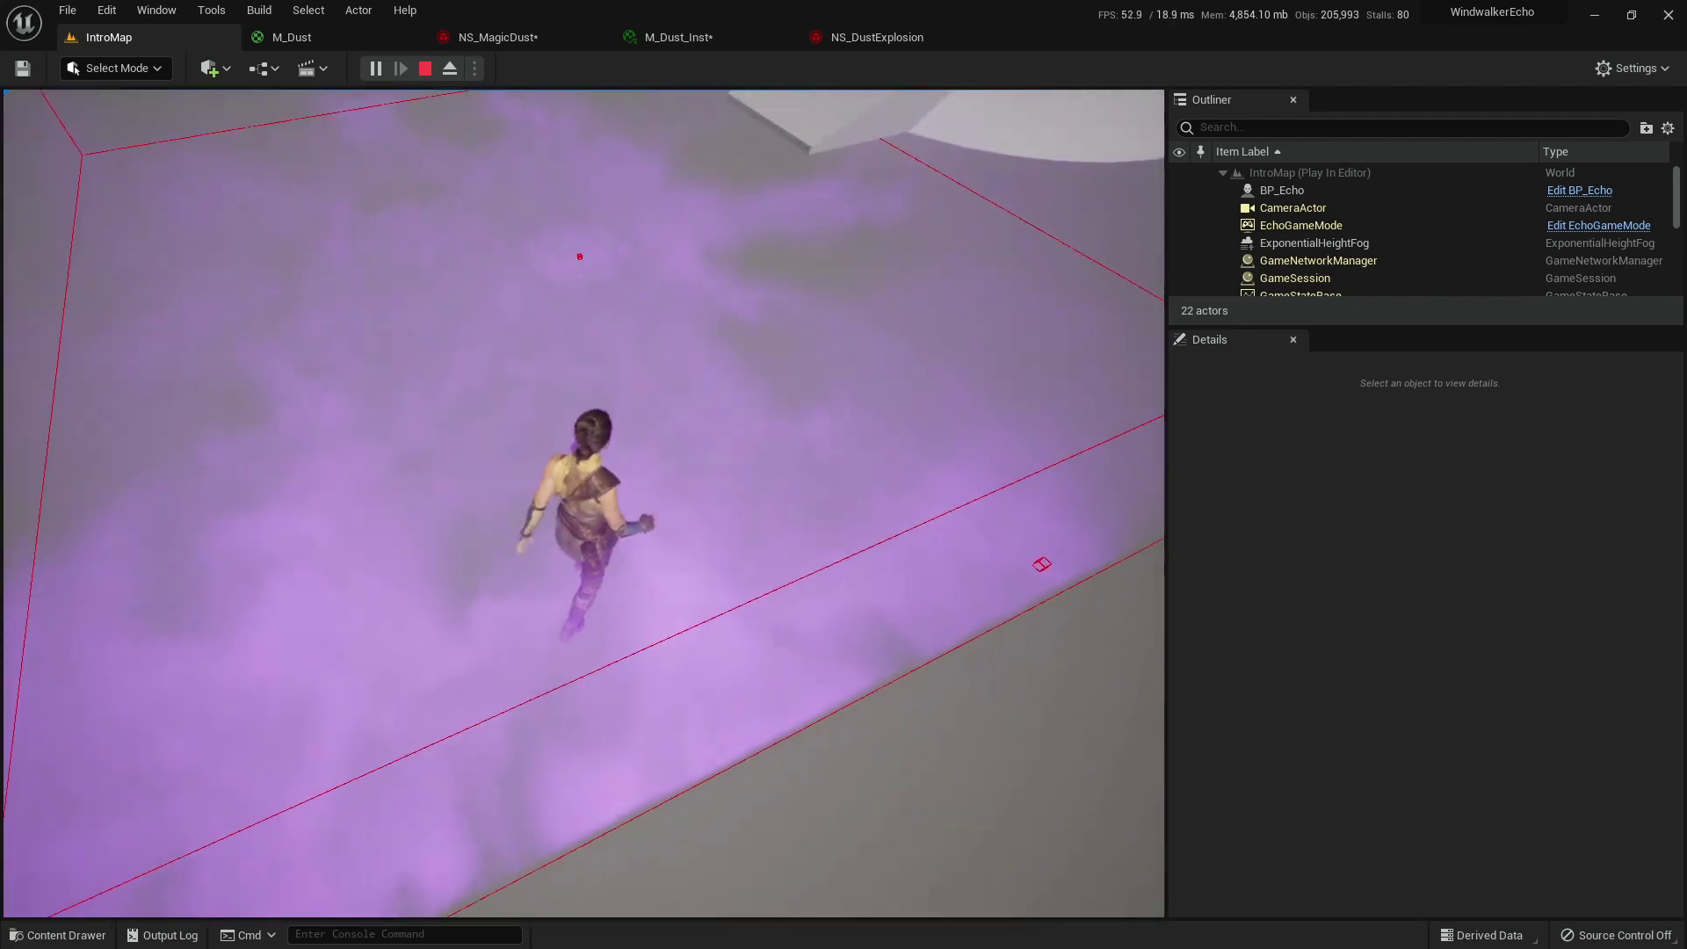
key(Escape)
click(466, 39)
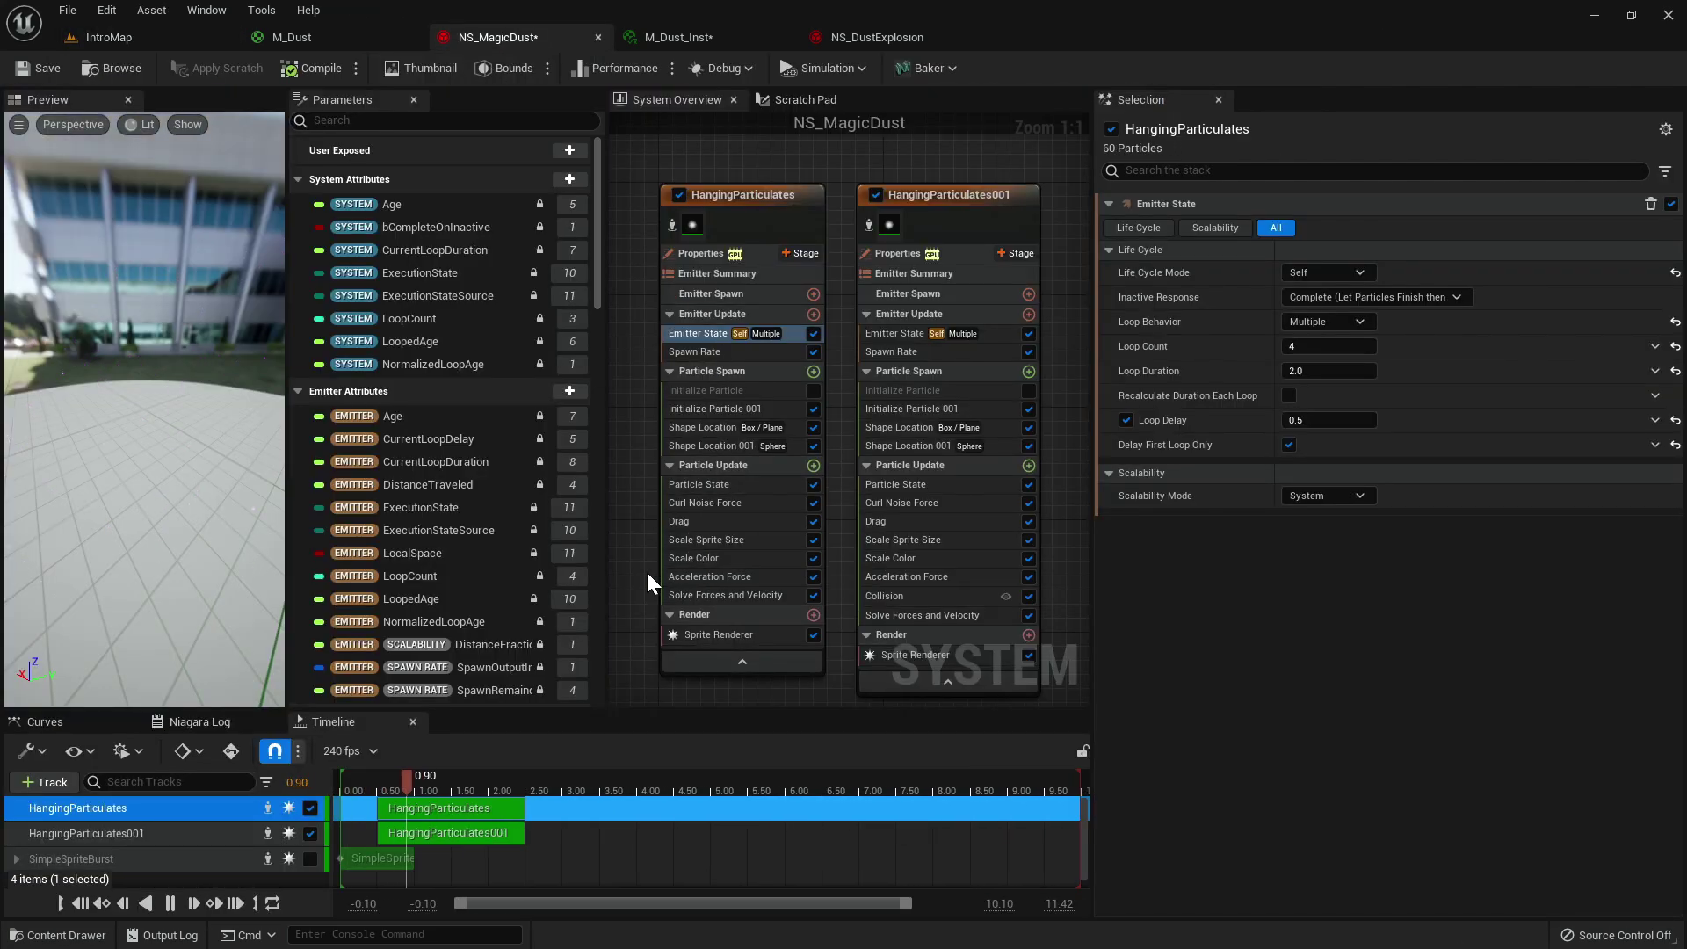
click(813, 465)
text(size)
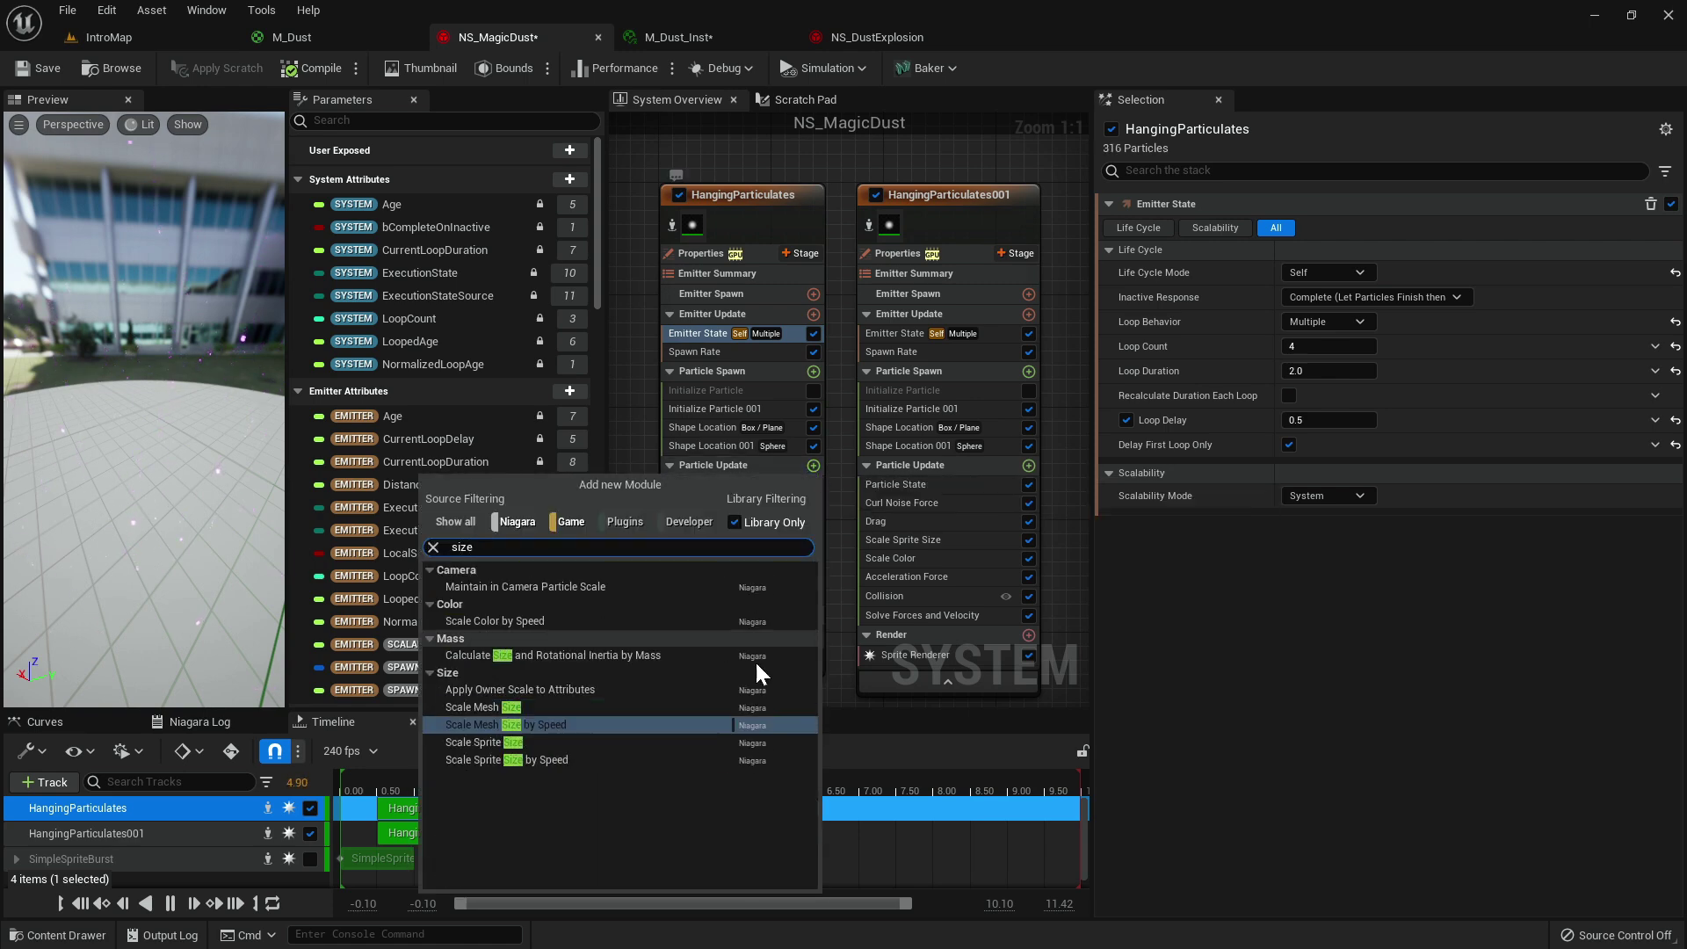
click(842, 689)
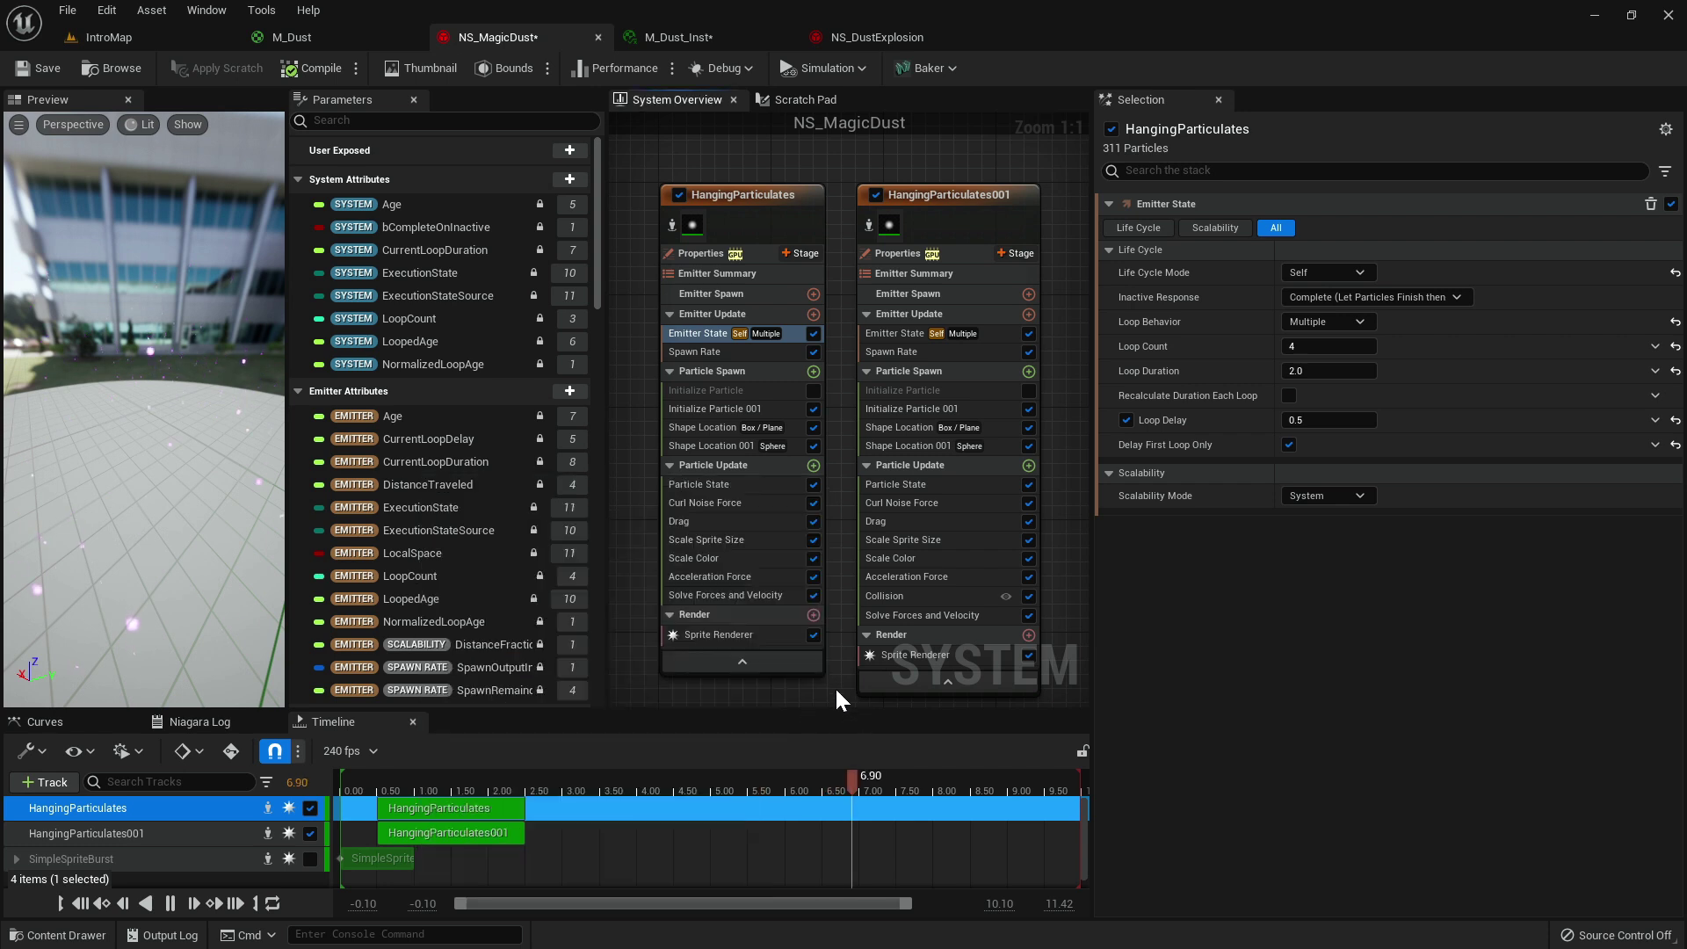
In the Scale Sprite Size curves, set the key at 0.11205 to 1.4 for HangingParticulates and 1.2 for HangingParticulates001.
click(741, 541)
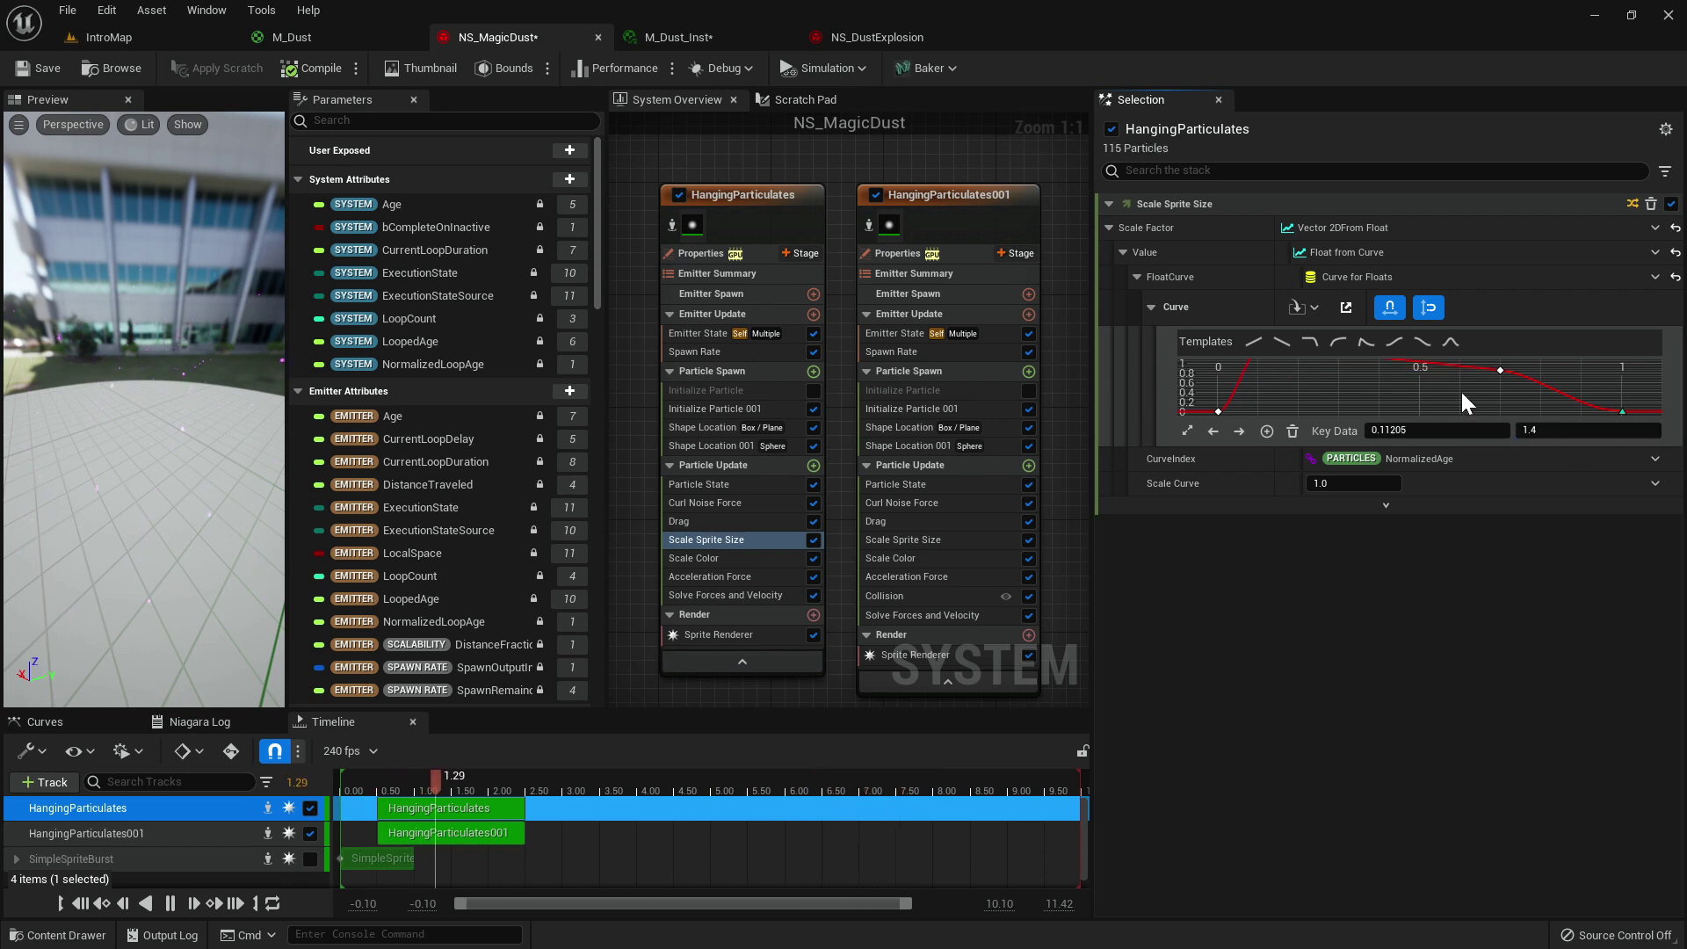
scroll(1525, 383, down, 2)
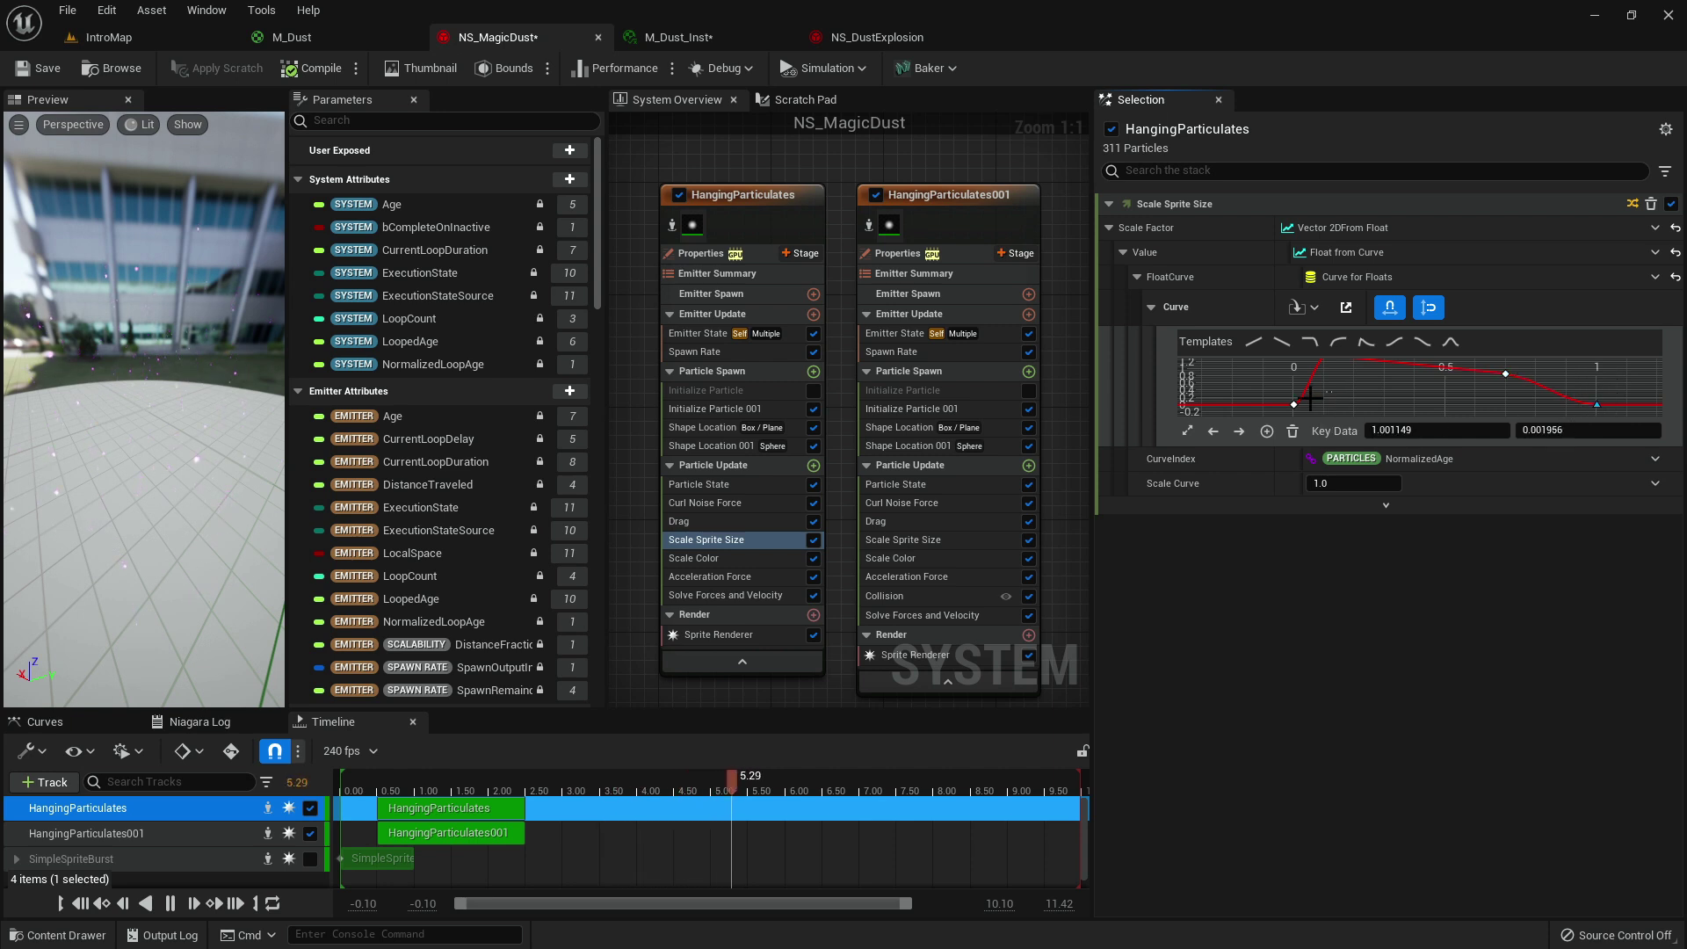
click(920, 539)
click(1262, 363)
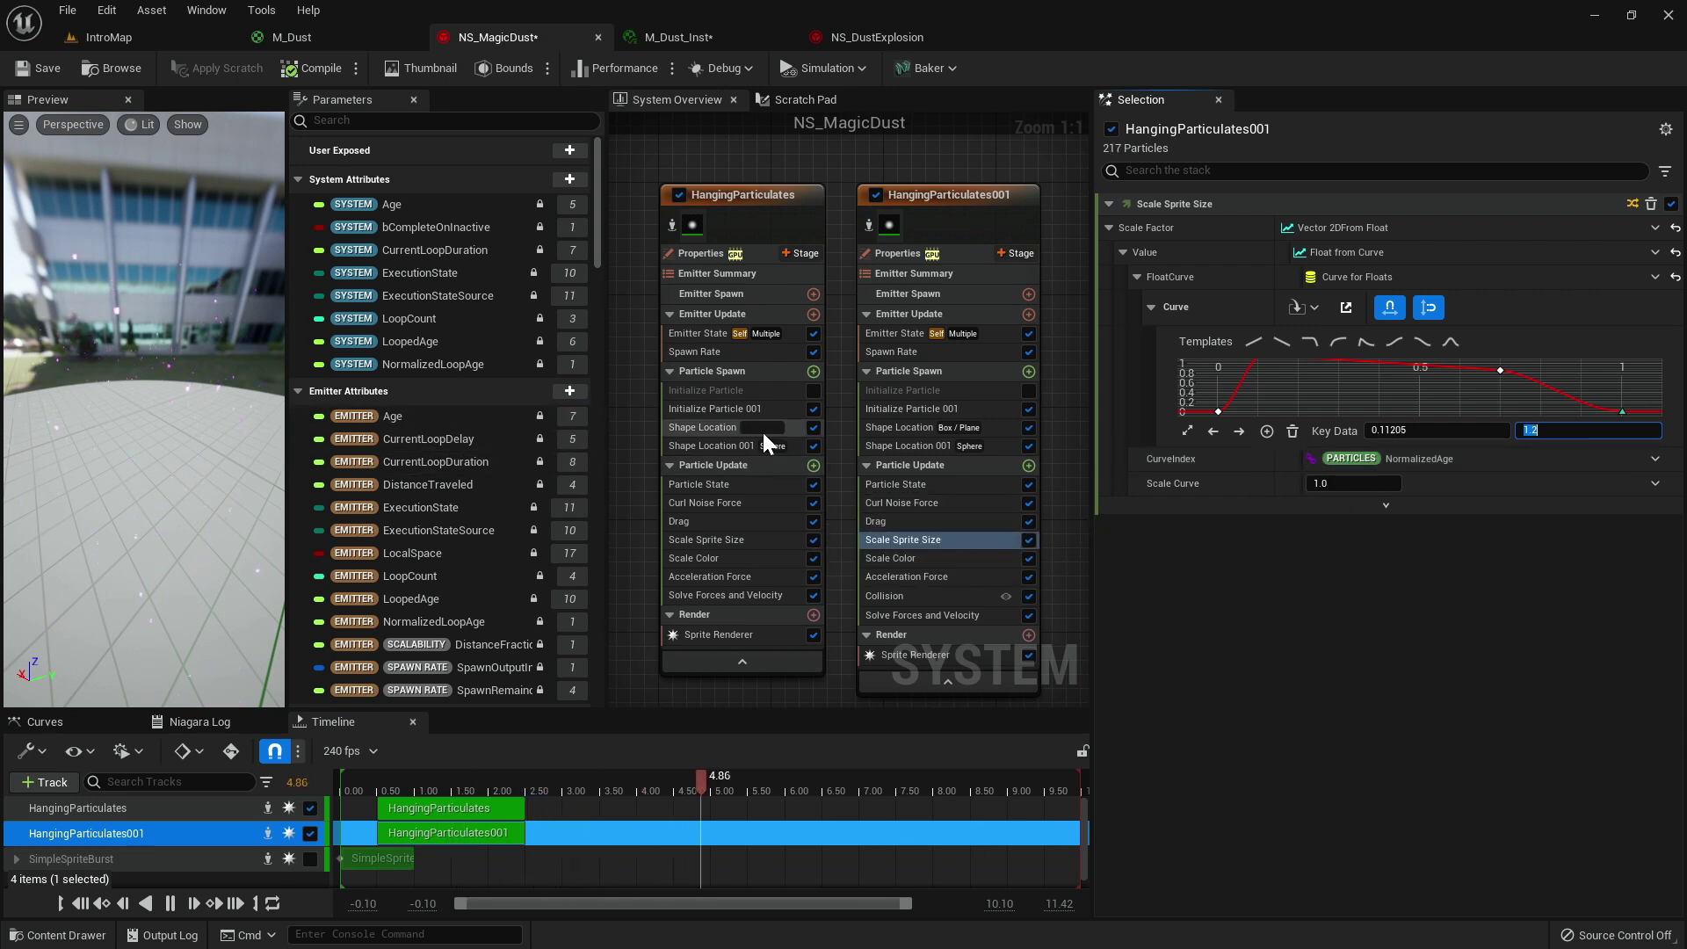
Change the Initialize Particle color of HangingParticulates001 to a blue-violet of about R 11.38, G 2.36, B 30.
click(935, 409)
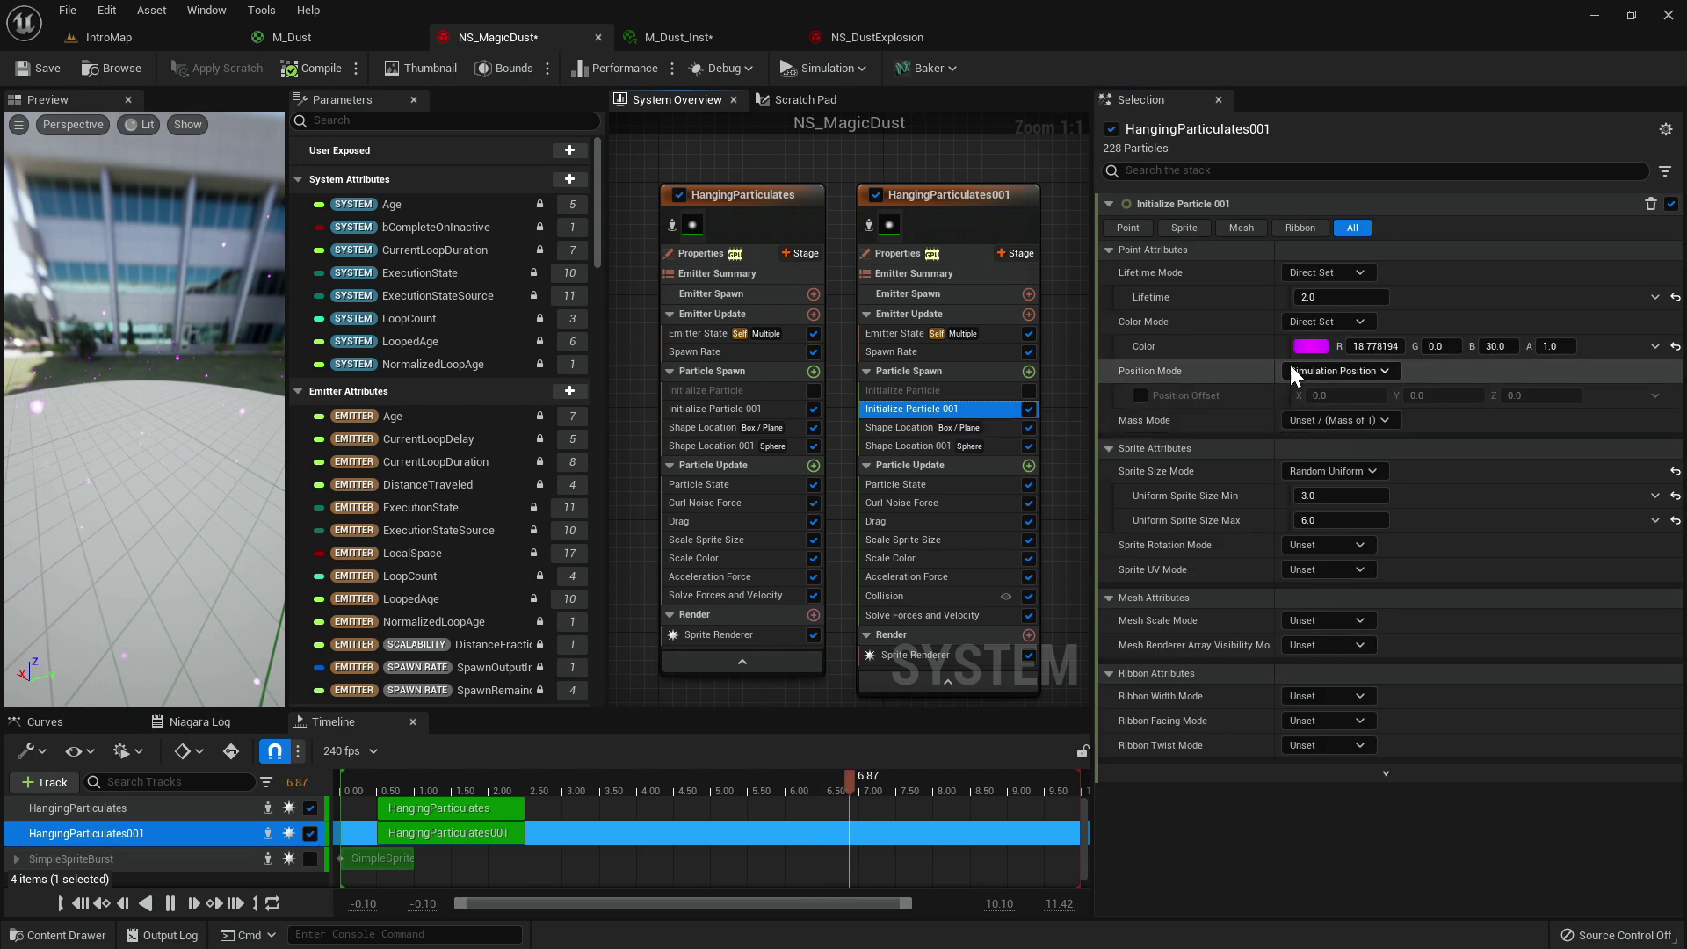
click(1300, 349)
click(1010, 426)
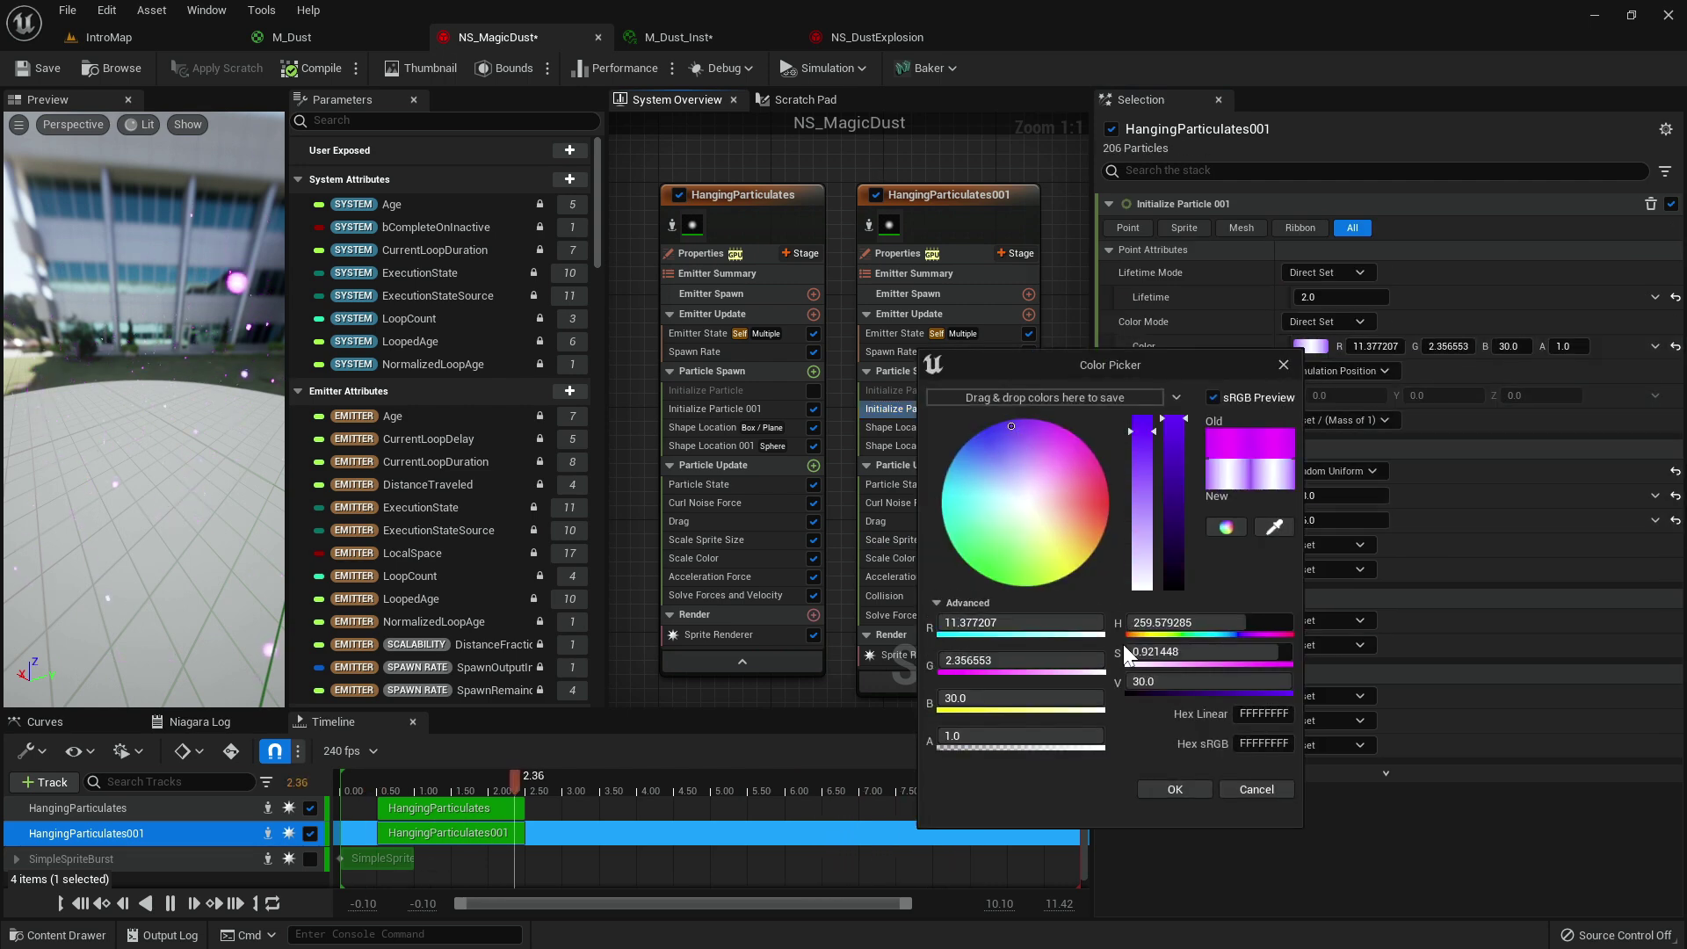
click(1175, 785)
Play IntroMap and examine the recolored particulates within the smoke, ending the play session when done.
click(144, 33)
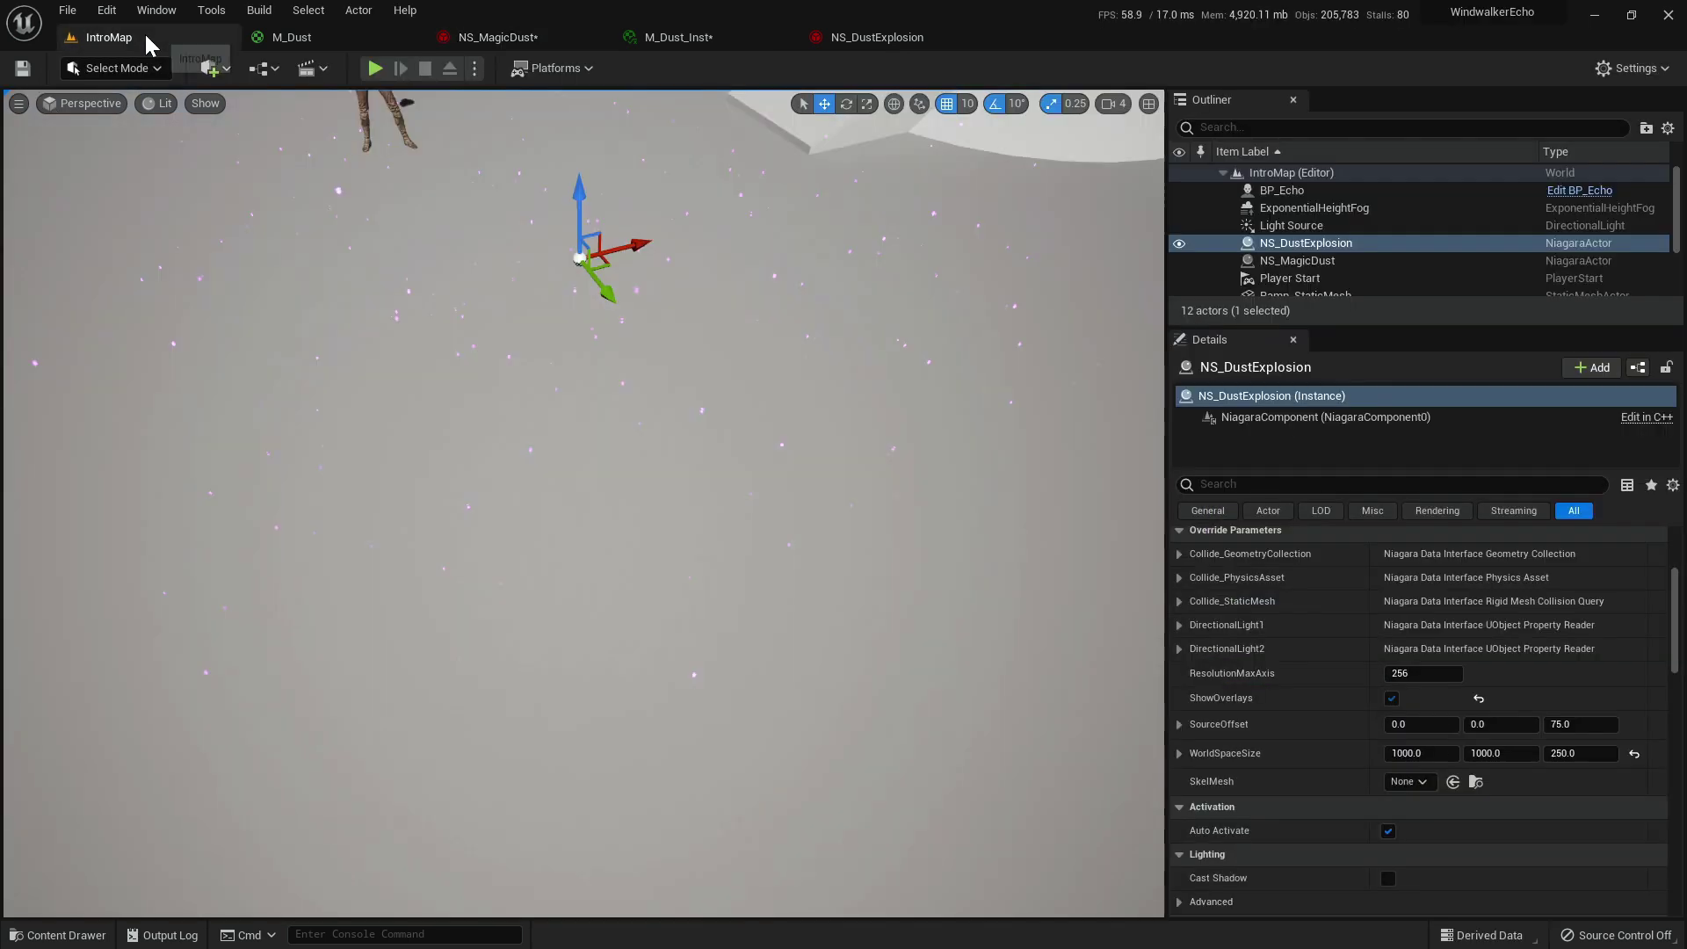
click(373, 69)
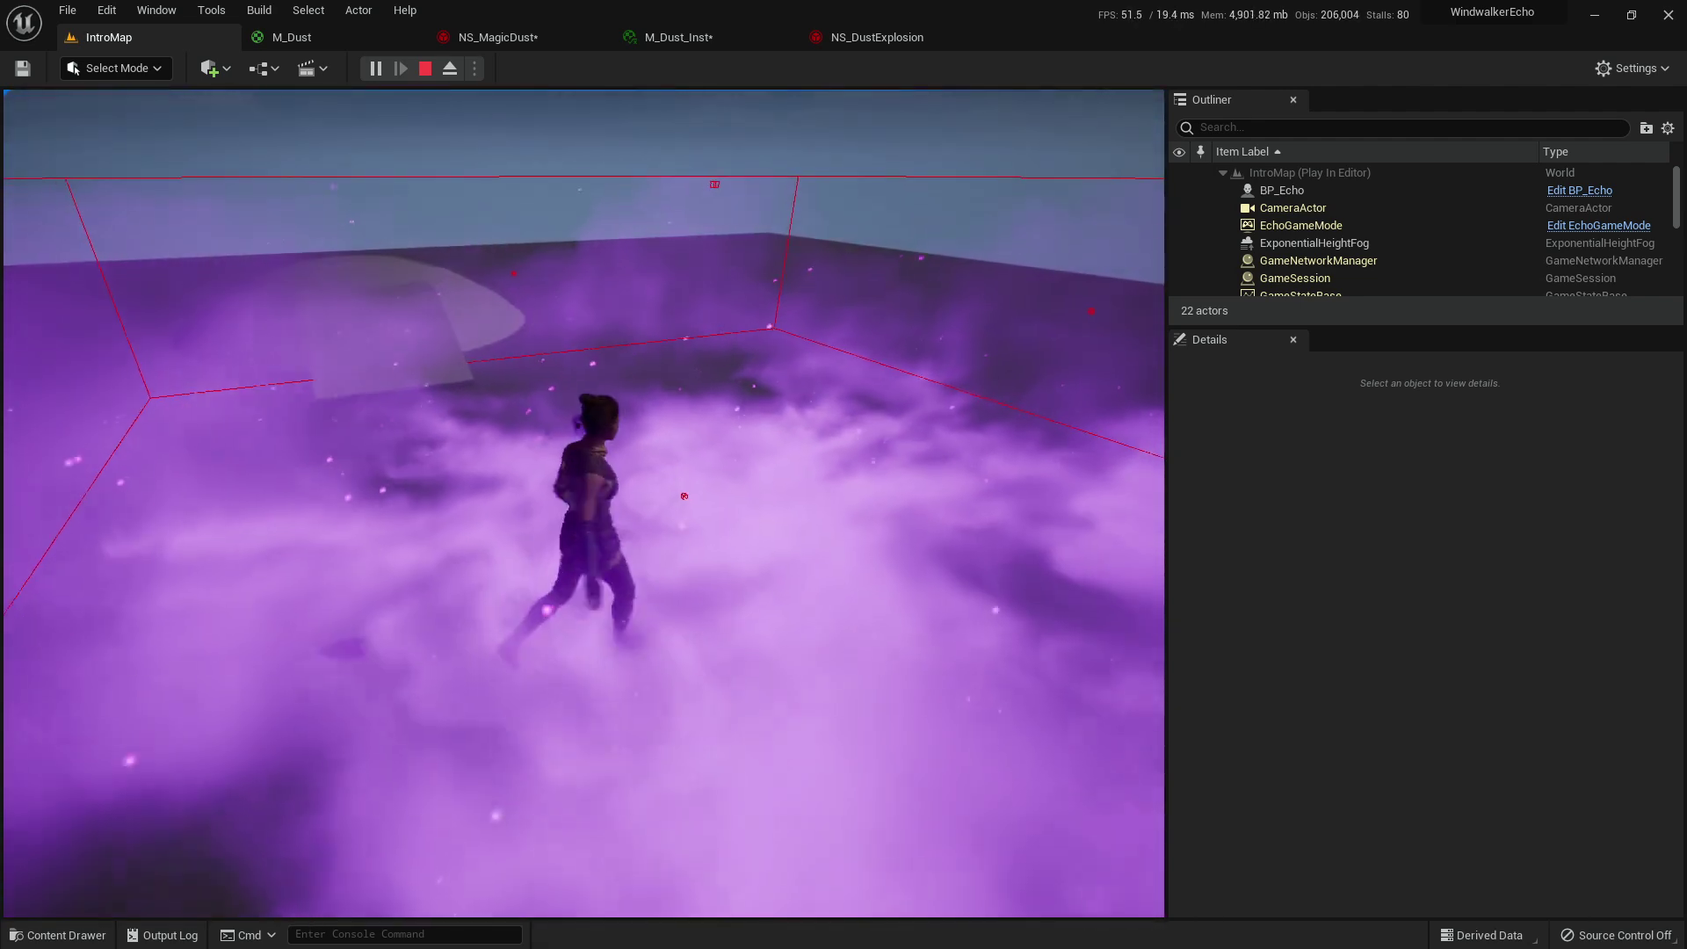
key(Escape)
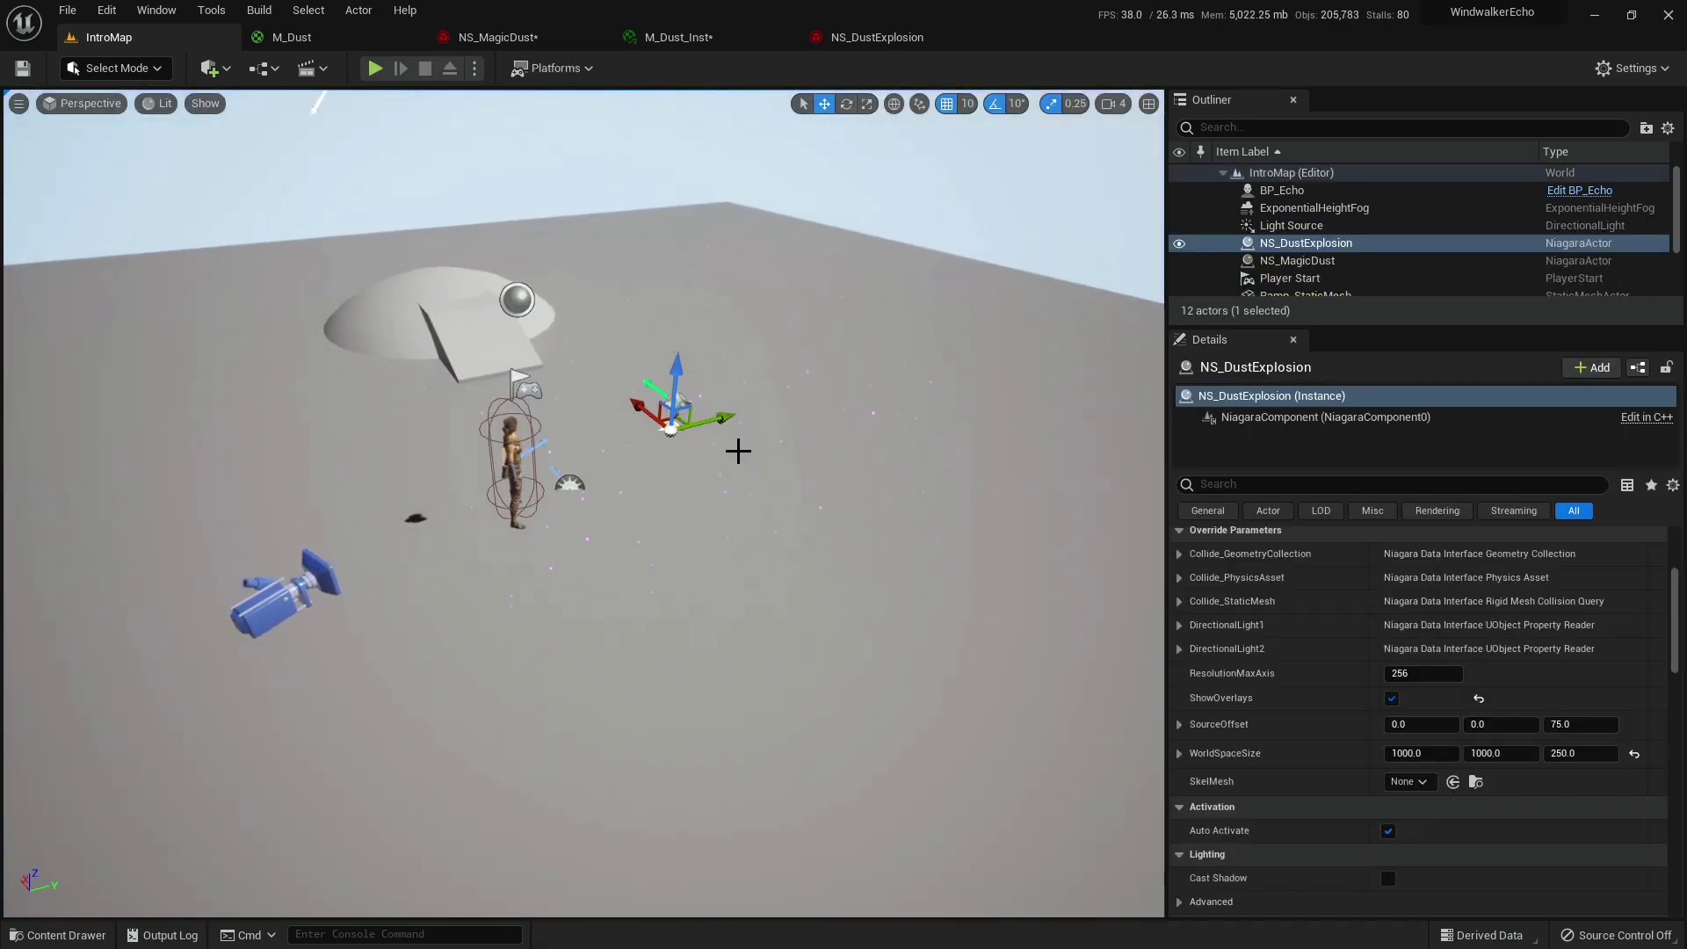
Restart the NS_MagicDust and NS_DustExplosion actors in IntroMap by switching Allow Scalability off and back on for each.
right_drag(740, 450, 766, 442)
click(1316, 260)
right_drag(903, 395, 926, 453)
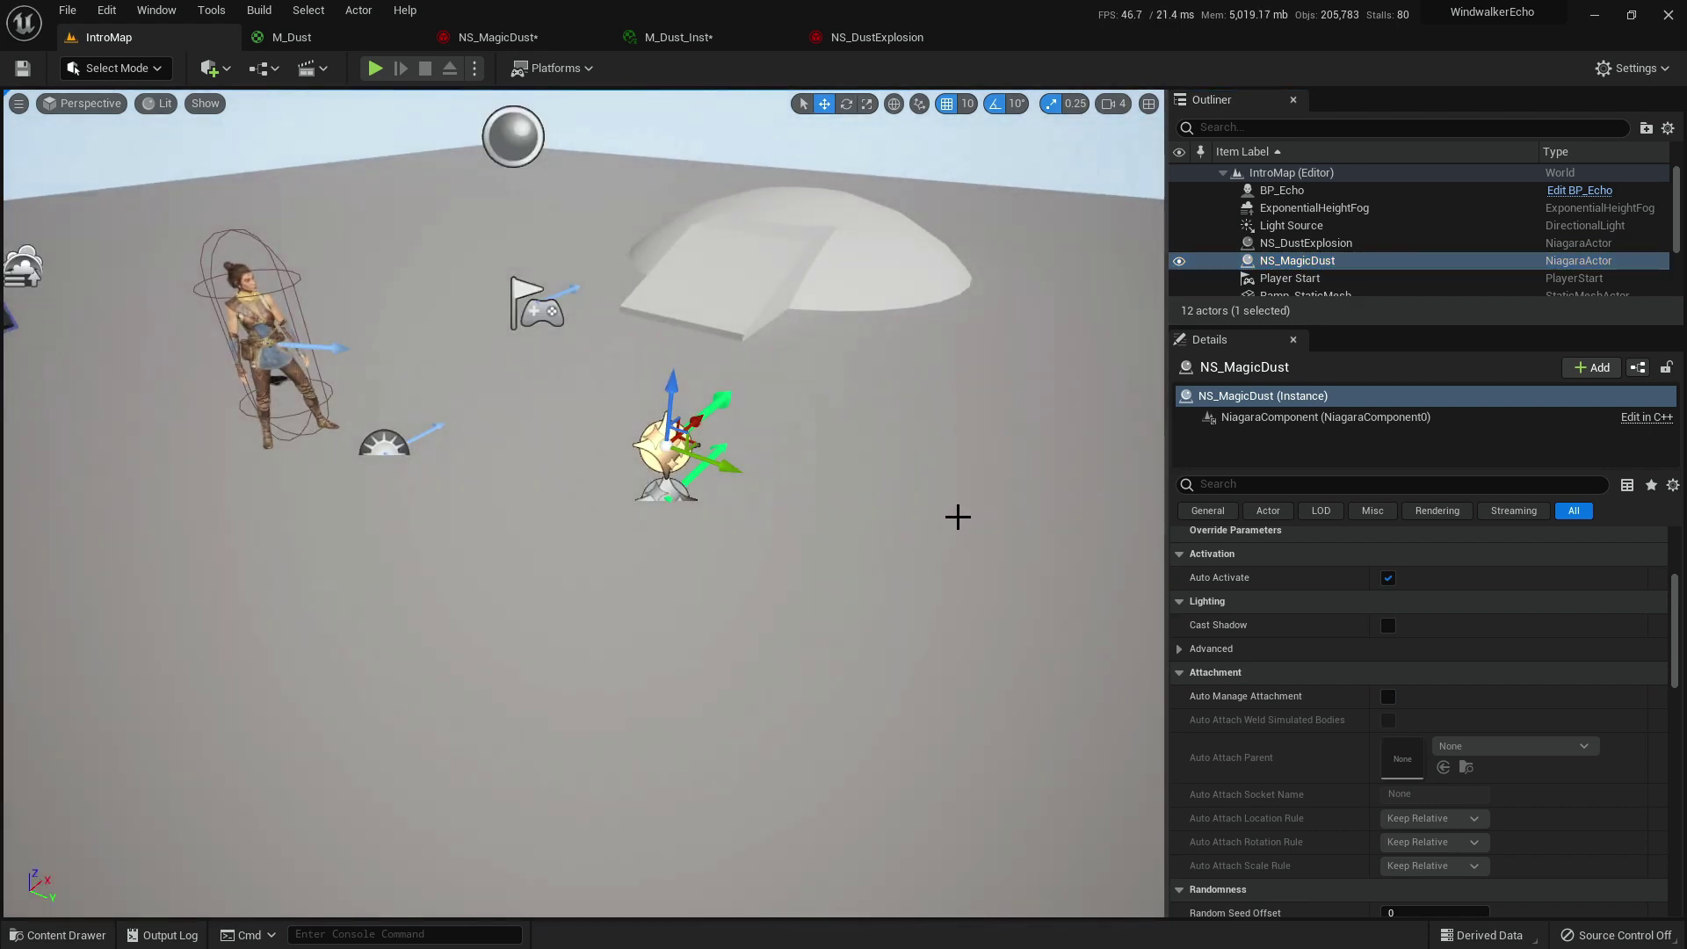
scroll(1331, 698, up, 5)
double_click(1388, 704)
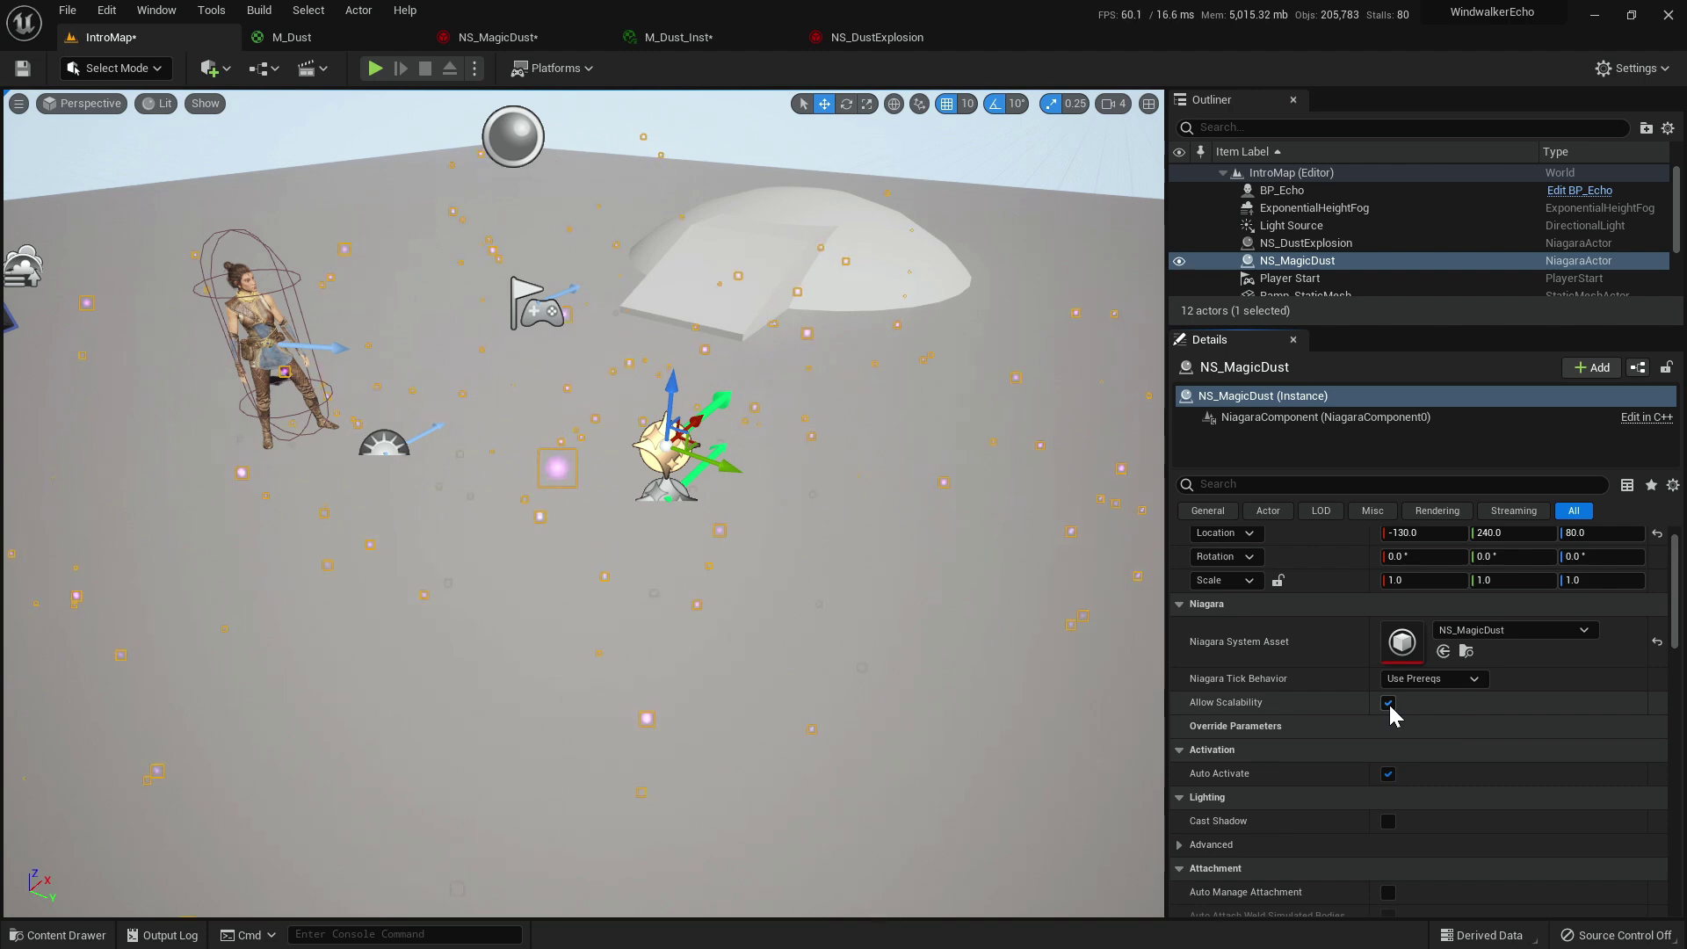
click(1318, 244)
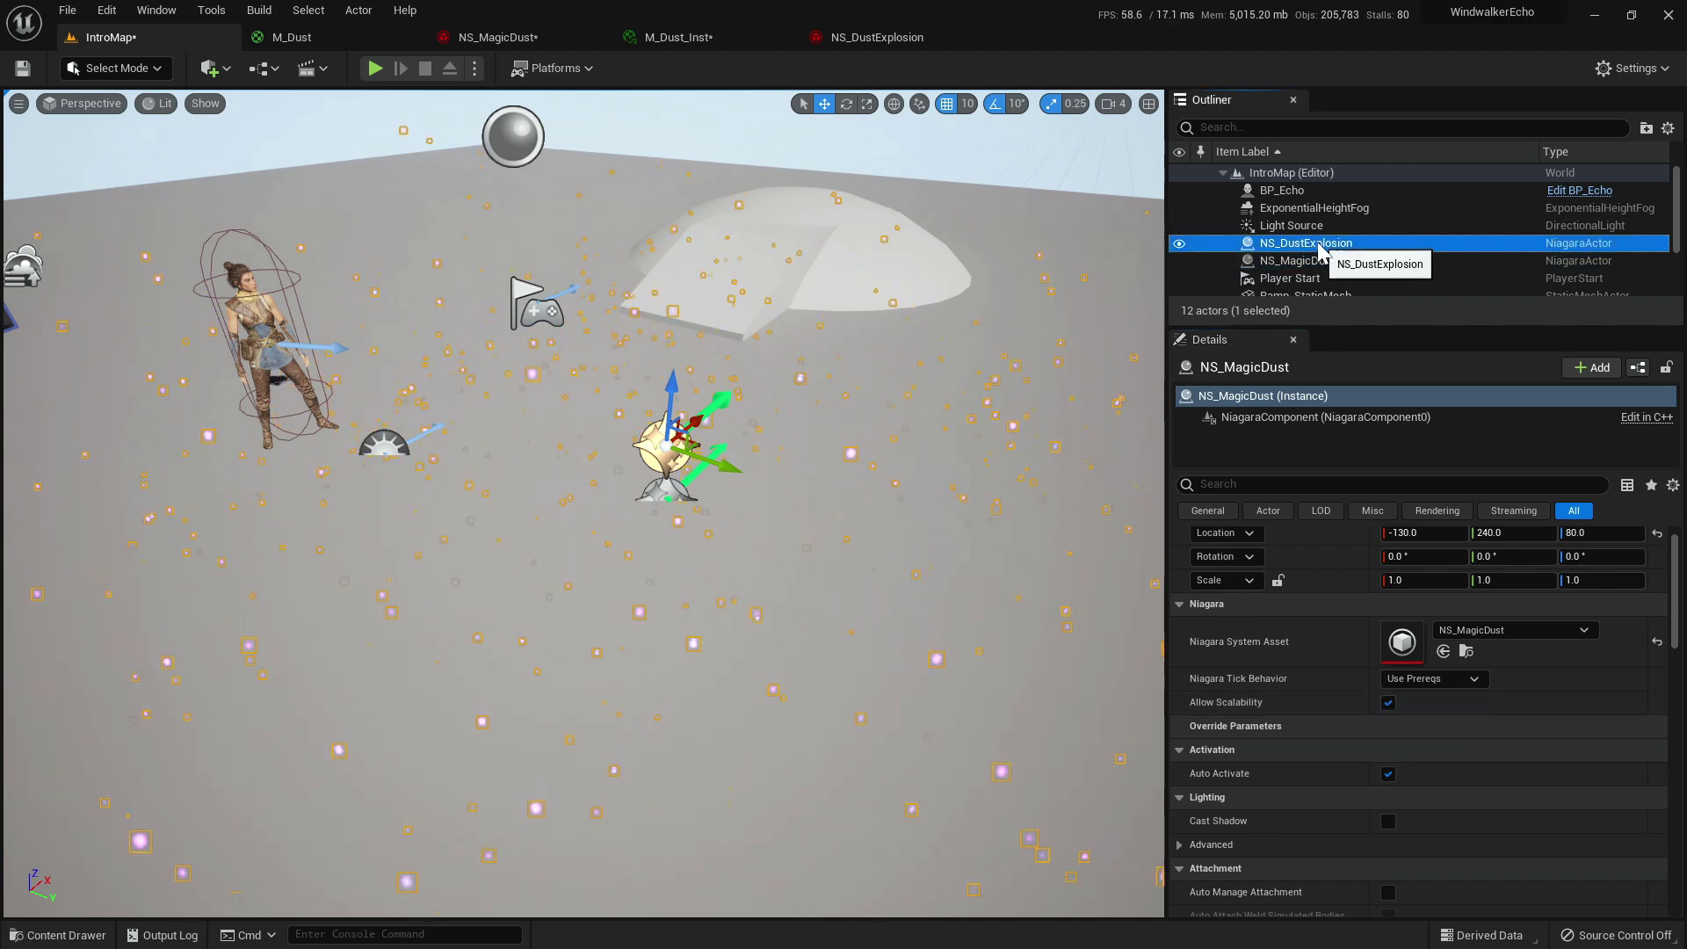
double_click(1389, 703)
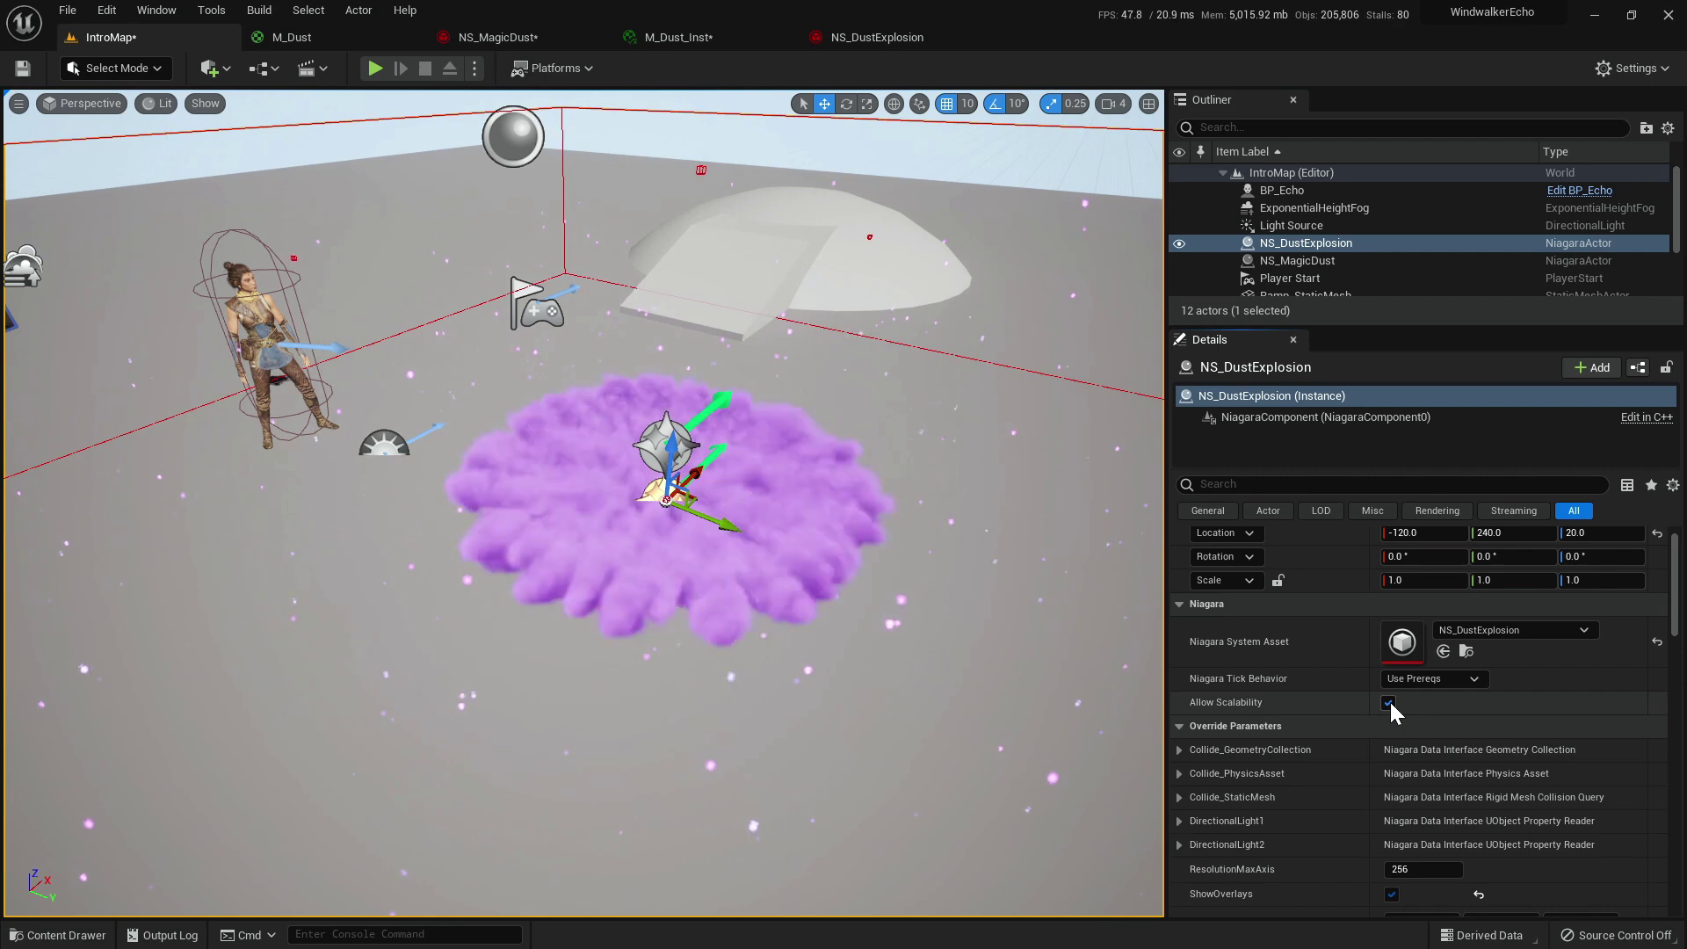
Temporarily switch off ShowOverlays for NS_DustExplosion and hide the editor icons to examine where the smoke gets cut off, then restore the overlays.
scroll(1418, 724, down, 5)
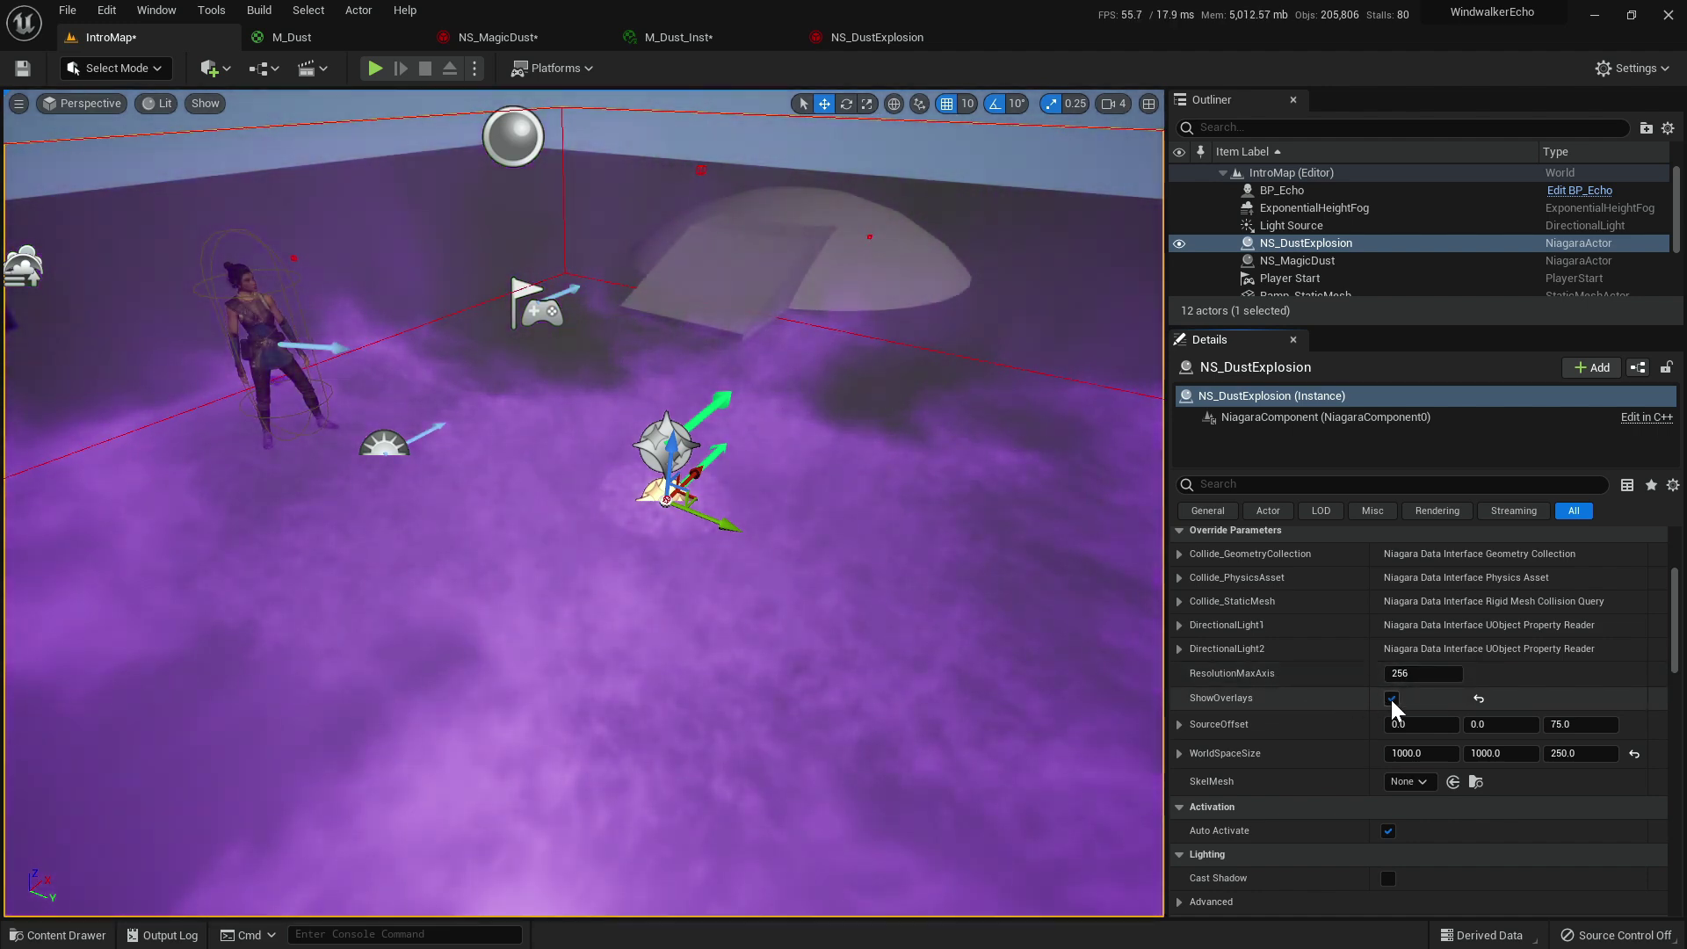
click(1390, 698)
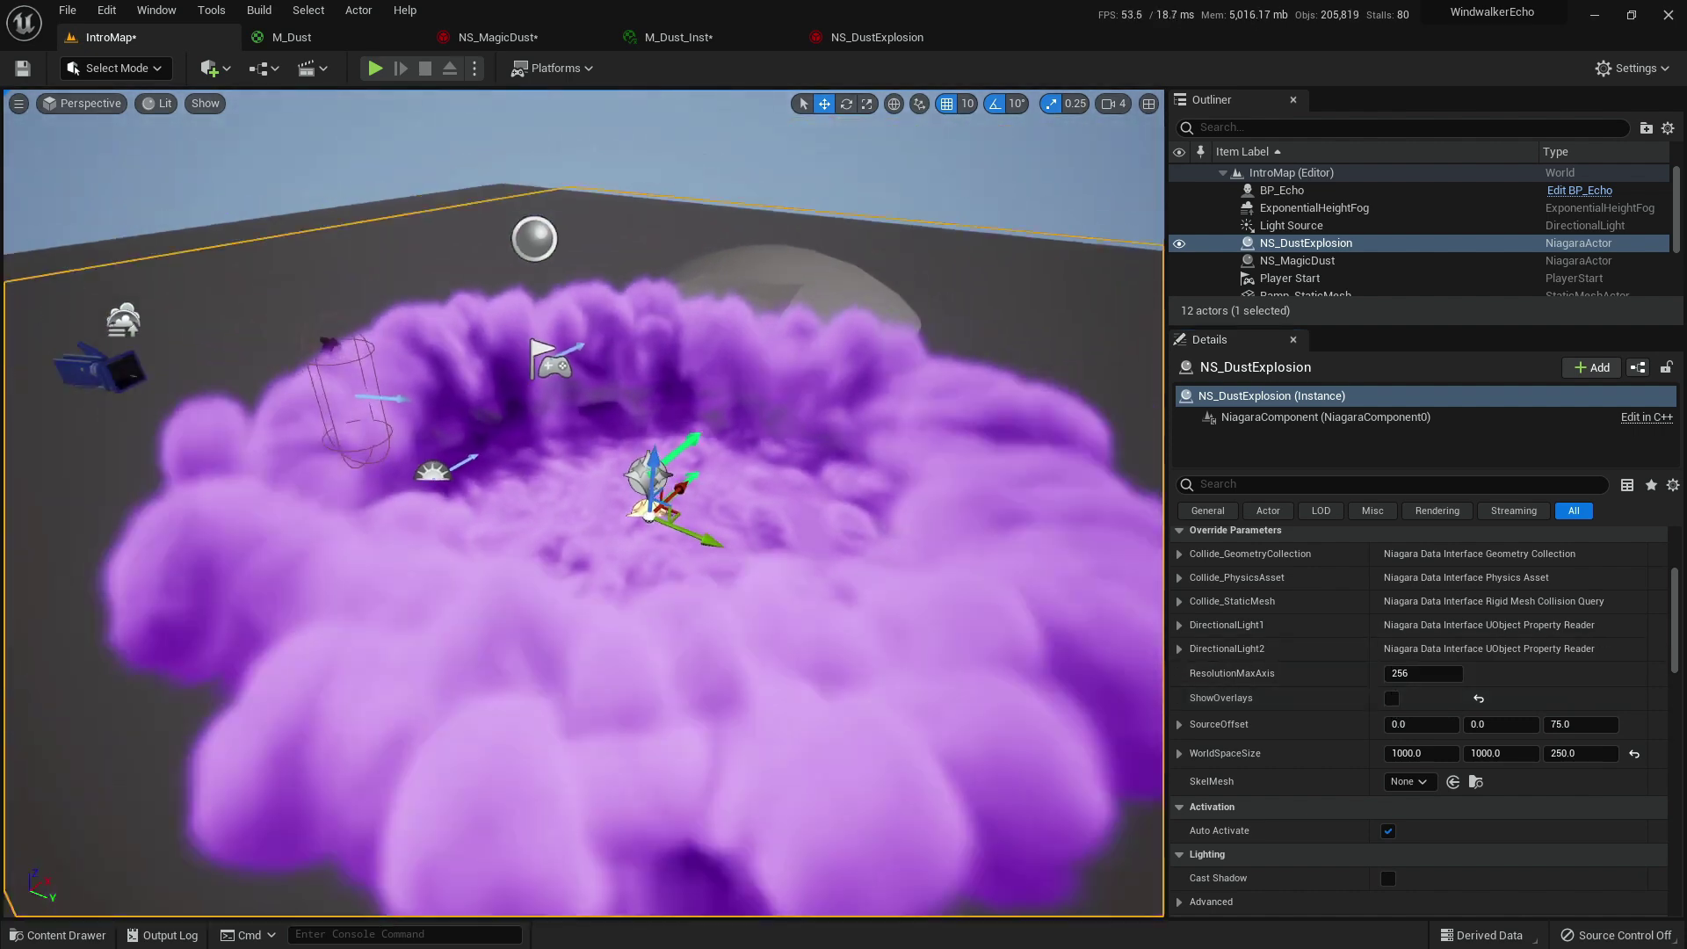
key(g)
right_drag(694, 346, 480, 496)
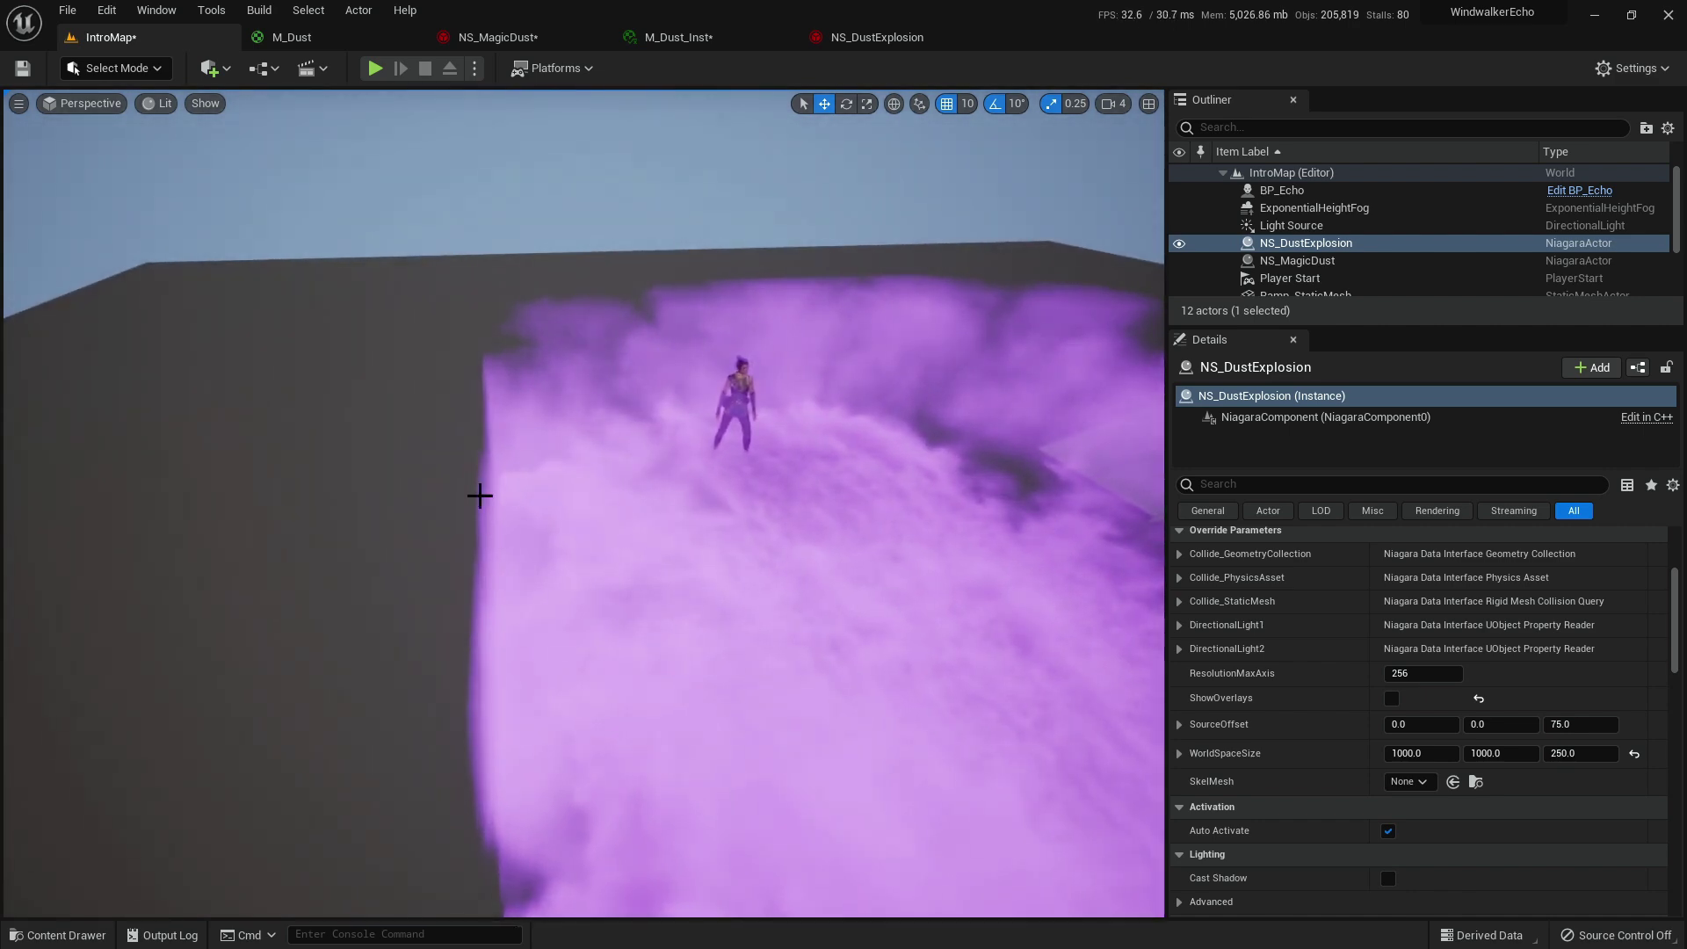
click(1392, 697)
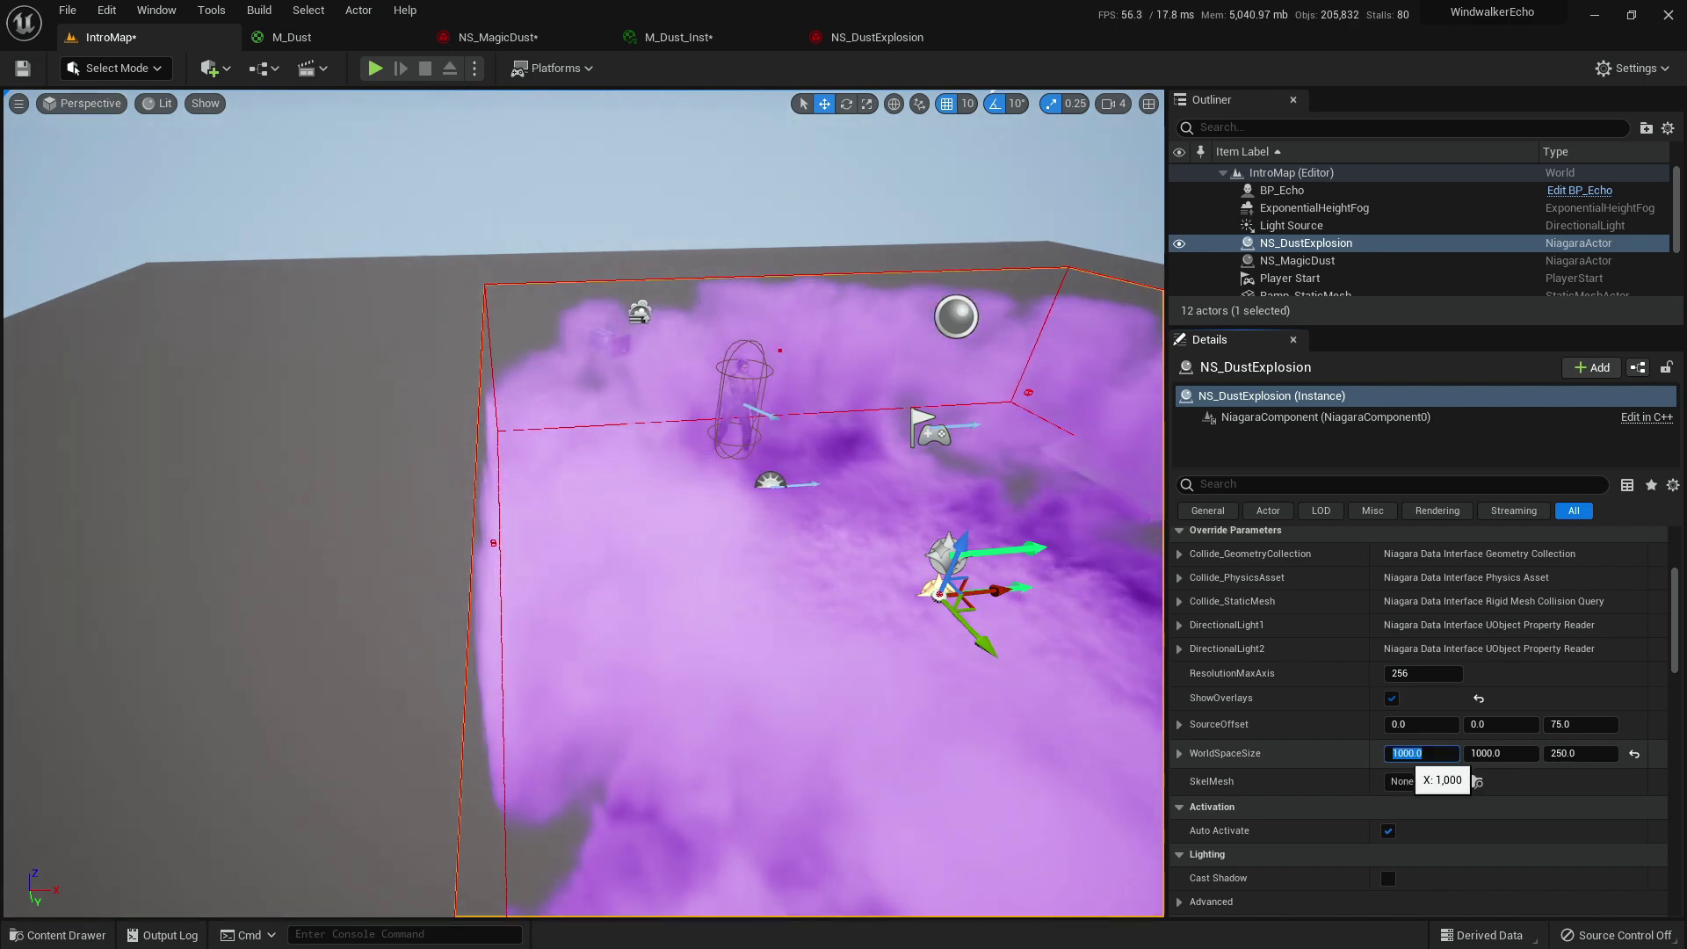
Set the WorldSpaceSize of NS_DustExplosion to 1200 in both X and Y.
text(1200)
key(Return)
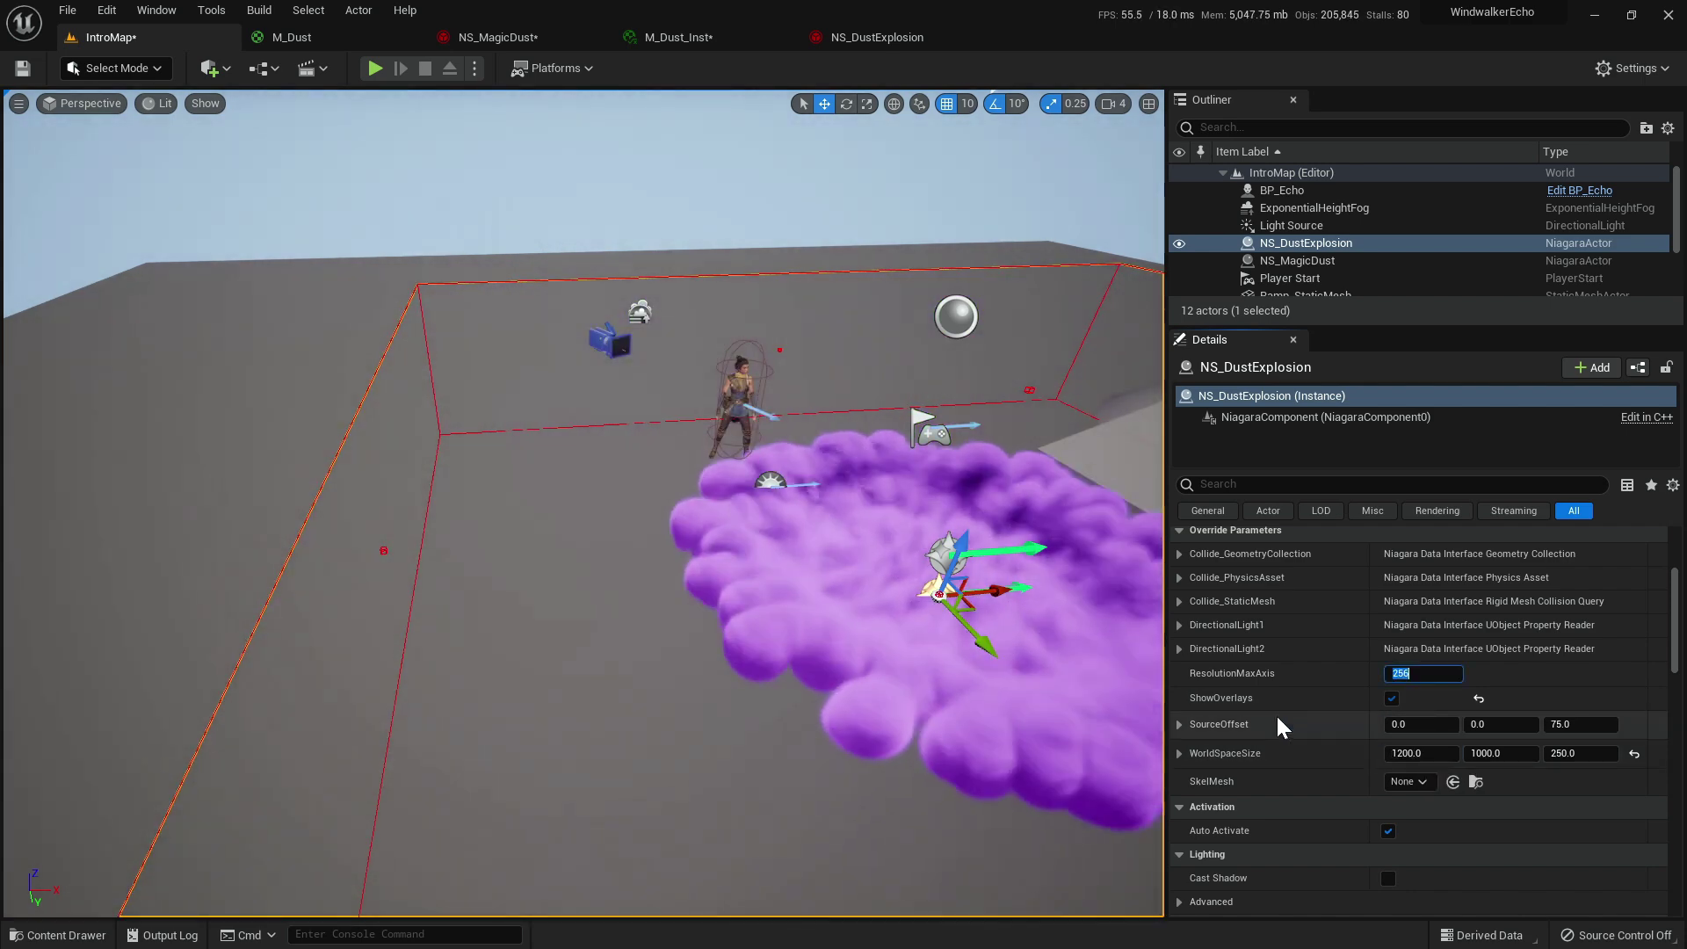
click(1494, 754)
text(1200)
key(Return)
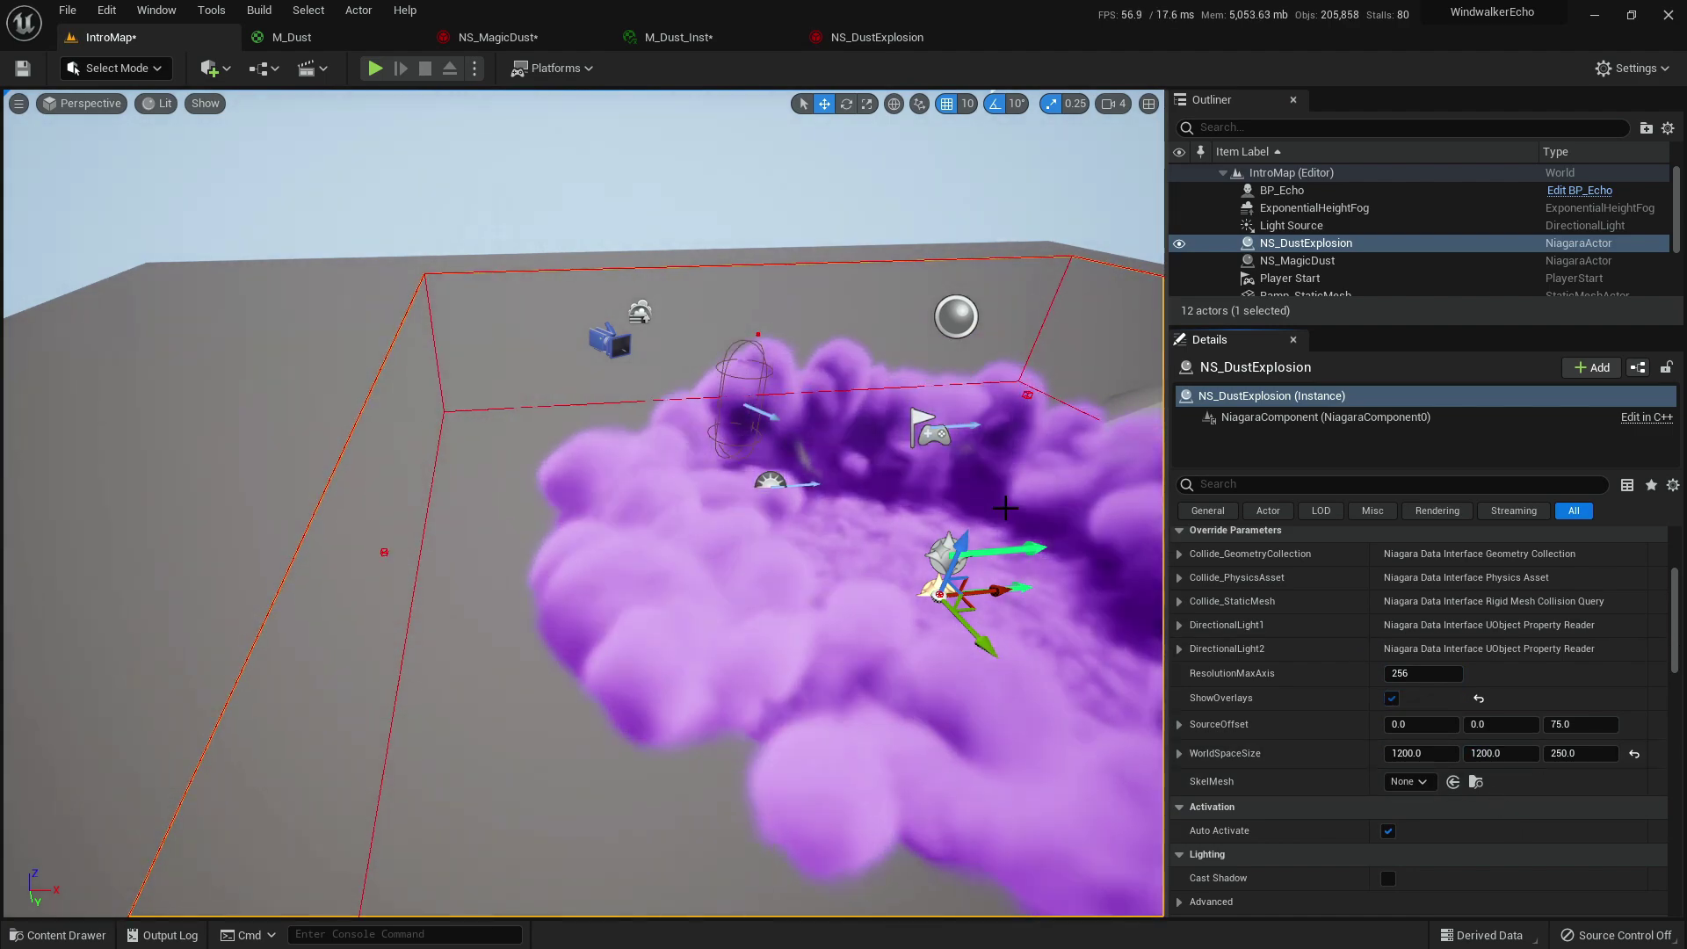
Examine the smoke against the enlarged bounds and turn off ShowOverlays for NS_DustExplosion.
right_drag(584, 504, 852, 466)
right_drag(992, 493, 843, 545)
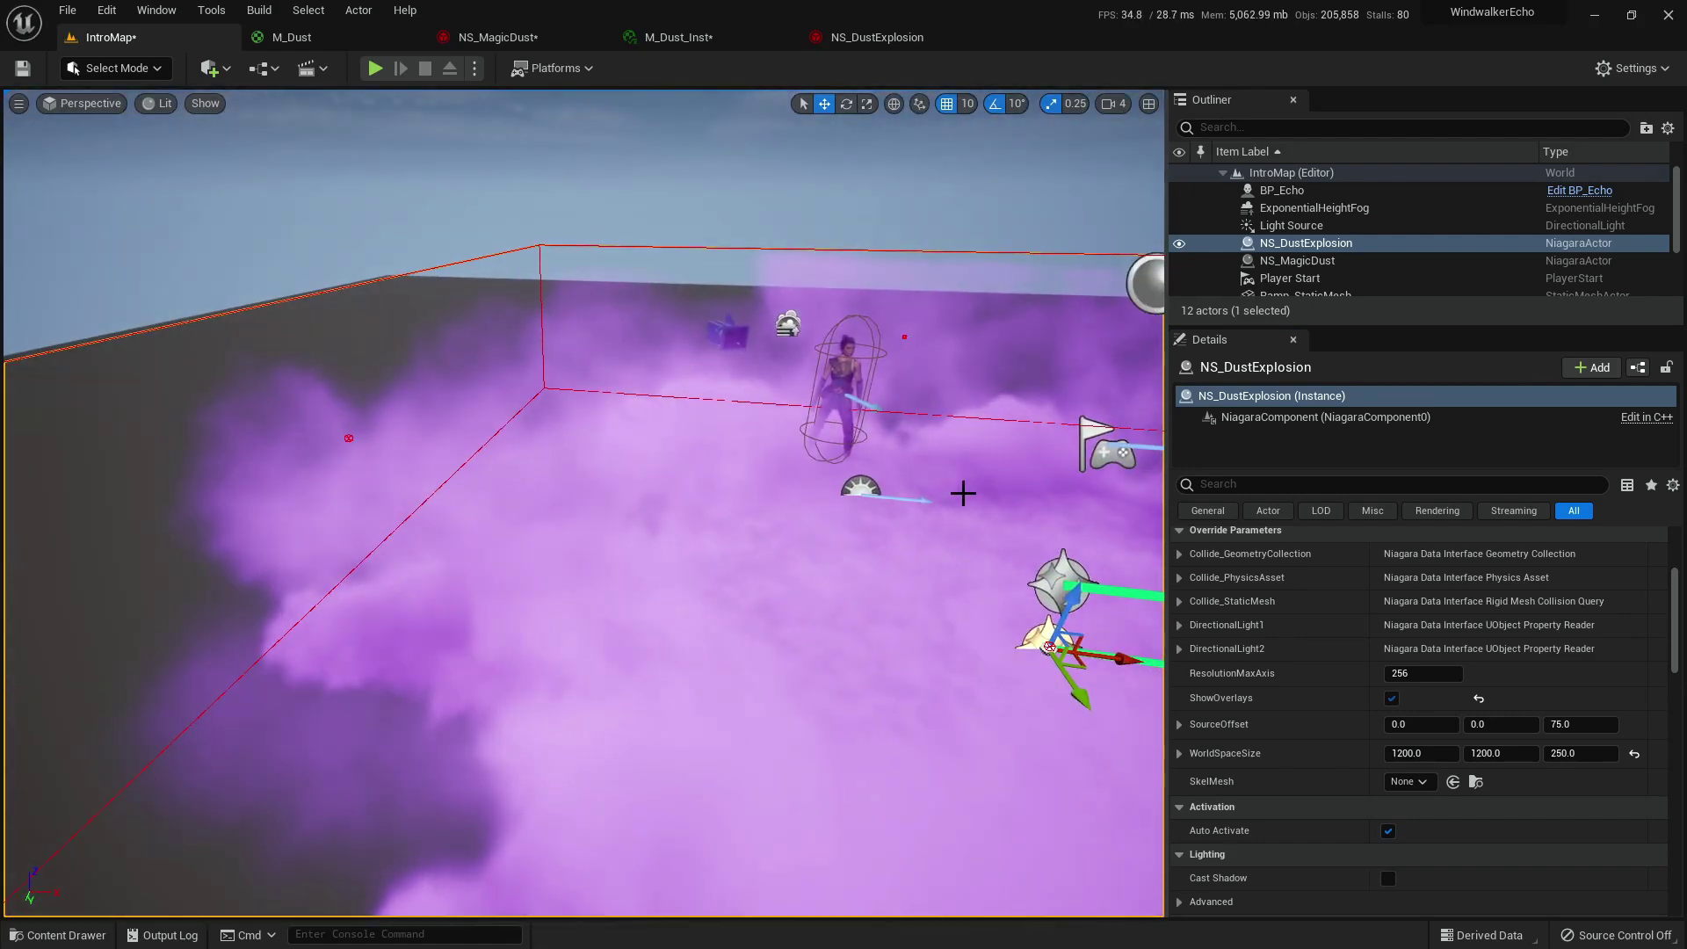
click(1391, 698)
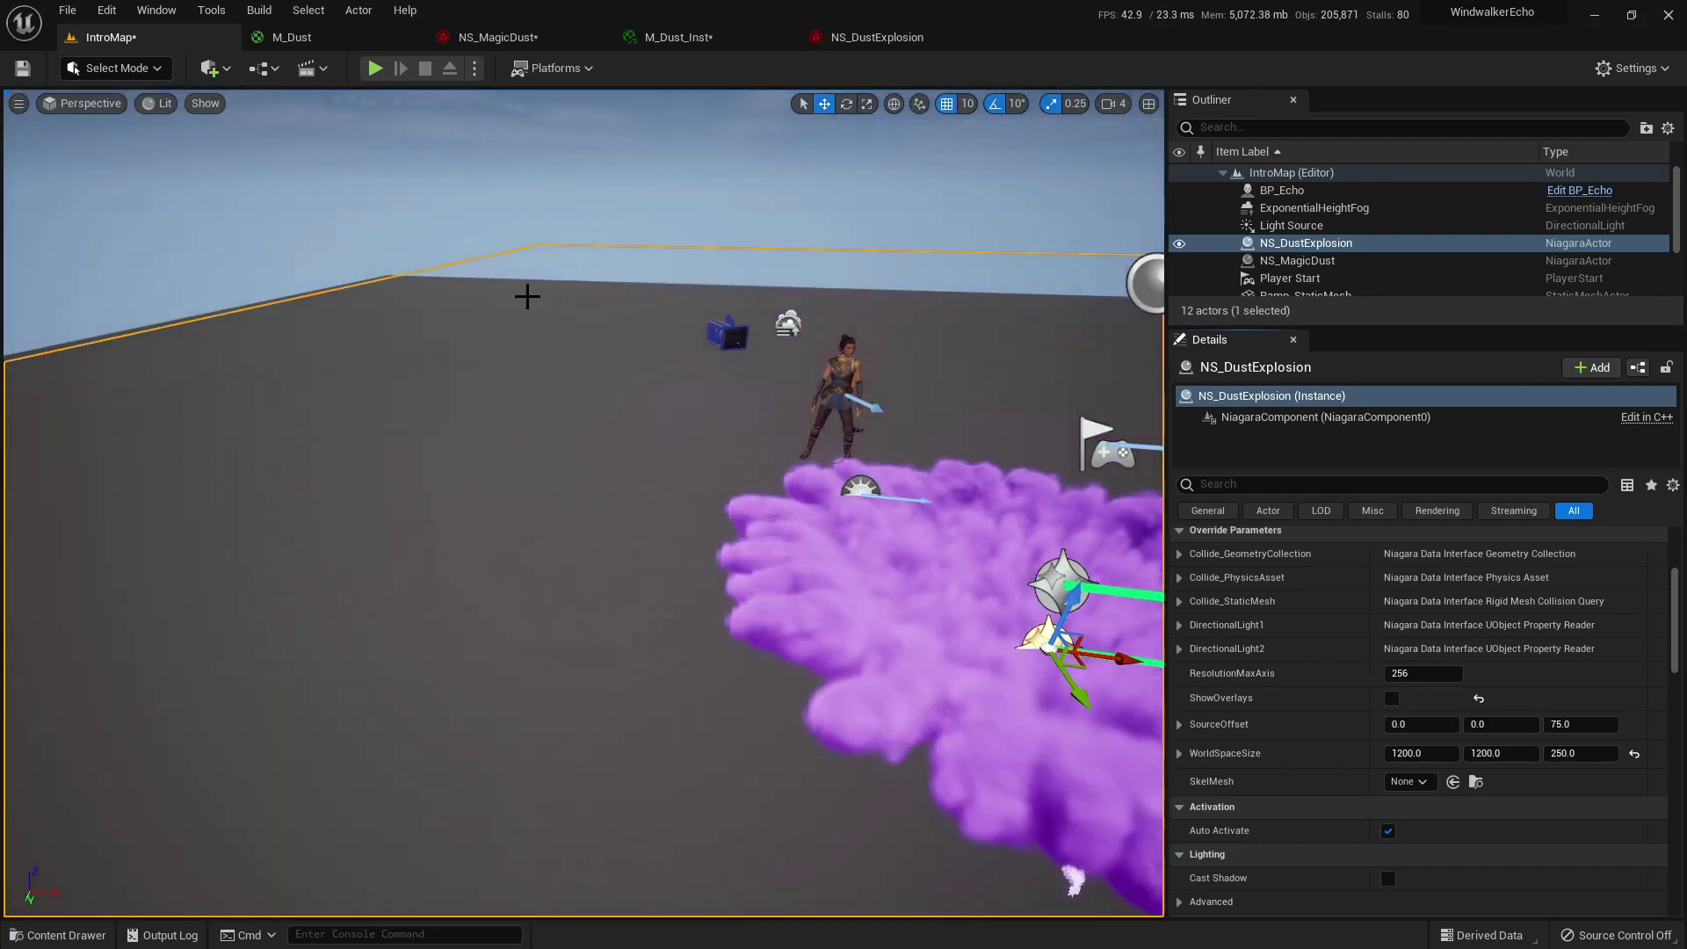
Play IntroMap and run the character through the smoke until it dissipates, examining the enlarged explosion with its particulates.
click(374, 68)
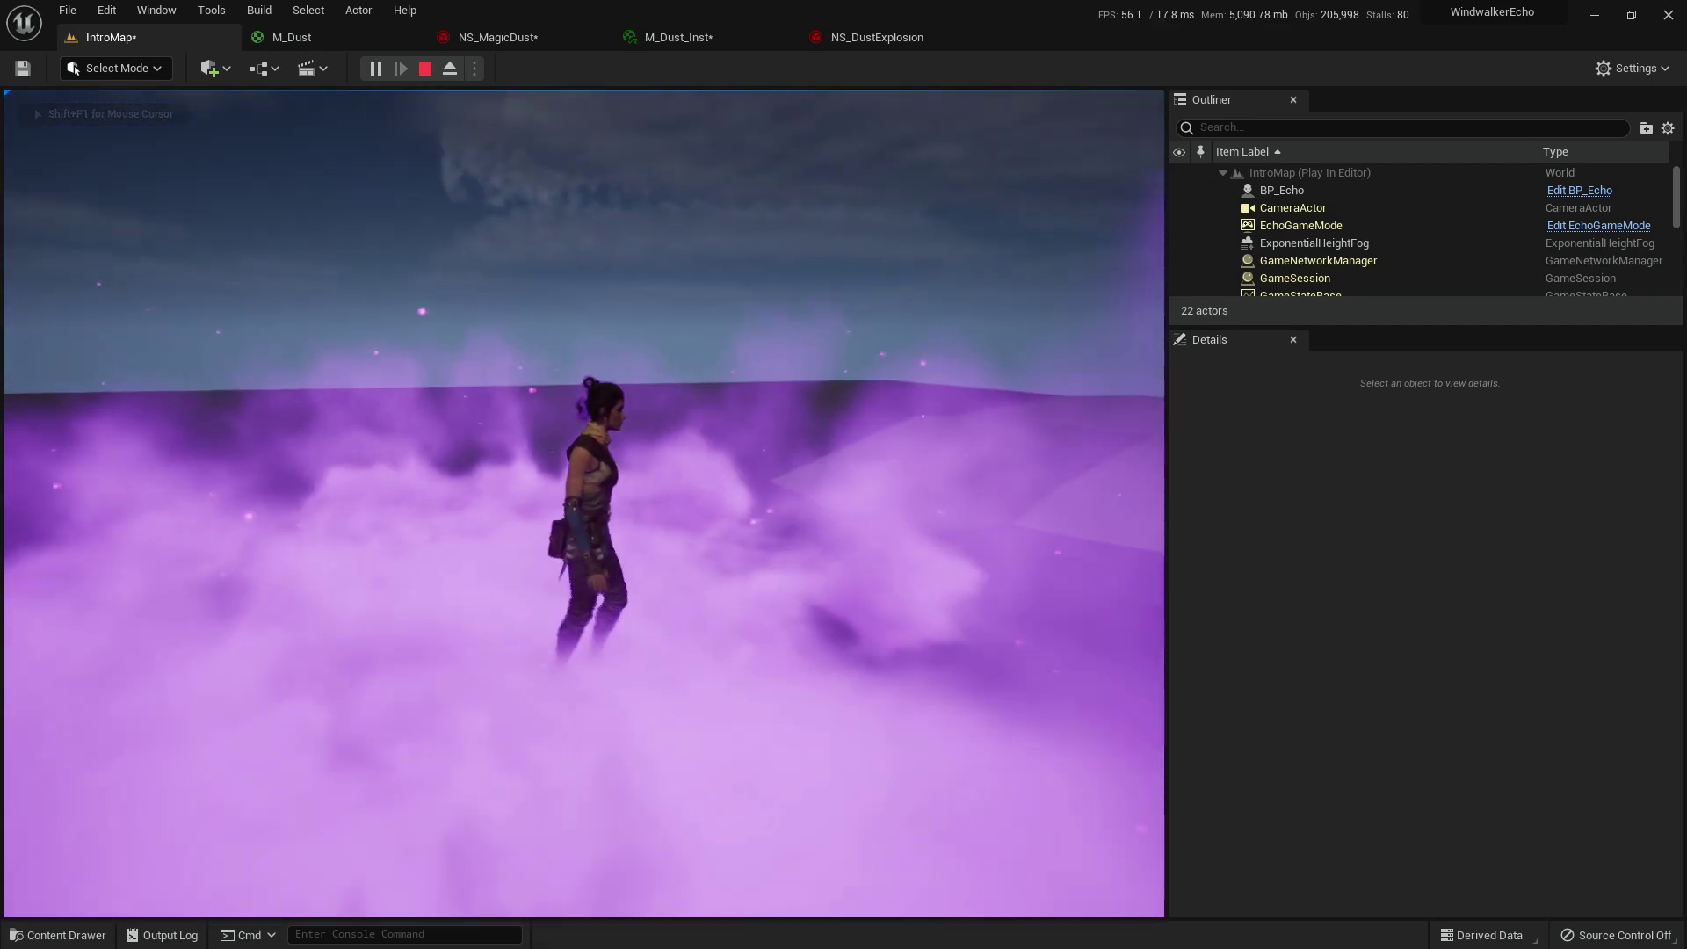
key(a)
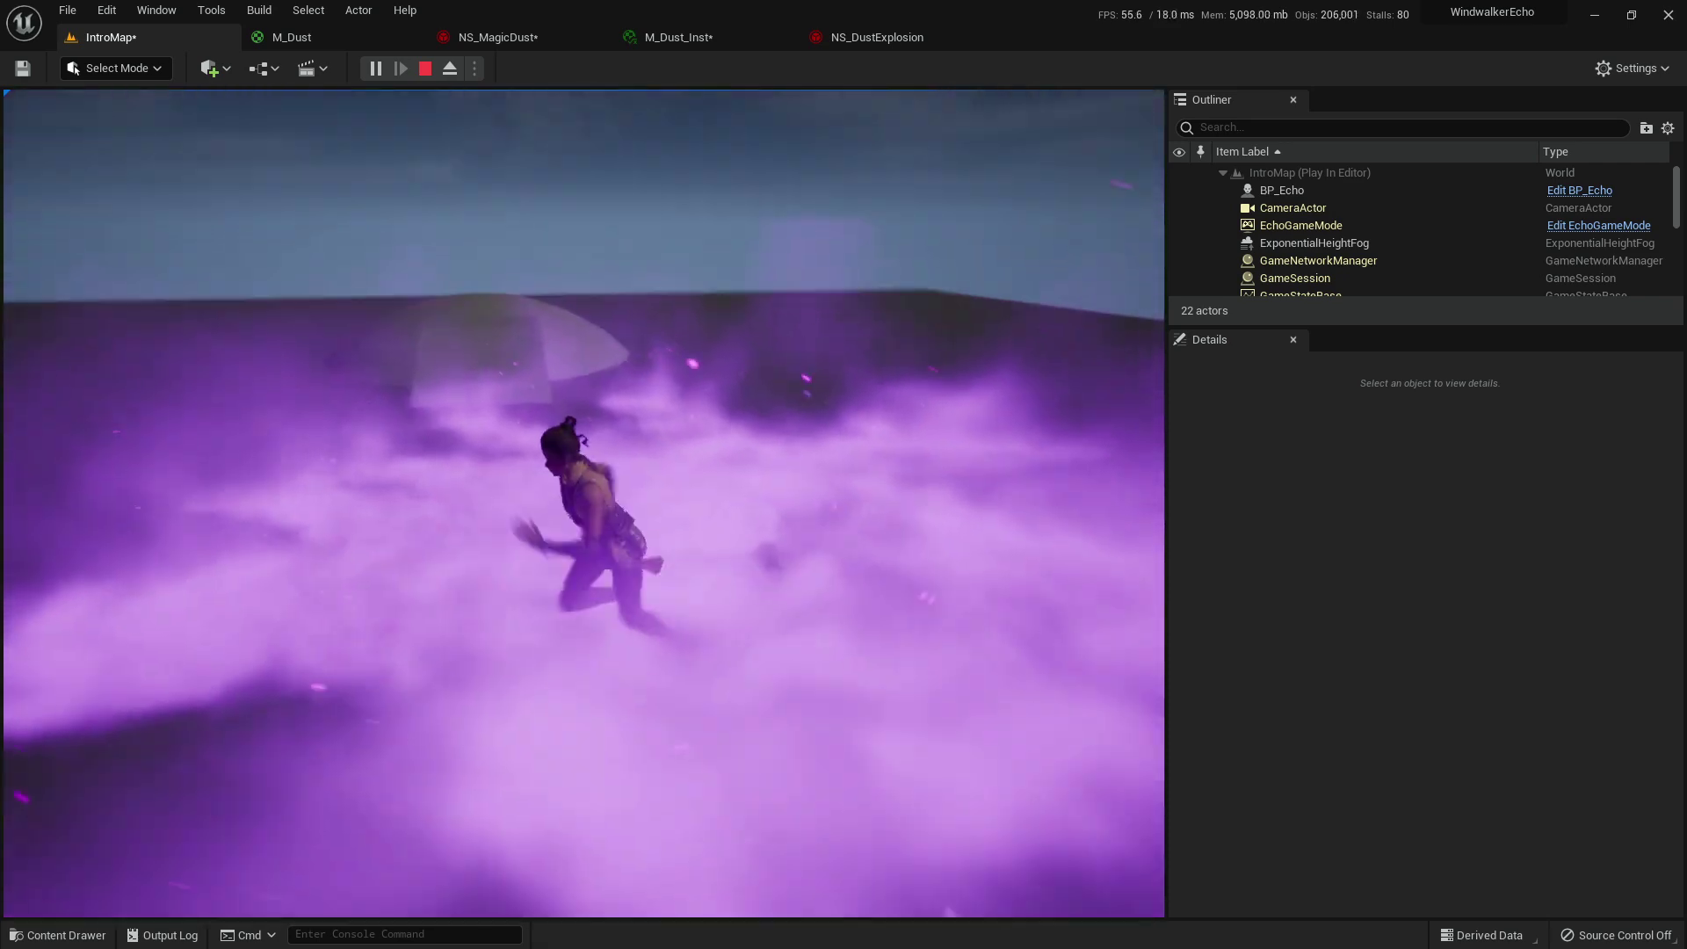
key(a)
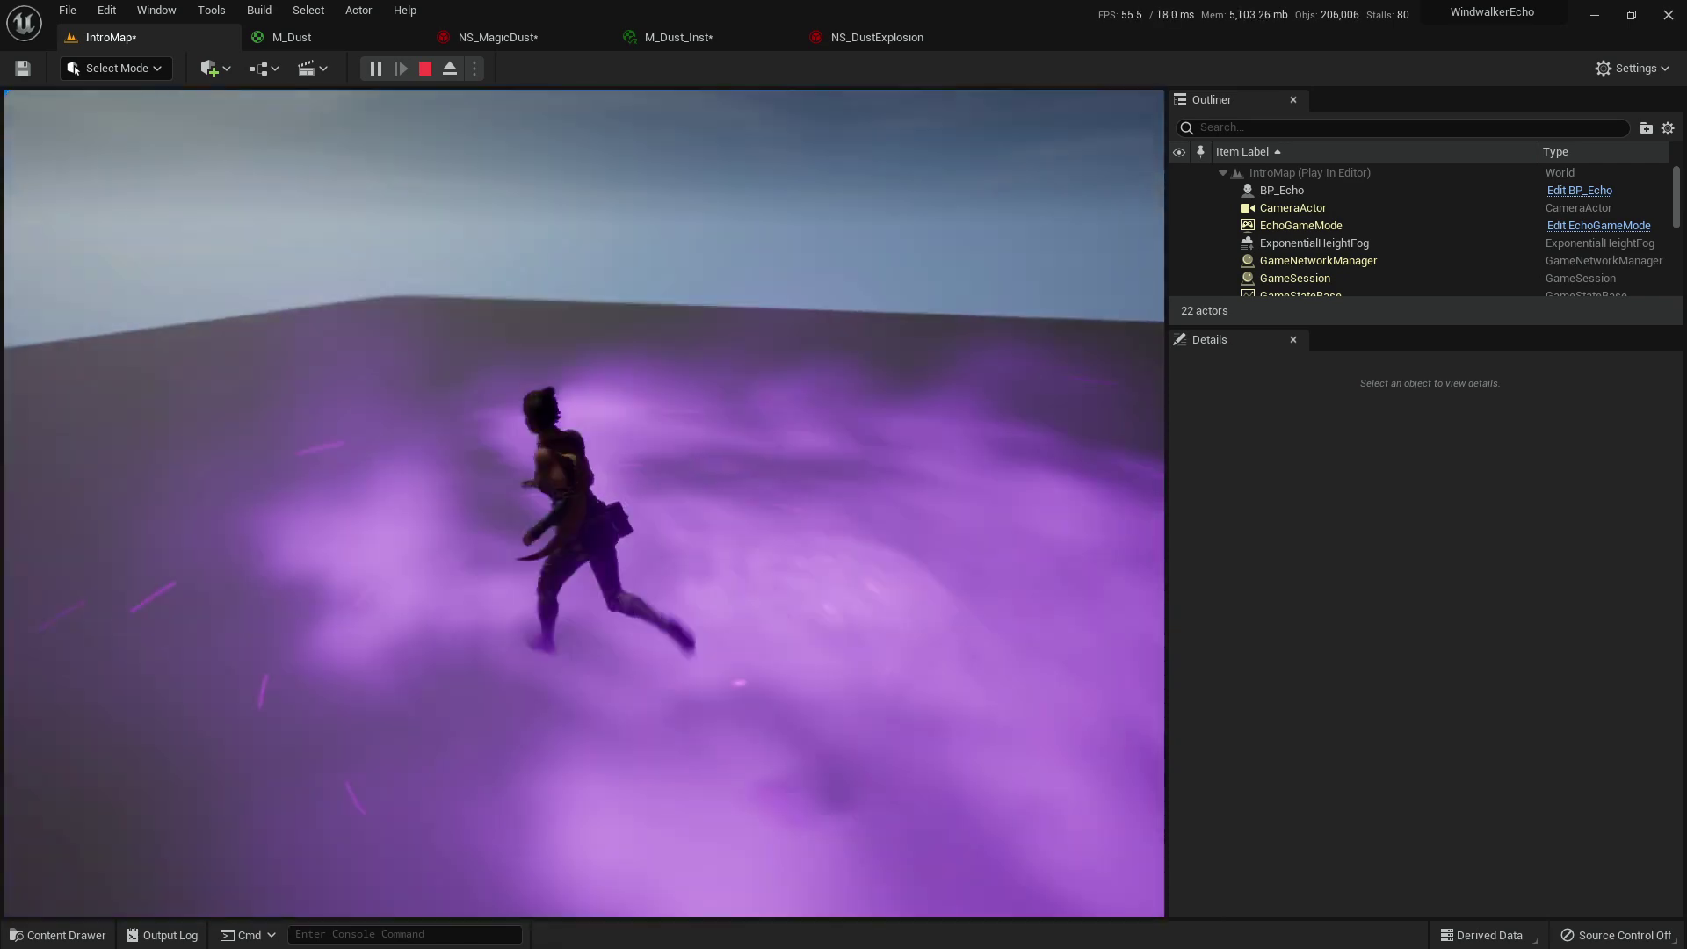
key(w)
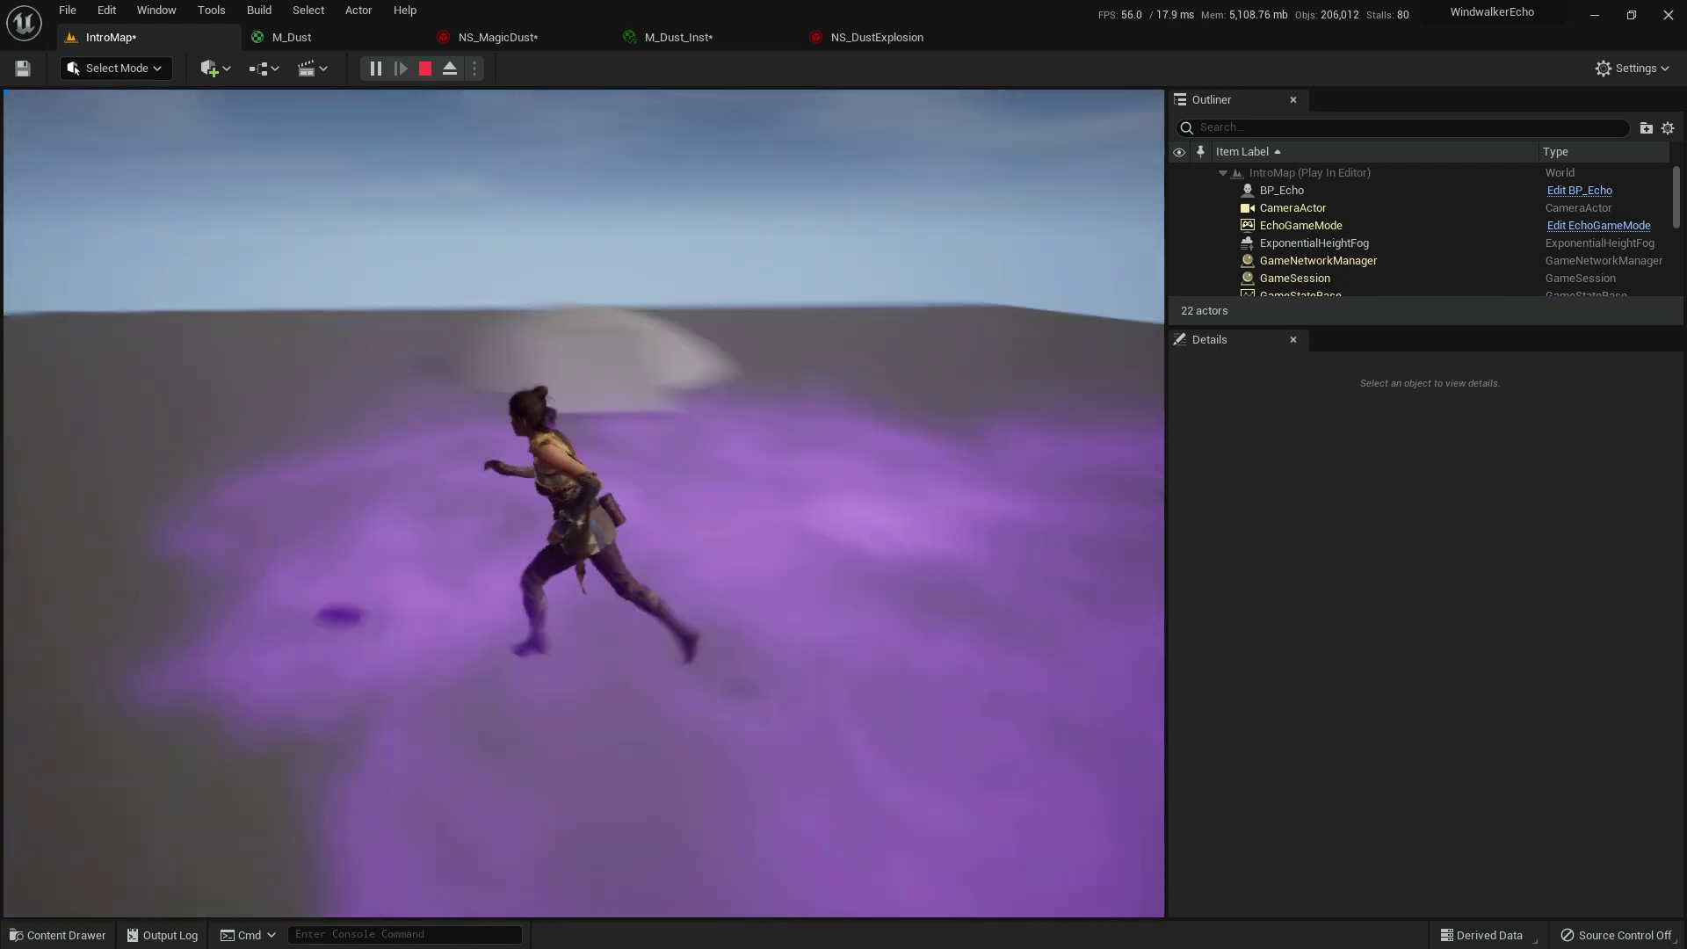
key(w)
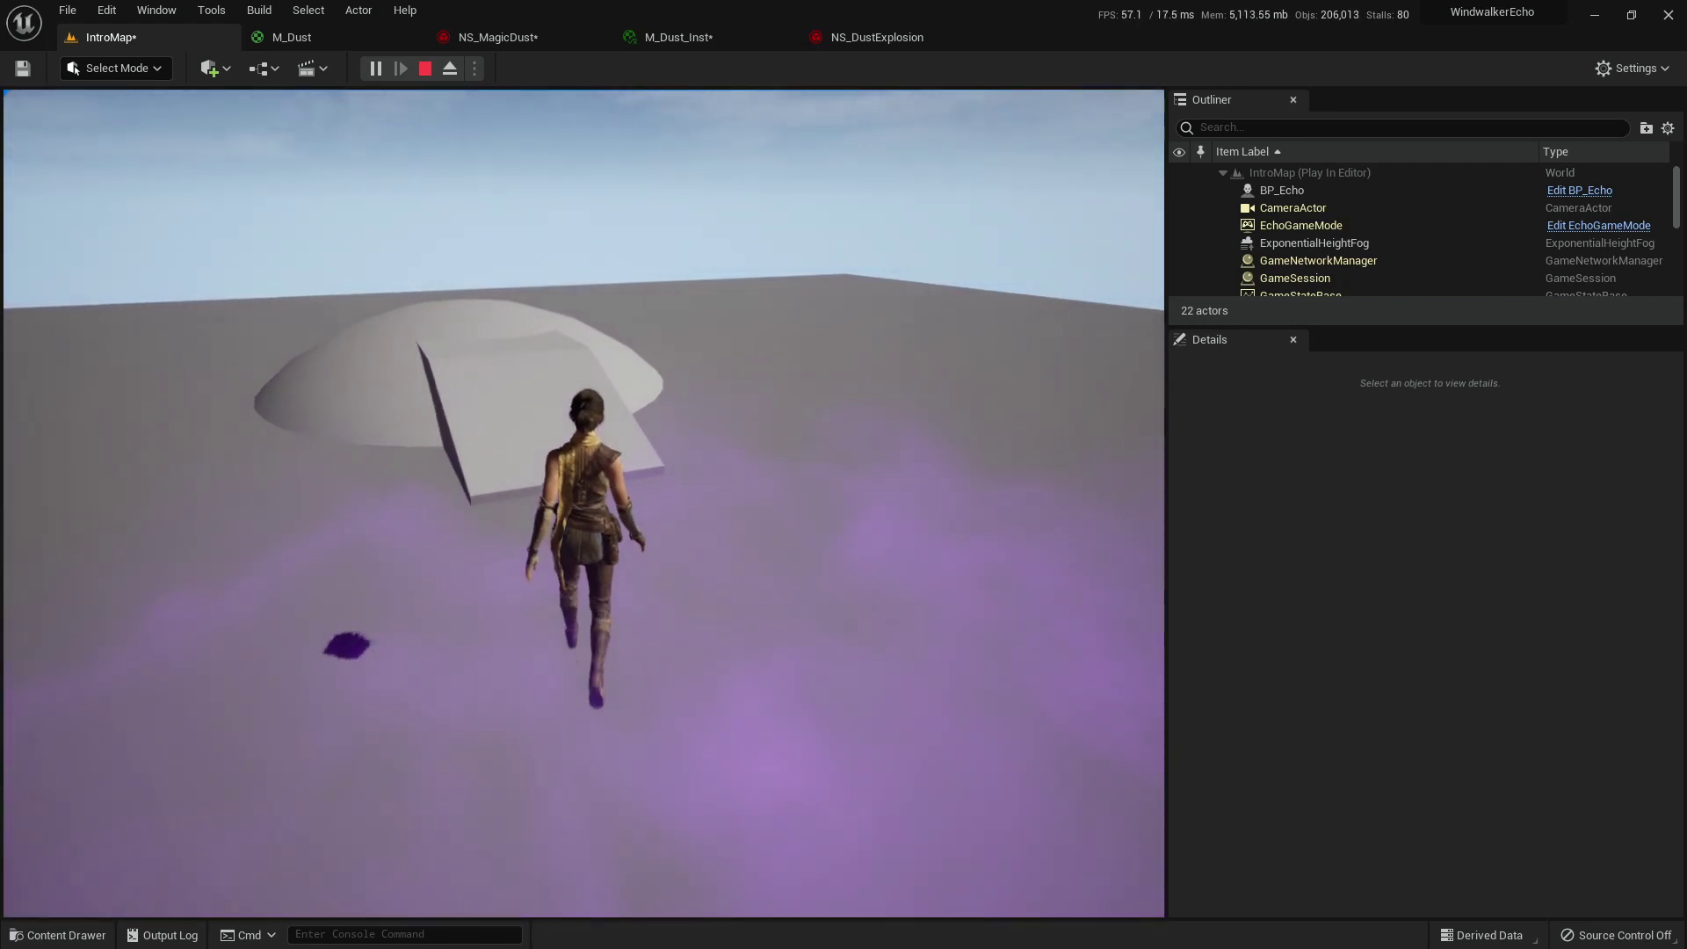
key(d)
key(d)
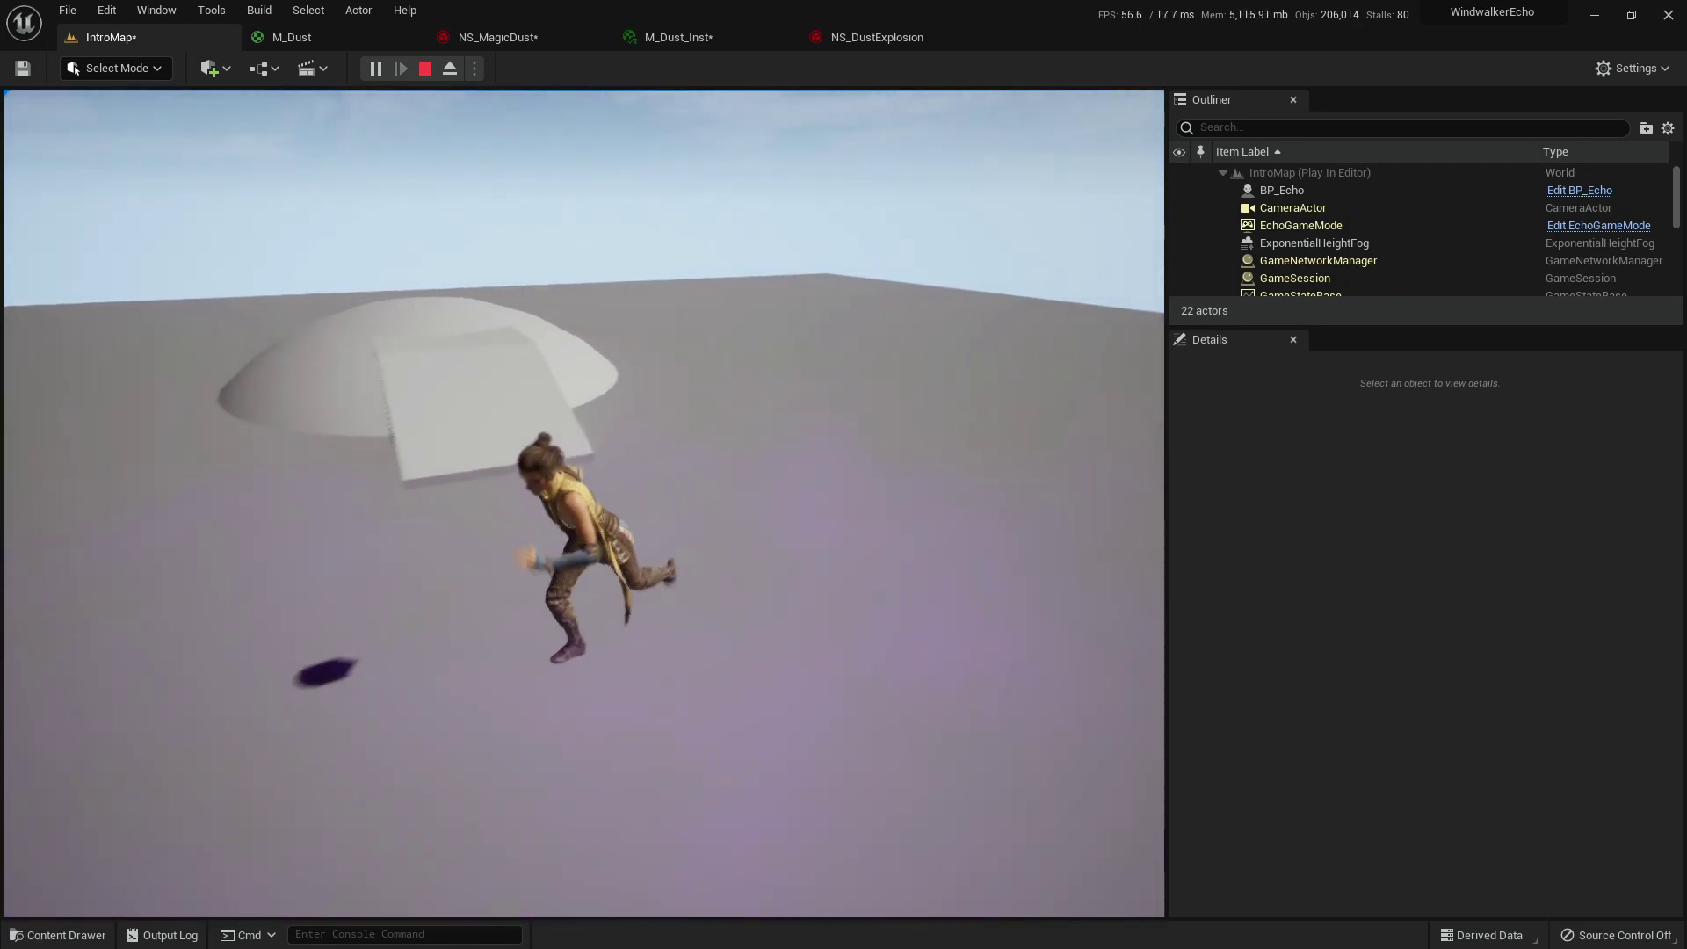
key(w)
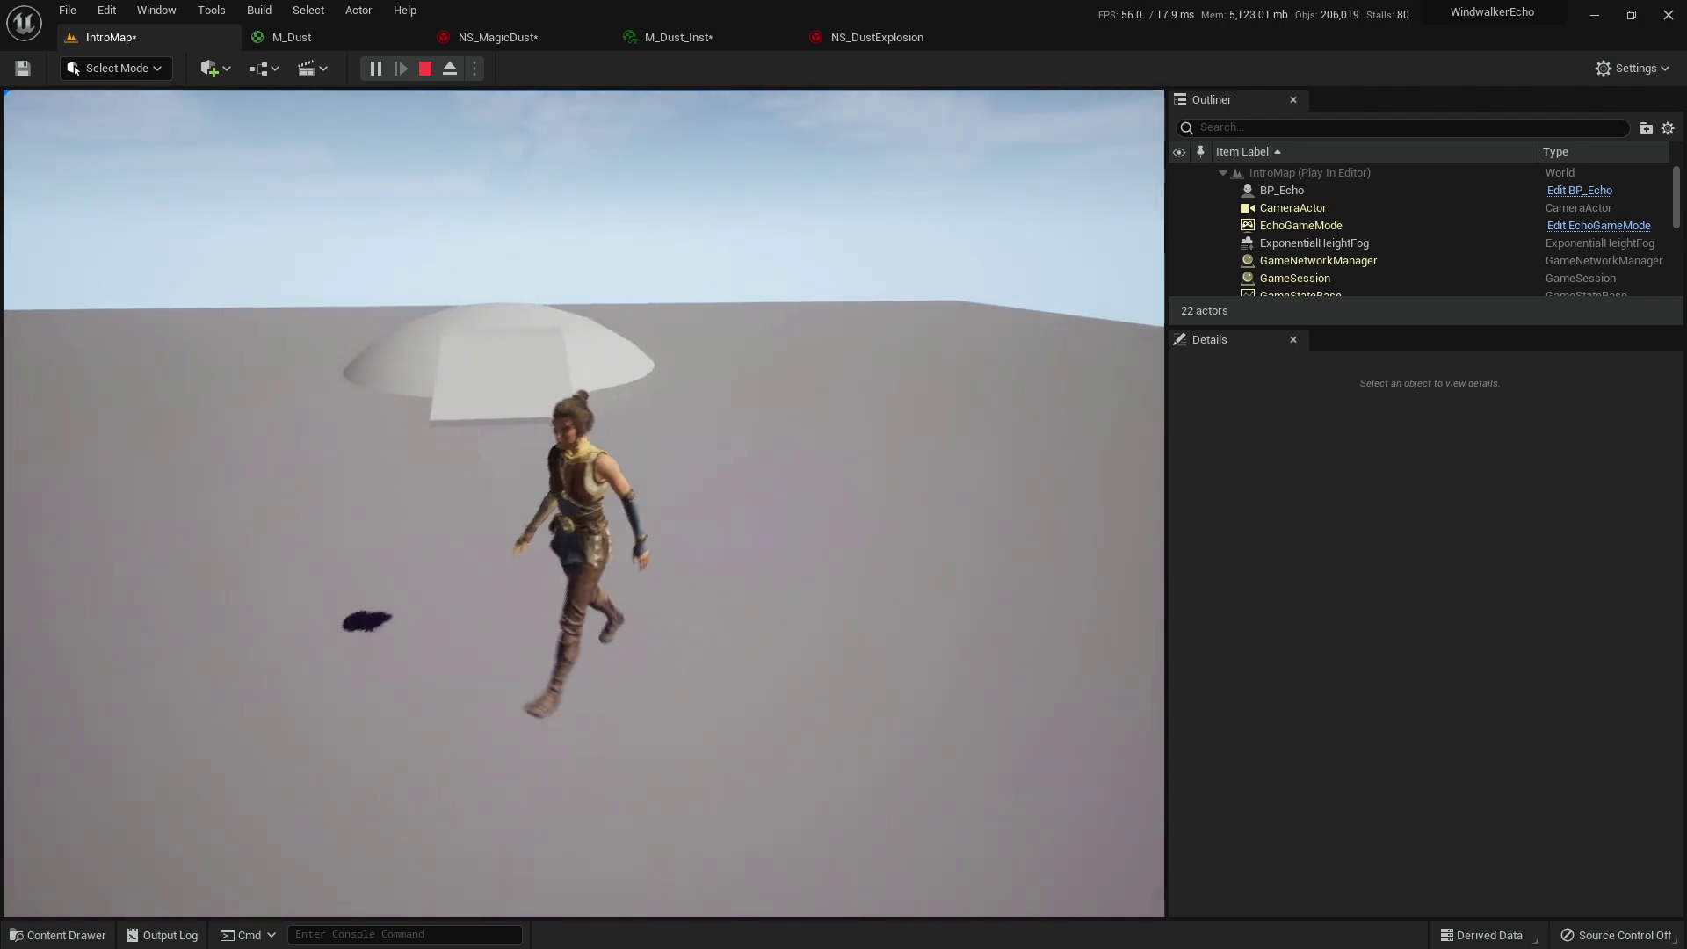
key(Escape)
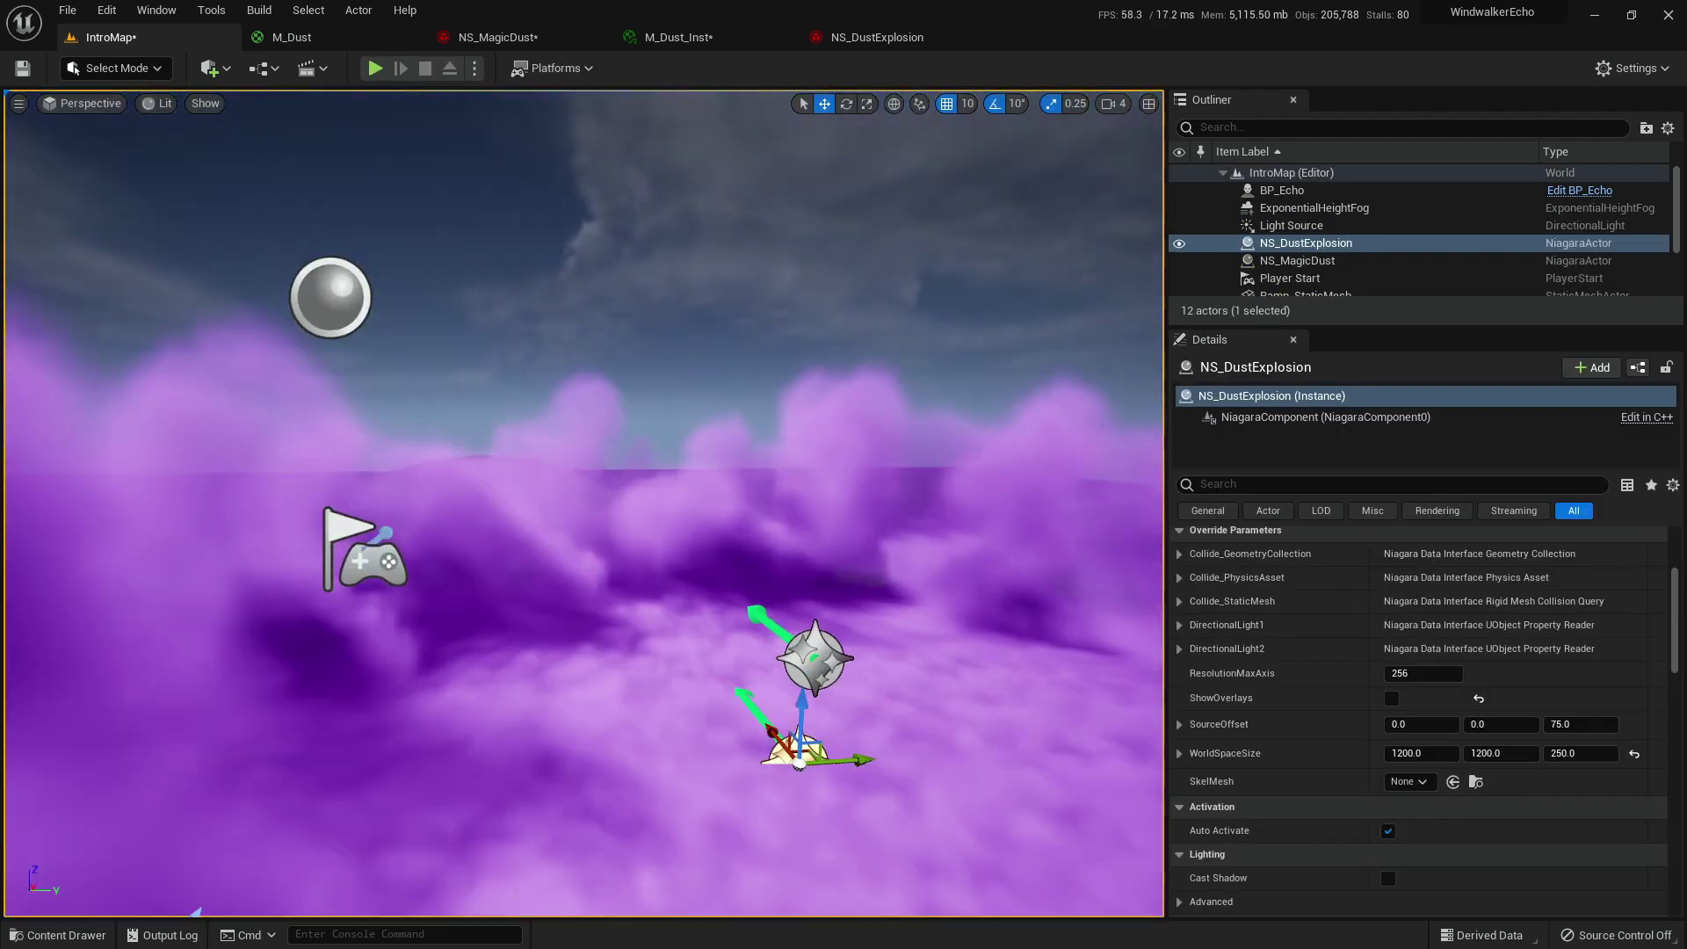
key(s)
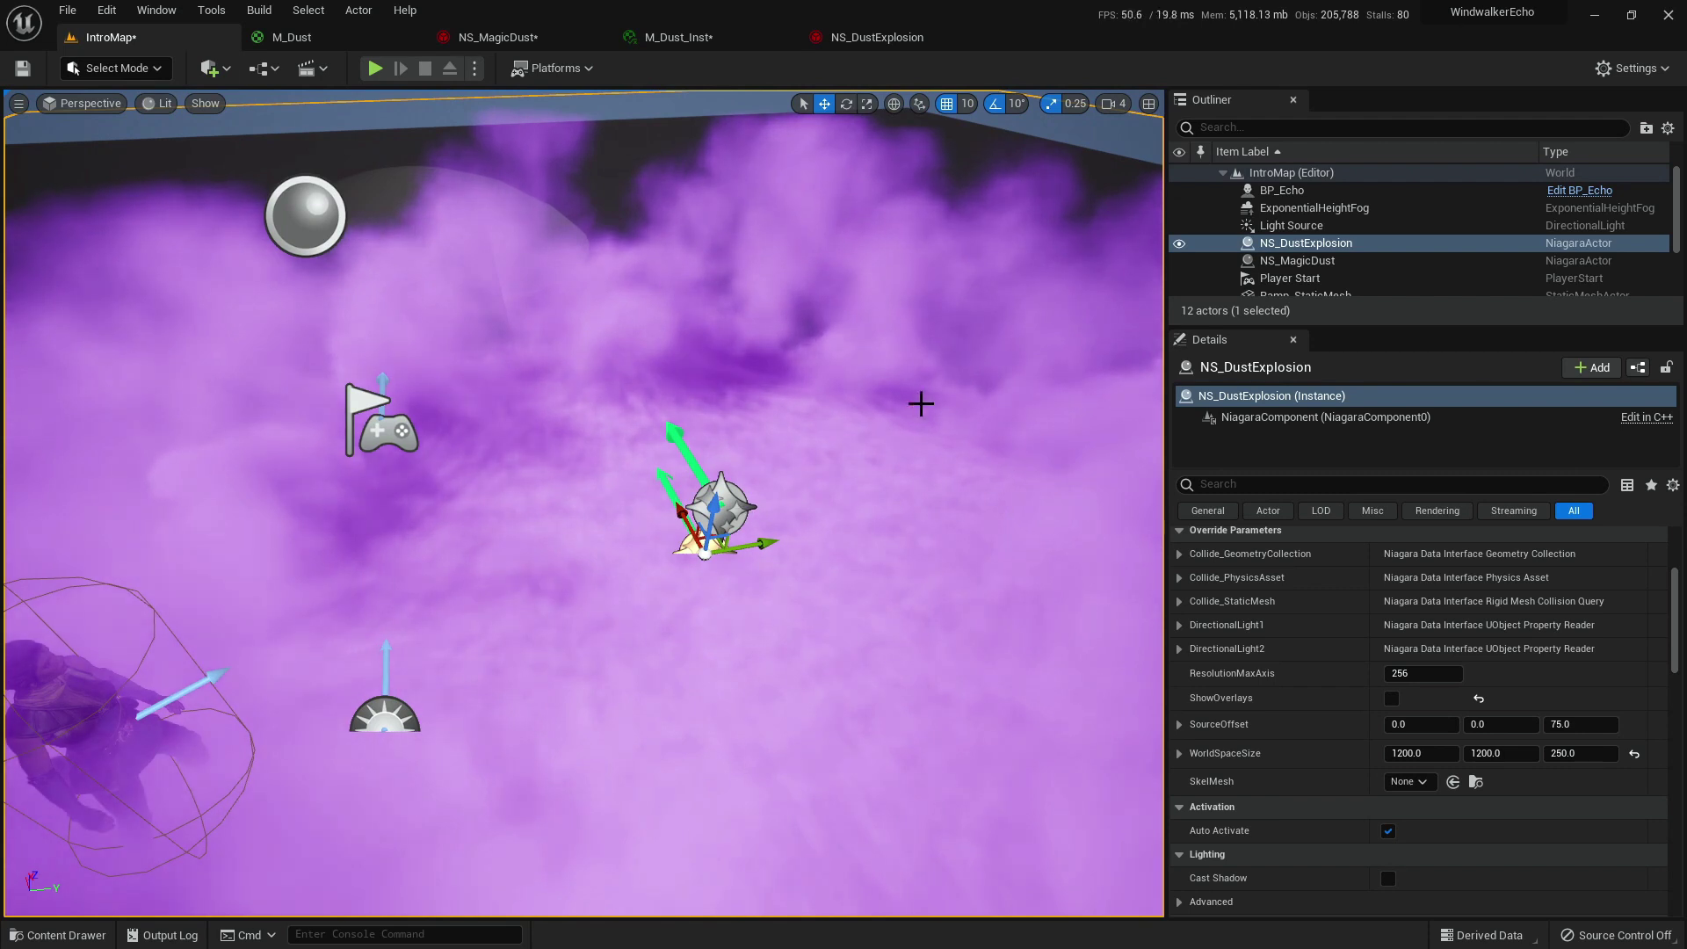